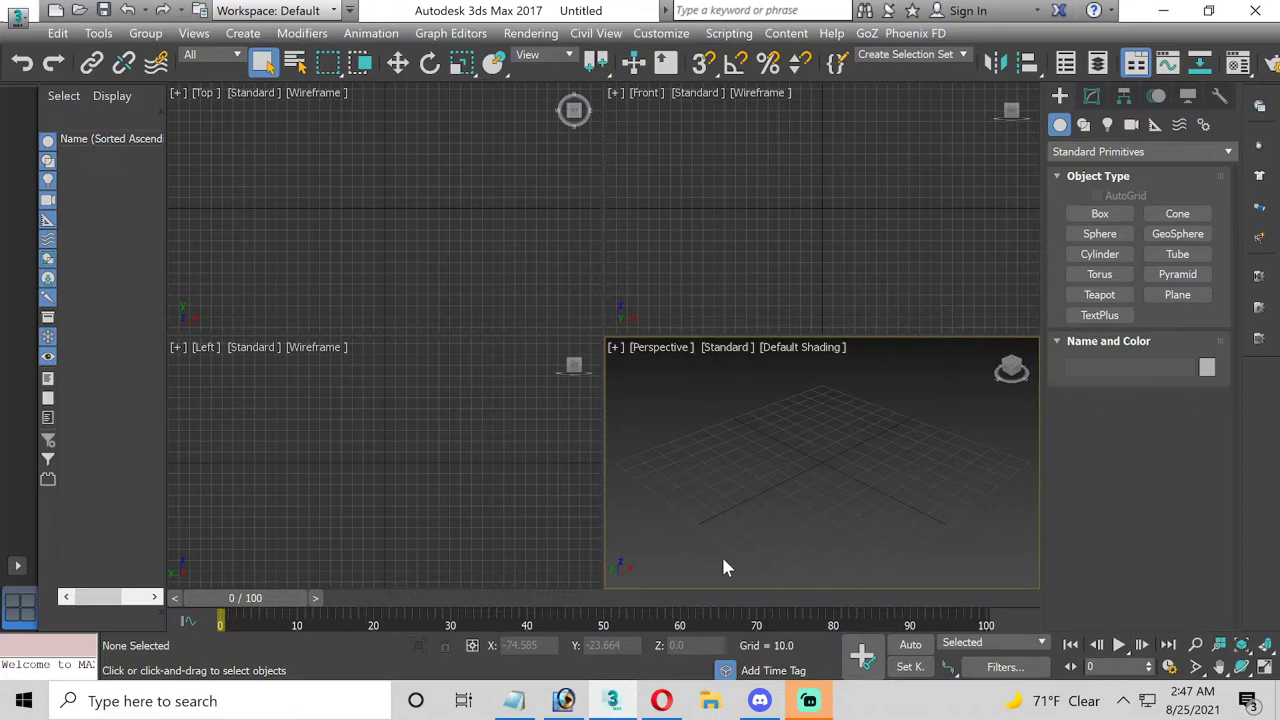
- Switch to Streamlabs OBS to show the live stream dashboard
{"action": "left_click", "coordinate": [806, 699]}
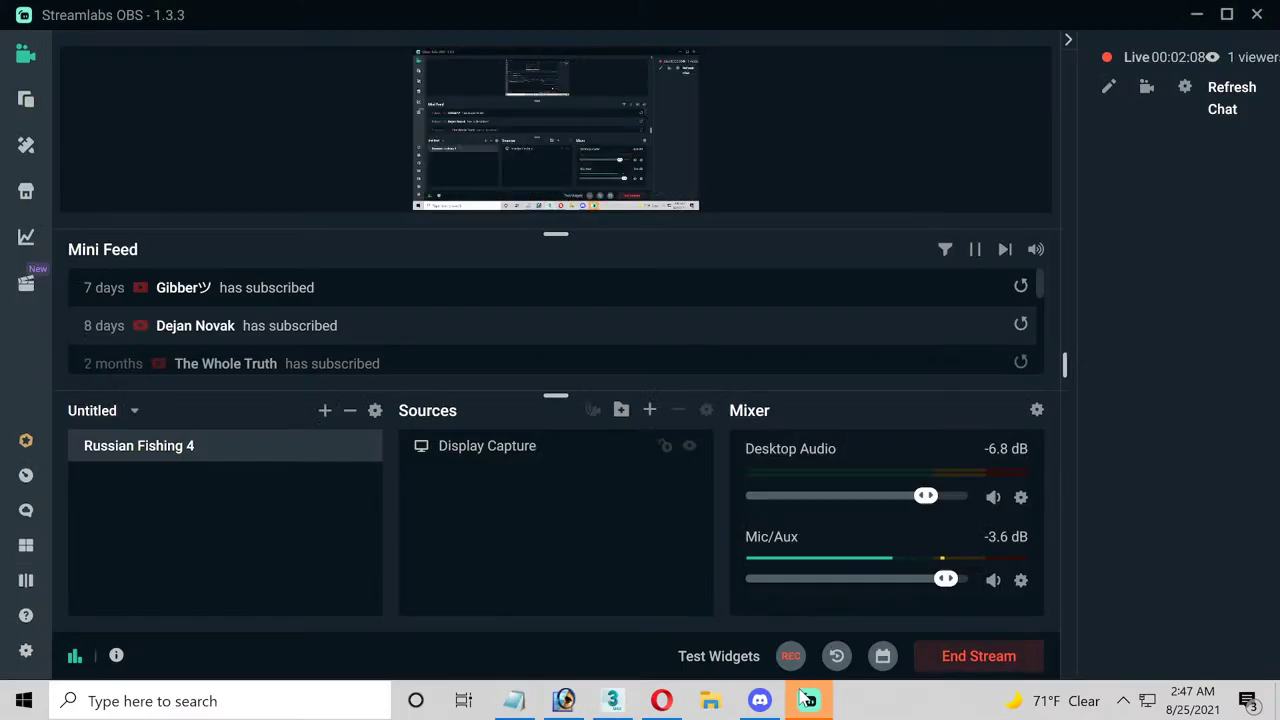
- Close the YouTube tab, copy the Cabela's Jointed Shad Rap page URL, and open a new tab
{"action": "left_click", "coordinate": [661, 700]}
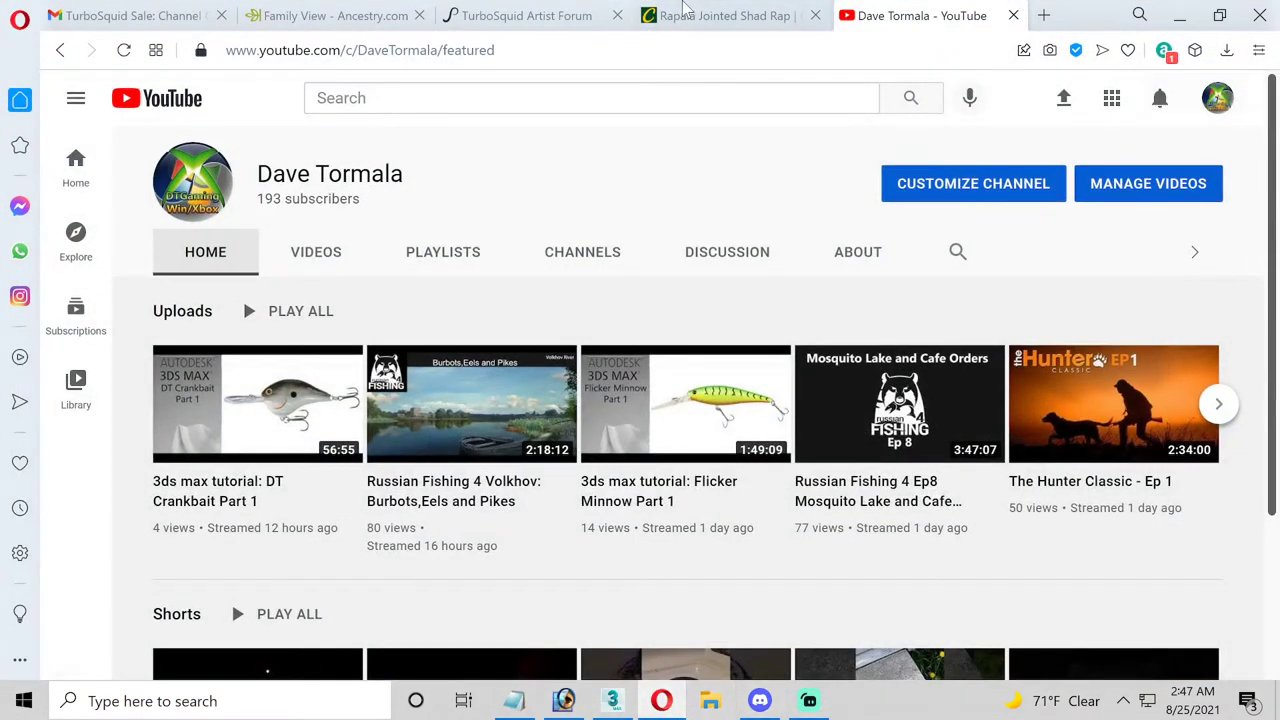
{"action": "left_click", "coordinate": [1014, 16]}
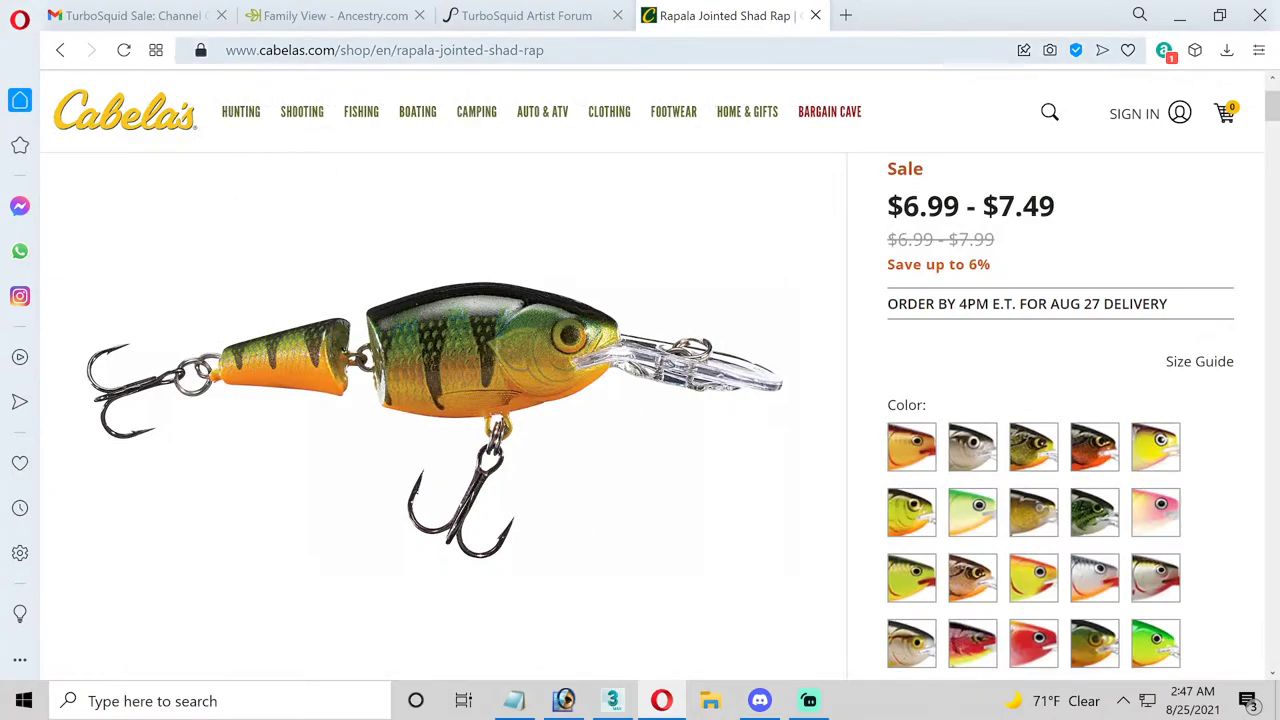
{"action": "left_click", "coordinate": [433, 55]}
{"action": "right_click", "coordinate": [432, 55]}
{"action": "left_click", "coordinate": [496, 128]}
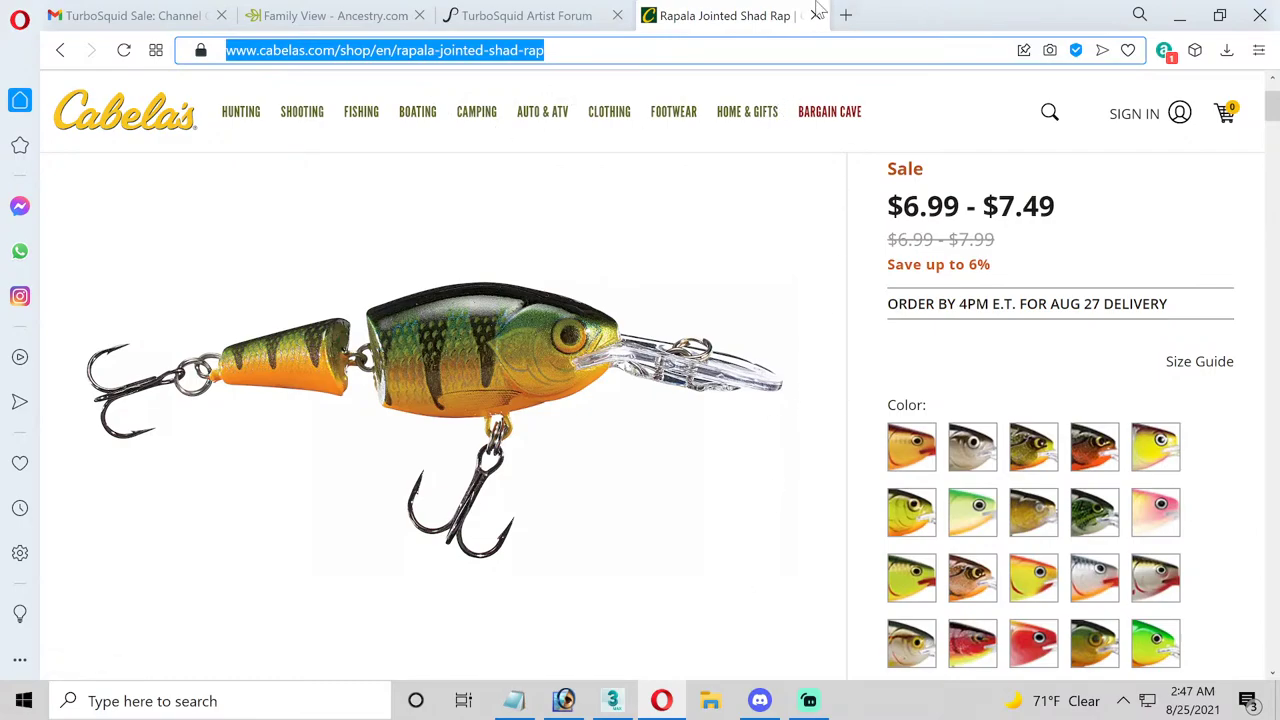
{"action": "left_click", "coordinate": [848, 15]}
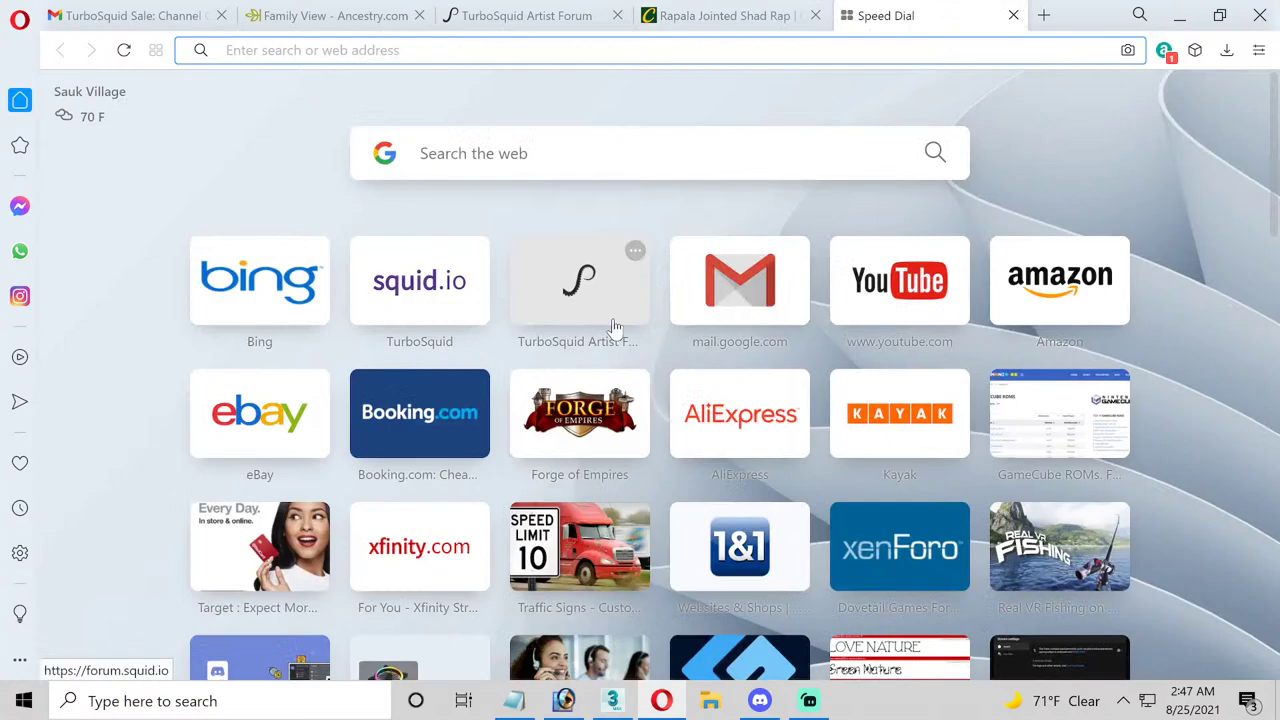
- Open the editable details of the live Jointed Shad Rap Part 1 video in YouTube Studio
{"action": "left_click", "coordinate": [897, 310]}
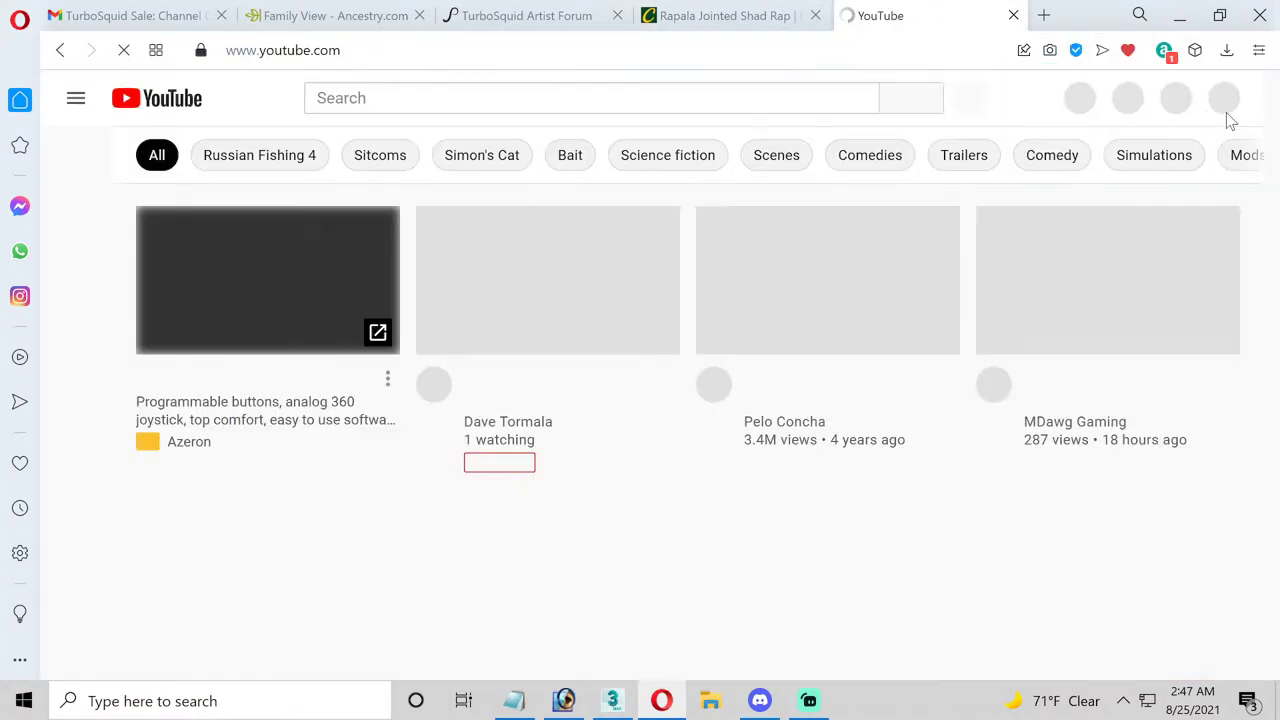
{"action": "left_click", "coordinate": [1217, 98]}
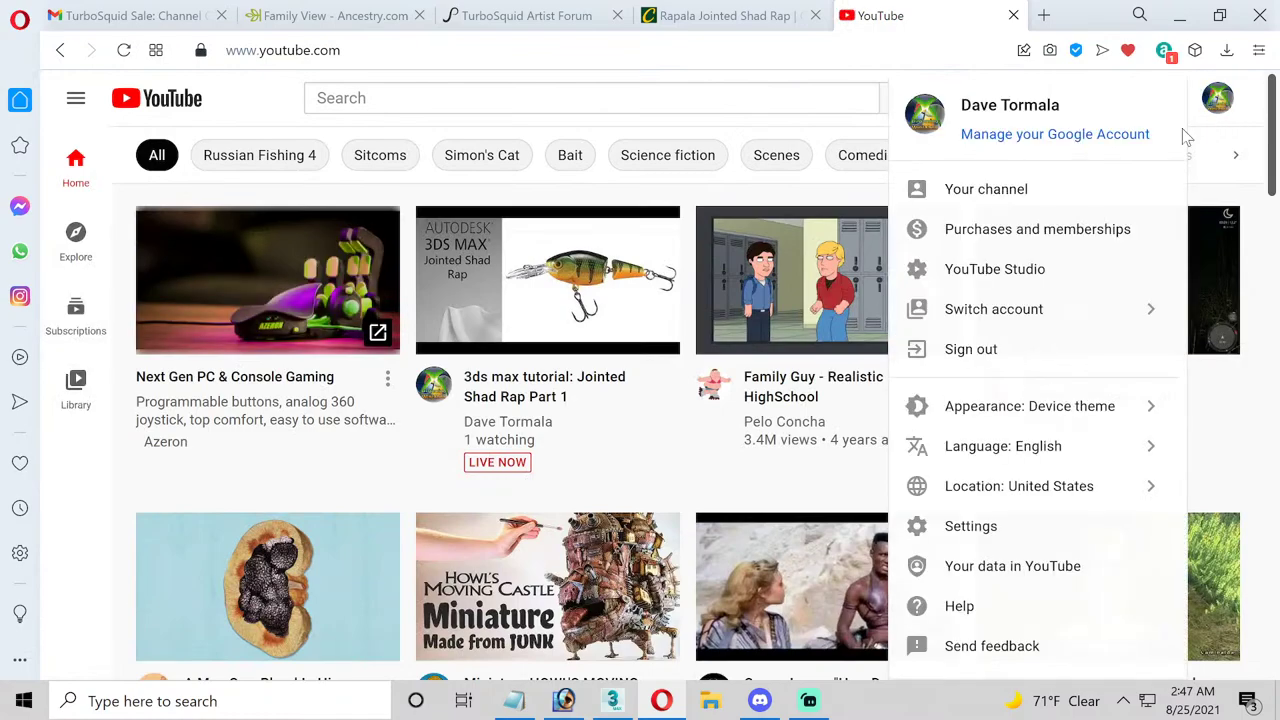
{"action": "left_click", "coordinate": [528, 322]}
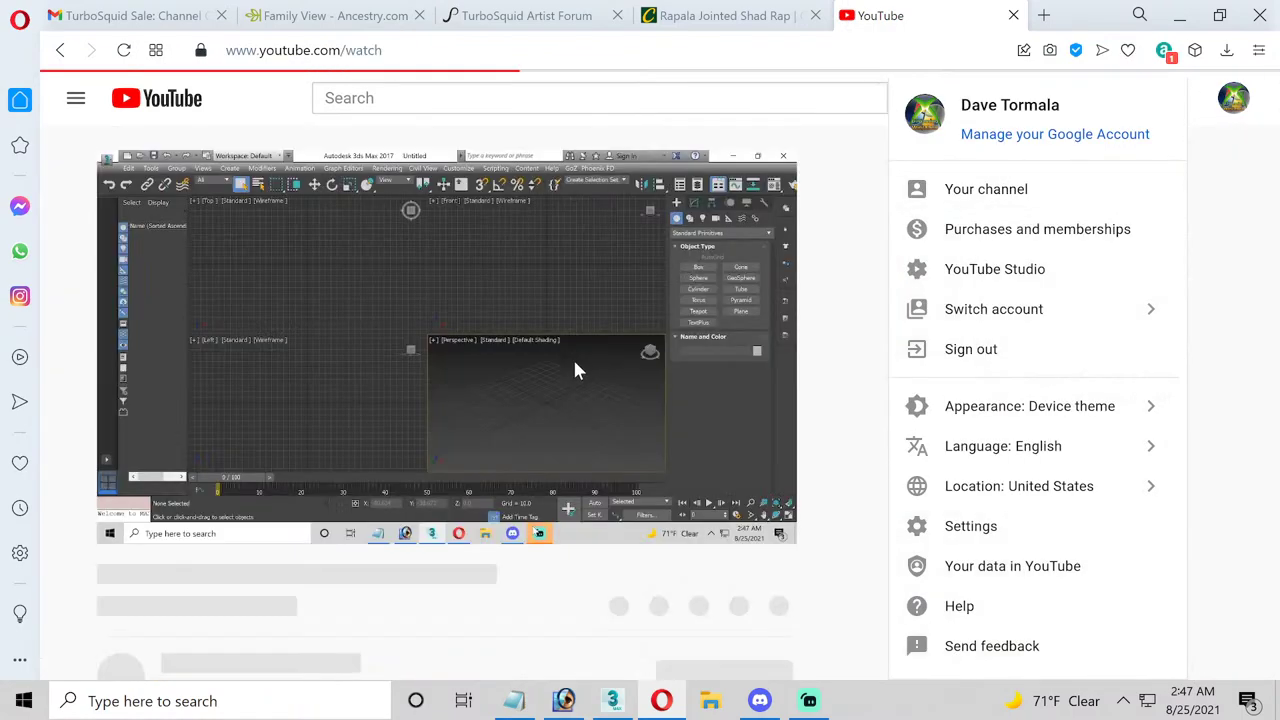
{"action": "scroll", "coordinate": [665, 503], "scroll_direction": "down", "scroll_amount": 2}
{"action": "left_click", "coordinate": [748, 380]}
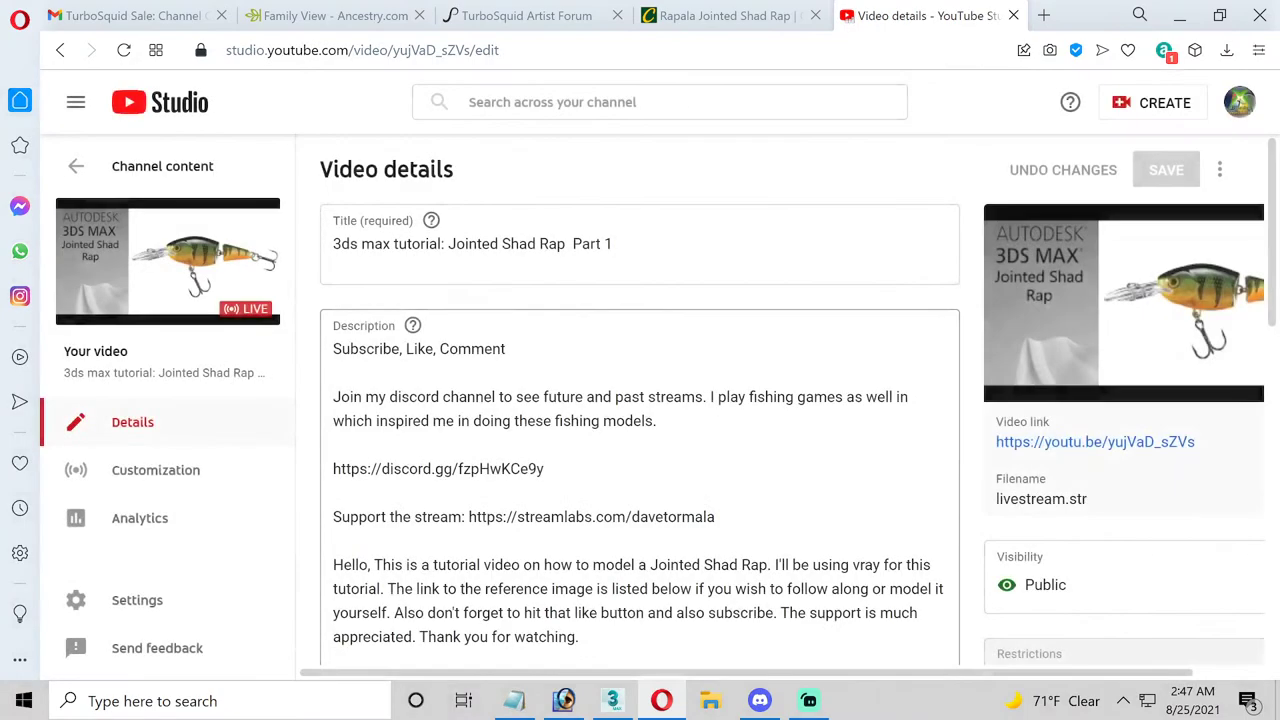
{"action": "scroll", "coordinate": [640, 420], "scroll_direction": "down", "scroll_amount": 1}
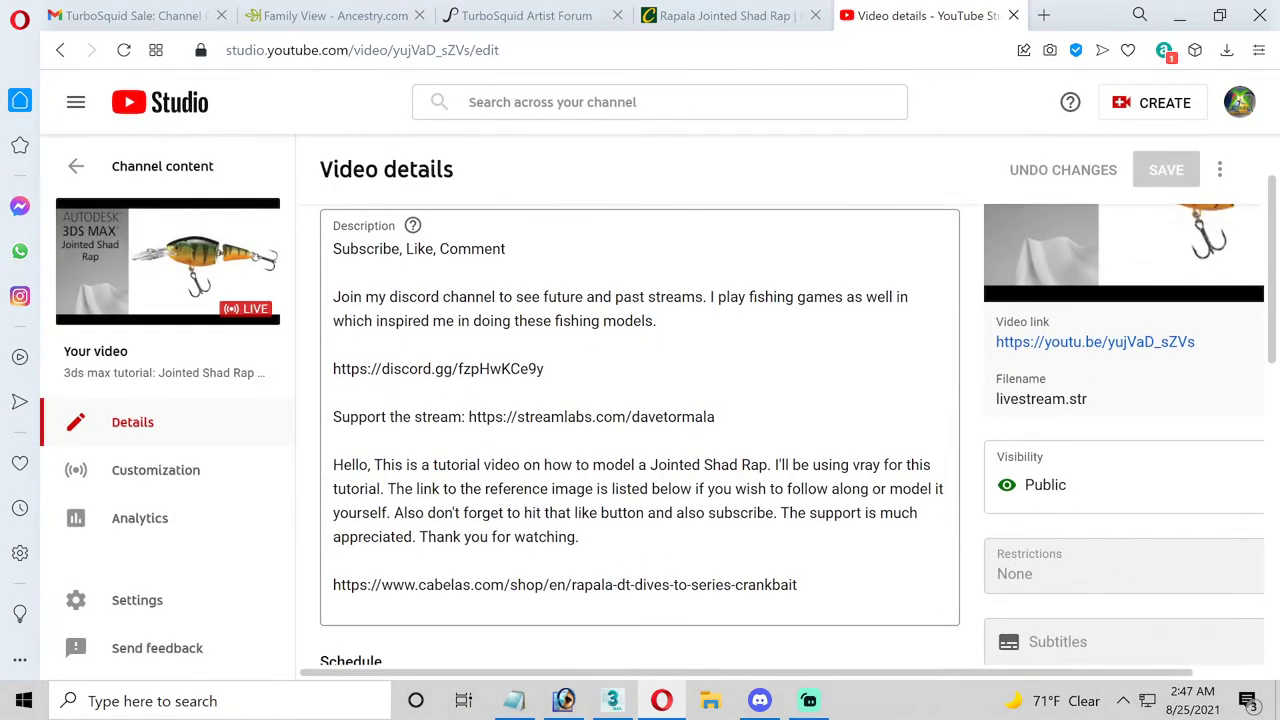
- Replace the old crankbait link in the description with the Jointed Shad Rap URL, save, and close the tab
{"action": "left_click_drag", "start_coordinate": [798, 585], "coordinate": [333, 585]}
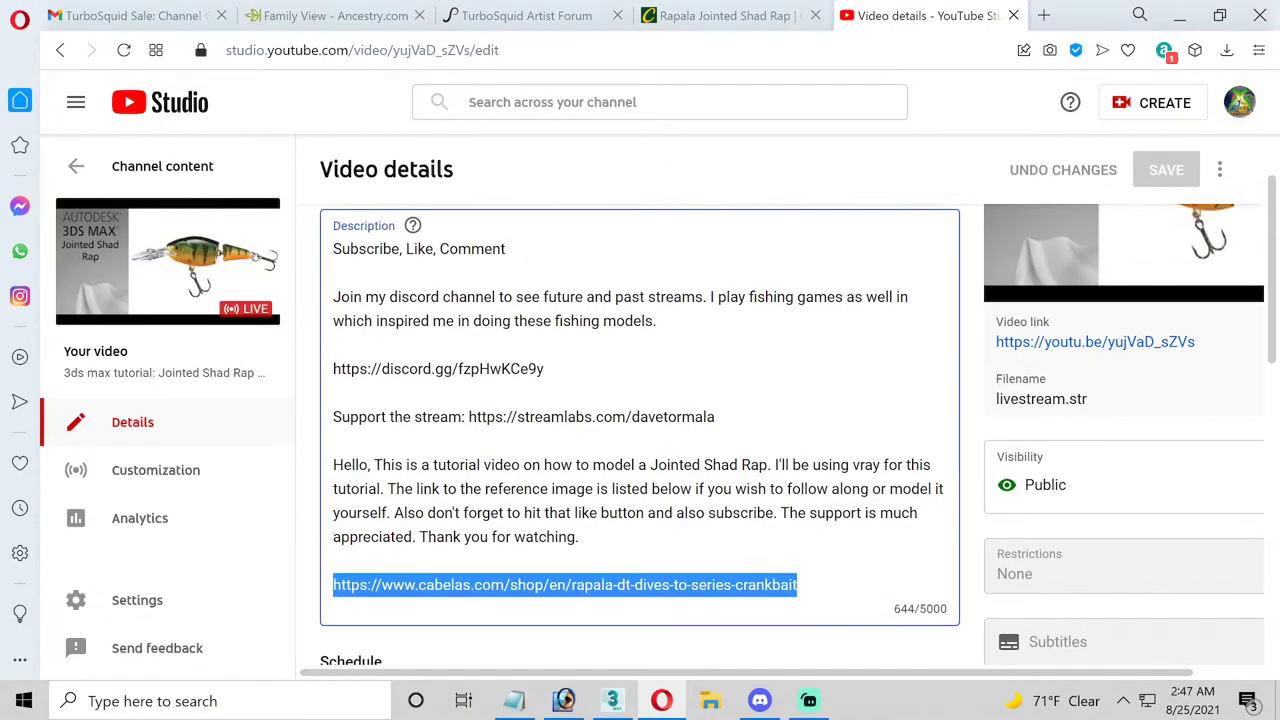
{"action": "key", "text": "BackSpace"}
{"action": "key", "text": "ctrl+v"}
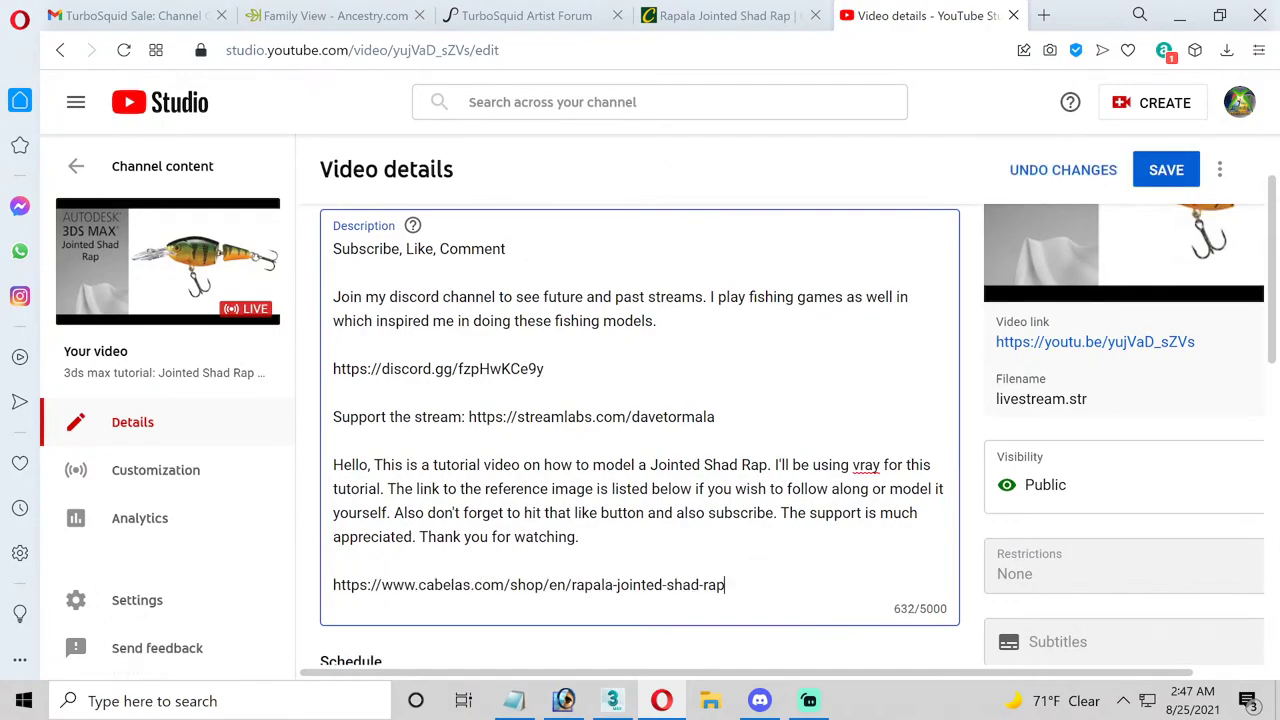
{"action": "left_click", "coordinate": [1166, 174]}
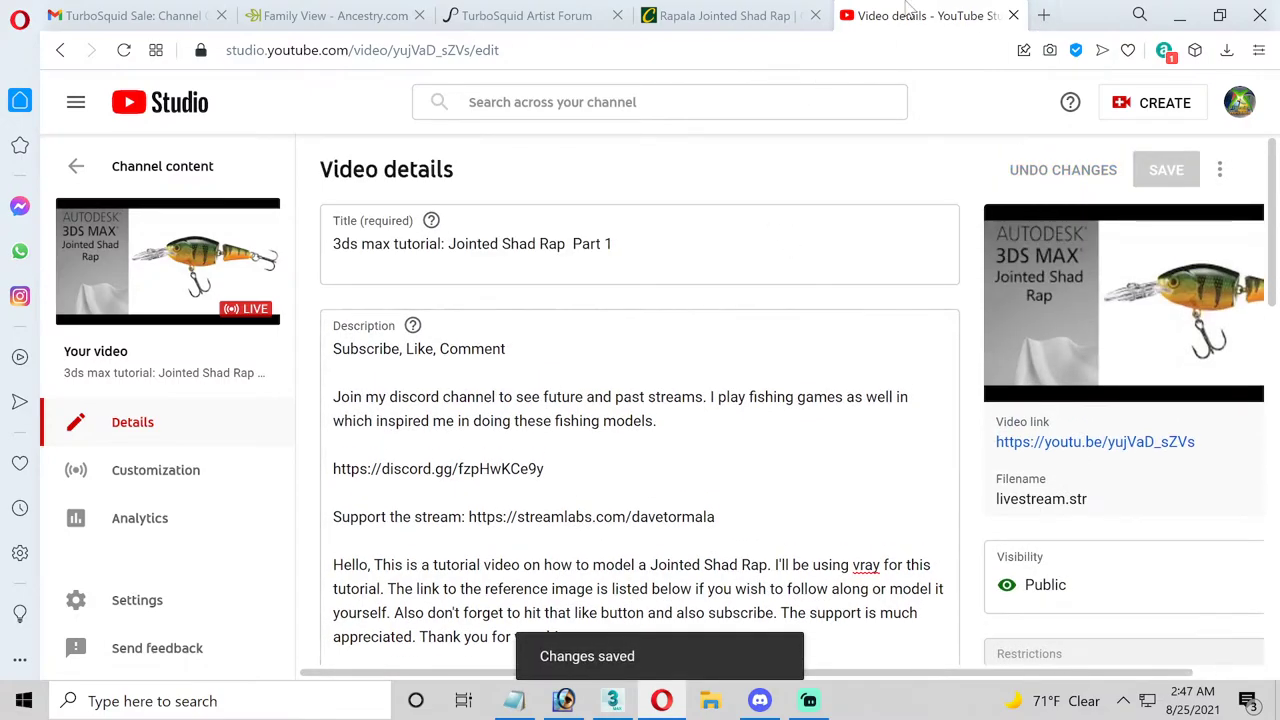
{"action": "left_click", "coordinate": [1013, 15]}
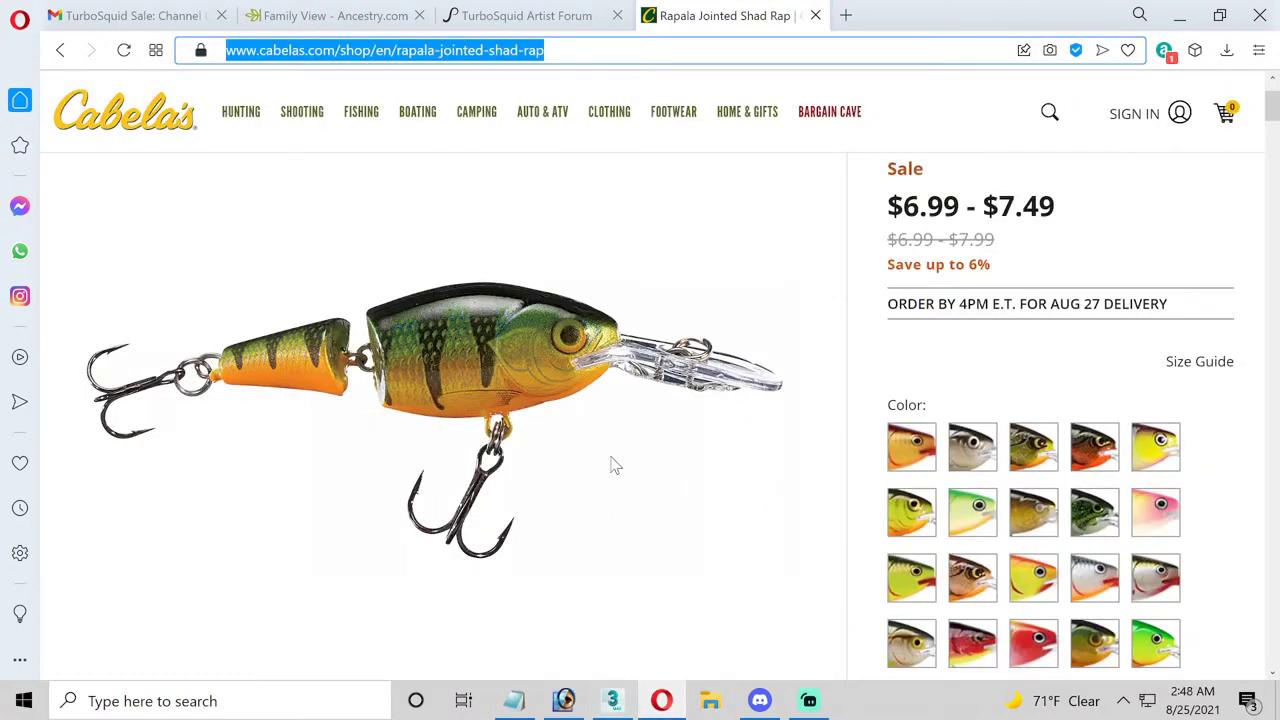
- Back in 3ds Max, draw a plane across the Left viewport
{"action": "left_click", "coordinate": [613, 701]}
{"action": "left_click", "coordinate": [301, 452]}
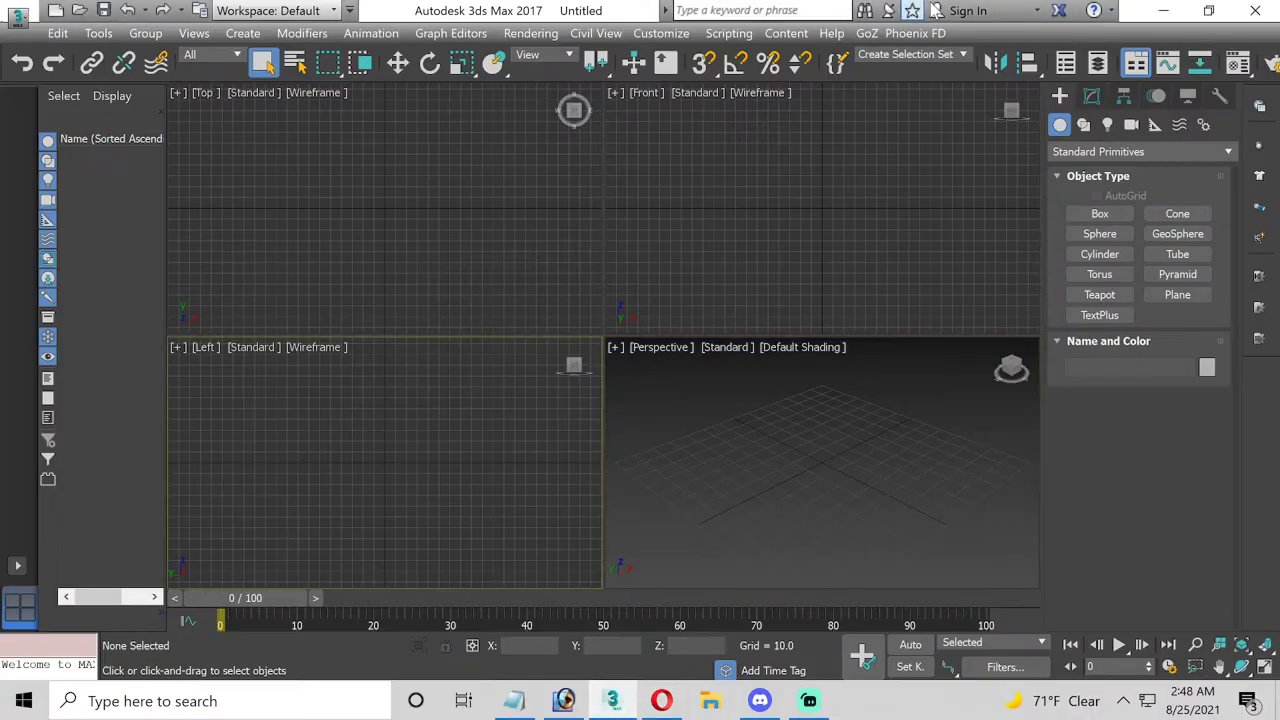
{"action": "left_click", "coordinate": [1177, 294]}
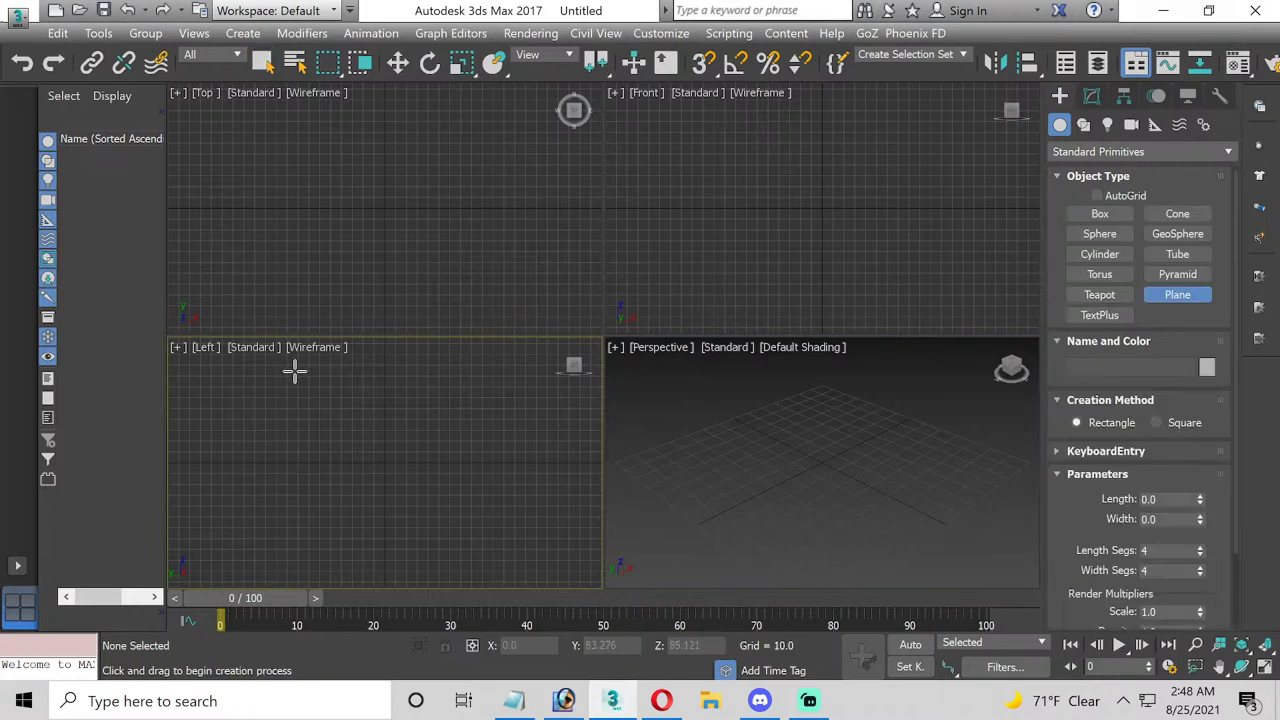
{"action": "left_click_drag", "start_coordinate": [219, 362], "coordinate": [559, 575]}
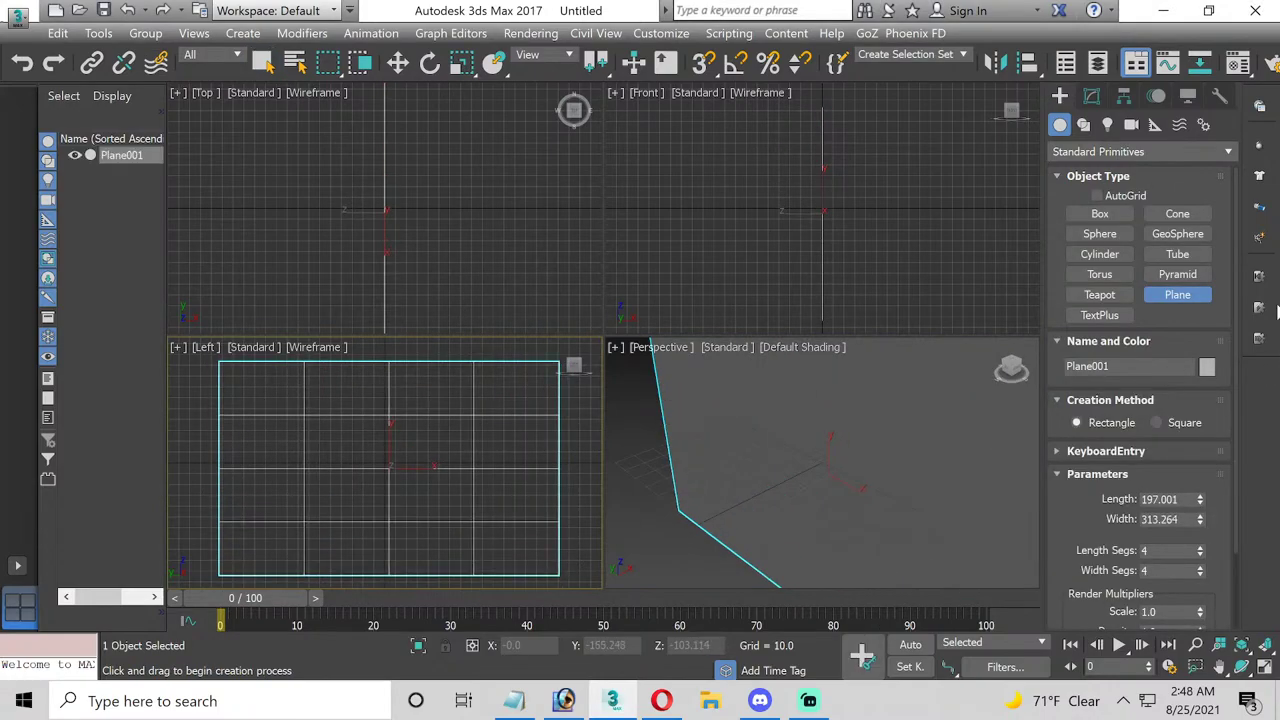
- Edit the plane's Length and Width fields in the Modify panel, undoing a mistyped width
{"action": "left_click", "coordinate": [1092, 97]}
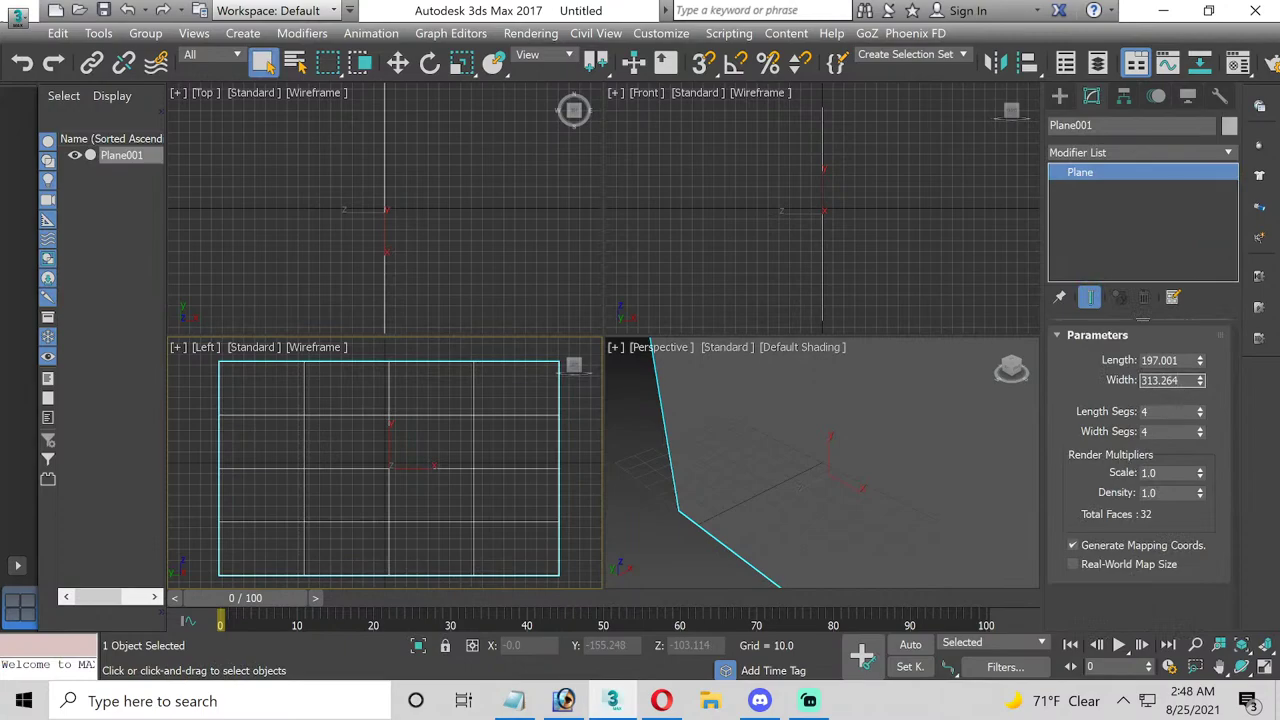
{"action": "left_click", "coordinate": [1160, 360]}
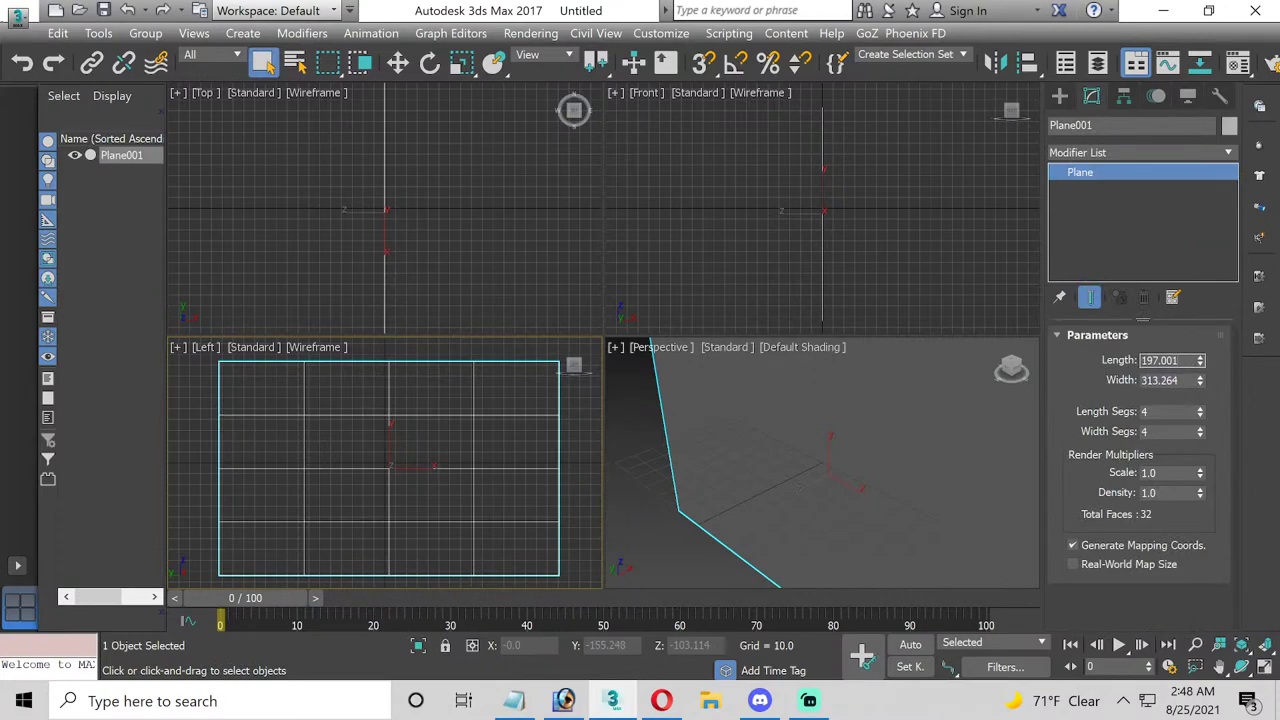
{"action": "left_click", "coordinate": [1160, 380]}
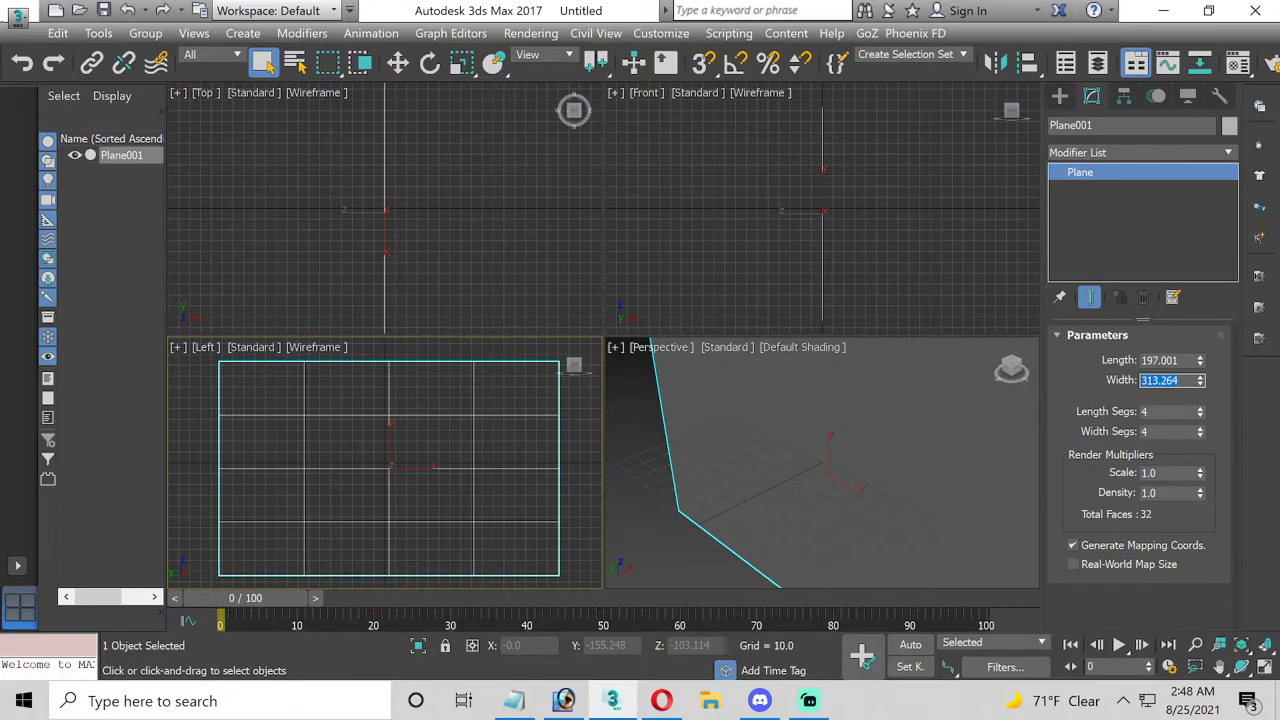
{"action": "type", "text": "14"}
{"action": "key", "text": "BackSpace"}
{"action": "key", "text": "BackSpace"}
{"action": "left_click", "coordinate": [775, 210]}
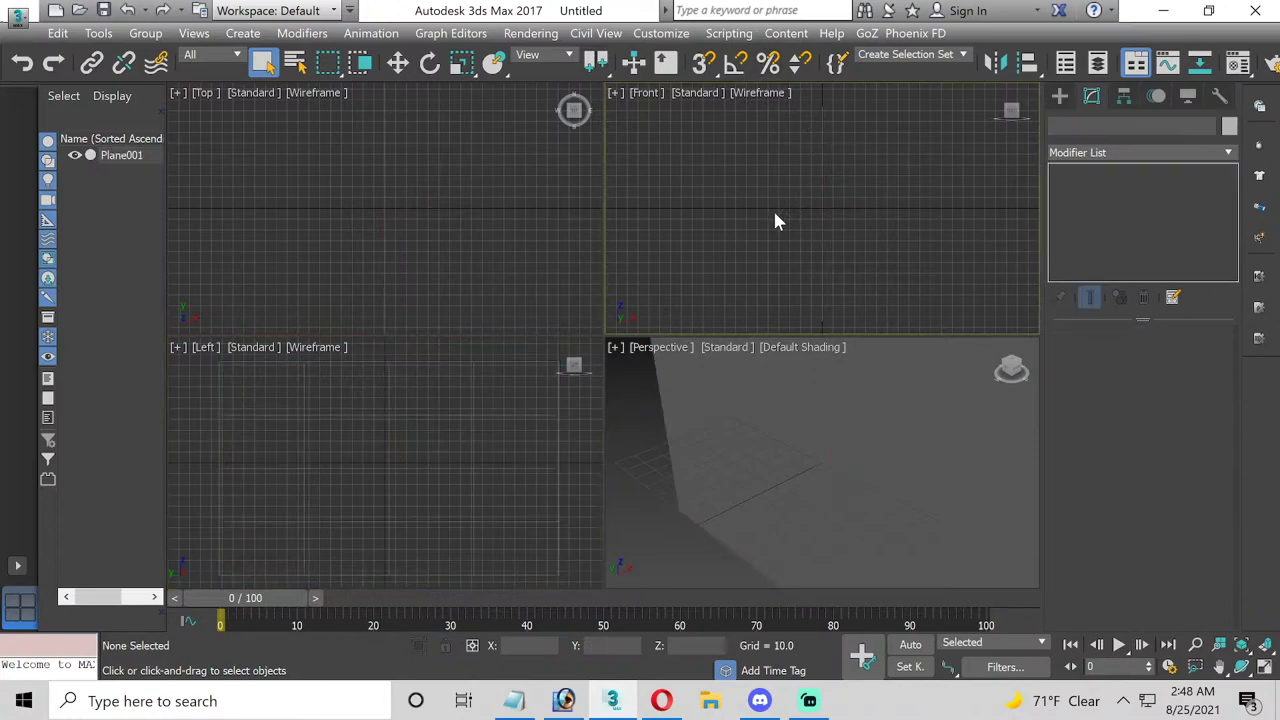
- View the jointed shad rap_01 photo from Reference Images > Jointed Shad Rap to check its size
{"action": "left_click", "coordinate": [475, 415]}
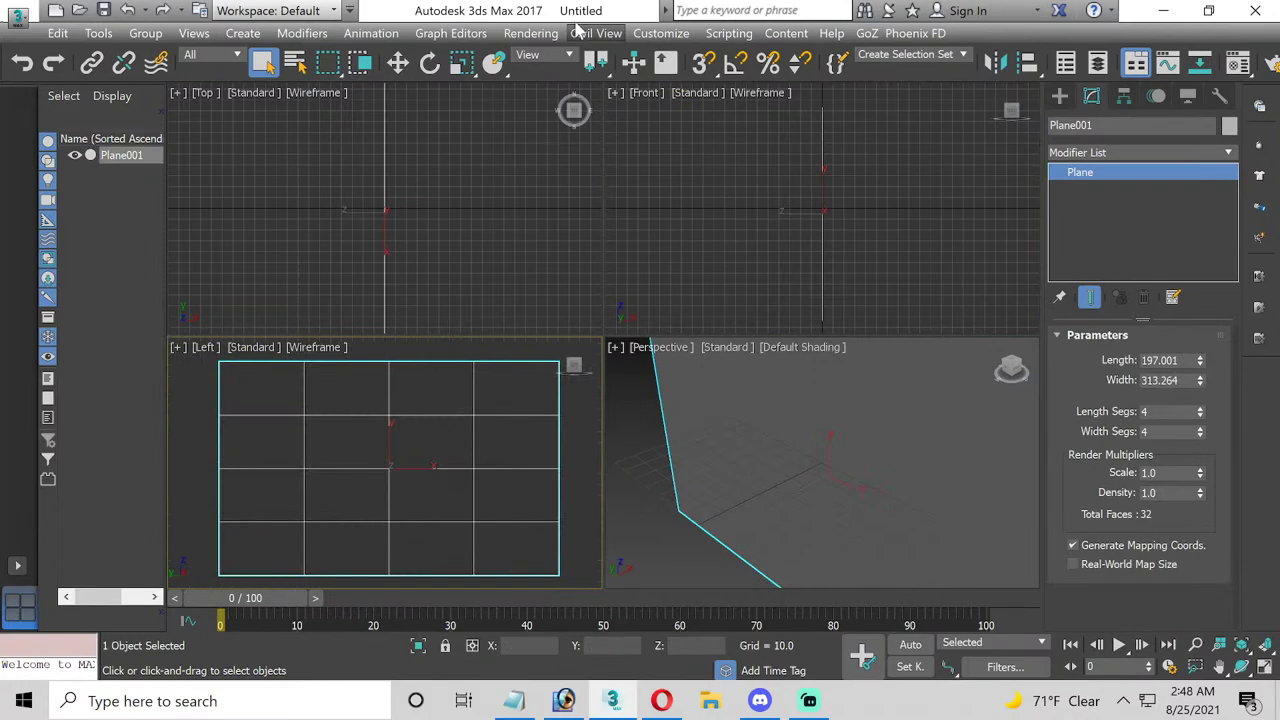
{"action": "left_click", "coordinate": [530, 33]}
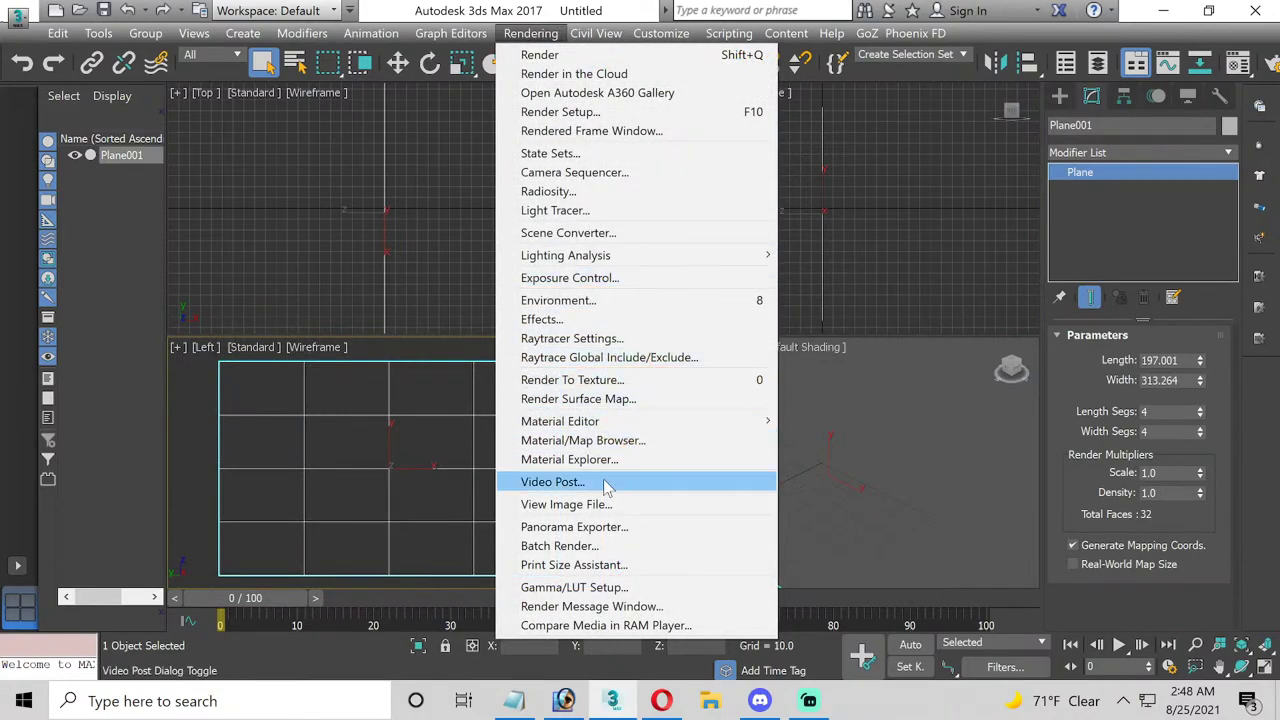
{"action": "left_click", "coordinate": [572, 504]}
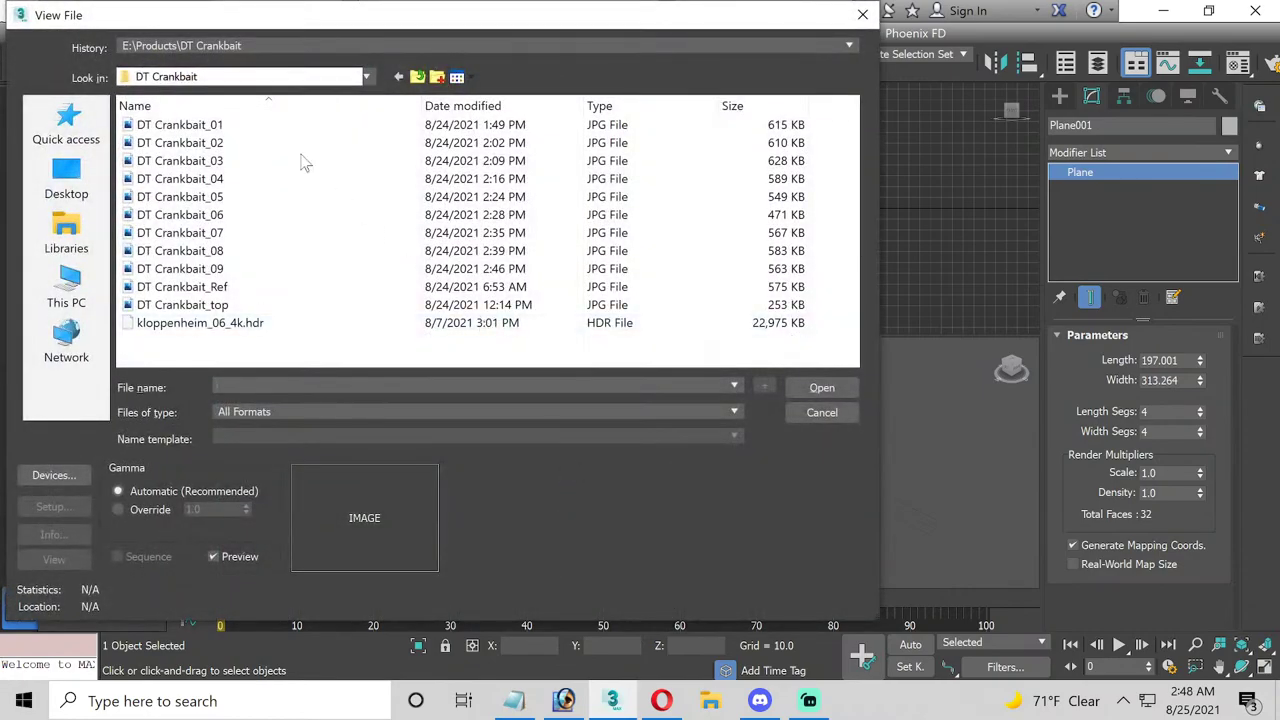
{"action": "left_click", "coordinate": [417, 78]}
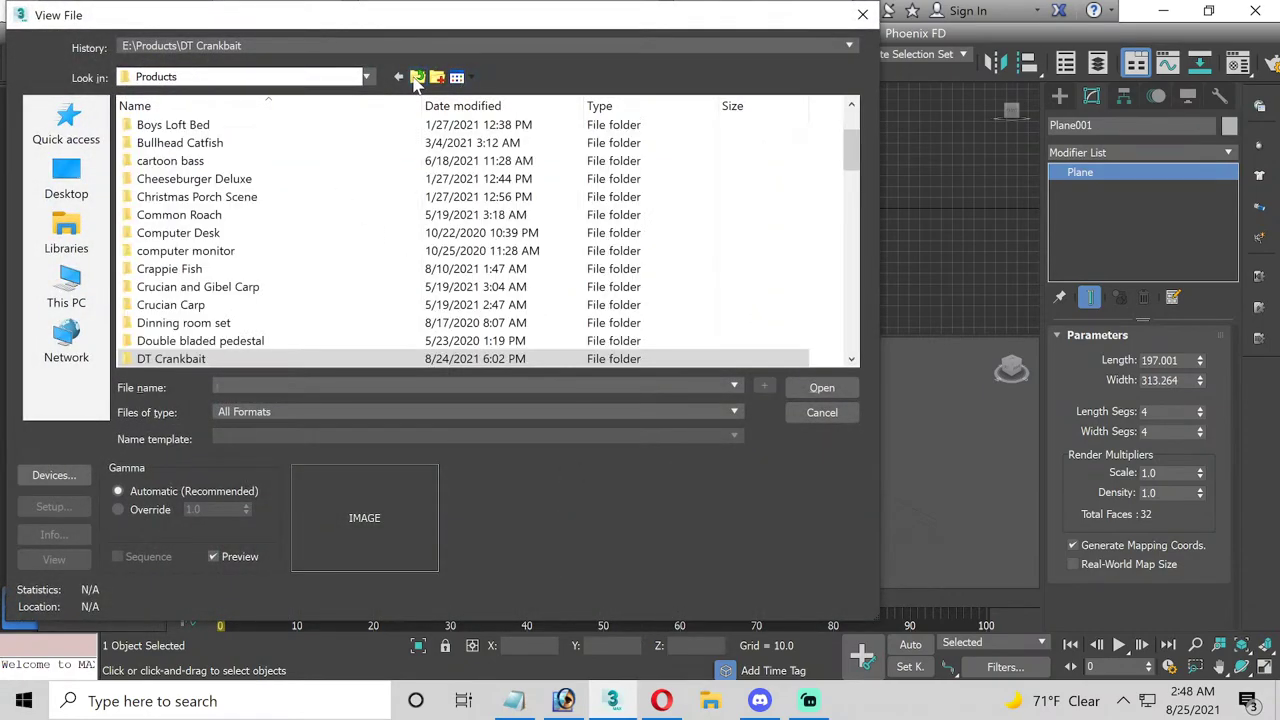
{"action": "left_click", "coordinate": [417, 78]}
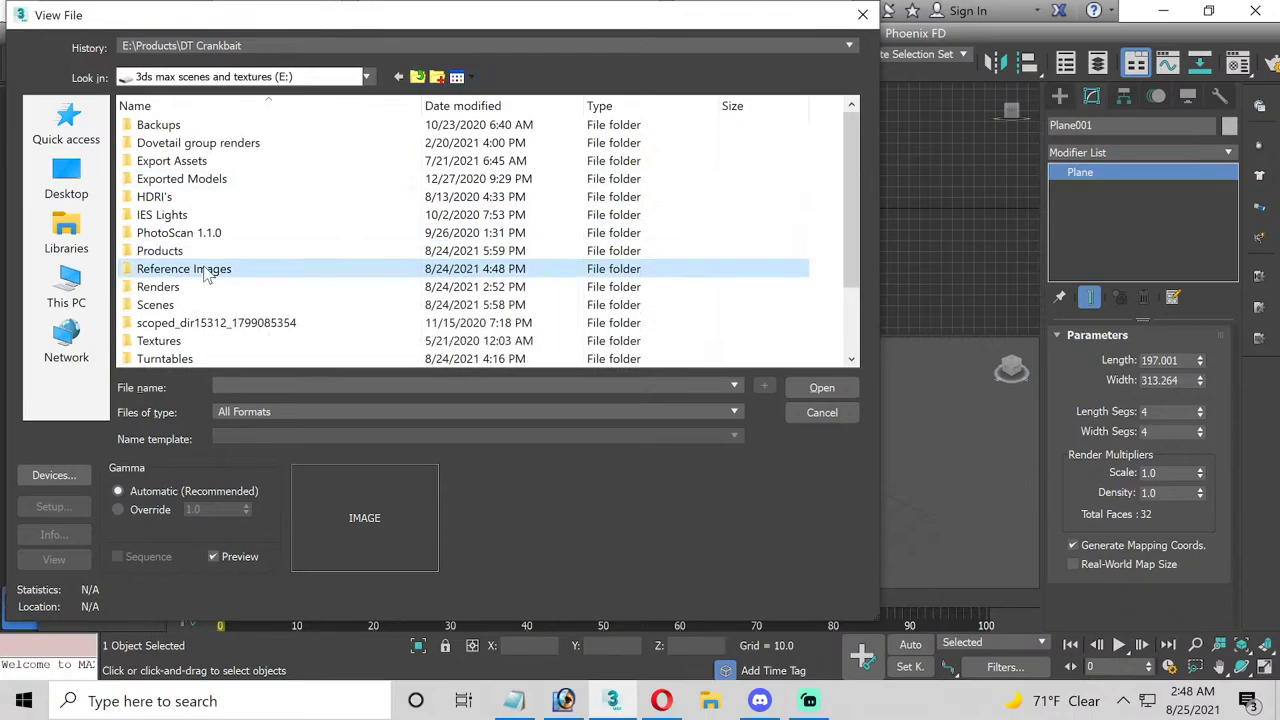
{"action": "double_click", "coordinate": [195, 270]}
{"action": "key", "text": "j"}
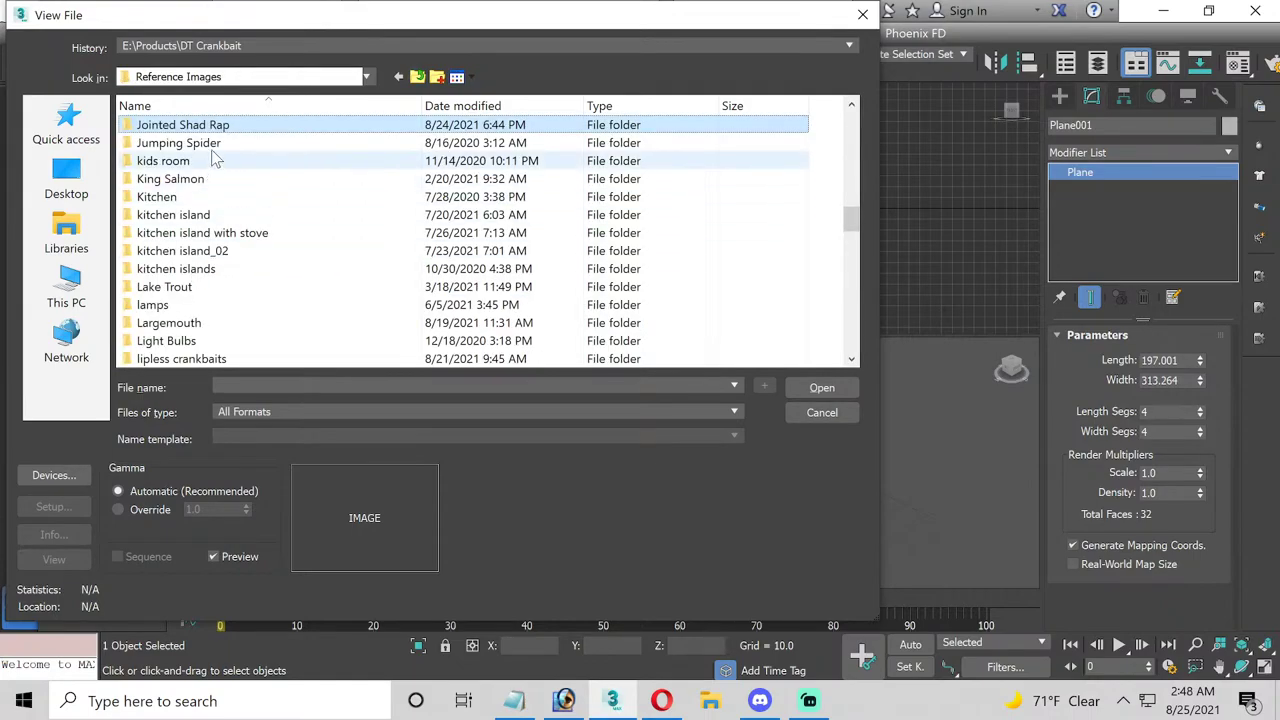
{"action": "double_click", "coordinate": [215, 126]}
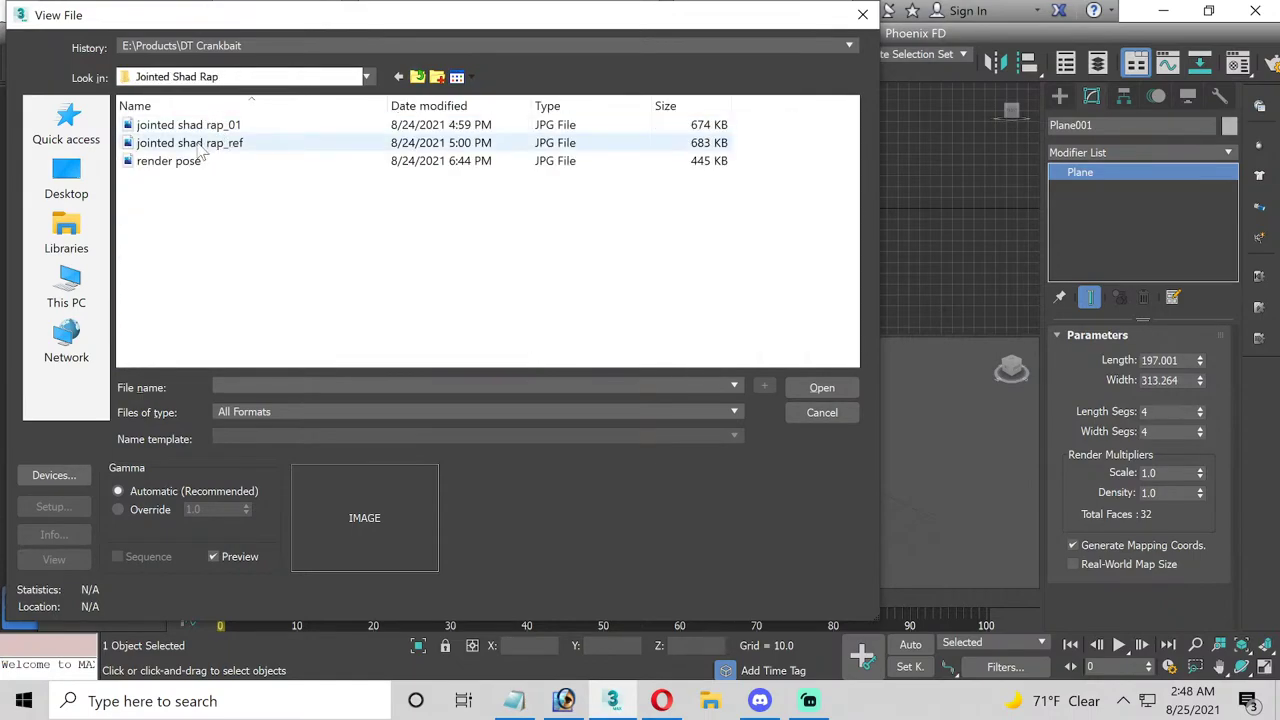
{"action": "double_click", "coordinate": [190, 125]}
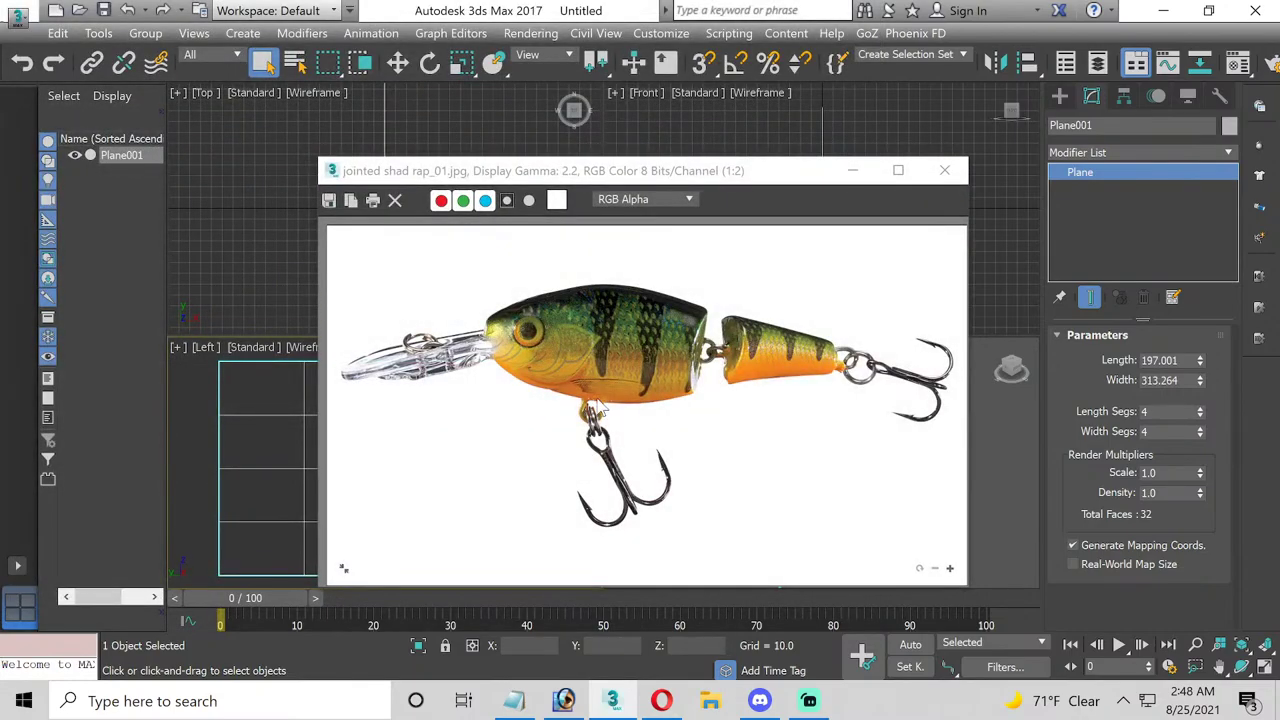
{"action": "left_click", "coordinate": [605, 390]}
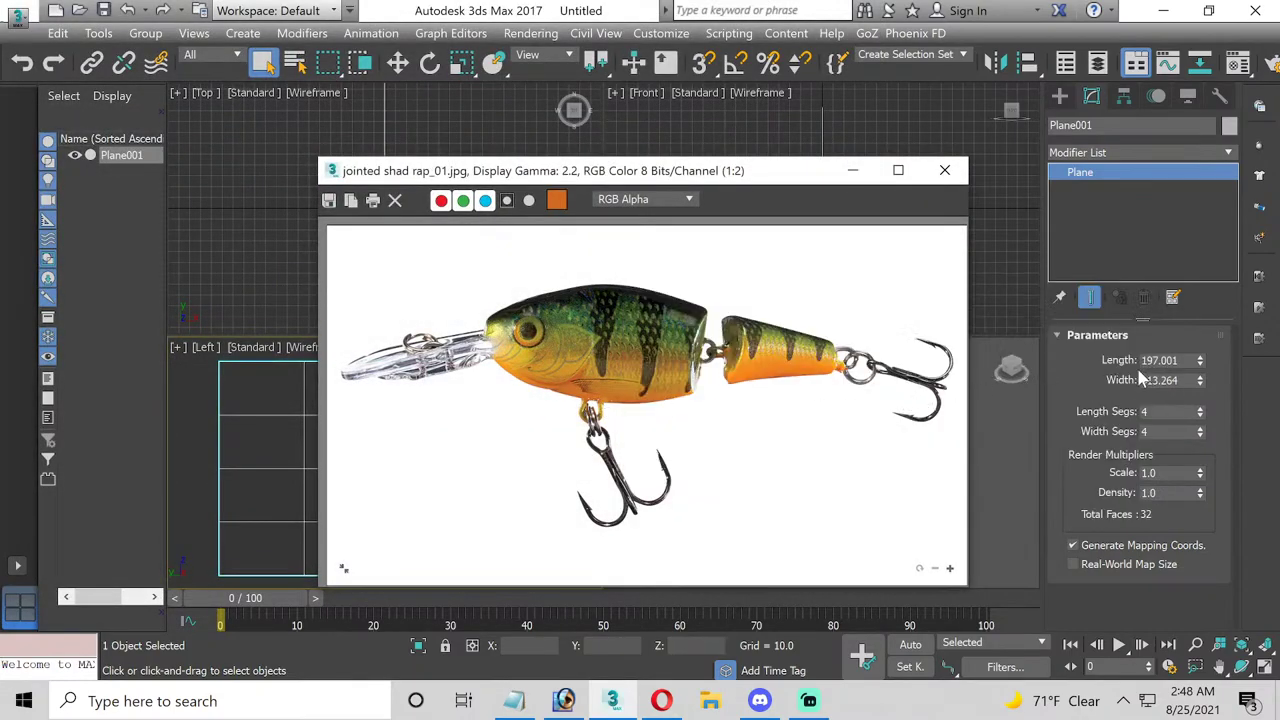
- Set the plane's Length to 1440 and Width to 2560 to match the photo's pixels
{"action": "left_click", "coordinate": [1160, 360]}
{"action": "type", "text": "1440"}
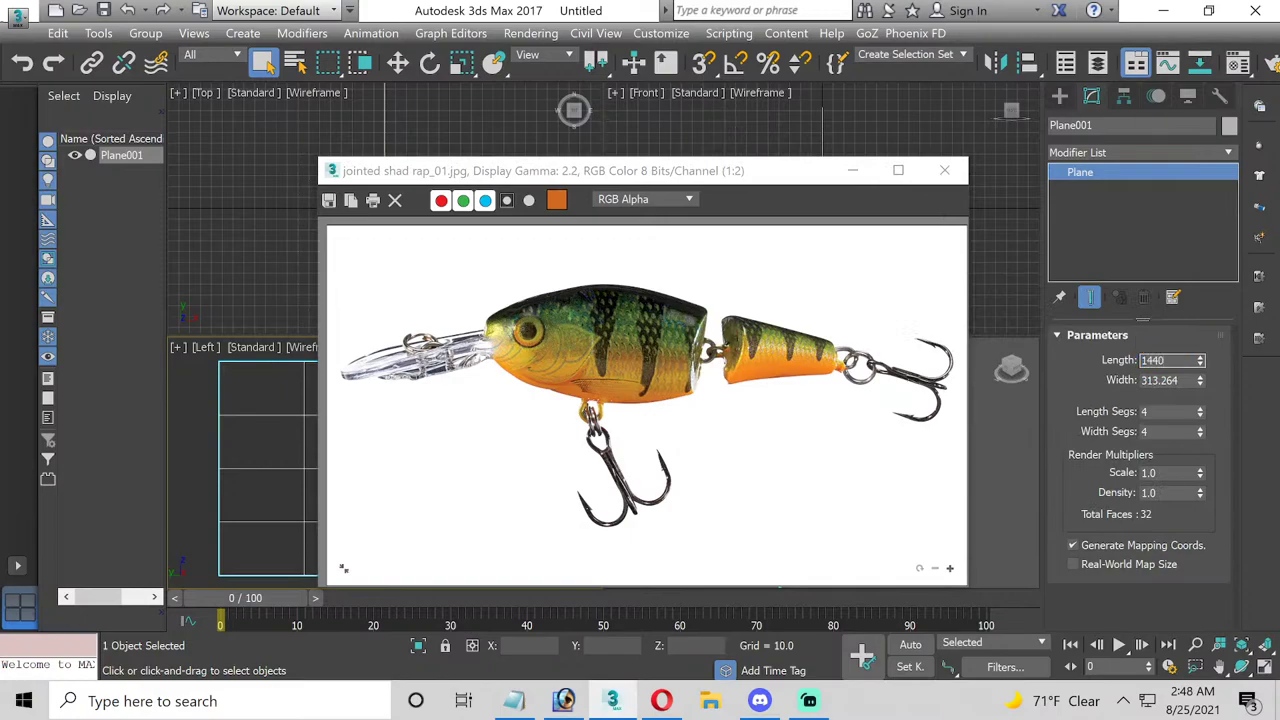
{"action": "key", "text": "Return"}
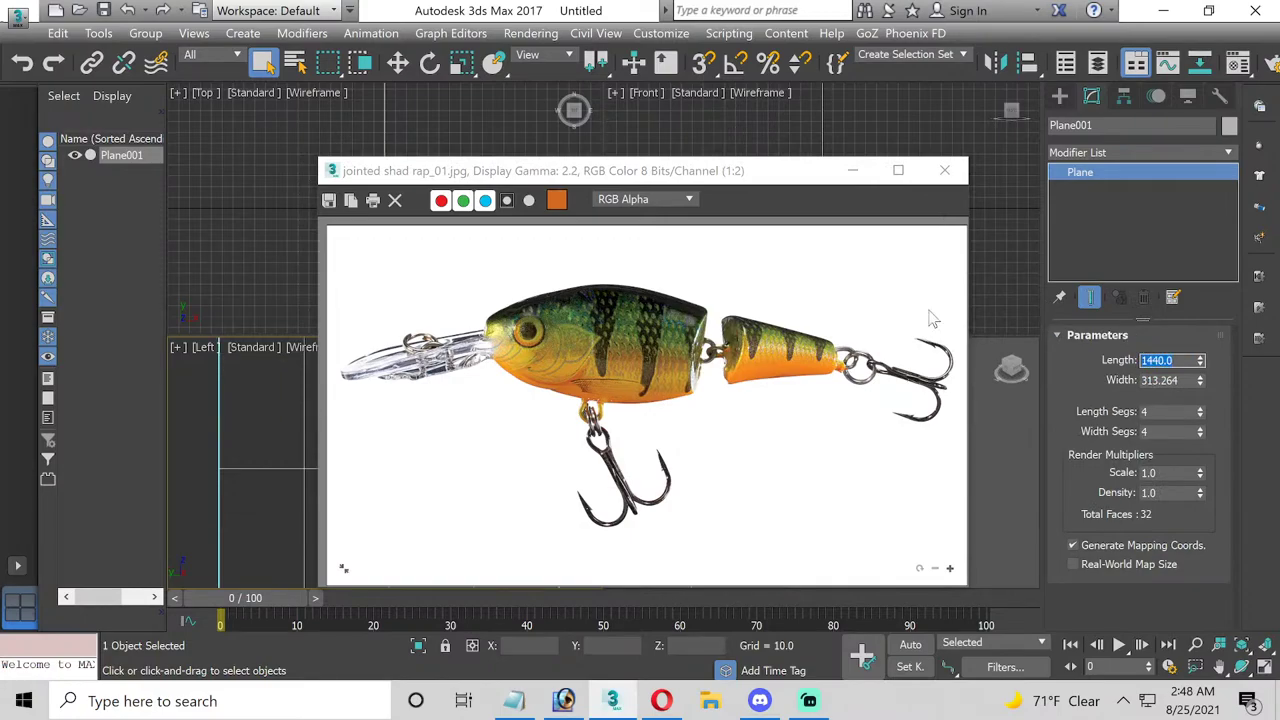
{"action": "right_click", "coordinate": [748, 320]}
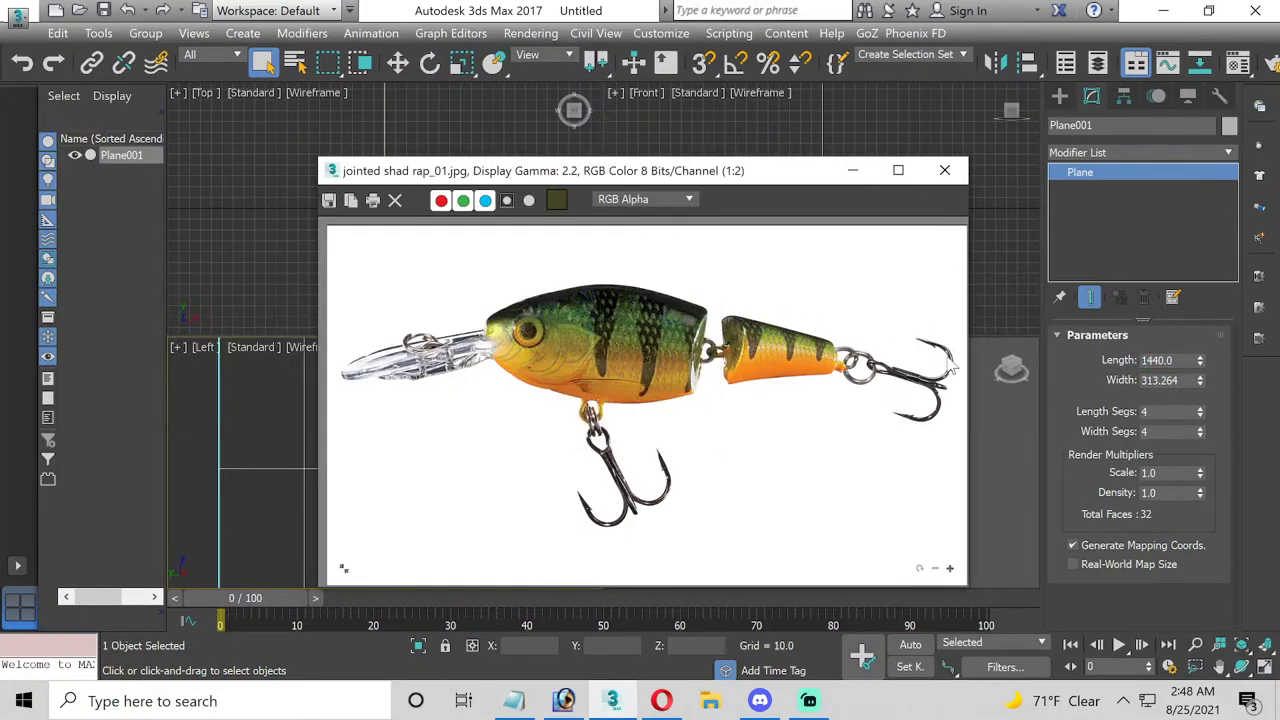
{"action": "double_click", "coordinate": [1185, 380]}
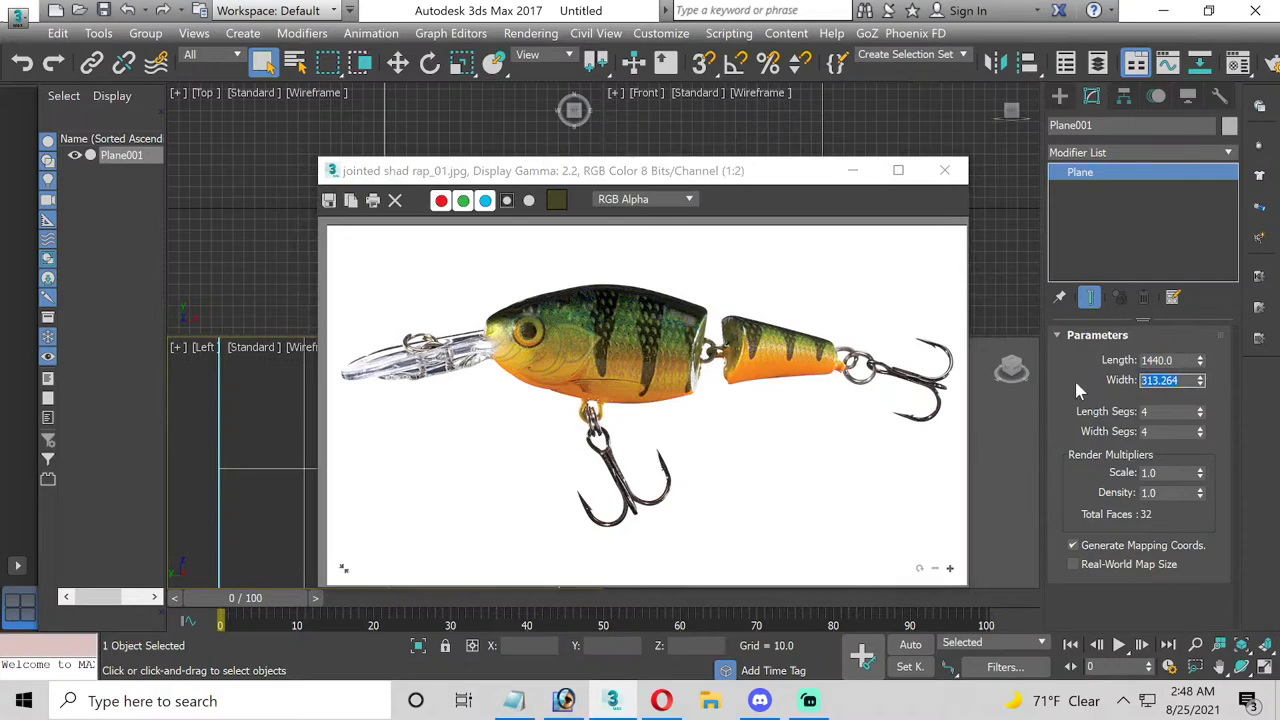
{"action": "type", "text": "2560"}
{"action": "key", "text": "Return"}
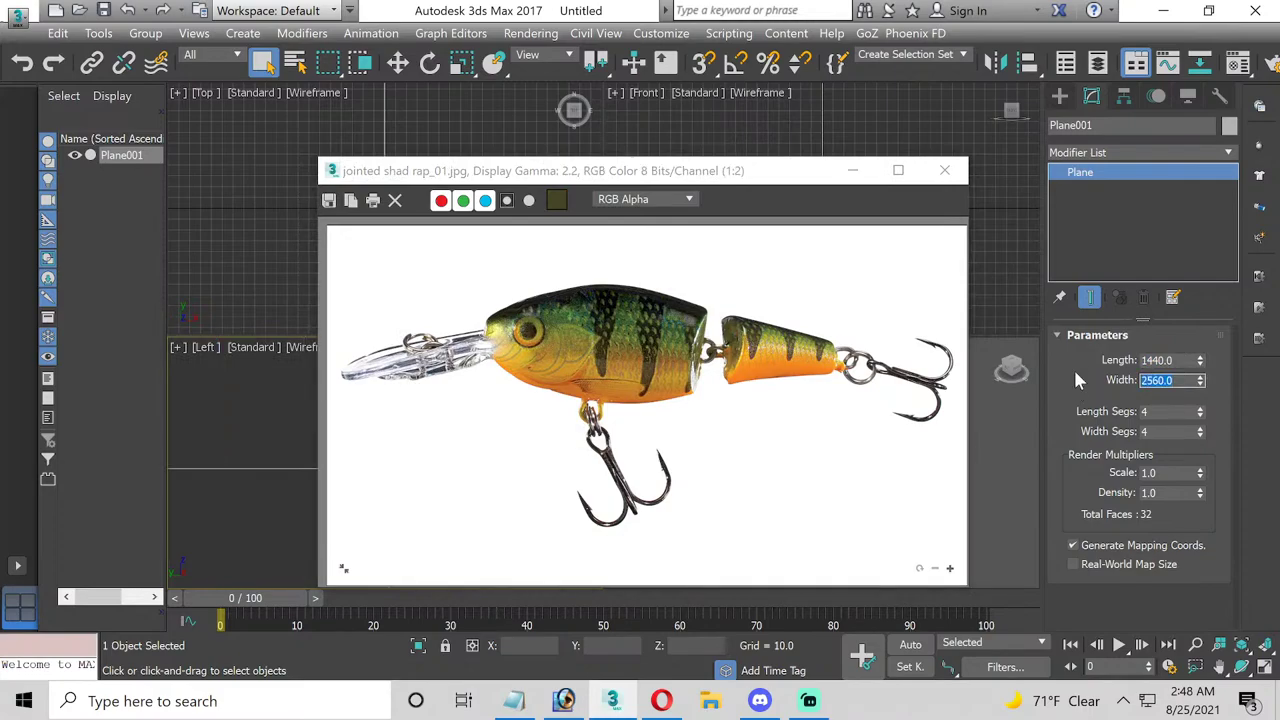
- Close the photo viewer, give the plane 2 by 2 segments, and zoom extents in all views
{"action": "left_click", "coordinate": [945, 170]}
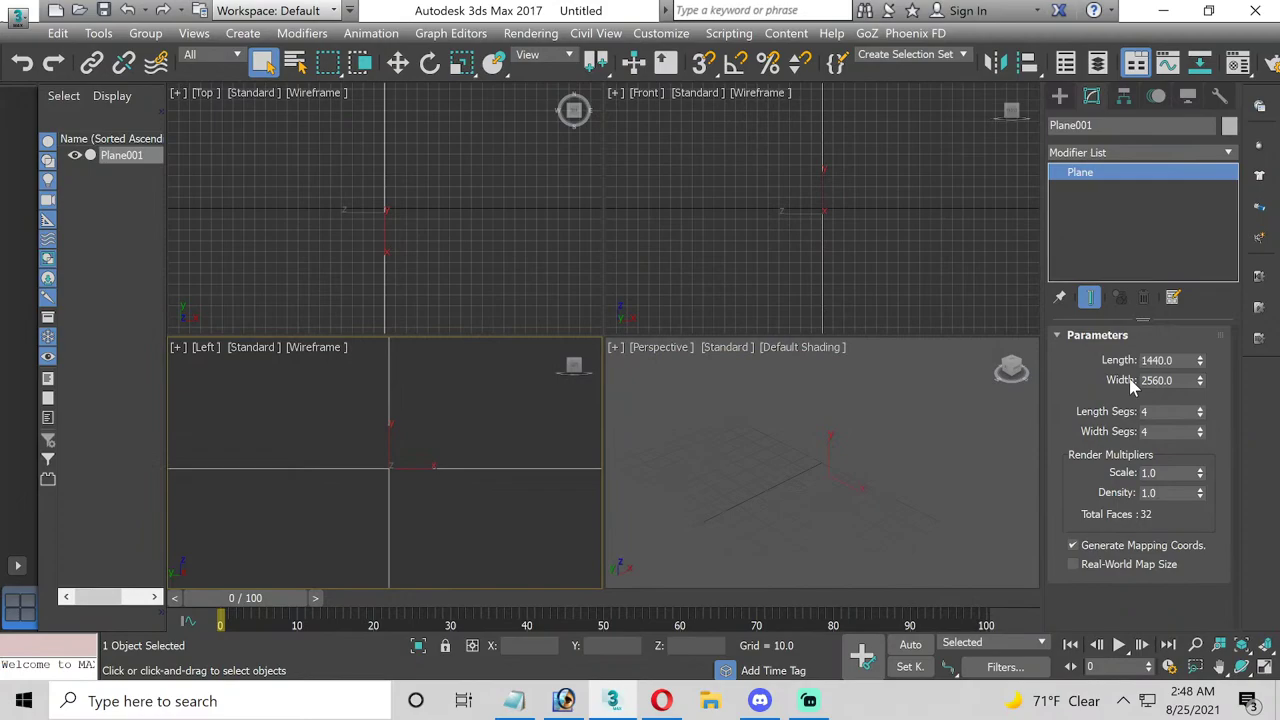
{"action": "double_click", "coordinate": [1200, 416]}
{"action": "double_click", "coordinate": [1200, 435]}
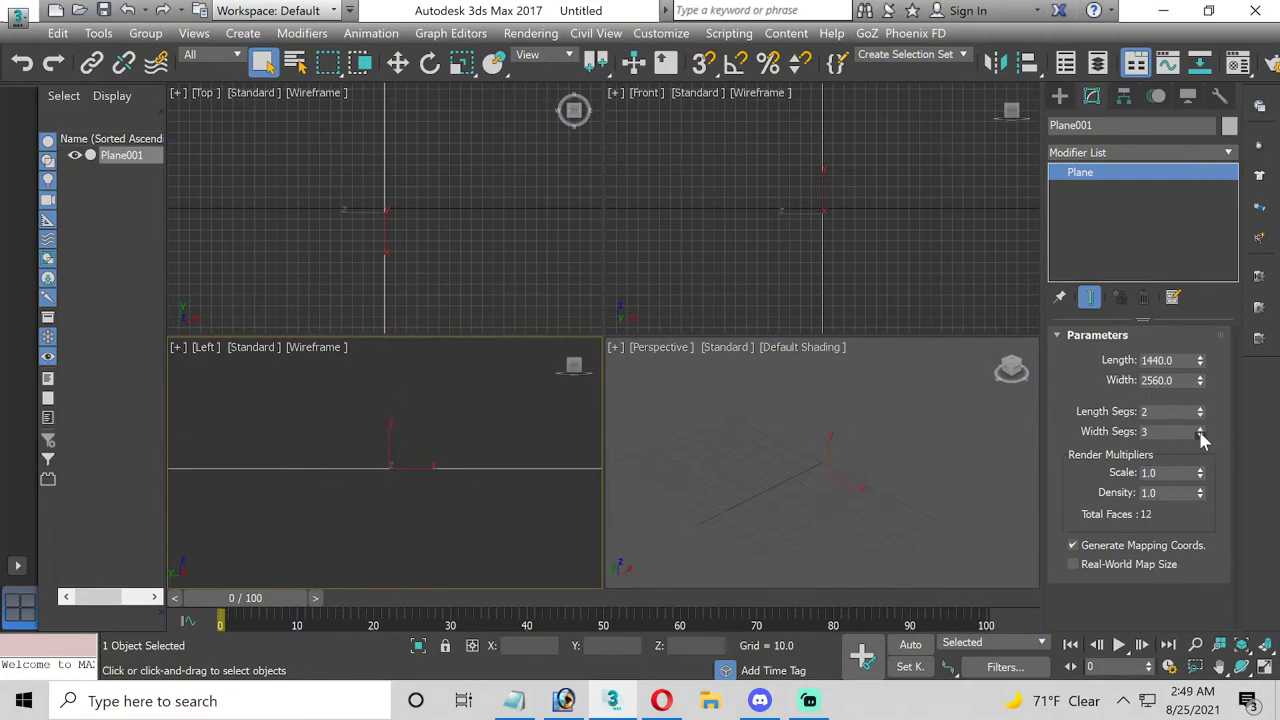
{"action": "left_click", "coordinate": [1265, 646]}
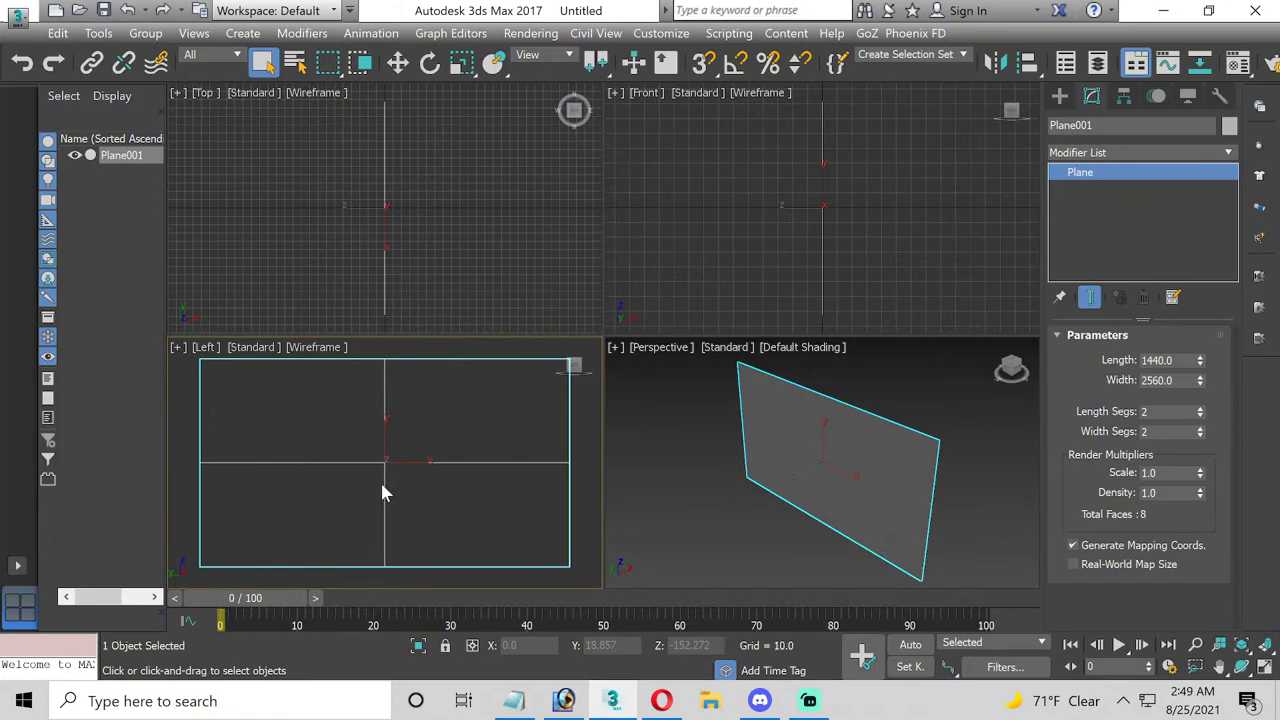
- In the Material Editor, choose a Bitmap map for the Diffuse colour
{"action": "key", "text": "m"}
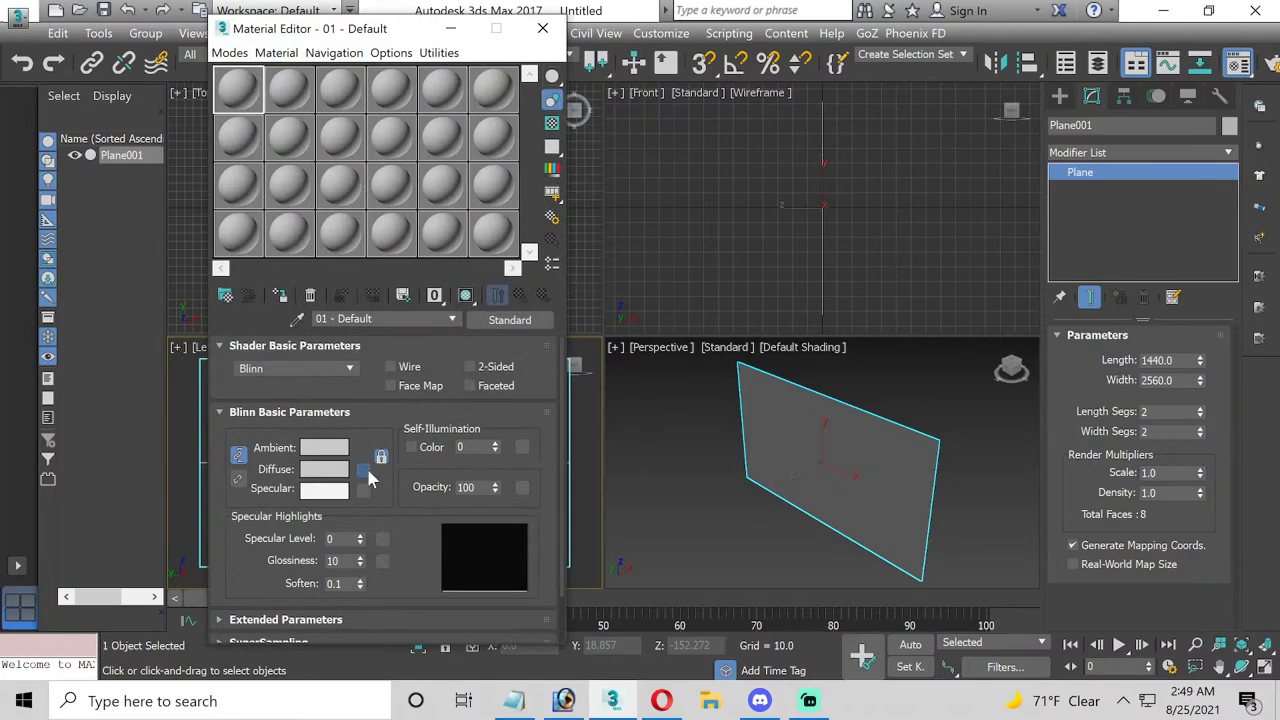
{"action": "left_click", "coordinate": [364, 470]}
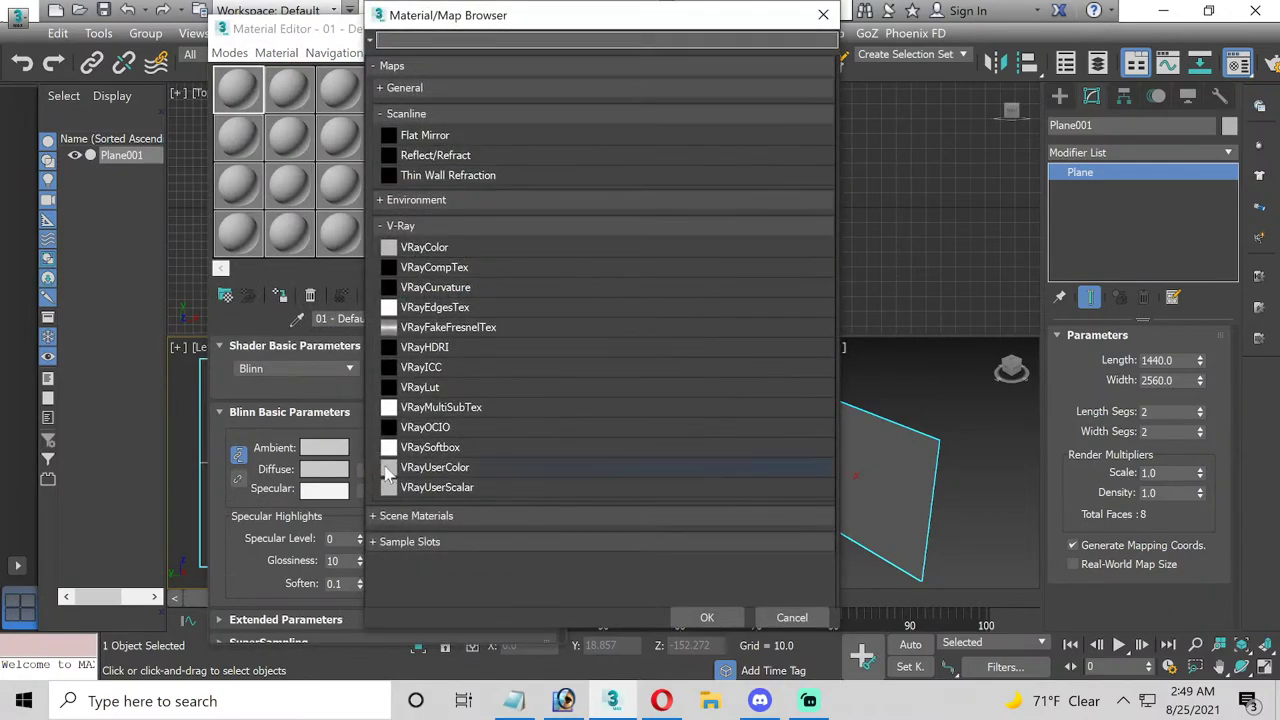
{"action": "left_click", "coordinate": [380, 89]}
{"action": "double_click", "coordinate": [410, 107]}
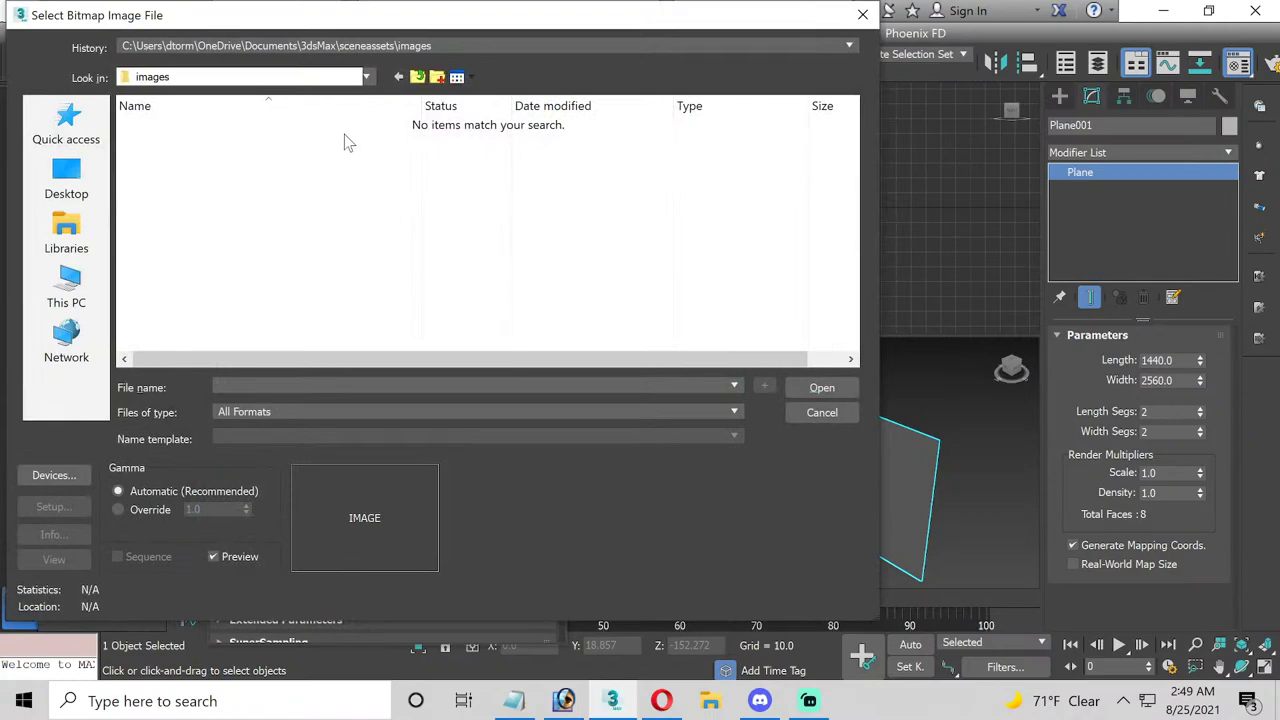
- Load jointed shad rap_ref.jpg from Reference Images > Jointed Shad Rap as the diffuse bitmap
{"action": "left_click", "coordinate": [368, 79]}
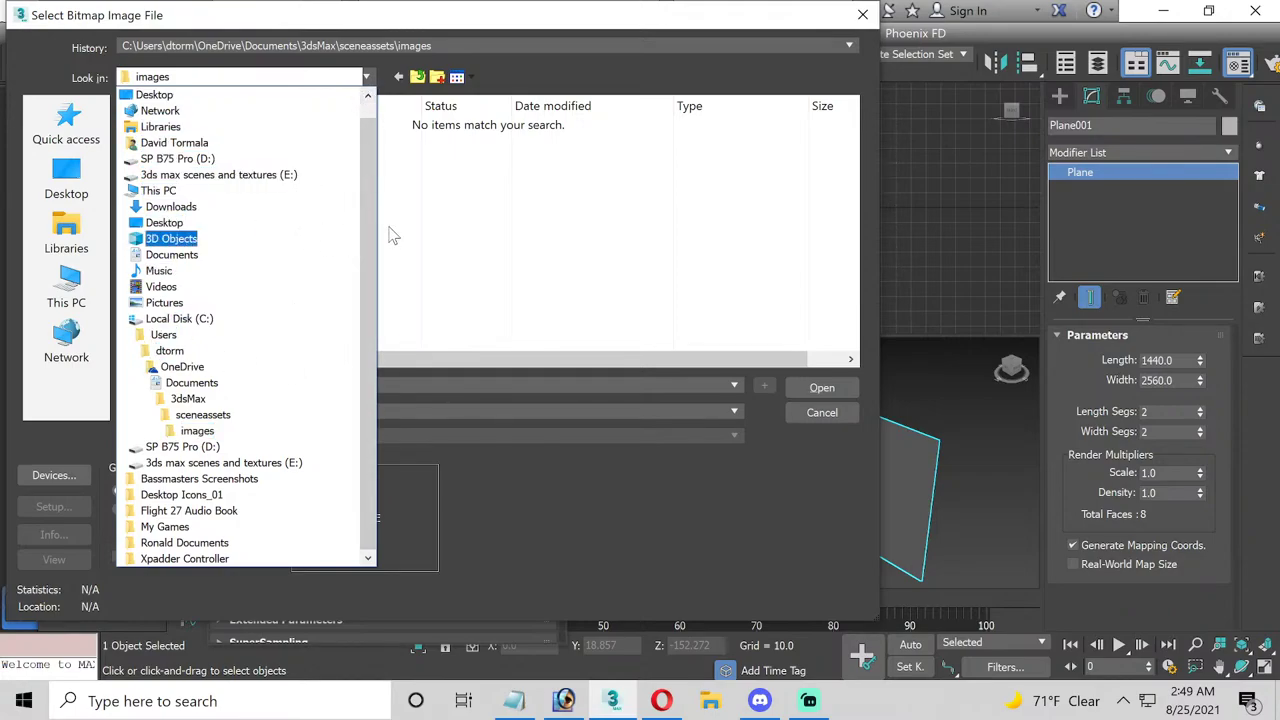
{"action": "left_click", "coordinate": [477, 249]}
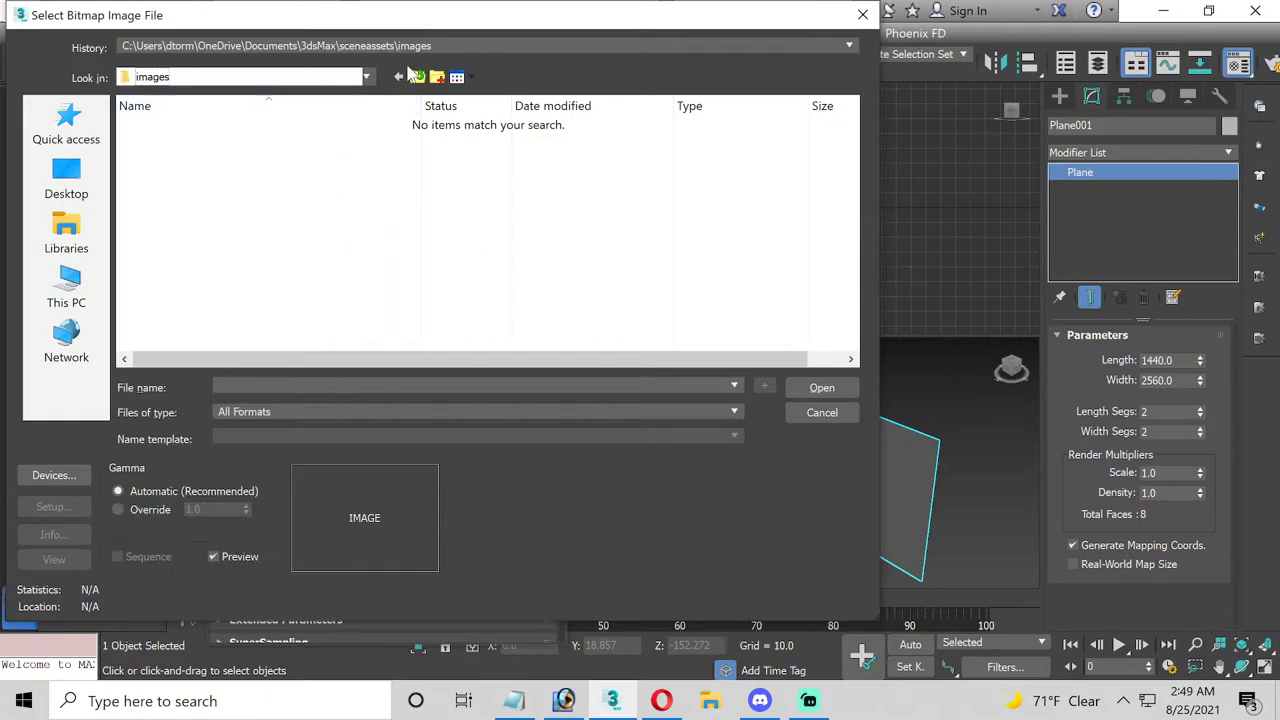
{"action": "left_click", "coordinate": [66, 285]}
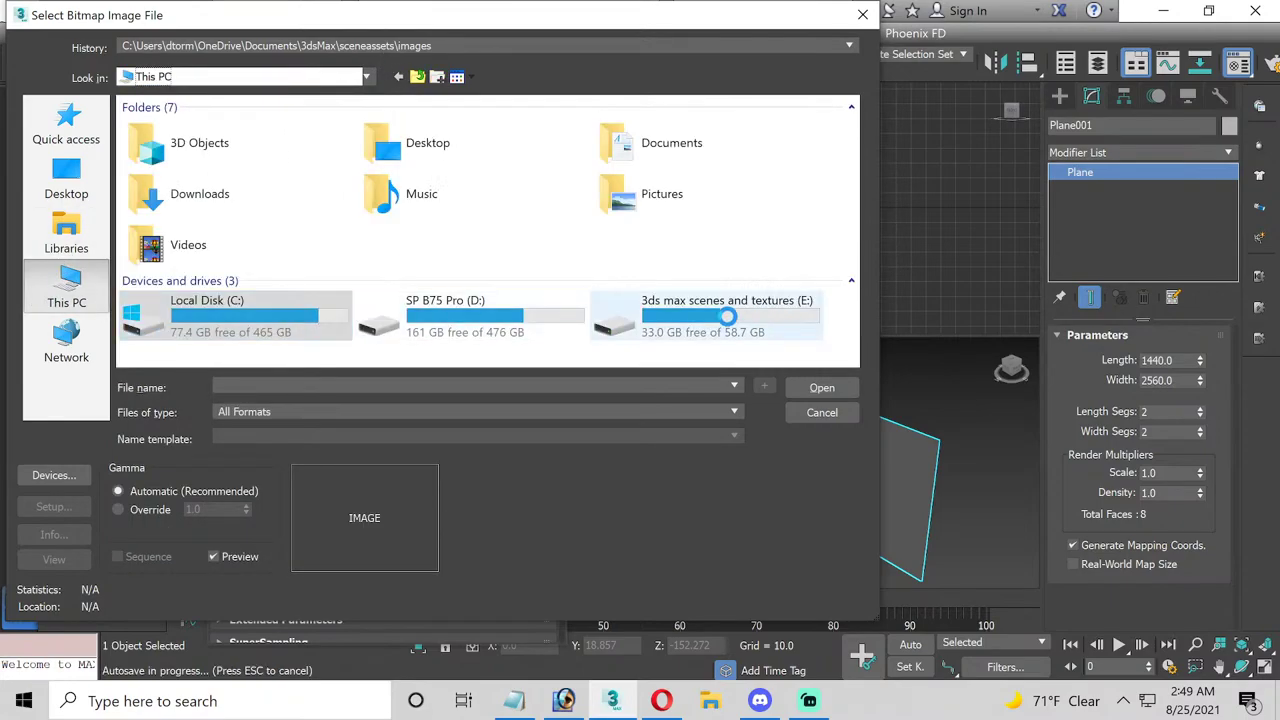
{"action": "double_click", "coordinate": [727, 316]}
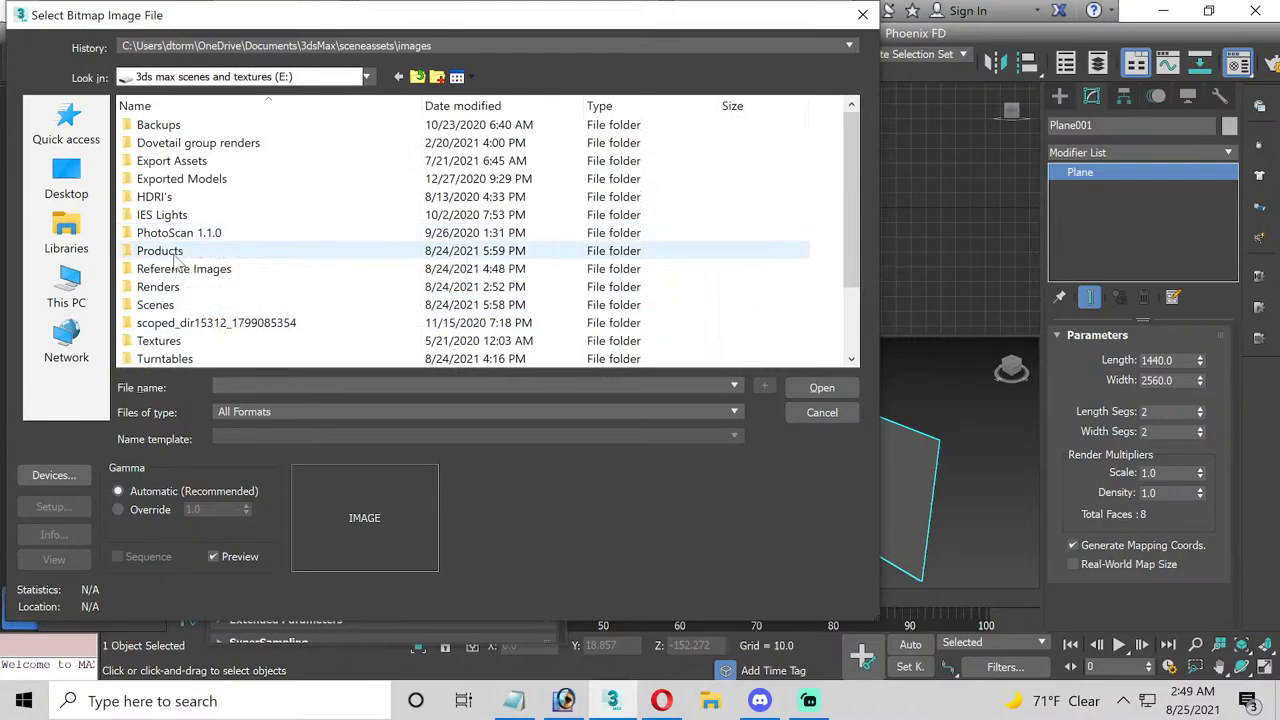
{"action": "double_click", "coordinate": [180, 268]}
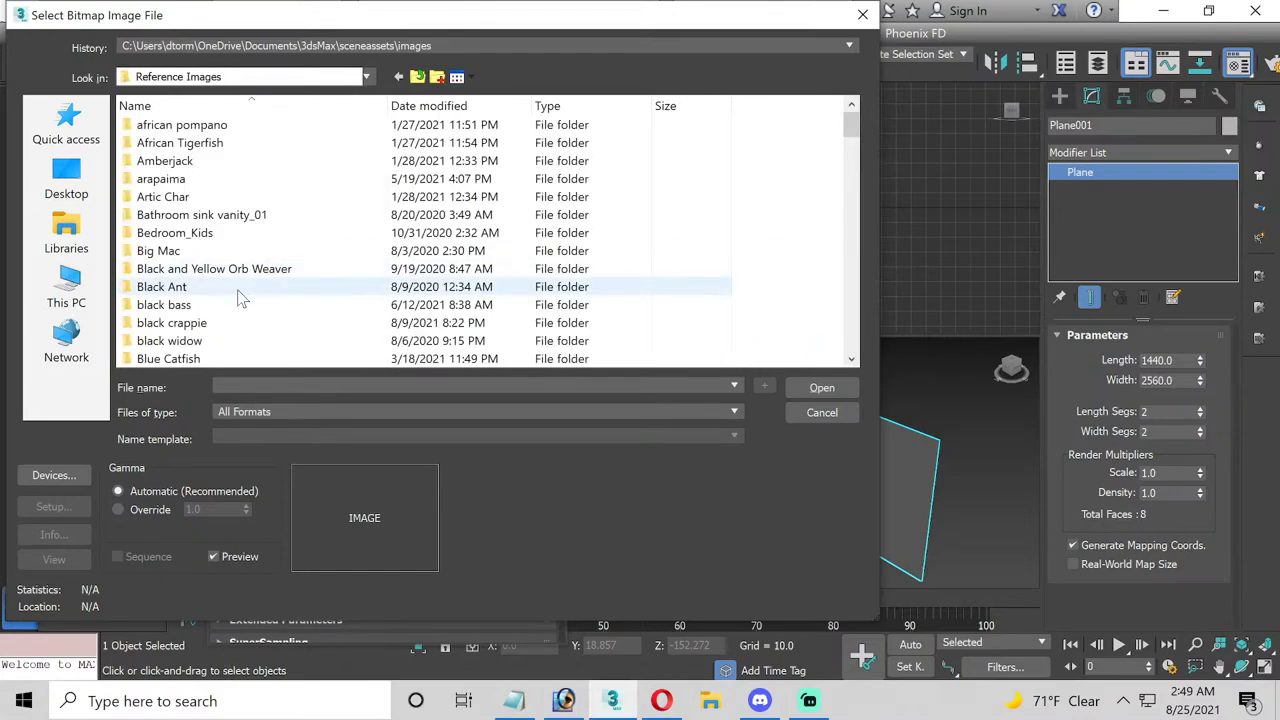
{"action": "scroll", "coordinate": [240, 297], "scroll_direction": "down", "scroll_amount": 2}
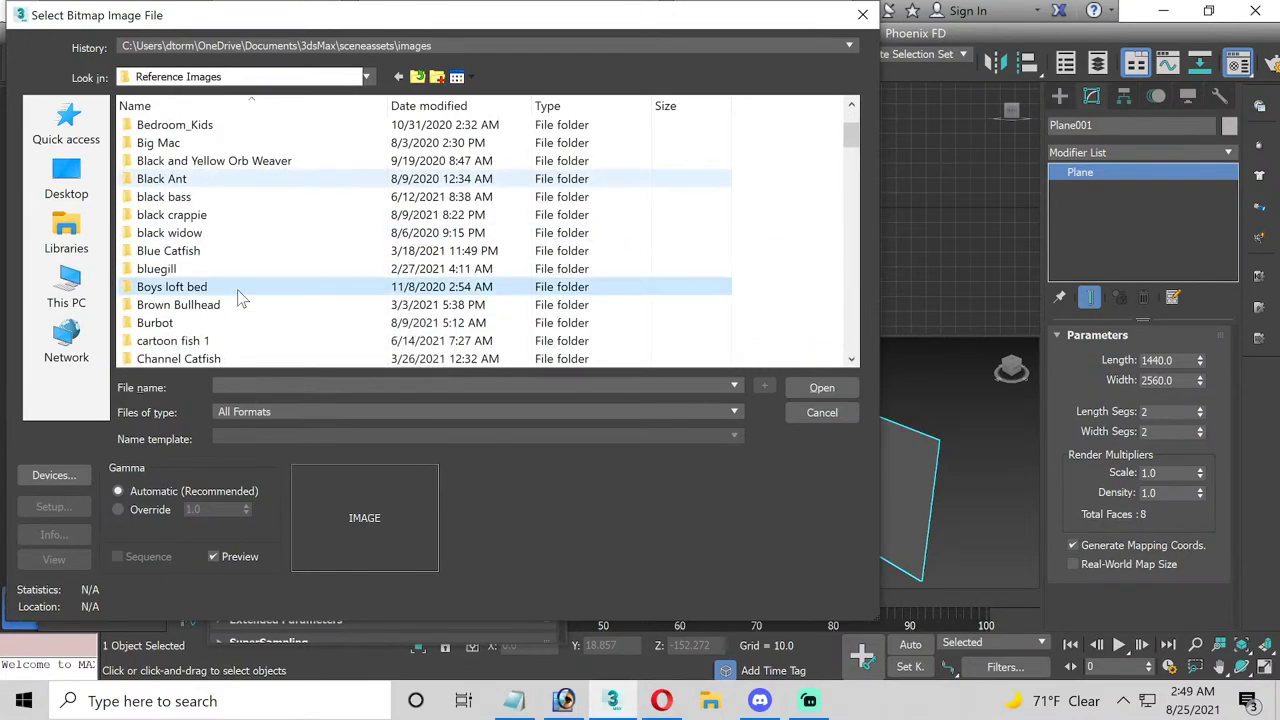
{"action": "scroll", "coordinate": [240, 297], "scroll_direction": "down", "scroll_amount": 12}
{"action": "left_click", "coordinate": [214, 130]}
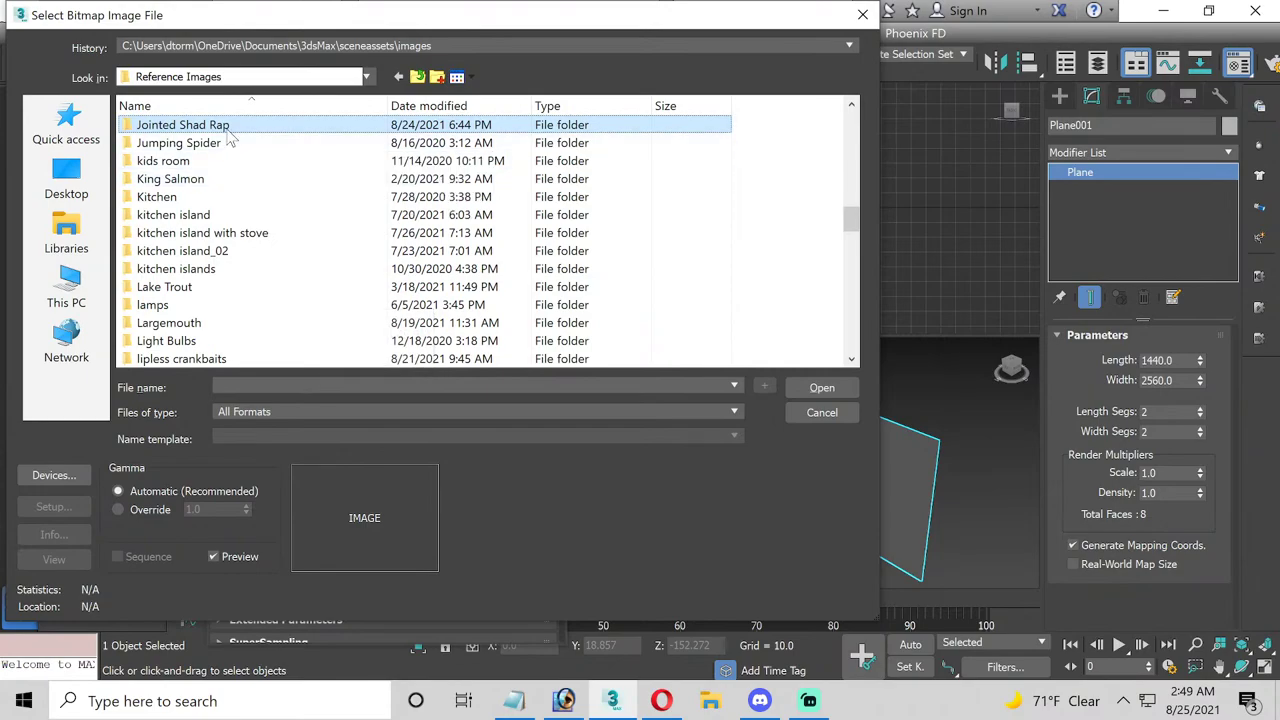
{"action": "double_click", "coordinate": [228, 134]}
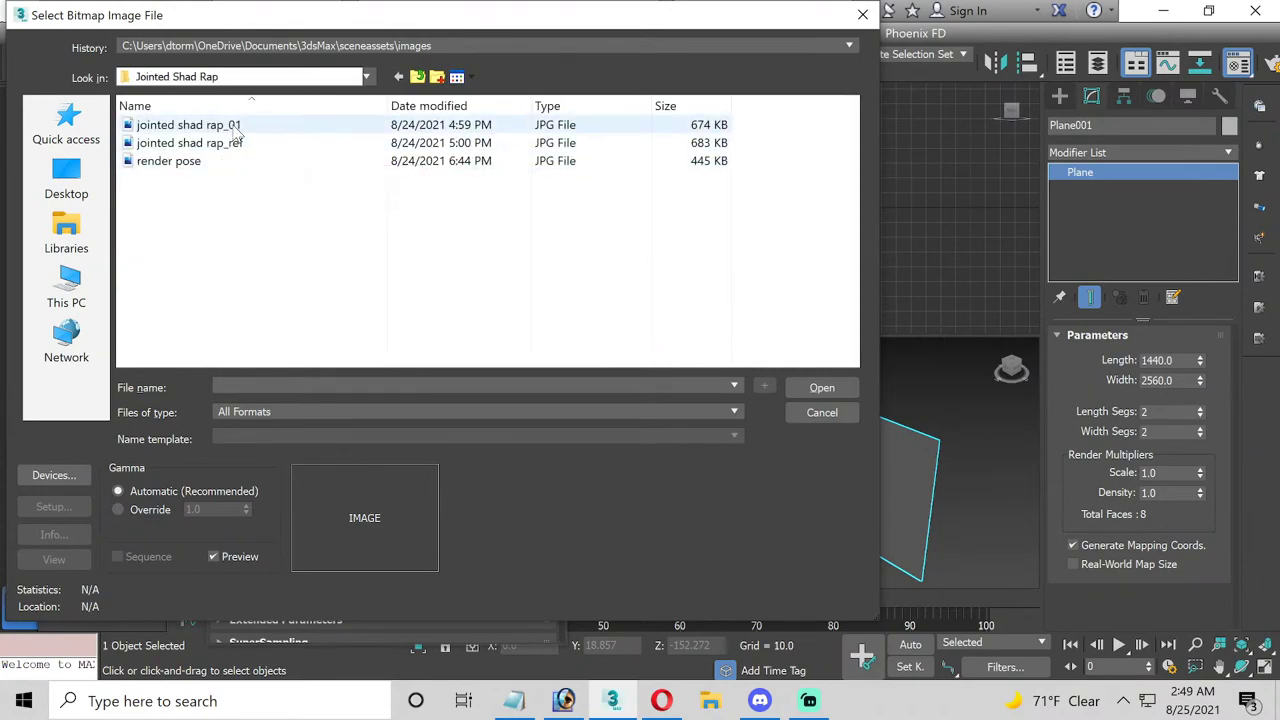
{"action": "double_click", "coordinate": [222, 145]}
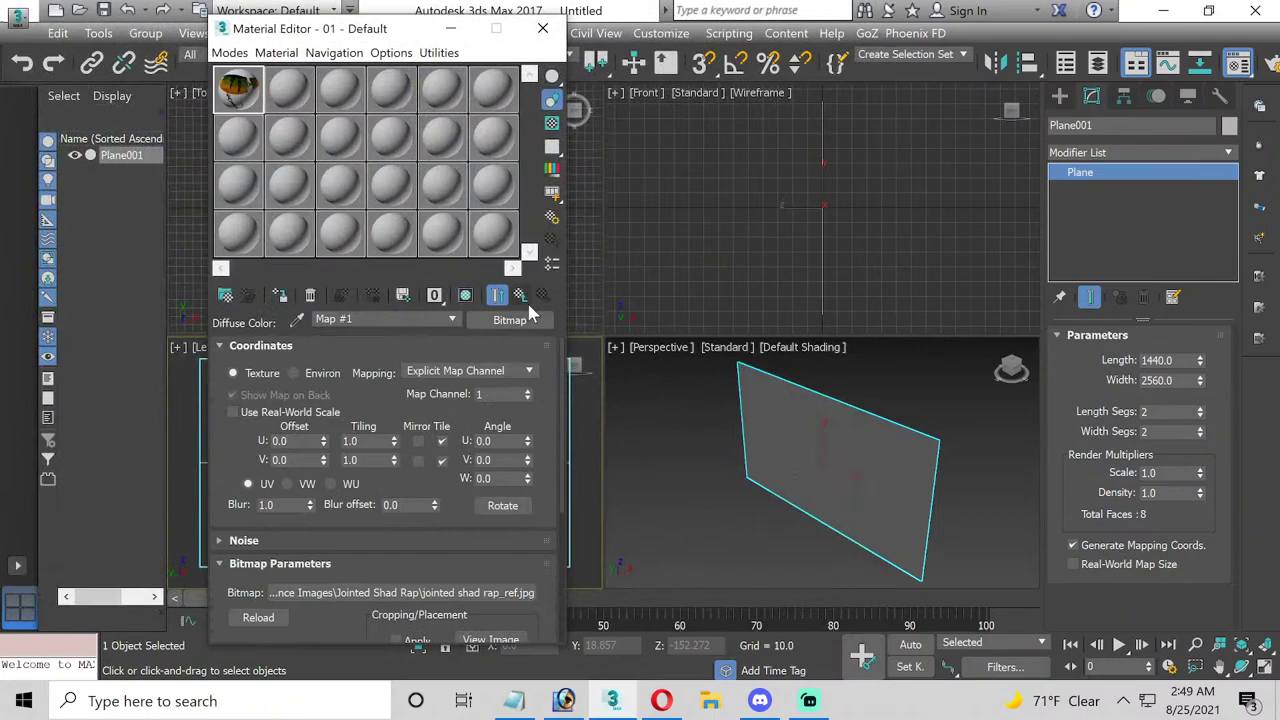
- Assign the material to the plane and show its map in the viewport
{"action": "left_click", "coordinate": [520, 296]}
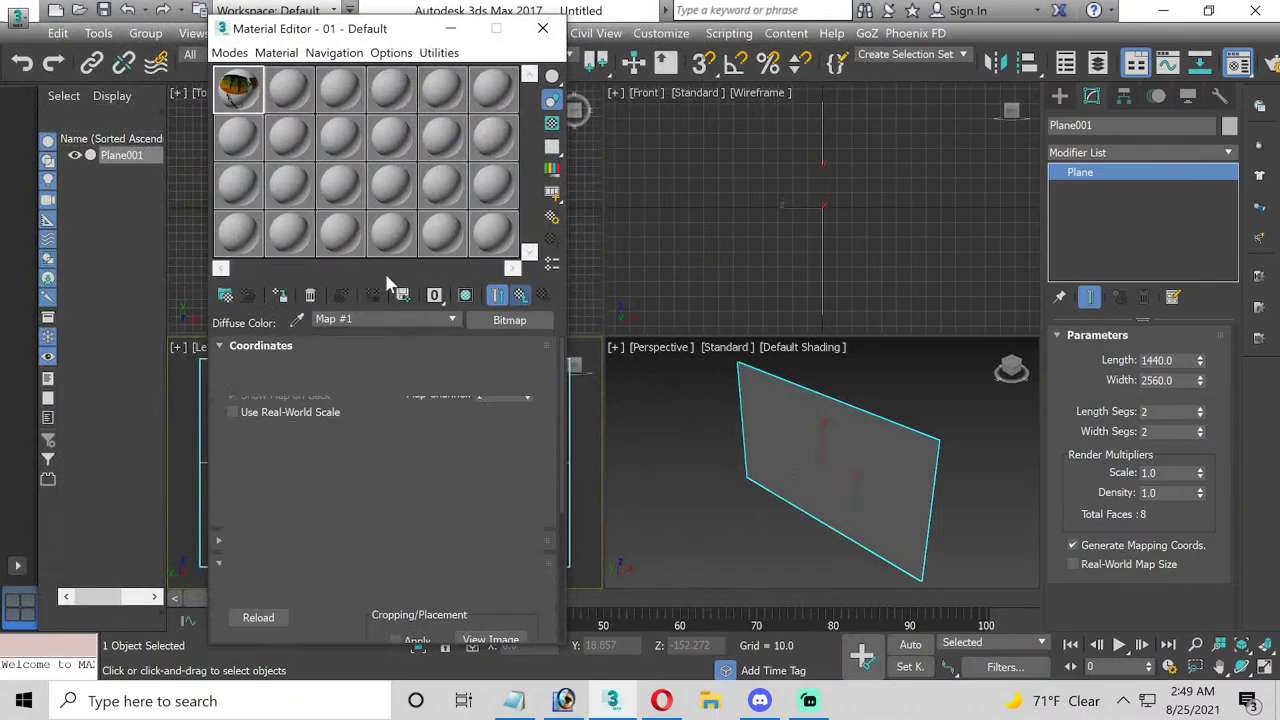
{"action": "left_click", "coordinate": [279, 296]}
{"action": "left_click", "coordinate": [465, 295]}
{"action": "left_click", "coordinate": [543, 28]}
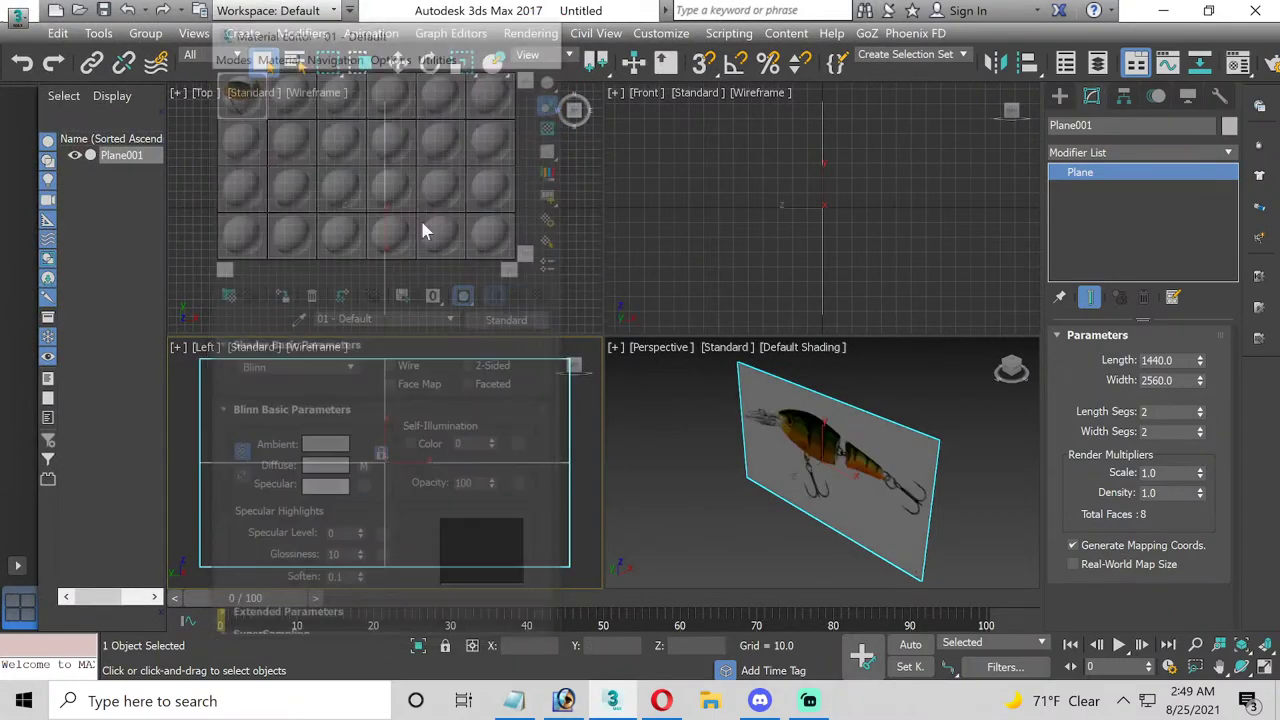
{"action": "left_click", "coordinate": [323, 346]}
- Set the Left viewport to Default Shading with Edged Faces
{"action": "left_click", "coordinate": [352, 362]}
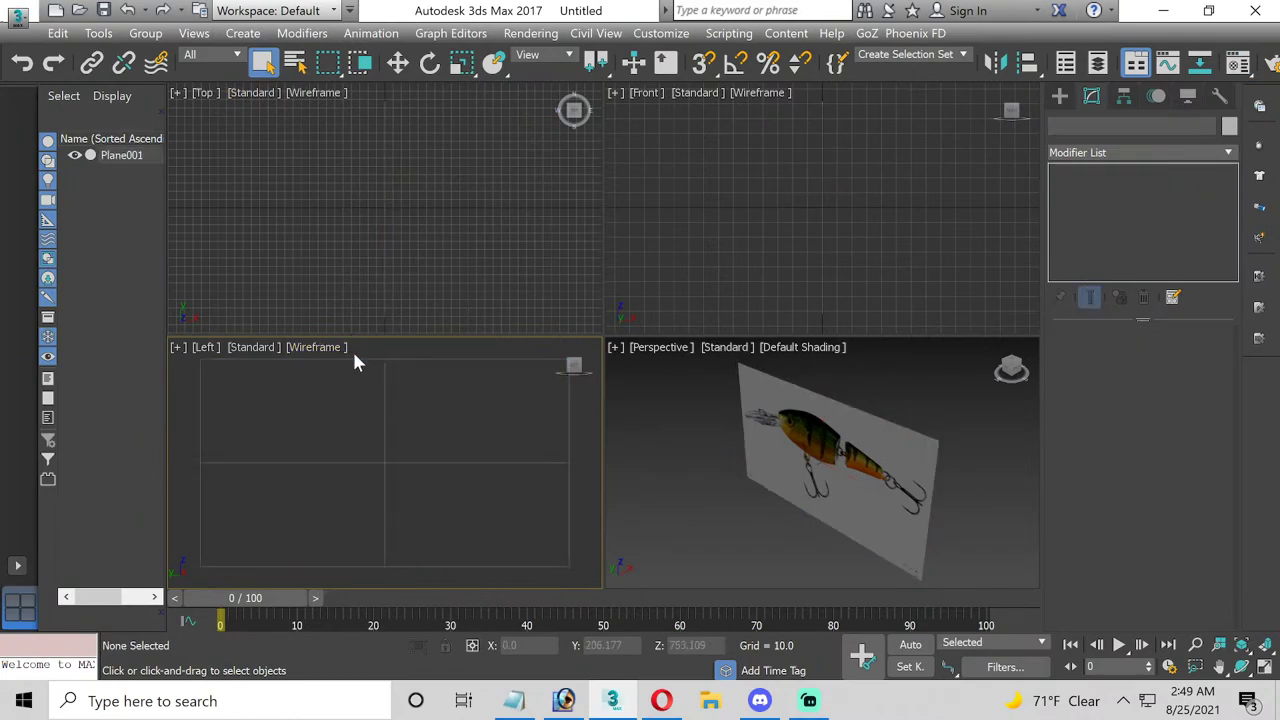
{"action": "left_click", "coordinate": [324, 350]}
{"action": "left_click", "coordinate": [352, 363]}
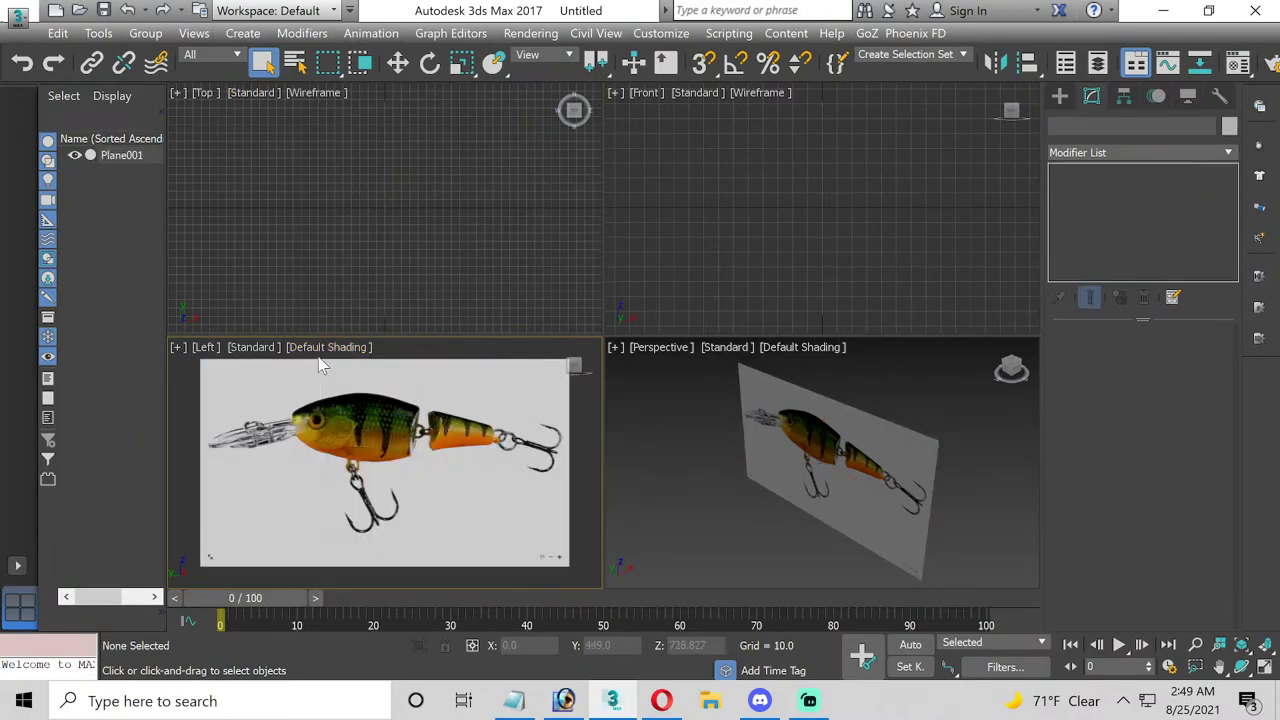
{"action": "left_click", "coordinate": [315, 348]}
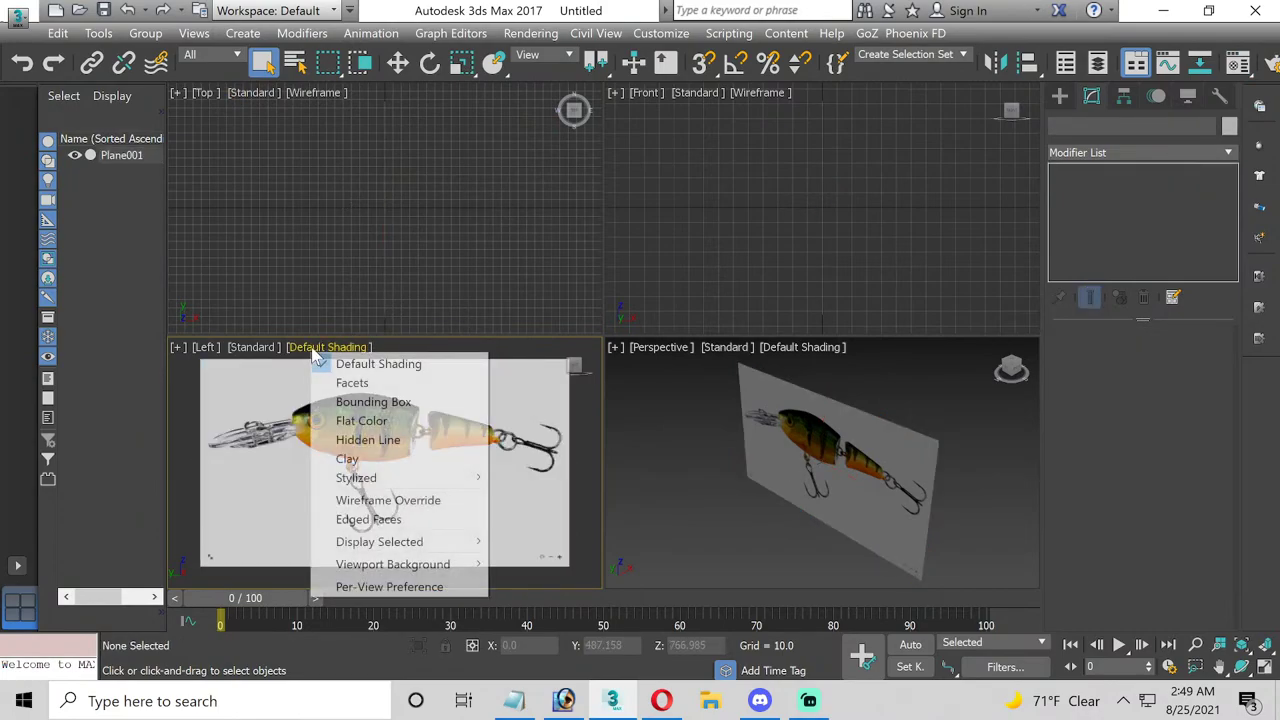
{"action": "left_click", "coordinate": [366, 519]}
- Maximize the Left view and zoom and pan close onto the lure body
{"action": "left_click", "coordinate": [352, 456]}
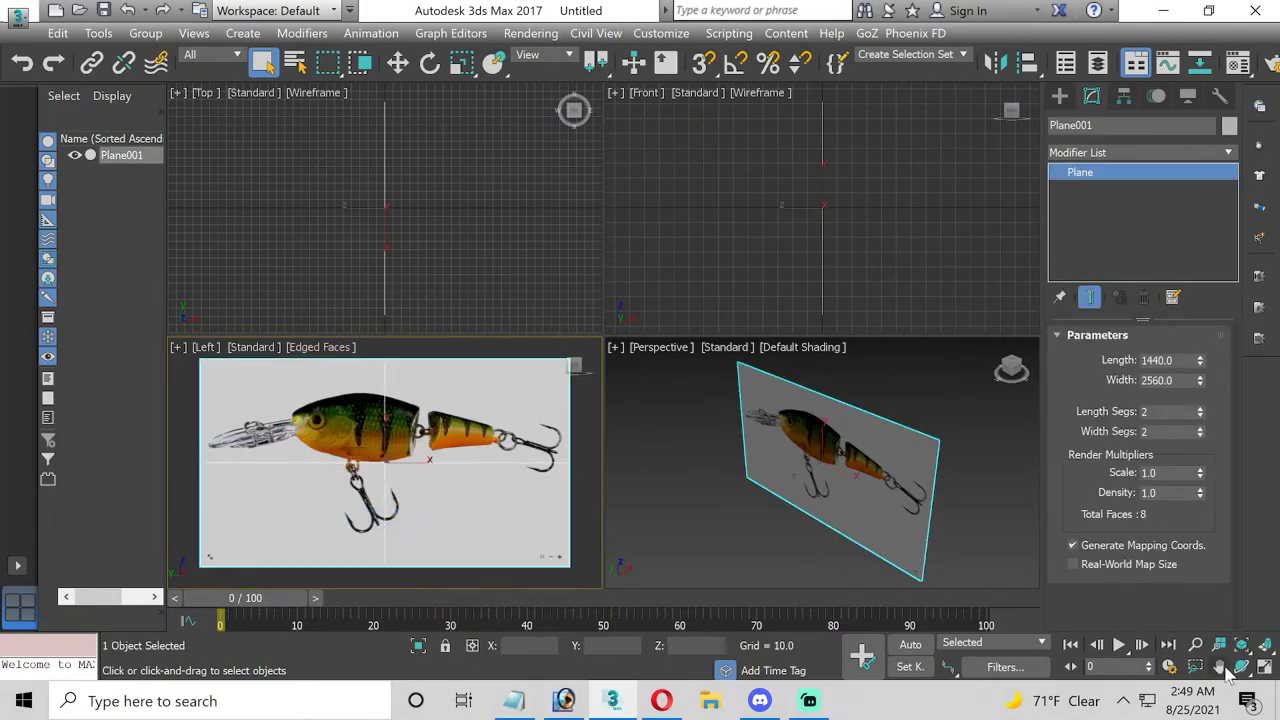
{"action": "left_click", "coordinate": [1264, 666]}
{"action": "scroll", "coordinate": [616, 220], "scroll_direction": "up", "scroll_amount": 5}
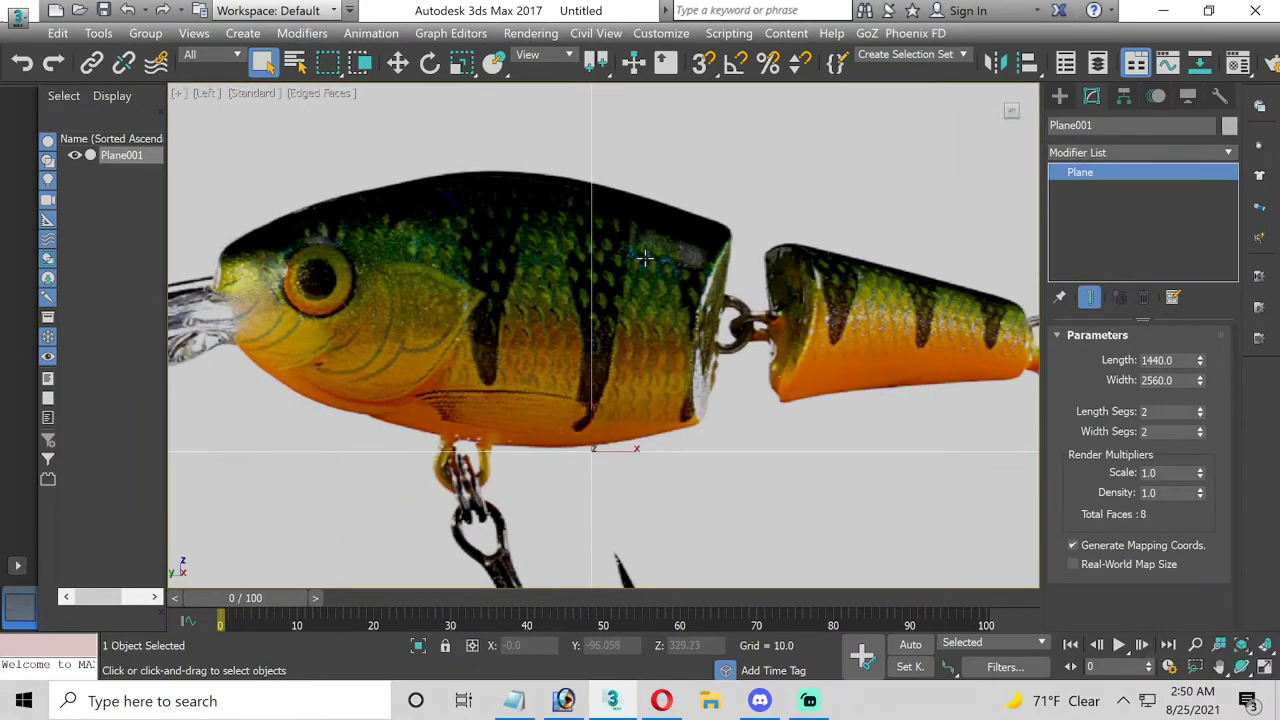
{"action": "middle_click_drag", "start_coordinate": [645, 258], "coordinate": [550, 353]}
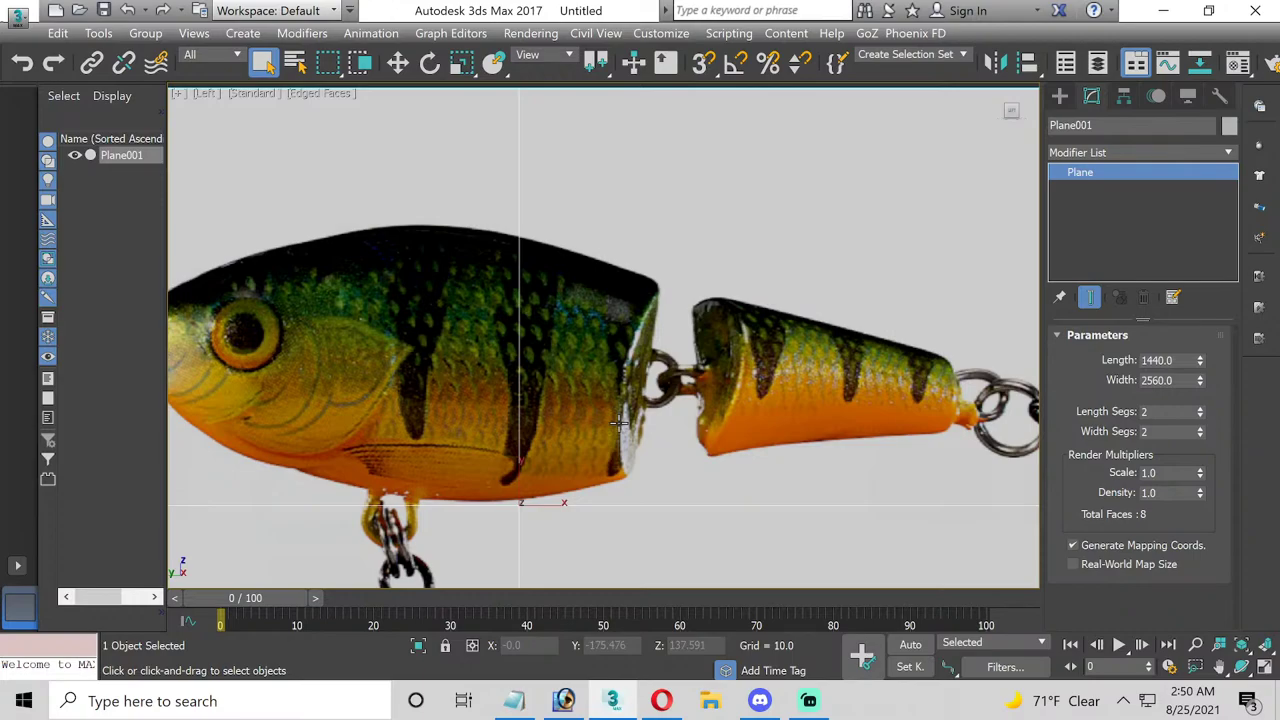
- Draw a cylinder over the lure body in the Left view
{"action": "left_click", "coordinate": [1060, 96]}
{"action": "left_click", "coordinate": [1105, 254]}
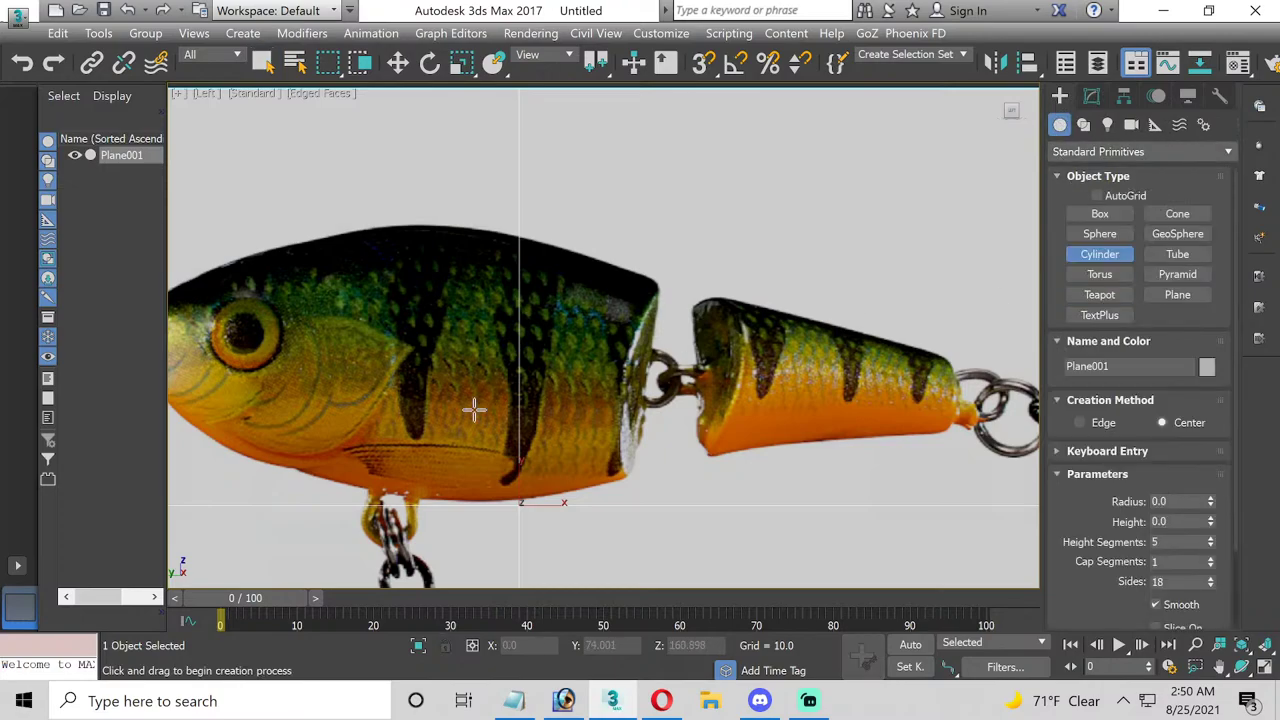
{"action": "middle_click_drag", "start_coordinate": [474, 408], "coordinate": [587, 400]}
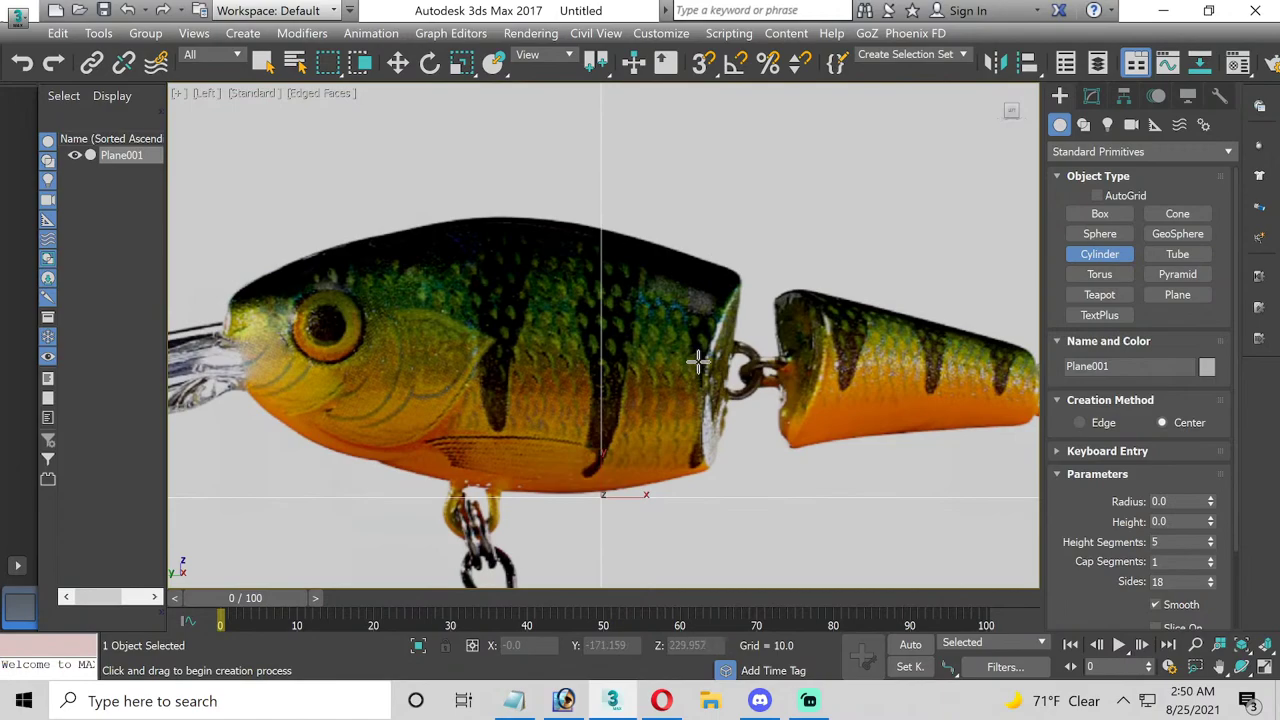
{"action": "left_click_drag", "start_coordinate": [698, 366], "coordinate": [683, 468]}
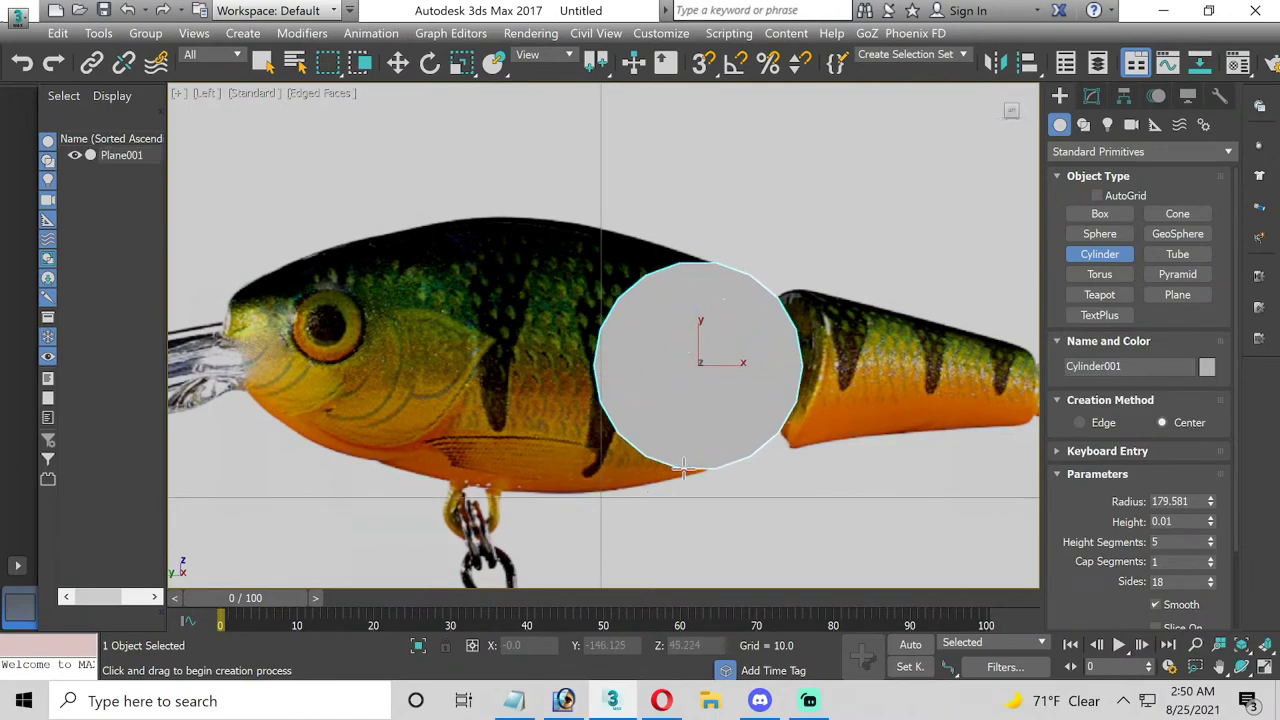
{"action": "right_click", "coordinate": [695, 370]}
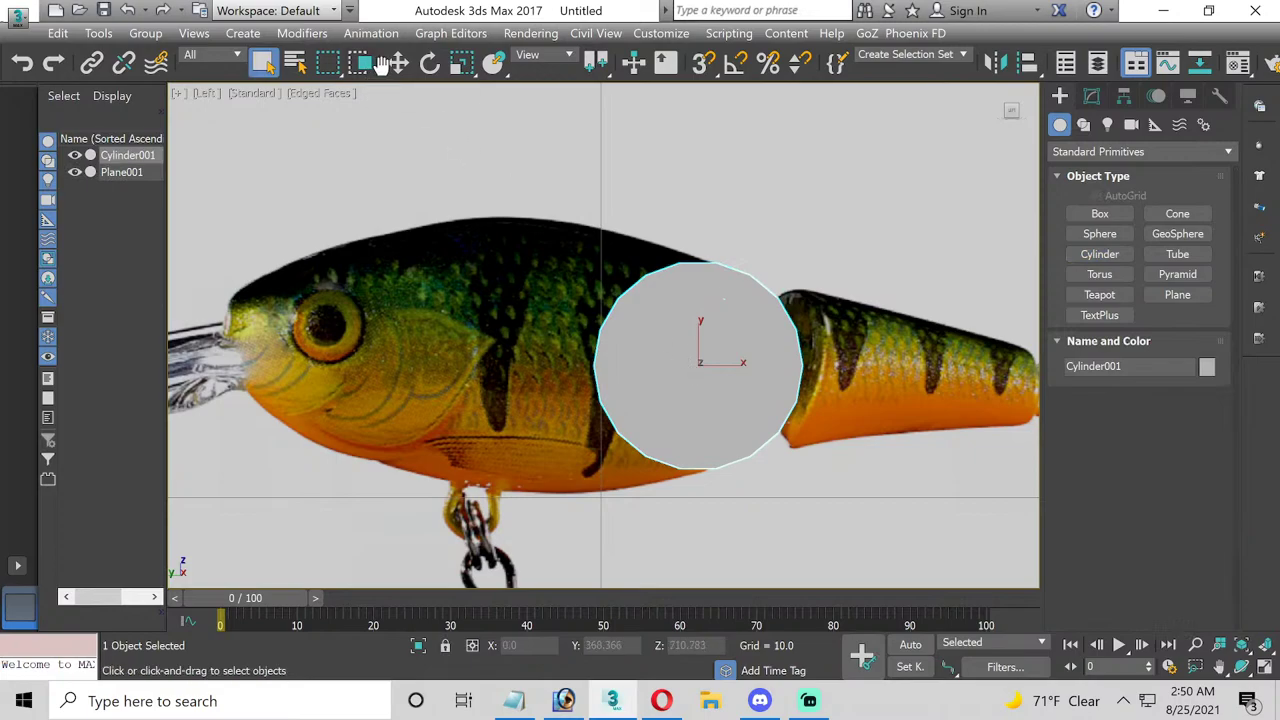
- Rotate the cylinder 90° with angle snap so it lies sideways across the body
{"action": "left_click", "coordinate": [432, 66]}
{"action": "left_click", "coordinate": [735, 62]}
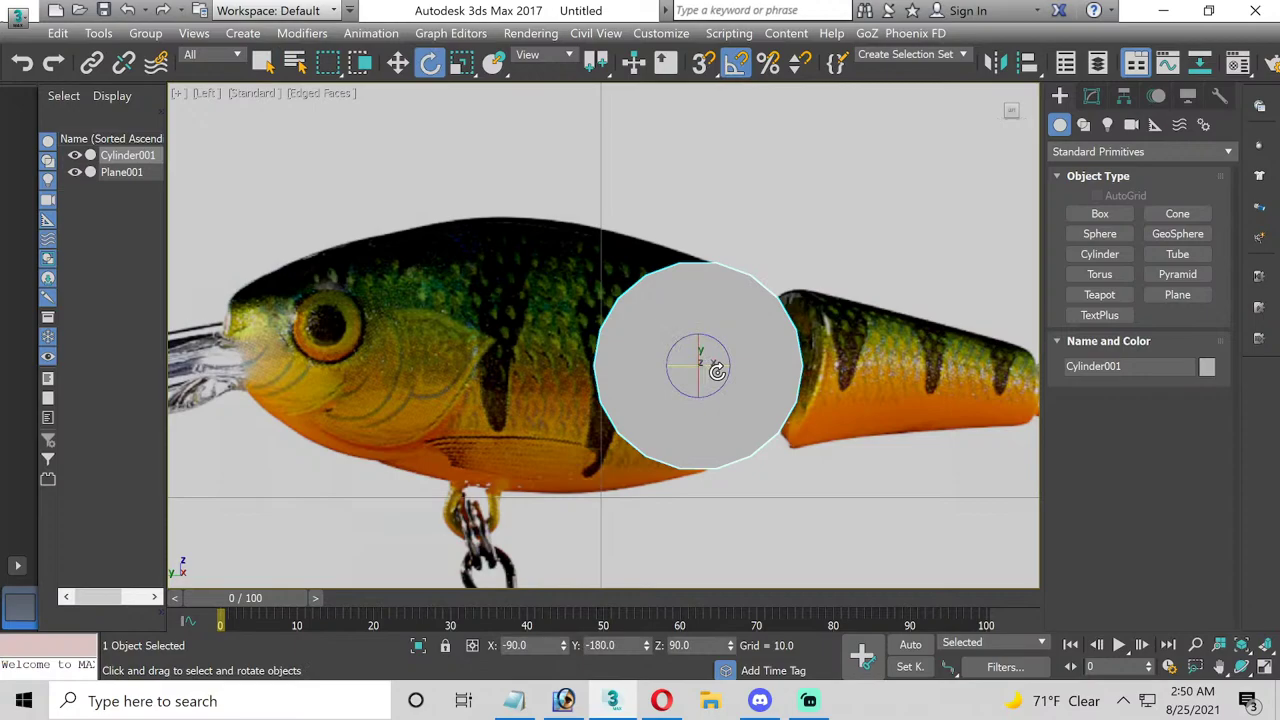
{"action": "left_click_drag", "start_coordinate": [708, 372], "coordinate": [673, 371]}
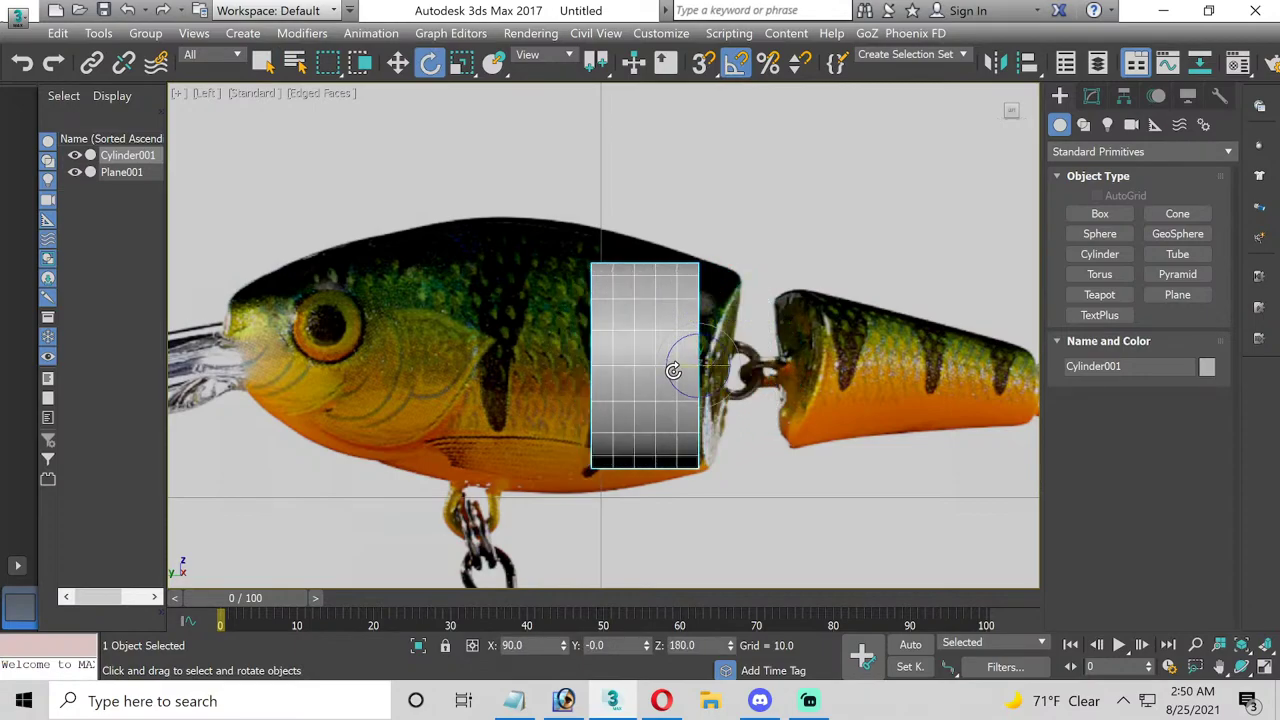
- Give the cylinder 1 height segment, shorten its height to 108.483, and convert it to Editable Poly
{"action": "left_click", "coordinate": [1091, 96]}
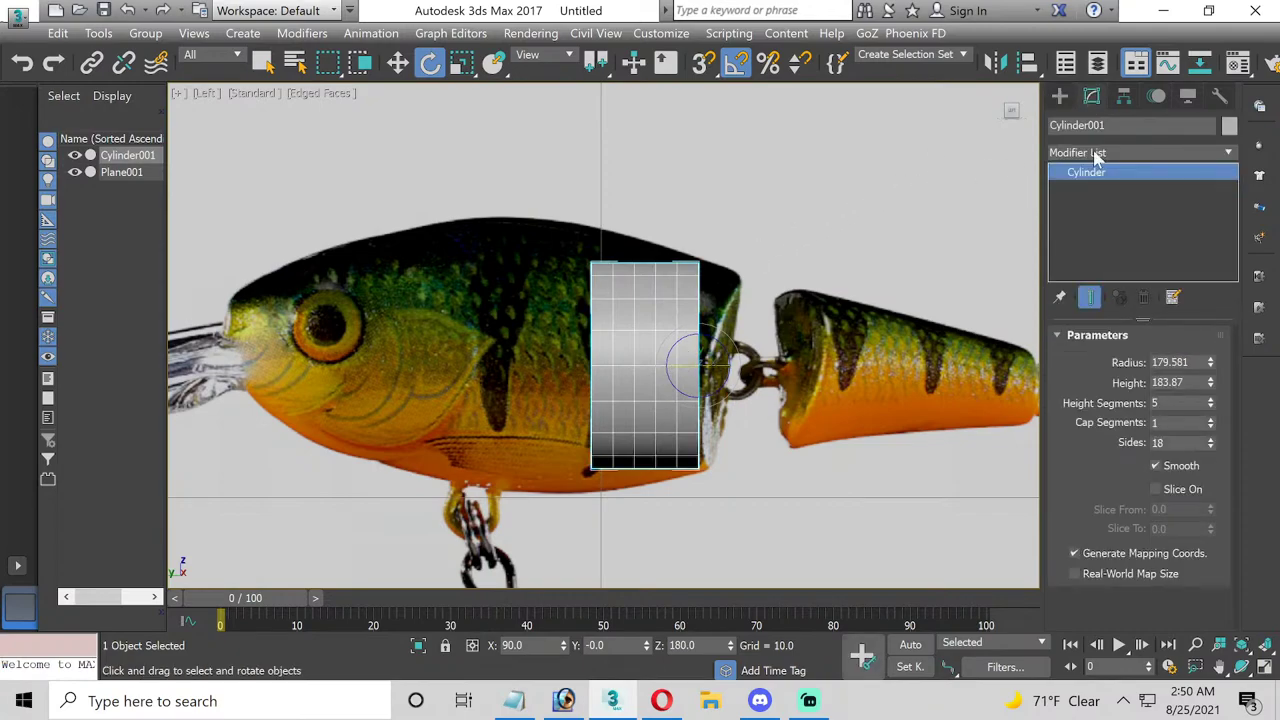
{"action": "left_click", "coordinate": [1211, 406]}
{"action": "left_click", "coordinate": [1211, 406]}
{"action": "left_click", "coordinate": [1211, 406]}
{"action": "left_click", "coordinate": [1211, 406]}
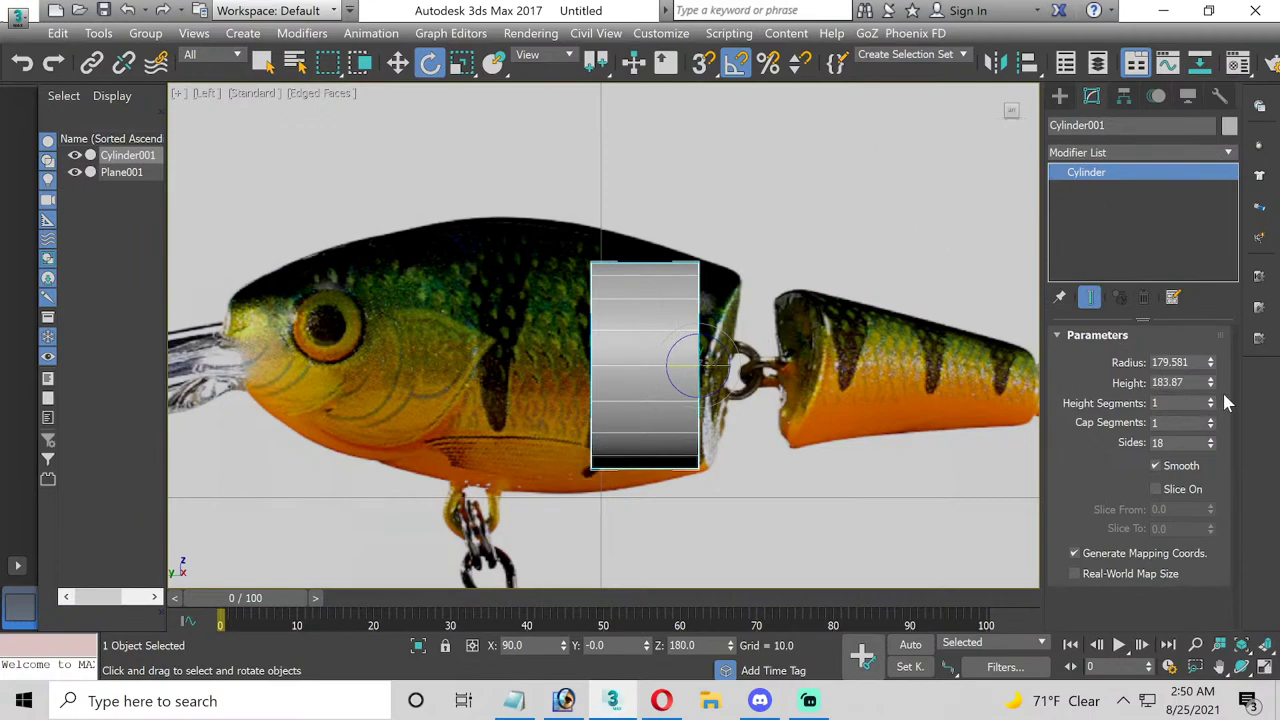
{"action": "left_click_drag", "start_coordinate": [1214, 382], "coordinate": [1216, 406]}
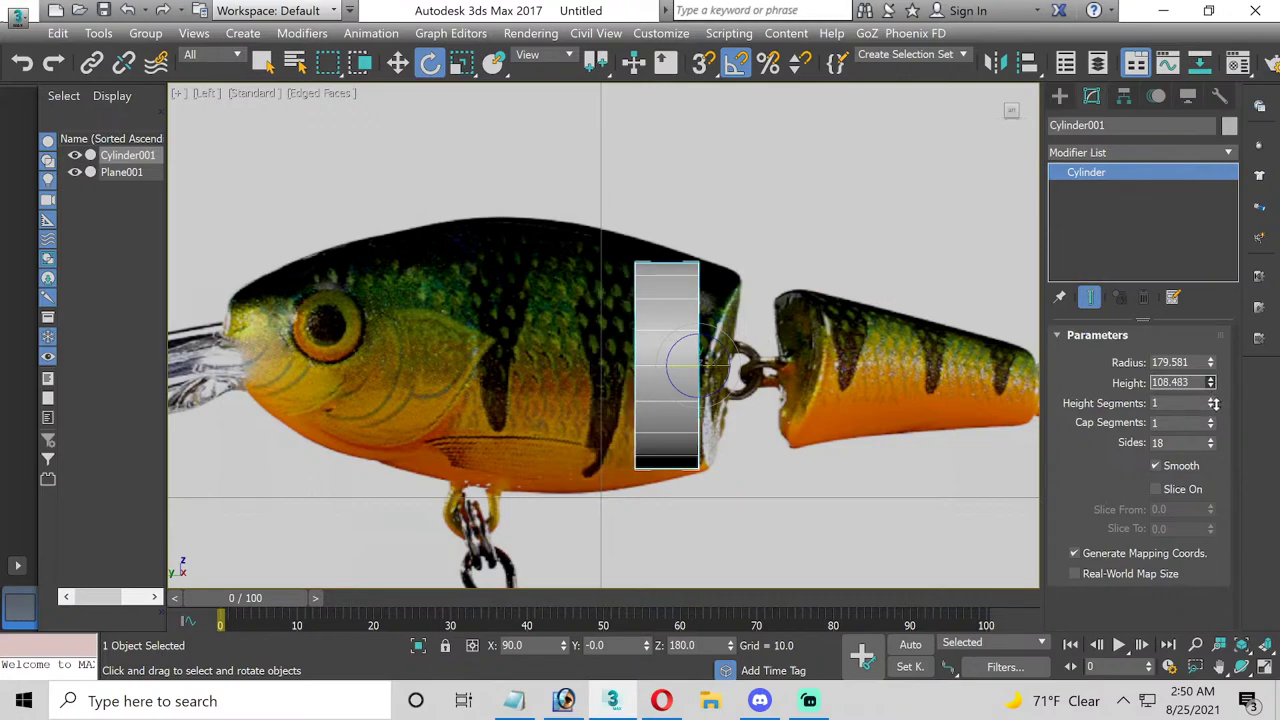
{"action": "right_click", "coordinate": [1104, 174]}
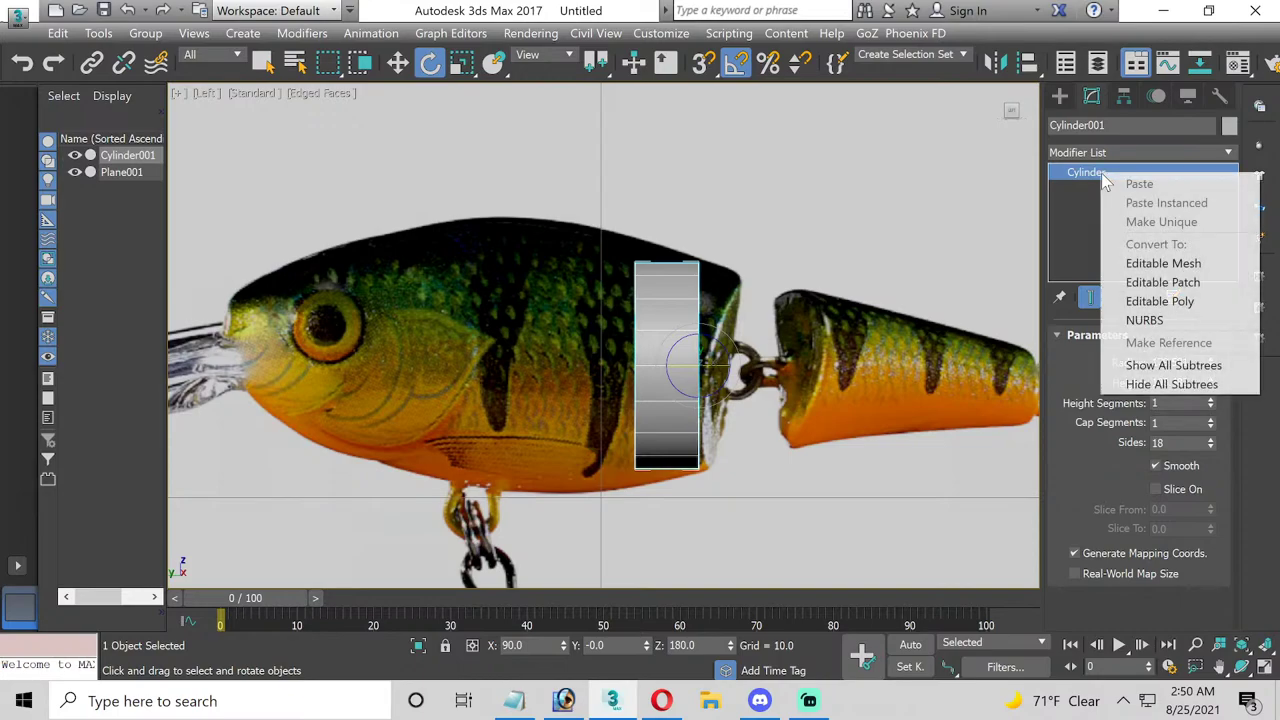
{"action": "left_click", "coordinate": [1163, 303]}
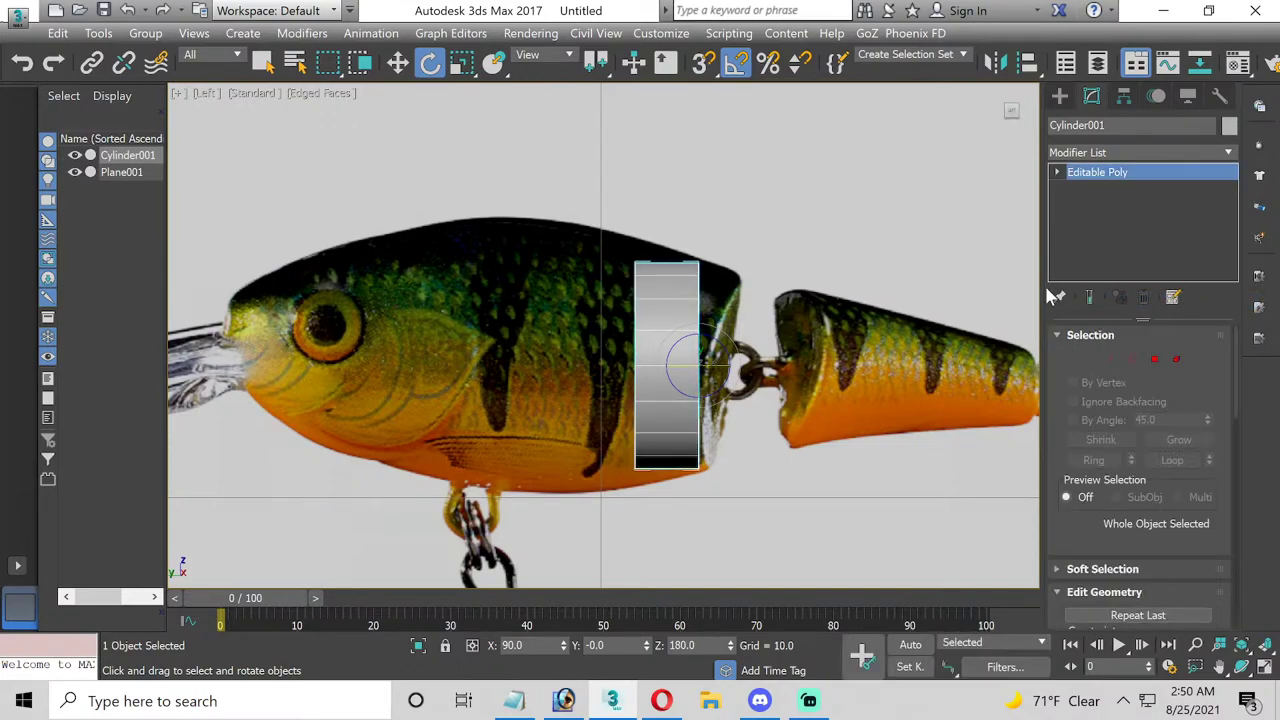
- Give Cylinder001 a new slot 02 material with Opacity 25 so the photo shows through
{"action": "left_click", "coordinate": [830, 340]}
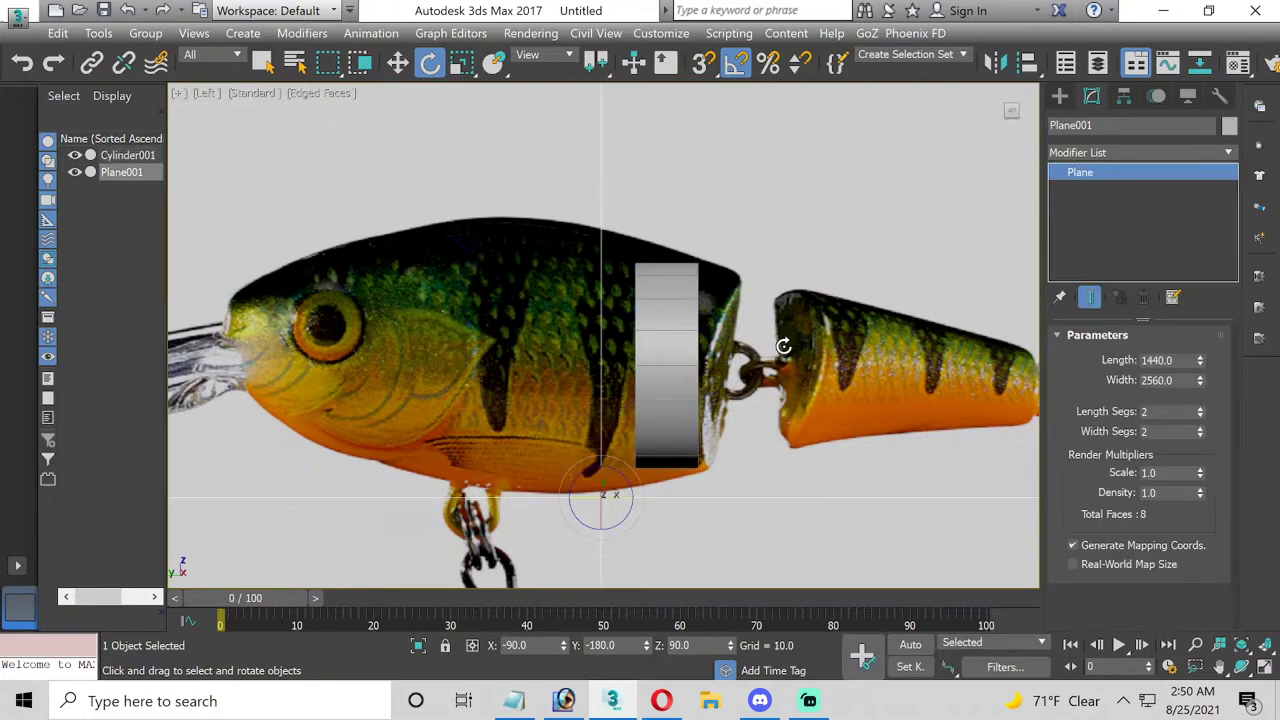
{"action": "left_click", "coordinate": [403, 65]}
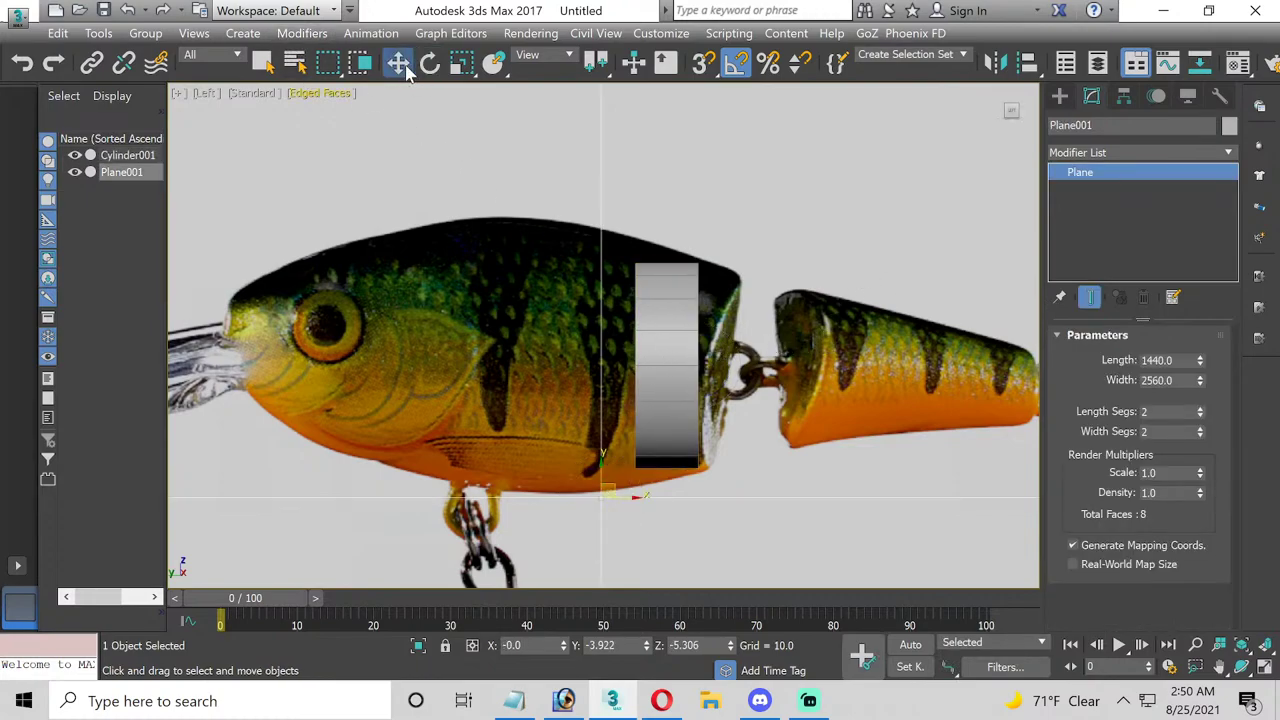
{"action": "left_click", "coordinate": [681, 331]}
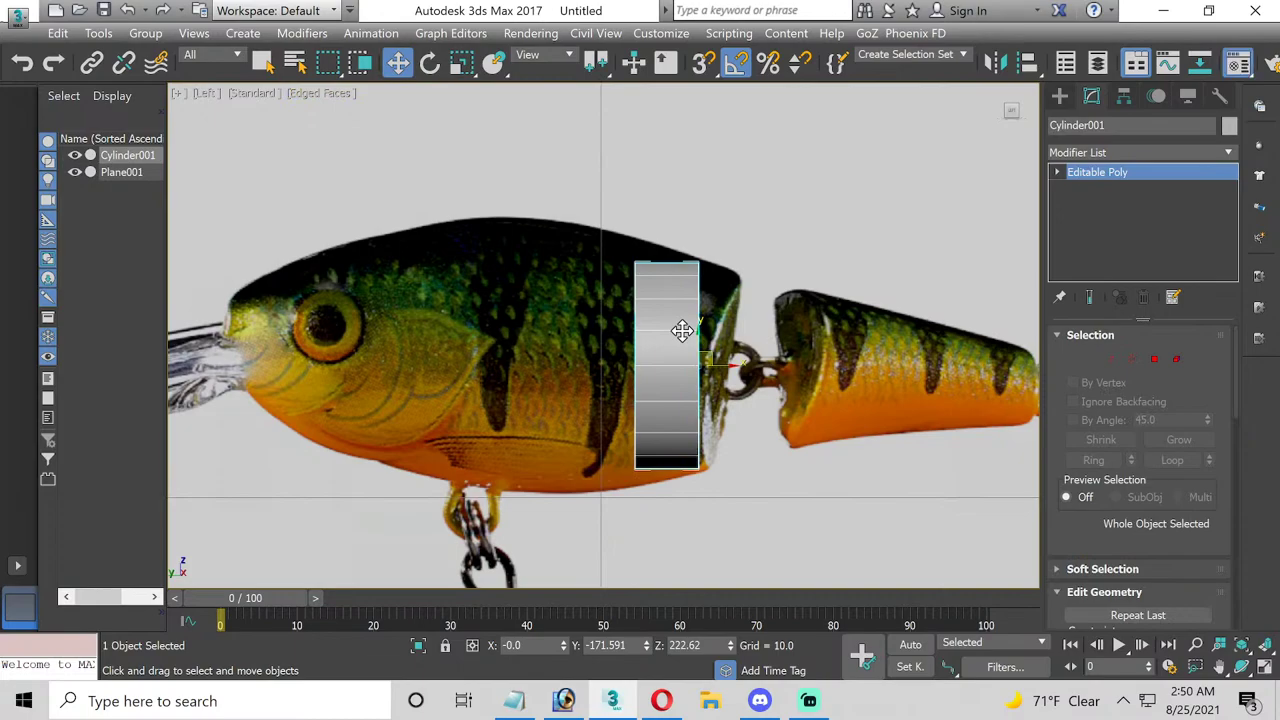
{"action": "key", "text": "m"}
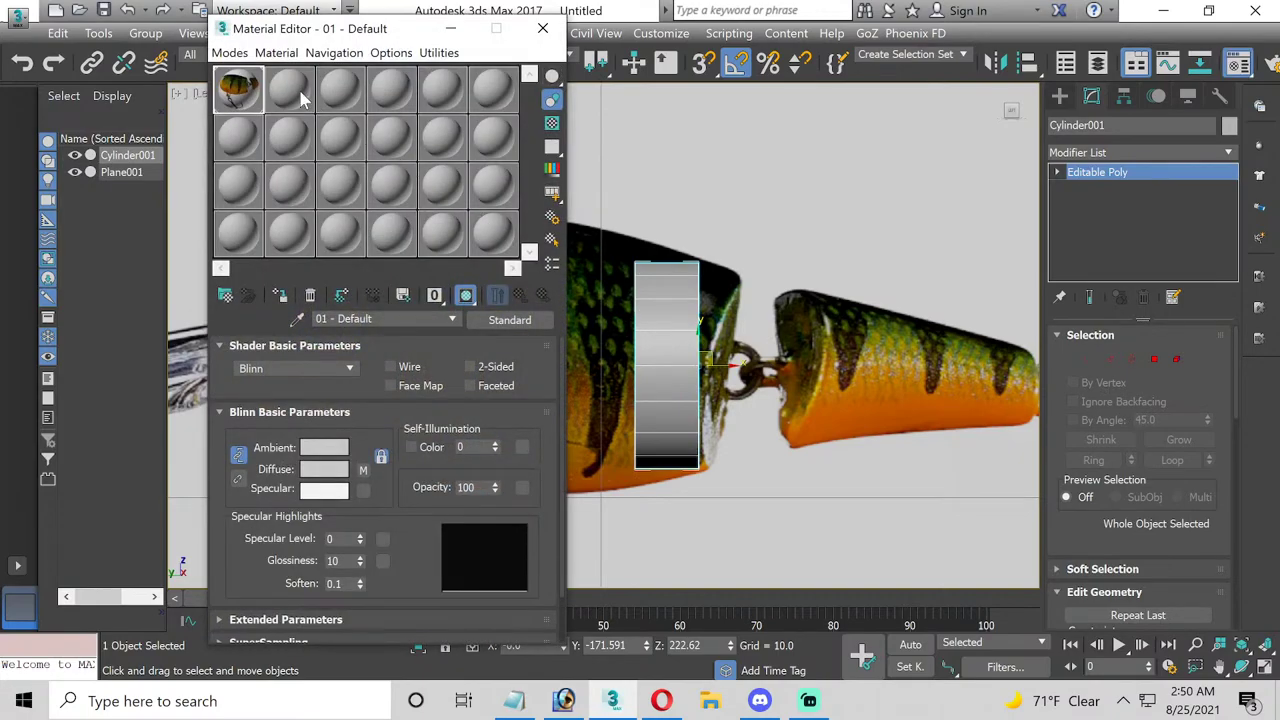
{"action": "left_click", "coordinate": [300, 95]}
{"action": "type", "text": "25"}
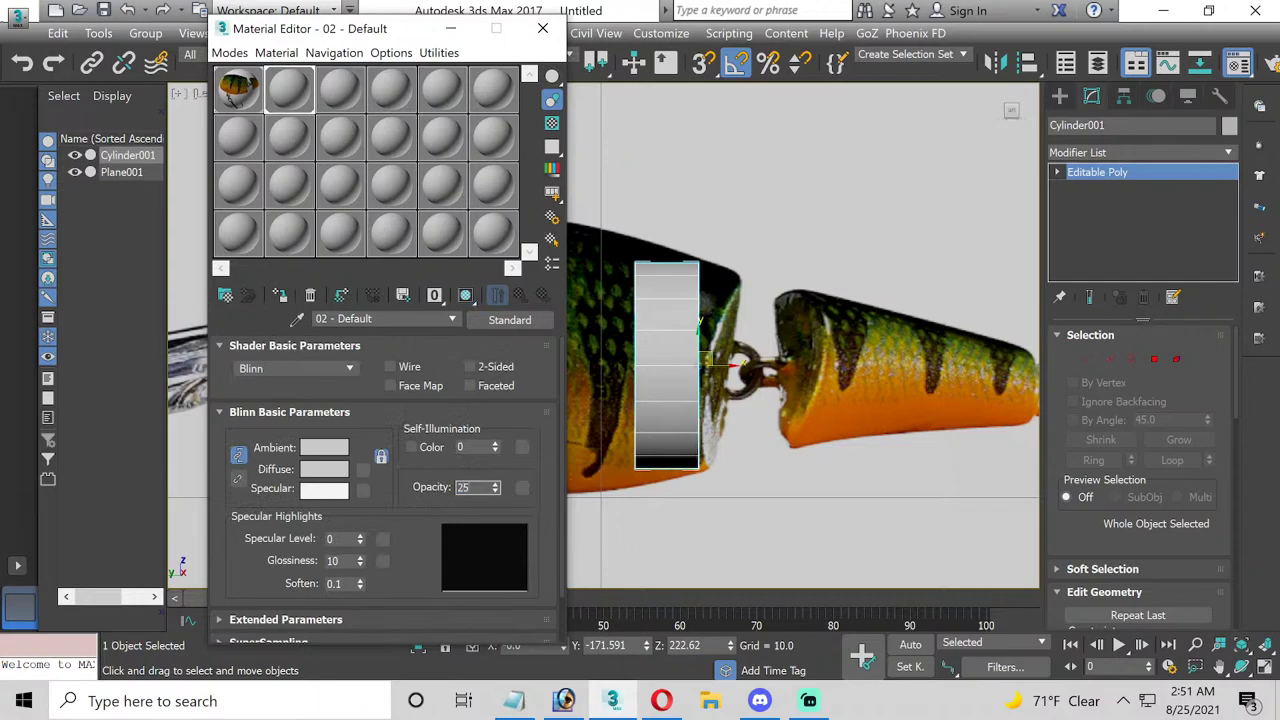
{"action": "key", "text": "Return"}
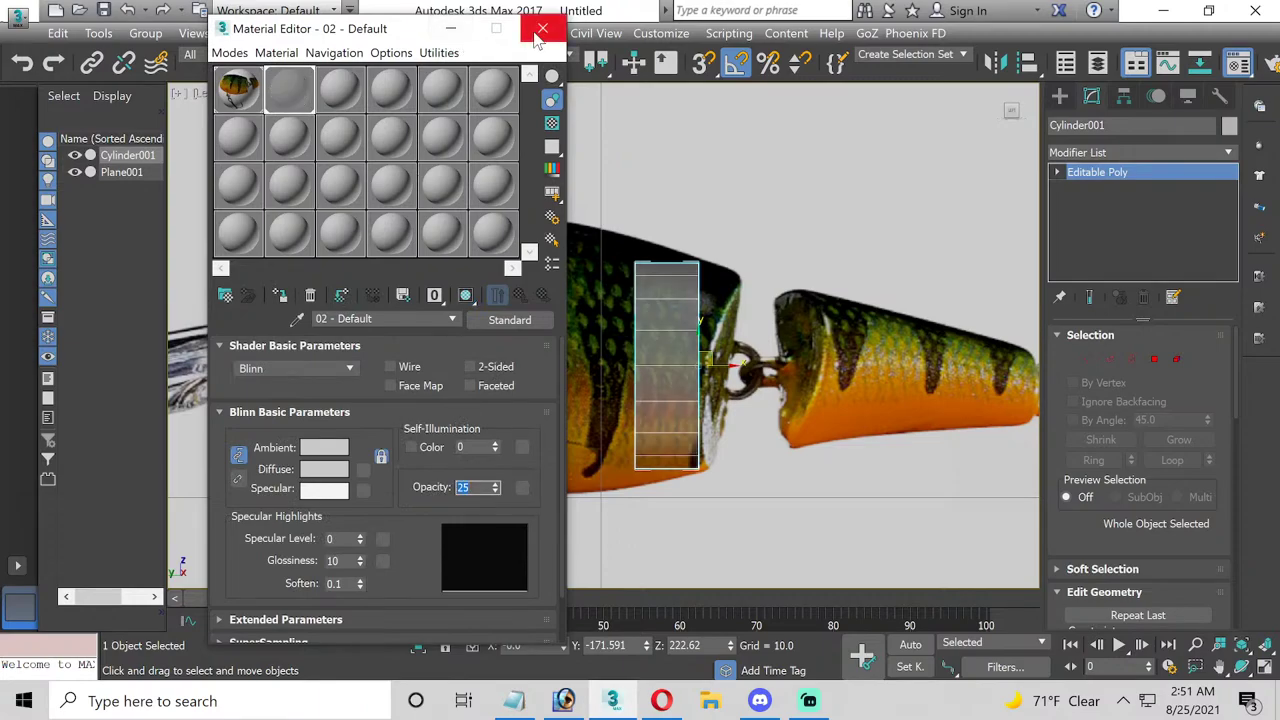
{"action": "left_click", "coordinate": [540, 30]}
{"action": "scroll", "coordinate": [674, 334], "scroll_direction": "up", "scroll_amount": 1}
{"action": "scroll", "coordinate": [668, 332], "scroll_direction": "up", "scroll_amount": 1}
{"action": "scroll", "coordinate": [663, 329], "scroll_direction": "up", "scroll_amount": 1}
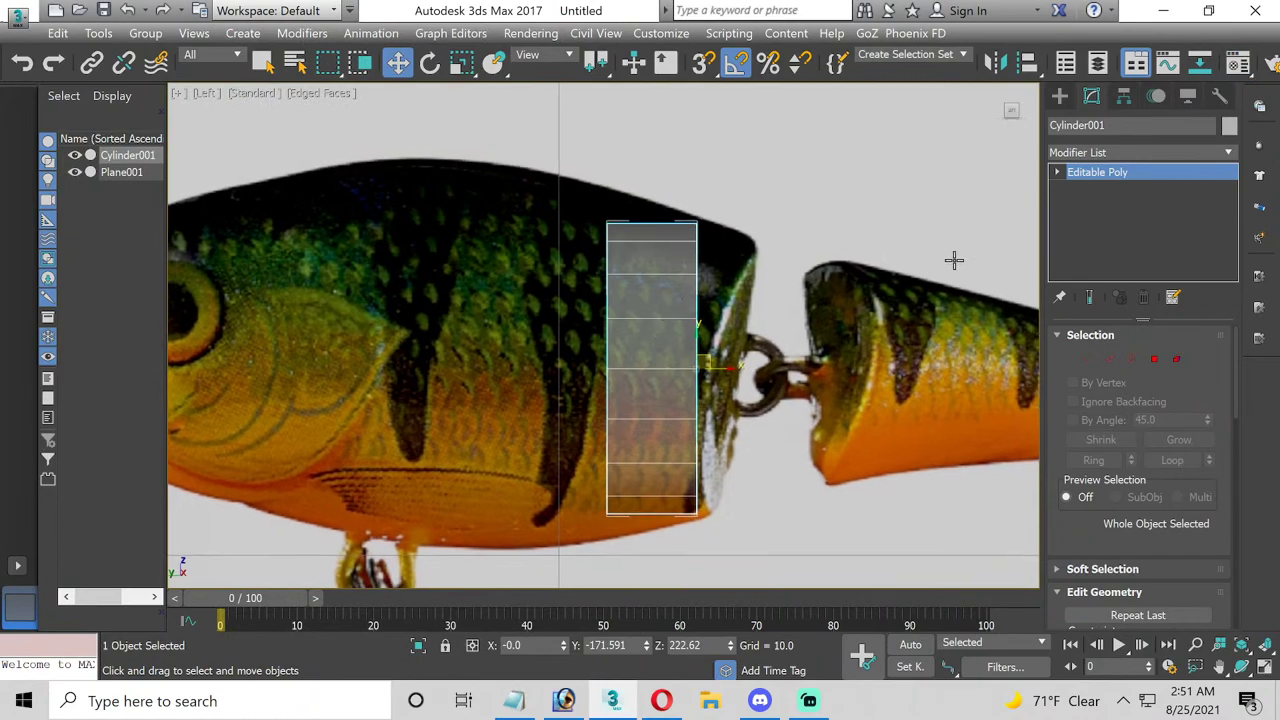
- Uniformly scale the cylinder's left and right vertex rings to span the lure body's height at the joint
{"action": "left_click", "coordinate": [1087, 359]}
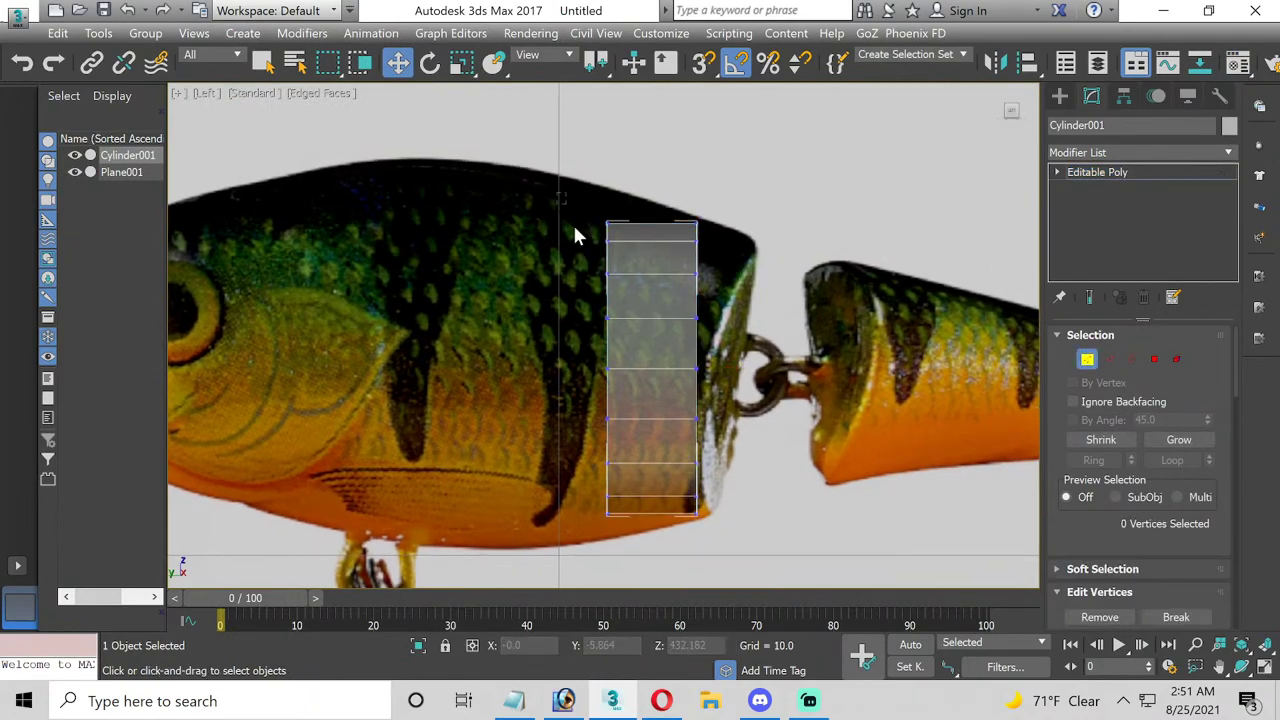
{"action": "left_click_drag", "start_coordinate": [572, 222], "coordinate": [631, 567]}
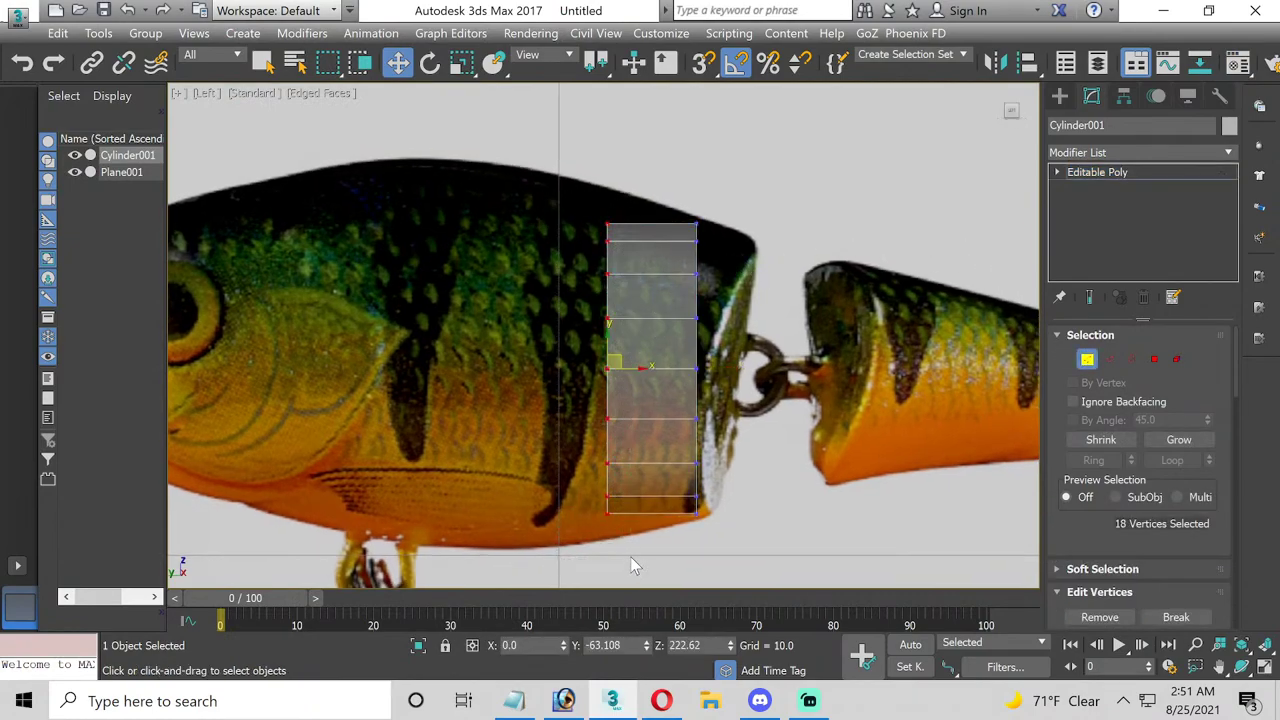
{"action": "left_click", "coordinate": [461, 62]}
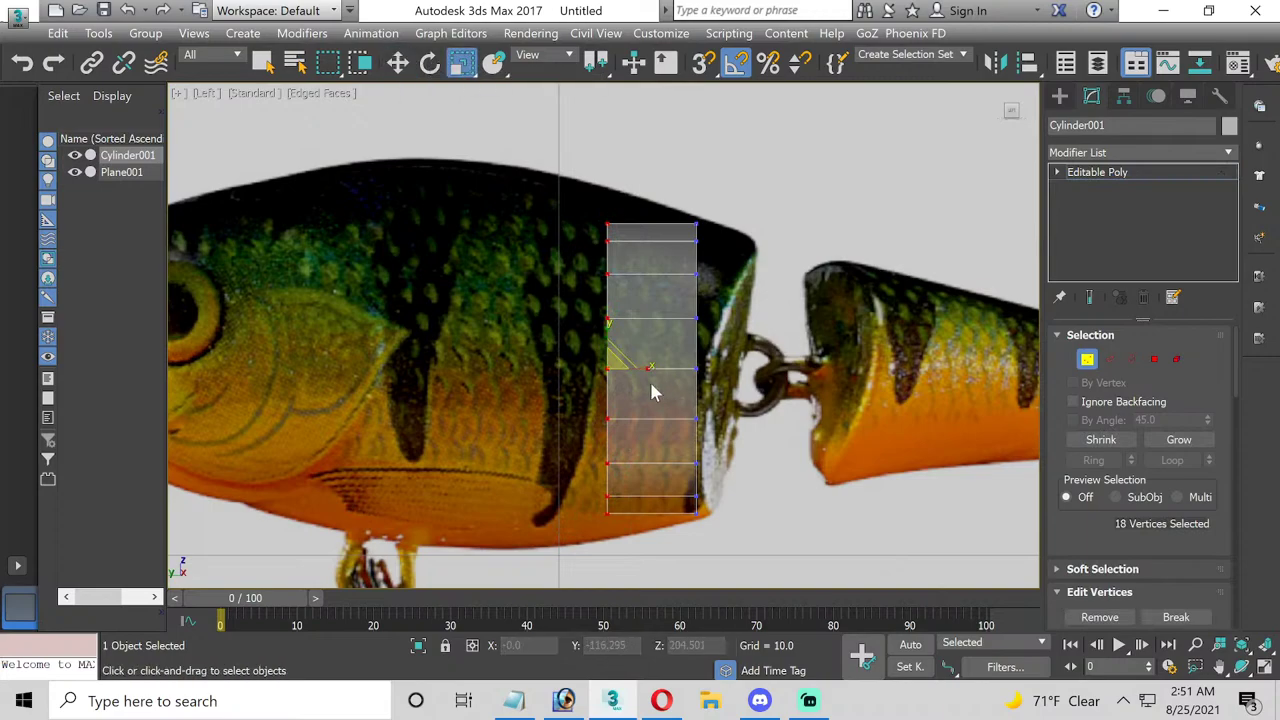
{"action": "left_click_drag", "start_coordinate": [611, 360], "coordinate": [604, 350]}
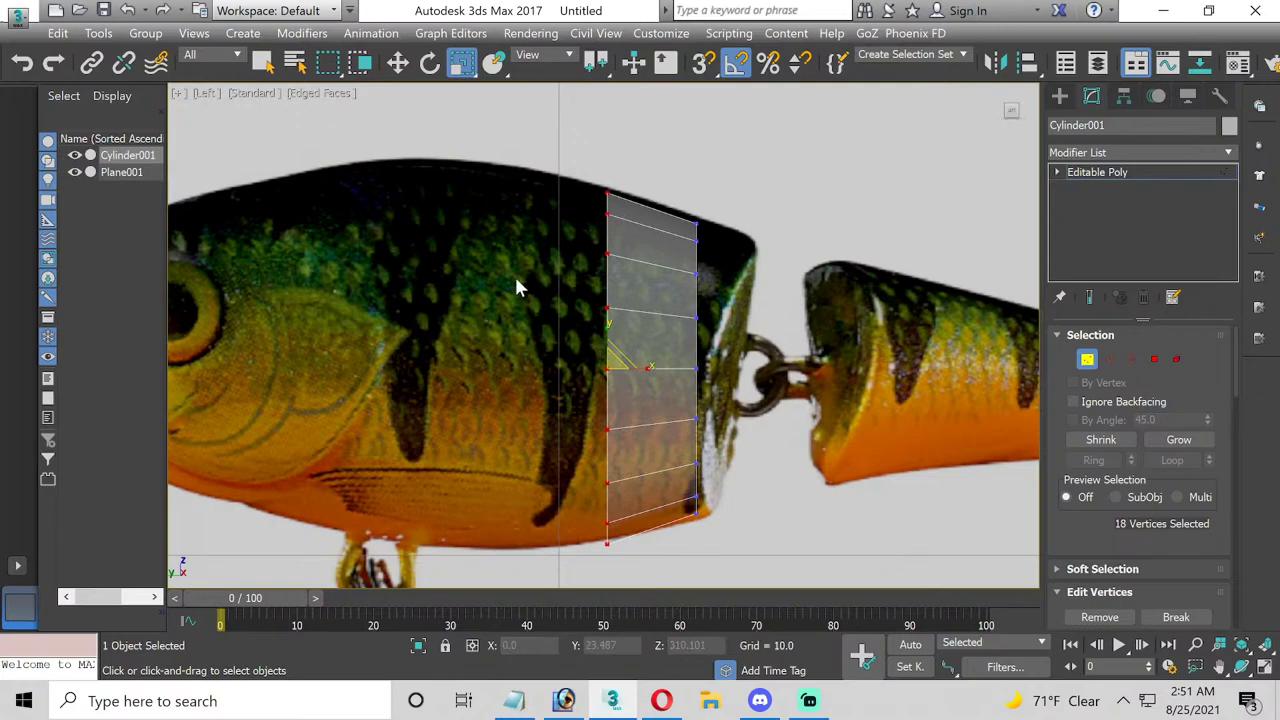
{"action": "left_click_drag", "start_coordinate": [666, 185], "coordinate": [726, 549]}
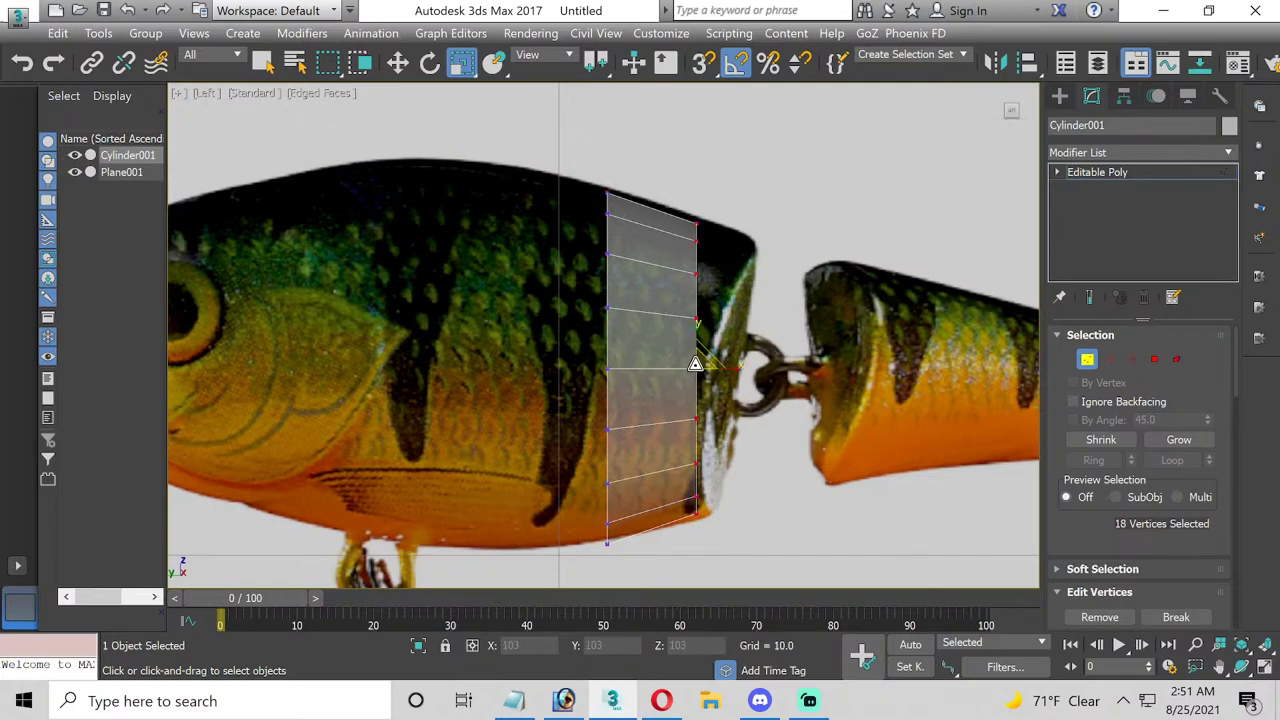
{"action": "left_click_drag", "start_coordinate": [696, 364], "coordinate": [694, 358]}
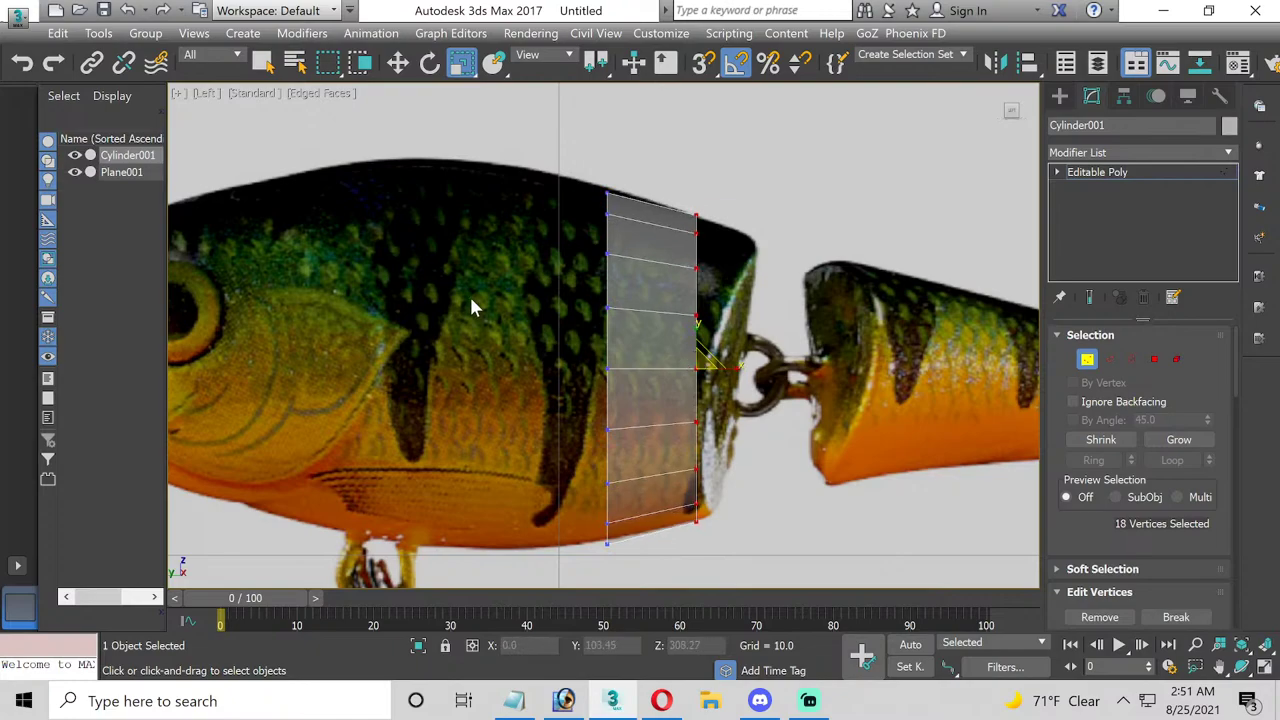
{"action": "scroll", "coordinate": [469, 294], "scroll_direction": "down", "scroll_amount": 2}
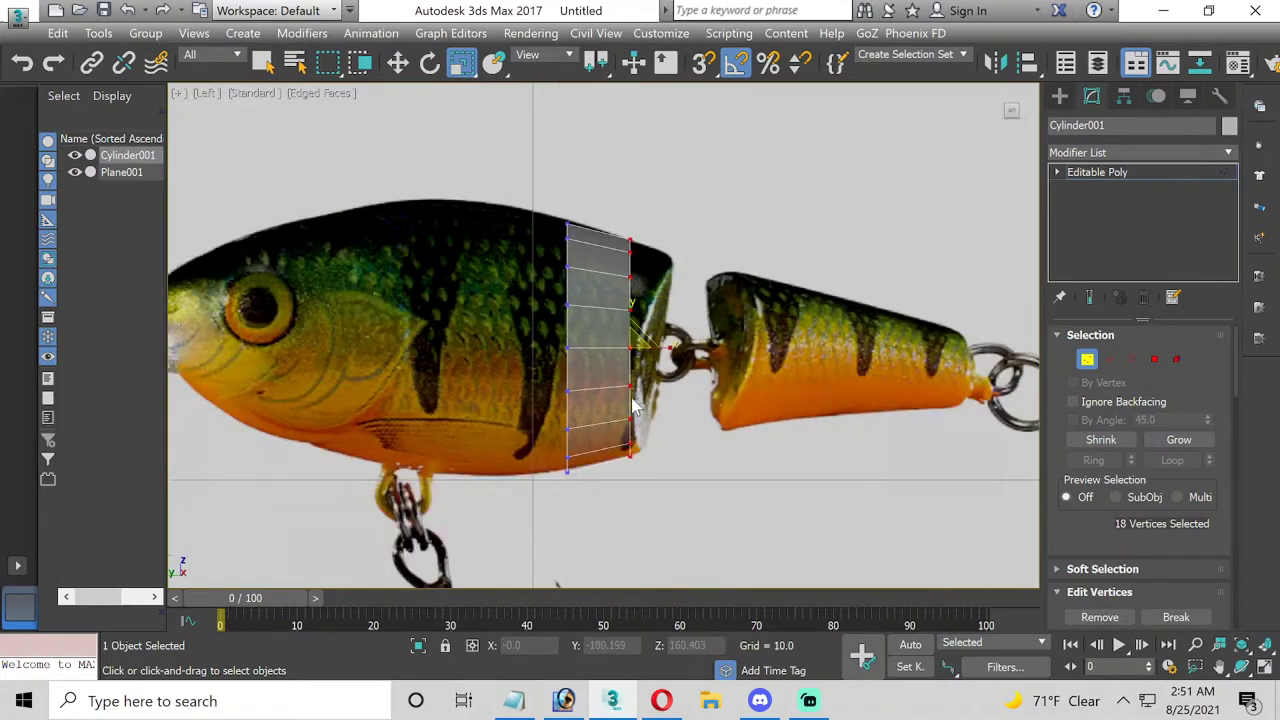
{"action": "middle_click_drag", "start_coordinate": [336, 290], "coordinate": [338, 298]}
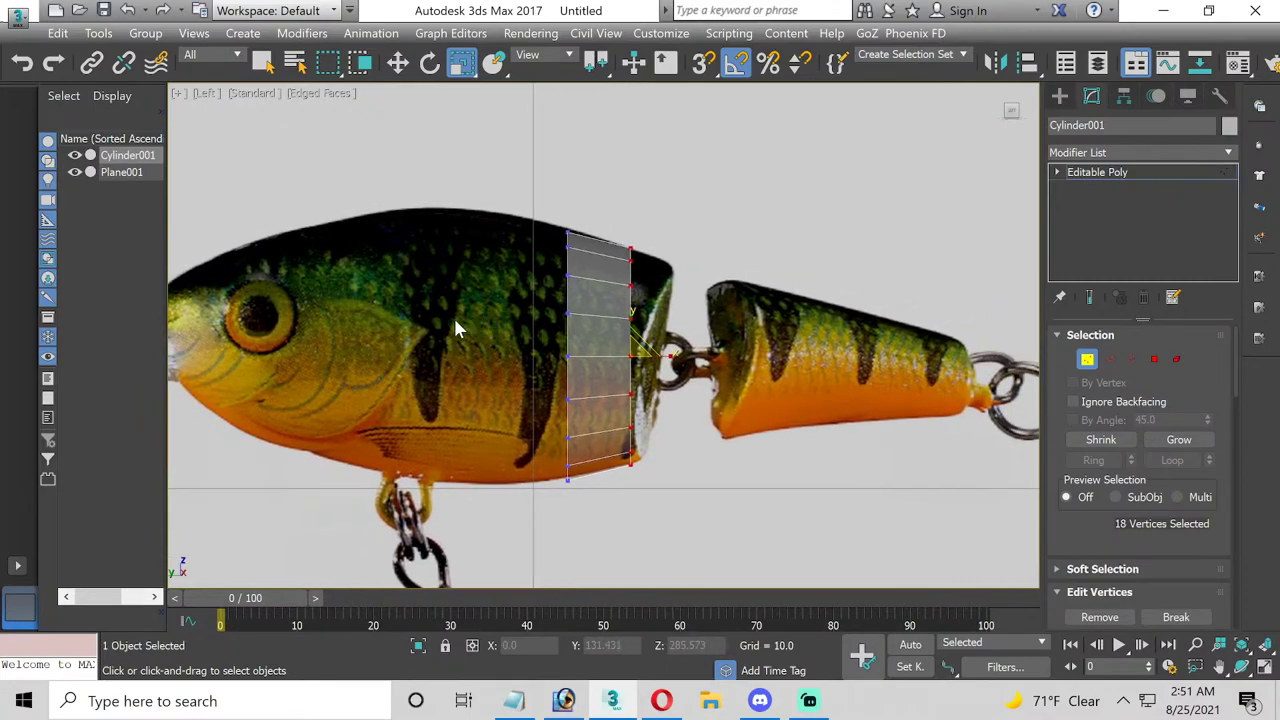
{"action": "mouse_move", "coordinate": [455, 322]}
{"action": "middle_mouse_down"}
{"action": "mouse_move", "coordinate": [563, 334]}
{"action": "mouse_move", "coordinate": [251, 377]}
{"action": "mouse_move", "coordinate": [420, 329]}
{"action": "mouse_move", "coordinate": [405, 341]}
{"action": "middle_mouse_up"}
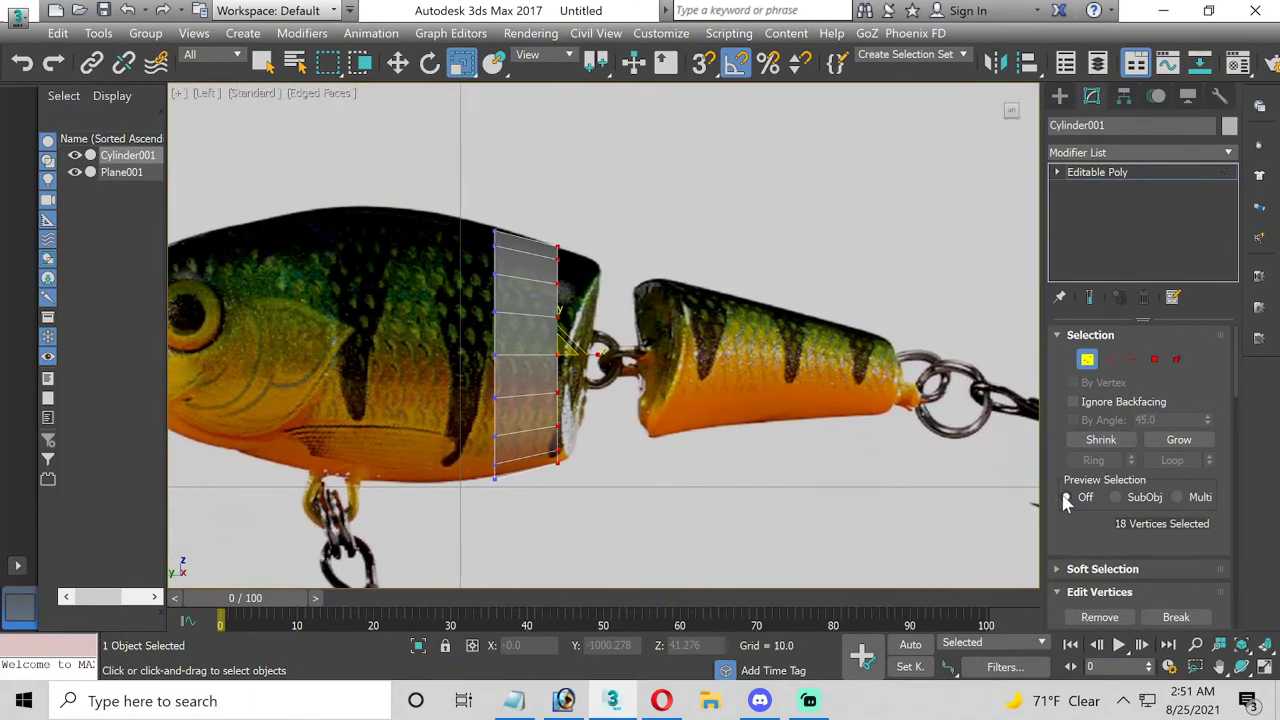
{"action": "middle_click_drag", "start_coordinate": [167, 343], "coordinate": [283, 339]}
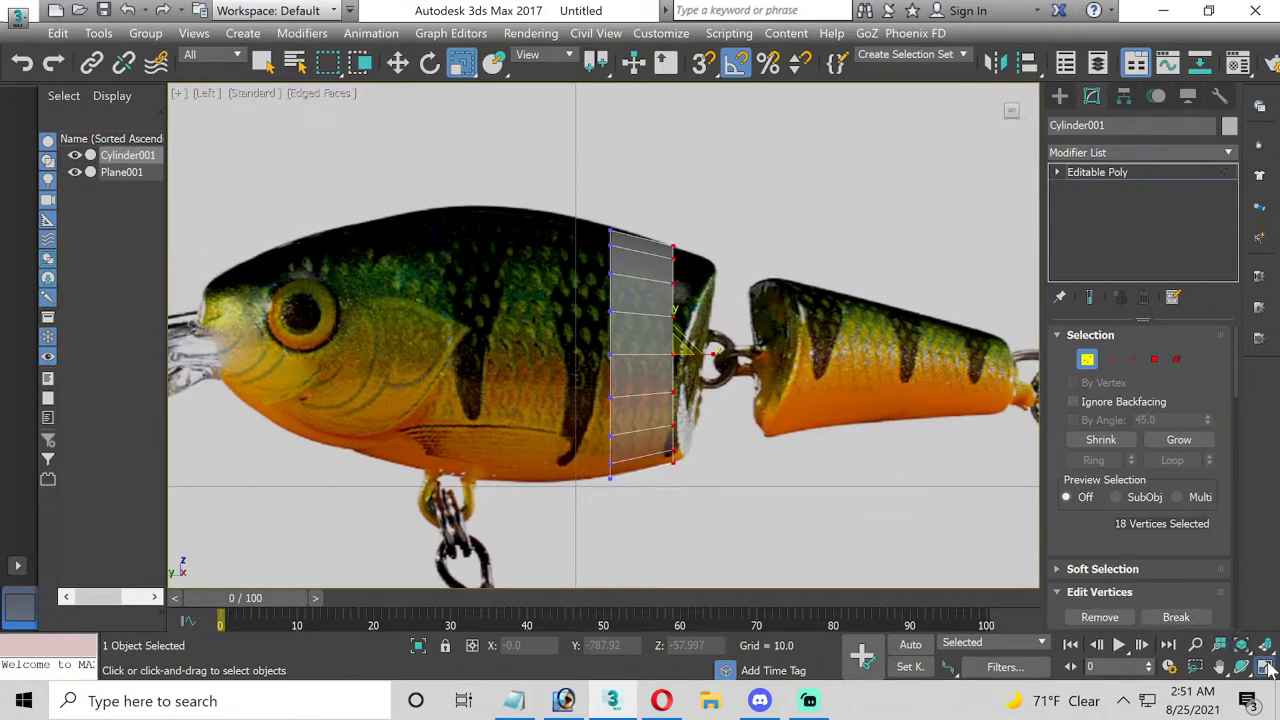
- Show all four viewports and turn on Edged Faces in the Perspective view, orbiting to face the lure
{"action": "left_click", "coordinate": [1263, 666]}
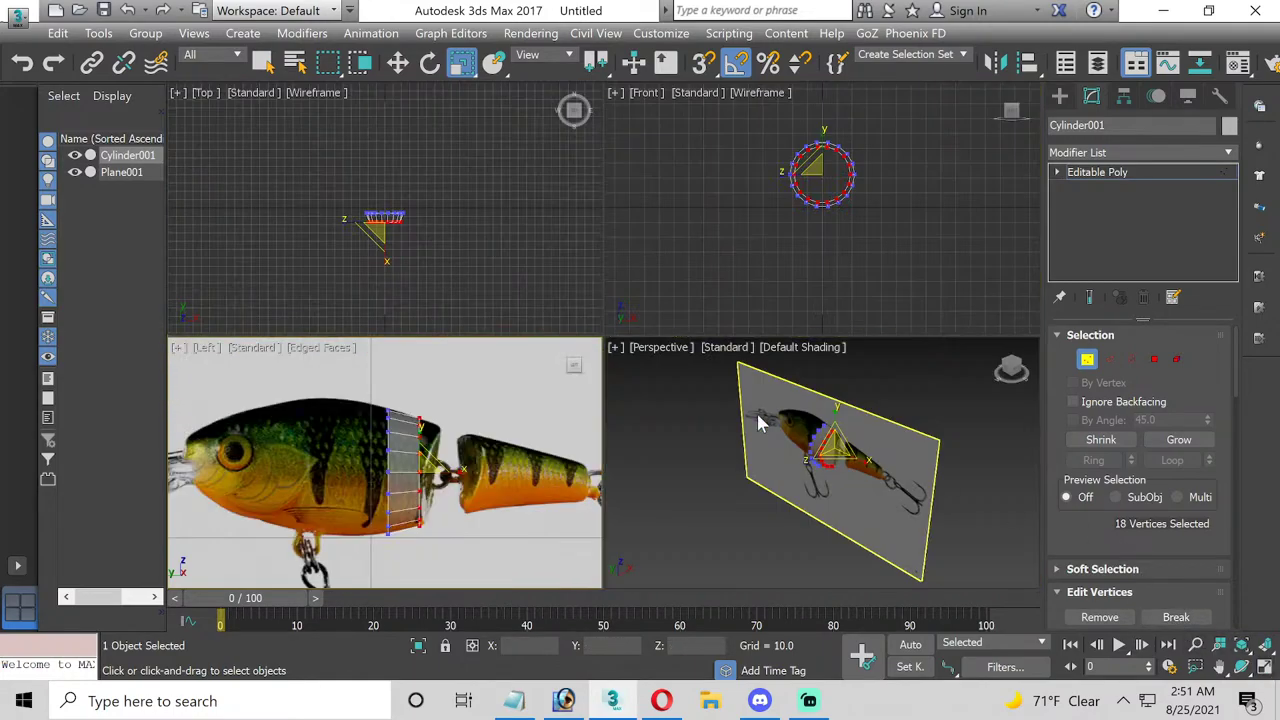
{"action": "left_click", "coordinate": [780, 345]}
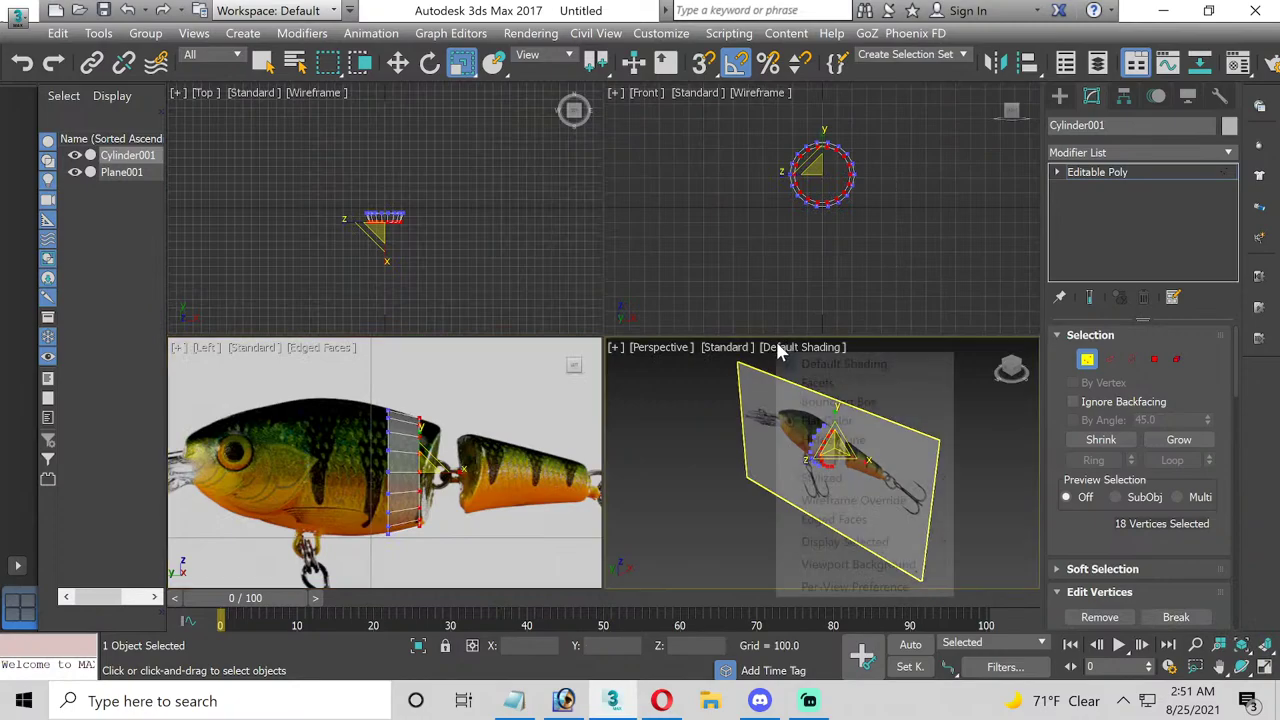
{"action": "left_click", "coordinate": [830, 519]}
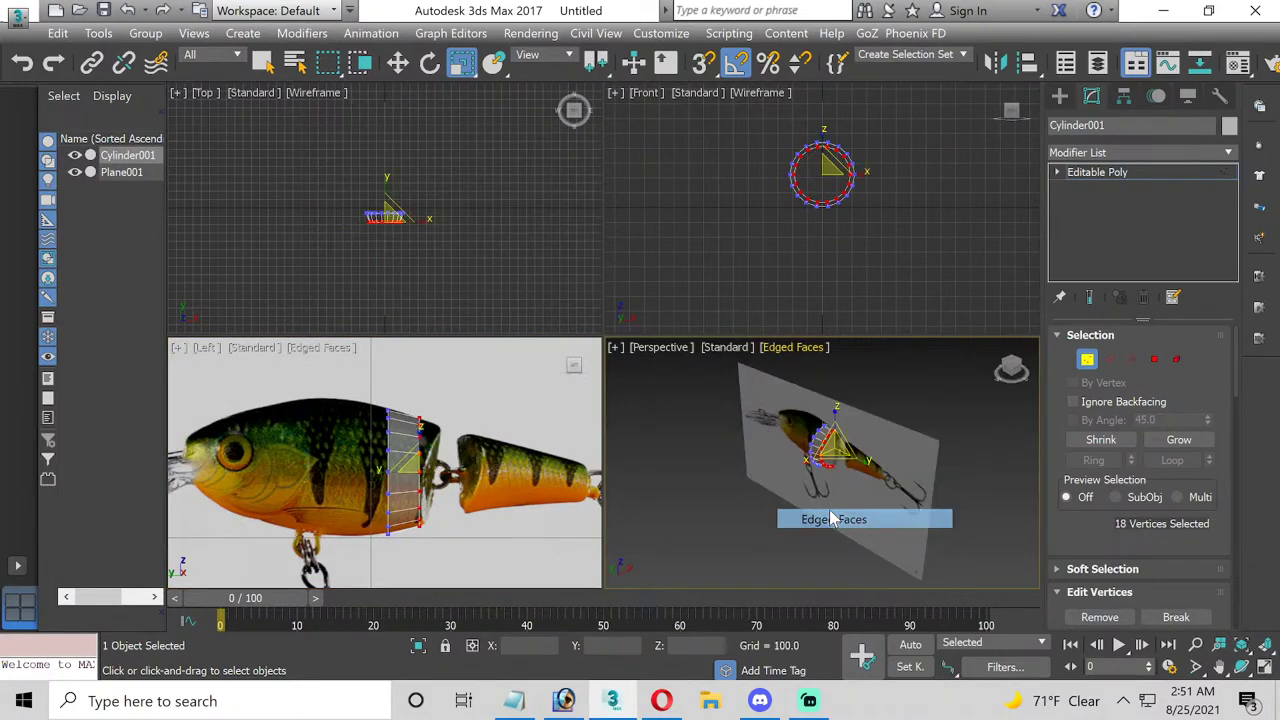
{"action": "left_click", "coordinate": [1241, 666]}
{"action": "left_click_drag", "start_coordinate": [909, 470], "coordinate": [825, 428]}
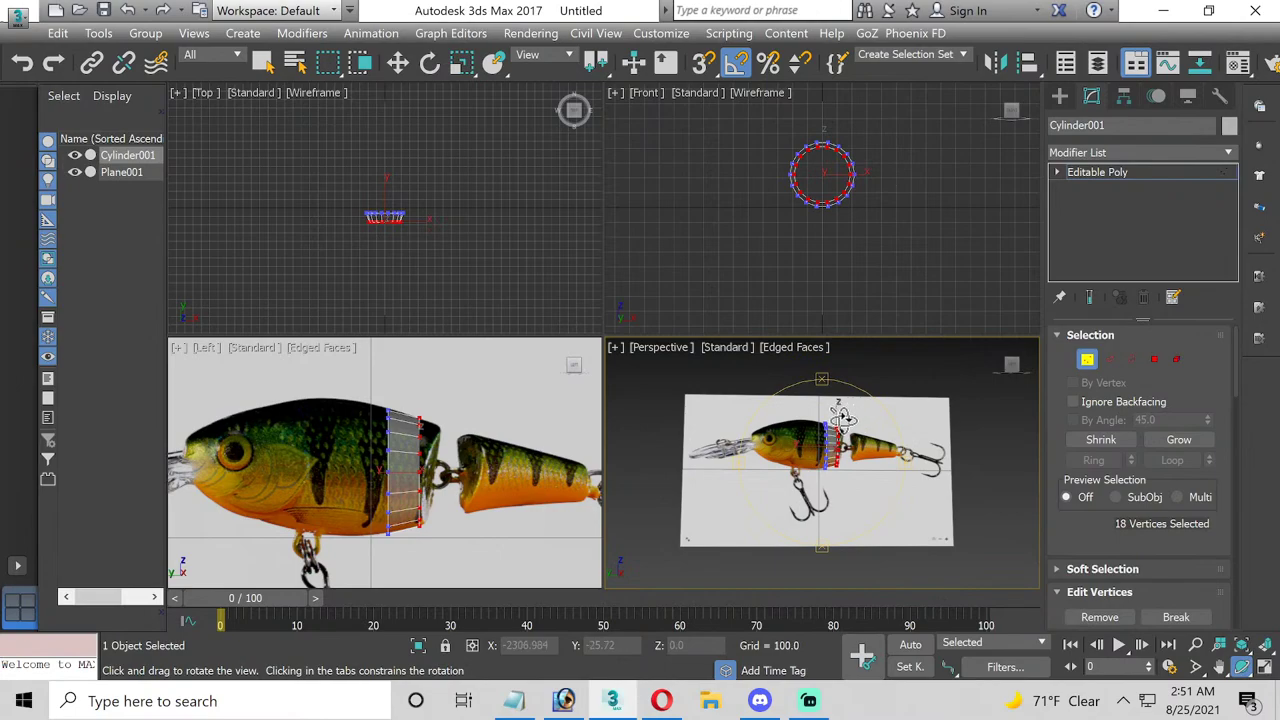
{"action": "scroll", "coordinate": [845, 415], "scroll_direction": "up", "scroll_amount": 3}
{"action": "left_click_drag", "start_coordinate": [840, 420], "coordinate": [832, 428]}
{"action": "scroll", "coordinate": [832, 428], "scroll_direction": "up", "scroll_amount": 2}
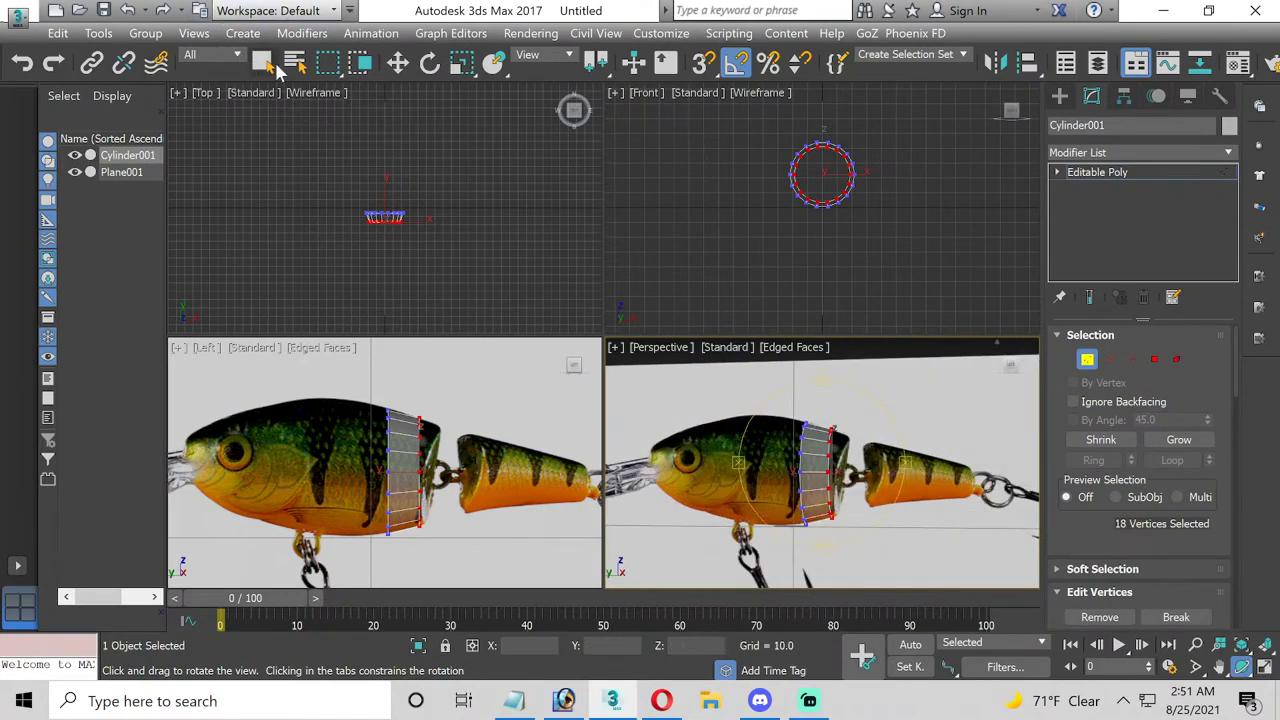
- Make the Left side view active and maximize it to fill the workspace
{"action": "left_click", "coordinate": [398, 62]}
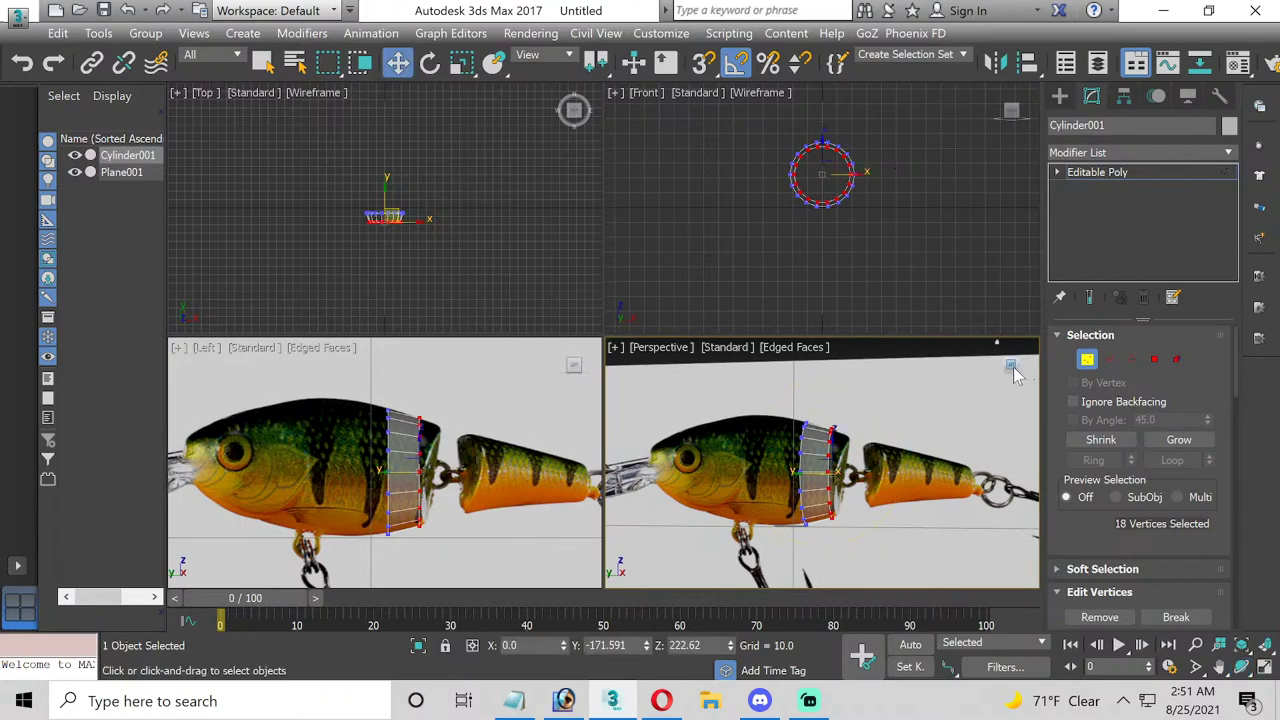
{"action": "left_click_drag", "start_coordinate": [1013, 373], "coordinate": [1004, 378]}
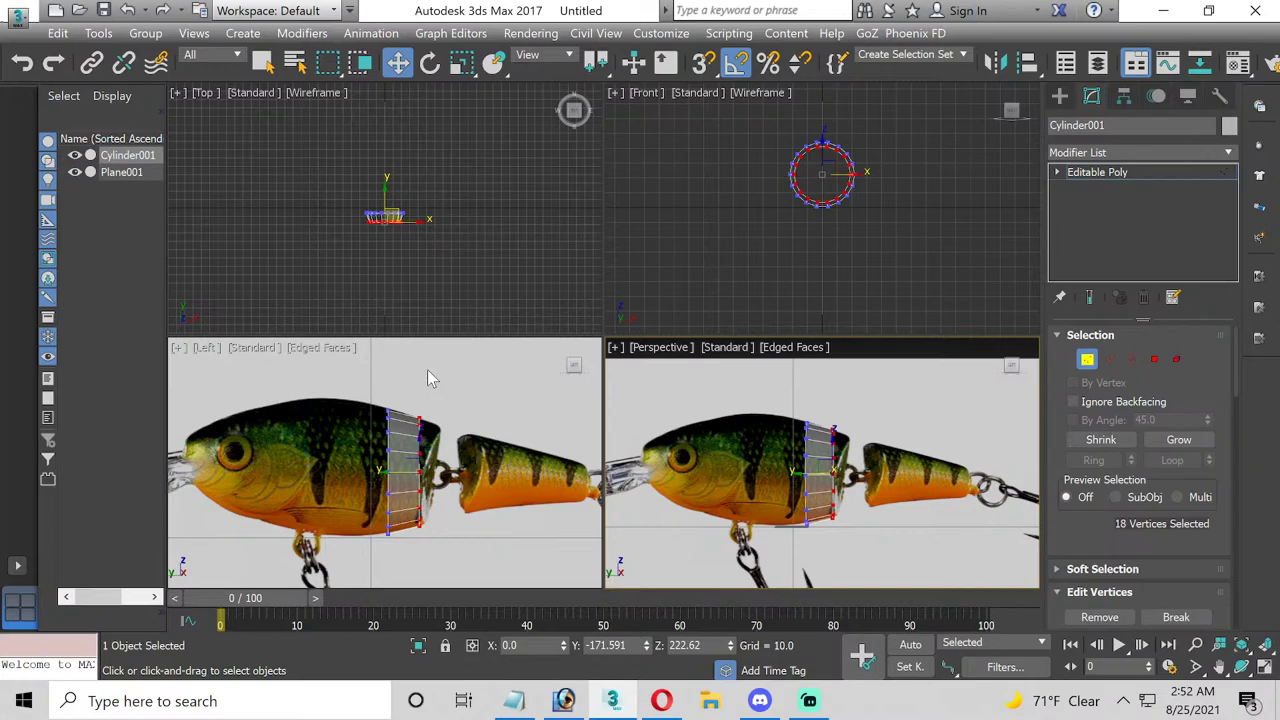
{"action": "middle_click", "coordinate": [487, 388]}
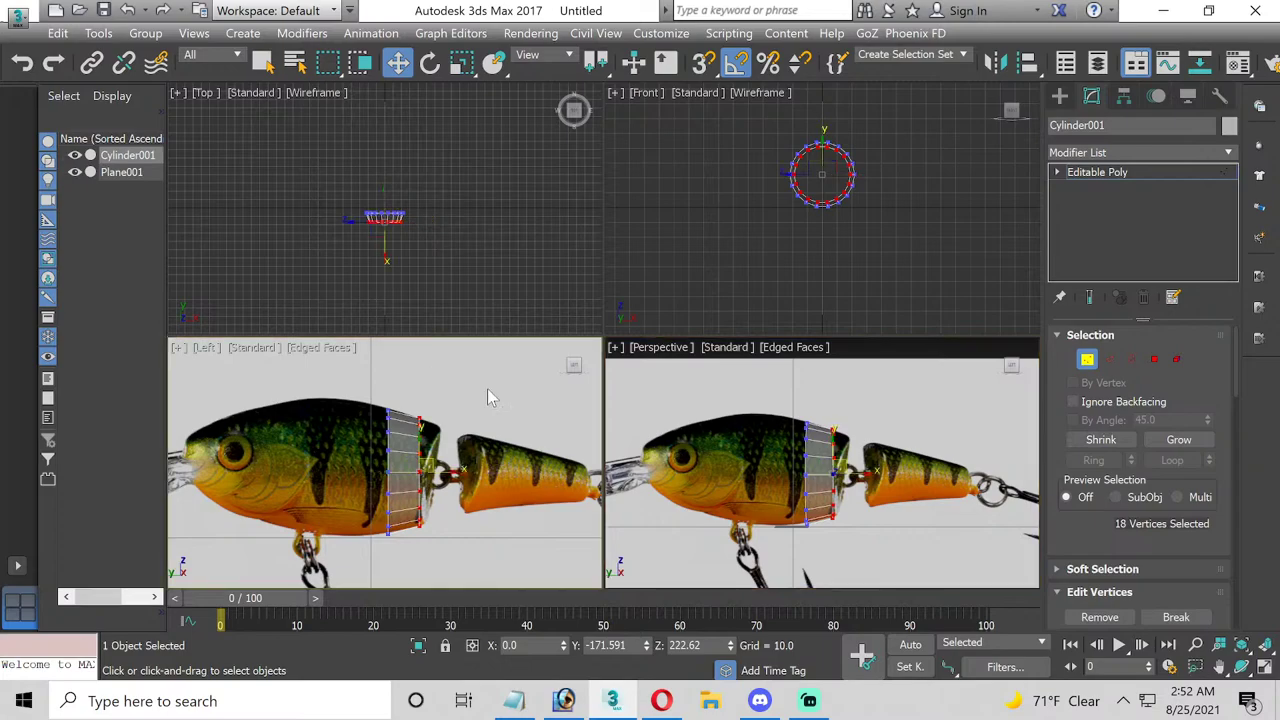
{"action": "left_click", "coordinate": [1263, 667]}
- Select the cylinder's front polygon and extrude it forward toward the lure's head
{"action": "key", "text": "4"}
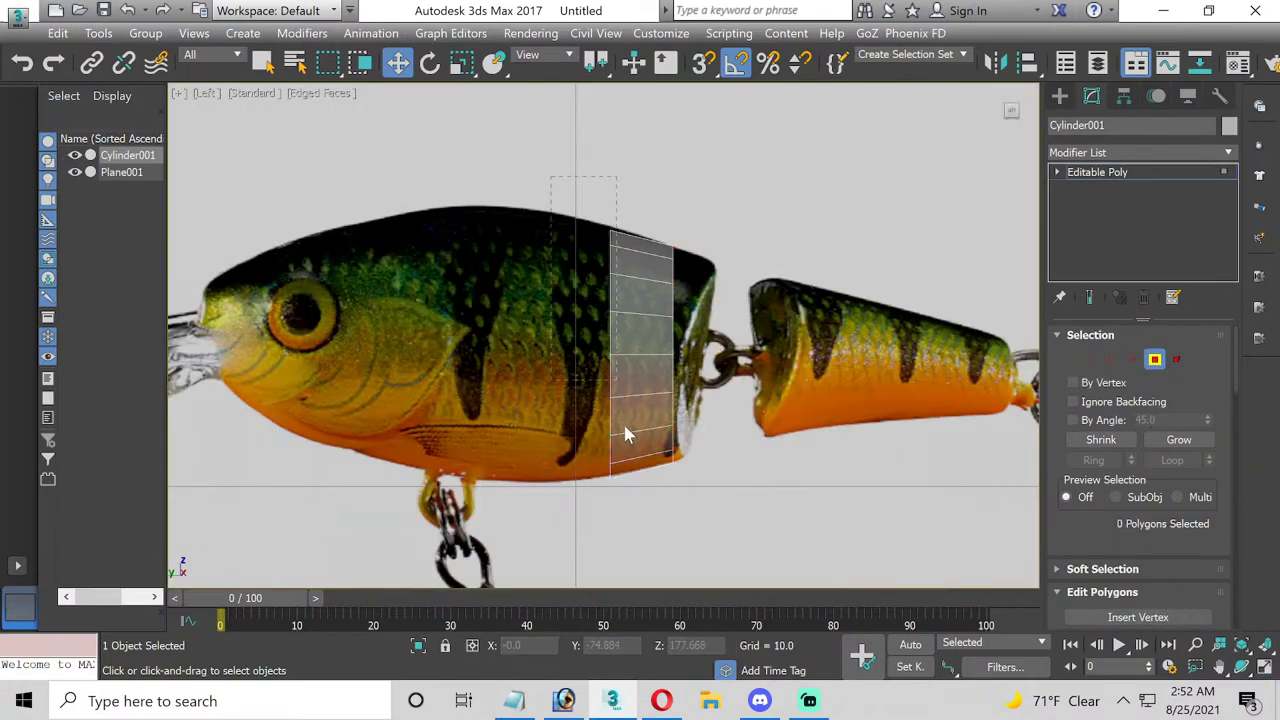
{"action": "mouse_move", "coordinate": [551, 177]}
{"action": "left_mouse_down"}
{"action": "mouse_move", "coordinate": [619, 518]}
{"action": "mouse_move", "coordinate": [652, 528]}
{"action": "left_mouse_up"}
{"action": "middle_click_drag", "start_coordinate": [490, 505], "coordinate": [644, 523]}
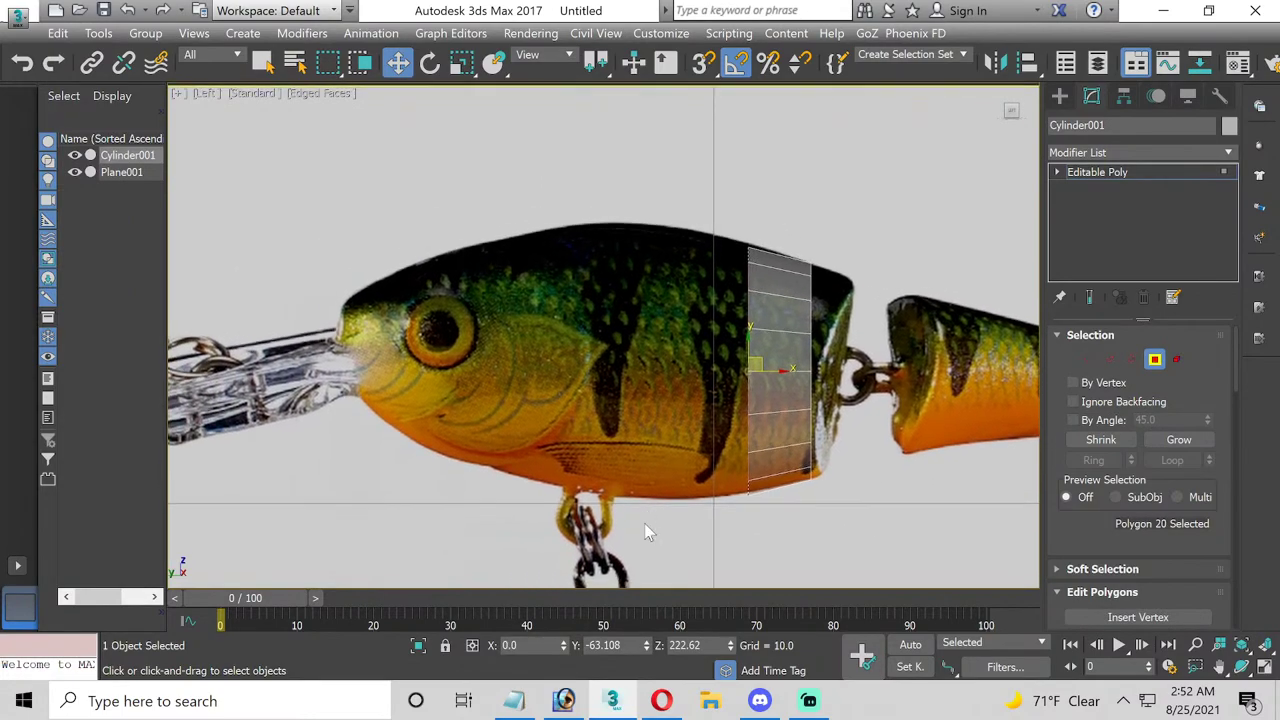
{"action": "scroll", "coordinate": [1115, 483], "scroll_direction": "down", "scroll_amount": 1}
{"action": "scroll", "coordinate": [1122, 515], "scroll_direction": "down", "scroll_amount": 1}
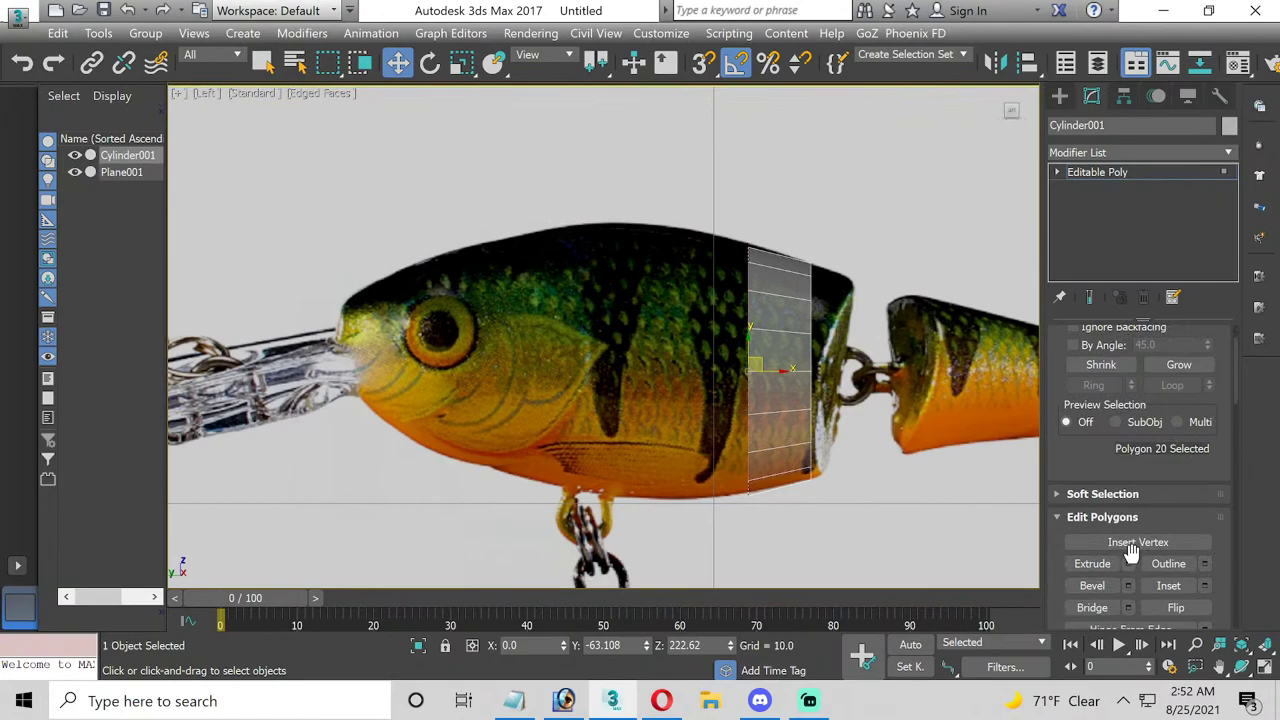
{"action": "left_click", "coordinate": [1129, 564]}
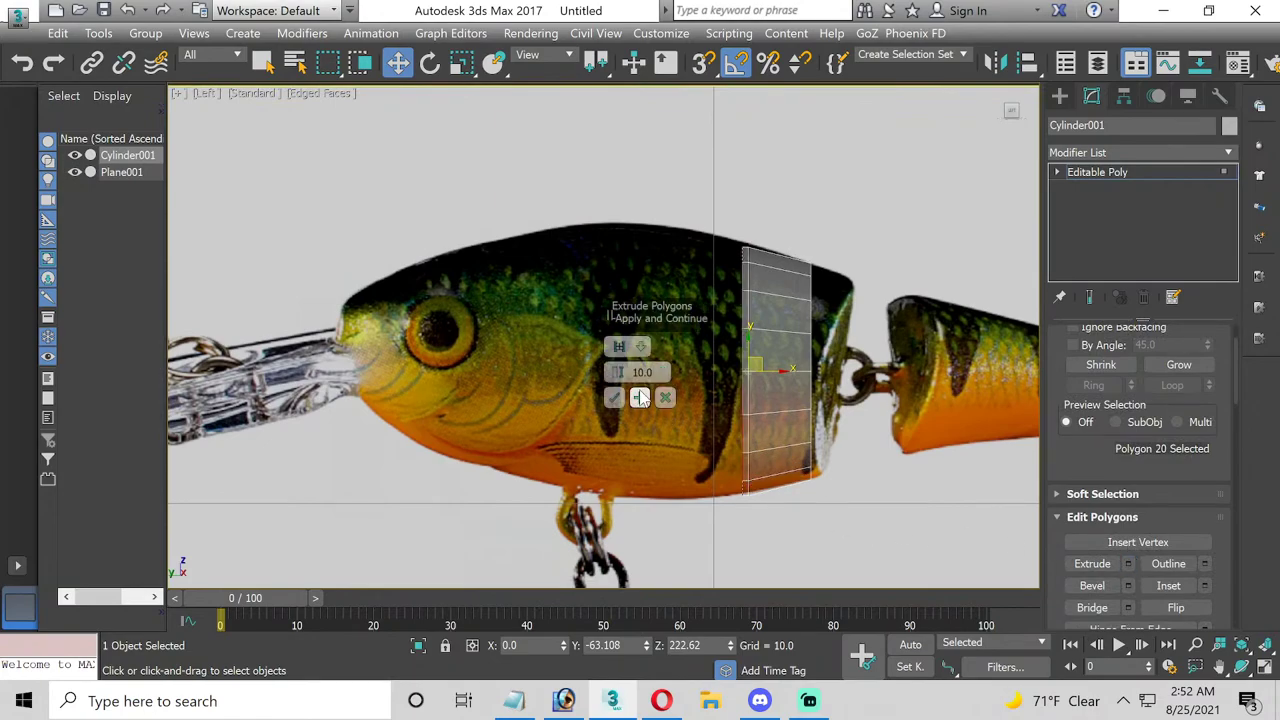
{"action": "left_click_drag", "start_coordinate": [617, 372], "coordinate": [632, 305]}
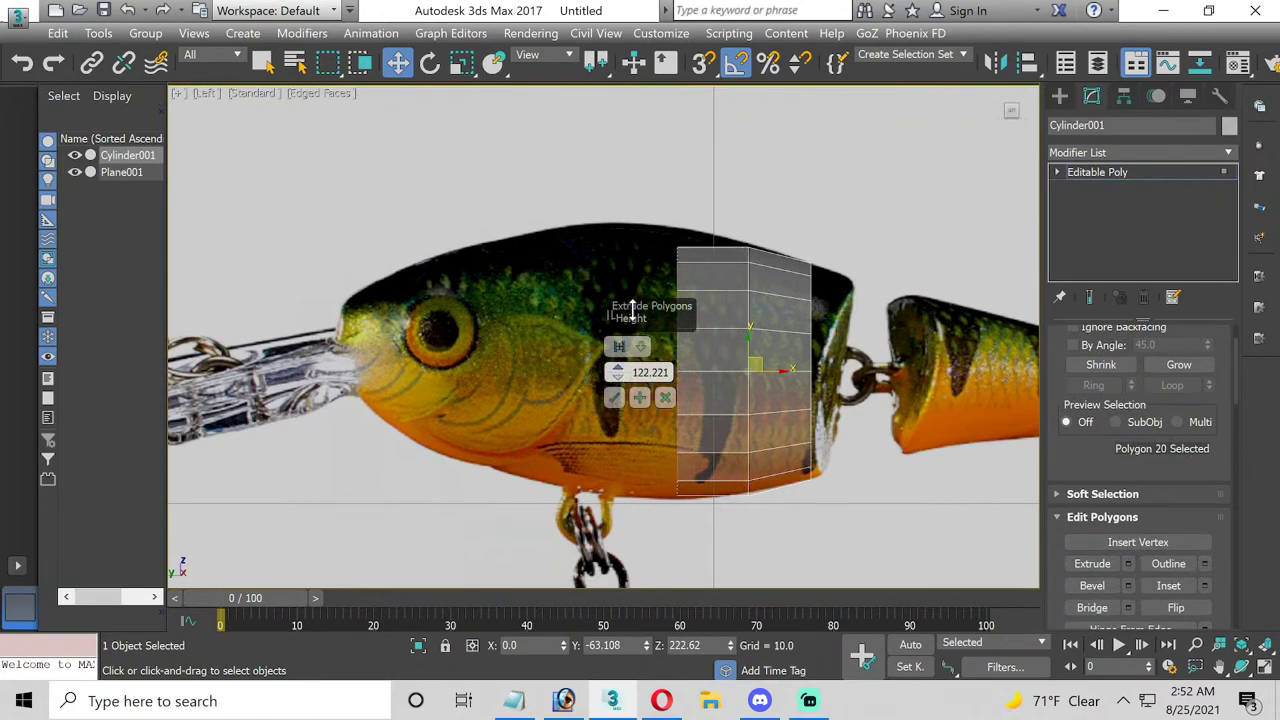
{"action": "left_click", "coordinate": [614, 397]}
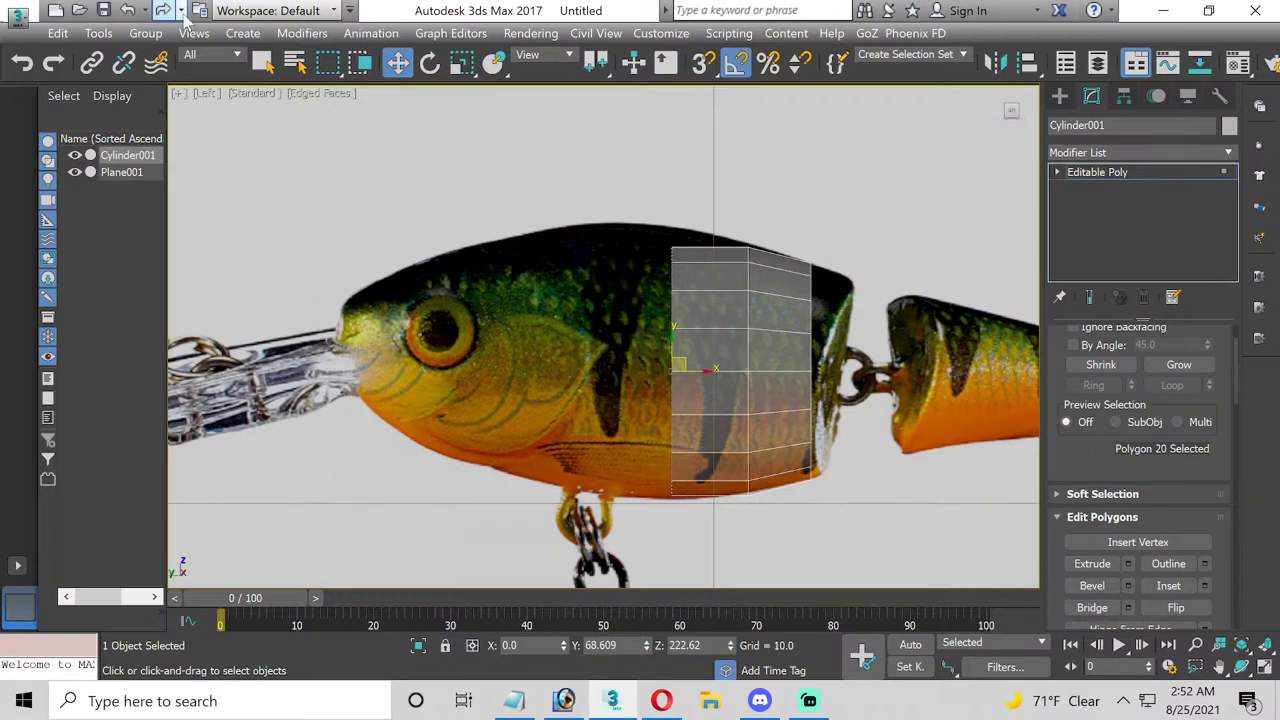
- Scale the extruded face up to the body outline and raise it slightly
{"action": "left_click", "coordinate": [461, 64]}
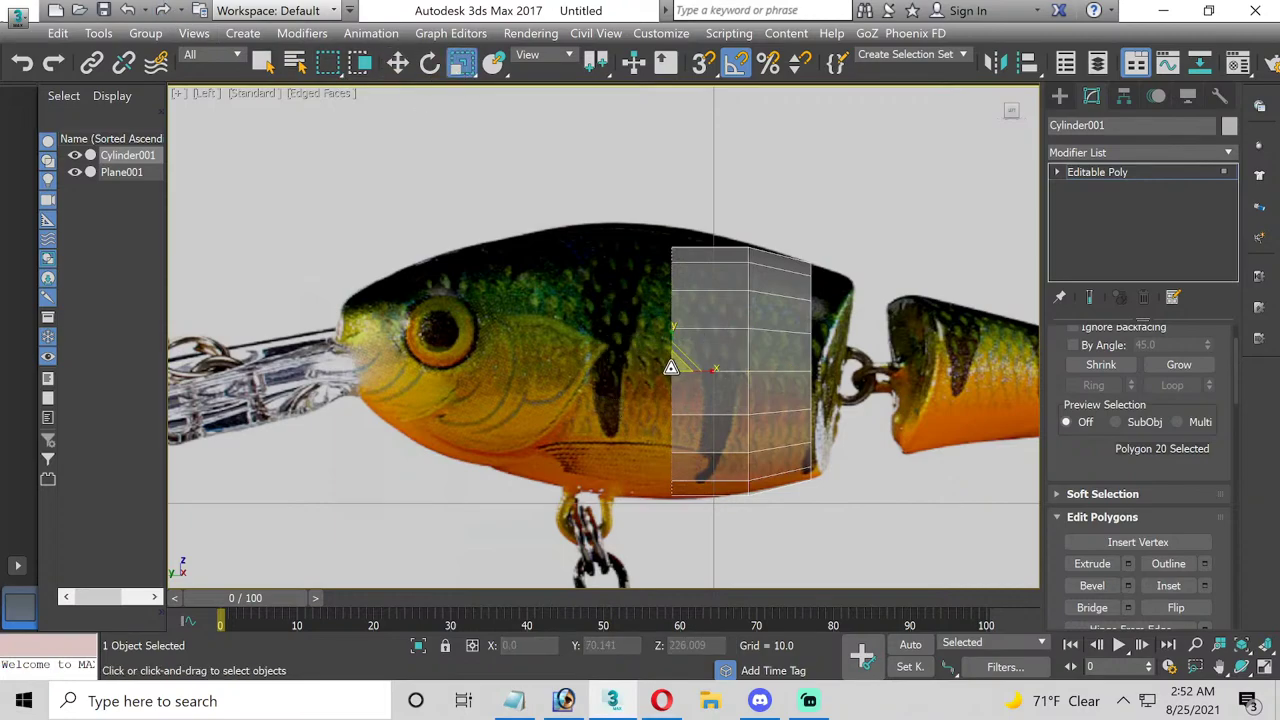
{"action": "left_click_drag", "start_coordinate": [671, 368], "coordinate": [463, 115]}
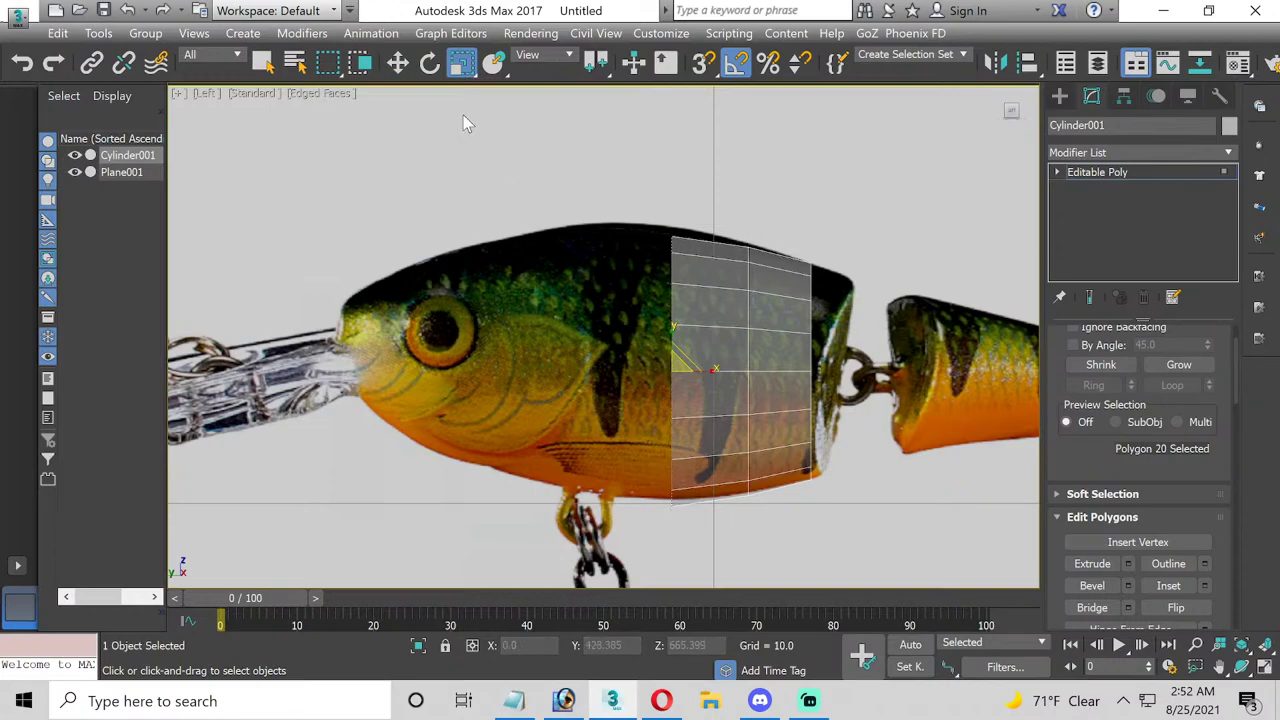
{"action": "key", "text": "w"}
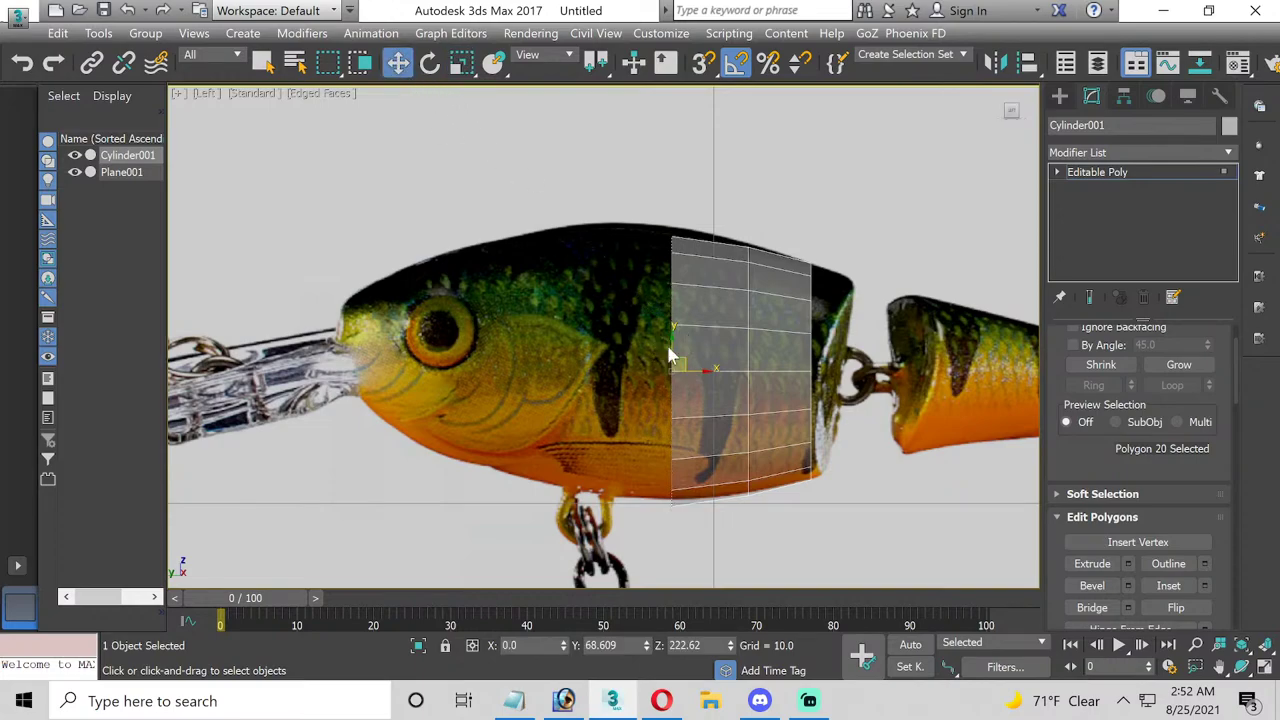
{"action": "left_click_drag", "start_coordinate": [671, 343], "coordinate": [671, 333]}
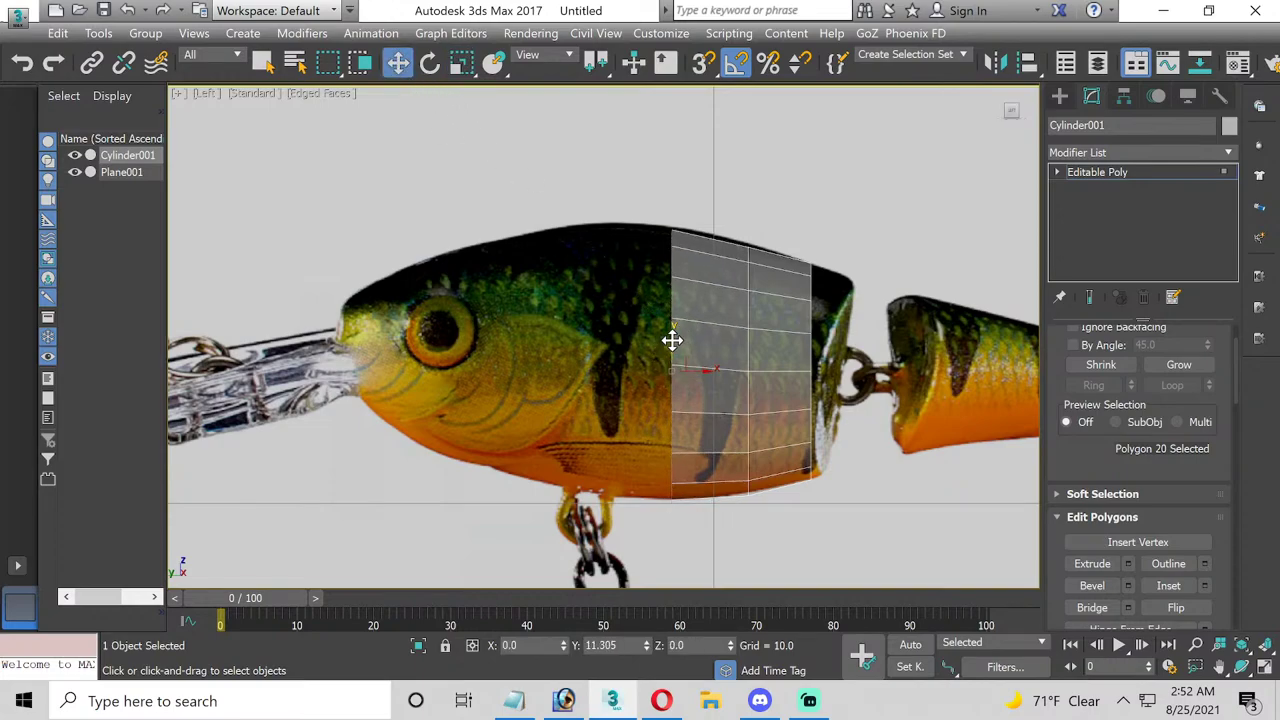
- Raise the middle vertex ring to follow the curve of the lure's back
{"action": "left_click", "coordinate": [1056, 173]}
{"action": "left_click", "coordinate": [1087, 188]}
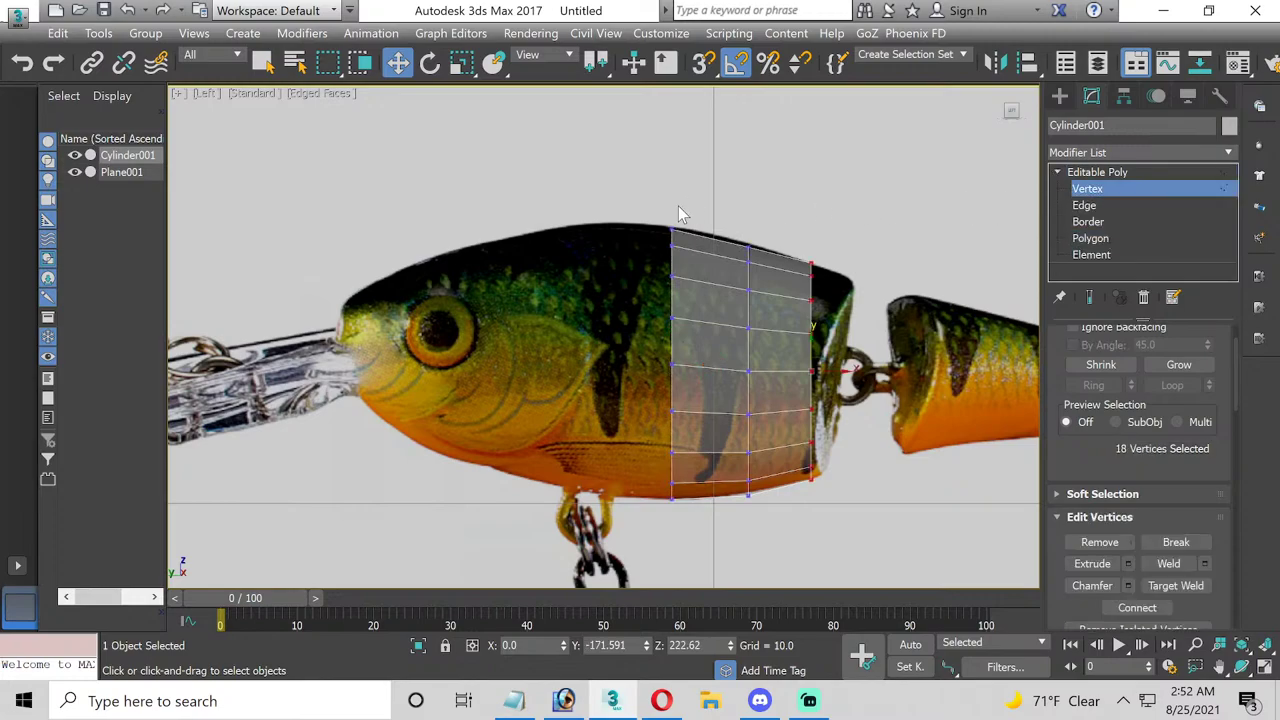
{"action": "left_click_drag", "start_coordinate": [735, 291], "coordinate": [766, 322]}
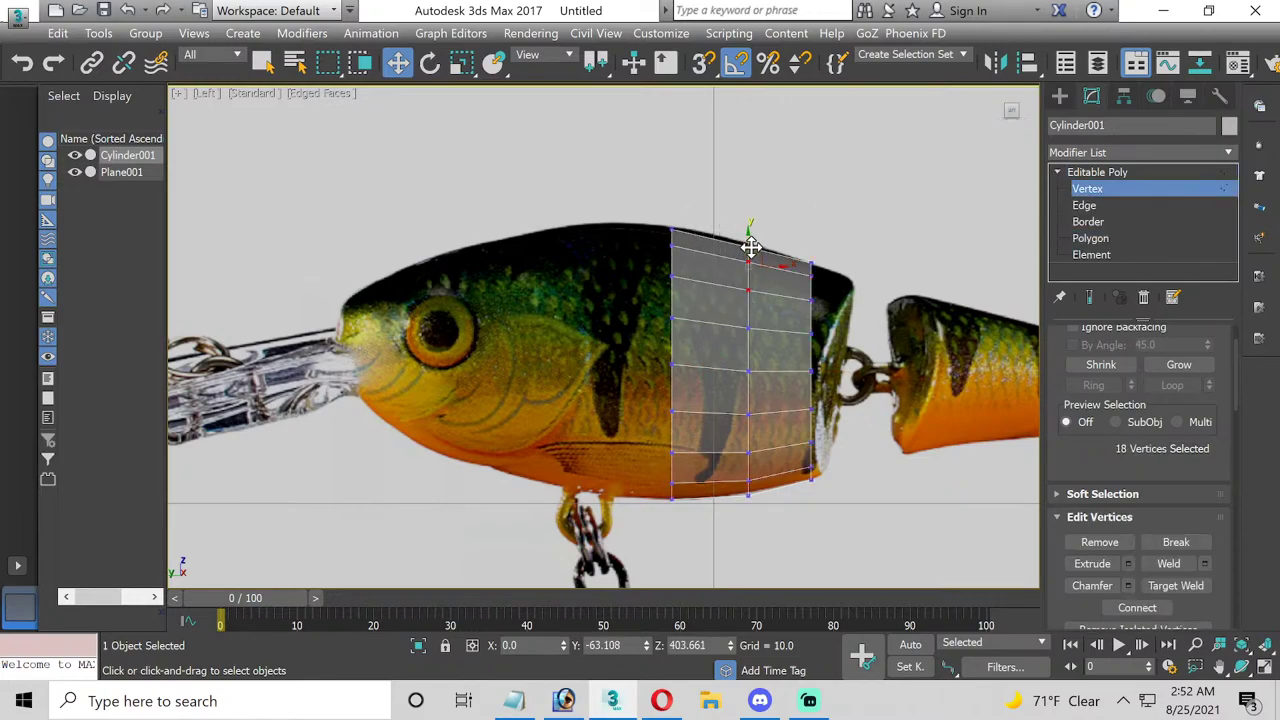
{"action": "left_click_drag", "start_coordinate": [748, 244], "coordinate": [747, 238]}
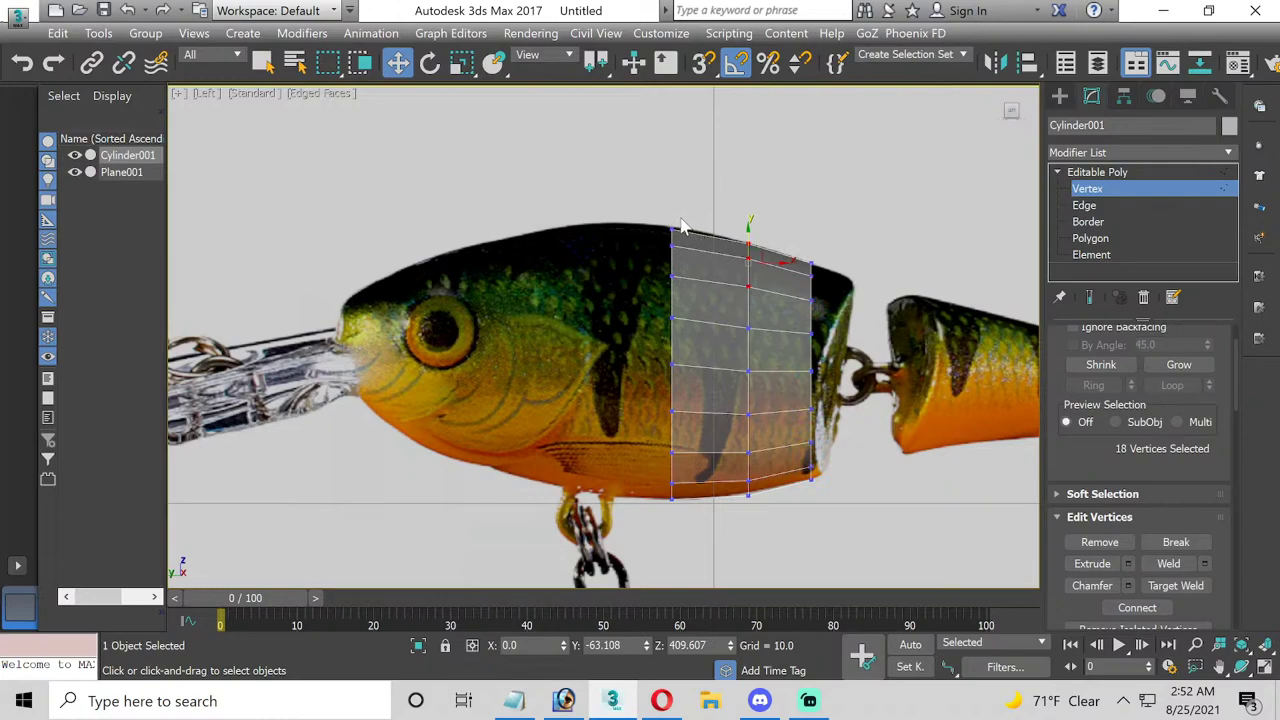
- Select the new section's front face and turn off red shading of selected faces
{"action": "left_click", "coordinate": [1130, 239]}
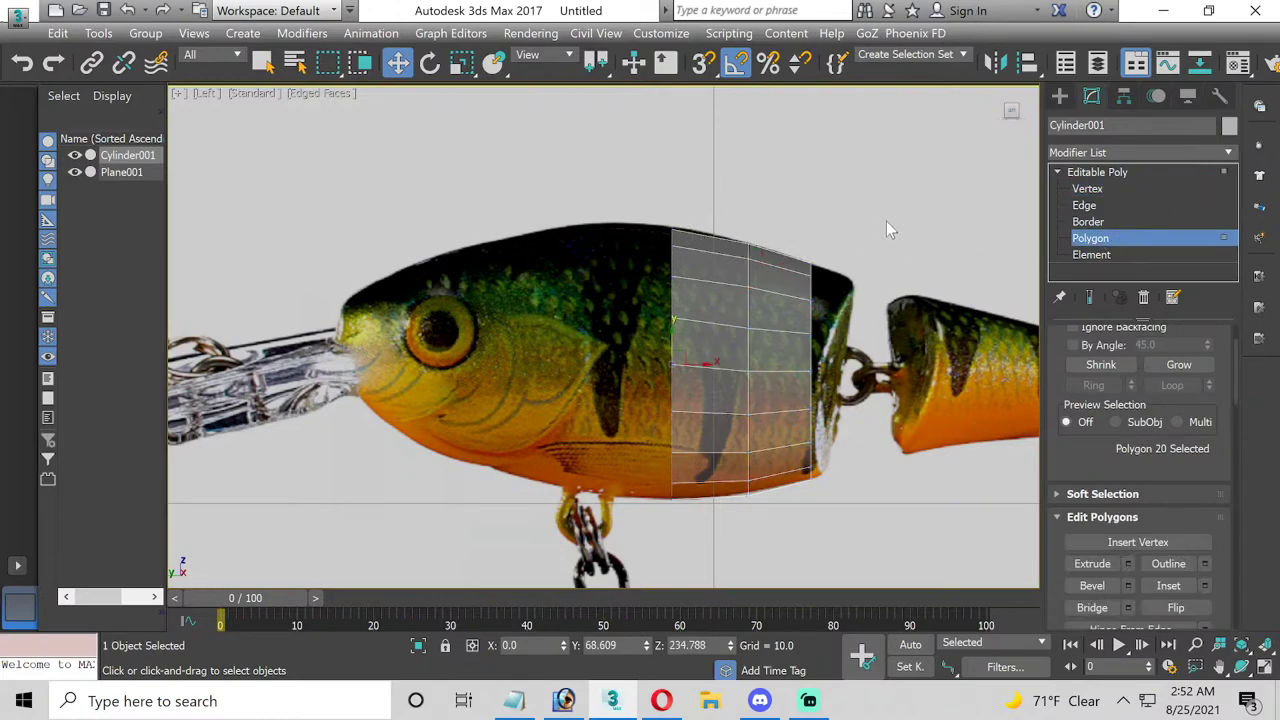
{"action": "left_click_drag", "start_coordinate": [607, 203], "coordinate": [716, 548]}
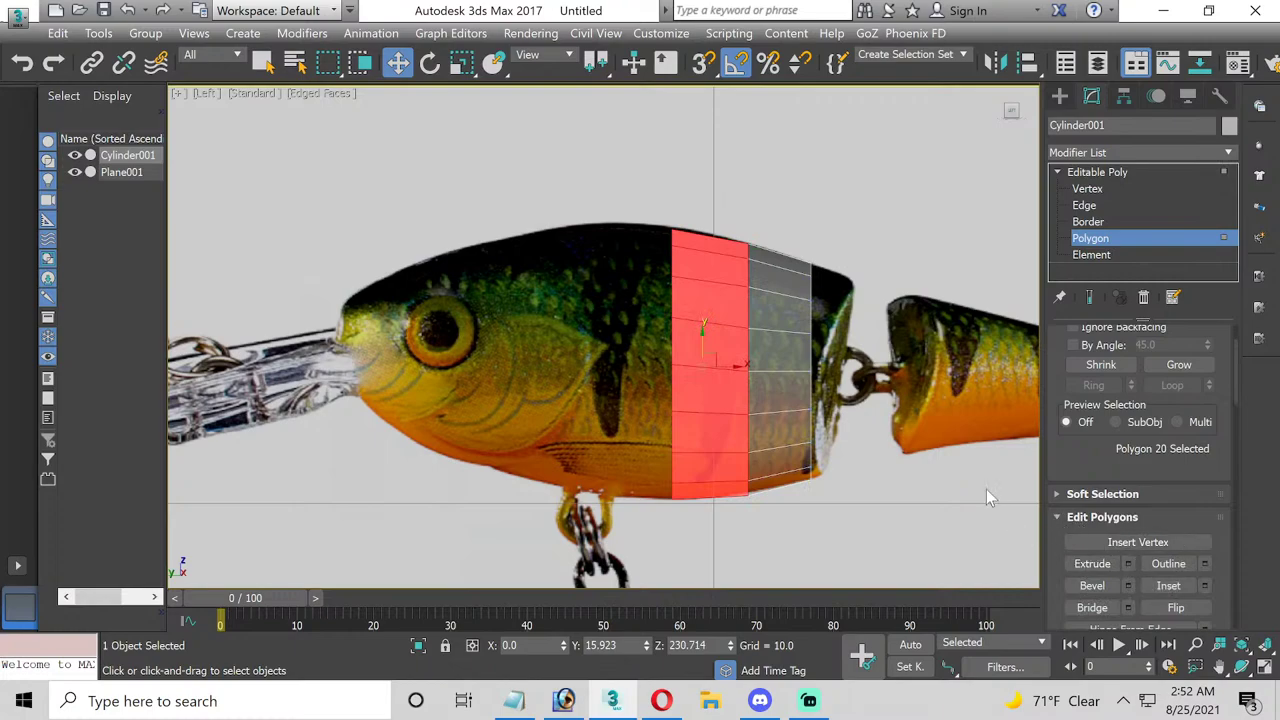
{"action": "key", "text": "F2"}
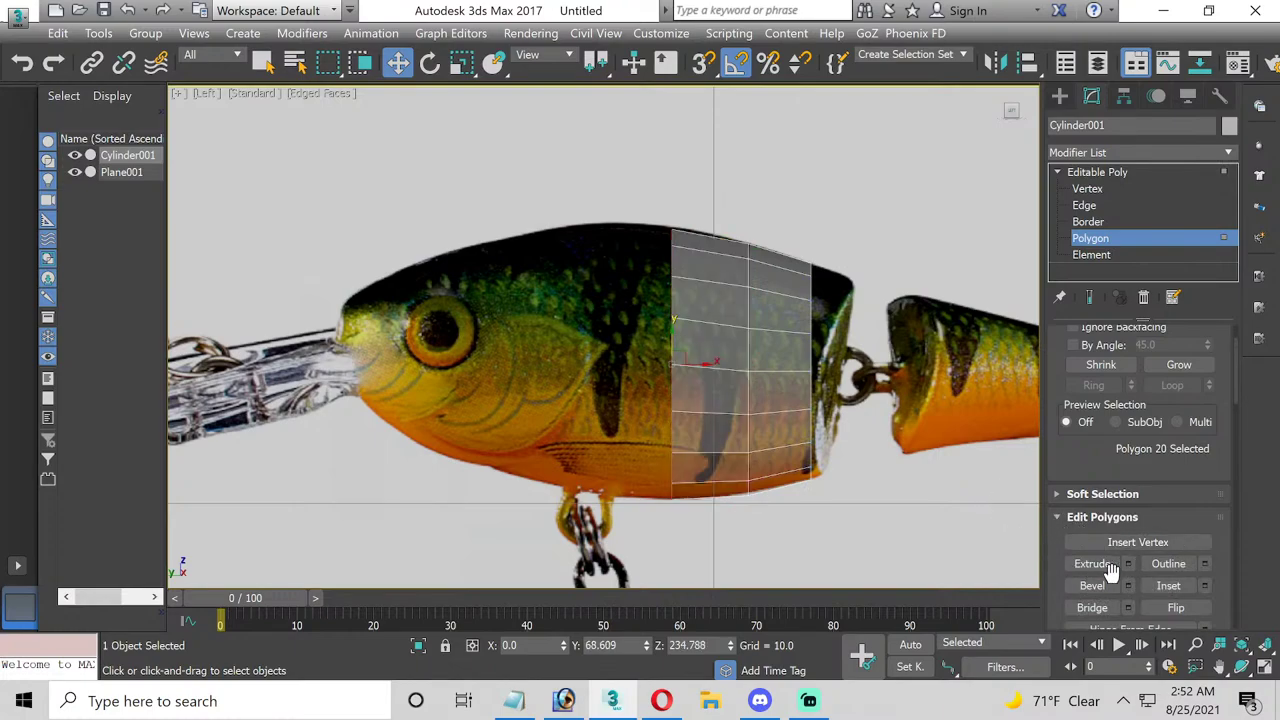
- Extrude the front face again and shrink it slightly to 96 percent
{"action": "left_click", "coordinate": [1129, 566]}
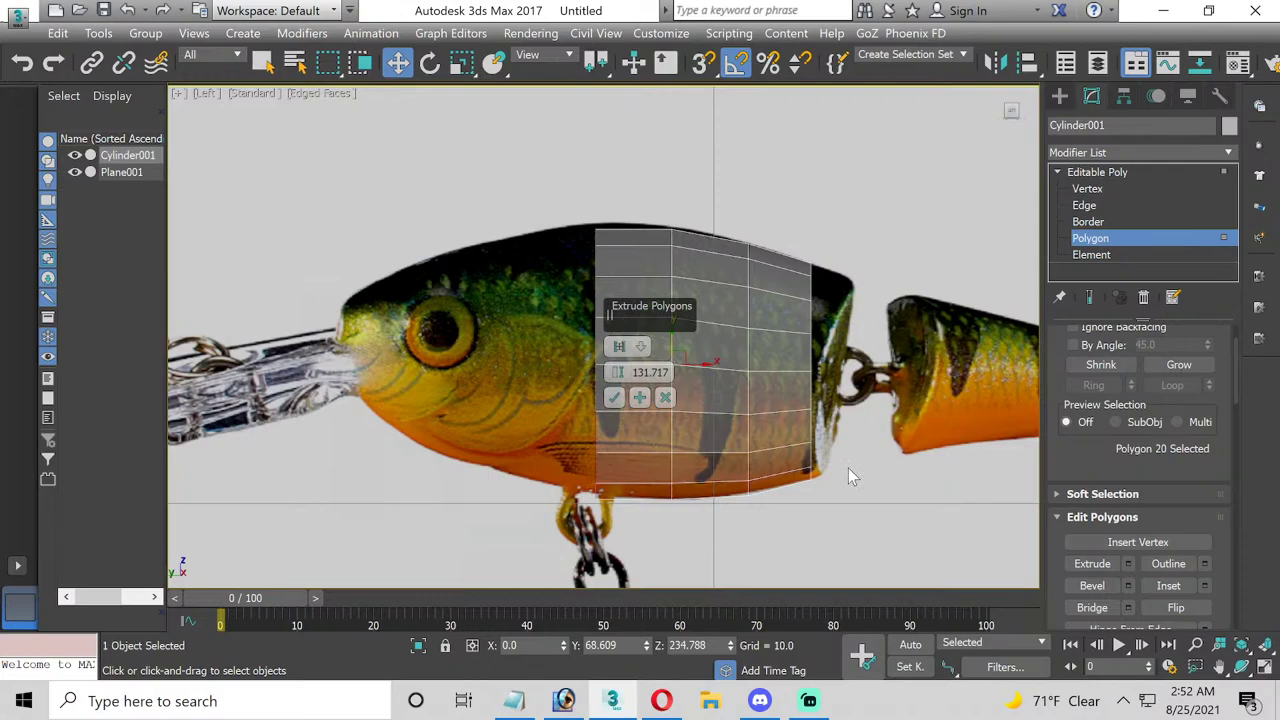
{"action": "left_click", "coordinate": [613, 397]}
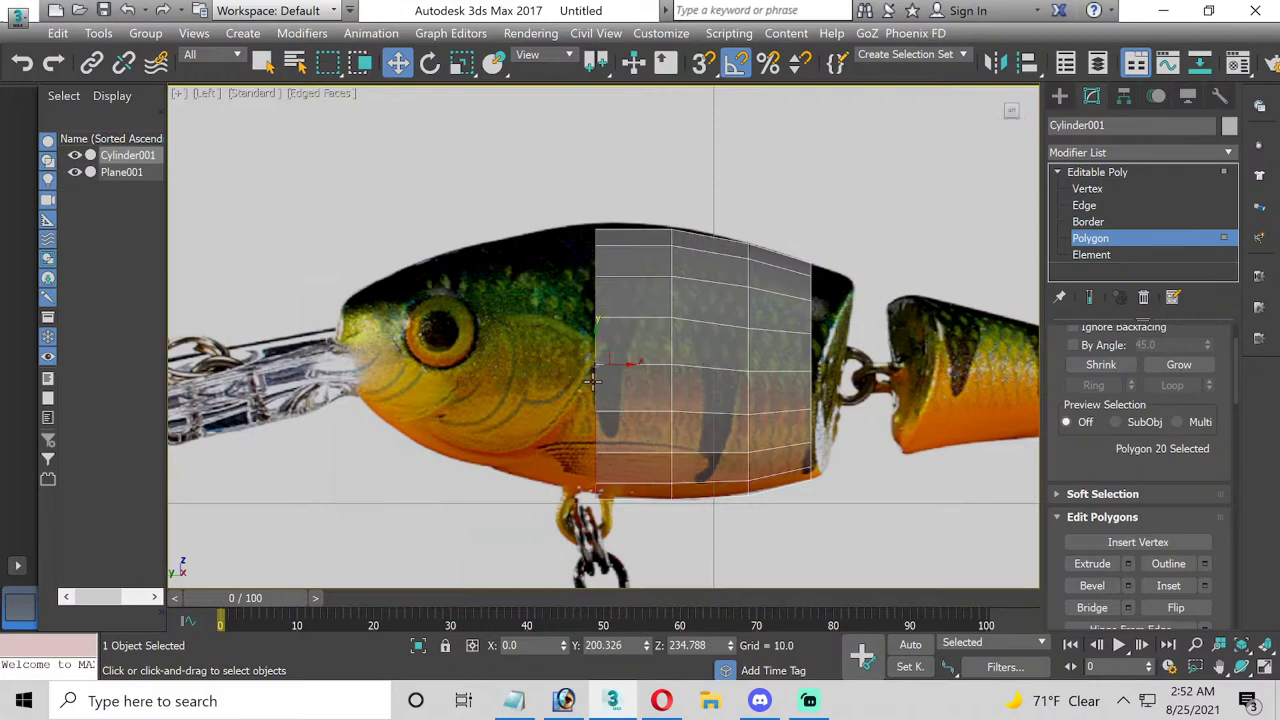
{"action": "left_click", "coordinate": [461, 62]}
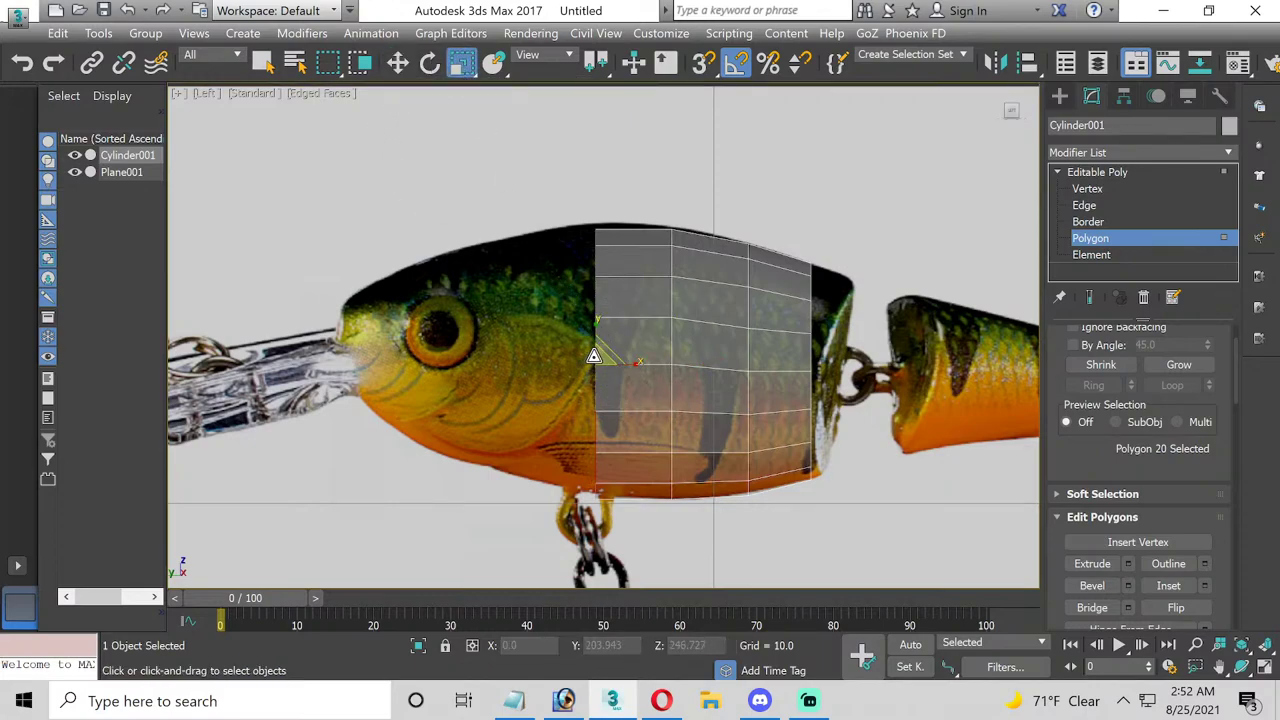
{"action": "left_click_drag", "start_coordinate": [597, 351], "coordinate": [602, 358]}
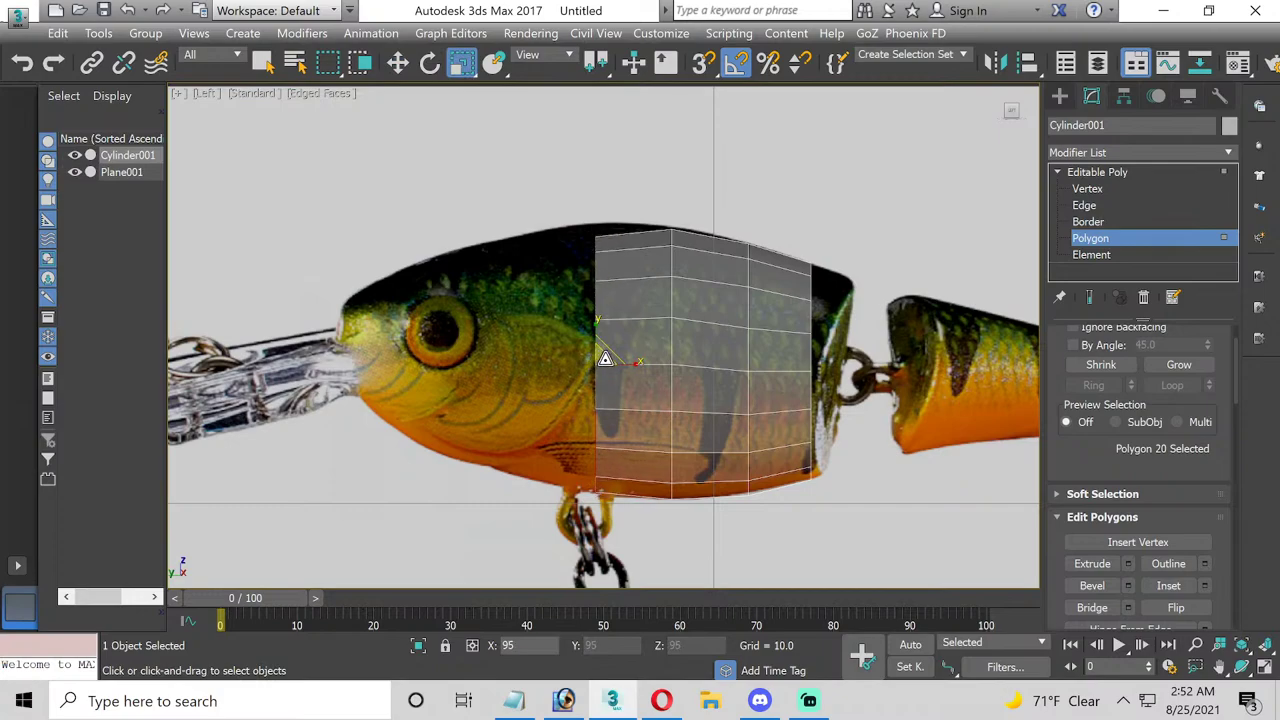
- Raise the upper front-column vertices toward the lure's back line
{"action": "left_click", "coordinate": [1136, 190]}
{"action": "scroll", "coordinate": [544, 228], "scroll_direction": "up", "scroll_amount": 2}
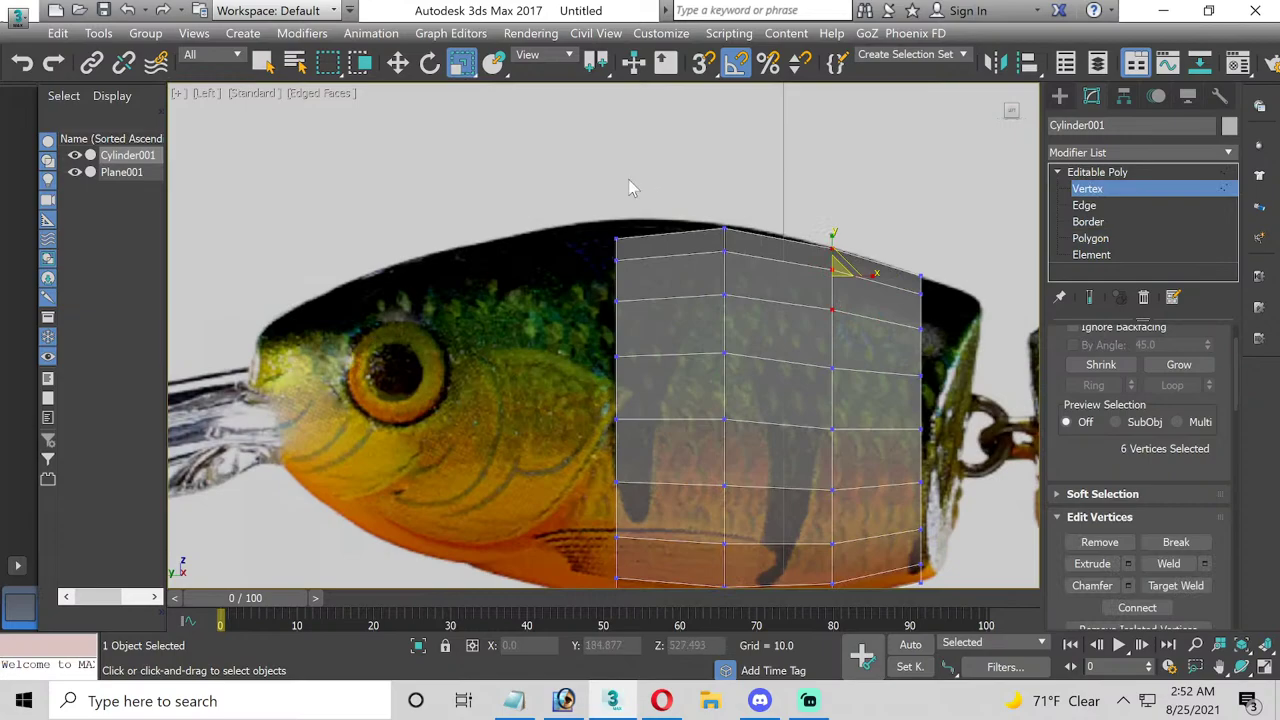
{"action": "left_click_drag", "start_coordinate": [612, 252], "coordinate": [640, 345]}
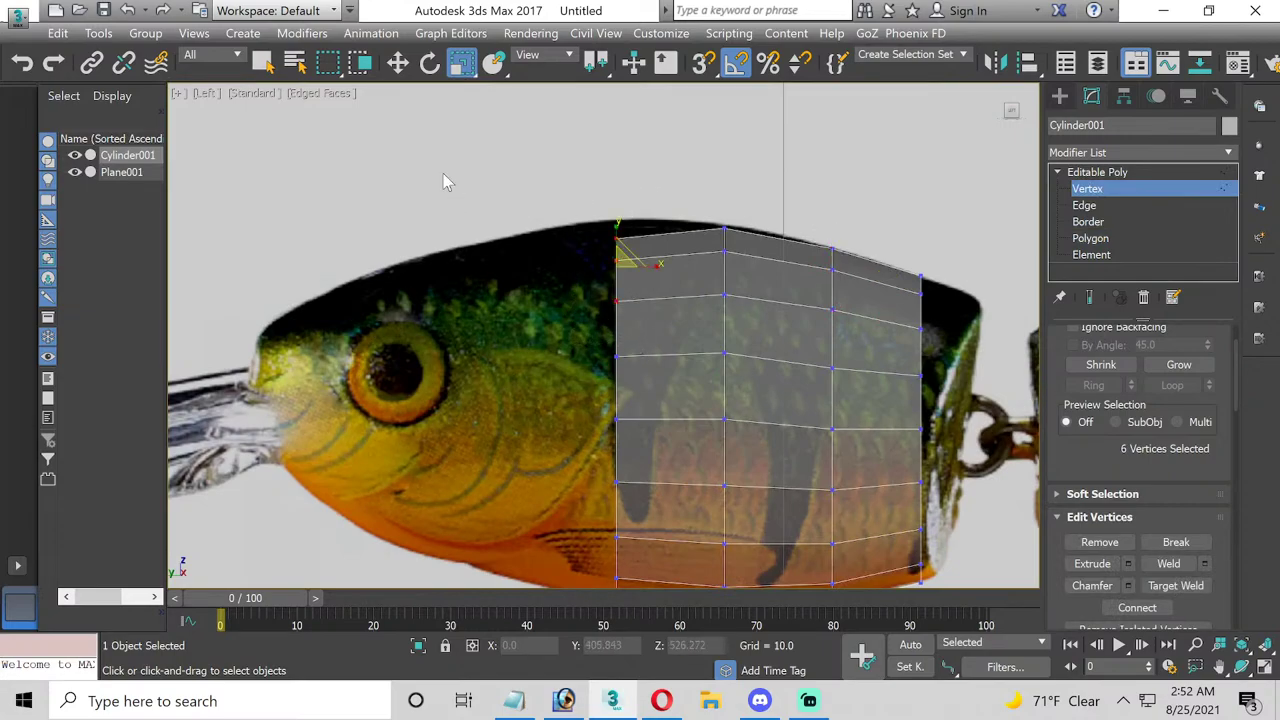
{"action": "key", "text": "w"}
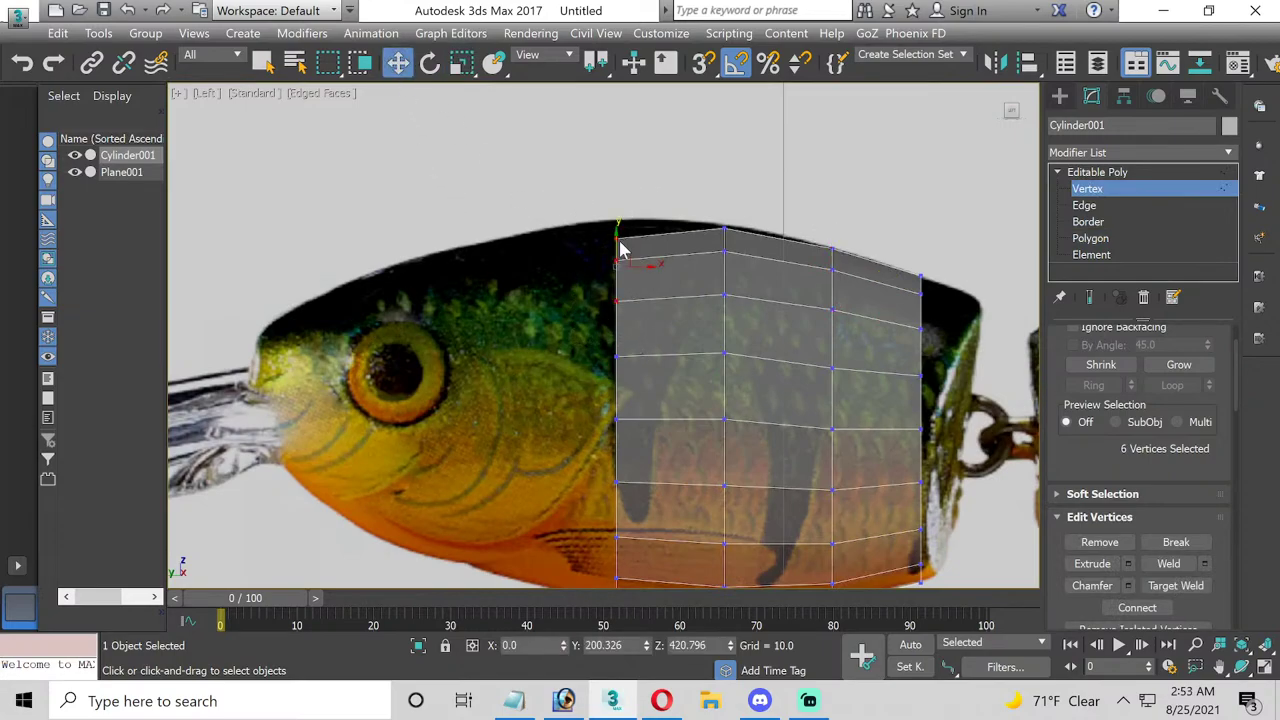
{"action": "left_click", "coordinate": [600, 236]}
{"action": "left_click", "coordinate": [594, 234]}
{"action": "left_click_drag", "start_coordinate": [613, 243], "coordinate": [614, 220]}
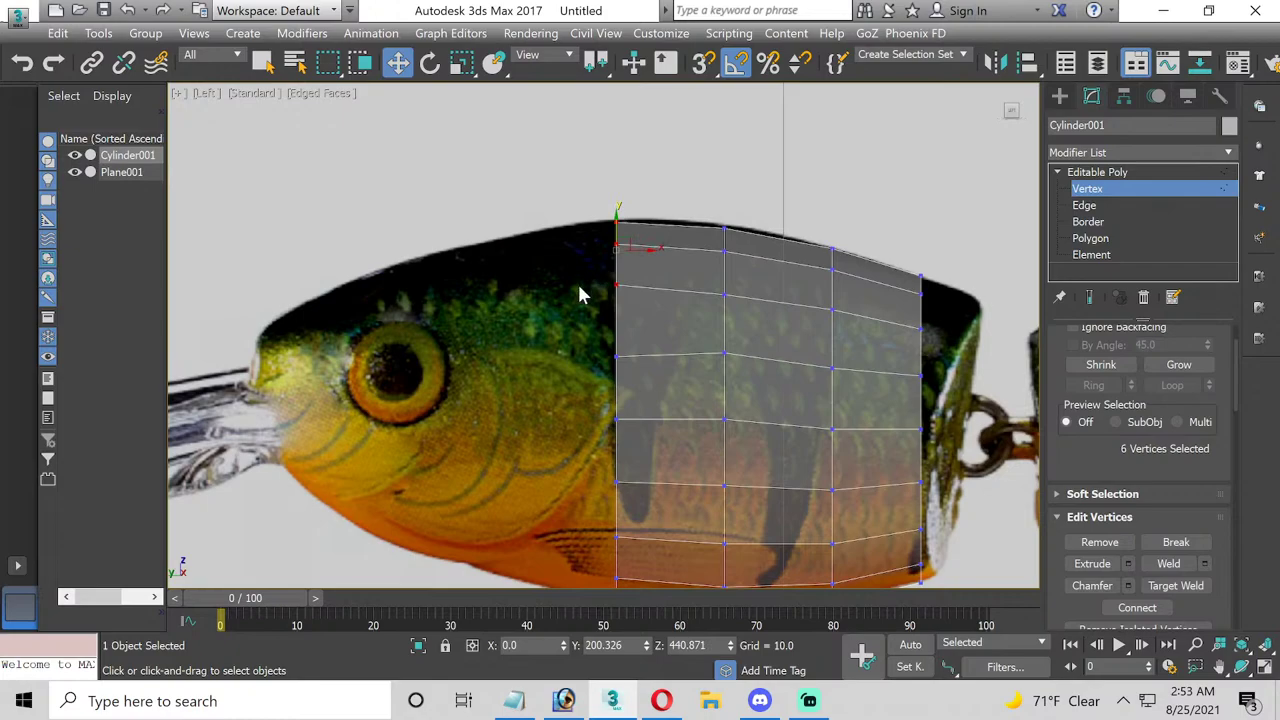
{"action": "key", "text": "ctrl+z"}
{"action": "left_click_drag", "start_coordinate": [571, 192], "coordinate": [640, 395]}
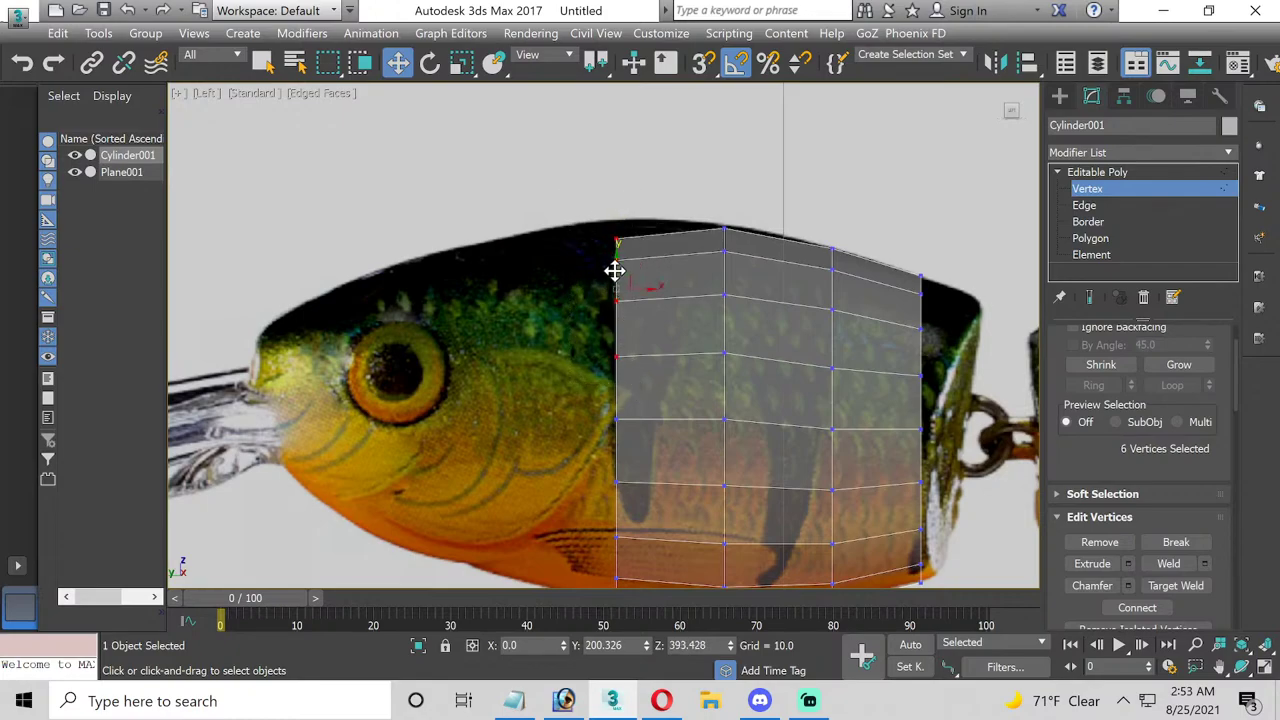
{"action": "left_click_drag", "start_coordinate": [614, 269], "coordinate": [614, 266]}
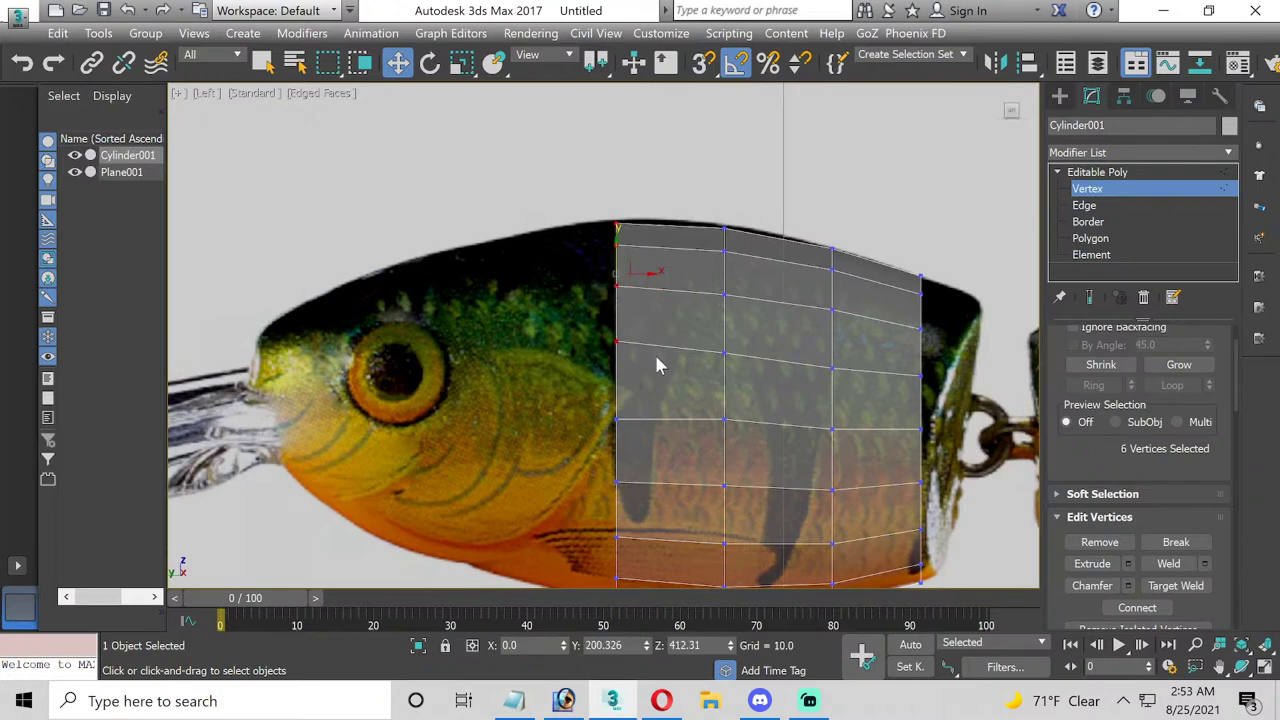
- Raise the top vertices of the middle and right columns to match the back curve
{"action": "left_click", "coordinate": [724, 352]}
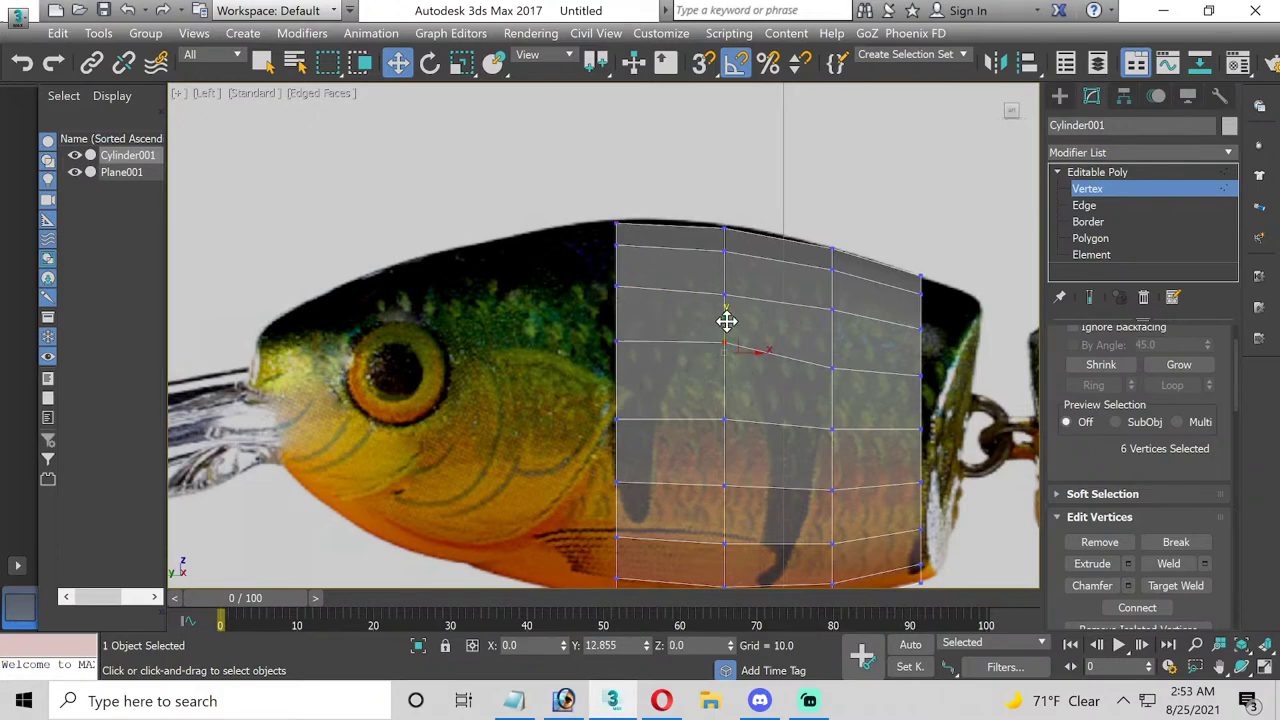
{"action": "left_click_drag", "start_coordinate": [726, 332], "coordinate": [731, 325]}
{"action": "left_click", "coordinate": [829, 368]}
{"action": "left_click_drag", "start_coordinate": [829, 368], "coordinate": [831, 336]}
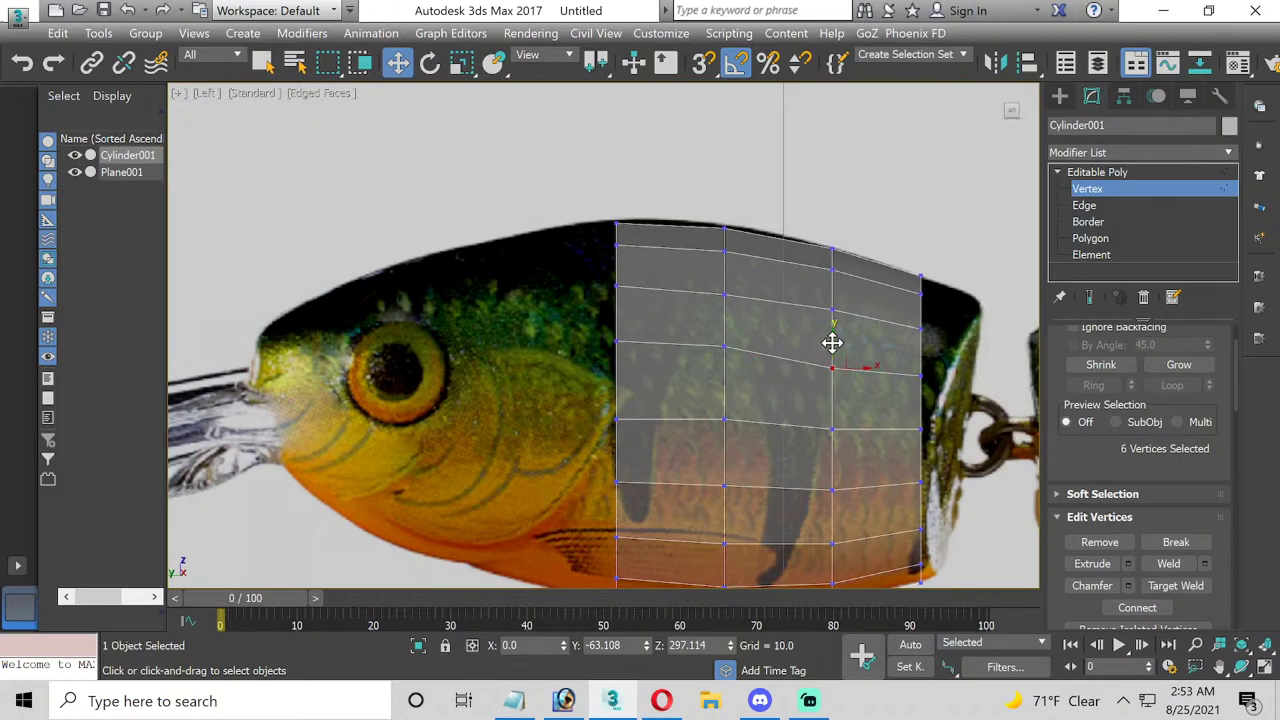
{"action": "scroll", "coordinate": [608, 349], "scroll_direction": "down", "scroll_amount": 3}
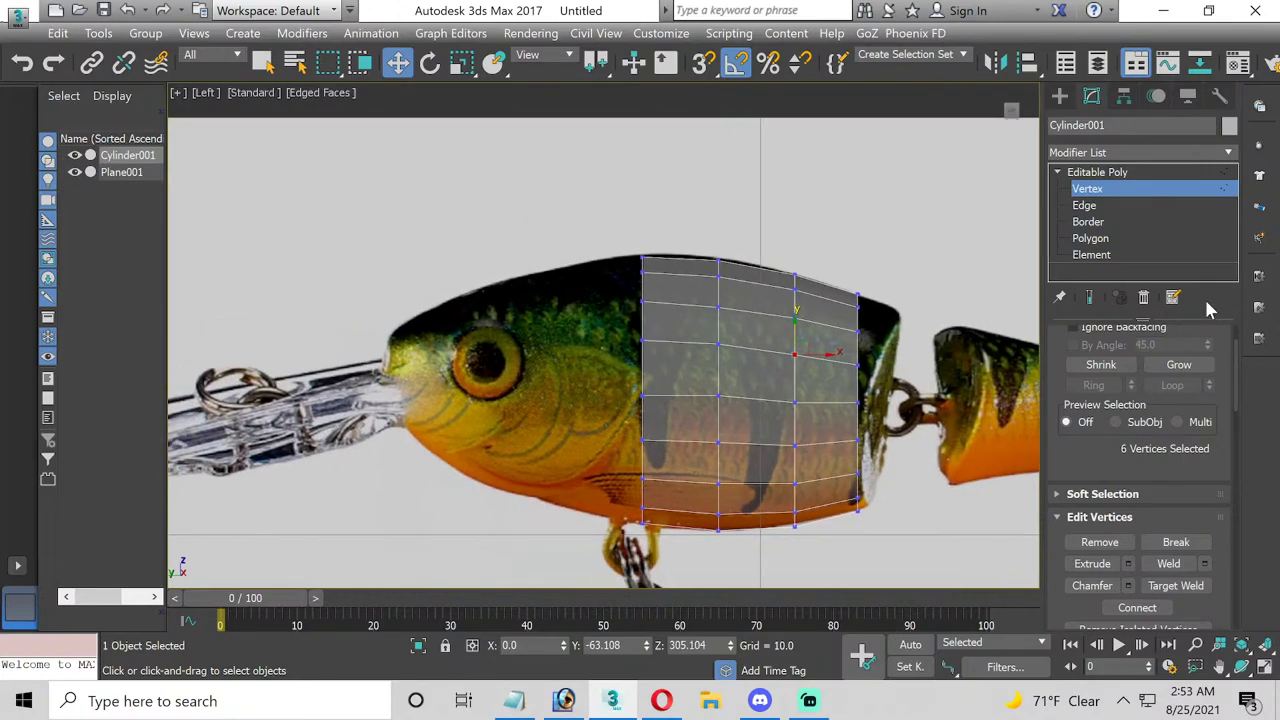
{"action": "left_click", "coordinate": [1175, 254]}
- Extrude a new section from the end polygons toward the head and shrink it slightly
{"action": "left_click", "coordinate": [1117, 240]}
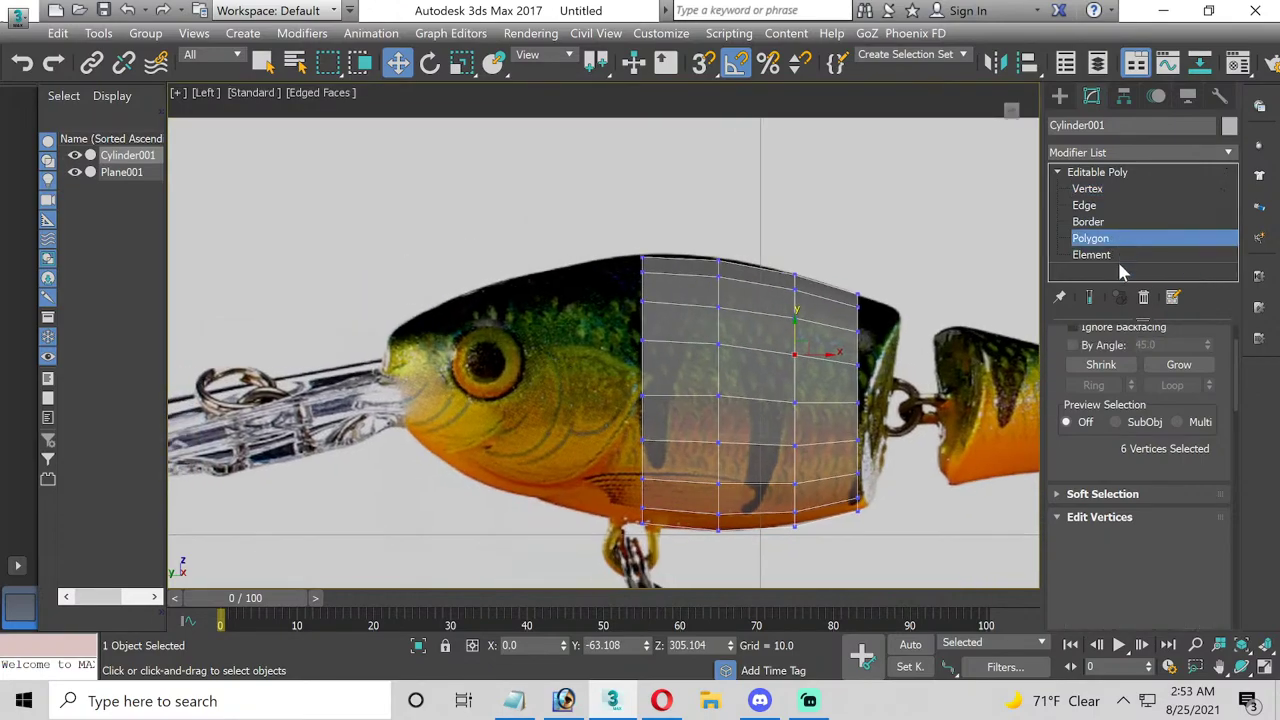
{"action": "left_click", "coordinate": [1130, 564]}
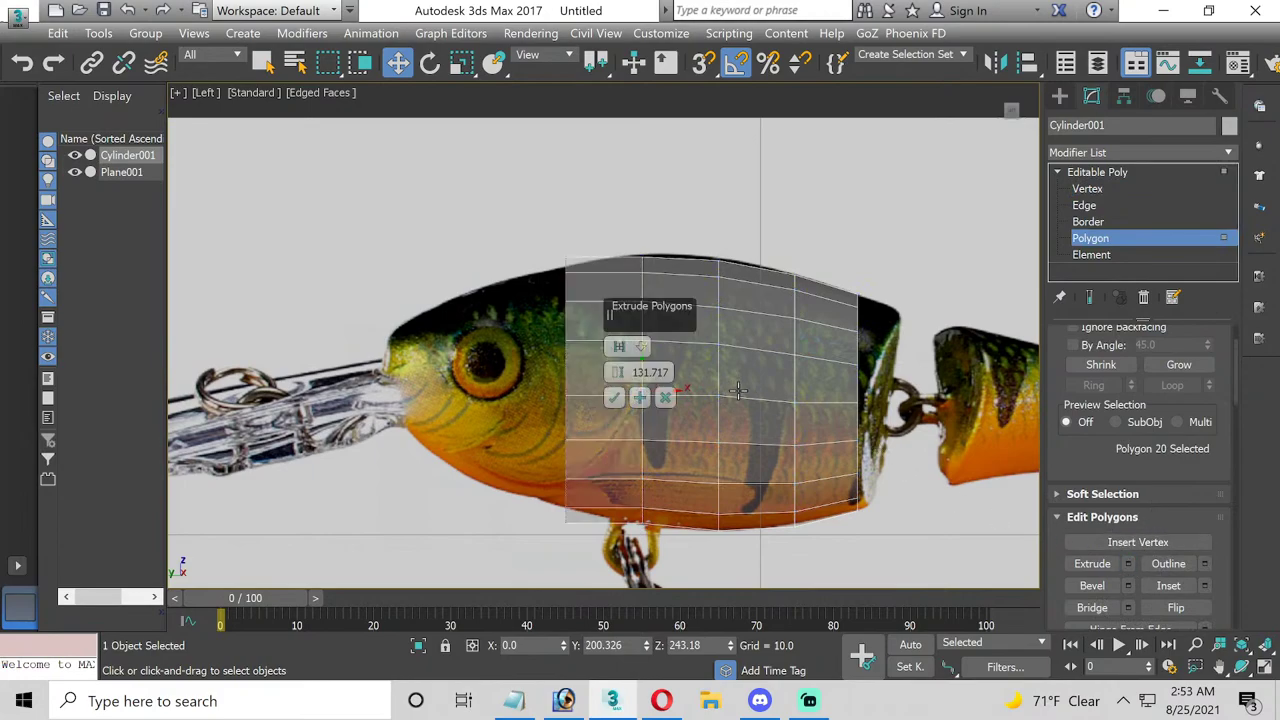
{"action": "left_click", "coordinate": [612, 402]}
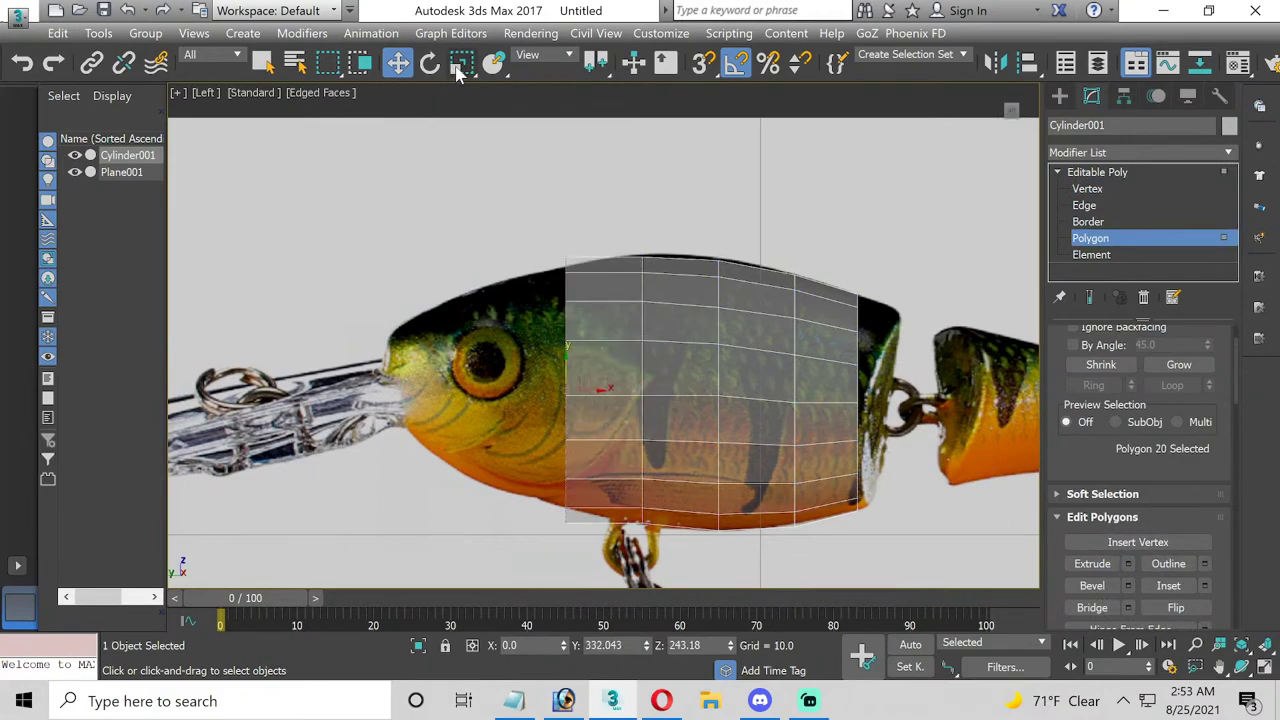
{"action": "left_click", "coordinate": [459, 68]}
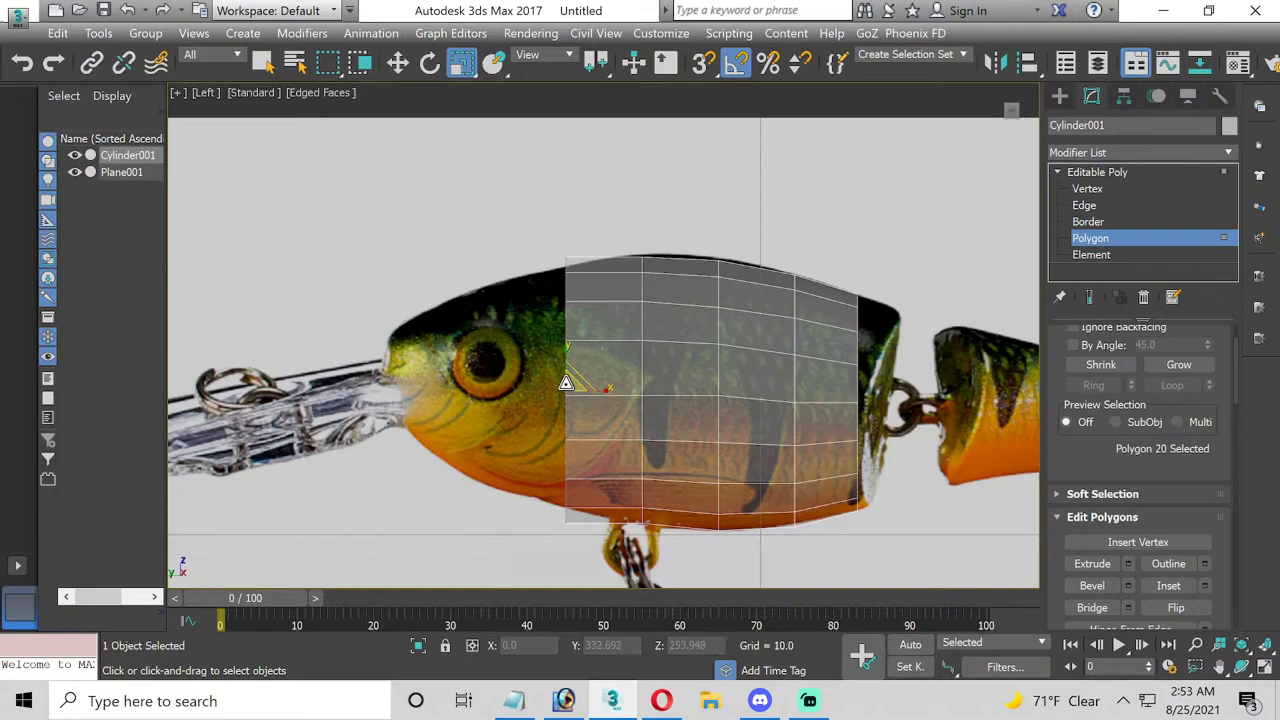
{"action": "left_click_drag", "start_coordinate": [566, 383], "coordinate": [571, 385]}
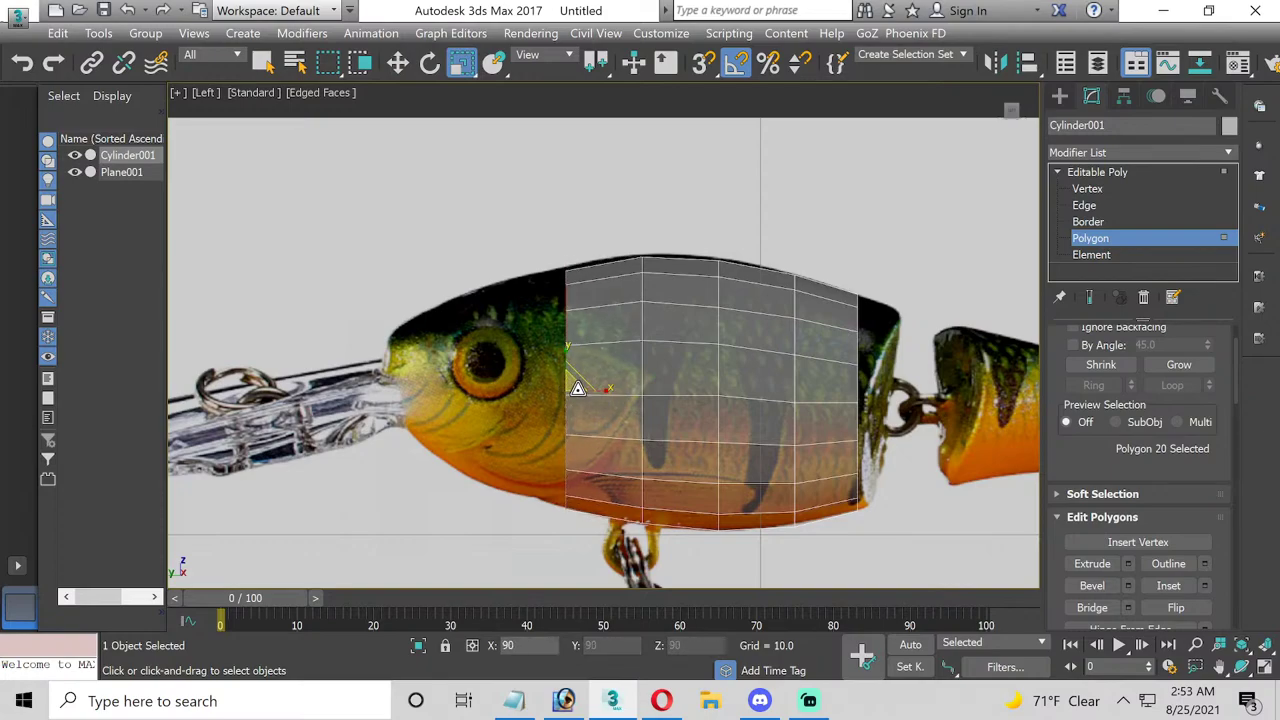
- Raise the front-edge vertices up to the photo's body outline
{"action": "left_click", "coordinate": [1088, 190]}
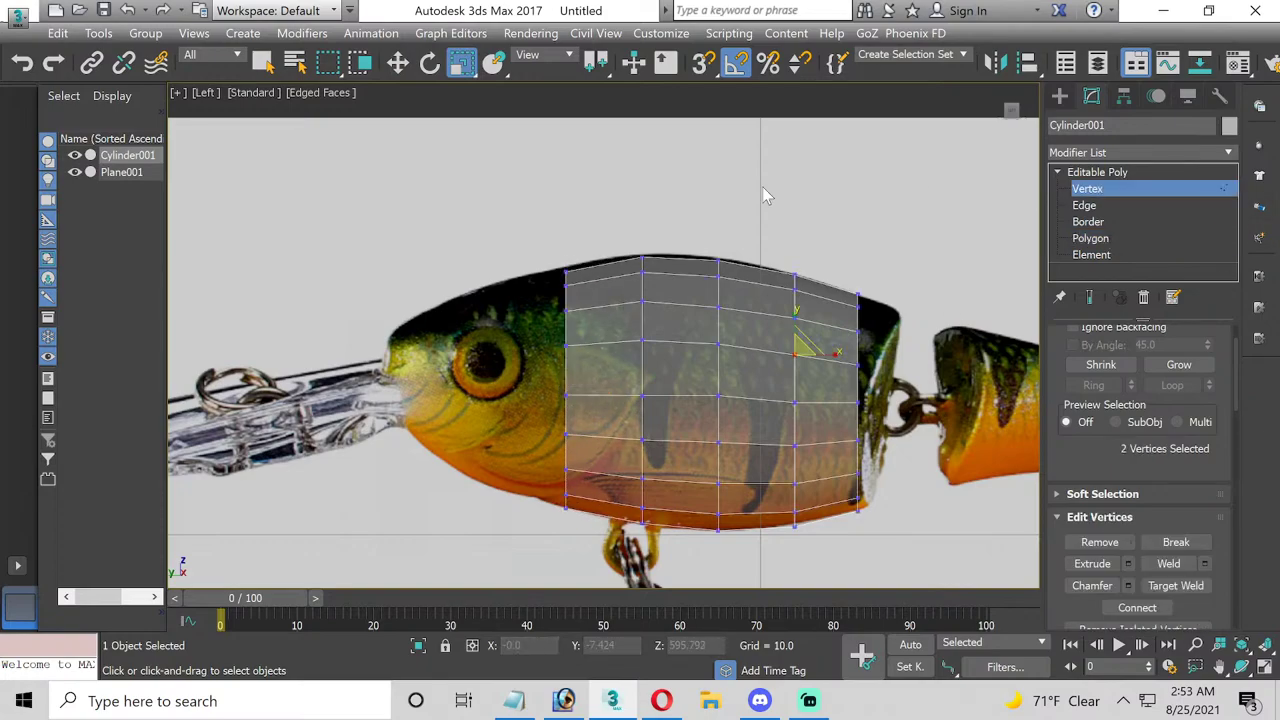
{"action": "scroll", "coordinate": [762, 186], "scroll_direction": "up", "scroll_amount": 2}
{"action": "left_click_drag", "start_coordinate": [456, 206], "coordinate": [530, 428]}
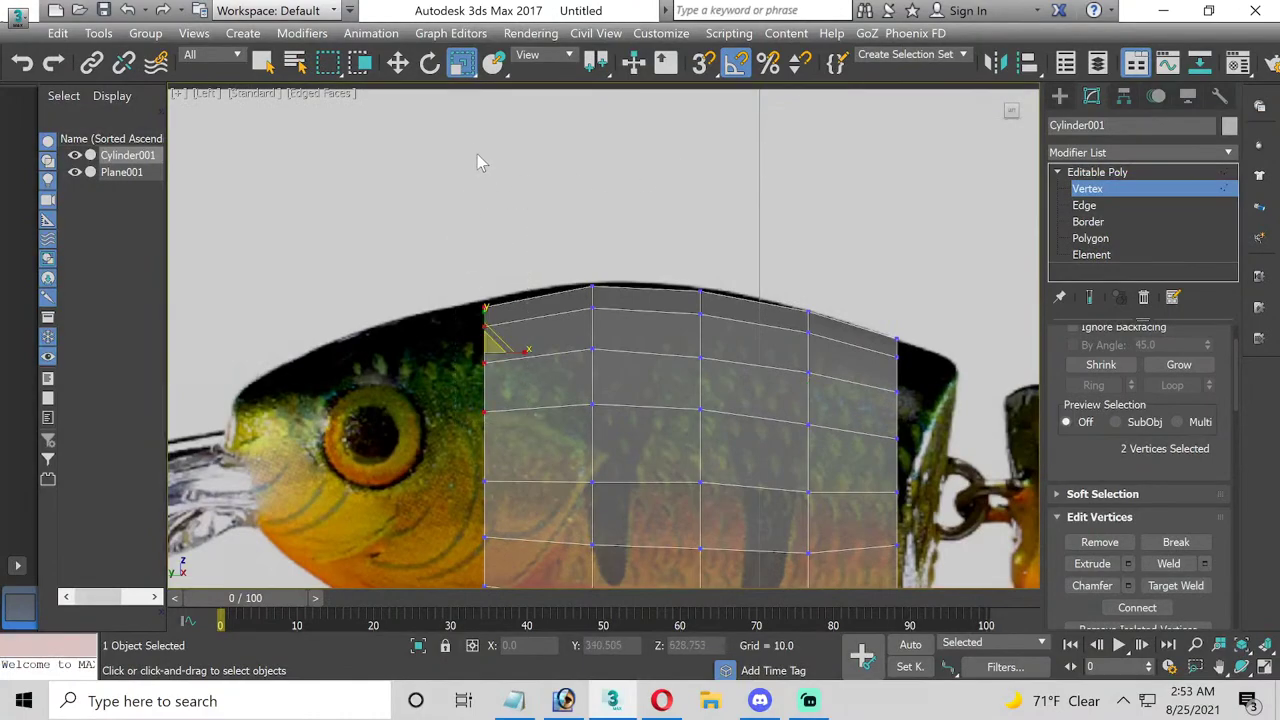
{"action": "left_click", "coordinate": [397, 63]}
{"action": "left_click_drag", "start_coordinate": [479, 333], "coordinate": [482, 318]}
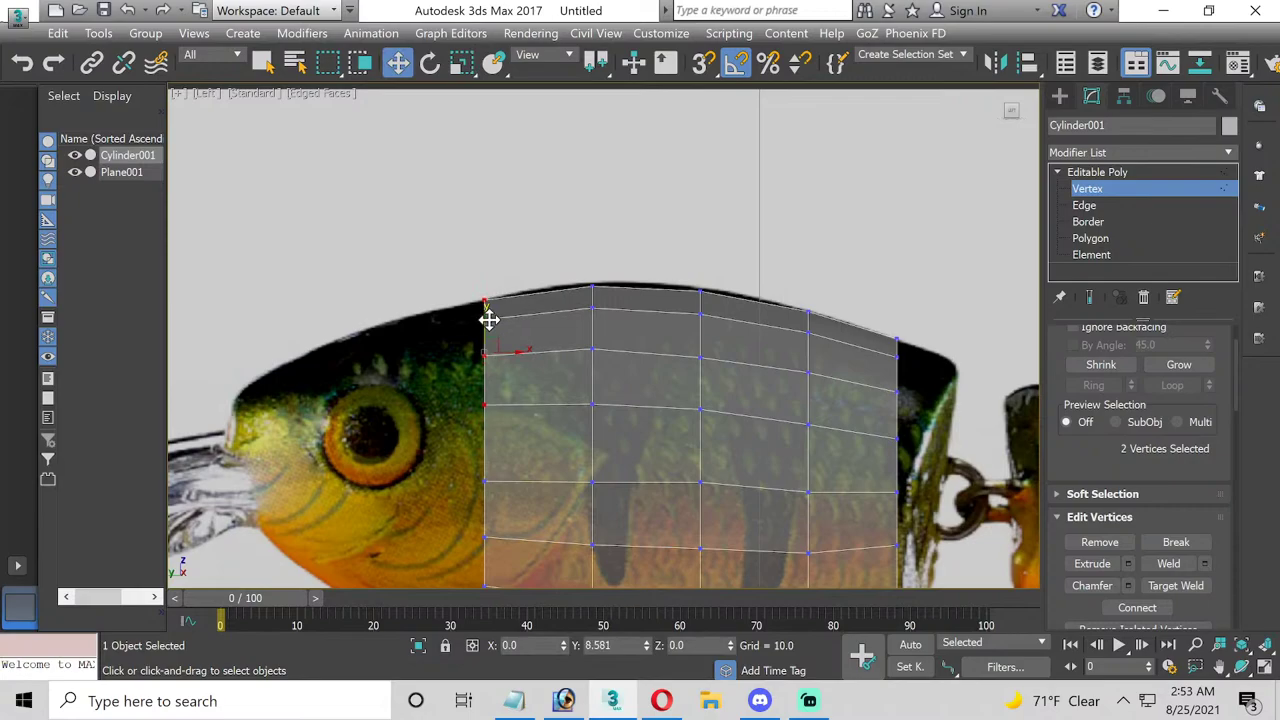
{"action": "middle_click_drag", "start_coordinate": [414, 380], "coordinate": [448, 320]}
{"action": "scroll", "coordinate": [450, 315], "scroll_direction": "down", "scroll_amount": 2}
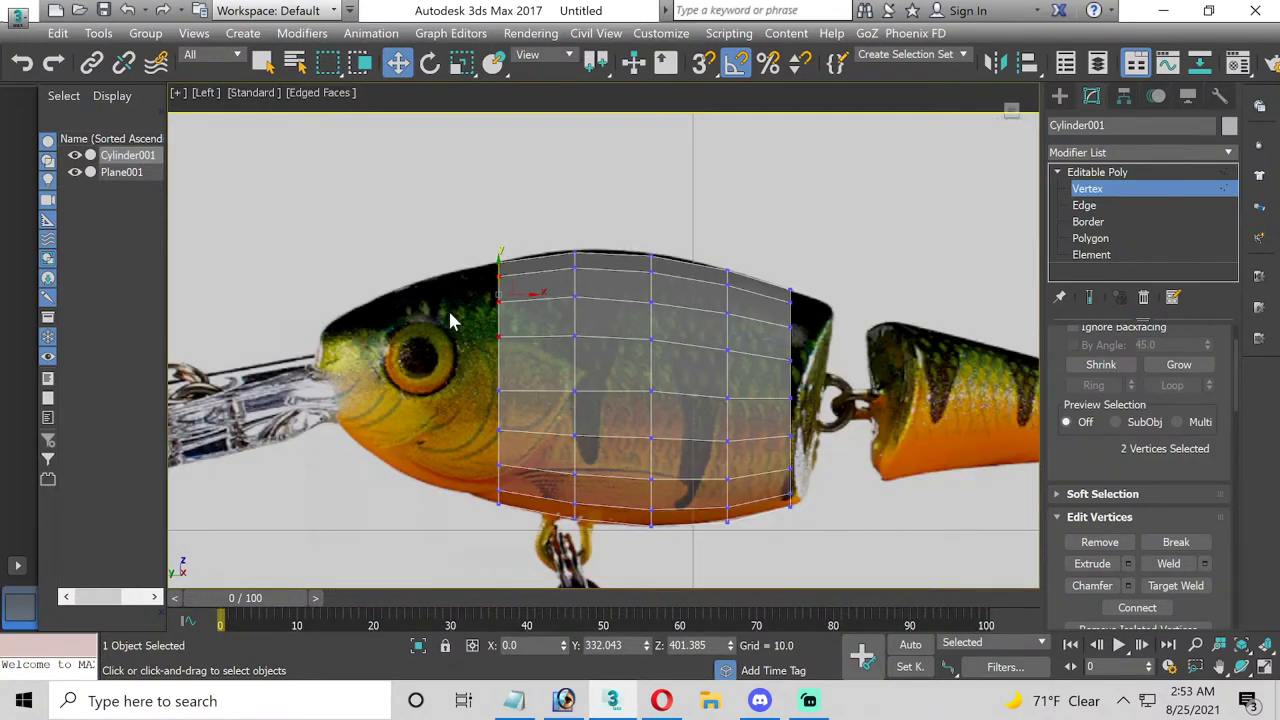
- Extrude a second section toward the head and taper it vertically, then pan to the lure's lip
{"action": "left_click", "coordinate": [1090, 238]}
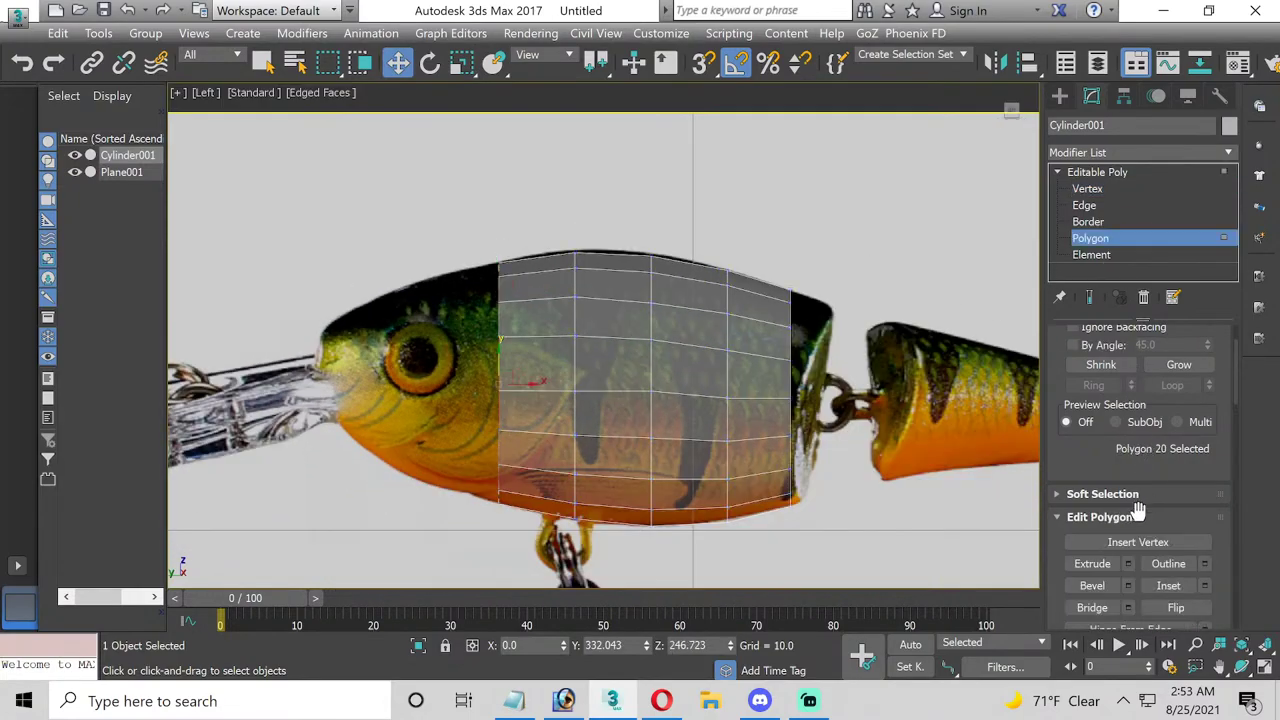
{"action": "left_click", "coordinate": [1128, 564]}
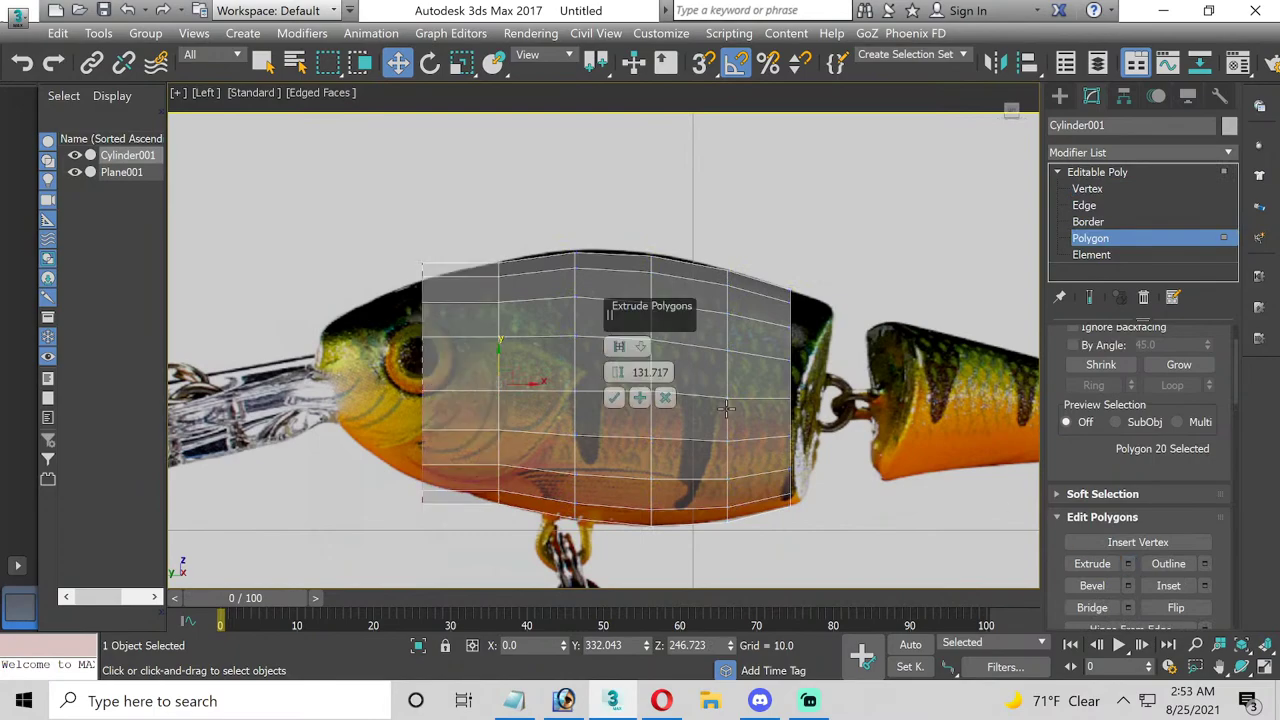
{"action": "left_click", "coordinate": [604, 400]}
{"action": "scroll", "coordinate": [554, 394], "scroll_direction": "up", "scroll_amount": 1}
{"action": "scroll", "coordinate": [651, 374], "scroll_direction": "up", "scroll_amount": 1}
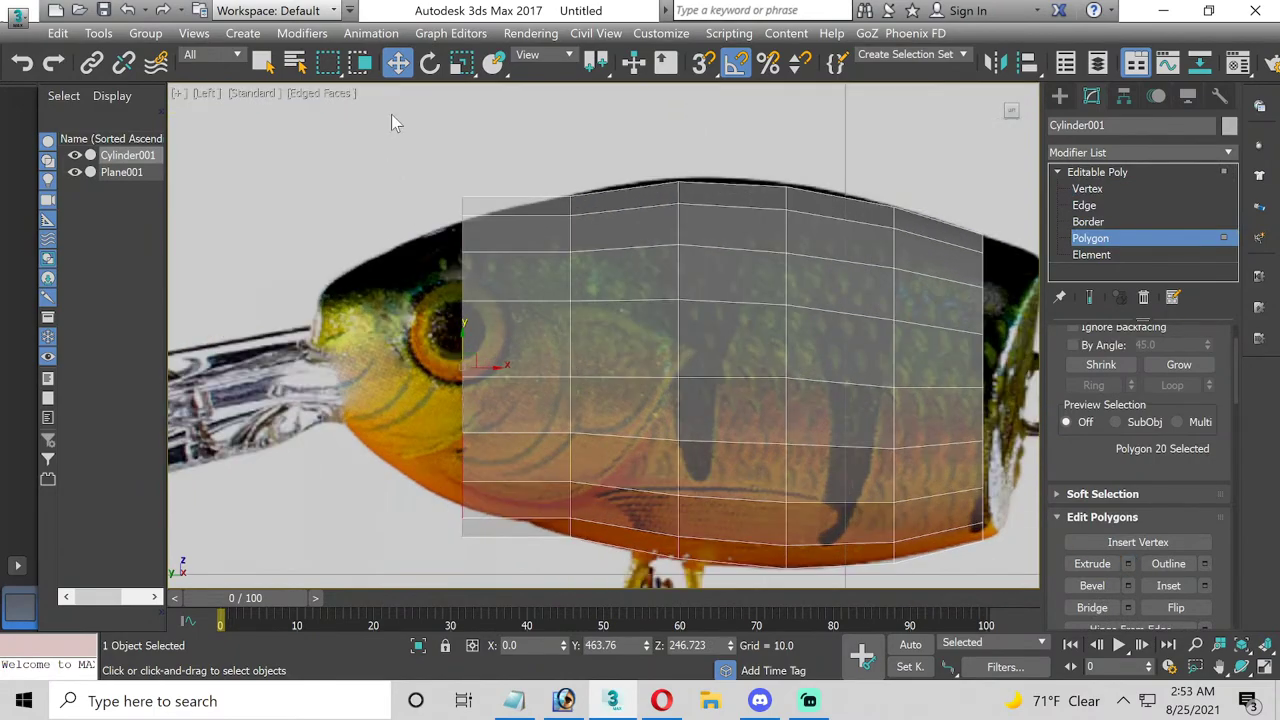
{"action": "left_click", "coordinate": [459, 62]}
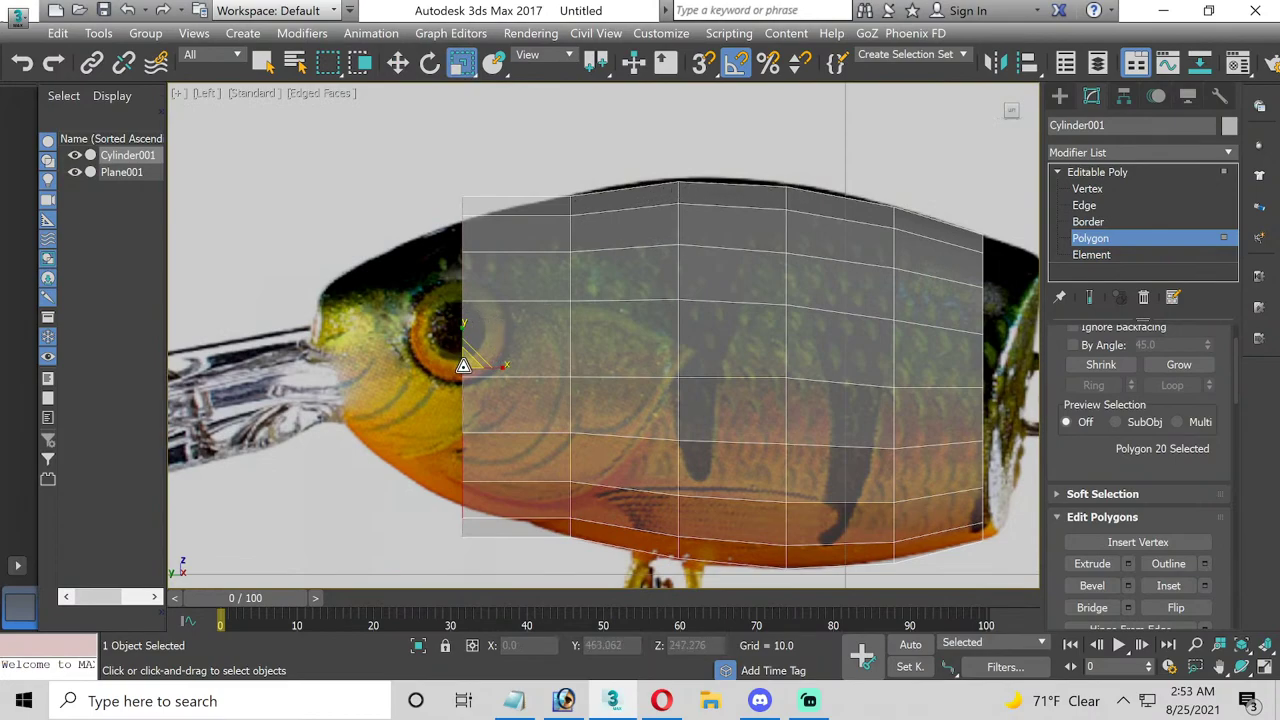
{"action": "left_click_drag", "start_coordinate": [465, 366], "coordinate": [473, 373]}
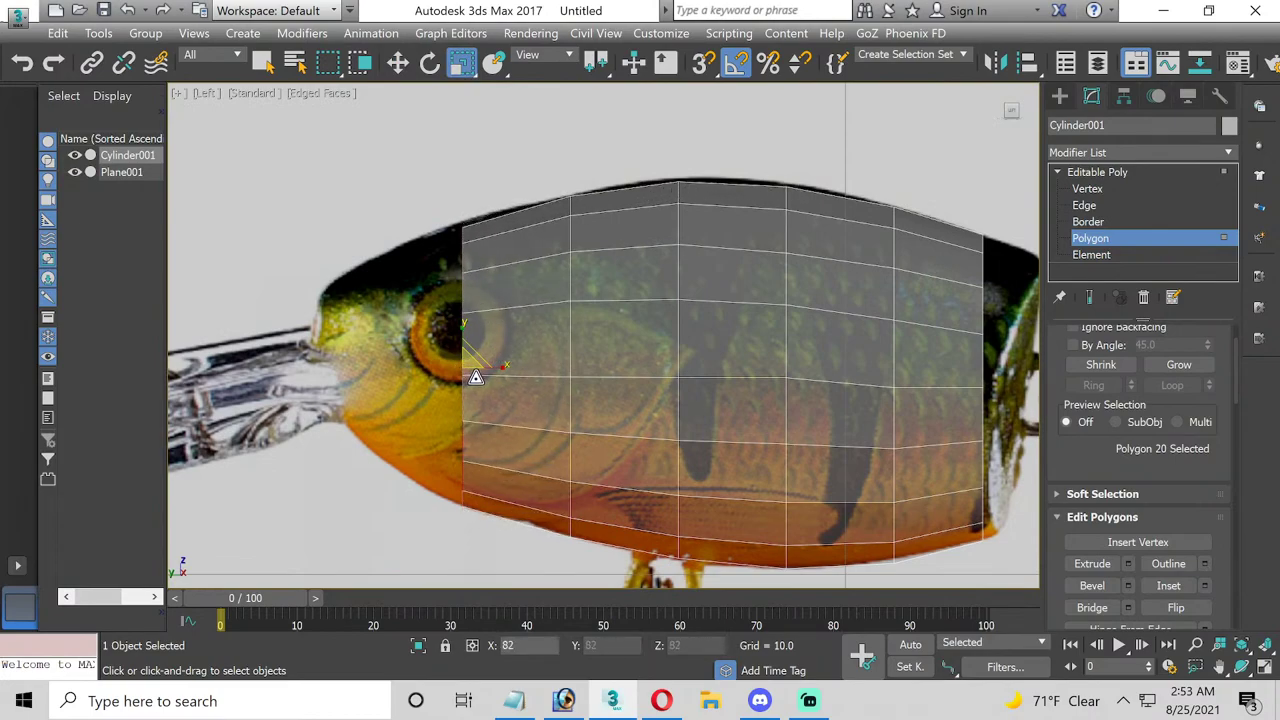
{"action": "left_click", "coordinate": [1138, 190]}
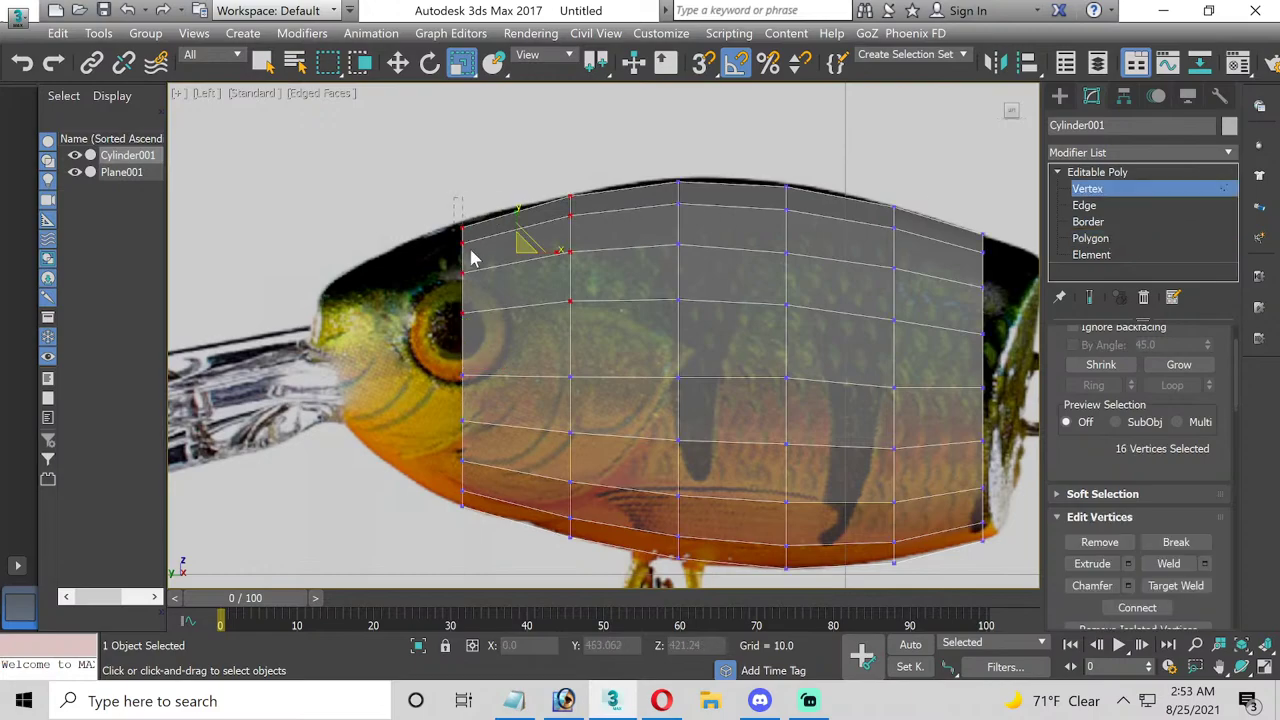
{"action": "left_click", "coordinate": [398, 62]}
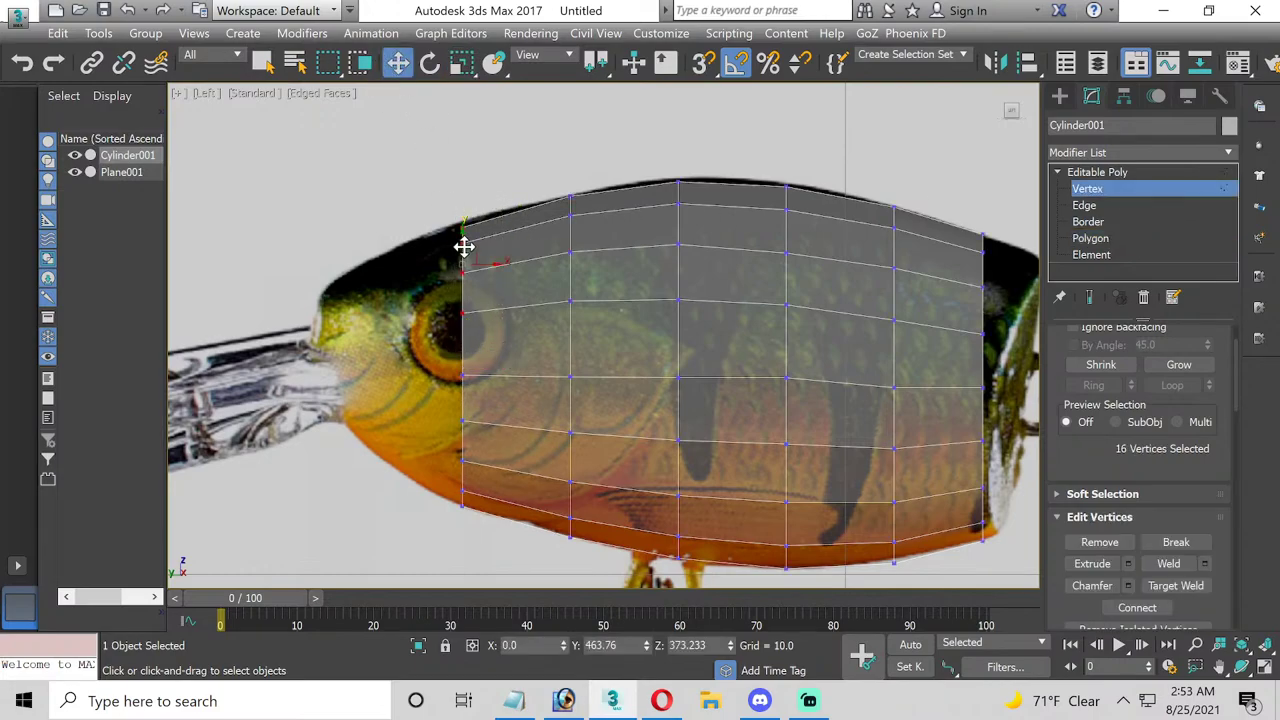
{"action": "mouse_move", "coordinate": [320, 310]}
{"action": "middle_mouse_down"}
{"action": "mouse_move", "coordinate": [785, 248]}
{"action": "mouse_move", "coordinate": [615, 258]}
{"action": "middle_mouse_up"}
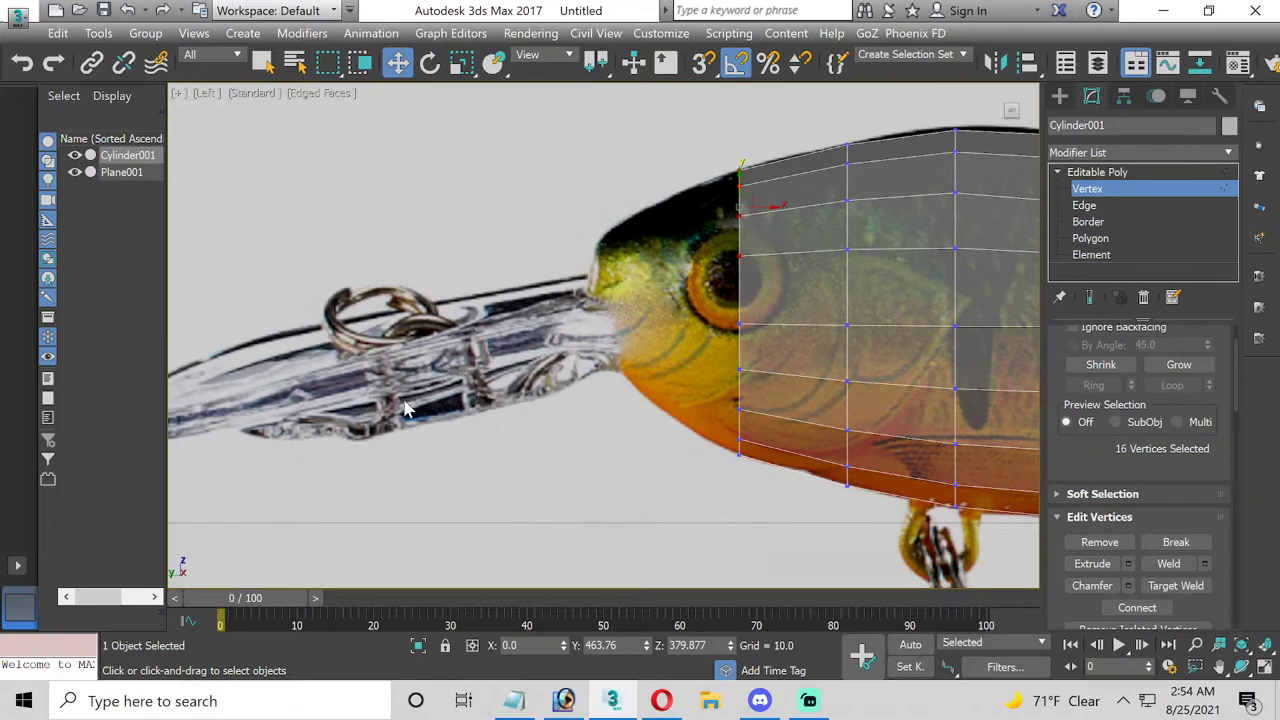
- Extrude the front polygons into a new section over the lure's head
{"action": "scroll", "coordinate": [405, 408], "scroll_direction": "up", "scroll_amount": 2}
{"action": "scroll", "coordinate": [415, 425], "scroll_direction": "down", "scroll_amount": 2}
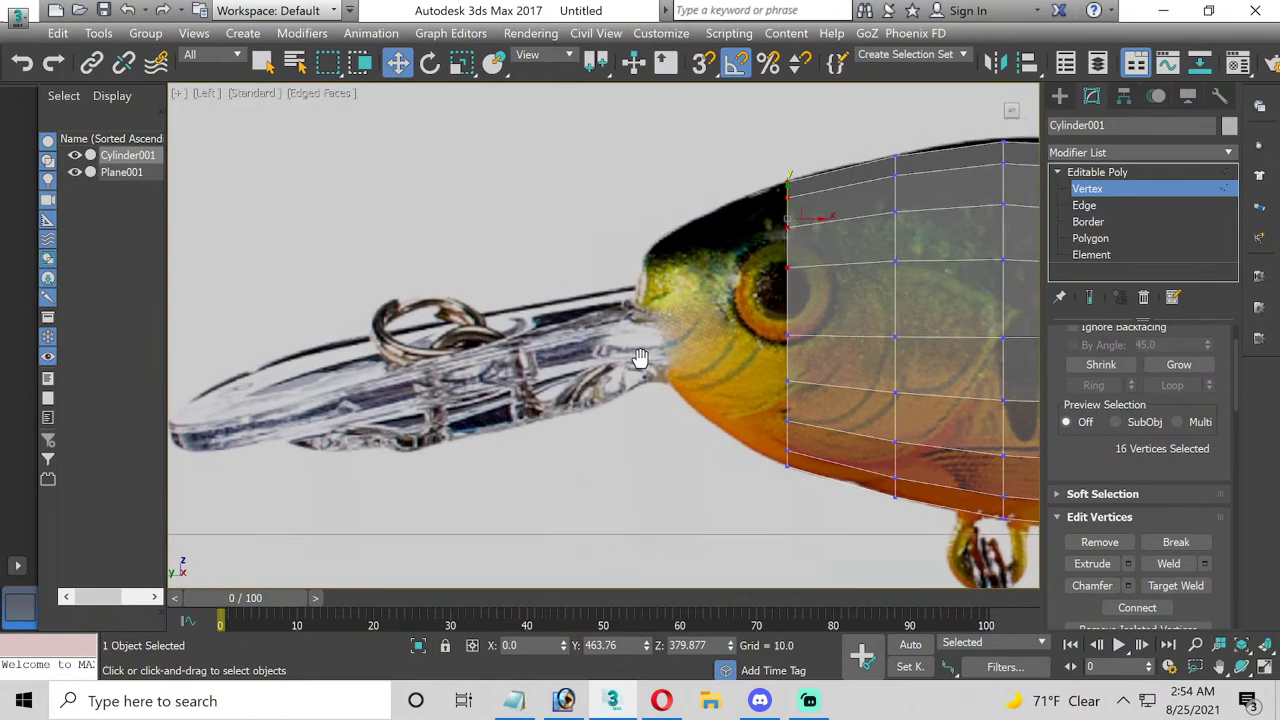
{"action": "middle_click_drag", "start_coordinate": [787, 304], "coordinate": [752, 300]}
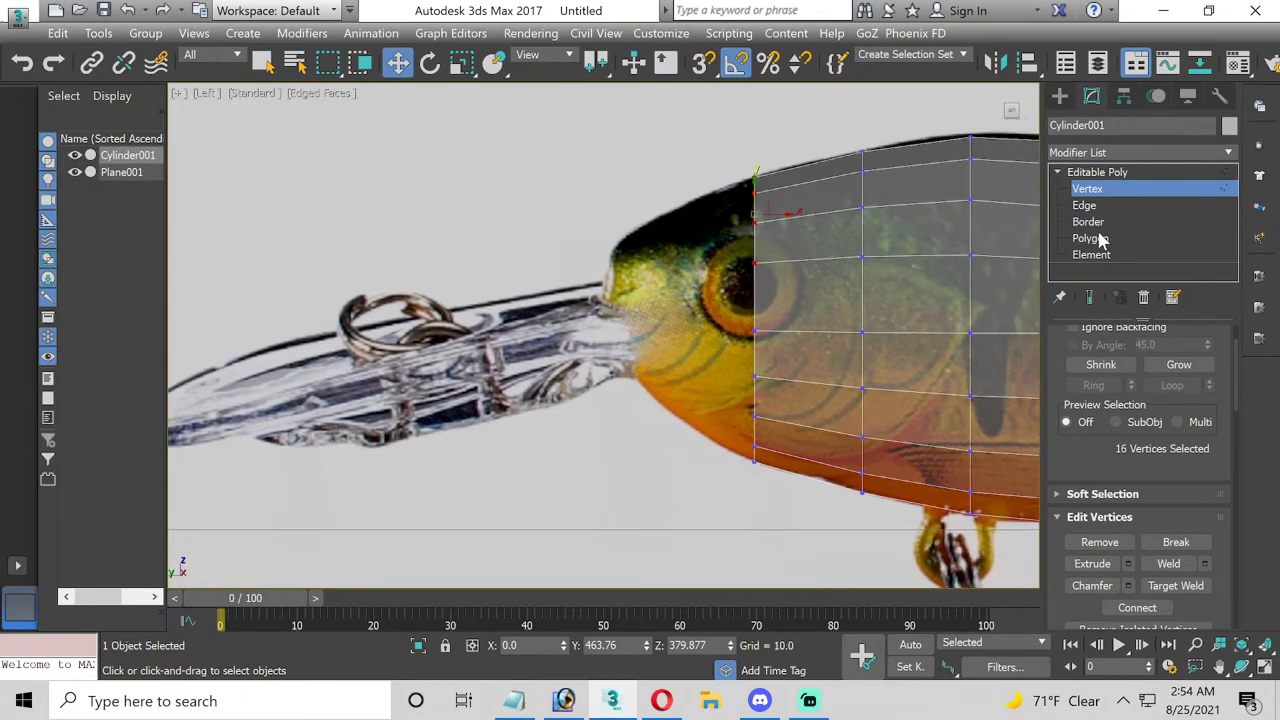
{"action": "left_click", "coordinate": [1090, 238]}
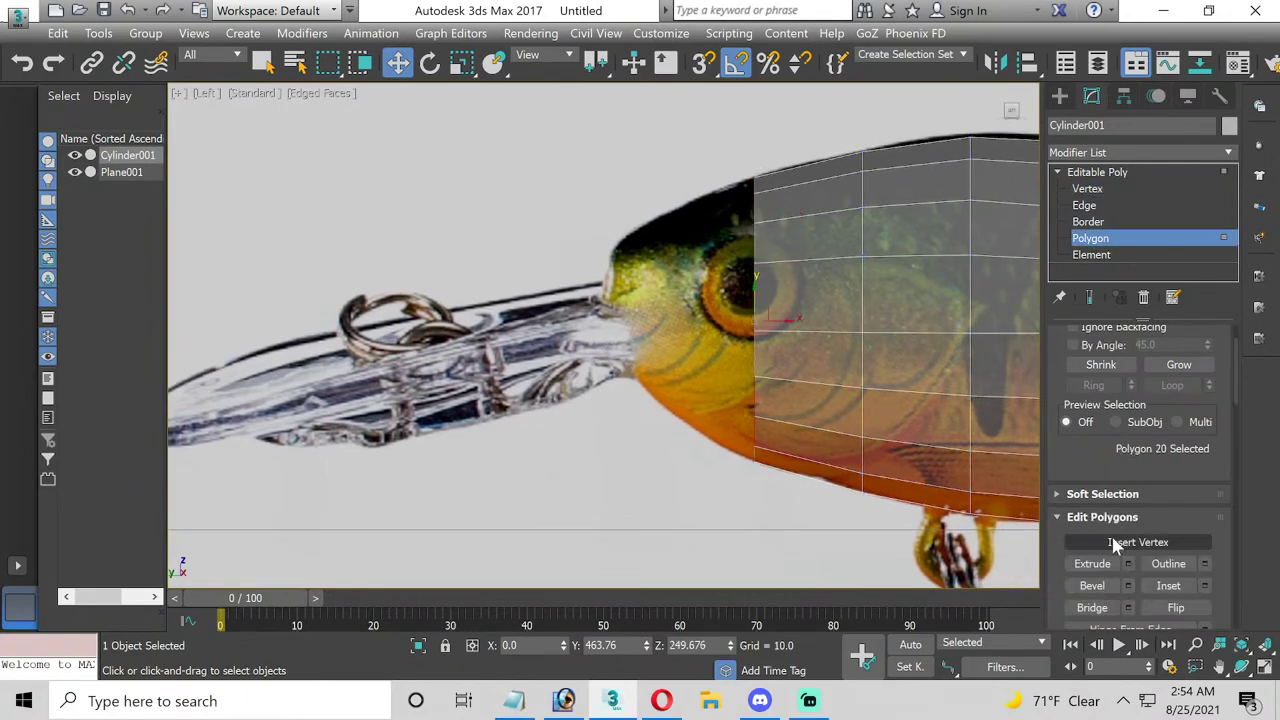
{"action": "left_click", "coordinate": [1128, 563]}
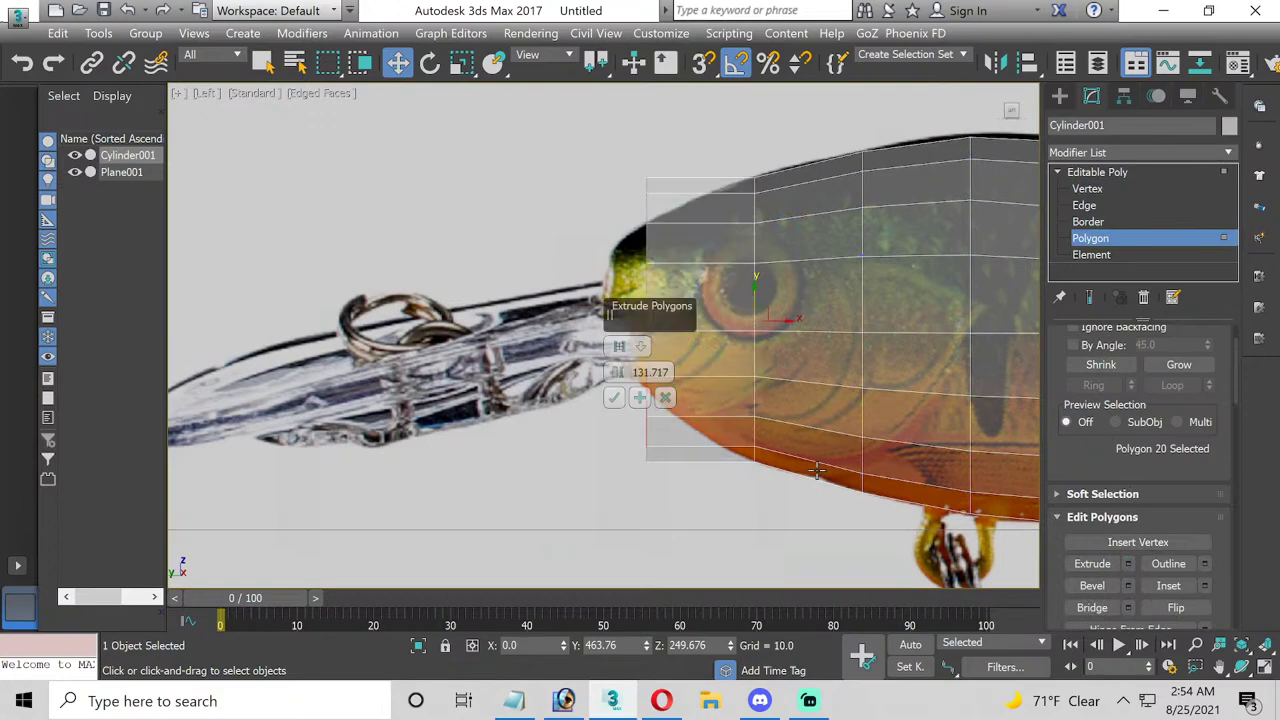
{"action": "left_click", "coordinate": [613, 397]}
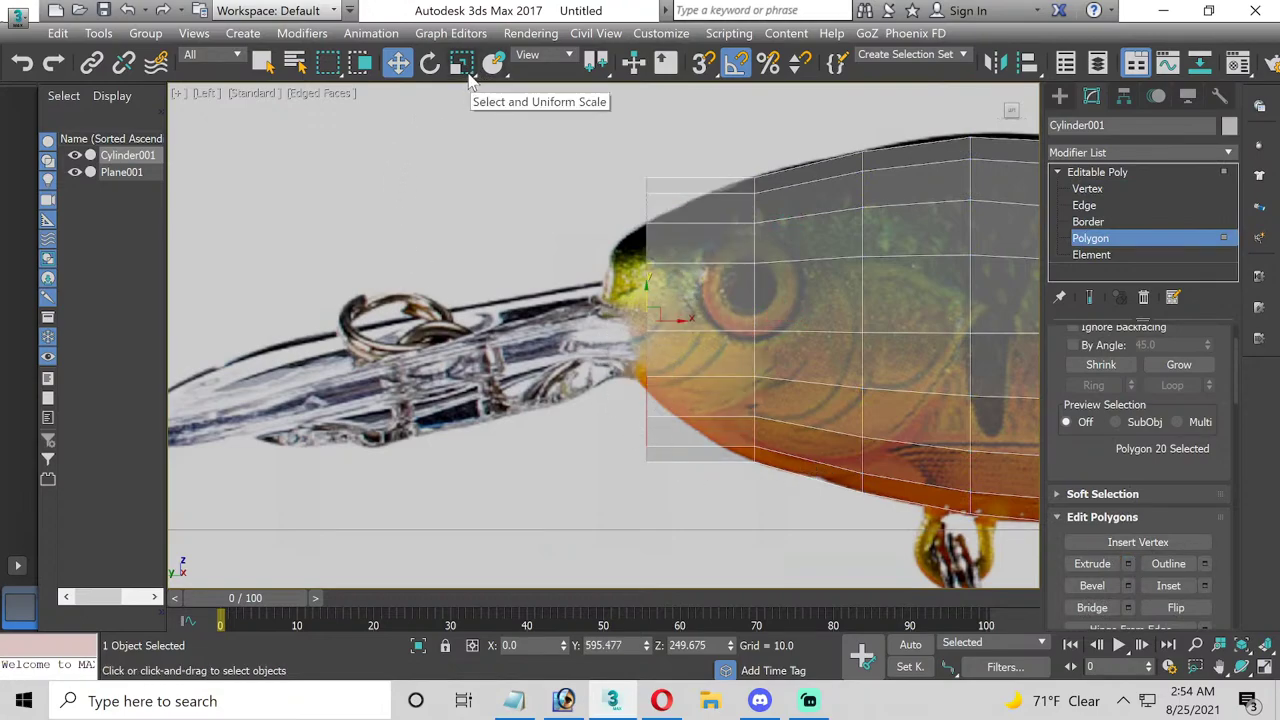
- Shrink the new front faces and raise them to align with the head outline
{"action": "left_click", "coordinate": [461, 62]}
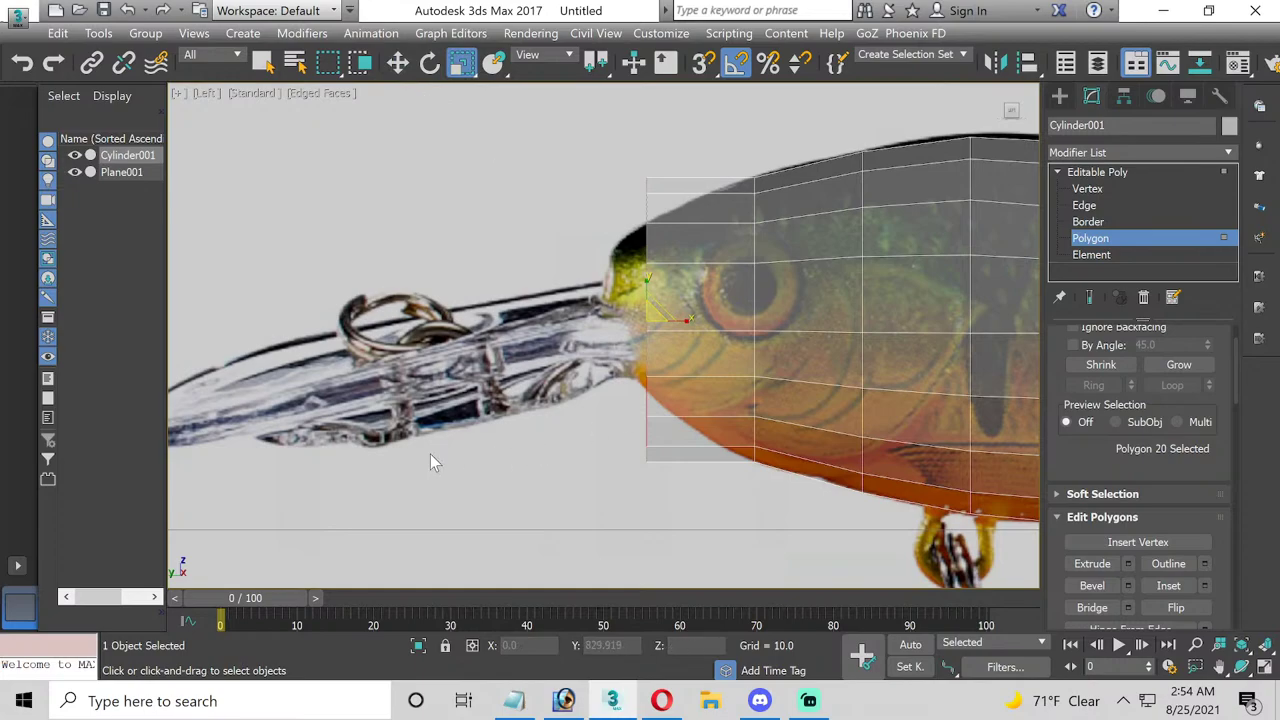
{"action": "mouse_move", "coordinate": [434, 392]}
{"action": "middle_mouse_down"}
{"action": "mouse_move", "coordinate": [479, 380]}
{"action": "mouse_move", "coordinate": [442, 388]}
{"action": "middle_mouse_up"}
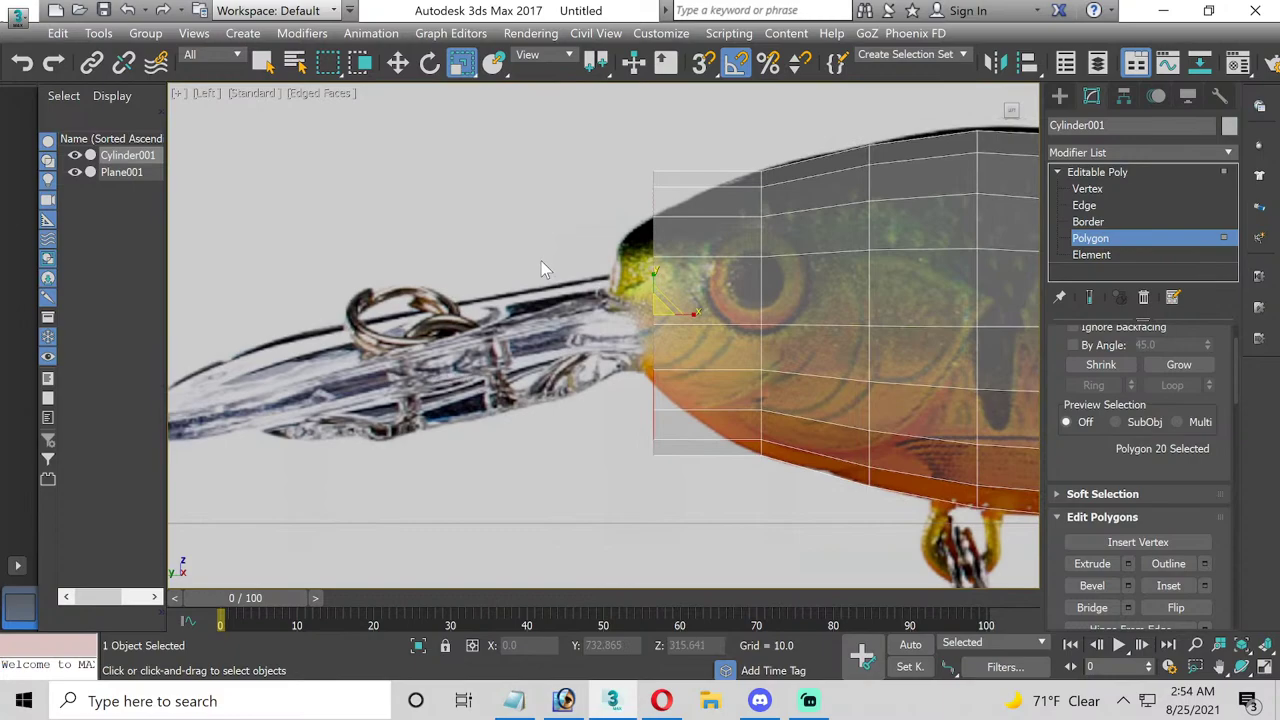
{"action": "left_click_drag", "start_coordinate": [655, 315], "coordinate": [671, 338]}
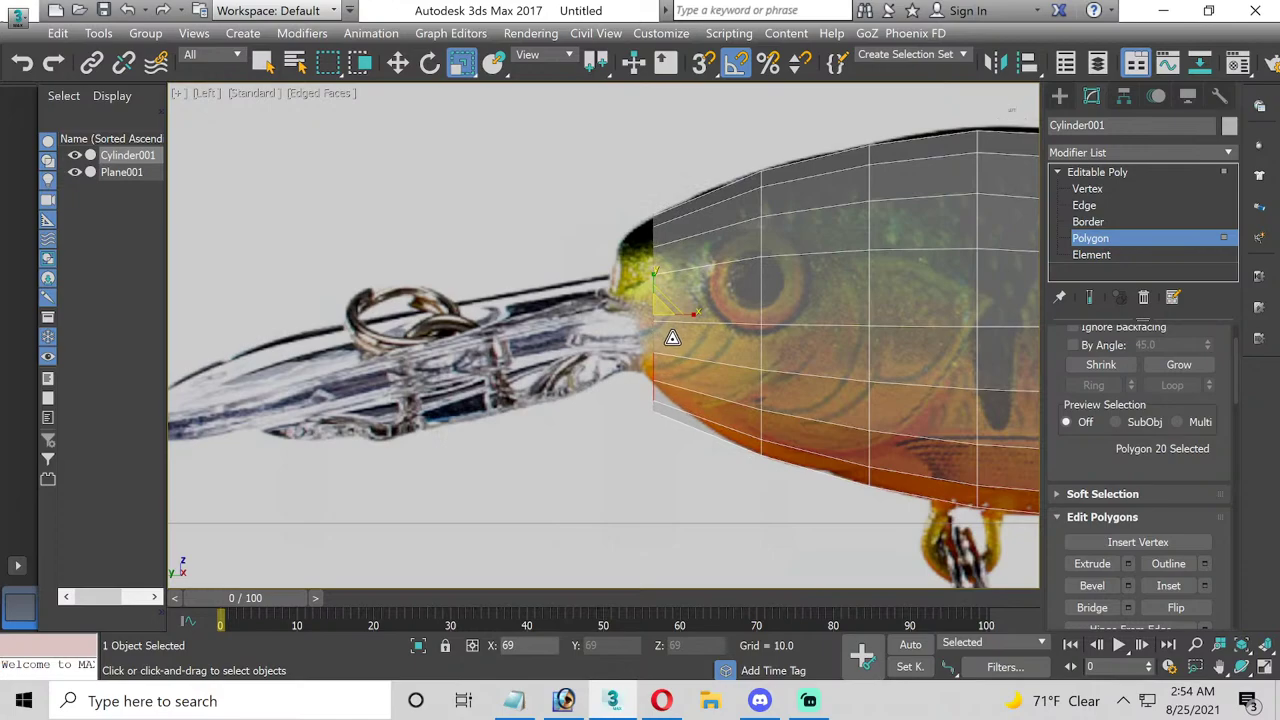
{"action": "left_click", "coordinate": [399, 66]}
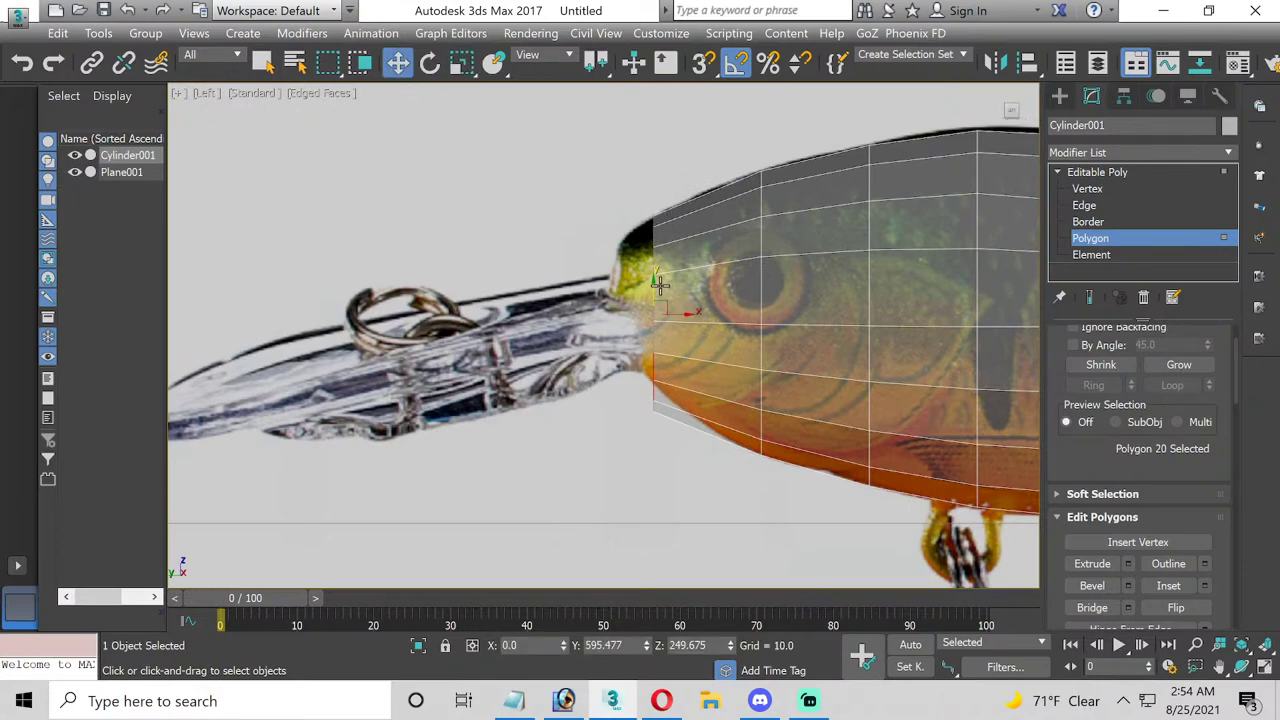
{"action": "left_click_drag", "start_coordinate": [660, 285], "coordinate": [655, 280]}
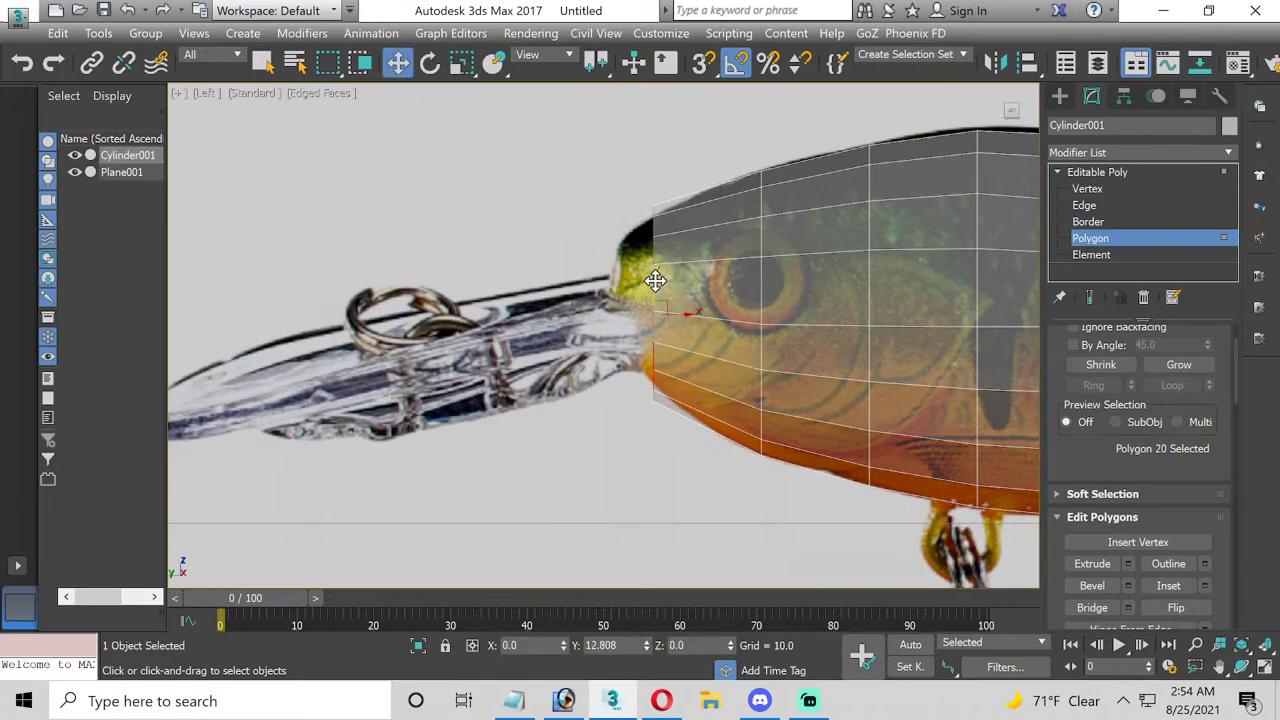
{"action": "left_click", "coordinate": [462, 65]}
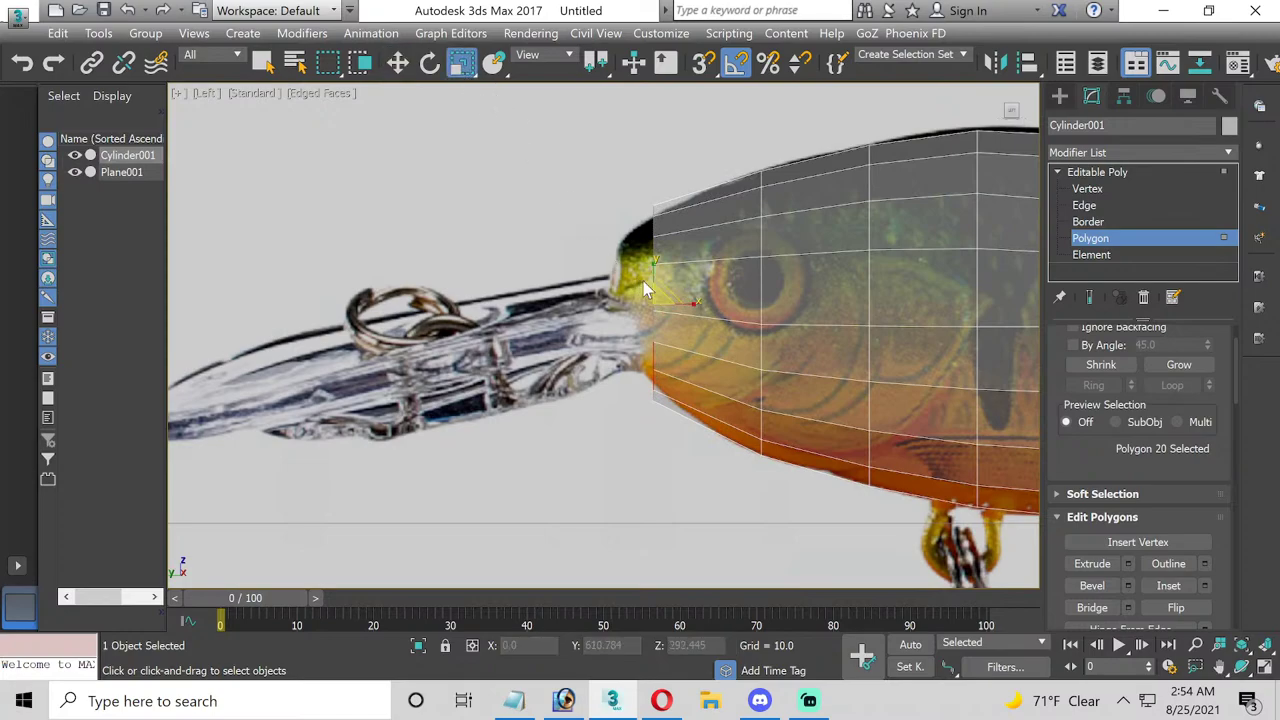
{"action": "left_click_drag", "start_coordinate": [660, 293], "coordinate": [664, 305]}
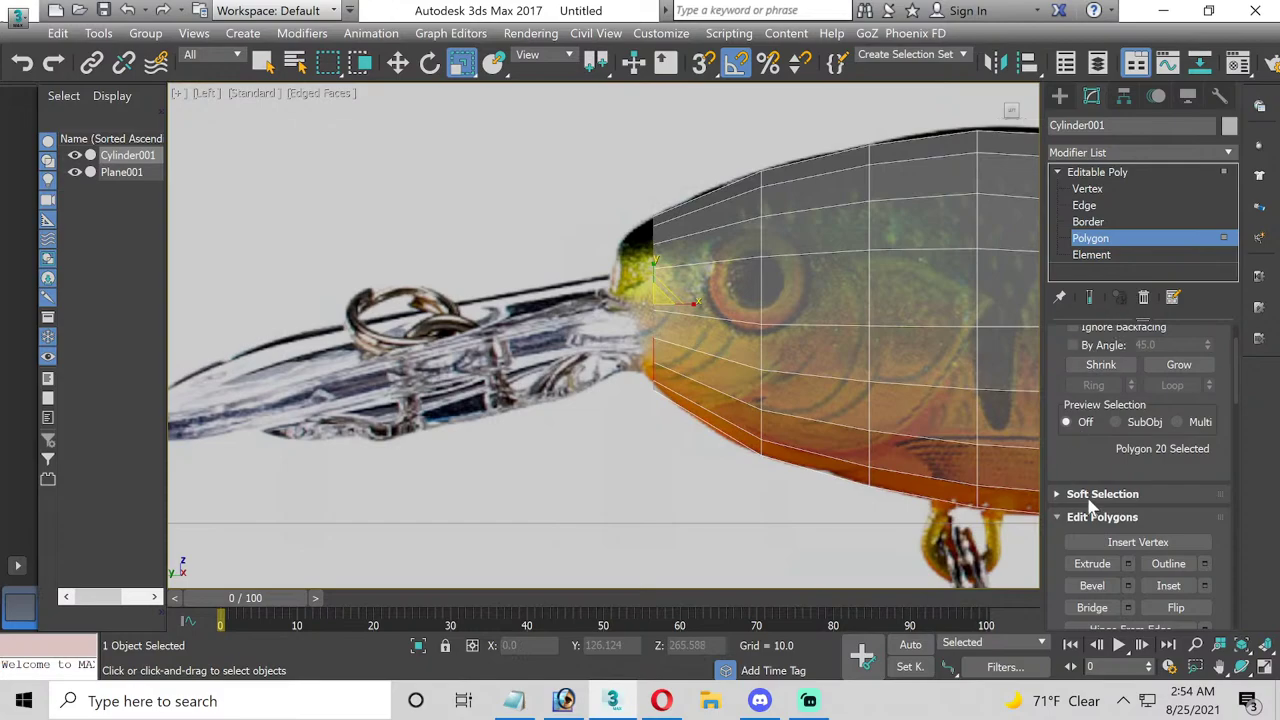
- Extrude a tapered nose face and shift it to the photo's snout outline, then pan to the tail joint
{"action": "left_click", "coordinate": [1128, 563]}
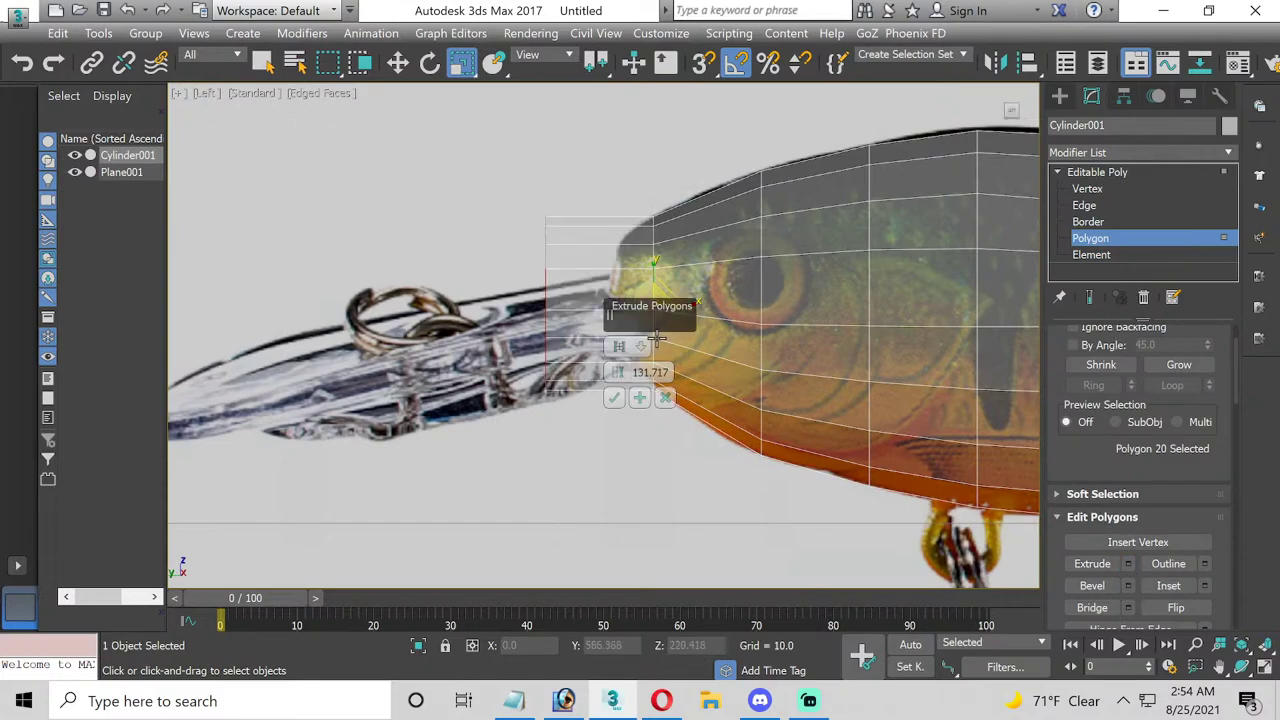
{"action": "left_click", "coordinate": [614, 398]}
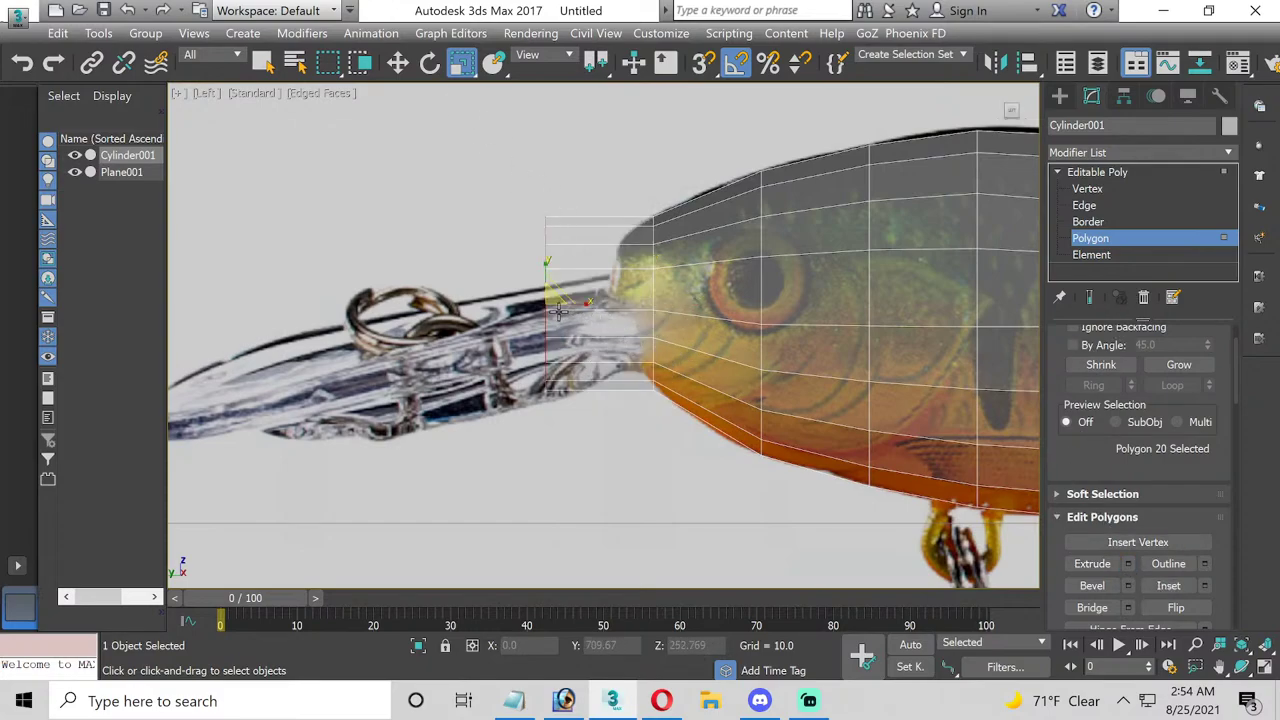
{"action": "left_click_drag", "start_coordinate": [548, 316], "coordinate": [490, 165]}
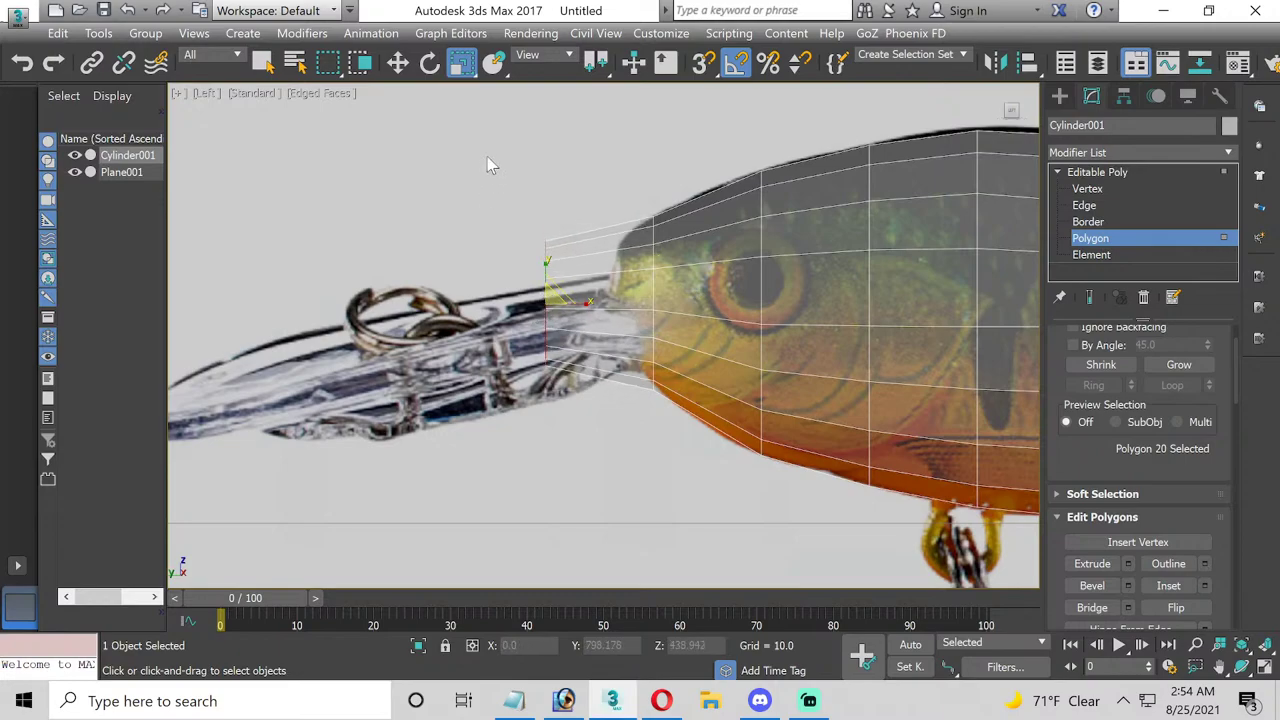
{"action": "key", "text": "w"}
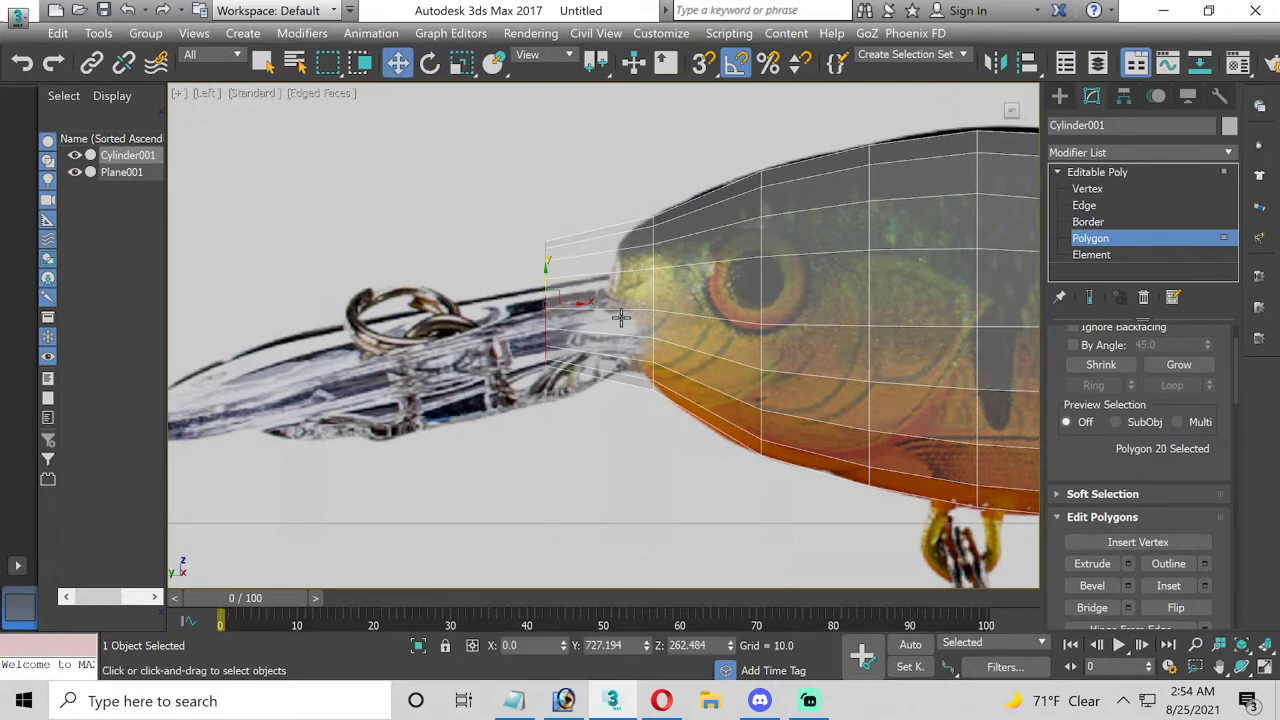
{"action": "left_click_drag", "start_coordinate": [572, 307], "coordinate": [640, 297]}
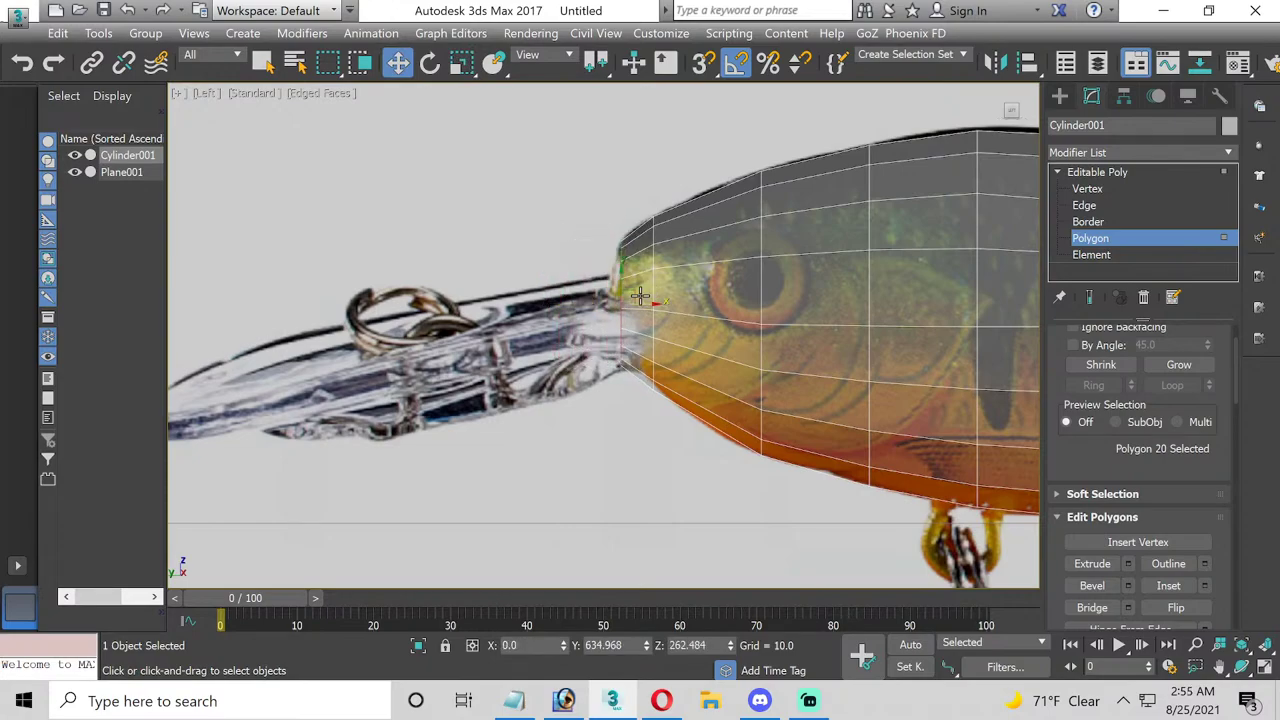
{"action": "middle_click_drag", "start_coordinate": [620, 320], "coordinate": [314, 371]}
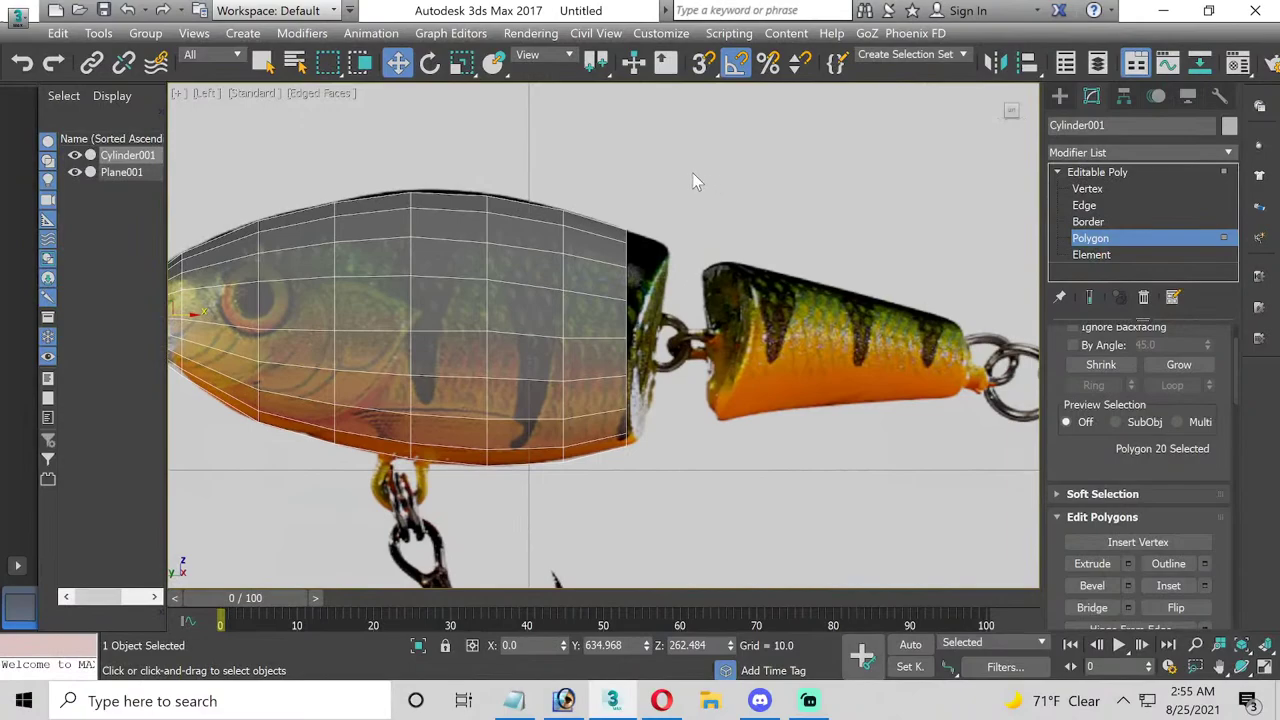
- Shift-drag copies of the body's rear end faces toward the tail as a new element
{"action": "left_click_drag", "start_coordinate": [692, 173], "coordinate": [604, 430]}
{"action": "left_click_drag", "start_coordinate": [612, 510], "coordinate": [612, 510]}
{"action": "left_click_drag", "start_coordinate": [543, 162], "coordinate": [576, 483]}
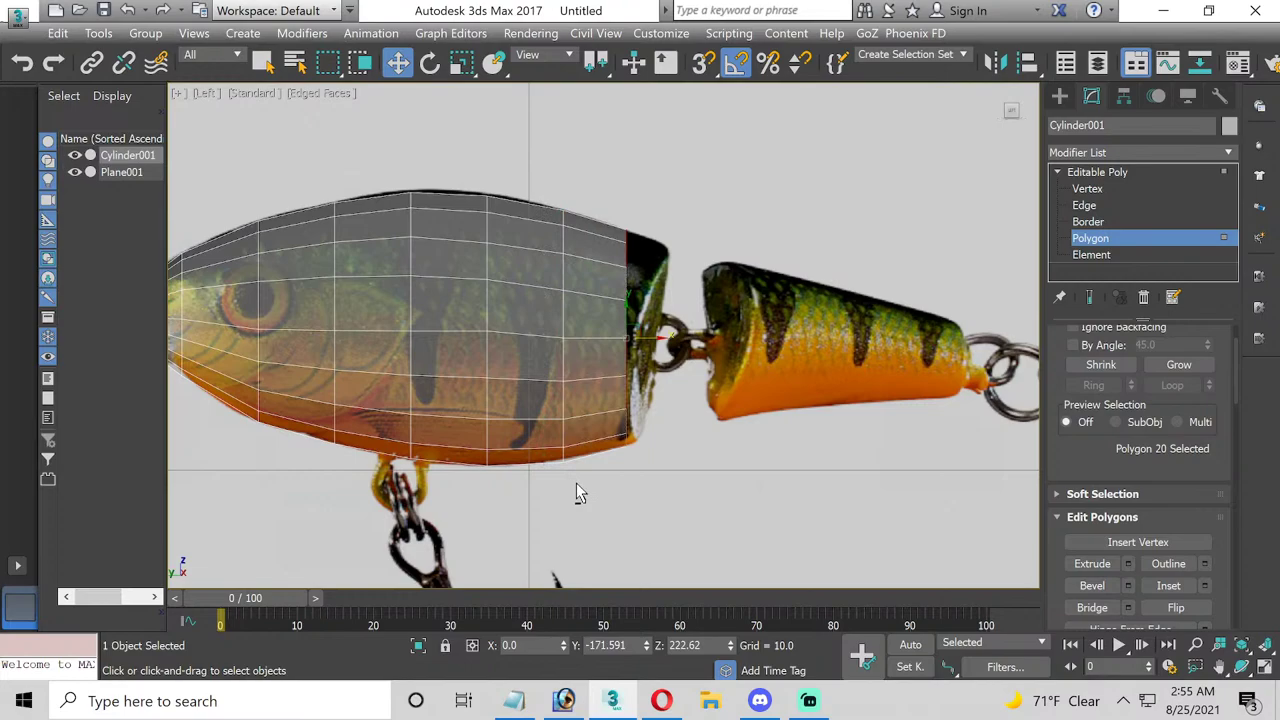
{"action": "left_click", "coordinate": [651, 340]}
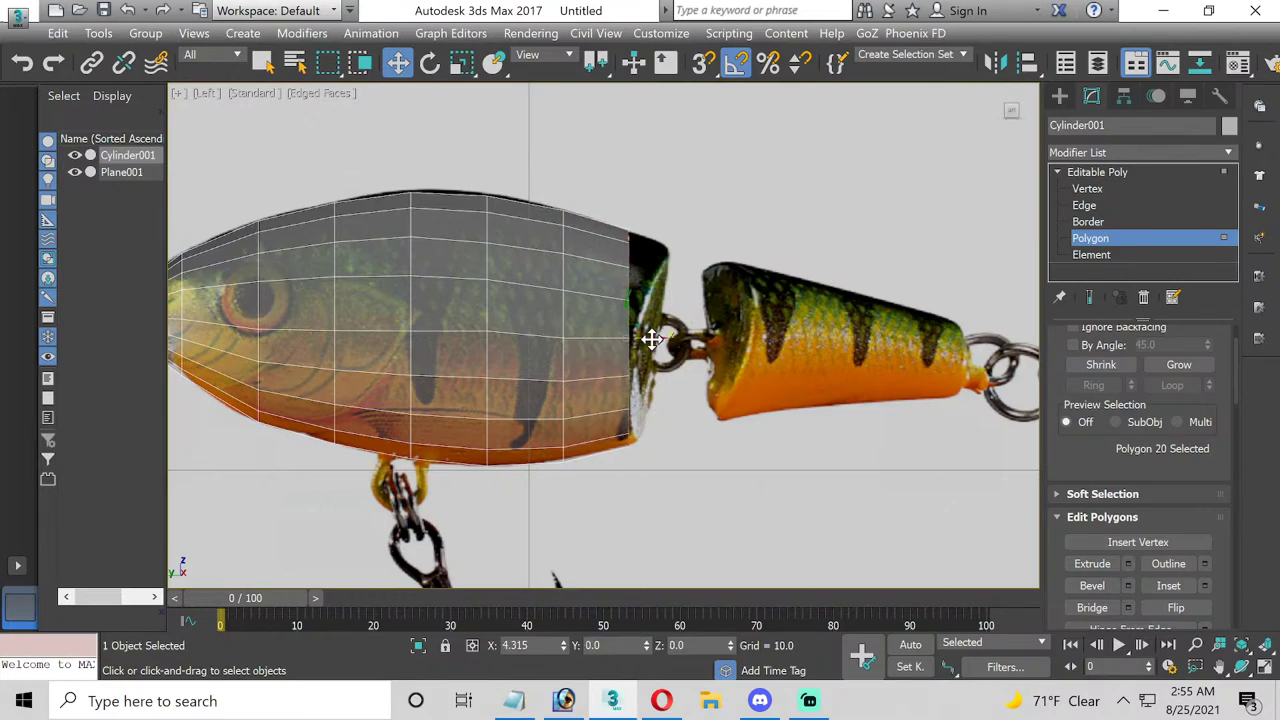
{"action": "left_click_drag", "start_coordinate": [651, 340], "coordinate": [763, 329]}
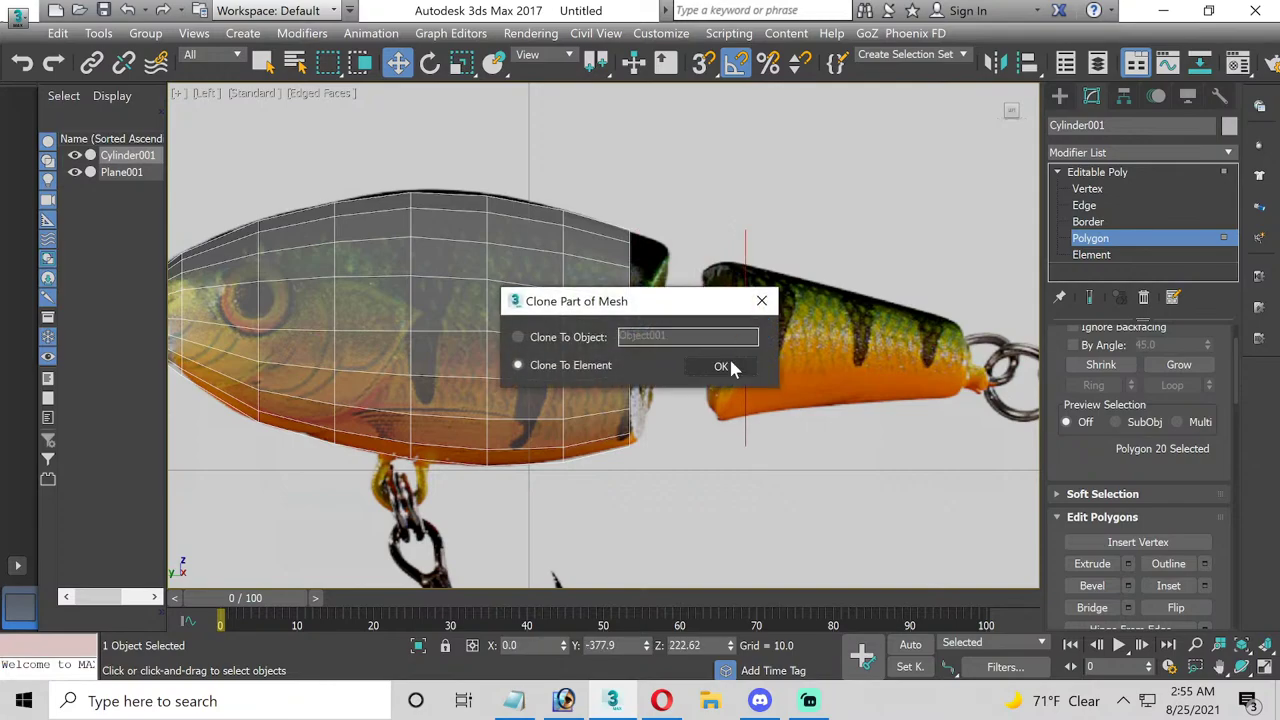
{"action": "left_click", "coordinate": [724, 366]}
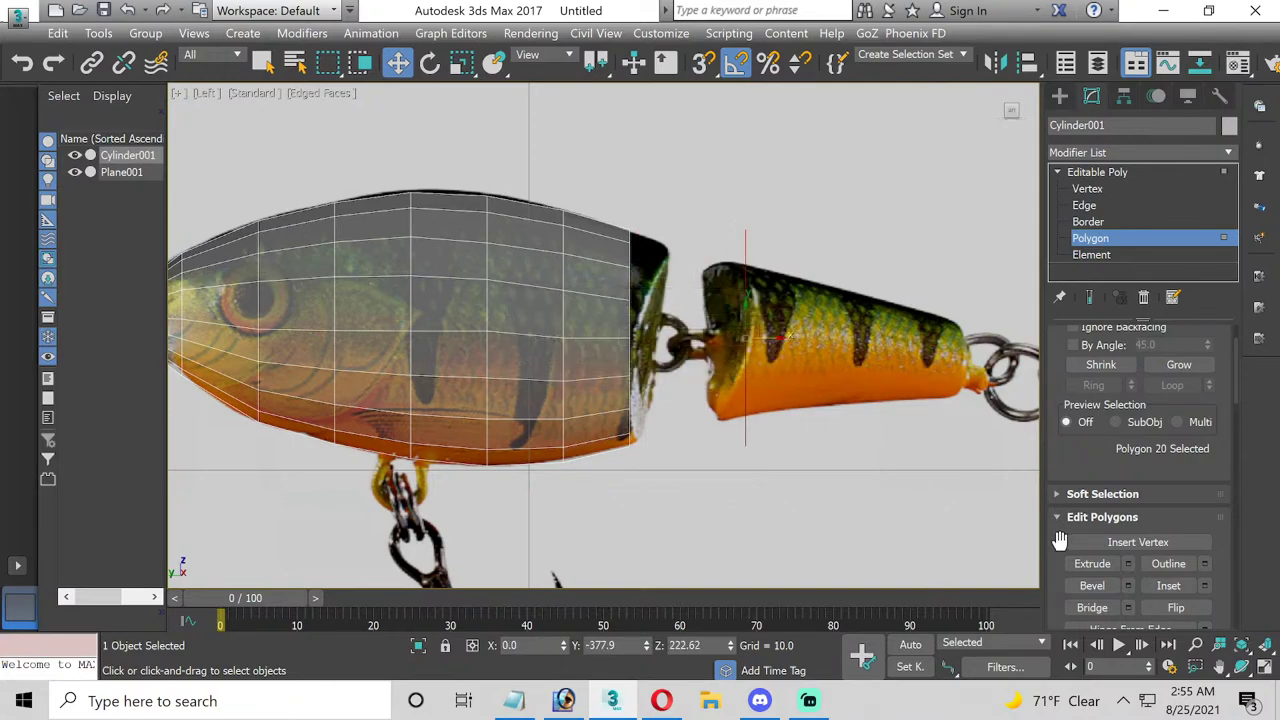
- Extrude the cloned faces 112.726 over the photo's tail piece
{"action": "left_click", "coordinate": [1131, 564]}
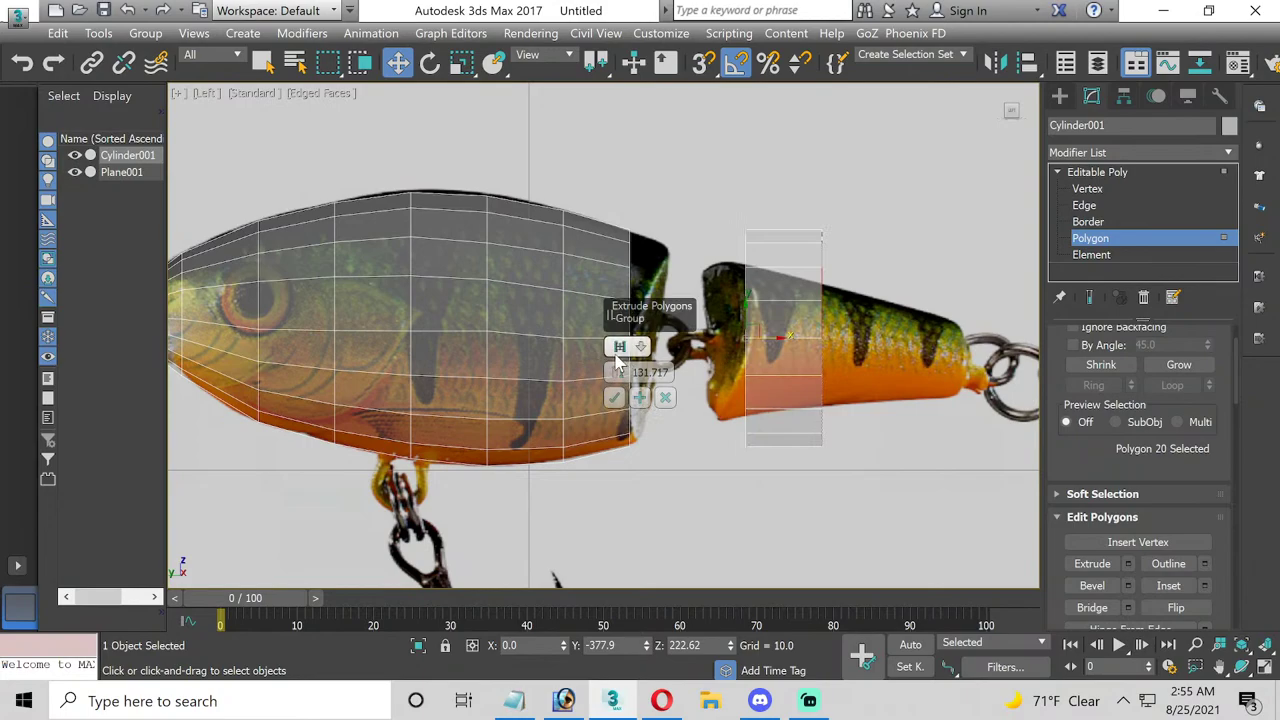
{"action": "left_click_drag", "start_coordinate": [617, 376], "coordinate": [617, 376]}
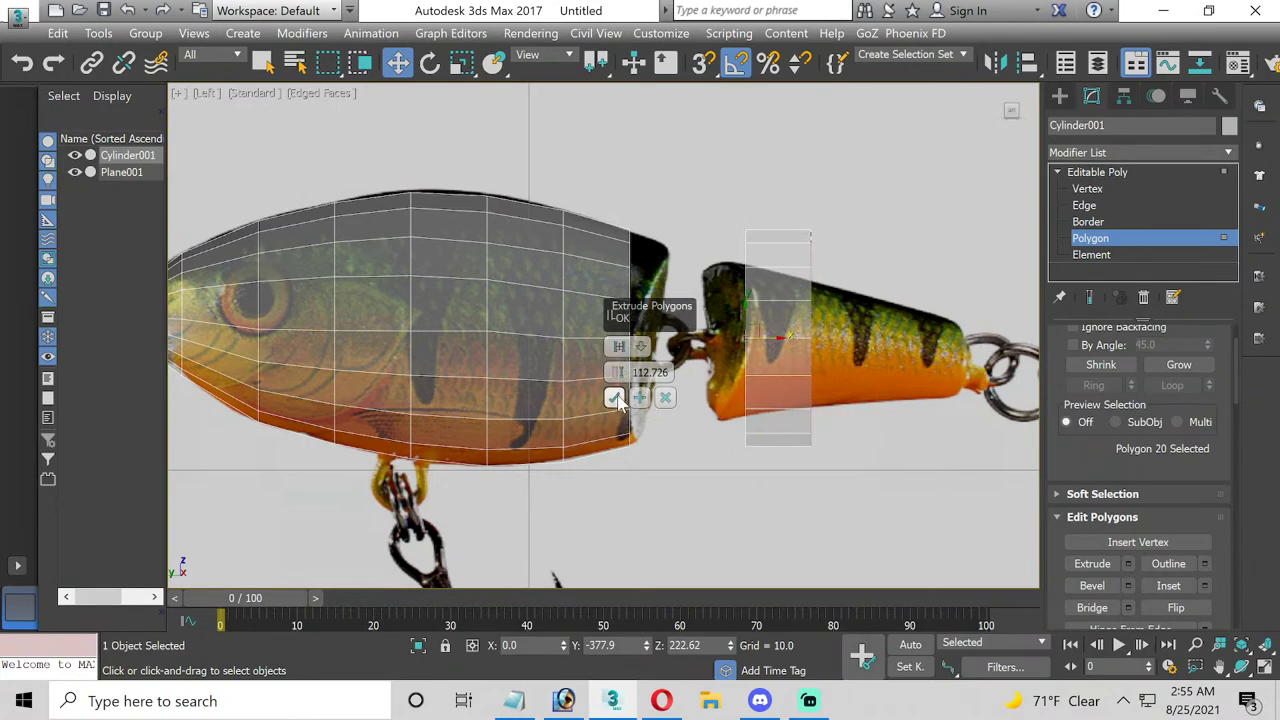
{"action": "left_click", "coordinate": [615, 397]}
{"action": "left_click", "coordinate": [1090, 192]}
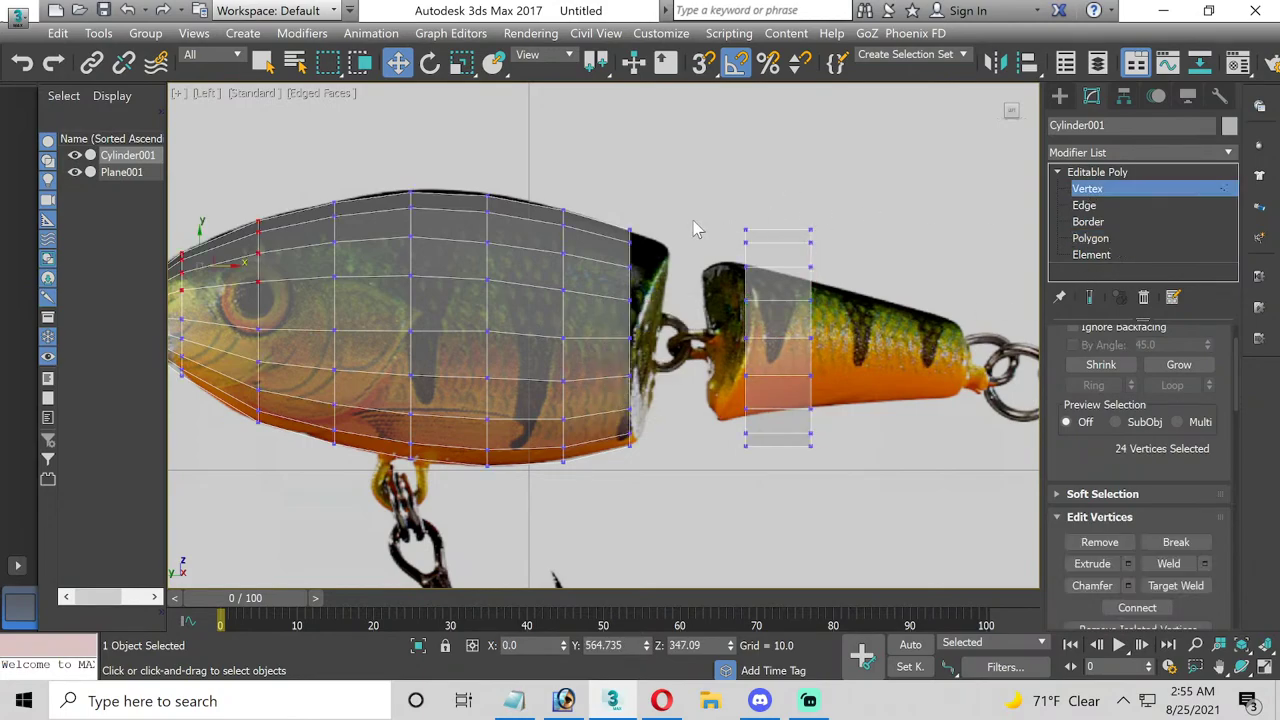
- Scale the tail piece's front and rear vertex columns down and lower the rear end to taper it
{"action": "left_click_drag", "start_coordinate": [691, 208], "coordinate": [762, 495]}
{"action": "left_click", "coordinate": [461, 62]}
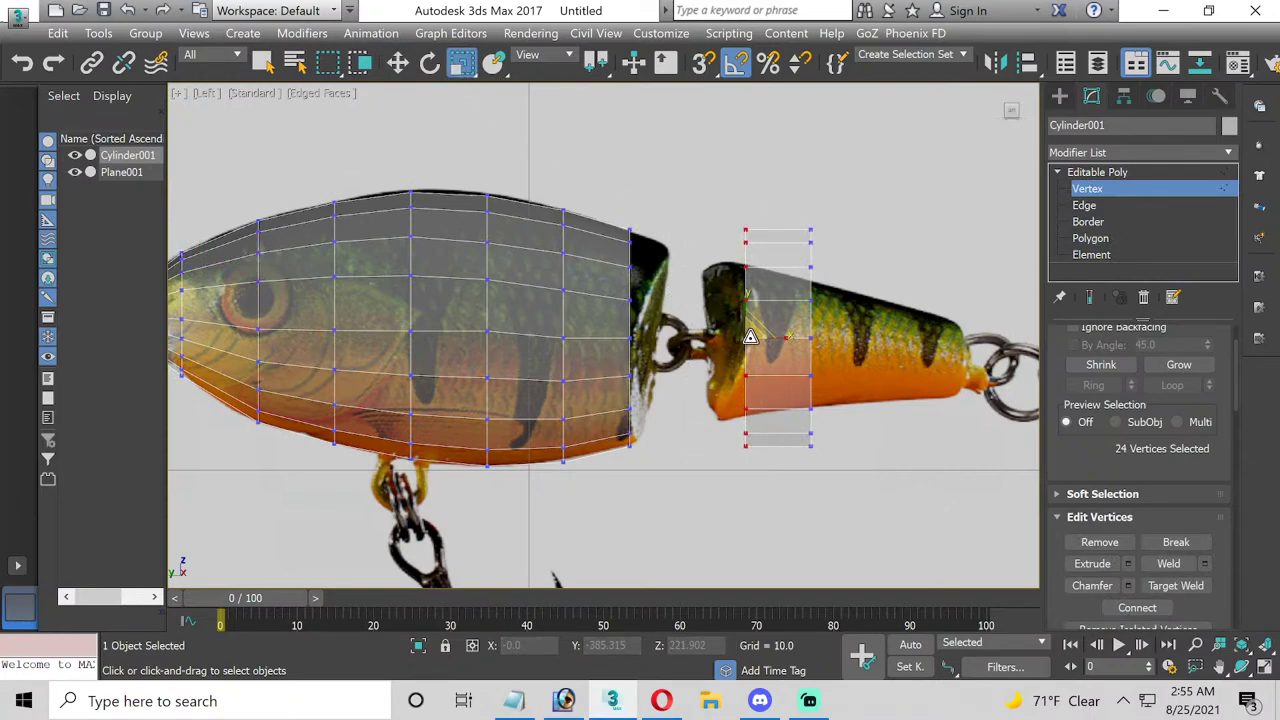
{"action": "left_click_drag", "start_coordinate": [750, 336], "coordinate": [756, 364]}
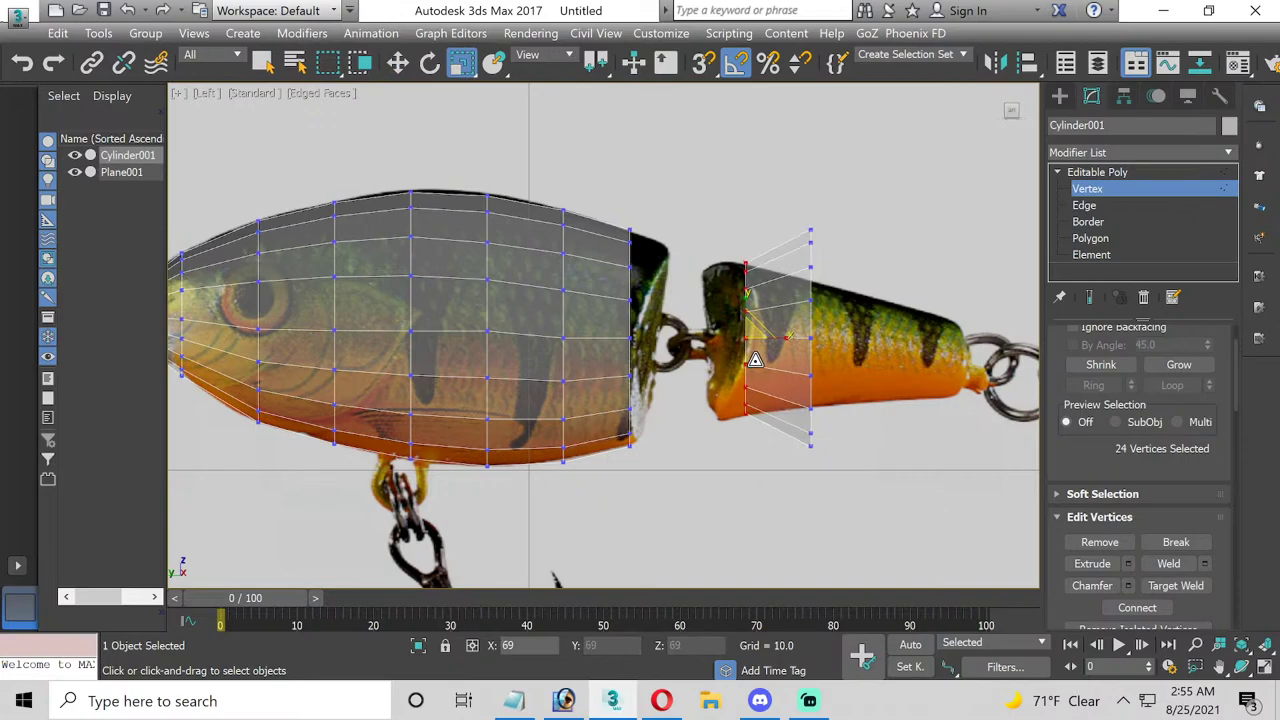
{"action": "left_click_drag", "start_coordinate": [795, 212], "coordinate": [848, 530]}
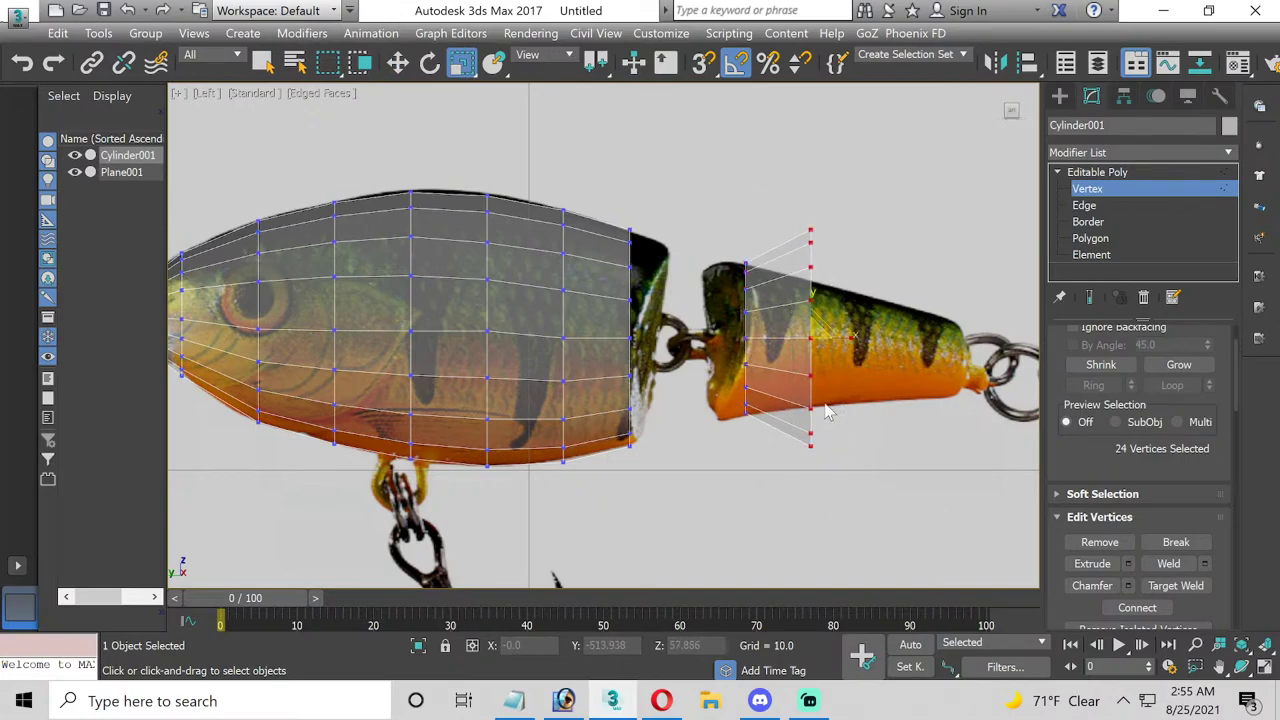
{"action": "mouse_move", "coordinate": [817, 338]}
{"action": "left_mouse_down"}
{"action": "mouse_move", "coordinate": [826, 385]}
{"action": "mouse_move", "coordinate": [821, 372]}
{"action": "left_mouse_up"}
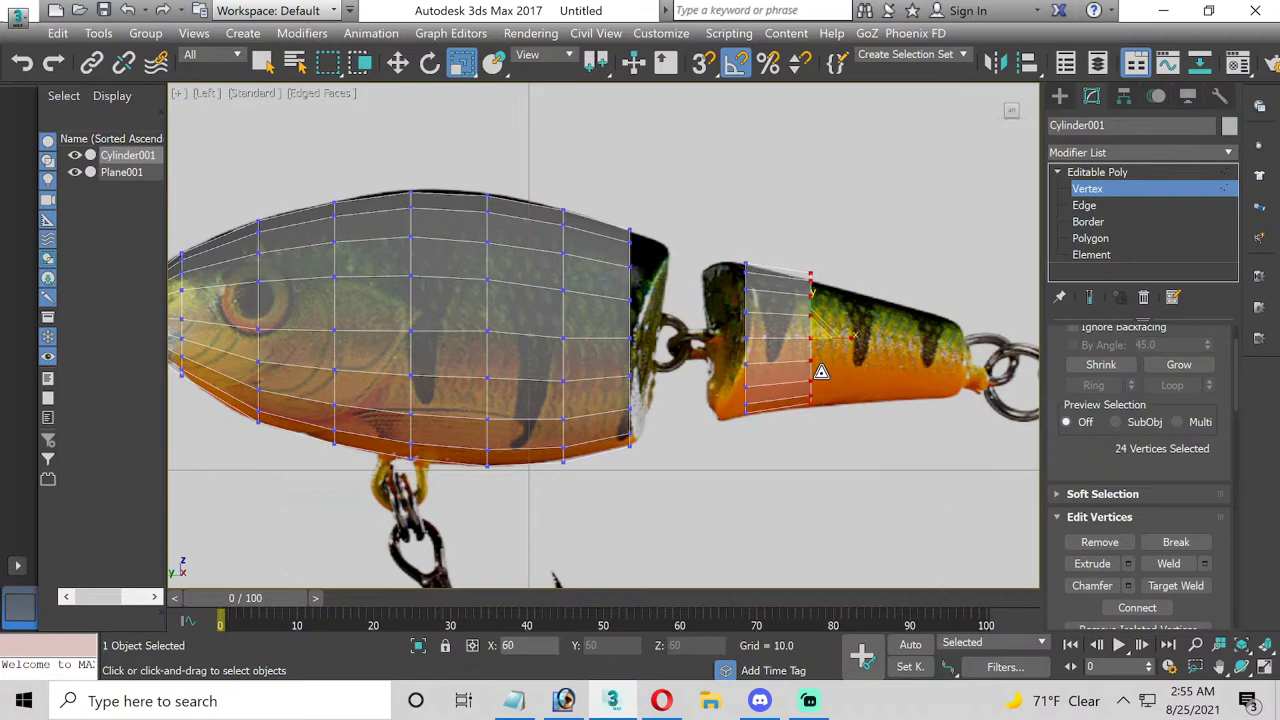
{"action": "left_click", "coordinate": [397, 62]}
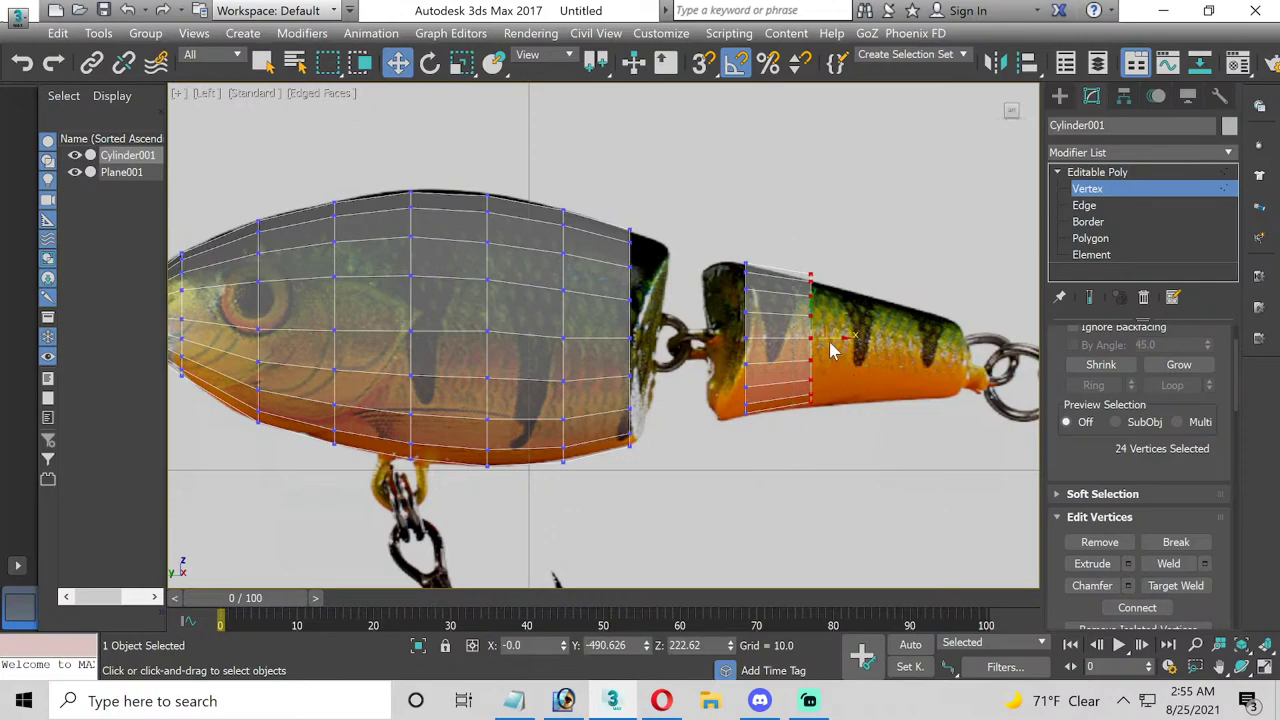
{"action": "mouse_move", "coordinate": [814, 277]}
{"action": "left_mouse_down"}
{"action": "mouse_move", "coordinate": [819, 320]}
{"action": "mouse_move", "coordinate": [814, 309]}
{"action": "left_mouse_up"}
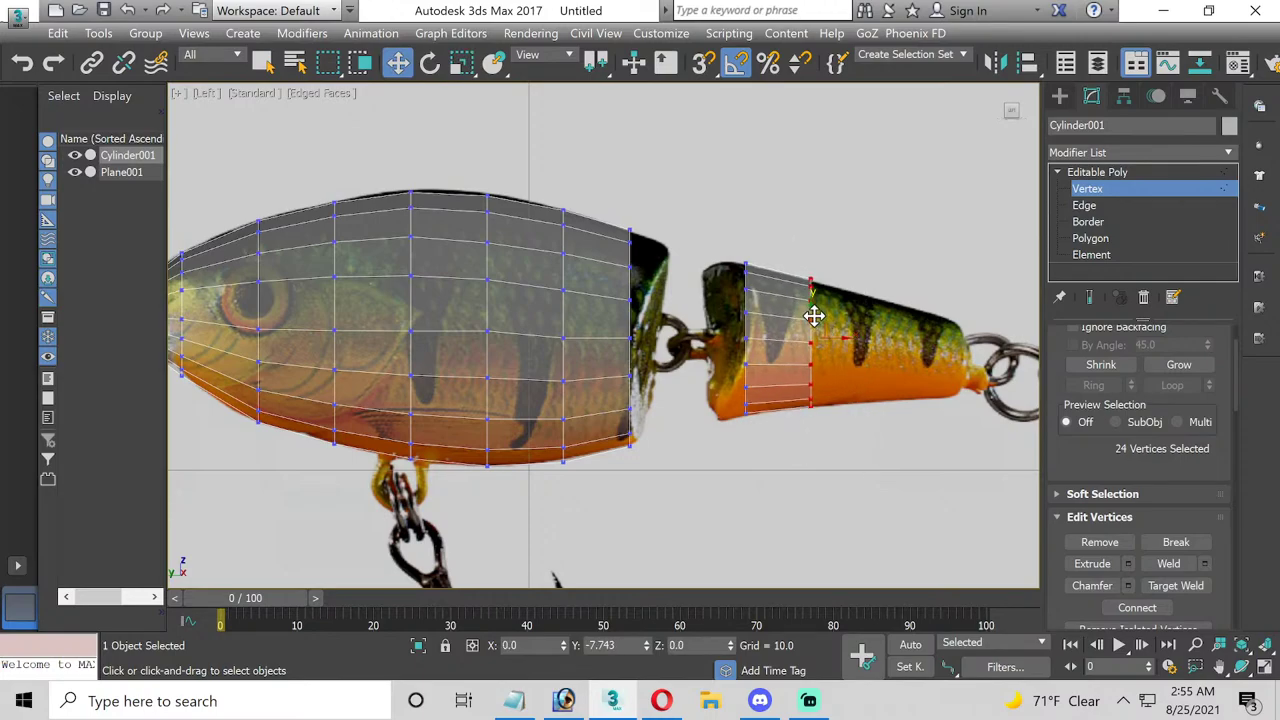
- Extrude the tail's end faces further back, then narrow and lower the new end to the photo
{"action": "left_click", "coordinate": [1115, 224]}
{"action": "left_click", "coordinate": [1114, 238]}
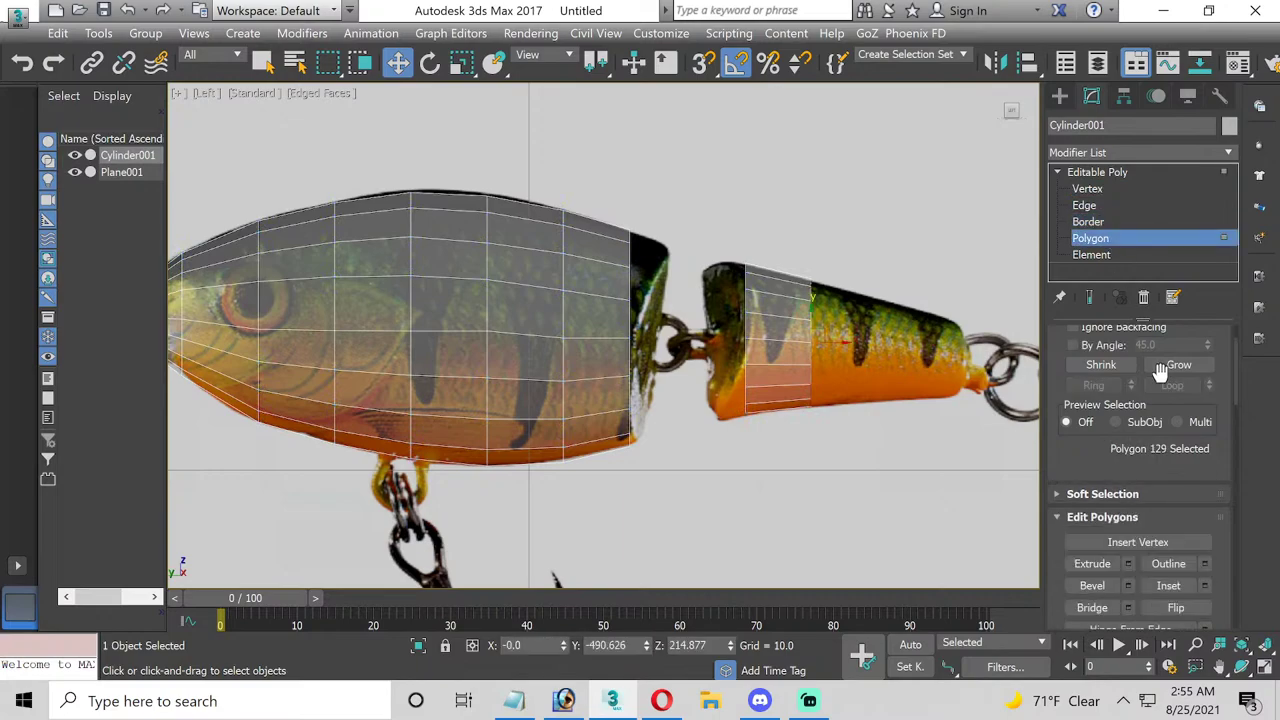
{"action": "scroll", "coordinate": [1135, 458], "scroll_direction": "up", "scroll_amount": 1}
{"action": "scroll", "coordinate": [1122, 527], "scroll_direction": "up", "scroll_amount": 1}
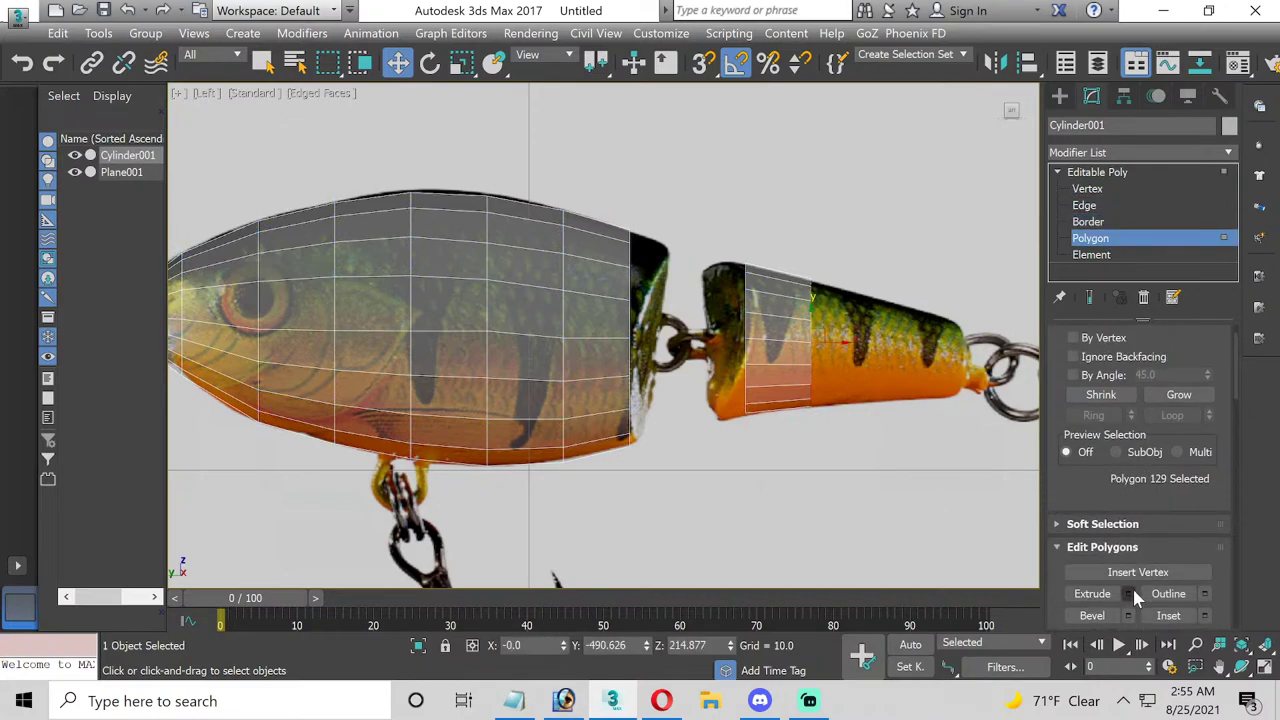
{"action": "left_click", "coordinate": [1130, 595]}
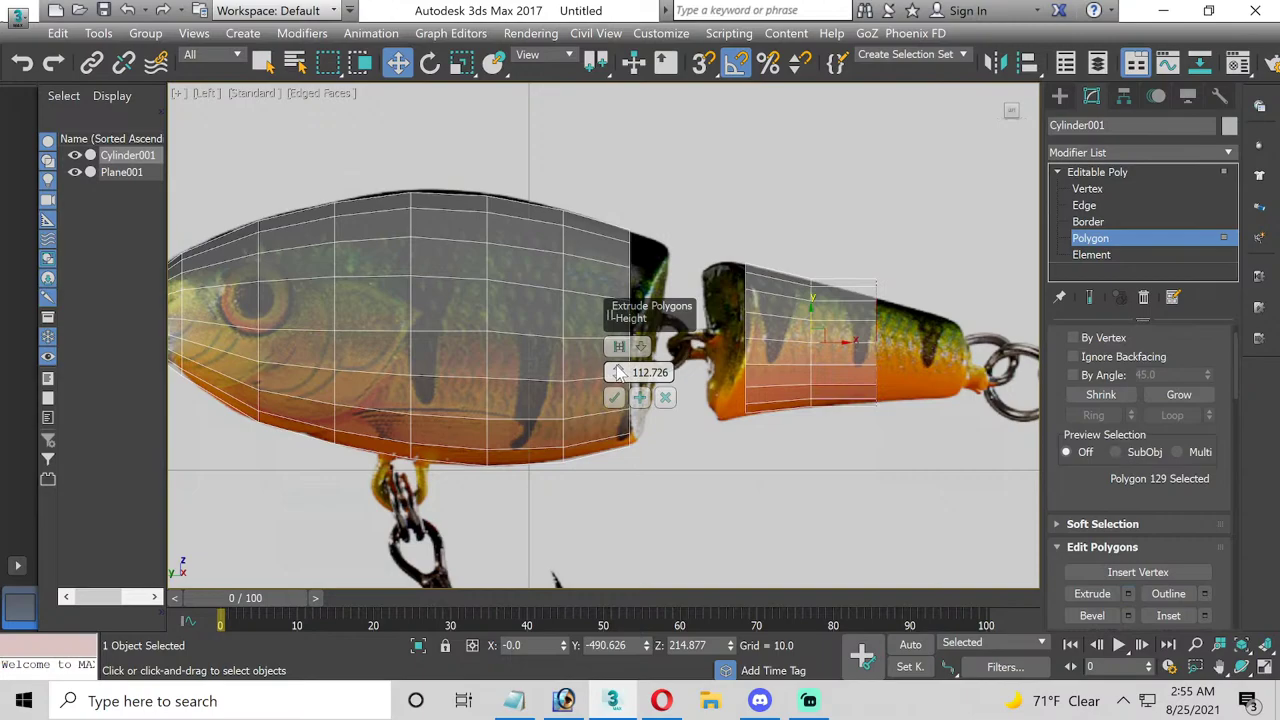
{"action": "left_click", "coordinate": [614, 397]}
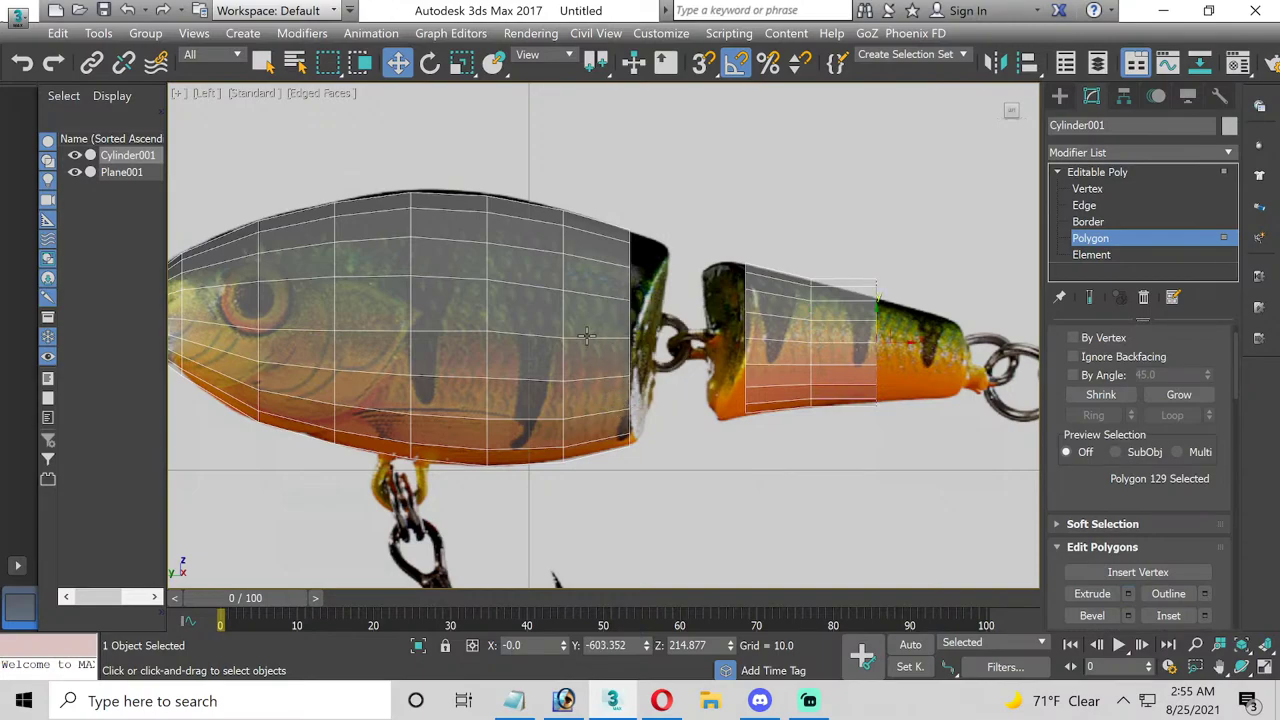
{"action": "left_click", "coordinate": [493, 62]}
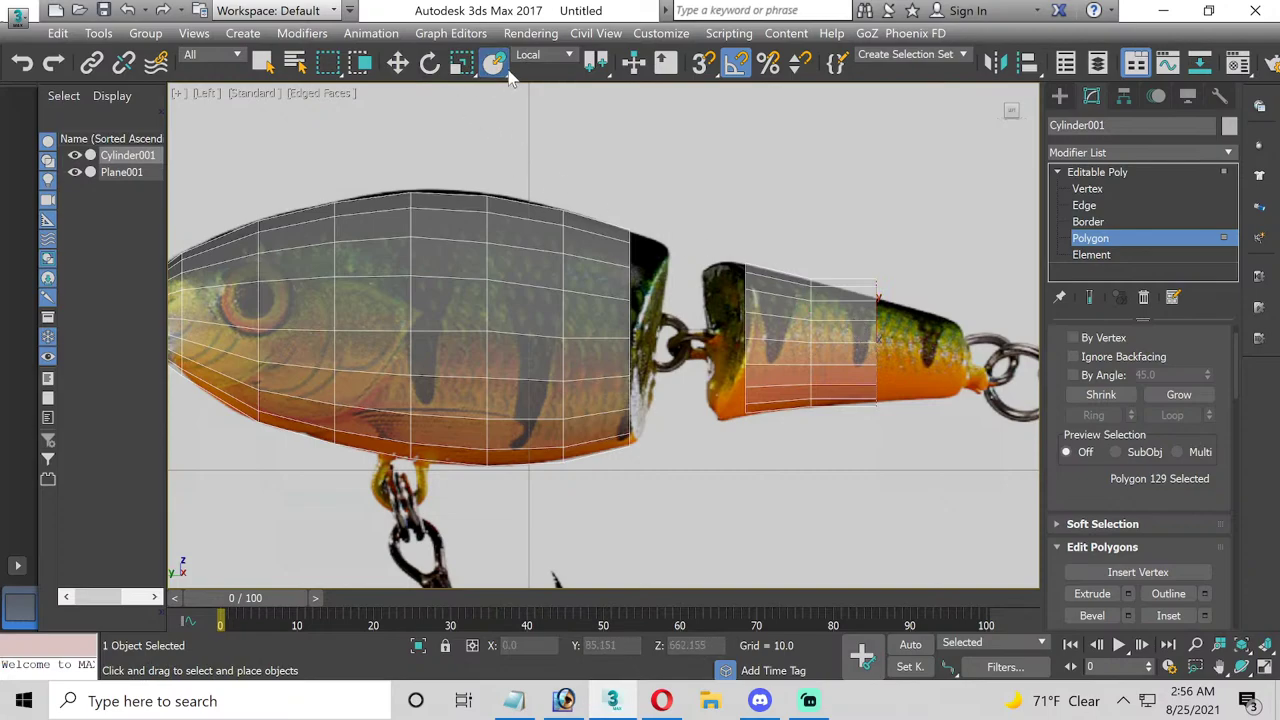
{"action": "left_click", "coordinate": [461, 62]}
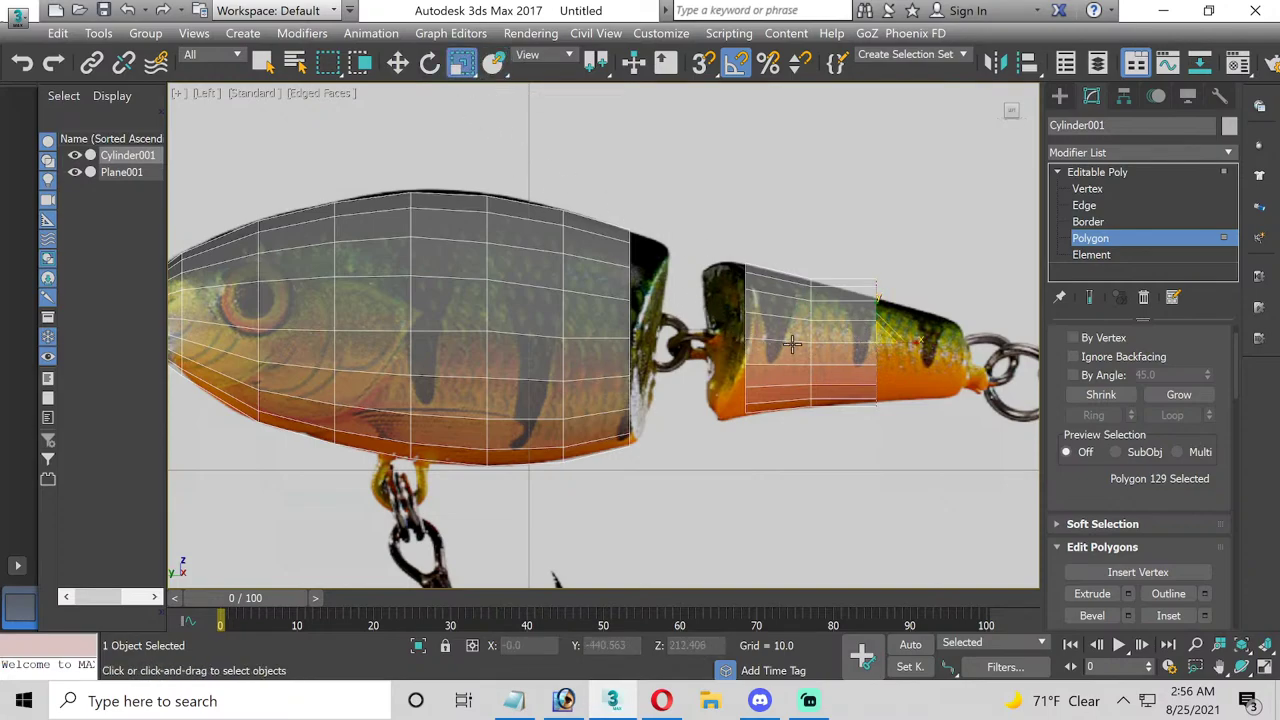
{"action": "left_click_drag", "start_coordinate": [880, 344], "coordinate": [880, 360]}
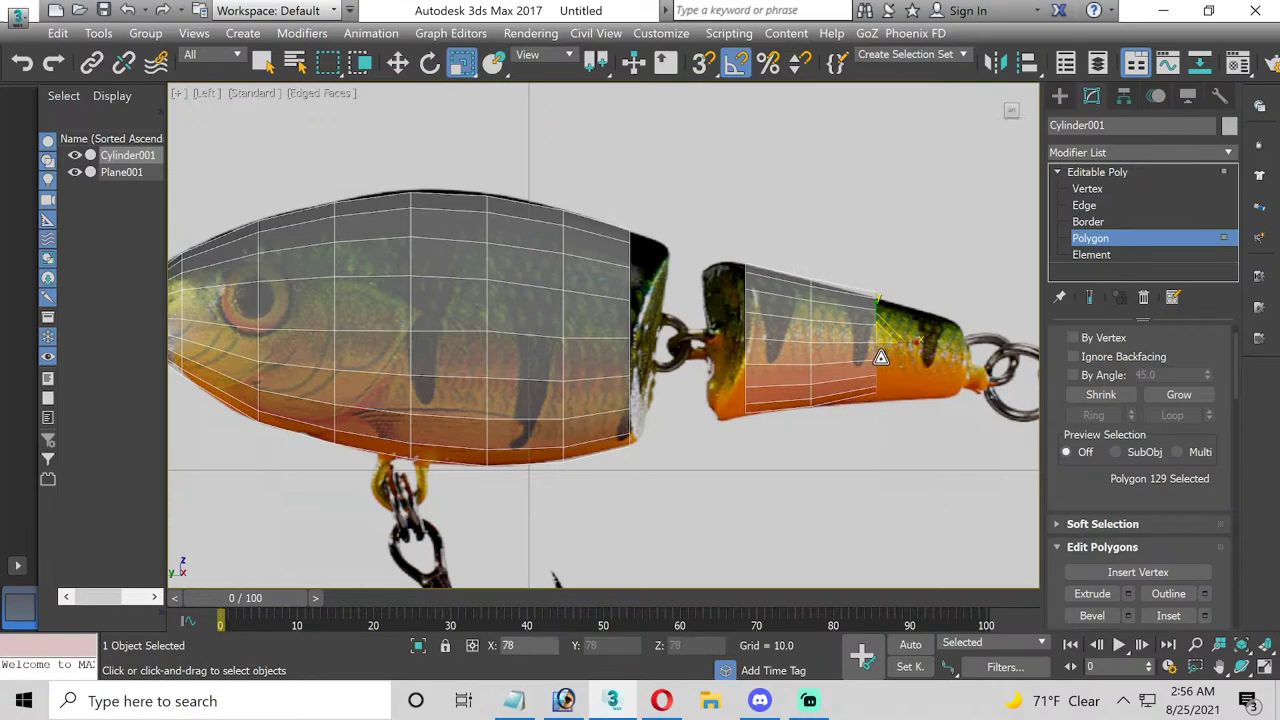
{"action": "left_click", "coordinate": [397, 62]}
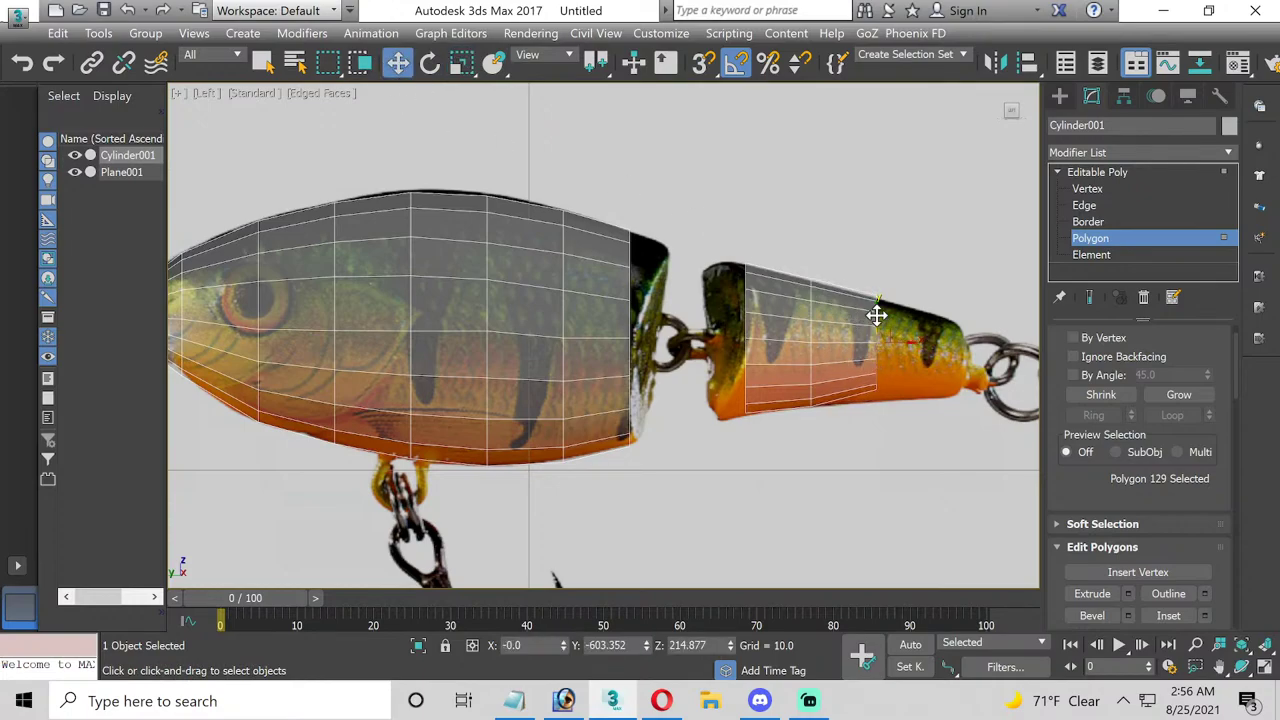
{"action": "left_click_drag", "start_coordinate": [876, 316], "coordinate": [863, 320]}
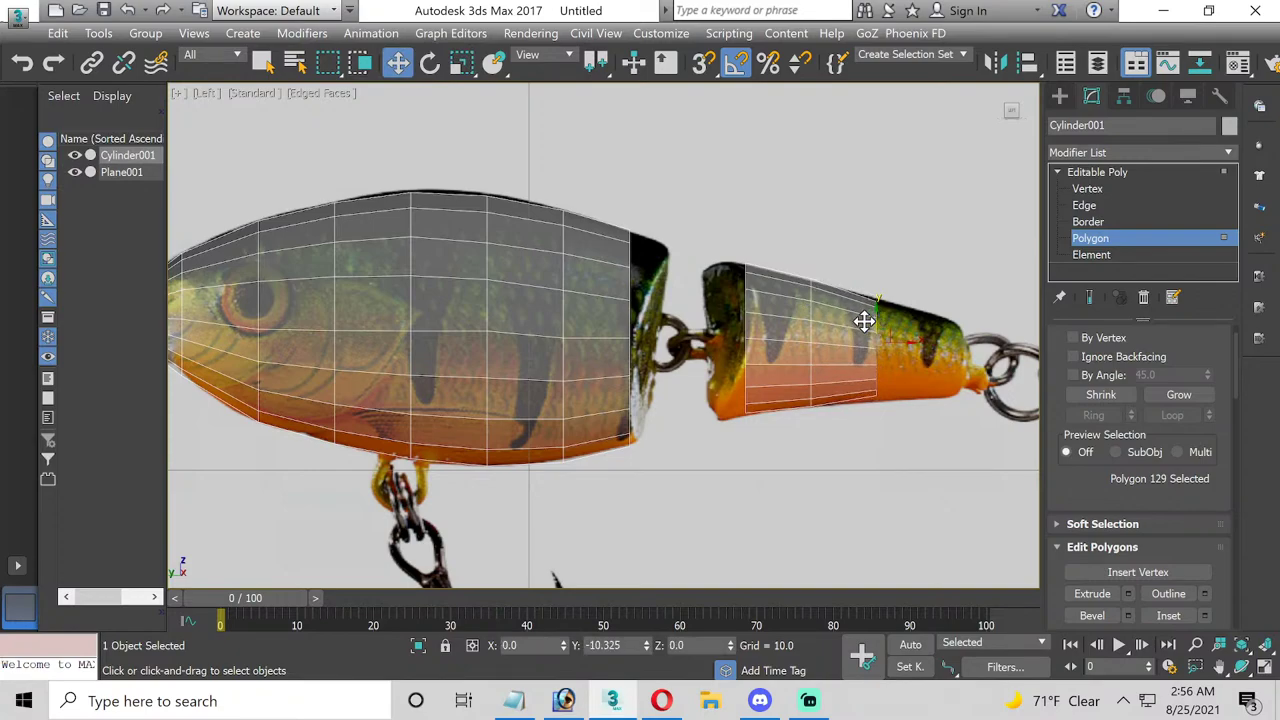
- Raise the upper and nudge the lower rear-end vertices to fit the tail outline
{"action": "scroll", "coordinate": [880, 338], "scroll_direction": "up", "scroll_amount": 2}
{"action": "scroll", "coordinate": [860, 320], "scroll_direction": "up", "scroll_amount": 1}
{"action": "scroll", "coordinate": [757, 280], "scroll_direction": "up", "scroll_amount": 1}
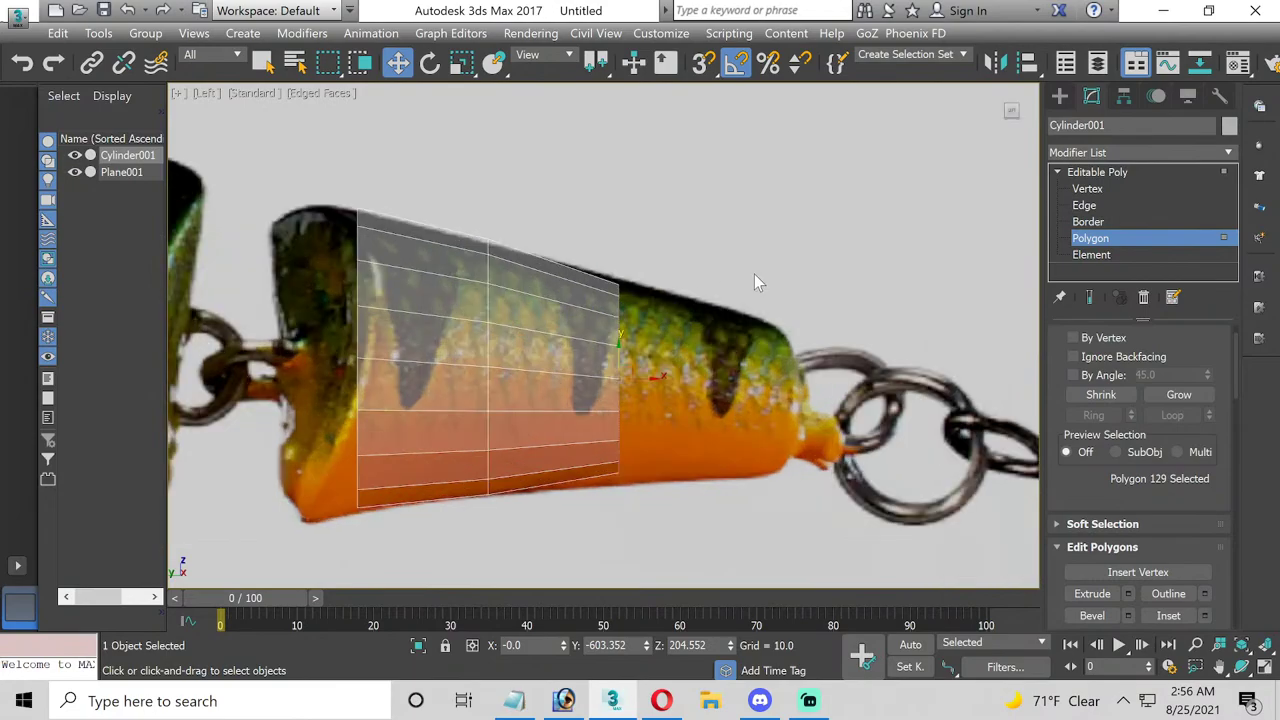
{"action": "left_click", "coordinate": [1088, 189]}
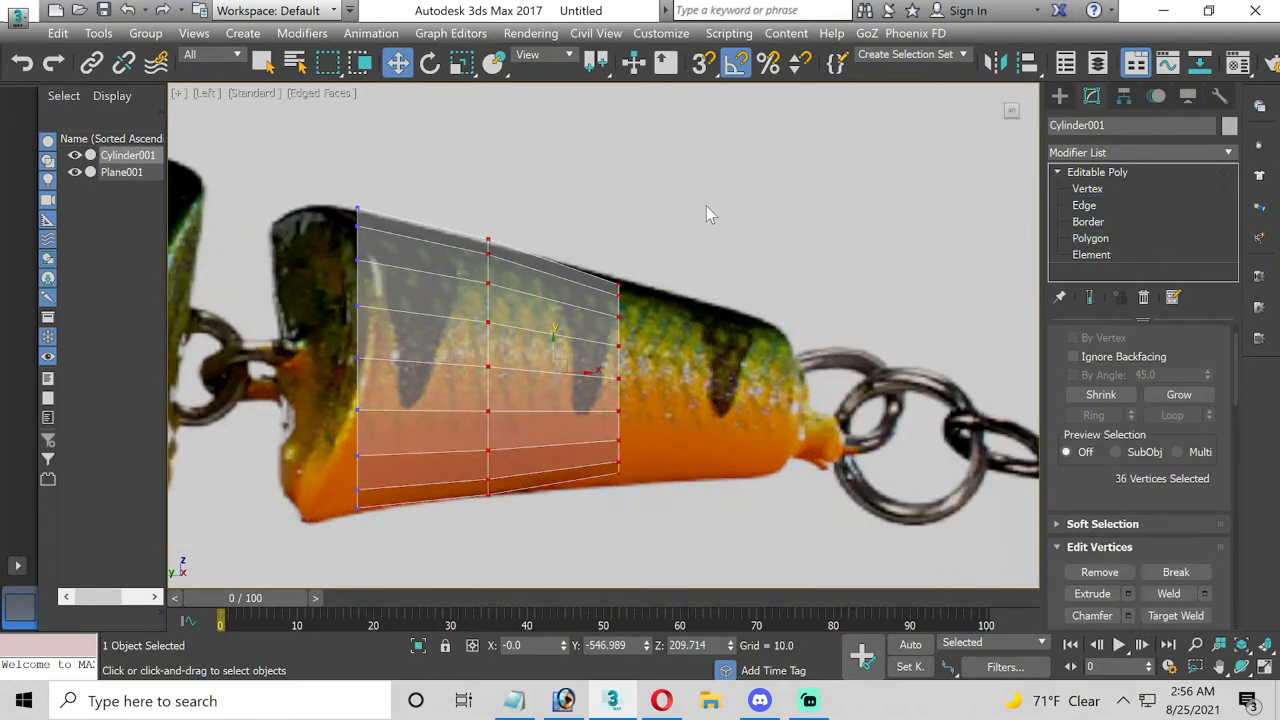
{"action": "left_click_drag", "start_coordinate": [620, 345], "coordinate": [621, 350]}
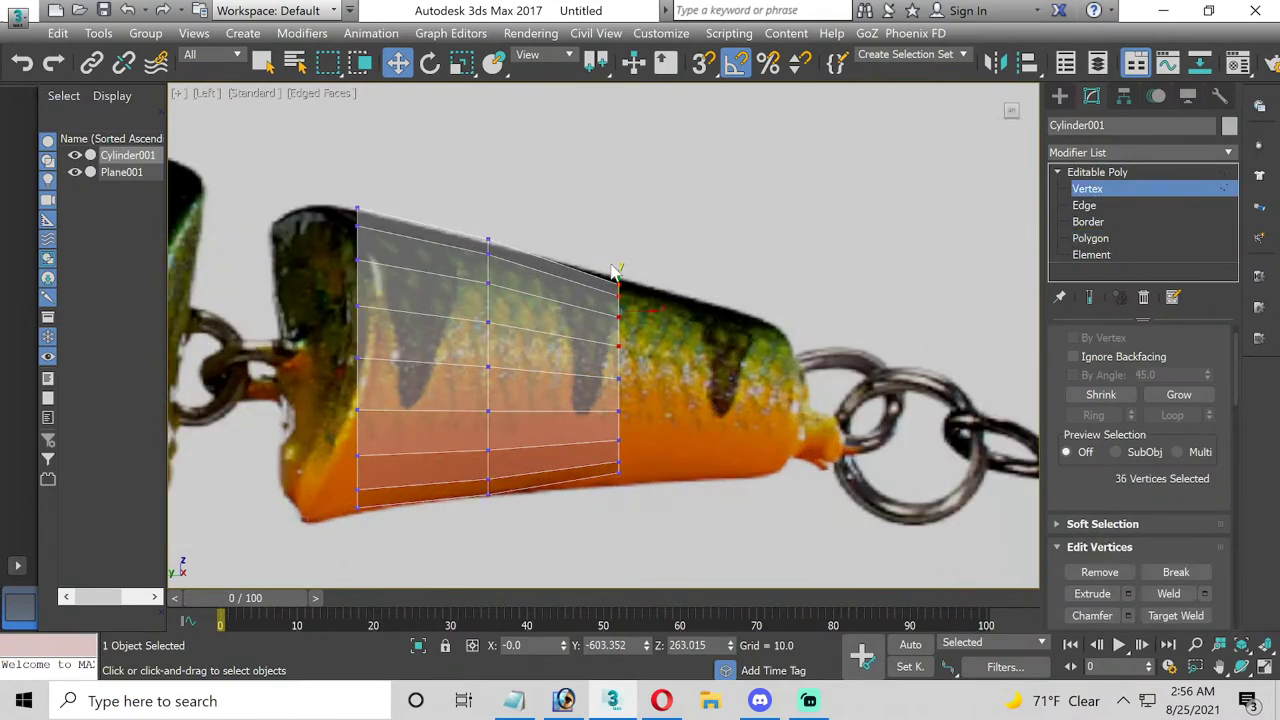
{"action": "left_click_drag", "start_coordinate": [620, 289], "coordinate": [618, 285]}
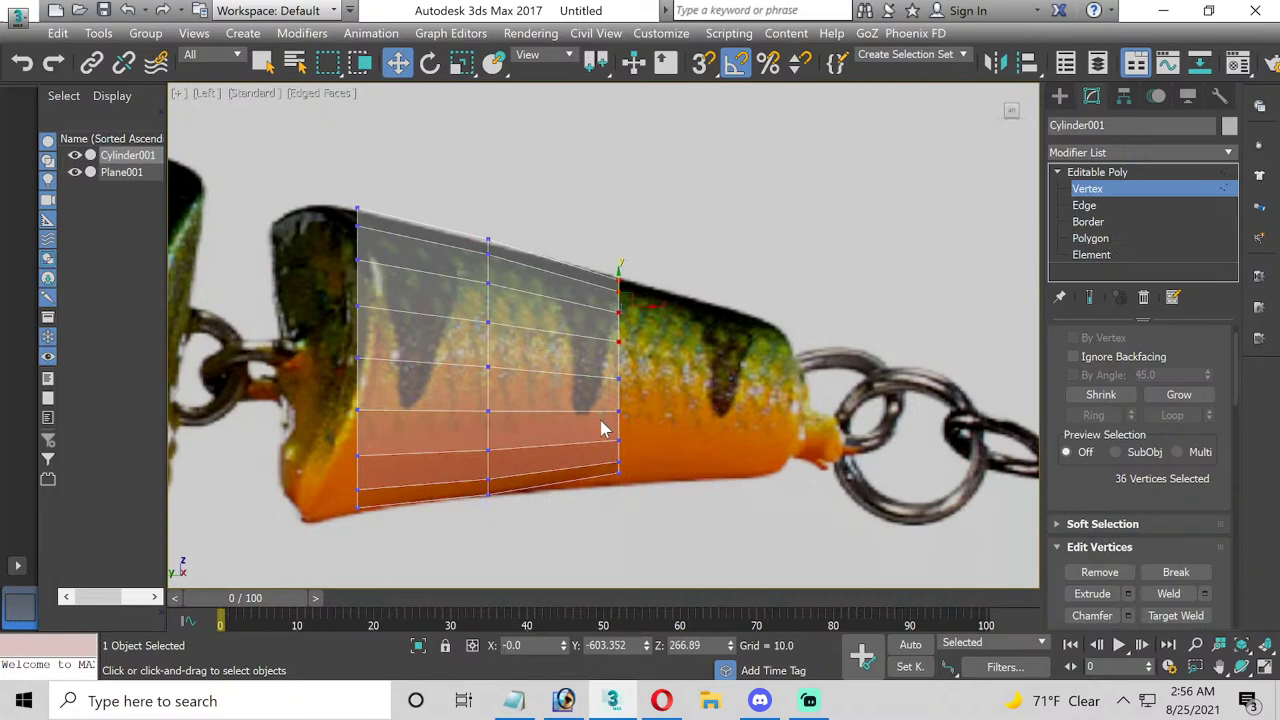
{"action": "left_click_drag", "start_coordinate": [582, 401], "coordinate": [665, 560]}
{"action": "left_click_drag", "start_coordinate": [617, 421], "coordinate": [623, 430]}
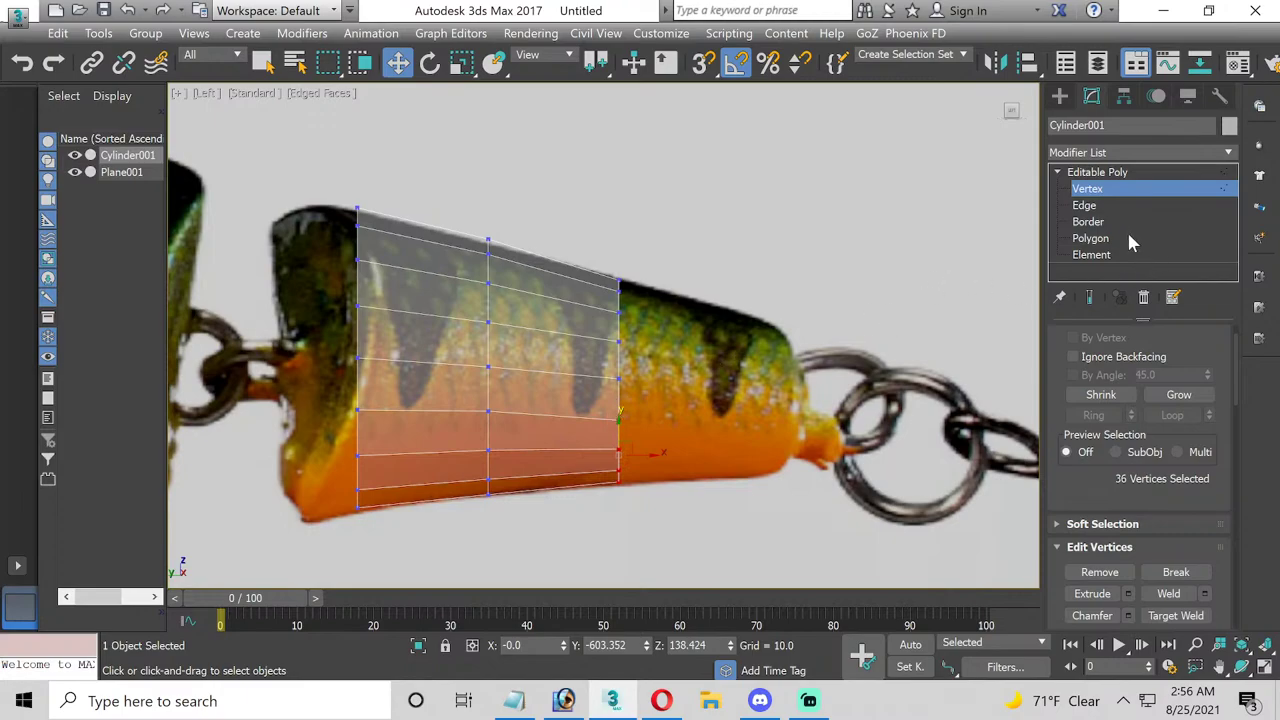
{"action": "left_click", "coordinate": [1090, 238]}
{"action": "middle_click_drag", "start_coordinate": [712, 293], "coordinate": [608, 256]}
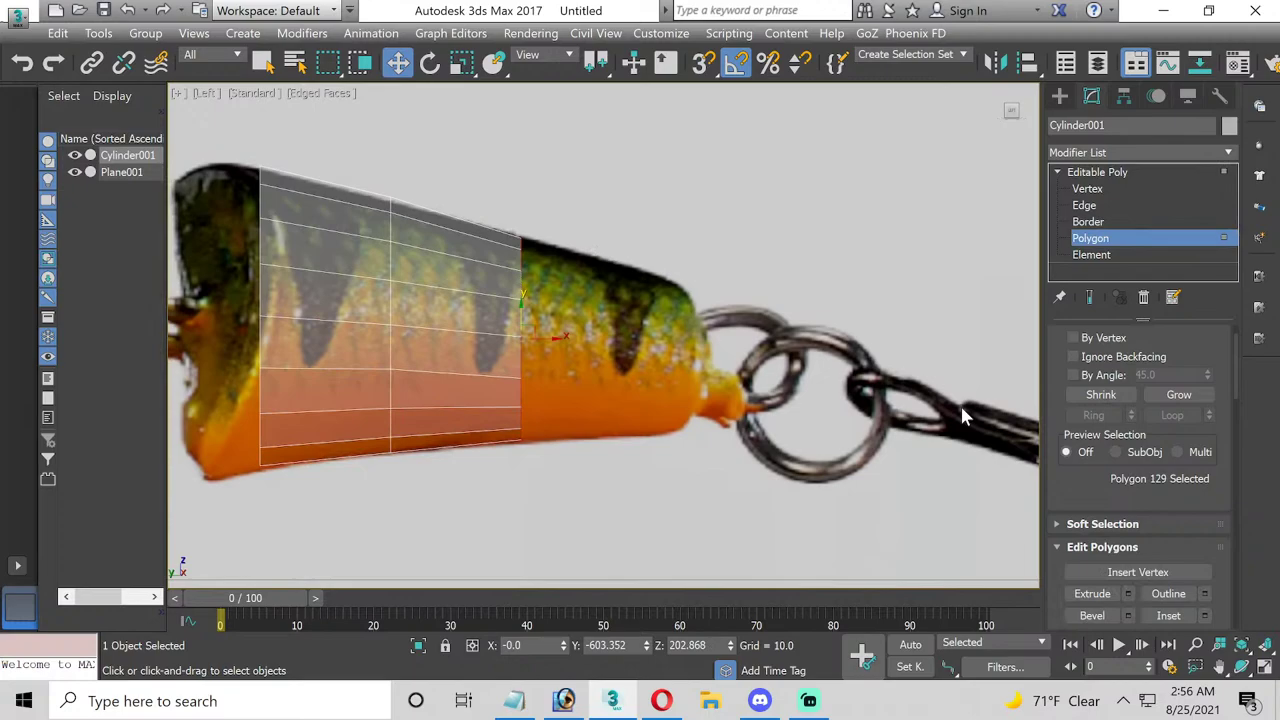
- Extrude the rear end polygons once and scale the new end down to begin the taper
{"action": "key", "text": "shift+e"}
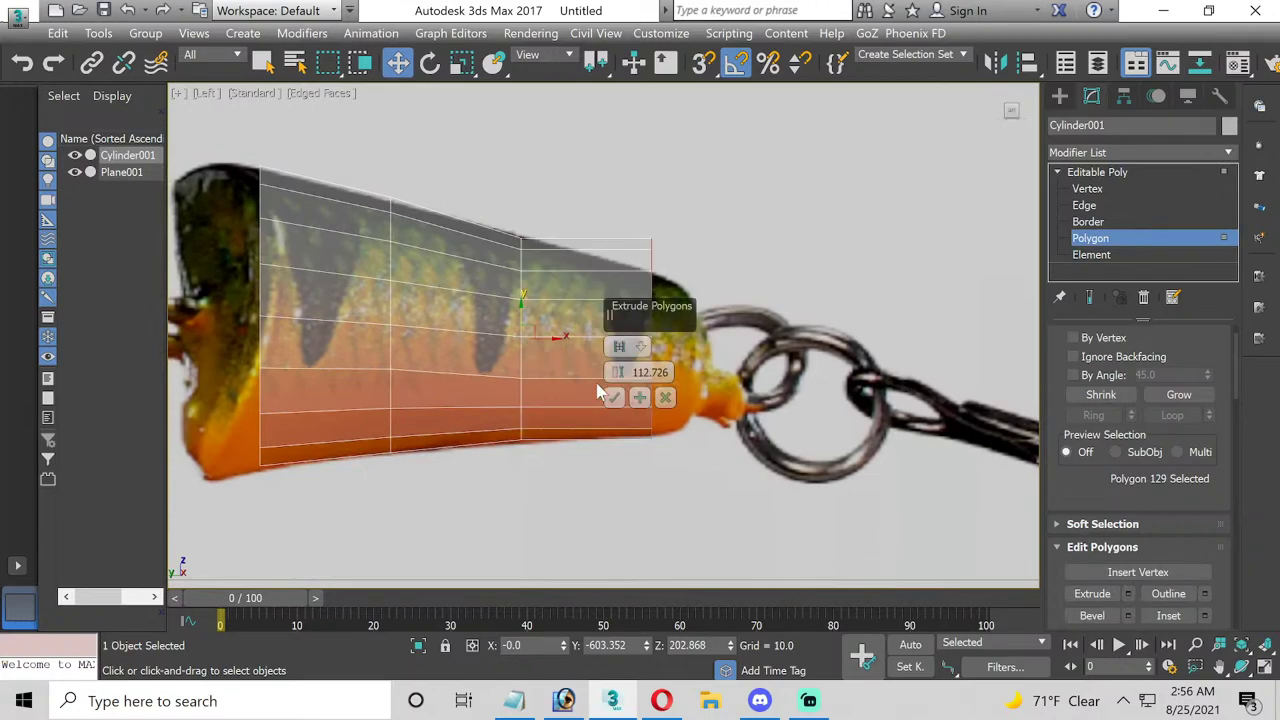
{"action": "left_click", "coordinate": [612, 397]}
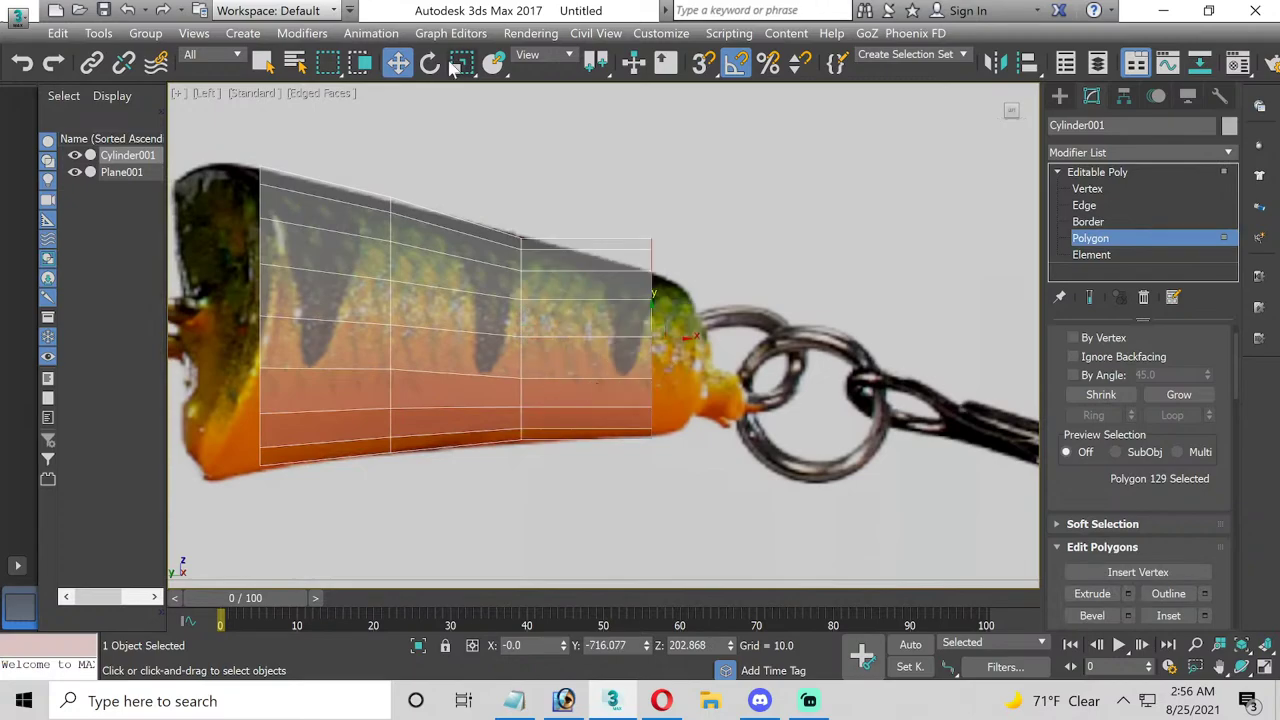
{"action": "left_click", "coordinate": [455, 63]}
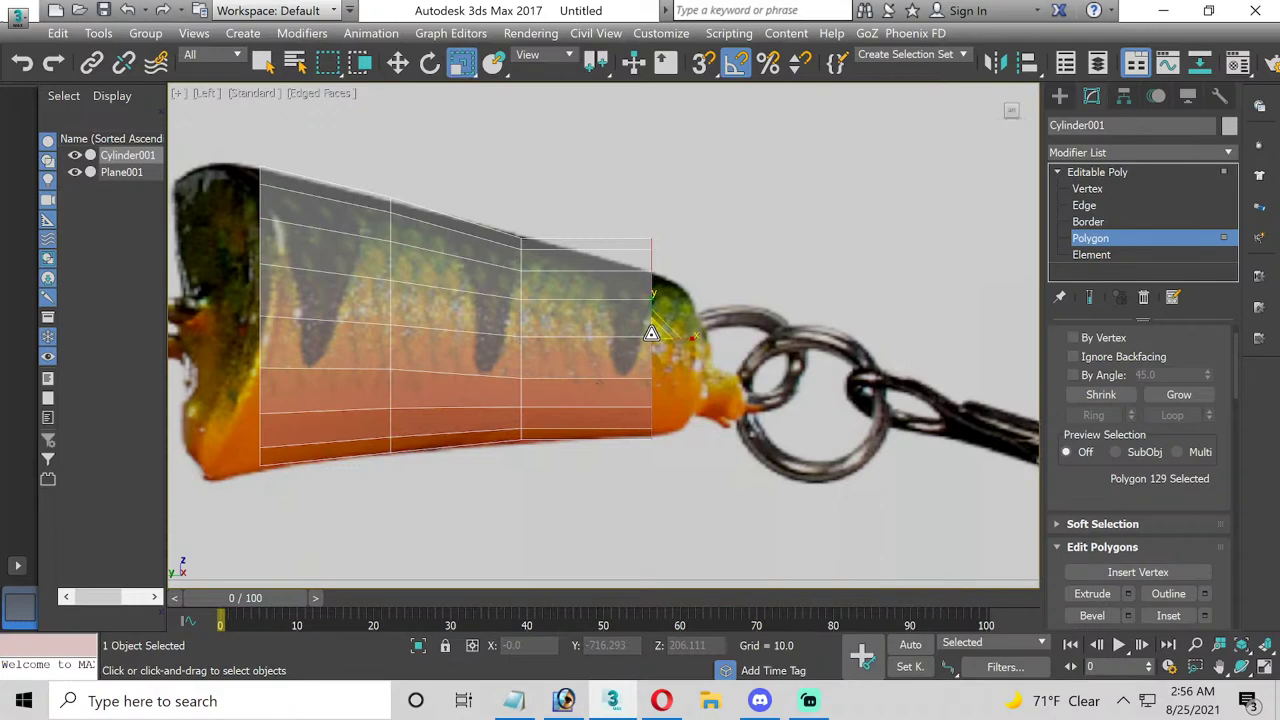
{"action": "left_click_drag", "start_coordinate": [651, 333], "coordinate": [656, 330]}
{"action": "left_click", "coordinate": [397, 63]}
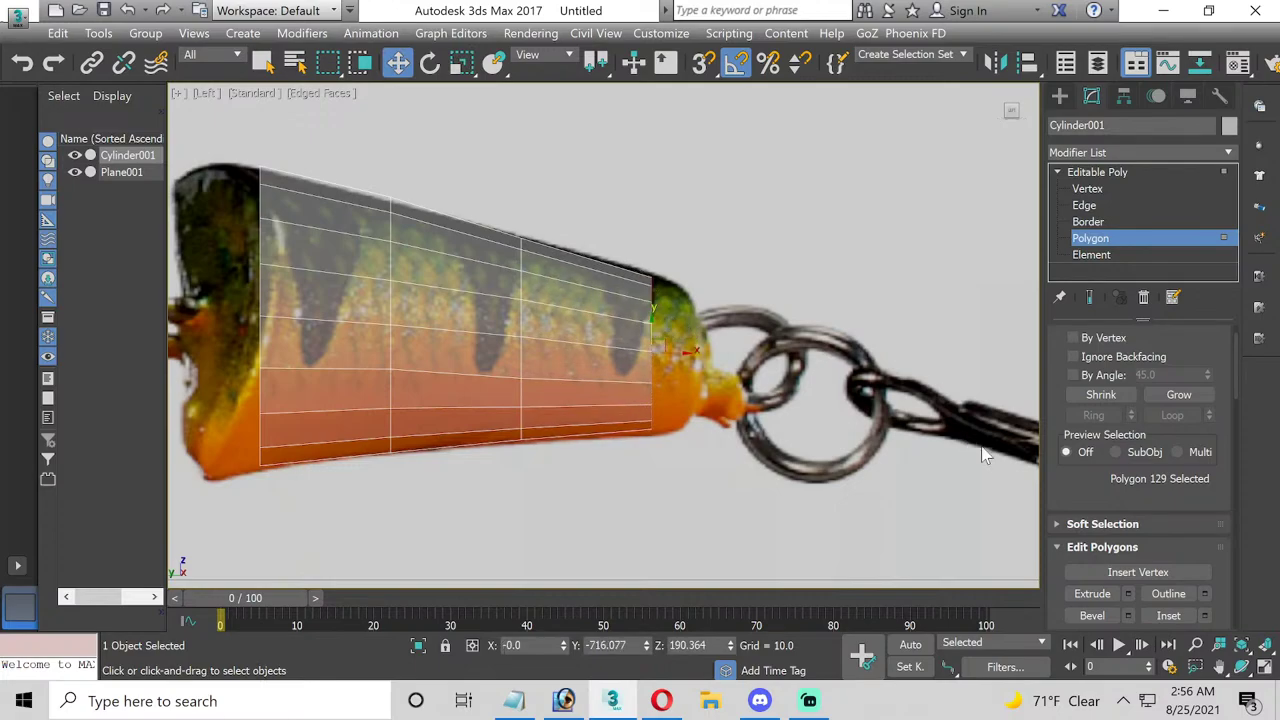
- Extrude the end a second time, shrinking it and moving it to sit just short of the ring
{"action": "left_click", "coordinate": [1128, 593]}
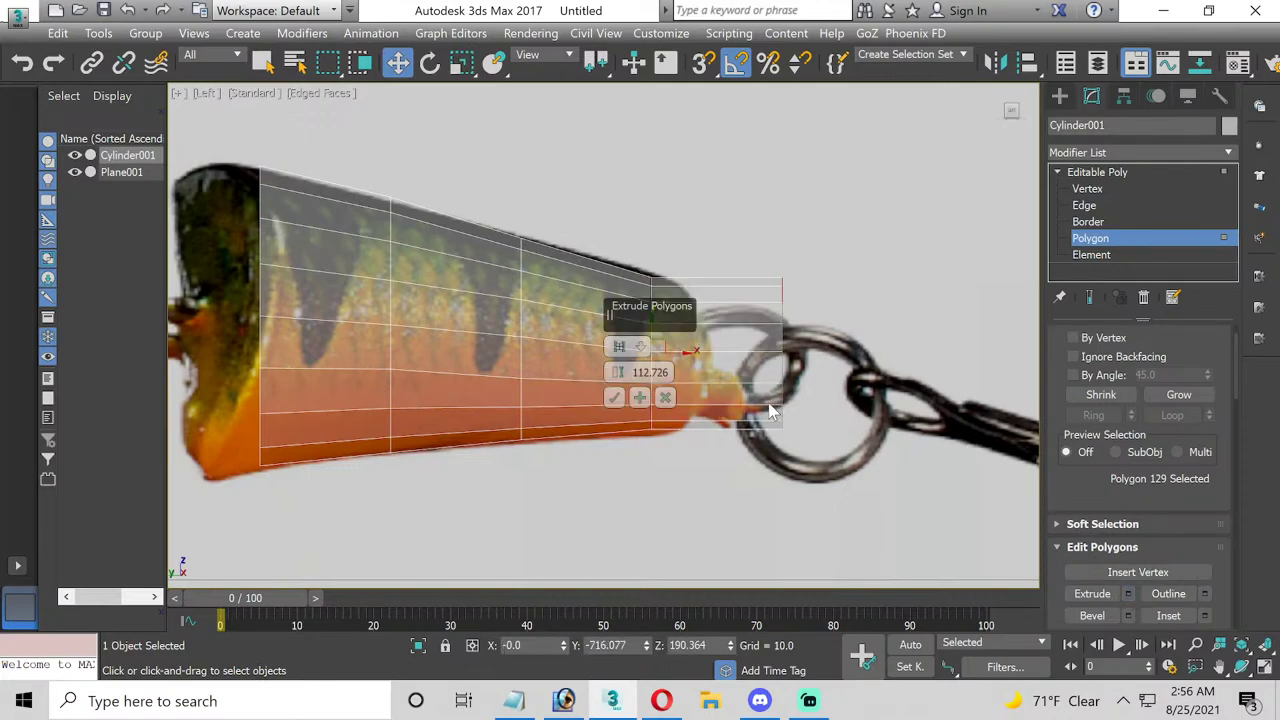
{"action": "left_click", "coordinate": [614, 397]}
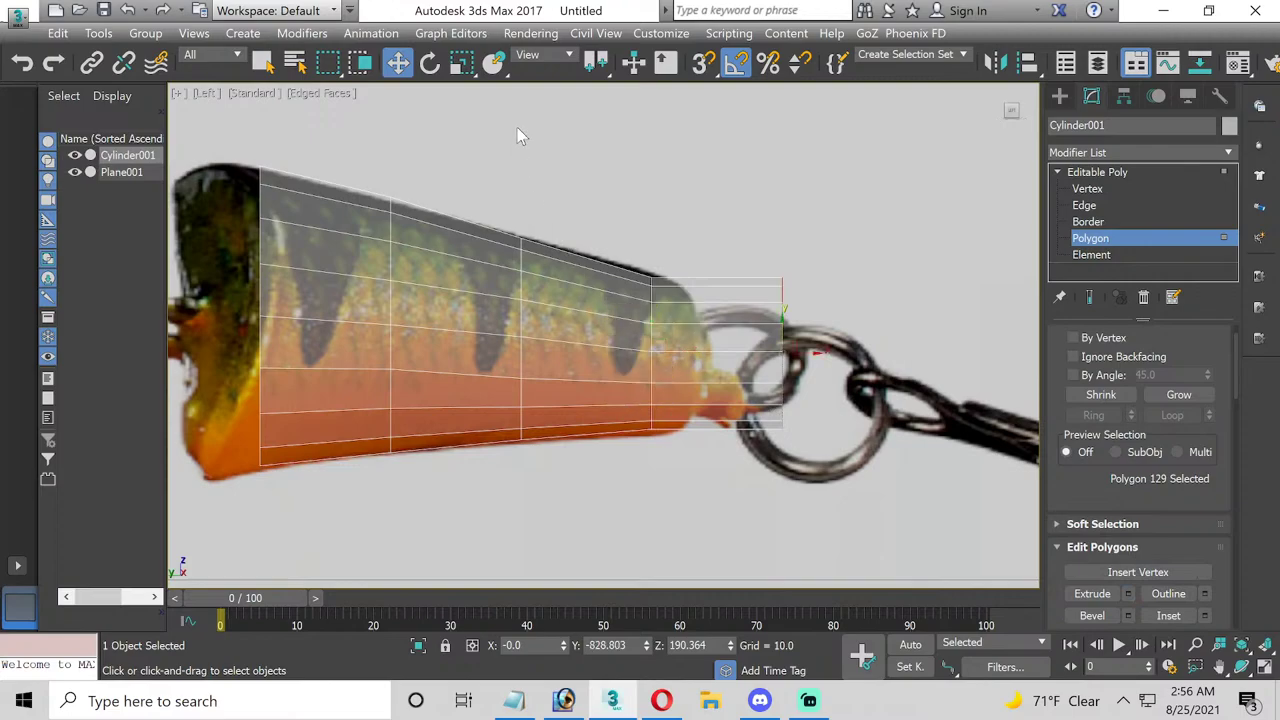
{"action": "left_click", "coordinate": [461, 62]}
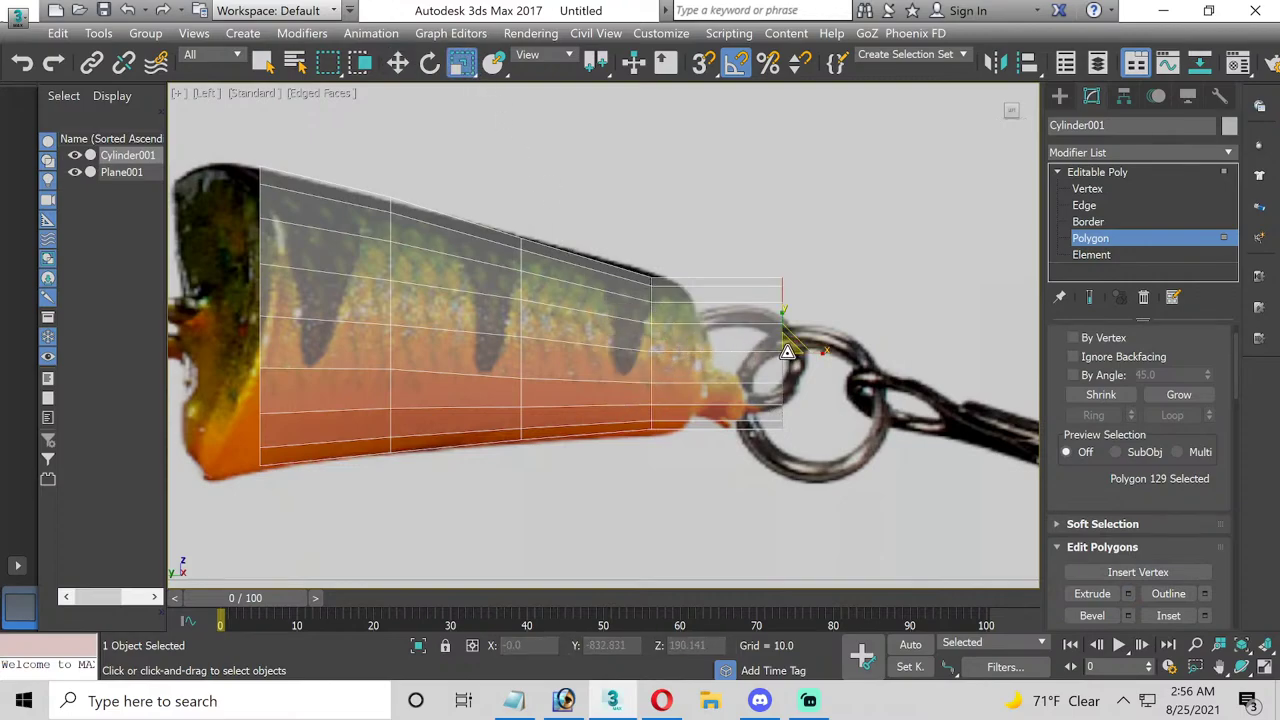
{"action": "left_click_drag", "start_coordinate": [788, 352], "coordinate": [468, 139]}
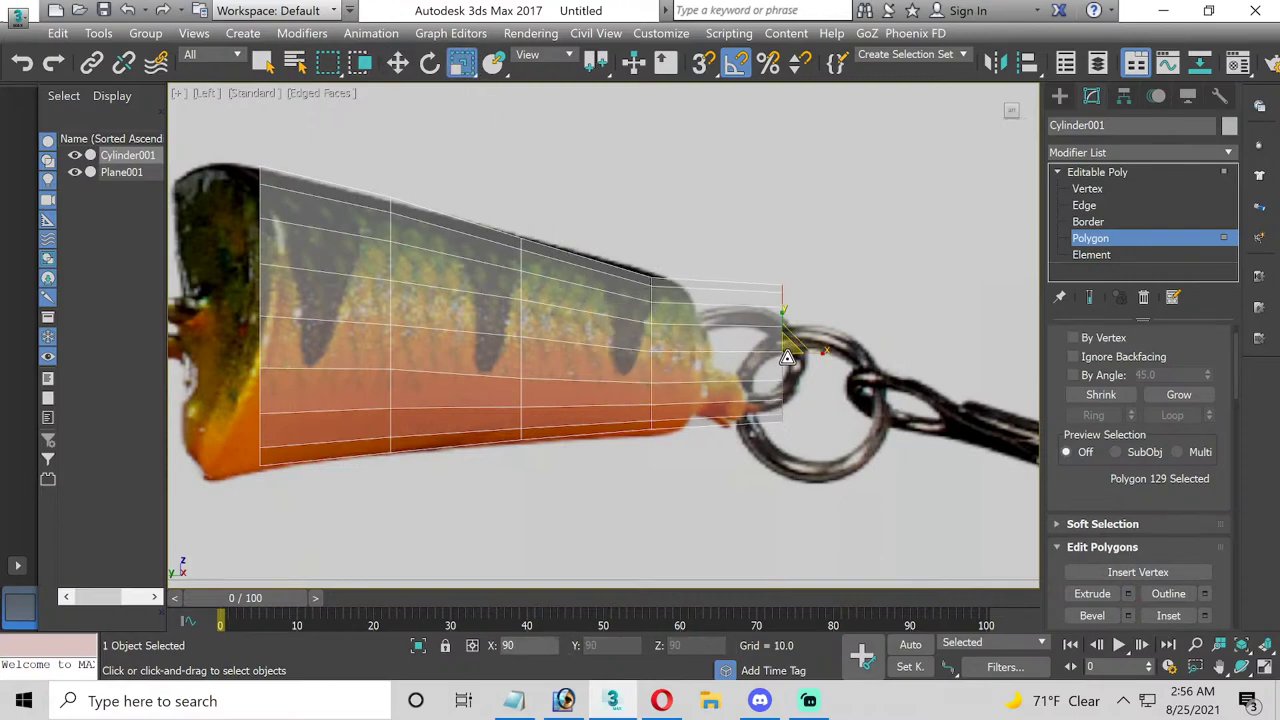
{"action": "left_click", "coordinate": [399, 63]}
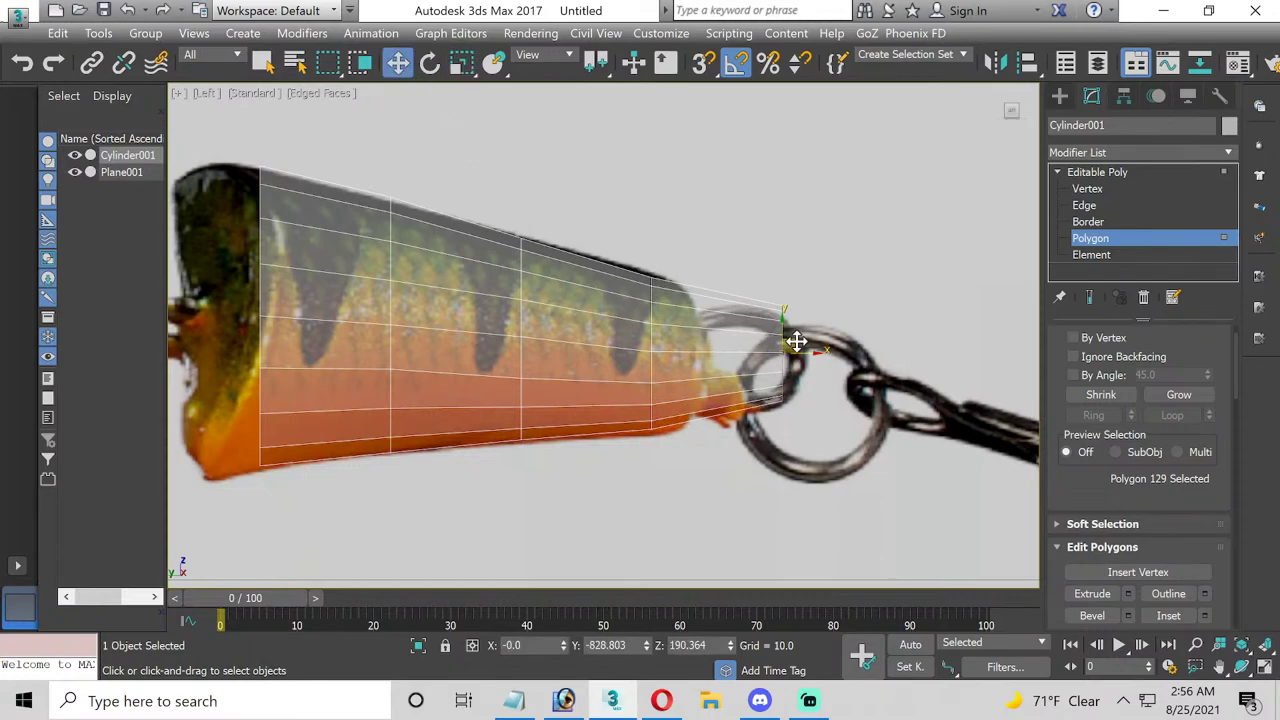
{"action": "left_click_drag", "start_coordinate": [803, 350], "coordinate": [706, 353]}
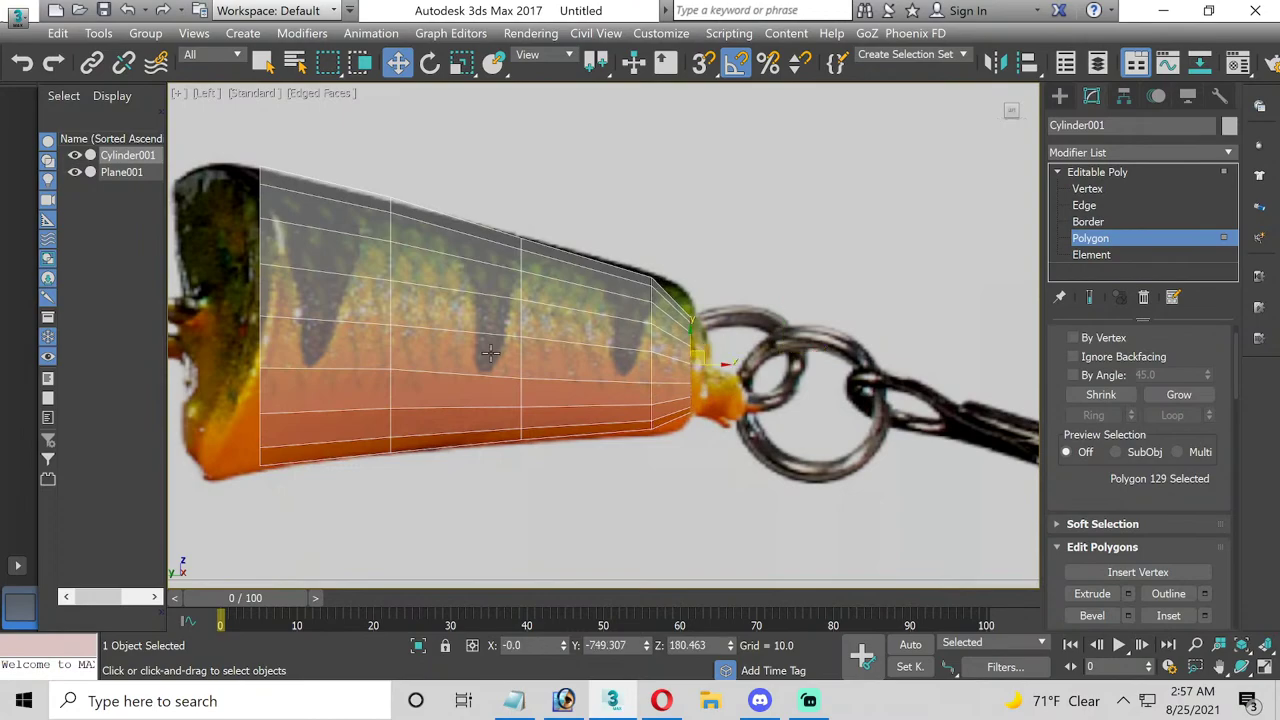
{"action": "middle_click_drag", "start_coordinate": [494, 357], "coordinate": [503, 357]}
{"action": "left_click", "coordinate": [1088, 189]}
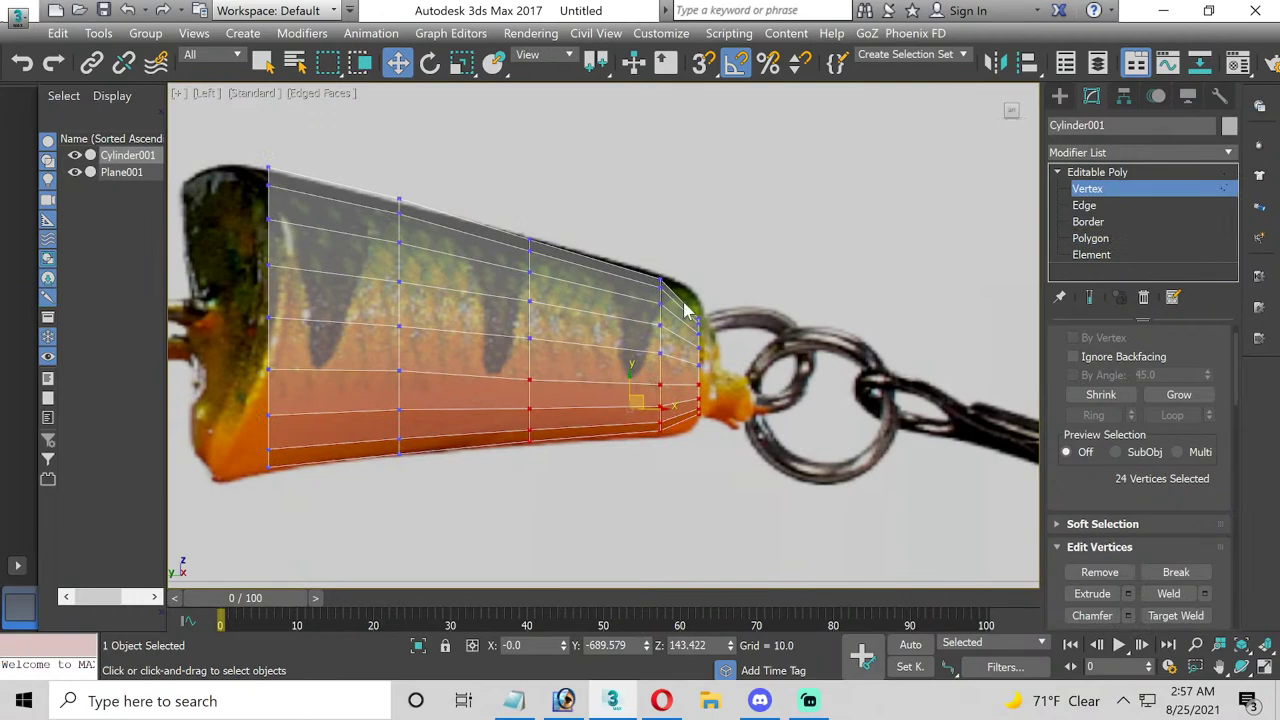
- Scale the tail's end vertex column taller and raise it slightly to match the photo
{"action": "scroll", "coordinate": [686, 310], "scroll_direction": "up", "scroll_amount": 2}
{"action": "left_click", "coordinate": [462, 66]}
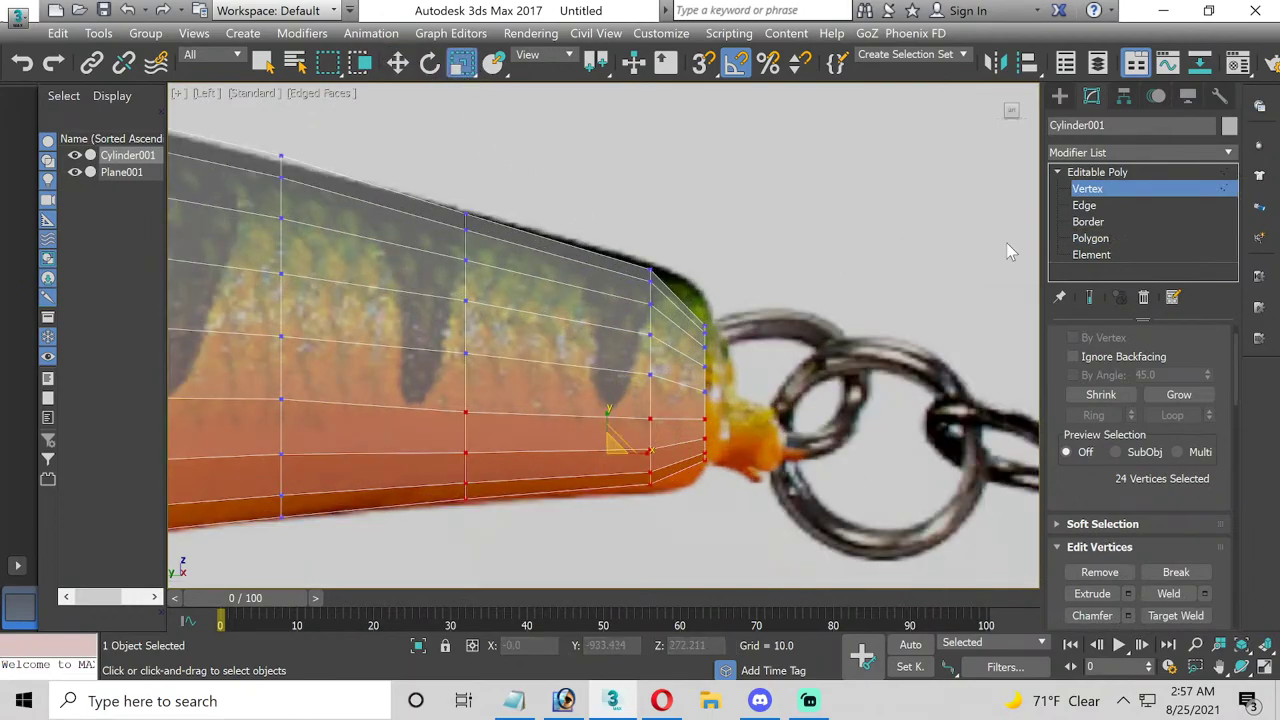
{"action": "left_click_drag", "start_coordinate": [698, 314], "coordinate": [735, 462]}
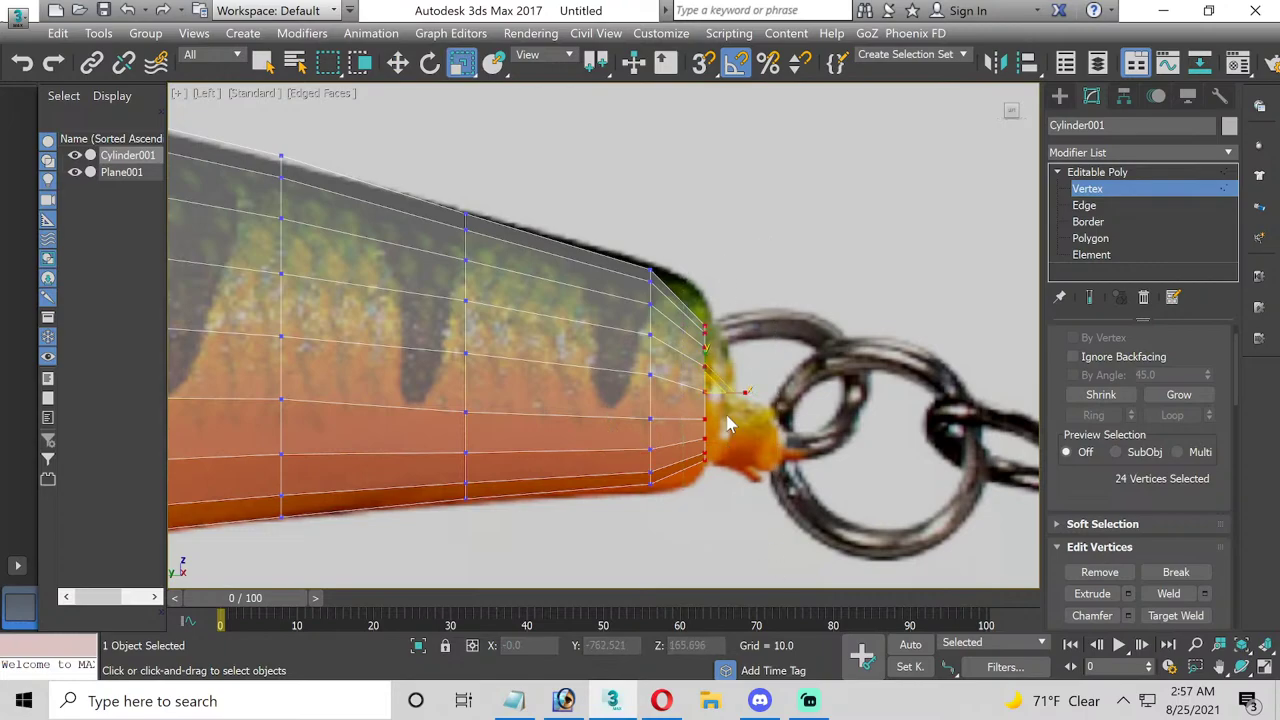
{"action": "left_click_drag", "start_coordinate": [714, 393], "coordinate": [705, 380]}
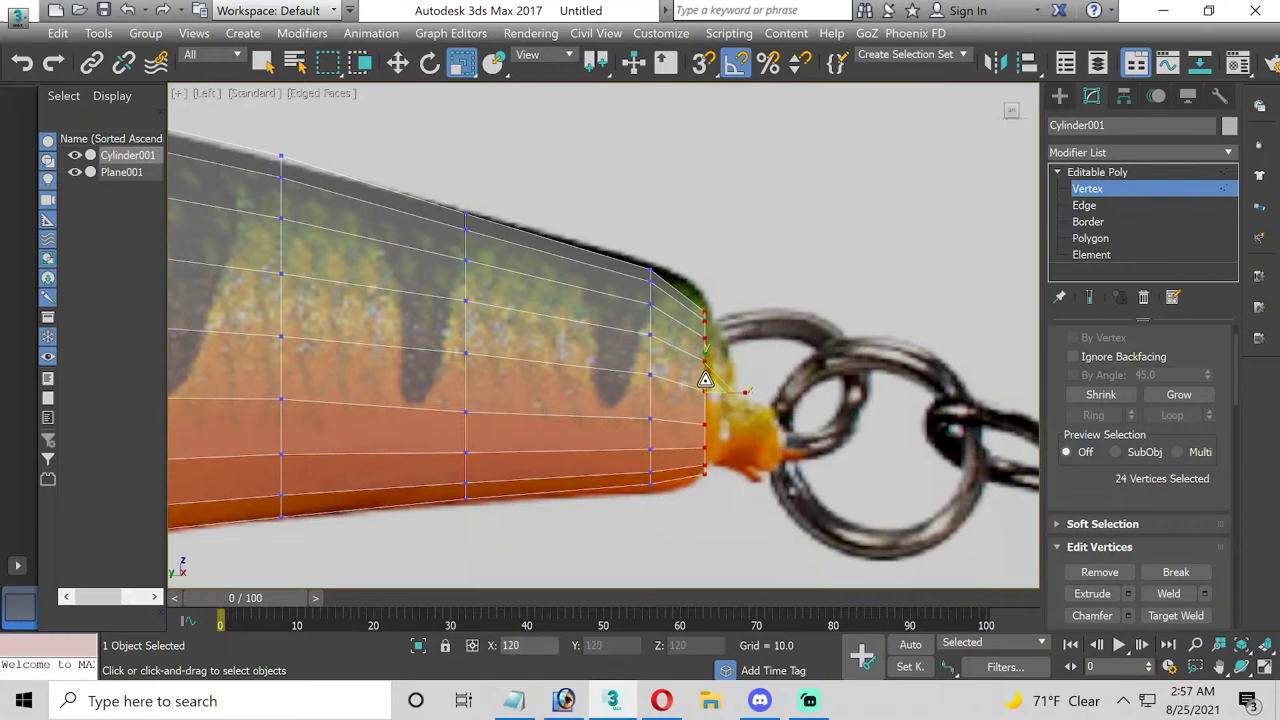
{"action": "left_click", "coordinate": [400, 66]}
{"action": "left_click_drag", "start_coordinate": [705, 362], "coordinate": [701, 352]}
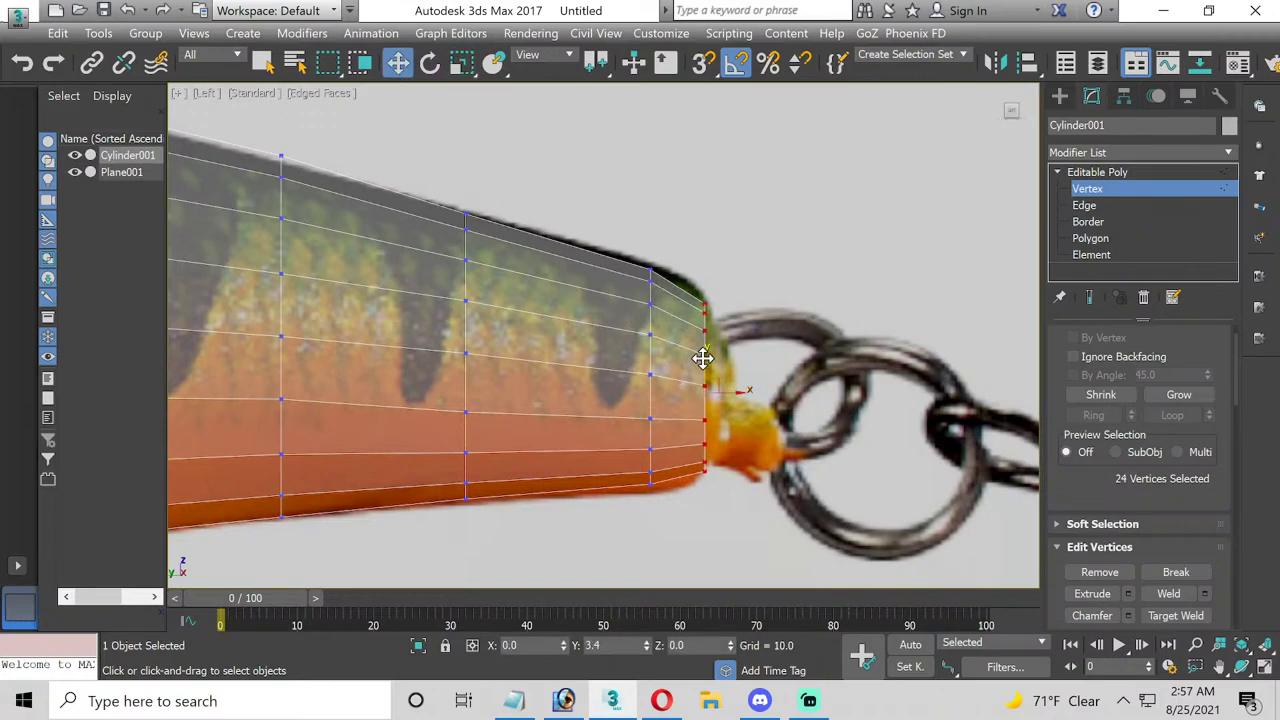
- Zoom out to frame both lure sections and restore the four-viewport layout
{"action": "middle_click_drag", "start_coordinate": [466, 357], "coordinate": [757, 386]}
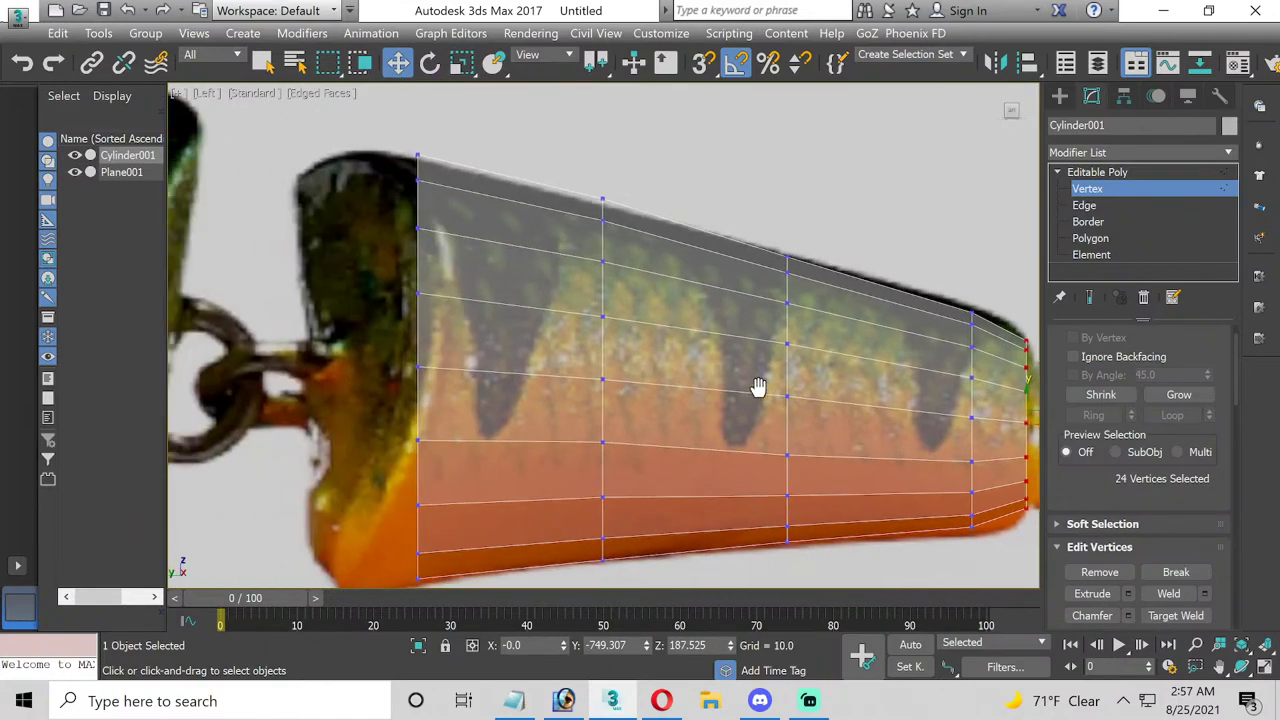
{"action": "scroll", "coordinate": [757, 386], "scroll_direction": "down", "scroll_amount": 2}
{"action": "middle_click_drag", "start_coordinate": [645, 373], "coordinate": [623, 373]}
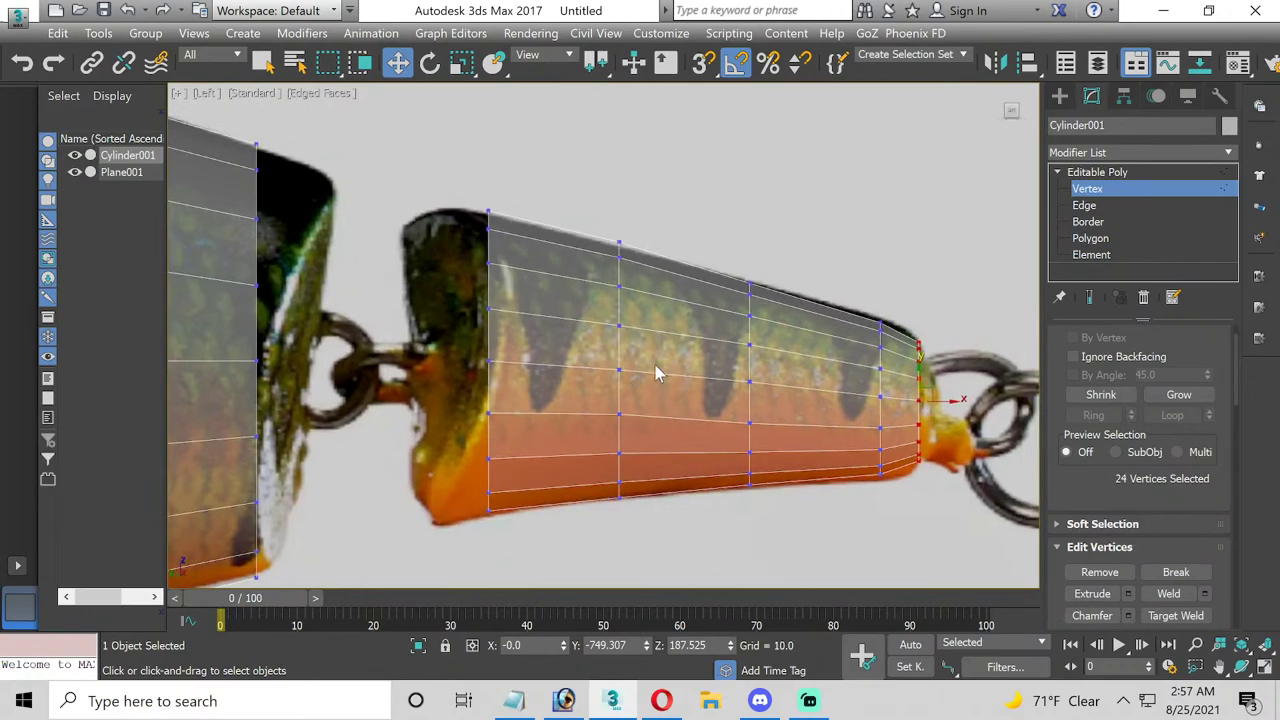
{"action": "left_click", "coordinate": [1264, 667]}
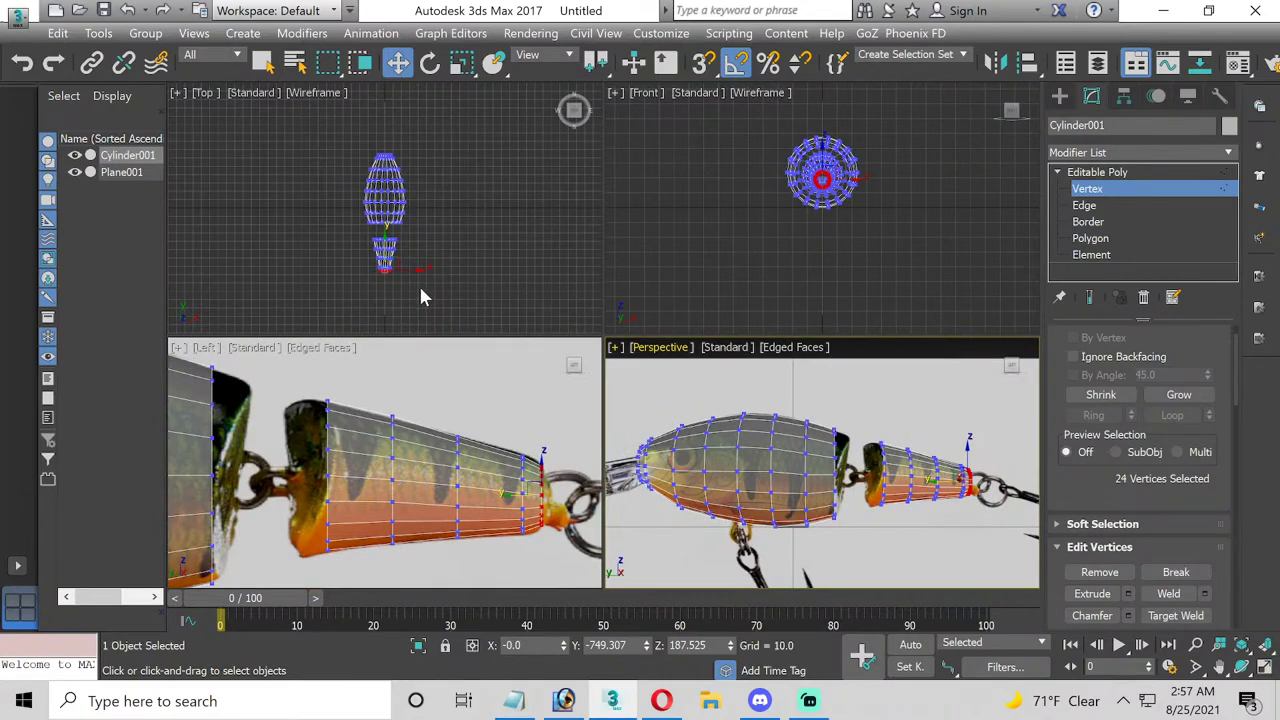
- Bring Opera forward and load the Berkley Flicker Minnow ($5.99) page from a new Speed Dial tab
{"action": "left_click", "coordinate": [661, 700]}
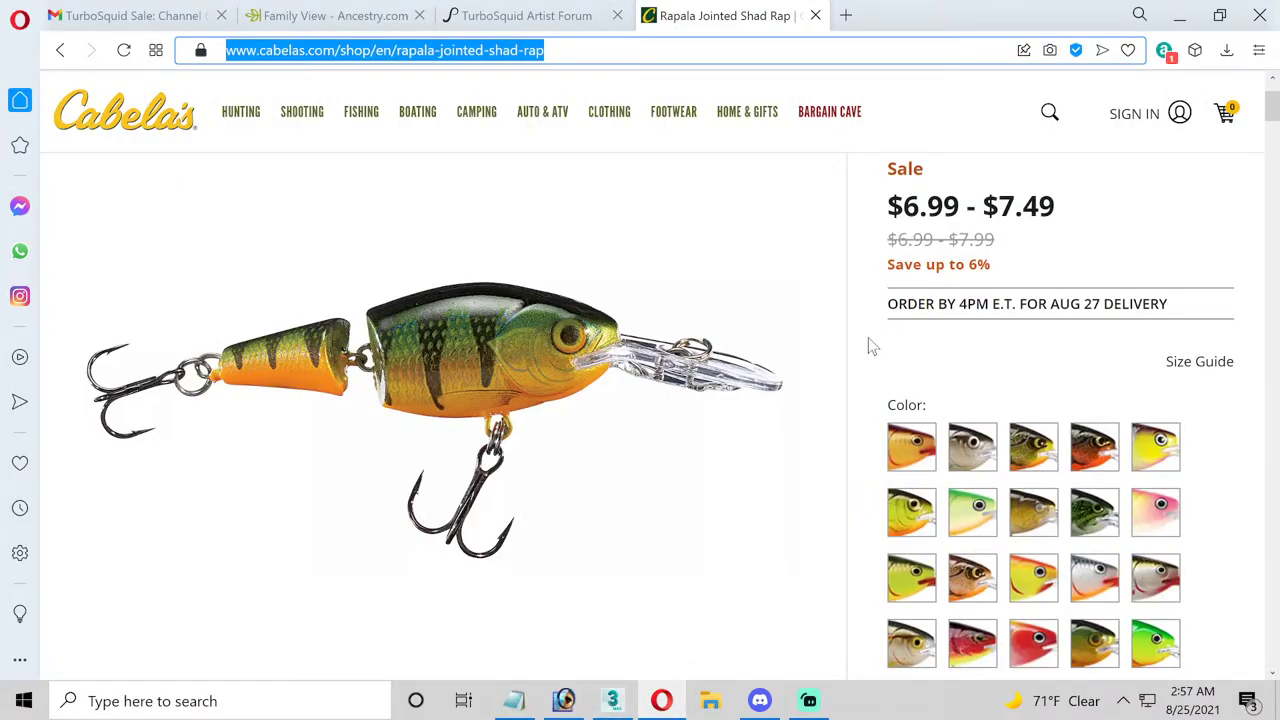
{"action": "scroll", "coordinate": [868, 347], "scroll_direction": "down", "scroll_amount": 3}
{"action": "scroll", "coordinate": [867, 346], "scroll_direction": "up", "scroll_amount": 3}
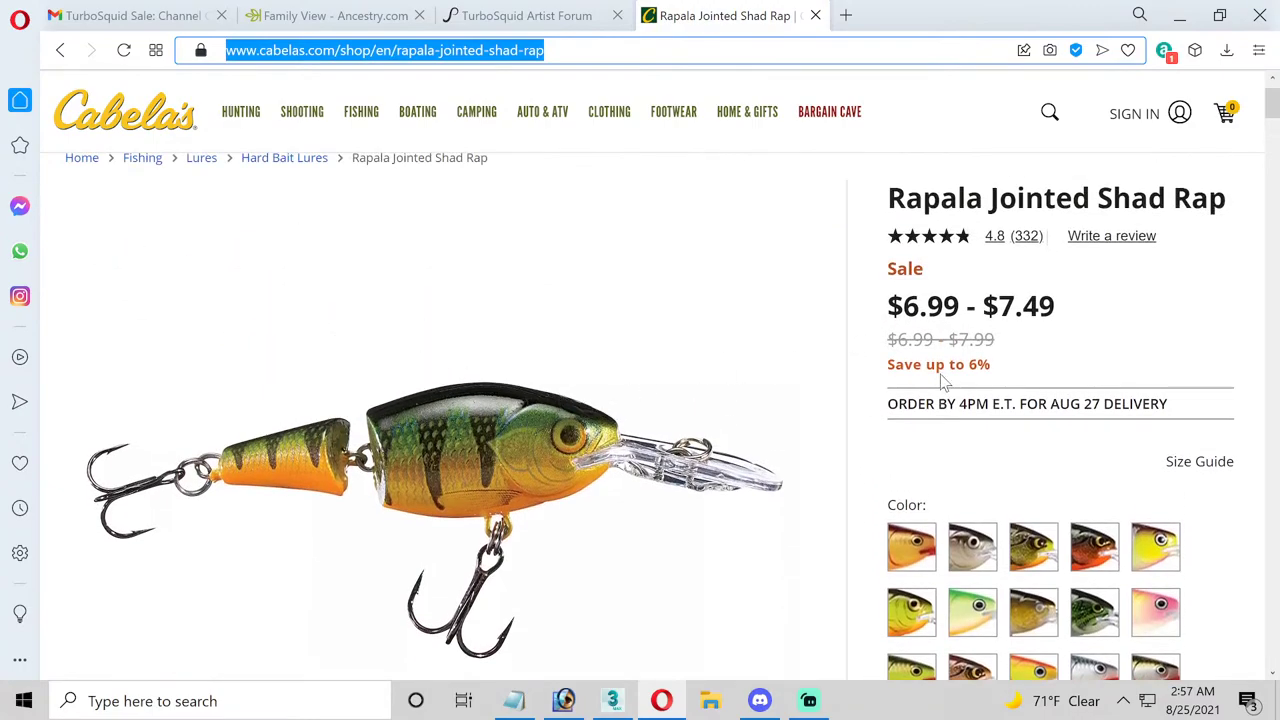
{"action": "left_click", "coordinate": [846, 15]}
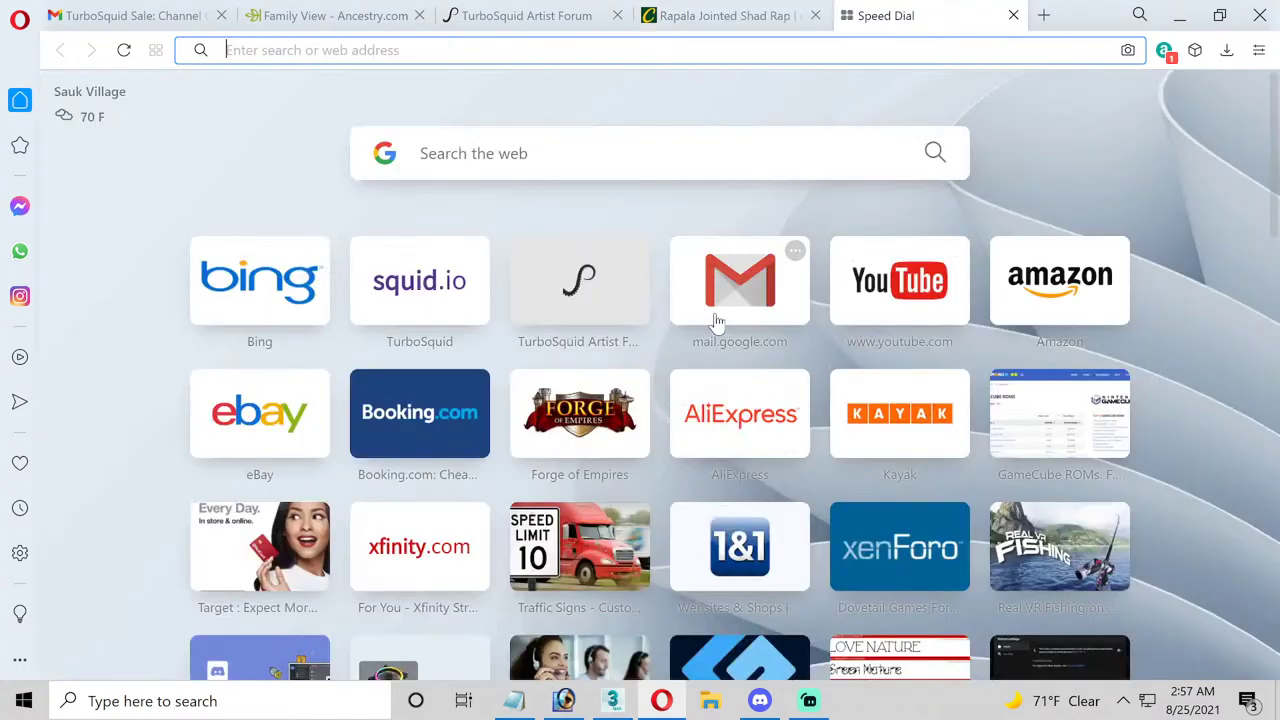
{"action": "scroll", "coordinate": [693, 360], "scroll_direction": "down", "scroll_amount": 5}
{"action": "scroll", "coordinate": [693, 360], "scroll_direction": "down", "scroll_amount": 2}
{"action": "scroll", "coordinate": [795, 420], "scroll_direction": "down", "scroll_amount": 2}
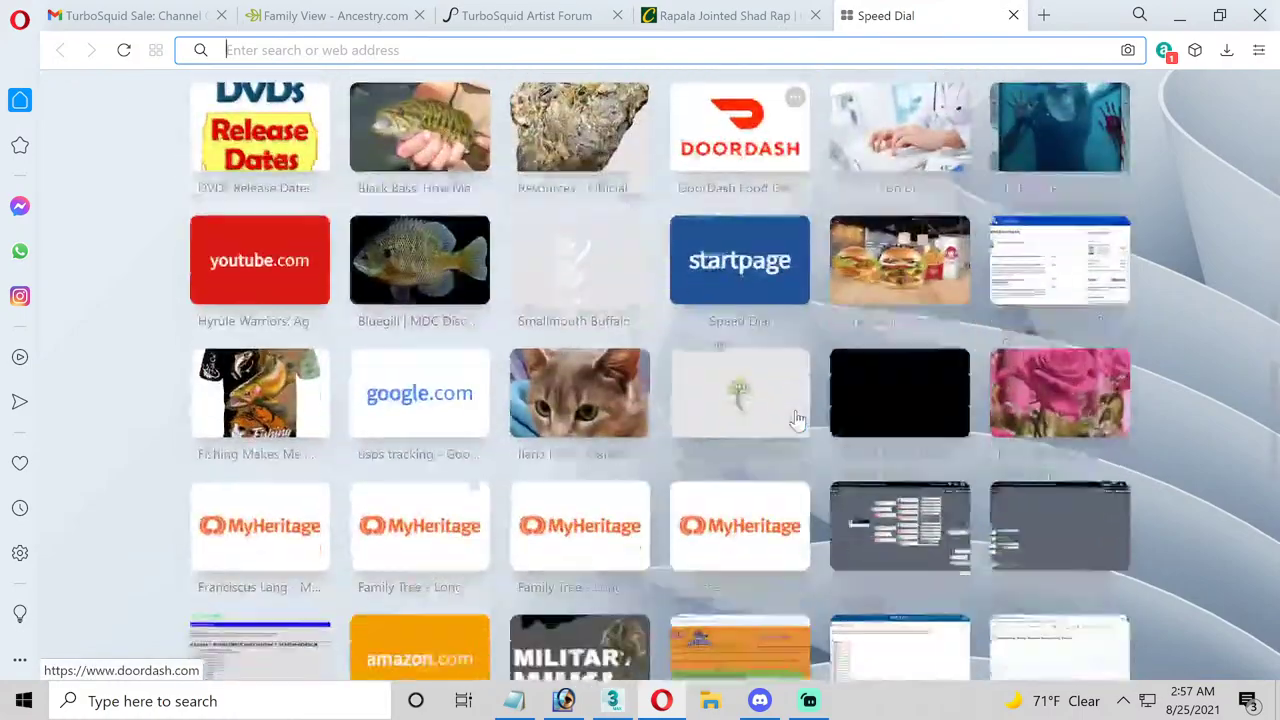
{"action": "scroll", "coordinate": [795, 420], "scroll_direction": "down", "scroll_amount": 2}
{"action": "scroll", "coordinate": [797, 420], "scroll_direction": "down", "scroll_amount": 2}
{"action": "scroll", "coordinate": [797, 420], "scroll_direction": "down", "scroll_amount": 1}
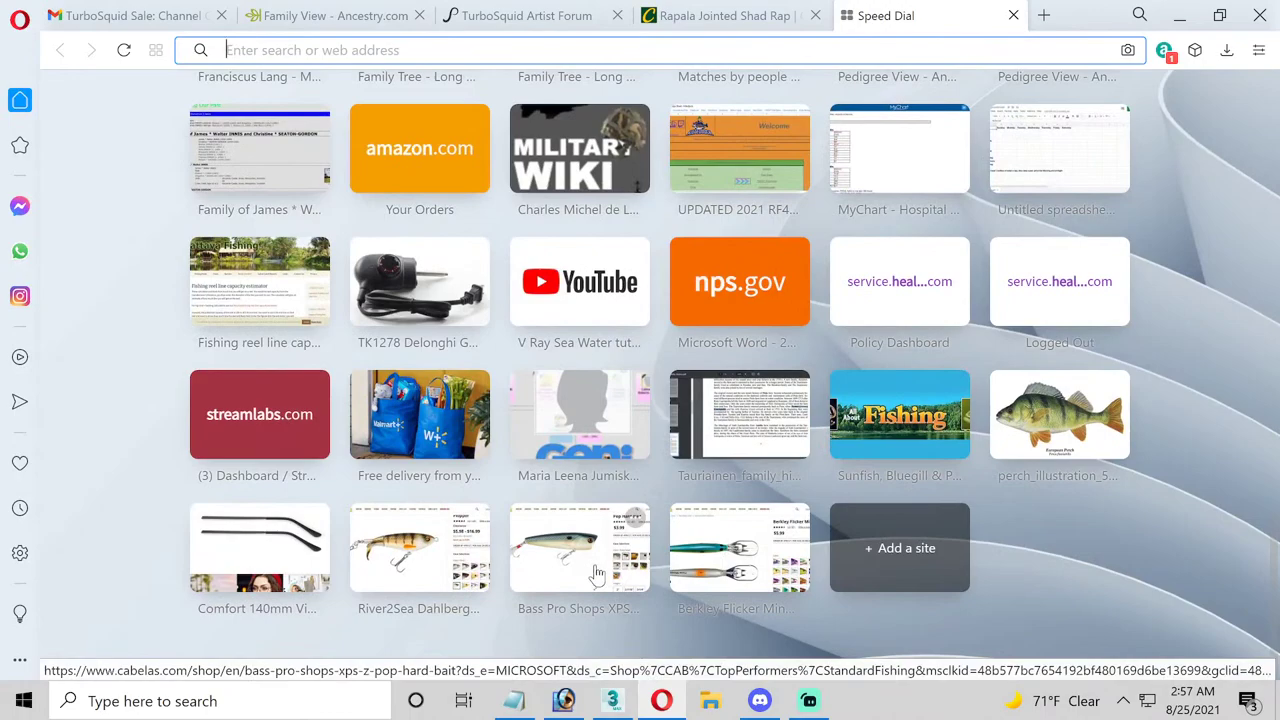
{"action": "left_click", "coordinate": [700, 527]}
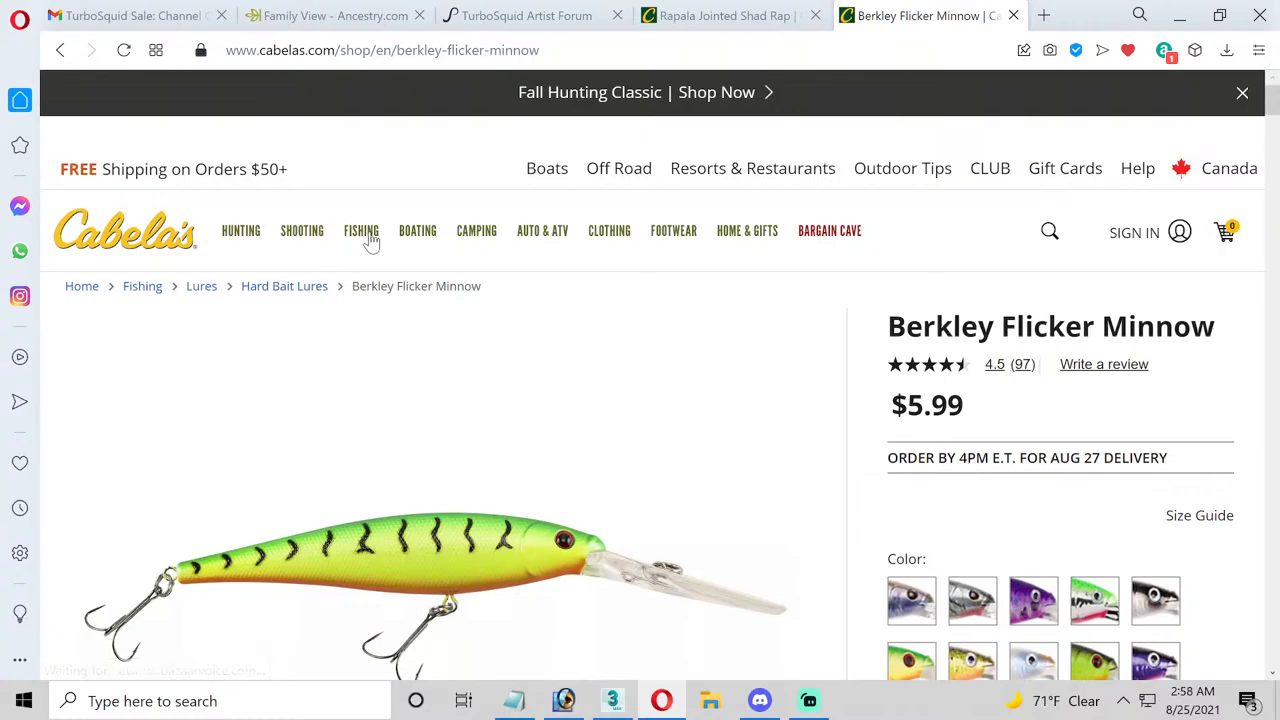
{"action": "mouse_move", "coordinate": [361, 231]}
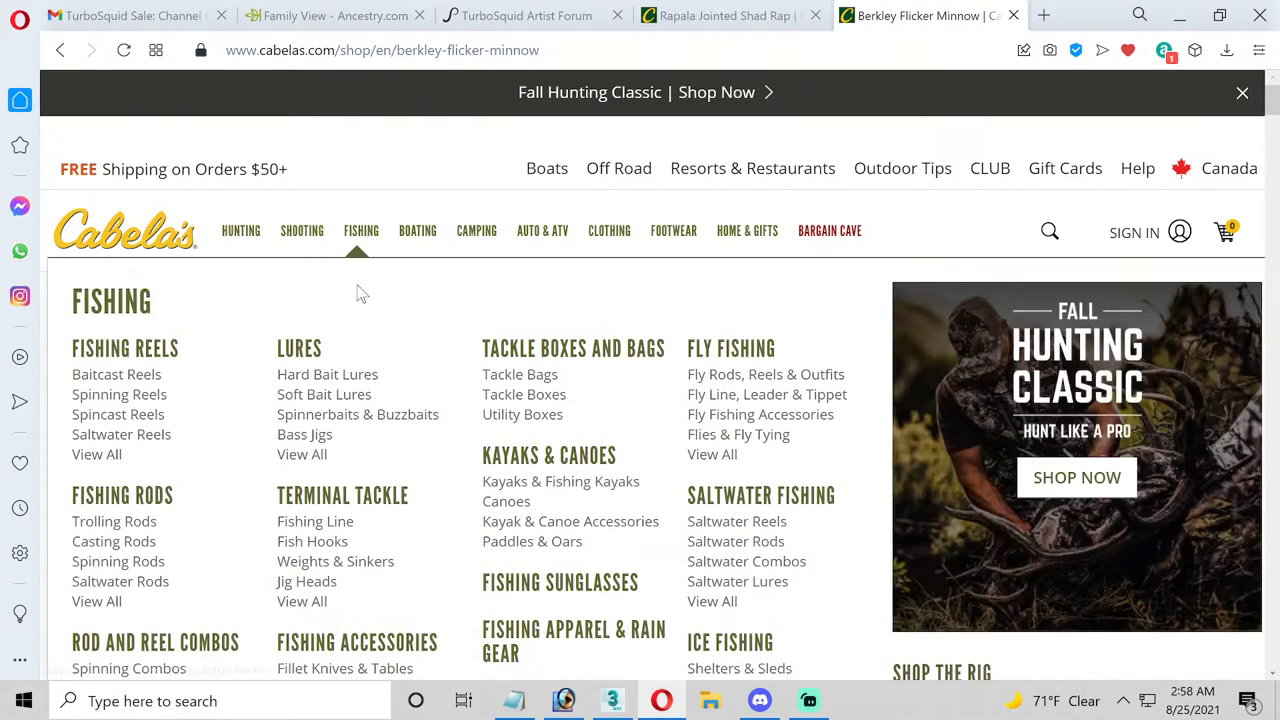
- Open the Hard Bait Lures category, scroll through it and go to results page 2
{"action": "left_click", "coordinate": [330, 374]}
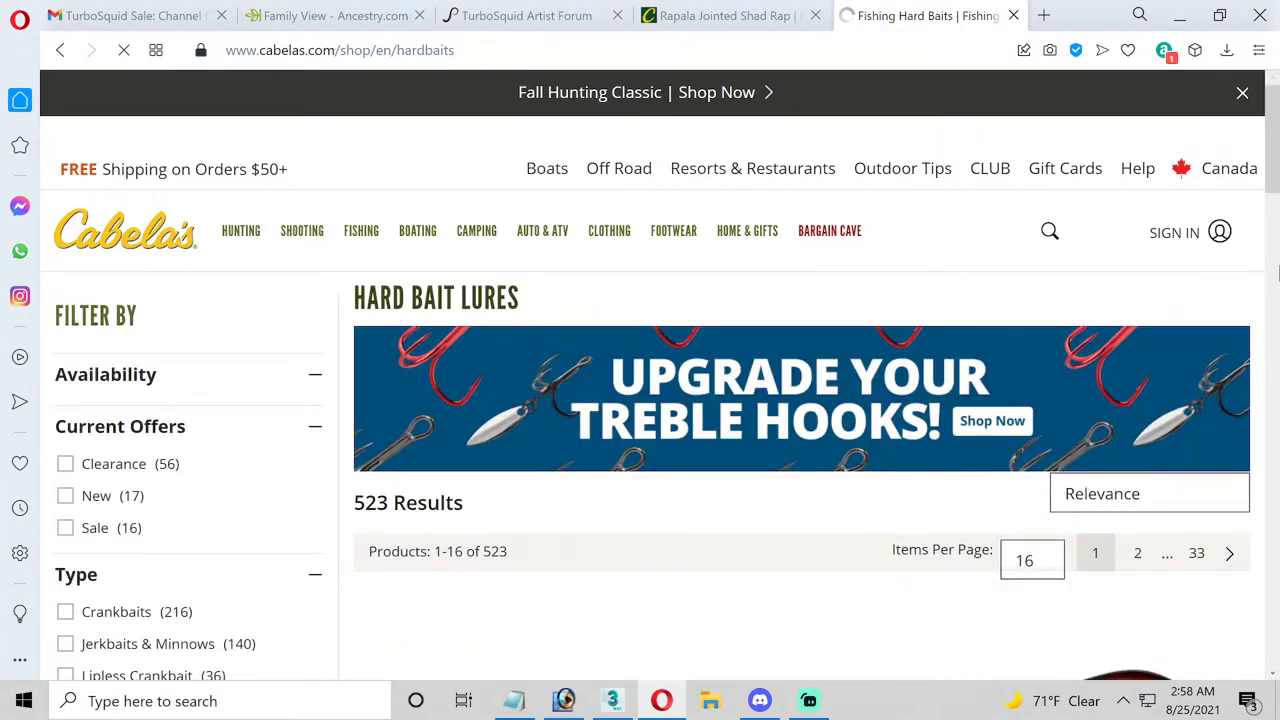
{"action": "scroll", "coordinate": [1277, 268], "scroll_direction": "down", "scroll_amount": 1}
{"action": "scroll", "coordinate": [1277, 268], "scroll_direction": "down", "scroll_amount": 1}
{"action": "scroll", "coordinate": [1277, 268], "scroll_direction": "down", "scroll_amount": 1}
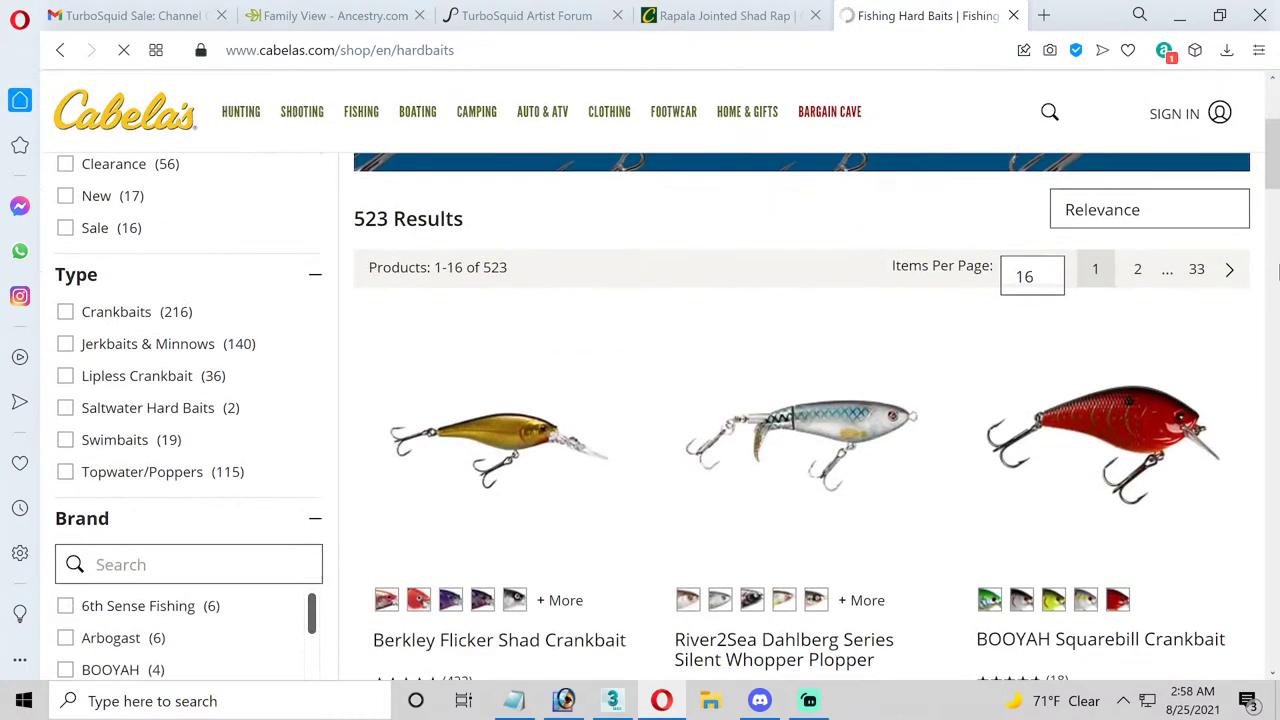
{"action": "scroll", "coordinate": [1277, 268], "scroll_direction": "down", "scroll_amount": 1}
{"action": "scroll", "coordinate": [1277, 270], "scroll_direction": "down", "scroll_amount": 3}
{"action": "scroll", "coordinate": [1277, 269], "scroll_direction": "down", "scroll_amount": 2}
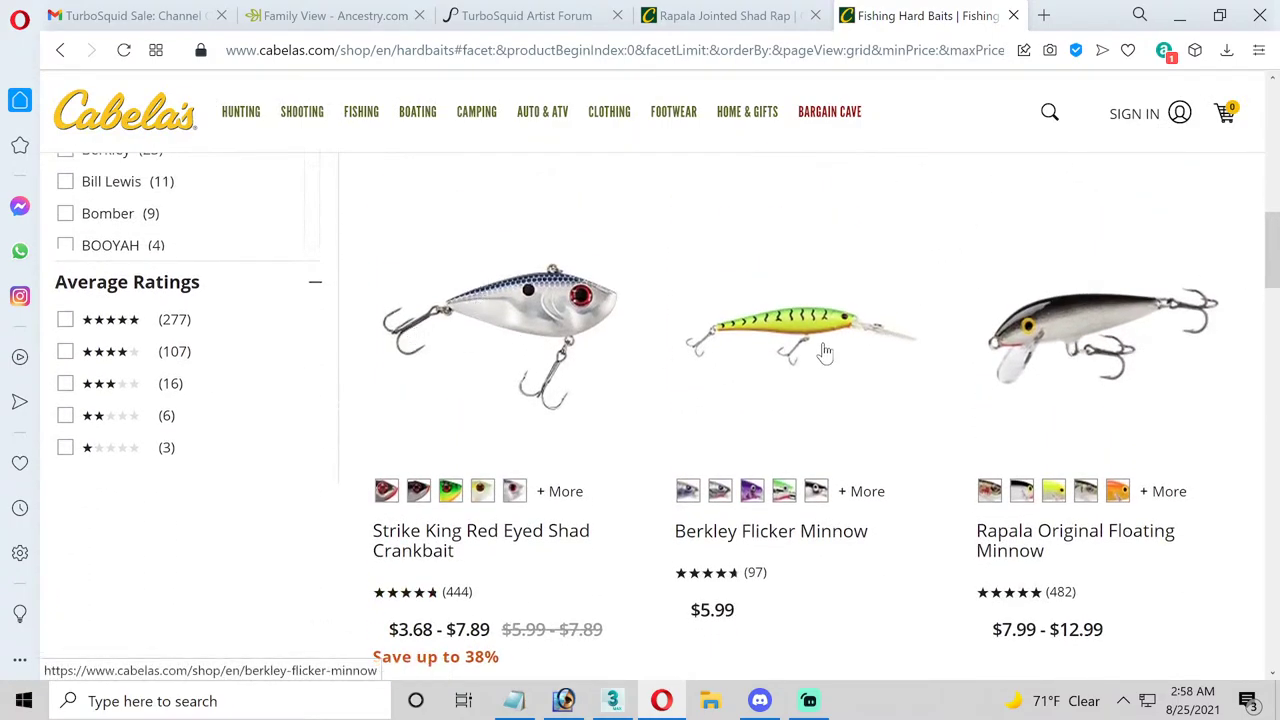
{"action": "scroll", "coordinate": [1200, 345], "scroll_direction": "down", "scroll_amount": 2}
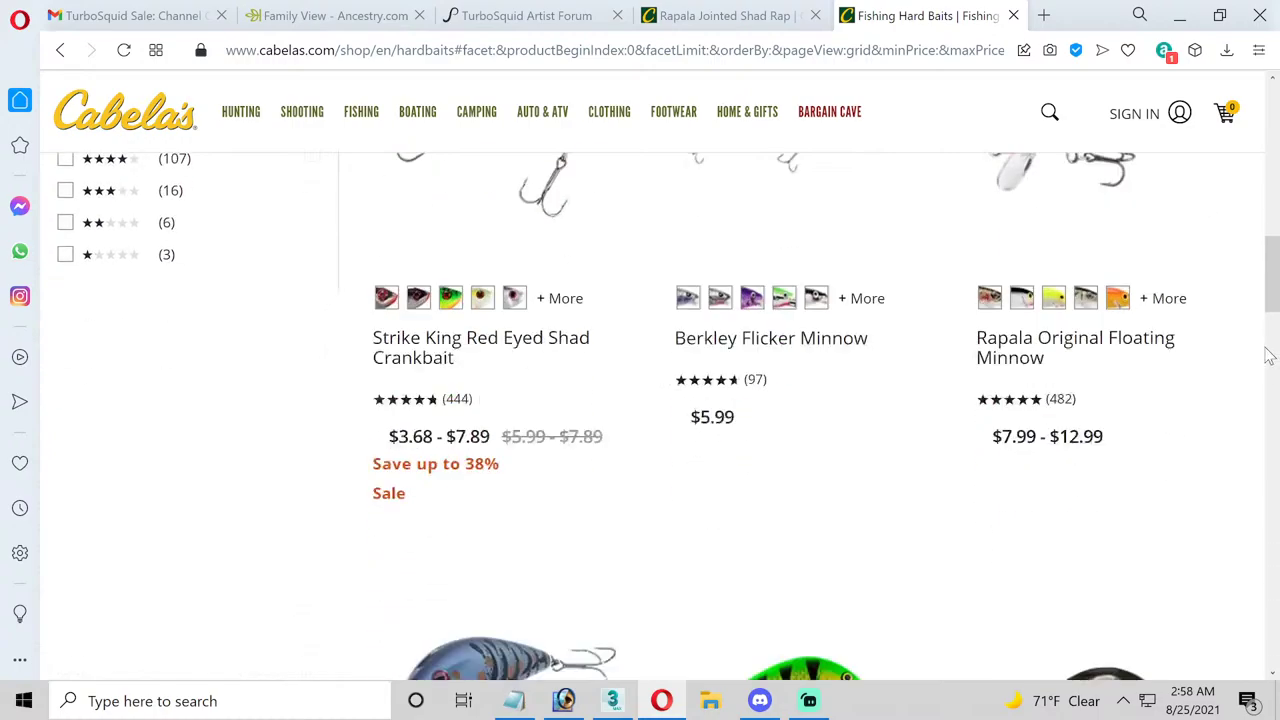
{"action": "scroll", "coordinate": [1258, 358], "scroll_direction": "down", "scroll_amount": 3}
{"action": "scroll", "coordinate": [786, 300], "scroll_direction": "down", "scroll_amount": 1}
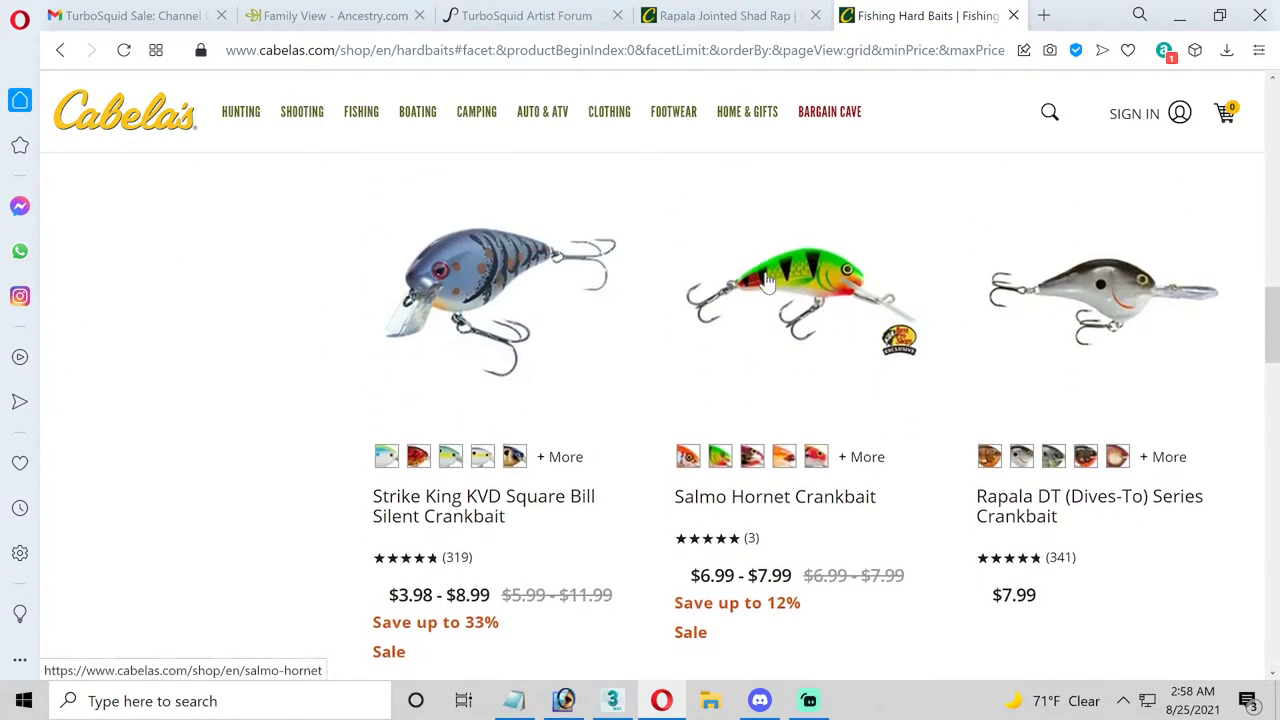
{"action": "scroll", "coordinate": [766, 283], "scroll_direction": "down", "scroll_amount": 3}
{"action": "scroll", "coordinate": [766, 283], "scroll_direction": "down", "scroll_amount": 2}
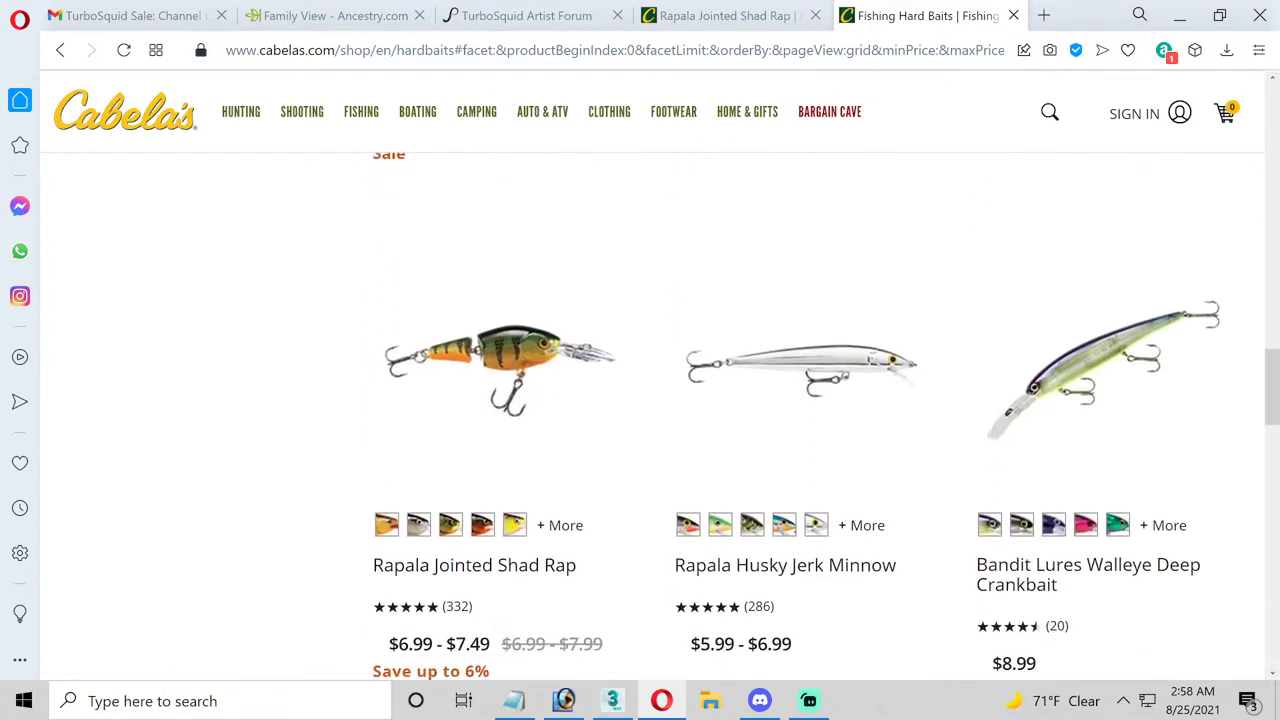
{"action": "scroll", "coordinate": [843, 343], "scroll_direction": "down", "scroll_amount": 2}
{"action": "scroll", "coordinate": [843, 343], "scroll_direction": "down", "scroll_amount": 1}
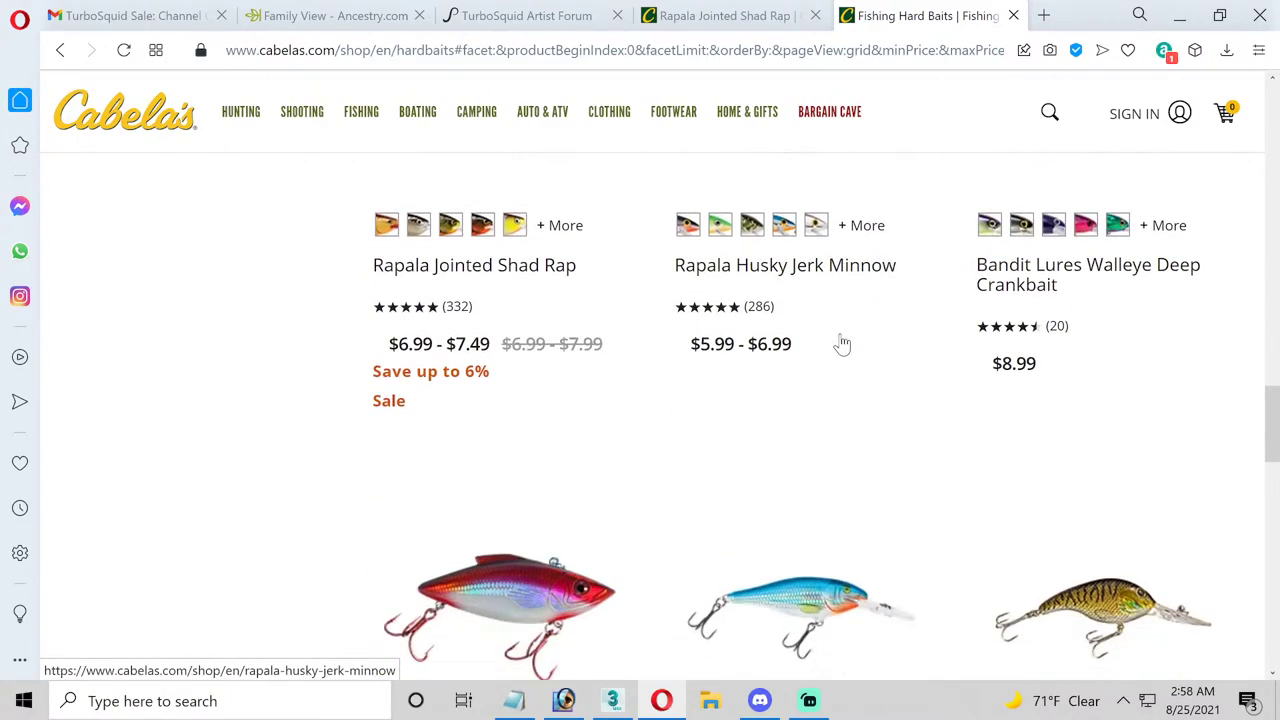
{"action": "scroll", "coordinate": [843, 343], "scroll_direction": "down", "scroll_amount": 2}
{"action": "scroll", "coordinate": [843, 343], "scroll_direction": "down", "scroll_amount": 2}
{"action": "scroll", "coordinate": [842, 344], "scroll_direction": "down", "scroll_amount": 4}
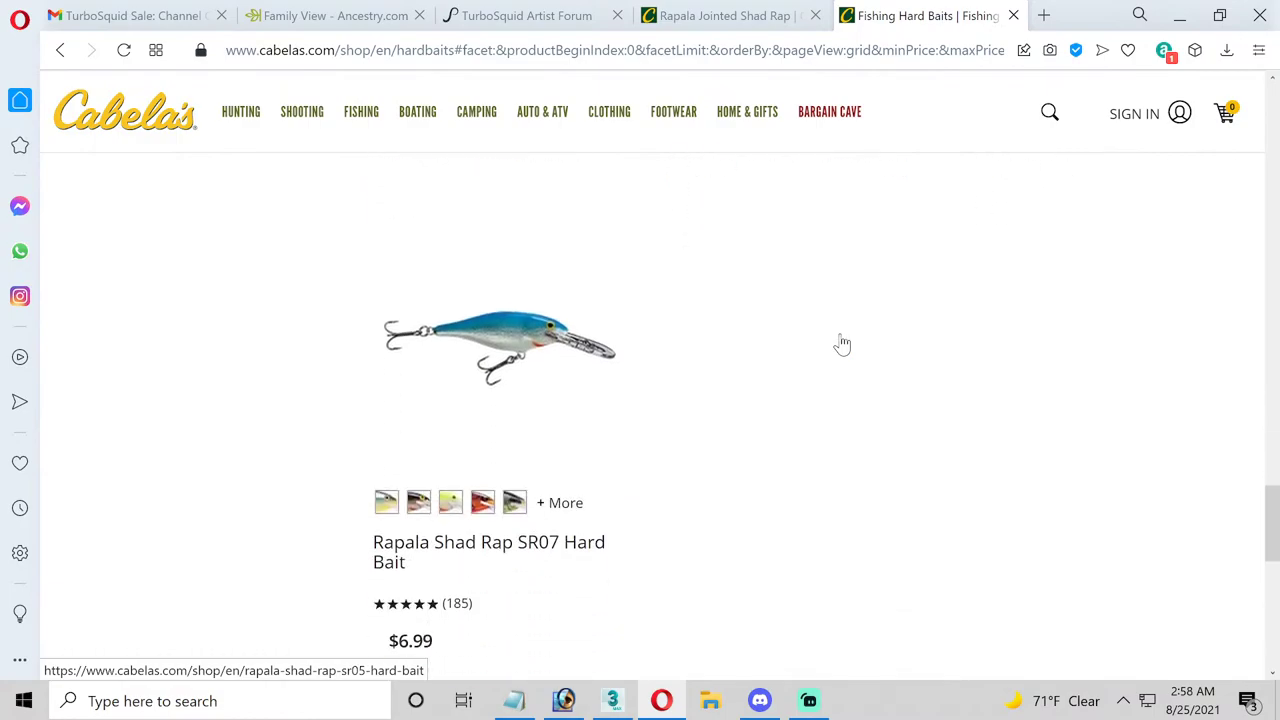
{"action": "left_click", "coordinate": [1141, 544]}
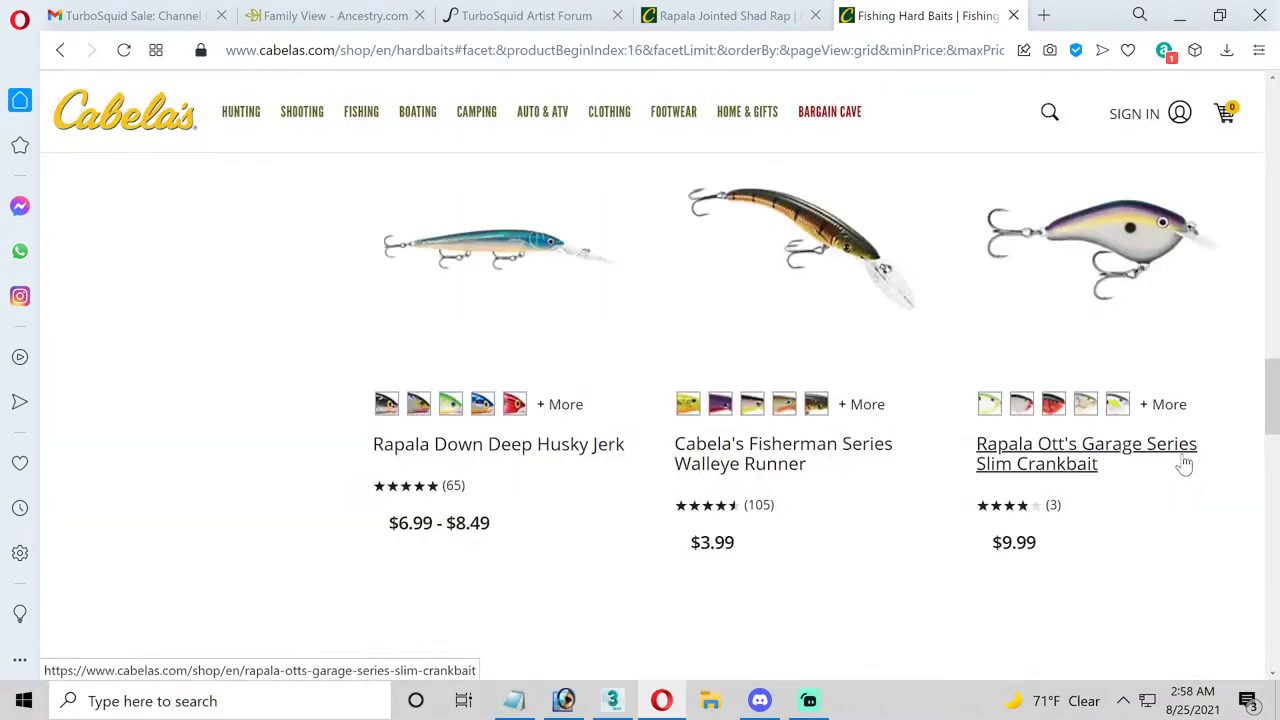
- Open the Berkley Flicker Shad Jointed Crankbait page, look it over, and return to the listing
{"action": "scroll", "coordinate": [814, 414], "scroll_direction": "up", "scroll_amount": 3}
{"action": "scroll", "coordinate": [901, 479], "scroll_direction": "up", "scroll_amount": 3}
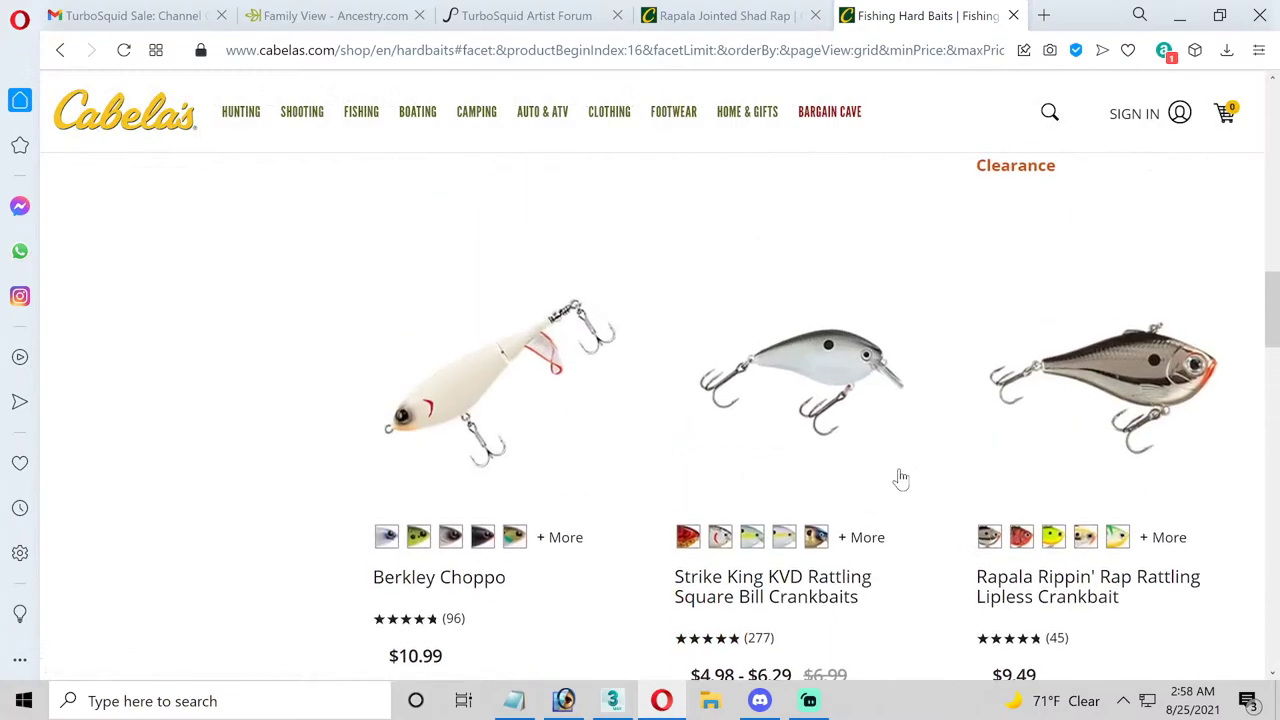
{"action": "scroll", "coordinate": [901, 479], "scroll_direction": "up", "scroll_amount": 2}
{"action": "scroll", "coordinate": [915, 500], "scroll_direction": "up", "scroll_amount": 2}
{"action": "scroll", "coordinate": [915, 500], "scroll_direction": "up", "scroll_amount": 1}
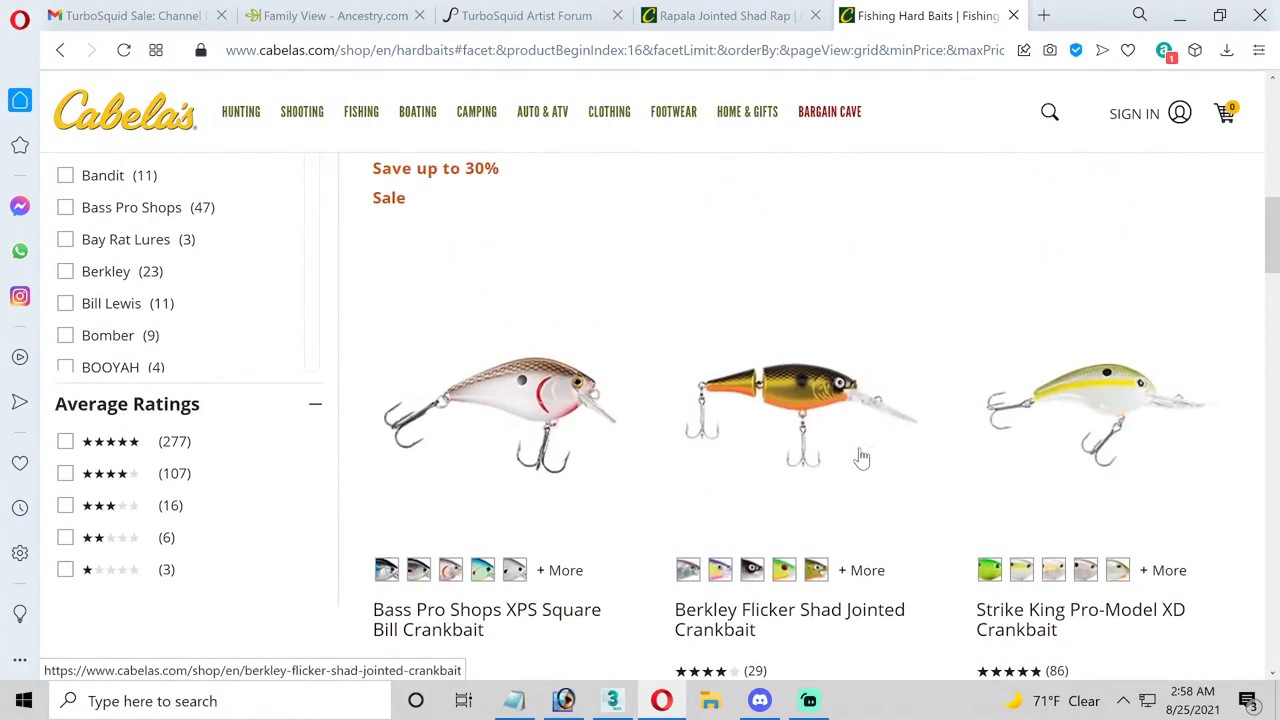
{"action": "left_click", "coordinate": [783, 397]}
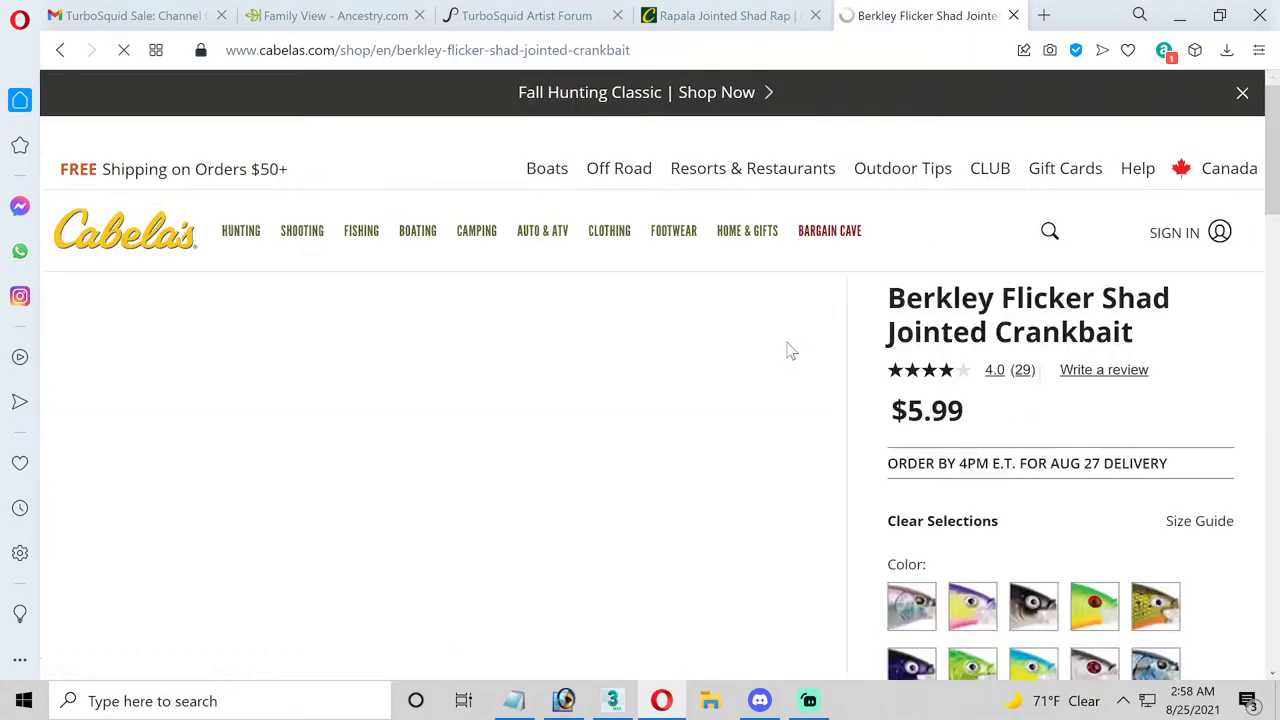
{"action": "scroll", "coordinate": [868, 291], "scroll_direction": "down", "scroll_amount": 3}
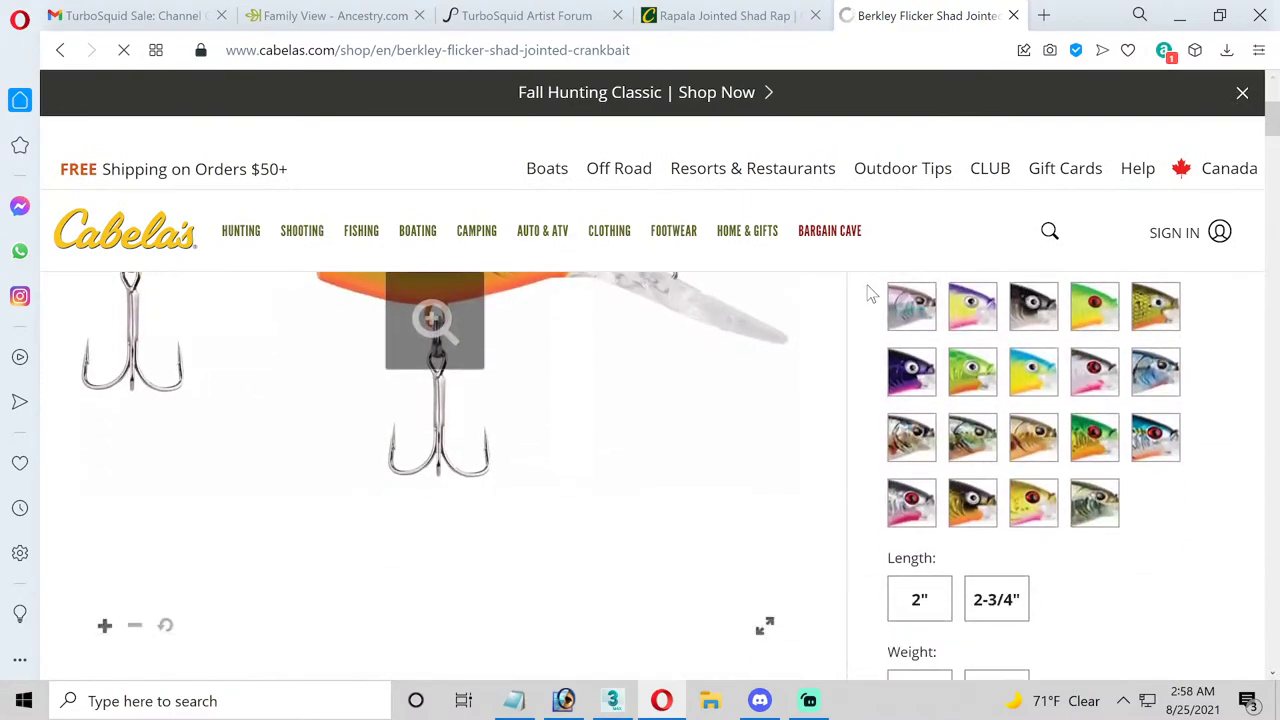
{"action": "scroll", "coordinate": [868, 291], "scroll_direction": "down", "scroll_amount": 2}
{"action": "scroll", "coordinate": [868, 291], "scroll_direction": "up", "scroll_amount": 1}
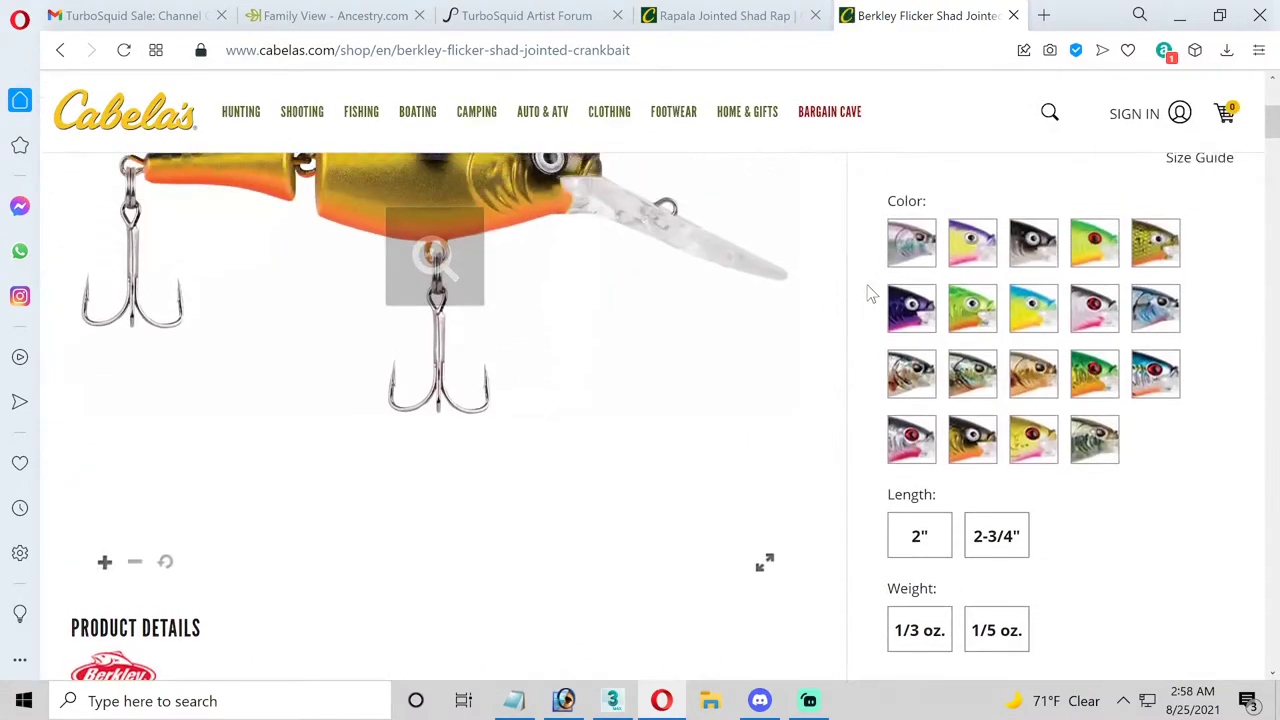
{"action": "scroll", "coordinate": [868, 293], "scroll_direction": "down", "scroll_amount": 4}
{"action": "scroll", "coordinate": [868, 293], "scroll_direction": "up", "scroll_amount": 2}
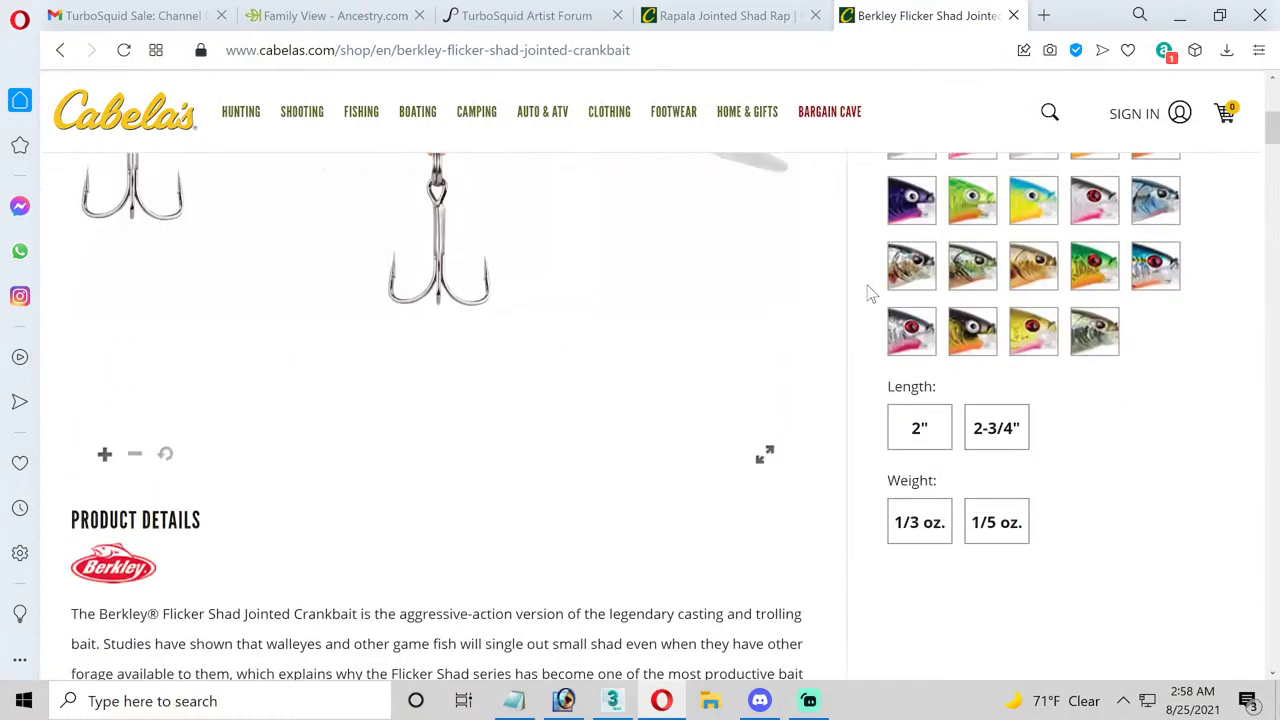
{"action": "scroll", "coordinate": [868, 291], "scroll_direction": "up", "scroll_amount": 3}
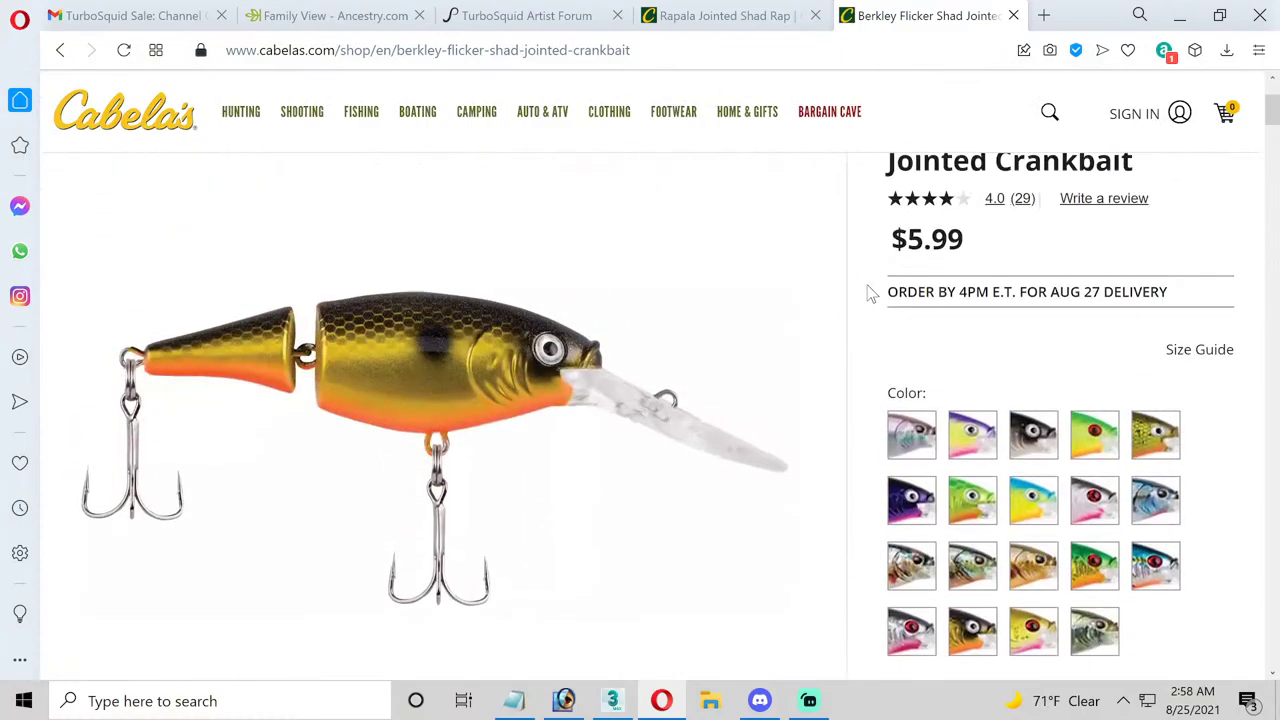
{"action": "left_click", "coordinate": [60, 50]}
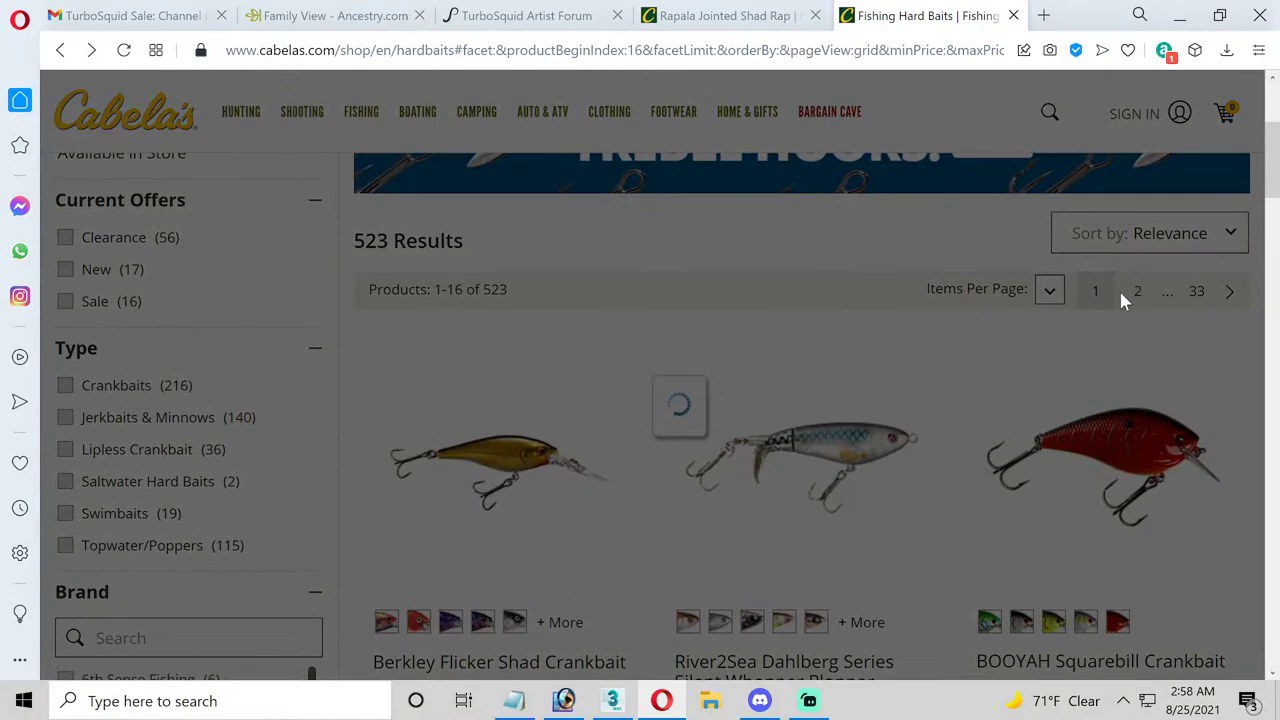
- Scroll down to page 3 of the hard bait results (products 33–48) and browse it
{"action": "scroll", "coordinate": [1200, 340], "scroll_direction": "down", "scroll_amount": 1}
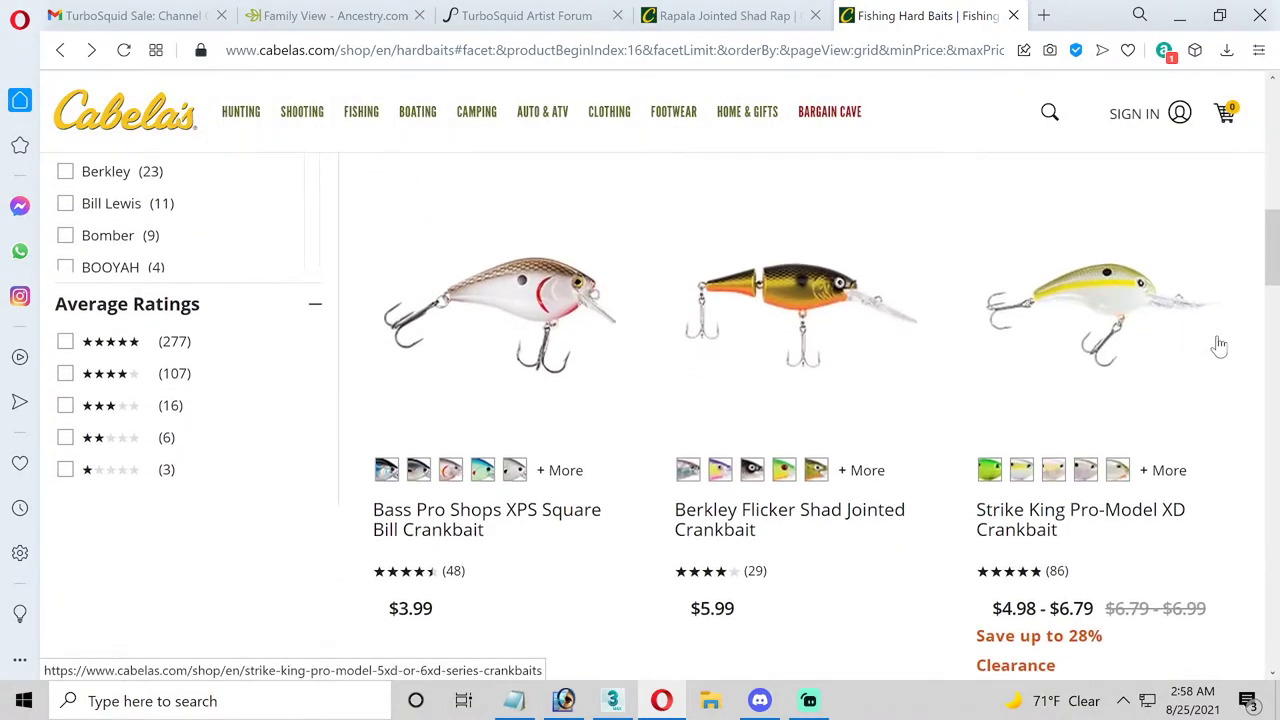
{"action": "scroll", "coordinate": [1220, 345], "scroll_direction": "down", "scroll_amount": 2}
{"action": "scroll", "coordinate": [1218, 346], "scroll_direction": "down", "scroll_amount": 2}
{"action": "scroll", "coordinate": [1216, 347], "scroll_direction": "down", "scroll_amount": 4}
{"action": "scroll", "coordinate": [1214, 348], "scroll_direction": "down", "scroll_amount": 2}
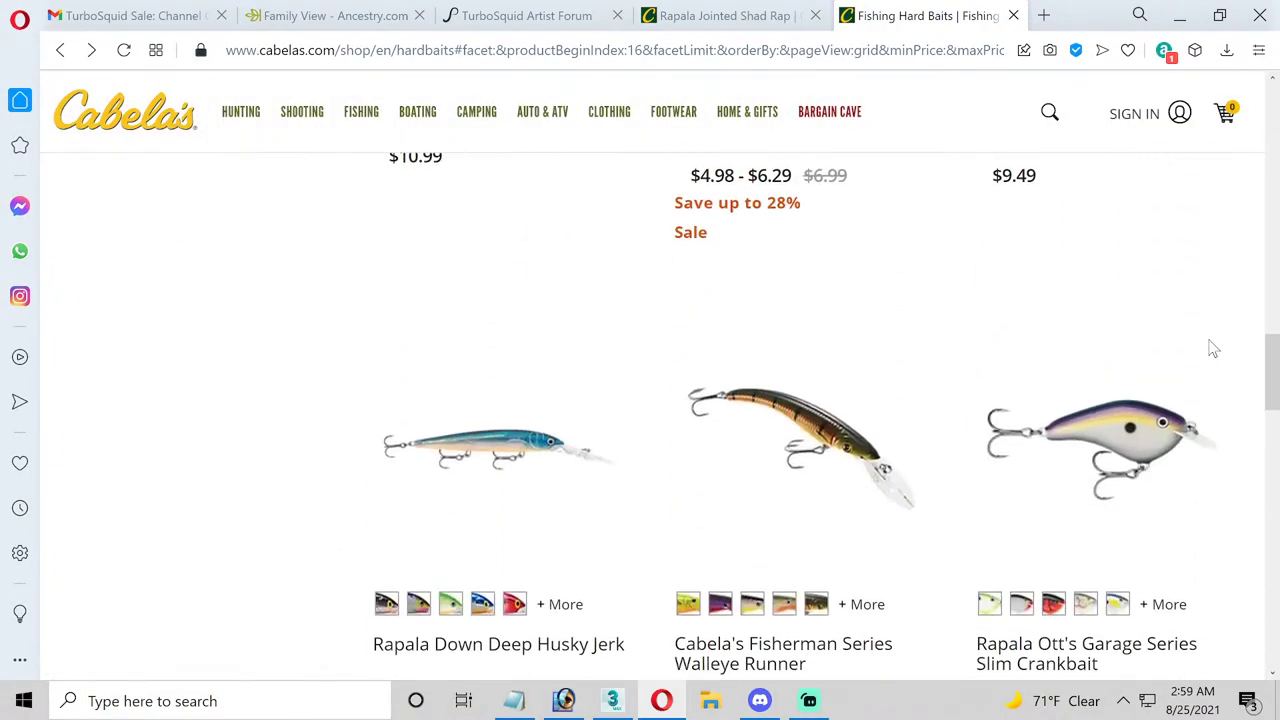
{"action": "scroll", "coordinate": [1213, 348], "scroll_direction": "down", "scroll_amount": 3}
{"action": "scroll", "coordinate": [1213, 348], "scroll_direction": "down", "scroll_amount": 2}
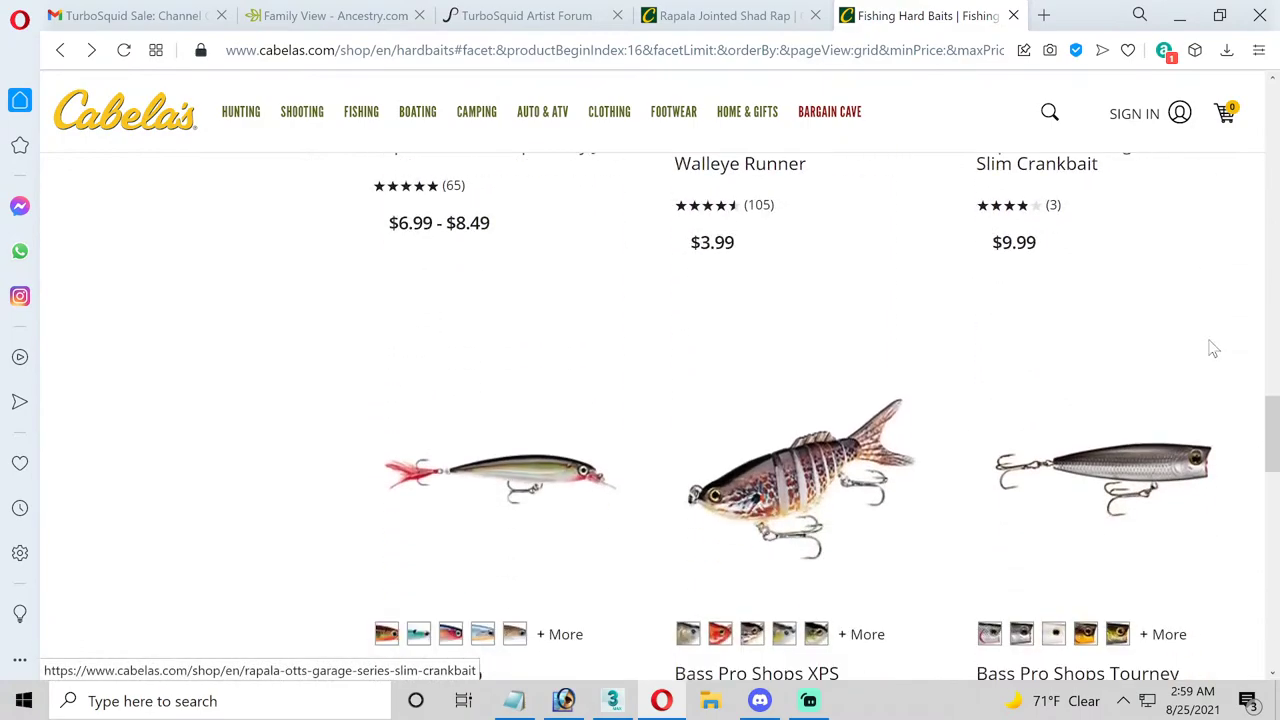
{"action": "scroll", "coordinate": [1213, 348], "scroll_direction": "down", "scroll_amount": 2}
{"action": "scroll", "coordinate": [1213, 348], "scroll_direction": "down", "scroll_amount": 3}
{"action": "scroll", "coordinate": [1213, 348], "scroll_direction": "down", "scroll_amount": 2}
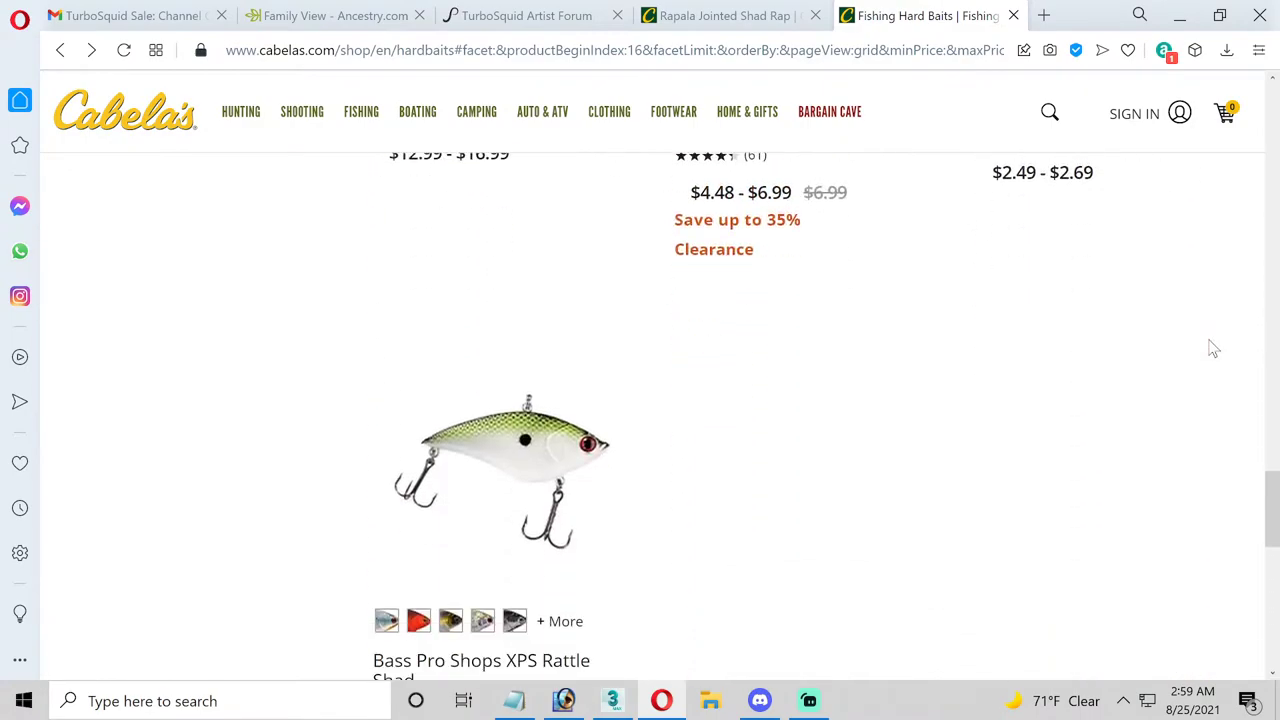
{"action": "scroll", "coordinate": [1213, 348], "scroll_direction": "down", "scroll_amount": 3}
{"action": "left_click", "coordinate": [1137, 563]}
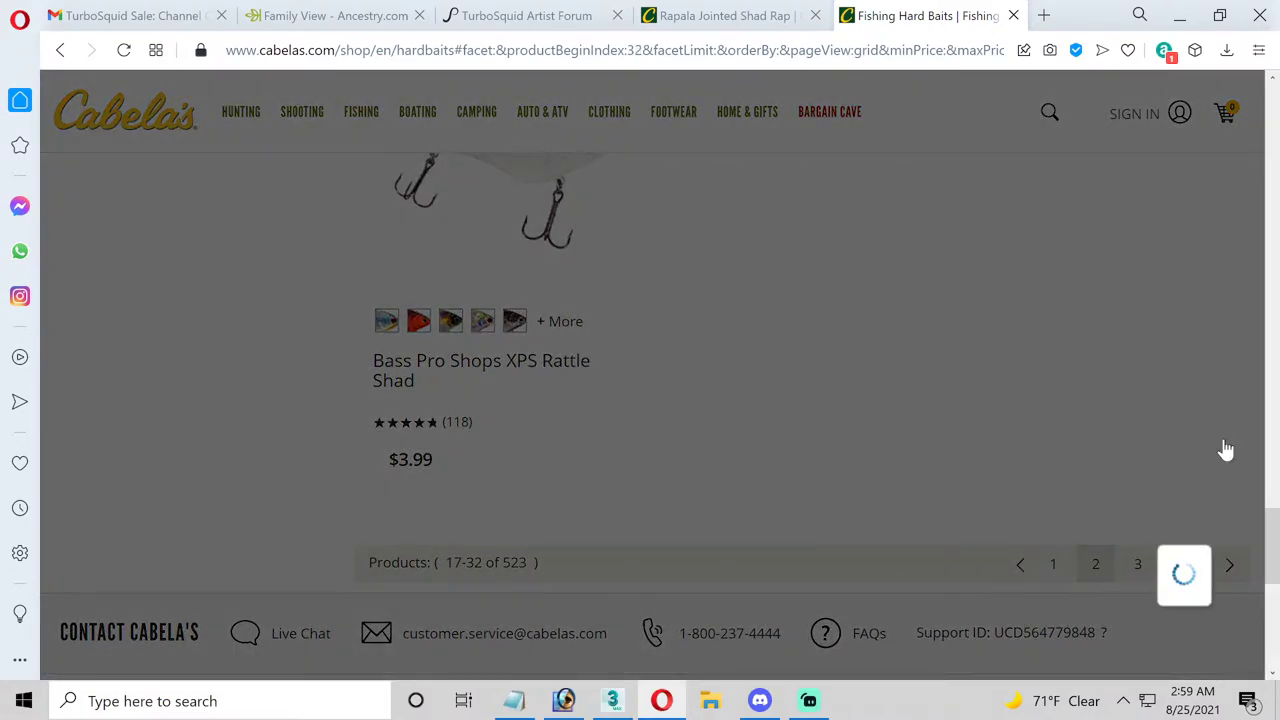
{"action": "scroll", "coordinate": [1228, 449], "scroll_direction": "down", "scroll_amount": 2}
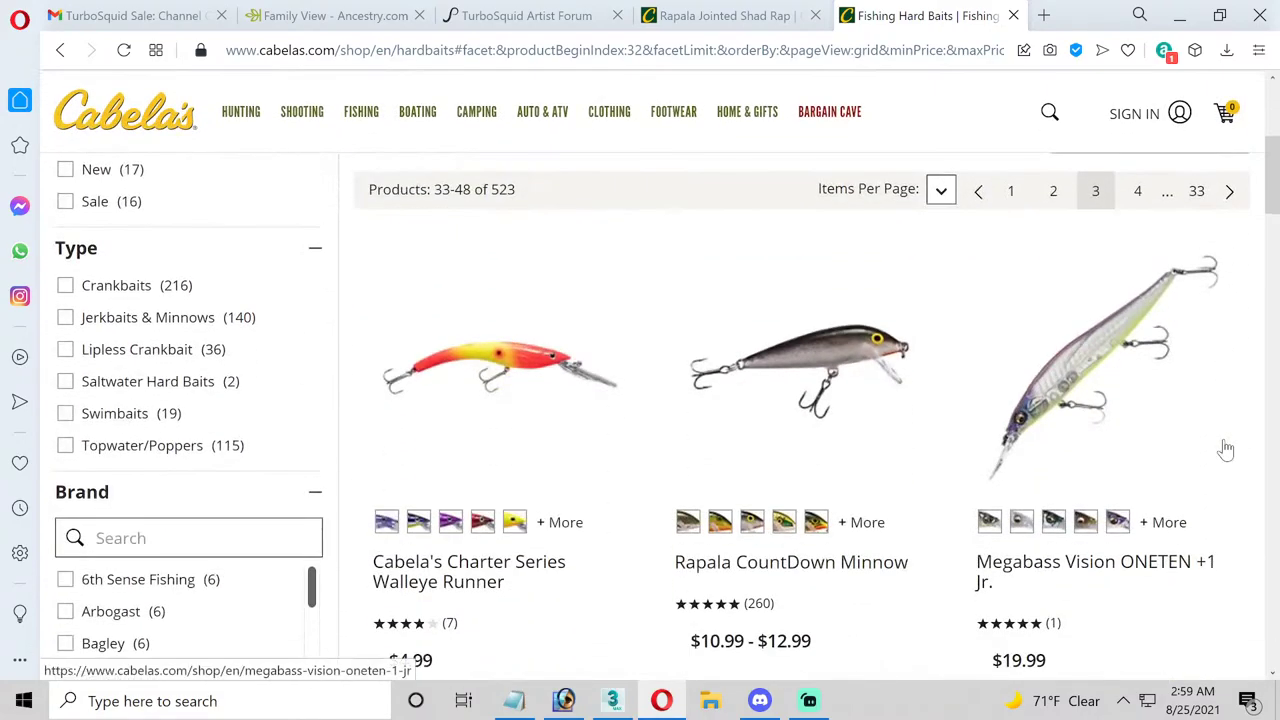
{"action": "scroll", "coordinate": [1228, 449], "scroll_direction": "down", "scroll_amount": 4}
{"action": "scroll", "coordinate": [1226, 449], "scroll_direction": "down", "scroll_amount": 5}
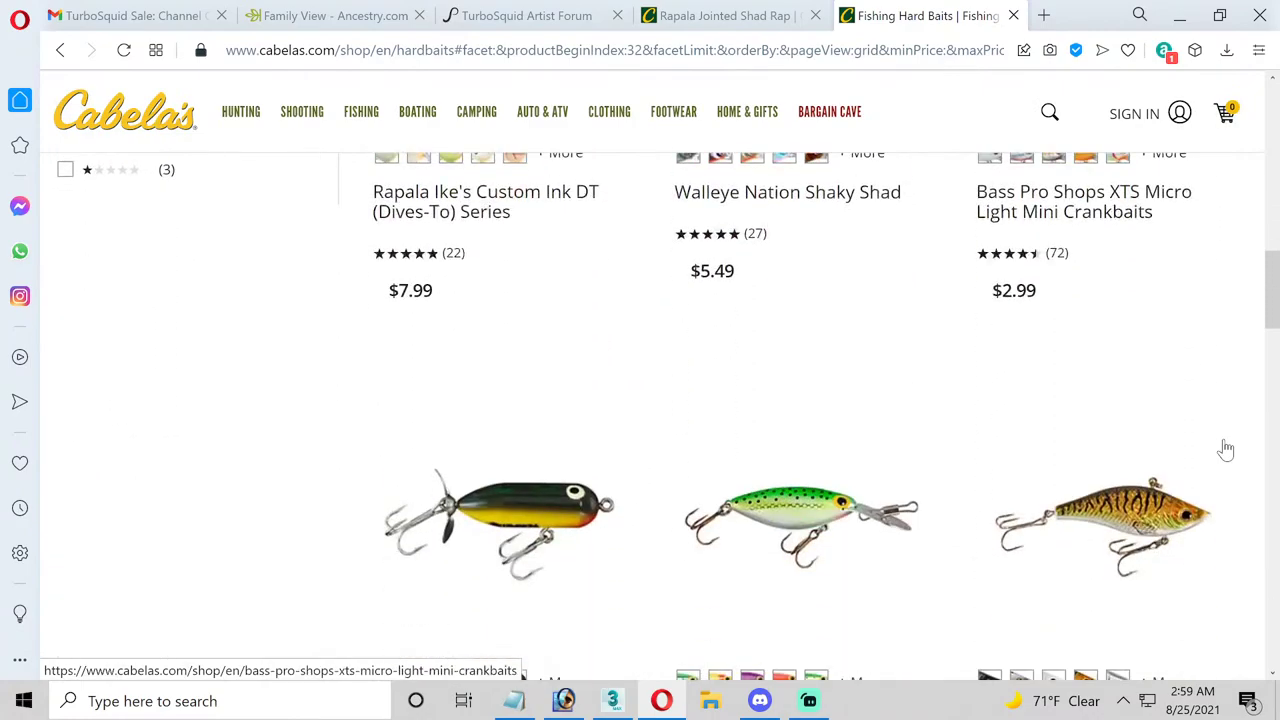
{"action": "scroll", "coordinate": [1226, 449], "scroll_direction": "down", "scroll_amount": 3}
{"action": "scroll", "coordinate": [1226, 449], "scroll_direction": "down", "scroll_amount": 3}
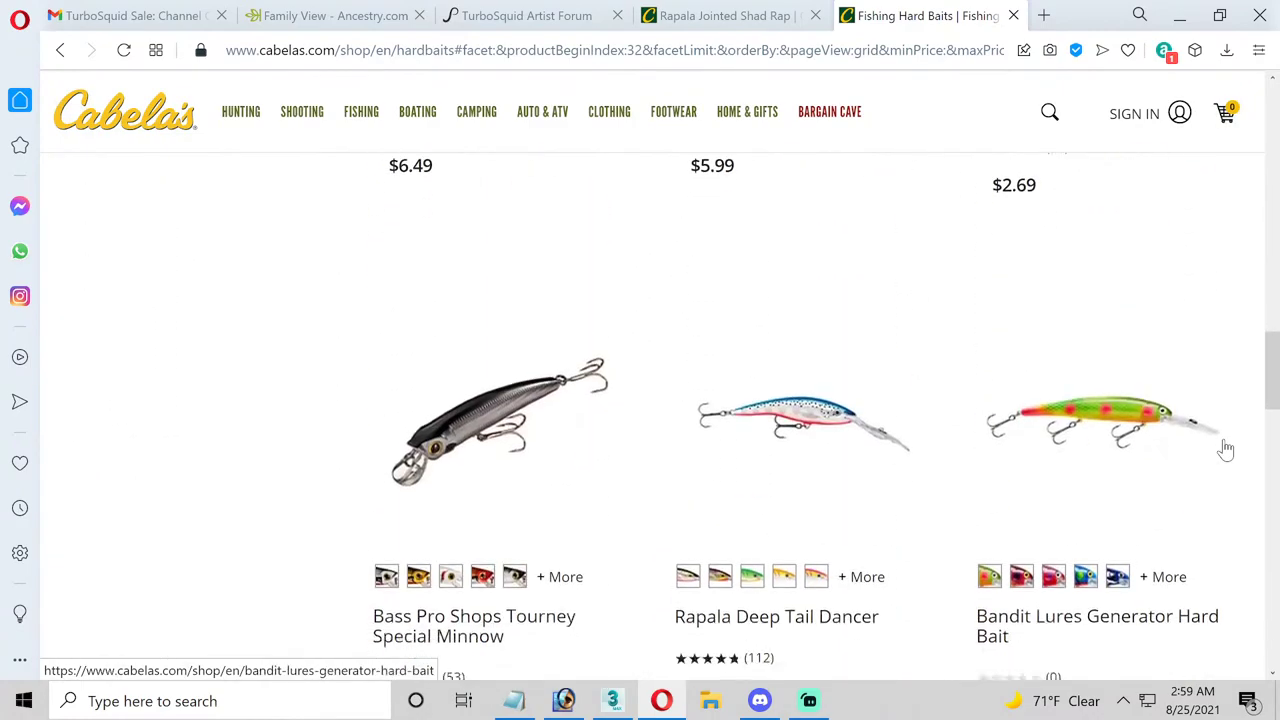
{"action": "scroll", "coordinate": [1226, 449], "scroll_direction": "down", "scroll_amount": 5}
{"action": "scroll", "coordinate": [1226, 449], "scroll_direction": "down", "scroll_amount": 3}
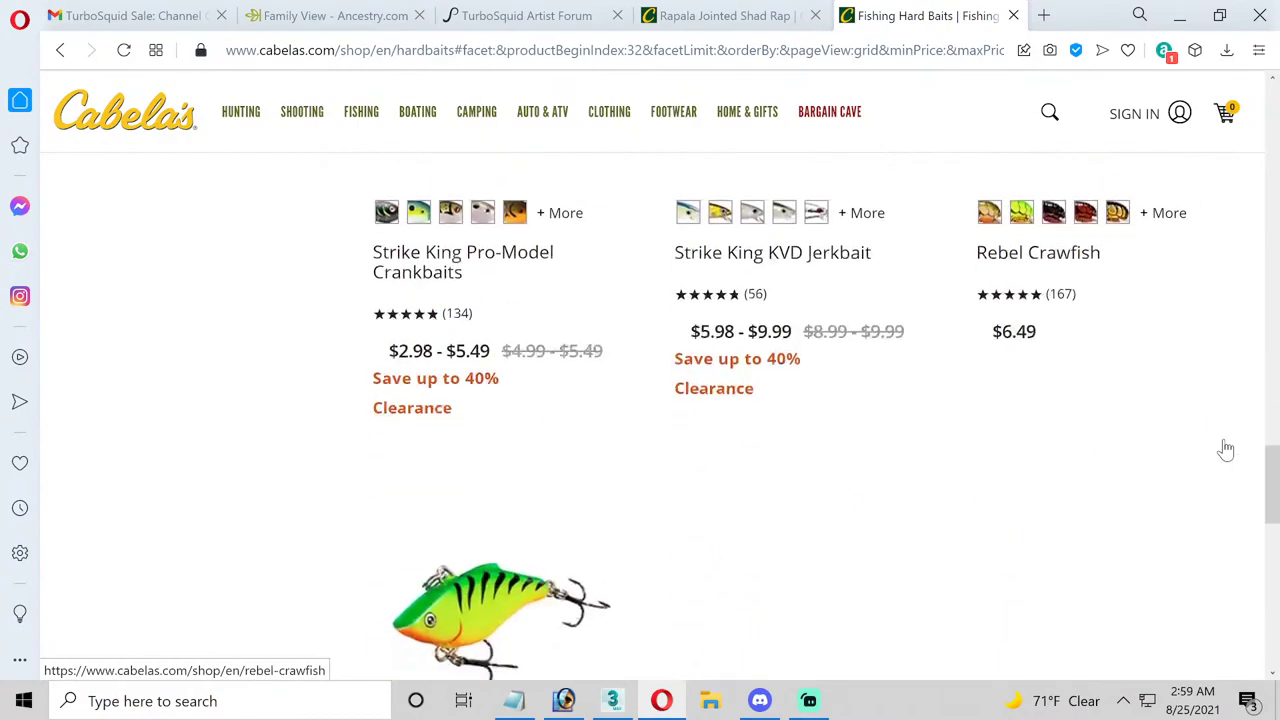
{"action": "scroll", "coordinate": [1226, 449], "scroll_direction": "down", "scroll_amount": 3}
{"action": "scroll", "coordinate": [1226, 449], "scroll_direction": "down", "scroll_amount": 3}
{"action": "scroll", "coordinate": [1226, 449], "scroll_direction": "up", "scroll_amount": 7}
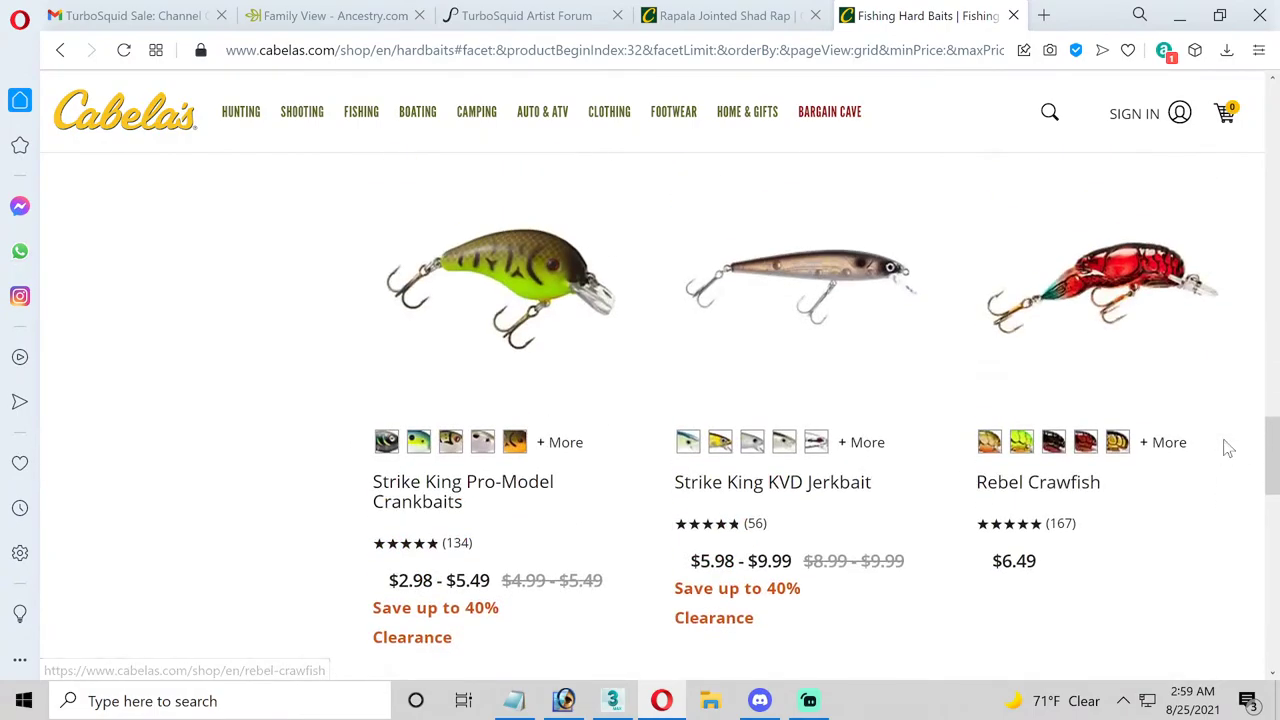
{"action": "scroll", "coordinate": [1227, 449], "scroll_direction": "up", "scroll_amount": 1}
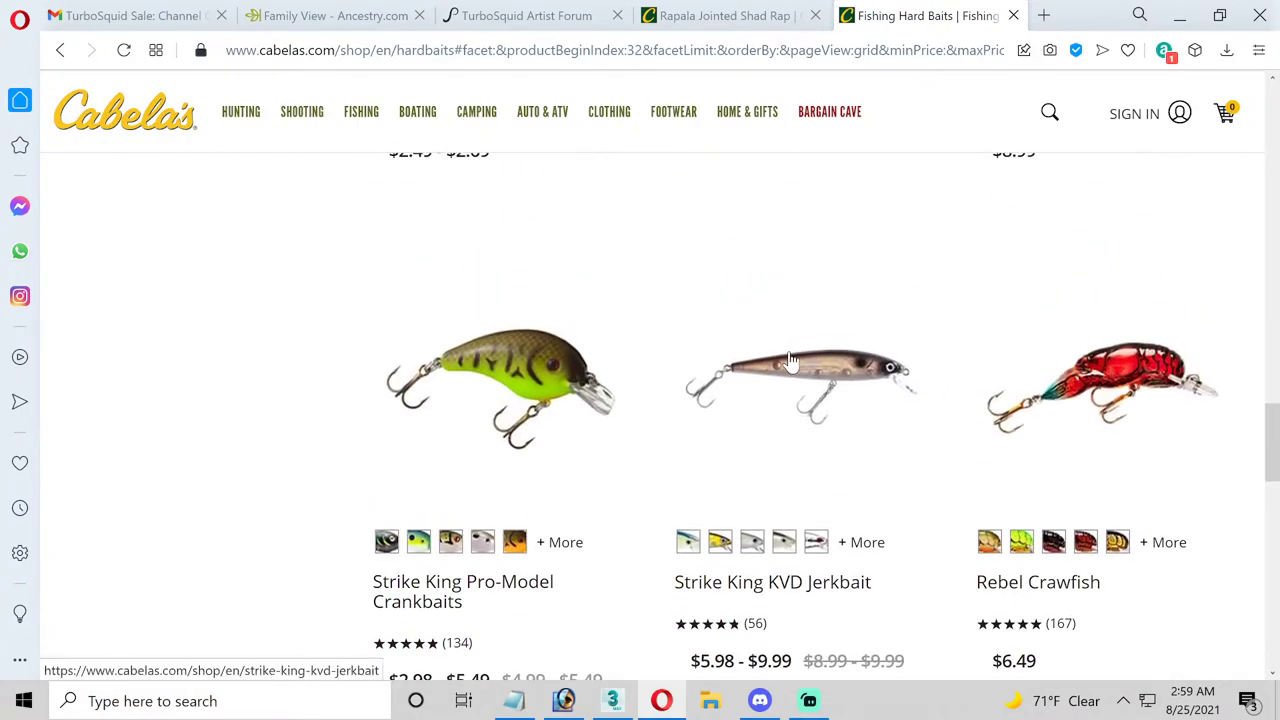
- Return to 3ds Max and frame the whole lure body in the side view
{"action": "left_click", "coordinate": [634, 705]}
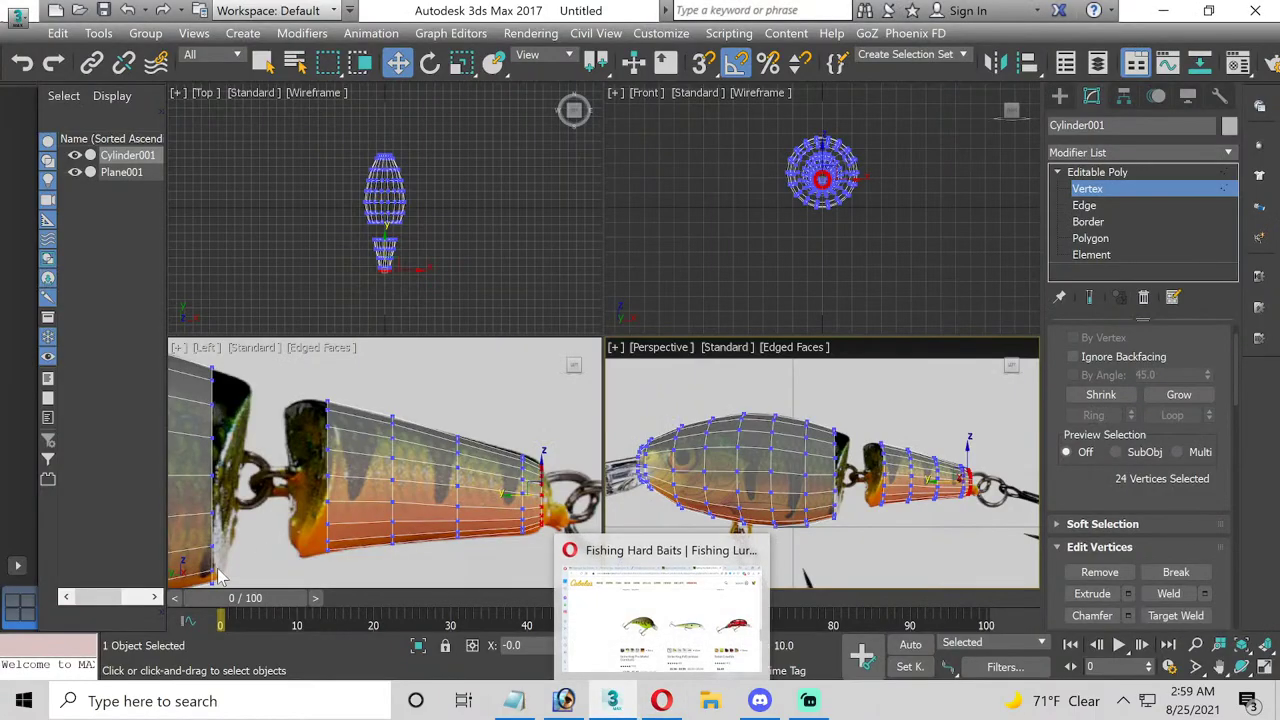
{"action": "scroll", "coordinate": [470, 557], "scroll_direction": "down", "scroll_amount": 3}
{"action": "middle_click_drag", "start_coordinate": [435, 451], "coordinate": [216, 520]}
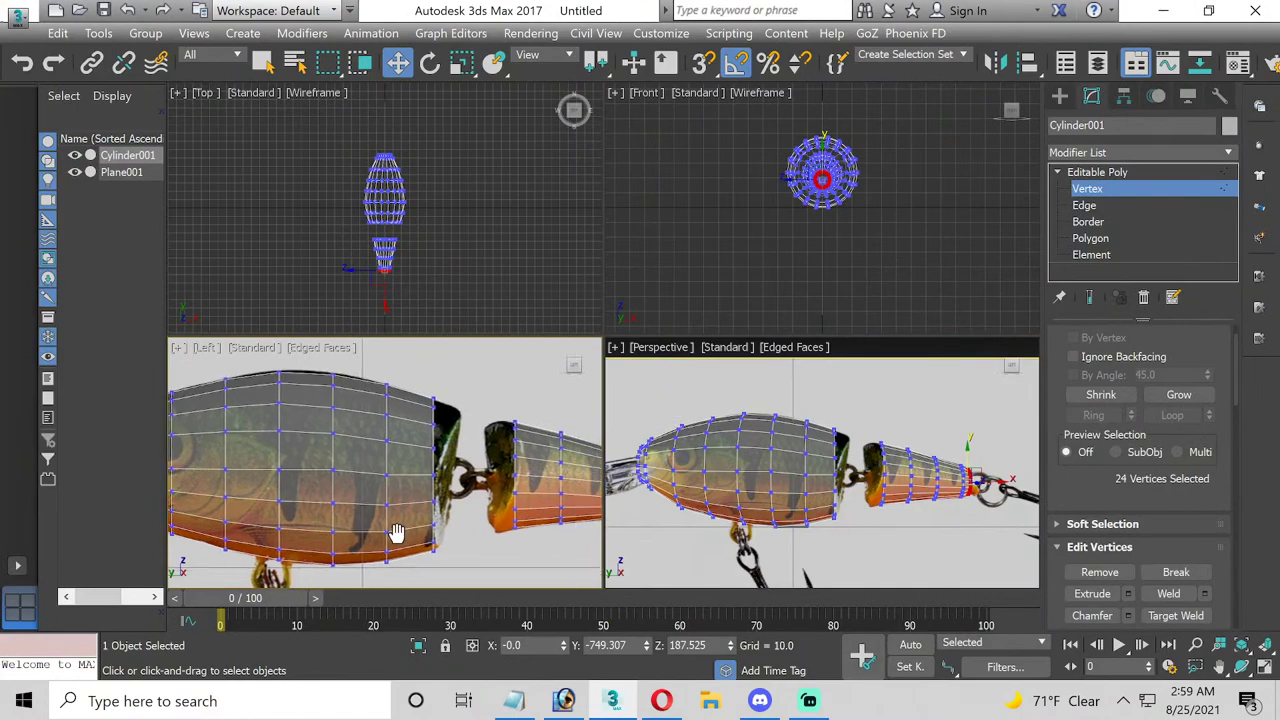
{"action": "scroll", "coordinate": [353, 202], "scroll_direction": "up", "scroll_amount": 2}
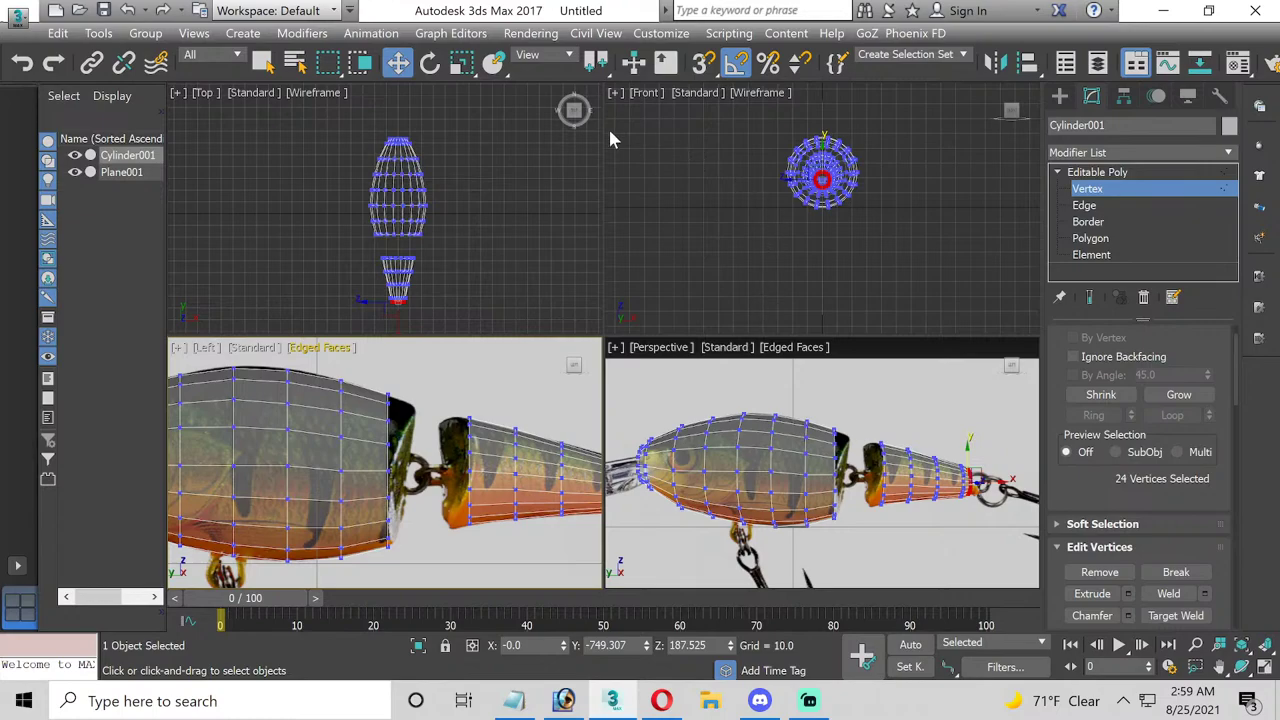
- In the Top view, scale the middle ring's vertices to about 93% along X
{"action": "left_click", "coordinate": [1098, 195]}
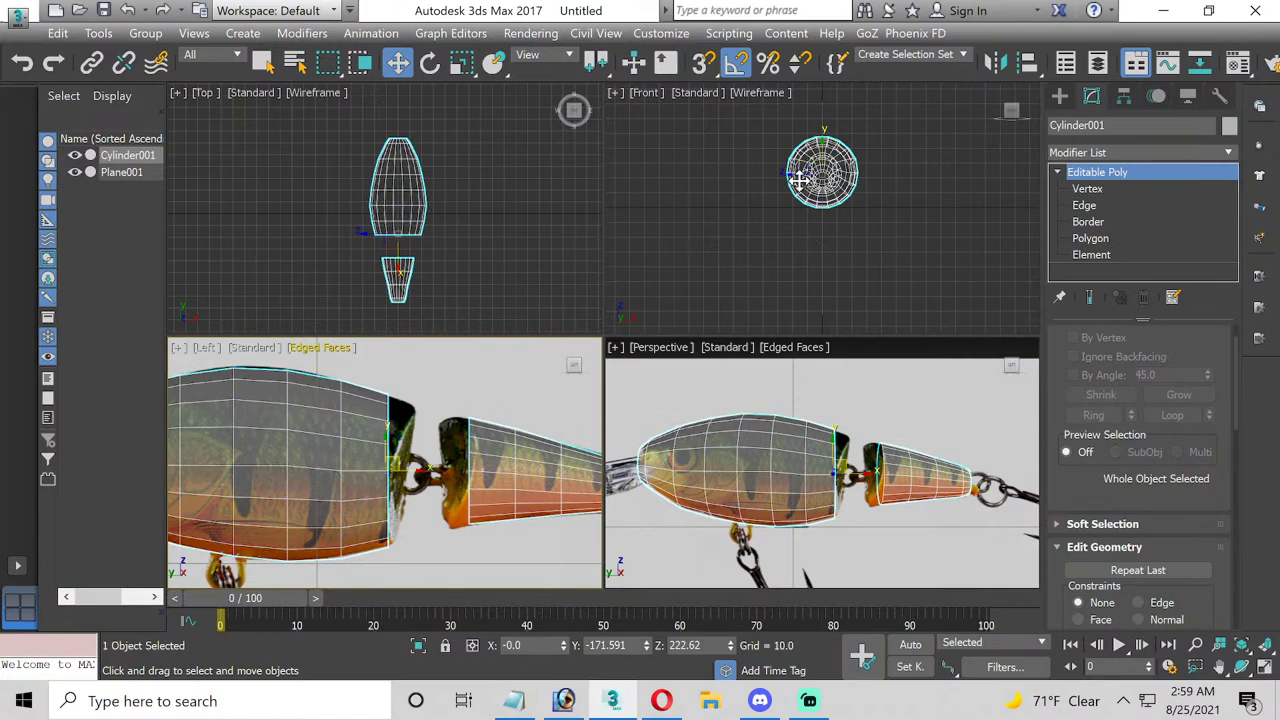
{"action": "left_click", "coordinate": [1096, 205]}
{"action": "scroll", "coordinate": [390, 200], "scroll_direction": "up", "scroll_amount": 3}
{"action": "scroll", "coordinate": [403, 203], "scroll_direction": "up", "scroll_amount": 3}
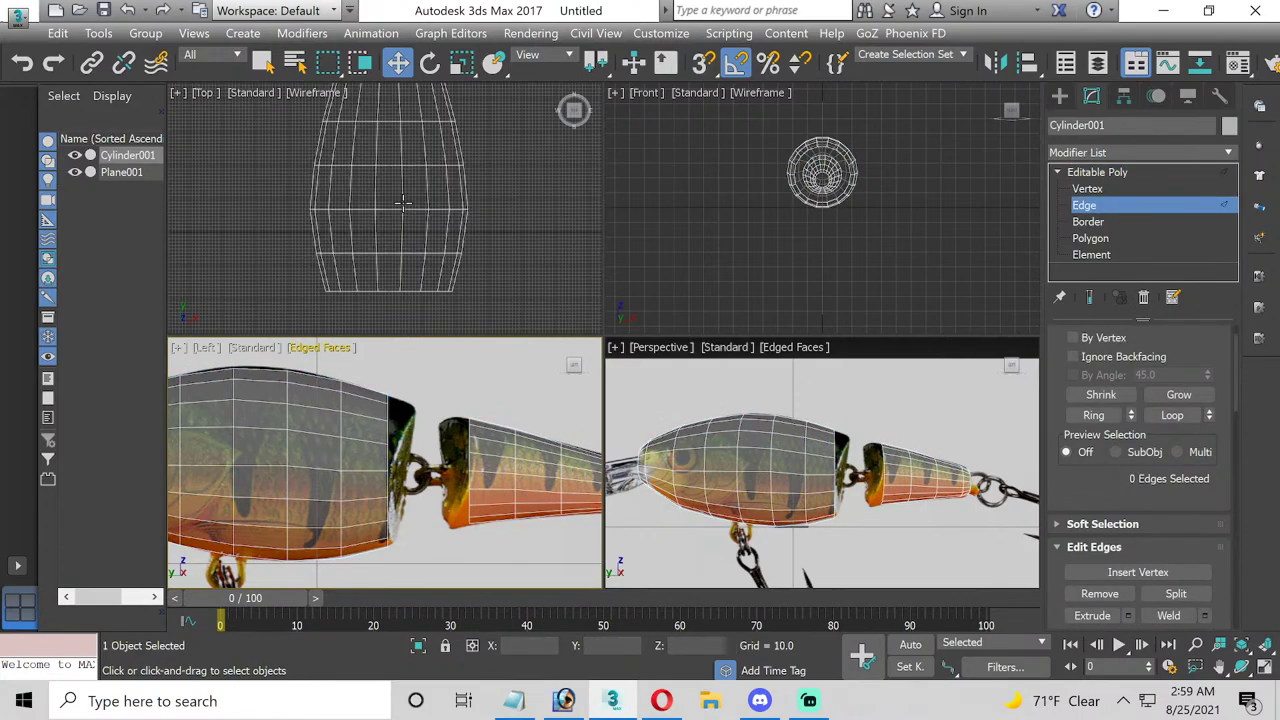
{"action": "left_click", "coordinate": [387, 211]}
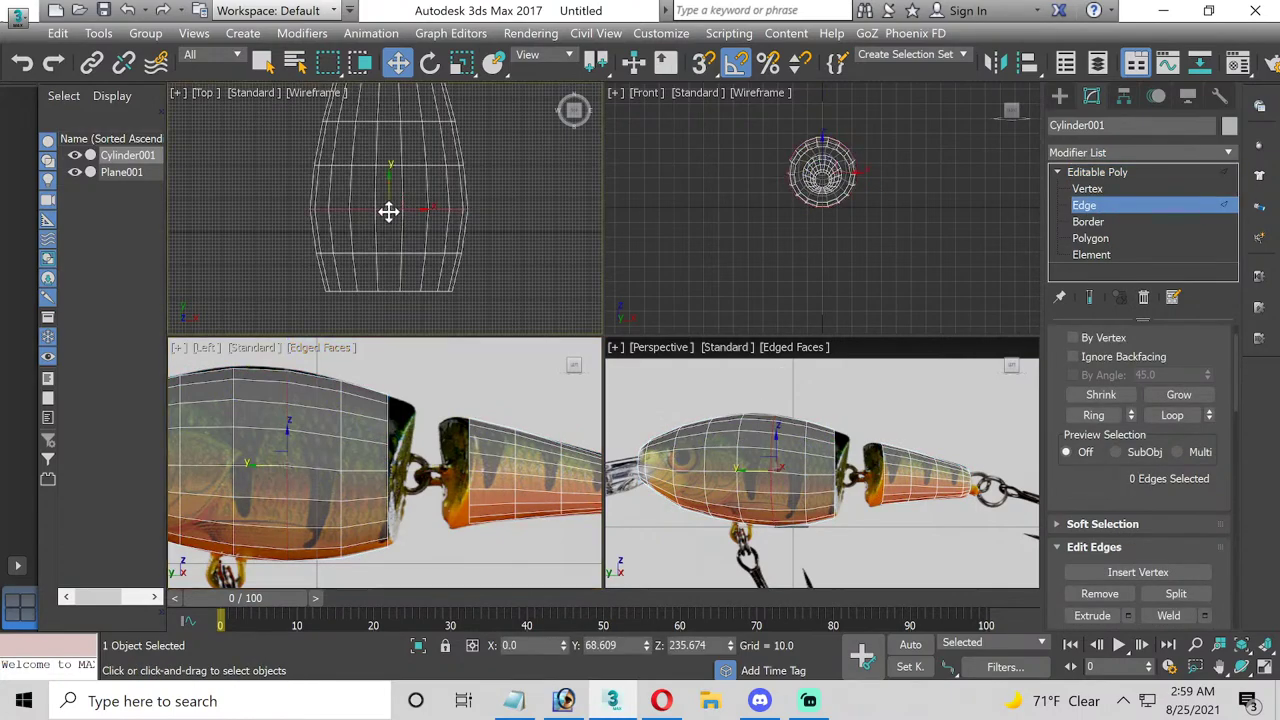
{"action": "left_click", "coordinate": [1088, 189]}
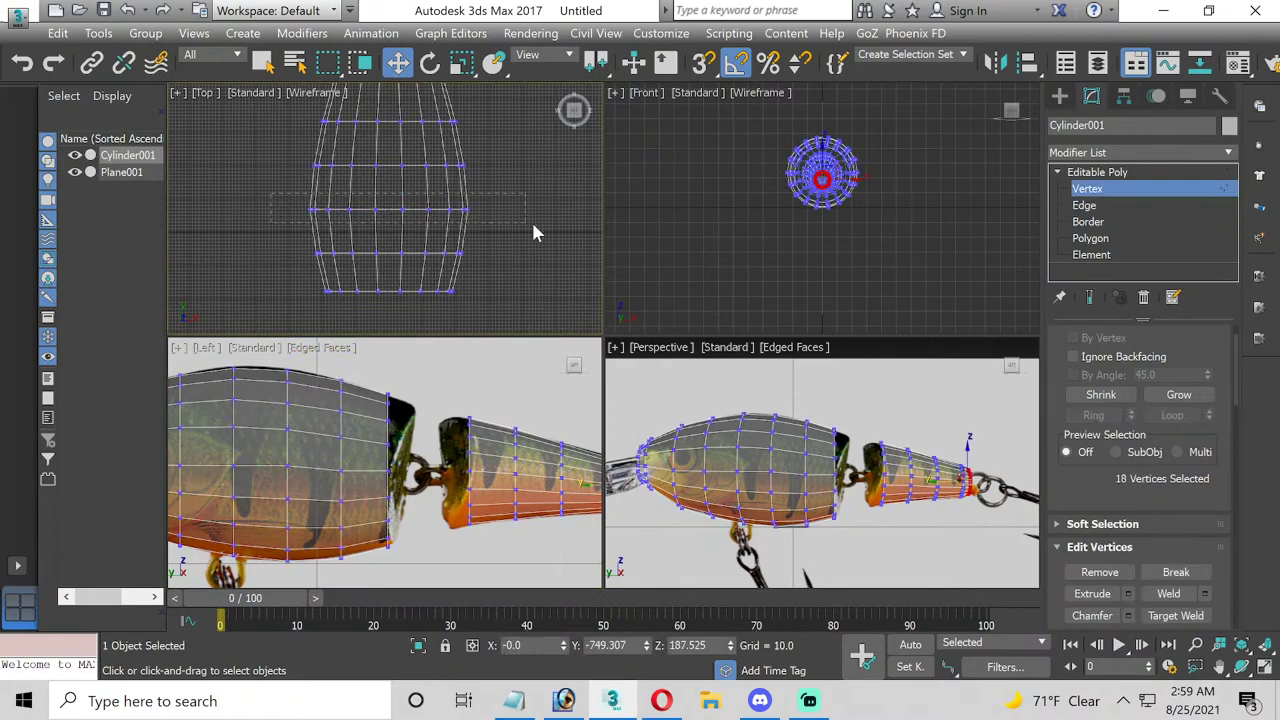
{"action": "left_click", "coordinate": [461, 62]}
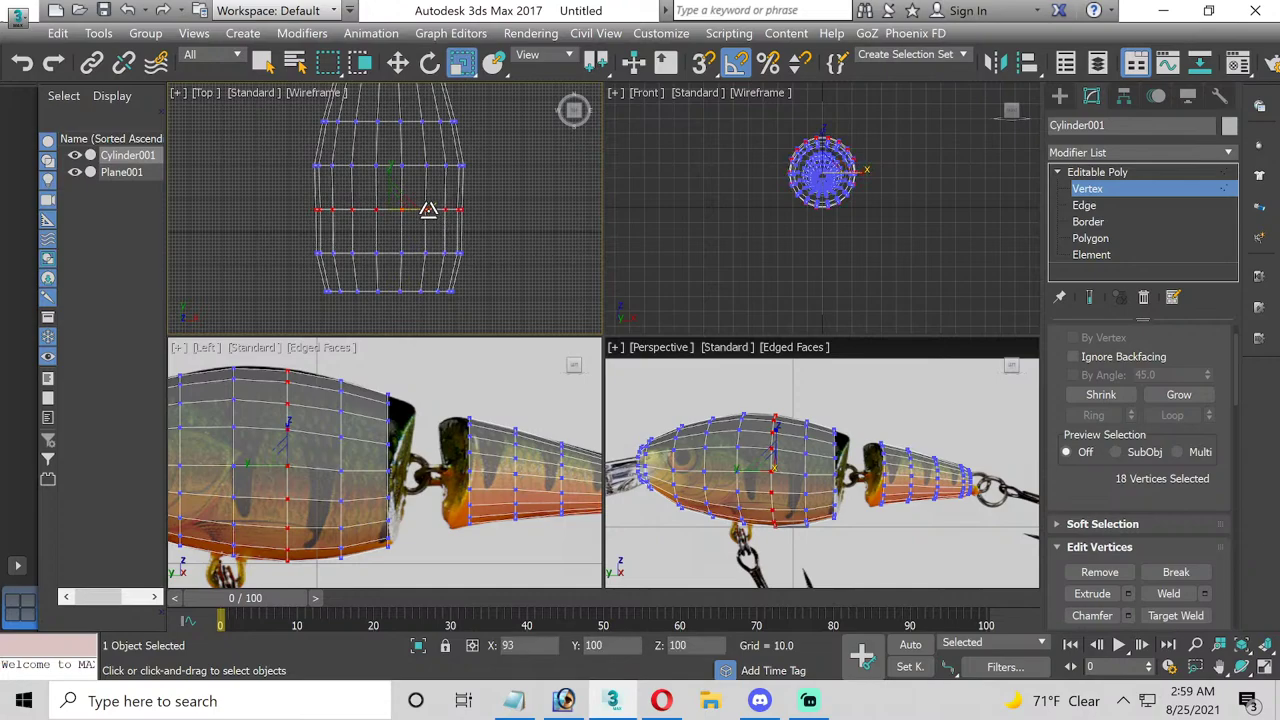
{"action": "scroll", "coordinate": [532, 186], "scroll_direction": "down", "scroll_amount": 1}
{"action": "scroll", "coordinate": [500, 177], "scroll_direction": "down", "scroll_amount": 2}
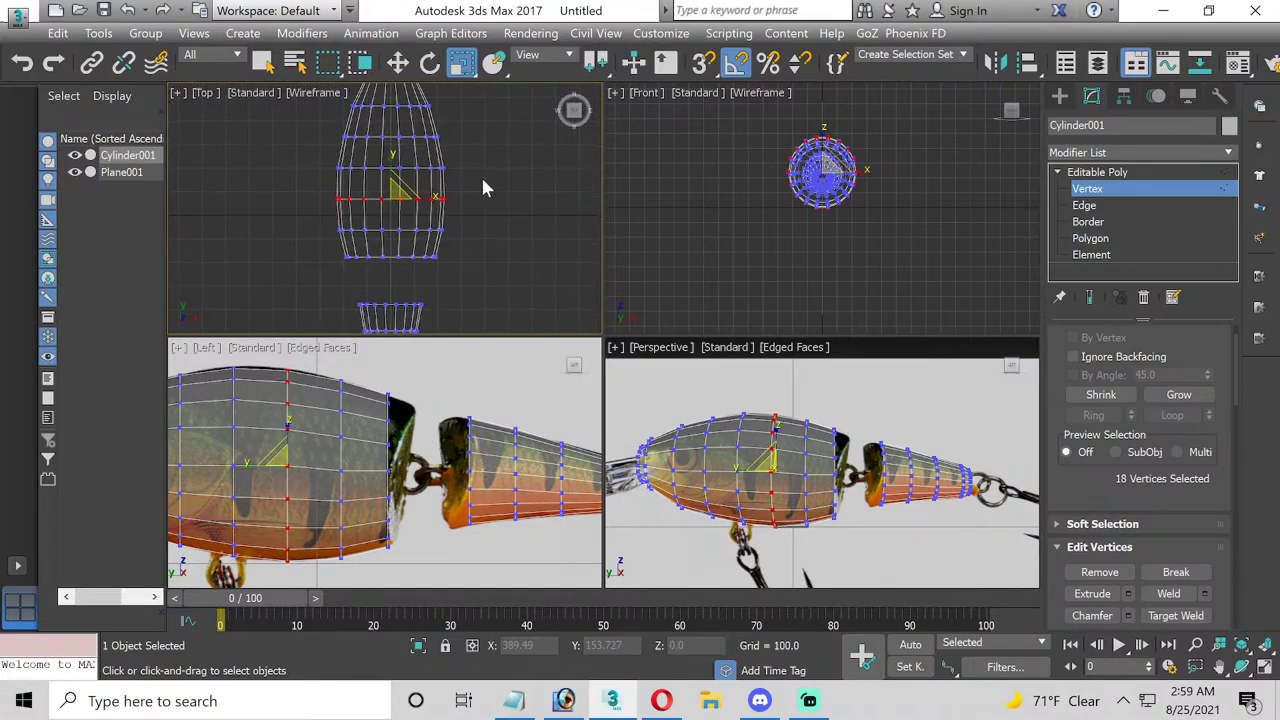
{"action": "scroll", "coordinate": [472, 195], "scroll_direction": "down", "scroll_amount": 2}
- Select the tail section as an element and orbit the Perspective view side-on
{"action": "left_click", "coordinate": [1120, 192]}
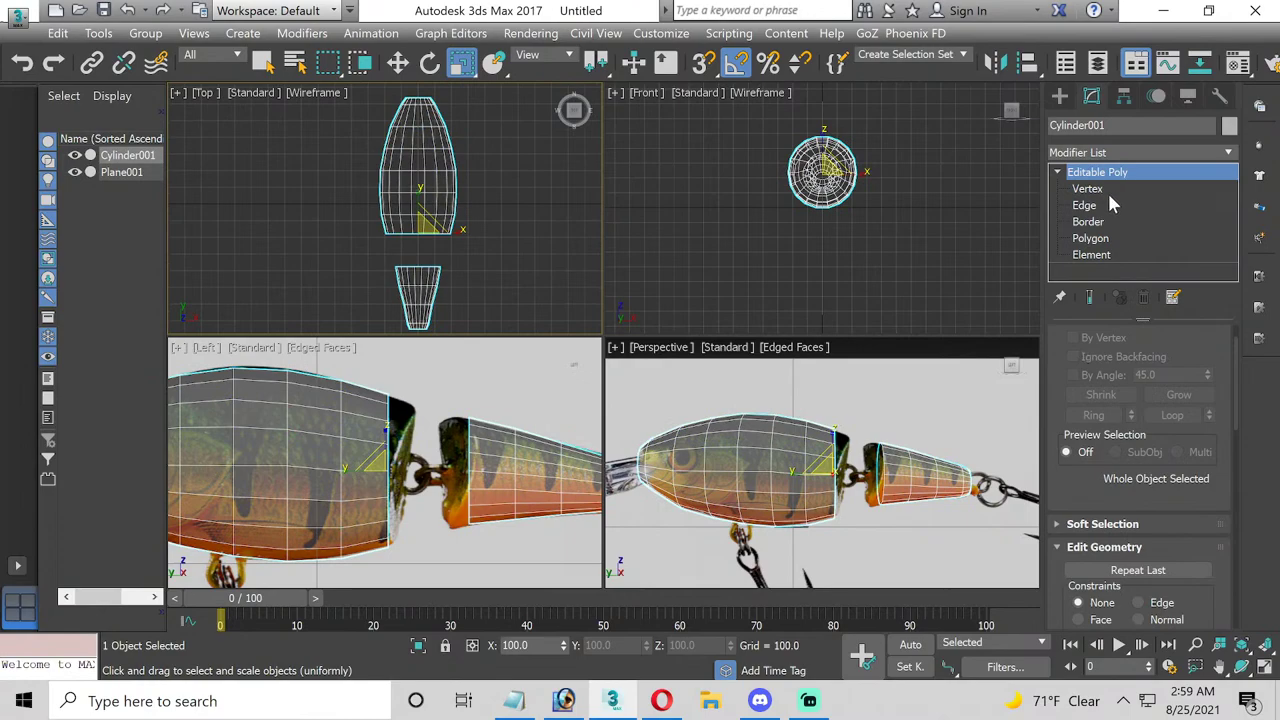
{"action": "left_click", "coordinate": [1091, 255]}
{"action": "left_click", "coordinate": [422, 298]}
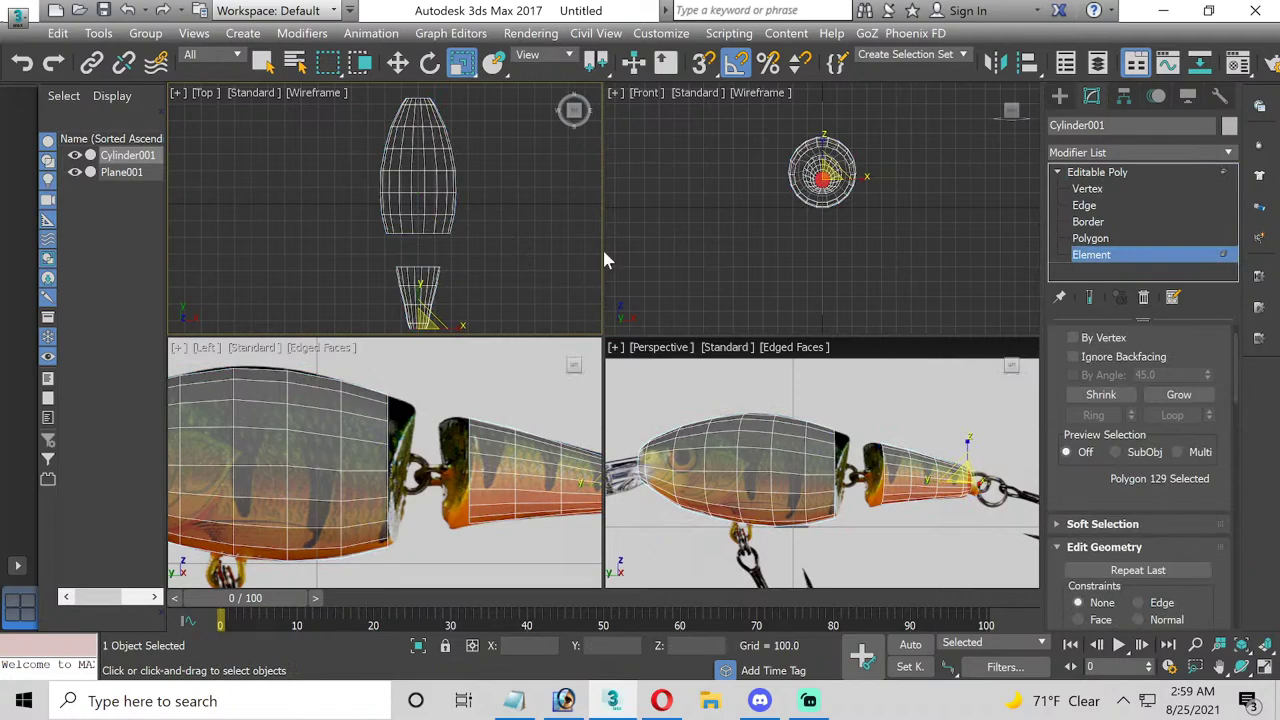
{"action": "middle_click_drag", "start_coordinate": [985, 370], "coordinate": [983, 392], "text": "alt"}
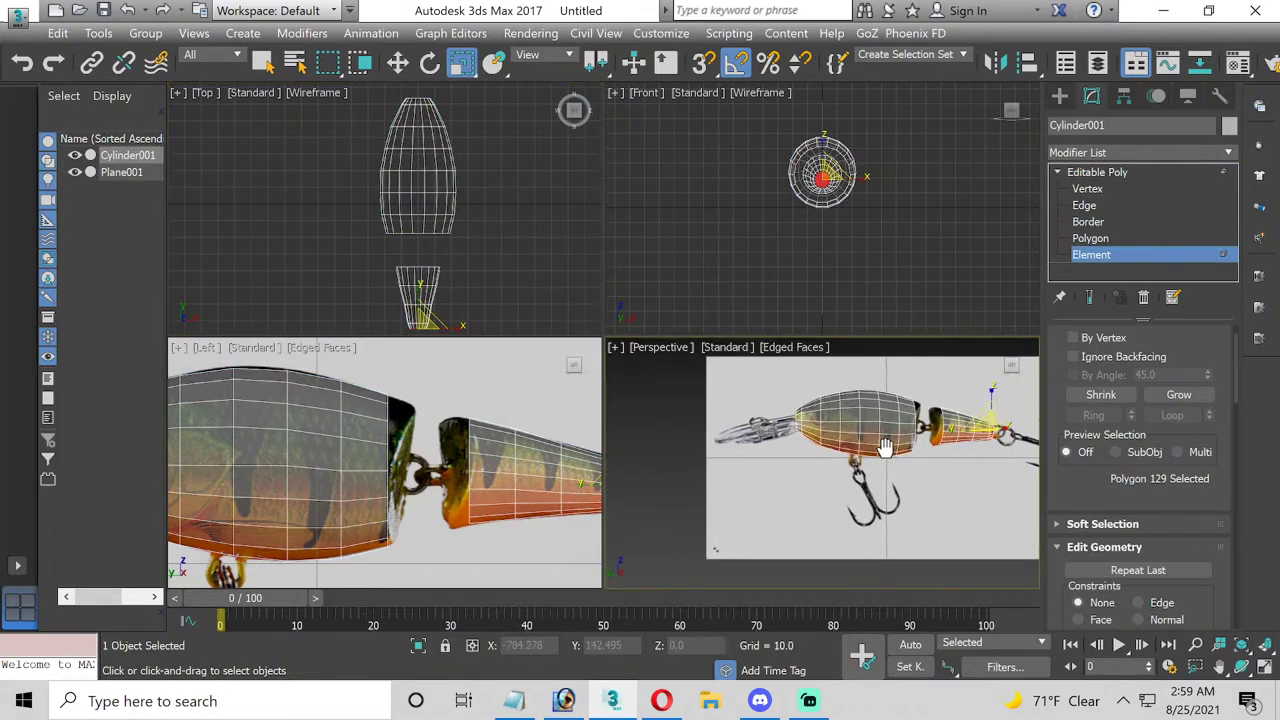
{"action": "scroll", "coordinate": [1170, 504], "scroll_direction": "down", "scroll_amount": 2}
{"action": "scroll", "coordinate": [1170, 504], "scroll_direction": "down", "scroll_amount": 2}
- Attach Plane001 to Cylinder001 with default Attach Options, then reselect Cylinder001
{"action": "scroll", "coordinate": [1172, 514], "scroll_direction": "down", "scroll_amount": 1}
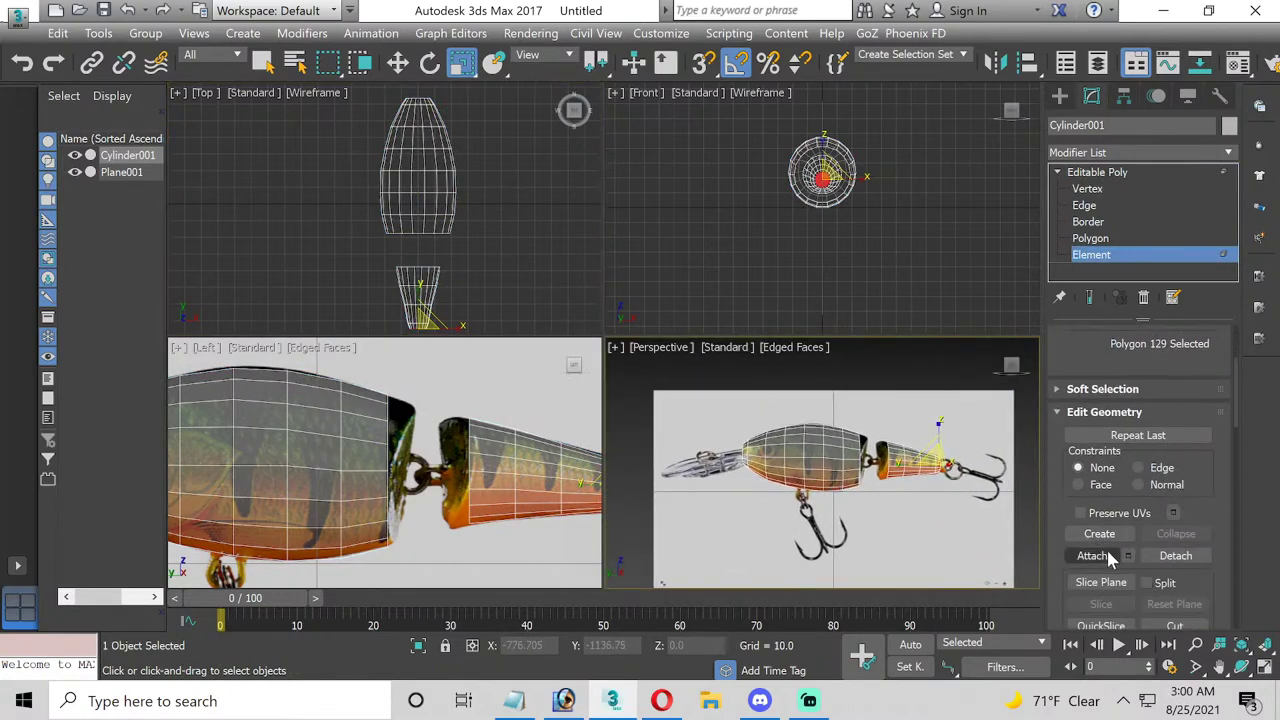
{"action": "left_click", "coordinate": [1100, 554]}
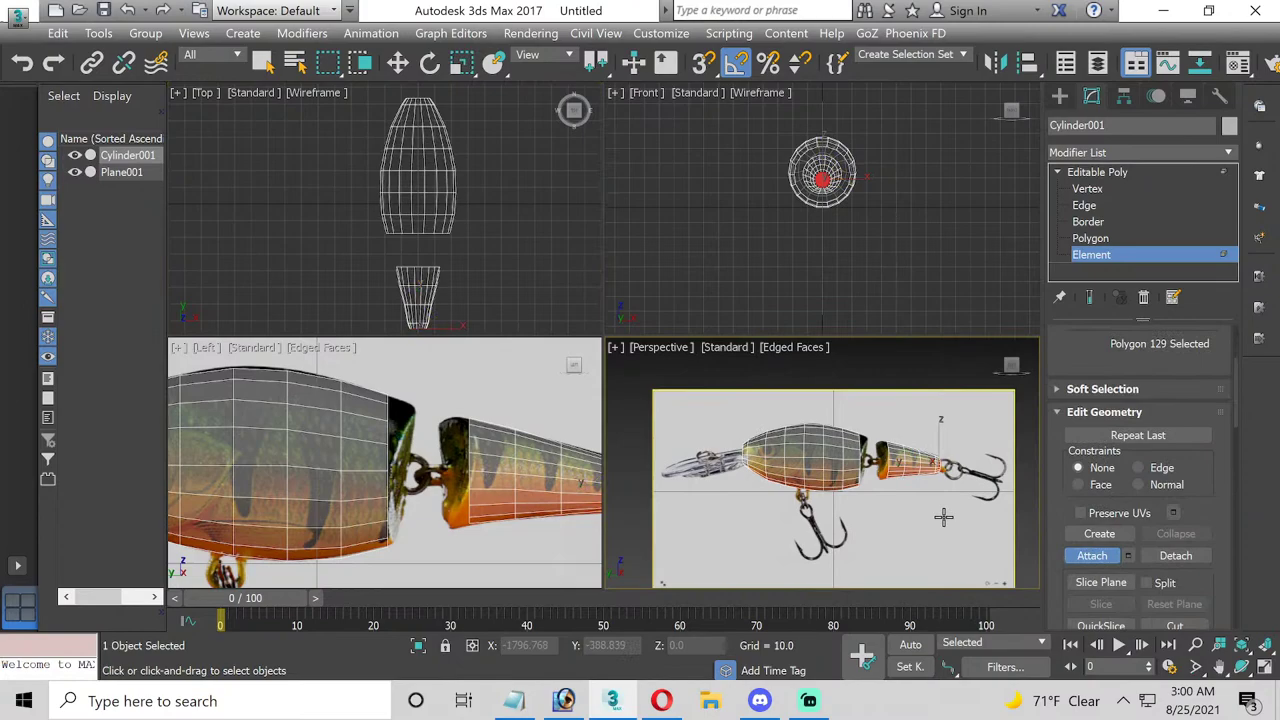
{"action": "left_click", "coordinate": [845, 458]}
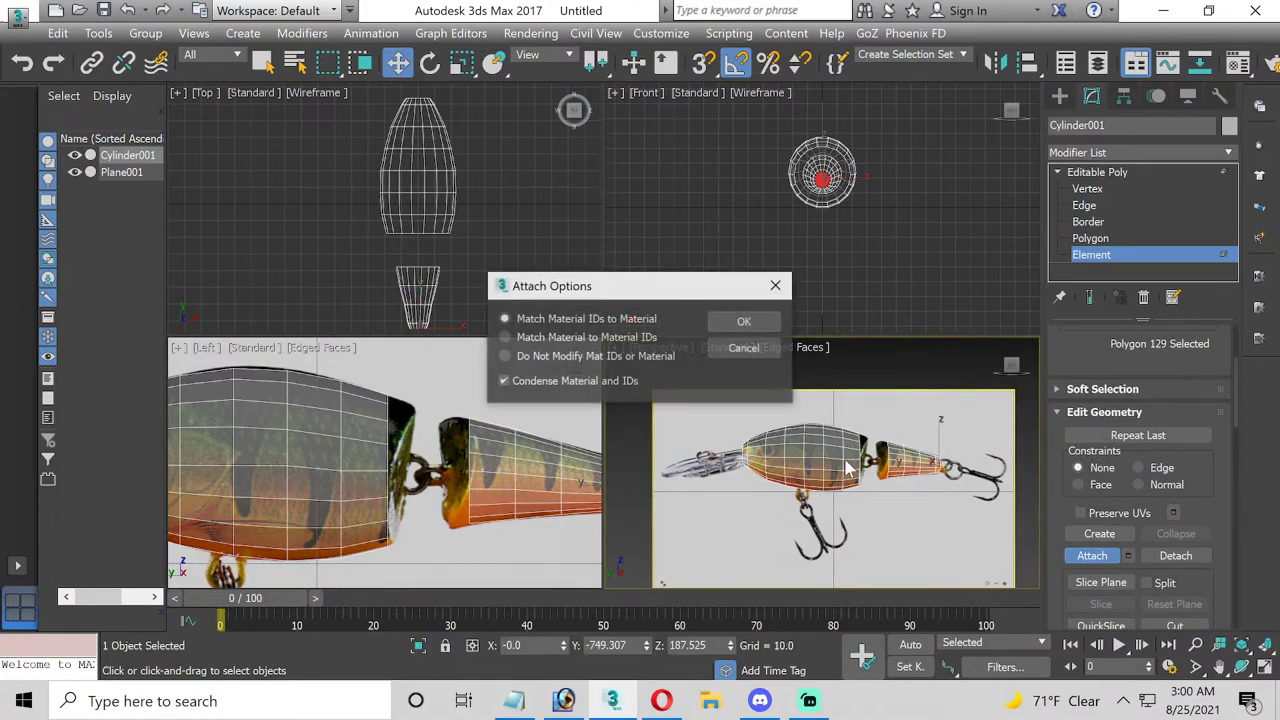
{"action": "left_click", "coordinate": [742, 322]}
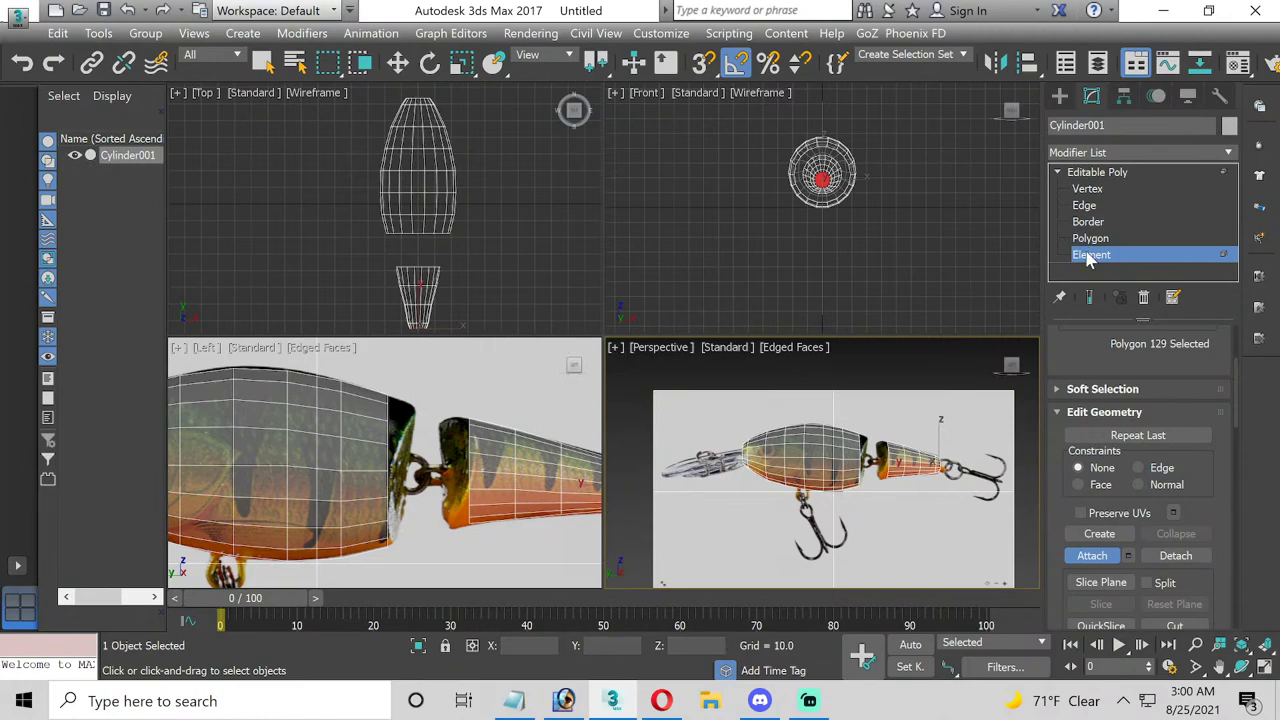
{"action": "key", "text": "w"}
{"action": "left_click", "coordinate": [902, 345]}
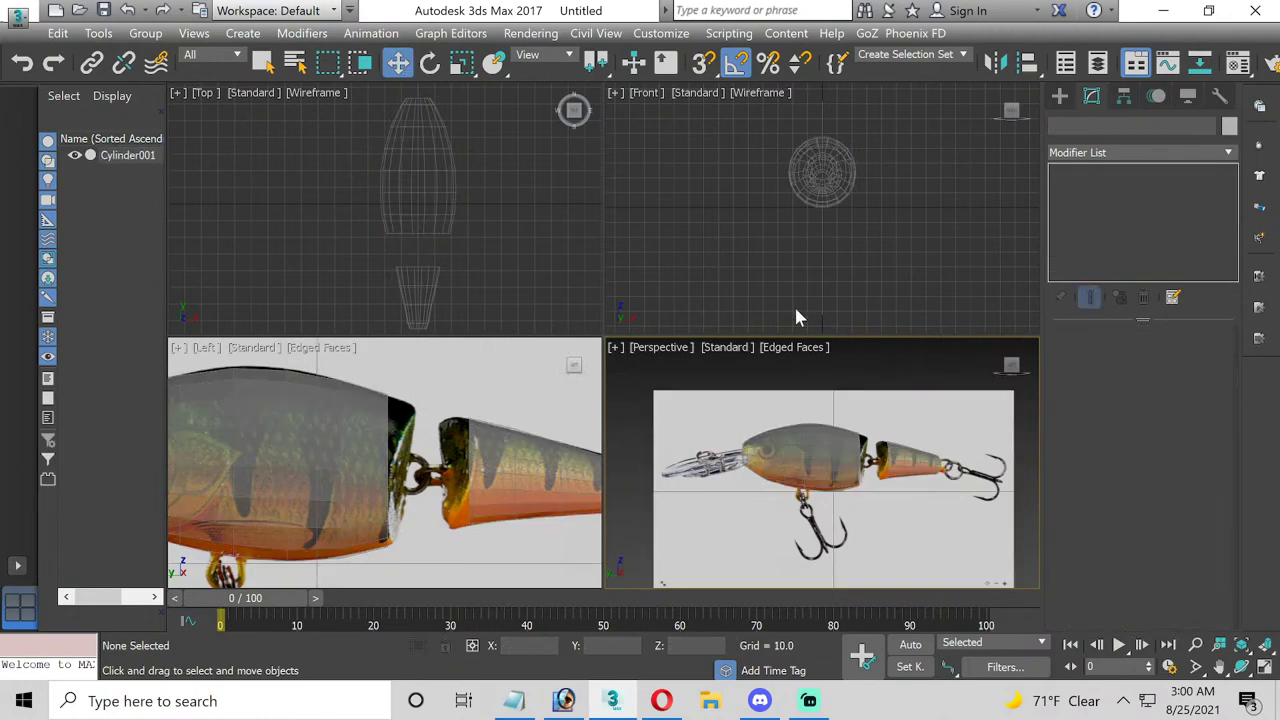
{"action": "left_click", "coordinate": [396, 208]}
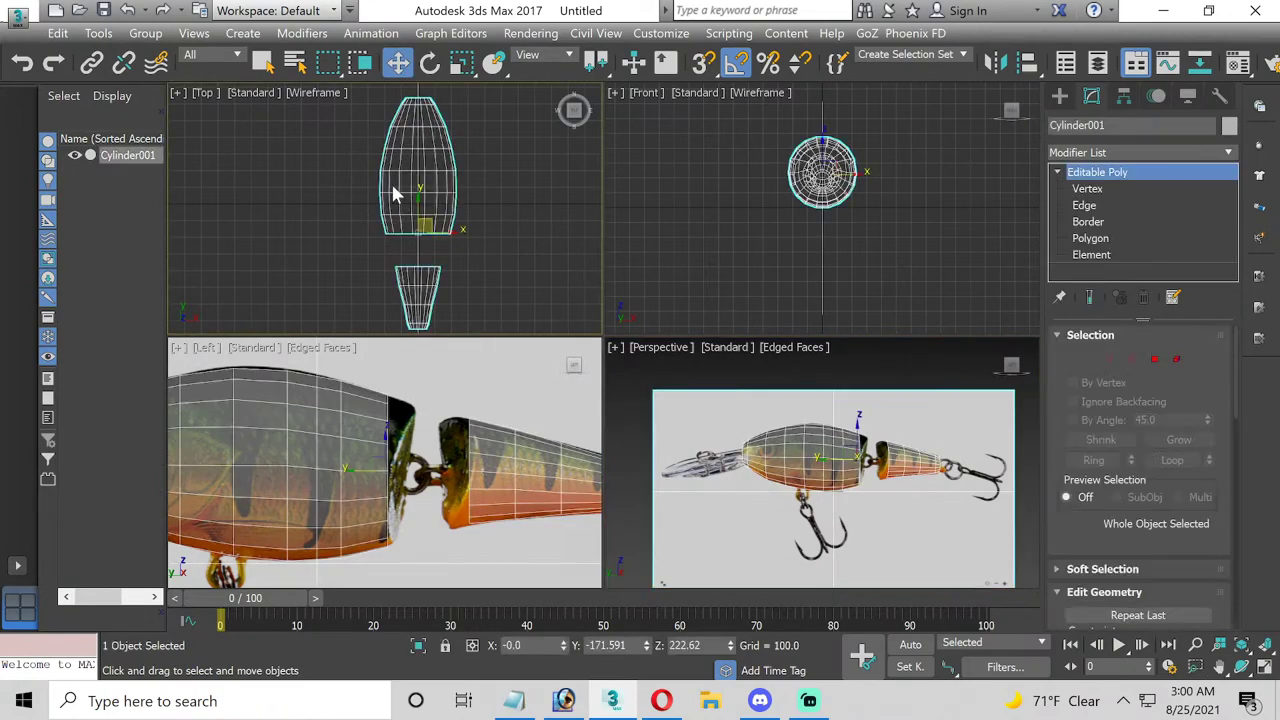
- Add an FFD(box) modifier to Cylinder001 and set its lattice to 6x6x6 points
{"action": "left_click", "coordinate": [1228, 152]}
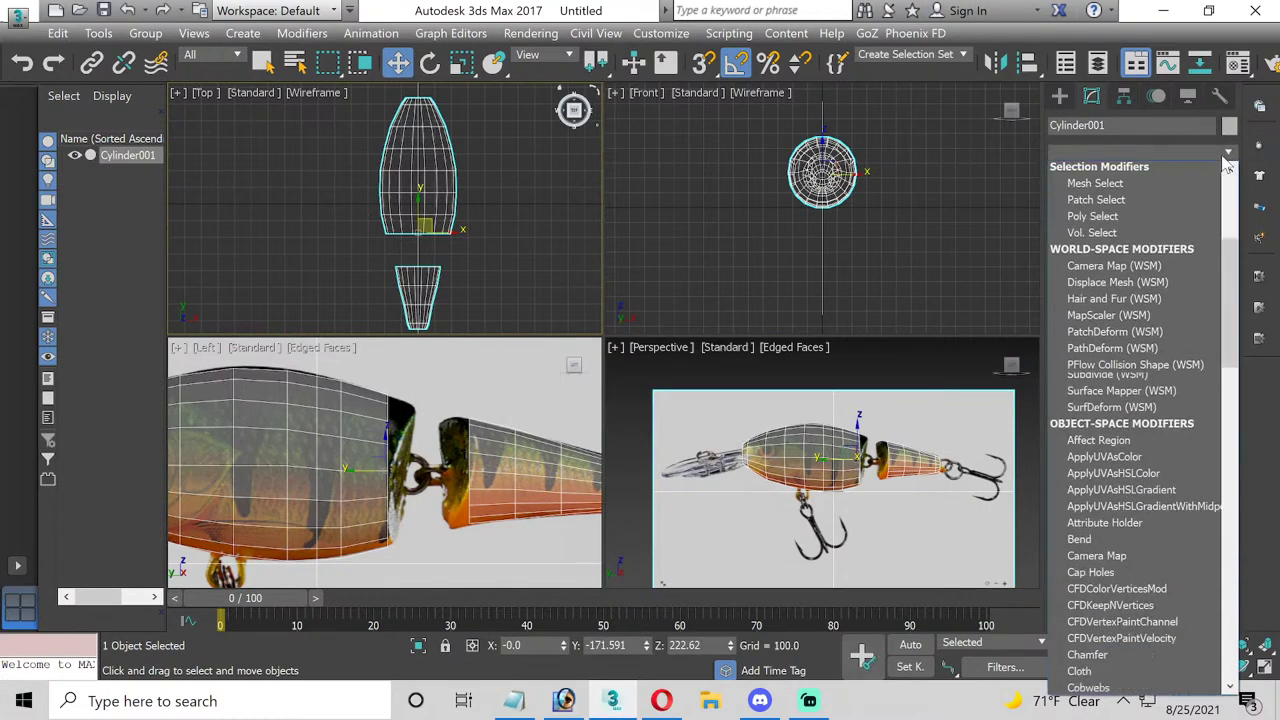
{"action": "type", "text": "ff"}
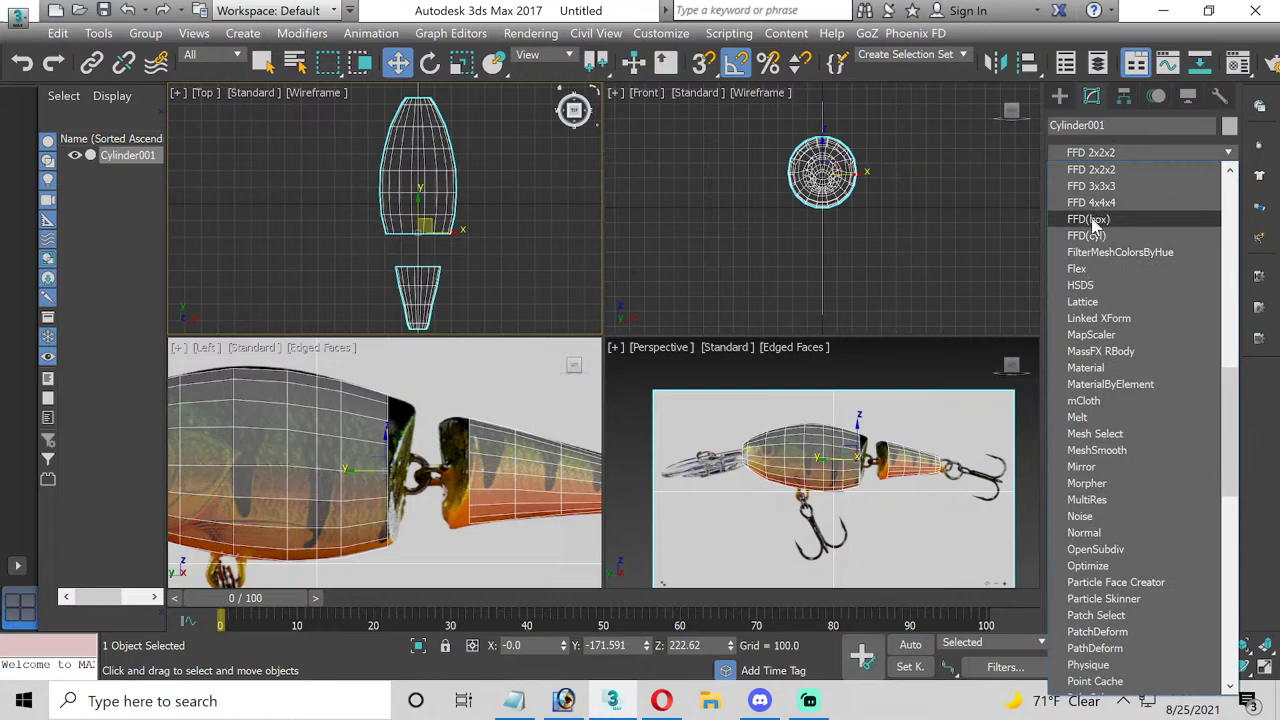
{"action": "left_click", "coordinate": [1090, 219]}
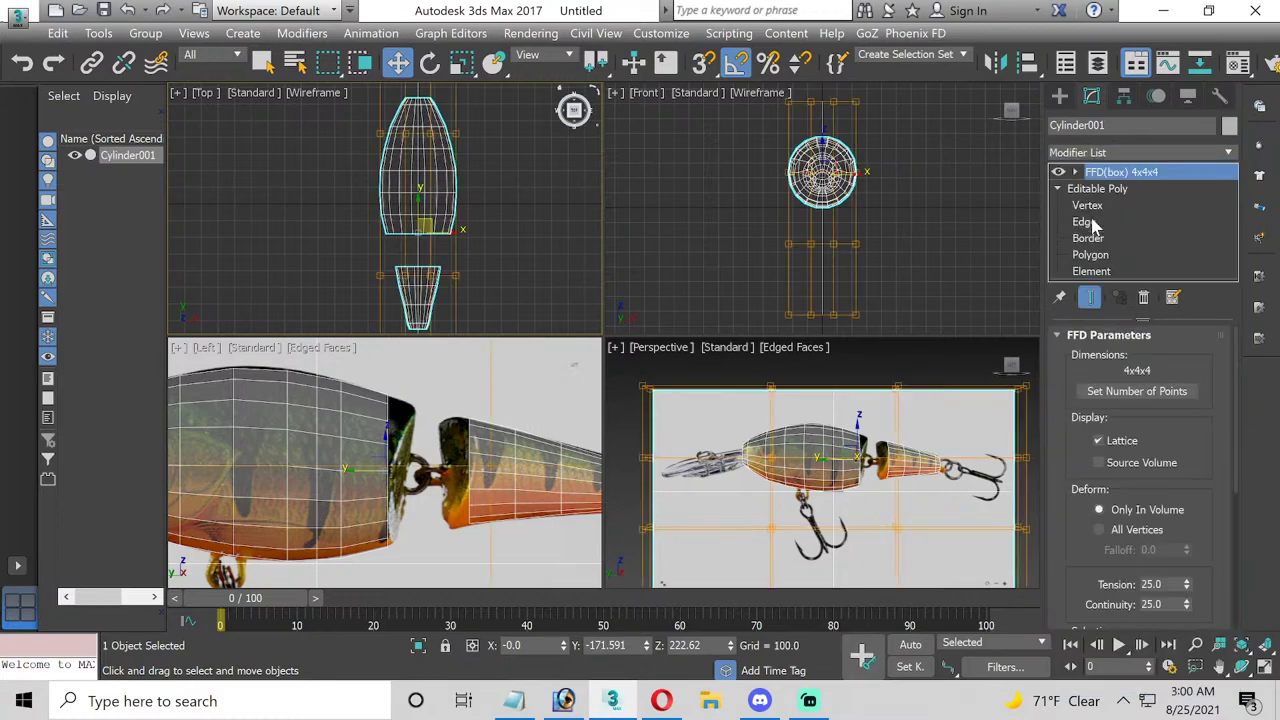
{"action": "left_click", "coordinate": [1140, 391]}
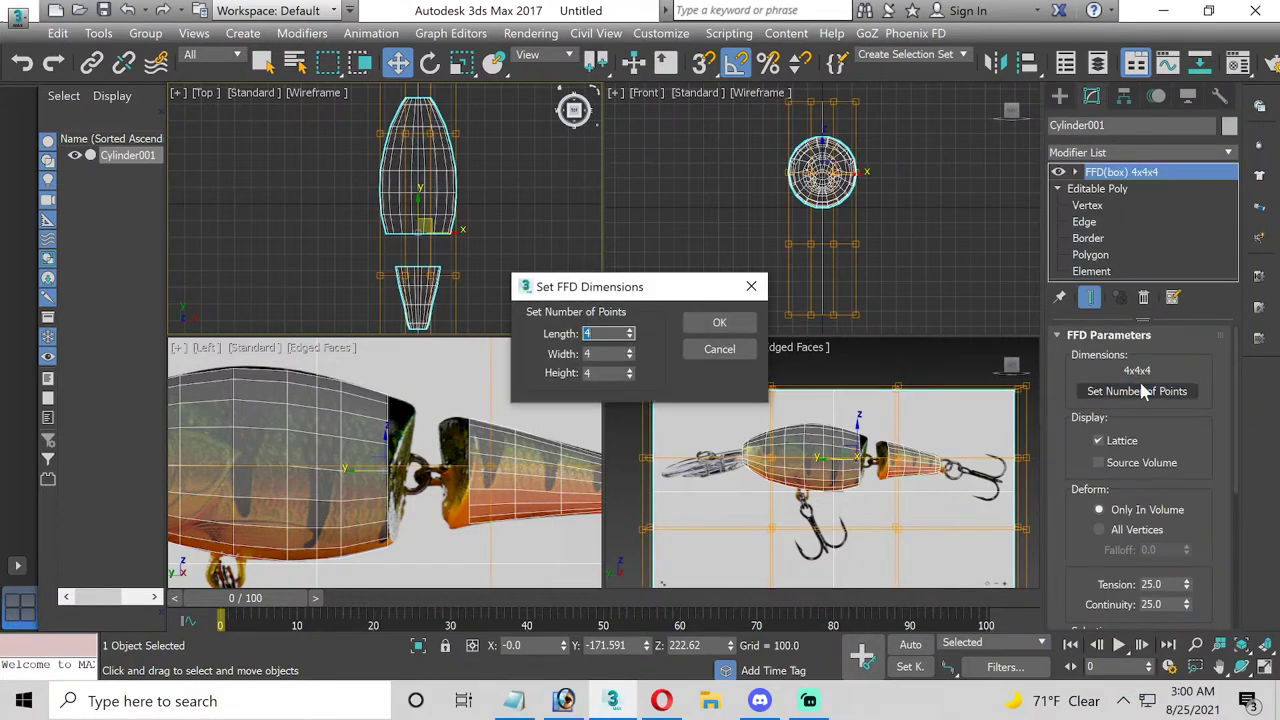
{"action": "left_click", "coordinate": [605, 353]}
{"action": "key", "text": "Tab"}
{"action": "type", "text": "6"}
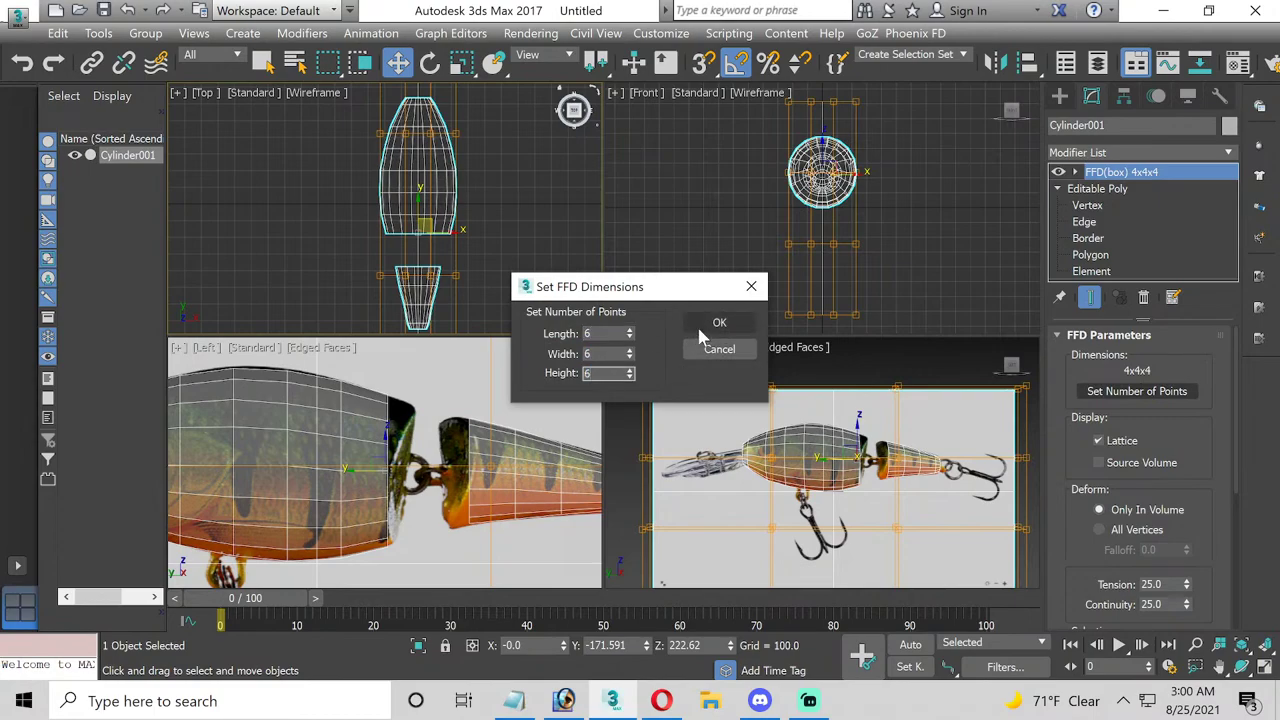
{"action": "left_click", "coordinate": [735, 320]}
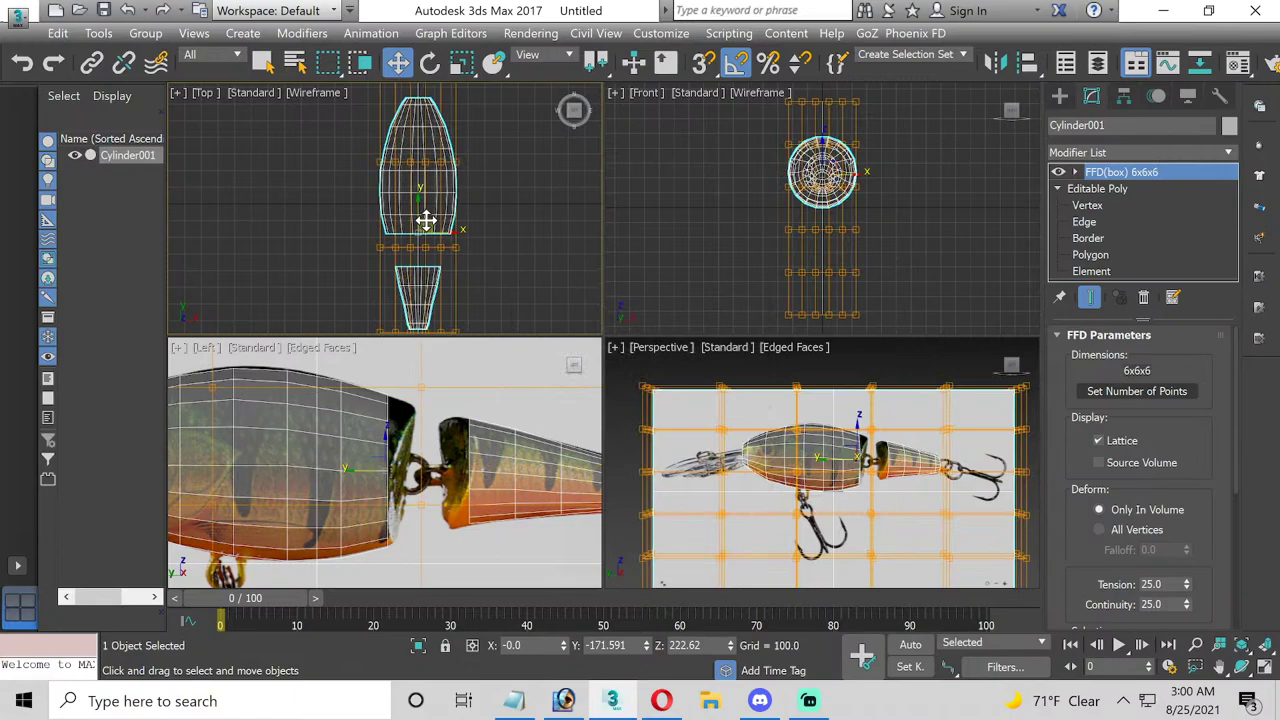
- Maximize the Top view, then undo the FFD change, modifier and Plane001 attach
{"action": "left_click", "coordinate": [1265, 668]}
{"action": "middle_click_drag", "start_coordinate": [950, 445], "coordinate": [843, 548]}
{"action": "middle_click_drag", "start_coordinate": [775, 380], "coordinate": [752, 462]}
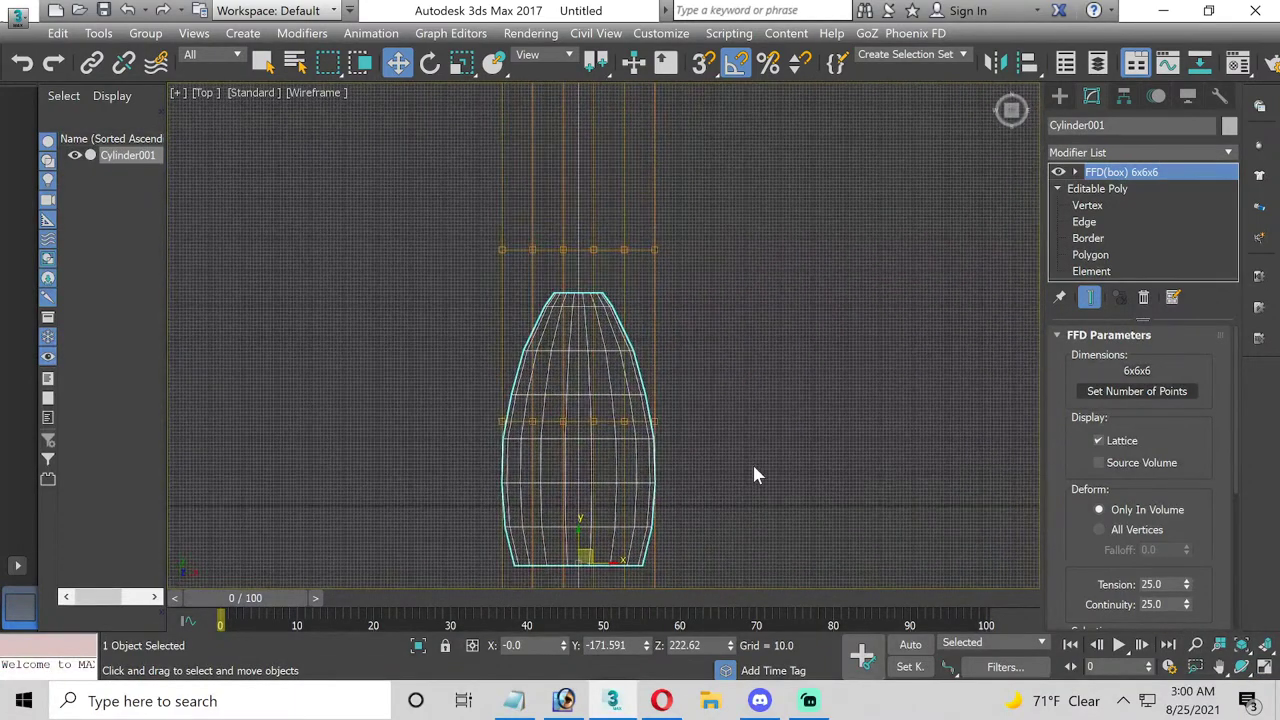
{"action": "scroll", "coordinate": [752, 462], "scroll_direction": "down", "scroll_amount": 3}
{"action": "scroll", "coordinate": [753, 451], "scroll_direction": "up", "scroll_amount": 1}
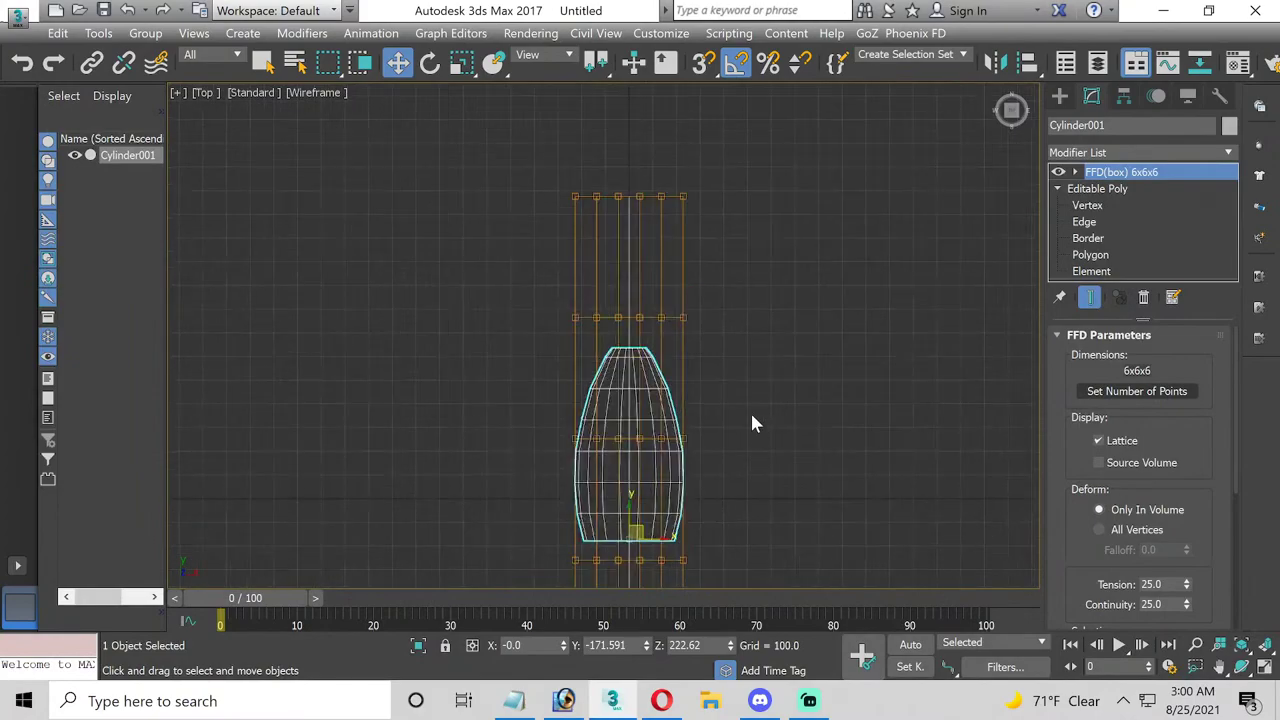
{"action": "key", "text": "ctrl+z"}
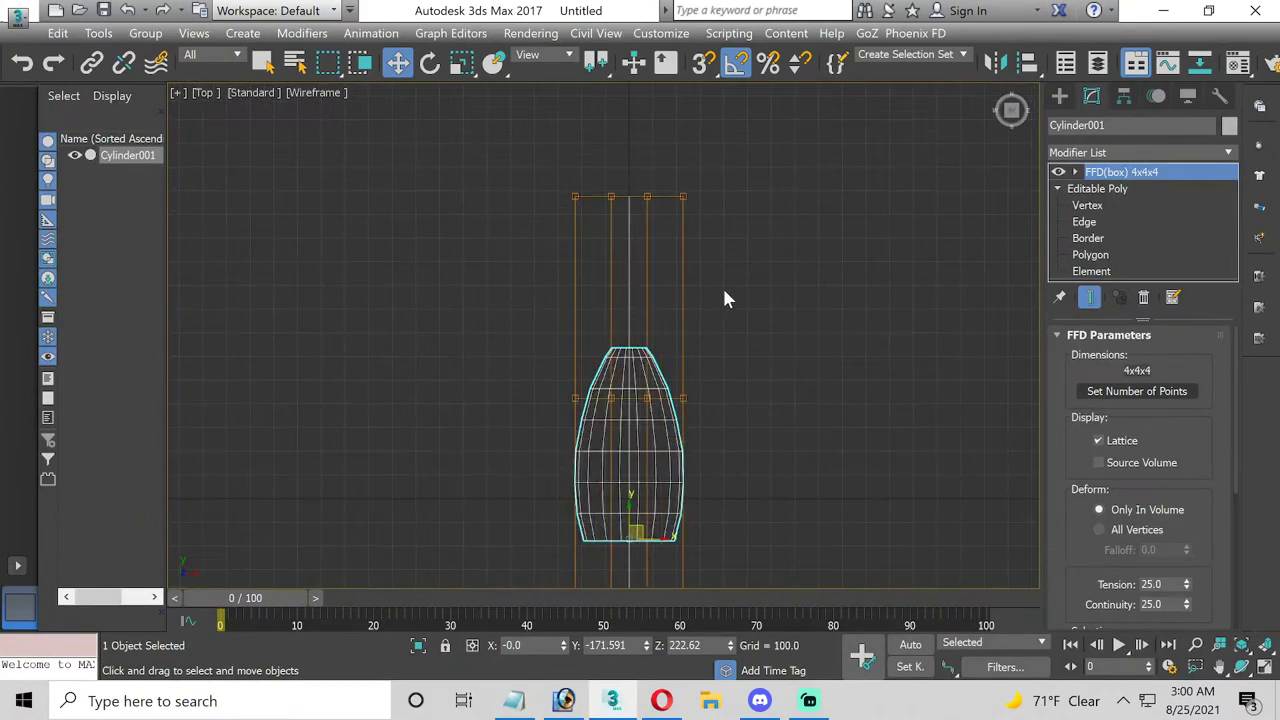
{"action": "key", "text": "ctrl+z"}
{"action": "key", "text": "ctrl+z"}
{"action": "key", "text": "ctrl+z"}
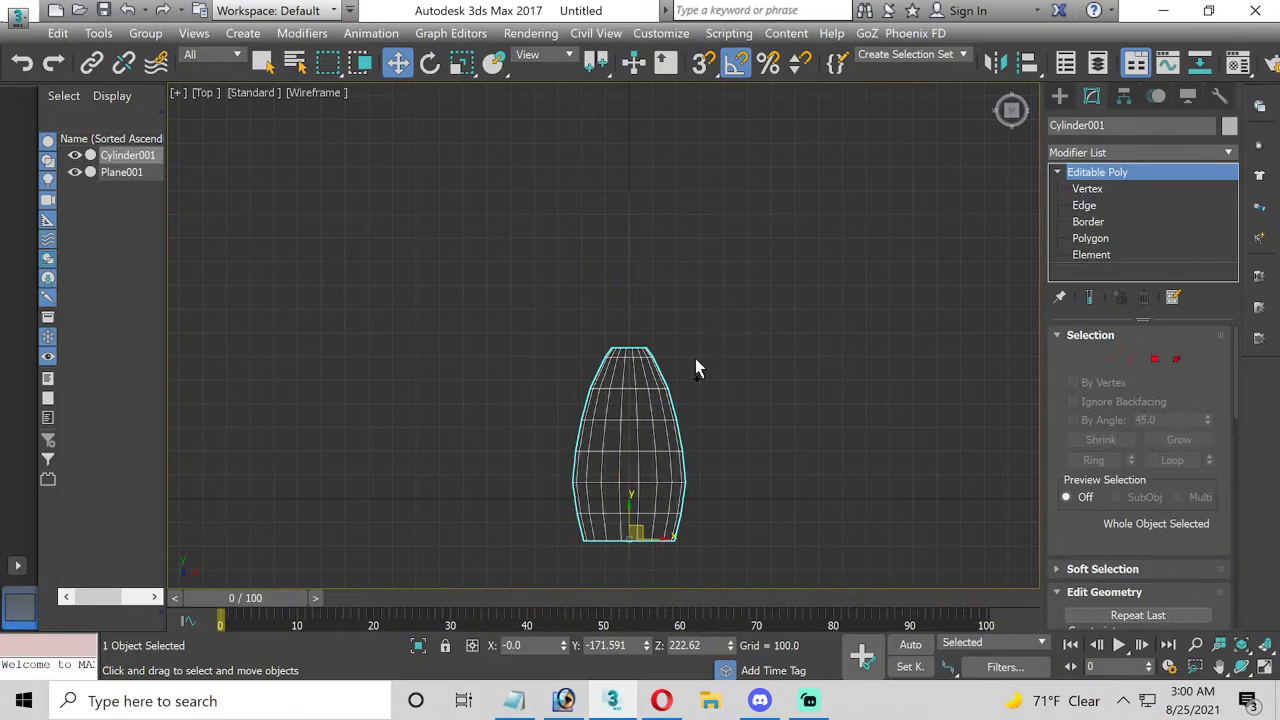
- Reselect Cylinder001 and jump the Modifier List to OpenSubdiv with the O key
{"action": "mouse_move", "coordinate": [695, 358]}
{"action": "middle_mouse_down"}
{"action": "mouse_move", "coordinate": [743, 414]}
{"action": "mouse_move", "coordinate": [663, 403]}
{"action": "middle_mouse_up"}
{"action": "left_click", "coordinate": [703, 421]}
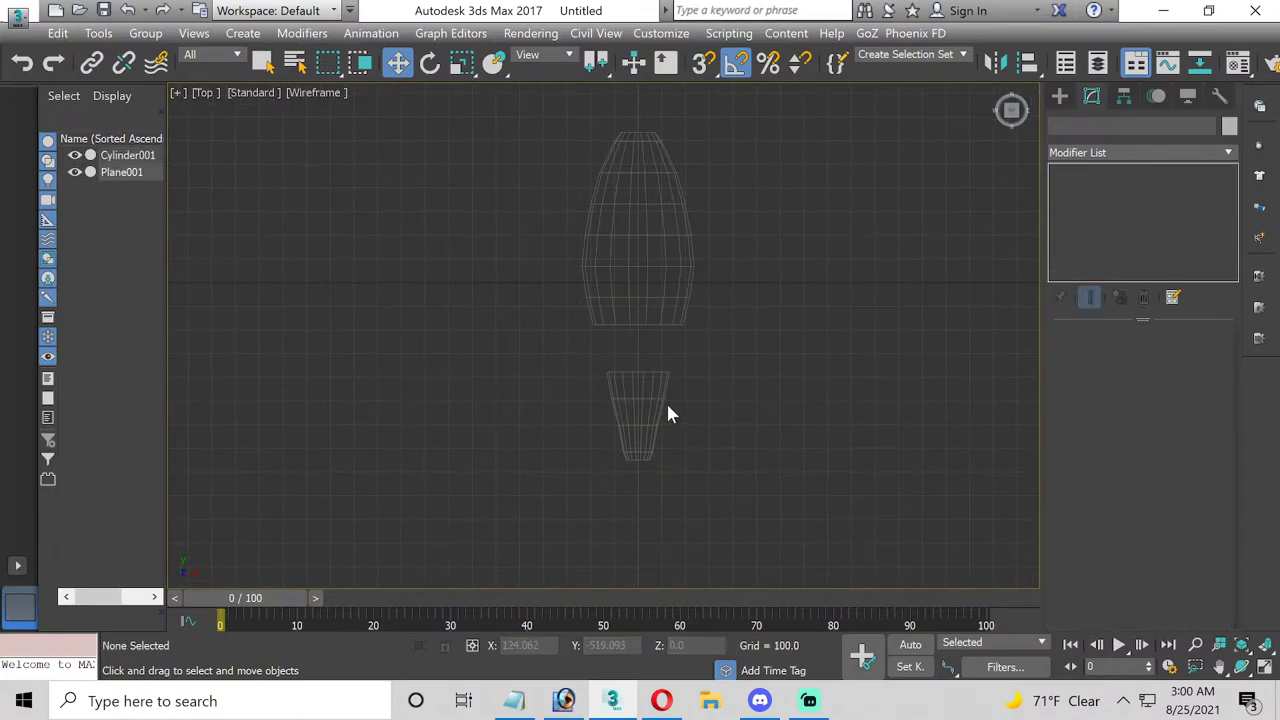
{"action": "left_click", "coordinate": [664, 408]}
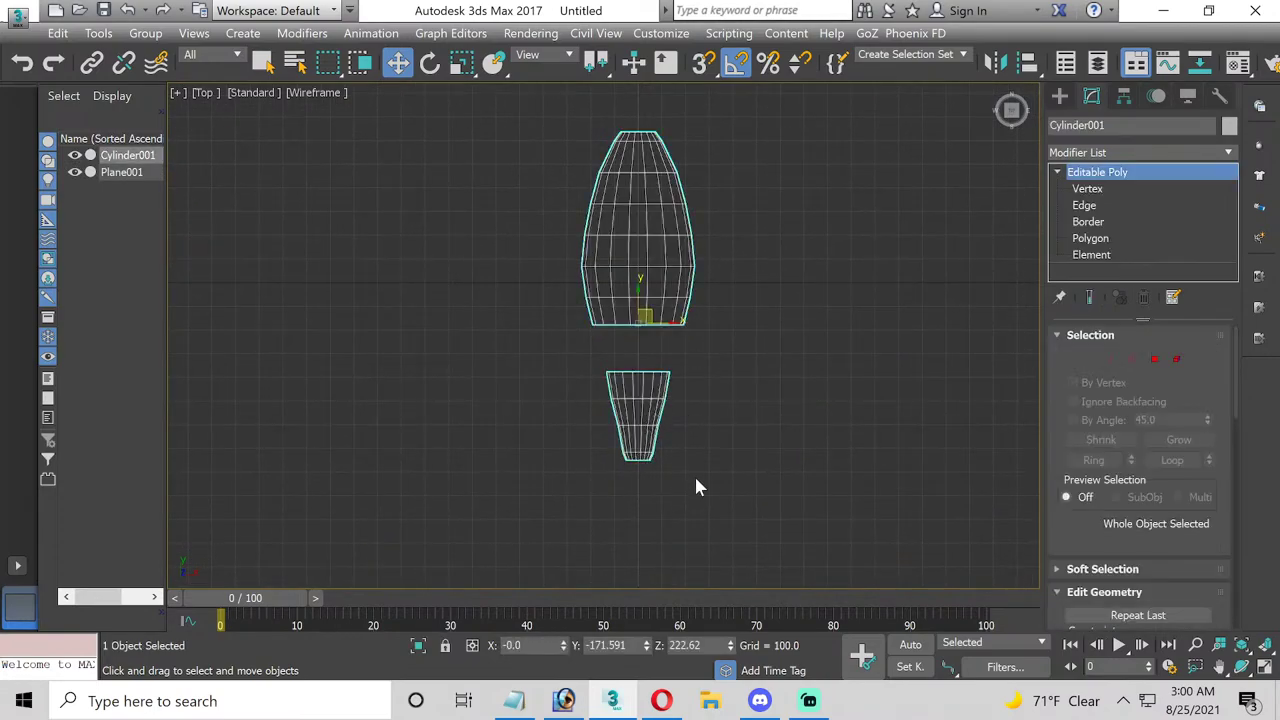
{"action": "middle_click_drag", "start_coordinate": [694, 486], "coordinate": [654, 503]}
{"action": "left_click", "coordinate": [1230, 153]}
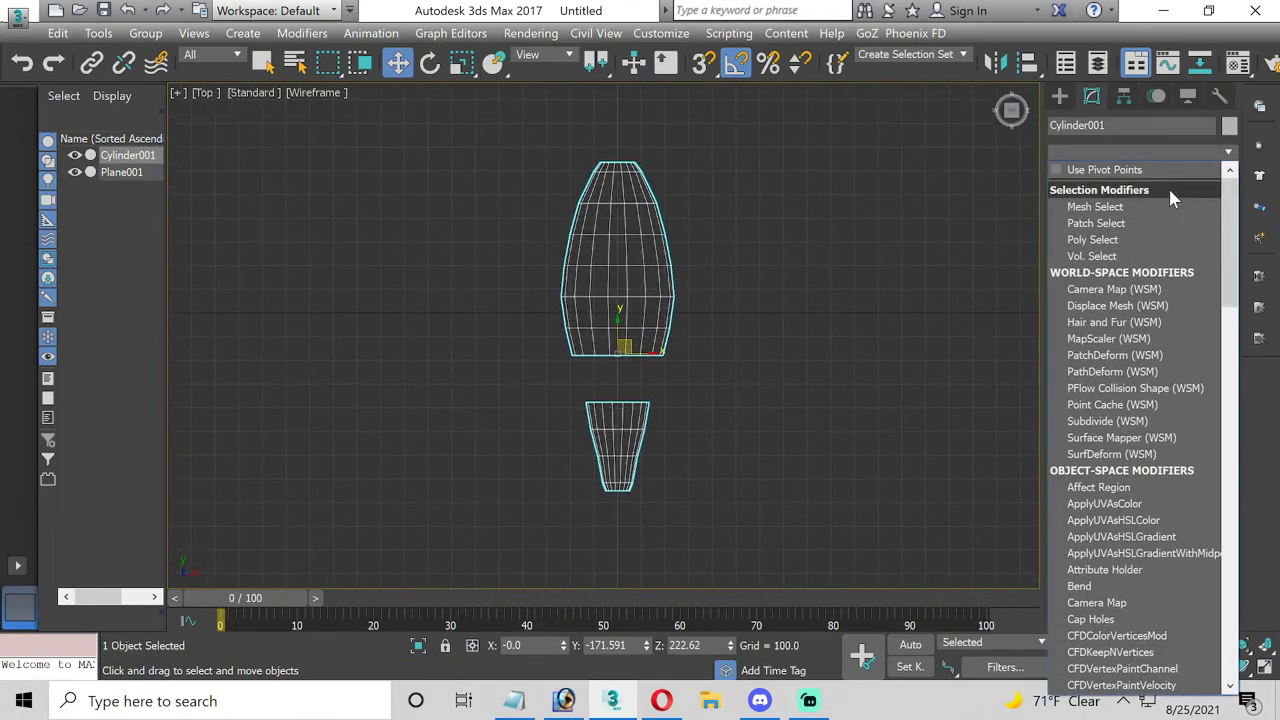
{"action": "key", "text": "o"}
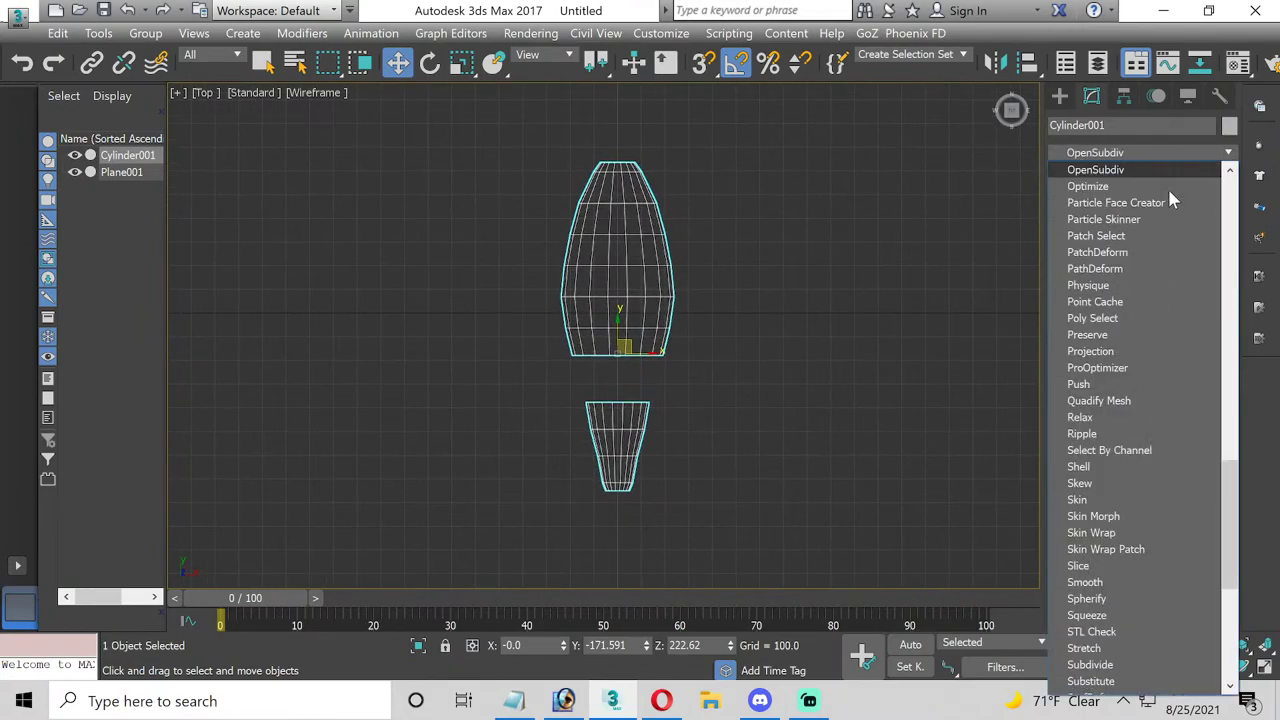
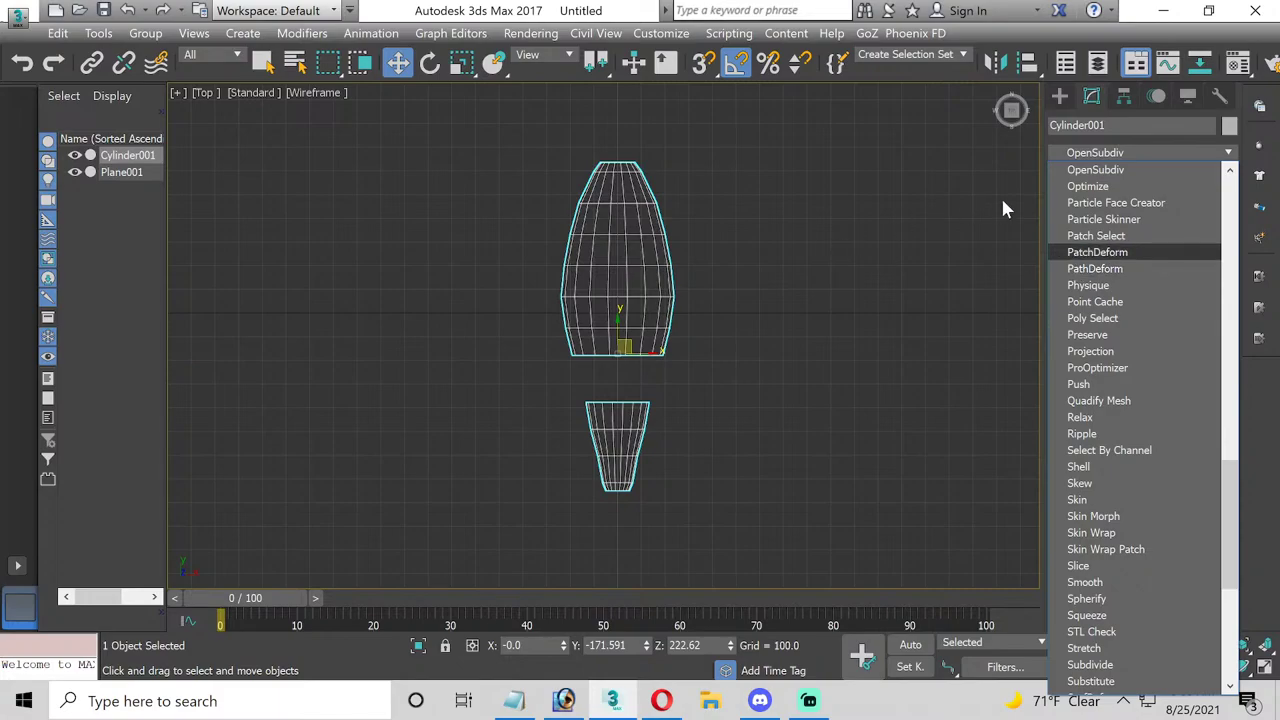
- Add a 6x6x6 FFD(box) modifier to Cylinder001 and switch to its Control Points level
{"action": "scroll", "coordinate": [1145, 210], "scroll_direction": "up", "scroll_amount": 8}
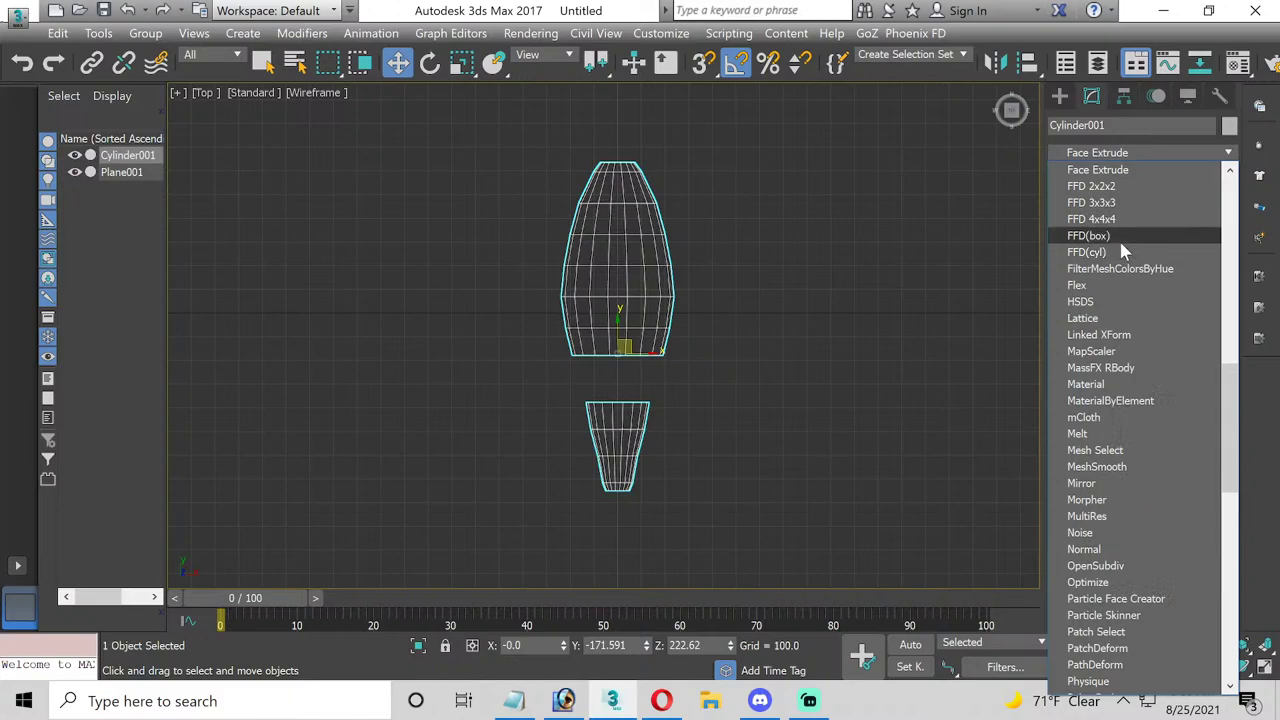
{"action": "left_click", "coordinate": [1118, 236]}
{"action": "left_click", "coordinate": [1152, 393]}
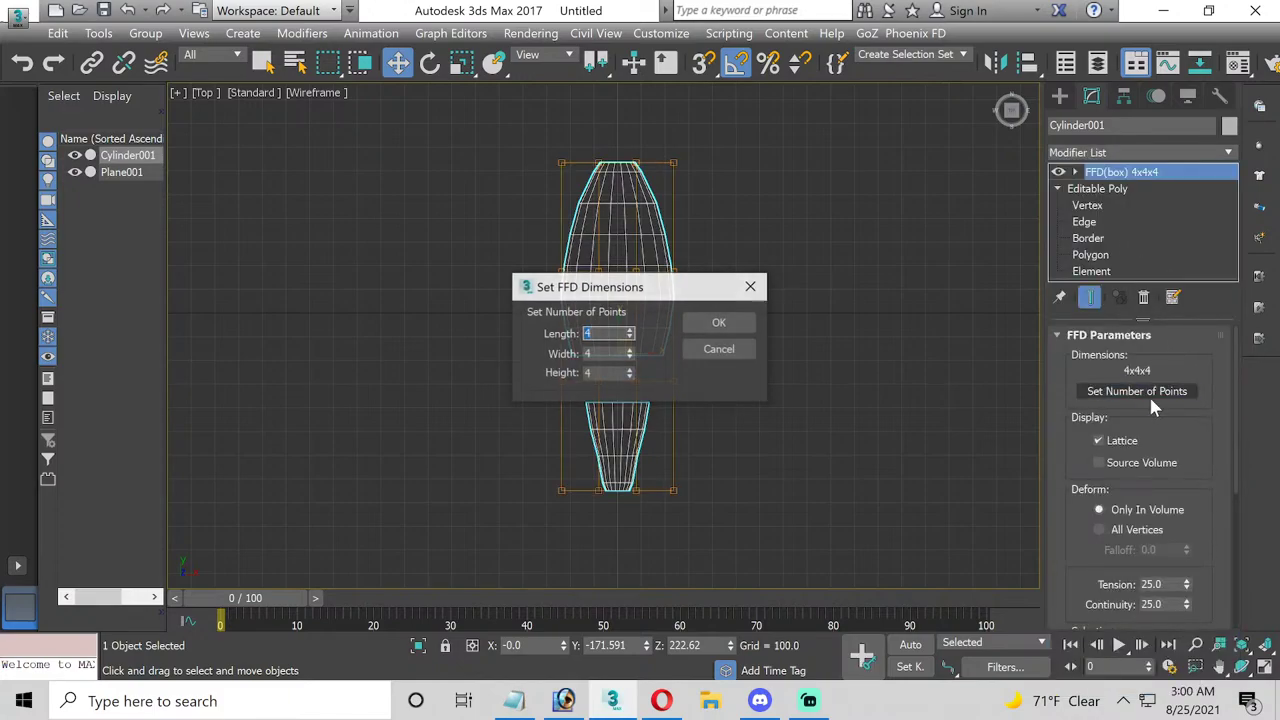
{"action": "left_click", "coordinate": [606, 353]}
{"action": "key", "text": "Tab"}
{"action": "type", "text": "6"}
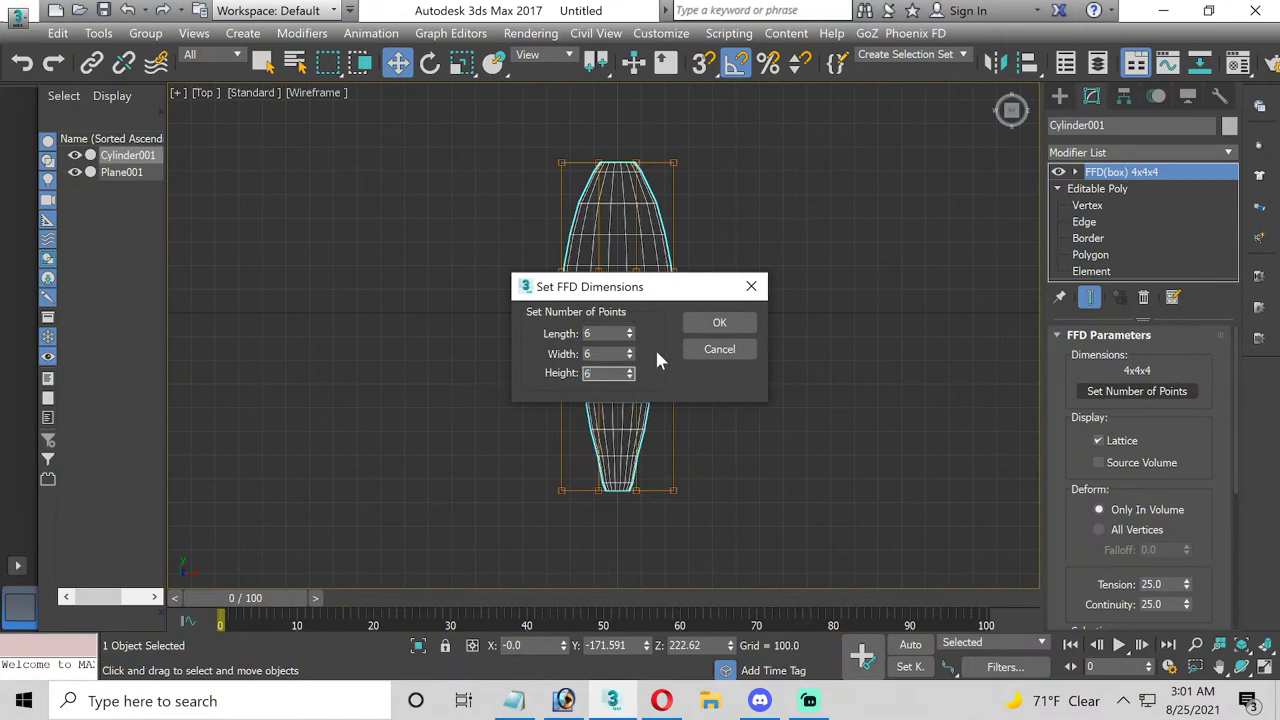
{"action": "left_click", "coordinate": [716, 322]}
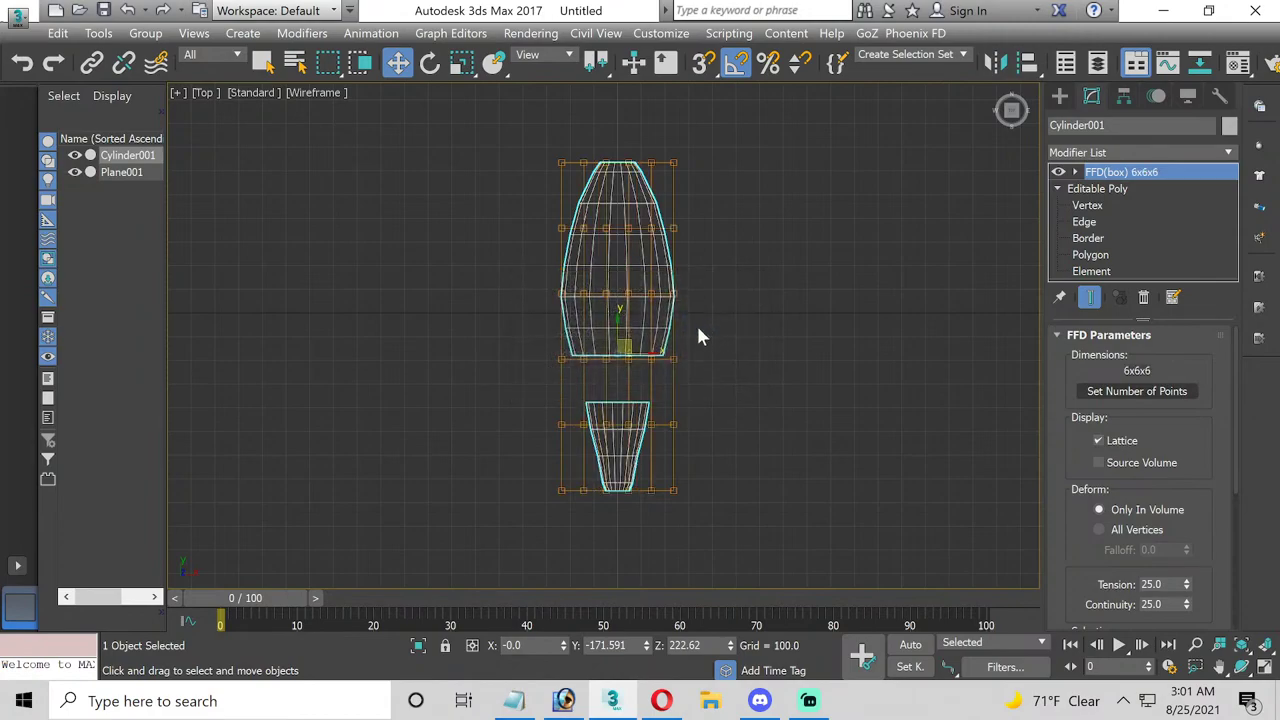
{"action": "left_click", "coordinate": [1075, 172]}
{"action": "left_click", "coordinate": [1122, 188]}
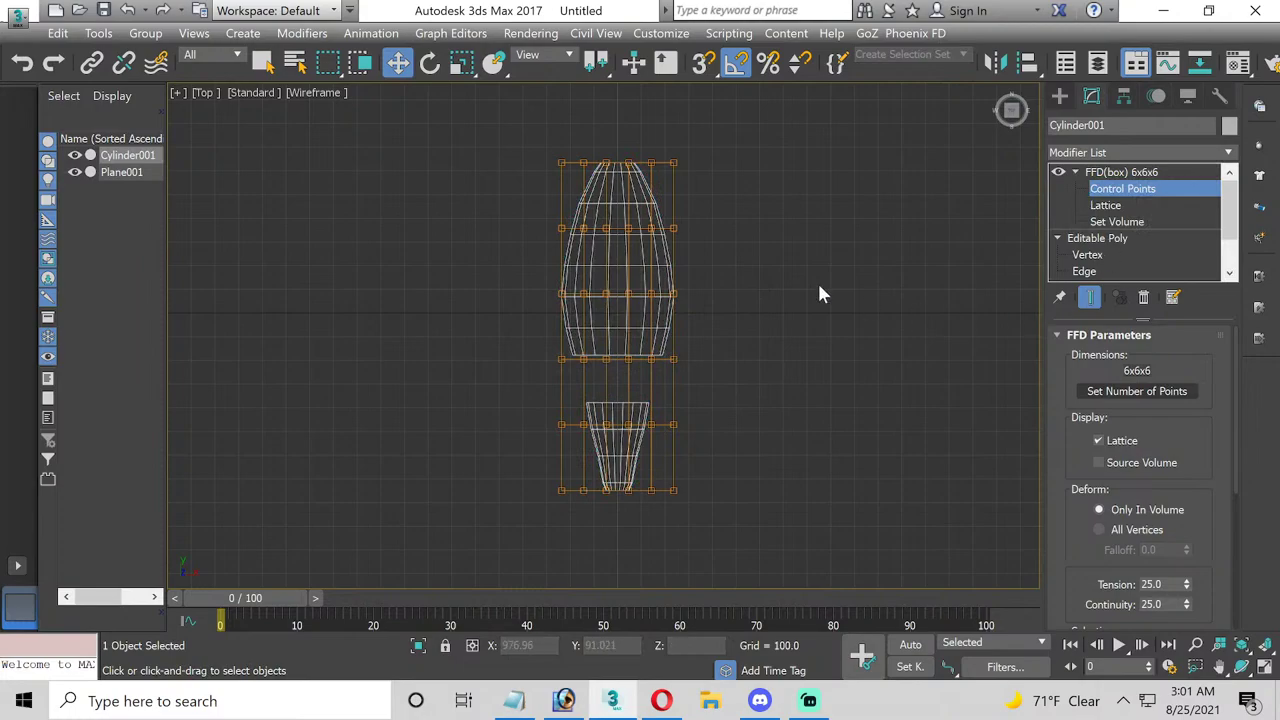
- Scale the top and upper lattice rows inward to taper the front body section
{"action": "scroll", "coordinate": [598, 203], "scroll_direction": "up", "scroll_amount": 3}
{"action": "middle_click_drag", "start_coordinate": [676, 209], "coordinate": [594, 274]}
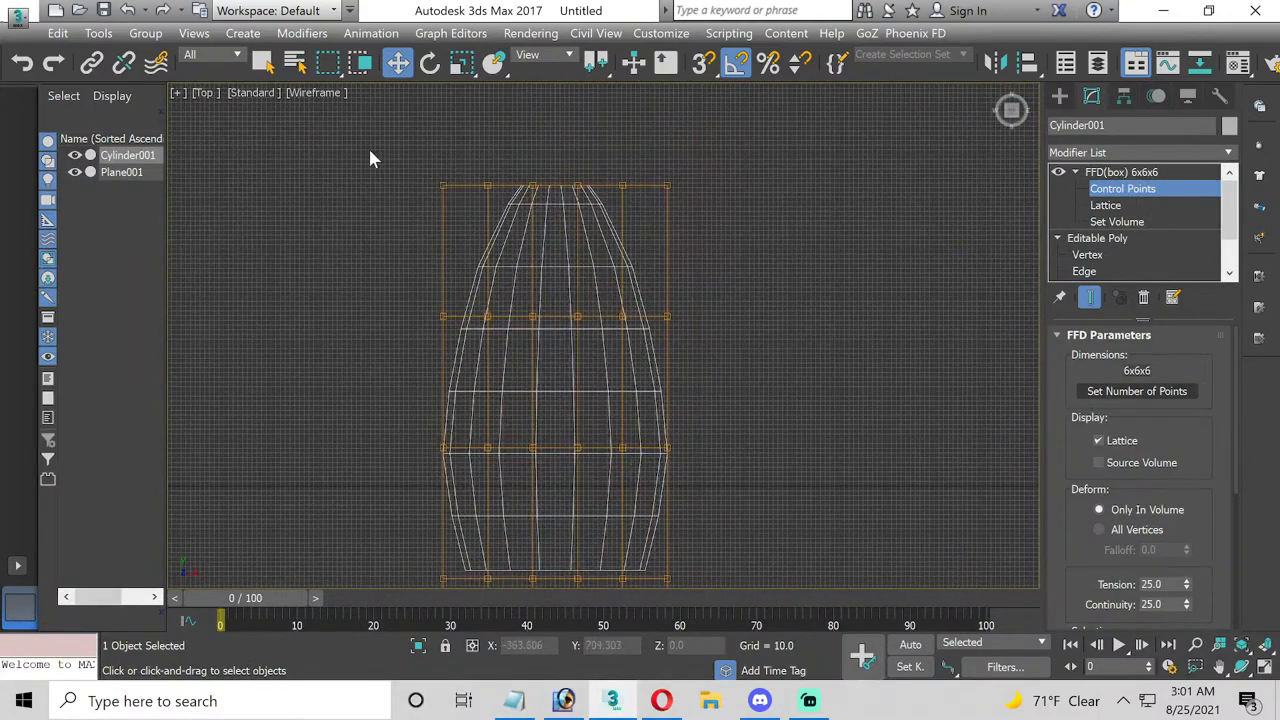
{"action": "left_click_drag", "start_coordinate": [362, 150], "coordinate": [731, 226]}
{"action": "left_click", "coordinate": [461, 62]}
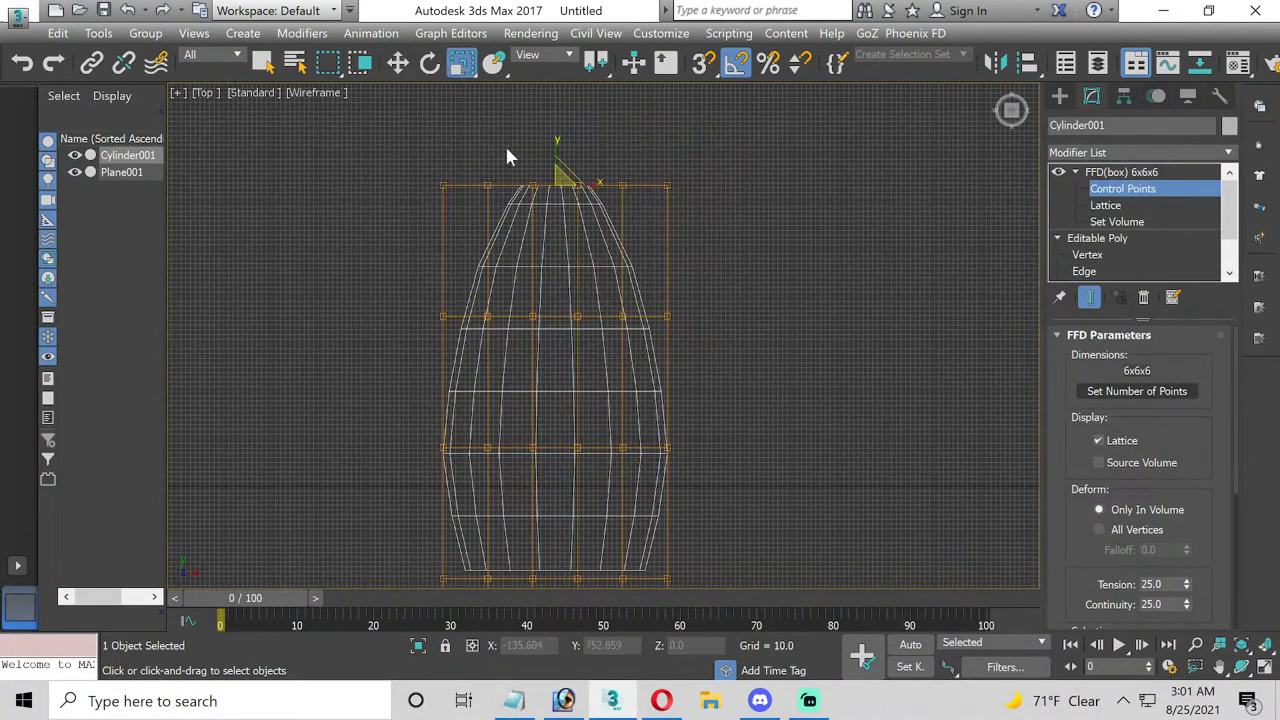
{"action": "left_click_drag", "start_coordinate": [593, 197], "coordinate": [421, 288]}
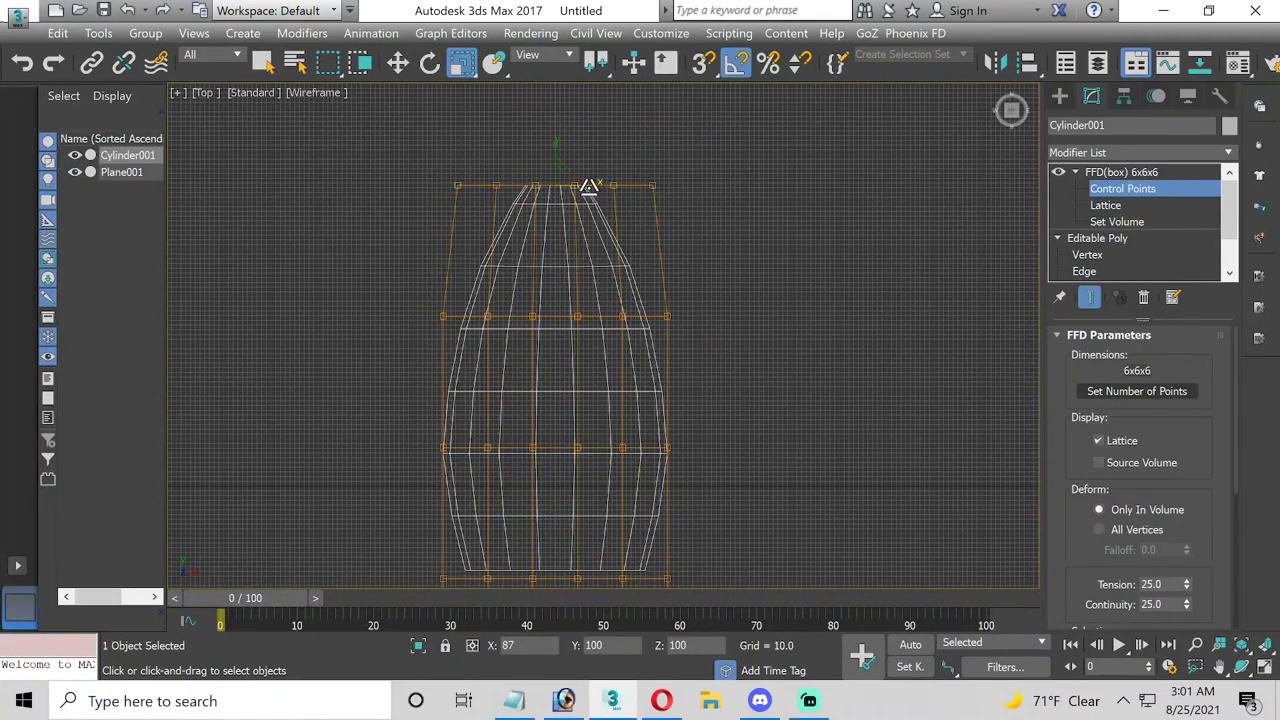
{"action": "left_click_drag", "start_coordinate": [690, 337], "coordinate": [709, 337]}
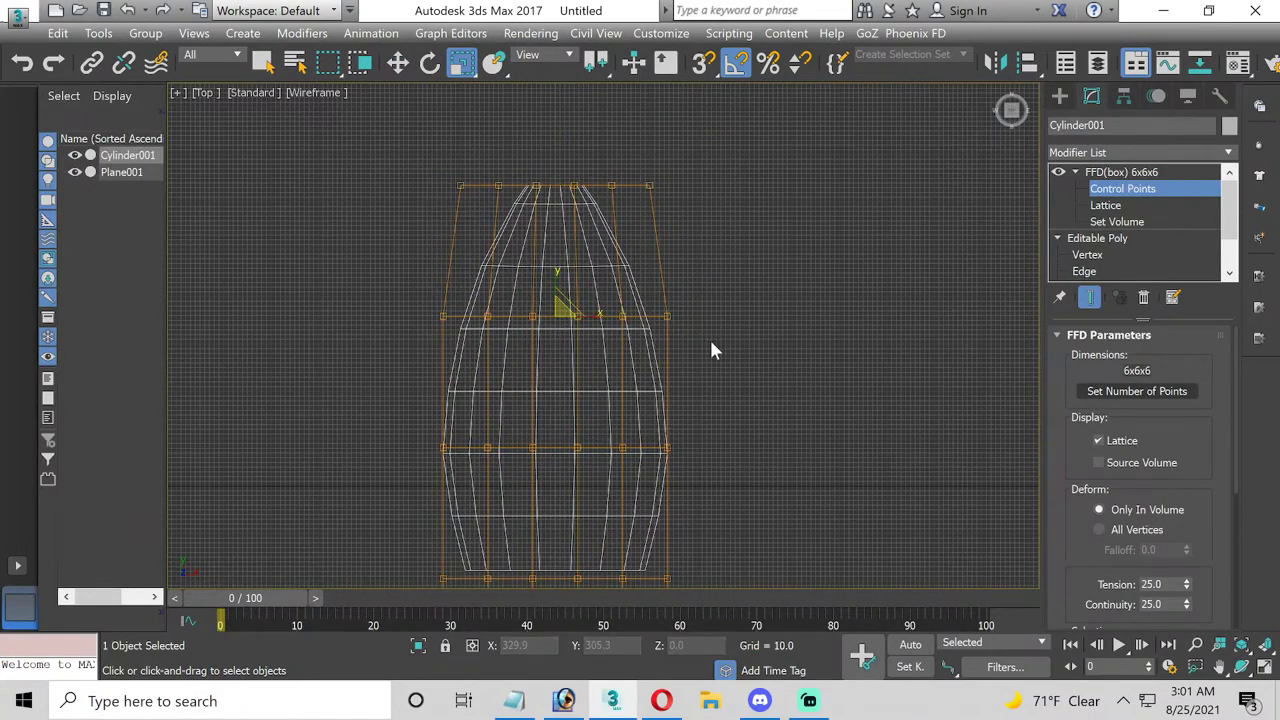
{"action": "left_click_drag", "start_coordinate": [597, 314], "coordinate": [578, 314]}
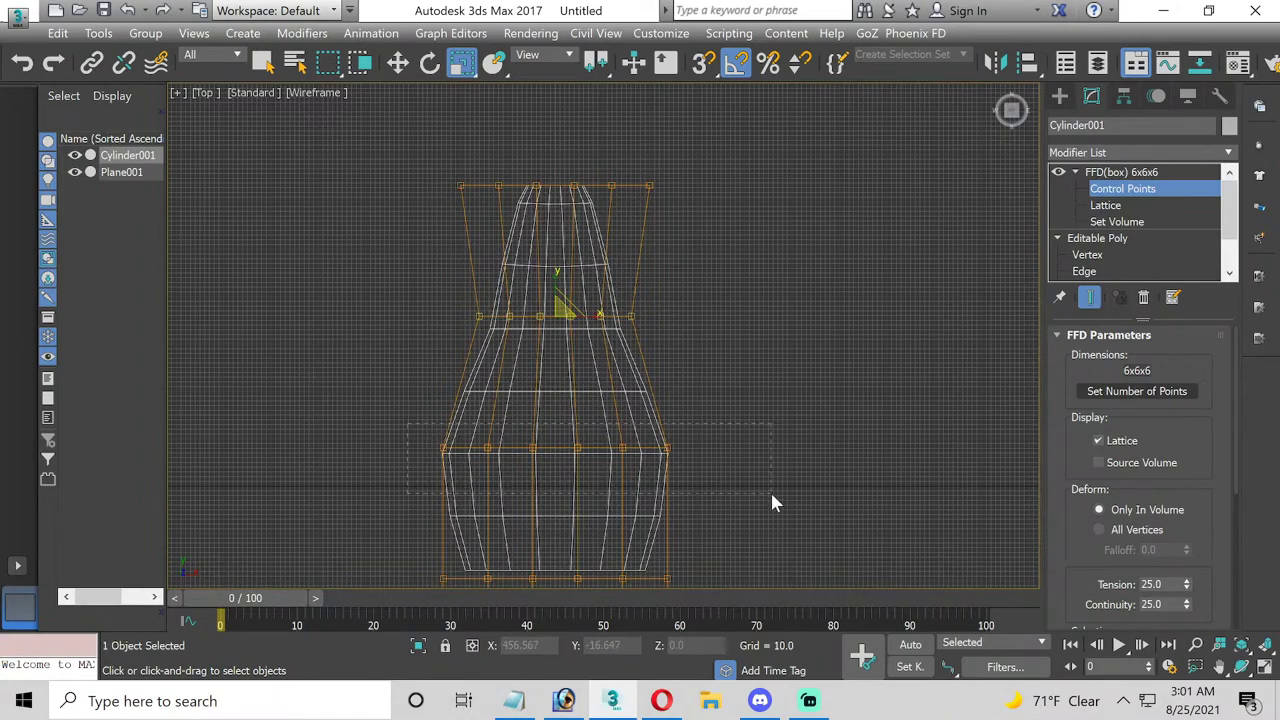
{"action": "left_click_drag", "start_coordinate": [772, 495], "coordinate": [772, 495]}
{"action": "left_click_drag", "start_coordinate": [598, 443], "coordinate": [574, 446]}
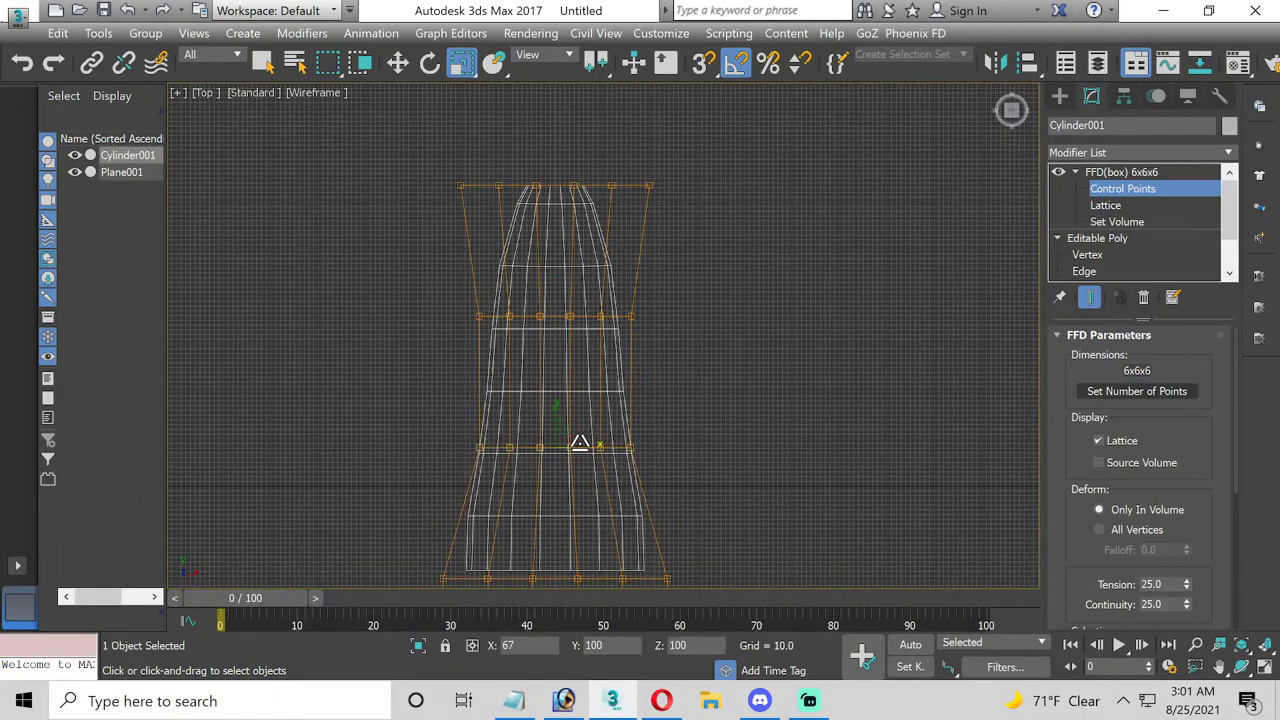
{"action": "mouse_move", "coordinate": [567, 467]}
{"action": "middle_mouse_down"}
{"action": "mouse_move", "coordinate": [580, 386]}
{"action": "mouse_move", "coordinate": [517, 318]}
{"action": "middle_mouse_up"}
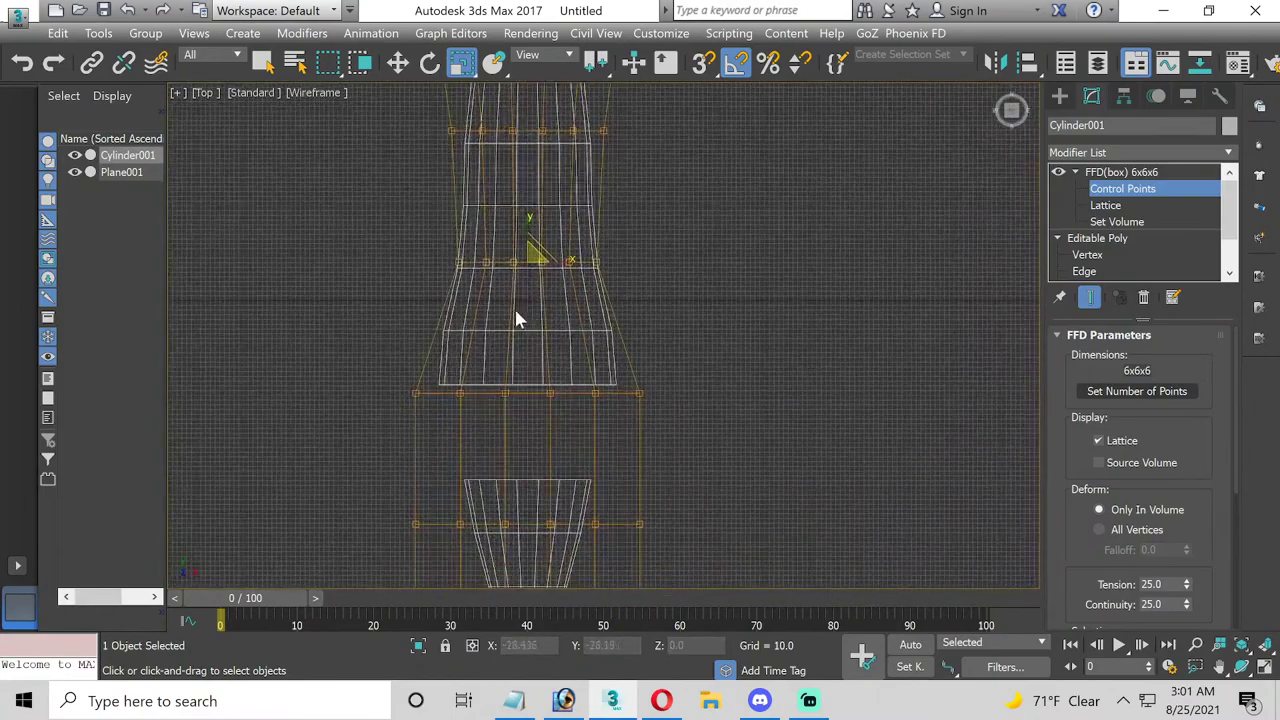
{"action": "left_click_drag", "start_coordinate": [386, 352], "coordinate": [699, 432]}
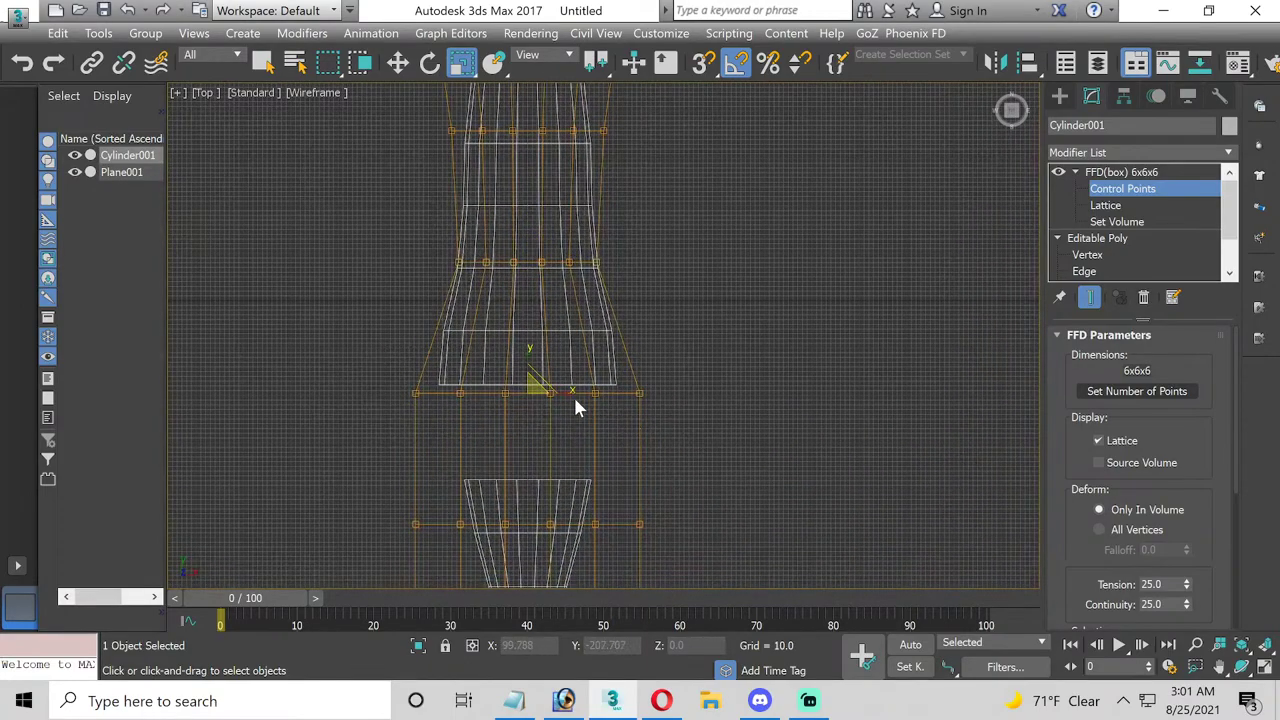
{"action": "left_click_drag", "start_coordinate": [569, 392], "coordinate": [552, 396]}
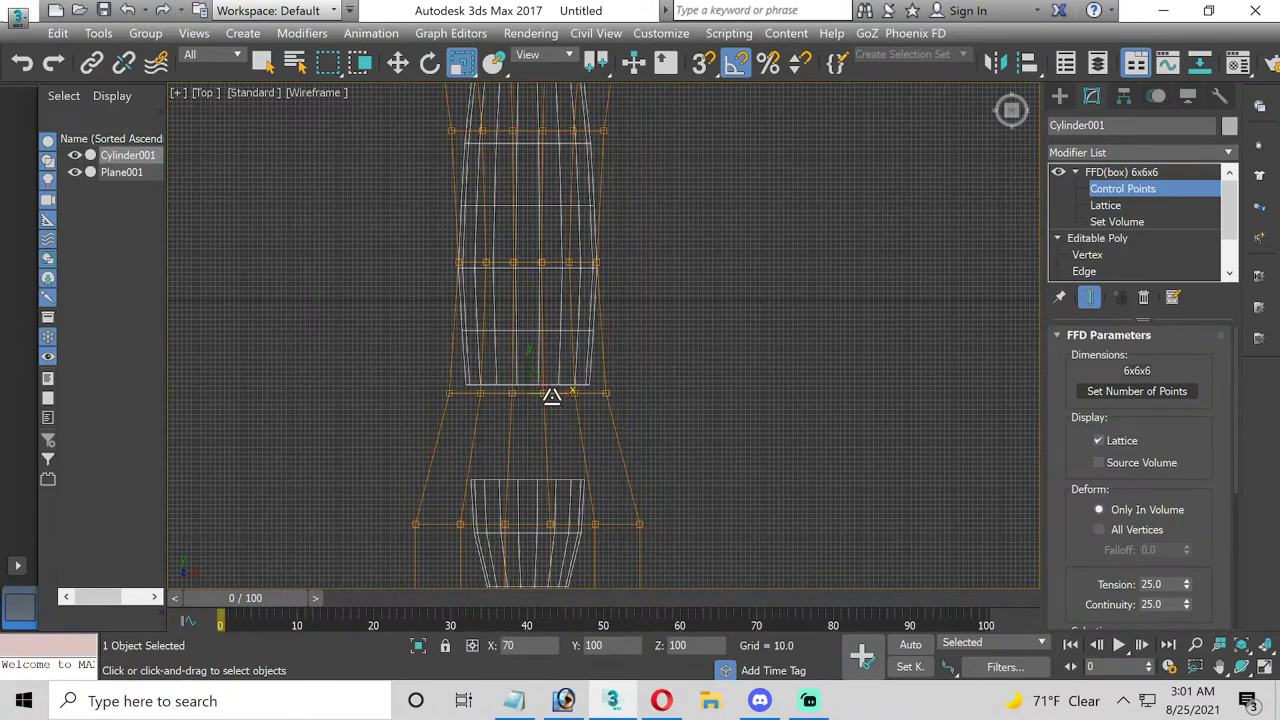
- Widen one rear-section lattice row and narrow the tail tip and rear middle
{"action": "middle_click_drag", "start_coordinate": [433, 434], "coordinate": [422, 322]}
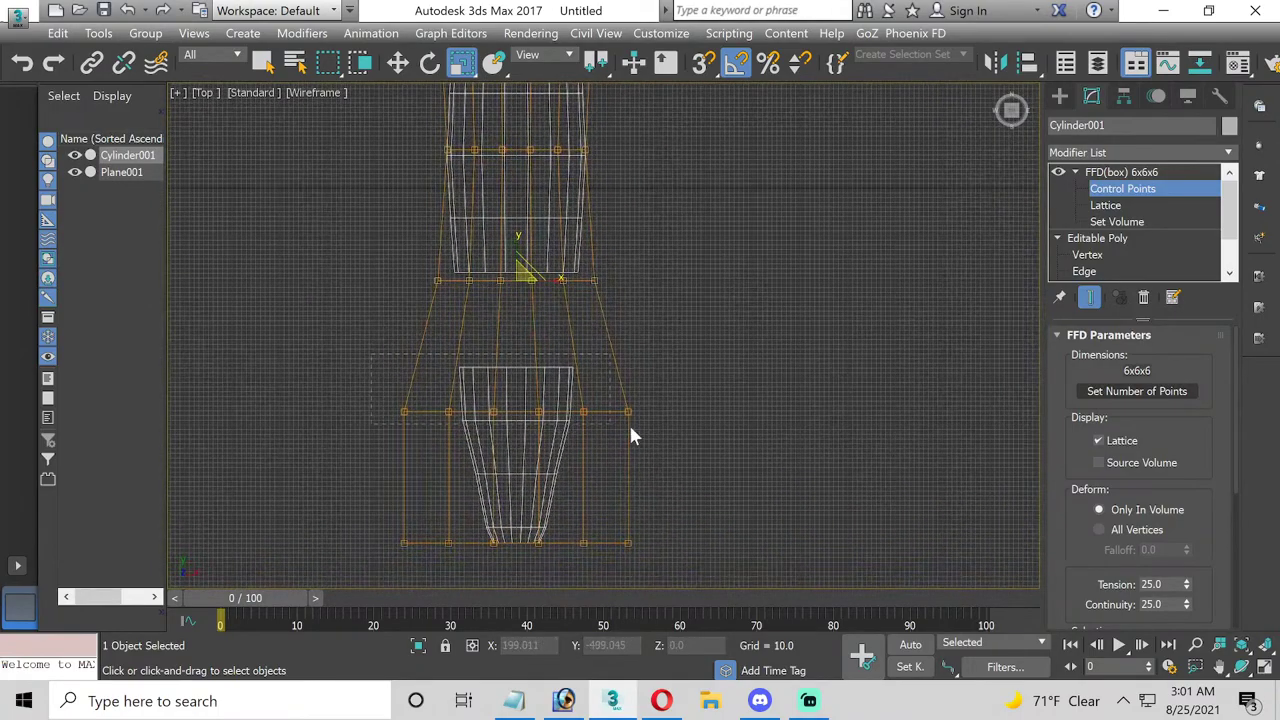
{"action": "left_click_drag", "start_coordinate": [632, 435], "coordinate": [700, 442]}
{"action": "left_click_drag", "start_coordinate": [548, 410], "coordinate": [450, 511]}
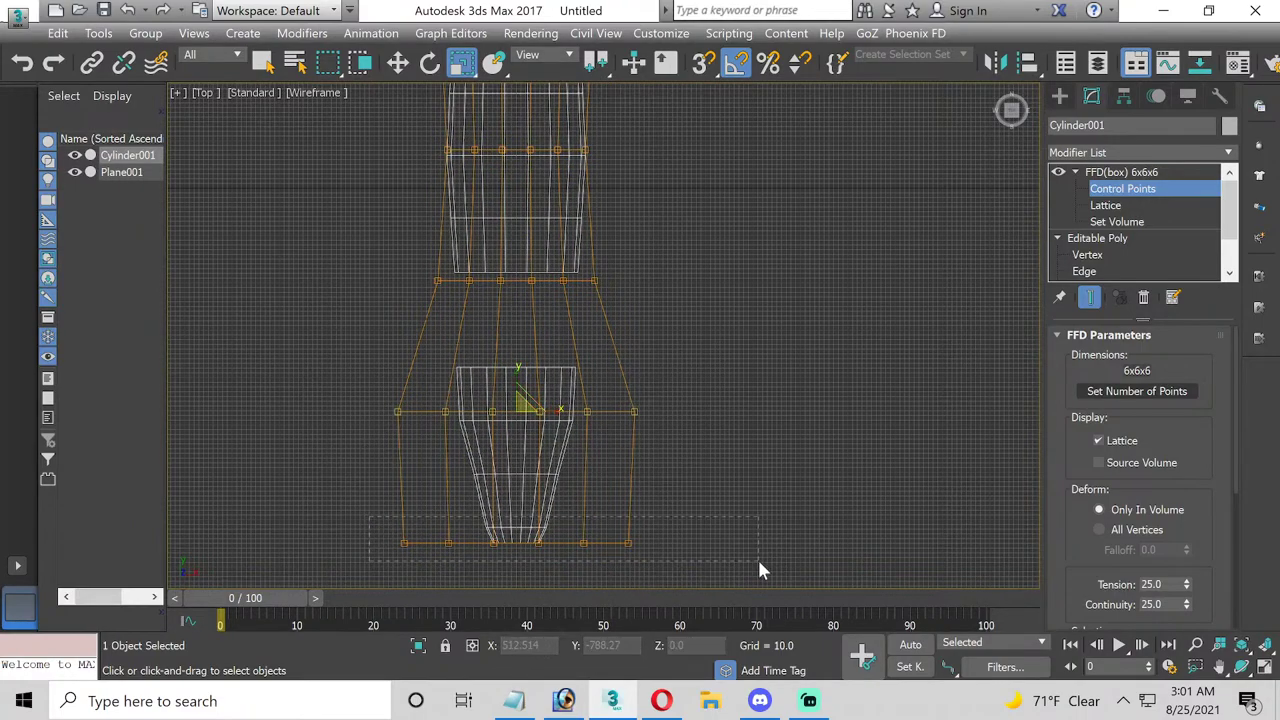
{"action": "left_click_drag", "start_coordinate": [760, 570], "coordinate": [760, 568]}
{"action": "left_click_drag", "start_coordinate": [551, 537], "coordinate": [521, 525]}
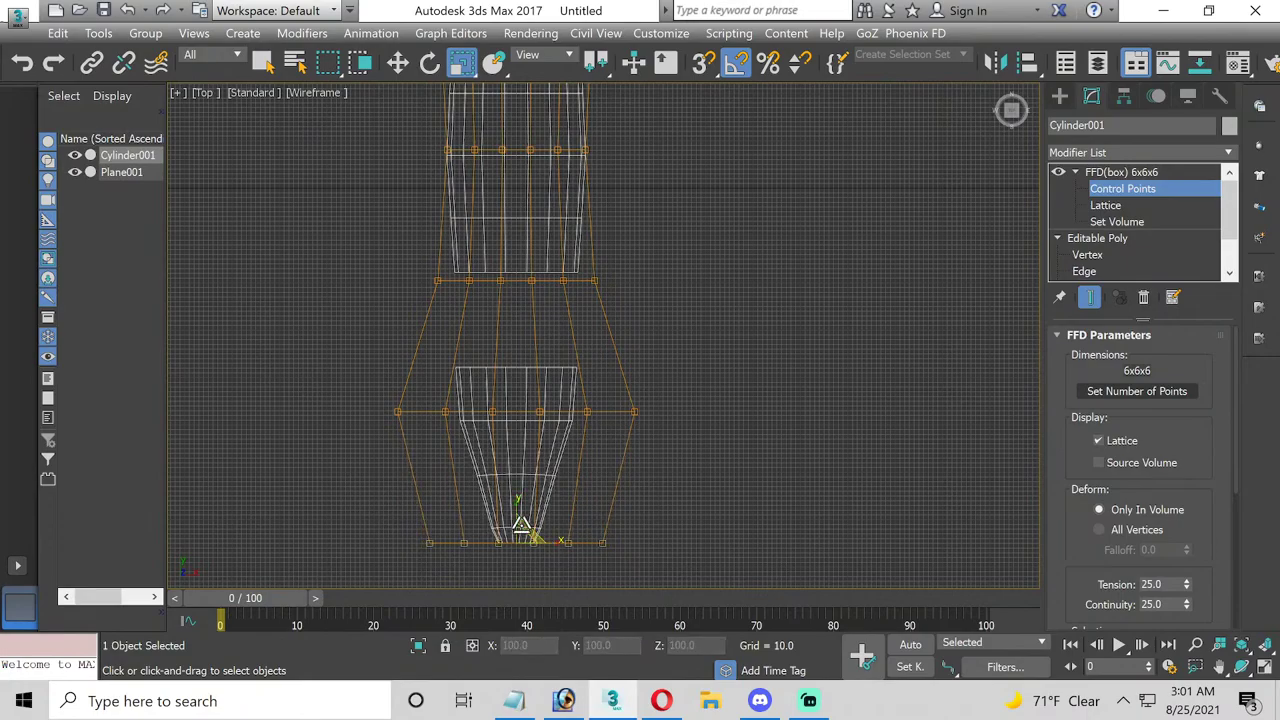
{"action": "left_click_drag", "start_coordinate": [728, 455], "coordinate": [728, 453]}
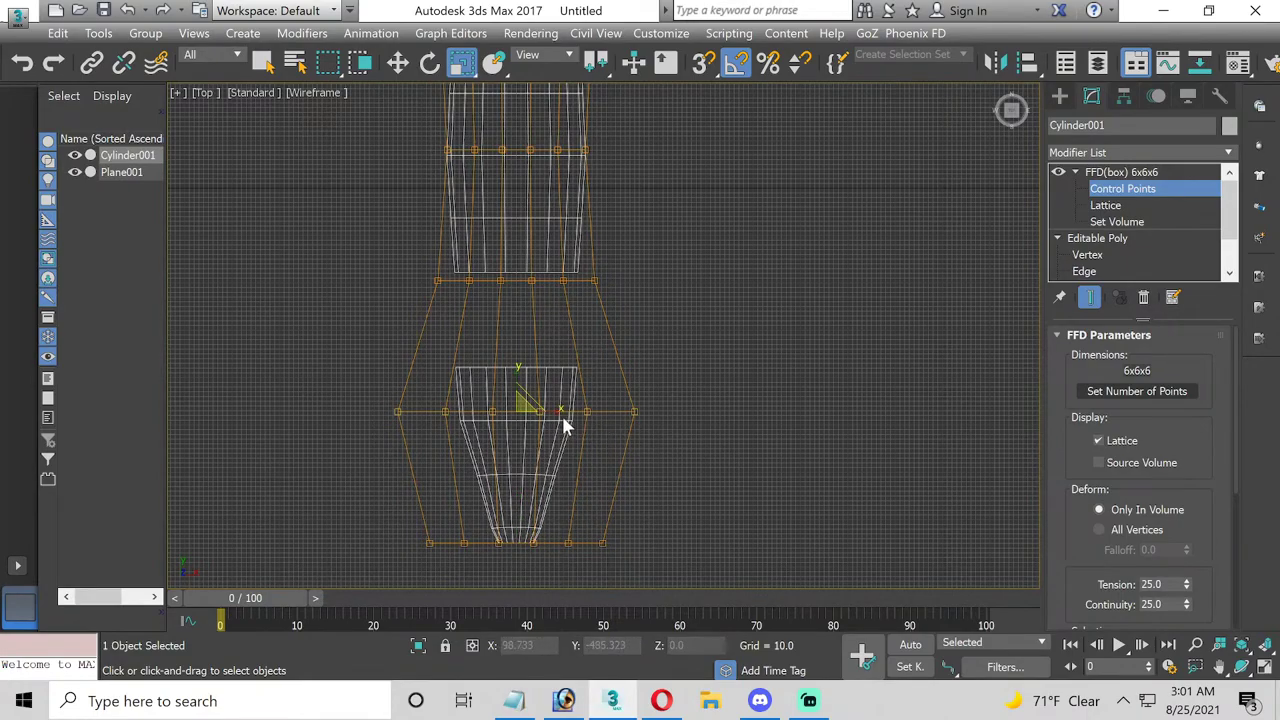
{"action": "left_click_drag", "start_coordinate": [551, 408], "coordinate": [549, 410]}
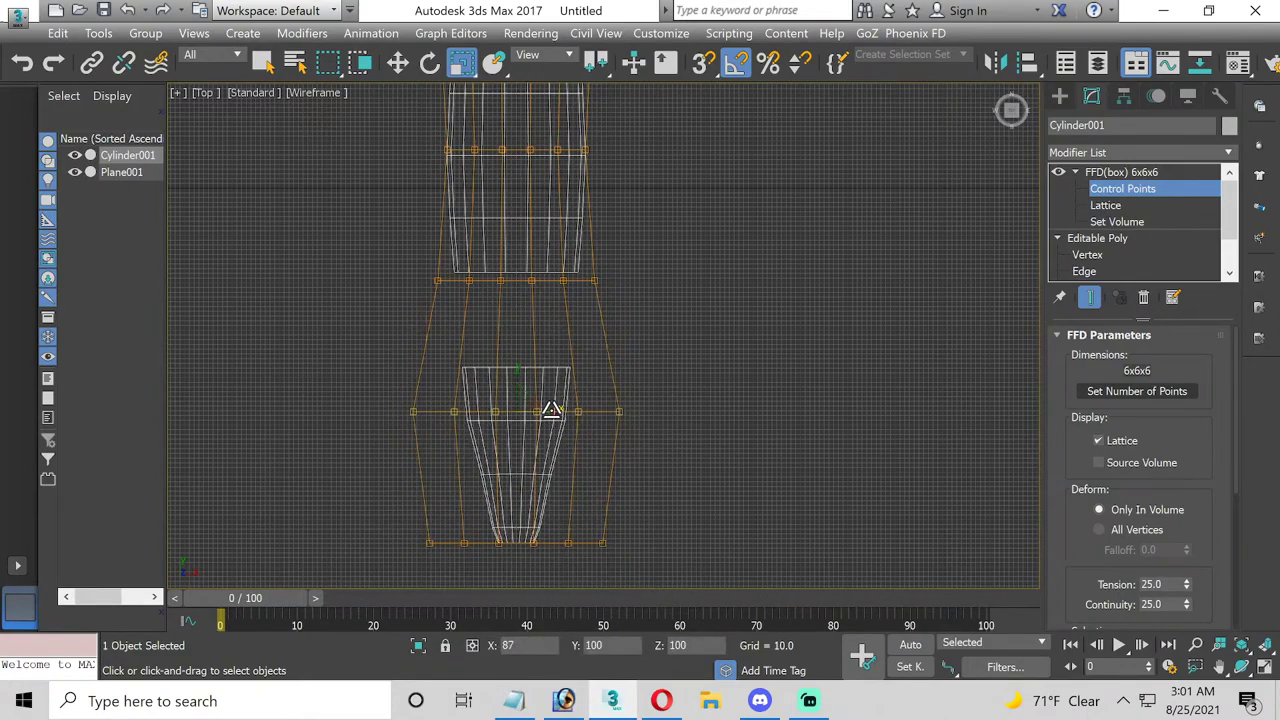
{"action": "mouse_move", "coordinate": [527, 297]}
{"action": "left_mouse_down"}
{"action": "mouse_move", "coordinate": [617, 302]}
{"action": "mouse_move", "coordinate": [546, 285]}
{"action": "left_mouse_up"}
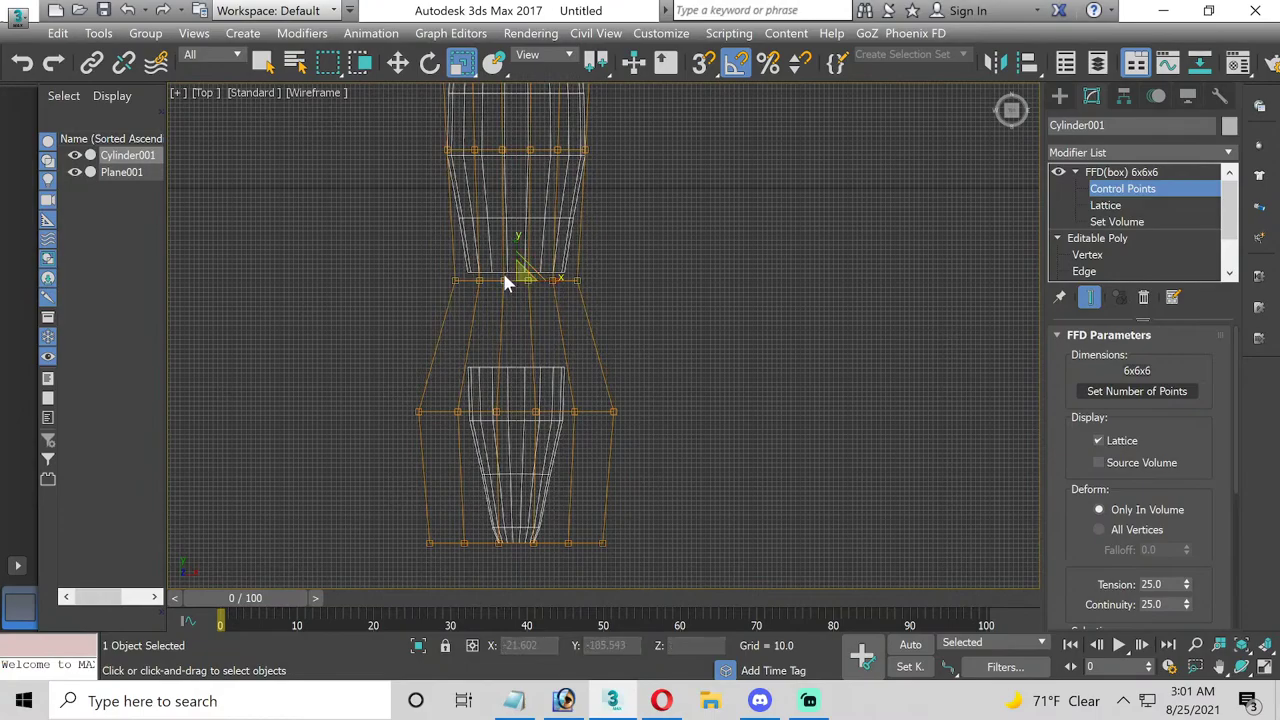
- Narrow the front section's middle row, then leave control points and check the body shape
{"action": "middle_click_drag", "start_coordinate": [501, 269], "coordinate": [416, 266]}
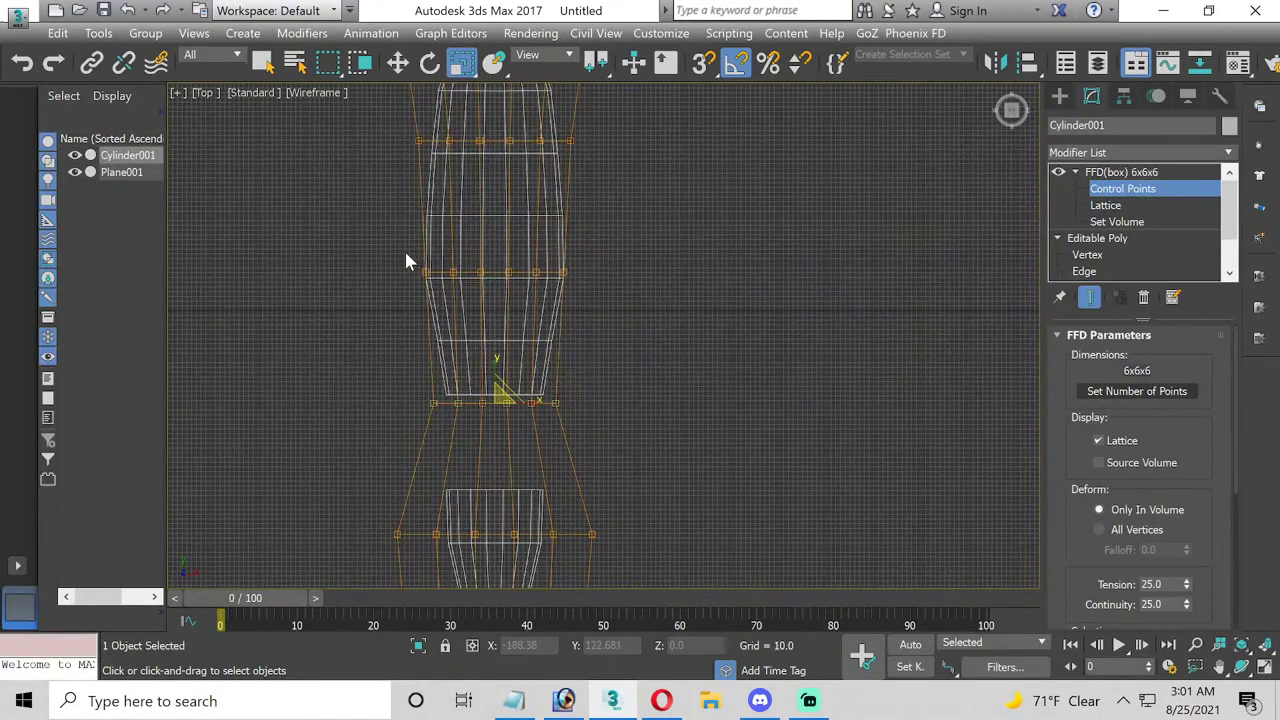
{"action": "left_click_drag", "start_coordinate": [591, 301], "coordinate": [415, 255]}
{"action": "left_click_drag", "start_coordinate": [534, 271], "coordinate": [529, 271]}
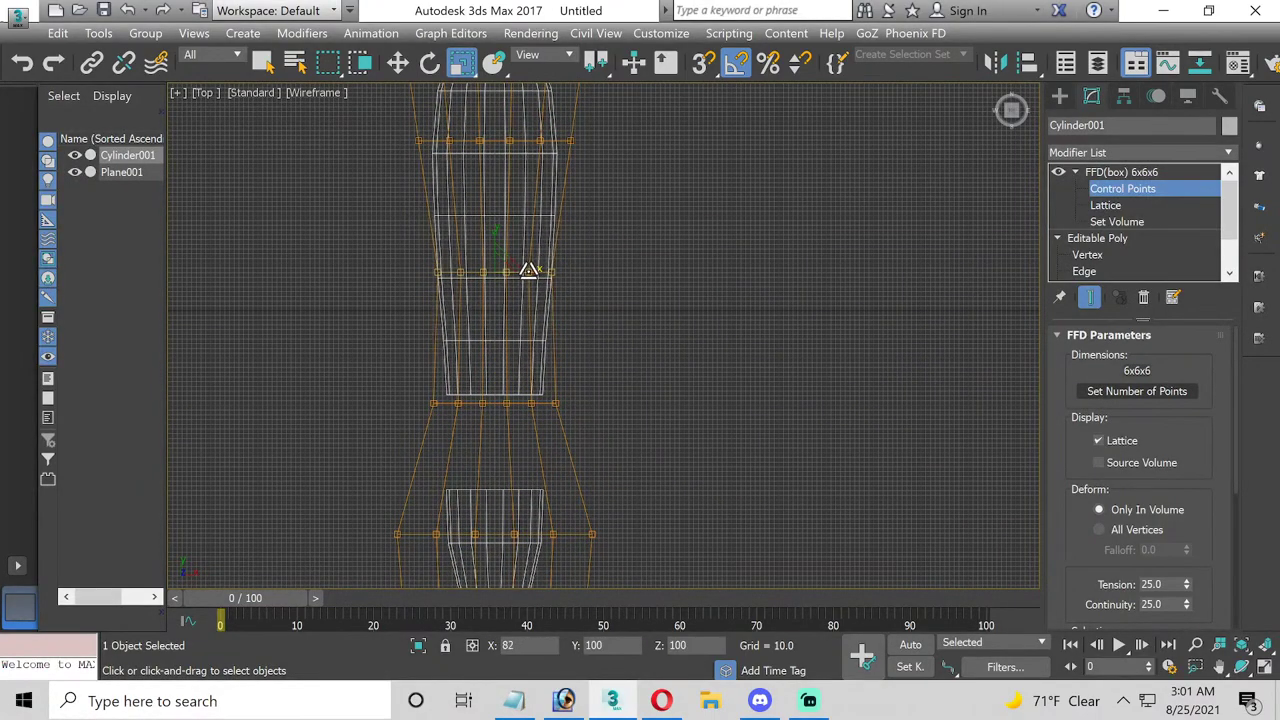
{"action": "middle_click_drag", "start_coordinate": [523, 271], "coordinate": [491, 391]}
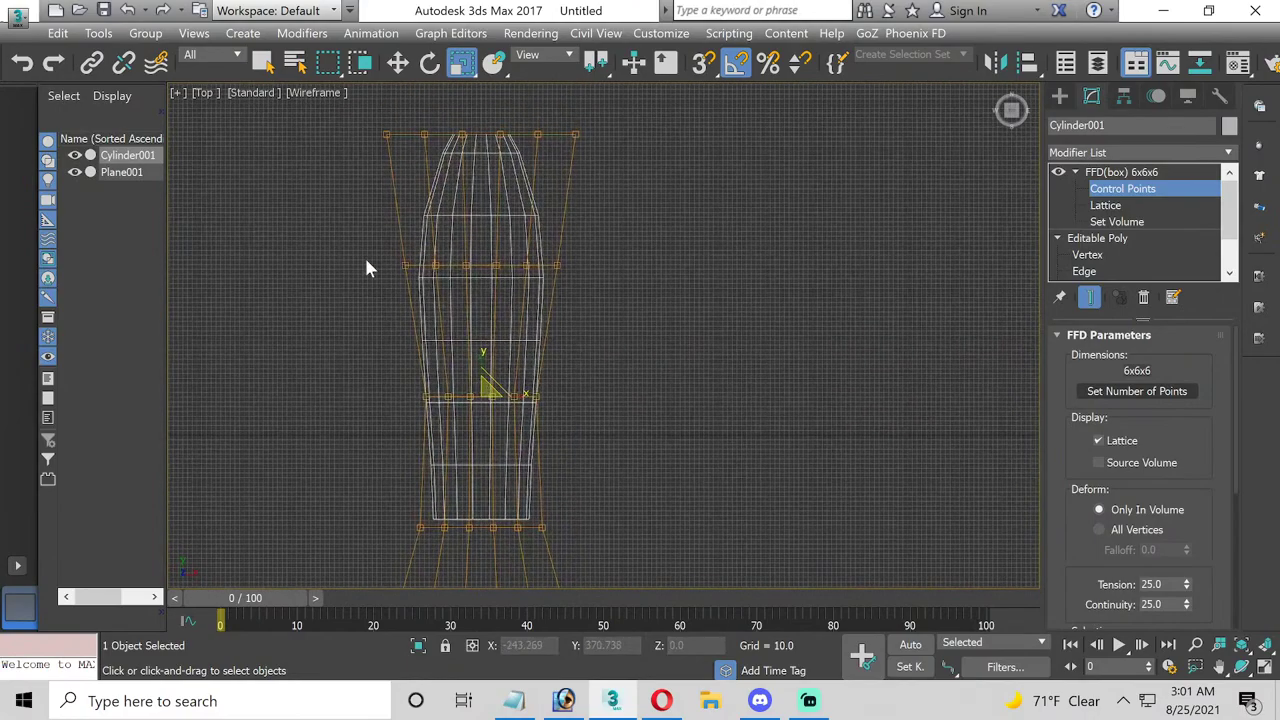
{"action": "left_click_drag", "start_coordinate": [378, 240], "coordinate": [560, 292]}
{"action": "scroll", "coordinate": [584, 371], "scroll_direction": "down", "scroll_amount": 2}
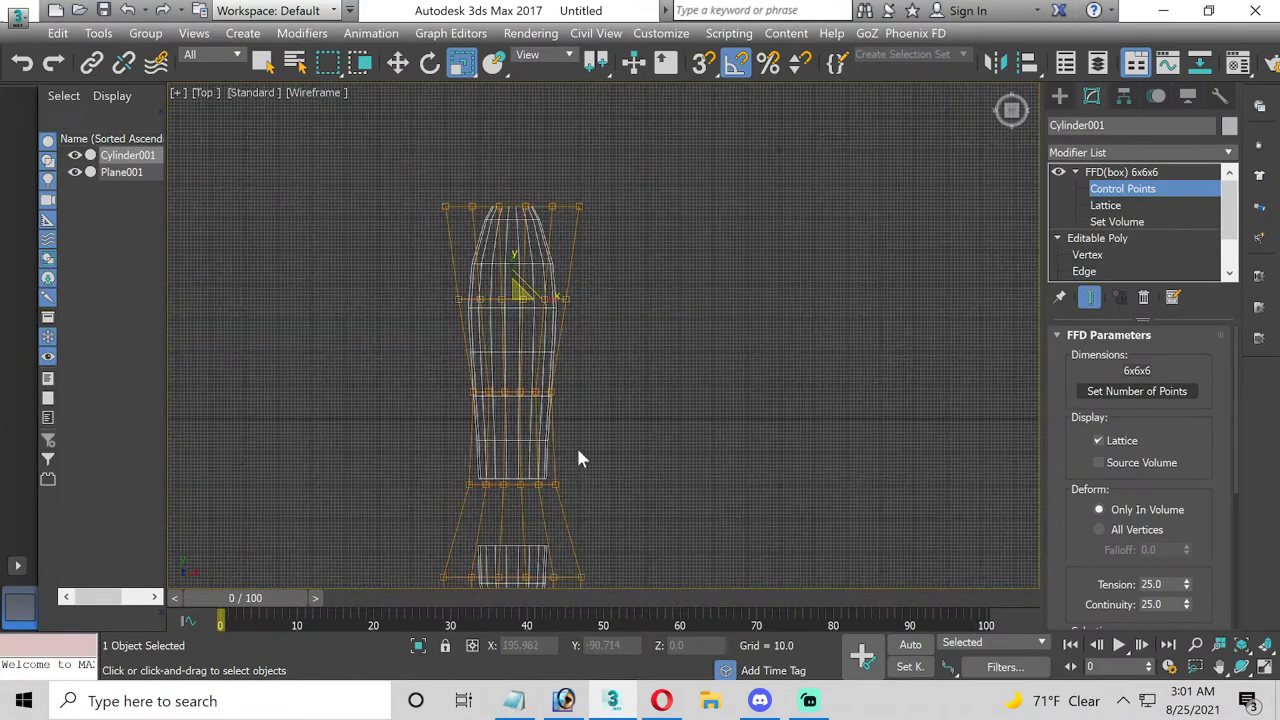
{"action": "middle_click_drag", "start_coordinate": [578, 458], "coordinate": [529, 302]}
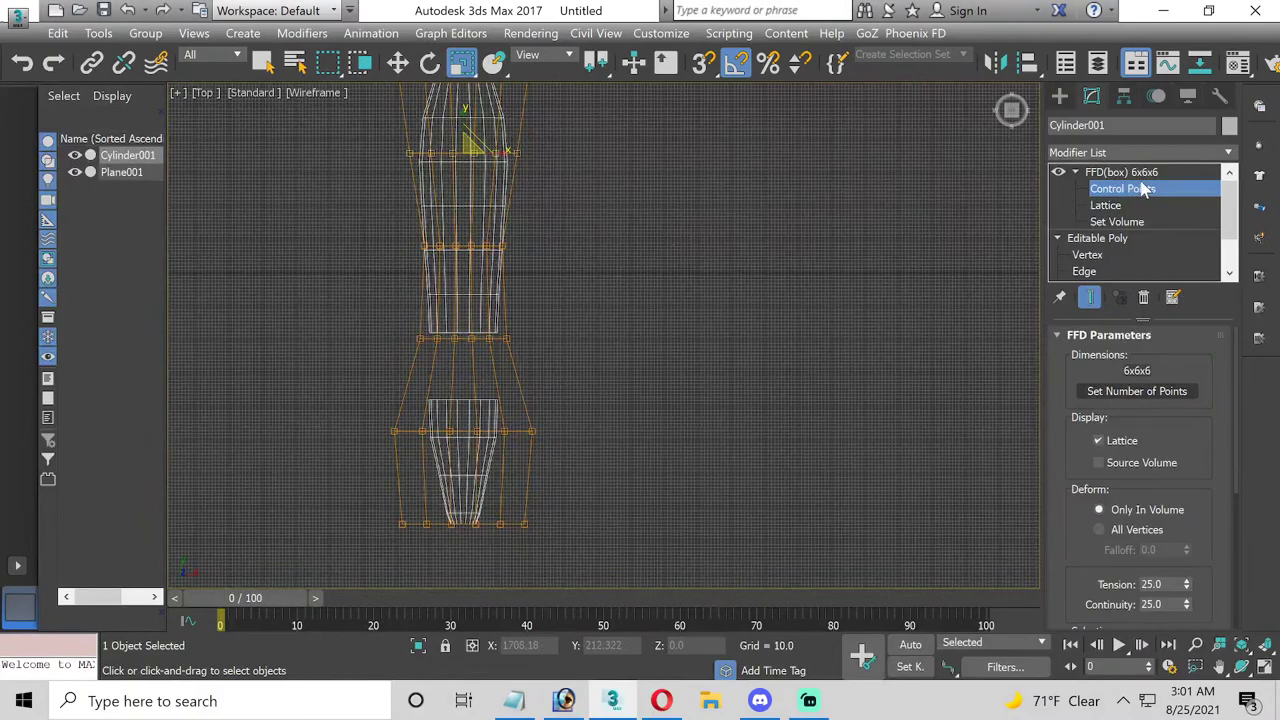
{"action": "left_click", "coordinate": [1121, 172]}
{"action": "left_click", "coordinate": [655, 240]}
{"action": "mouse_move", "coordinate": [655, 240]}
{"action": "middle_mouse_down"}
{"action": "mouse_move", "coordinate": [597, 303]}
{"action": "mouse_move", "coordinate": [672, 320]}
{"action": "mouse_move", "coordinate": [571, 263]}
{"action": "middle_mouse_up"}
{"action": "left_click", "coordinate": [566, 263]}
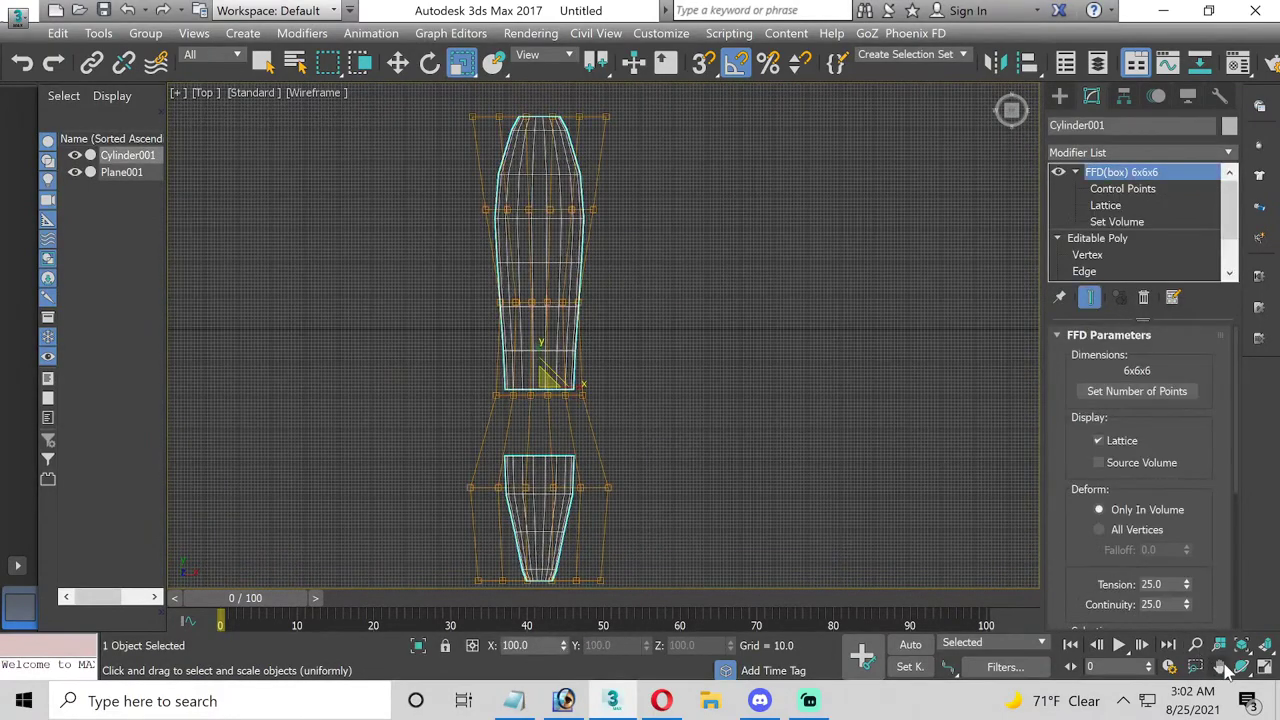
- Restore four viewports and make the body material fully opaque in the Material Editor
{"action": "left_click", "coordinate": [1266, 670]}
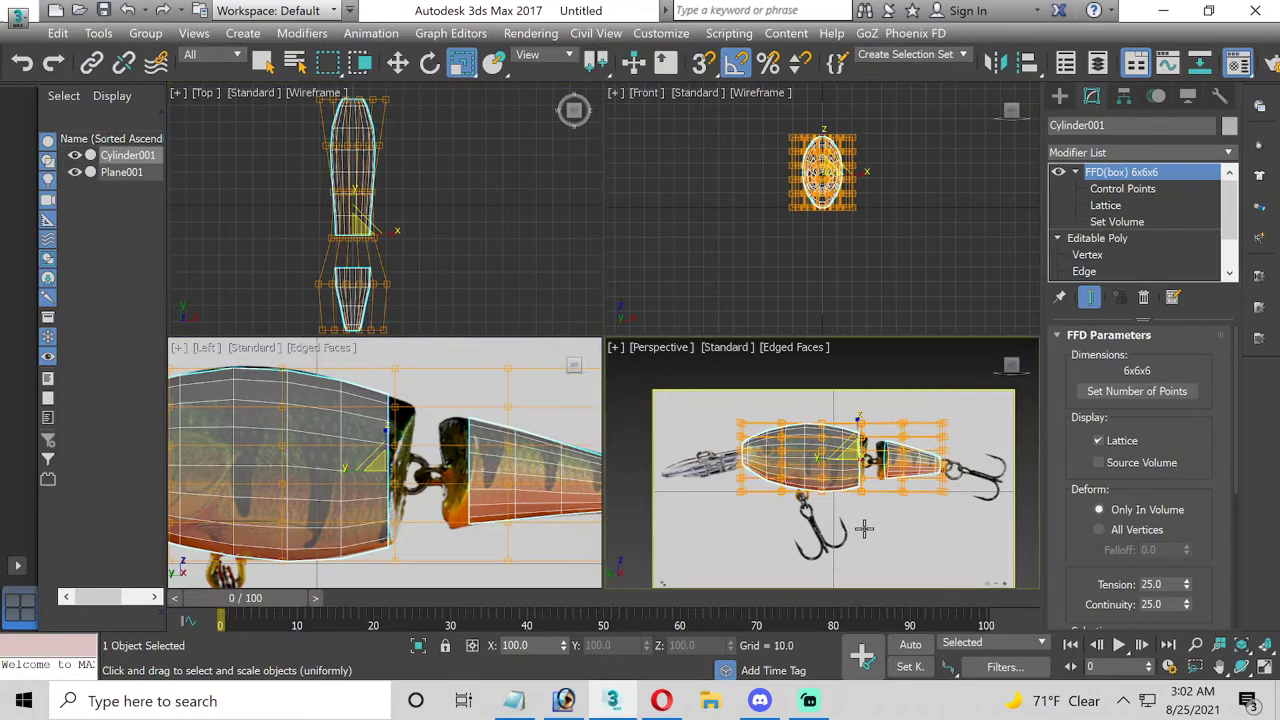
{"action": "key", "text": "m"}
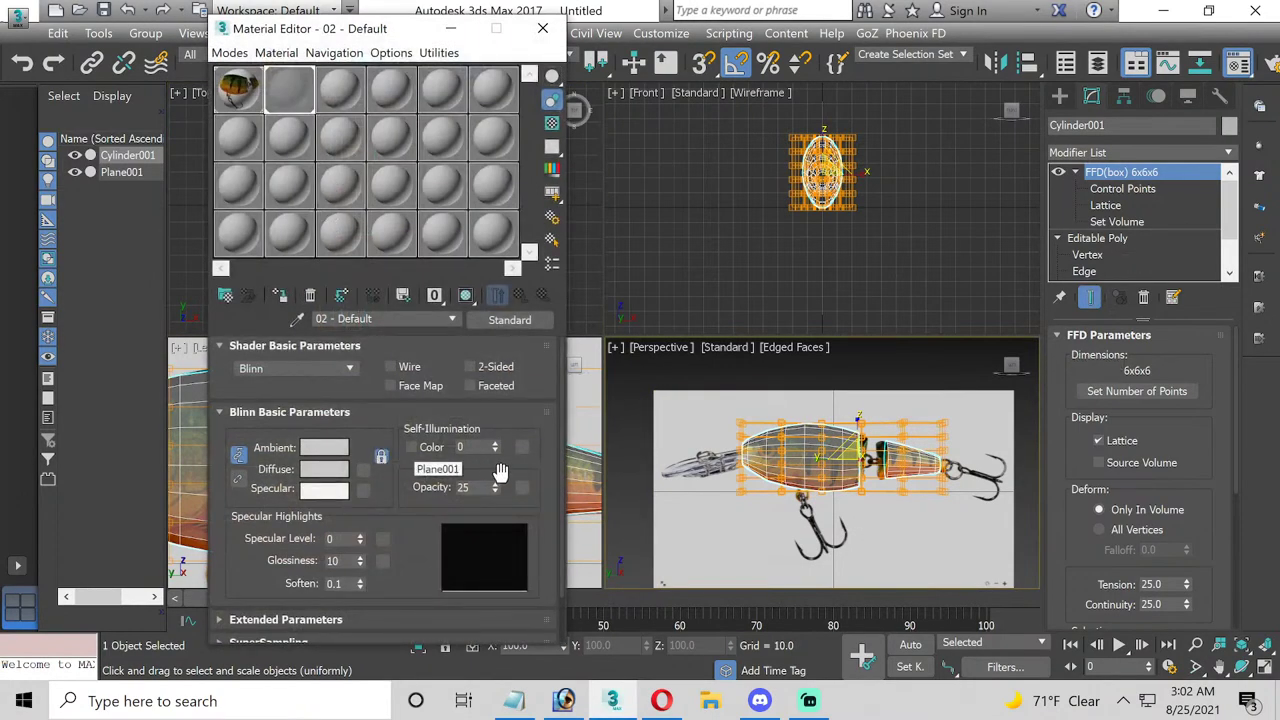
{"action": "right_click", "coordinate": [494, 487]}
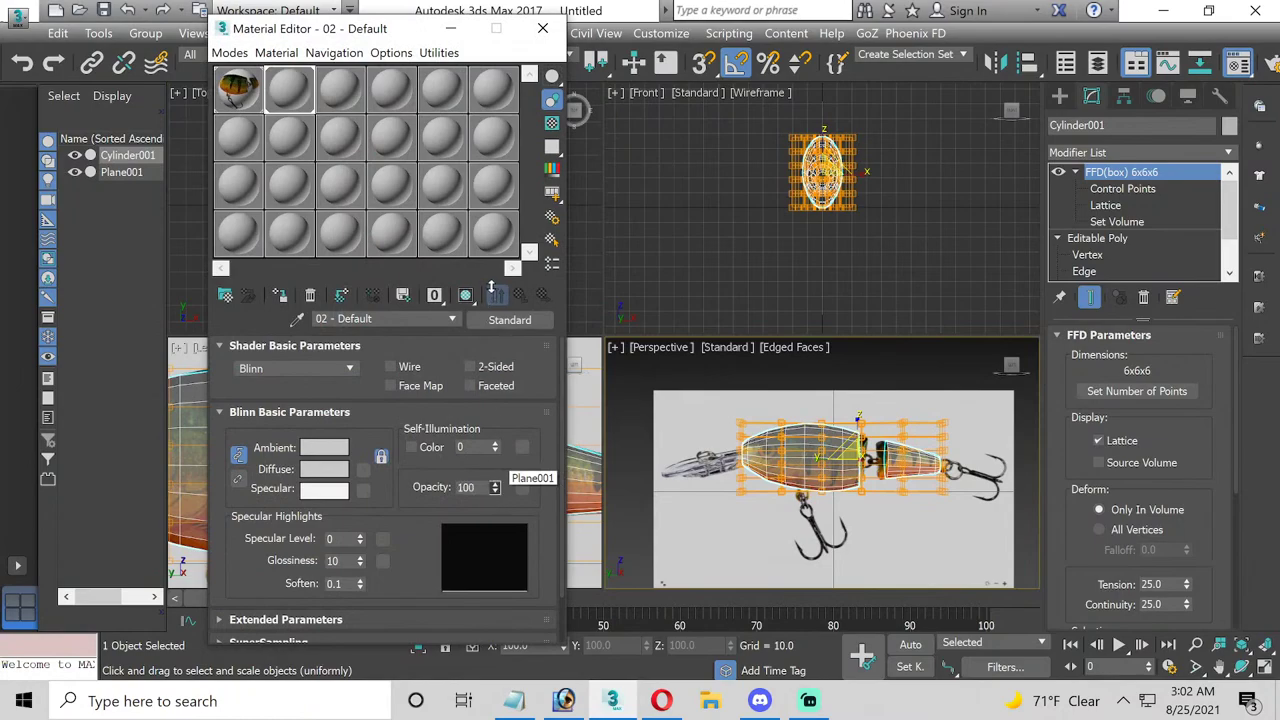
{"action": "left_click", "coordinate": [542, 28]}
- Collapse Cylinder001's whole modifier stack into an editable poly and reselect the body
{"action": "right_click", "coordinate": [1123, 176]}
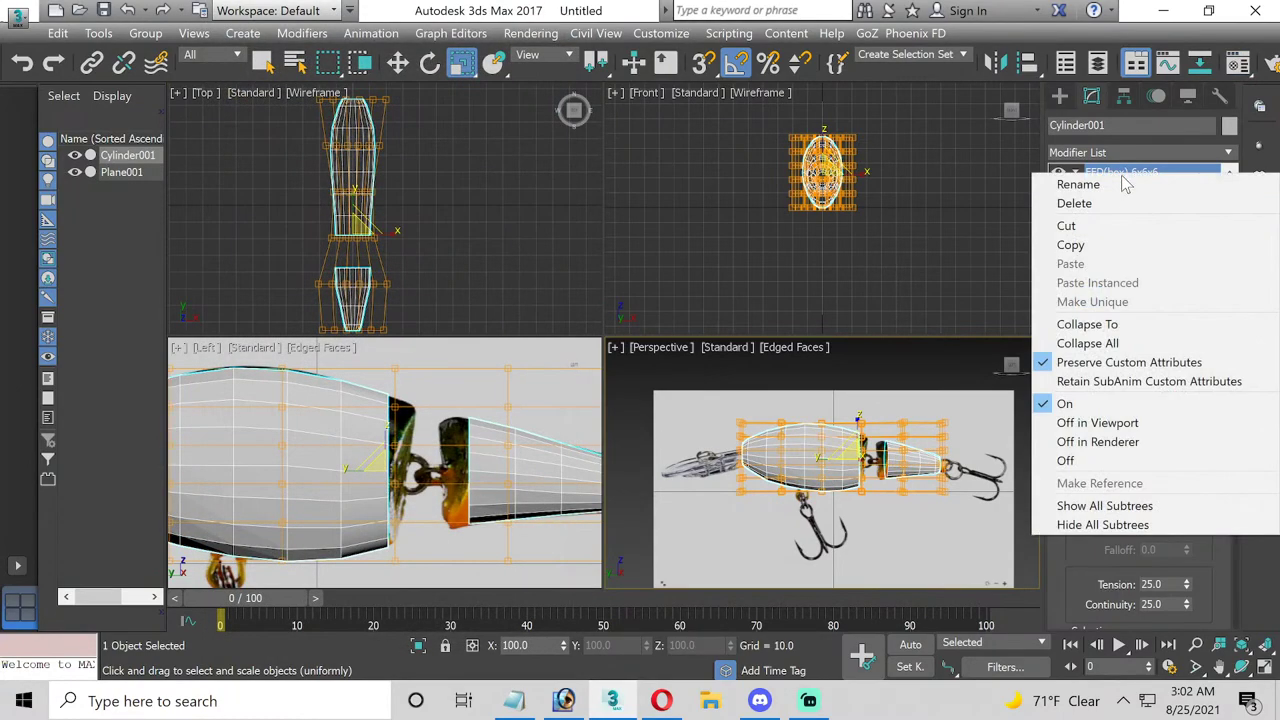
{"action": "left_click", "coordinate": [1123, 345]}
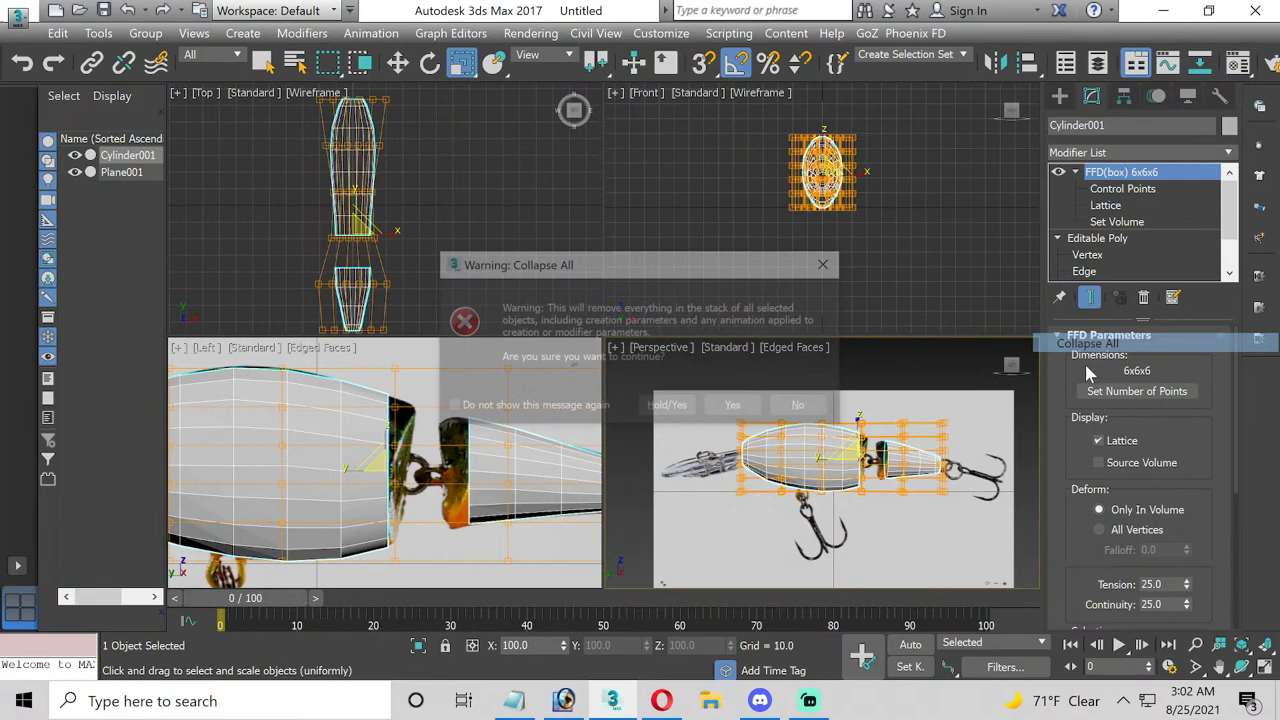
{"action": "left_click", "coordinate": [740, 407]}
{"action": "left_click", "coordinate": [963, 531]}
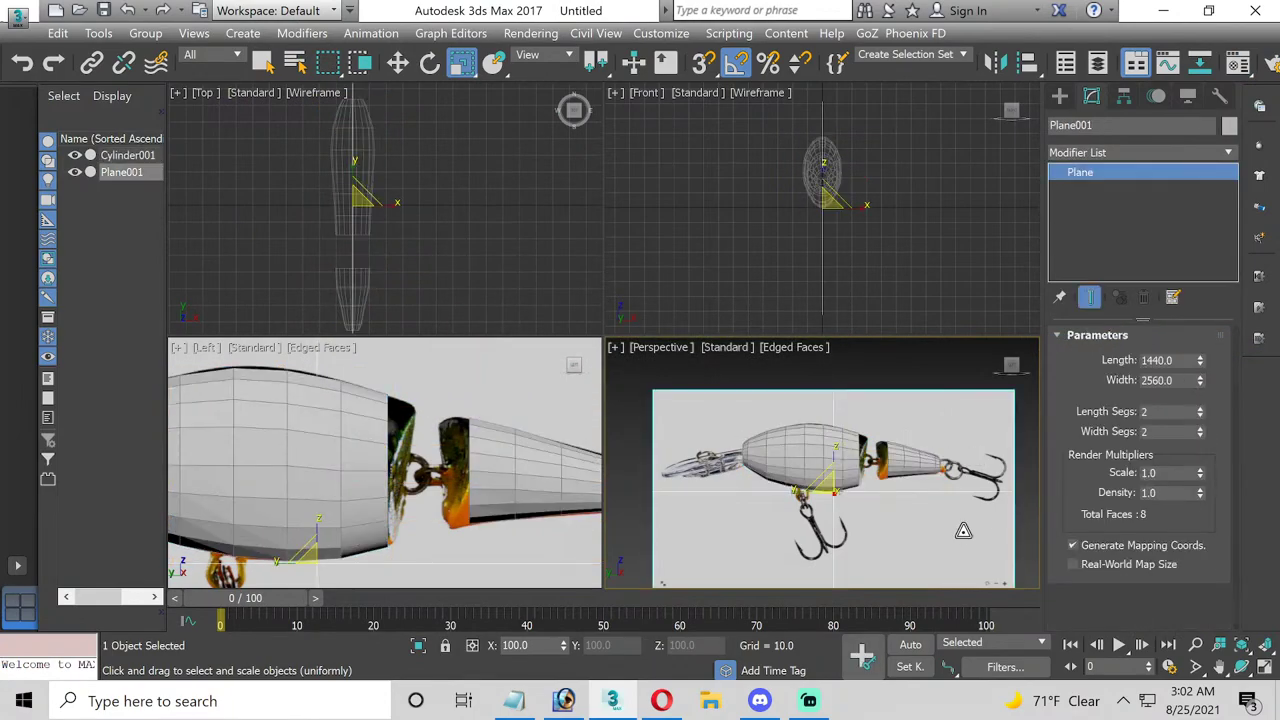
{"action": "left_click", "coordinate": [800, 455]}
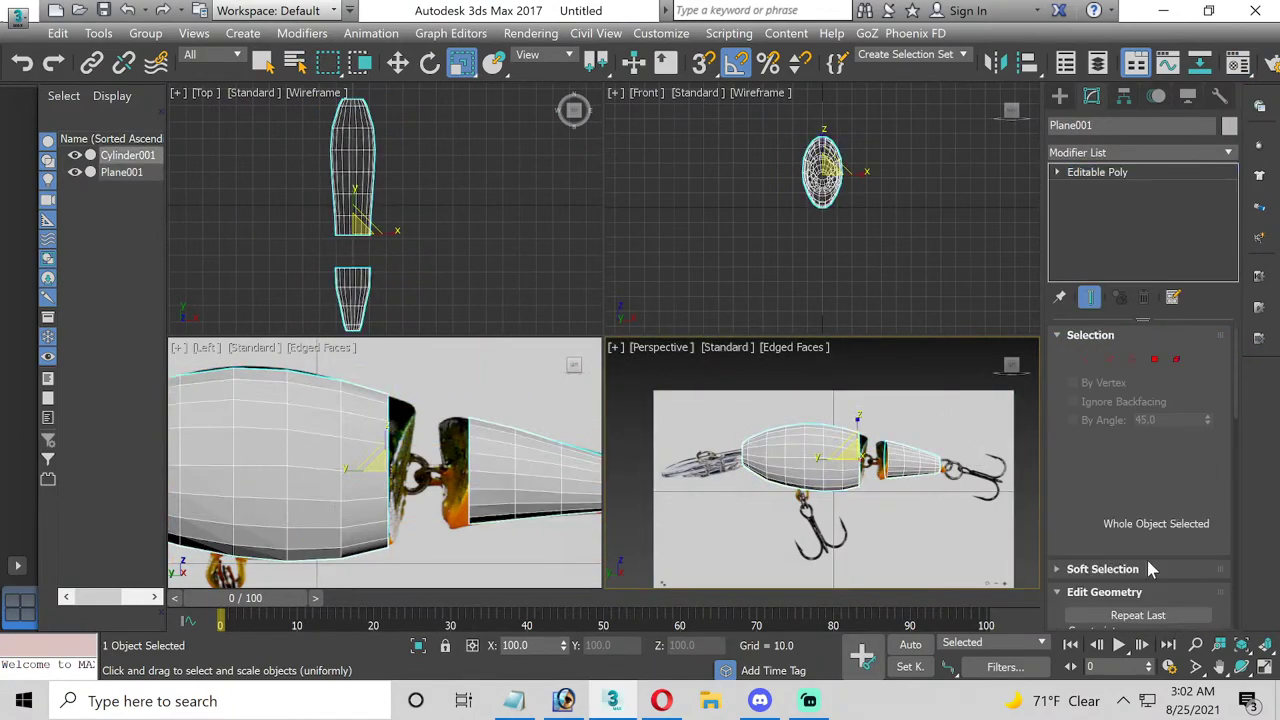
- Maximize the Perspective viewport and orbit until the lure faces the camera
{"action": "left_click", "coordinate": [1262, 668]}
{"action": "left_click", "coordinate": [1241, 666]}
{"action": "mouse_move", "coordinate": [565, 306]}
{"action": "left_mouse_down"}
{"action": "mouse_move", "coordinate": [617, 318]}
{"action": "mouse_move", "coordinate": [638, 341]}
{"action": "mouse_move", "coordinate": [378, 330]}
{"action": "left_mouse_up"}
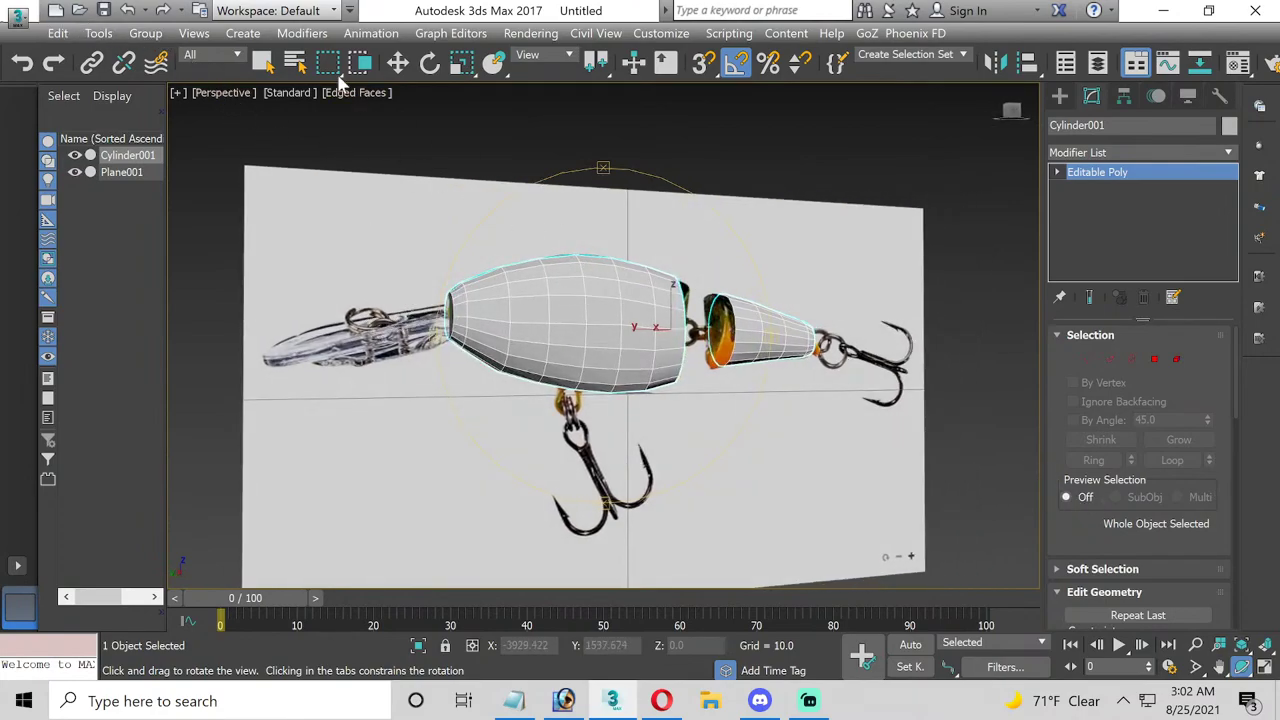
{"action": "left_click_drag", "start_coordinate": [545, 272], "coordinate": [525, 270]}
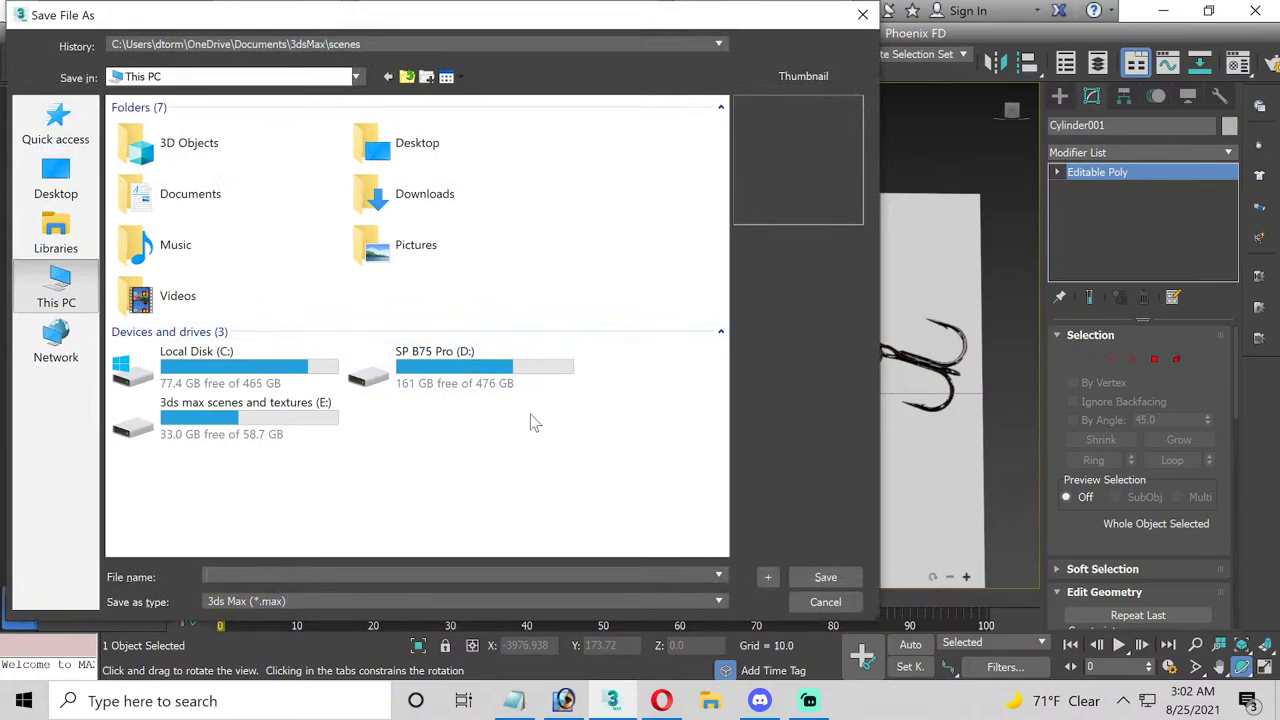
- Save the scene as 'Jointed Shad Rap' in the E:\Scenes folder
{"action": "double_click", "coordinate": [285, 422]}
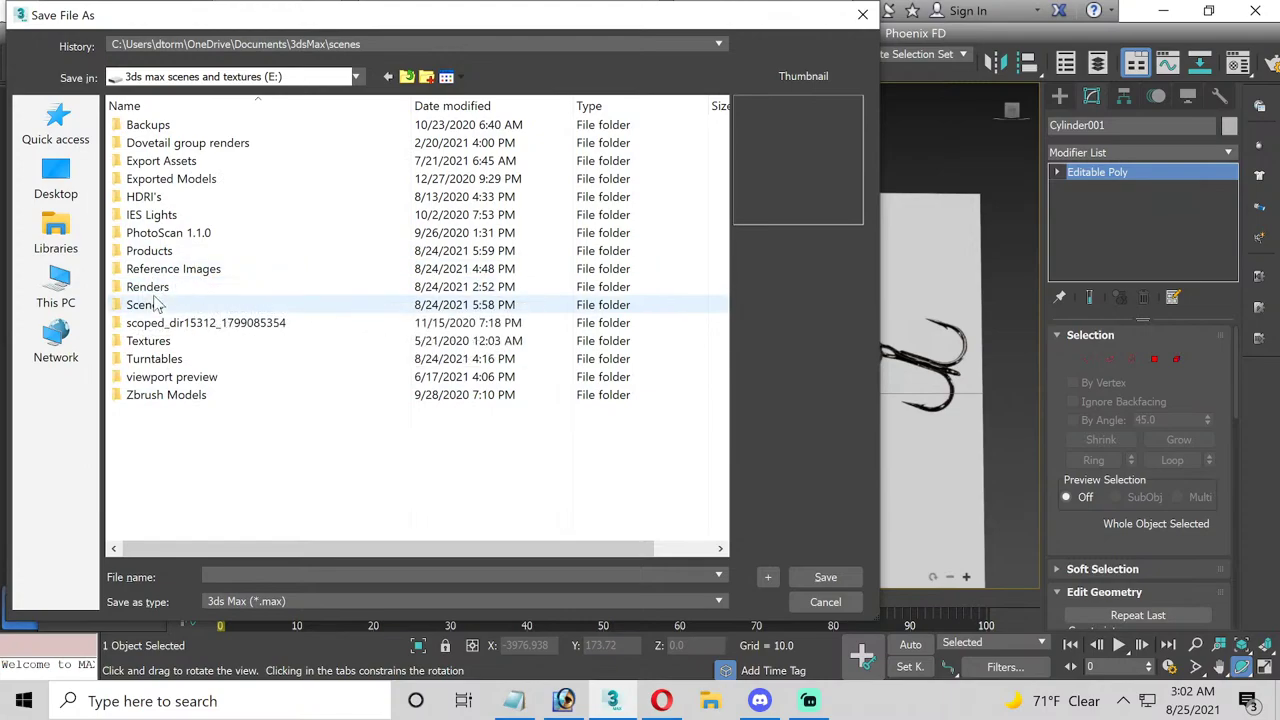
{"action": "double_click", "coordinate": [160, 305]}
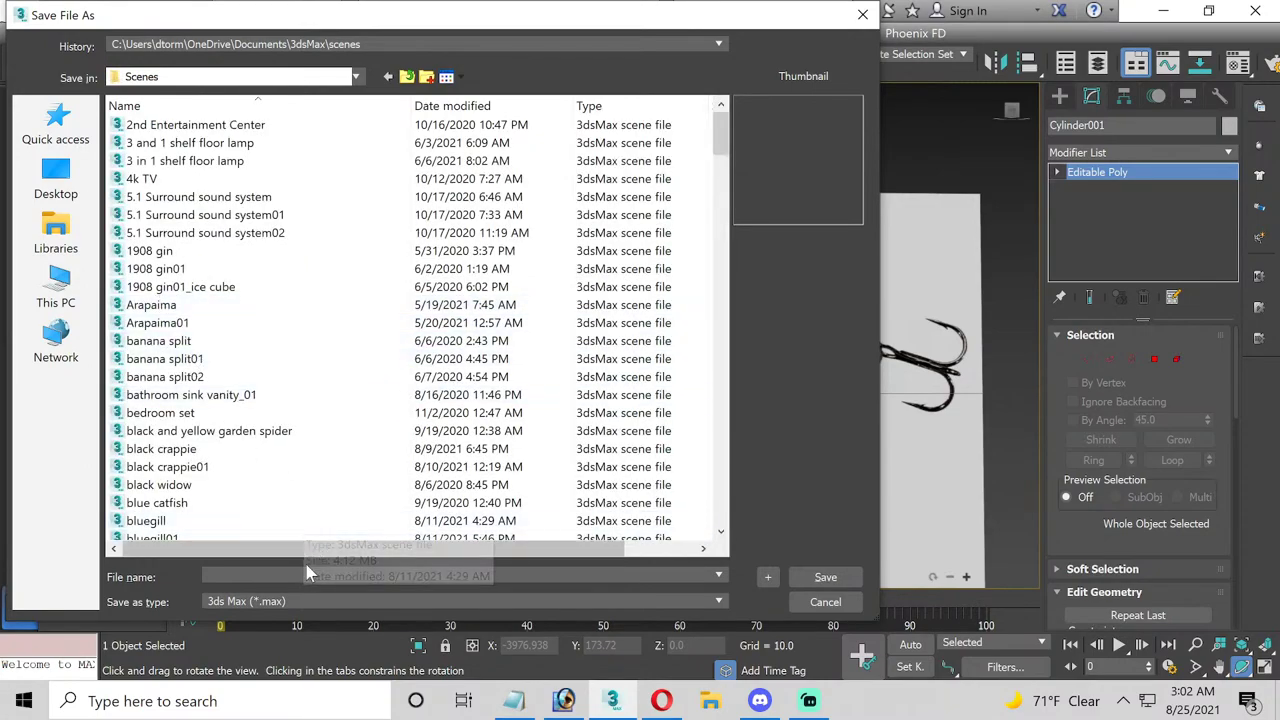
{"action": "left_click", "coordinate": [400, 577]}
{"action": "type", "text": "J"}
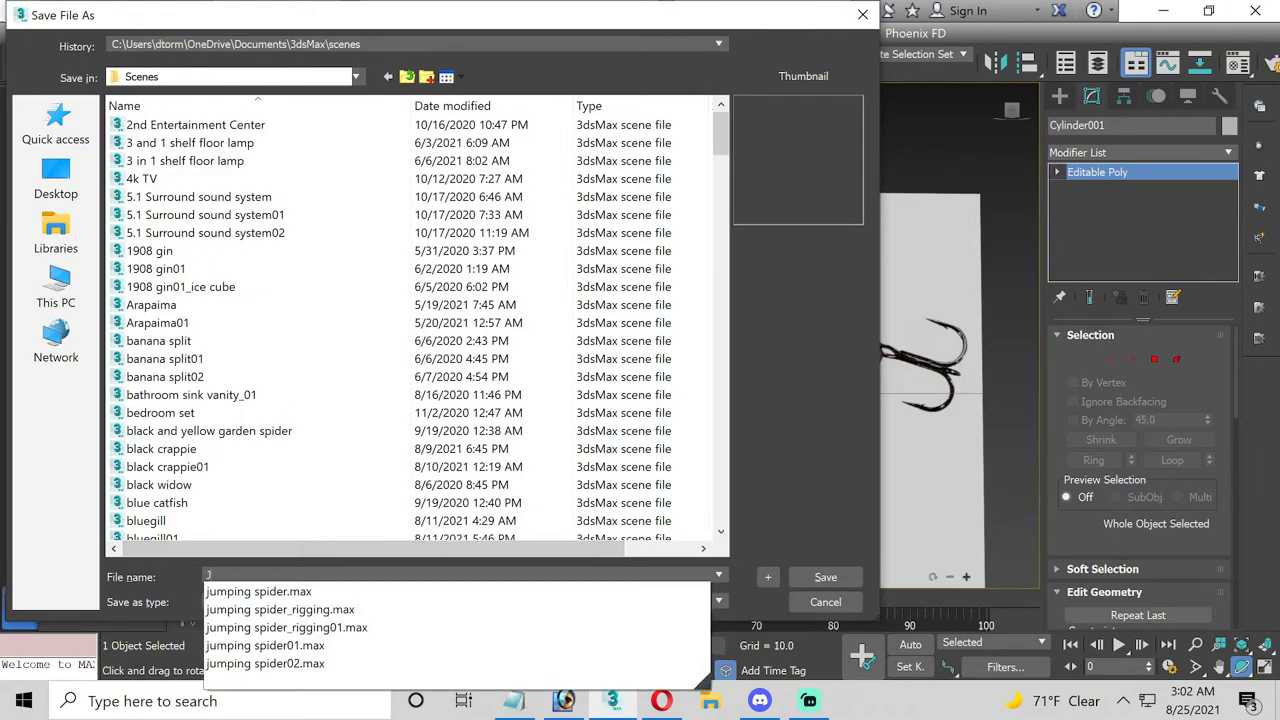
{"action": "type", "text": "ointed Shad Rap"}
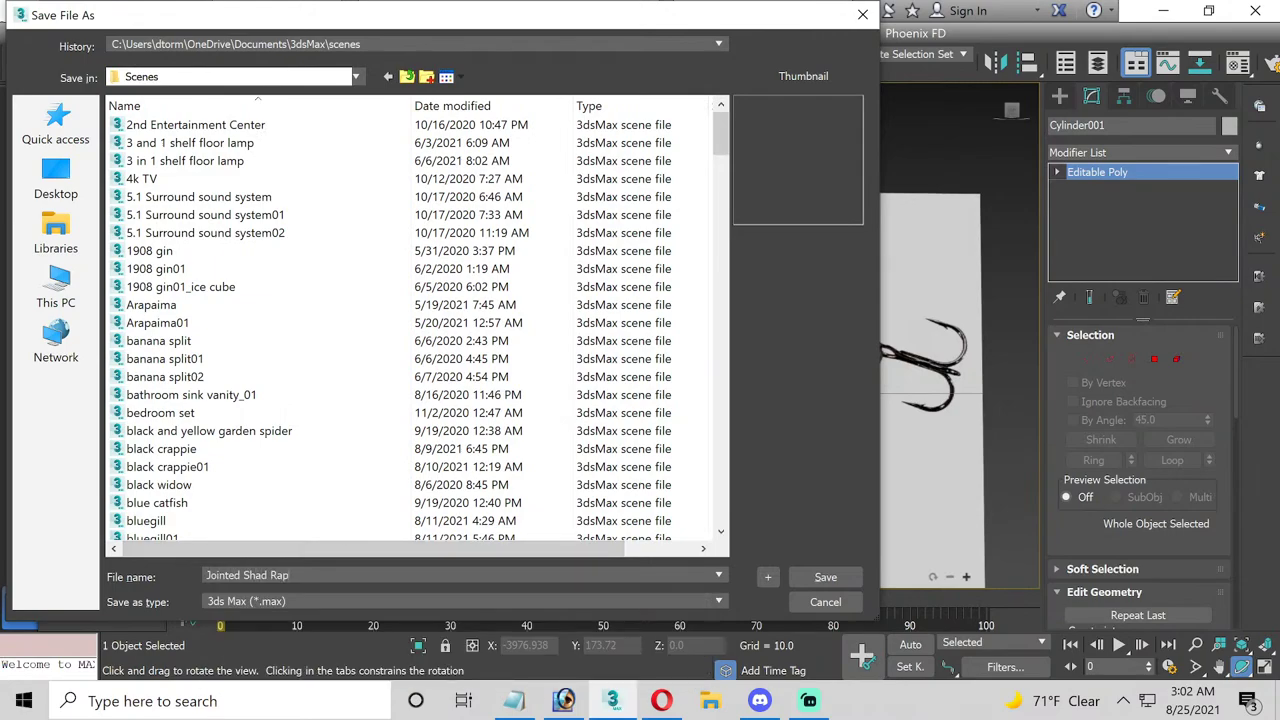
{"action": "key", "text": "Return"}
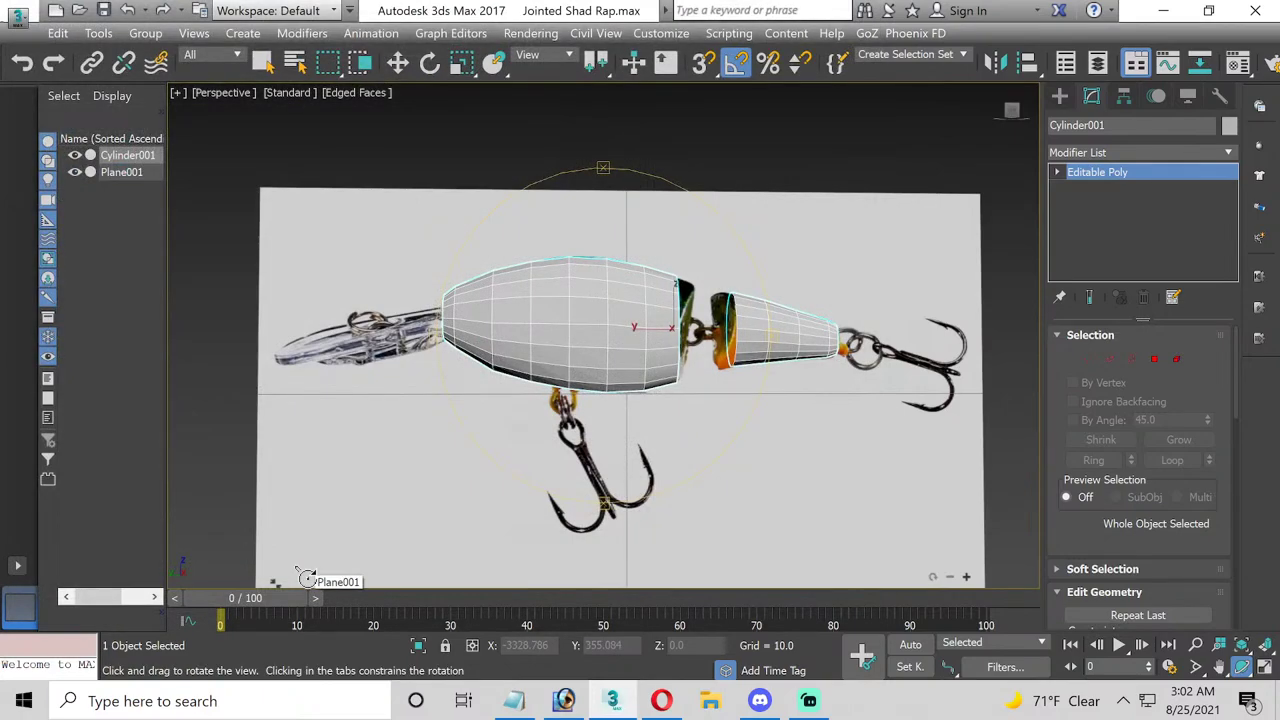
- Start a Merge from the application menu and browse back to the drive list
{"action": "left_click", "coordinate": [17, 17]}
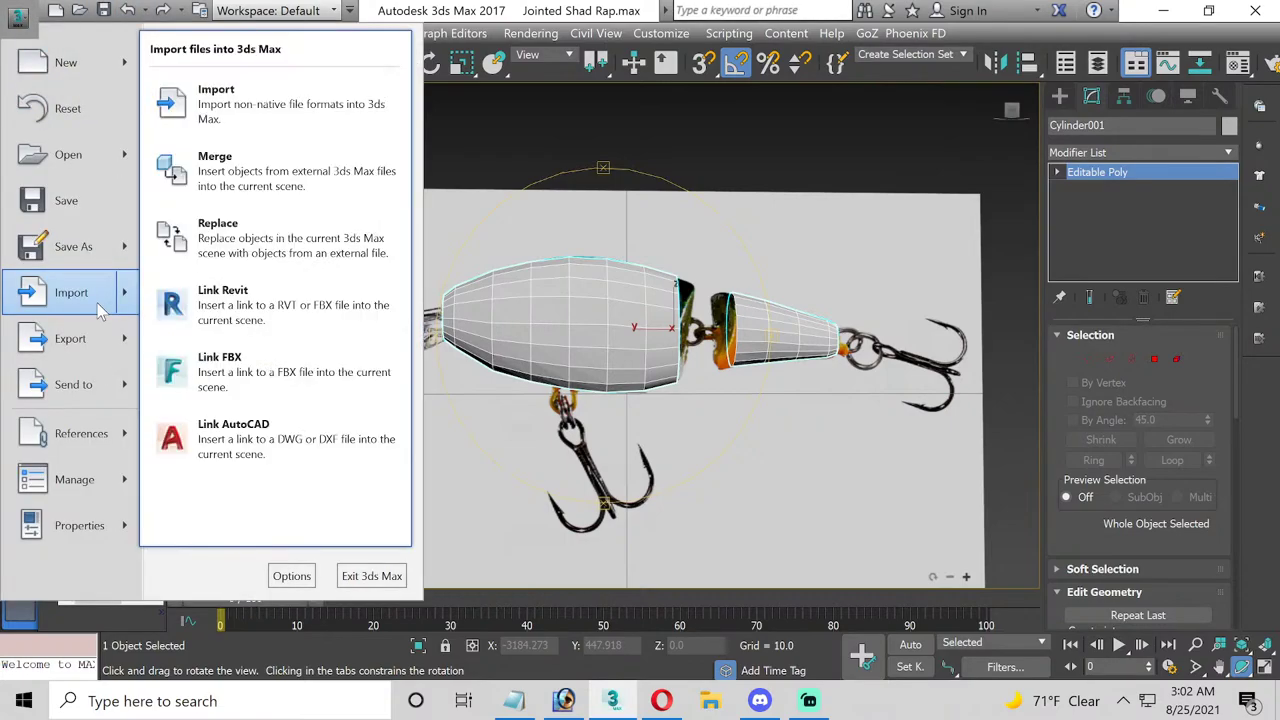
{"action": "mouse_move", "coordinate": [72, 292]}
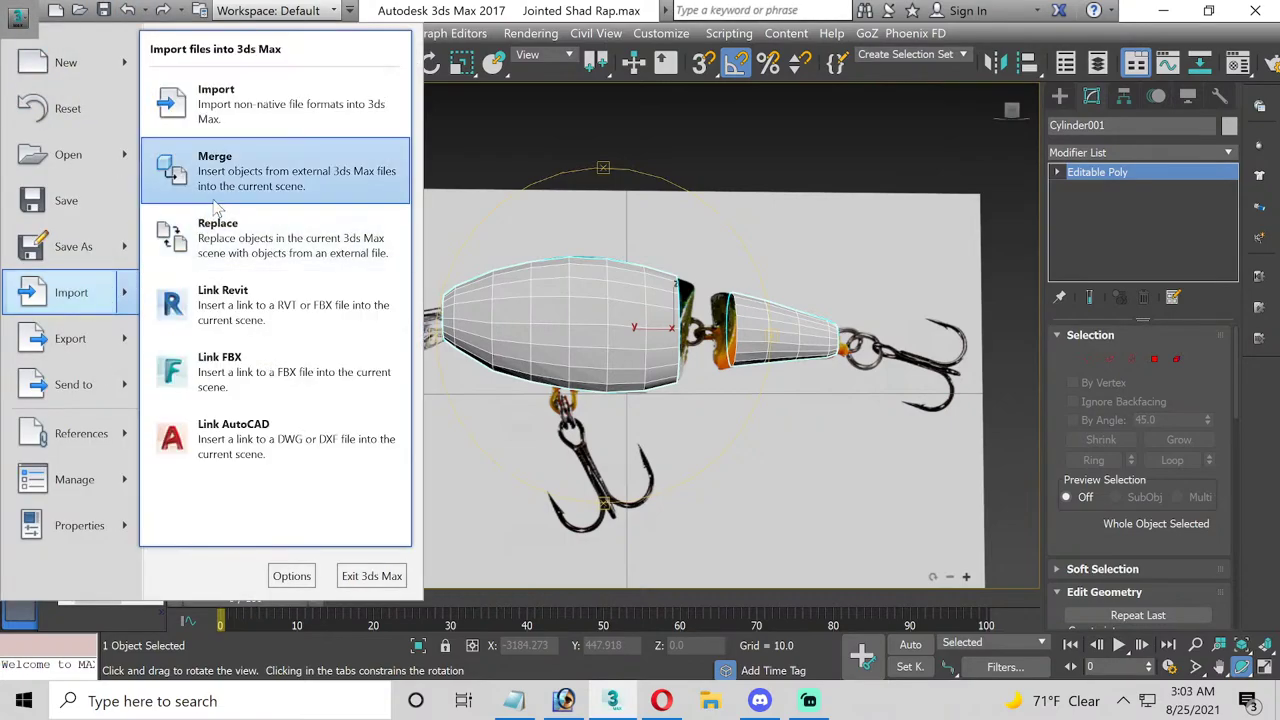
{"action": "left_click", "coordinate": [213, 198]}
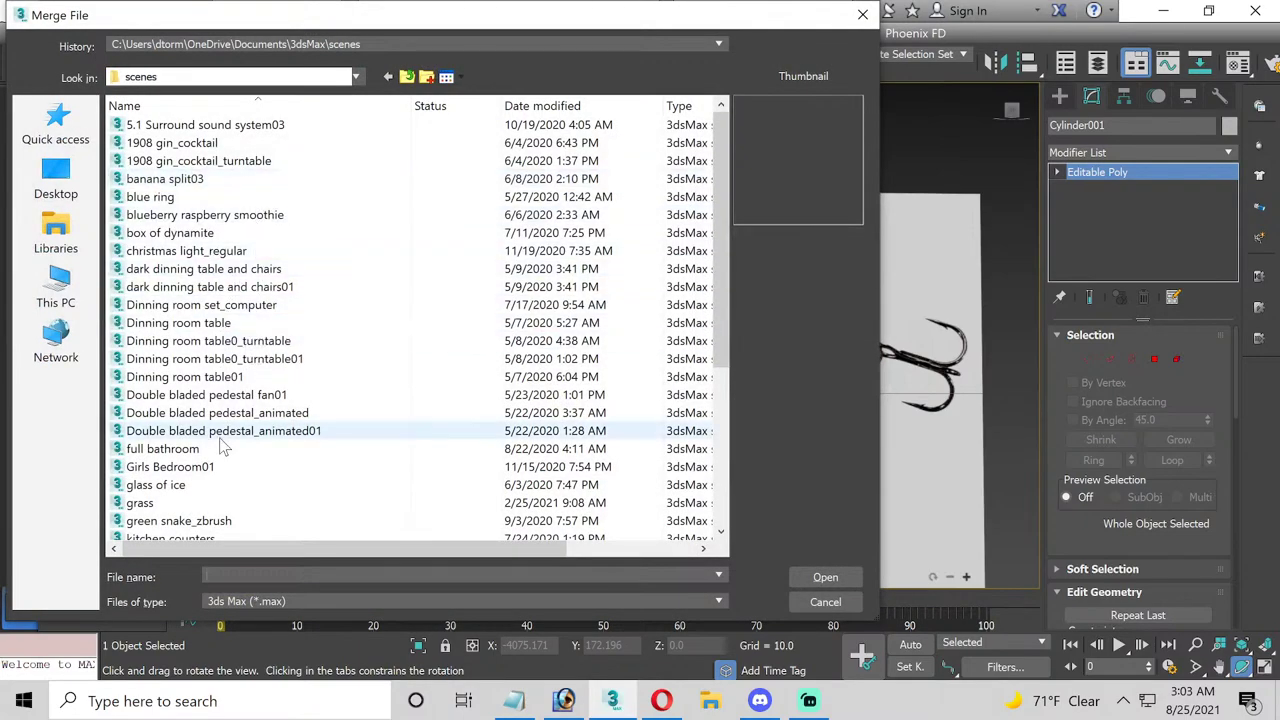
{"action": "scroll", "coordinate": [222, 447], "scroll_direction": "down", "scroll_amount": 1}
{"action": "scroll", "coordinate": [222, 447], "scroll_direction": "down", "scroll_amount": 1}
{"action": "scroll", "coordinate": [222, 447], "scroll_direction": "down", "scroll_amount": 1}
{"action": "scroll", "coordinate": [222, 447], "scroll_direction": "down", "scroll_amount": 1}
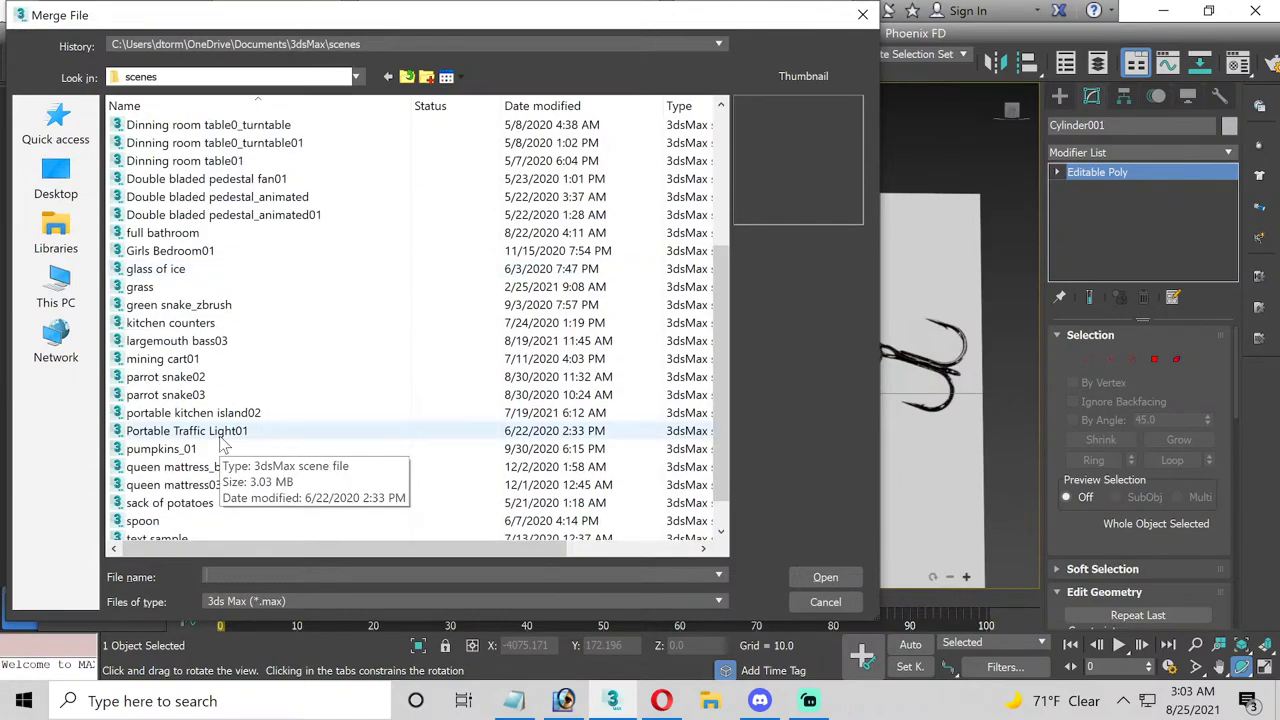
{"action": "scroll", "coordinate": [225, 357], "scroll_direction": "down", "scroll_amount": 1}
{"action": "scroll", "coordinate": [224, 362], "scroll_direction": "up", "scroll_amount": 1}
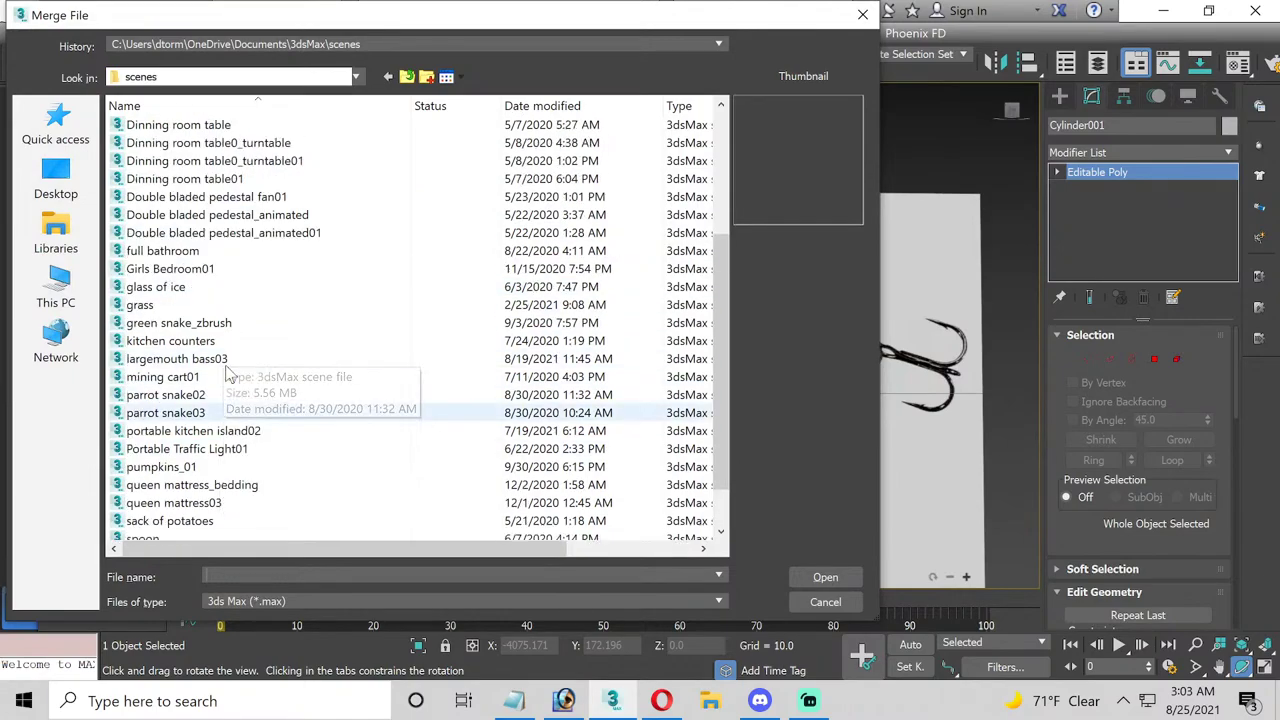
{"action": "scroll", "coordinate": [224, 369], "scroll_direction": "up", "scroll_amount": 1}
{"action": "scroll", "coordinate": [260, 404], "scroll_direction": "up", "scroll_amount": 2}
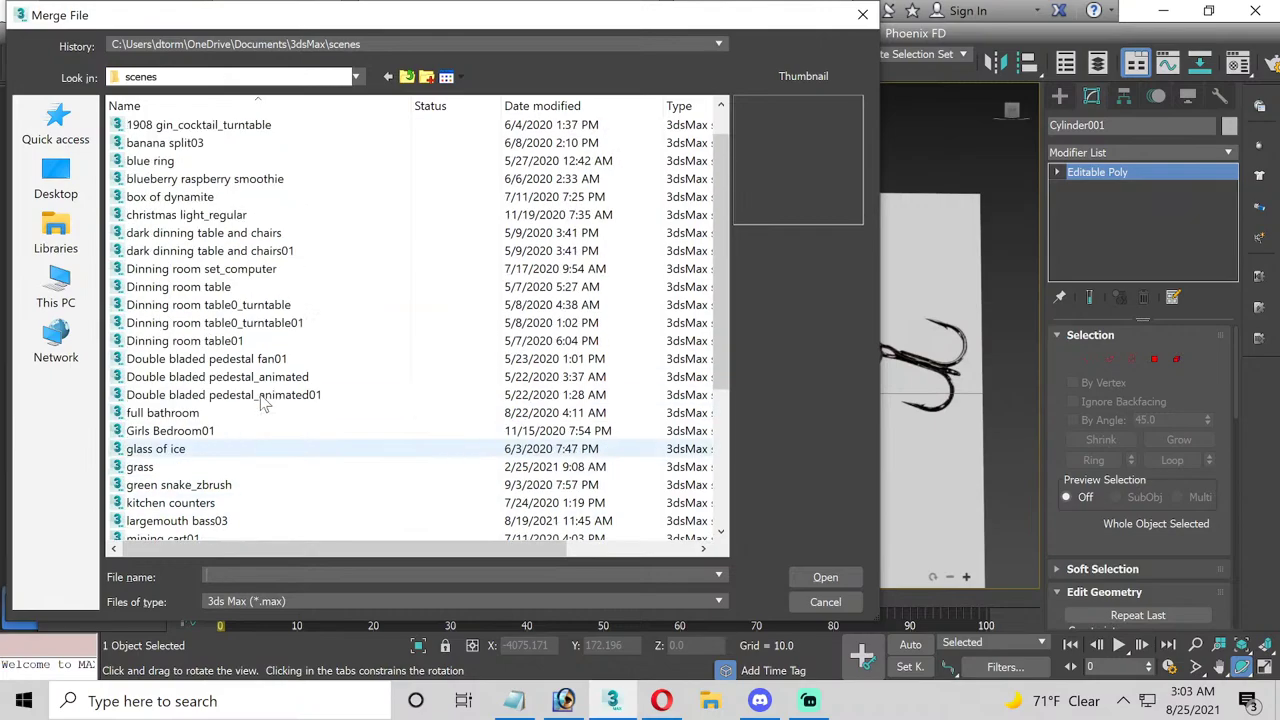
{"action": "scroll", "coordinate": [220, 300], "scroll_direction": "up", "scroll_amount": 1}
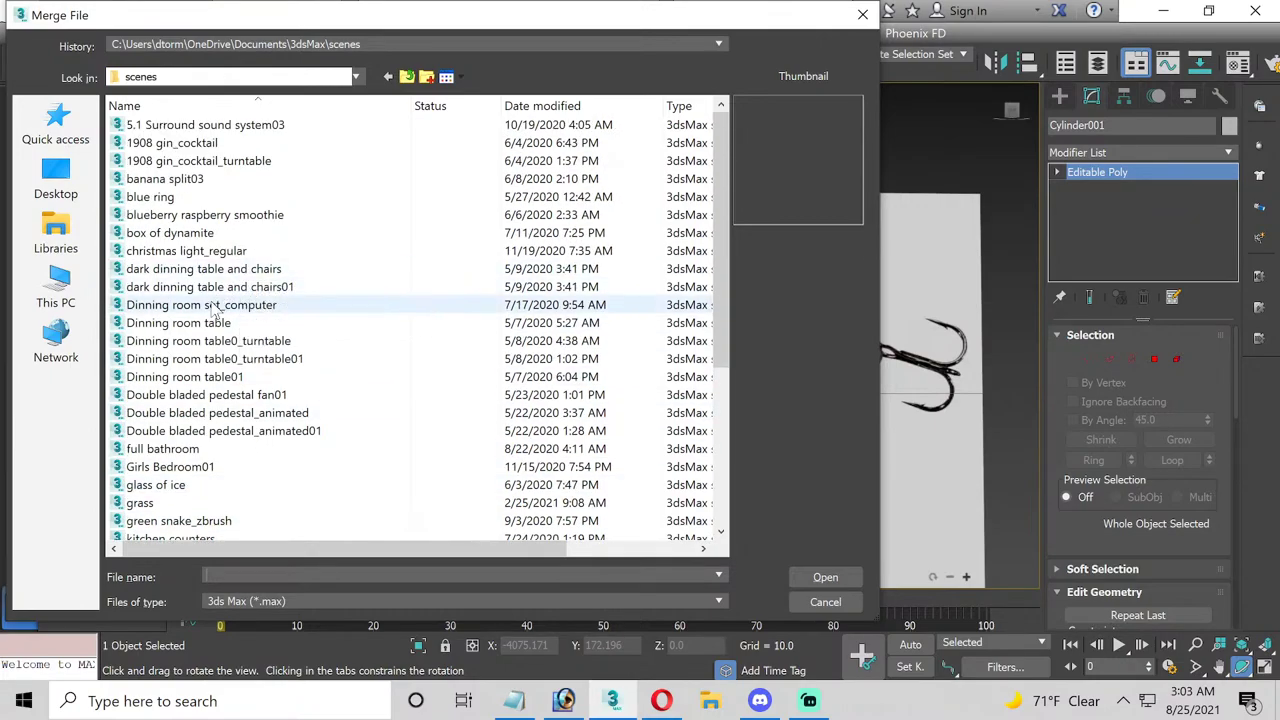
{"action": "left_click", "coordinate": [55, 288]}
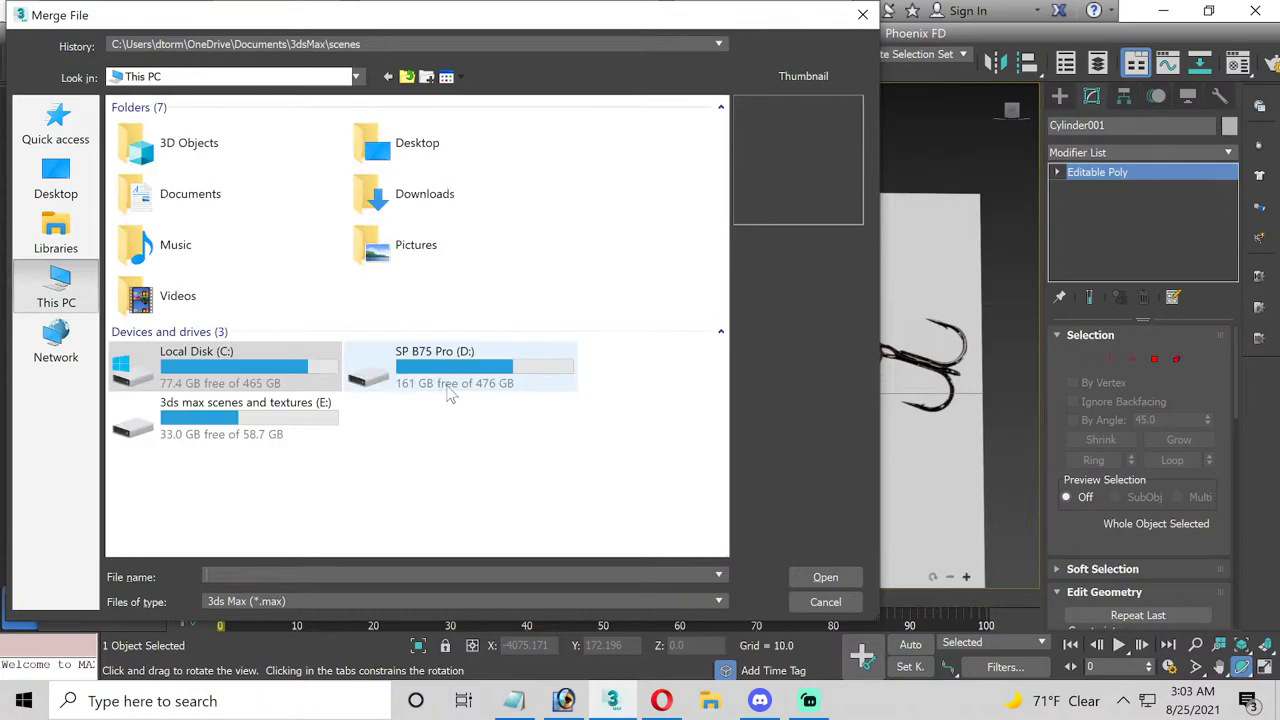
- Merge DT Crankbait_01 from E:\Scenes\DT Crankbait.max into the scene
{"action": "double_click", "coordinate": [226, 418]}
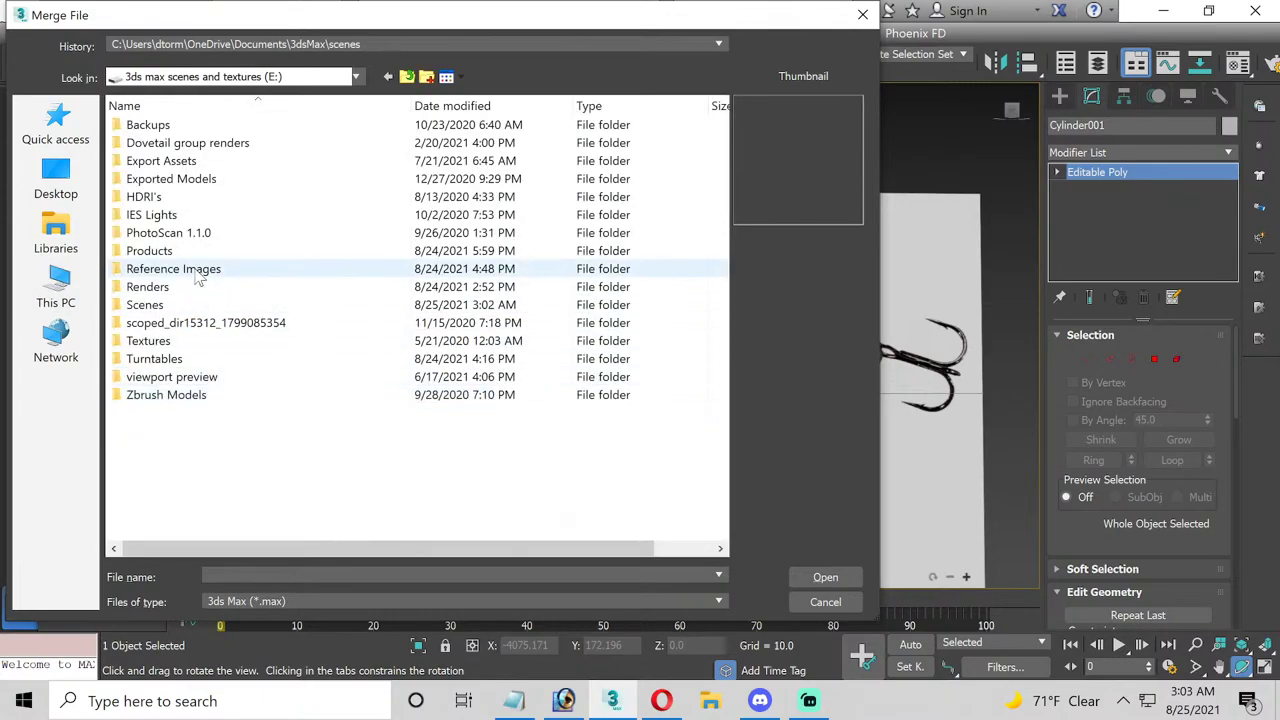
{"action": "double_click", "coordinate": [163, 305]}
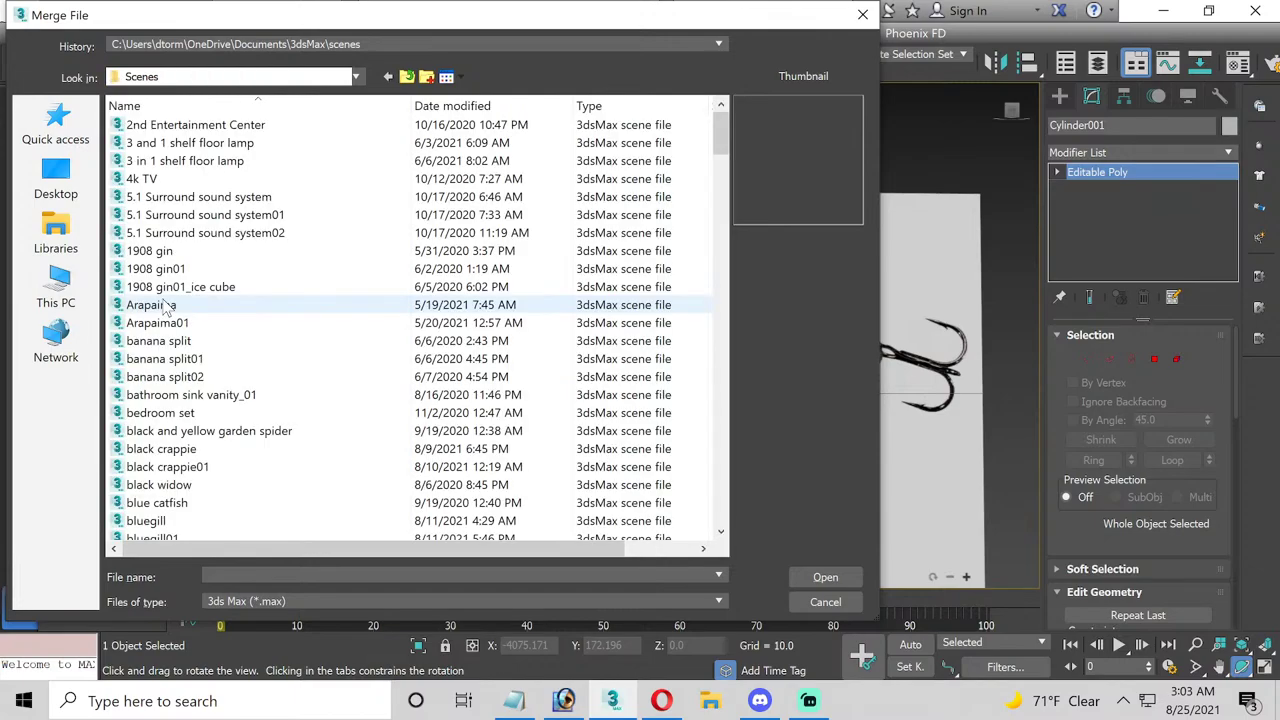
{"action": "left_click", "coordinate": [165, 308]}
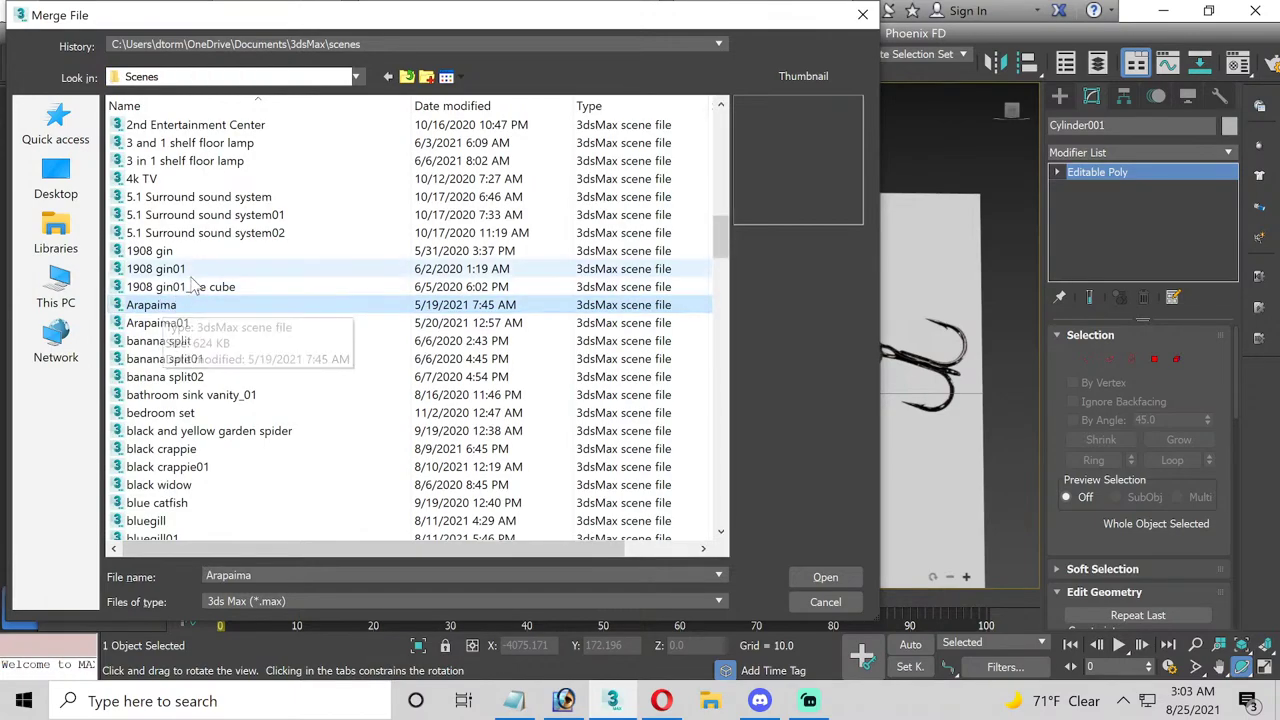
{"action": "key", "text": "d"}
{"action": "double_click", "coordinate": [160, 251]}
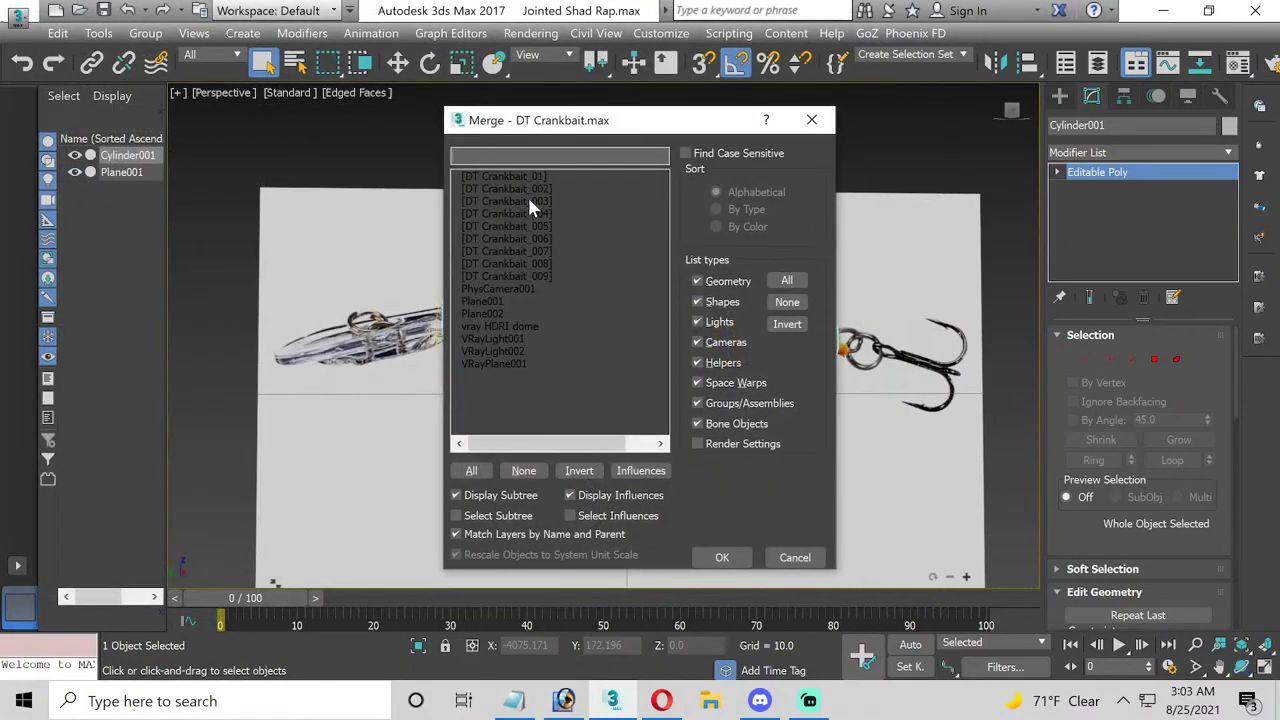
{"action": "double_click", "coordinate": [524, 176]}
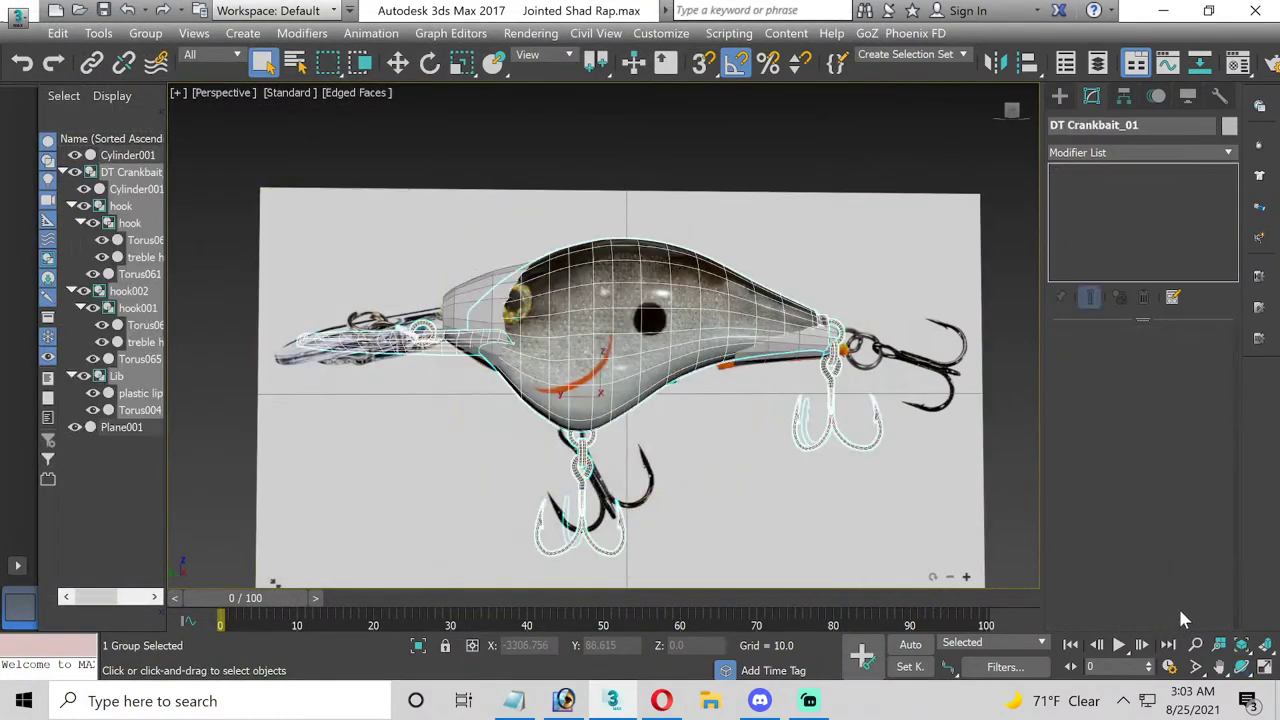
- Slide the merged crankbait group right and open it for editing
{"action": "left_click", "coordinate": [1264, 667]}
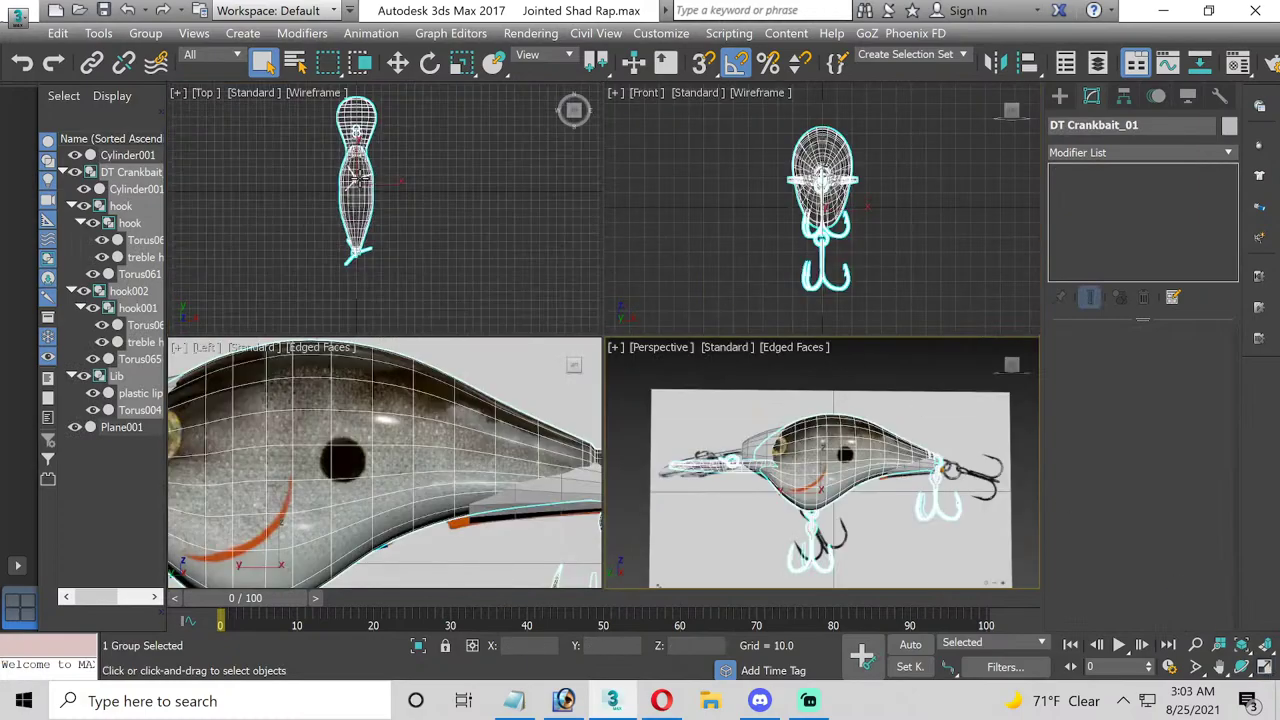
{"action": "key", "text": "w"}
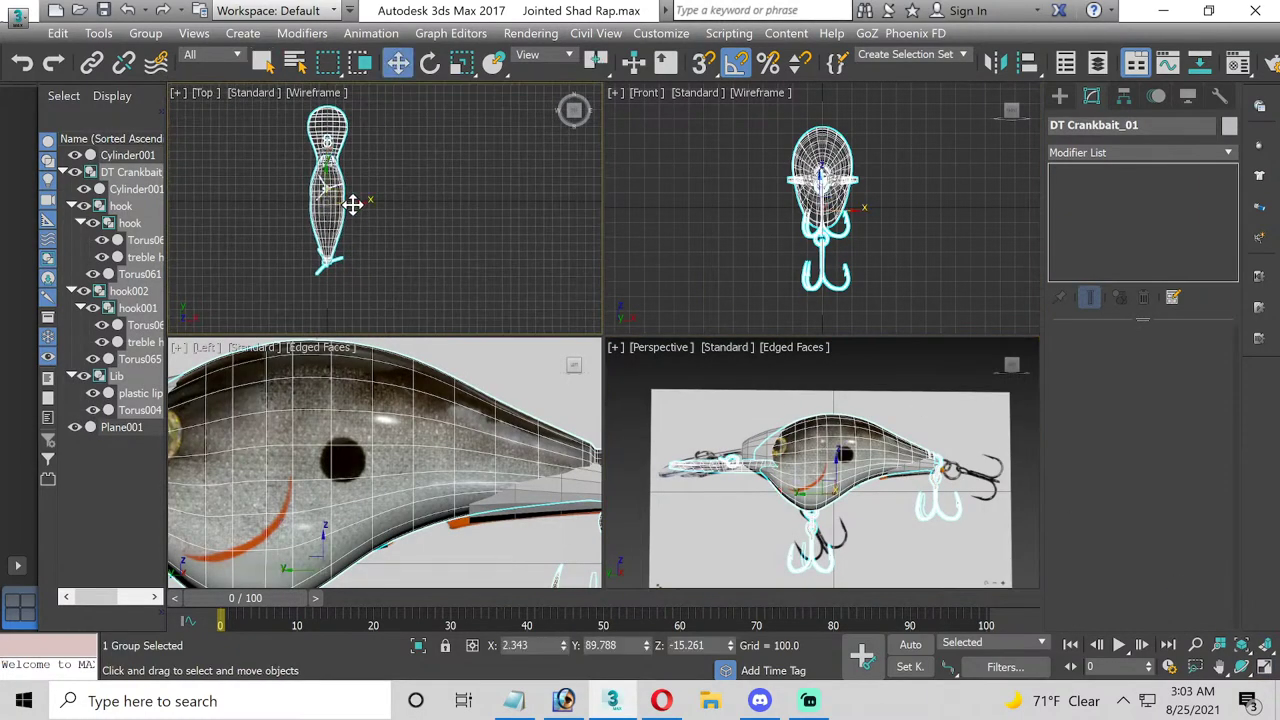
{"action": "left_click_drag", "start_coordinate": [351, 203], "coordinate": [454, 211]}
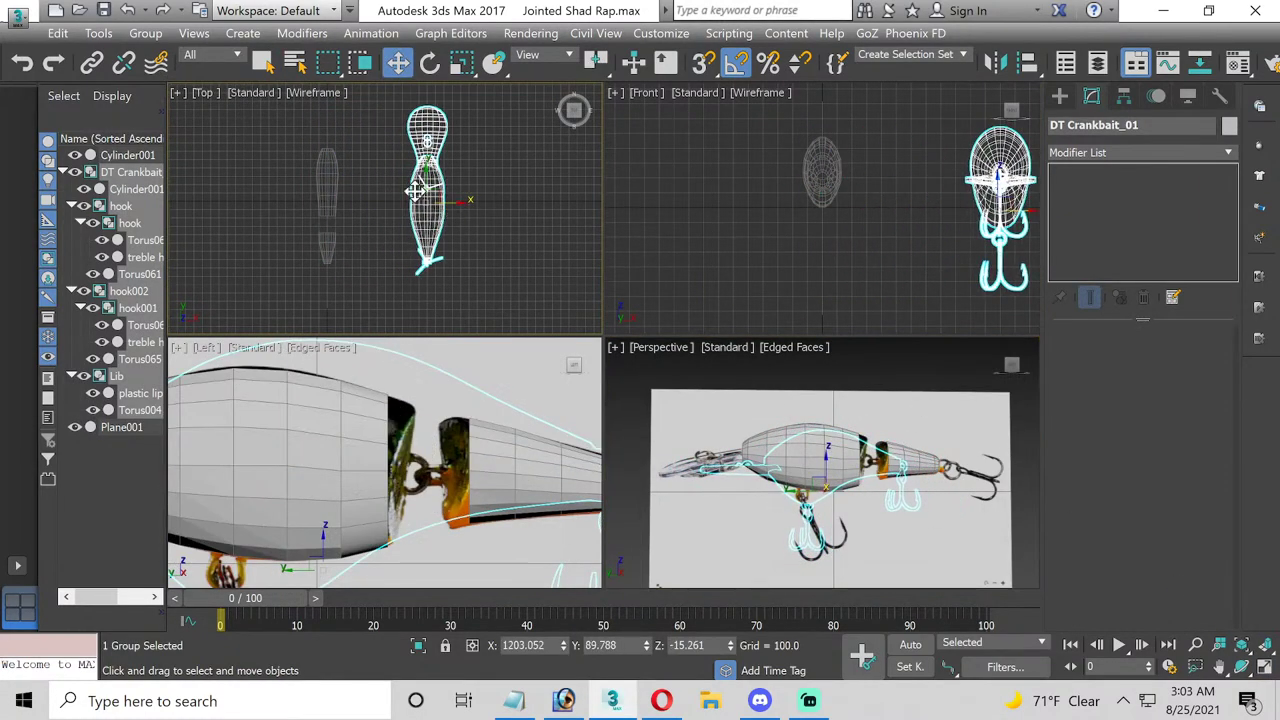
{"action": "left_click", "coordinate": [145, 33]}
{"action": "left_click", "coordinate": [161, 97]}
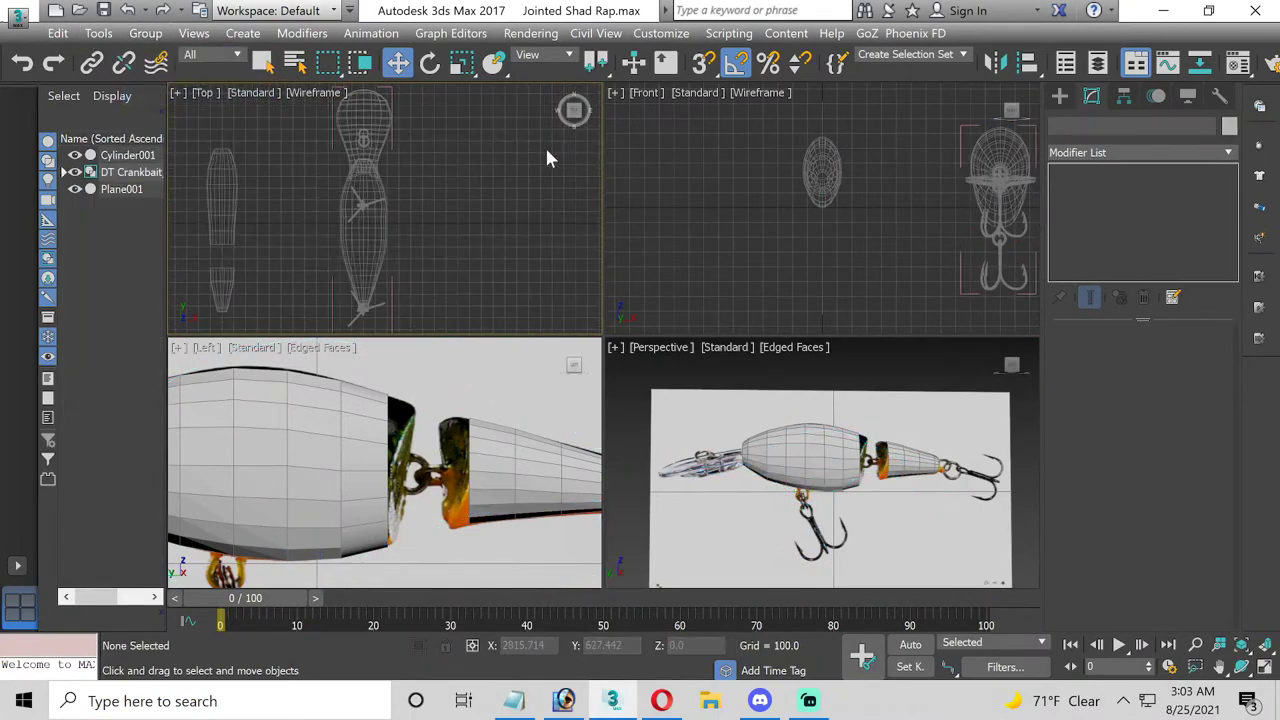
- Detach the lip group and move it left toward the Shad Rap body
{"action": "left_click", "coordinate": [386, 116]}
{"action": "middle_click_drag", "start_coordinate": [388, 120], "coordinate": [455, 188]}
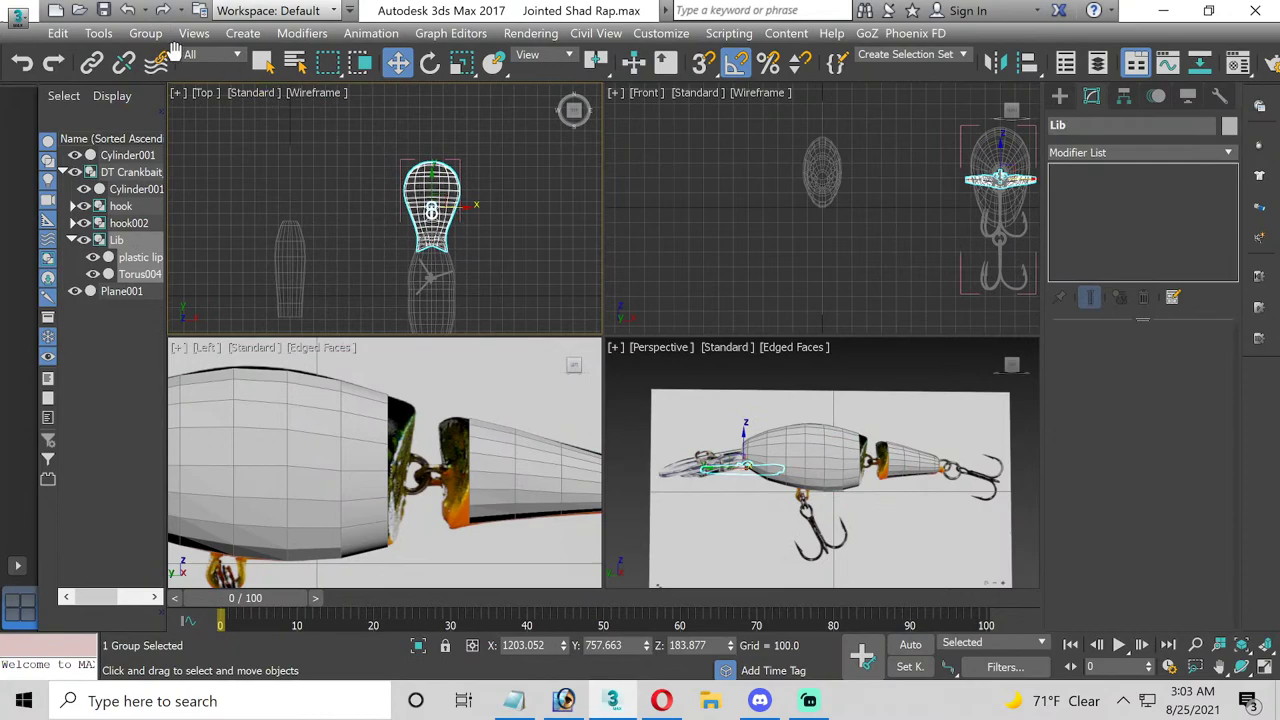
{"action": "left_click", "coordinate": [145, 33]}
{"action": "left_click", "coordinate": [150, 171]}
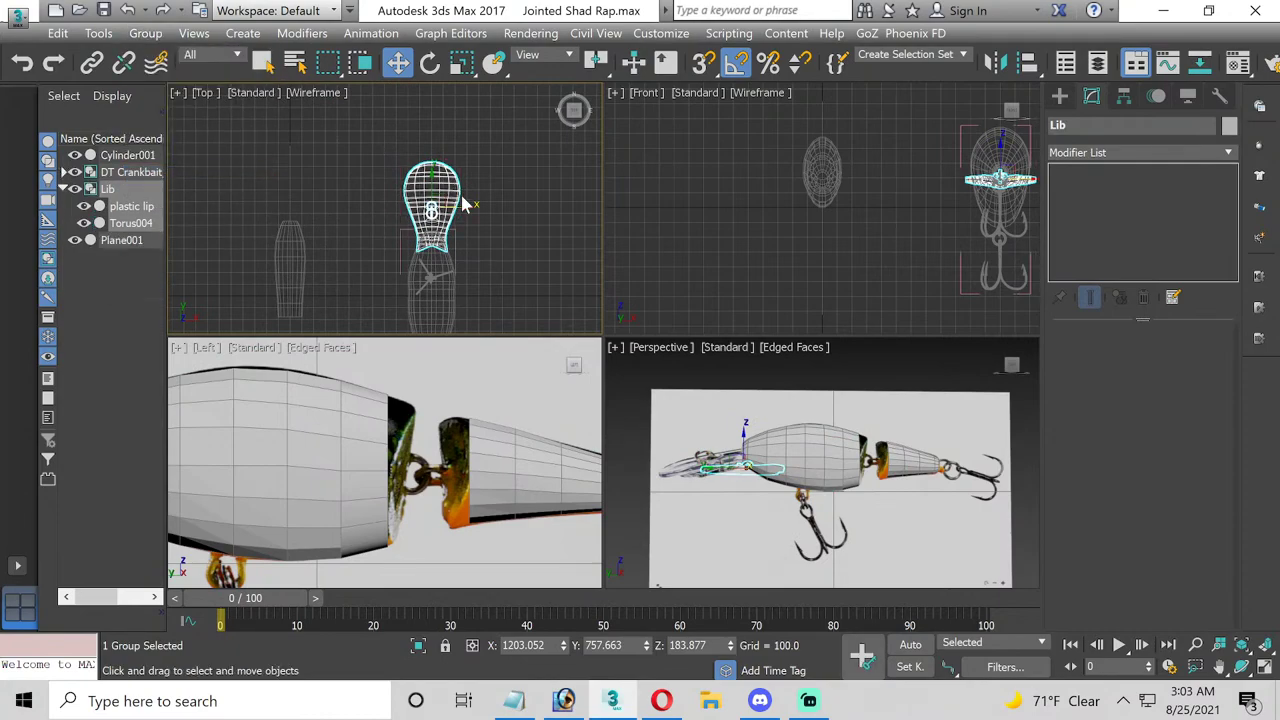
{"action": "left_click_drag", "start_coordinate": [465, 208], "coordinate": [326, 208]}
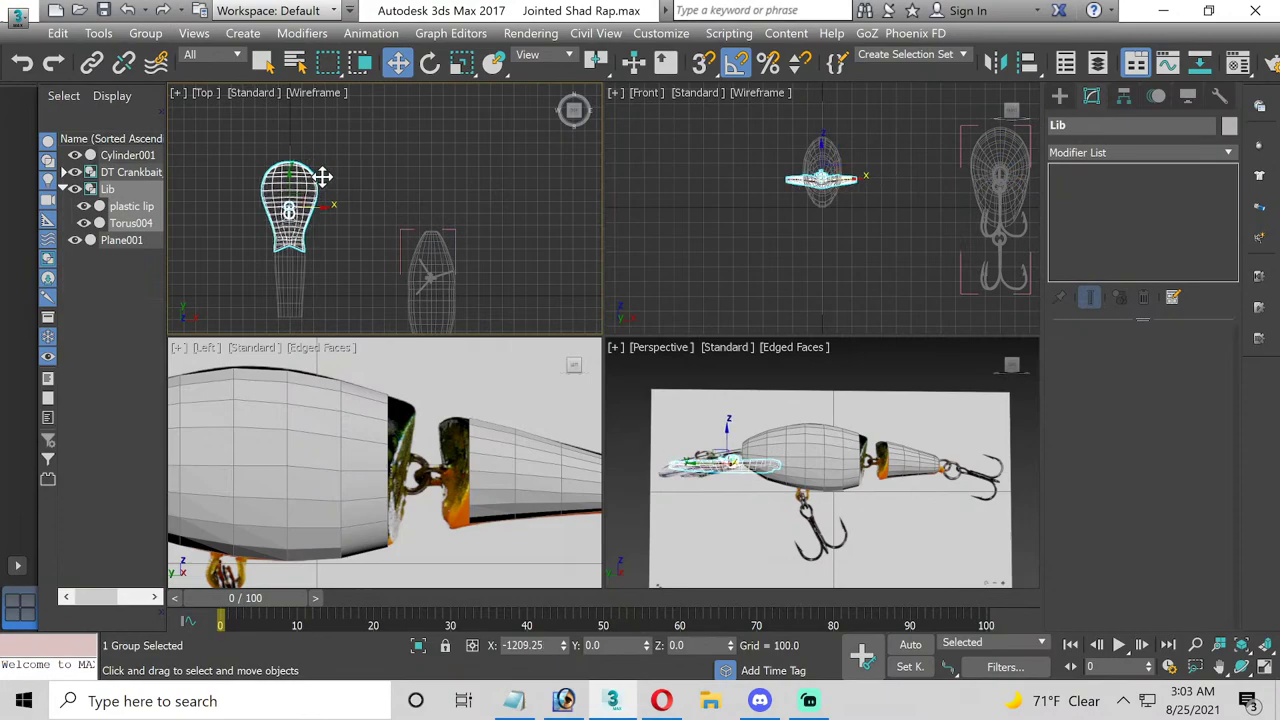
- Move the hook group toward the lure and detach it from the crankbait
{"action": "left_click", "coordinate": [425, 270]}
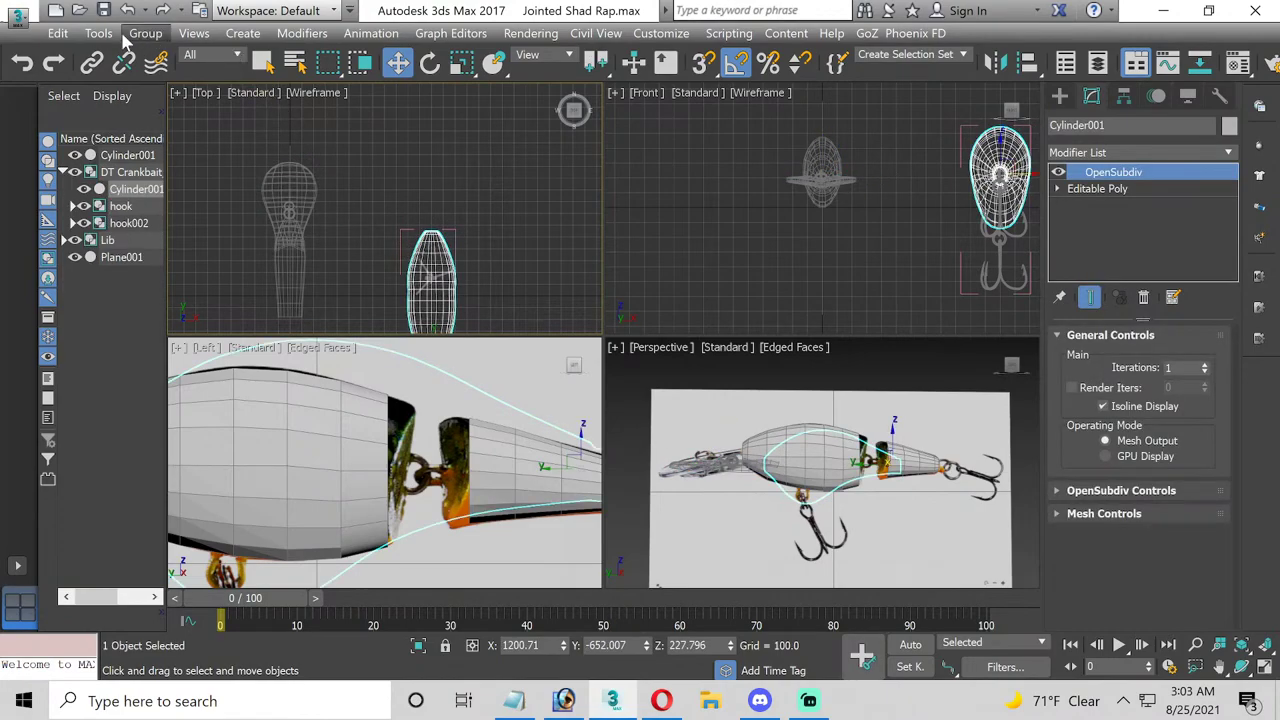
{"action": "middle_click_drag", "start_coordinate": [457, 206], "coordinate": [452, 195]}
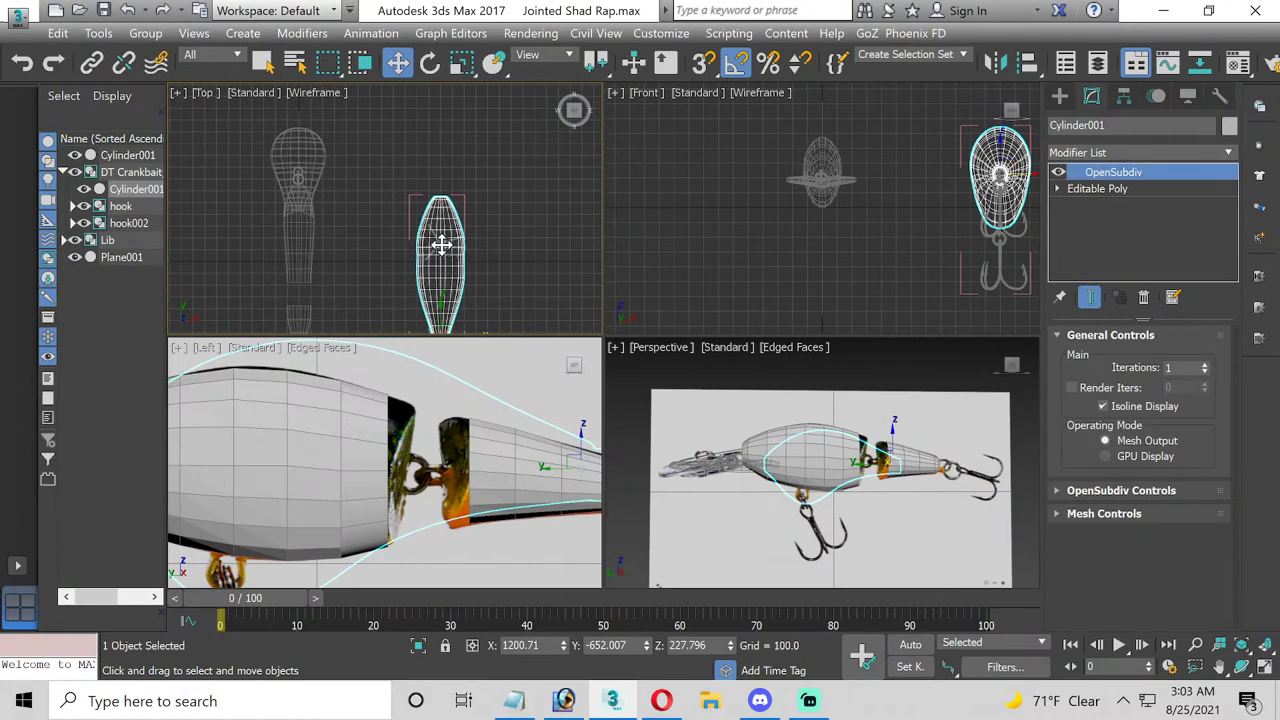
{"action": "left_click", "coordinate": [441, 244]}
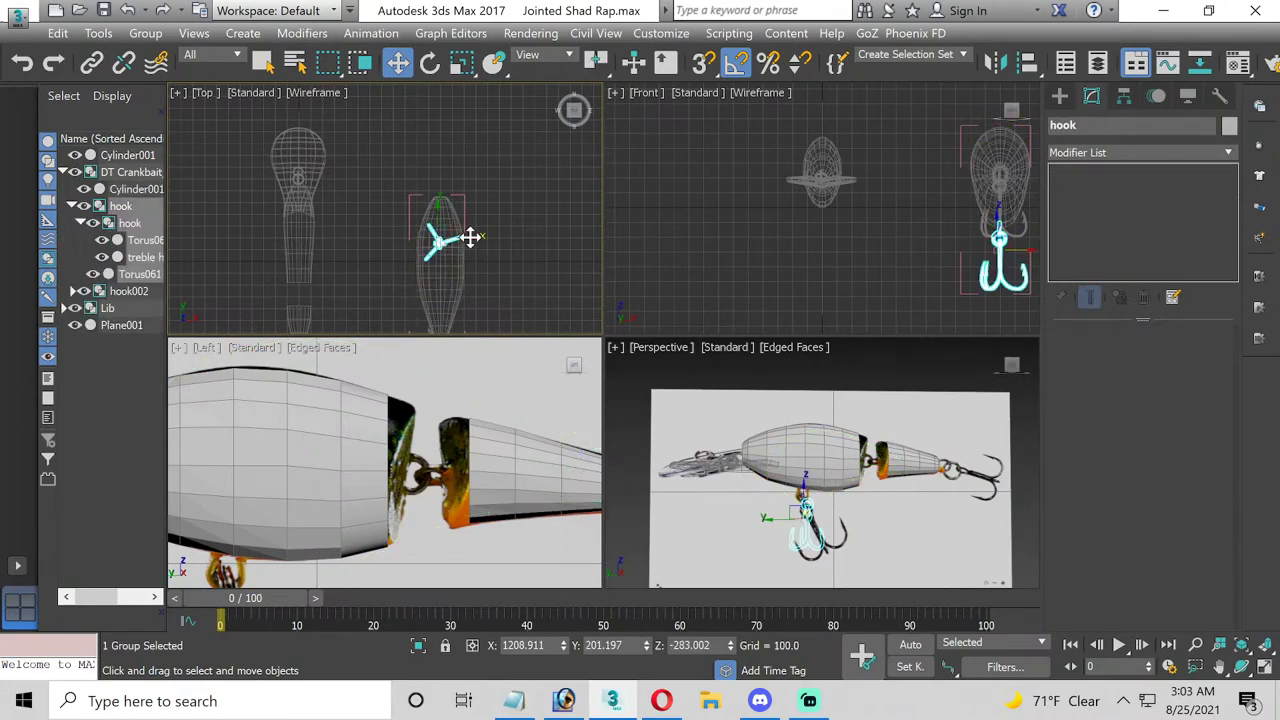
{"action": "left_click_drag", "start_coordinate": [470, 237], "coordinate": [338, 238]}
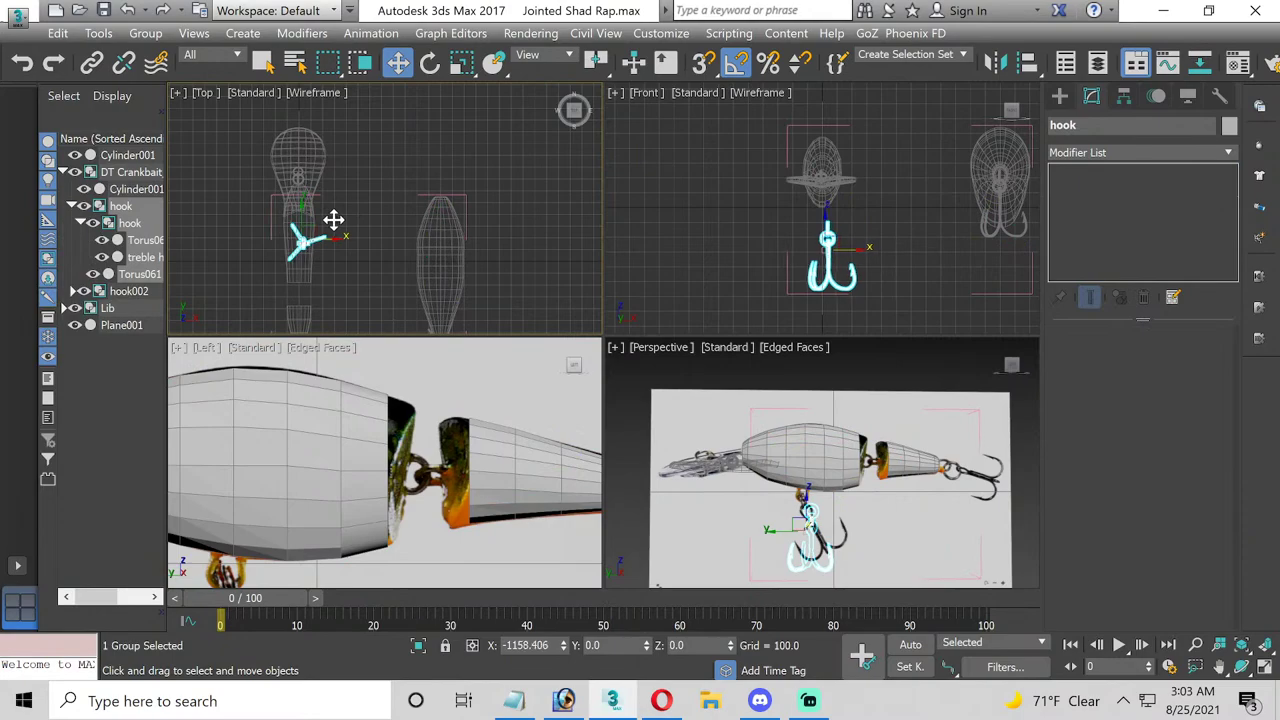
{"action": "left_click", "coordinate": [143, 33]}
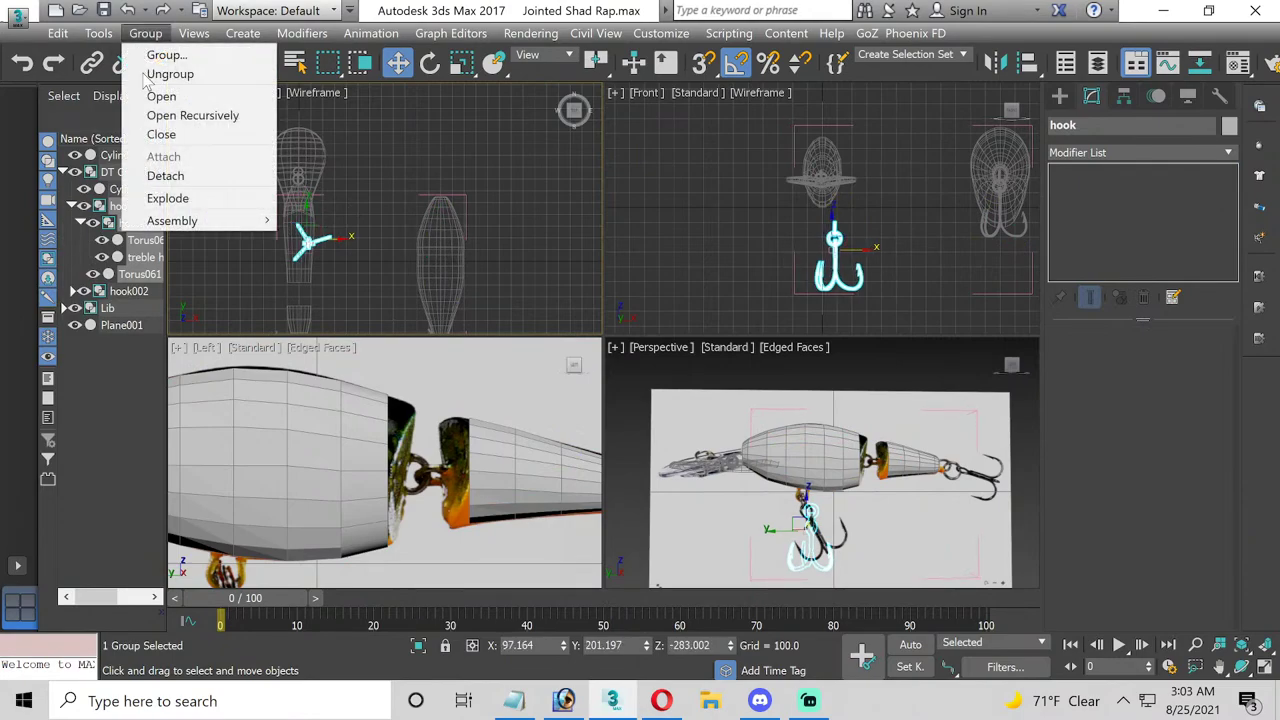
{"action": "left_click", "coordinate": [160, 171]}
- Close the remaining DT Crankbait group and delete it
{"action": "left_click", "coordinate": [443, 240]}
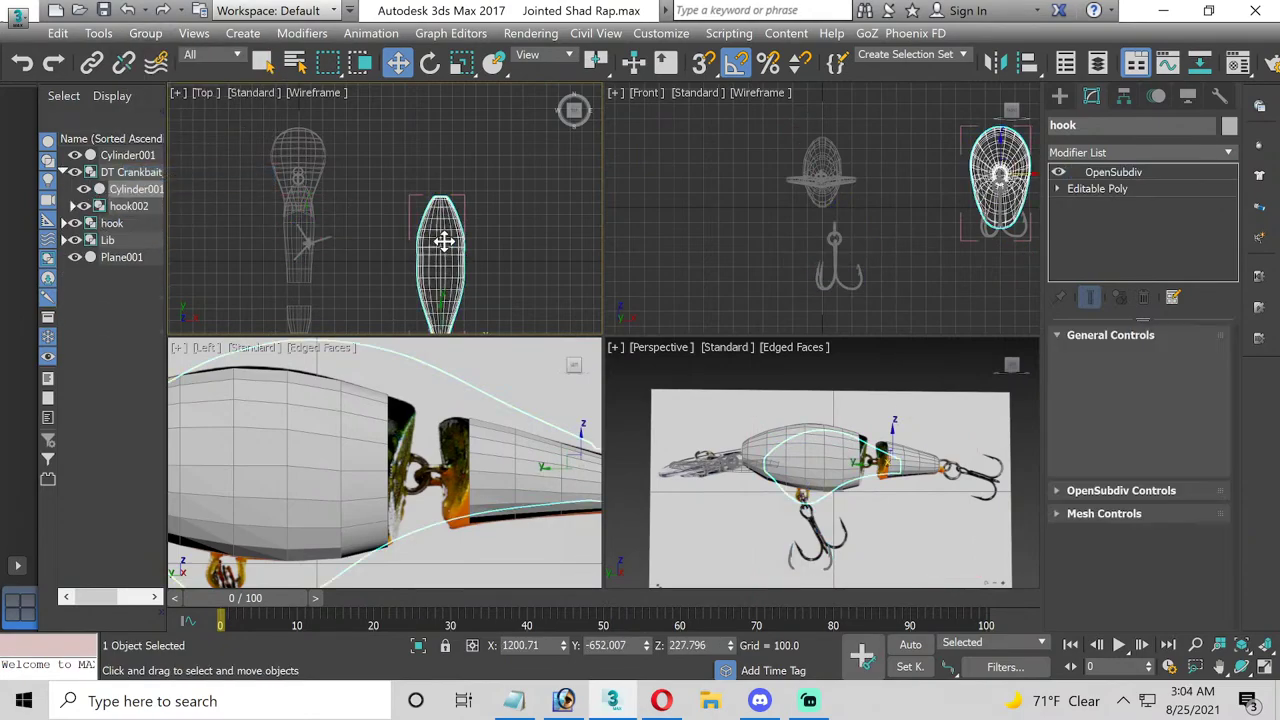
{"action": "left_click", "coordinate": [145, 33]}
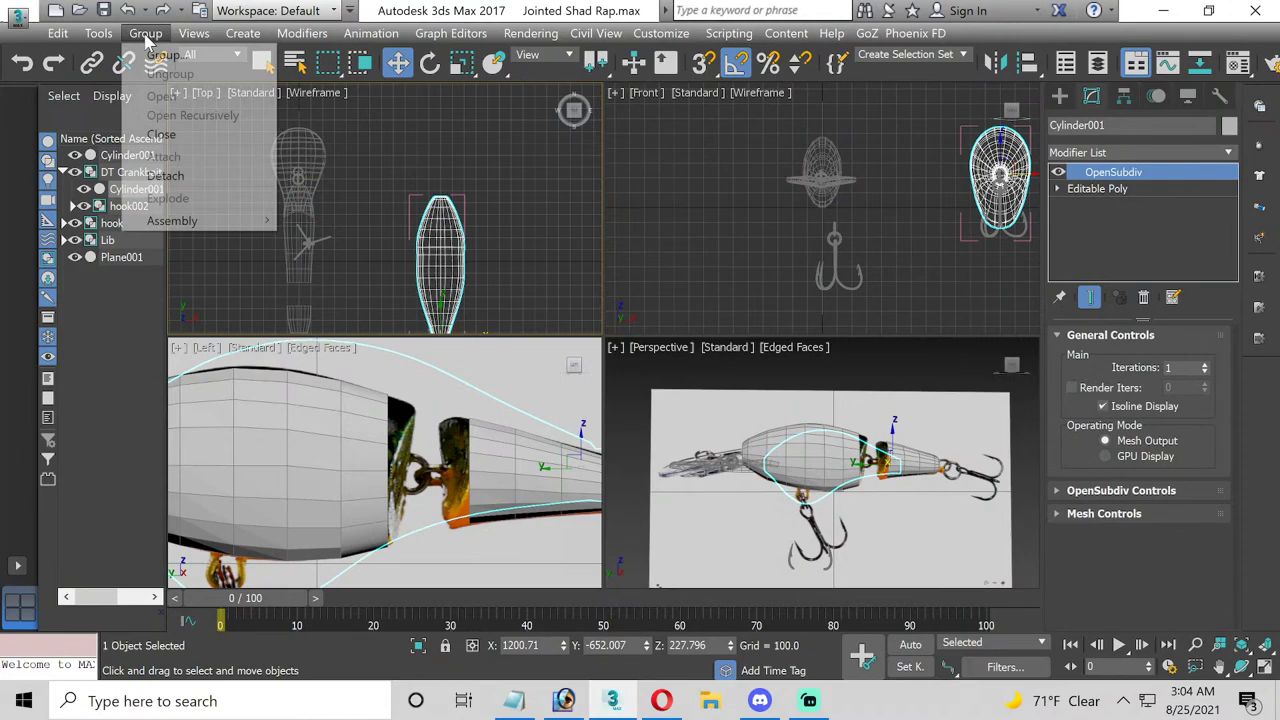
{"action": "left_click", "coordinate": [162, 134]}
{"action": "key", "text": "Delete"}
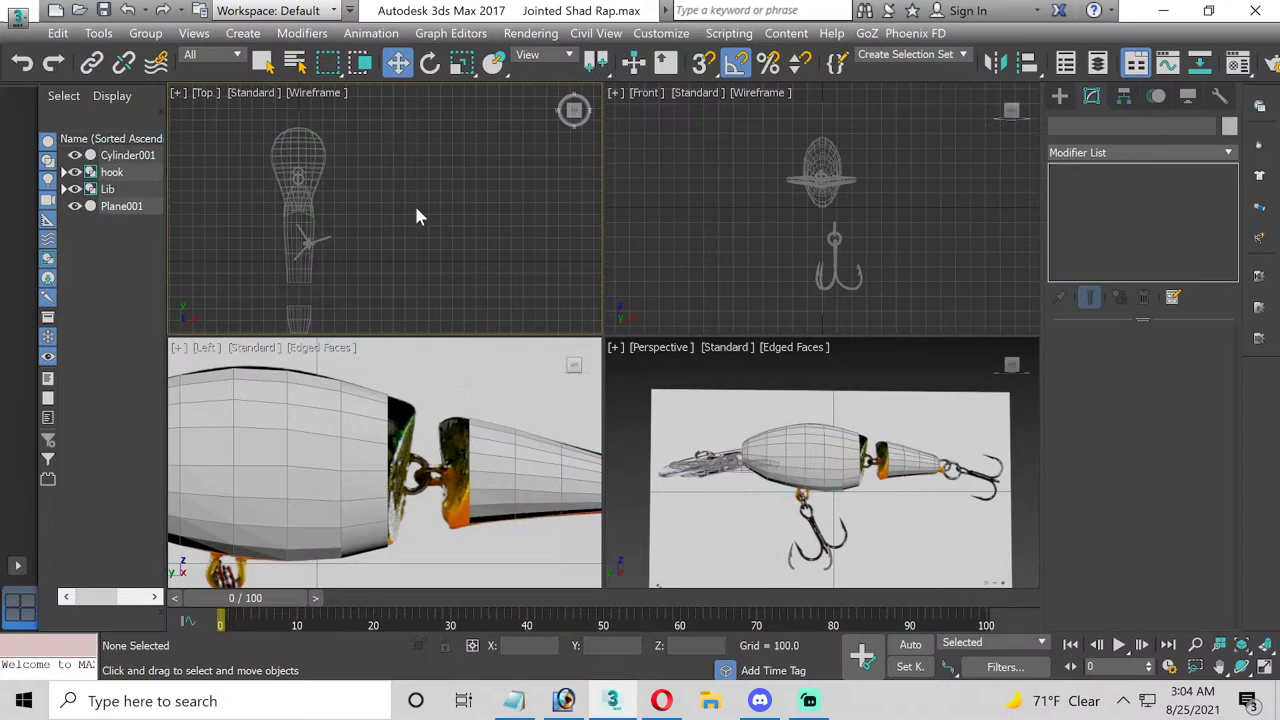
- Line the treble hook's eye up with the belly ring in the maximized Left view
{"action": "left_click", "coordinate": [834, 239]}
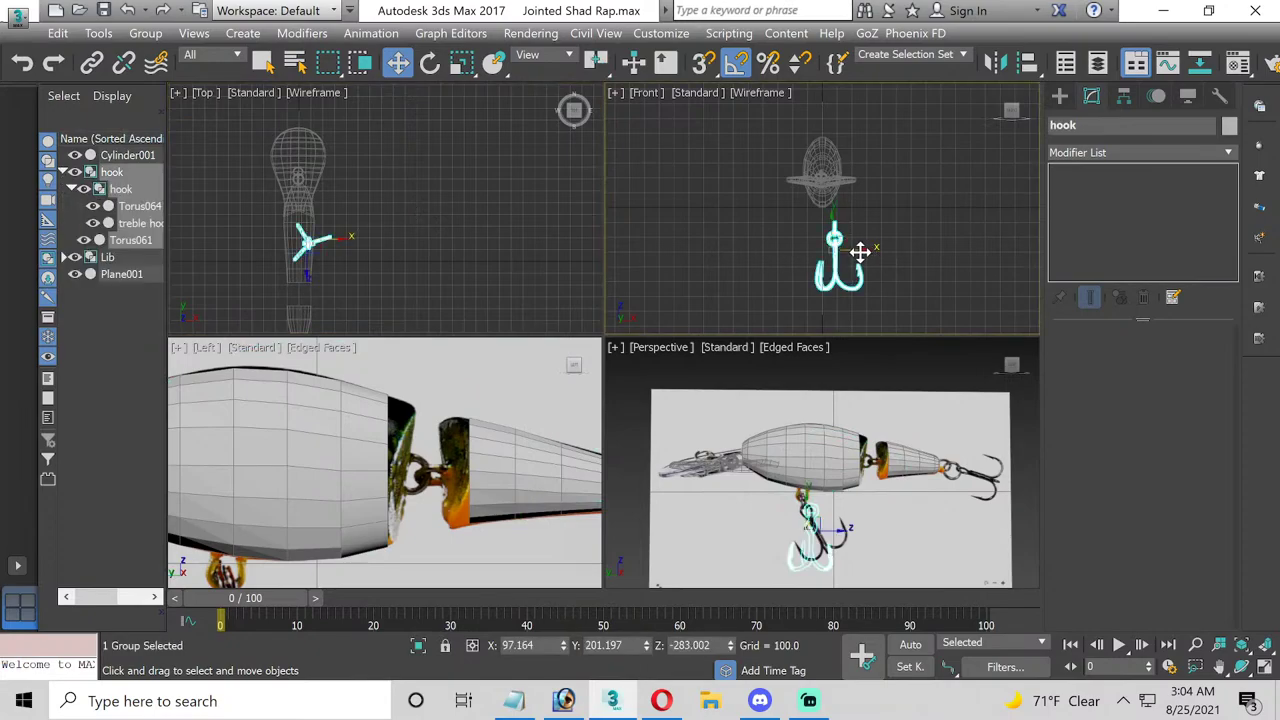
{"action": "left_click_drag", "start_coordinate": [860, 252], "coordinate": [845, 246]}
{"action": "middle_click", "coordinate": [510, 434]}
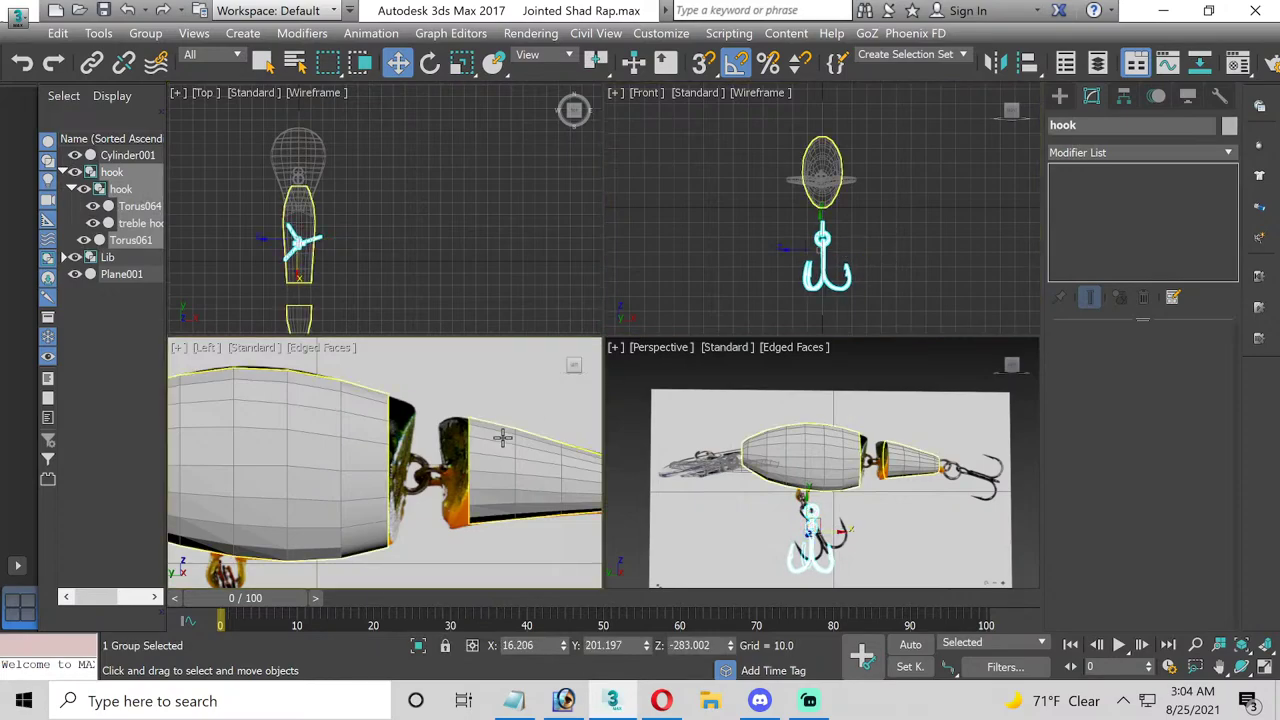
{"action": "left_click", "coordinate": [1265, 667]}
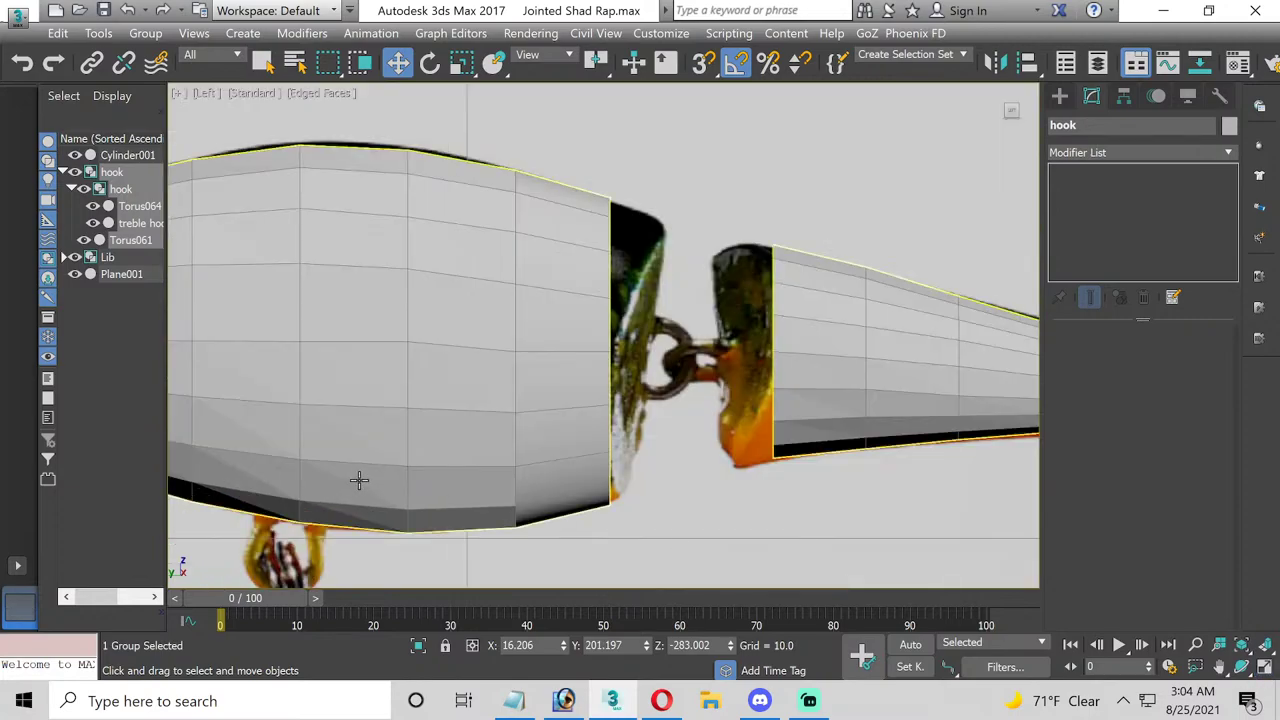
{"action": "scroll", "coordinate": [360, 482], "scroll_direction": "down", "scroll_amount": 5}
{"action": "scroll", "coordinate": [423, 368], "scroll_direction": "down", "scroll_amount": 2}
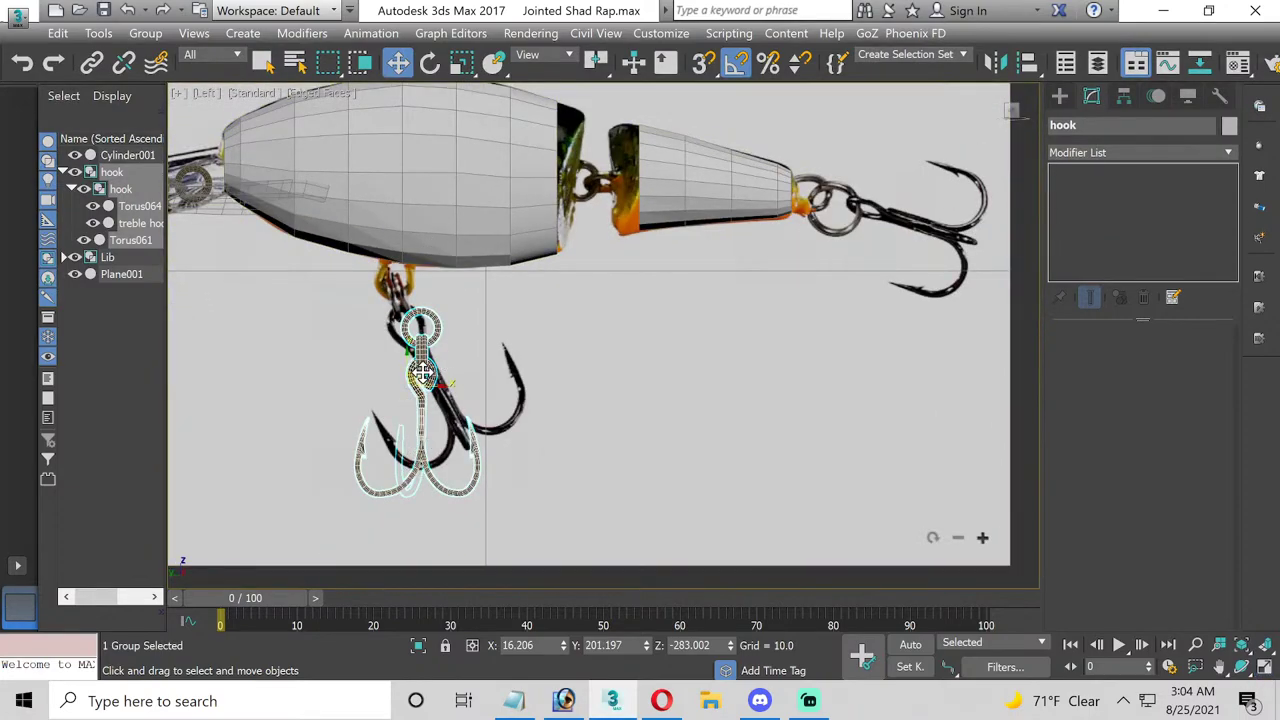
{"action": "left_click_drag", "start_coordinate": [421, 372], "coordinate": [393, 310]}
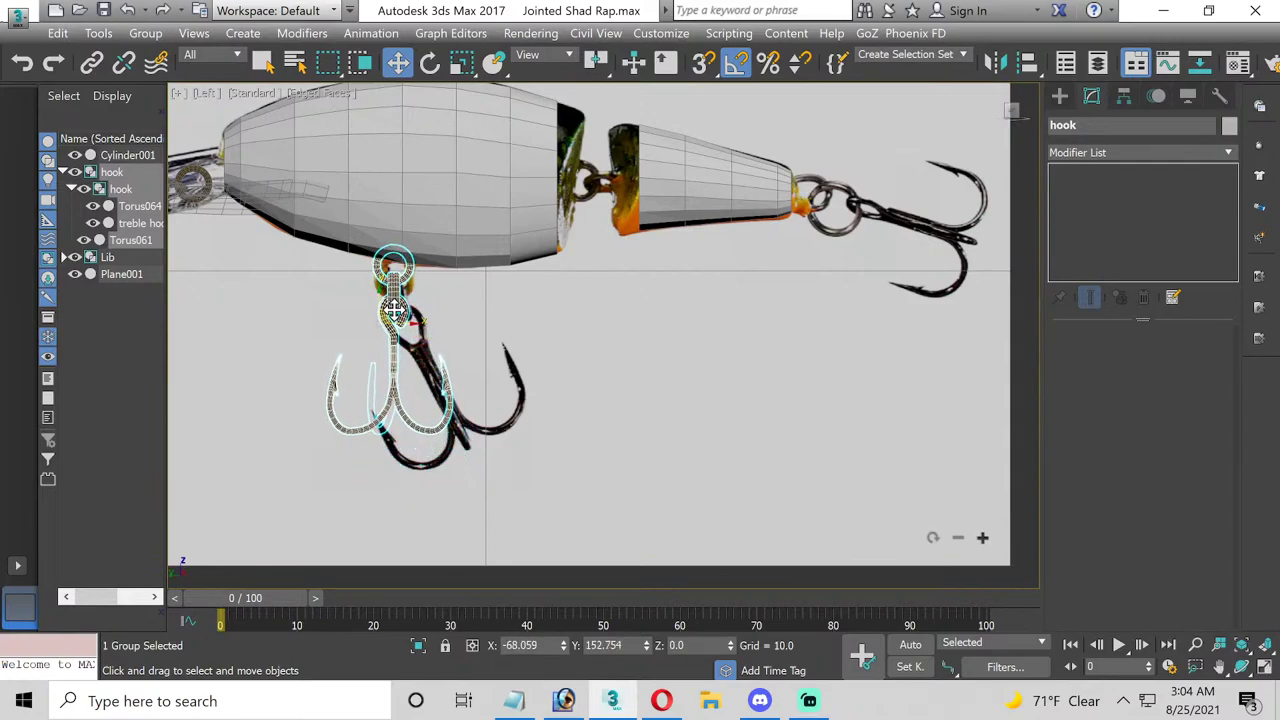
{"action": "left_click", "coordinate": [484, 321]}
{"action": "middle_click_drag", "start_coordinate": [489, 312], "coordinate": [468, 376]}
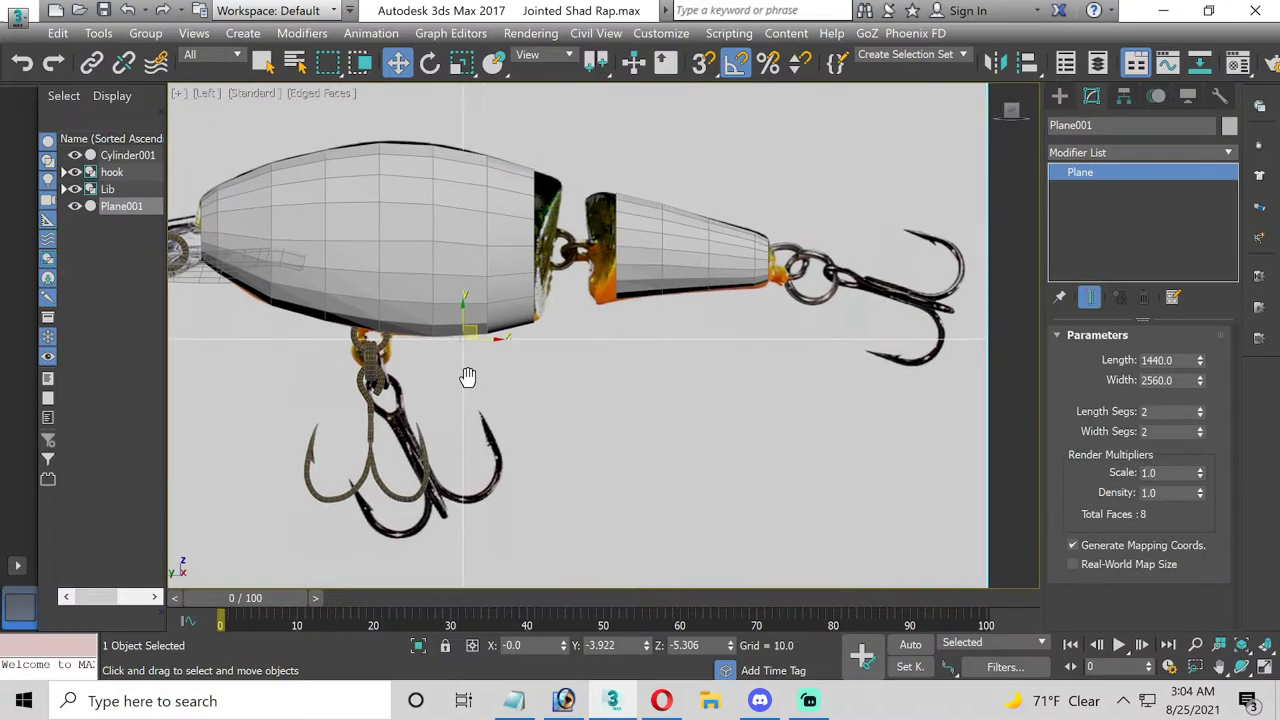
{"action": "scroll", "coordinate": [395, 445], "scroll_direction": "up", "scroll_amount": 3}
{"action": "scroll", "coordinate": [395, 445], "scroll_direction": "up", "scroll_amount": 2}
{"action": "scroll", "coordinate": [395, 445], "scroll_direction": "down", "scroll_amount": 4}
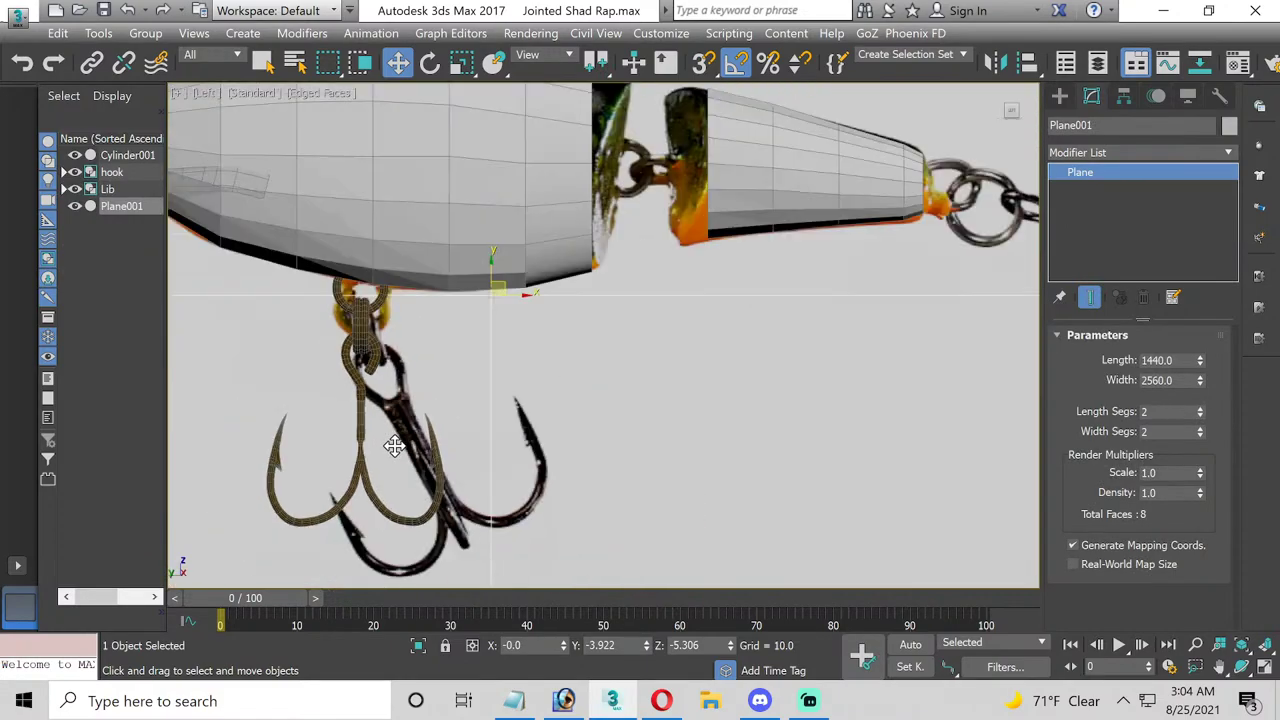
{"action": "middle_click_drag", "start_coordinate": [395, 445], "coordinate": [423, 418]}
{"action": "scroll", "coordinate": [423, 418], "scroll_direction": "down", "scroll_amount": 2}
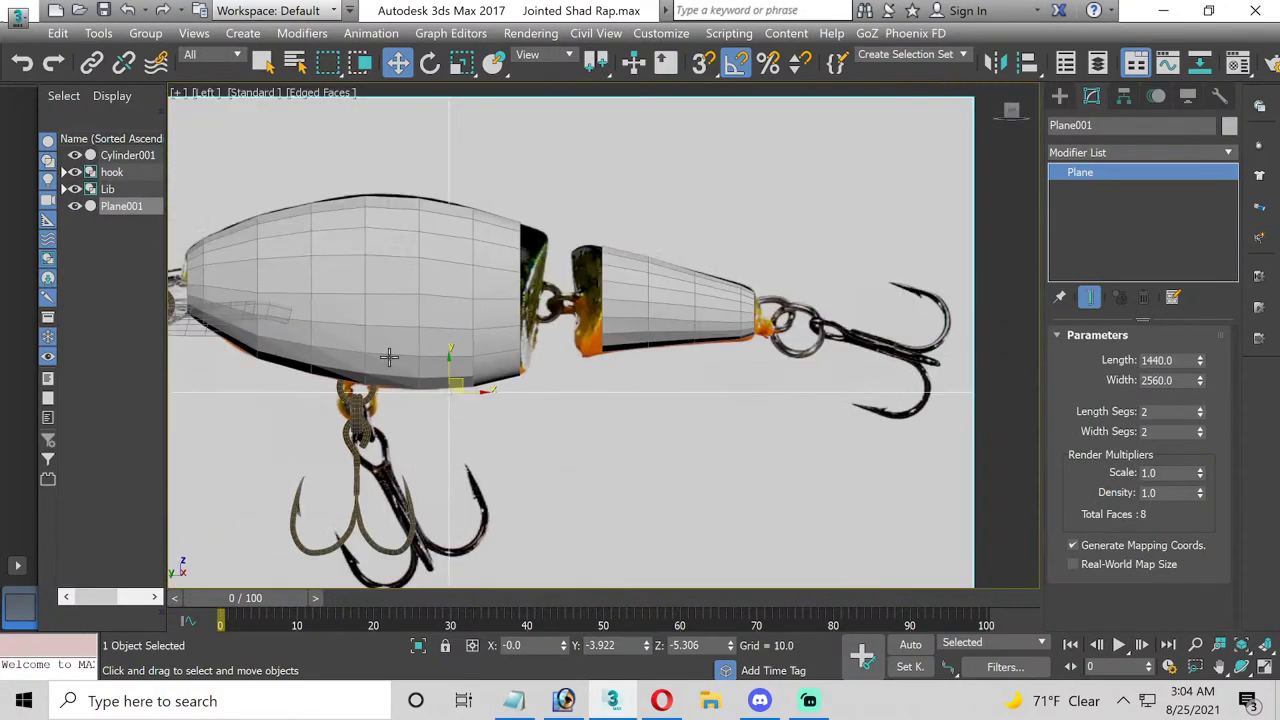
- Clone the hook by rotating about 45 degrees and move hook001 to the tail ring
{"action": "left_click", "coordinate": [429, 62]}
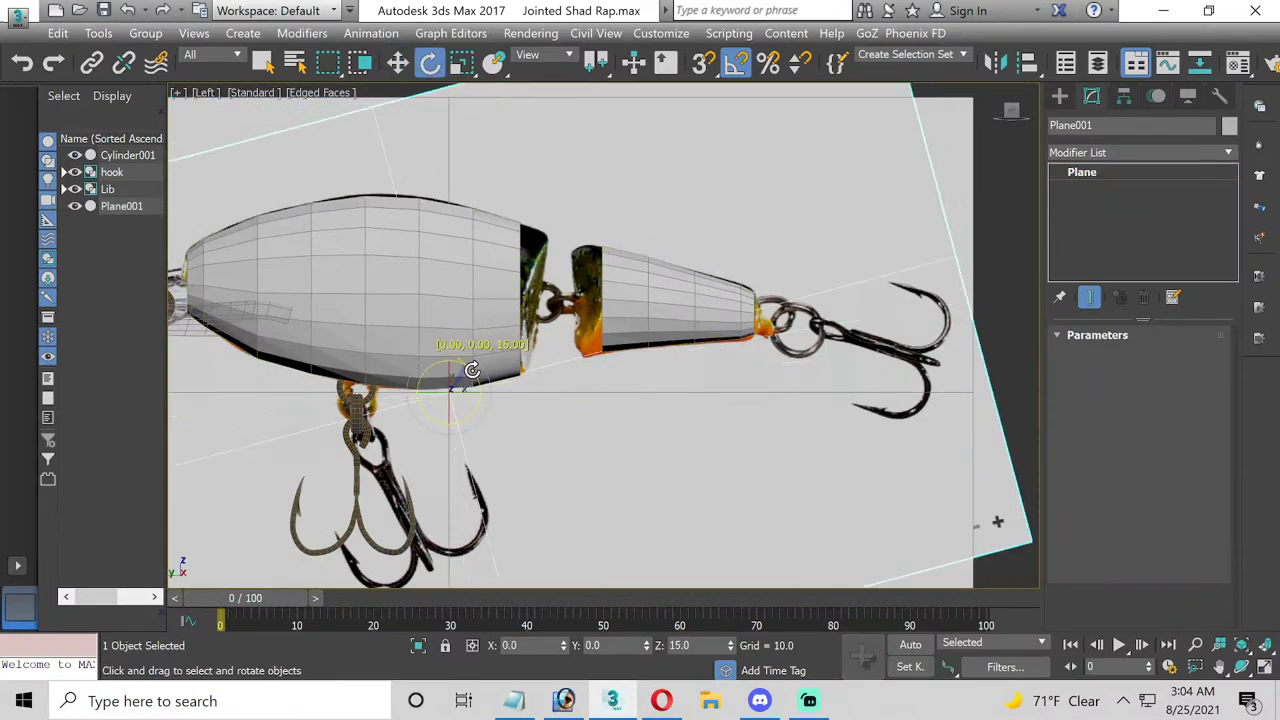
{"action": "left_click_drag", "start_coordinate": [478, 374], "coordinate": [600, 410], "text": "shift"}
{"action": "key", "text": "Return"}
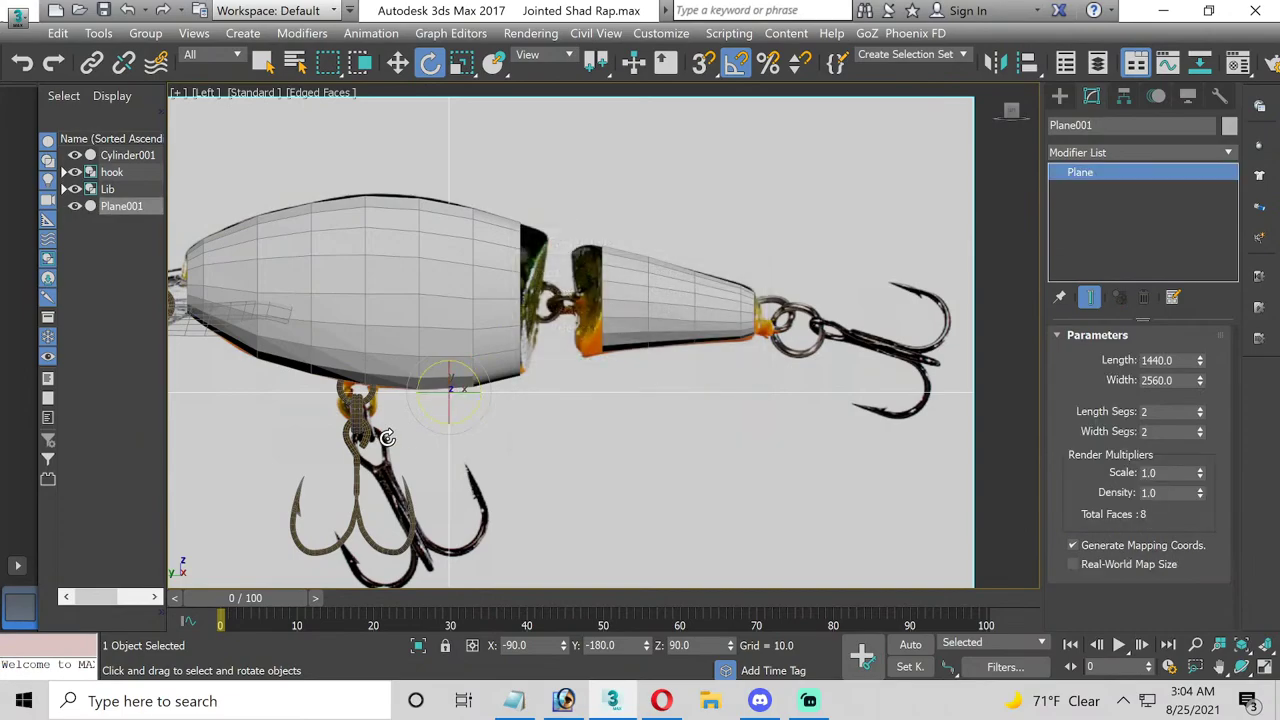
{"action": "left_click", "coordinate": [360, 426]}
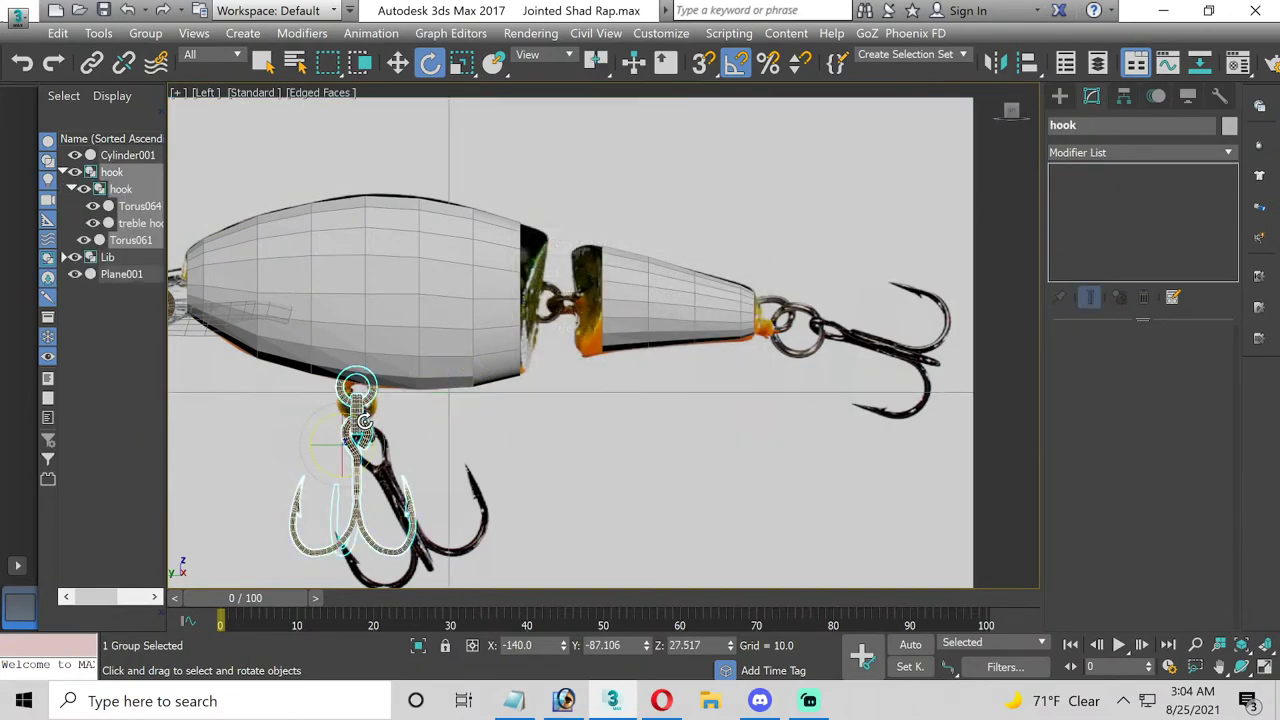
{"action": "left_click_drag", "start_coordinate": [362, 421], "coordinate": [342, 404]}
{"action": "left_click", "coordinate": [642, 430]}
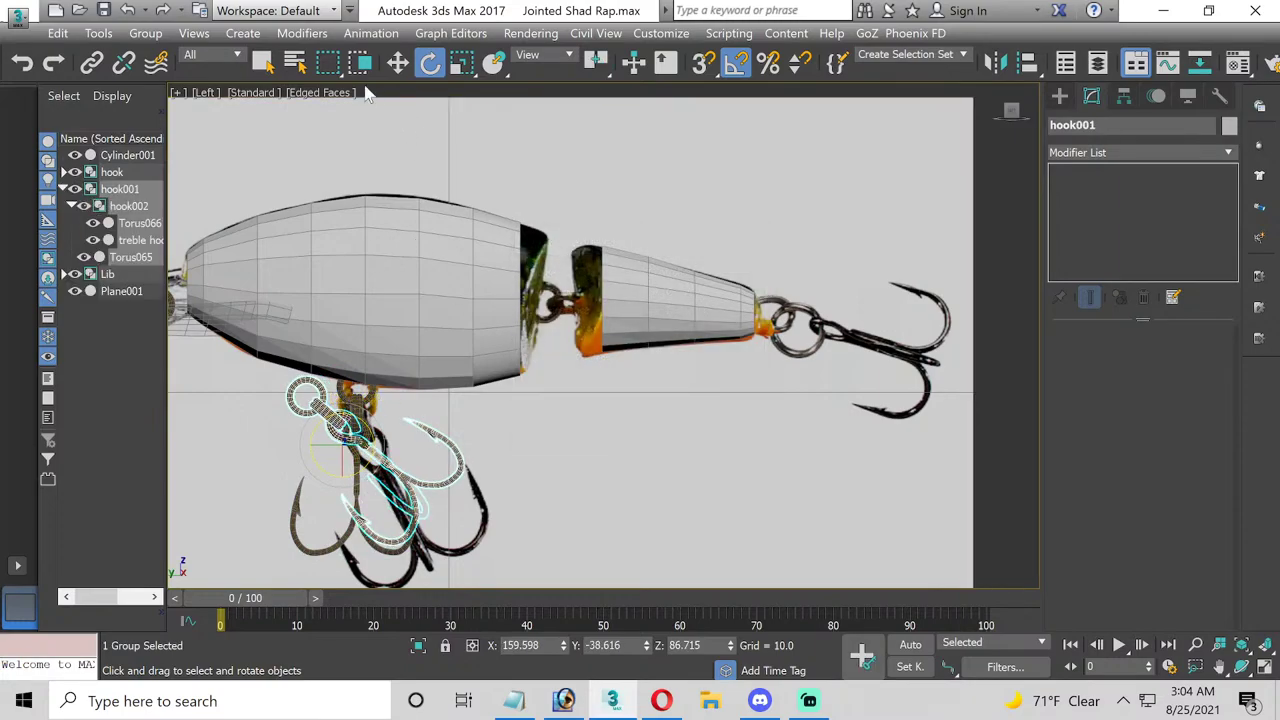
{"action": "left_click", "coordinate": [397, 62]}
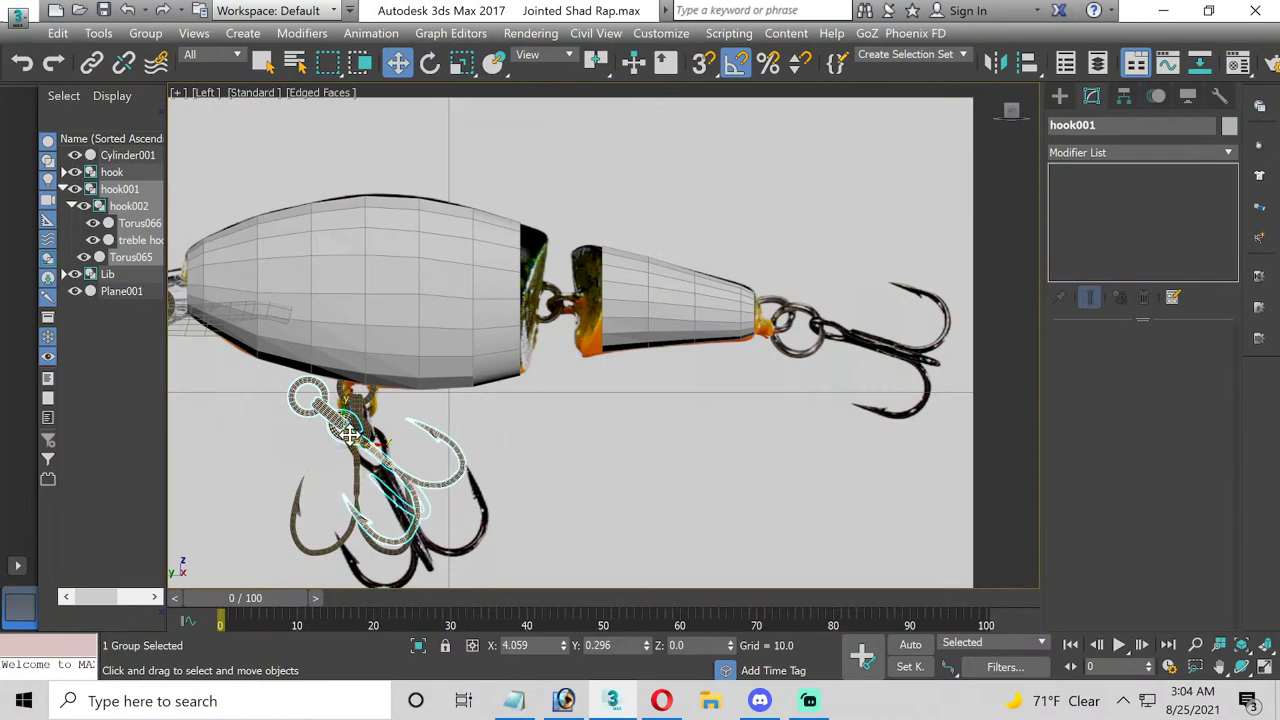
{"action": "mouse_move", "coordinate": [350, 436]}
{"action": "left_mouse_down"}
{"action": "mouse_move", "coordinate": [757, 396]}
{"action": "mouse_move", "coordinate": [800, 348]}
{"action": "left_mouse_up"}
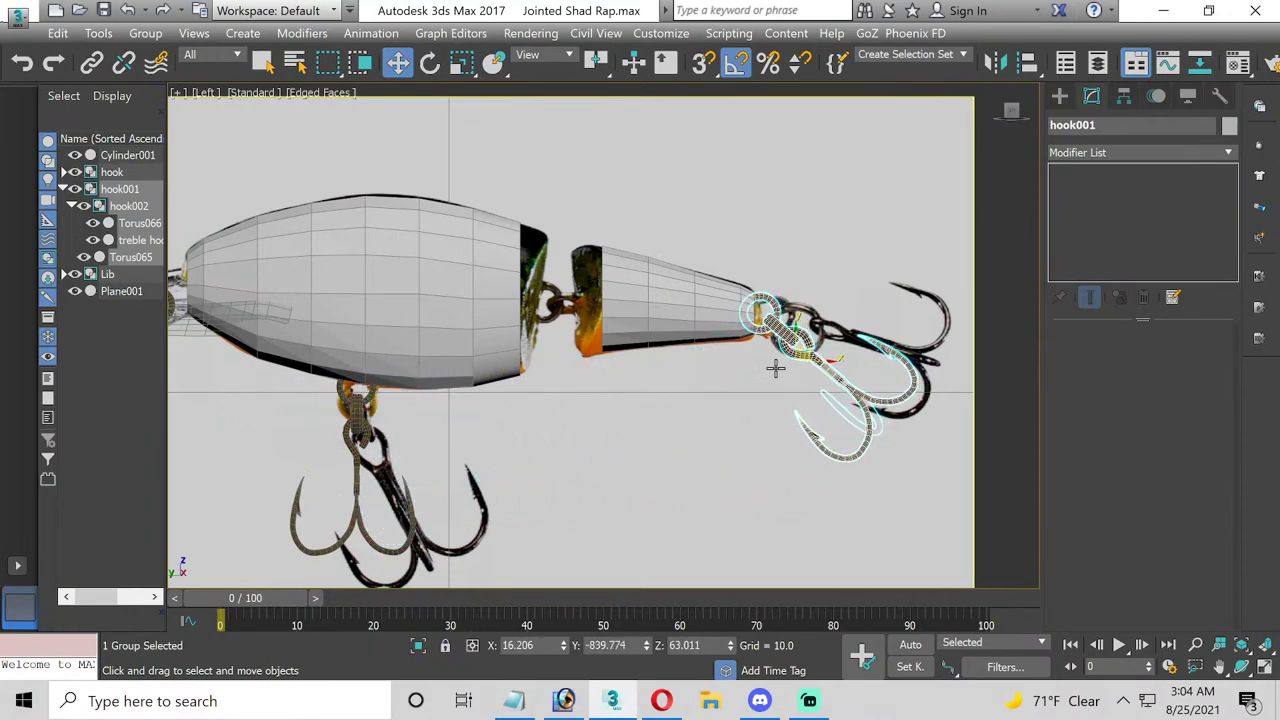
{"action": "left_click", "coordinate": [697, 400]}
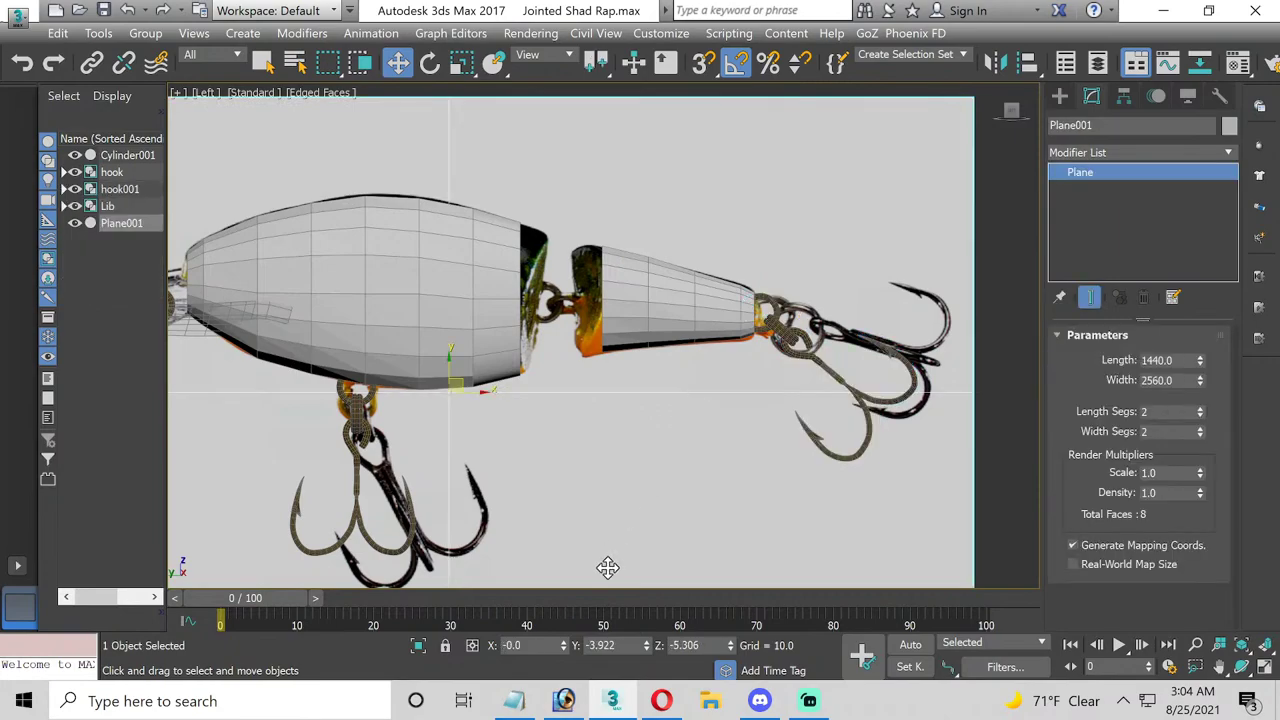
- Pick the Redfire Crawdad colour on the Jointed Shad Rap page and view its photo full screen
{"action": "left_click", "coordinate": [661, 701]}
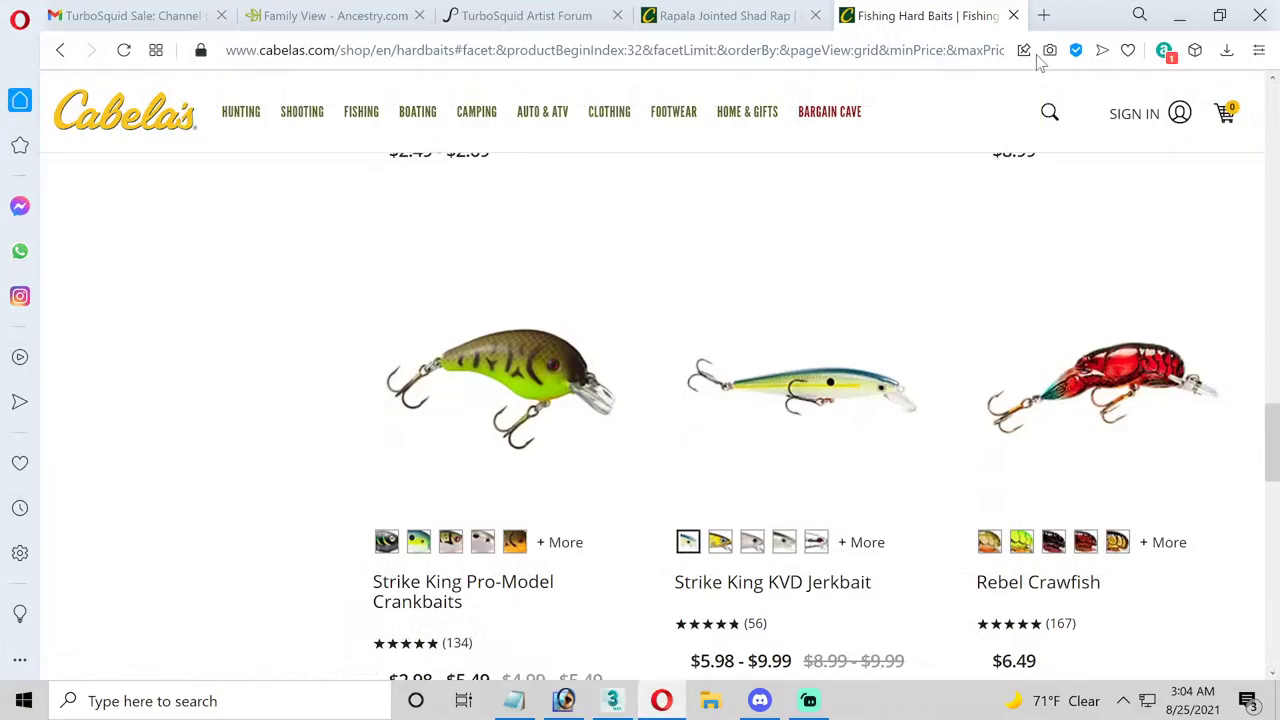
{"action": "left_click", "coordinate": [1013, 16]}
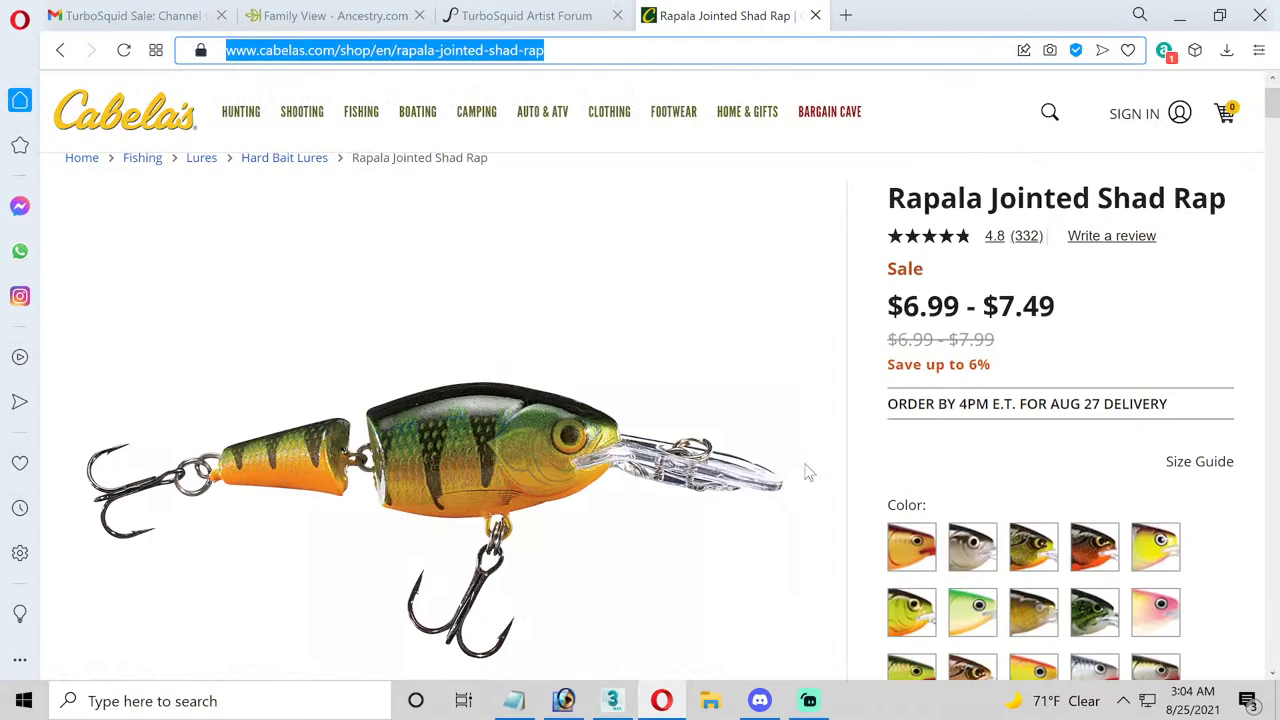
{"action": "scroll", "coordinate": [1112, 500], "scroll_direction": "down", "scroll_amount": 1}
{"action": "left_click", "coordinate": [1093, 452]}
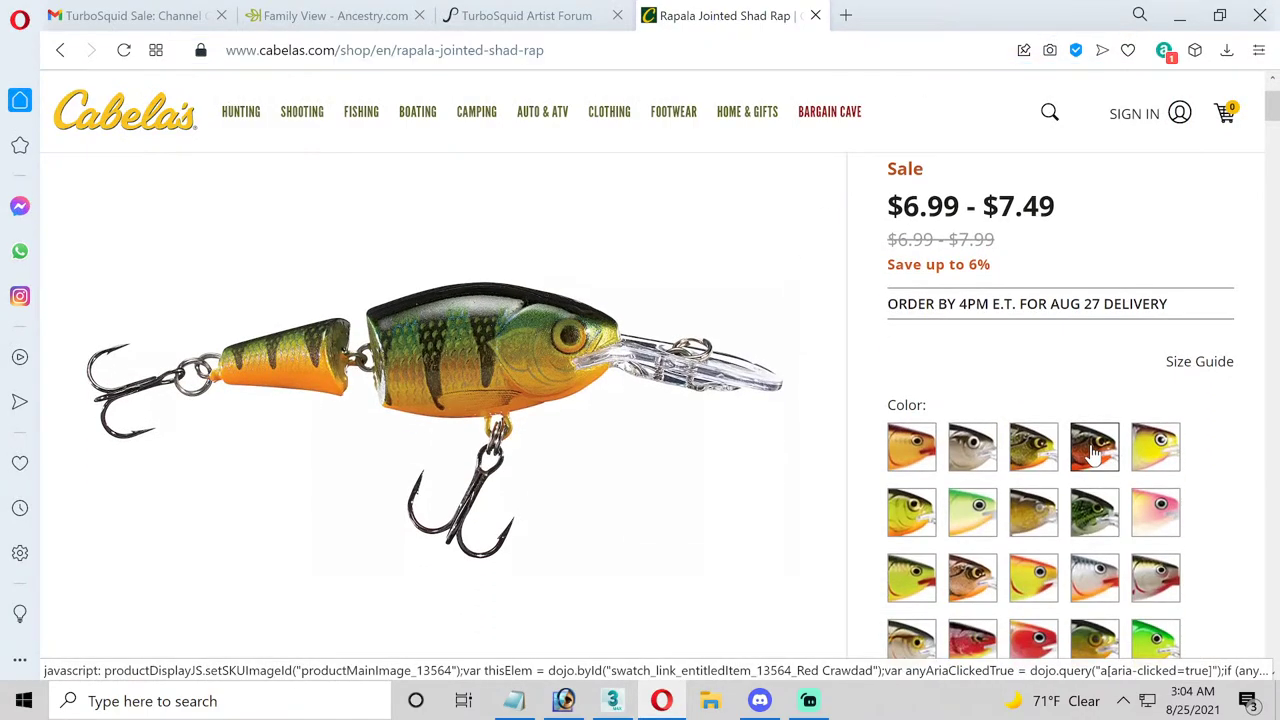
{"action": "left_click", "coordinate": [1093, 452]}
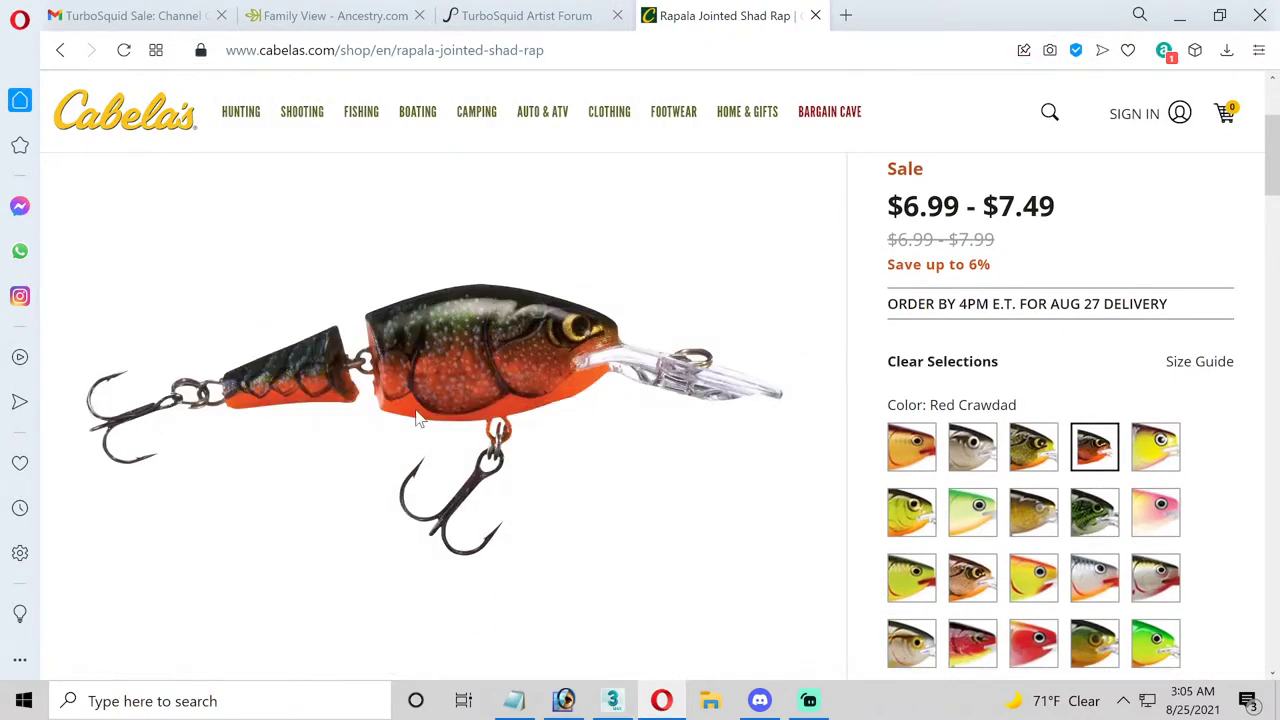
{"action": "scroll", "coordinate": [697, 519], "scroll_direction": "down", "scroll_amount": 1}
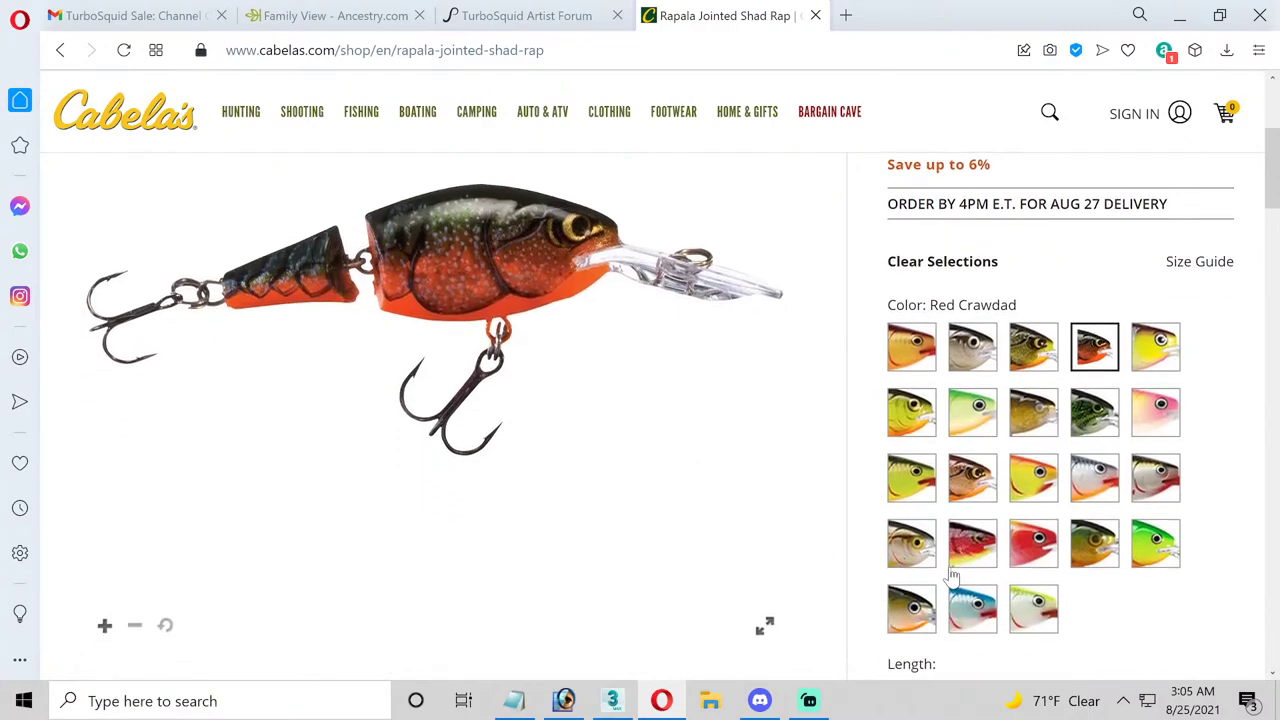
{"action": "left_click", "coordinate": [981, 561]}
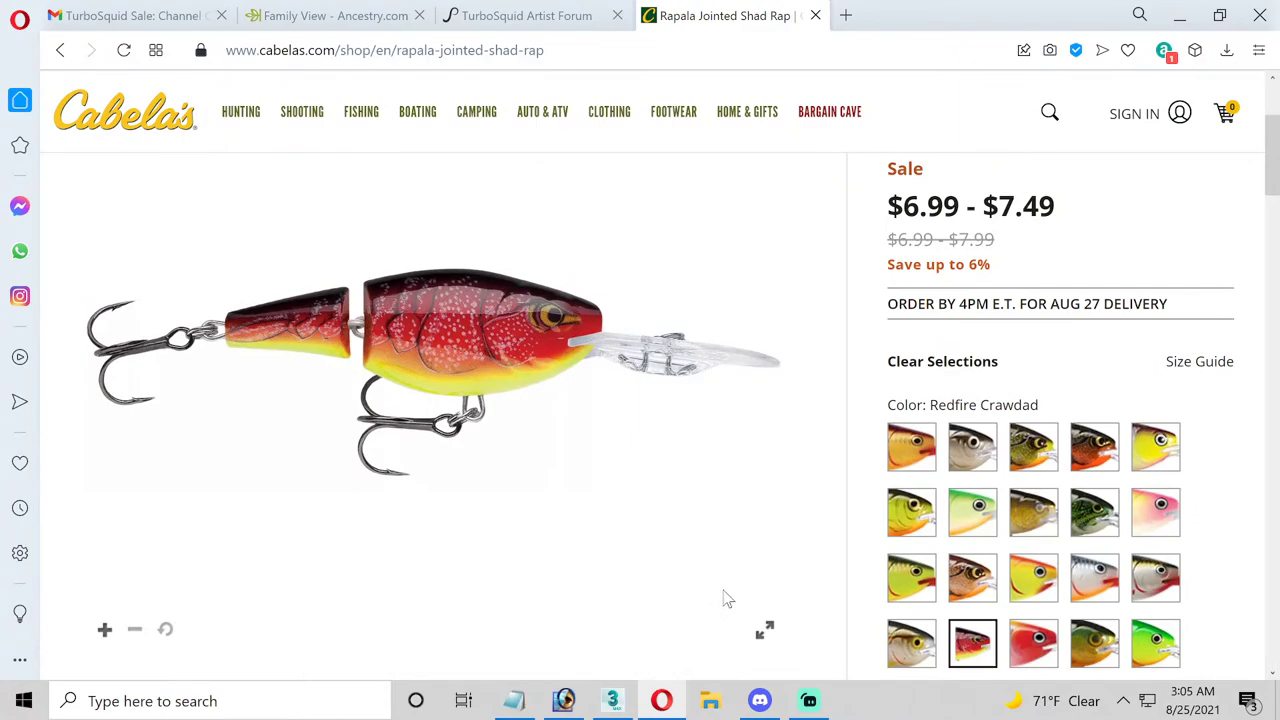
{"action": "left_click", "coordinate": [763, 631]}
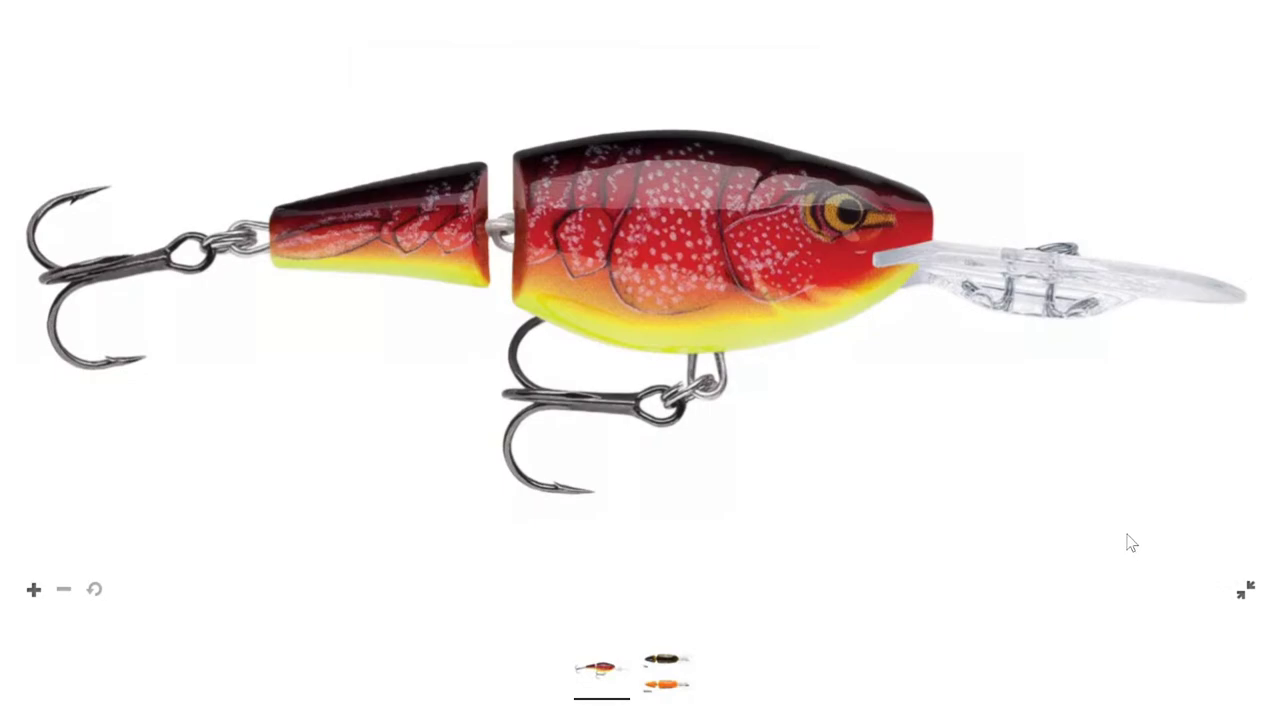
{"action": "key", "text": "super"}
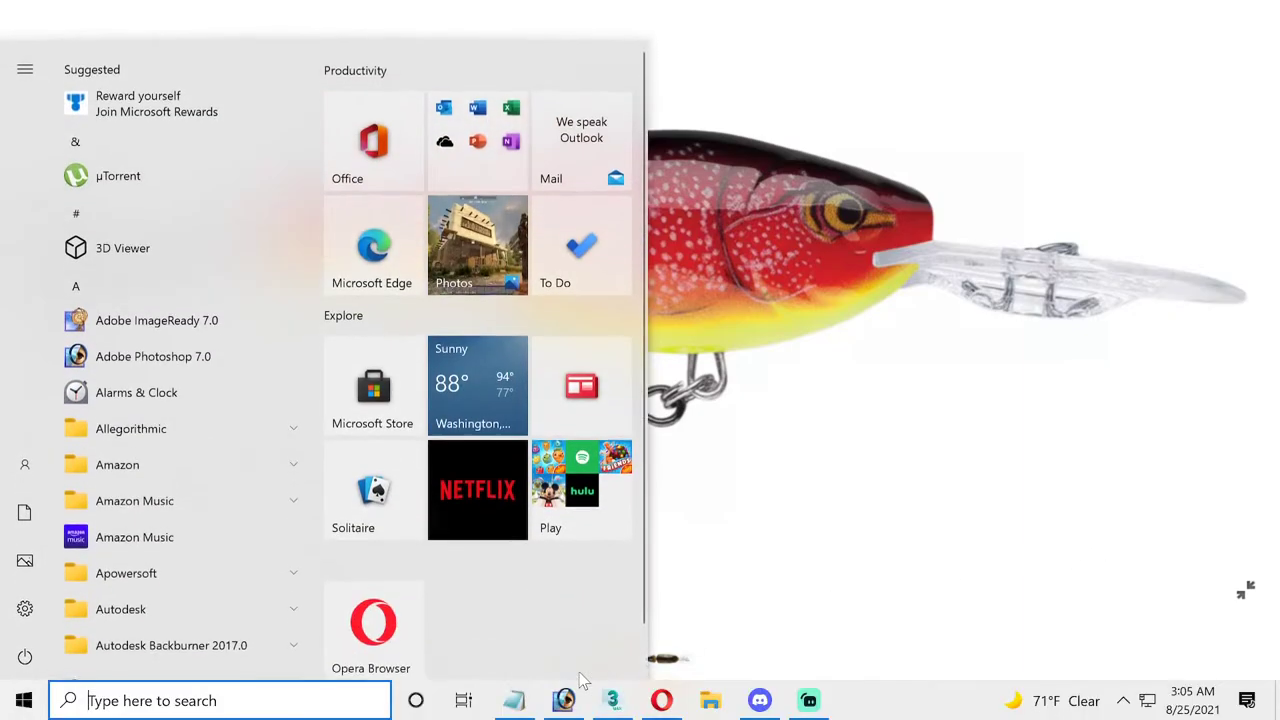
{"action": "mouse_move", "coordinate": [564, 700]}
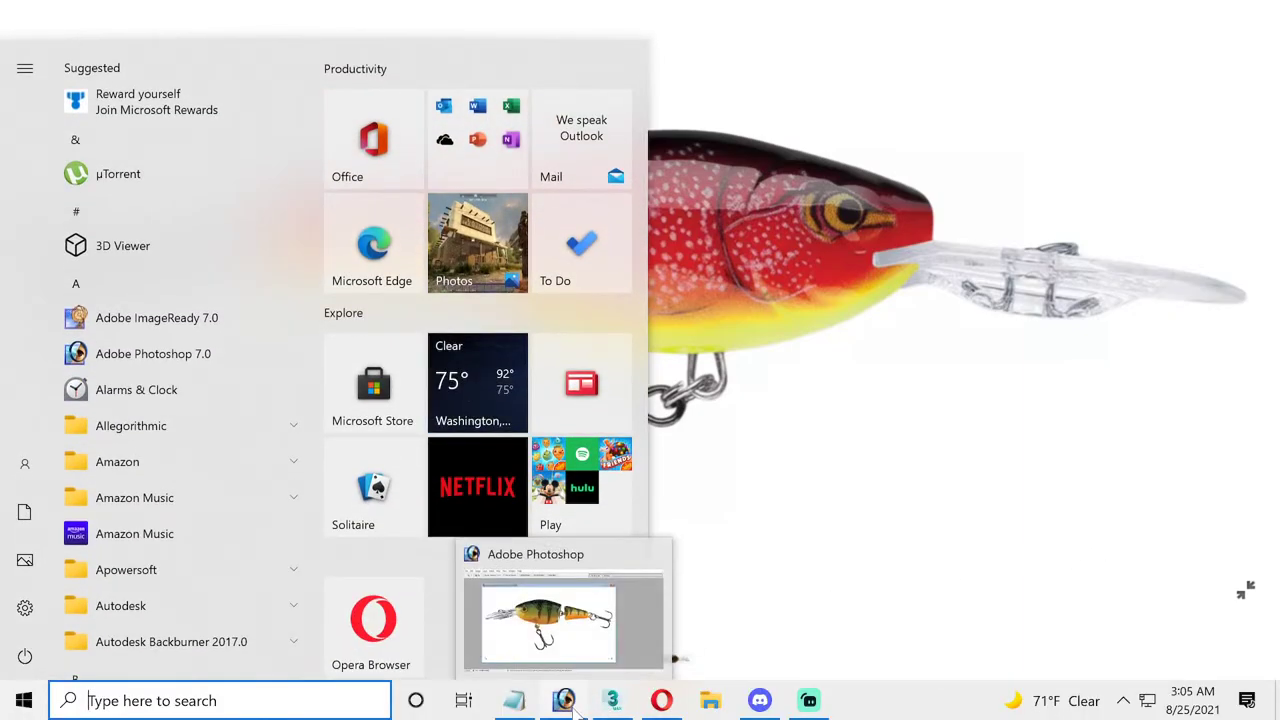
- Paste the red lure photo over the reference image and flip it horizontally
{"action": "left_click", "coordinate": [575, 708]}
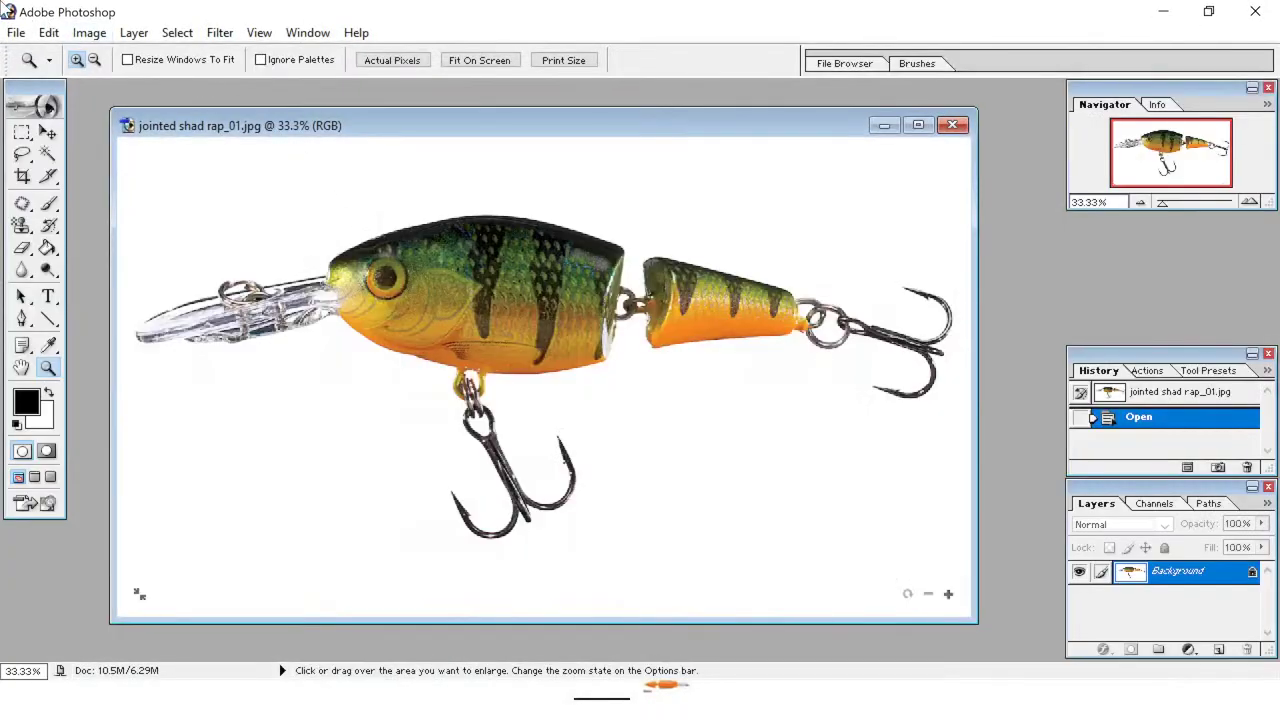
{"action": "left_click", "coordinate": [48, 32]}
{"action": "left_click", "coordinate": [80, 220]}
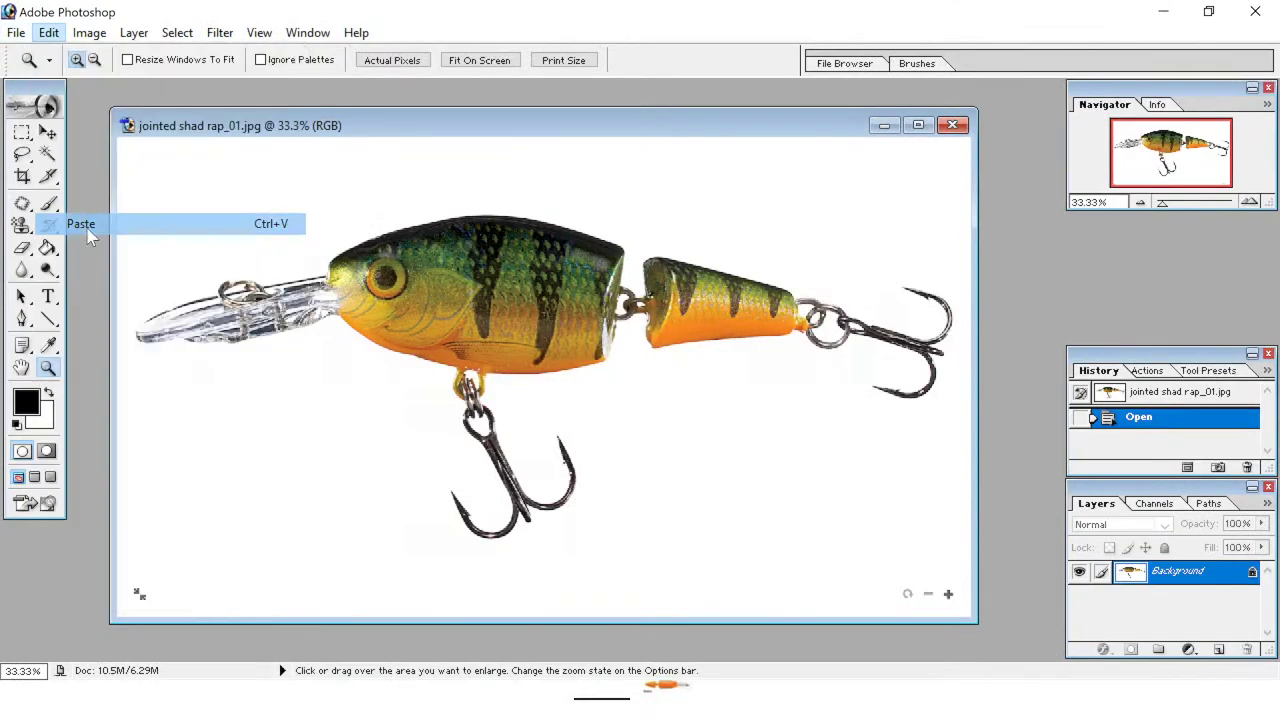
{"action": "left_click", "coordinate": [47, 32]}
{"action": "mouse_move", "coordinate": [170, 420]}
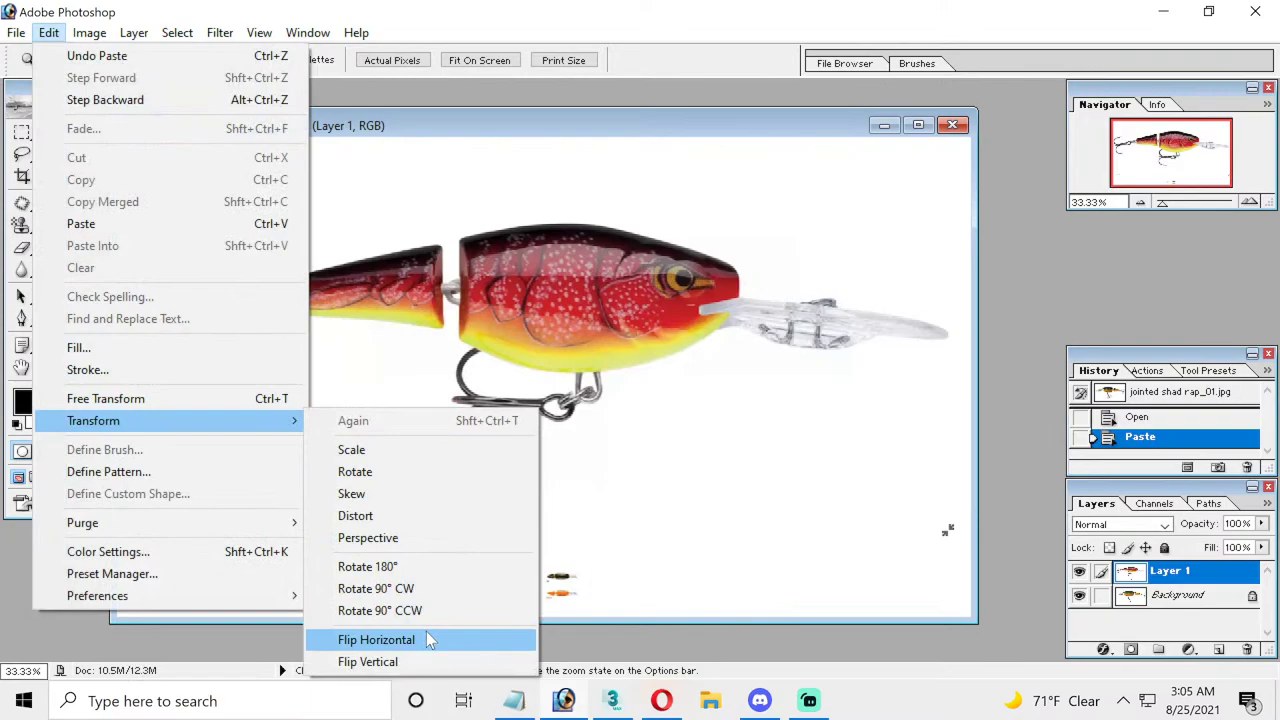
{"action": "left_click", "coordinate": [428, 640]}
- Save the flipped image as the JPEG jointed shad rap_02
{"action": "left_click", "coordinate": [8, 34]}
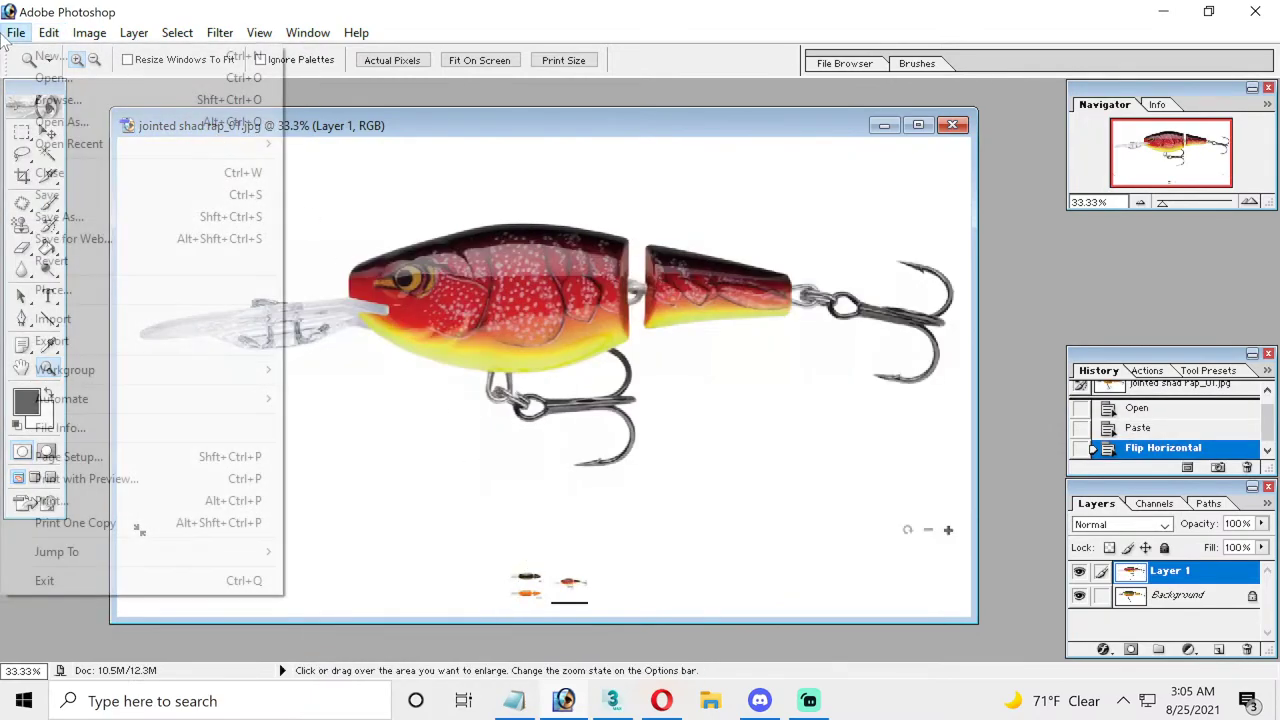
{"action": "left_click", "coordinate": [100, 218]}
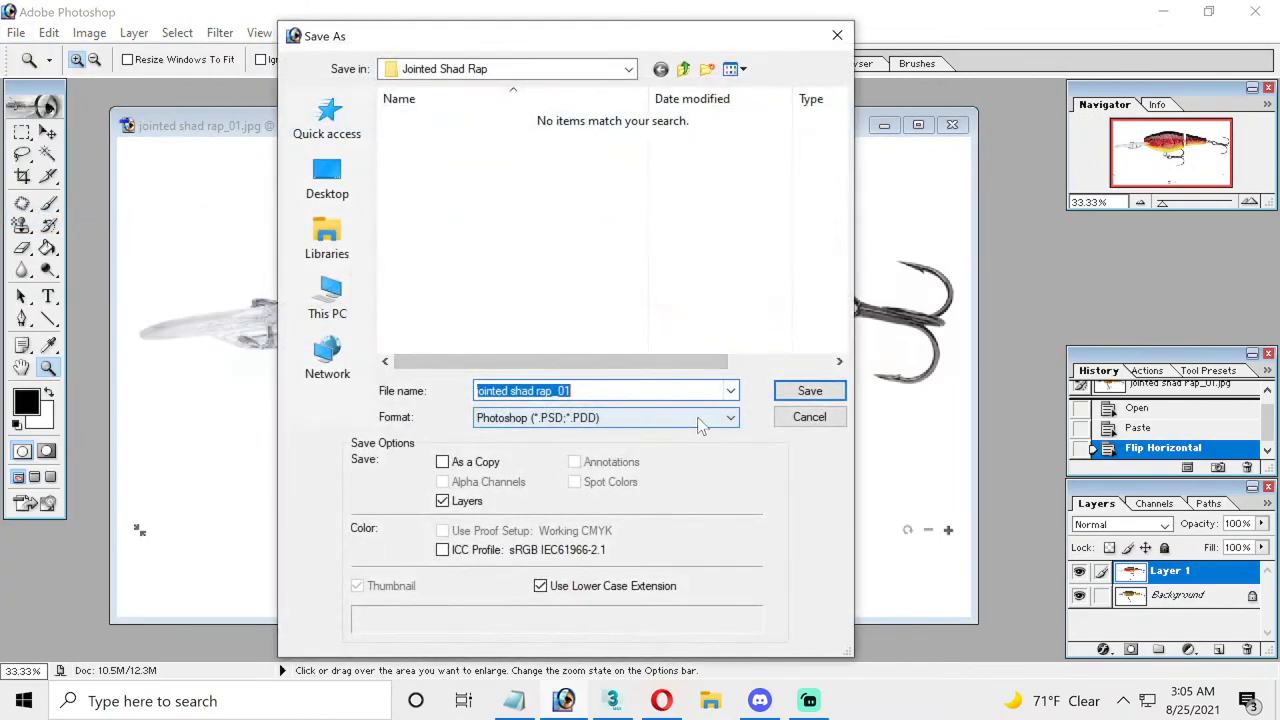
{"action": "left_click", "coordinate": [700, 425]}
{"action": "left_click", "coordinate": [646, 527]}
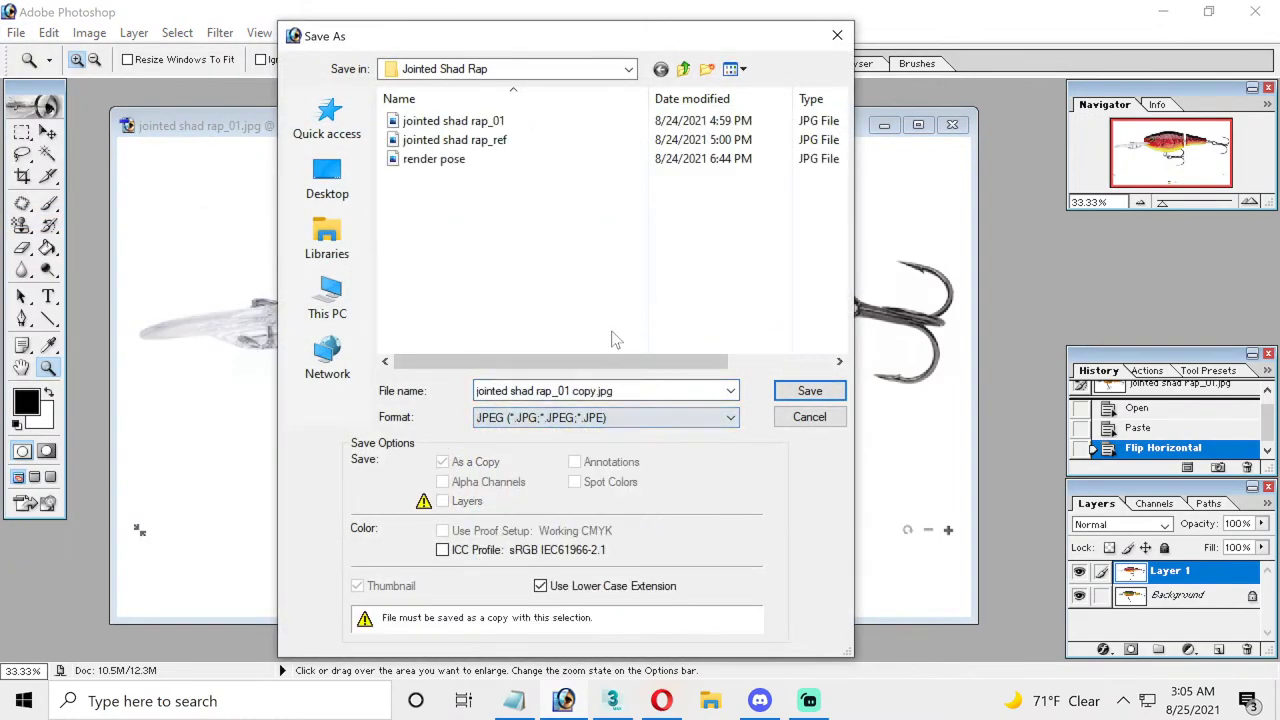
{"action": "left_click_drag", "start_coordinate": [536, 51], "coordinate": [527, 42]}
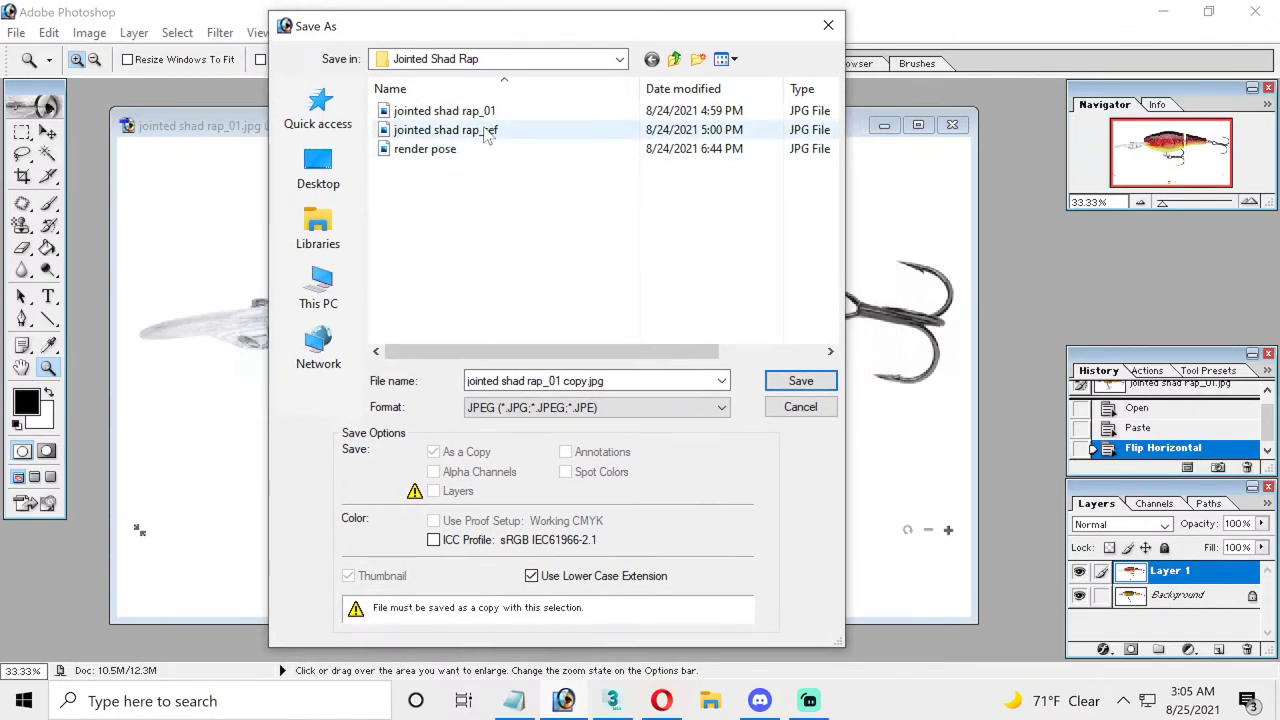
{"action": "left_click", "coordinate": [444, 111]}
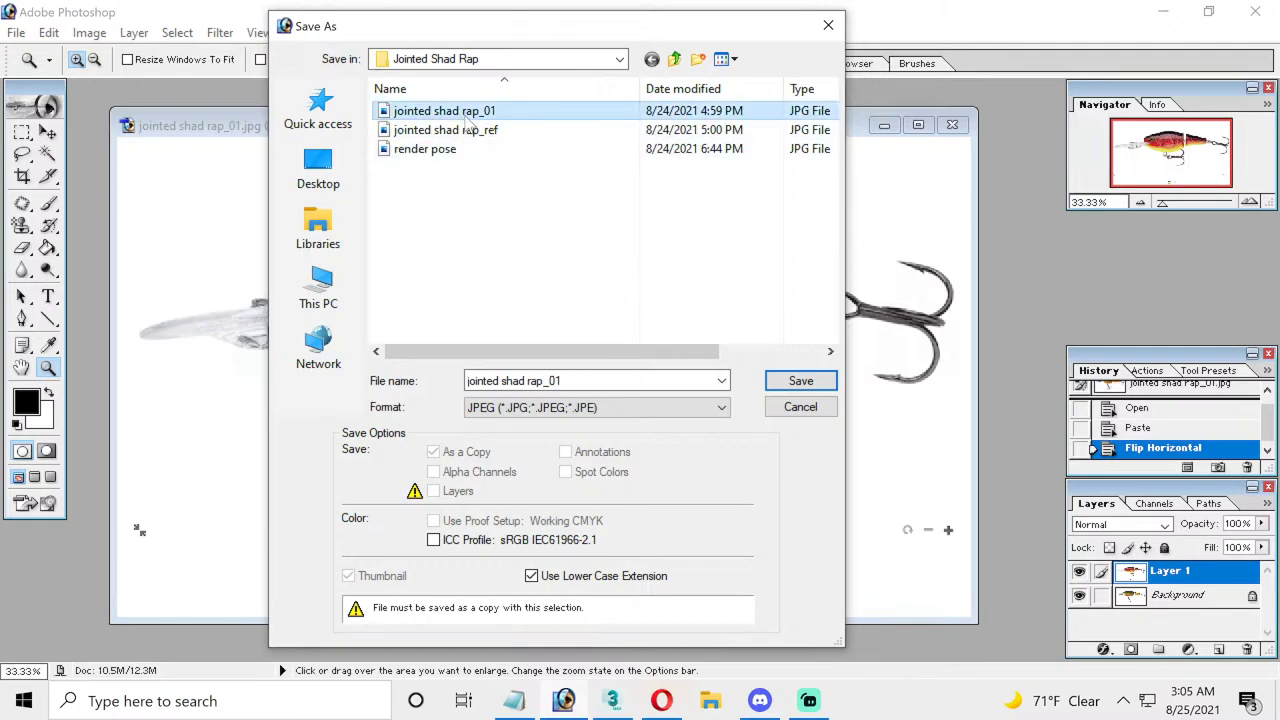
{"action": "left_click", "coordinate": [561, 381]}
{"action": "key", "text": "BackSpace"}
{"action": "type", "text": "2"}
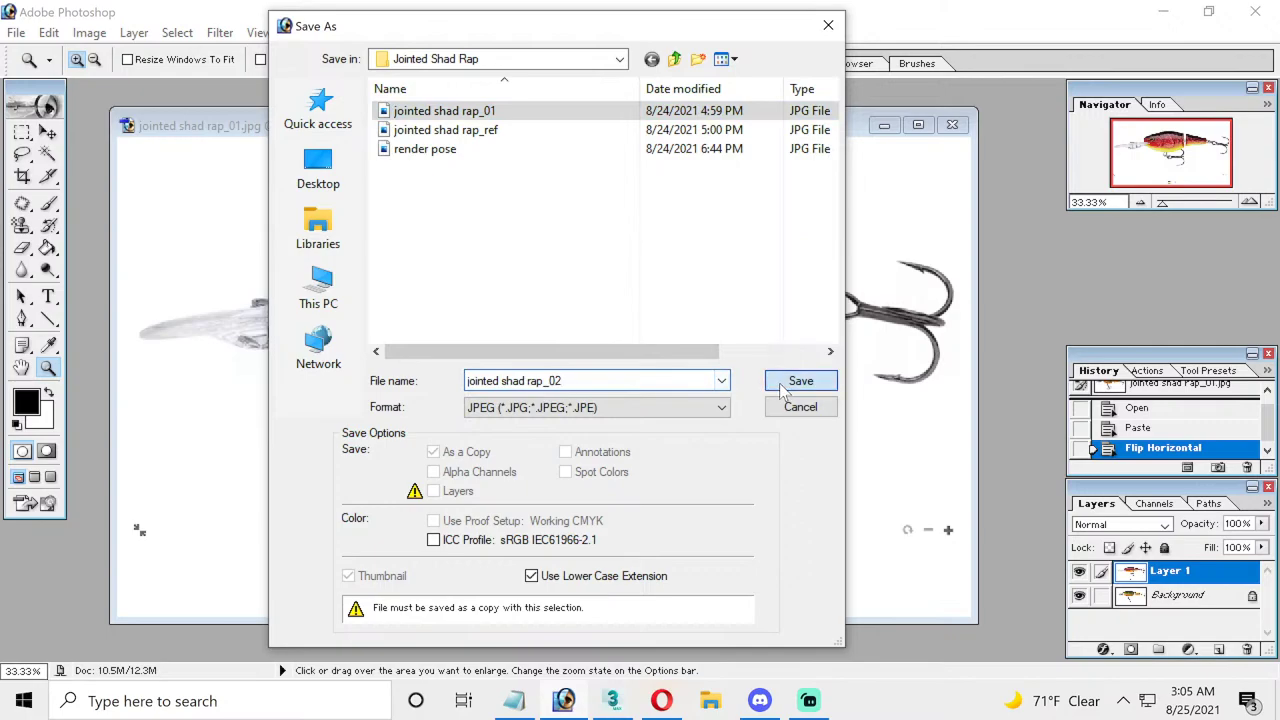
{"action": "key", "text": "Return"}
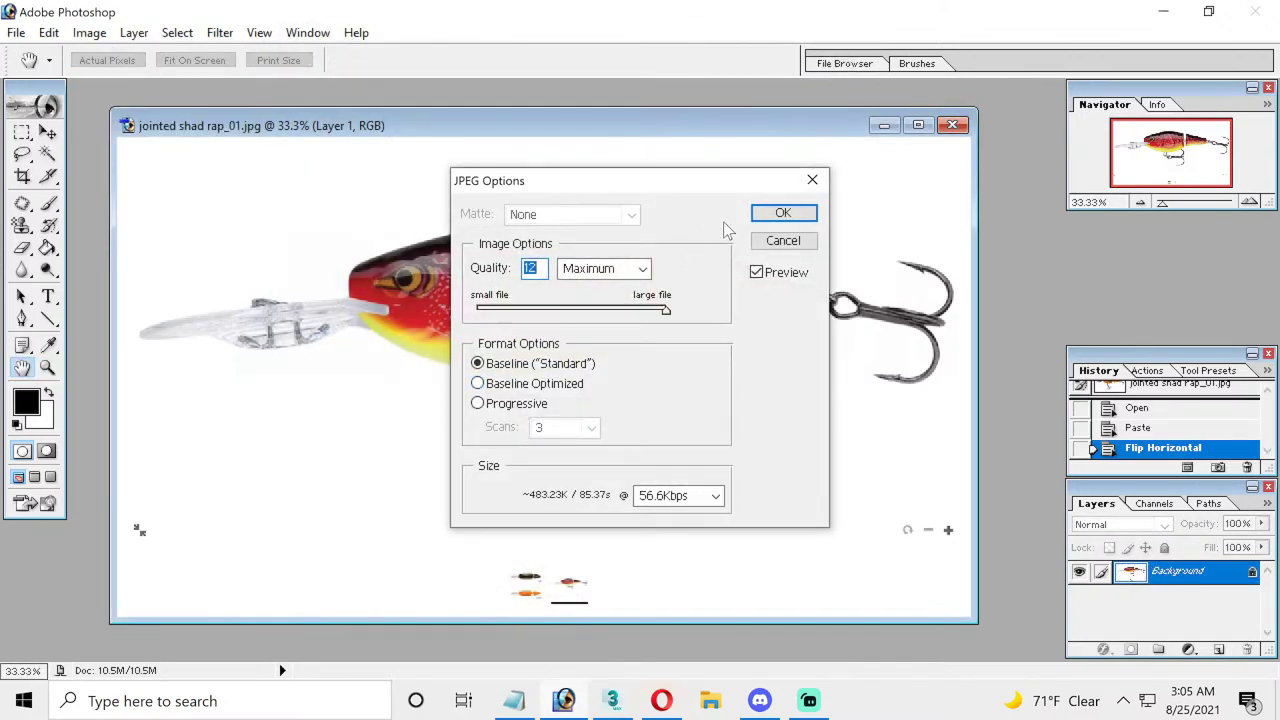
{"action": "left_click", "coordinate": [783, 213]}
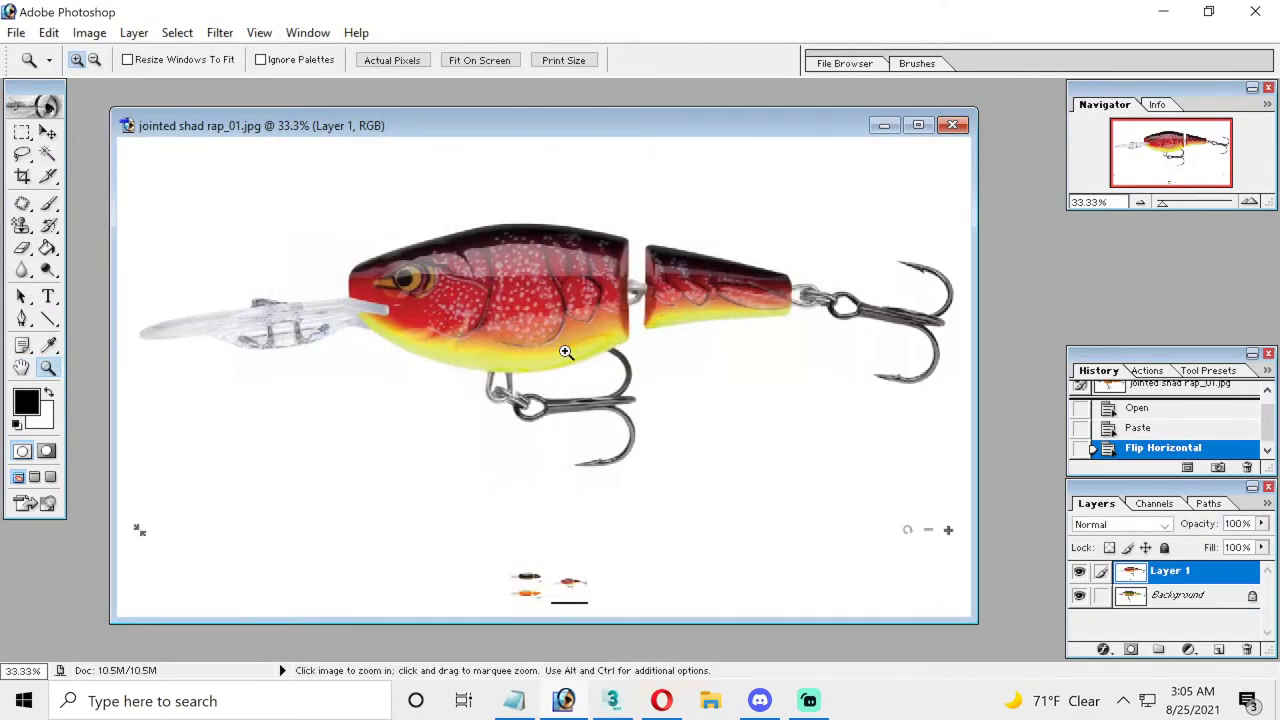
{"action": "left_click", "coordinate": [630, 700]}
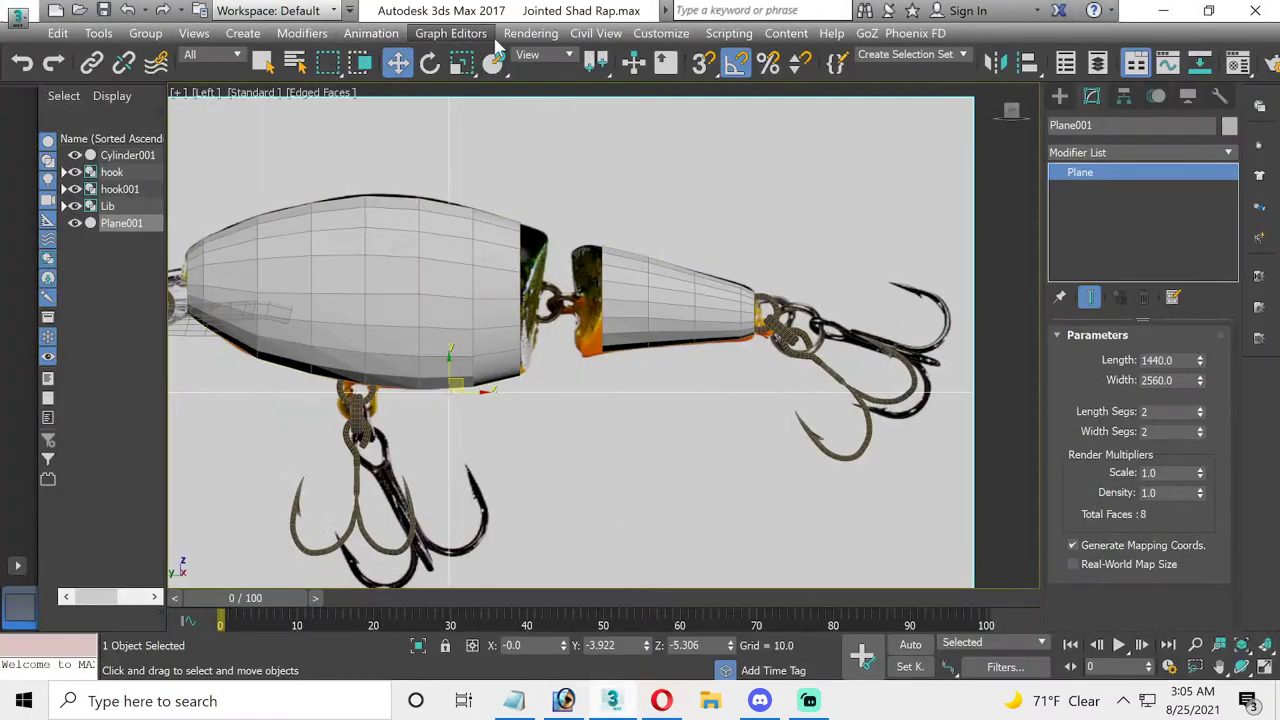
- Open render pose.jpg from E:\Reference Images\Jointed Shad Rap in the View Image File viewer
{"action": "left_click", "coordinate": [530, 33]}
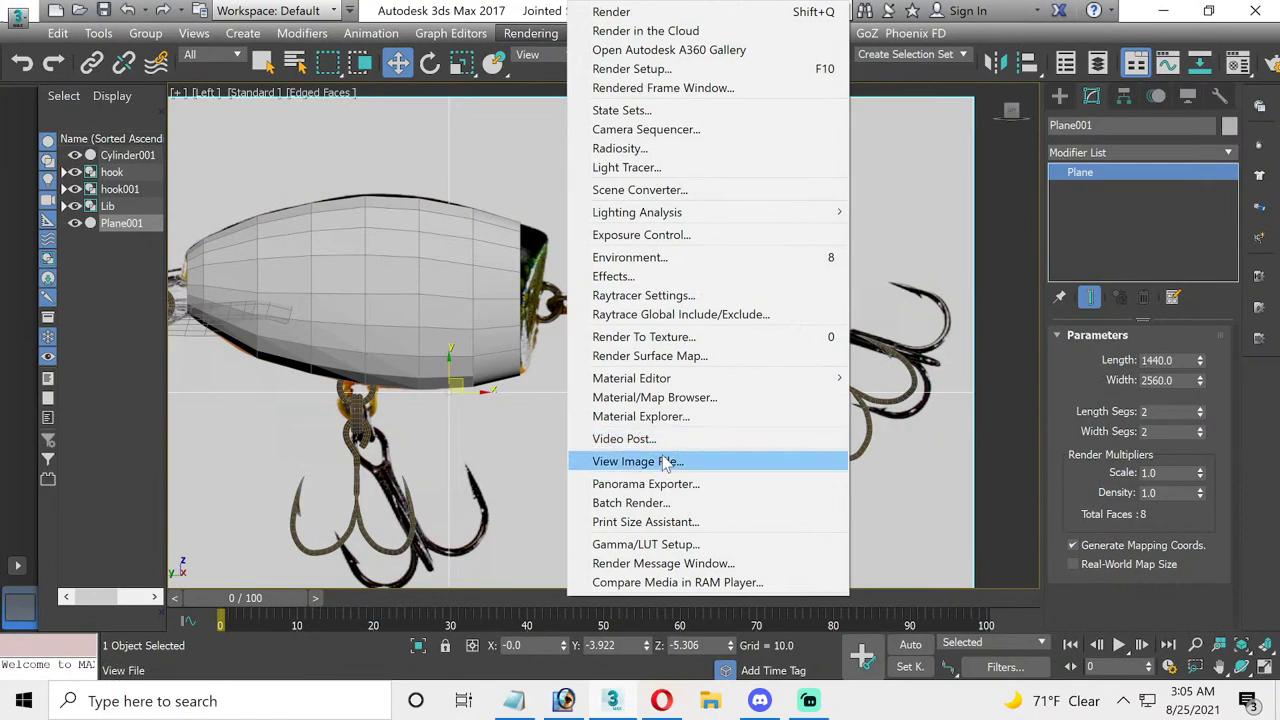
{"action": "left_click", "coordinate": [664, 463]}
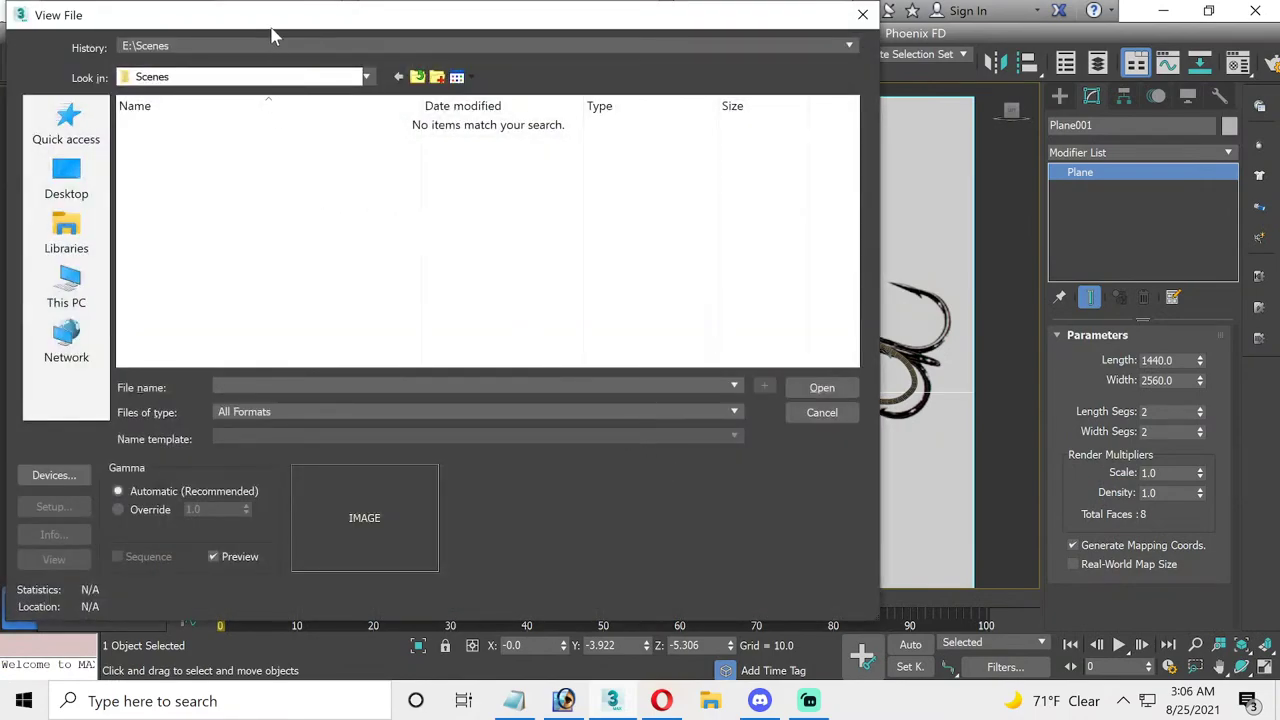
{"action": "left_click_drag", "start_coordinate": [273, 26], "coordinate": [354, 54]}
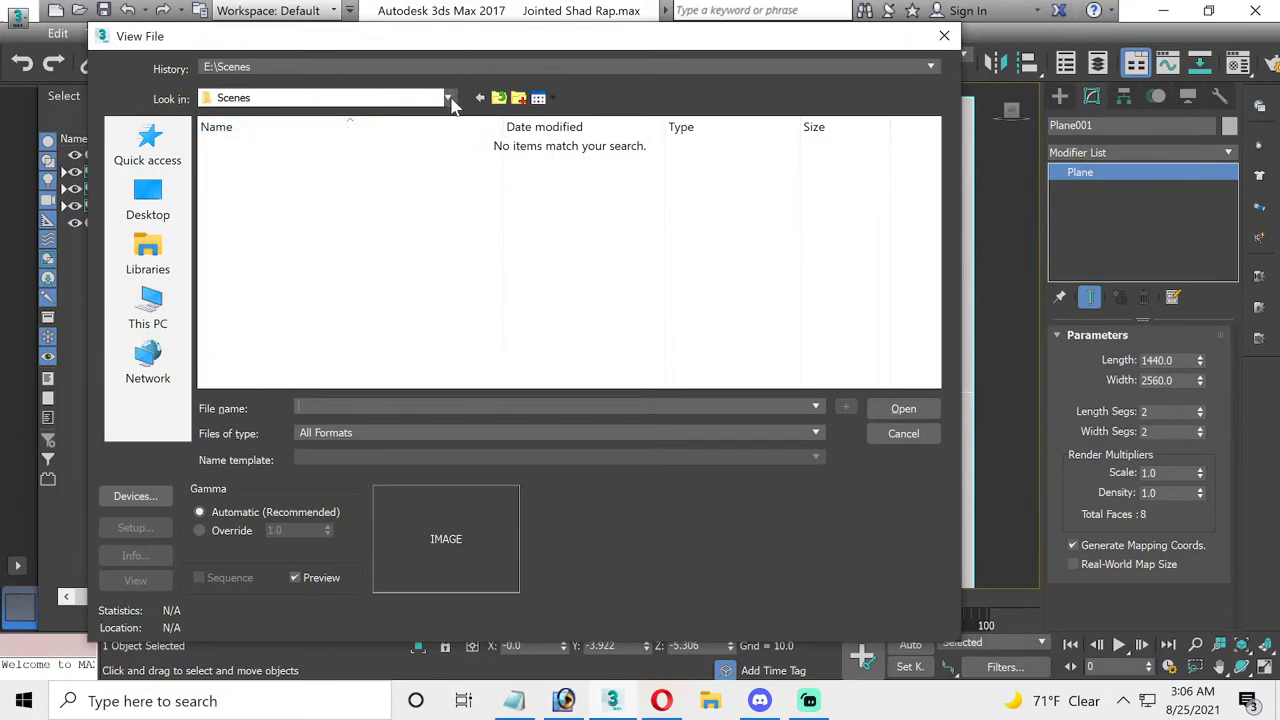
{"action": "left_click", "coordinate": [448, 98]}
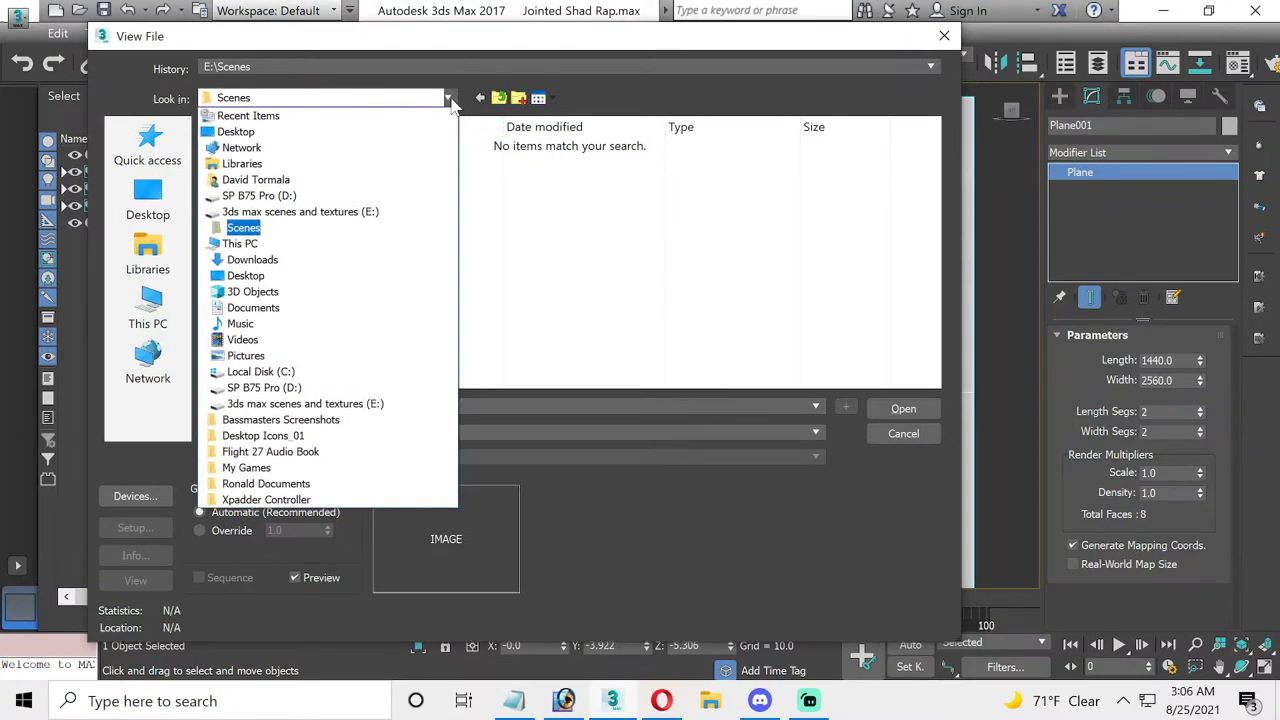
{"action": "left_click", "coordinate": [450, 100]}
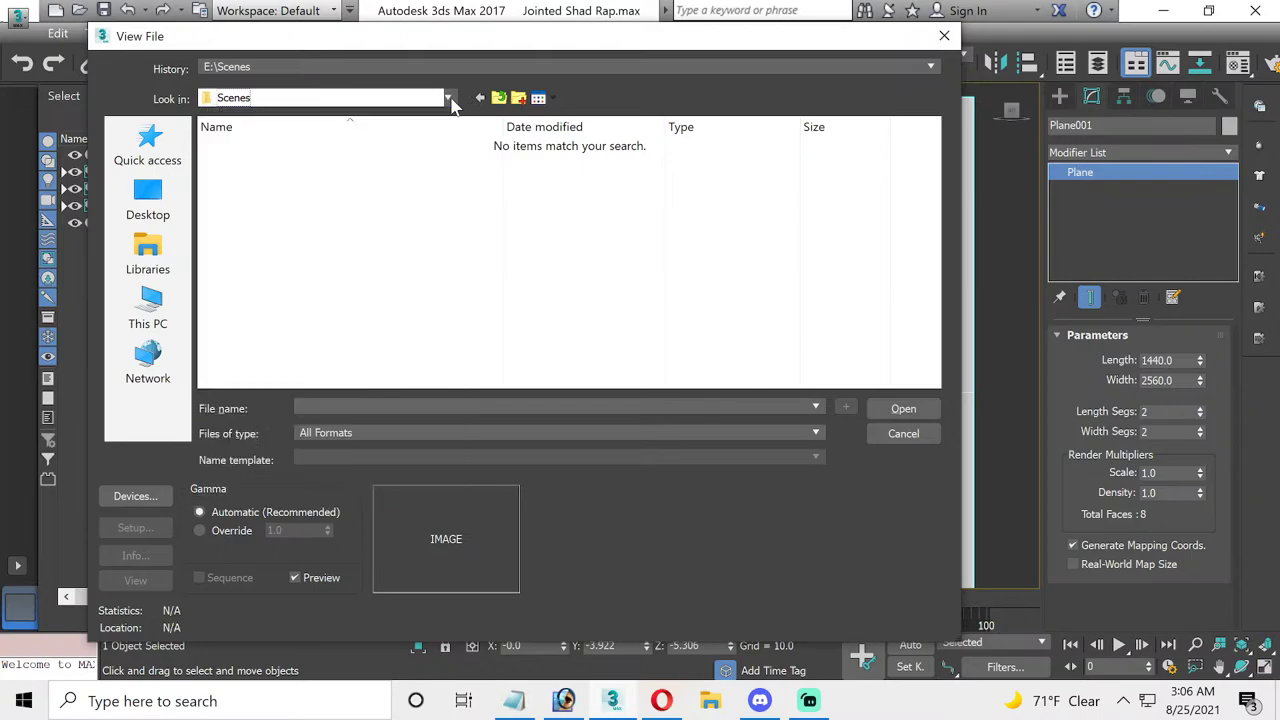
{"action": "left_click", "coordinate": [148, 310]}
{"action": "double_click", "coordinate": [695, 345]}
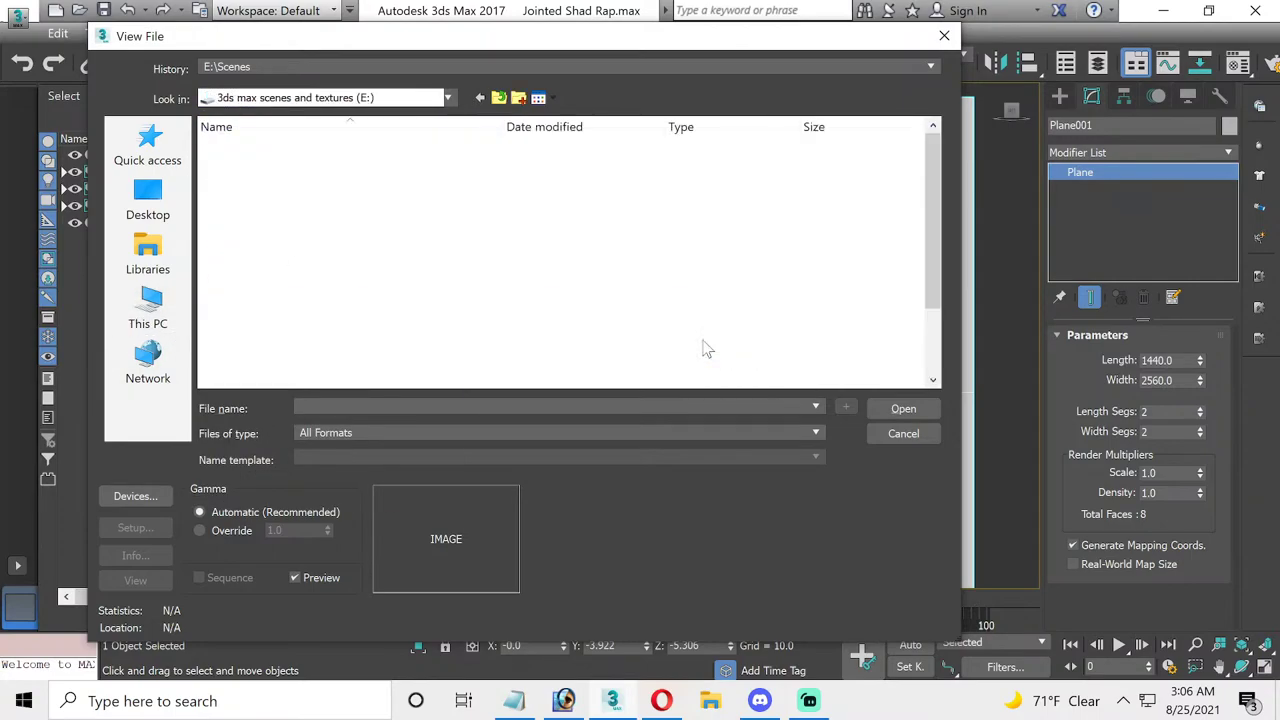
{"action": "scroll", "coordinate": [355, 243], "scroll_direction": "down", "scroll_amount": 1}
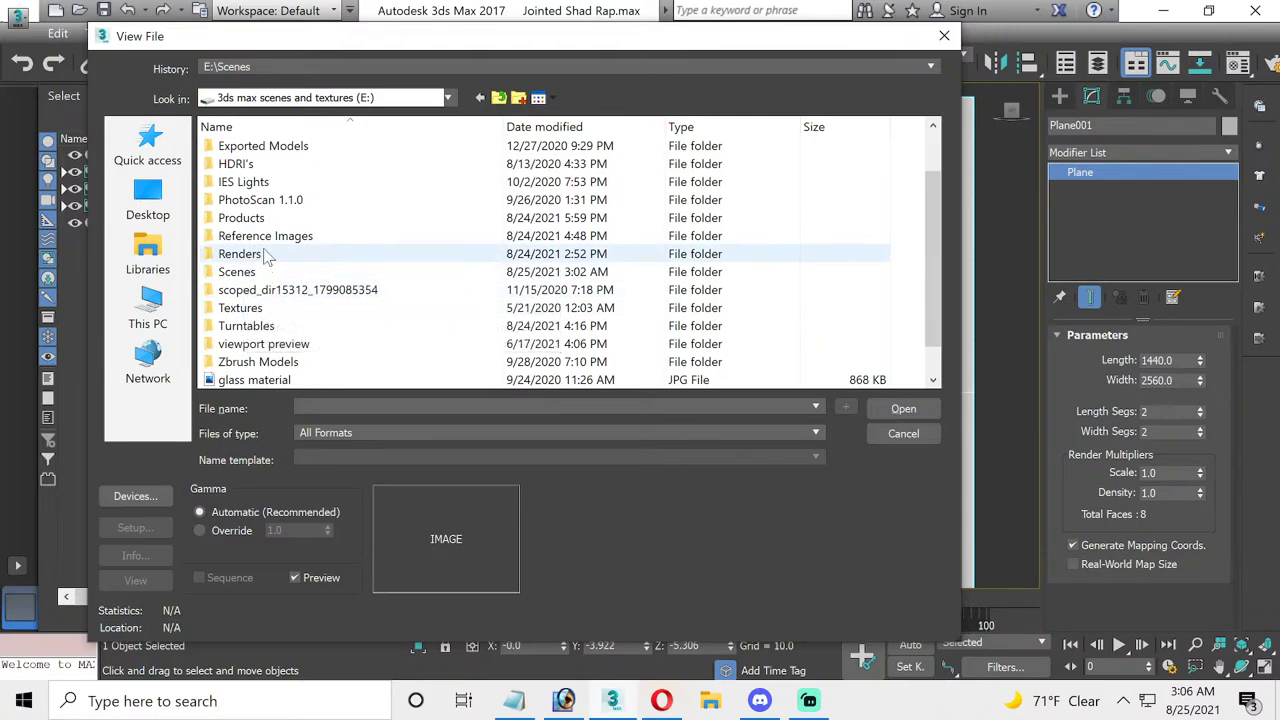
{"action": "double_click", "coordinate": [266, 238]}
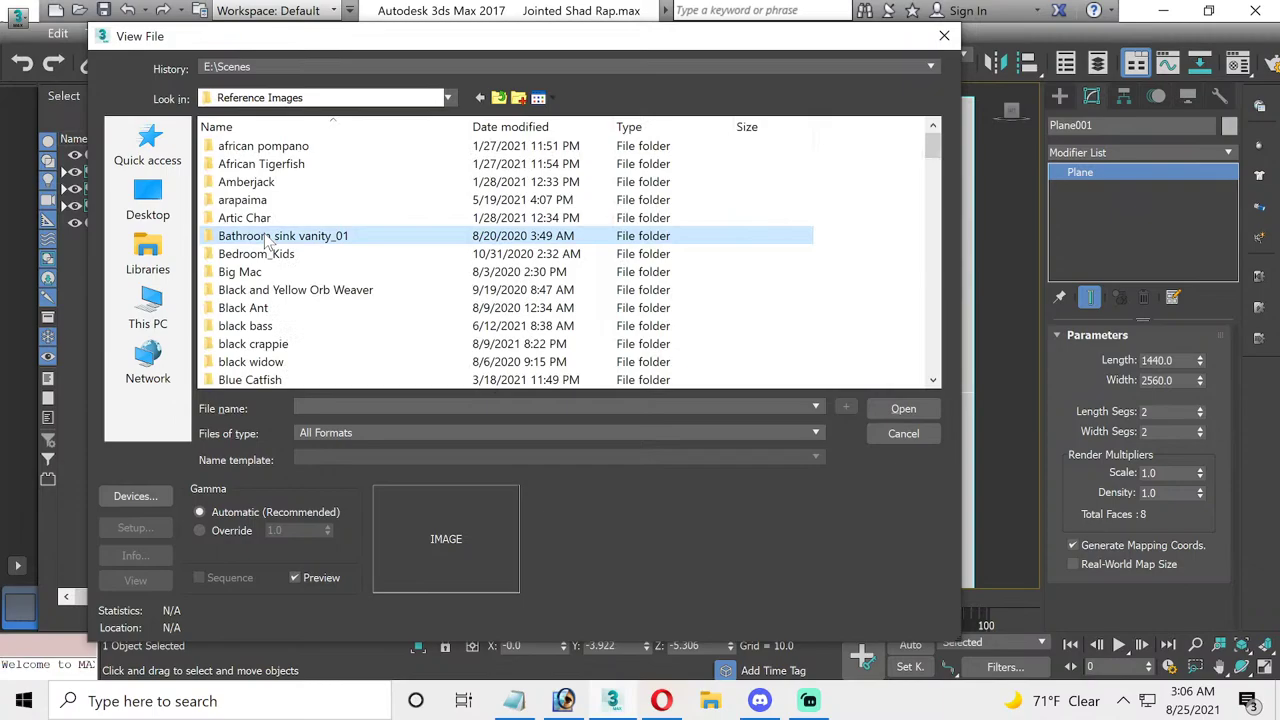
{"action": "key", "text": "j"}
{"action": "key", "text": "Return"}
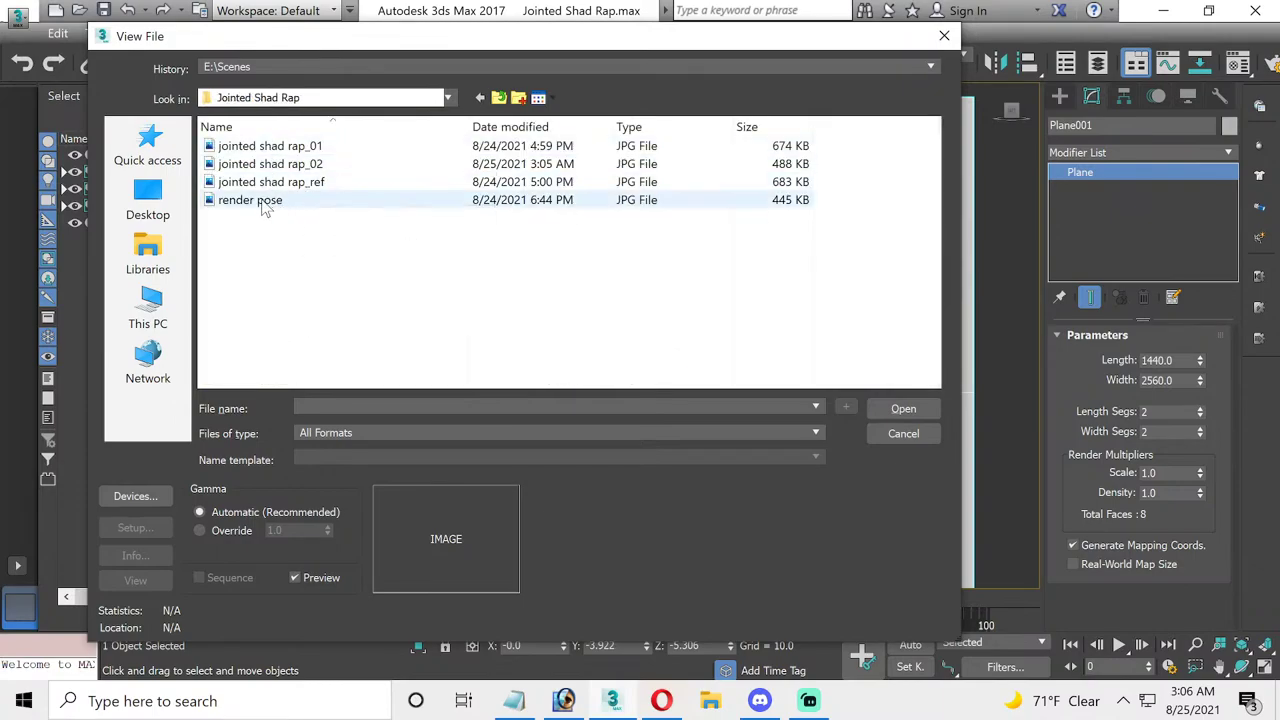
{"action": "double_click", "coordinate": [250, 200]}
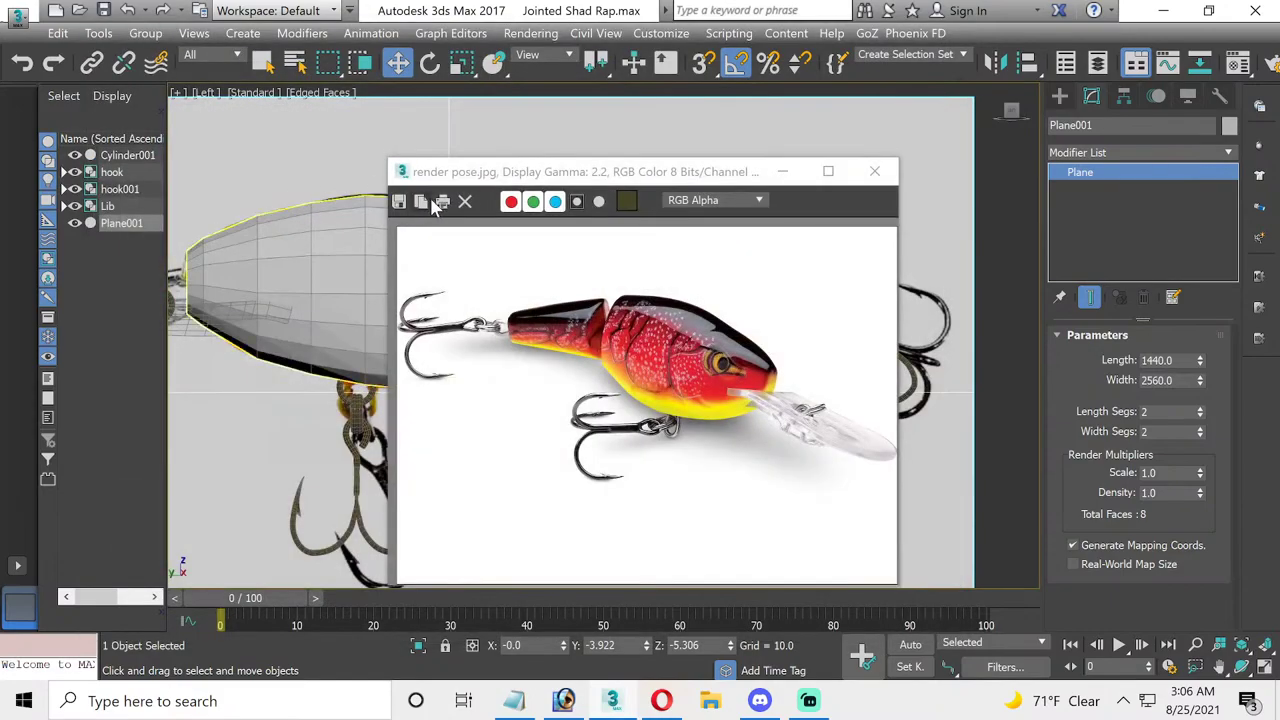
- Zoom in on the treble hooks in render pose.jpg, zoom back out, and close the viewer
{"action": "left_click_drag", "start_coordinate": [585, 182], "coordinate": [448, 130]}
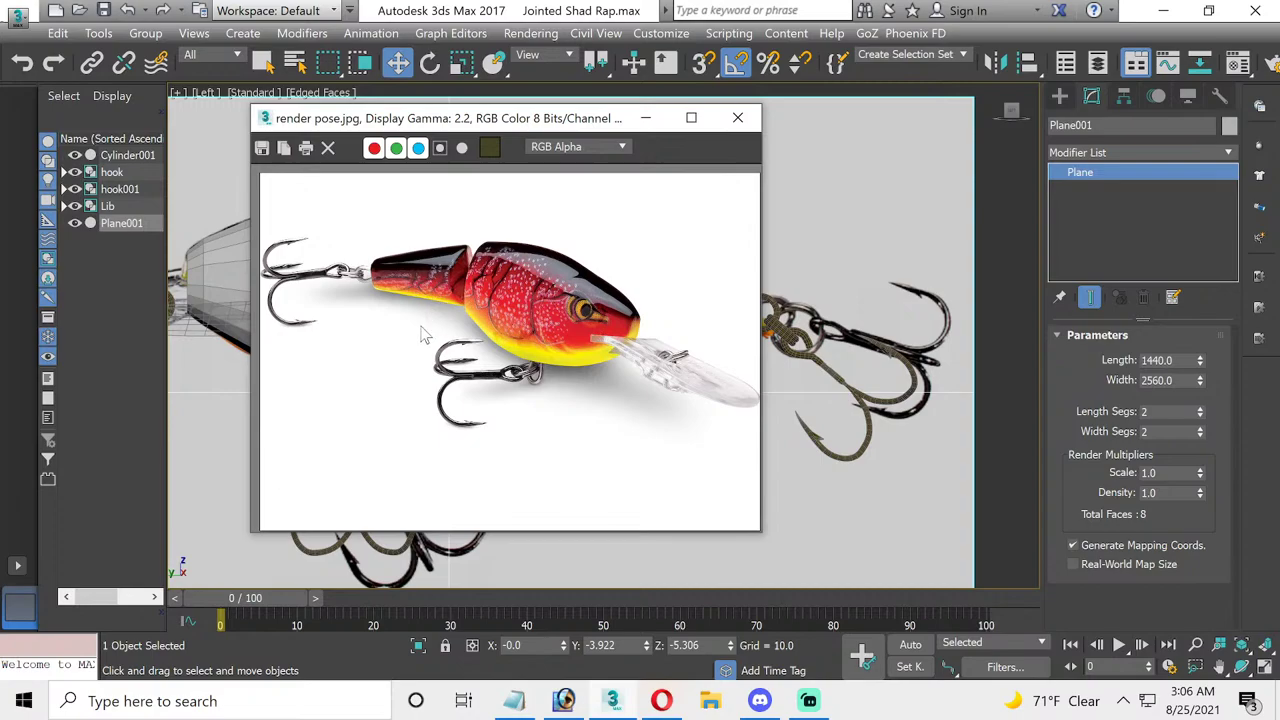
{"action": "scroll", "coordinate": [490, 436], "scroll_direction": "up", "scroll_amount": 2}
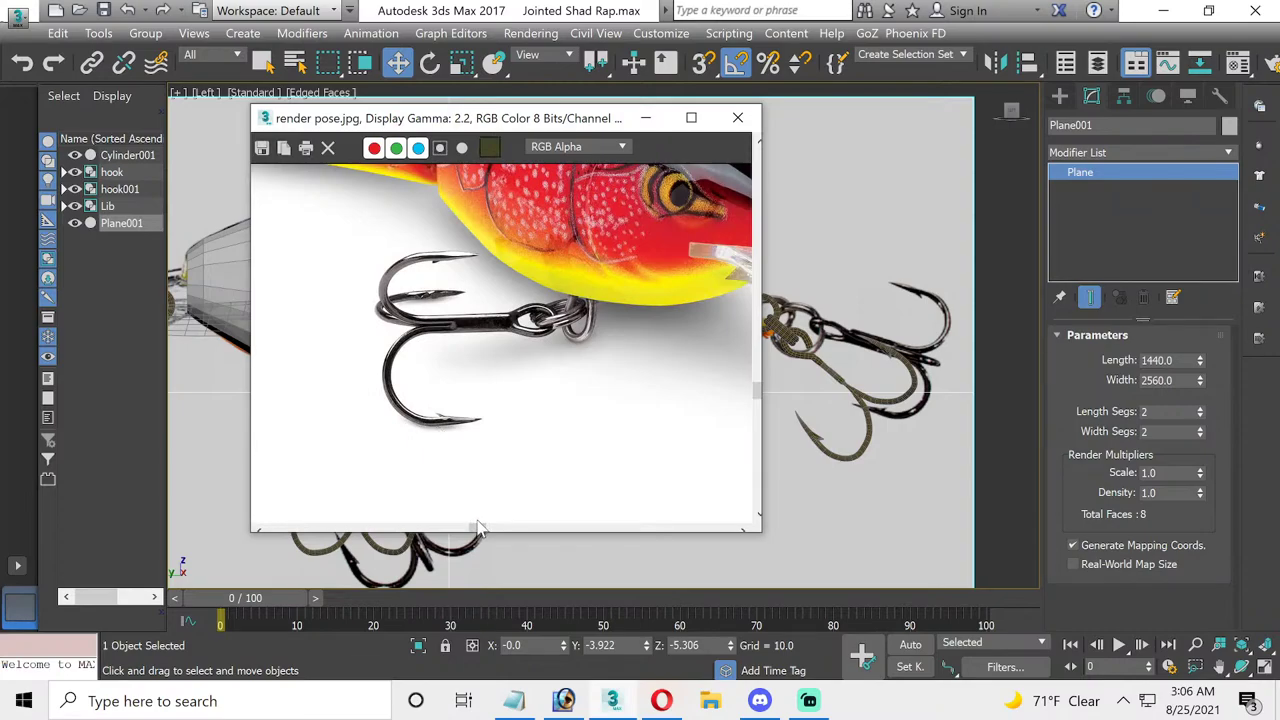
{"action": "left_click_drag", "start_coordinate": [481, 529], "coordinate": [420, 529]}
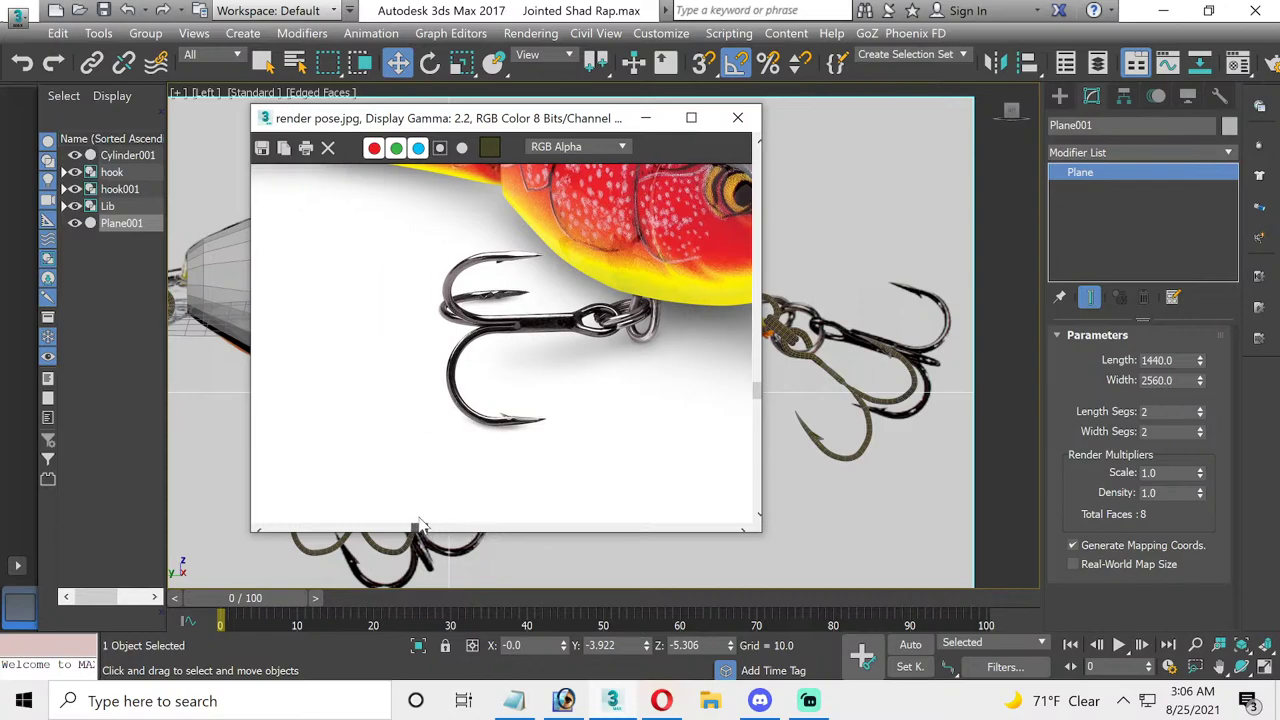
{"action": "right_click", "coordinate": [379, 366]}
{"action": "scroll", "coordinate": [418, 440], "scroll_direction": "down", "scroll_amount": 2}
{"action": "scroll", "coordinate": [293, 312], "scroll_direction": "up", "scroll_amount": 2}
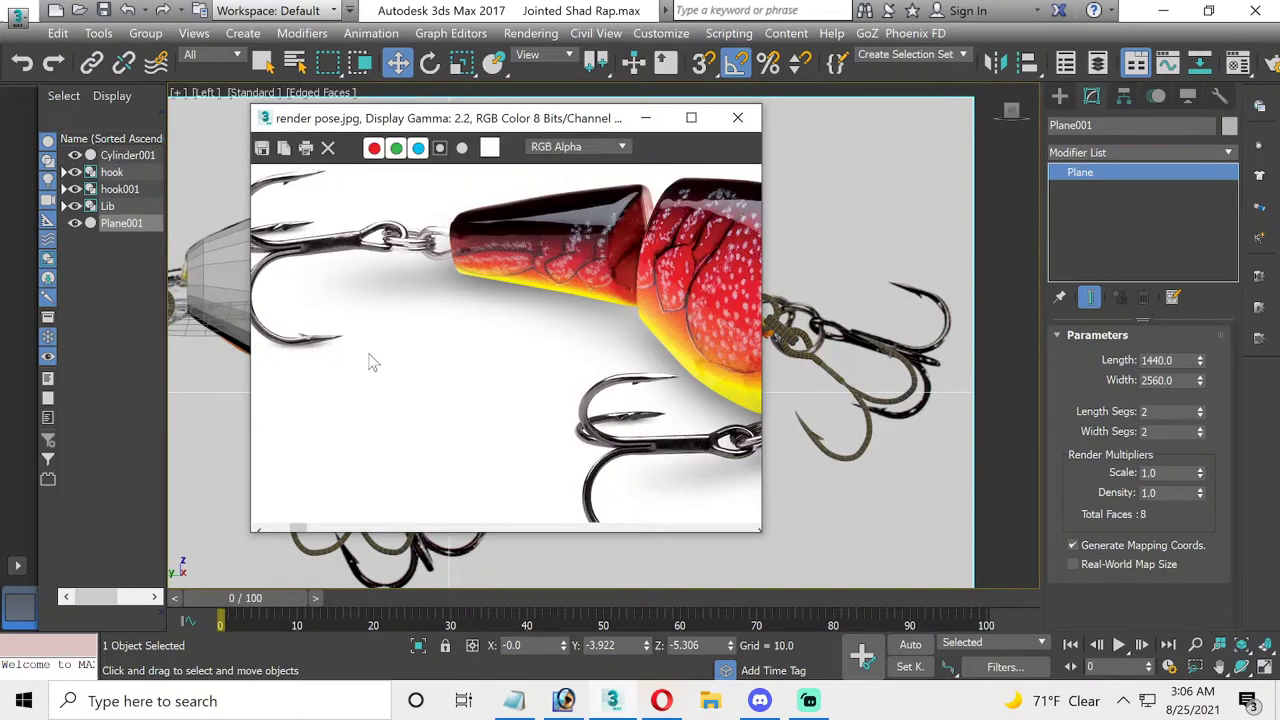
{"action": "scroll", "coordinate": [370, 362], "scroll_direction": "down", "scroll_amount": 2}
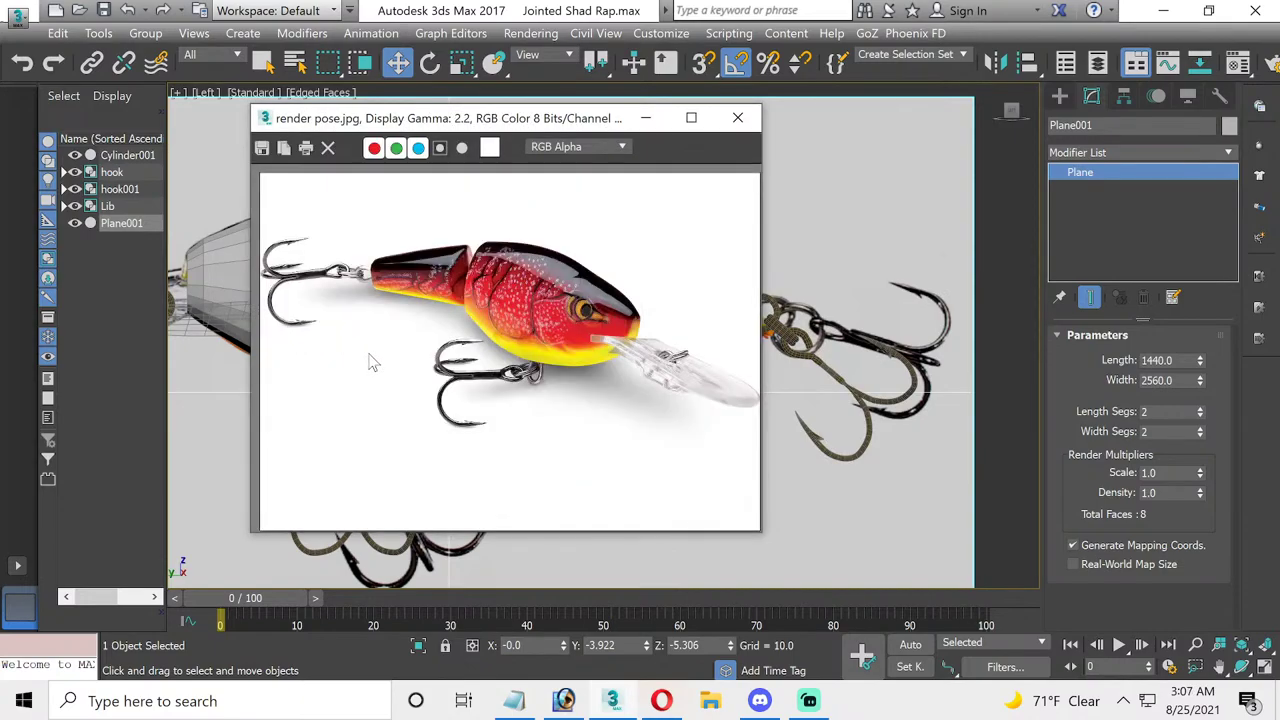
{"action": "left_click", "coordinate": [737, 122]}
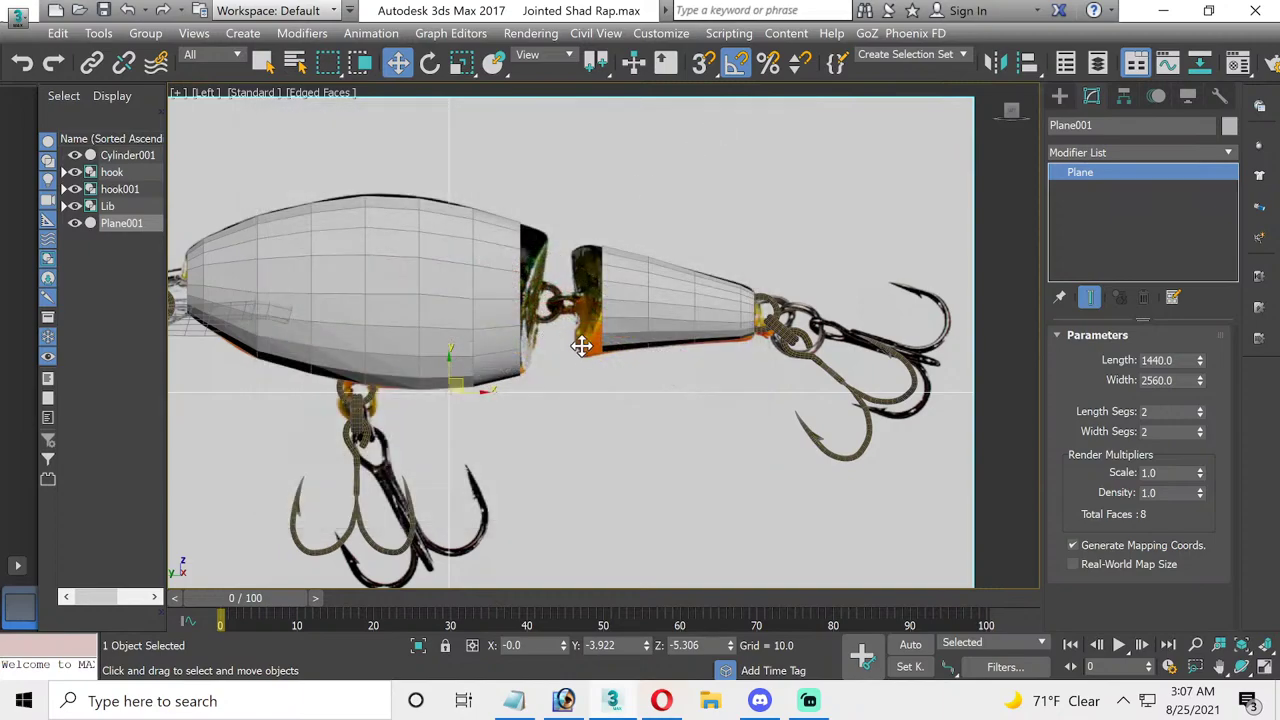
- Rotate the hook001 group to hang straight down and move it under the rear section's tail
{"action": "left_click", "coordinate": [800, 338]}
{"action": "left_click", "coordinate": [800, 338]}
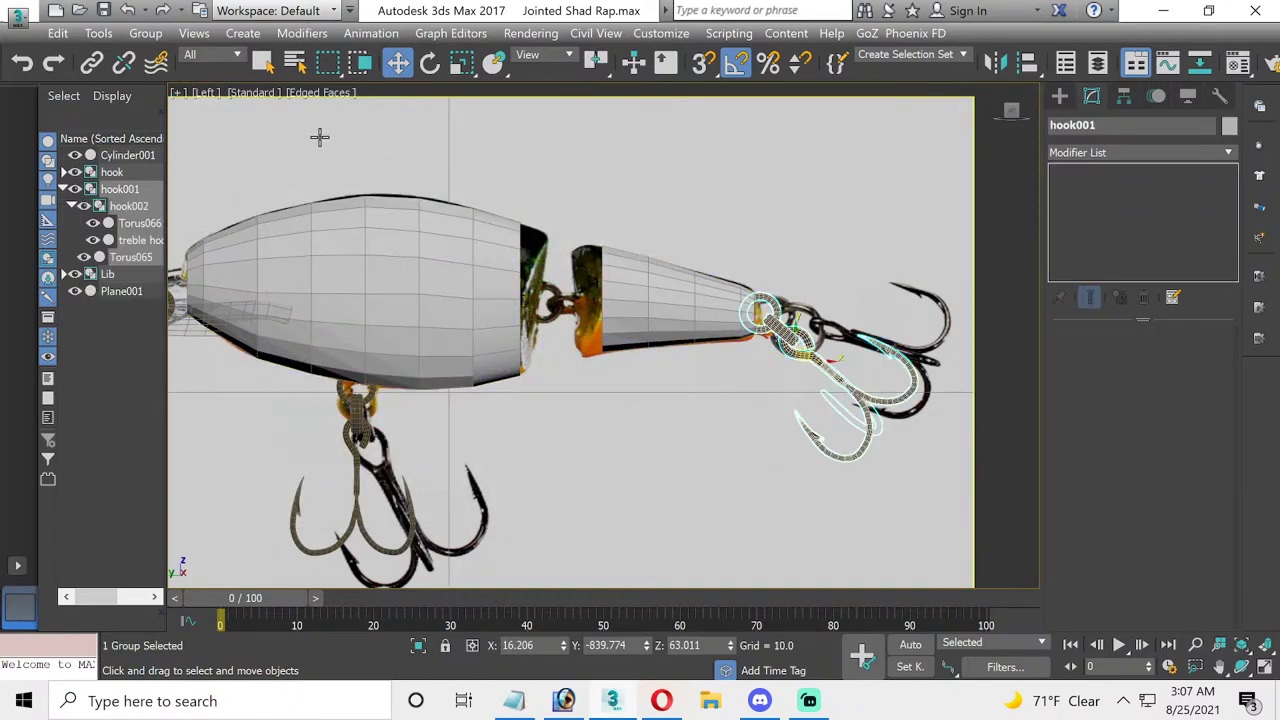
{"action": "left_click", "coordinate": [432, 65]}
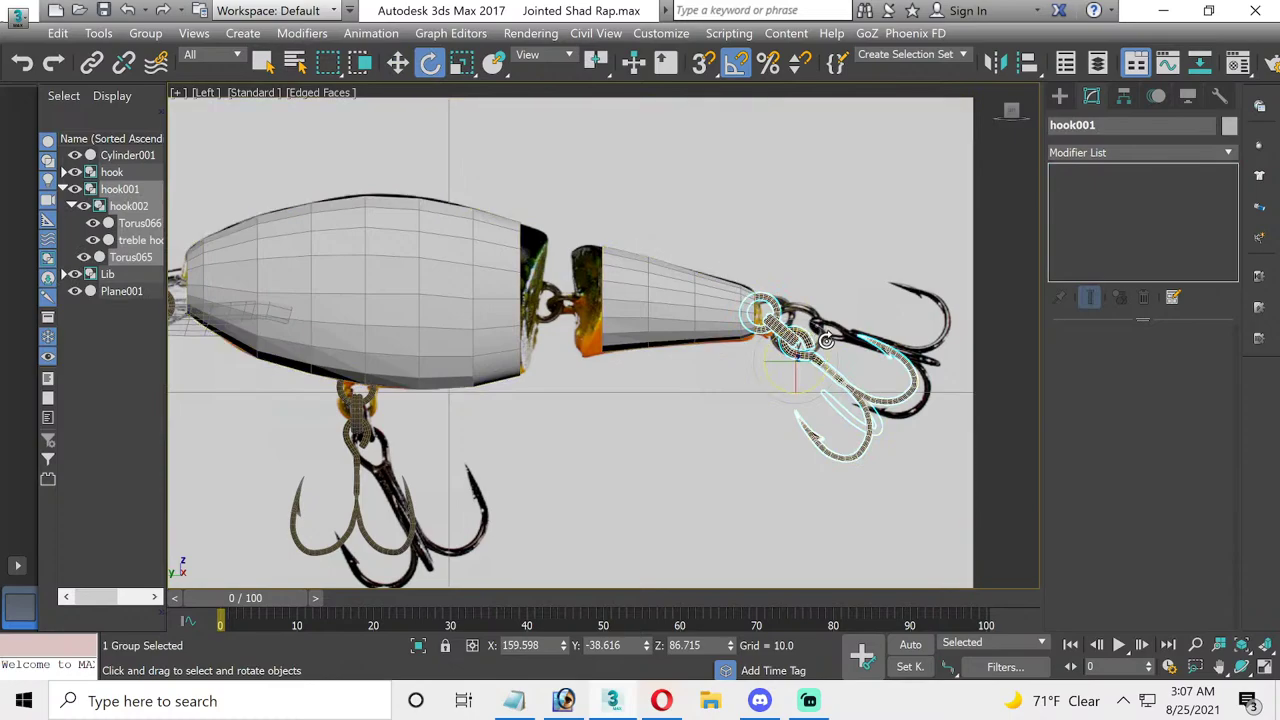
{"action": "left_click_drag", "start_coordinate": [818, 342], "coordinate": [843, 345]}
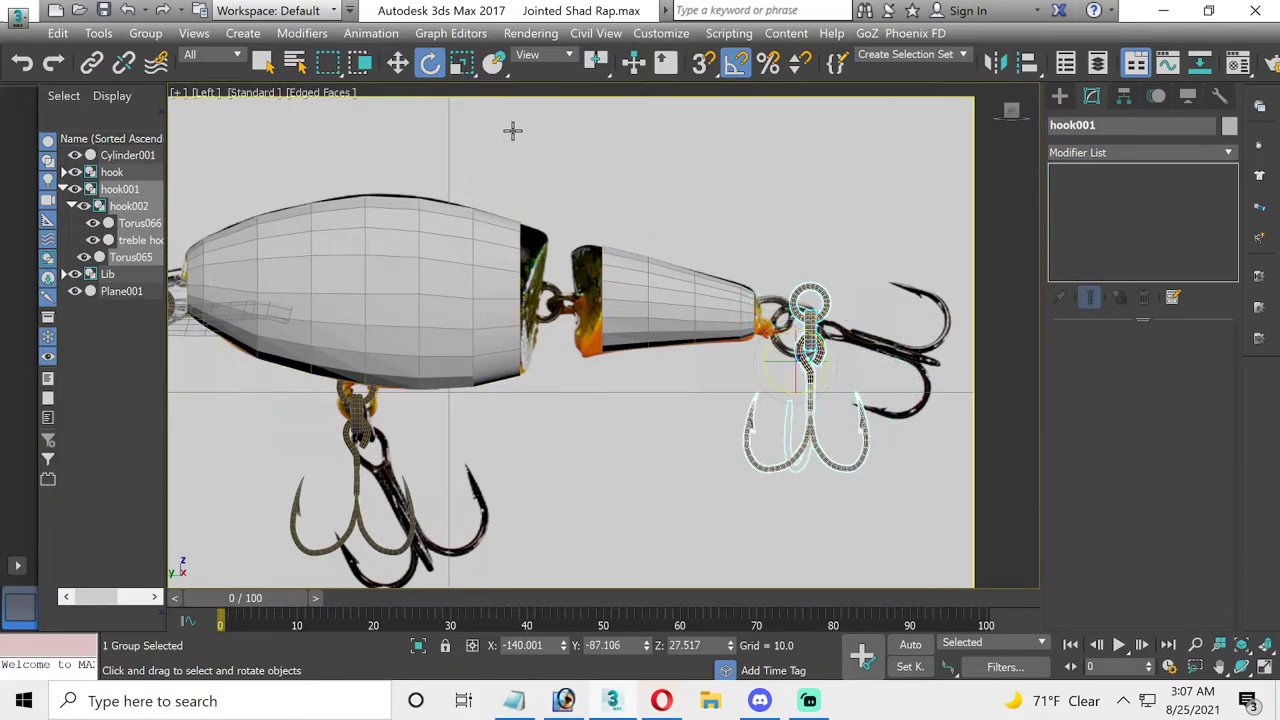
{"action": "left_click", "coordinate": [398, 62]}
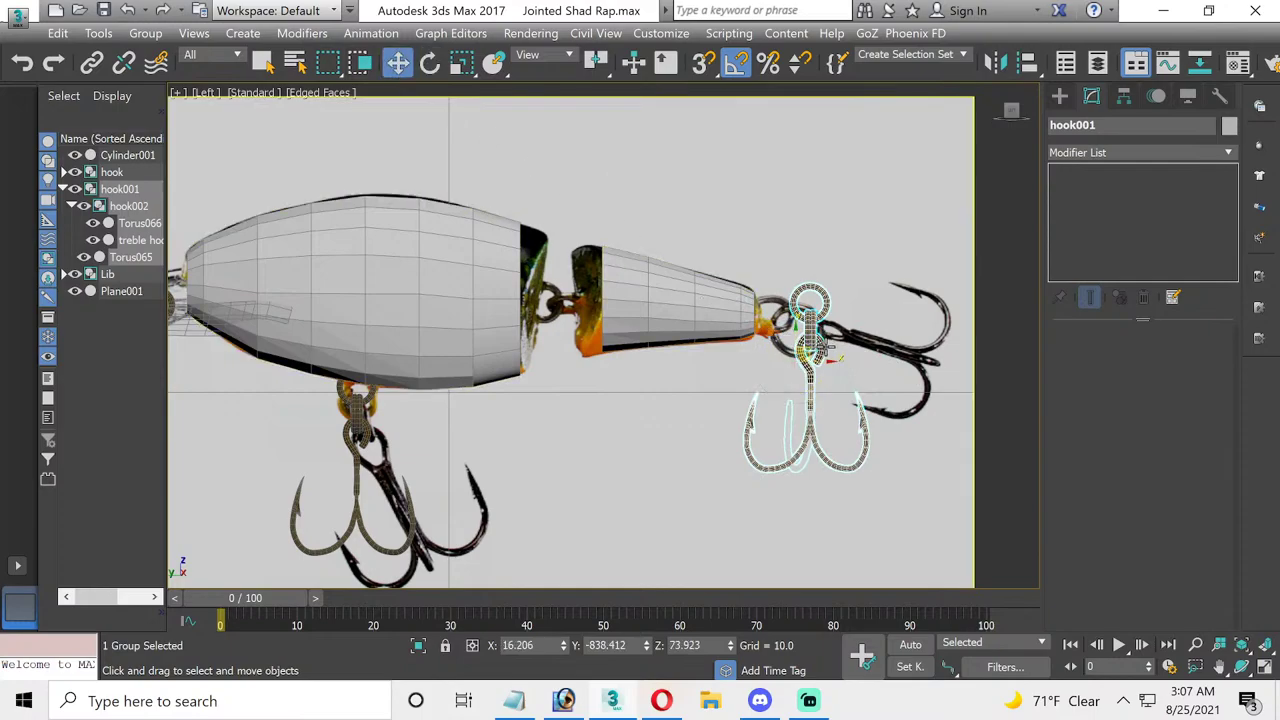
{"action": "left_click_drag", "start_coordinate": [811, 346], "coordinate": [761, 362]}
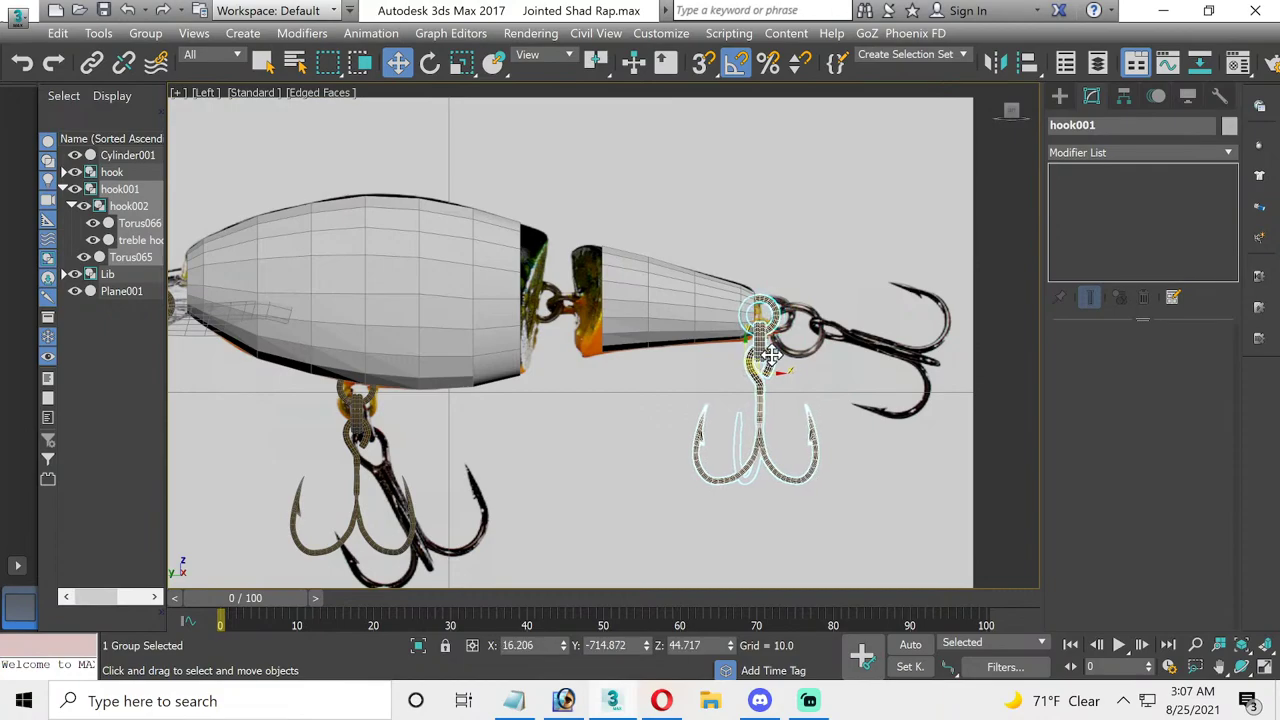
- Nudge hook001 so its eye sits on the rear section's tail ring
{"action": "left_click", "coordinate": [776, 320]}
{"action": "scroll", "coordinate": [787, 319], "scroll_direction": "up", "scroll_amount": 4}
{"action": "scroll", "coordinate": [775, 320], "scroll_direction": "up", "scroll_amount": 2}
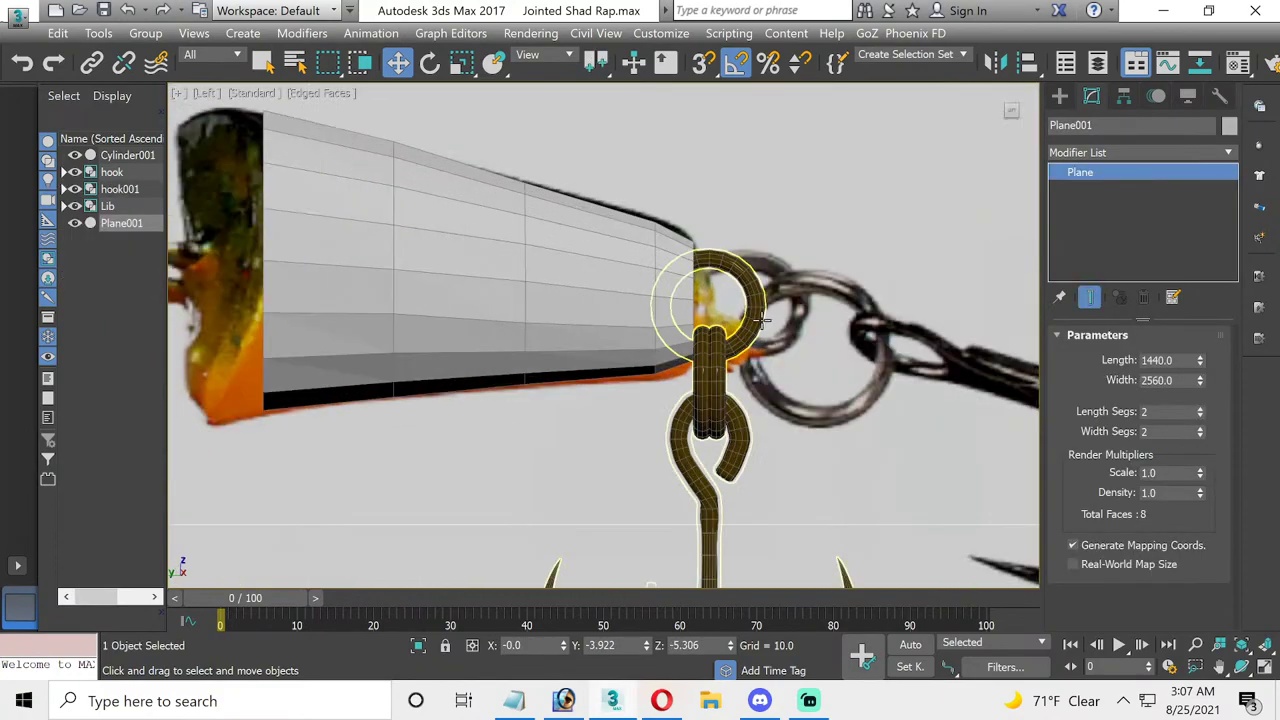
{"action": "left_click", "coordinate": [760, 322]}
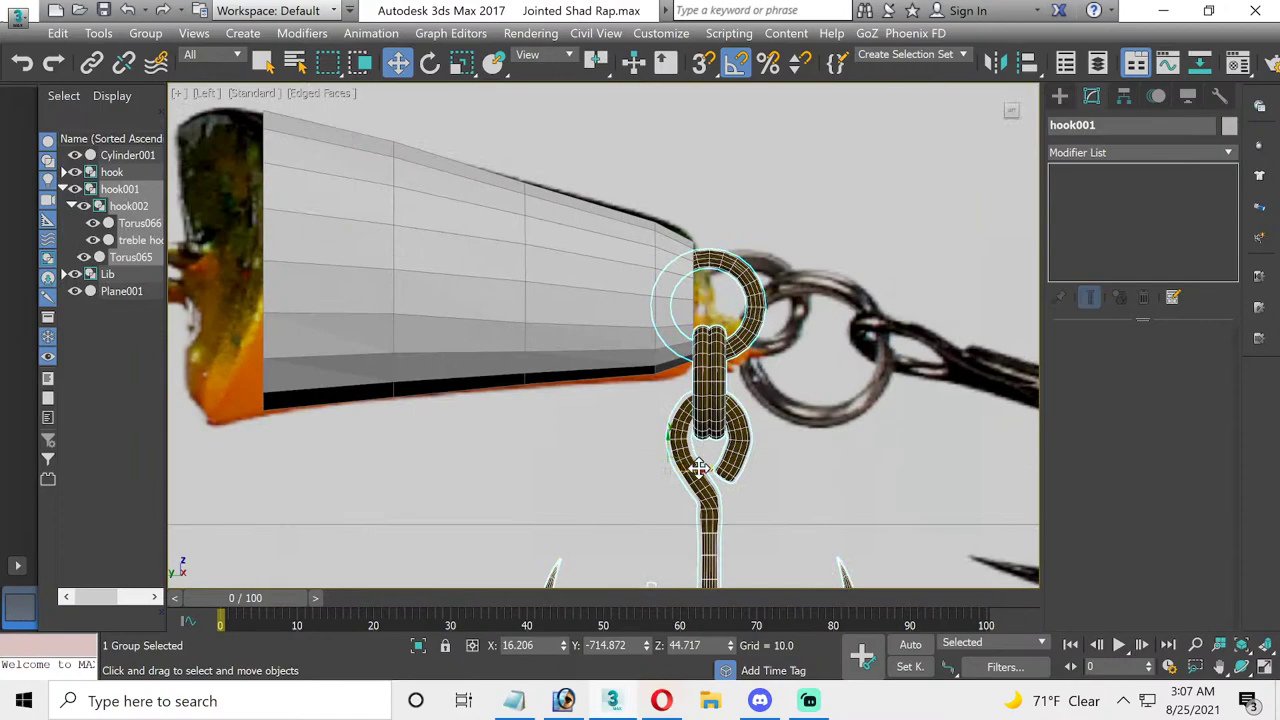
{"action": "left_click", "coordinate": [700, 467]}
{"action": "left_click", "coordinate": [700, 467]}
{"action": "left_click_drag", "start_coordinate": [694, 461], "coordinate": [702, 467]}
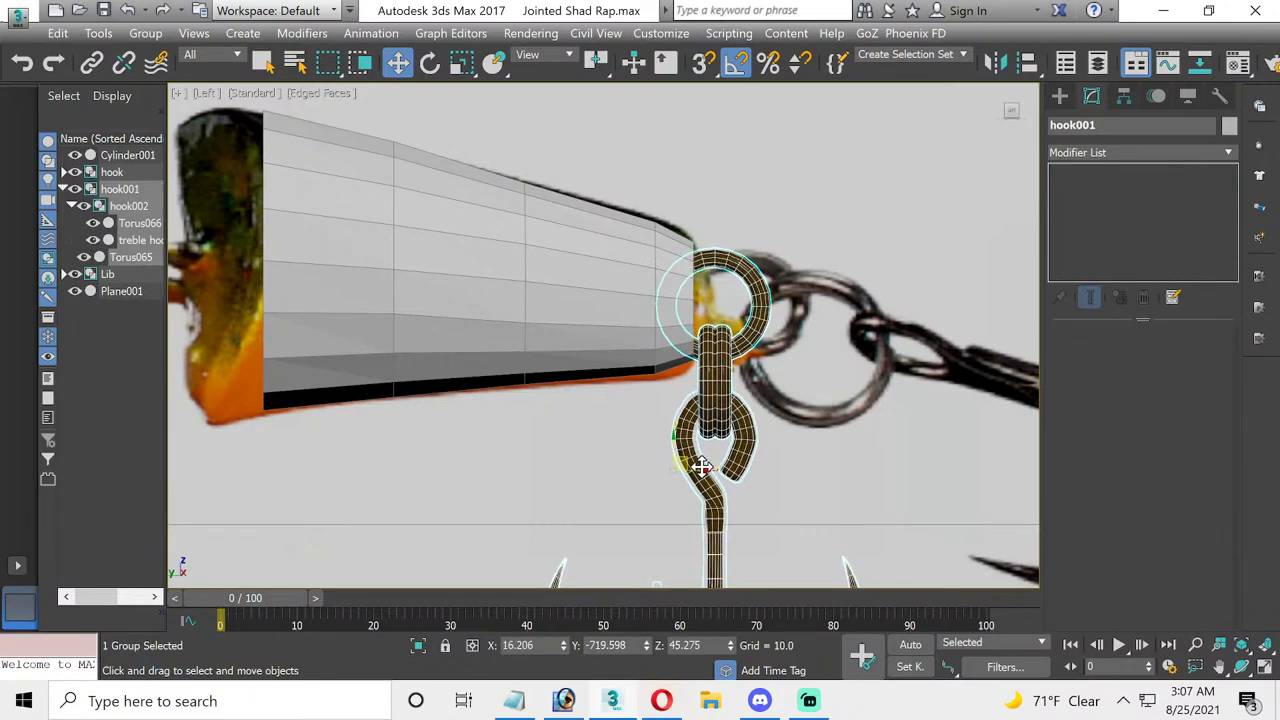
{"action": "left_click", "coordinate": [763, 469]}
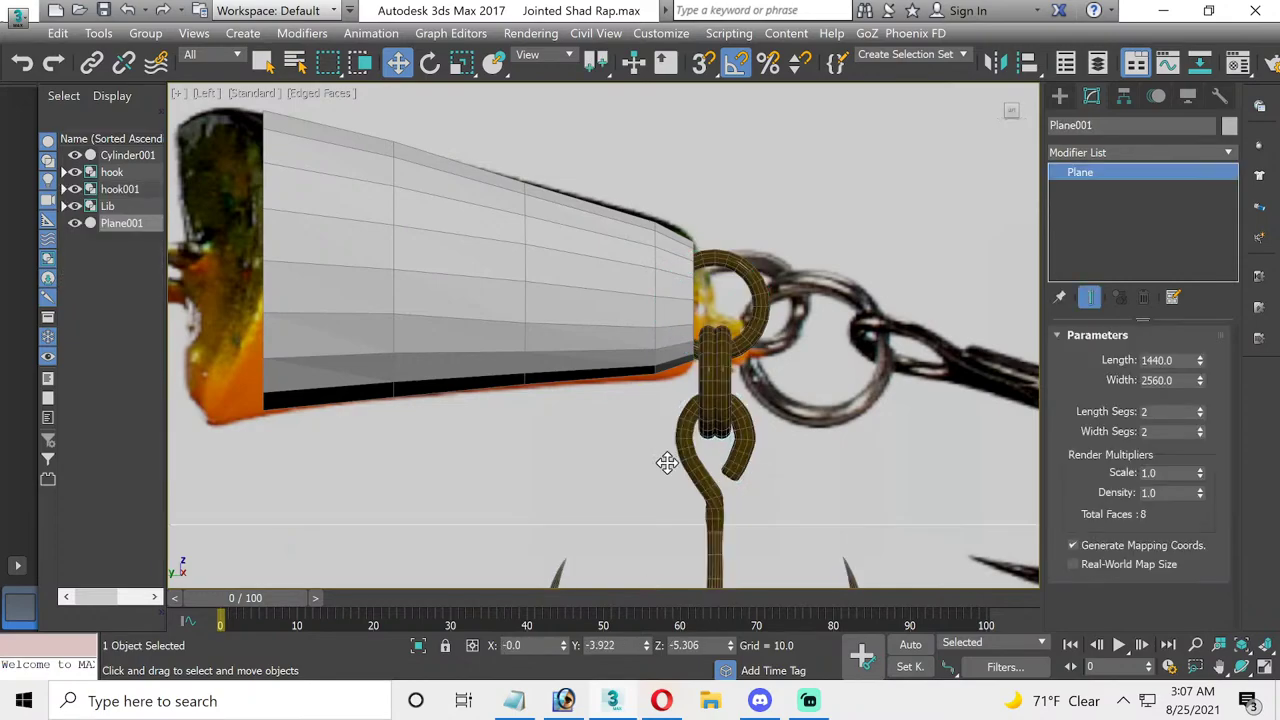
{"action": "scroll", "coordinate": [667, 462], "scroll_direction": "down", "scroll_amount": 3}
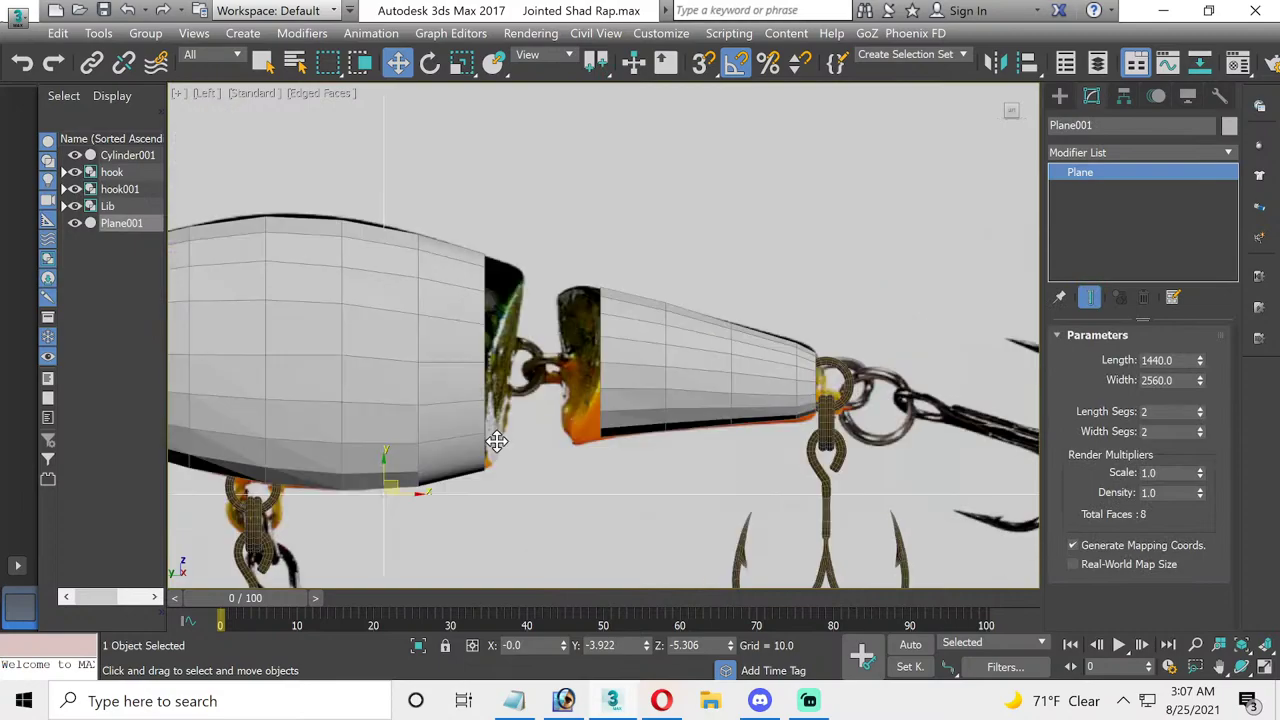
{"action": "left_click", "coordinate": [497, 368]}
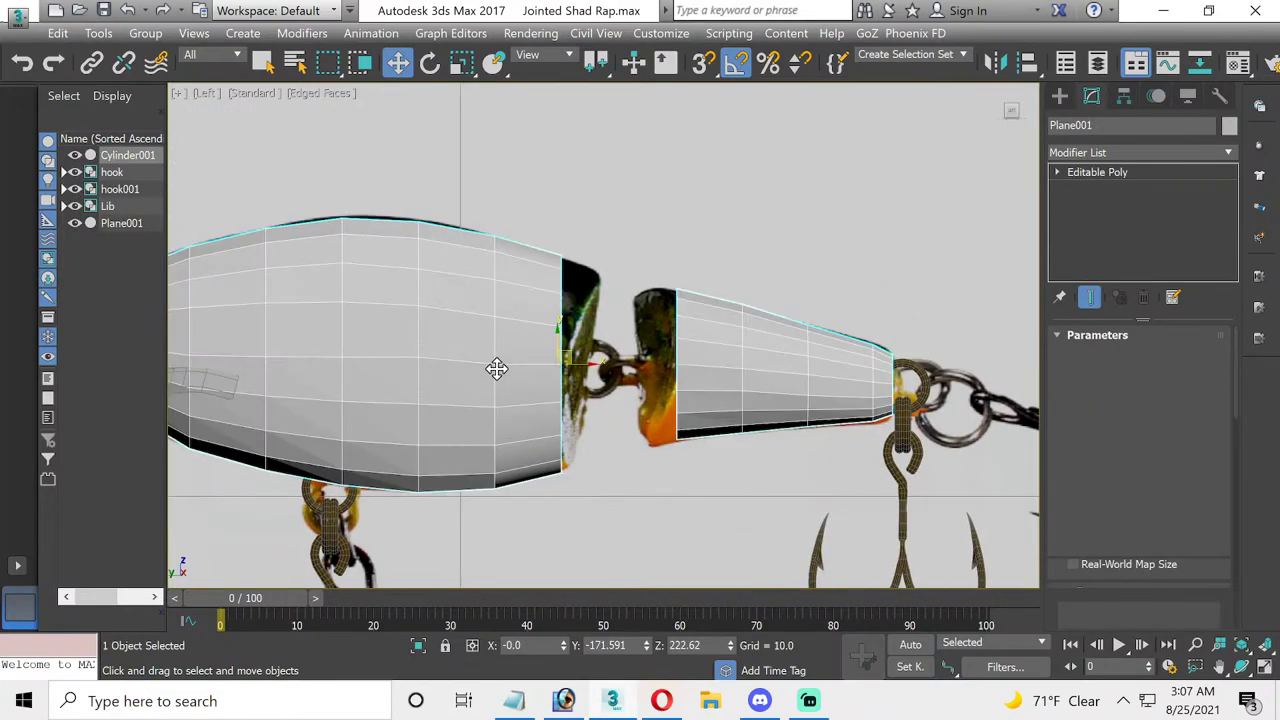
- In Vertex mode, move the rear section's front edge and the front body's rear edge toward the joint
{"action": "scroll", "coordinate": [690, 360], "scroll_direction": "down", "scroll_amount": 2}
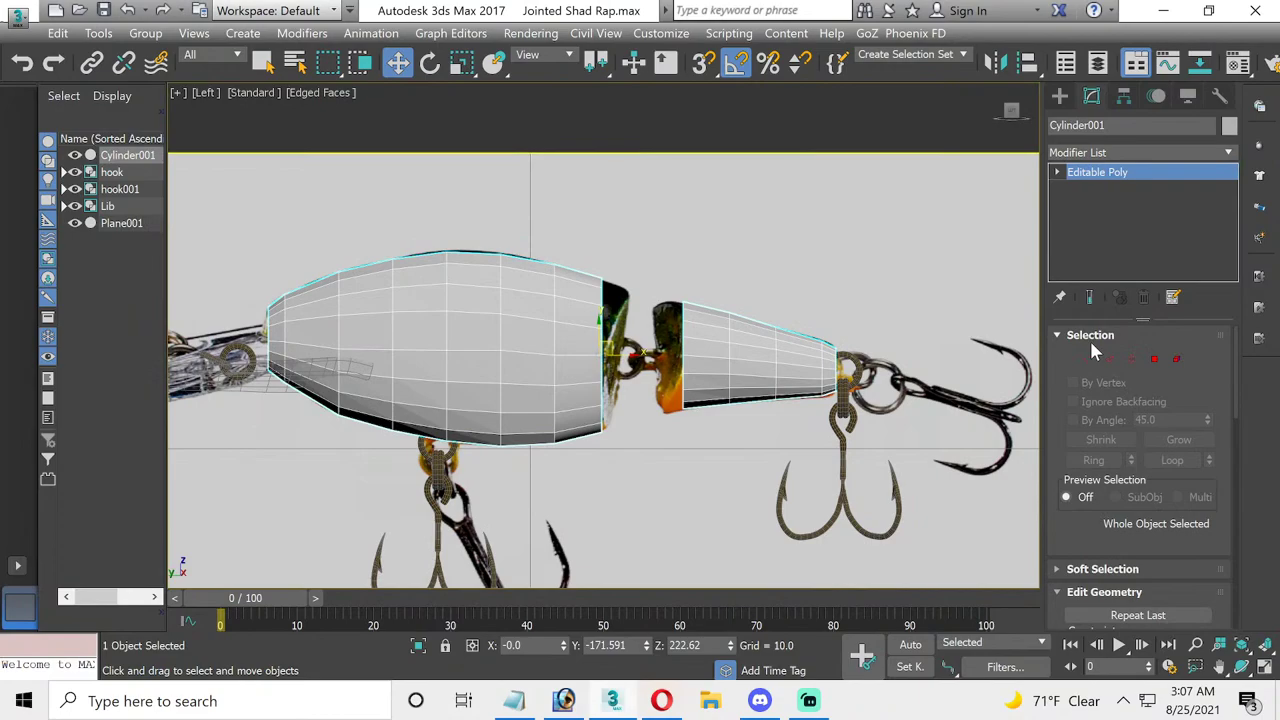
{"action": "key", "text": "1"}
{"action": "left_click_drag", "start_coordinate": [655, 262], "coordinate": [675, 468]}
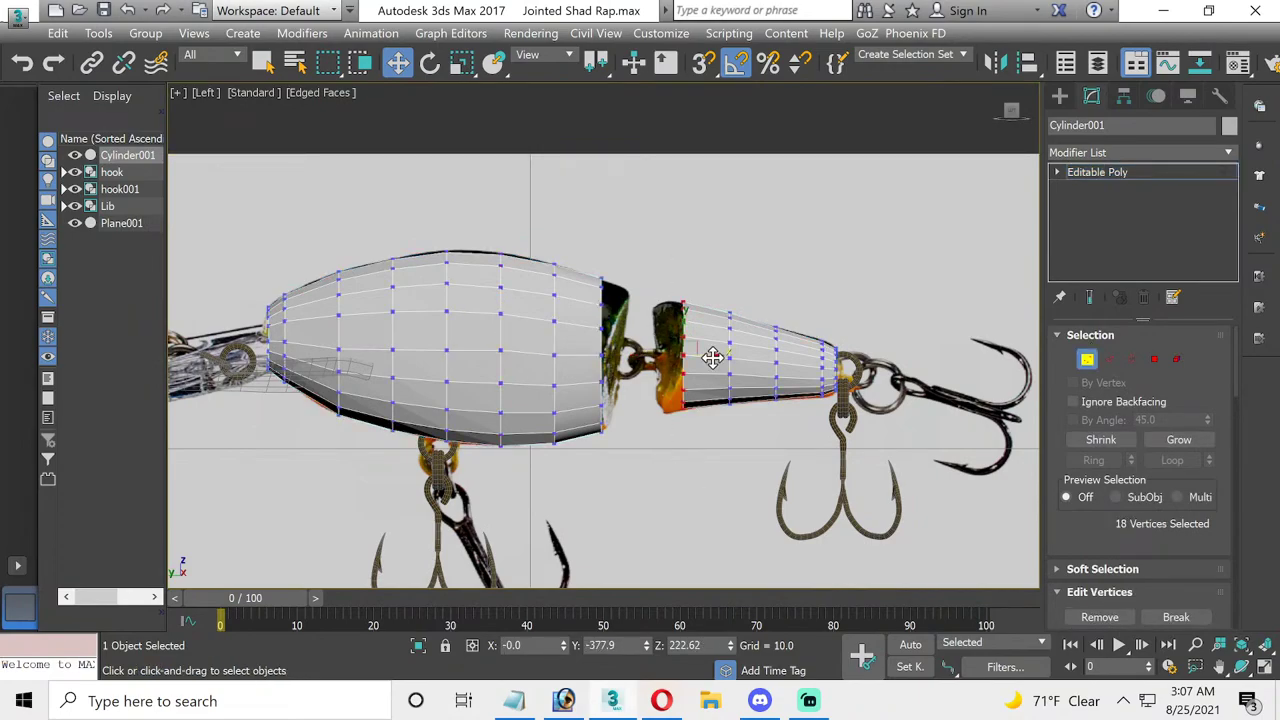
{"action": "left_click_drag", "start_coordinate": [712, 357], "coordinate": [688, 357]}
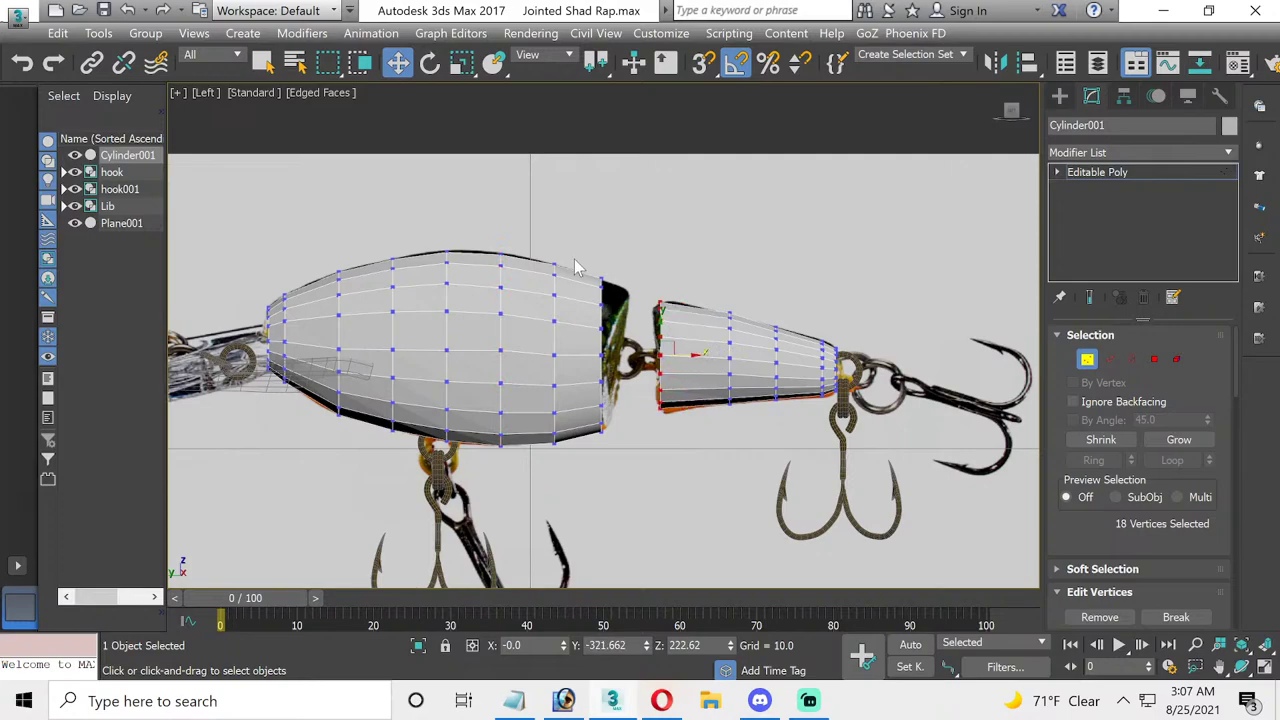
{"action": "left_click_drag", "start_coordinate": [575, 267], "coordinate": [625, 440]}
{"action": "left_click_drag", "start_coordinate": [621, 355], "coordinate": [632, 355]}
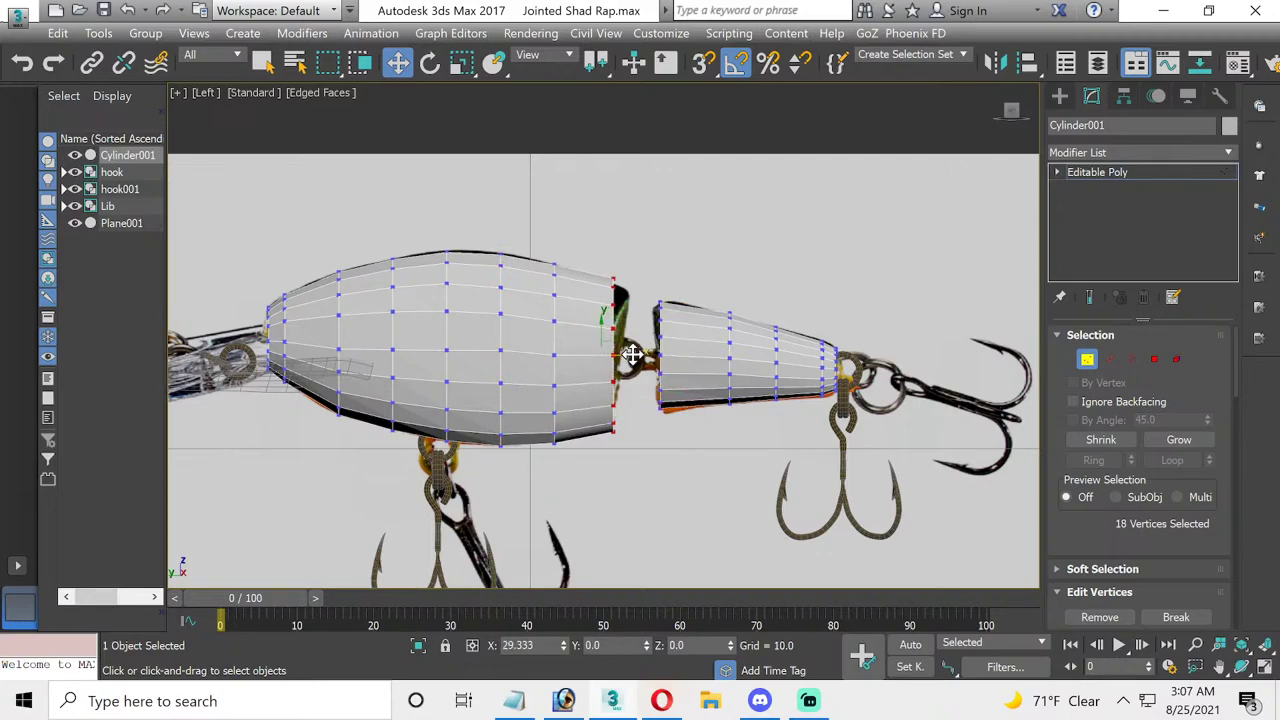
- Shrink the front body's rear edge and enlarge the rear section's front edge, then exit Vertex mode
{"action": "left_click", "coordinate": [461, 62]}
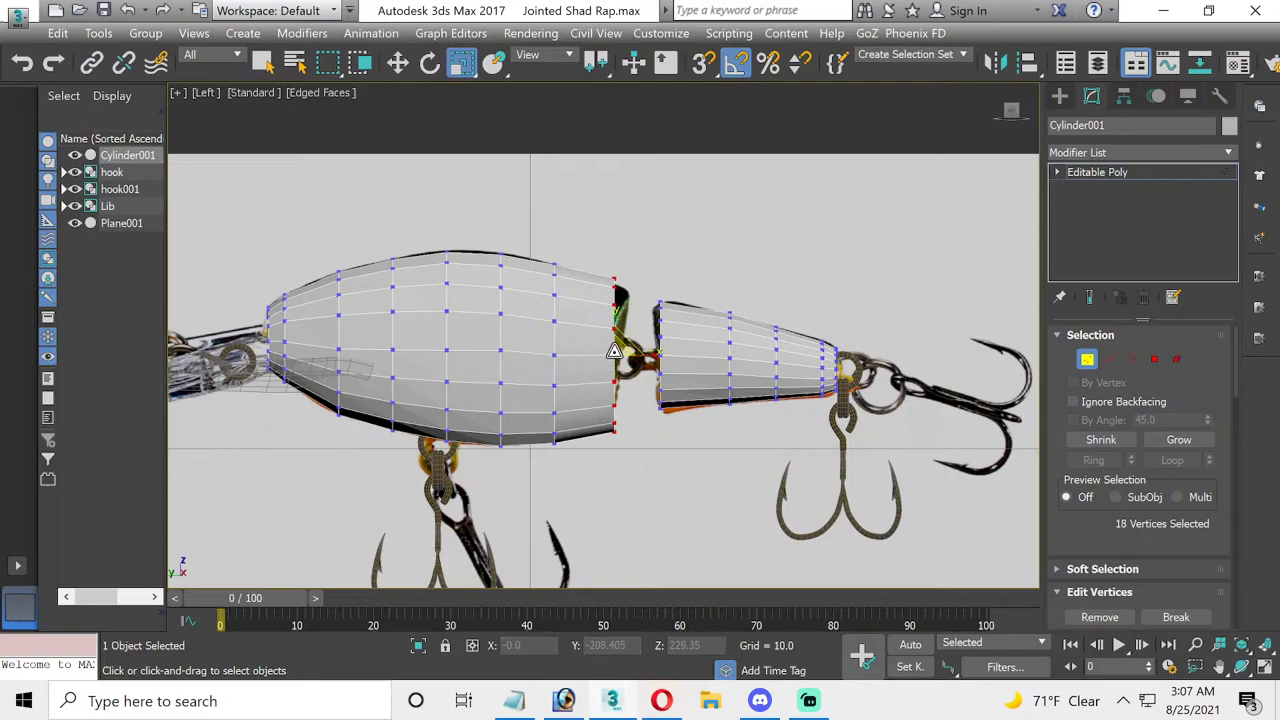
{"action": "left_click_drag", "start_coordinate": [617, 352], "coordinate": [624, 354]}
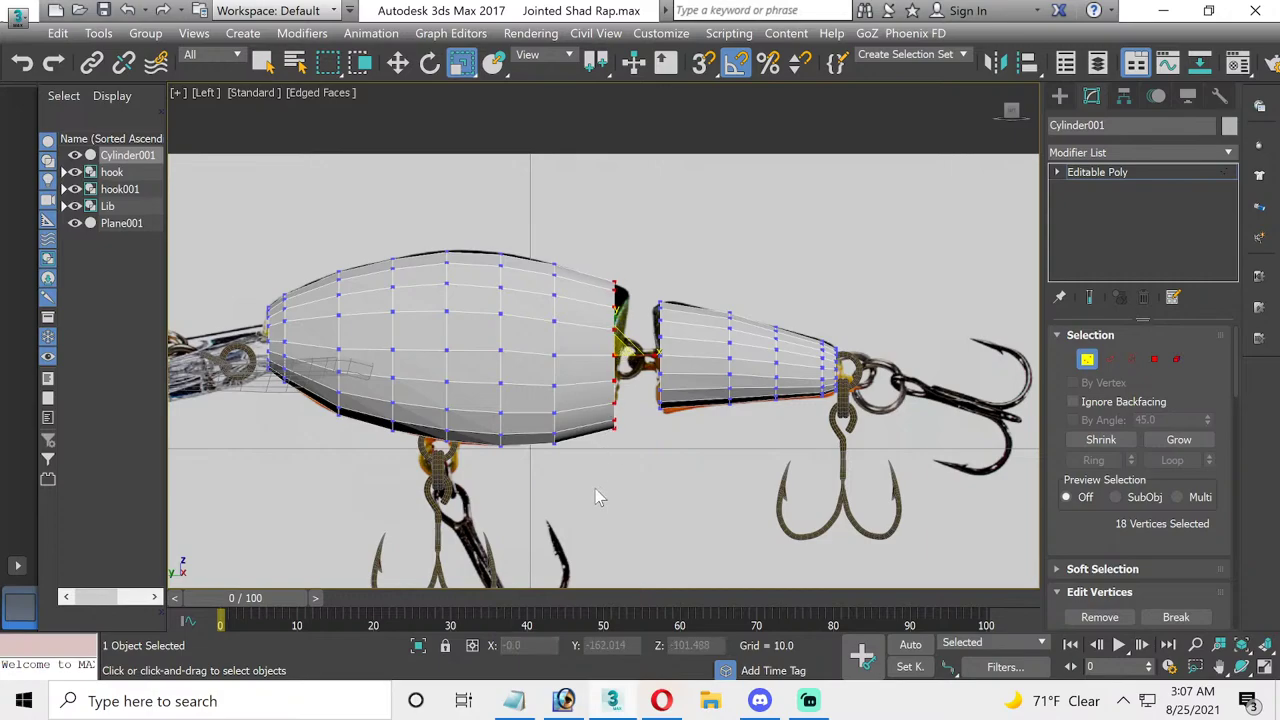
{"action": "left_click", "coordinate": [595, 497]}
{"action": "left_click_drag", "start_coordinate": [645, 272], "coordinate": [697, 463]}
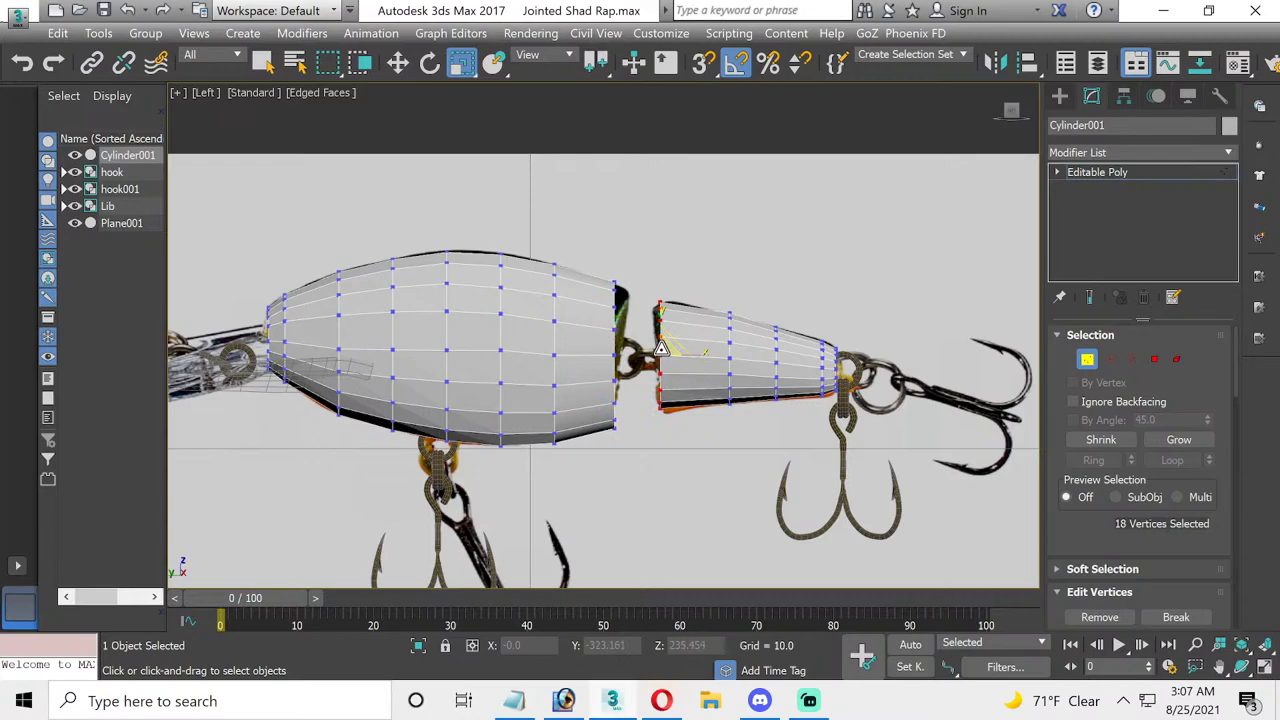
{"action": "left_click_drag", "start_coordinate": [661, 352], "coordinate": [660, 339]}
{"action": "left_click_drag", "start_coordinate": [708, 292], "coordinate": [748, 414]}
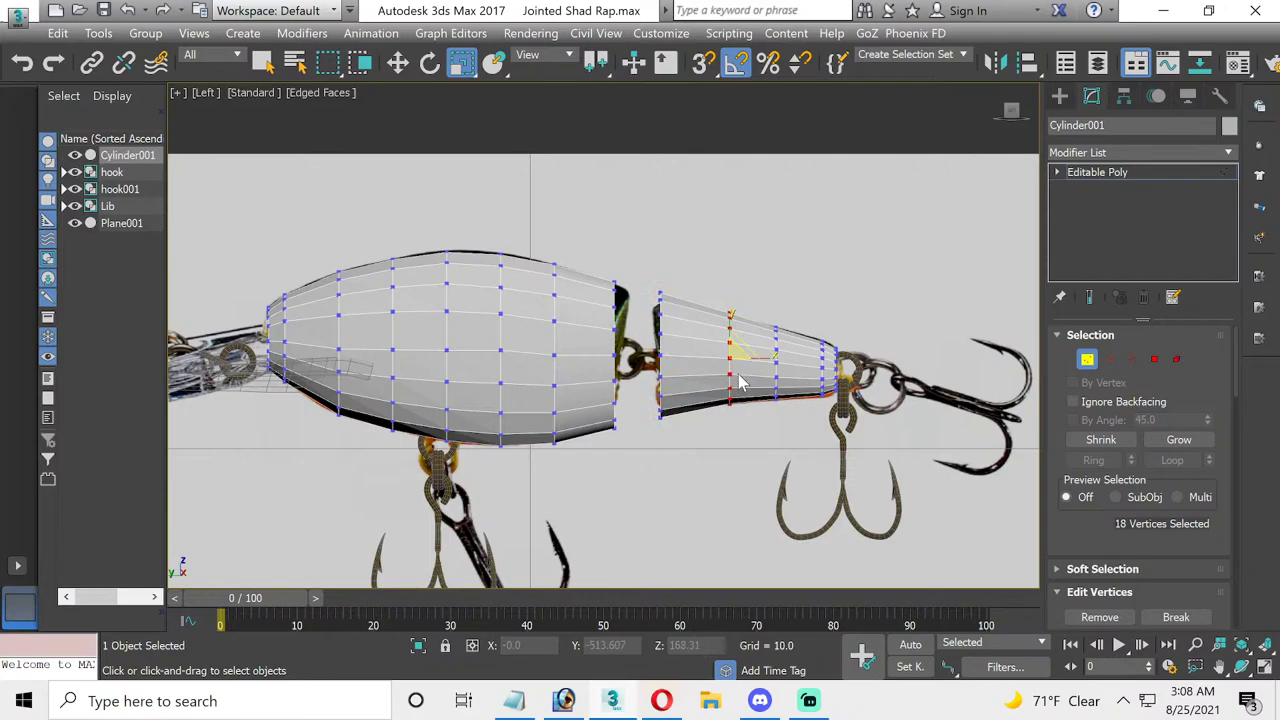
{"action": "left_click", "coordinate": [1087, 359]}
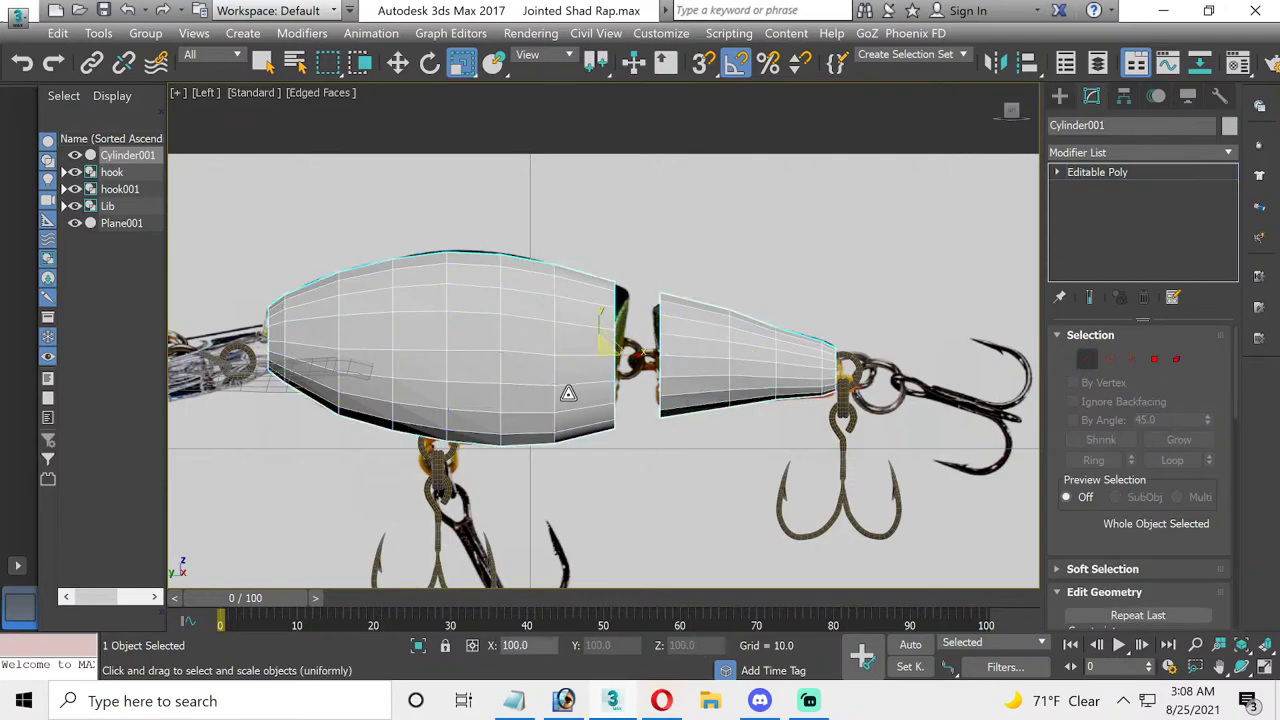
{"action": "middle_click_drag", "start_coordinate": [625, 400], "coordinate": [930, 420]}
- Select the Lib lip group and show it in a maximized Top viewport
{"action": "left_click", "coordinate": [593, 410]}
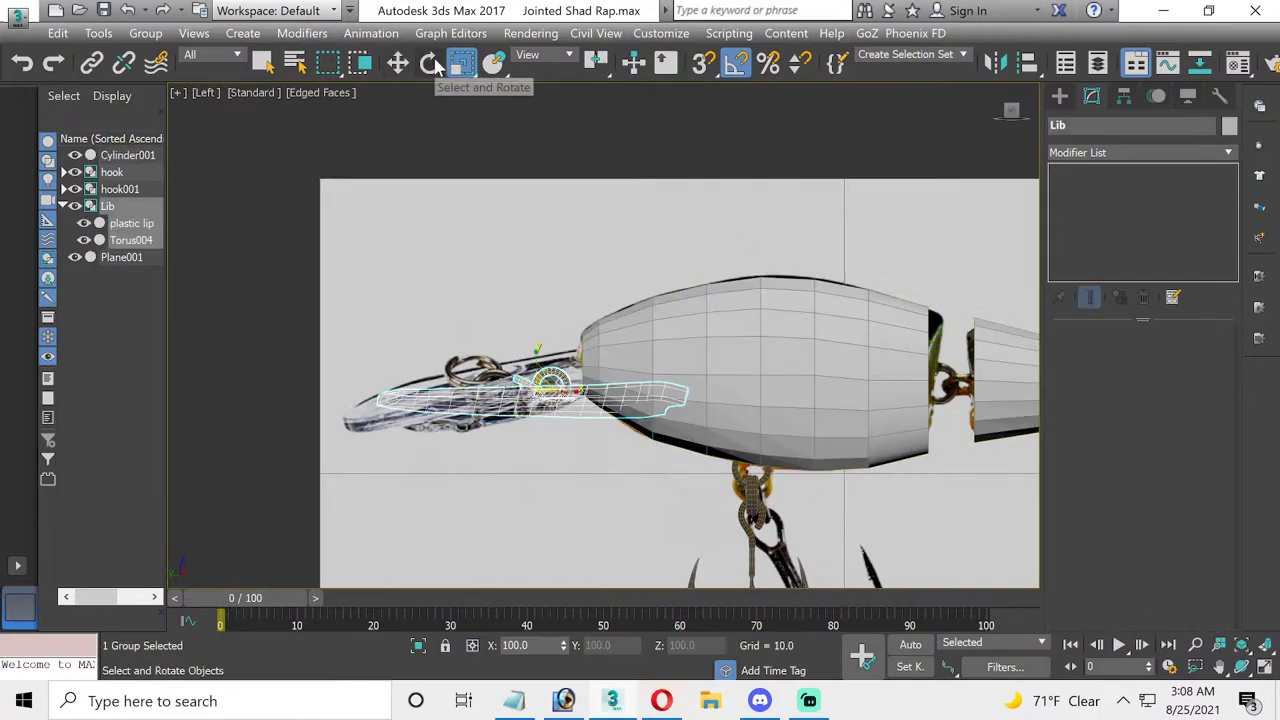
{"action": "key", "text": "alt+w"}
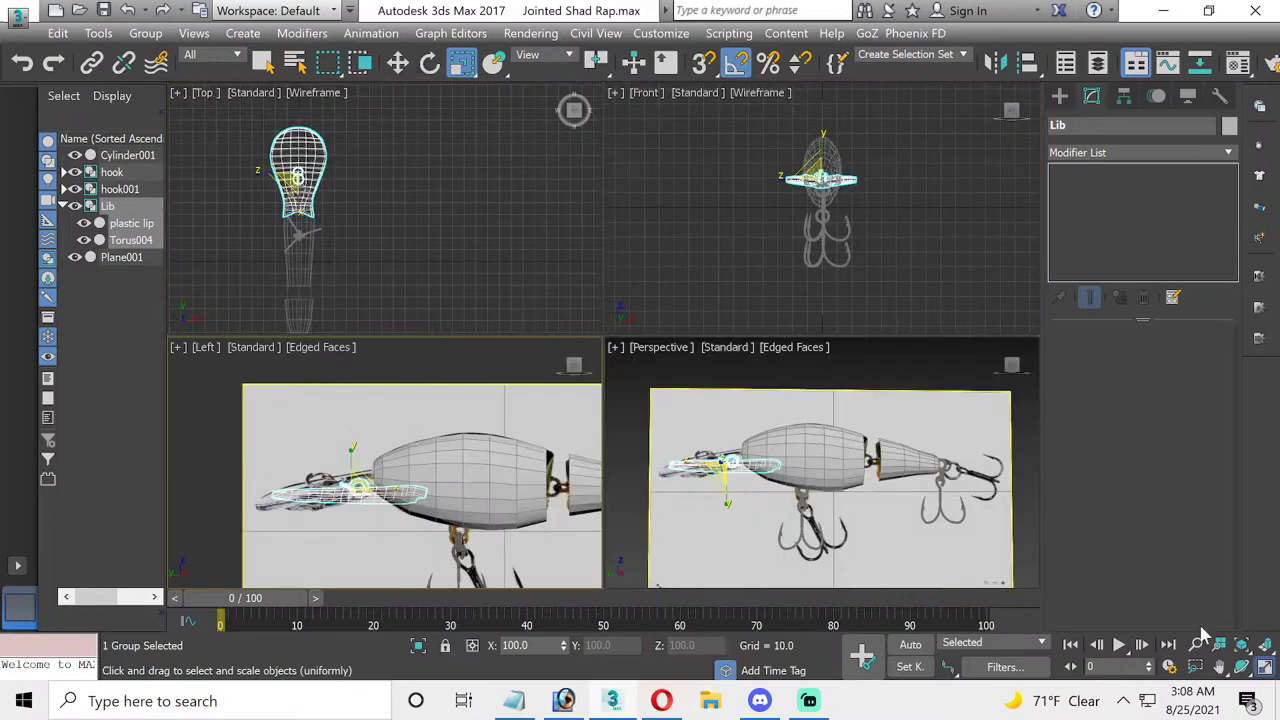
{"action": "left_click", "coordinate": [1265, 670]}
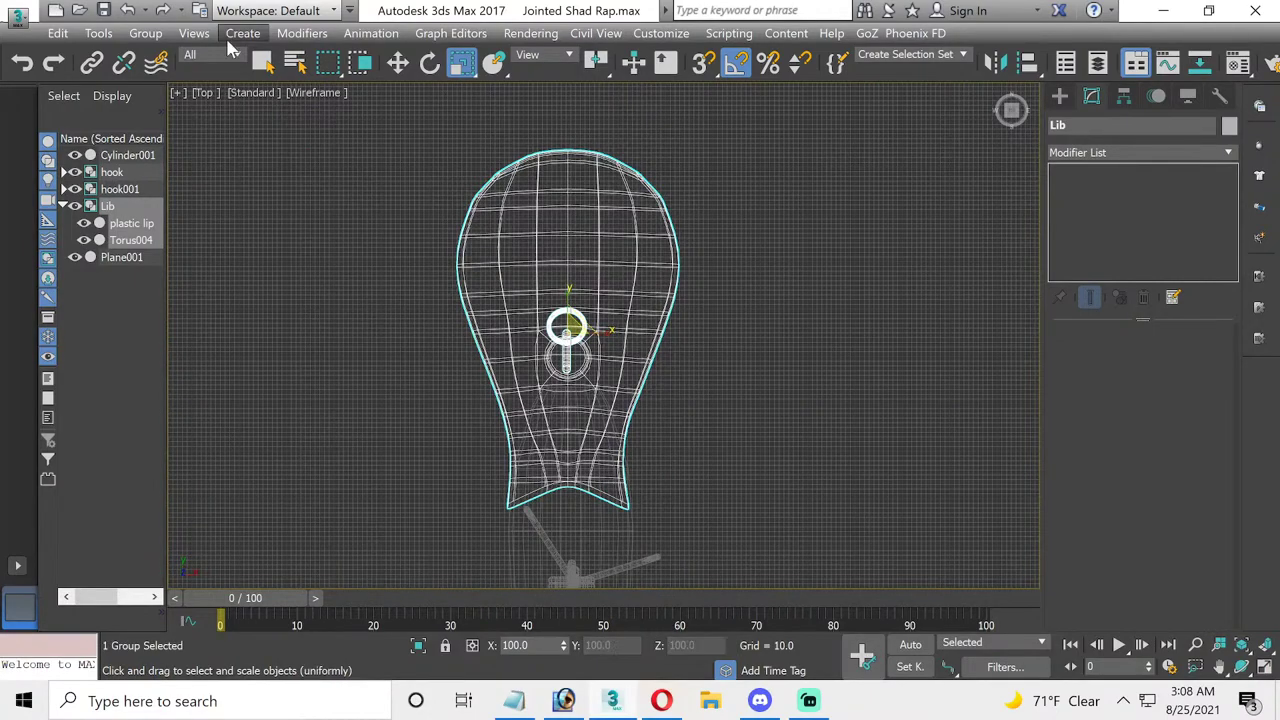
{"action": "left_click", "coordinate": [145, 33]}
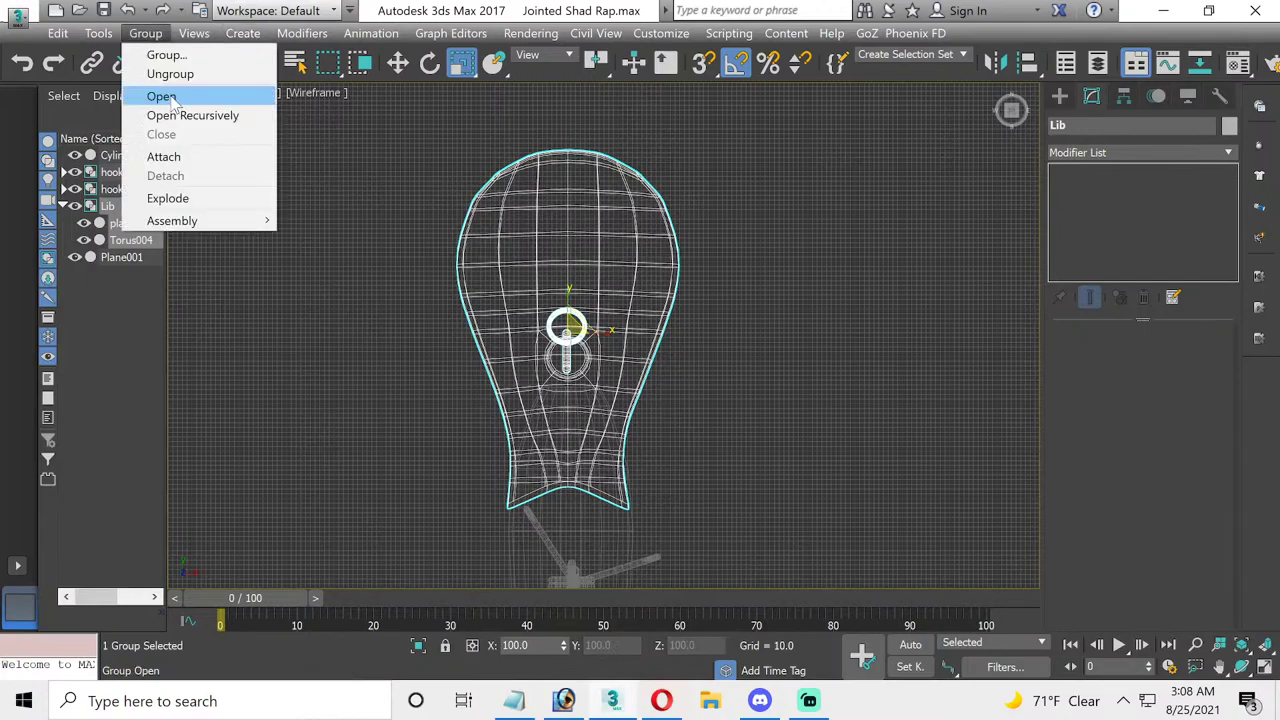
- Move the Lib group to the right, away from the lure
{"action": "left_click", "coordinate": [161, 97]}
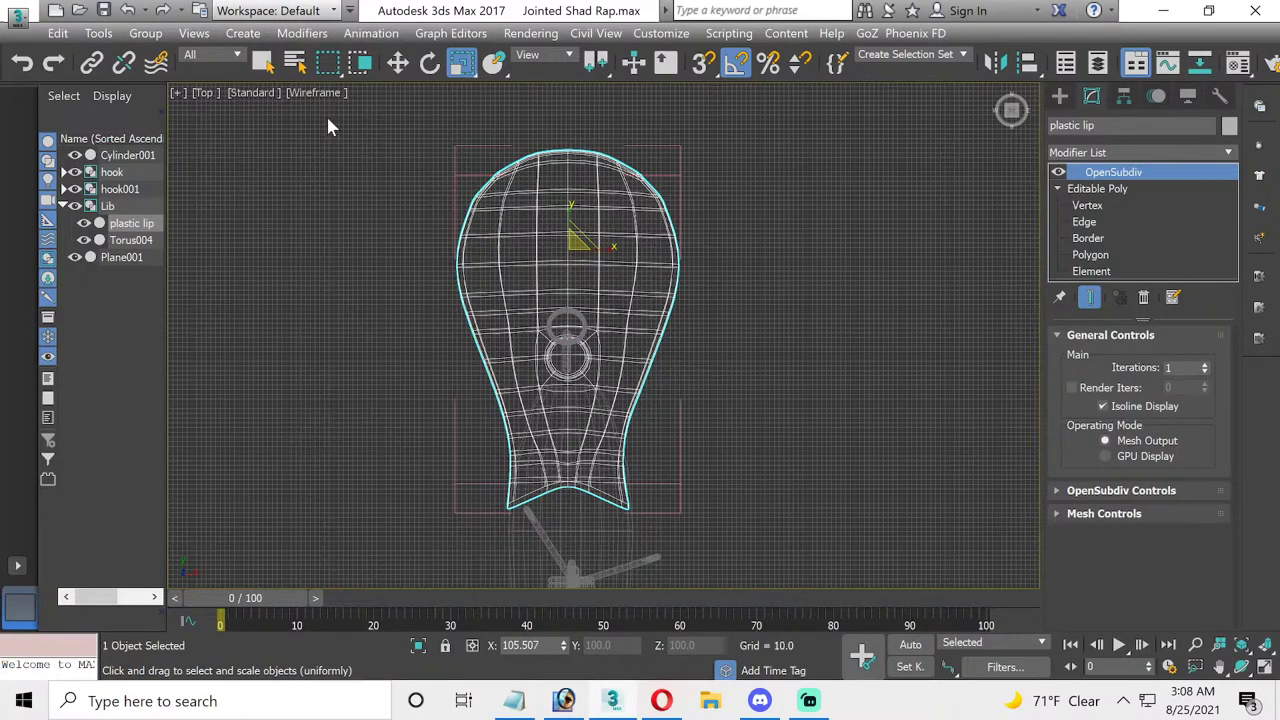
{"action": "left_click", "coordinate": [145, 33]}
{"action": "left_click", "coordinate": [160, 133]}
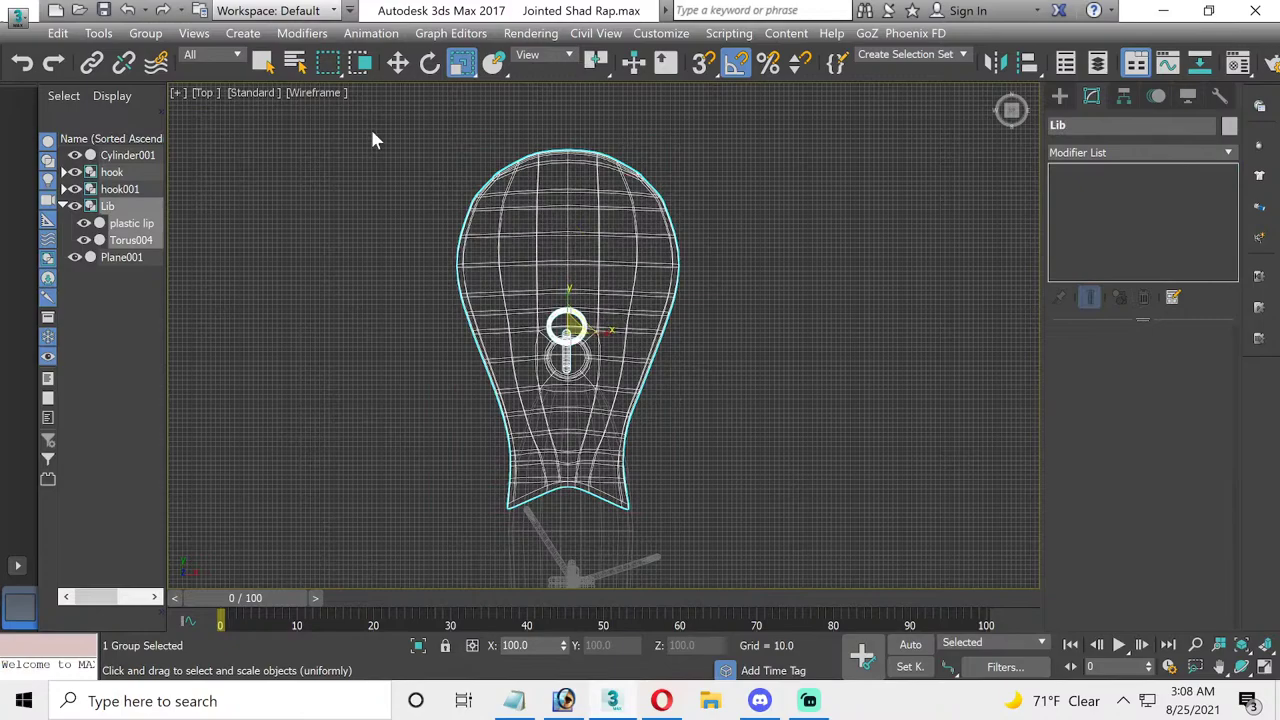
{"action": "left_click", "coordinate": [398, 62]}
{"action": "left_click_drag", "start_coordinate": [586, 333], "coordinate": [894, 333]}
- Open the Lib group, delete the lip's OpenSubdiv modifier, and move the lip back over the lure
{"action": "left_click", "coordinate": [145, 33]}
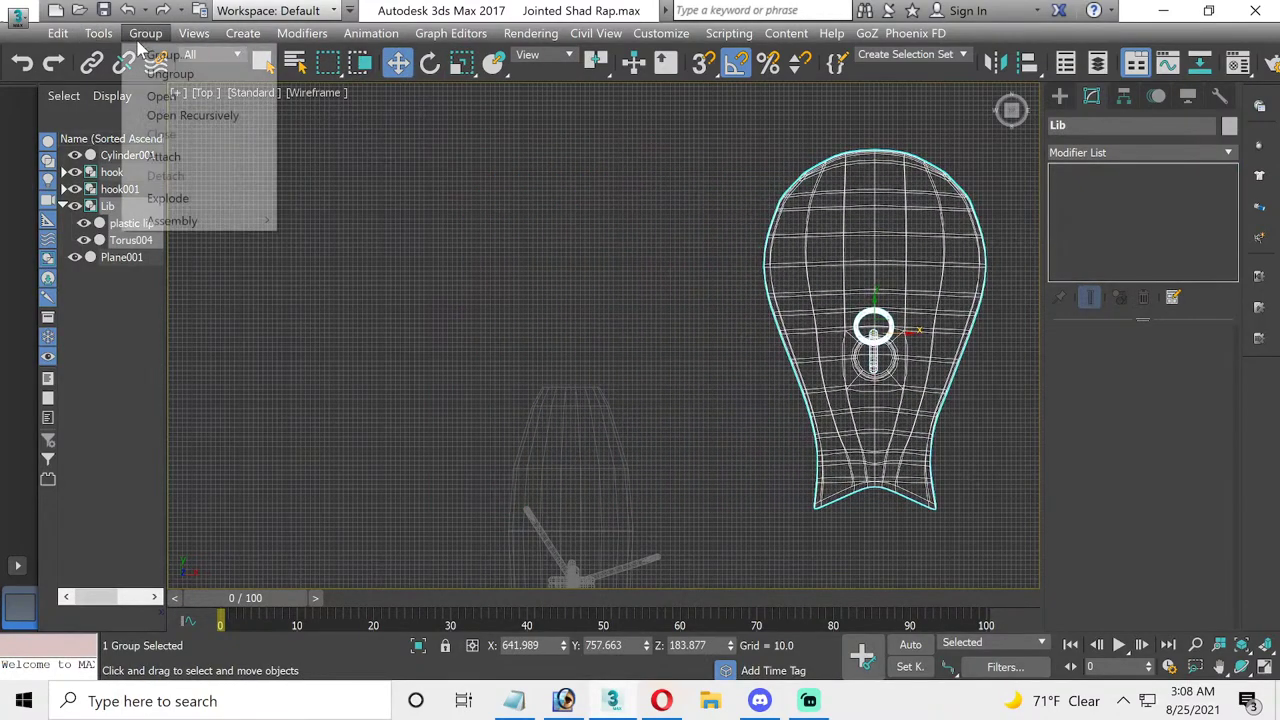
{"action": "left_click", "coordinate": [232, 134]}
{"action": "left_click", "coordinate": [927, 266]}
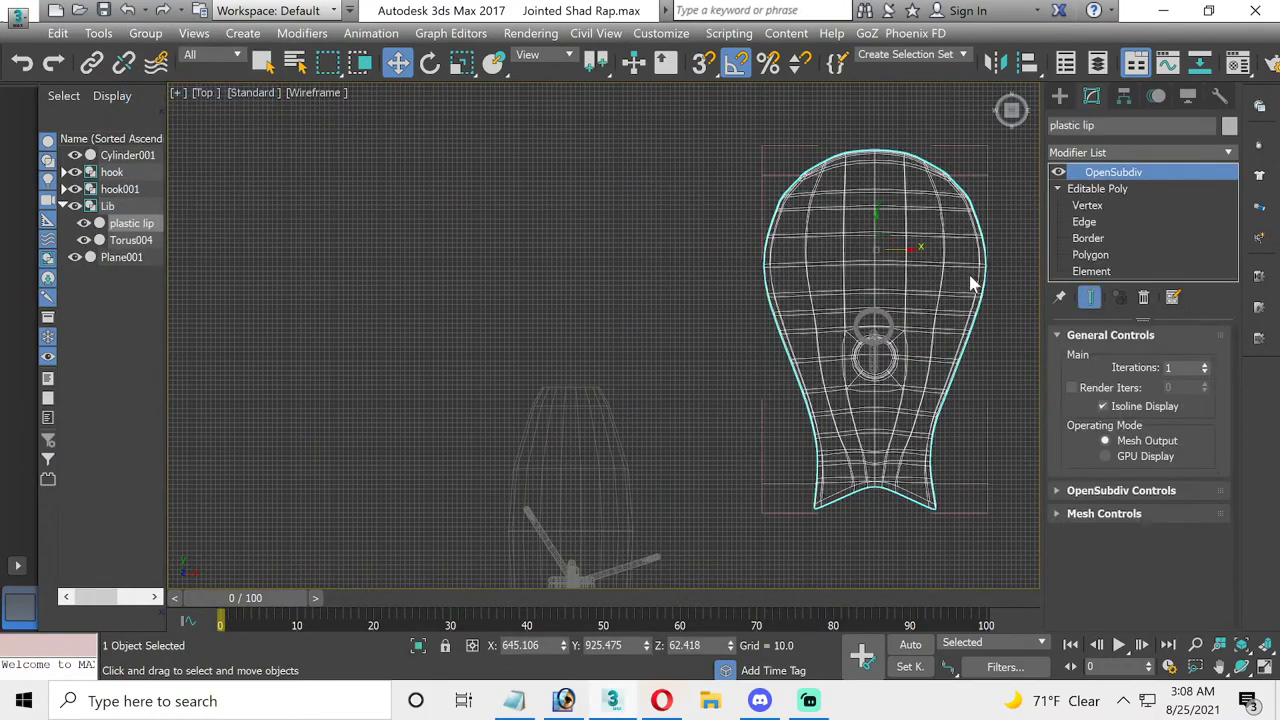
{"action": "right_click", "coordinate": [1137, 176]}
{"action": "left_click", "coordinate": [1100, 197]}
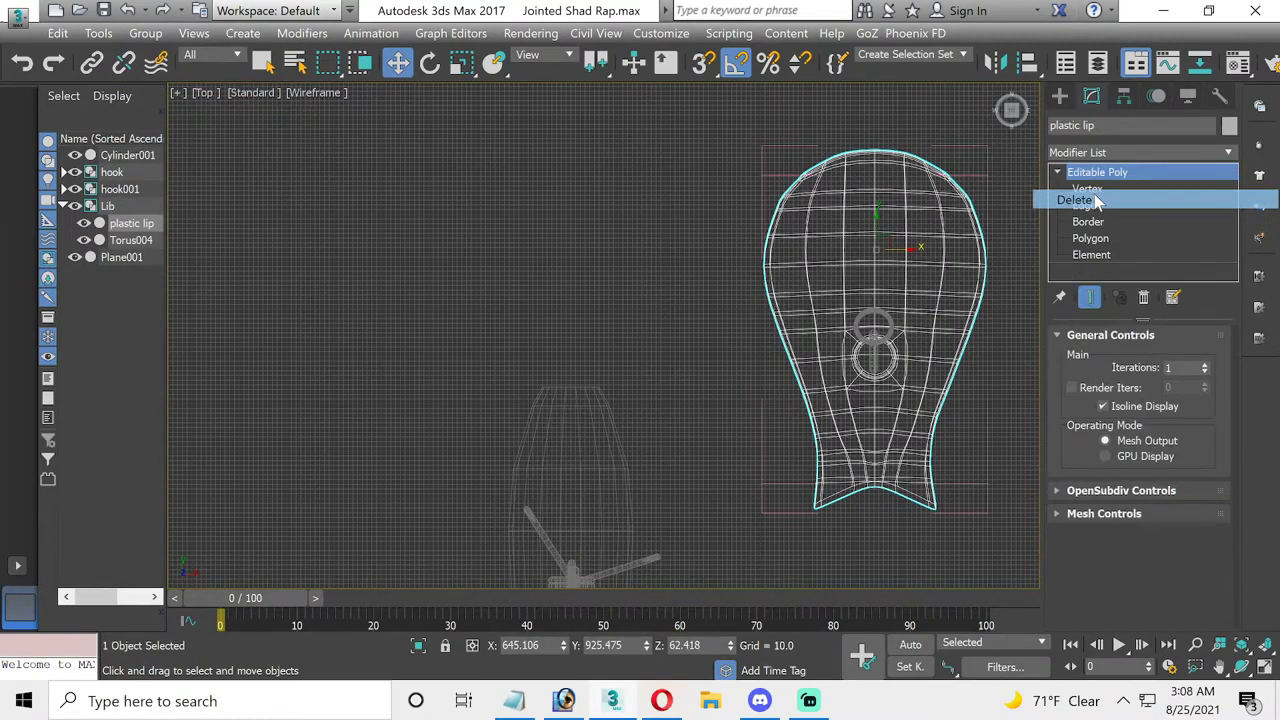
{"action": "left_click_drag", "start_coordinate": [905, 247], "coordinate": [600, 221]}
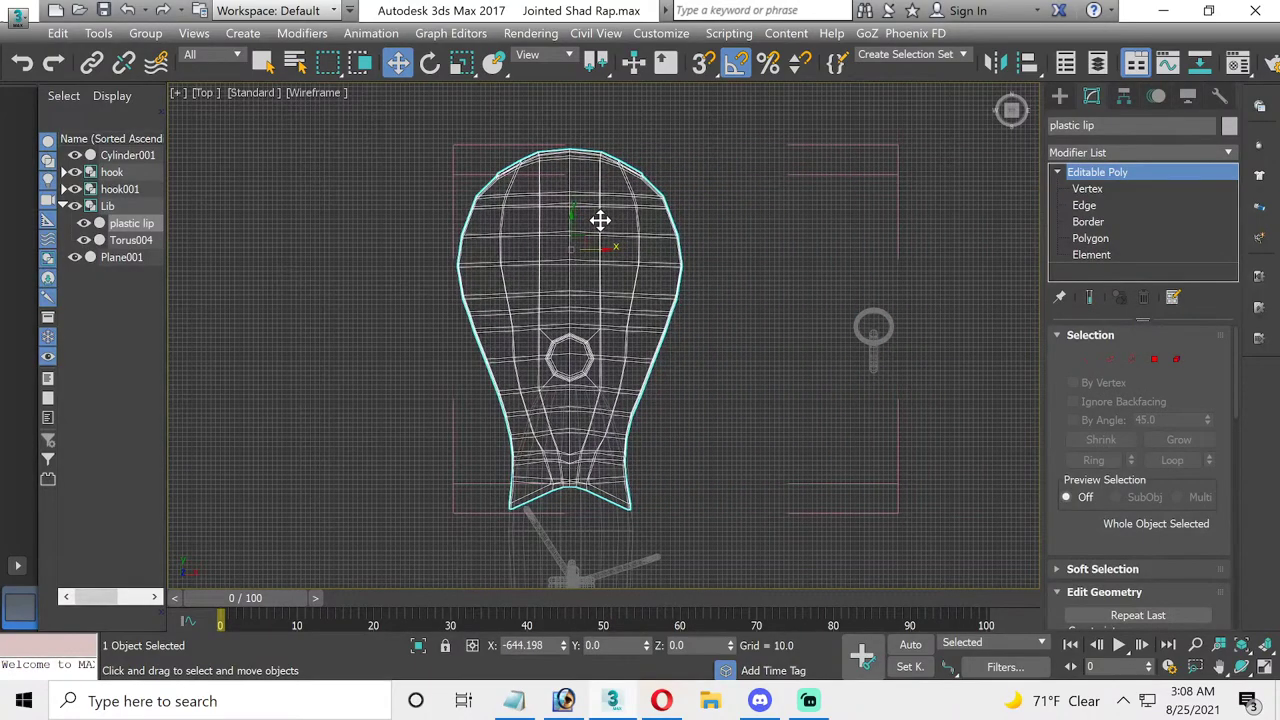
- Delete the right half of the plastic lip's polygons
{"action": "left_click", "coordinate": [1093, 238]}
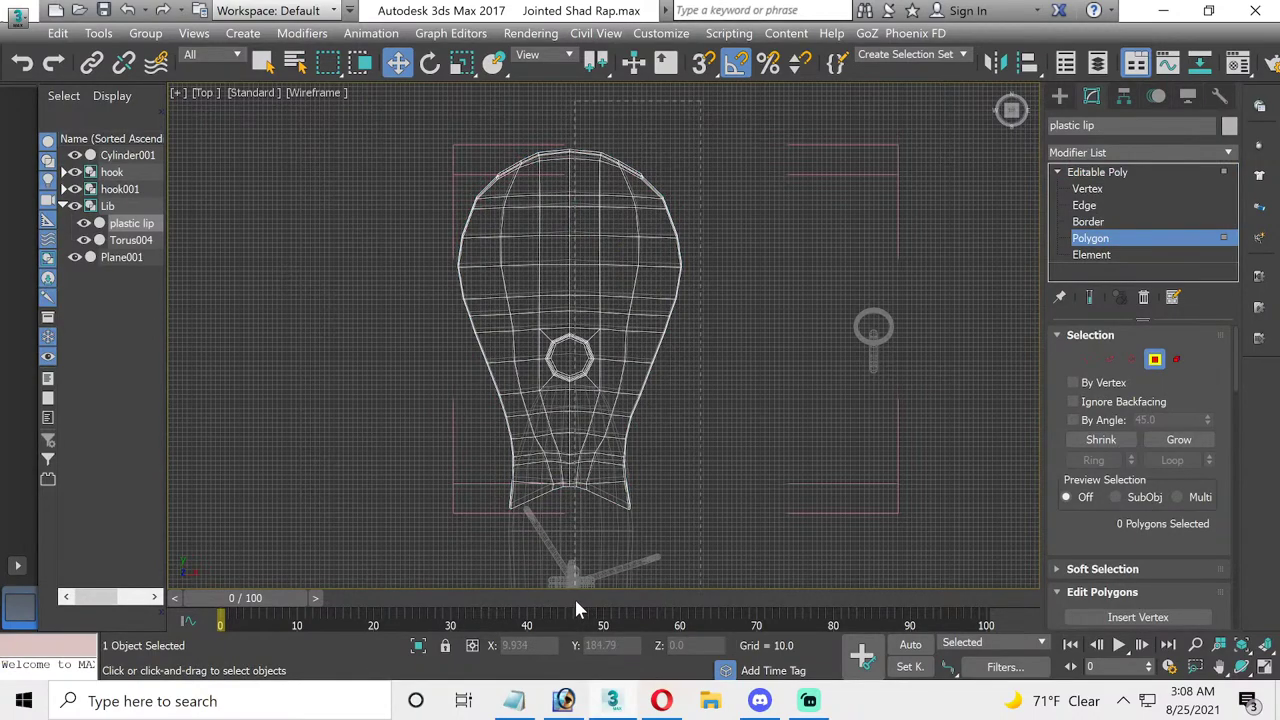
{"action": "key", "text": "ctrl+z"}
{"action": "key", "text": "Delete"}
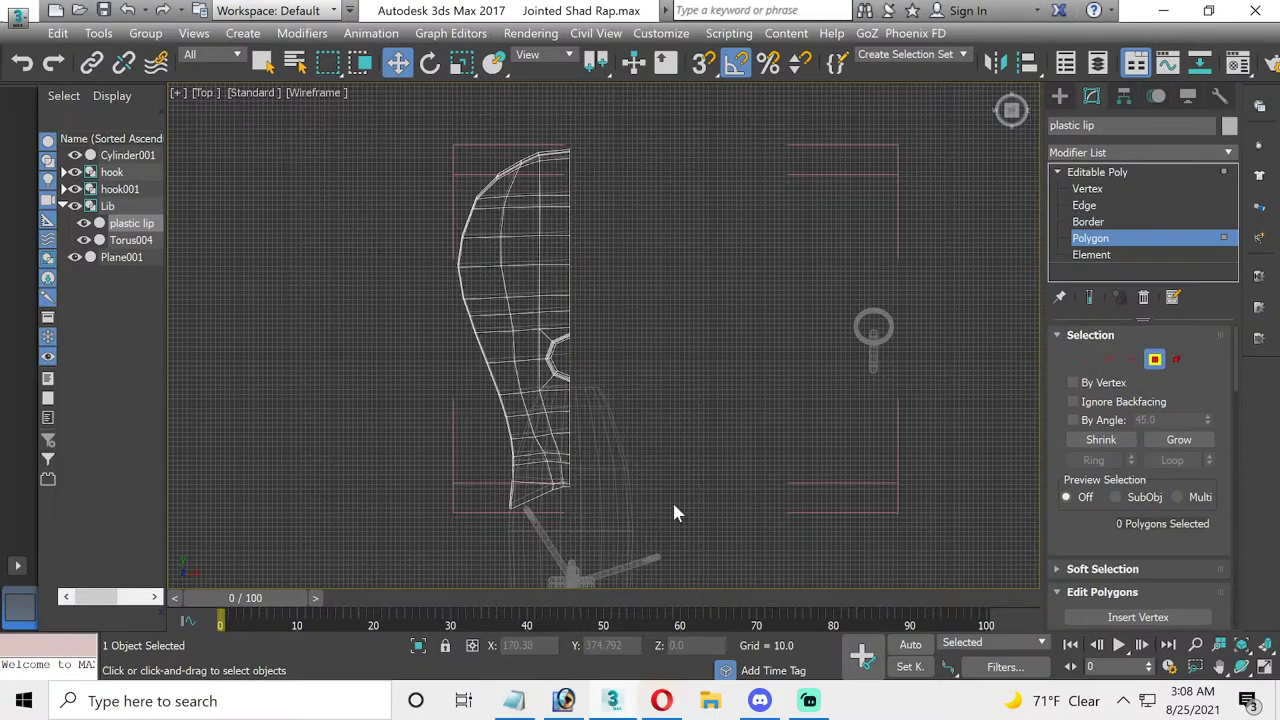
{"action": "left_click", "coordinate": [1265, 668]}
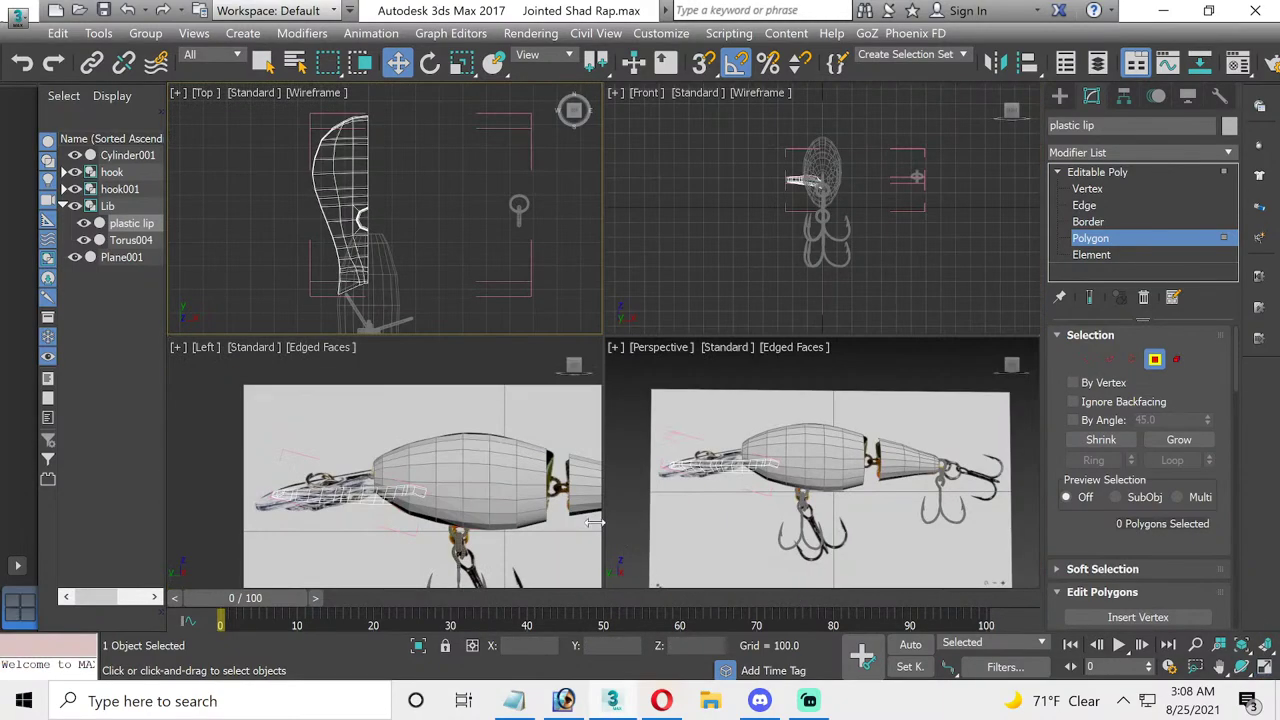
{"action": "scroll", "coordinate": [366, 518], "scroll_direction": "up", "scroll_amount": 2}
{"action": "scroll", "coordinate": [364, 525], "scroll_direction": "up", "scroll_amount": 2}
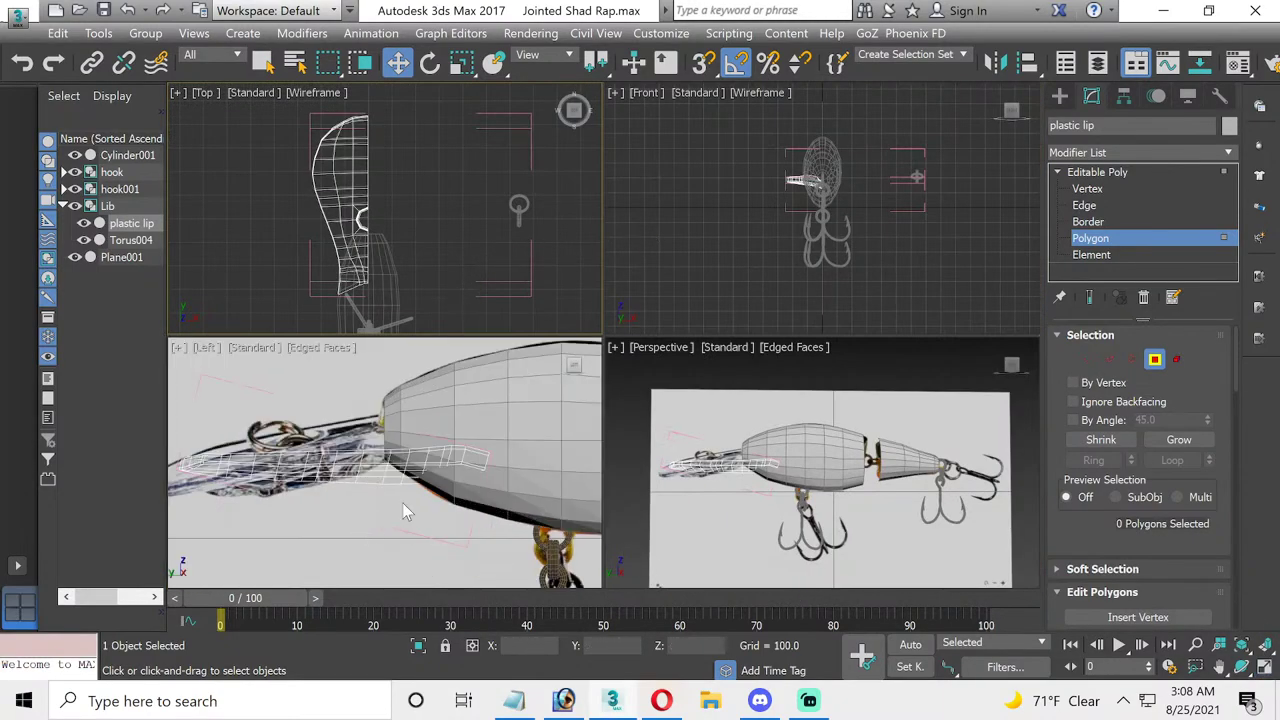
- Exit Polygon level and maximize a close-up Left view of the lip
{"action": "left_click", "coordinate": [1080, 240]}
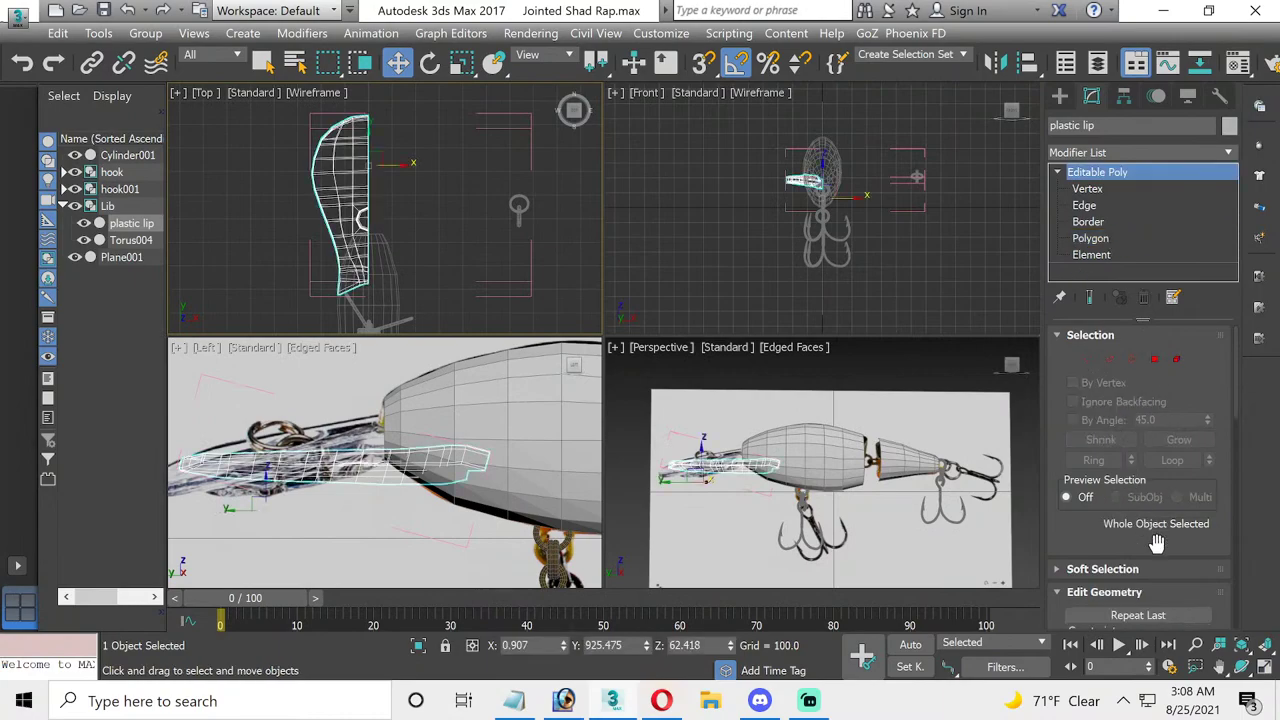
{"action": "left_click", "coordinate": [1265, 668]}
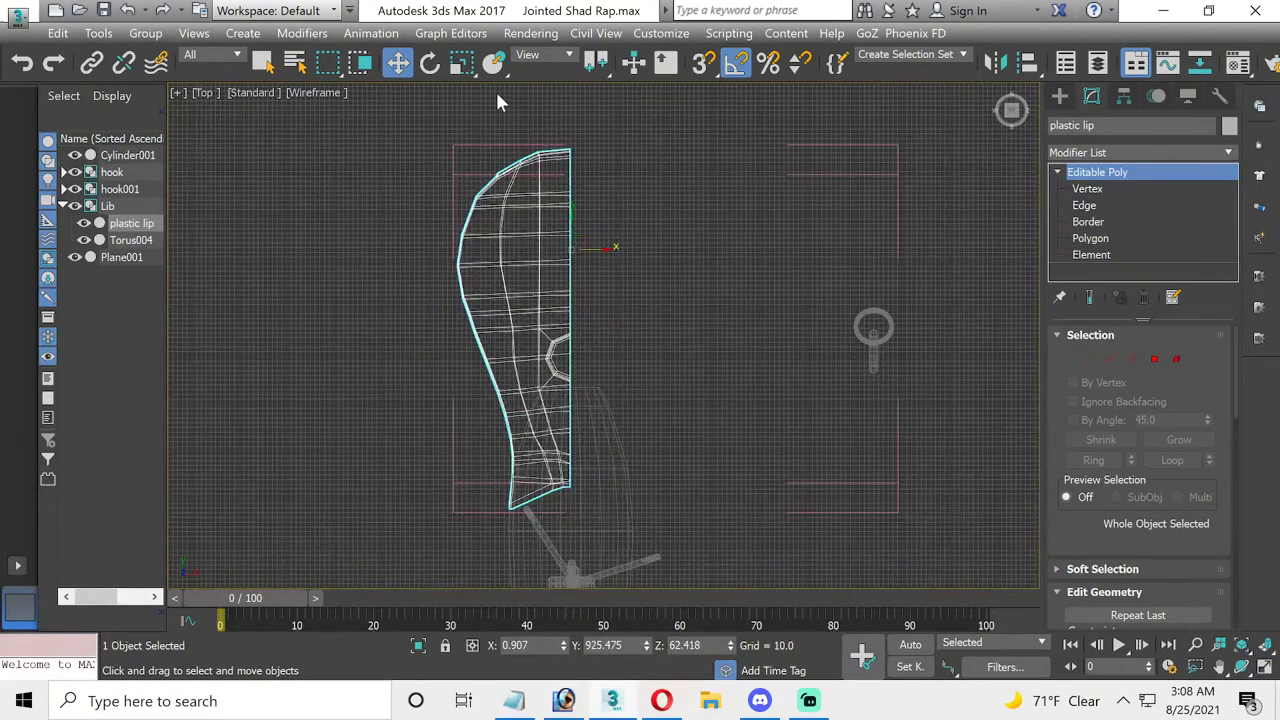
{"action": "left_click", "coordinate": [1265, 668]}
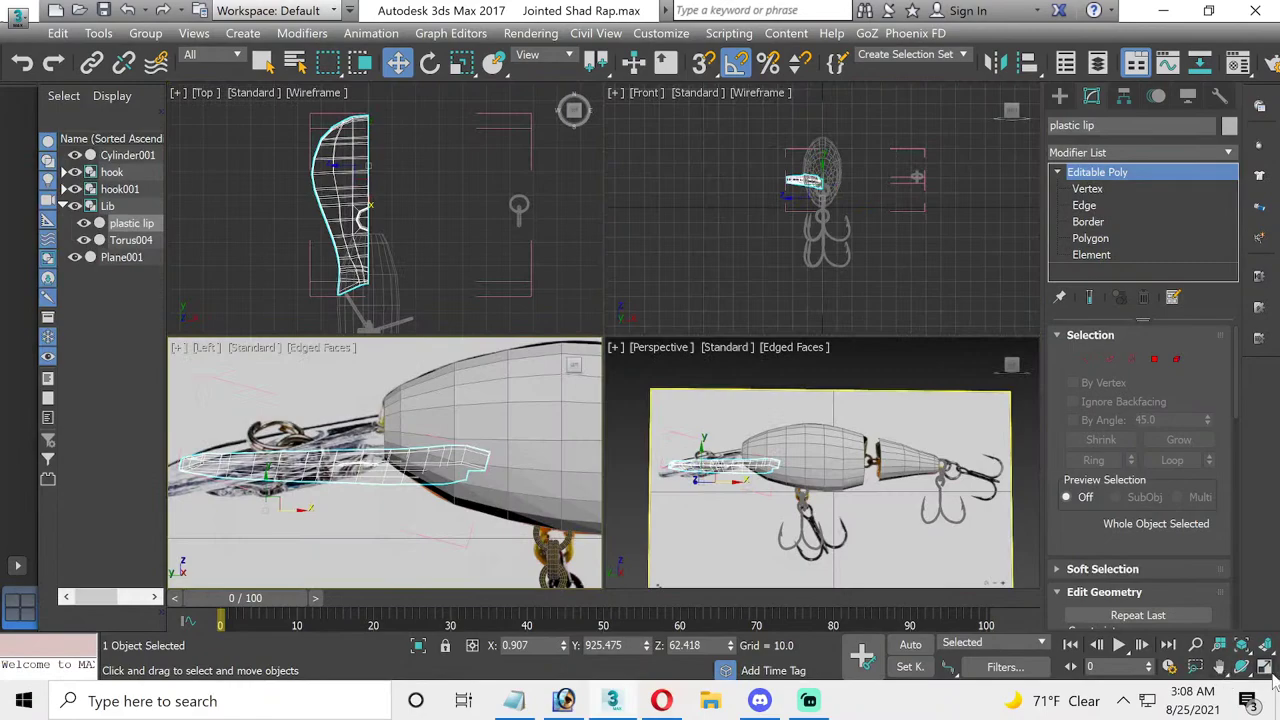
{"action": "left_click", "coordinate": [1264, 670]}
{"action": "left_click", "coordinate": [426, 64]}
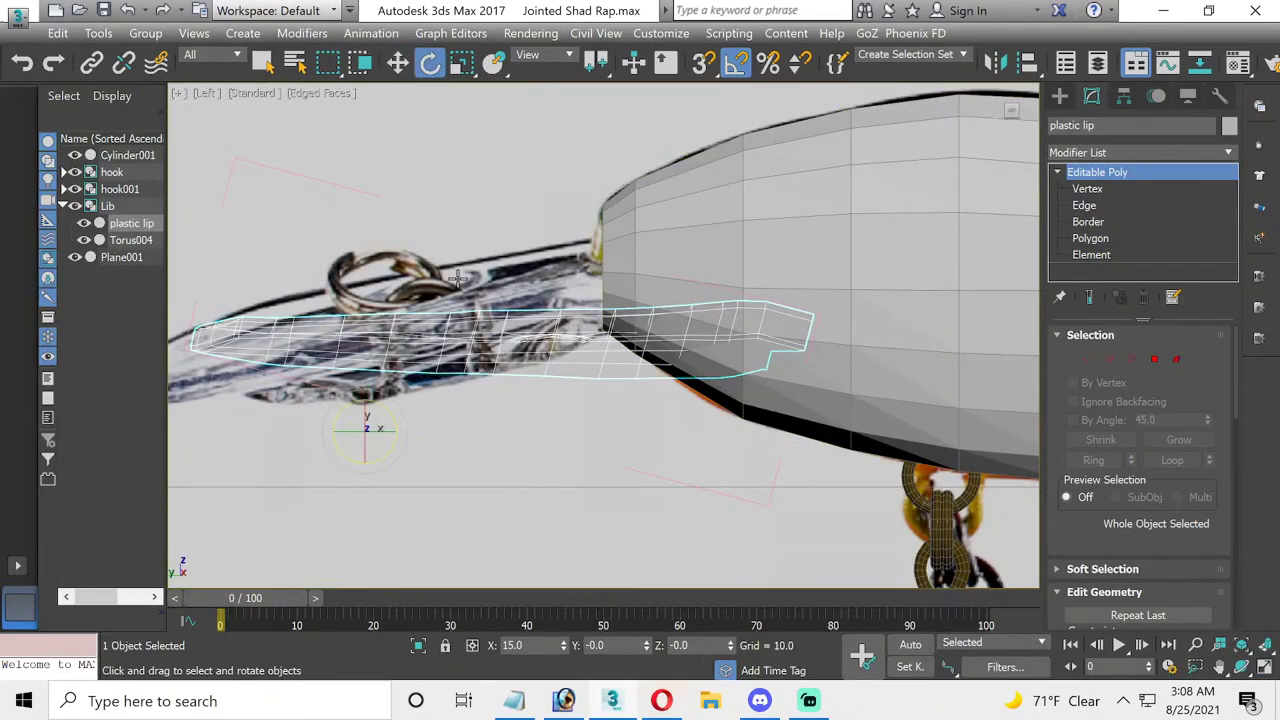
- Centre the plastic lip's pivot with Affect Pivot Only > Center to Object
{"action": "left_click", "coordinate": [1124, 95]}
{"action": "left_click", "coordinate": [1124, 217]}
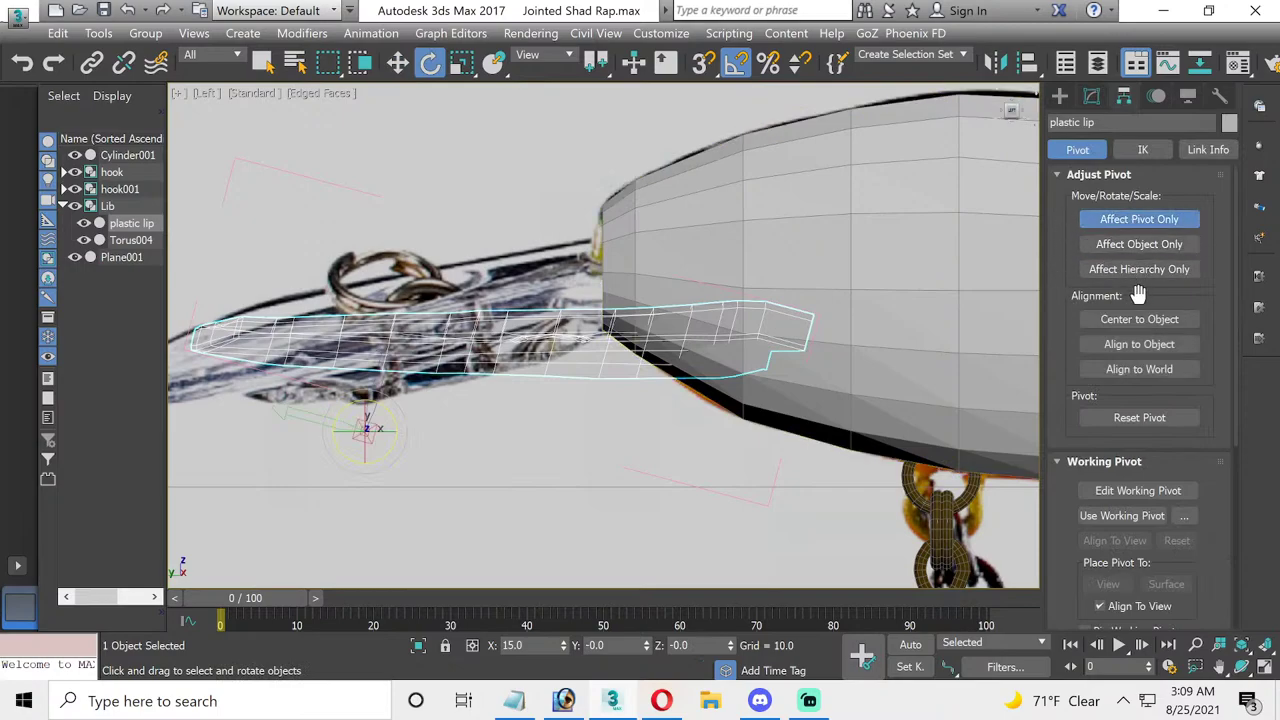
{"action": "left_click", "coordinate": [1140, 316]}
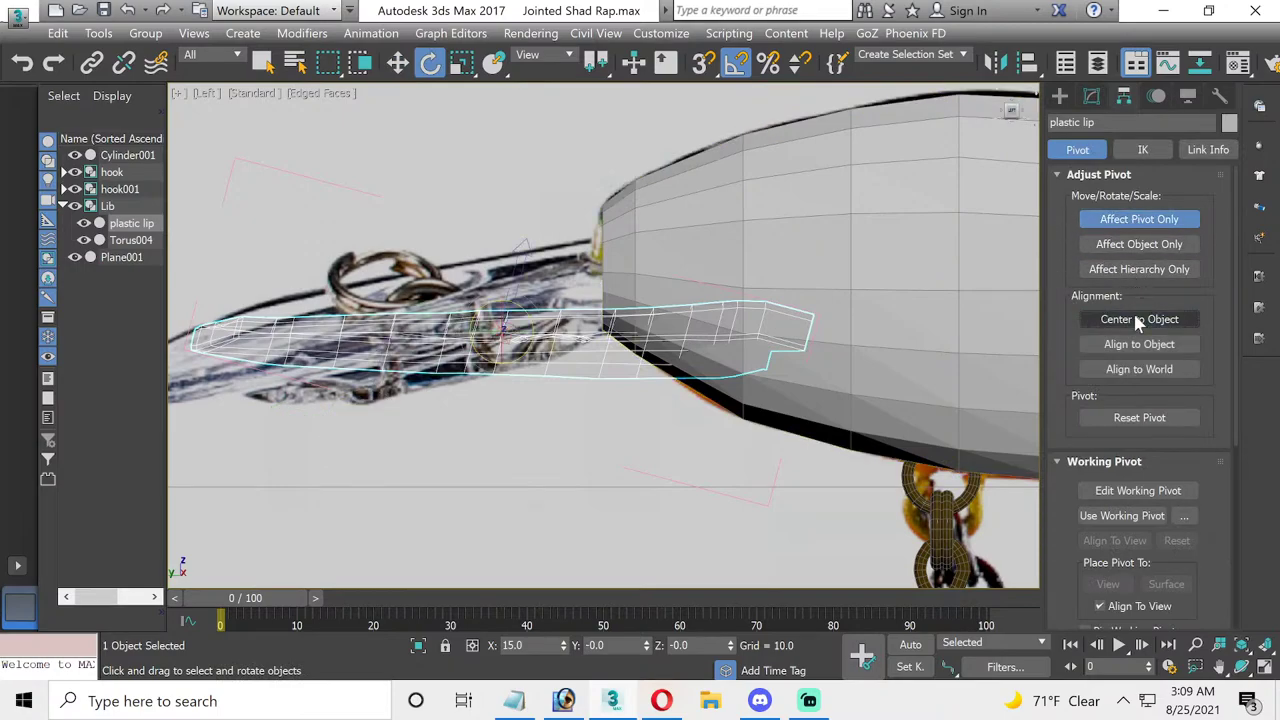
{"action": "left_click", "coordinate": [1092, 95]}
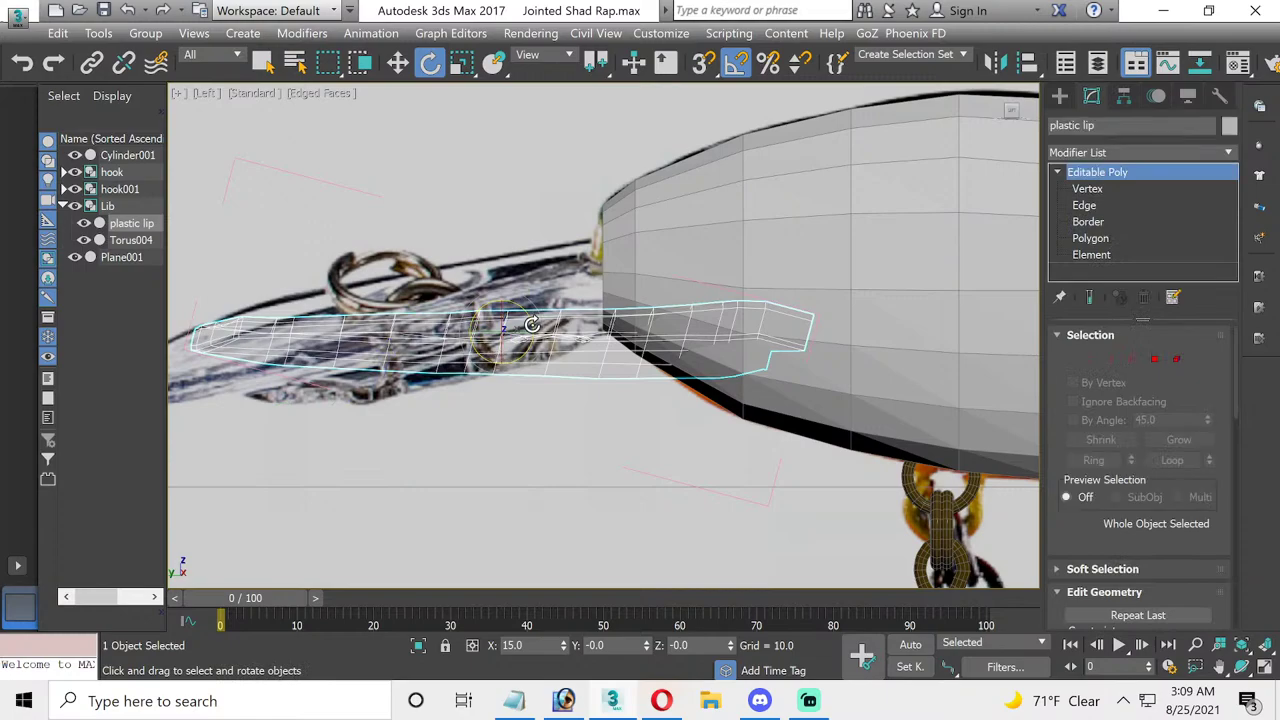
- Tilt and move the lip onto the reference lip, ending about 3 degrees tilted
{"action": "left_click_drag", "start_coordinate": [528, 310], "coordinate": [547, 342]}
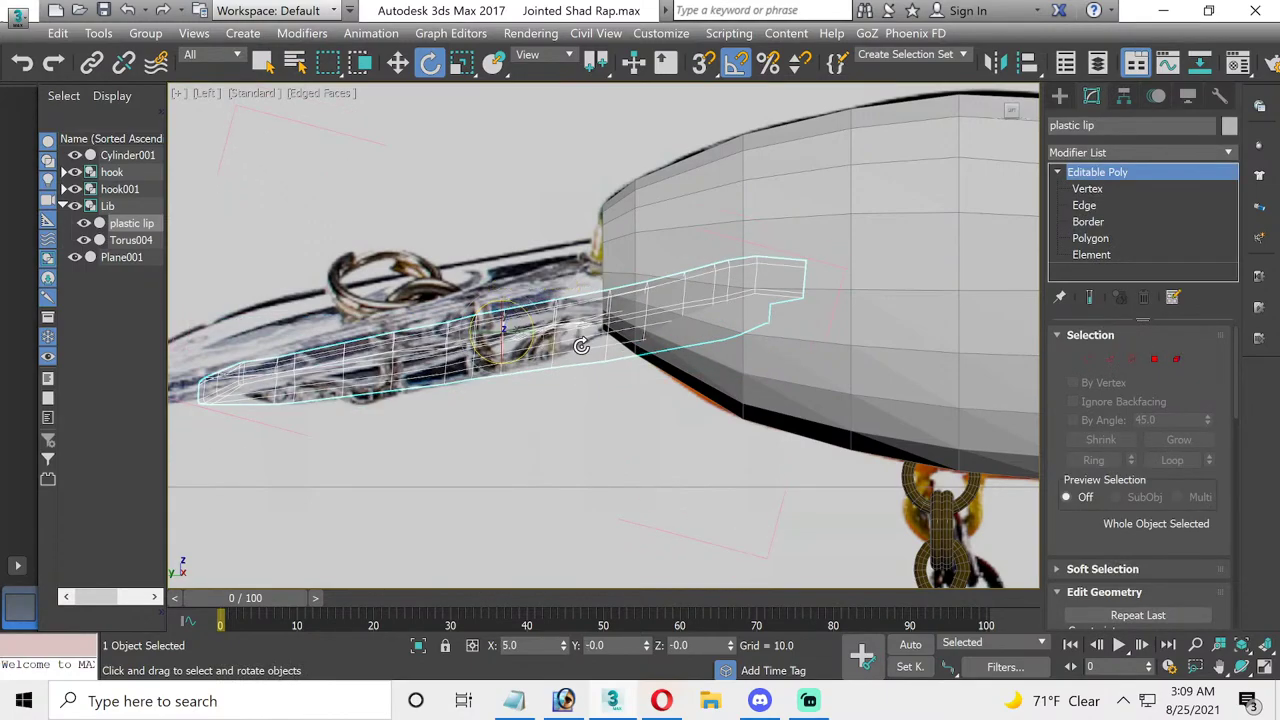
{"action": "middle_click_drag", "start_coordinate": [581, 345], "coordinate": [694, 309]}
{"action": "left_click", "coordinate": [398, 62]}
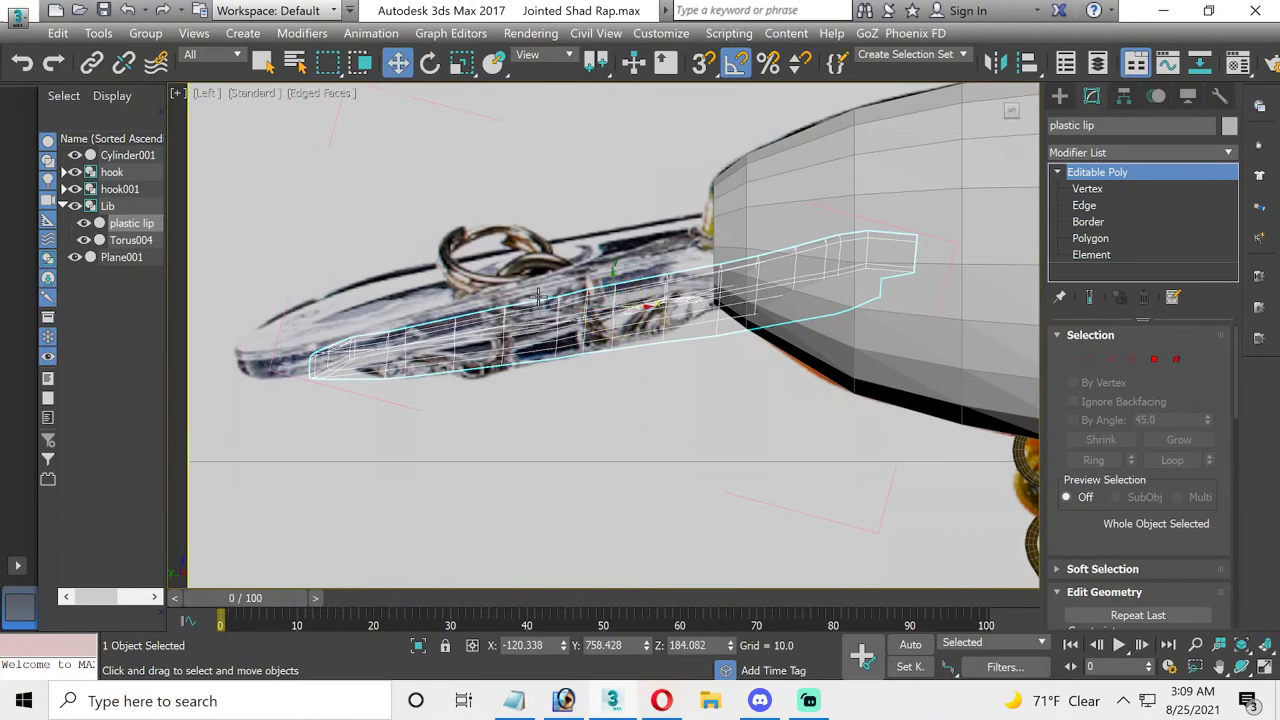
{"action": "mouse_move", "coordinate": [626, 296]}
{"action": "left_mouse_down"}
{"action": "mouse_move", "coordinate": [553, 277]}
{"action": "mouse_move", "coordinate": [554, 263]}
{"action": "left_mouse_up"}
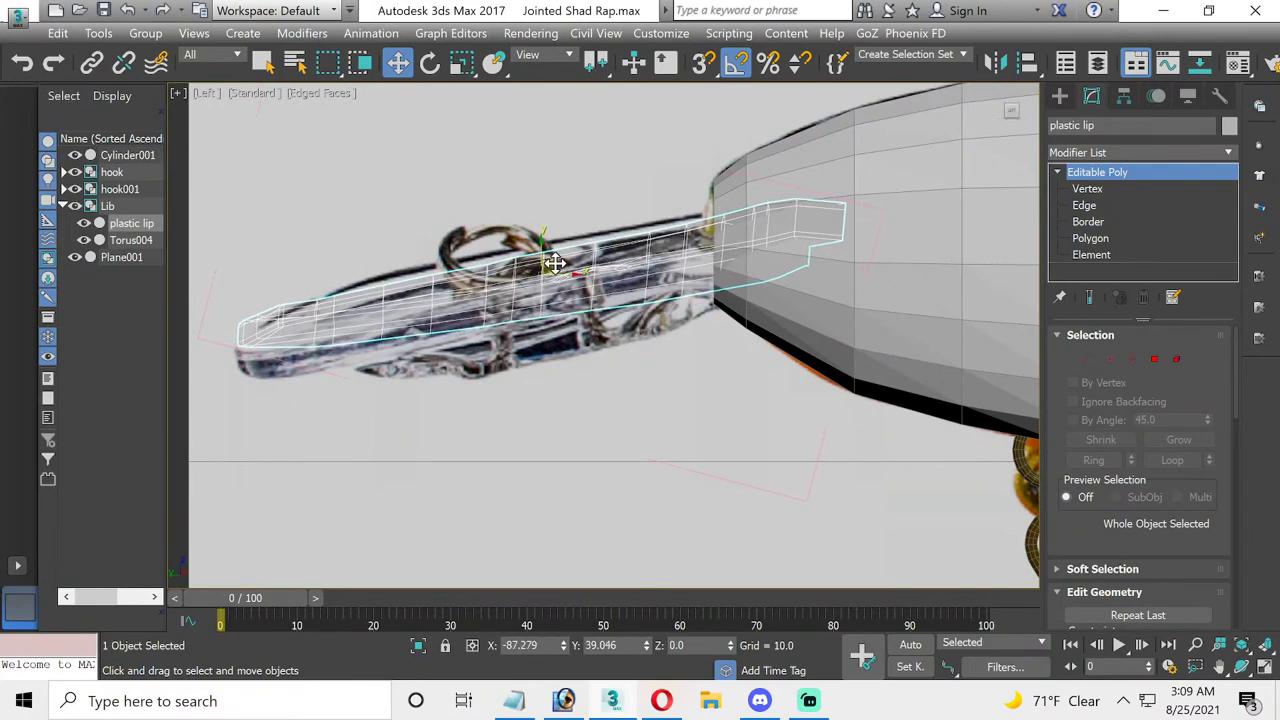
{"action": "left_click", "coordinate": [430, 62]}
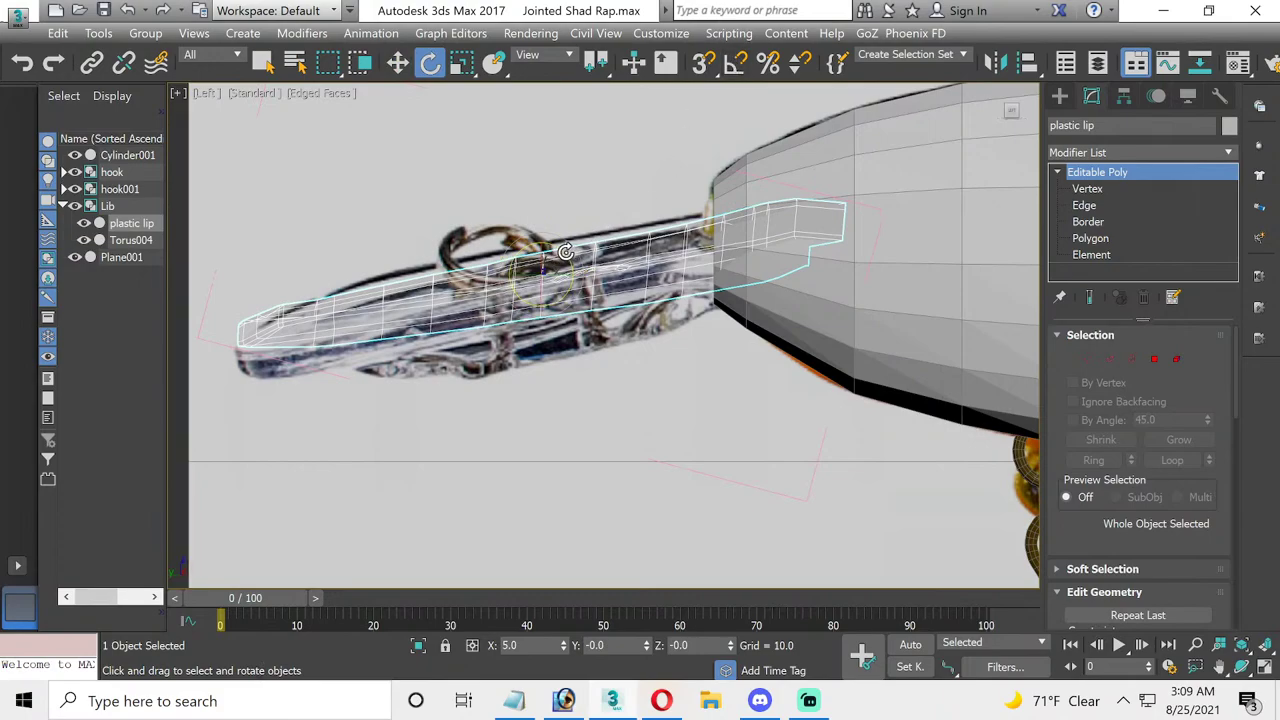
{"action": "left_click_drag", "start_coordinate": [565, 252], "coordinate": [562, 251]}
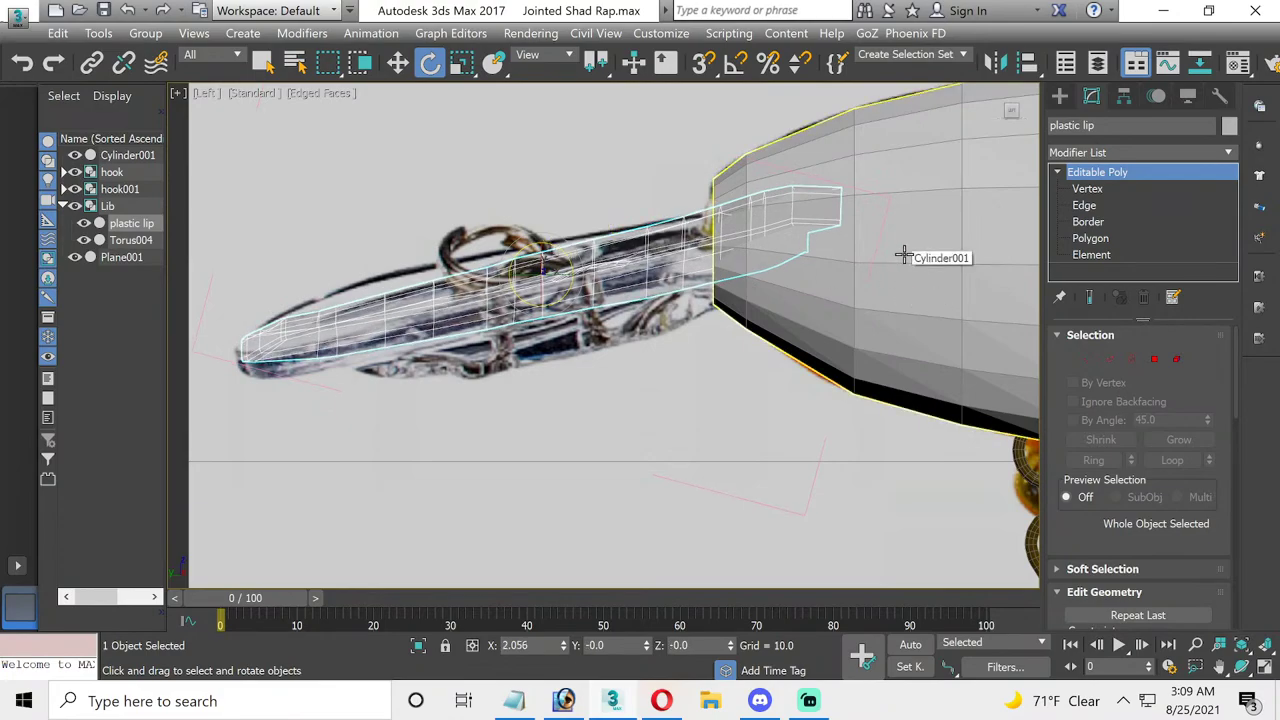
- Pick up the lip's clear lip plastic material into a Material Editor slot
{"action": "key", "text": "shift+q"}
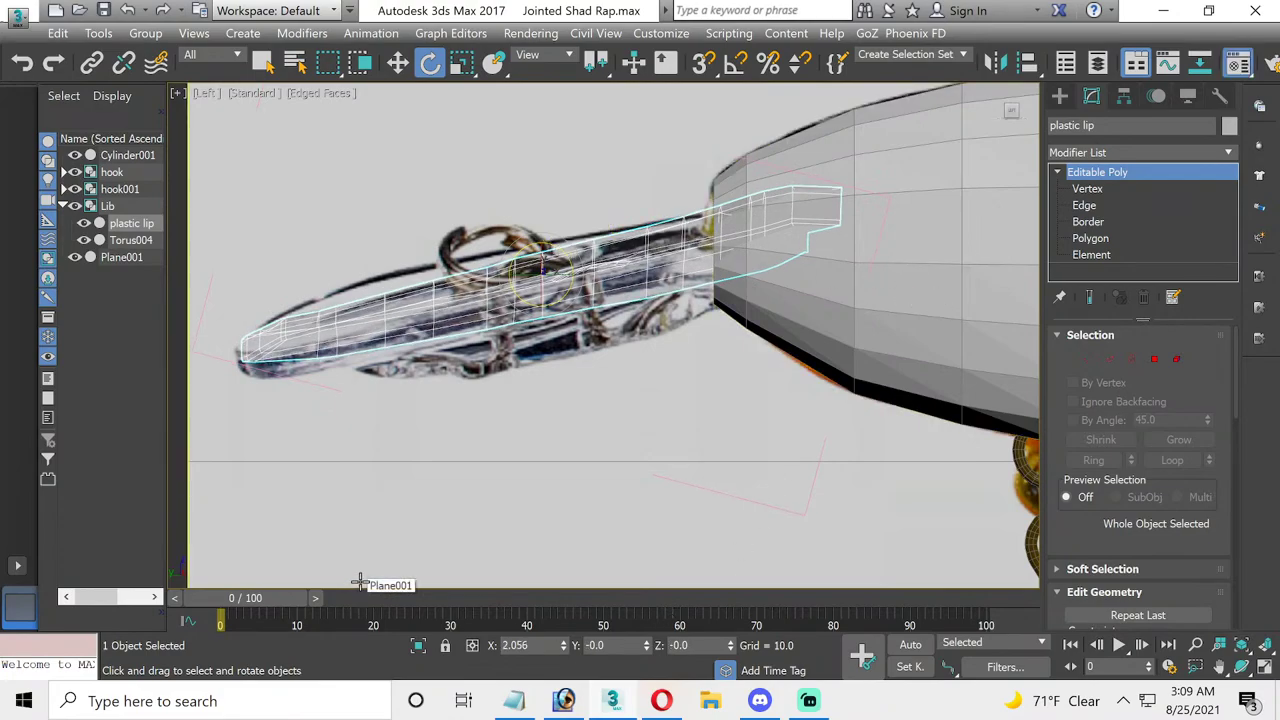
{"action": "key", "text": "m"}
{"action": "left_click_drag", "start_coordinate": [360, 30], "coordinate": [850, 42]}
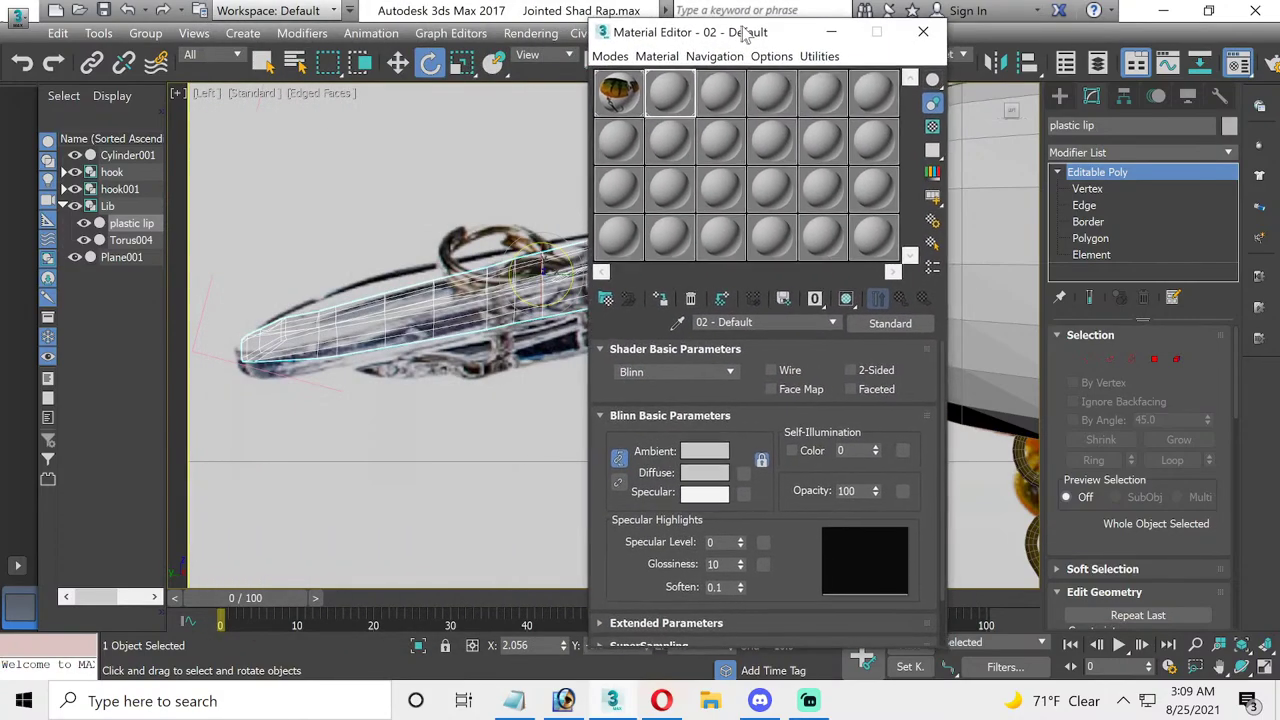
{"action": "left_click", "coordinate": [750, 163]}
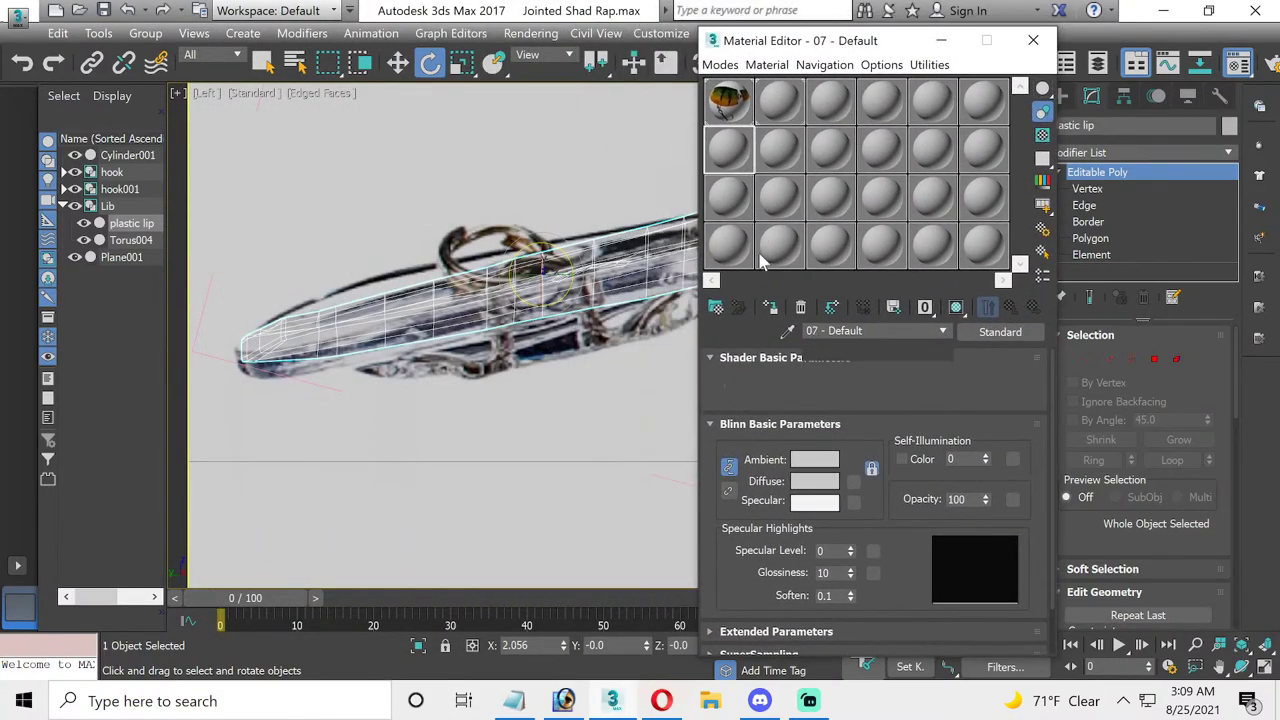
{"action": "key", "text": "q"}
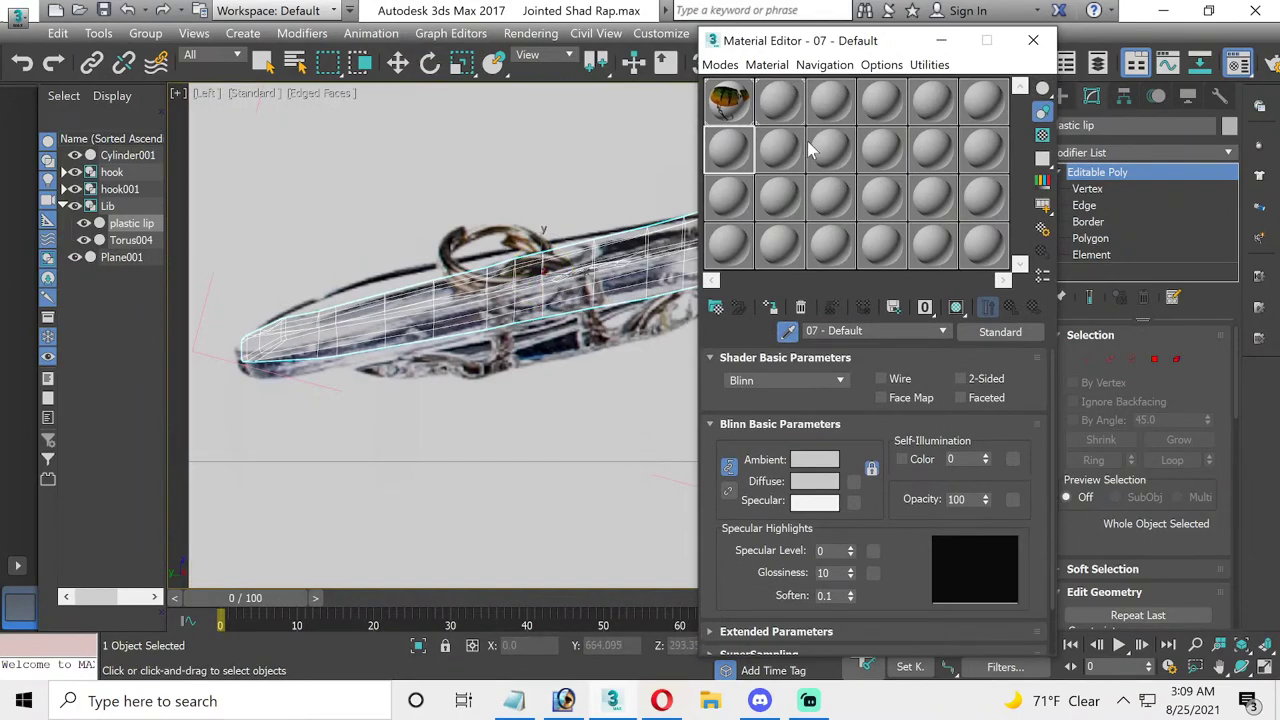
{"action": "left_click", "coordinate": [832, 105]}
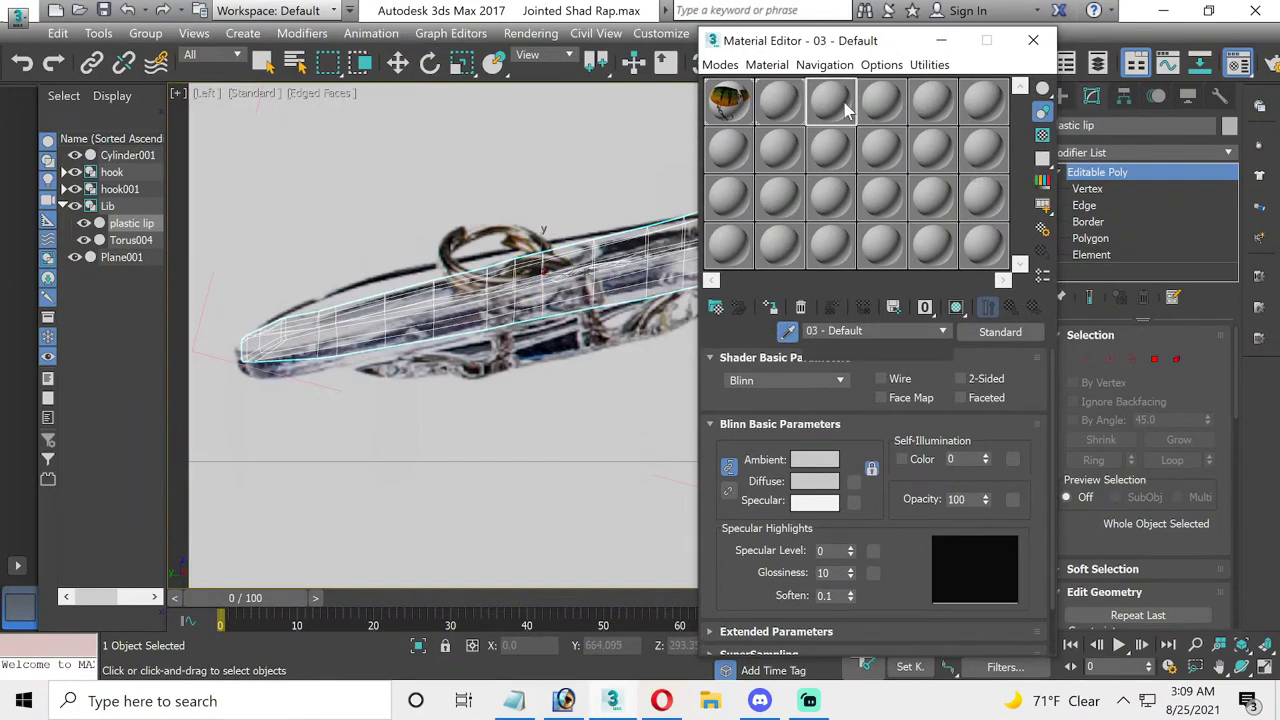
{"action": "left_click", "coordinate": [565, 280]}
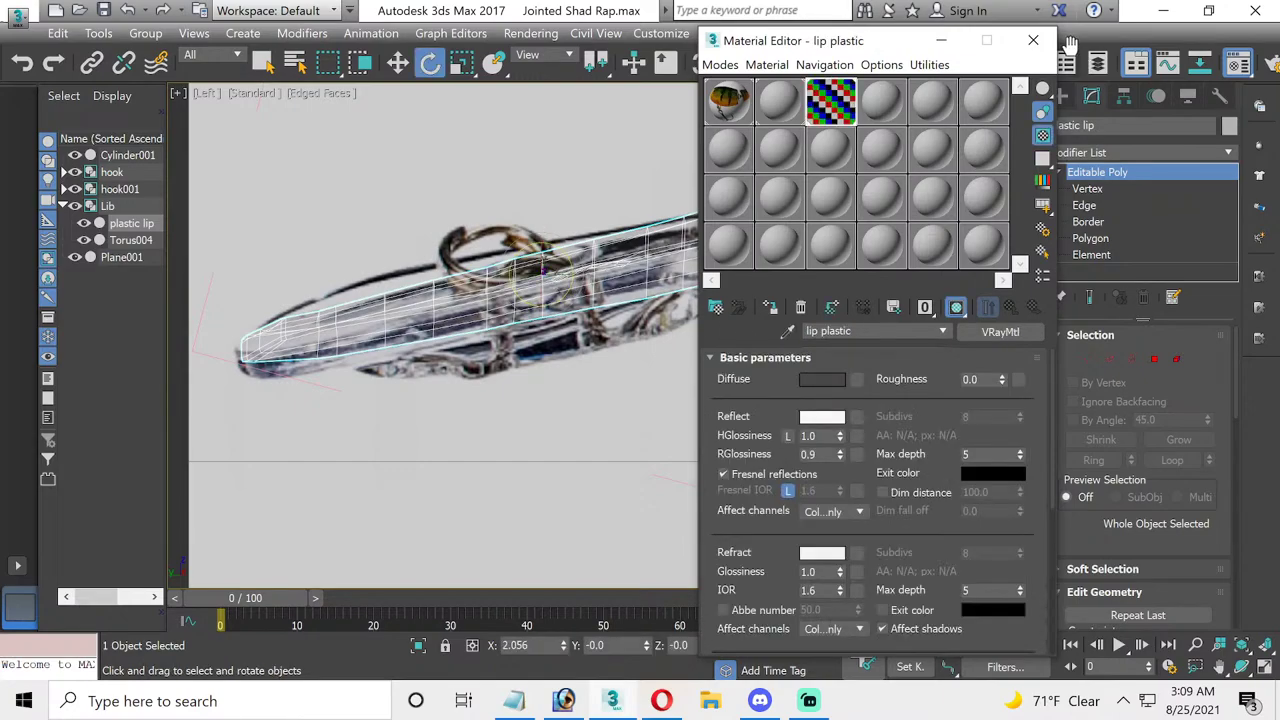
{"action": "left_click", "coordinate": [1033, 40]}
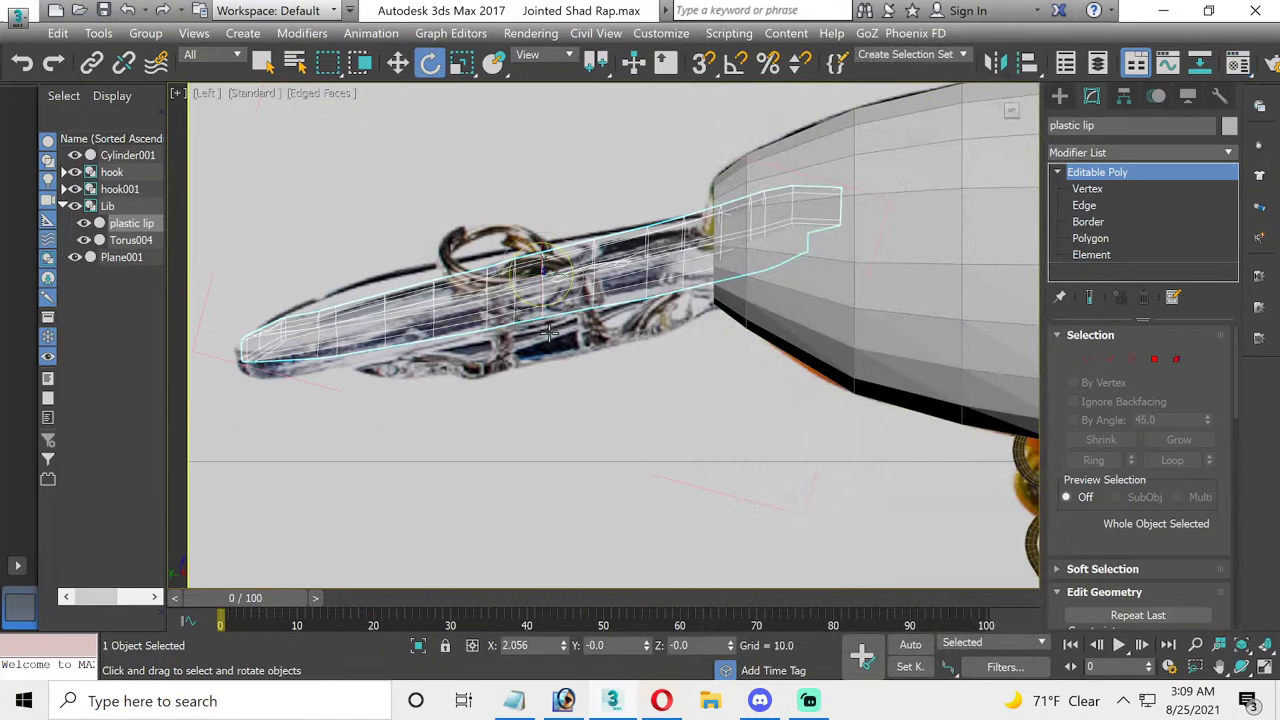
- Assign the plain 04 - Default Standard material to the plastic lip
{"action": "key", "text": "m"}
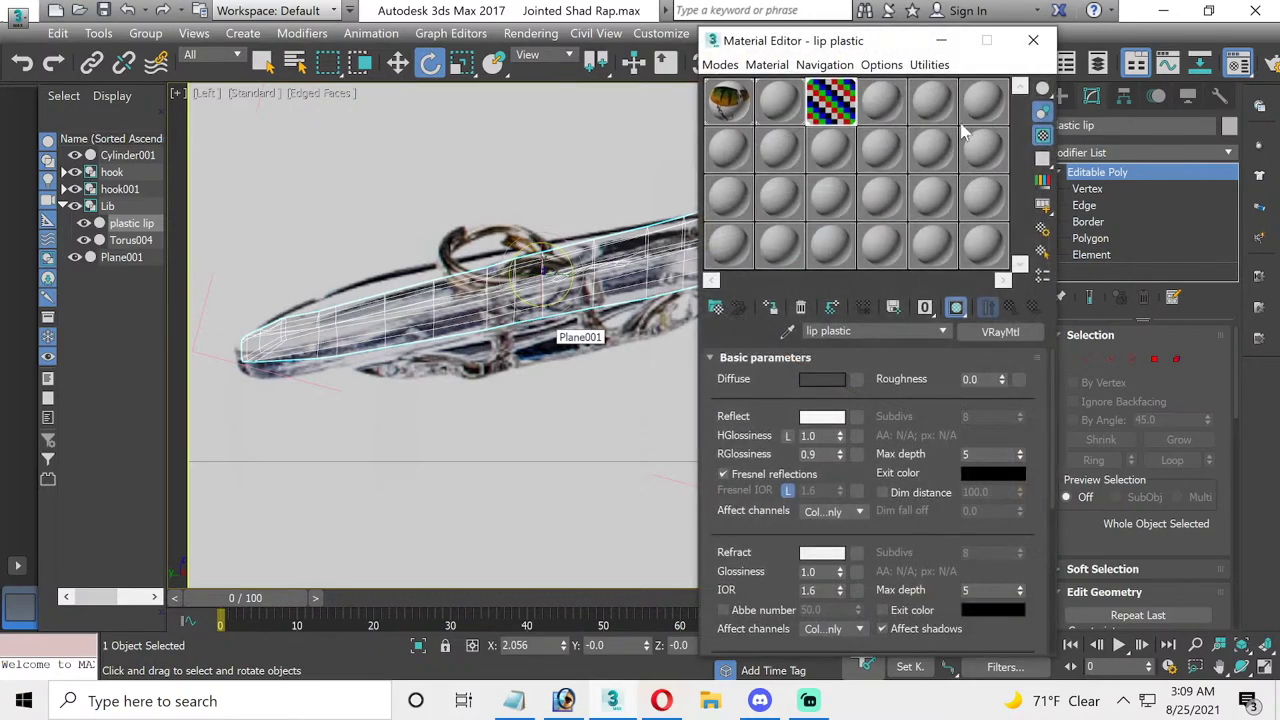
{"action": "left_click", "coordinate": [866, 106]}
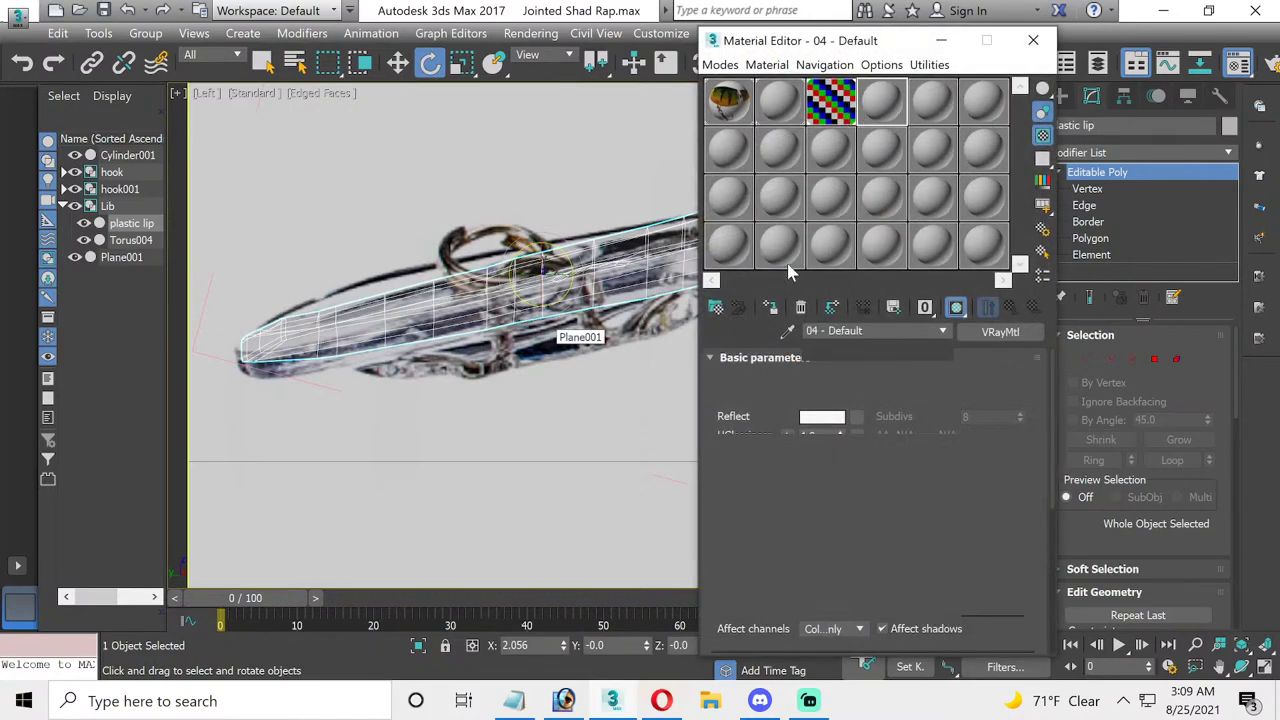
{"action": "left_click", "coordinate": [769, 307]}
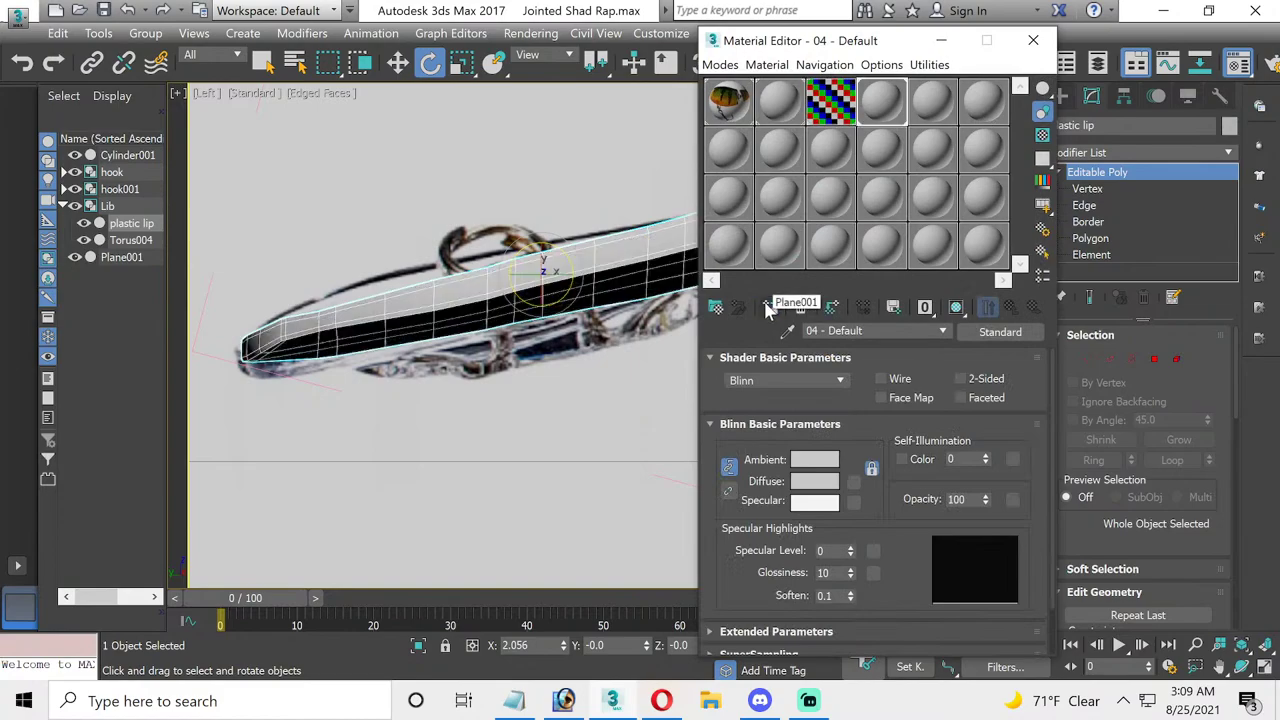
{"action": "left_click", "coordinate": [940, 40]}
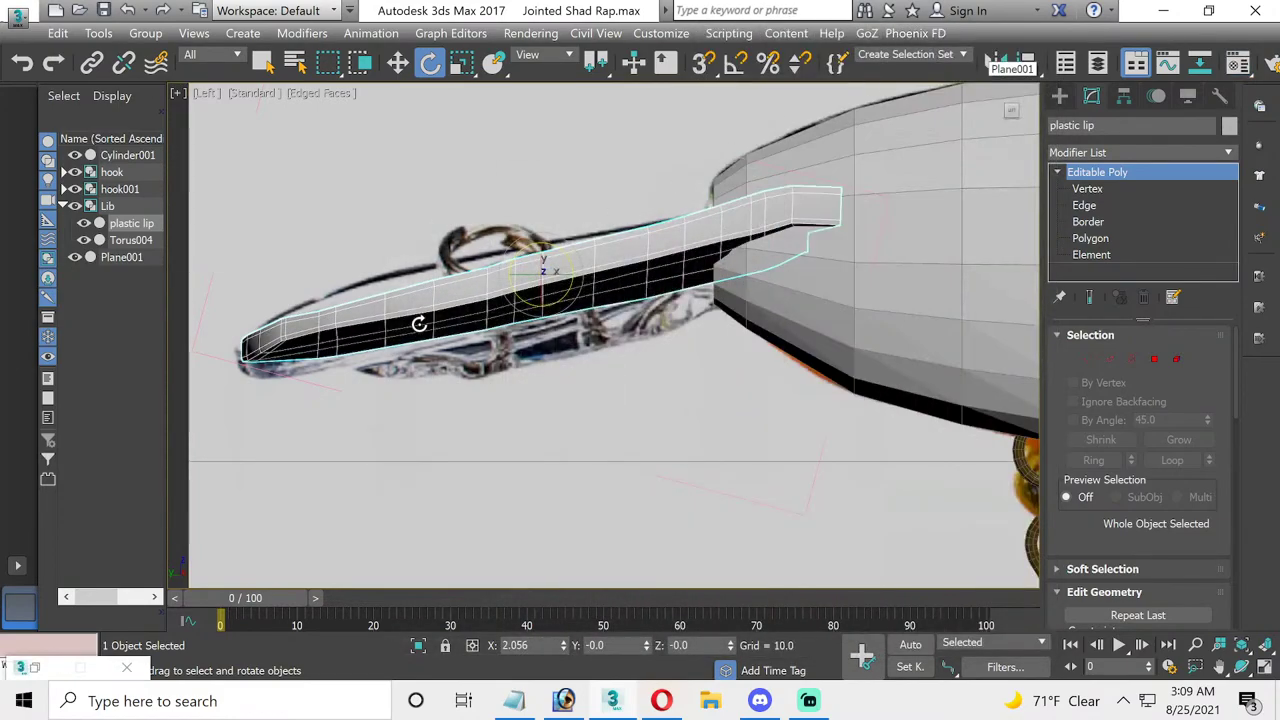
{"action": "left_click", "coordinate": [1119, 240]}
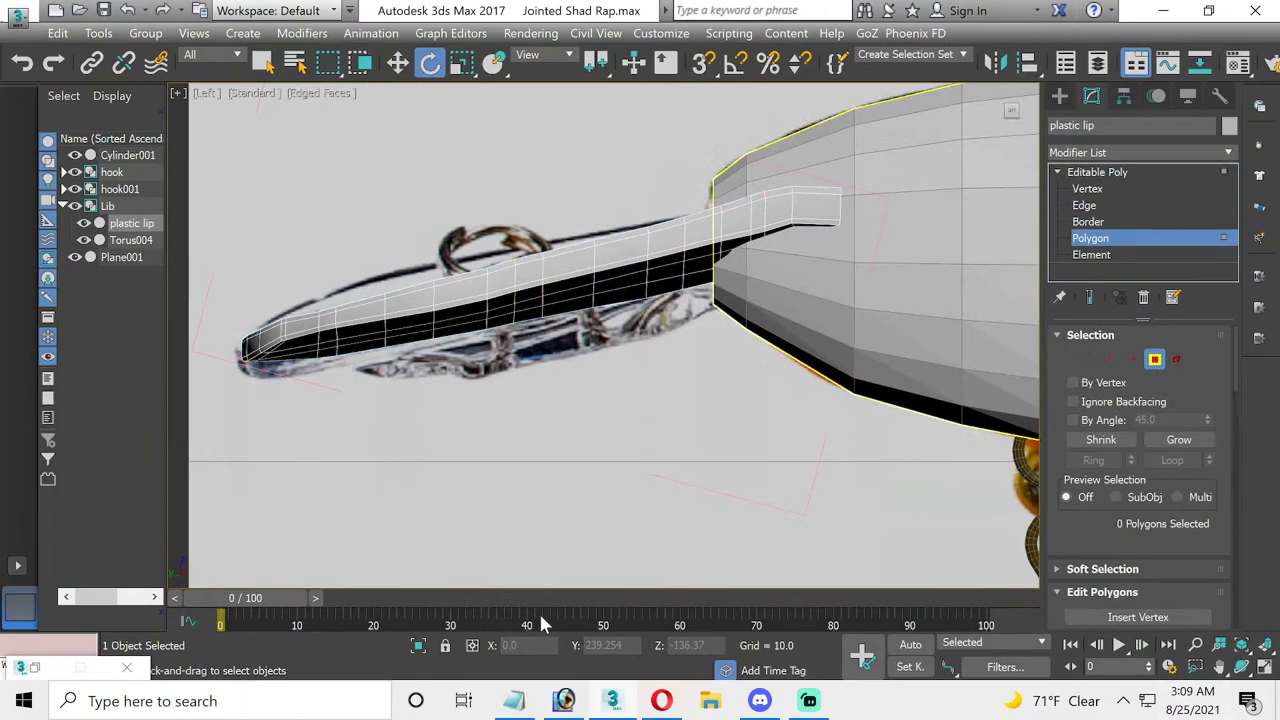
- Isolate the plastic lip together with the reference image plane Plane001
{"action": "left_click", "coordinate": [397, 62]}
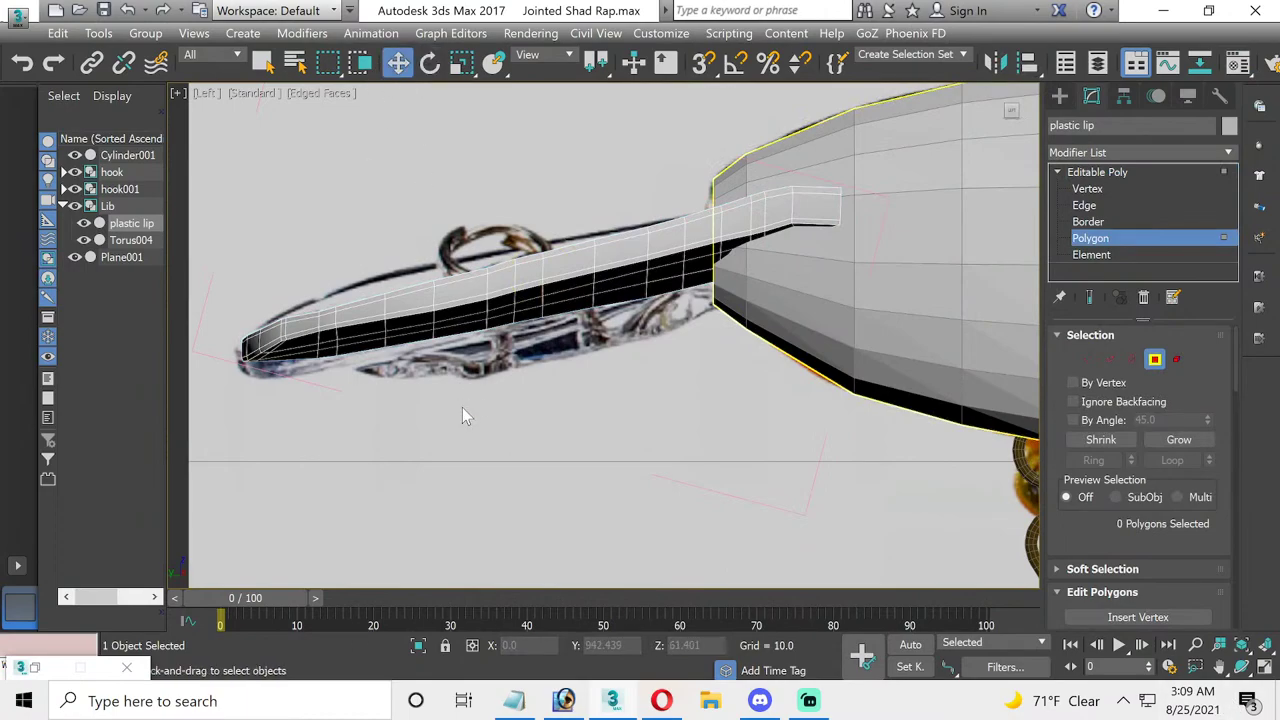
{"action": "left_click", "coordinate": [1113, 240]}
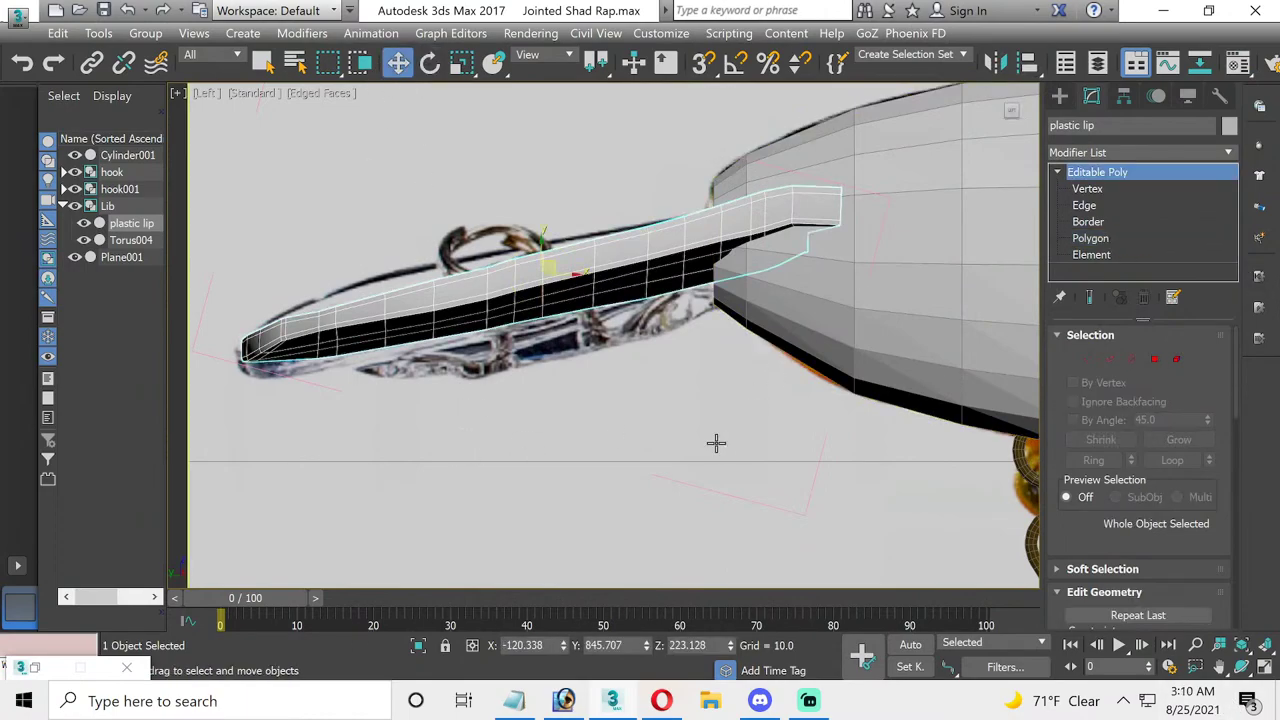
{"action": "left_click", "coordinate": [462, 463]}
{"action": "left_click", "coordinate": [418, 330], "text": "ctrl"}
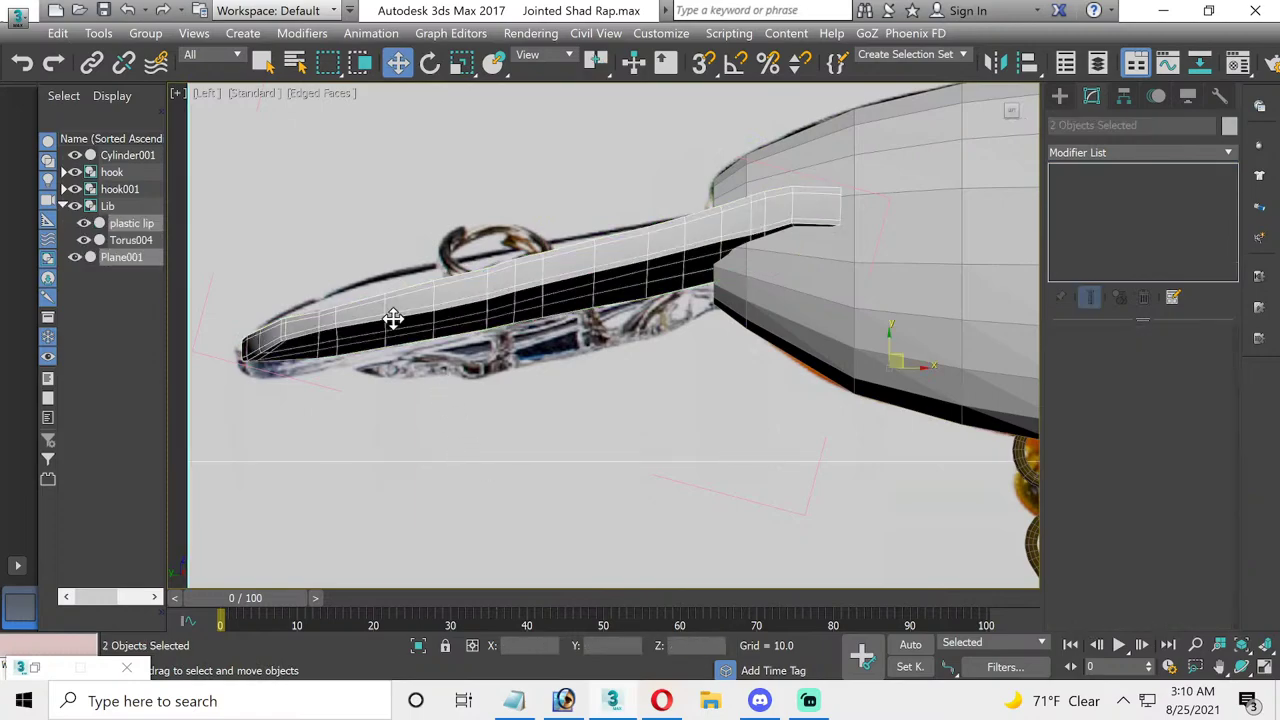
{"action": "left_click", "coordinate": [420, 646]}
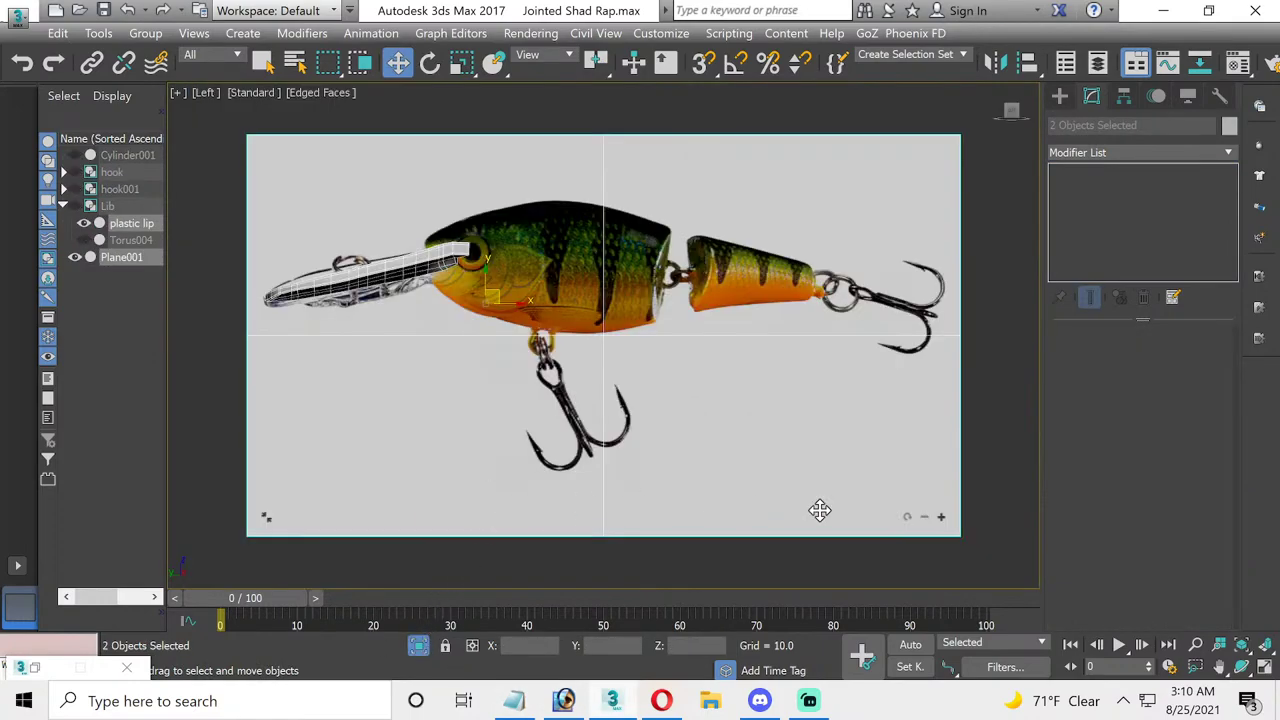
- Maximize the Perspective view, orbit under the lip, and enter Polygon level on the plastic lip
{"action": "left_click", "coordinate": [1265, 672]}
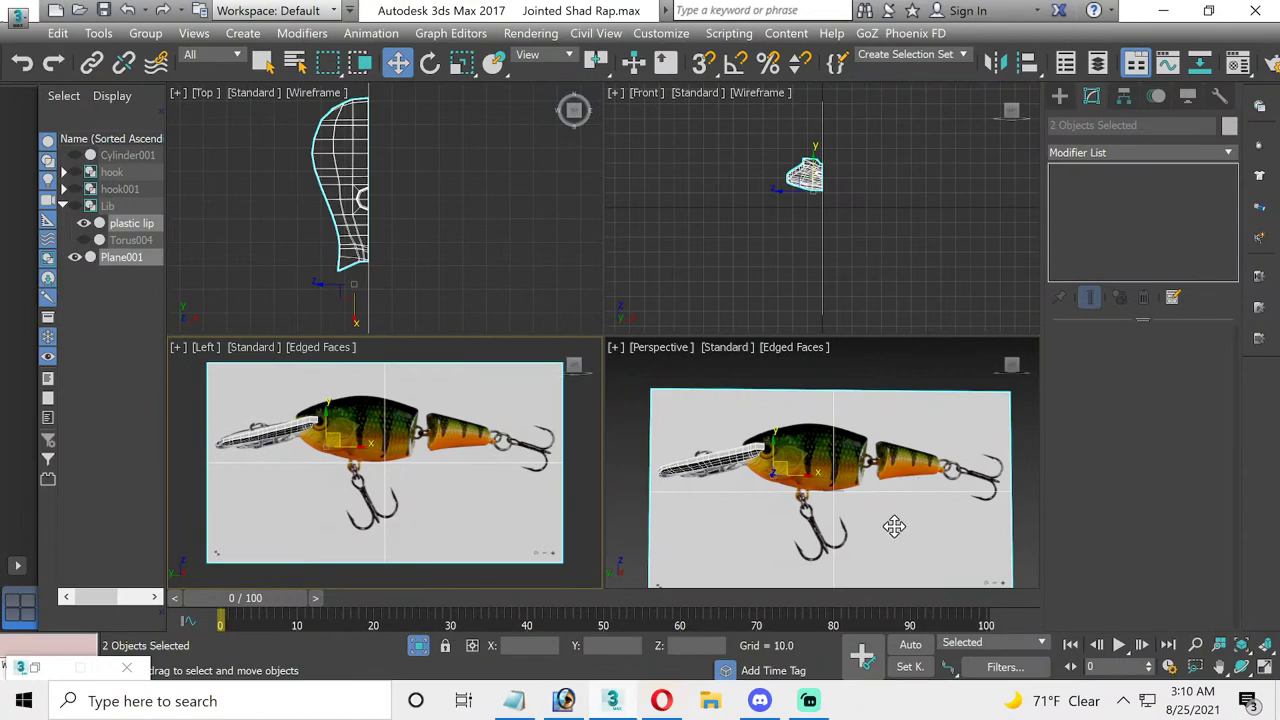
{"action": "left_click", "coordinate": [1262, 672]}
{"action": "left_click", "coordinate": [1241, 666]}
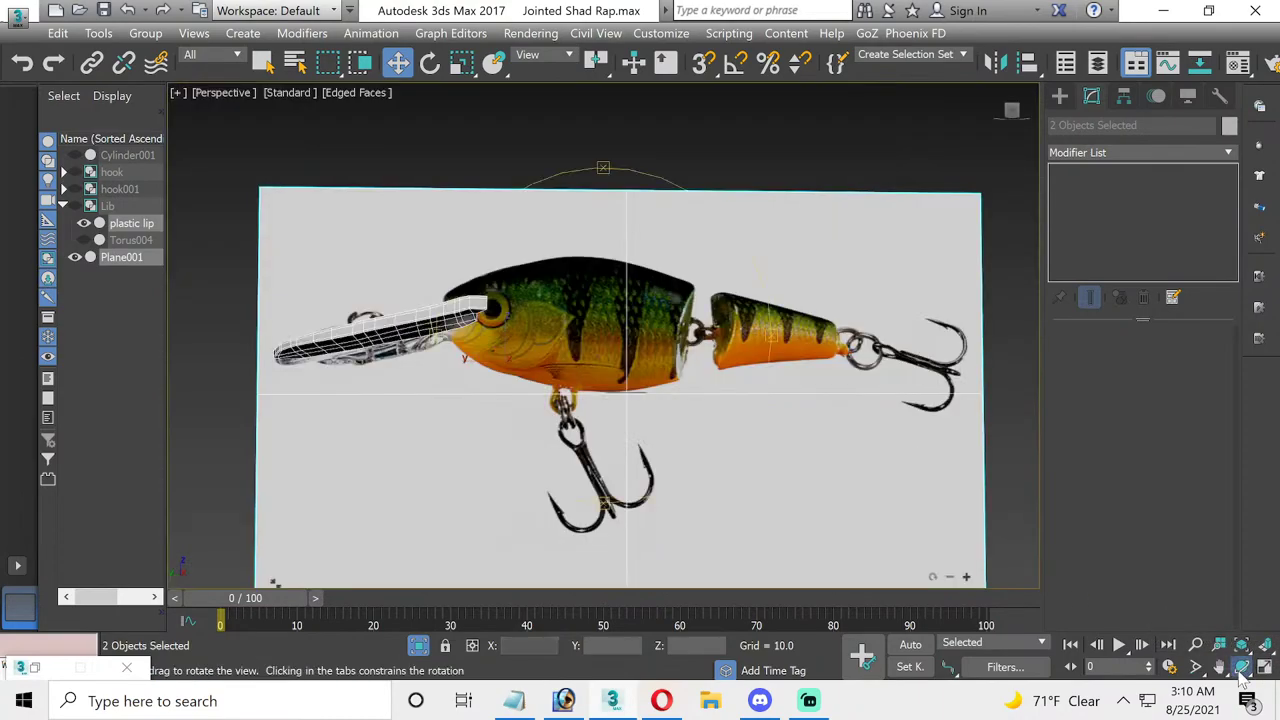
{"action": "left_click_drag", "start_coordinate": [530, 331], "coordinate": [597, 303]}
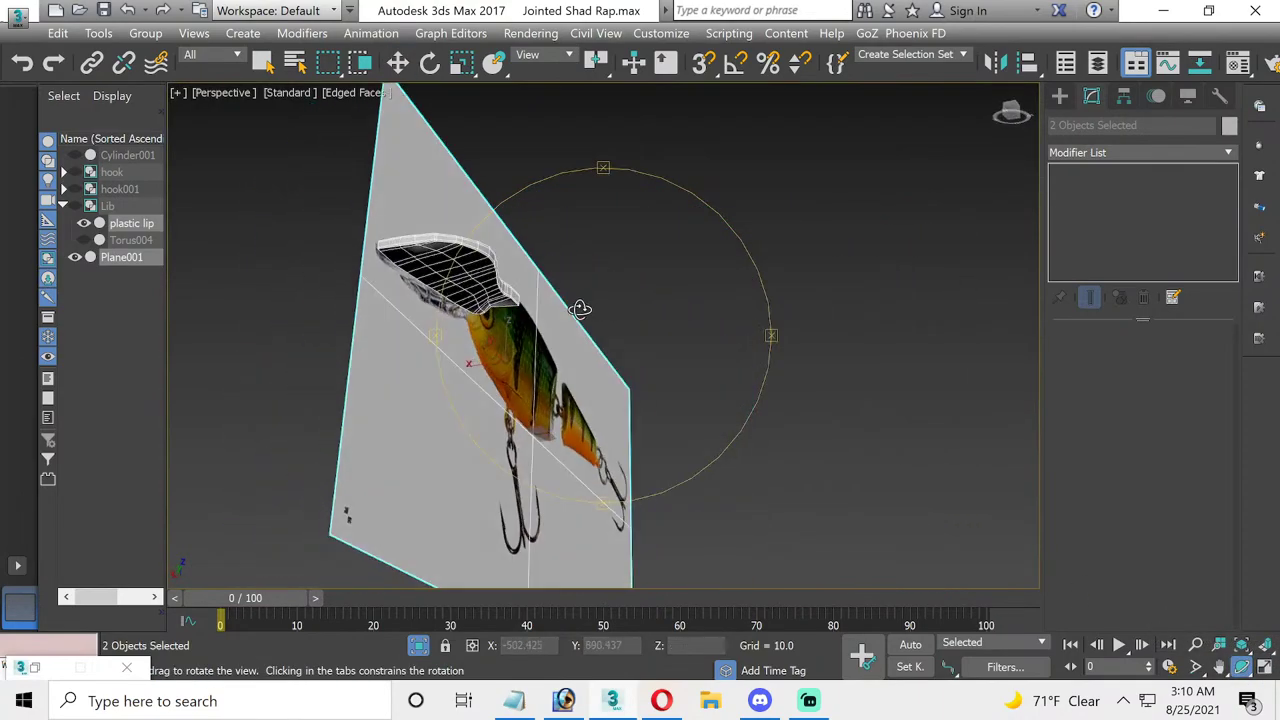
{"action": "scroll", "coordinate": [478, 340], "scroll_direction": "up", "scroll_amount": 5}
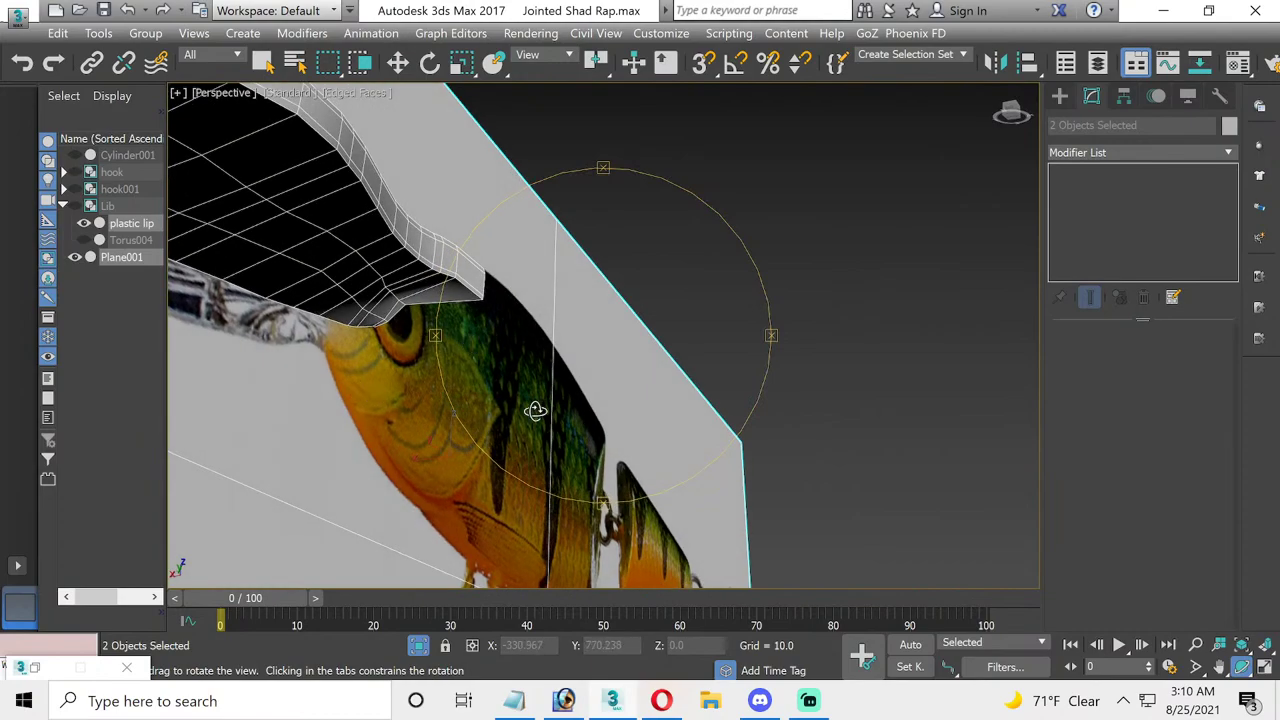
{"action": "left_click_drag", "start_coordinate": [478, 340], "coordinate": [560, 221]}
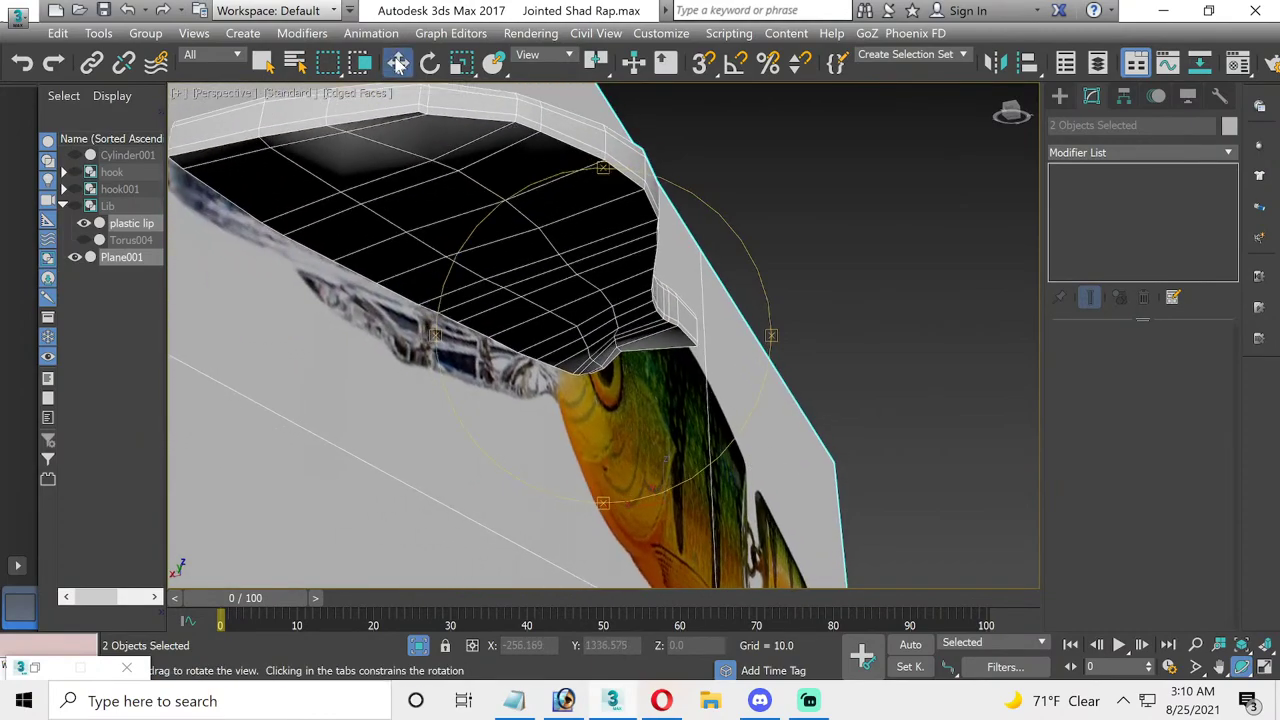
{"action": "left_click", "coordinate": [398, 62]}
{"action": "left_click", "coordinate": [629, 257]}
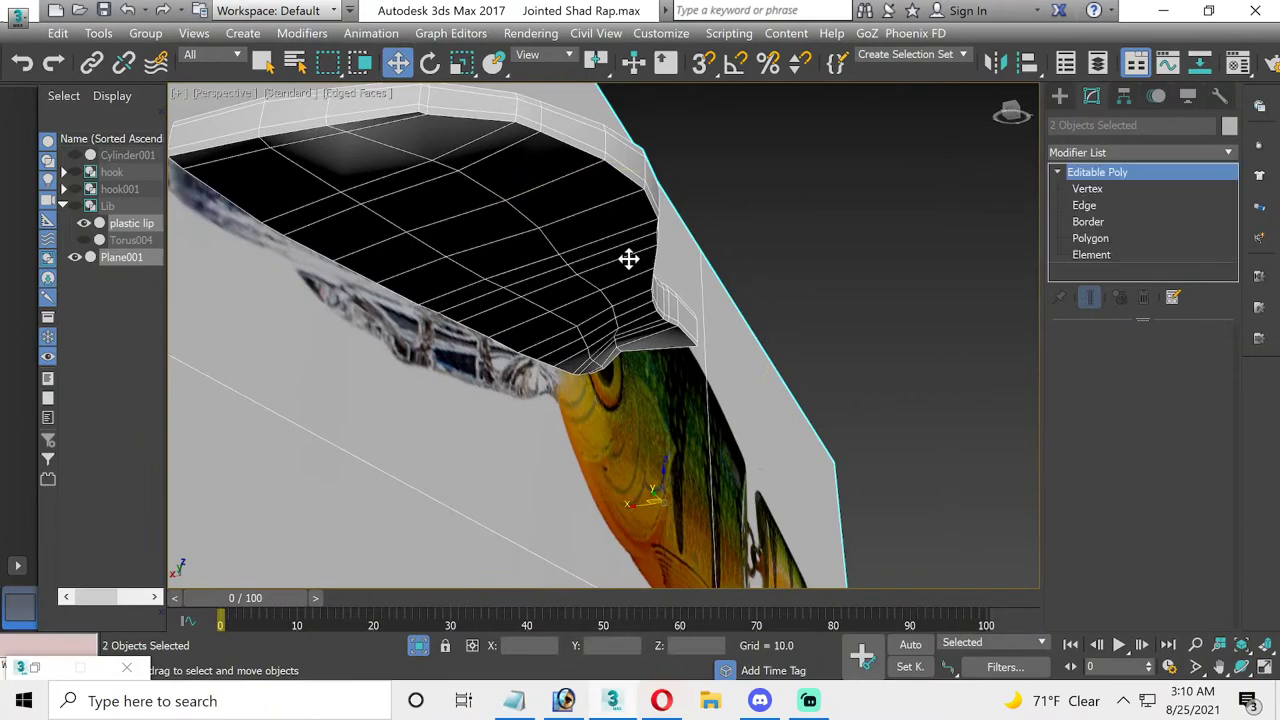
{"action": "left_click", "coordinate": [1080, 240]}
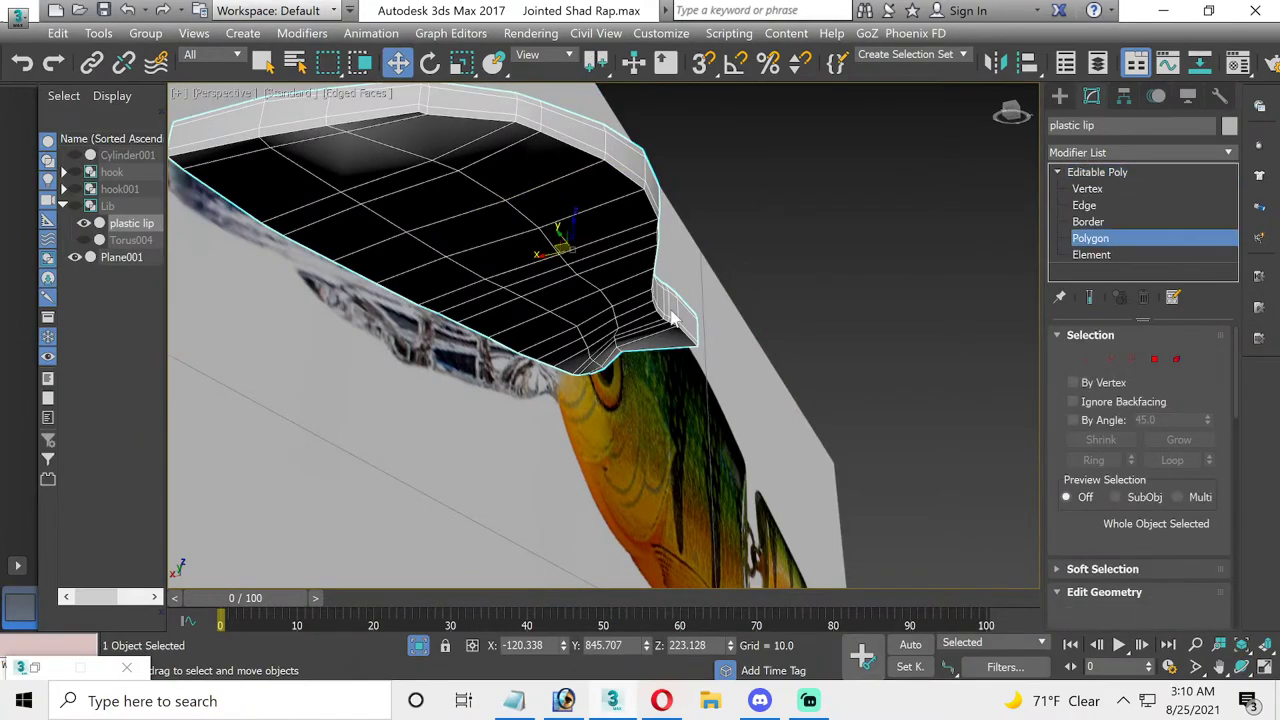
- Select the first ten polygons along the lip's inner edge strip
{"action": "left_click", "coordinate": [344, 234]}
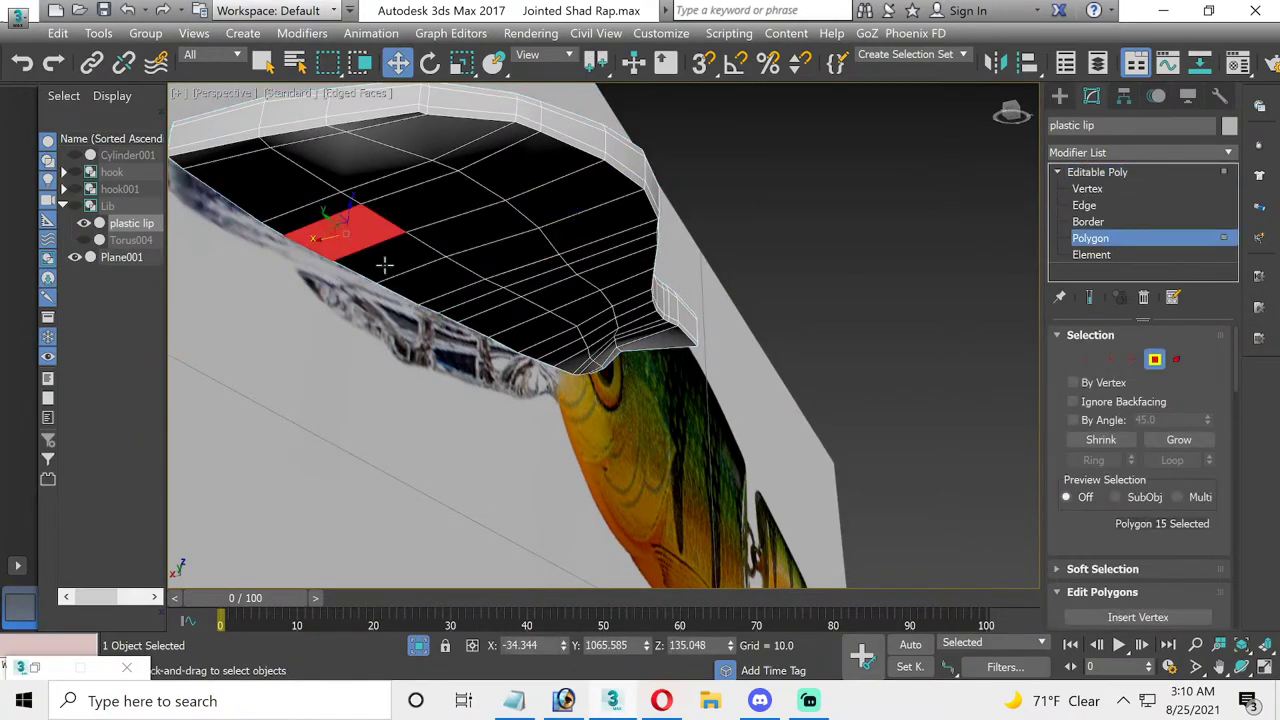
{"action": "left_click", "coordinate": [398, 270], "text": "ctrl"}
{"action": "left_click", "coordinate": [410, 278], "text": "ctrl"}
{"action": "left_click", "coordinate": [447, 296], "text": "ctrl"}
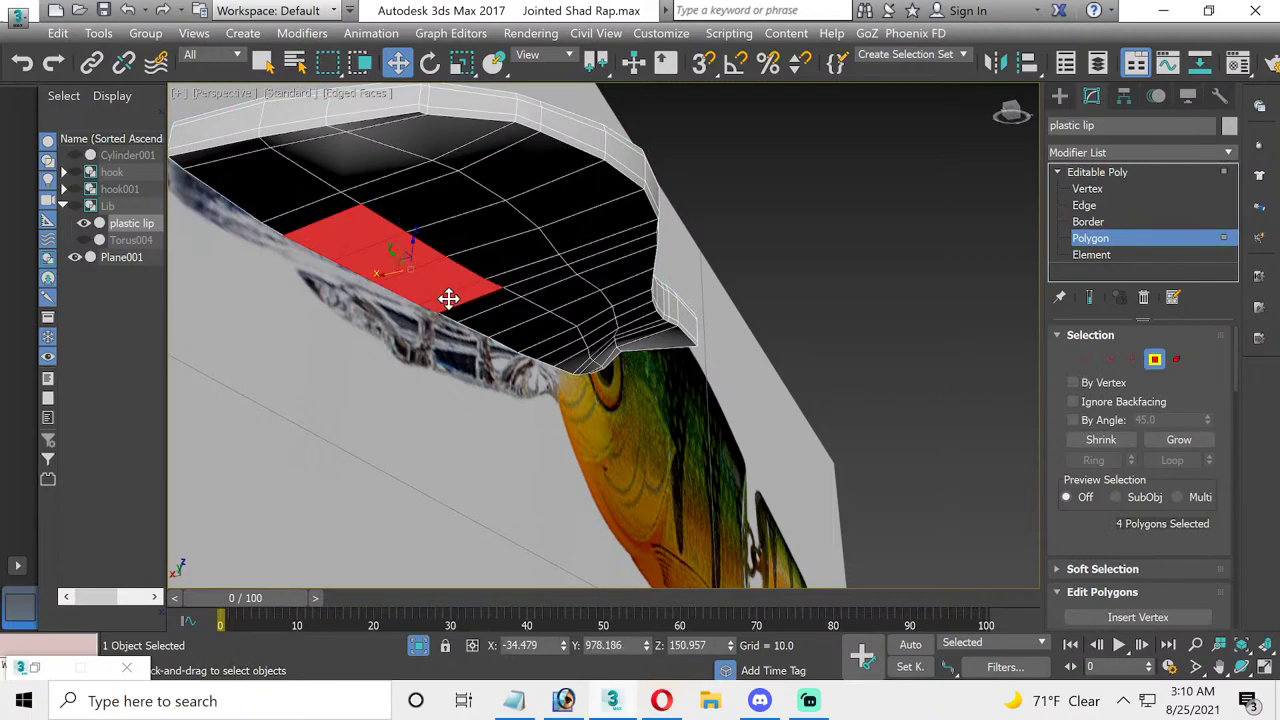
{"action": "left_click", "coordinate": [464, 305], "text": "ctrl"}
{"action": "left_click", "coordinate": [490, 316], "text": "ctrl"}
{"action": "left_click", "coordinate": [520, 334], "text": "ctrl"}
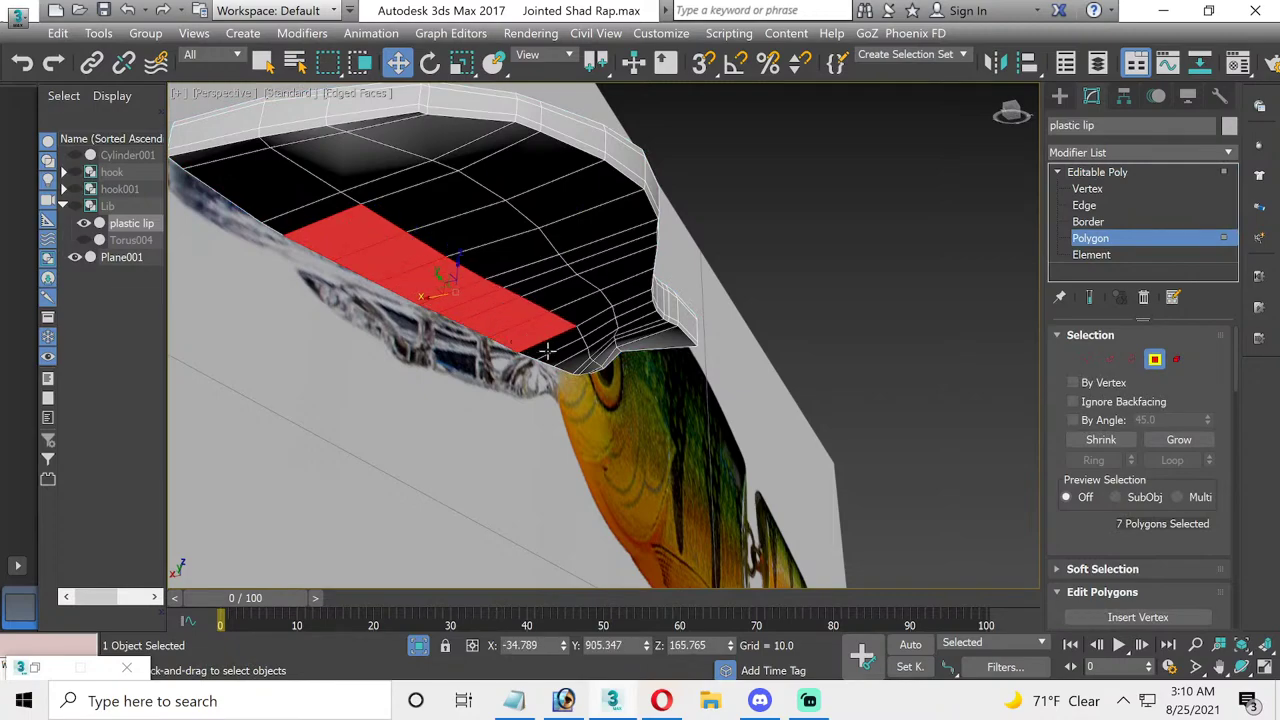
{"action": "left_click", "coordinate": [542, 346], "text": "ctrl"}
{"action": "left_click", "coordinate": [560, 355], "text": "ctrl"}
{"action": "left_click", "coordinate": [572, 358], "text": "ctrl"}
{"action": "scroll", "coordinate": [560, 360], "scroll_direction": "up", "scroll_amount": 3}
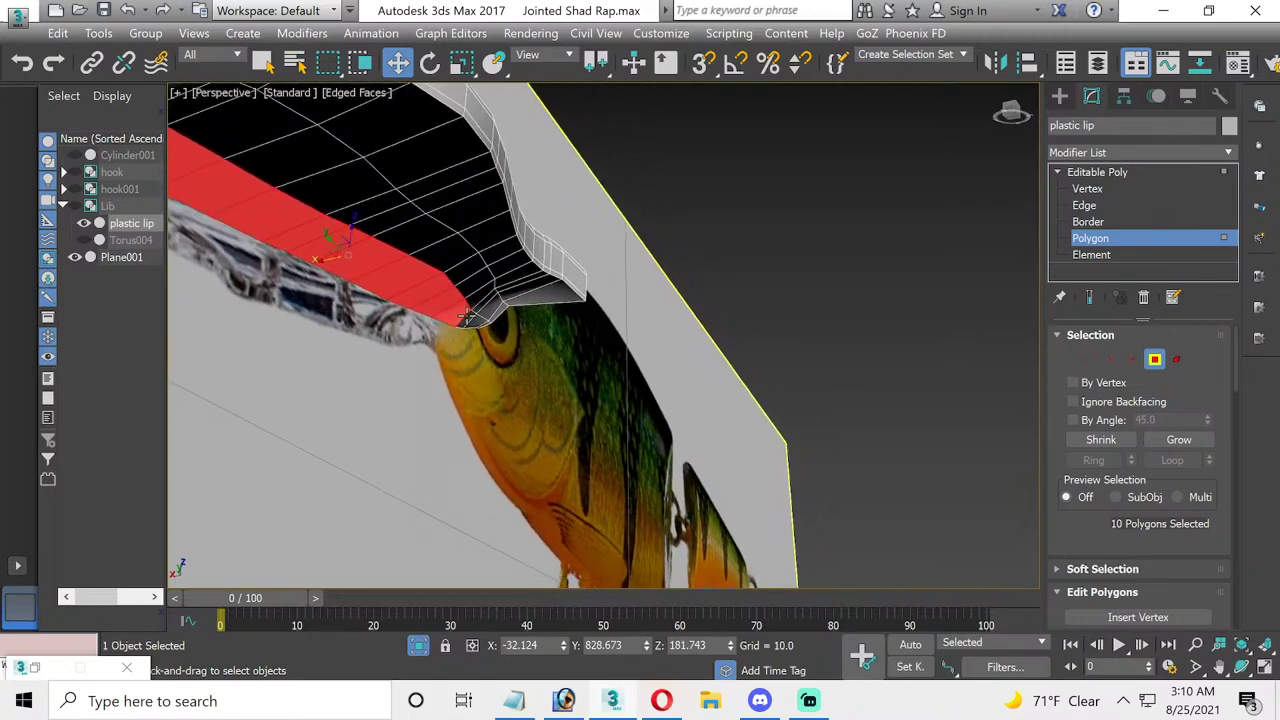
{"action": "scroll", "coordinate": [500, 345], "scroll_direction": "up", "scroll_amount": 3}
- Add the three tip polygons to complete the 13-polygon strip selection
{"action": "mouse_move", "coordinate": [480, 330]}
{"action": "middle_mouse_down"}
{"action": "mouse_move", "coordinate": [440, 337]}
{"action": "mouse_move", "coordinate": [321, 255]}
{"action": "middle_mouse_up"}
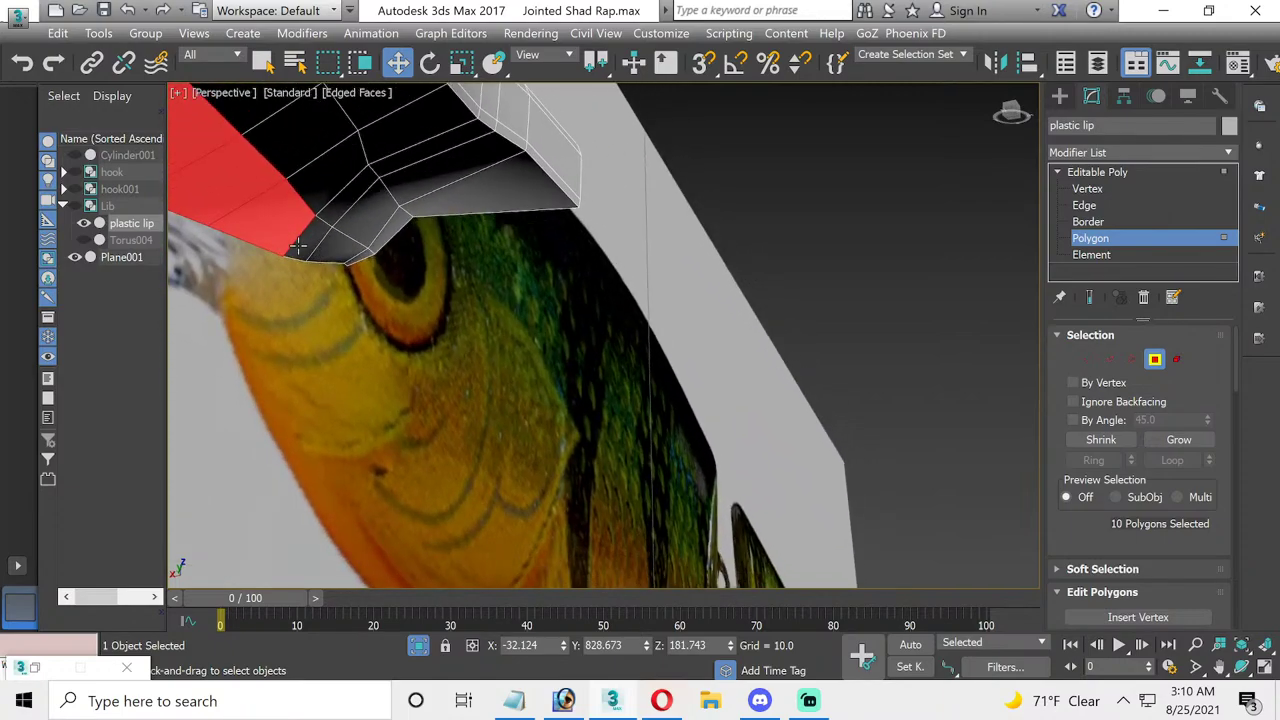
{"action": "left_click", "coordinate": [298, 245], "text": "ctrl"}
{"action": "left_click", "coordinate": [335, 250], "text": "ctrl"}
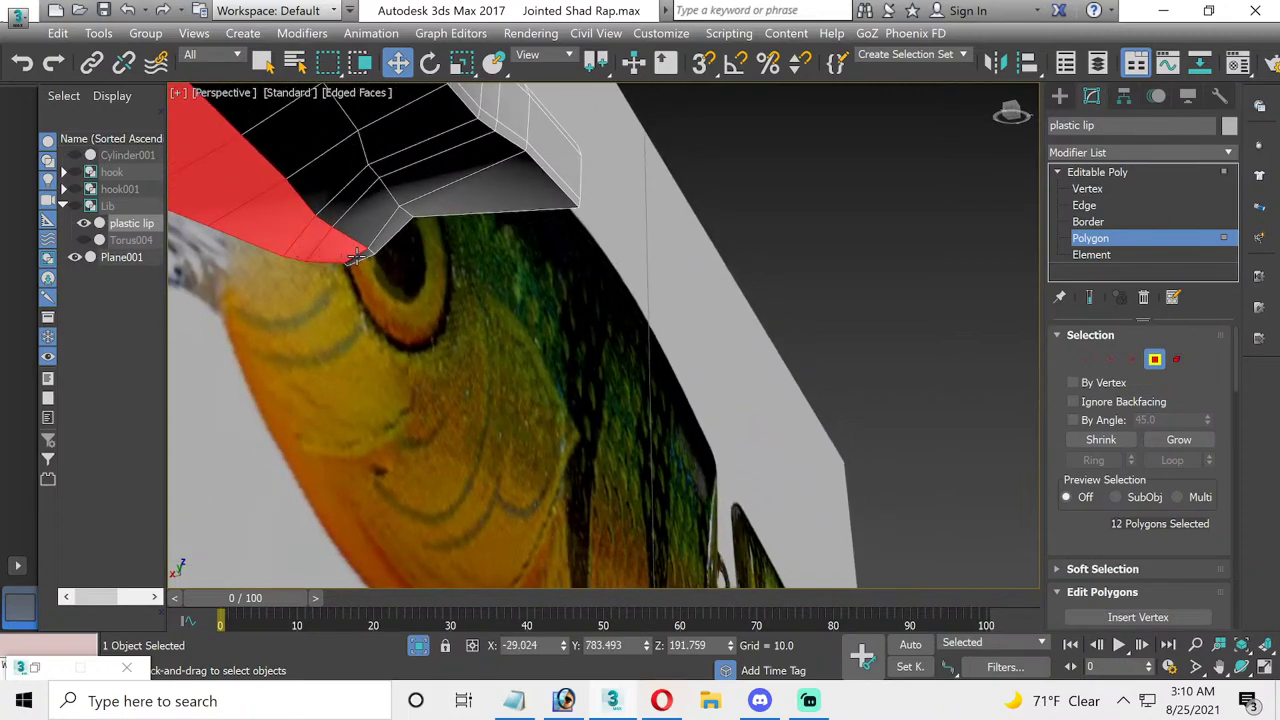
{"action": "left_click", "coordinate": [355, 258], "text": "ctrl"}
{"action": "mouse_move", "coordinate": [249, 269]}
{"action": "middle_mouse_down", "text": "alt"}
{"action": "mouse_move", "coordinate": [424, 405]}
{"action": "mouse_move", "coordinate": [975, 485]}
{"action": "middle_mouse_up", "text": "alt"}
{"action": "scroll", "coordinate": [1227, 500], "scroll_direction": "down", "scroll_amount": 1}
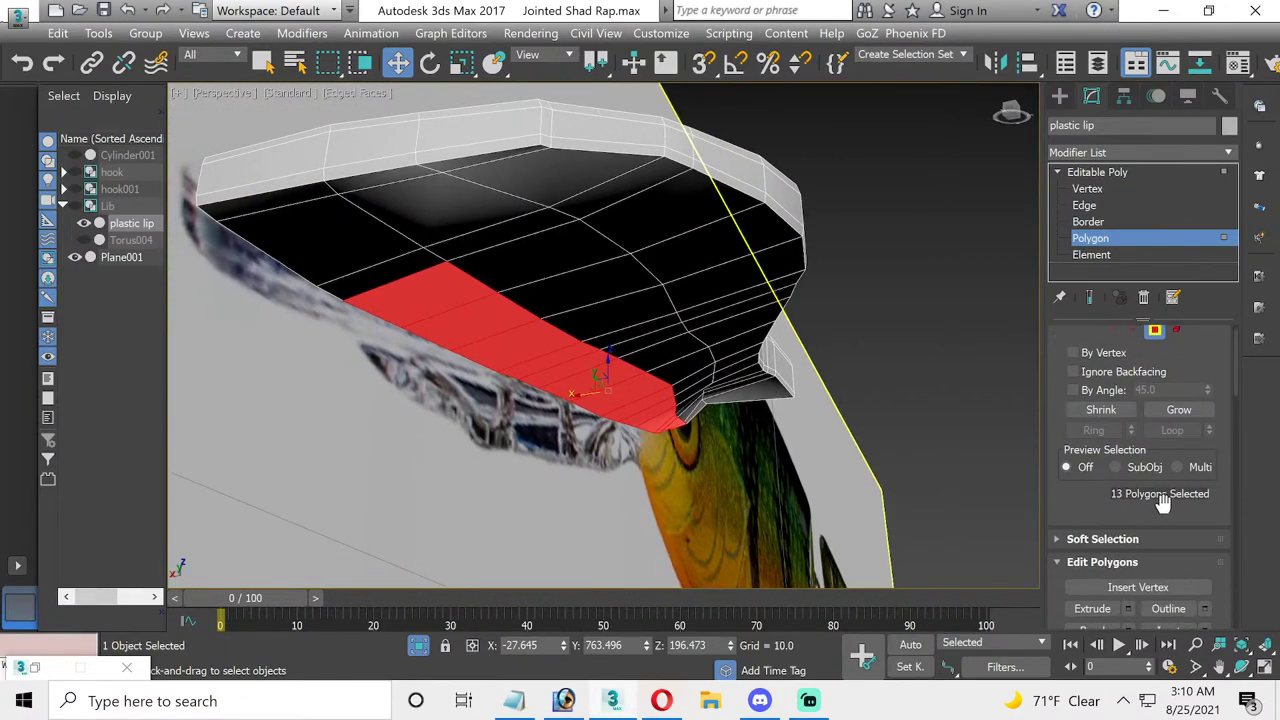
{"action": "scroll", "coordinate": [1127, 603], "scroll_direction": "down", "scroll_amount": 1}
- Extrude the selected lip polygons to a height of about 30
{"action": "left_click", "coordinate": [1128, 594]}
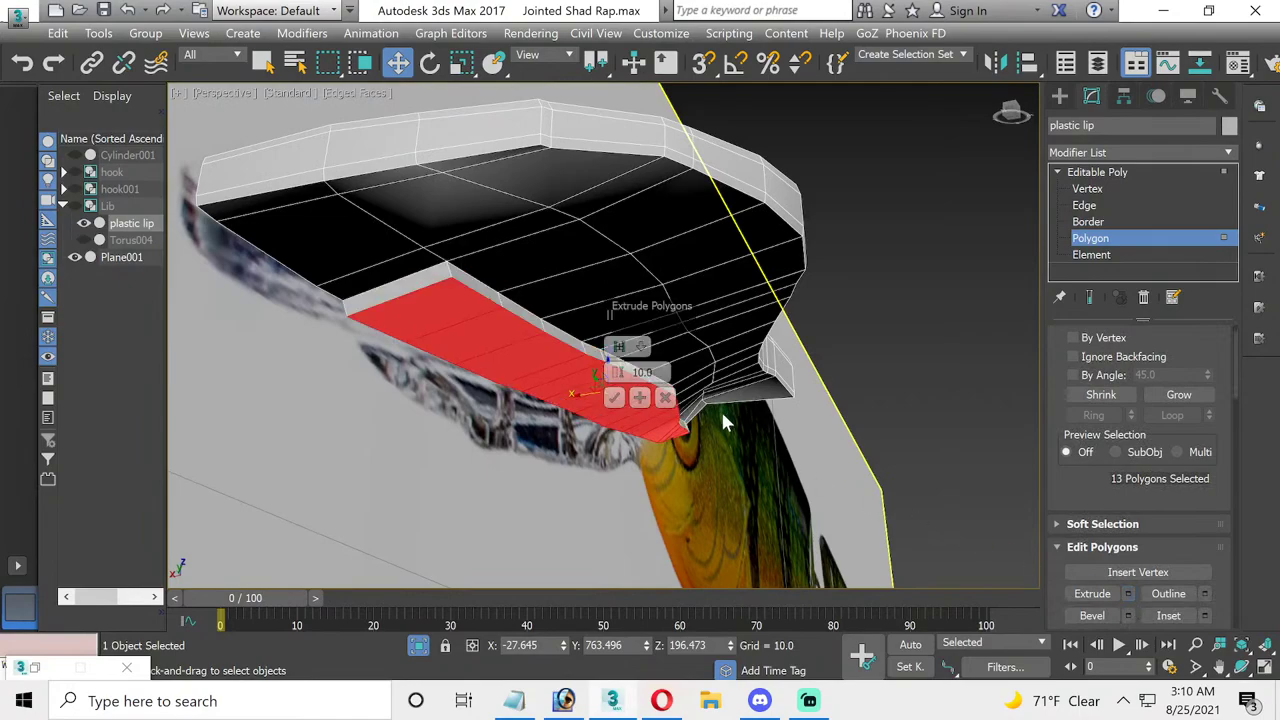
{"action": "left_click_drag", "start_coordinate": [618, 372], "coordinate": [622, 305]}
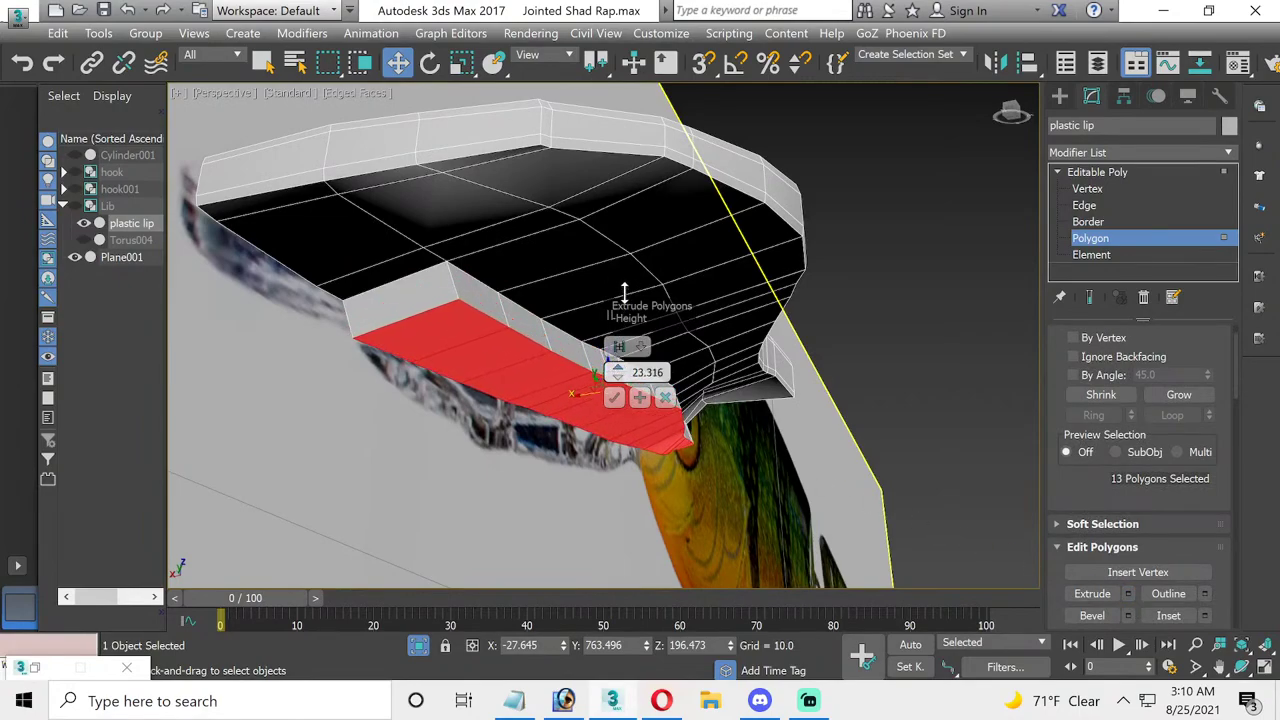
{"action": "left_click_drag", "start_coordinate": [622, 305], "coordinate": [622, 265]}
{"action": "left_click", "coordinate": [626, 393]}
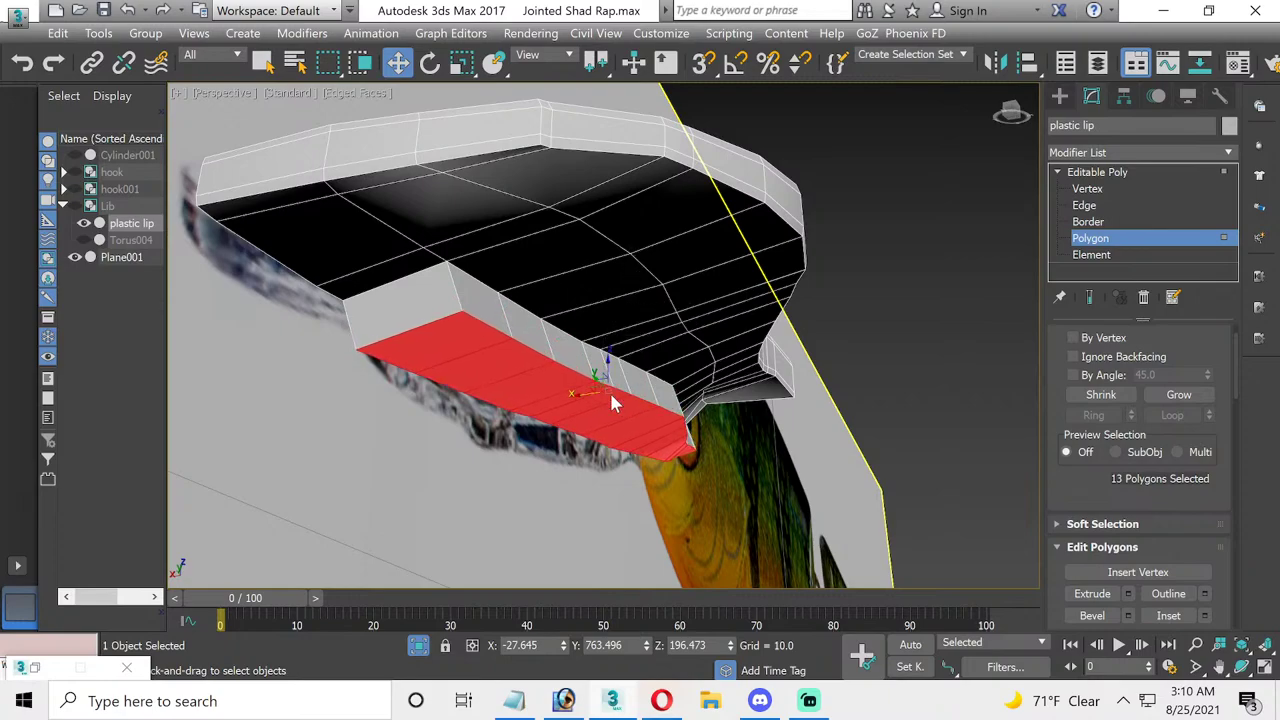
- In four-view layout, scale the lip's right-side vertices flat into a vertical line
{"action": "key", "text": "alt+w"}
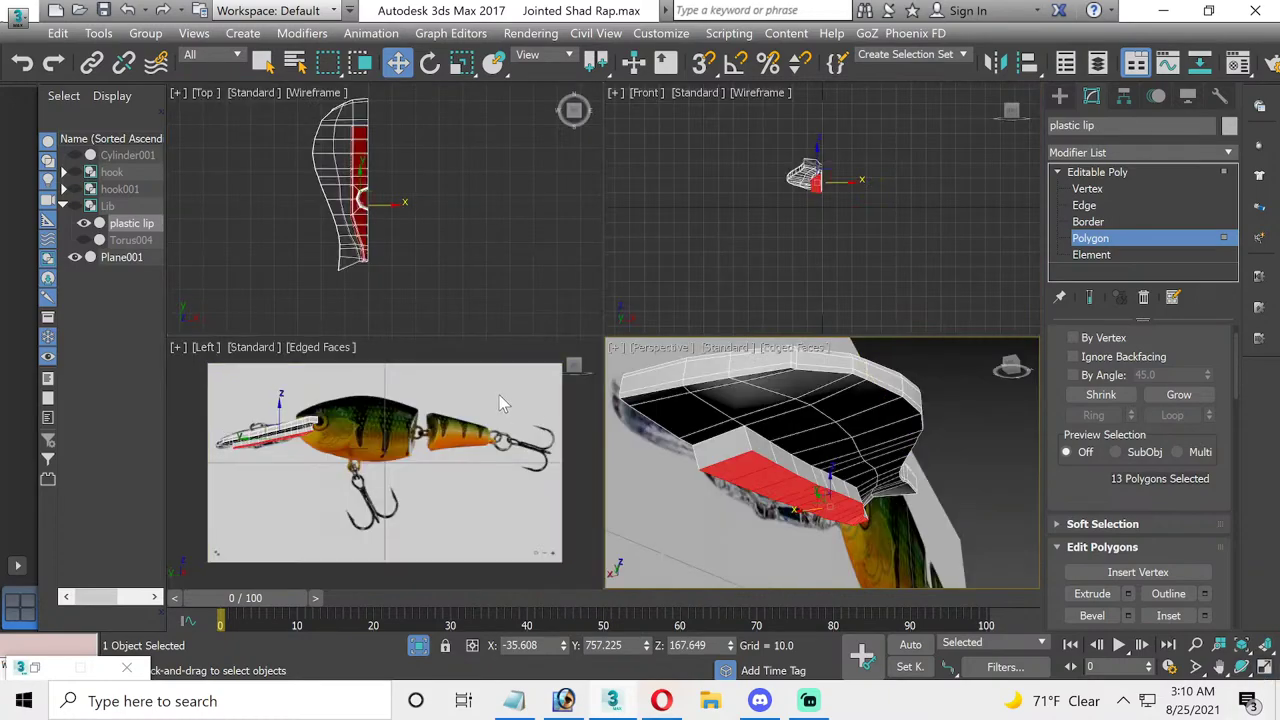
{"action": "scroll", "coordinate": [869, 201], "scroll_direction": "up", "scroll_amount": 3}
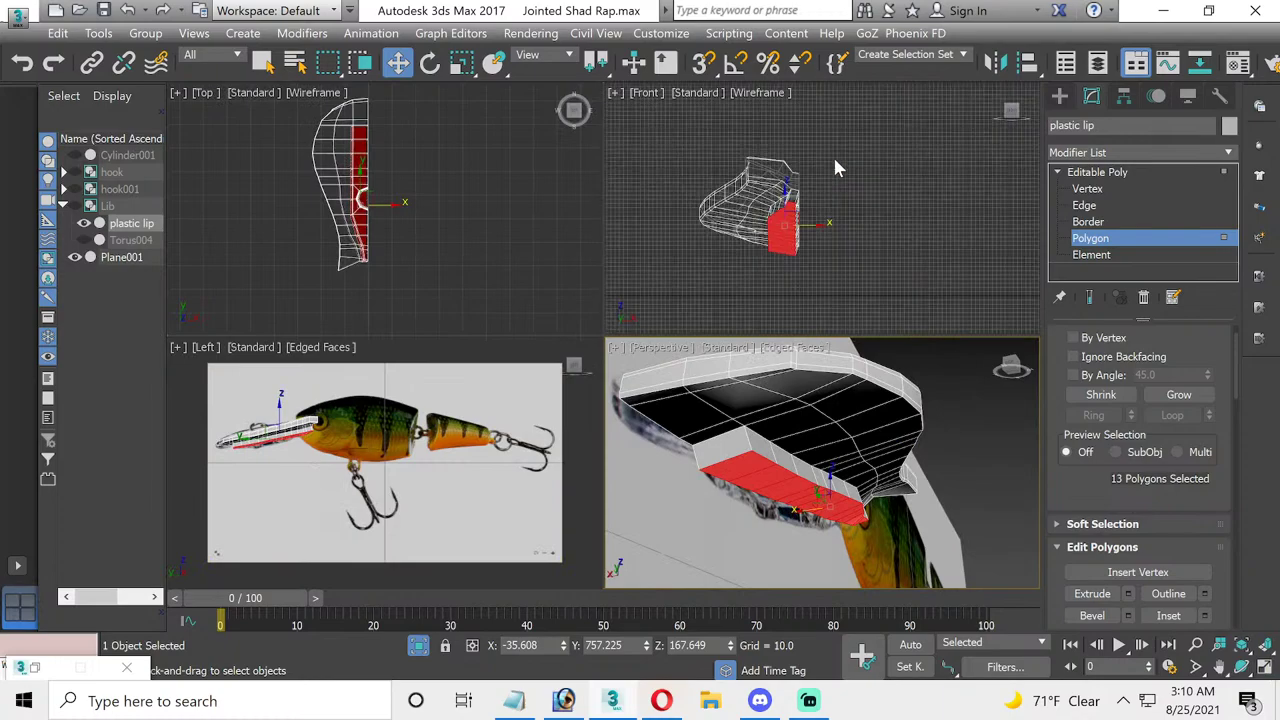
{"action": "scroll", "coordinate": [832, 160], "scroll_direction": "up", "scroll_amount": 3}
{"action": "middle_click_drag", "start_coordinate": [775, 238], "coordinate": [845, 243]}
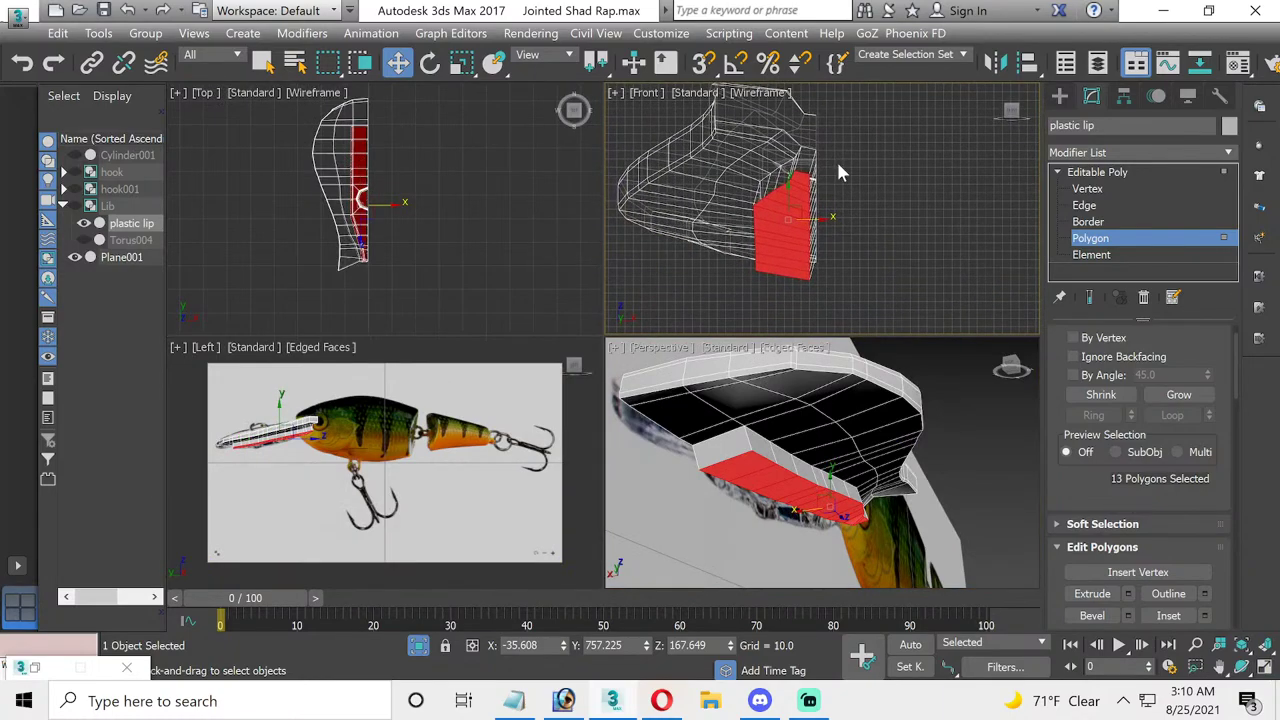
{"action": "left_click", "coordinate": [1090, 188]}
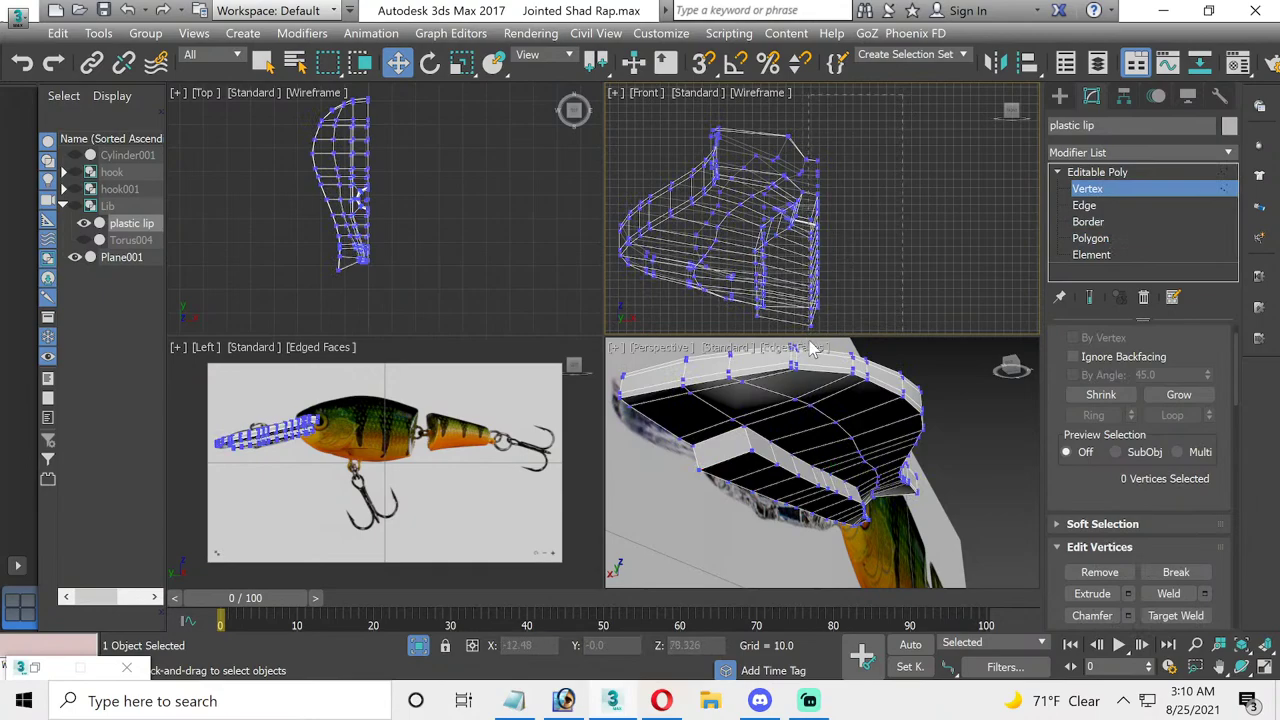
{"action": "left_click_drag", "start_coordinate": [815, 345], "coordinate": [815, 340]}
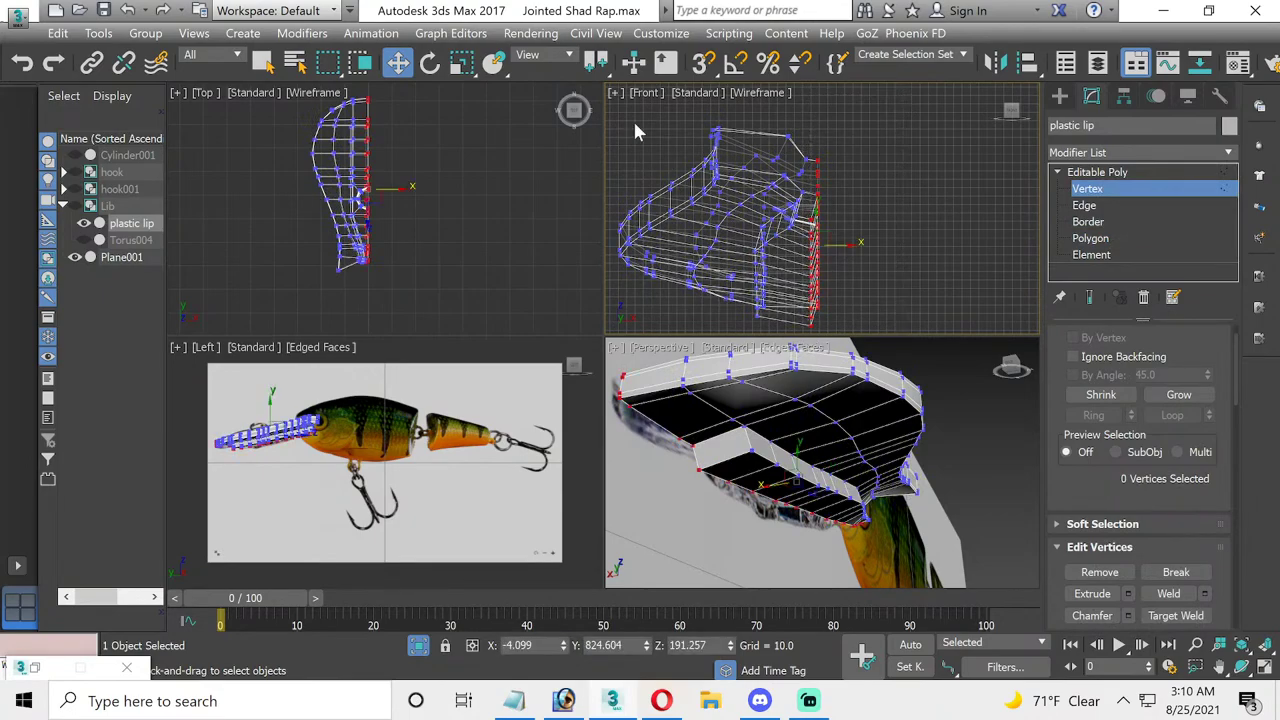
{"action": "left_click", "coordinate": [461, 62]}
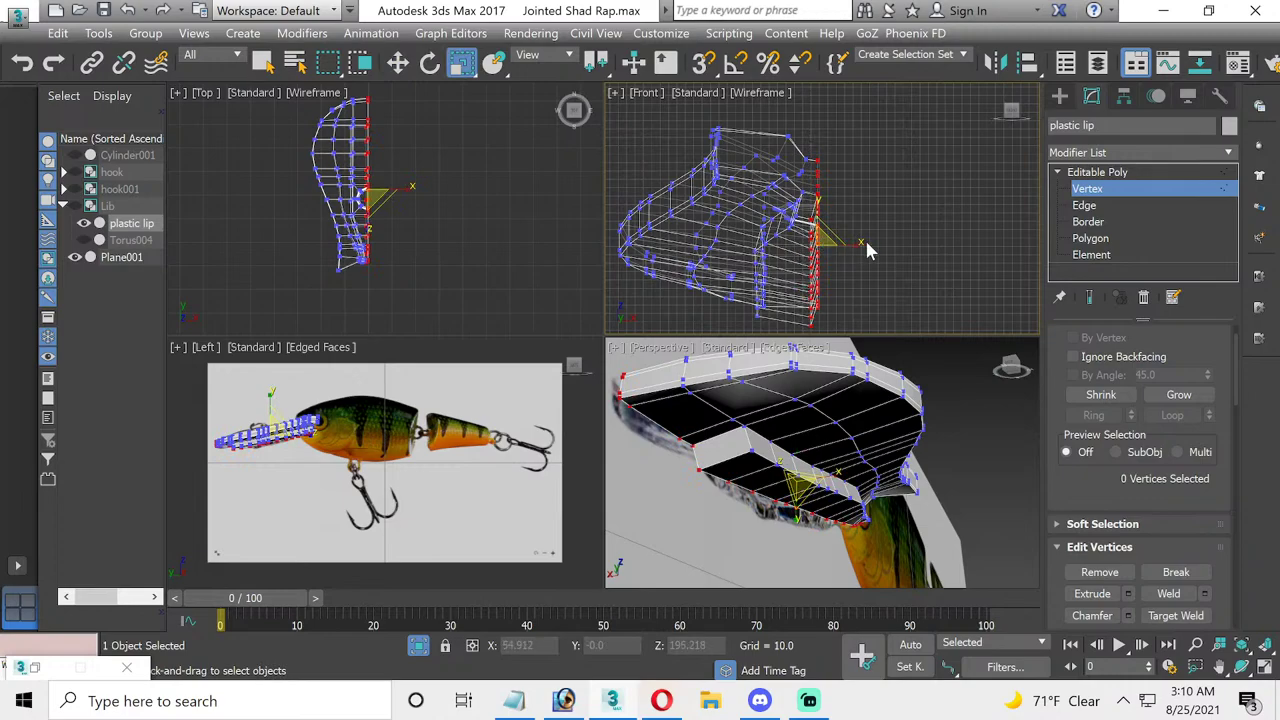
{"action": "left_click_drag", "start_coordinate": [850, 244], "coordinate": [202, 232]}
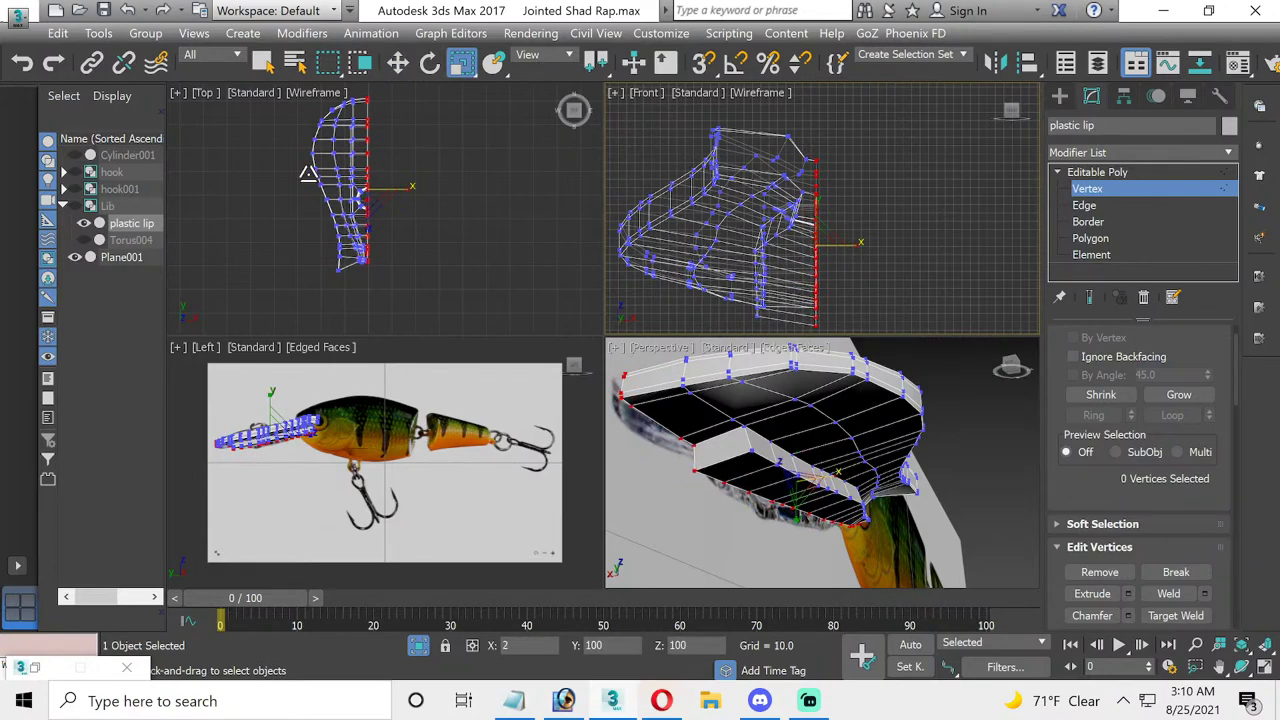
{"action": "left_click", "coordinate": [1085, 206]}
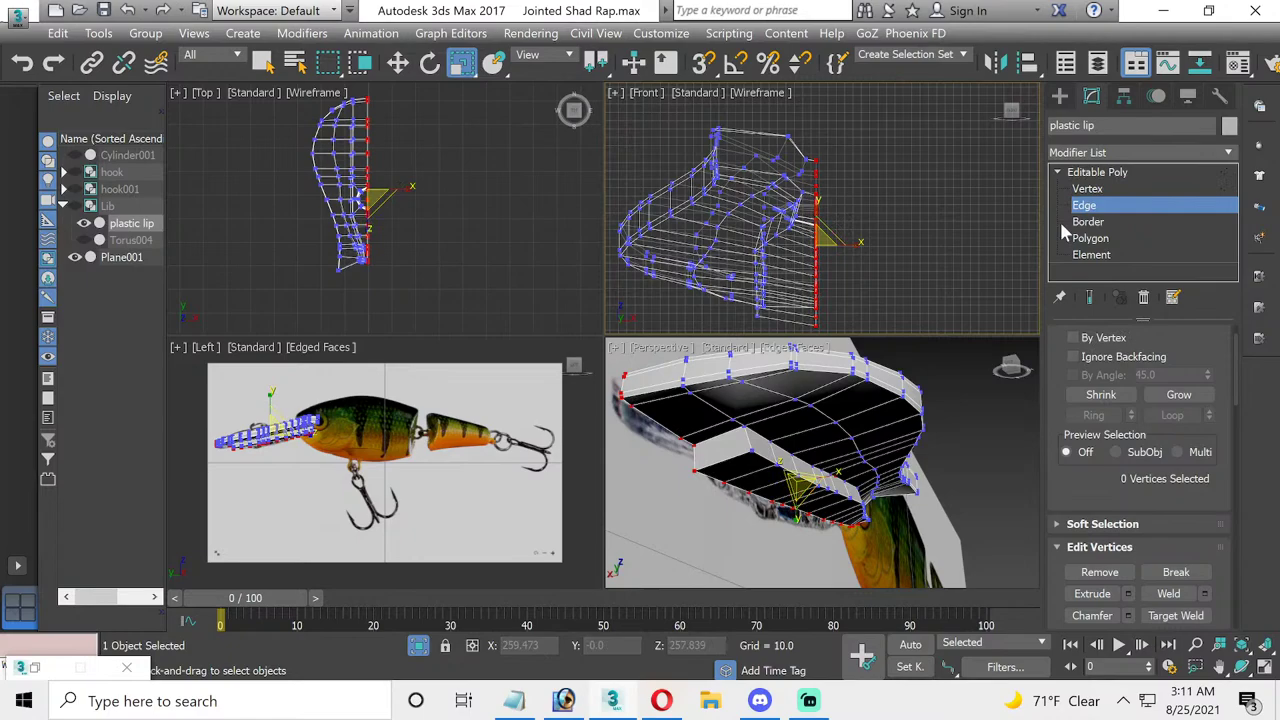
- Select the edge ring across the lip and Connect it with 1 segment
{"action": "left_click", "coordinate": [726, 461]}
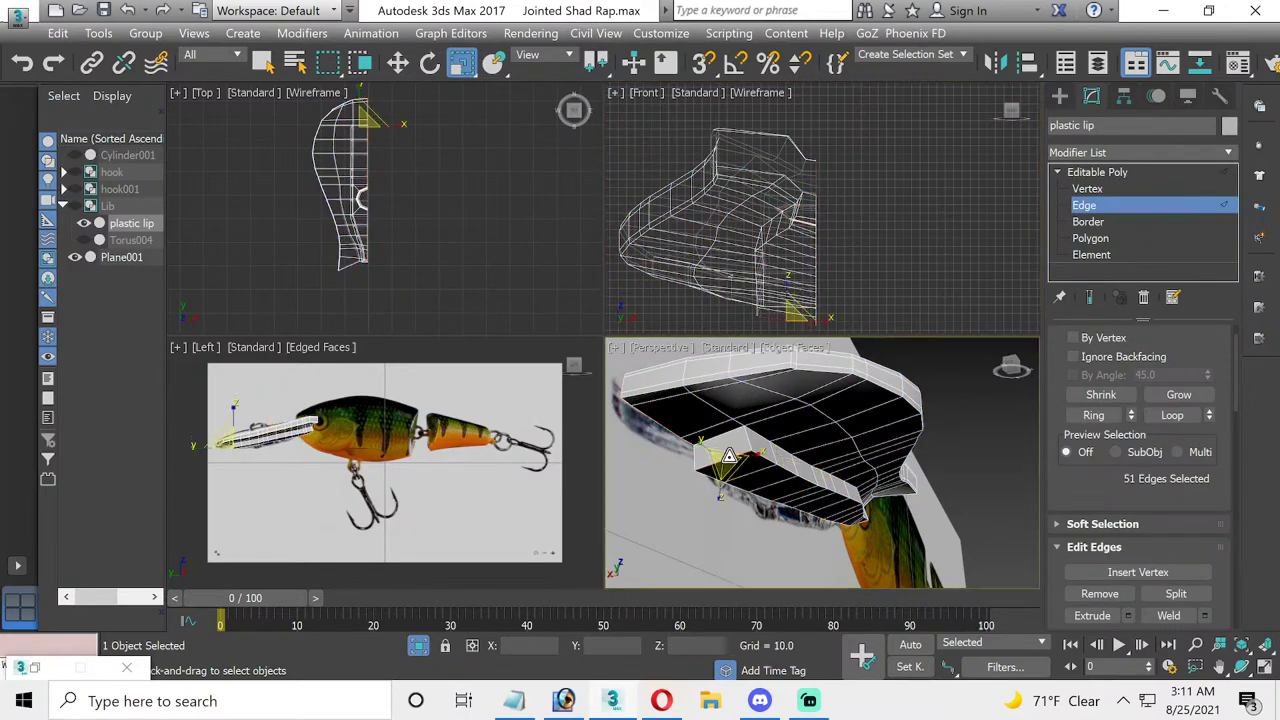
{"action": "left_click", "coordinate": [1094, 416]}
{"action": "scroll", "coordinate": [1113, 440], "scroll_direction": "down", "scroll_amount": 1}
{"action": "scroll", "coordinate": [1190, 560], "scroll_direction": "down", "scroll_amount": 1}
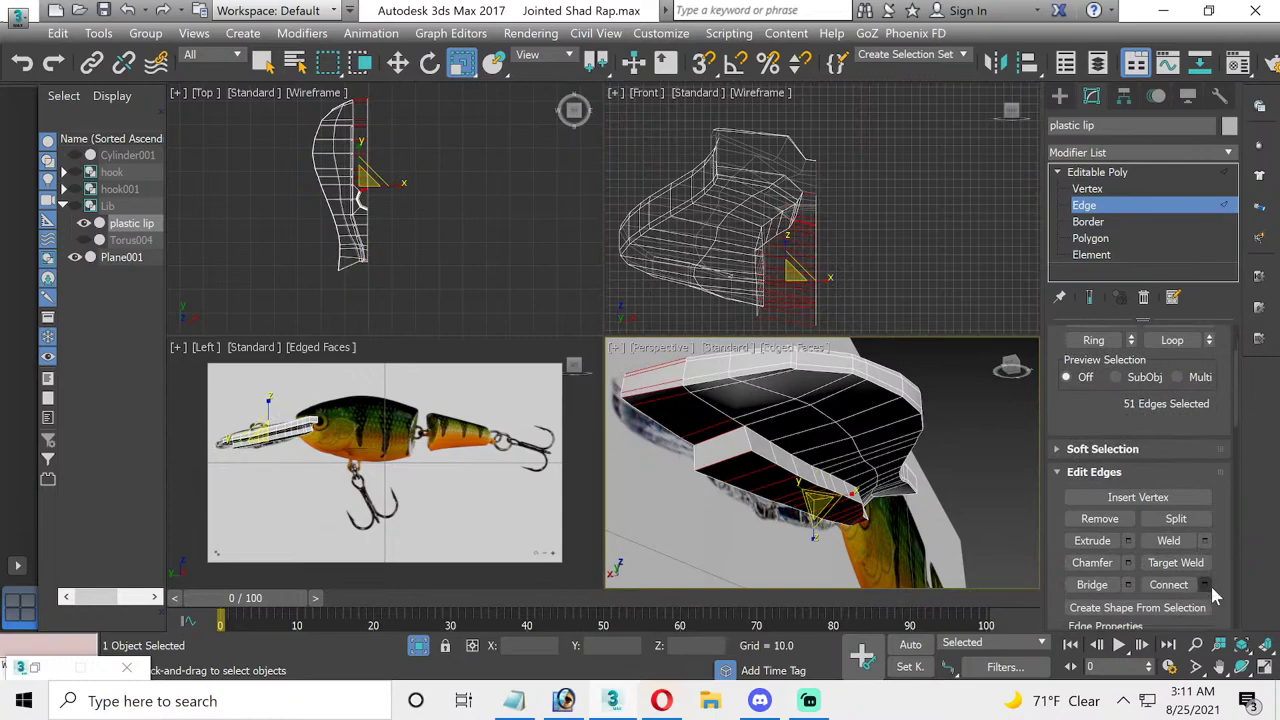
{"action": "left_click", "coordinate": [1206, 585]}
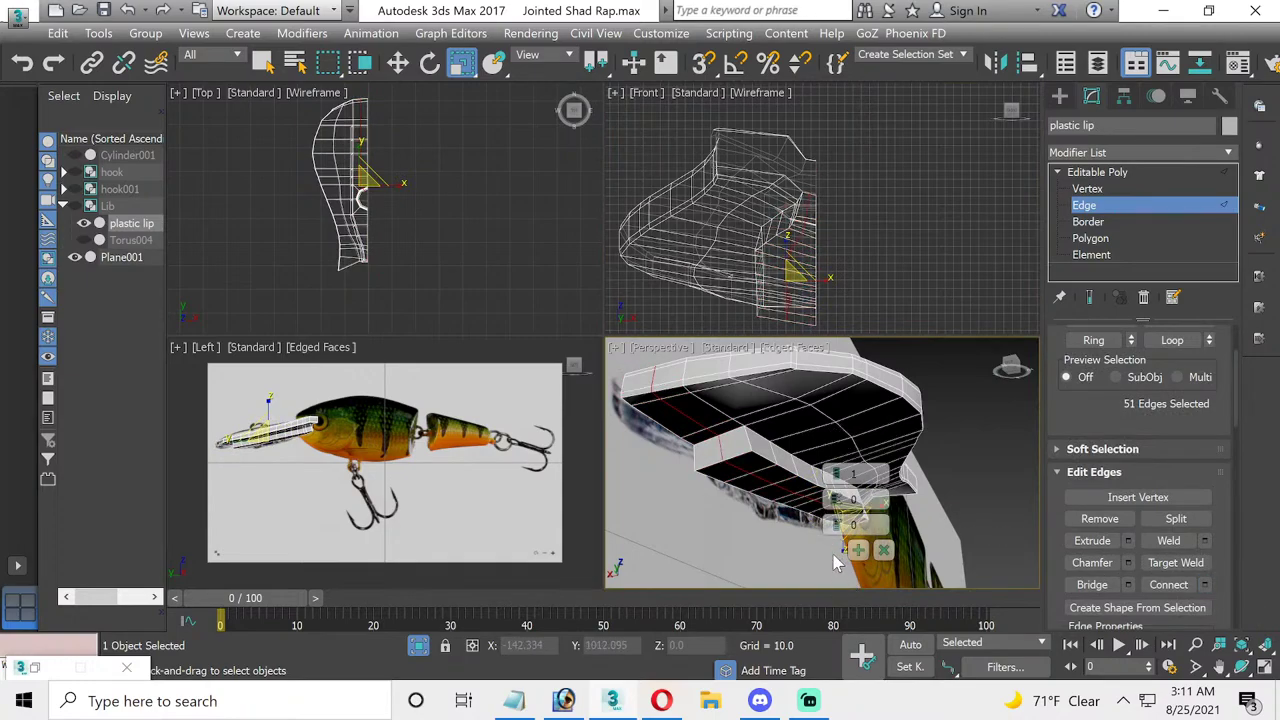
{"action": "left_click", "coordinate": [836, 552]}
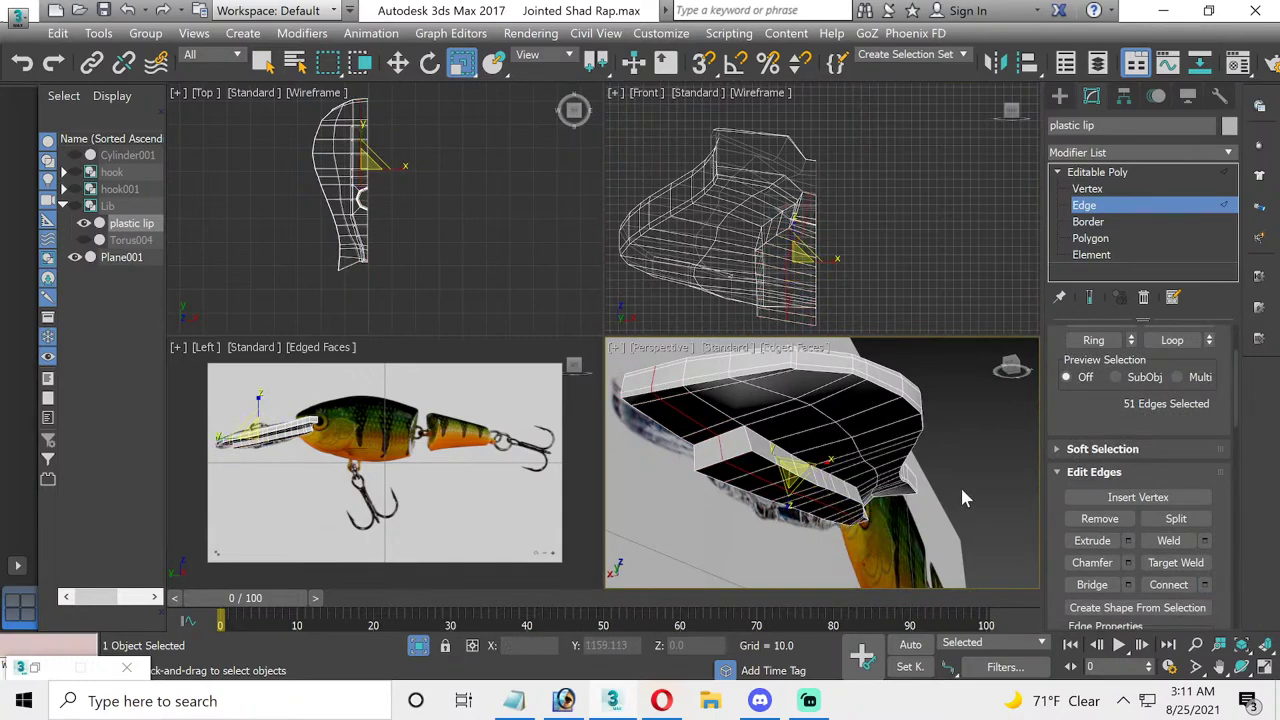
{"action": "left_click", "coordinate": [1263, 668]}
{"action": "scroll", "coordinate": [532, 395], "scroll_direction": "down", "scroll_amount": 2}
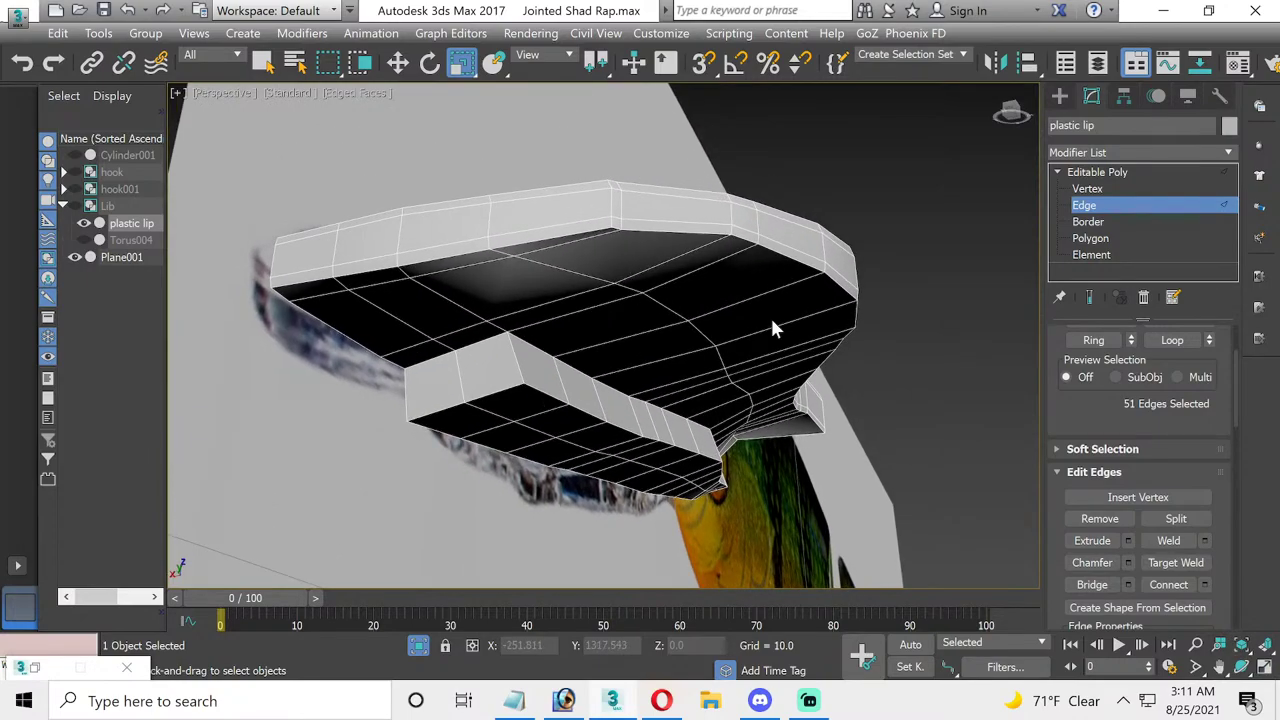
- Target Weld the lower and peak notch vertices onto their correct neighbours
{"action": "left_click", "coordinate": [1094, 193], "text": "ctrl"}
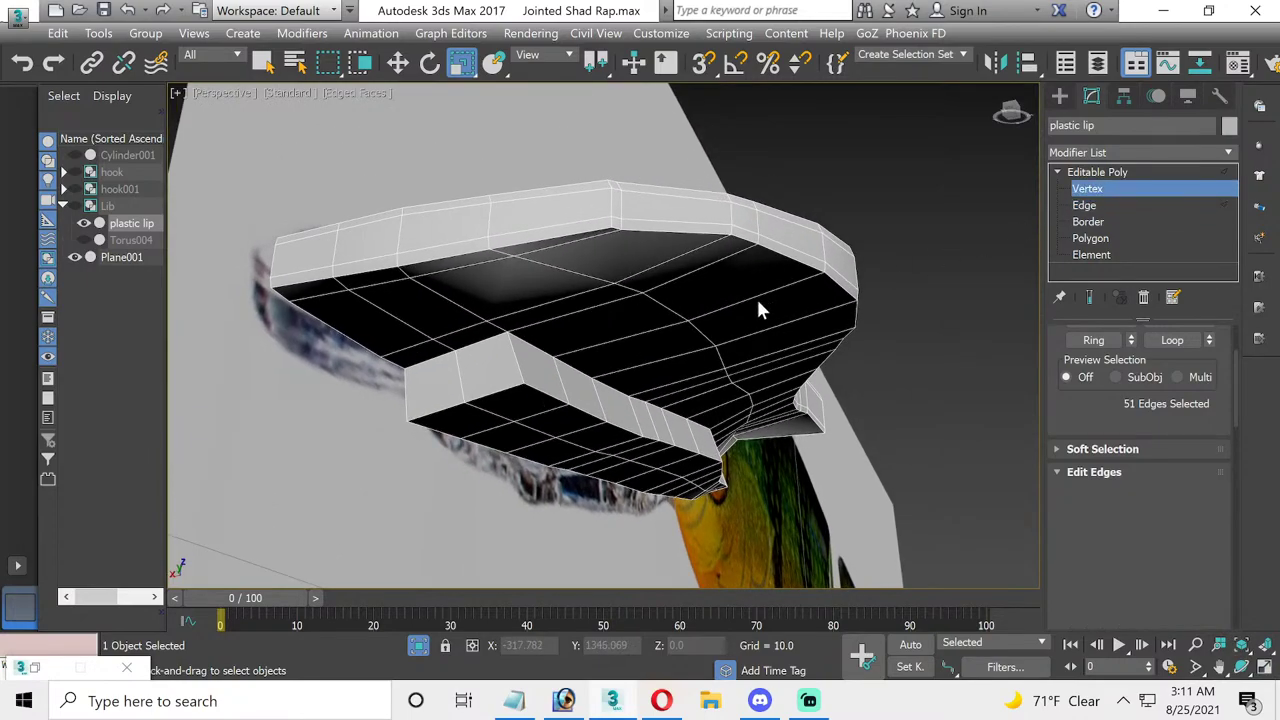
{"action": "left_click", "coordinate": [523, 385]}
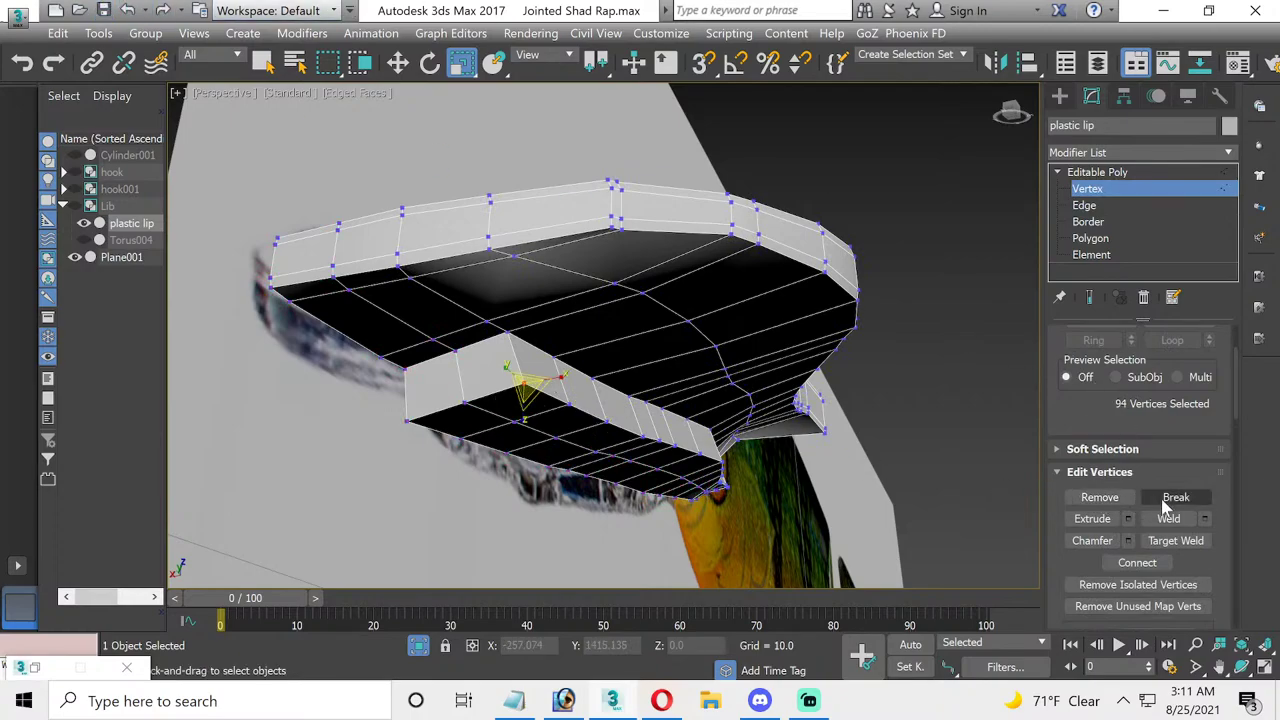
{"action": "left_click", "coordinate": [1176, 540]}
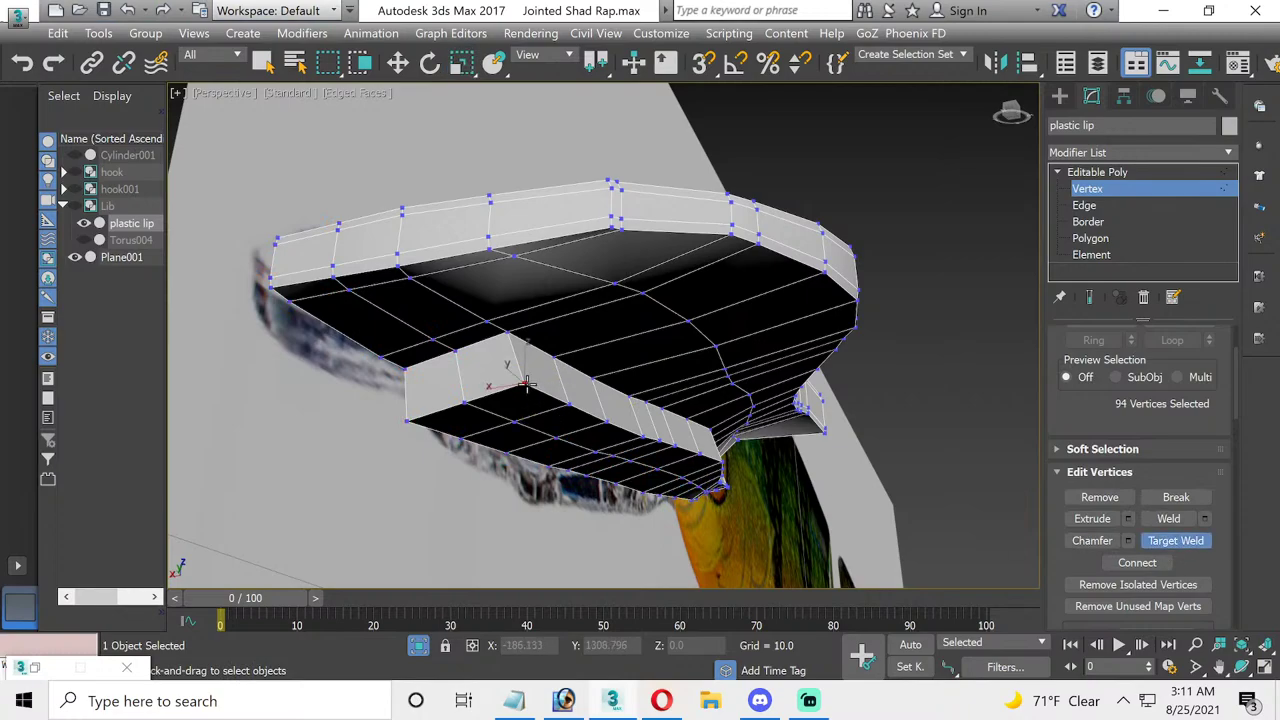
{"action": "left_click", "coordinate": [505, 334]}
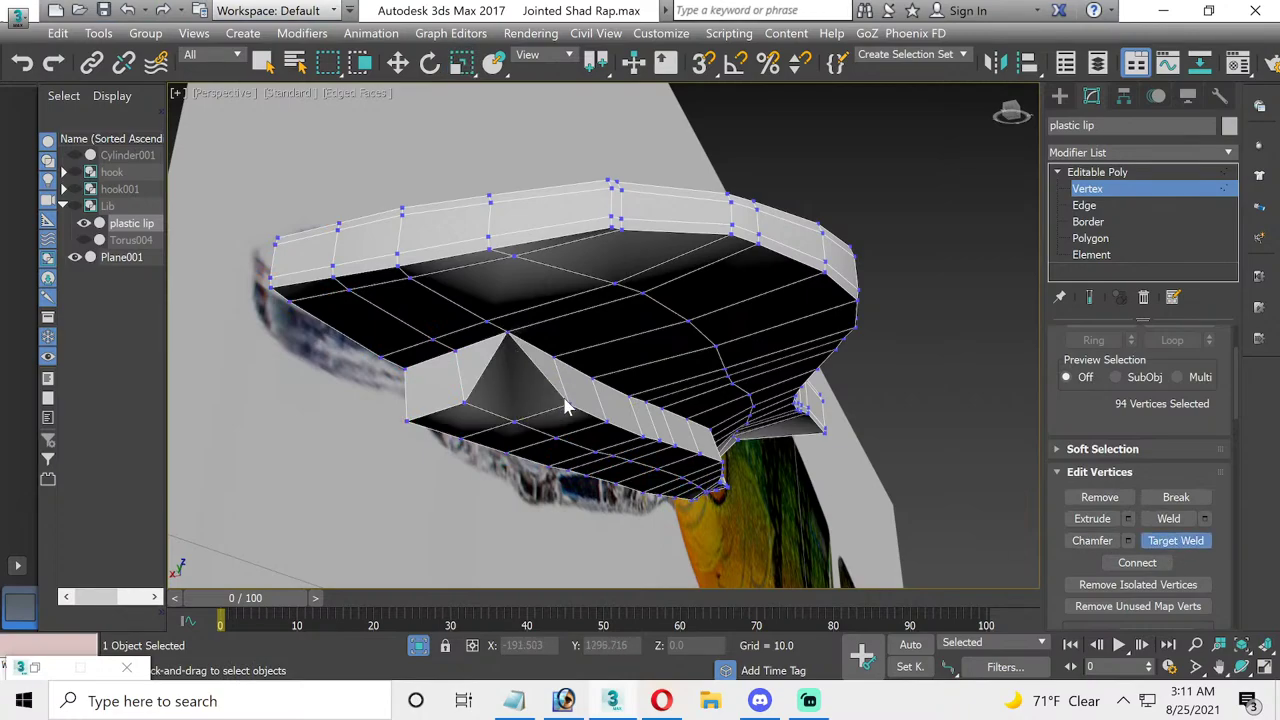
{"action": "left_click", "coordinate": [553, 360]}
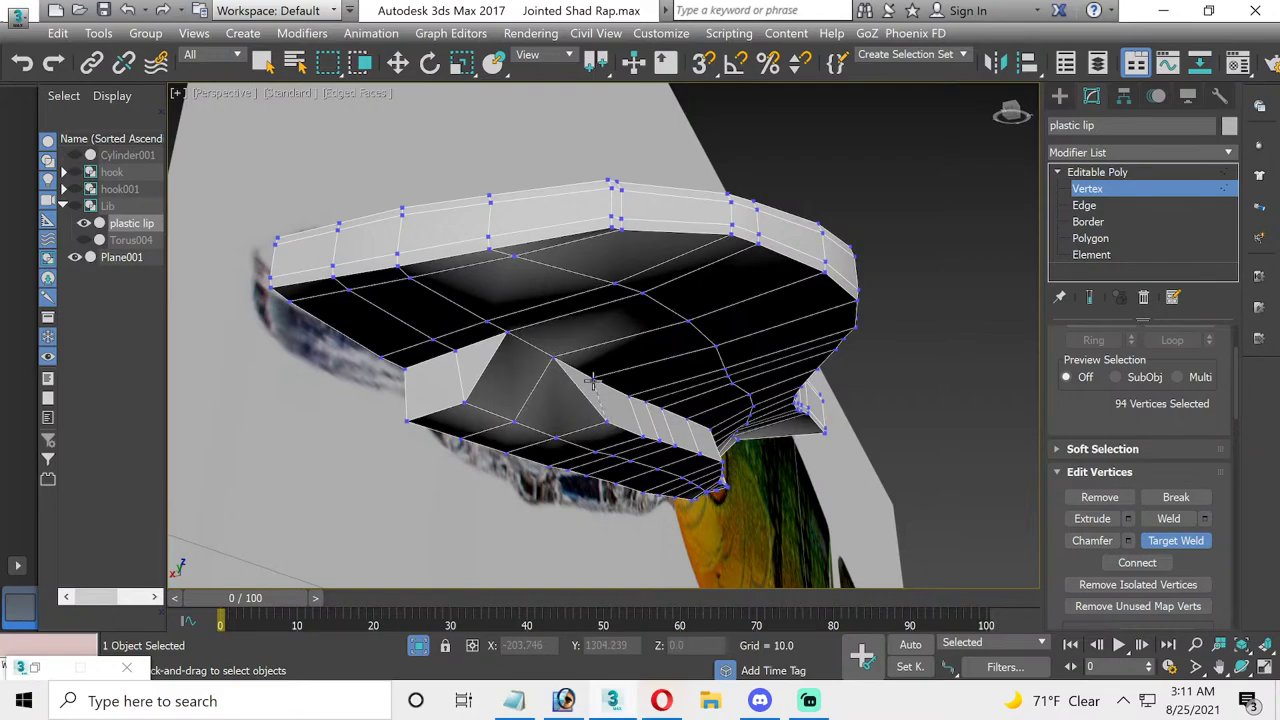
{"action": "left_click", "coordinate": [590, 377]}
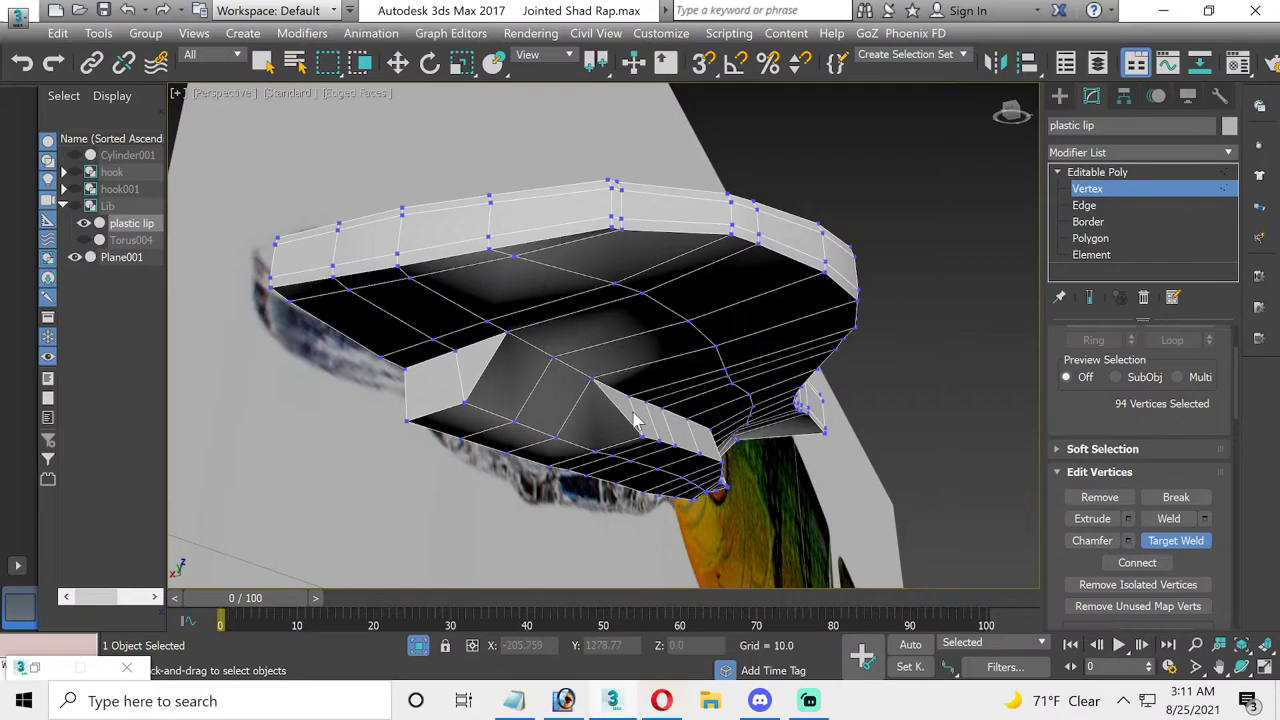
{"action": "scroll", "coordinate": [625, 405], "scroll_direction": "up", "scroll_amount": 2}
{"action": "scroll", "coordinate": [590, 410], "scroll_direction": "up", "scroll_amount": 2}
{"action": "scroll", "coordinate": [580, 425], "scroll_direction": "up", "scroll_amount": 1}
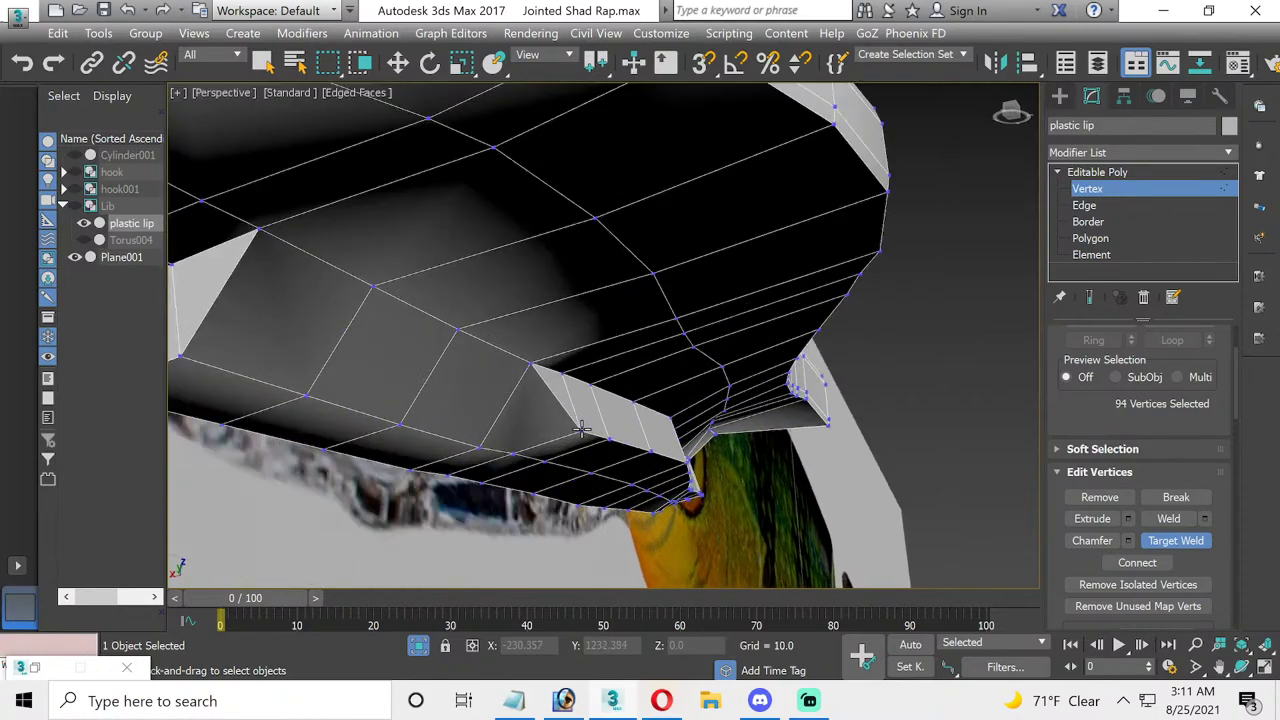
{"action": "key", "text": "ctrl+z"}
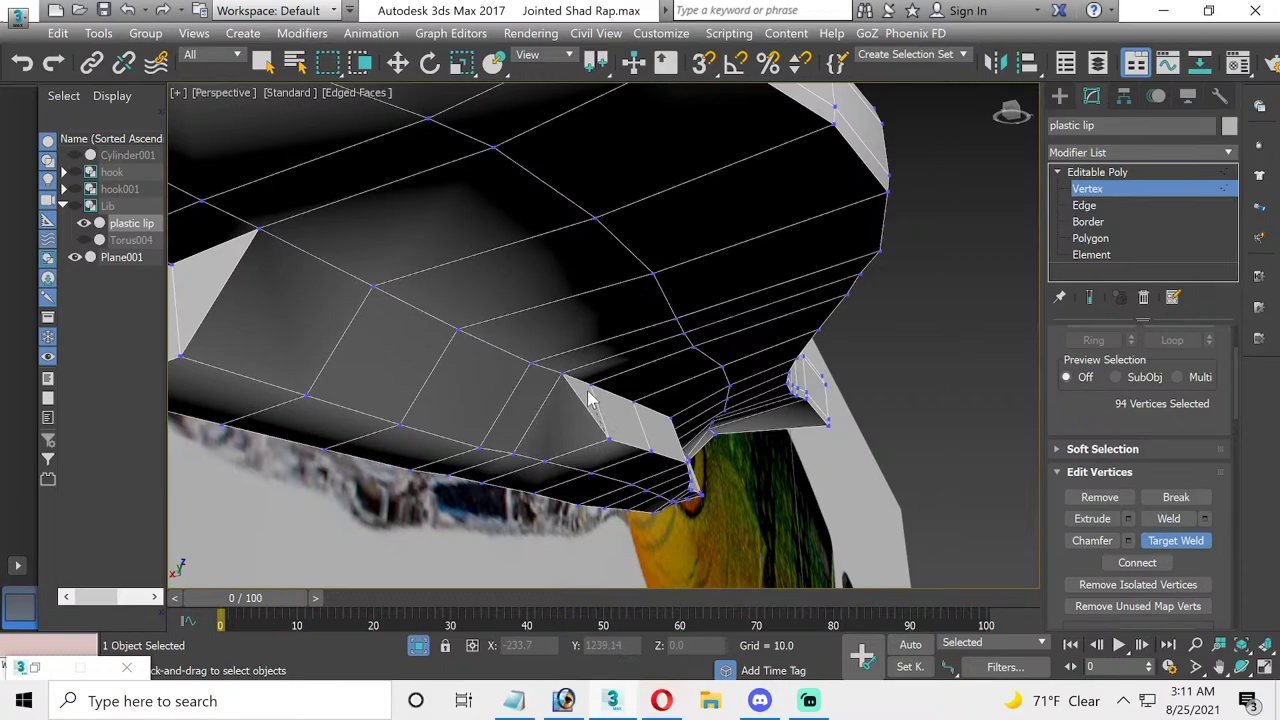
{"action": "left_click", "coordinate": [590, 383]}
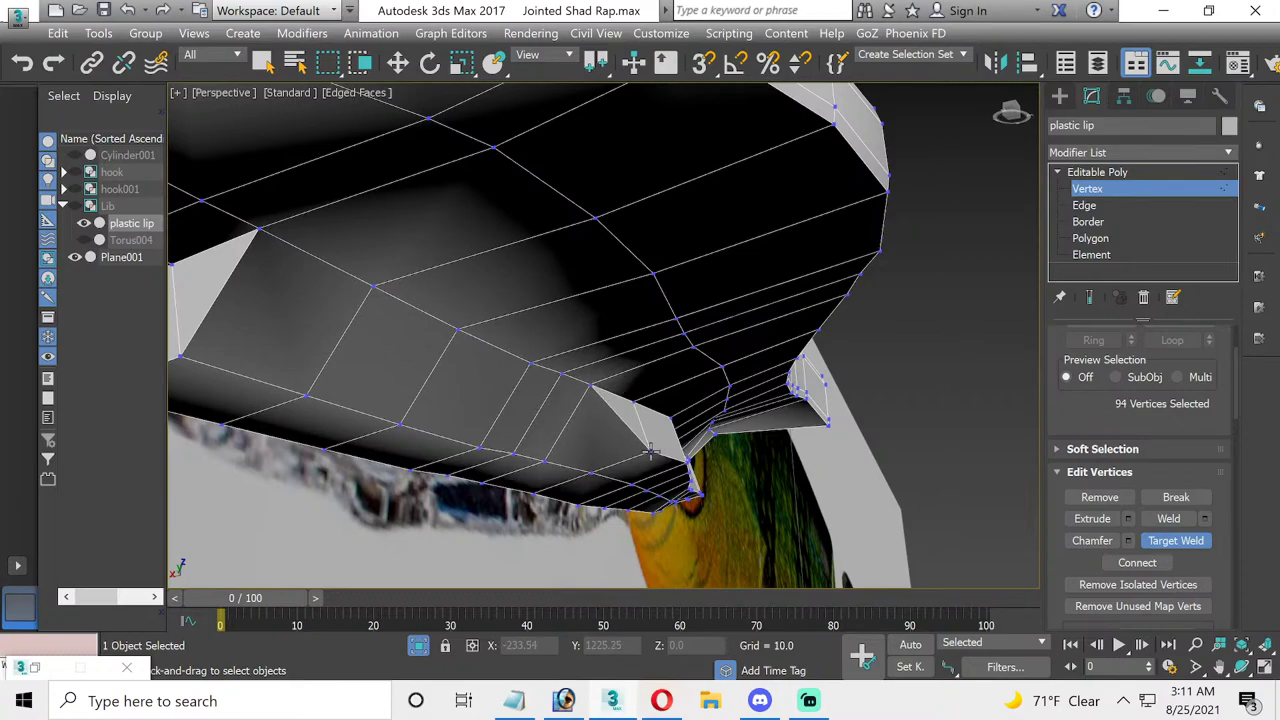
- Weld the wedge and spike vertices into the notch edge from a new angle
{"action": "middle_click_drag", "start_coordinate": [636, 415], "coordinate": [418, 476], "text": "alt"}
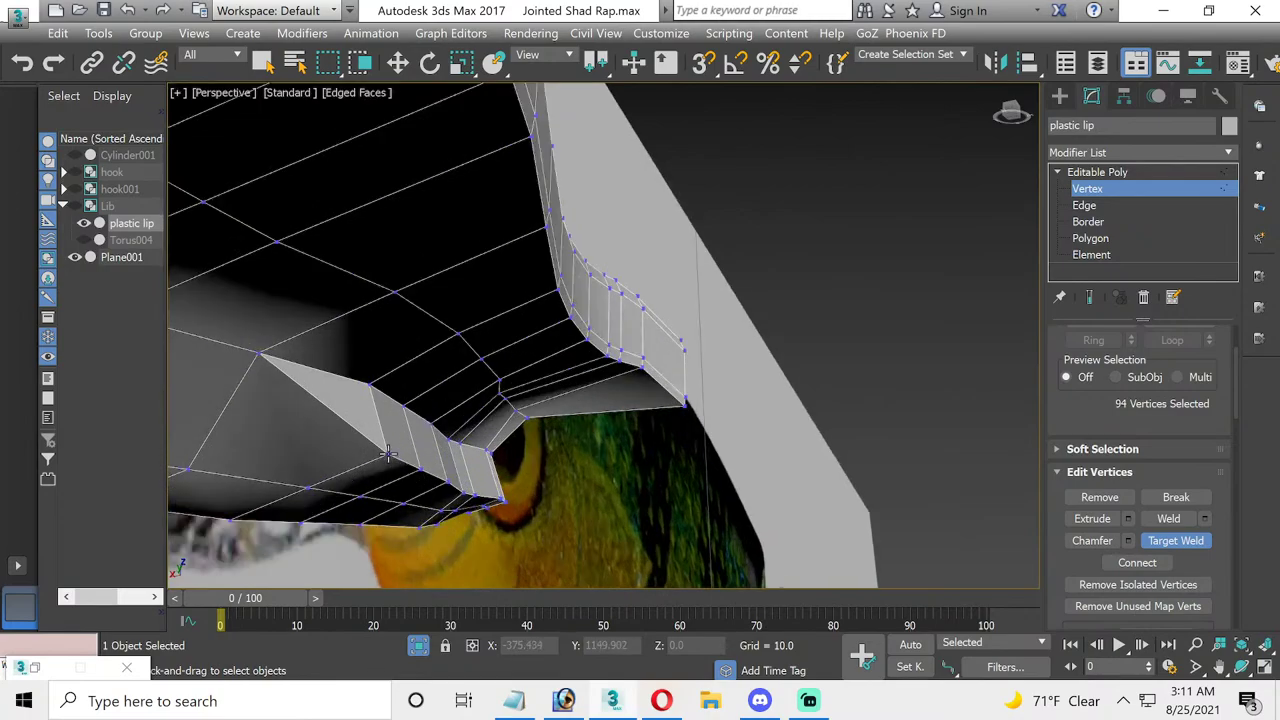
{"action": "left_click", "coordinate": [371, 385]}
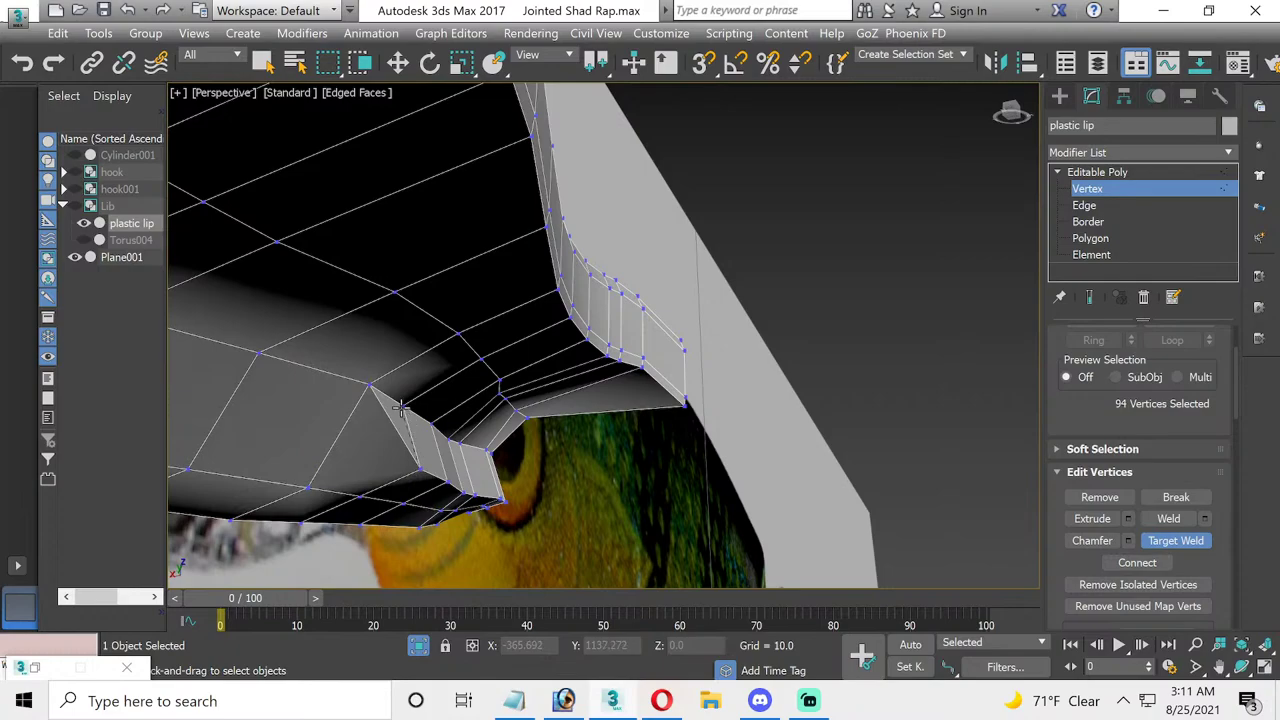
{"action": "left_click", "coordinate": [400, 408]}
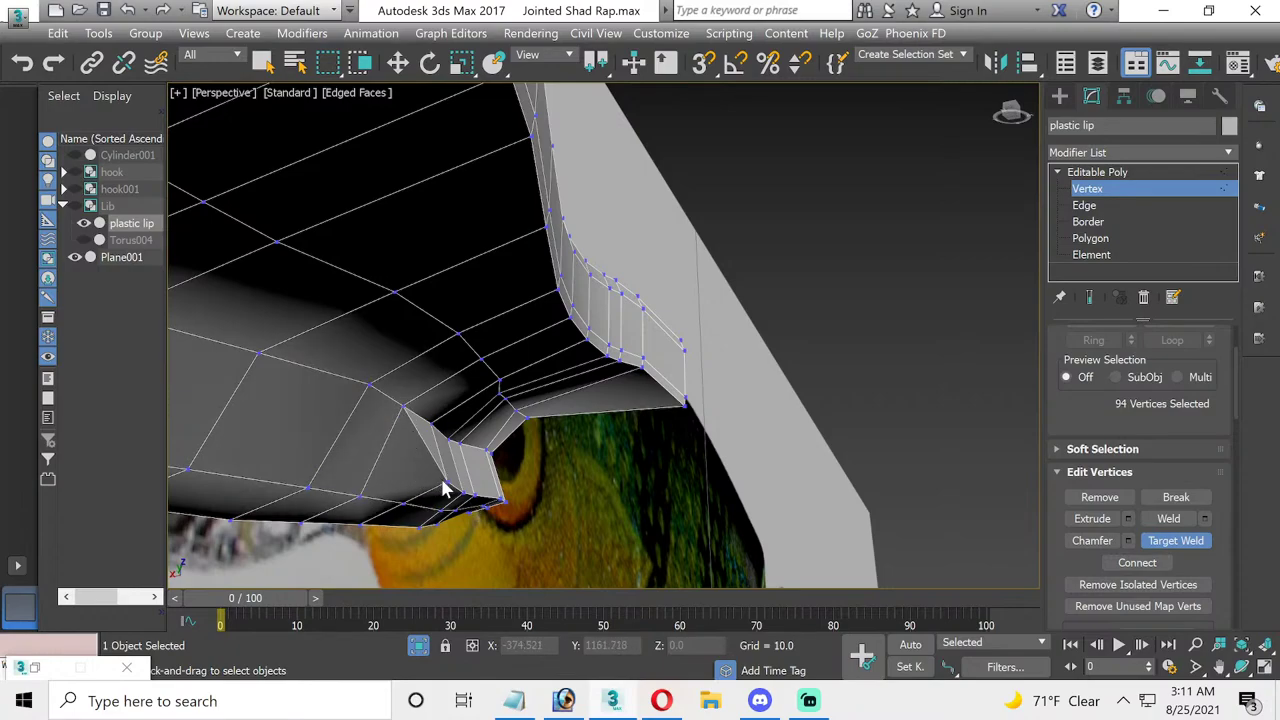
{"action": "left_click", "coordinate": [431, 424]}
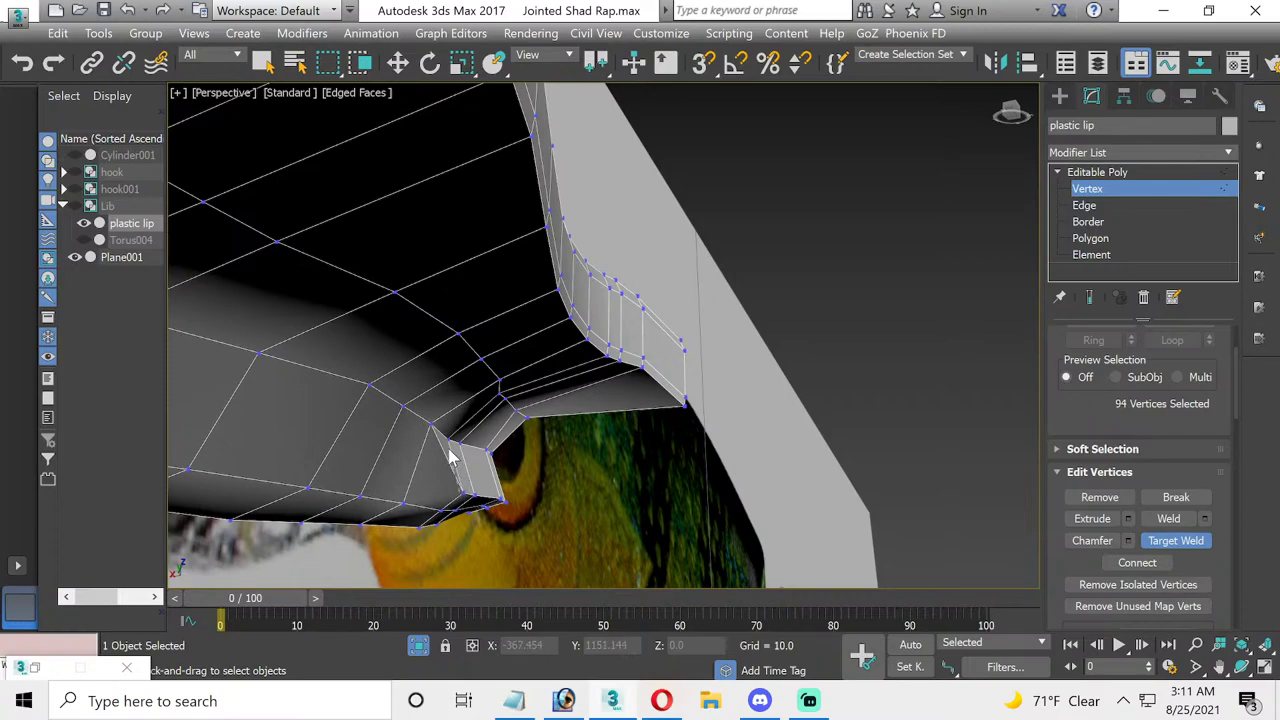
{"action": "left_click", "coordinate": [451, 445]}
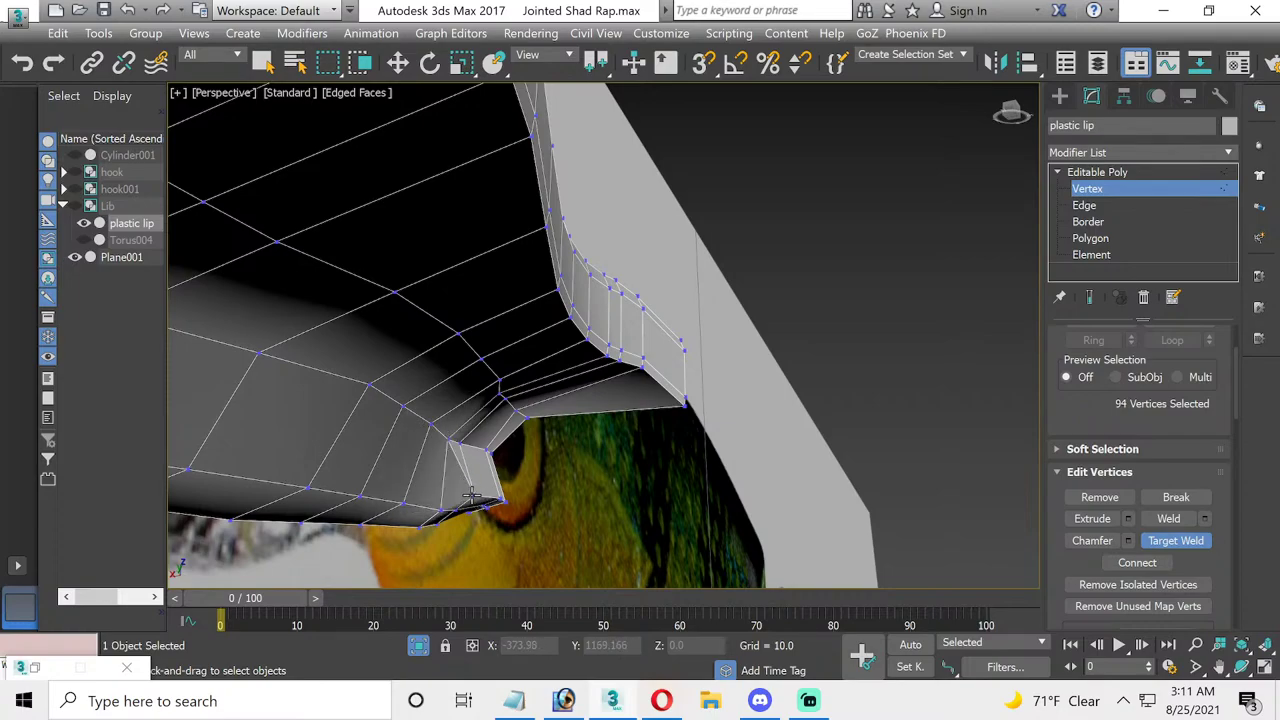
{"action": "left_click", "coordinate": [459, 441]}
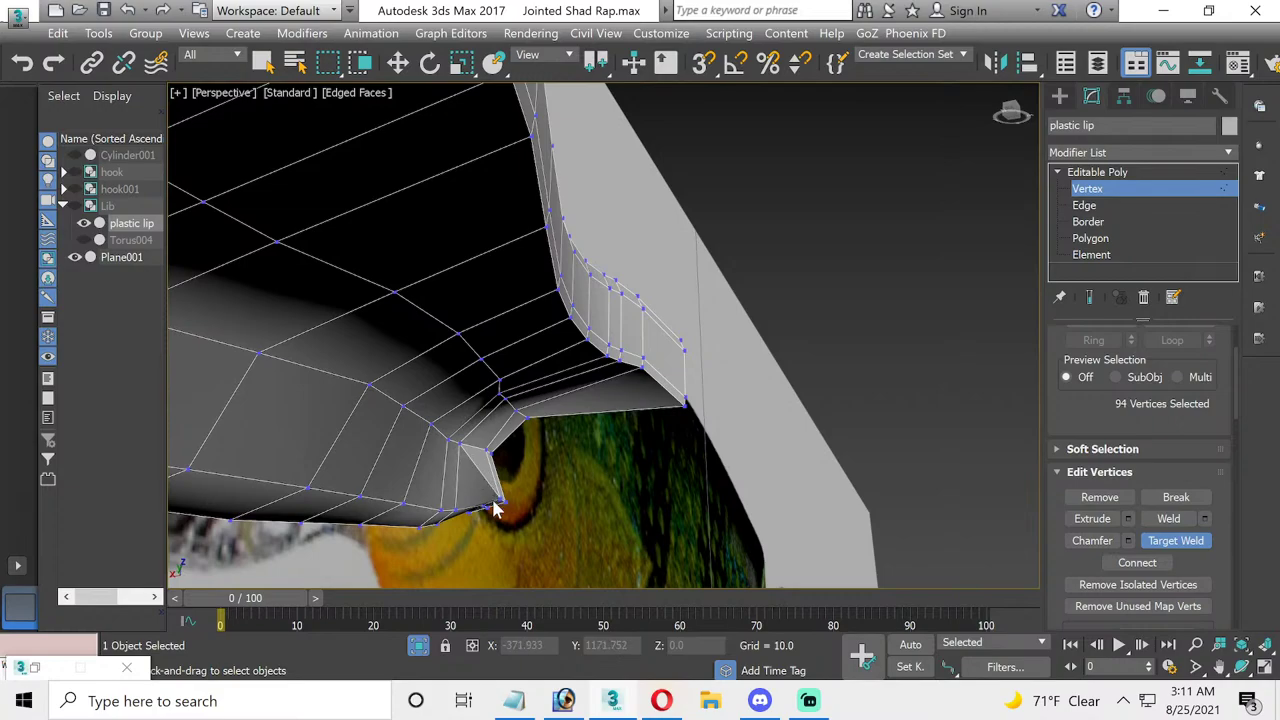
{"action": "left_click", "coordinate": [483, 451]}
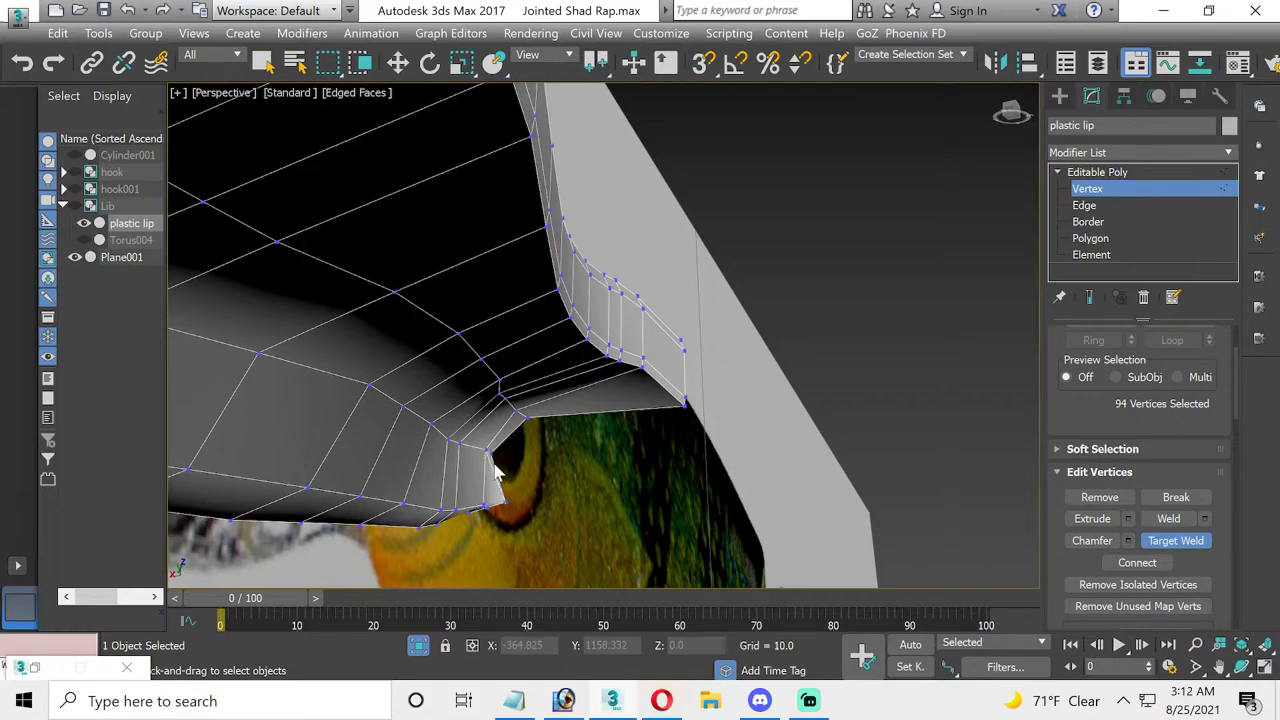
{"action": "scroll", "coordinate": [490, 455], "scroll_direction": "up", "scroll_amount": 5}
{"action": "scroll", "coordinate": [505, 466], "scroll_direction": "up", "scroll_amount": 1}
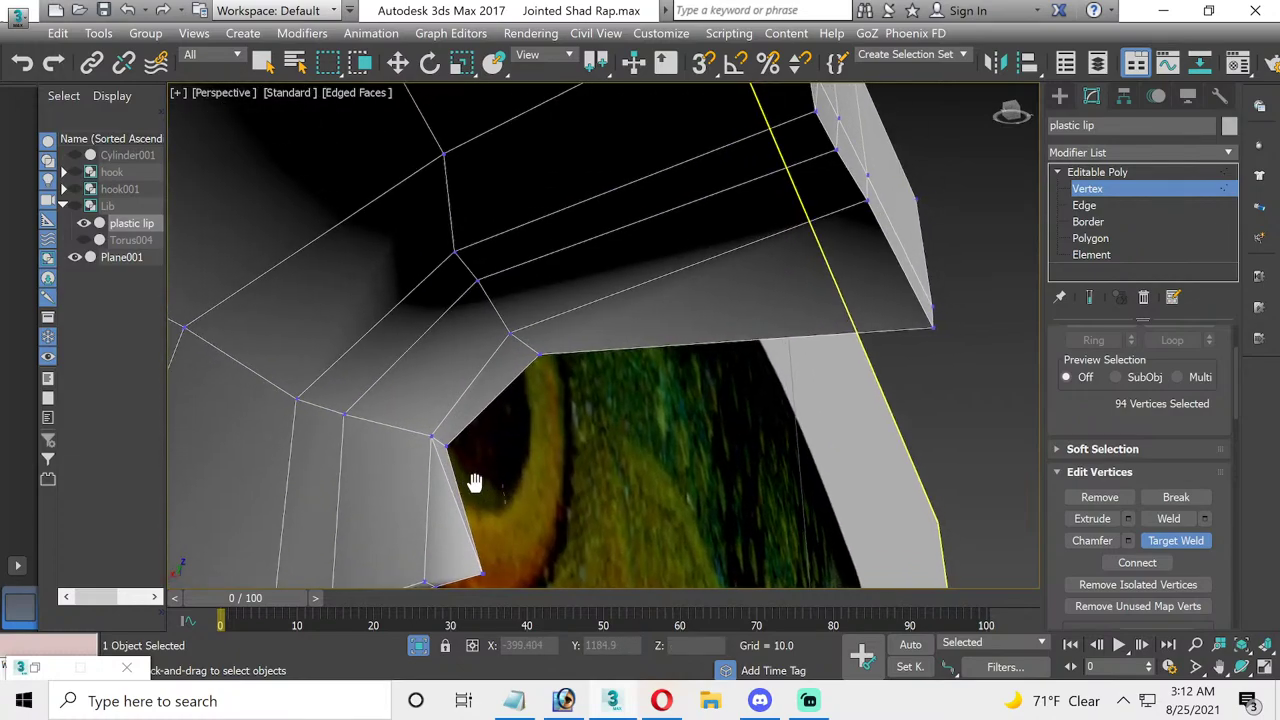
{"action": "scroll", "coordinate": [474, 486], "scroll_direction": "up", "scroll_amount": 2}
{"action": "right_click", "coordinate": [316, 503]}
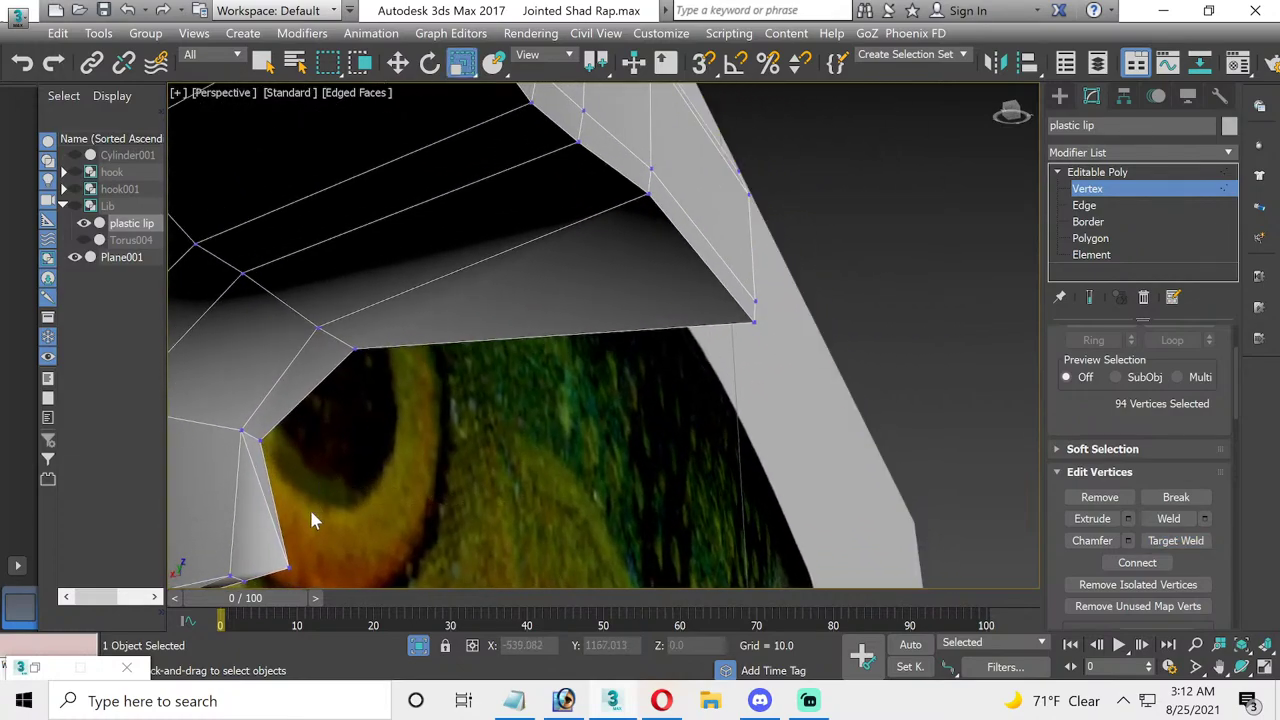
- Merge the stray lip-corner vertex into the vertex above it
{"action": "left_click", "coordinate": [291, 569]}
{"action": "key", "text": "ctrl+z"}
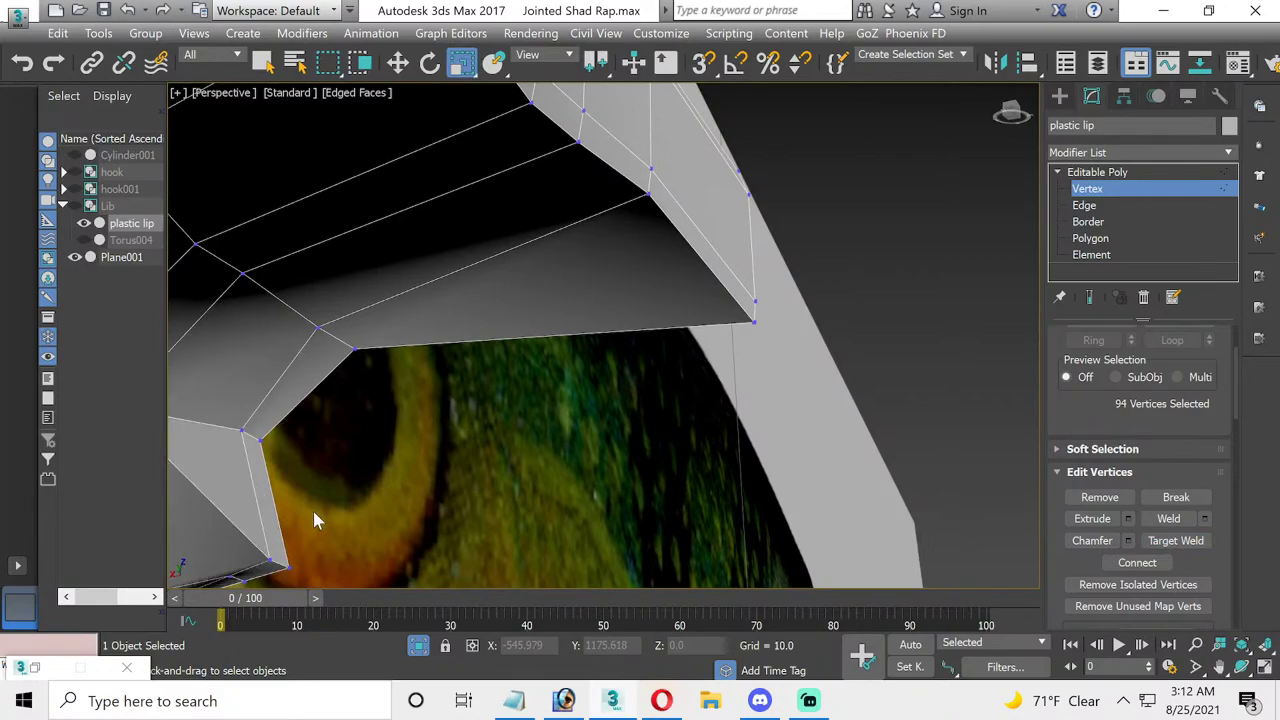
{"action": "left_click", "coordinate": [1180, 540]}
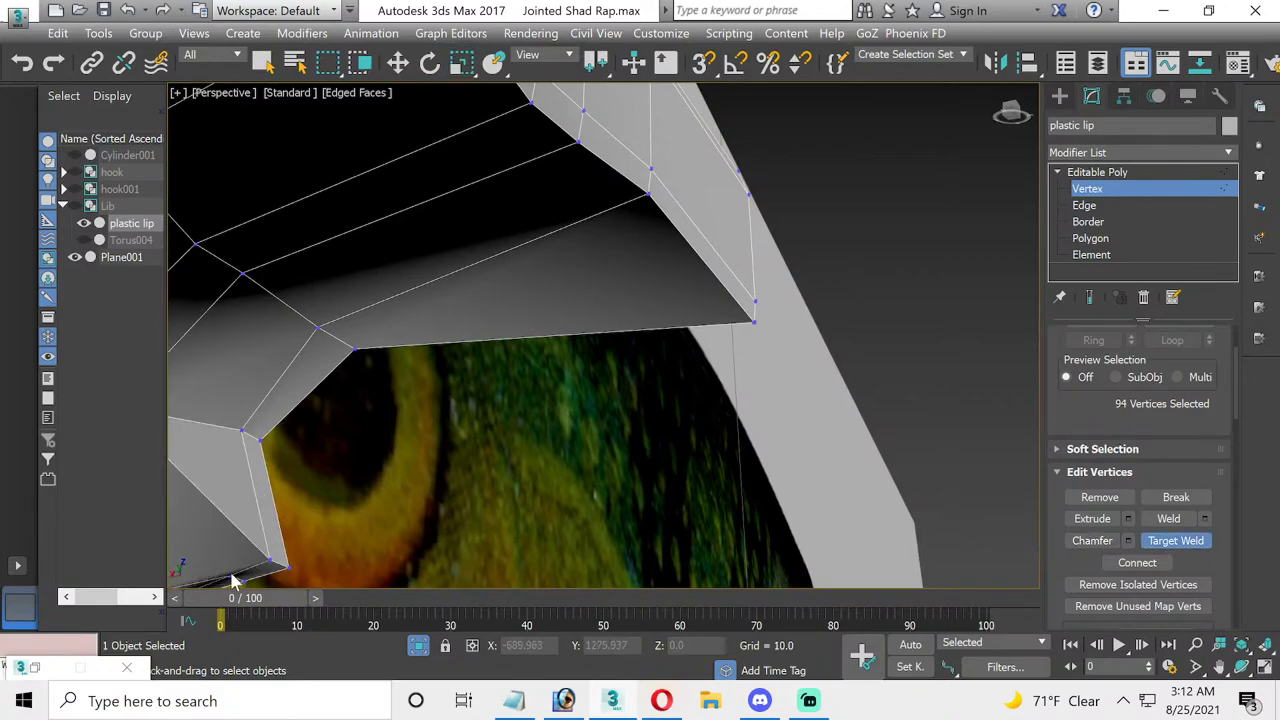
{"action": "left_click", "coordinate": [240, 431]}
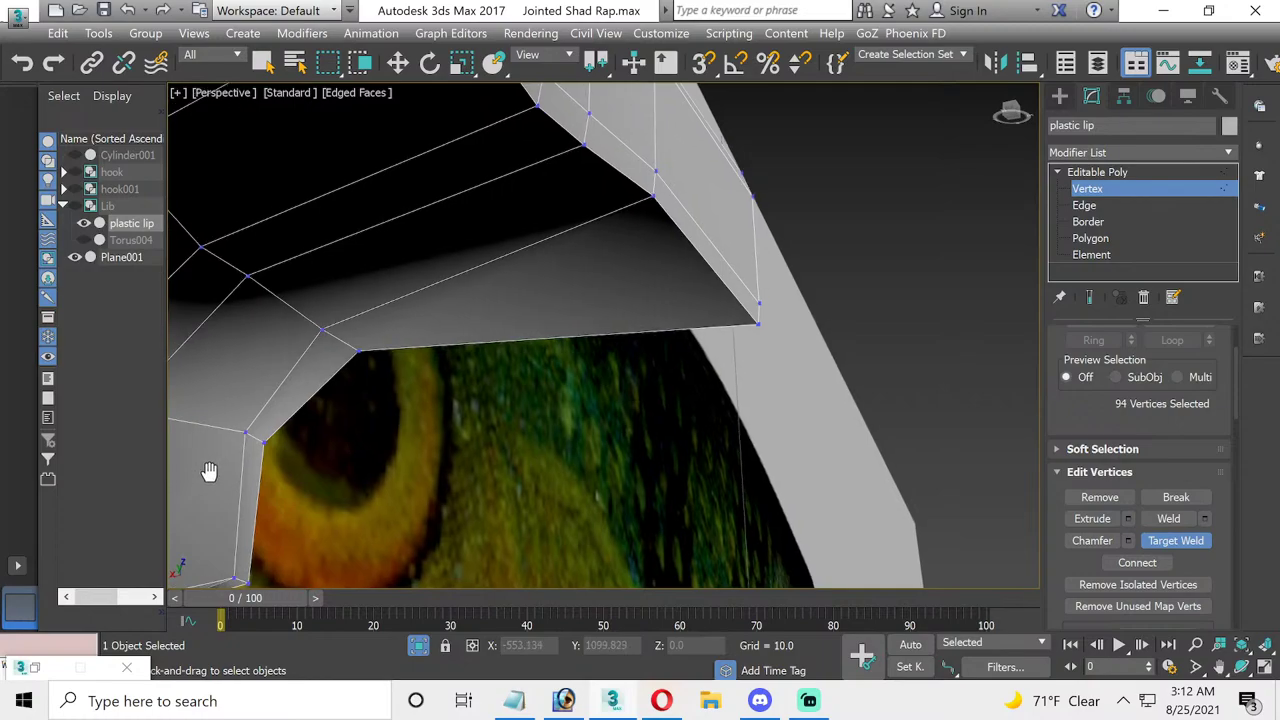
{"action": "mouse_move", "coordinate": [214, 470]}
{"action": "middle_mouse_down", "text": "alt"}
{"action": "mouse_move", "coordinate": [379, 475]}
{"action": "mouse_move", "coordinate": [327, 490]}
{"action": "mouse_move", "coordinate": [449, 500]}
{"action": "mouse_move", "coordinate": [717, 509]}
{"action": "mouse_move", "coordinate": [677, 509]}
{"action": "mouse_move", "coordinate": [733, 432]}
{"action": "middle_mouse_up", "text": "alt"}
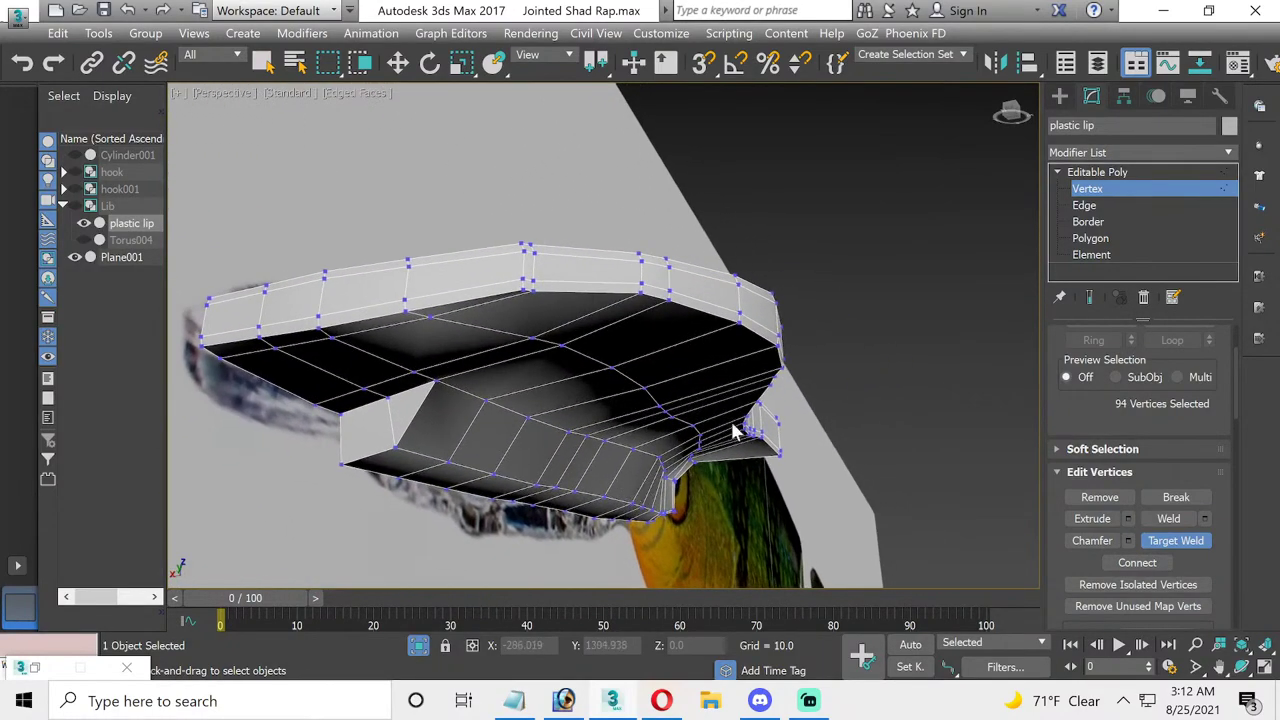
{"action": "left_click", "coordinate": [1085, 205]}
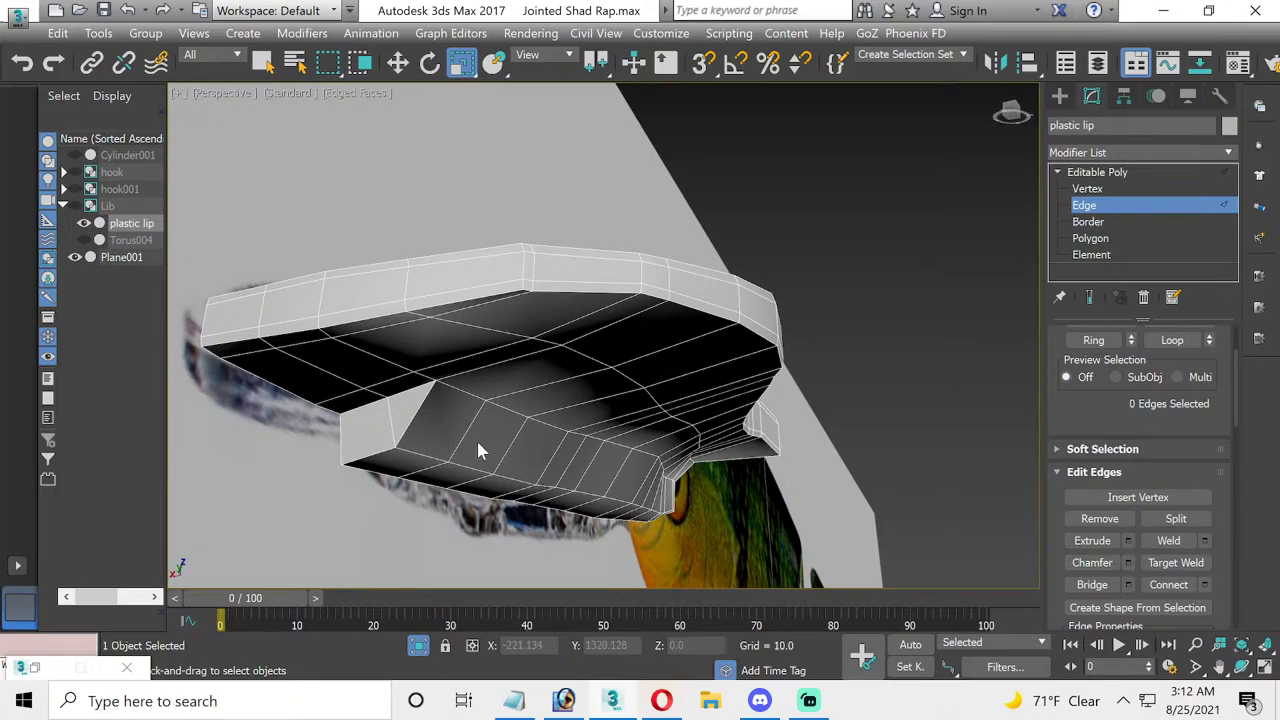
- In Vertex mode, select the lip's lower corner vertex and switch to the four-view layout
{"action": "left_click", "coordinate": [1118, 189]}
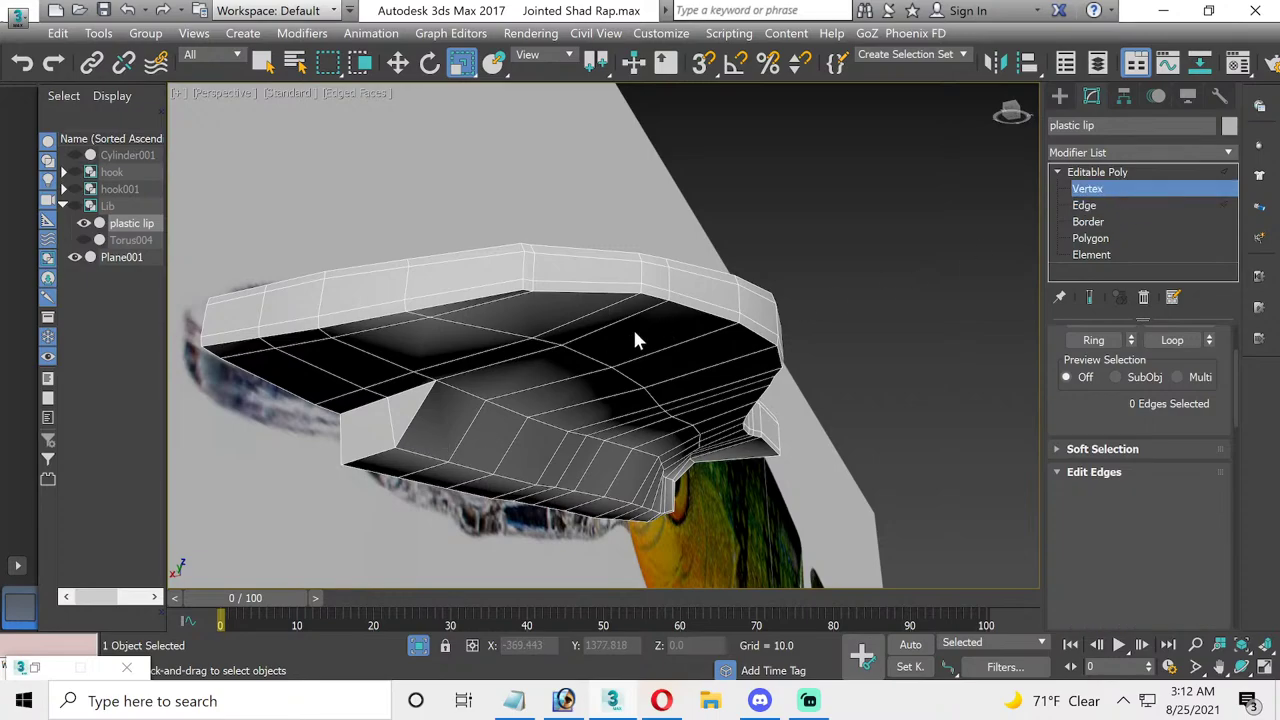
{"action": "left_click", "coordinate": [392, 447]}
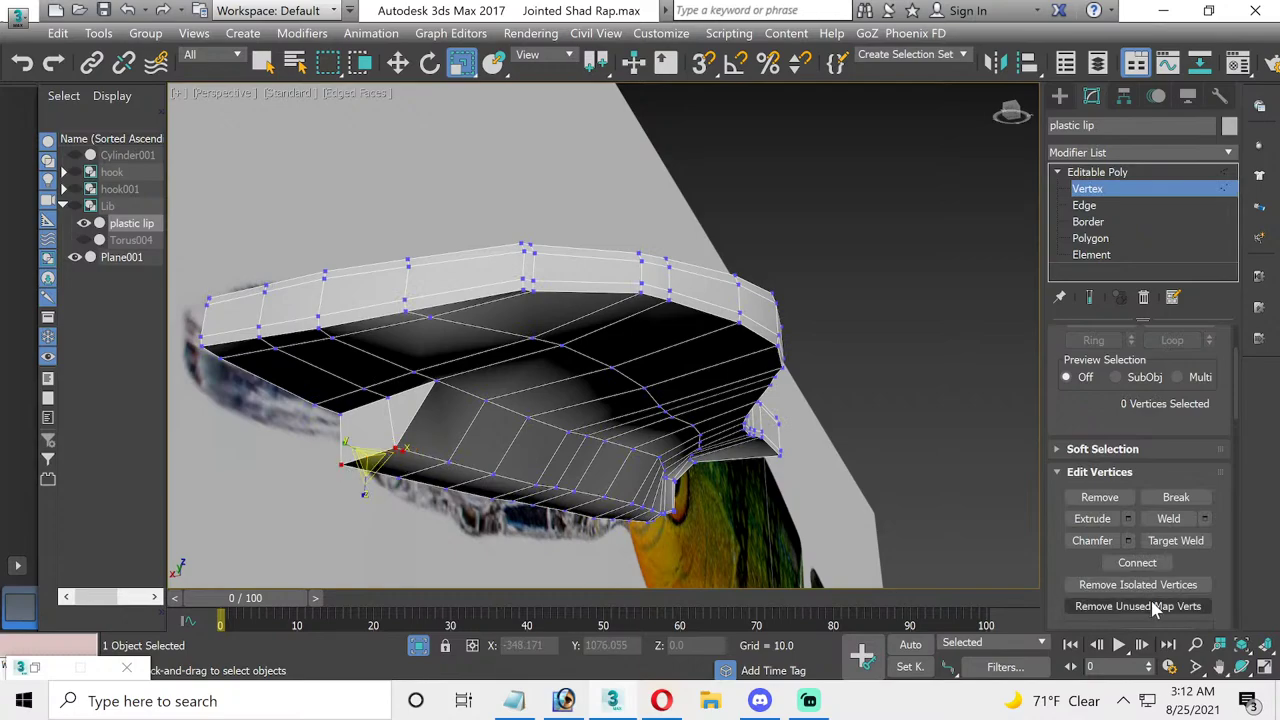
{"action": "left_click", "coordinate": [1262, 670]}
{"action": "scroll", "coordinate": [366, 206], "scroll_direction": "up", "scroll_amount": 2}
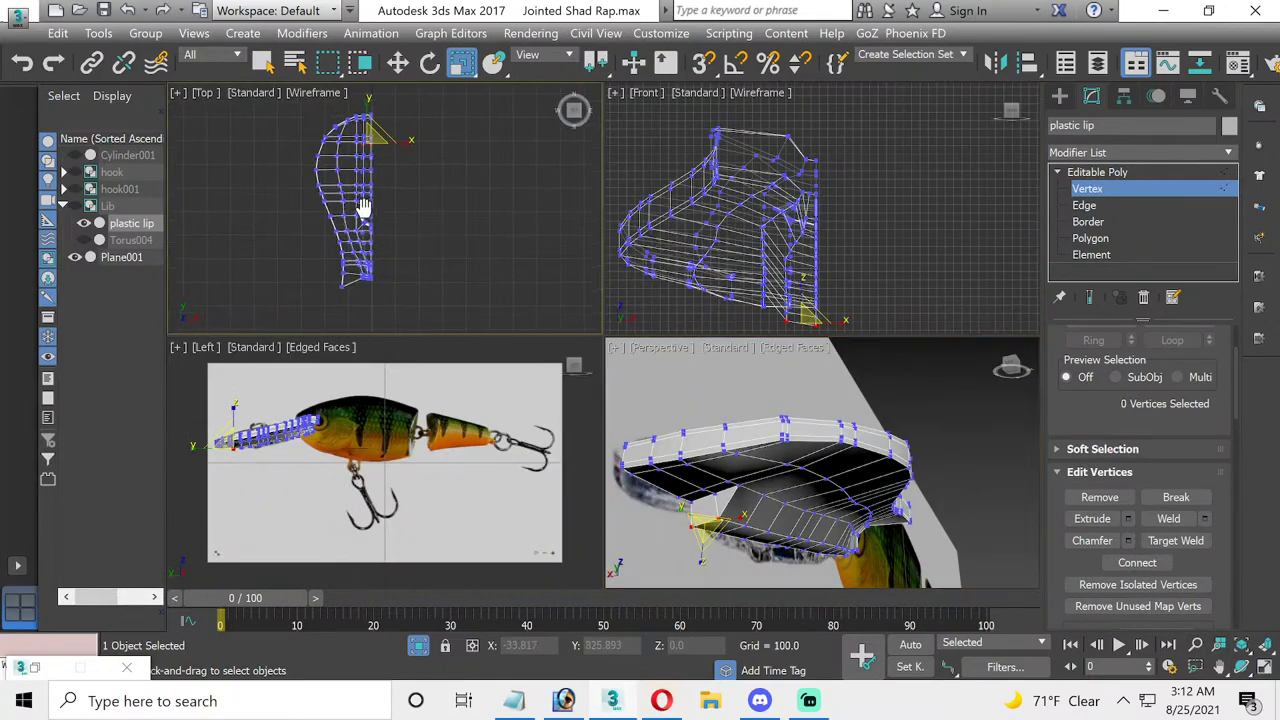
{"action": "scroll", "coordinate": [410, 240], "scroll_direction": "up", "scroll_amount": 3}
{"action": "scroll", "coordinate": [405, 233], "scroll_direction": "up", "scroll_amount": 2}
{"action": "scroll", "coordinate": [405, 233], "scroll_direction": "up", "scroll_amount": 3}
- Move the corner vertex inward in Top view and raise it in the side view
{"action": "left_click", "coordinate": [398, 62]}
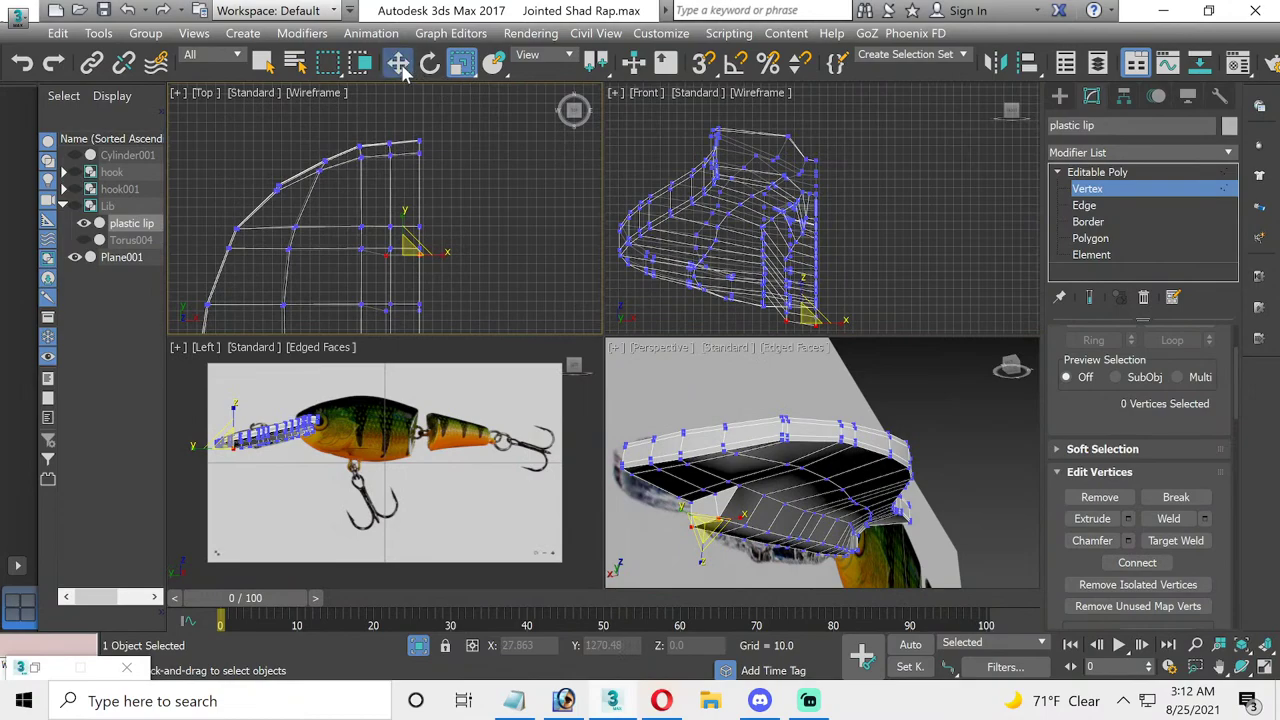
{"action": "left_click_drag", "start_coordinate": [401, 222], "coordinate": [401, 246]}
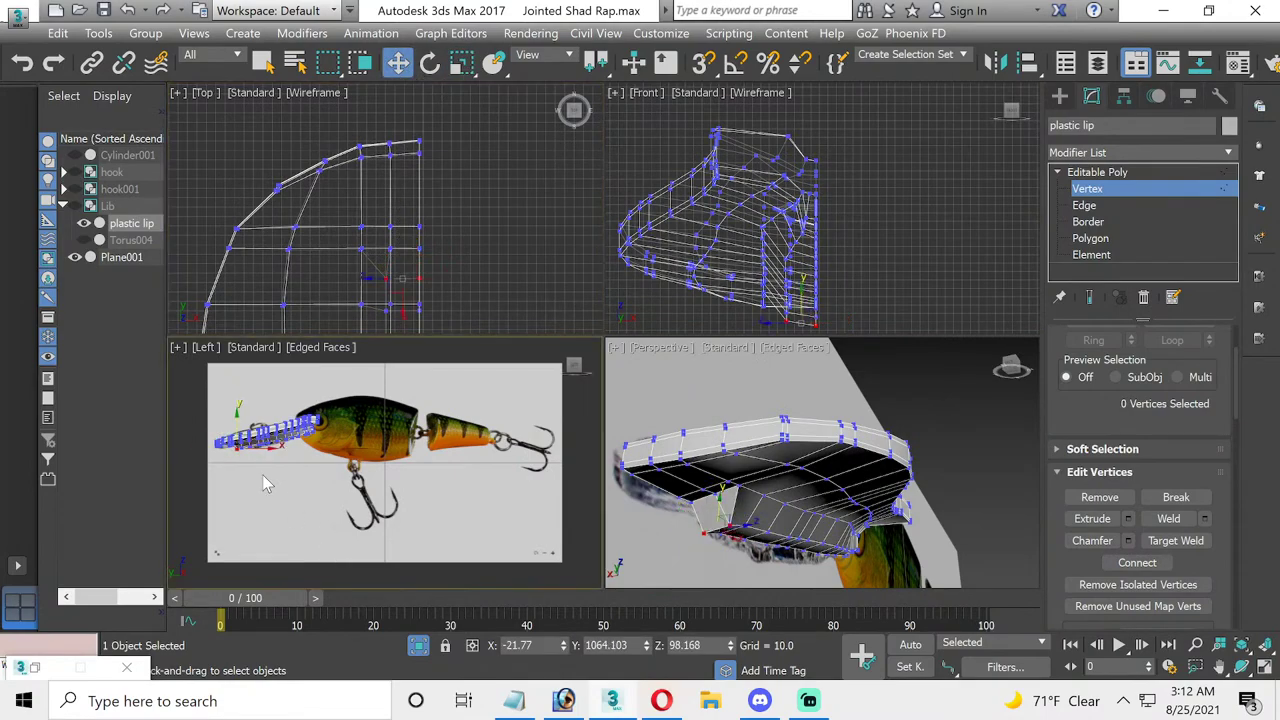
{"action": "scroll", "coordinate": [262, 474], "scroll_direction": "up", "scroll_amount": 3}
{"action": "scroll", "coordinate": [426, 461], "scroll_direction": "up", "scroll_amount": 3}
{"action": "mouse_move", "coordinate": [426, 461]}
{"action": "middle_mouse_down"}
{"action": "mouse_move", "coordinate": [315, 443]}
{"action": "mouse_move", "coordinate": [329, 514]}
{"action": "middle_mouse_up"}
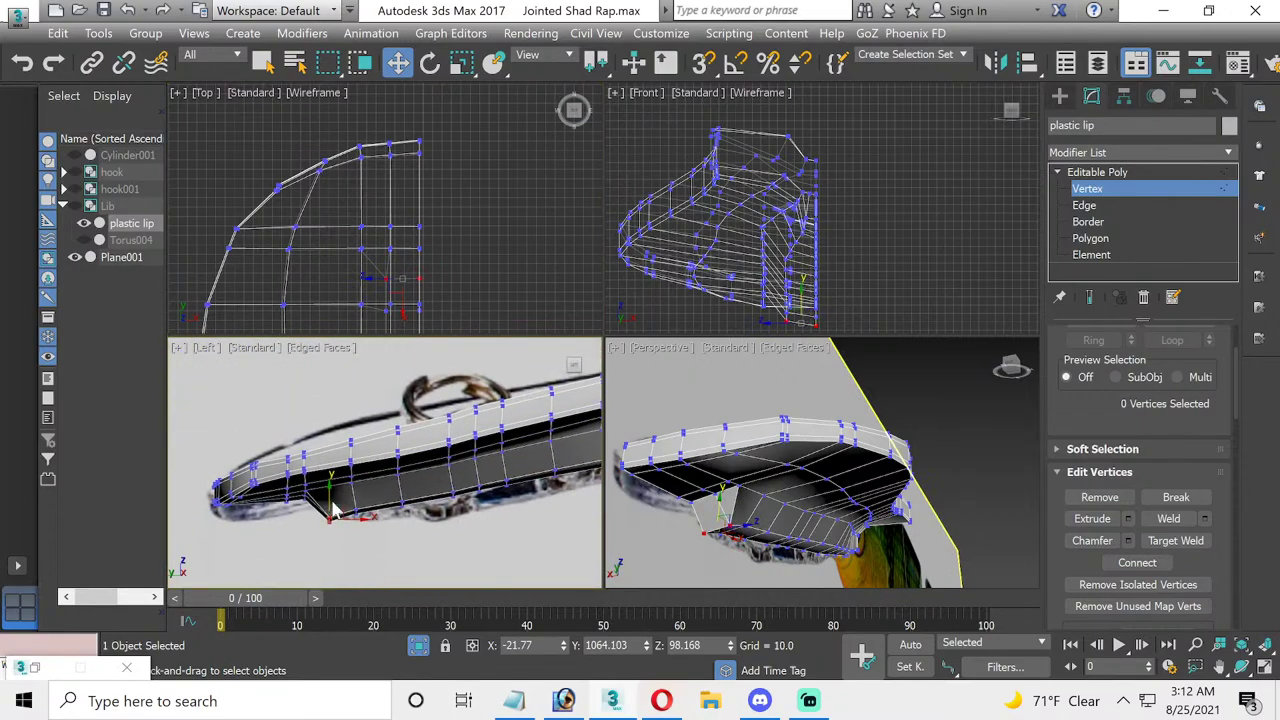
{"action": "left_click_drag", "start_coordinate": [340, 525], "coordinate": [343, 495]}
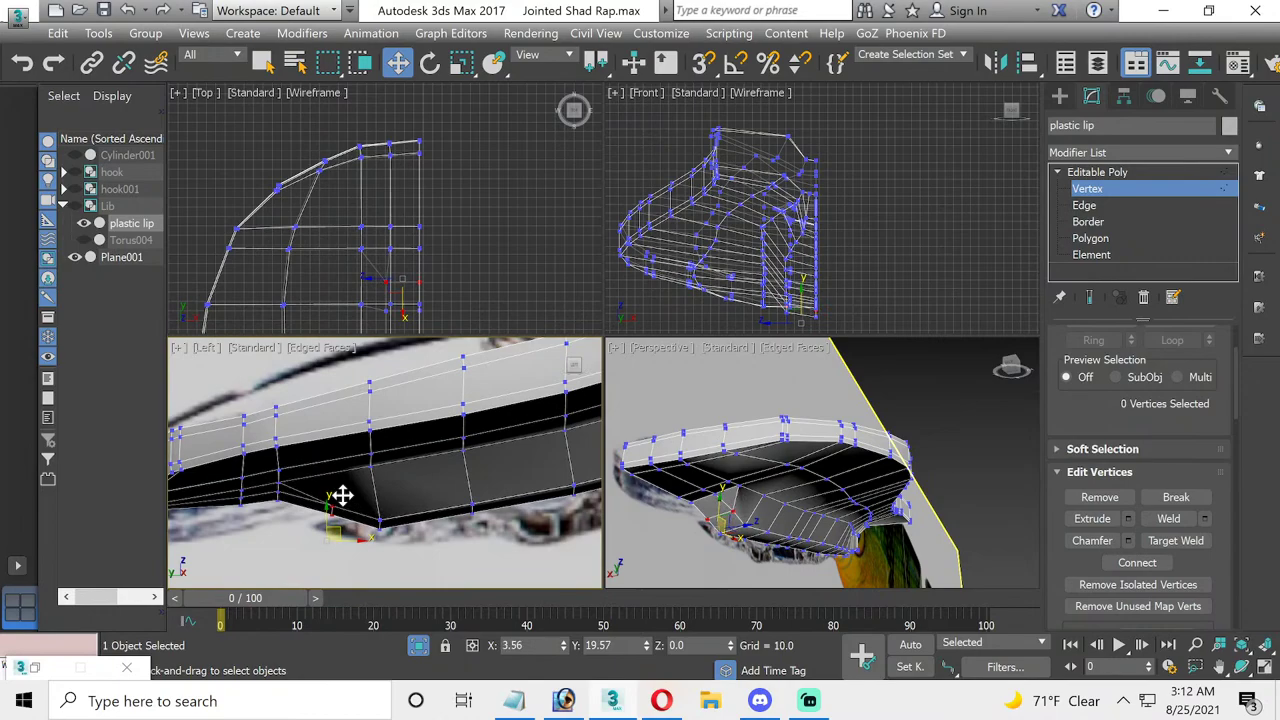
{"action": "left_click_drag", "start_coordinate": [343, 495], "coordinate": [343, 501]}
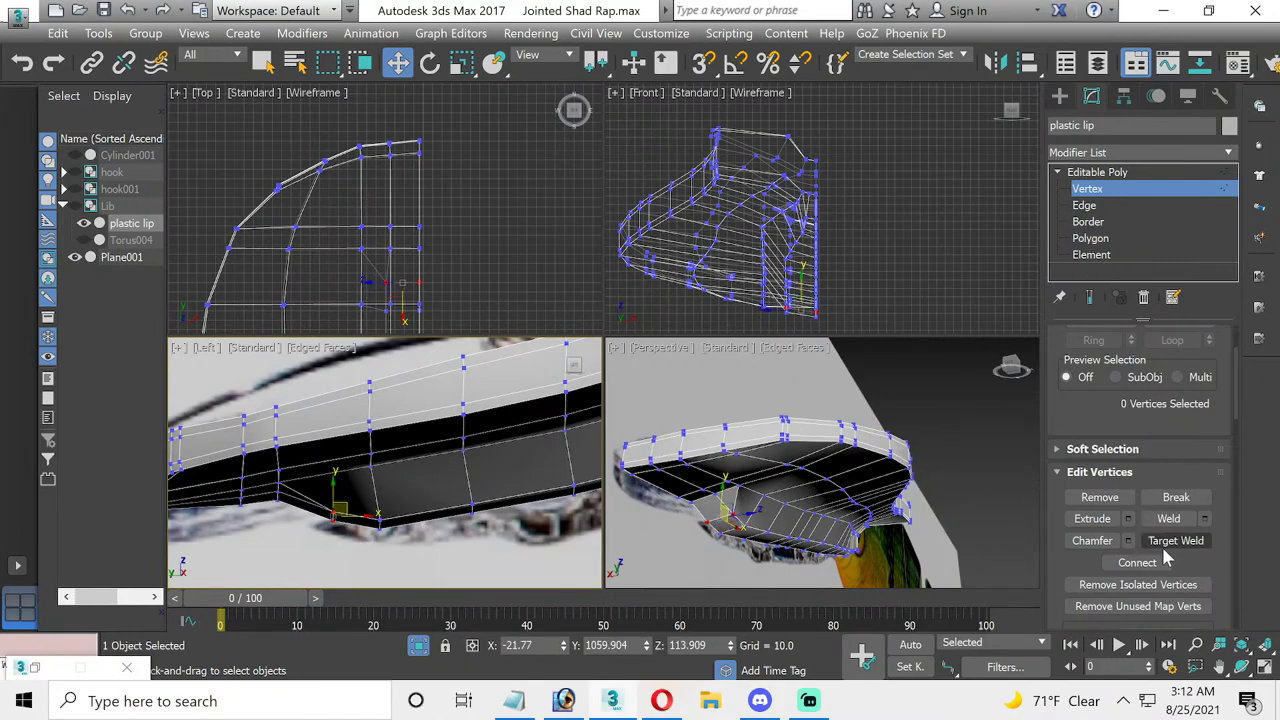
- Join two vertices on the lip's underside with a new edge using Connect
{"action": "left_click", "coordinate": [423, 535]}
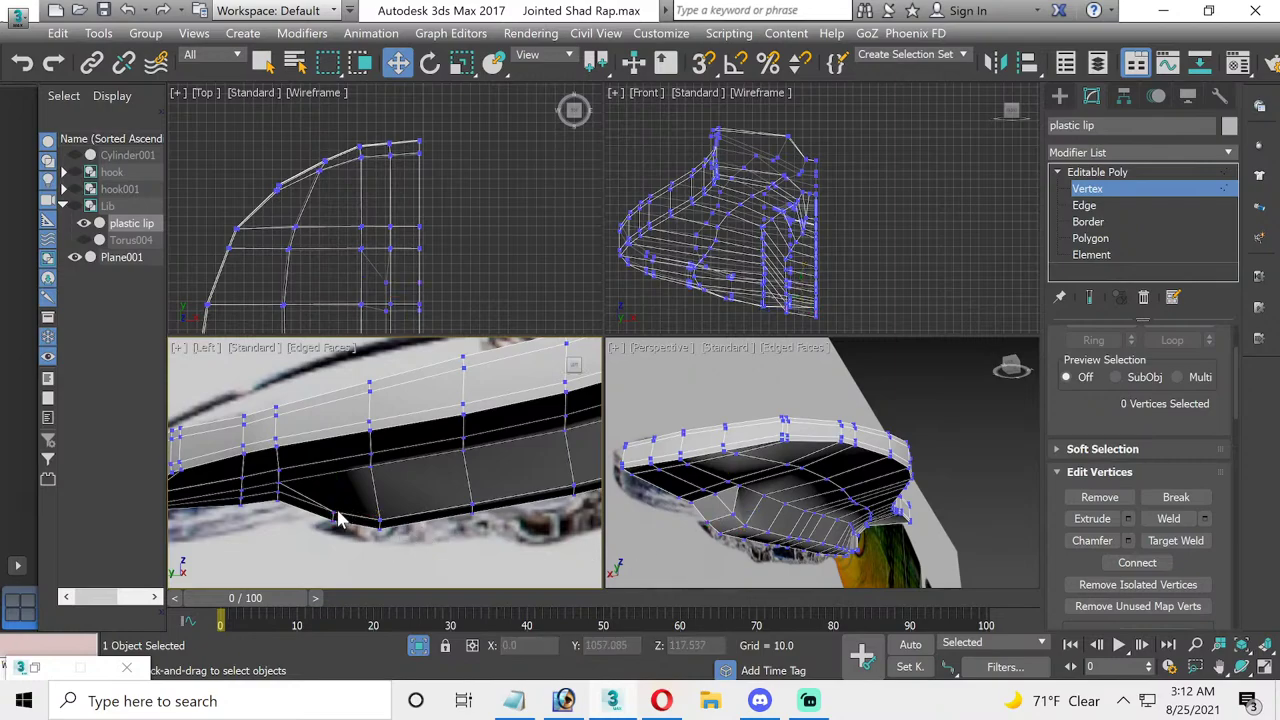
{"action": "left_click", "coordinate": [333, 511]}
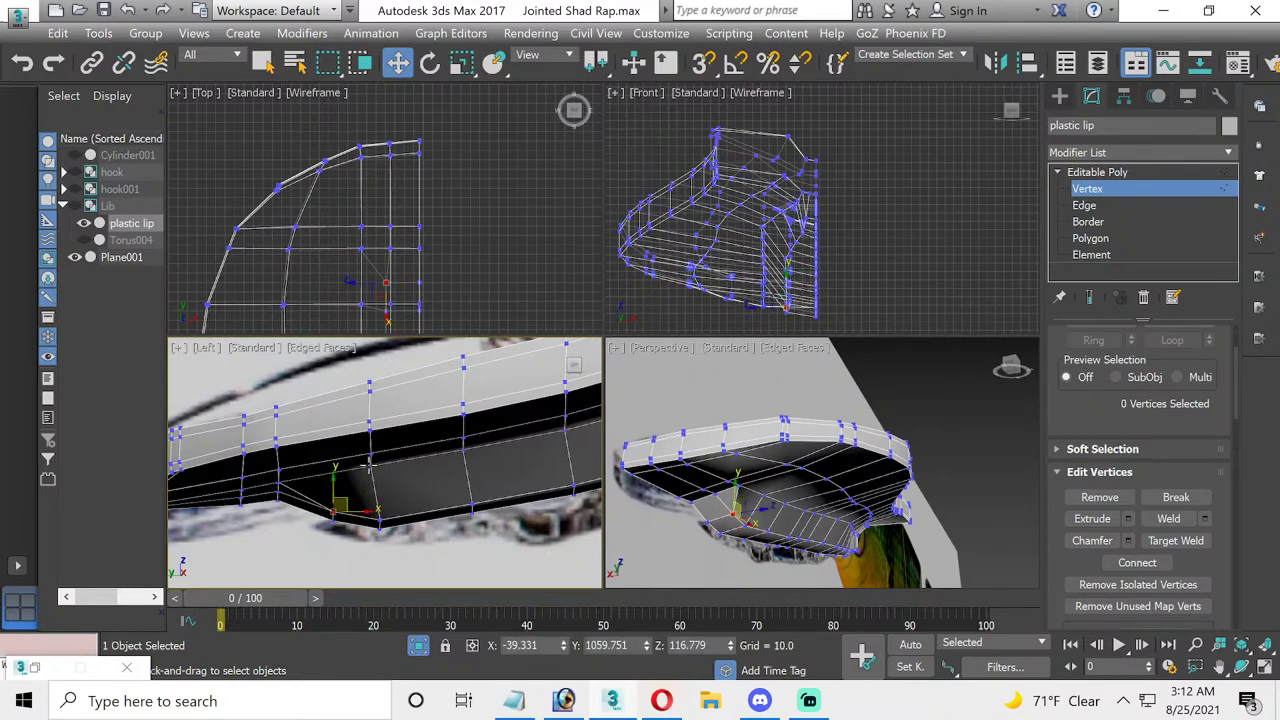
{"action": "left_click", "coordinate": [368, 460], "text": "ctrl"}
{"action": "left_click", "coordinate": [1123, 565]}
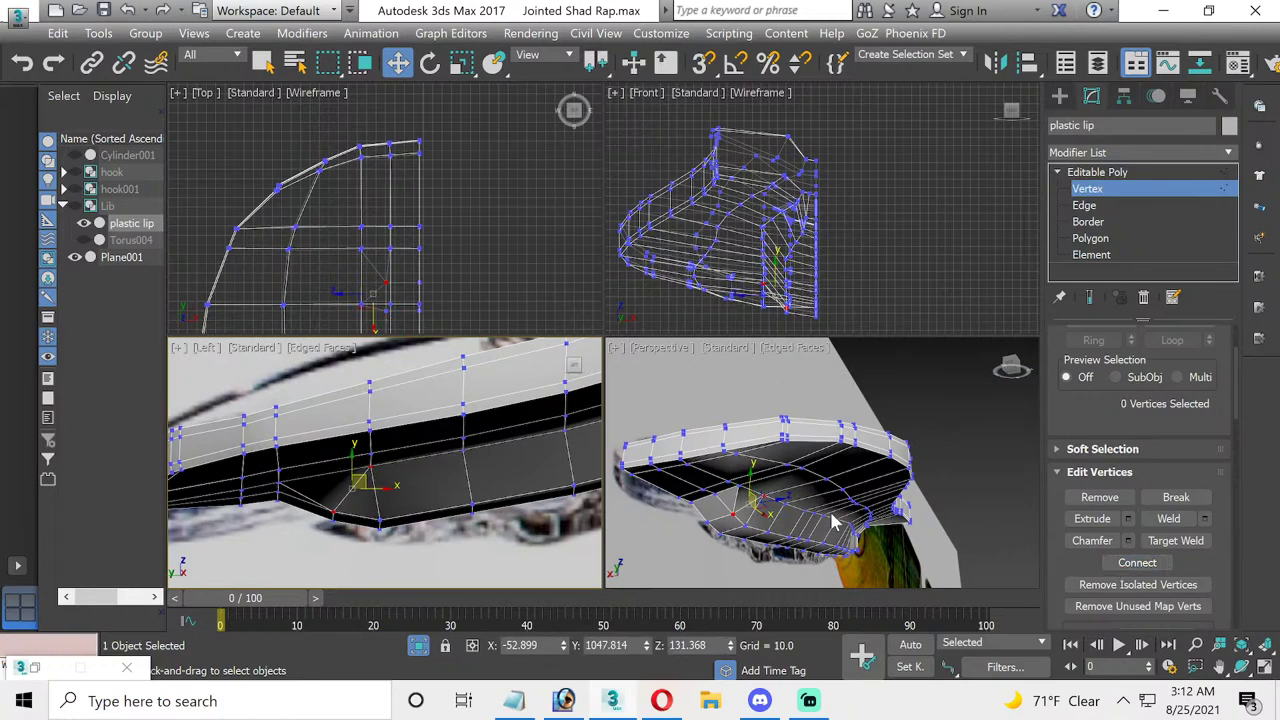
{"action": "left_click", "coordinate": [993, 437]}
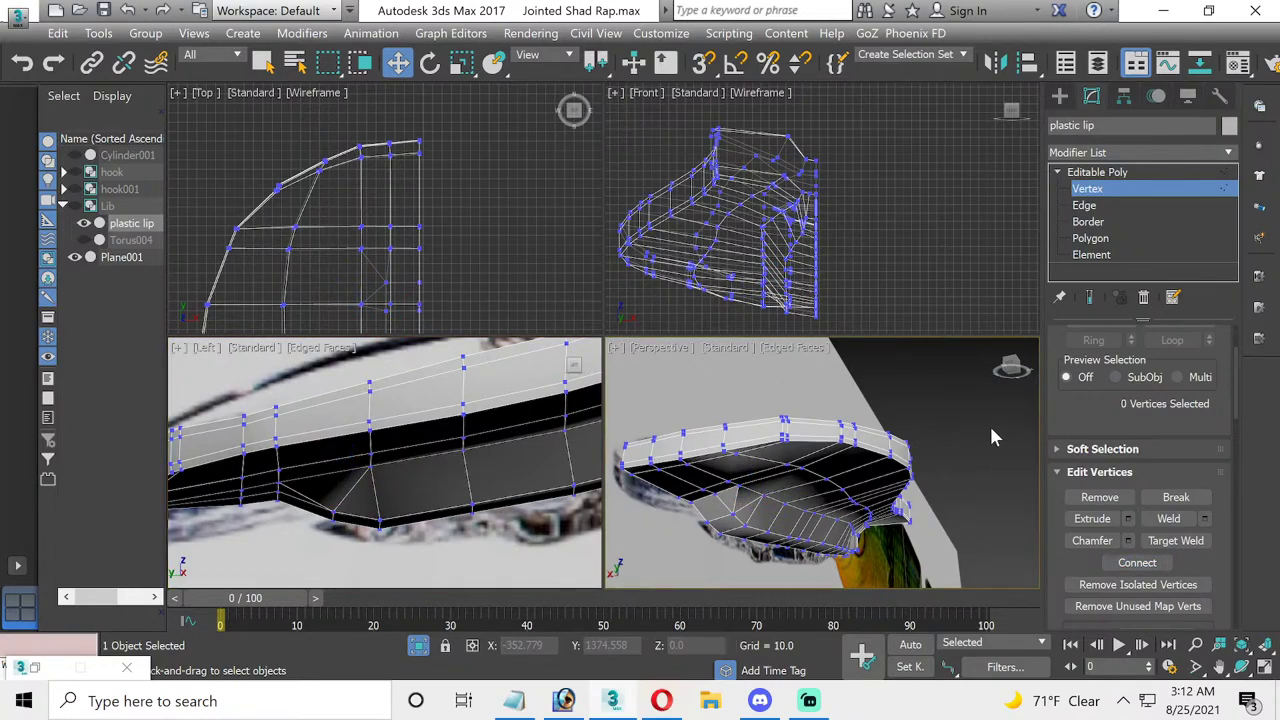
{"action": "left_click", "coordinate": [1085, 205]}
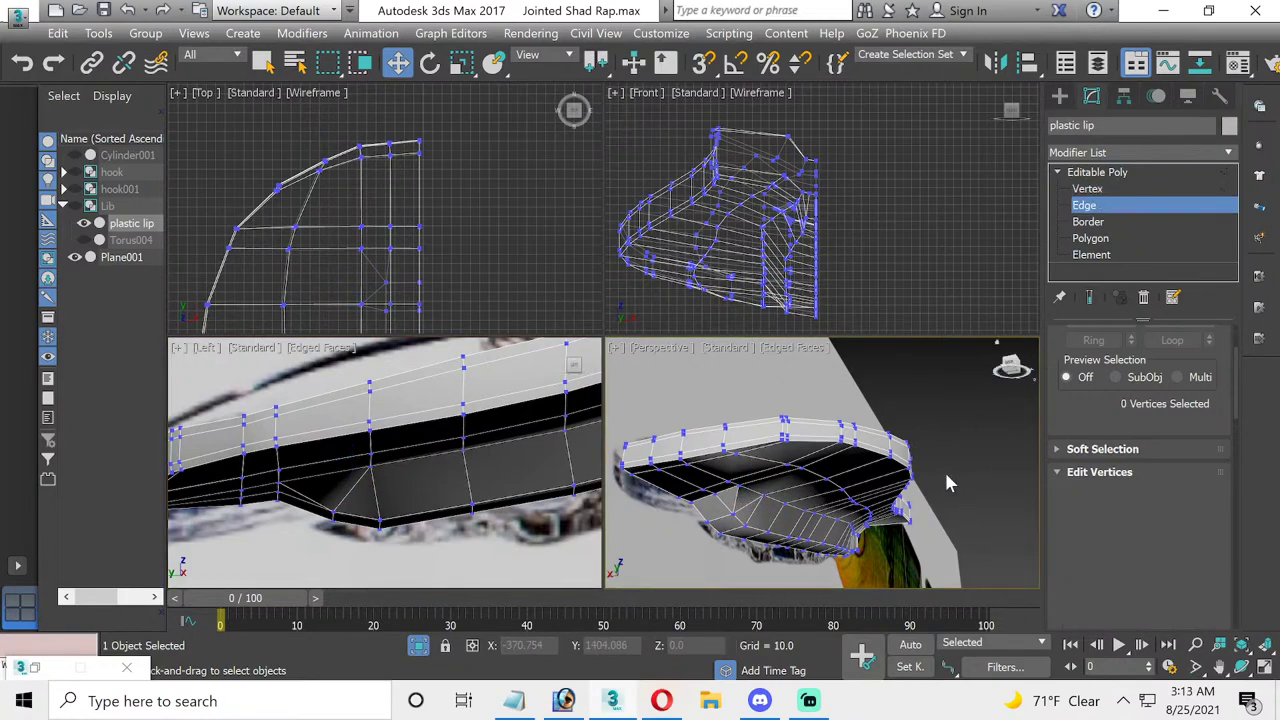
{"action": "left_click", "coordinate": [731, 488]}
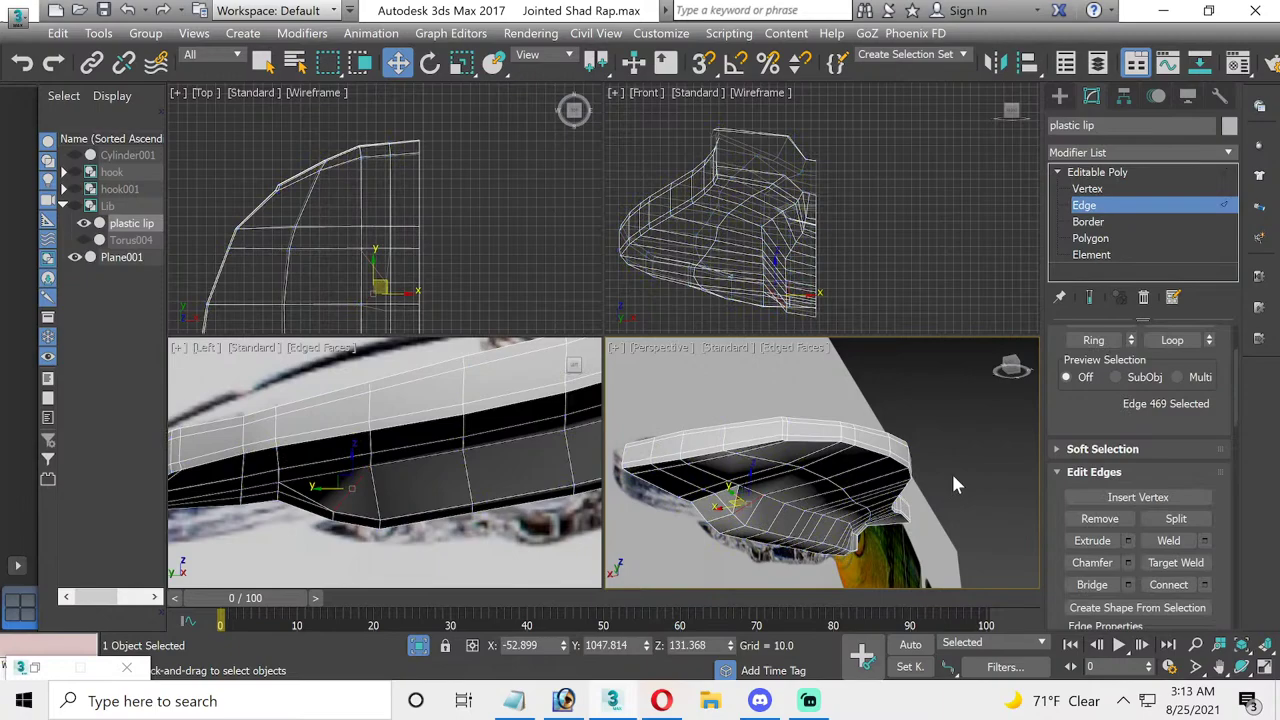
{"action": "left_click", "coordinate": [757, 530]}
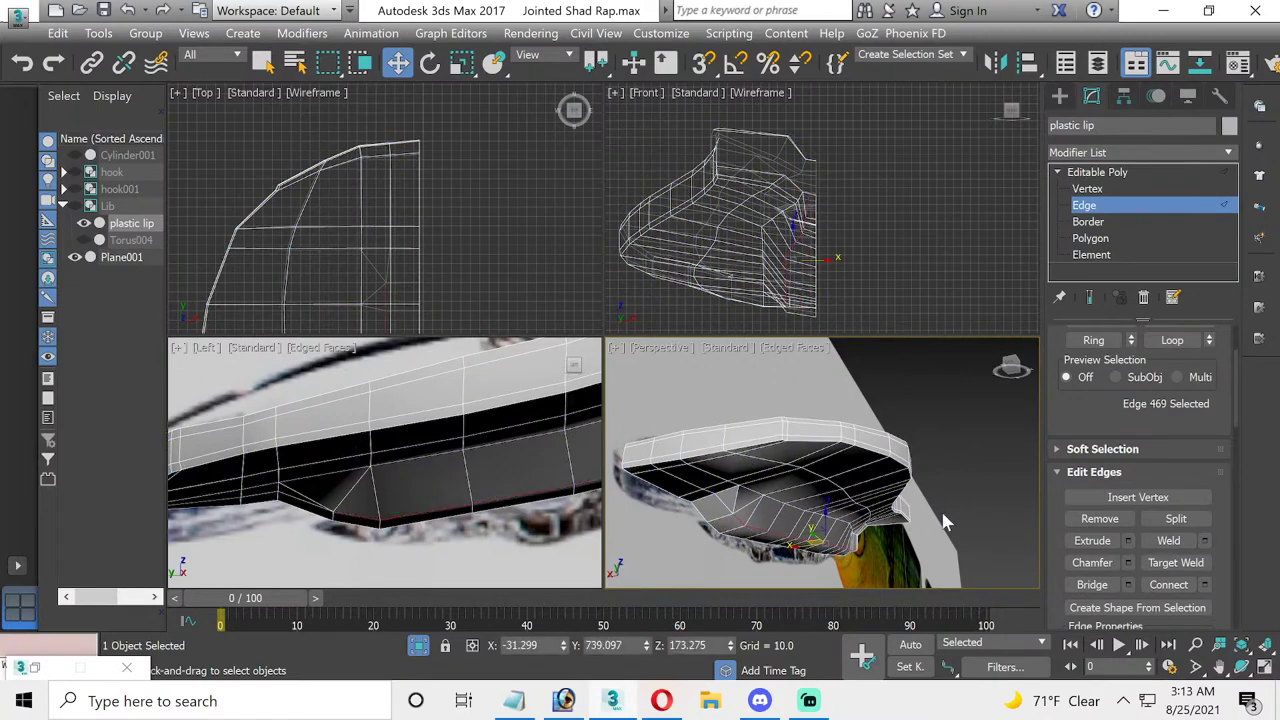
{"action": "left_click", "coordinate": [945, 521]}
{"action": "left_click", "coordinate": [1097, 172]}
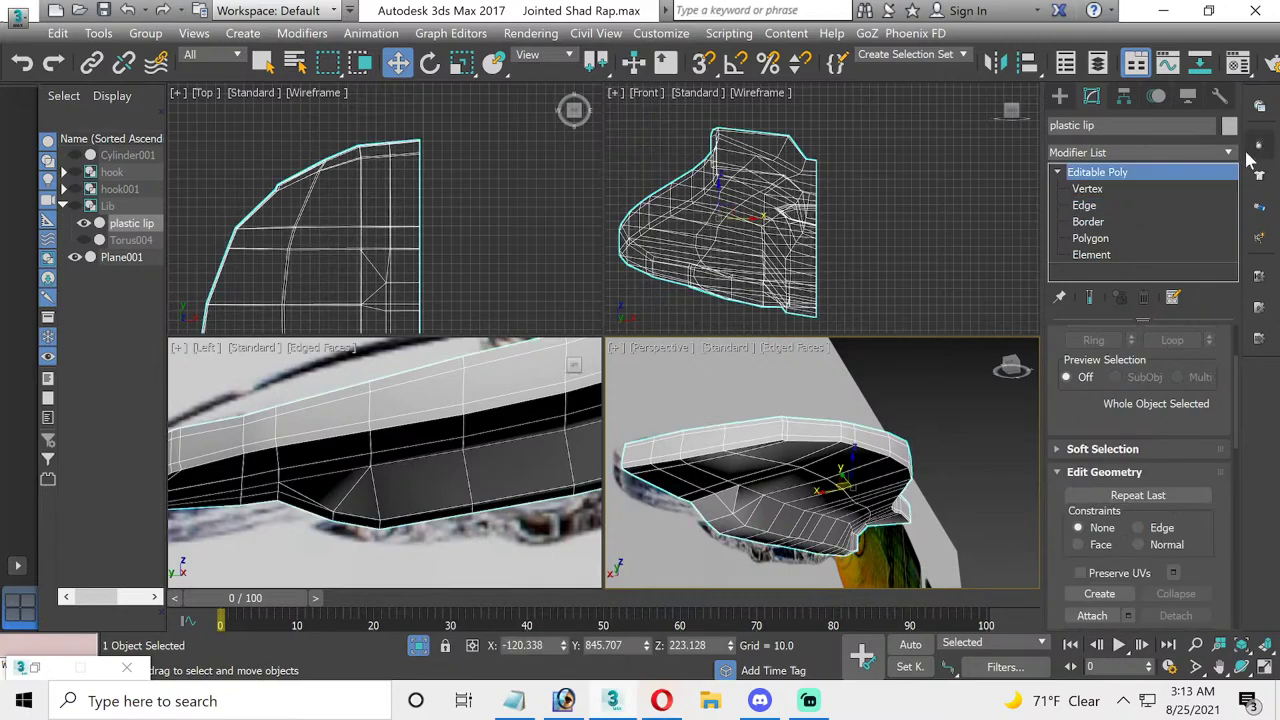
{"action": "left_click", "coordinate": [1230, 152]}
{"action": "scroll", "coordinate": [1120, 300], "scroll_direction": "down", "scroll_amount": 5}
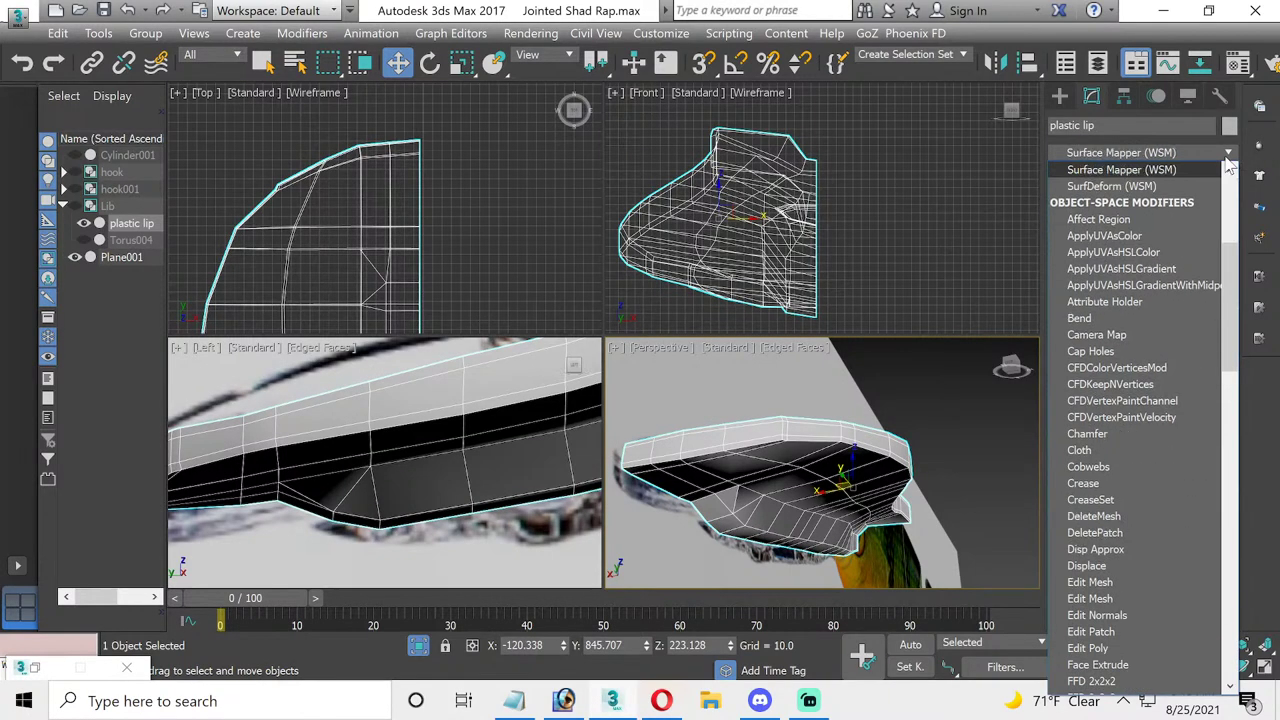
{"action": "scroll", "coordinate": [1112, 311], "scroll_direction": "down", "scroll_amount": 20}
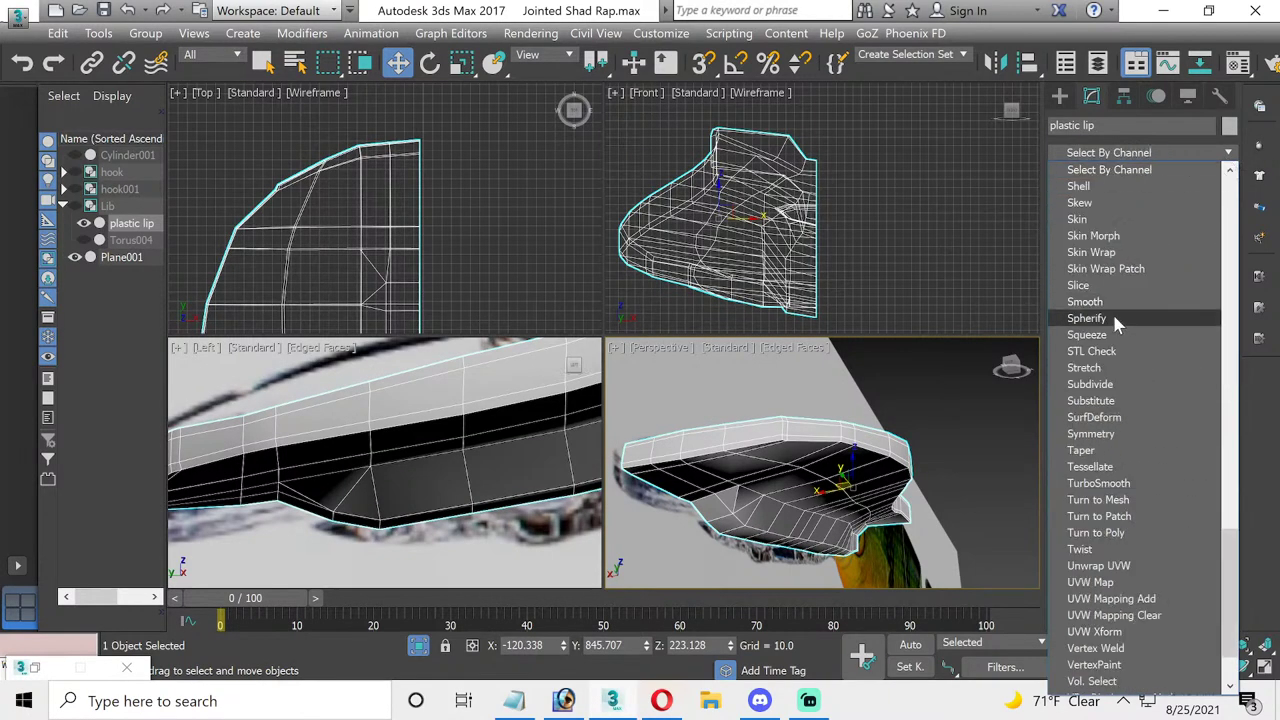
{"action": "left_click", "coordinate": [1096, 434]}
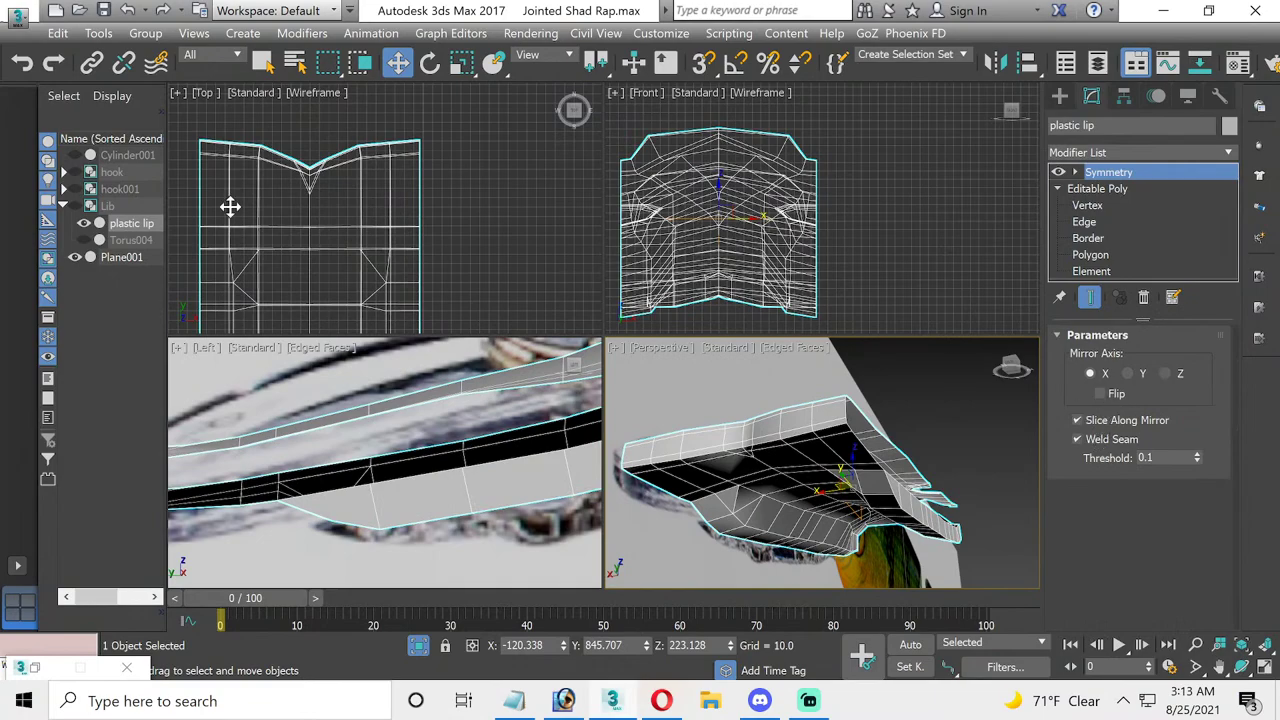
{"action": "scroll", "coordinate": [320, 235], "scroll_direction": "down", "scroll_amount": 2}
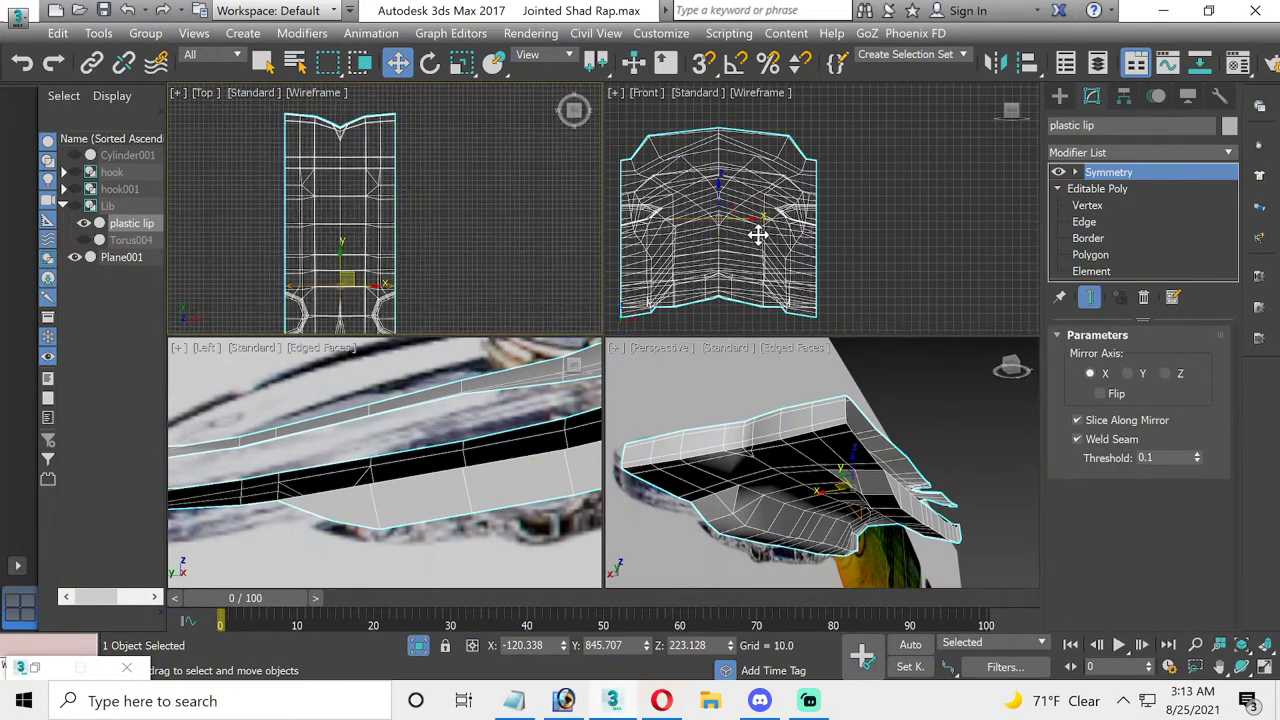
{"action": "right_click", "coordinate": [1140, 174]}
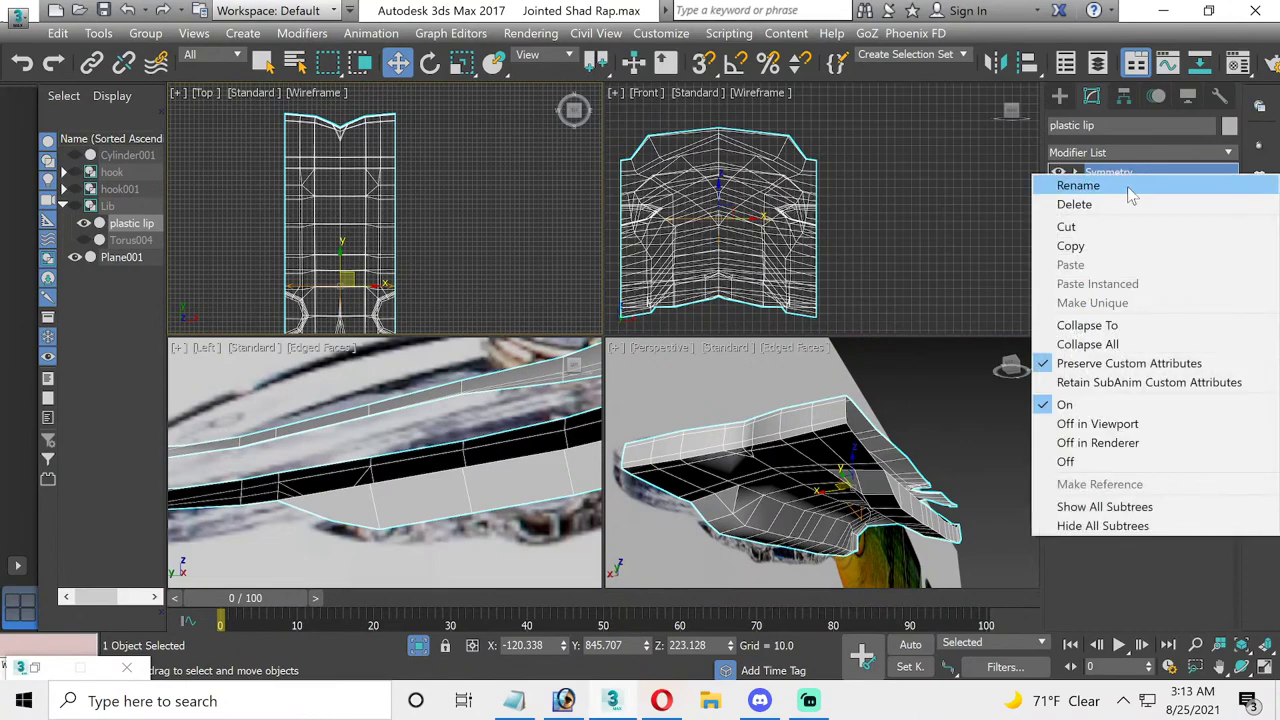
{"action": "left_click", "coordinate": [1137, 203]}
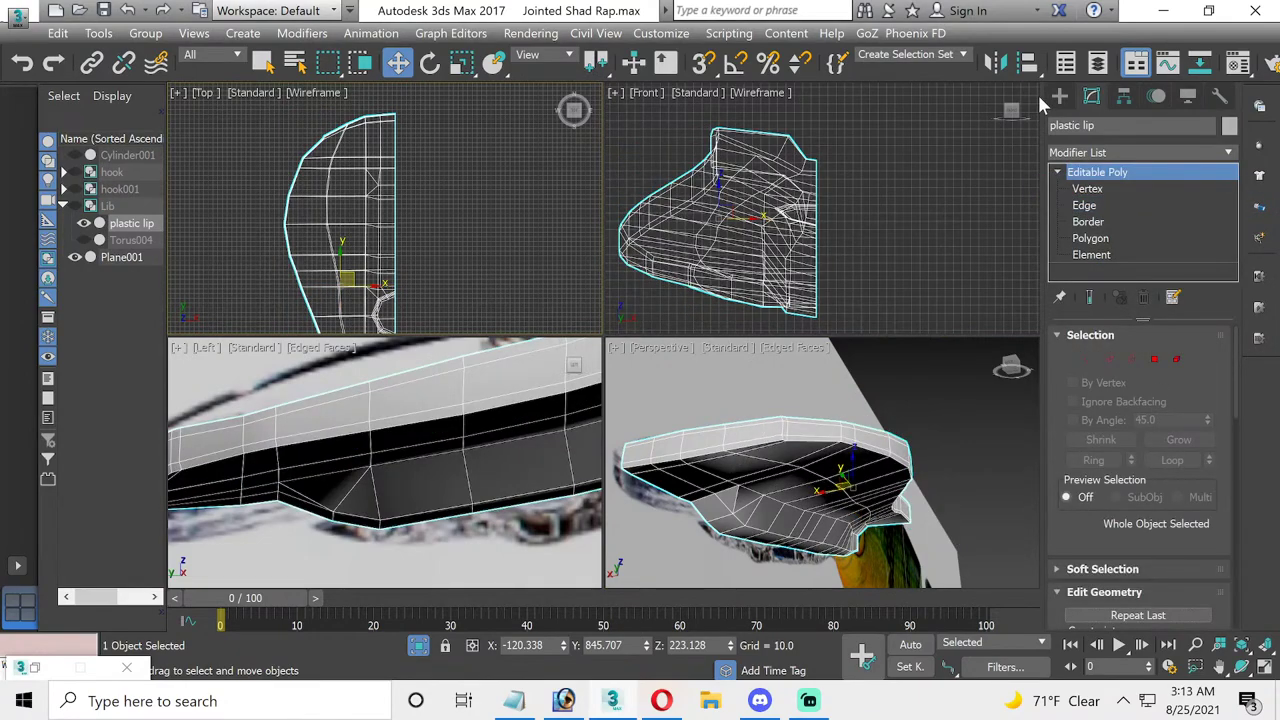
- Move the lip's pivot to its inner edge using Affect Pivot Only
{"action": "left_click", "coordinate": [1124, 95]}
{"action": "left_click", "coordinate": [1139, 219]}
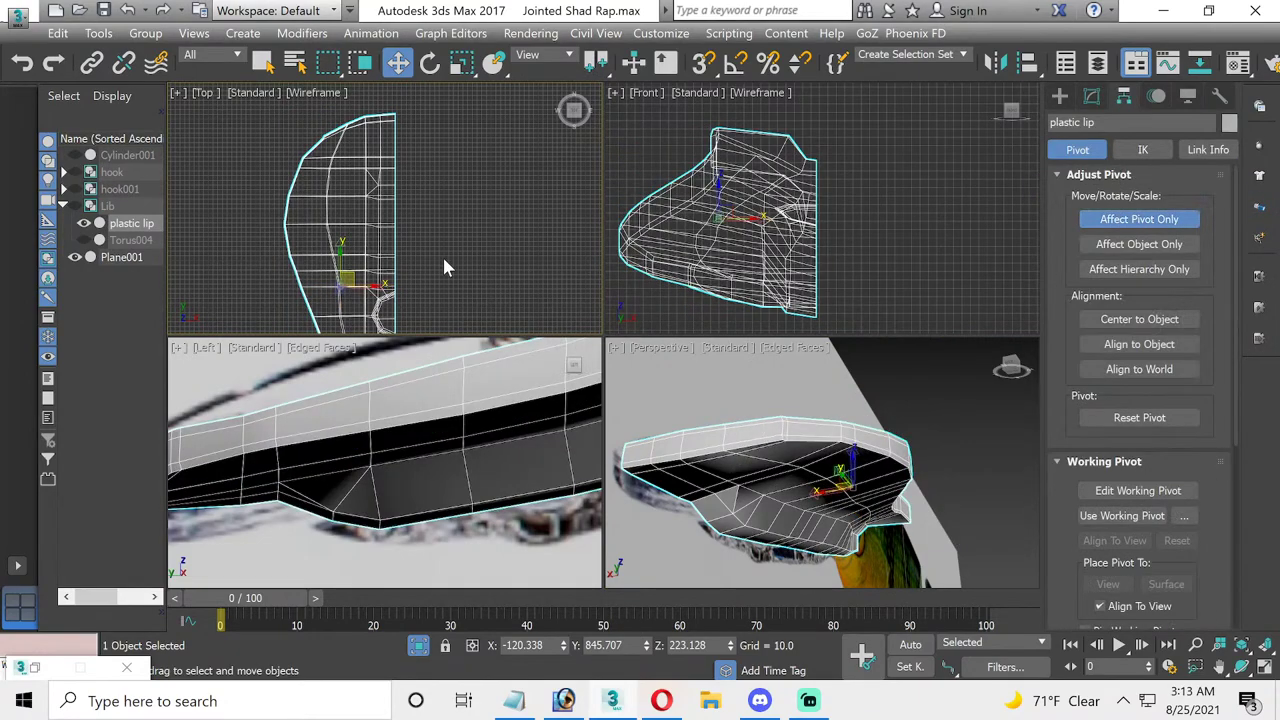
{"action": "scroll", "coordinate": [445, 265], "scroll_direction": "up", "scroll_amount": 2}
{"action": "scroll", "coordinate": [374, 280], "scroll_direction": "up", "scroll_amount": 2}
{"action": "left_click_drag", "start_coordinate": [334, 251], "coordinate": [446, 252]}
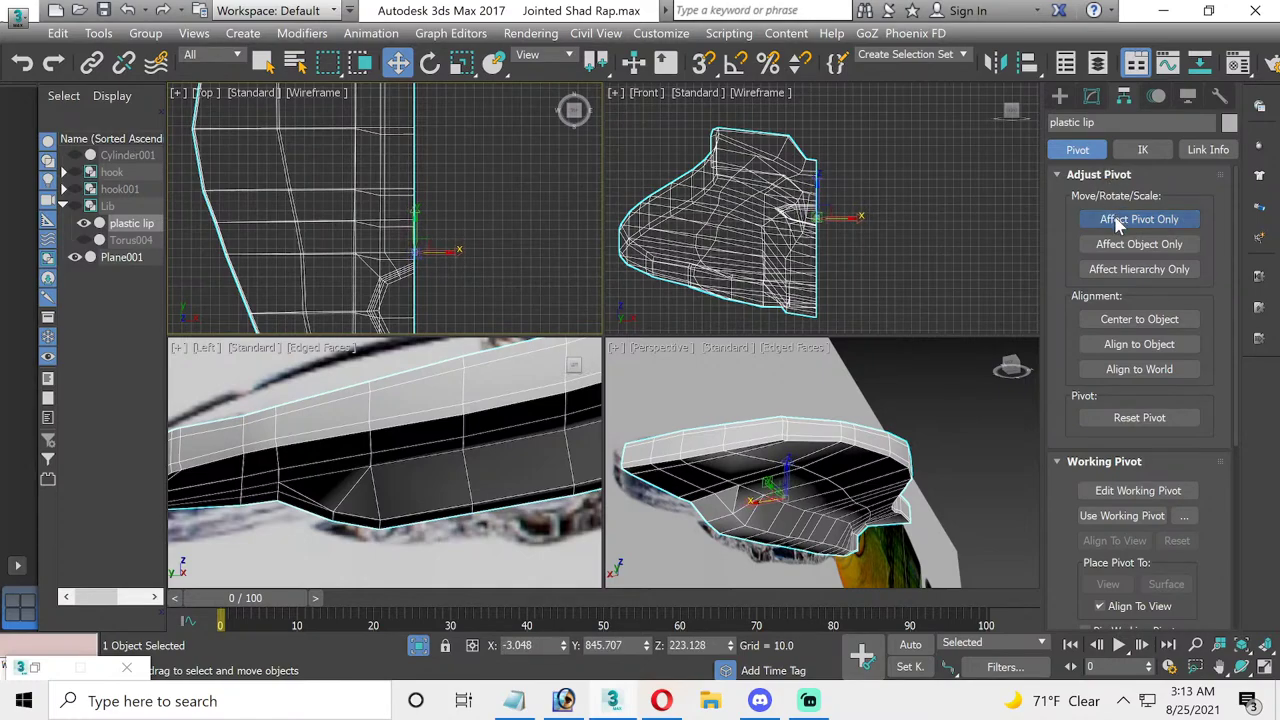
{"action": "left_click", "coordinate": [1105, 220]}
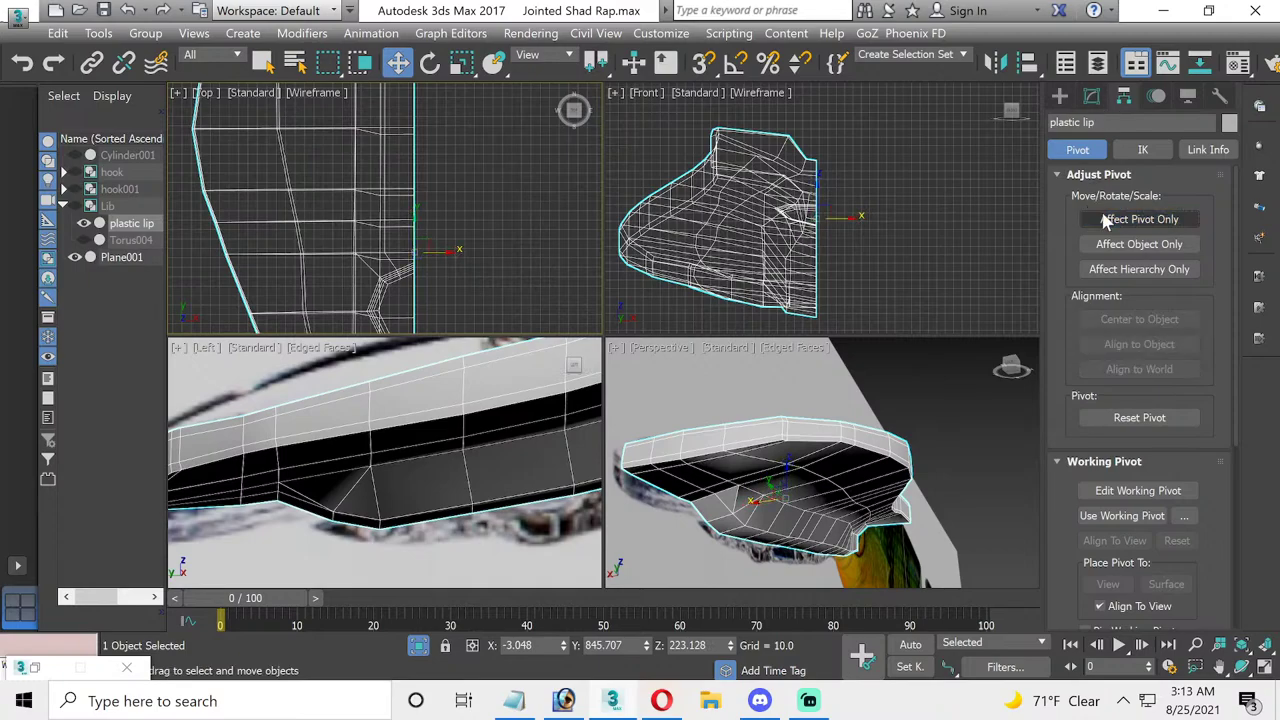
- Add a Symmetry modifier to the plastic lip
{"action": "left_click", "coordinate": [1093, 97]}
{"action": "left_click", "coordinate": [1229, 152]}
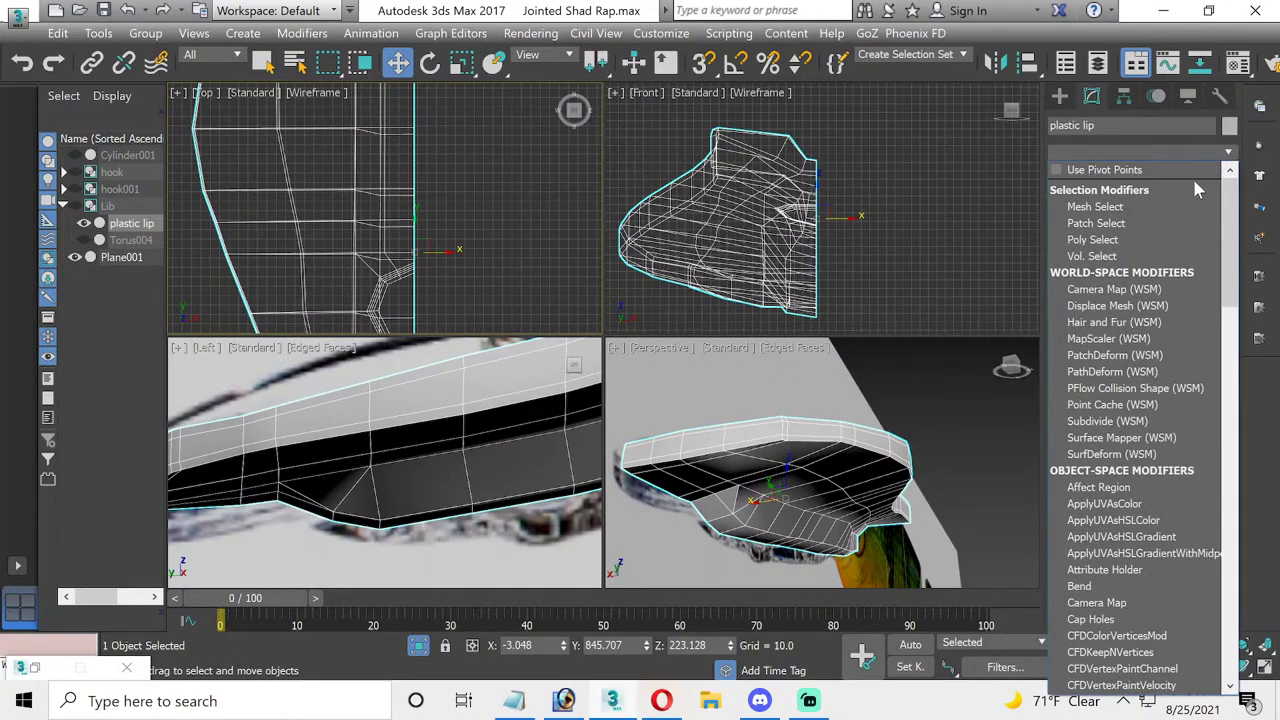
{"action": "key", "text": "s"}
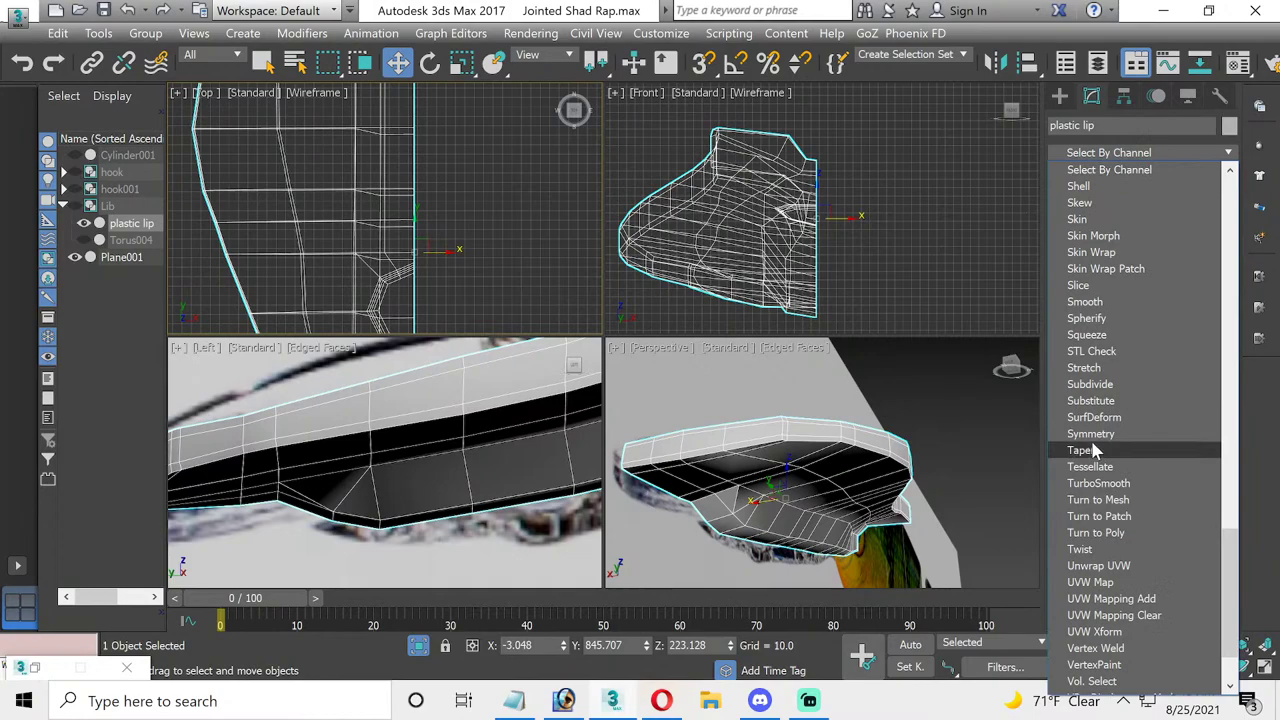
{"action": "left_click", "coordinate": [1092, 434]}
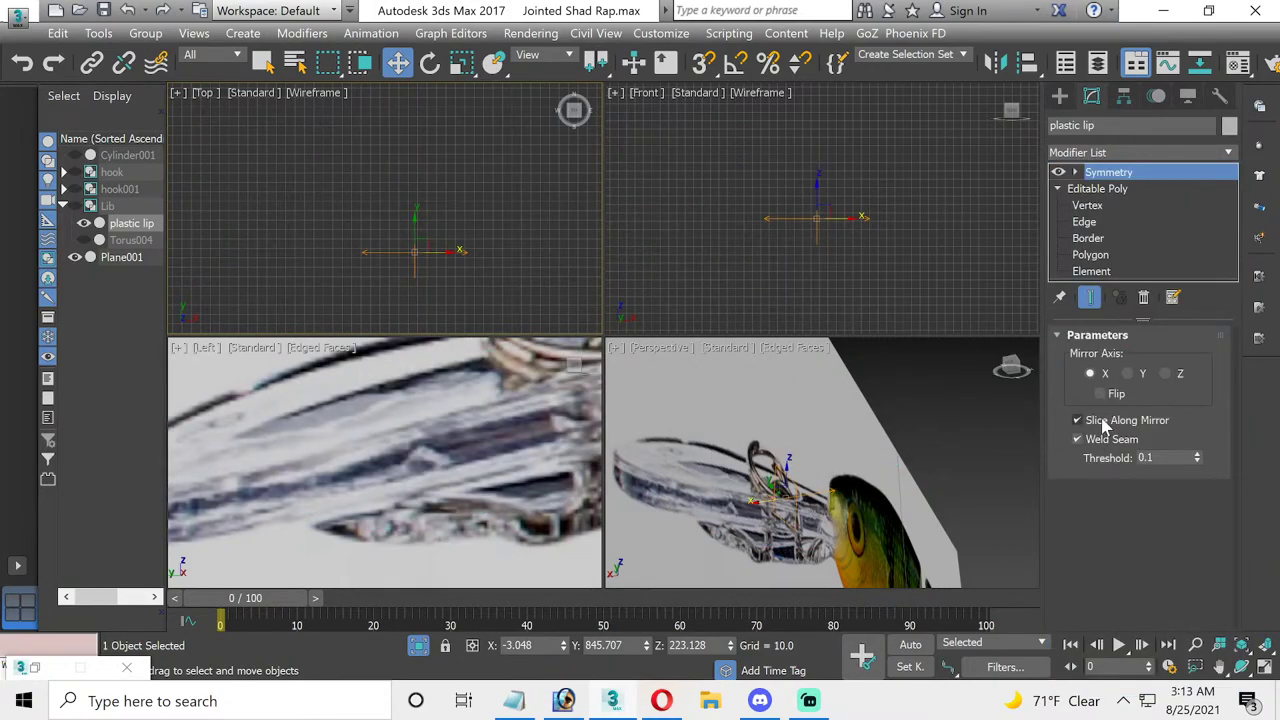
- Flip the Symmetry mirror and nudge the Mirror gizmo along X onto the lip's centre
{"action": "left_click", "coordinate": [1099, 393]}
{"action": "scroll", "coordinate": [410, 175], "scroll_direction": "up", "scroll_amount": 3}
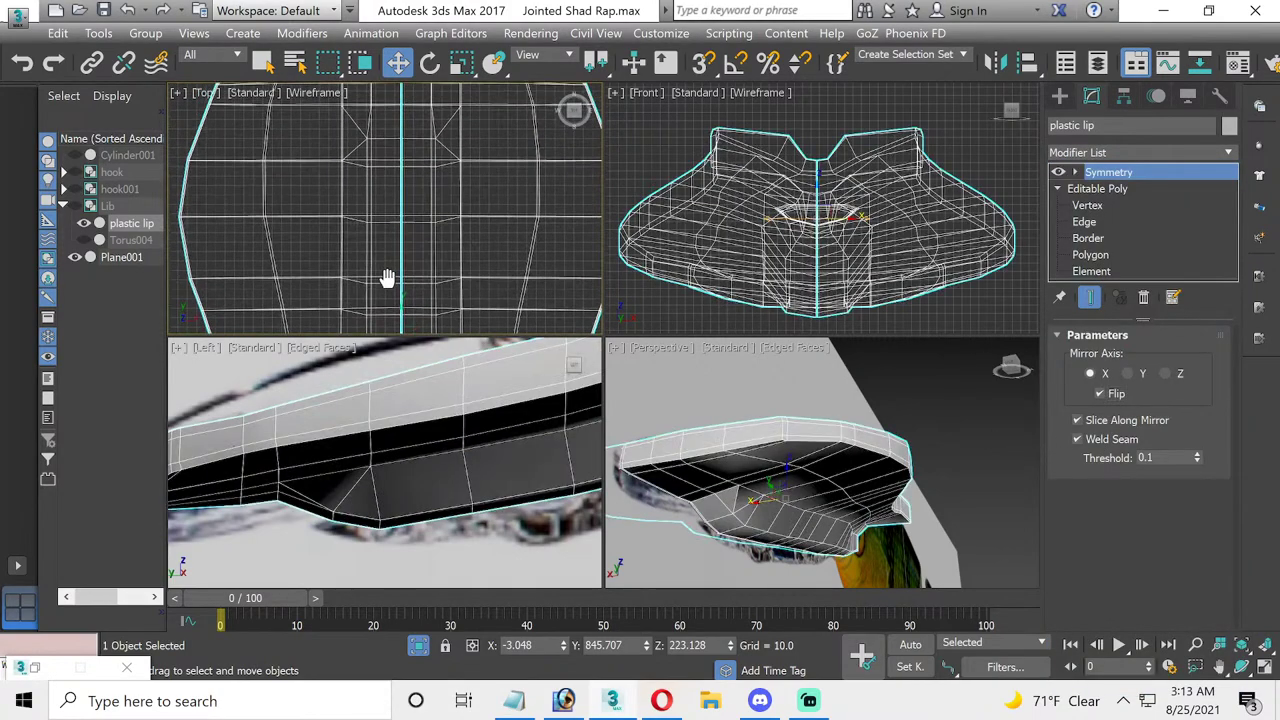
{"action": "scroll", "coordinate": [443, 212], "scroll_direction": "up", "scroll_amount": 2}
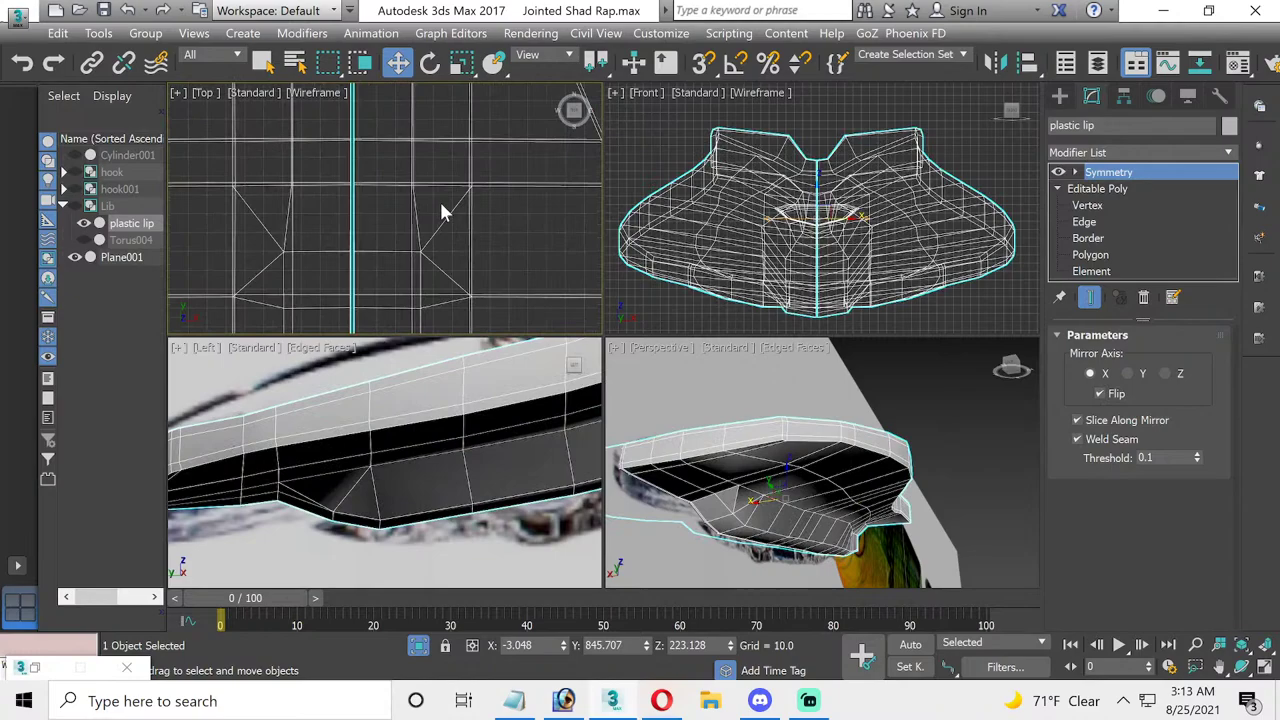
{"action": "left_click", "coordinate": [1075, 172]}
{"action": "left_click", "coordinate": [1104, 188]}
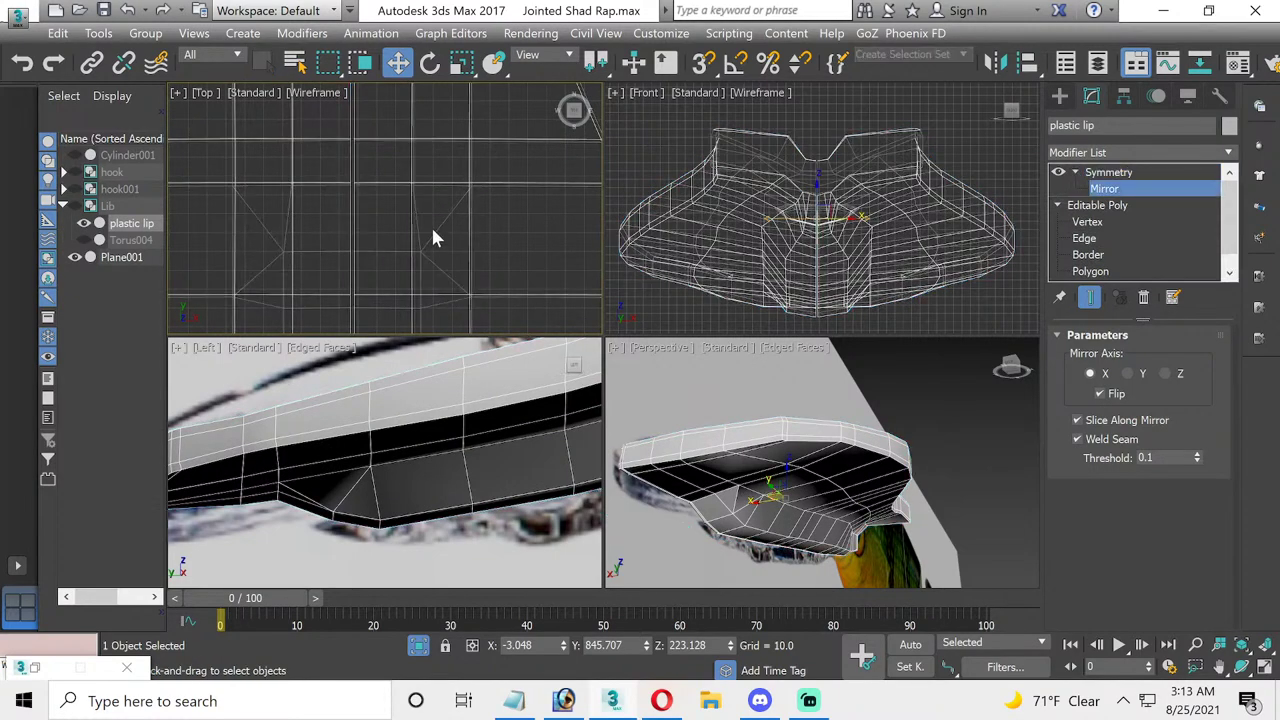
{"action": "scroll", "coordinate": [430, 224], "scroll_direction": "down", "scroll_amount": 3}
{"action": "scroll", "coordinate": [410, 285], "scroll_direction": "up", "scroll_amount": 3}
{"action": "scroll", "coordinate": [403, 240], "scroll_direction": "up", "scroll_amount": 3}
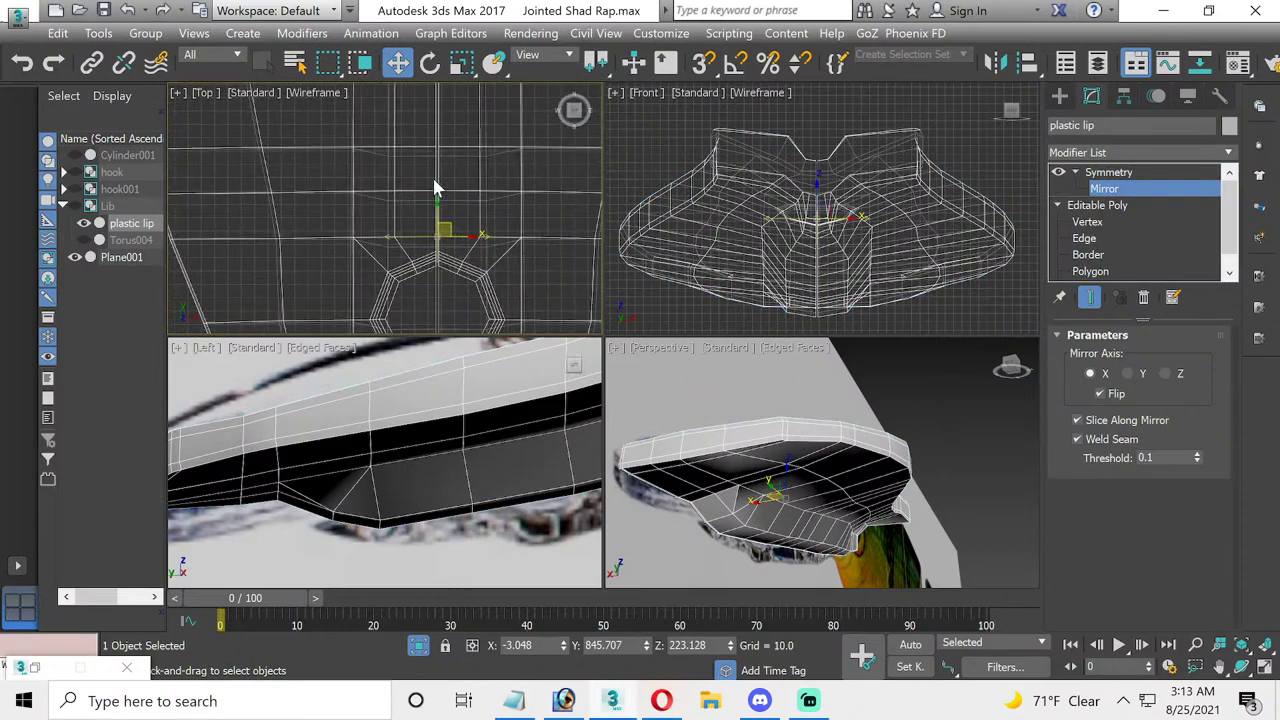
{"action": "scroll", "coordinate": [453, 296], "scroll_direction": "up", "scroll_amount": 2}
{"action": "left_click_drag", "start_coordinate": [449, 317], "coordinate": [446, 317]}
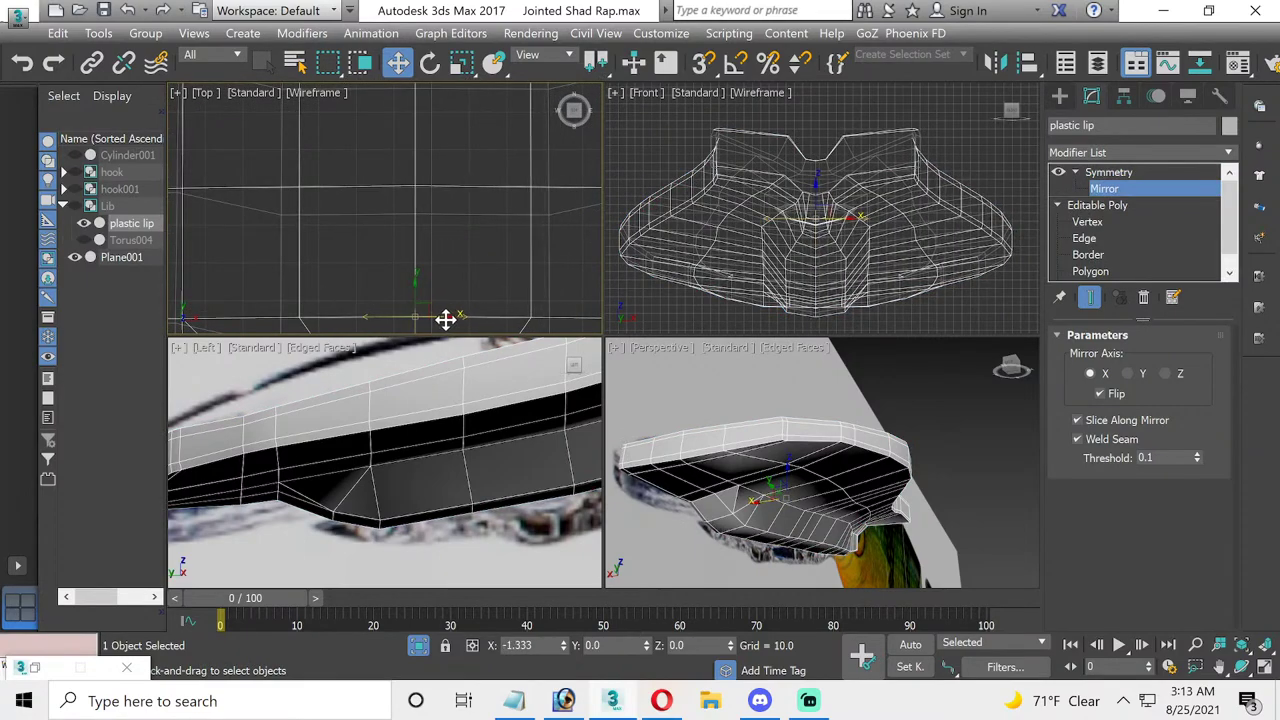
{"action": "left_click", "coordinate": [1125, 176]}
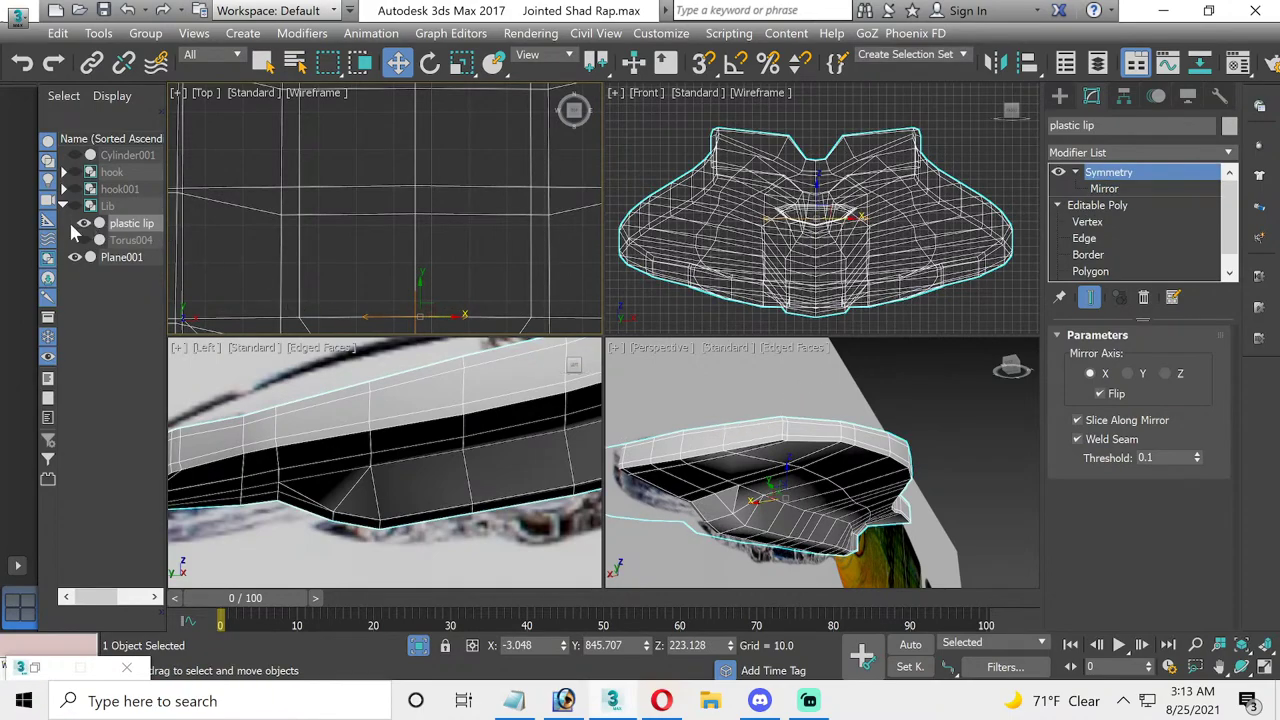
- Hide the Plane001 reference image, then maximize Perspective and orbit to view the lip from above
{"action": "left_click", "coordinate": [77, 258]}
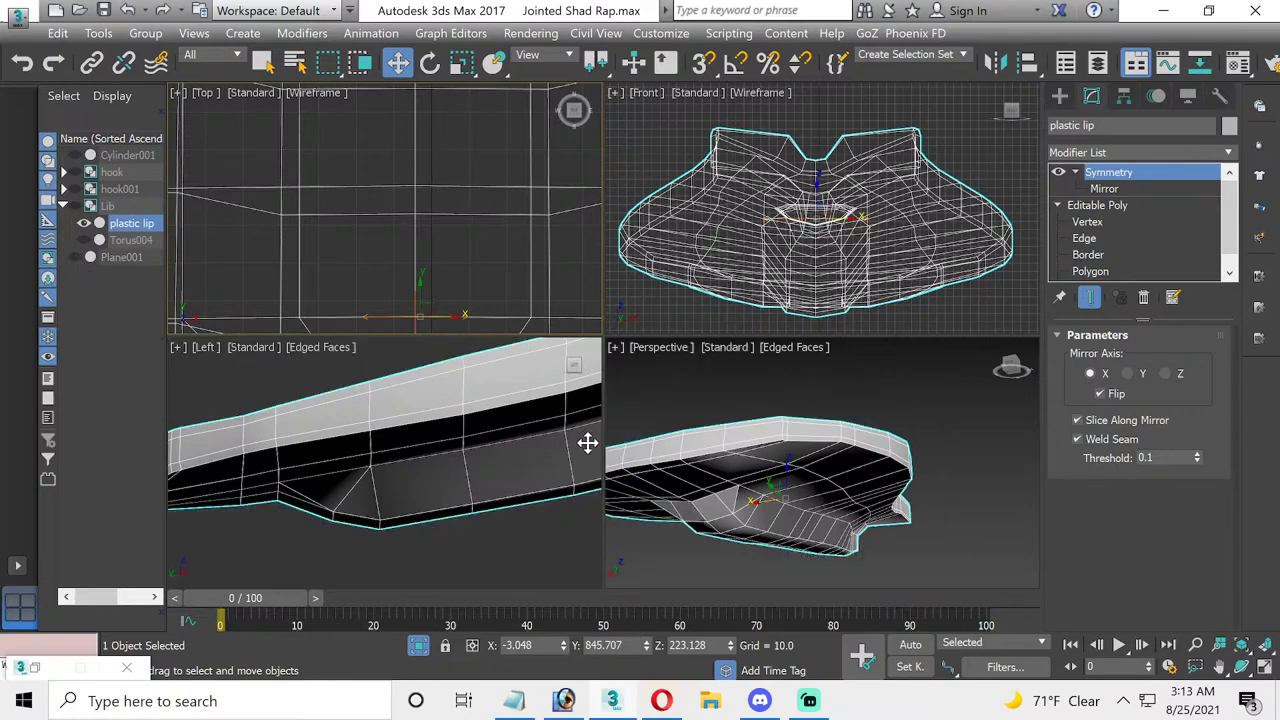
{"action": "scroll", "coordinate": [882, 484], "scroll_direction": "down", "scroll_amount": 3}
{"action": "middle_click_drag", "start_coordinate": [845, 482], "coordinate": [857, 505], "text": "alt"}
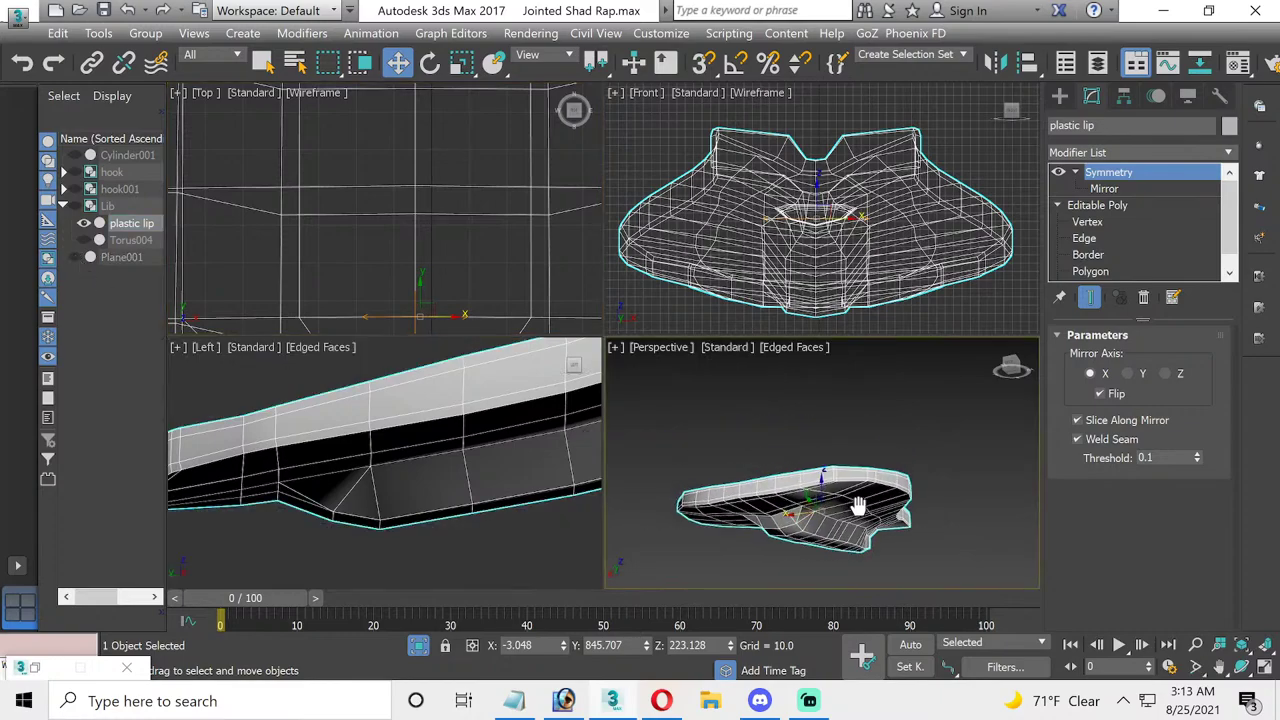
{"action": "left_click", "coordinate": [1248, 700]}
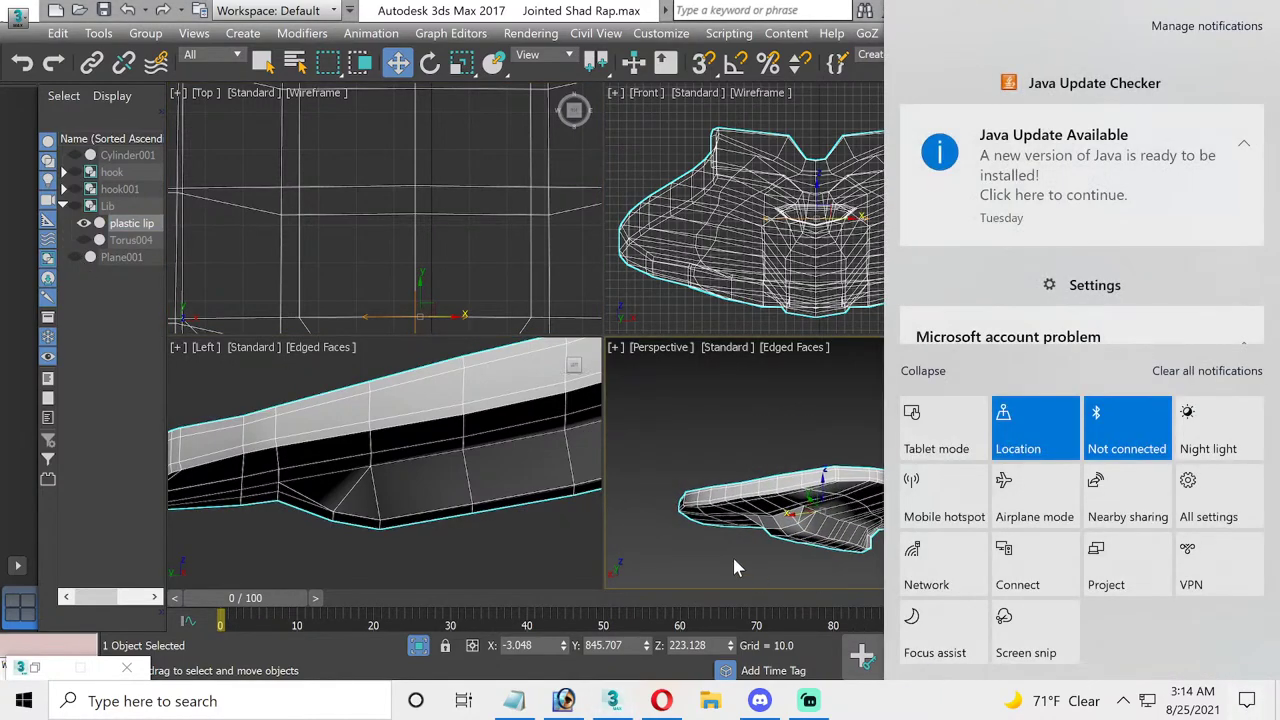
{"action": "left_click", "coordinate": [735, 567]}
{"action": "left_click", "coordinate": [1264, 668]}
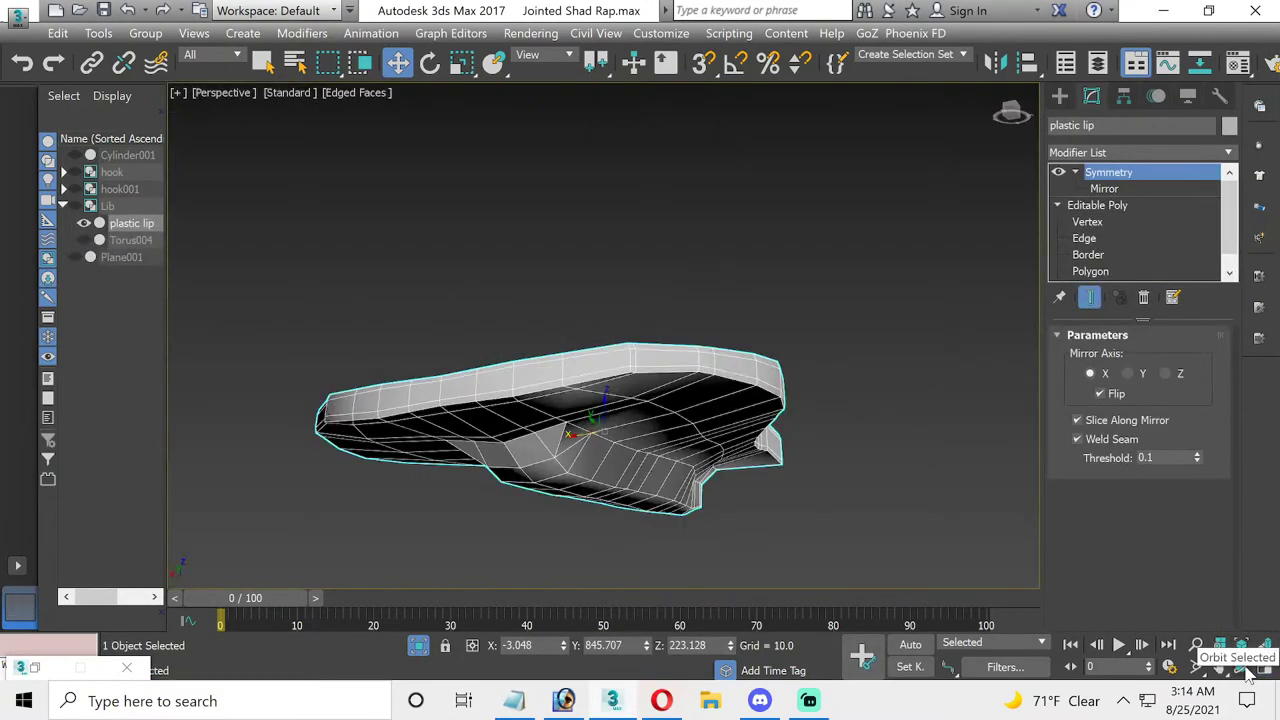
{"action": "left_click", "coordinate": [1241, 667]}
{"action": "mouse_move", "coordinate": [598, 372]}
{"action": "left_mouse_down"}
{"action": "mouse_move", "coordinate": [506, 446]}
{"action": "mouse_move", "coordinate": [579, 401]}
{"action": "mouse_move", "coordinate": [560, 408]}
{"action": "mouse_move", "coordinate": [565, 425]}
{"action": "left_mouse_up"}
- At Border level, select the open border along the lip's seam, then clear it
{"action": "left_click", "coordinate": [1088, 255]}
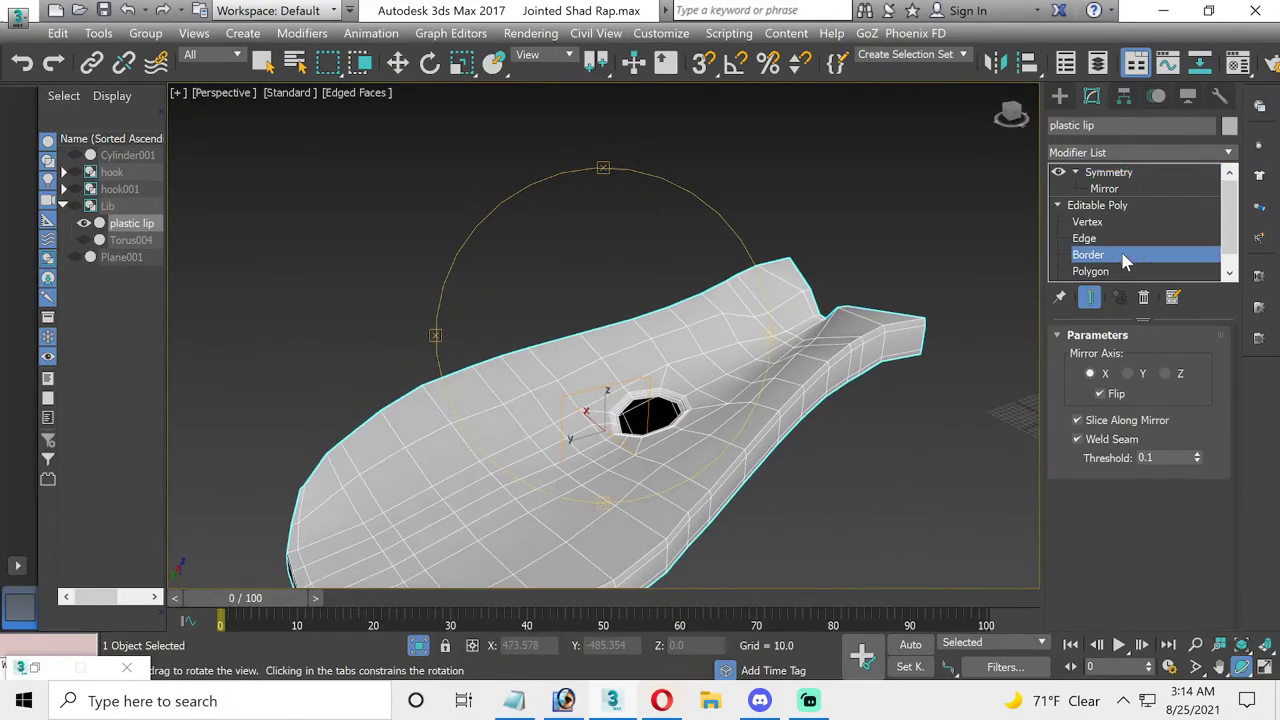
{"action": "right_click", "coordinate": [722, 386]}
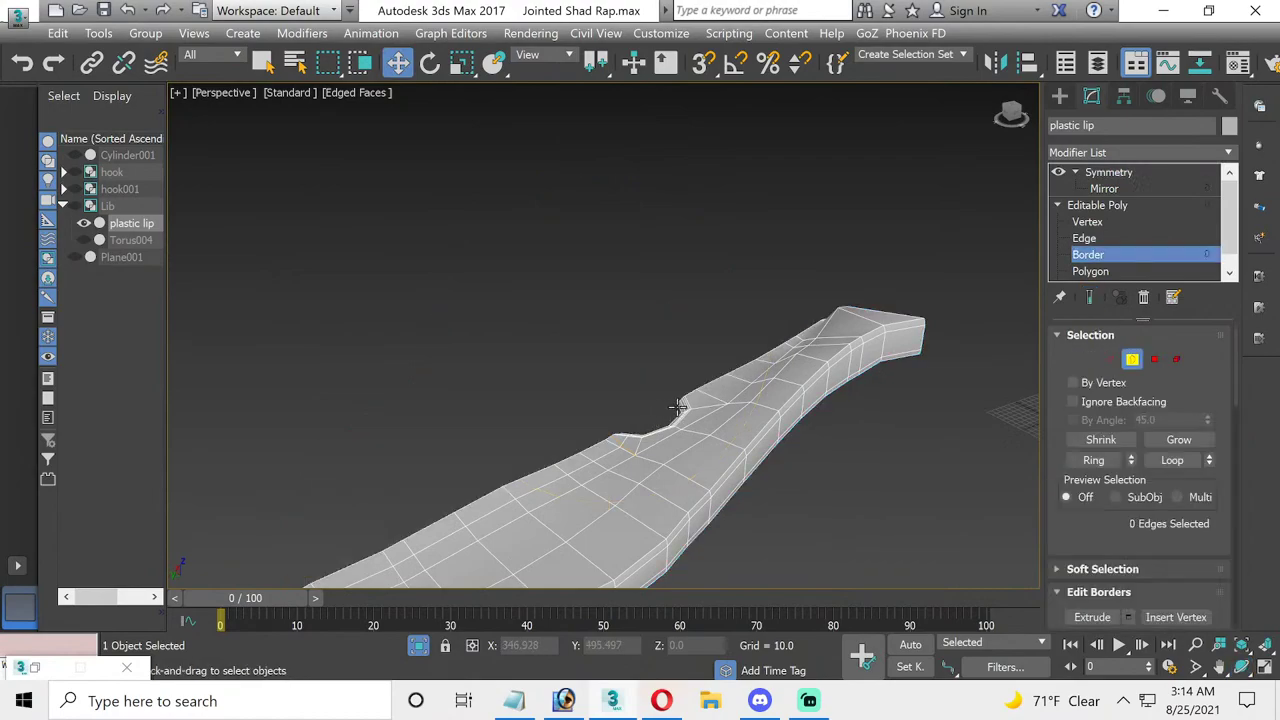
{"action": "left_click", "coordinate": [678, 407]}
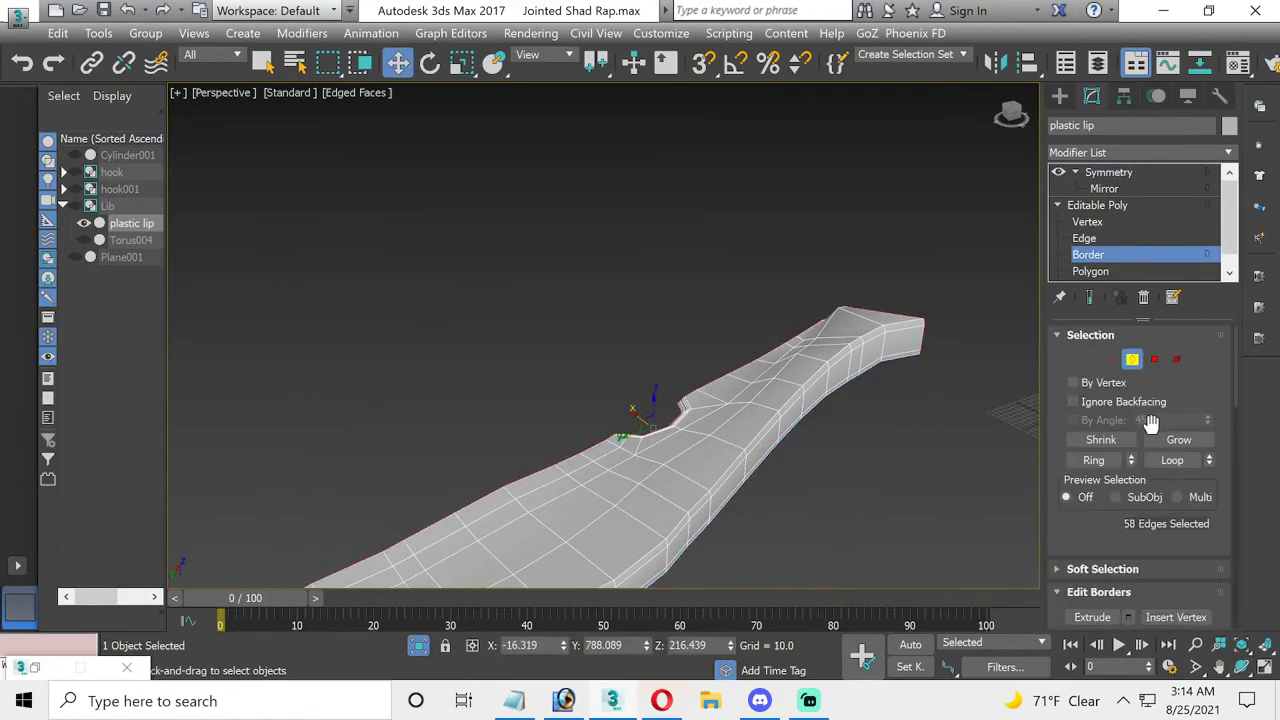
{"action": "left_click", "coordinate": [955, 412]}
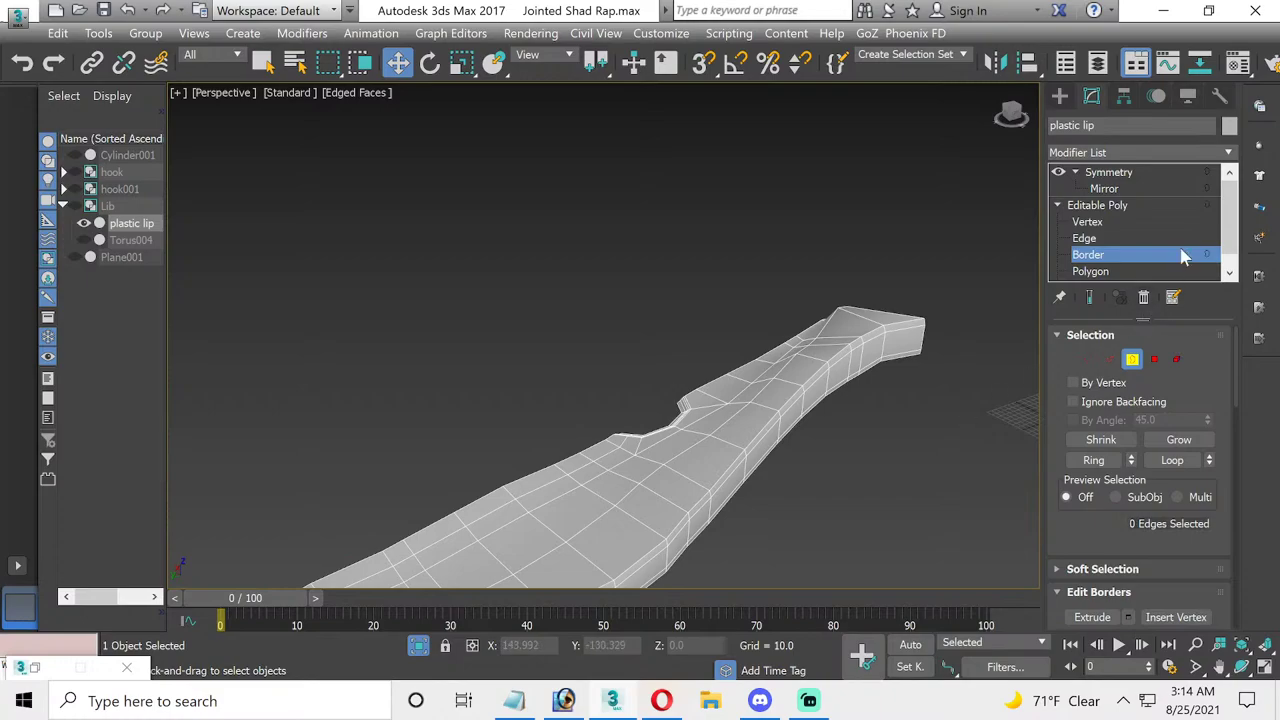
- Collapse the Symmetry modifier into one Editable Poly with Collapse All, confirming the warning
{"action": "left_click", "coordinate": [1100, 174]}
{"action": "right_click", "coordinate": [1131, 176]}
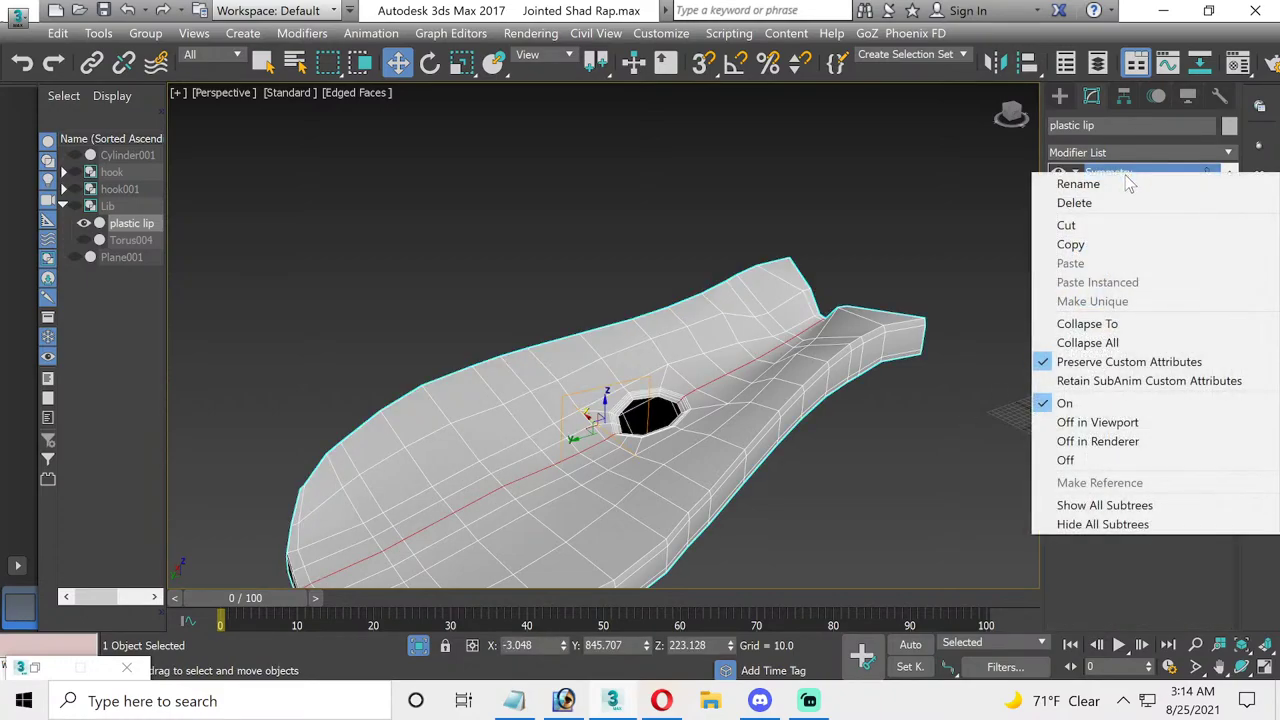
{"action": "left_click", "coordinate": [1088, 343]}
{"action": "left_click", "coordinate": [734, 414]}
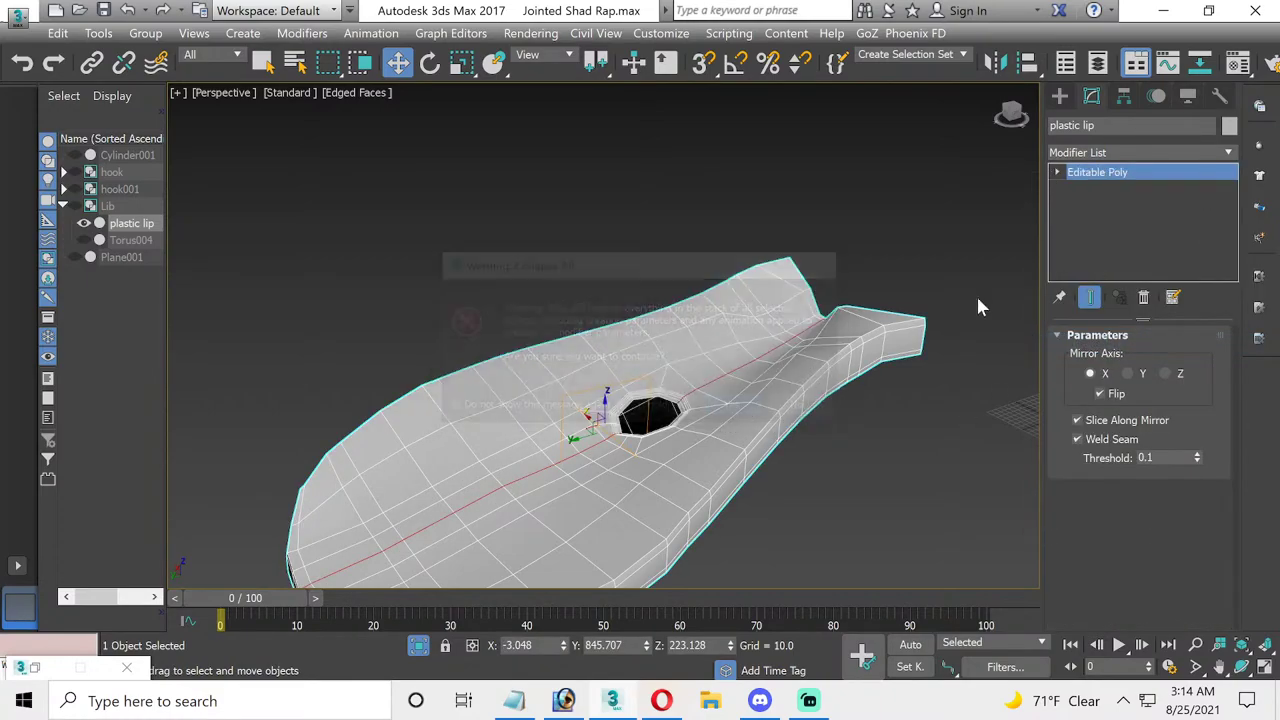
- Select the octagonal hole's border and cap it with a new face
{"action": "left_click", "coordinate": [1133, 358]}
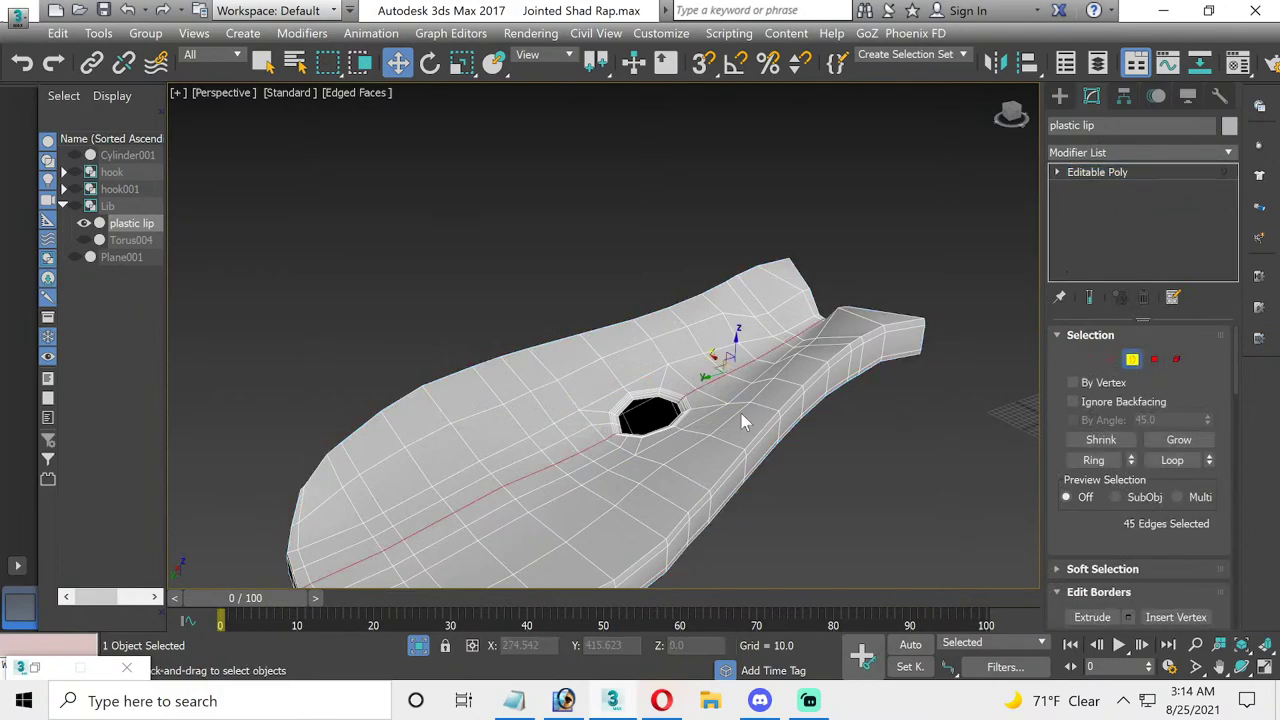
{"action": "scroll", "coordinate": [643, 397], "scroll_direction": "up", "scroll_amount": 3}
{"action": "left_click", "coordinate": [645, 412]}
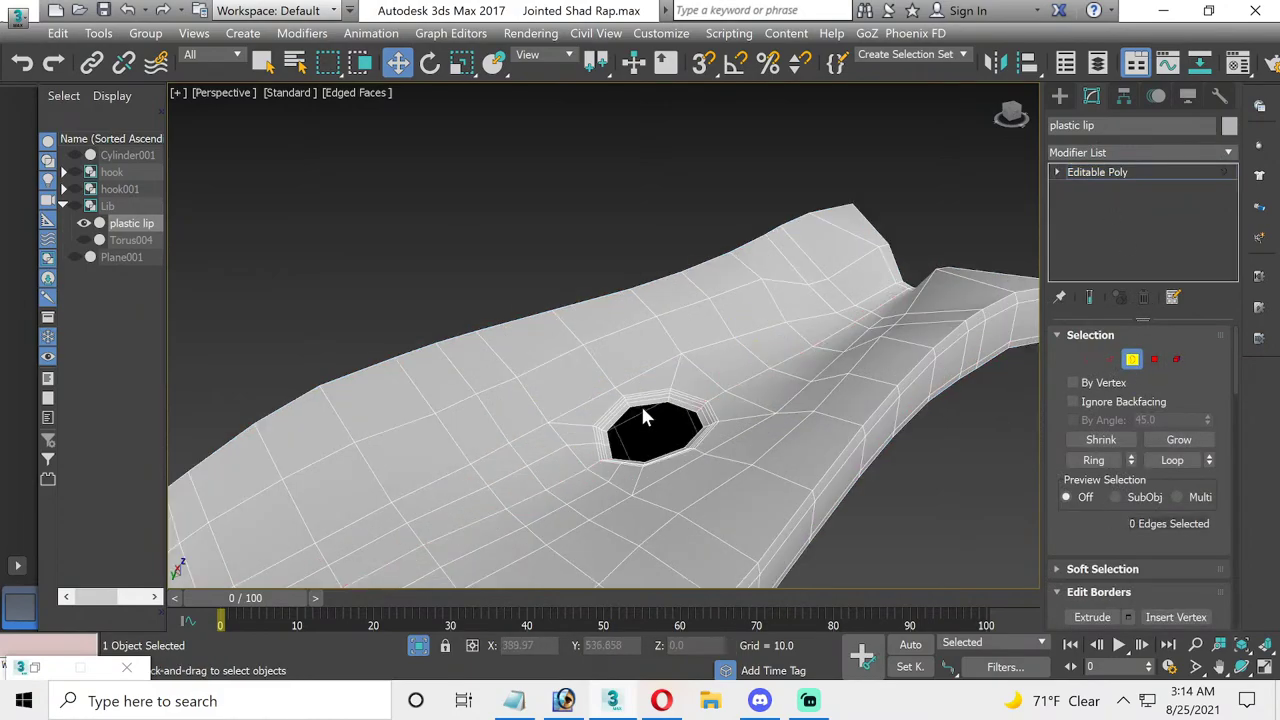
{"action": "left_click", "coordinate": [643, 410]}
{"action": "scroll", "coordinate": [1100, 437], "scroll_direction": "down", "scroll_amount": 2}
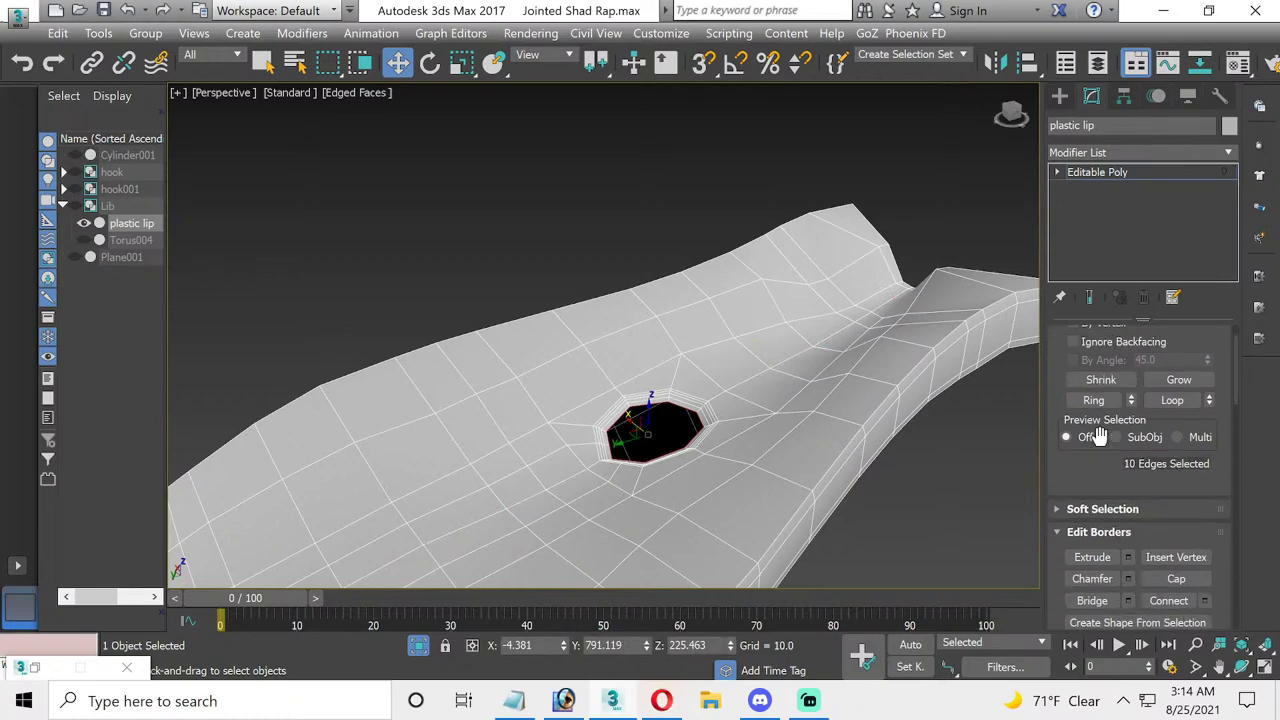
{"action": "scroll", "coordinate": [1100, 437], "scroll_direction": "down", "scroll_amount": 2}
{"action": "left_click", "coordinate": [1162, 533]}
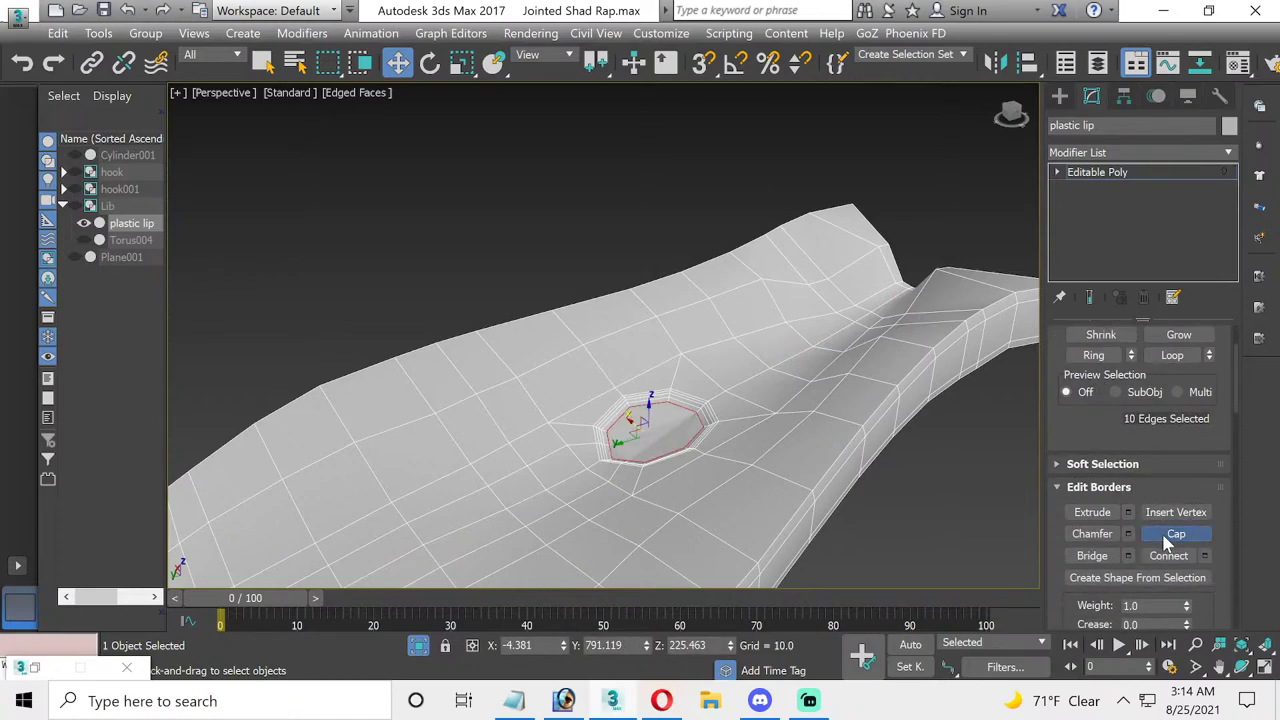
- Inset the new cap polygon by about 5.28
{"action": "left_click", "coordinate": [1057, 172]}
{"action": "left_click", "coordinate": [1090, 238]}
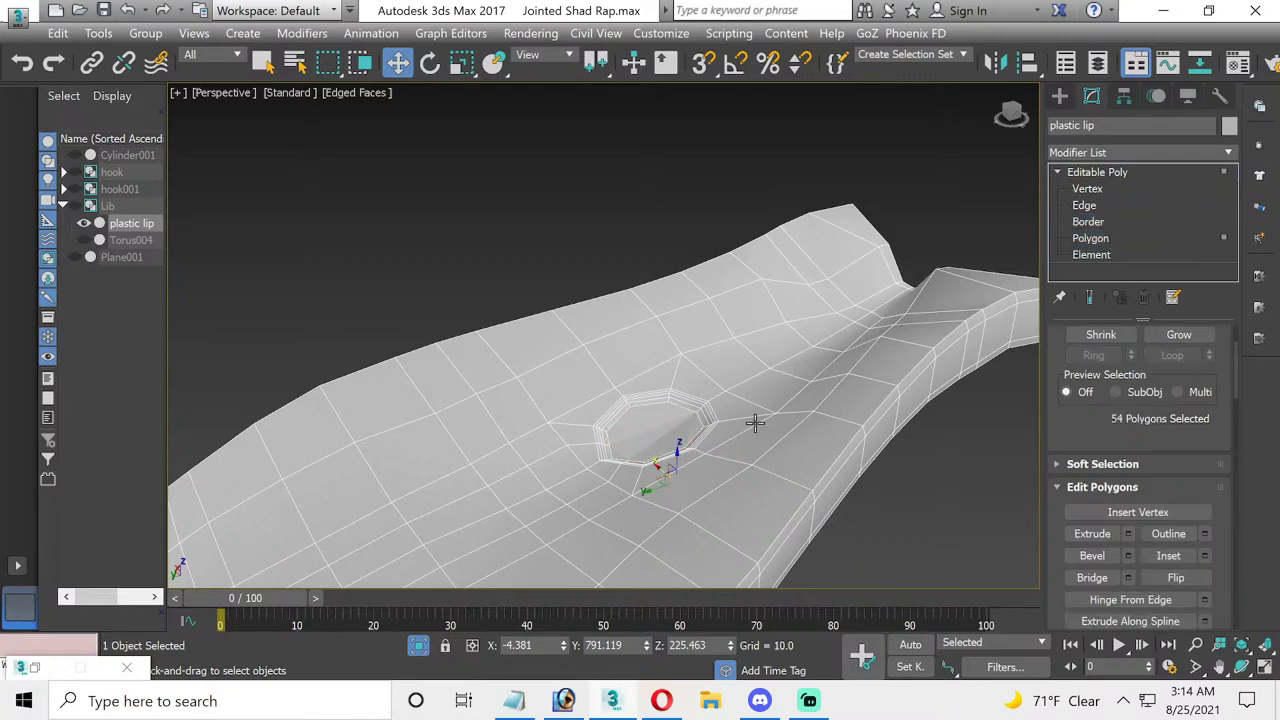
{"action": "left_click", "coordinate": [663, 434]}
{"action": "left_click", "coordinate": [1204, 555]}
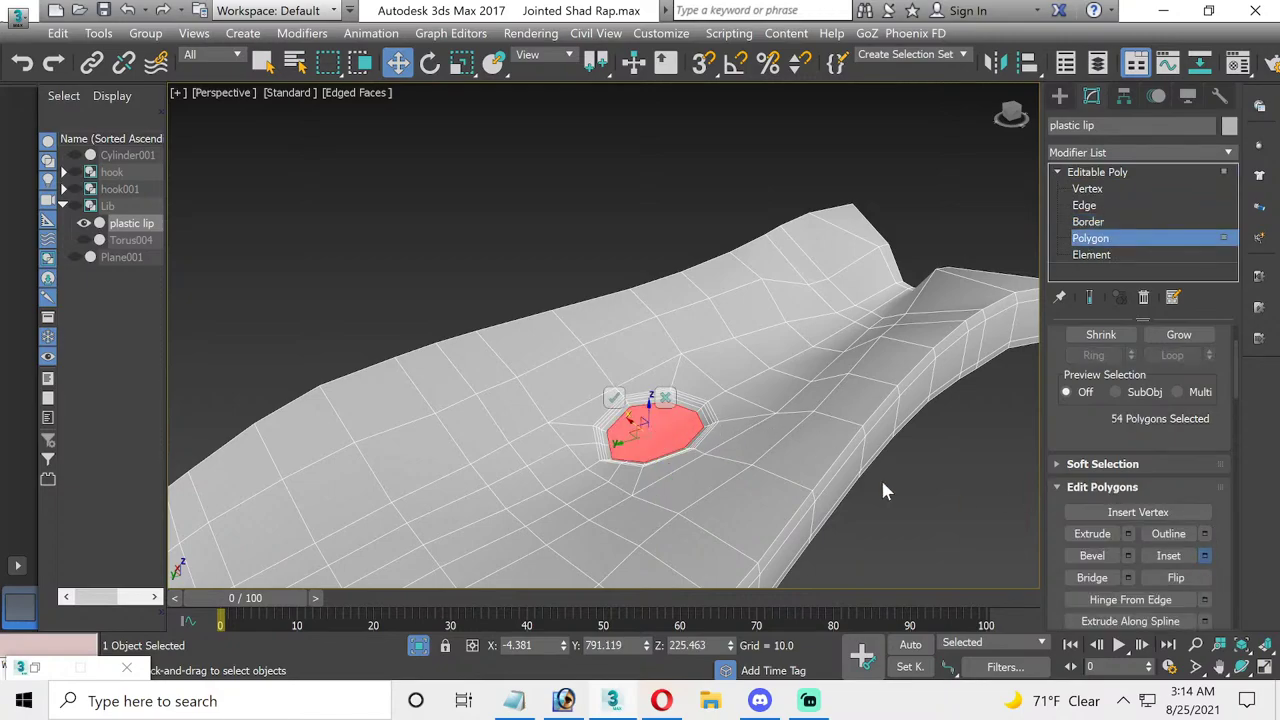
{"action": "left_click_drag", "start_coordinate": [617, 372], "coordinate": [620, 347]}
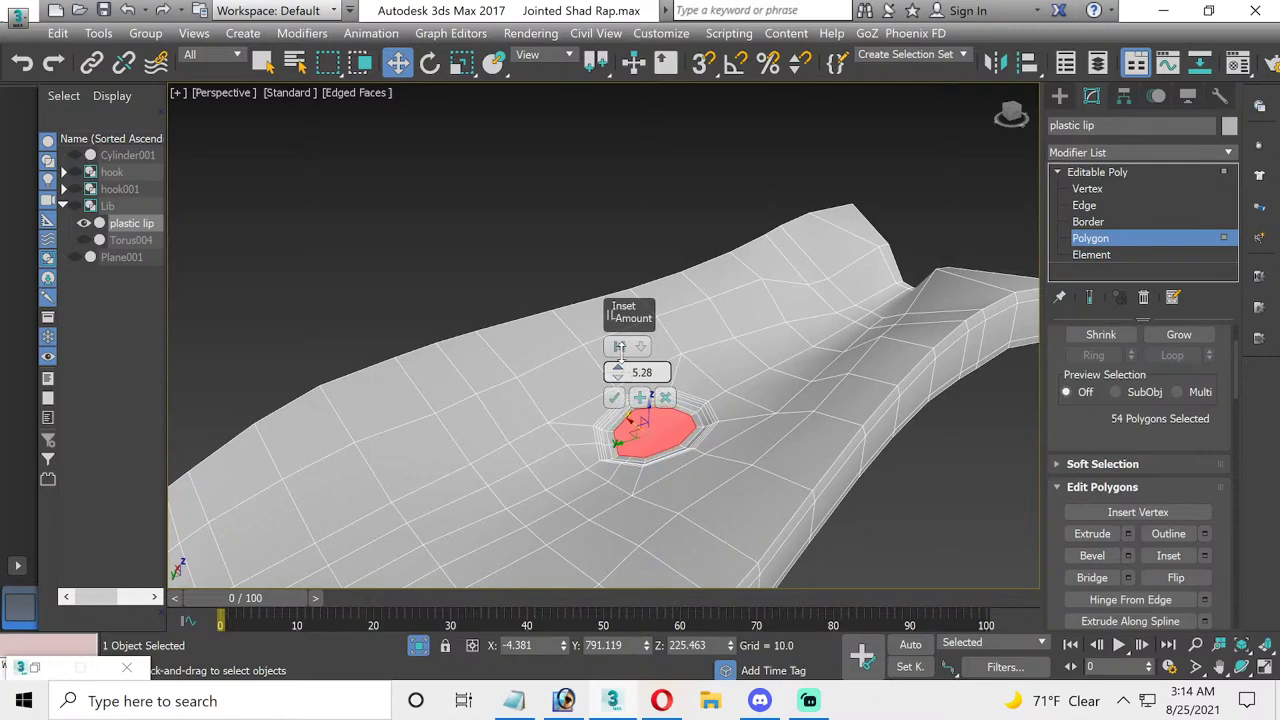
{"action": "left_click", "coordinate": [614, 397]}
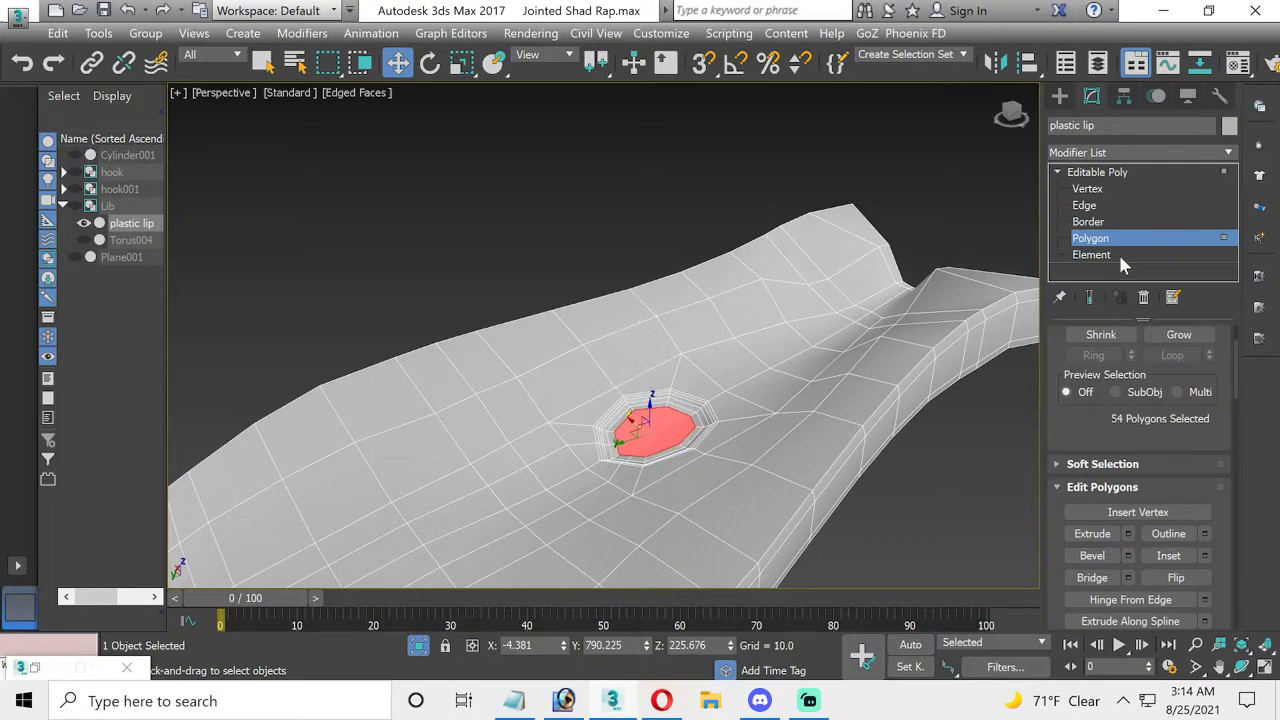
- Leave polygon level, reframe the view, and reselect the plastic lip object
{"action": "key", "text": "4"}
{"action": "left_click", "coordinate": [656, 212]}
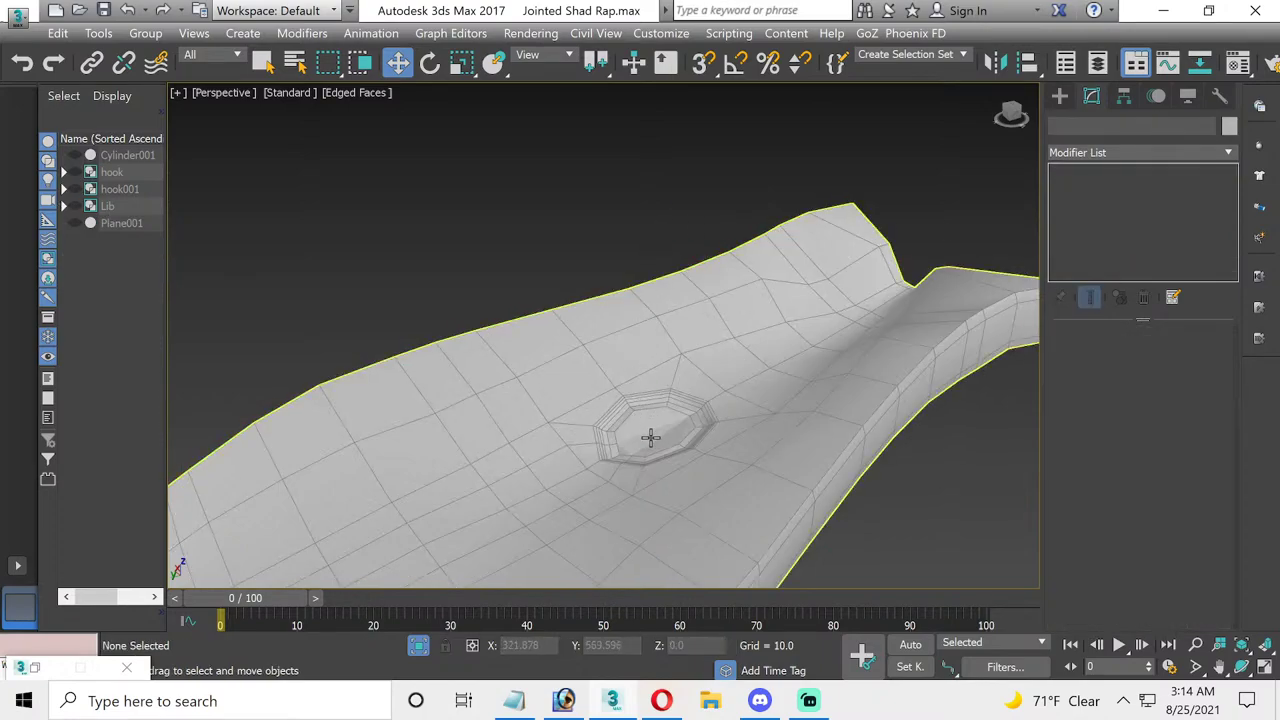
{"action": "scroll", "coordinate": [651, 437], "scroll_direction": "down", "scroll_amount": 5}
{"action": "mouse_move", "coordinate": [686, 463]}
{"action": "middle_mouse_down"}
{"action": "mouse_move", "coordinate": [639, 332]}
{"action": "mouse_move", "coordinate": [760, 423]}
{"action": "middle_mouse_up"}
{"action": "scroll", "coordinate": [628, 321], "scroll_direction": "up", "scroll_amount": 4}
{"action": "left_click", "coordinate": [760, 420]}
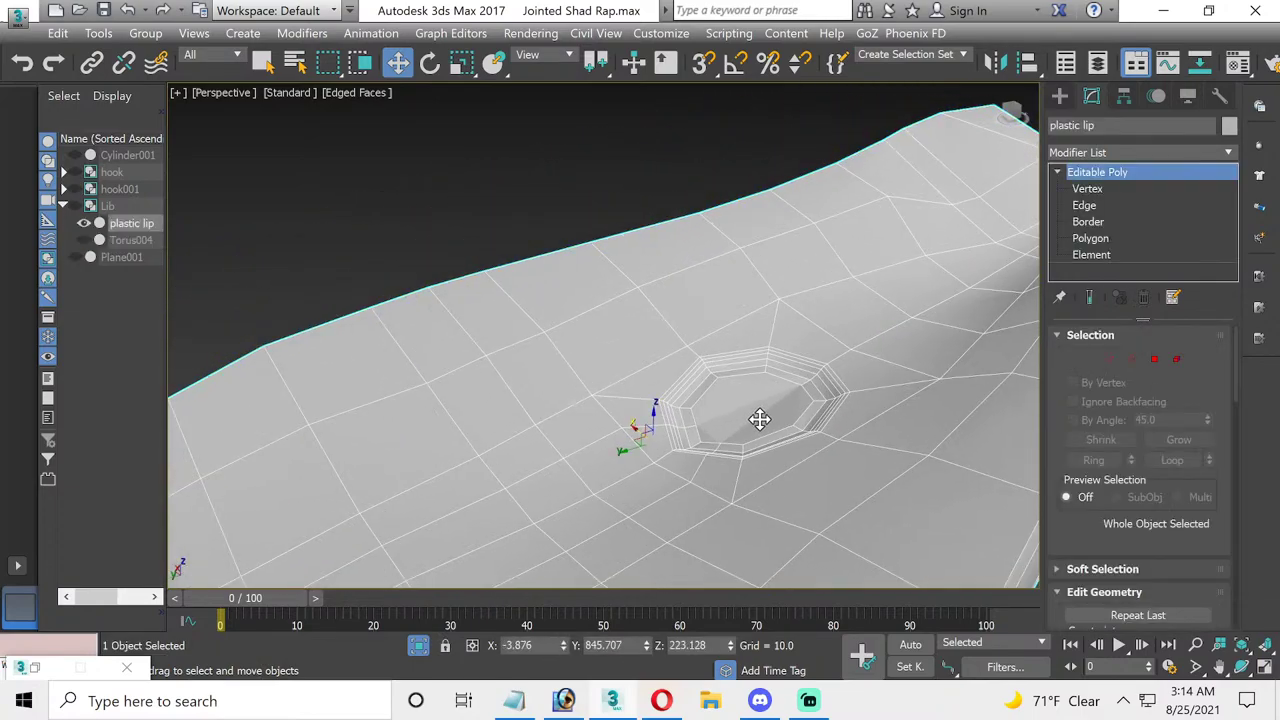
- Connect two opposite vertices on the inset cap with a new edge, then orbit to check it
{"action": "left_click", "coordinate": [1100, 188]}
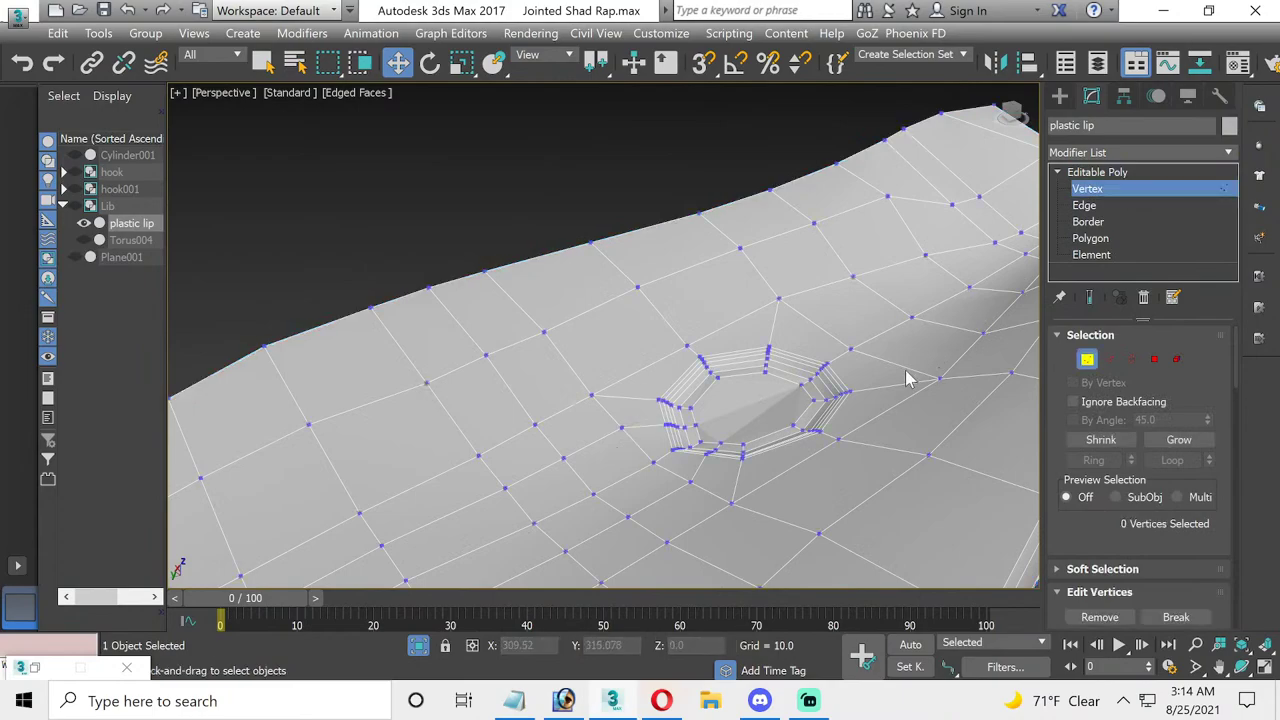
{"action": "left_click", "coordinate": [797, 393]}
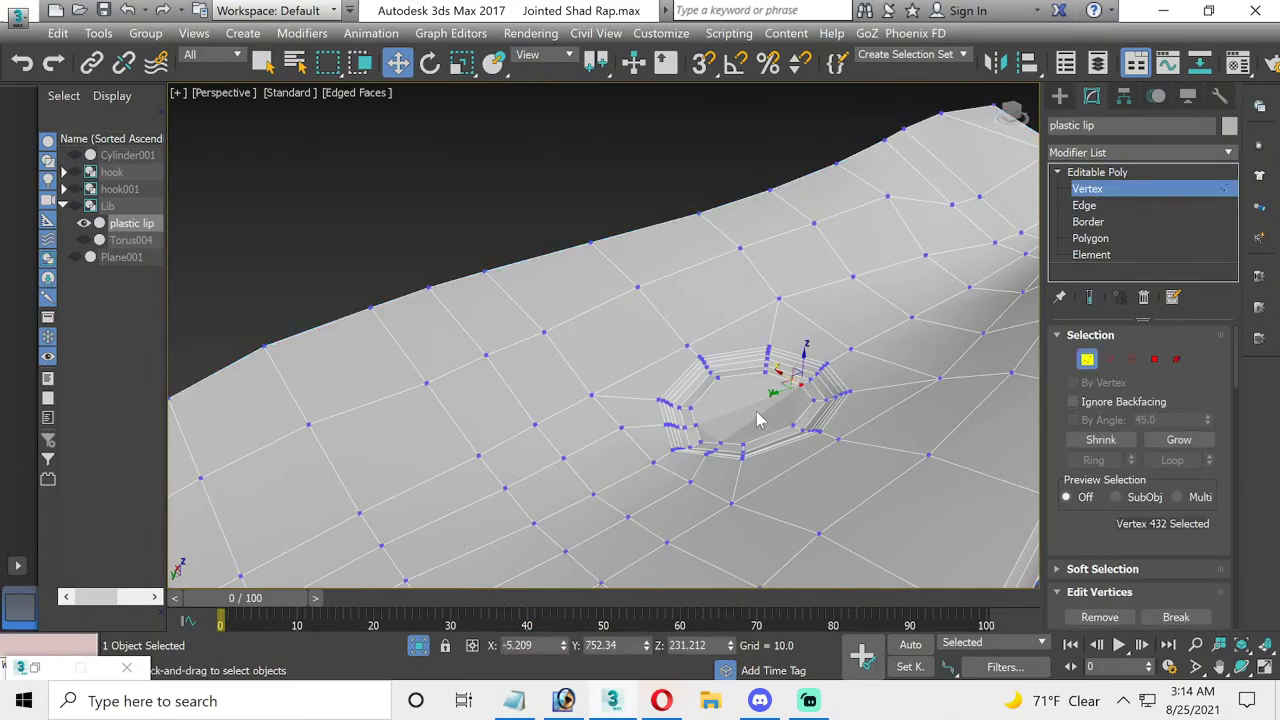
{"action": "left_click", "coordinate": [703, 443], "text": "ctrl"}
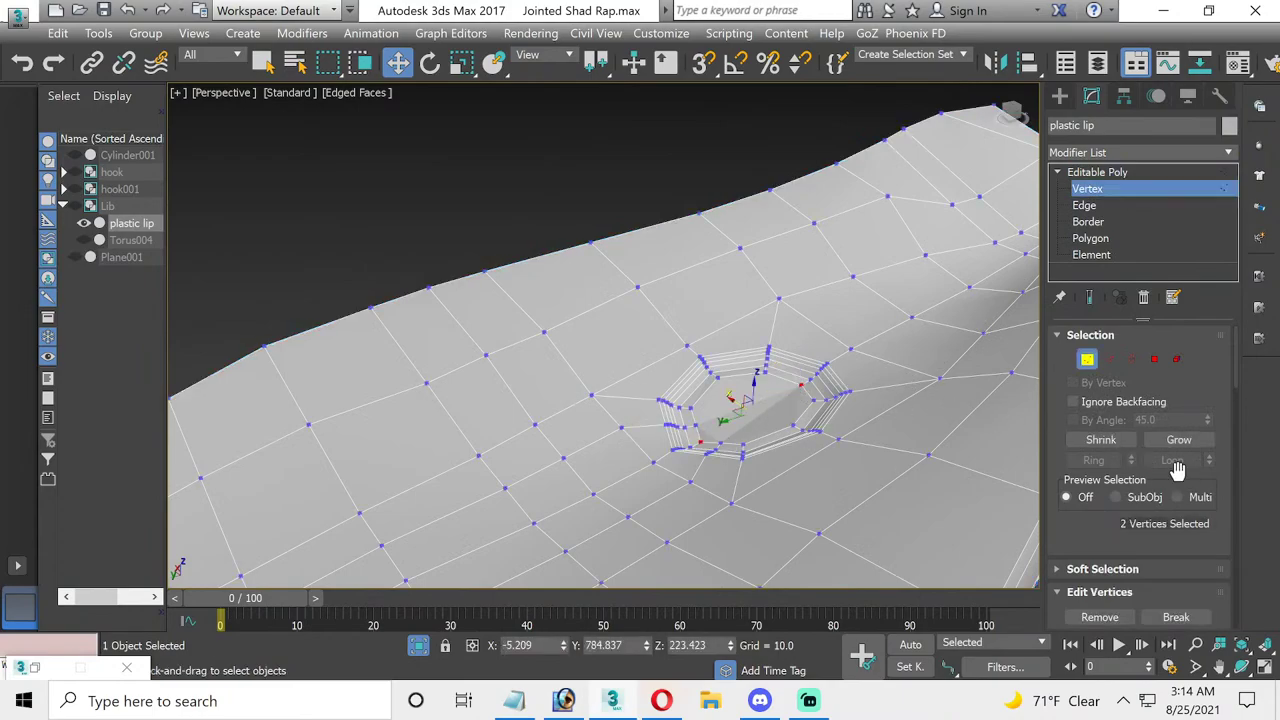
{"action": "scroll", "coordinate": [1177, 470], "scroll_direction": "down", "scroll_amount": 2}
{"action": "scroll", "coordinate": [1143, 480], "scroll_direction": "down", "scroll_amount": 1}
{"action": "left_click", "coordinate": [1132, 595]}
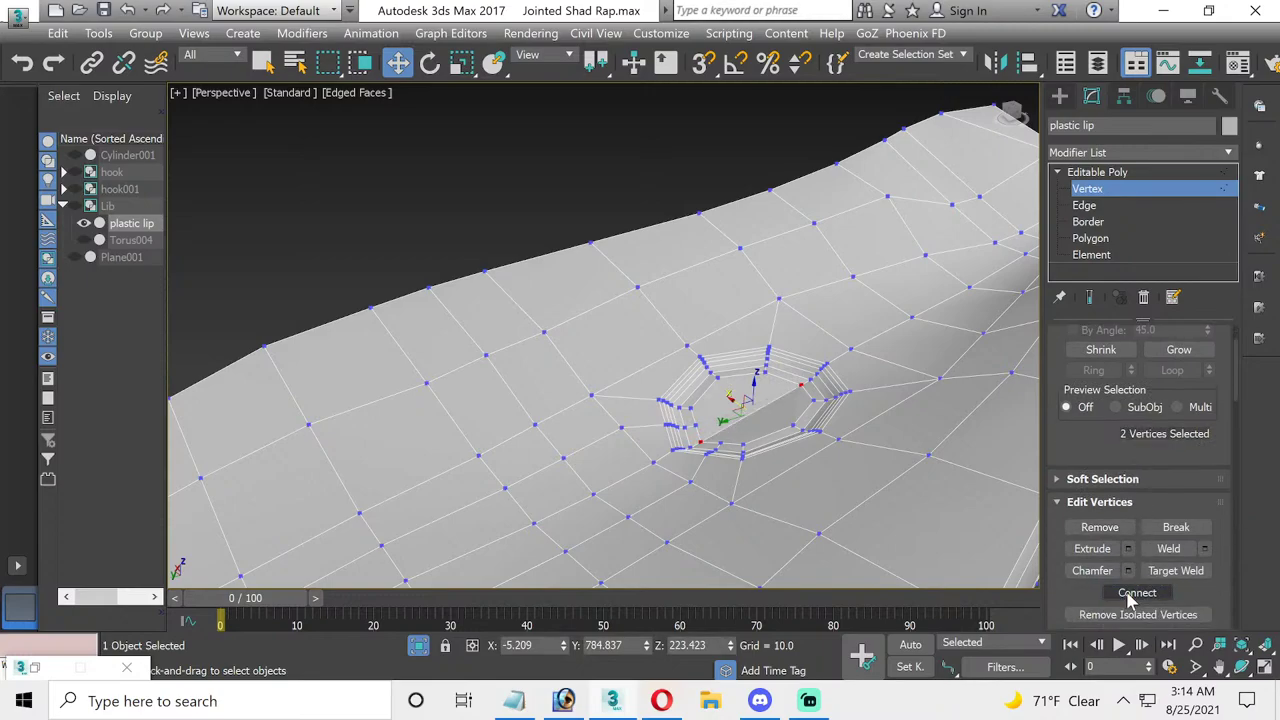
{"action": "left_click", "coordinate": [1240, 668]}
{"action": "mouse_move", "coordinate": [634, 423]}
{"action": "left_mouse_down"}
{"action": "mouse_move", "coordinate": [580, 391]}
{"action": "mouse_move", "coordinate": [576, 321]}
{"action": "mouse_move", "coordinate": [646, 400]}
{"action": "mouse_move", "coordinate": [640, 223]}
{"action": "mouse_move", "coordinate": [560, 290]}
{"action": "mouse_move", "coordinate": [591, 355]}
{"action": "mouse_move", "coordinate": [591, 394]}
{"action": "mouse_move", "coordinate": [571, 397]}
{"action": "mouse_move", "coordinate": [574, 371]}
{"action": "mouse_move", "coordinate": [466, 354]}
{"action": "mouse_move", "coordinate": [491, 363]}
{"action": "mouse_move", "coordinate": [721, 301]}
{"action": "left_mouse_up"}
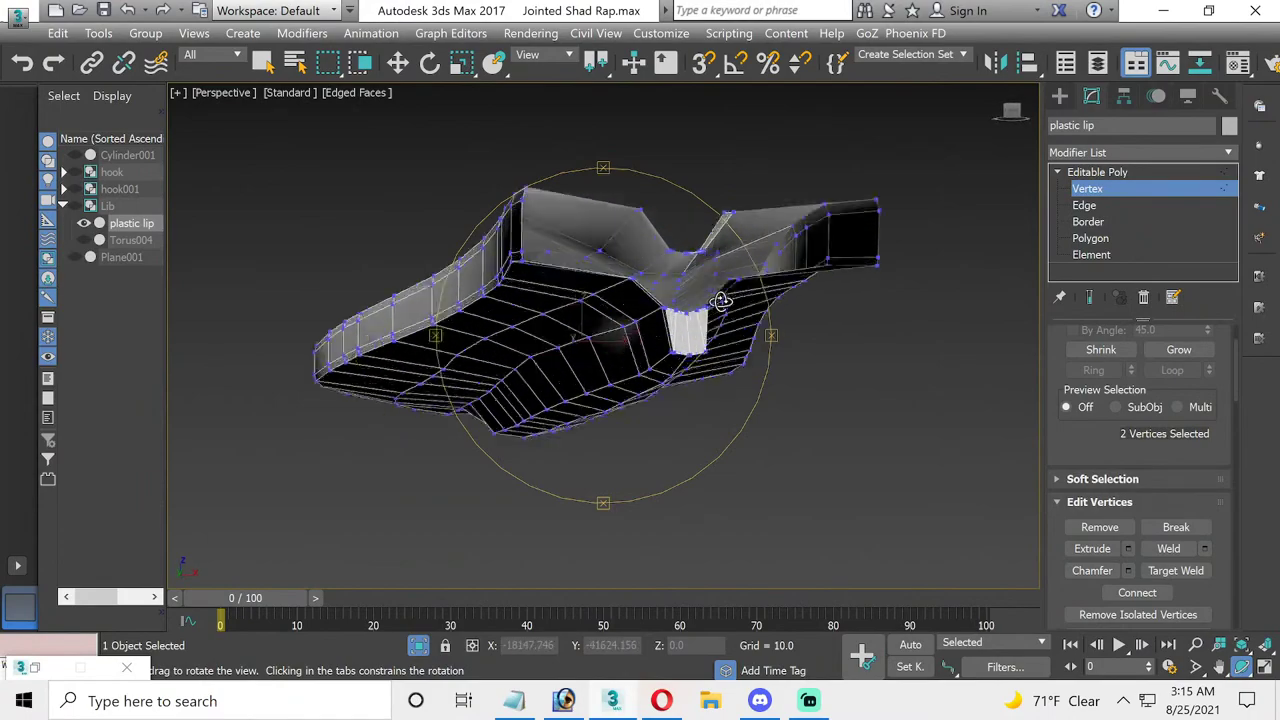
- At Edge level, select edges on the white block and extend them into rings
{"action": "scroll", "coordinate": [721, 301], "scroll_direction": "up", "scroll_amount": 2}
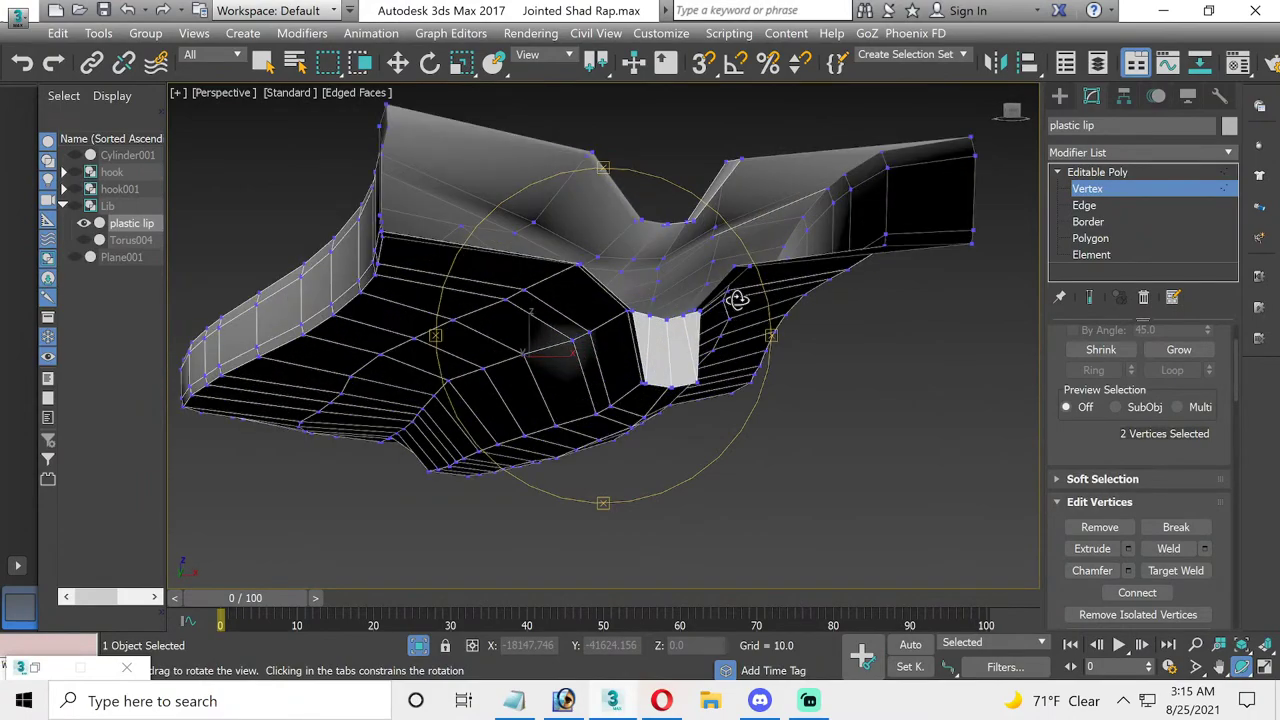
{"action": "left_click", "coordinate": [1088, 206]}
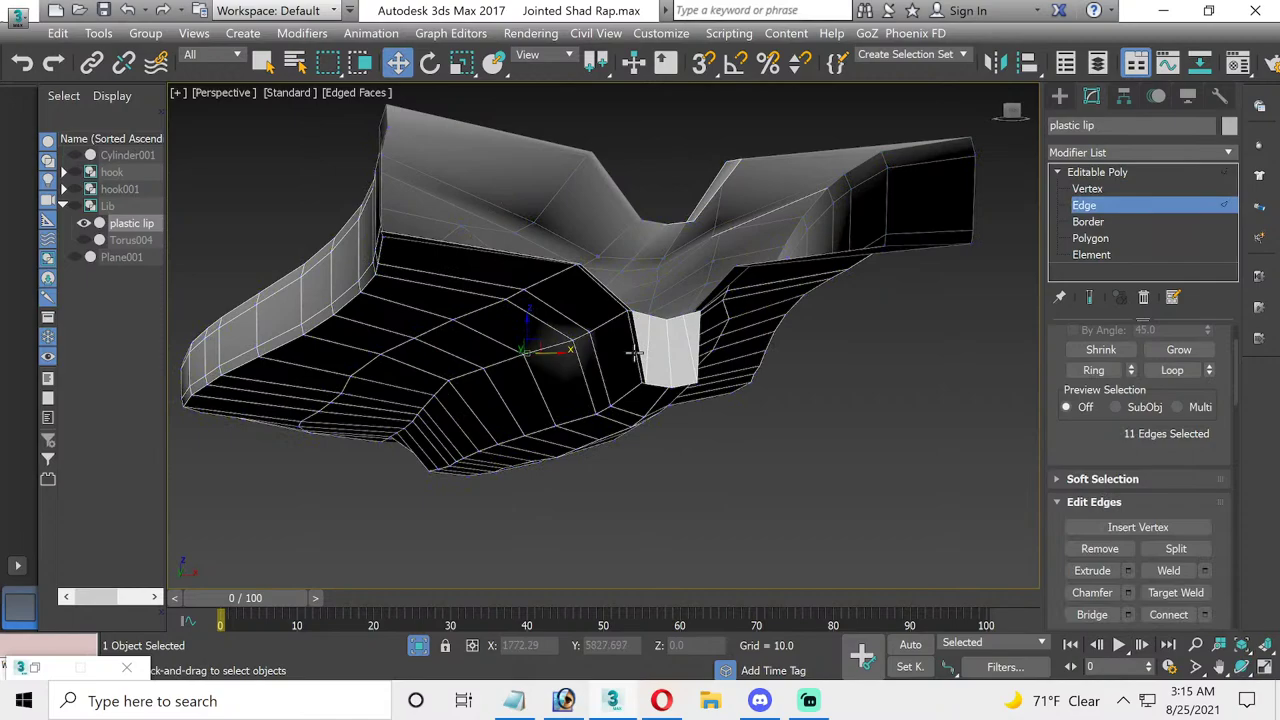
{"action": "left_click", "coordinate": [638, 348]}
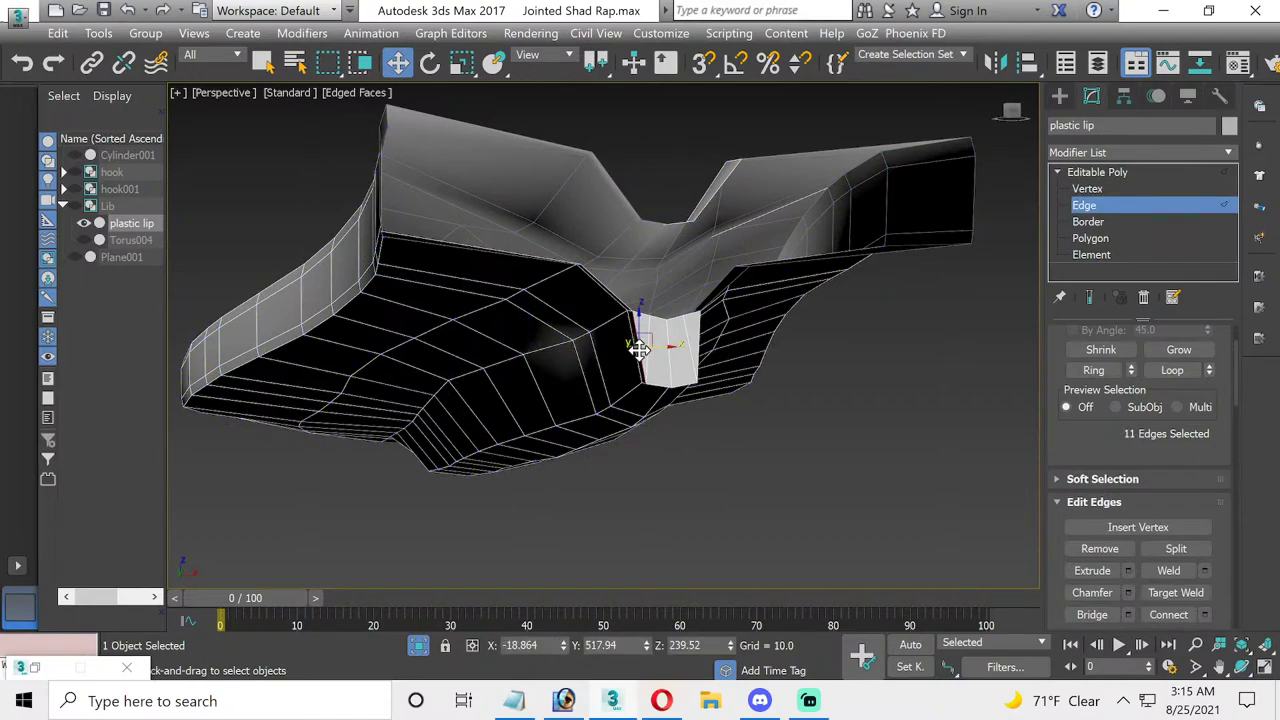
{"action": "scroll", "coordinate": [1138, 440], "scroll_direction": "up", "scroll_amount": 1}
{"action": "left_click", "coordinate": [1093, 386]}
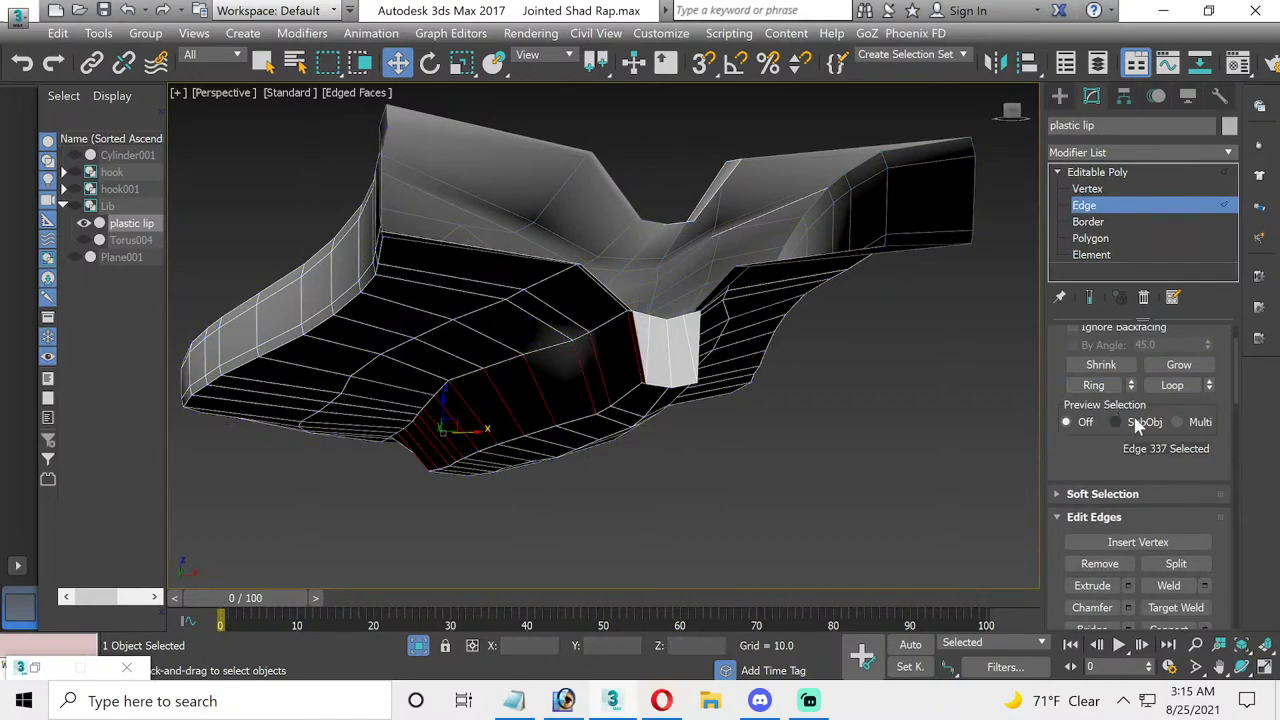
{"action": "left_click", "coordinate": [693, 343]}
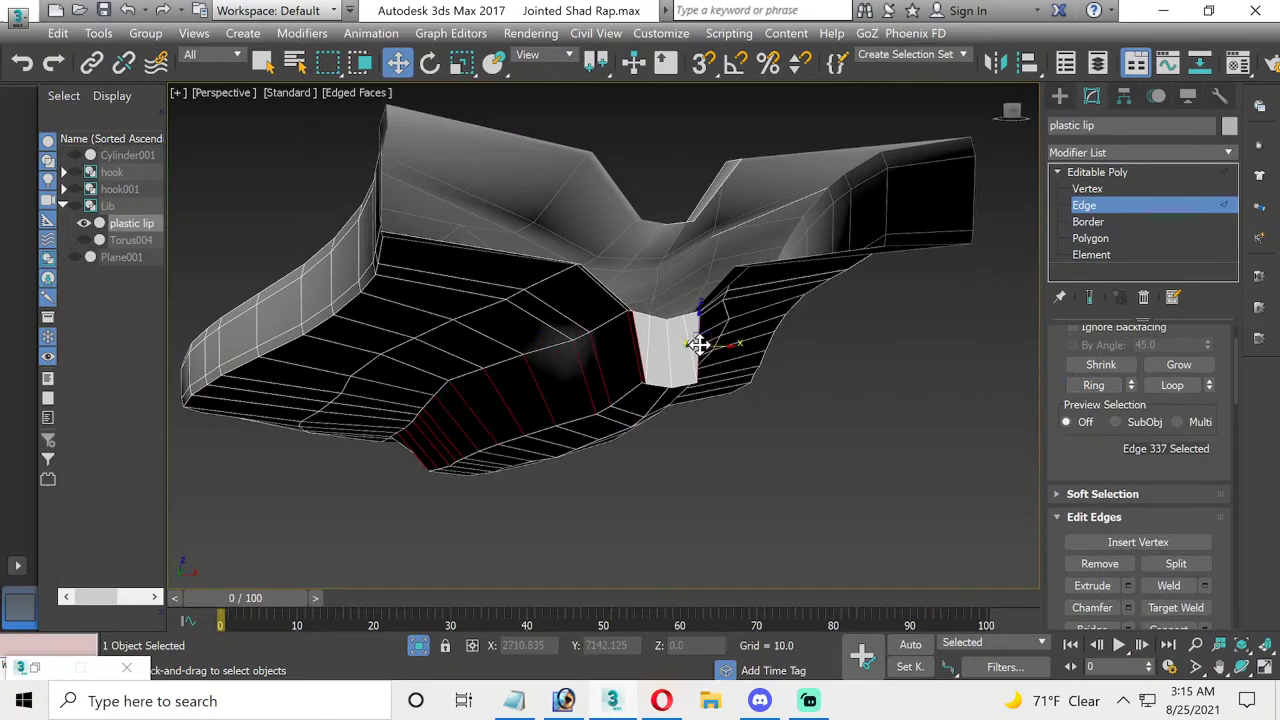
{"action": "left_click", "coordinate": [1093, 386]}
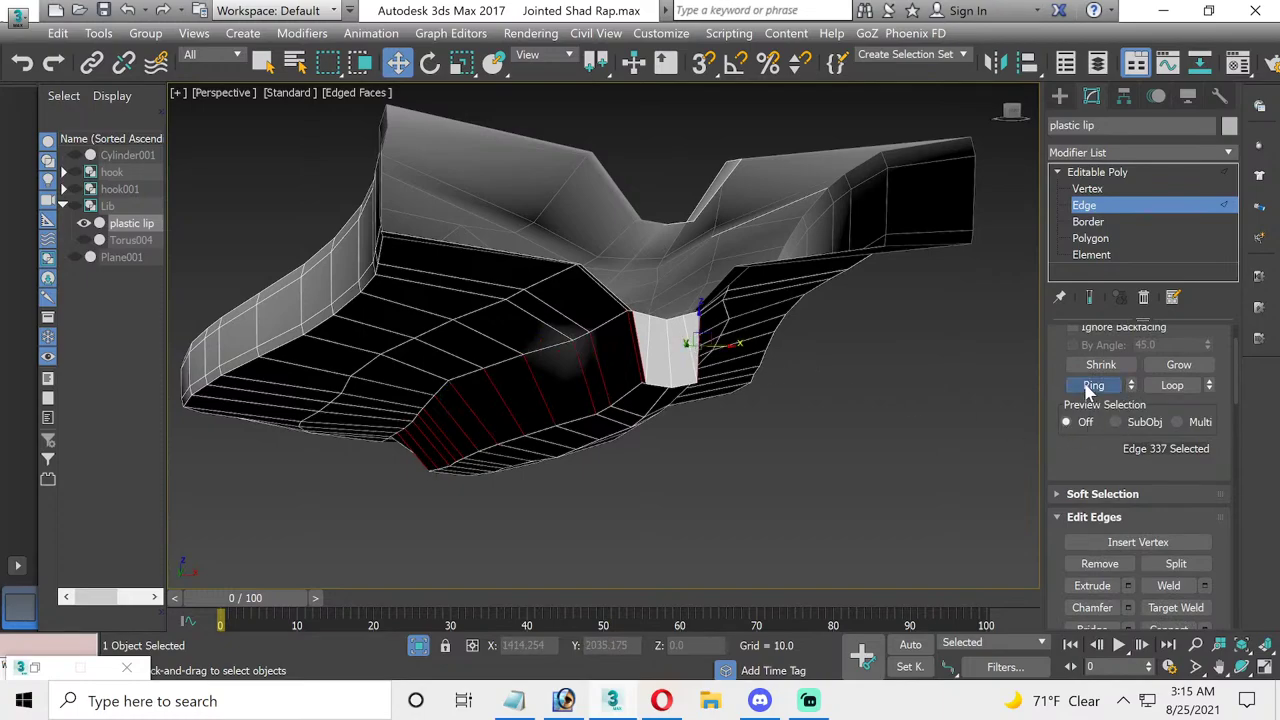
{"action": "left_click", "coordinate": [644, 344]}
{"action": "left_click", "coordinate": [649, 344]}
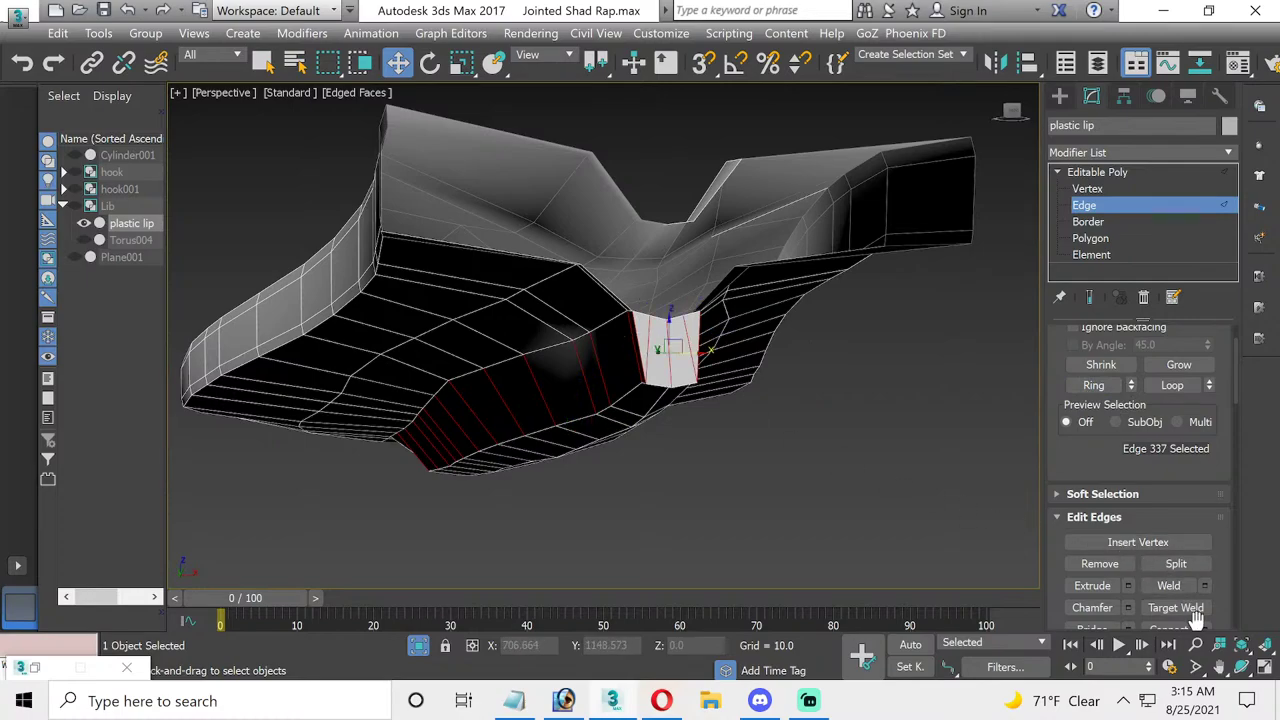
- Preview Connect on the selected edges, cancel it, and return to whole-object level
{"action": "left_click", "coordinate": [1240, 666]}
{"action": "mouse_move", "coordinate": [481, 408]}
{"action": "left_mouse_down"}
{"action": "mouse_move", "coordinate": [646, 380]}
{"action": "mouse_move", "coordinate": [631, 374]}
{"action": "left_mouse_up"}
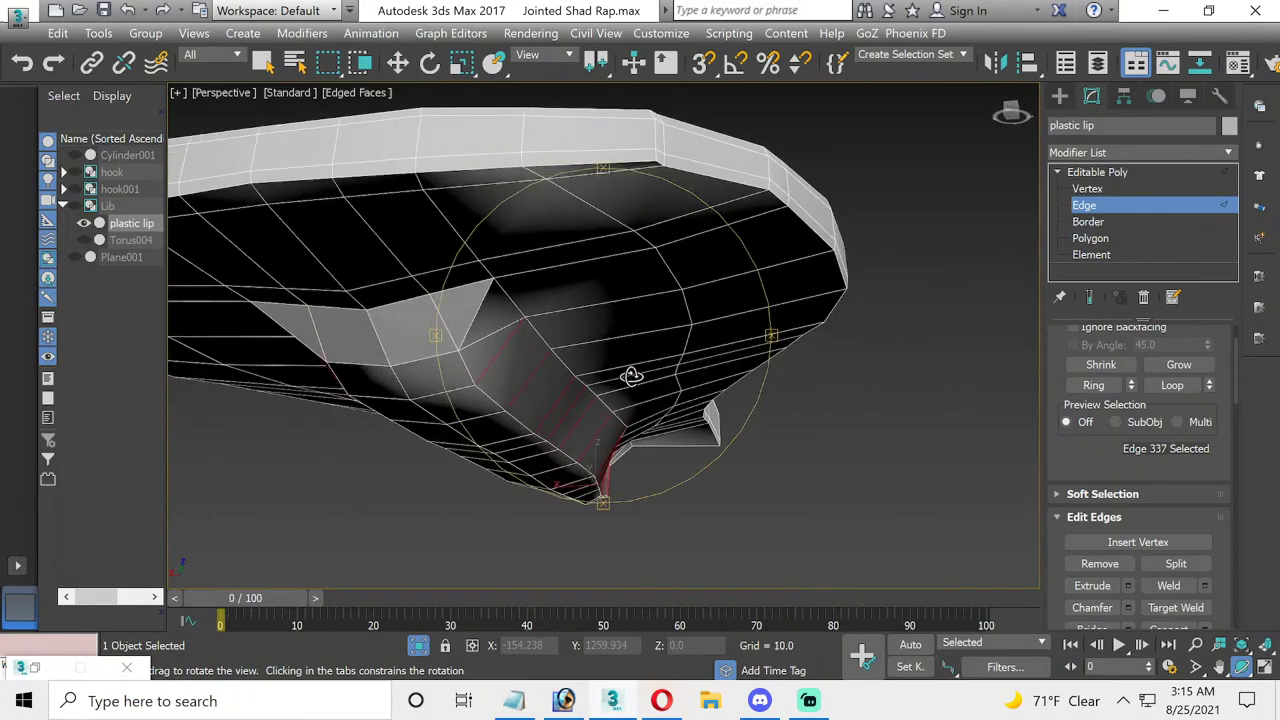
{"action": "left_click", "coordinate": [397, 62]}
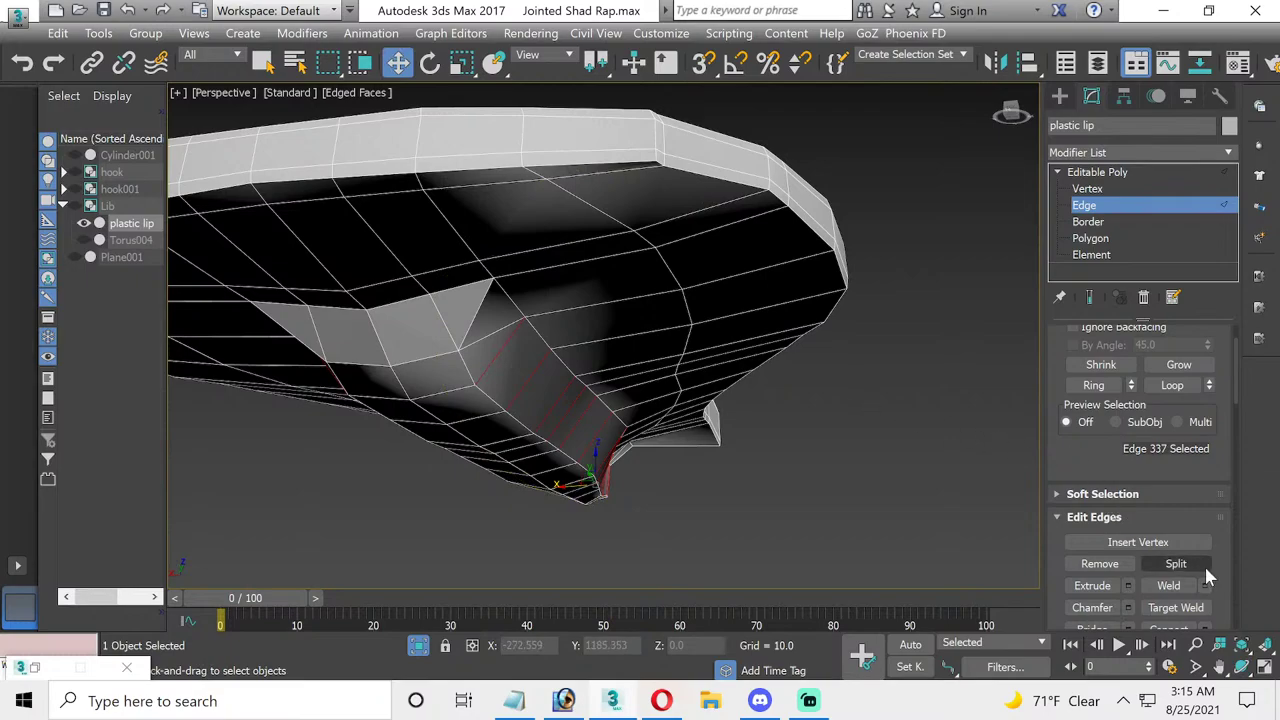
{"action": "scroll", "coordinate": [1204, 570], "scroll_direction": "down", "scroll_amount": 1}
{"action": "left_click", "coordinate": [1204, 599]}
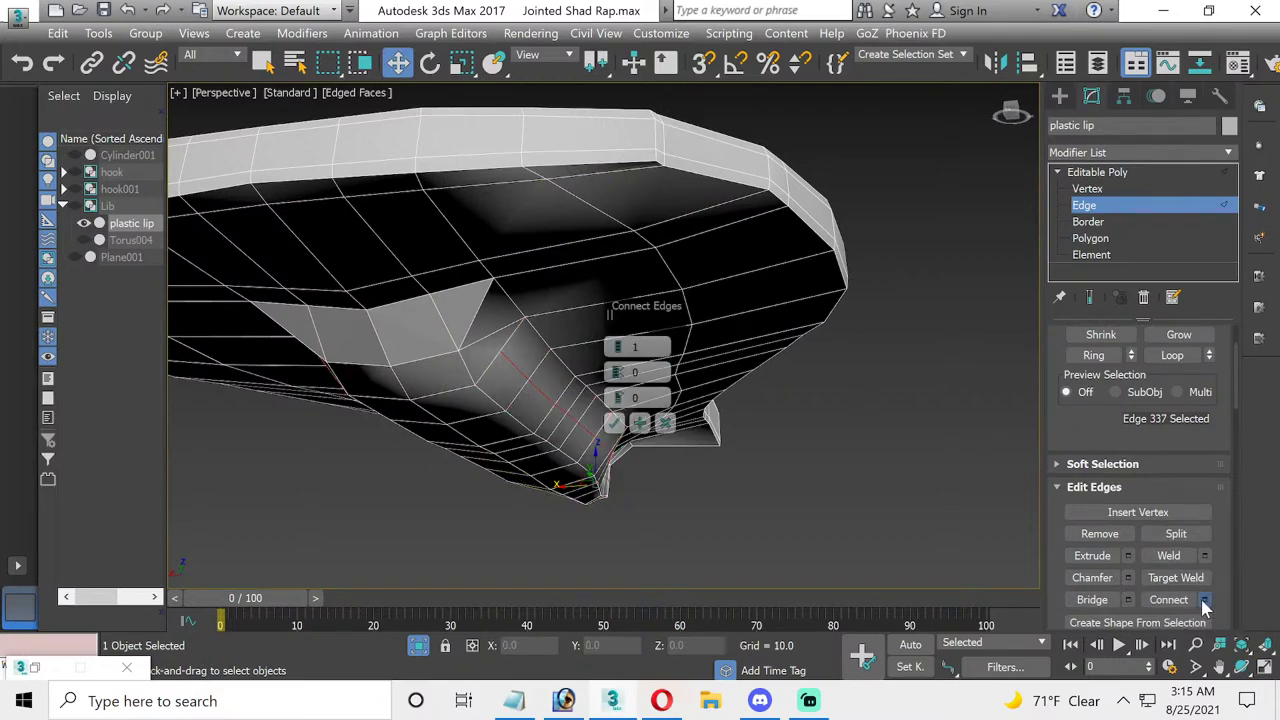
{"action": "left_click", "coordinate": [668, 426]}
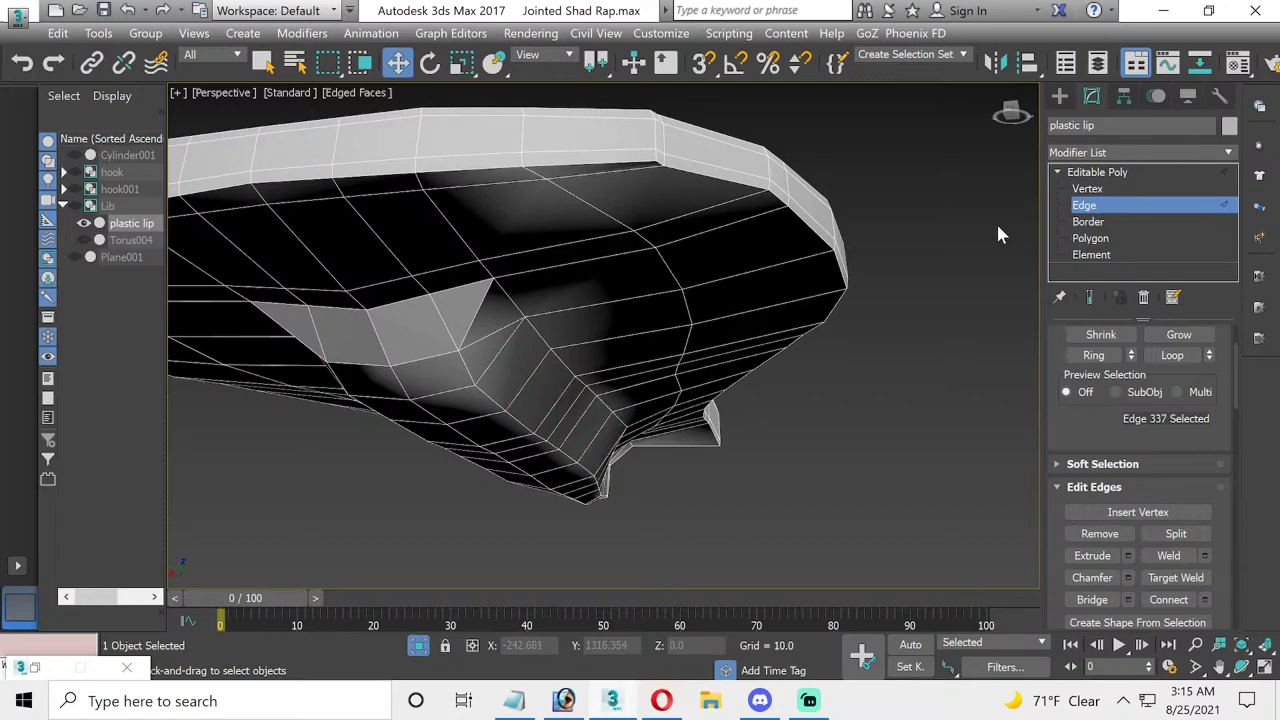
{"action": "left_click", "coordinate": [664, 266]}
{"action": "left_click", "coordinate": [937, 294]}
{"action": "left_click", "coordinate": [1182, 203]}
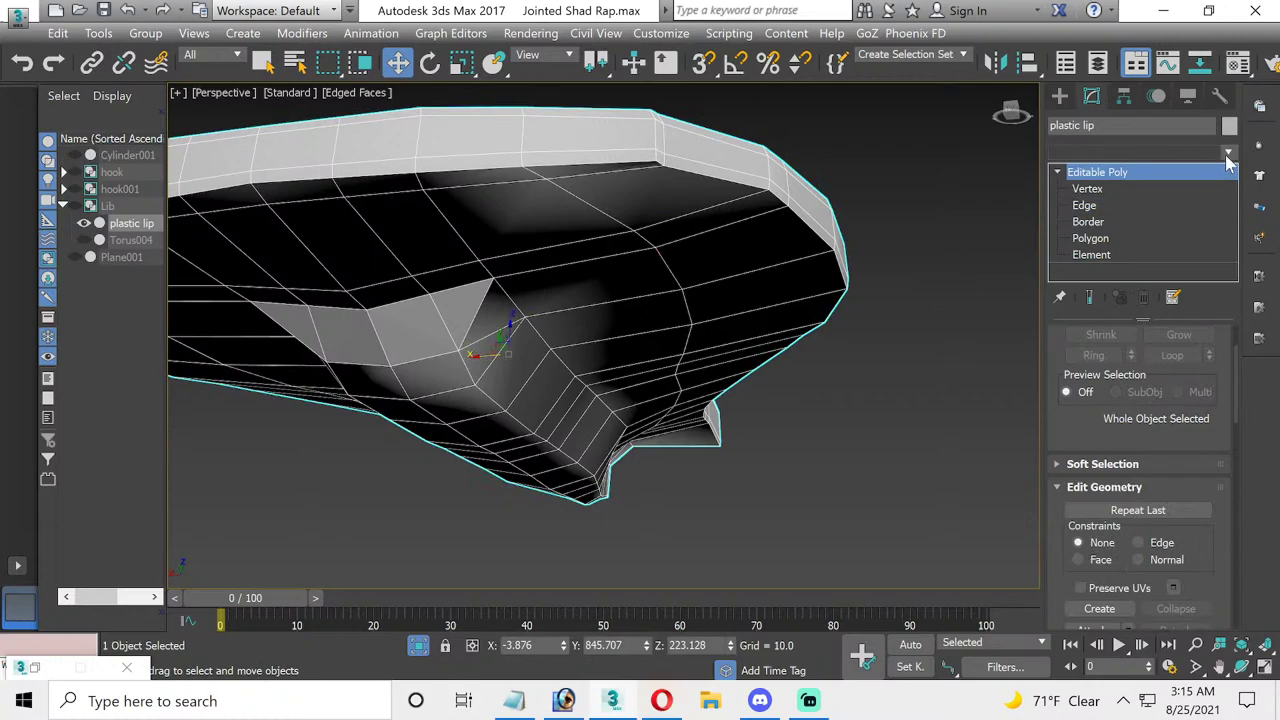
- Apply OpenSubdiv with 1 iteration to the lip and orbit to inspect the smoothed surface
{"action": "left_click", "coordinate": [1228, 153]}
{"action": "type", "text": "o"}
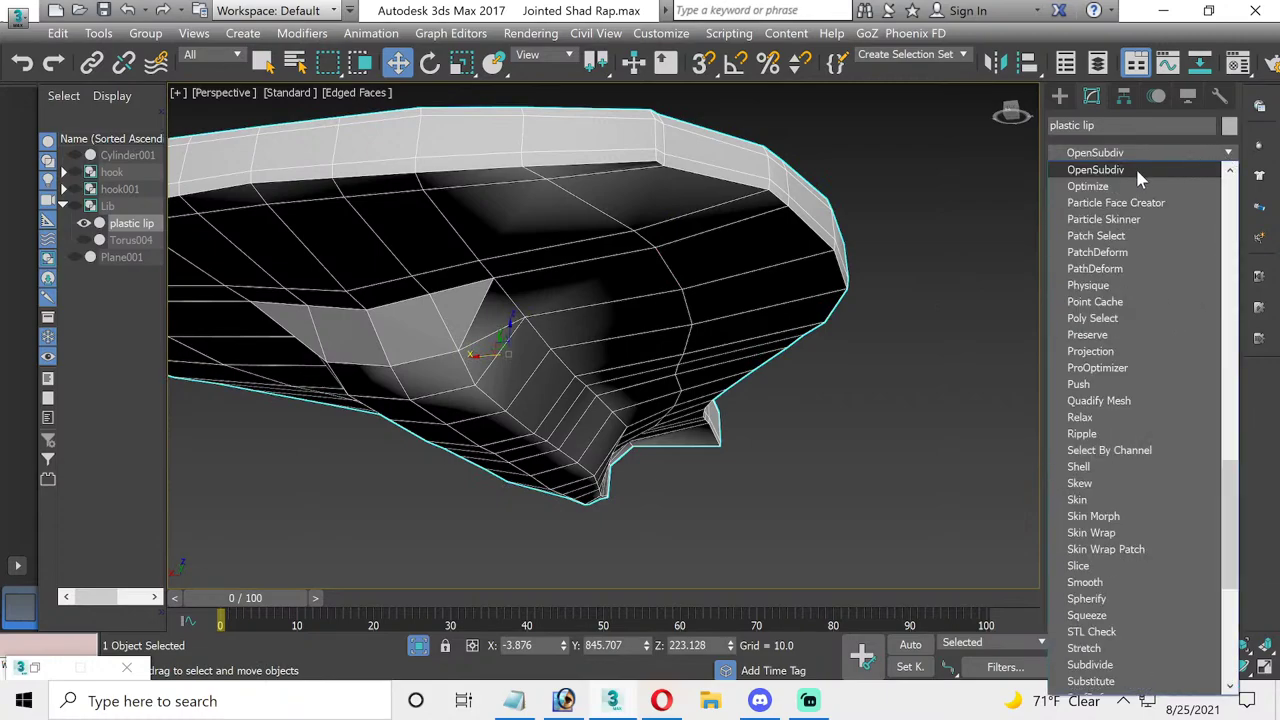
{"action": "left_click", "coordinate": [1135, 166]}
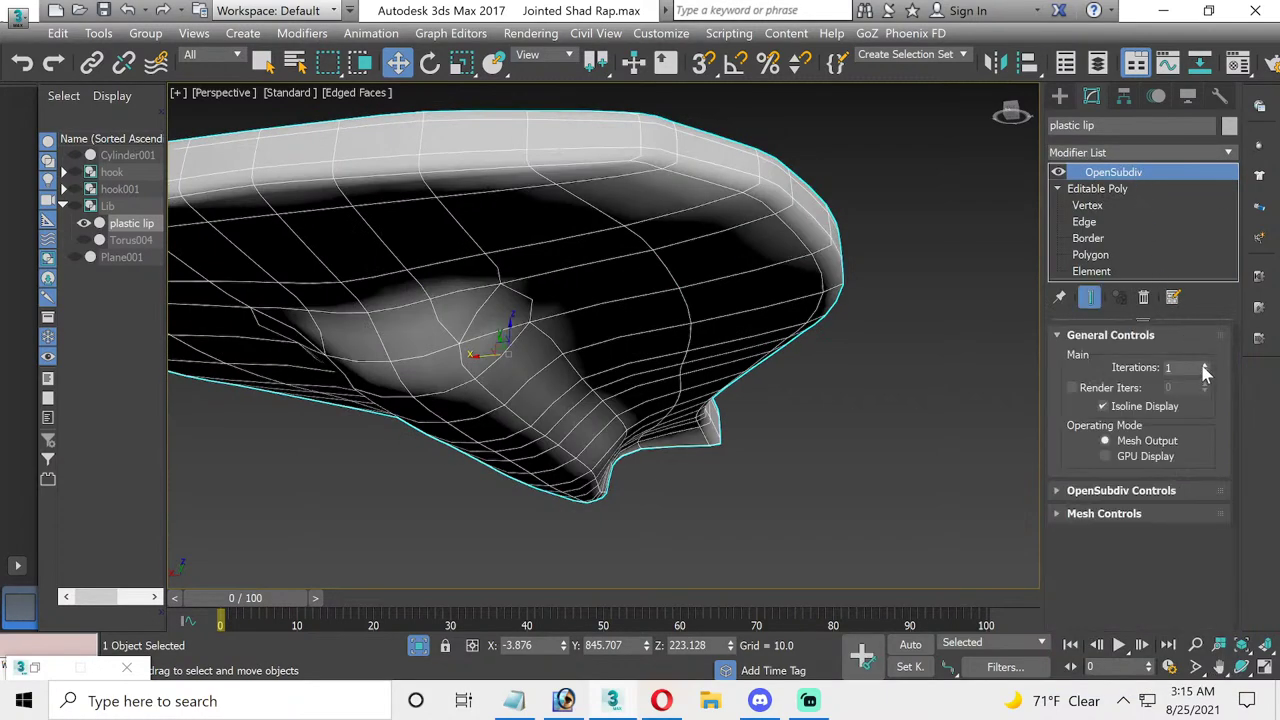
{"action": "left_click", "coordinate": [1240, 666]}
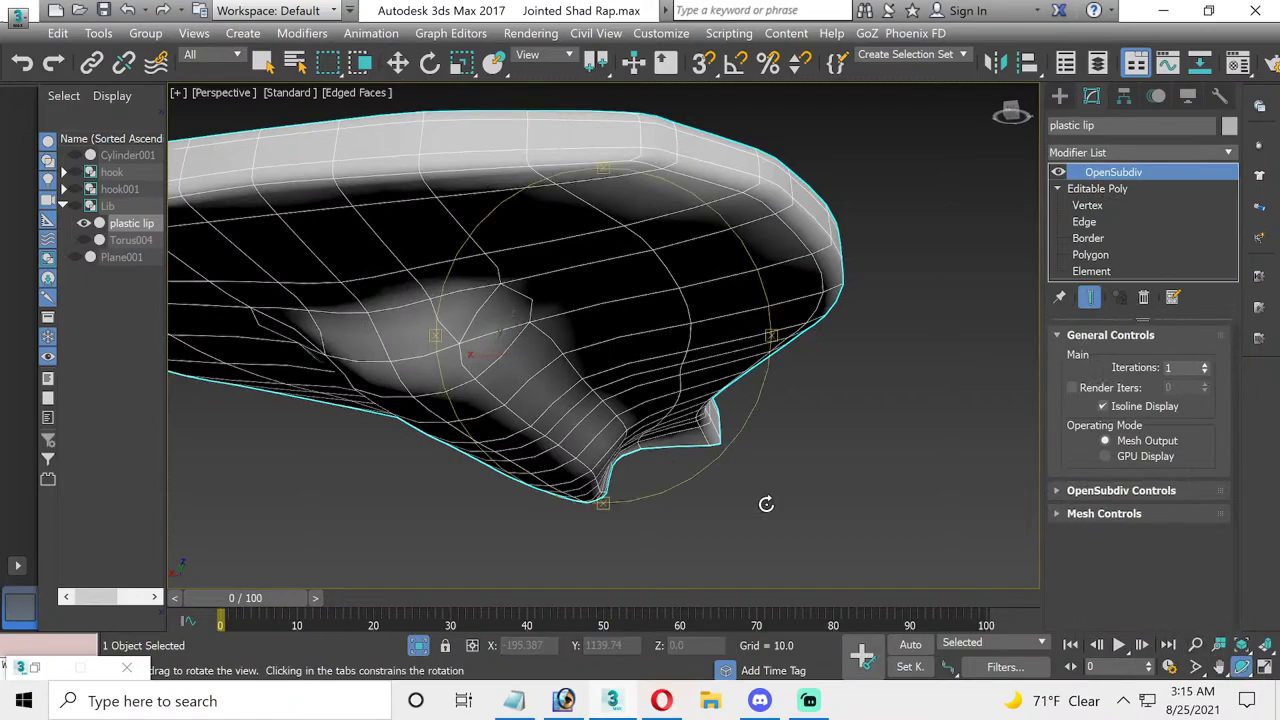
{"action": "mouse_move", "coordinate": [600, 363]}
{"action": "left_mouse_down"}
{"action": "mouse_move", "coordinate": [423, 371]}
{"action": "mouse_move", "coordinate": [451, 462]}
{"action": "mouse_move", "coordinate": [463, 386]}
{"action": "mouse_move", "coordinate": [442, 392]}
{"action": "mouse_move", "coordinate": [534, 431]}
{"action": "mouse_move", "coordinate": [571, 409]}
{"action": "mouse_move", "coordinate": [585, 375]}
{"action": "mouse_move", "coordinate": [463, 414]}
{"action": "left_mouse_up"}
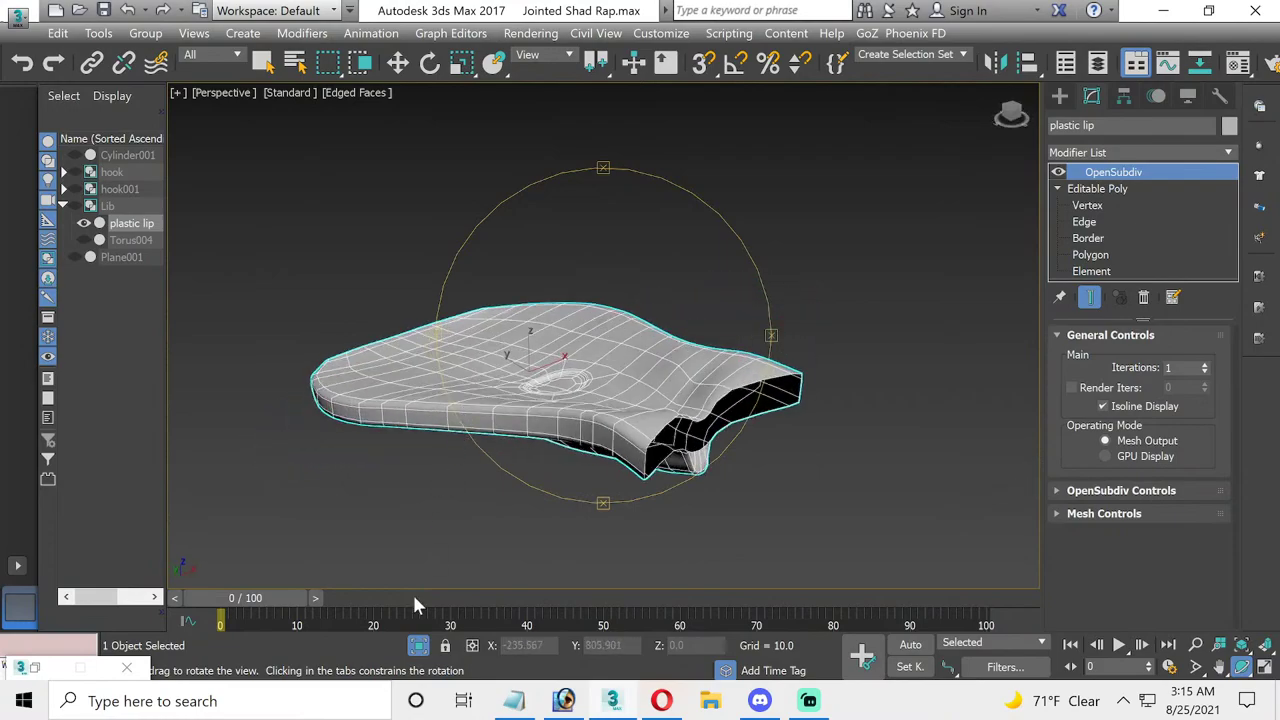
- Unhide the scene objects and move Torus004 onto the lip's neck
{"action": "left_click", "coordinate": [418, 645]}
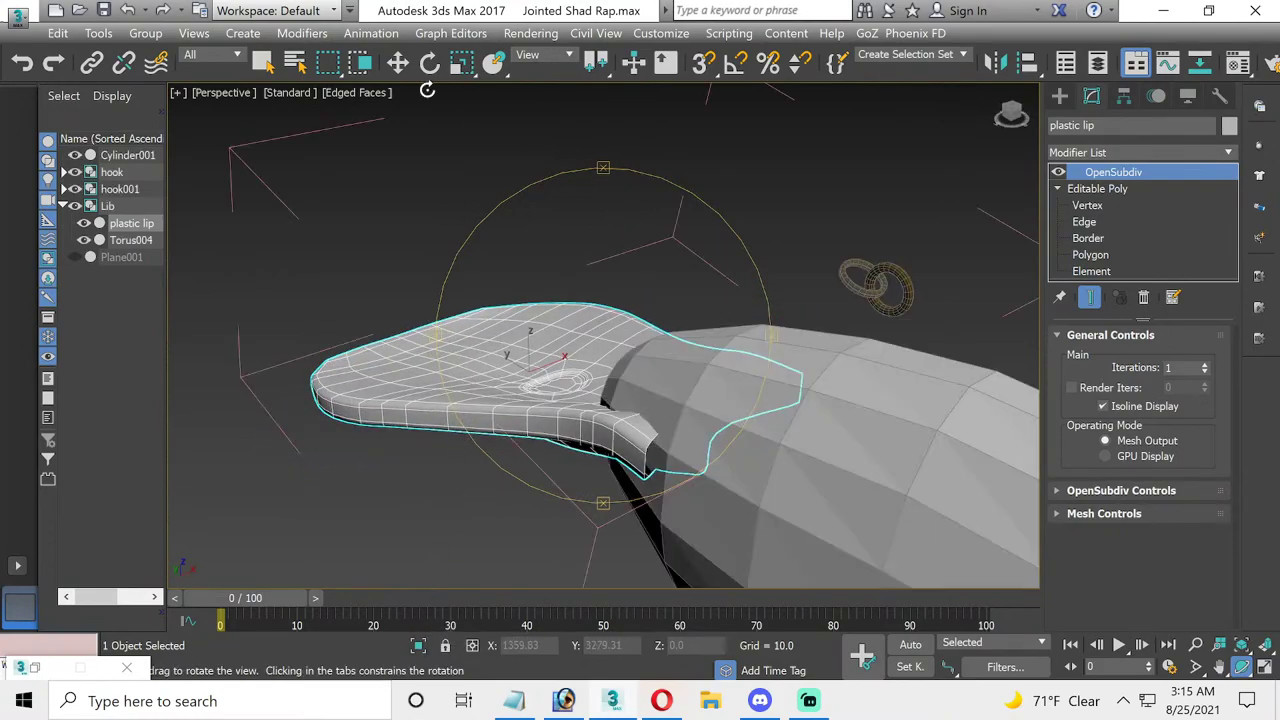
{"action": "left_click", "coordinate": [398, 62]}
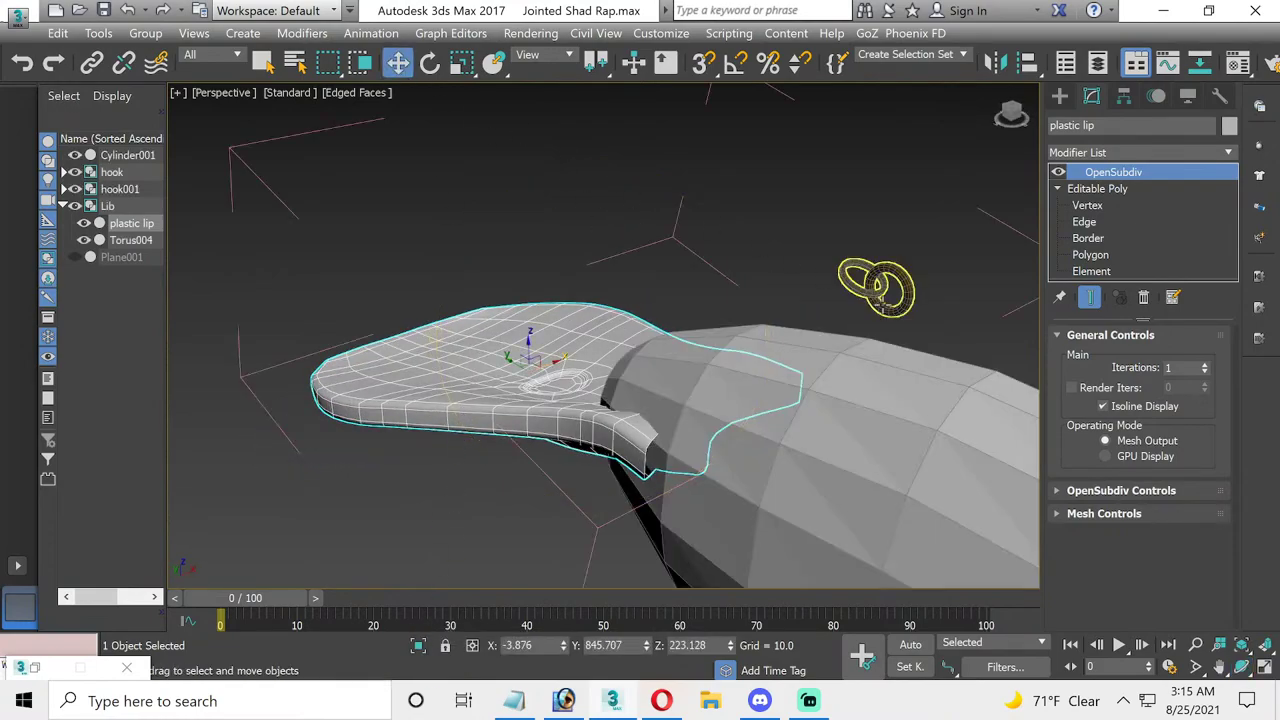
{"action": "left_click", "coordinate": [904, 318]}
{"action": "left_click_drag", "start_coordinate": [884, 271], "coordinate": [572, 373]}
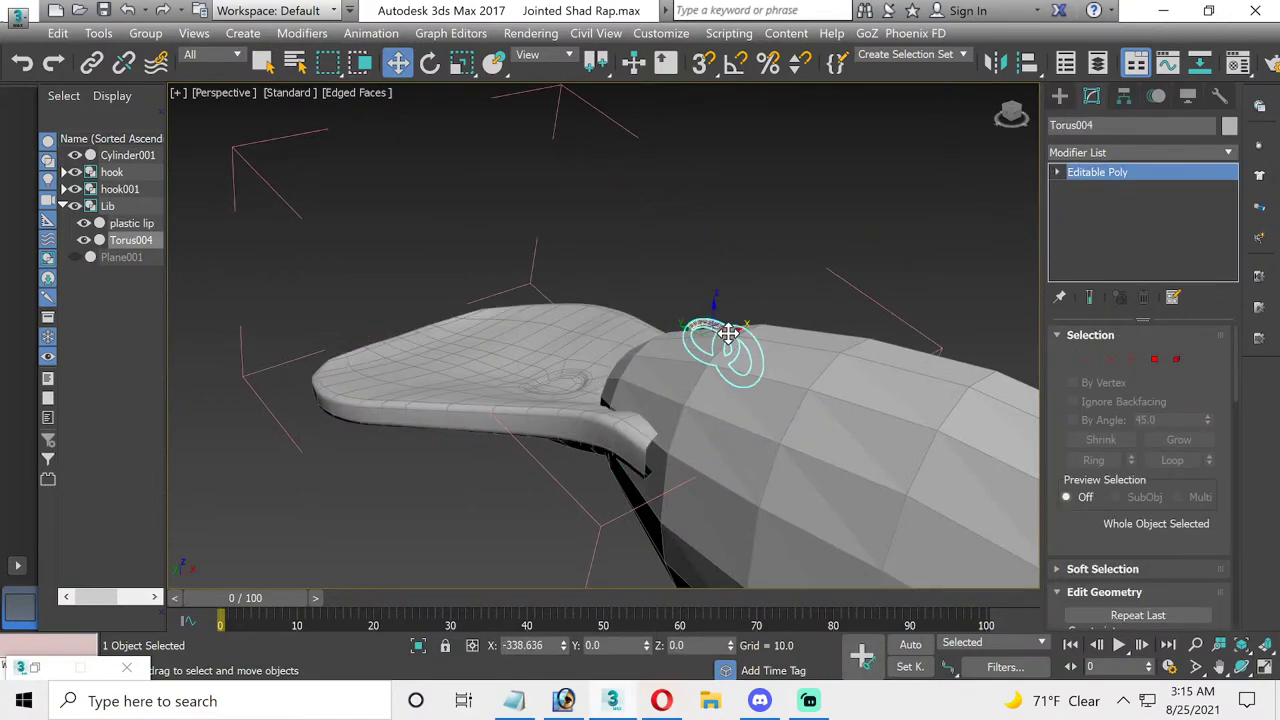
- Set the Left view to wireframe and raise Torus004 upward there
{"action": "left_click", "coordinate": [1264, 668]}
{"action": "scroll", "coordinate": [540, 414], "scroll_direction": "down", "scroll_amount": 2}
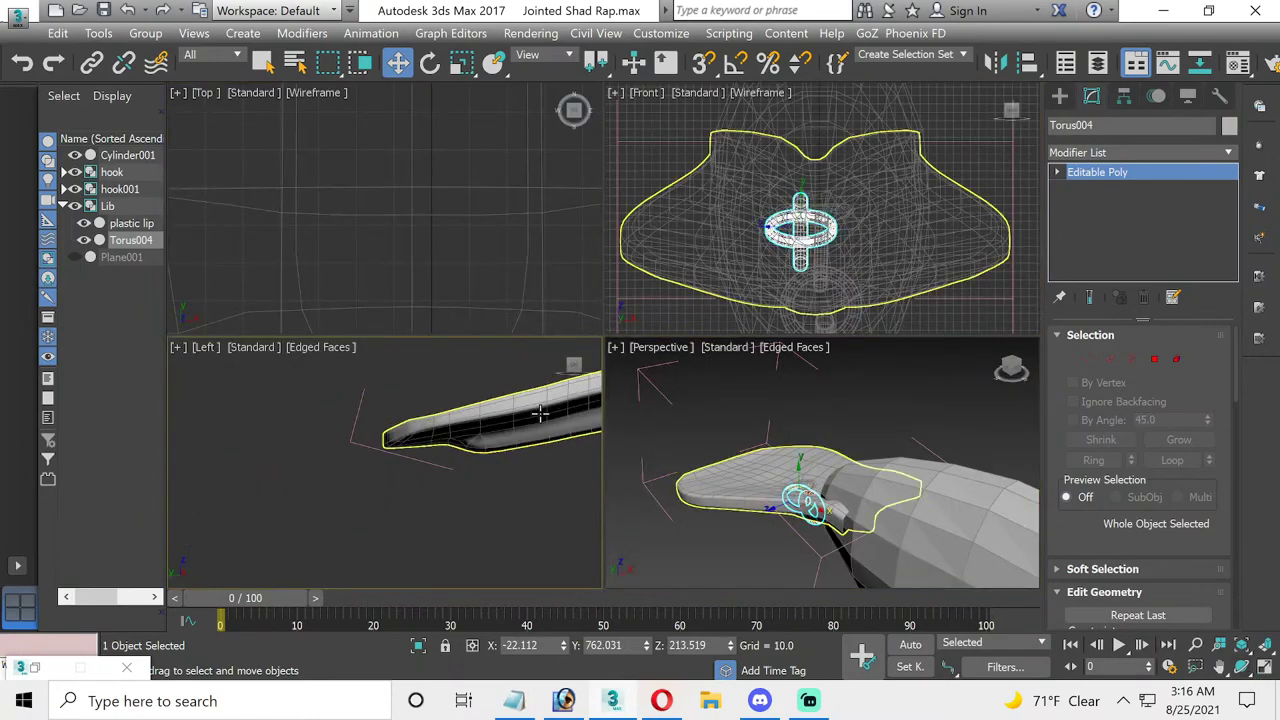
{"action": "scroll", "coordinate": [352, 403], "scroll_direction": "up", "scroll_amount": 2}
{"action": "left_click", "coordinate": [320, 348]}
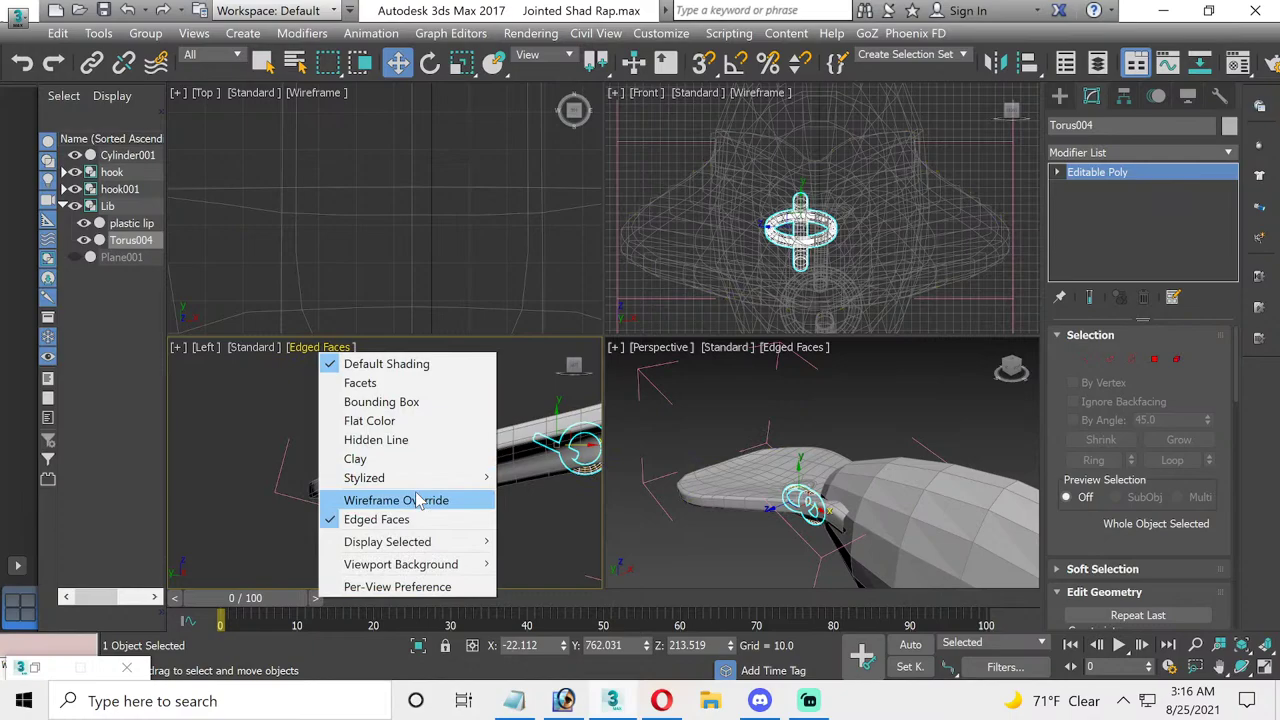
{"action": "left_click", "coordinate": [418, 500]}
{"action": "scroll", "coordinate": [522, 432], "scroll_direction": "up", "scroll_amount": 2}
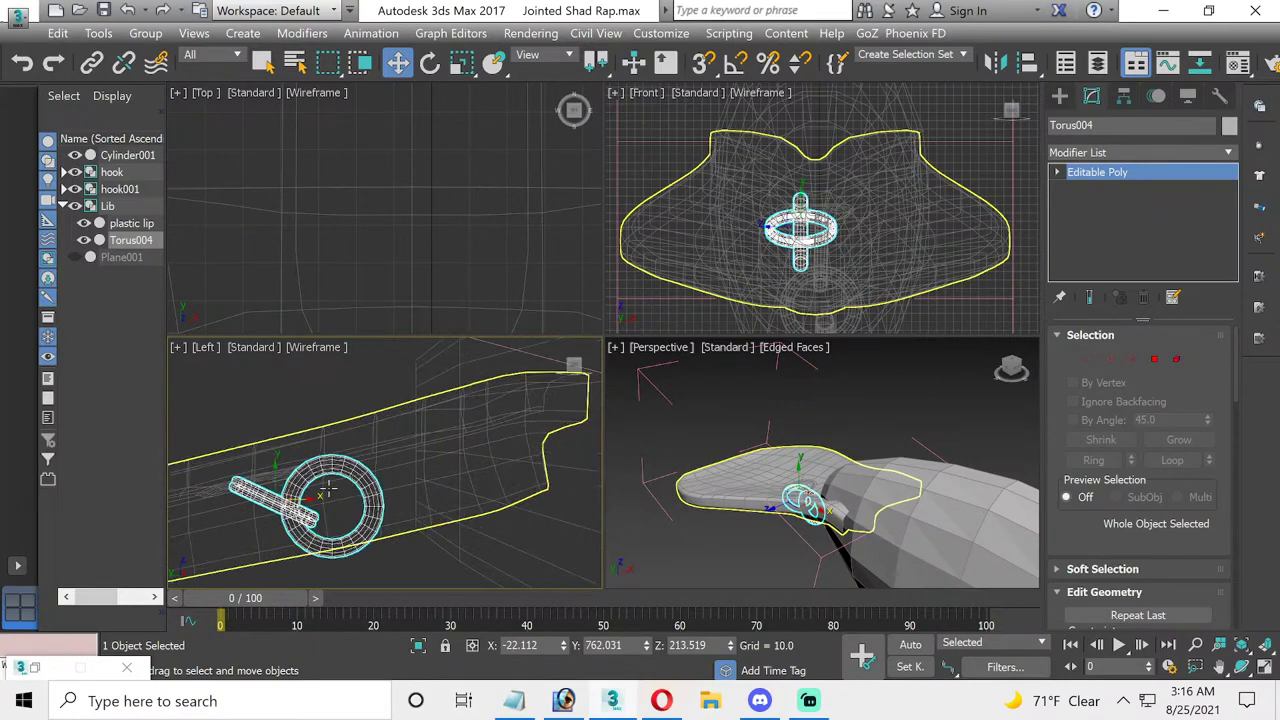
{"action": "middle_click_drag", "start_coordinate": [343, 508], "coordinate": [414, 471]}
{"action": "mouse_move", "coordinate": [371, 463]}
{"action": "left_mouse_down"}
{"action": "mouse_move", "coordinate": [319, 375]}
{"action": "mouse_move", "coordinate": [274, 423]}
{"action": "left_mouse_up"}
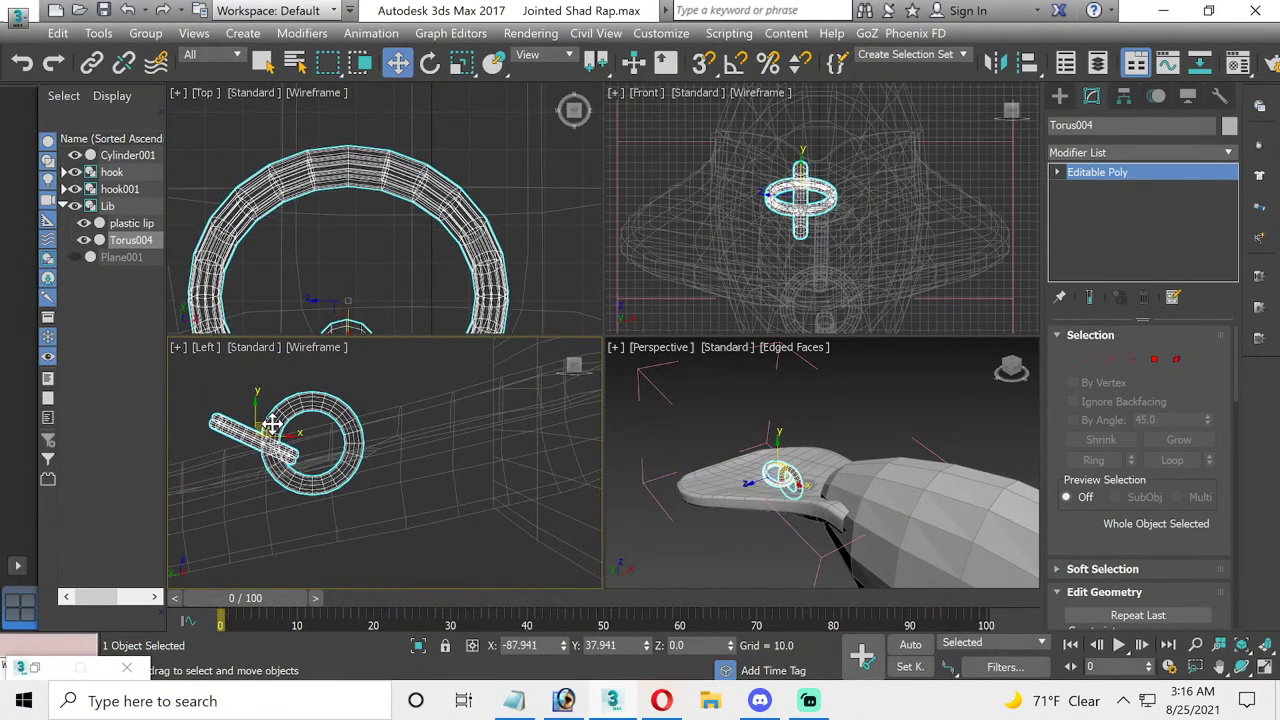
- Select the plastic lip and shift it slightly along Y in the maximized Perspective view
{"action": "left_click", "coordinate": [897, 428]}
{"action": "left_click", "coordinate": [818, 470]}
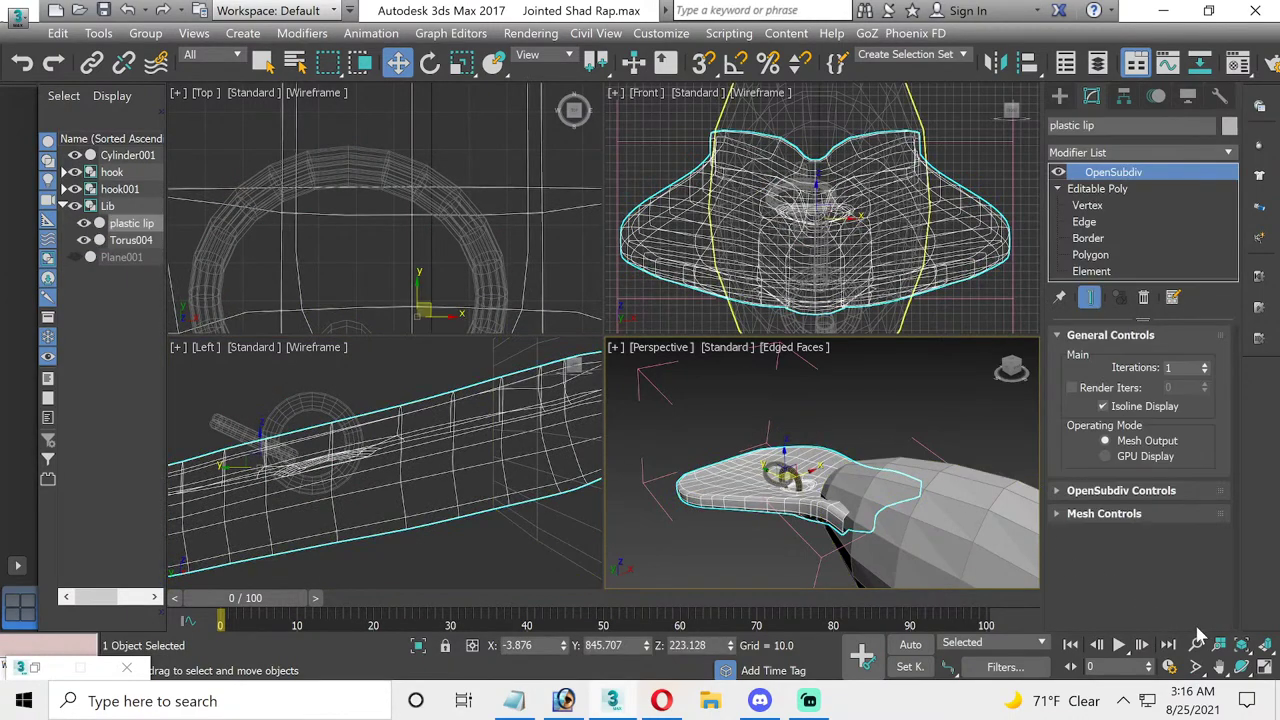
{"action": "left_click", "coordinate": [1262, 670]}
{"action": "left_click", "coordinate": [1240, 667]}
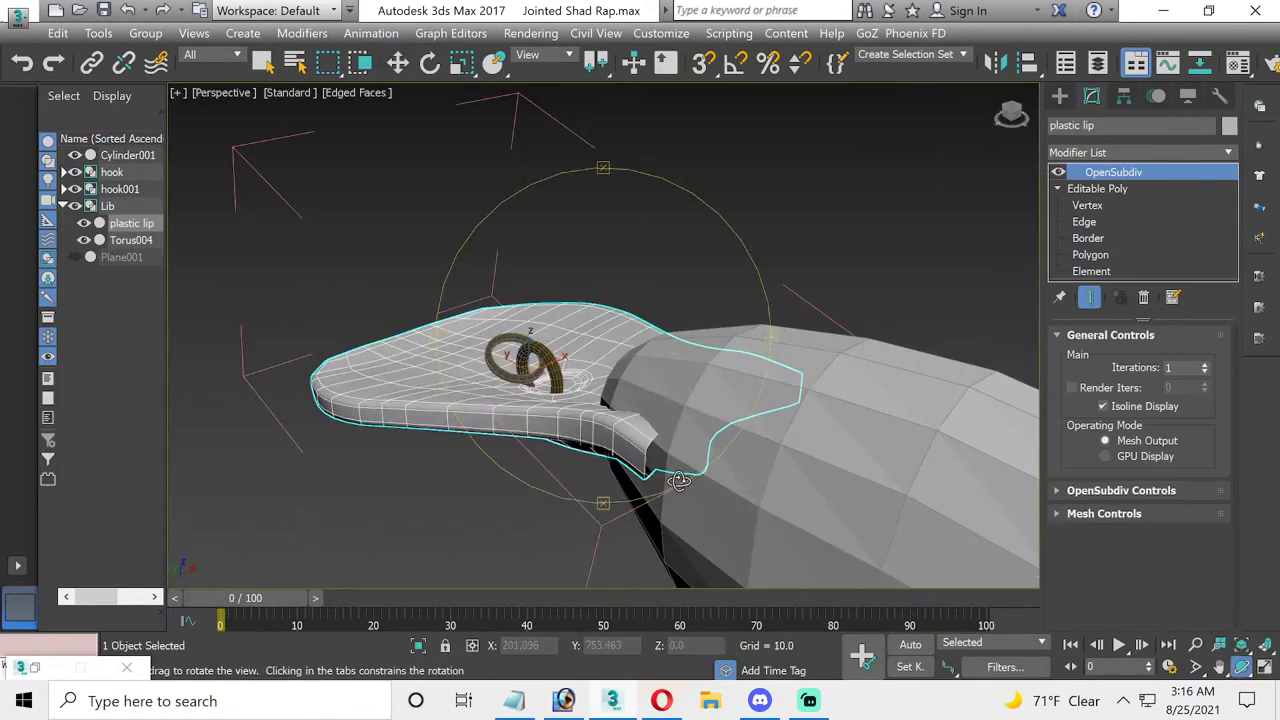
{"action": "mouse_move", "coordinate": [640, 400]}
{"action": "left_mouse_down"}
{"action": "mouse_move", "coordinate": [594, 414]}
{"action": "mouse_move", "coordinate": [608, 414]}
{"action": "mouse_move", "coordinate": [586, 366]}
{"action": "mouse_move", "coordinate": [491, 477]}
{"action": "left_mouse_up"}
{"action": "left_click", "coordinate": [397, 62]}
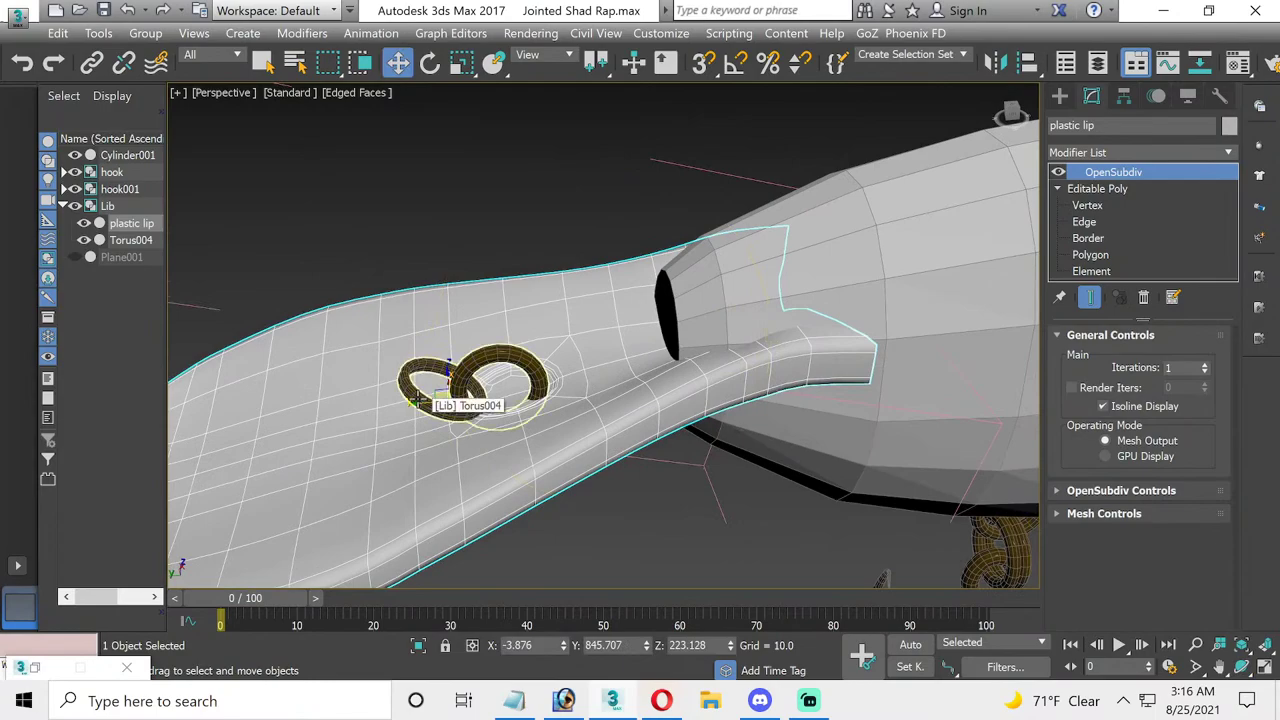
{"action": "left_click_drag", "start_coordinate": [422, 401], "coordinate": [434, 403]}
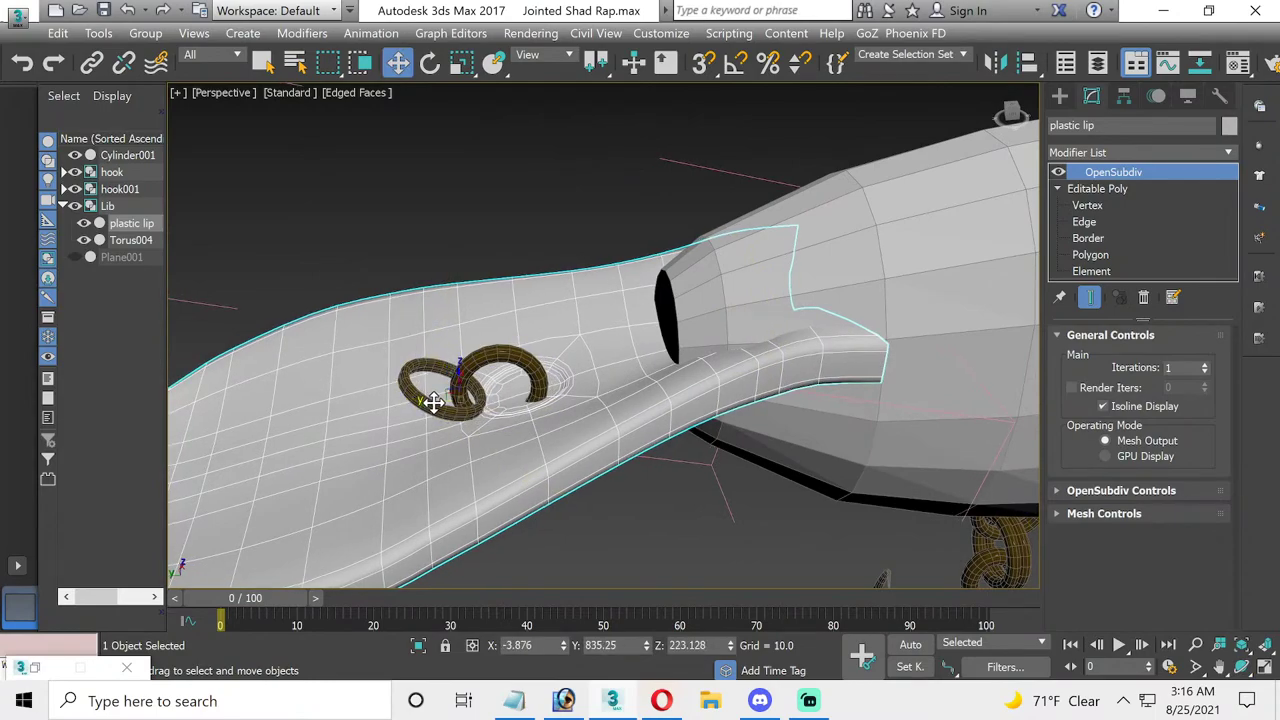
- Slide Torus004 so the small ring interlocks with the other ring
{"action": "left_click", "coordinate": [504, 355]}
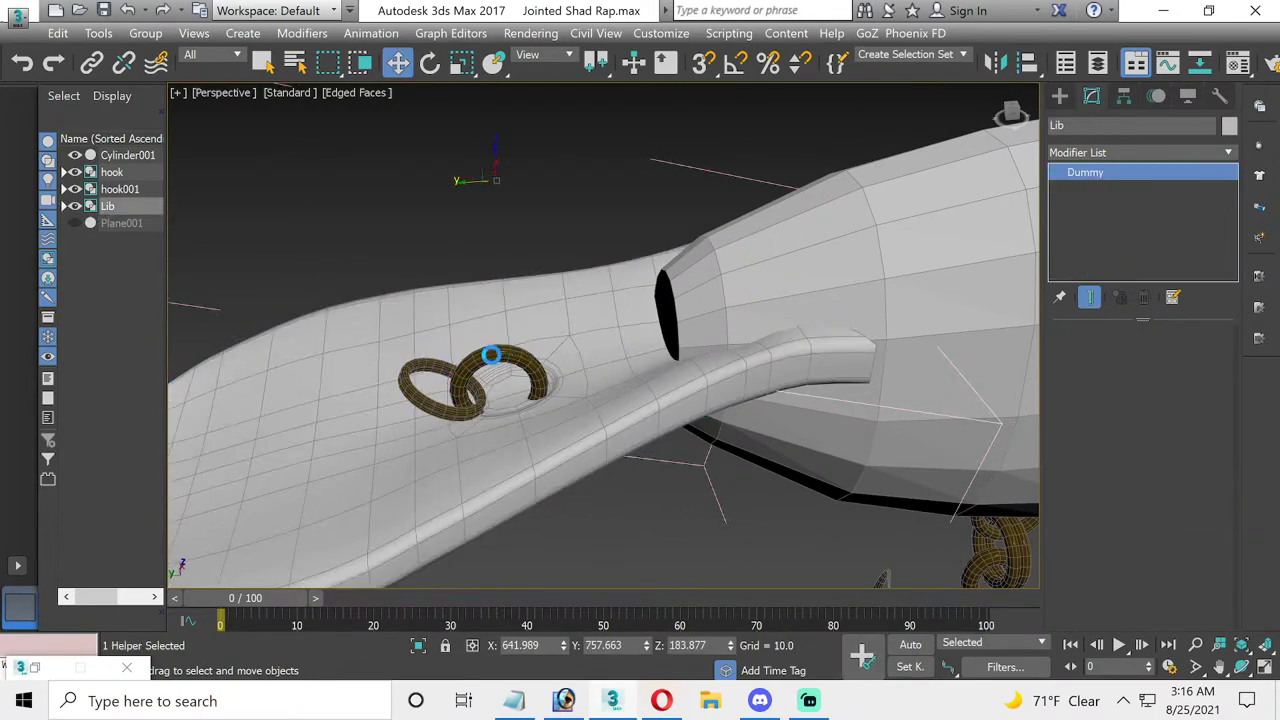
{"action": "left_click", "coordinate": [435, 228]}
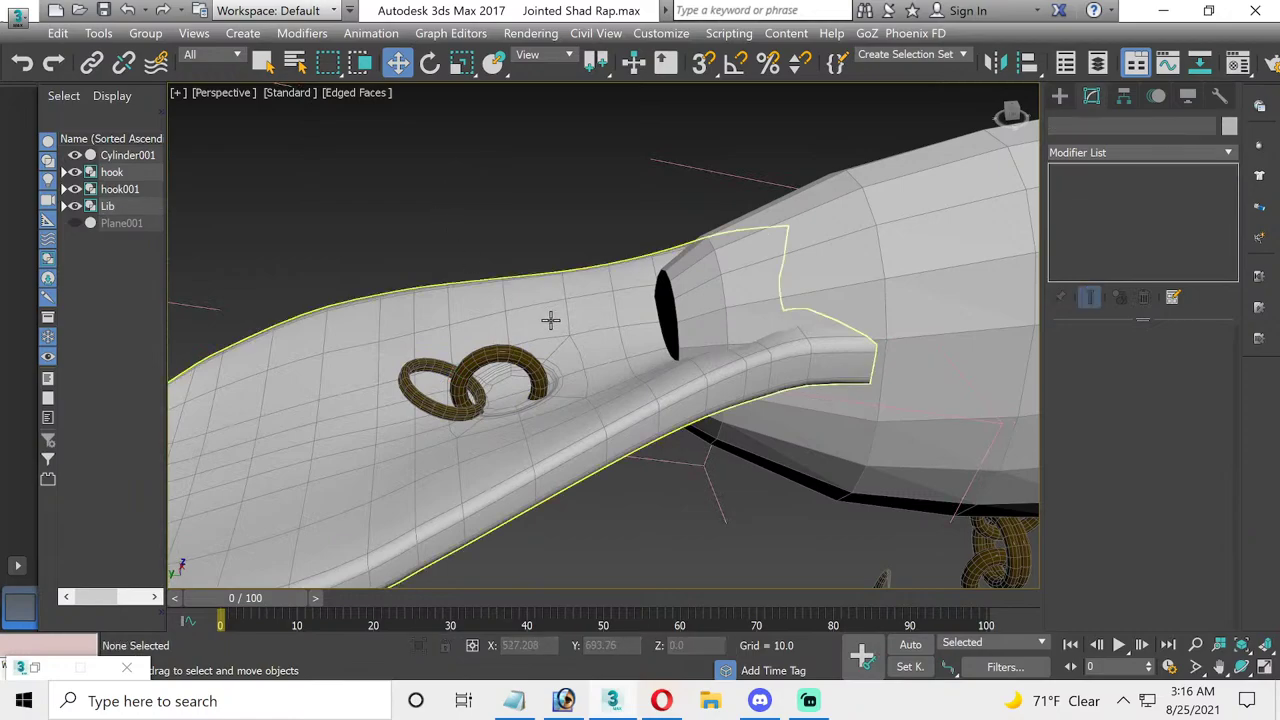
{"action": "left_click", "coordinate": [504, 352]}
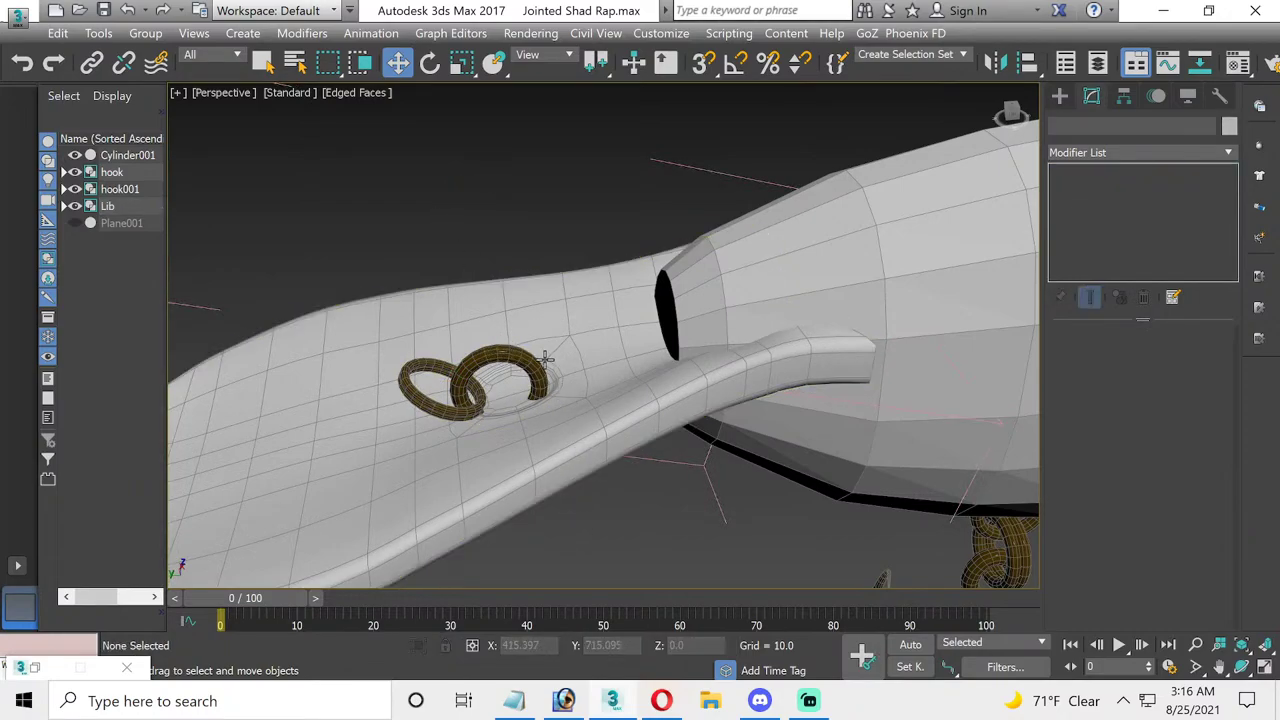
{"action": "left_click", "coordinate": [452, 387]}
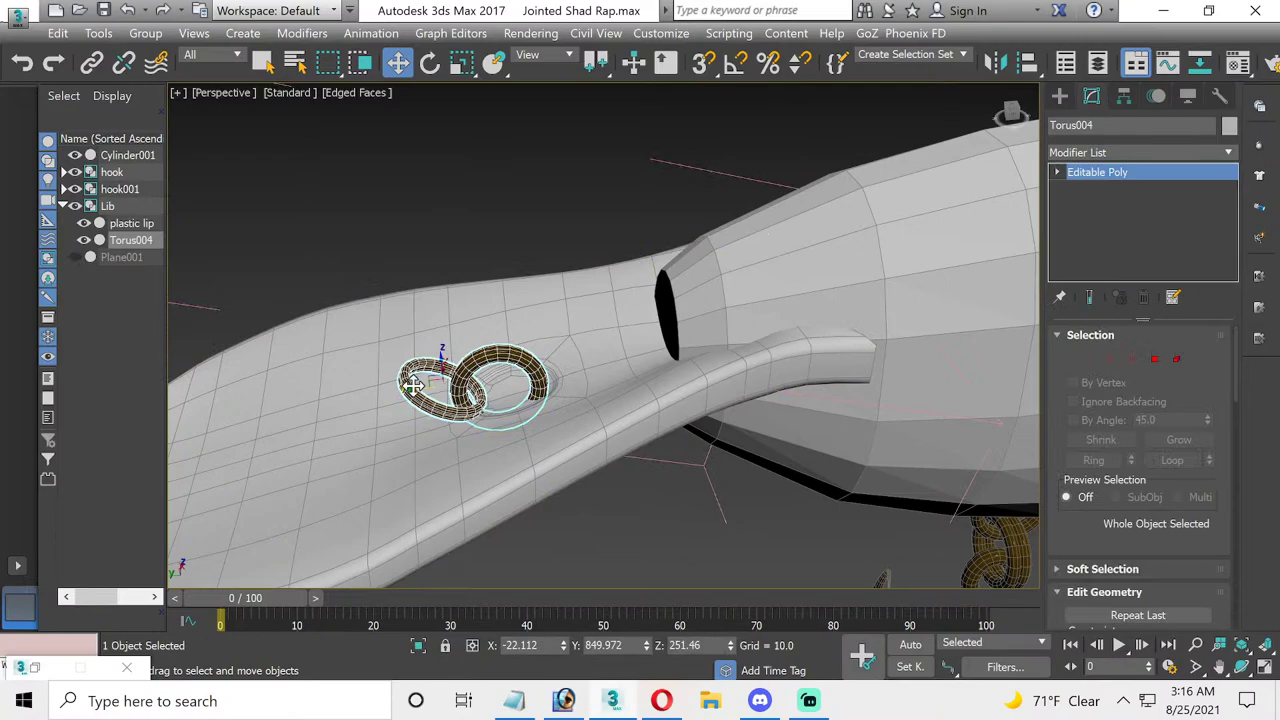
{"action": "left_click_drag", "start_coordinate": [418, 388], "coordinate": [438, 390]}
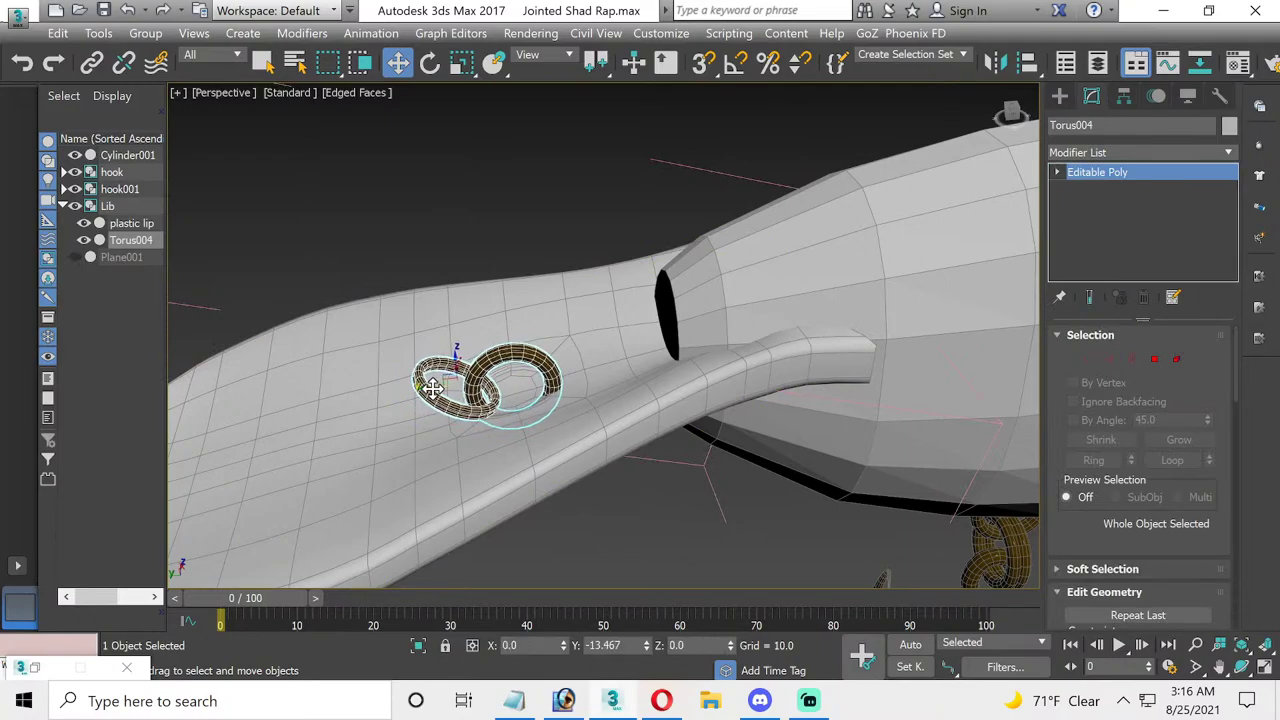
- In Top view, frame the ring and cylinder end and move the ring right
{"action": "left_click", "coordinate": [1266, 668]}
{"action": "scroll", "coordinate": [392, 291], "scroll_direction": "up", "scroll_amount": 3}
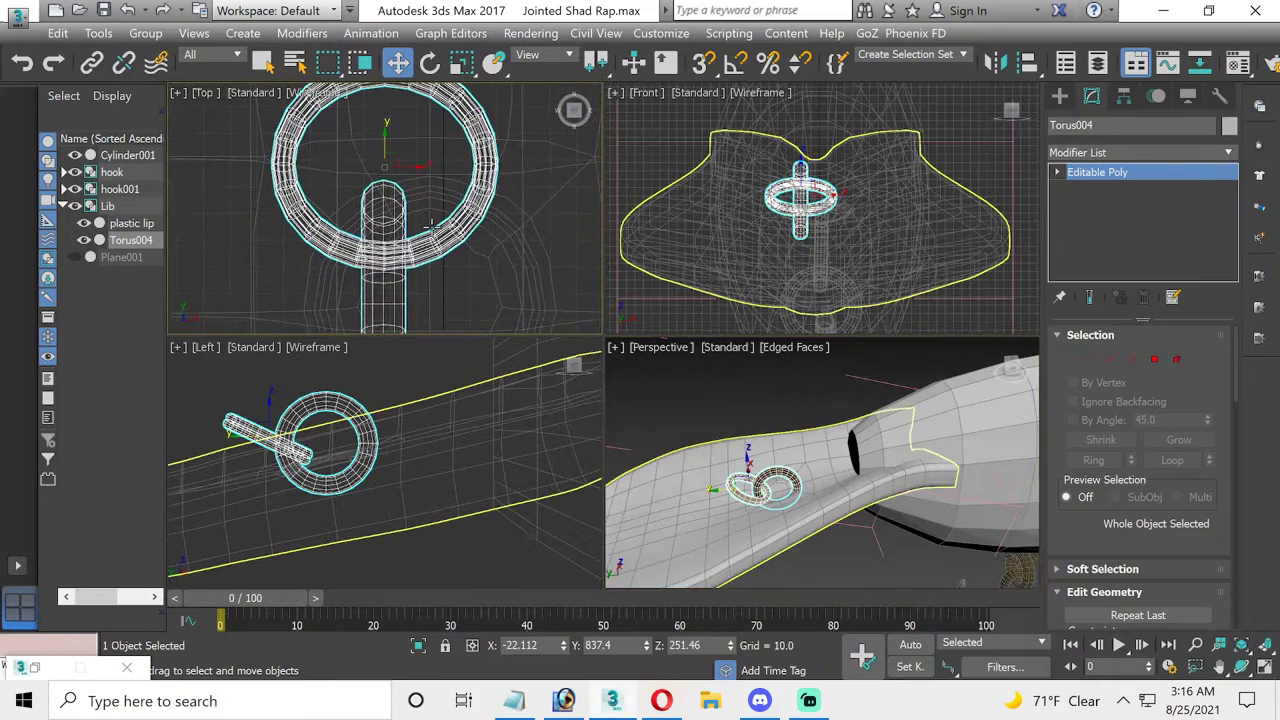
{"action": "scroll", "coordinate": [405, 183], "scroll_direction": "down", "scroll_amount": 2}
{"action": "middle_click_drag", "start_coordinate": [405, 183], "coordinate": [385, 117]}
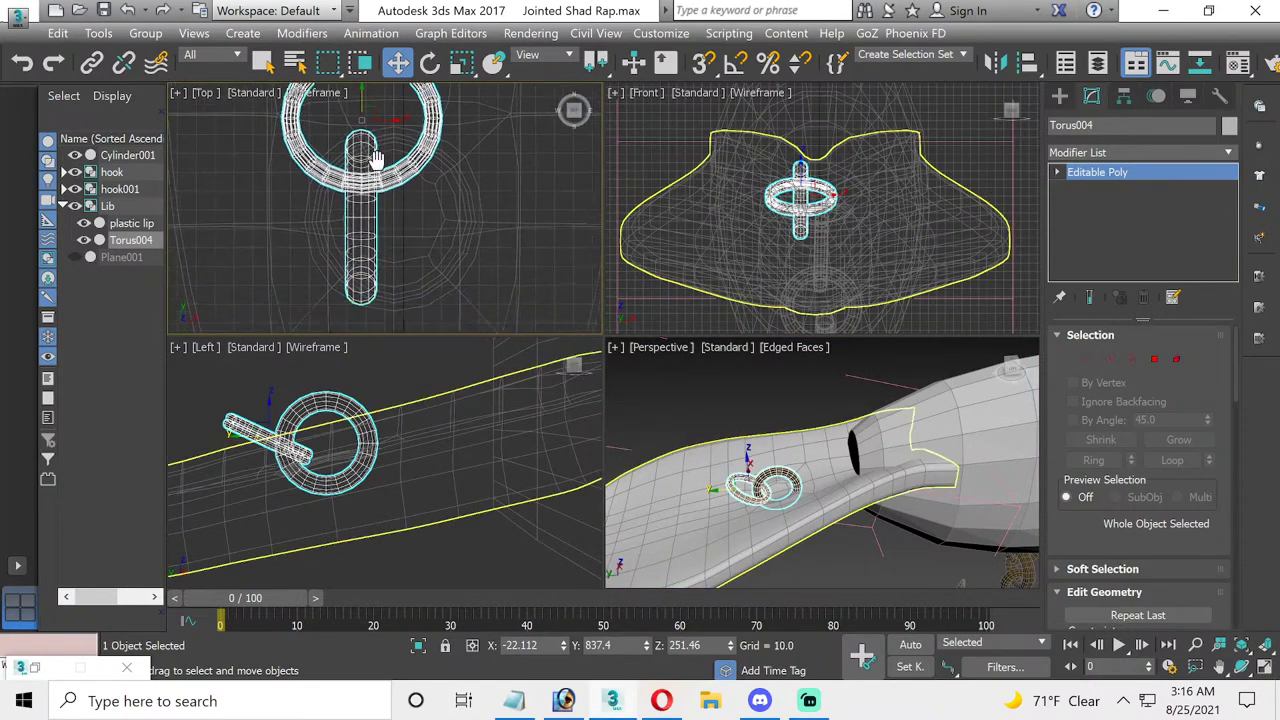
{"action": "left_click_drag", "start_coordinate": [386, 113], "coordinate": [414, 111]}
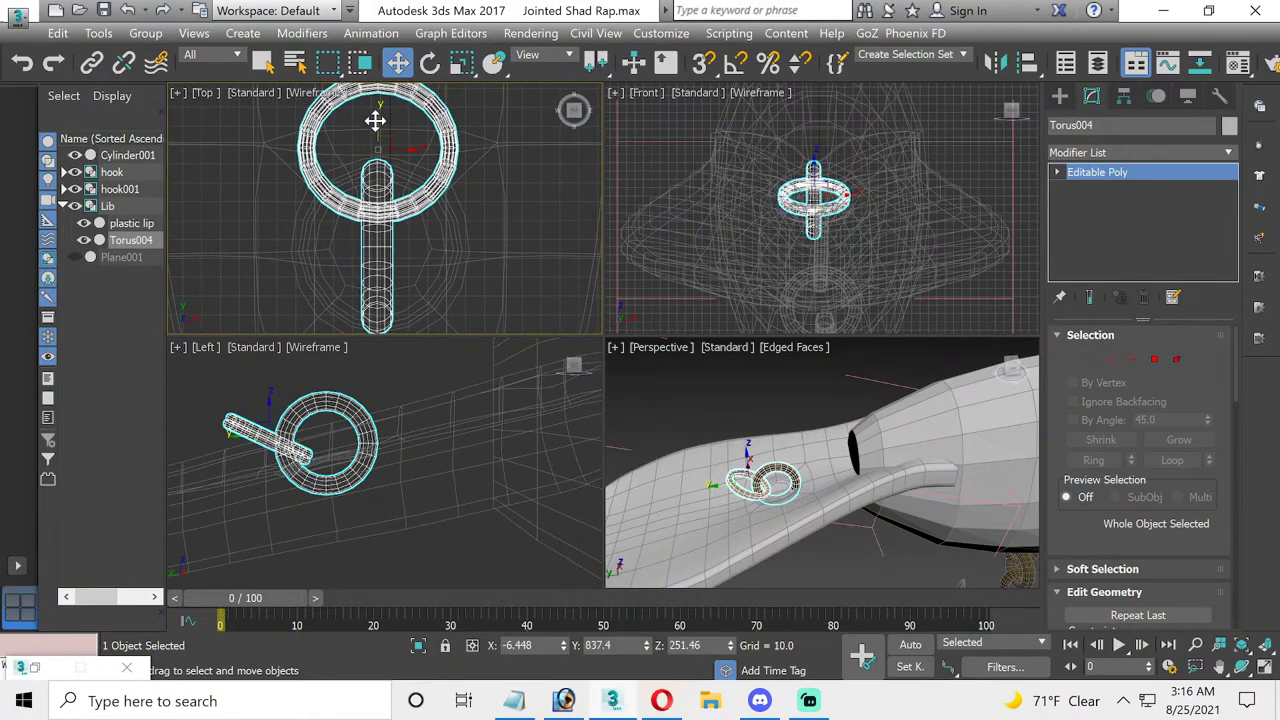
{"action": "middle_click_drag", "start_coordinate": [382, 86], "coordinate": [374, 126]}
- Scale the ring down uniformly and move it down onto the cylinder end
{"action": "left_click", "coordinate": [461, 62]}
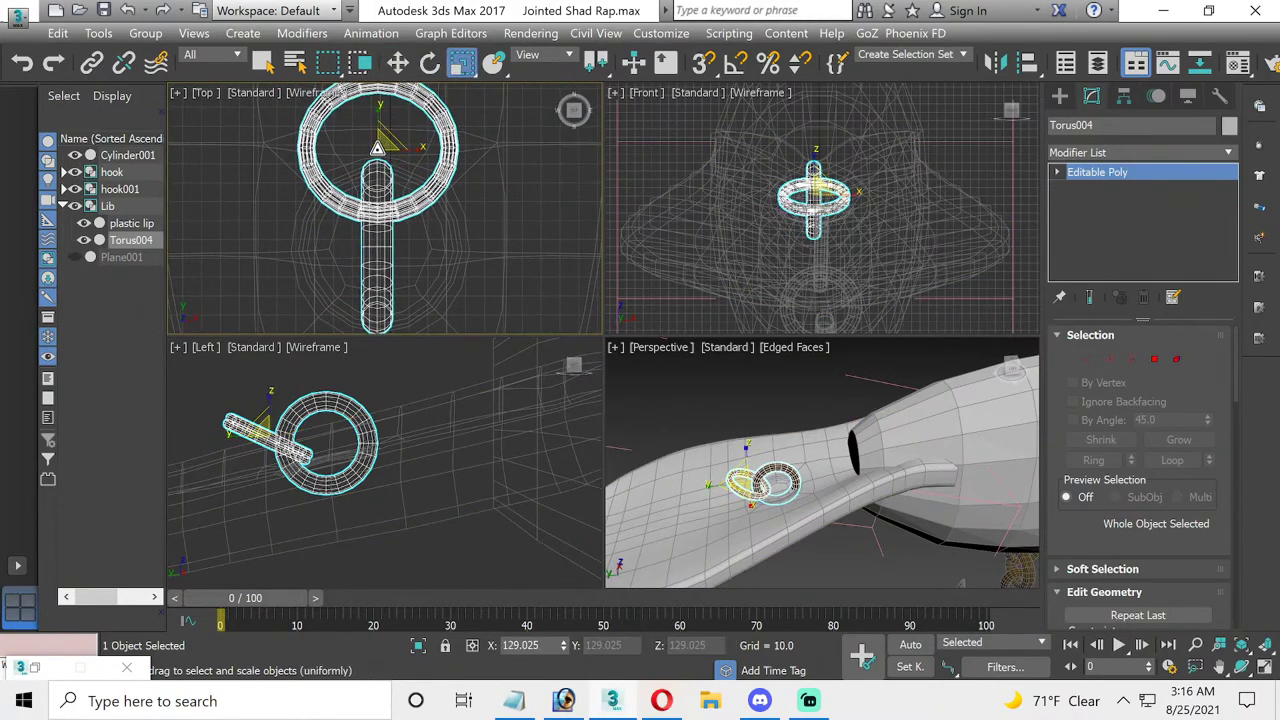
{"action": "left_click_drag", "start_coordinate": [377, 148], "coordinate": [379, 167]}
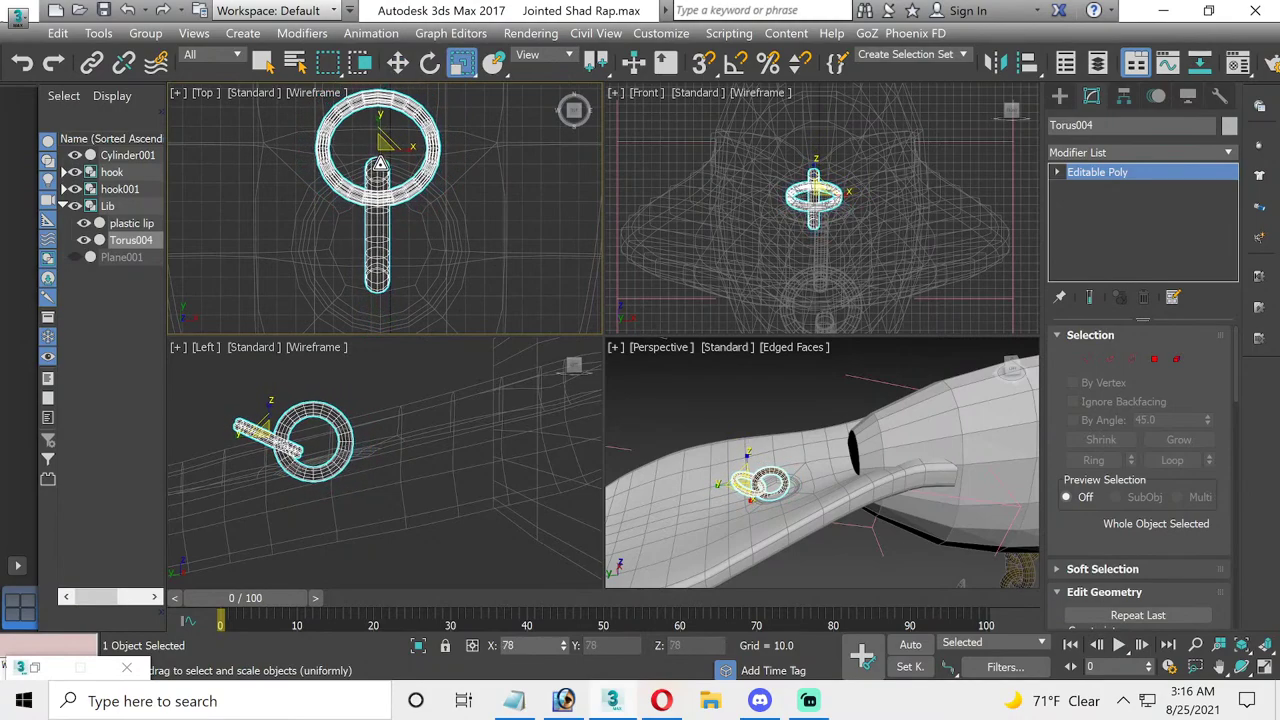
{"action": "key", "text": "w"}
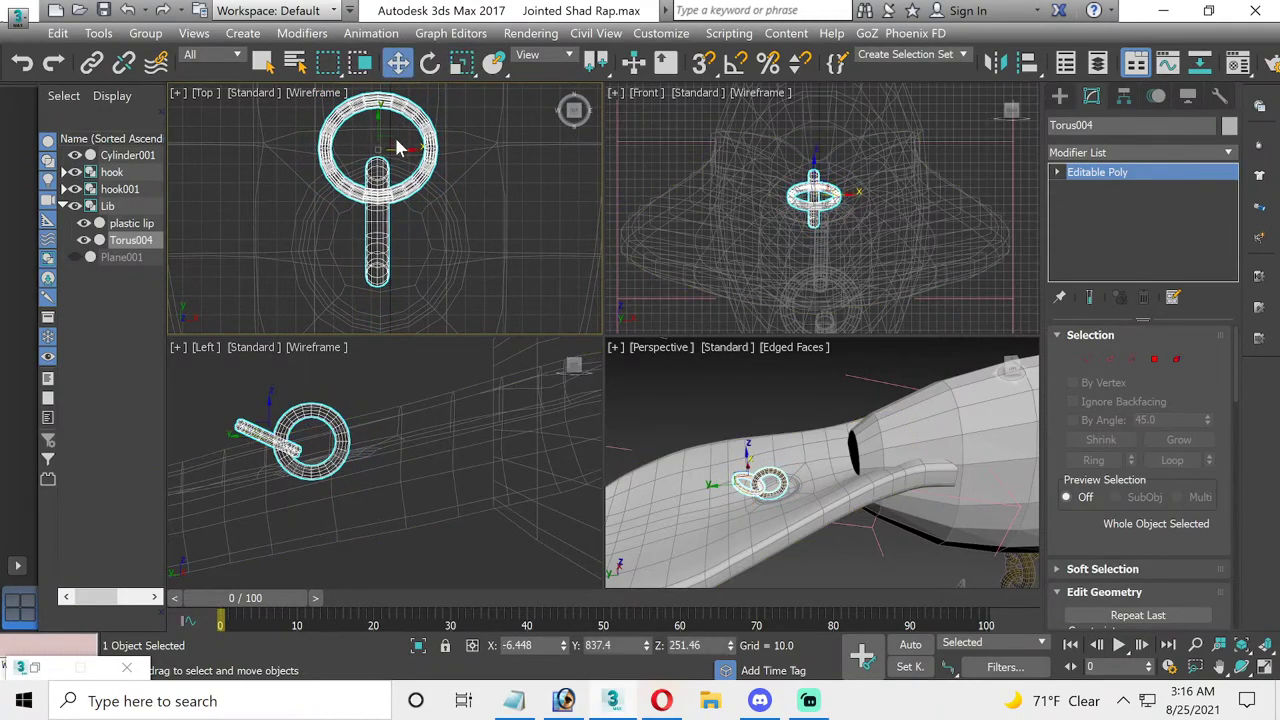
{"action": "left_click_drag", "start_coordinate": [378, 124], "coordinate": [380, 153]}
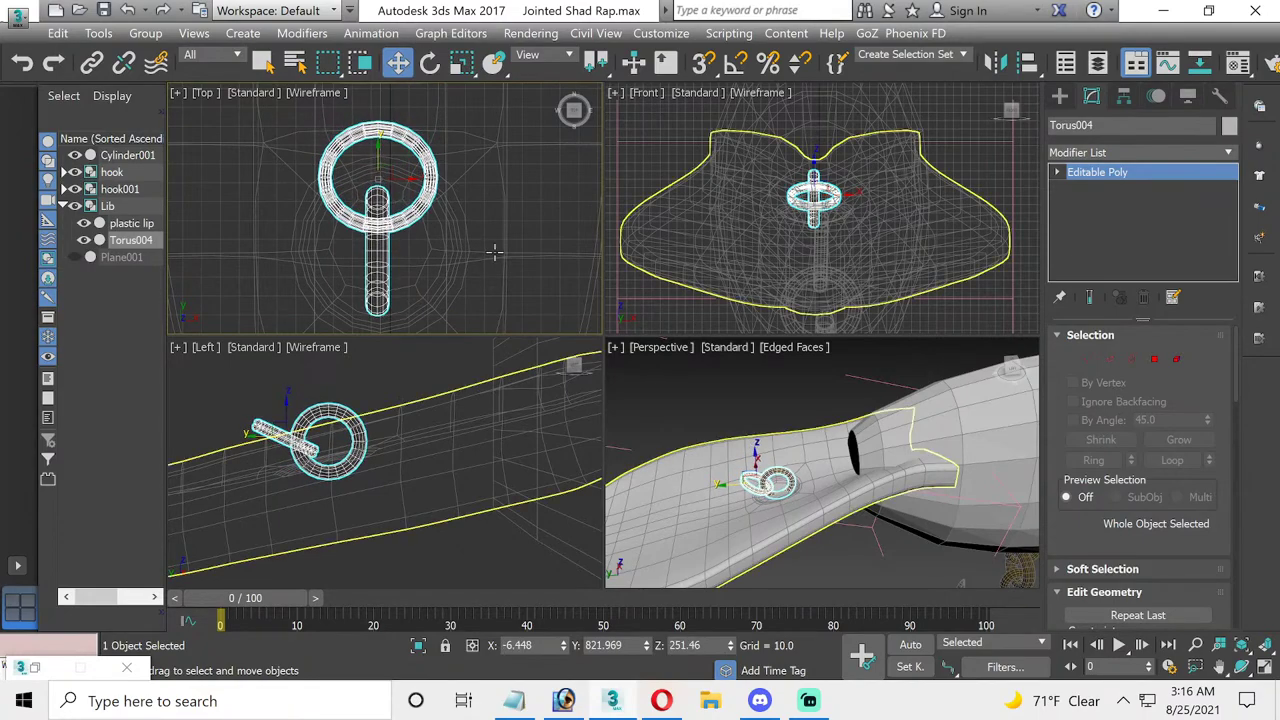
- Delete the horizontal ring's polygons from Torus004, keeping only the upright ring
{"action": "left_click", "coordinate": [146, 34]}
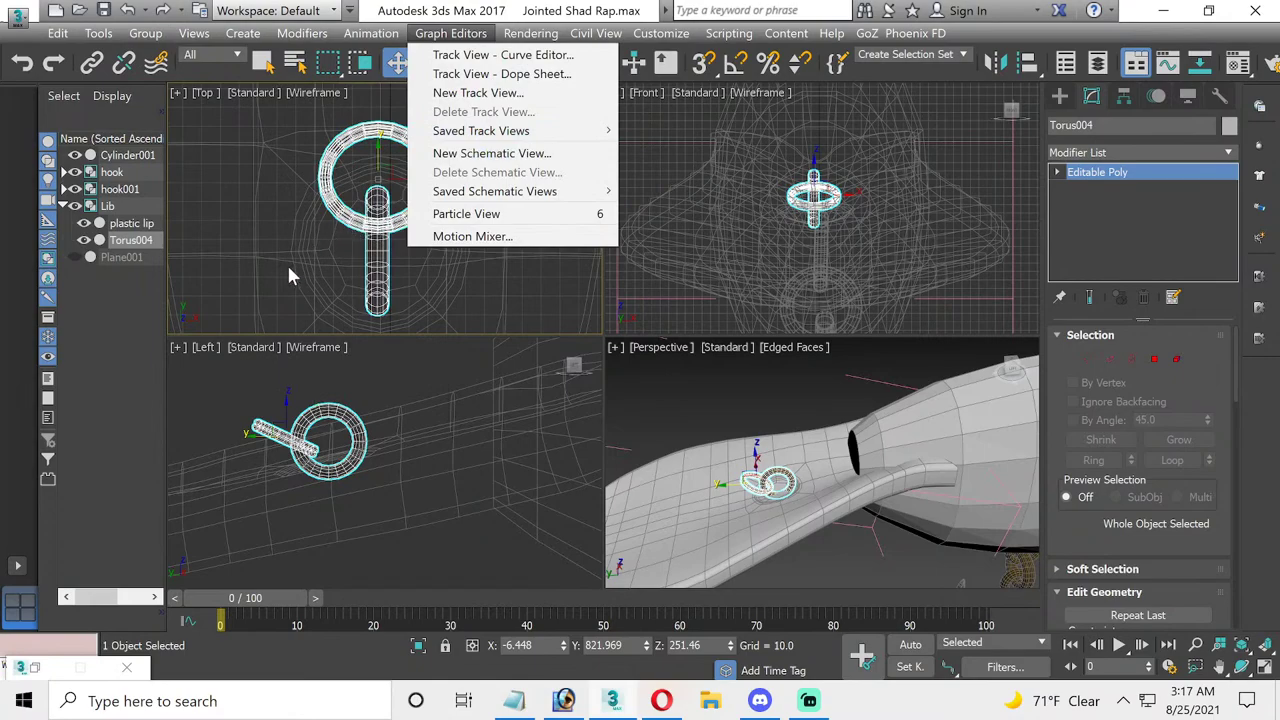
{"action": "left_click", "coordinate": [288, 271]}
{"action": "left_click", "coordinate": [373, 225]}
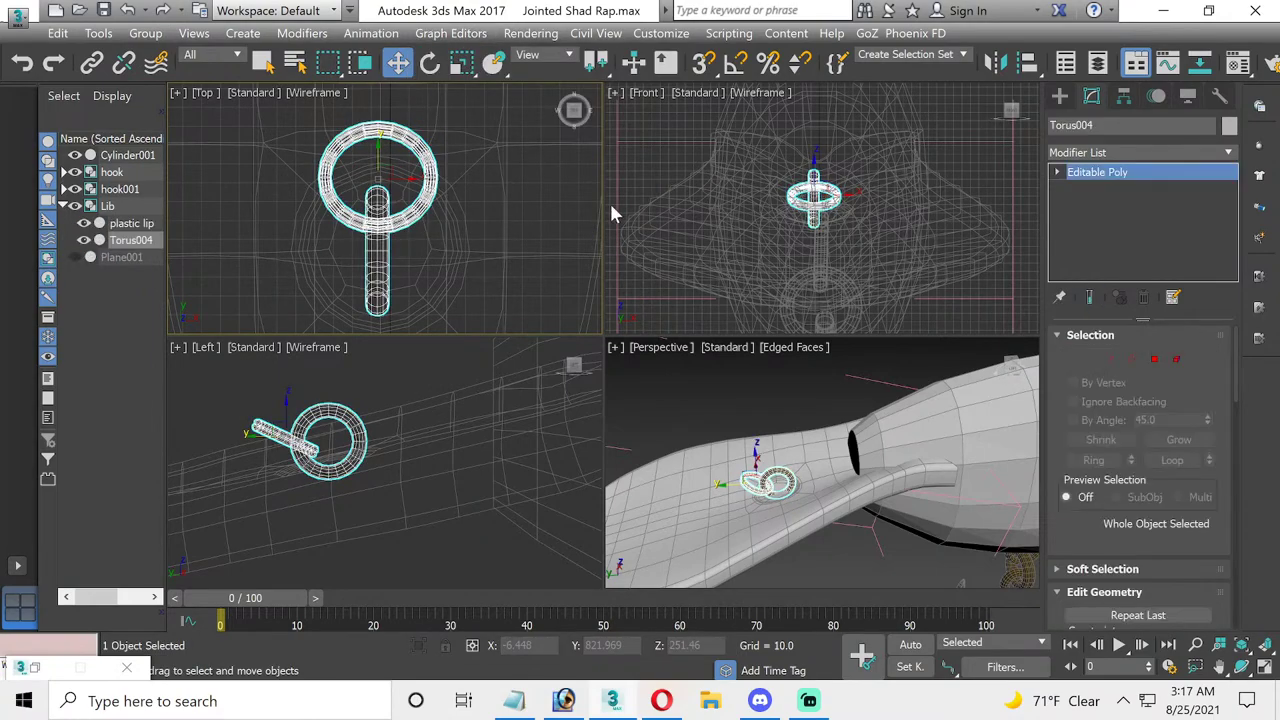
{"action": "left_click", "coordinate": [1178, 360]}
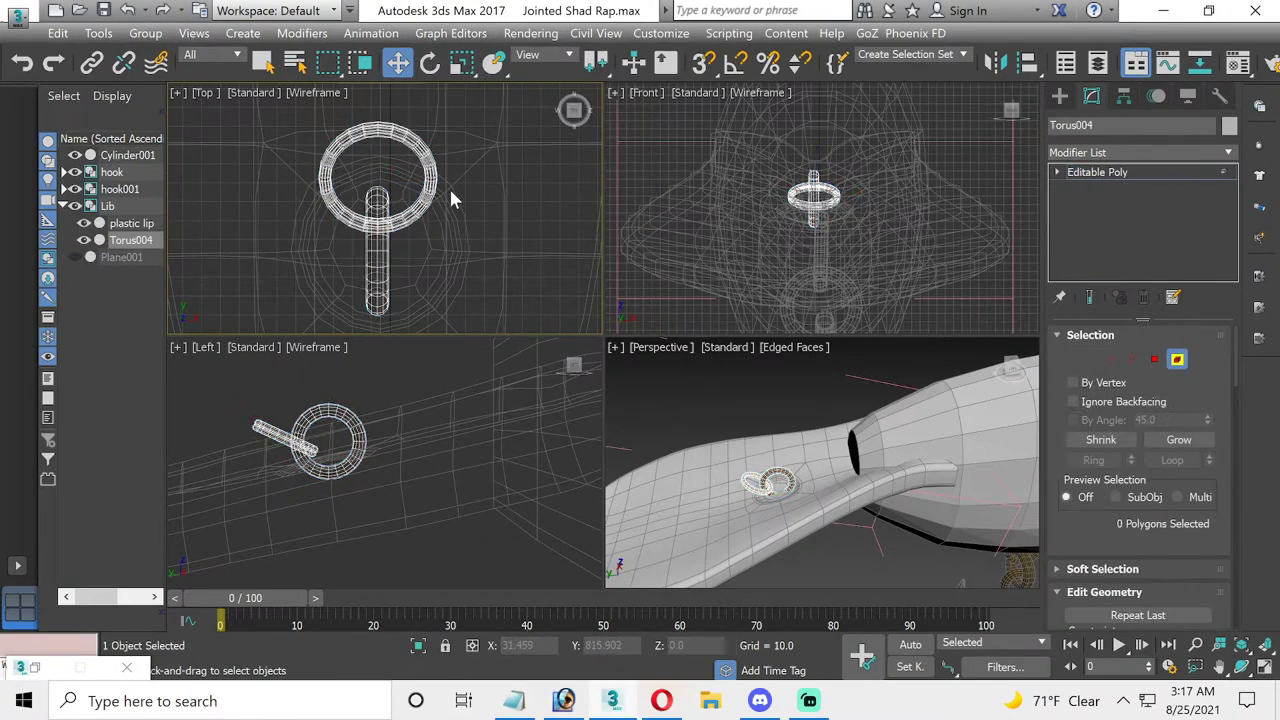
{"action": "key", "text": "ctrl+a"}
{"action": "key", "text": "Delete"}
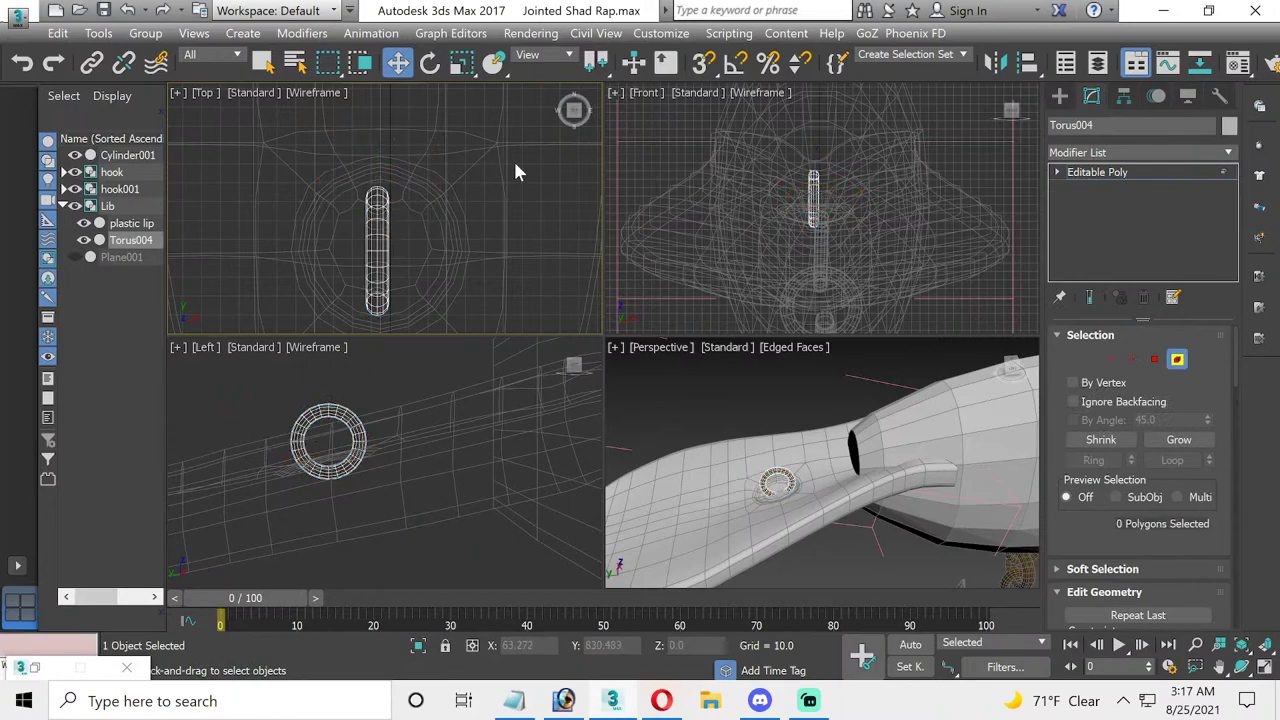
{"action": "left_click", "coordinate": [1177, 359]}
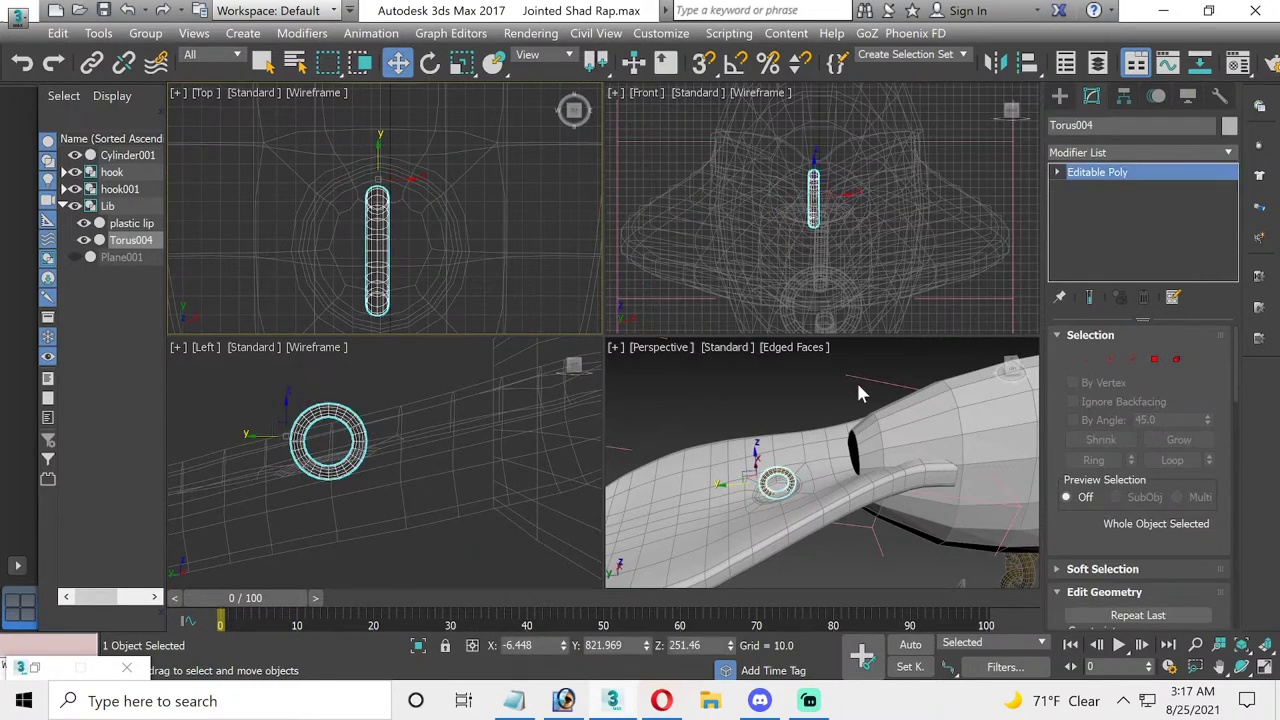
- Lower the upright ring slightly on the lure body, to Z 242.399
{"action": "key", "text": "Delete"}
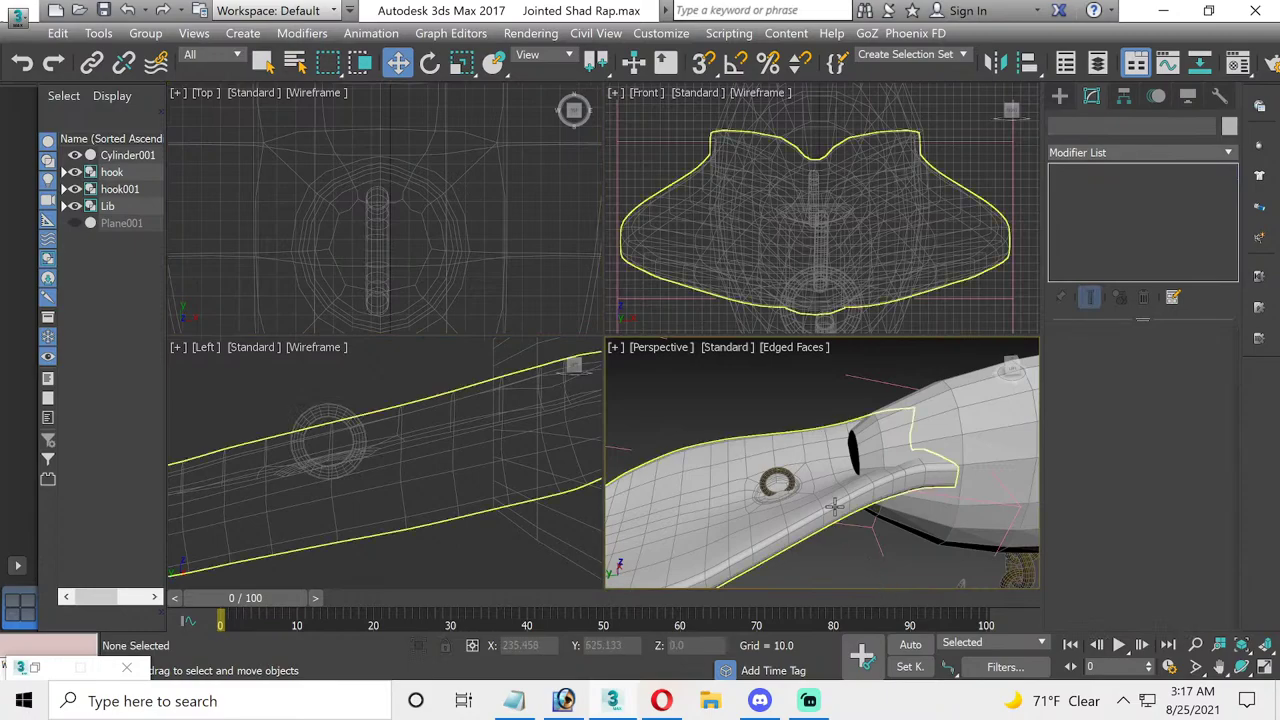
{"action": "left_click", "coordinate": [778, 471]}
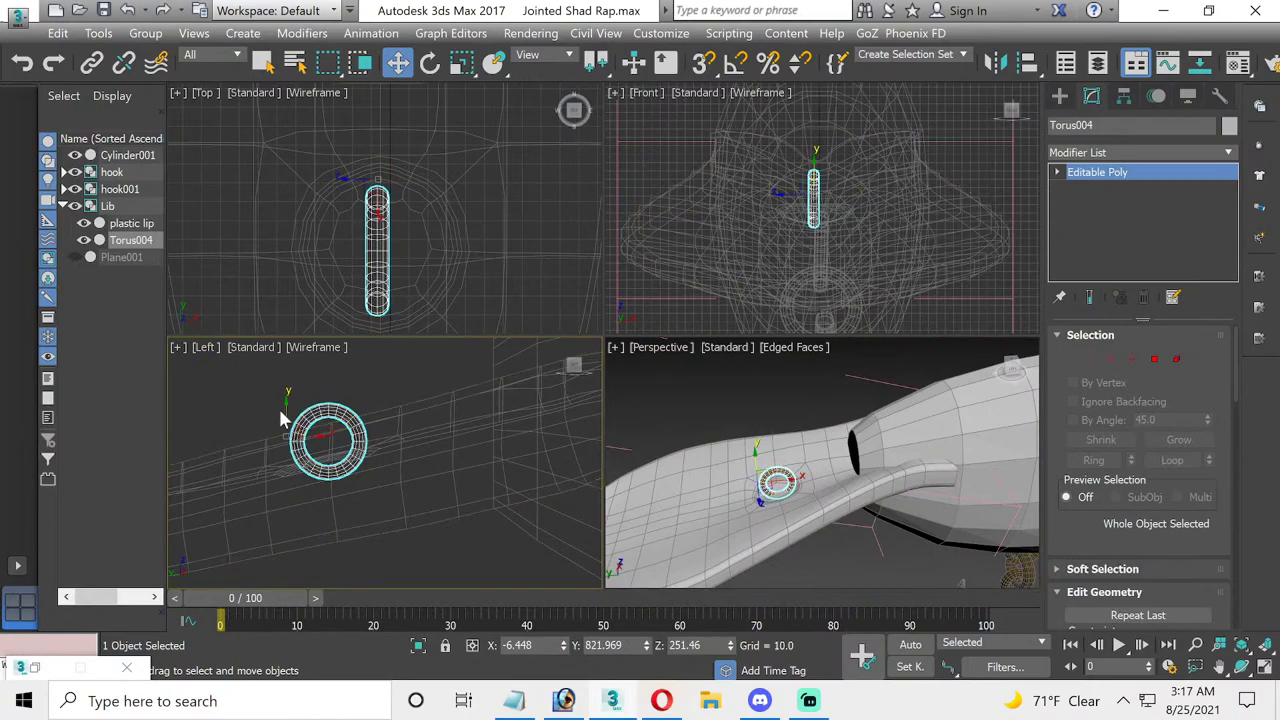
{"action": "left_click_drag", "start_coordinate": [285, 413], "coordinate": [289, 420]}
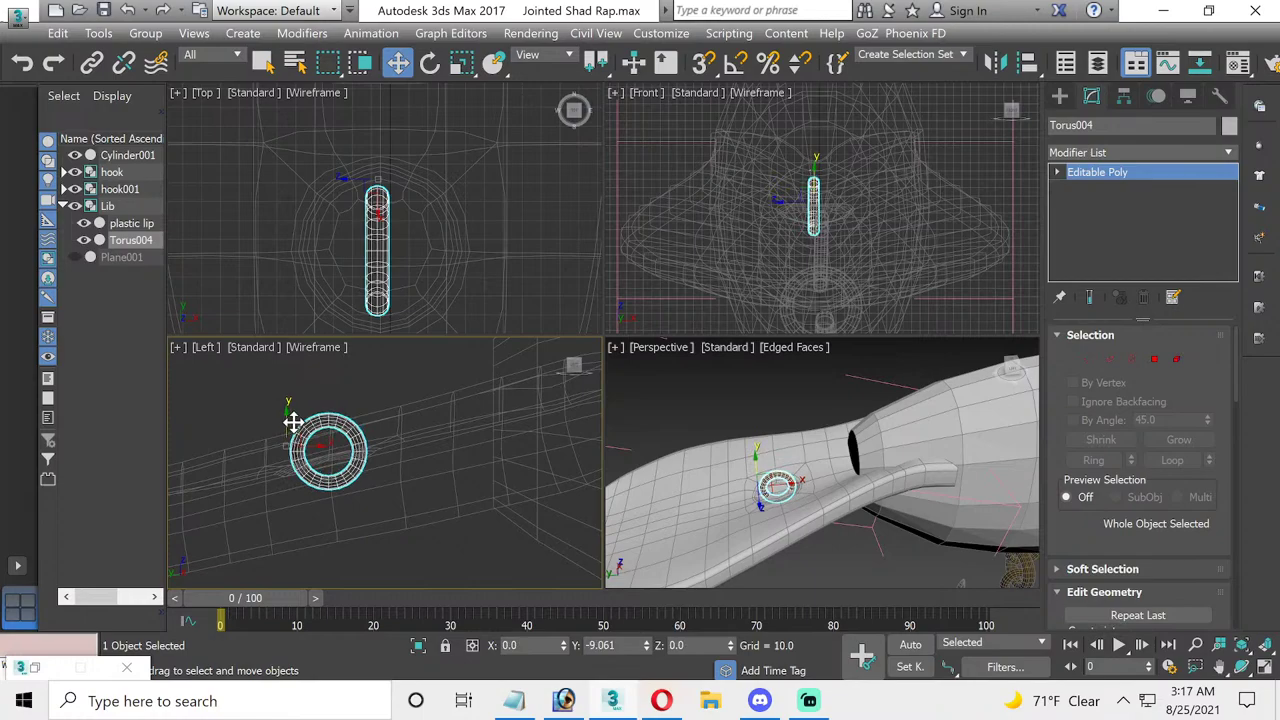
{"action": "left_click_drag", "start_coordinate": [289, 420], "coordinate": [291, 424]}
{"action": "left_click", "coordinate": [754, 424]}
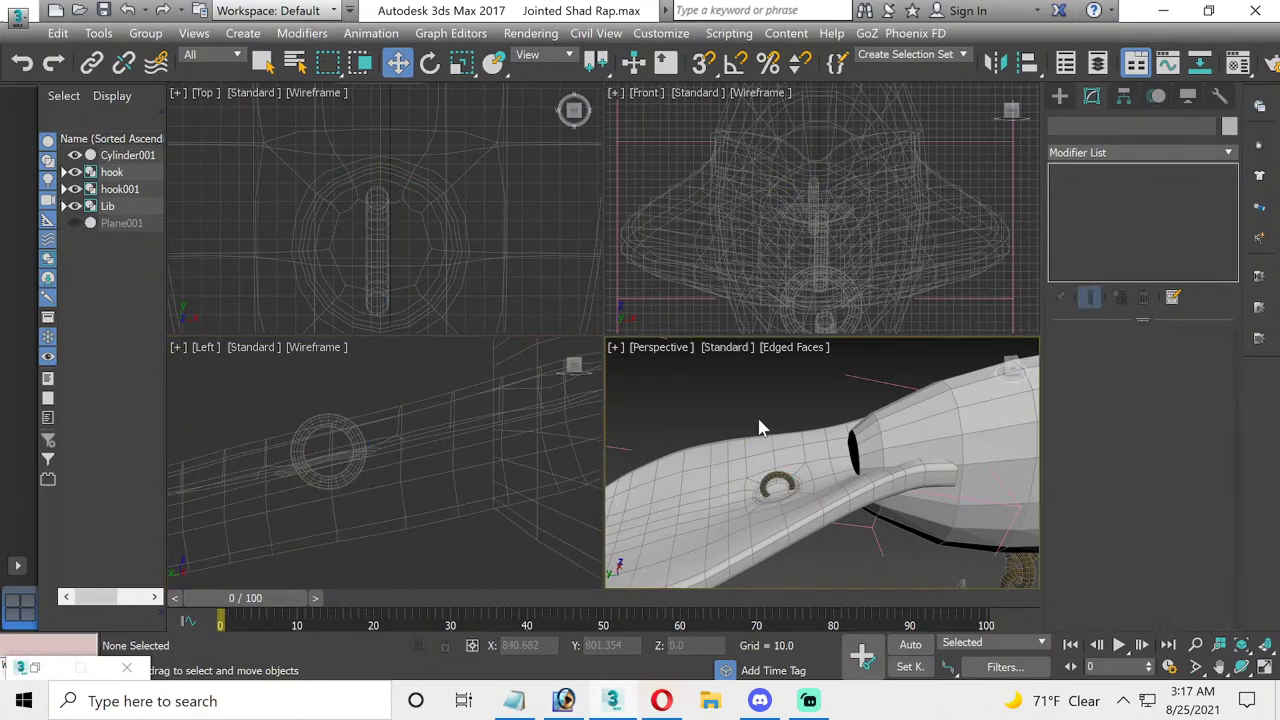
{"action": "left_click", "coordinate": [778, 480]}
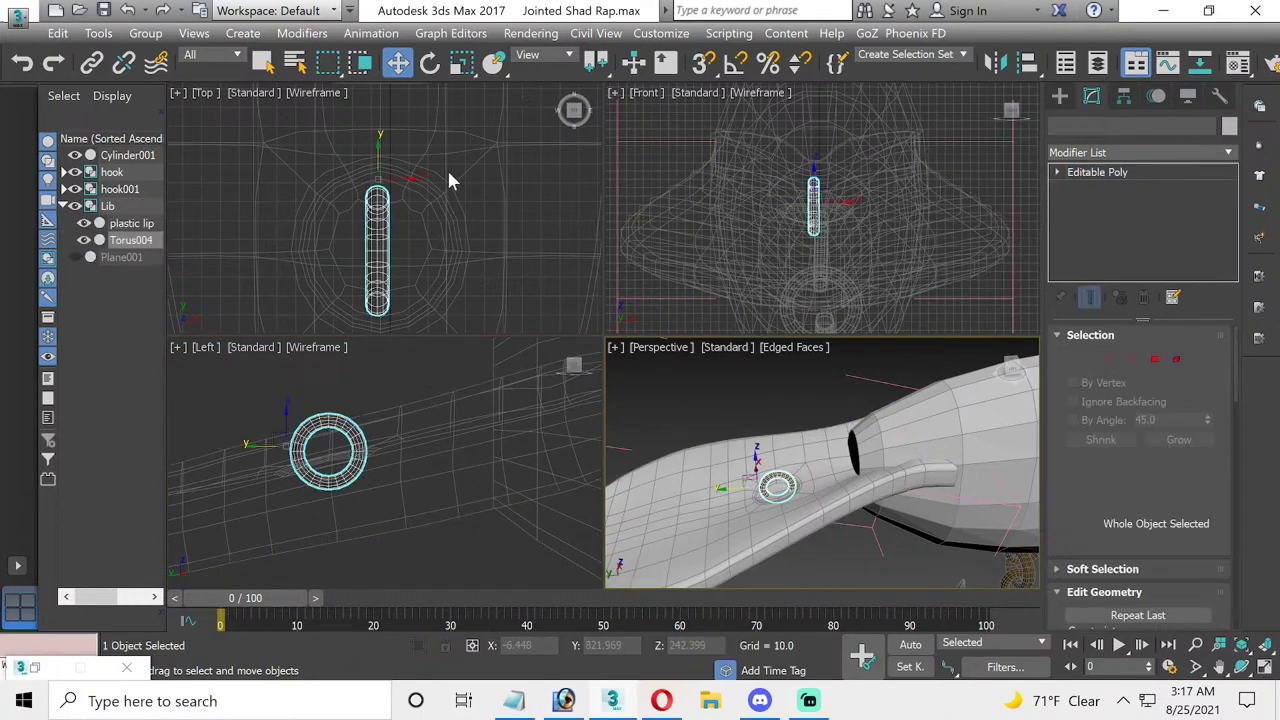
- Turn on Affect Pivot Only for the Torus004 ring
{"action": "left_click", "coordinate": [430, 62]}
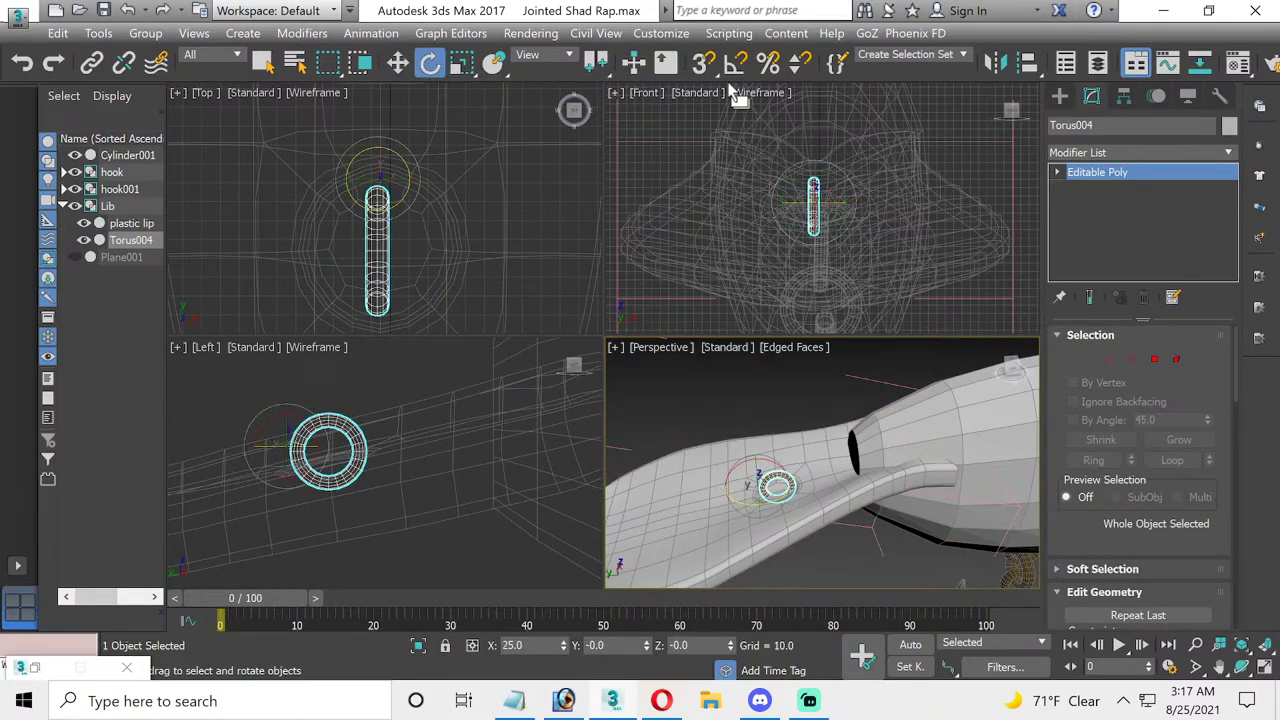
{"action": "left_click", "coordinate": [1124, 97]}
{"action": "left_click", "coordinate": [1122, 222]}
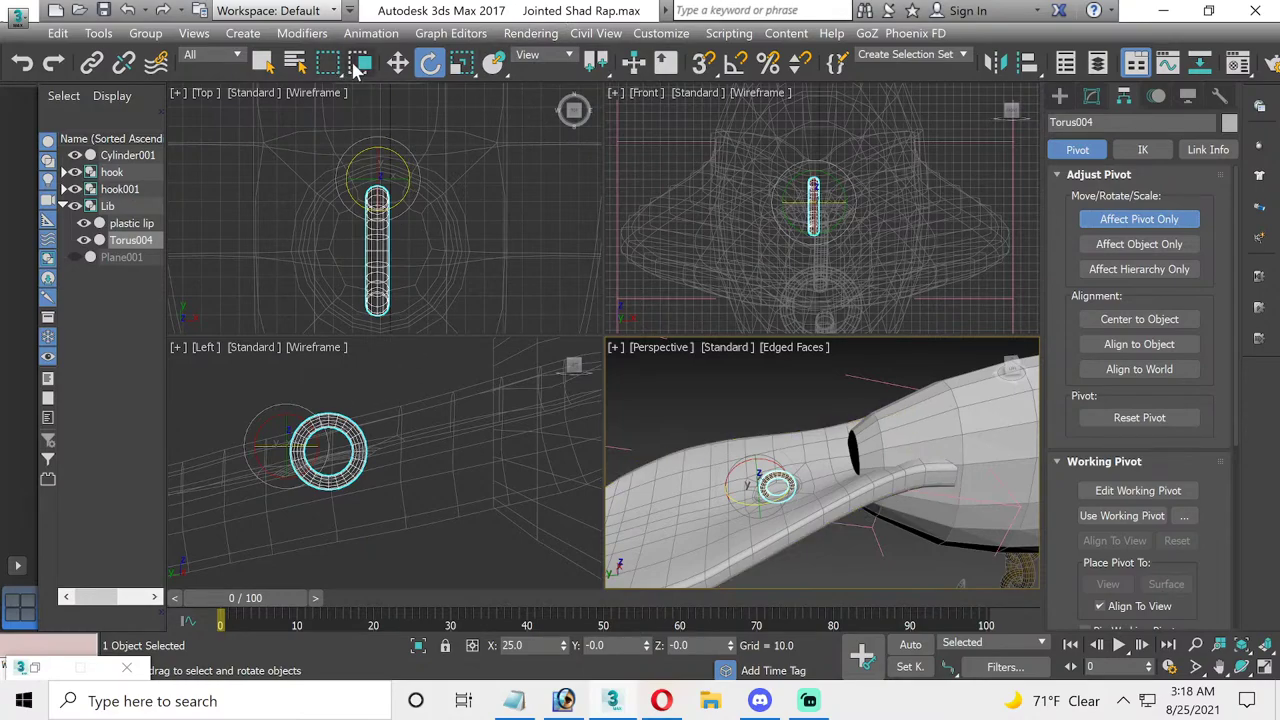
- Pull a copy of the ring out to the right along X, set to 1 copy named Torus067
{"action": "left_click", "coordinate": [398, 62]}
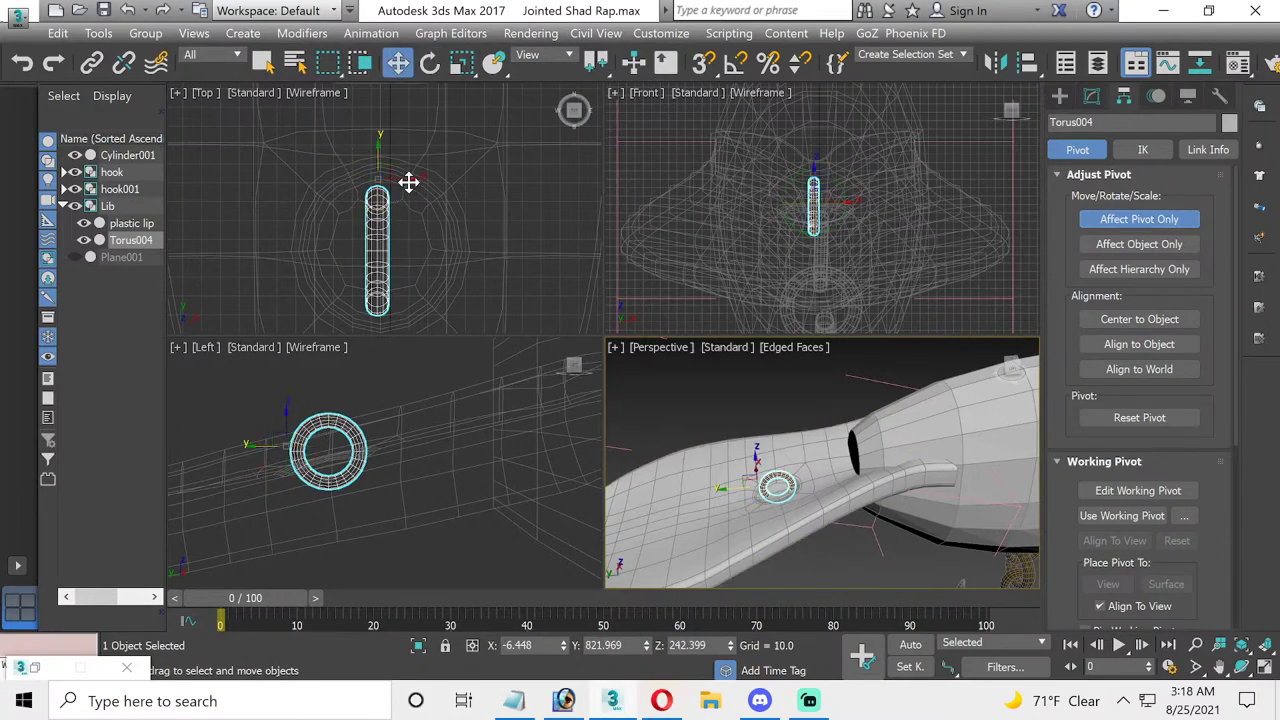
{"action": "left_click_drag", "start_coordinate": [398, 176], "coordinate": [450, 178], "text": "shift"}
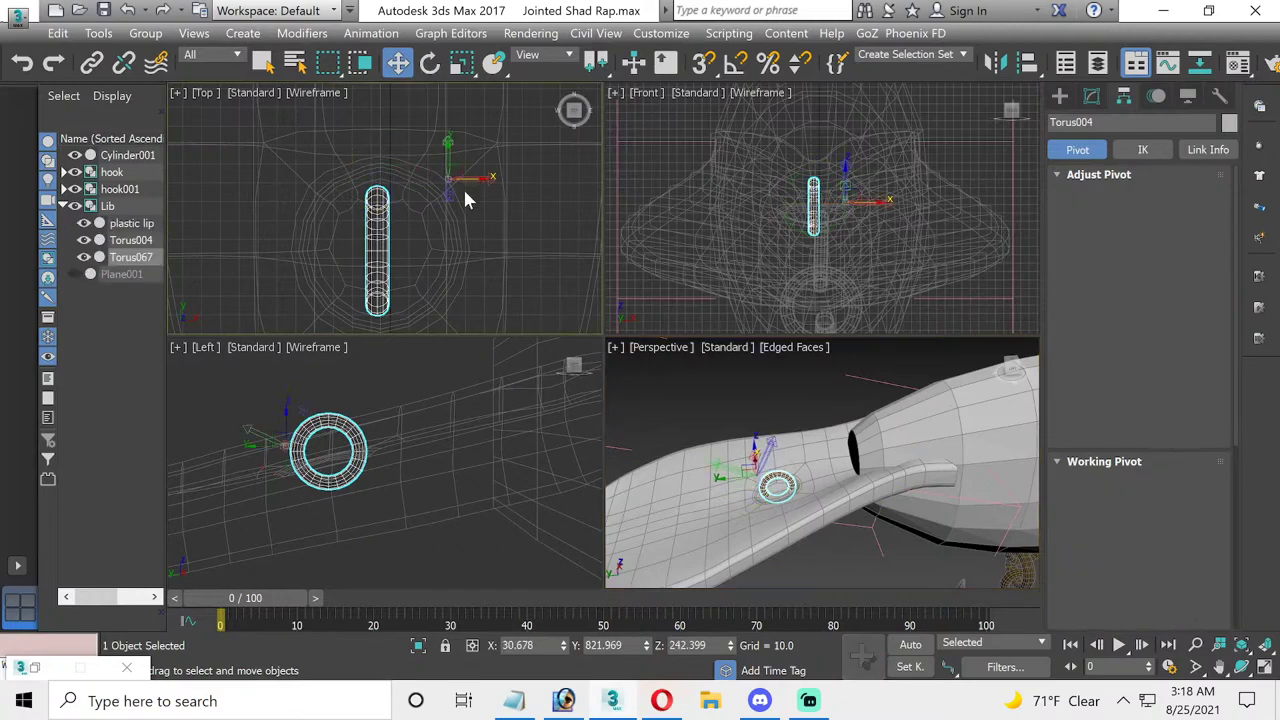
{"action": "left_click", "coordinate": [752, 431]}
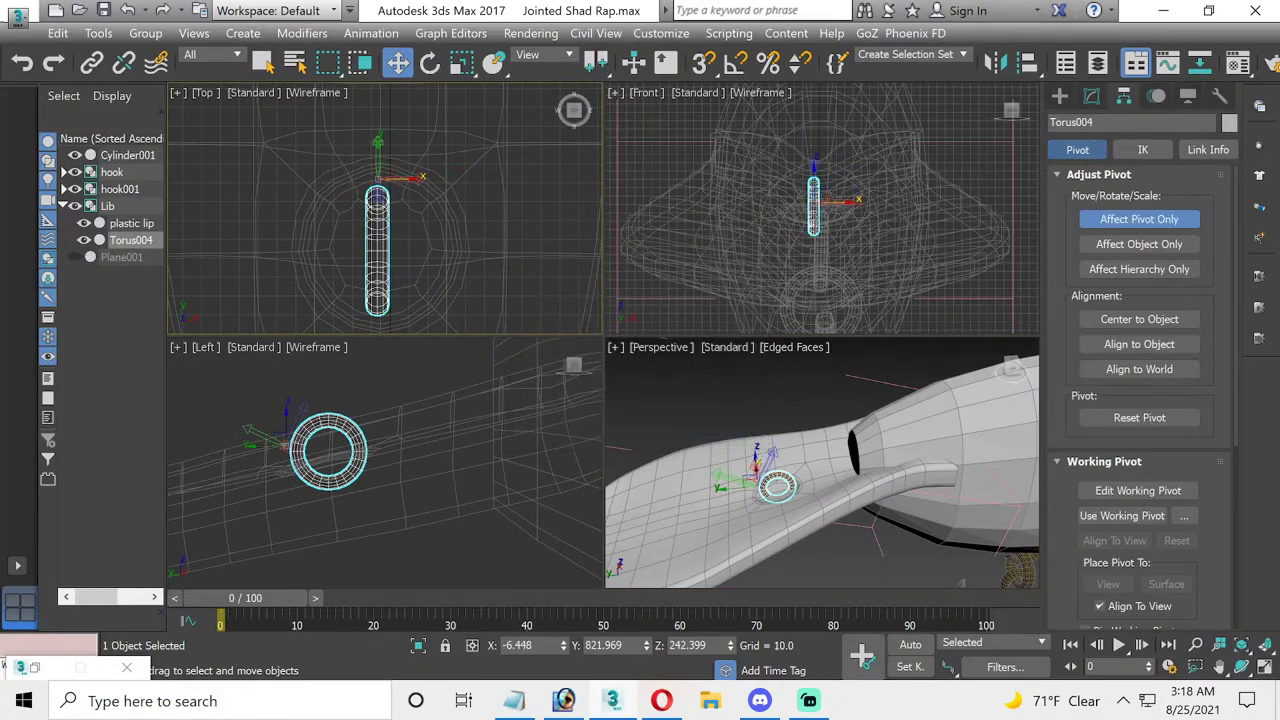
{"action": "left_click", "coordinate": [1092, 96]}
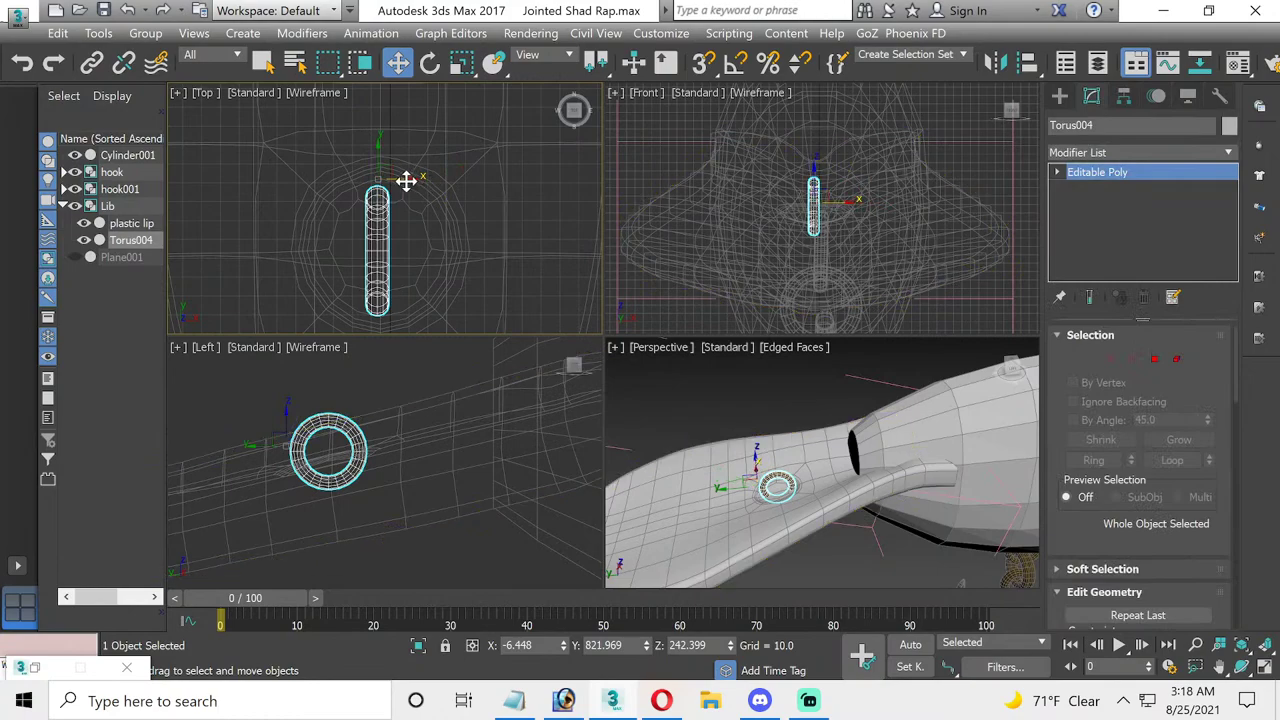
{"action": "left_click_drag", "start_coordinate": [406, 180], "coordinate": [474, 186]}
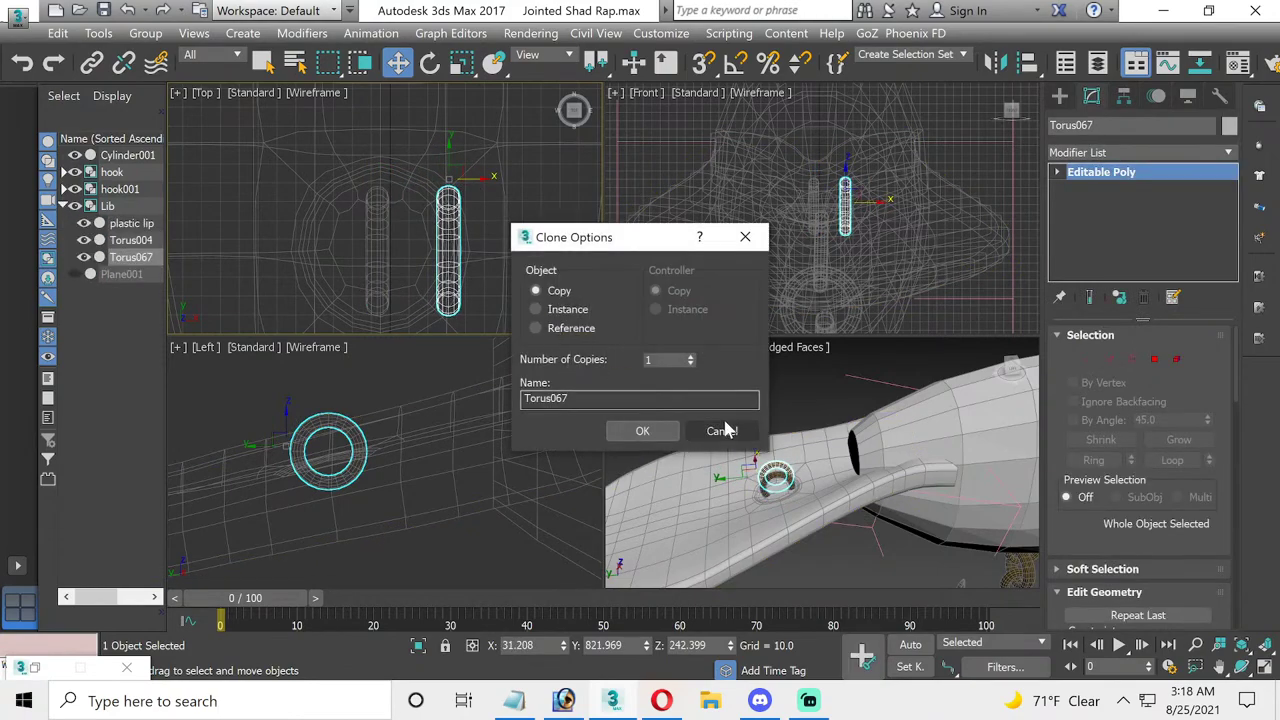
- Confirm the ring copy and create a second ring copy beside it in the Top view
{"action": "left_click", "coordinate": [646, 430]}
{"action": "scroll", "coordinate": [470, 240], "scroll_direction": "up", "scroll_amount": 3}
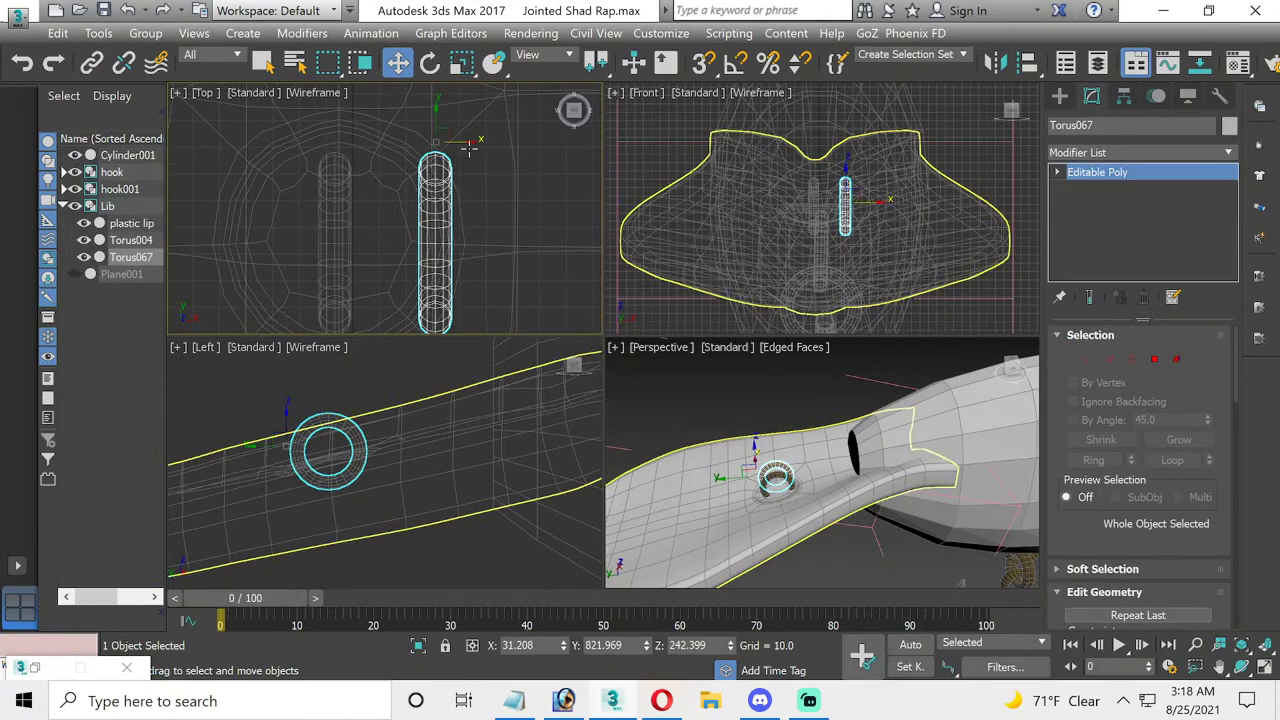
{"action": "left_click_drag", "start_coordinate": [466, 140], "coordinate": [494, 133]}
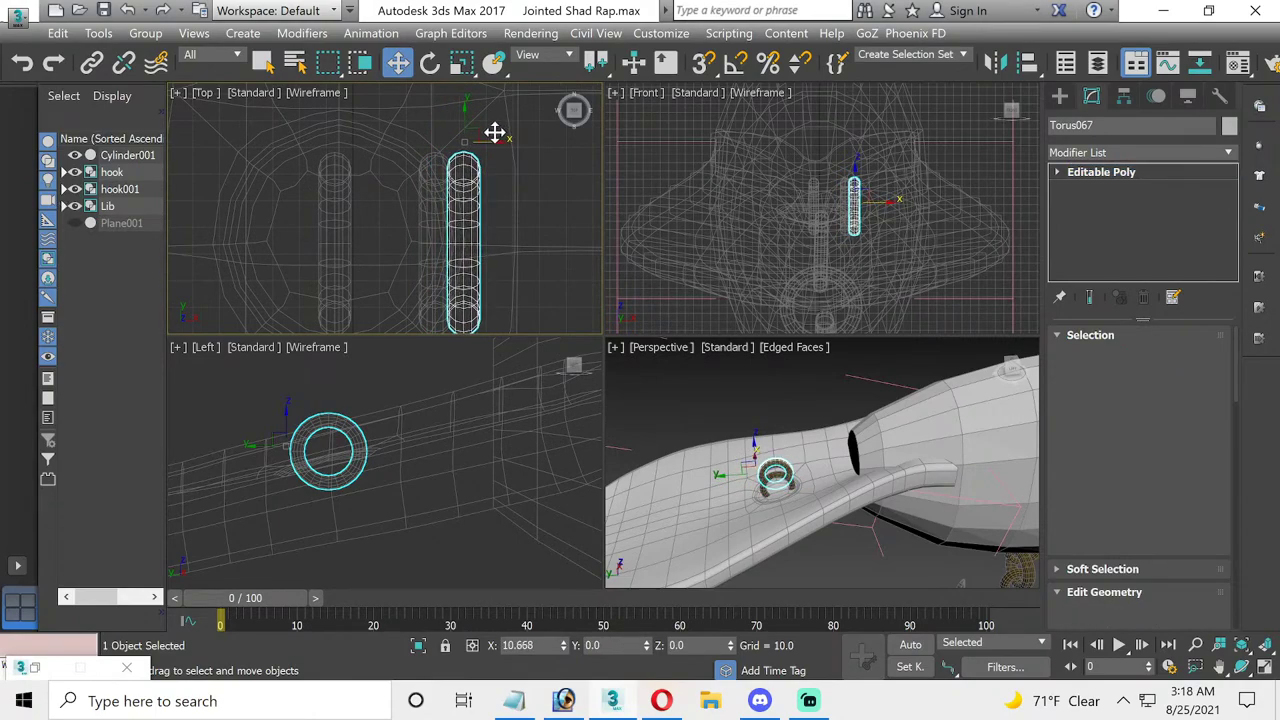
{"action": "left_click_drag", "start_coordinate": [494, 133], "coordinate": [500, 134], "text": "shift"}
{"action": "left_click", "coordinate": [643, 433]}
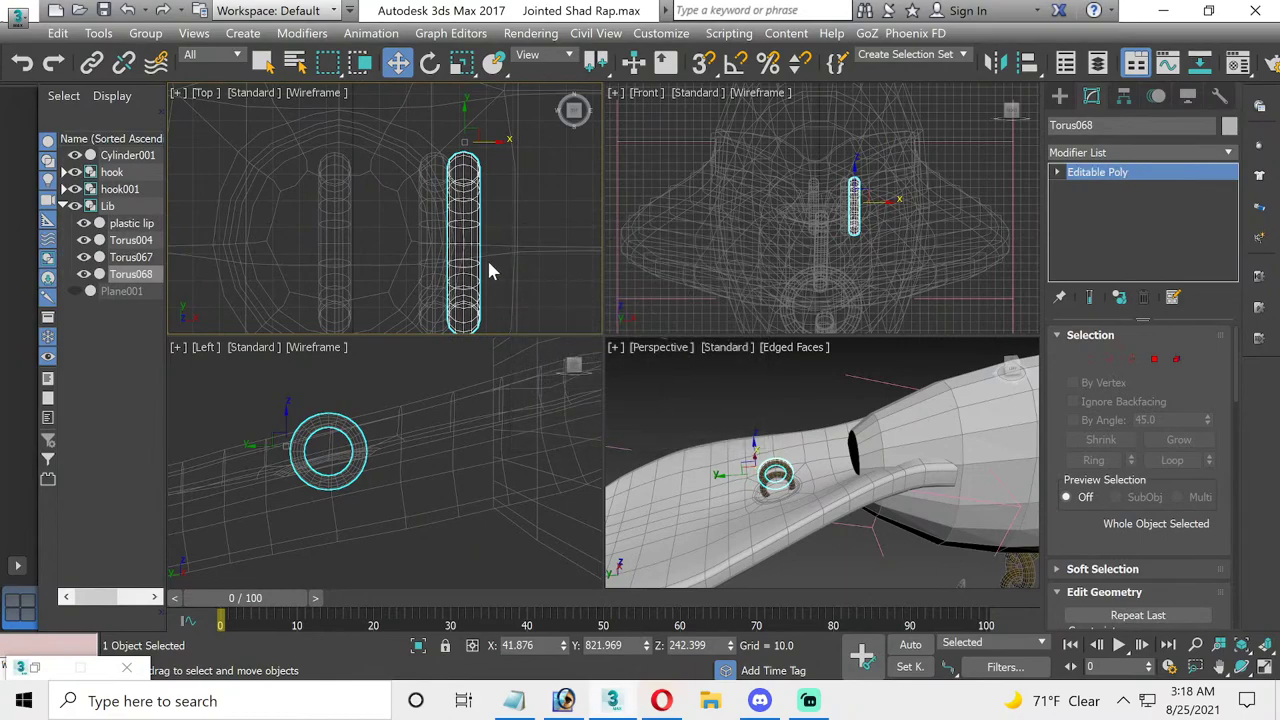
- Attach Torus067 into Torus068 to form a double ring
{"action": "left_click", "coordinate": [1176, 362]}
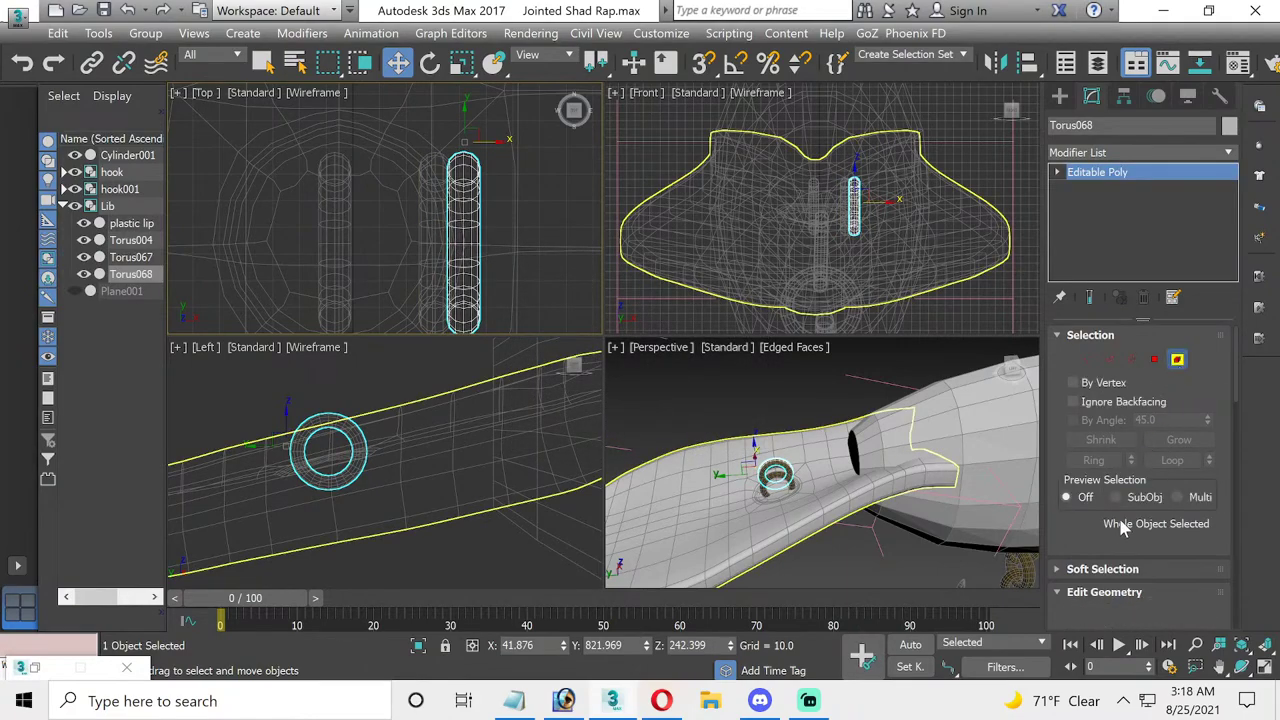
{"action": "scroll", "coordinate": [1114, 523], "scroll_direction": "down", "scroll_amount": 3}
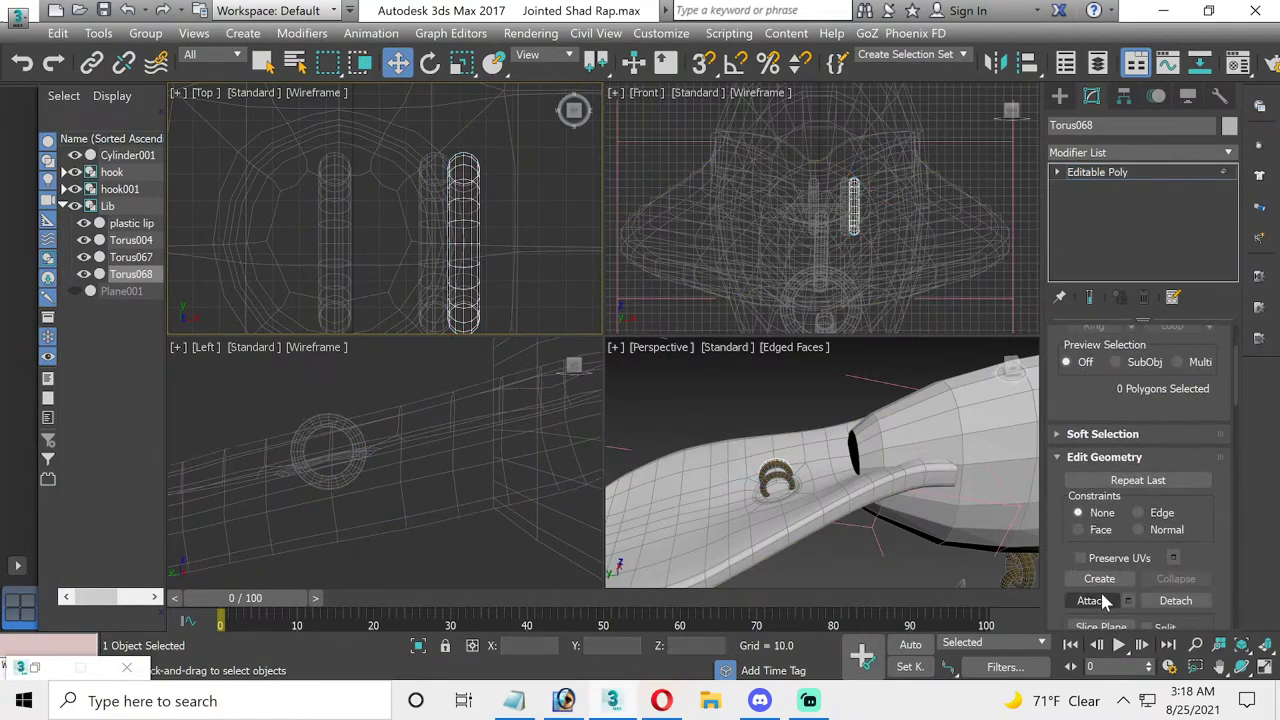
{"action": "left_click", "coordinate": [1095, 600]}
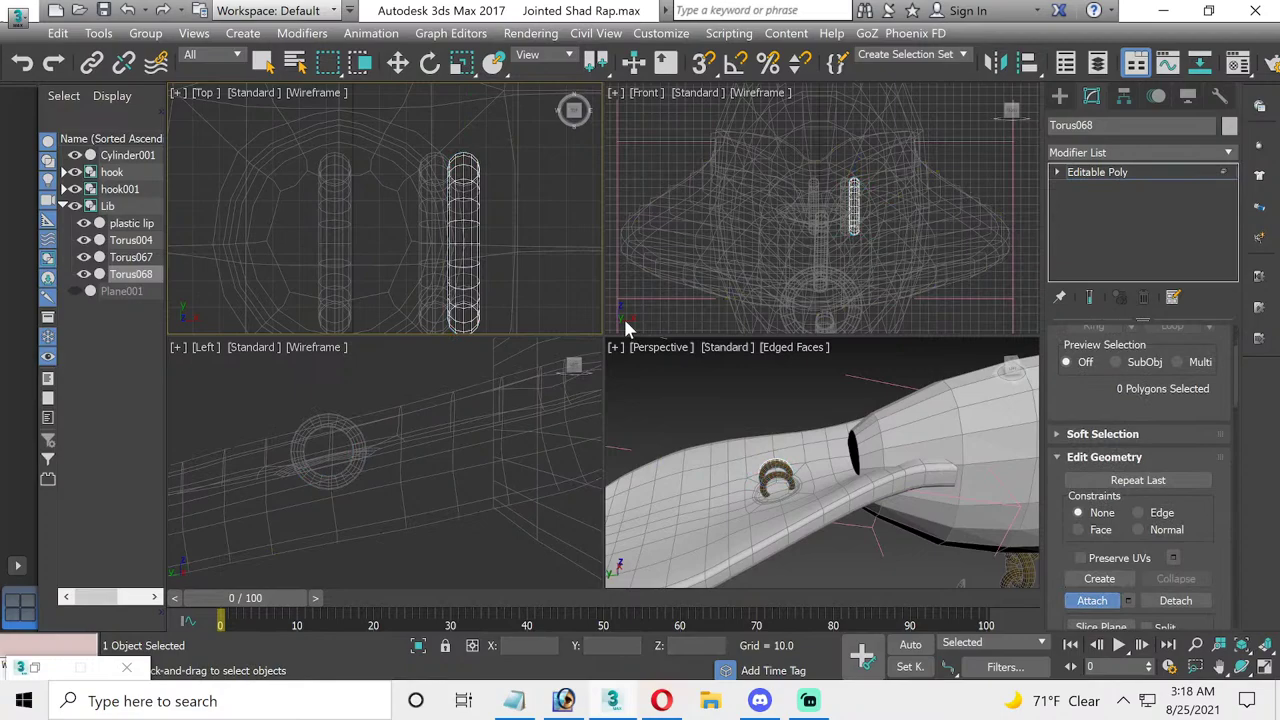
{"action": "left_click", "coordinate": [420, 245]}
{"action": "left_click", "coordinate": [392, 64]}
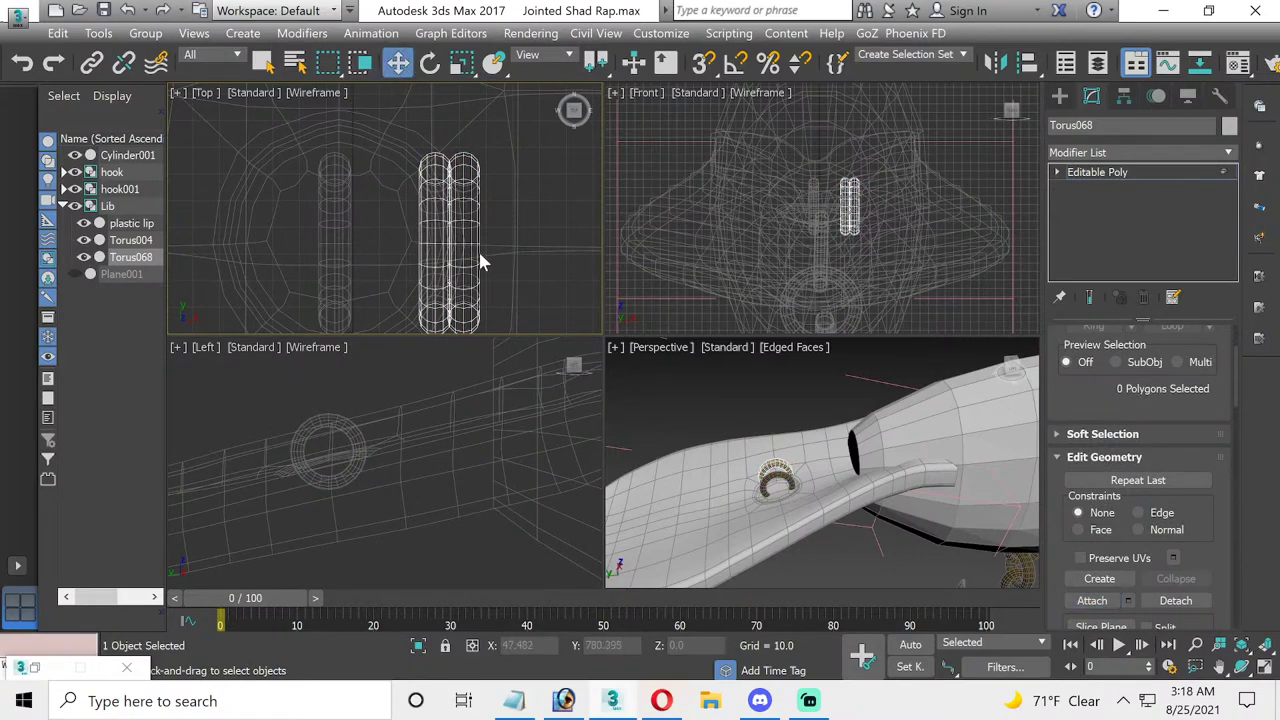
{"action": "scroll", "coordinate": [508, 259], "scroll_direction": "down", "scroll_amount": 2}
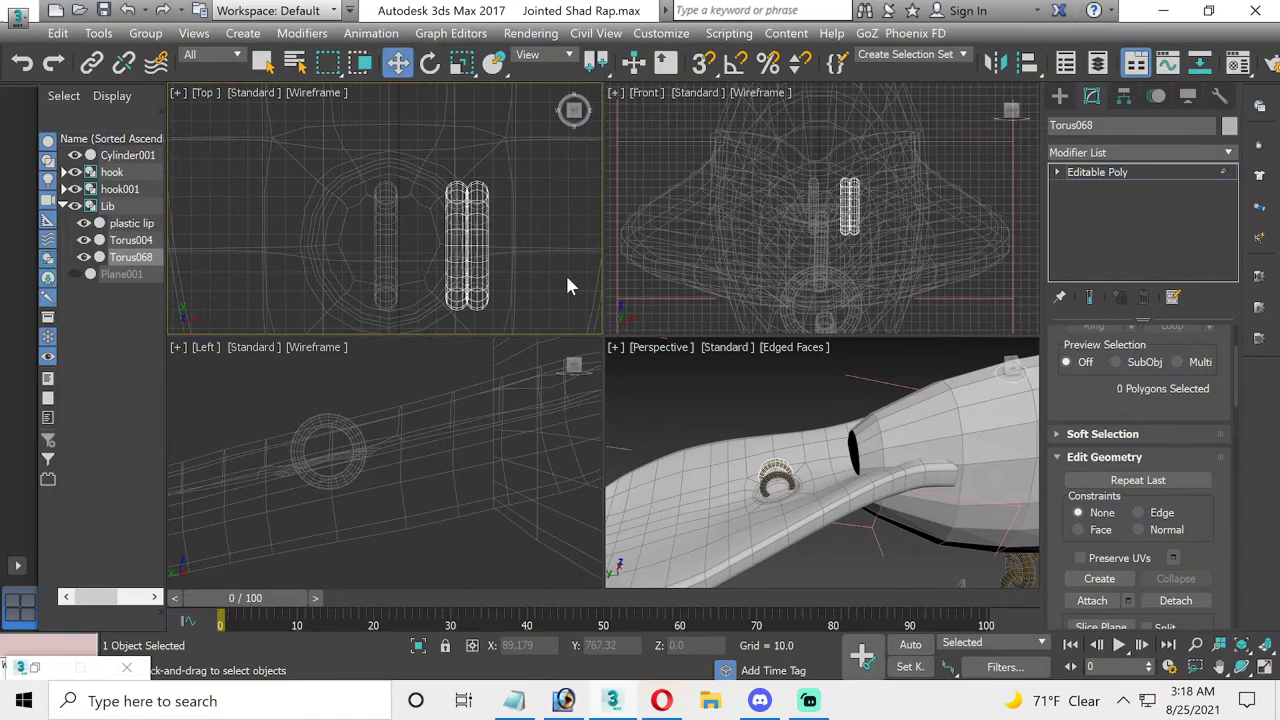
{"action": "left_click", "coordinate": [500, 266]}
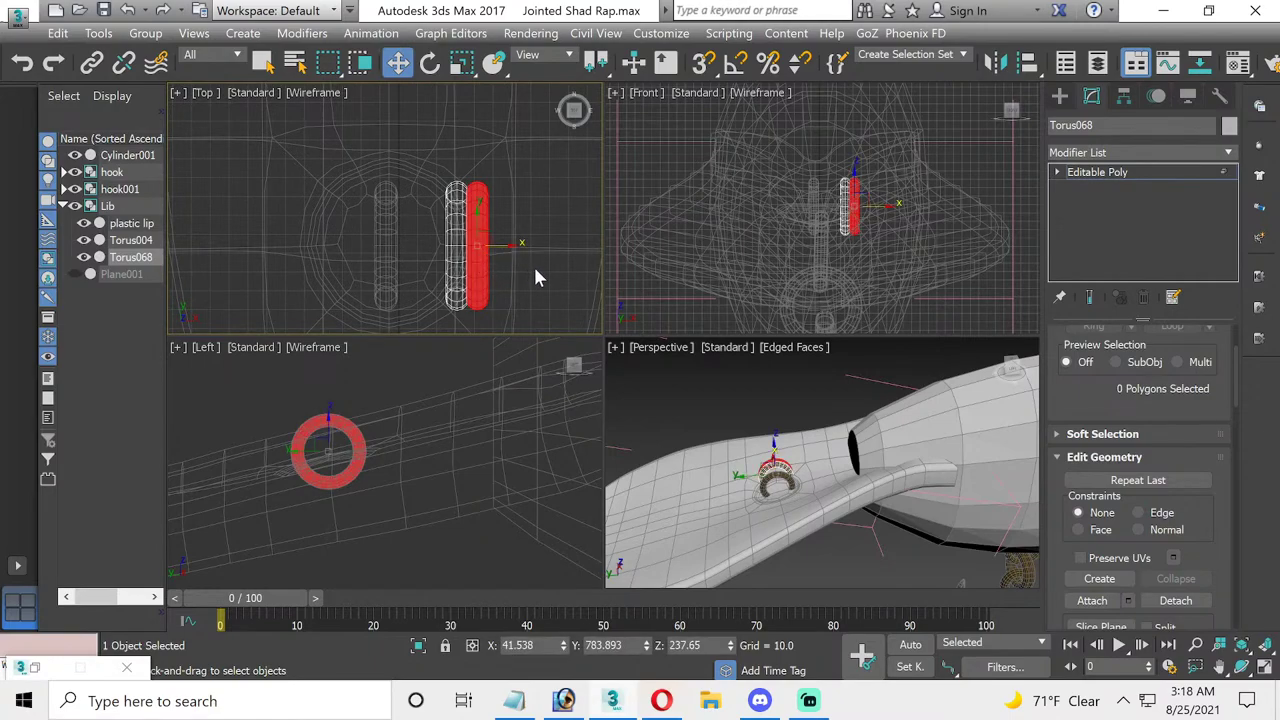
- Move the double ring along X to -44.058, centred on the lure's midline
{"action": "key", "text": "ctrl+z"}
{"action": "left_click", "coordinate": [1058, 172]}
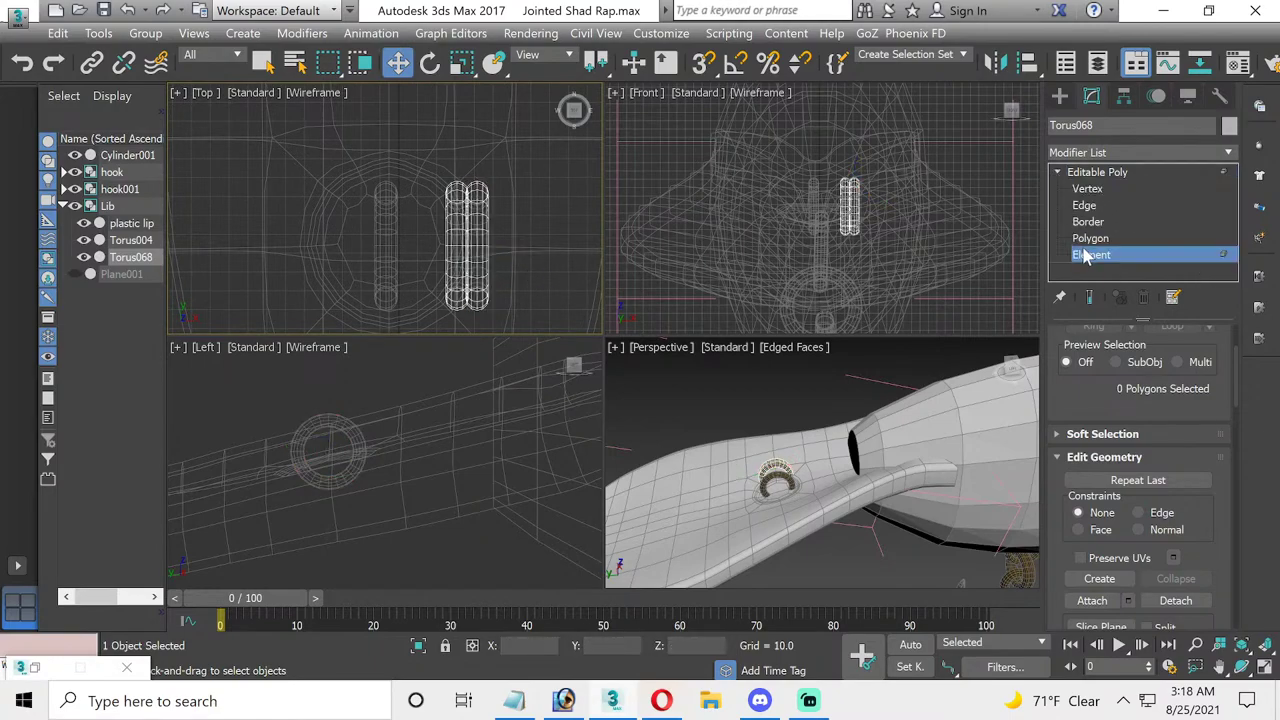
{"action": "left_click", "coordinate": [1090, 254]}
{"action": "left_click", "coordinate": [1097, 172]}
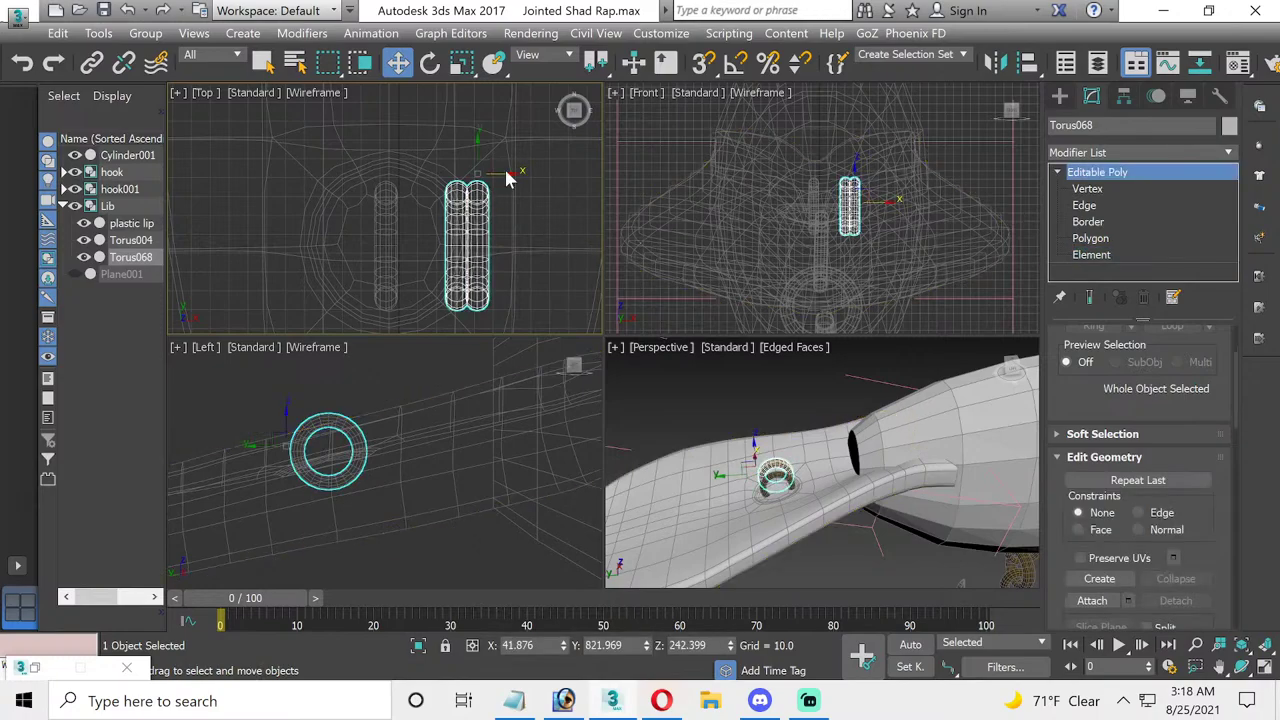
{"action": "left_click_drag", "start_coordinate": [508, 172], "coordinate": [426, 165]}
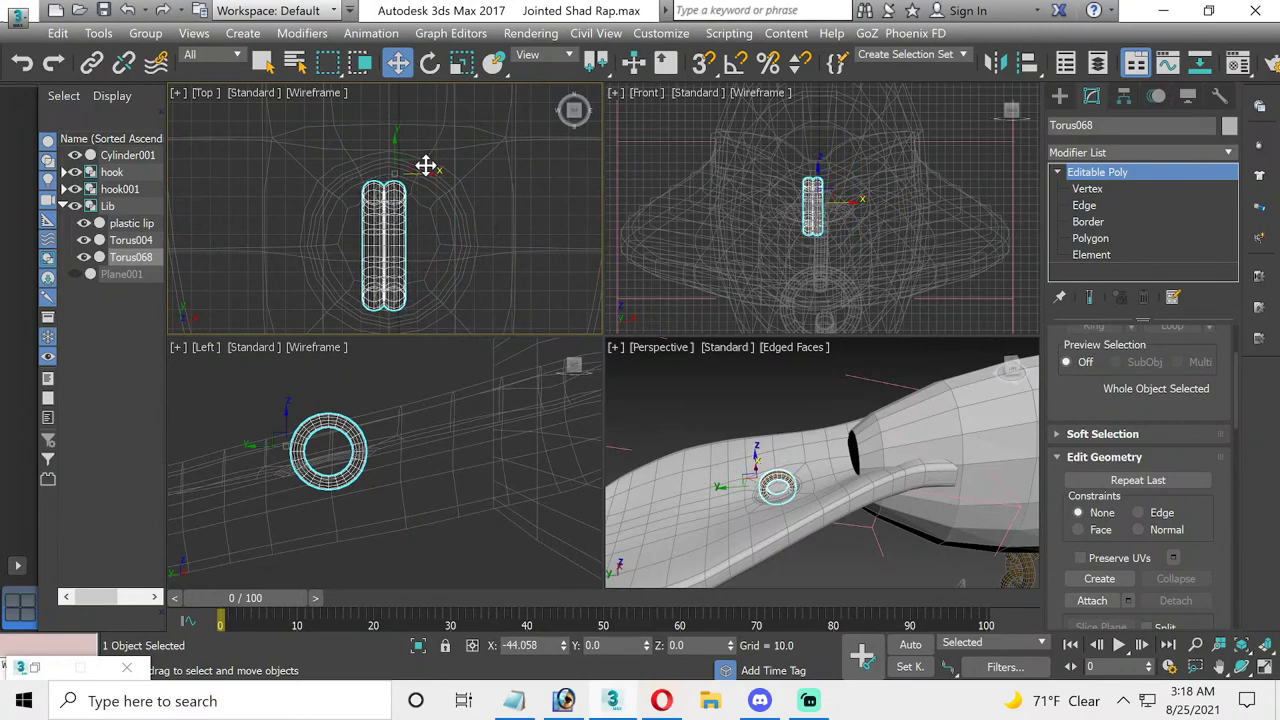
- Centre Torus068's pivot on the ring using Affect Pivot Only
{"action": "left_click", "coordinate": [429, 62]}
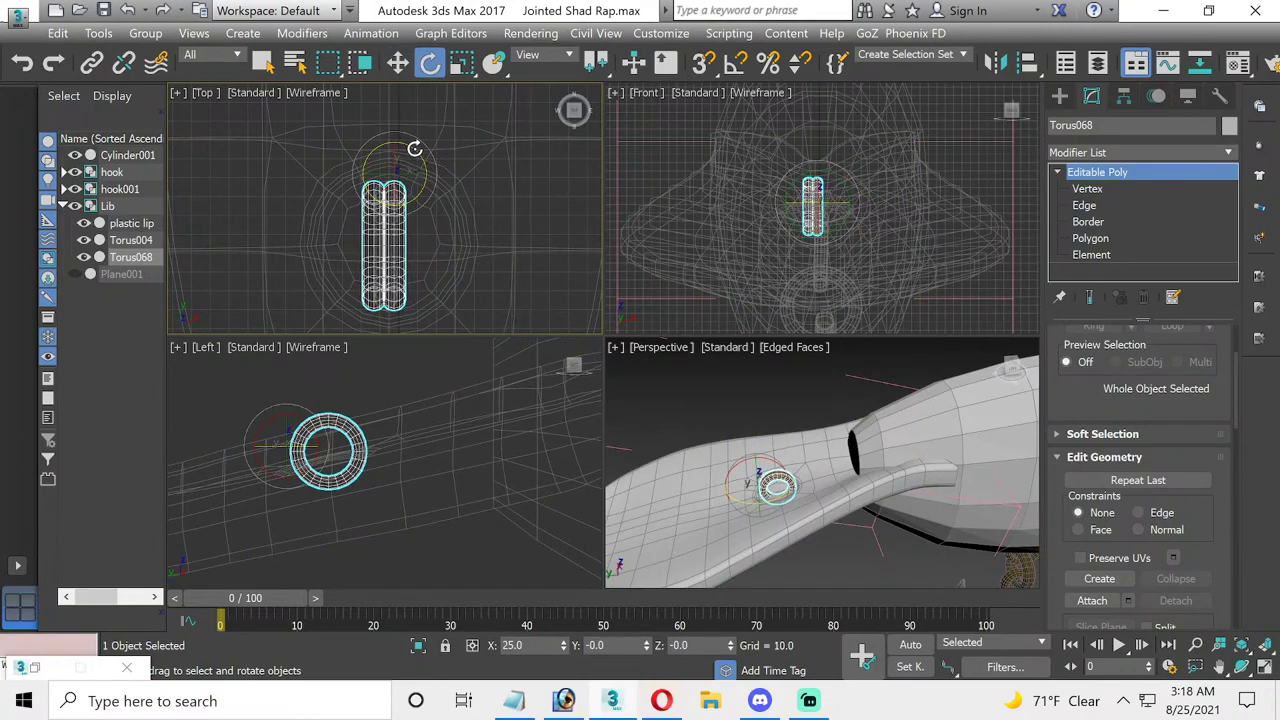
{"action": "left_click", "coordinate": [1124, 96]}
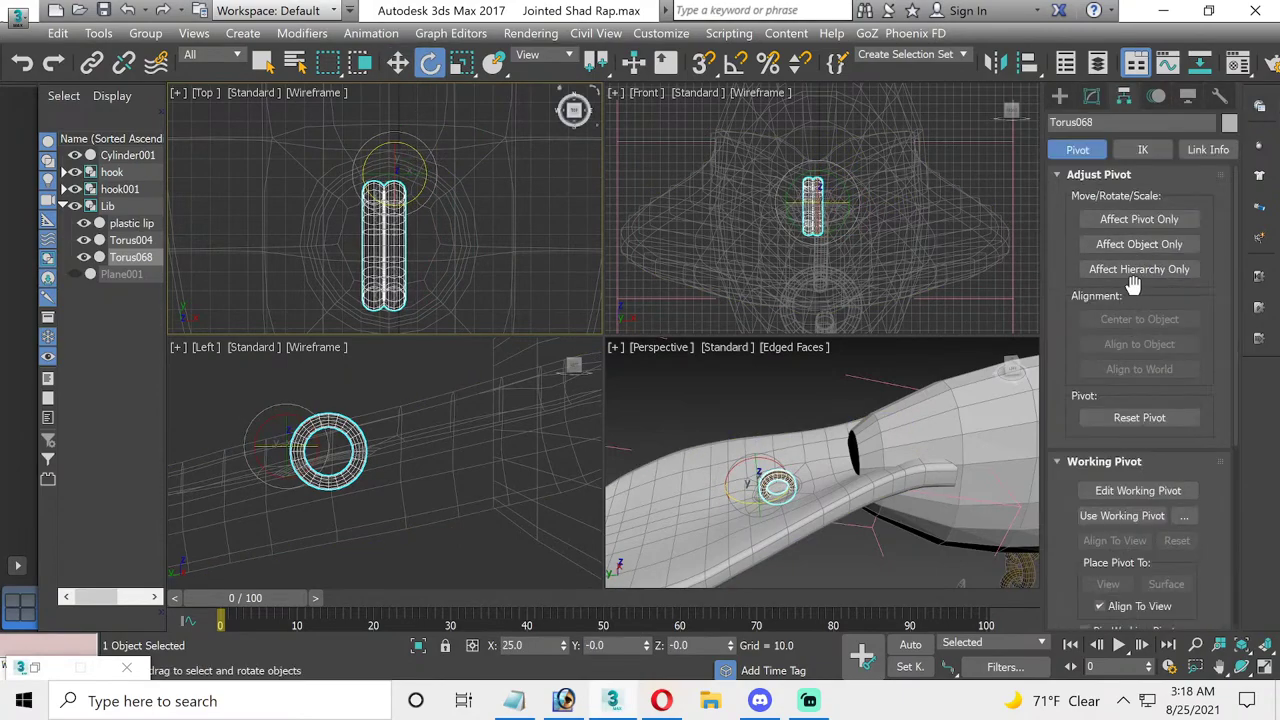
{"action": "left_click", "coordinate": [1138, 221]}
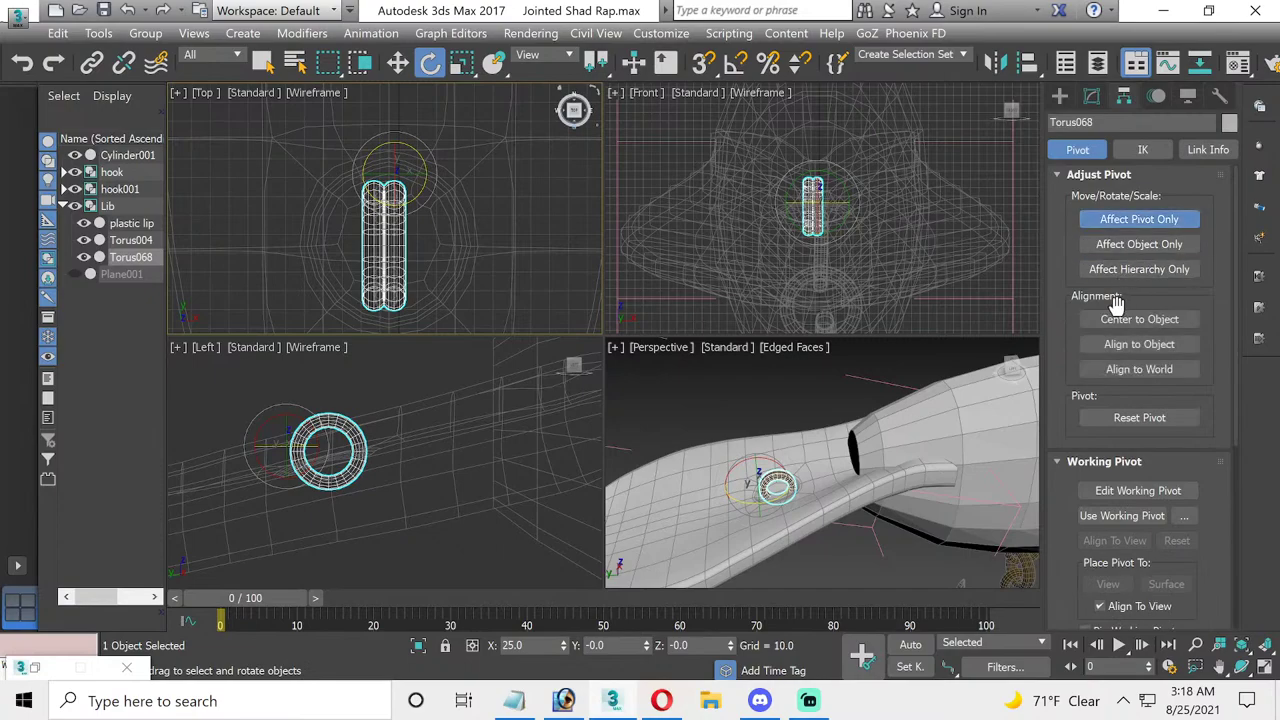
{"action": "left_click", "coordinate": [1139, 319]}
{"action": "left_click", "coordinate": [1092, 96]}
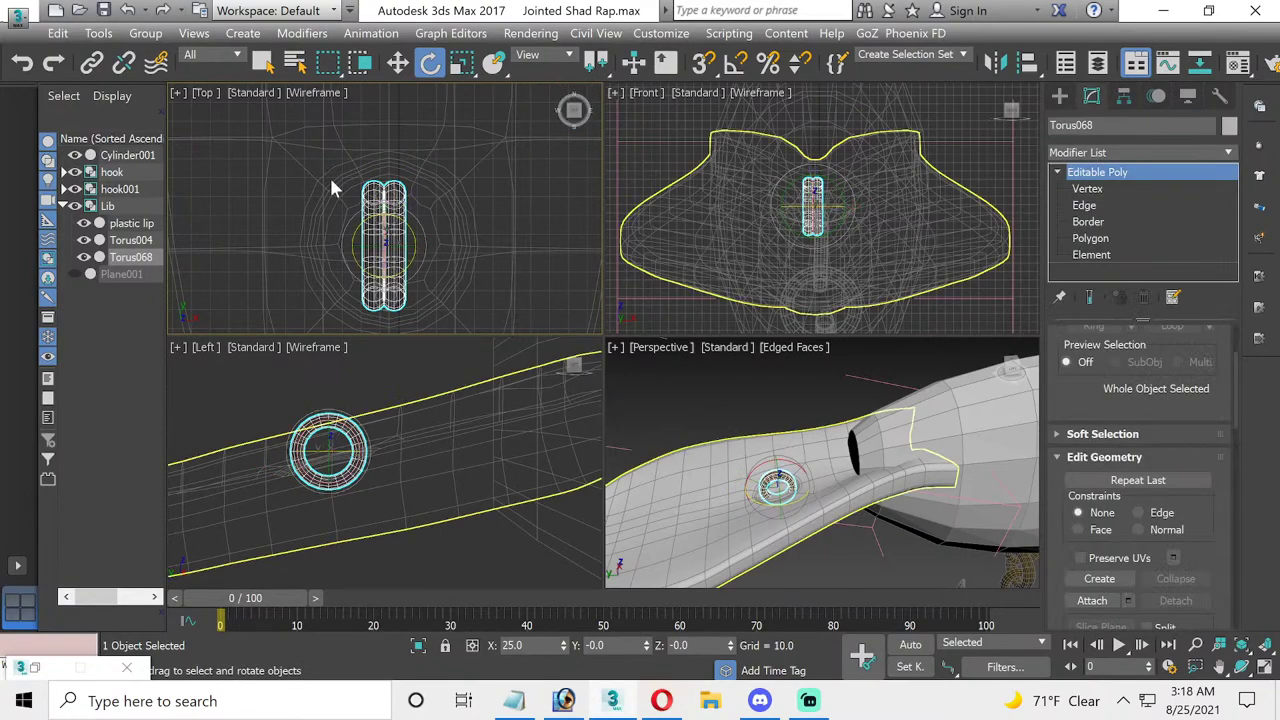
- Enable Angle Snap and rotate the ring -90°, then 75°, raising it on the lure
{"action": "left_click_drag", "start_coordinate": [414, 222], "coordinate": [484, 284]}
{"action": "right_click", "coordinate": [484, 284]}
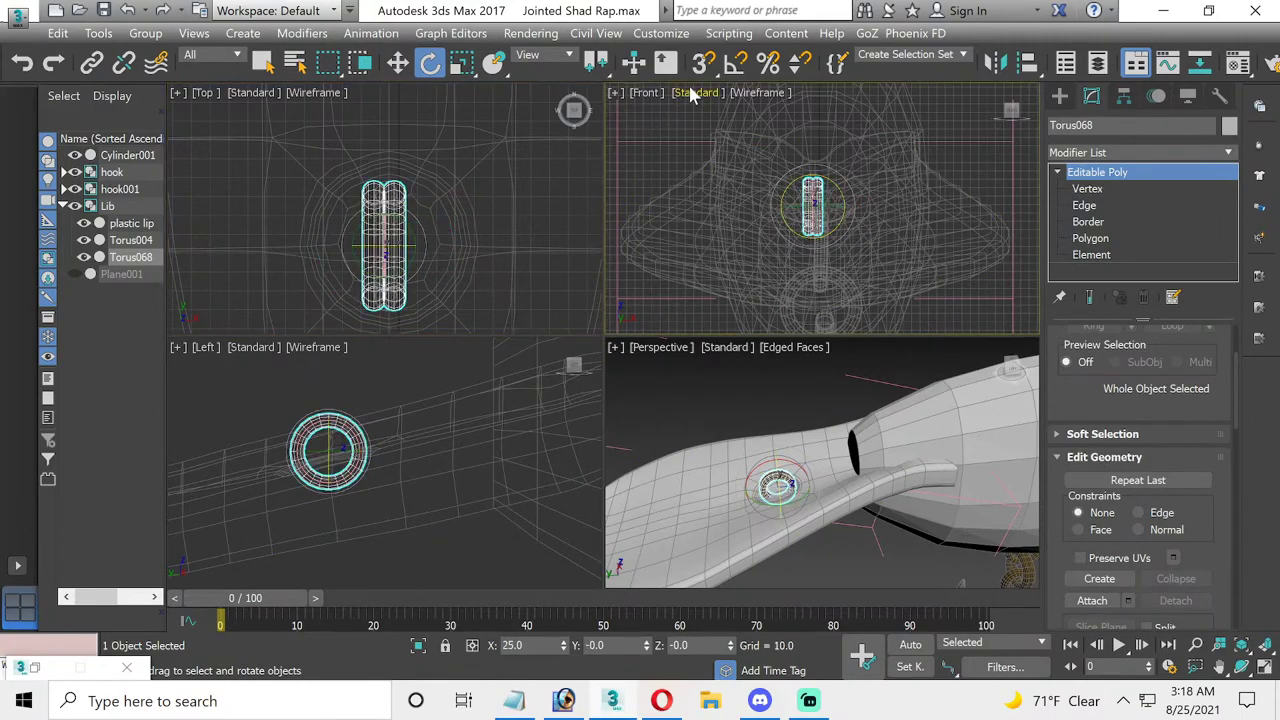
{"action": "left_click", "coordinate": [735, 62]}
{"action": "left_click_drag", "start_coordinate": [408, 222], "coordinate": [451, 237]}
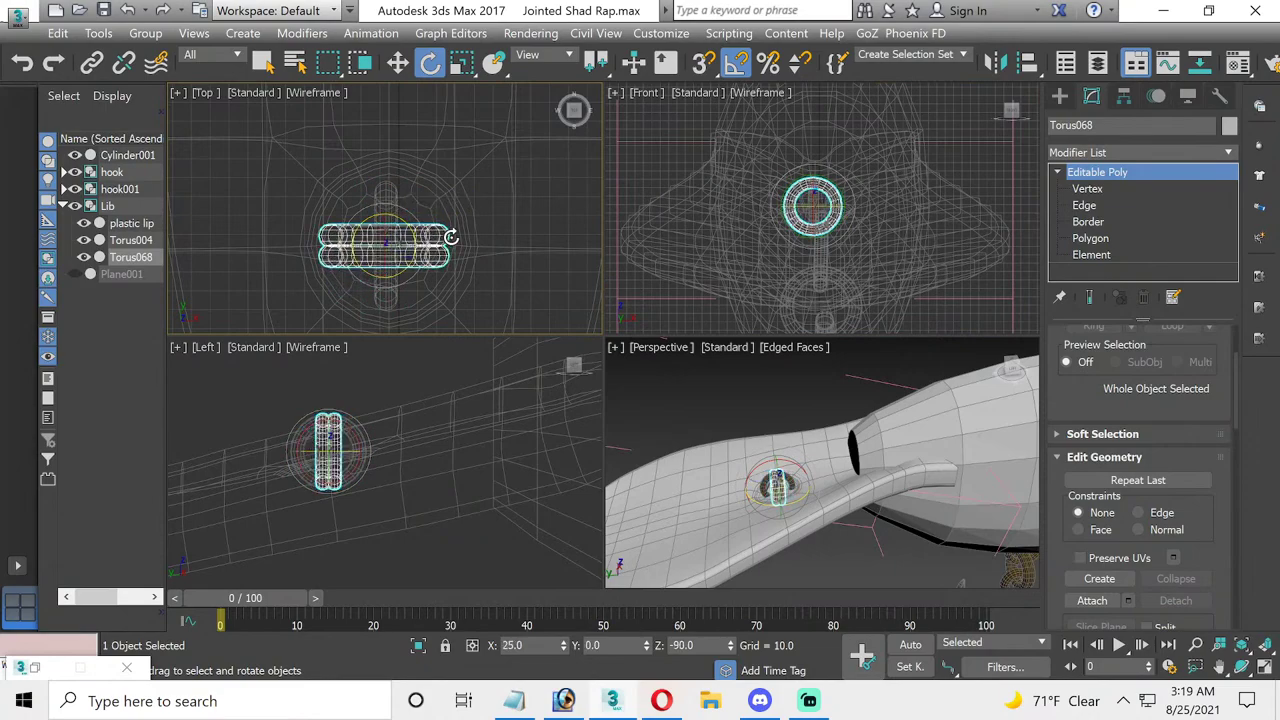
{"action": "key", "text": "w"}
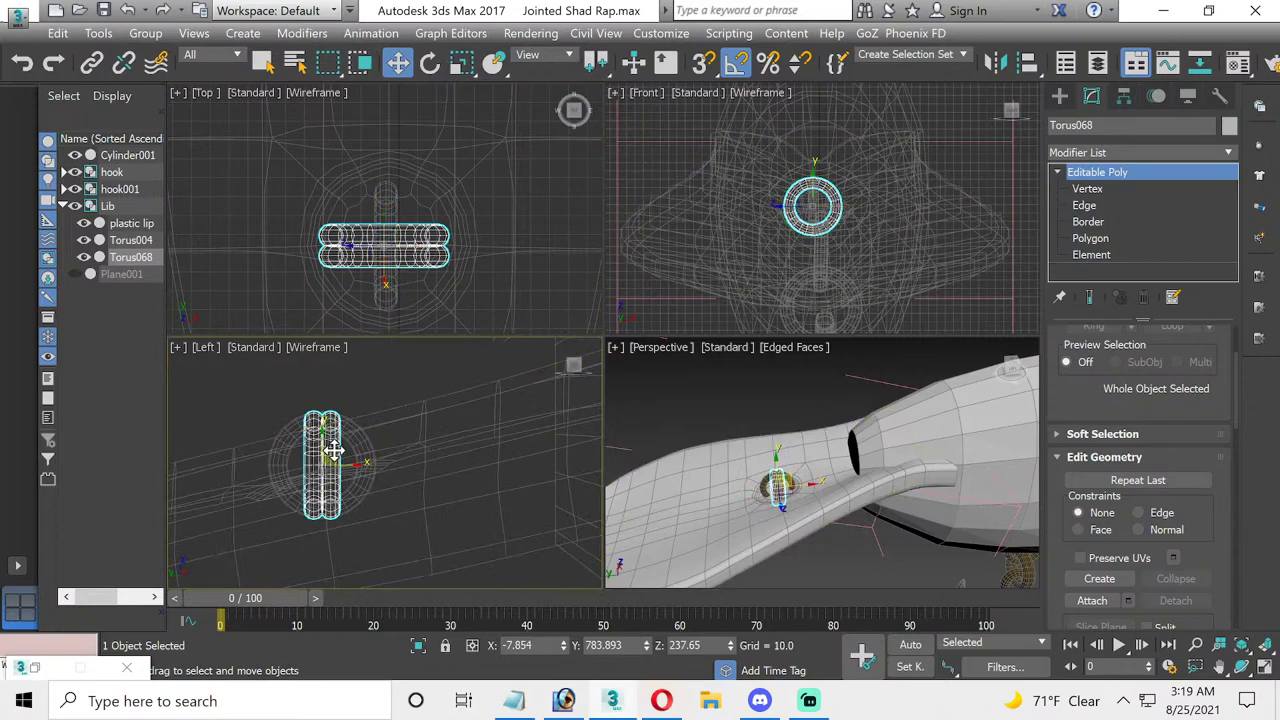
{"action": "mouse_move", "coordinate": [328, 443]}
{"action": "left_mouse_down"}
{"action": "mouse_move", "coordinate": [327, 412]}
{"action": "mouse_move", "coordinate": [306, 398]}
{"action": "left_mouse_up"}
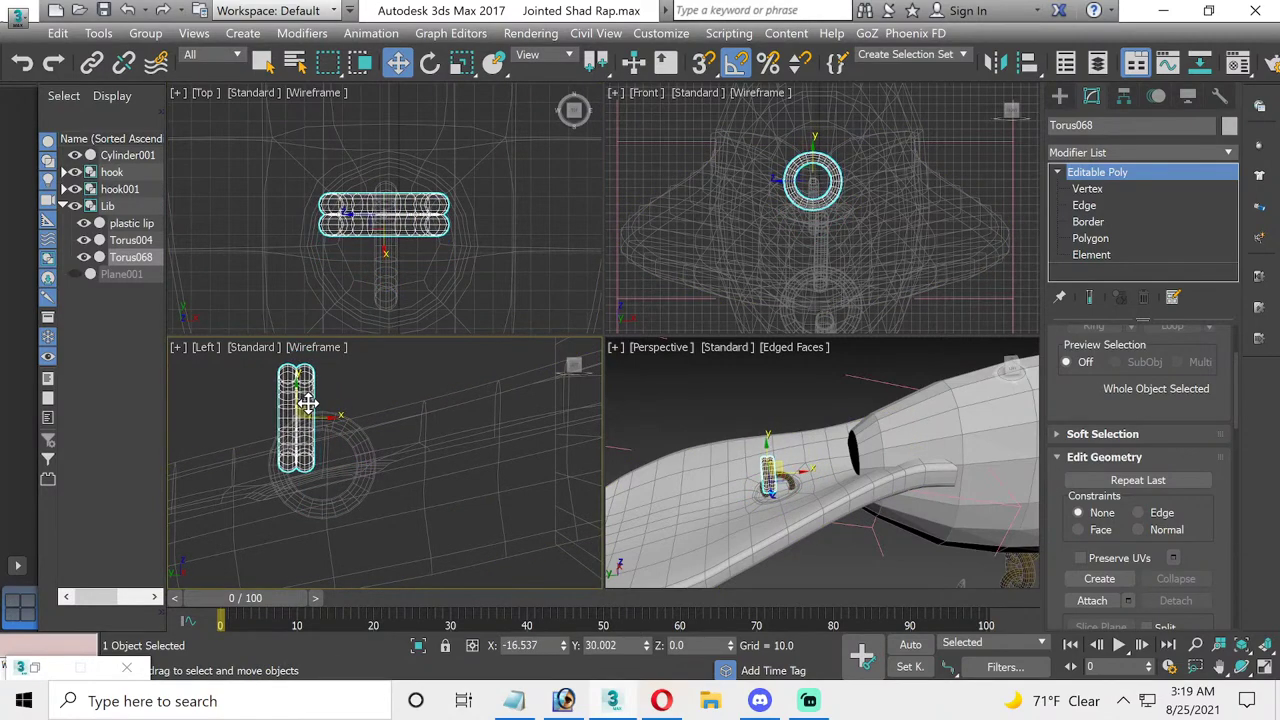
{"action": "left_click", "coordinate": [429, 63]}
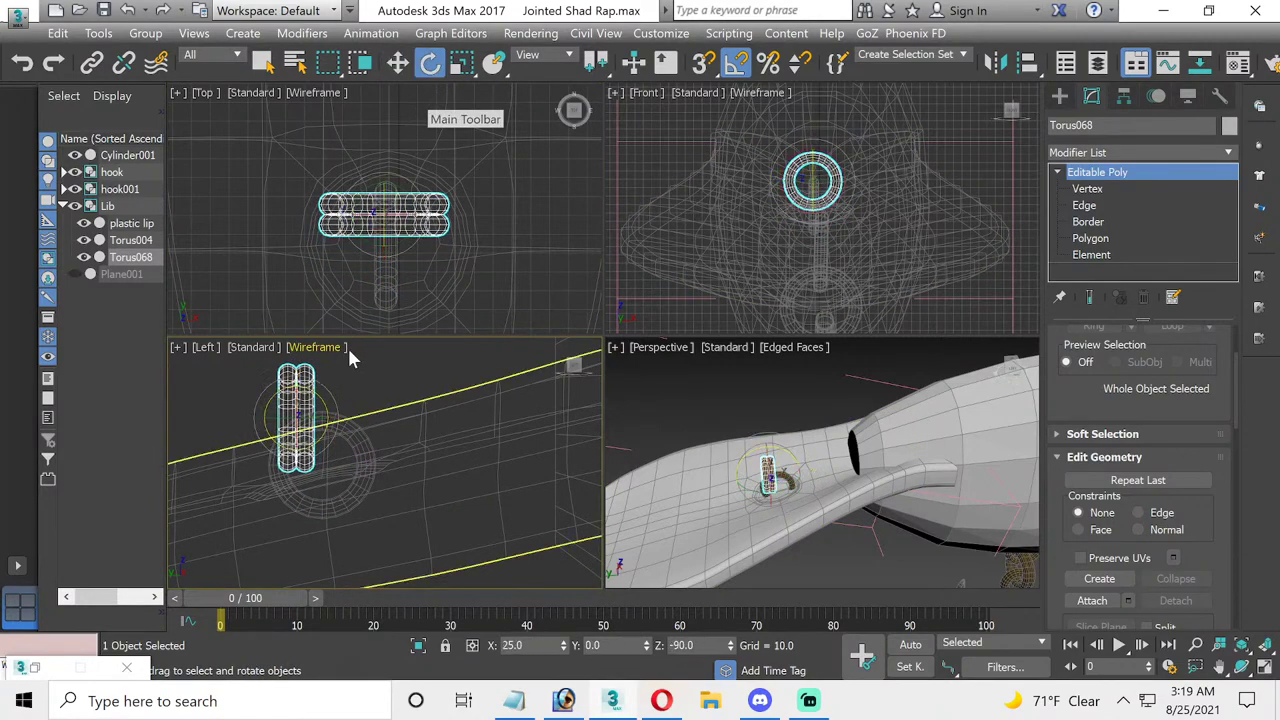
{"action": "left_click_drag", "start_coordinate": [323, 396], "coordinate": [290, 375]}
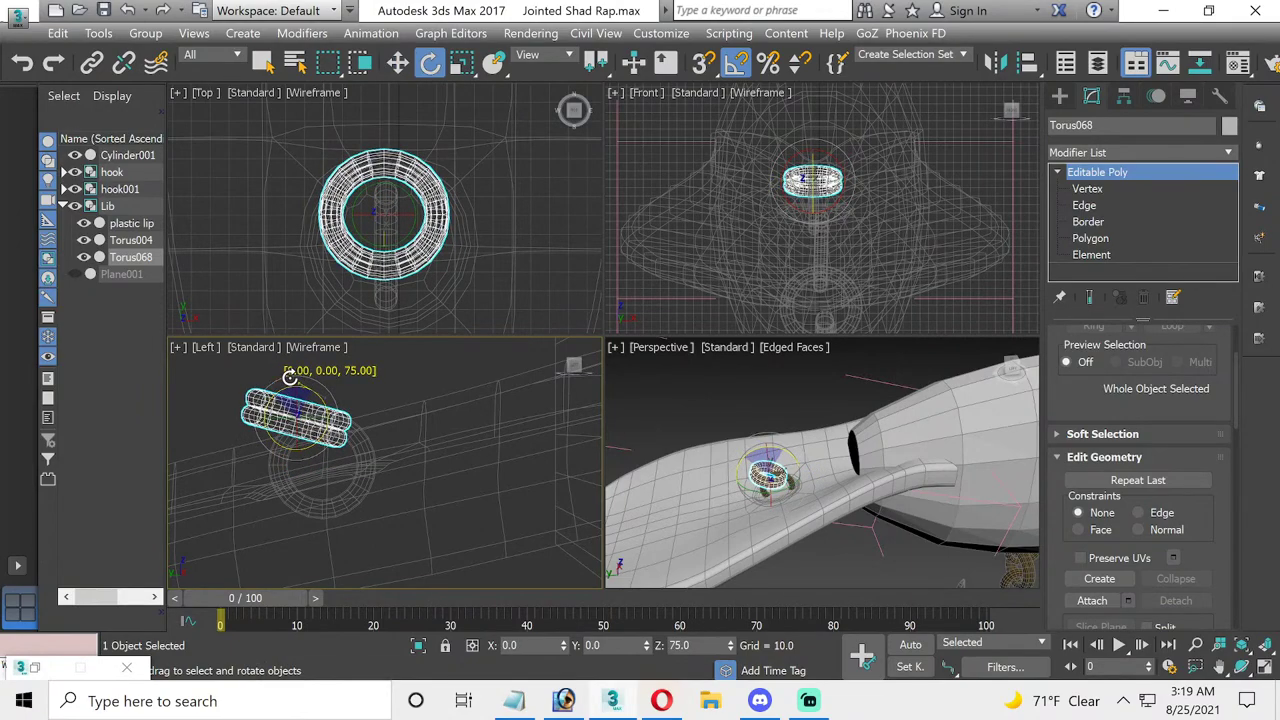
- Move Torus068 so it threads through the upright Torus004 ring at the plastic lip
{"action": "left_click", "coordinate": [397, 63]}
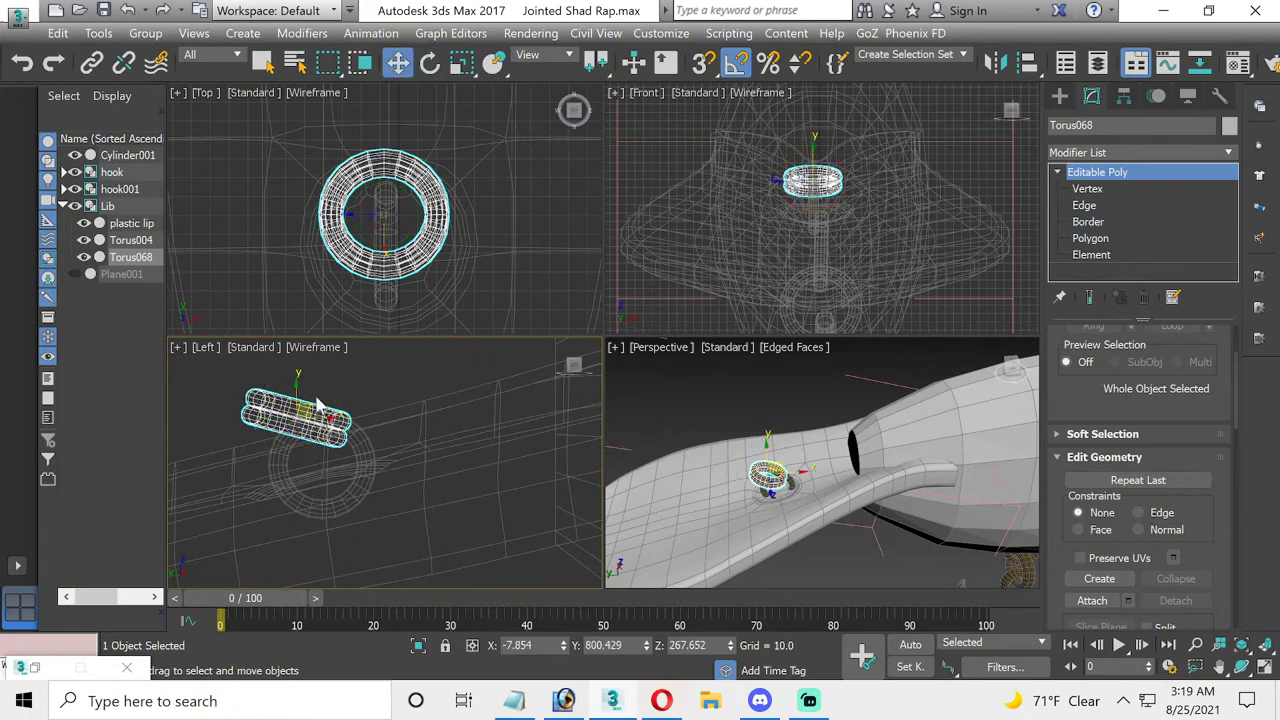
{"action": "left_click_drag", "start_coordinate": [317, 413], "coordinate": [263, 438]}
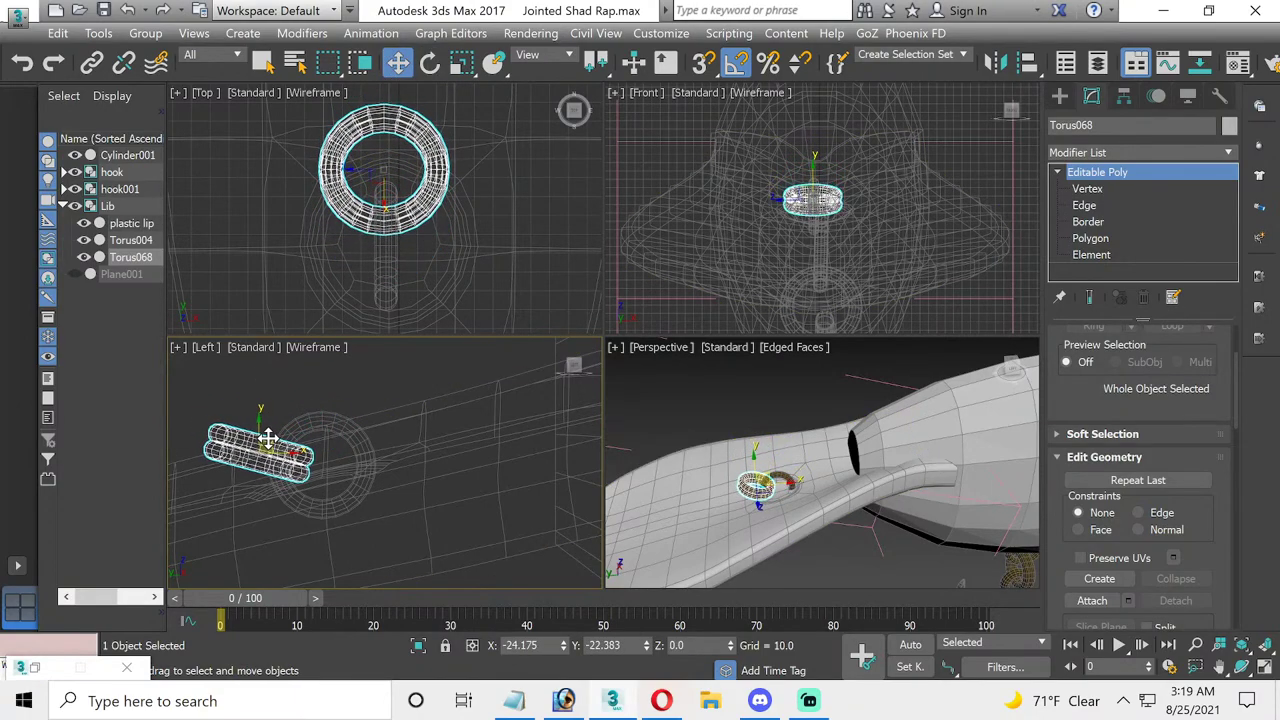
{"action": "left_click_drag", "start_coordinate": [263, 438], "coordinate": [268, 441]}
{"action": "scroll", "coordinate": [828, 503], "scroll_direction": "up", "scroll_amount": 3}
{"action": "scroll", "coordinate": [740, 480], "scroll_direction": "up", "scroll_amount": 3}
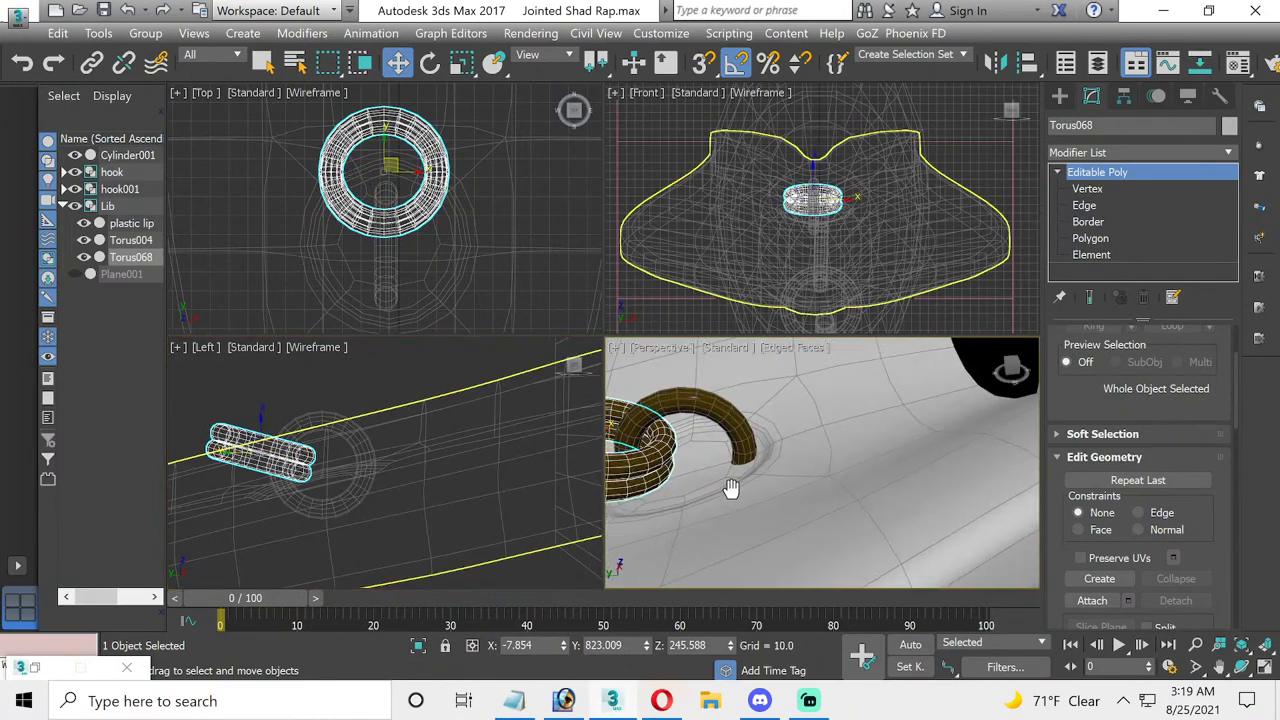
{"action": "scroll", "coordinate": [700, 460], "scroll_direction": "up", "scroll_amount": 3}
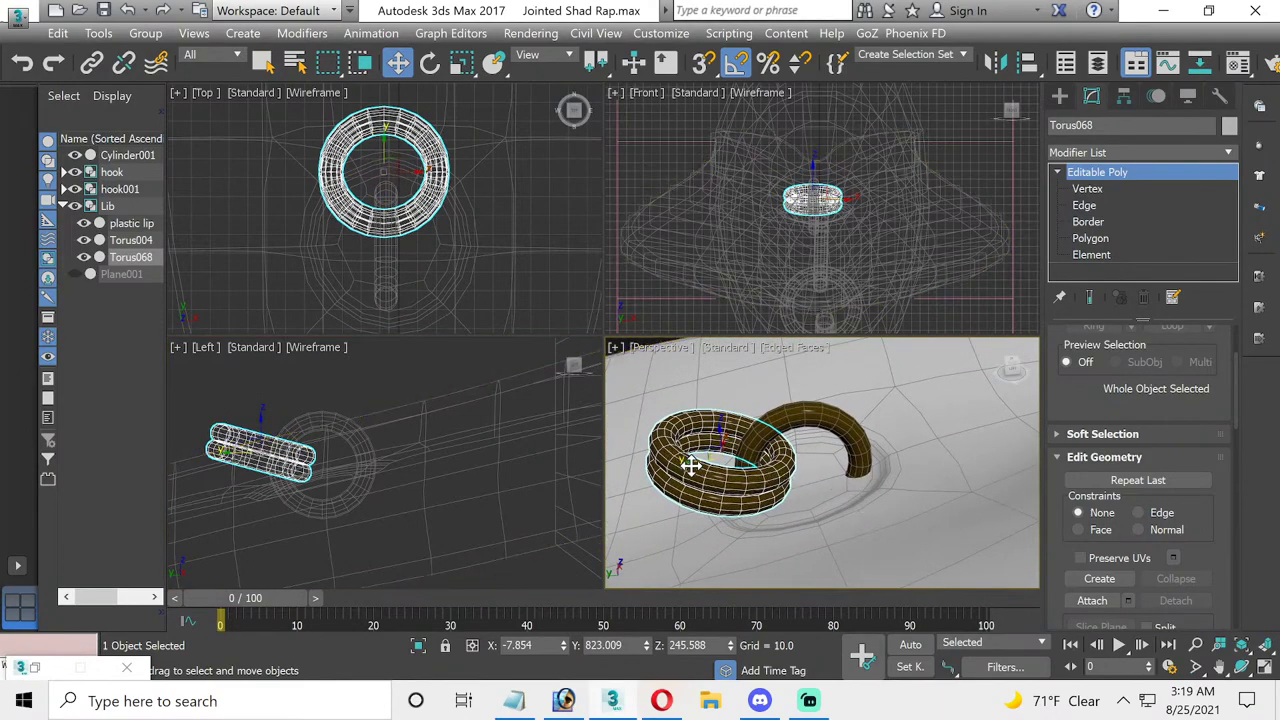
{"action": "left_click_drag", "start_coordinate": [691, 462], "coordinate": [683, 462]}
{"action": "scroll", "coordinate": [800, 441], "scroll_direction": "down", "scroll_amount": 2}
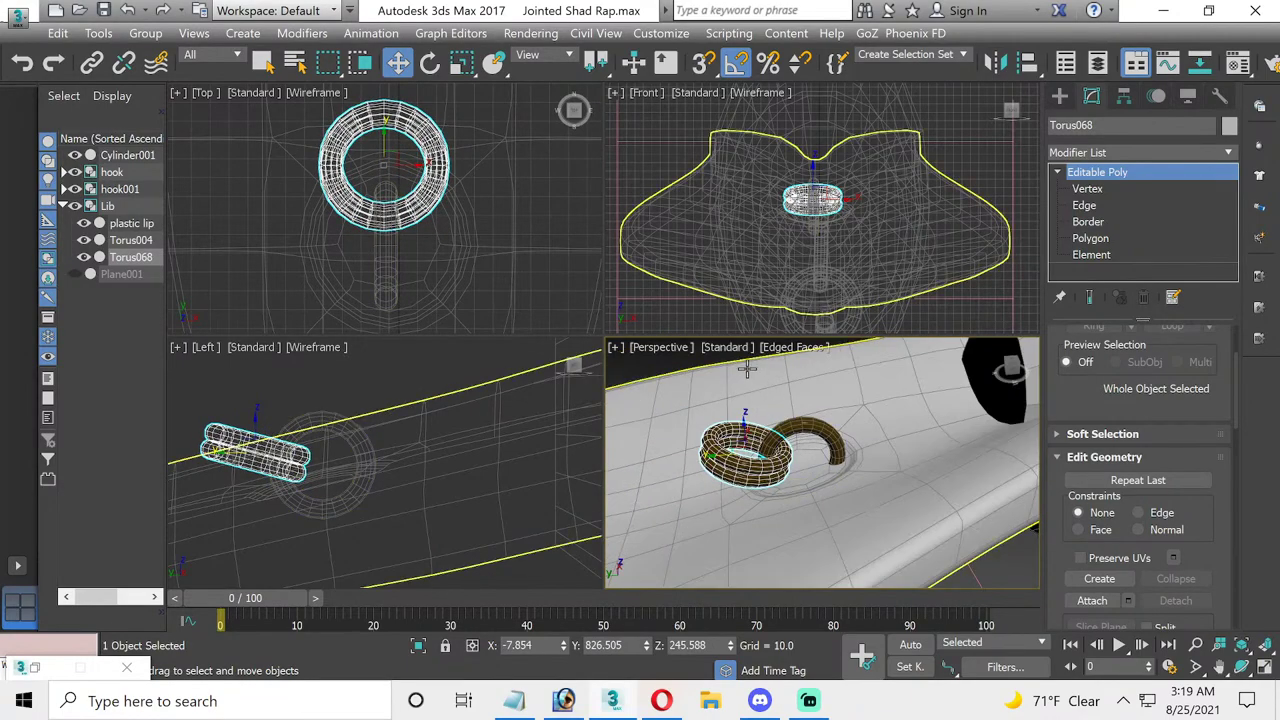
{"action": "key", "text": "Delete"}
{"action": "scroll", "coordinate": [821, 492], "scroll_direction": "up", "scroll_amount": 1}
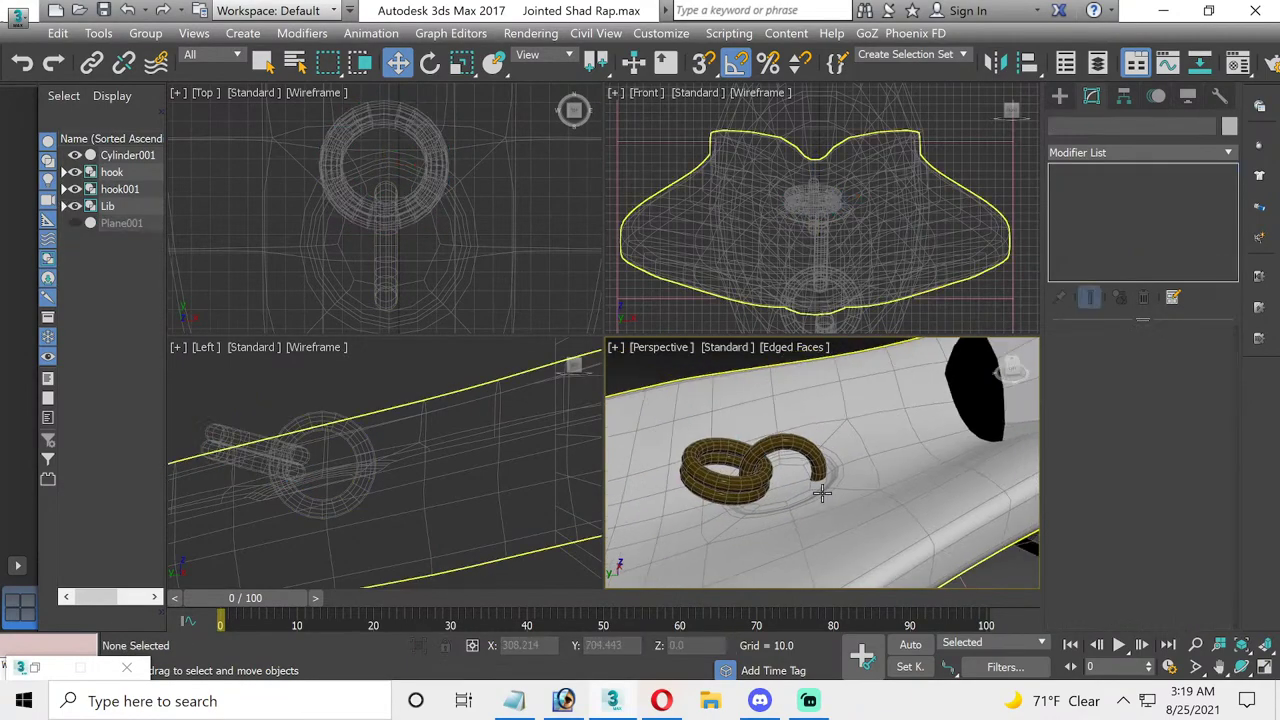
{"action": "scroll", "coordinate": [821, 492], "scroll_direction": "down", "scroll_amount": 1}
{"action": "scroll", "coordinate": [855, 480], "scroll_direction": "down", "scroll_amount": 1}
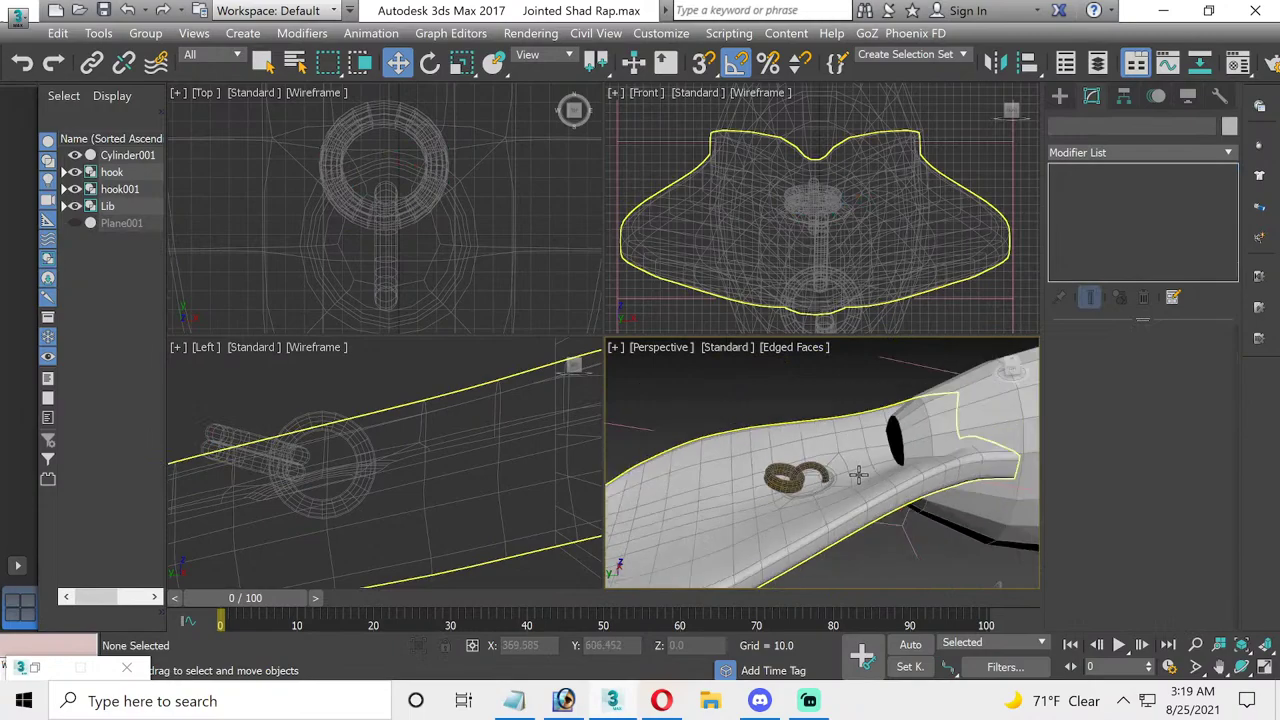
{"action": "middle_click_drag", "start_coordinate": [850, 472], "coordinate": [654, 482], "text": "alt"}
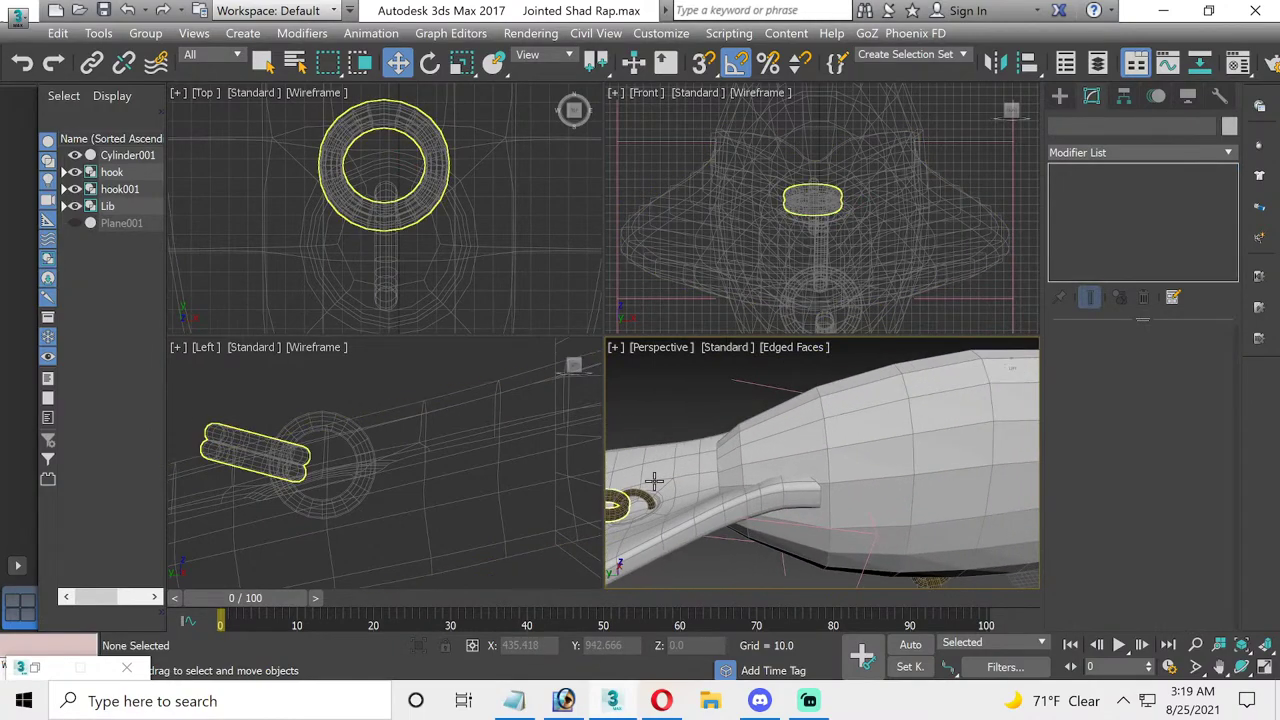
{"action": "scroll", "coordinate": [654, 482], "scroll_direction": "down", "scroll_amount": 5}
{"action": "scroll", "coordinate": [863, 509], "scroll_direction": "down", "scroll_amount": 2}
- Maximize the Perspective viewport and orbit to view the whole lure from the side
{"action": "left_click", "coordinate": [858, 514]}
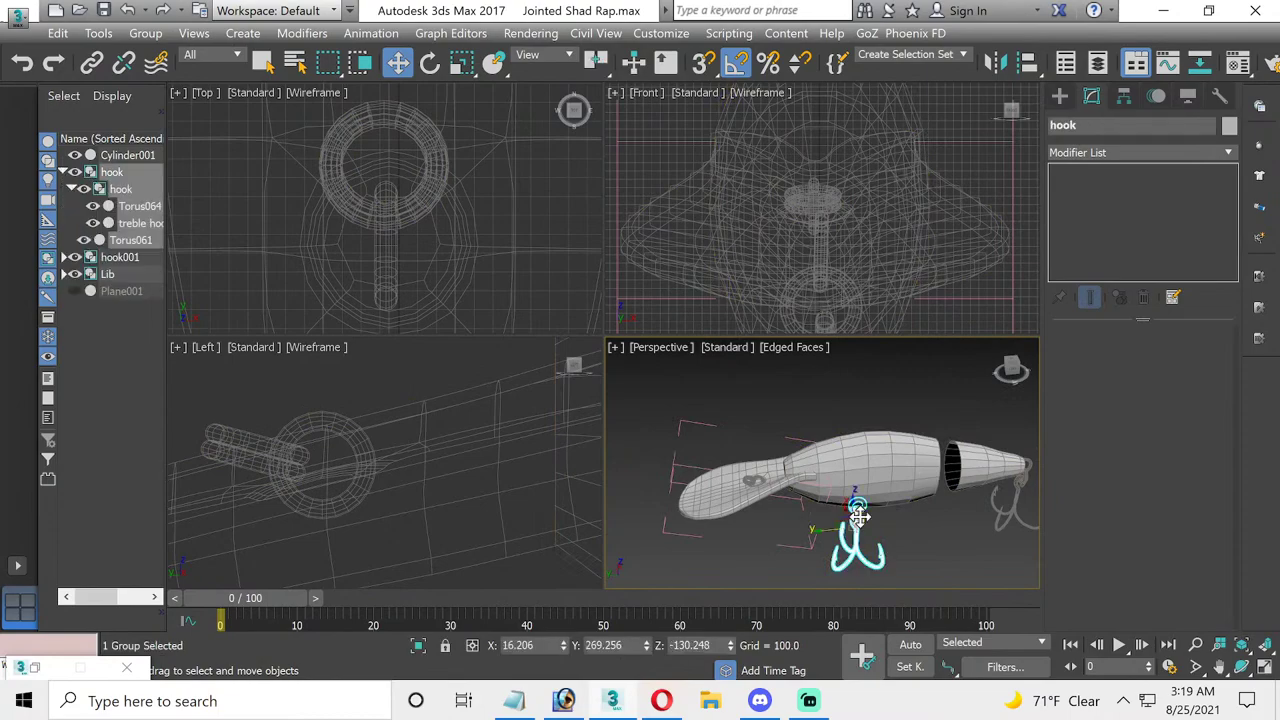
{"action": "left_click", "coordinate": [1265, 667]}
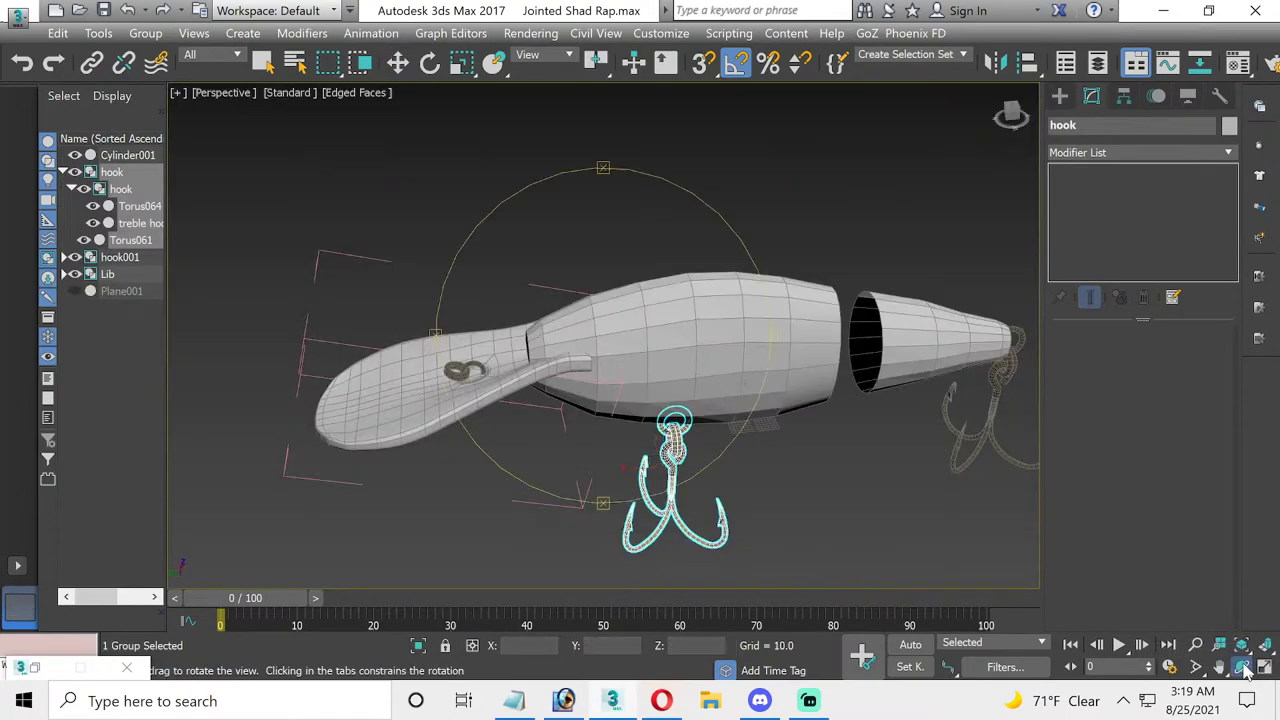
{"action": "left_click", "coordinate": [1243, 668]}
{"action": "mouse_move", "coordinate": [623, 400]}
{"action": "left_mouse_down"}
{"action": "mouse_move", "coordinate": [634, 422]}
{"action": "mouse_move", "coordinate": [622, 404]}
{"action": "mouse_move", "coordinate": [651, 352]}
{"action": "mouse_move", "coordinate": [628, 376]}
{"action": "mouse_move", "coordinate": [509, 306]}
{"action": "left_mouse_up"}
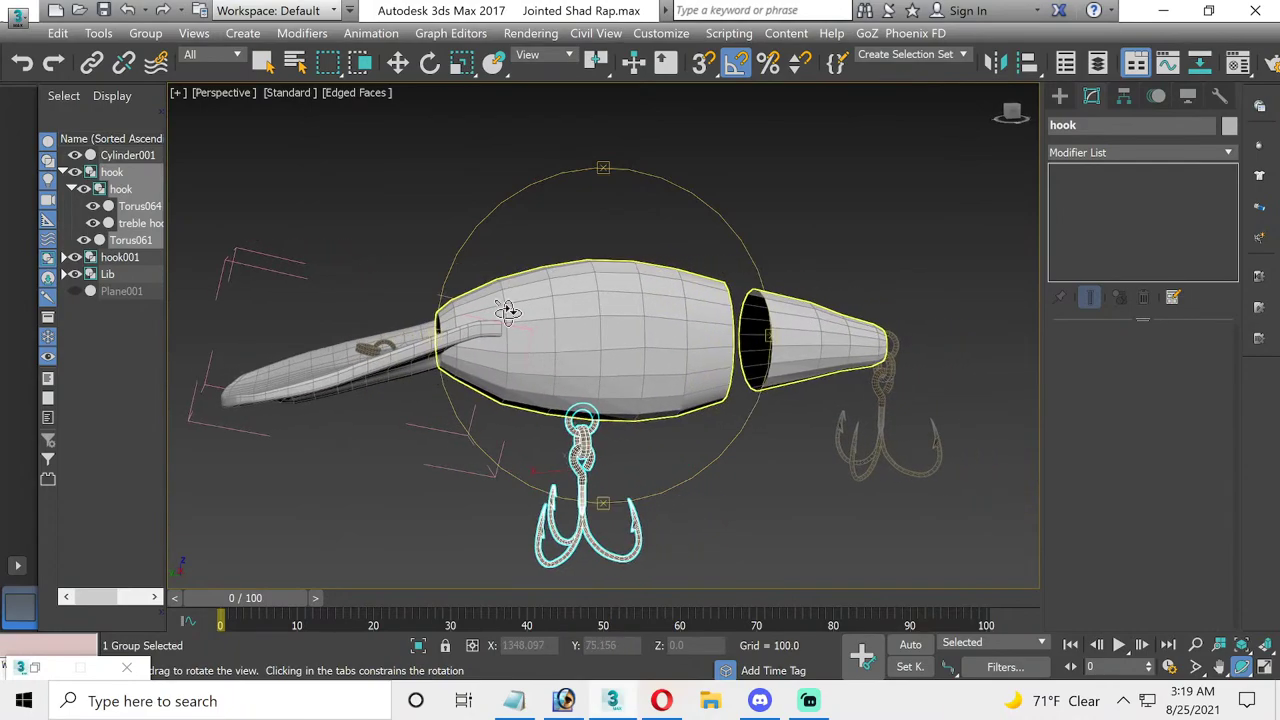
{"action": "left_click", "coordinate": [397, 62]}
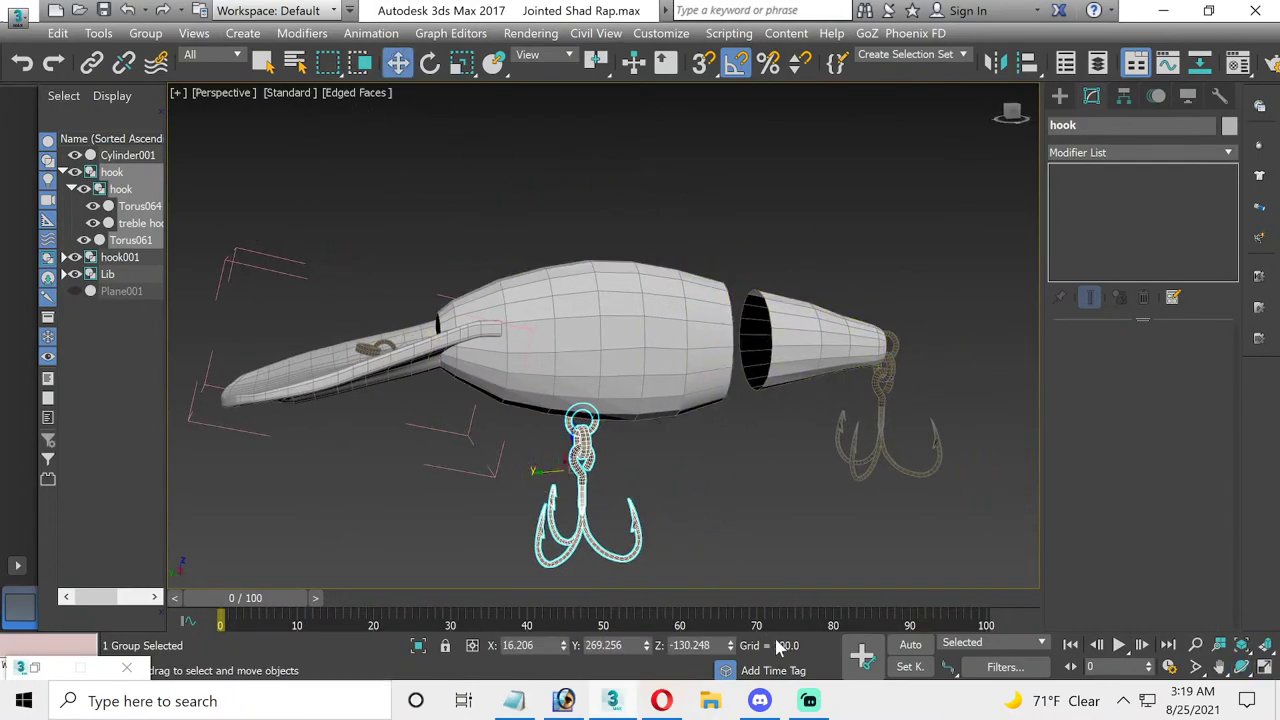
{"action": "left_click", "coordinate": [818, 704]}
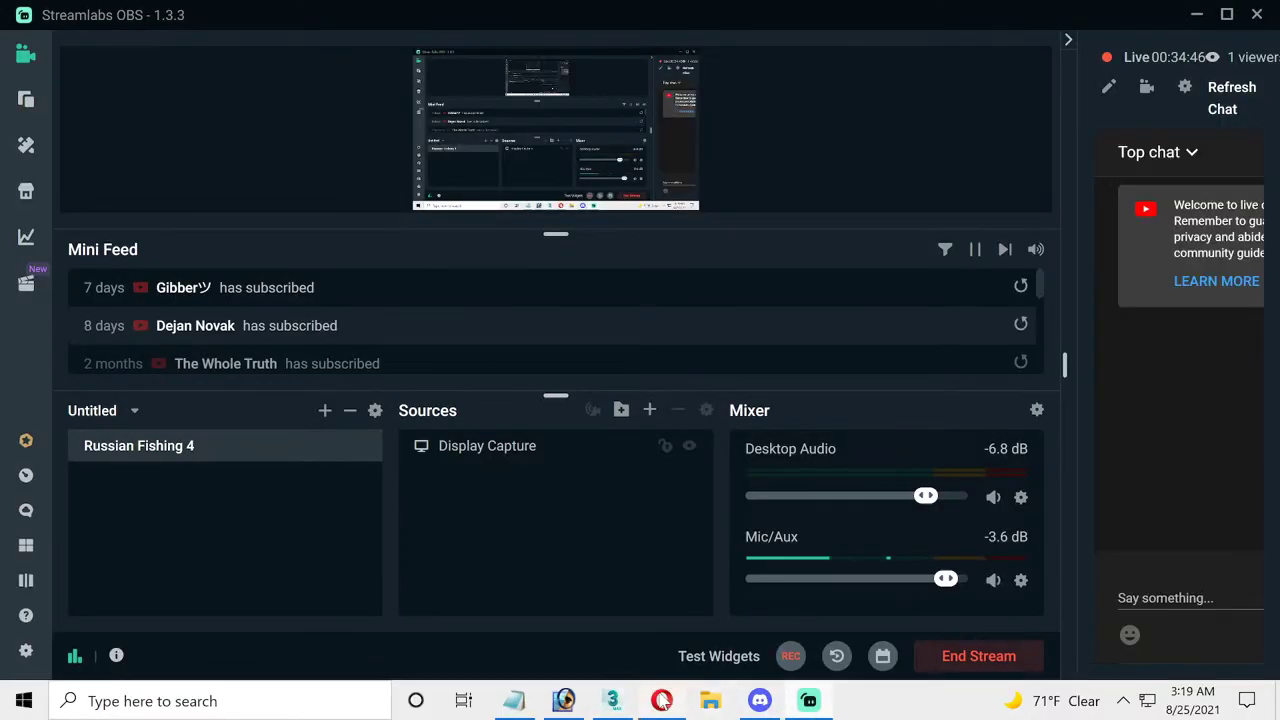
{"action": "mouse_move", "coordinate": [661, 701]}
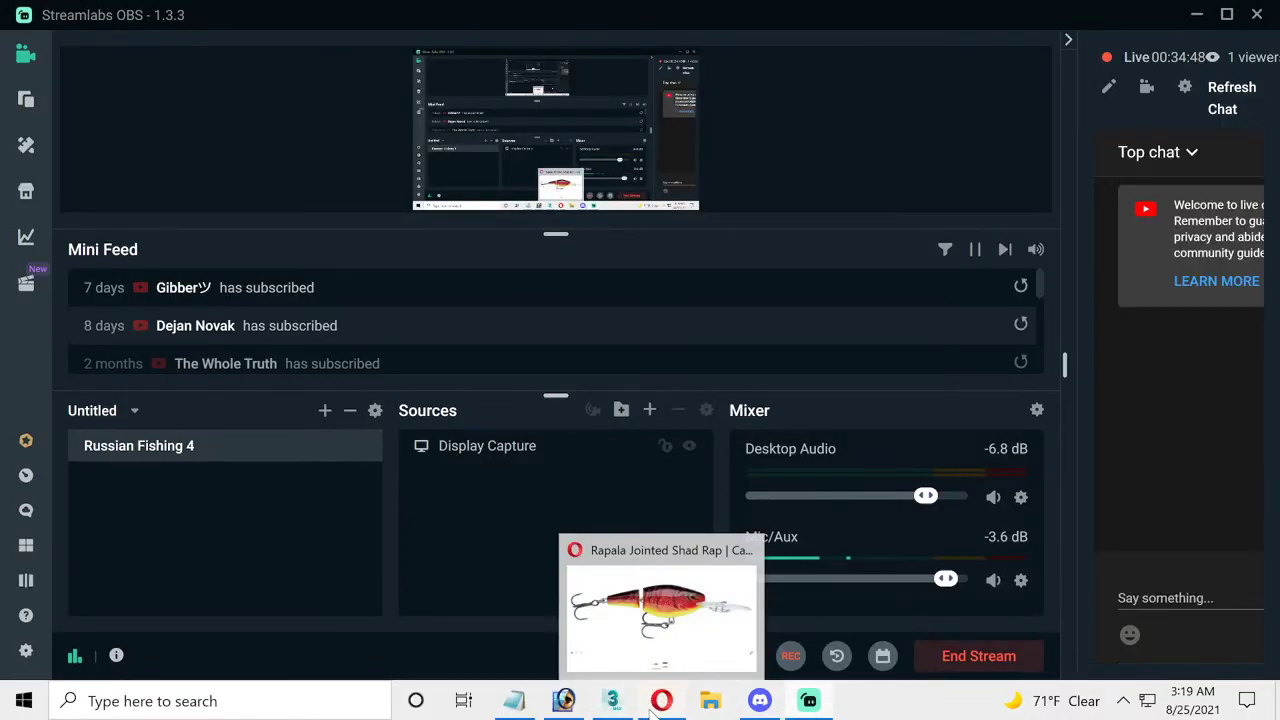
{"action": "left_click", "coordinate": [612, 700]}
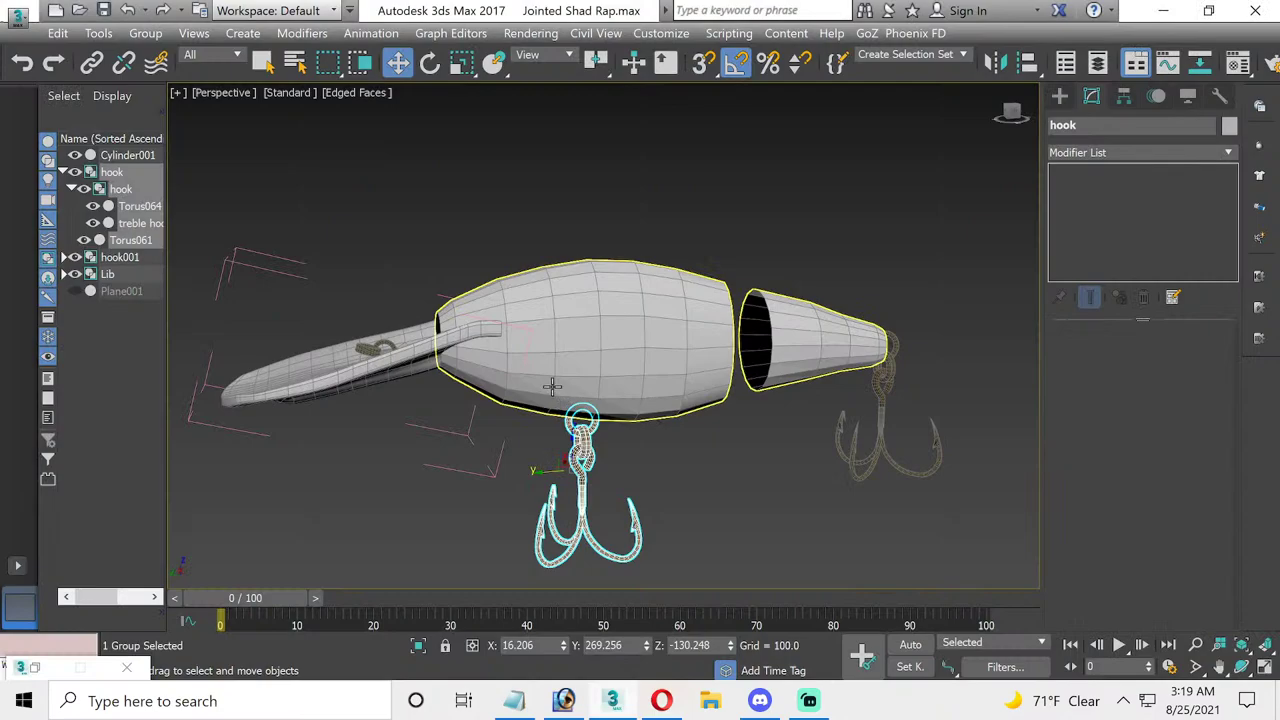
- Zoom the lure reference photo to 50% in Photoshop
{"action": "left_click", "coordinate": [557, 703]}
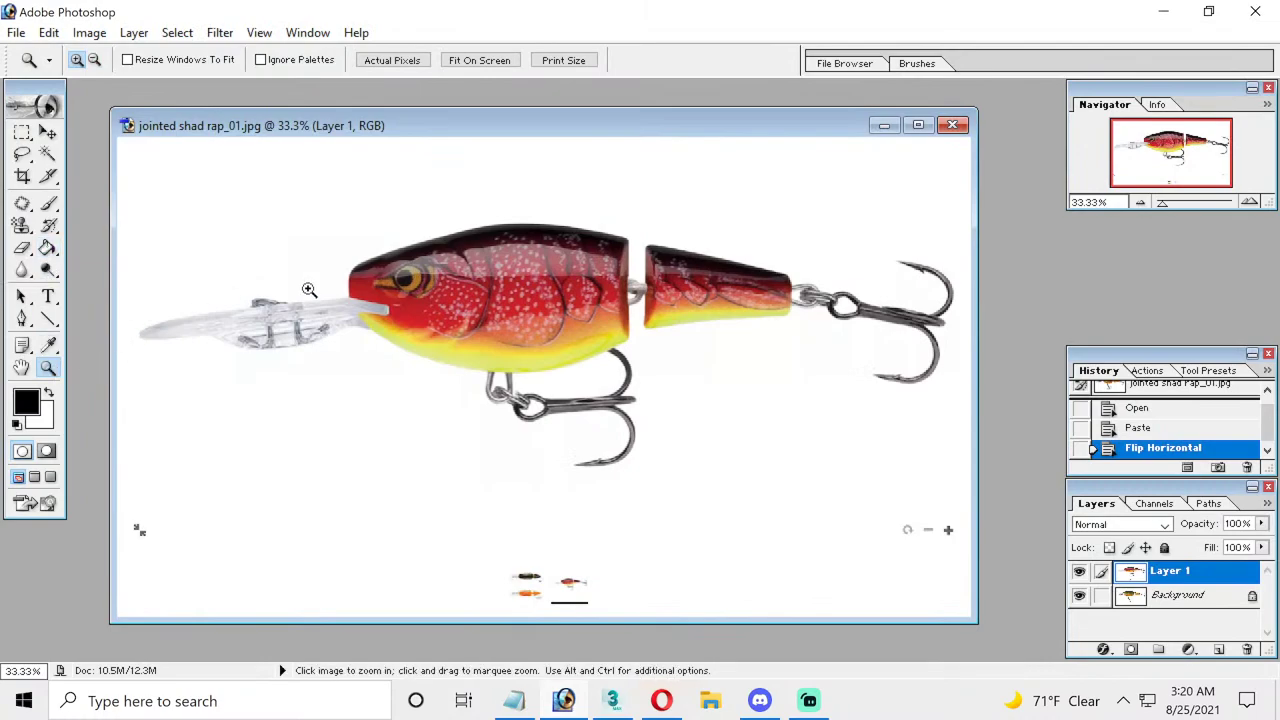
{"action": "right_click", "coordinate": [418, 330]}
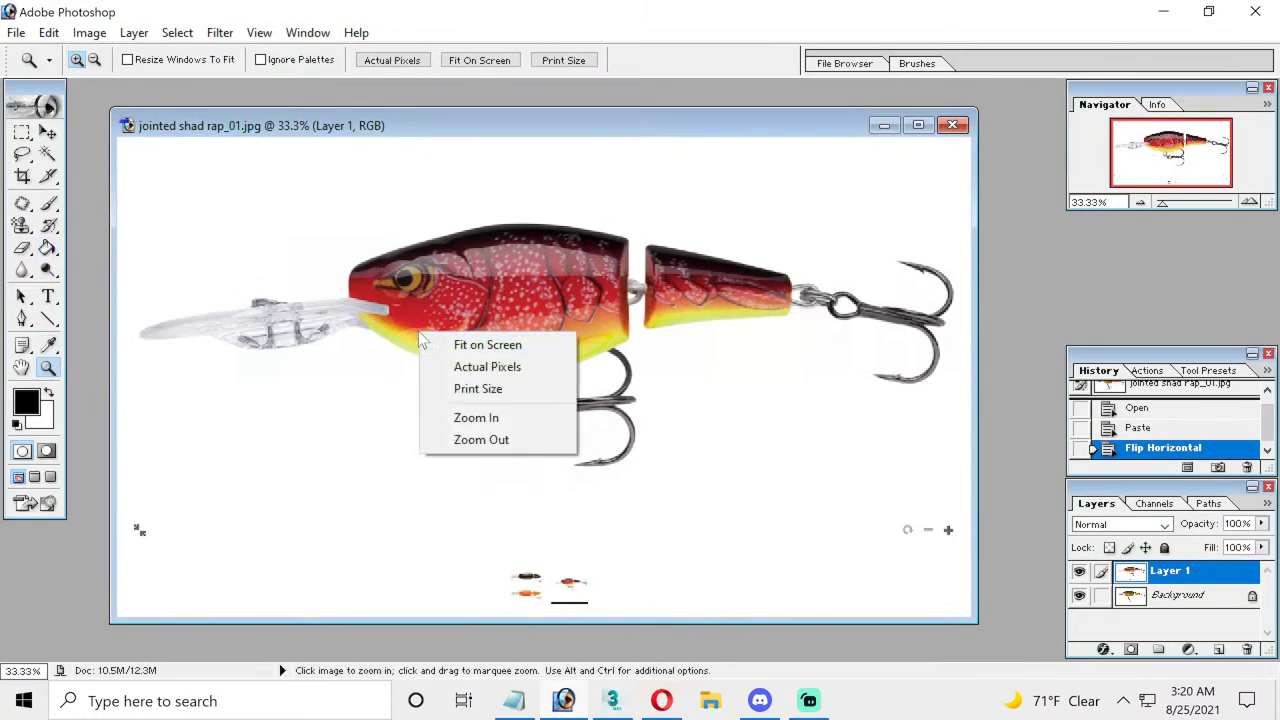
{"action": "left_click", "coordinate": [409, 320]}
{"action": "left_click", "coordinate": [406, 319]}
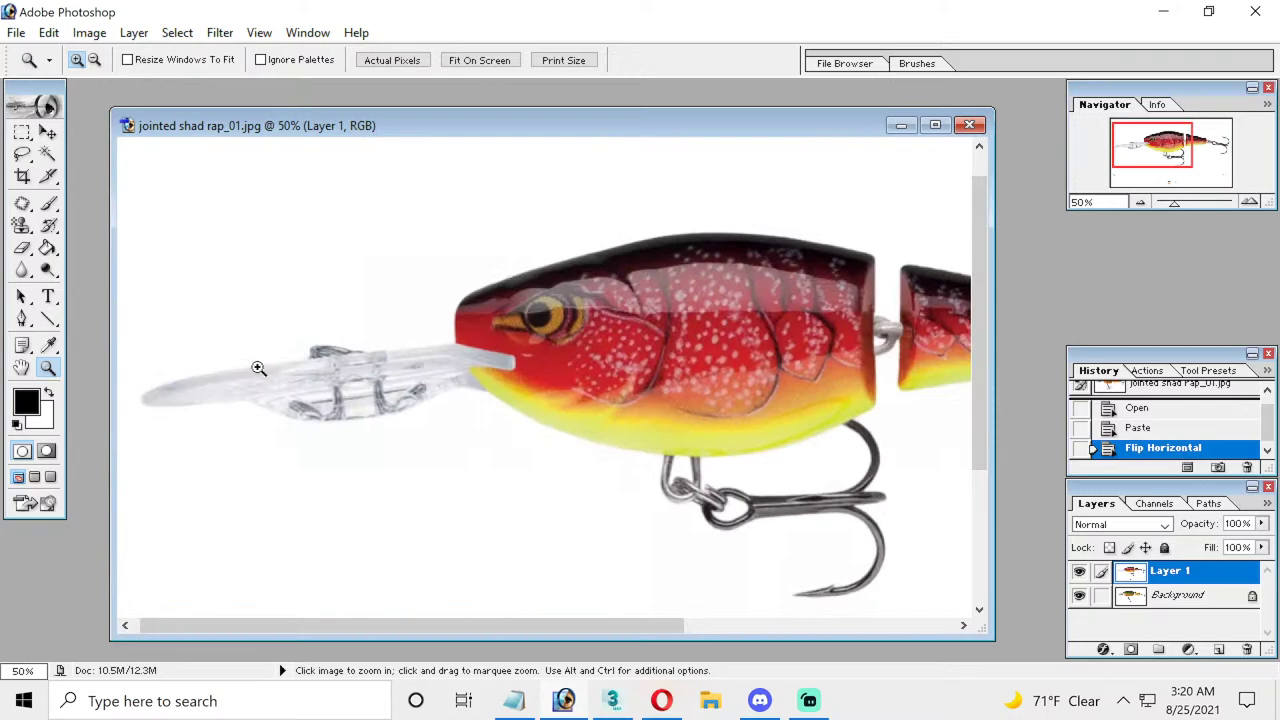
{"action": "scroll", "coordinate": [258, 368], "scroll_direction": "down", "scroll_amount": 1}
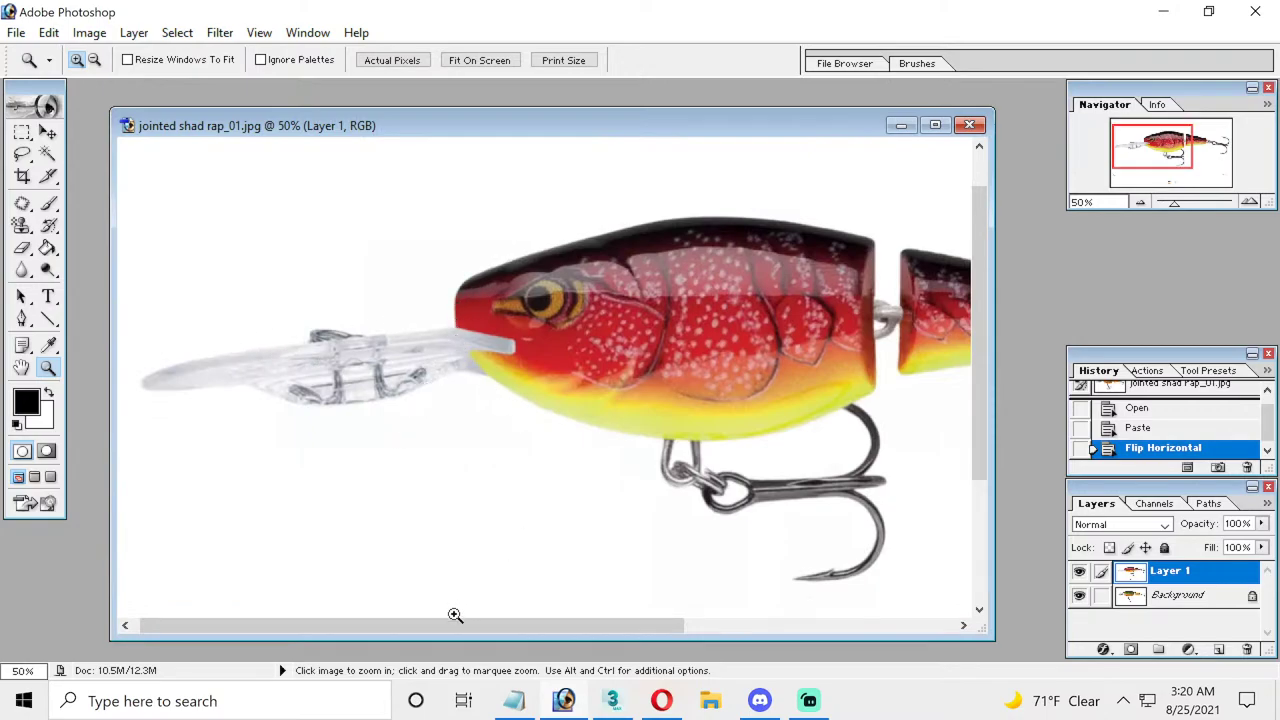
{"action": "left_click_drag", "start_coordinate": [460, 625], "coordinate": [505, 625]}
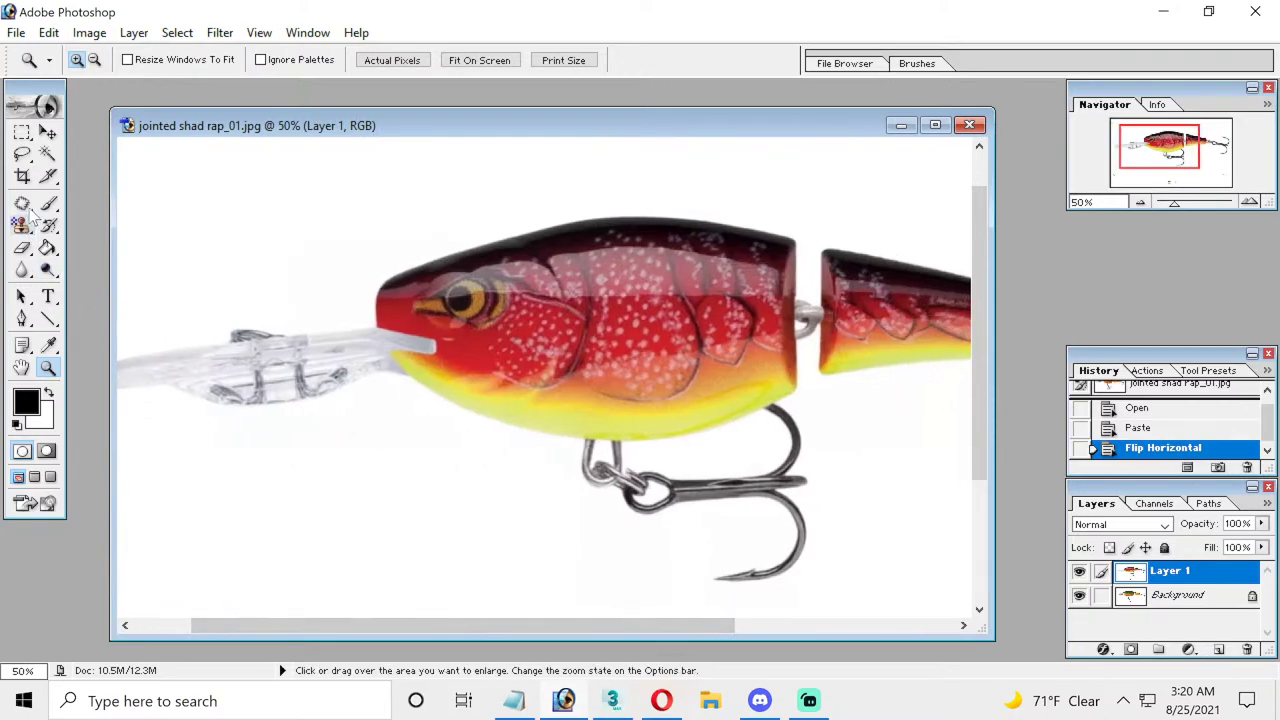
- Patch out the clear lip's stub at the nose with nearby red paint
{"action": "left_click", "coordinate": [23, 204], "text": "alt"}
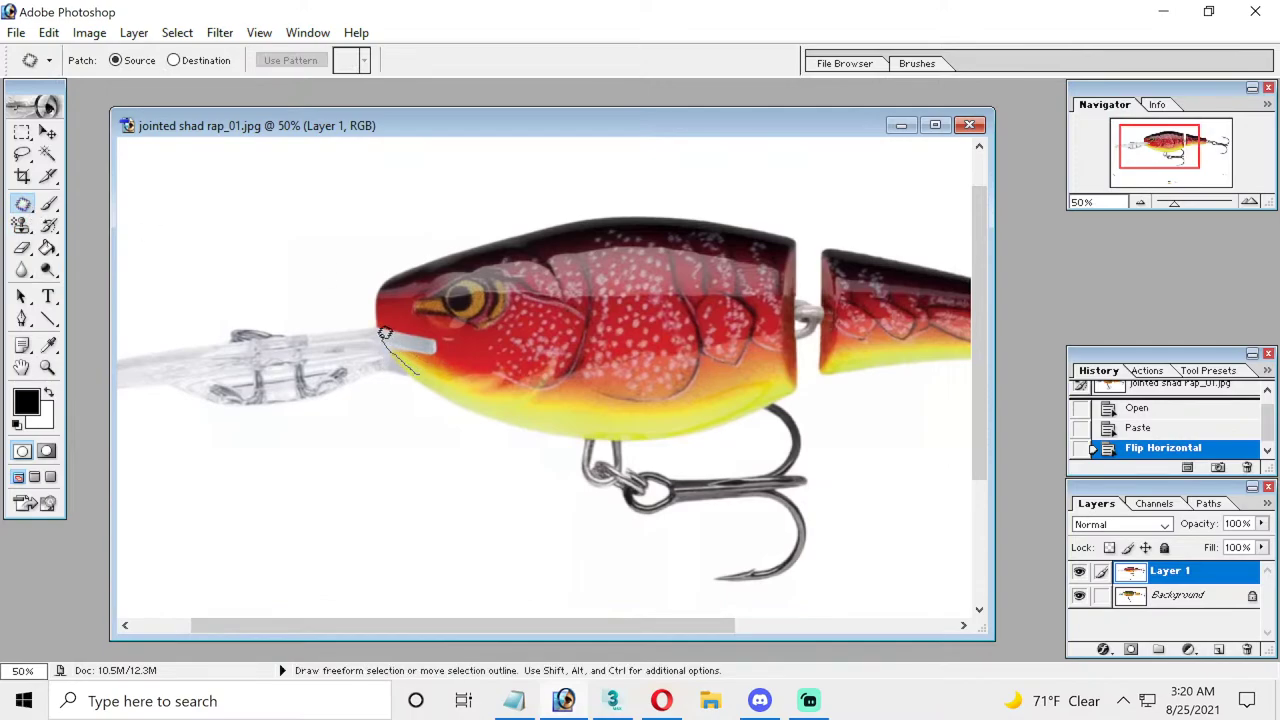
{"action": "left_click_drag", "start_coordinate": [380, 318], "coordinate": [388, 304]}
{"action": "key", "text": "ctrl+d"}
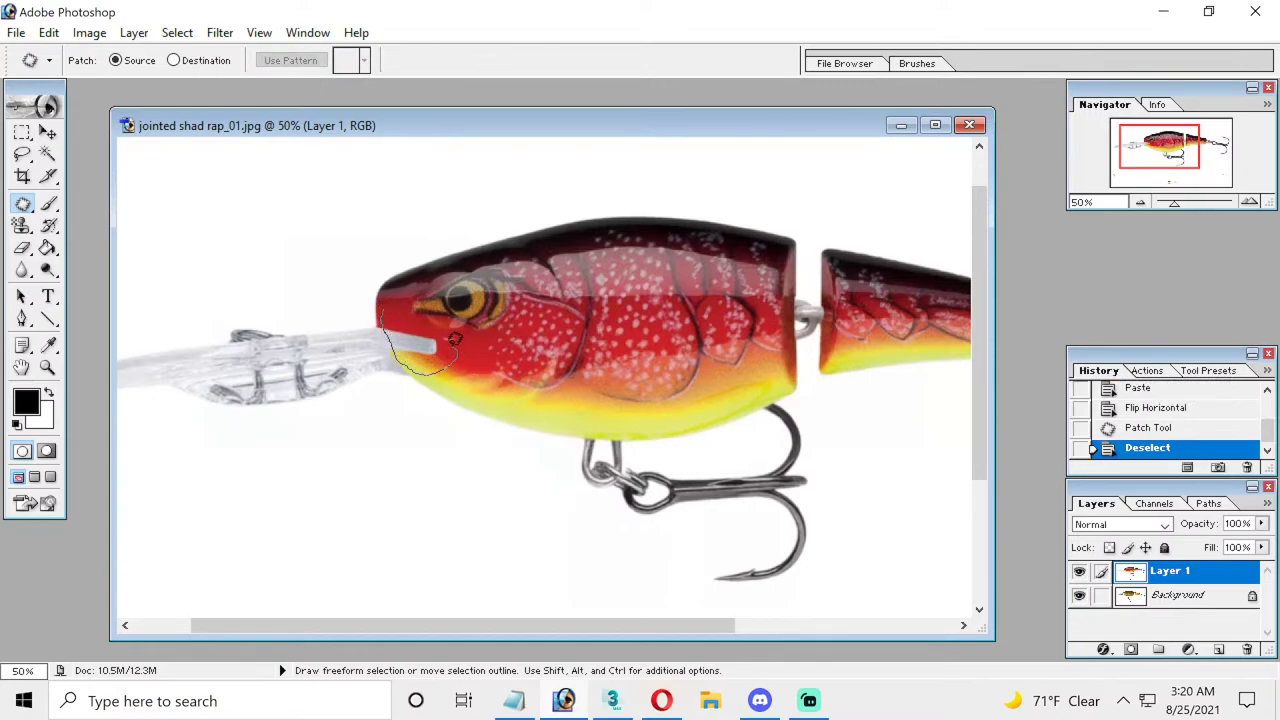
{"action": "mouse_move", "coordinate": [399, 298]}
{"action": "left_mouse_down"}
{"action": "mouse_move", "coordinate": [432, 348]}
{"action": "mouse_move", "coordinate": [504, 351]}
{"action": "left_mouse_up"}
{"action": "key", "text": "ctrl+d"}
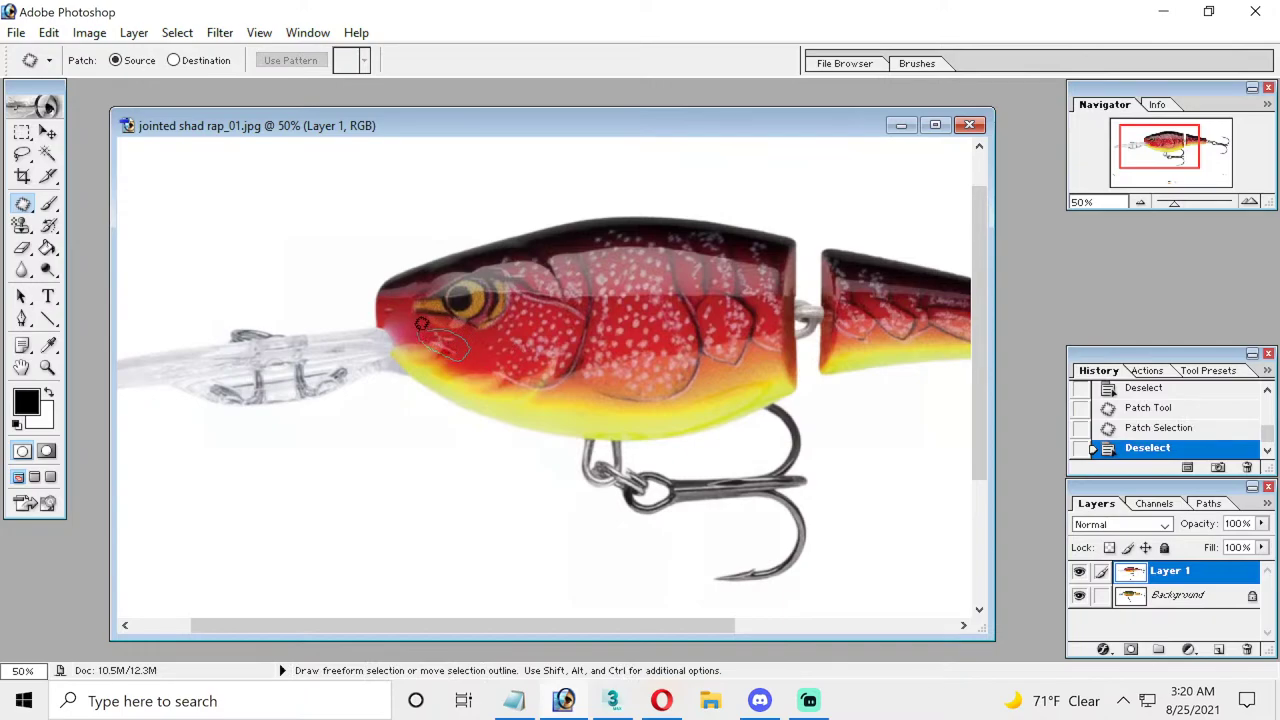
- Patch the blemishes on the lure's cheek with clean texture
{"action": "left_click_drag", "start_coordinate": [421, 323], "coordinate": [418, 332]}
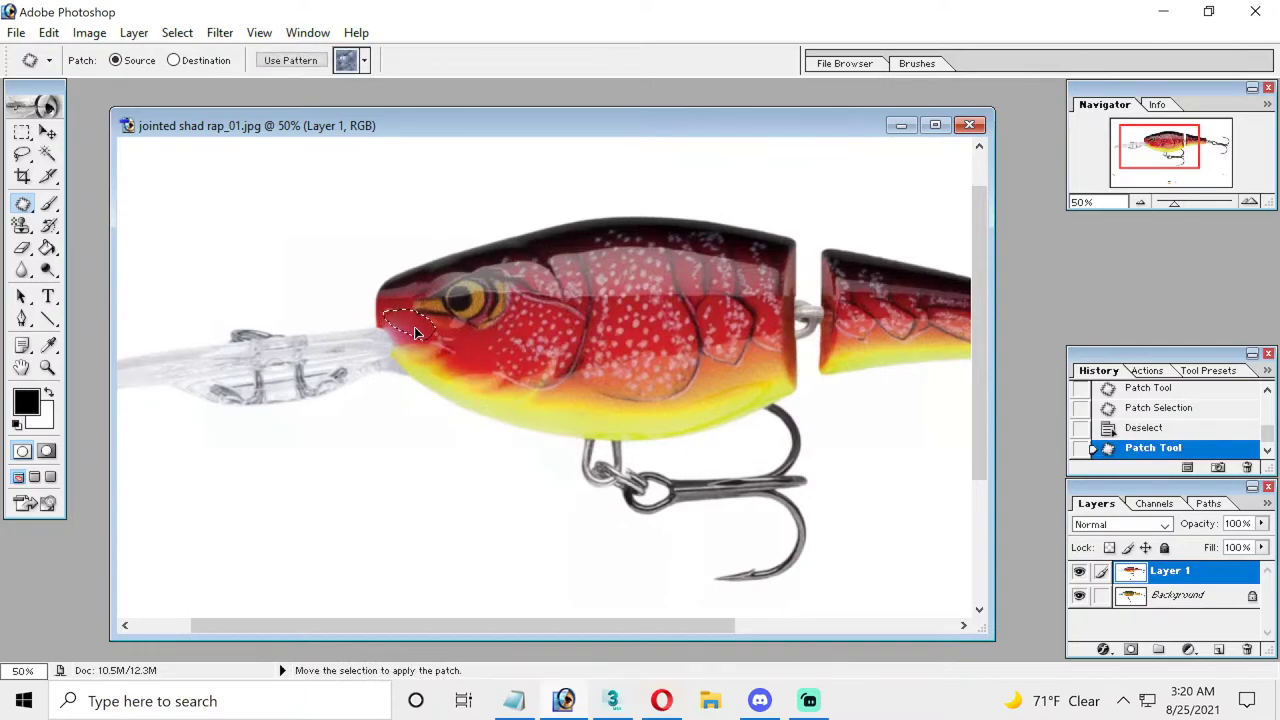
{"action": "left_click_drag", "start_coordinate": [415, 332], "coordinate": [460, 345]}
{"action": "key", "text": "ctrl+d"}
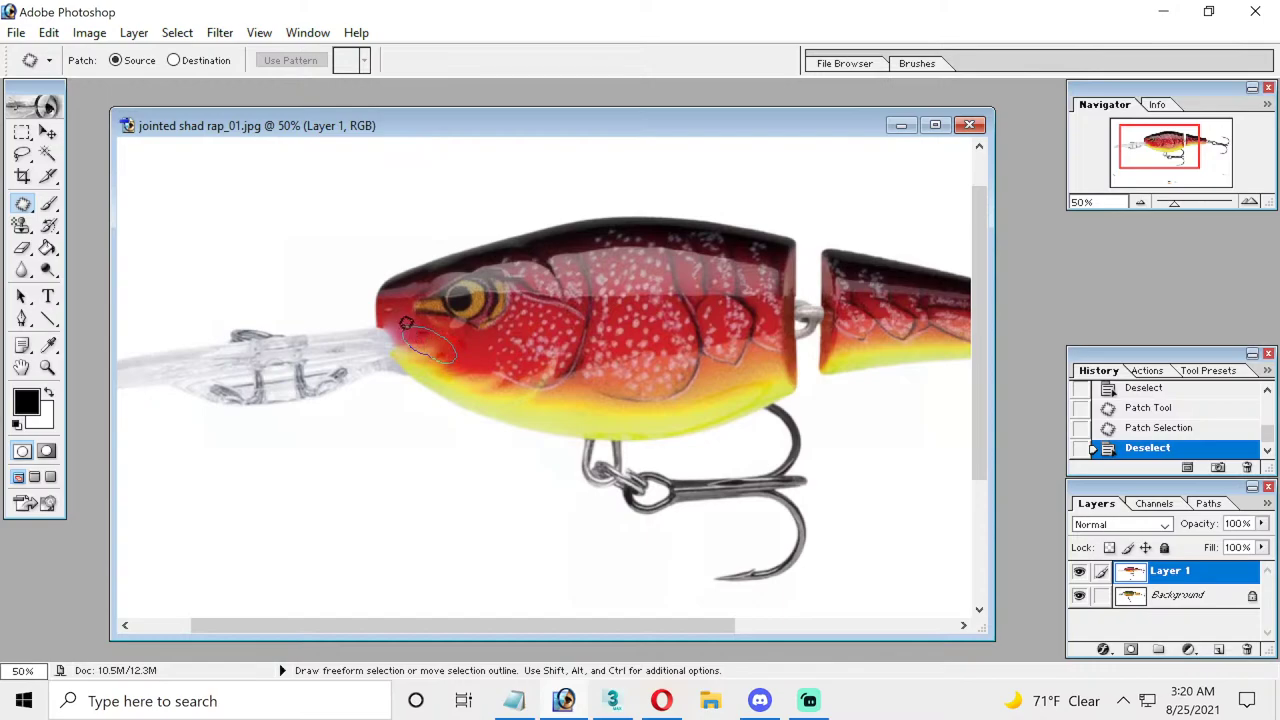
{"action": "mouse_move", "coordinate": [430, 332]}
{"action": "left_mouse_down"}
{"action": "mouse_move", "coordinate": [470, 364]}
{"action": "mouse_move", "coordinate": [501, 347]}
{"action": "left_mouse_up"}
{"action": "key", "text": "ctrl+d"}
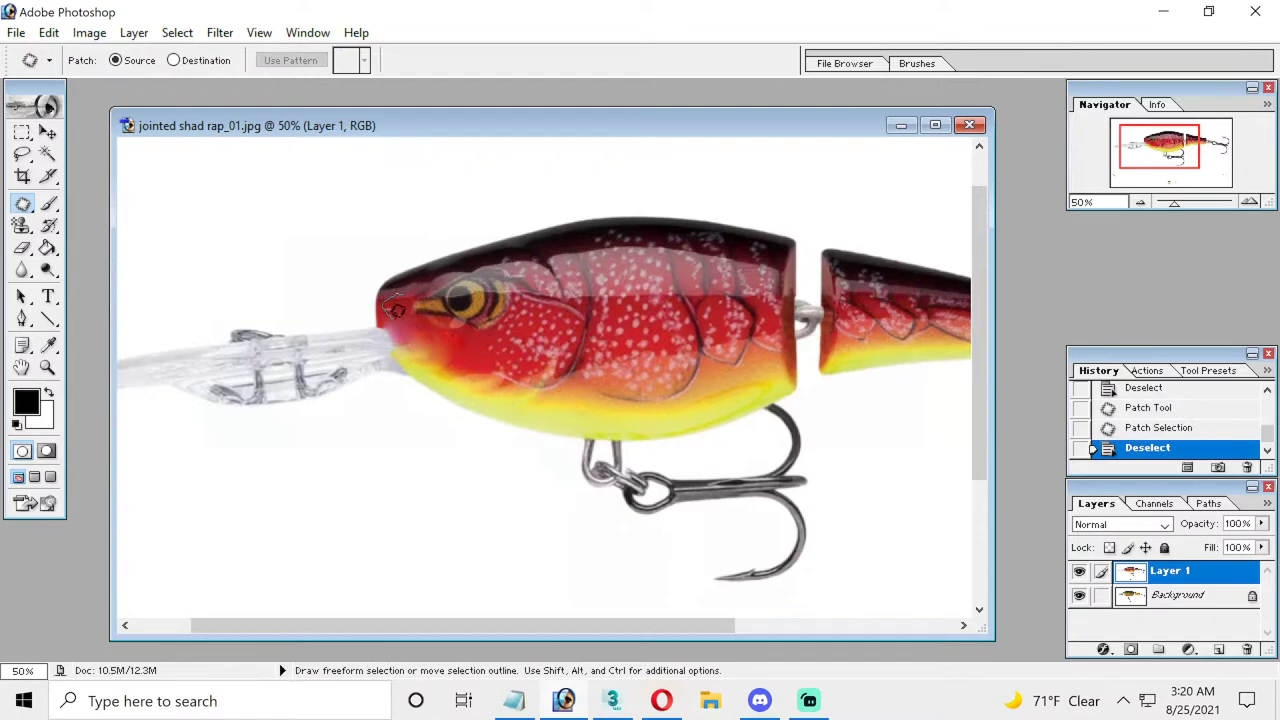
- Patch the snout area with clean red texture
{"action": "left_click_drag", "start_coordinate": [395, 310], "coordinate": [398, 295]}
{"action": "key", "text": "ctrl+d"}
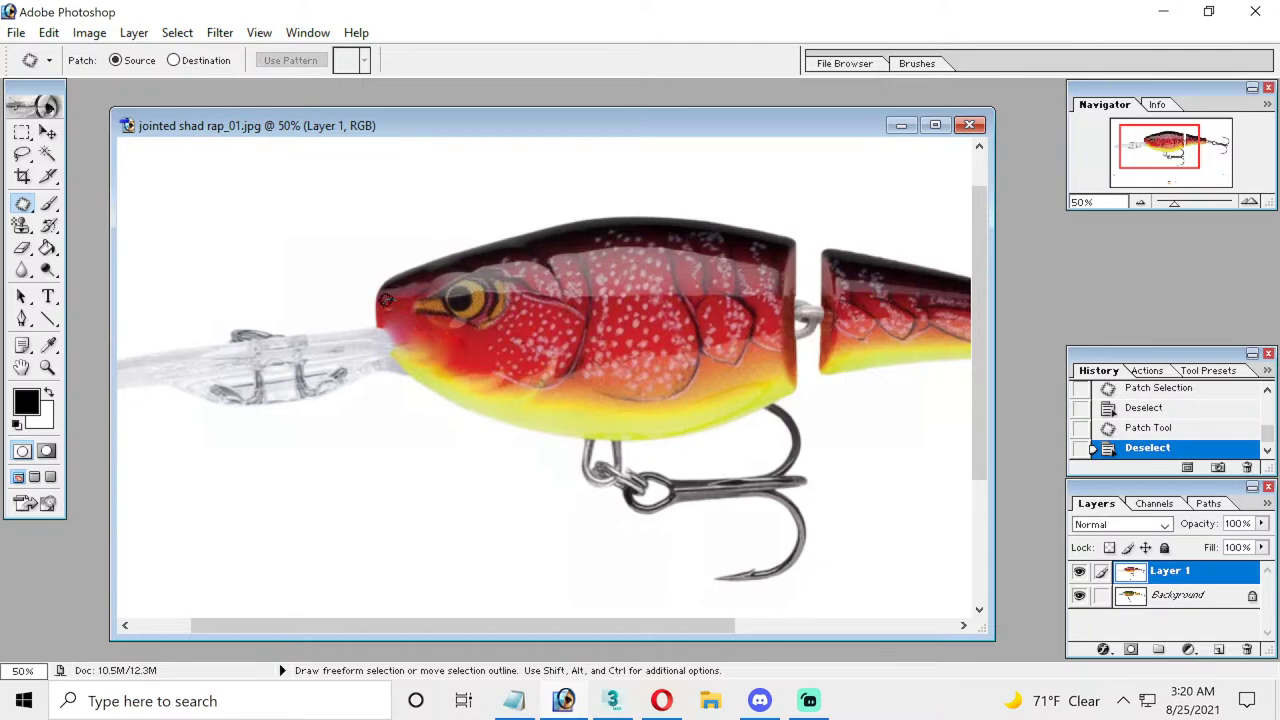
{"action": "left_click_drag", "start_coordinate": [400, 313], "coordinate": [525, 326]}
{"action": "key", "text": "ctrl+d"}
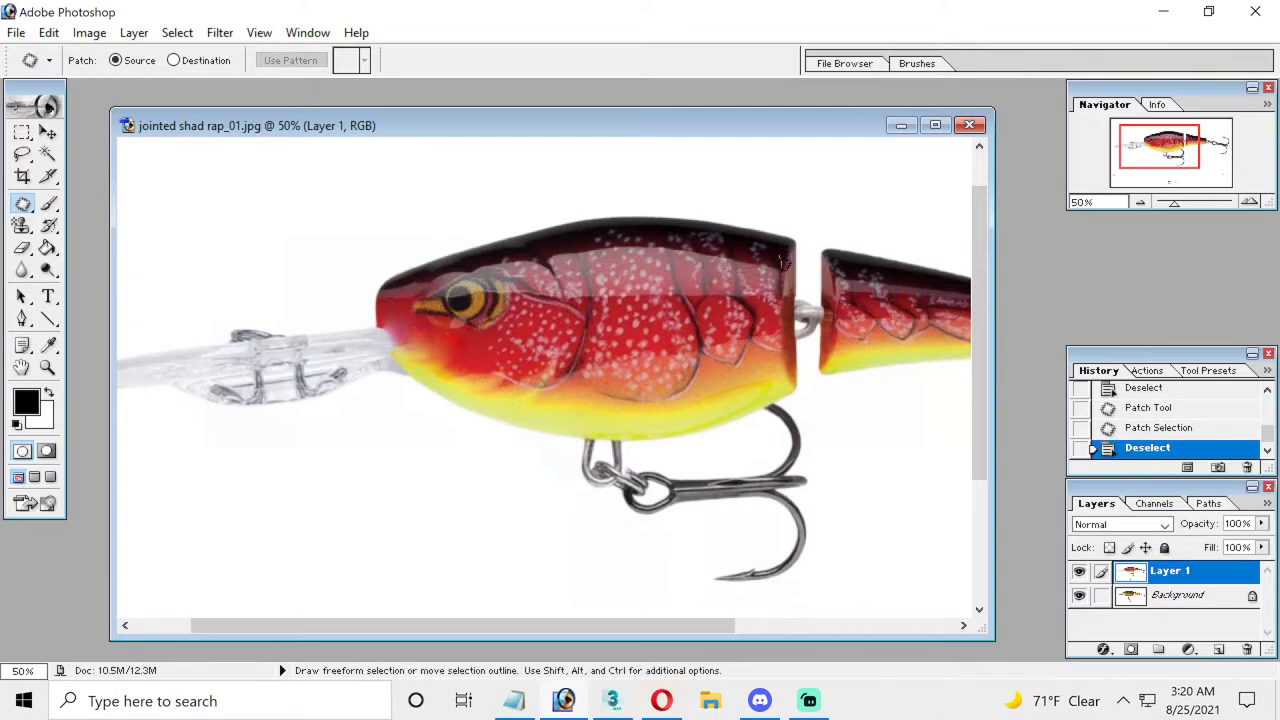
{"action": "left_click_drag", "start_coordinate": [783, 290], "coordinate": [538, 300]}
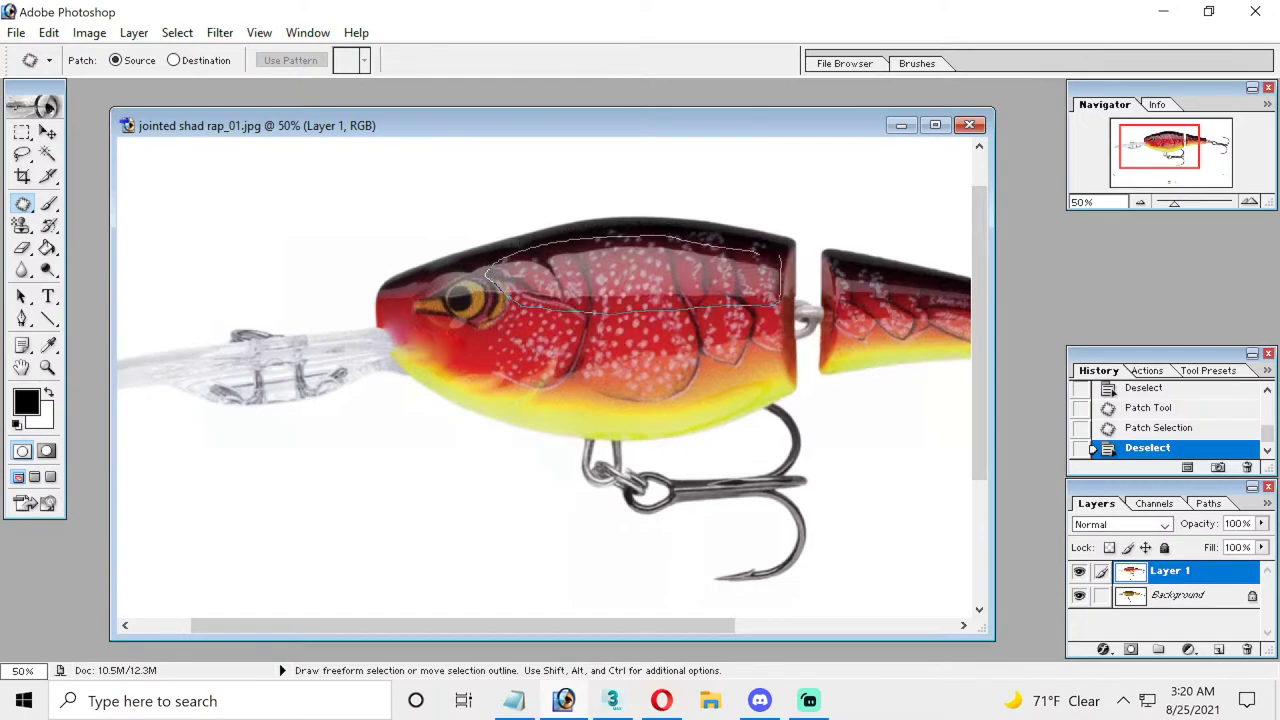
- Patch the band across the lure's upper body with texture from lower down
{"action": "left_click_drag", "start_coordinate": [780, 262], "coordinate": [782, 285]}
{"action": "left_click_drag", "start_coordinate": [680, 285], "coordinate": [675, 351]}
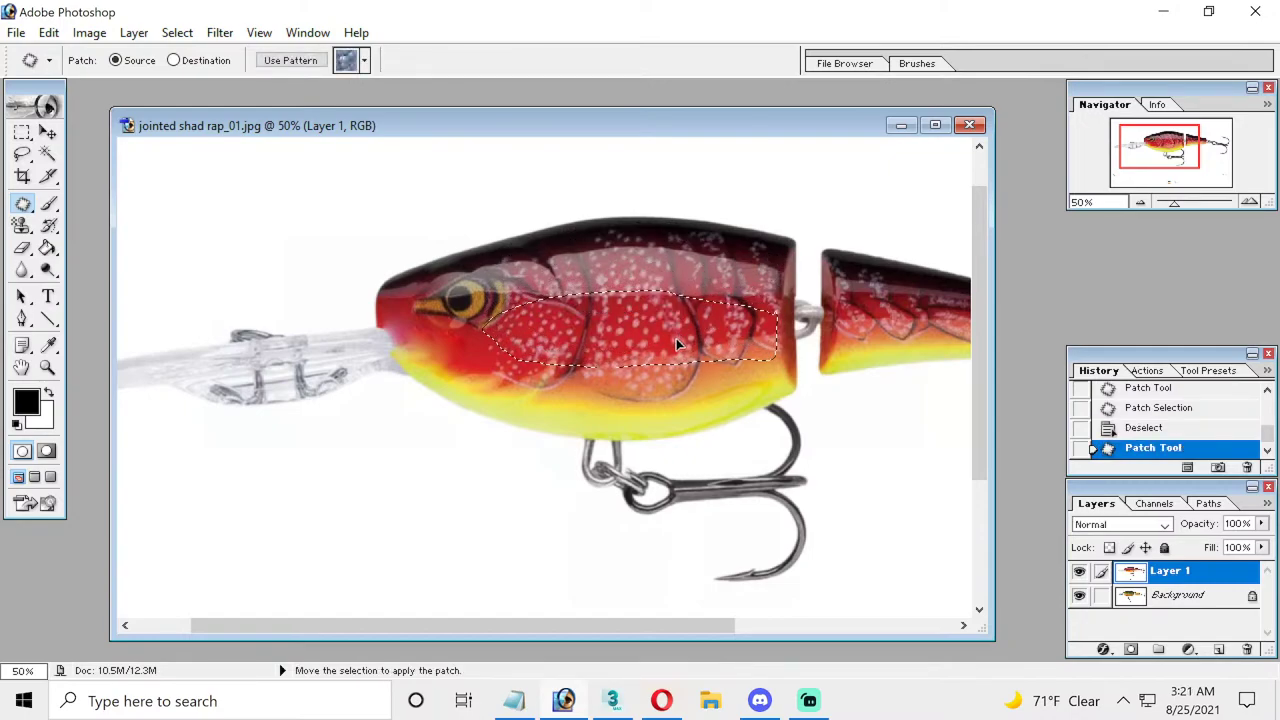
{"action": "key", "text": "ctrl+d"}
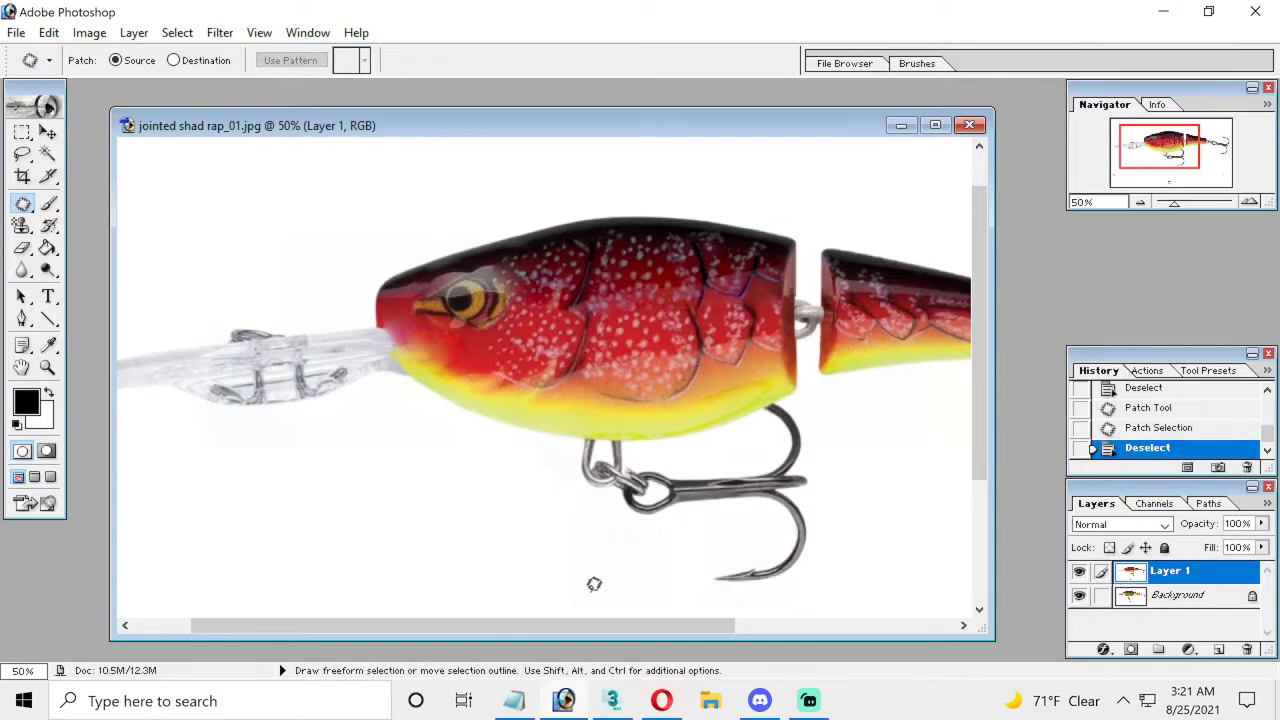
{"action": "left_click_drag", "start_coordinate": [589, 624], "coordinate": [697, 622]}
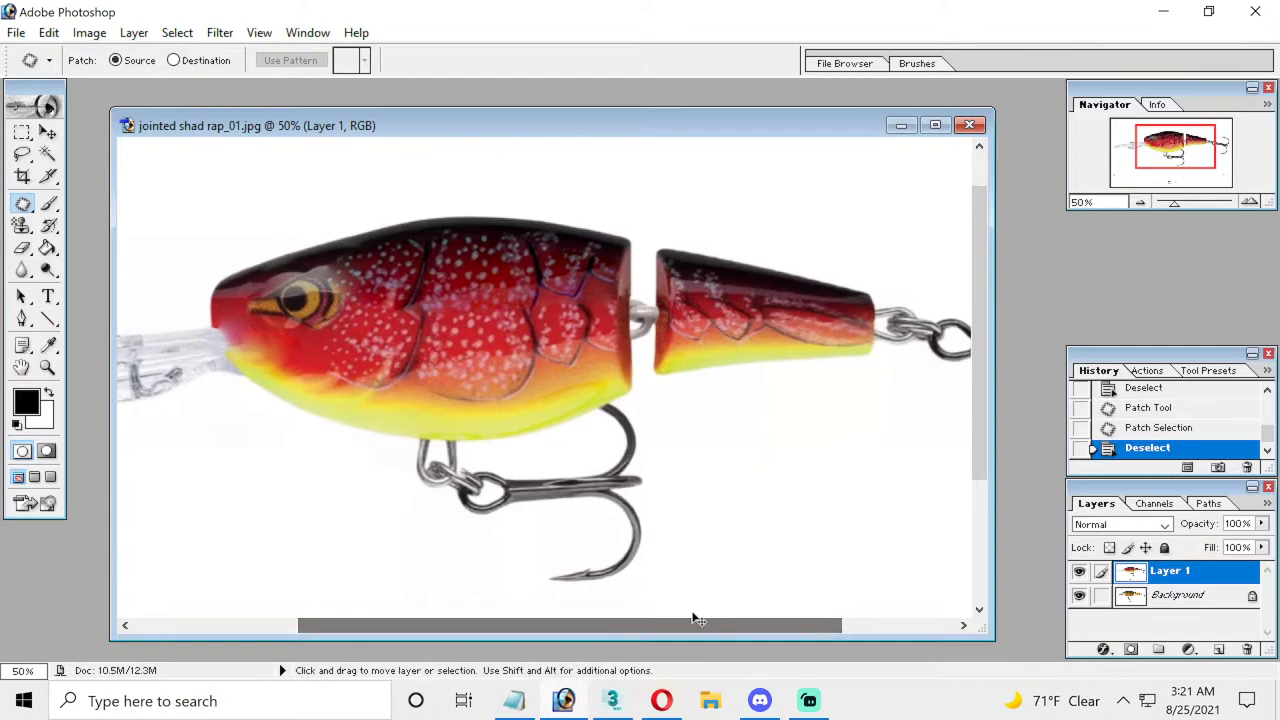
{"action": "key", "text": "ctrl+z"}
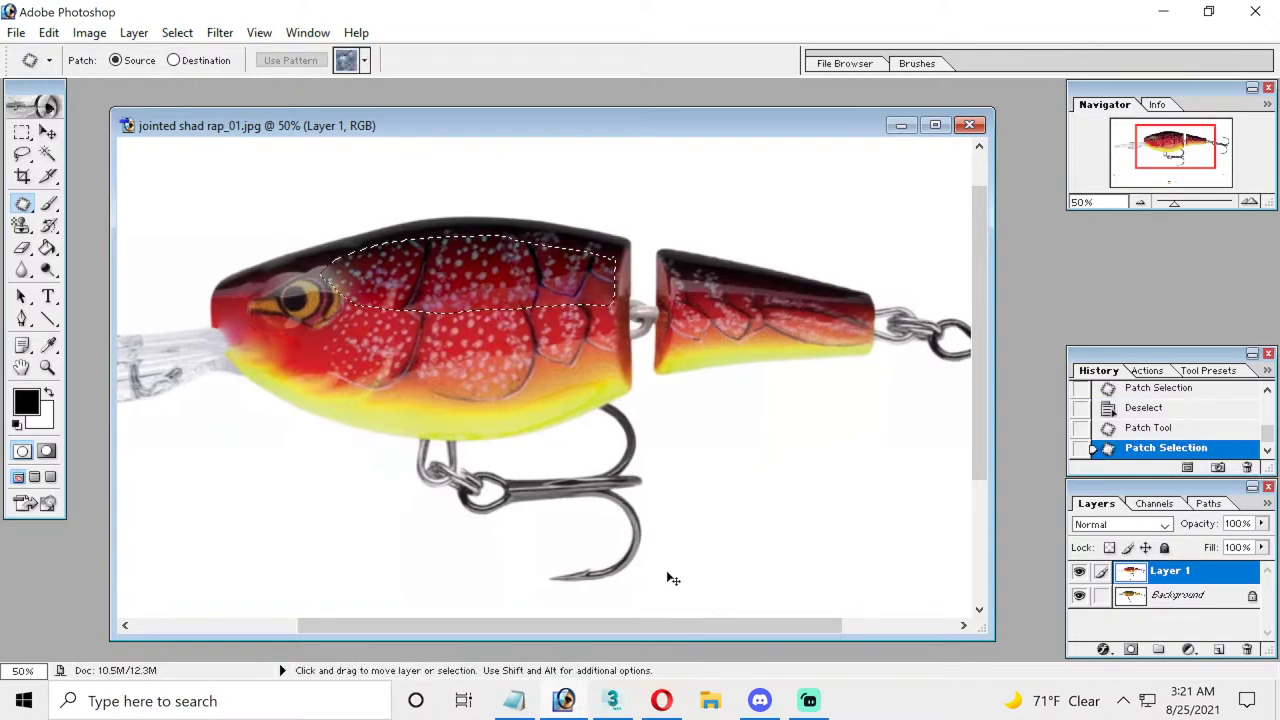
{"action": "key", "text": "ctrl+z"}
{"action": "key", "text": "ctrl+z"}
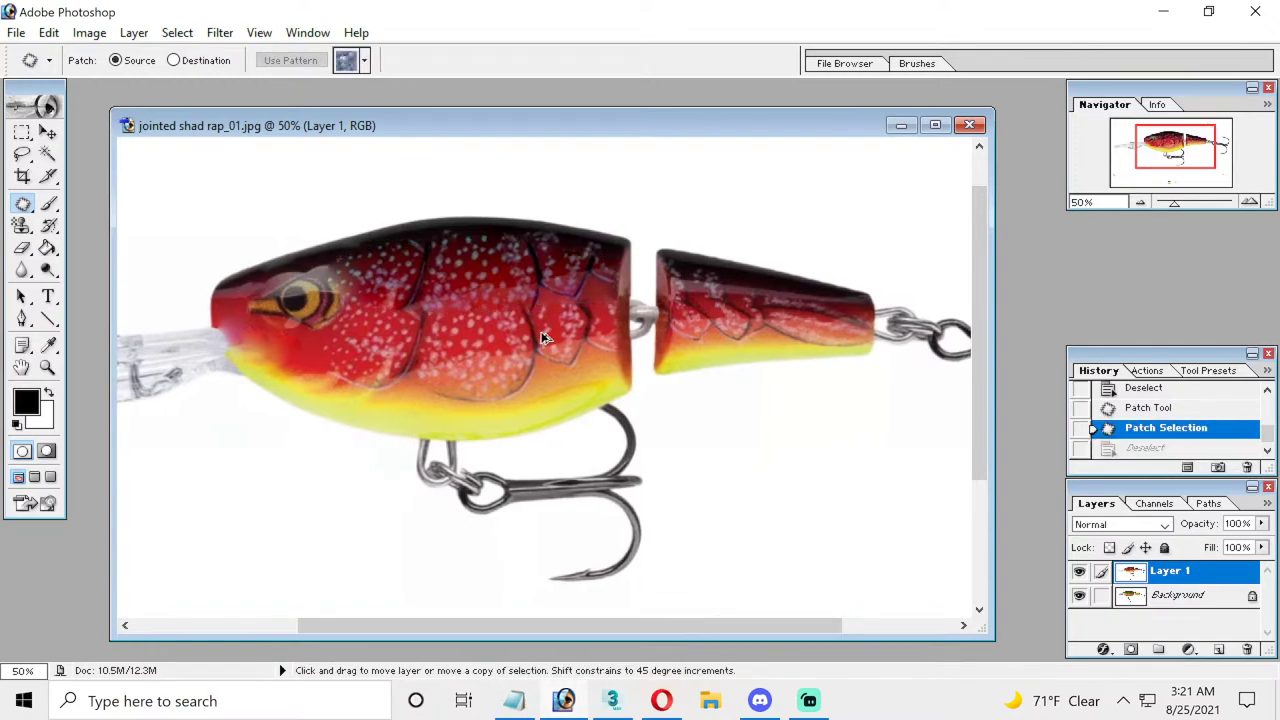
{"action": "left_click_drag", "start_coordinate": [543, 338], "coordinate": [490, 313]}
{"action": "key", "text": "ctrl+d"}
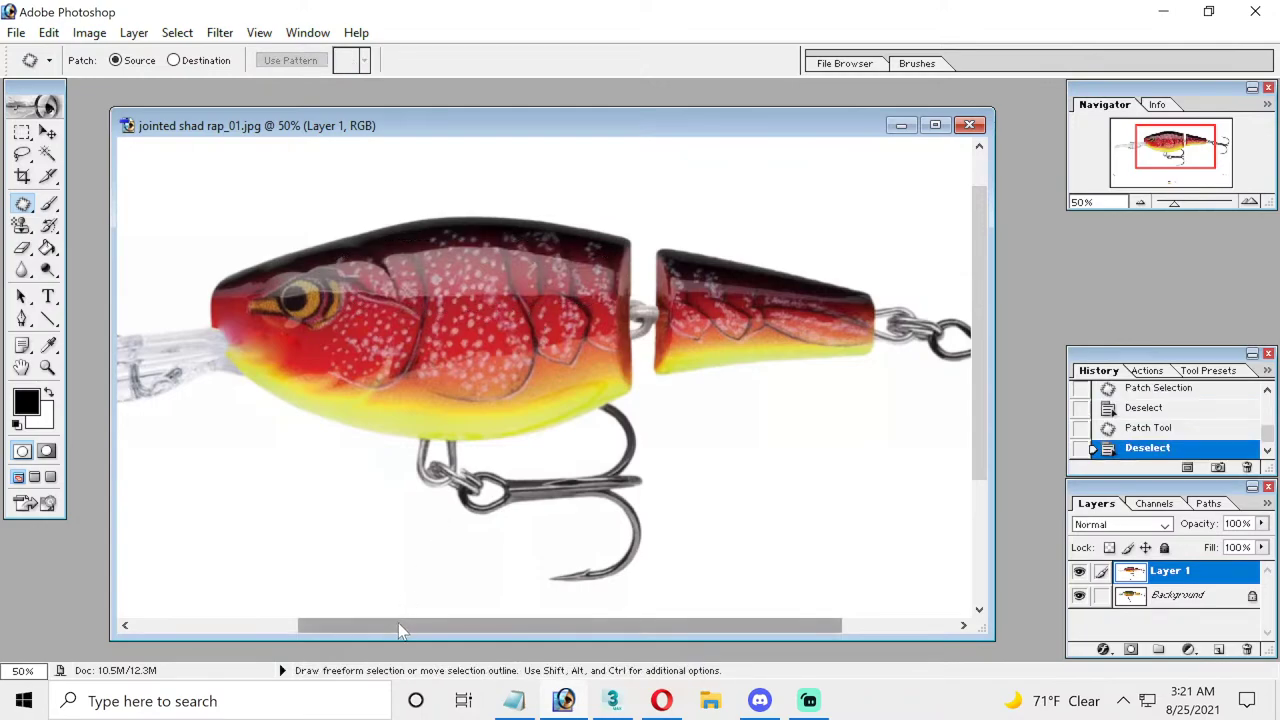
{"action": "left_click_drag", "start_coordinate": [408, 626], "coordinate": [274, 626]}
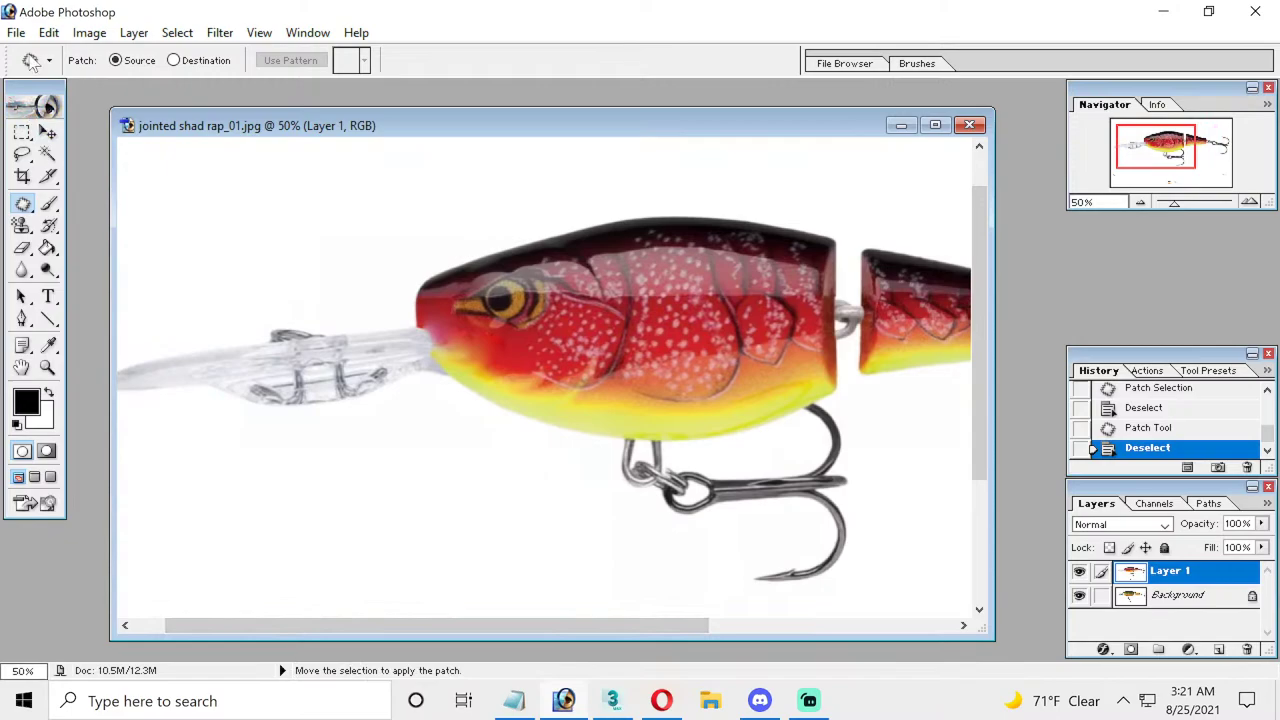
- Save the image as a JPEG named jointed shad rap_02
{"action": "left_click", "coordinate": [16, 32]}
{"action": "left_click", "coordinate": [60, 216]}
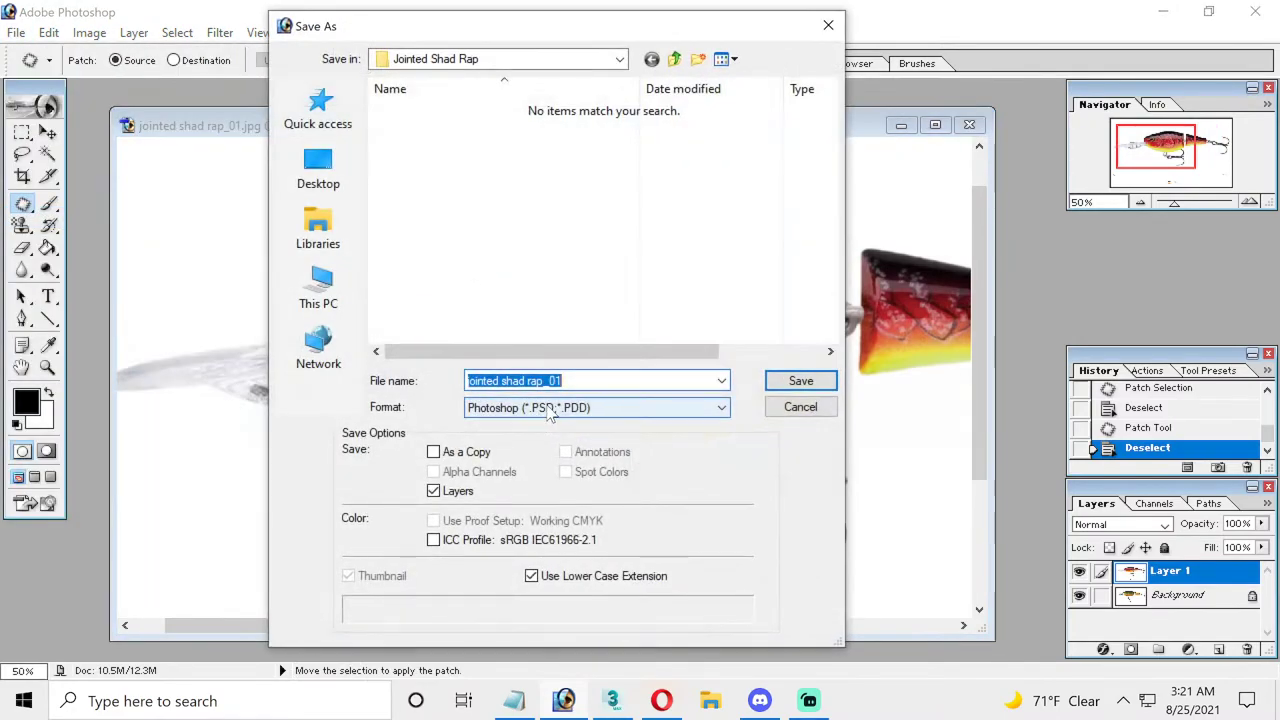
{"action": "left_click", "coordinate": [549, 407]}
{"action": "left_click", "coordinate": [549, 500]}
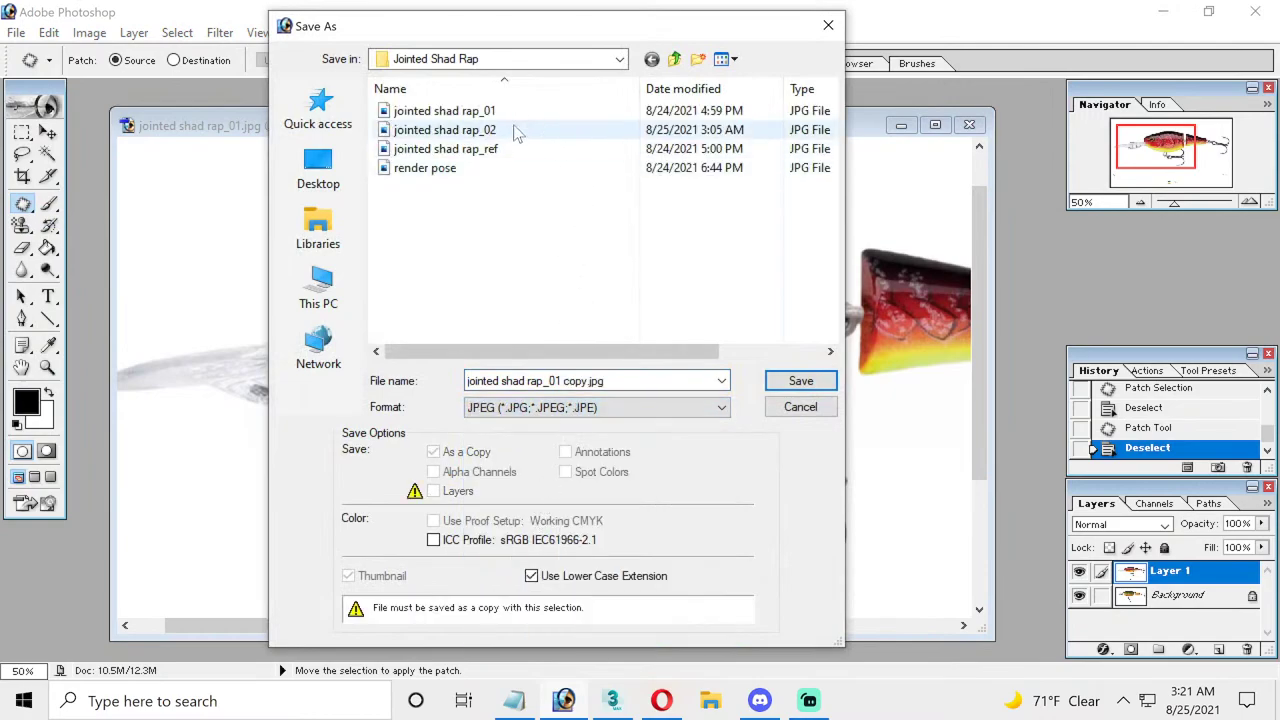
{"action": "mouse_move", "coordinate": [444, 130]}
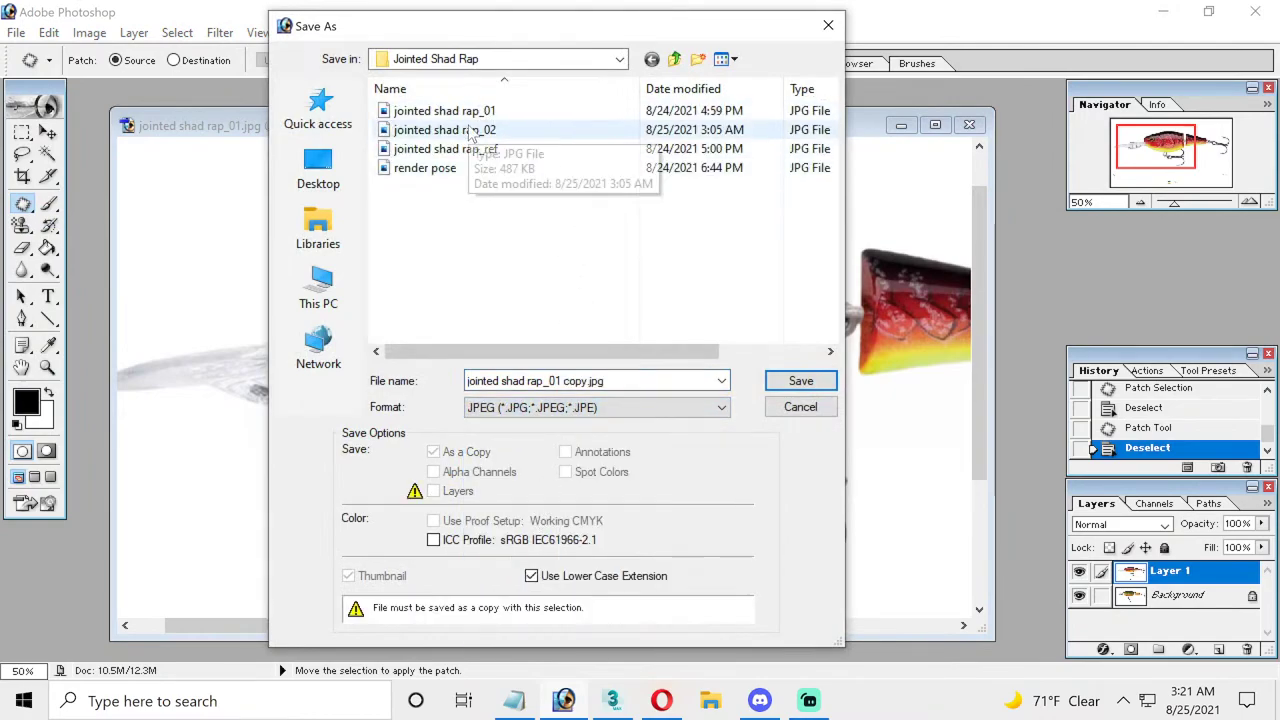
{"action": "left_click", "coordinate": [468, 132]}
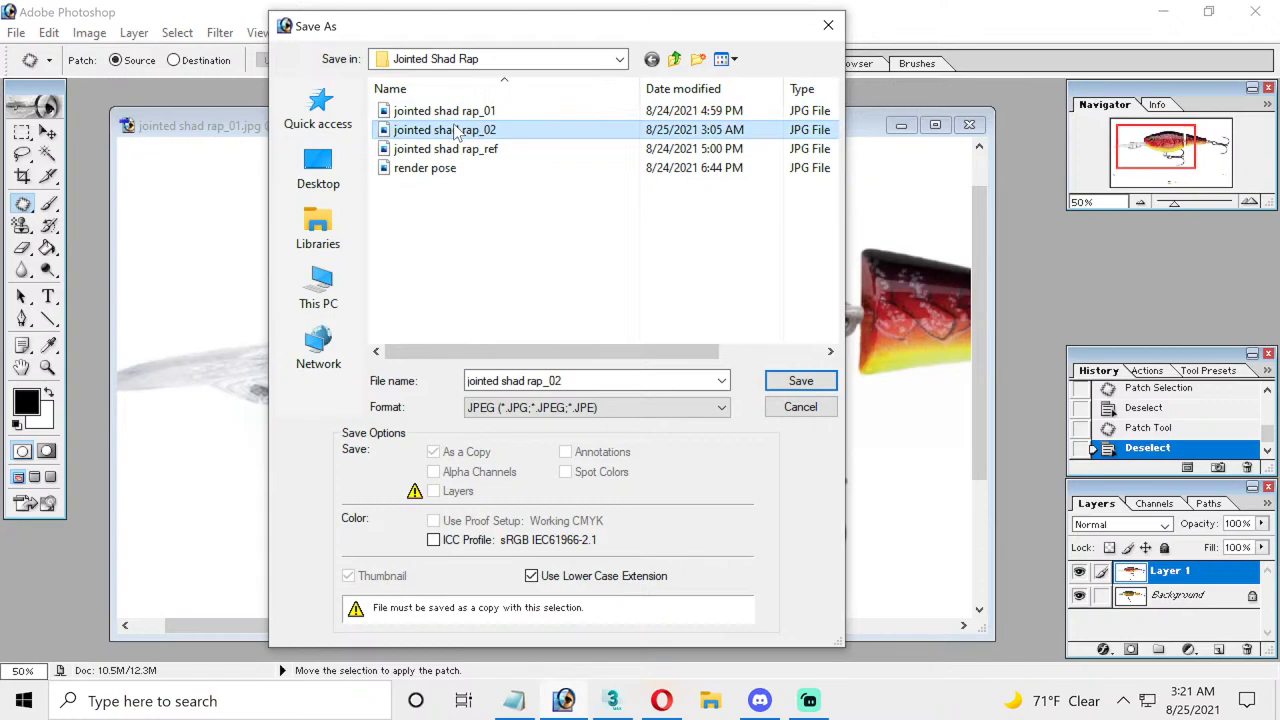
{"action": "left_click", "coordinate": [800, 381]}
{"action": "left_click", "coordinate": [780, 211]}
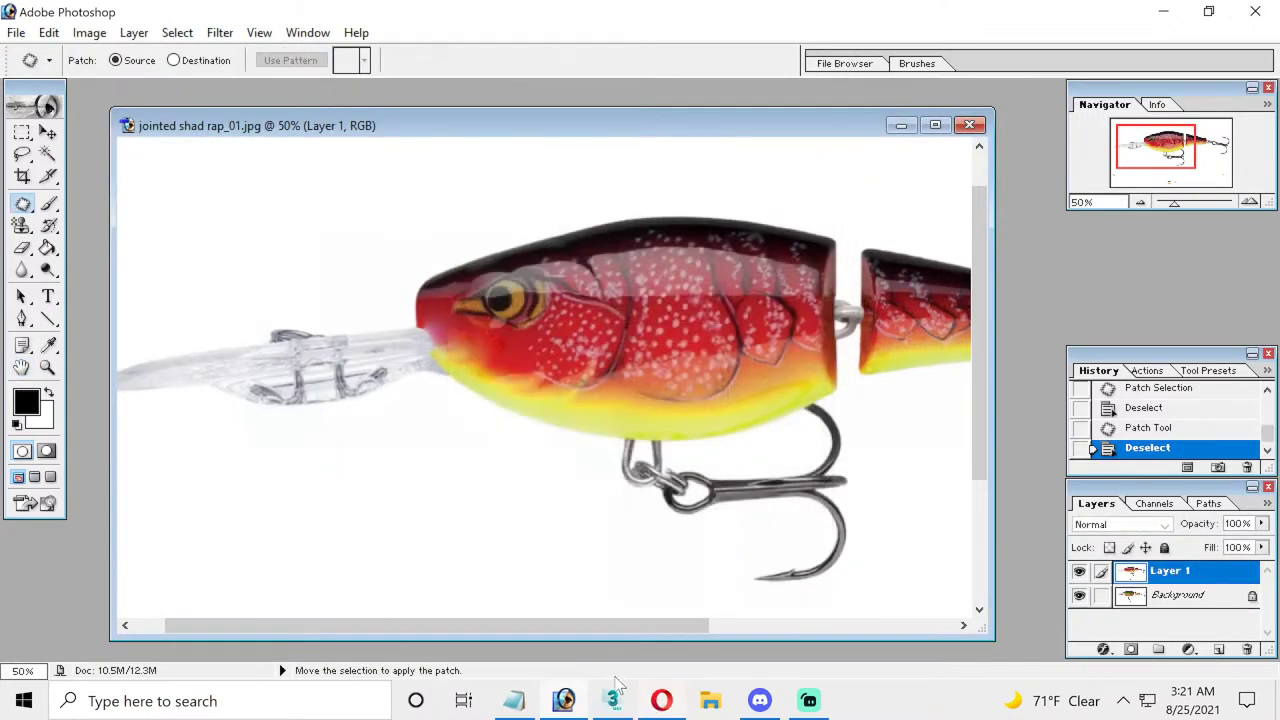
- Select the open border at the front of Cylinder001's tail section
{"action": "left_click", "coordinate": [612, 700]}
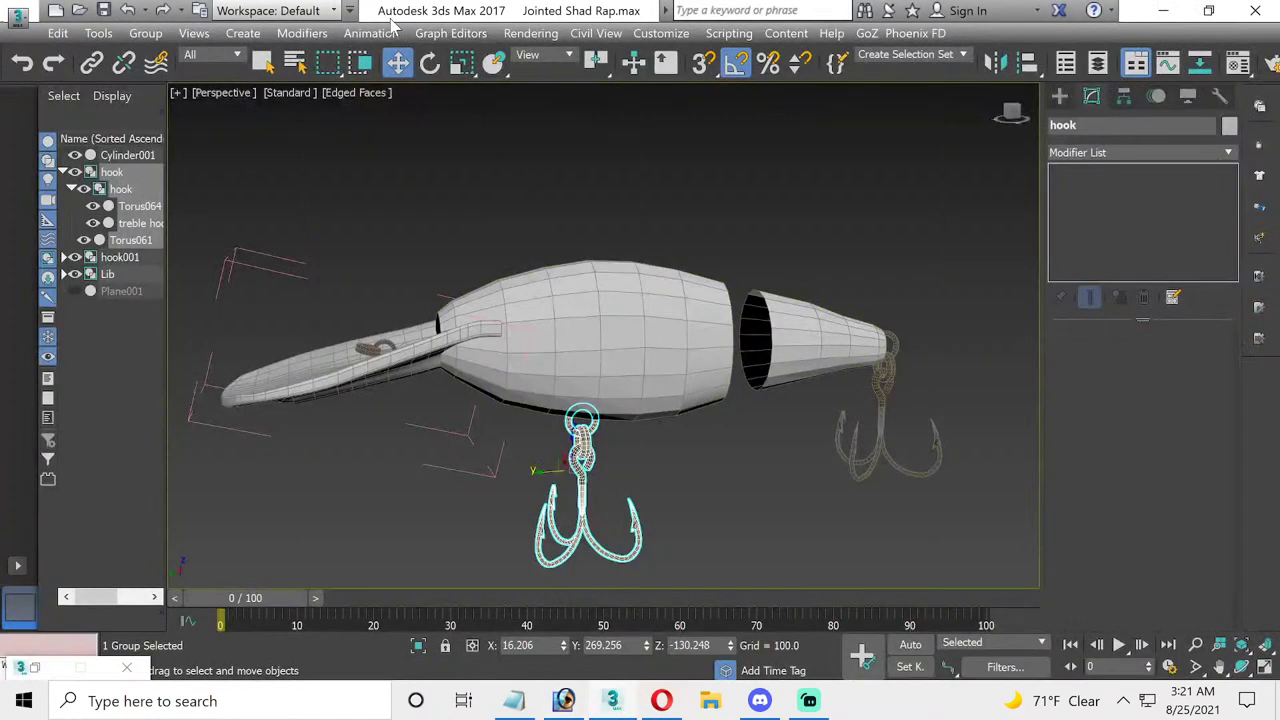
{"action": "left_click", "coordinate": [696, 304]}
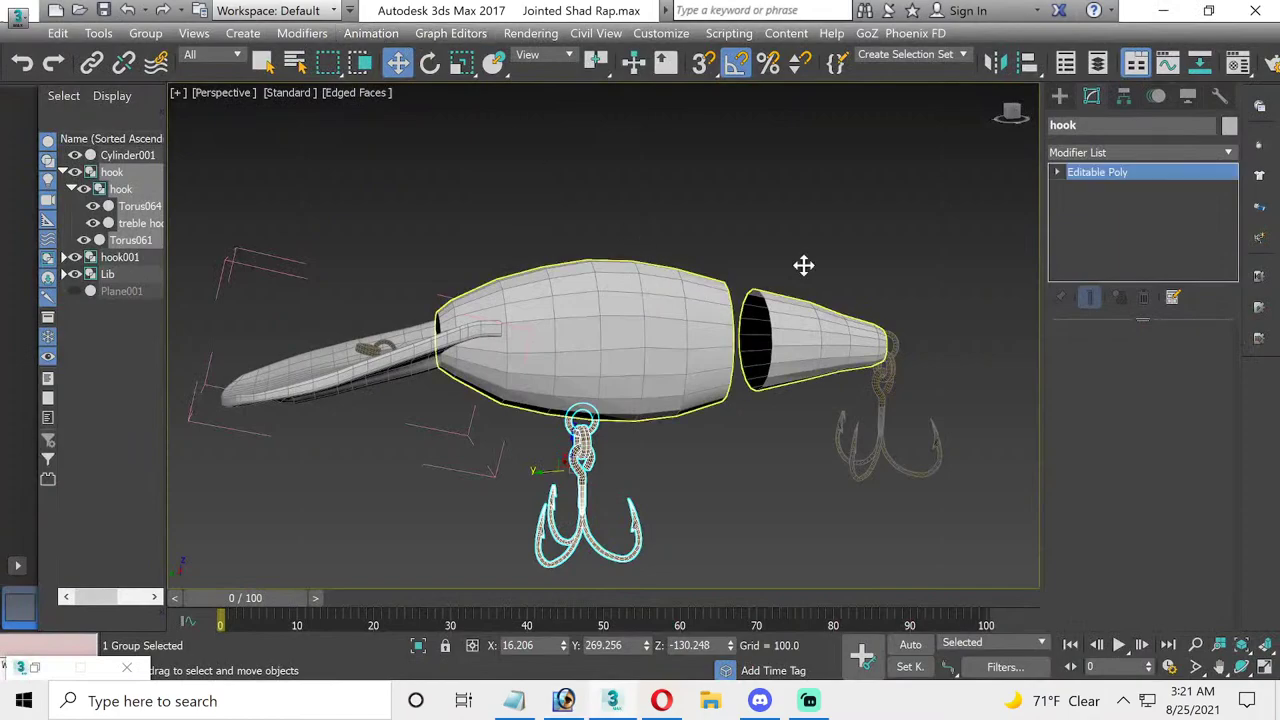
{"action": "left_click", "coordinate": [757, 334]}
{"action": "scroll", "coordinate": [600, 334], "scroll_direction": "up", "scroll_amount": 2}
{"action": "scroll", "coordinate": [625, 334], "scroll_direction": "up", "scroll_amount": 2}
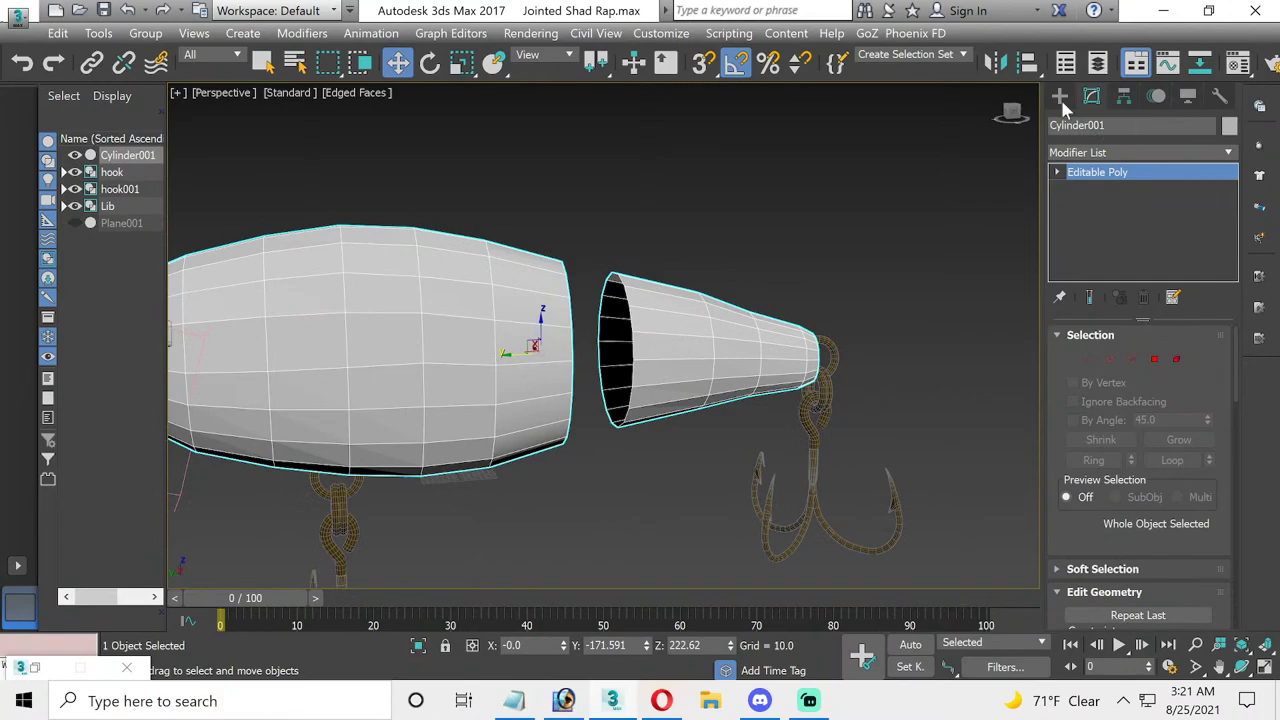
{"action": "left_click", "coordinate": [1176, 361]}
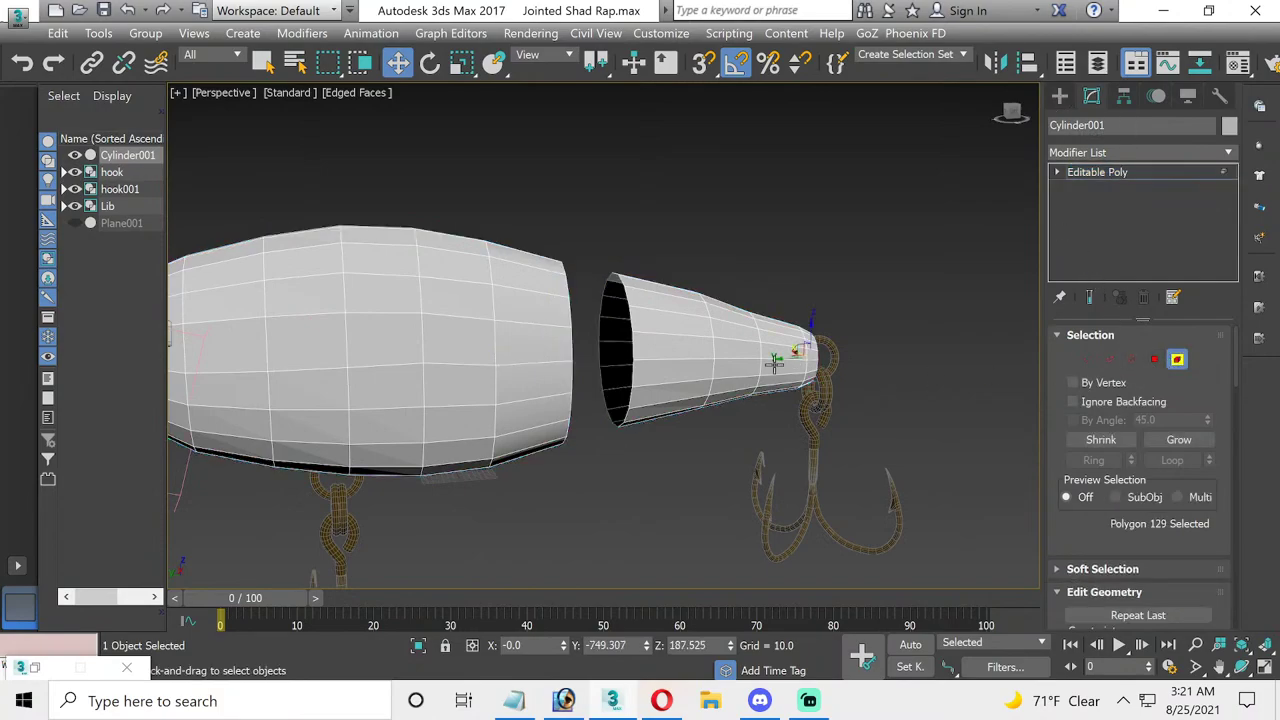
{"action": "left_click", "coordinate": [1131, 362]}
{"action": "left_click", "coordinate": [631, 332]}
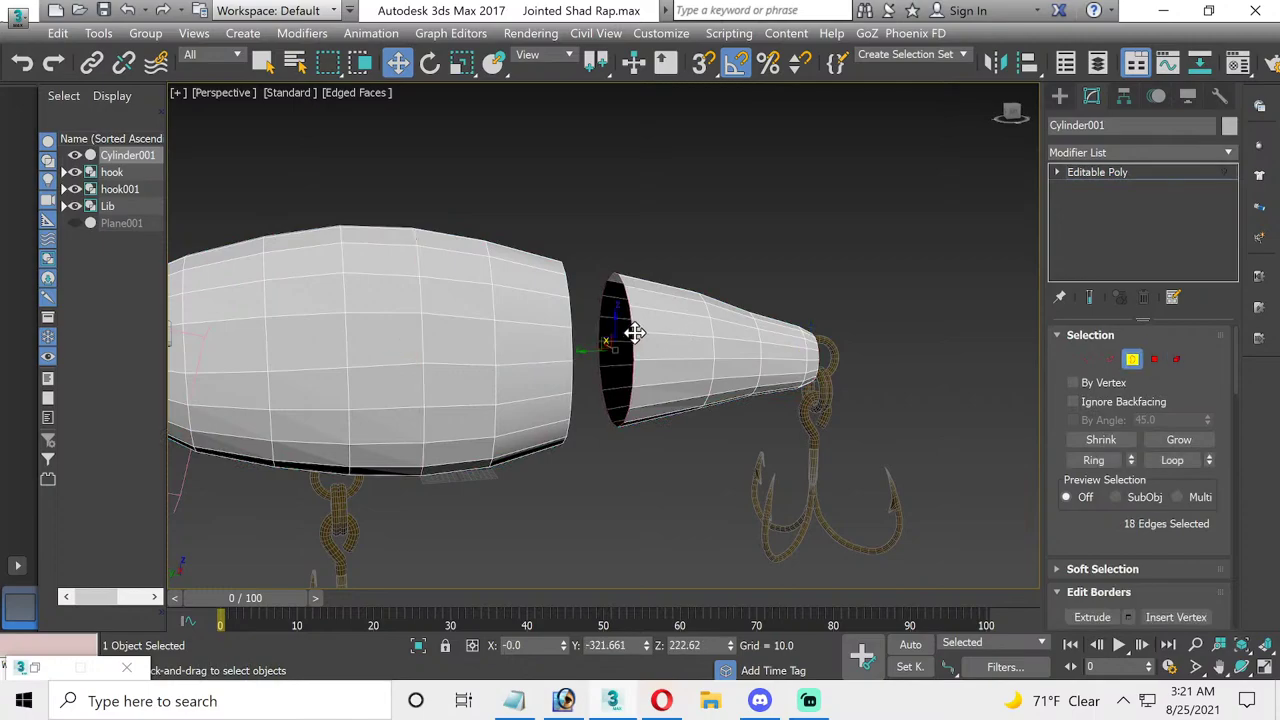
{"action": "scroll", "coordinate": [1160, 520], "scroll_direction": "down", "scroll_amount": 3}
{"action": "scroll", "coordinate": [1155, 528], "scroll_direction": "down", "scroll_amount": 1}
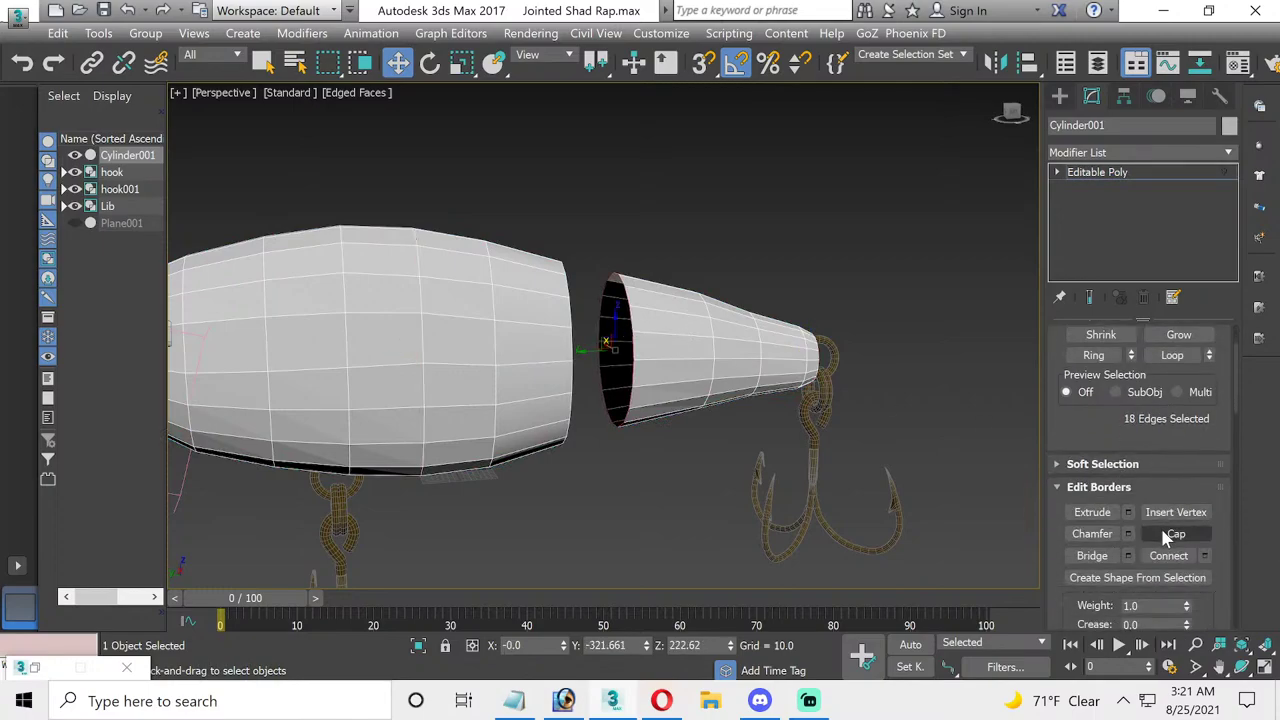
- Scale the tail's front border in to 88%, then to 85%
{"action": "left_click", "coordinate": [1058, 172]}
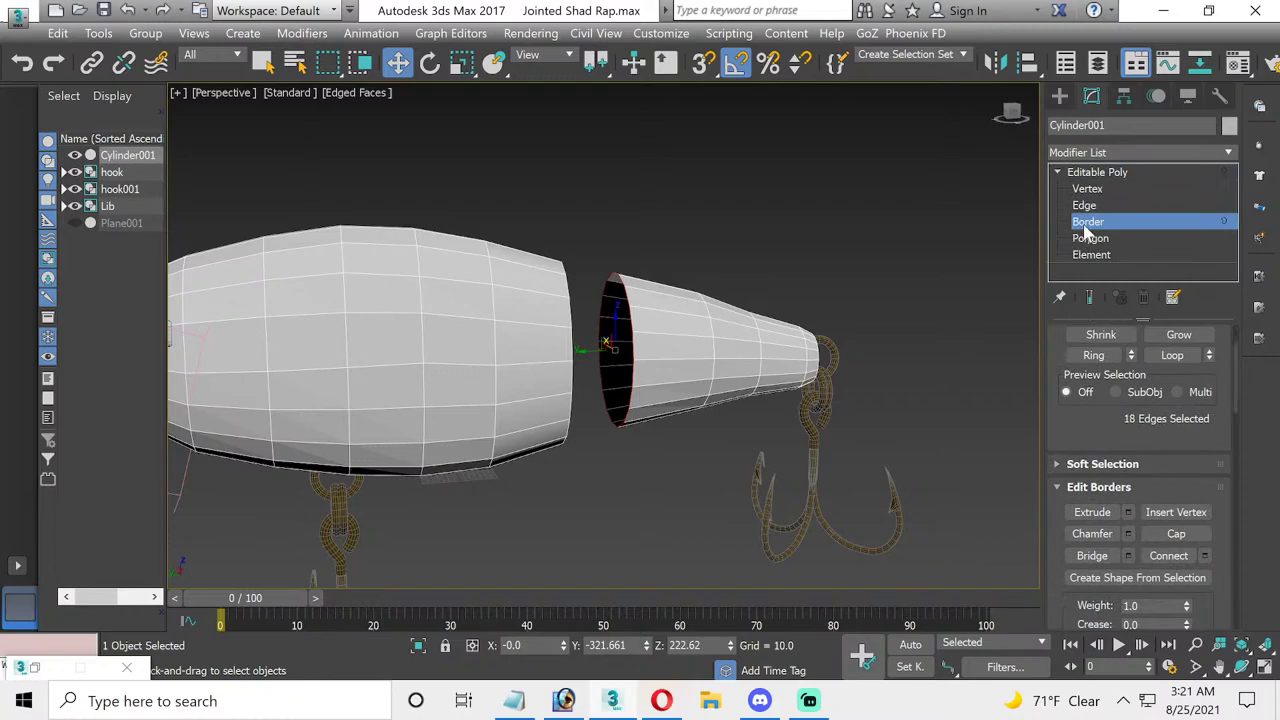
{"action": "scroll", "coordinate": [690, 325], "scroll_direction": "up", "scroll_amount": 2}
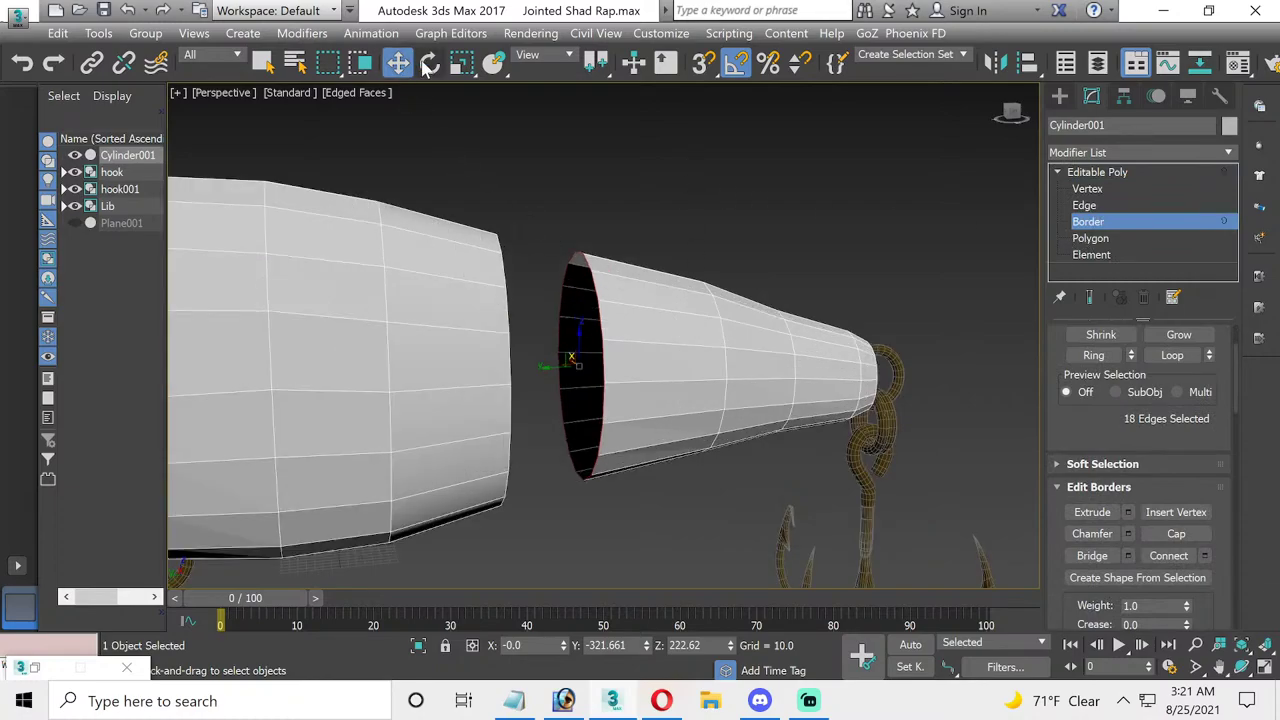
{"action": "left_click", "coordinate": [461, 62]}
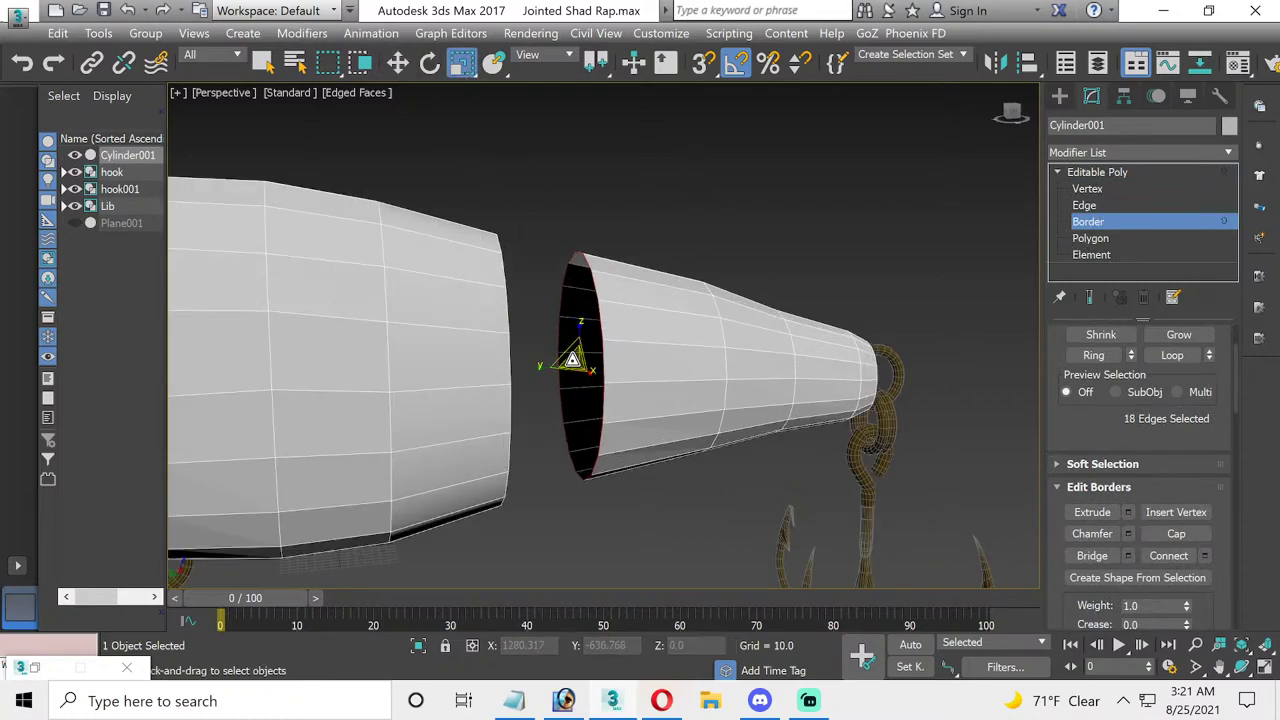
{"action": "left_click_drag", "start_coordinate": [572, 358], "coordinate": [575, 366], "text": "shift"}
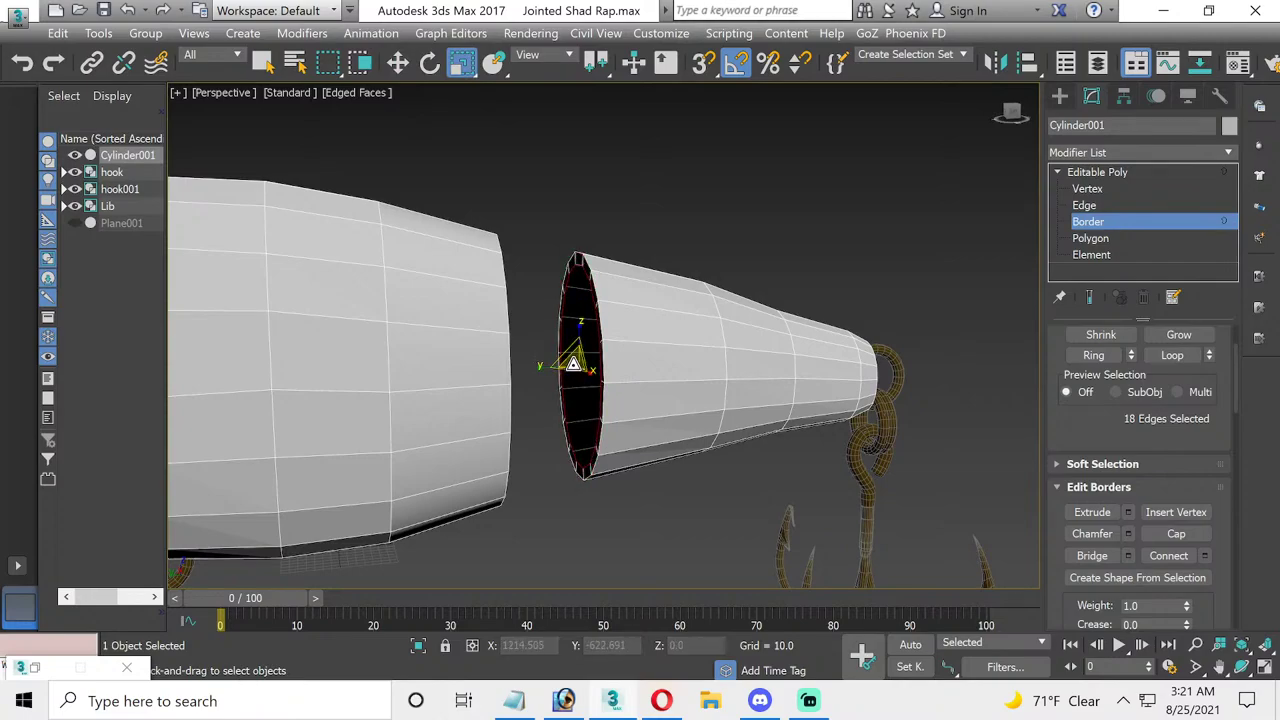
{"action": "left_click_drag", "start_coordinate": [573, 362], "coordinate": [576, 372], "text": "shift"}
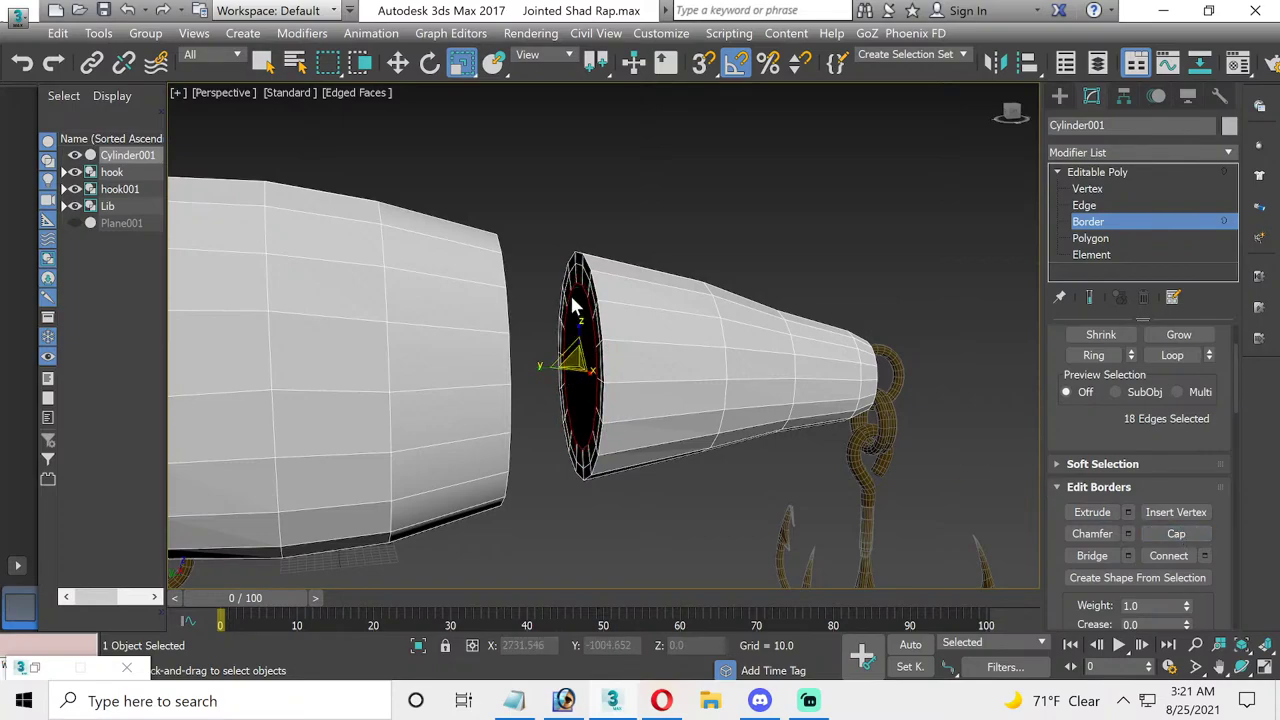
{"action": "left_click", "coordinate": [1118, 238]}
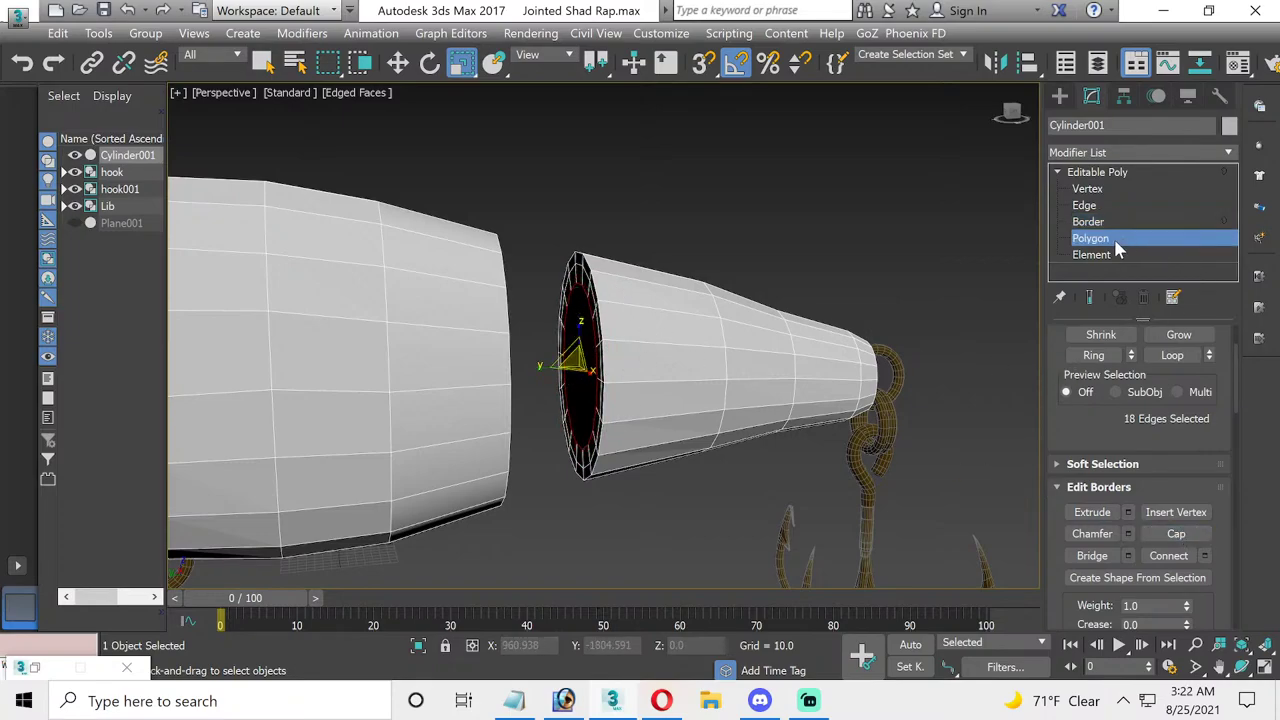
{"action": "scroll", "coordinate": [1107, 484], "scroll_direction": "down", "scroll_amount": 2}
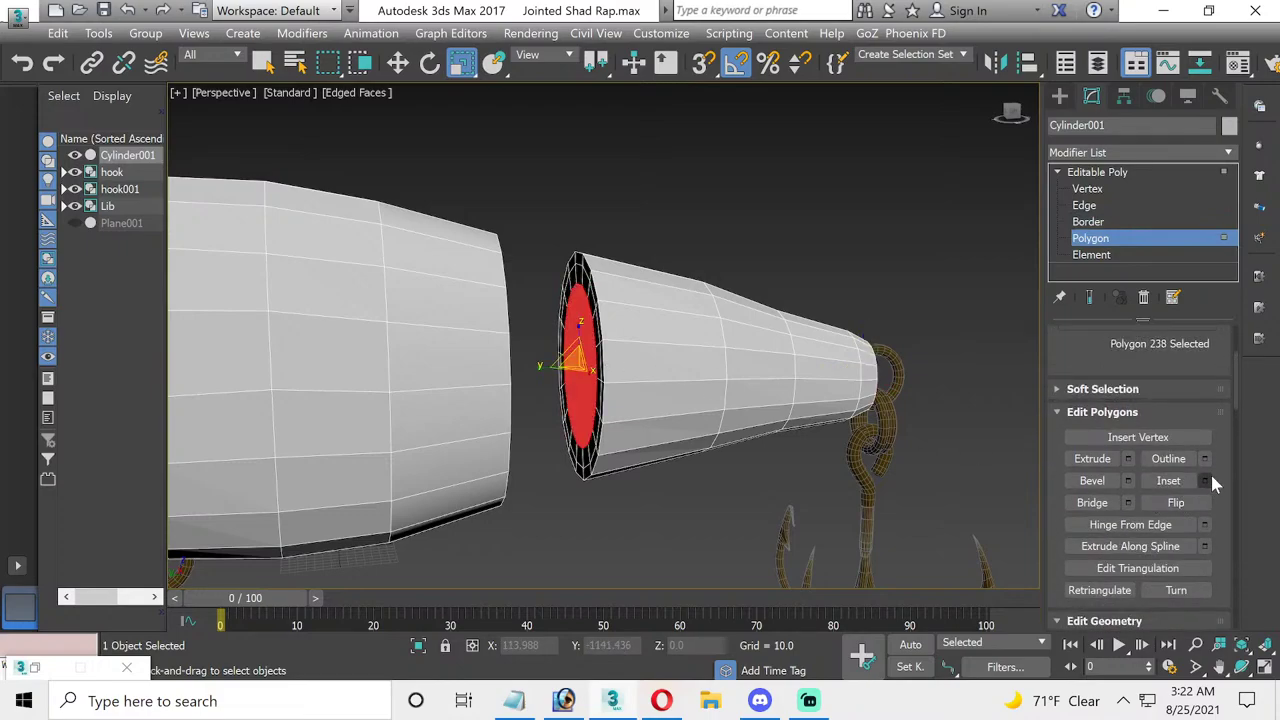
- Inset the tail's front polygon
{"action": "left_click", "coordinate": [1205, 480]}
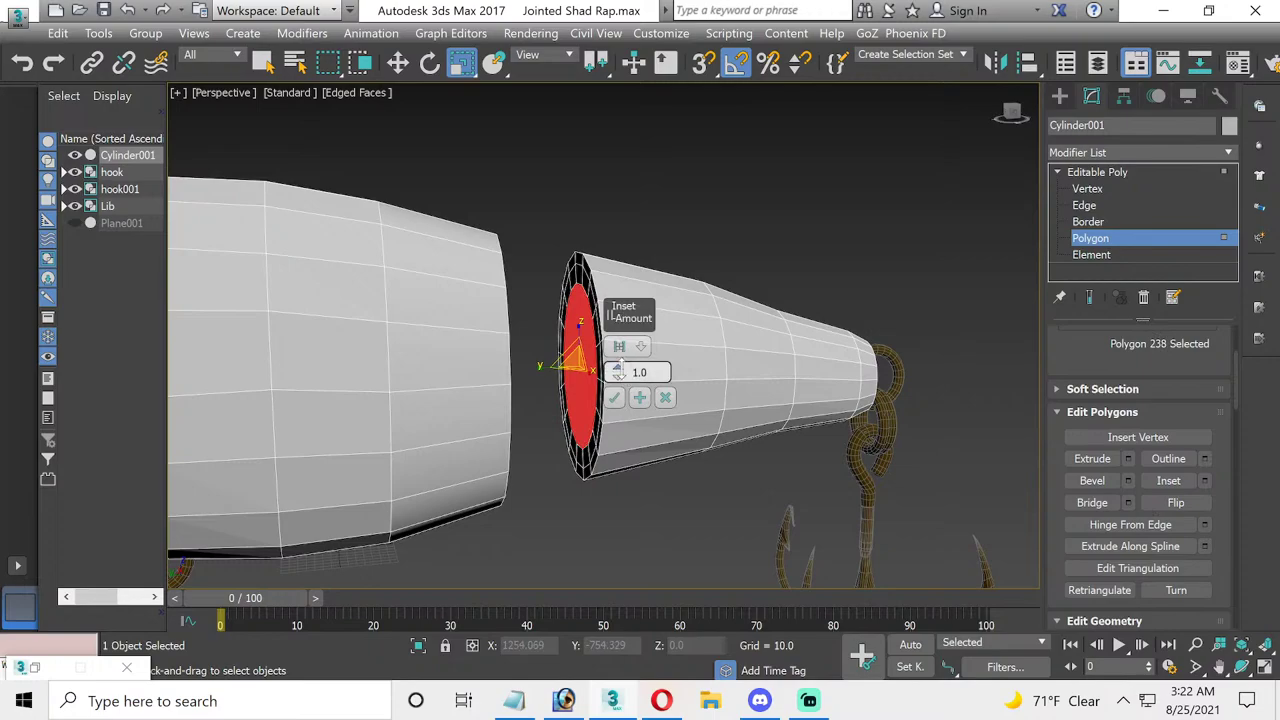
{"action": "left_click_drag", "start_coordinate": [618, 371], "coordinate": [630, 245]}
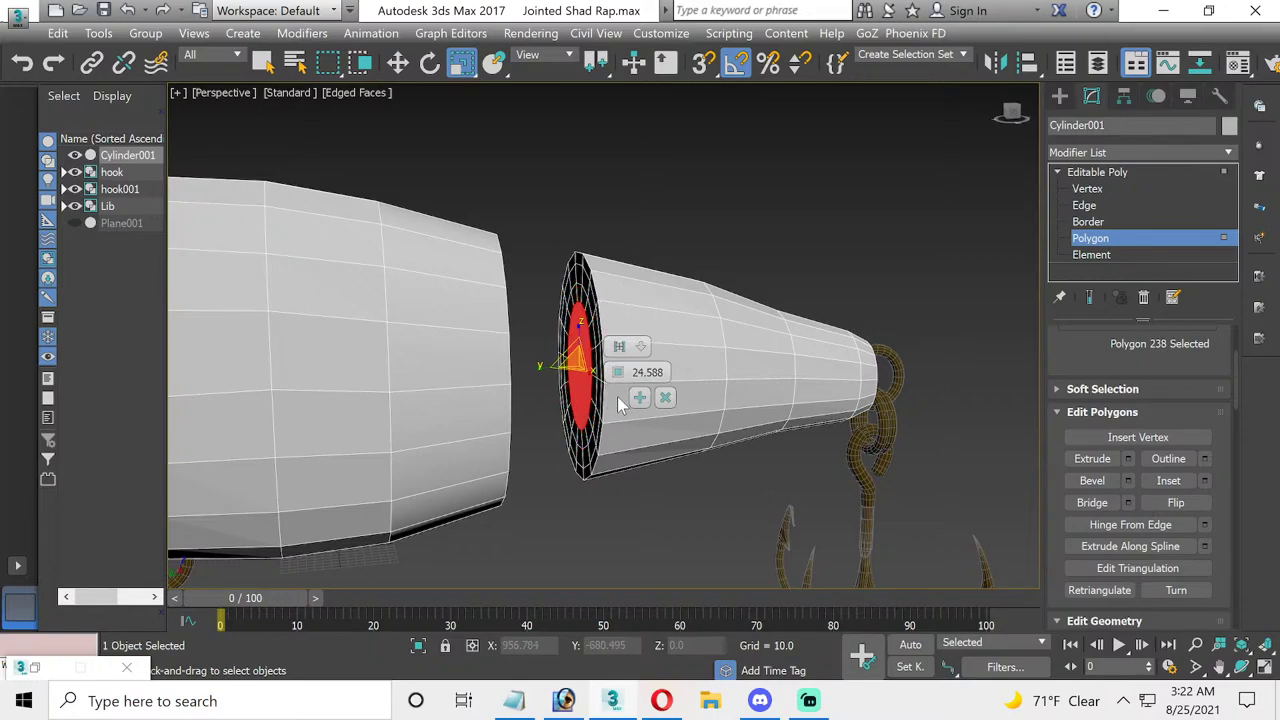
{"action": "left_click", "coordinate": [616, 398]}
{"action": "mouse_move", "coordinate": [626, 304]}
{"action": "middle_mouse_down"}
{"action": "mouse_move", "coordinate": [636, 355]}
{"action": "mouse_move", "coordinate": [640, 338]}
{"action": "middle_mouse_up"}
- Chamfer the front rim edge loop by 4.329 with 3 segments
{"action": "left_click", "coordinate": [1084, 205]}
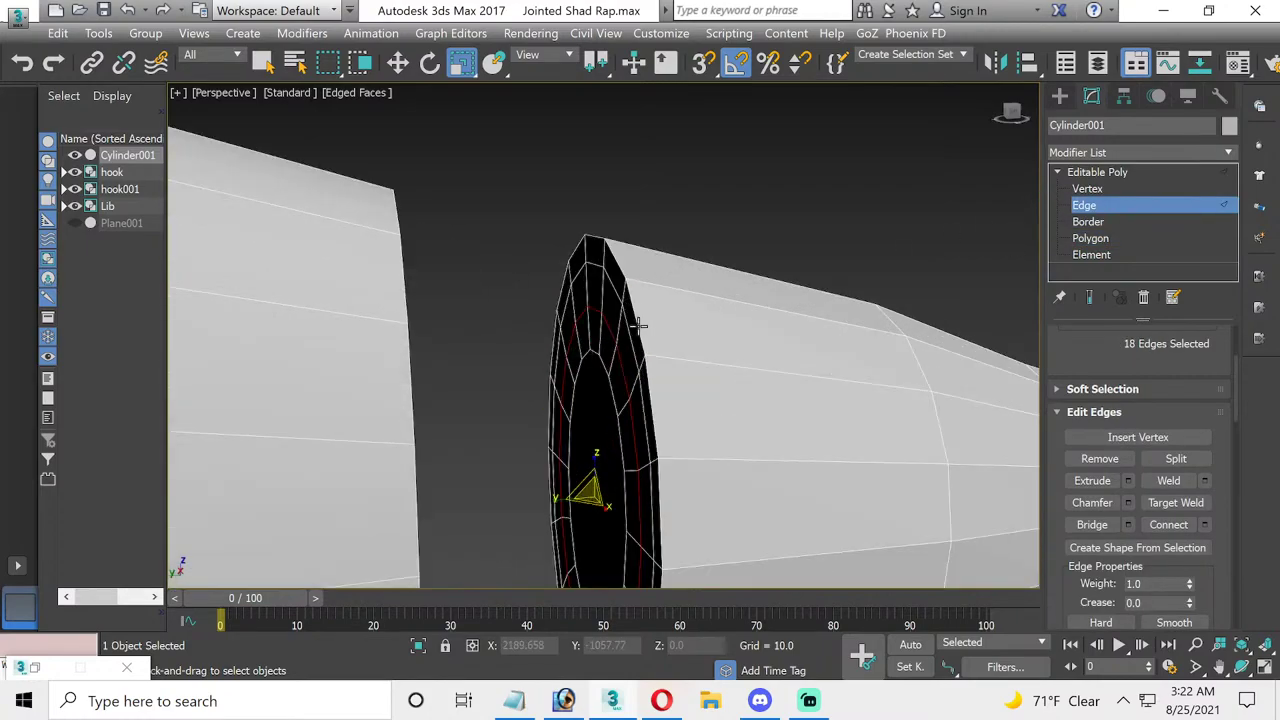
{"action": "double_click", "coordinate": [632, 280]}
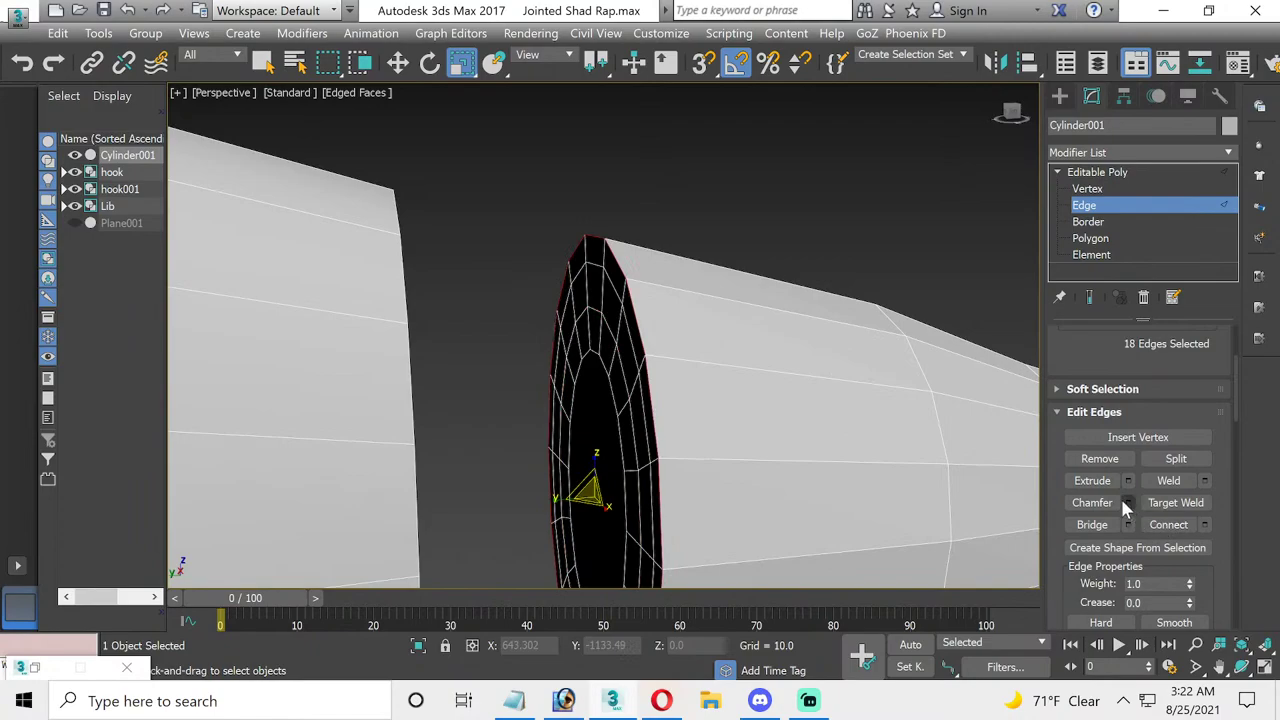
{"action": "left_click", "coordinate": [1126, 502]}
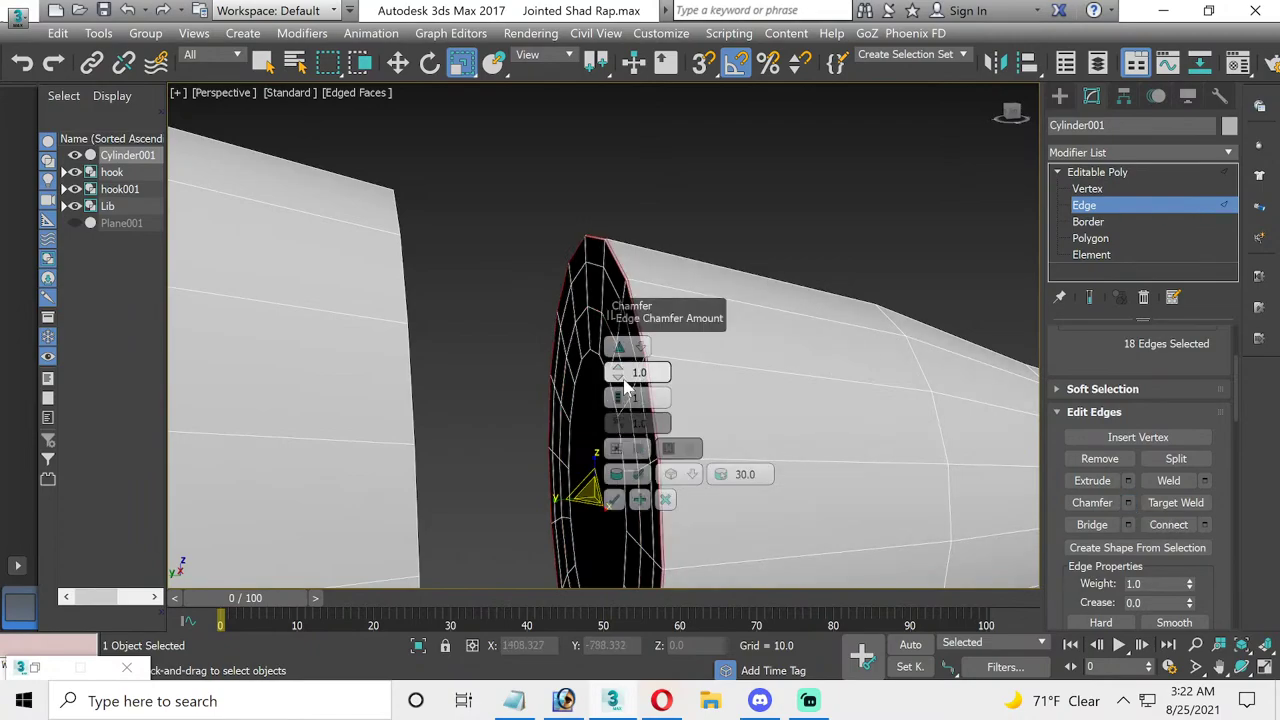
{"action": "left_click_drag", "start_coordinate": [618, 372], "coordinate": [618, 340]}
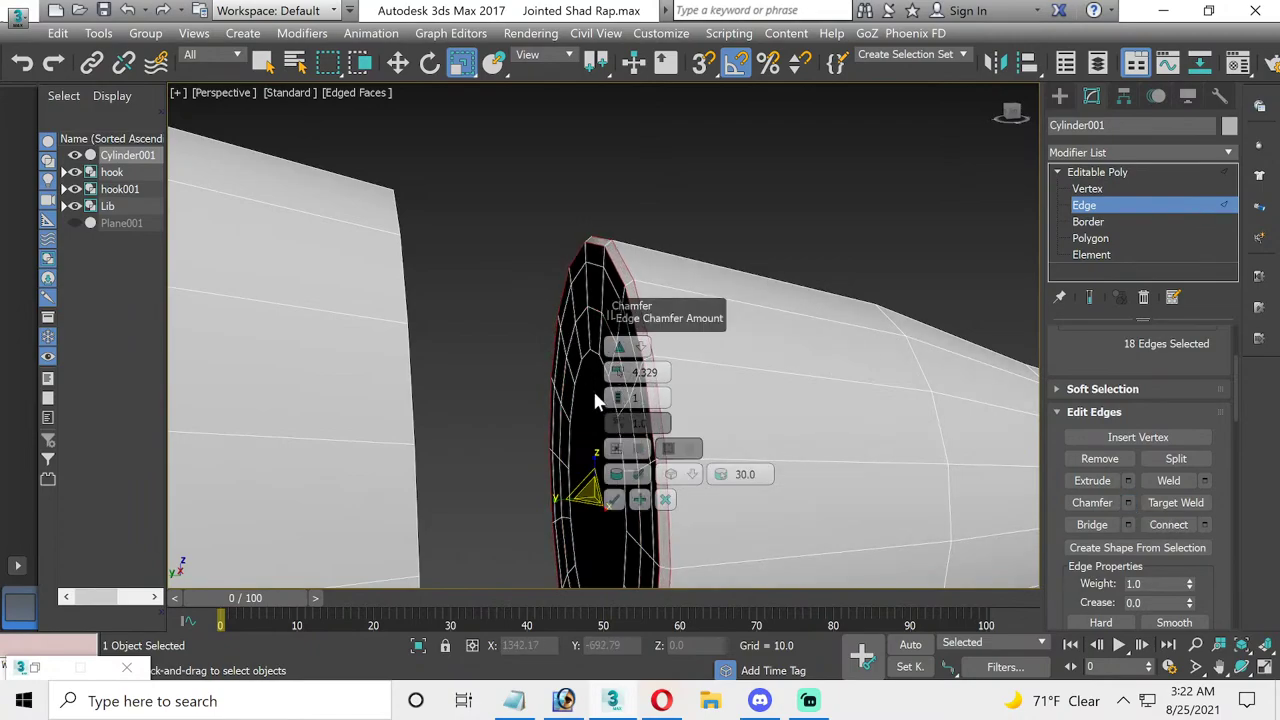
{"action": "left_click_drag", "start_coordinate": [618, 400], "coordinate": [618, 390]}
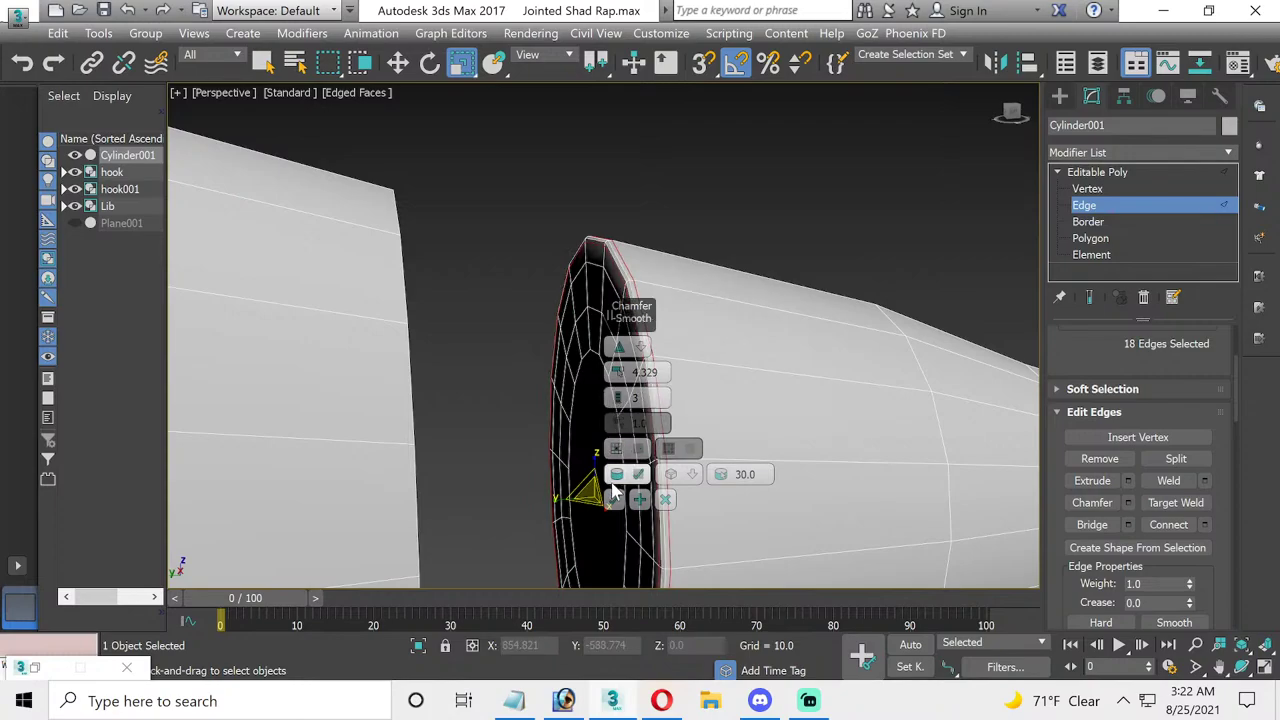
{"action": "left_click", "coordinate": [638, 498]}
{"action": "middle_click_drag", "start_coordinate": [376, 430], "coordinate": [584, 357], "text": "alt"}
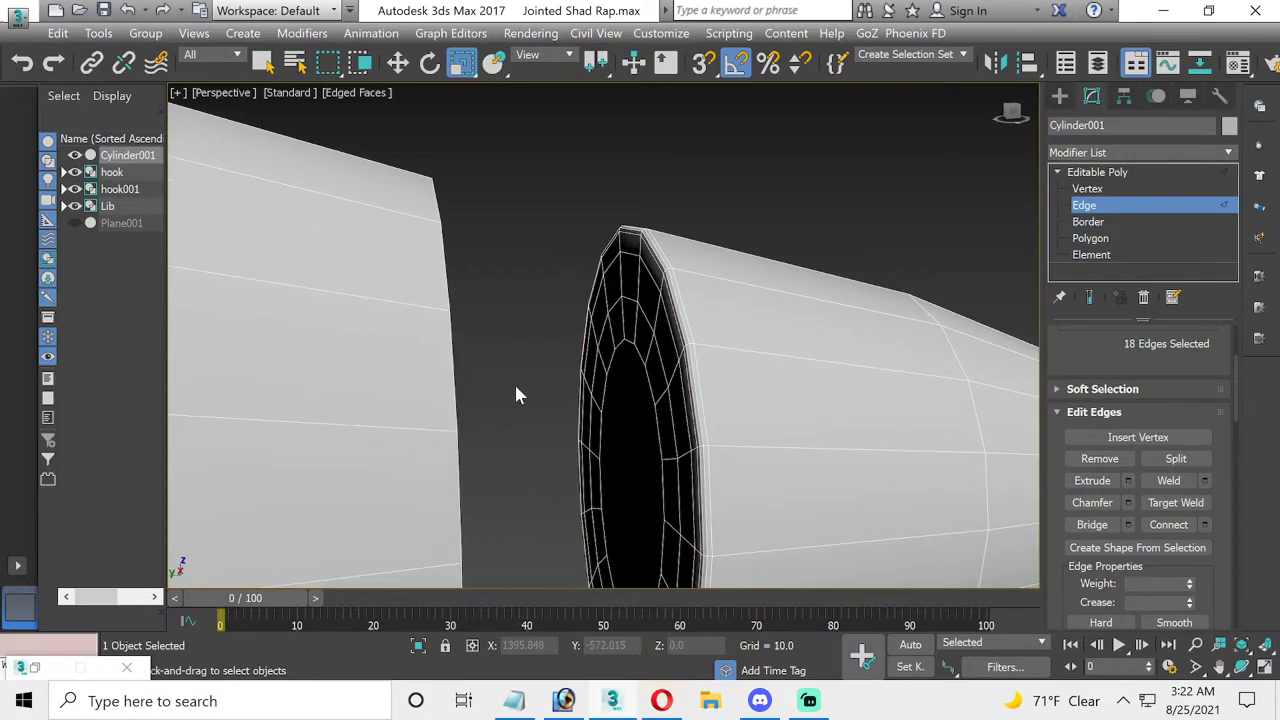
{"action": "scroll", "coordinate": [585, 360], "scroll_direction": "down", "scroll_amount": 3}
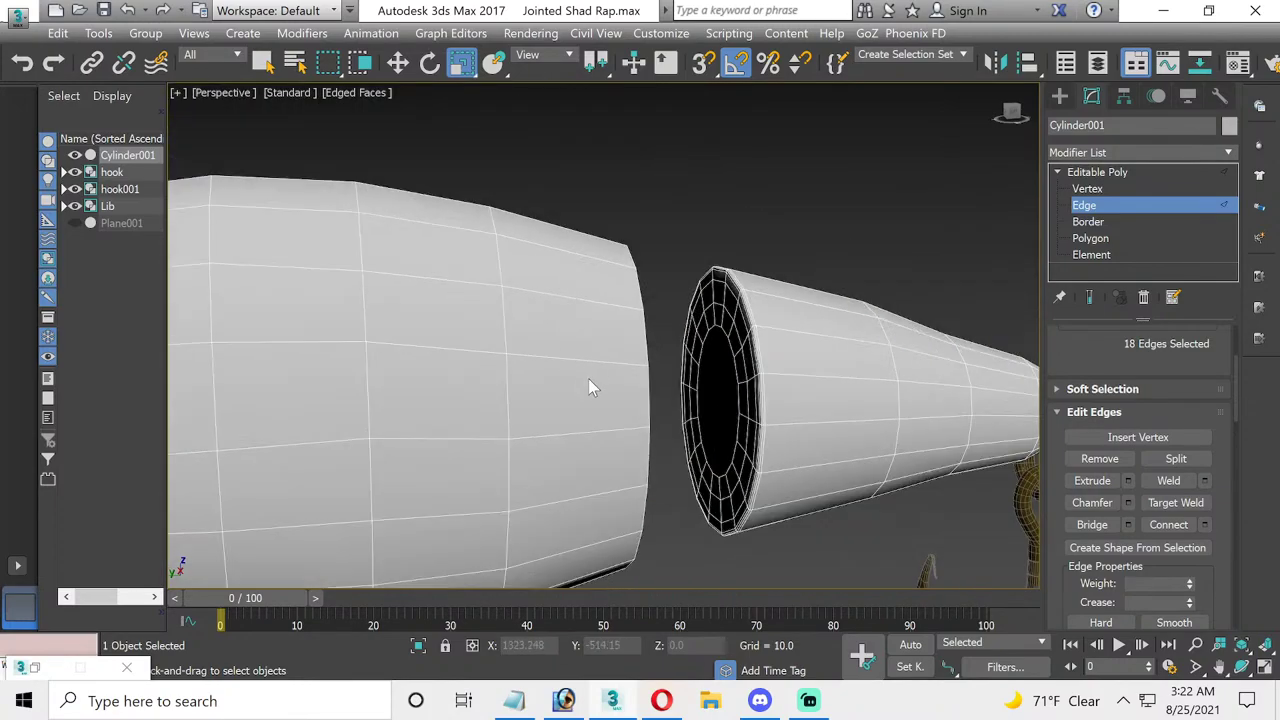
- In the maximized Top view, move the tail element of Cylinder001 up toward the body
{"action": "left_click", "coordinate": [1241, 666]}
{"action": "mouse_move", "coordinate": [450, 335]}
{"action": "left_mouse_down"}
{"action": "mouse_move", "coordinate": [580, 366]}
{"action": "mouse_move", "coordinate": [526, 371]}
{"action": "mouse_move", "coordinate": [560, 371]}
{"action": "mouse_move", "coordinate": [603, 449]}
{"action": "left_mouse_up"}
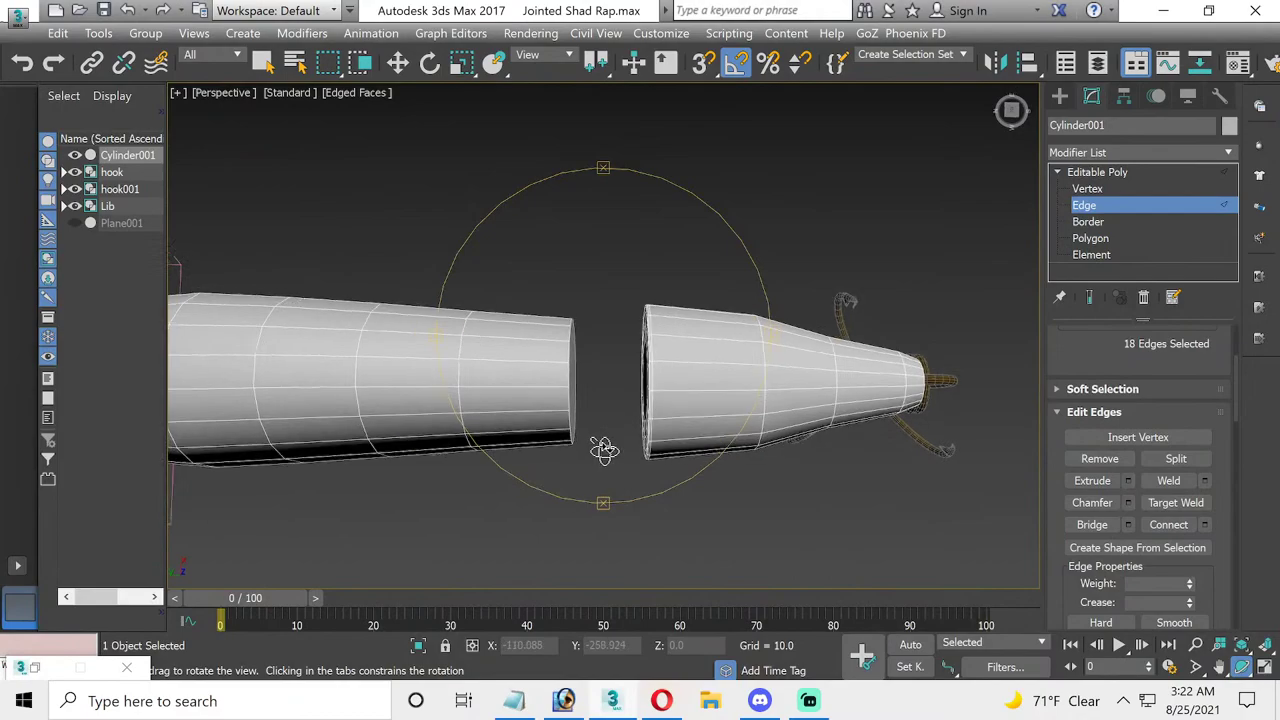
{"action": "left_click", "coordinate": [1240, 667]}
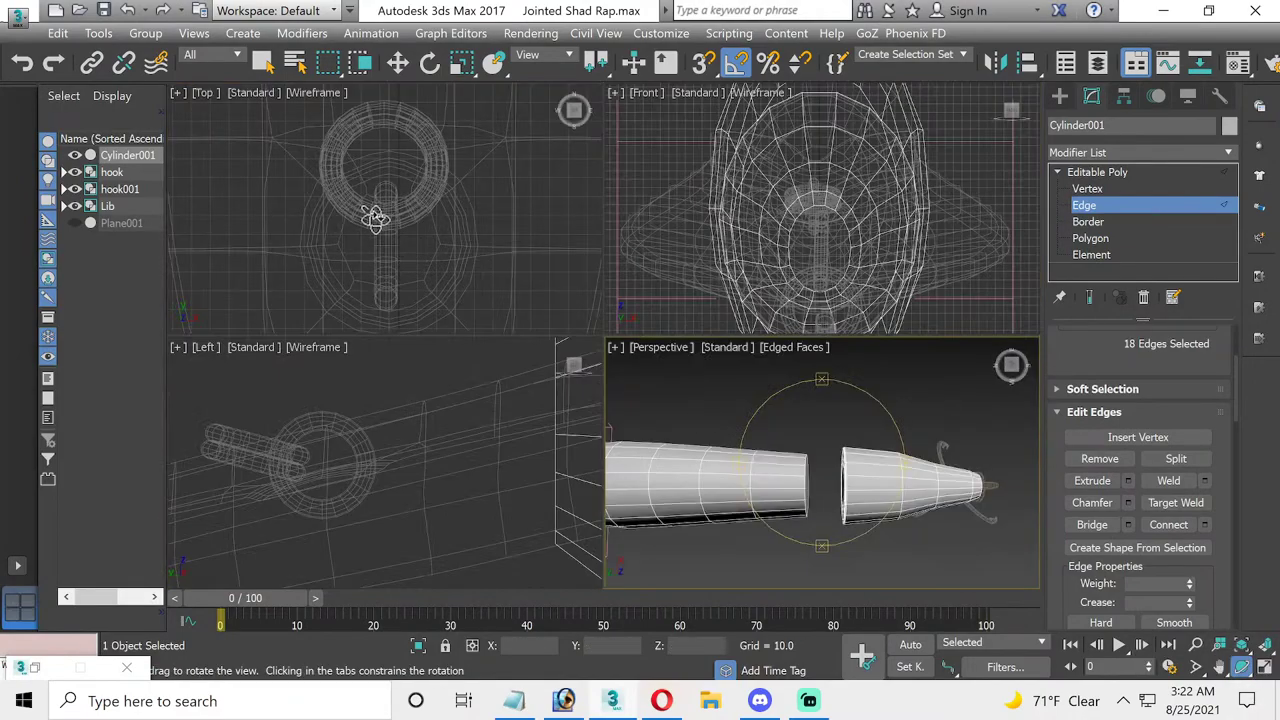
{"action": "left_click", "coordinate": [1262, 668]}
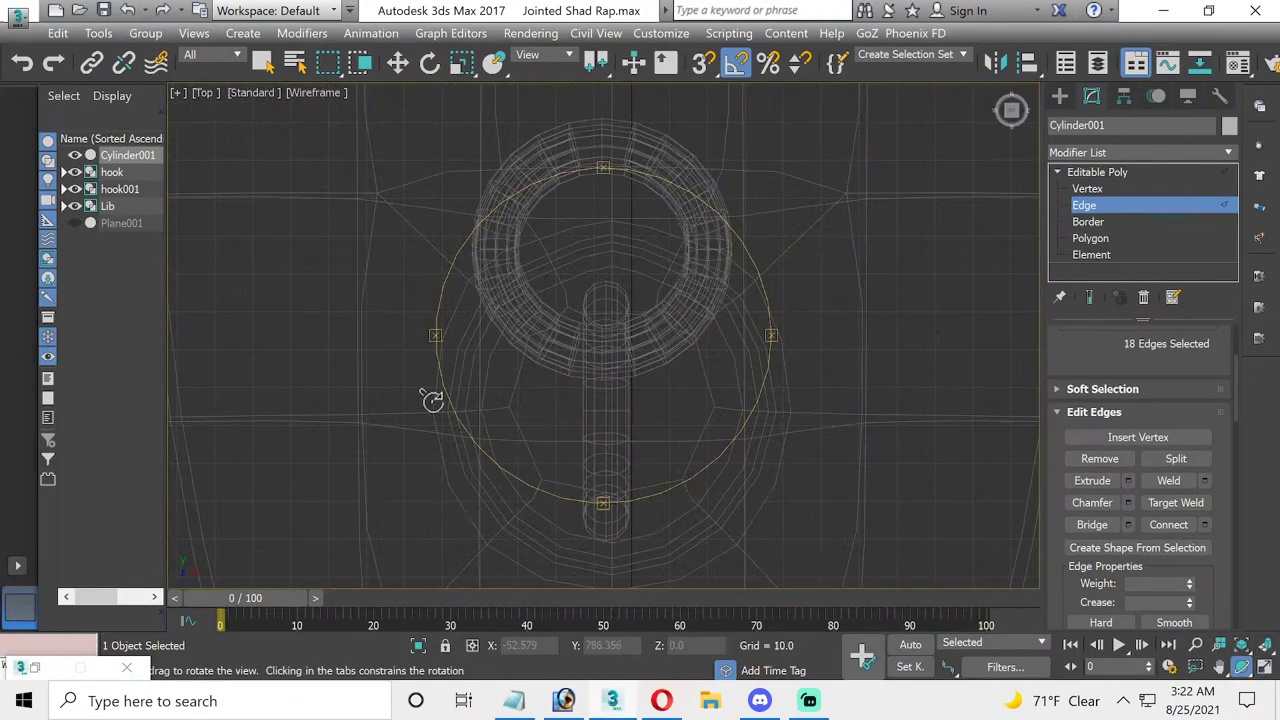
{"action": "mouse_move", "coordinate": [428, 400]}
{"action": "left_mouse_down"}
{"action": "mouse_move", "coordinate": [594, 494]}
{"action": "mouse_move", "coordinate": [580, 423]}
{"action": "mouse_move", "coordinate": [614, 374]}
{"action": "mouse_move", "coordinate": [574, 263]}
{"action": "mouse_move", "coordinate": [589, 300]}
{"action": "mouse_move", "coordinate": [1105, 245]}
{"action": "left_mouse_up"}
{"action": "left_click", "coordinate": [1087, 188]}
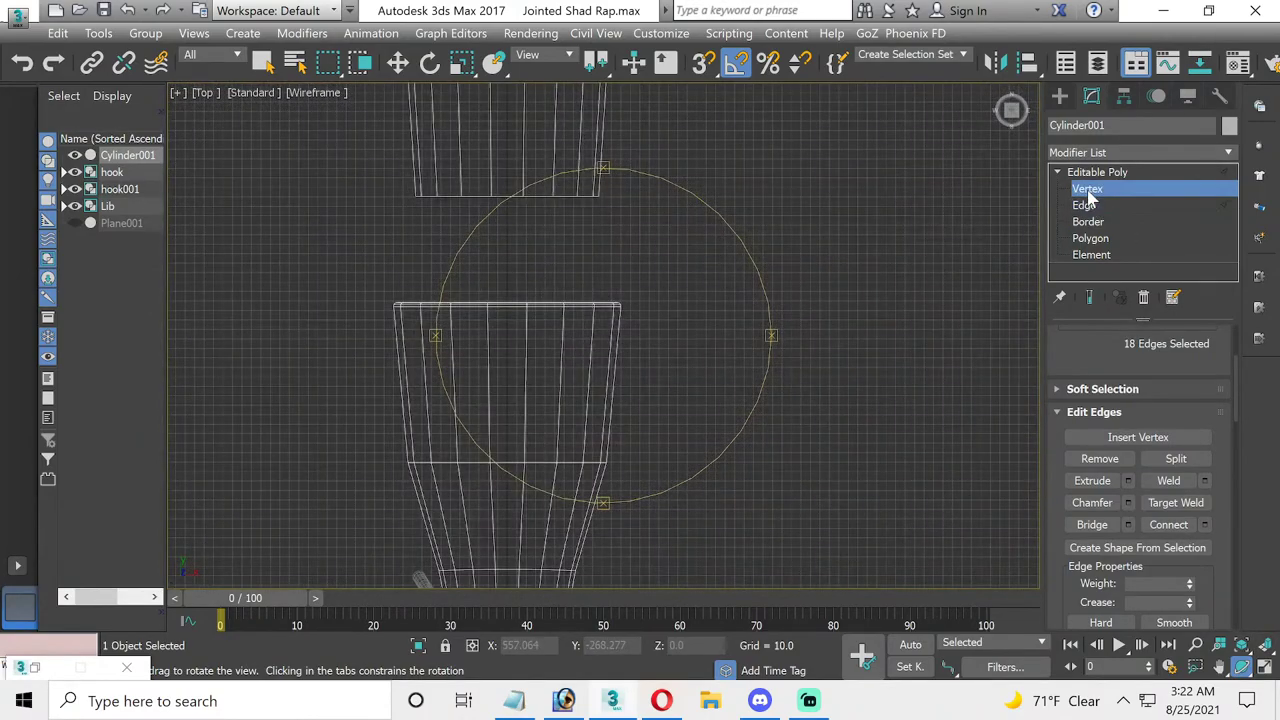
{"action": "left_click_drag", "start_coordinate": [690, 338], "coordinate": [706, 335]}
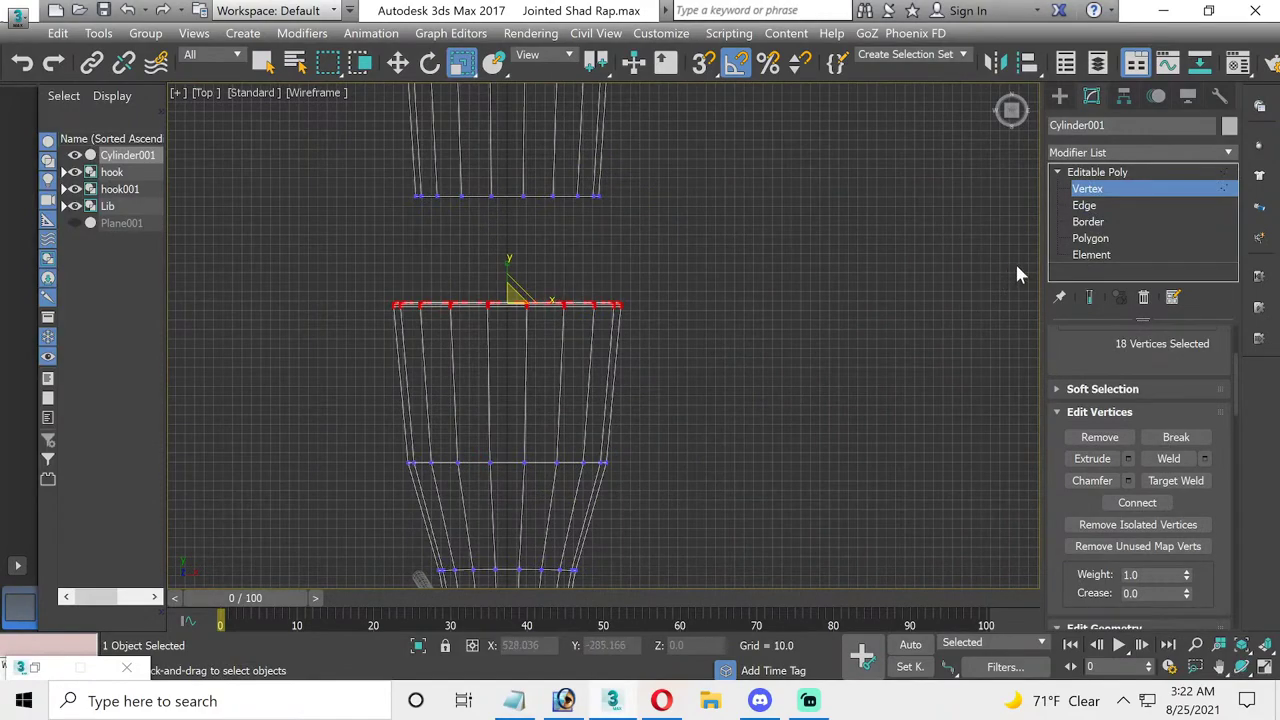
{"action": "key", "text": "5"}
{"action": "left_click", "coordinate": [561, 332]}
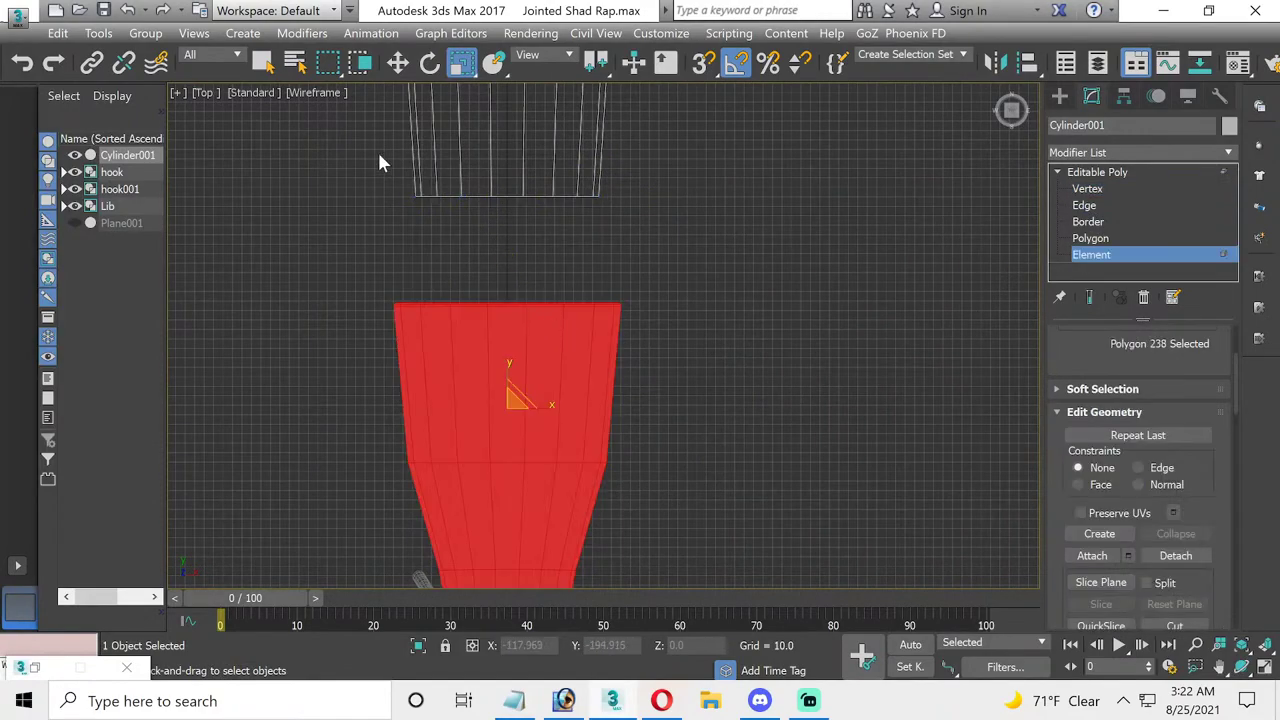
{"action": "left_click", "coordinate": [398, 62]}
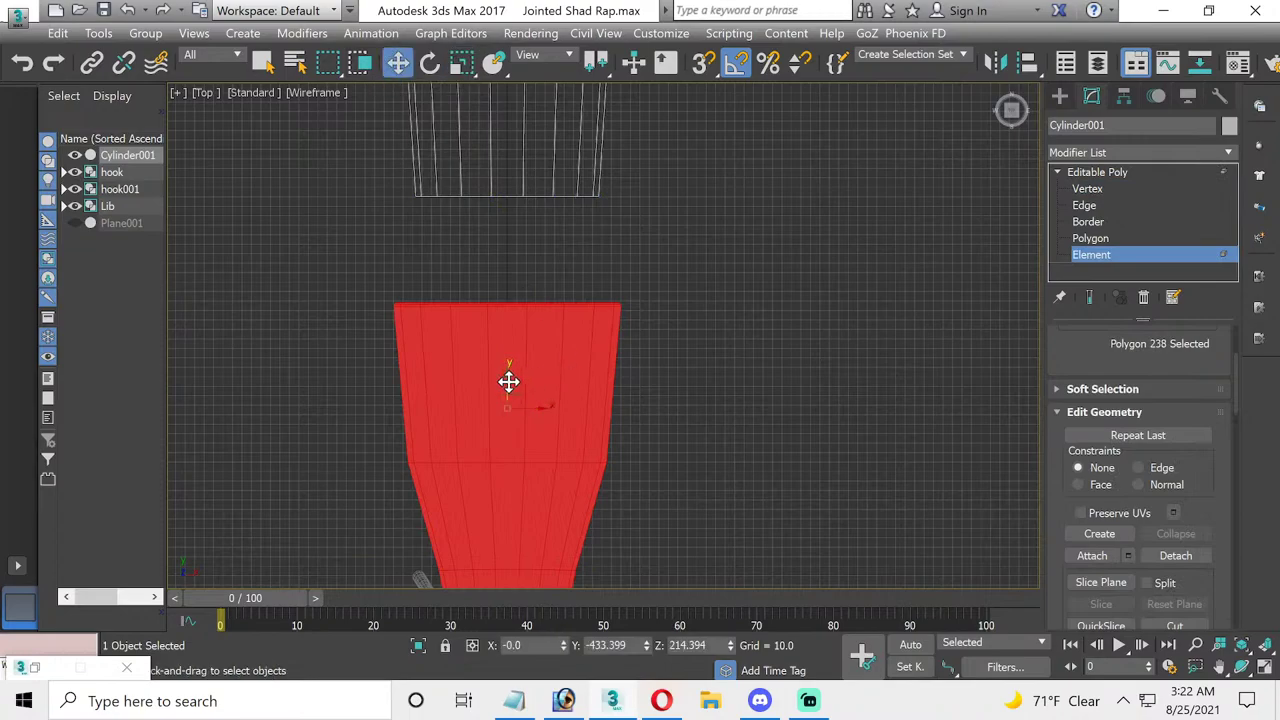
{"action": "left_click_drag", "start_coordinate": [507, 378], "coordinate": [512, 281]}
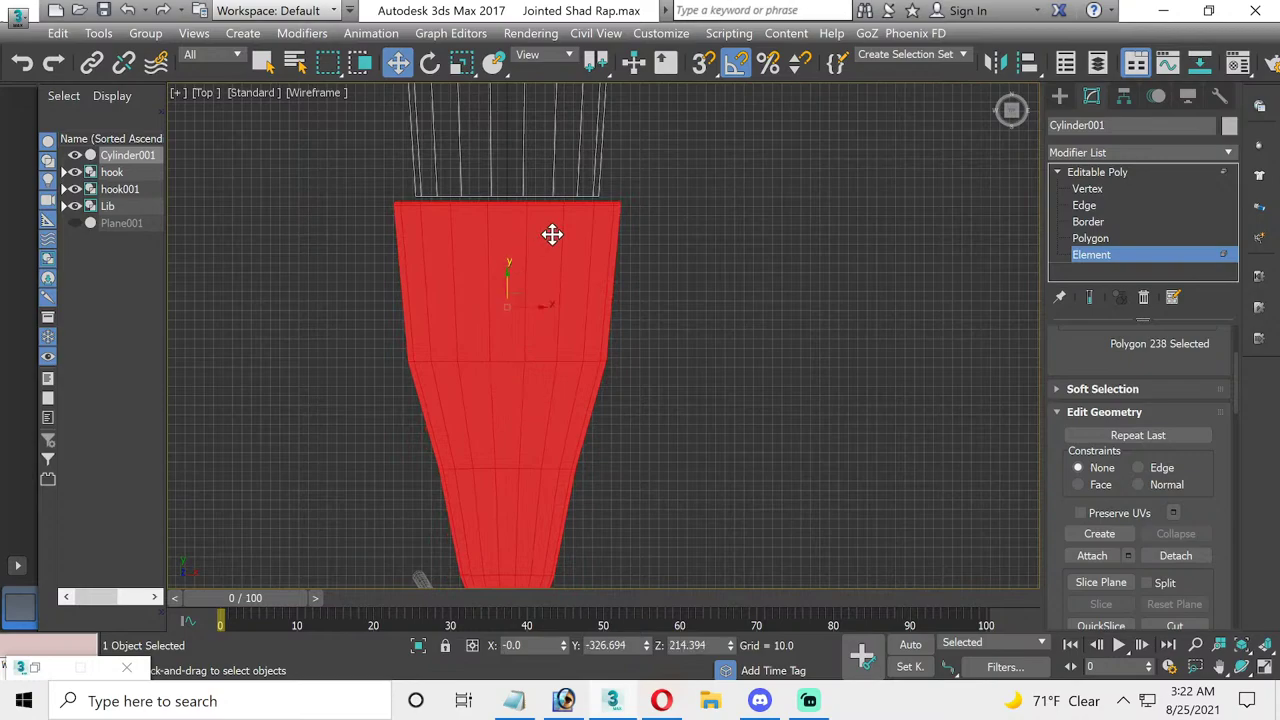
- Marquee-select the tail's front vertex ring and scale it down
{"action": "left_click", "coordinate": [1087, 188]}
{"action": "scroll", "coordinate": [334, 196], "scroll_direction": "up", "scroll_amount": 3}
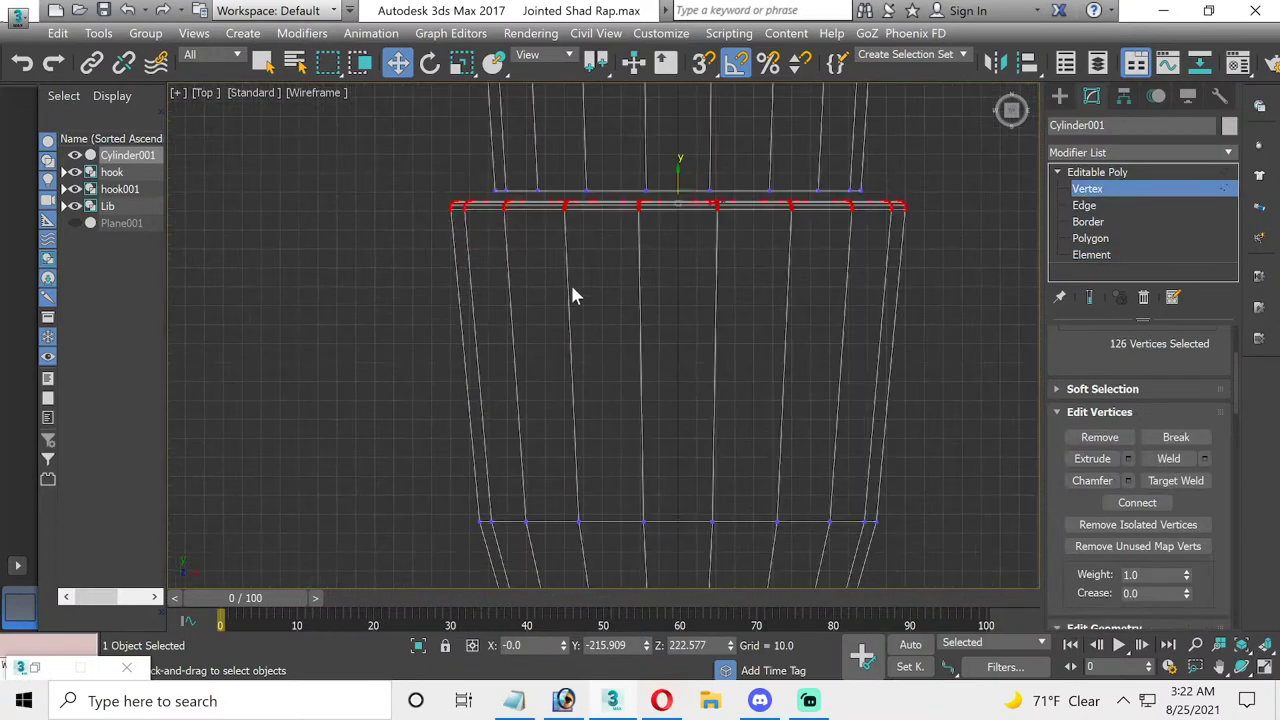
{"action": "scroll", "coordinate": [344, 358], "scroll_direction": "up", "scroll_amount": 2}
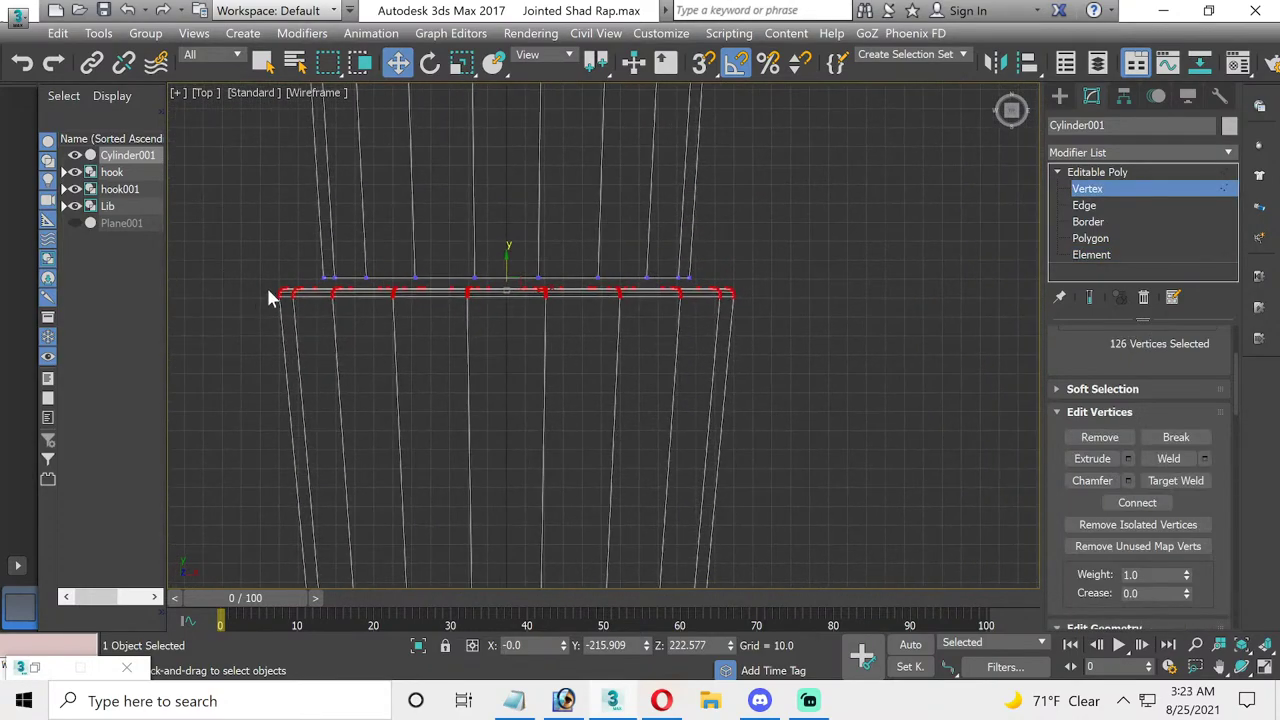
{"action": "left_click_drag", "start_coordinate": [260, 288], "coordinate": [449, 306]}
{"action": "left_click", "coordinate": [458, 62]}
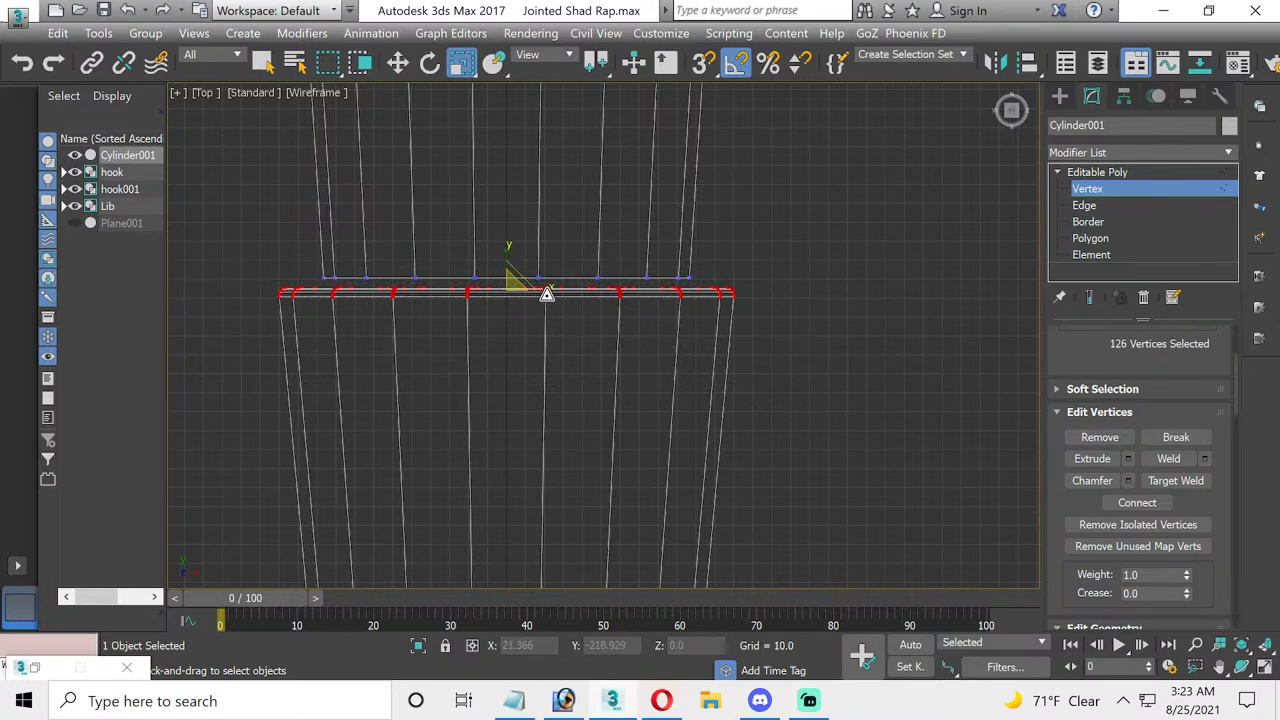
{"action": "left_click_drag", "start_coordinate": [547, 293], "coordinate": [536, 288]}
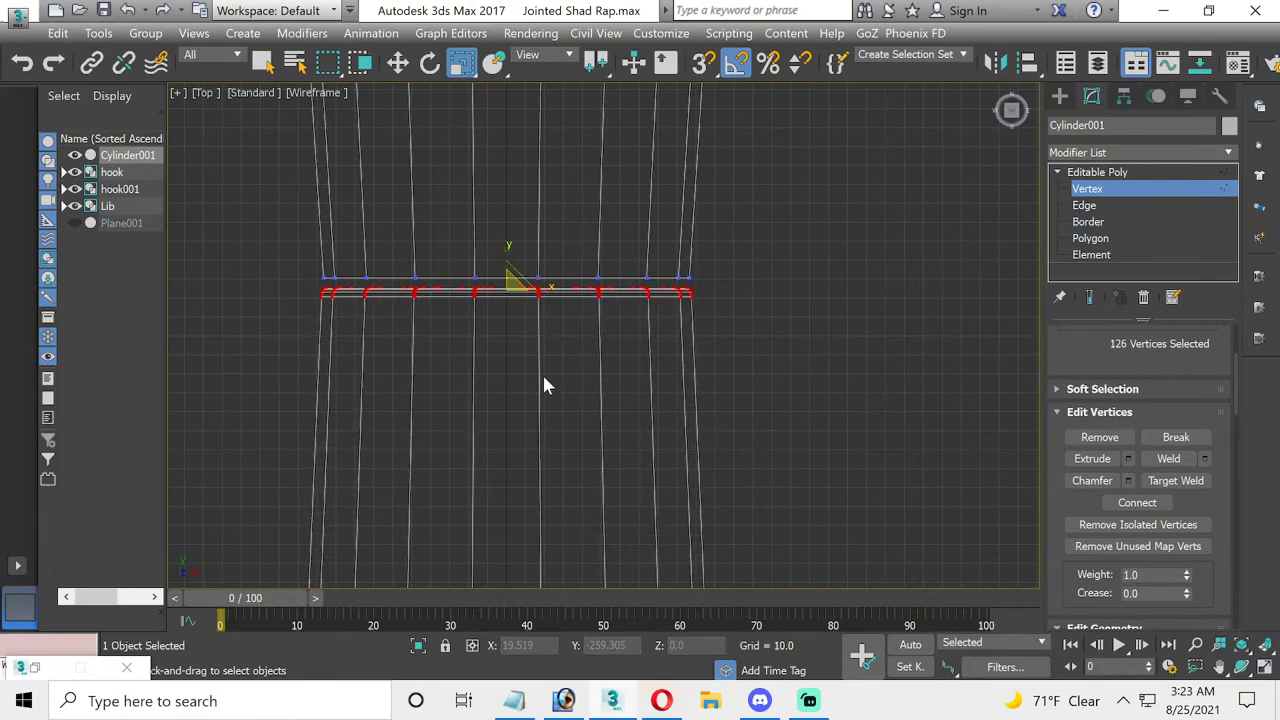
- Narrow the next vertex rings down the tail, one to 76%, then reselect the tail element
{"action": "middle_click_drag", "start_coordinate": [543, 380], "coordinate": [538, 310]}
{"action": "left_click_drag", "start_coordinate": [831, 499], "coordinate": [831, 499]}
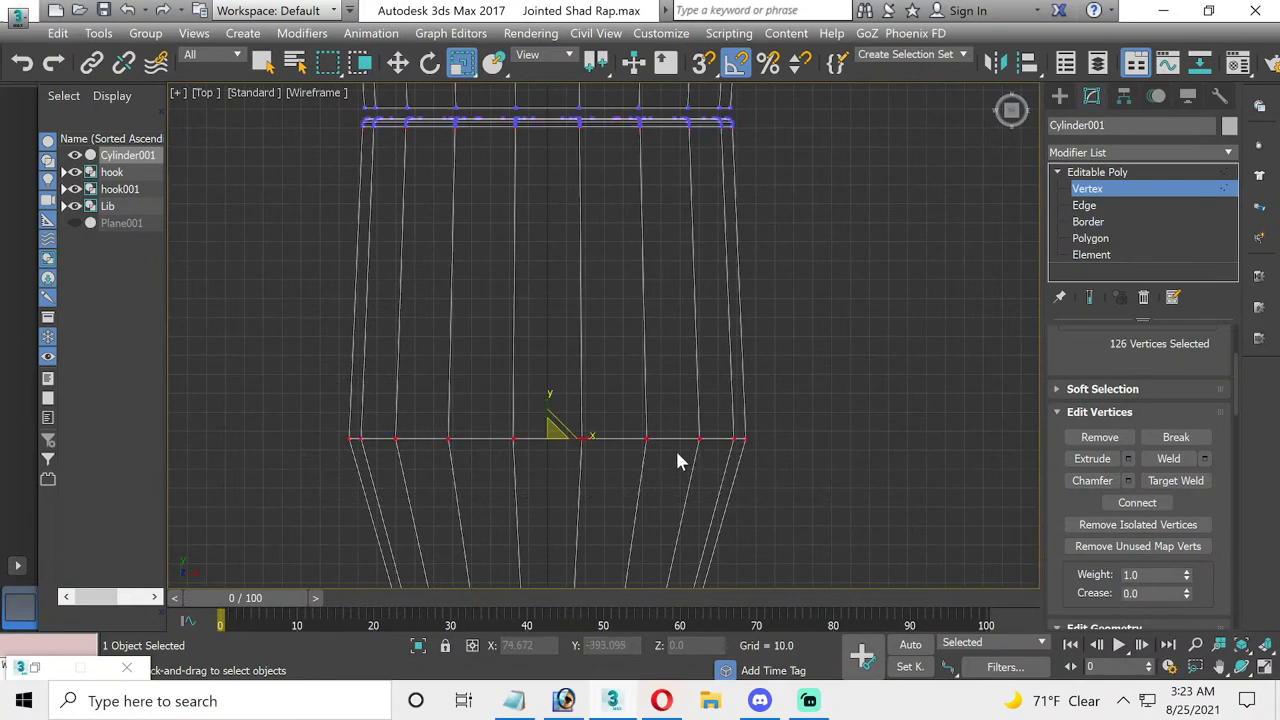
{"action": "left_click_drag", "start_coordinate": [580, 436], "coordinate": [567, 432]}
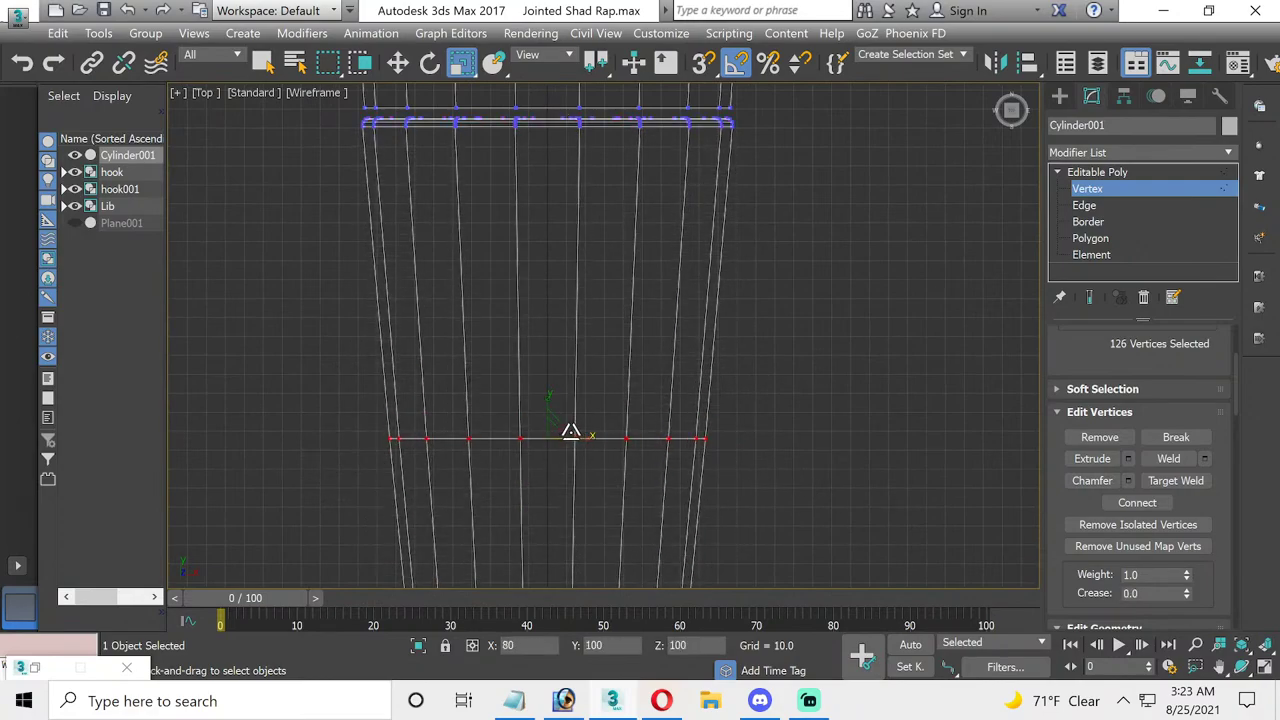
{"action": "left_click_drag", "start_coordinate": [567, 432], "coordinate": [571, 434]}
{"action": "scroll", "coordinate": [571, 435], "scroll_direction": "down", "scroll_amount": 3}
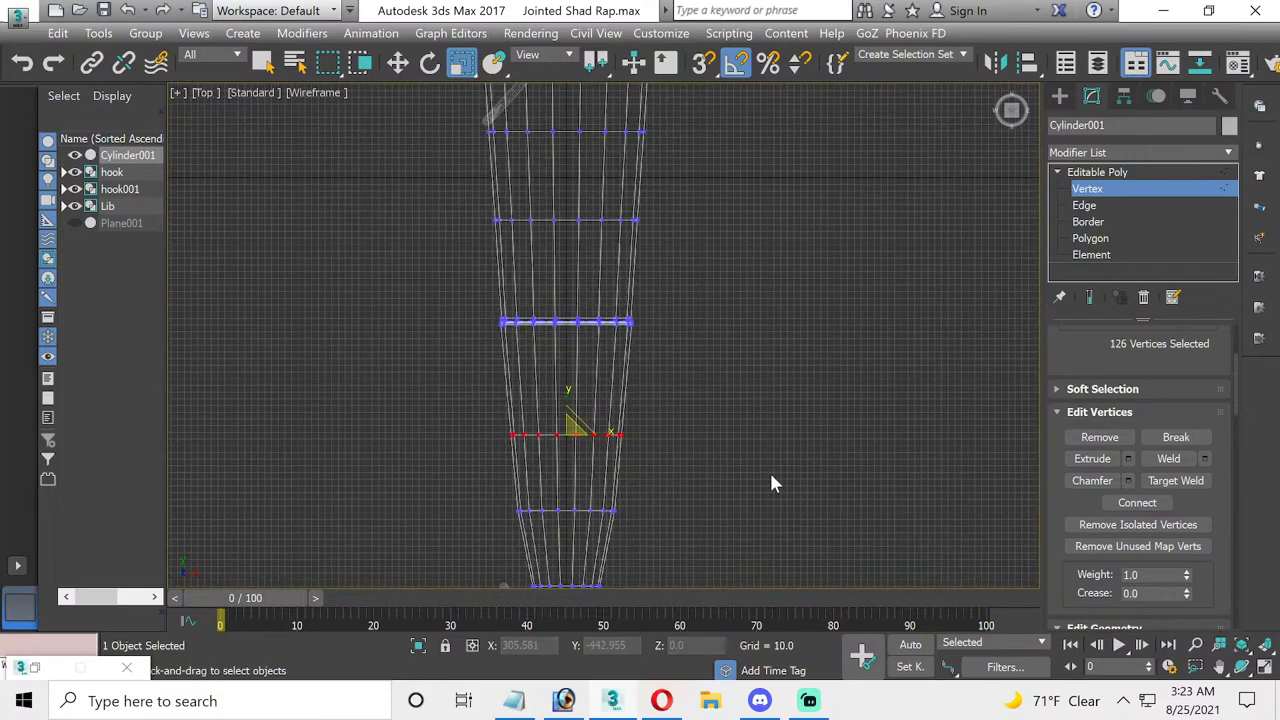
{"action": "middle_click_drag", "start_coordinate": [769, 470], "coordinate": [751, 378]}
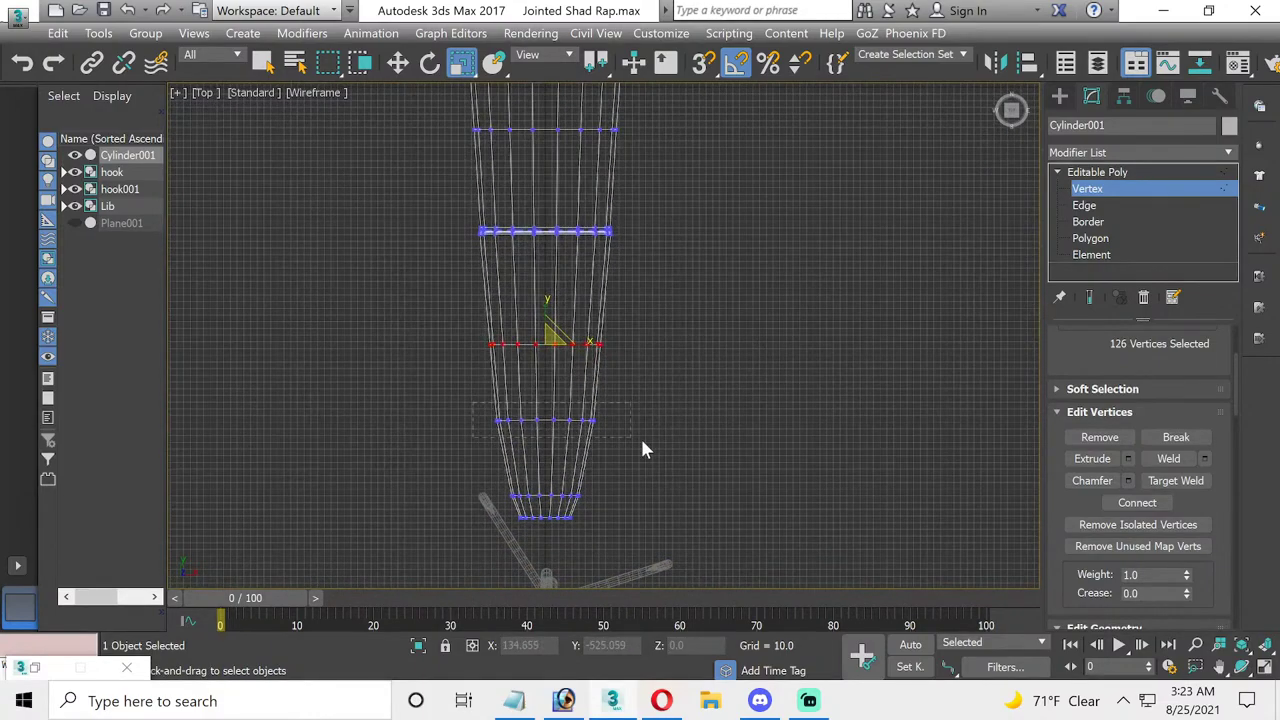
{"action": "left_click_drag", "start_coordinate": [642, 442], "coordinate": [590, 417]}
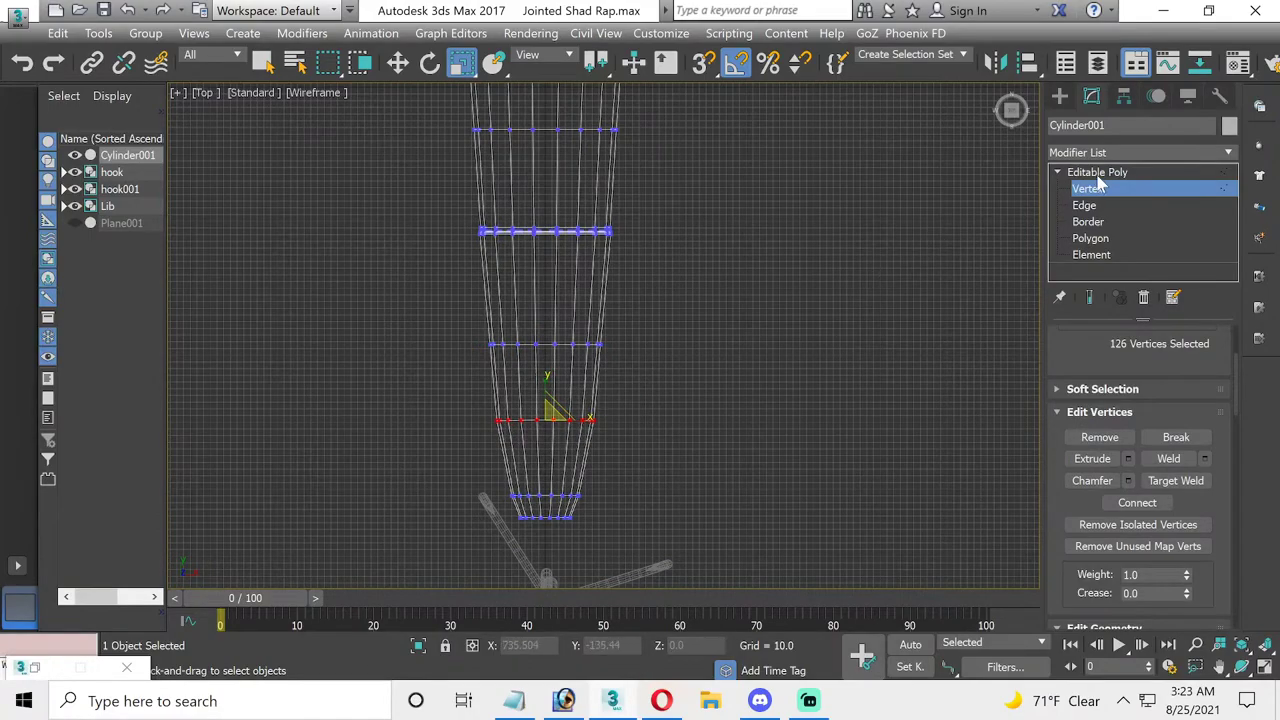
{"action": "left_click", "coordinate": [1082, 205]}
{"action": "left_click", "coordinate": [1092, 254]}
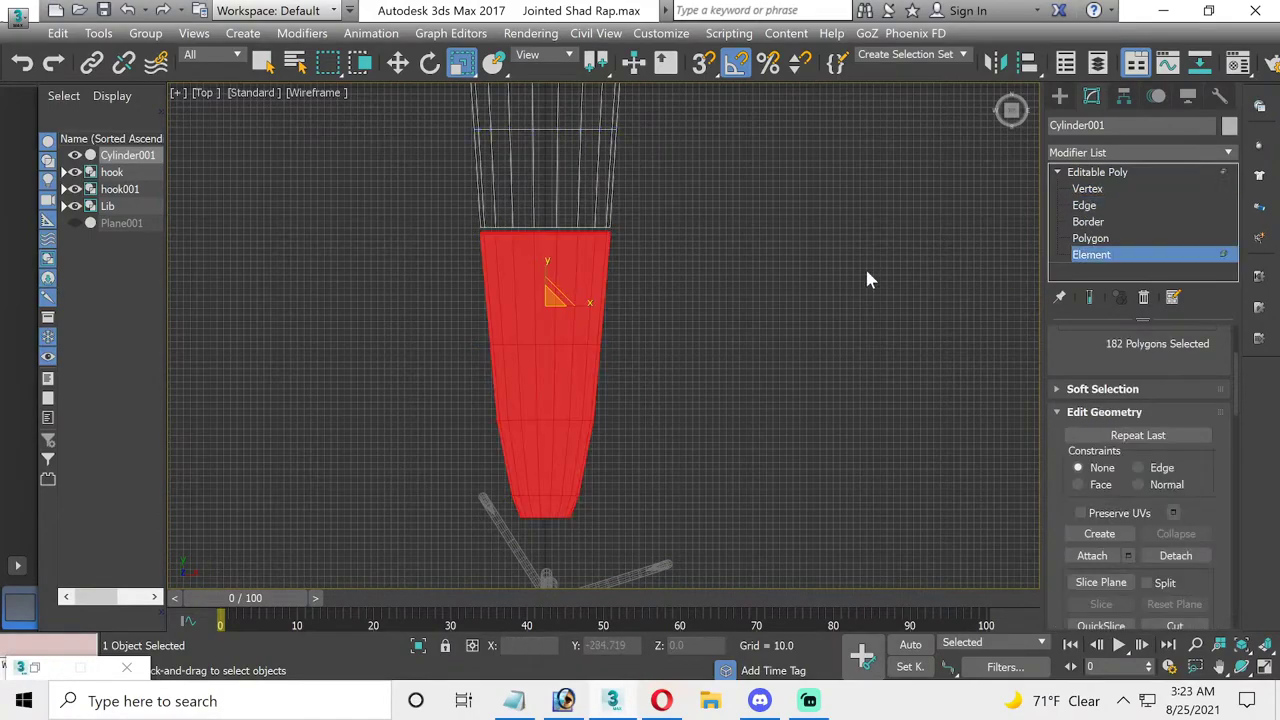
- In four viewports, shade the Left view with edged faces and unhide Plane001
{"action": "left_click", "coordinate": [1263, 667]}
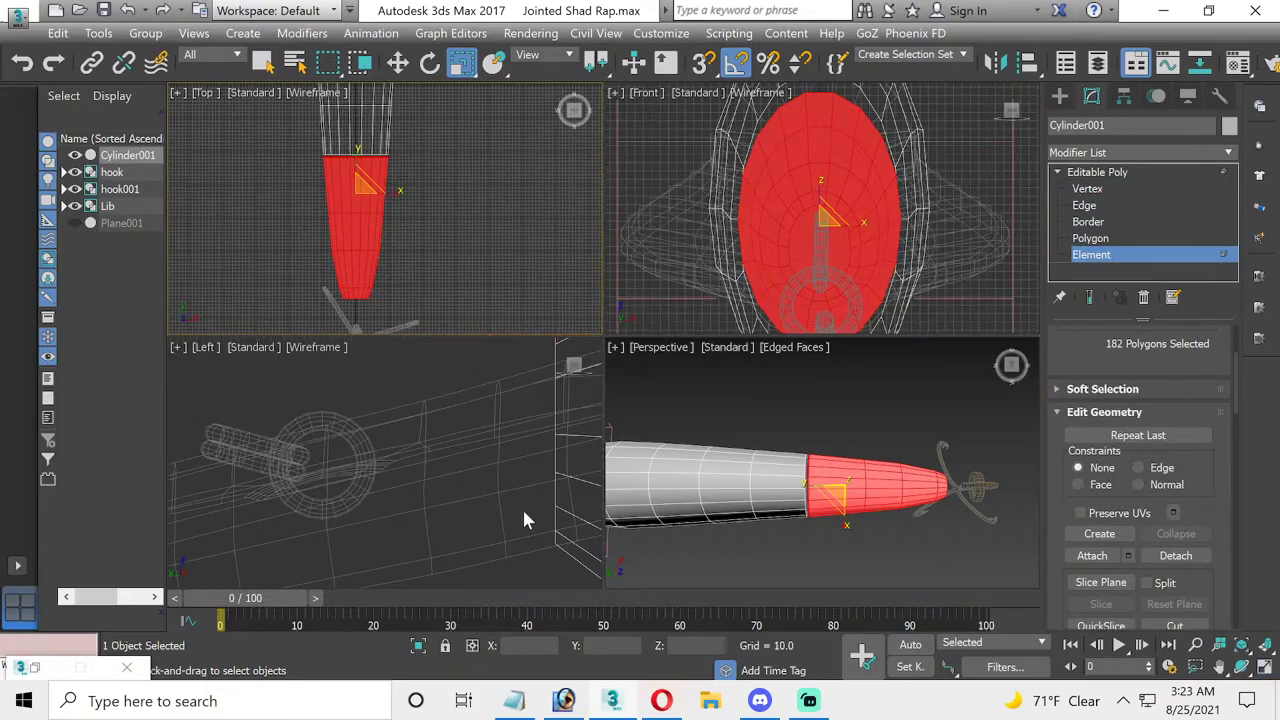
{"action": "scroll", "coordinate": [522, 507], "scroll_direction": "down", "scroll_amount": 3}
{"action": "middle_click_drag", "start_coordinate": [541, 508], "coordinate": [271, 382]}
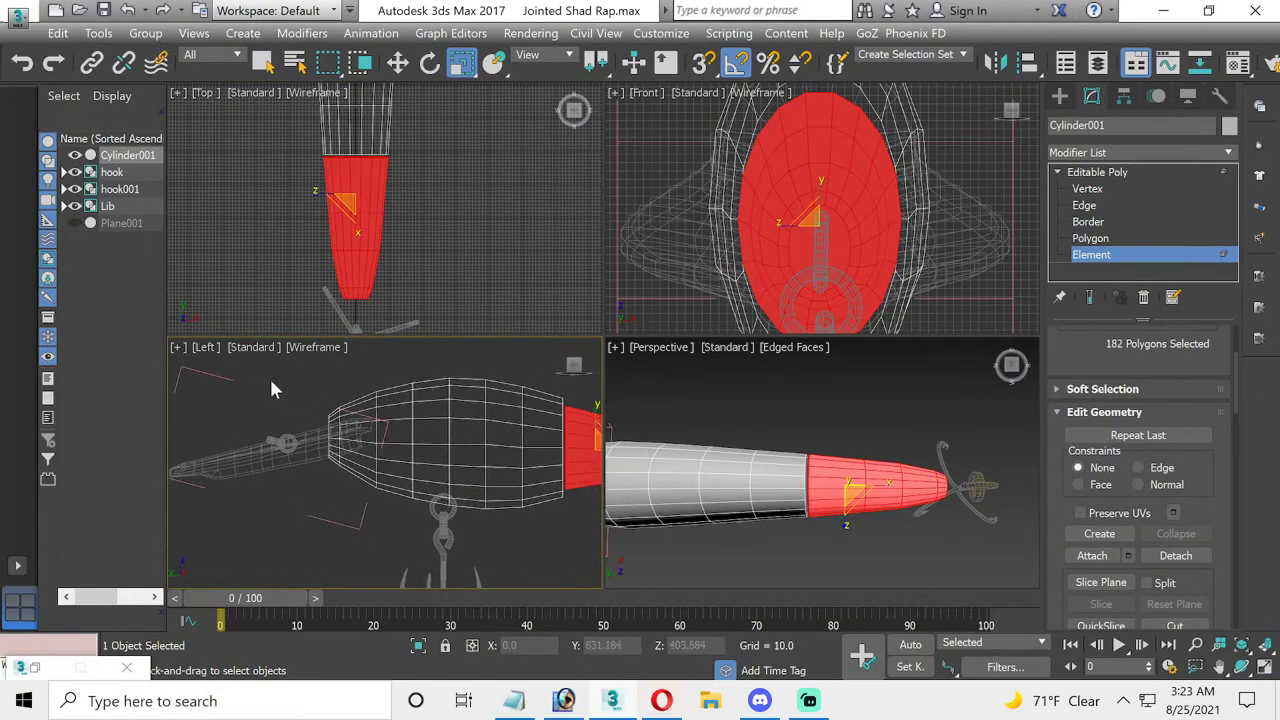
{"action": "left_click", "coordinate": [330, 348]}
{"action": "left_click", "coordinate": [330, 348]}
{"action": "left_click", "coordinate": [330, 348]}
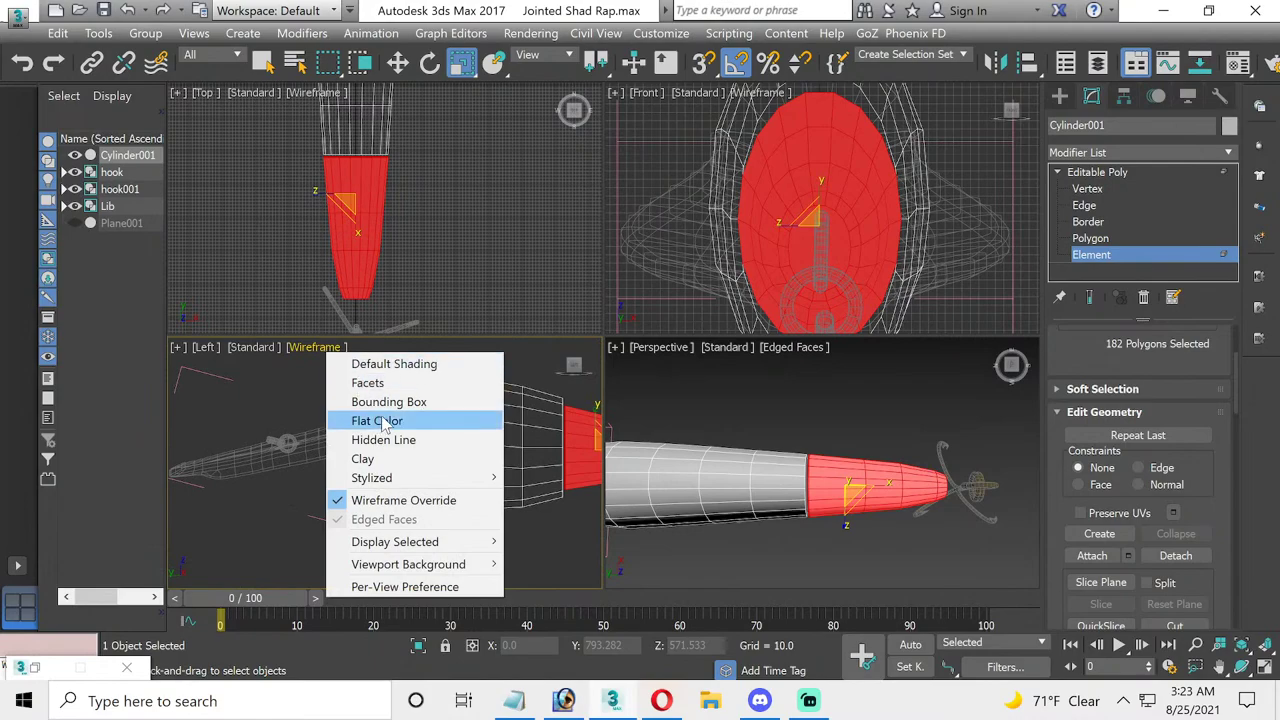
{"action": "left_click", "coordinate": [394, 364]}
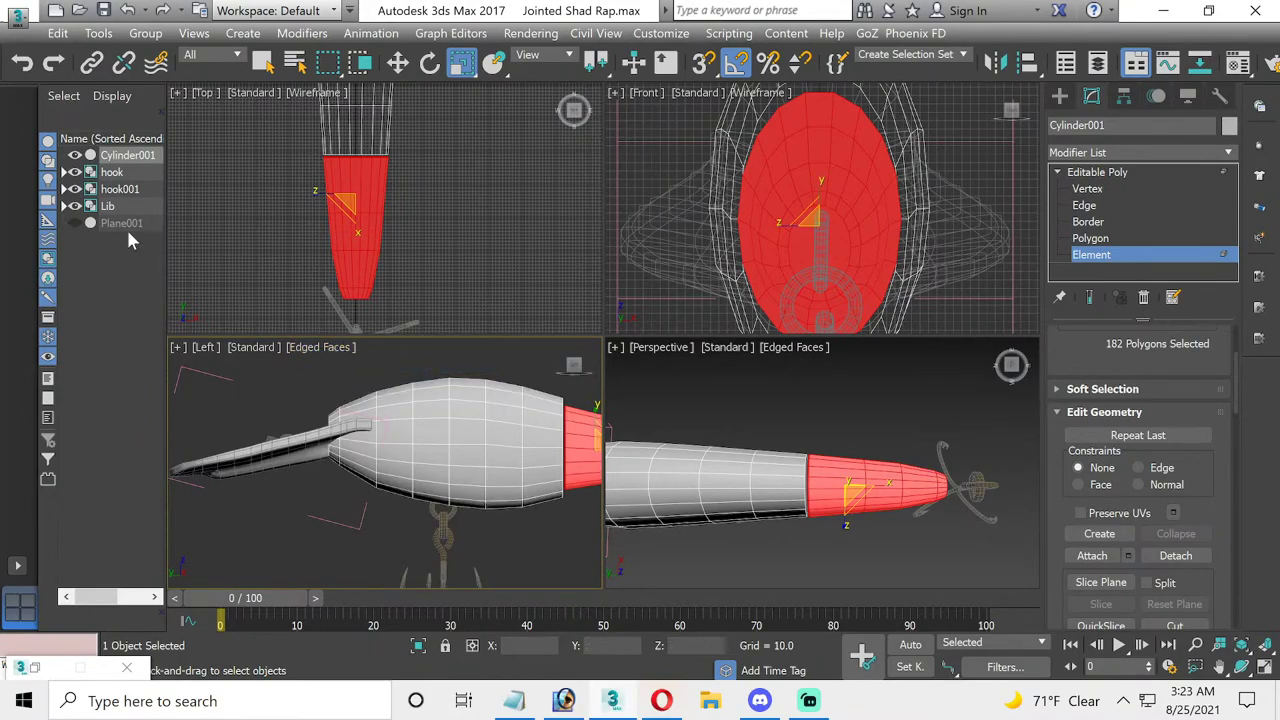
{"action": "left_click", "coordinate": [75, 223]}
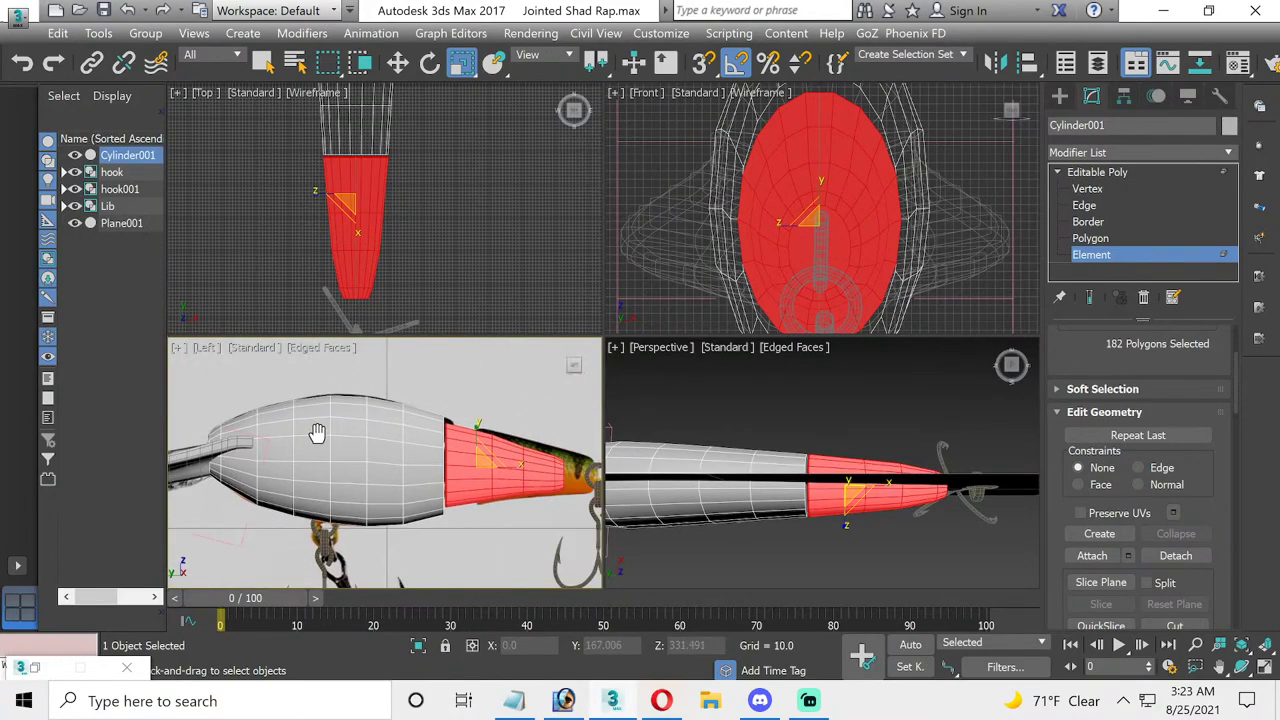
- In the maximized Left view, move the tail piece back to open a gap from the body
{"action": "scroll", "coordinate": [465, 410], "scroll_direction": "up", "scroll_amount": 3}
{"action": "left_click", "coordinate": [1262, 665]}
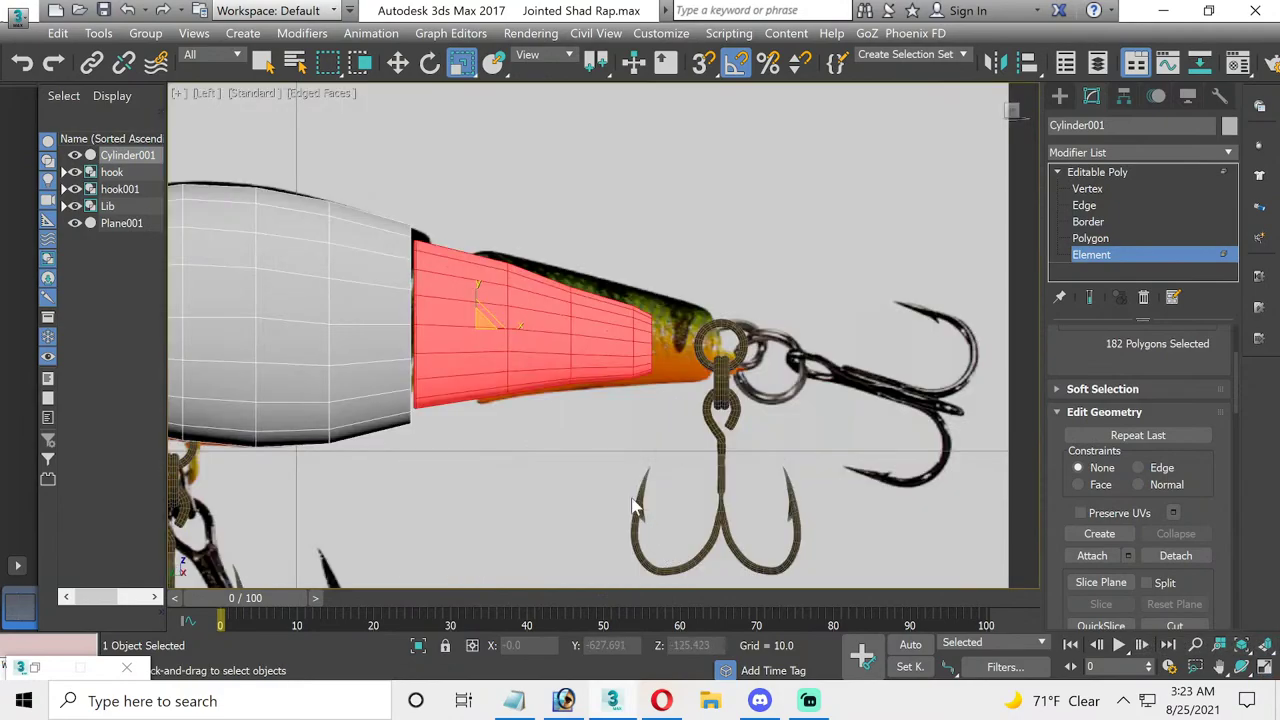
{"action": "key", "text": "w"}
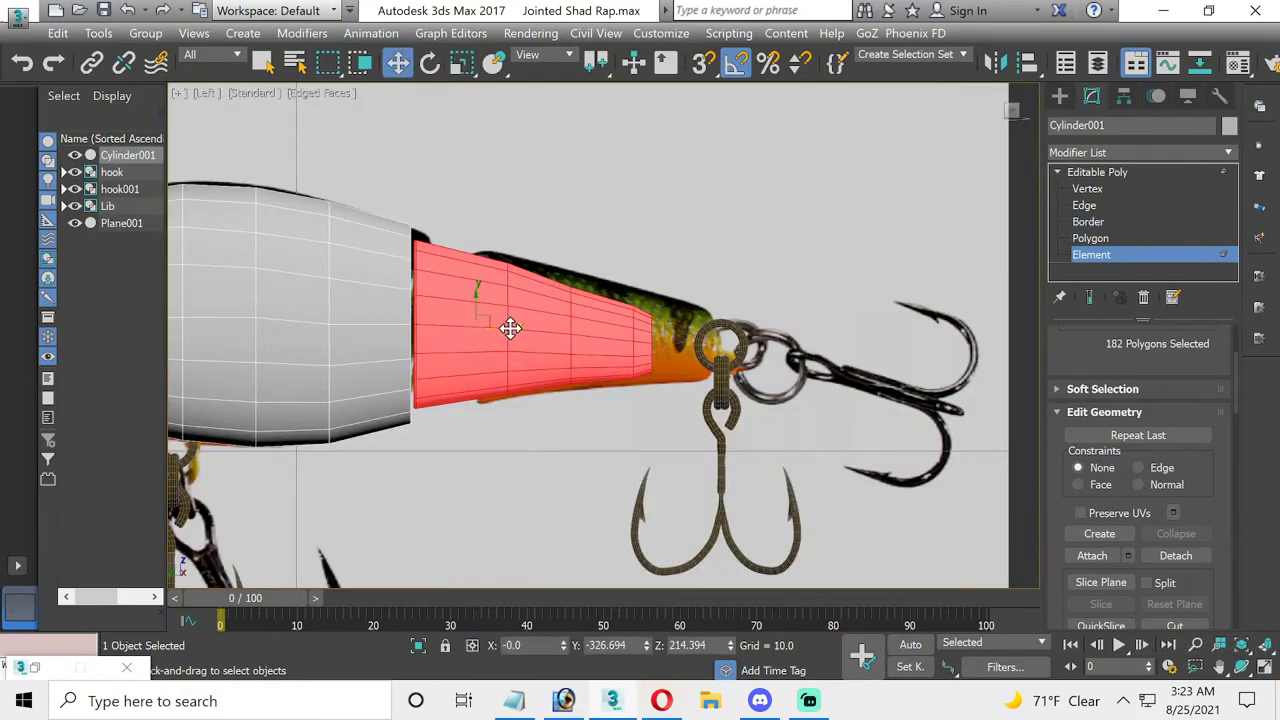
{"action": "left_click_drag", "start_coordinate": [511, 329], "coordinate": [568, 335]}
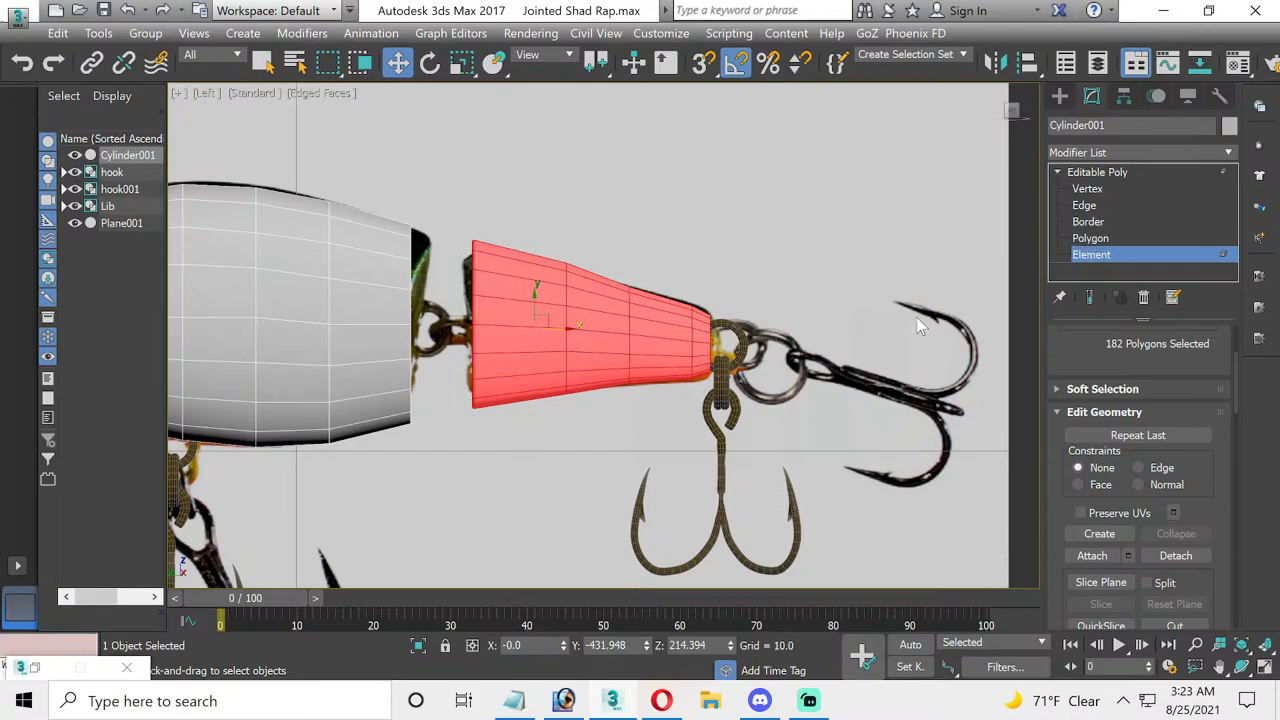
- Deselect the tail, switch to Edge level, and maximize the Perspective view
{"action": "left_click", "coordinate": [916, 317]}
{"action": "left_click", "coordinate": [1086, 206]}
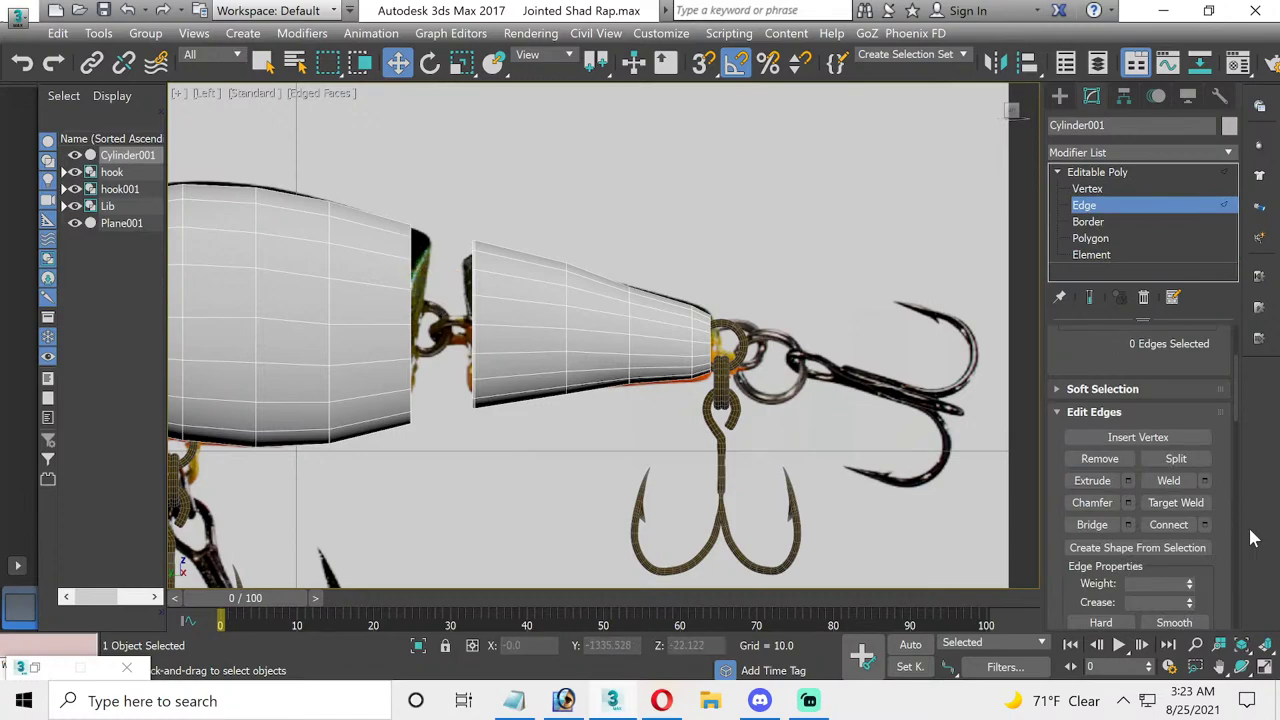
{"action": "left_click", "coordinate": [1264, 667]}
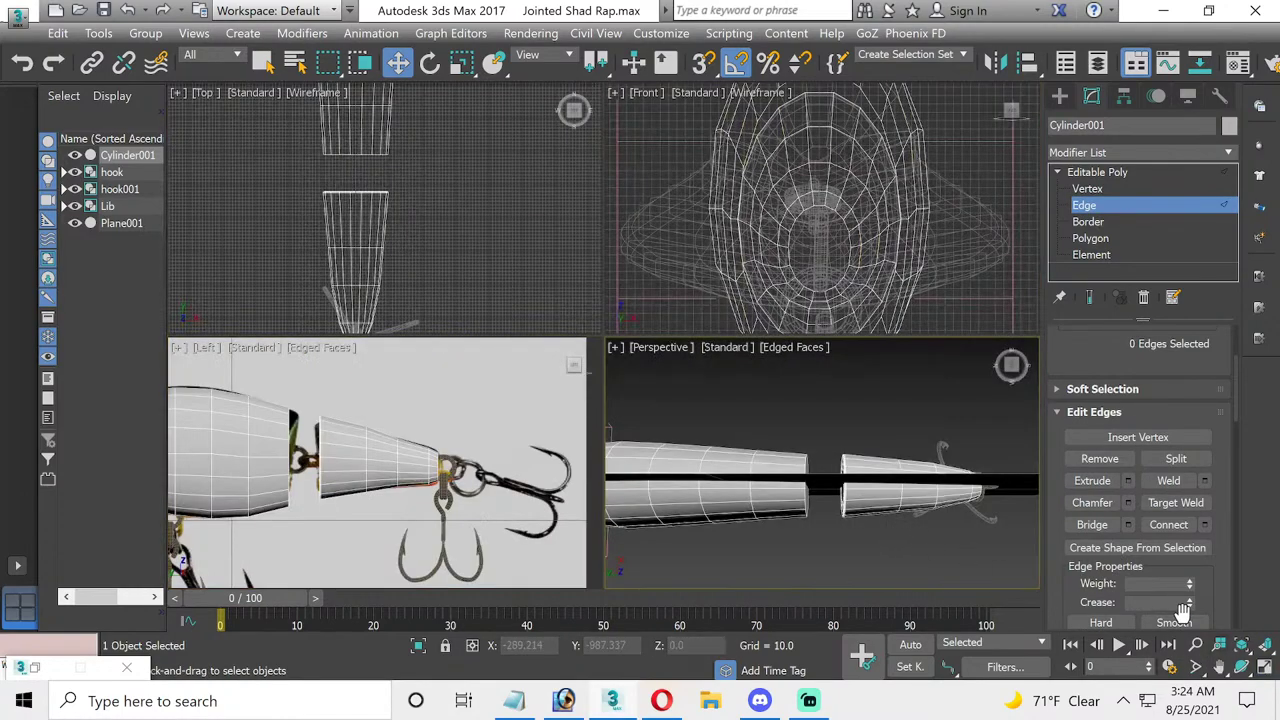
{"action": "left_click", "coordinate": [1264, 667]}
{"action": "left_click", "coordinate": [1241, 667]}
- Hide Plane001 and inset the tail's front polygon by 24.588
{"action": "mouse_move", "coordinate": [639, 385]}
{"action": "left_mouse_down"}
{"action": "mouse_move", "coordinate": [563, 349]}
{"action": "mouse_move", "coordinate": [543, 276]}
{"action": "left_mouse_up"}
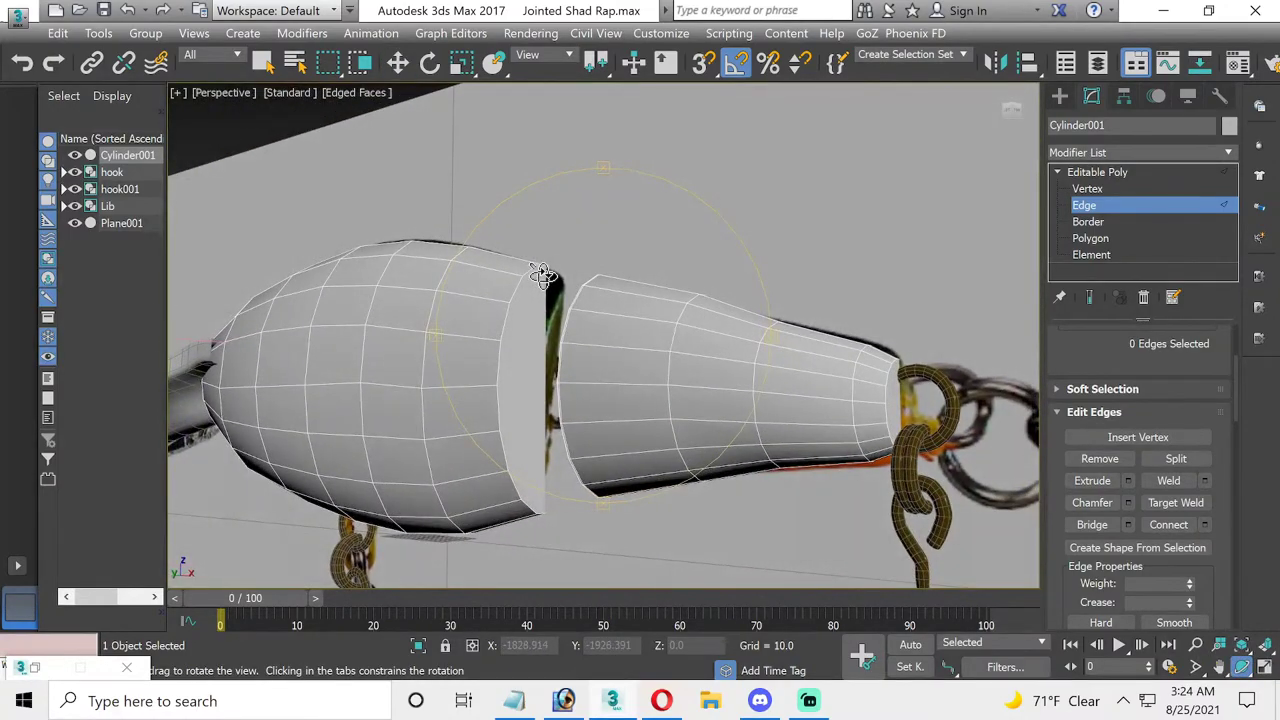
{"action": "left_click", "coordinate": [77, 223]}
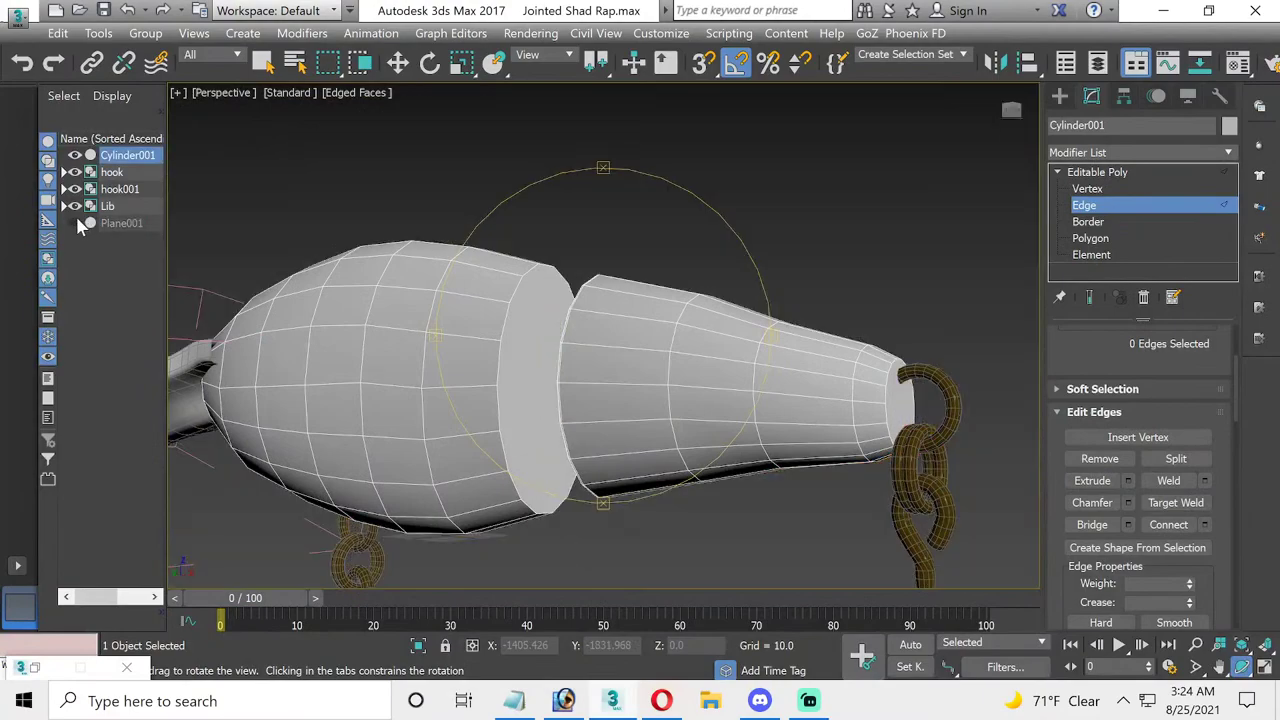
{"action": "left_click", "coordinate": [1090, 238]}
{"action": "left_click", "coordinate": [548, 365]}
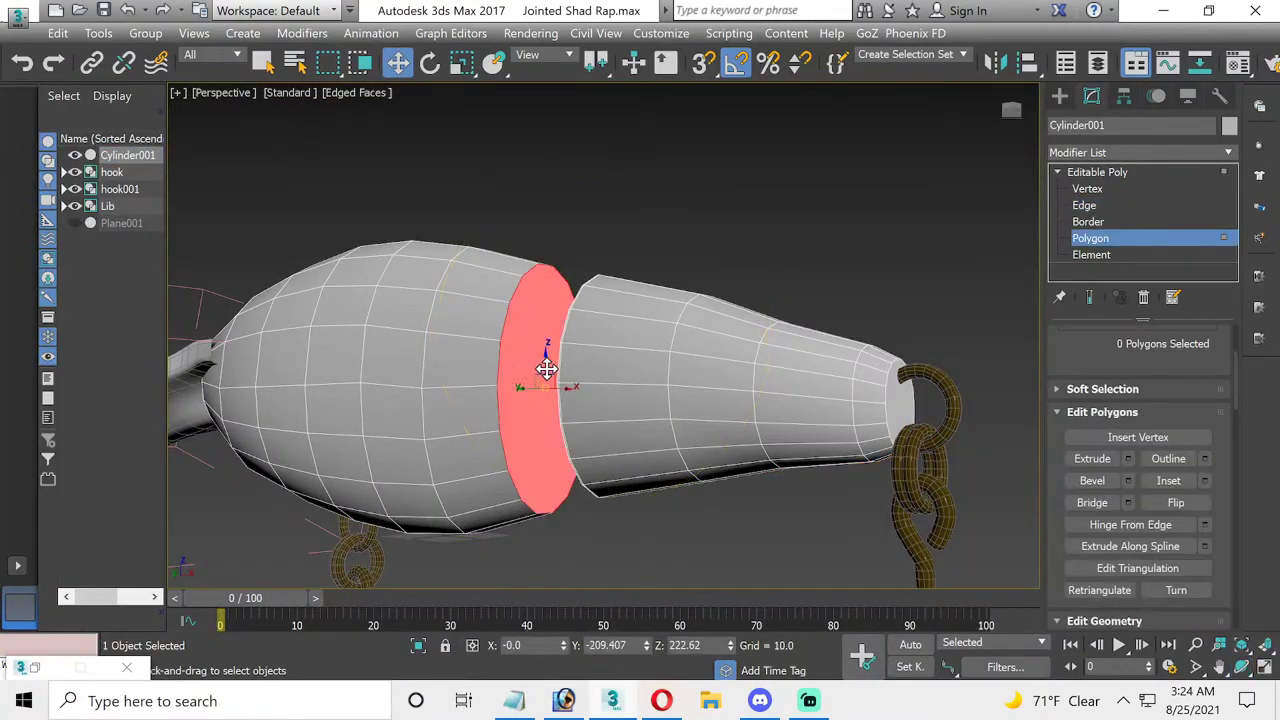
{"action": "left_click", "coordinate": [1205, 481]}
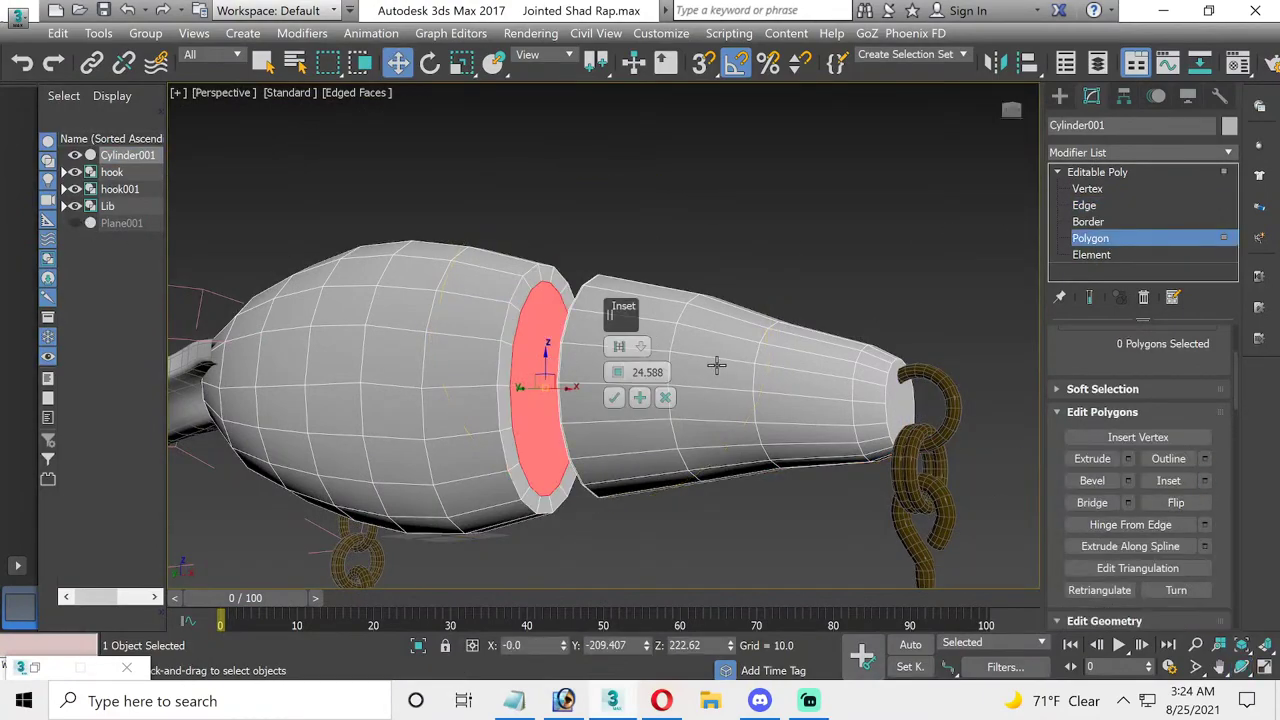
{"action": "left_click", "coordinate": [614, 397]}
{"action": "scroll", "coordinate": [629, 394], "scroll_direction": "up", "scroll_amount": 2}
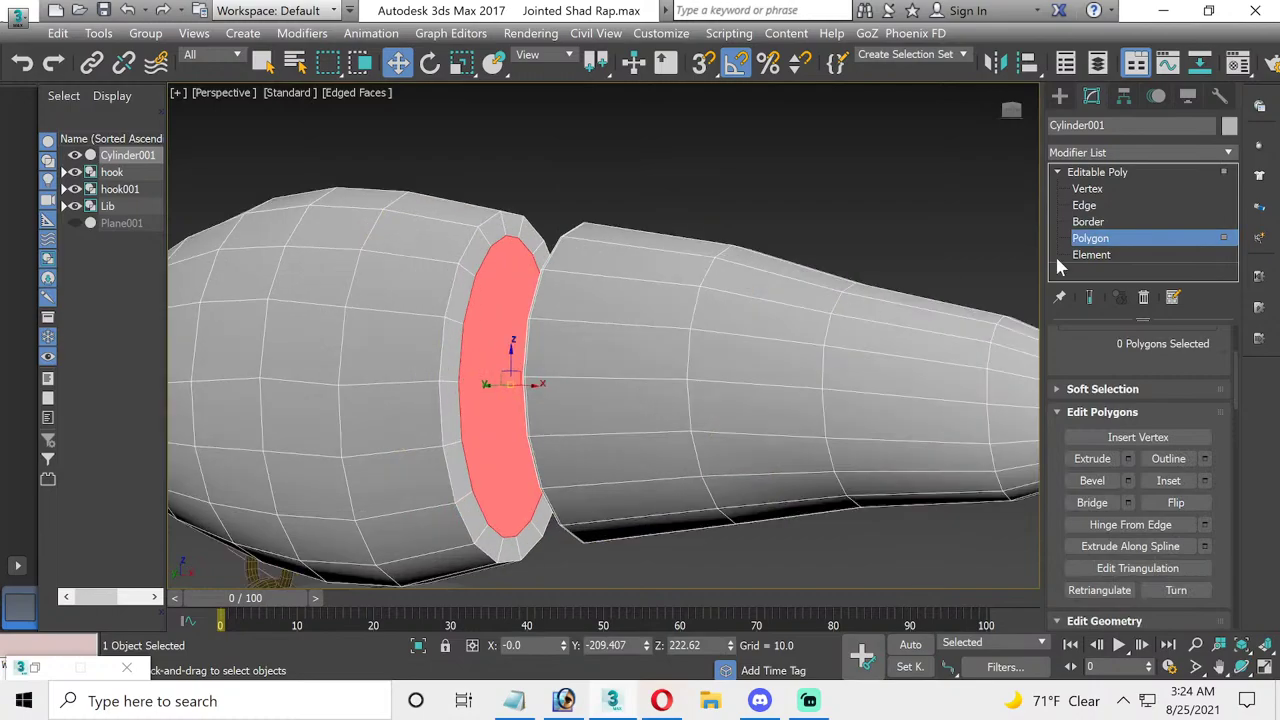
- Chamfer the front rim edge loop 4.329 with 3 segments, then reselect the cap polygon
{"action": "left_click", "coordinate": [1101, 207]}
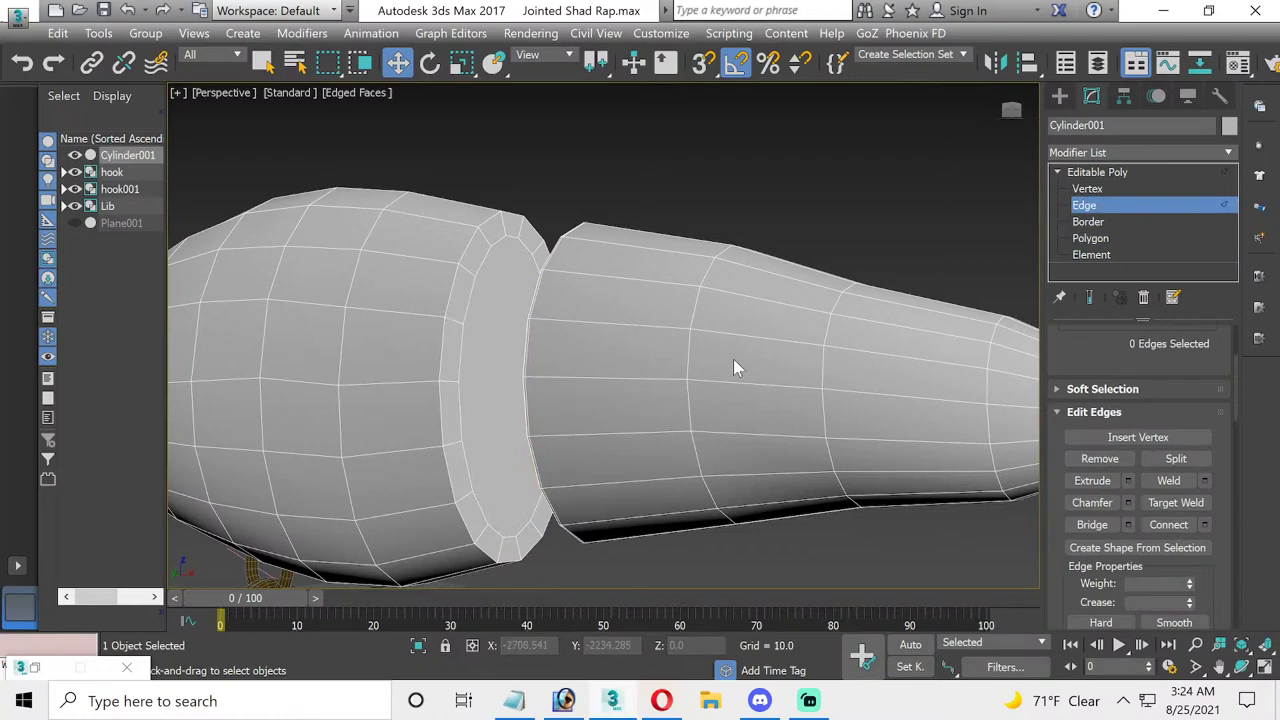
{"action": "double_click", "coordinate": [452, 296]}
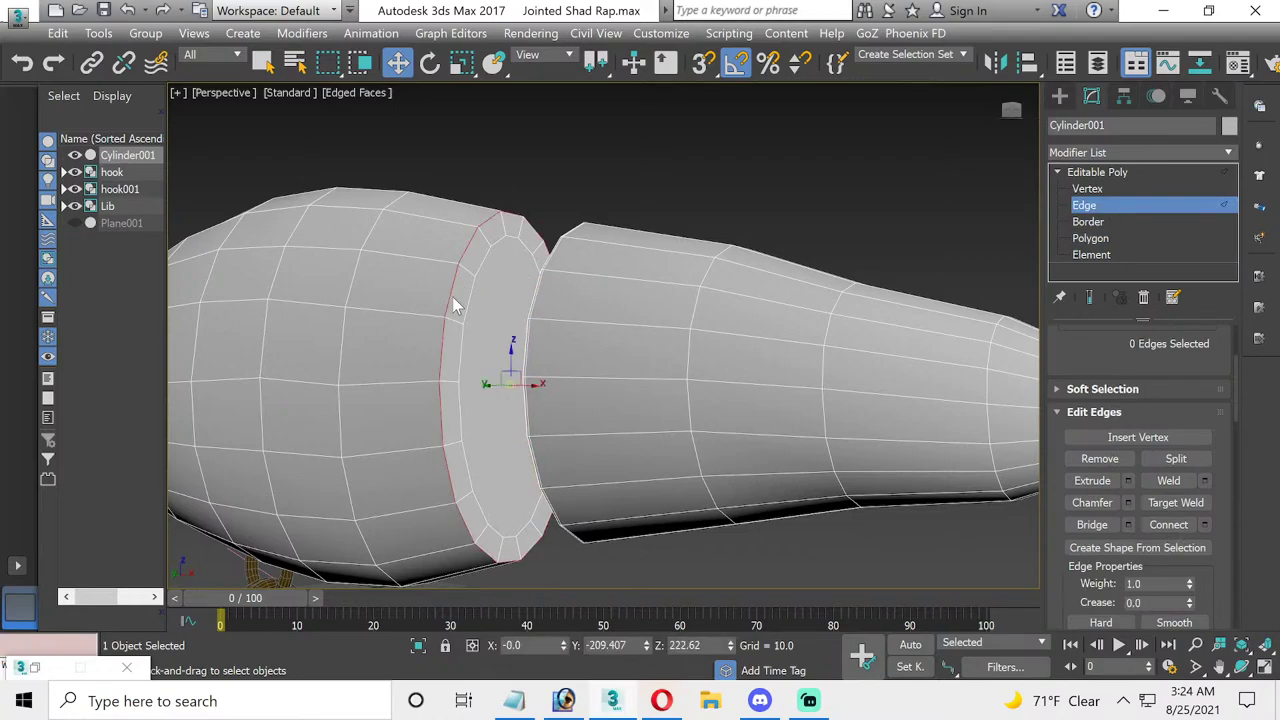
{"action": "left_click", "coordinate": [1128, 502]}
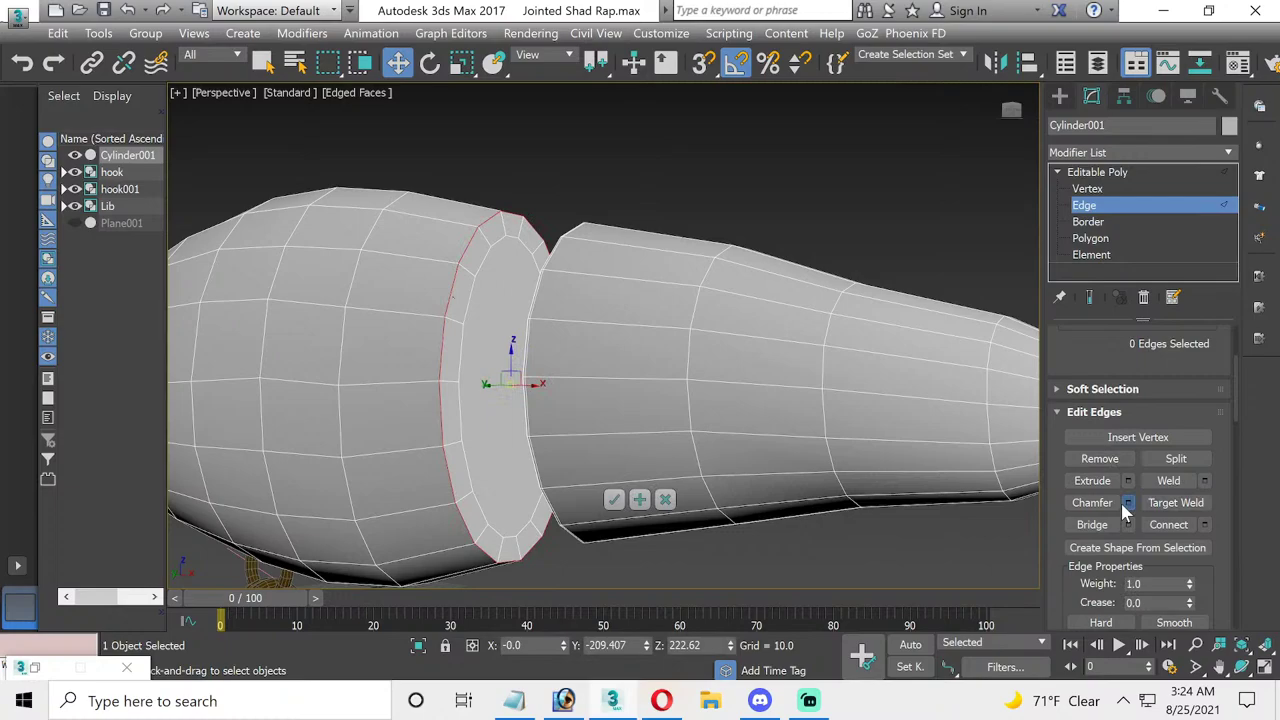
{"action": "left_click", "coordinate": [614, 499]}
{"action": "left_click", "coordinate": [1089, 238]}
{"action": "left_click", "coordinate": [577, 340]}
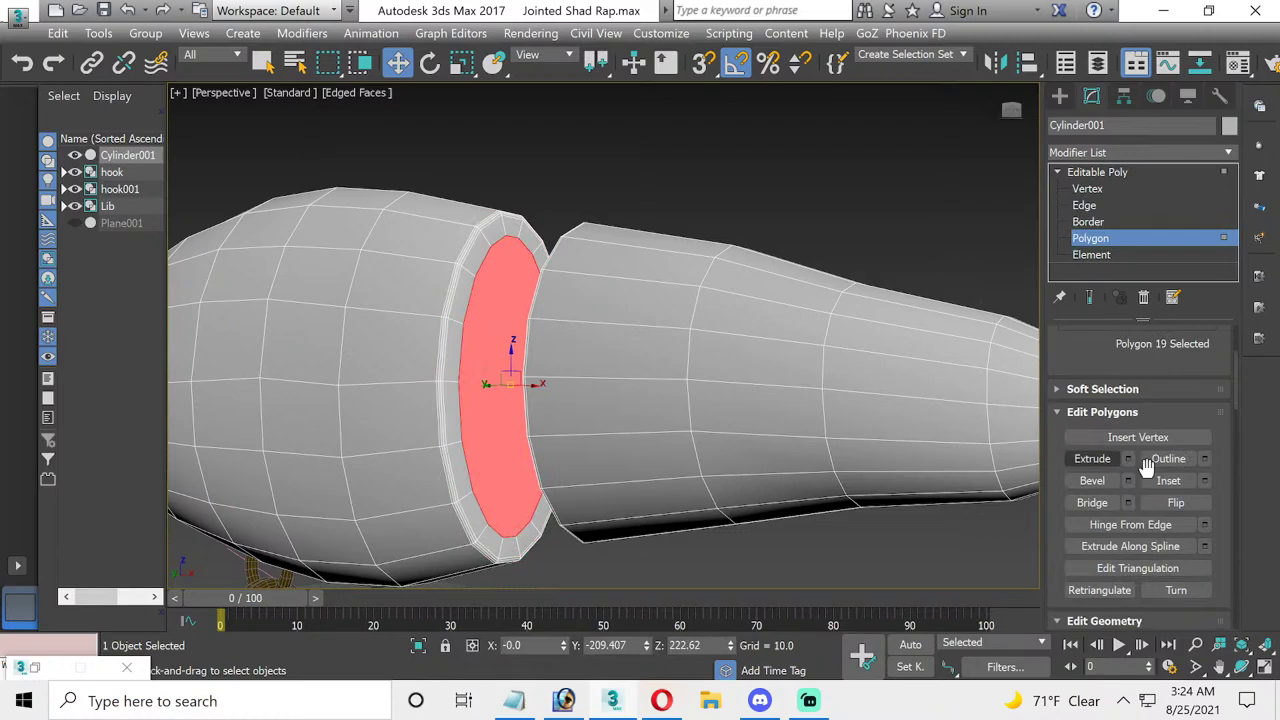
- Undo and cancel an extra, too-narrow inset on the front face, clearing the selection
{"action": "left_click", "coordinate": [1204, 480]}
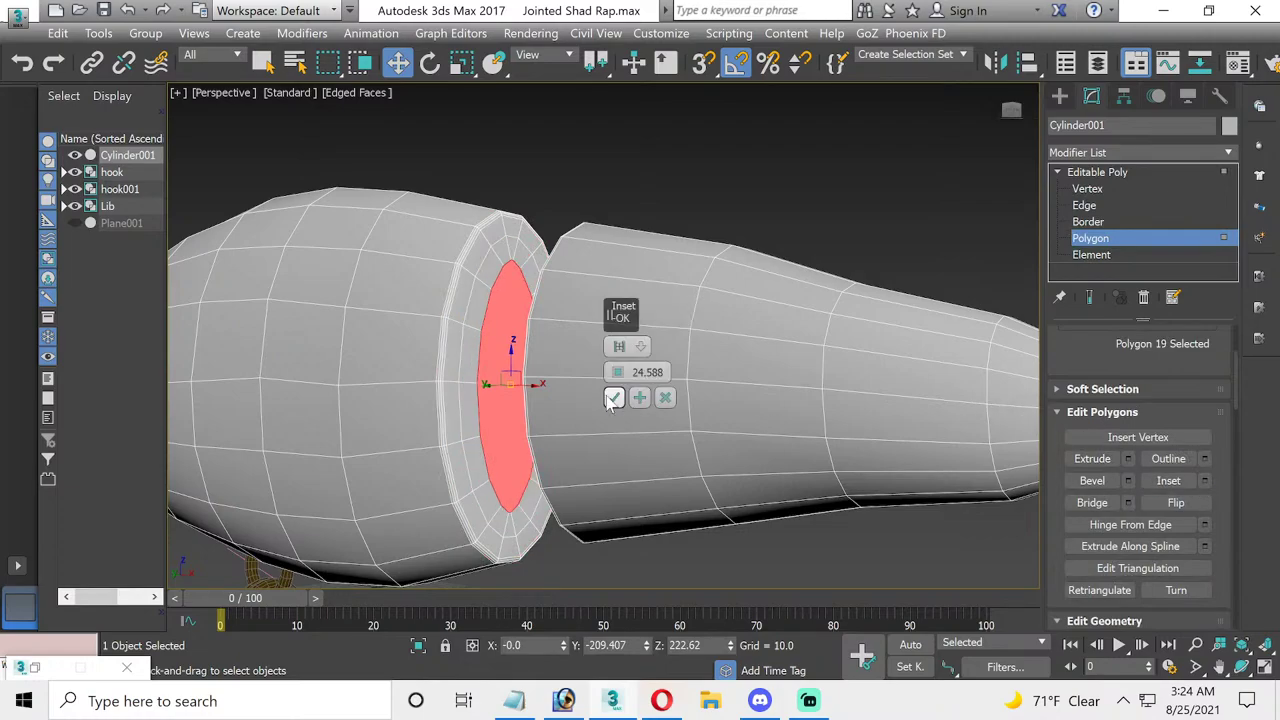
{"action": "left_click", "coordinate": [640, 398]}
{"action": "left_click", "coordinate": [639, 399]}
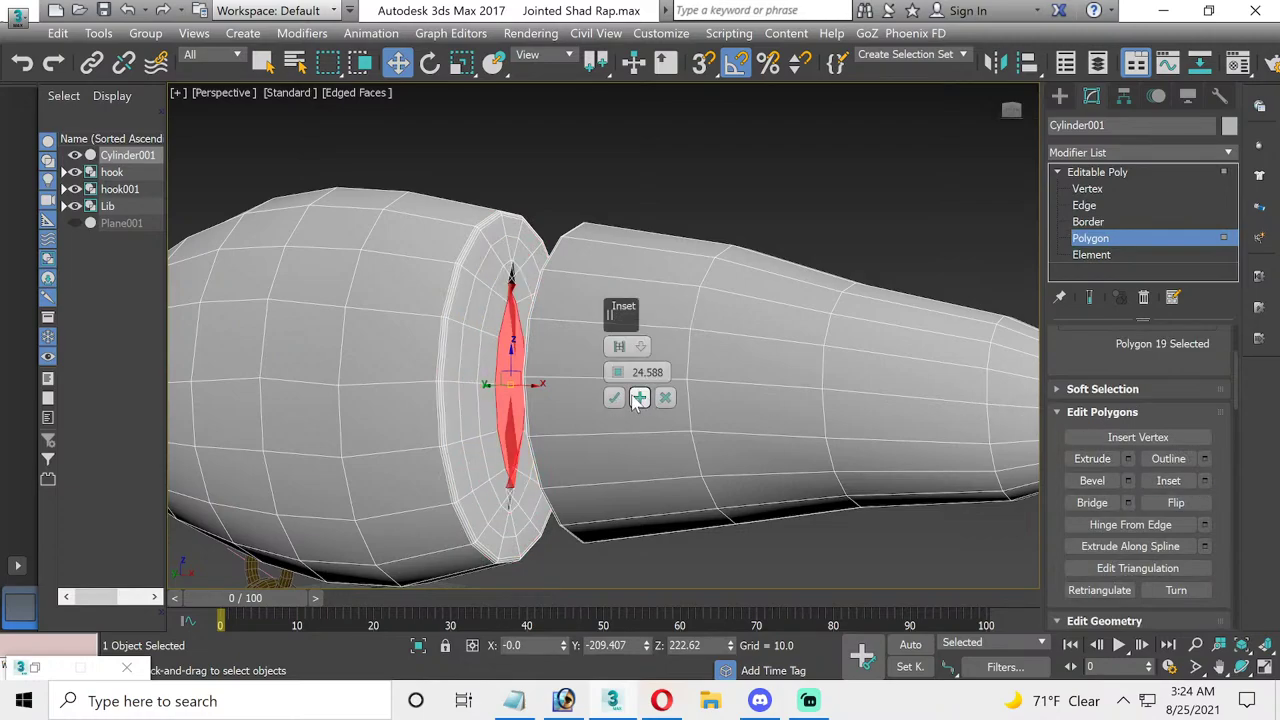
{"action": "key", "text": "ctrl+z"}
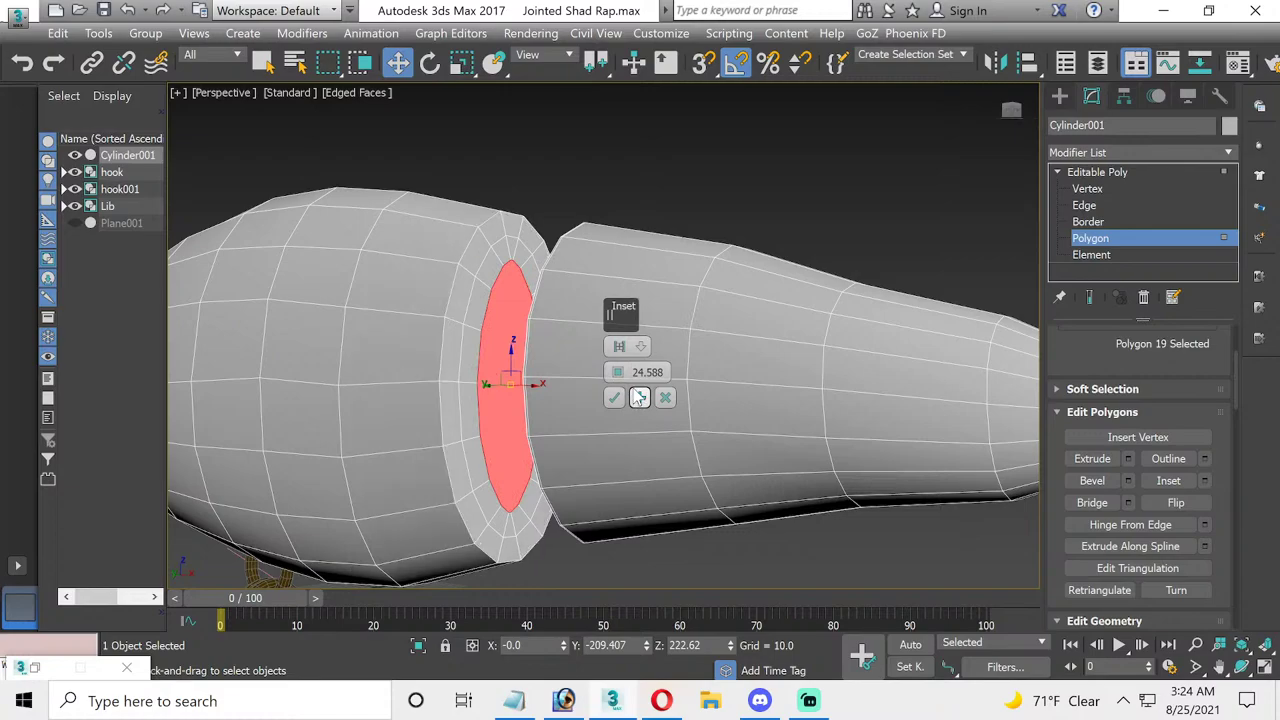
{"action": "left_click", "coordinate": [663, 397]}
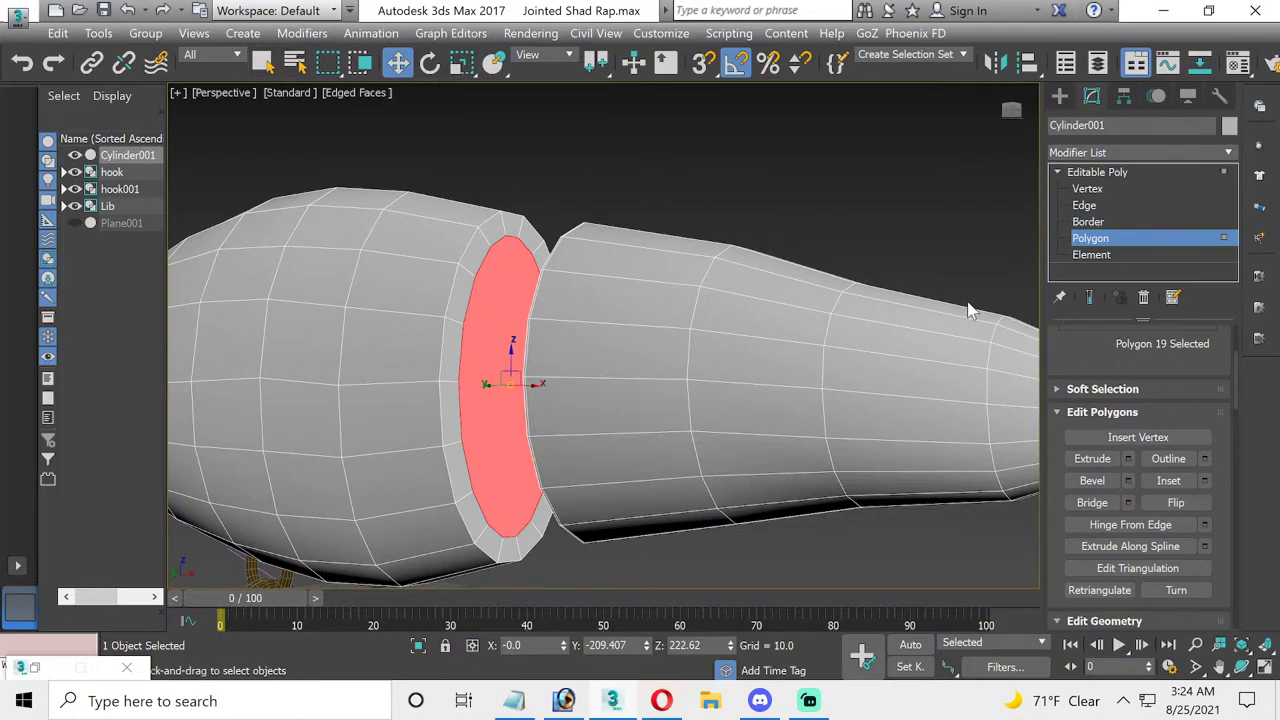
{"action": "left_click", "coordinate": [808, 228]}
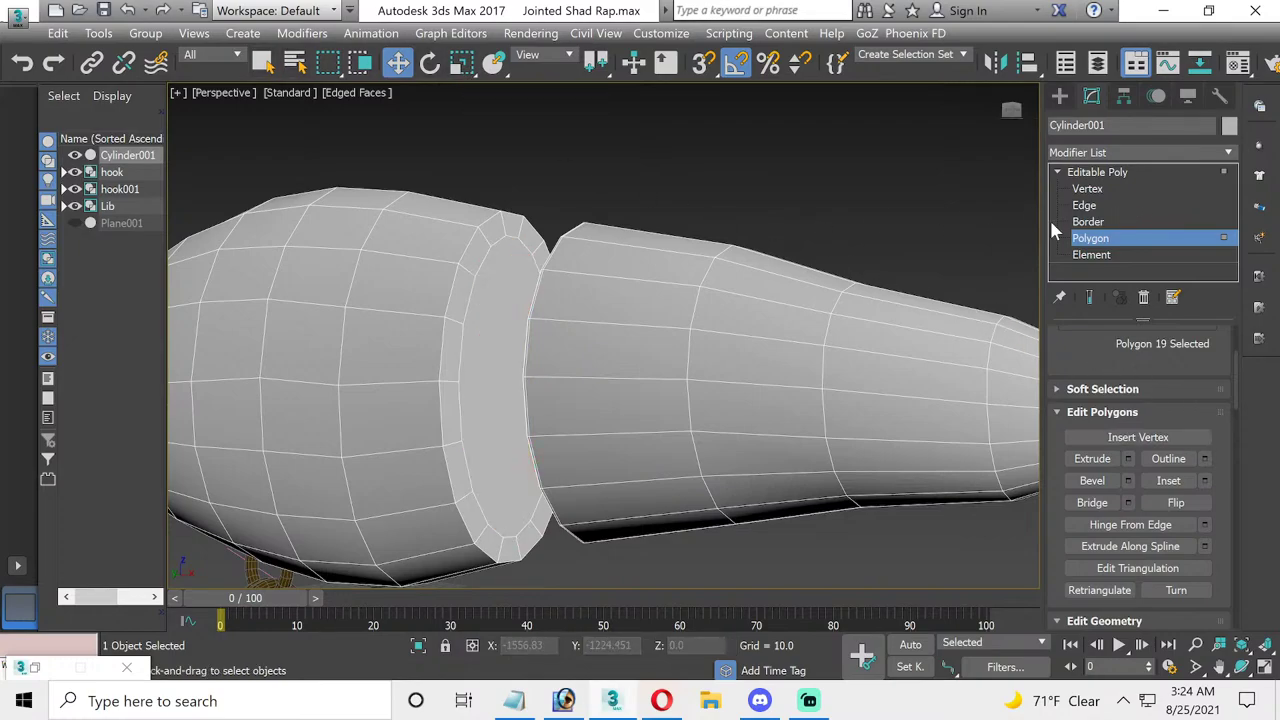
- Inset the inner front face by 10.607, then exit Polygon level and restore four viewports
{"action": "left_click", "coordinate": [507, 287]}
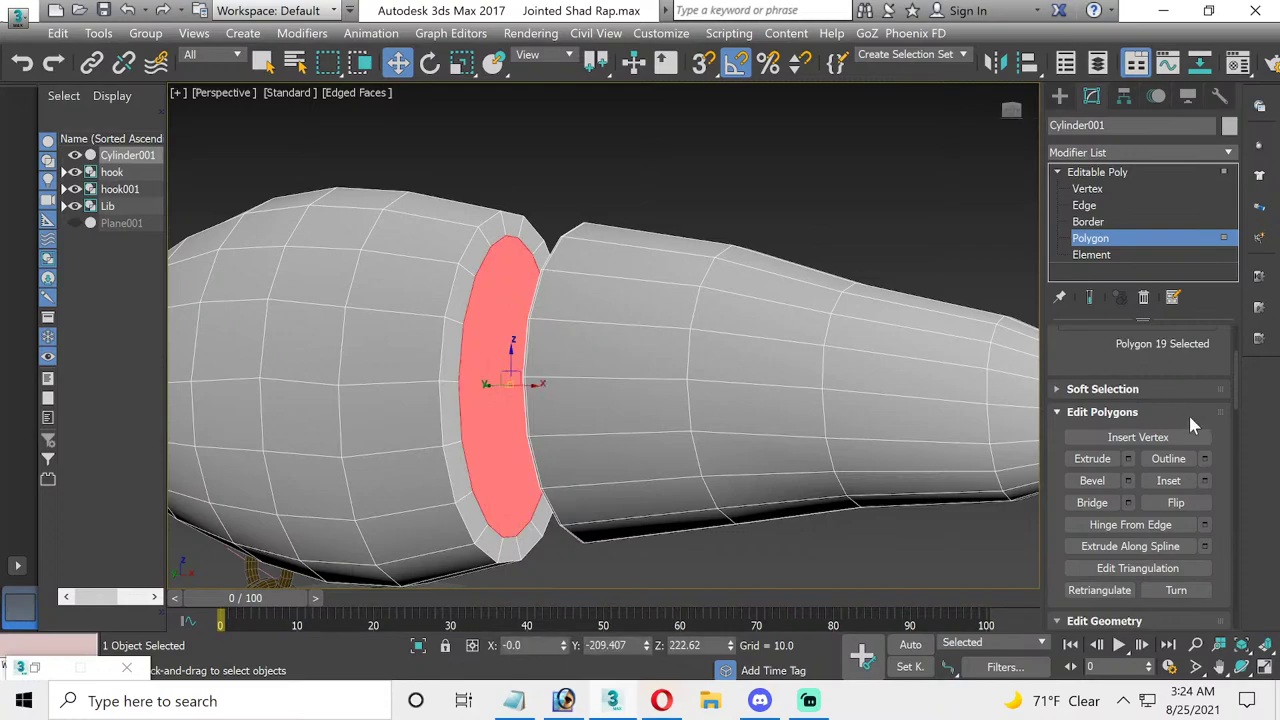
{"action": "left_click", "coordinate": [1205, 479]}
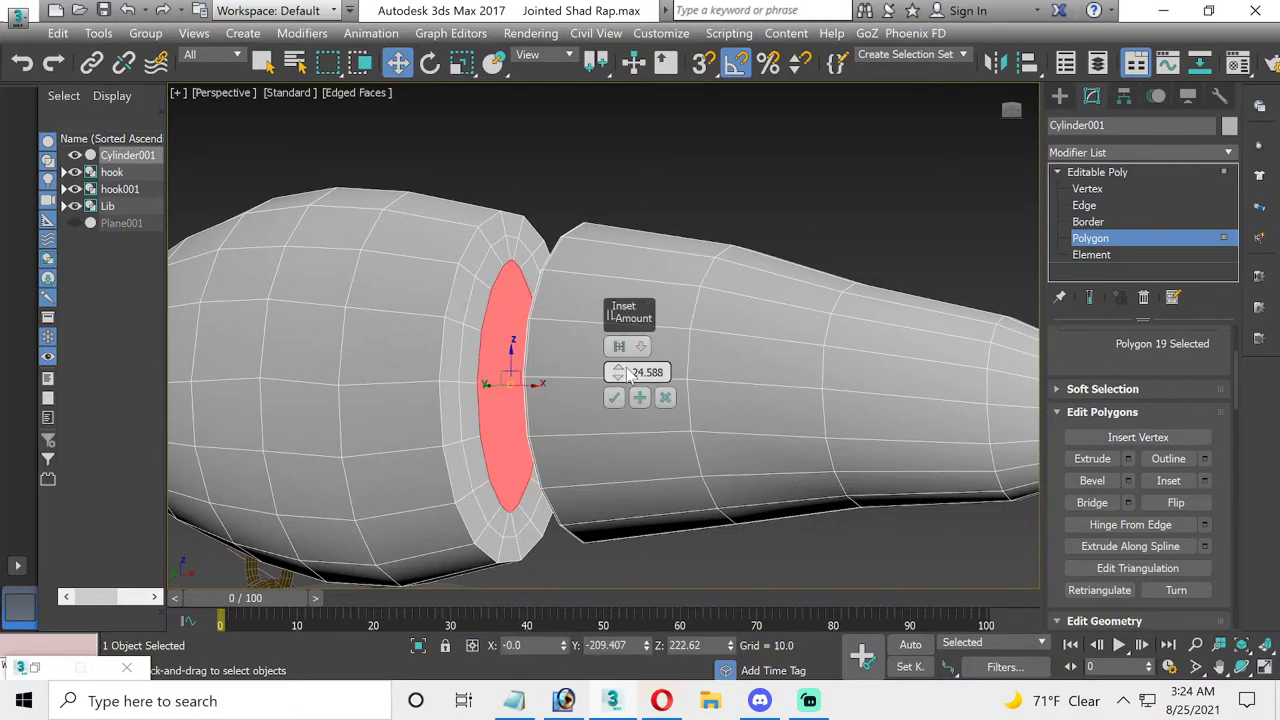
{"action": "left_click_drag", "start_coordinate": [619, 372], "coordinate": [606, 423]}
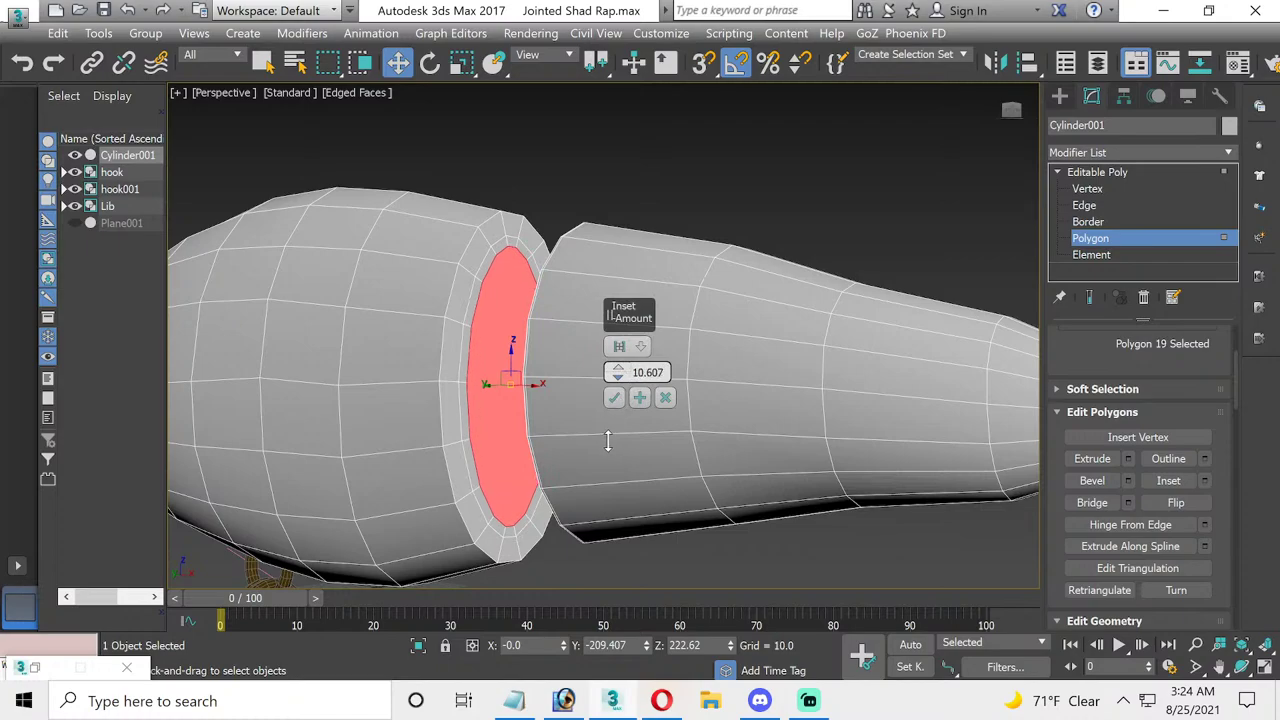
{"action": "left_click", "coordinate": [614, 397]}
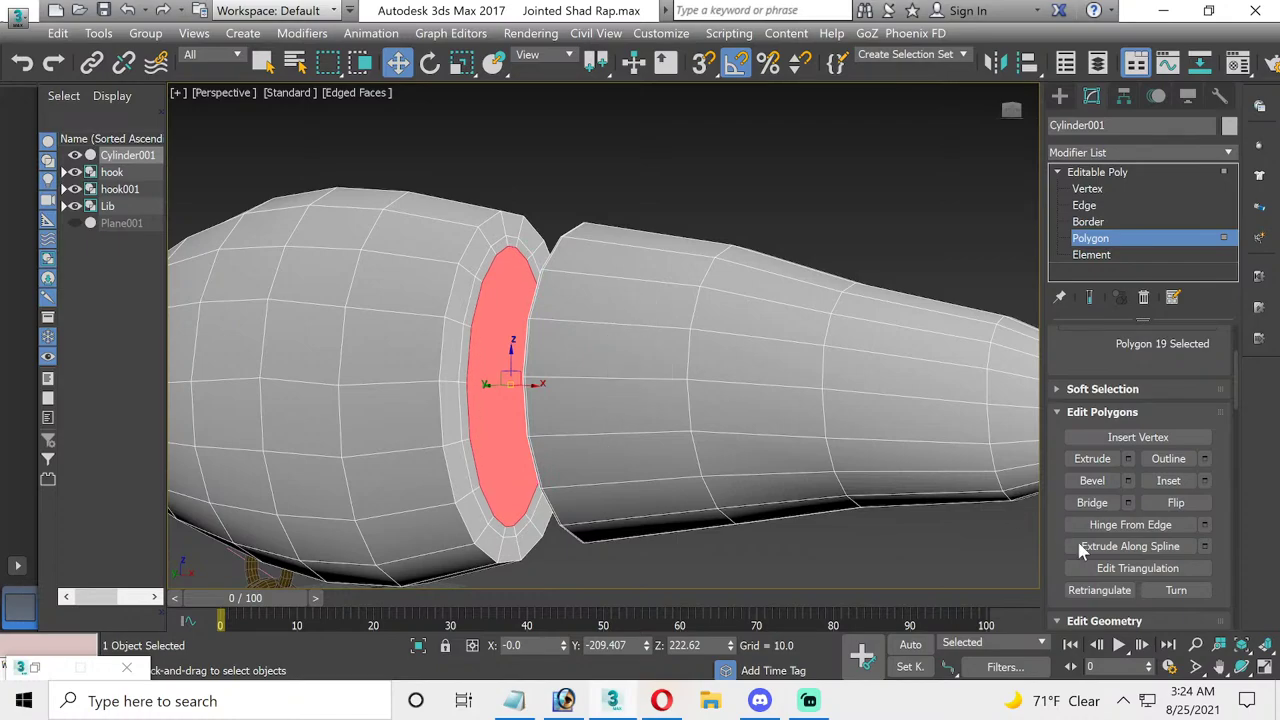
{"action": "left_click", "coordinate": [1241, 668]}
{"action": "mouse_move", "coordinate": [620, 445]}
{"action": "left_mouse_down"}
{"action": "mouse_move", "coordinate": [711, 459]}
{"action": "mouse_move", "coordinate": [629, 457]}
{"action": "mouse_move", "coordinate": [731, 463]}
{"action": "mouse_move", "coordinate": [724, 531]}
{"action": "mouse_move", "coordinate": [694, 543]}
{"action": "mouse_move", "coordinate": [634, 491]}
{"action": "mouse_move", "coordinate": [651, 463]}
{"action": "mouse_move", "coordinate": [729, 457]}
{"action": "mouse_move", "coordinate": [700, 440]}
{"action": "mouse_move", "coordinate": [638, 462]}
{"action": "left_mouse_up"}
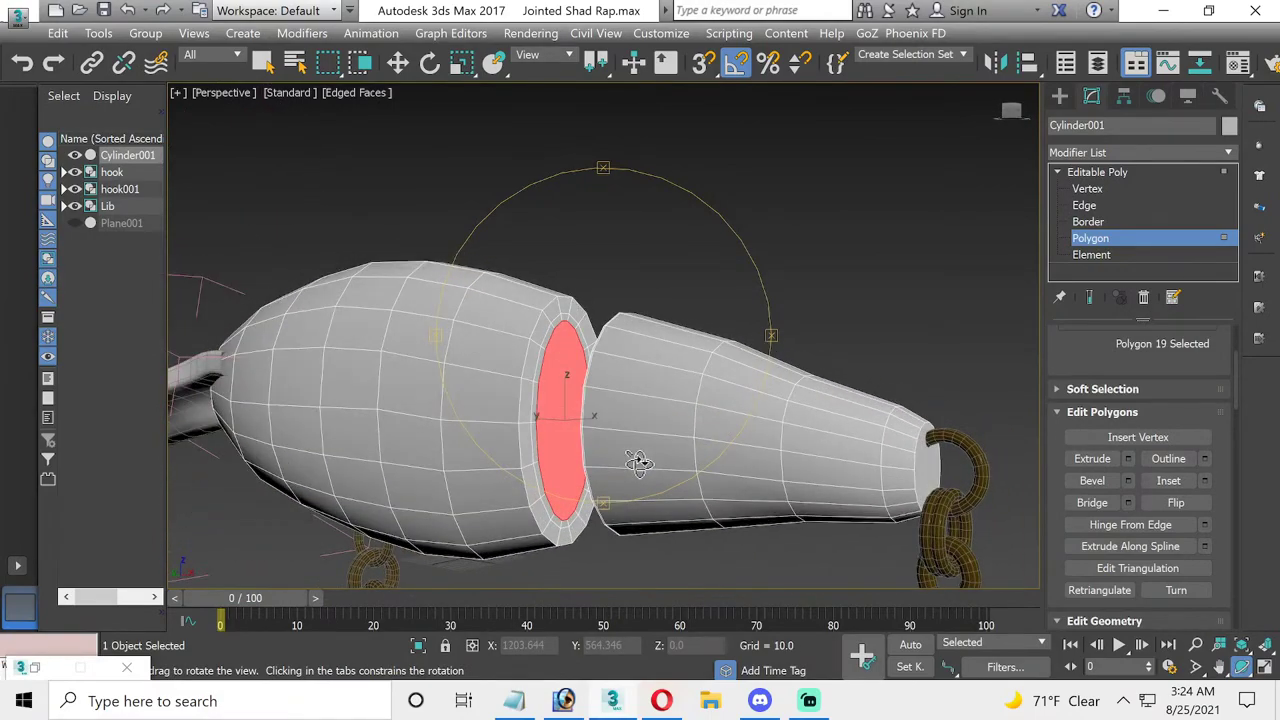
{"action": "left_click", "coordinate": [1090, 238]}
{"action": "left_click", "coordinate": [1263, 667]}
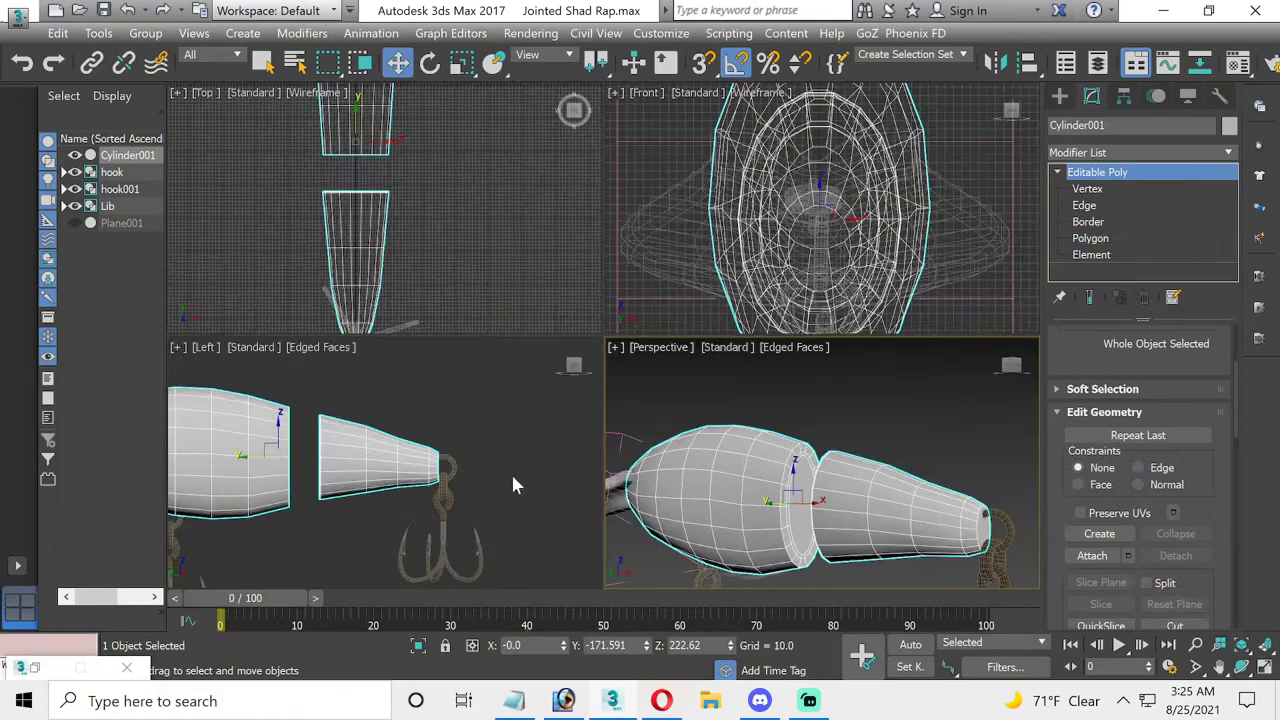
- Unhide Plane001, maximize the Left view on the body-tail joint, and select the hook001 group
{"action": "left_click", "coordinate": [75, 224]}
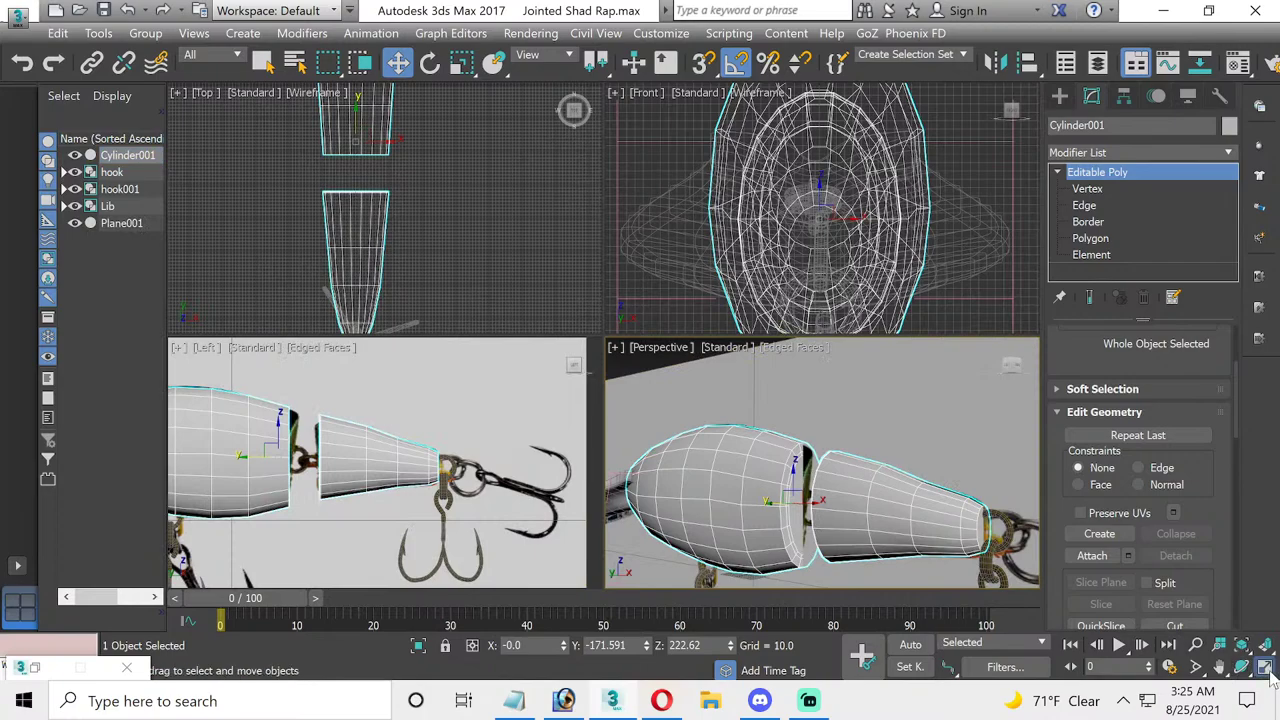
{"action": "left_click", "coordinate": [1262, 668]}
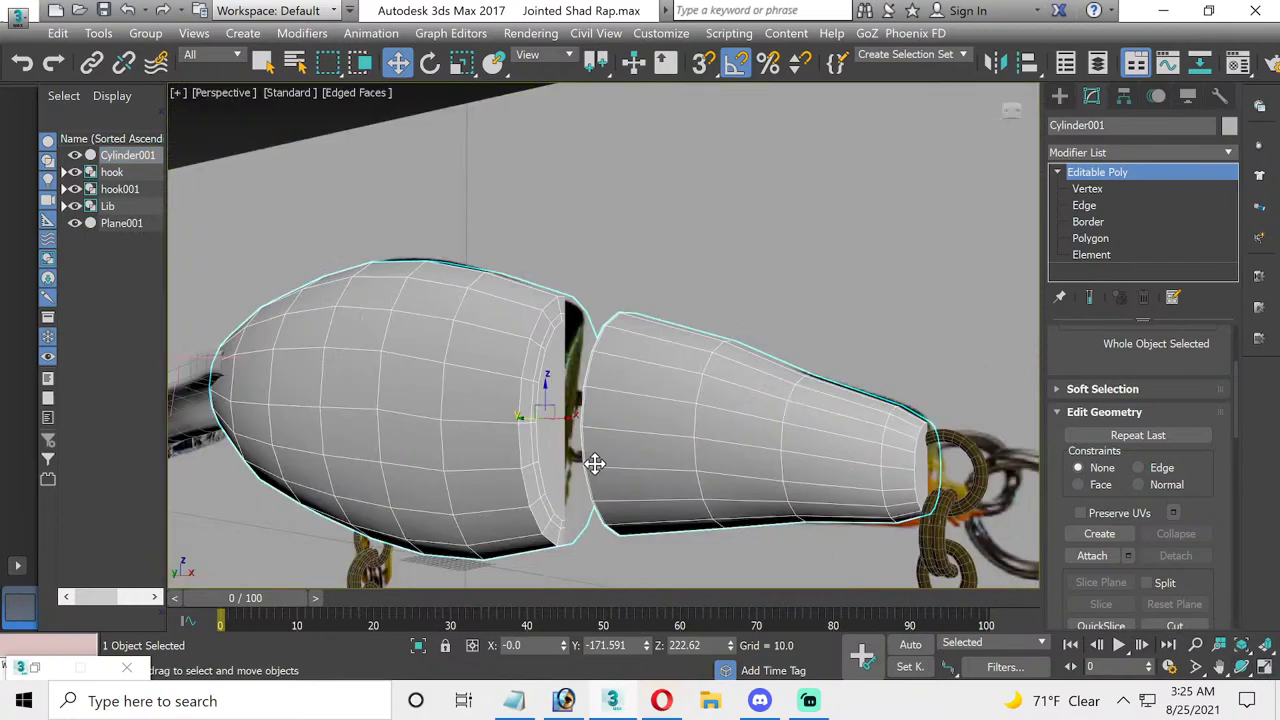
{"action": "left_click", "coordinate": [1262, 668]}
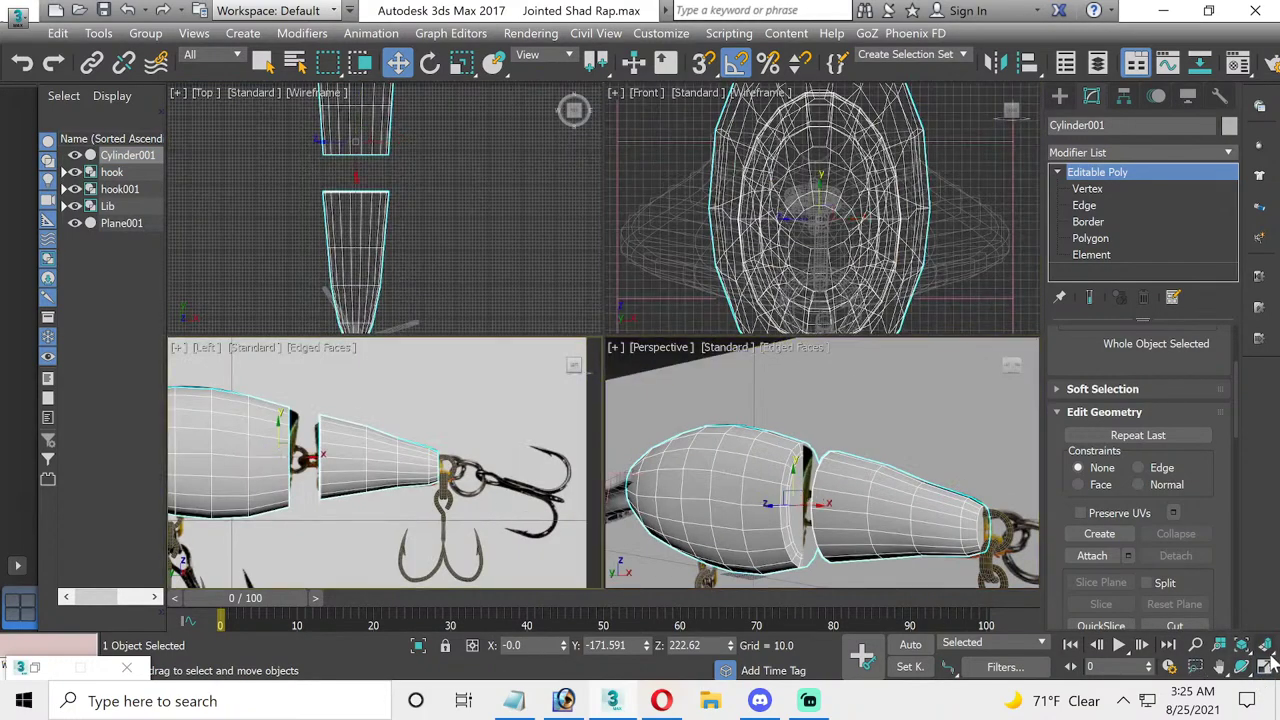
{"action": "key", "text": "alt+w"}
{"action": "middle_click_drag", "start_coordinate": [445, 383], "coordinate": [524, 385]}
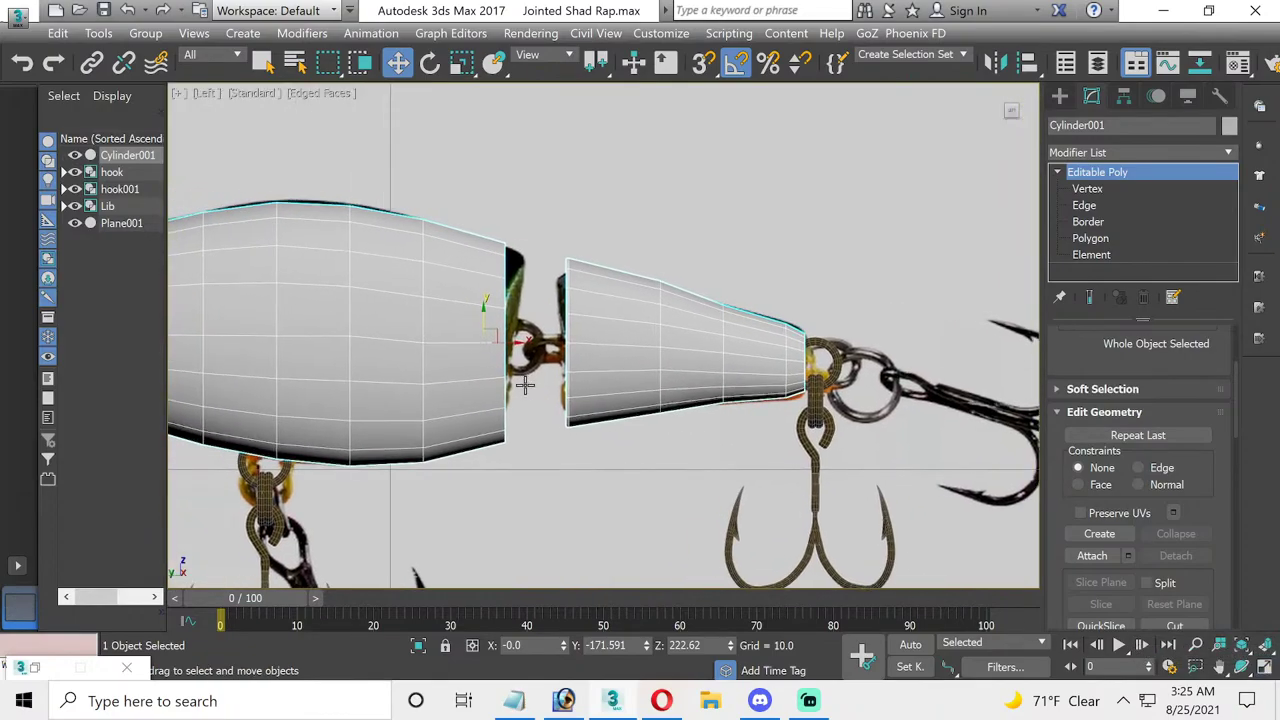
{"action": "scroll", "coordinate": [524, 384], "scroll_direction": "up", "scroll_amount": 2}
{"action": "middle_click_drag", "start_coordinate": [697, 403], "coordinate": [573, 367]}
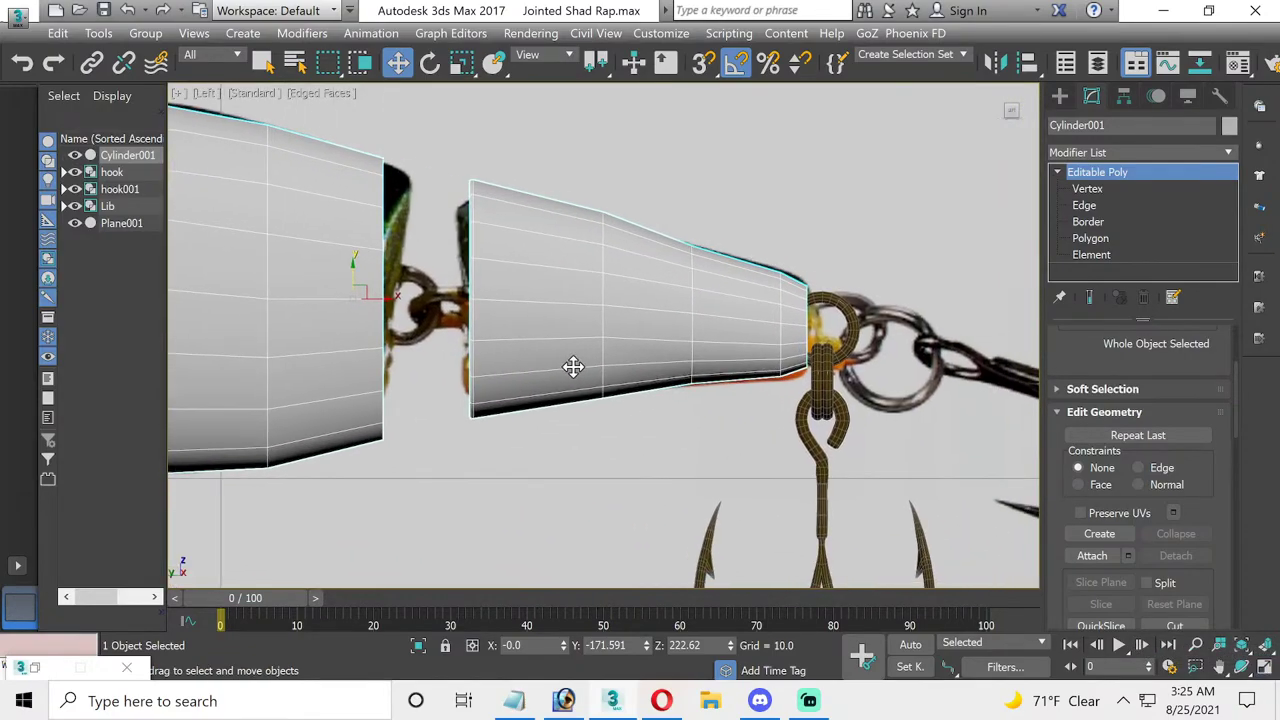
{"action": "scroll", "coordinate": [573, 367], "scroll_direction": "down", "scroll_amount": 2}
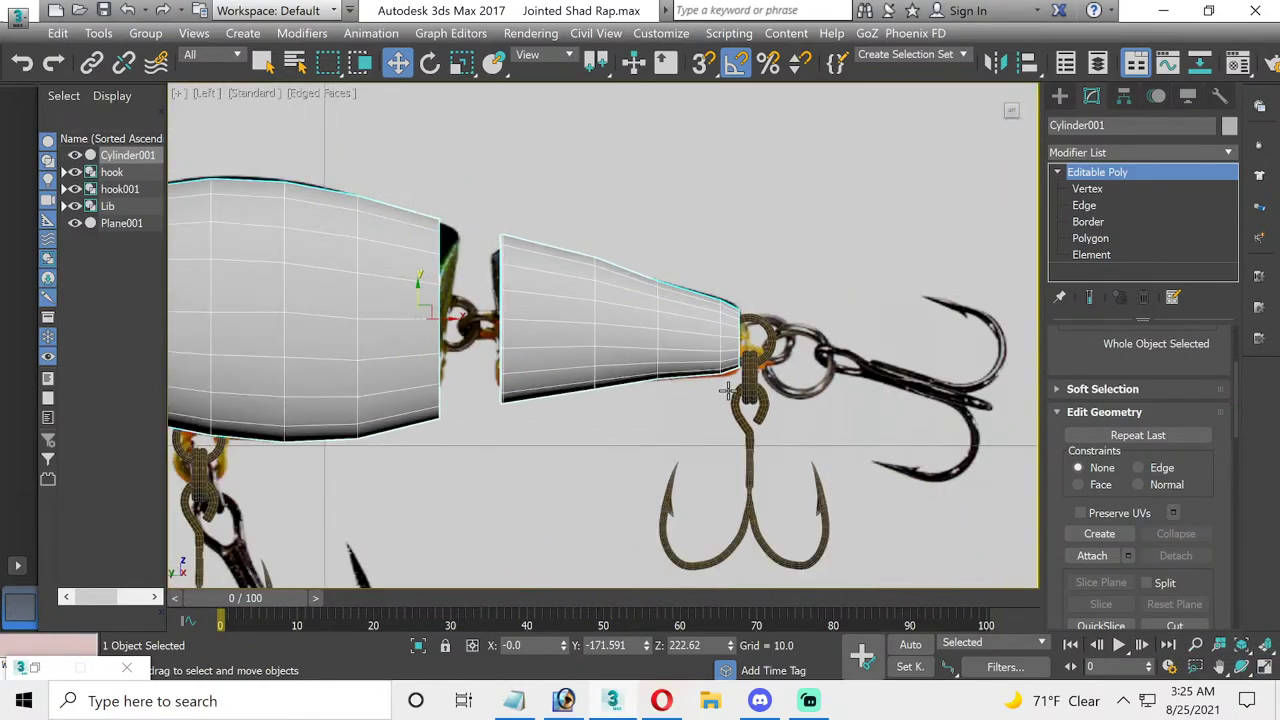
{"action": "left_click", "coordinate": [765, 330]}
- Open hook001, Shift-copy ring Torus065 to the joint as Torus069, and detach it from the group
{"action": "left_click", "coordinate": [146, 33]}
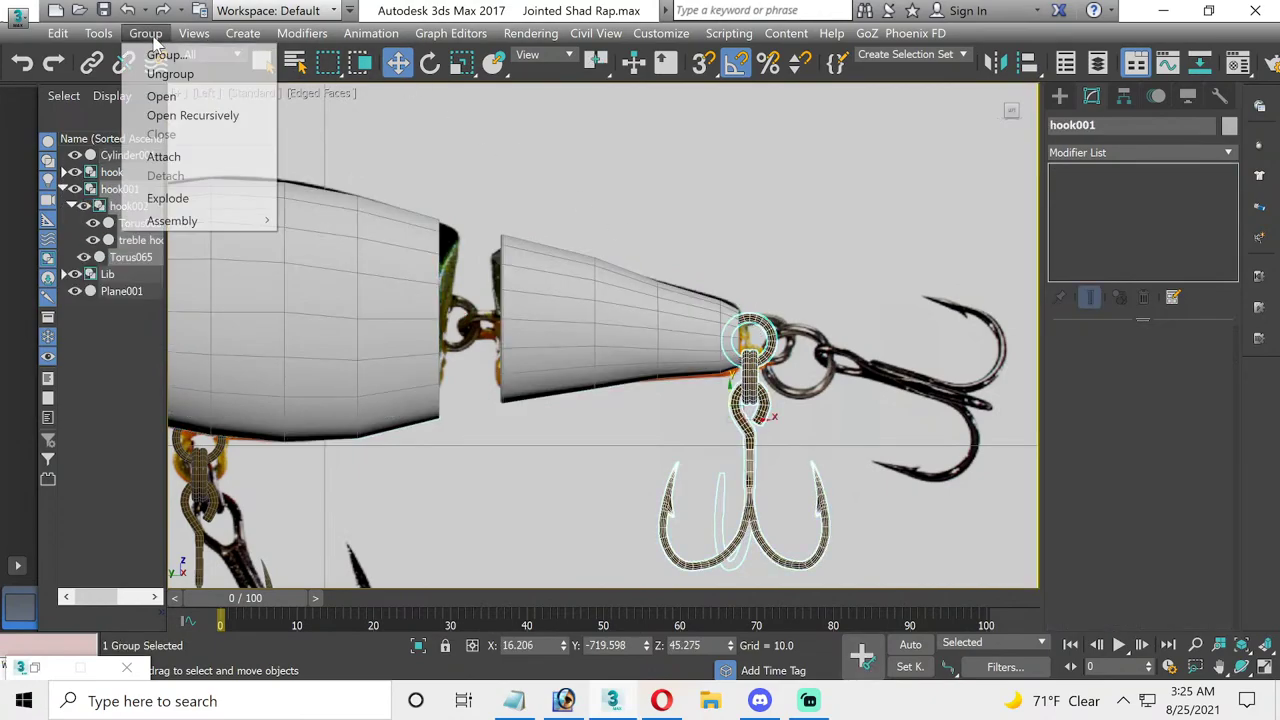
{"action": "left_click", "coordinate": [161, 96]}
{"action": "left_click", "coordinate": [752, 322]}
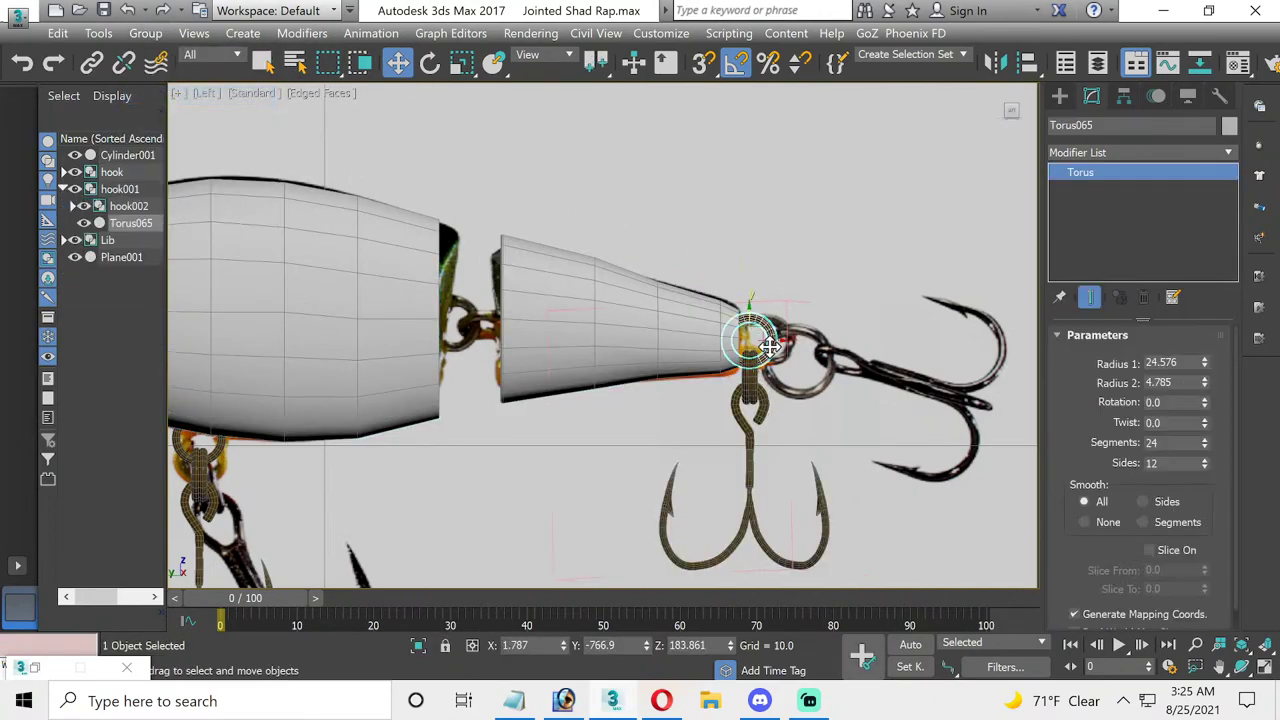
{"action": "left_click_drag", "start_coordinate": [775, 343], "coordinate": [478, 302]}
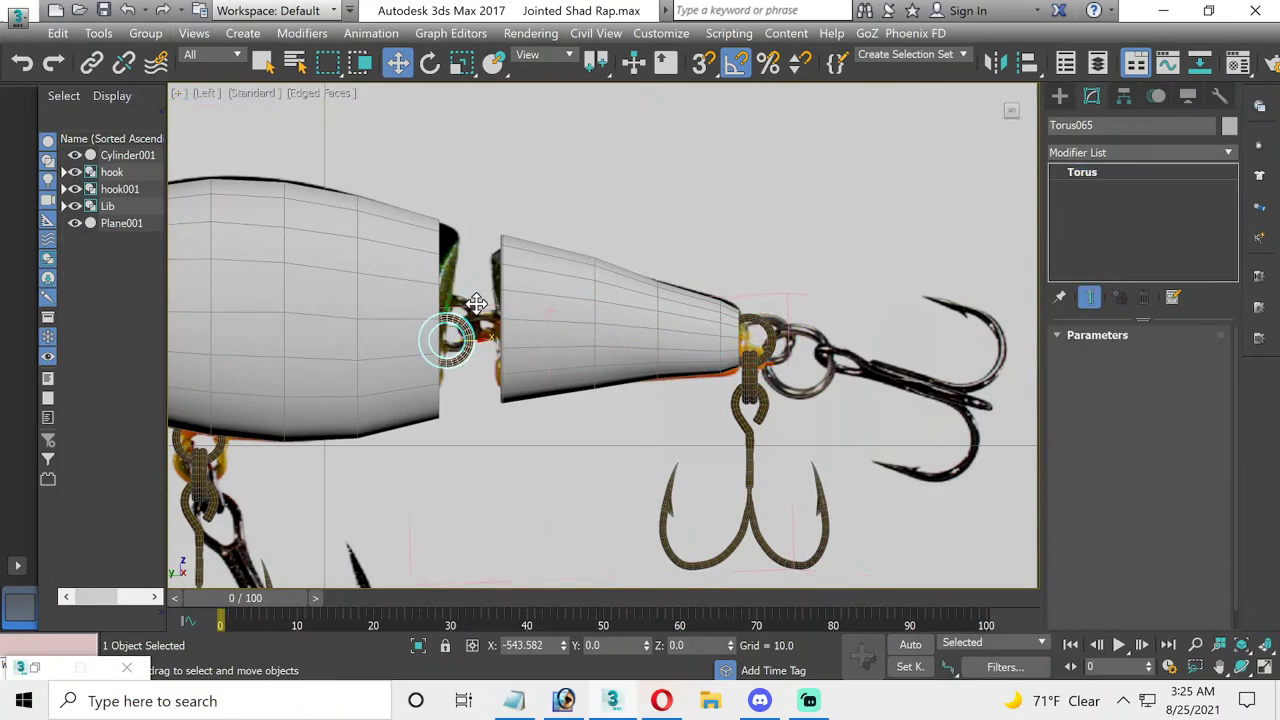
{"action": "left_click", "coordinate": [646, 431]}
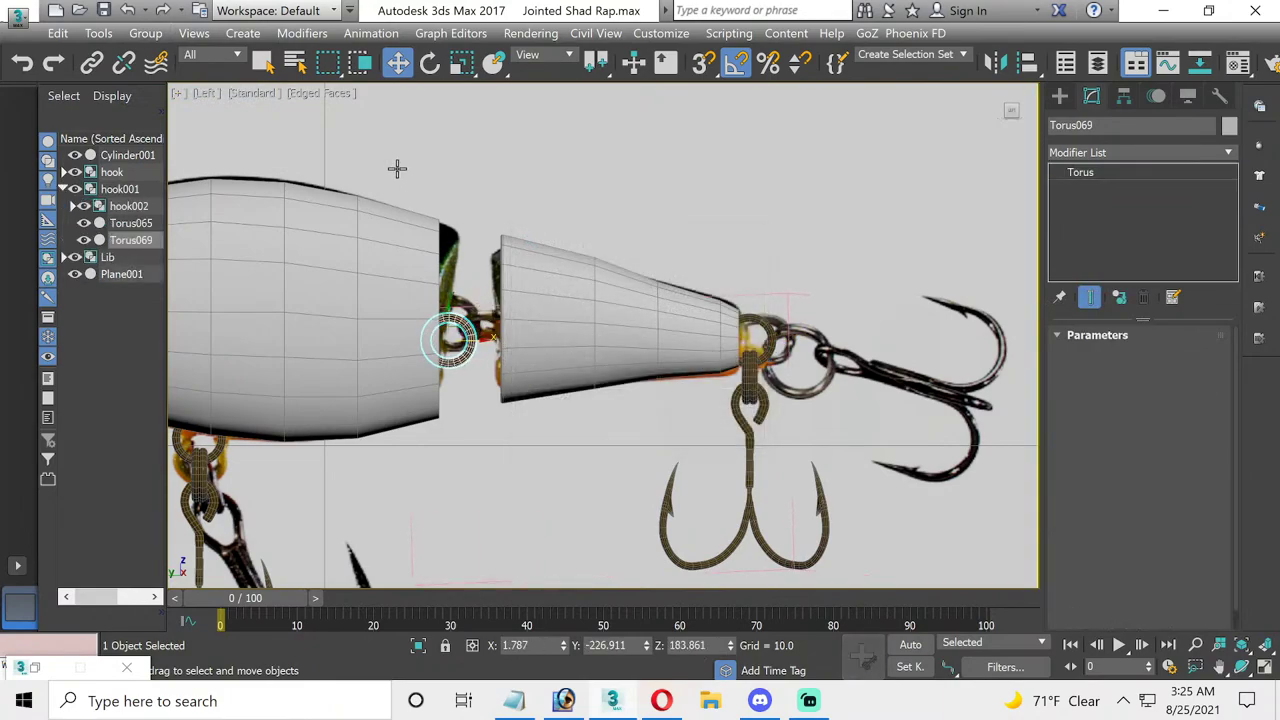
{"action": "left_click", "coordinate": [148, 37]}
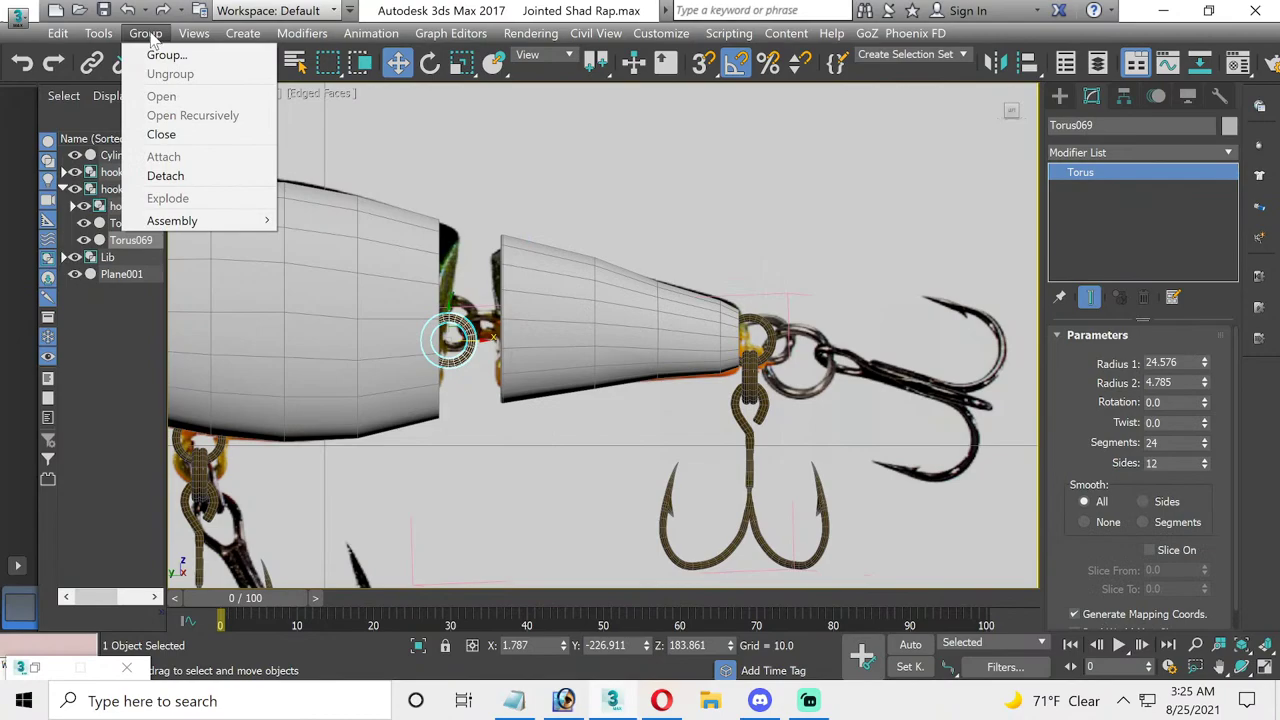
{"action": "left_click", "coordinate": [194, 177]}
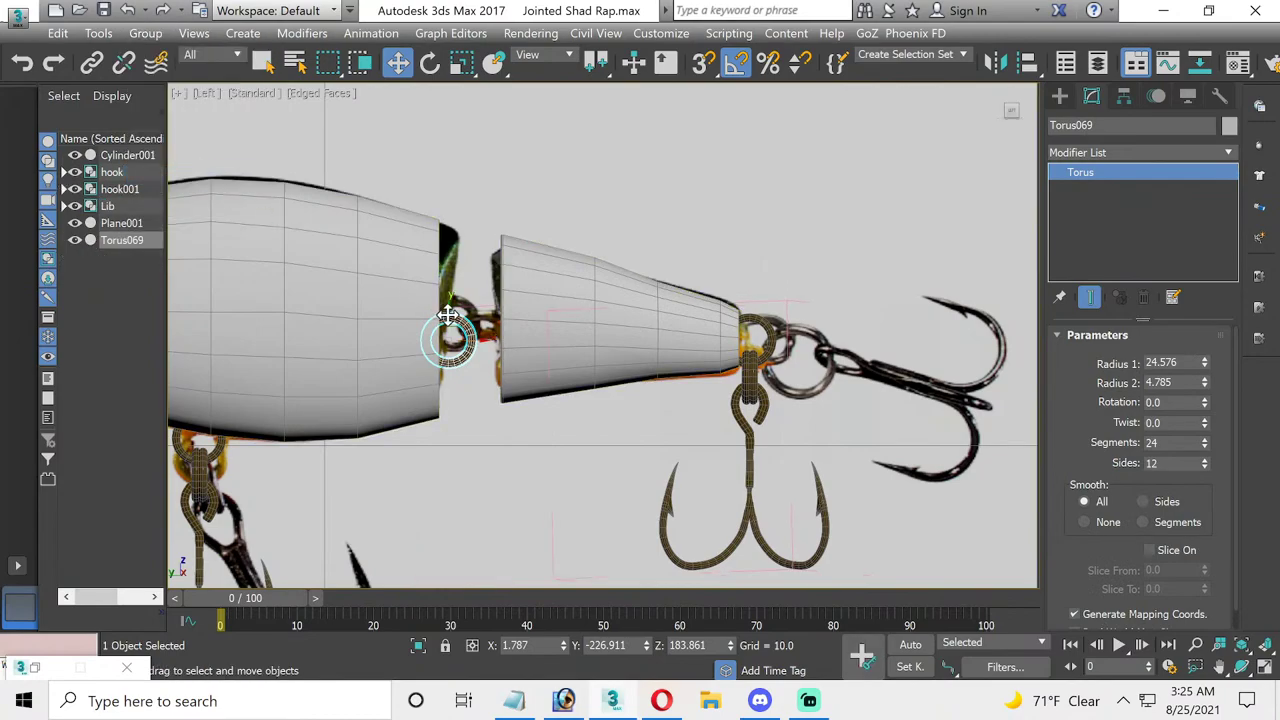
{"action": "mouse_move", "coordinate": [448, 314]}
{"action": "left_mouse_down"}
{"action": "mouse_move", "coordinate": [487, 323]}
{"action": "mouse_move", "coordinate": [472, 321]}
{"action": "left_mouse_up"}
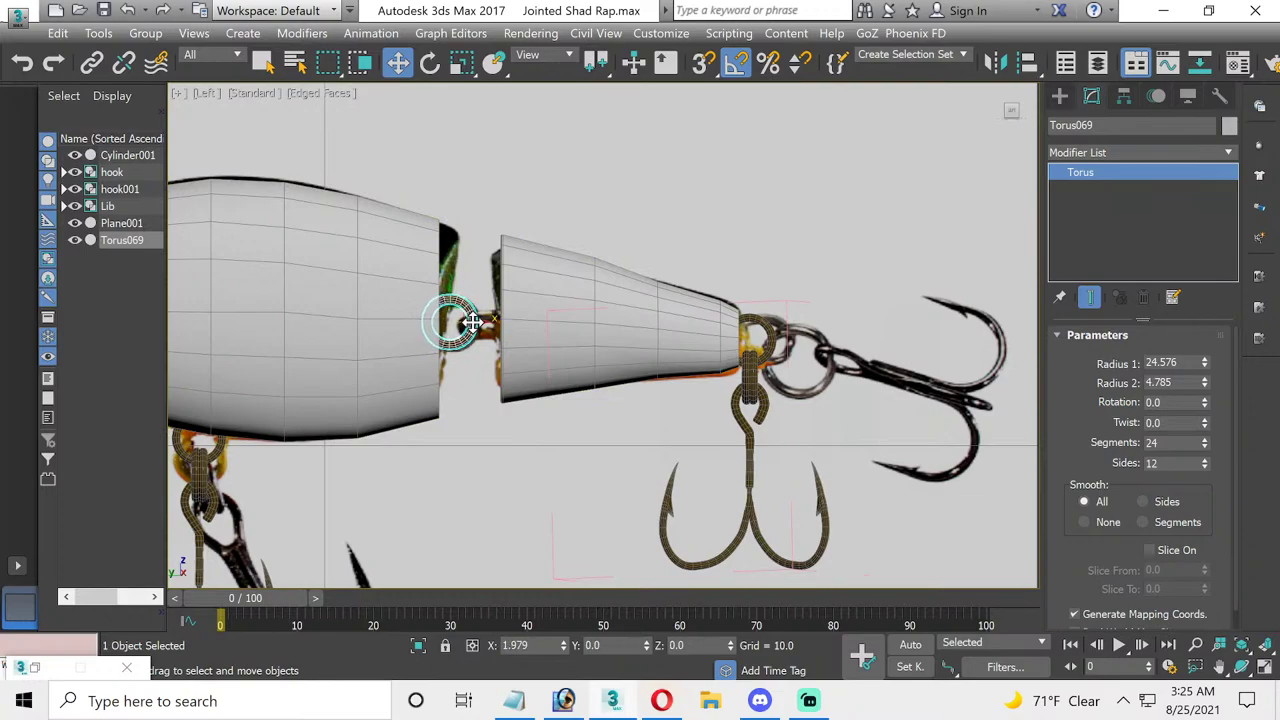
- Rotate Torus069 90°, Shift-rotate a copy Torus070, and move it to interlock at the joint
{"action": "left_click", "coordinate": [430, 62]}
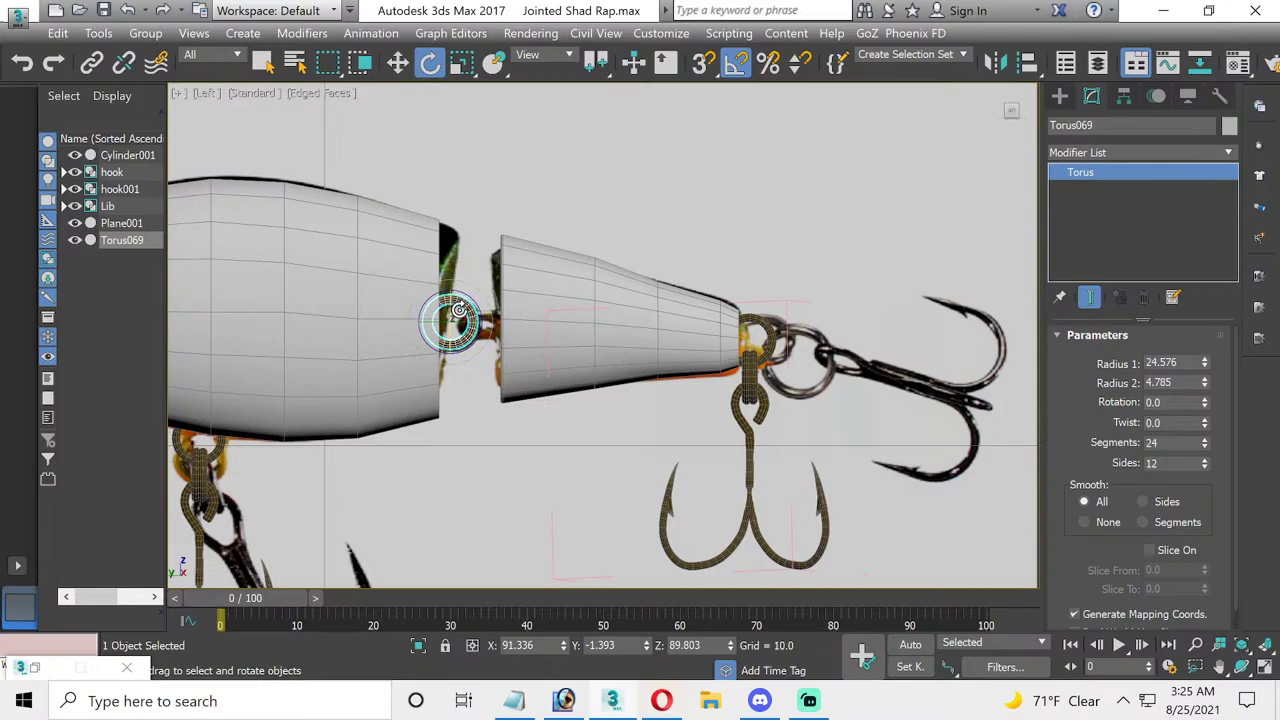
{"action": "left_click_drag", "start_coordinate": [455, 316], "coordinate": [459, 360]}
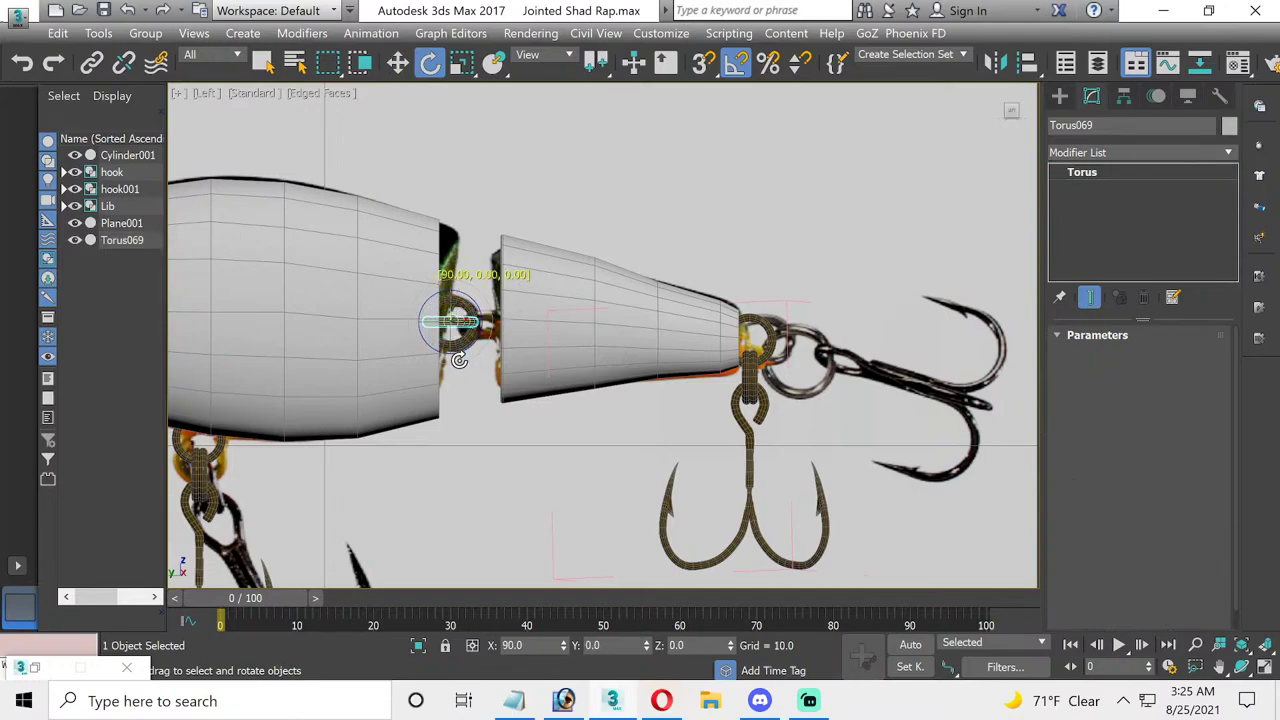
{"action": "left_click_drag", "start_coordinate": [459, 360], "coordinate": [459, 360], "text": "shift"}
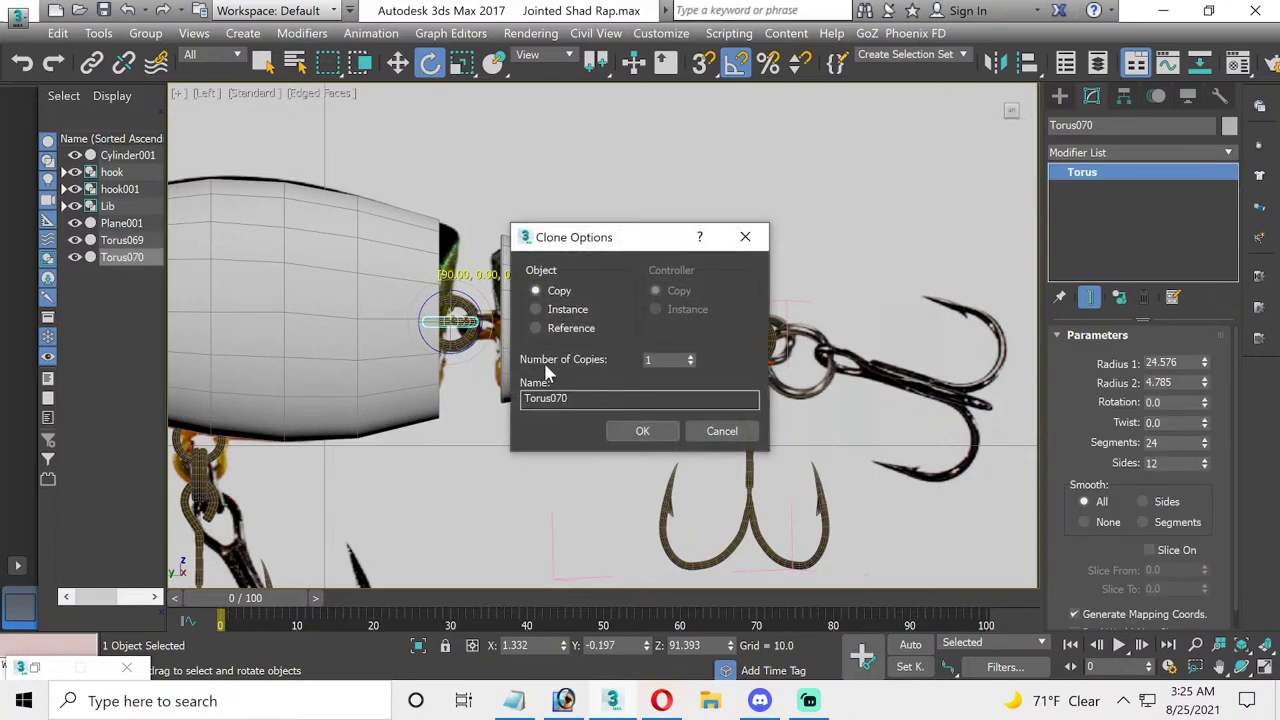
{"action": "left_click", "coordinate": [612, 428]}
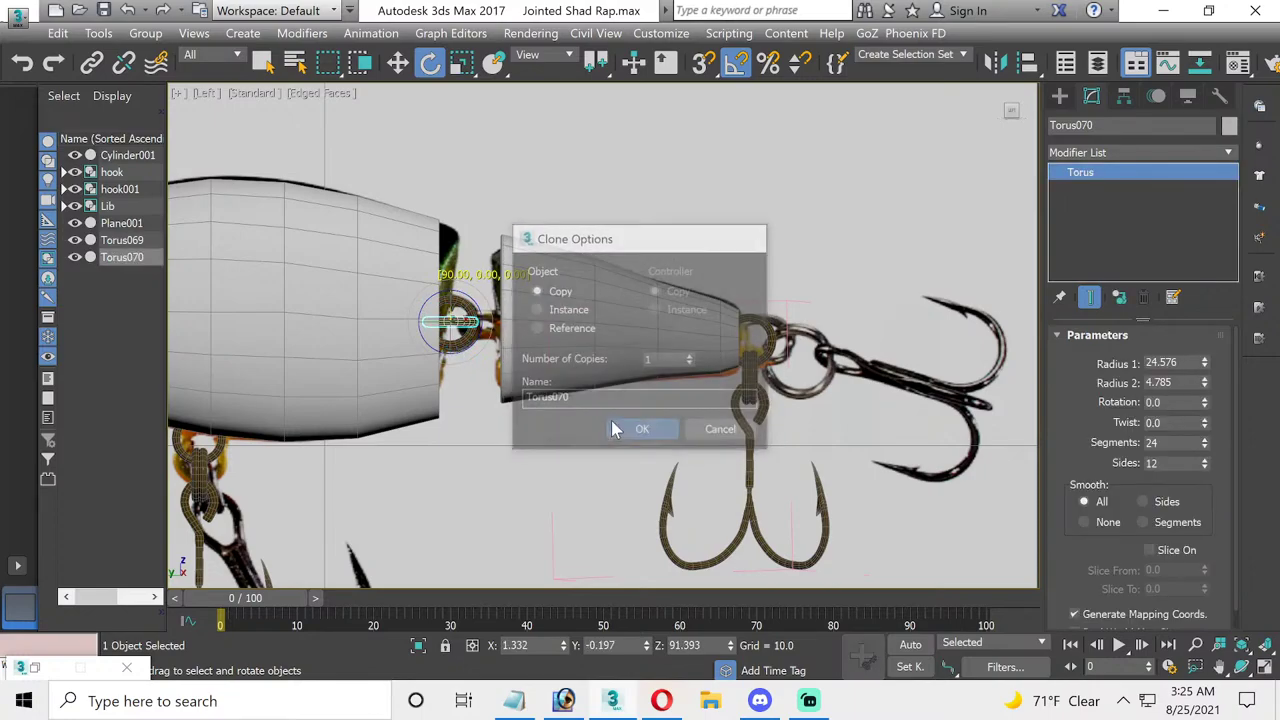
{"action": "left_click", "coordinate": [397, 62]}
{"action": "left_click_drag", "start_coordinate": [483, 322], "coordinate": [526, 330]}
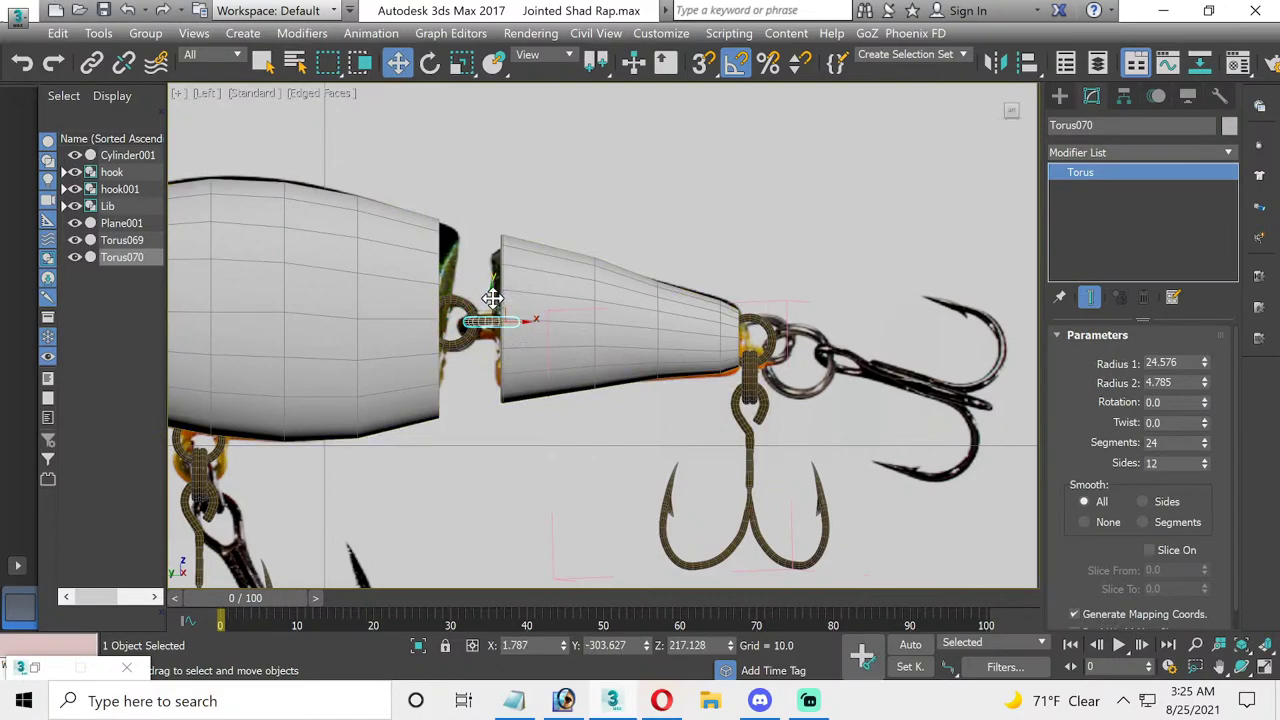
{"action": "left_click_drag", "start_coordinate": [492, 298], "coordinate": [492, 302]}
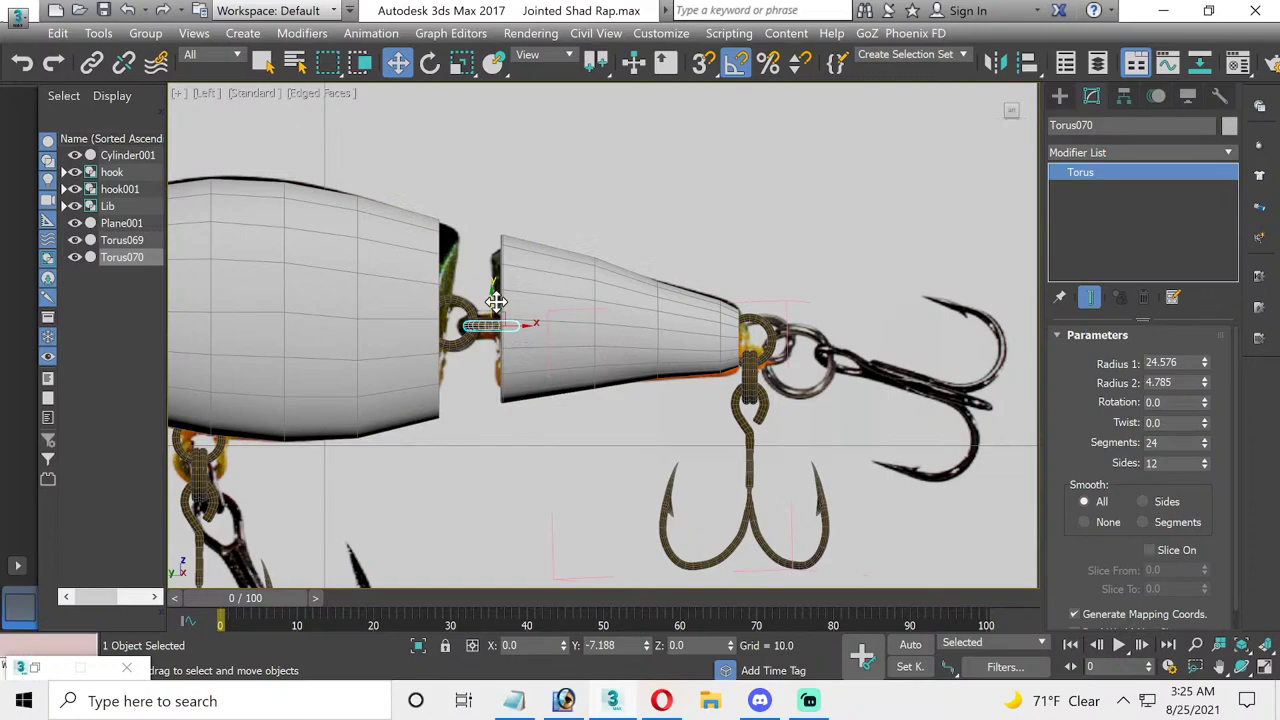
{"action": "left_click", "coordinate": [927, 235]}
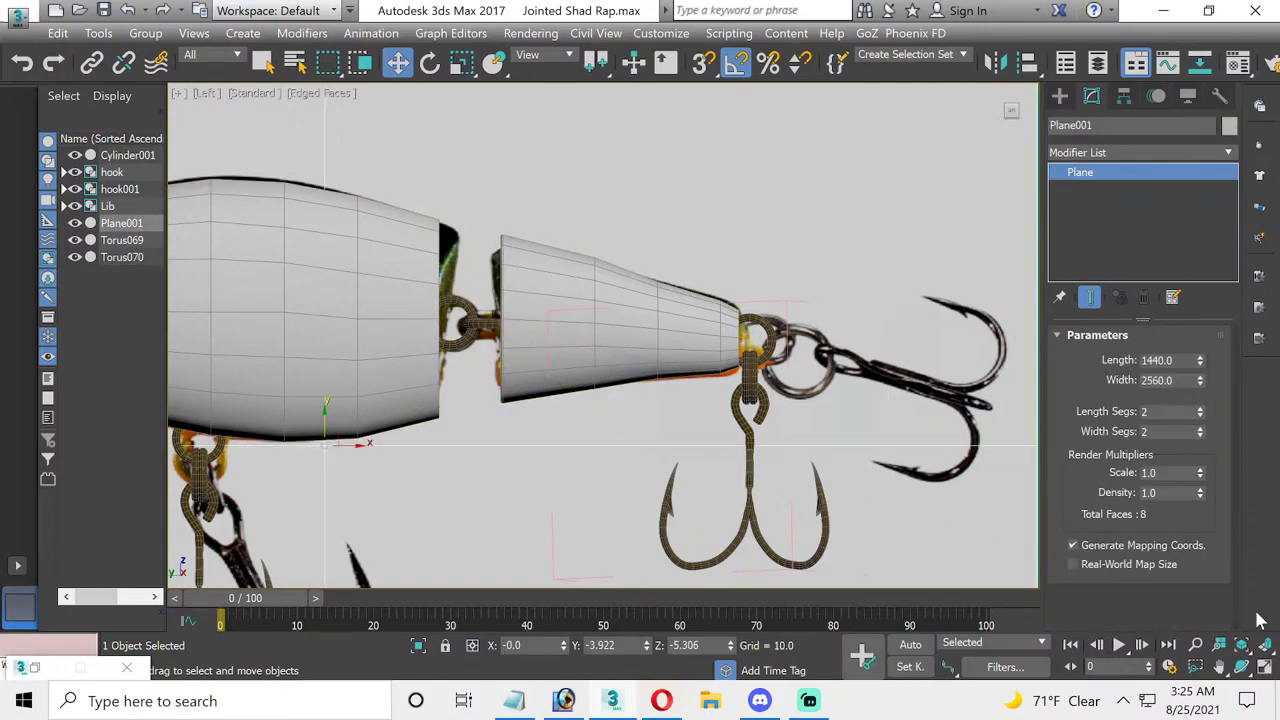
- Orbit the Perspective view around the rings, restore four viewports, and select Cylinder001
{"action": "left_click", "coordinate": [1264, 668]}
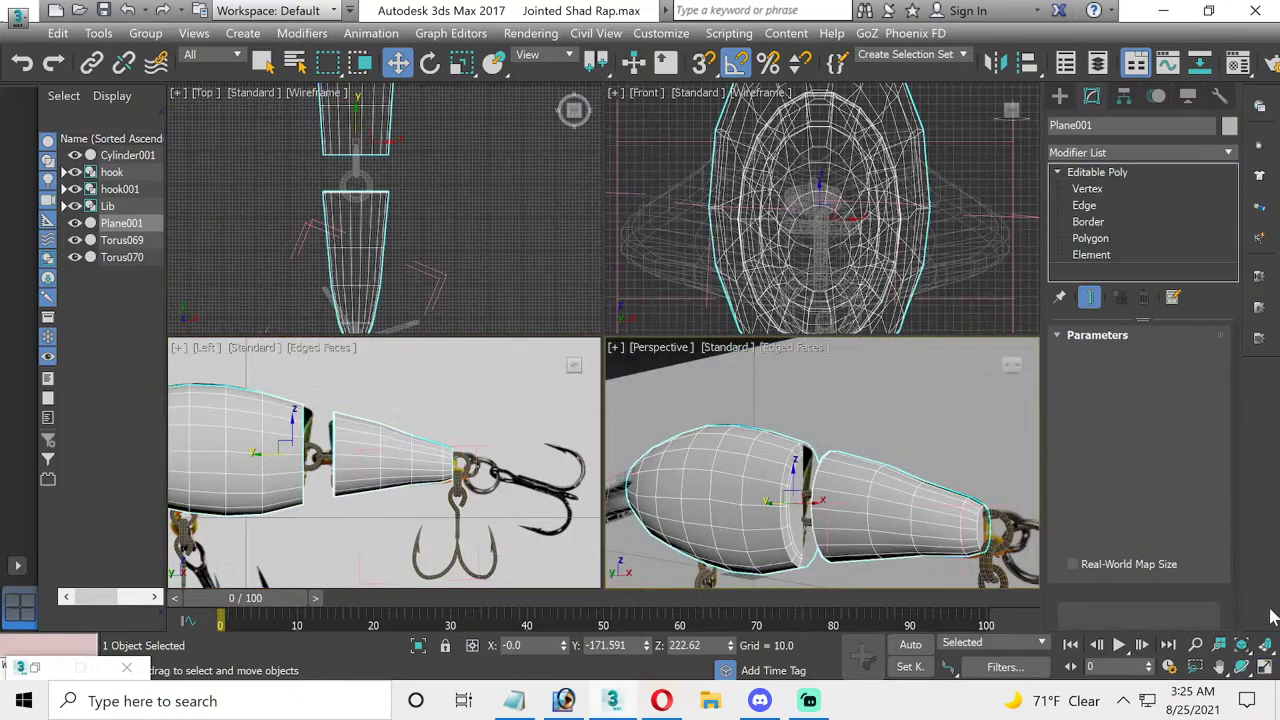
{"action": "left_click", "coordinate": [1264, 668]}
{"action": "left_click", "coordinate": [1241, 667]}
{"action": "mouse_move", "coordinate": [640, 440]}
{"action": "left_mouse_down"}
{"action": "mouse_move", "coordinate": [709, 443]}
{"action": "mouse_move", "coordinate": [700, 520]}
{"action": "mouse_move", "coordinate": [683, 491]}
{"action": "mouse_move", "coordinate": [629, 491]}
{"action": "mouse_move", "coordinate": [714, 437]}
{"action": "left_mouse_up"}
{"action": "mouse_move", "coordinate": [586, 391]}
{"action": "middle_mouse_down"}
{"action": "mouse_move", "coordinate": [651, 394]}
{"action": "mouse_move", "coordinate": [714, 355]}
{"action": "mouse_move", "coordinate": [743, 366]}
{"action": "middle_mouse_up"}
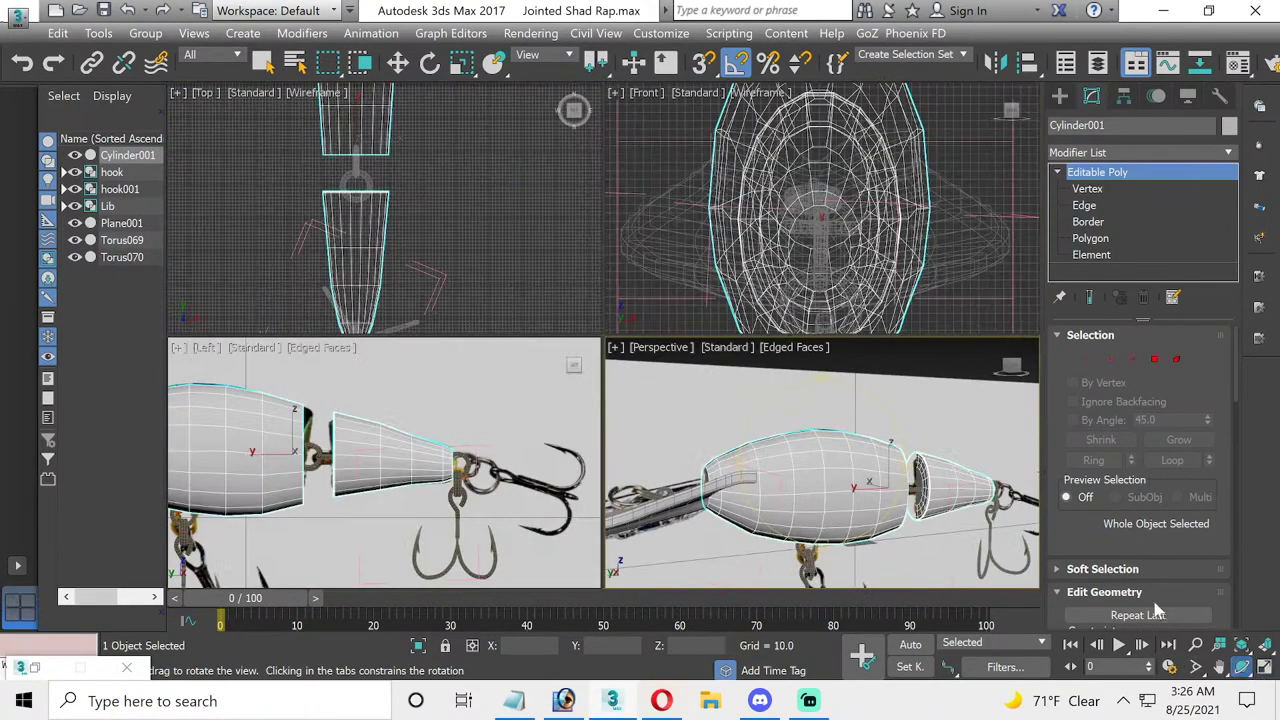
{"action": "left_click", "coordinate": [1241, 666]}
{"action": "left_click", "coordinate": [398, 62]}
{"action": "left_click", "coordinate": [384, 226]}
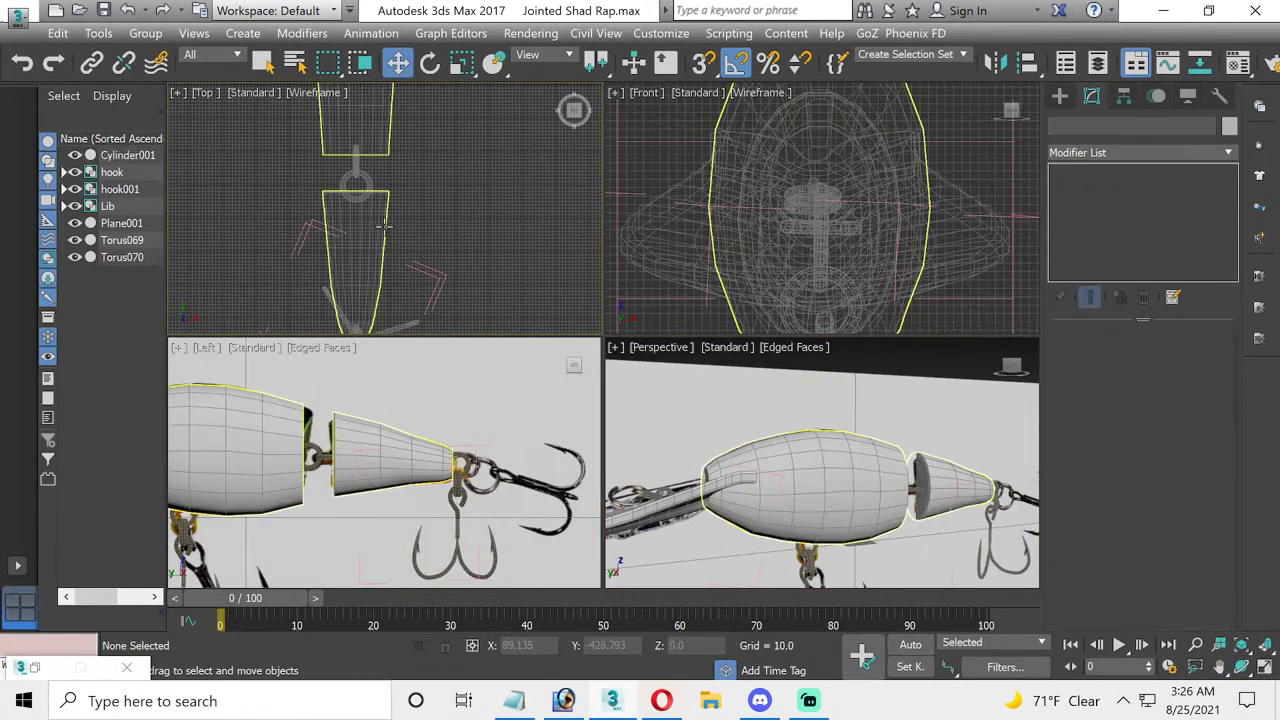
{"action": "left_click", "coordinate": [381, 226]}
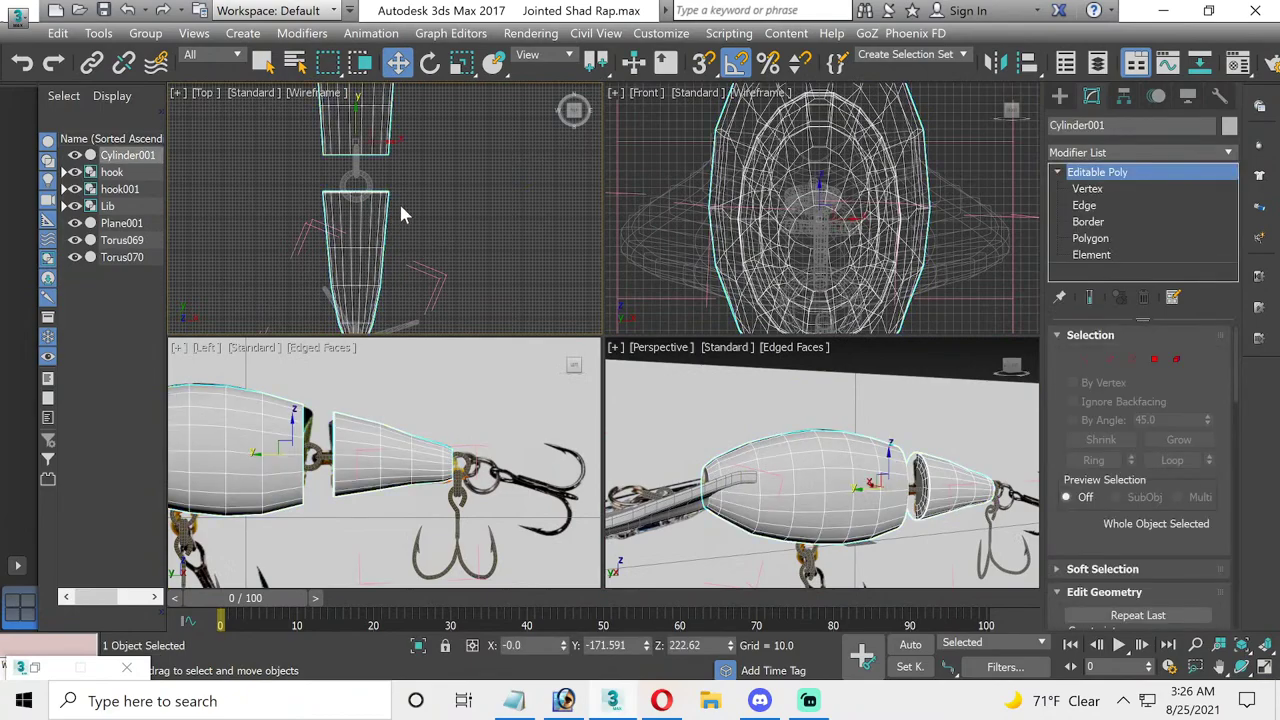
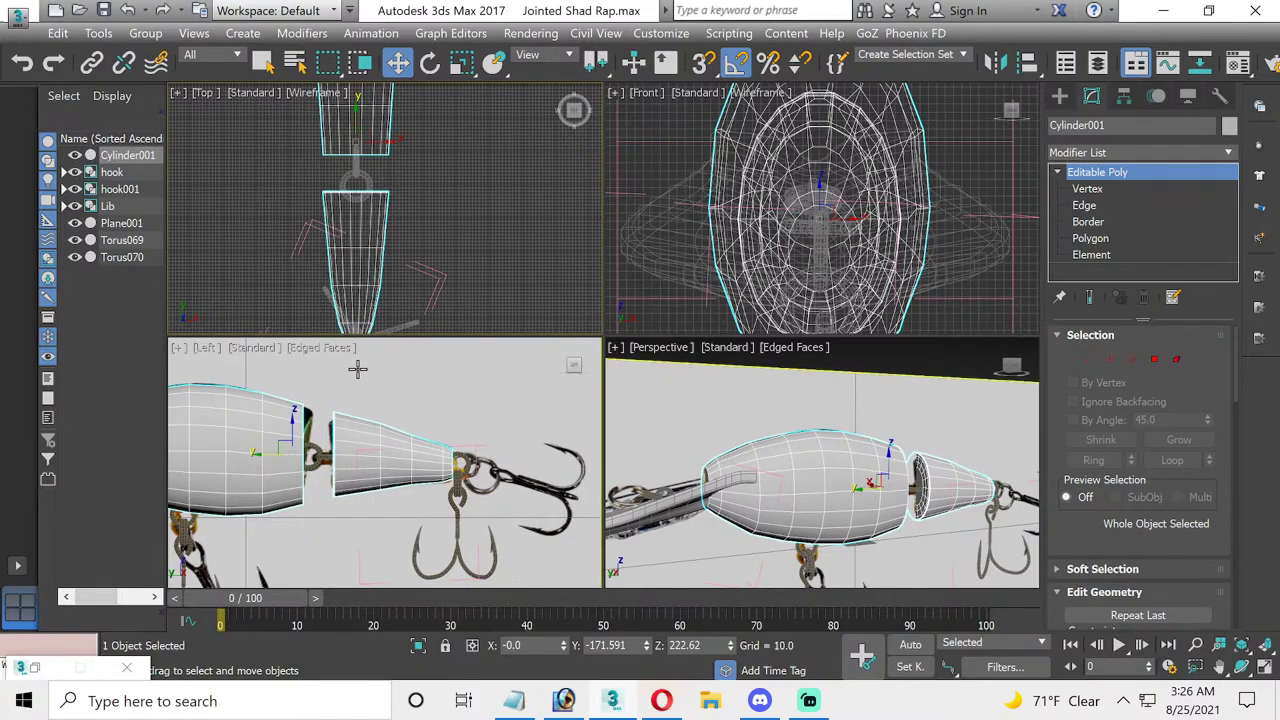
- Maximize the Left view, frame the lure, and select the body Cylinder001
{"action": "left_click", "coordinate": [358, 368]}
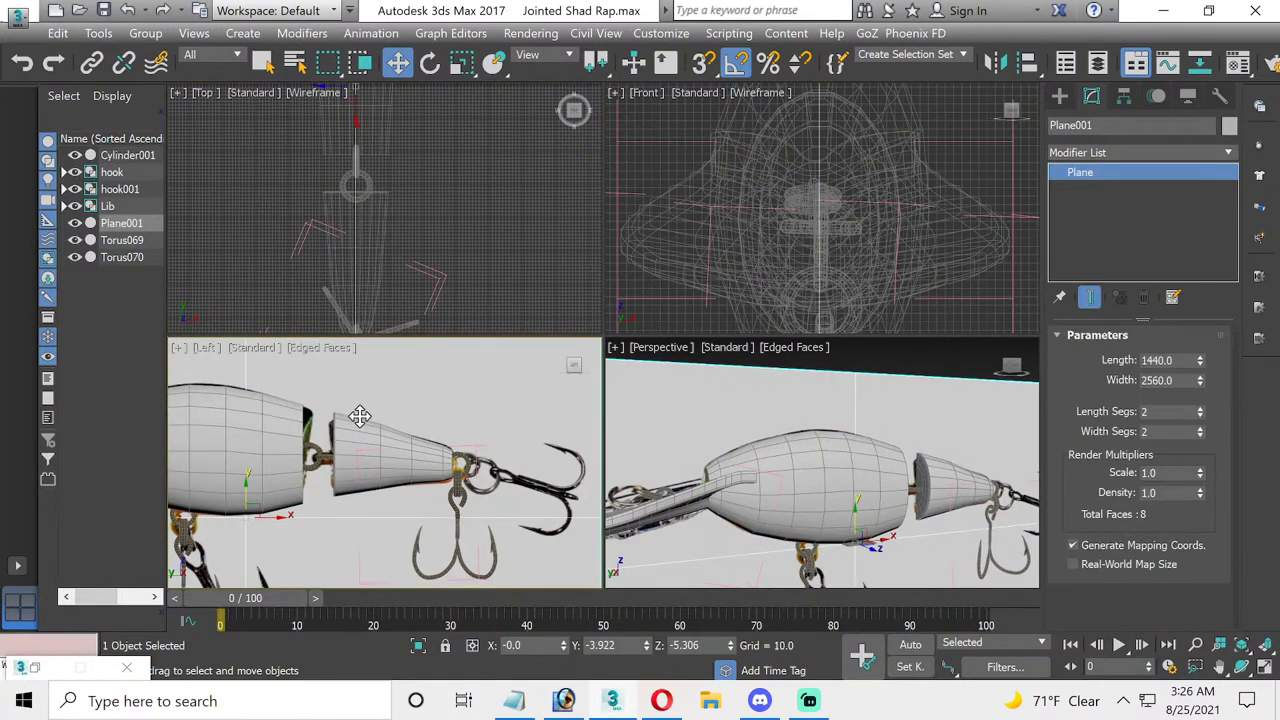
{"action": "left_click", "coordinate": [1265, 666]}
{"action": "middle_click_drag", "start_coordinate": [330, 477], "coordinate": [660, 477]}
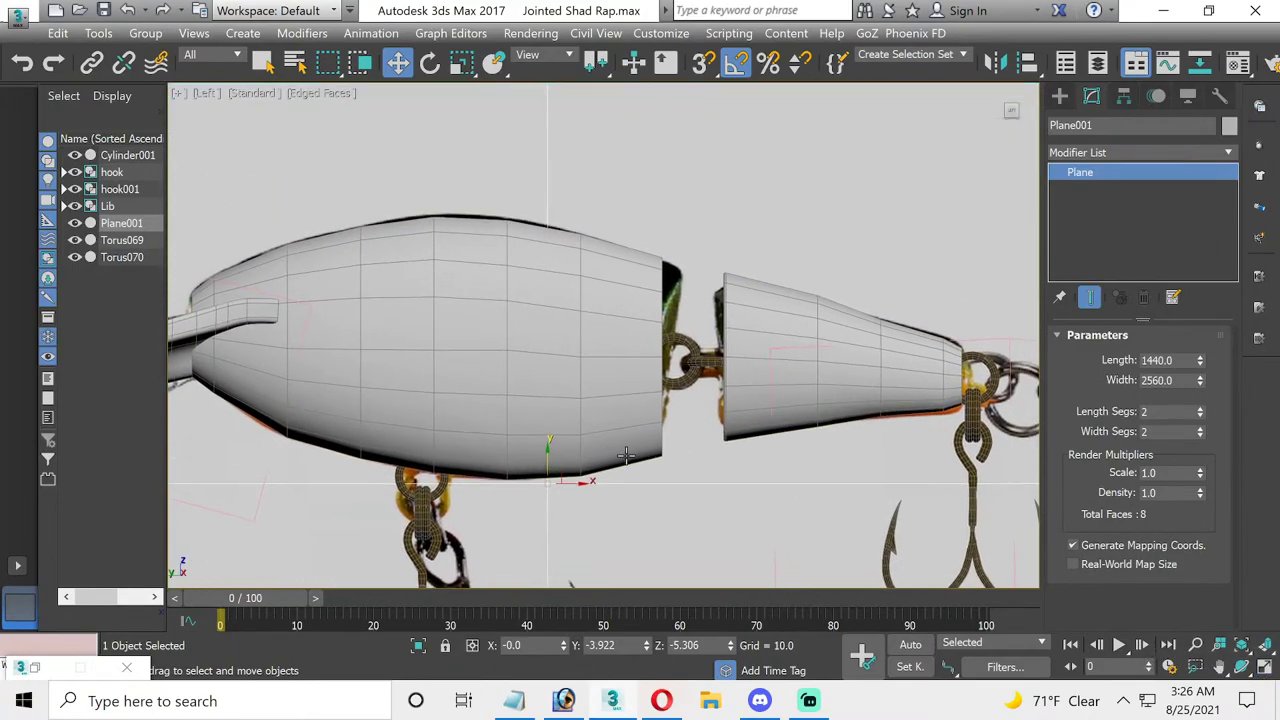
{"action": "scroll", "coordinate": [600, 443], "scroll_direction": "down", "scroll_amount": 2}
{"action": "left_click", "coordinate": [493, 308]}
{"action": "left_click", "coordinate": [493, 308]}
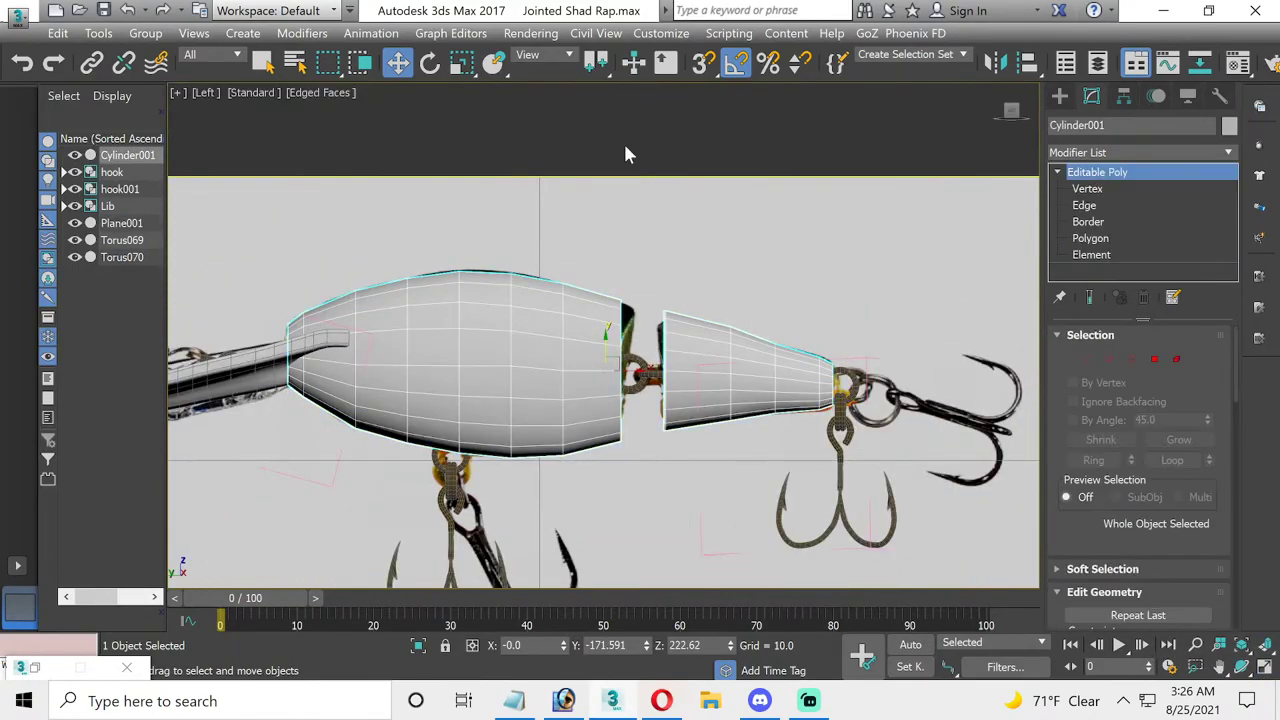
- Set the renderer to V-Ray Adv 3.40.01 and load the Product Rendering_New preset
{"action": "left_click", "coordinate": [530, 33]}
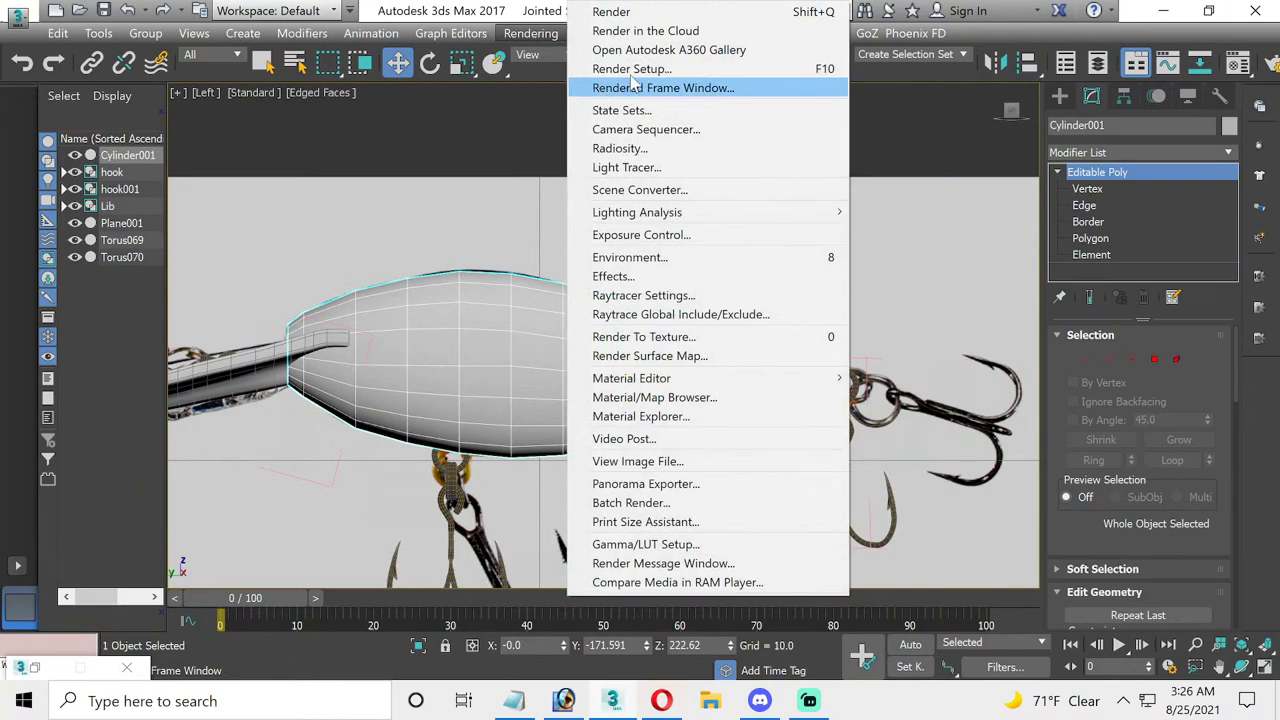
{"action": "left_click", "coordinate": [628, 69]}
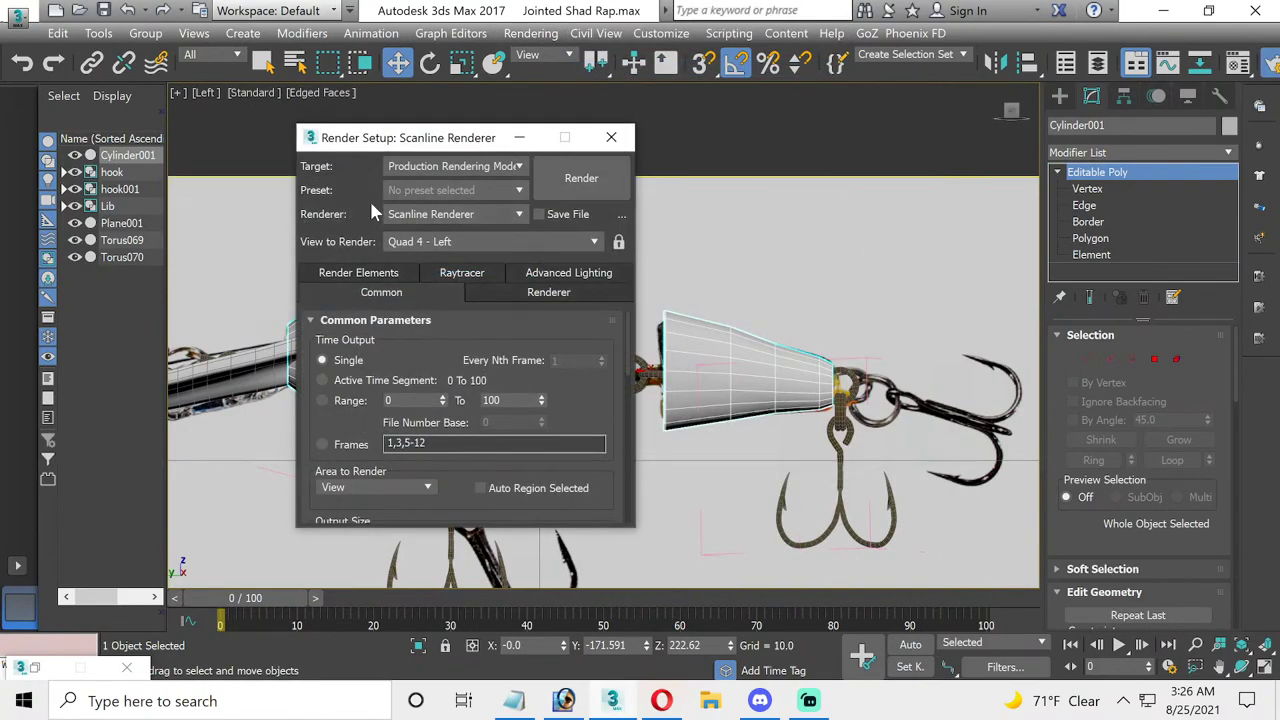
{"action": "left_click", "coordinate": [430, 212]}
{"action": "left_click", "coordinate": [440, 311]}
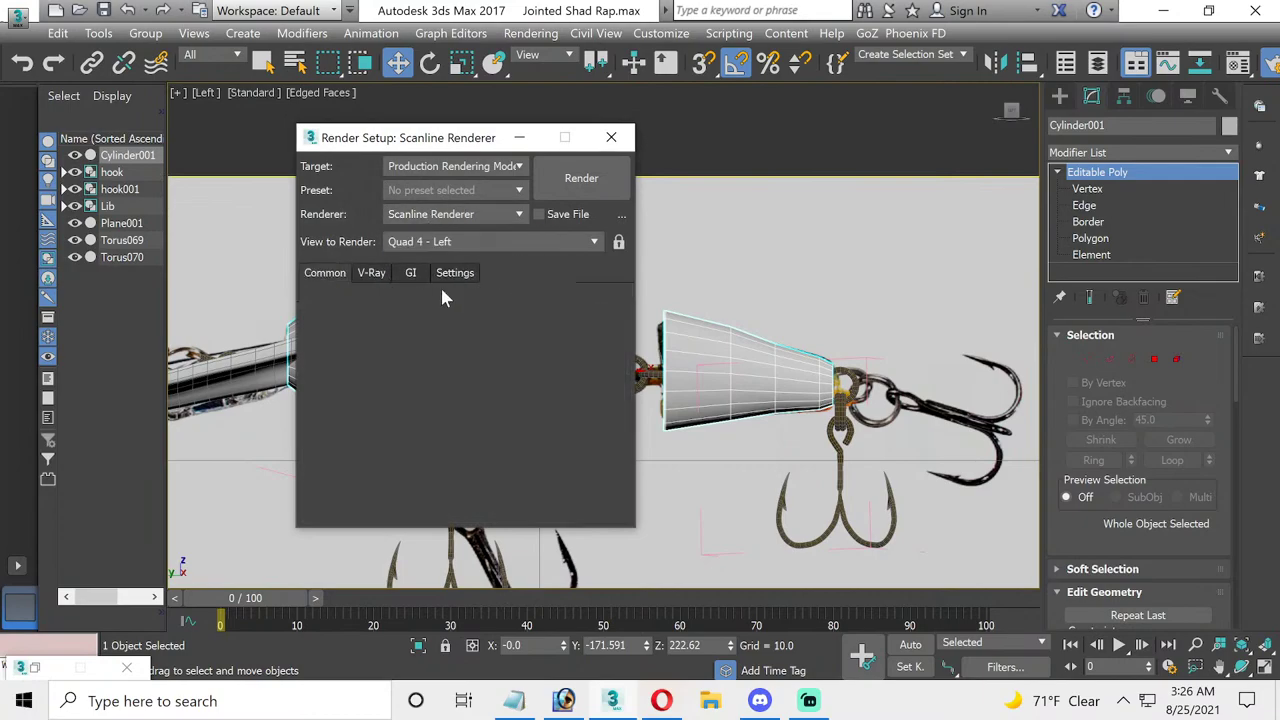
{"action": "left_click", "coordinate": [452, 192]}
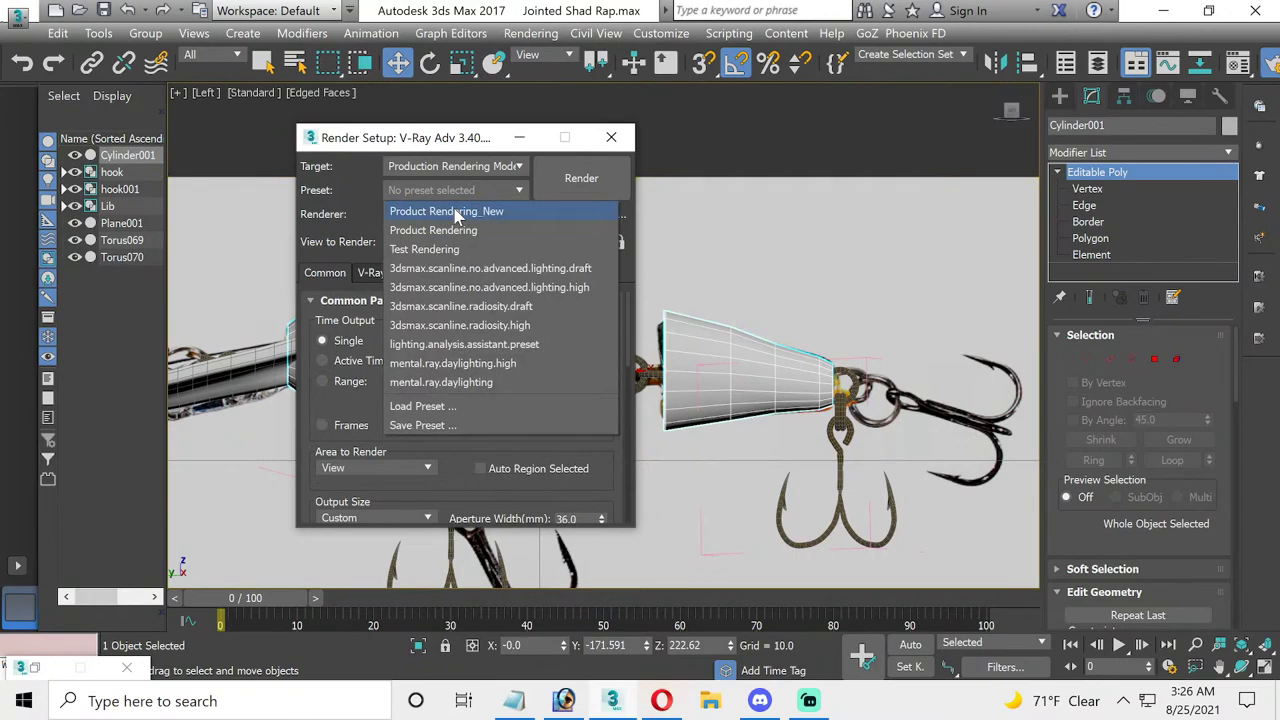
{"action": "left_click", "coordinate": [457, 213]}
{"action": "left_click", "coordinate": [718, 454]}
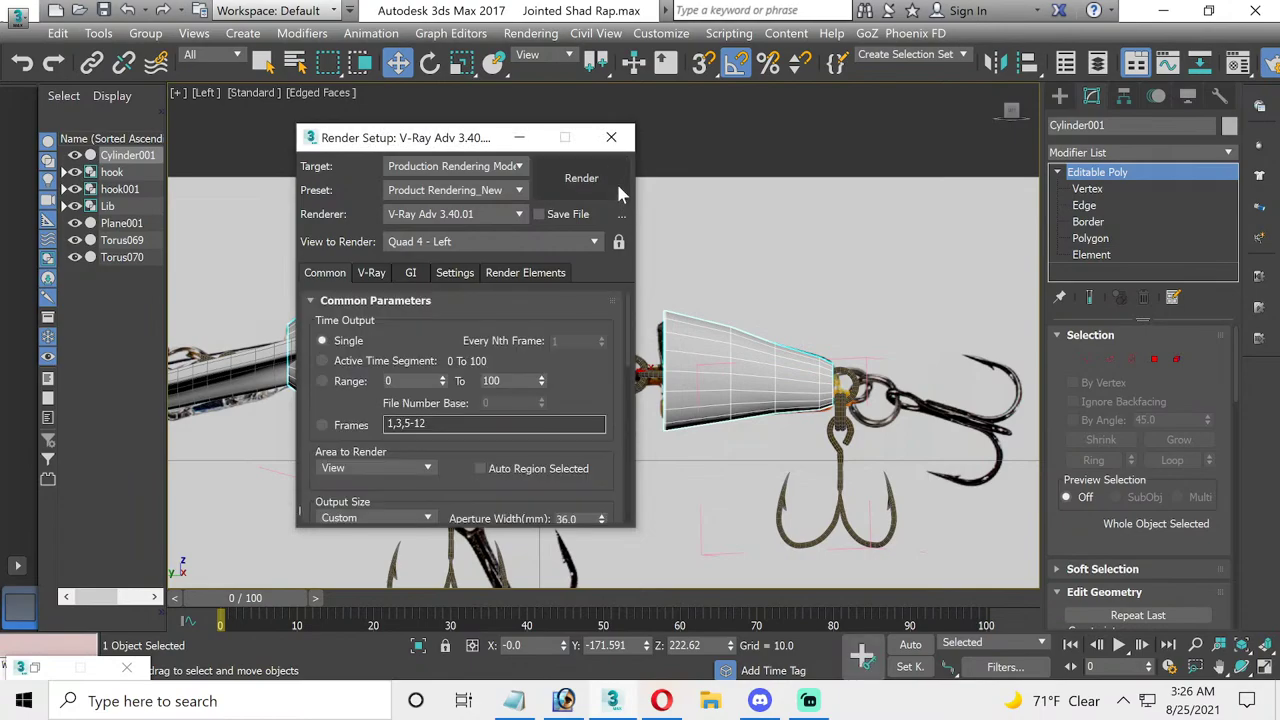
{"action": "left_click", "coordinate": [611, 137]}
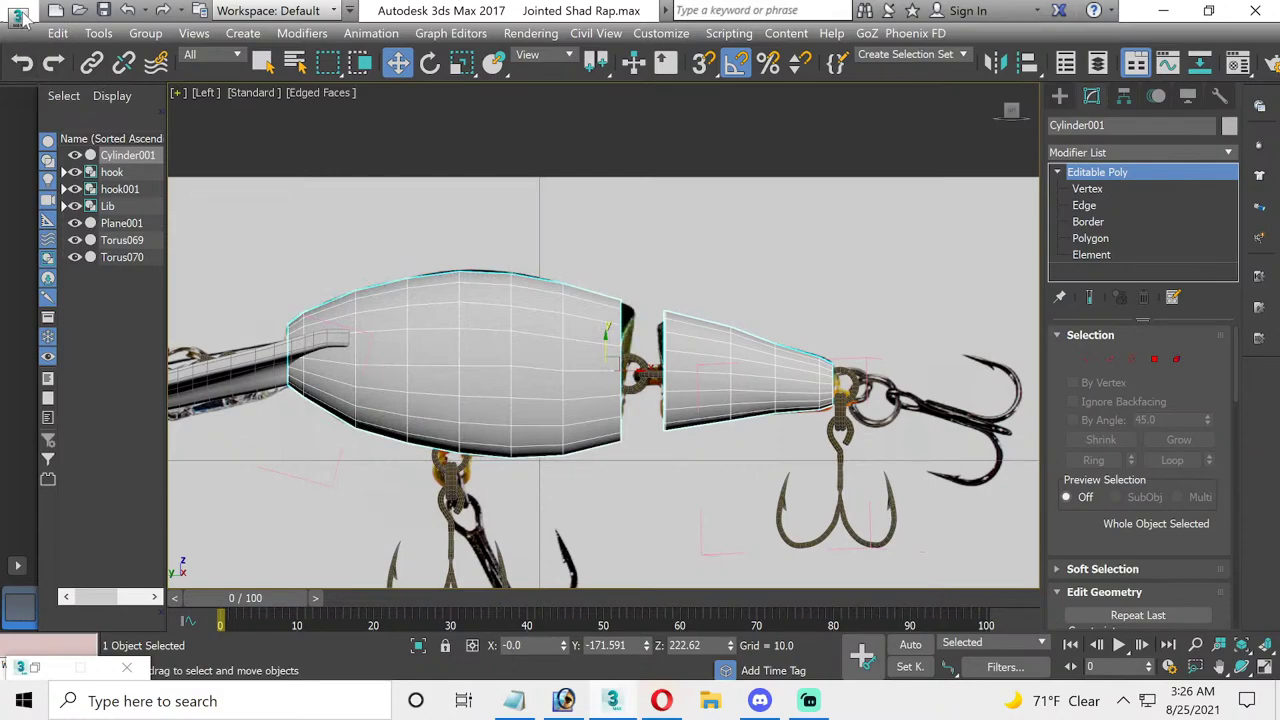
- Merge VRayPlane001, VRayLight001, VRayLight002 and the HDRI dome from E:\Scenes\DT Crankbait.max
{"action": "left_click", "coordinate": [28, 14]}
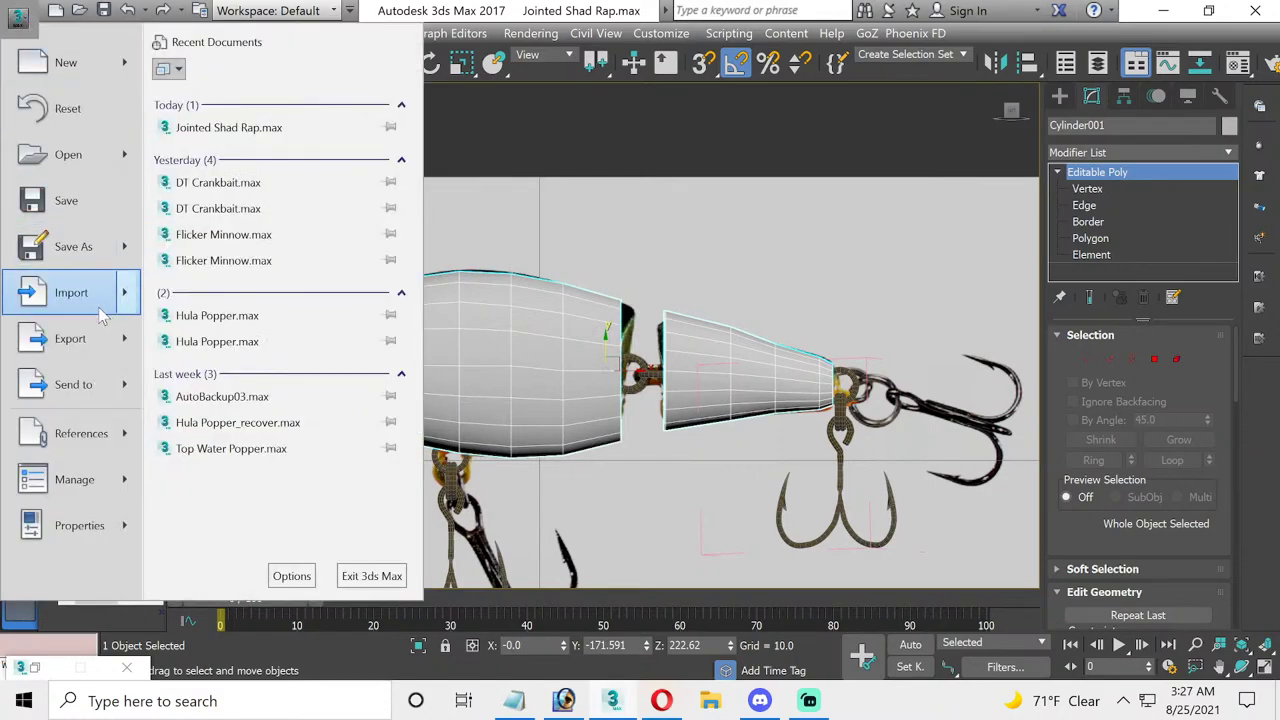
{"action": "mouse_move", "coordinate": [71, 292]}
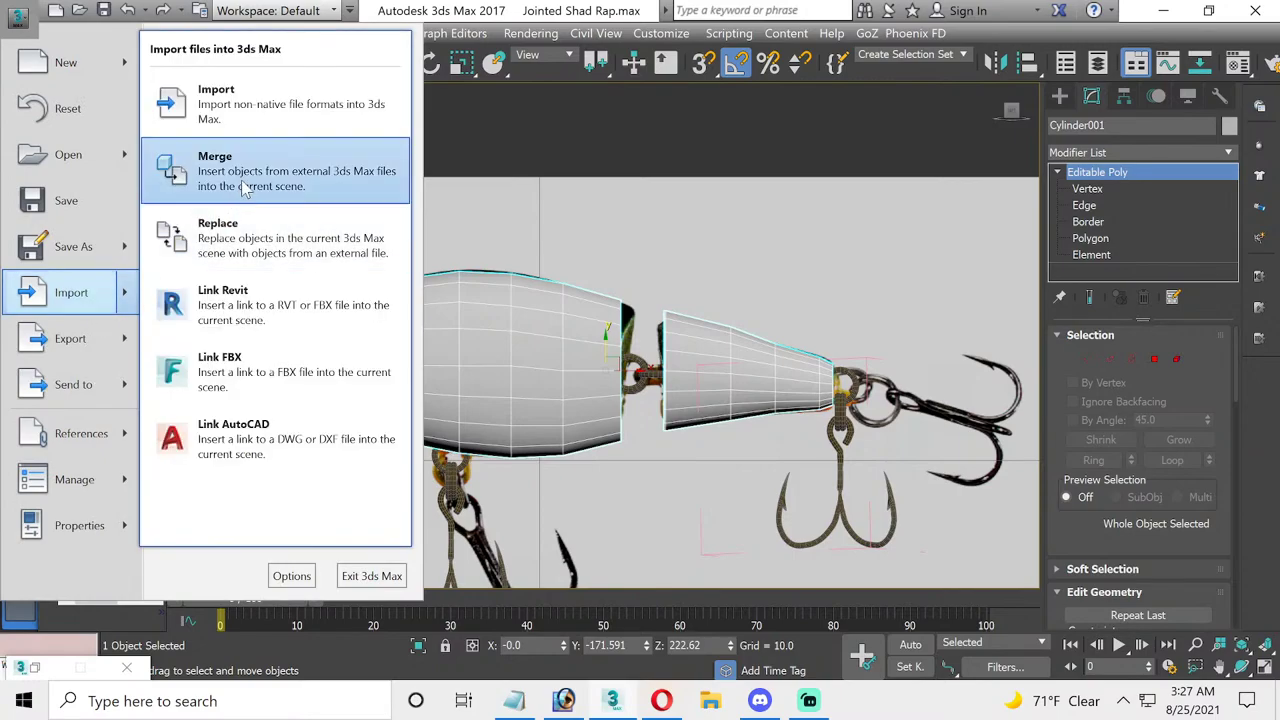
{"action": "left_click", "coordinate": [238, 182]}
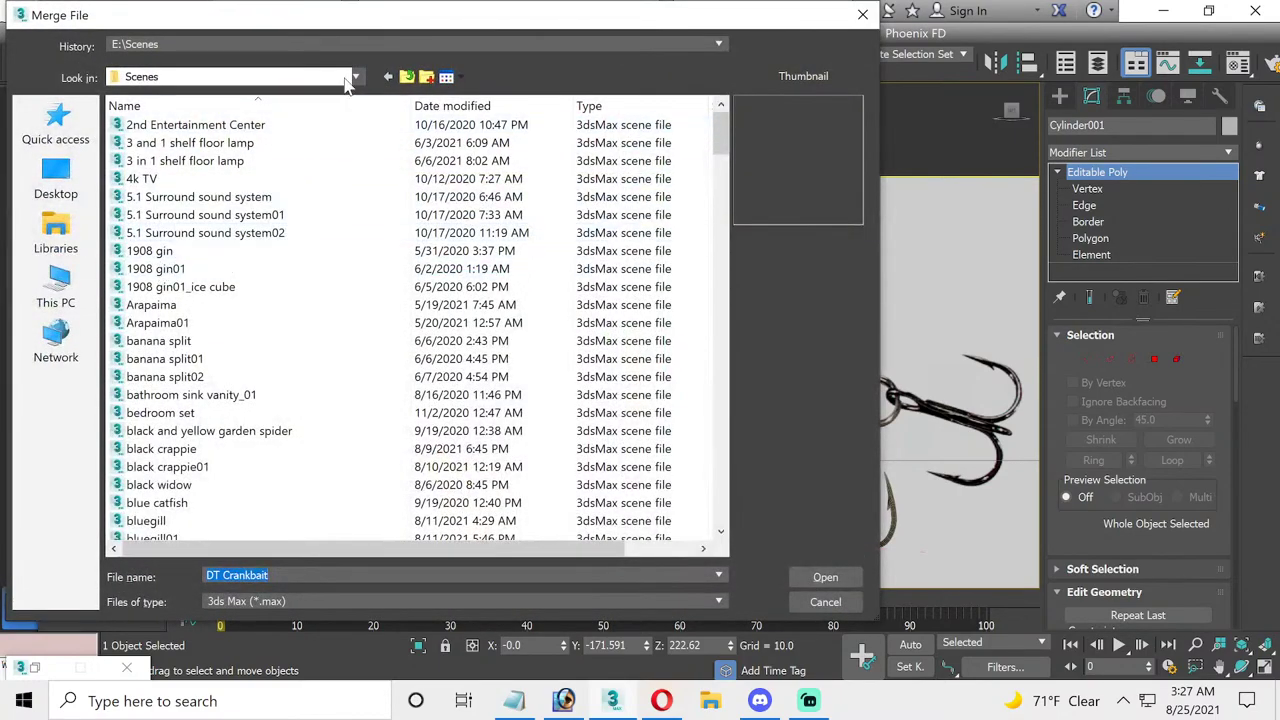
{"action": "left_click", "coordinate": [50, 295]}
{"action": "double_click", "coordinate": [237, 418]}
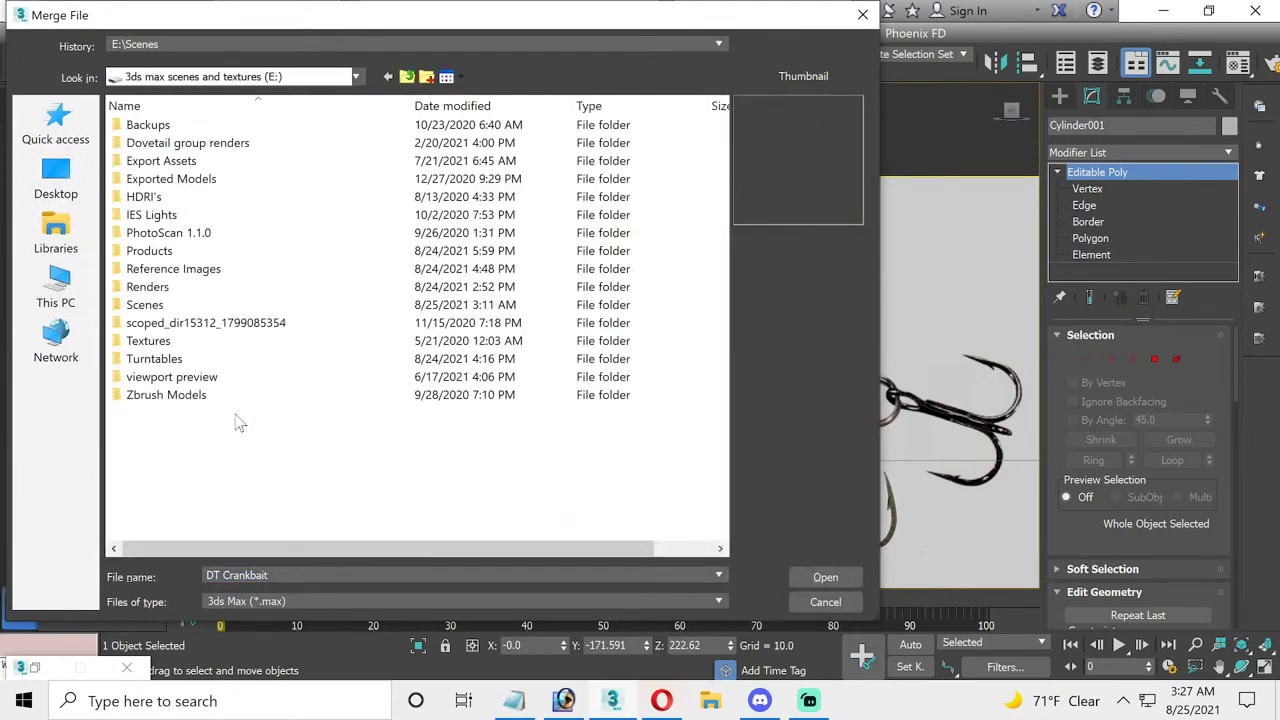
{"action": "double_click", "coordinate": [175, 306]}
{"action": "left_click", "coordinate": [173, 305]}
{"action": "key", "text": "d"}
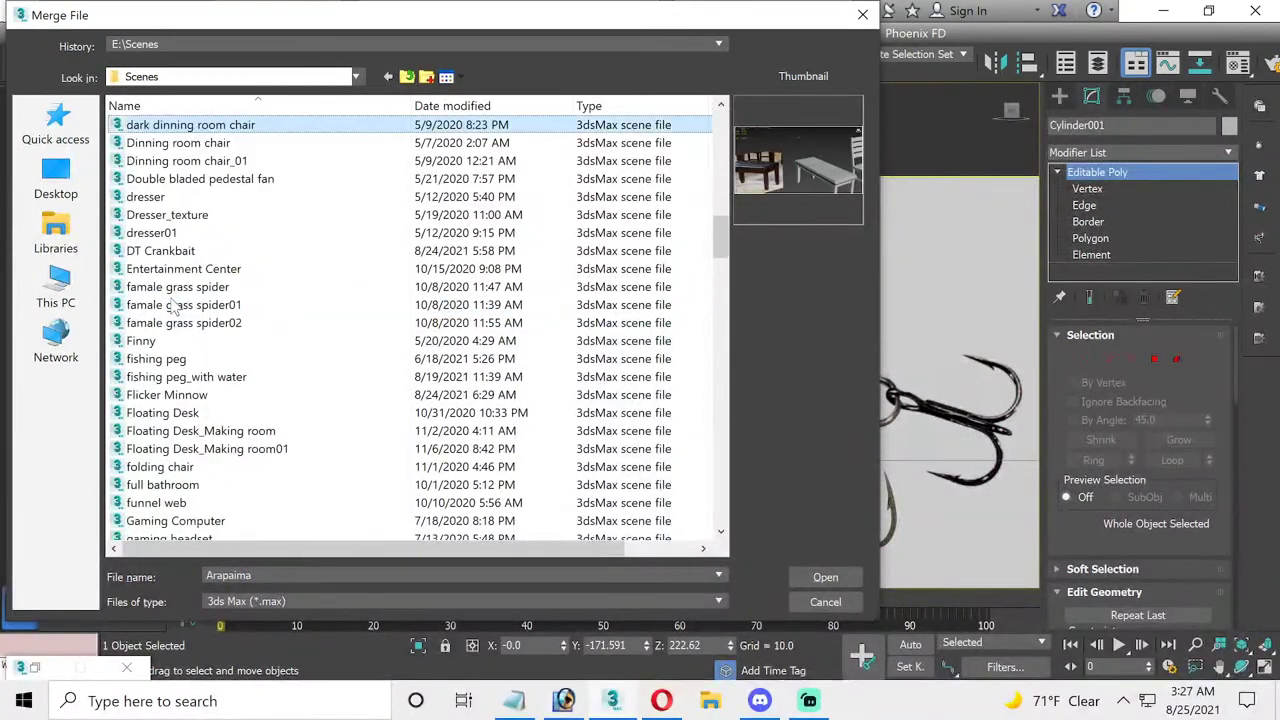
{"action": "double_click", "coordinate": [173, 251]}
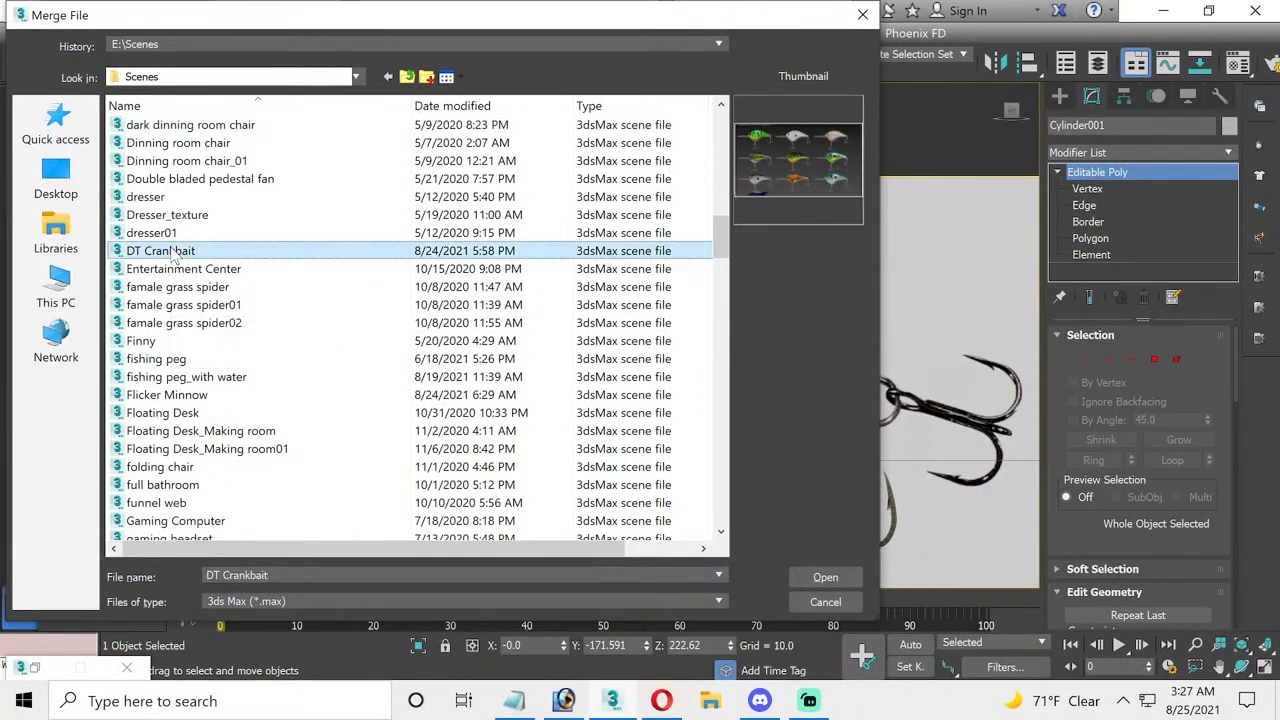
{"action": "left_click", "coordinate": [490, 366]}
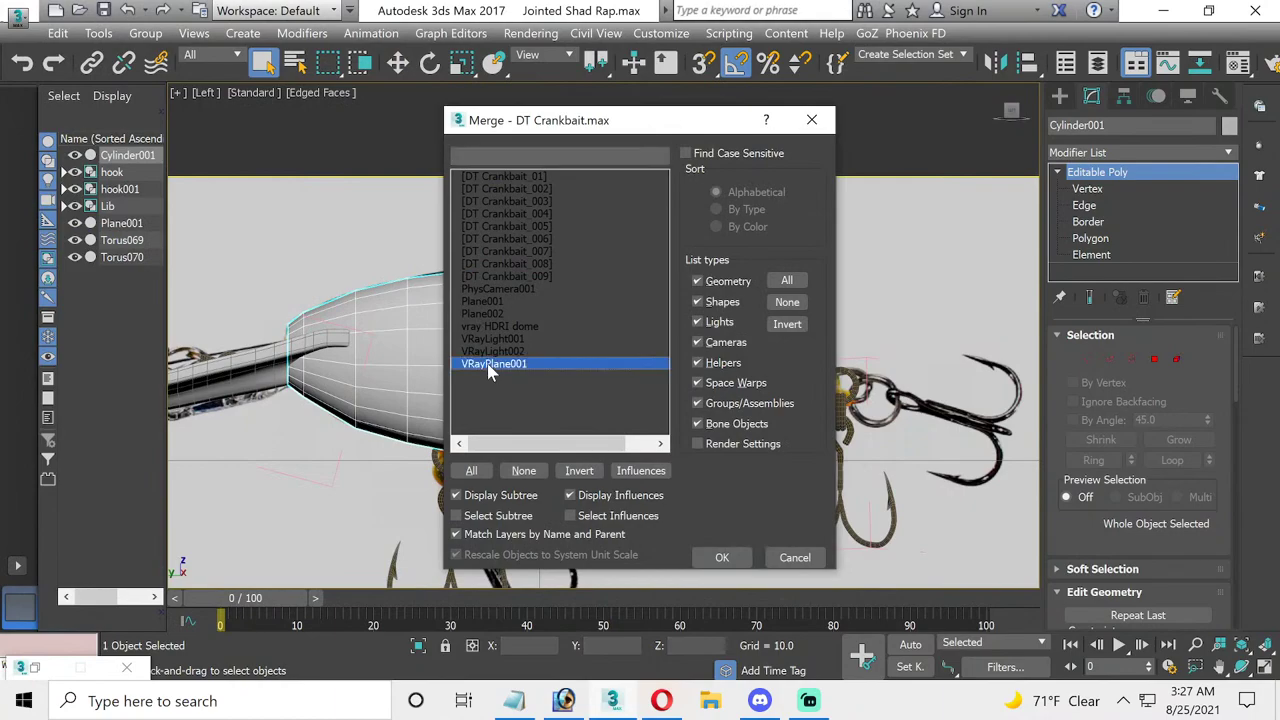
{"action": "left_click_drag", "start_coordinate": [487, 363], "coordinate": [492, 327]}
{"action": "left_click", "coordinate": [720, 557]}
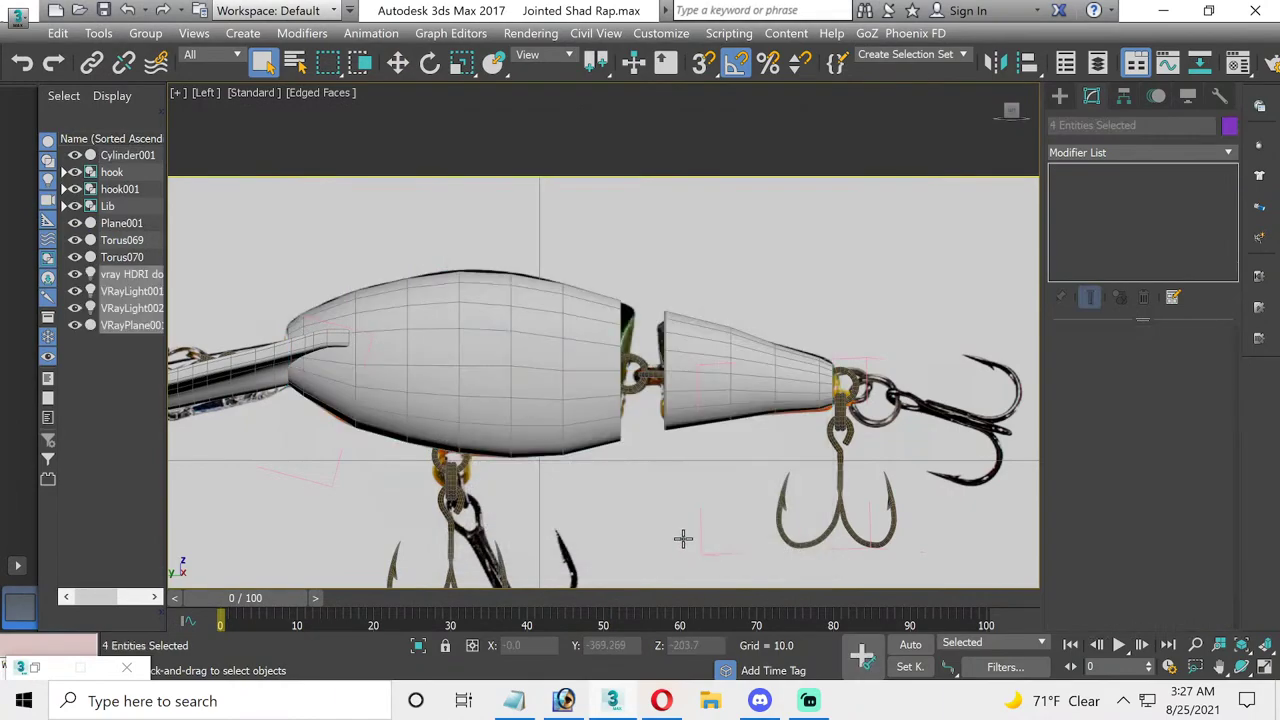
- In four viewports, deselect the body and Plane001, then move VRayPlane001 up under the lure
{"action": "left_click", "coordinate": [1262, 670]}
{"action": "scroll", "coordinate": [822, 183], "scroll_direction": "down", "scroll_amount": 3}
{"action": "scroll", "coordinate": [822, 183], "scroll_direction": "down", "scroll_amount": 2}
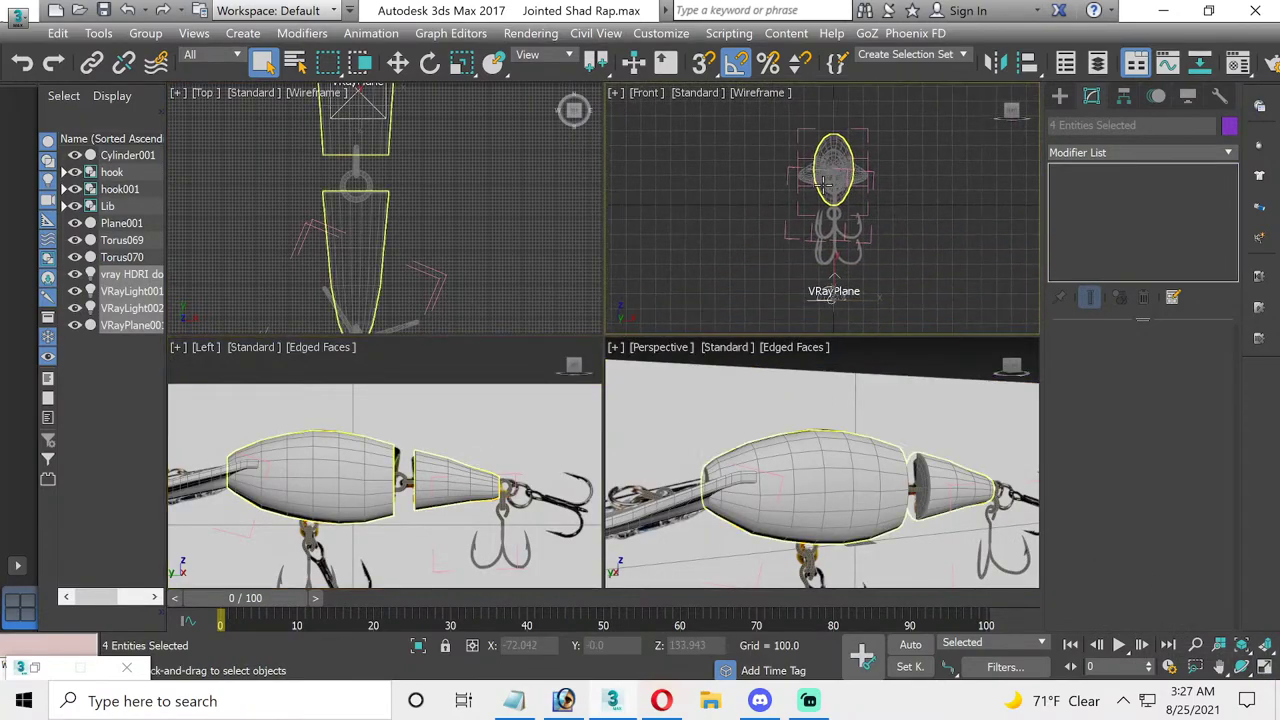
{"action": "scroll", "coordinate": [822, 183], "scroll_direction": "down", "scroll_amount": 2}
{"action": "scroll", "coordinate": [794, 243], "scroll_direction": "down", "scroll_amount": 1}
{"action": "scroll", "coordinate": [775, 275], "scroll_direction": "down", "scroll_amount": 2}
{"action": "scroll", "coordinate": [770, 285], "scroll_direction": "down", "scroll_amount": 1}
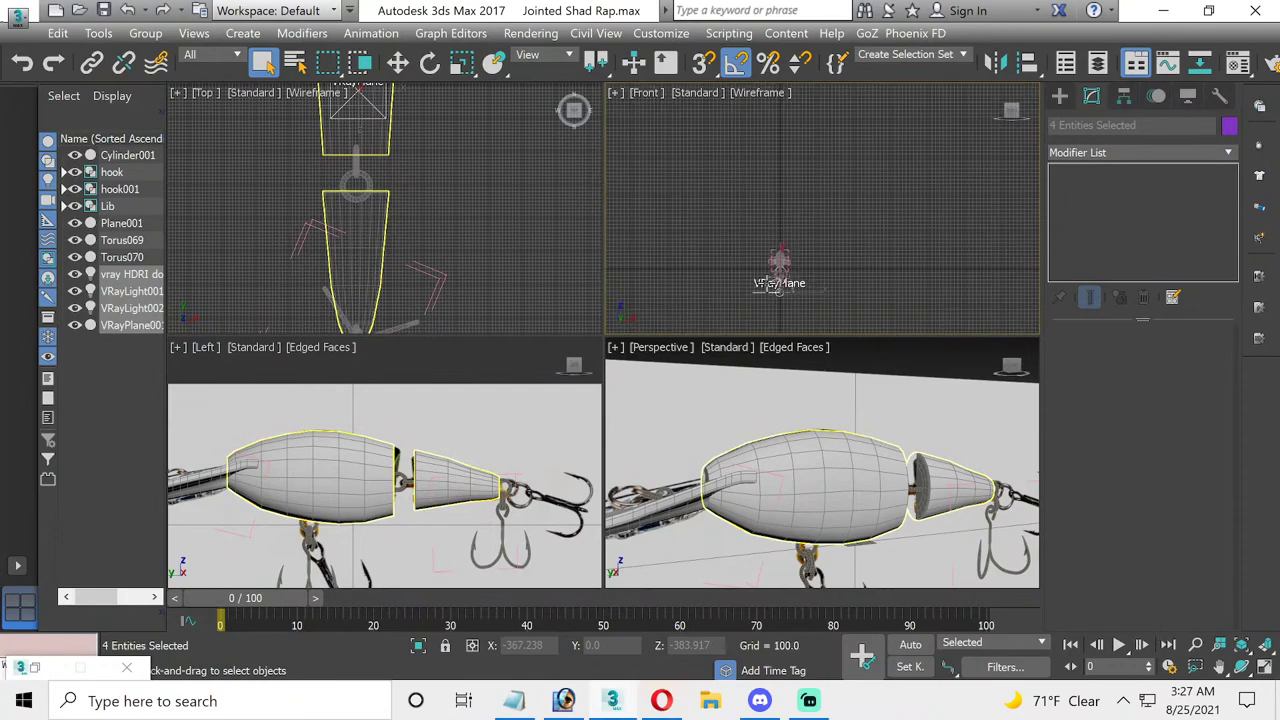
{"action": "scroll", "coordinate": [772, 286], "scroll_direction": "up", "scroll_amount": 2}
{"action": "scroll", "coordinate": [778, 290], "scroll_direction": "up", "scroll_amount": 2}
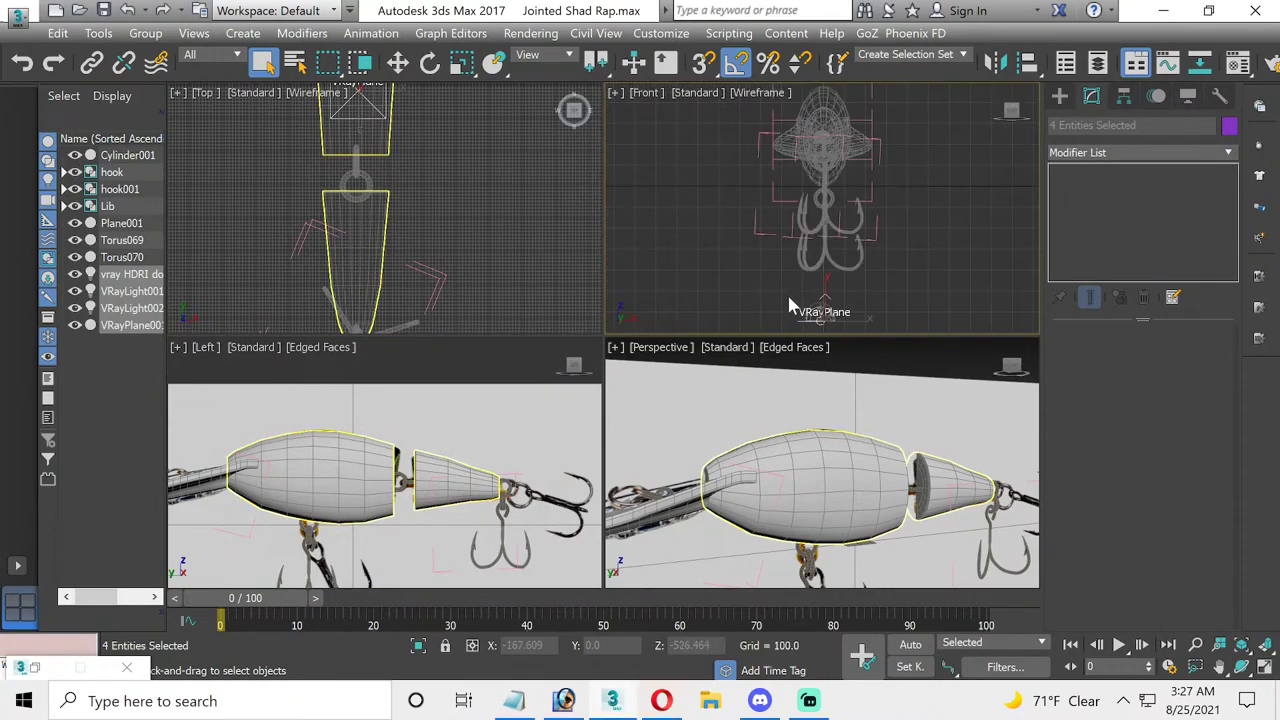
{"action": "left_click", "coordinate": [862, 324], "text": "alt"}
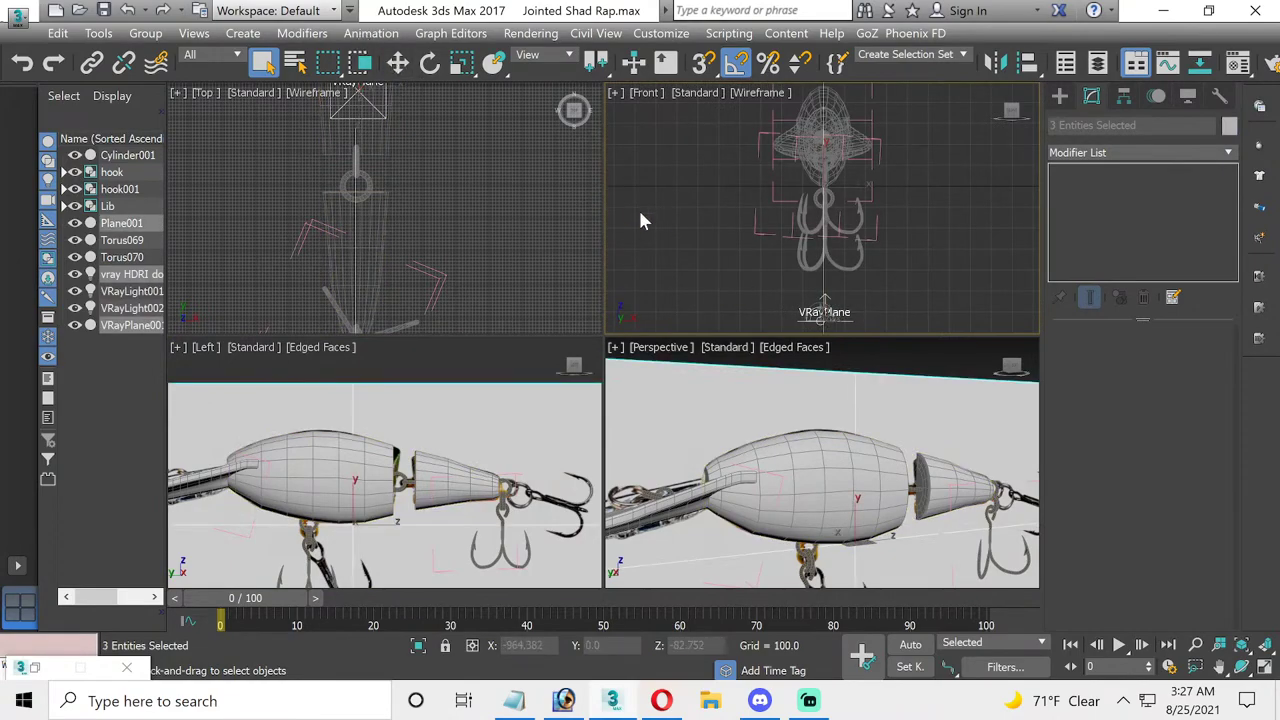
{"action": "left_click", "coordinate": [726, 255], "text": "alt"}
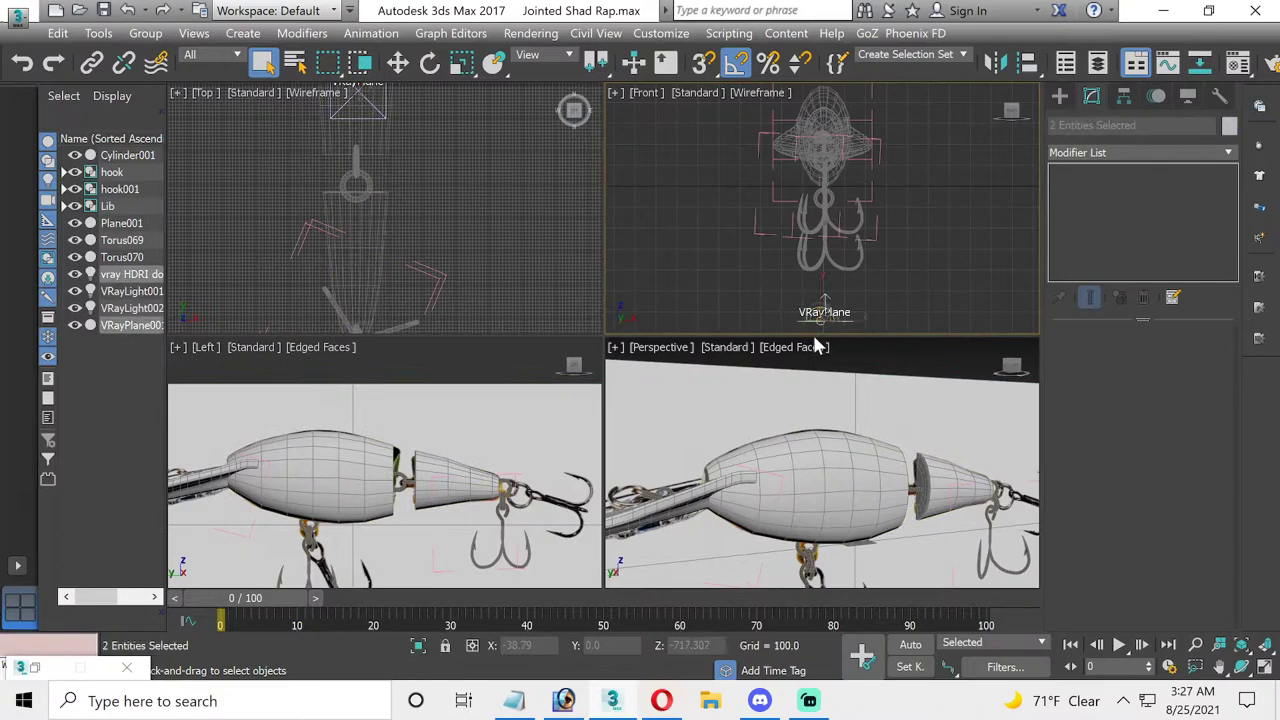
{"action": "left_click", "coordinate": [397, 62]}
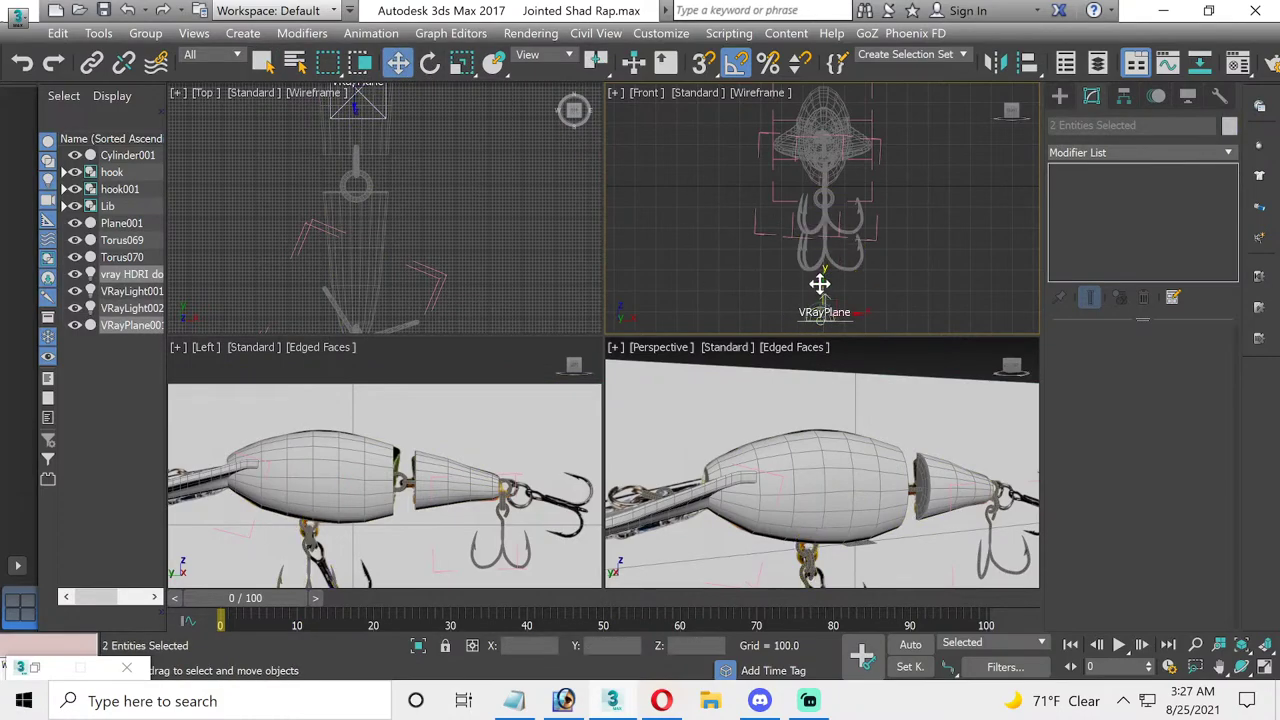
{"action": "left_click_drag", "start_coordinate": [822, 286], "coordinate": [836, 252]}
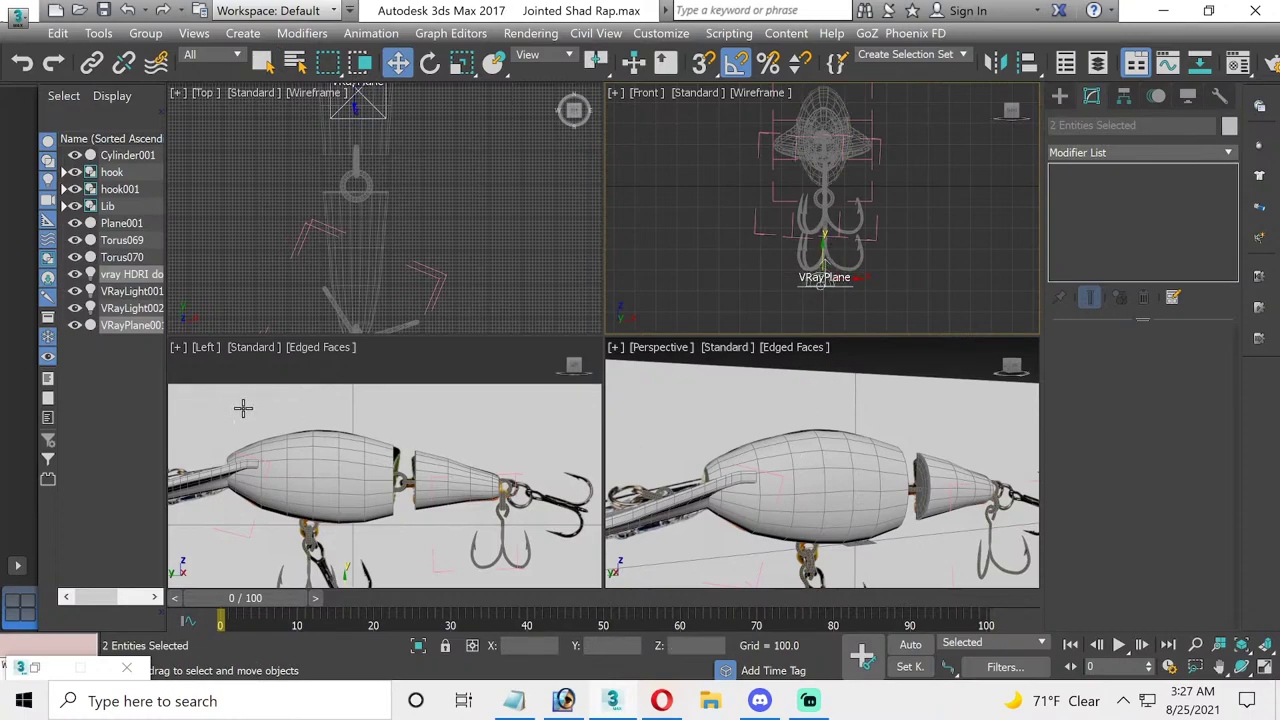
- Select the lure body Cylinder001 and maximize the Top view
{"action": "left_click", "coordinate": [389, 437]}
{"action": "left_click", "coordinate": [389, 437]}
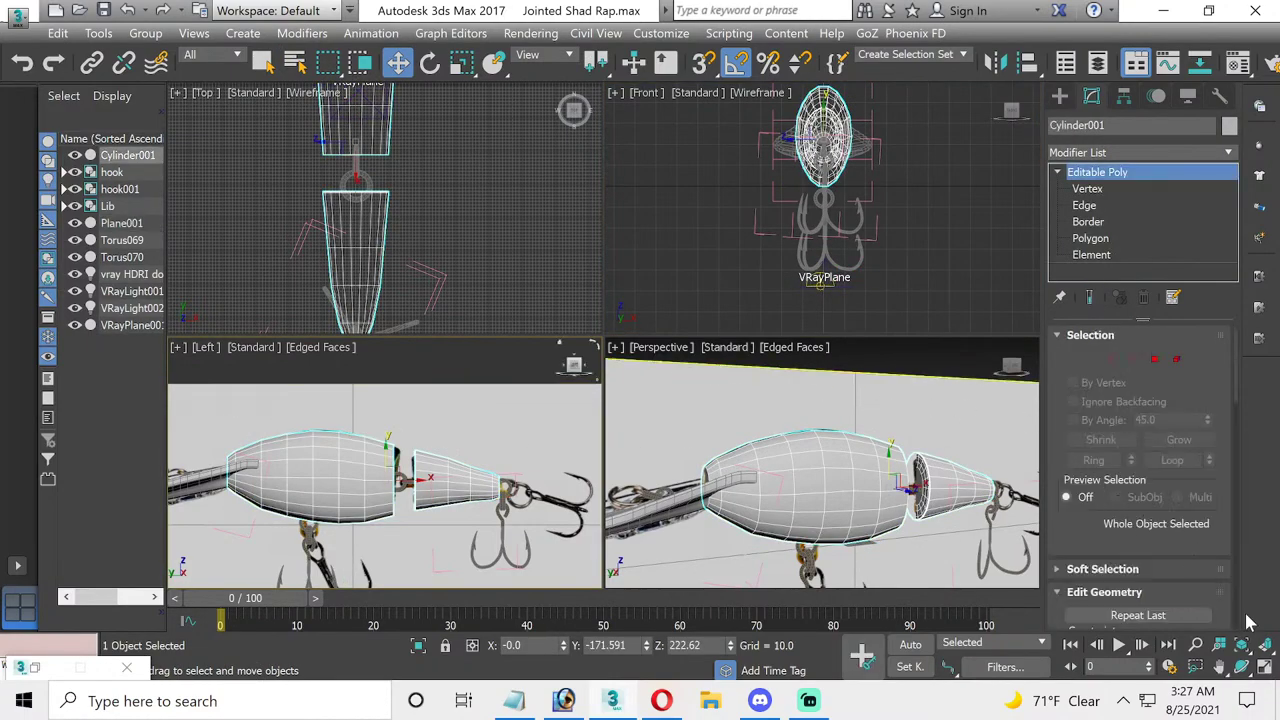
{"action": "left_click", "coordinate": [1266, 668]}
{"action": "left_click", "coordinate": [1266, 668]}
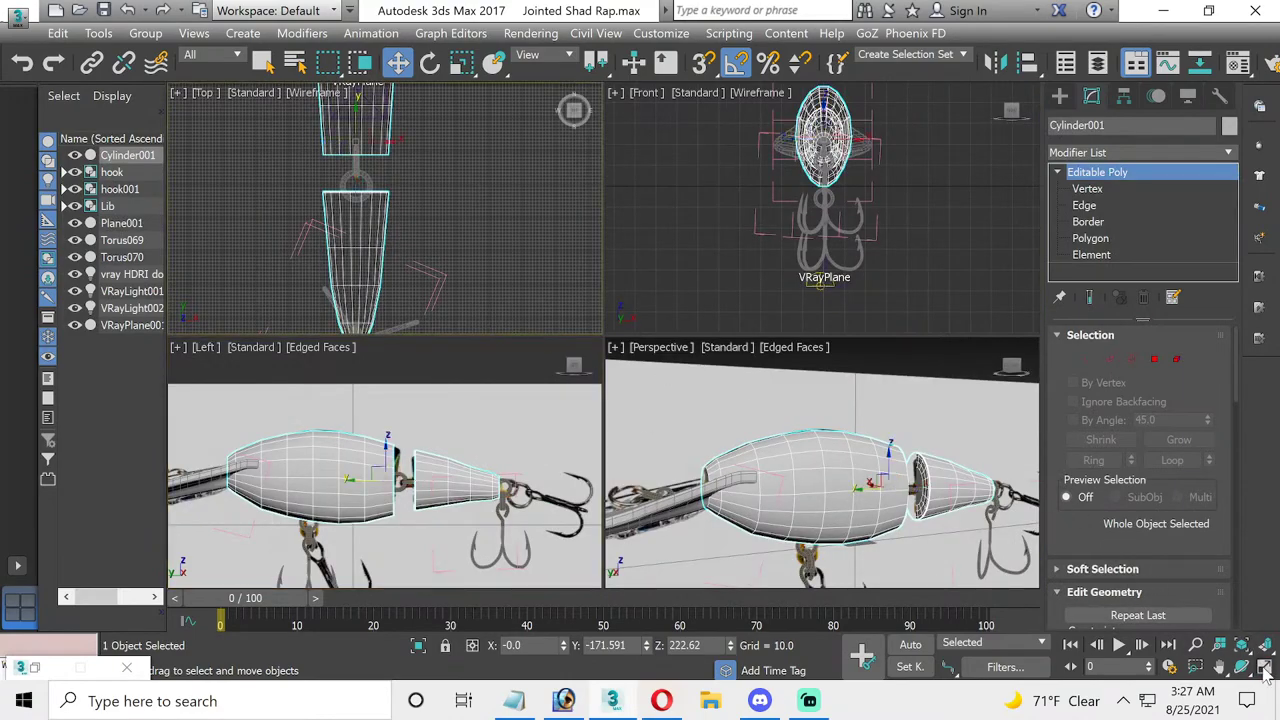
{"action": "left_click", "coordinate": [1264, 670]}
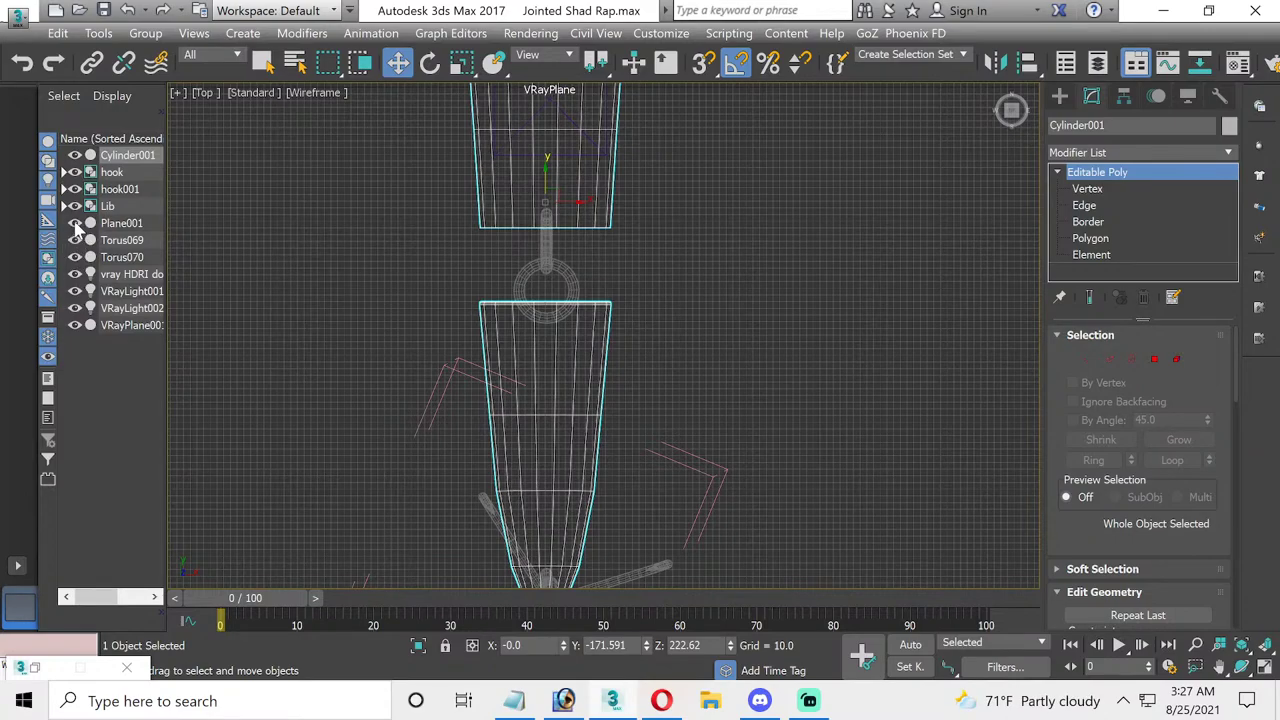
- Hide Plane001 and the viewport grid, and frame the upper body
{"action": "left_click", "coordinate": [75, 223]}
{"action": "key", "text": "h"}
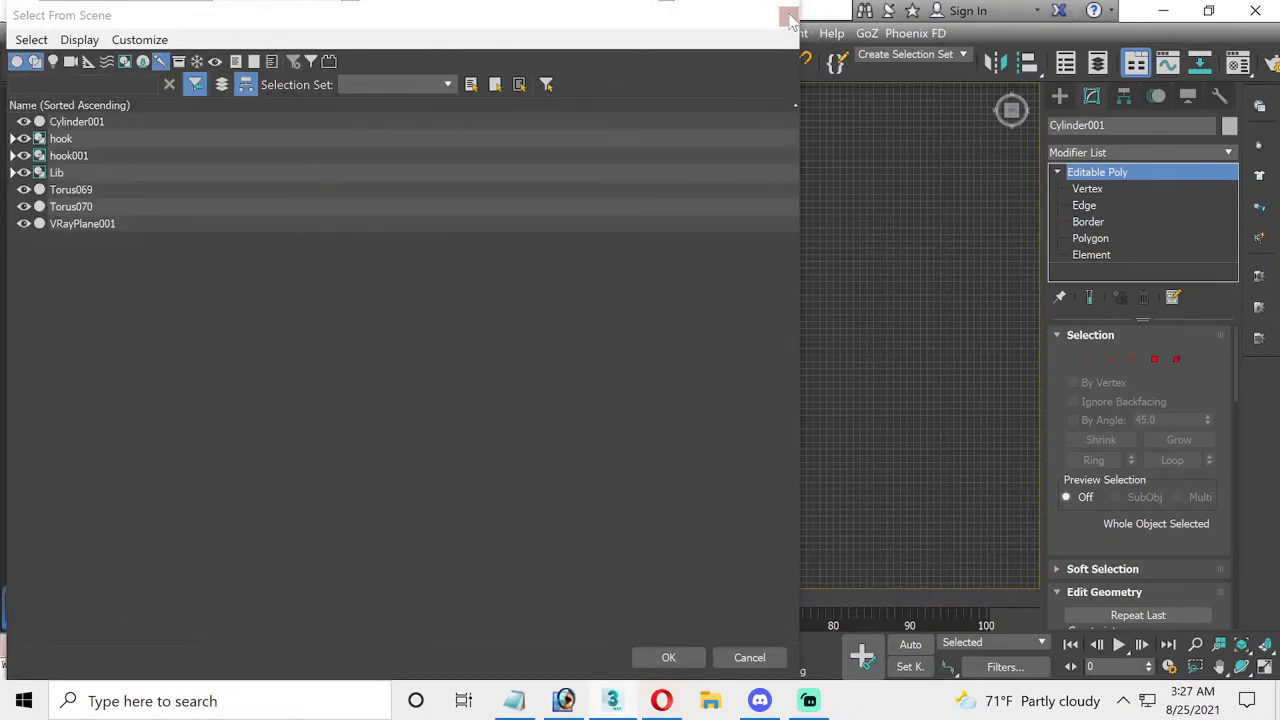
{"action": "left_click", "coordinate": [789, 16]}
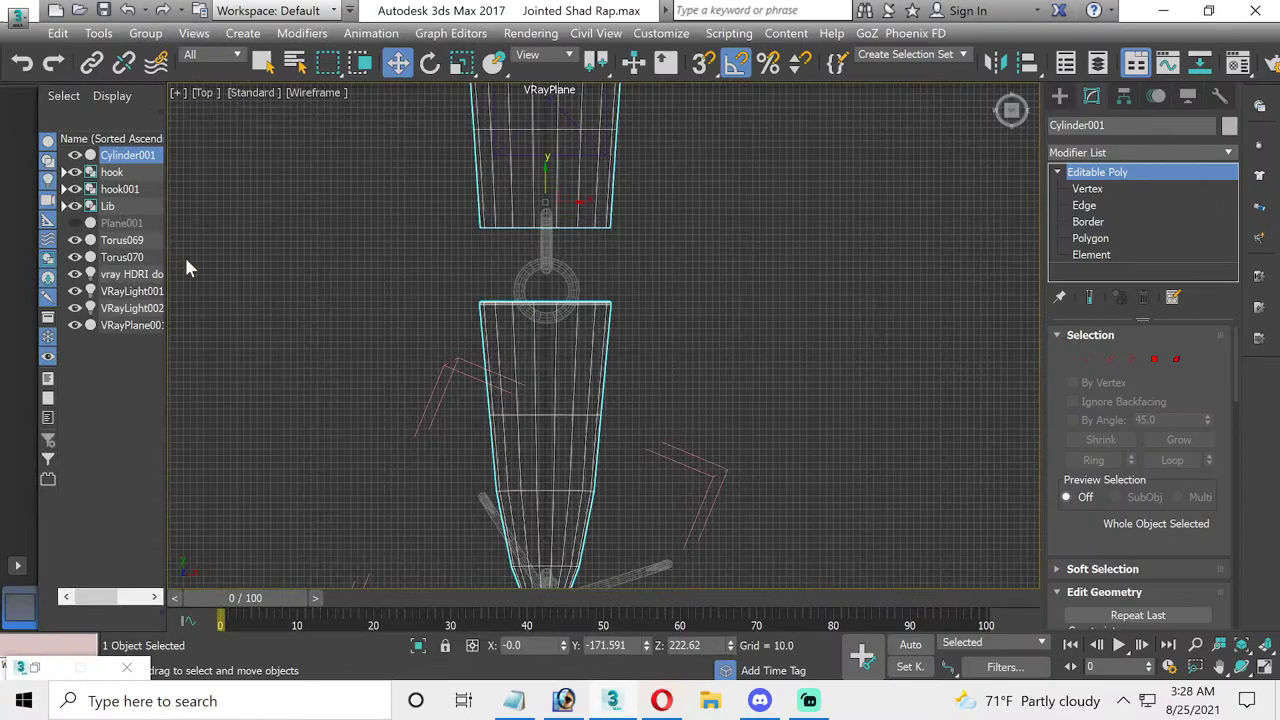
{"action": "key", "text": "g"}
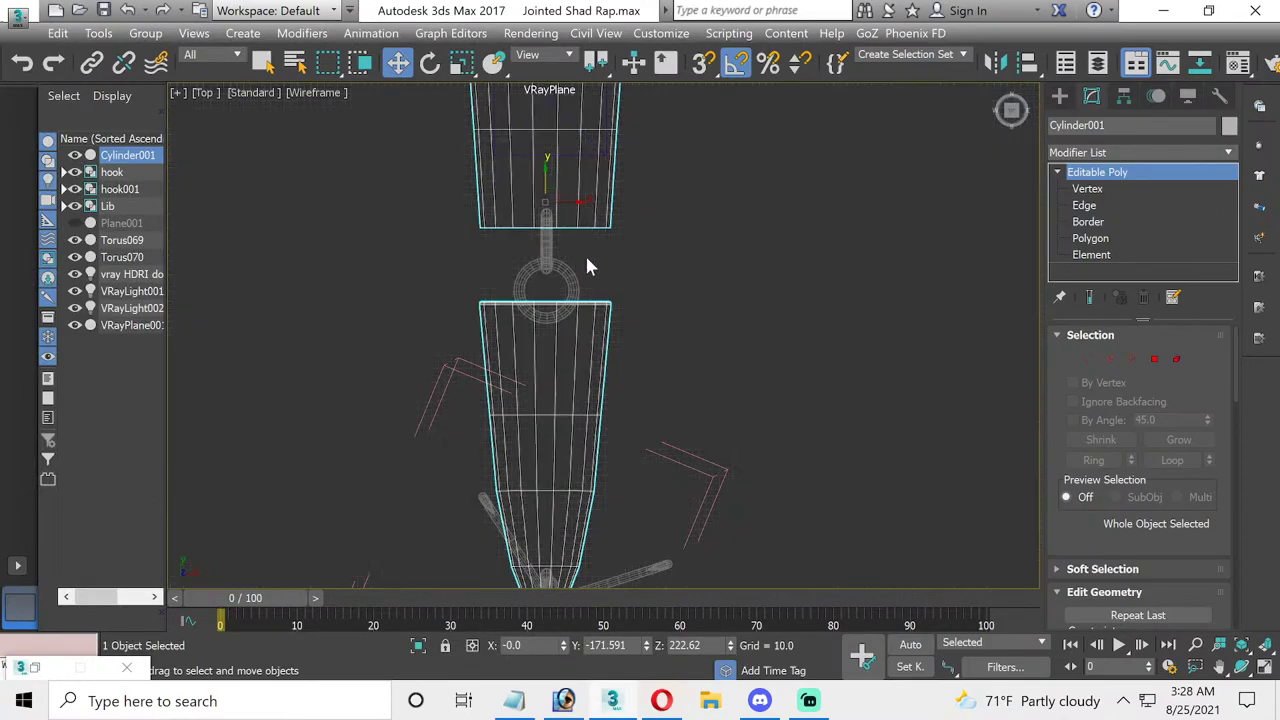
{"action": "middle_click_drag", "start_coordinate": [543, 237], "coordinate": [557, 451]}
{"action": "scroll", "coordinate": [585, 335], "scroll_direction": "down", "scroll_amount": 1}
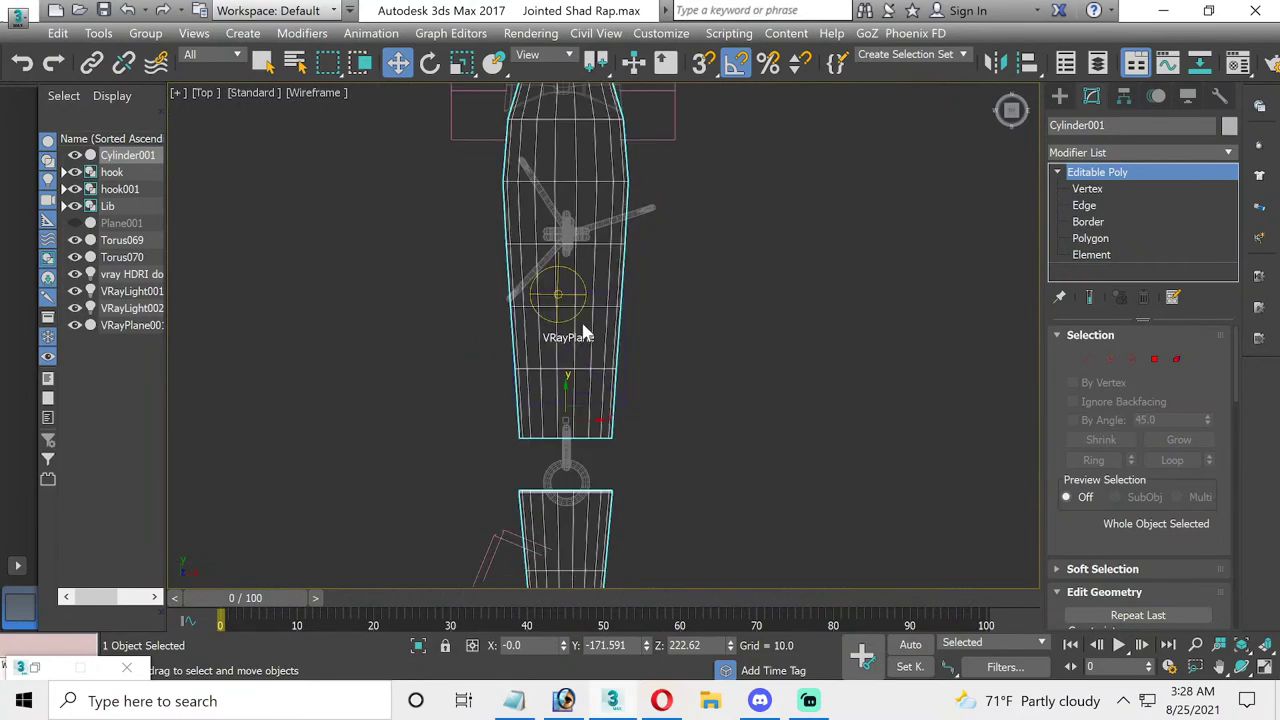
- Add an X-axis Symmetry modifier to Cylinder001 and collapse the stack to Editable Poly
{"action": "left_click", "coordinate": [1231, 152]}
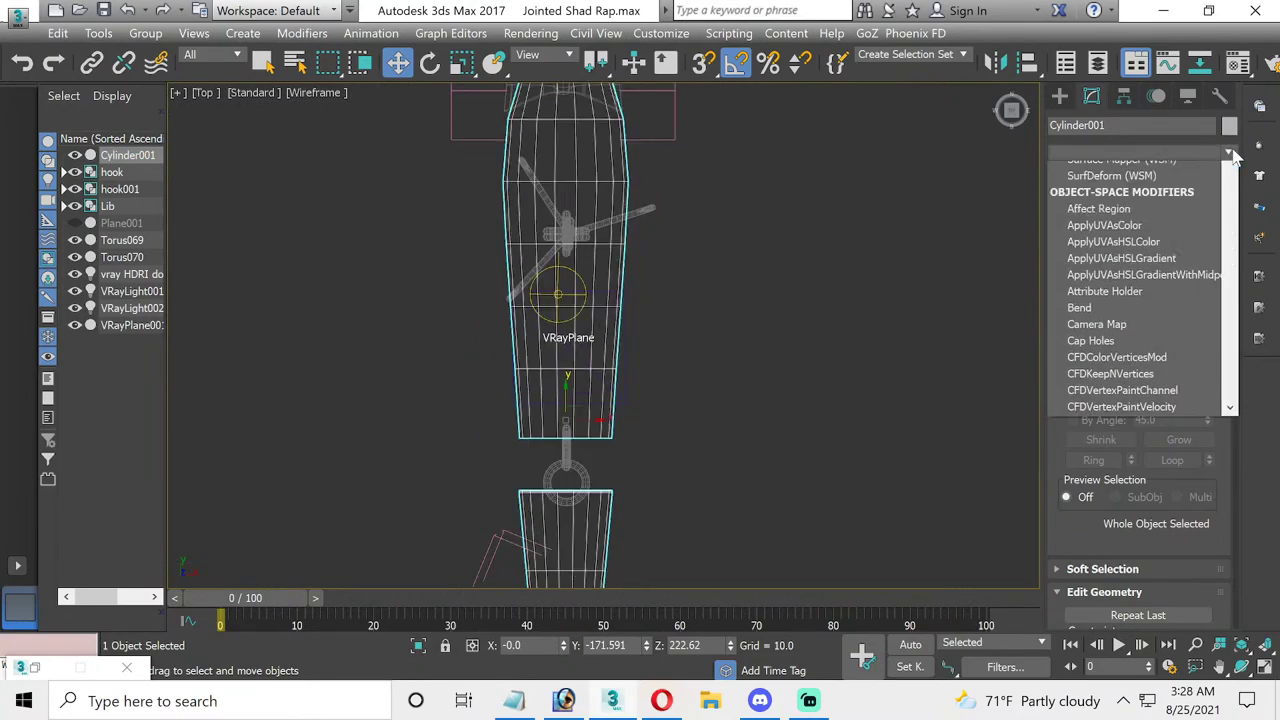
{"action": "scroll", "coordinate": [1124, 200], "scroll_direction": "down", "scroll_amount": 5}
{"action": "scroll", "coordinate": [1124, 200], "scroll_direction": "down", "scroll_amount": 15}
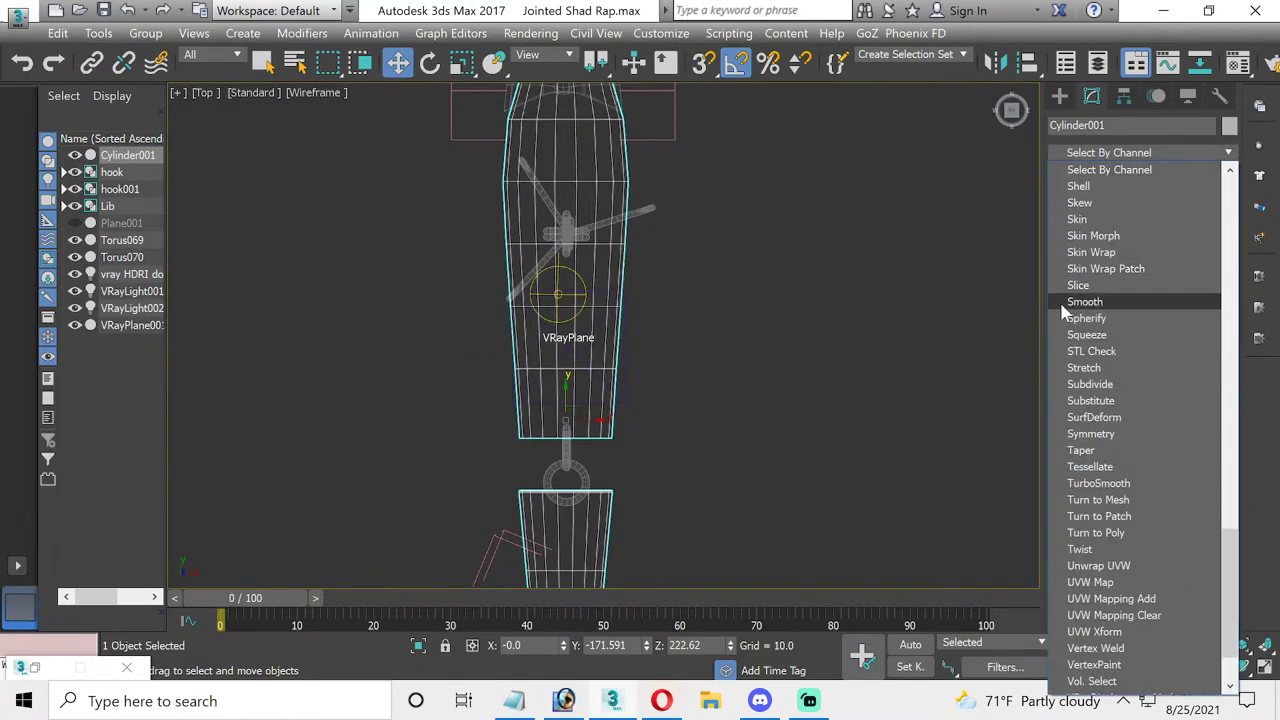
{"action": "left_click", "coordinate": [1090, 434]}
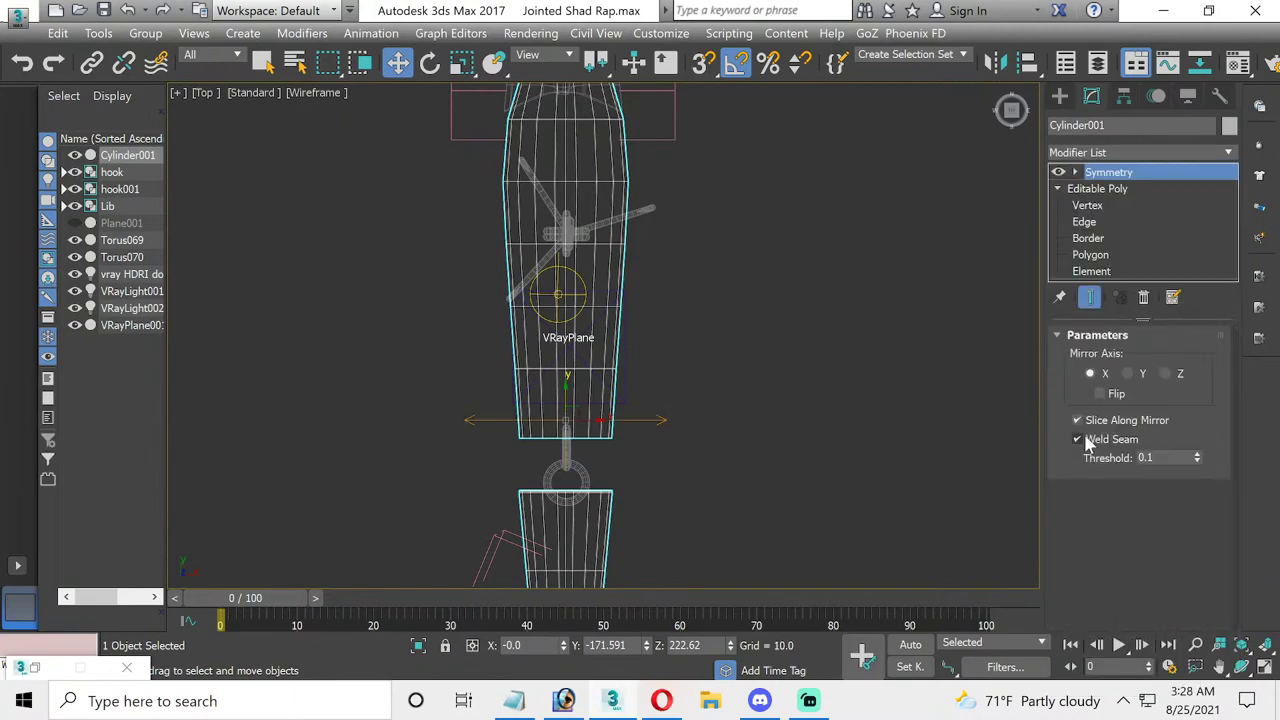
{"action": "right_click", "coordinate": [1141, 183]}
{"action": "left_click", "coordinate": [1128, 346]}
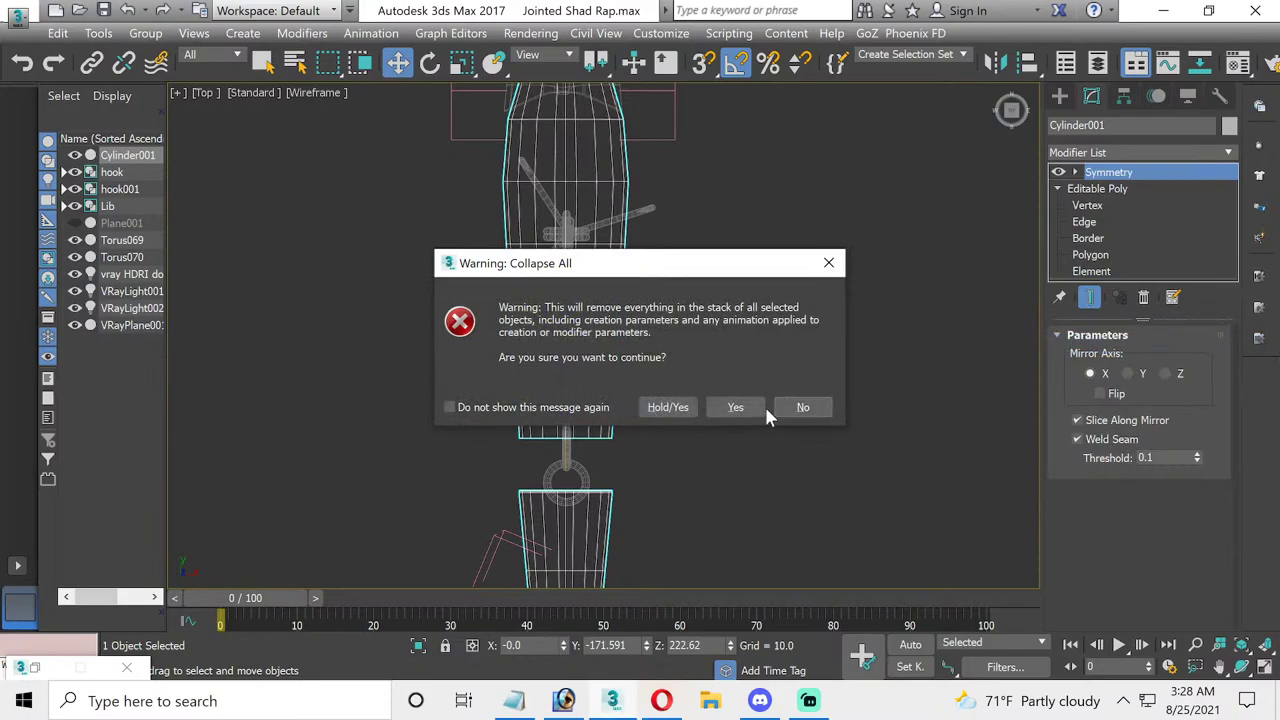
{"action": "left_click", "coordinate": [762, 407]}
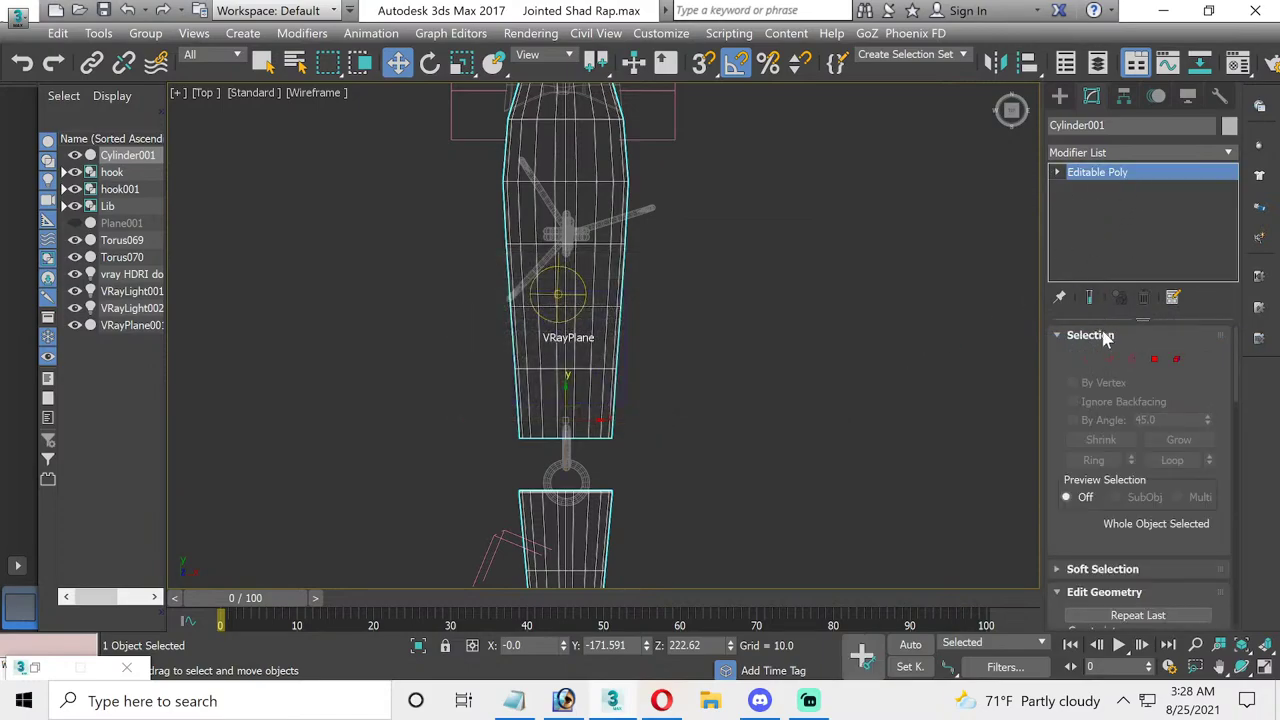
- In Polygon mode, select and inspect one half of the body's polygons, then exit
{"action": "left_click", "coordinate": [1150, 361]}
{"action": "middle_click_drag", "start_coordinate": [700, 320], "coordinate": [663, 461]}
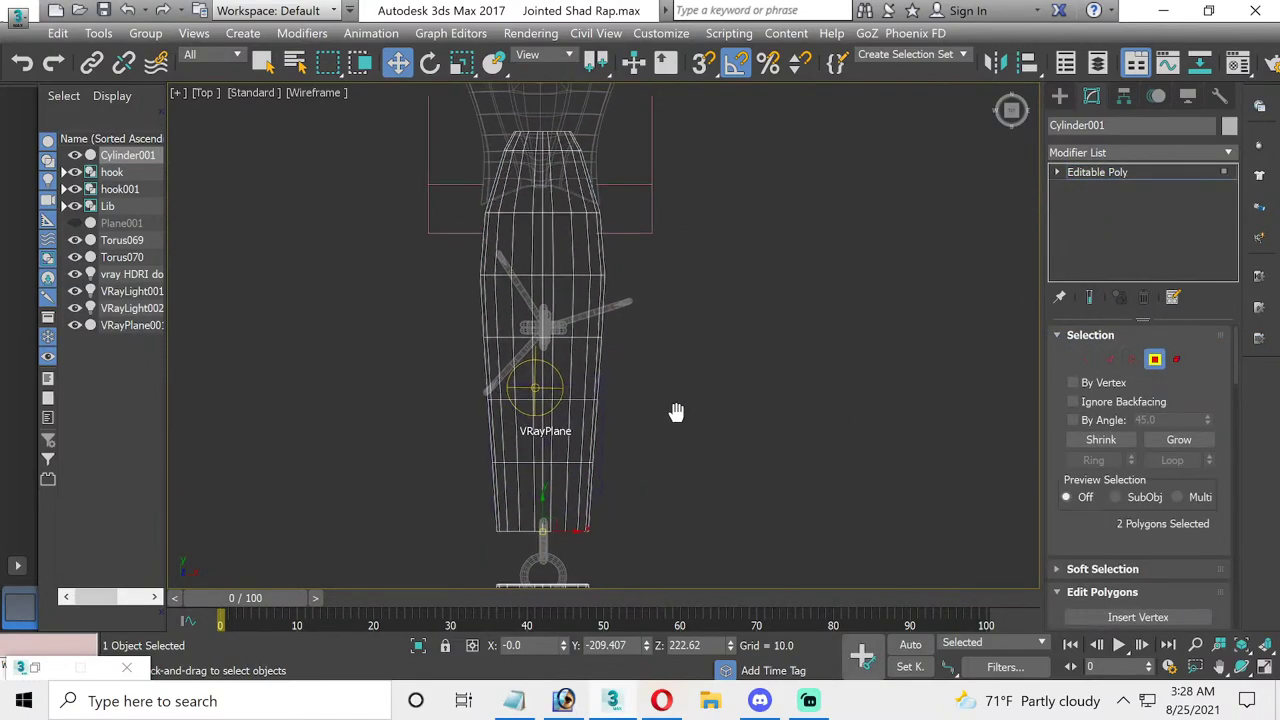
{"action": "scroll", "coordinate": [590, 203], "scroll_direction": "up", "scroll_amount": 2}
{"action": "scroll", "coordinate": [645, 171], "scroll_direction": "down", "scroll_amount": 2}
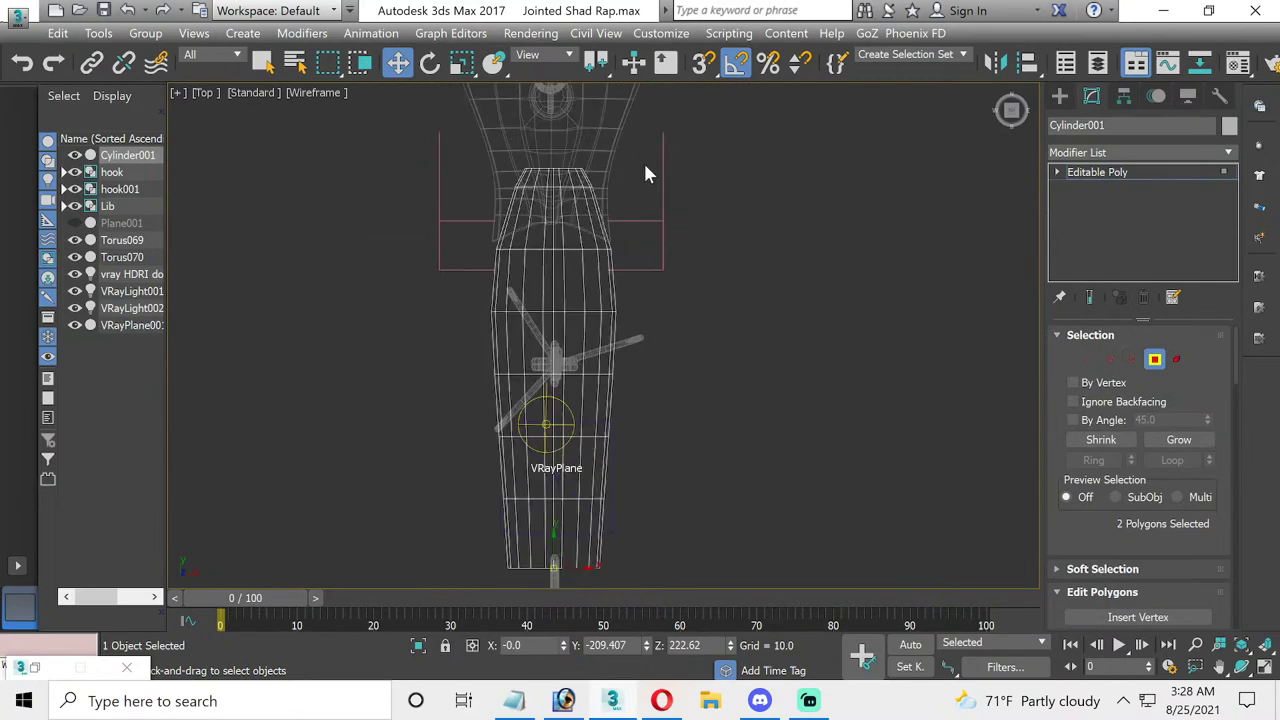
{"action": "left_click", "coordinate": [554, 583]}
{"action": "middle_click_drag", "start_coordinate": [645, 553], "coordinate": [670, 168], "text": "alt"}
{"action": "mouse_move", "coordinate": [671, 160]}
{"action": "left_mouse_down"}
{"action": "mouse_move", "coordinate": [553, 540]}
{"action": "mouse_move", "coordinate": [554, 529]}
{"action": "left_mouse_up"}
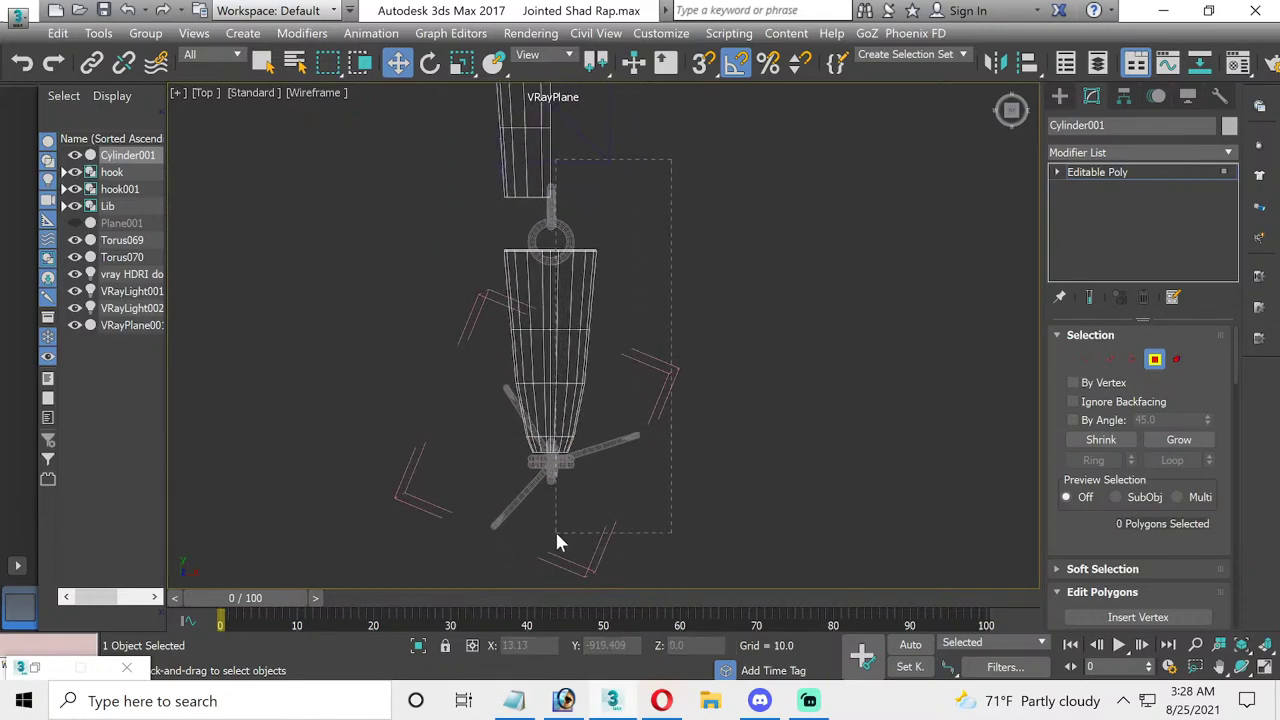
{"action": "middle_click_drag", "start_coordinate": [612, 445], "coordinate": [620, 368], "text": "alt"}
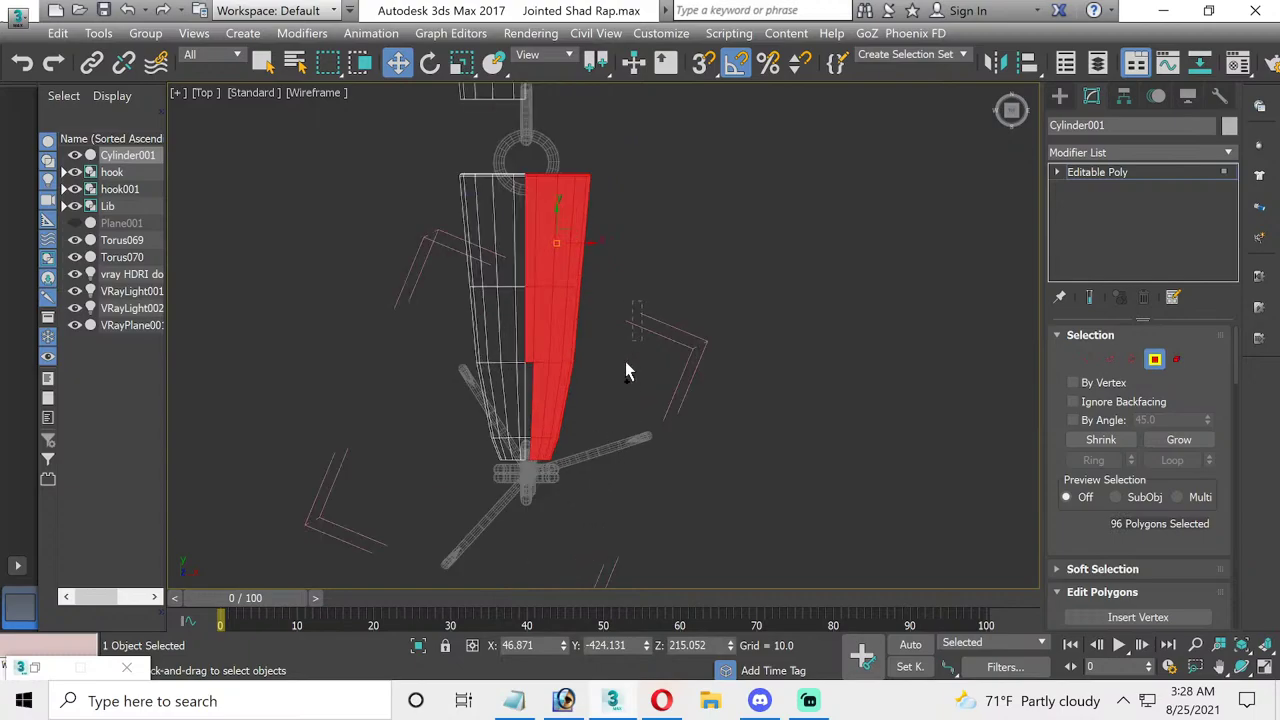
{"action": "left_click_drag", "start_coordinate": [528, 501], "coordinate": [530, 502], "text": "ctrl"}
{"action": "left_click", "coordinate": [528, 508]}
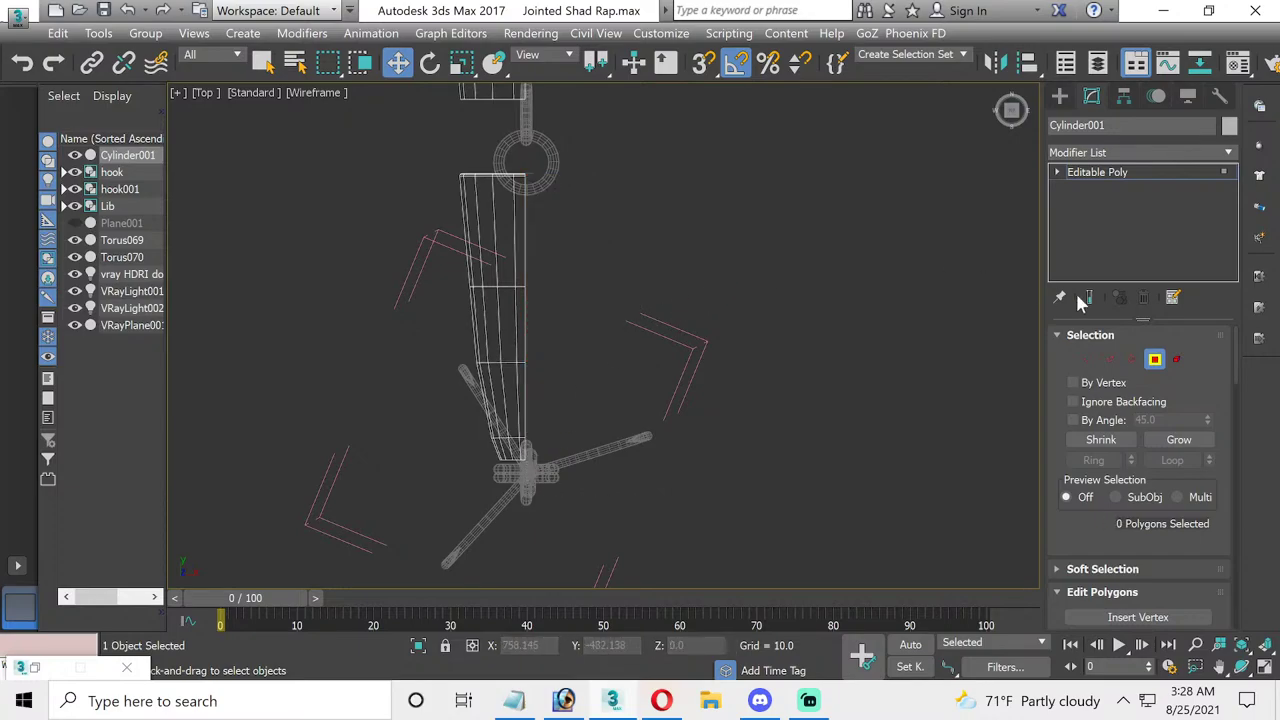
{"action": "left_click", "coordinate": [1155, 358]}
- Check the two polygons at the cylinder top, then show four viewports with Perspective active
{"action": "scroll", "coordinate": [562, 181], "scroll_direction": "up", "scroll_amount": 2}
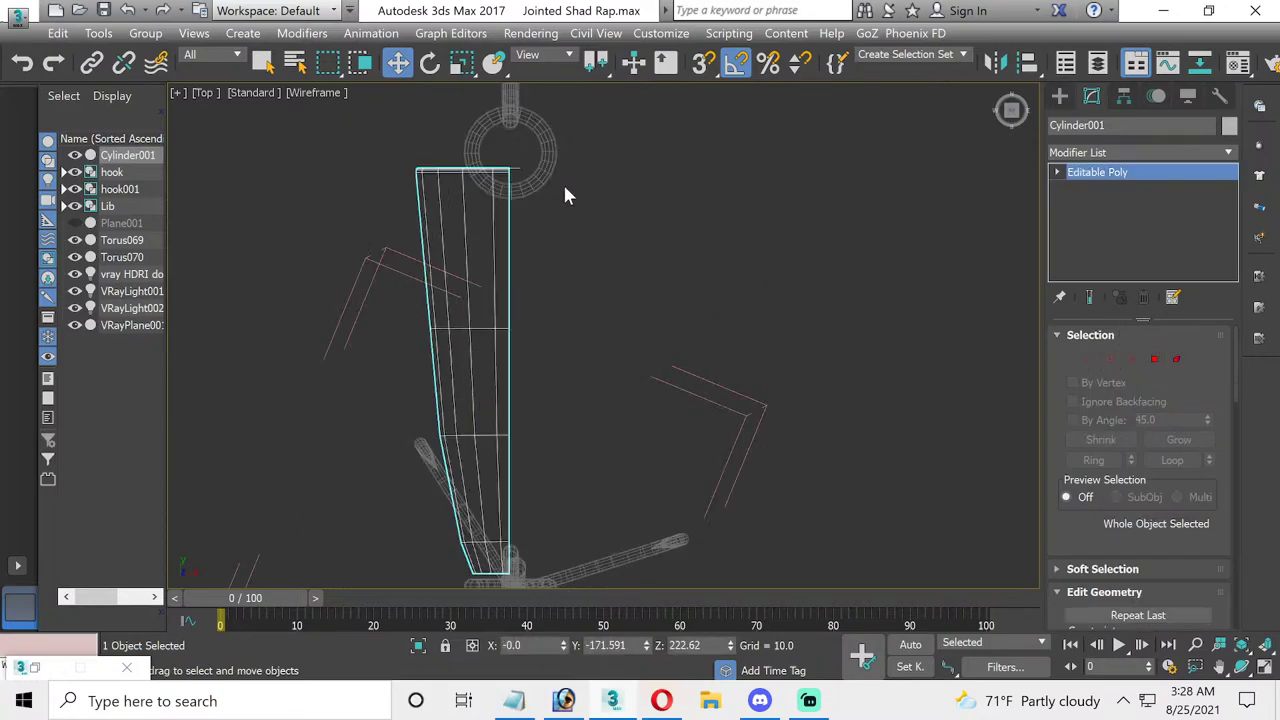
{"action": "scroll", "coordinate": [486, 165], "scroll_direction": "up", "scroll_amount": 3}
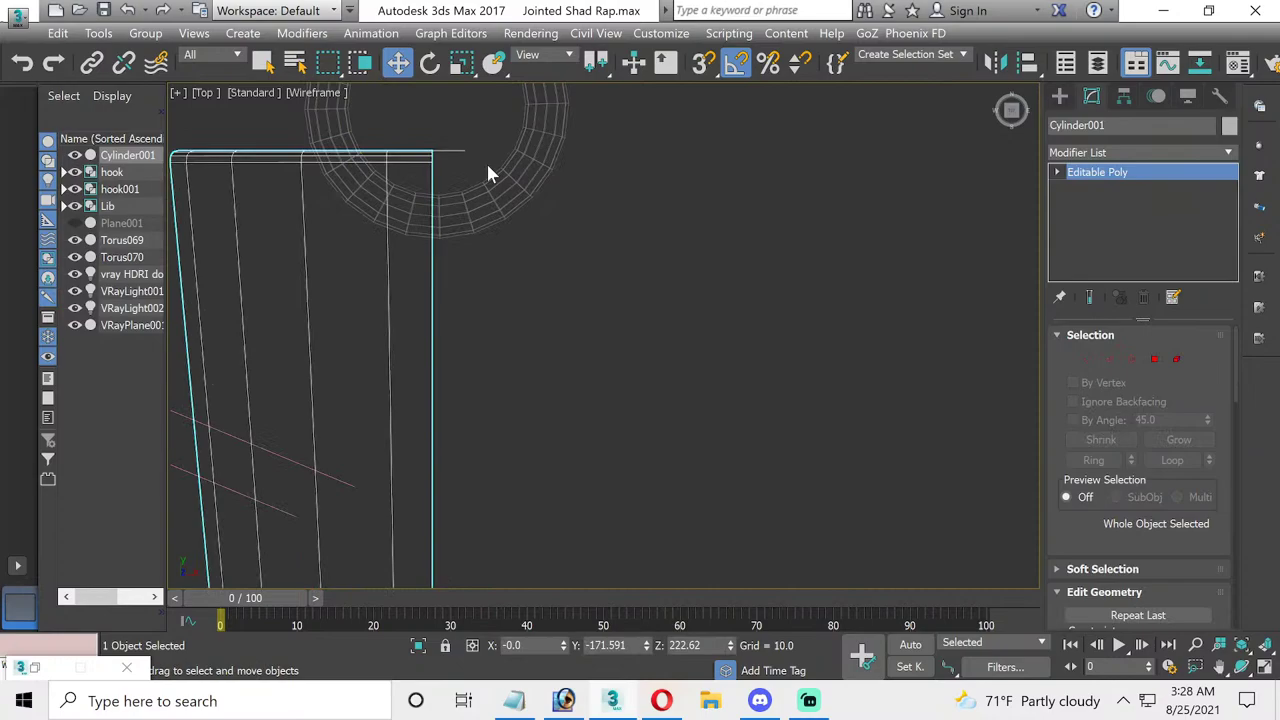
{"action": "left_click", "coordinate": [1155, 359]}
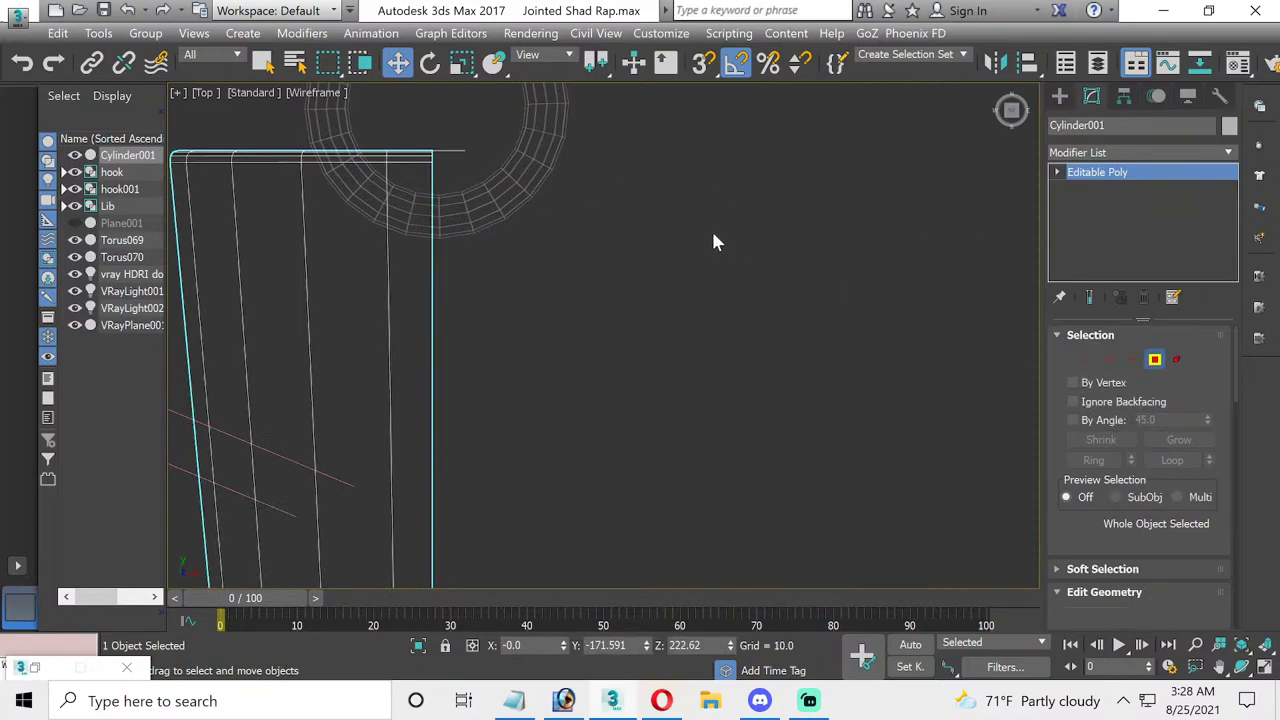
{"action": "left_click_drag", "start_coordinate": [447, 241], "coordinate": [439, 241]}
{"action": "left_click", "coordinate": [440, 243]}
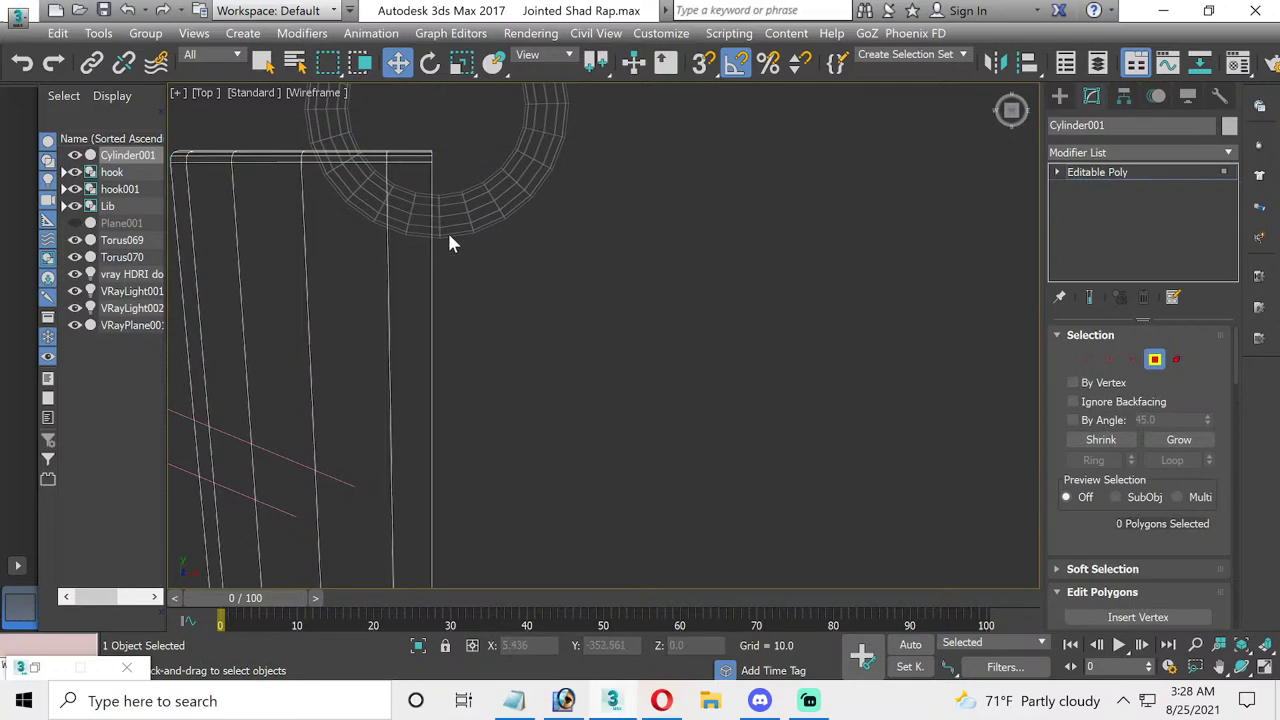
{"action": "scroll", "coordinate": [460, 201], "scroll_direction": "down", "scroll_amount": 2}
{"action": "scroll", "coordinate": [460, 201], "scroll_direction": "down", "scroll_amount": 2}
{"action": "mouse_move", "coordinate": [457, 251]}
{"action": "middle_mouse_down"}
{"action": "mouse_move", "coordinate": [493, 138]}
{"action": "mouse_move", "coordinate": [493, 55]}
{"action": "middle_mouse_up"}
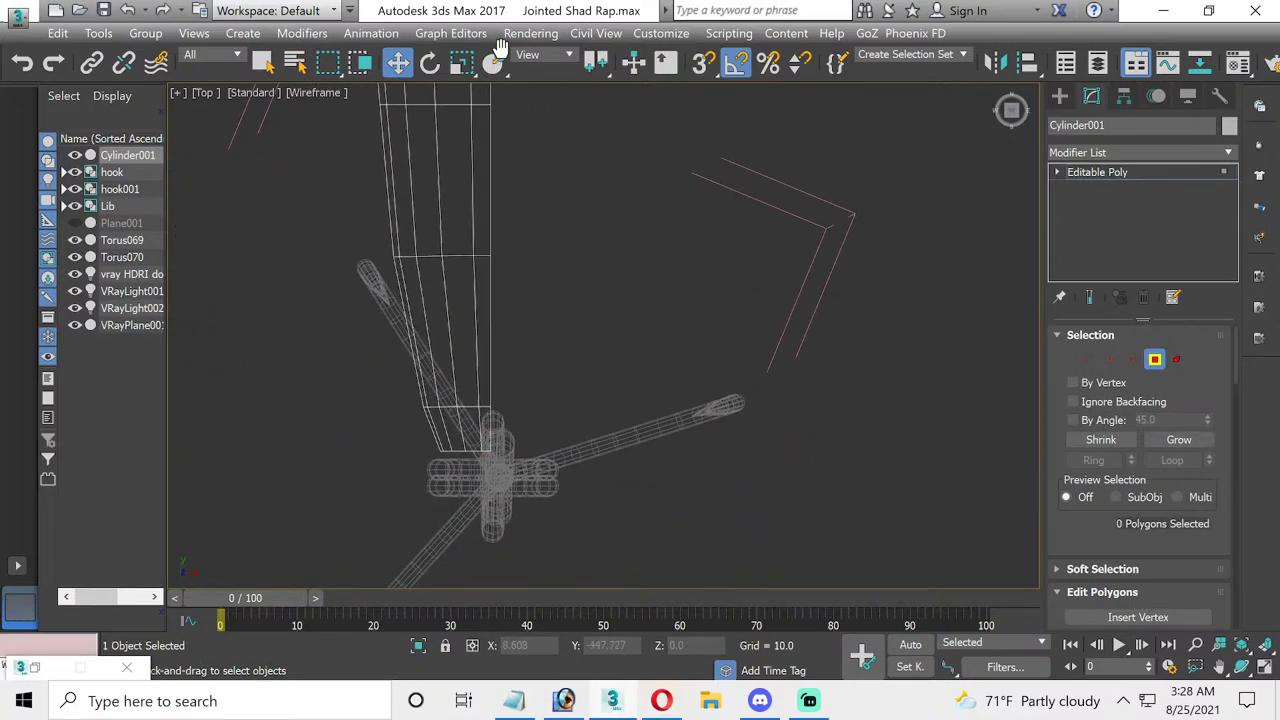
{"action": "scroll", "coordinate": [514, 330], "scroll_direction": "up", "scroll_amount": 3}
{"action": "mouse_move", "coordinate": [545, 110]}
{"action": "middle_mouse_down"}
{"action": "mouse_move", "coordinate": [548, 300]}
{"action": "mouse_move", "coordinate": [500, 557]}
{"action": "middle_mouse_up"}
{"action": "scroll", "coordinate": [543, 251], "scroll_direction": "up", "scroll_amount": 2}
{"action": "scroll", "coordinate": [509, 272], "scroll_direction": "down", "scroll_amount": 2}
{"action": "scroll", "coordinate": [500, 289], "scroll_direction": "up", "scroll_amount": 1}
{"action": "scroll", "coordinate": [500, 557], "scroll_direction": "up", "scroll_amount": 1}
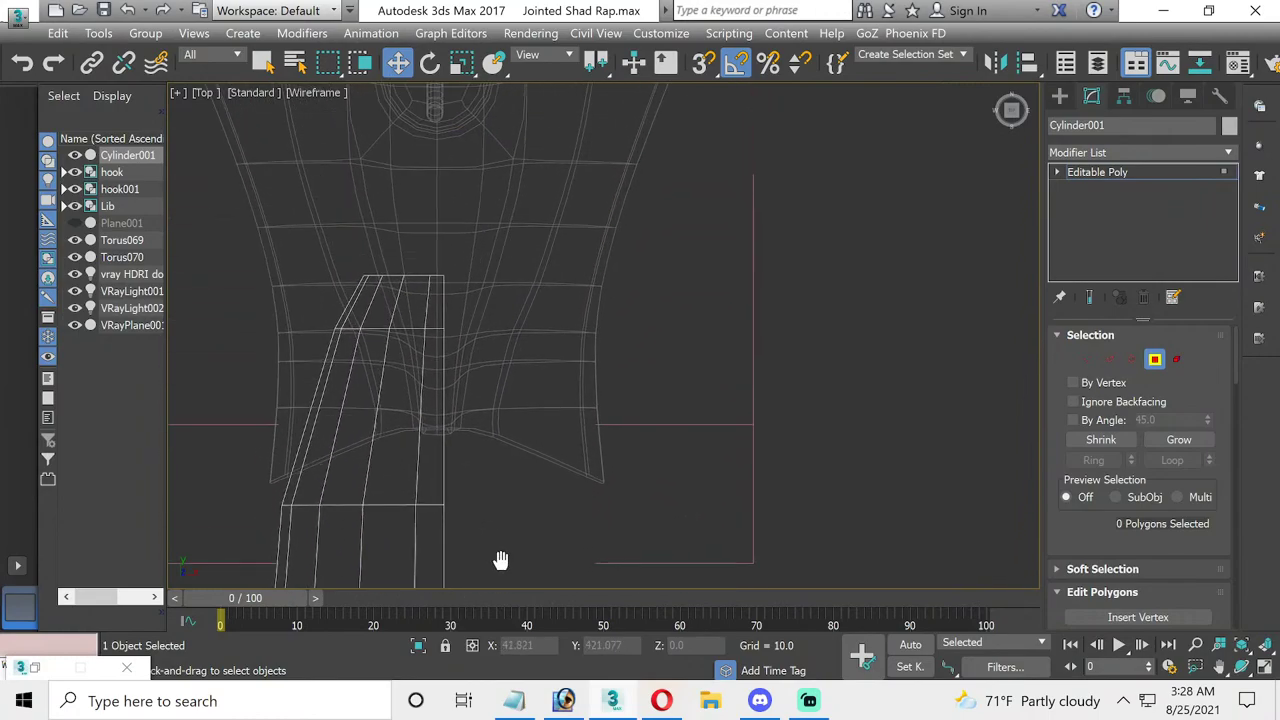
{"action": "scroll", "coordinate": [622, 480], "scroll_direction": "down", "scroll_amount": 1}
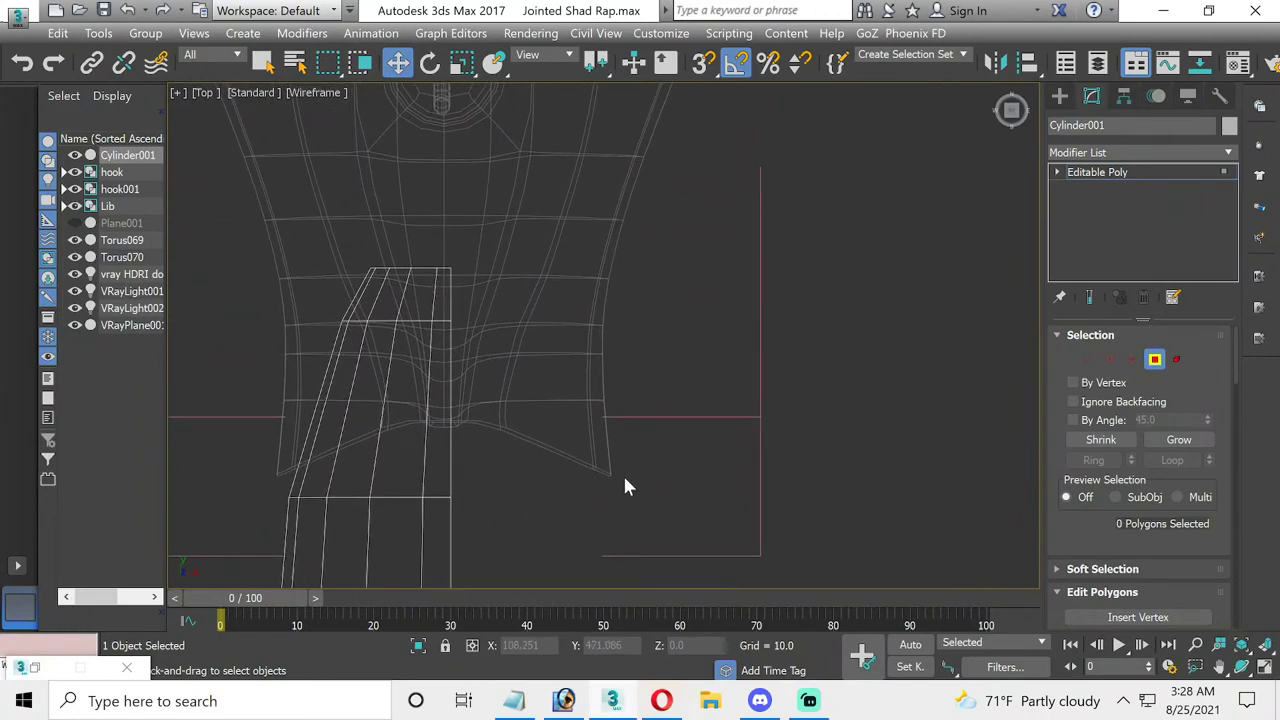
{"action": "left_click", "coordinate": [1264, 666]}
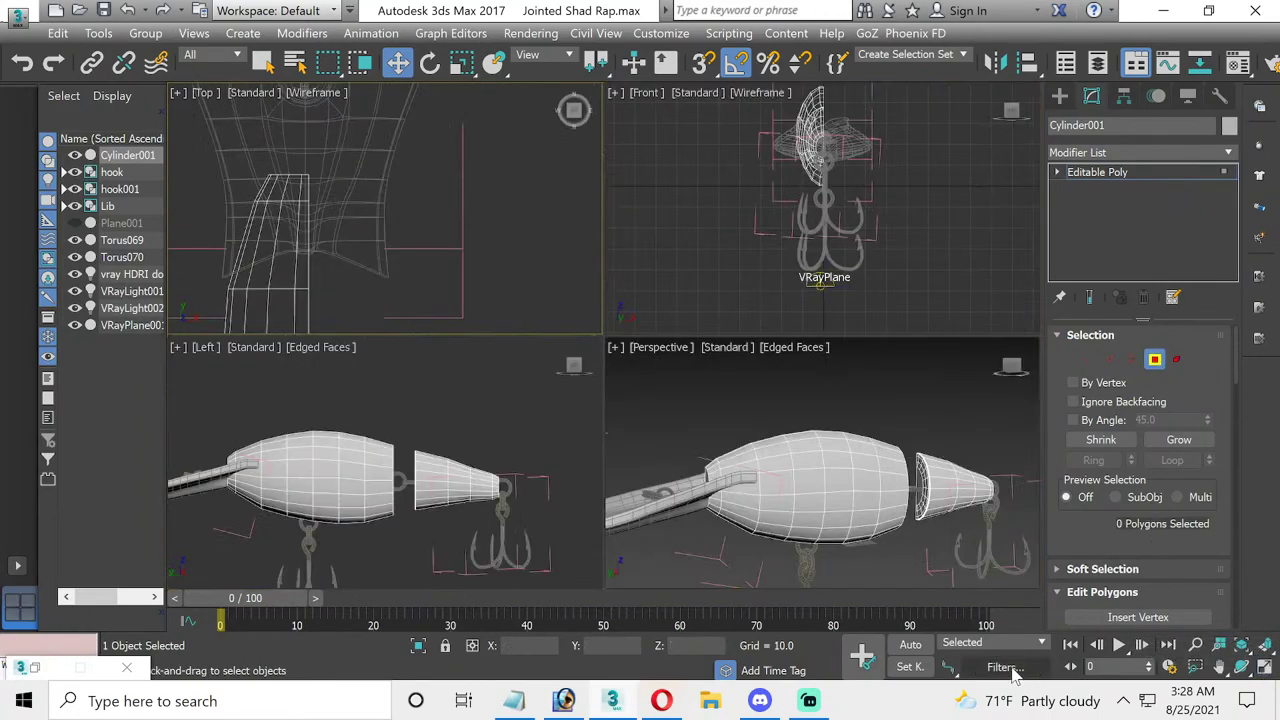
{"action": "right_click", "coordinate": [777, 577]}
- Maximize and orbit the Perspective view, then select both halves of the front cap
{"action": "left_click", "coordinate": [1264, 666]}
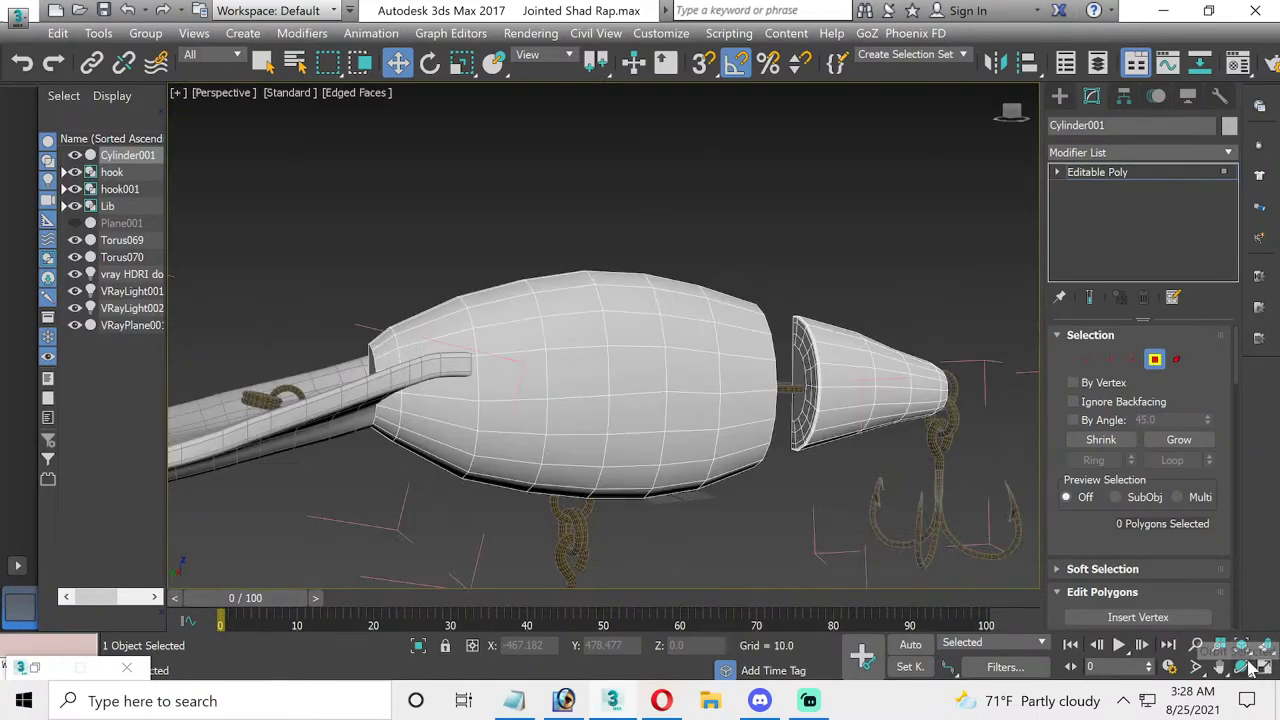
{"action": "left_click", "coordinate": [1240, 666]}
{"action": "left_click_drag", "start_coordinate": [632, 415], "coordinate": [652, 418]}
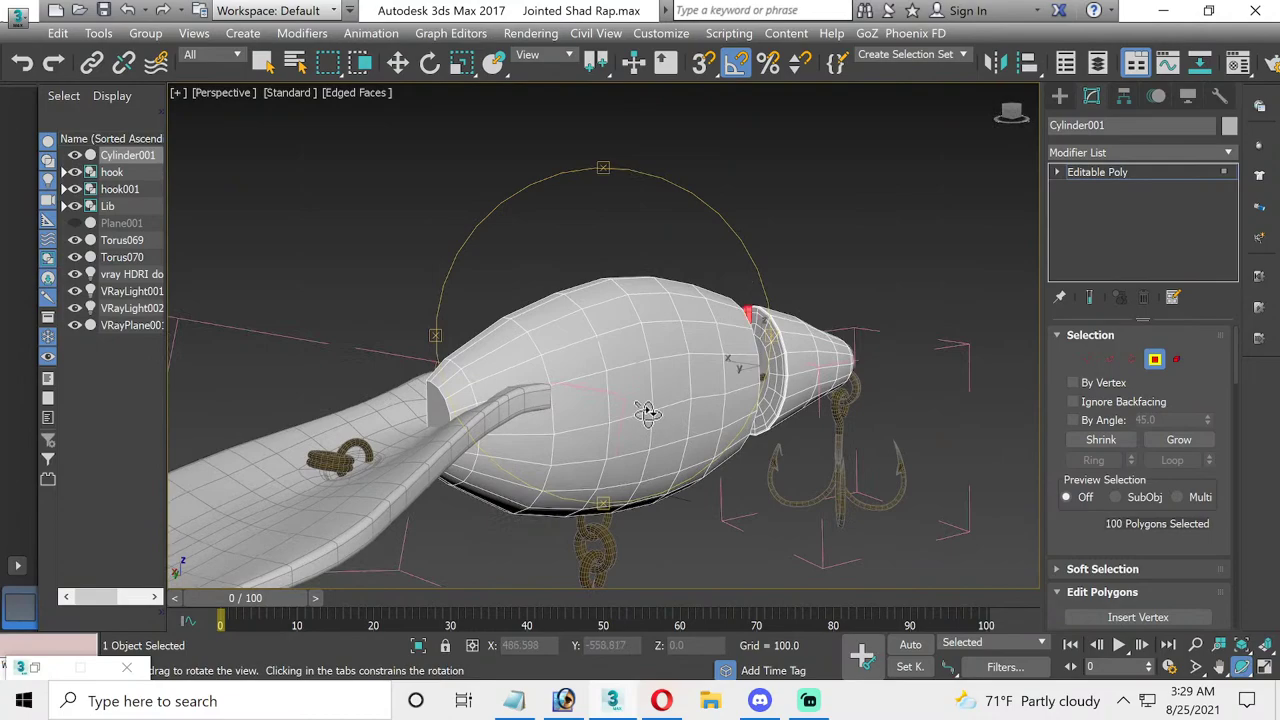
{"action": "key", "text": "ctrl+a"}
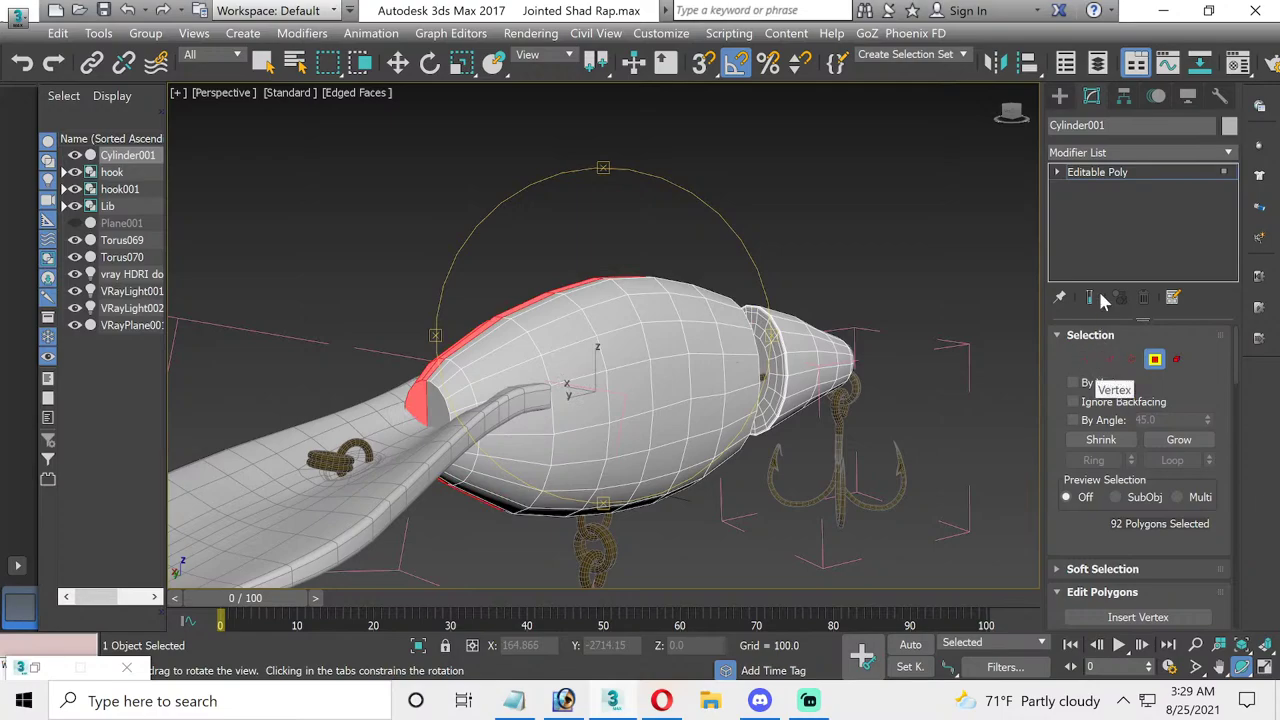
{"action": "left_click", "coordinate": [429, 62]}
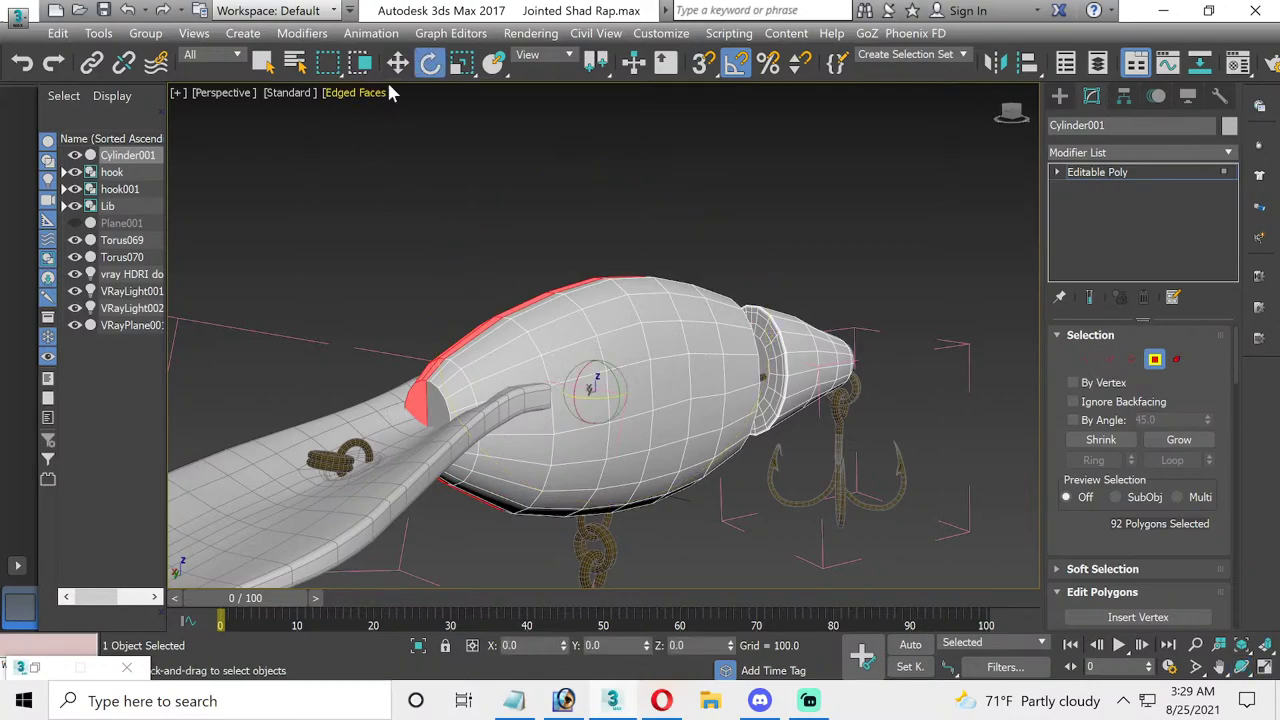
{"action": "key", "text": "w"}
{"action": "left_click", "coordinate": [471, 391]}
{"action": "scroll", "coordinate": [474, 393], "scroll_direction": "up", "scroll_amount": 2}
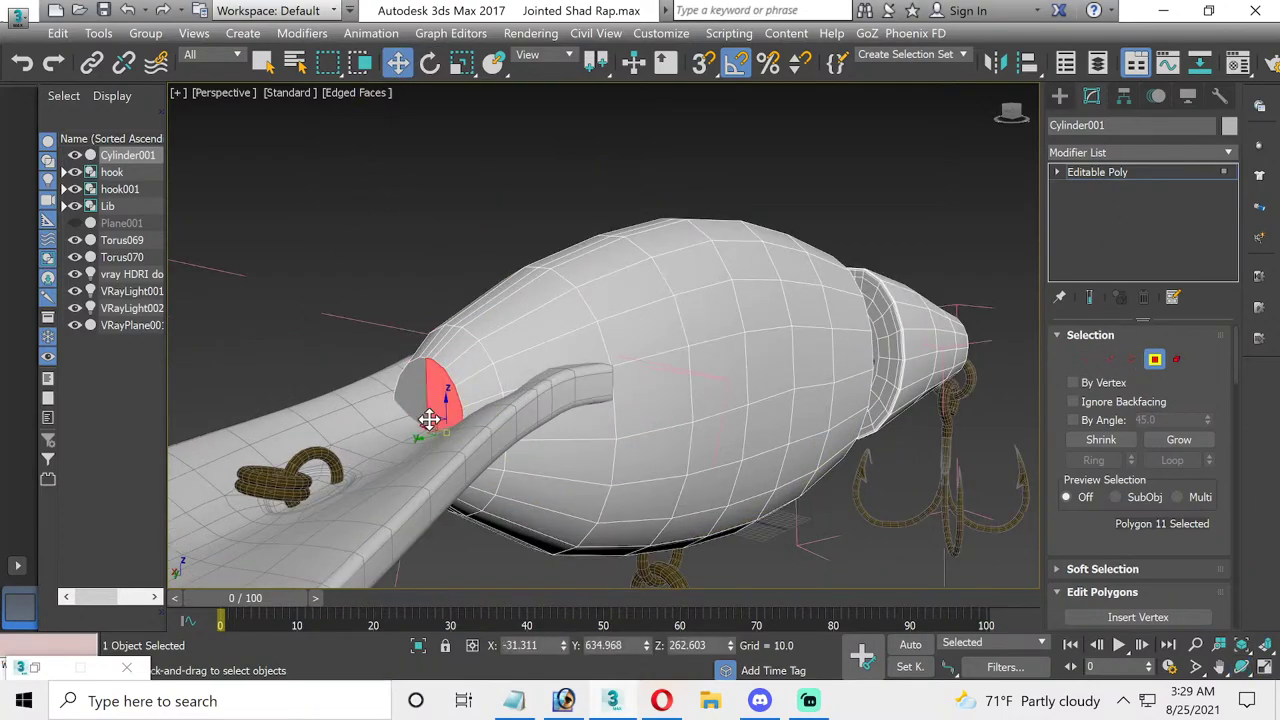
{"action": "left_click", "coordinate": [414, 405], "text": "ctrl"}
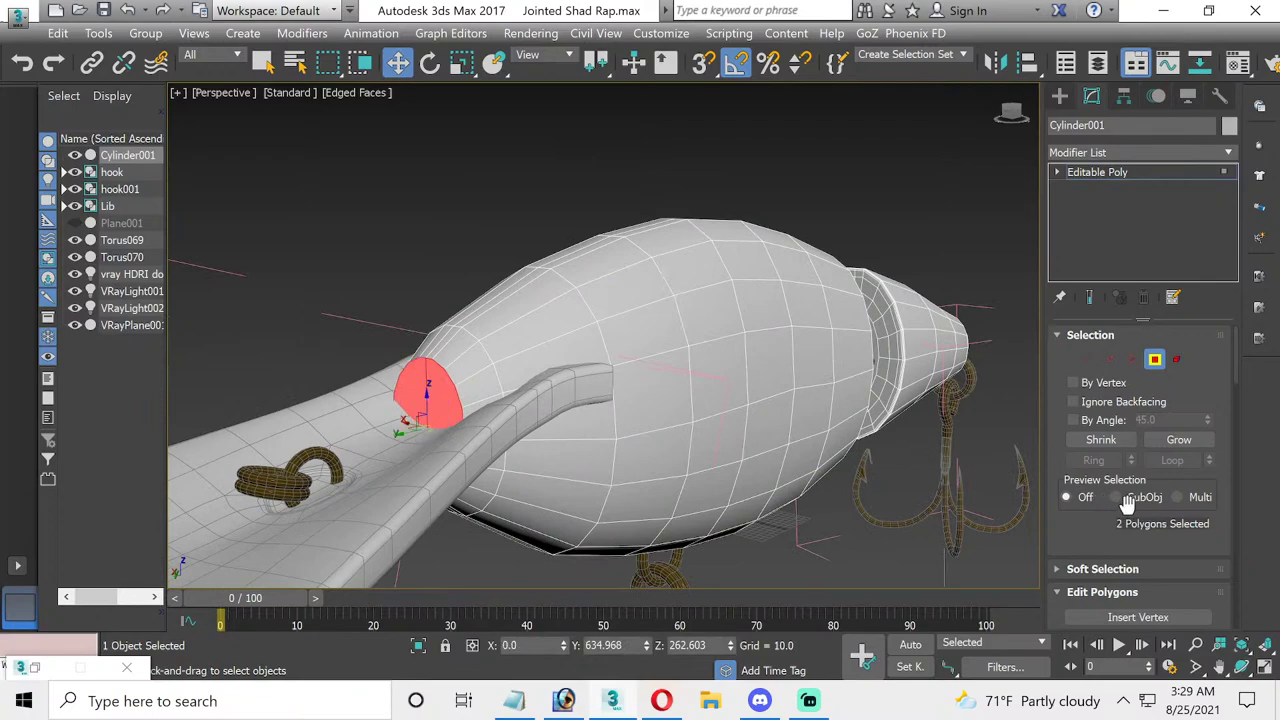
{"action": "scroll", "coordinate": [1128, 503], "scroll_direction": "down", "scroll_amount": 3}
- Inset the two cap polygons by about 14.5
{"action": "left_click", "coordinate": [1205, 569]}
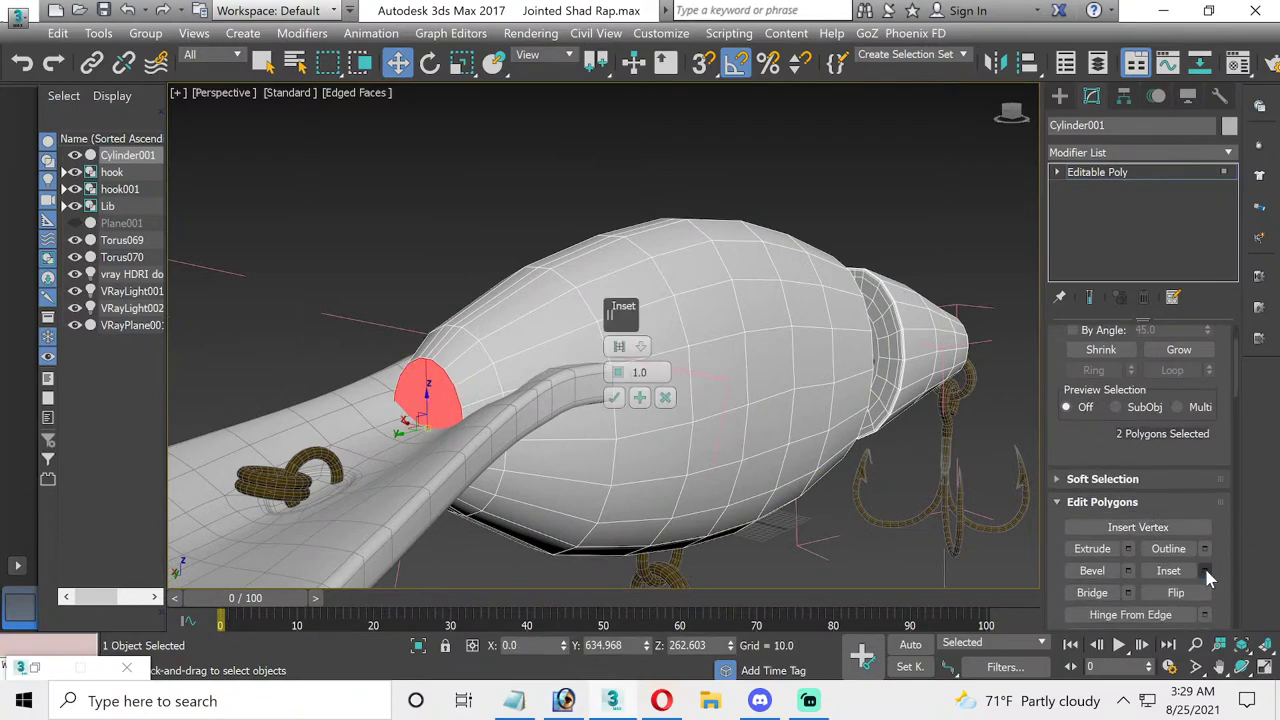
{"action": "left_click_drag", "start_coordinate": [620, 372], "coordinate": [618, 298]}
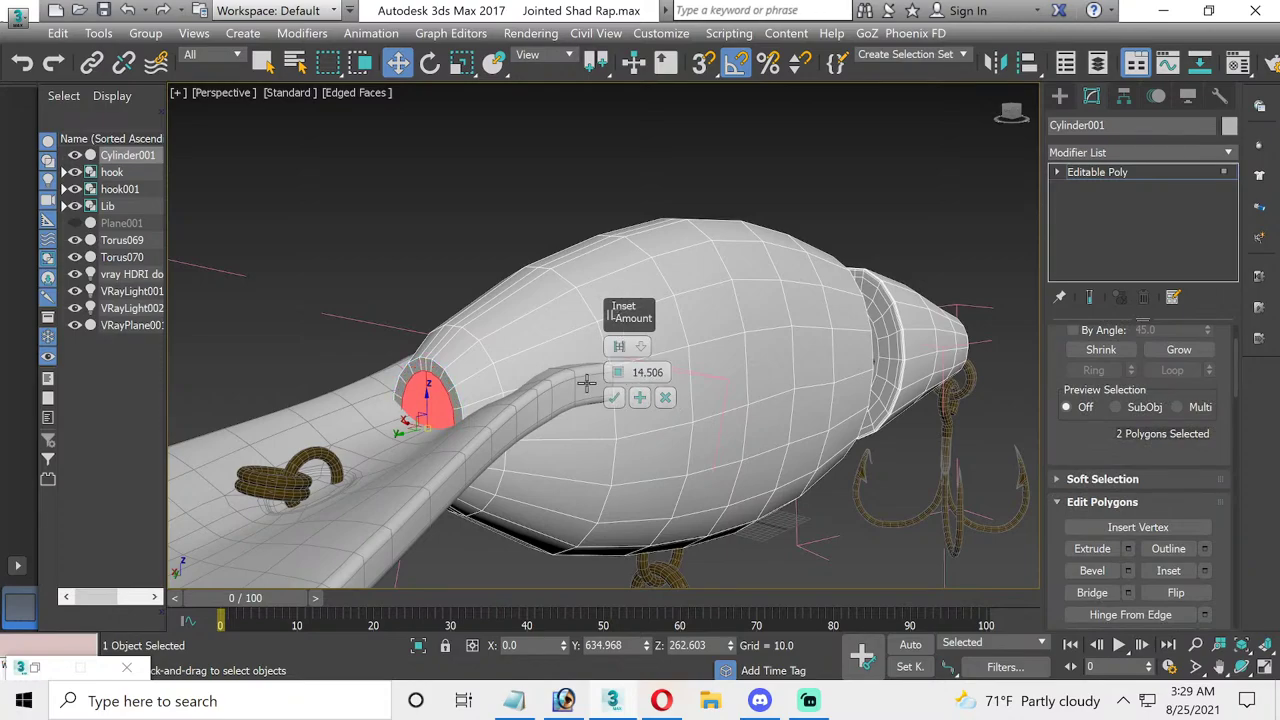
{"action": "left_click", "coordinate": [613, 397]}
{"action": "scroll", "coordinate": [494, 426], "scroll_direction": "up", "scroll_amount": 2}
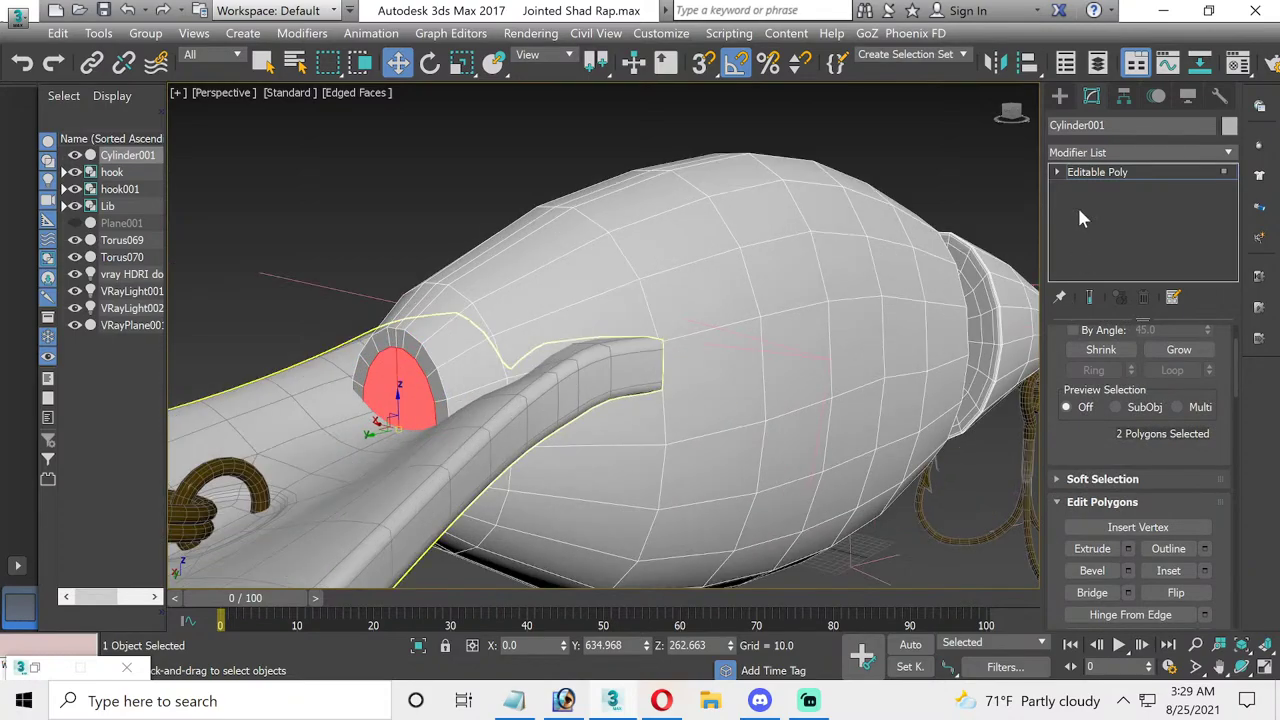
{"action": "left_click", "coordinate": [1056, 172]}
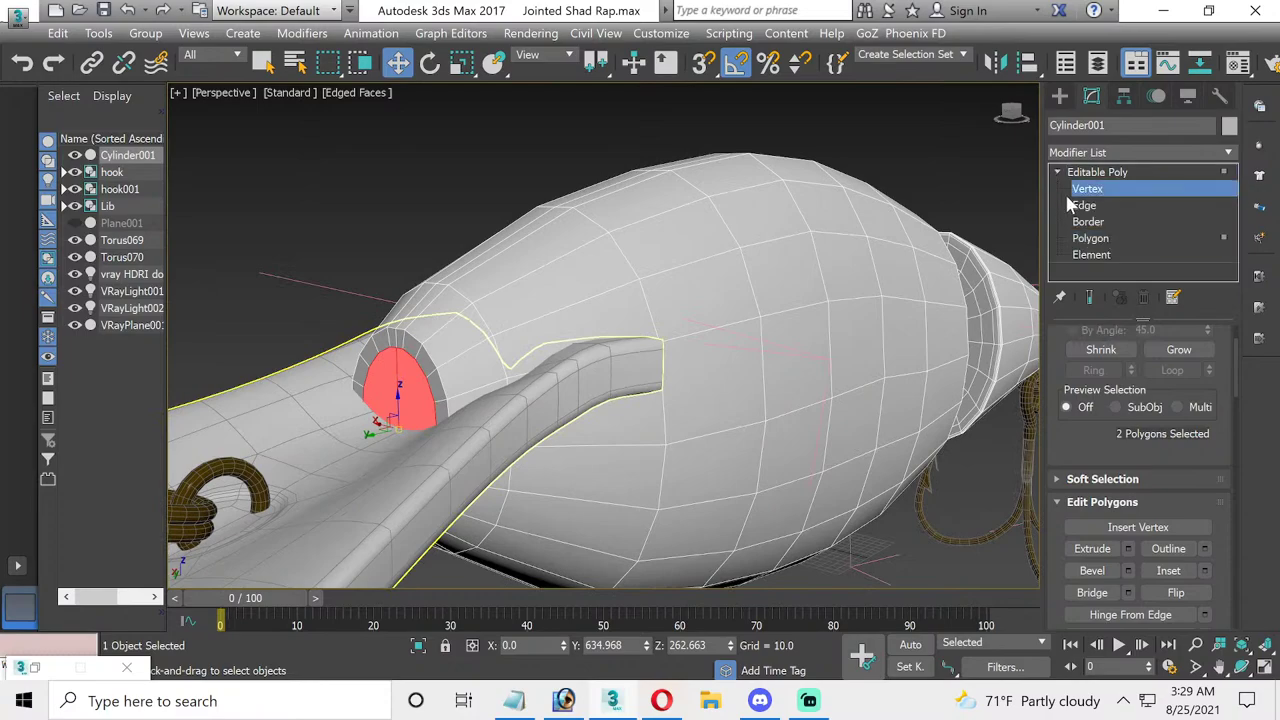
- Chamfer the 44-edge loop around the cap inset by 5.185 with 1 segment
{"action": "left_click", "coordinate": [1084, 205]}
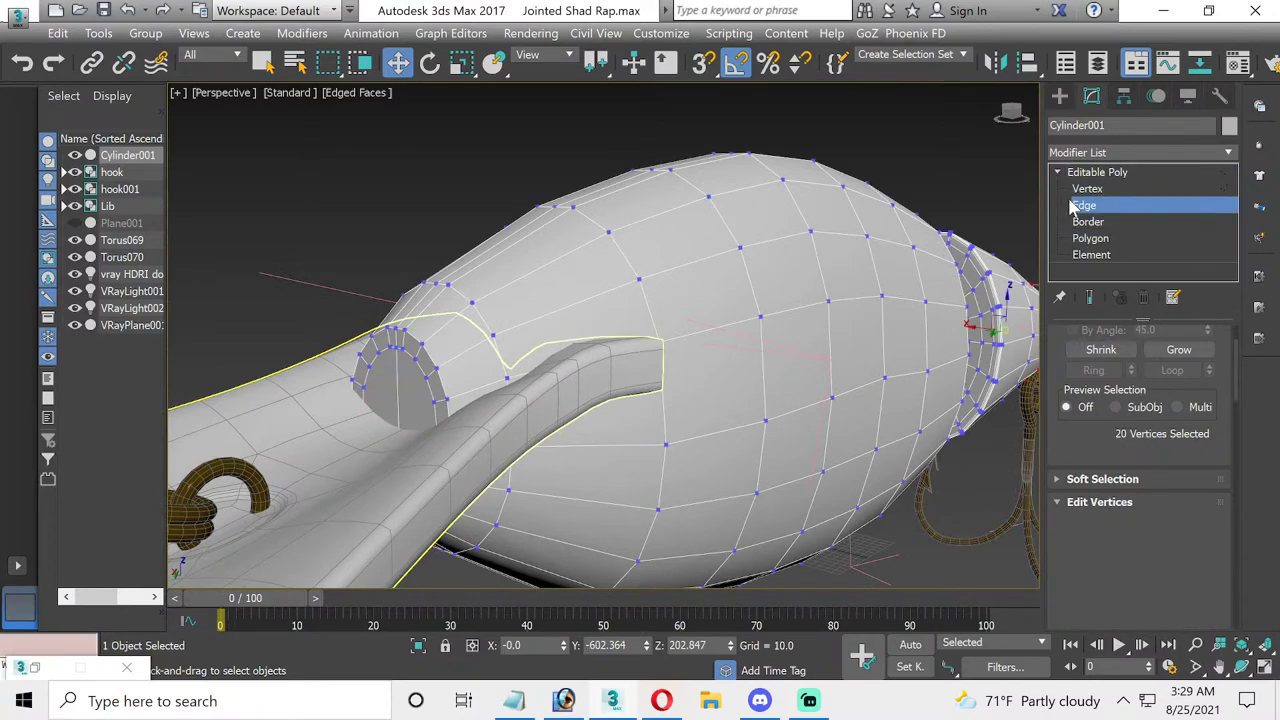
{"action": "left_click", "coordinate": [430, 360]}
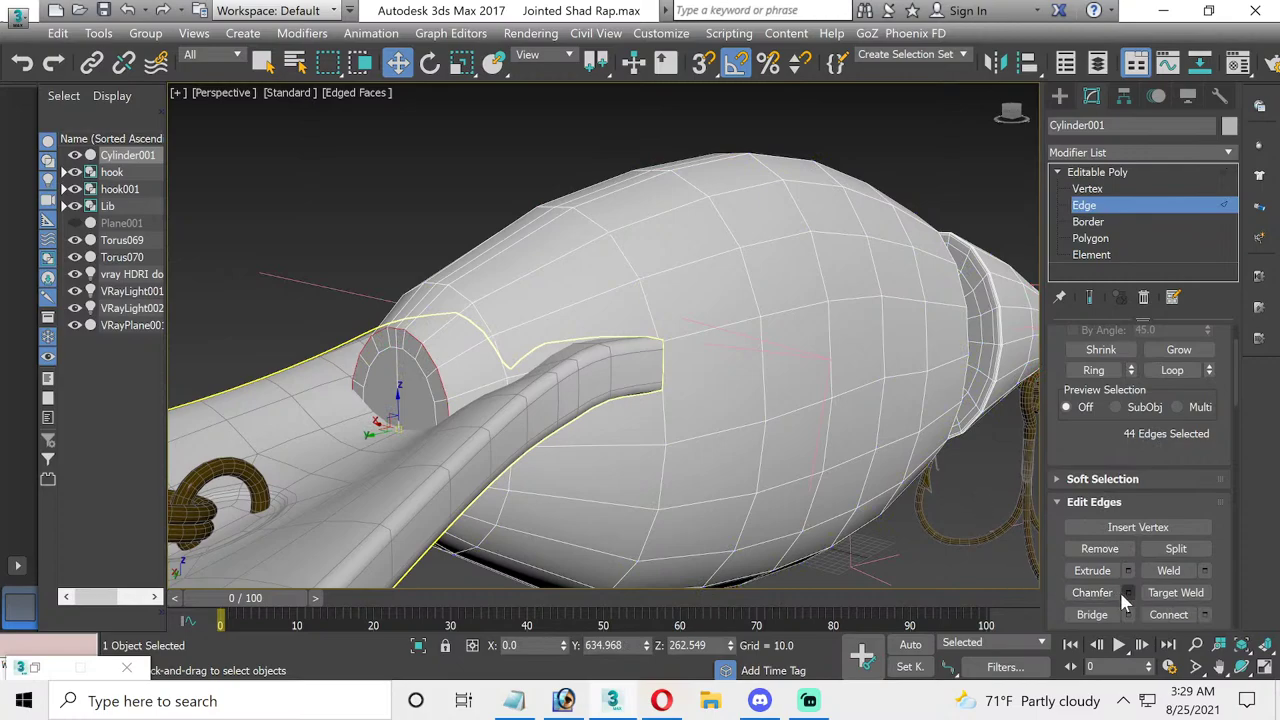
{"action": "left_click", "coordinate": [1127, 592]}
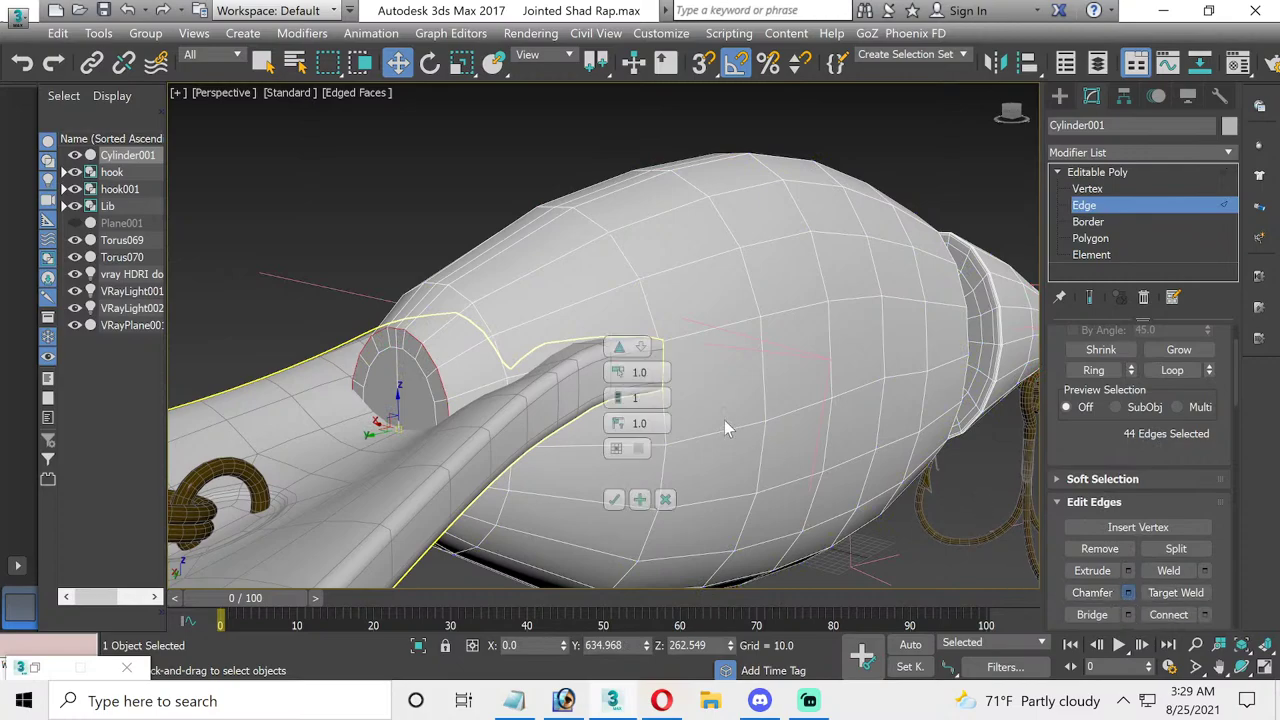
{"action": "left_click_drag", "start_coordinate": [615, 402], "coordinate": [619, 336]}
{"action": "right_click", "coordinate": [617, 398]}
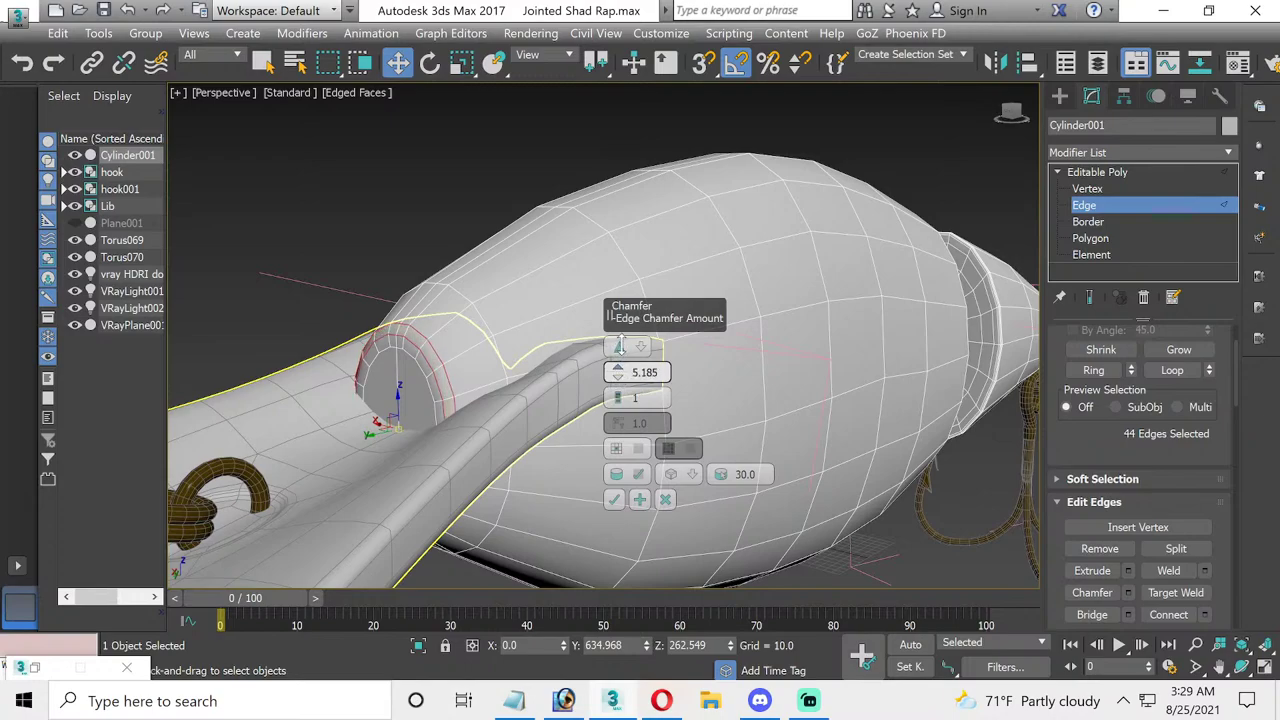
{"action": "left_click", "coordinate": [614, 500]}
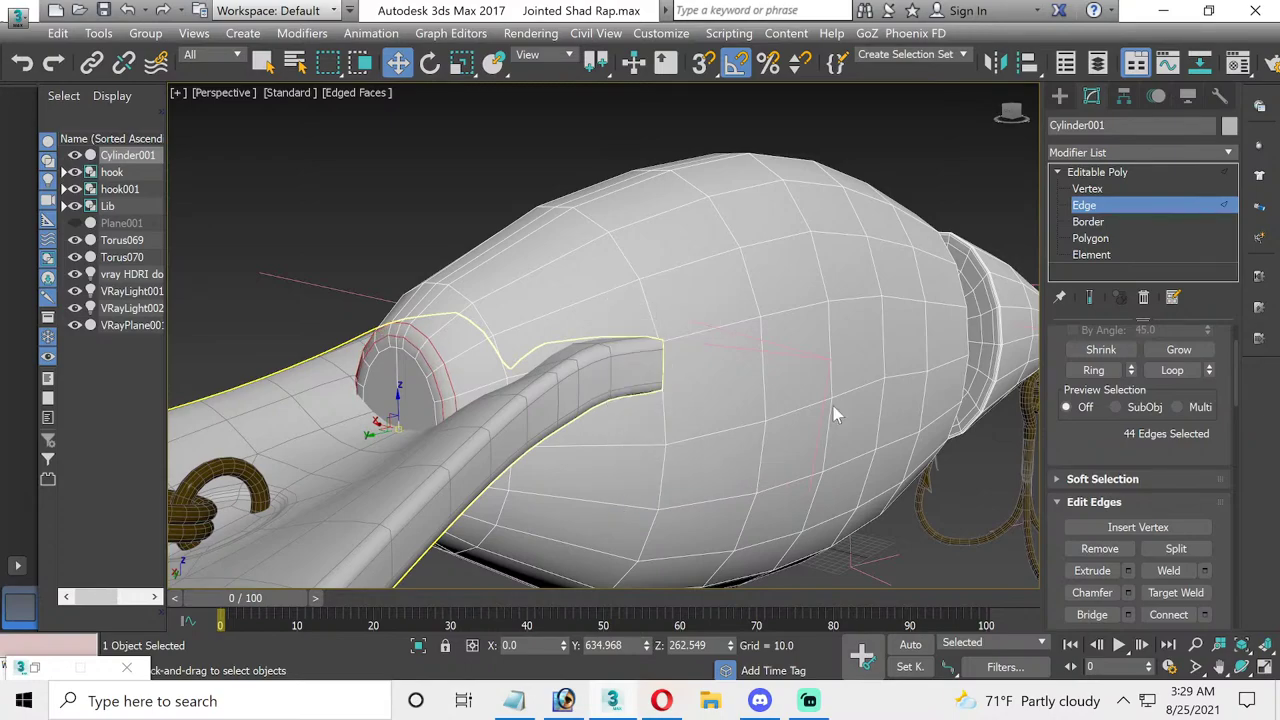
{"action": "left_click", "coordinate": [1097, 172]}
- Reselect the front body and select 51 polygons on one half at Polygon level
{"action": "left_click", "coordinate": [848, 145]}
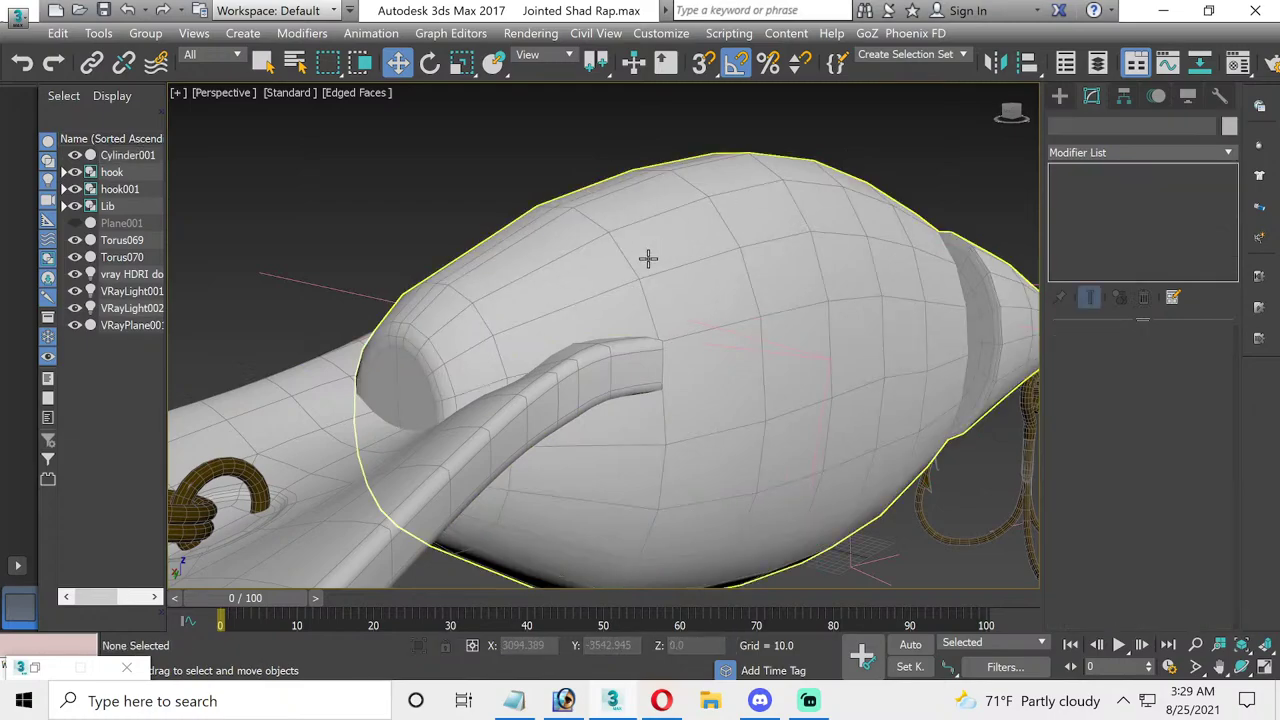
{"action": "scroll", "coordinate": [648, 258], "scroll_direction": "down", "scroll_amount": 3}
{"action": "middle_click_drag", "start_coordinate": [647, 260], "coordinate": [534, 317], "text": "alt"}
{"action": "left_click", "coordinate": [528, 318]}
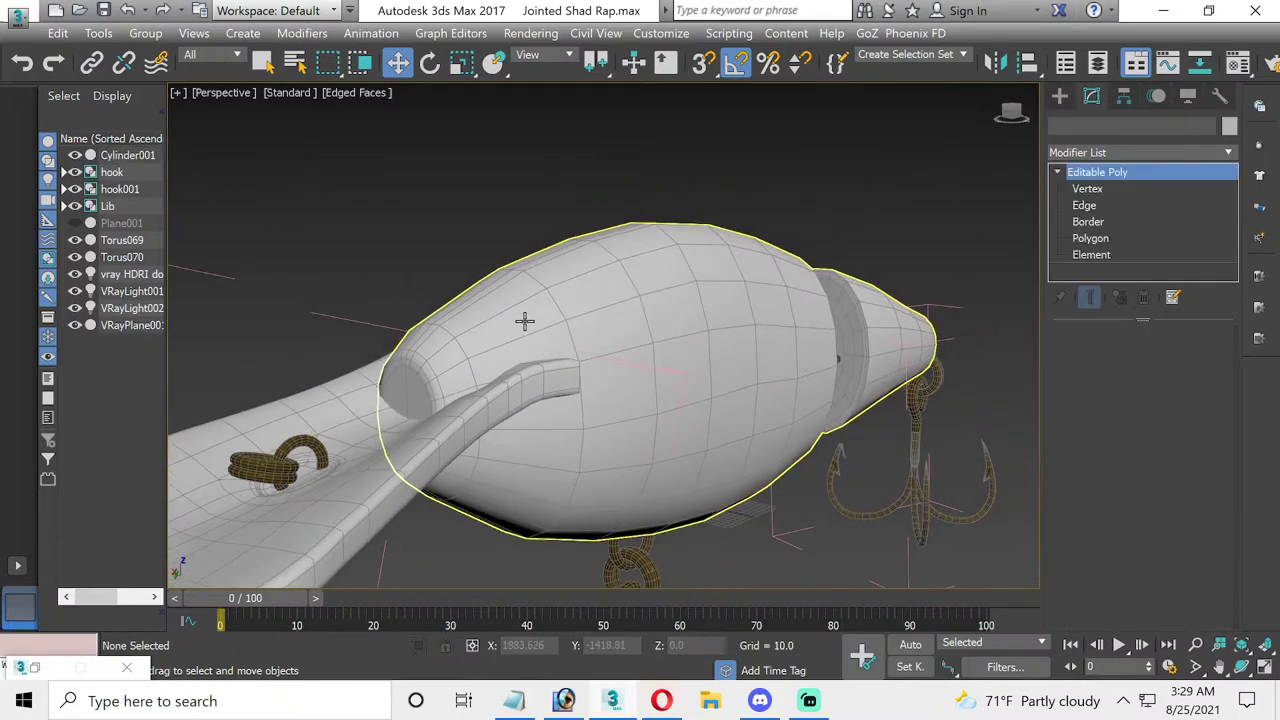
{"action": "left_click", "coordinate": [1091, 238]}
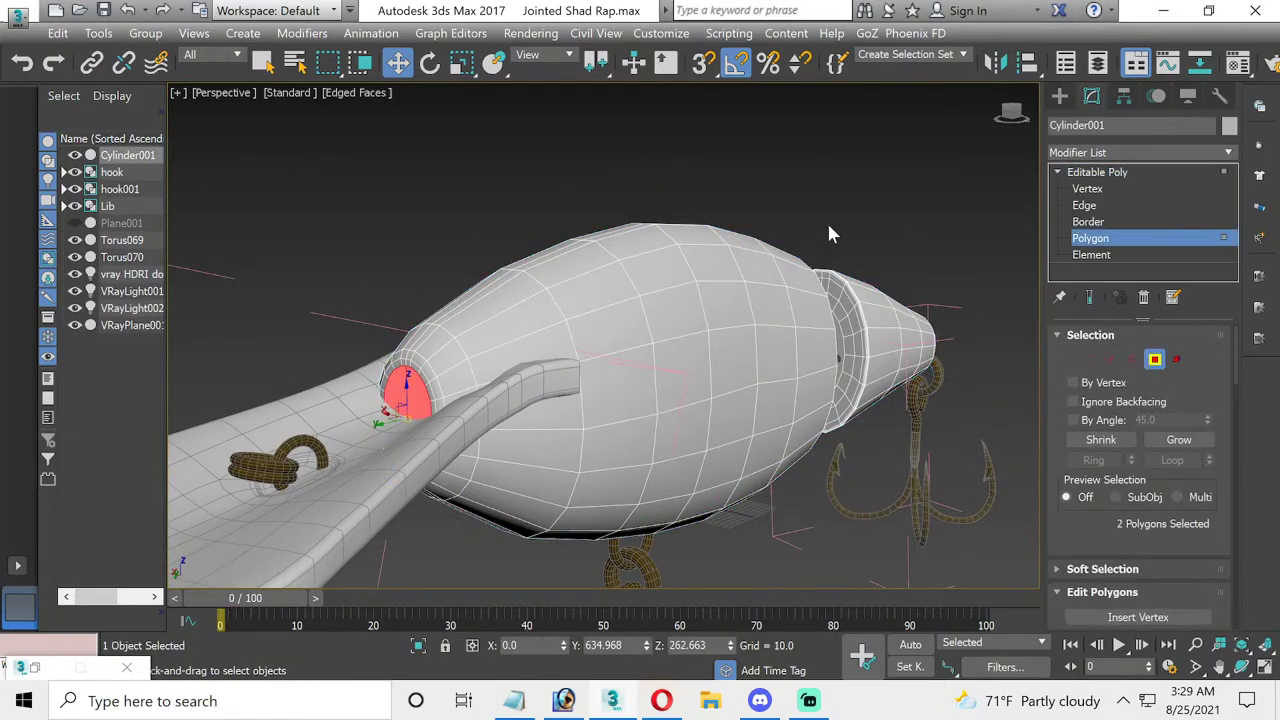
{"action": "left_click", "coordinate": [1265, 665]}
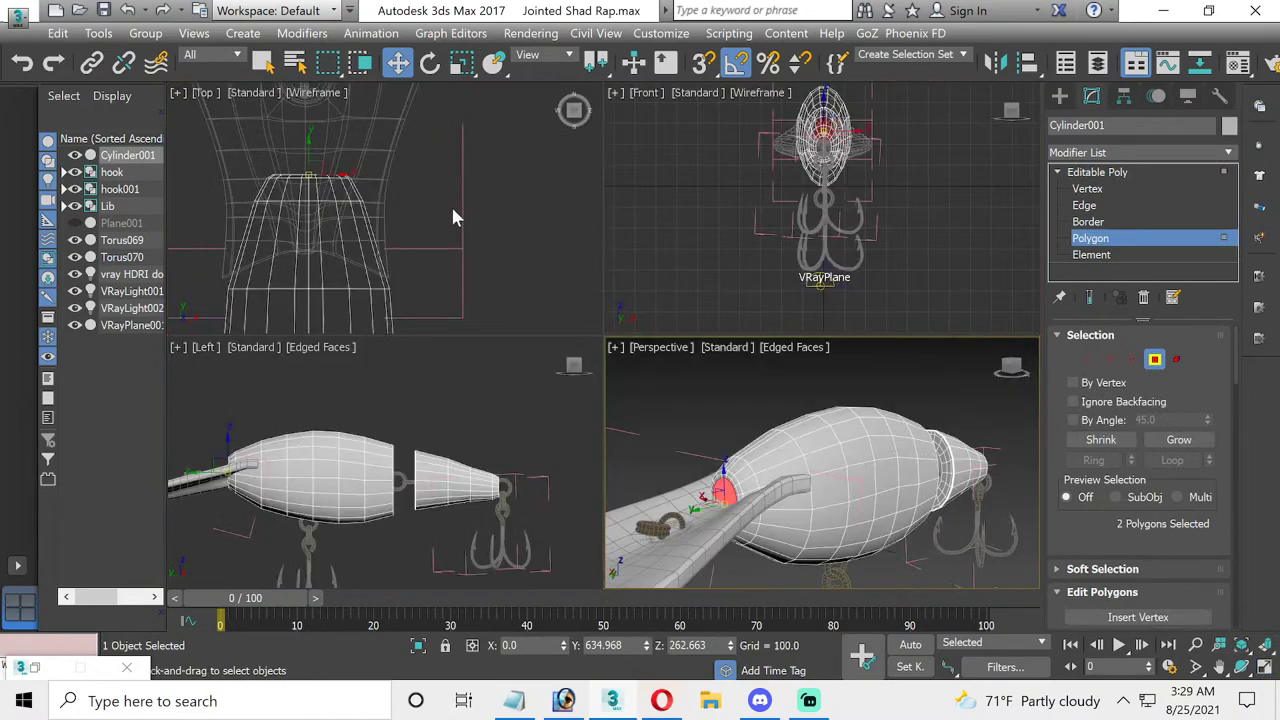
{"action": "left_click_drag", "start_coordinate": [449, 199], "coordinate": [403, 139]}
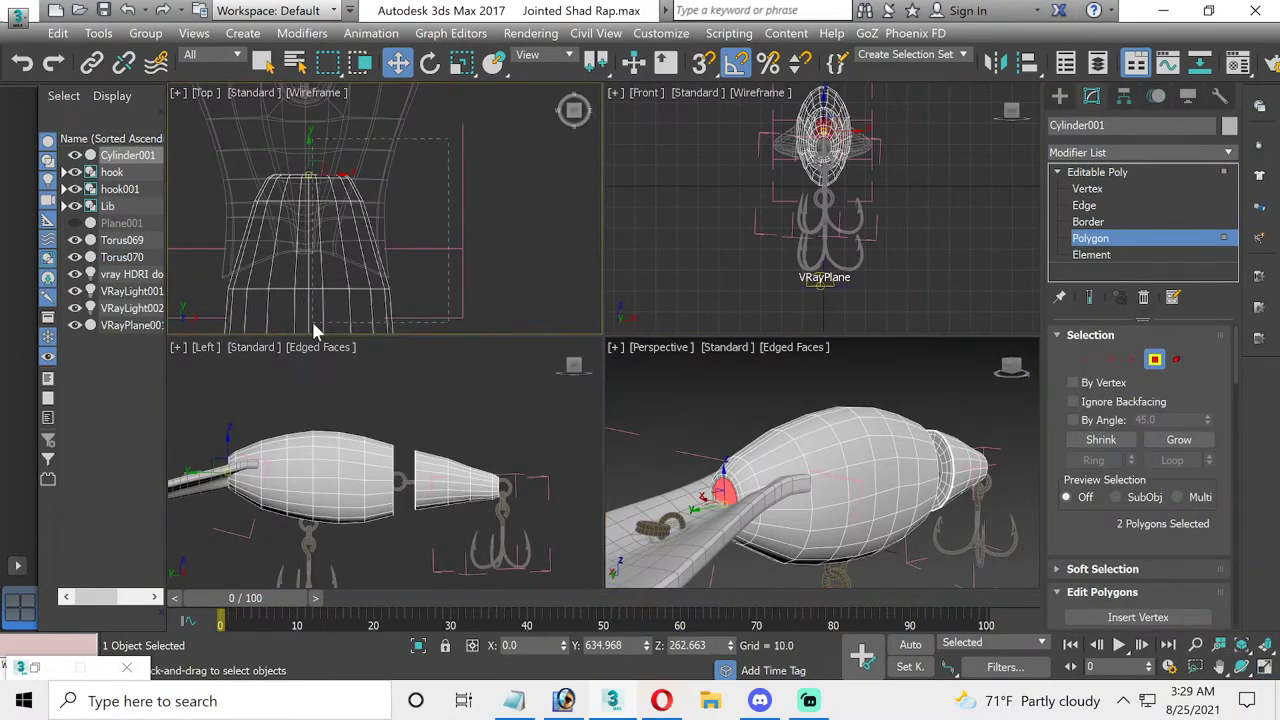
{"action": "left_click_drag", "start_coordinate": [313, 324], "coordinate": [313, 324]}
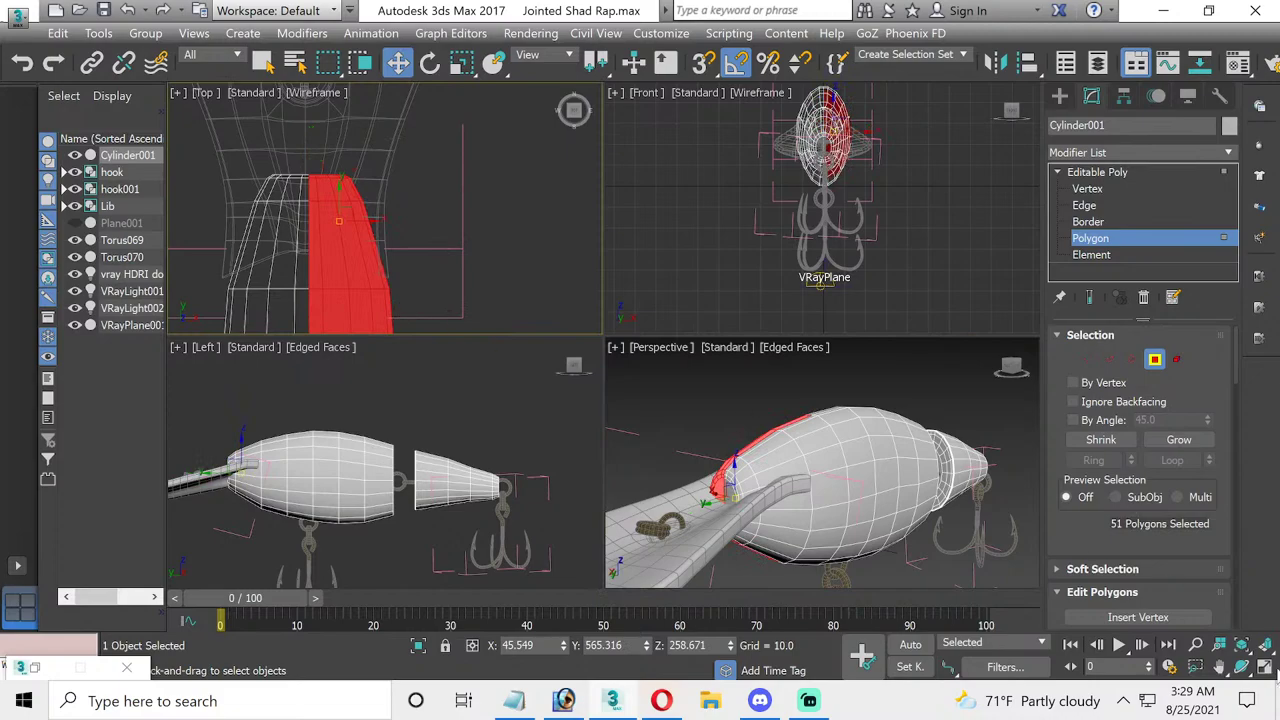
- In the maximized Top view, extend the selection across body and tail to 214 polygons
{"action": "left_click", "coordinate": [1265, 665]}
{"action": "middle_click_drag", "start_coordinate": [813, 494], "coordinate": [790, 176]}
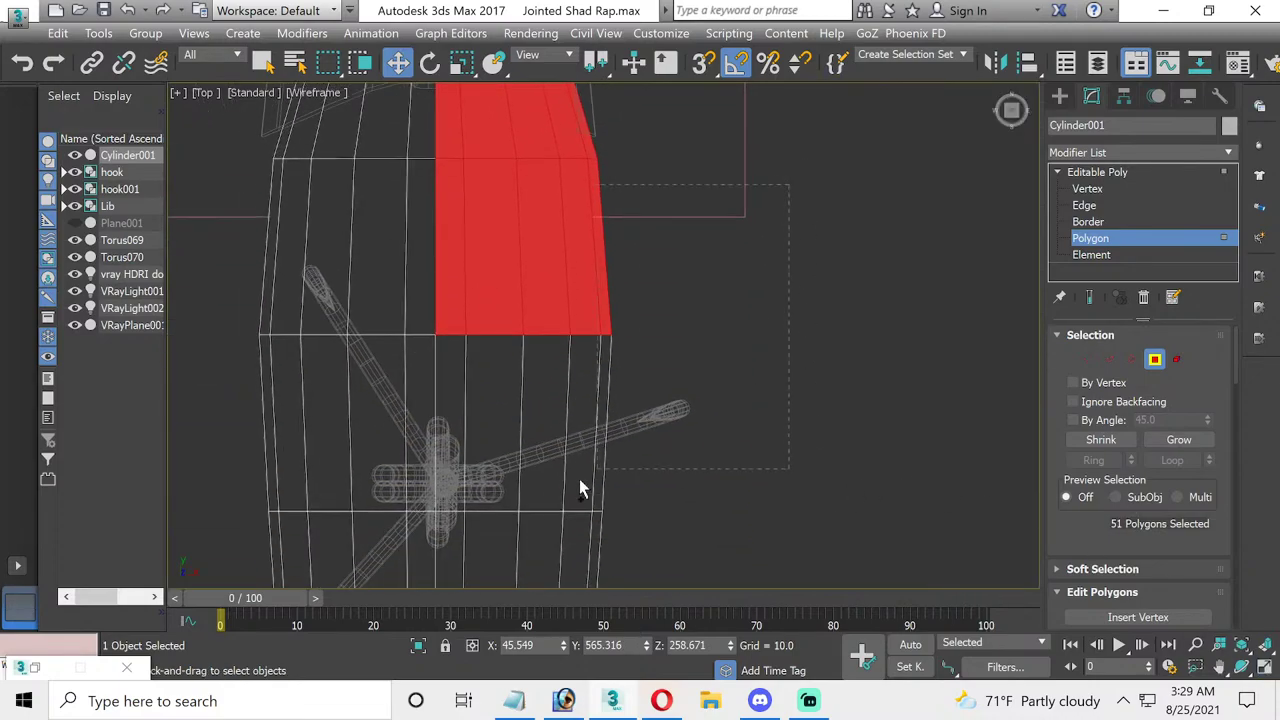
{"action": "left_click_drag", "start_coordinate": [579, 488], "coordinate": [461, 545], "text": "ctrl"}
{"action": "middle_click_drag", "start_coordinate": [749, 549], "coordinate": [736, 148]}
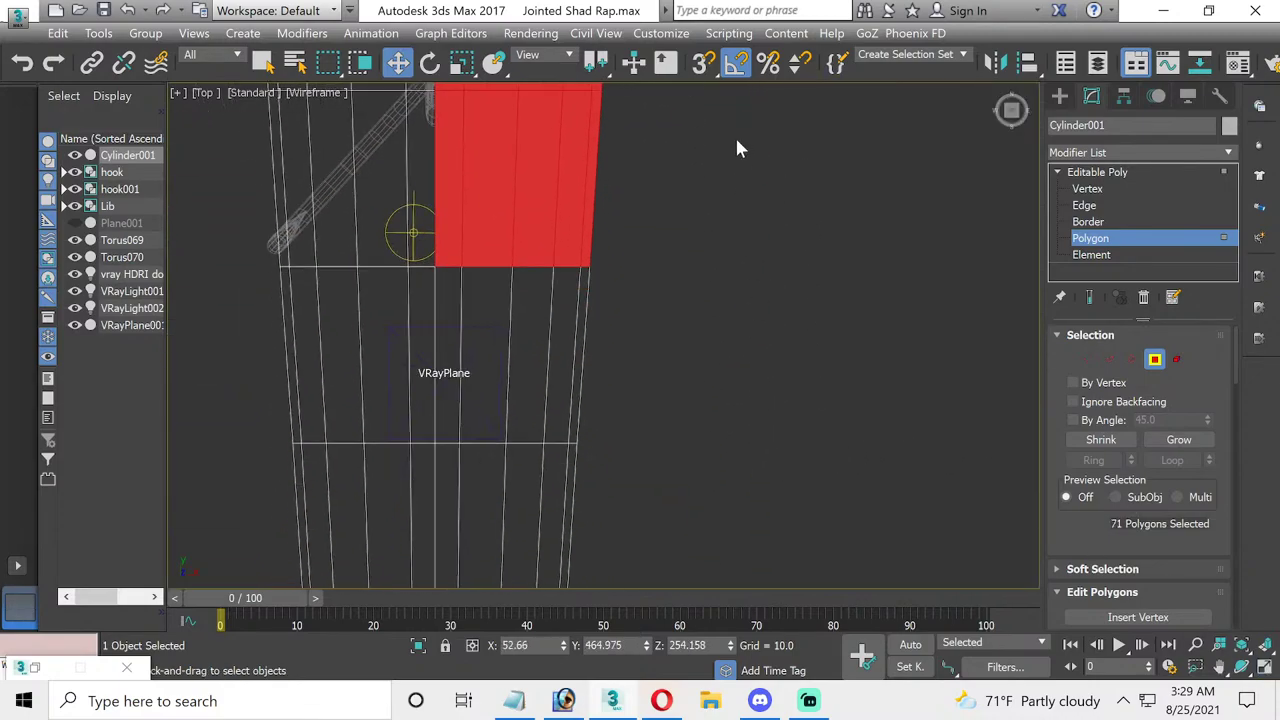
{"action": "left_click_drag", "start_coordinate": [483, 505], "coordinate": [449, 531], "text": "ctrl"}
{"action": "middle_click_drag", "start_coordinate": [597, 537], "coordinate": [622, 142]}
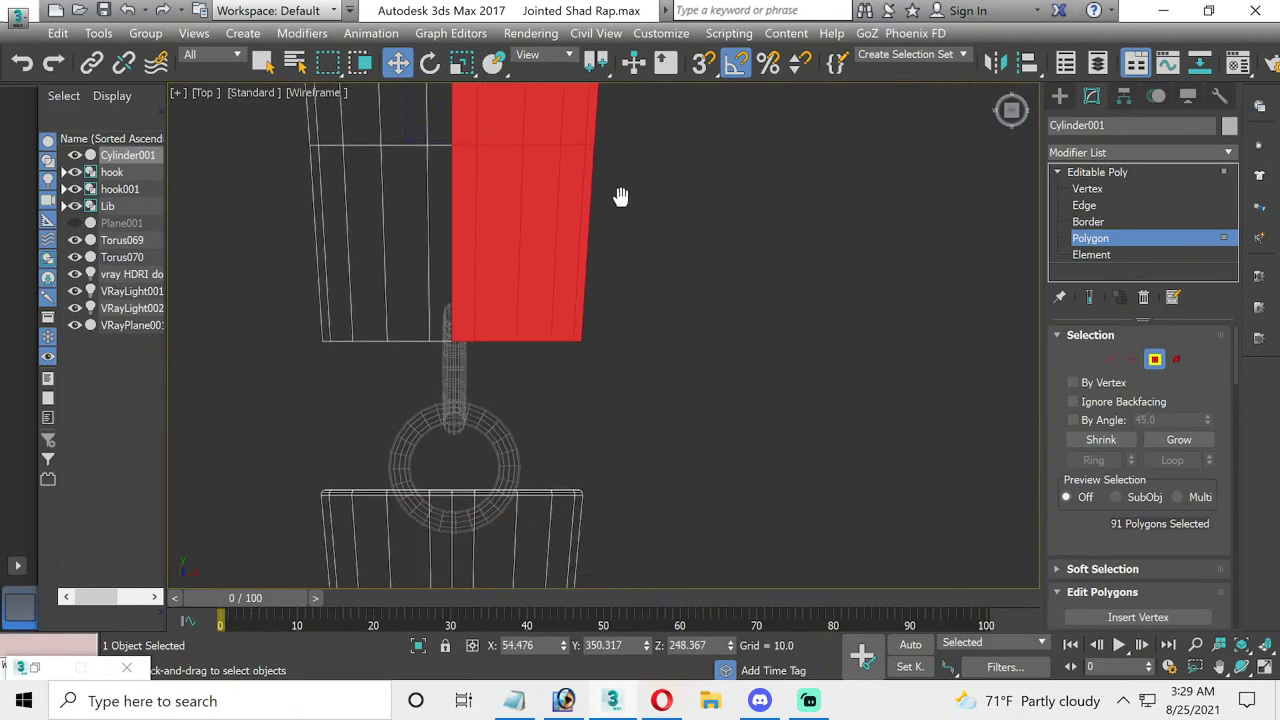
{"action": "left_click_drag", "start_coordinate": [623, 132], "coordinate": [448, 471], "text": "ctrl"}
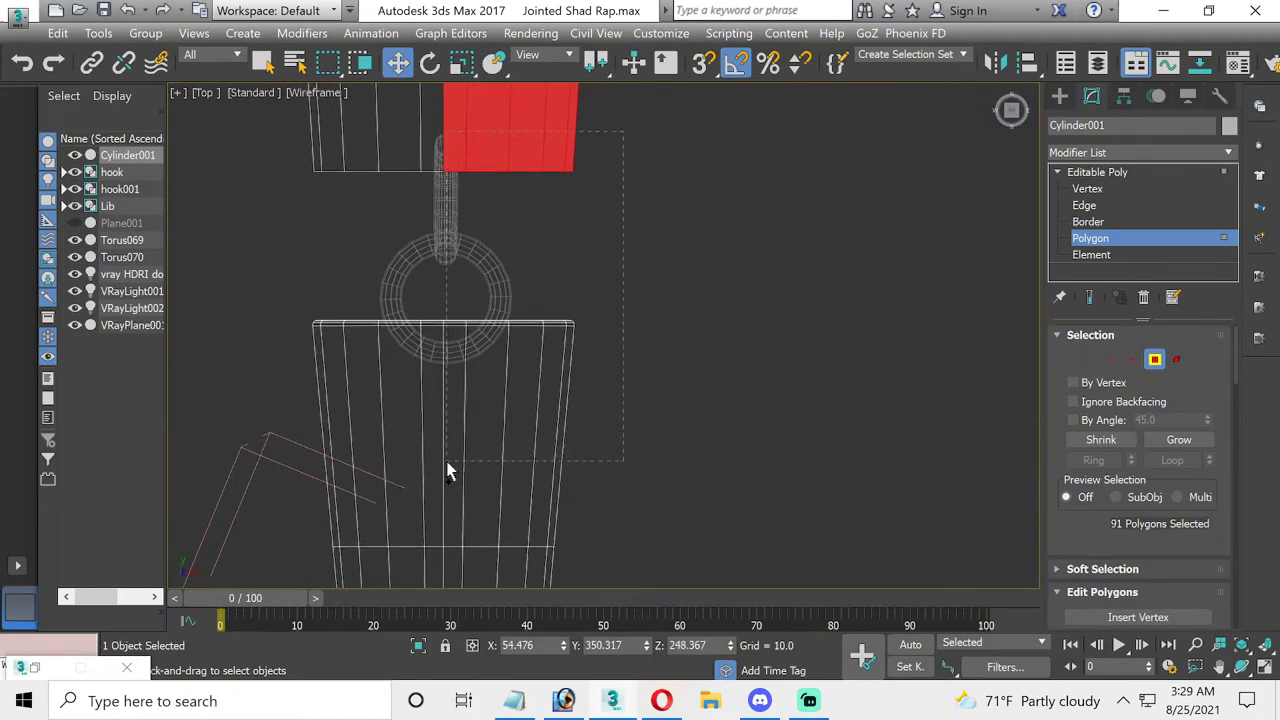
{"action": "middle_click_drag", "start_coordinate": [523, 486], "coordinate": [531, 186]}
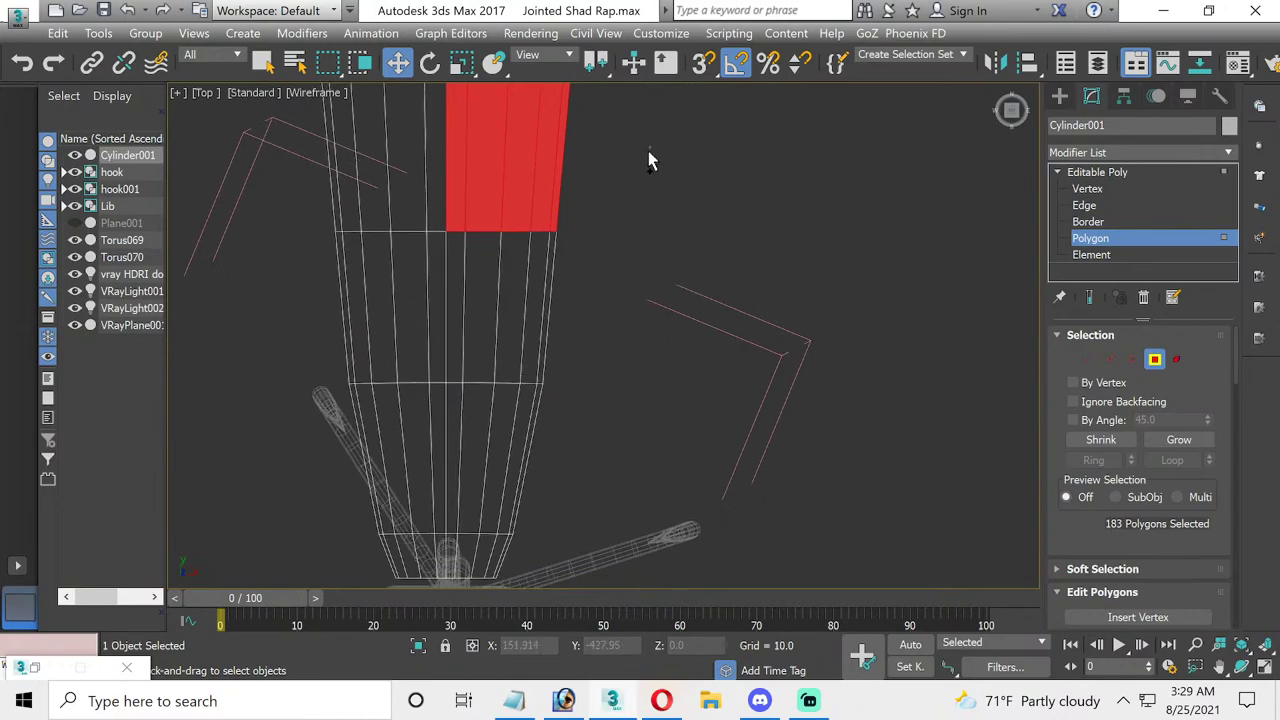
{"action": "mouse_move", "coordinate": [651, 148]}
{"action": "left_mouse_down", "text": "ctrl"}
{"action": "mouse_move", "coordinate": [438, 430]}
{"action": "mouse_move", "coordinate": [451, 430]}
{"action": "left_mouse_up", "text": "ctrl"}
{"action": "middle_click_drag", "start_coordinate": [451, 430], "coordinate": [618, 250]}
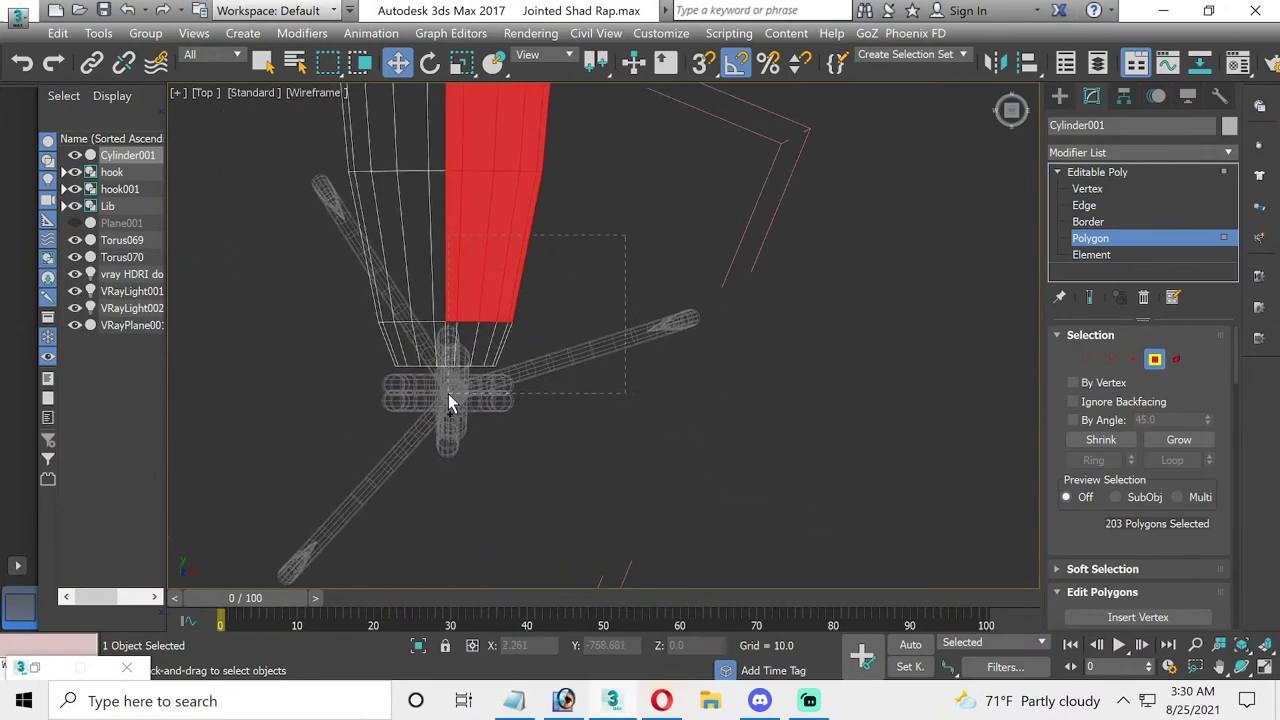
{"action": "left_click_drag", "start_coordinate": [618, 250], "coordinate": [448, 394], "text": "ctrl"}
- Clear the polygon selection, exit Polygon level, and maximize the Left view of the lure
{"action": "middle_click_drag", "start_coordinate": [474, 249], "coordinate": [449, 386]}
{"action": "left_click", "coordinate": [534, 194]}
{"action": "mouse_move", "coordinate": [534, 194]}
{"action": "middle_mouse_down"}
{"action": "mouse_move", "coordinate": [503, 469]}
{"action": "mouse_move", "coordinate": [514, 298]}
{"action": "middle_mouse_up"}
{"action": "scroll", "coordinate": [514, 298], "scroll_direction": "down", "scroll_amount": 5}
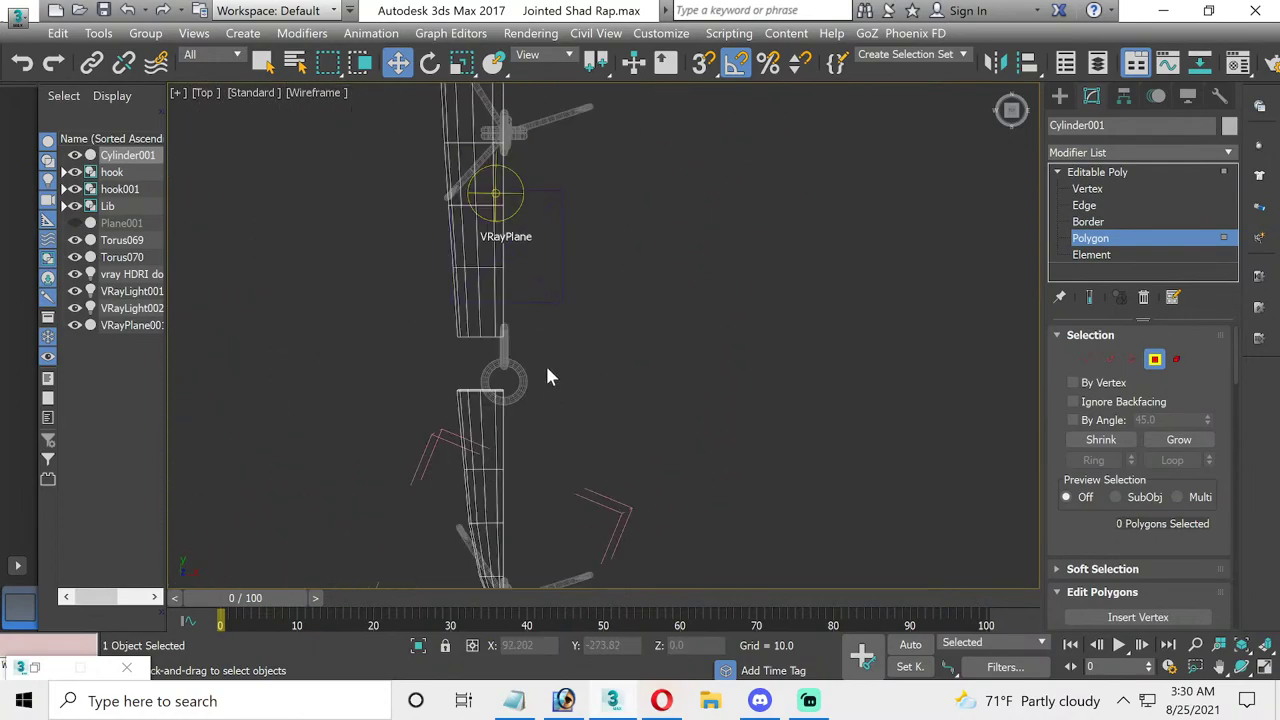
{"action": "left_click", "coordinate": [1108, 240]}
{"action": "left_click", "coordinate": [1263, 666]}
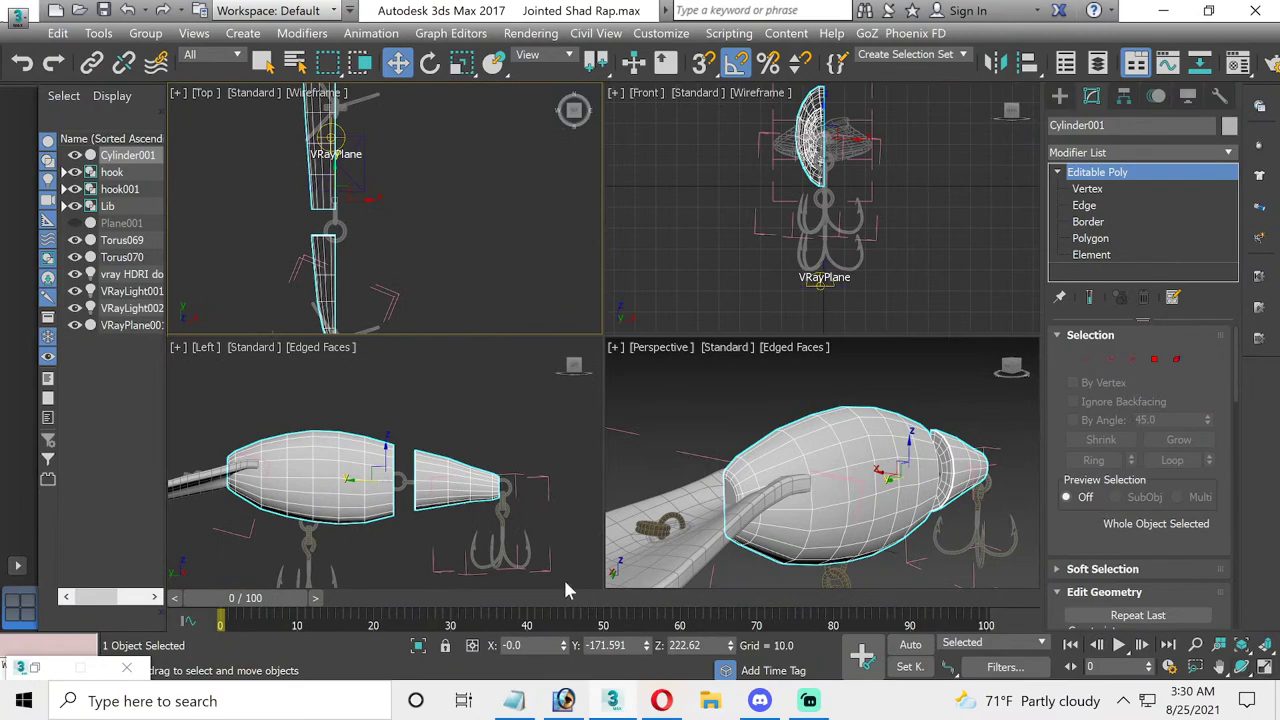
{"action": "scroll", "coordinate": [563, 577], "scroll_direction": "up", "scroll_amount": 2}
{"action": "left_click", "coordinate": [1263, 666]}
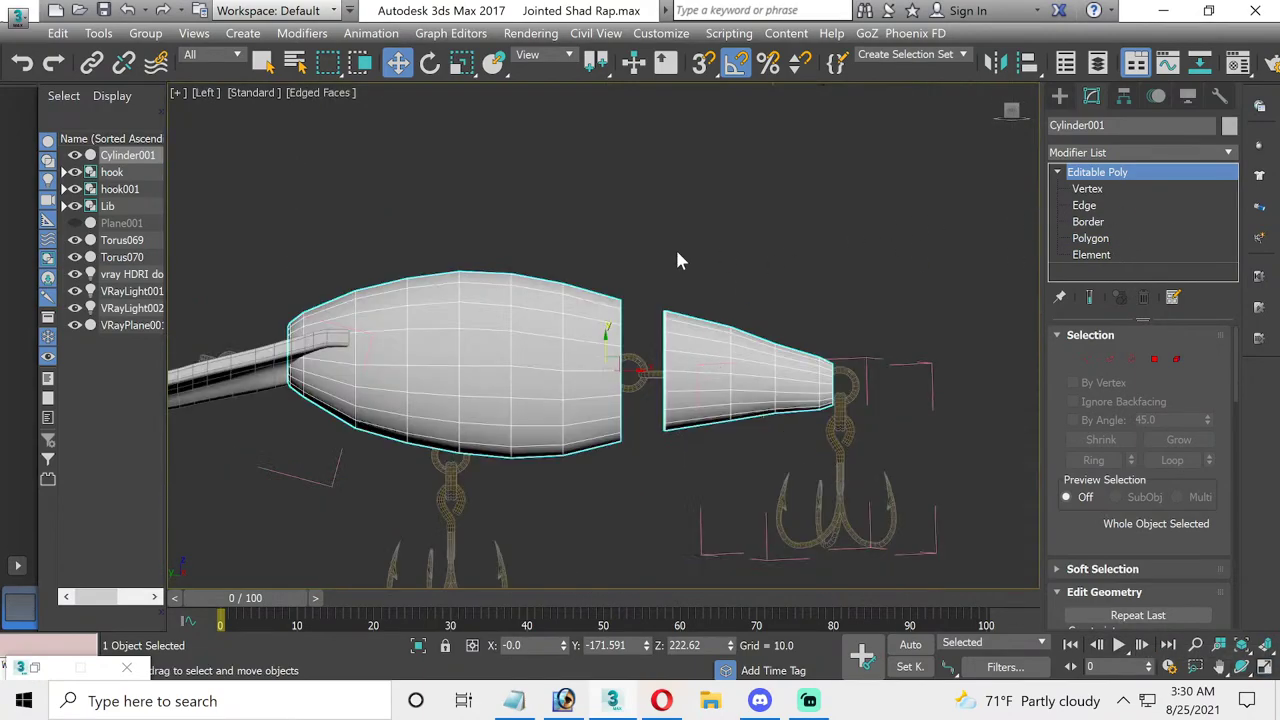
- Create a new material named jointed shad rap_01 in an empty Material Editor slot
{"action": "key", "text": "m"}
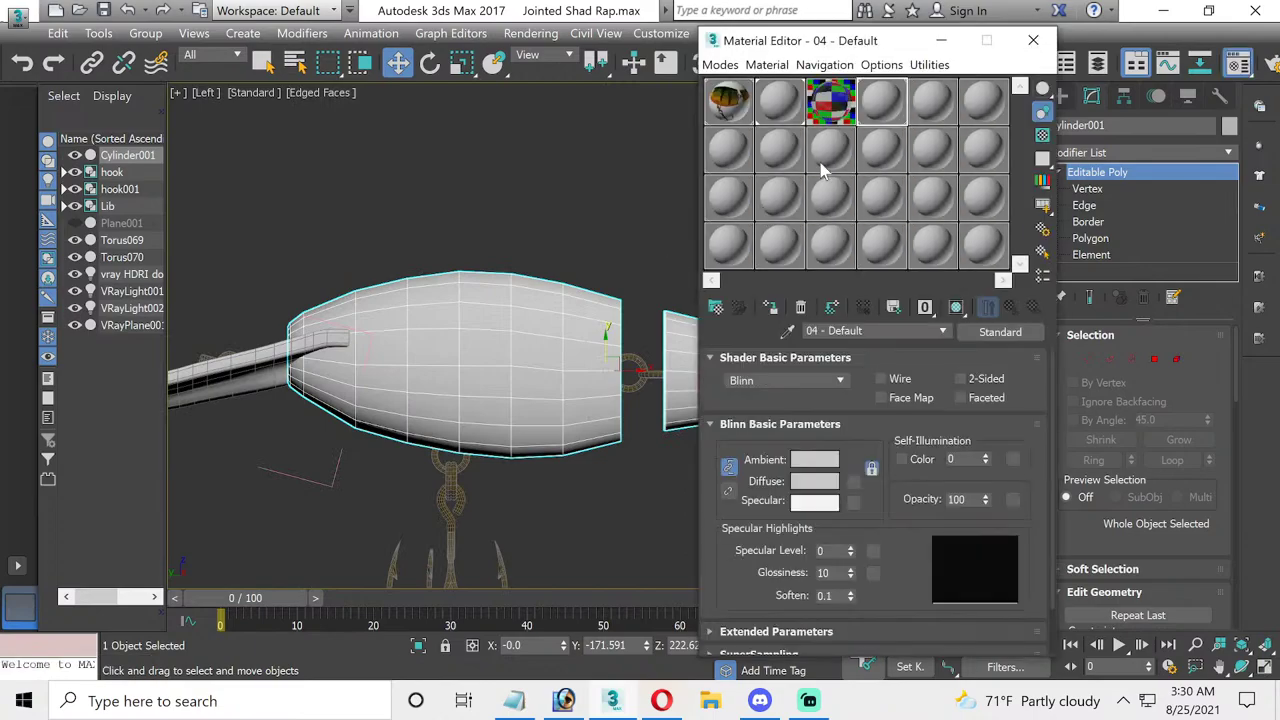
{"action": "left_click", "coordinate": [730, 147]}
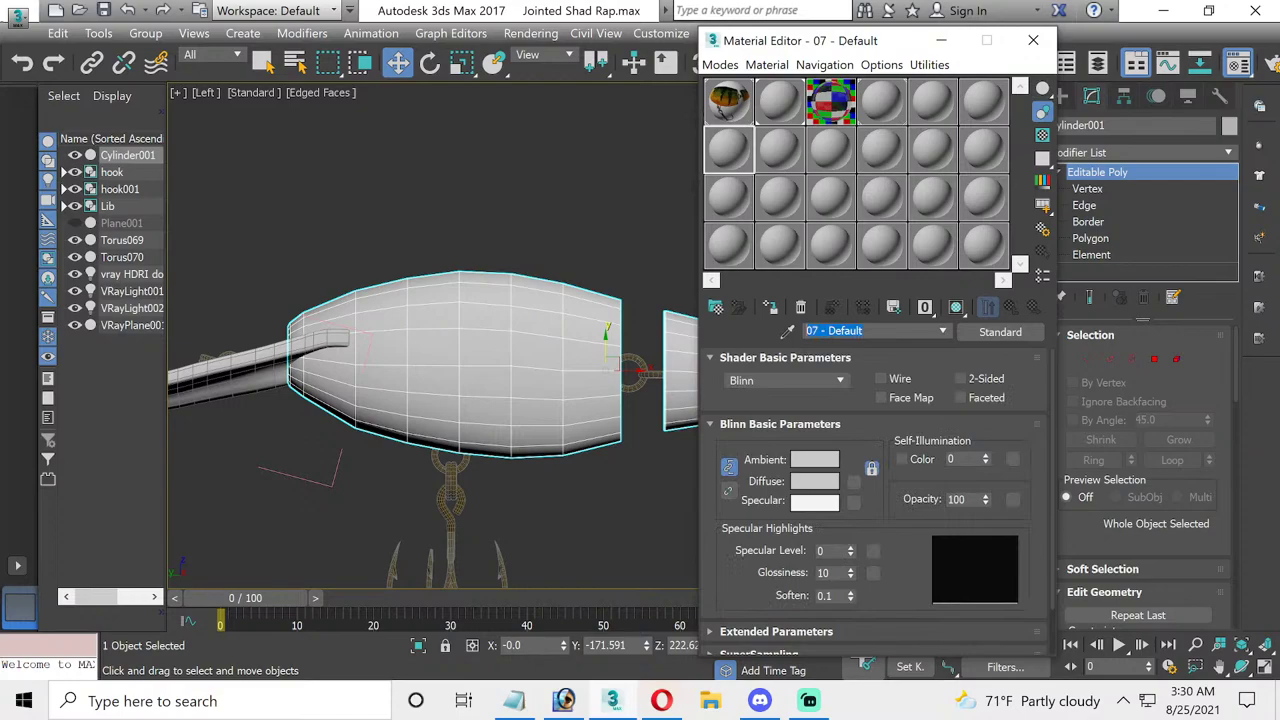
{"action": "type", "text": "jointed shad rap_01"}
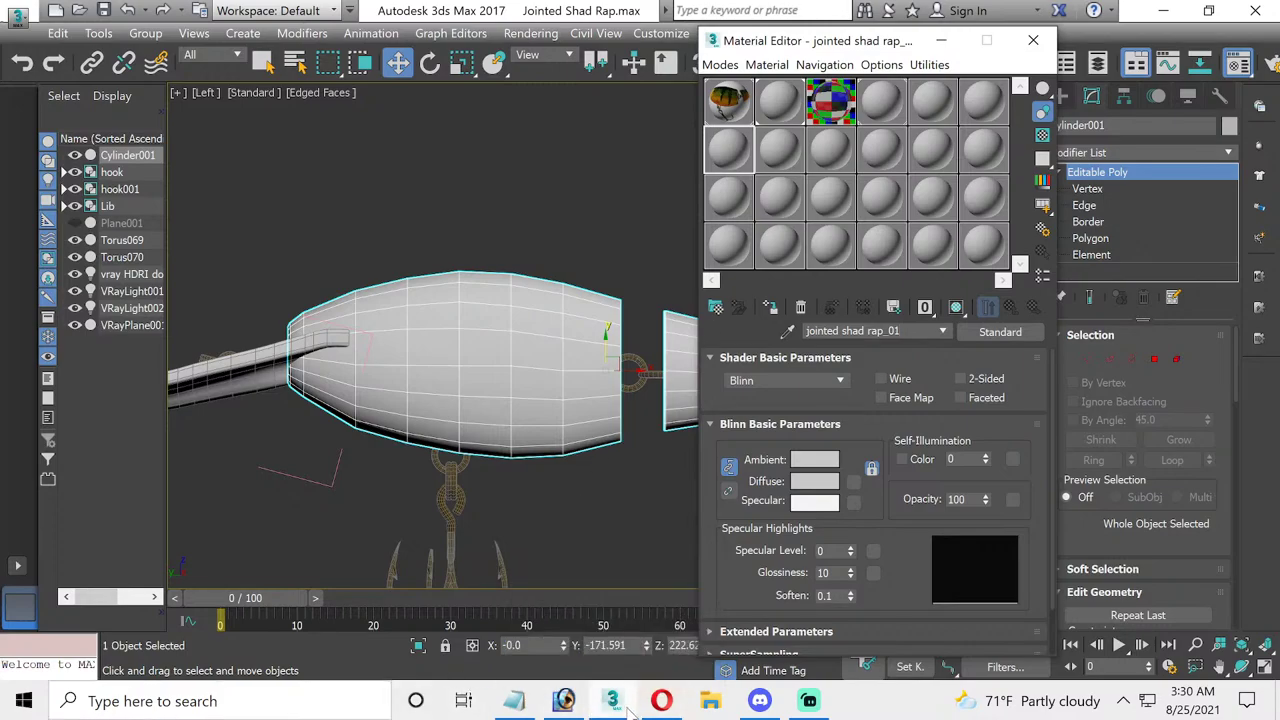
- Close the reference photo in Photoshop without saving
{"action": "left_click", "coordinate": [577, 706]}
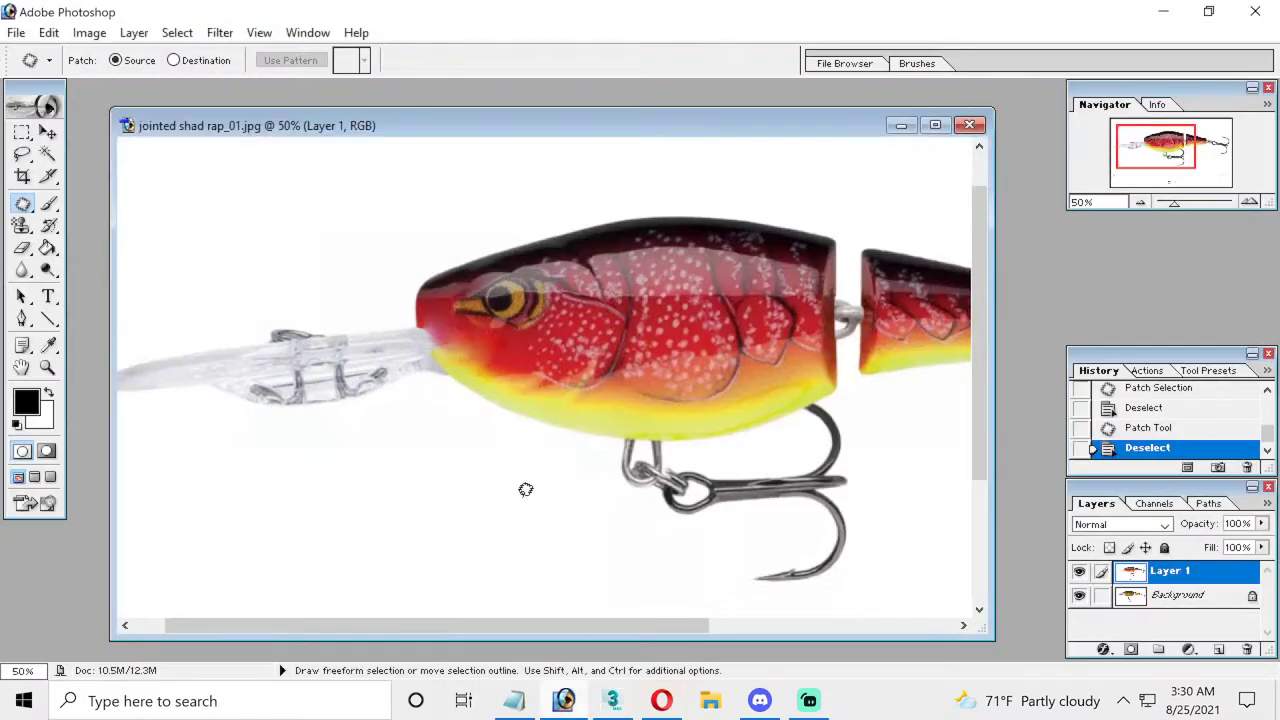
{"action": "left_click", "coordinate": [970, 126]}
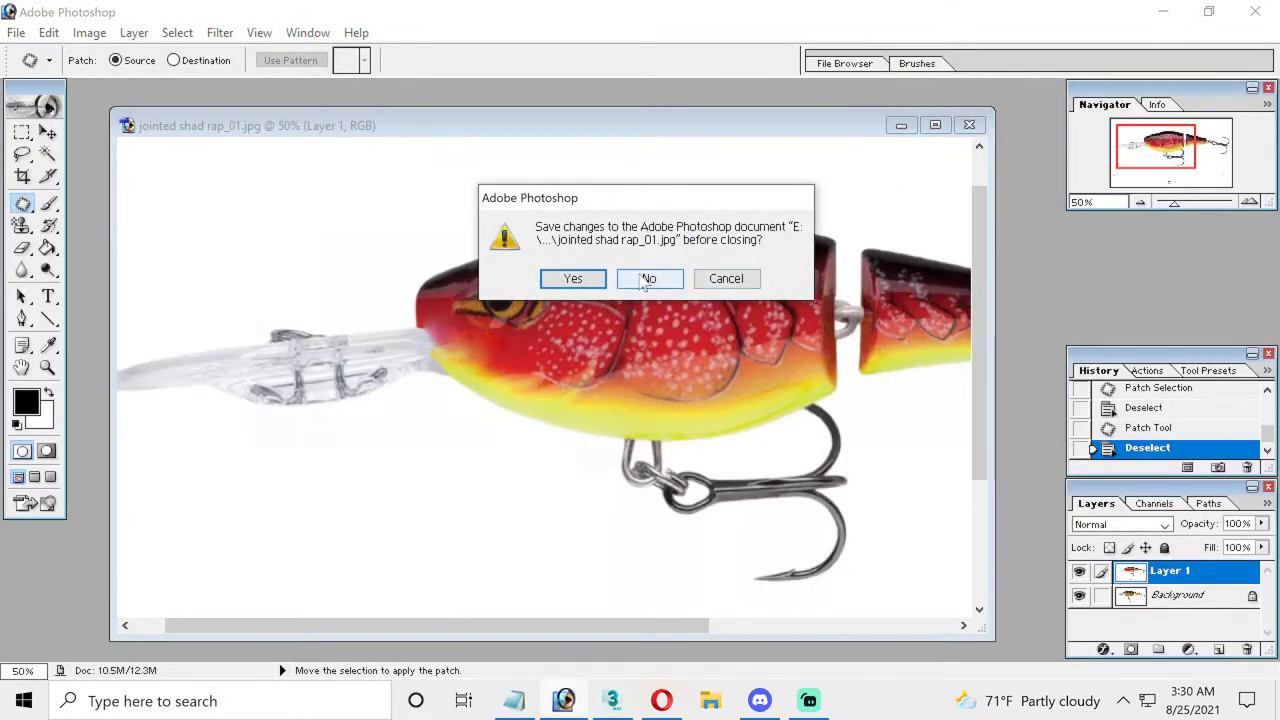
{"action": "left_click", "coordinate": [646, 280]}
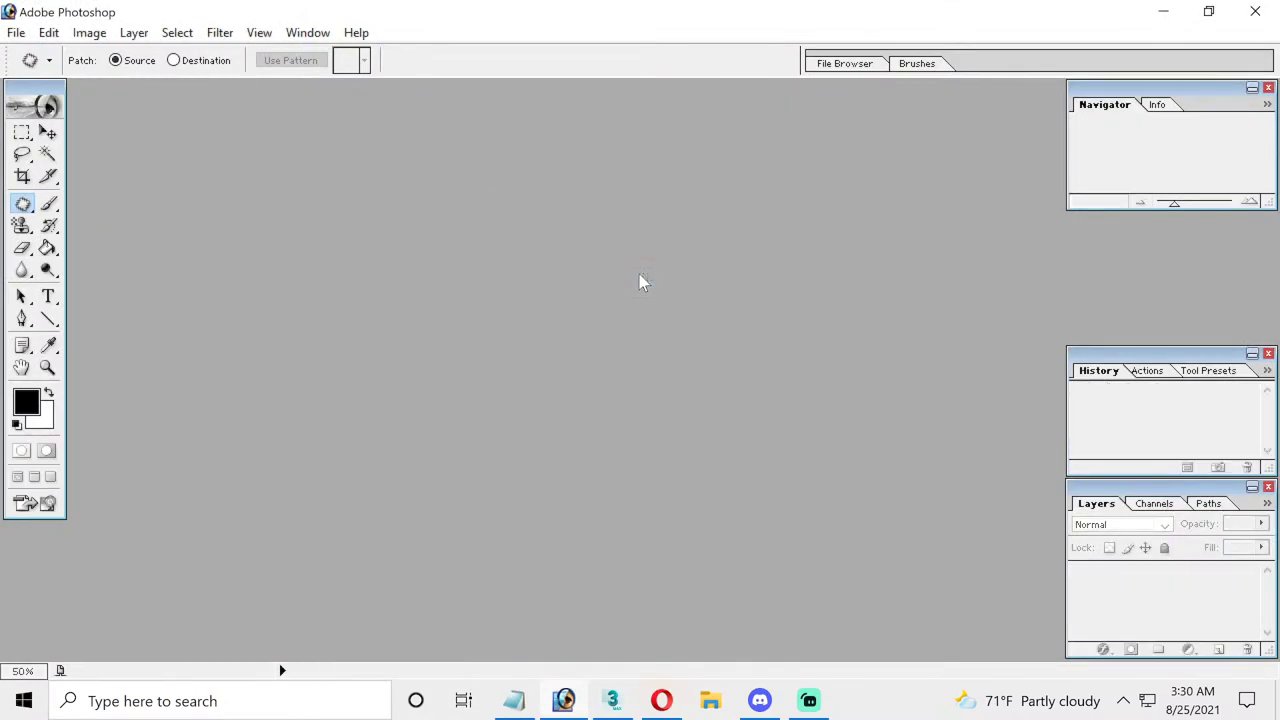
- Open the Jointed Shad Rap reference folder full screen and rename jointed shad rap_01 to jointed shad rap_03
{"action": "left_click", "coordinate": [706, 700]}
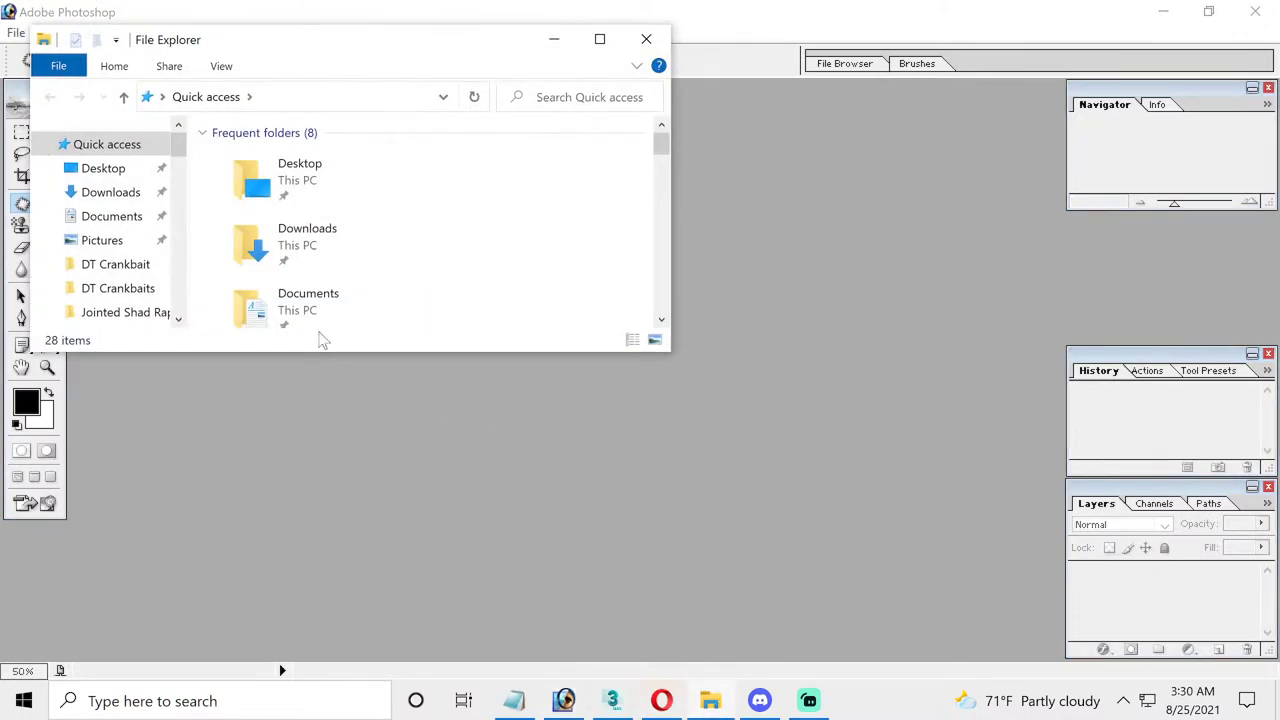
{"action": "left_click", "coordinate": [600, 39]}
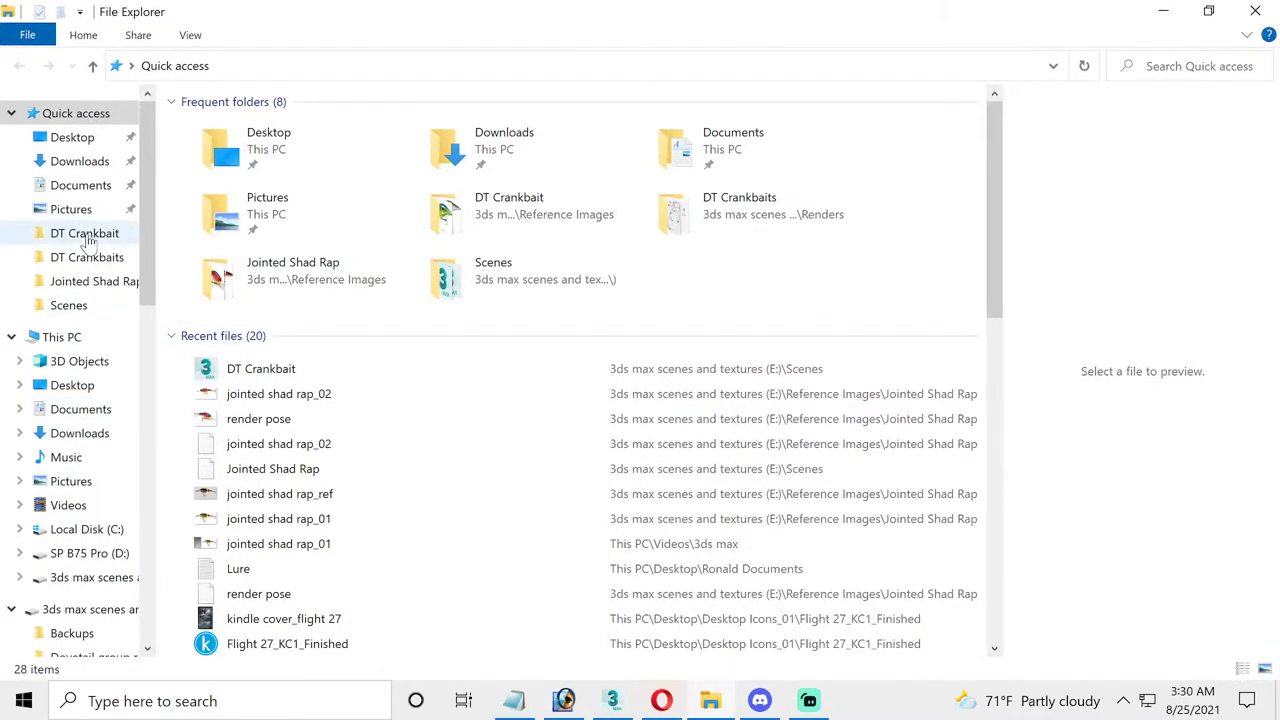
{"action": "left_click", "coordinate": [74, 283]}
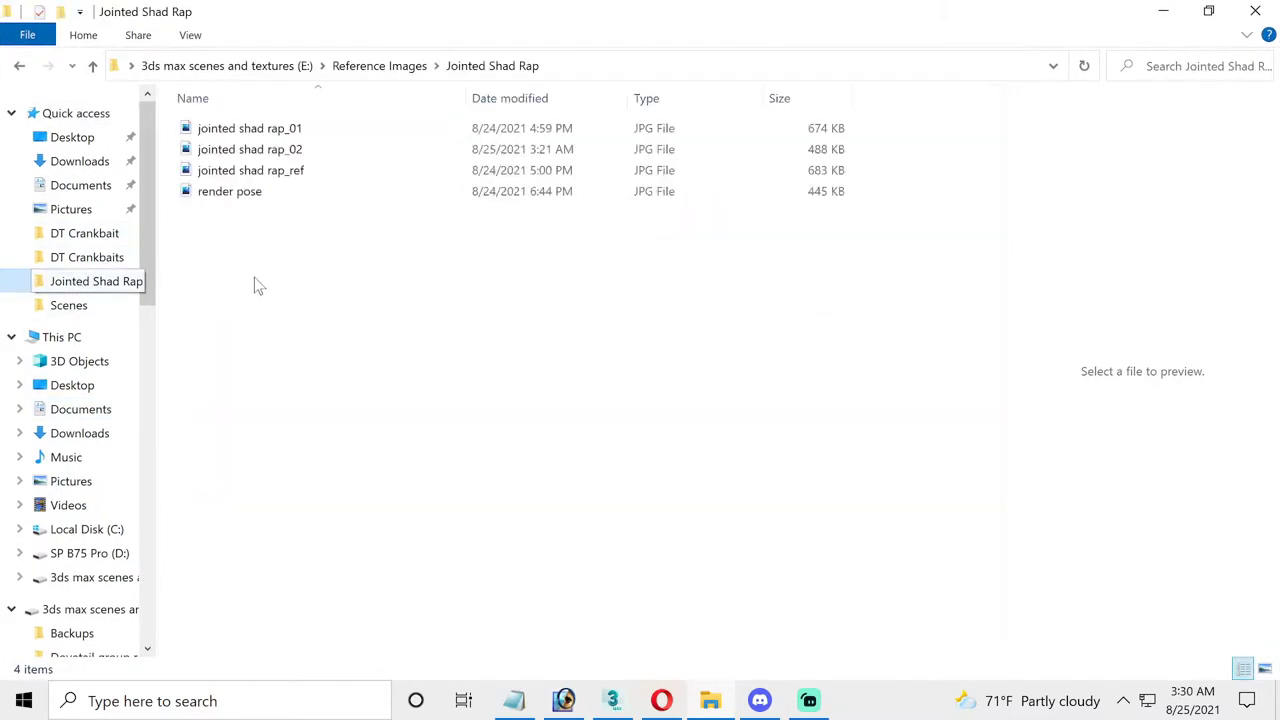
{"action": "left_click", "coordinate": [287, 133]}
{"action": "left_click", "coordinate": [287, 137]}
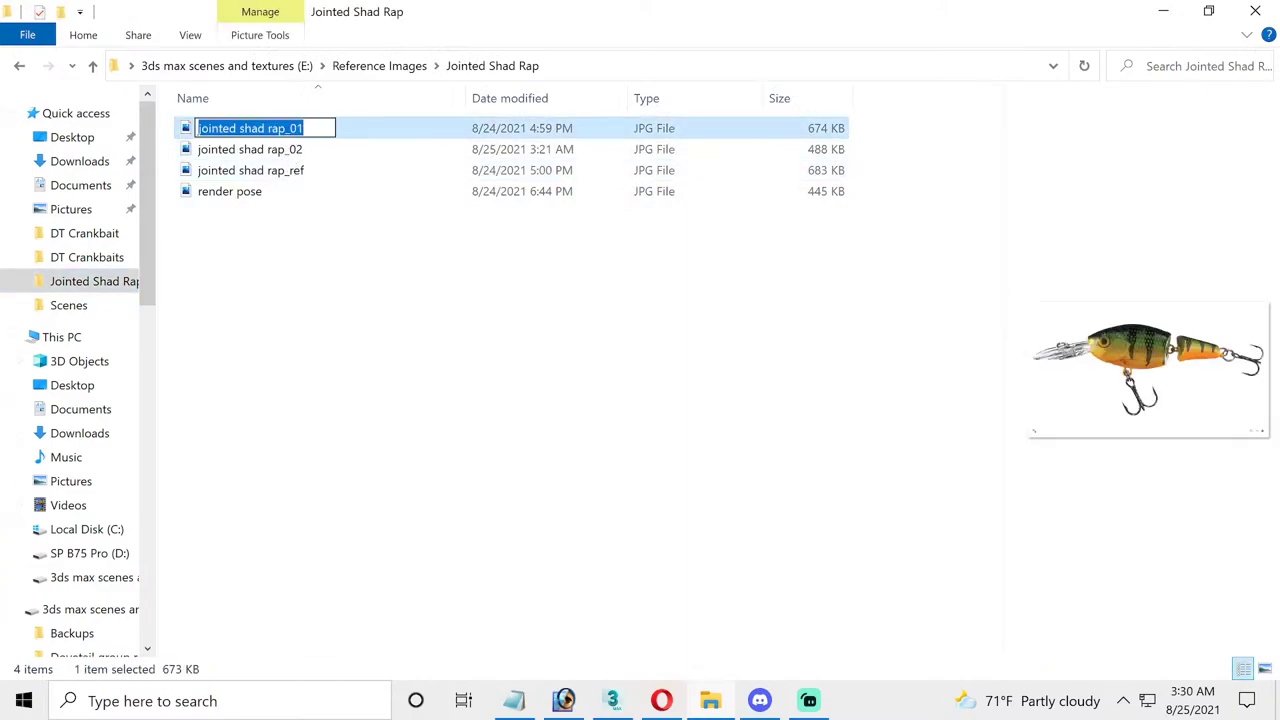
{"action": "key", "text": "Right"}
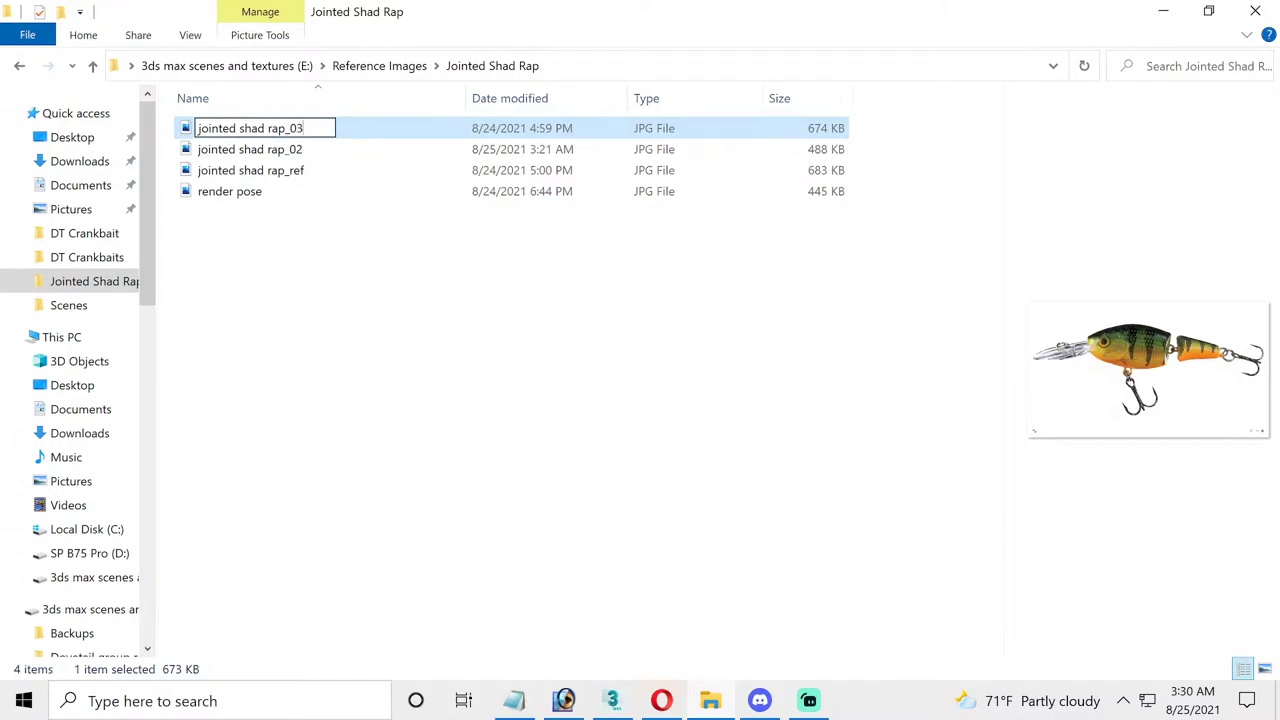
{"action": "key", "text": "Return"}
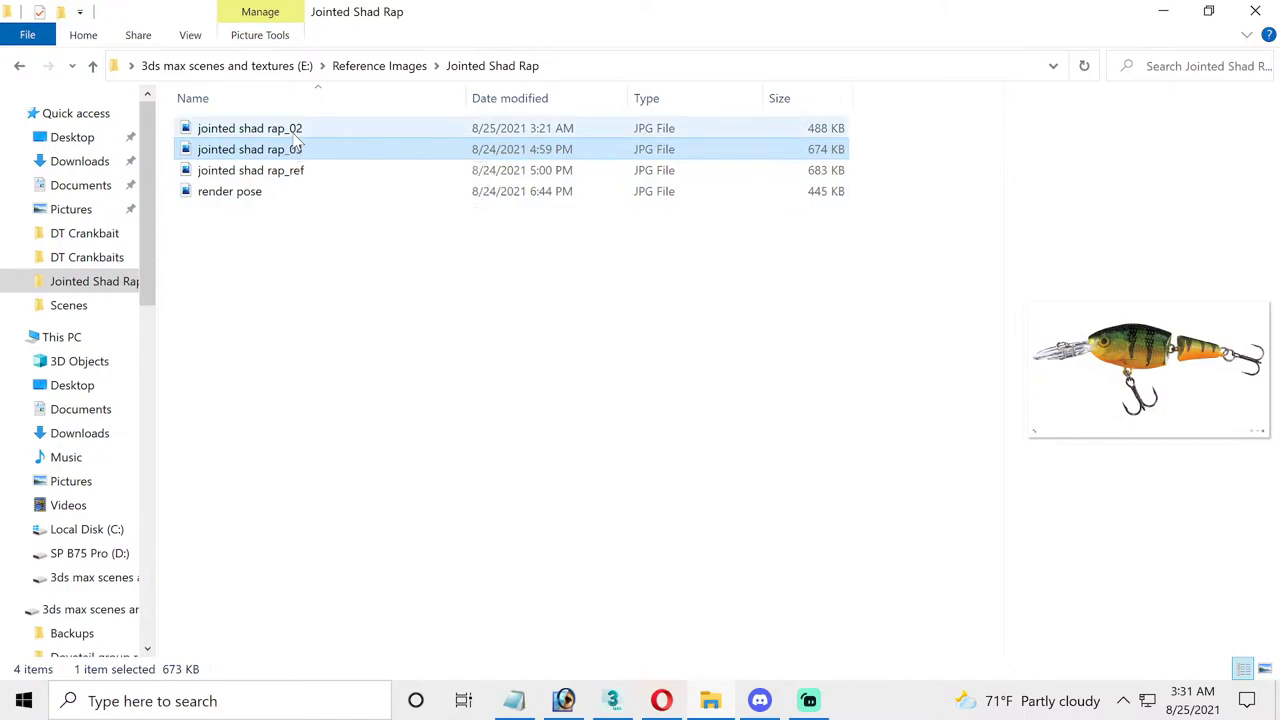
- Rename jointed shad rap_02 to jointed shad rap_01 and the perch photo to jointed shad rap_02
{"action": "left_click", "coordinate": [294, 137]}
{"action": "left_click", "coordinate": [306, 134]}
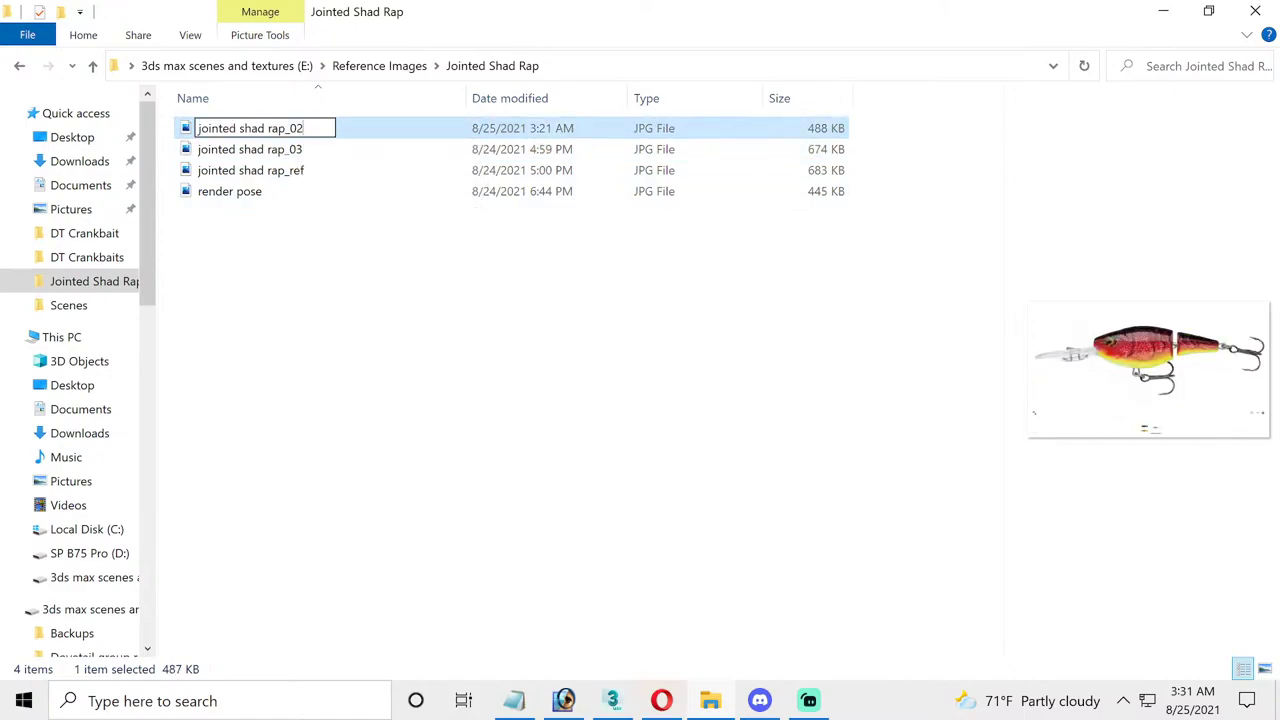
{"action": "type", "text": "1"}
{"action": "key", "text": "Return"}
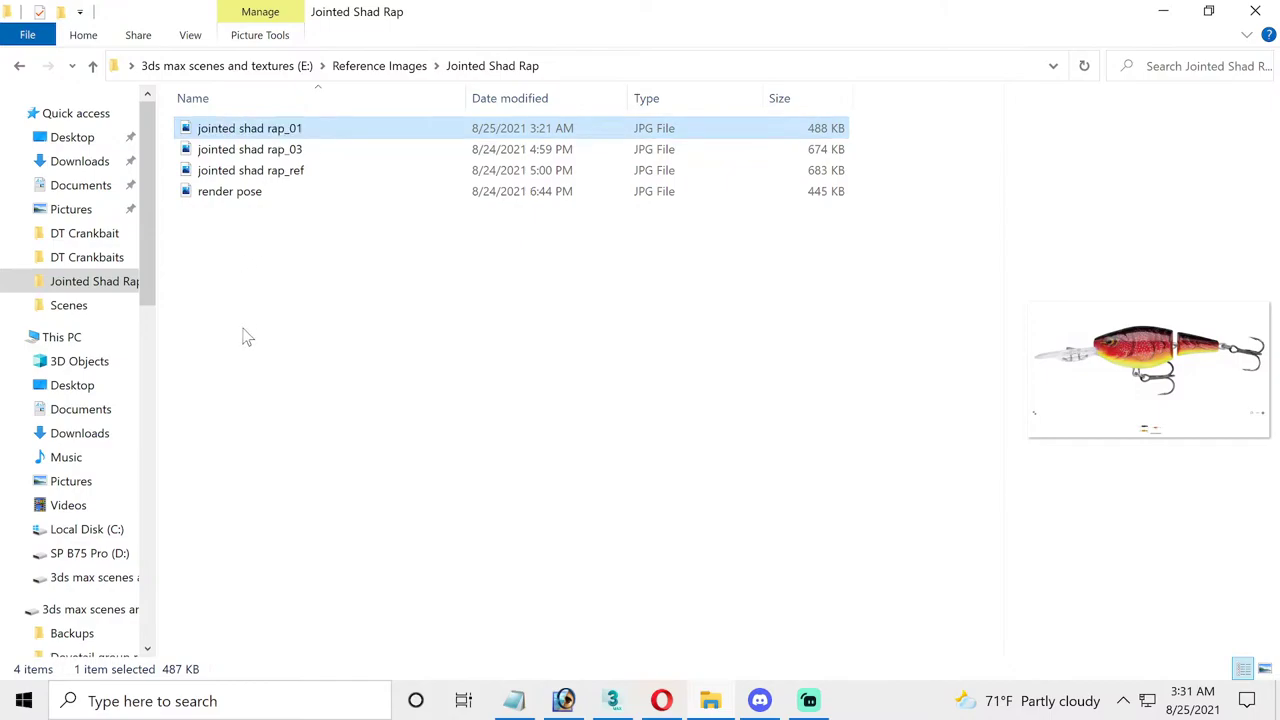
{"action": "left_click", "coordinate": [298, 152]}
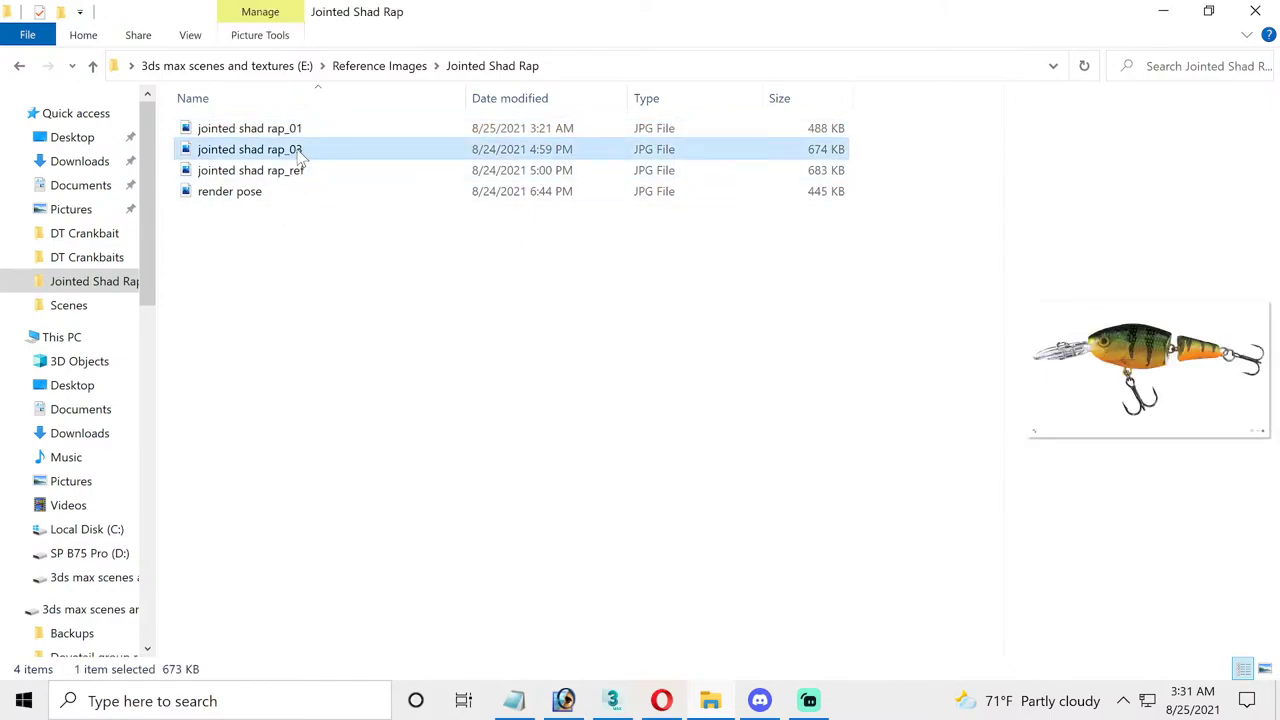
{"action": "left_click", "coordinate": [298, 152]}
{"action": "key", "text": "End"}
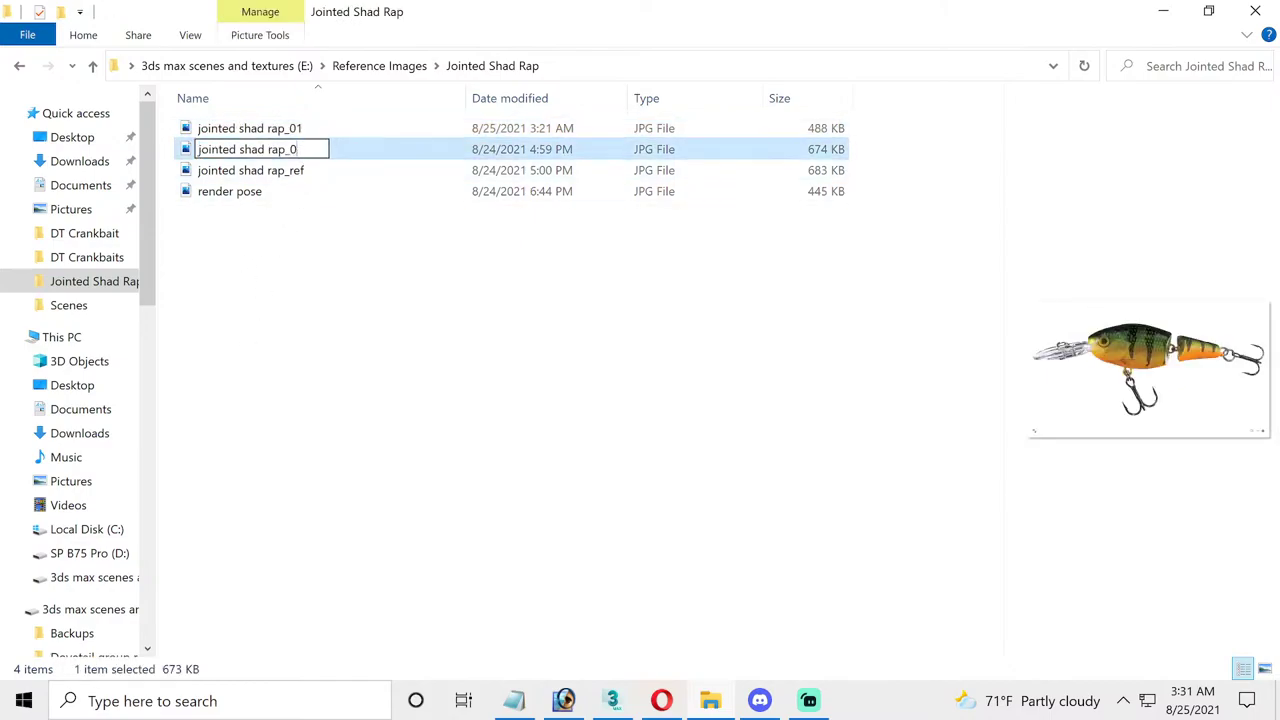
{"action": "type", "text": "2"}
{"action": "key", "text": "Return"}
- Close the reference folder and minimize Photoshop to reveal 3ds Max
{"action": "left_click", "coordinate": [295, 343]}
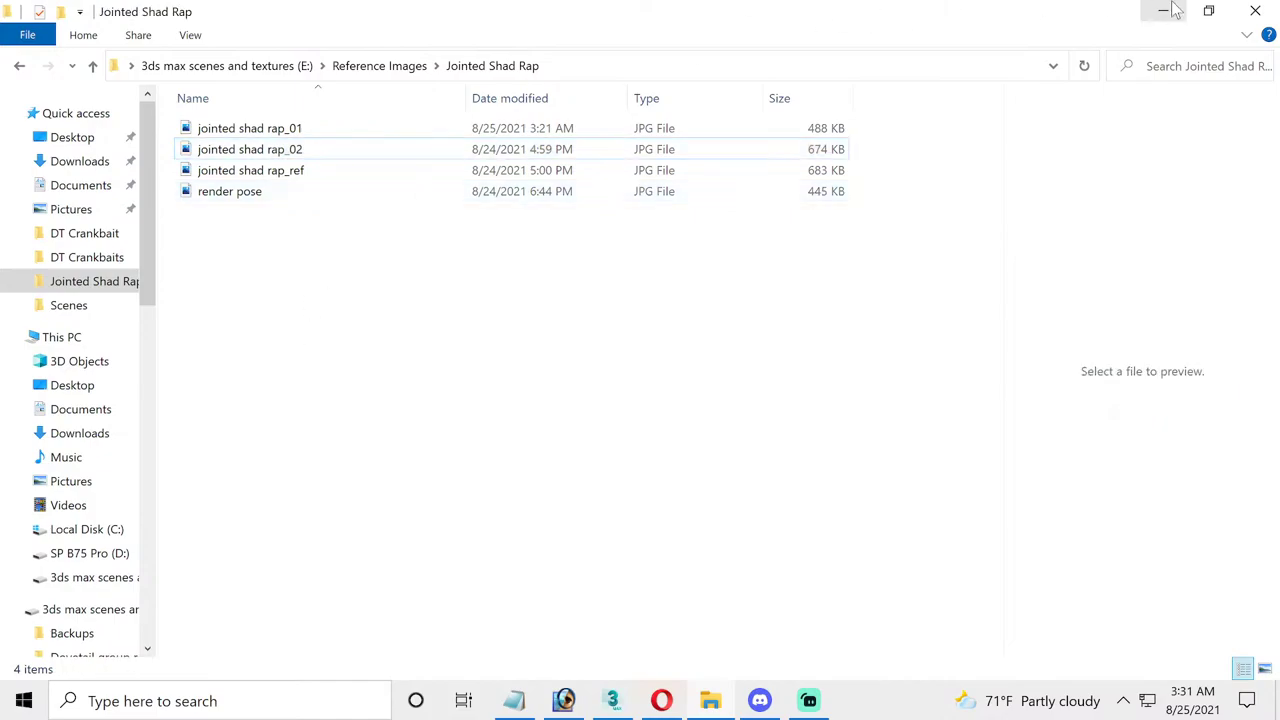
{"action": "left_click", "coordinate": [1255, 11]}
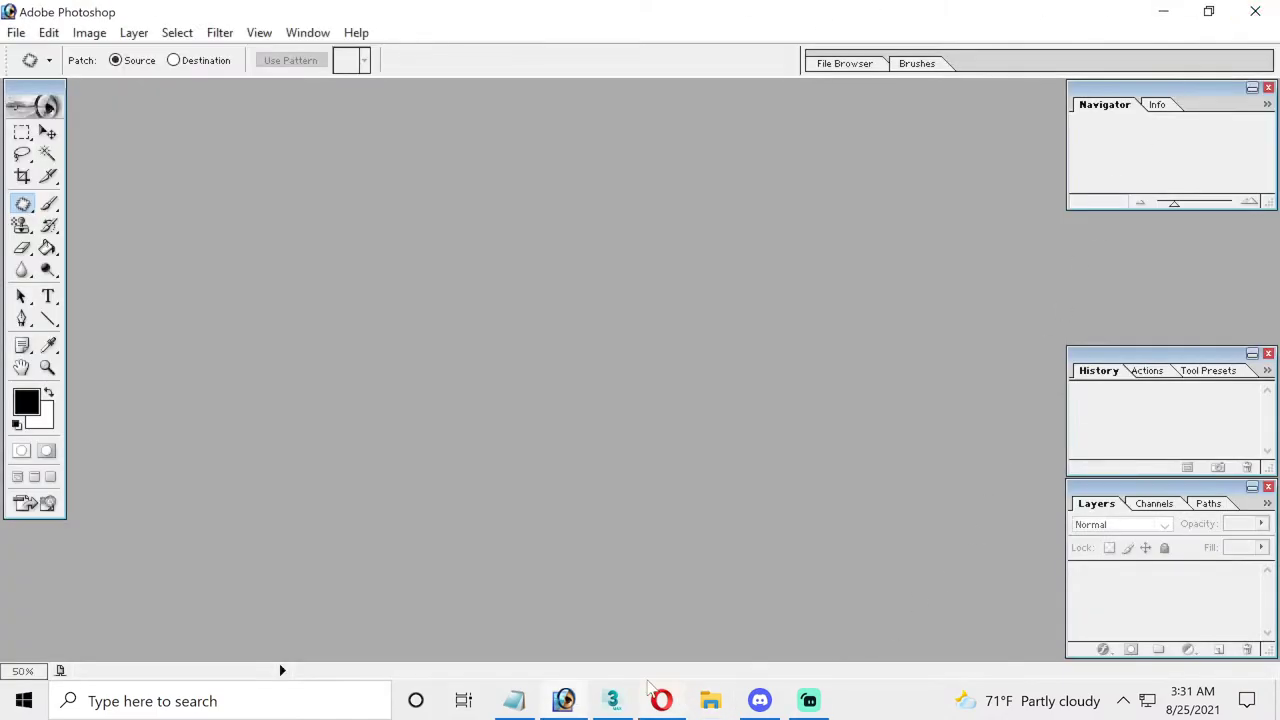
{"action": "left_click", "coordinate": [577, 708]}
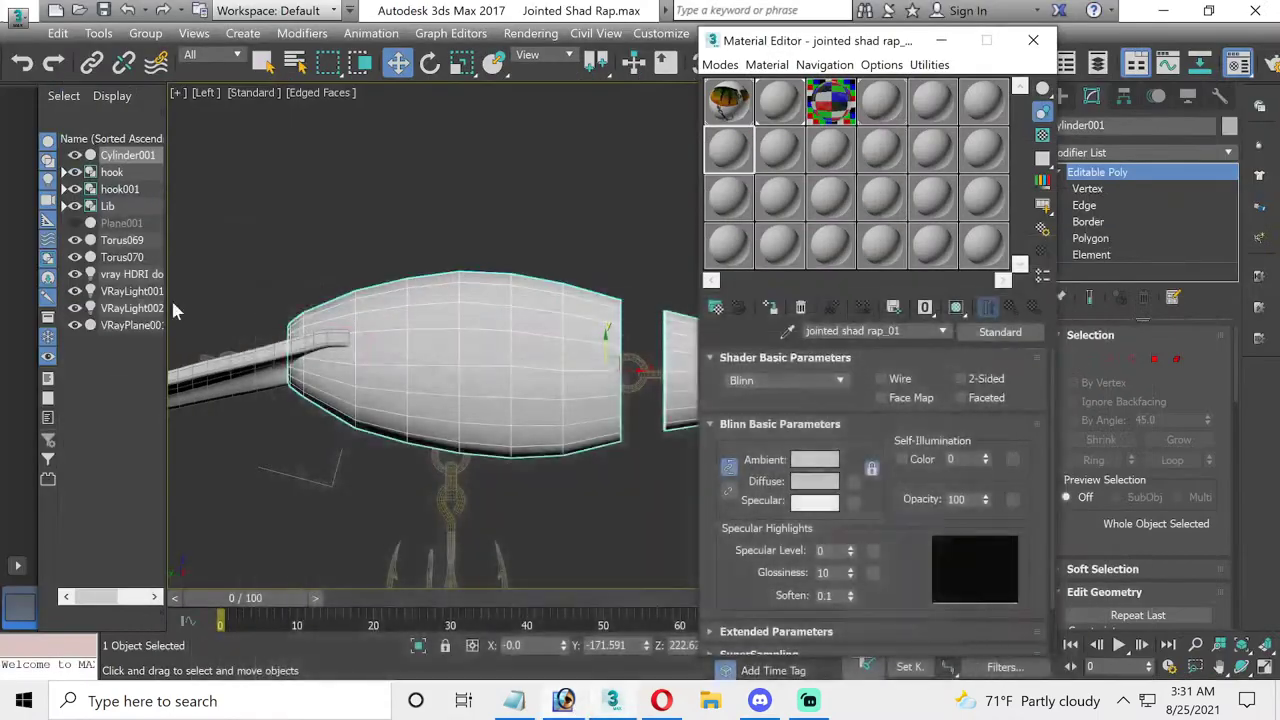
- Open jointed shad rap_01.jpg in Photoshop via File > Open, then switch back to 3ds Max
{"action": "left_click", "coordinate": [566, 704]}
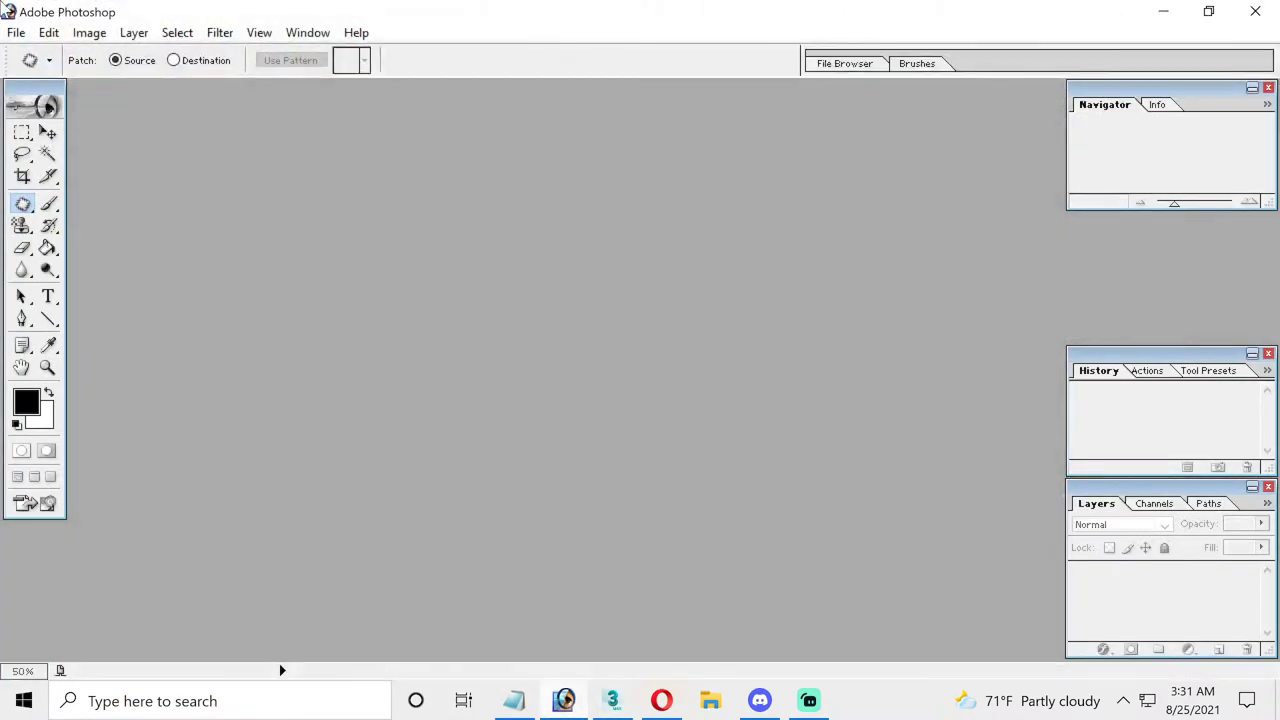
{"action": "left_click", "coordinate": [16, 32]}
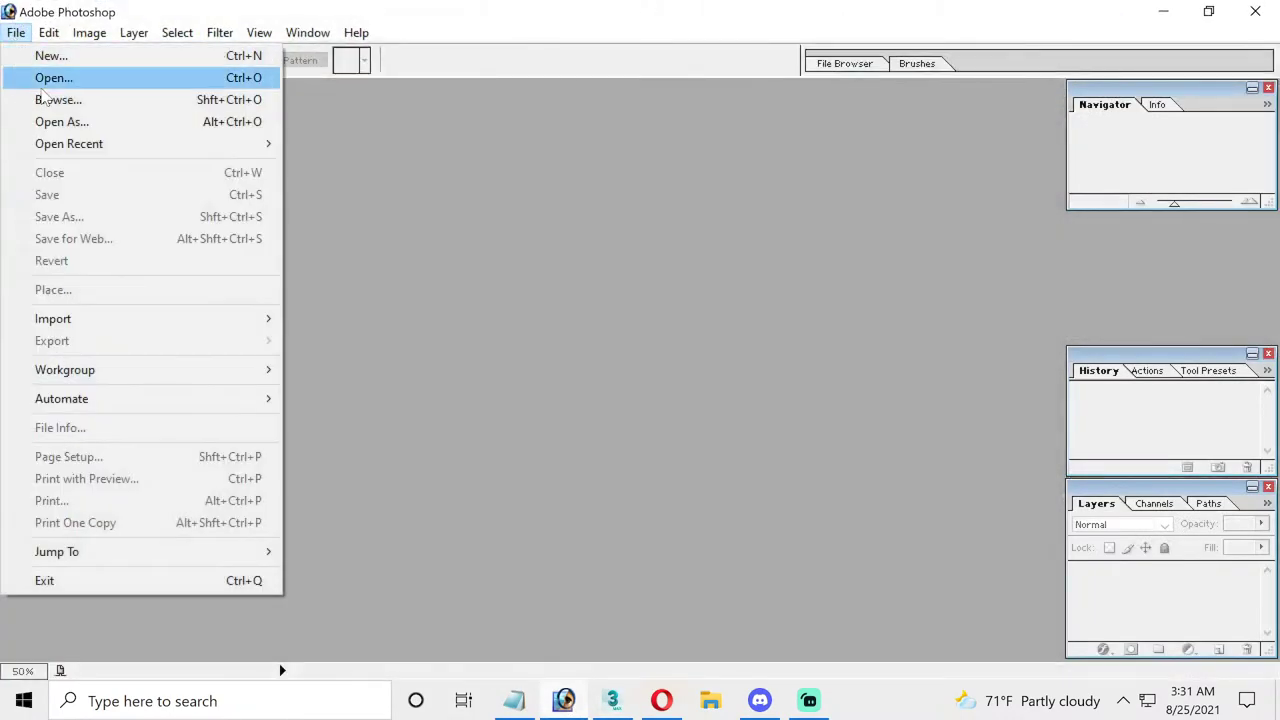
{"action": "left_click", "coordinate": [45, 77]}
{"action": "double_click", "coordinate": [450, 118]}
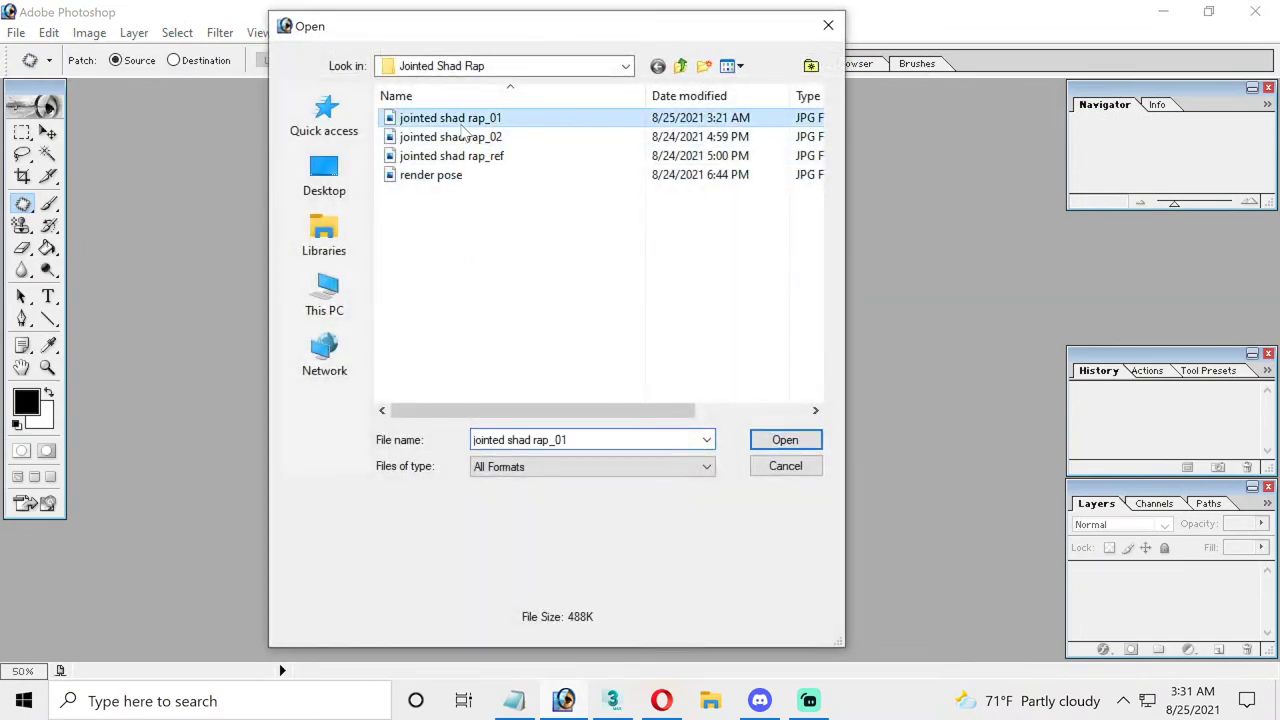
{"action": "left_click_drag", "start_coordinate": [654, 108], "coordinate": [680, 112]}
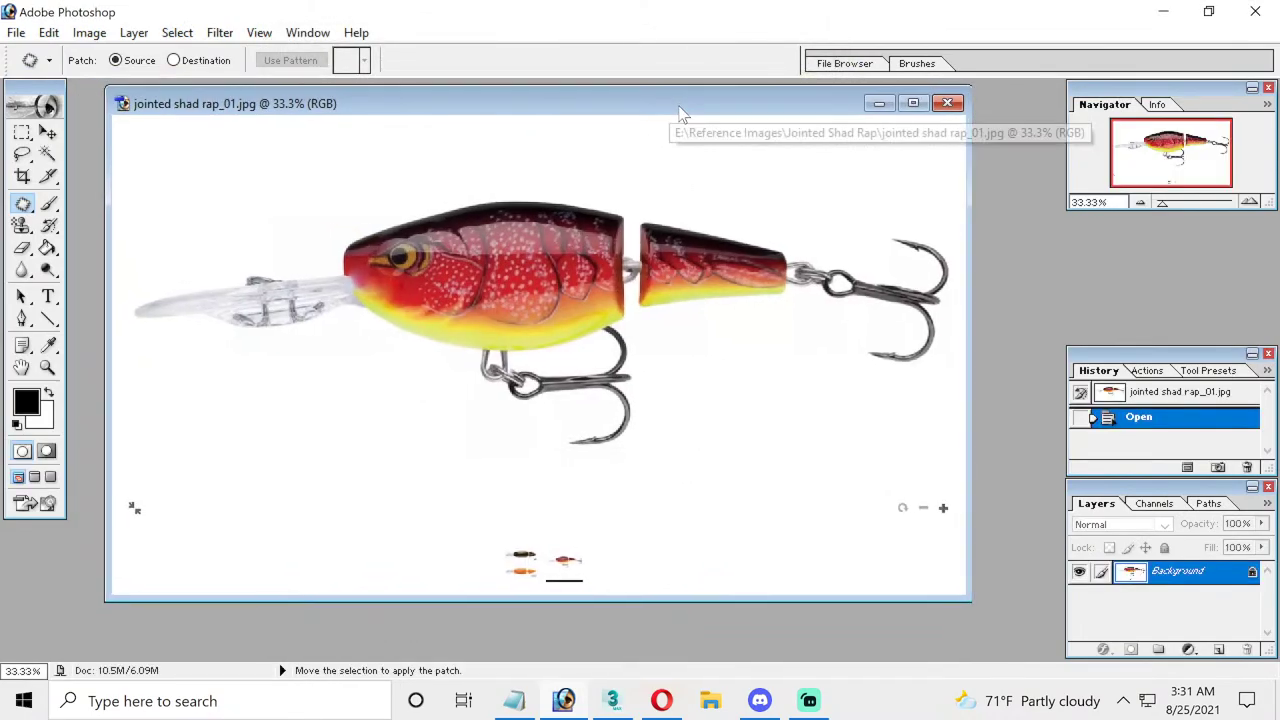
{"action": "mouse_move", "coordinate": [661, 701]}
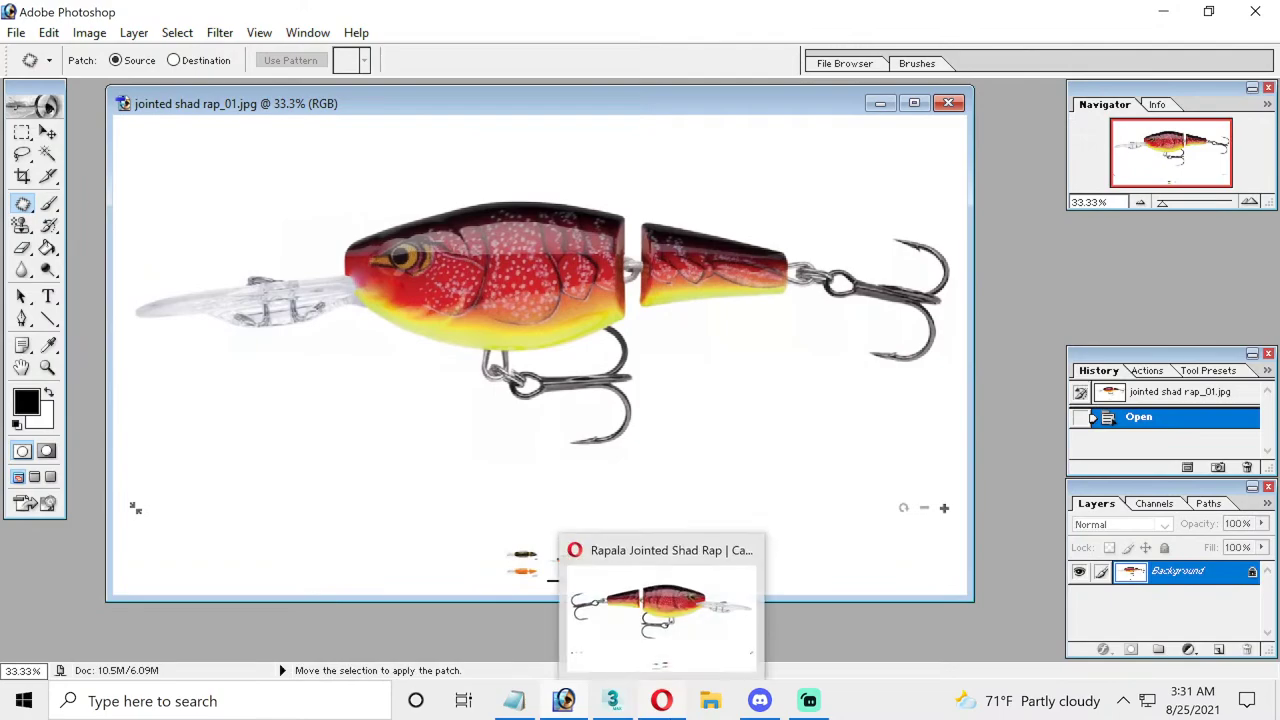
{"action": "left_click", "coordinate": [612, 700]}
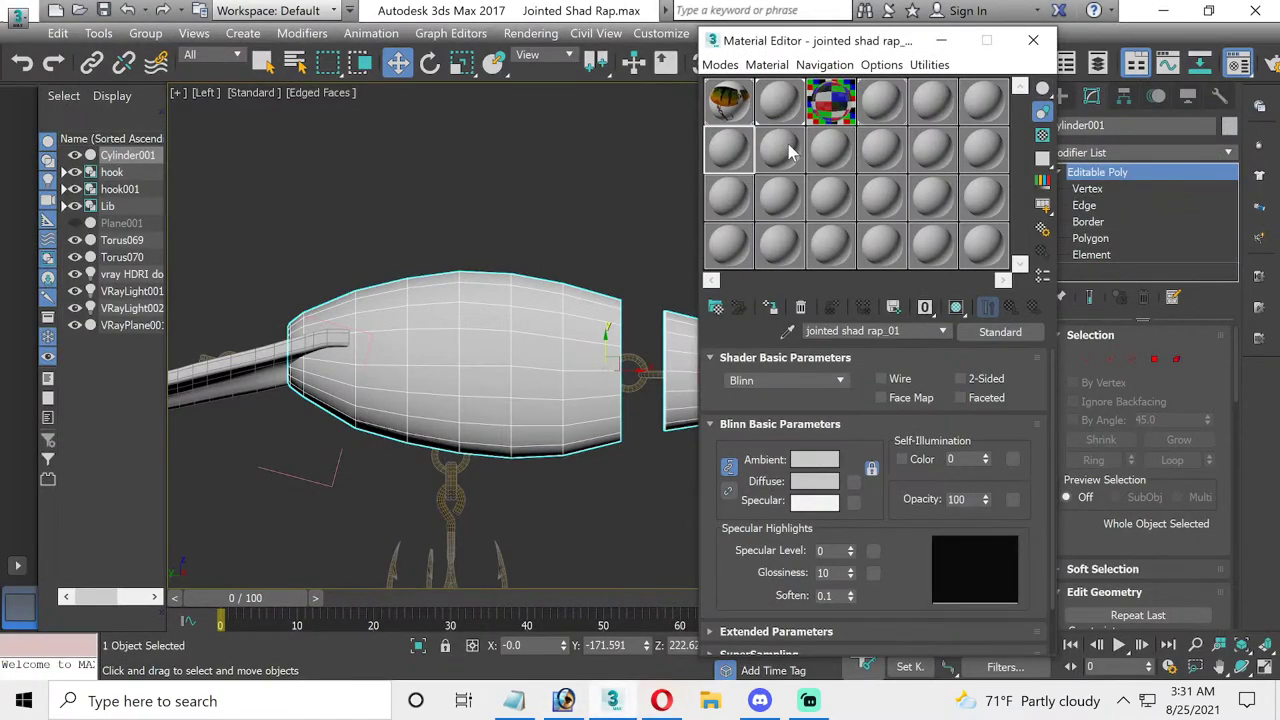
- Make the material a VRayMtl with a jointed shad rap_01 Bitmap in Diffuse, shown in the viewport
{"action": "left_click", "coordinate": [999, 332]}
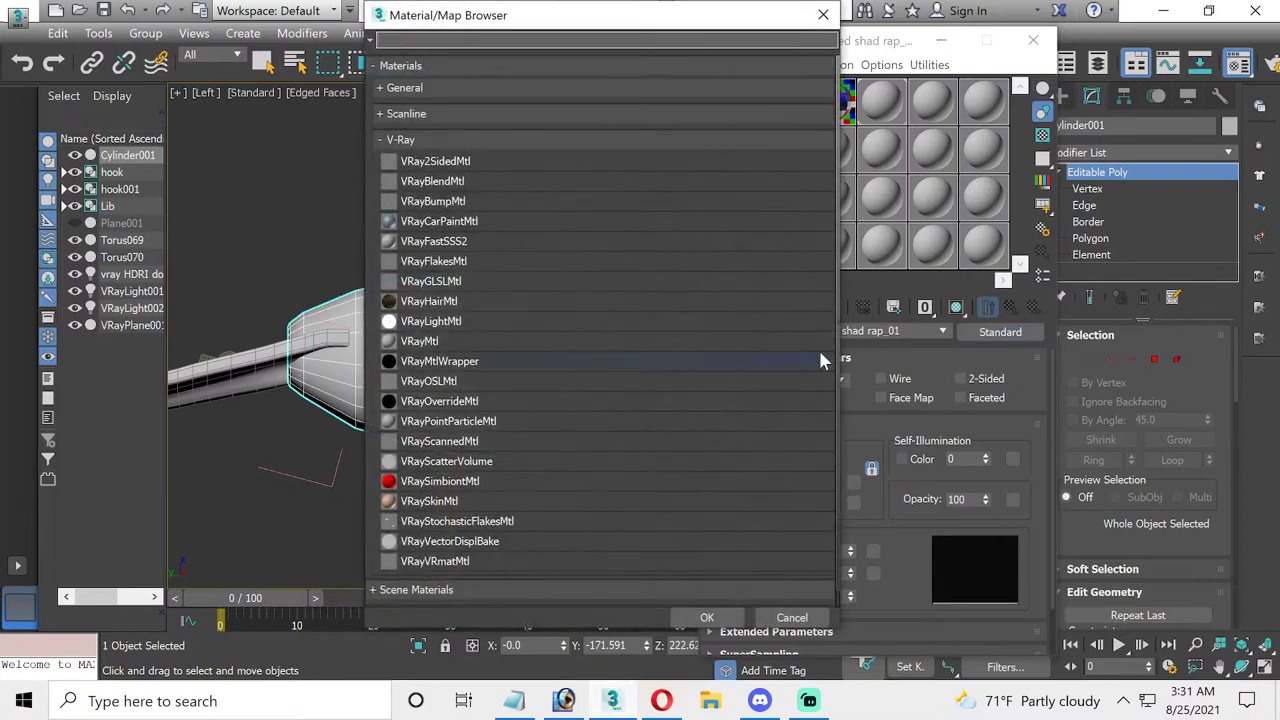
{"action": "double_click", "coordinate": [420, 341]}
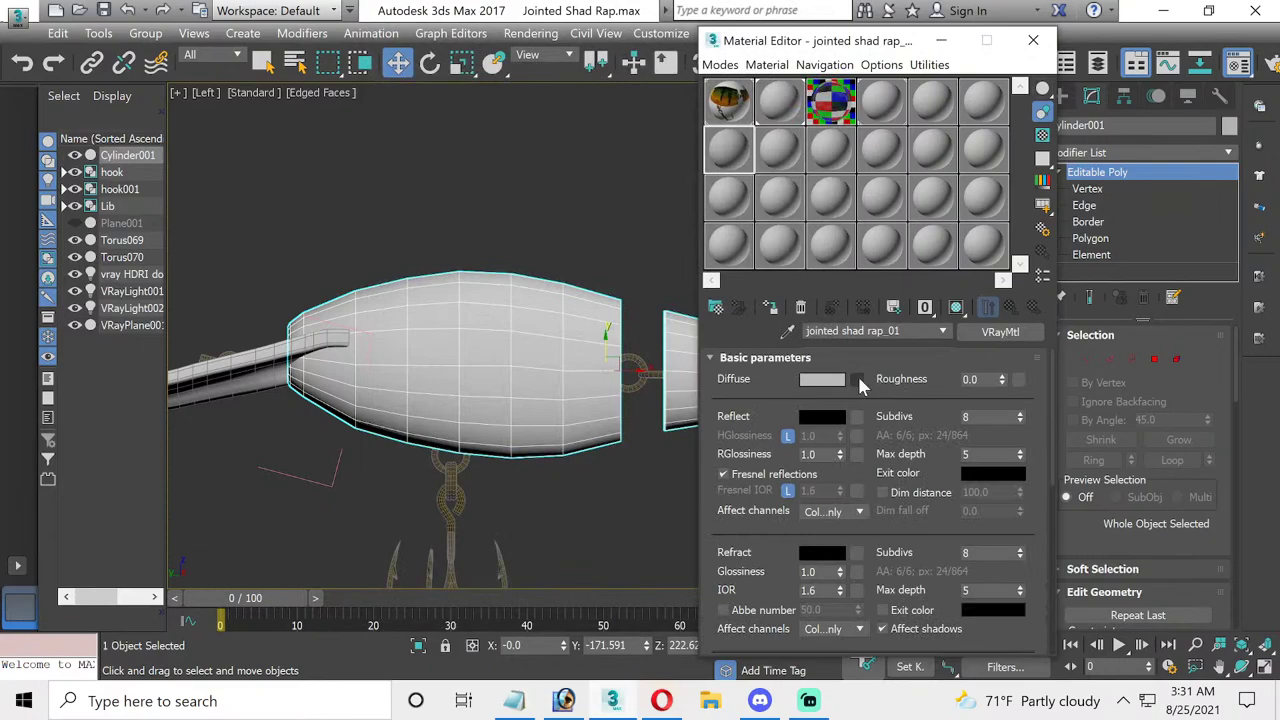
{"action": "left_click", "coordinate": [858, 379]}
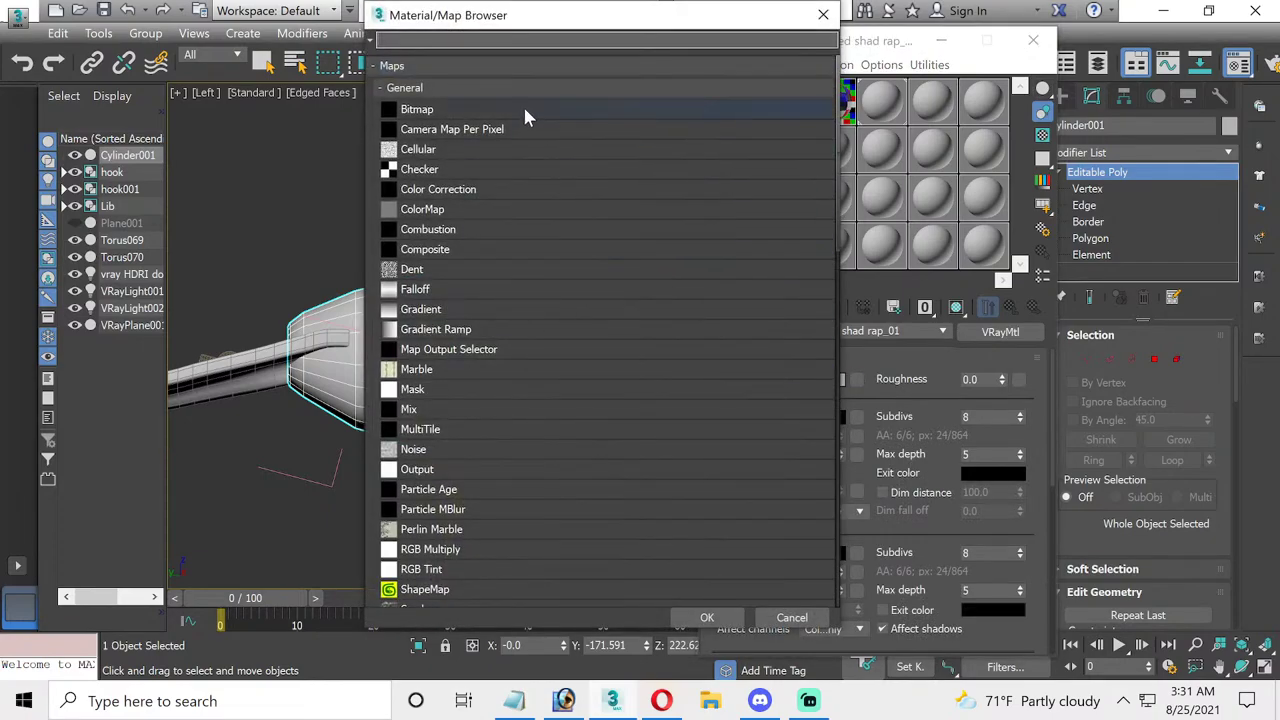
{"action": "double_click", "coordinate": [524, 112]}
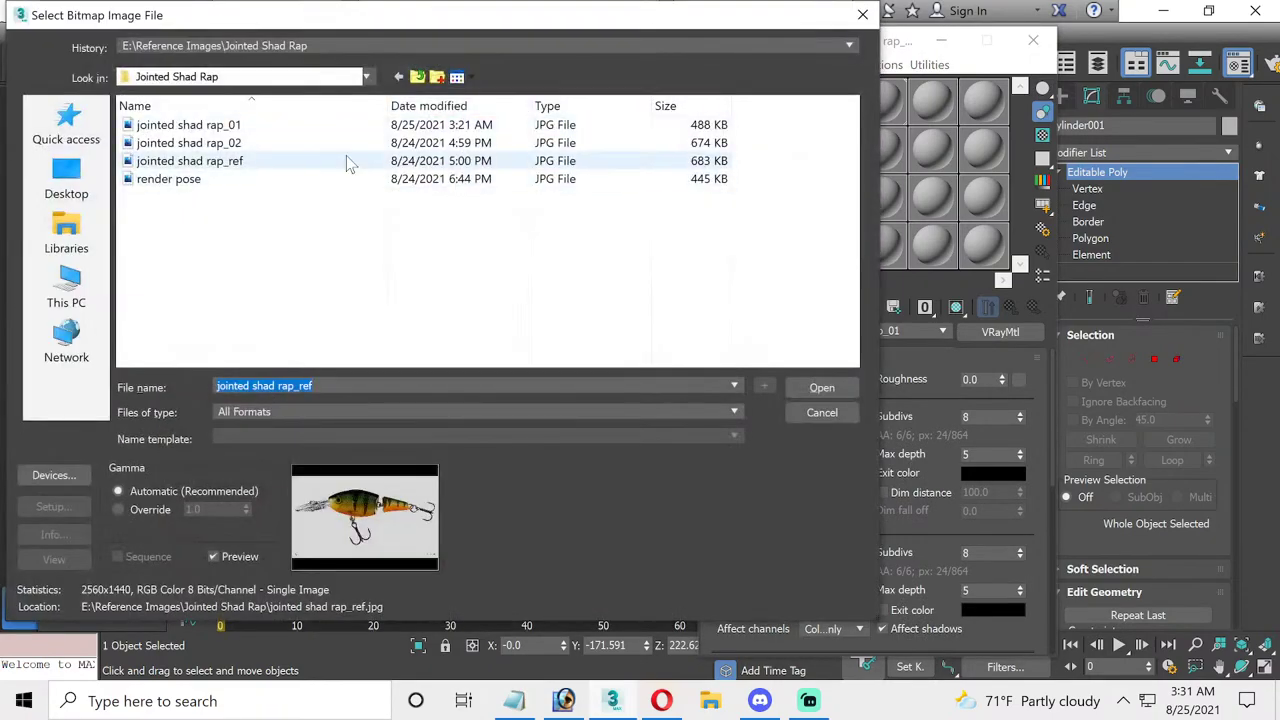
{"action": "double_click", "coordinate": [210, 124]}
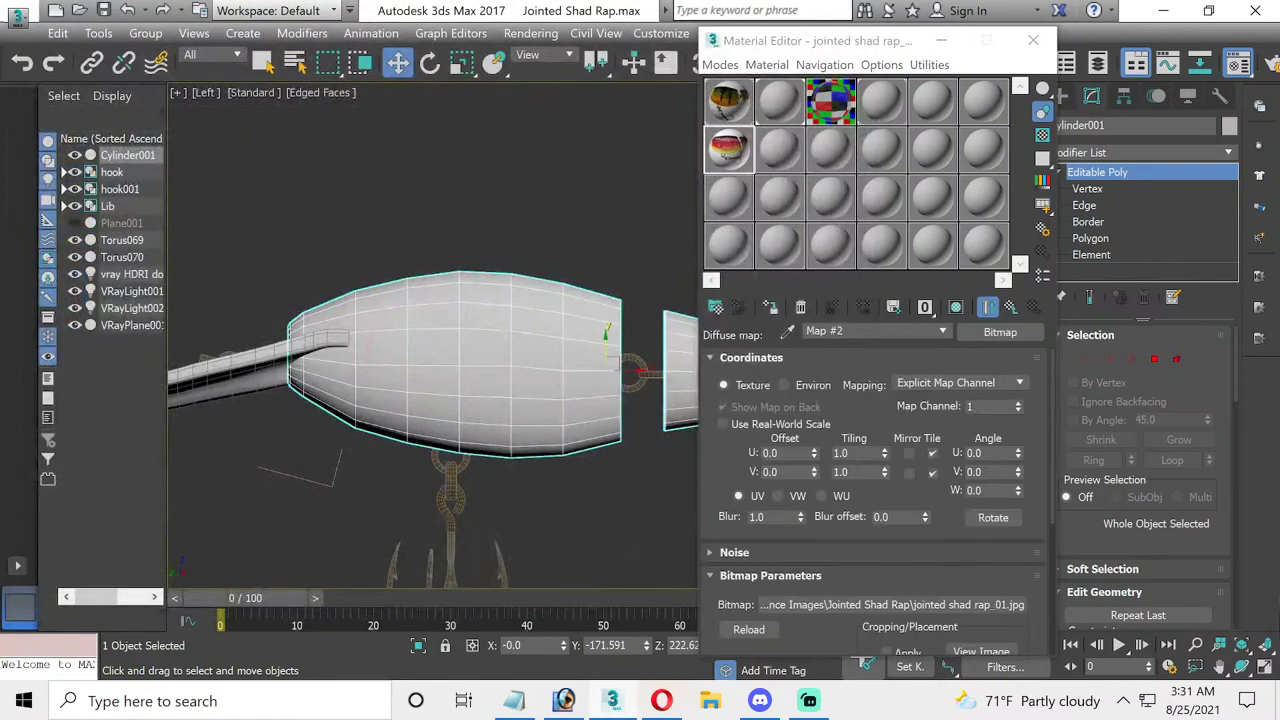
{"action": "left_click", "coordinate": [1010, 307]}
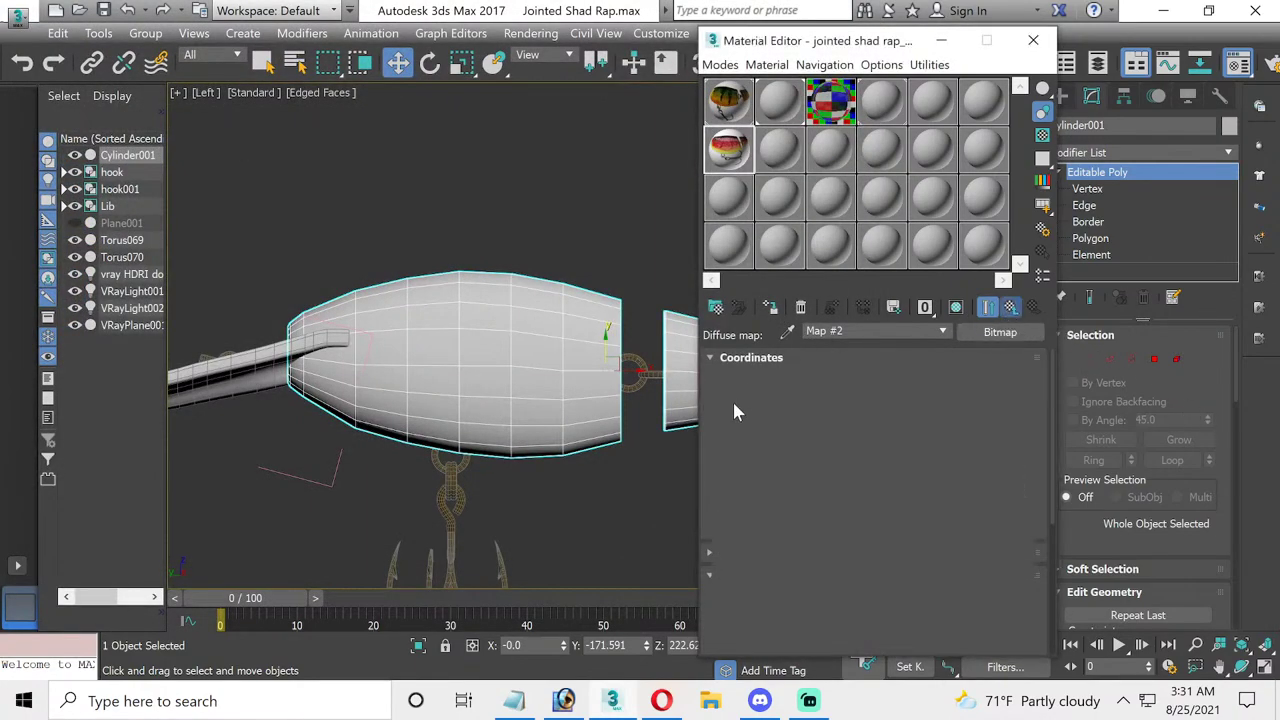
- Set the reflection colour near-white (239), highlight glossiness 0.95 and reflection glossiness 0.9
{"action": "left_click", "coordinate": [810, 416]}
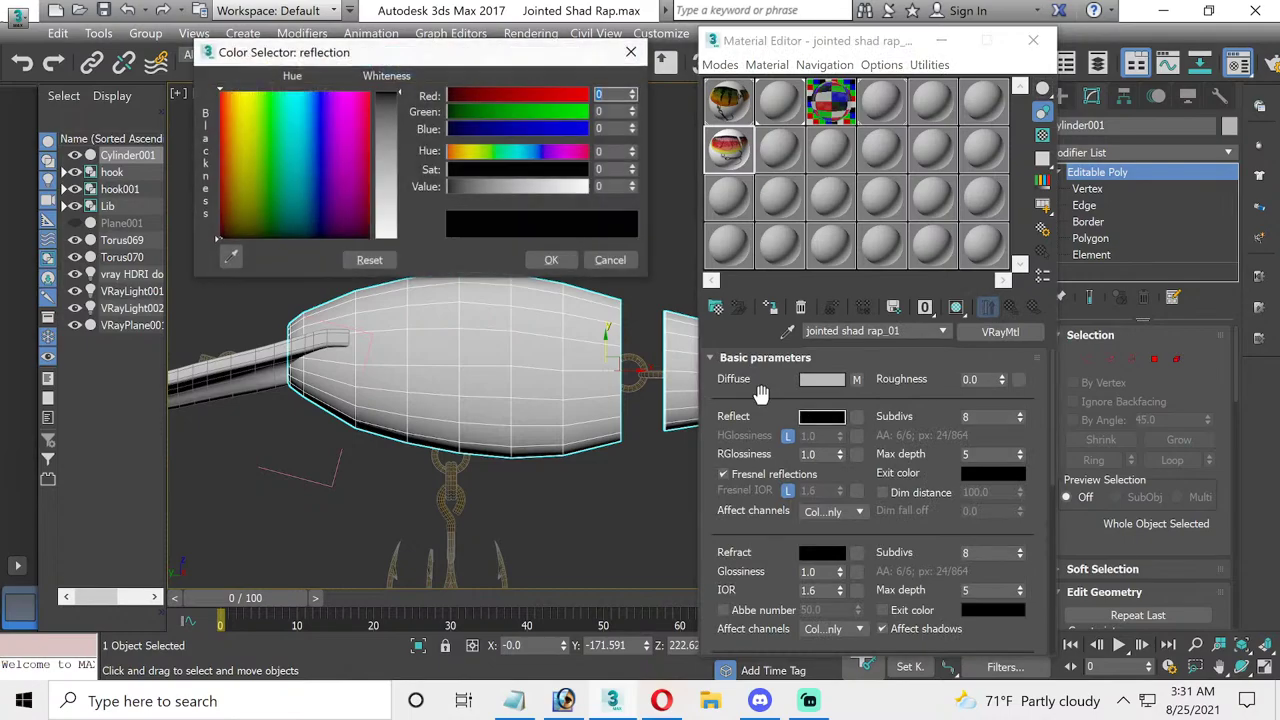
{"action": "left_click", "coordinate": [396, 232]}
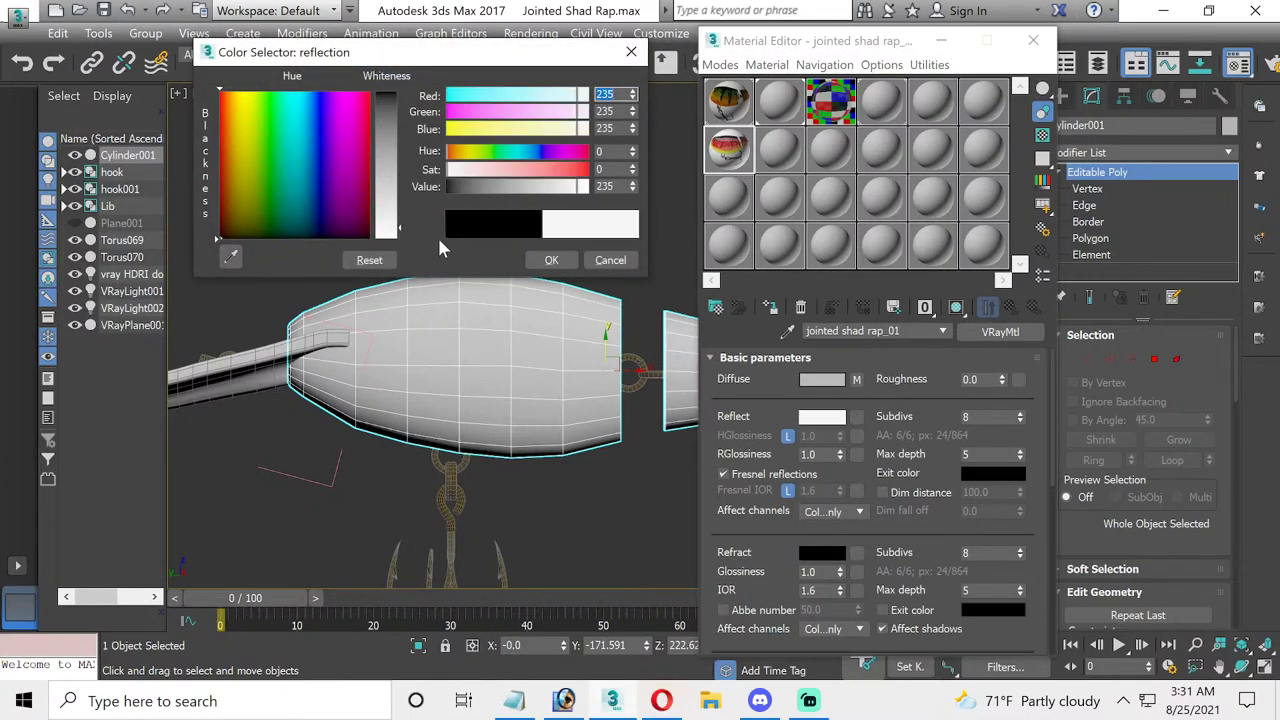
{"action": "left_click_drag", "start_coordinate": [399, 226], "coordinate": [399, 230]}
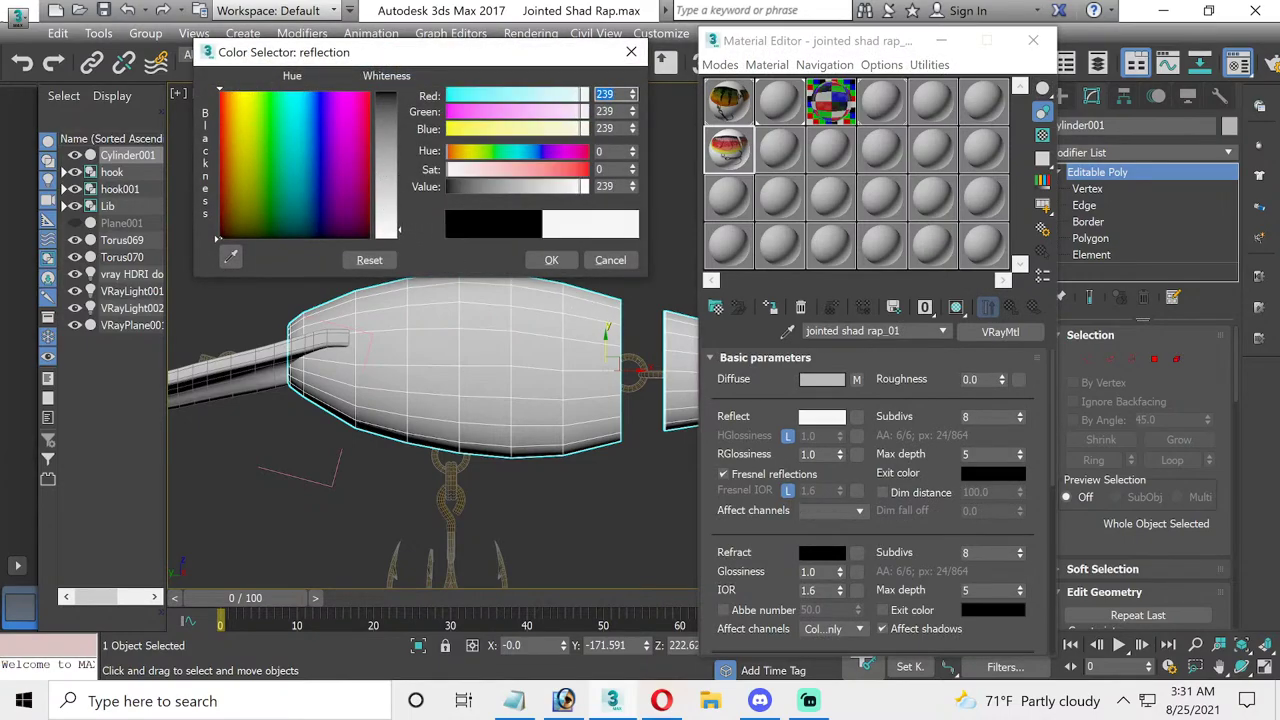
{"action": "left_click", "coordinate": [548, 261]}
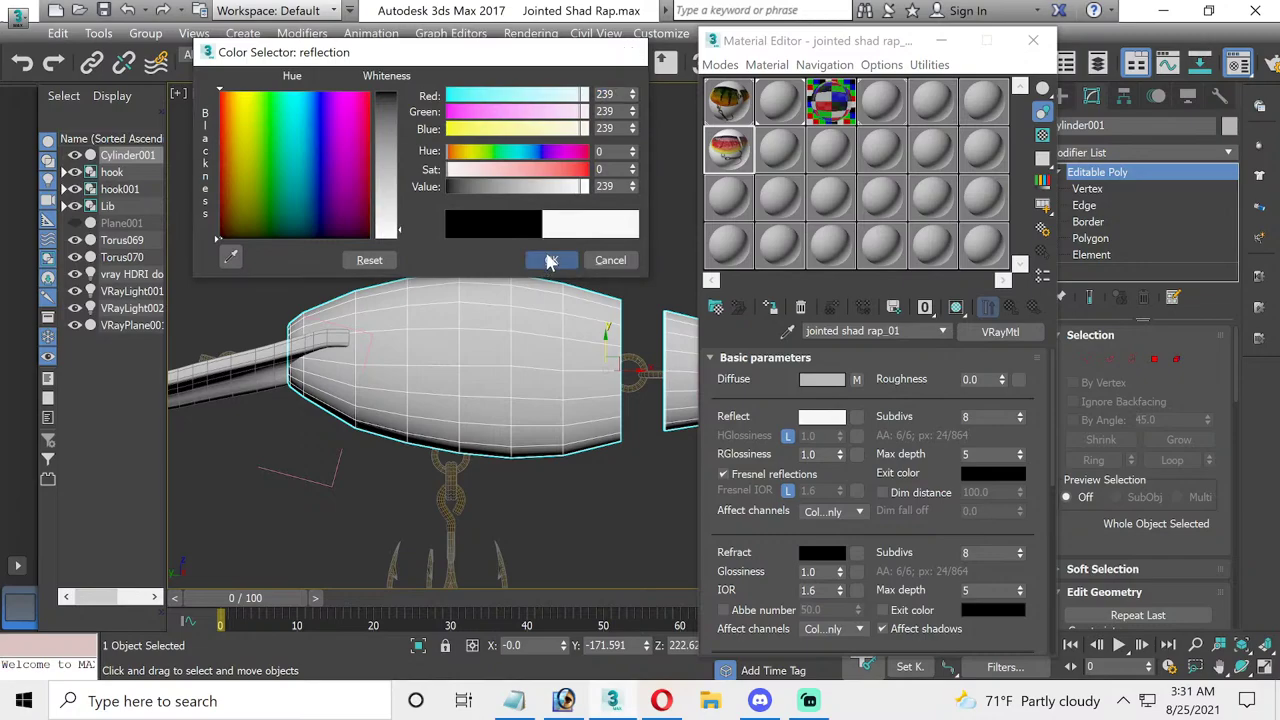
{"action": "left_click", "coordinate": [788, 436]}
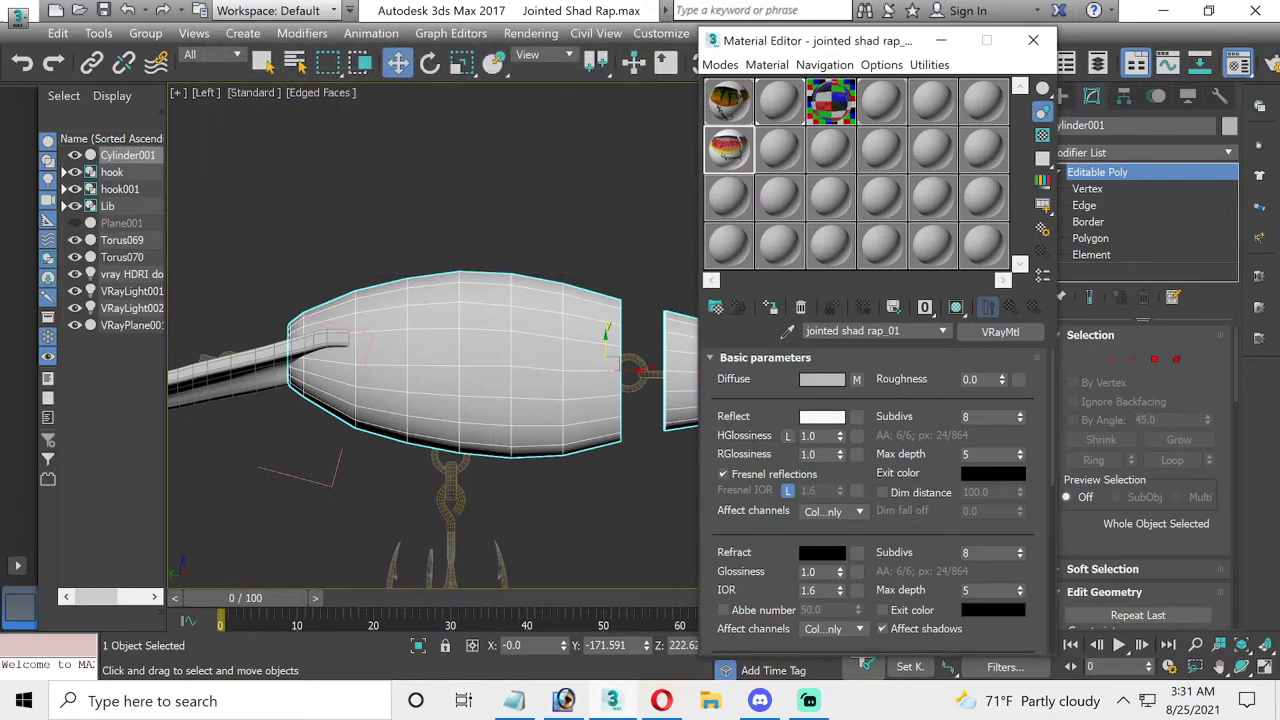
{"action": "type", "text": "0.9"}
{"action": "type", "text": "5"}
{"action": "left_click", "coordinate": [818, 457]}
{"action": "type", "text": "0"}
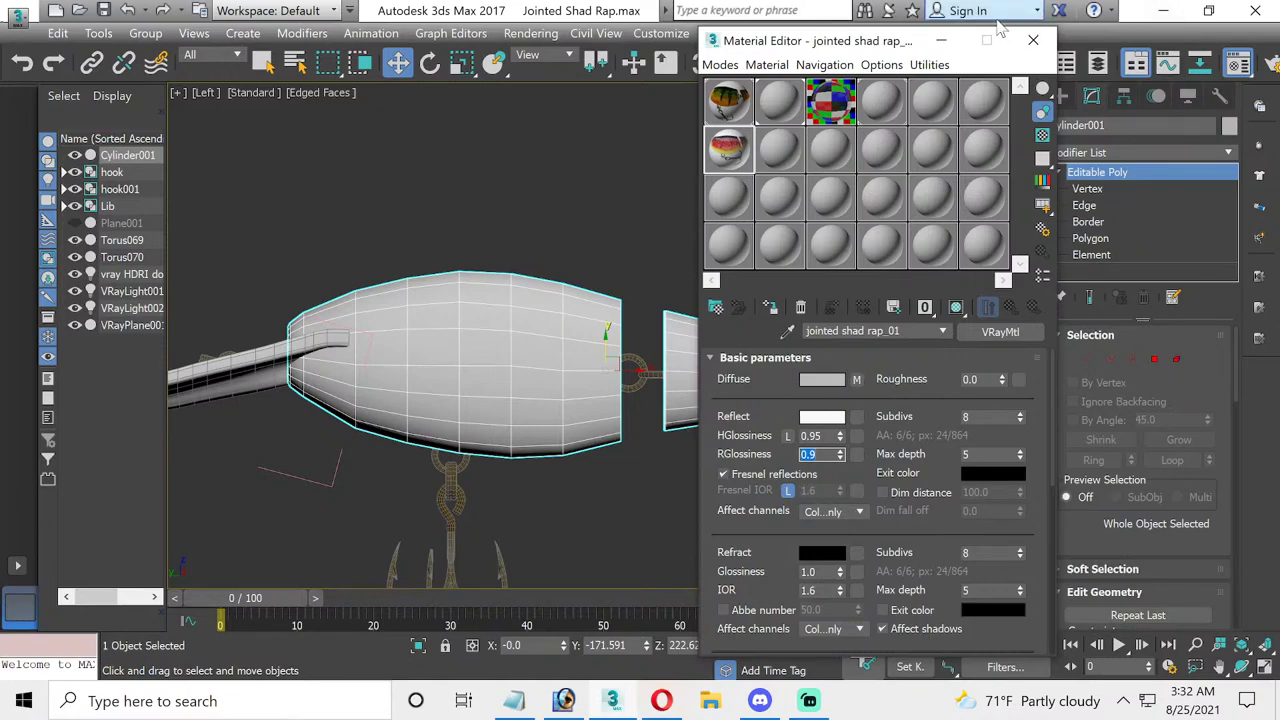
- Assign the material to the lure body, close the Material Editor and deselect
{"action": "left_click", "coordinate": [770, 307]}
{"action": "left_click", "coordinate": [956, 307]}
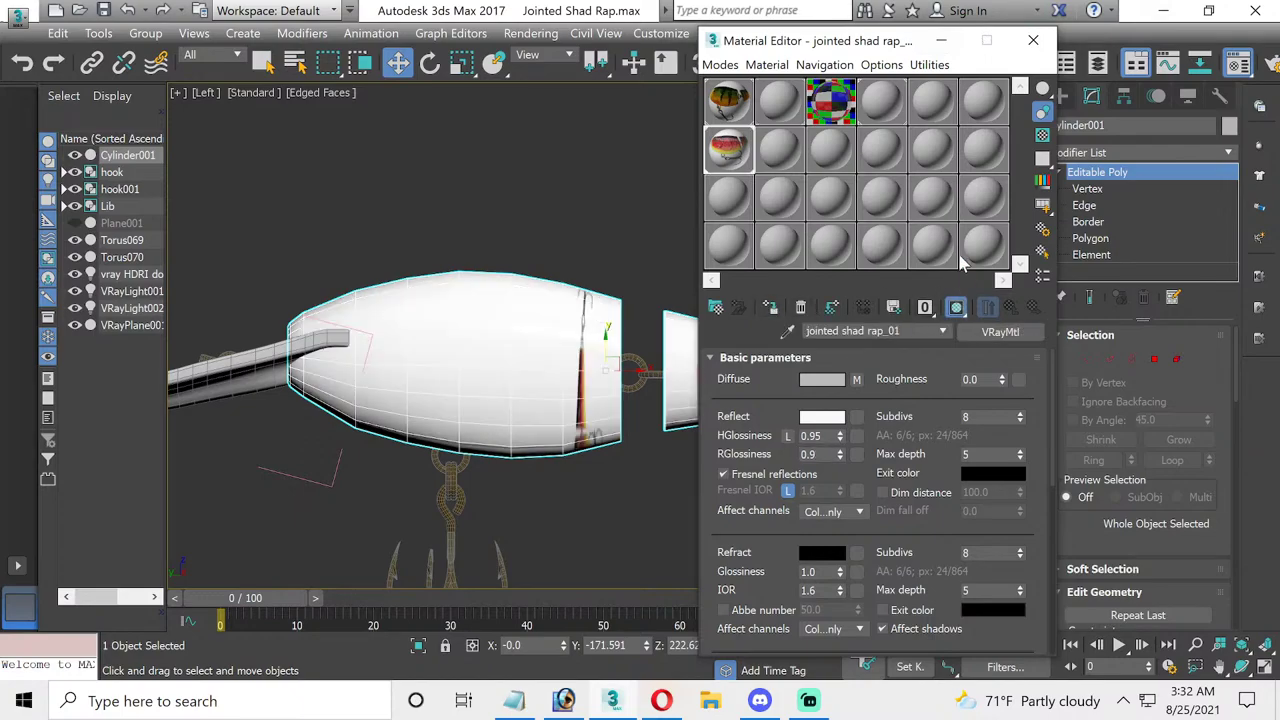
{"action": "left_click", "coordinate": [940, 40]}
{"action": "left_click", "coordinate": [930, 95]}
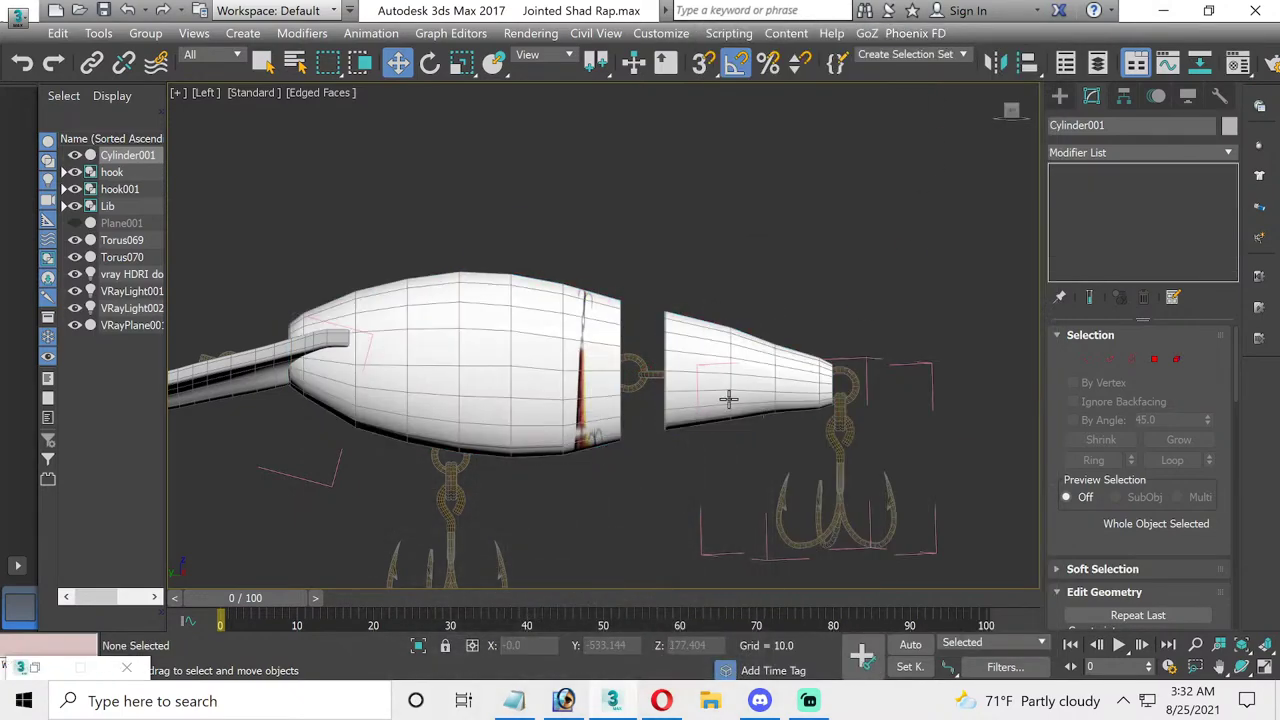
- Select the tail element of Cylinder001 and detach it as a separate object named tail
{"action": "left_click", "coordinate": [700, 340]}
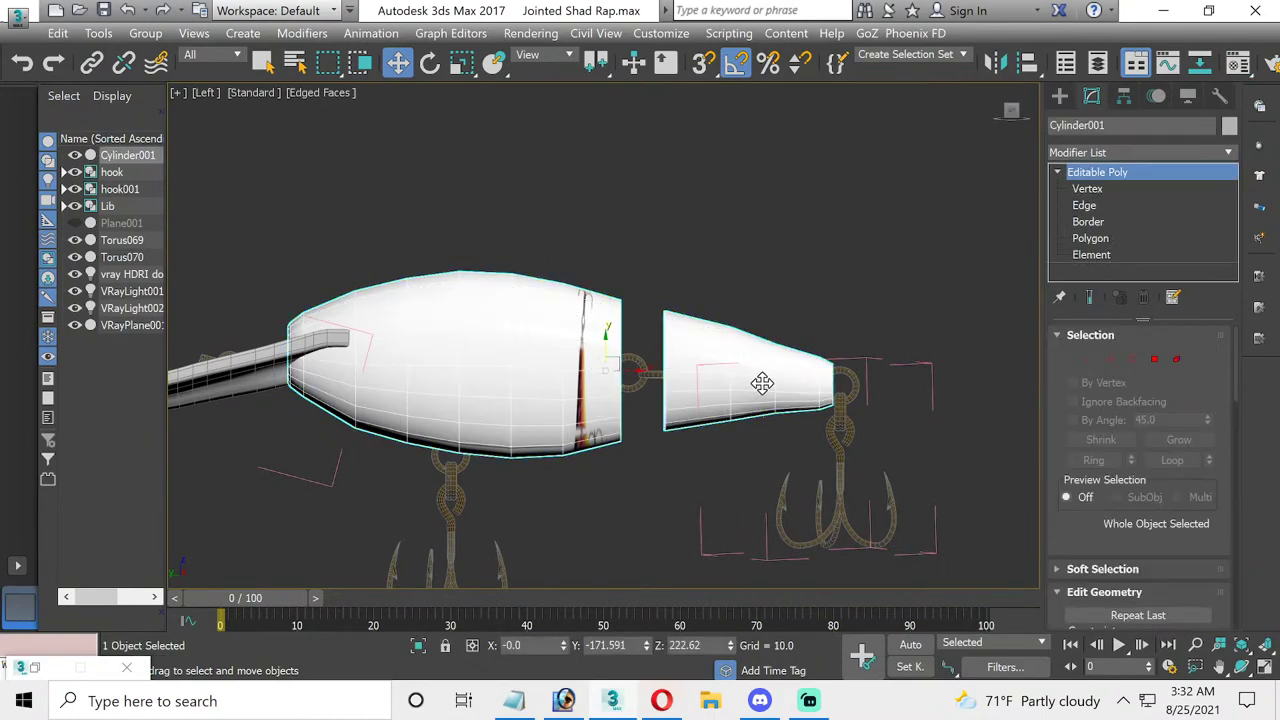
{"action": "left_click", "coordinate": [1087, 256]}
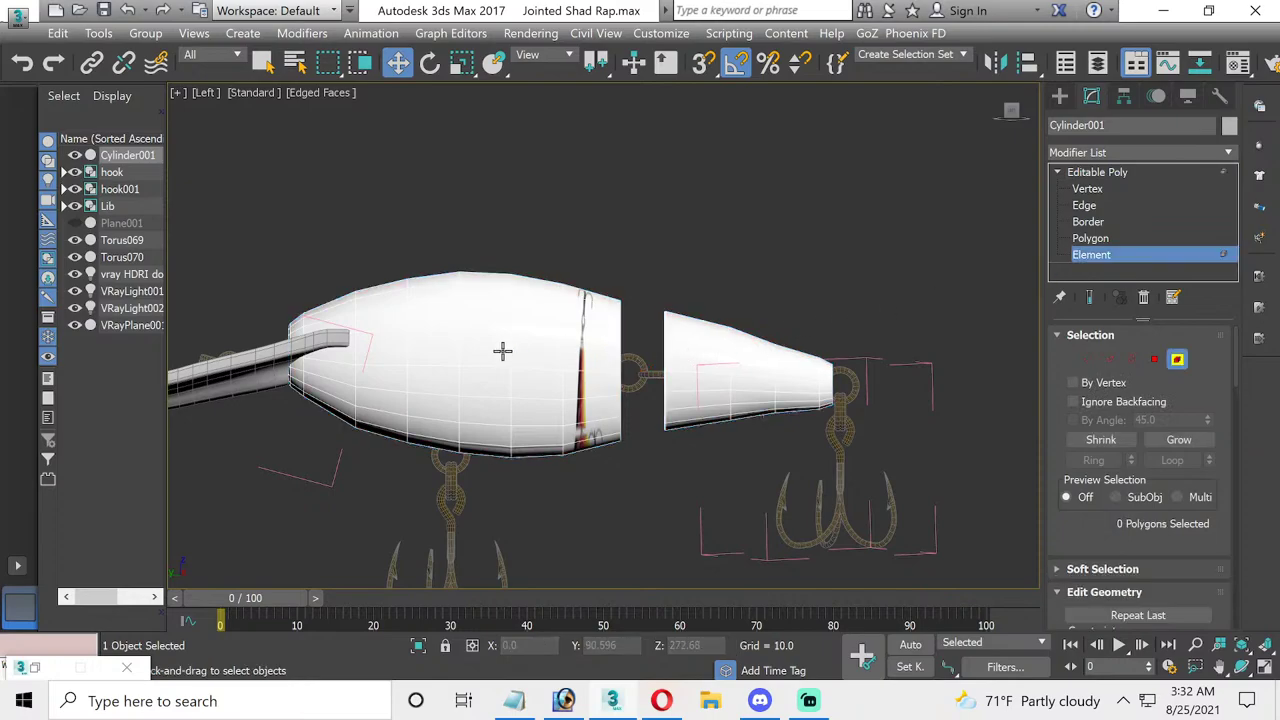
{"action": "left_click", "coordinate": [740, 348]}
{"action": "scroll", "coordinate": [1225, 460], "scroll_direction": "down", "scroll_amount": 2}
{"action": "scroll", "coordinate": [1222, 465], "scroll_direction": "down", "scroll_amount": 2}
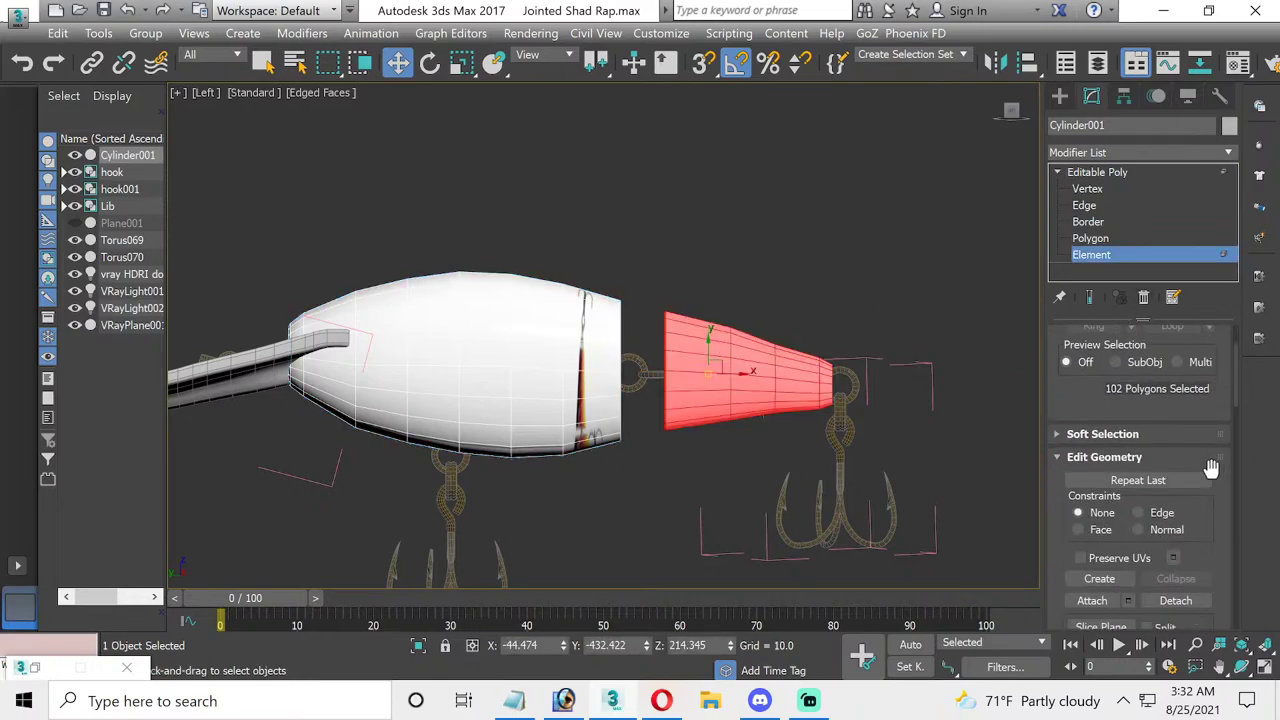
{"action": "scroll", "coordinate": [1200, 500], "scroll_direction": "down", "scroll_amount": 1}
{"action": "left_click", "coordinate": [1176, 555]}
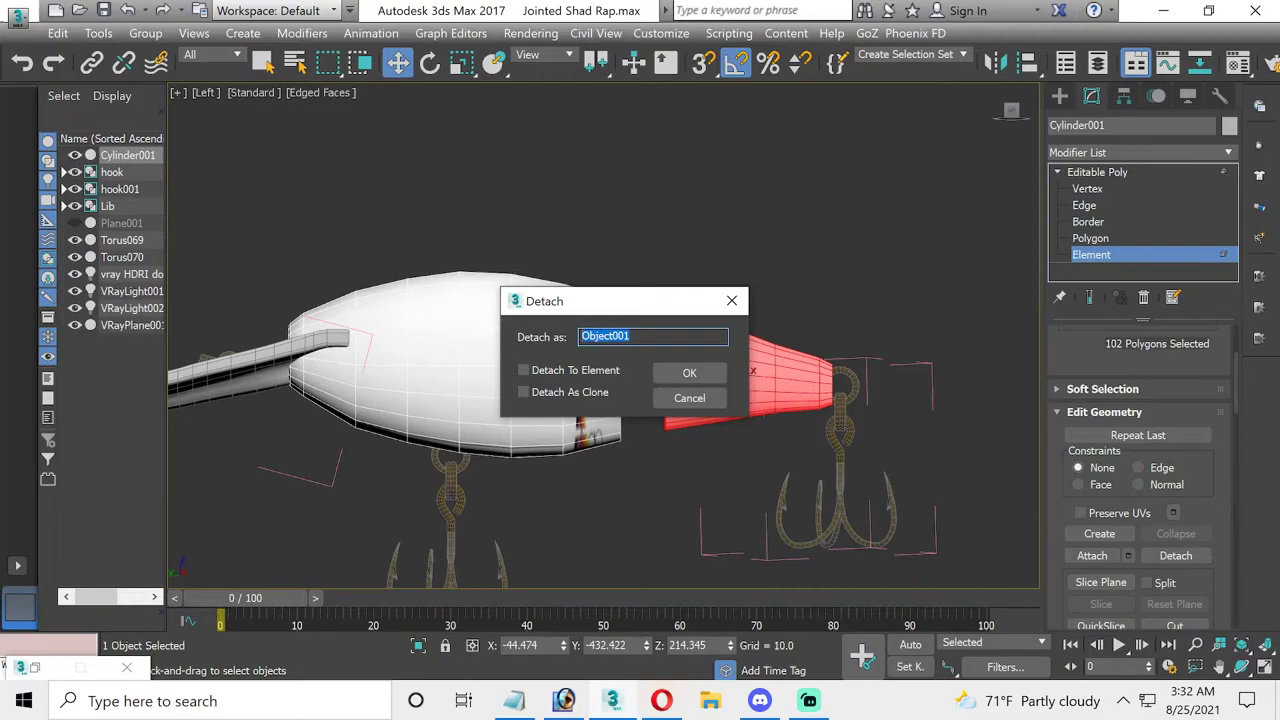
{"action": "key", "text": "BackSpace"}
{"action": "key", "text": "BackSpace"}
{"action": "key", "text": "BackSpace"}
{"action": "key", "text": "BackSpace"}
{"action": "key", "text": "Return"}
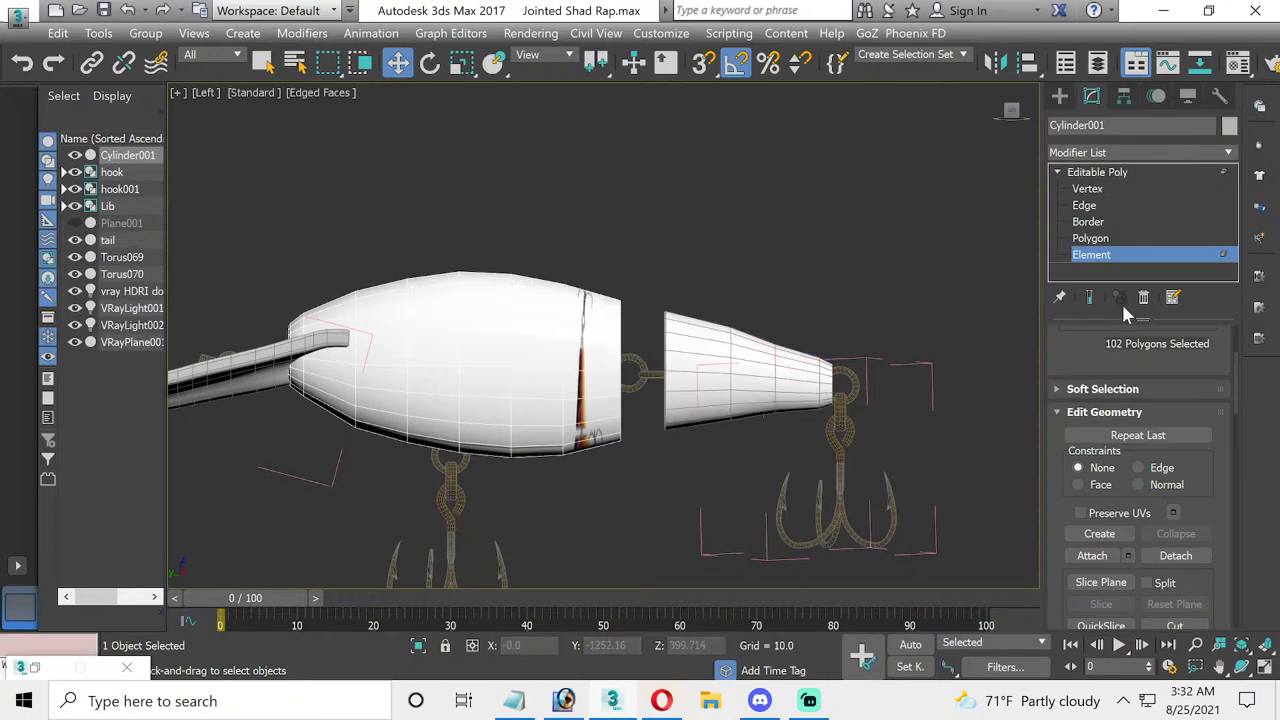
- Exit Element level and rename Cylinder001 to front
{"action": "left_click", "coordinate": [1118, 257]}
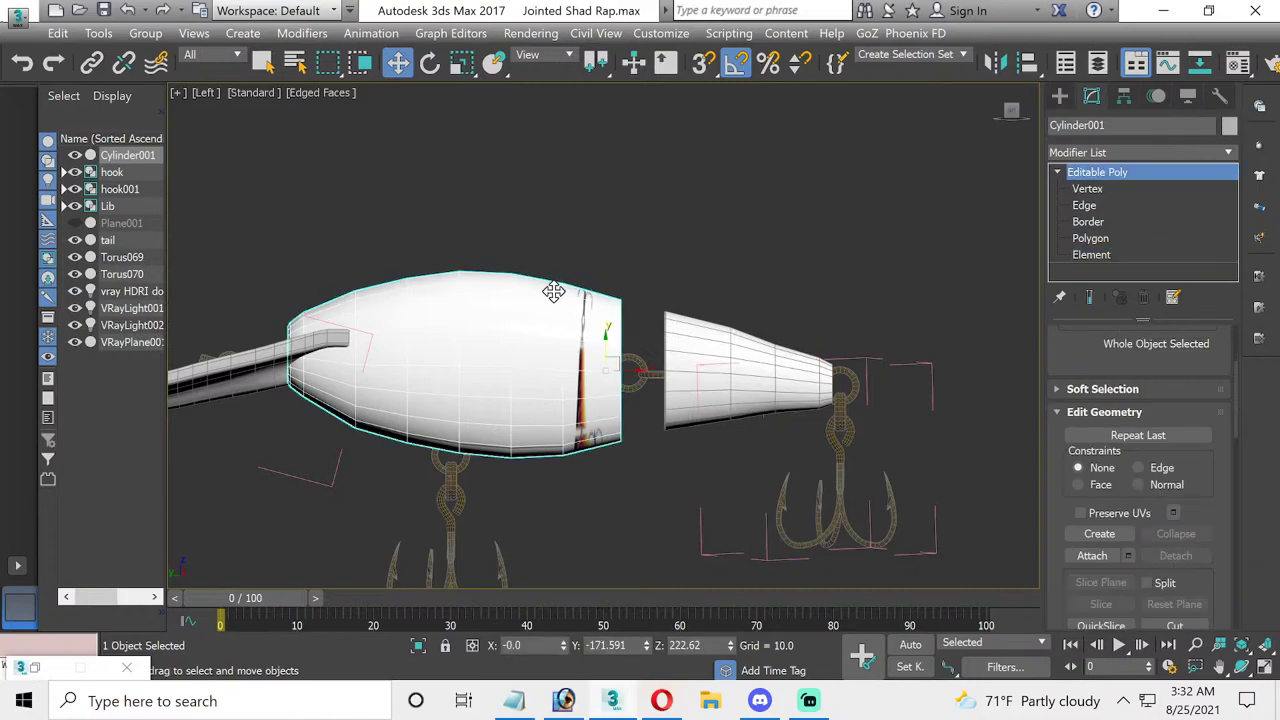
{"action": "double_click", "coordinate": [1100, 125]}
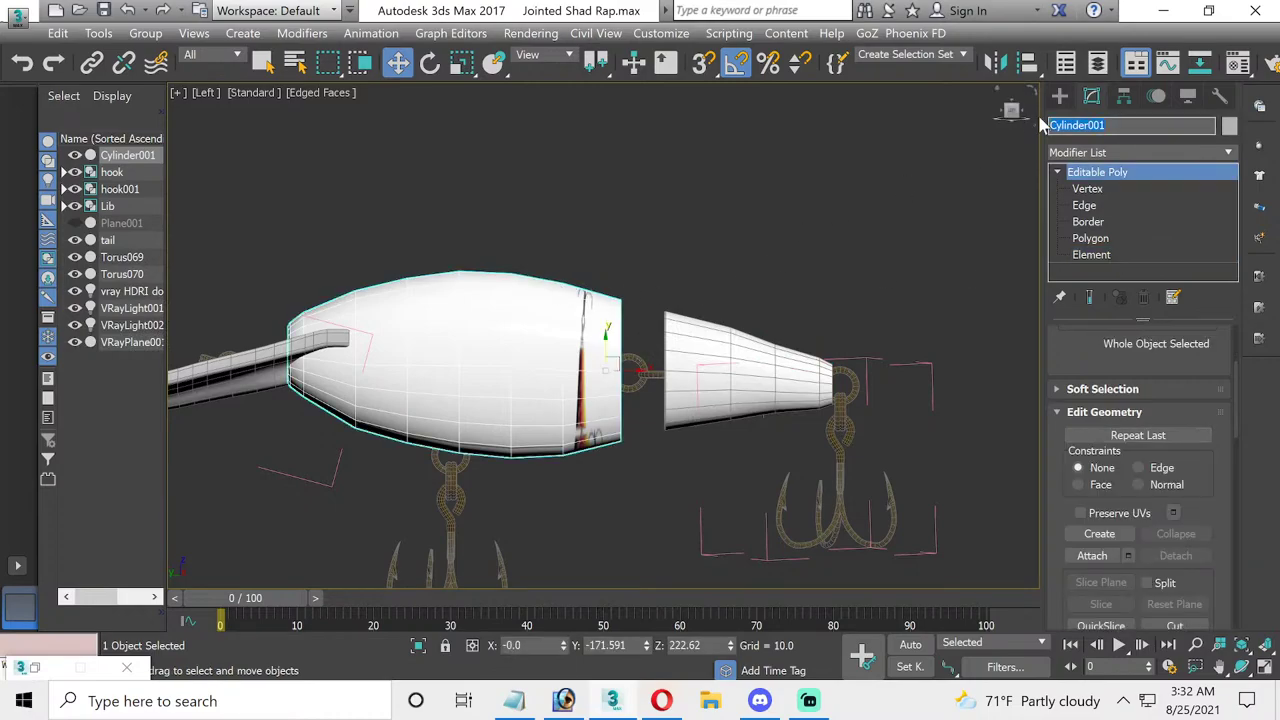
{"action": "type", "text": "front"}
{"action": "key", "text": "Return"}
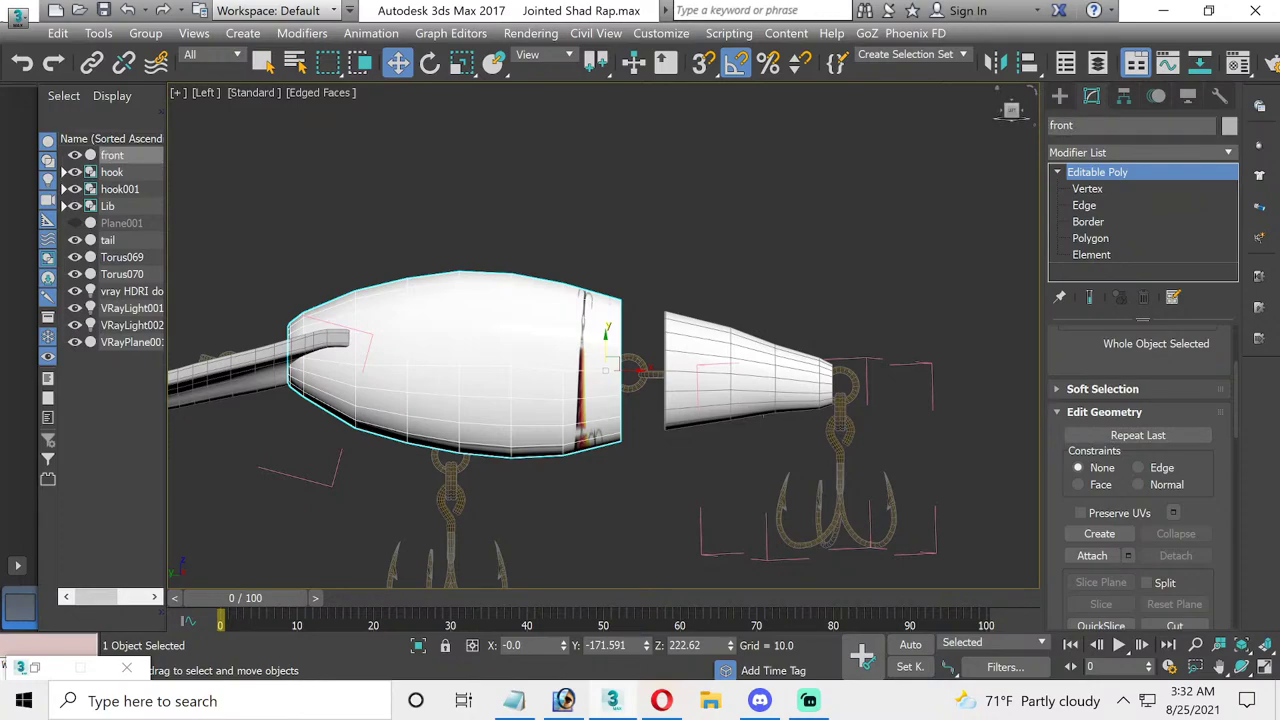
- Select the front body piece and add an Unwrap UVW modifier
{"action": "left_click", "coordinate": [924, 152]}
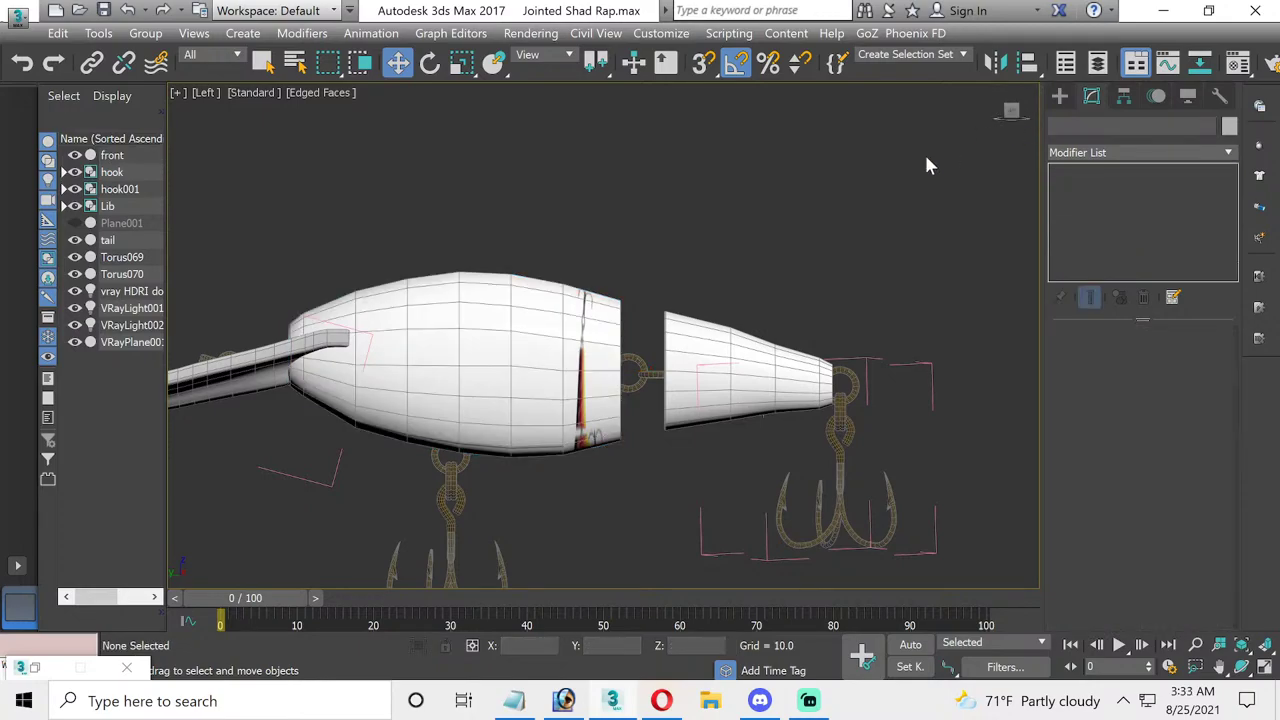
{"action": "left_click", "coordinate": [369, 300]}
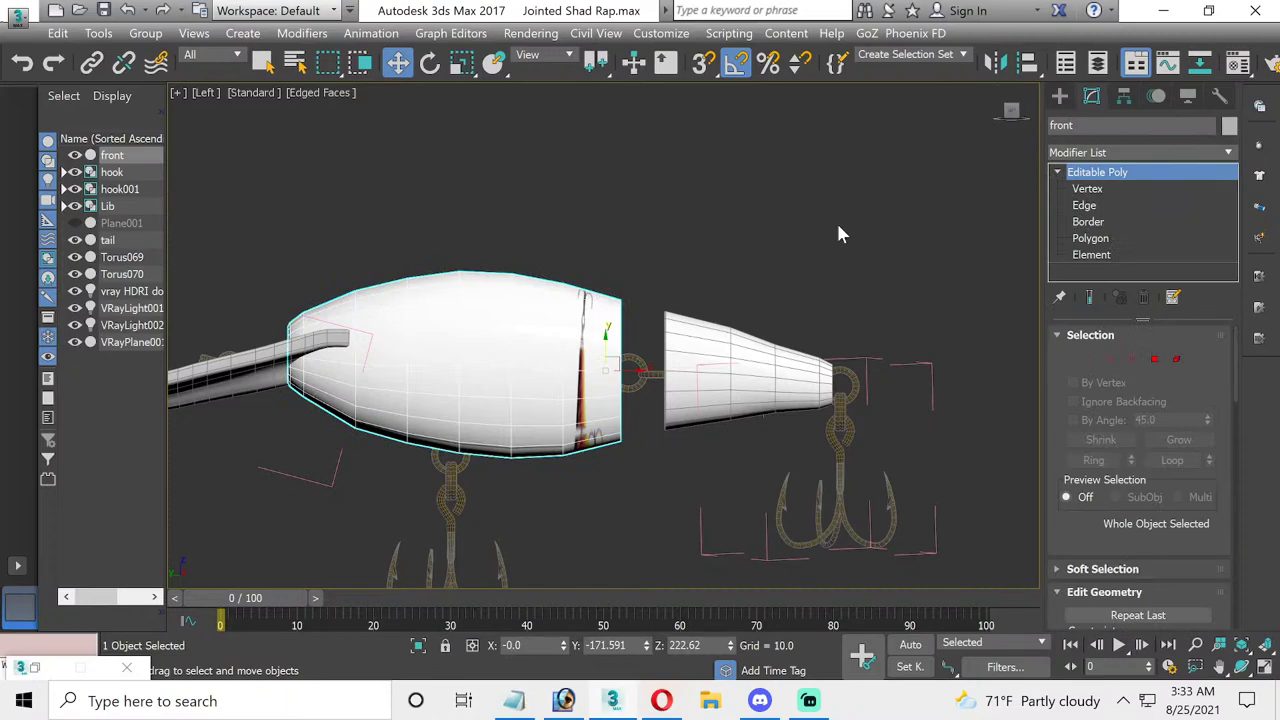
{"action": "left_click", "coordinate": [1229, 153]}
{"action": "scroll", "coordinate": [1120, 420], "scroll_direction": "down", "scroll_amount": 15}
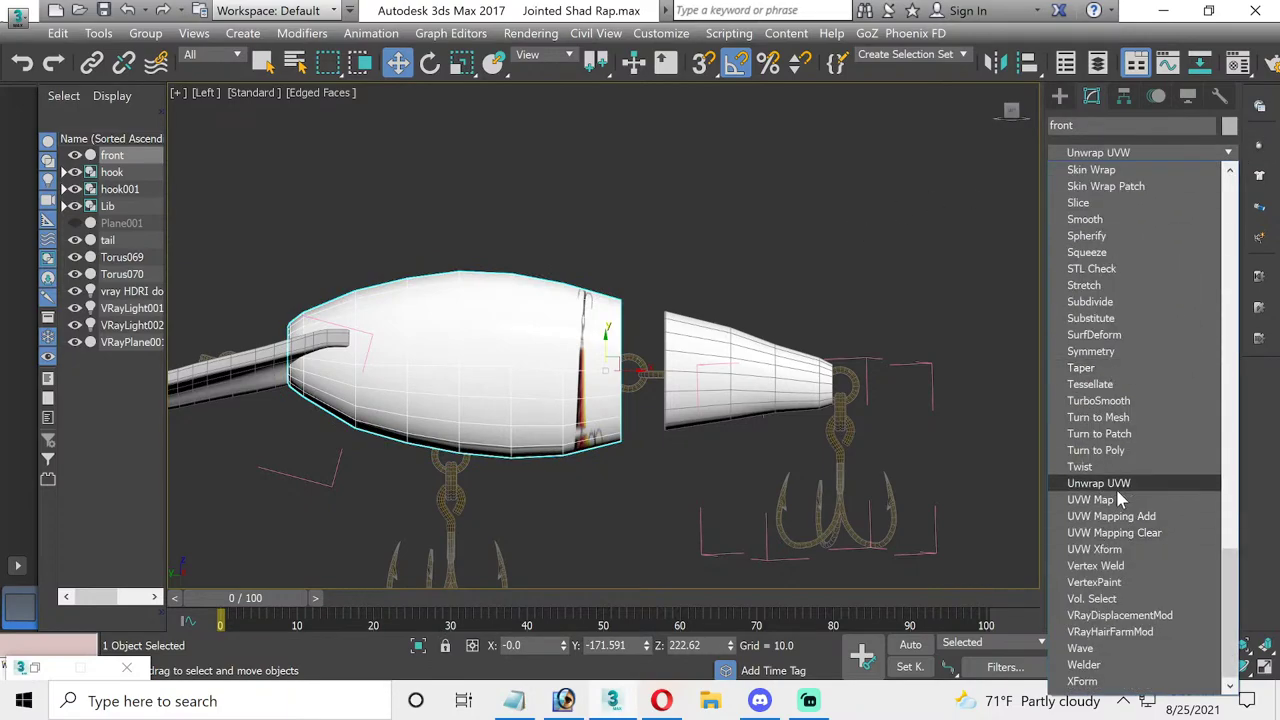
{"action": "left_click", "coordinate": [1118, 490]}
{"action": "scroll", "coordinate": [1150, 450], "scroll_direction": "down", "scroll_amount": 2}
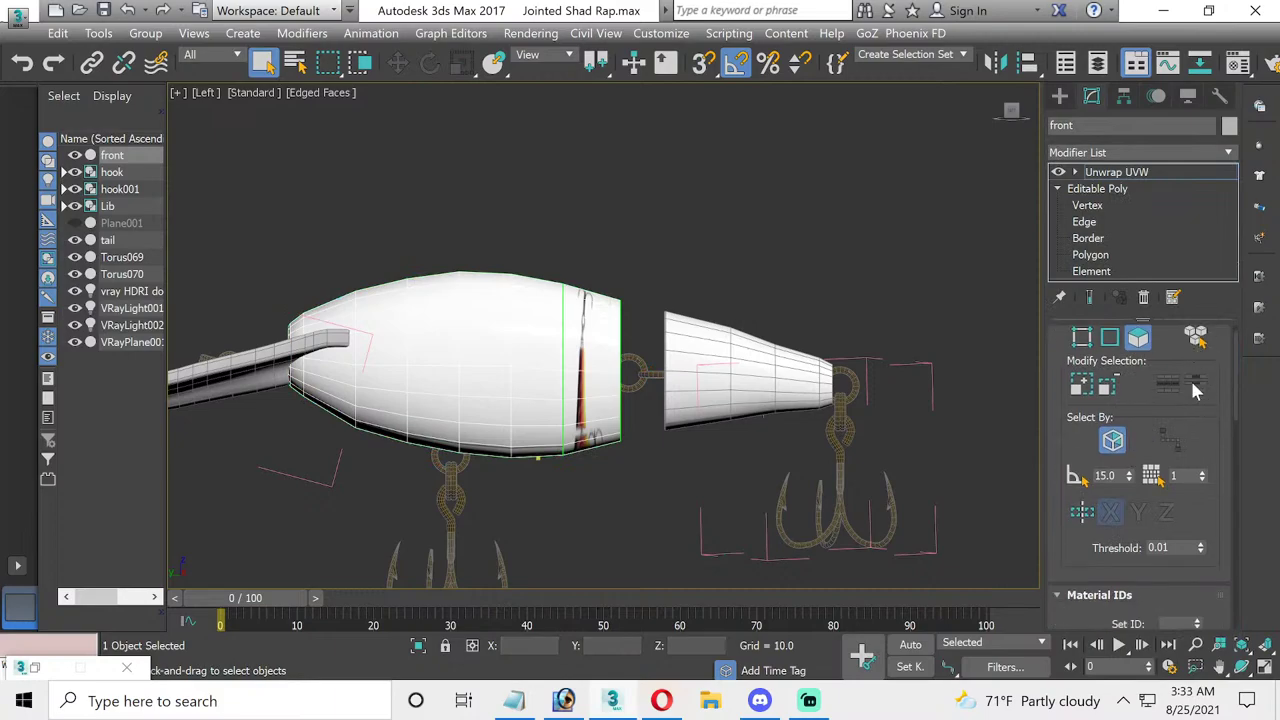
{"action": "scroll", "coordinate": [1190, 378], "scroll_direction": "up", "scroll_amount": 1}
- Select all faces, apply a Planar projection, and open the UV editor
{"action": "left_click", "coordinate": [1150, 336]}
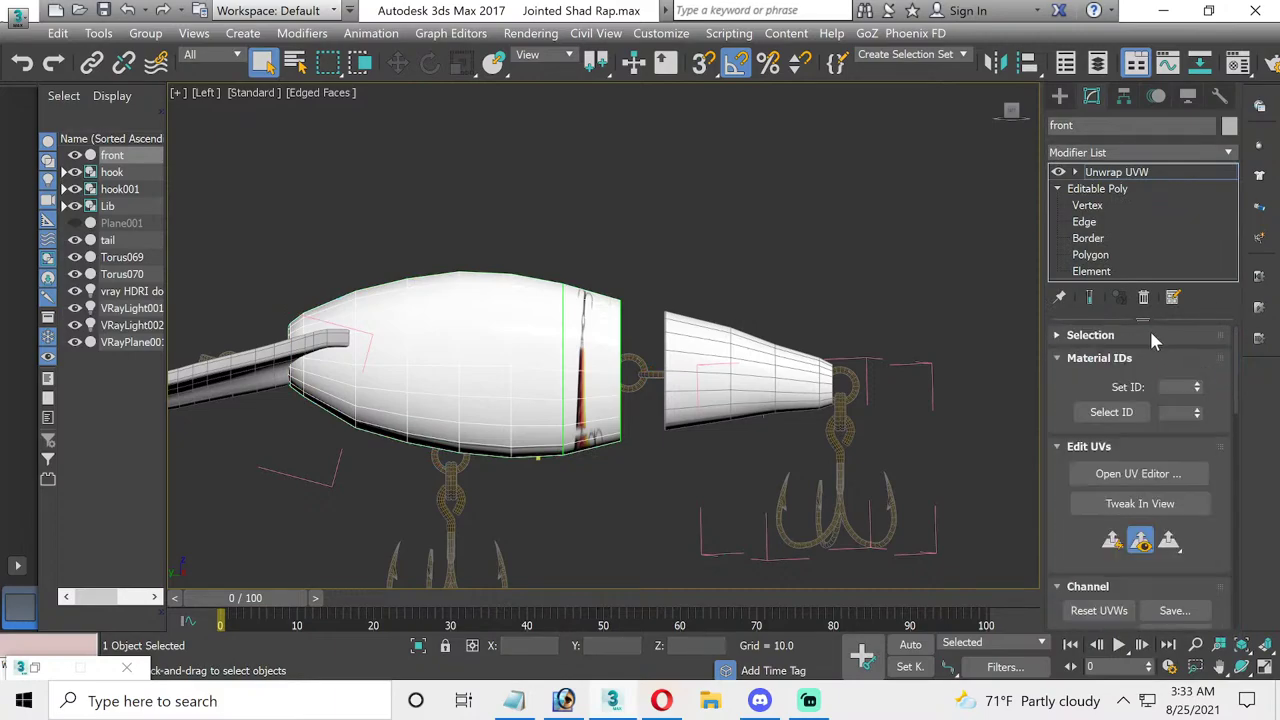
{"action": "left_click", "coordinate": [1122, 358]}
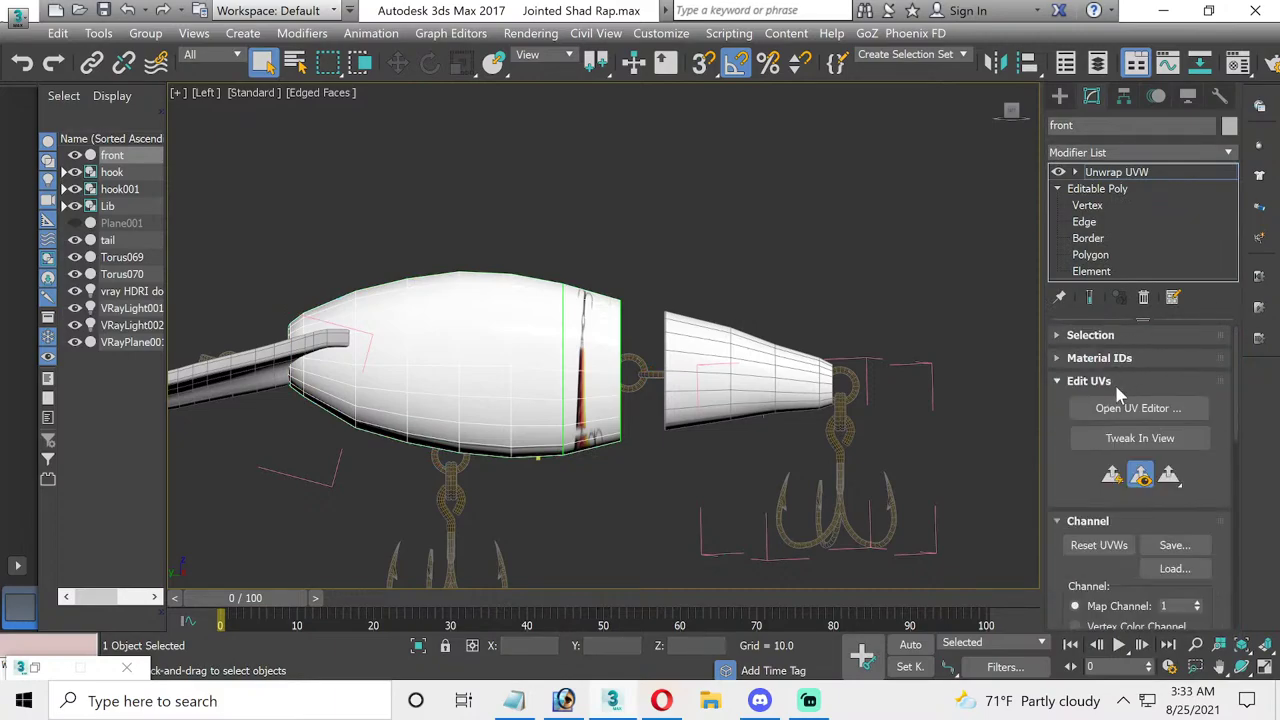
{"action": "left_click", "coordinate": [1106, 522]}
{"action": "scroll", "coordinate": [1104, 530], "scroll_direction": "down", "scroll_amount": 1}
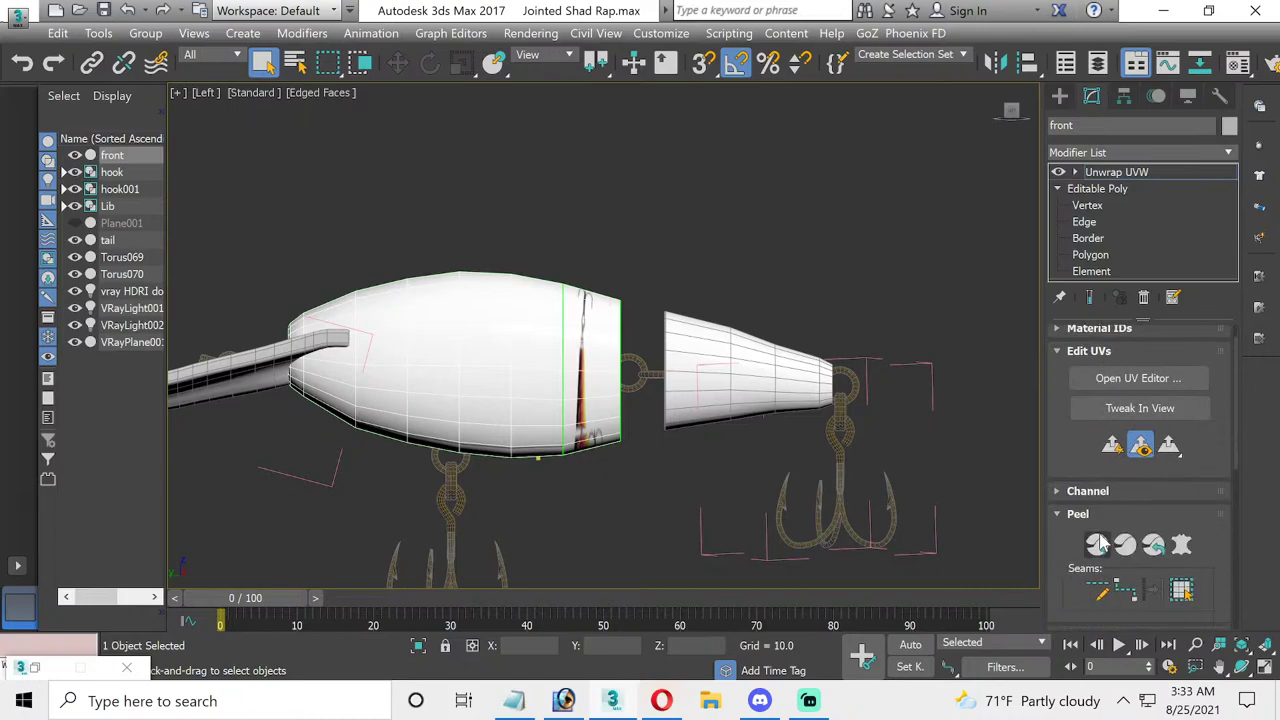
{"action": "left_click", "coordinate": [1105, 515]}
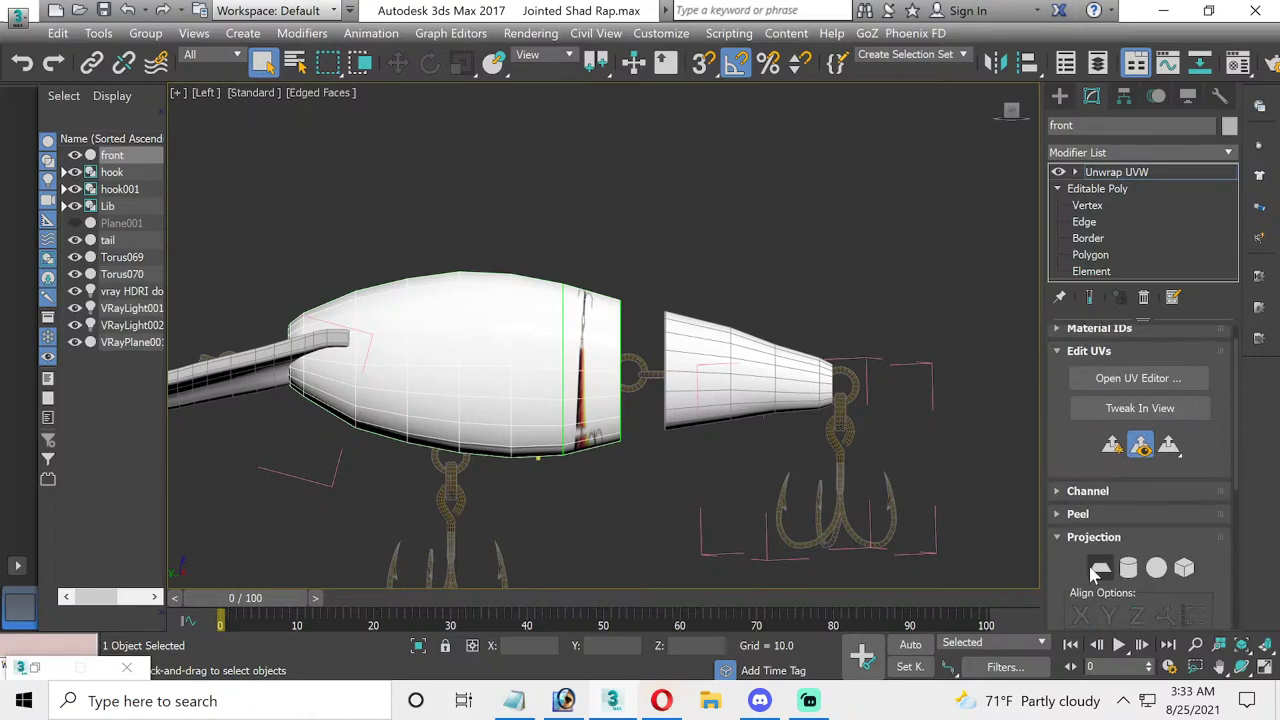
{"action": "key", "text": "3"}
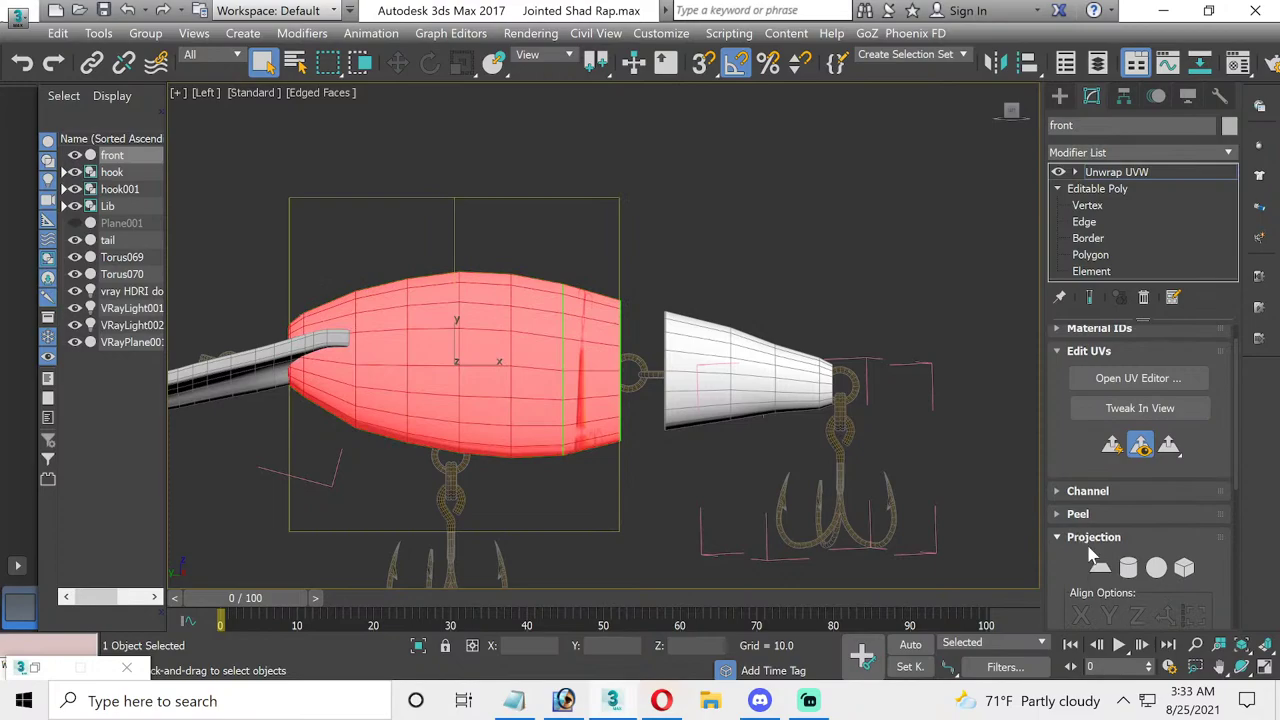
{"action": "left_click", "coordinate": [1099, 567]}
{"action": "left_click", "coordinate": [1099, 567]}
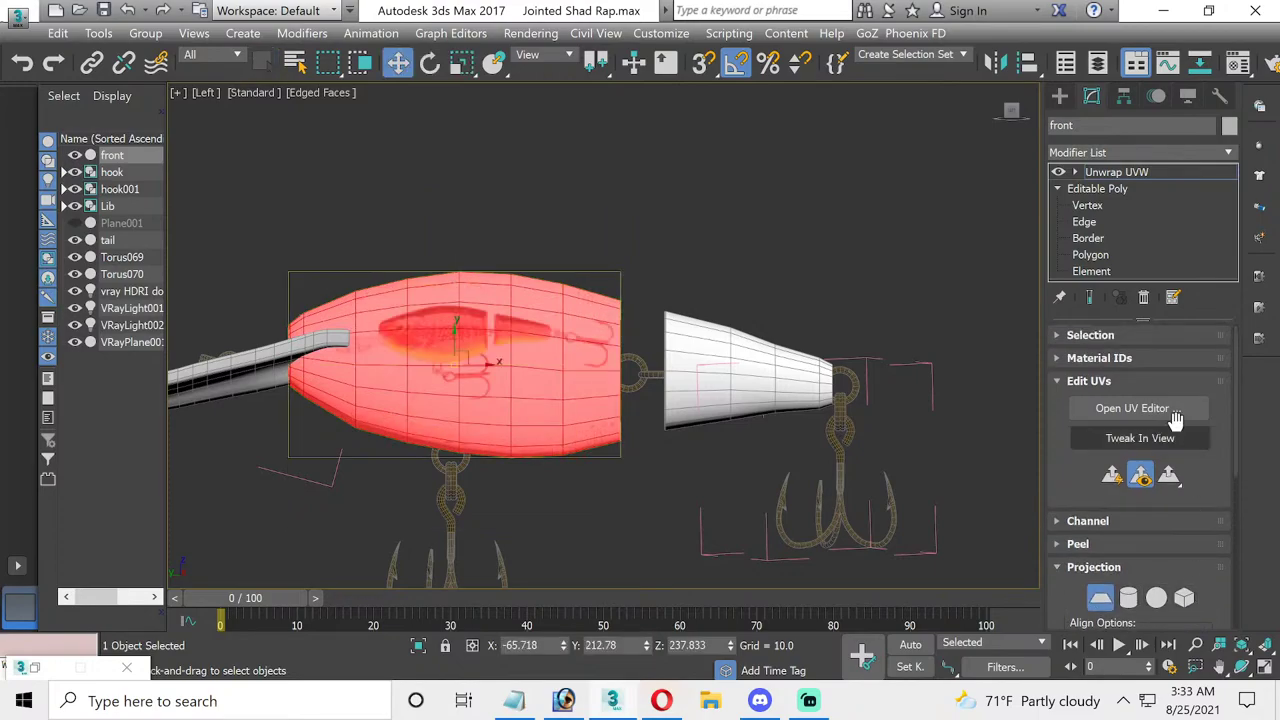
{"action": "left_click", "coordinate": [1140, 408]}
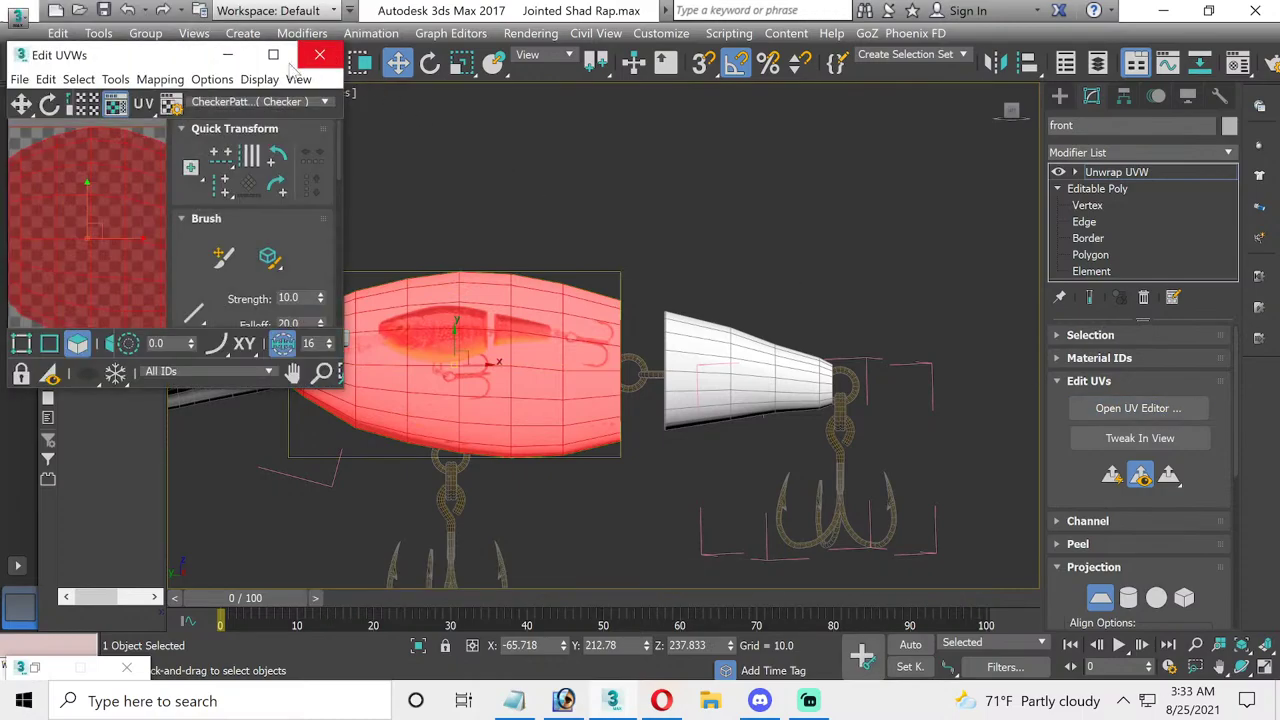
- Show the lure photo as the UV editor background and scale the UV shell onto the front section
{"action": "left_click", "coordinate": [308, 48]}
{"action": "left_click", "coordinate": [1184, 58]}
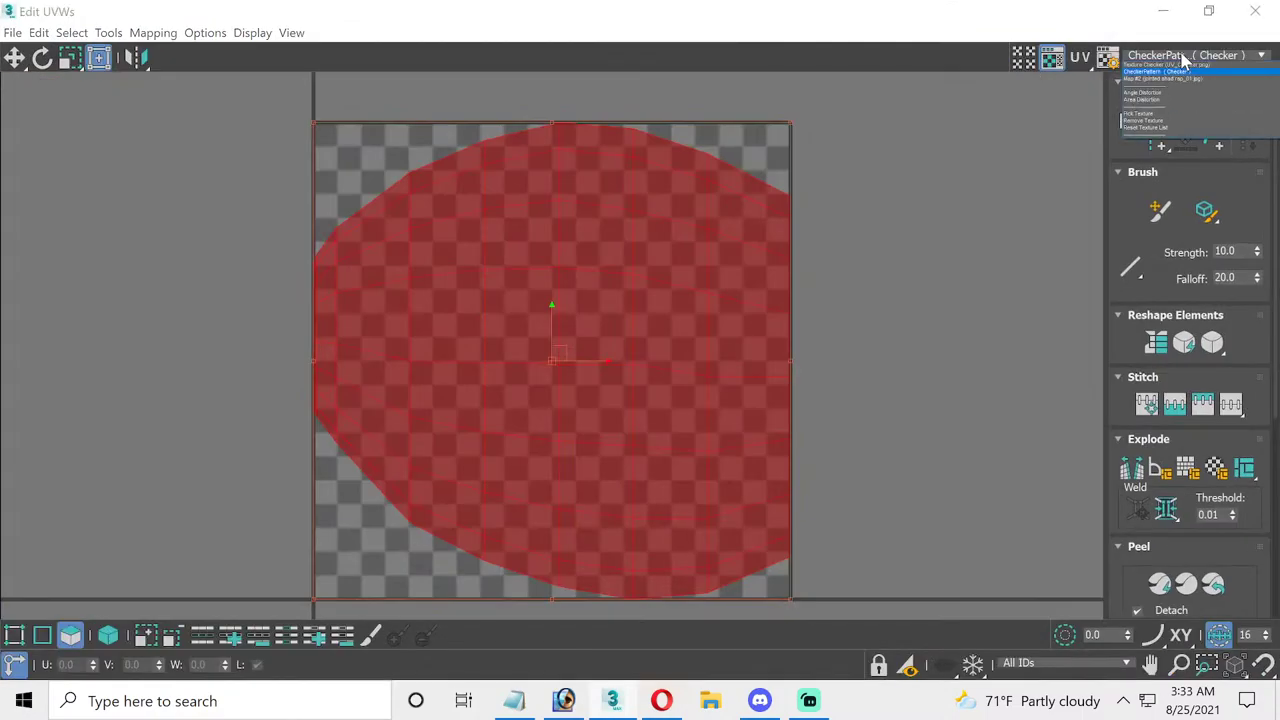
{"action": "left_click", "coordinate": [1165, 80]}
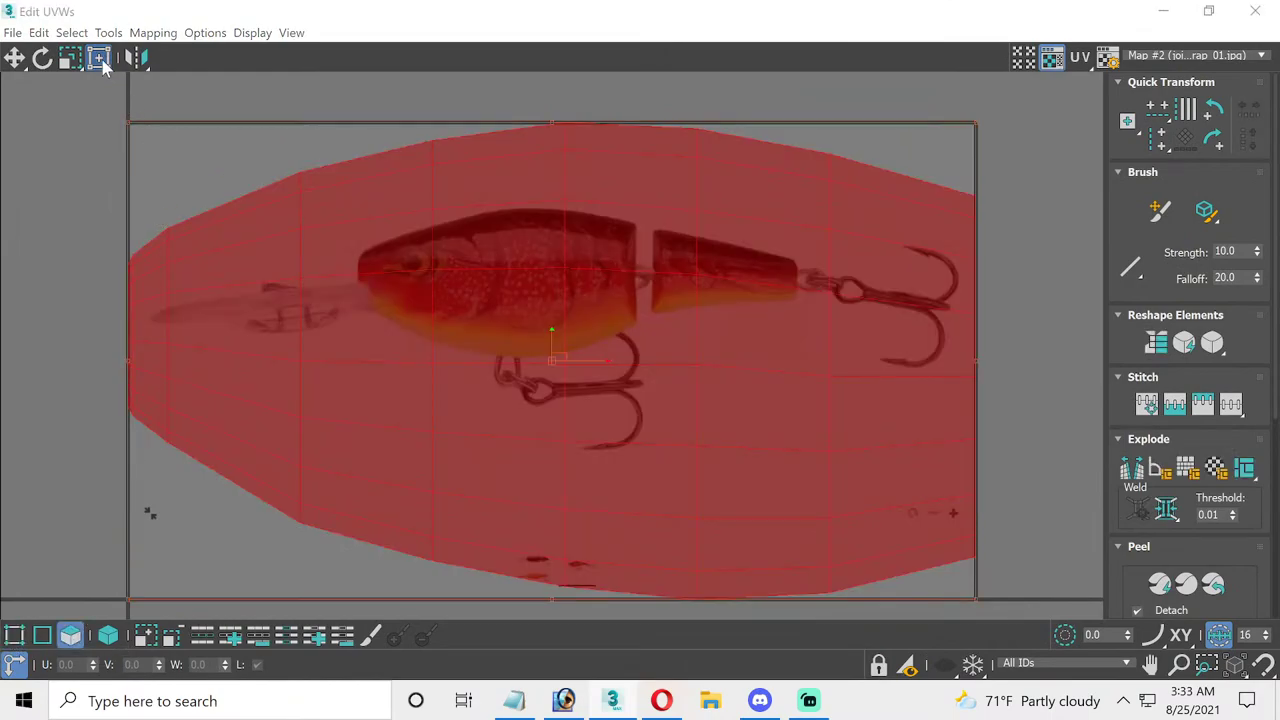
{"action": "left_click", "coordinate": [101, 60]}
{"action": "mouse_move", "coordinate": [130, 123]}
{"action": "left_mouse_down"}
{"action": "mouse_move", "coordinate": [226, 200]}
{"action": "mouse_move", "coordinate": [529, 366]}
{"action": "mouse_move", "coordinate": [724, 462]}
{"action": "mouse_move", "coordinate": [777, 471]}
{"action": "left_mouse_up"}
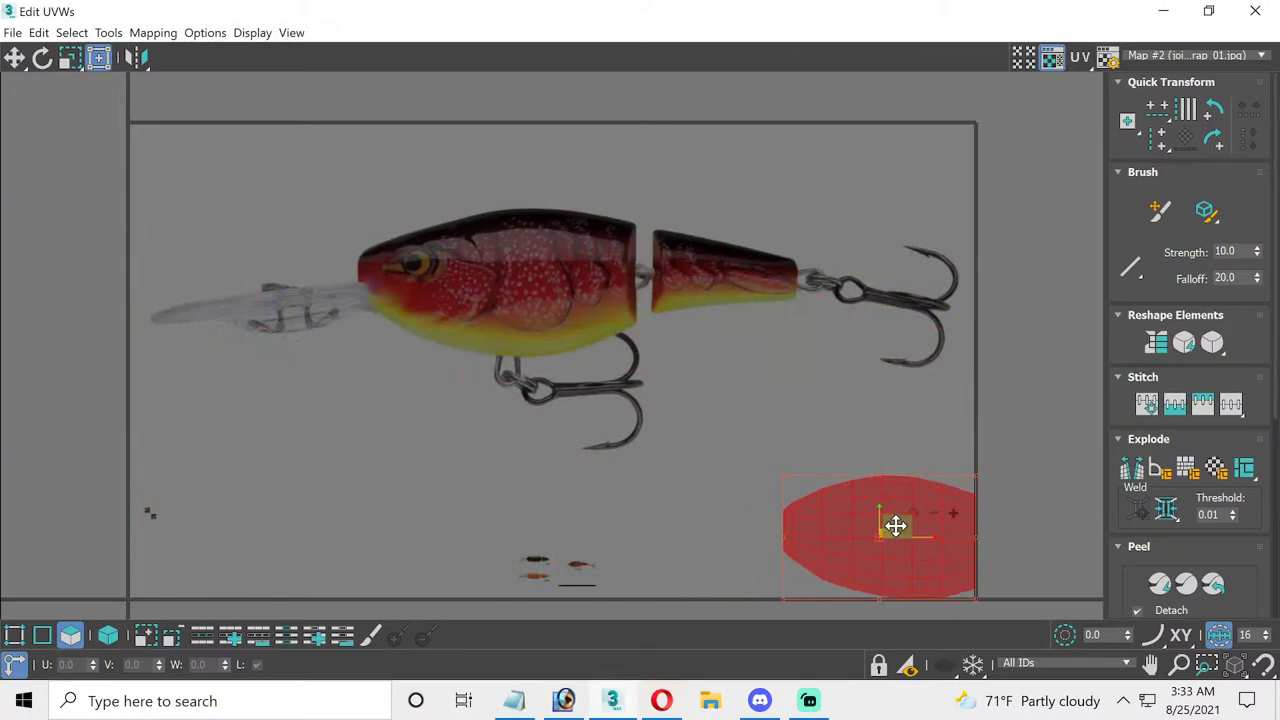
{"action": "mouse_move", "coordinate": [894, 526]}
{"action": "left_mouse_down"}
{"action": "mouse_move", "coordinate": [621, 315]}
{"action": "mouse_move", "coordinate": [500, 257]}
{"action": "mouse_move", "coordinate": [486, 273]}
{"action": "left_mouse_up"}
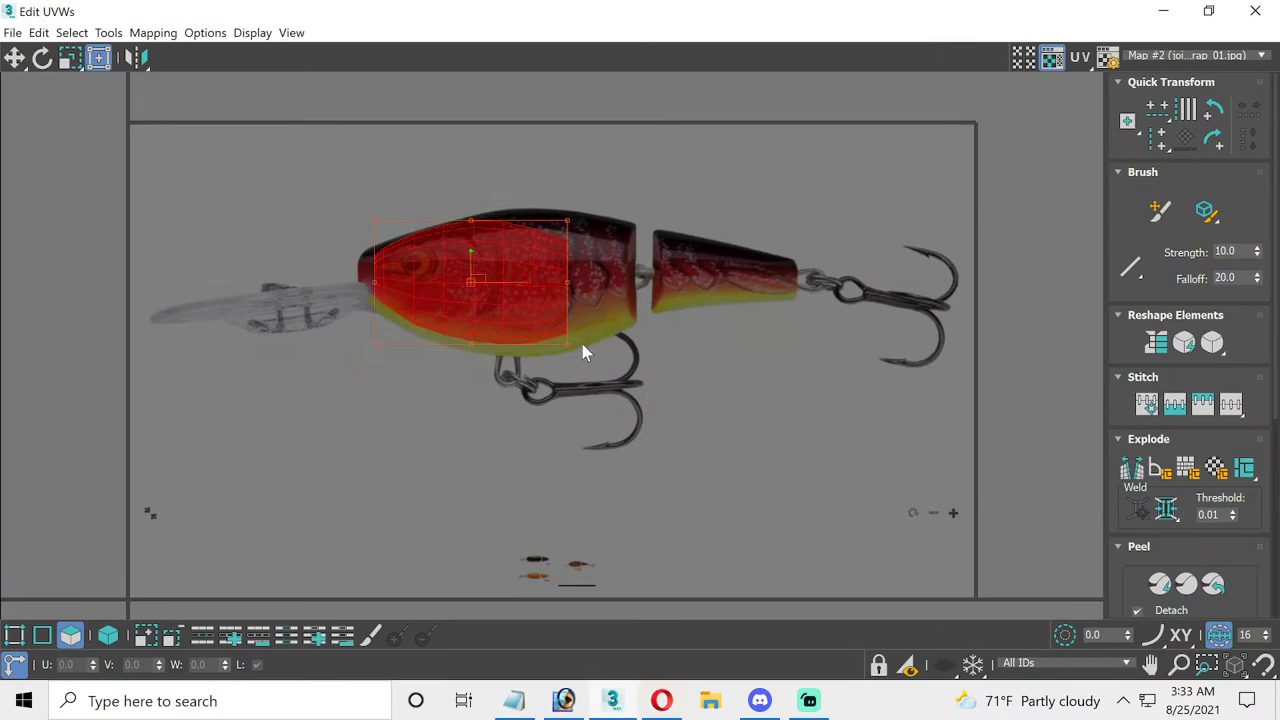
{"action": "left_click_drag", "start_coordinate": [572, 343], "coordinate": [628, 339]}
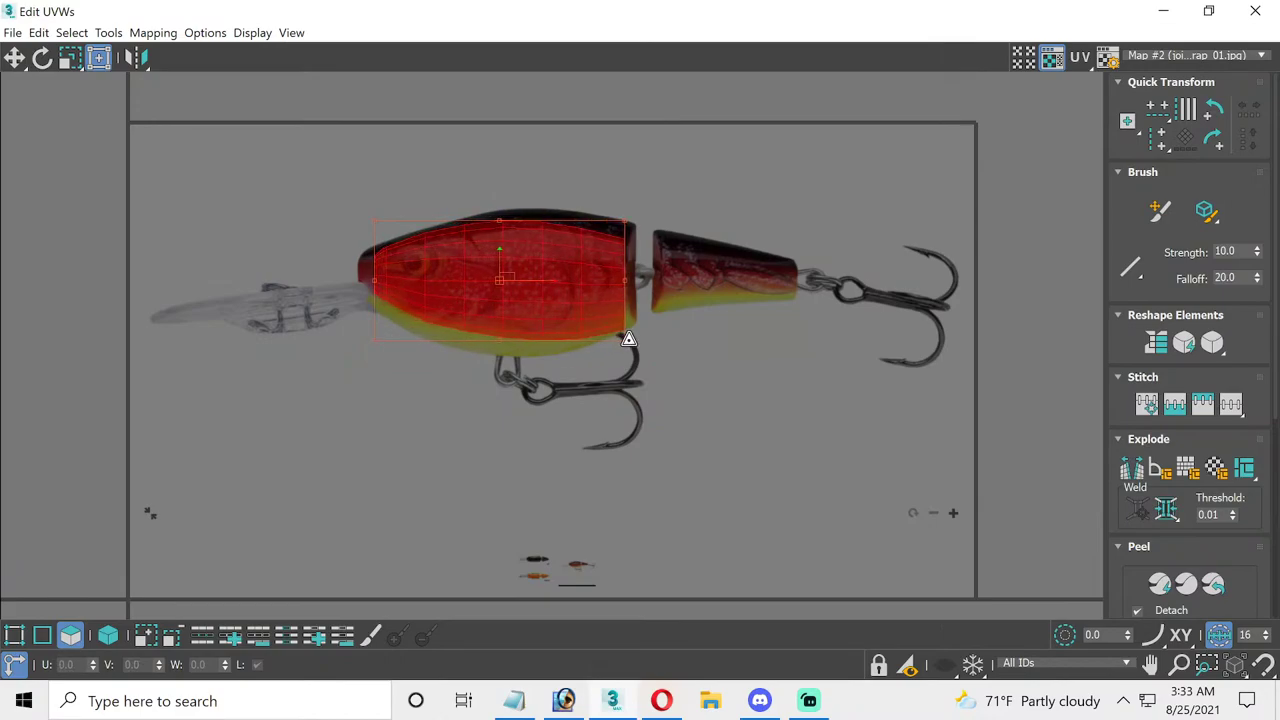
- Stretch the leftmost UV vertex column down and up to match the lure's nose outline
{"action": "left_click", "coordinate": [14, 635]}
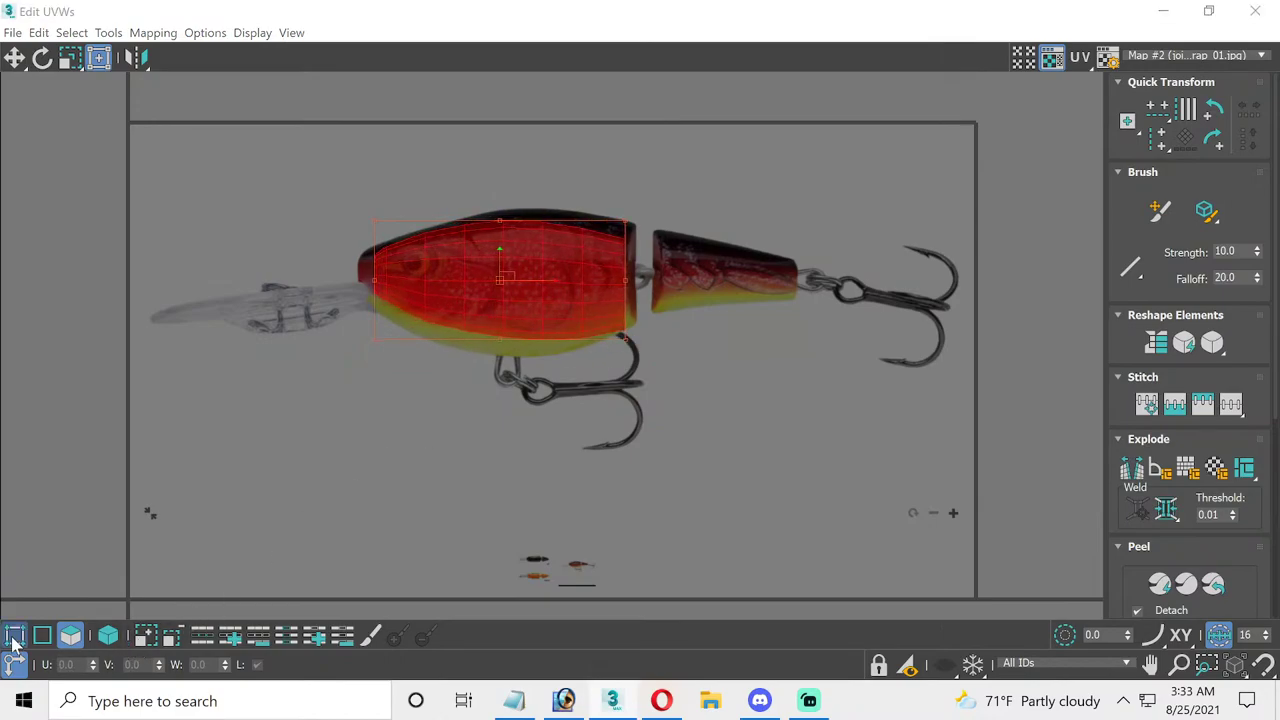
{"action": "scroll", "coordinate": [446, 377], "scroll_direction": "up", "scroll_amount": 3}
{"action": "scroll", "coordinate": [443, 377], "scroll_direction": "up", "scroll_amount": 2}
{"action": "scroll", "coordinate": [449, 503], "scroll_direction": "down", "scroll_amount": 2}
{"action": "scroll", "coordinate": [383, 314], "scroll_direction": "up", "scroll_amount": 3}
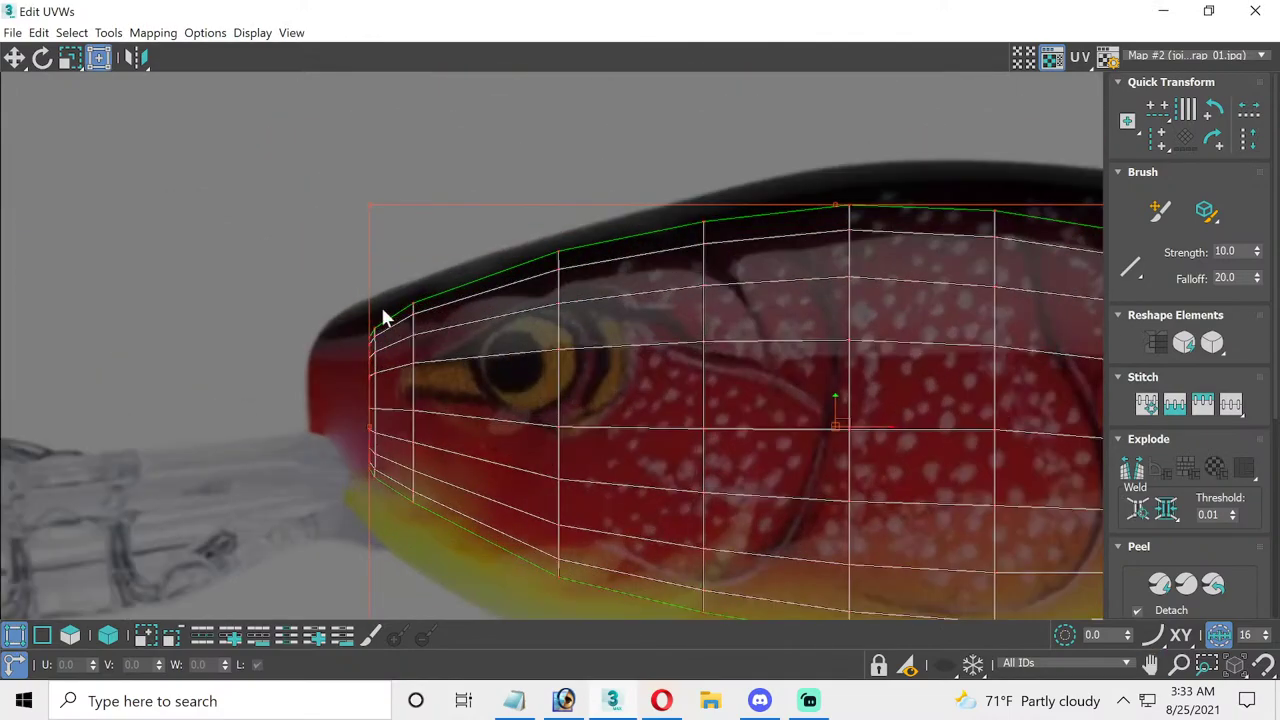
{"action": "left_click_drag", "start_coordinate": [446, 570], "coordinate": [446, 562]}
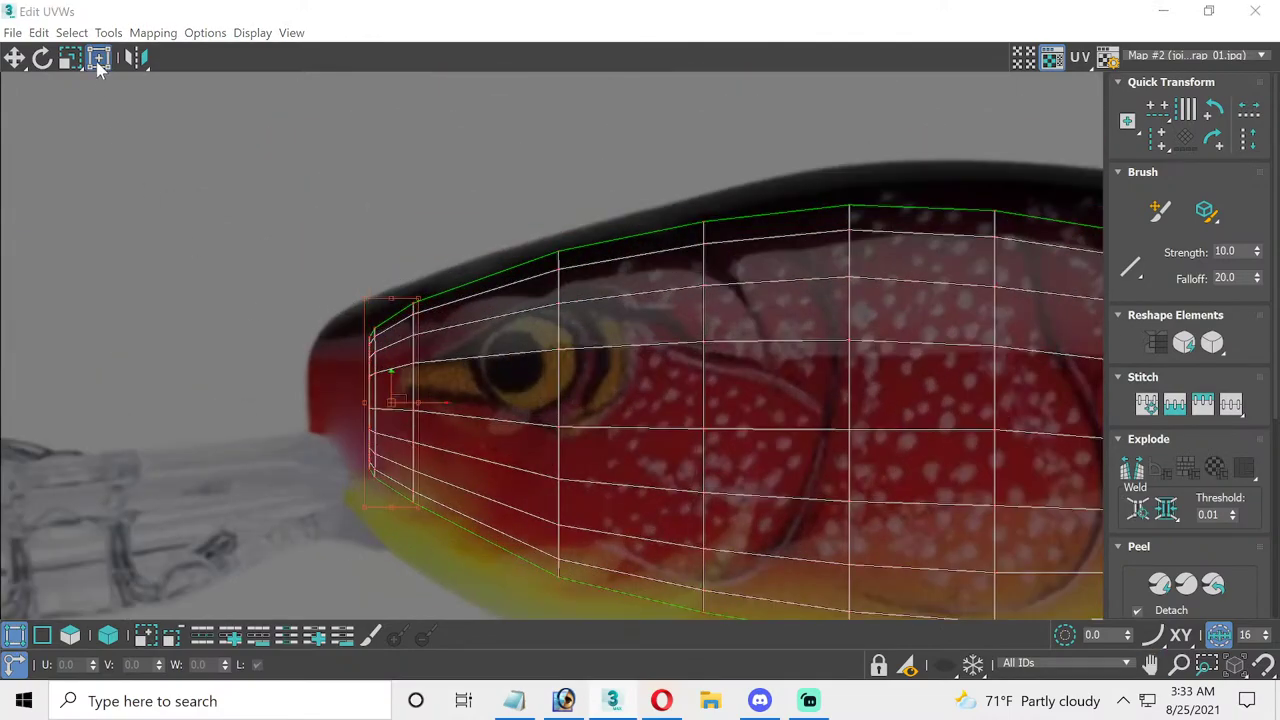
{"action": "left_click_drag", "start_coordinate": [418, 505], "coordinate": [426, 545]}
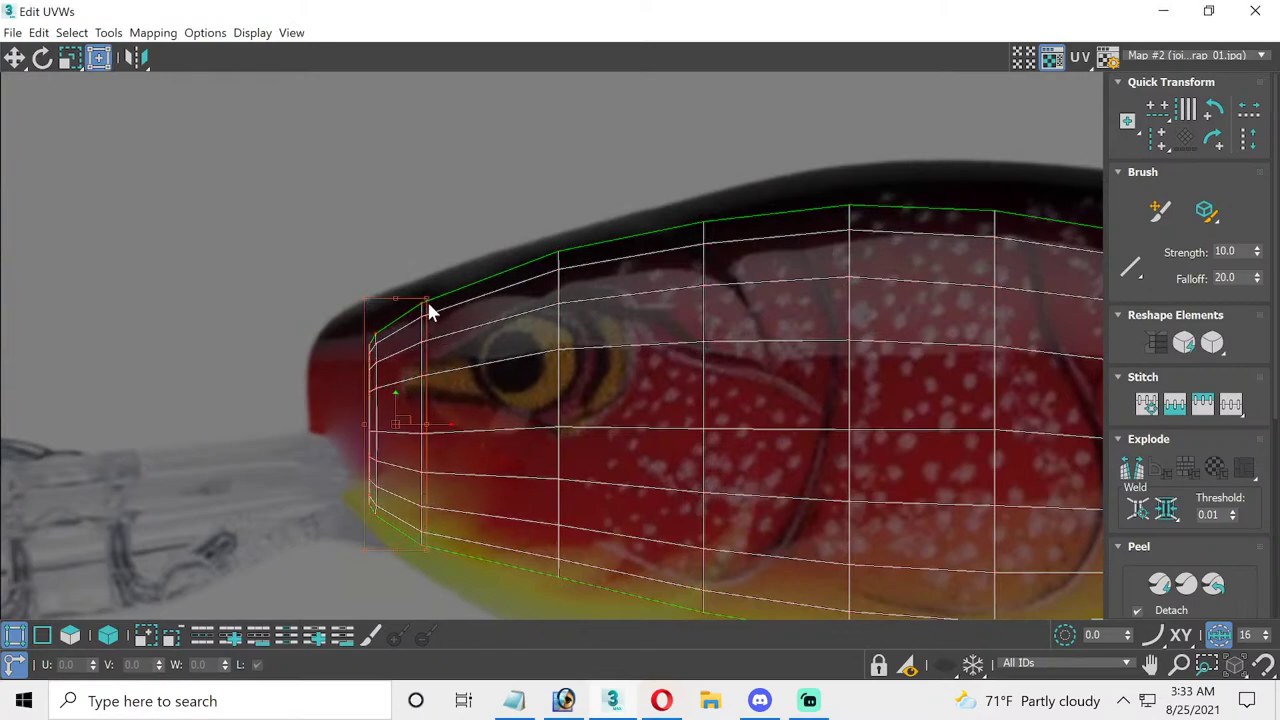
{"action": "left_click_drag", "start_coordinate": [424, 300], "coordinate": [424, 279]}
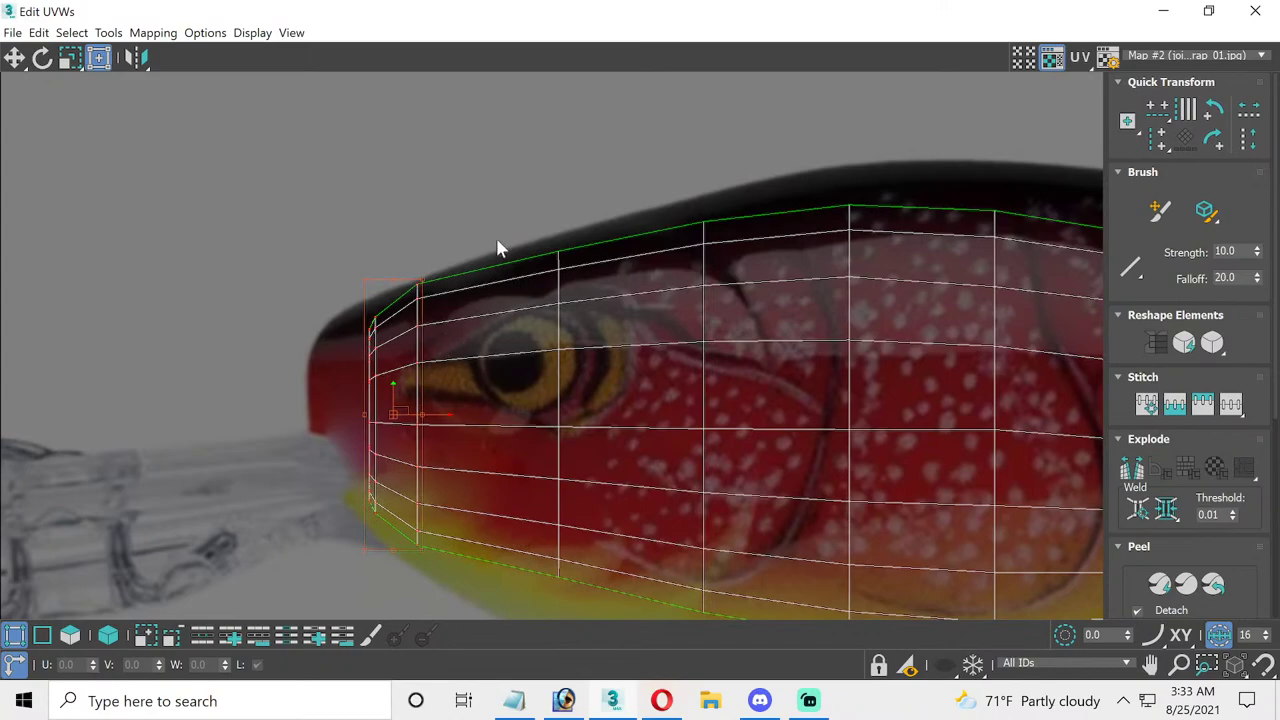
- Shift the eye vertex column down and pull its top to the back and bottom to the belly
{"action": "middle_click_drag", "start_coordinate": [497, 246], "coordinate": [408, 223]}
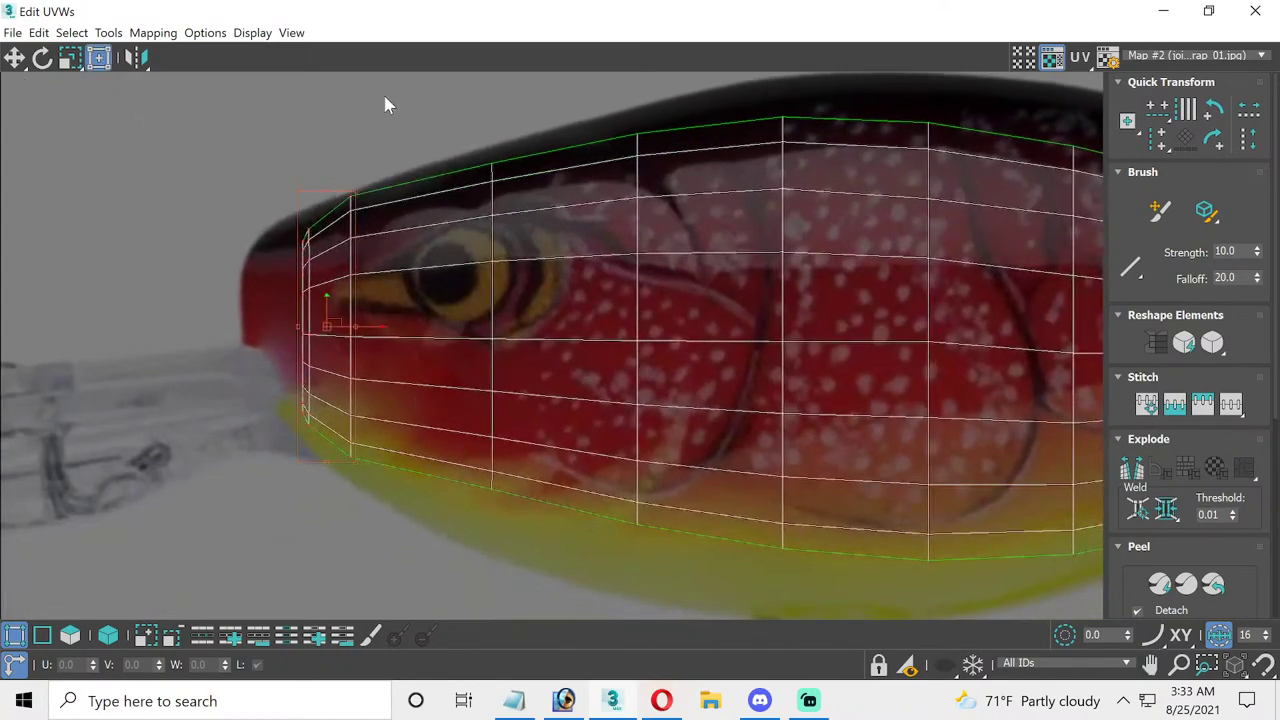
{"action": "left_click_drag", "start_coordinate": [420, 125], "coordinate": [583, 578]}
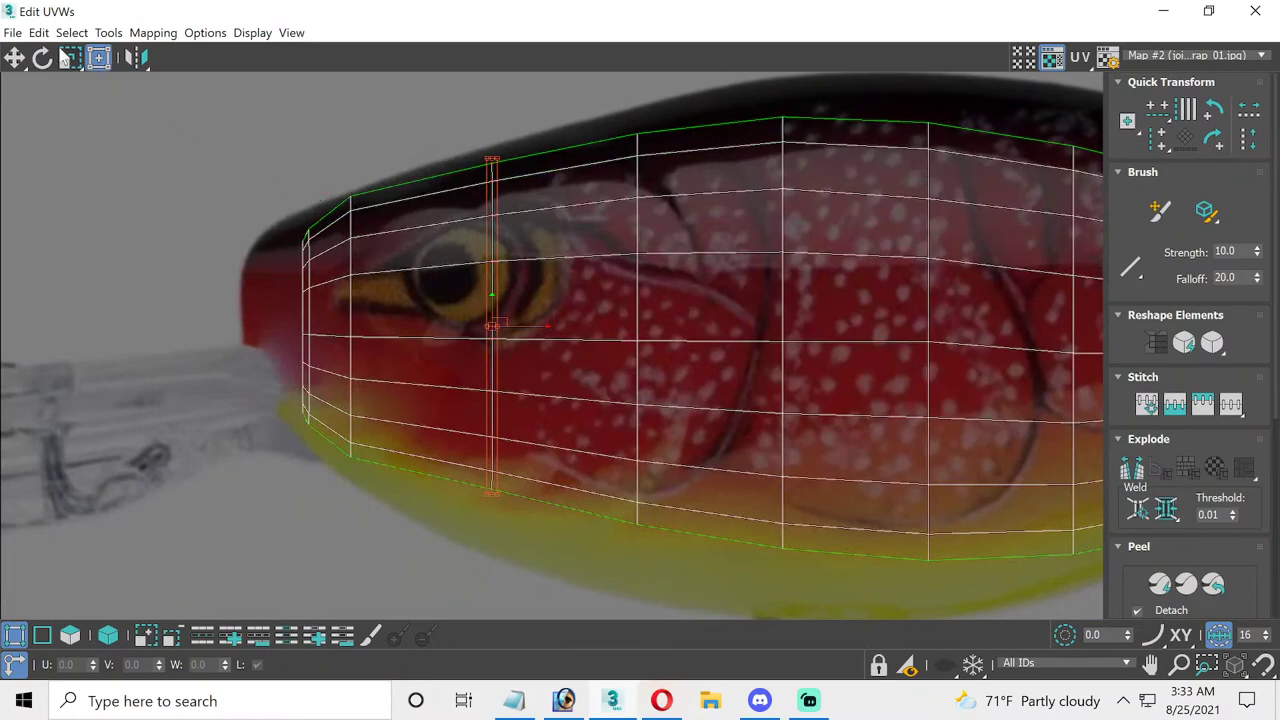
{"action": "left_click", "coordinate": [20, 58]}
{"action": "left_click", "coordinate": [593, 310]}
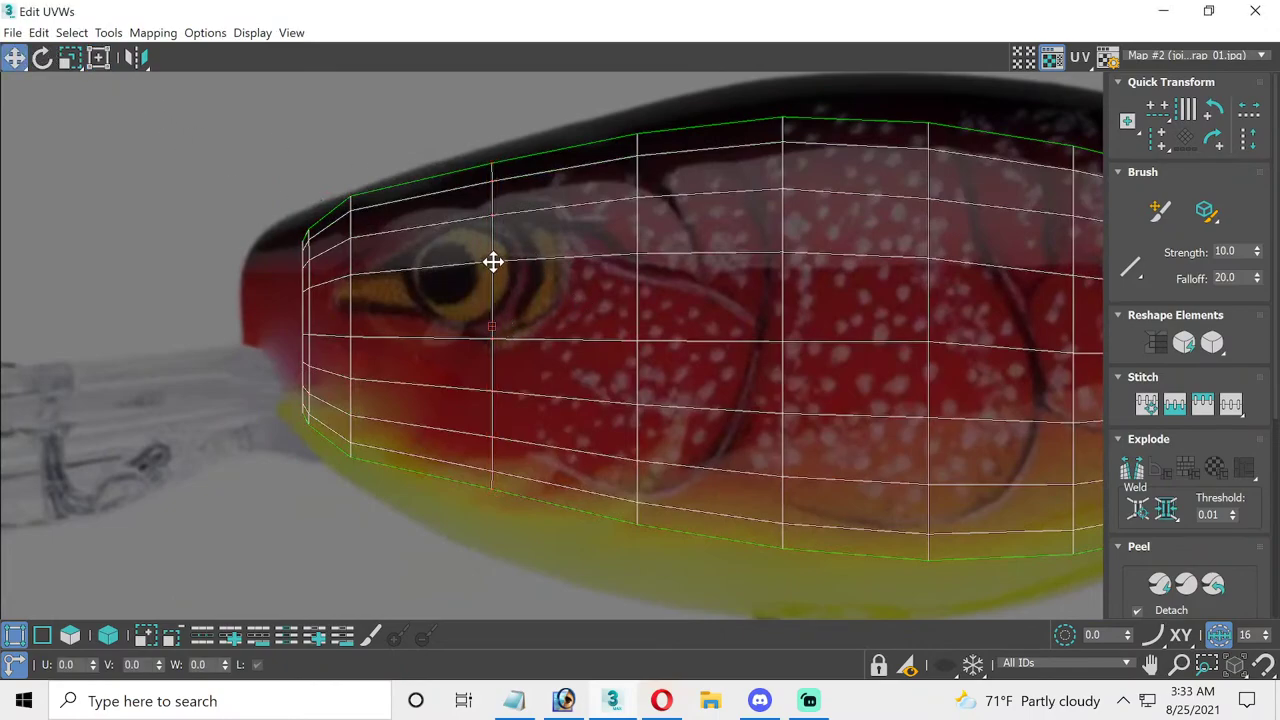
{"action": "left_click_drag", "start_coordinate": [491, 260], "coordinate": [493, 302]}
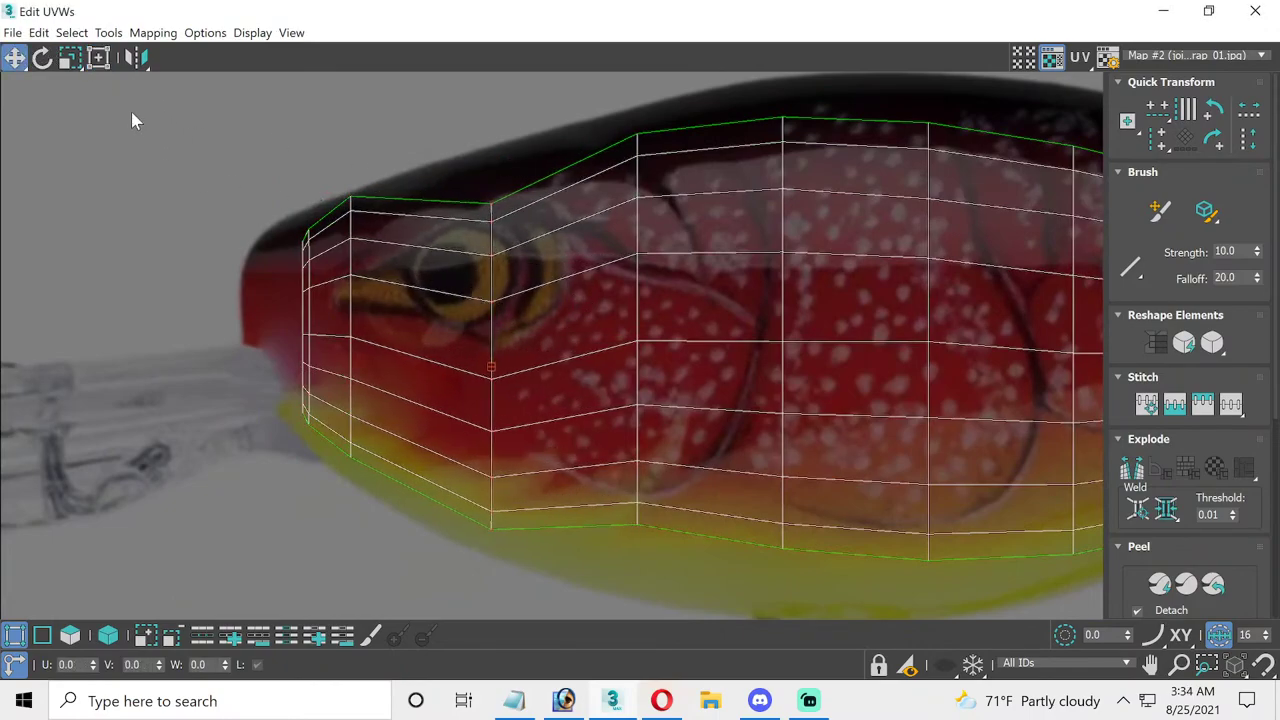
{"action": "left_click", "coordinate": [105, 62]}
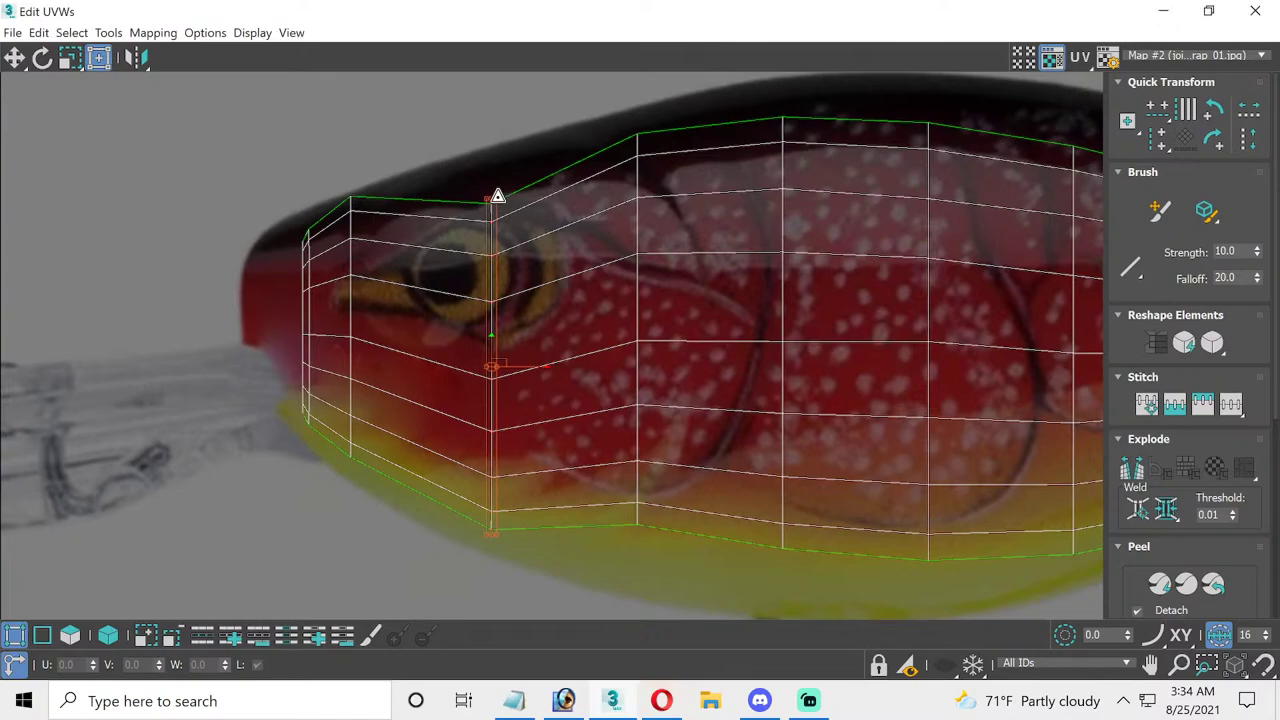
{"action": "left_click_drag", "start_coordinate": [494, 196], "coordinate": [497, 150]}
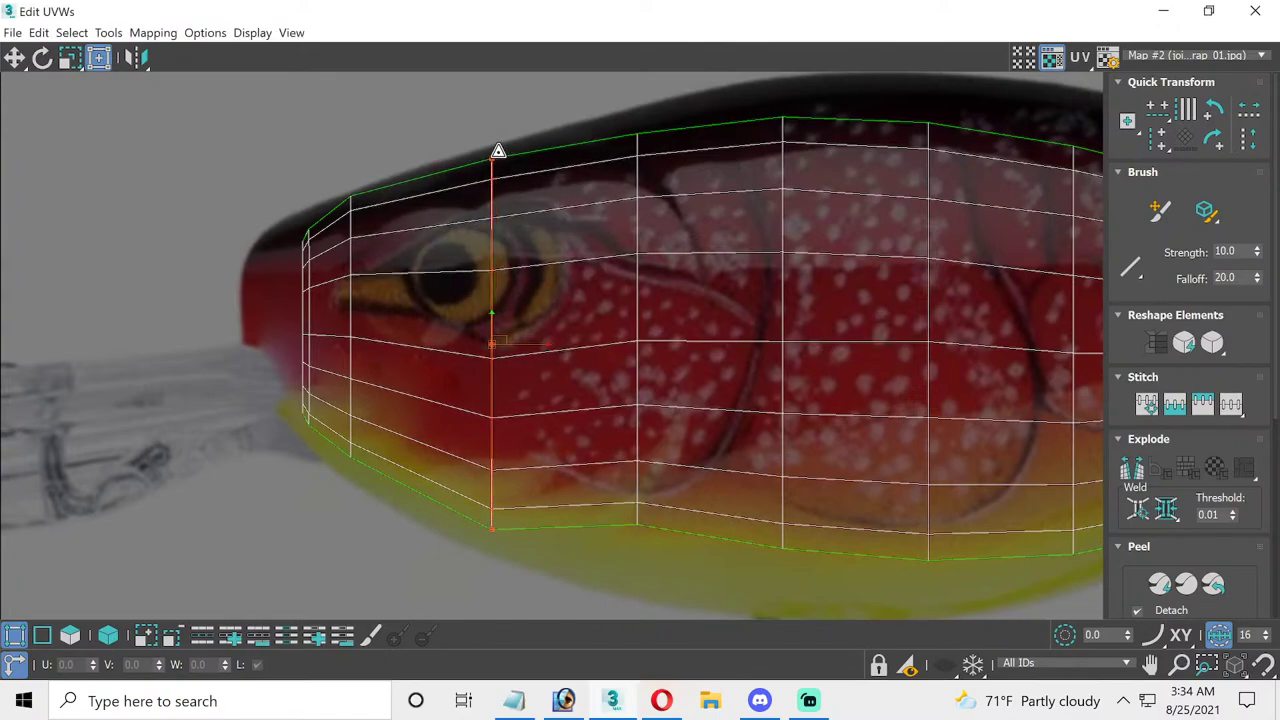
{"action": "left_click_drag", "start_coordinate": [497, 522], "coordinate": [494, 545]}
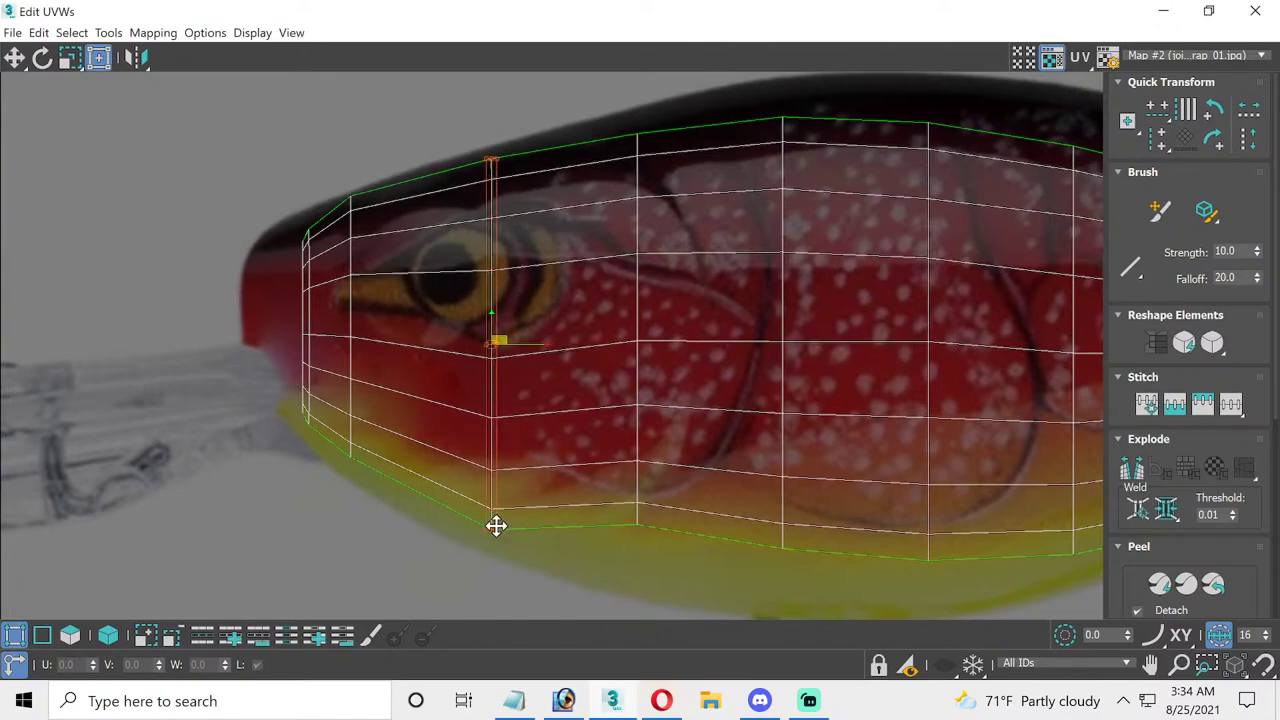
{"action": "left_click", "coordinate": [494, 545]}
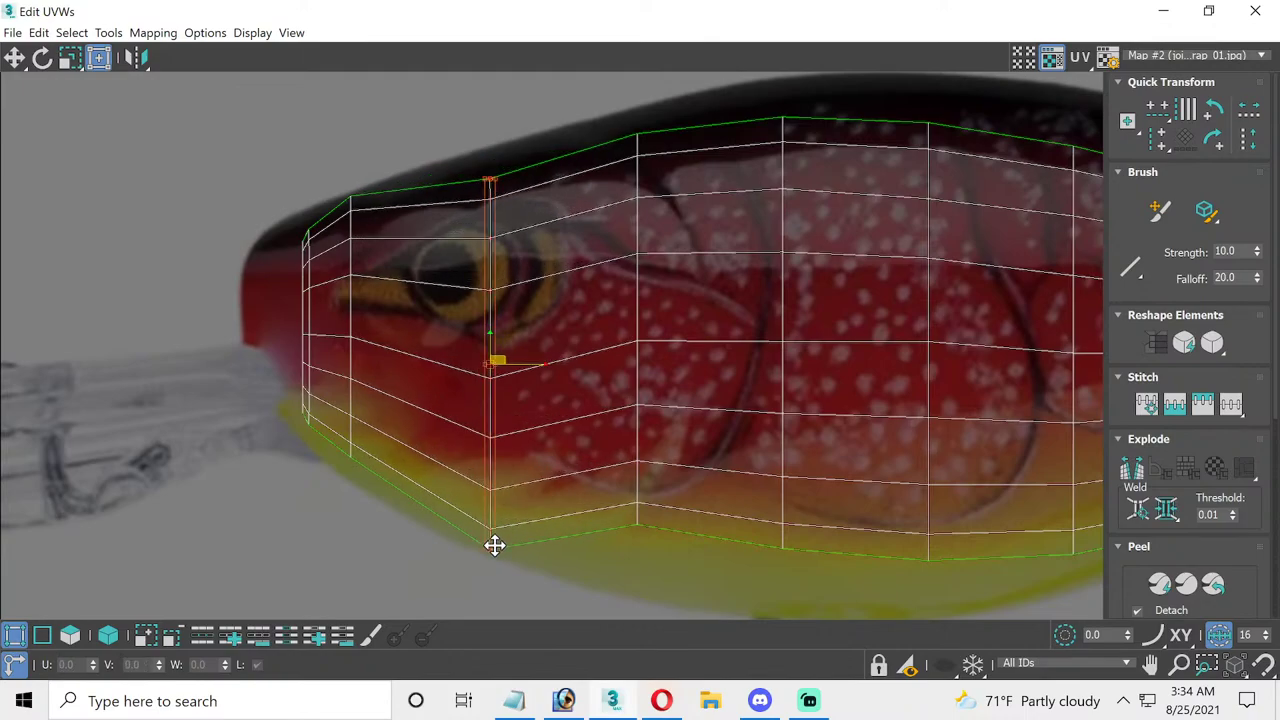
{"action": "key", "text": "ctrl+z"}
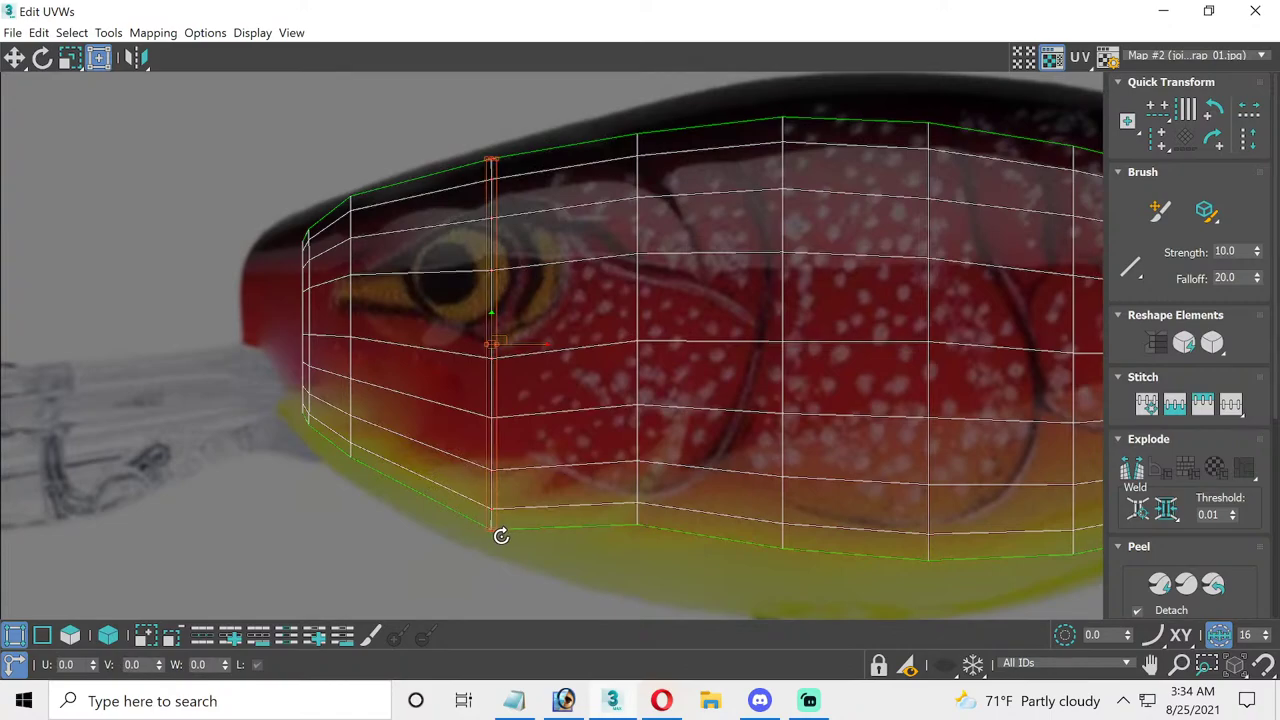
{"action": "scroll", "coordinate": [507, 547], "scroll_direction": "up", "scroll_amount": 3}
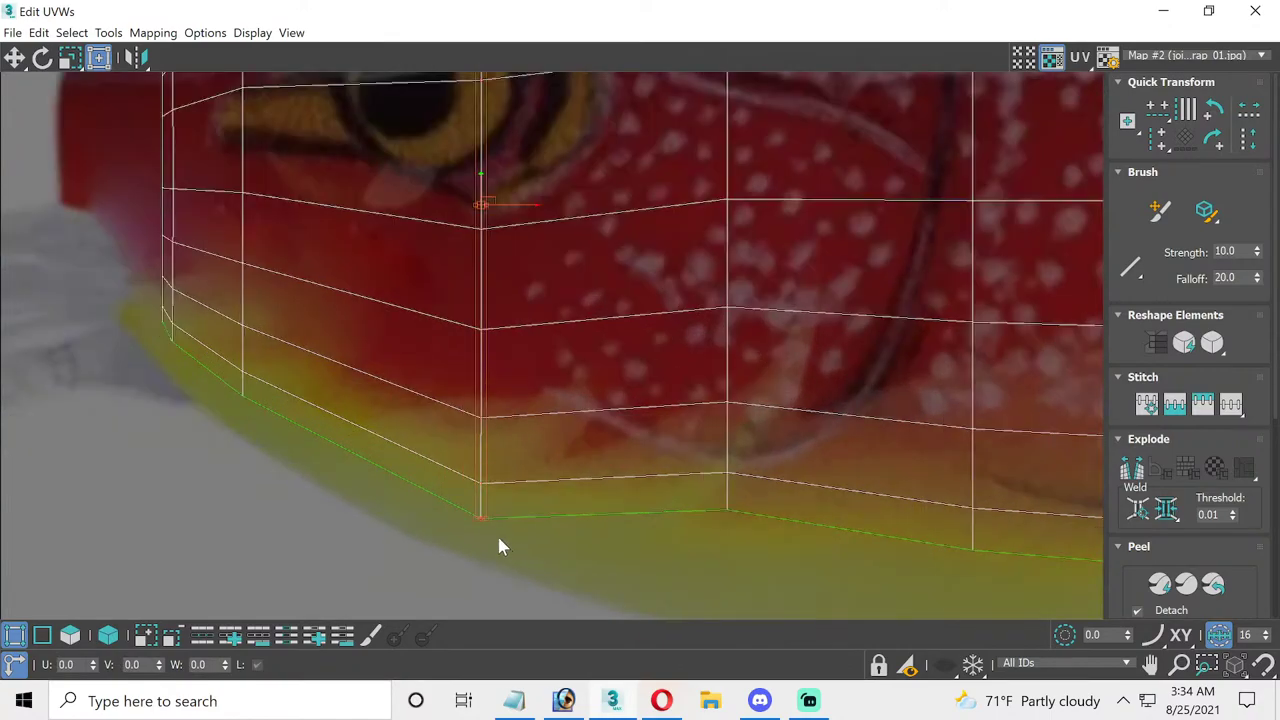
{"action": "left_click_drag", "start_coordinate": [488, 520], "coordinate": [483, 545]}
{"action": "scroll", "coordinate": [590, 512], "scroll_direction": "down", "scroll_amount": 2}
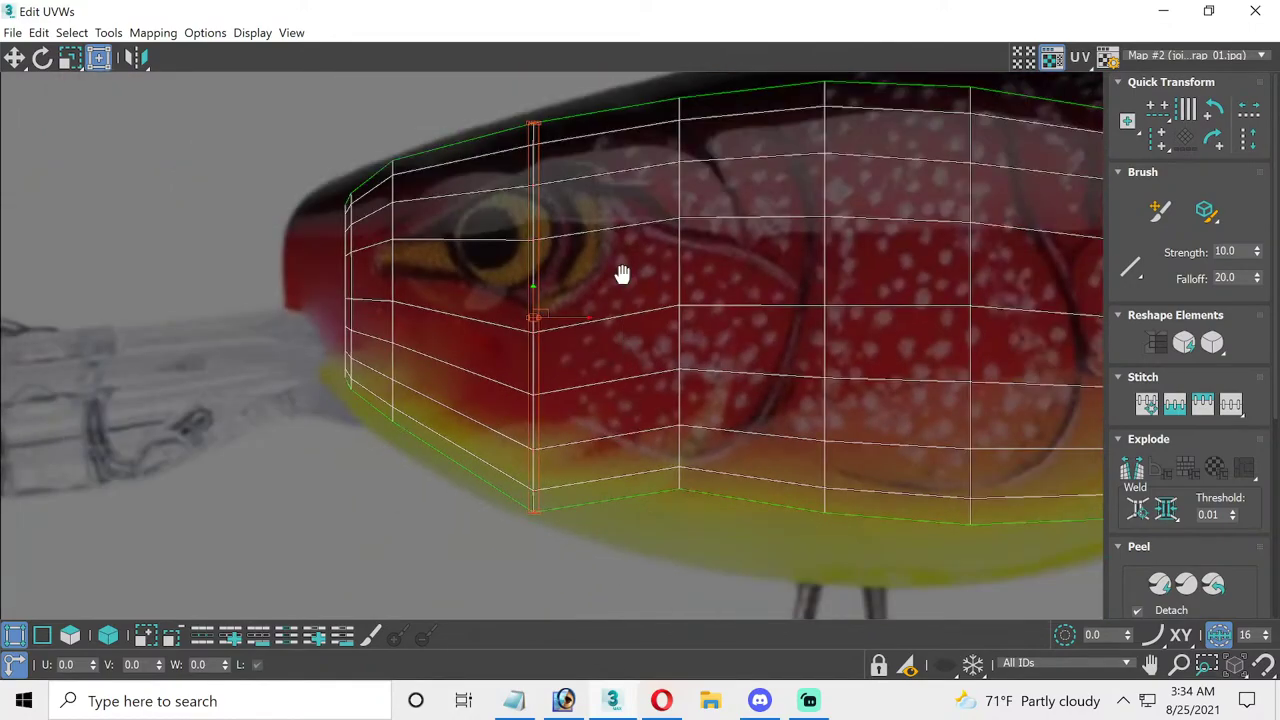
{"action": "middle_click_drag", "start_coordinate": [622, 273], "coordinate": [529, 288]}
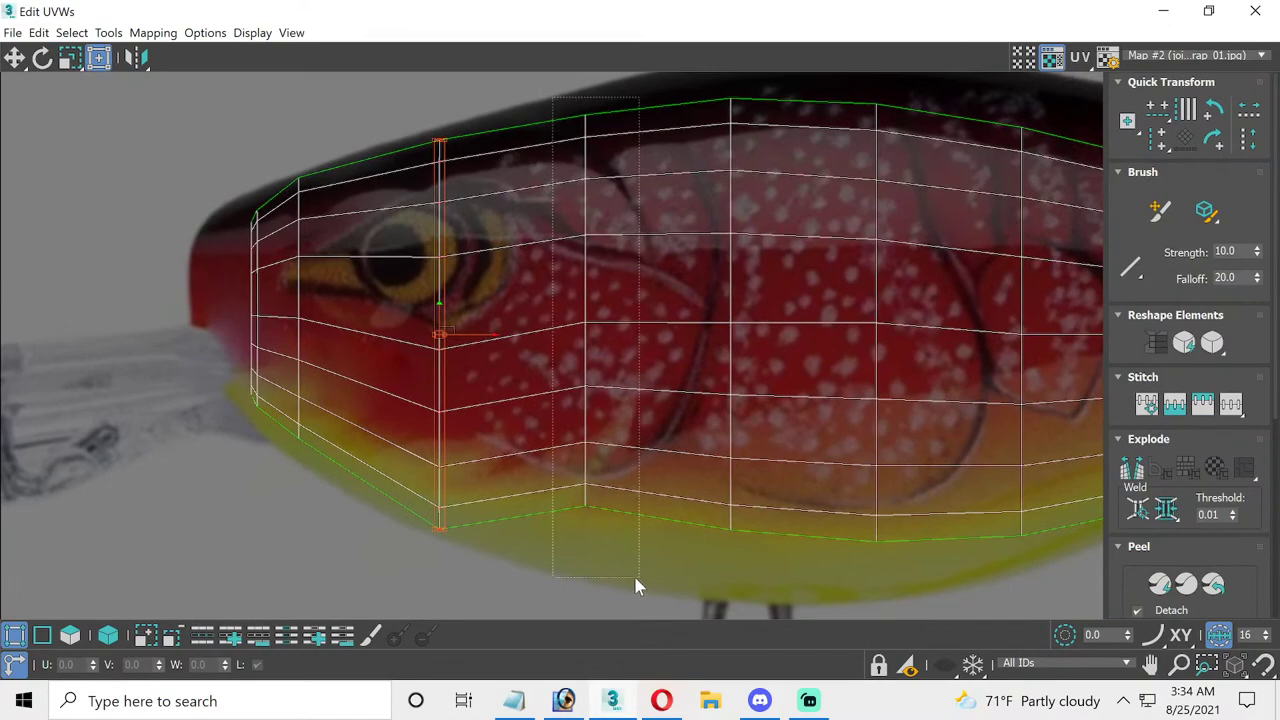
- Raise the next column's top vertex onto the back outline of the photo
{"action": "left_click", "coordinate": [610, 530]}
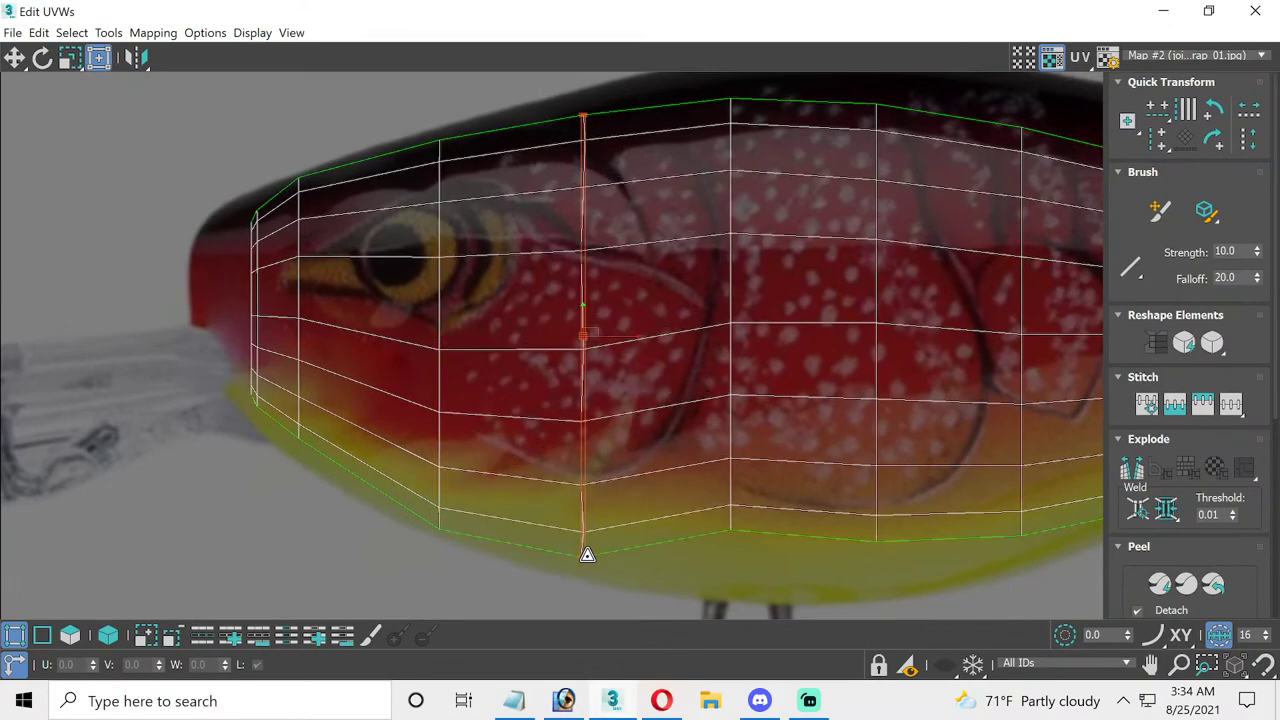
{"action": "left_click_drag", "start_coordinate": [591, 503], "coordinate": [586, 563]}
{"action": "middle_click_drag", "start_coordinate": [576, 145], "coordinate": [528, 280]}
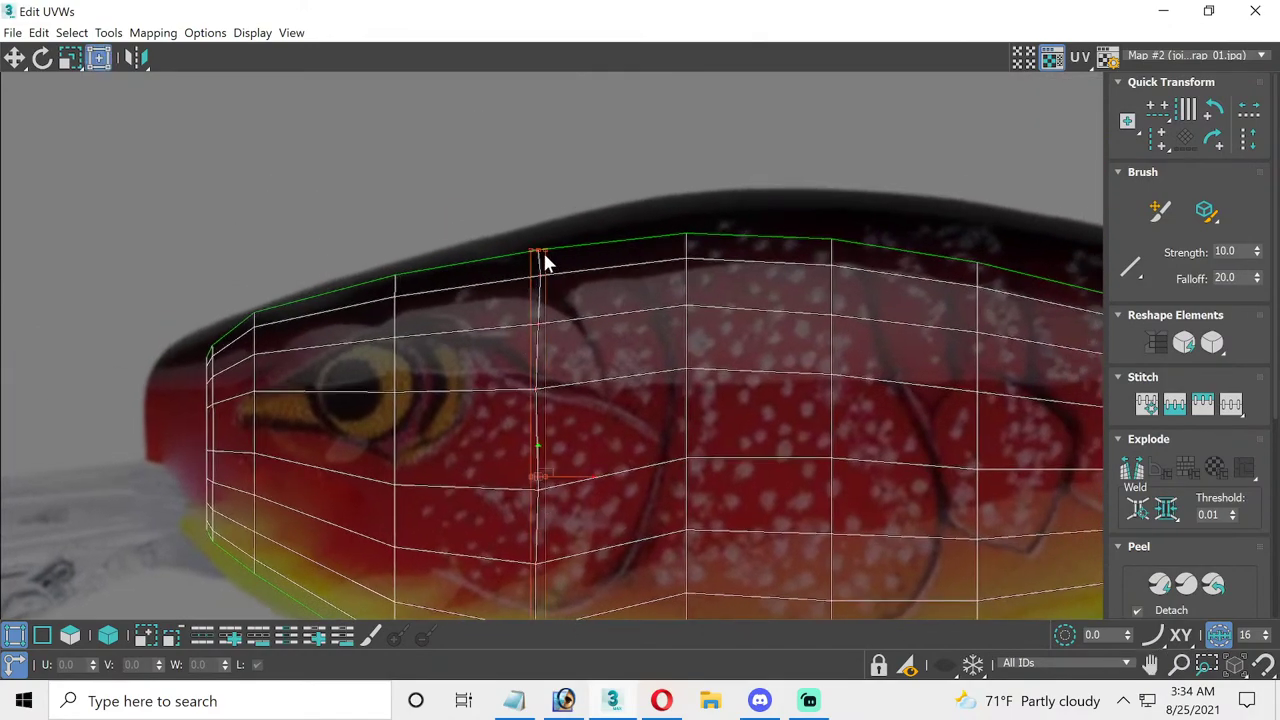
{"action": "left_click_drag", "start_coordinate": [546, 252], "coordinate": [546, 239]}
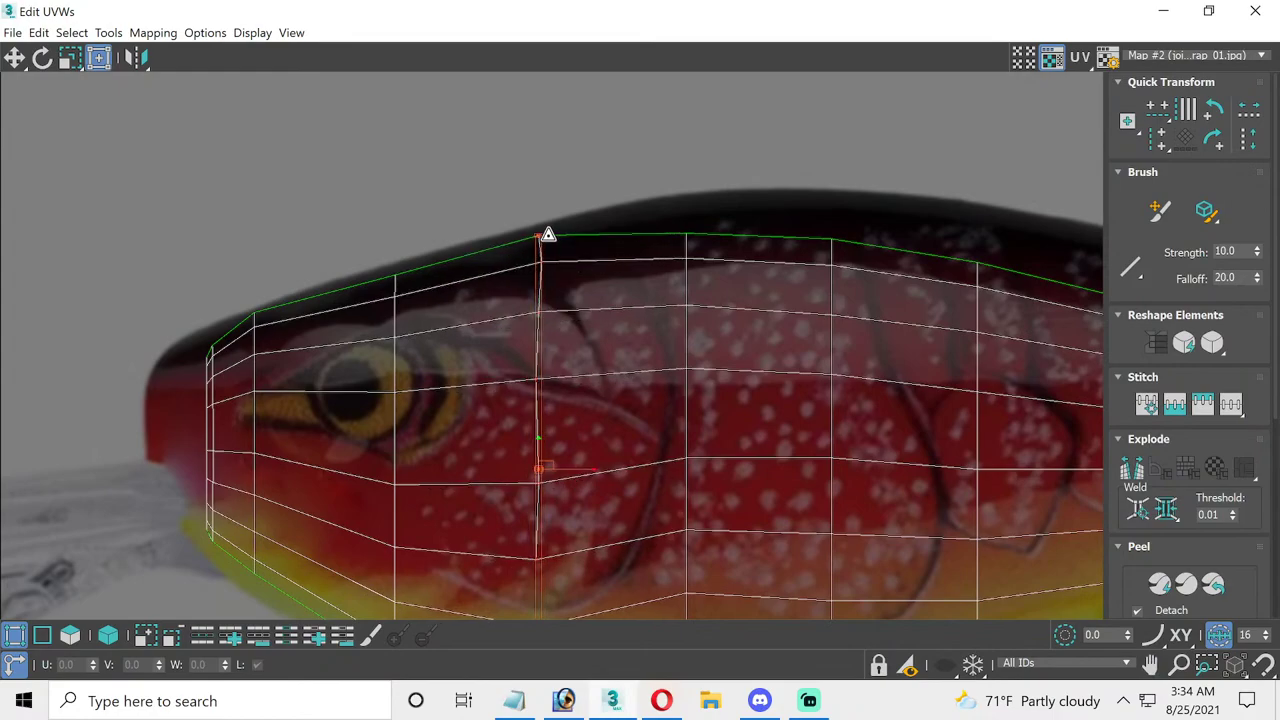
{"action": "middle_click_drag", "start_coordinate": [304, 406], "coordinate": [312, 263]}
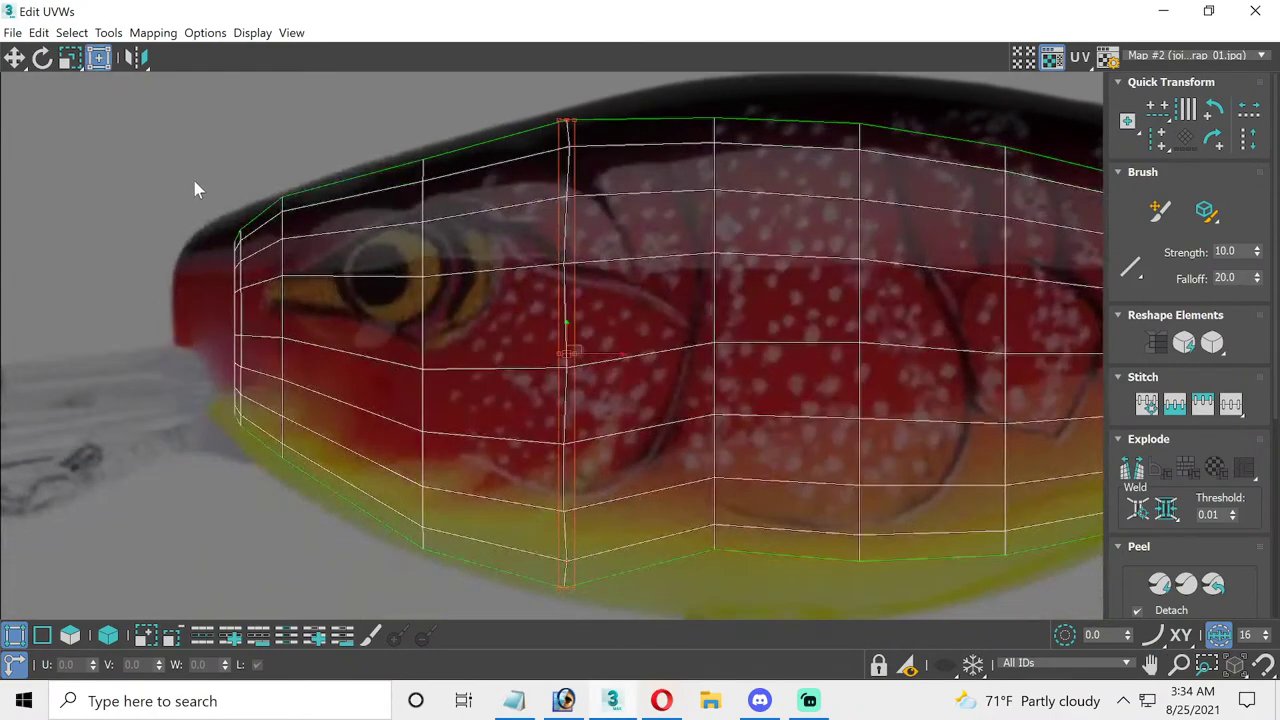
{"action": "left_click_drag", "start_coordinate": [340, 170], "coordinate": [270, 507]}
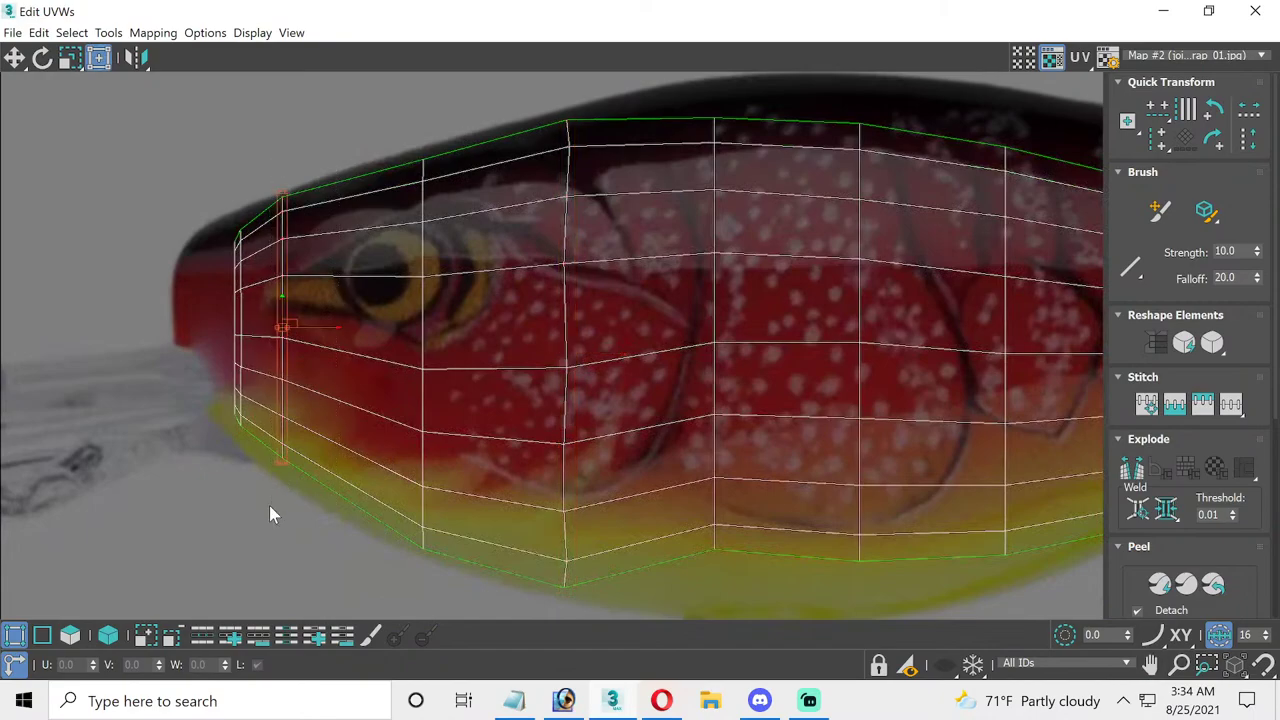
{"action": "left_click", "coordinate": [289, 190]}
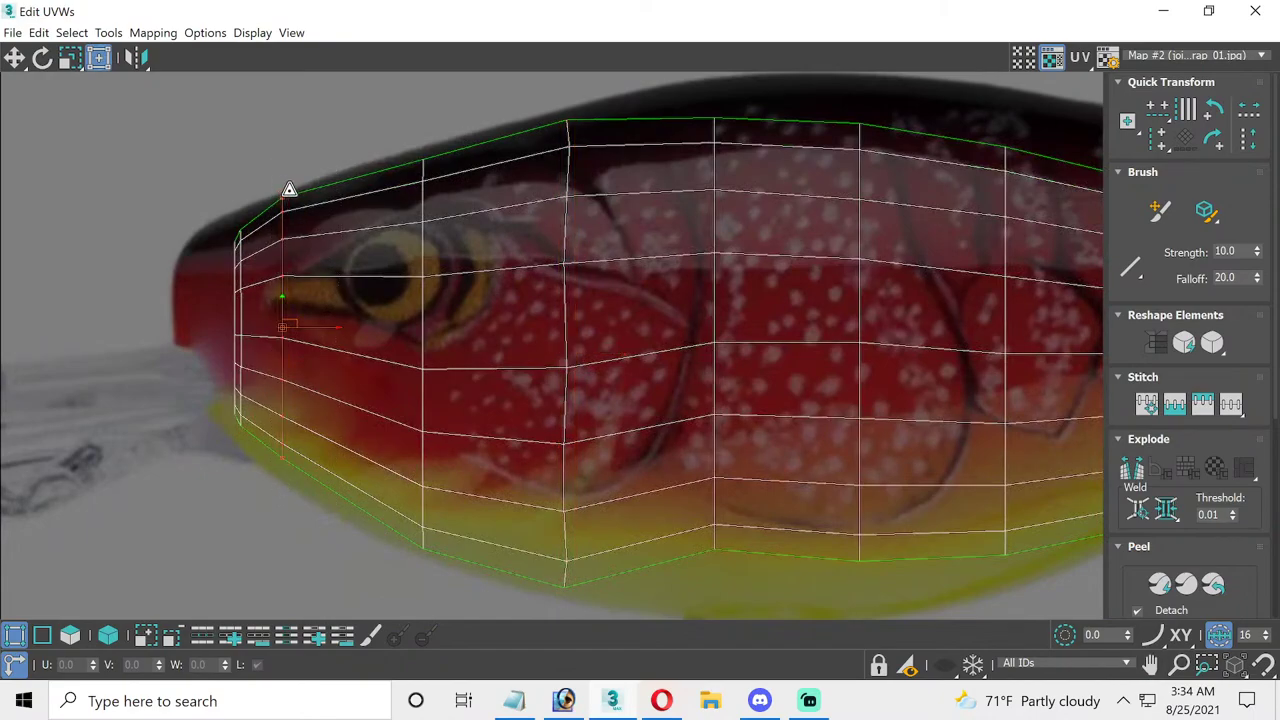
{"action": "middle_click_drag", "start_coordinate": [508, 350], "coordinate": [433, 362]}
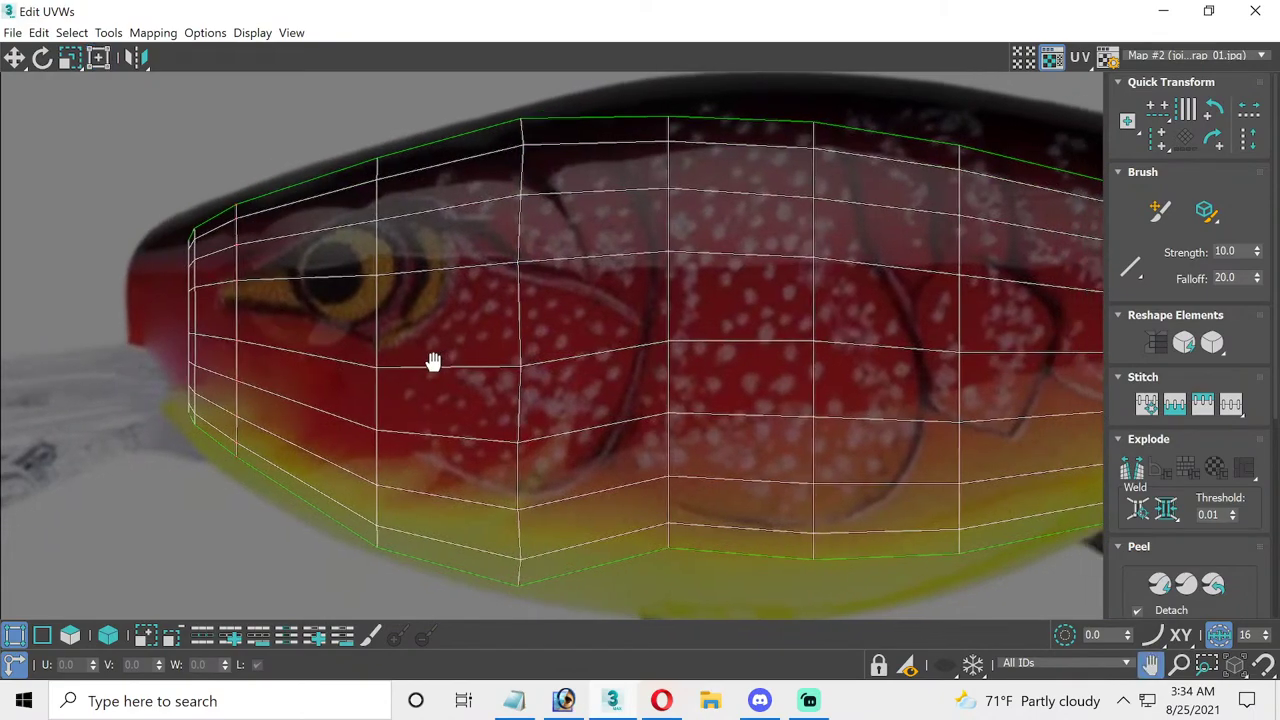
{"action": "scroll", "coordinate": [433, 362], "scroll_direction": "down", "scroll_amount": 2}
{"action": "scroll", "coordinate": [237, 286], "scroll_direction": "down", "scroll_amount": 1}
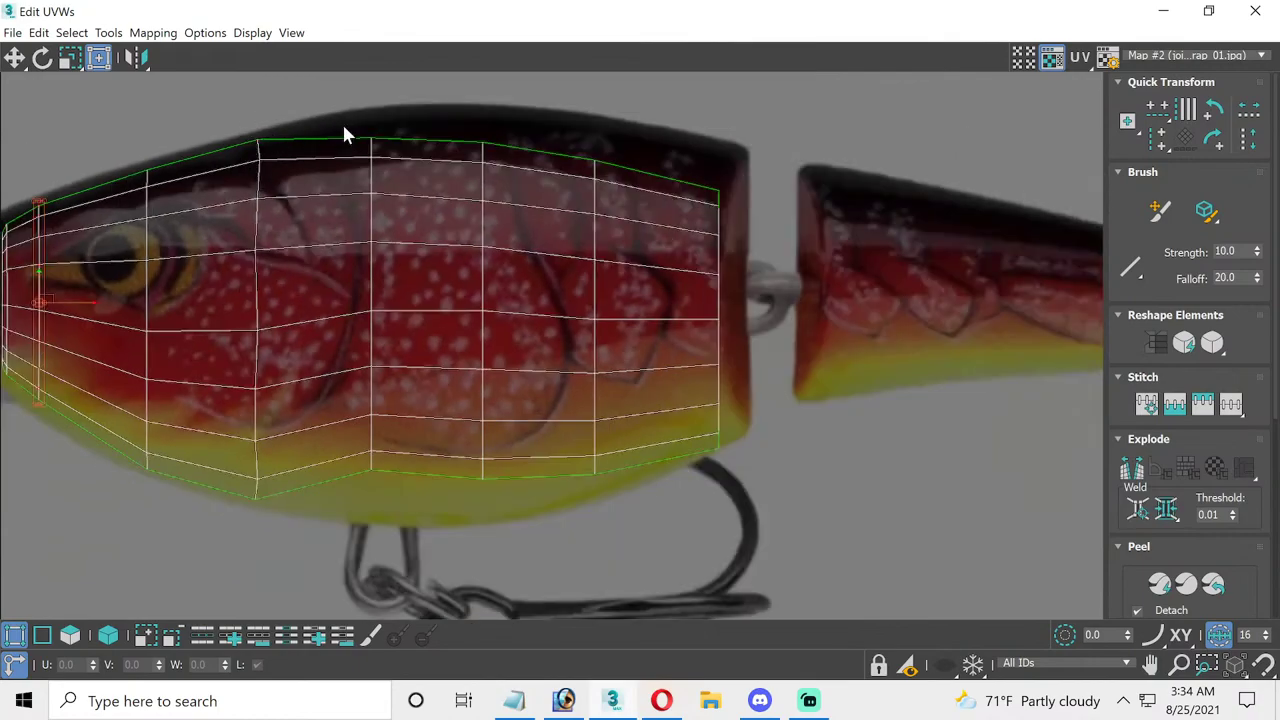
- Fit the mid-body UV column's bottom to the belly and top to the back outline
{"action": "left_click_drag", "start_coordinate": [375, 522], "coordinate": [377, 524]}
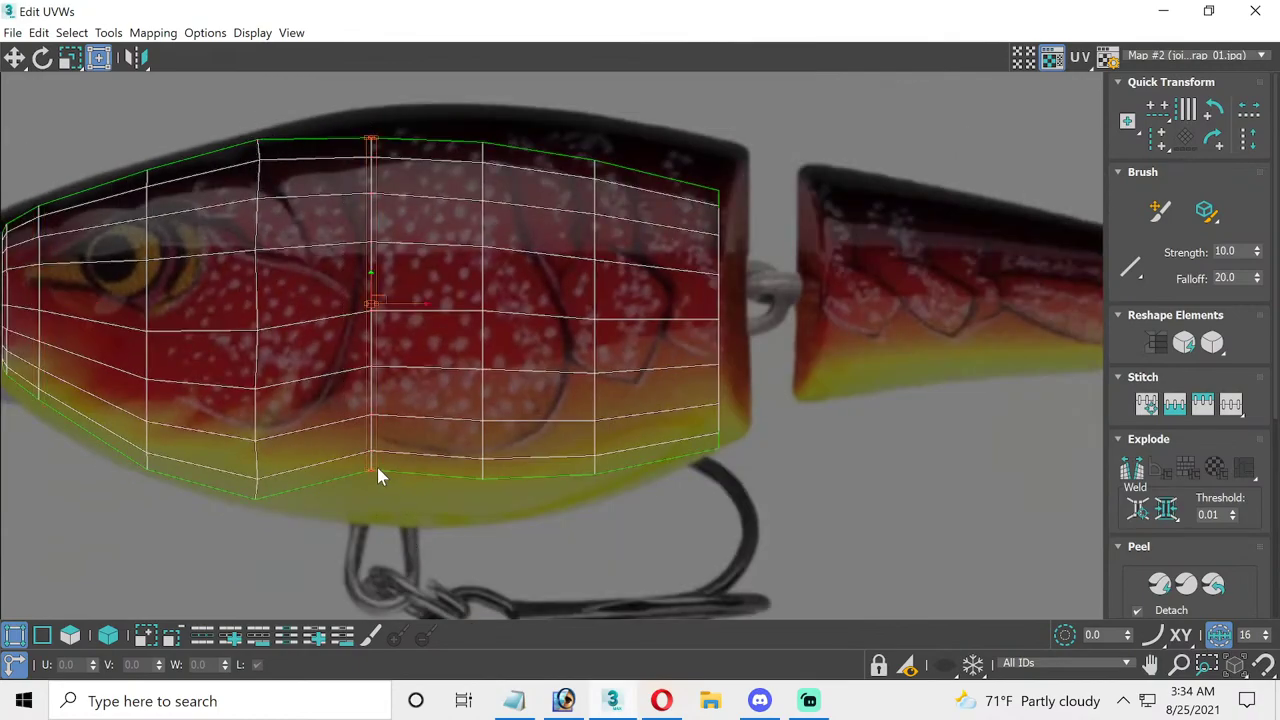
{"action": "left_click_drag", "start_coordinate": [375, 464], "coordinate": [376, 507]}
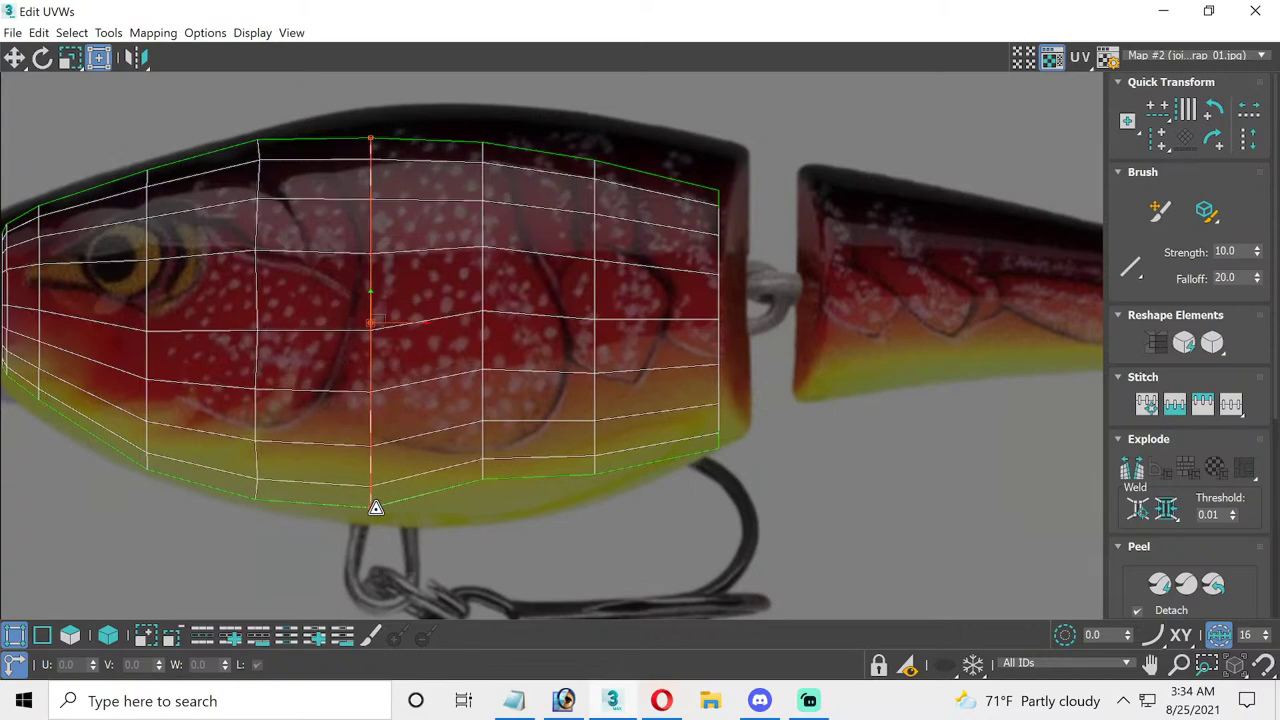
{"action": "middle_click_drag", "start_coordinate": [390, 240], "coordinate": [364, 358]}
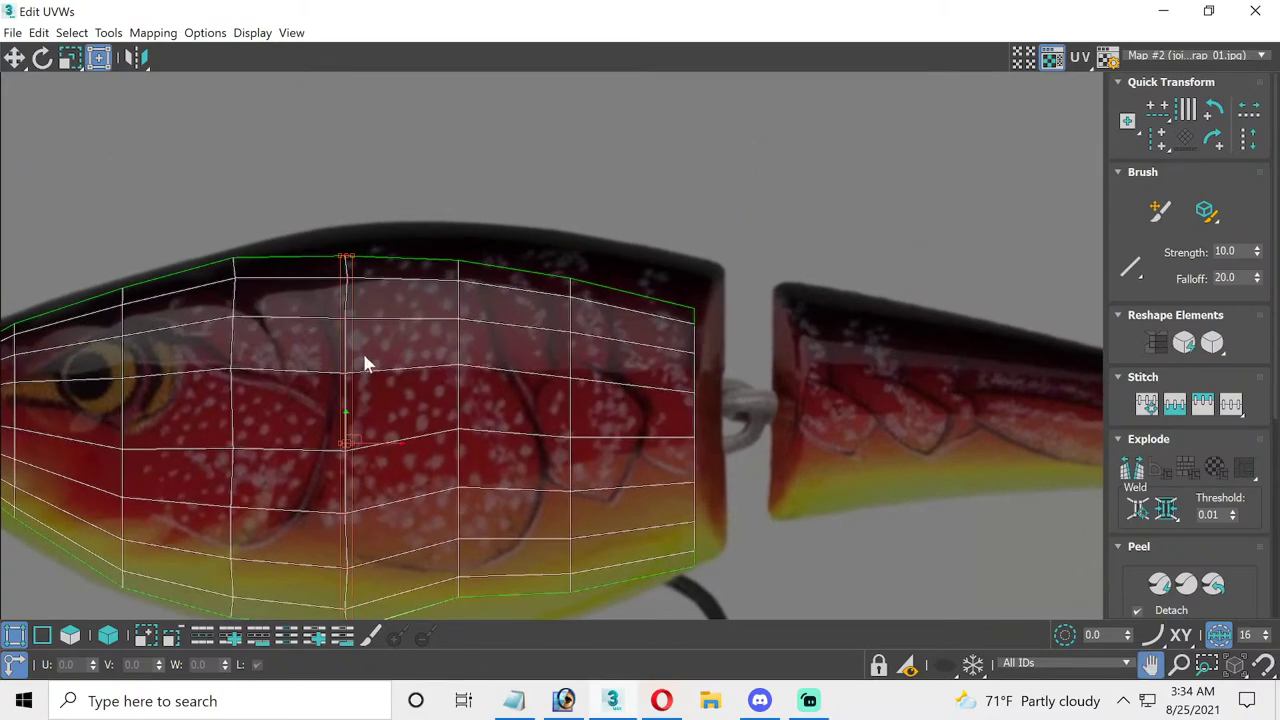
{"action": "left_click", "coordinate": [351, 250]}
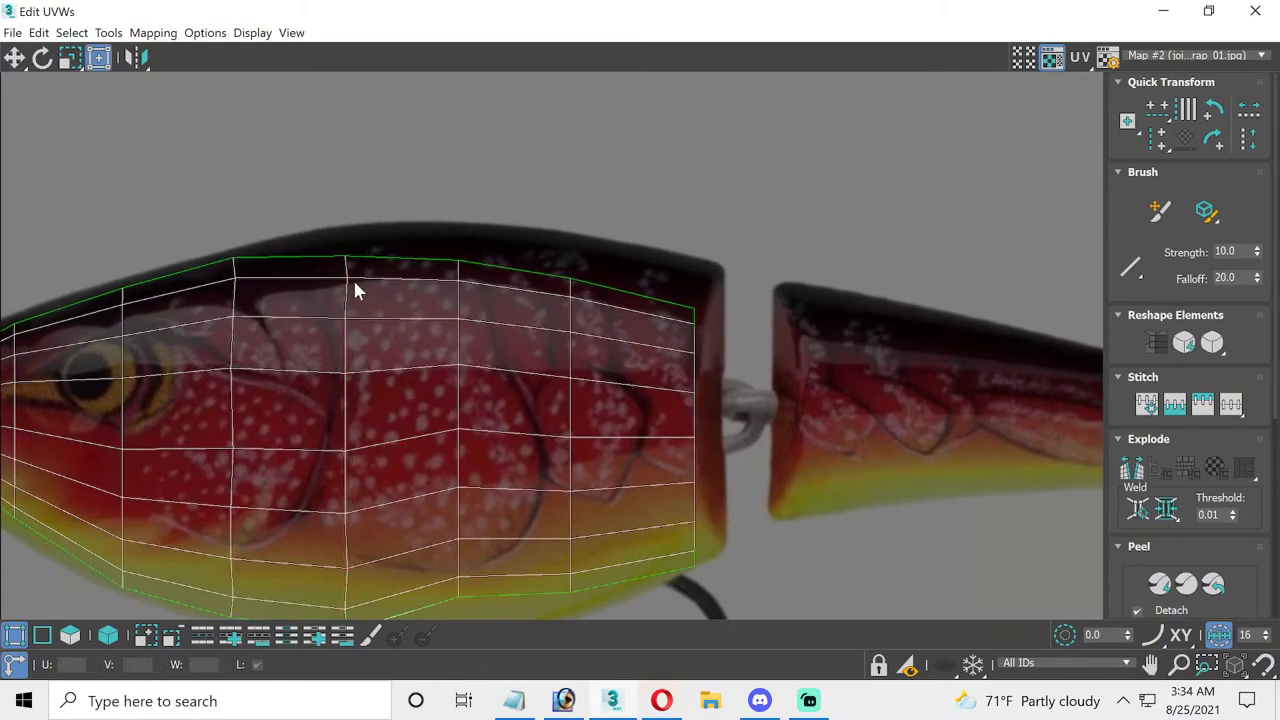
{"action": "double_click", "coordinate": [355, 288]}
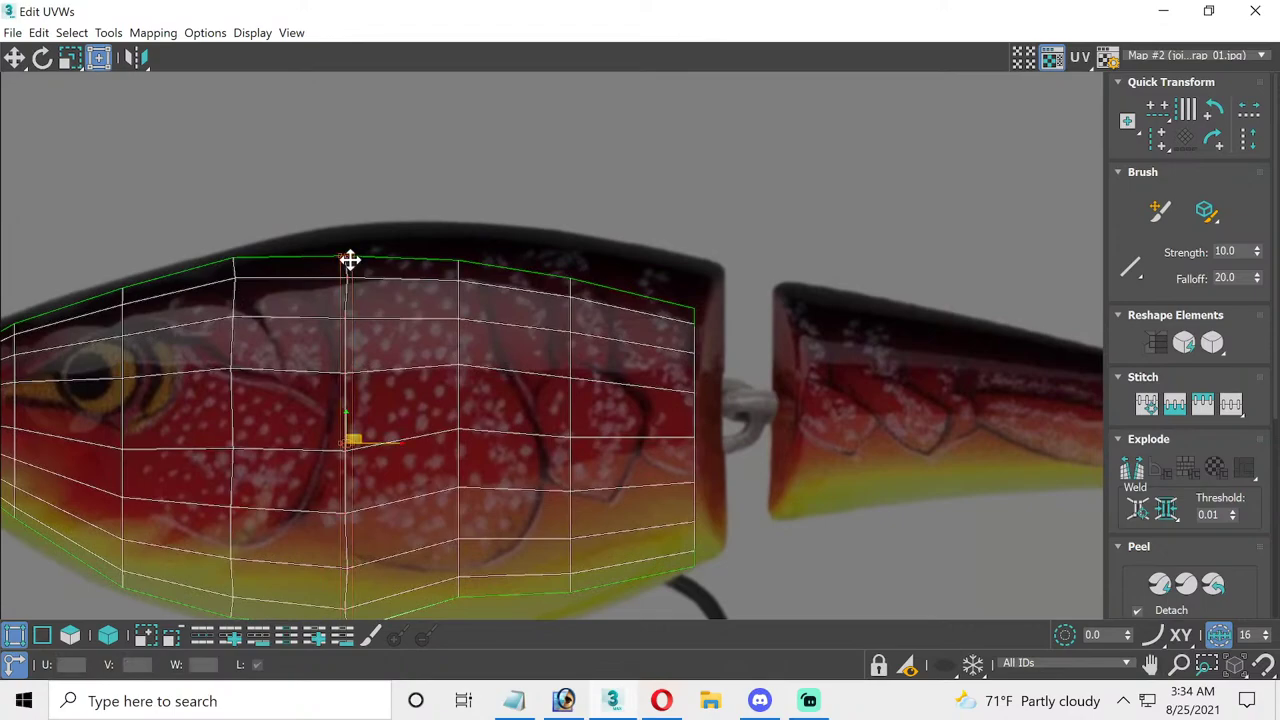
{"action": "left_click_drag", "start_coordinate": [350, 260], "coordinate": [354, 246]}
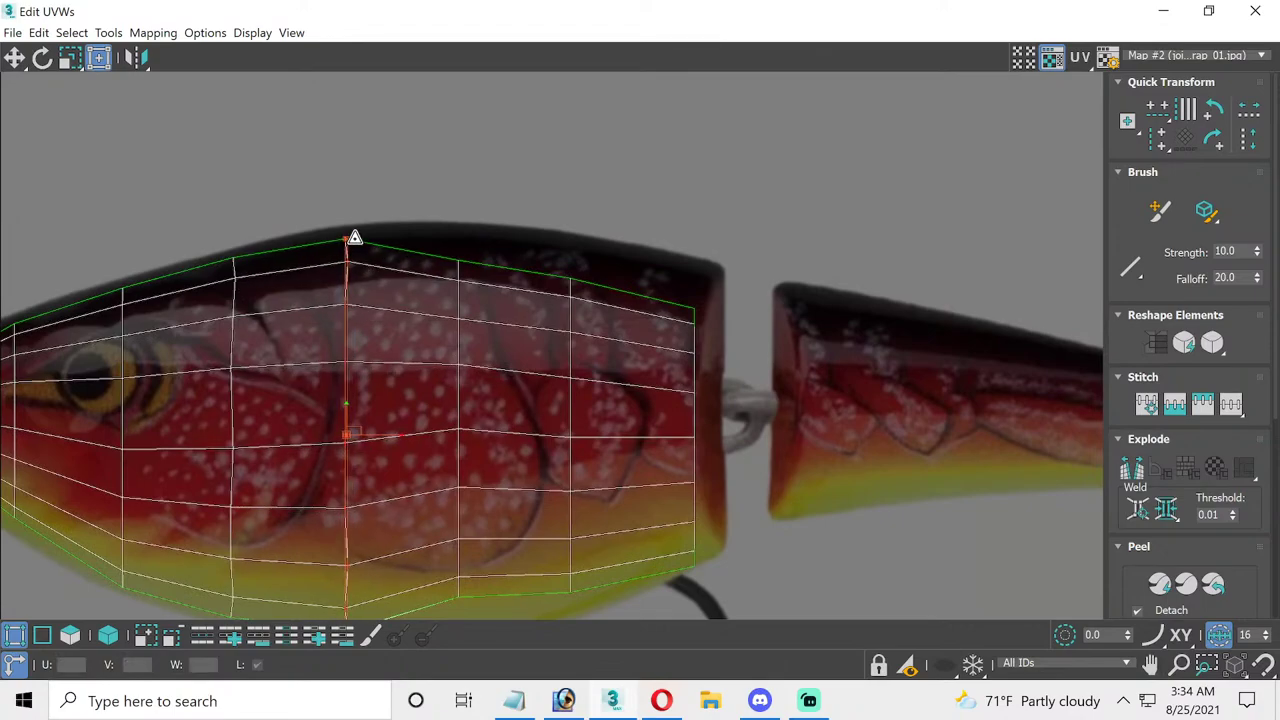
{"action": "left_click", "coordinate": [443, 466]}
{"action": "mouse_move", "coordinate": [443, 466]}
{"action": "middle_mouse_down"}
{"action": "mouse_move", "coordinate": [416, 358]}
{"action": "mouse_move", "coordinate": [380, 374]}
{"action": "middle_mouse_up"}
{"action": "key", "text": "ctrl+z"}
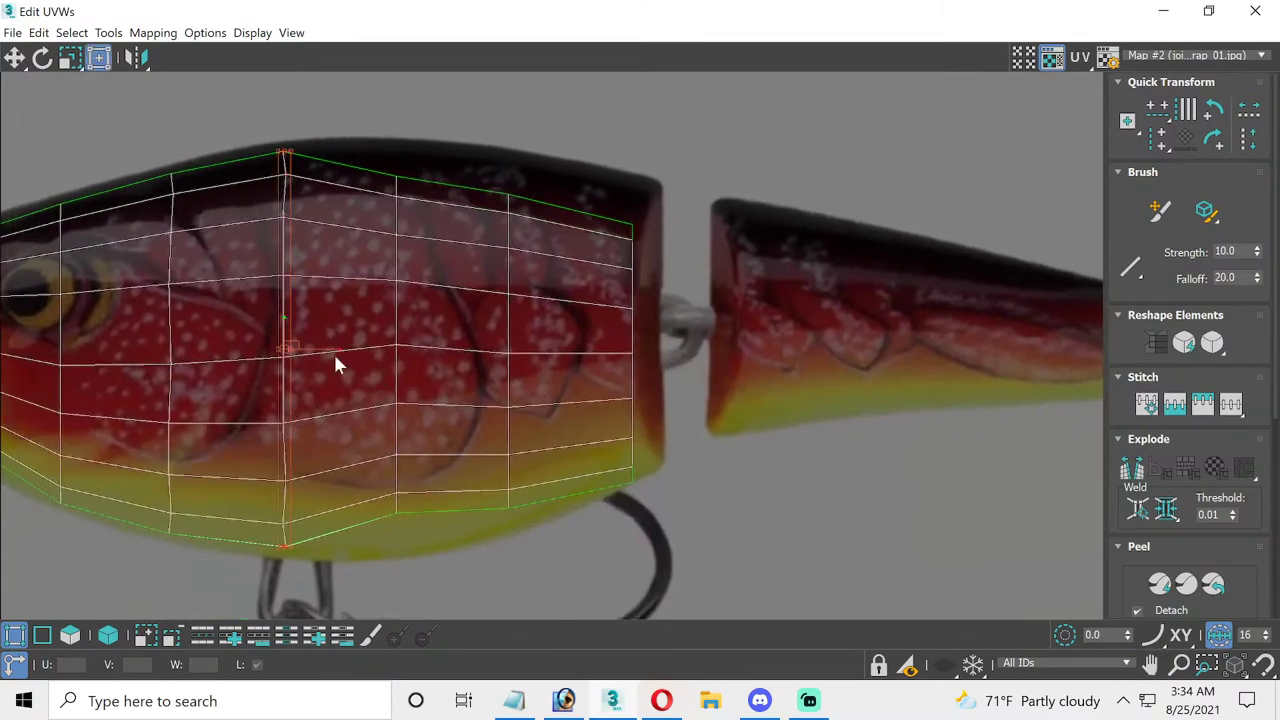
{"action": "key", "text": "ctrl+z"}
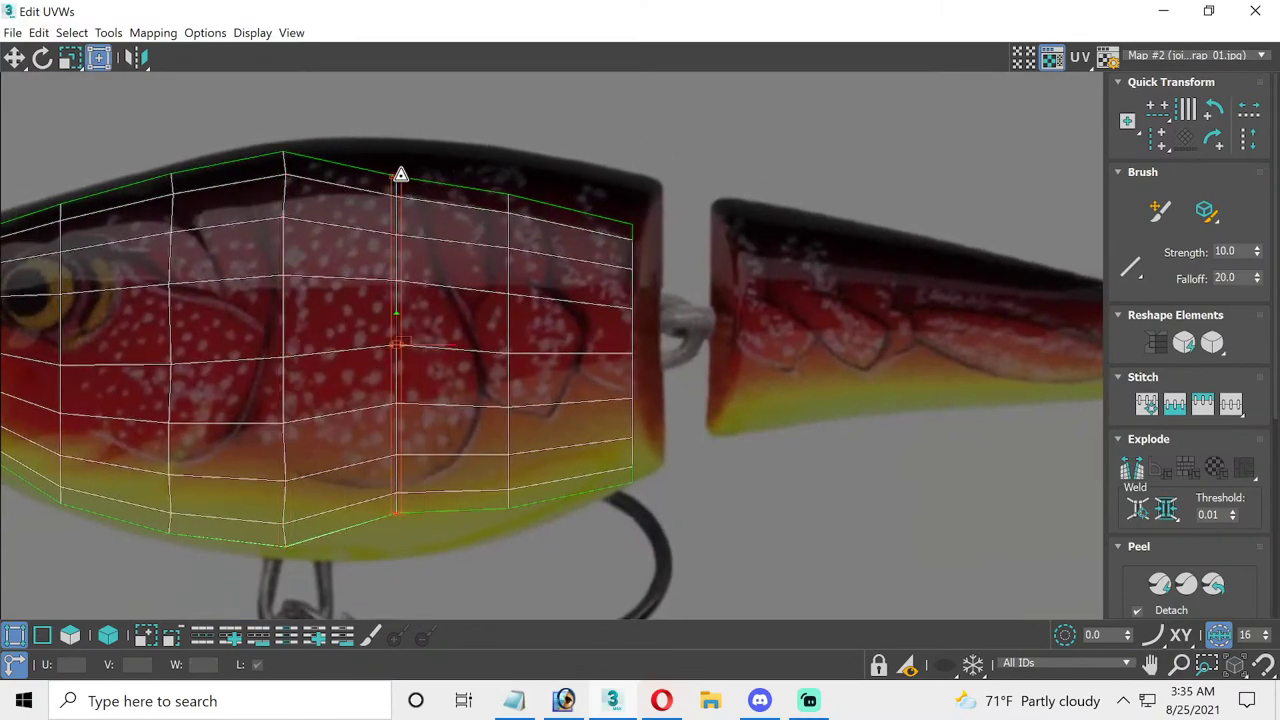
- Fit the remaining columns toward the tail, raising tops to the back and lowering bottoms to the belly
{"action": "left_click_drag", "start_coordinate": [400, 175], "coordinate": [395, 146]}
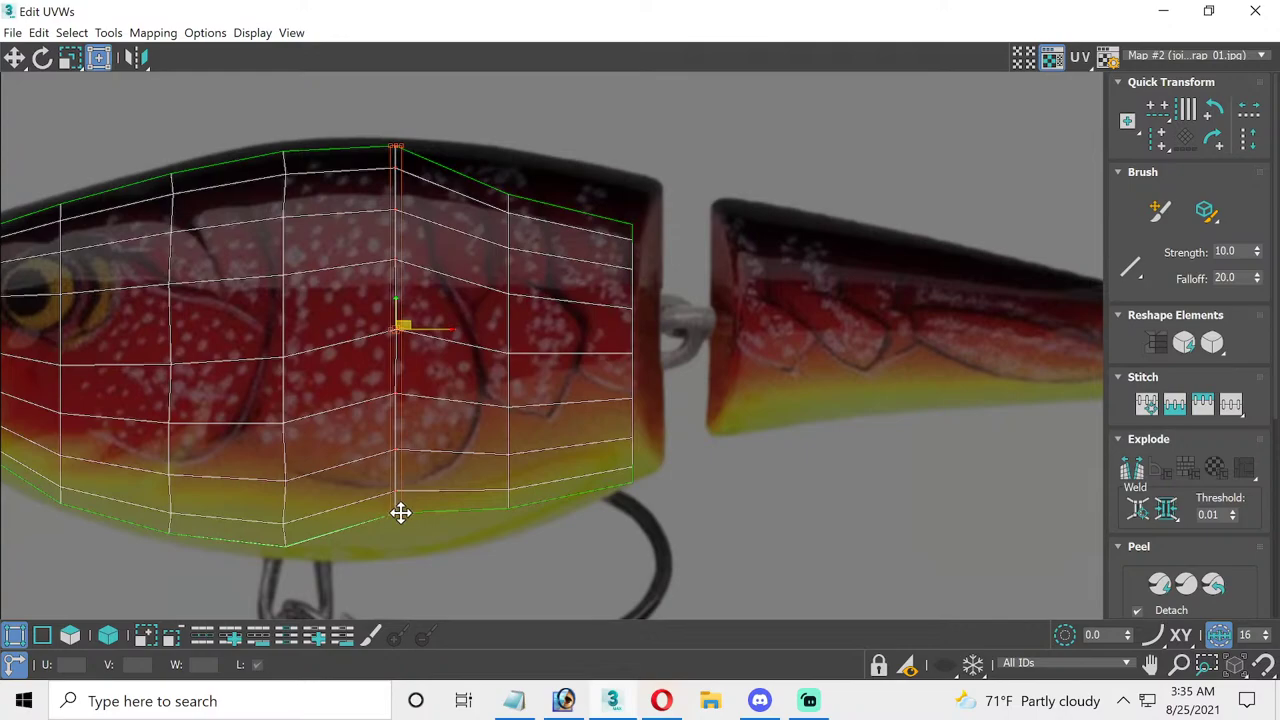
{"action": "left_click_drag", "start_coordinate": [401, 511], "coordinate": [397, 537]}
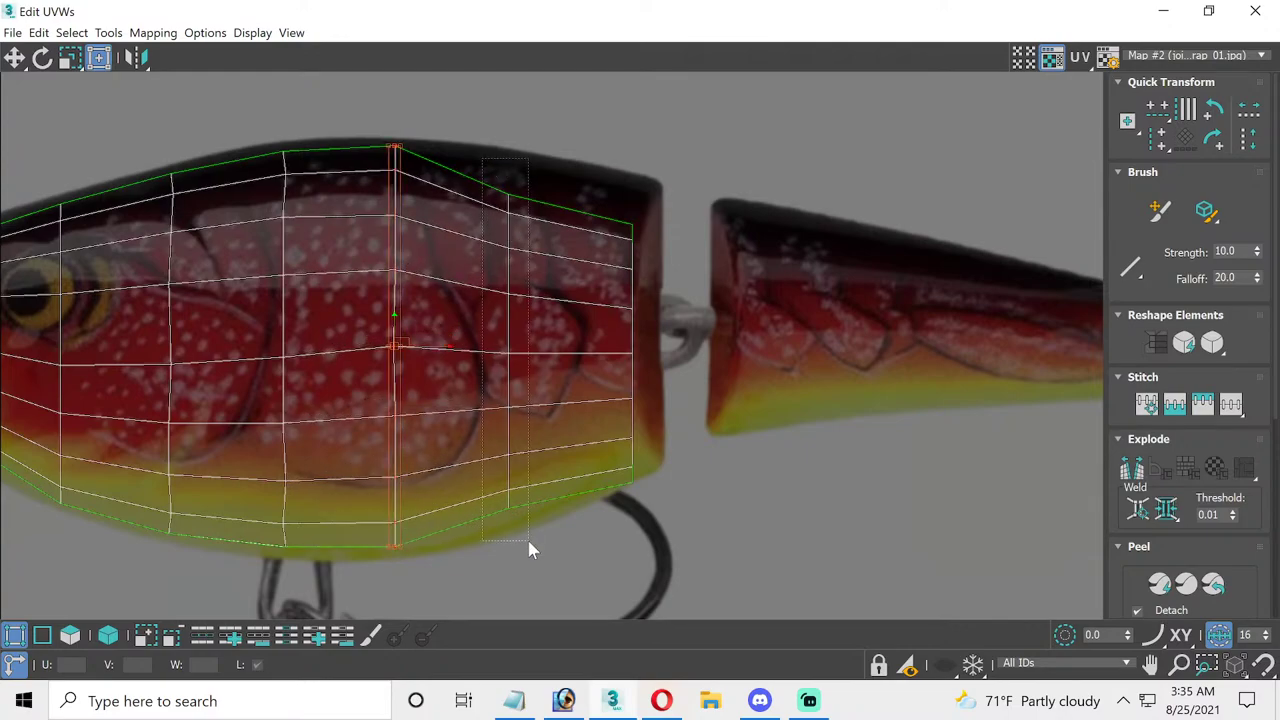
{"action": "left_click_drag", "start_coordinate": [529, 543], "coordinate": [528, 541]}
{"action": "left_click_drag", "start_coordinate": [514, 192], "coordinate": [512, 160]}
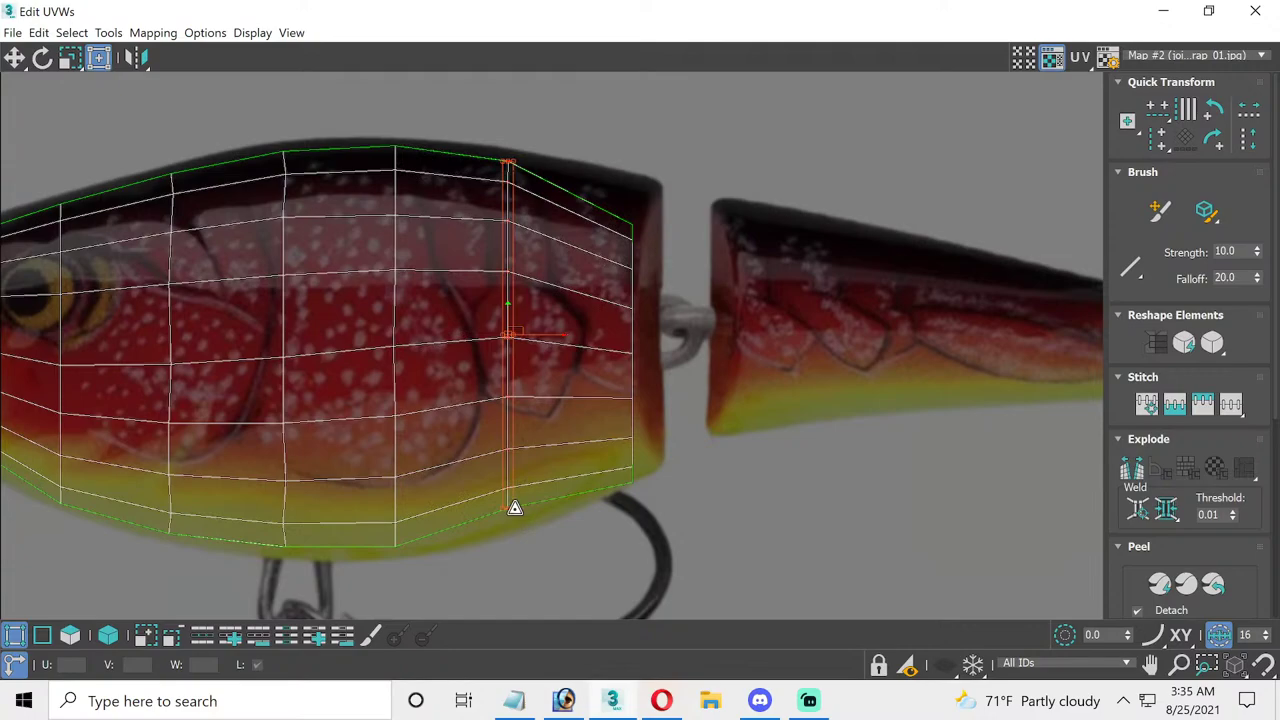
{"action": "left_click_drag", "start_coordinate": [516, 507], "coordinate": [515, 519]}
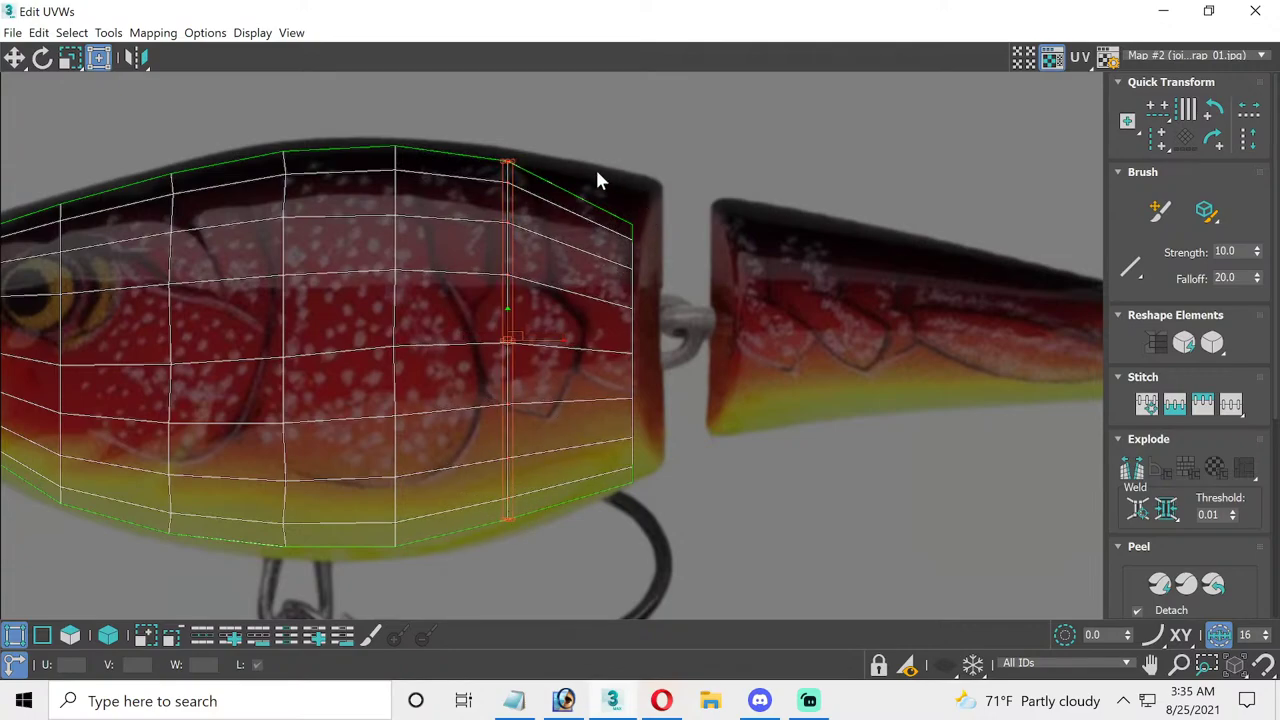
- Move the rear border edge to the body's back end and stretch its vertices to the photo
{"action": "left_click", "coordinate": [630, 325]}
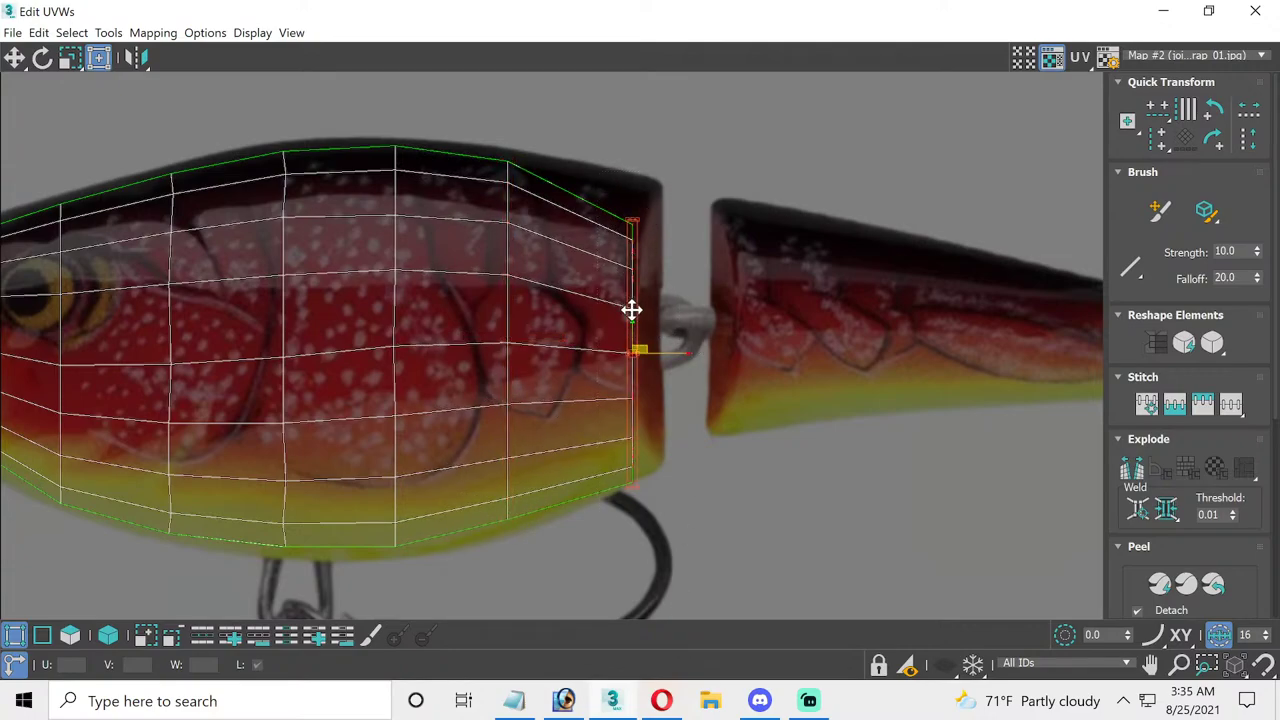
{"action": "left_click_drag", "start_coordinate": [631, 310], "coordinate": [617, 291]}
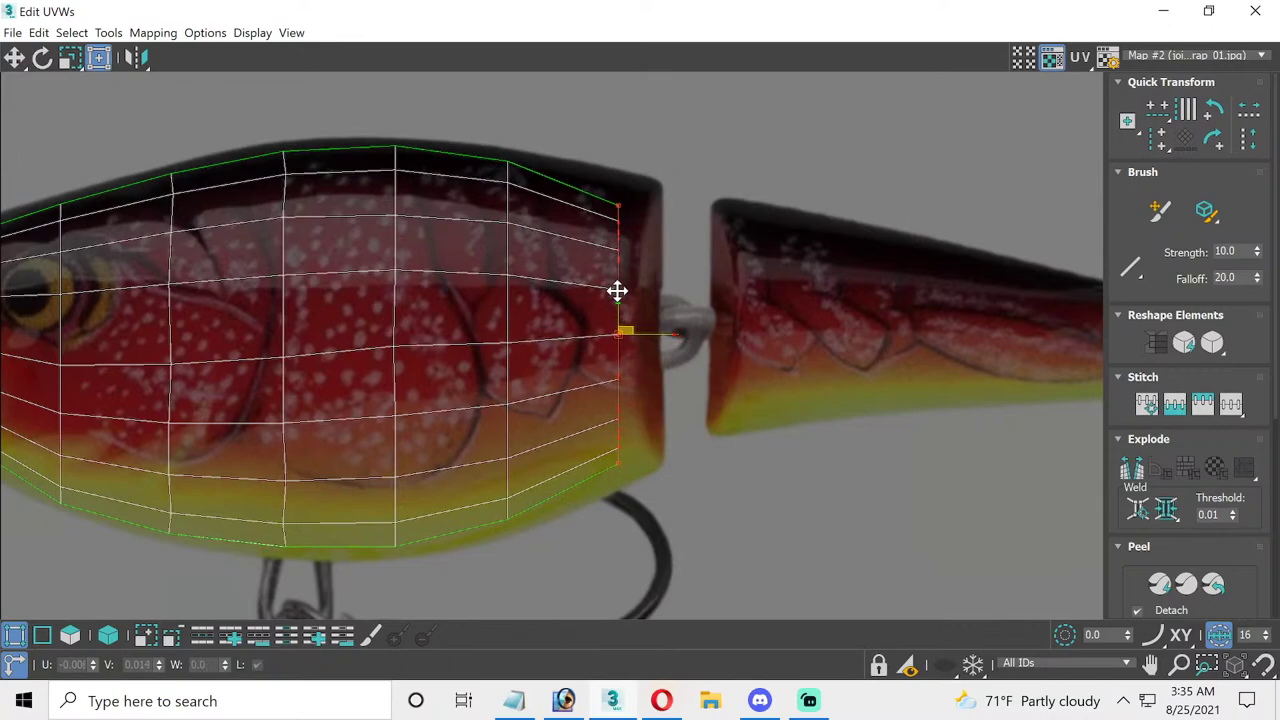
{"action": "left_click", "coordinate": [568, 204]}
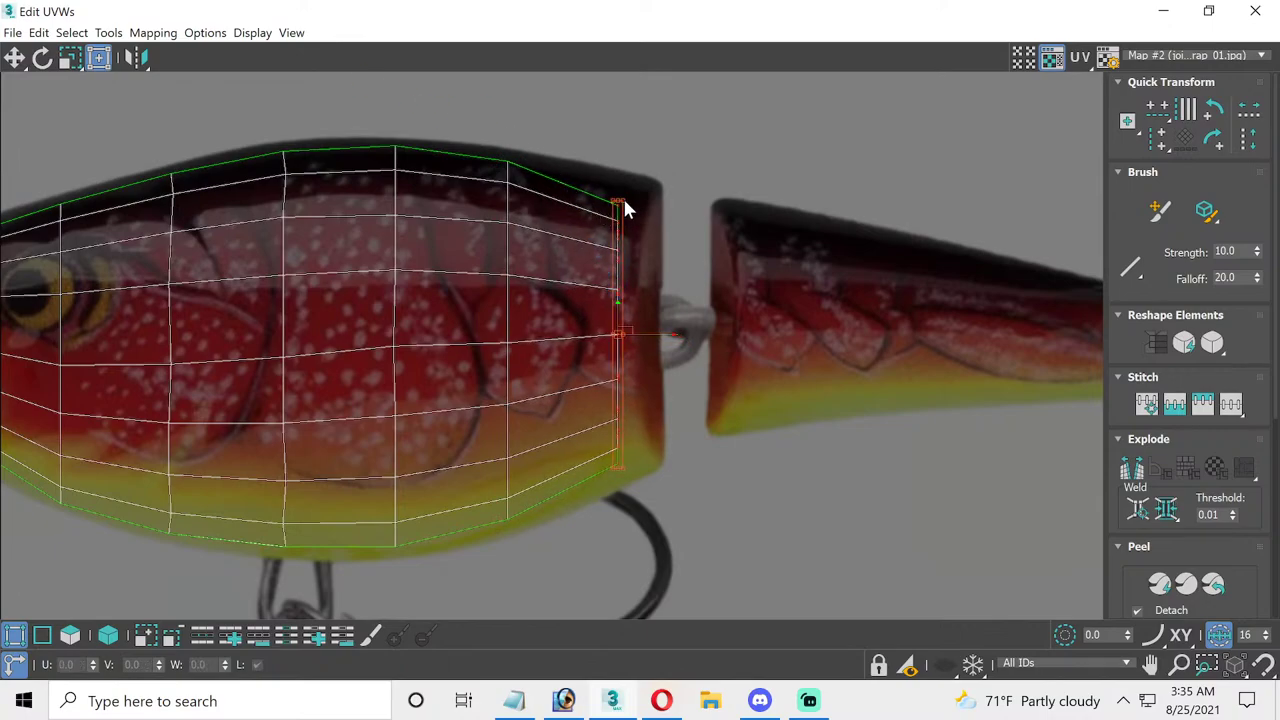
{"action": "left_click_drag", "start_coordinate": [622, 200], "coordinate": [620, 184]}
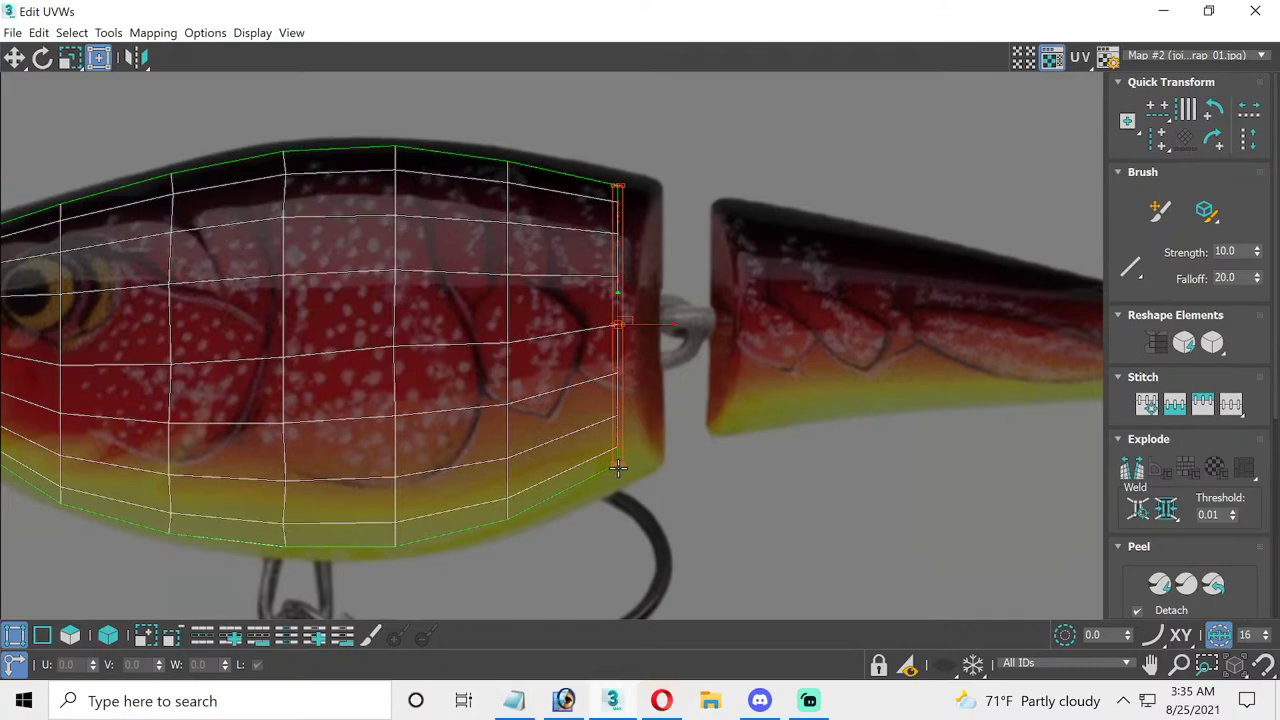
{"action": "left_click_drag", "start_coordinate": [624, 463], "coordinate": [621, 477]}
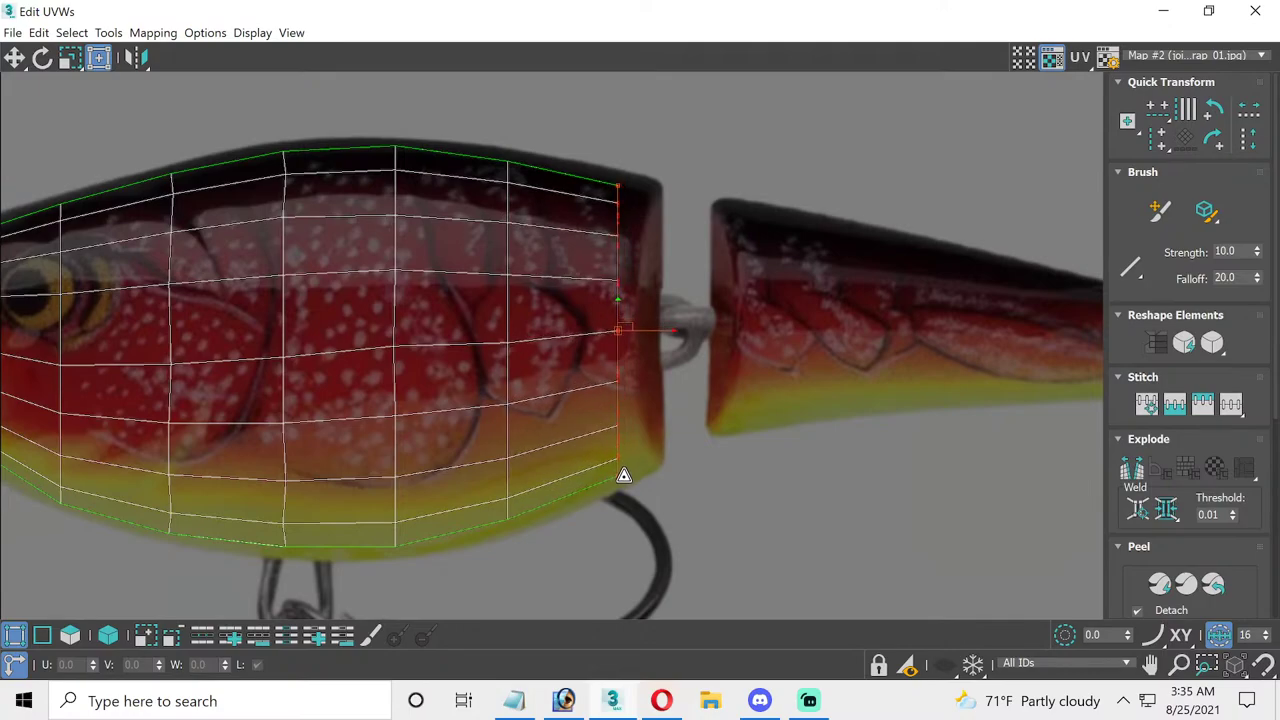
{"action": "scroll", "coordinate": [566, 354], "scroll_direction": "down", "scroll_amount": 2}
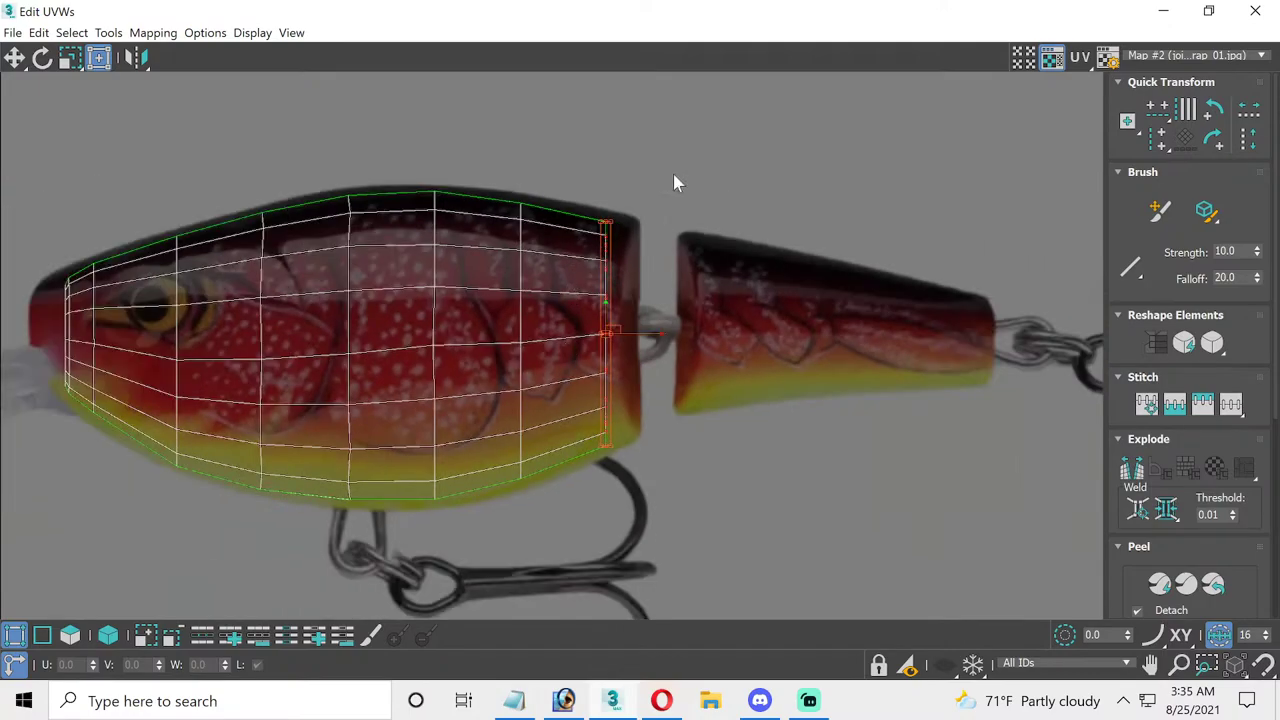
- Close Edit UVWs and Collapse All to turn the front body into an Editable Poly
{"action": "left_click", "coordinate": [1254, 12]}
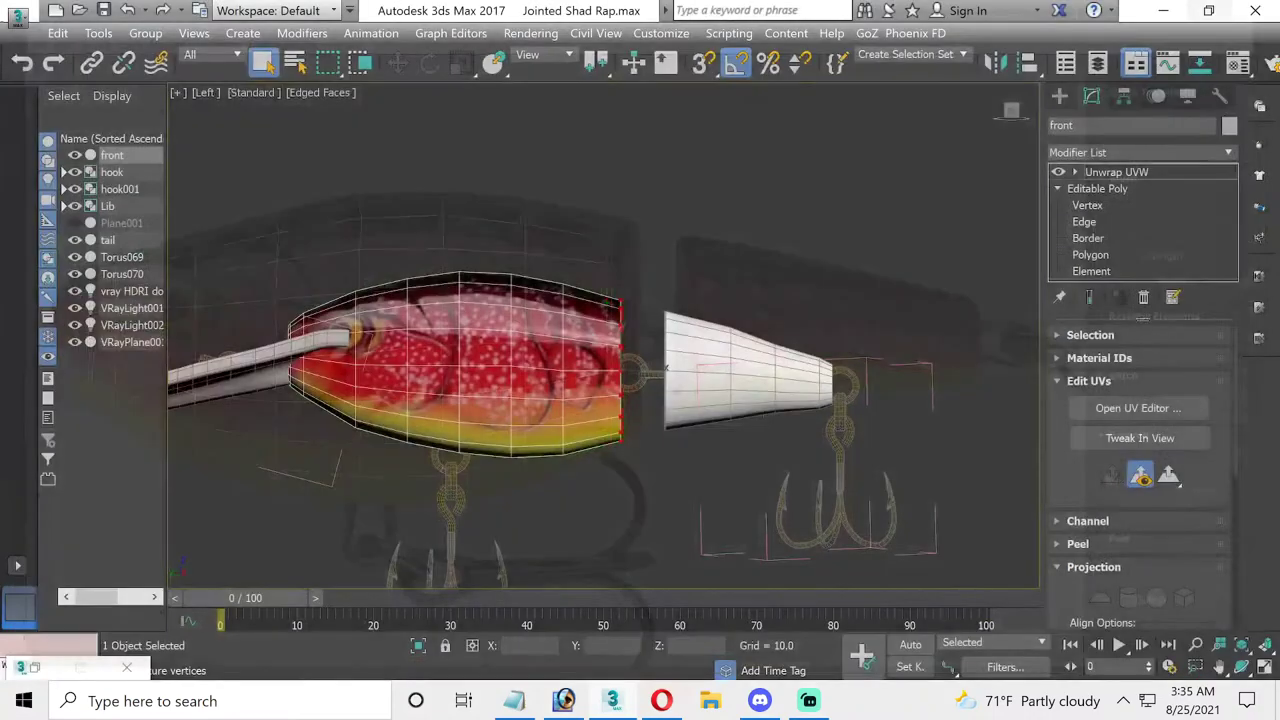
{"action": "right_click", "coordinate": [1148, 173]}
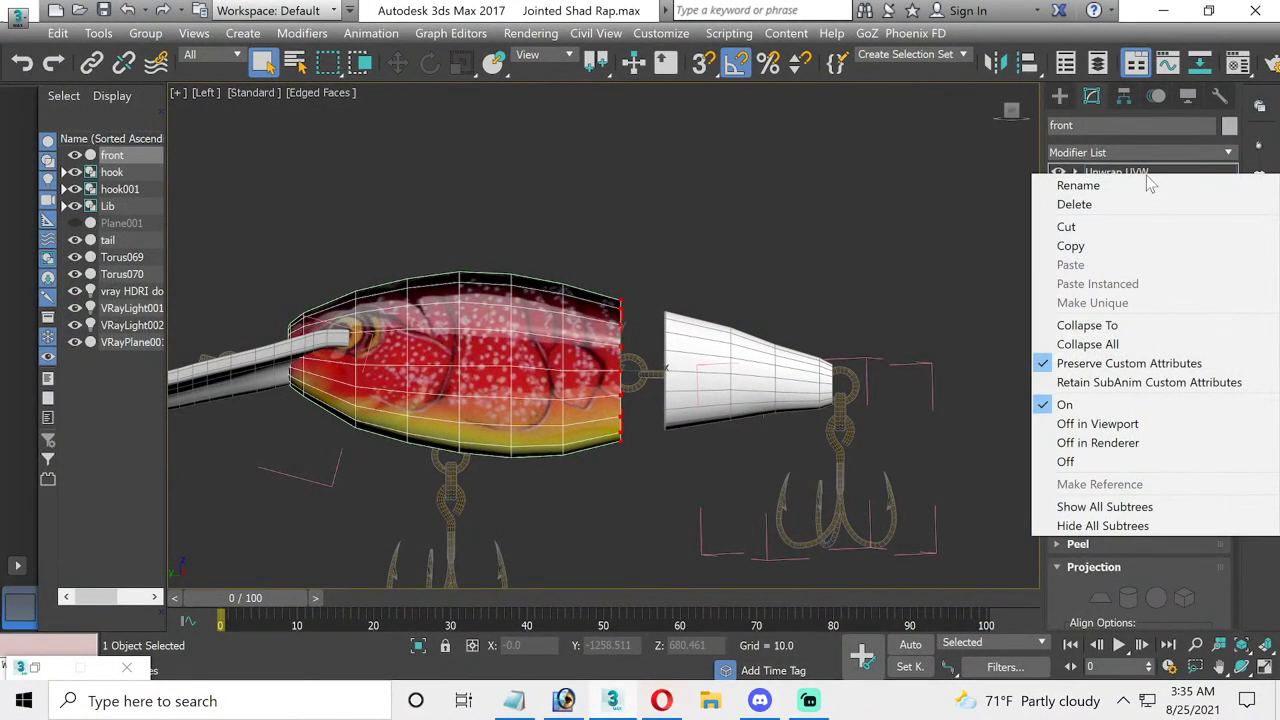
{"action": "left_click", "coordinate": [1072, 346]}
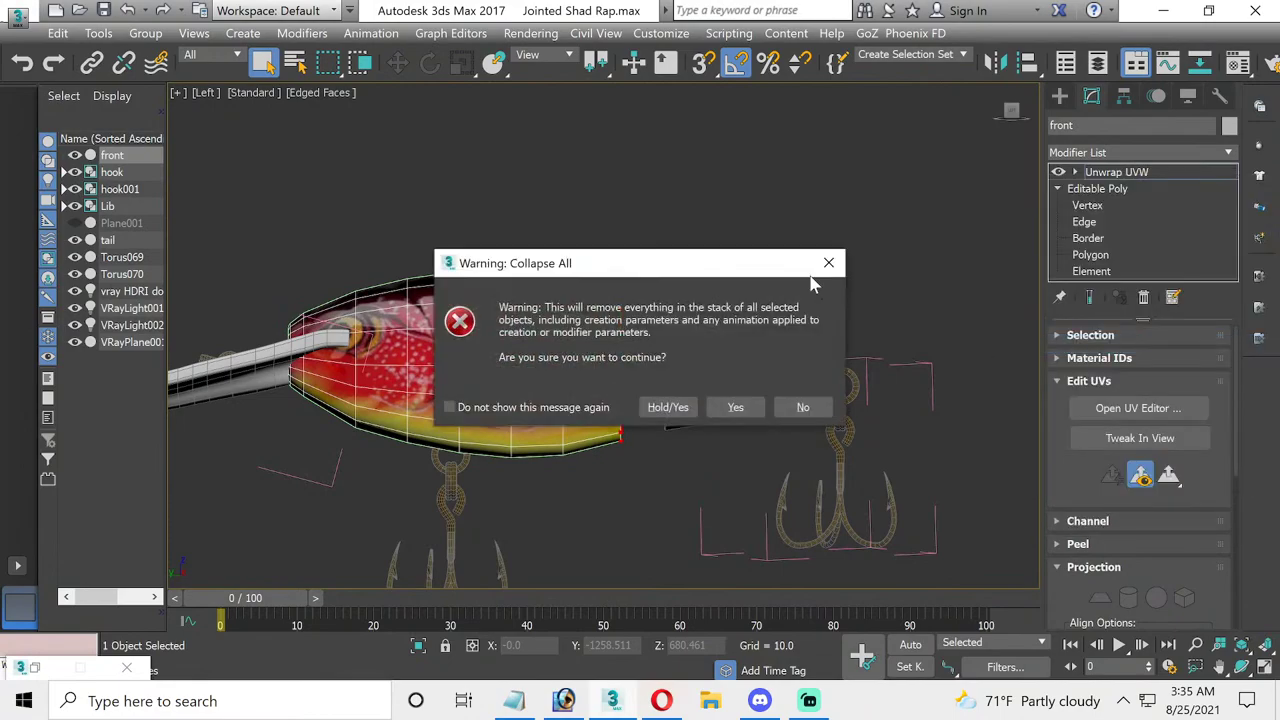
{"action": "left_click", "coordinate": [735, 407]}
{"action": "left_click", "coordinate": [757, 357]}
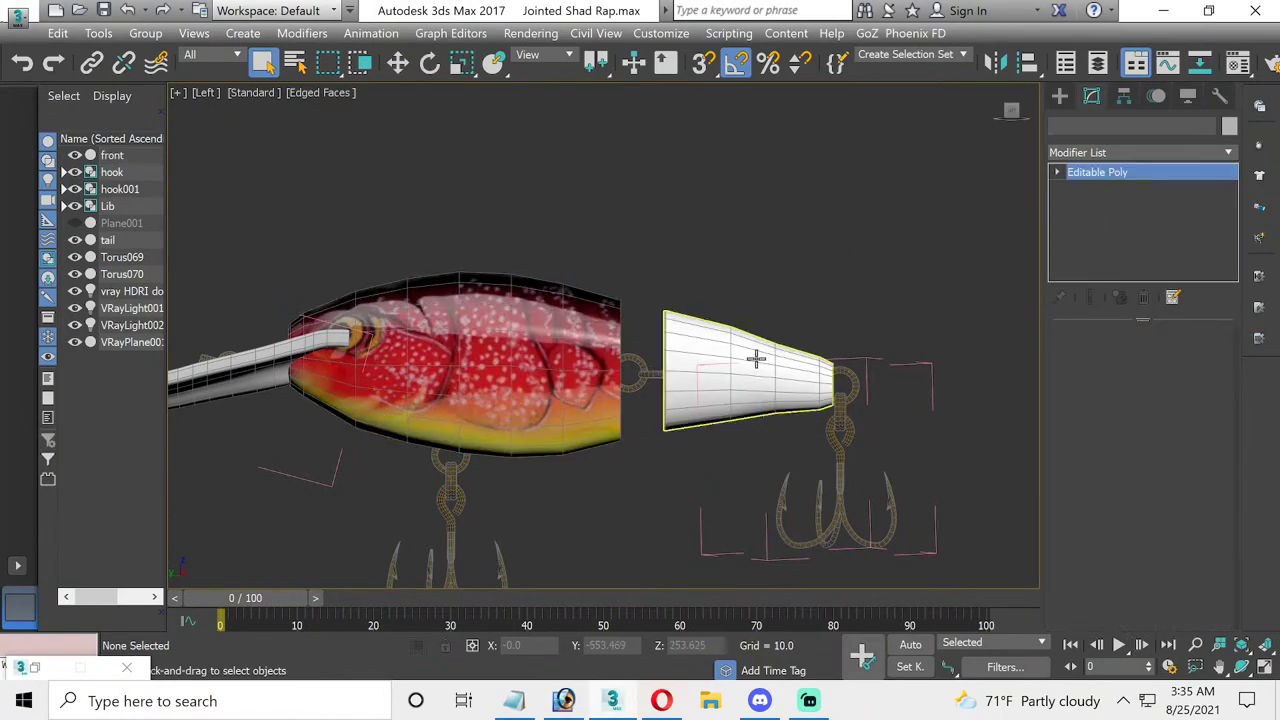
{"action": "left_click", "coordinate": [1192, 173]}
- Add an Unwrap UVW modifier to the tail, then delete it again
{"action": "left_click", "coordinate": [1228, 155]}
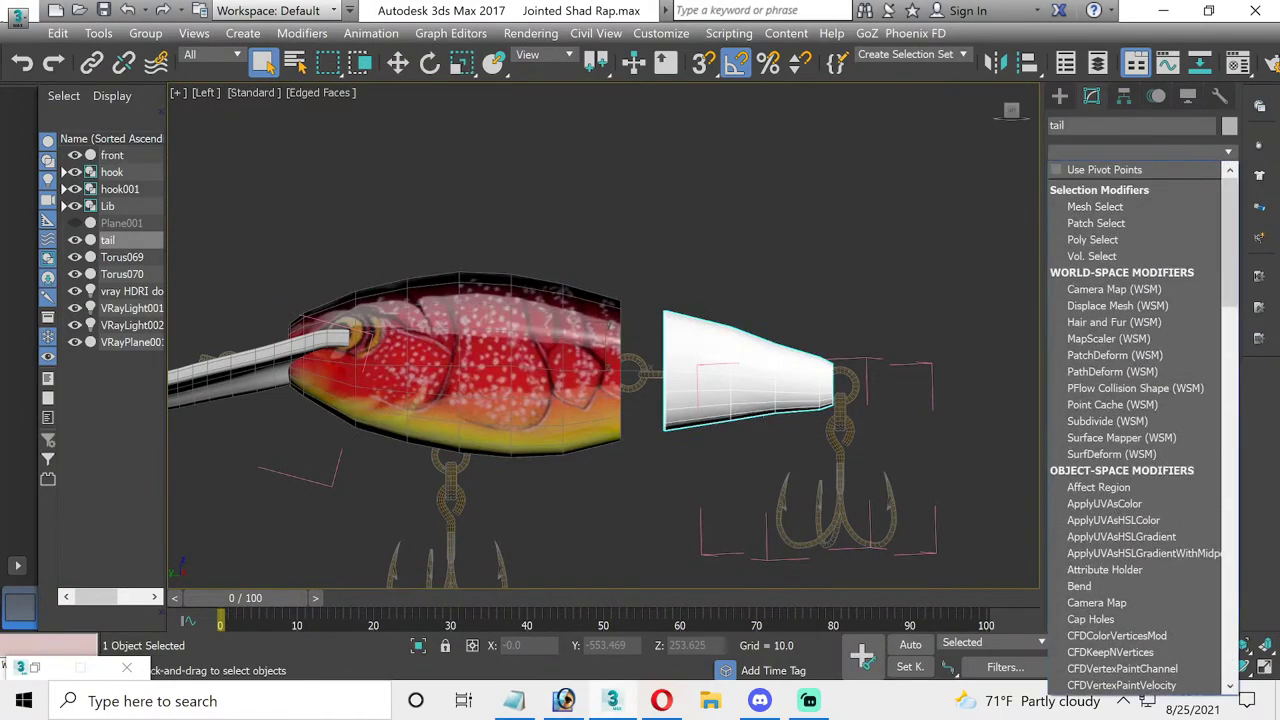
{"action": "type", "text": "u"}
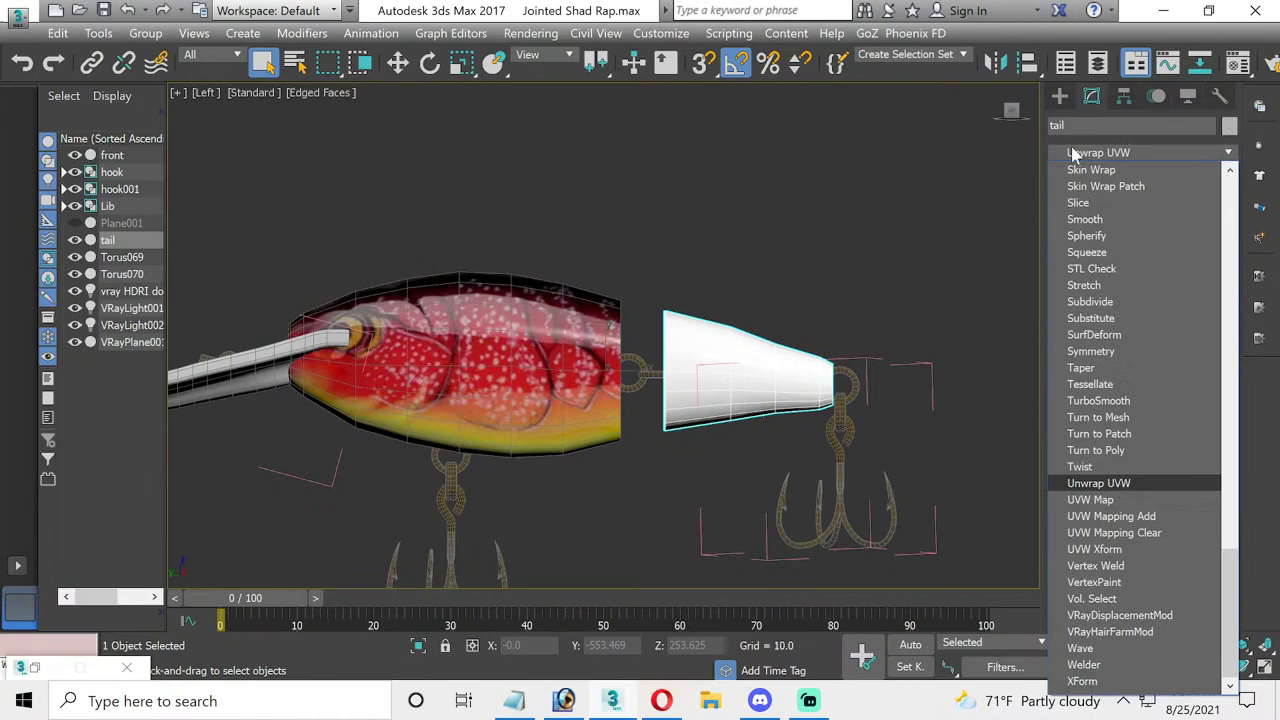
{"action": "left_click", "coordinate": [1131, 482]}
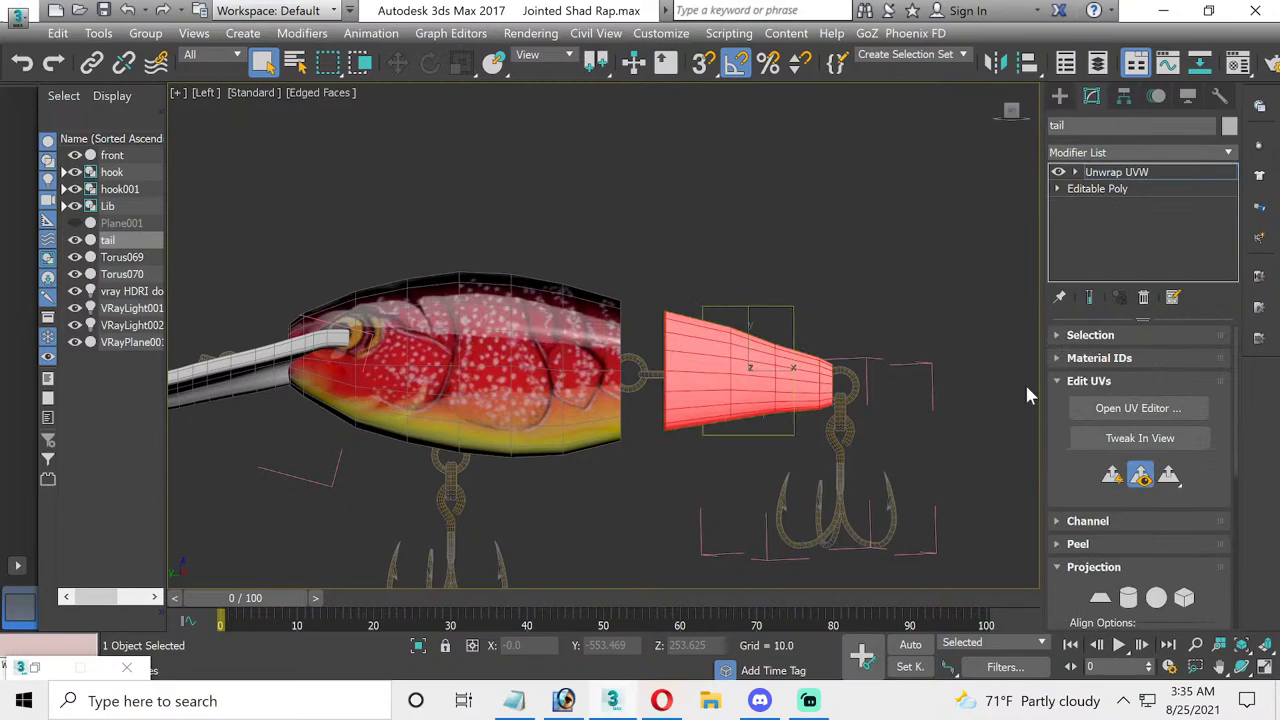
{"action": "right_click", "coordinate": [1110, 172]}
{"action": "left_click", "coordinate": [1075, 200]}
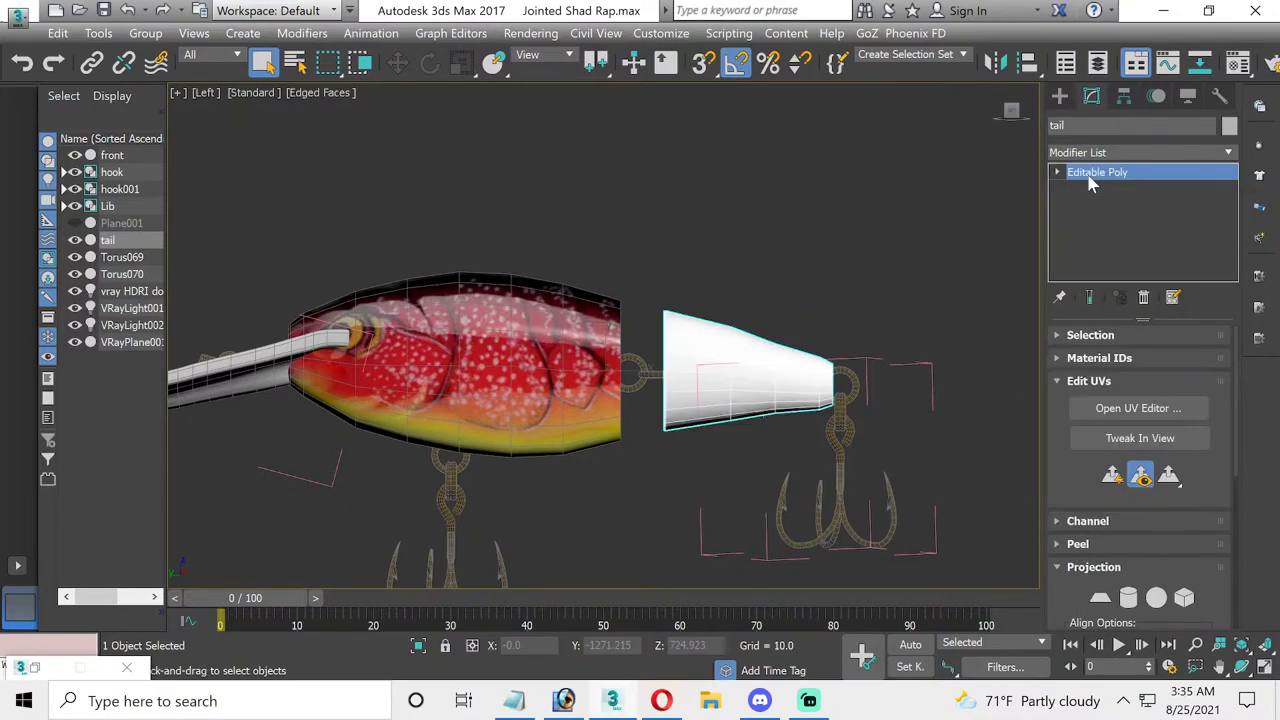
- Select all of the tail's polygons in Editable Poly, then return to object level
{"action": "left_click", "coordinate": [1058, 173]}
{"action": "left_click", "coordinate": [1082, 238]}
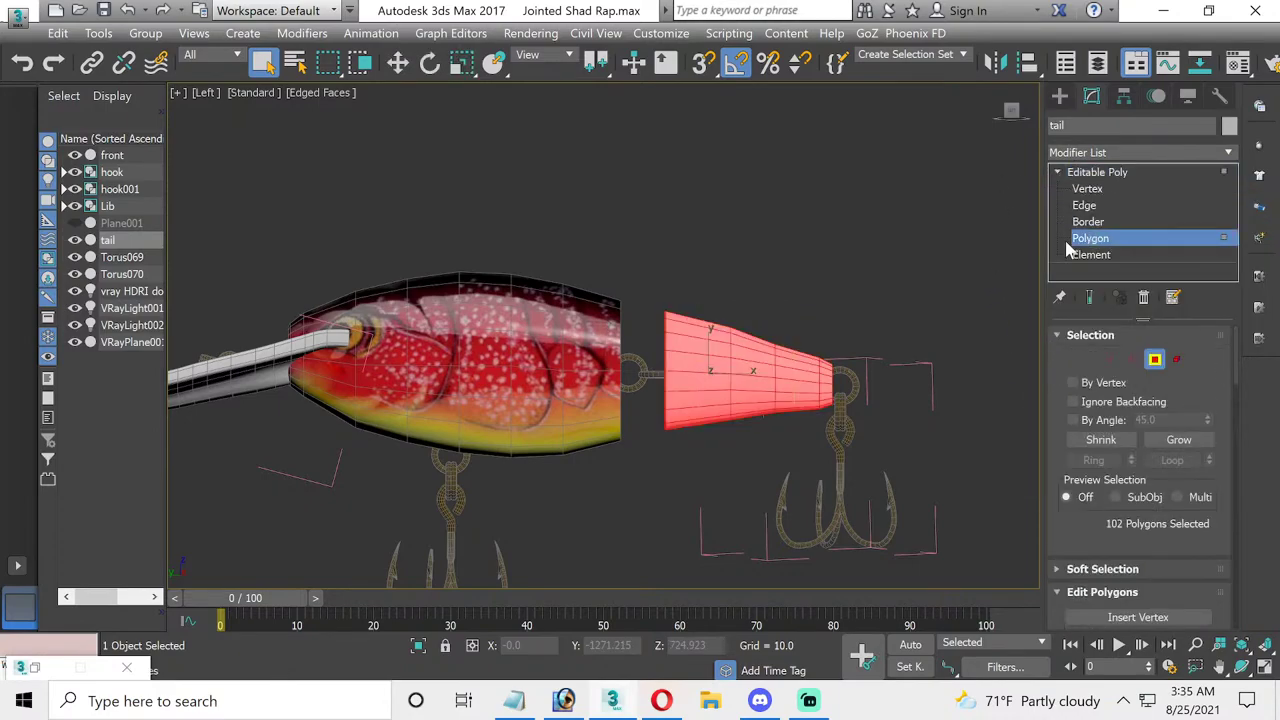
{"action": "left_click", "coordinate": [923, 271]}
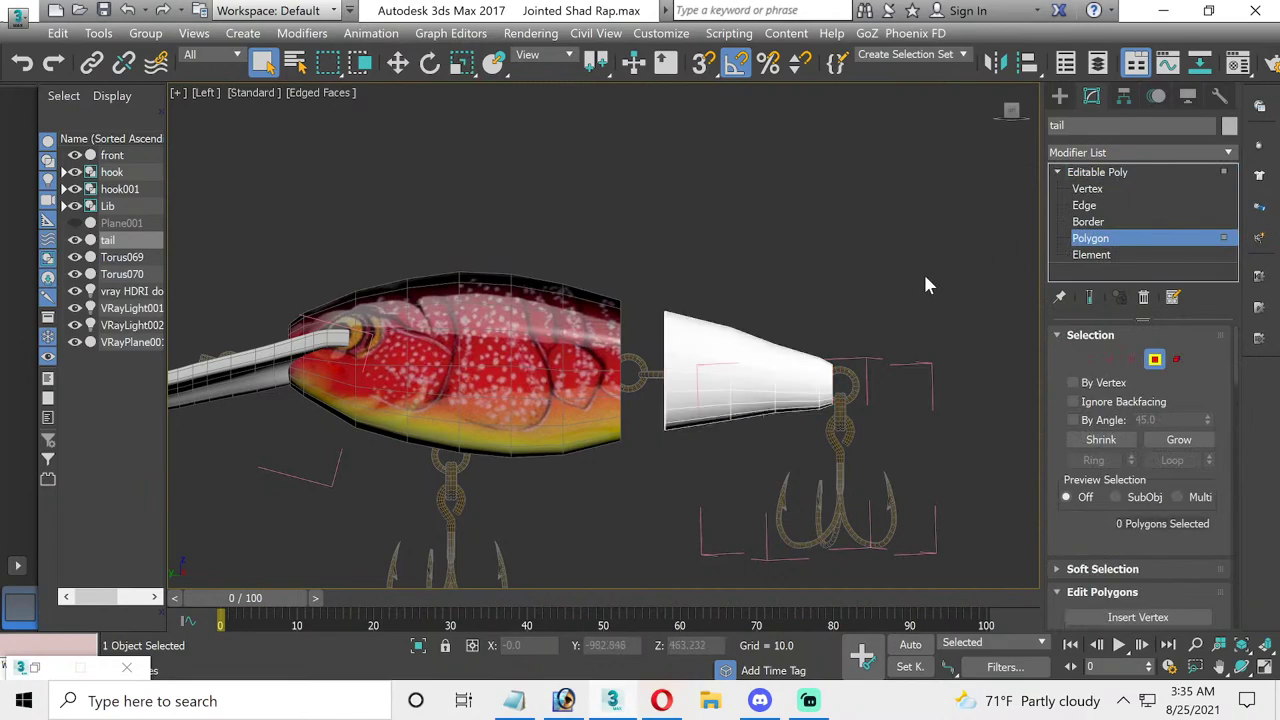
{"action": "key", "text": "ctrl+a"}
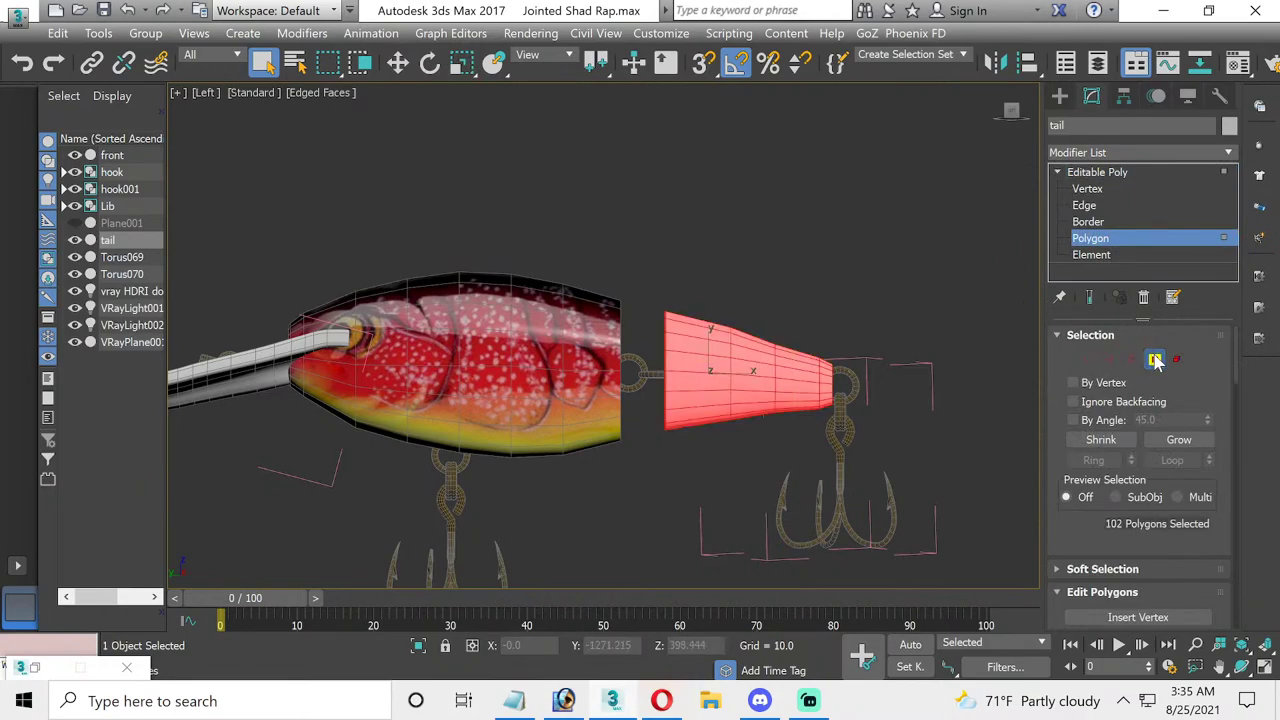
{"action": "left_click", "coordinate": [1154, 359]}
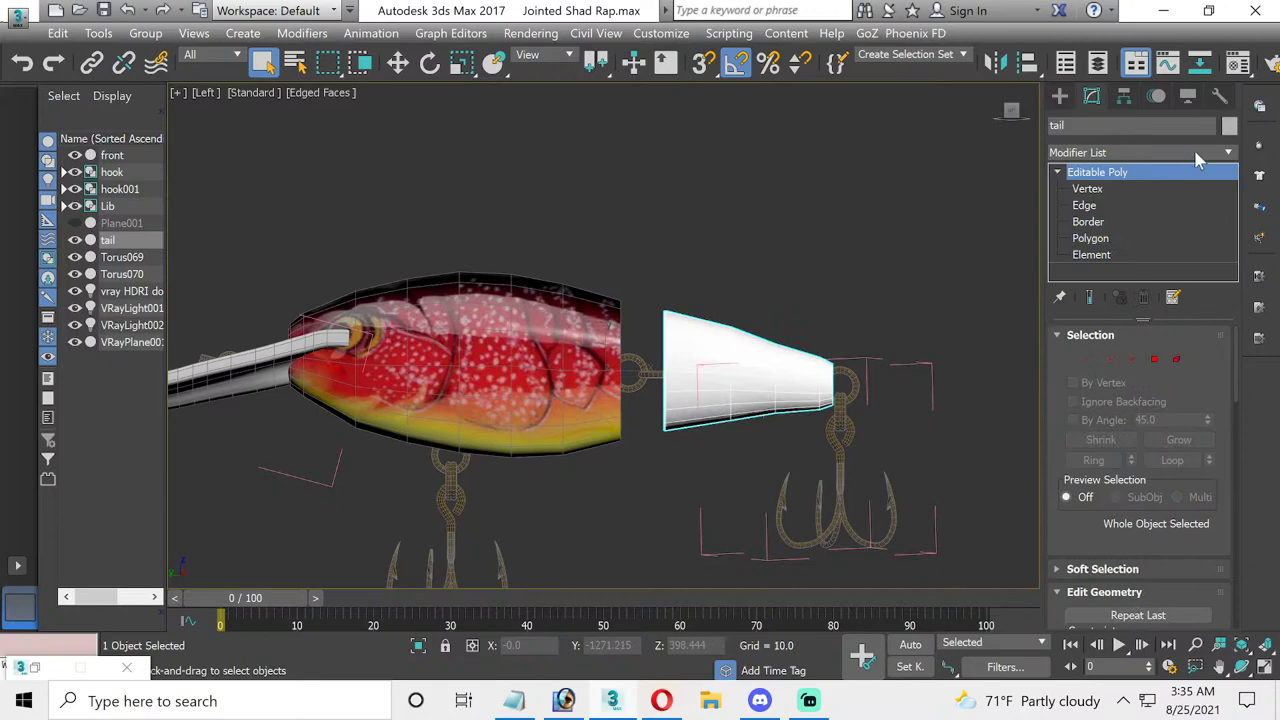
- Re-add Unwrap UVW with a planar projection fitted to the tail, and open Edit UVWs
{"action": "left_click", "coordinate": [1222, 150]}
{"action": "key", "text": "u"}
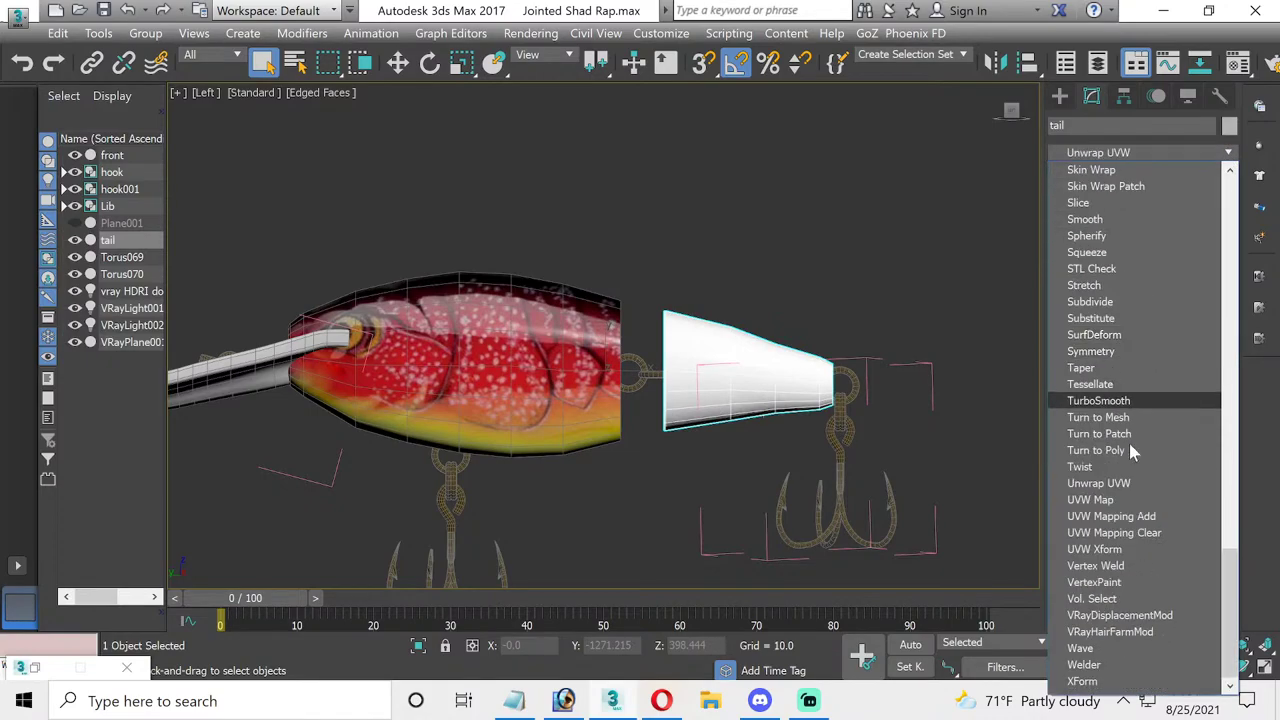
{"action": "left_click", "coordinate": [1122, 484]}
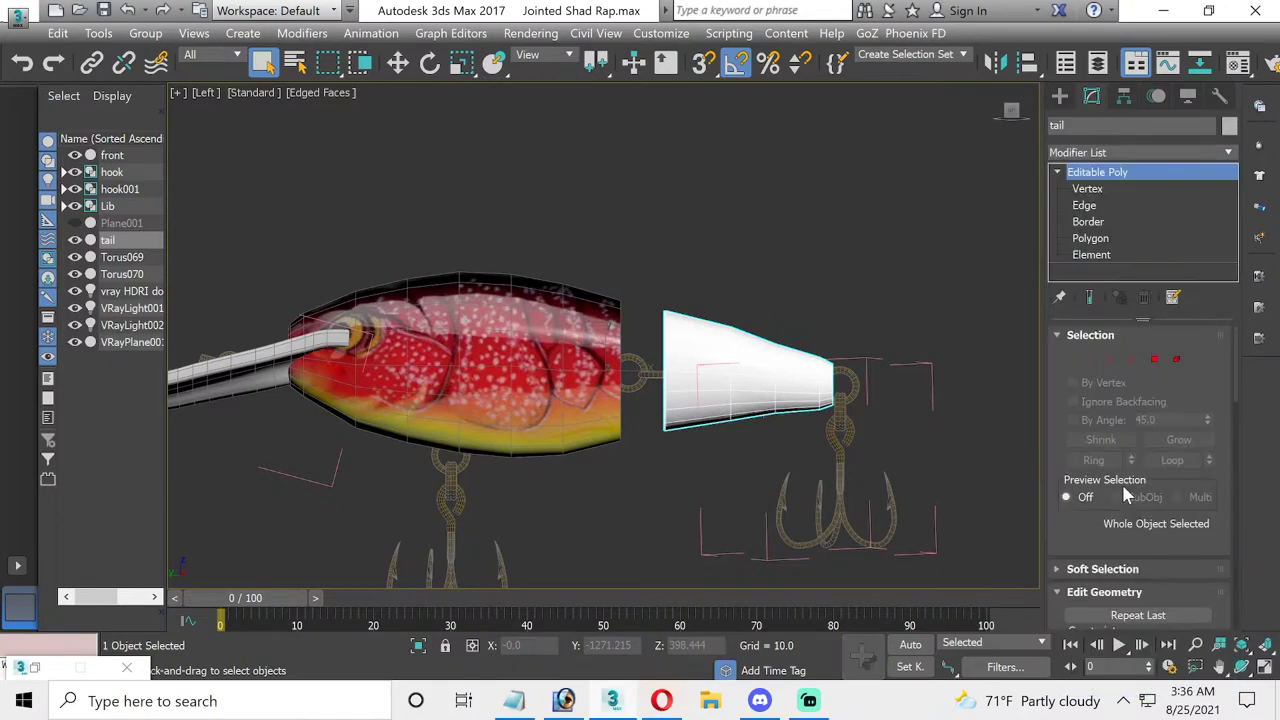
{"action": "scroll", "coordinate": [1140, 500], "scroll_direction": "down", "scroll_amount": 1}
{"action": "left_click", "coordinate": [1100, 553]}
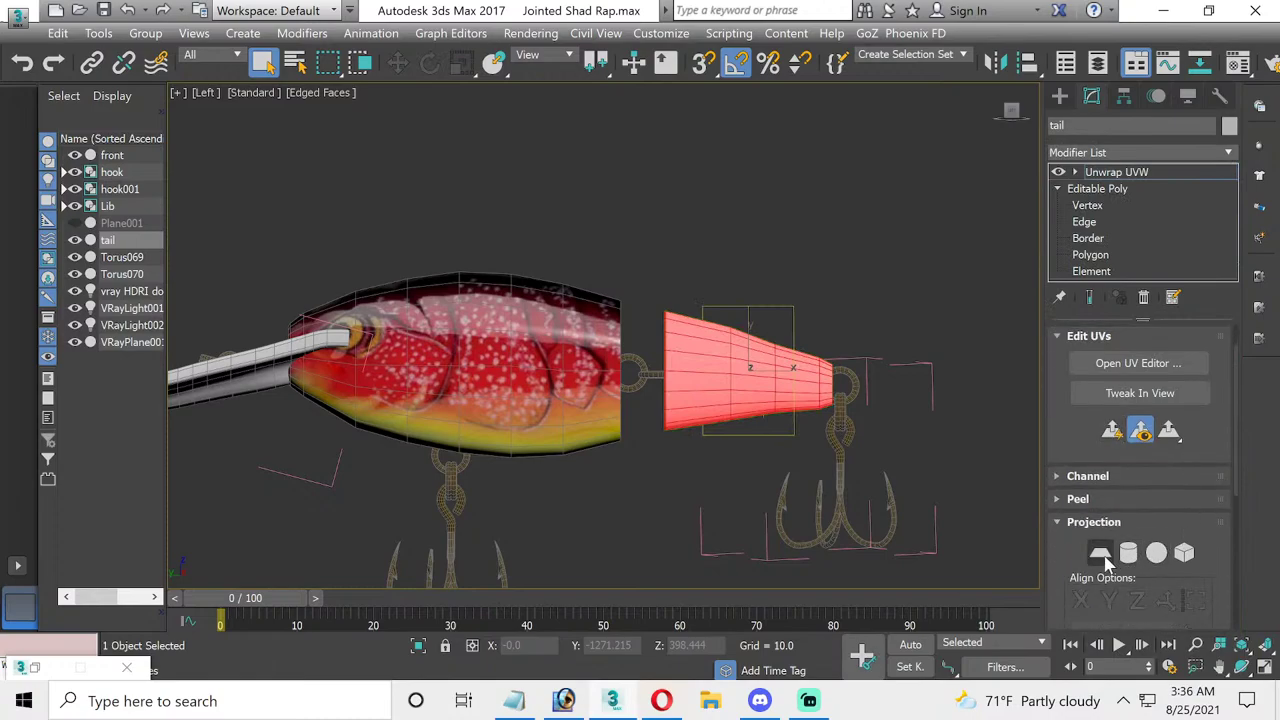
{"action": "left_click", "coordinate": [1195, 600]}
{"action": "scroll", "coordinate": [1196, 595], "scroll_direction": "up", "scroll_amount": 1}
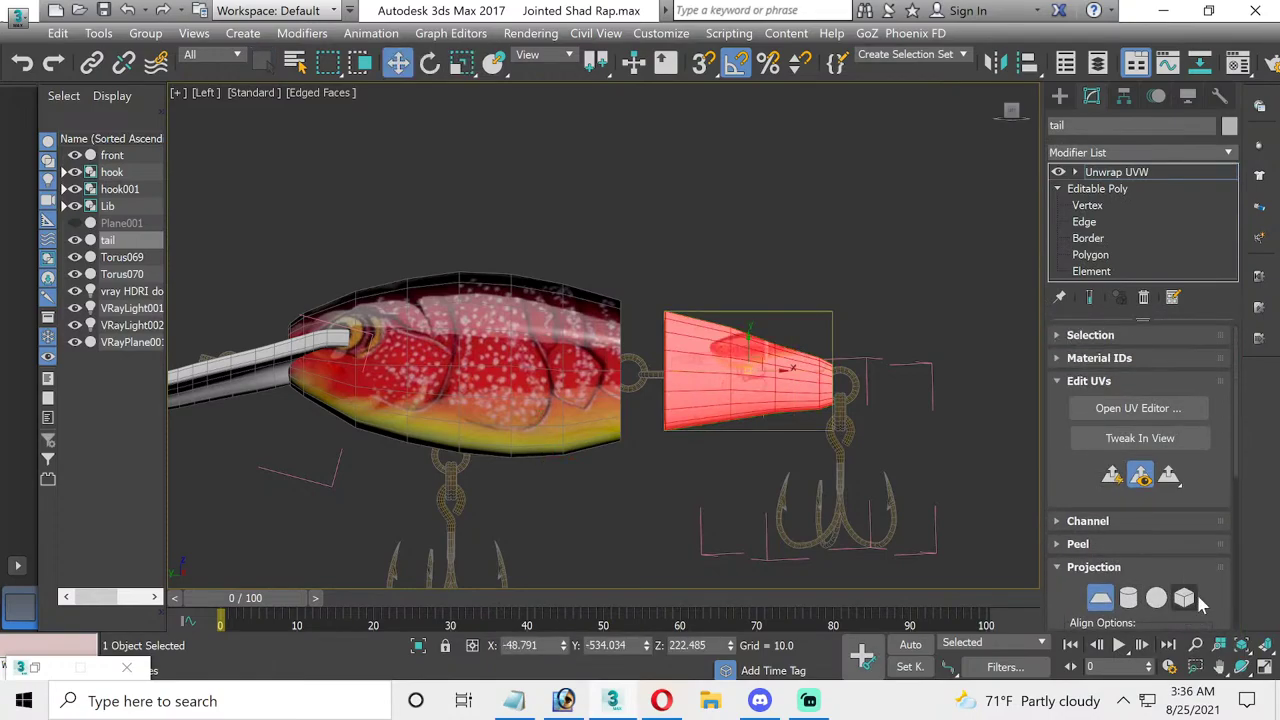
{"action": "left_click", "coordinate": [1138, 408]}
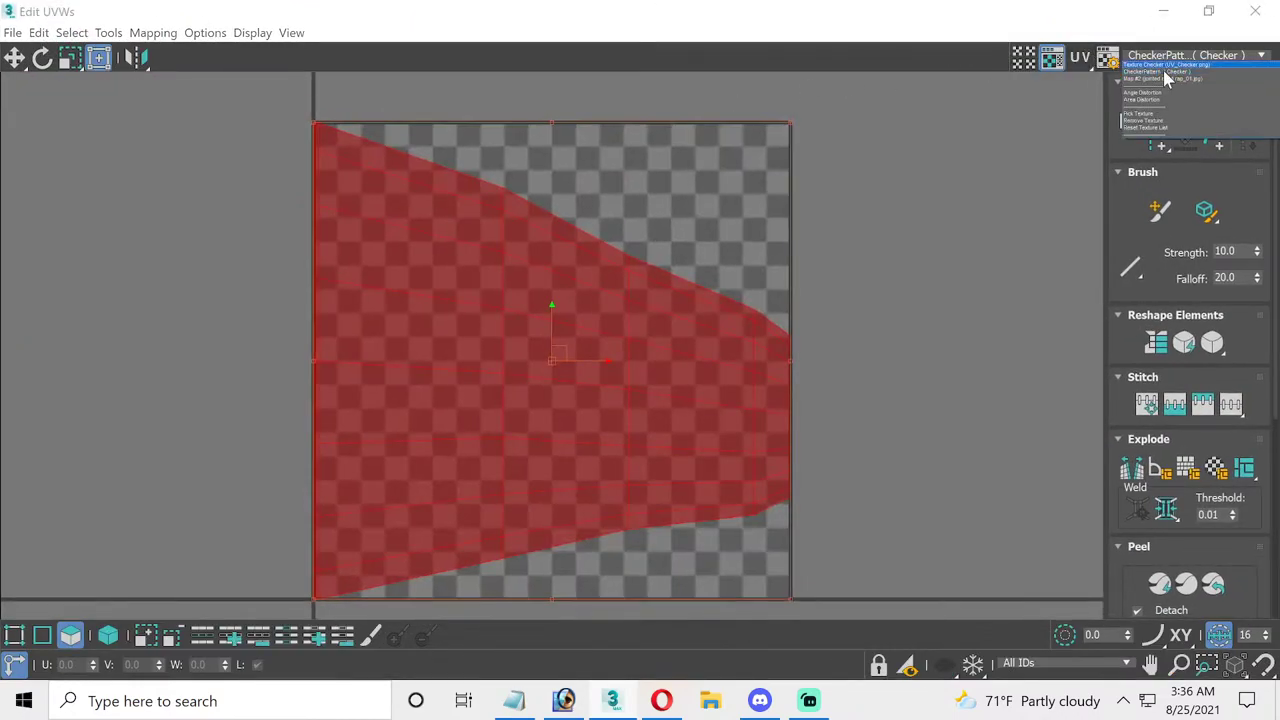
- Show the lure photo (Map #2) behind the UVs, select all tail faces, and enable Freeform Mode
{"action": "left_click", "coordinate": [1165, 78]}
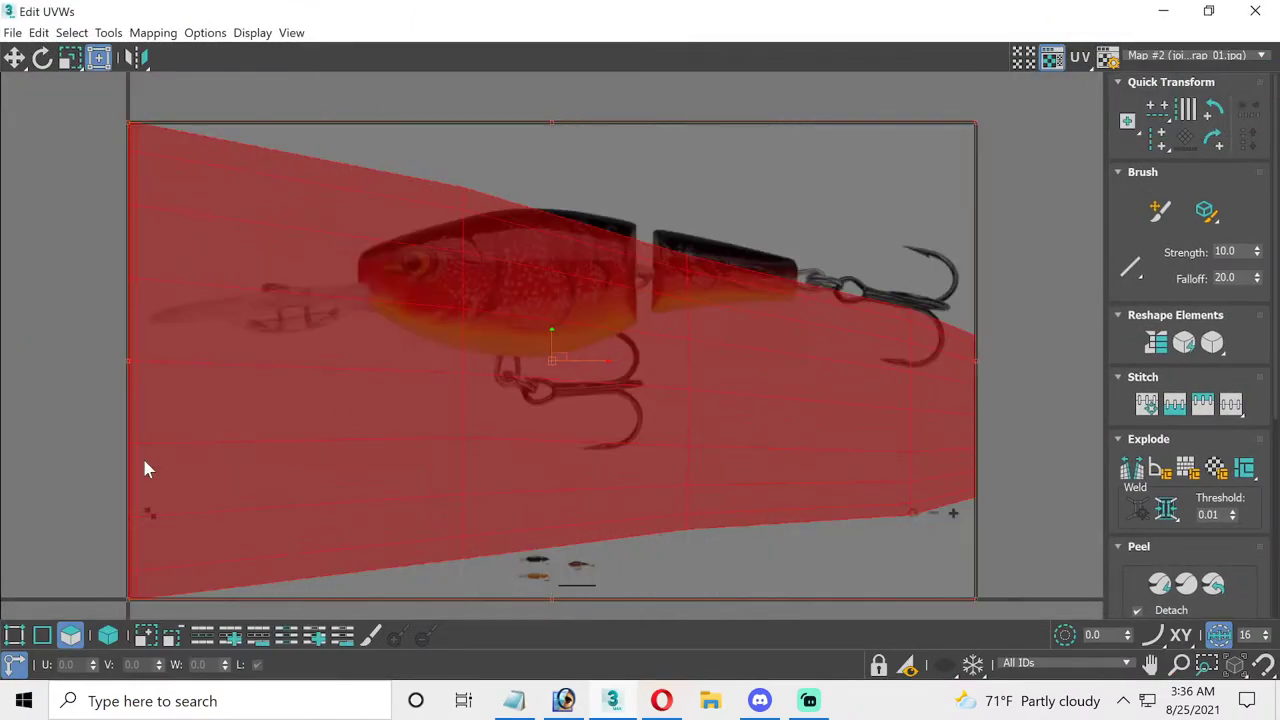
{"action": "left_click", "coordinate": [14, 635]}
{"action": "left_click", "coordinate": [70, 635]}
{"action": "left_click", "coordinate": [97, 59]}
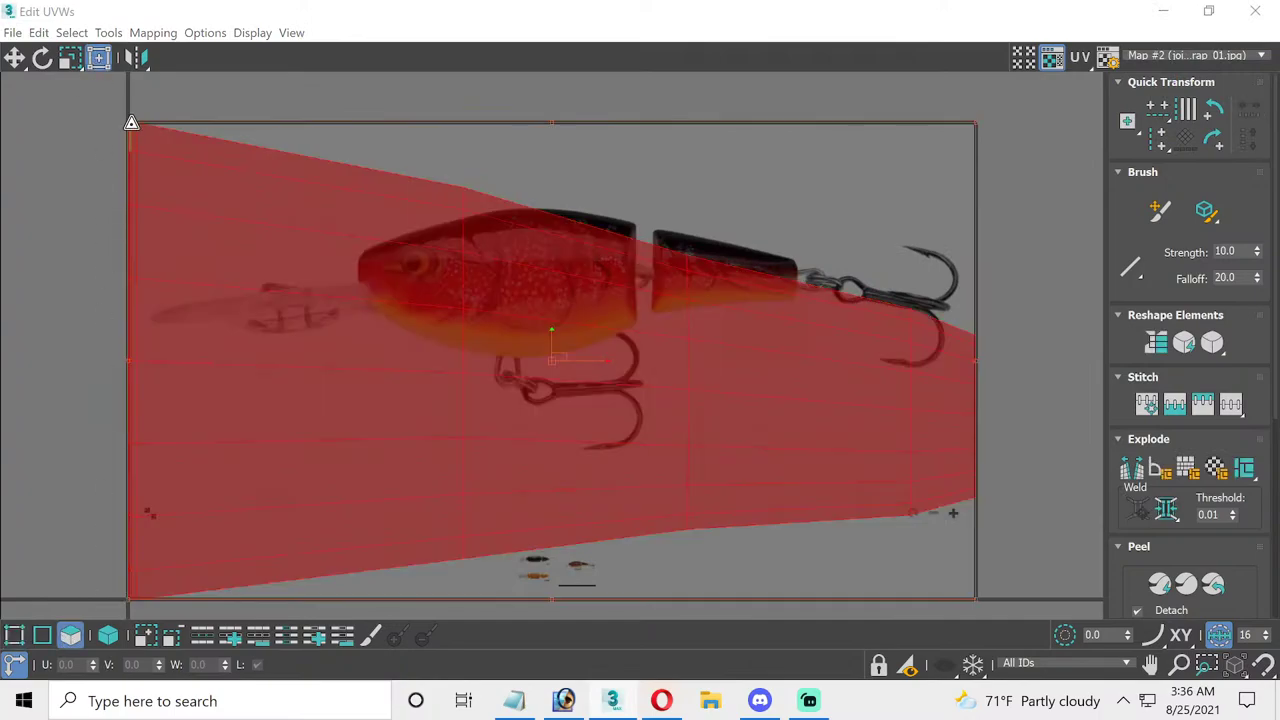
- Shrink the tail UV shell and move it onto the photo's rear body, matching top and bottom edges
{"action": "left_click_drag", "start_coordinate": [128, 122], "coordinate": [715, 442]}
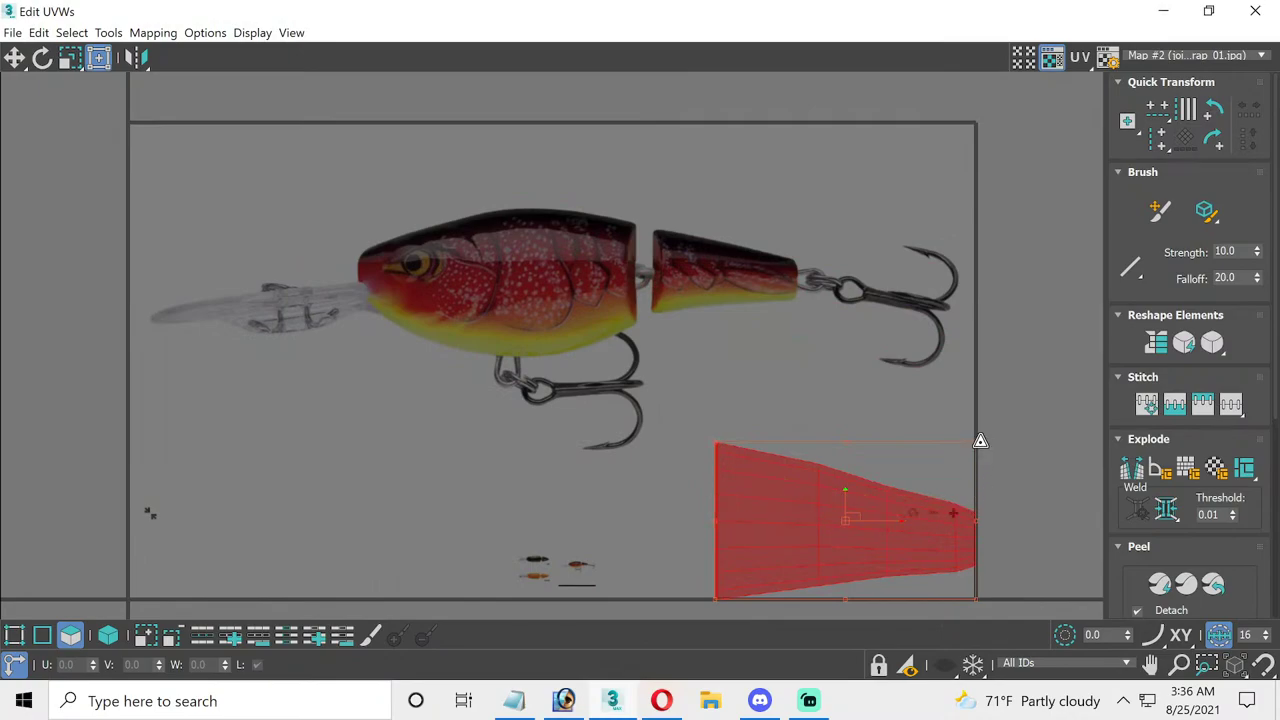
{"action": "left_click_drag", "start_coordinate": [980, 441], "coordinate": [852, 486]}
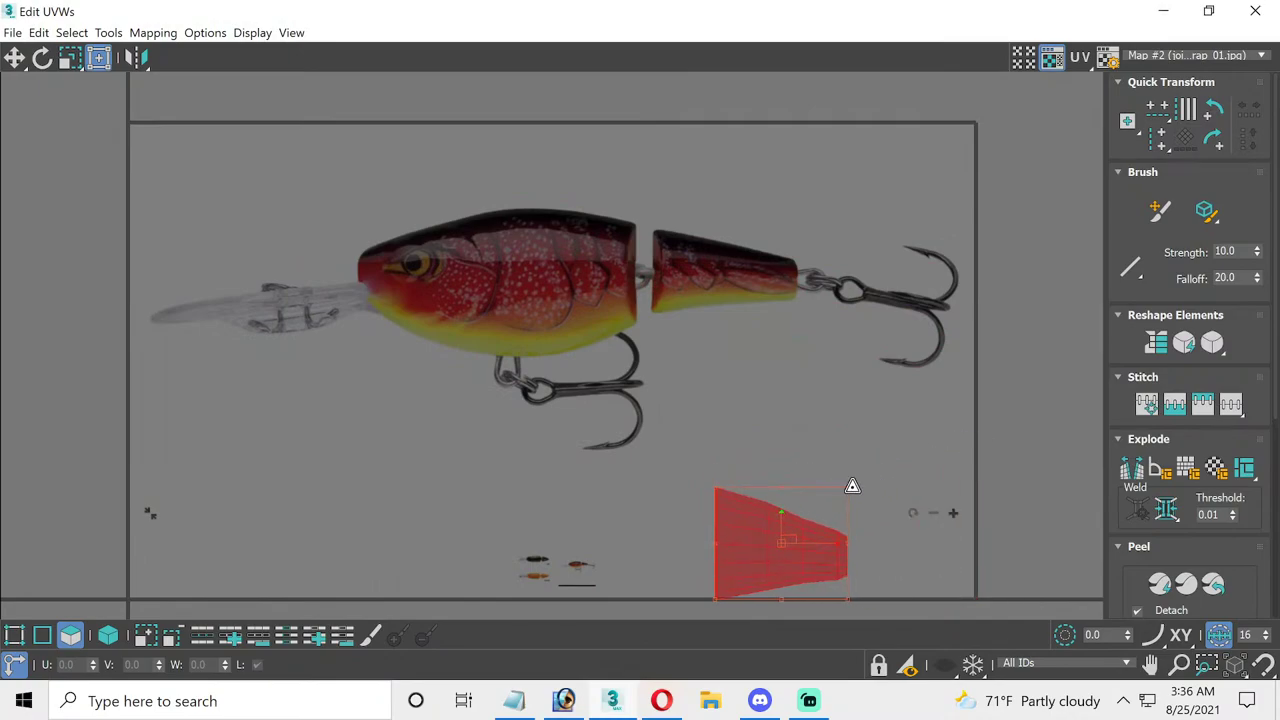
{"action": "mouse_move", "coordinate": [788, 534]}
{"action": "left_mouse_down"}
{"action": "mouse_move", "coordinate": [761, 281]}
{"action": "mouse_move", "coordinate": [737, 257]}
{"action": "left_mouse_up"}
{"action": "scroll", "coordinate": [740, 270], "scroll_direction": "up", "scroll_amount": 3}
{"action": "scroll", "coordinate": [786, 252], "scroll_direction": "up", "scroll_amount": 2}
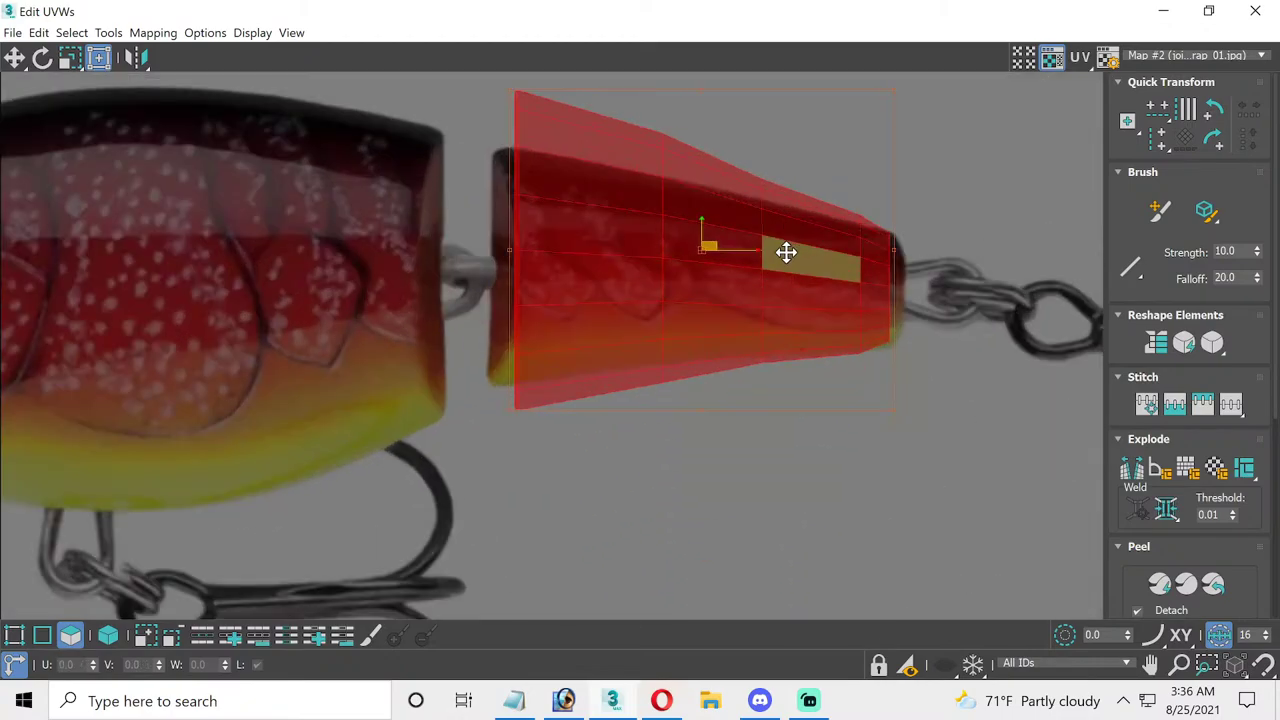
{"action": "middle_click_drag", "start_coordinate": [786, 252], "coordinate": [795, 265]}
{"action": "left_click_drag", "start_coordinate": [816, 207], "coordinate": [790, 338]}
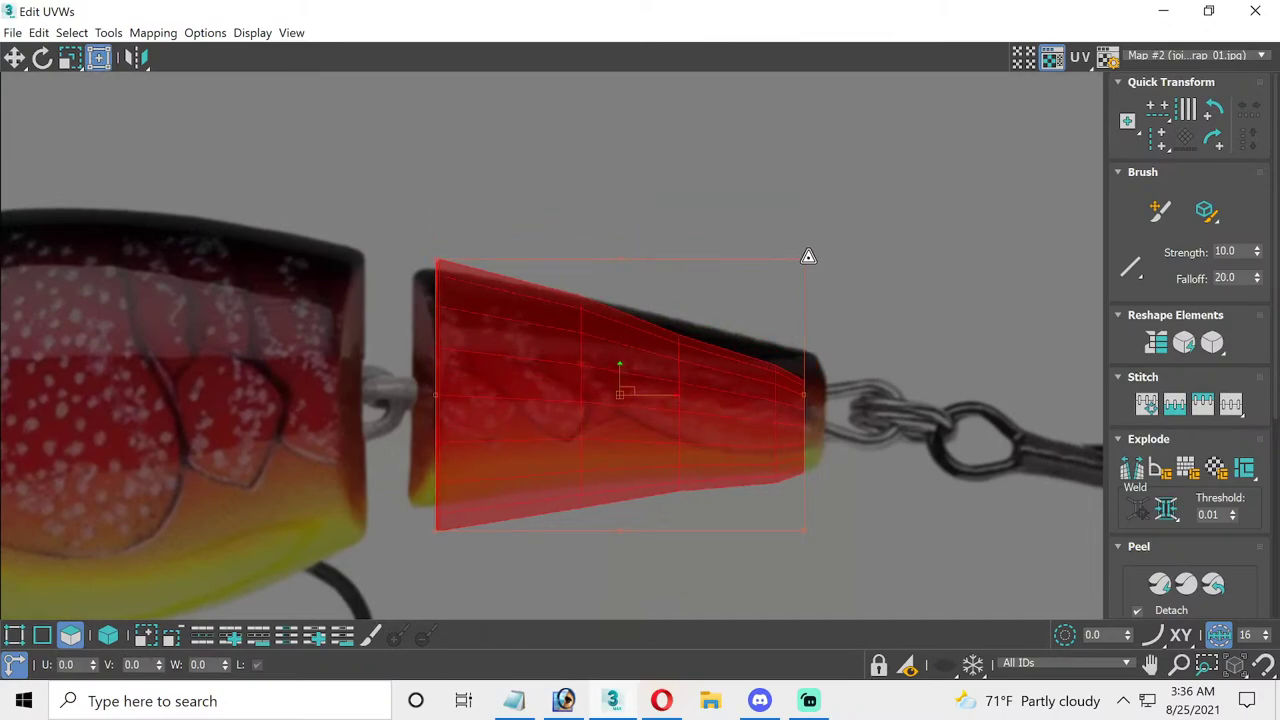
{"action": "left_click_drag", "start_coordinate": [809, 244], "coordinate": [809, 268]}
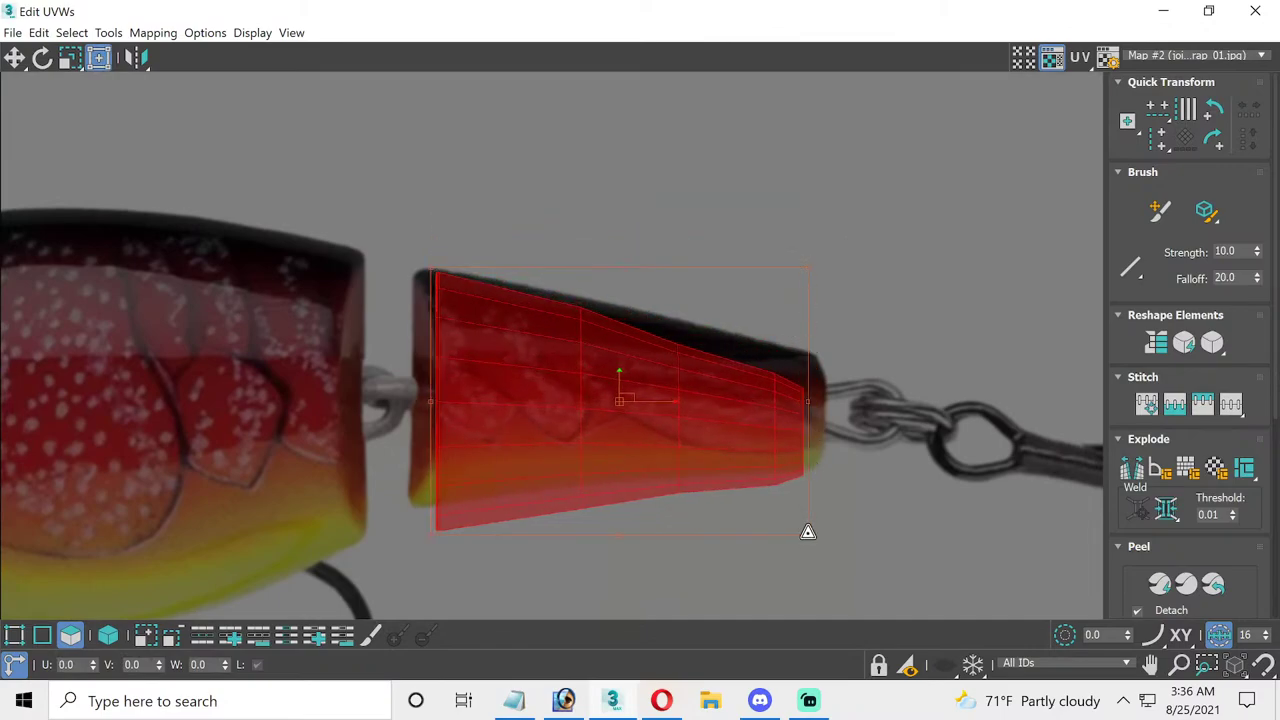
{"action": "left_click_drag", "start_coordinate": [808, 531], "coordinate": [803, 497]}
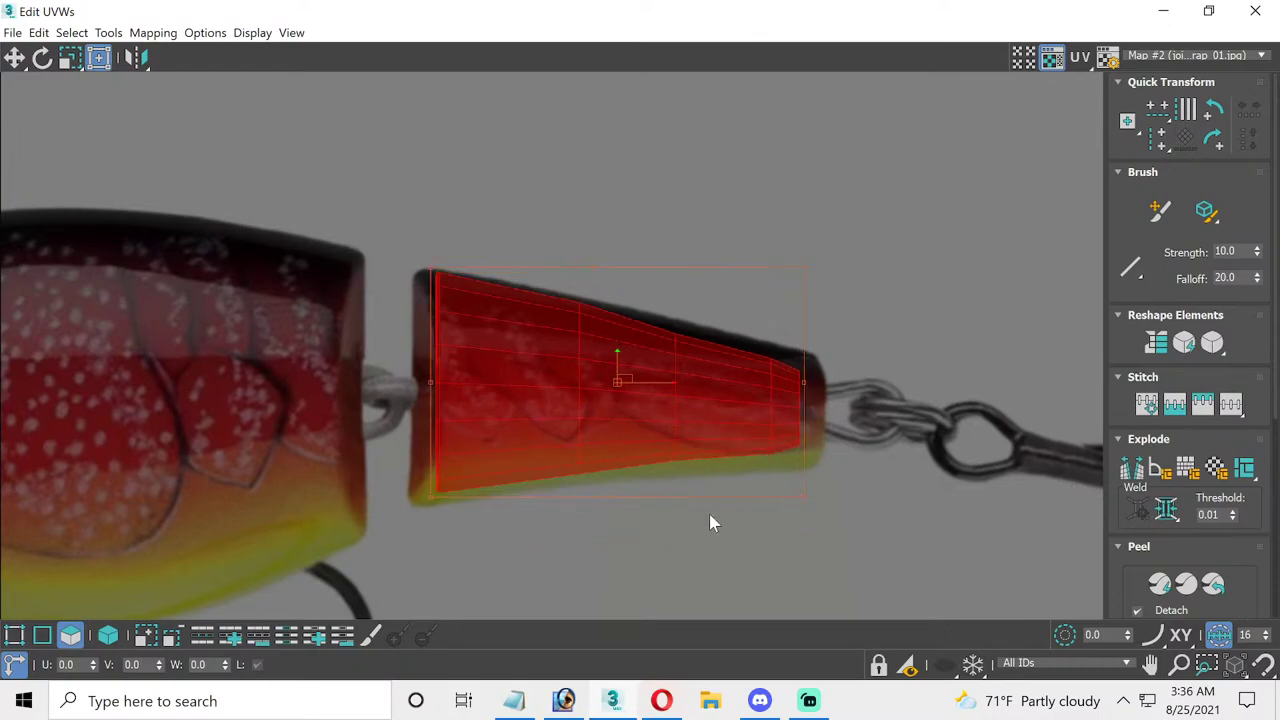
- In vertex mode, align the first and second tail UV vertex columns with the photo
{"action": "left_click", "coordinate": [14, 635]}
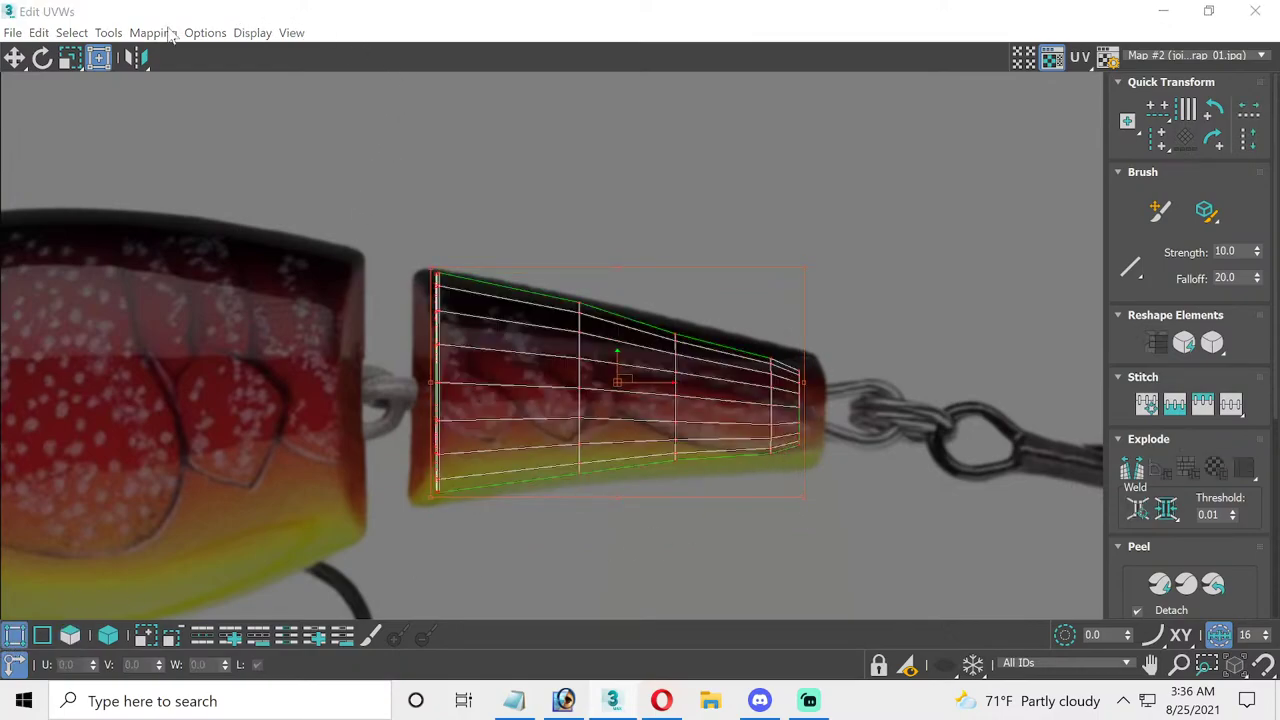
{"action": "scroll", "coordinate": [348, 295], "scroll_direction": "up", "scroll_amount": 2}
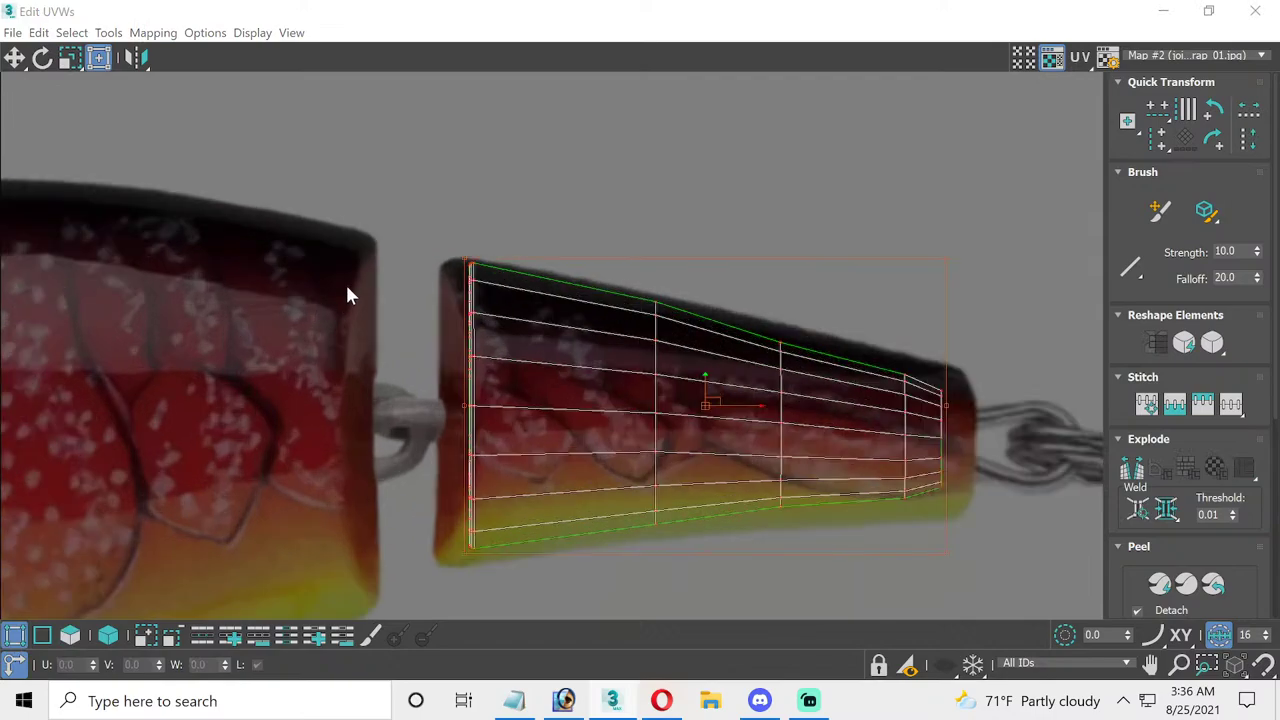
{"action": "scroll", "coordinate": [497, 510], "scroll_direction": "up", "scroll_amount": 2}
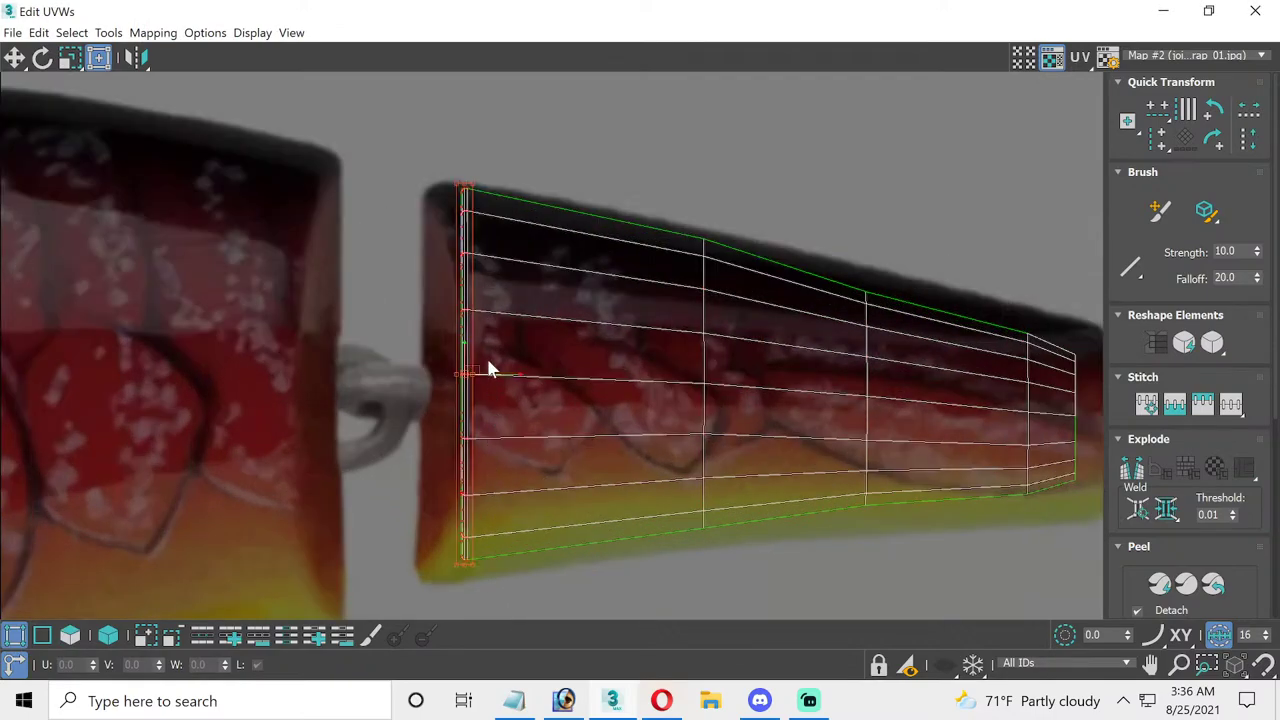
{"action": "left_click_drag", "start_coordinate": [470, 314], "coordinate": [488, 314]}
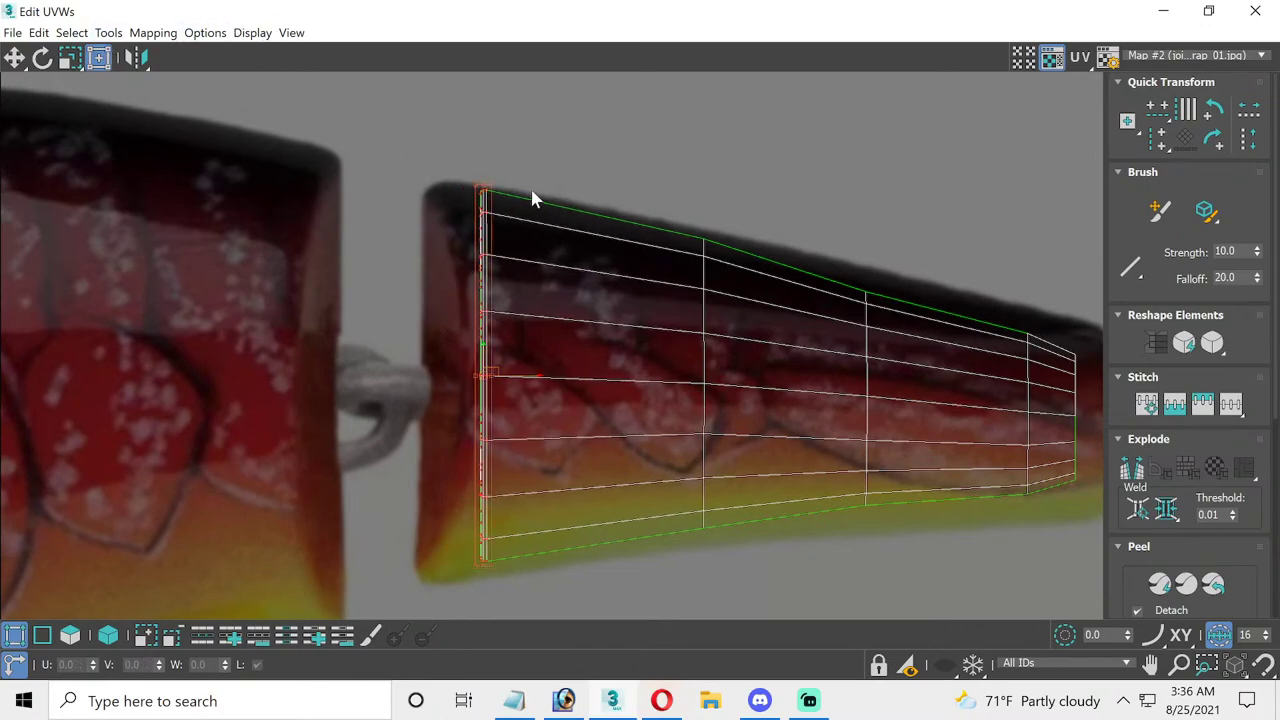
{"action": "left_click_drag", "start_coordinate": [491, 183], "coordinate": [490, 192]}
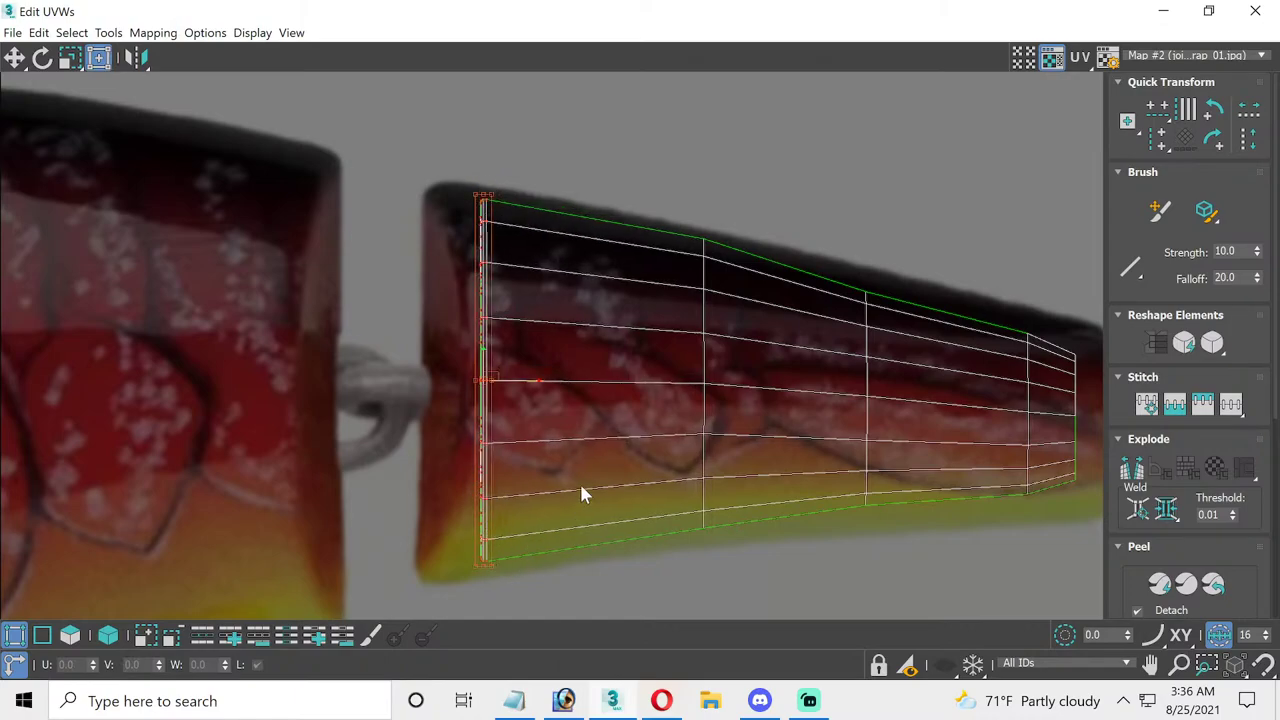
{"action": "middle_click_drag", "start_coordinate": [585, 495], "coordinate": [494, 411]}
{"action": "left_click_drag", "start_coordinate": [485, 150], "coordinate": [674, 634]}
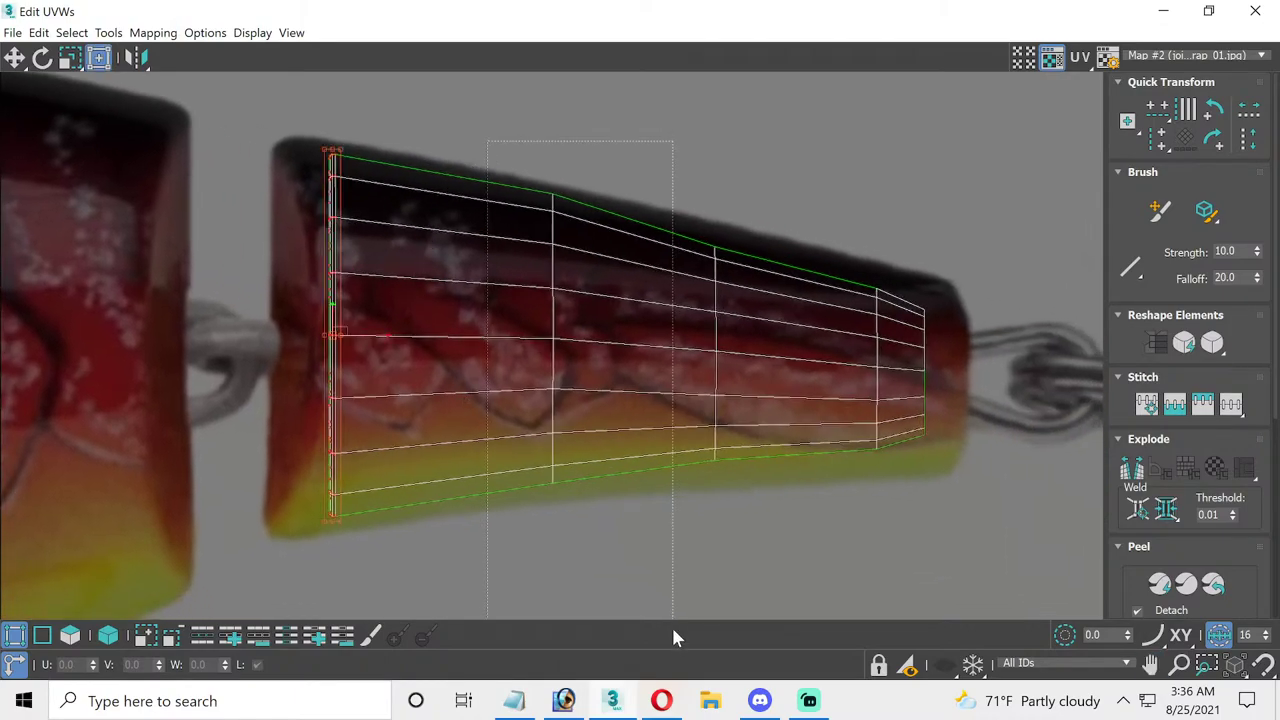
{"action": "left_click", "coordinate": [562, 198]}
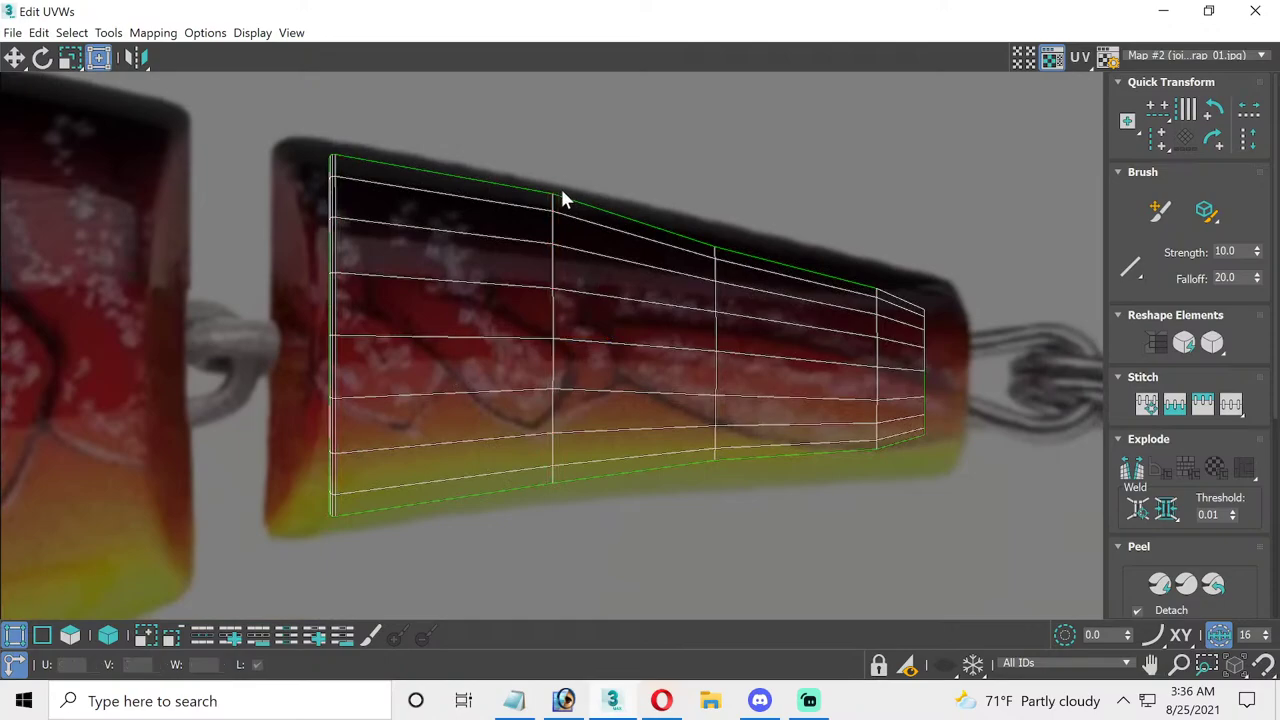
{"action": "key", "text": "ctrl+z"}
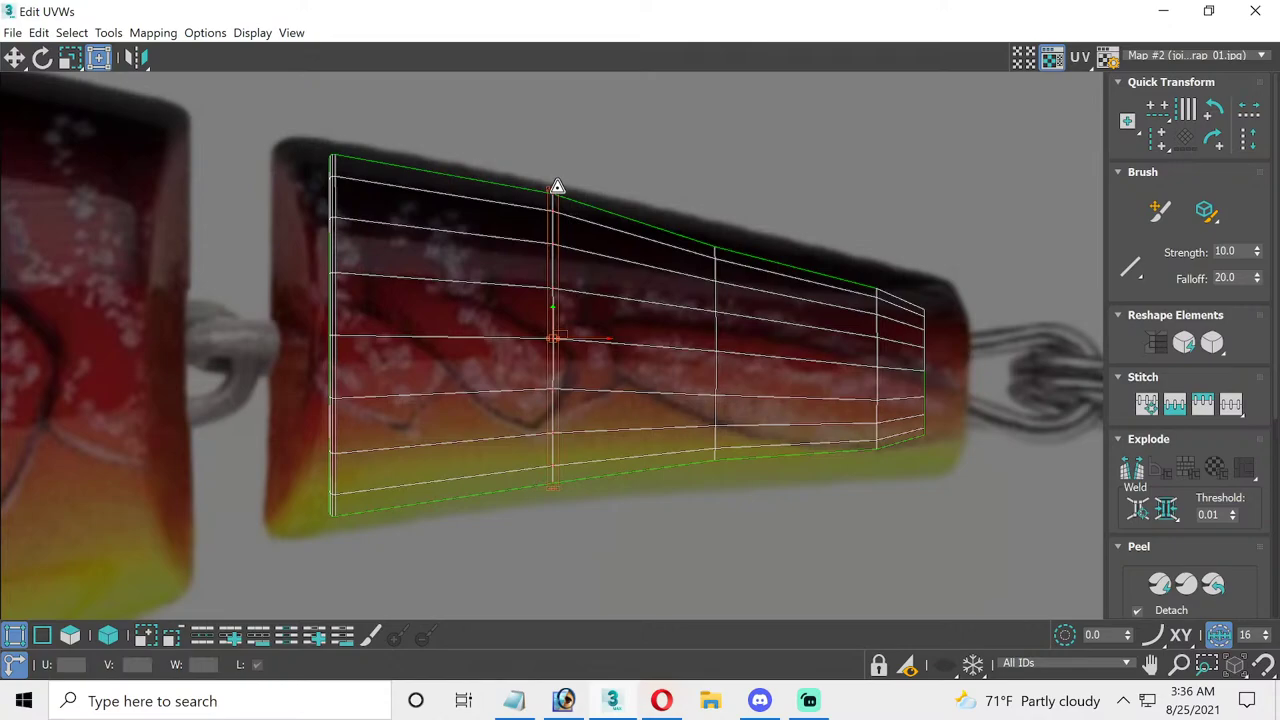
{"action": "left_click_drag", "start_coordinate": [557, 188], "coordinate": [558, 196]}
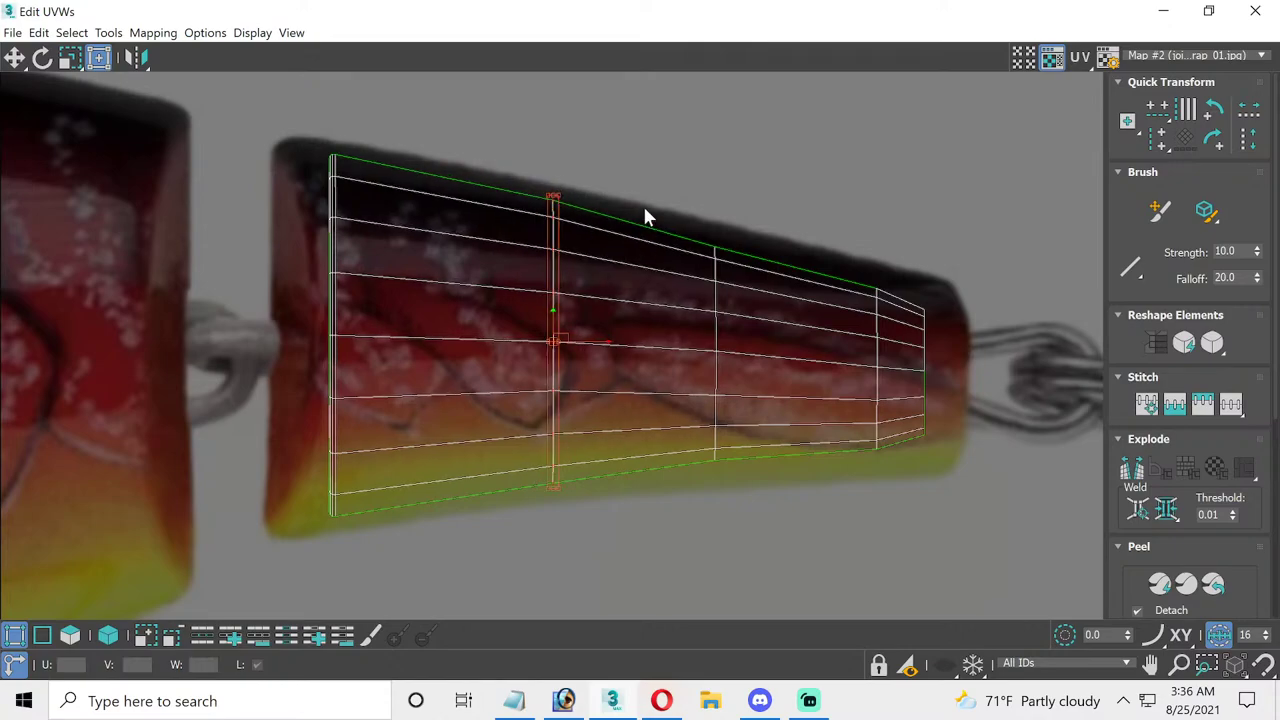
- Stretch the tail's right half and fit the third and end vertex columns to the tail outline
{"action": "left_click_drag", "start_coordinate": [645, 211], "coordinate": [971, 528]}
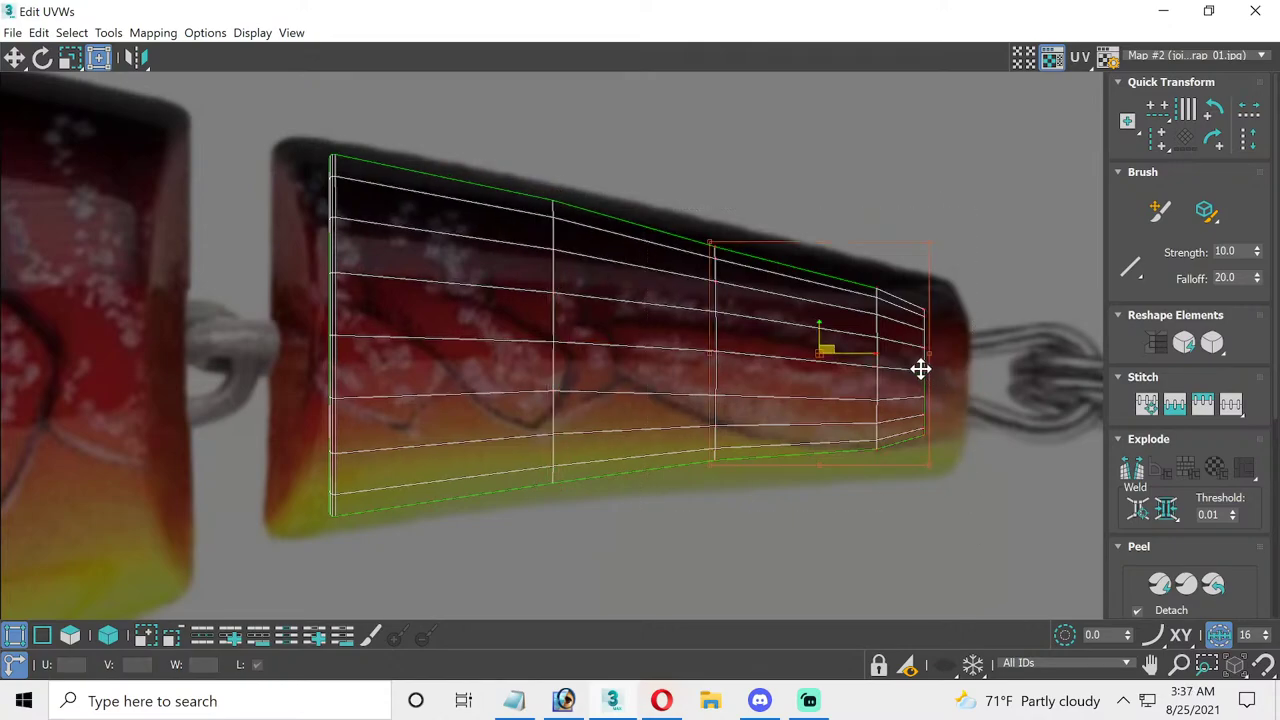
{"action": "left_click_drag", "start_coordinate": [920, 369], "coordinate": [946, 369]}
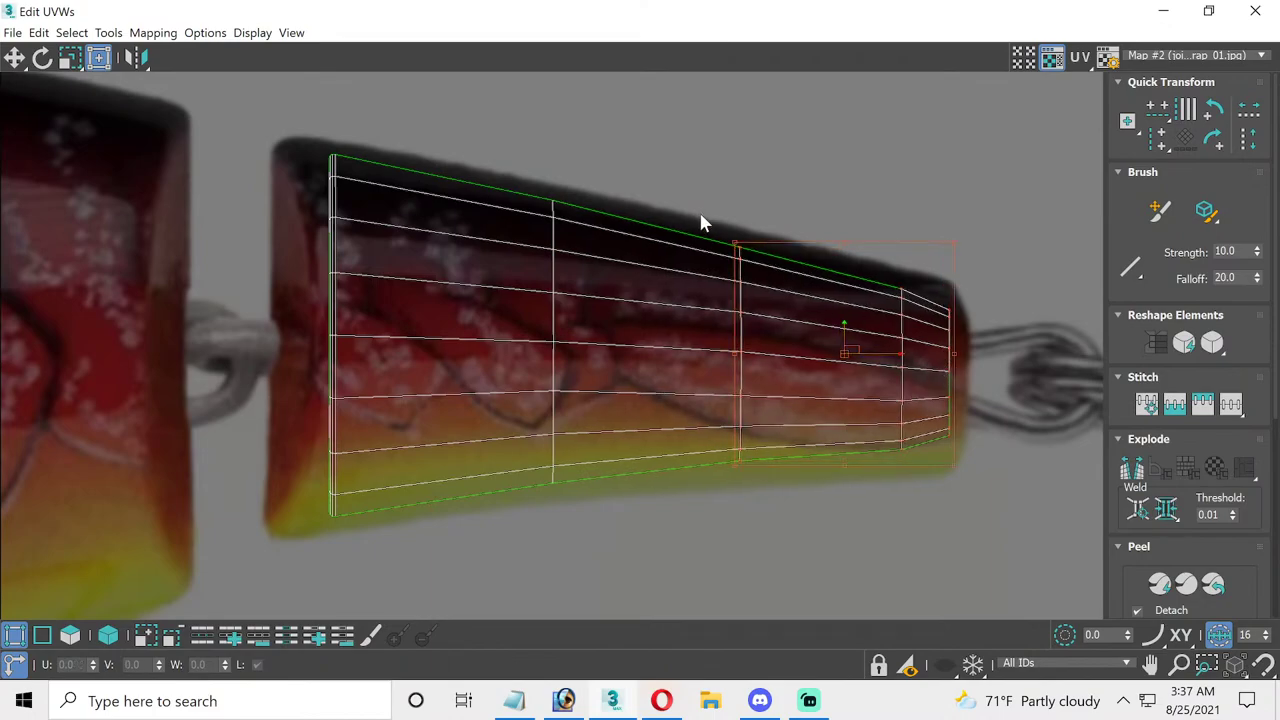
{"action": "left_click_drag", "start_coordinate": [700, 222], "coordinate": [797, 510]}
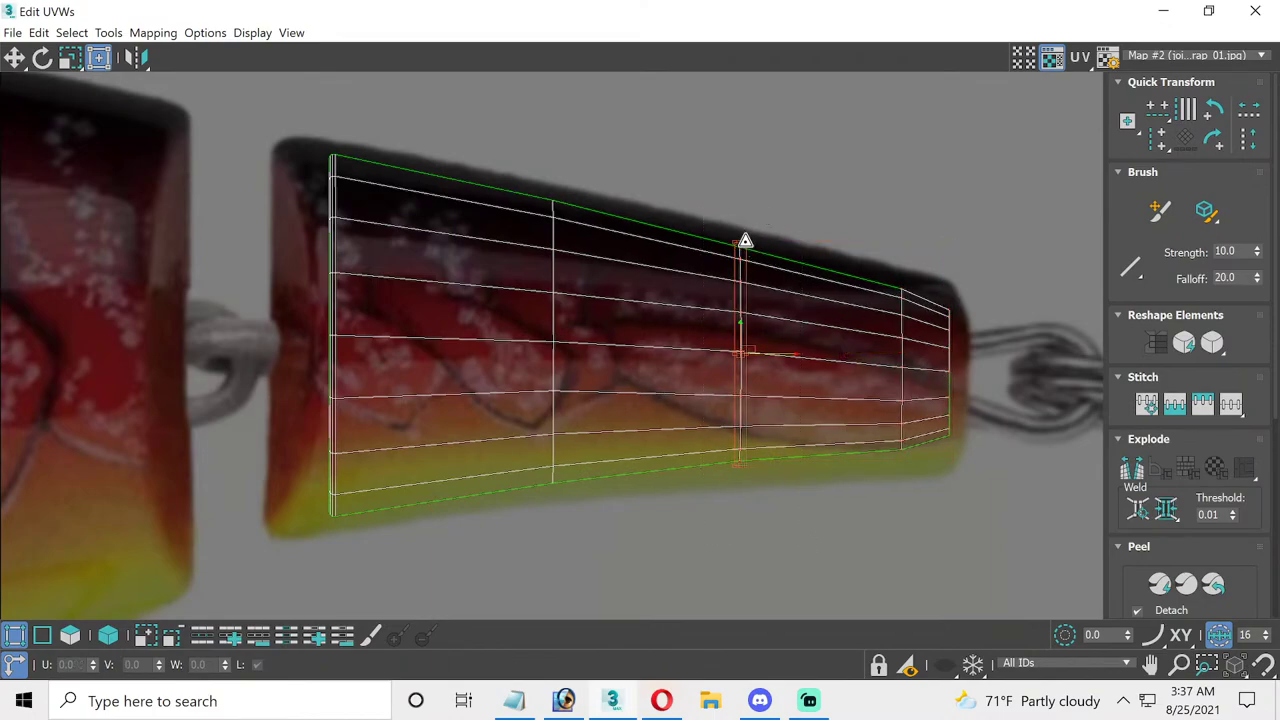
{"action": "left_click_drag", "start_coordinate": [745, 241], "coordinate": [743, 243]}
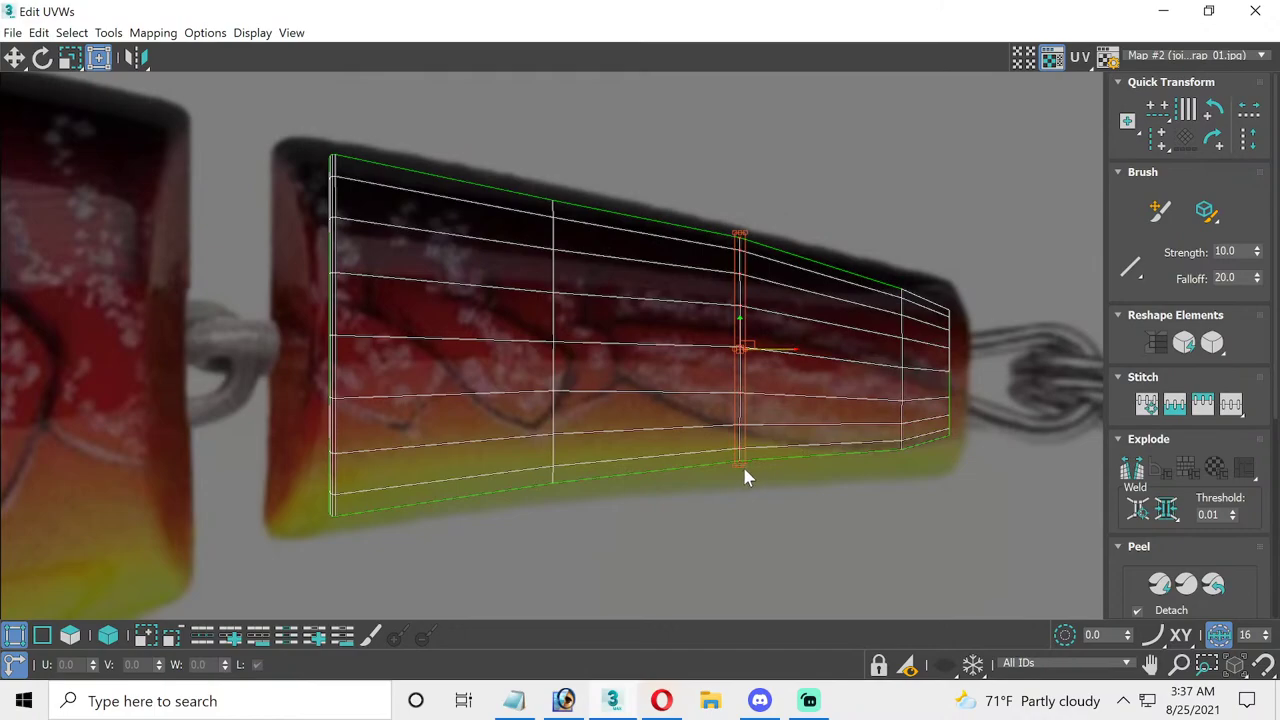
{"action": "left_click_drag", "start_coordinate": [743, 463], "coordinate": [744, 457]}
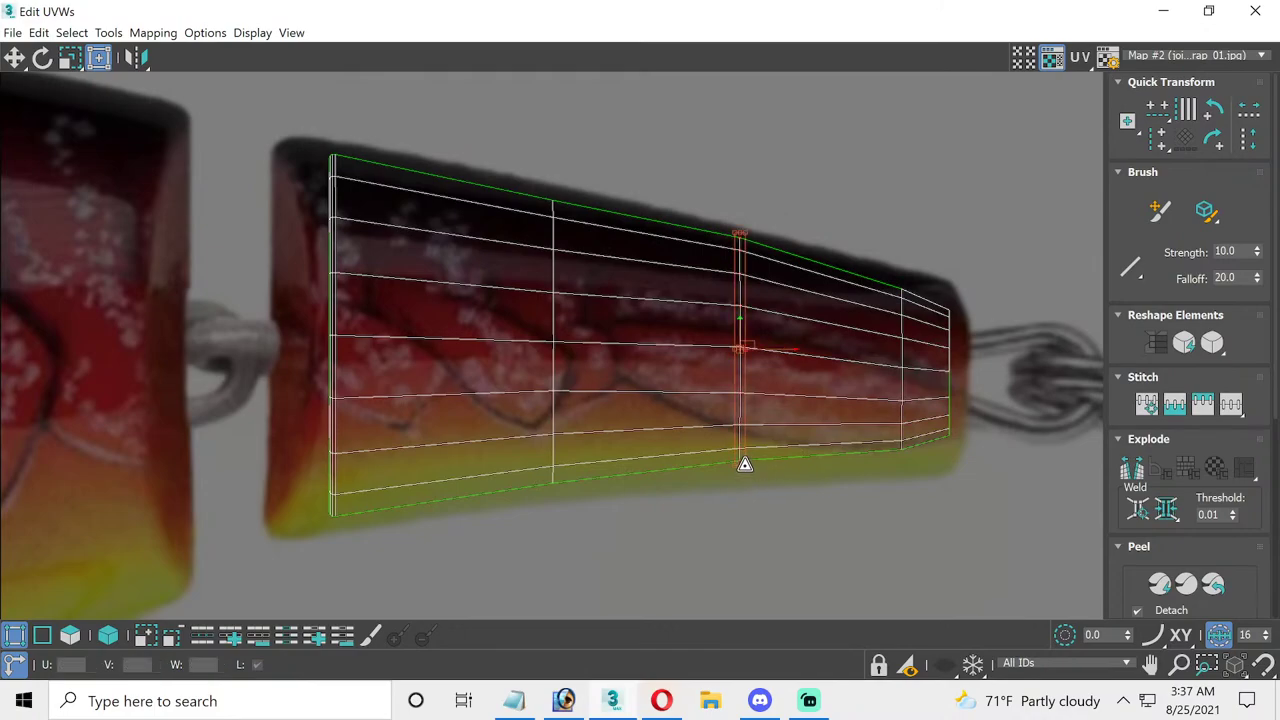
{"action": "left_click_drag", "start_coordinate": [743, 463], "coordinate": [744, 475]}
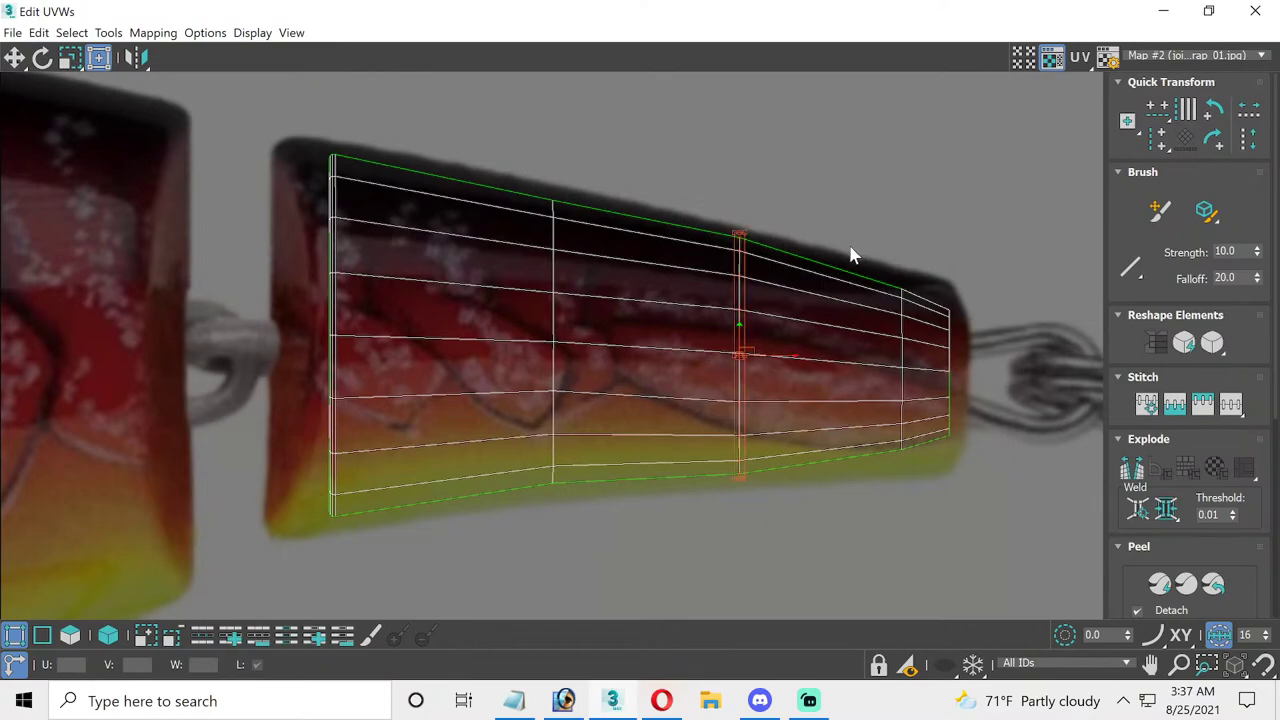
{"action": "left_click_drag", "start_coordinate": [851, 255], "coordinate": [986, 551]}
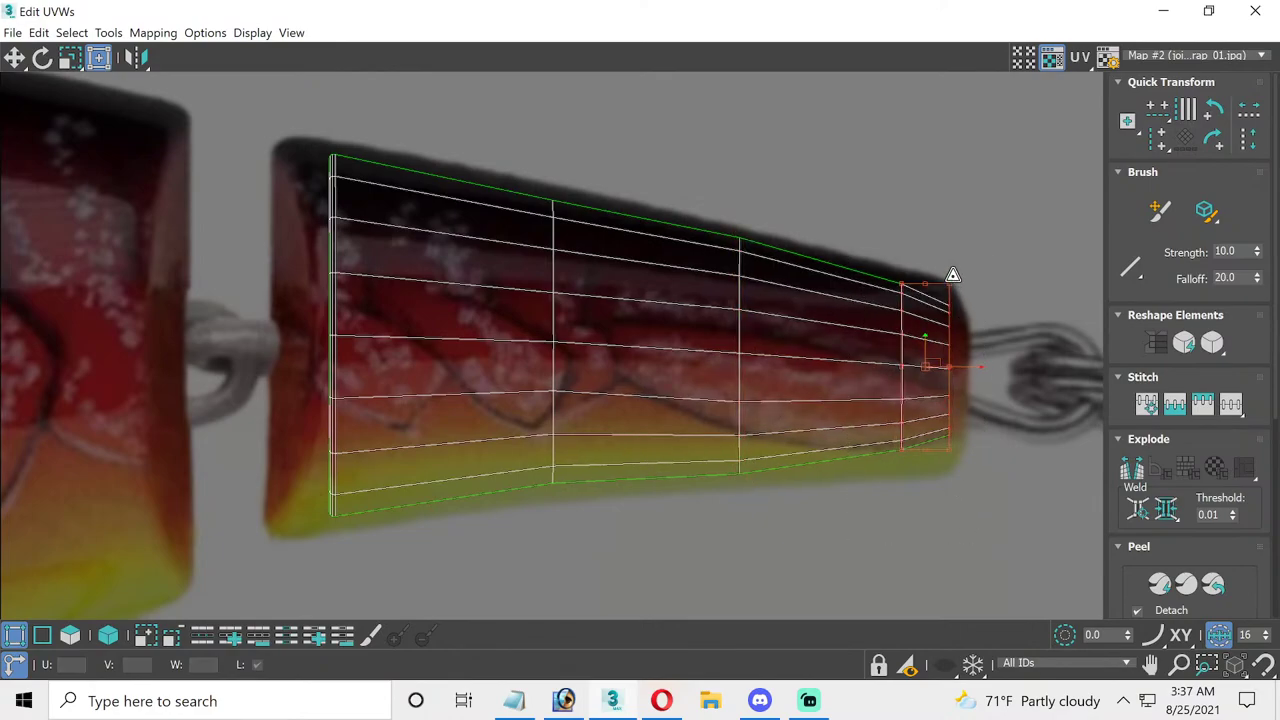
{"action": "left_click_drag", "start_coordinate": [953, 275], "coordinate": [956, 270]}
{"action": "left_click_drag", "start_coordinate": [953, 456], "coordinate": [951, 468]}
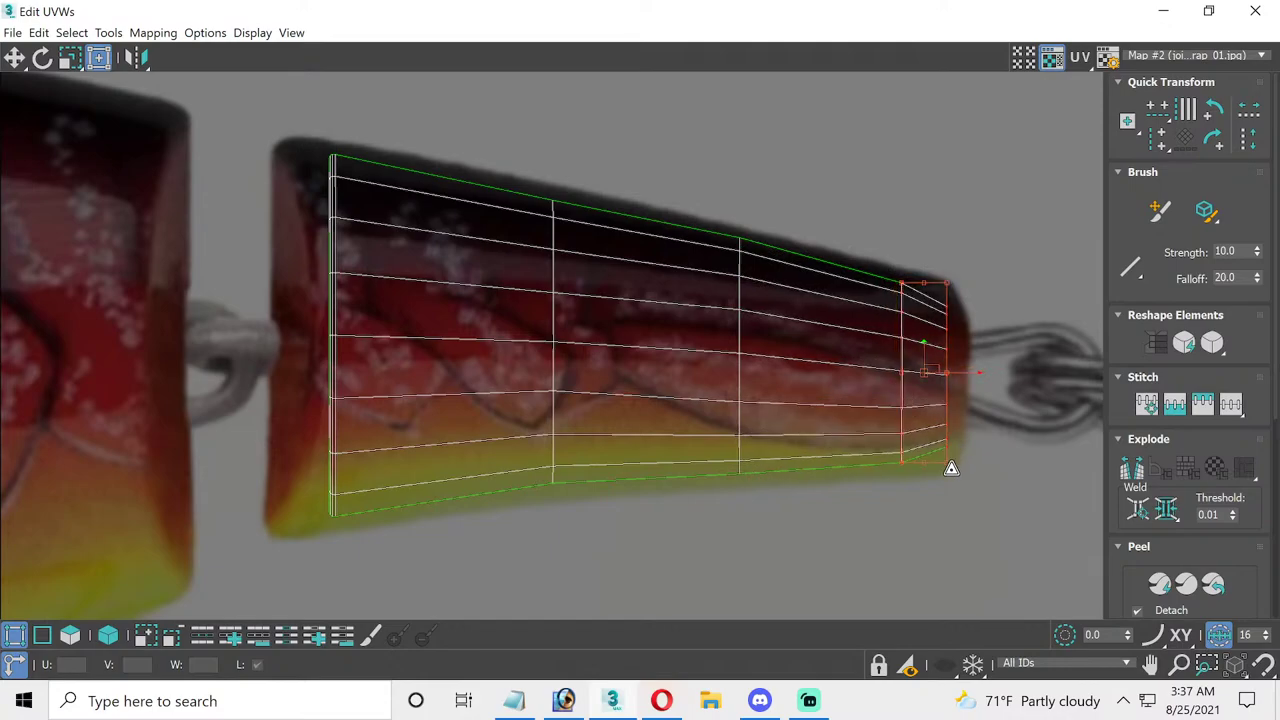
{"action": "scroll", "coordinate": [598, 346], "scroll_direction": "down", "scroll_amount": 1}
{"action": "scroll", "coordinate": [474, 400], "scroll_direction": "down", "scroll_amount": 1}
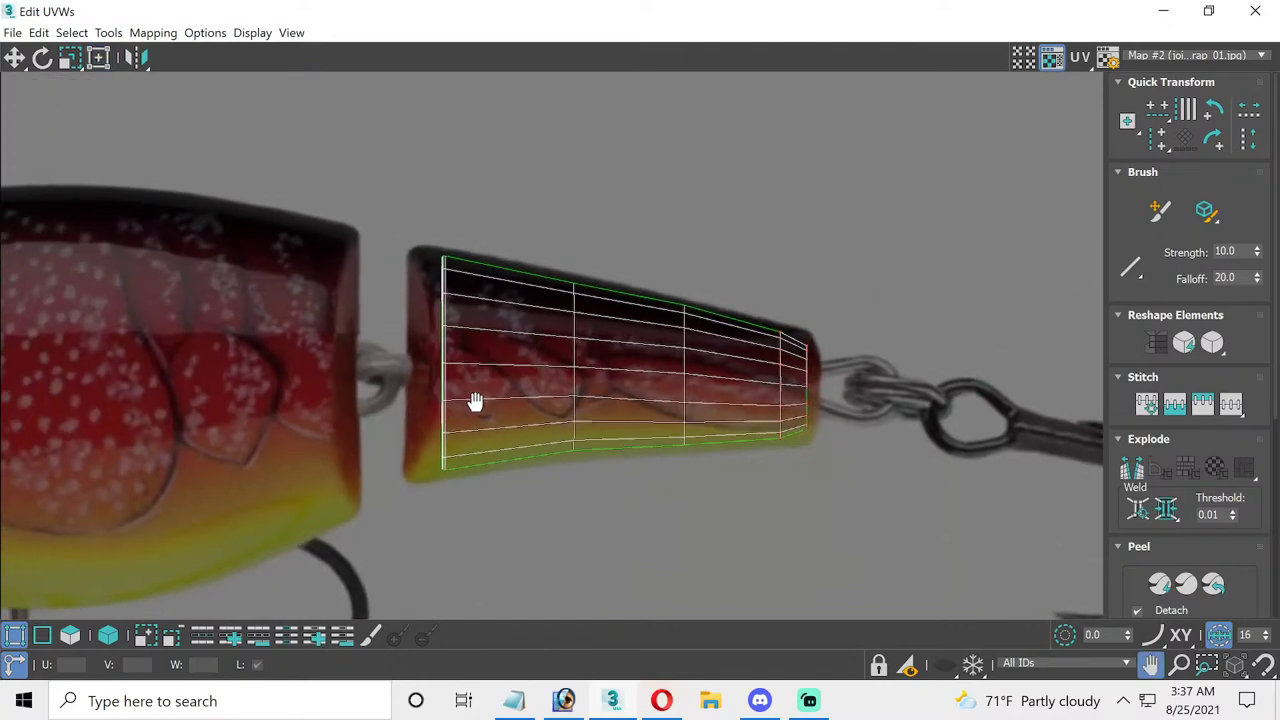
{"action": "scroll", "coordinate": [649, 352], "scroll_direction": "down", "scroll_amount": 2}
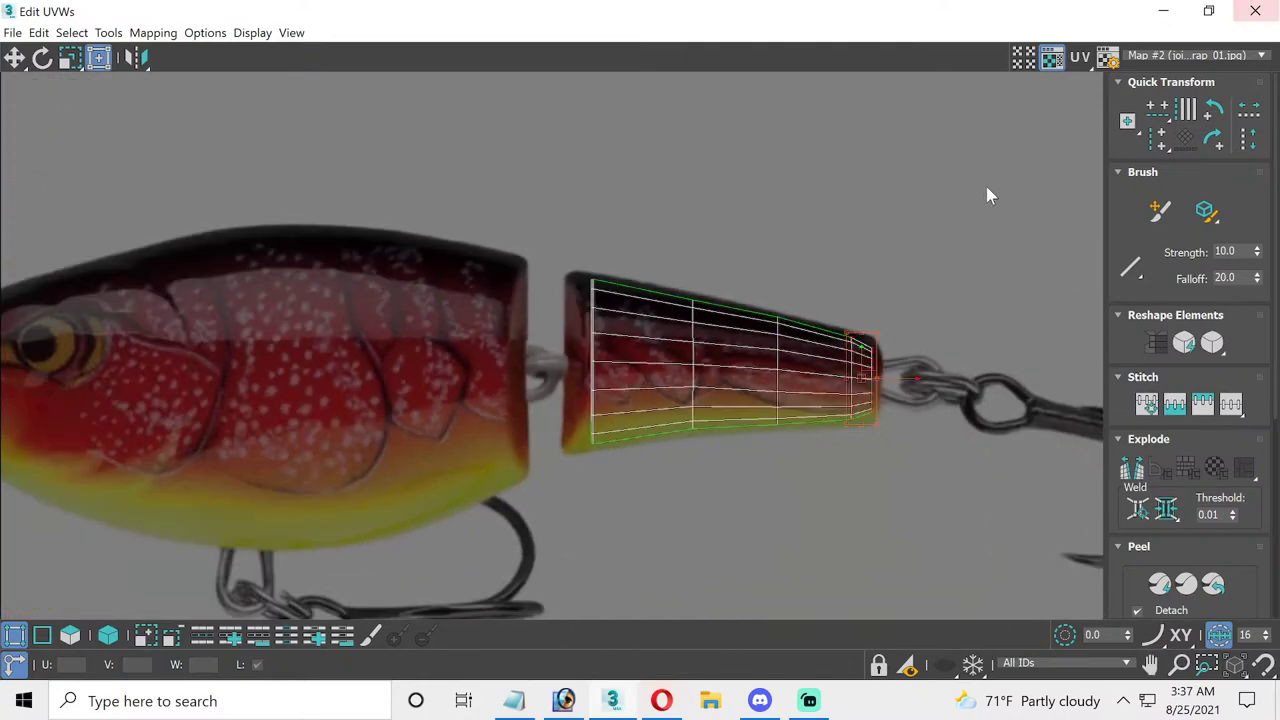
- Close Edit UVWs and Collapse All on the tail's modifier stack
{"action": "left_click", "coordinate": [1272, 10]}
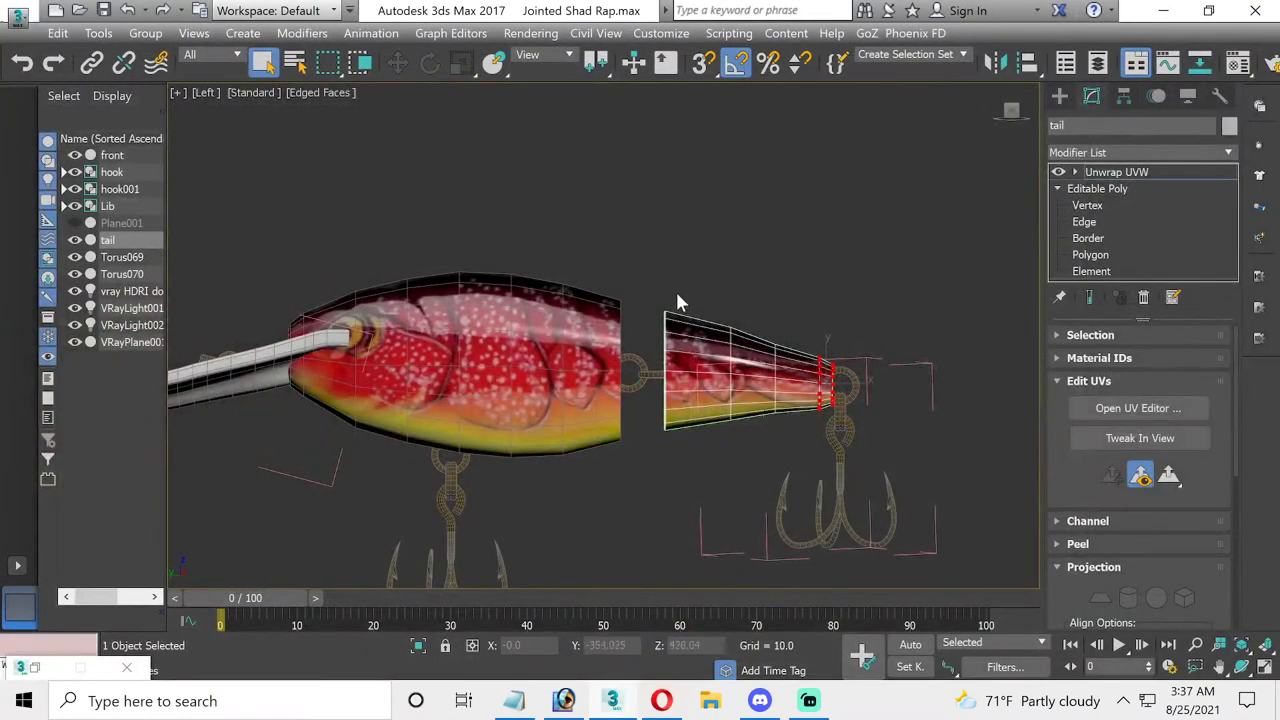
{"action": "right_click", "coordinate": [1113, 177]}
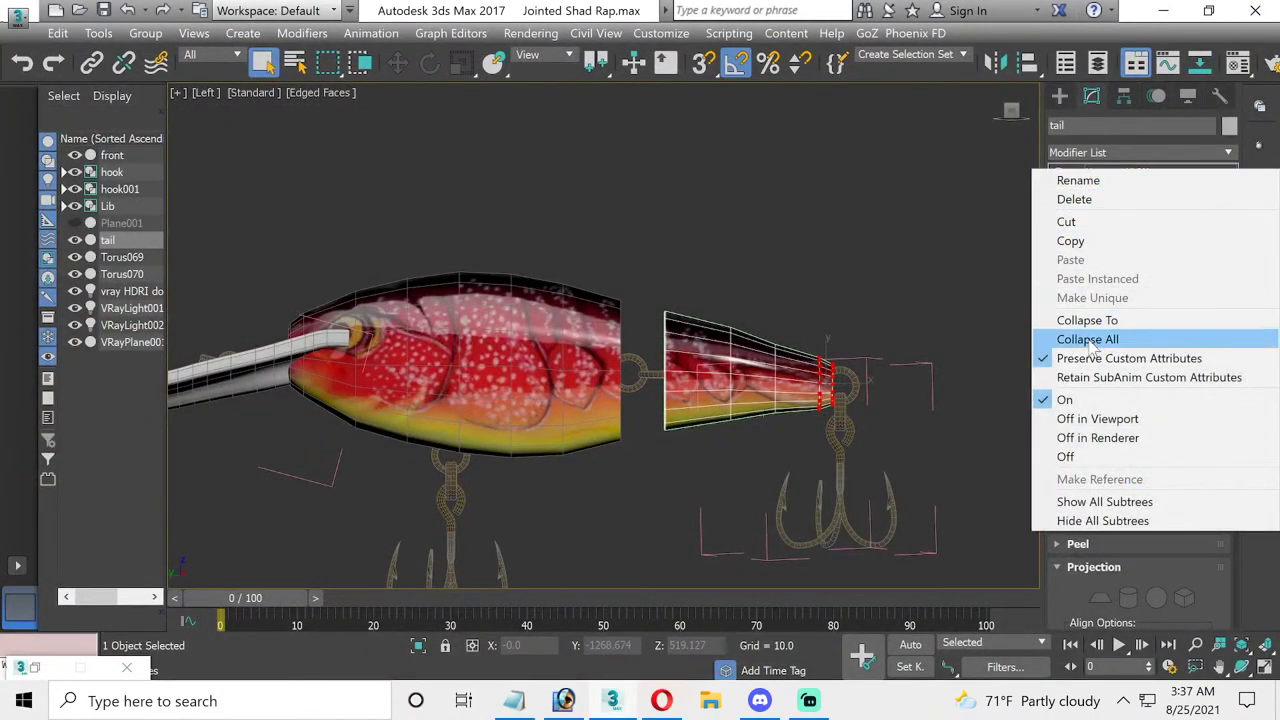
{"action": "left_click", "coordinate": [1090, 339]}
{"action": "left_click", "coordinate": [735, 407]}
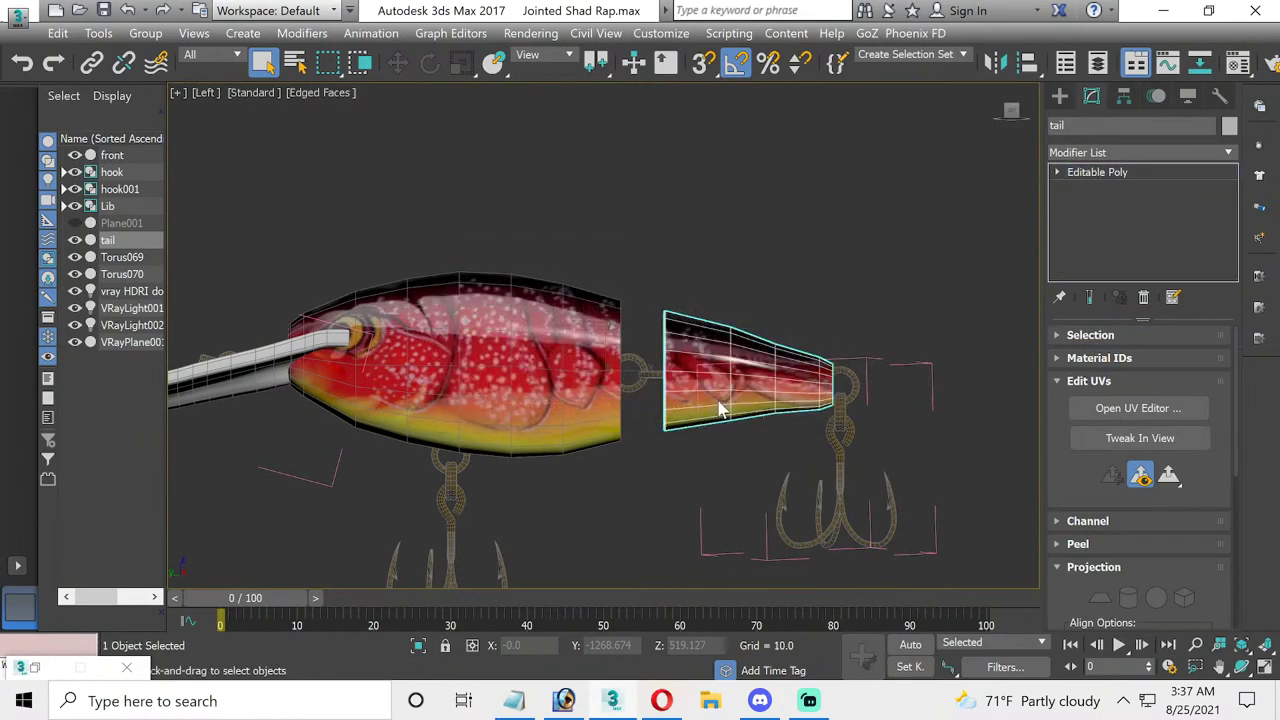
- Assign the 'lip plastic' material to the plastic lip and return to four viewports
{"action": "left_click", "coordinate": [644, 306]}
{"action": "left_click", "coordinate": [263, 367]}
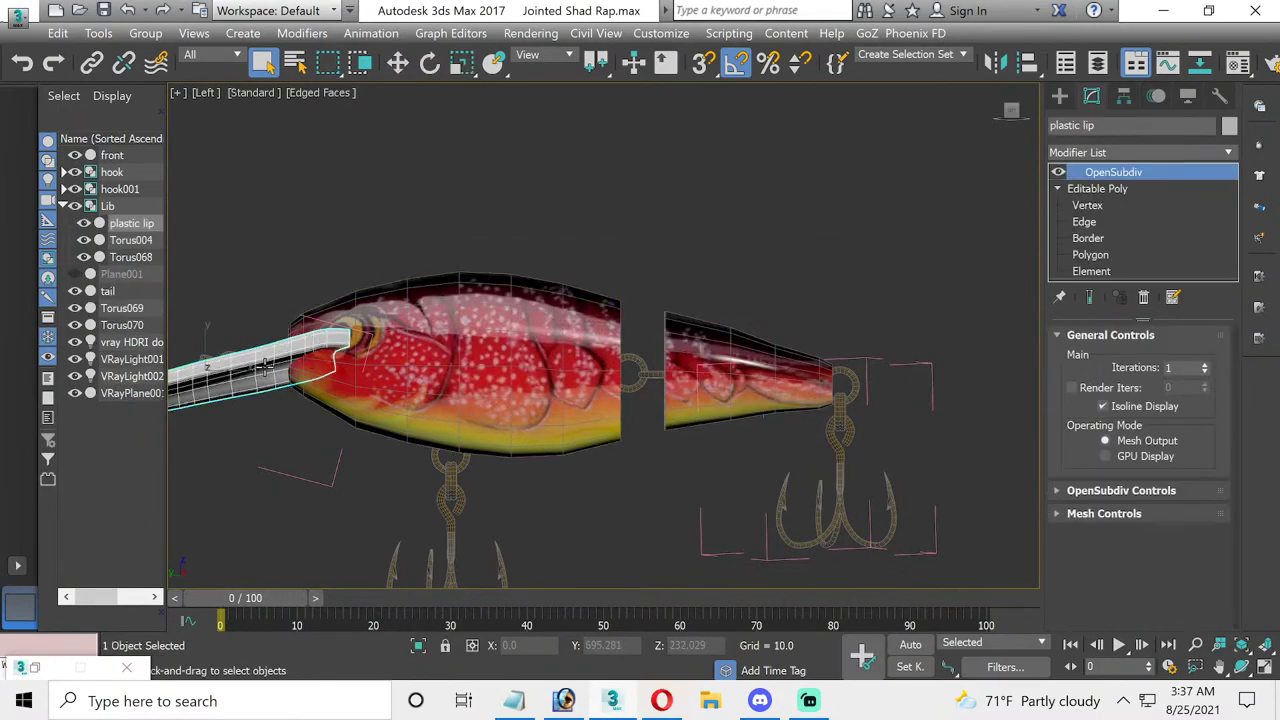
{"action": "key", "text": "m"}
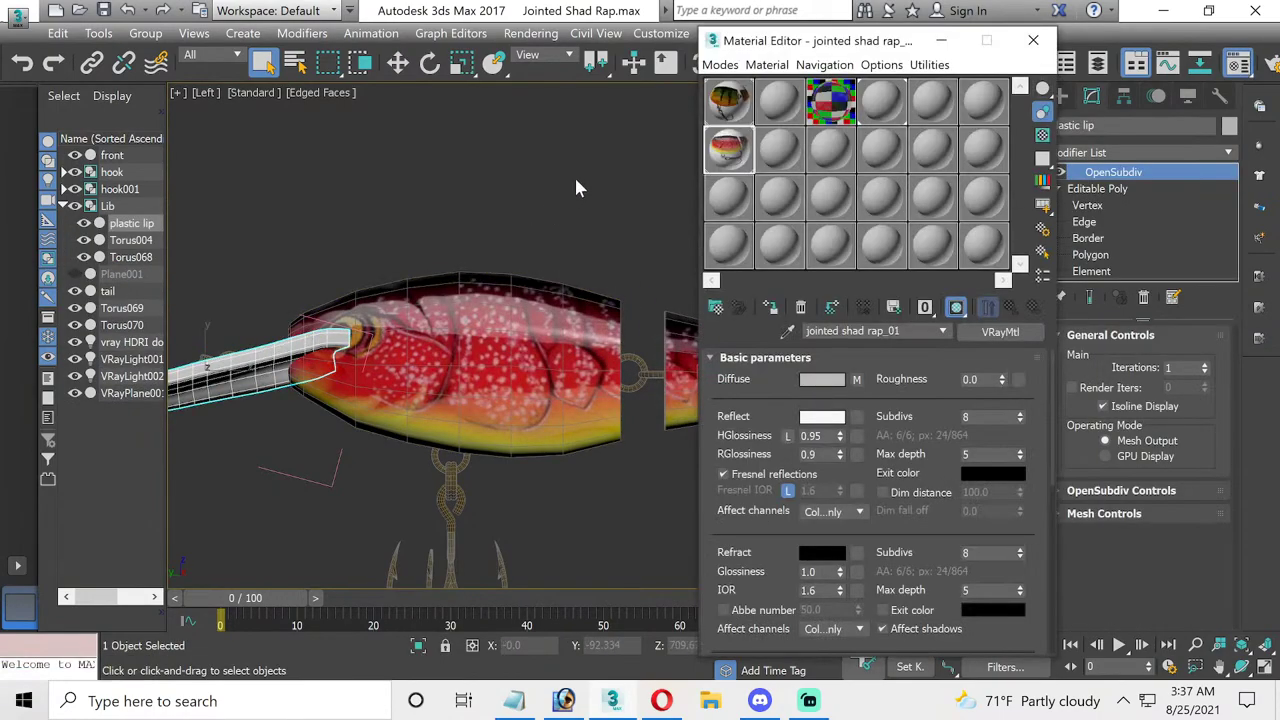
{"action": "left_click", "coordinate": [822, 112]}
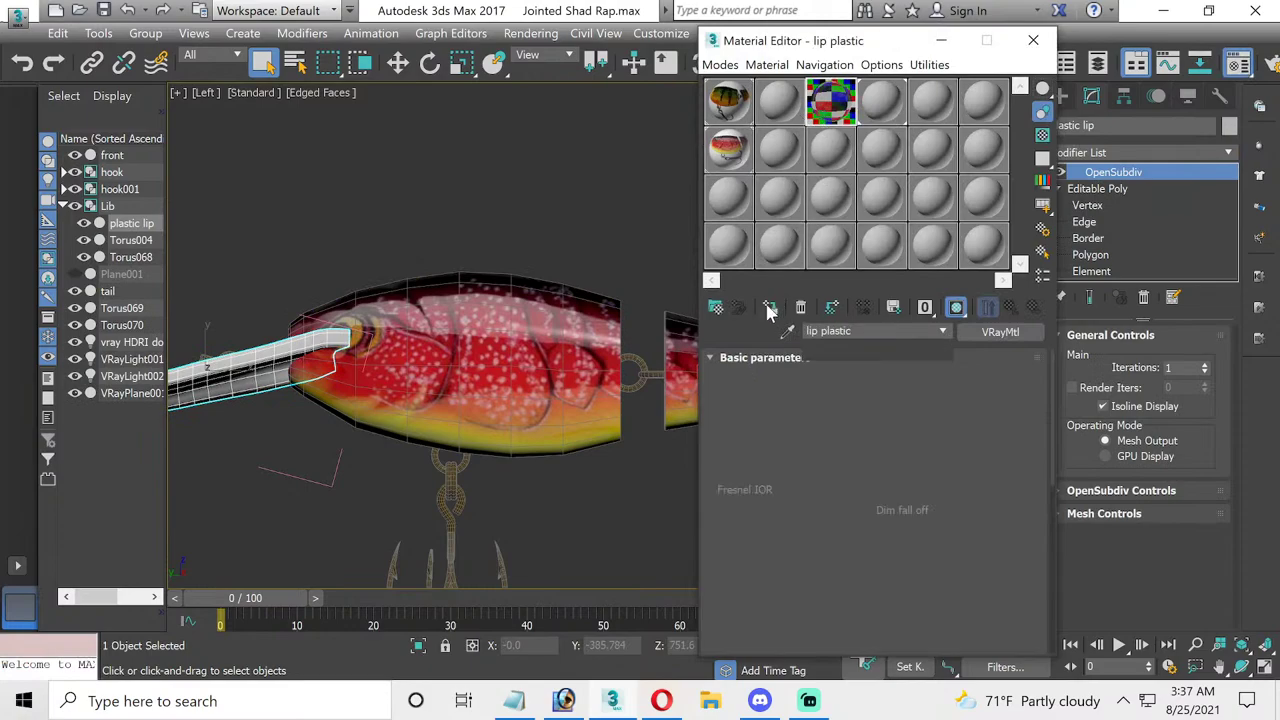
{"action": "left_click", "coordinate": [769, 307]}
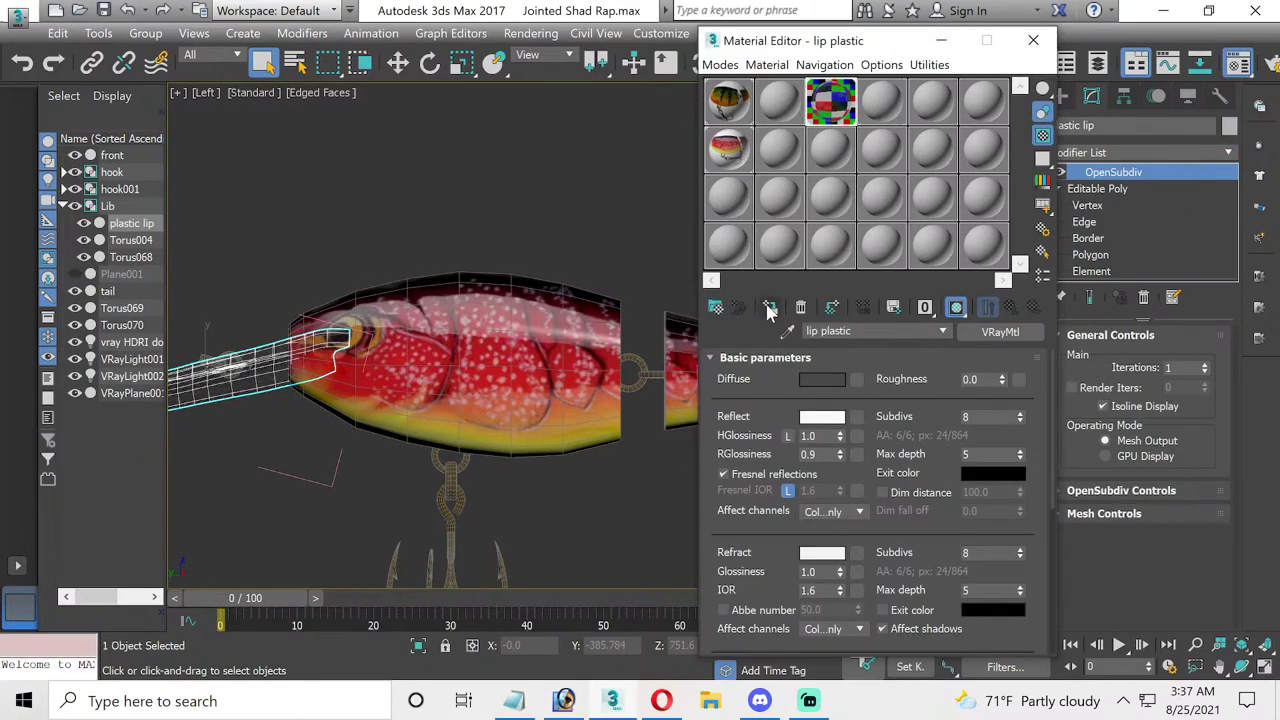
{"action": "left_click", "coordinate": [941, 40]}
{"action": "left_click", "coordinate": [1265, 666]}
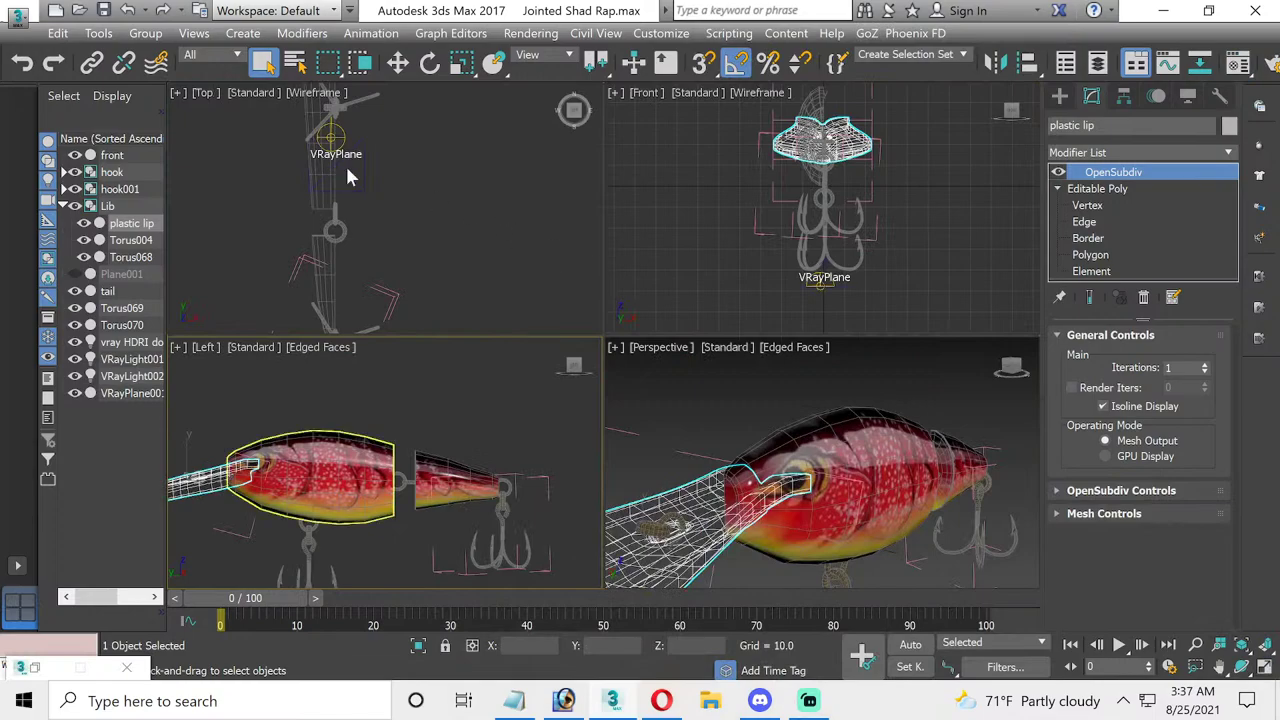
- Maximize the Top viewport and zoom in on the plastic lip
{"action": "right_click", "coordinate": [397, 193]}
{"action": "left_click", "coordinate": [1265, 666]}
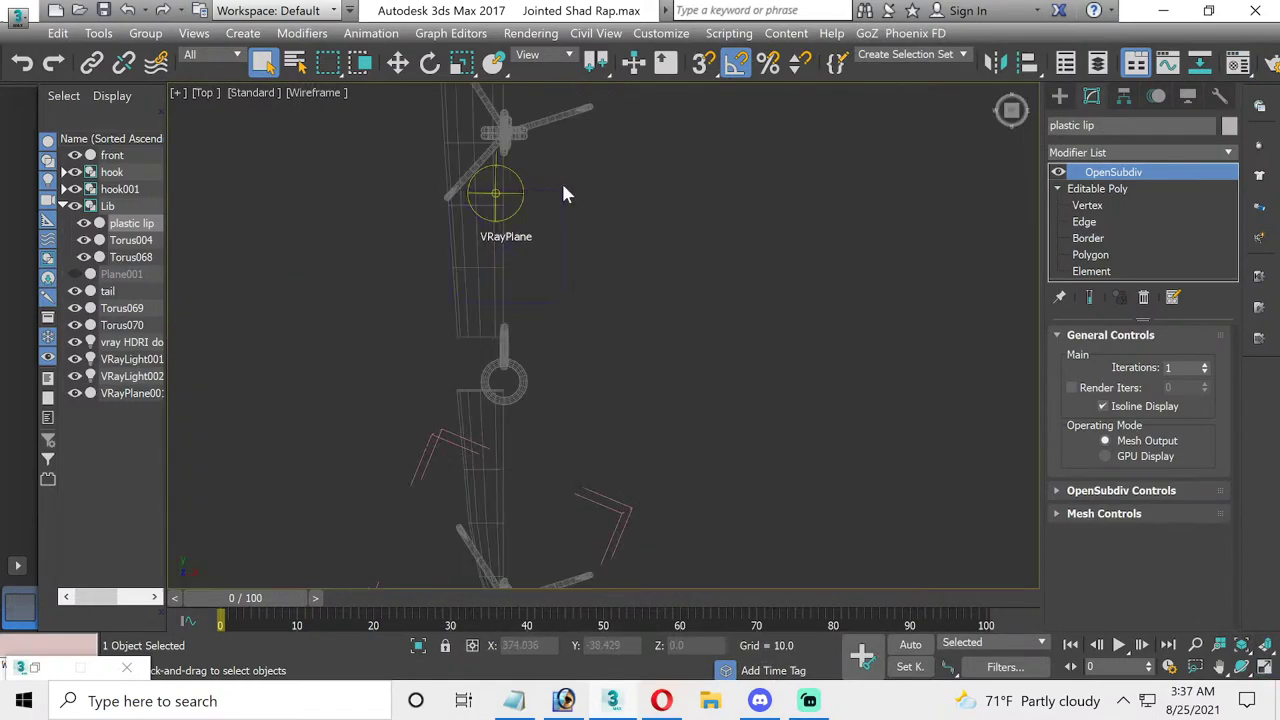
{"action": "scroll", "coordinate": [561, 180], "scroll_direction": "up", "scroll_amount": 3}
{"action": "scroll", "coordinate": [516, 290], "scroll_direction": "up", "scroll_amount": 4}
{"action": "scroll", "coordinate": [516, 290], "scroll_direction": "up", "scroll_amount": 3}
{"action": "middle_click_drag", "start_coordinate": [516, 289], "coordinate": [589, 389]}
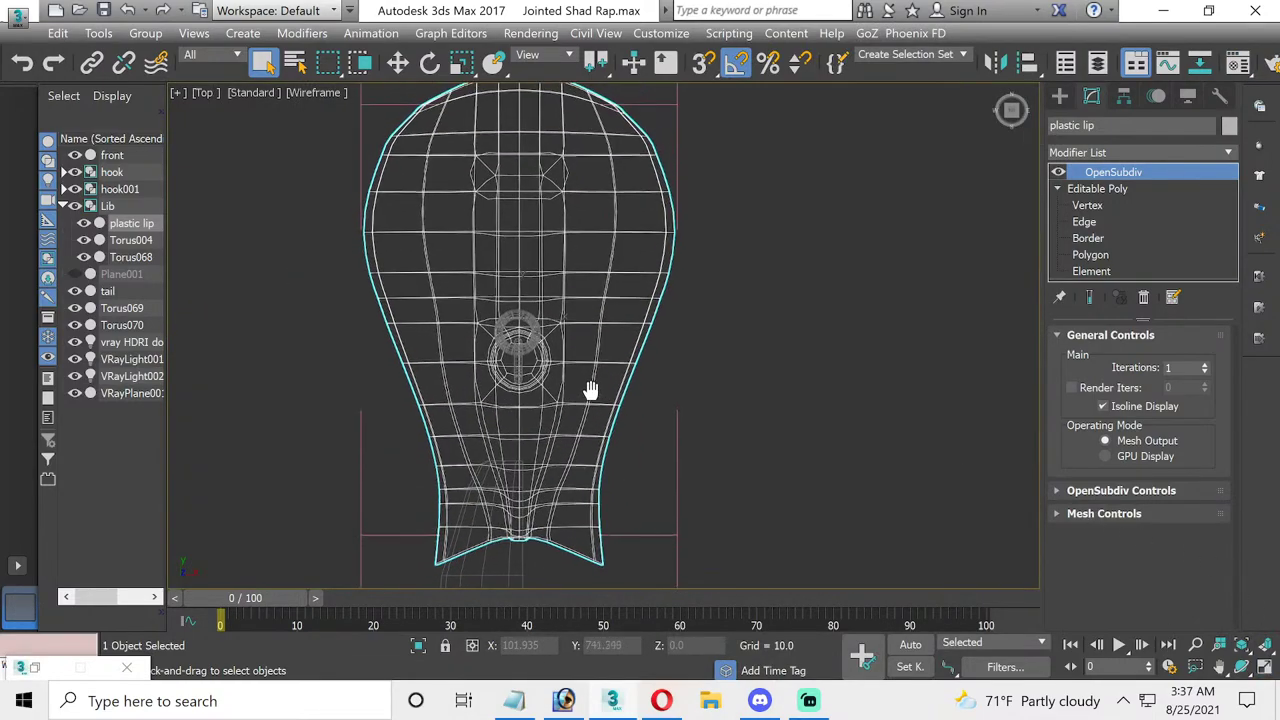
- Activate the Line spline tool and frame the lip's narrow middle for drawing
{"action": "left_click", "coordinate": [1059, 96]}
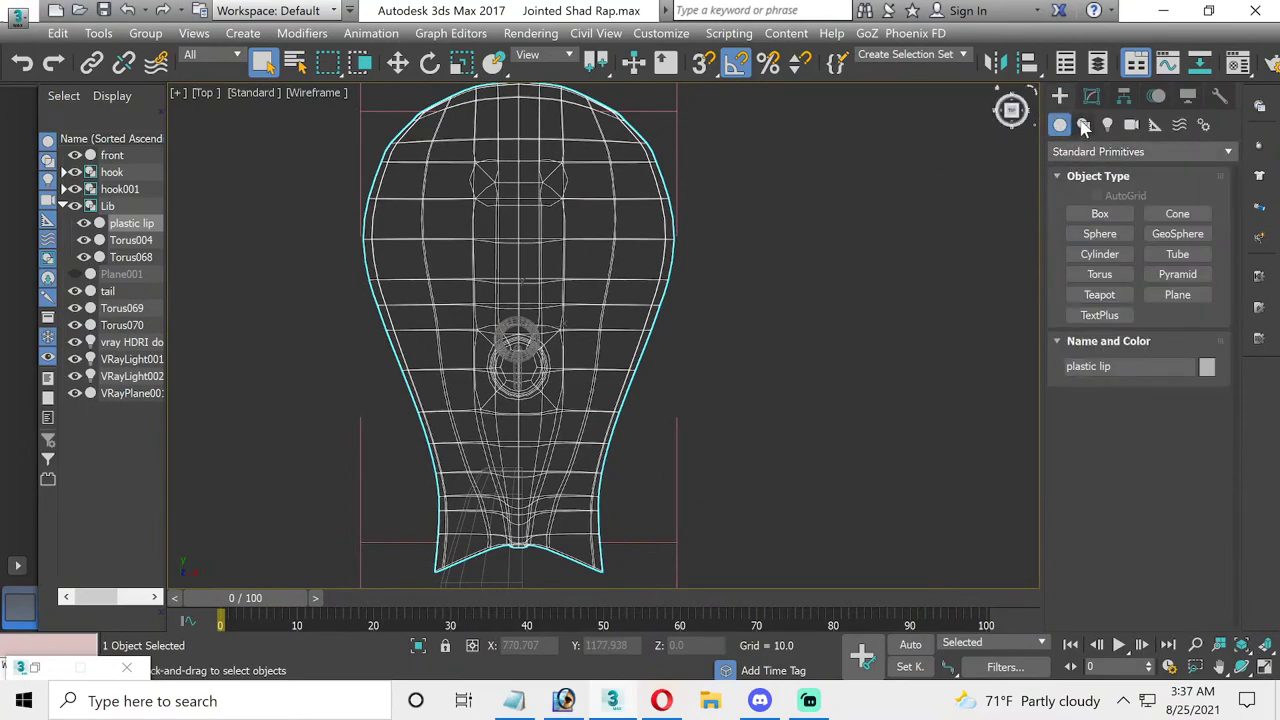
{"action": "left_click", "coordinate": [1083, 124]}
{"action": "left_click", "coordinate": [1098, 229]}
{"action": "scroll", "coordinate": [620, 410], "scroll_direction": "up", "scroll_amount": 1}
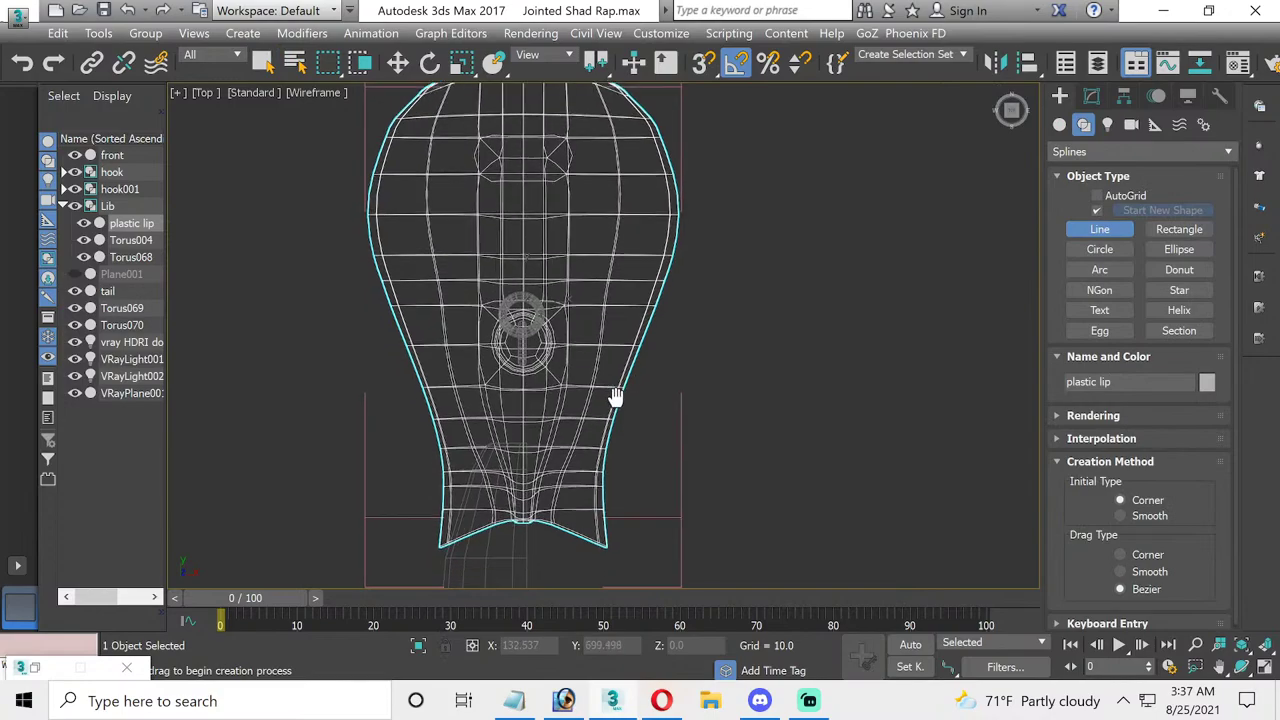
{"action": "scroll", "coordinate": [617, 339], "scroll_direction": "up", "scroll_amount": 1}
{"action": "scroll", "coordinate": [530, 300], "scroll_direction": "up", "scroll_amount": 2}
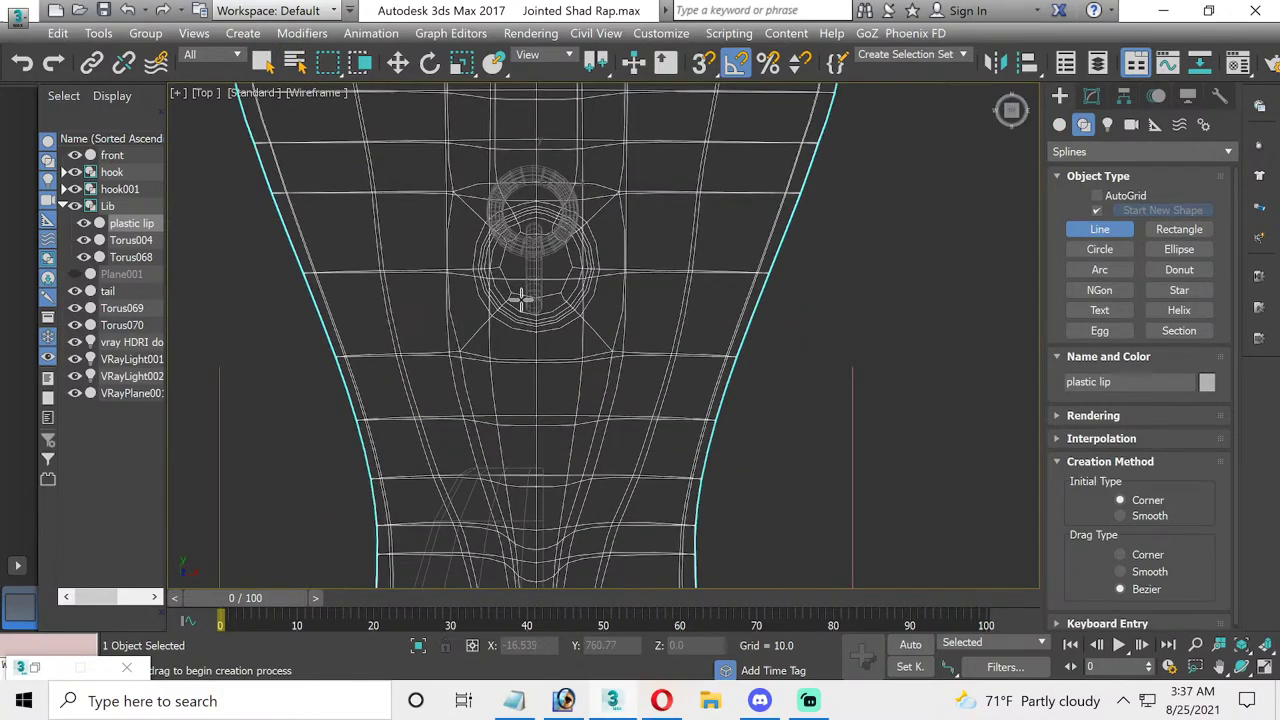
{"action": "middle_click_drag", "start_coordinate": [526, 340], "coordinate": [516, 250]}
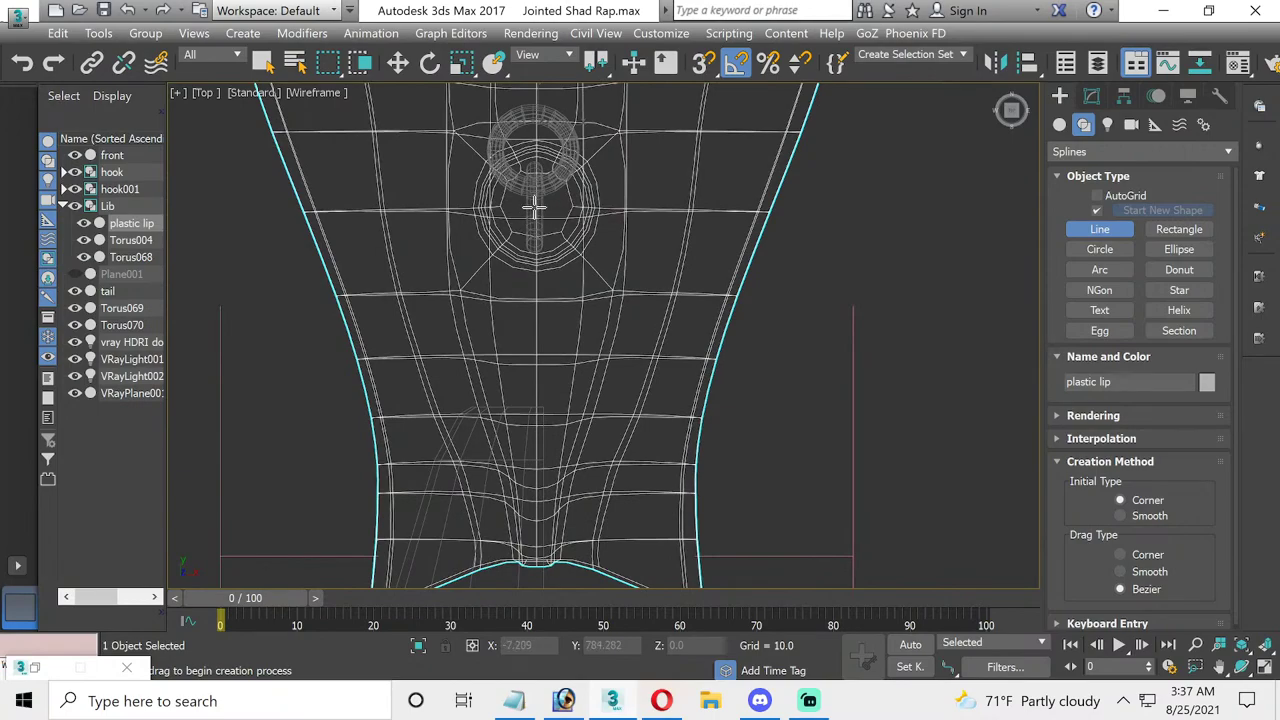
- Draw Line001 in the Top view from the lip's ring back into the lure body
{"action": "left_click", "coordinate": [533, 207]}
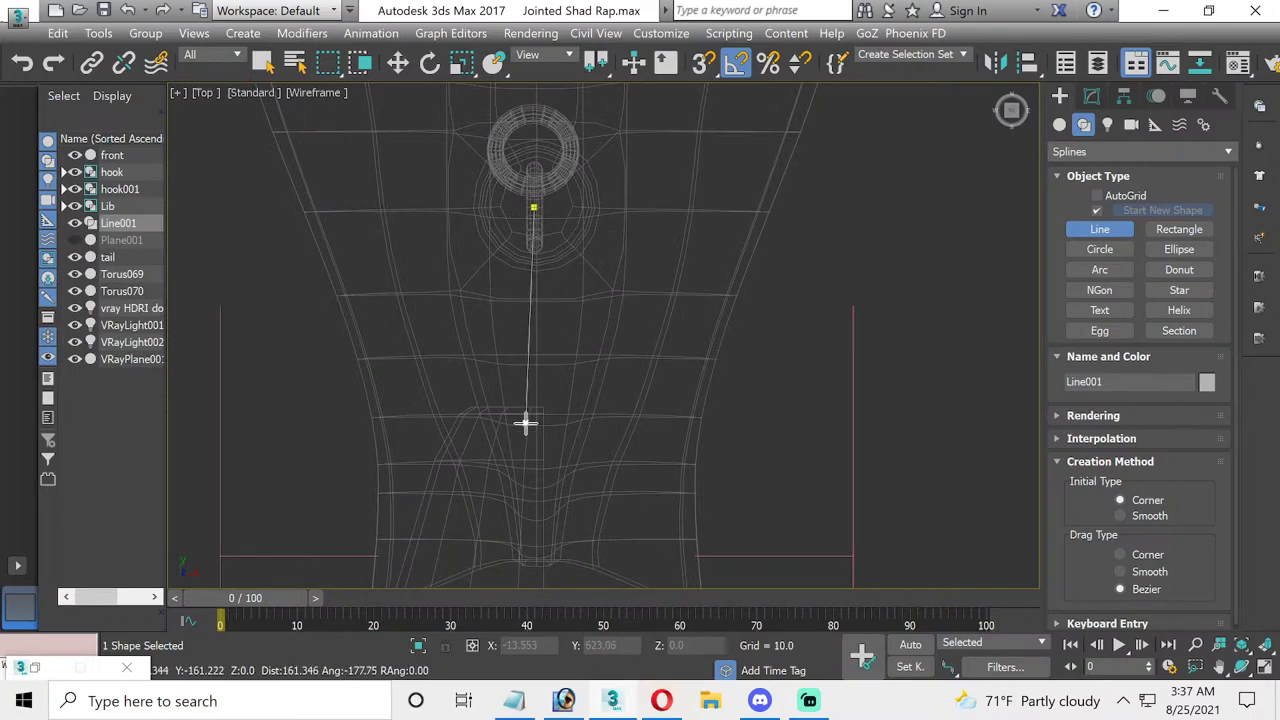
{"action": "middle_click_drag", "start_coordinate": [520, 491], "coordinate": [550, 306]}
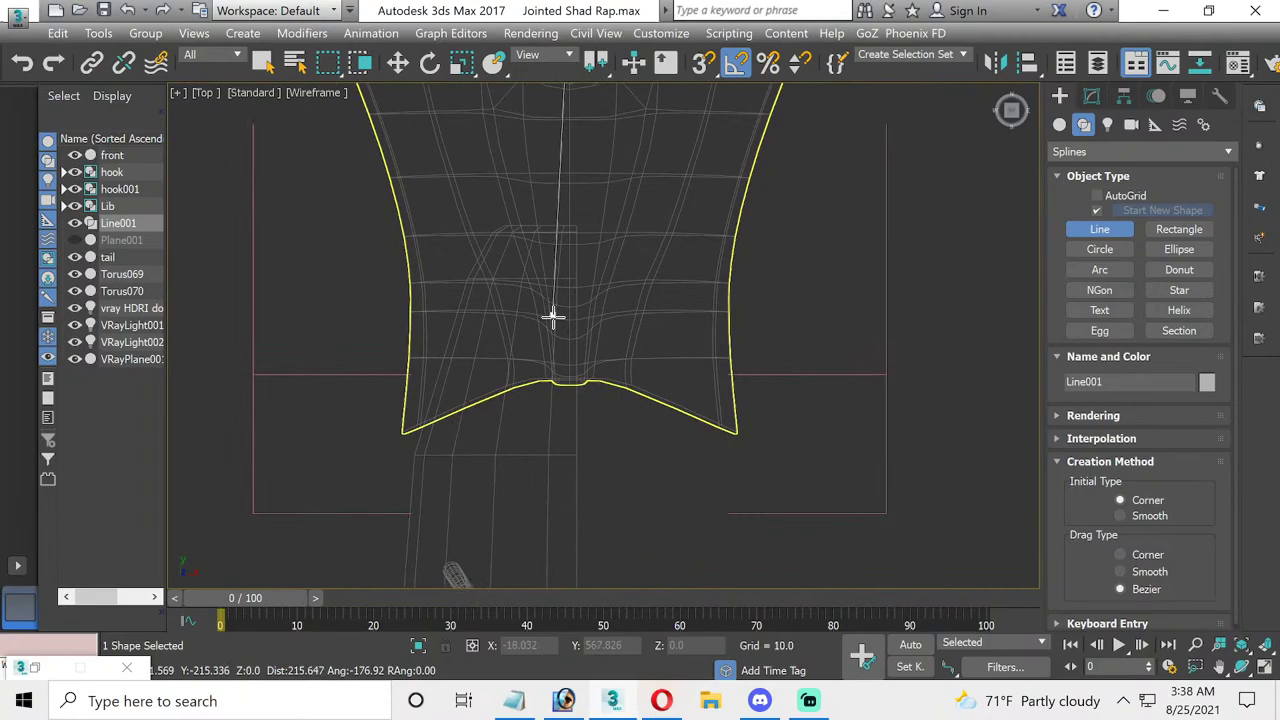
{"action": "left_click", "coordinate": [564, 383]}
{"action": "right_click", "coordinate": [565, 383]}
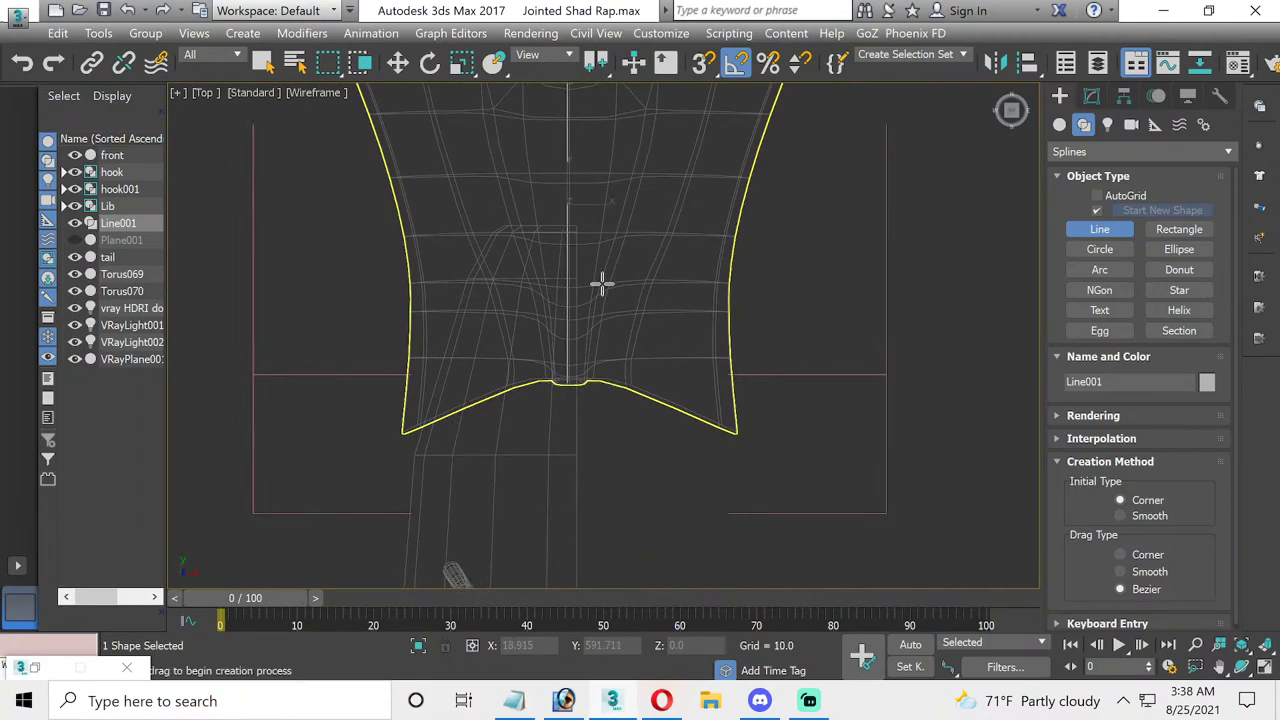
- Maximize the Left view and zoom in close on the lip
{"action": "middle_click_drag", "start_coordinate": [700, 319], "coordinate": [706, 408]}
{"action": "left_click", "coordinate": [1262, 671]}
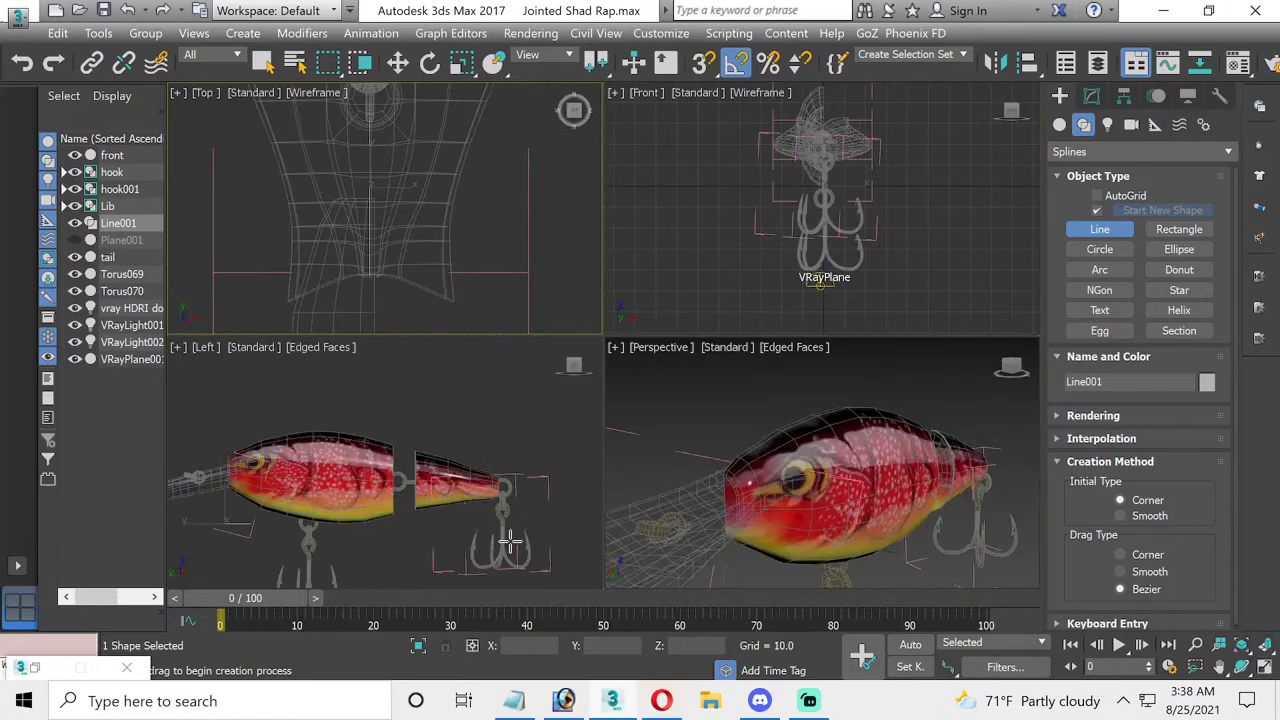
{"action": "left_click", "coordinate": [1262, 671]}
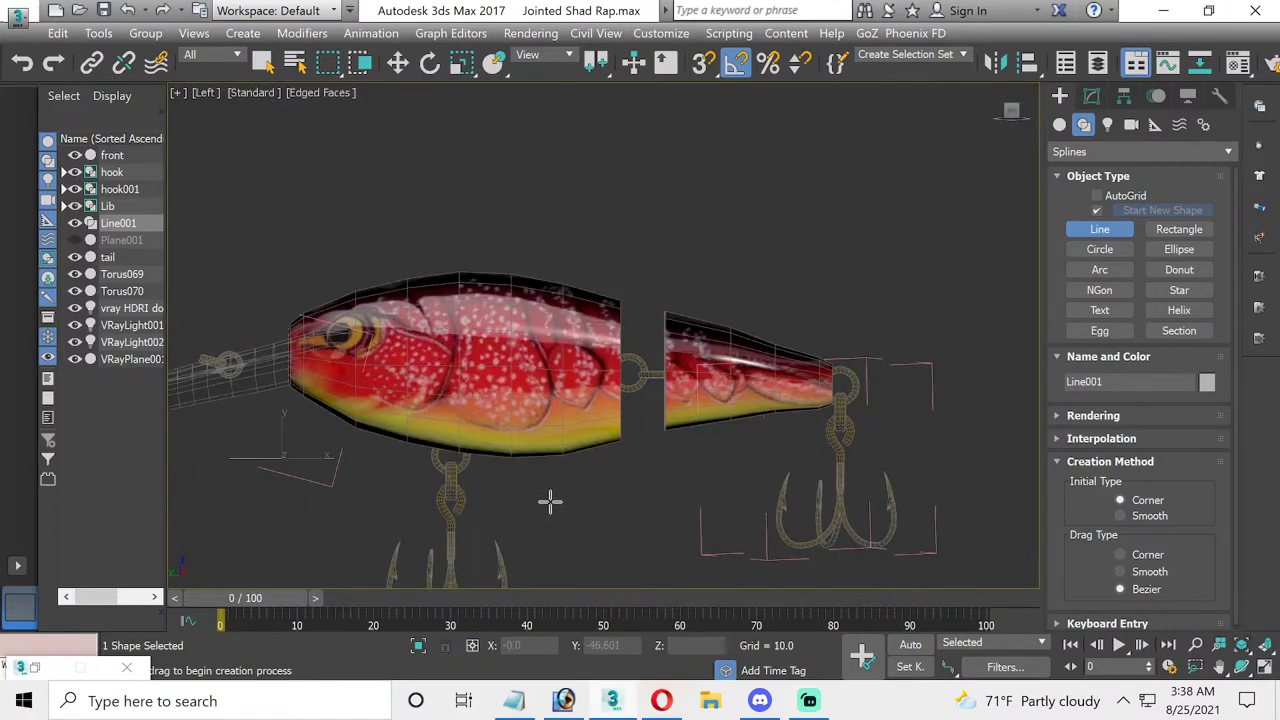
{"action": "scroll", "coordinate": [757, 443], "scroll_direction": "up", "scroll_amount": 3}
{"action": "scroll", "coordinate": [400, 208], "scroll_direction": "down", "scroll_amount": 2}
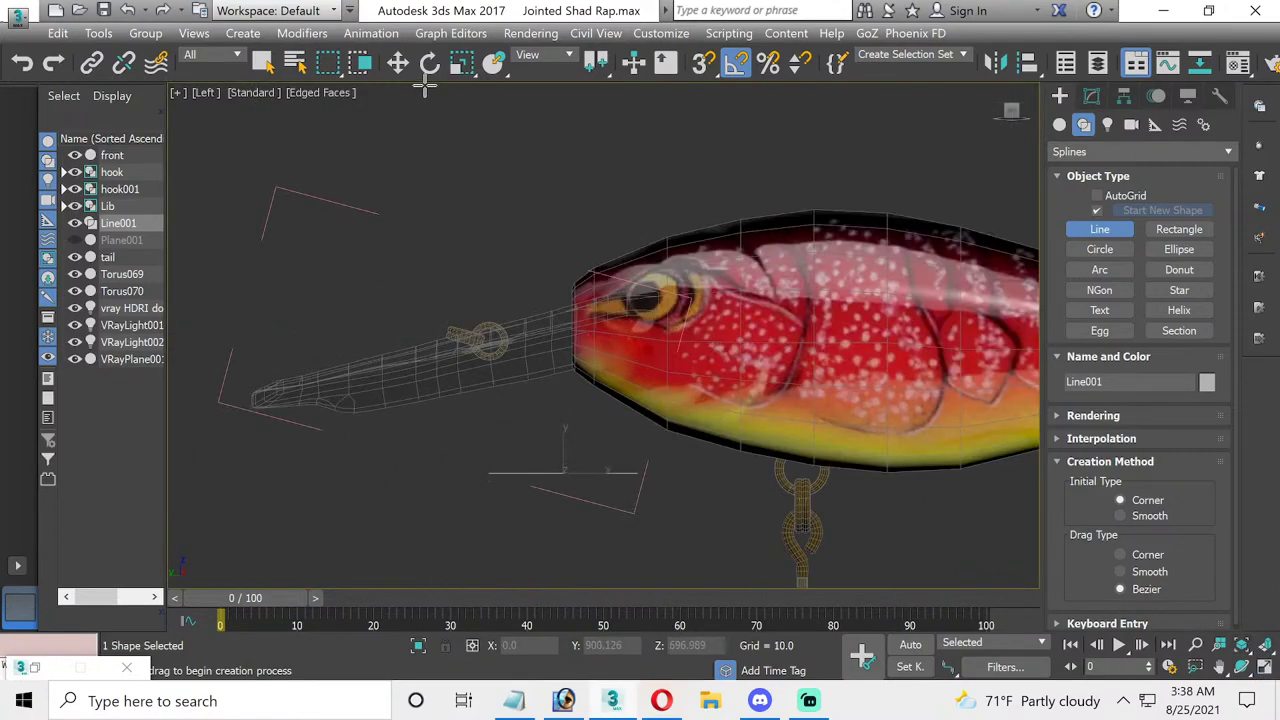
{"action": "left_click", "coordinate": [400, 66]}
{"action": "scroll", "coordinate": [440, 344], "scroll_direction": "up", "scroll_amount": 2}
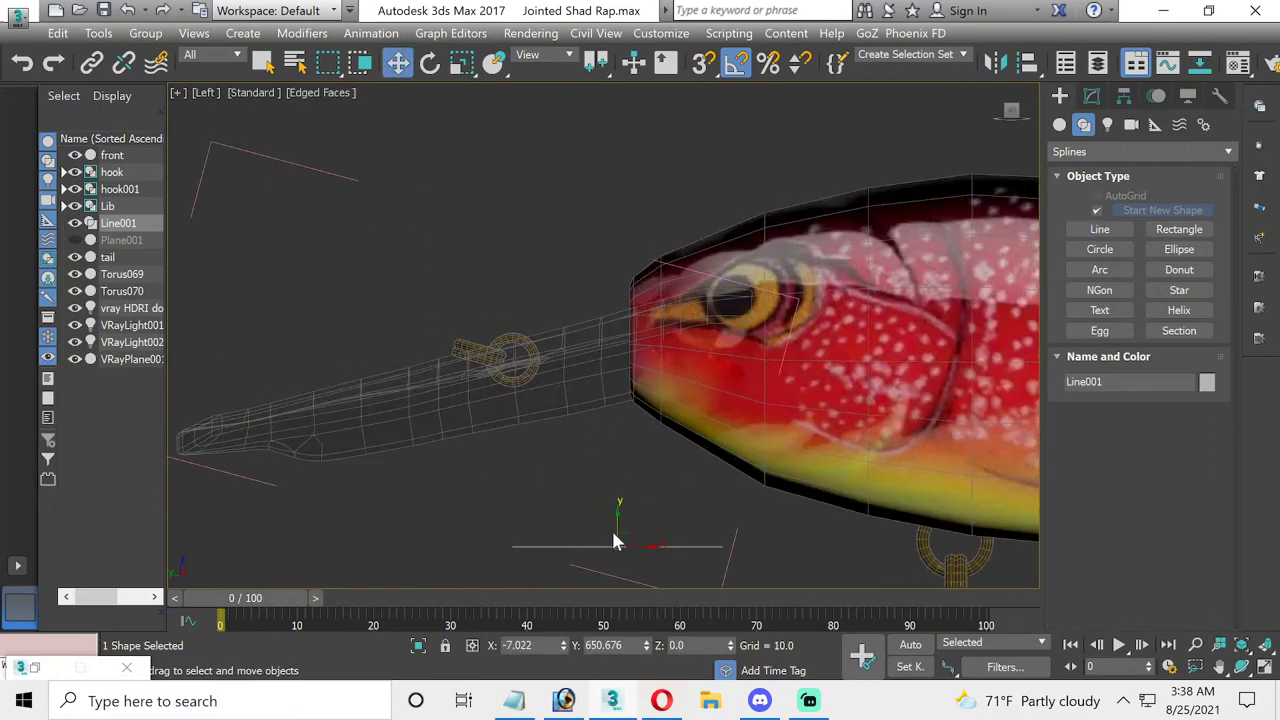
- Raise Line001 to the lip's level and lift its end vertex up into the head
{"action": "left_click_drag", "start_coordinate": [615, 541], "coordinate": [615, 373]}
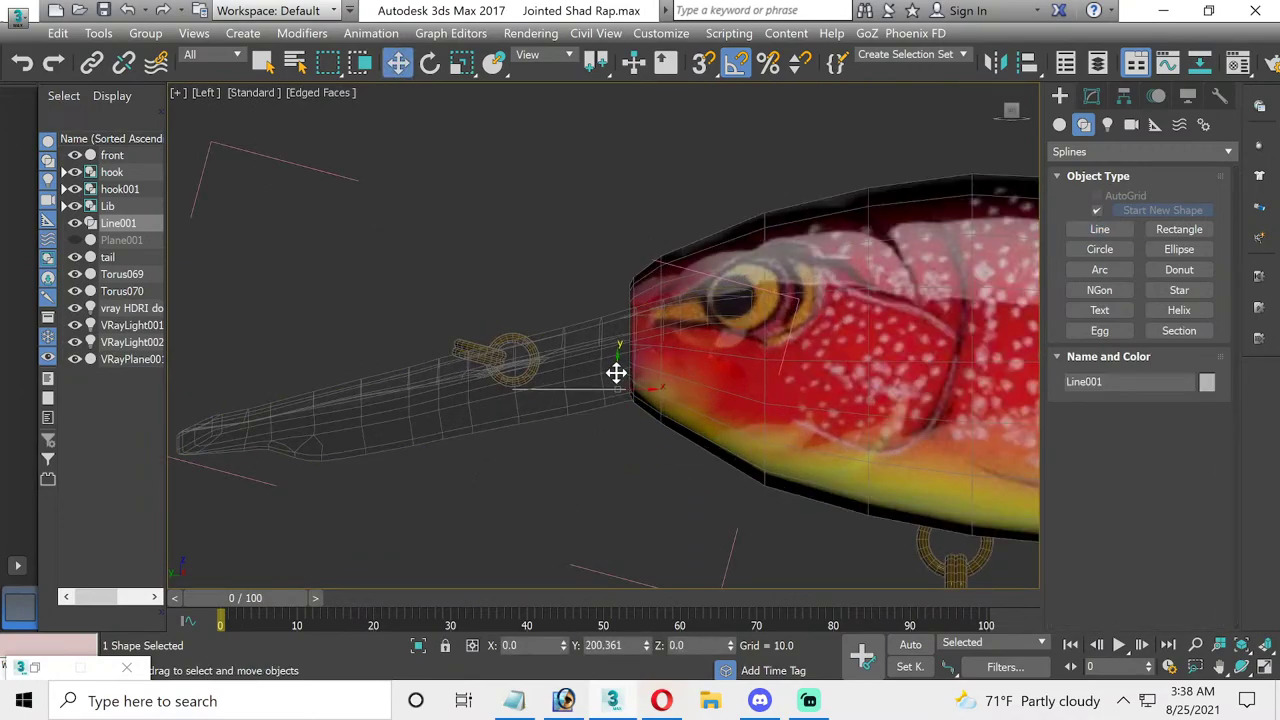
{"action": "left_click", "coordinate": [1091, 96]}
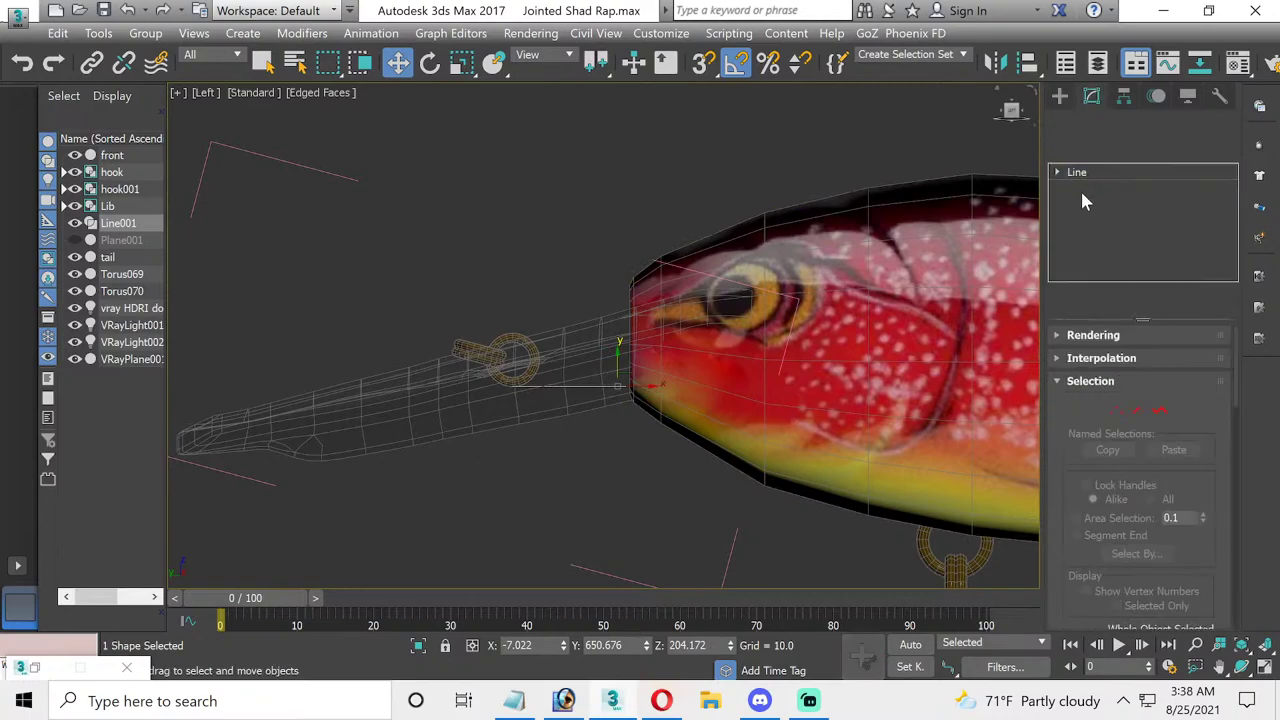
{"action": "left_click", "coordinate": [1057, 172]}
{"action": "left_click", "coordinate": [1087, 188]}
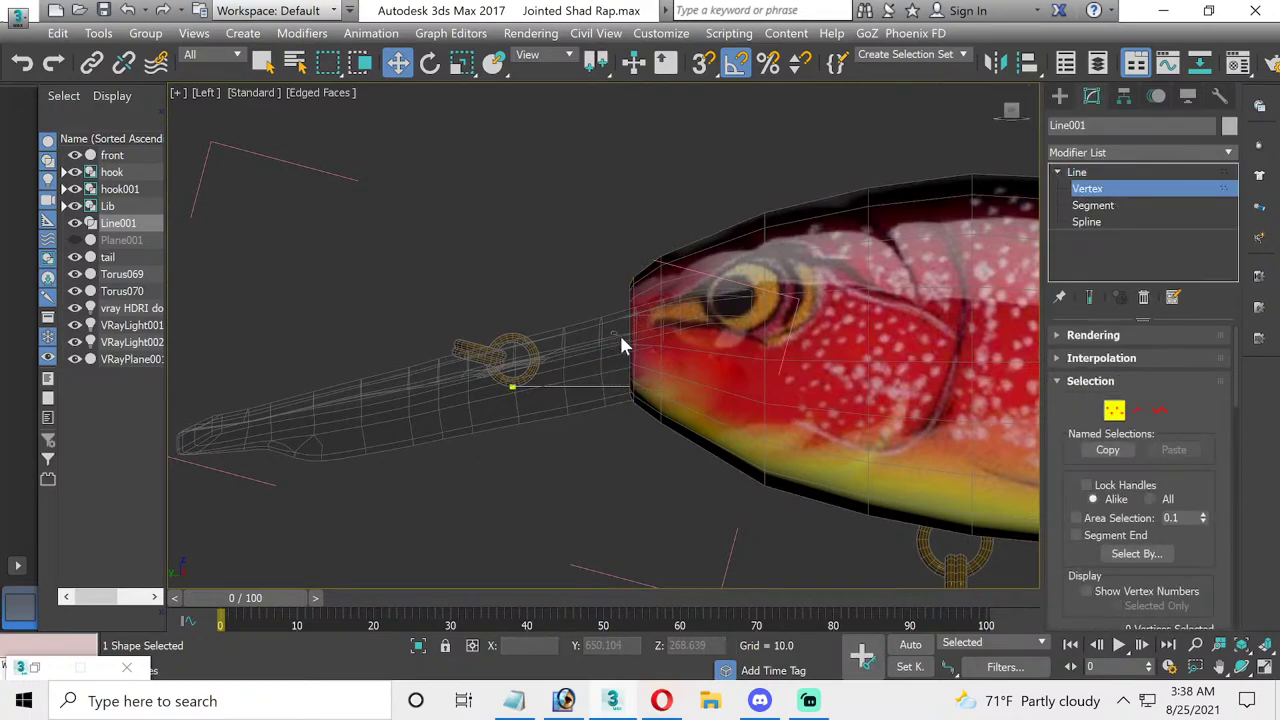
{"action": "left_click_drag", "start_coordinate": [620, 345], "coordinate": [816, 493]}
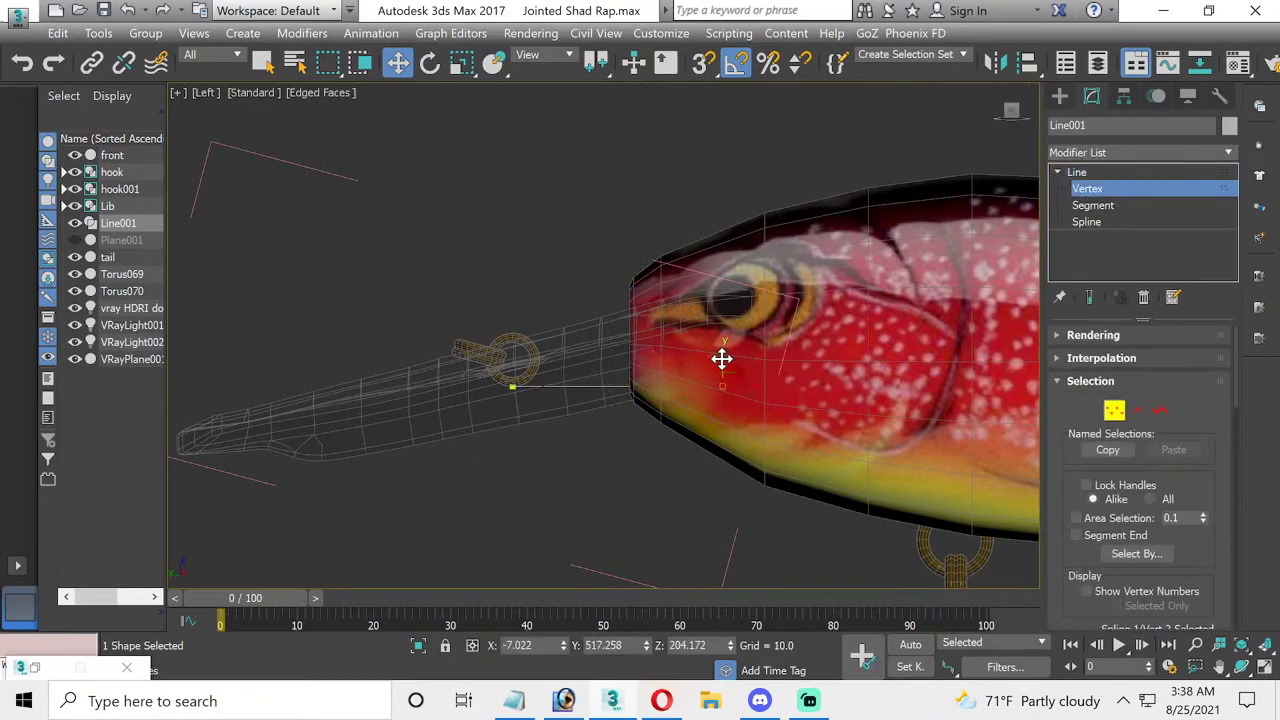
{"action": "left_click_drag", "start_coordinate": [722, 358], "coordinate": [729, 309]}
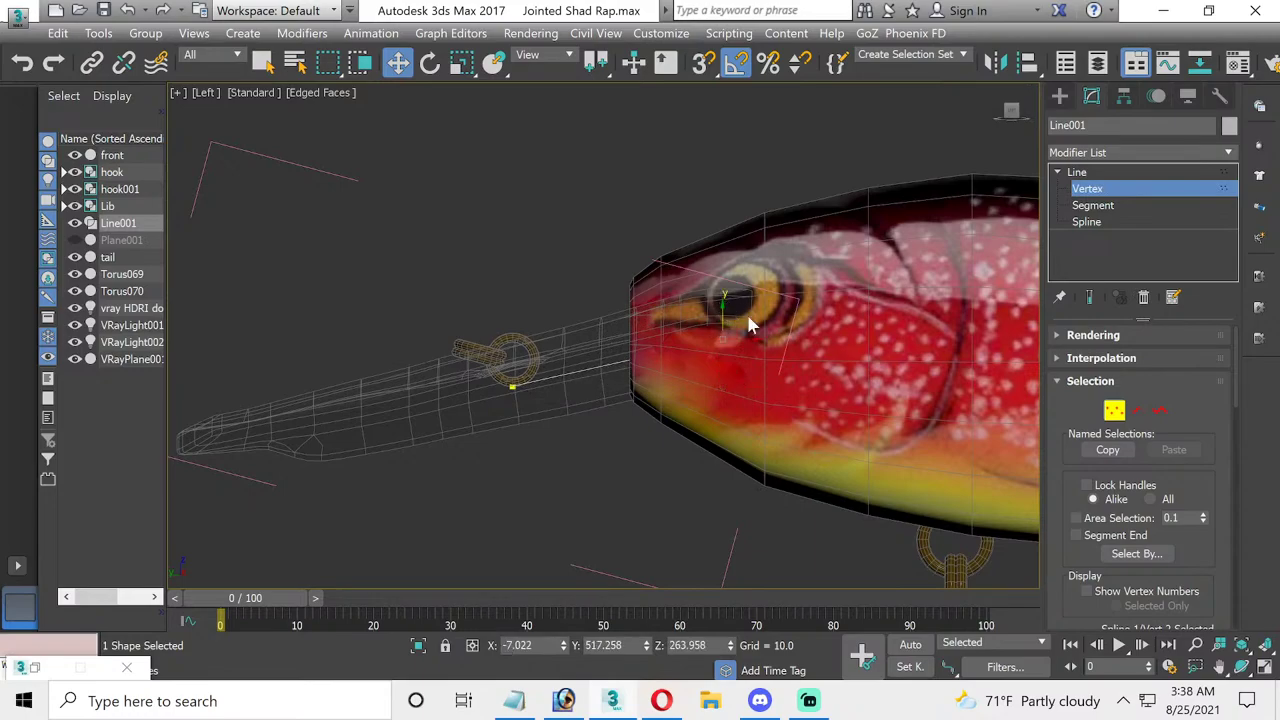
{"action": "left_click", "coordinate": [1113, 411]}
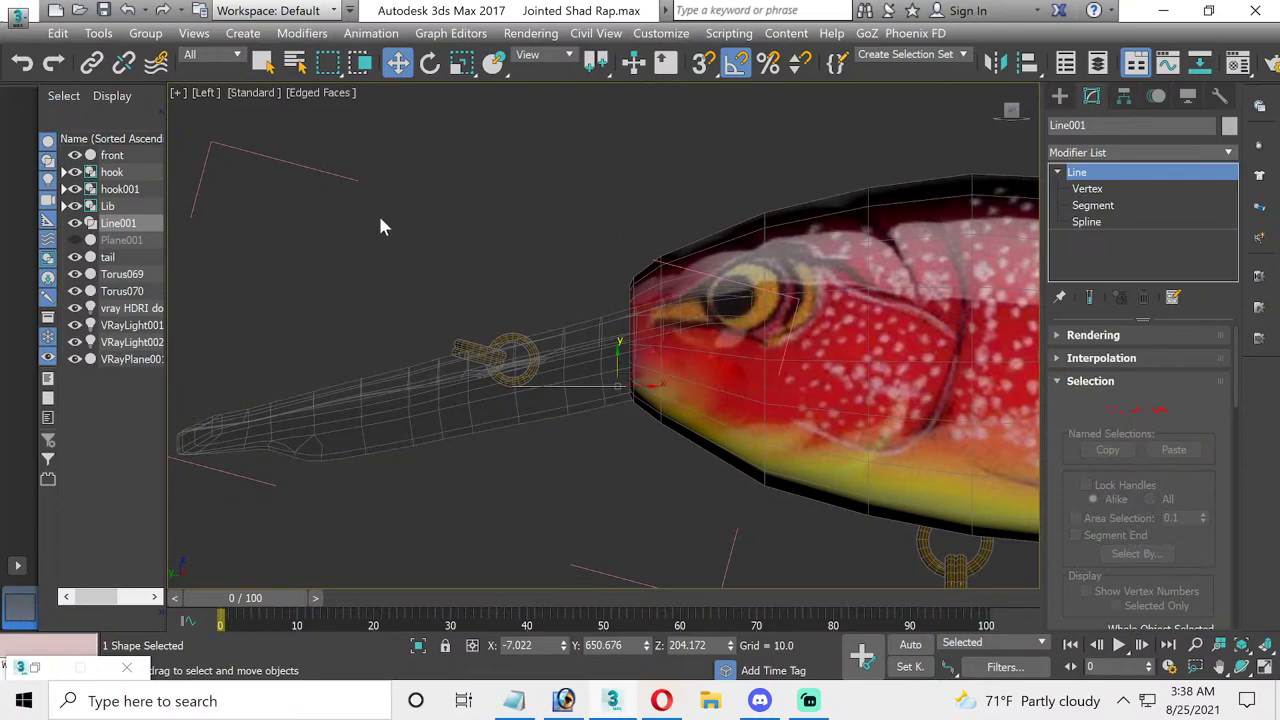
- Make Line001 renderable in renderer and viewport at thickness about 14.4, then open the Material Editor
{"action": "left_click", "coordinate": [58, 33]}
{"action": "left_click", "coordinate": [75, 75]}
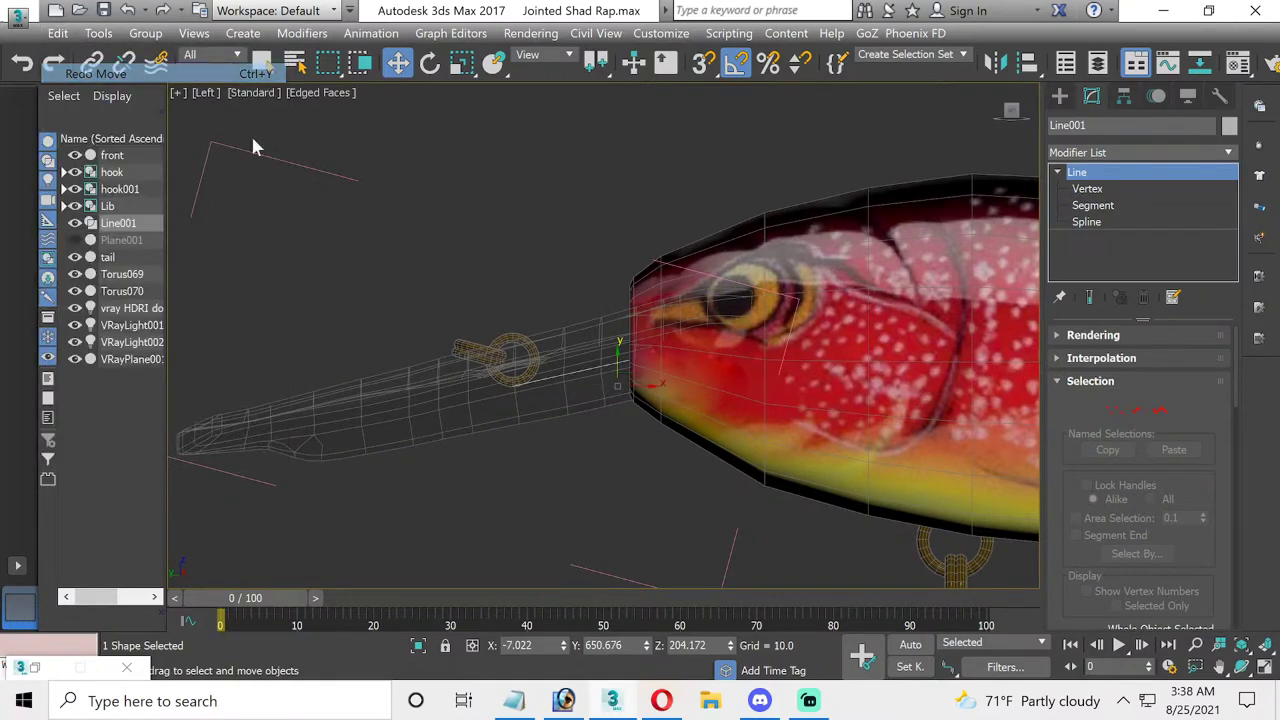
{"action": "left_click", "coordinate": [1090, 336]}
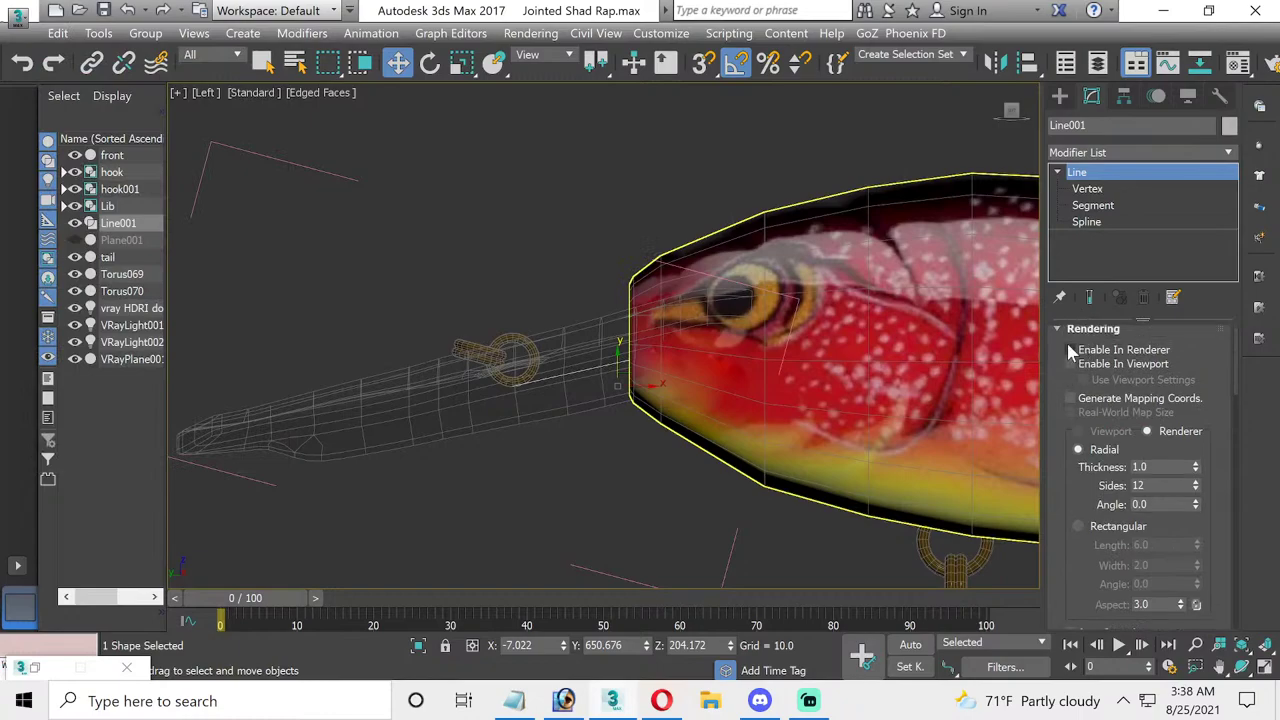
{"action": "left_click", "coordinate": [1070, 349]}
{"action": "left_click", "coordinate": [1070, 363]}
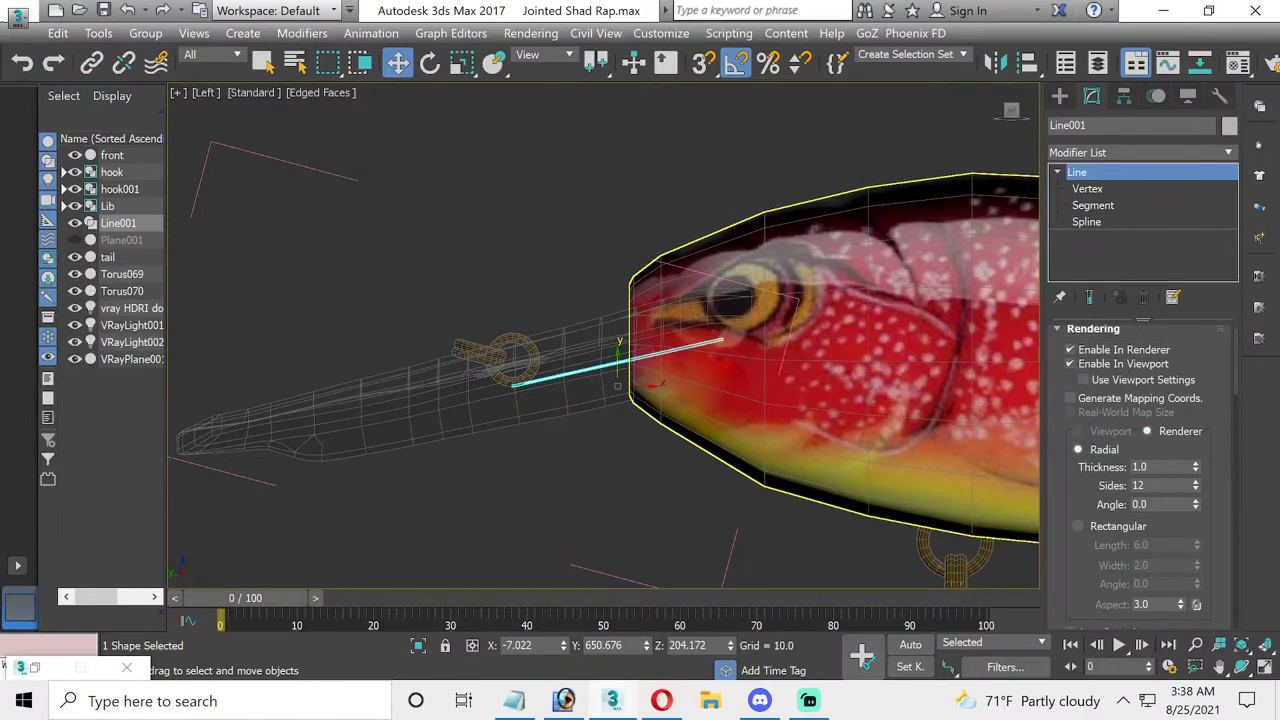
{"action": "mouse_move", "coordinate": [1195, 466]}
{"action": "left_mouse_down"}
{"action": "mouse_move", "coordinate": [1164, 447]}
{"action": "mouse_move", "coordinate": [1187, 384]}
{"action": "left_mouse_up"}
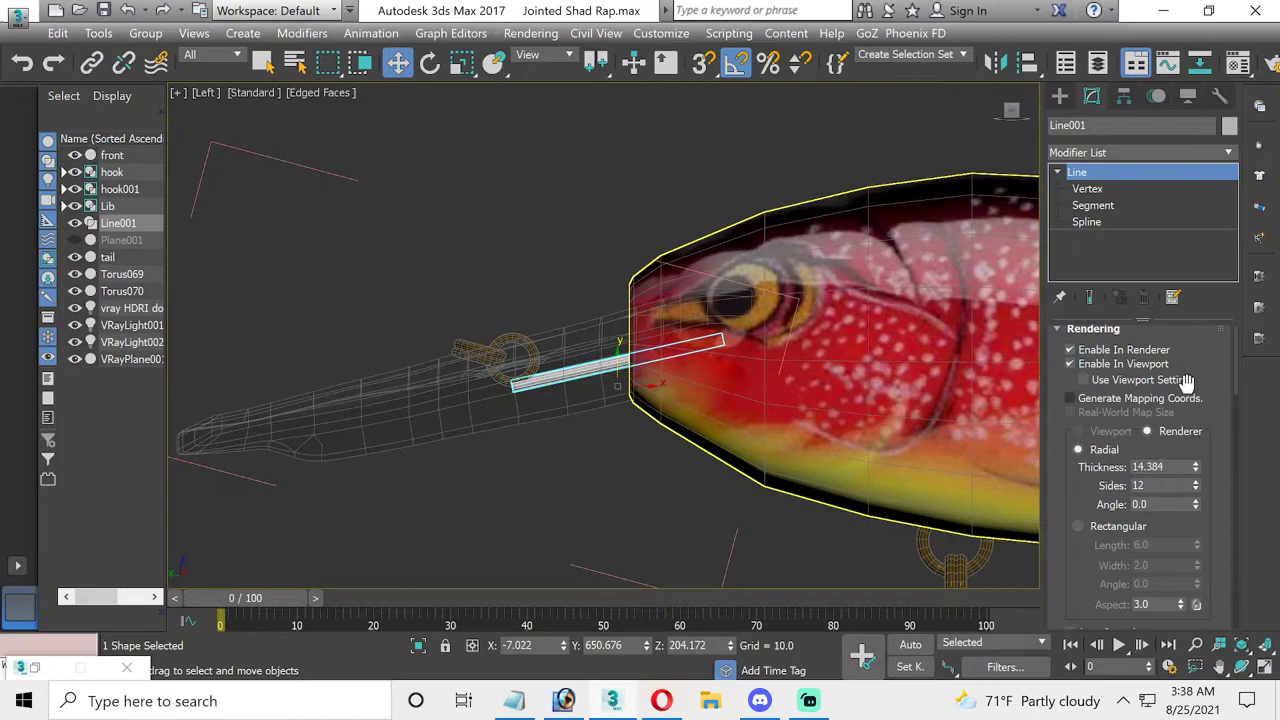
{"action": "key", "text": "m"}
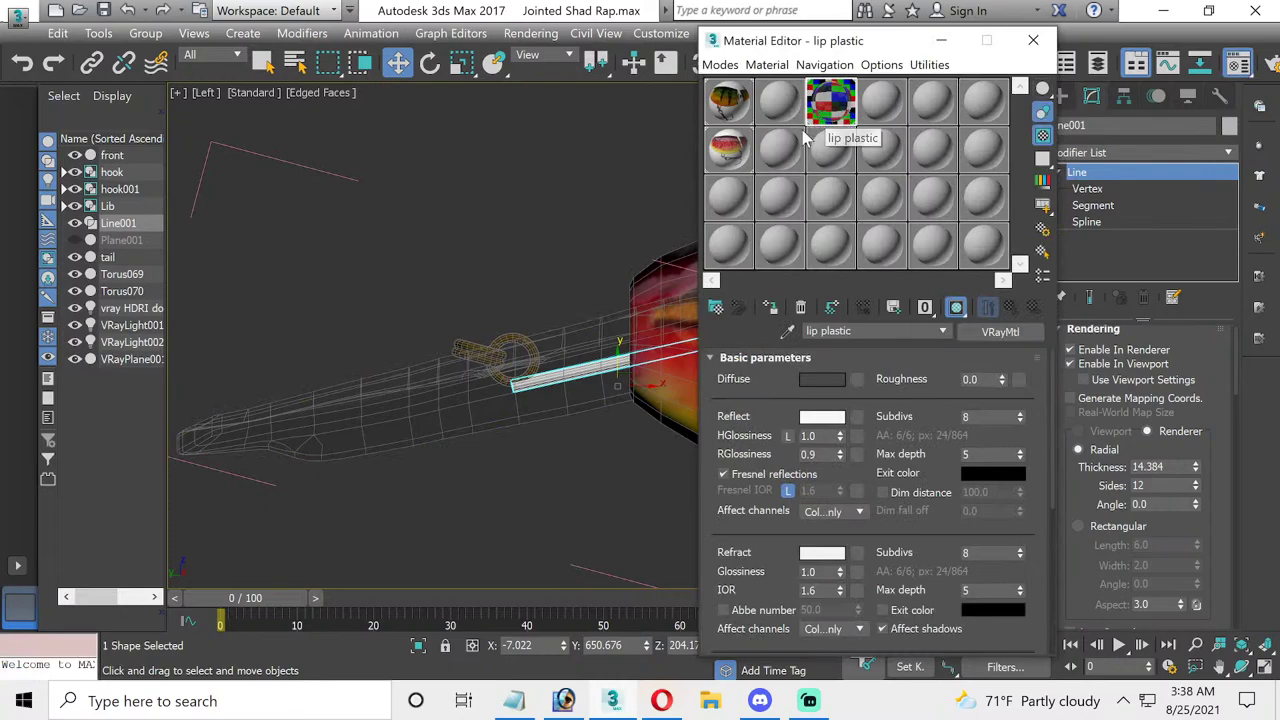
- Pick the hook's metal material into an empty Material Editor slot
{"action": "left_click", "coordinate": [872, 115]}
{"action": "left_click", "coordinate": [789, 331]}
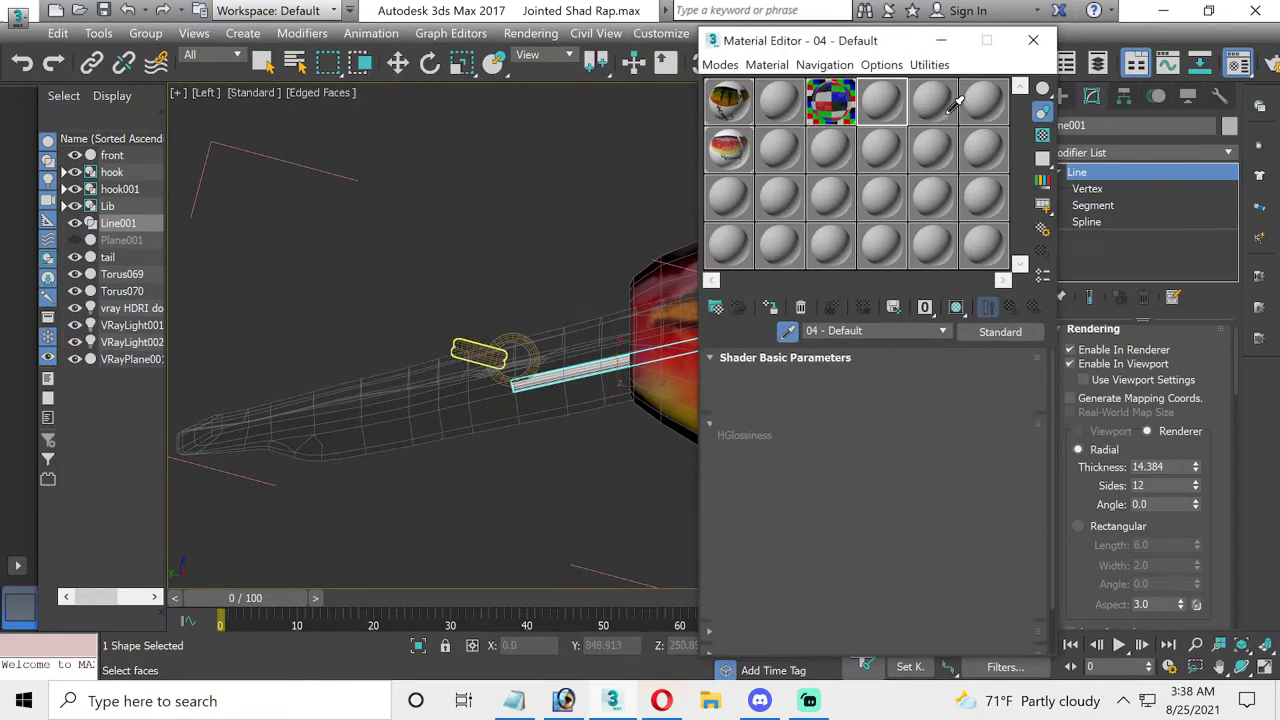
{"action": "left_click", "coordinate": [480, 352]}
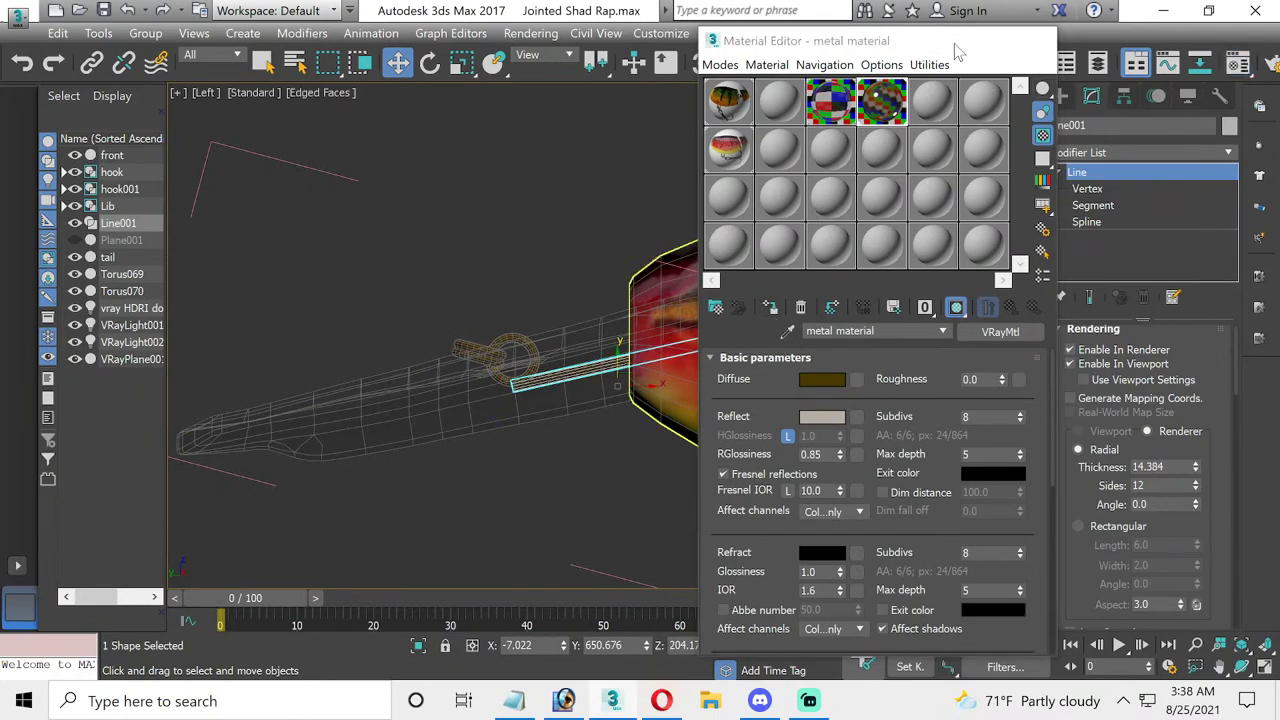
{"action": "left_click", "coordinate": [940, 41]}
- Thin the lip rod's rendered thickness to about 8.8 and nudge it slightly upward
{"action": "left_click", "coordinate": [593, 223]}
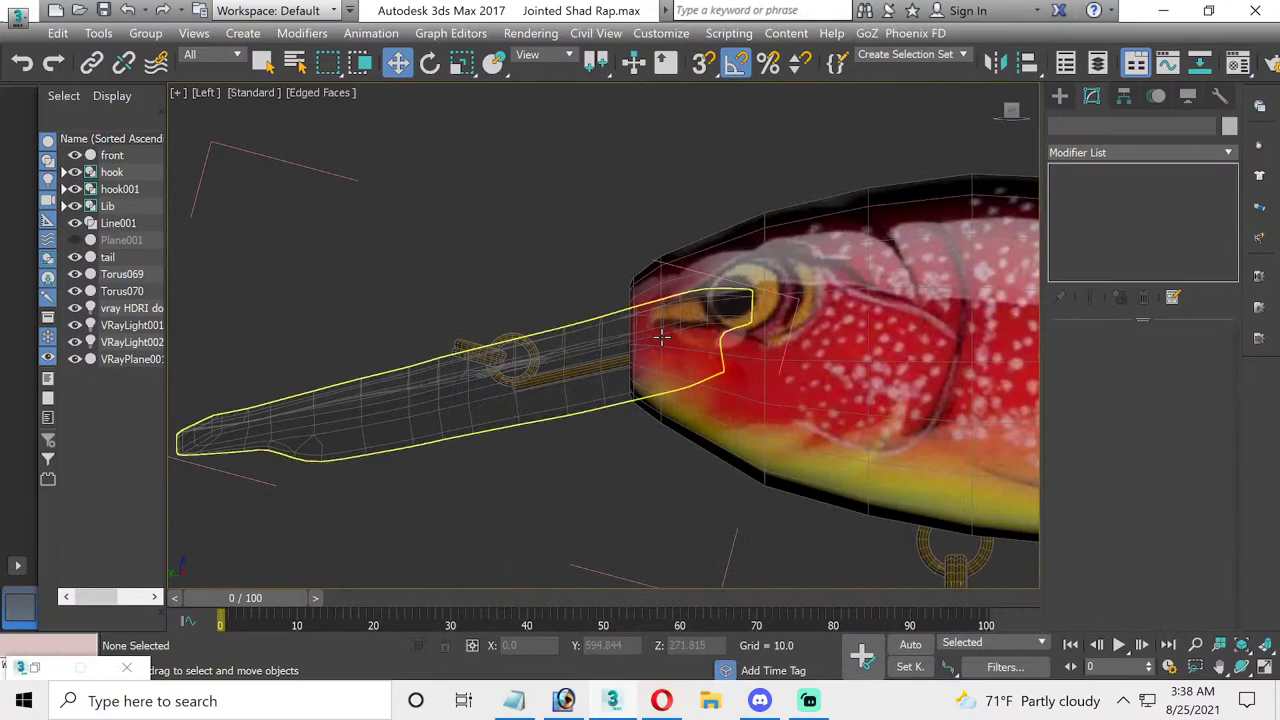
{"action": "left_click", "coordinate": [138, 226]}
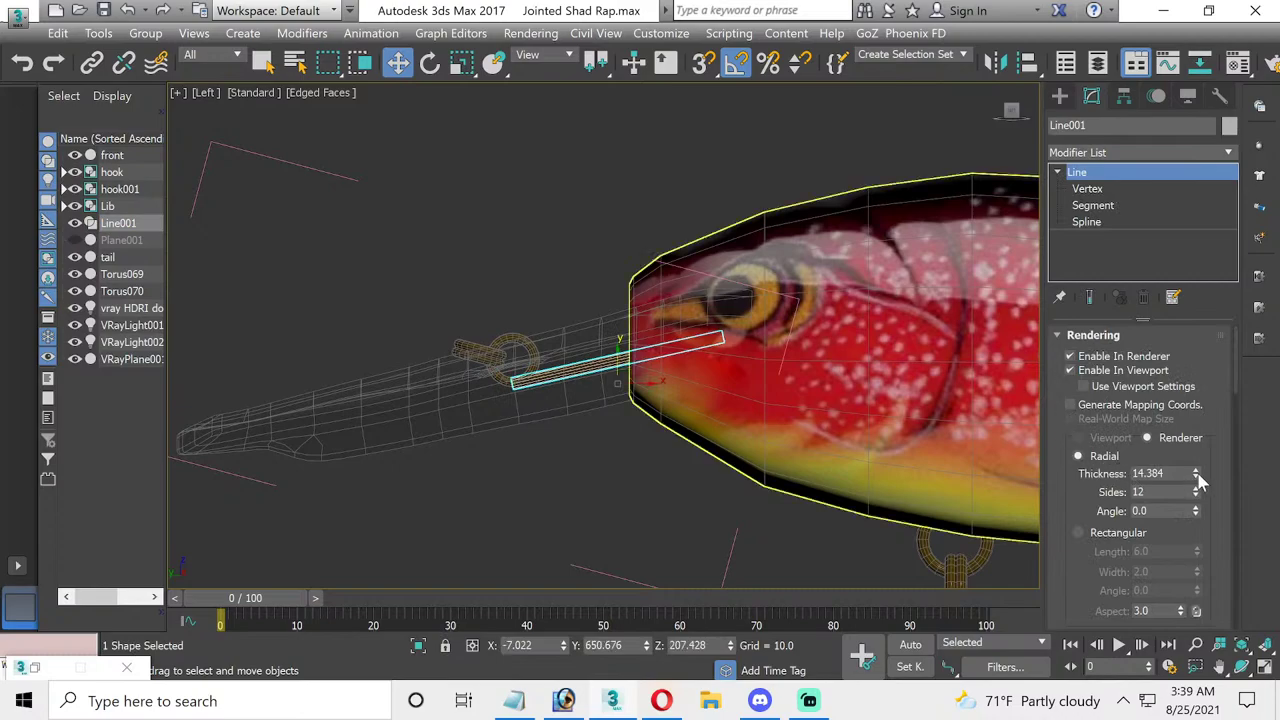
{"action": "mouse_move", "coordinate": [1197, 475]}
{"action": "left_mouse_down"}
{"action": "mouse_move", "coordinate": [1197, 495]}
{"action": "mouse_move", "coordinate": [1192, 484]}
{"action": "left_mouse_up"}
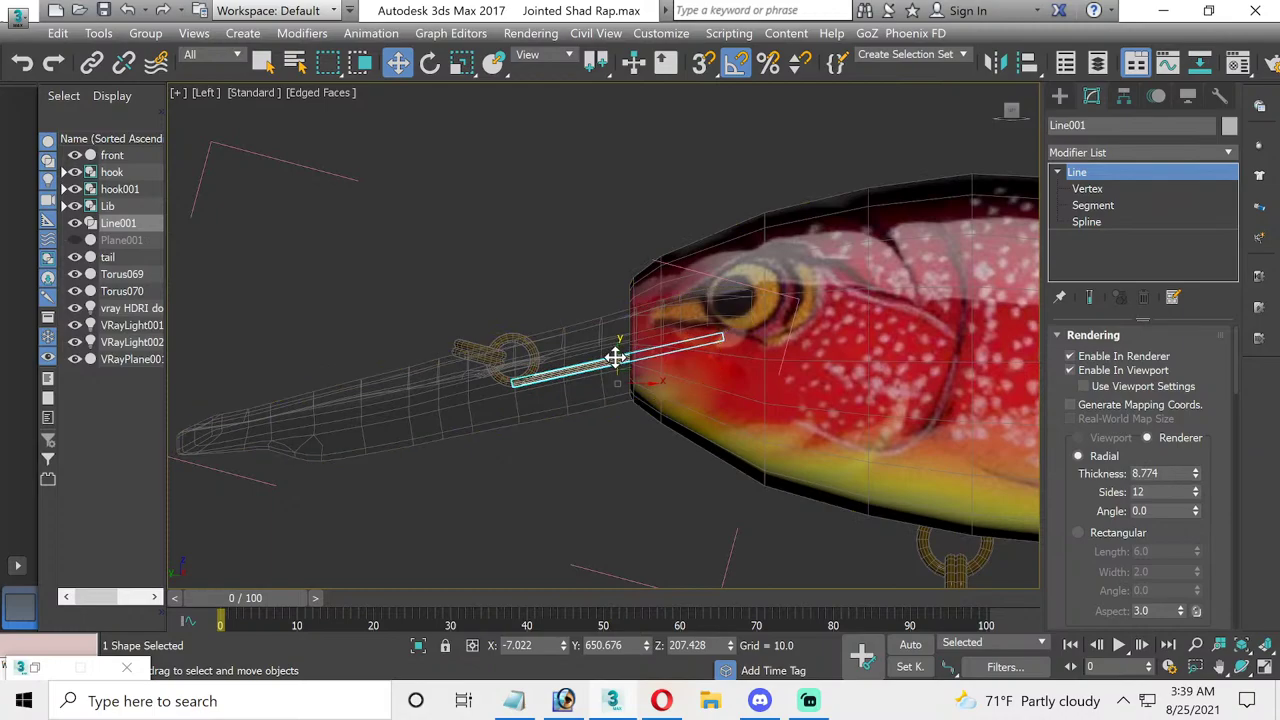
{"action": "left_click_drag", "start_coordinate": [616, 357], "coordinate": [616, 352]}
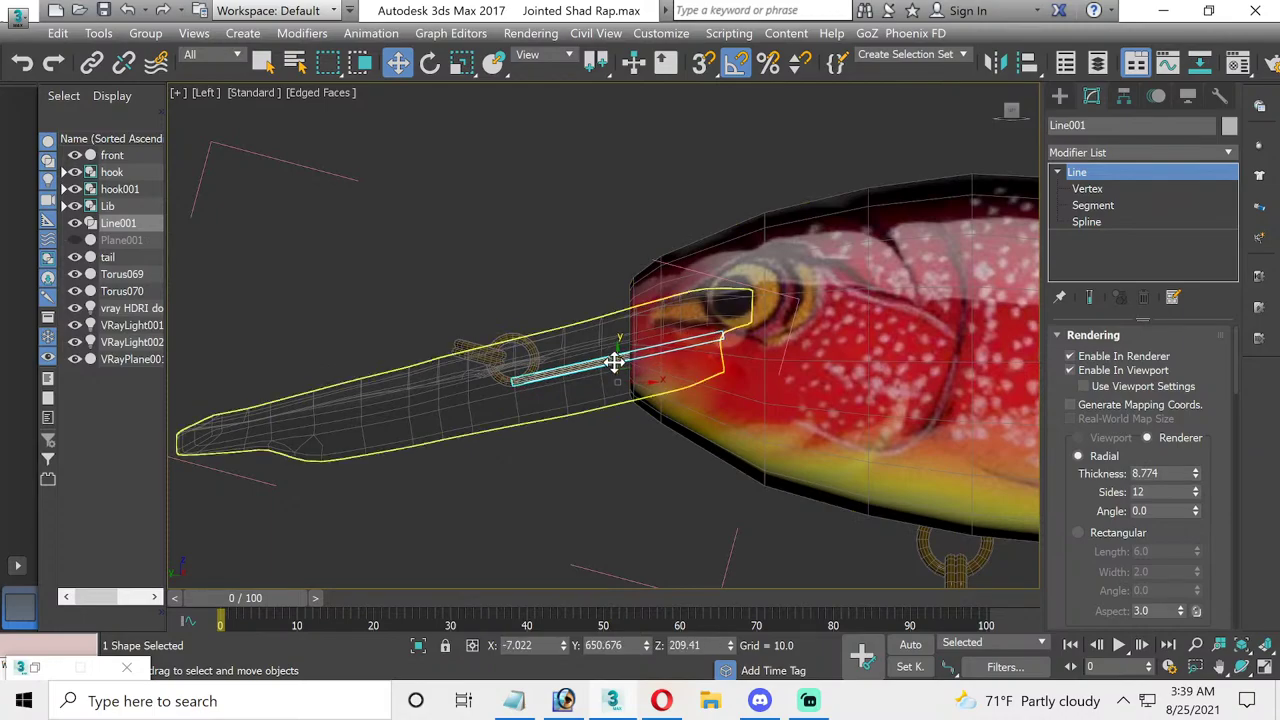
{"action": "left_click", "coordinate": [530, 163]}
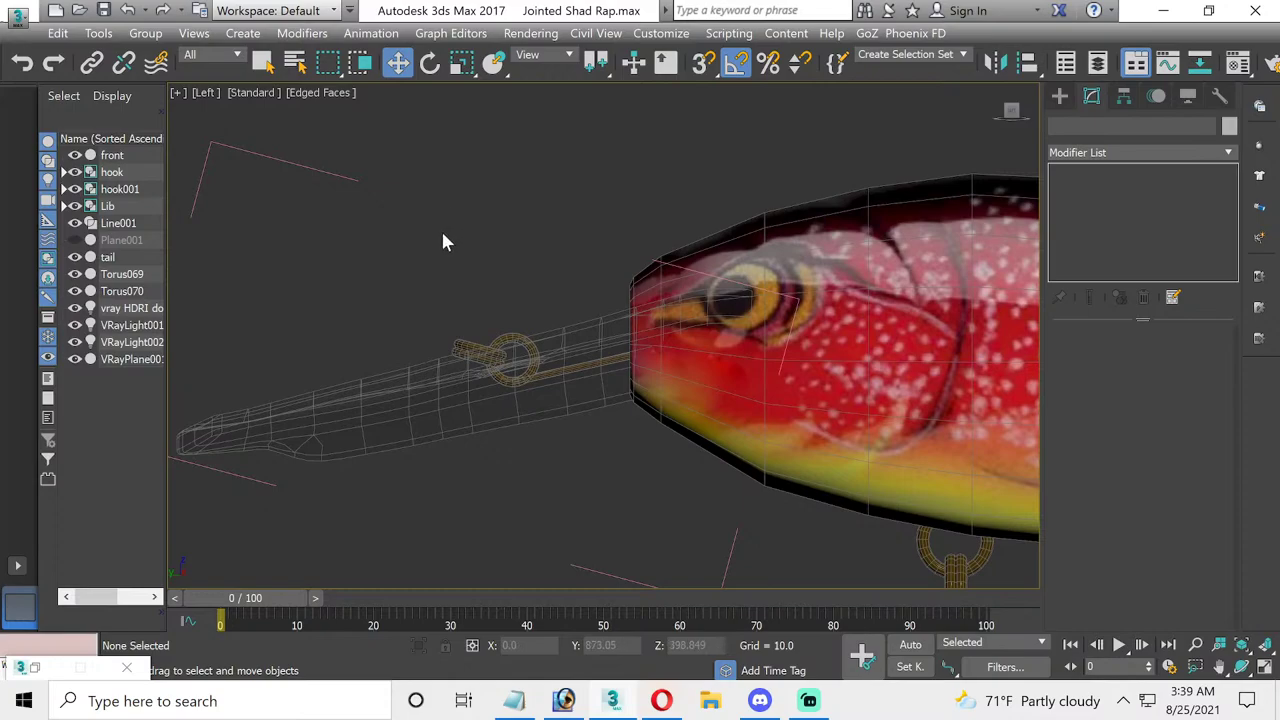
- Copy the HDRI dome light's HDRI map into a Material Editor slot as an instance
{"action": "key", "text": "m"}
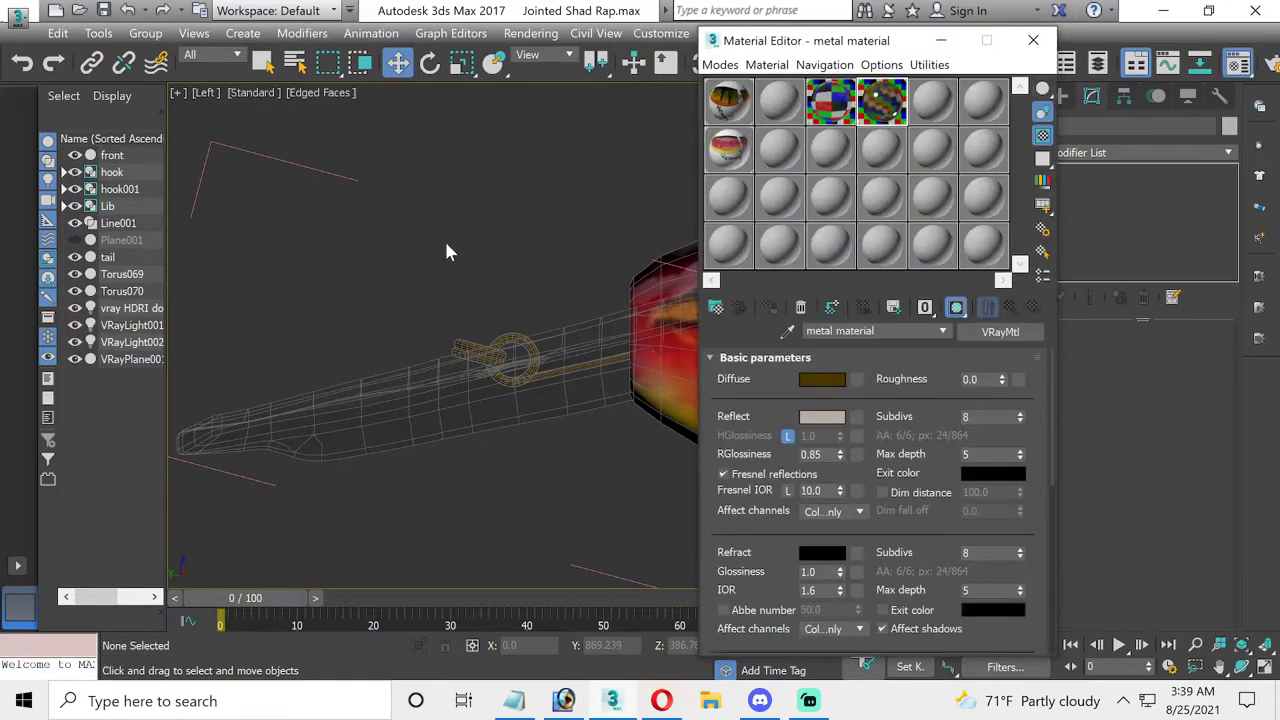
{"action": "left_click", "coordinate": [124, 309]}
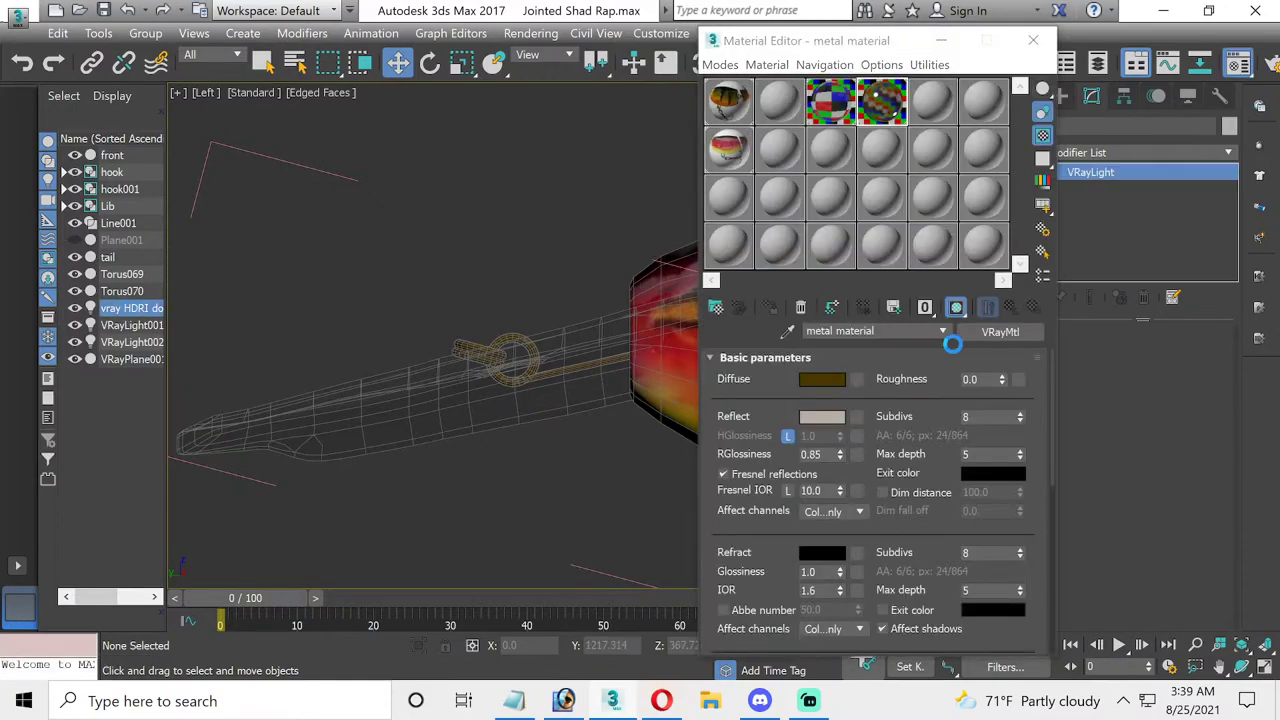
{"action": "left_click_drag", "start_coordinate": [867, 50], "coordinate": [631, 33]}
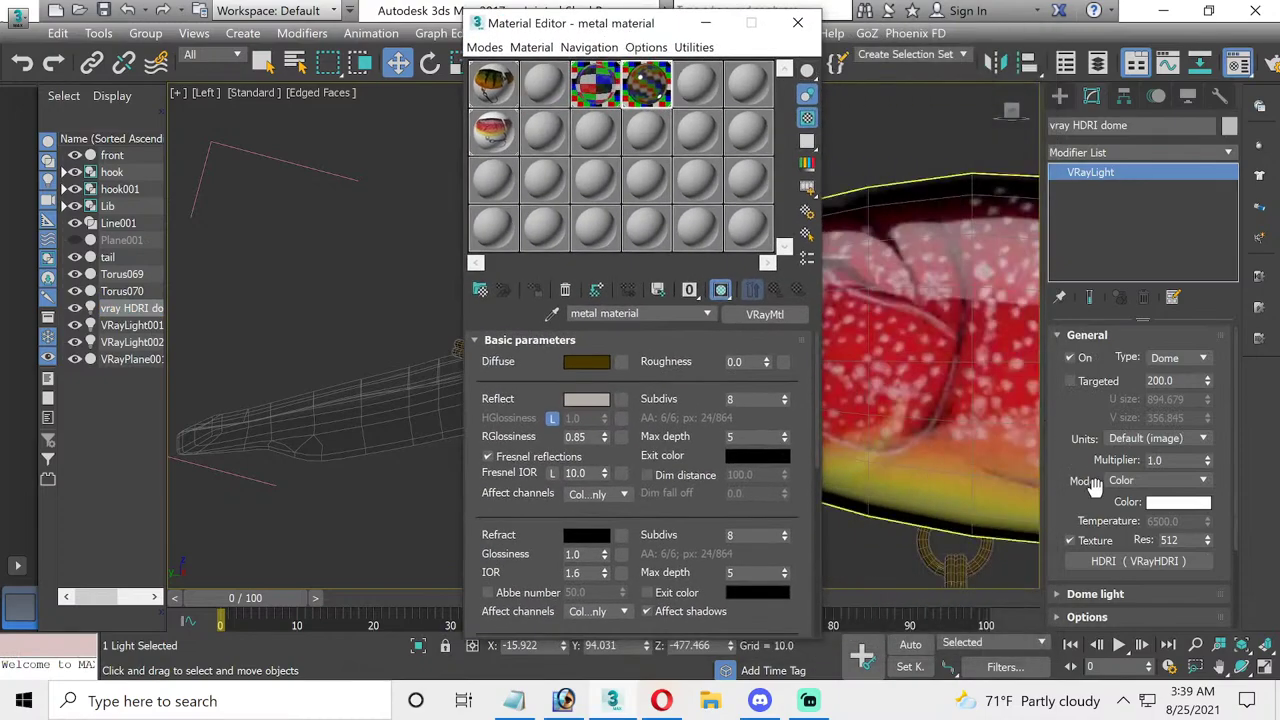
{"action": "left_click_drag", "start_coordinate": [1137, 565], "coordinate": [480, 236]}
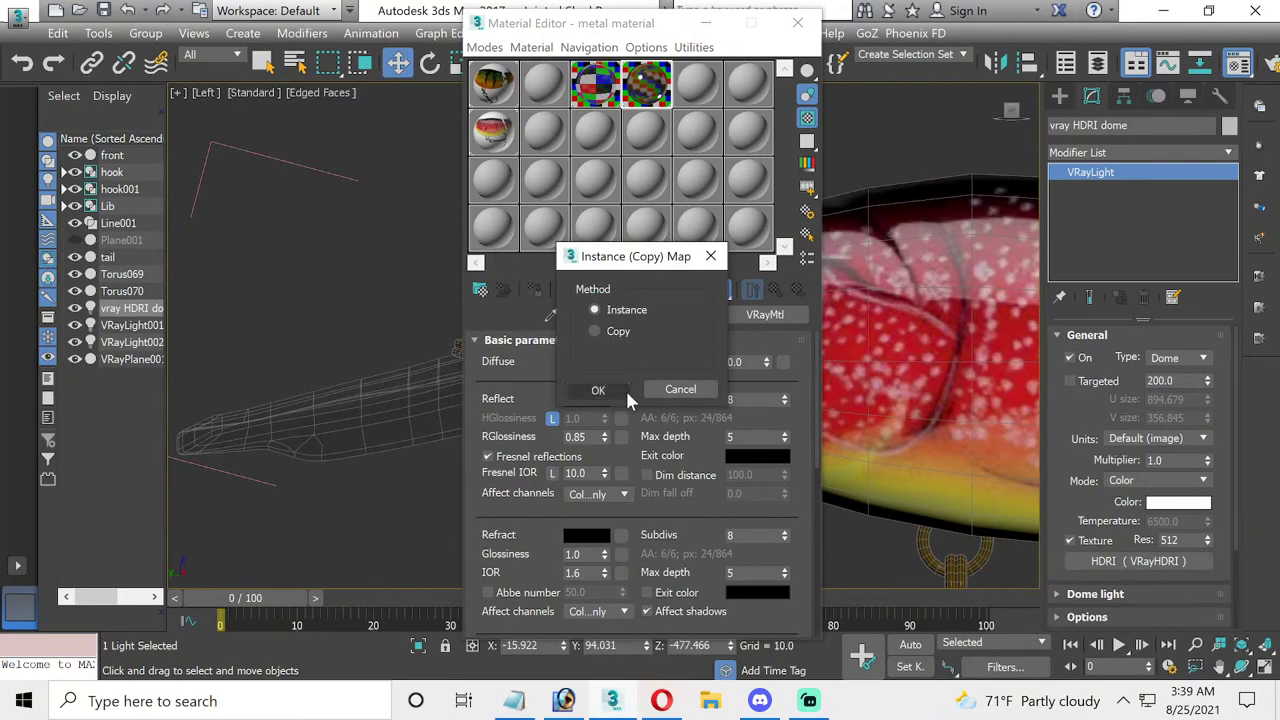
{"action": "left_click", "coordinate": [600, 388]}
- Pick the VRayPlane's Matte/Shadow material into the next slot and close the Material Editor
{"action": "left_click", "coordinate": [558, 236]}
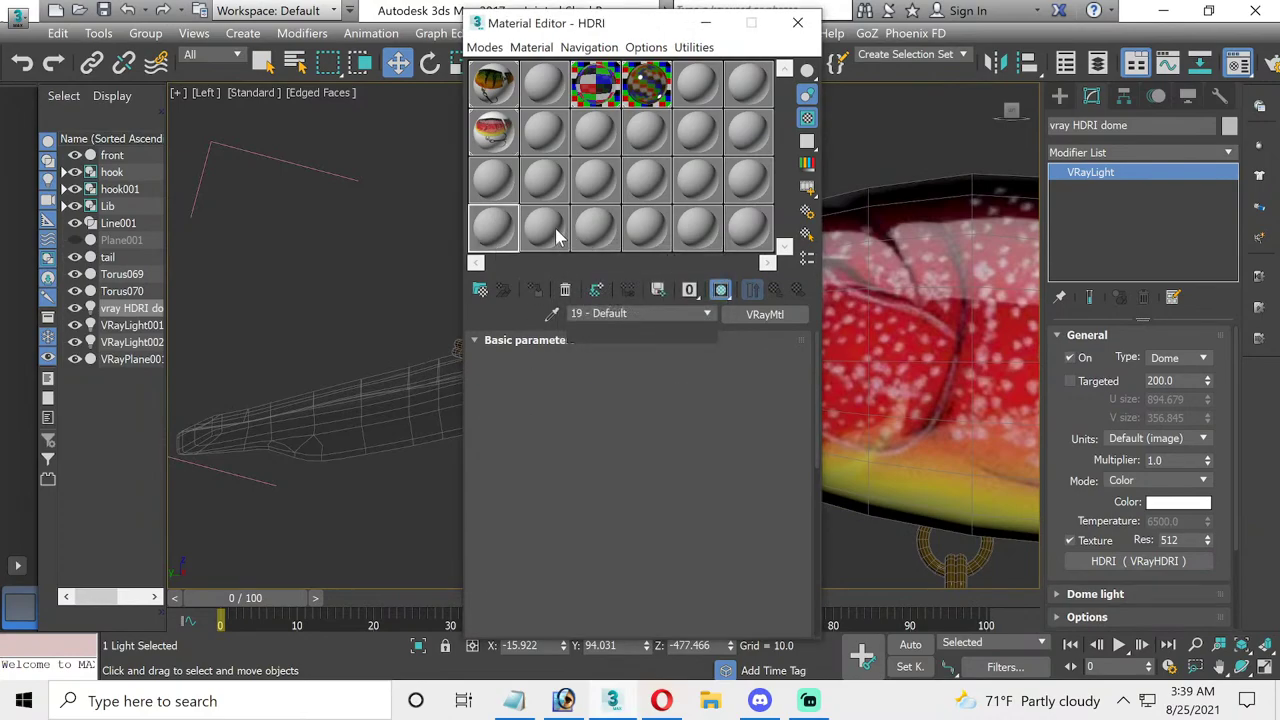
{"action": "left_click", "coordinate": [552, 314]}
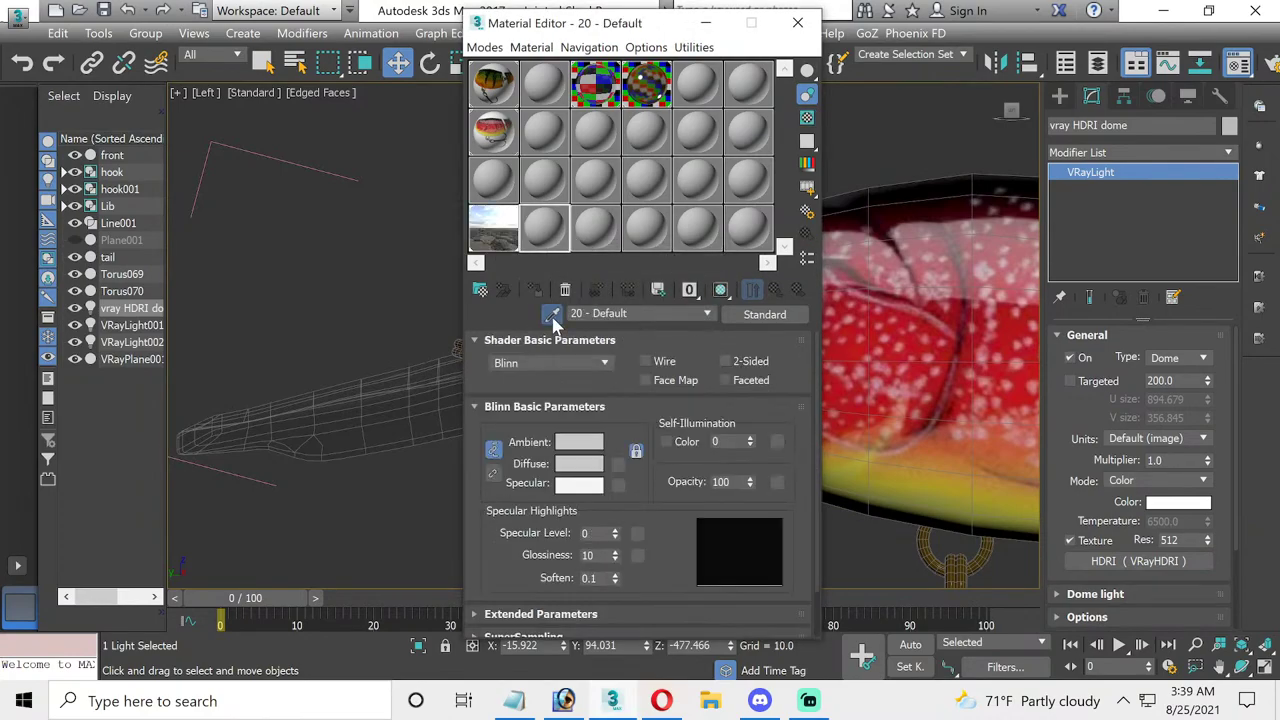
{"action": "left_click", "coordinate": [130, 358]}
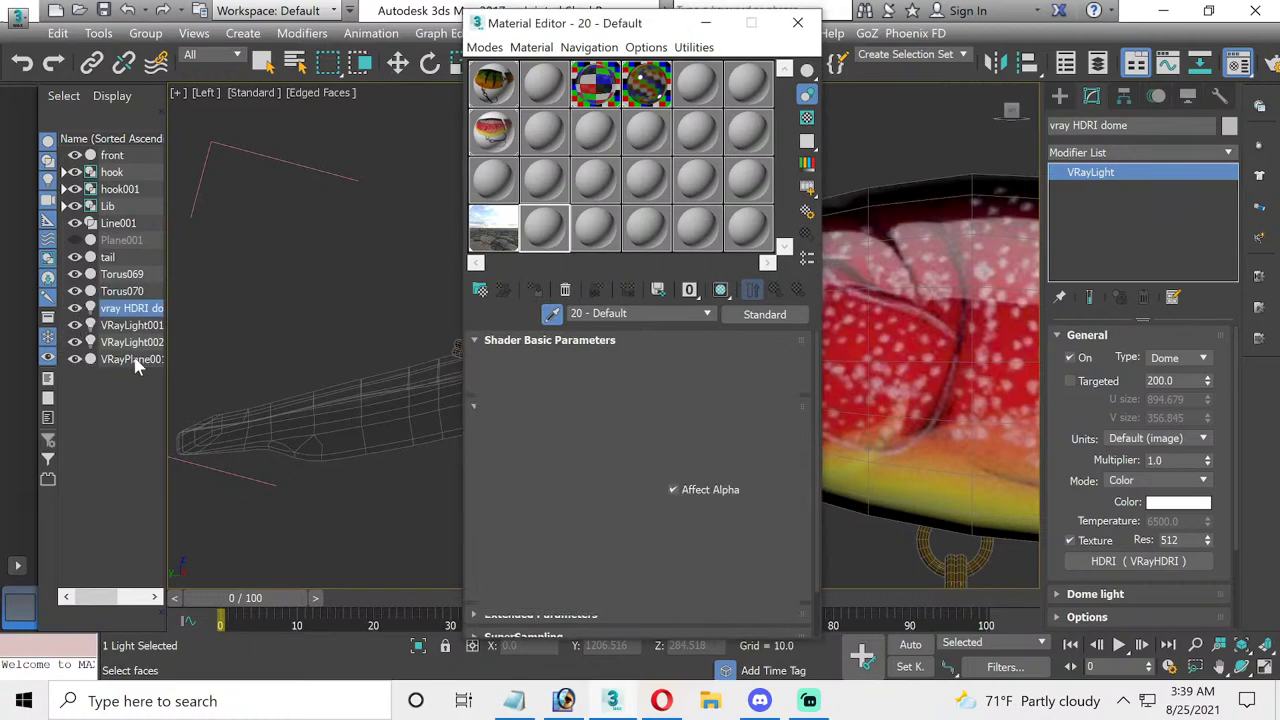
{"action": "left_click", "coordinate": [798, 22]}
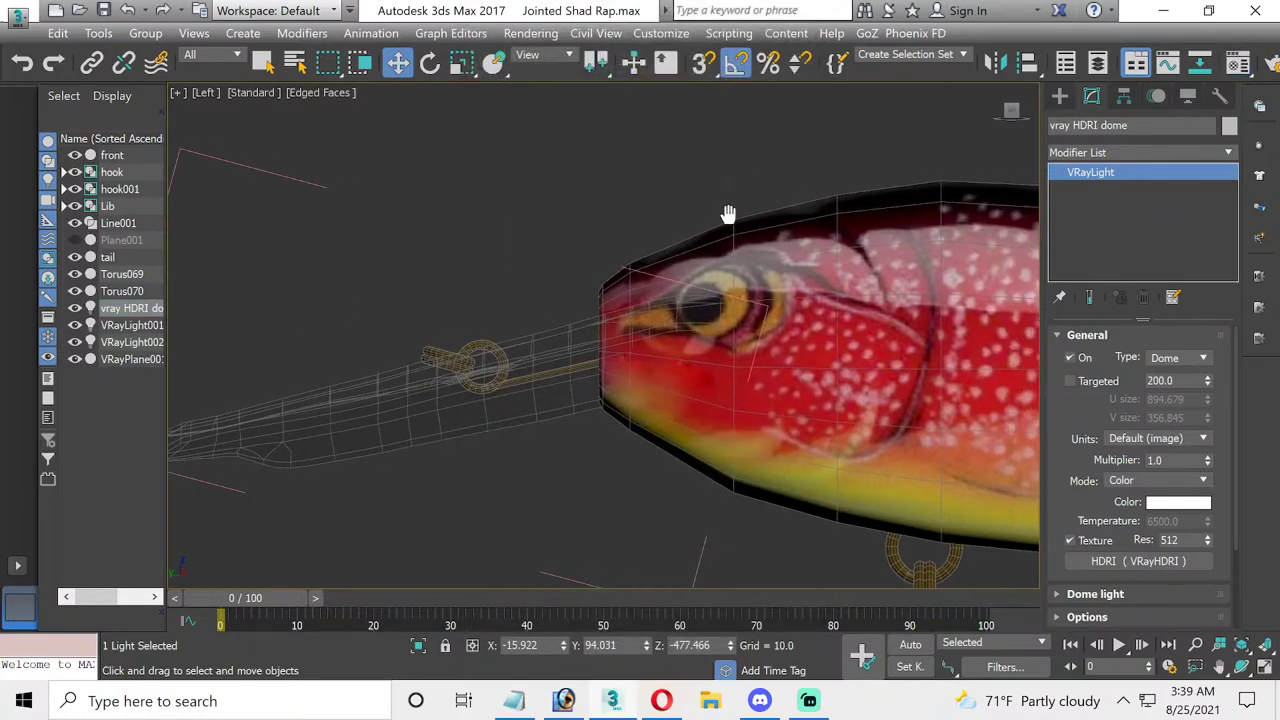
- Add Symmetry modifiers to the front body and tail pieces
{"action": "scroll", "coordinate": [560, 250], "scroll_direction": "down", "scroll_amount": 3}
{"action": "mouse_move", "coordinate": [588, 305]}
{"action": "middle_mouse_down"}
{"action": "mouse_move", "coordinate": [510, 245]}
{"action": "mouse_move", "coordinate": [477, 238]}
{"action": "middle_mouse_up"}
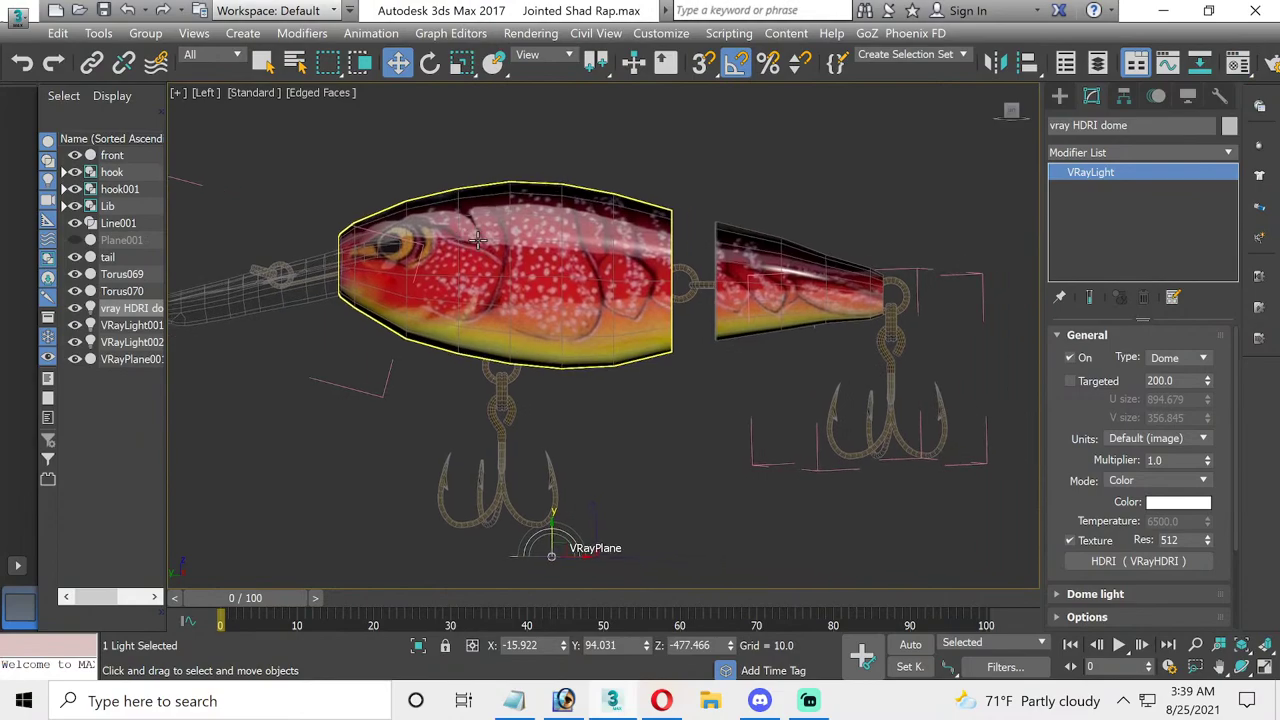
{"action": "left_click", "coordinate": [470, 241]}
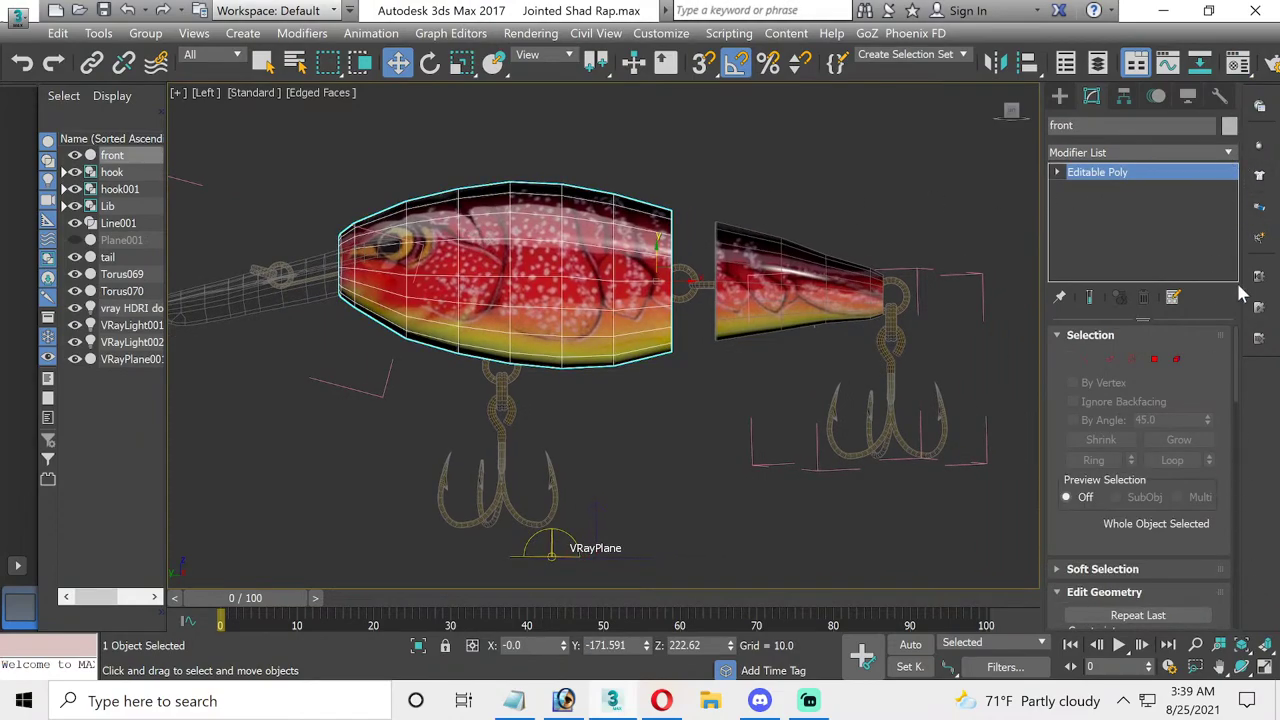
{"action": "left_click", "coordinate": [1266, 667]}
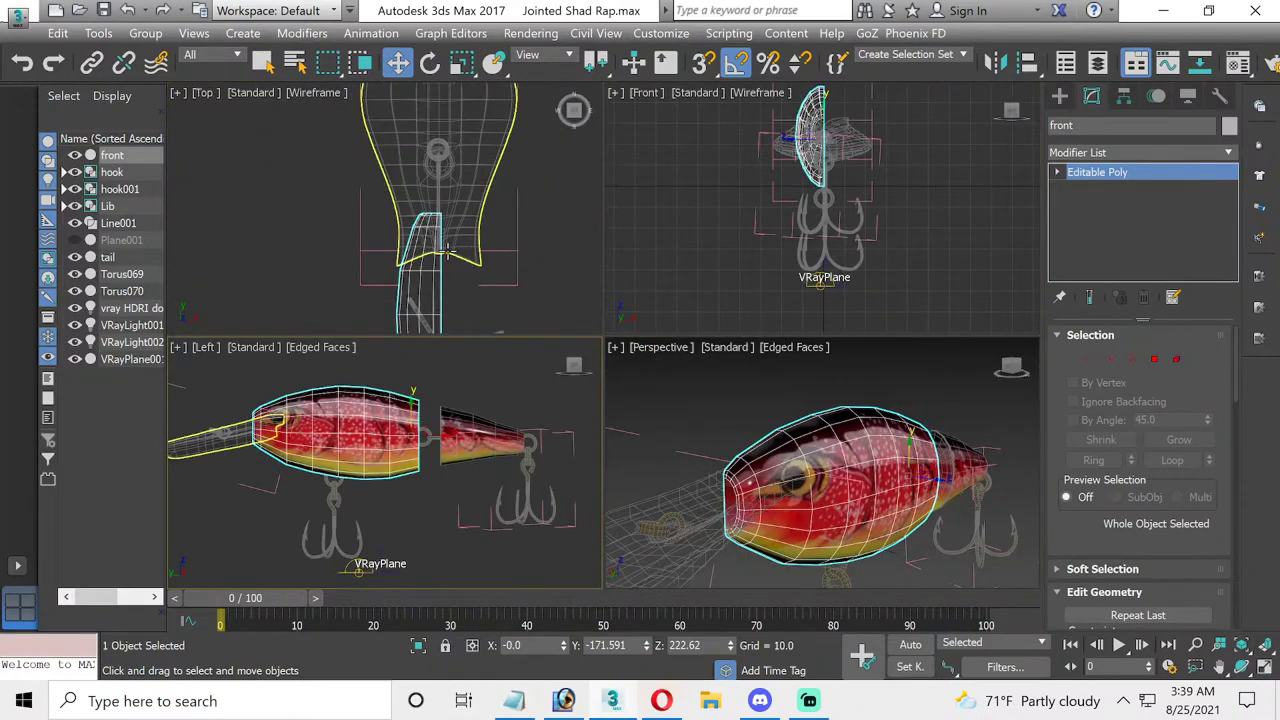
{"action": "scroll", "coordinate": [447, 251], "scroll_direction": "down", "scroll_amount": 2}
{"action": "scroll", "coordinate": [450, 245], "scroll_direction": "down", "scroll_amount": 3}
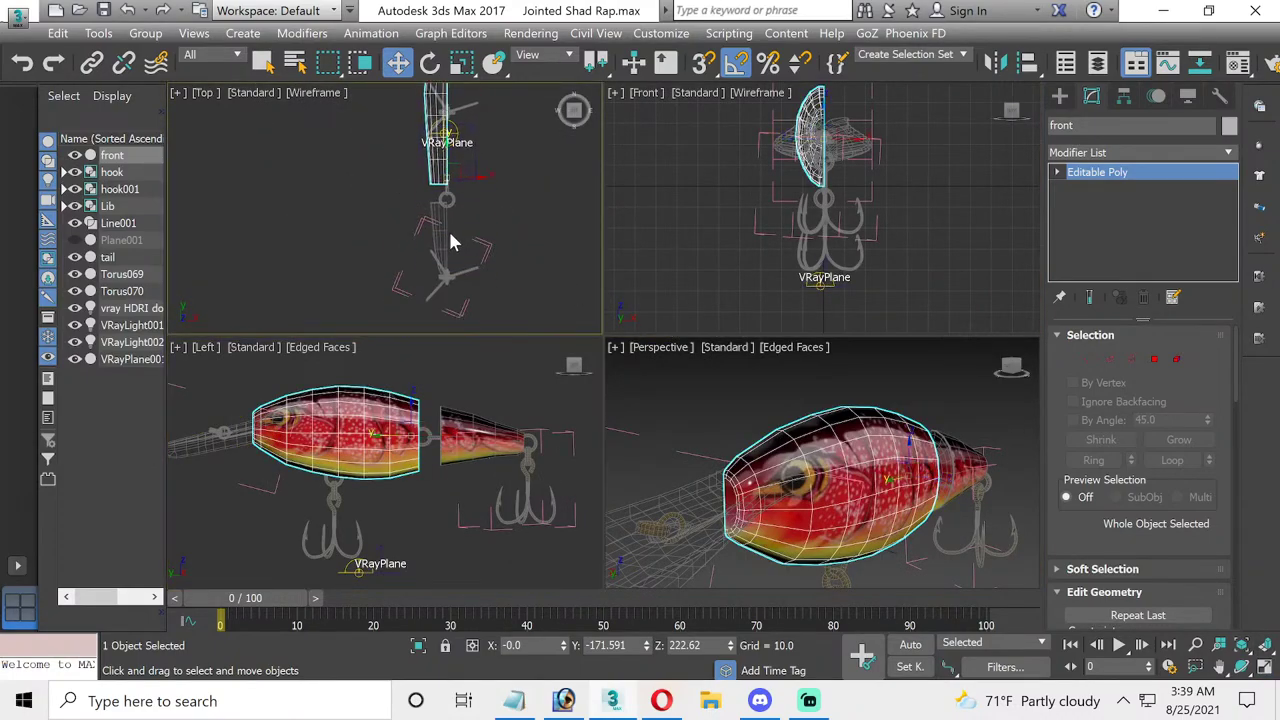
{"action": "left_click", "coordinate": [1228, 157]}
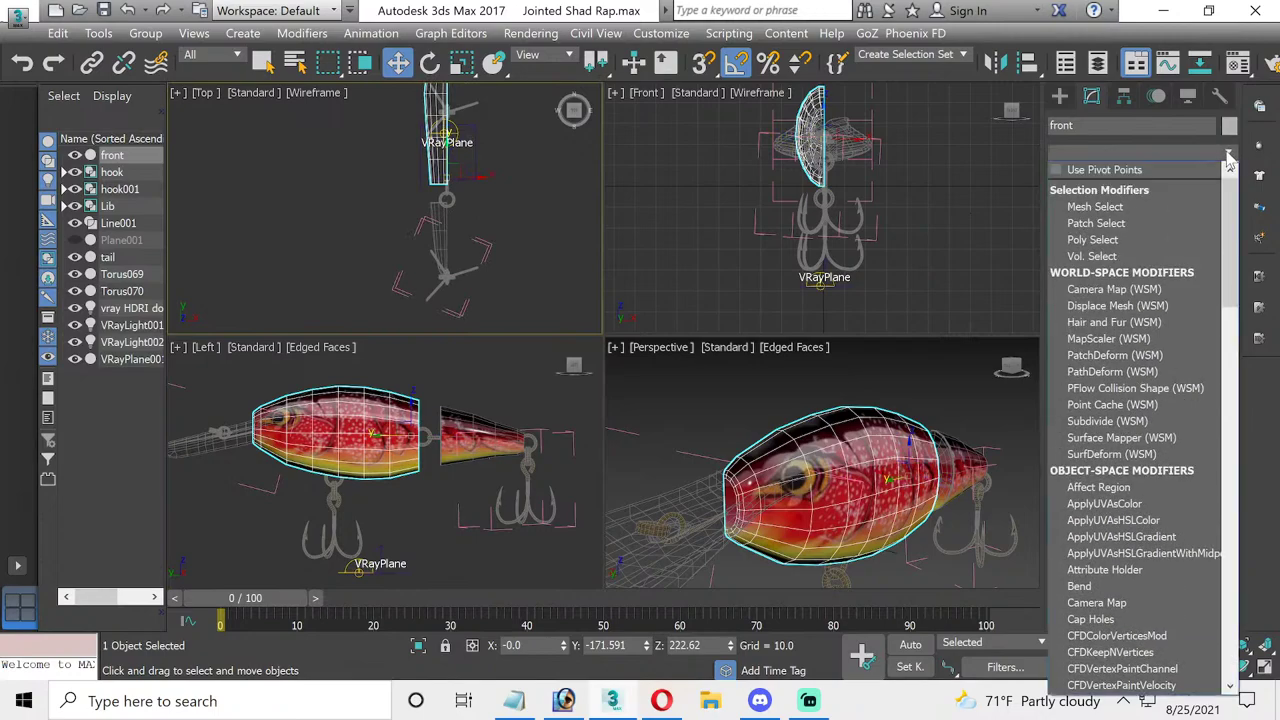
{"action": "key", "text": "s"}
{"action": "left_click", "coordinate": [1106, 434]}
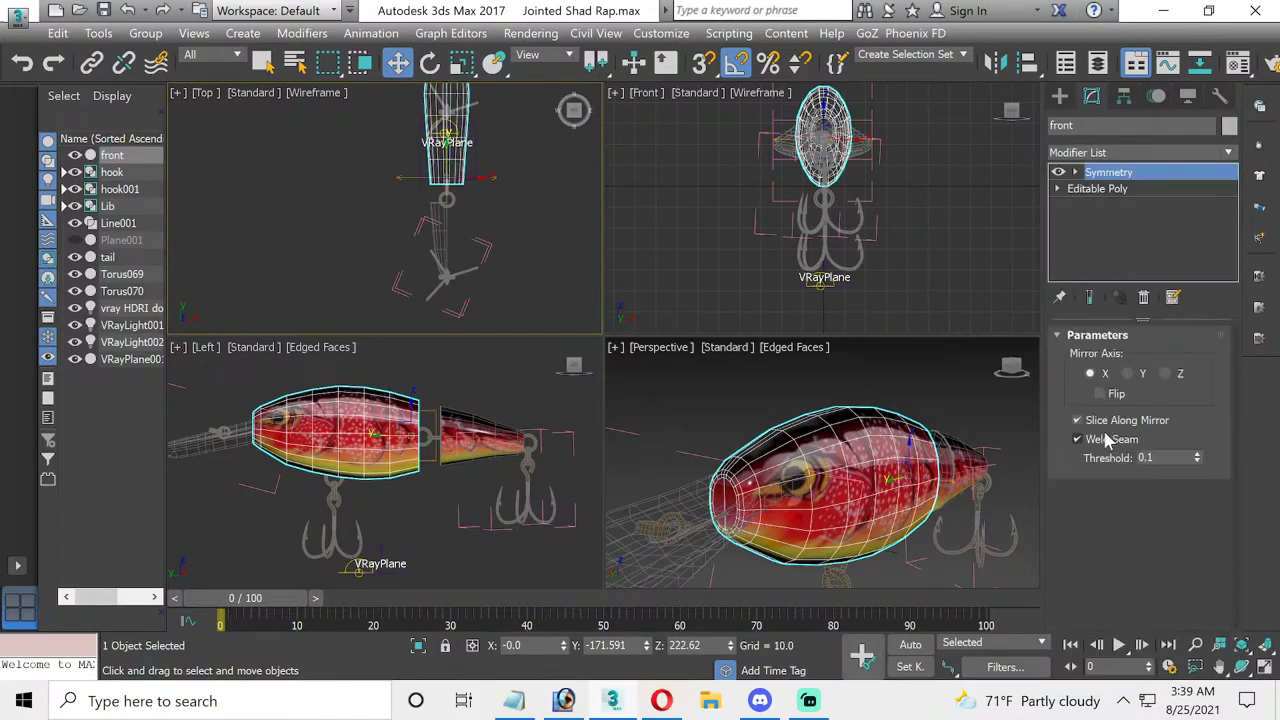
{"action": "left_click", "coordinate": [445, 240]}
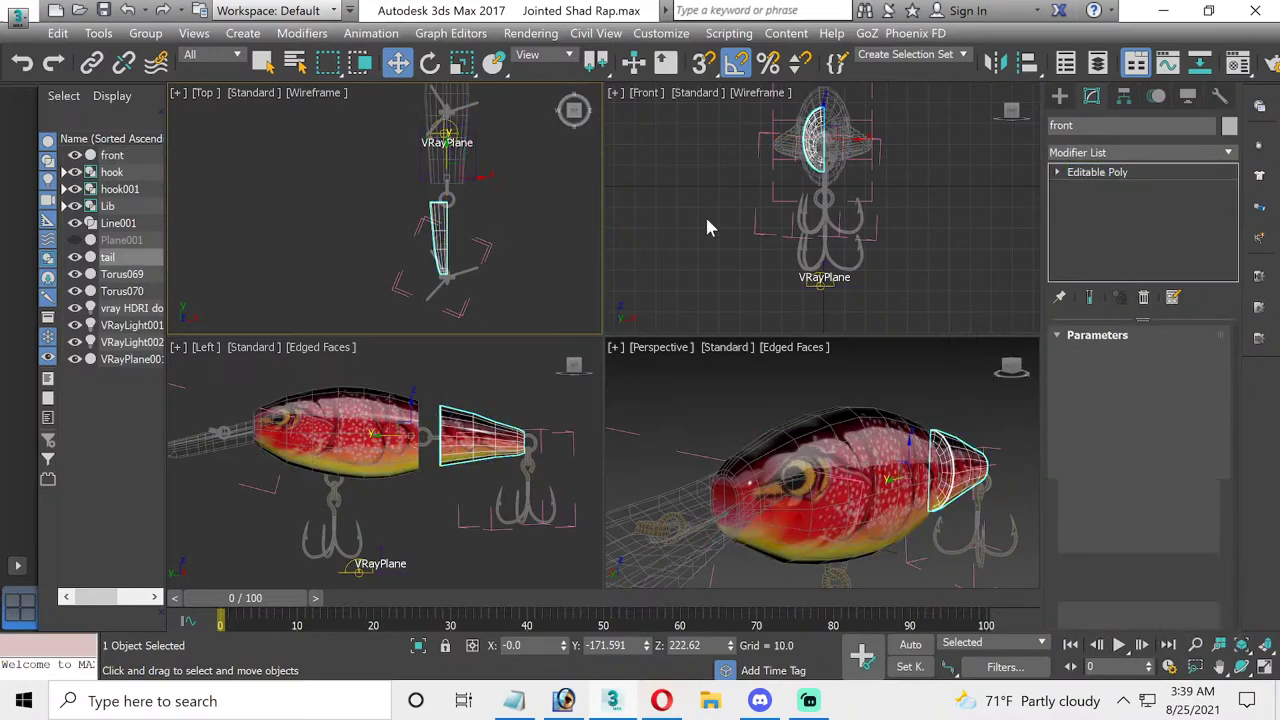
{"action": "left_click", "coordinate": [1226, 152]}
{"action": "scroll", "coordinate": [1110, 300], "scroll_direction": "down", "scroll_amount": 10}
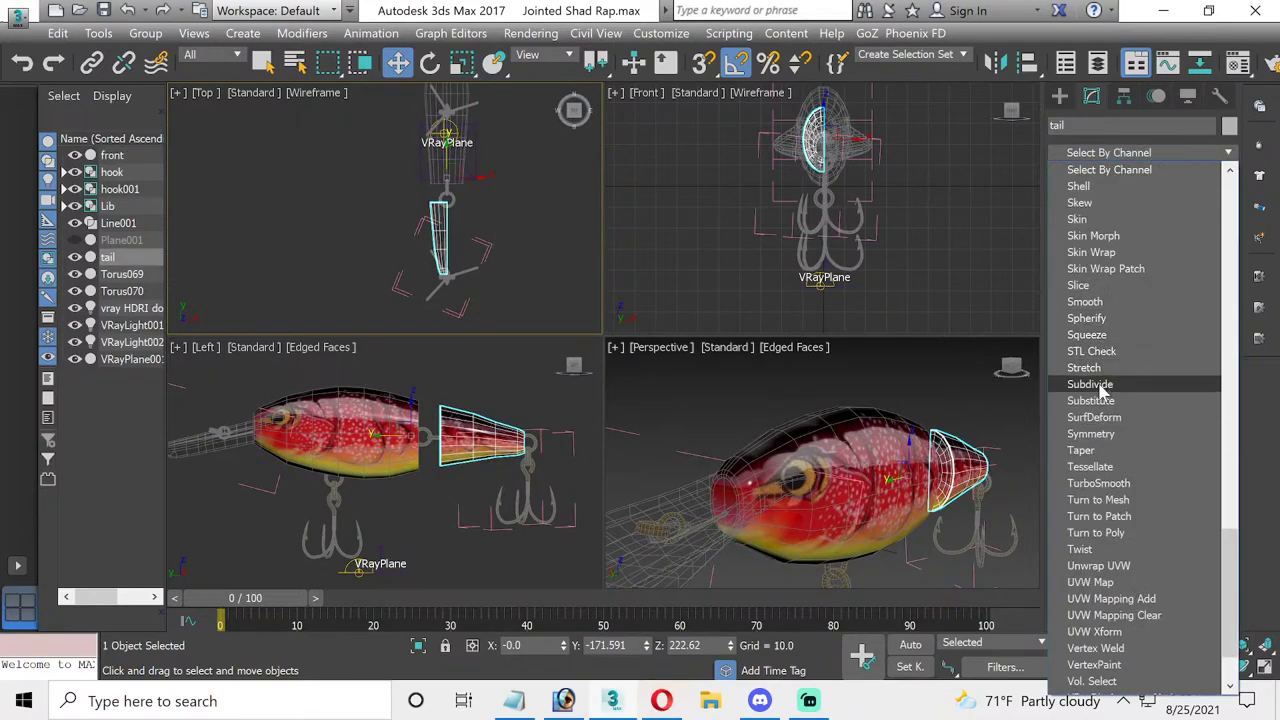
{"action": "left_click", "coordinate": [1097, 436]}
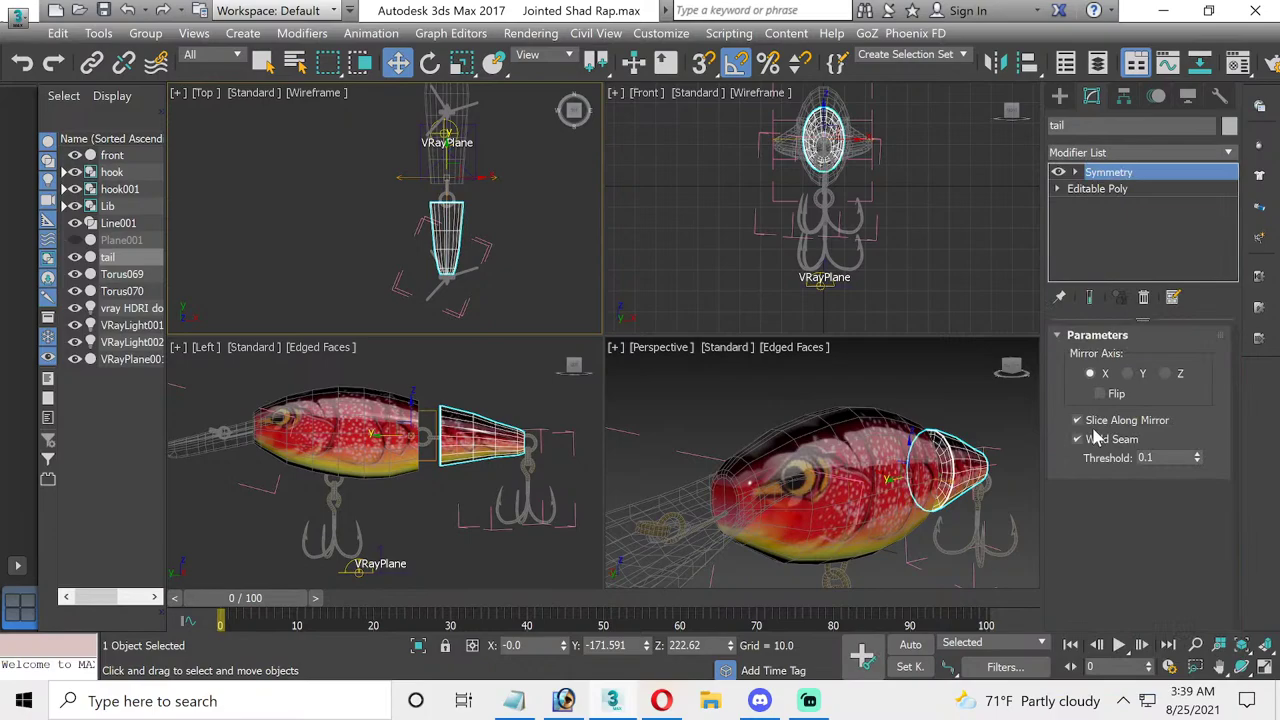
- Collapse the front body's modifier stack to an Editable Poly, accepting the warning
{"action": "left_click", "coordinate": [927, 430]}
{"action": "middle_click_drag", "start_coordinate": [927, 430], "coordinate": [843, 405], "text": "alt"}
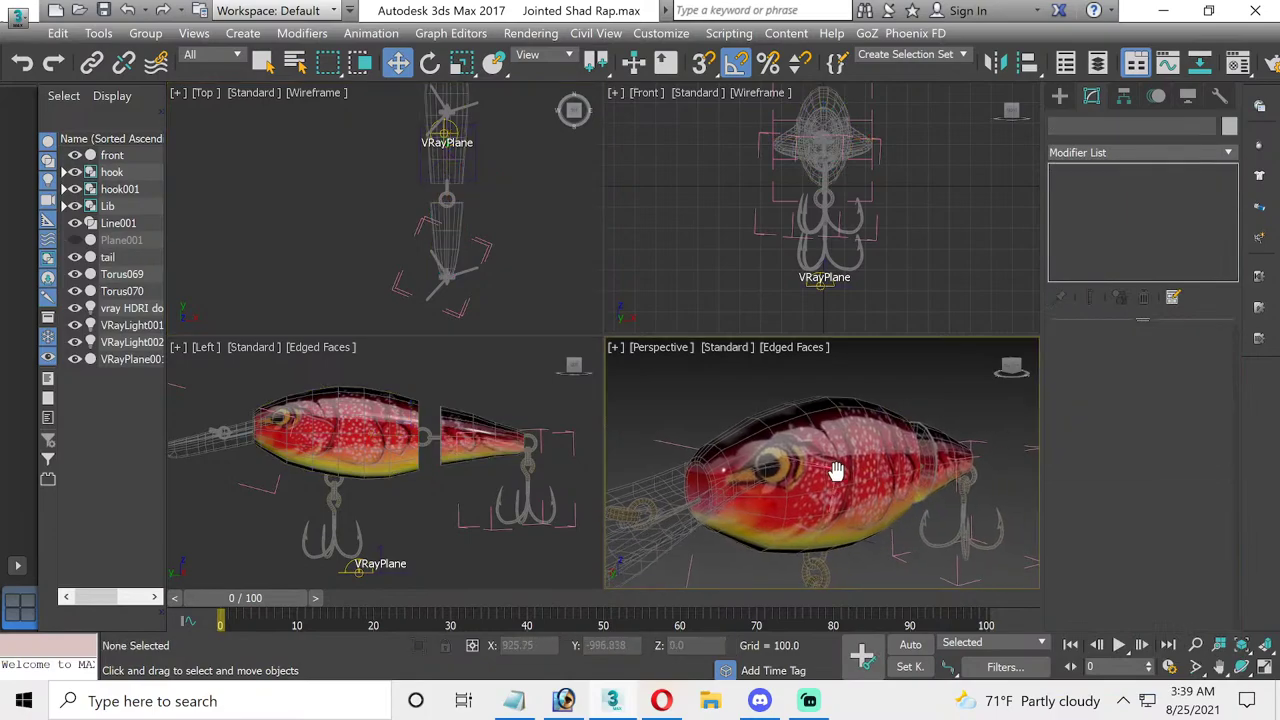
{"action": "left_click", "coordinate": [843, 405]}
{"action": "left_click", "coordinate": [1228, 152]}
{"action": "left_click", "coordinate": [1226, 156]}
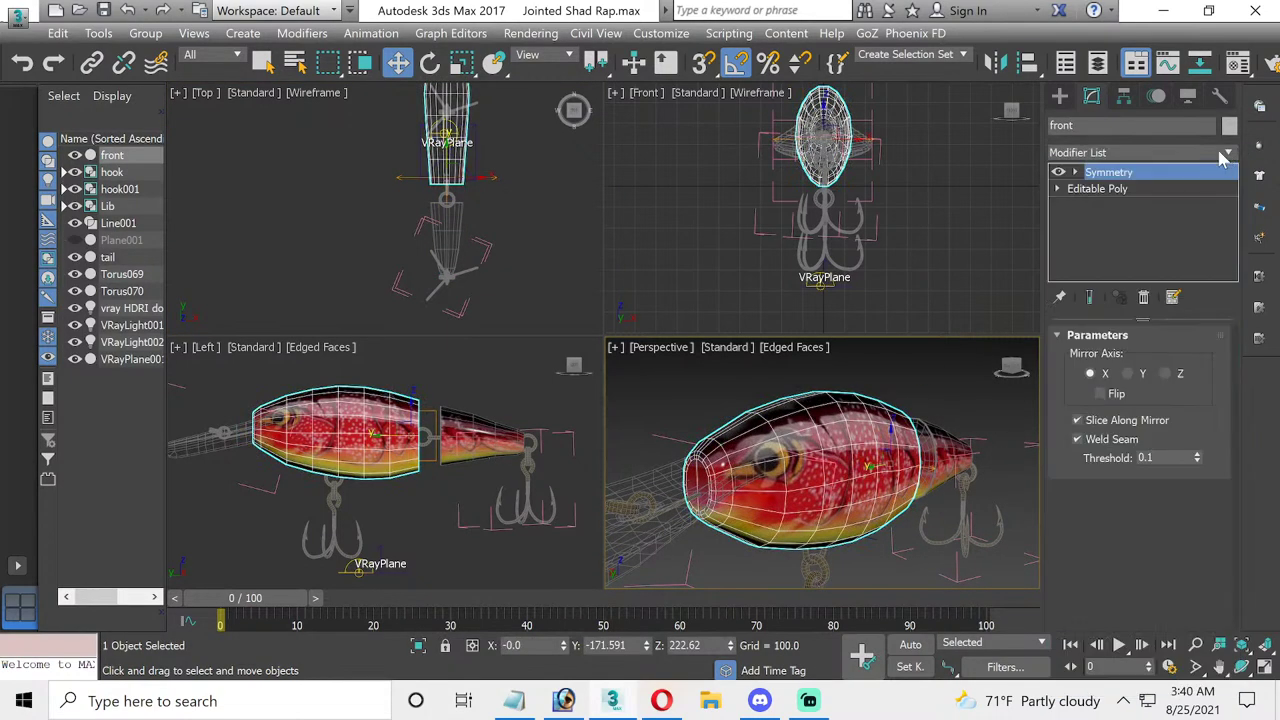
{"action": "right_click", "coordinate": [1172, 174]}
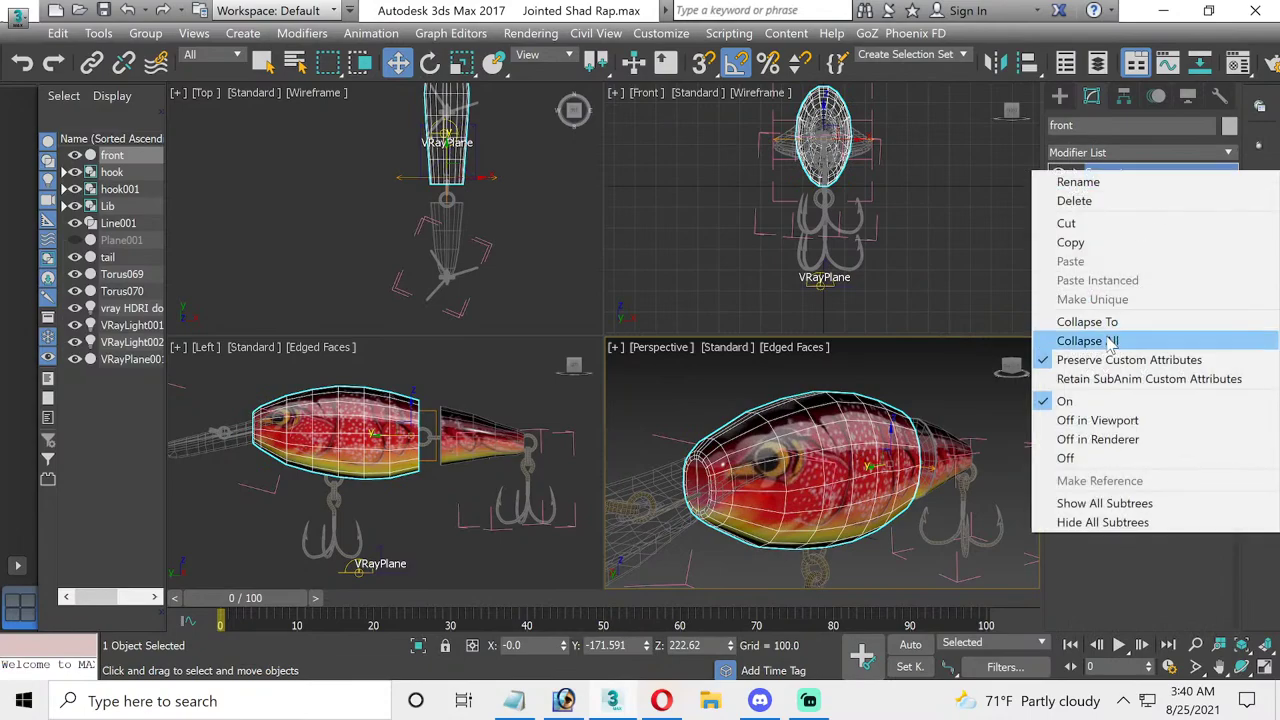
{"action": "left_click", "coordinate": [1110, 342]}
{"action": "left_click", "coordinate": [736, 407]}
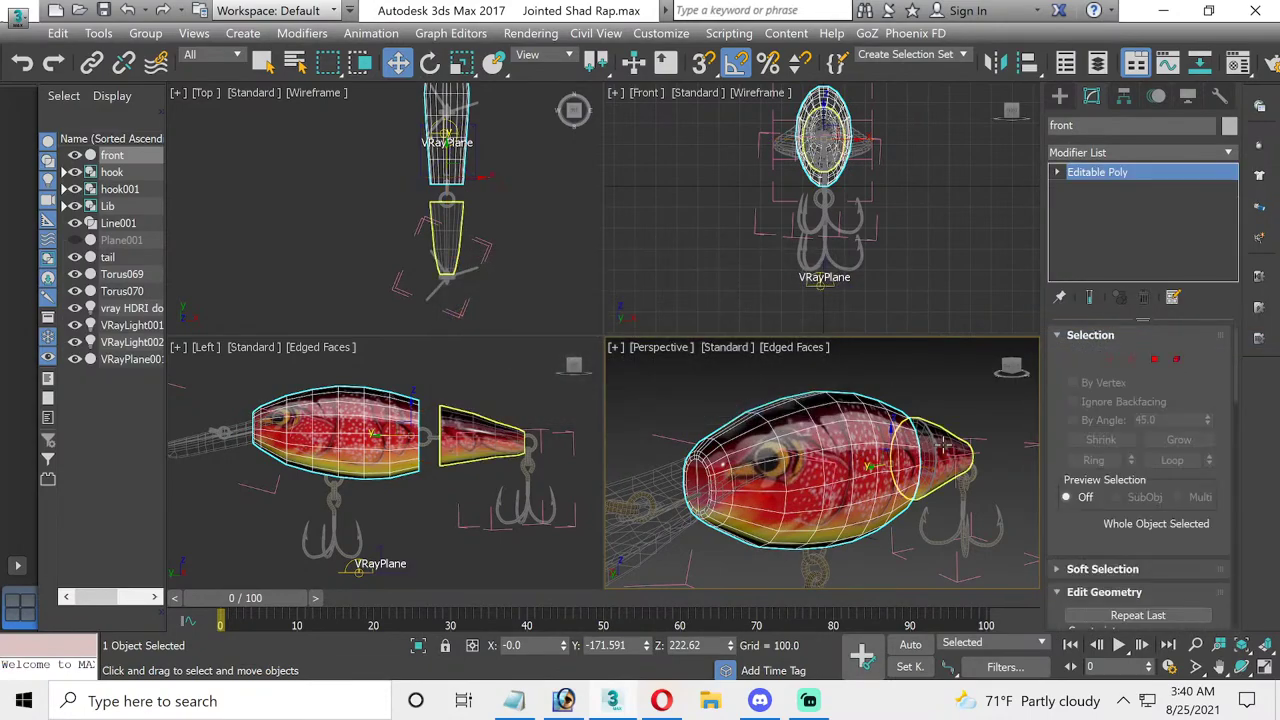
- Collapse the tail's Symmetry stack to an Editable Poly, accepting the warning
{"action": "left_click", "coordinate": [938, 455]}
{"action": "left_click", "coordinate": [1229, 152]}
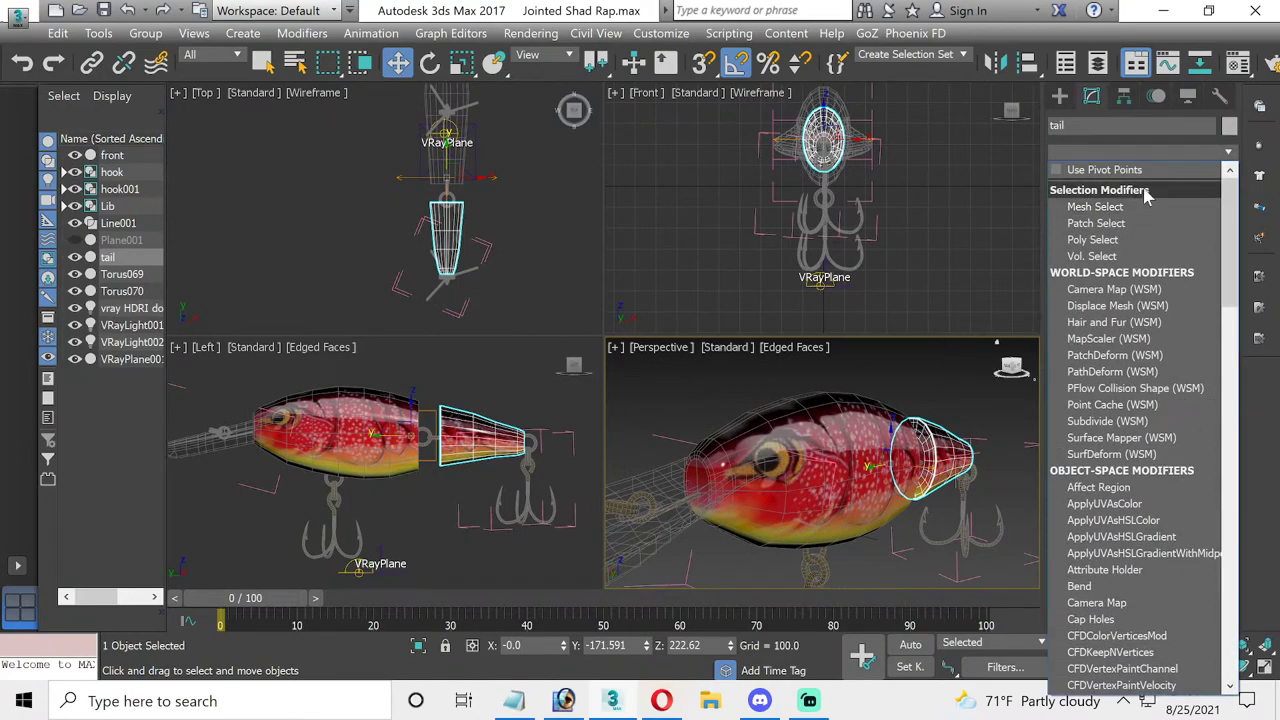
{"action": "scroll", "coordinate": [1157, 220], "scroll_direction": "down", "scroll_amount": 5}
{"action": "left_click", "coordinate": [953, 241]}
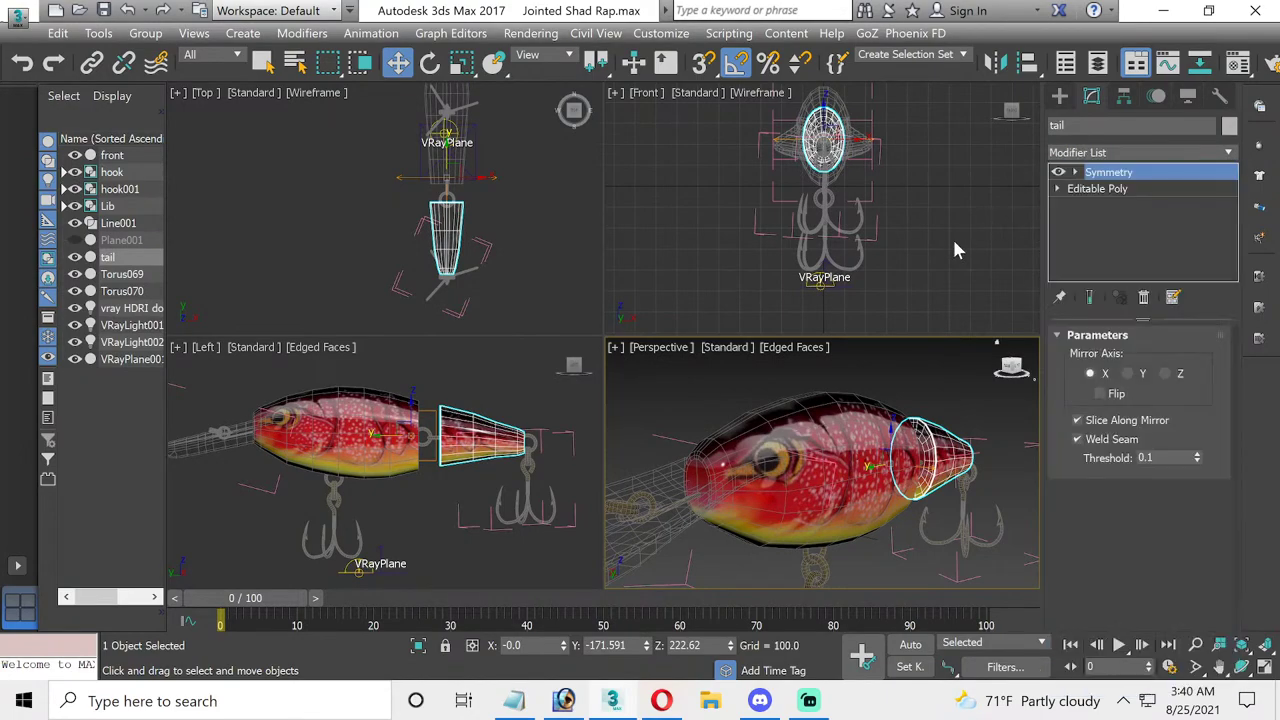
{"action": "right_click", "coordinate": [1121, 182]}
{"action": "left_click", "coordinate": [1088, 349]}
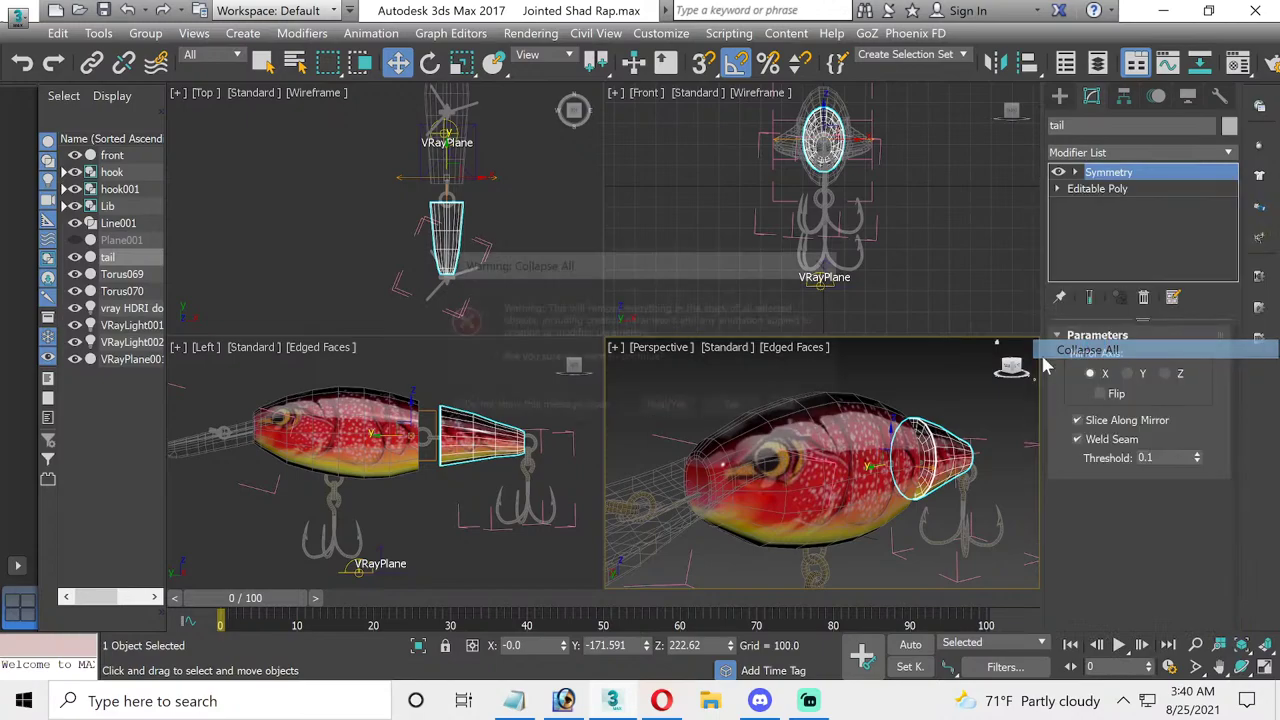
{"action": "left_click", "coordinate": [740, 408]}
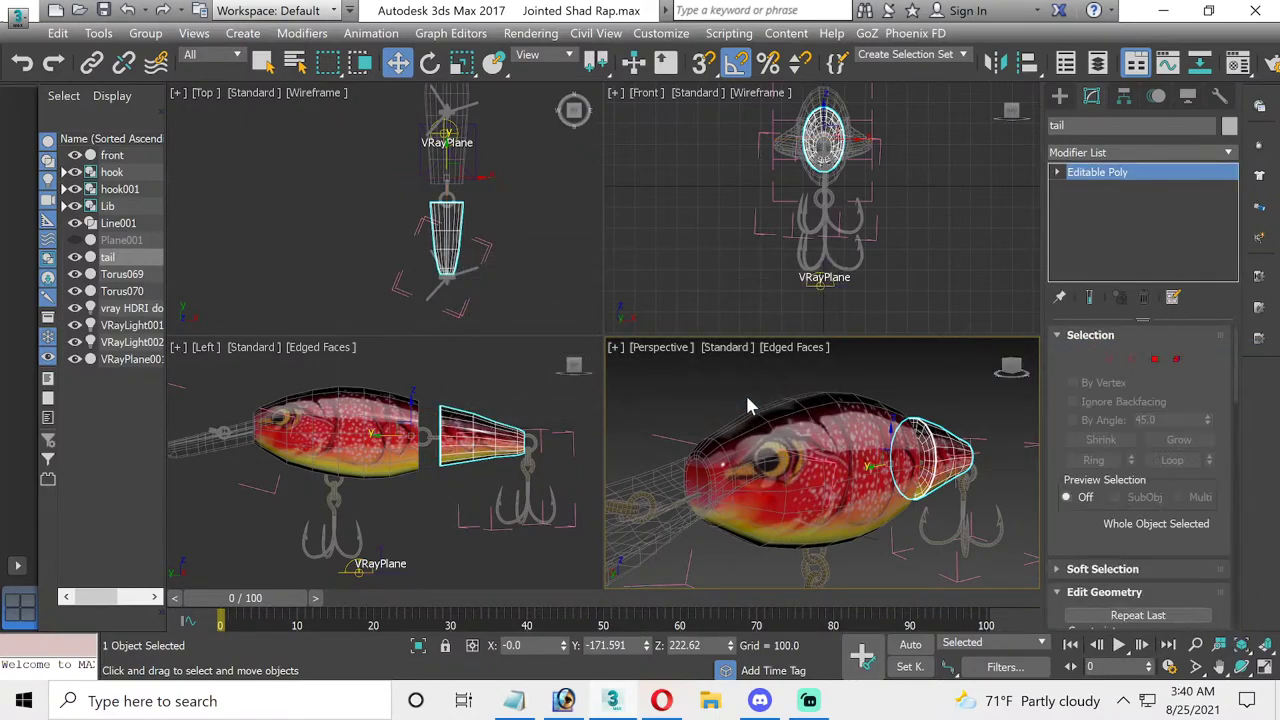
{"action": "left_click", "coordinate": [815, 425]}
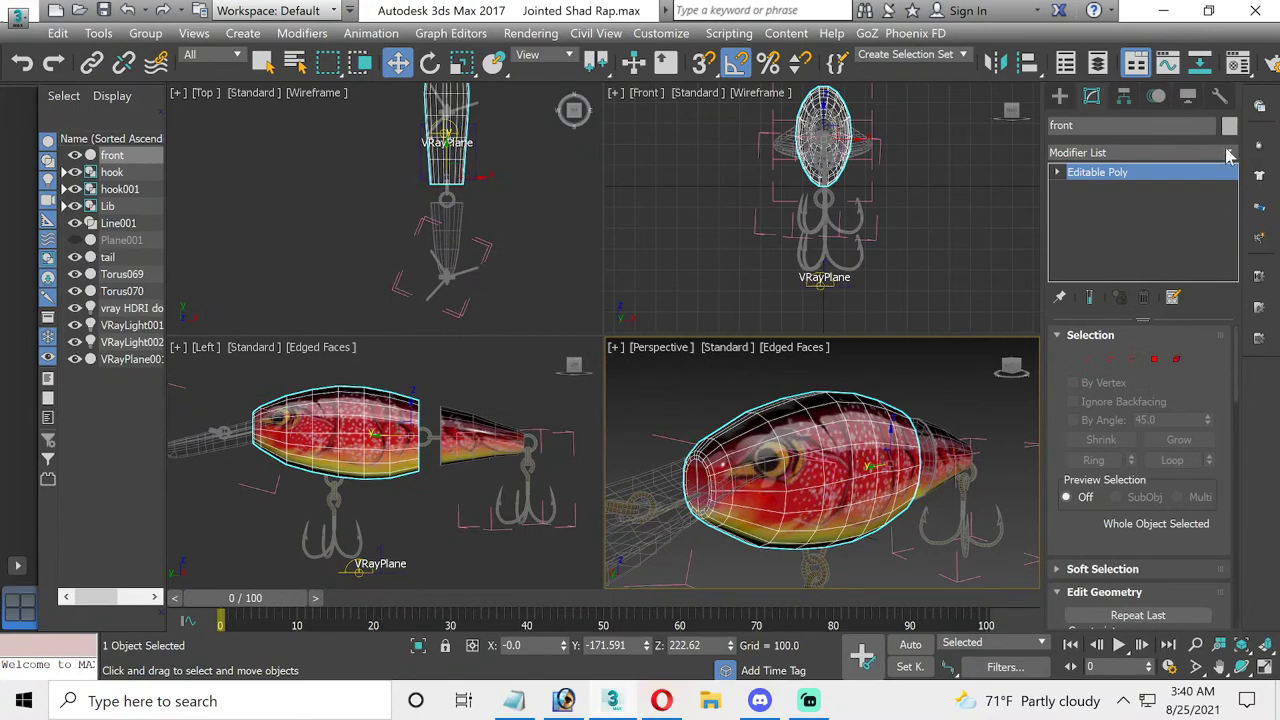
- Add an OpenSubdiv modifier to the front body and to the tail
{"action": "left_click", "coordinate": [1228, 153]}
{"action": "type", "text": "o"}
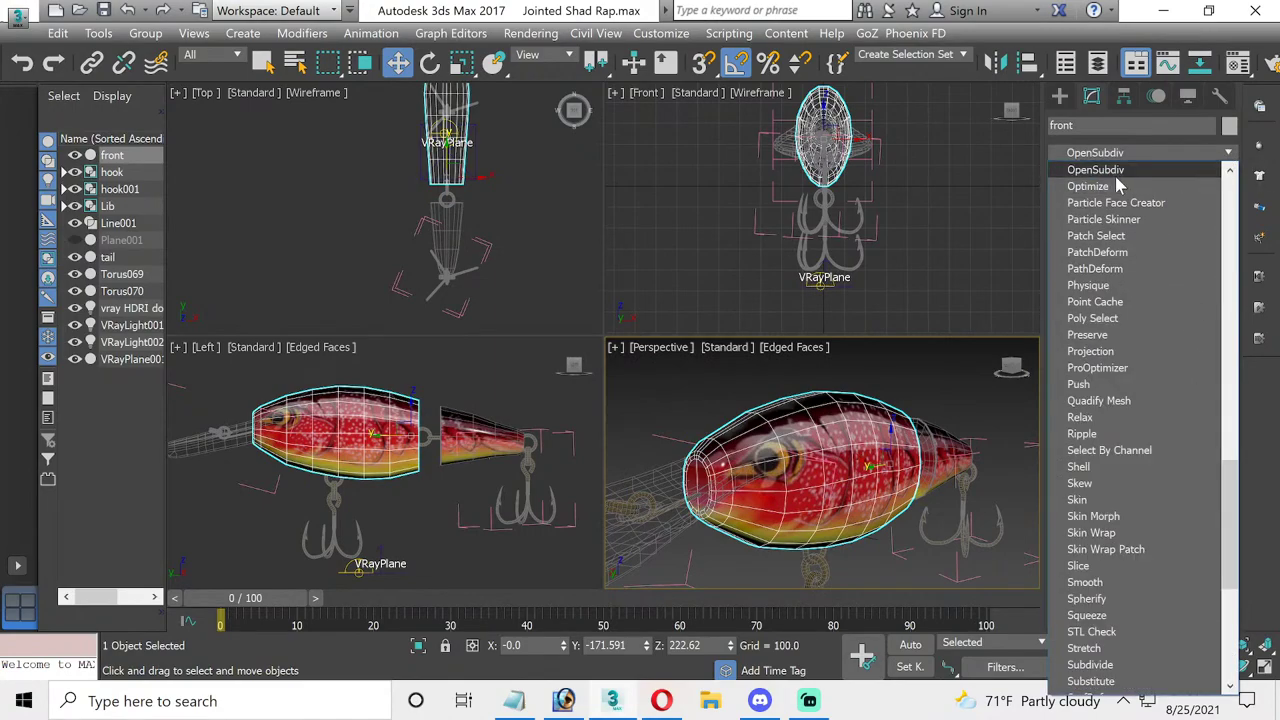
{"action": "left_click", "coordinate": [1120, 186]}
{"action": "left_click", "coordinate": [945, 452]}
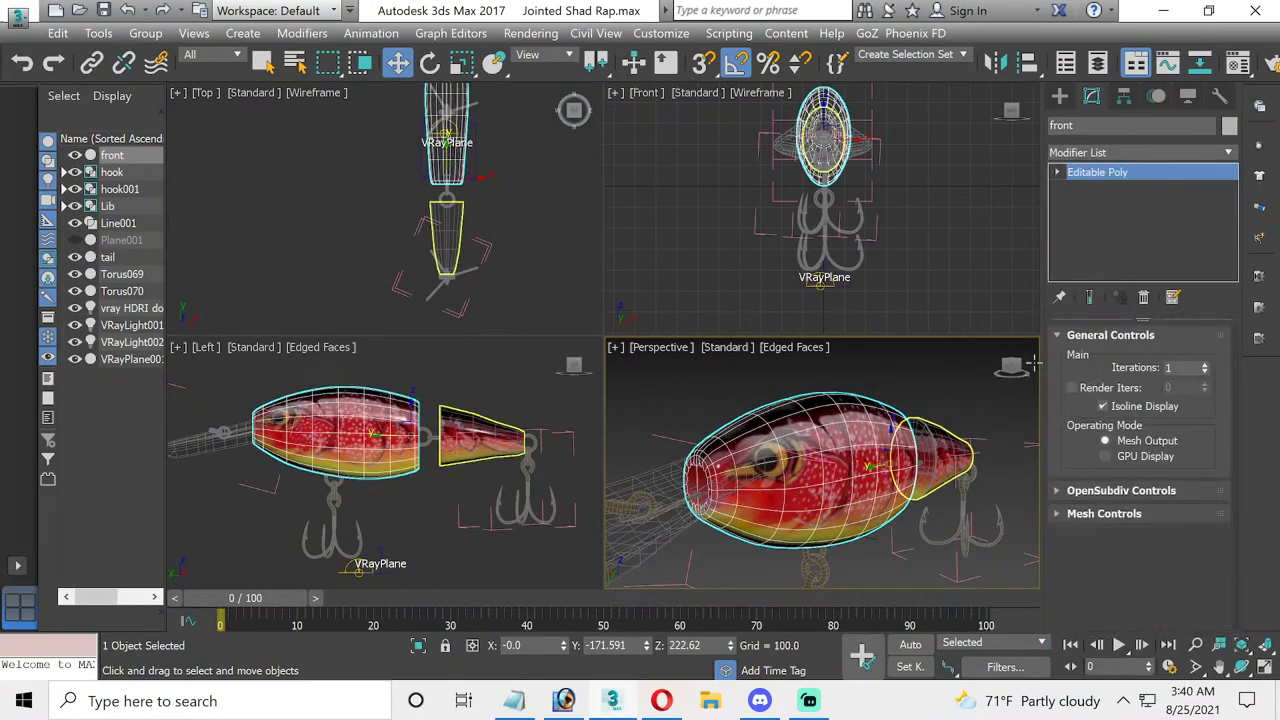
{"action": "left_click", "coordinate": [1228, 158]}
{"action": "type", "text": "o"}
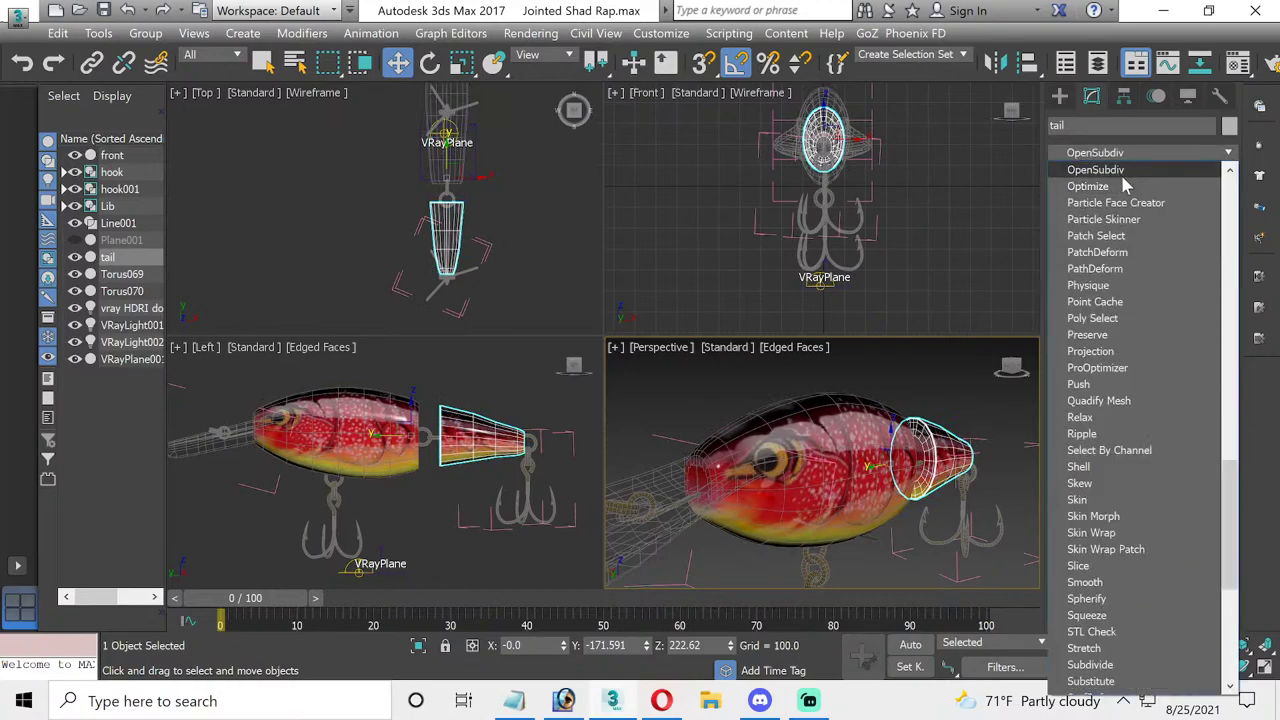
{"action": "left_click", "coordinate": [1120, 170]}
- Turn on xView Show Statistics in the Perspective view to display poly and vertex counts
{"action": "left_click", "coordinate": [879, 363]}
{"action": "left_click", "coordinate": [820, 430]}
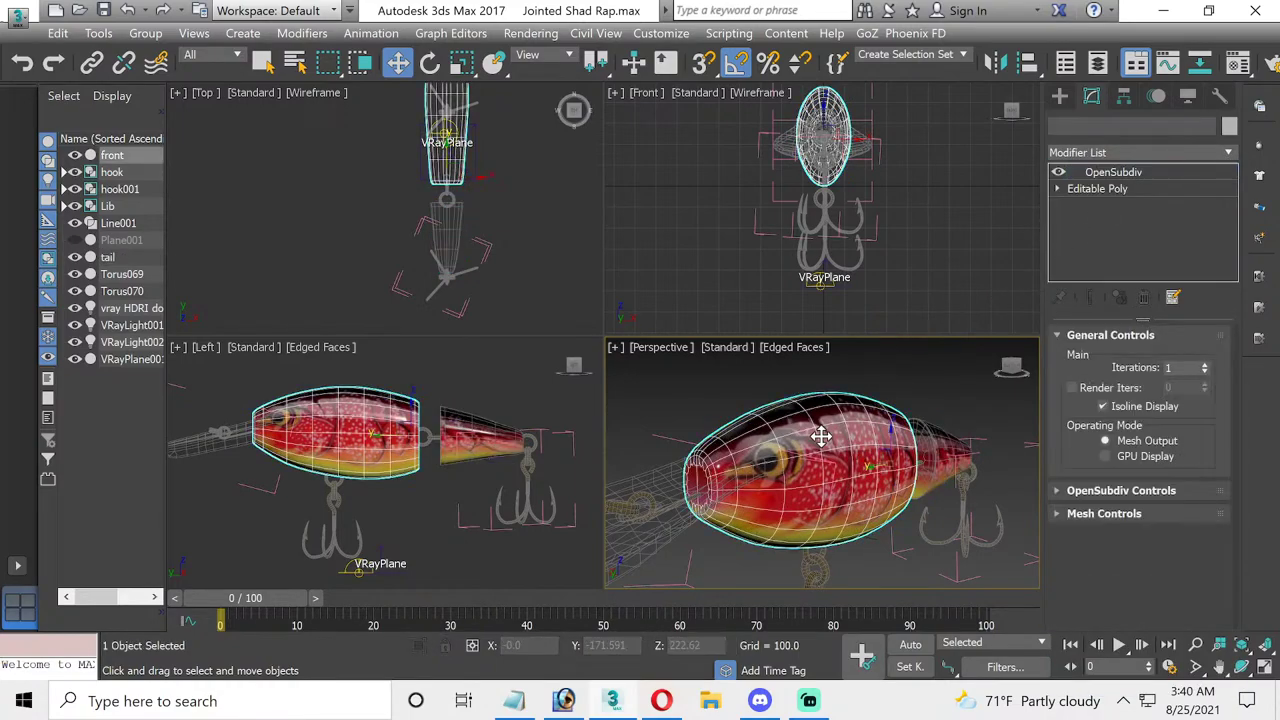
{"action": "left_click", "coordinate": [616, 346]}
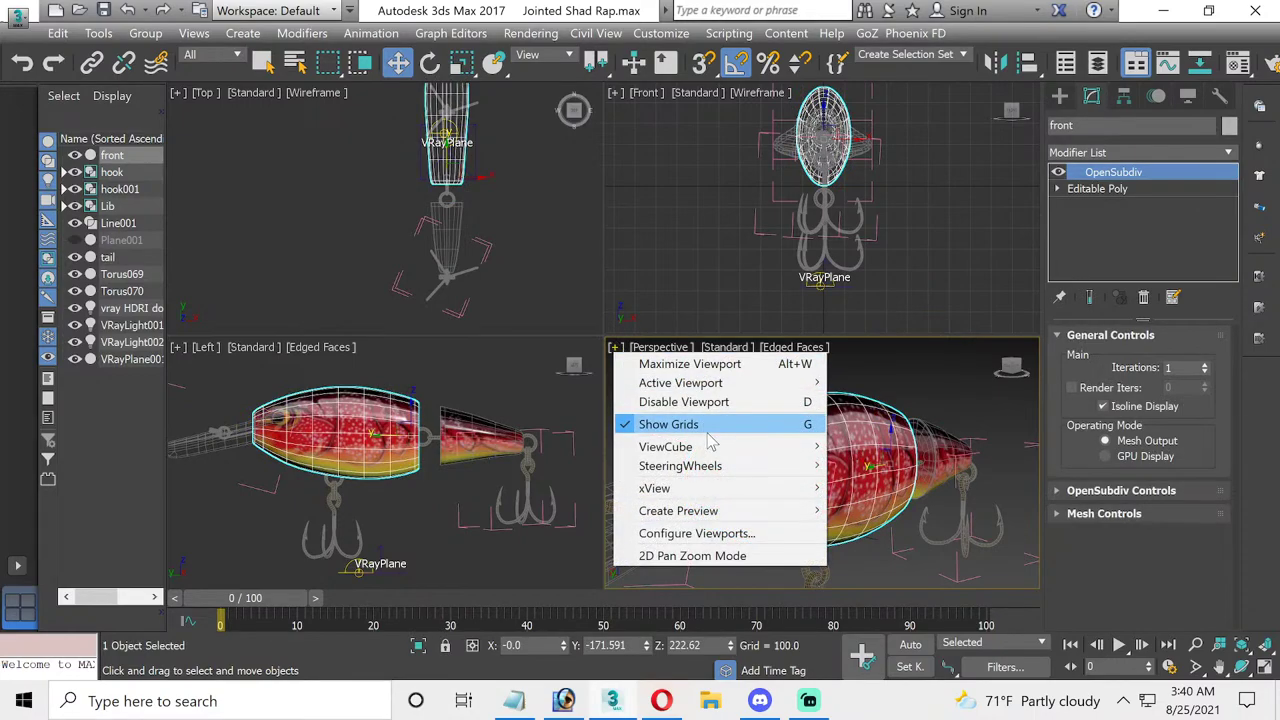
{"action": "mouse_move", "coordinate": [654, 488]}
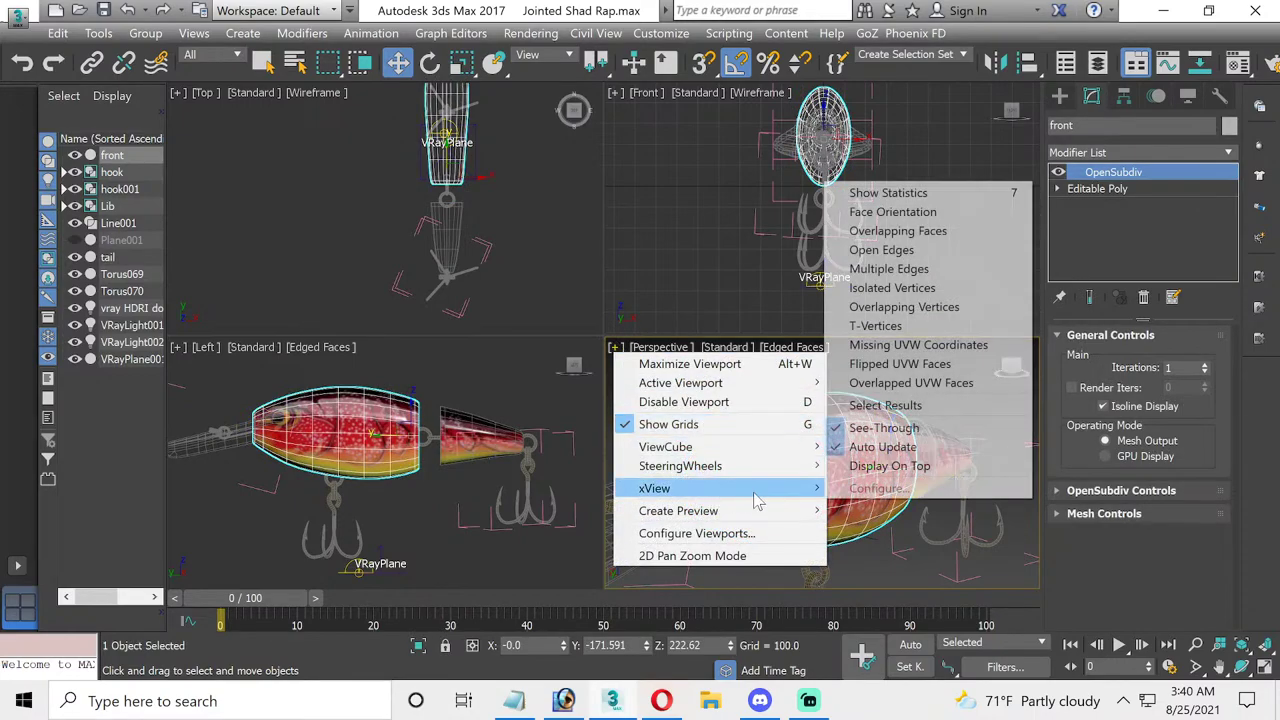
{"action": "left_click", "coordinate": [900, 194]}
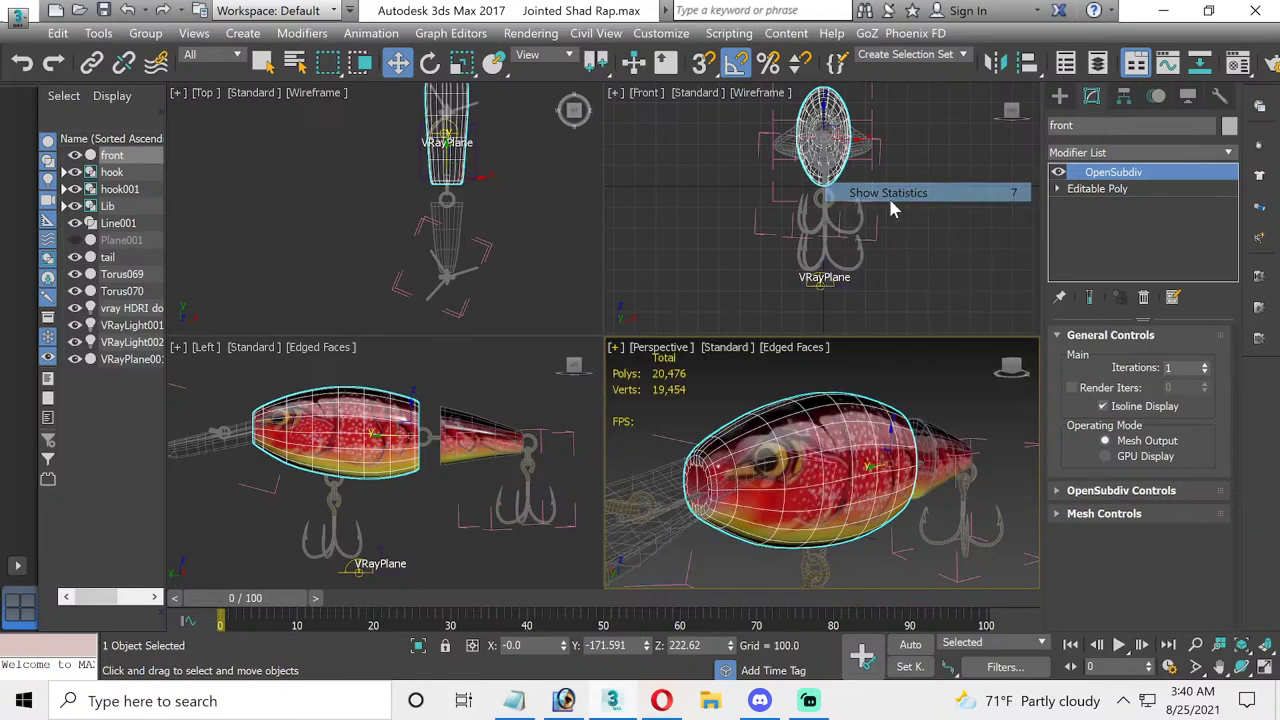
{"action": "left_click", "coordinate": [1010, 540]}
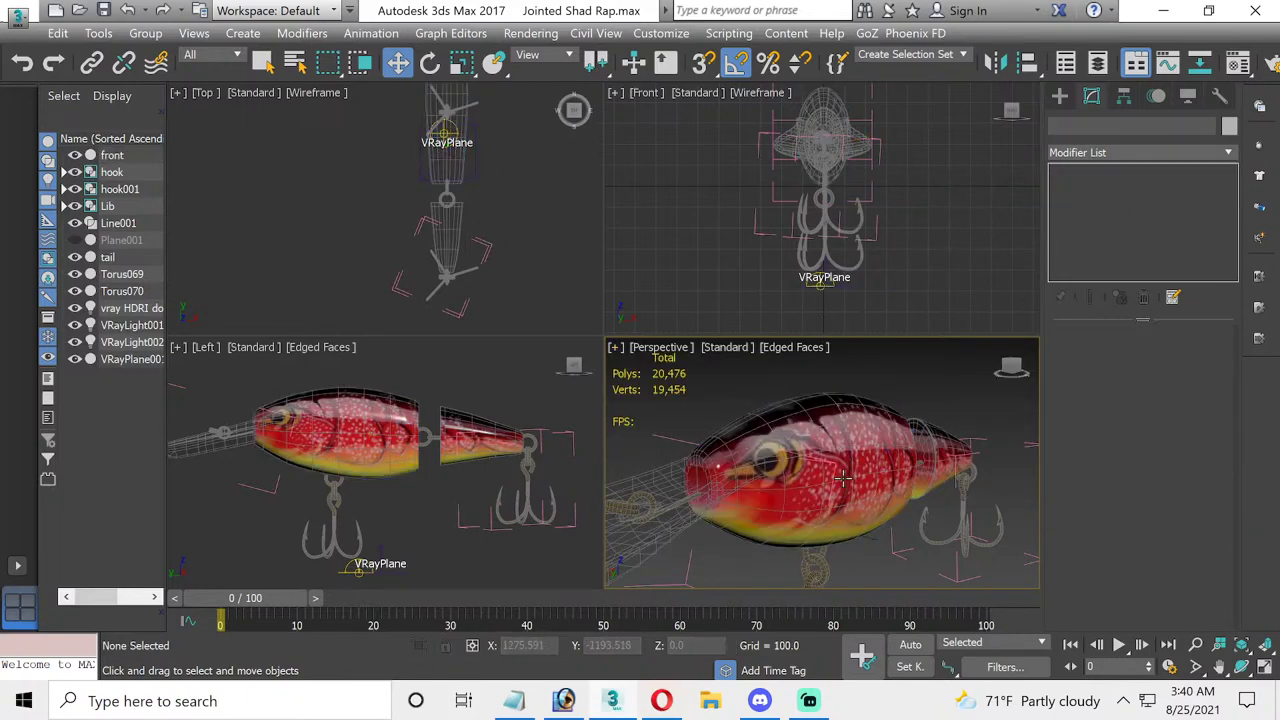
- Maximize the Perspective view, zoom out to show the hooks, and save the scene
{"action": "left_click", "coordinate": [1263, 666]}
{"action": "left_click", "coordinate": [1195, 645]}
{"action": "scroll", "coordinate": [586, 434], "scroll_direction": "down", "scroll_amount": 2}
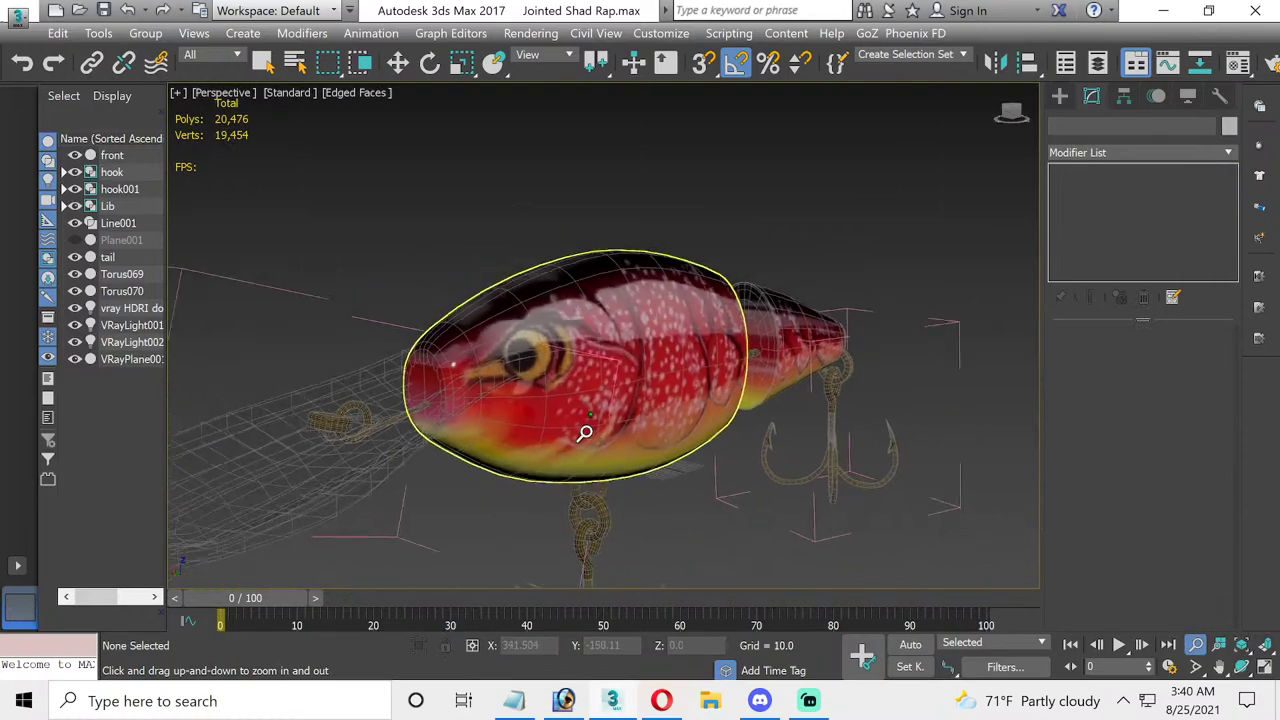
{"action": "scroll", "coordinate": [587, 437], "scroll_direction": "down", "scroll_amount": 1}
{"action": "scroll", "coordinate": [587, 437], "scroll_direction": "down", "scroll_amount": 2}
{"action": "middle_click_drag", "start_coordinate": [590, 440], "coordinate": [623, 340]}
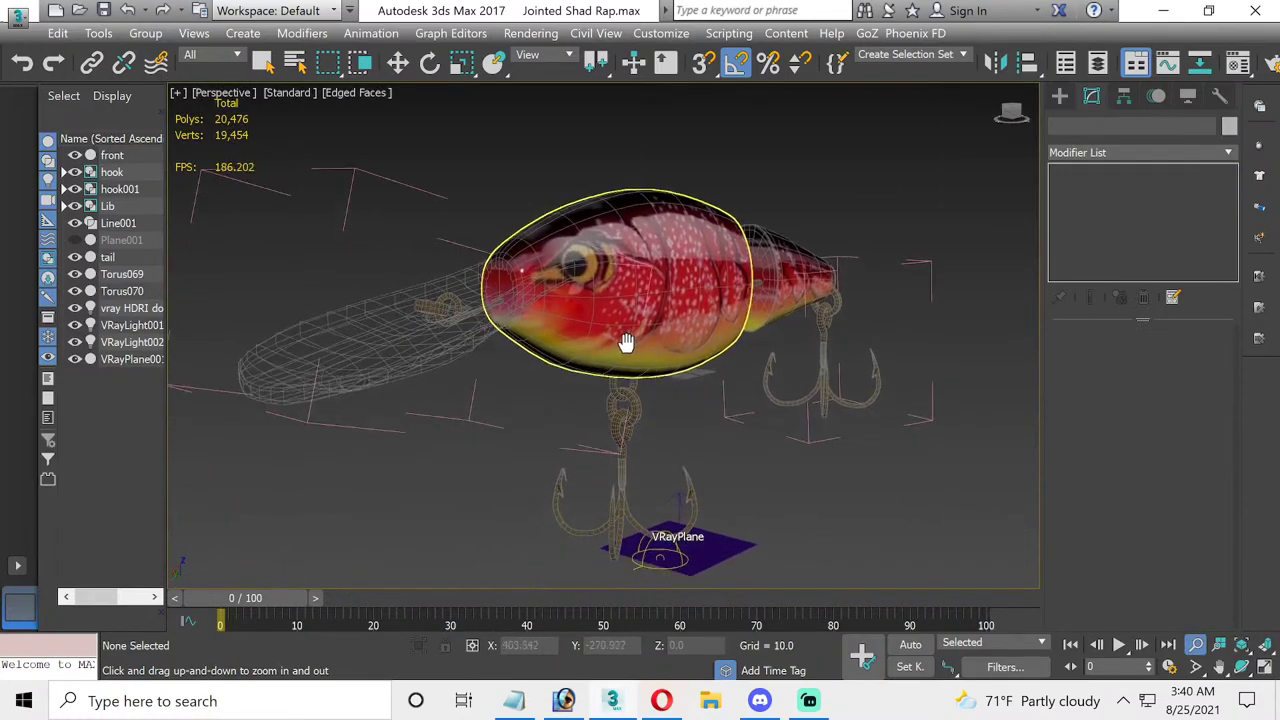
{"action": "scroll", "coordinate": [614, 342], "scroll_direction": "down", "scroll_amount": 1}
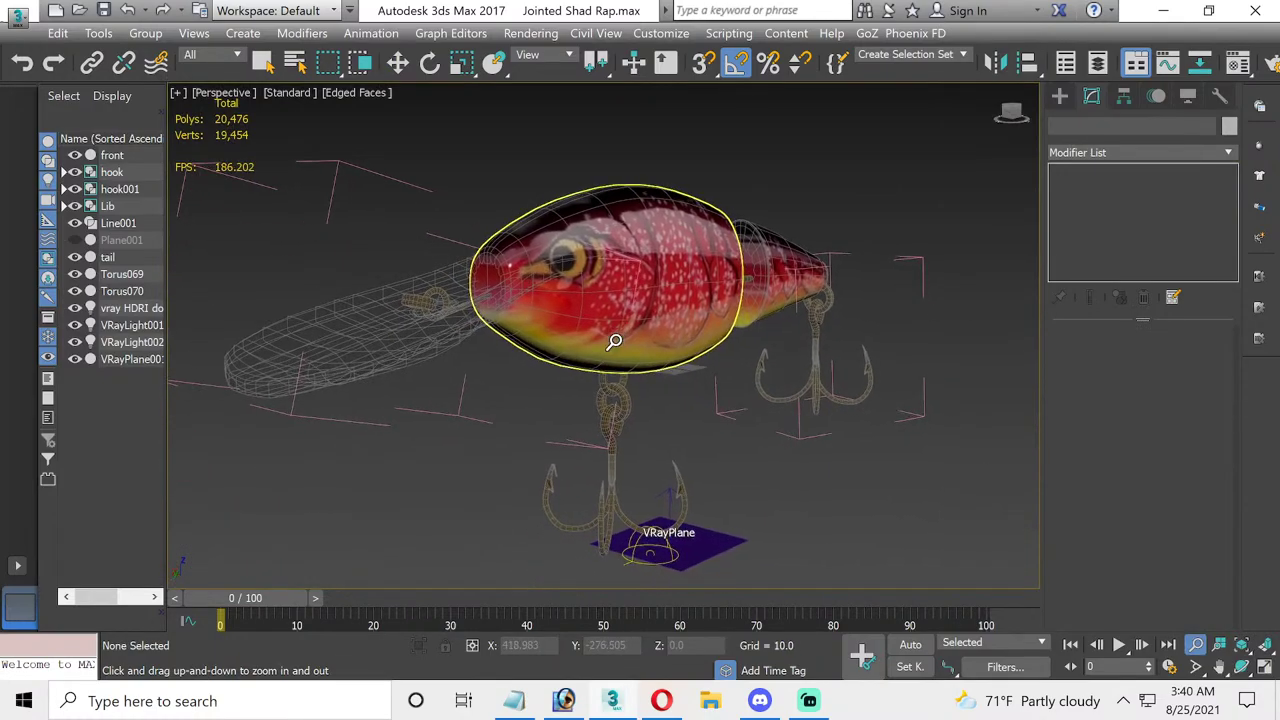
{"action": "left_click", "coordinate": [104, 10]}
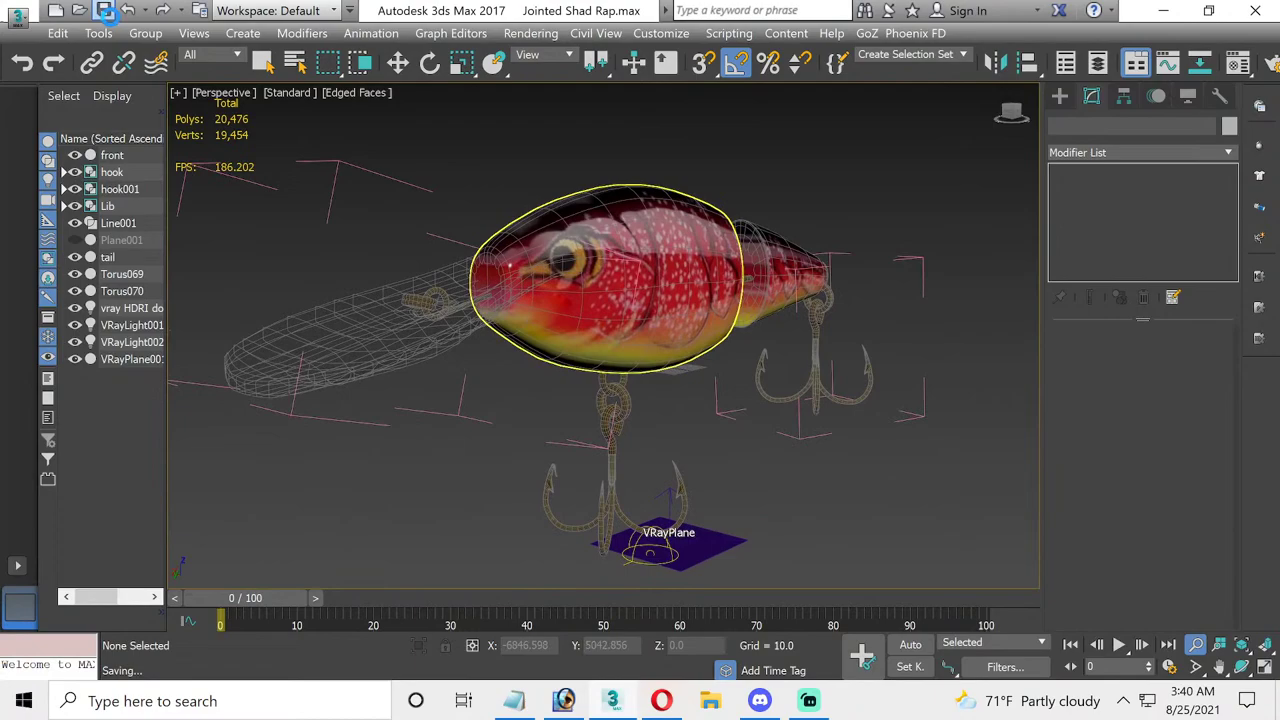
- Orbit to a side-on view and select Torus069 between the lure halves
{"action": "left_click", "coordinate": [395, 64]}
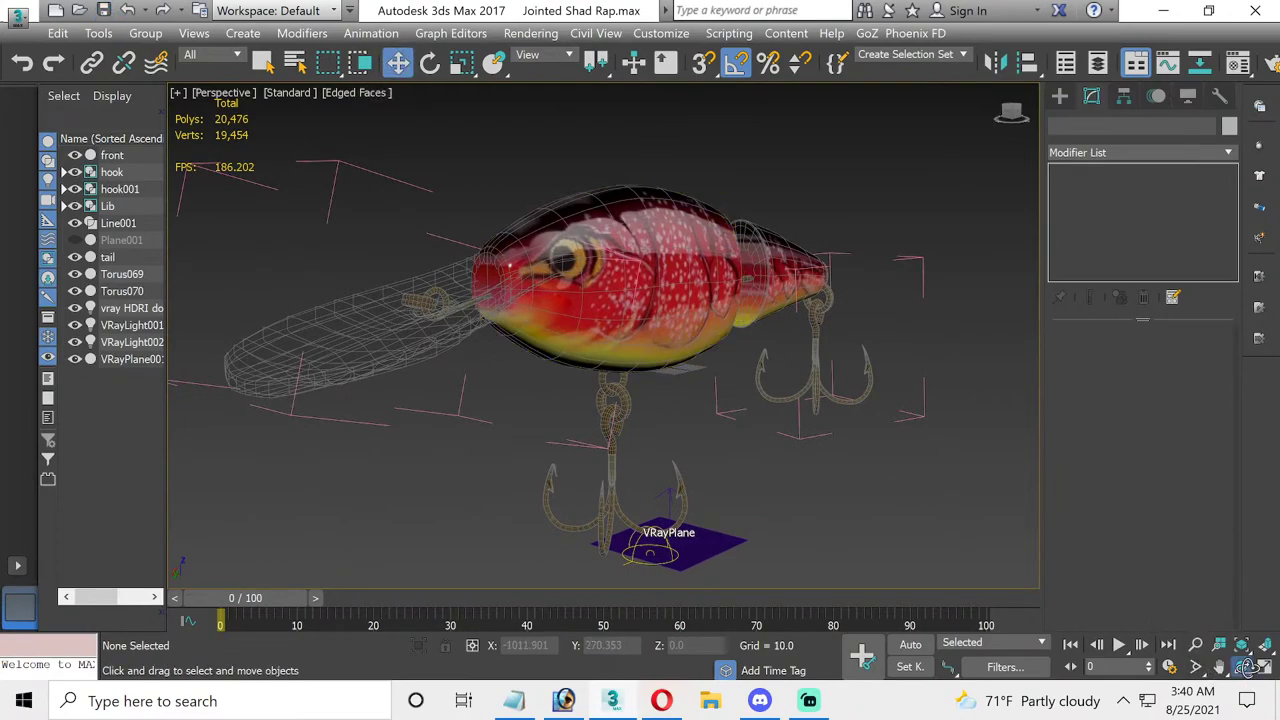
{"action": "left_click", "coordinate": [1241, 666]}
{"action": "left_click_drag", "start_coordinate": [580, 326], "coordinate": [524, 316]}
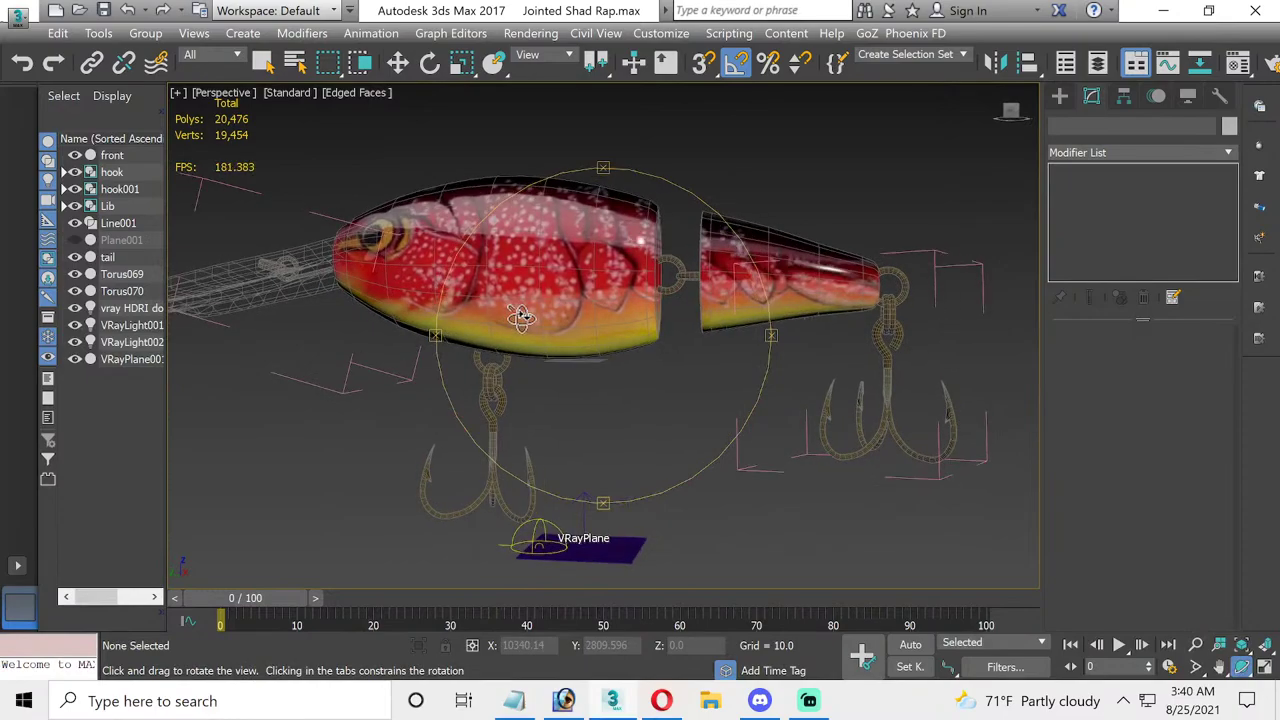
{"action": "left_click", "coordinate": [400, 64]}
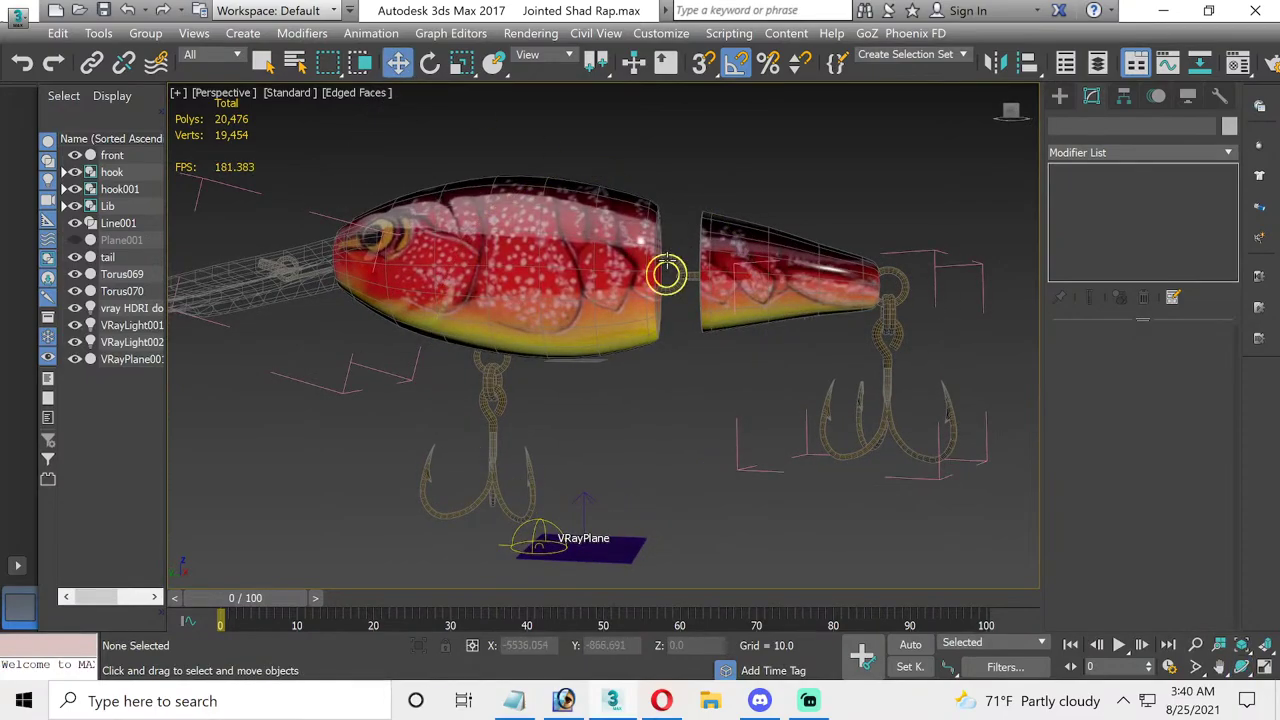
{"action": "left_click", "coordinate": [666, 273]}
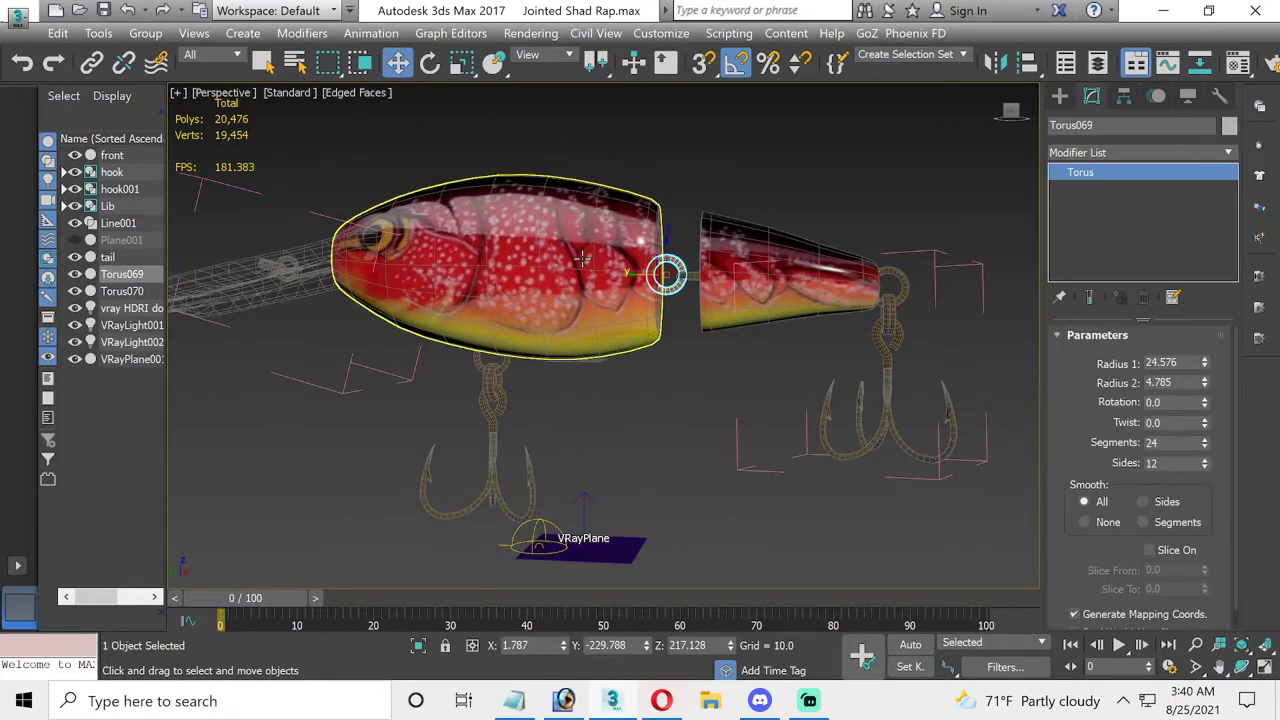
- Delete the OpenSubdiv modifier from the front lure body
{"action": "left_click", "coordinate": [657, 271]}
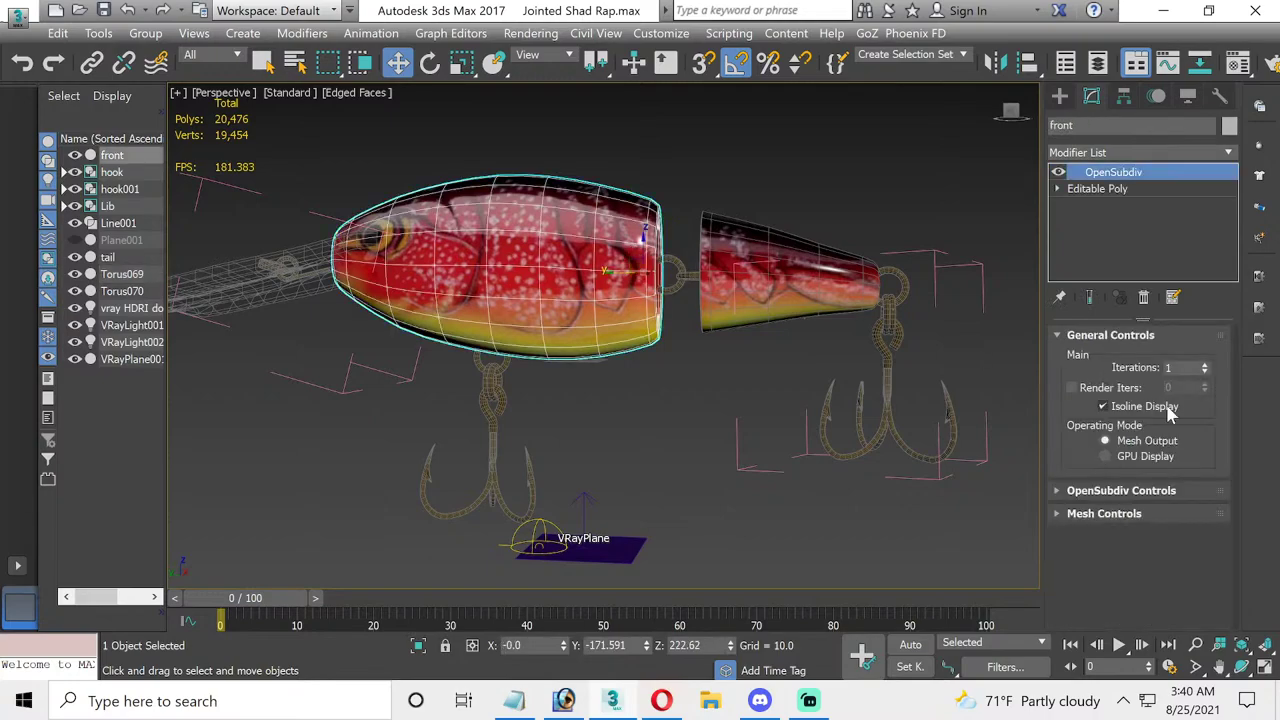
{"action": "right_click", "coordinate": [1095, 178]}
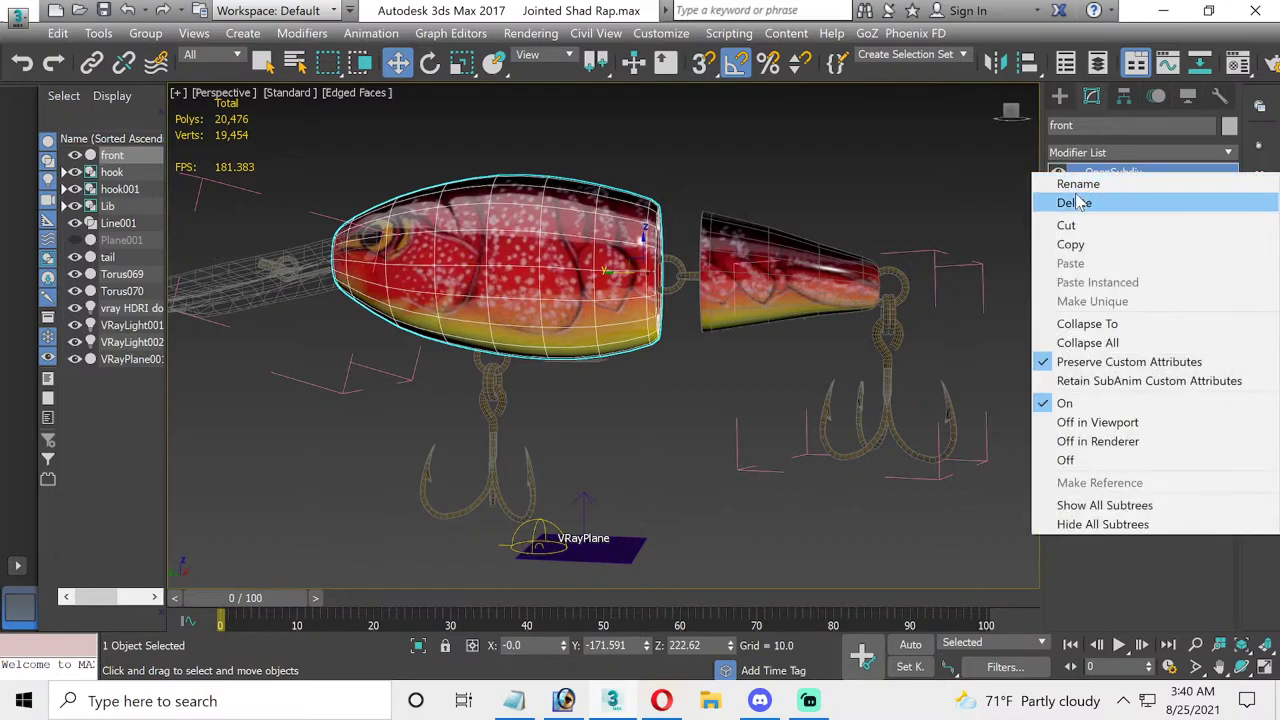
{"action": "left_click", "coordinate": [1073, 200]}
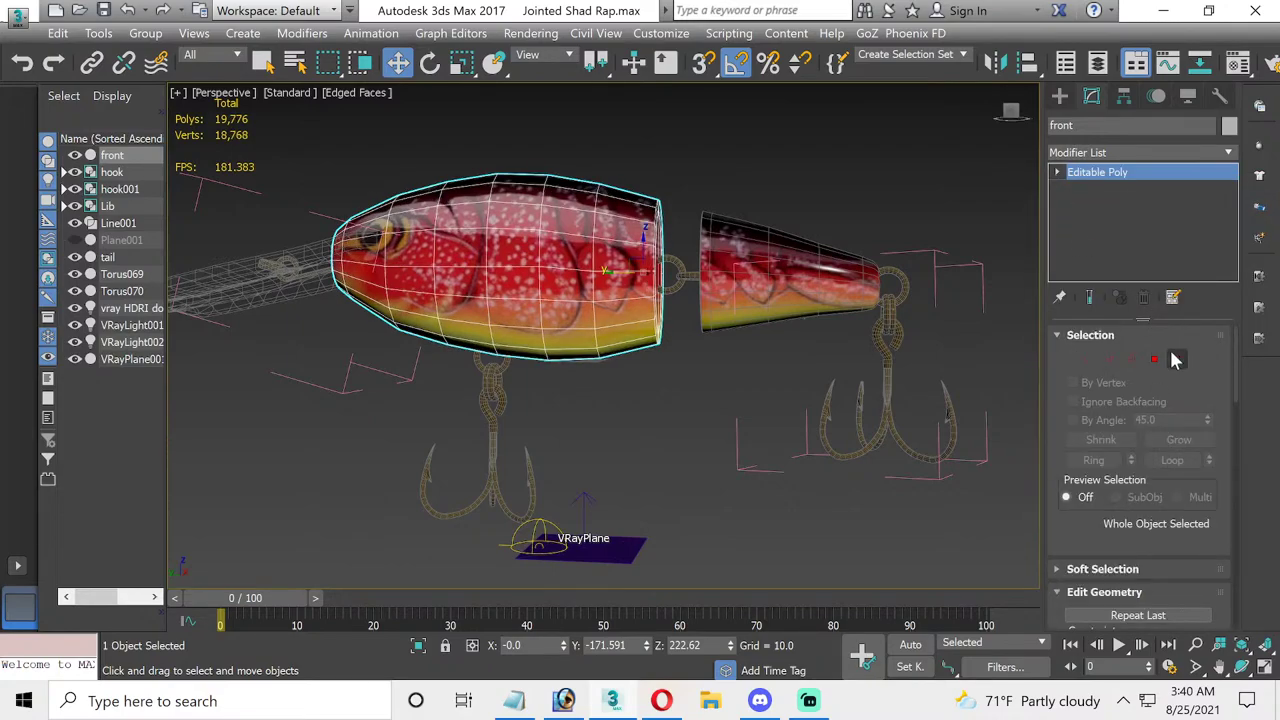
{"action": "left_click", "coordinate": [1175, 359]}
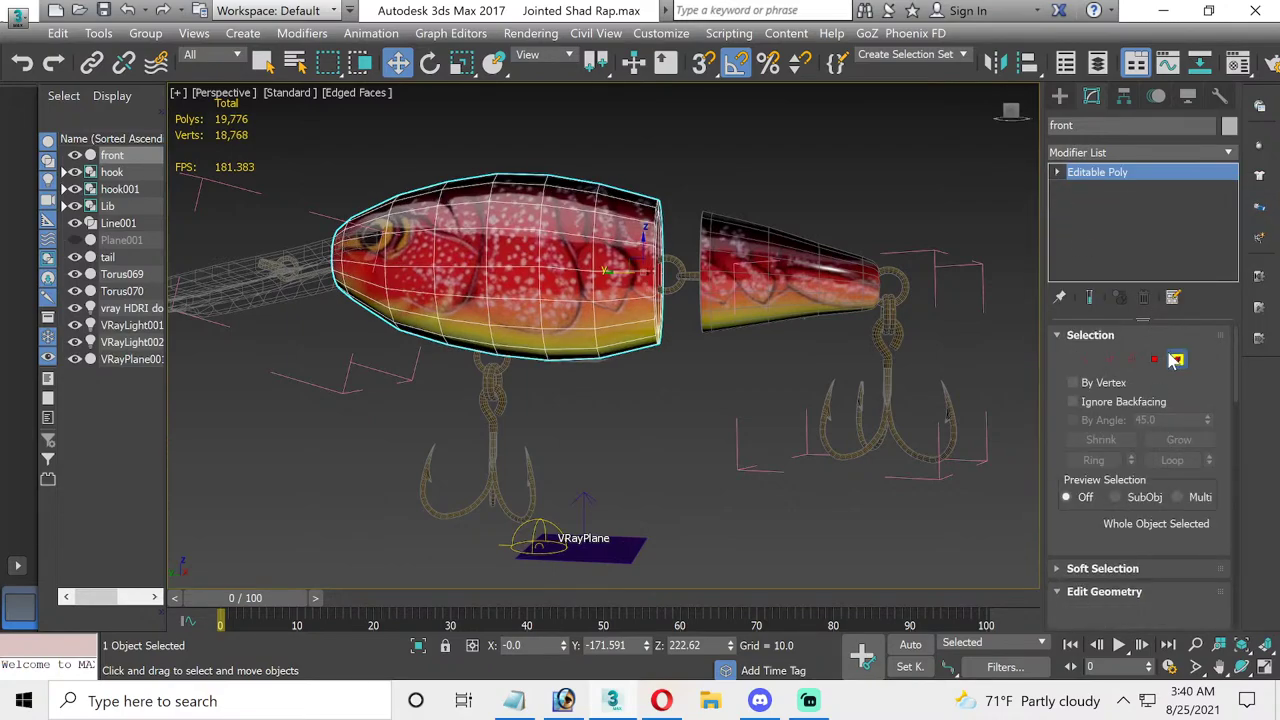
{"action": "left_click", "coordinate": [685, 270]}
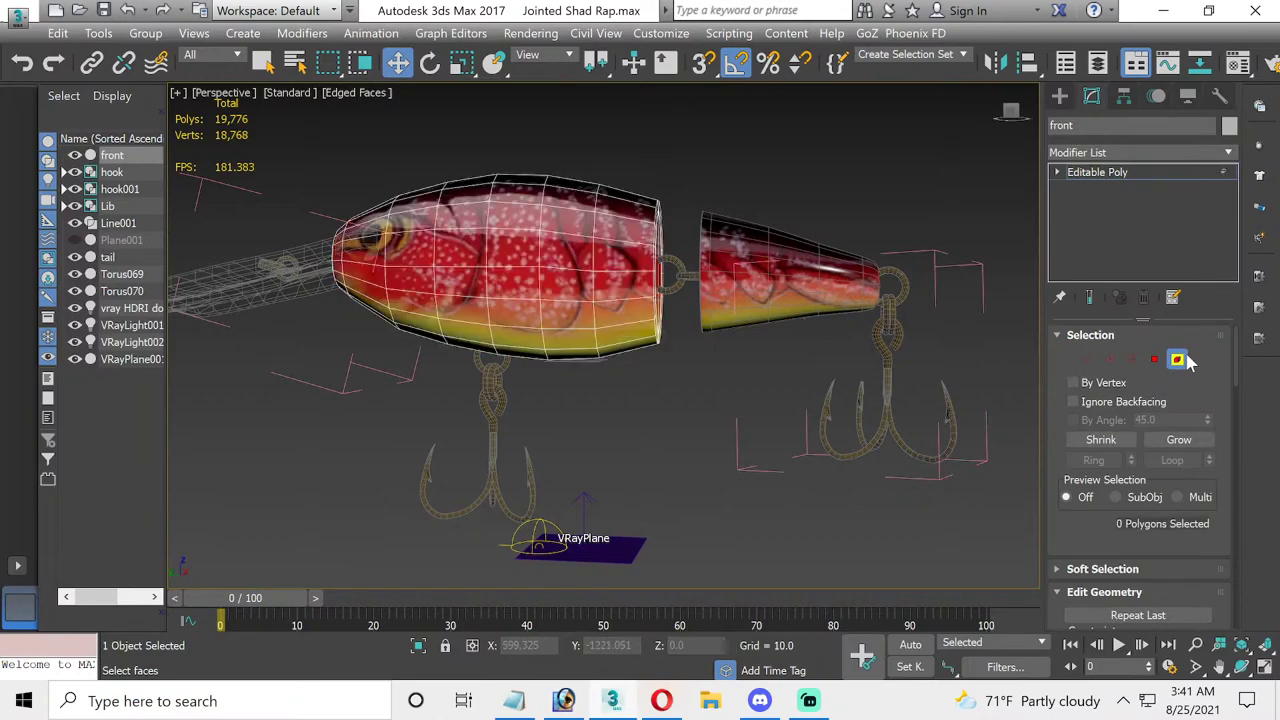
{"action": "key", "text": "5"}
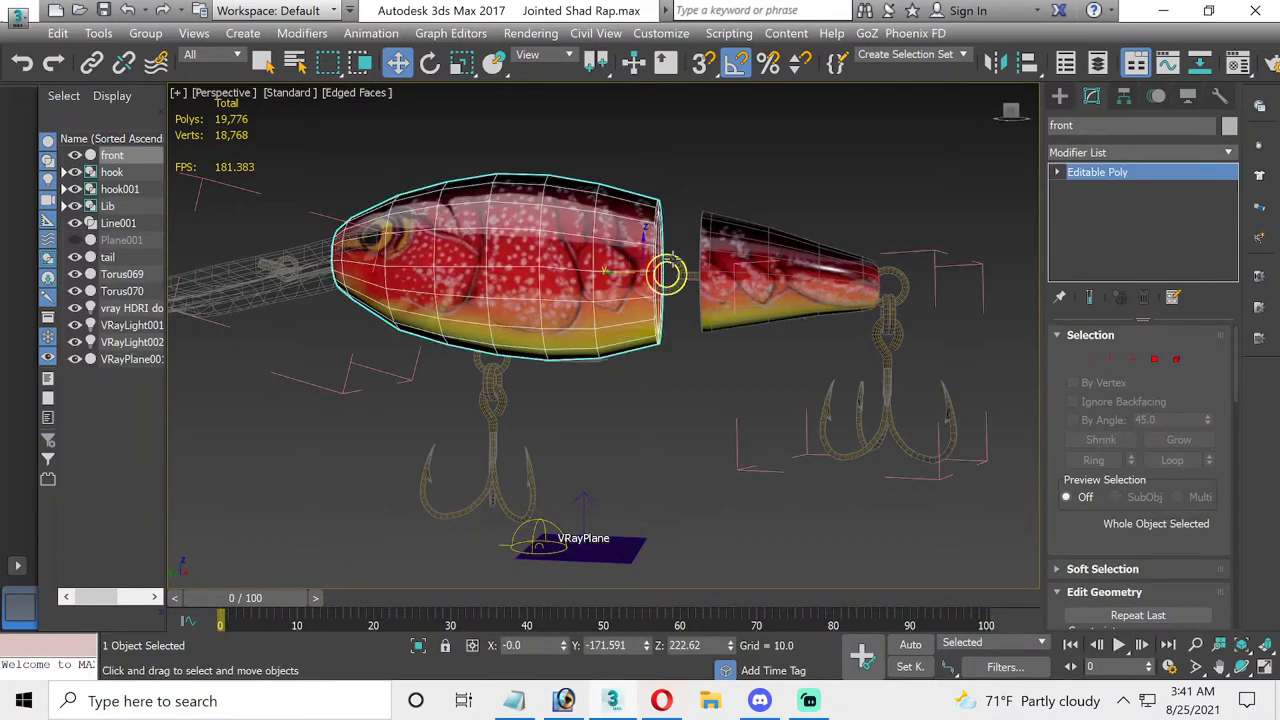
- Set Segments to 14 on the joint rings Torus069, Torus065 and Torus070
{"action": "left_click", "coordinate": [665, 272]}
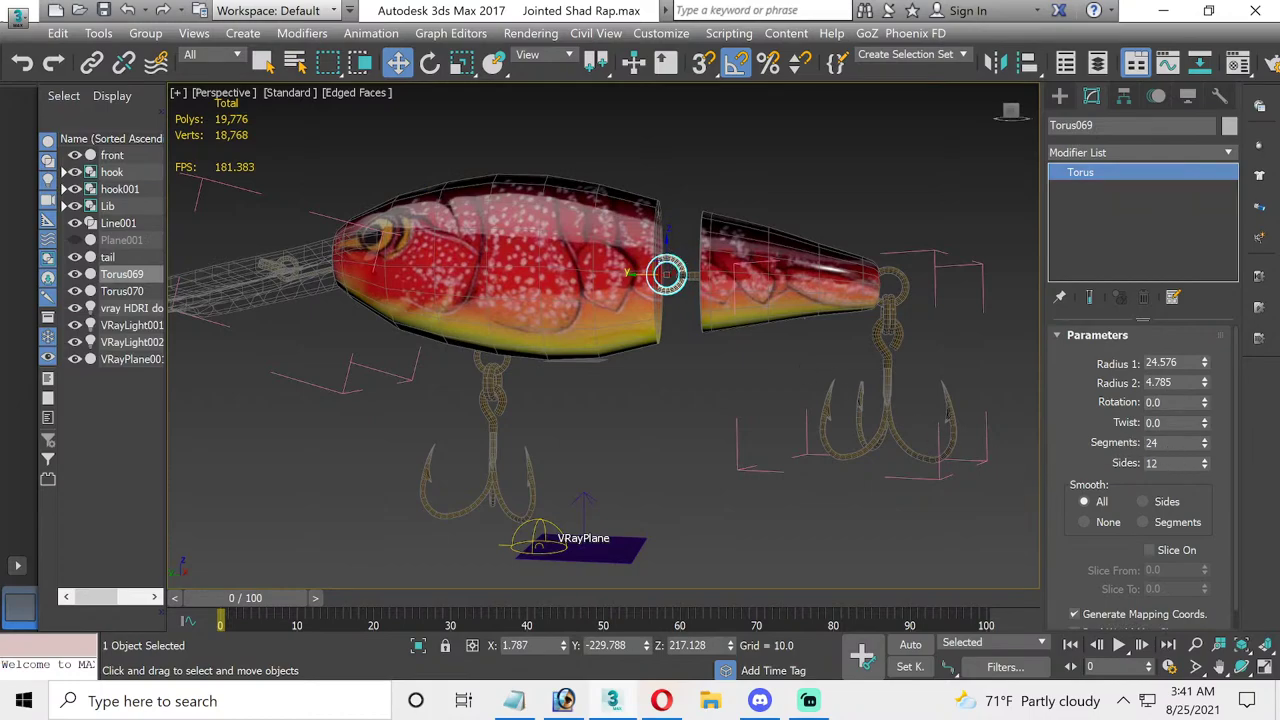
{"action": "double_click", "coordinate": [1160, 442]}
{"action": "type", "text": "4"}
{"action": "key", "text": "Return"}
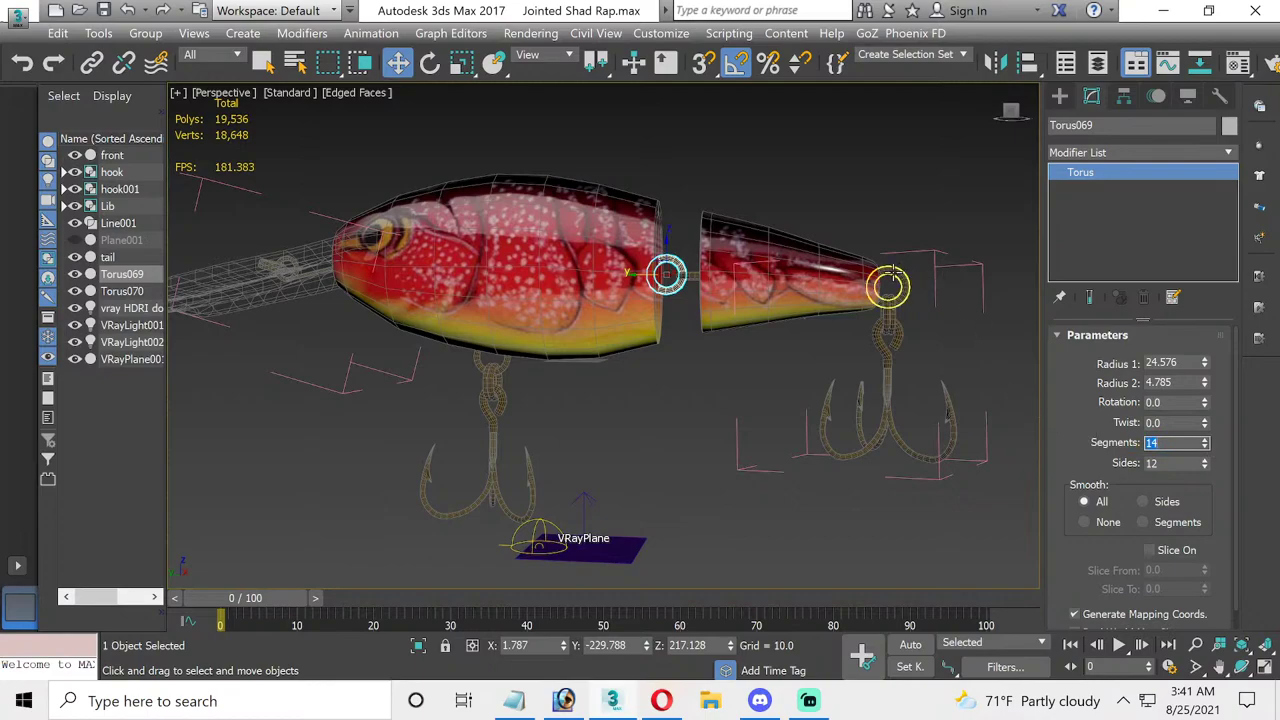
{"action": "left_click", "coordinate": [903, 280]}
{"action": "double_click", "coordinate": [1160, 442]}
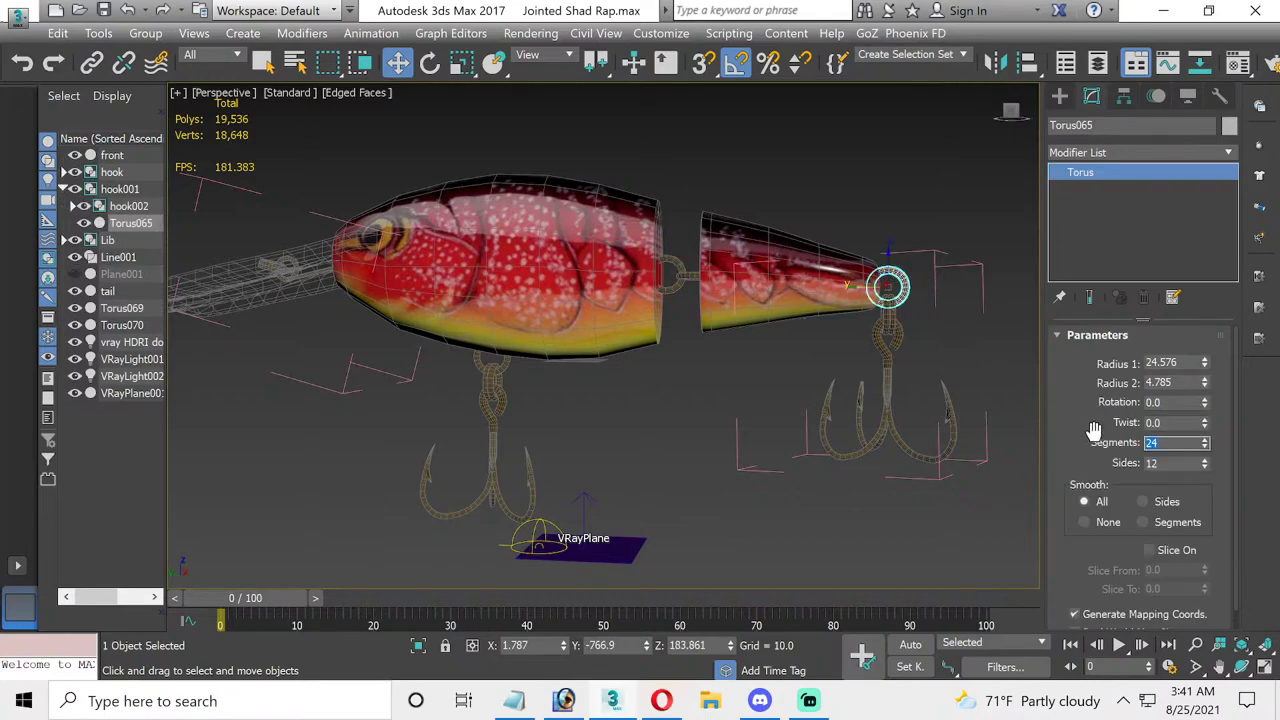
{"action": "type", "text": "14"}
{"action": "key", "text": "Return"}
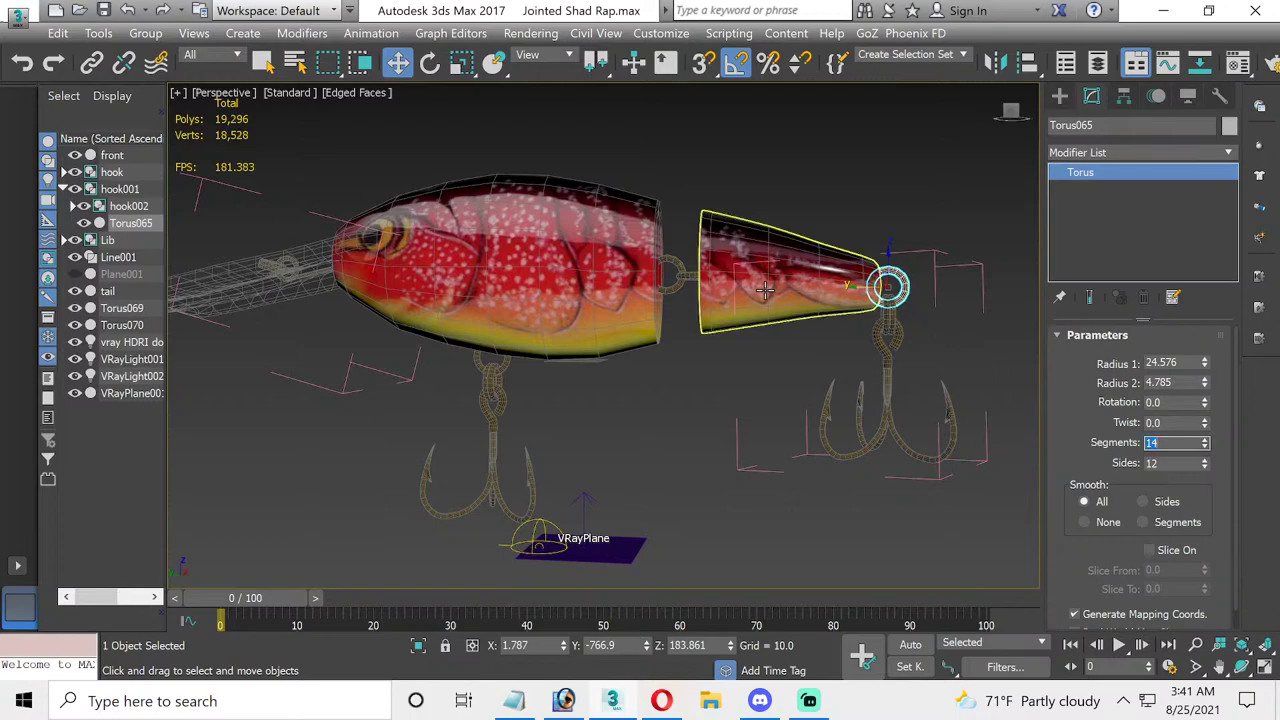
{"action": "left_click", "coordinate": [697, 276]}
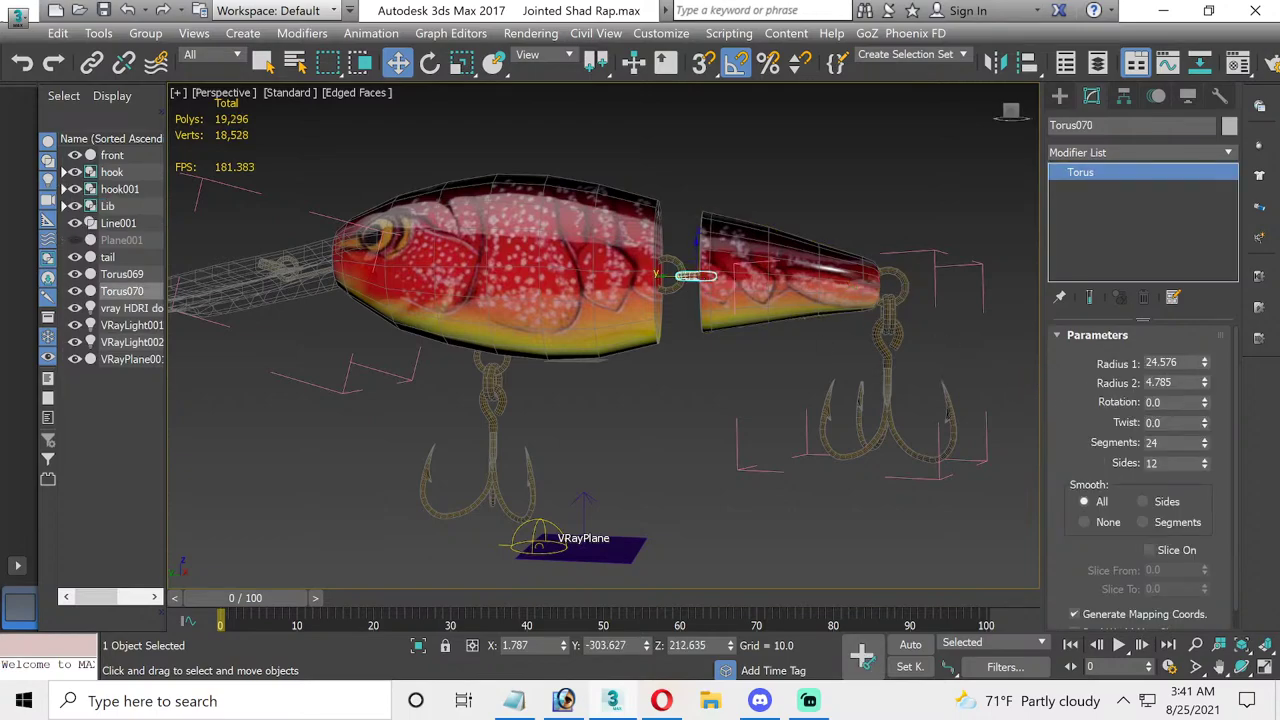
{"action": "double_click", "coordinate": [1160, 442]}
{"action": "type", "text": "14"}
{"action": "key", "text": "Return"}
{"action": "left_click", "coordinate": [868, 214]}
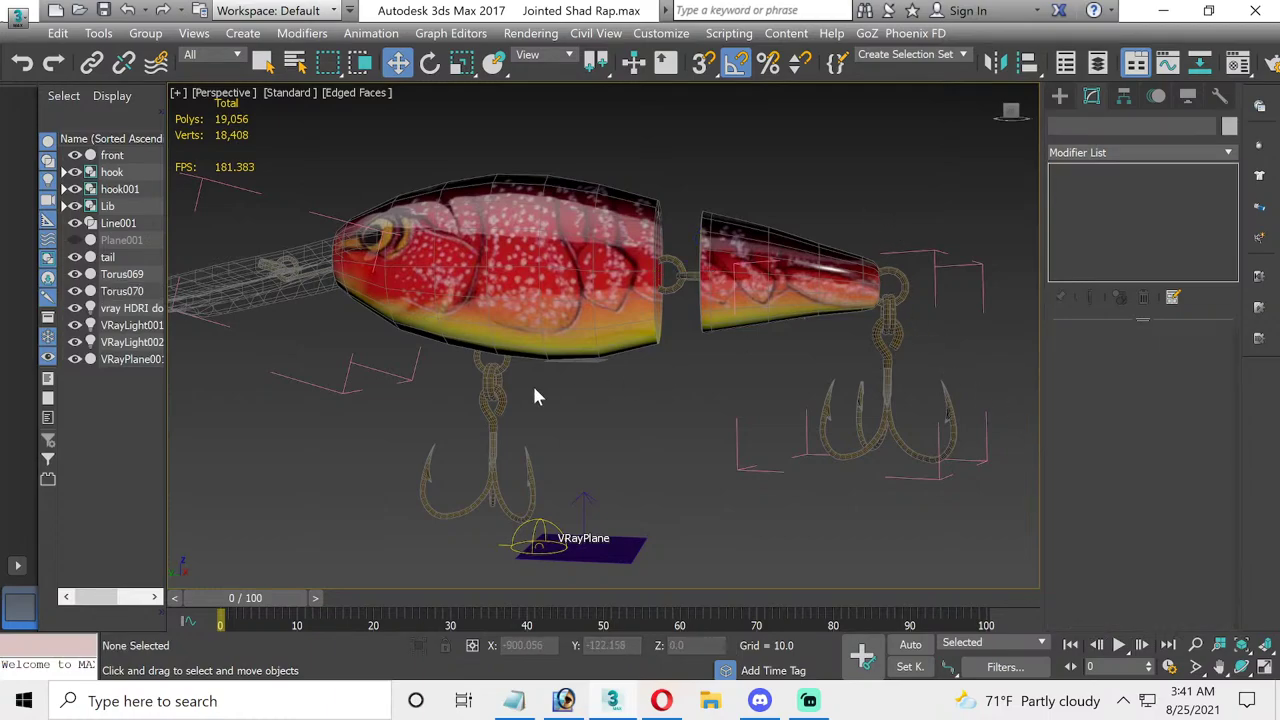
{"action": "left_click", "coordinate": [889, 315]}
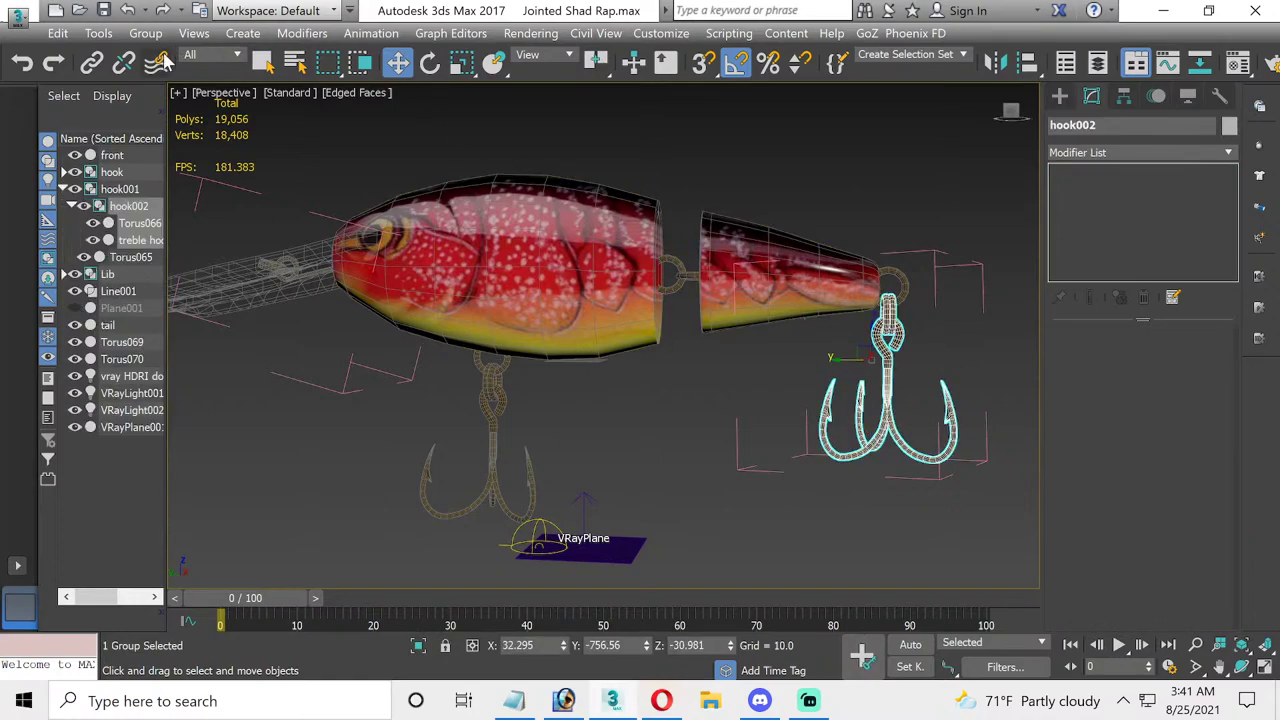
{"action": "left_click", "coordinate": [620, 145]}
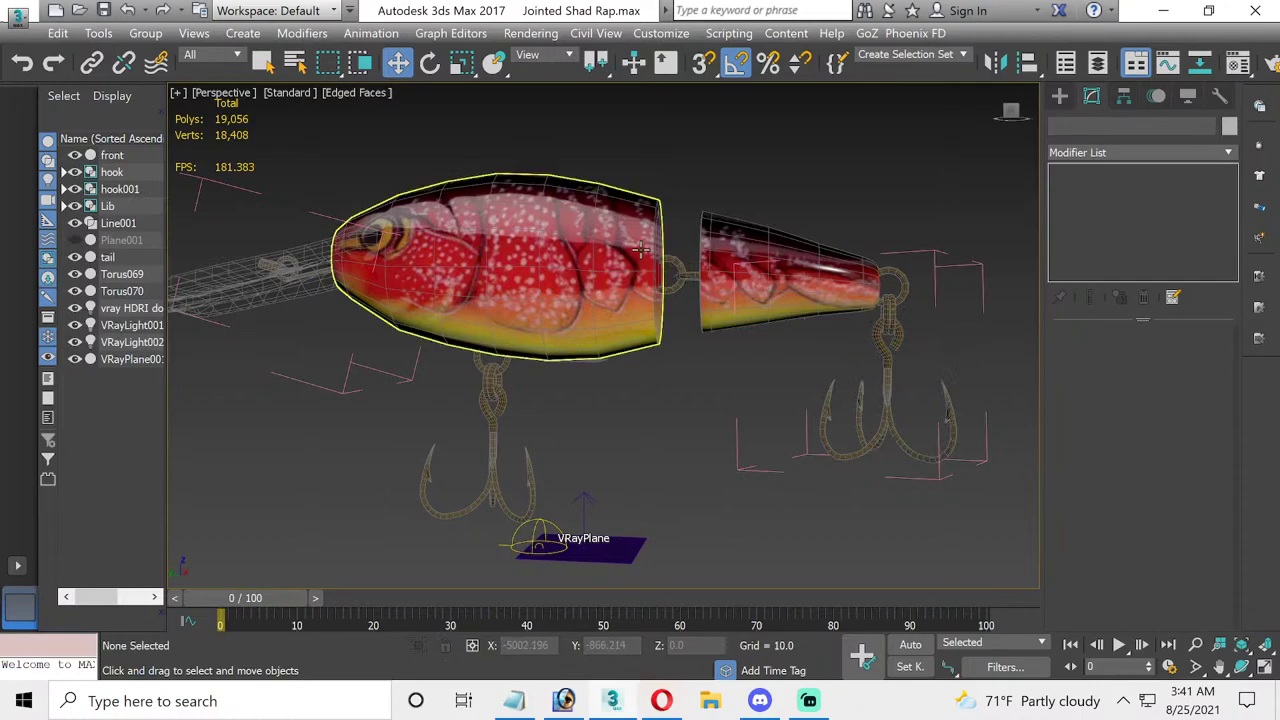
- Attach Torus069 into the front body's Editable Poly, confirming Attach Options with OK
{"action": "left_click", "coordinate": [640, 250]}
{"action": "scroll", "coordinate": [1165, 461], "scroll_direction": "down", "scroll_amount": 1}
{"action": "scroll", "coordinate": [1164, 445], "scroll_direction": "down", "scroll_amount": 1}
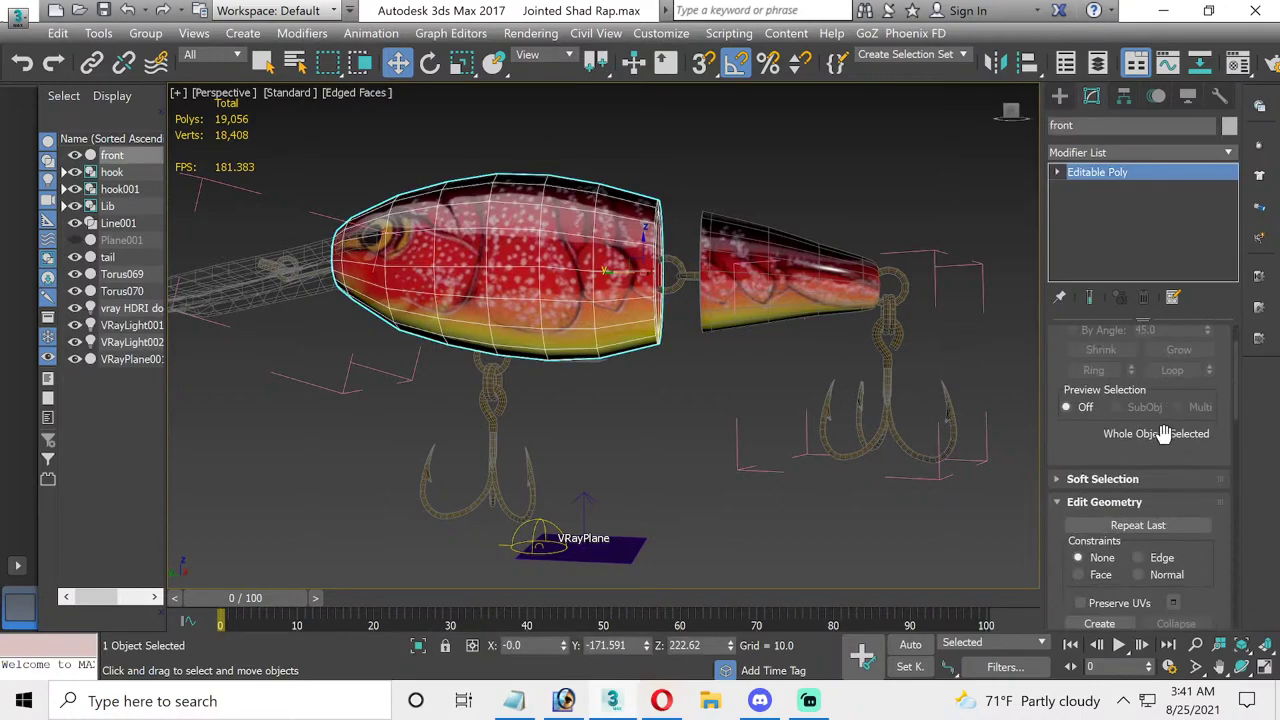
{"action": "scroll", "coordinate": [1160, 440], "scroll_direction": "down", "scroll_amount": 1}
{"action": "left_click", "coordinate": [1092, 600]}
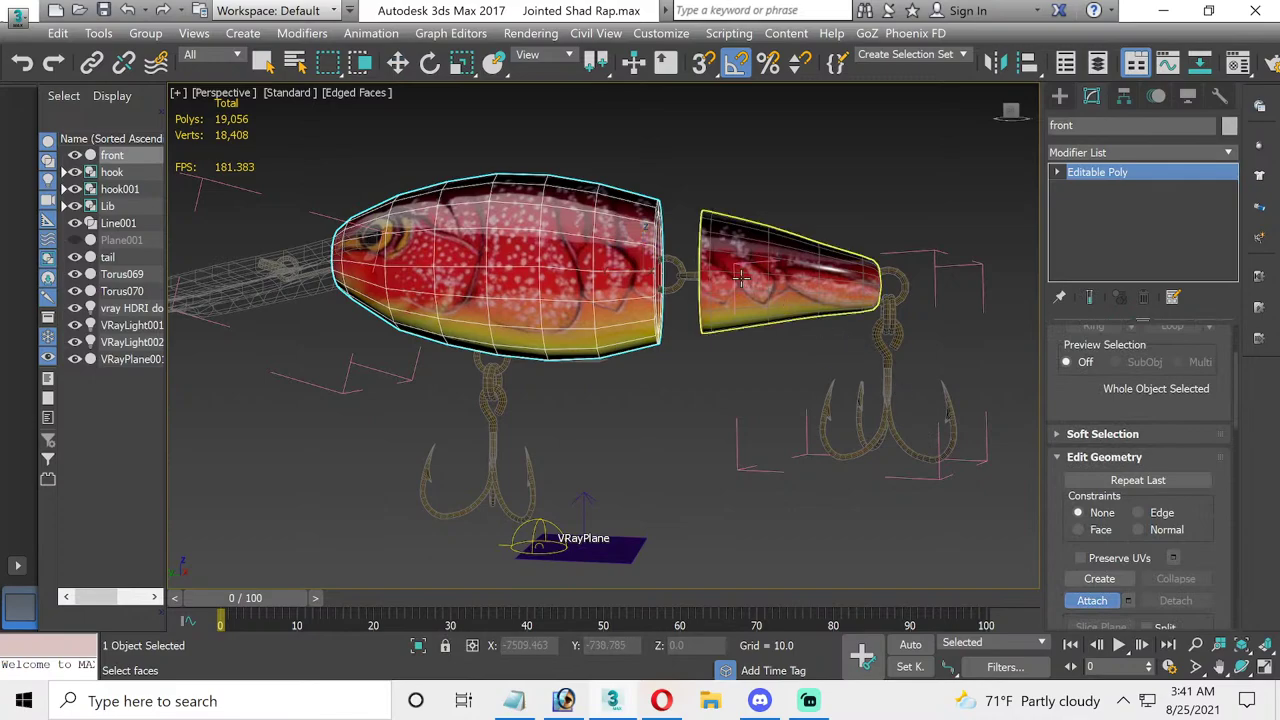
{"action": "left_click", "coordinate": [677, 263]}
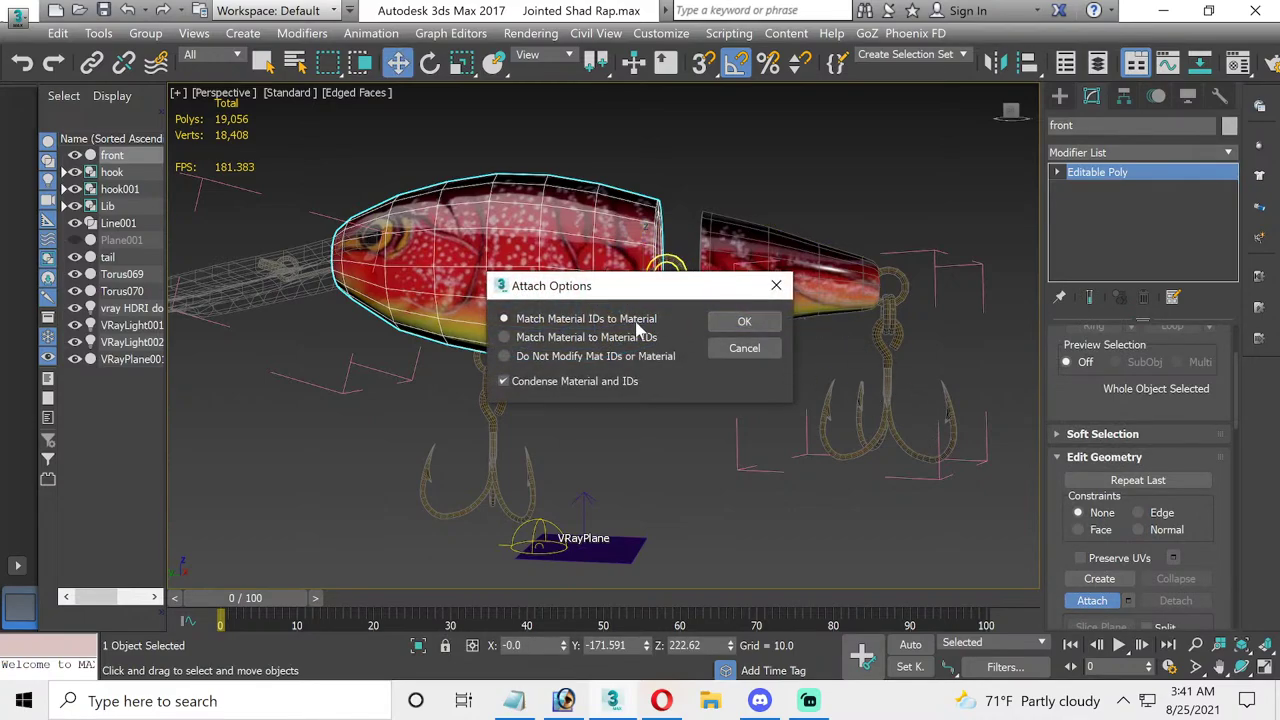
{"action": "left_click", "coordinate": [730, 318]}
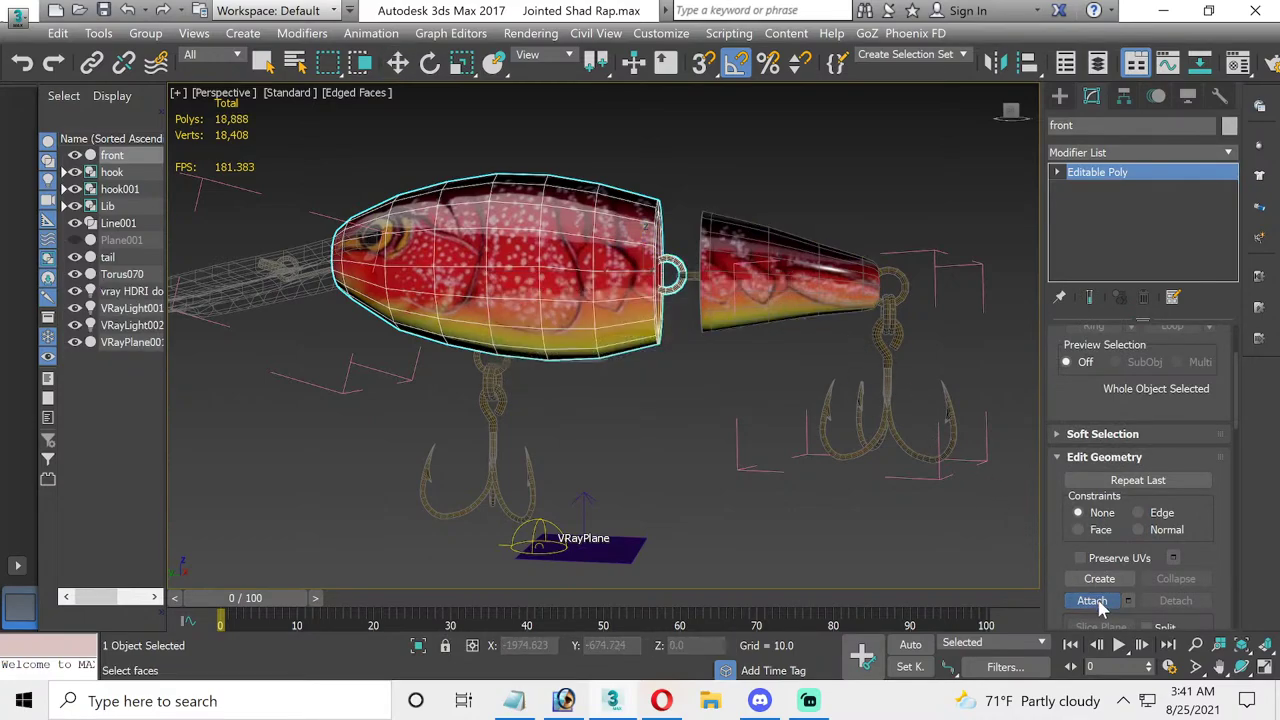
- Select the tail piece and remove its OpenSubdiv modifier
{"action": "key", "text": "w"}
{"action": "left_click", "coordinate": [935, 520]}
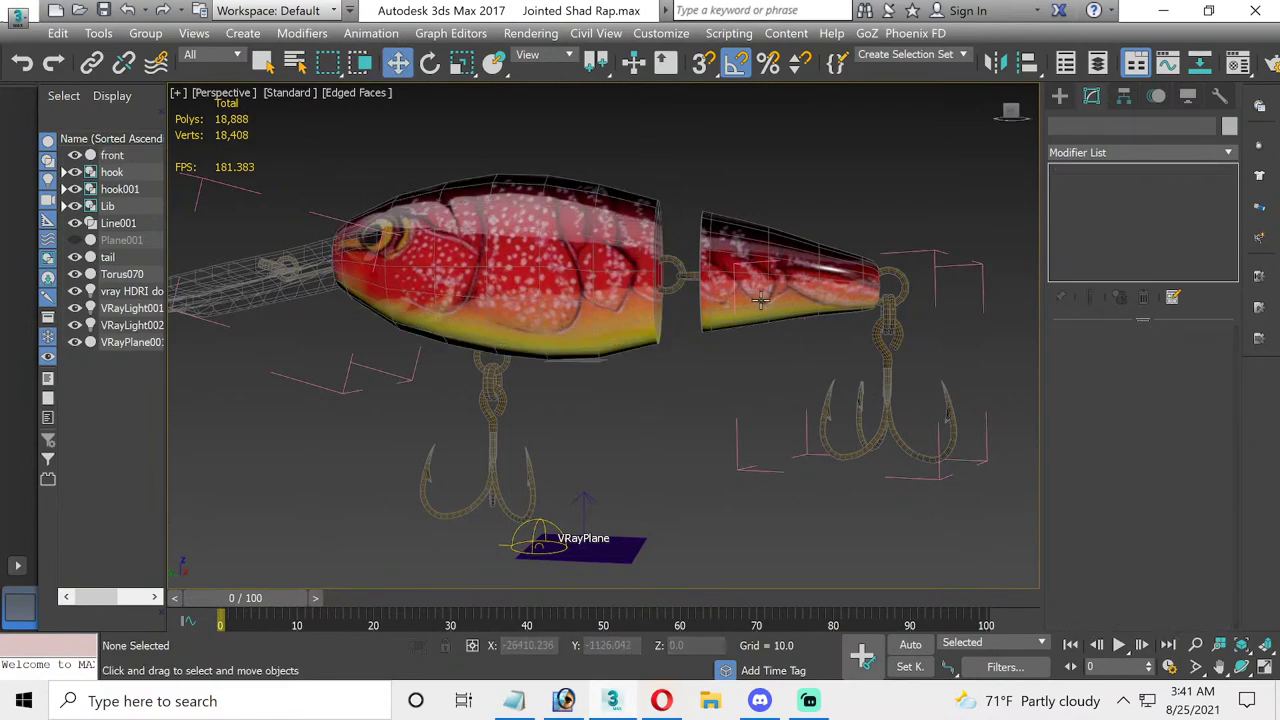
{"action": "left_click", "coordinate": [790, 275]}
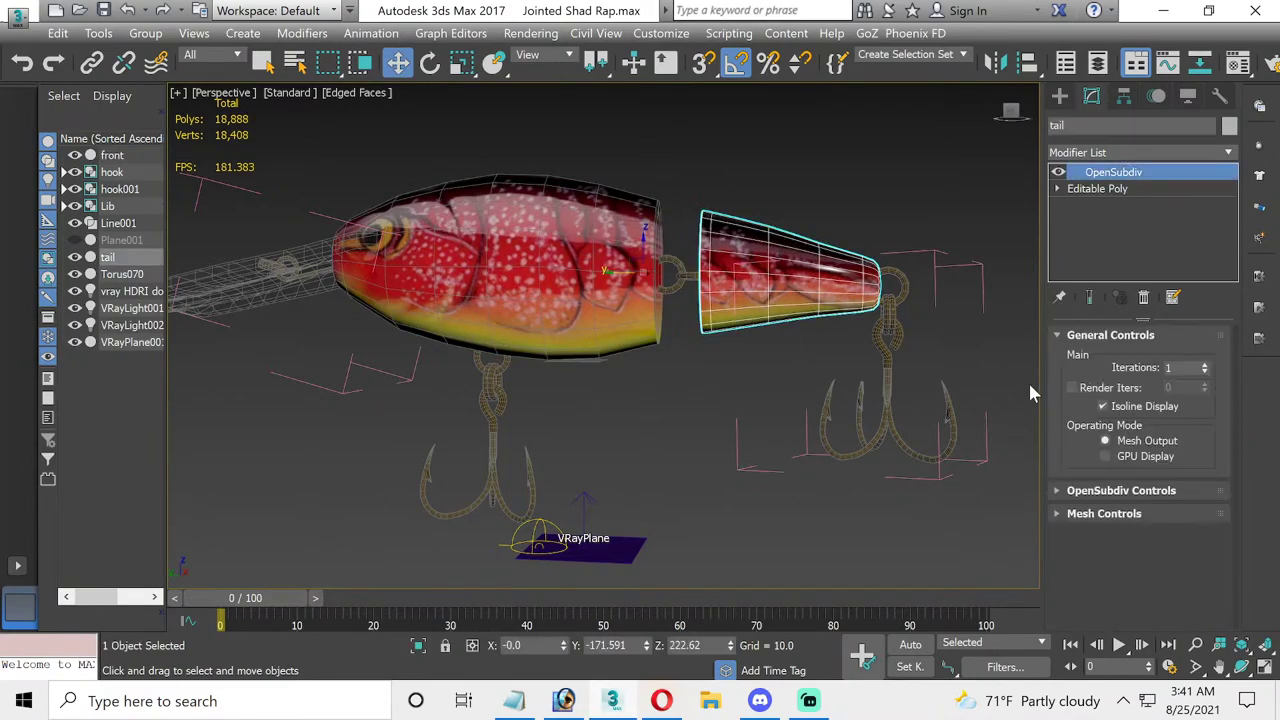
{"action": "right_click", "coordinate": [1092, 183]}
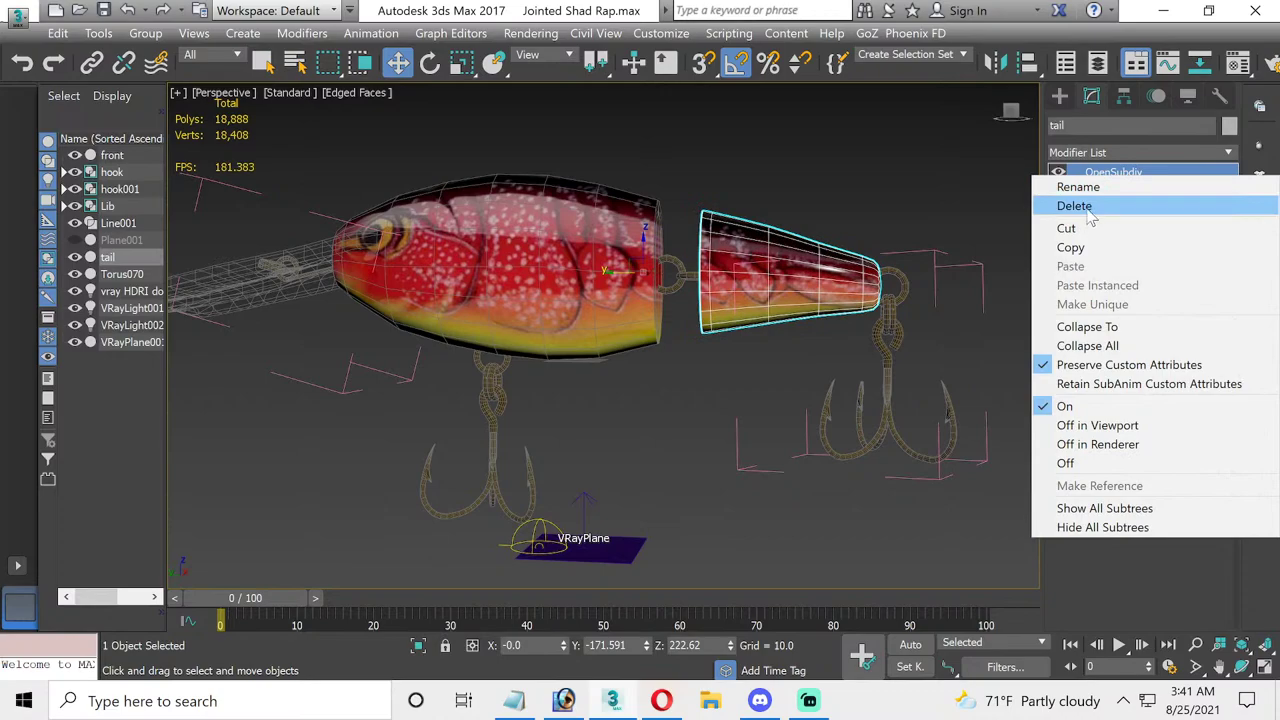
{"action": "left_click", "coordinate": [1088, 210]}
- At Element level, attach the joint ring into the tail's Editable Poly, then cancel the rear-hook attach
{"action": "left_click", "coordinate": [1177, 359]}
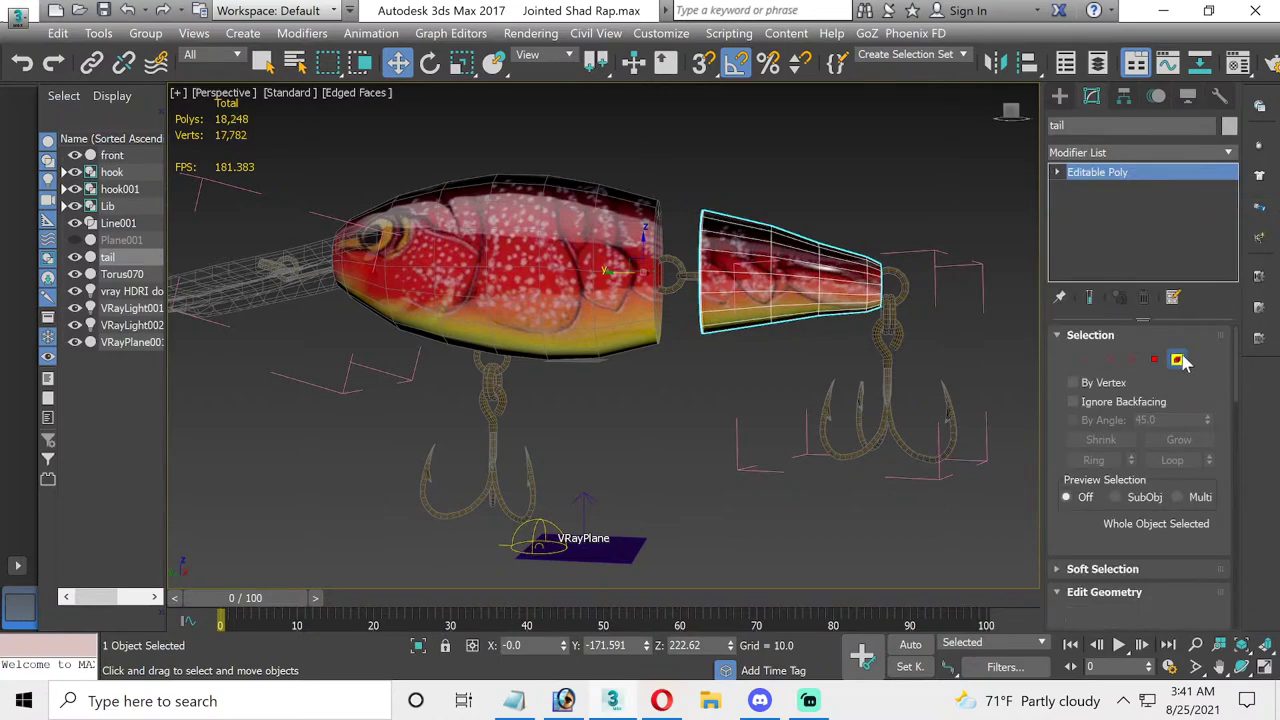
{"action": "left_click", "coordinate": [860, 285]}
{"action": "scroll", "coordinate": [1127, 449], "scroll_direction": "down", "scroll_amount": 4}
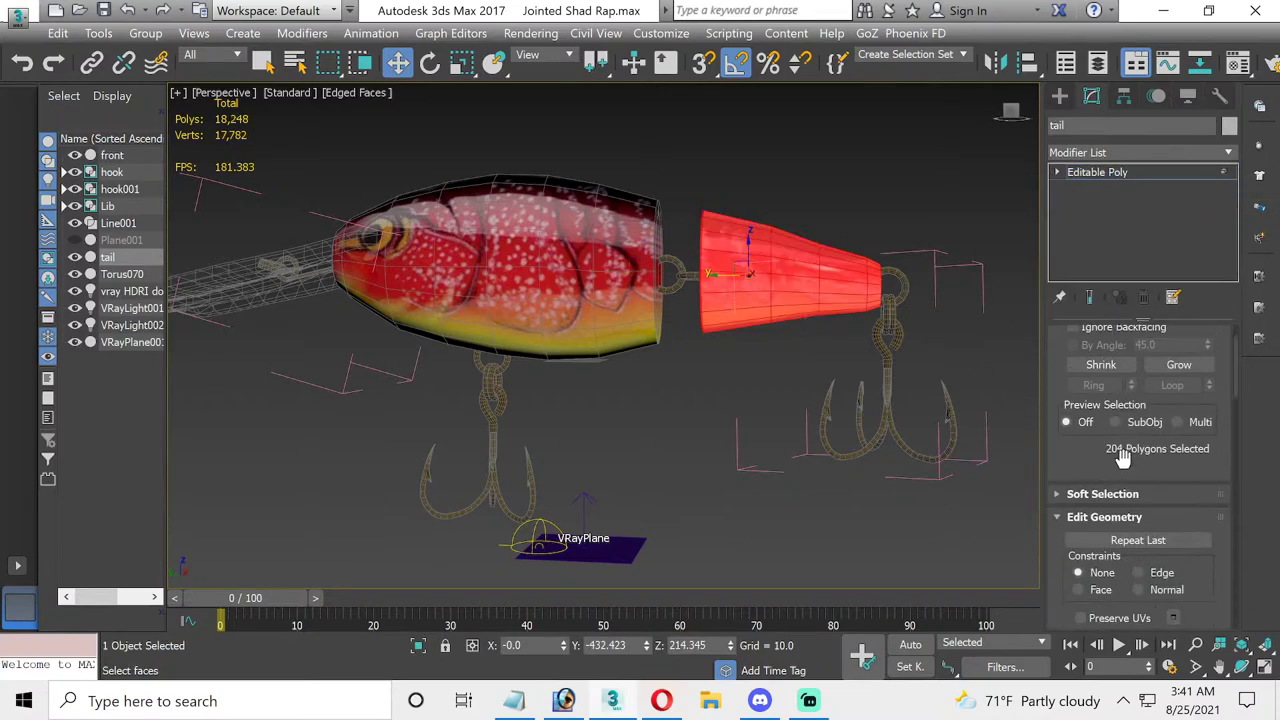
{"action": "middle_click_drag", "start_coordinate": [805, 472], "coordinate": [829, 505]}
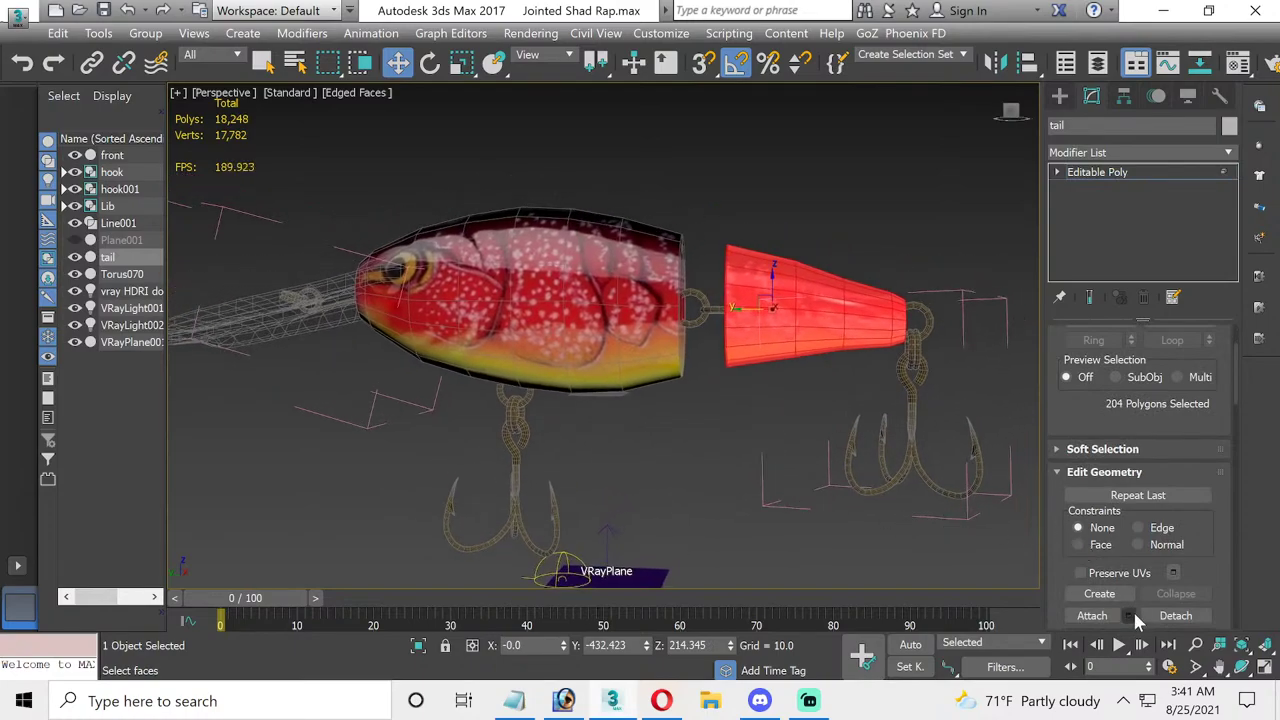
{"action": "left_click", "coordinate": [1090, 615]}
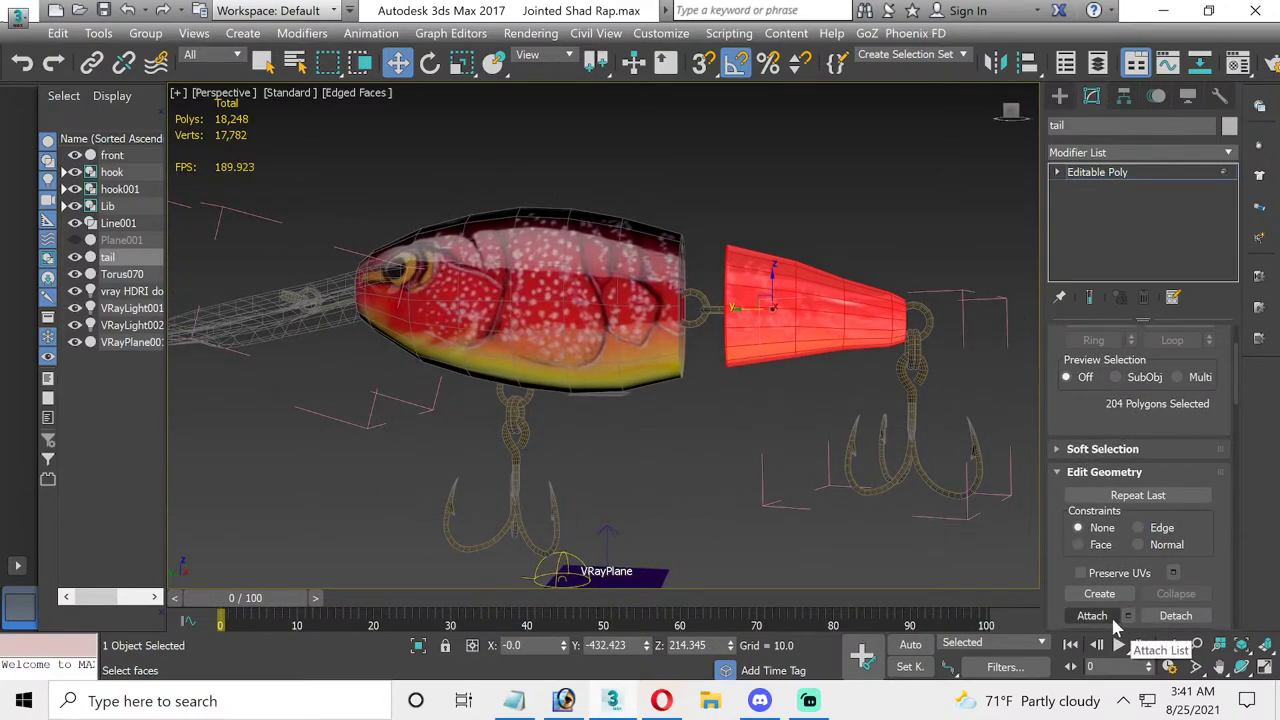
{"action": "left_click", "coordinate": [705, 310]}
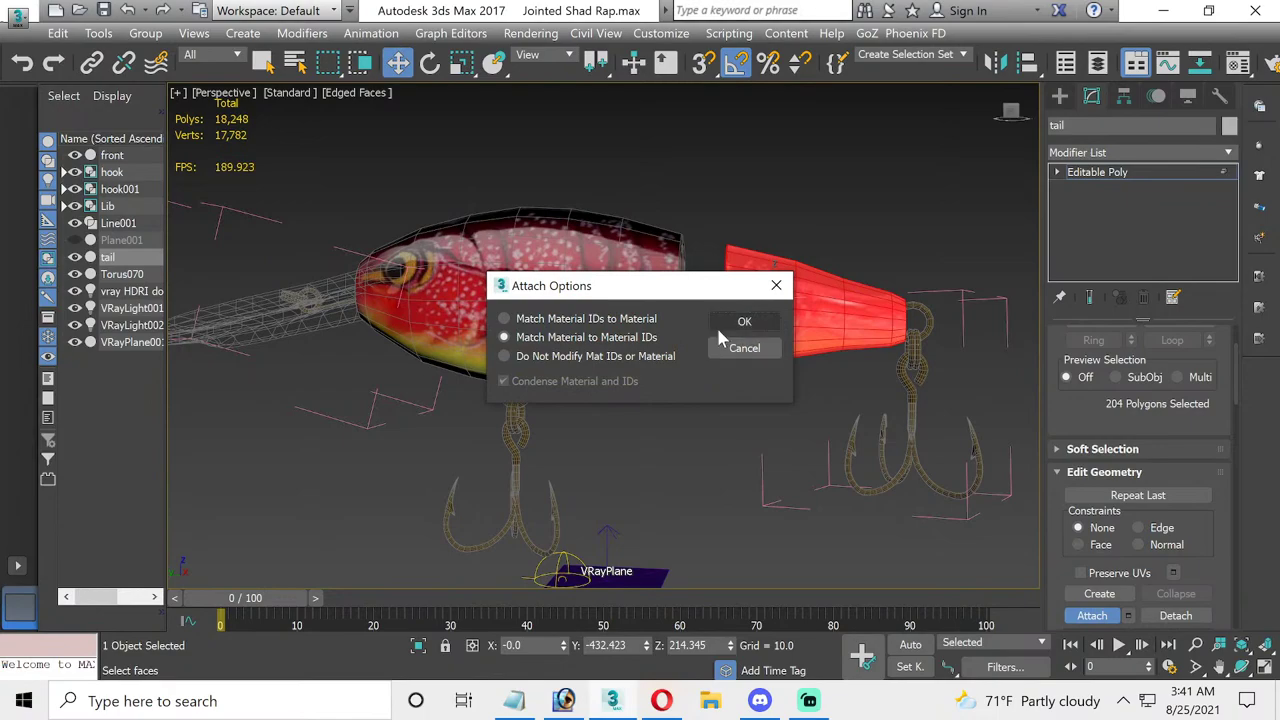
{"action": "left_click", "coordinate": [744, 322]}
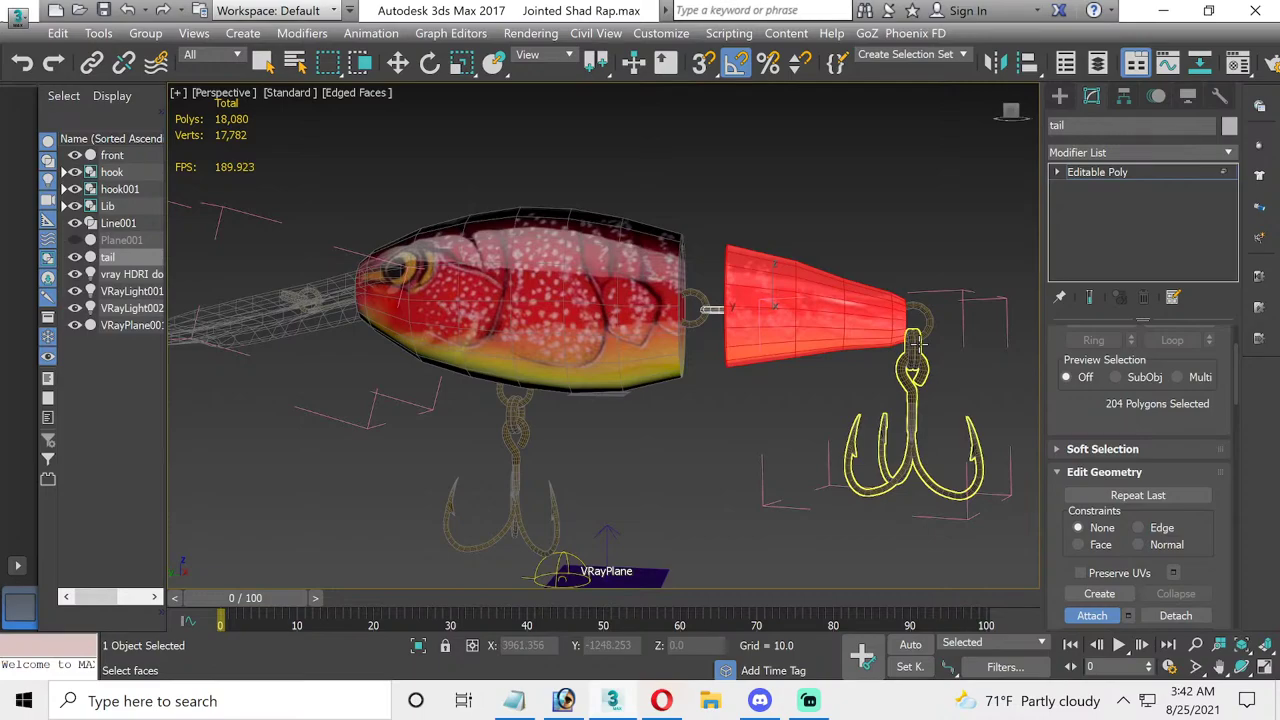
{"action": "left_click", "coordinate": [914, 341]}
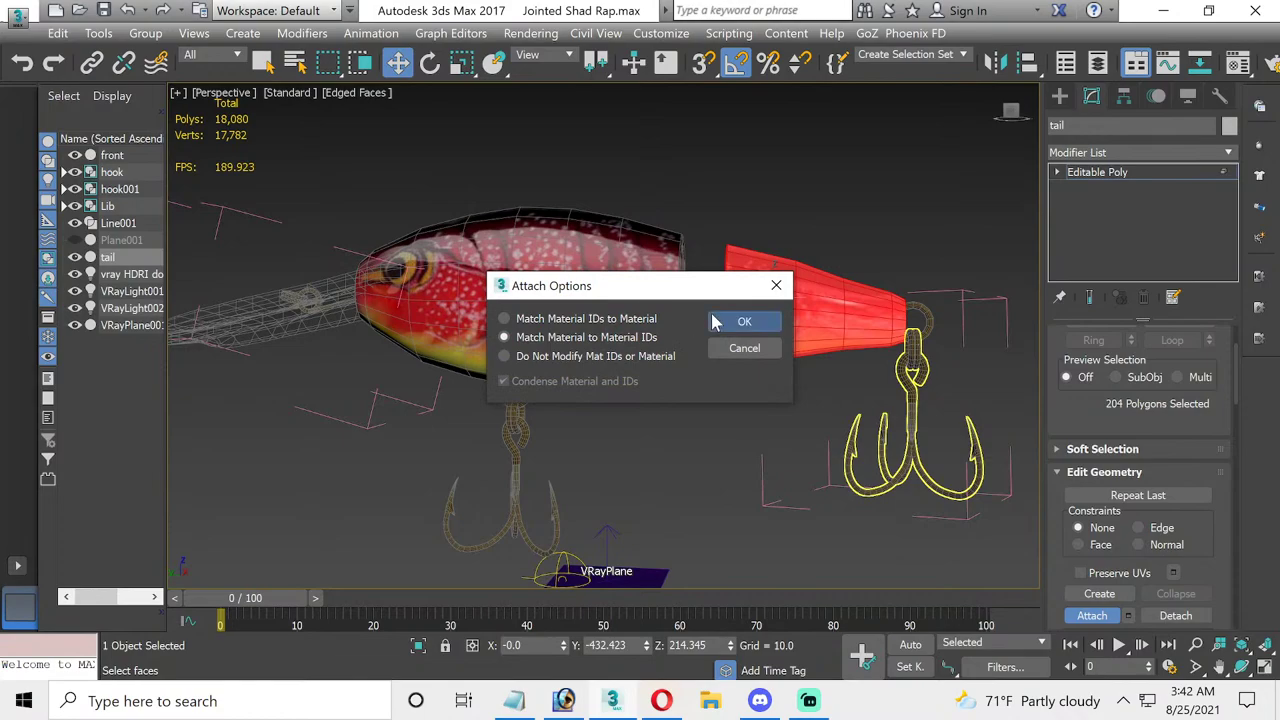
{"action": "left_click", "coordinate": [744, 321]}
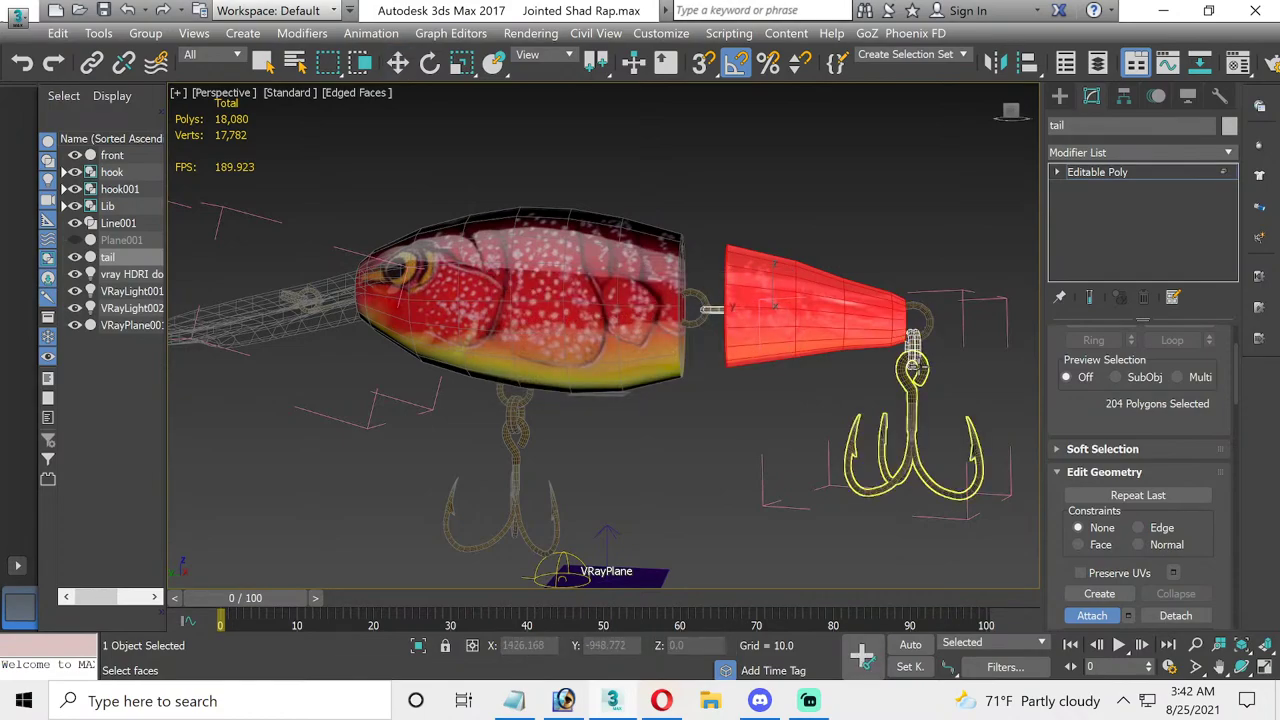
{"action": "left_click", "coordinate": [914, 345]}
{"action": "left_click", "coordinate": [740, 349]}
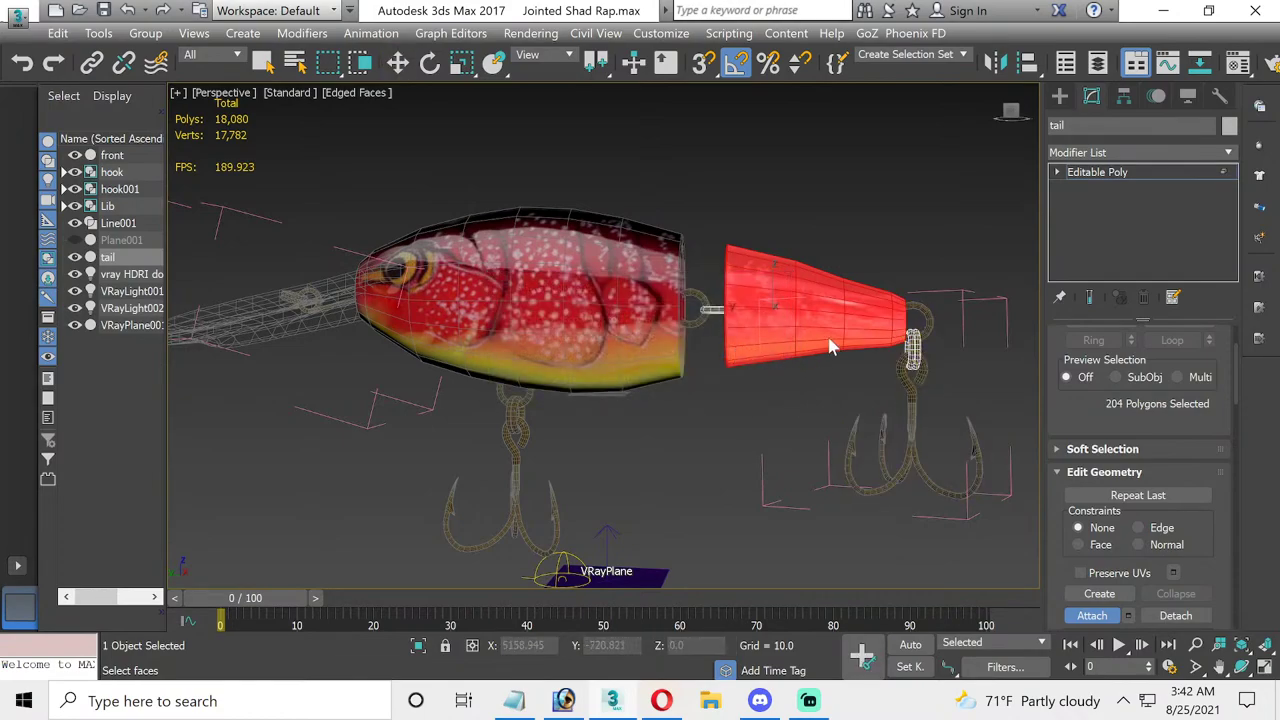
{"action": "left_click", "coordinate": [1090, 613]}
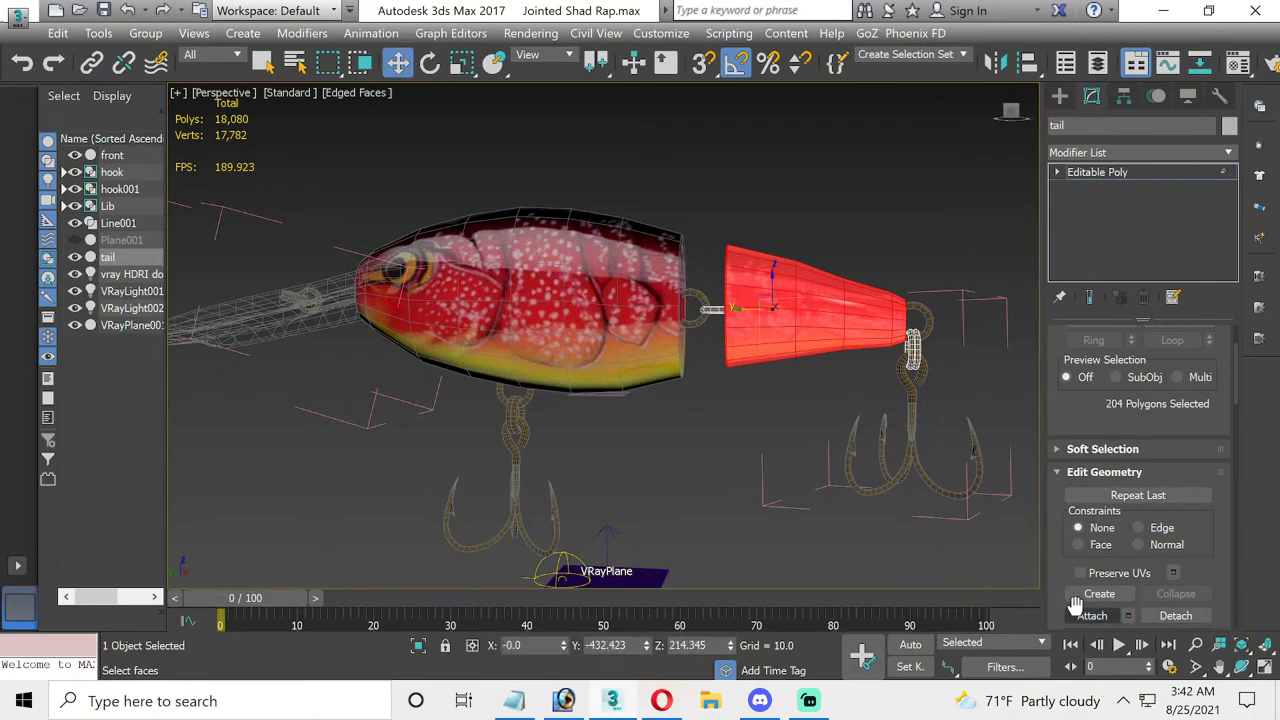
- Leave Element level on the tail and select the rear treble hook group, hook002
{"action": "right_click", "coordinate": [903, 350]}
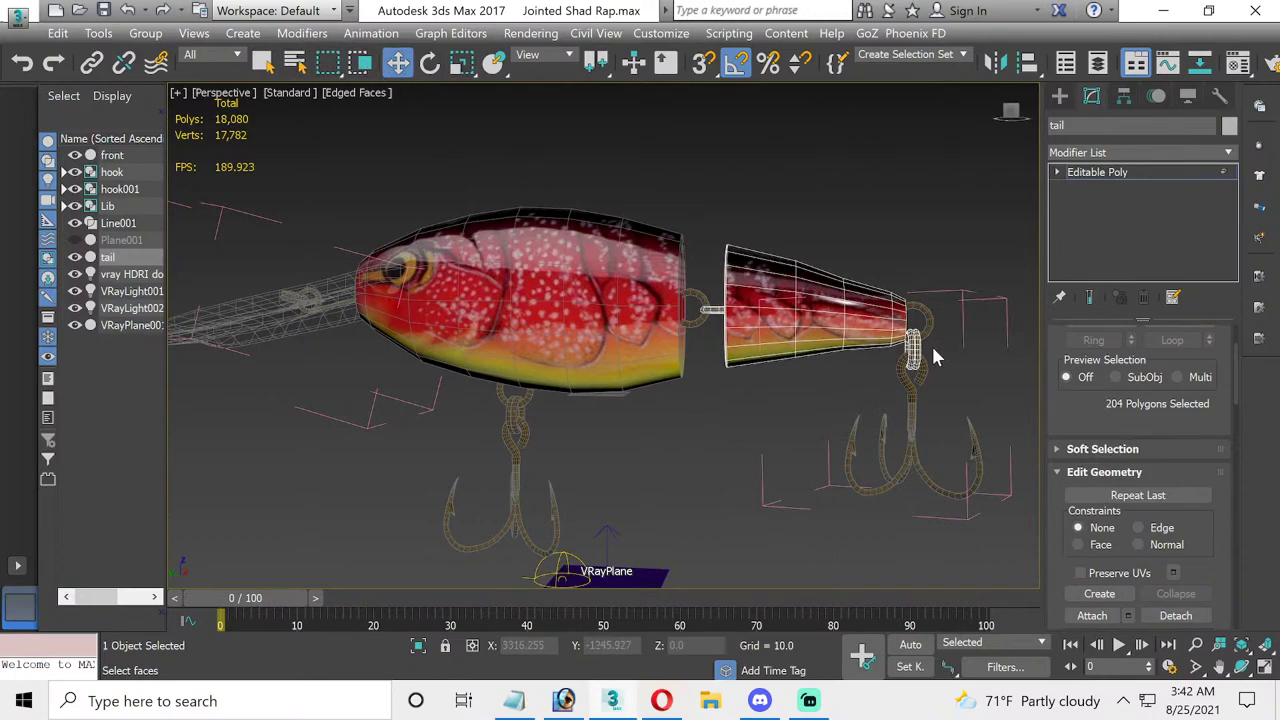
{"action": "left_click", "coordinate": [1058, 171]}
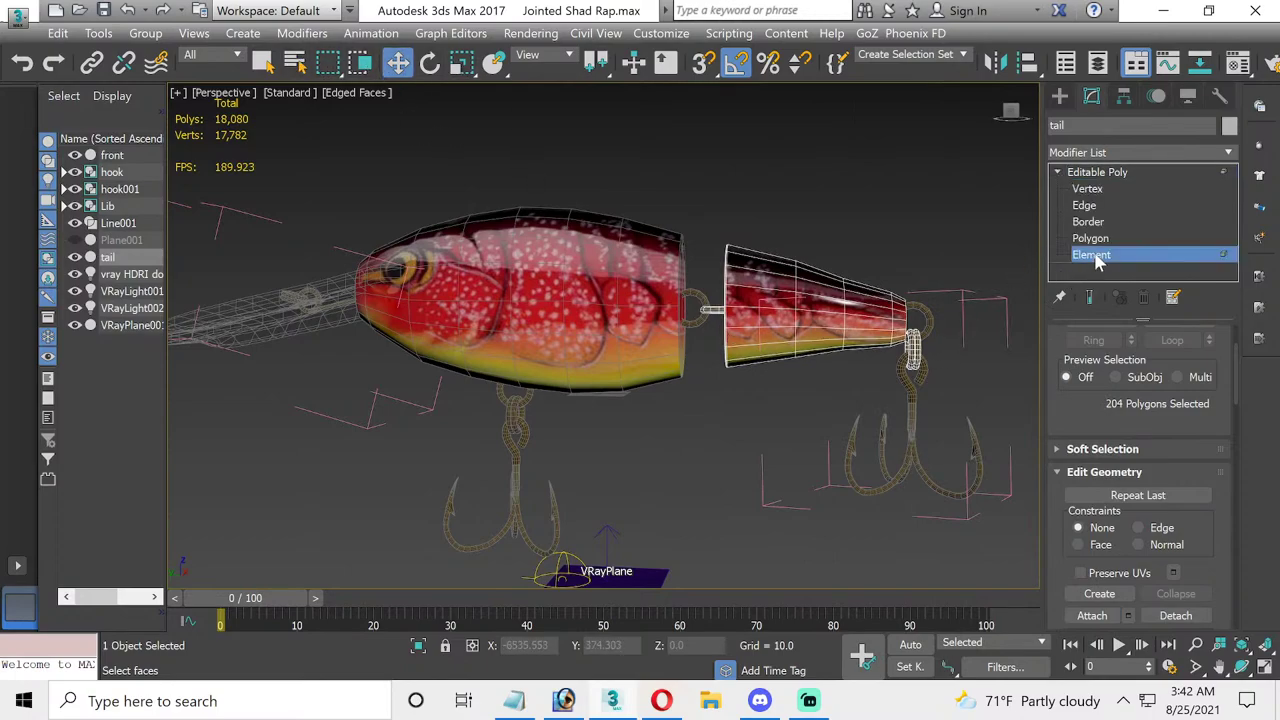
{"action": "left_click", "coordinate": [1092, 254]}
{"action": "left_click", "coordinate": [920, 400]}
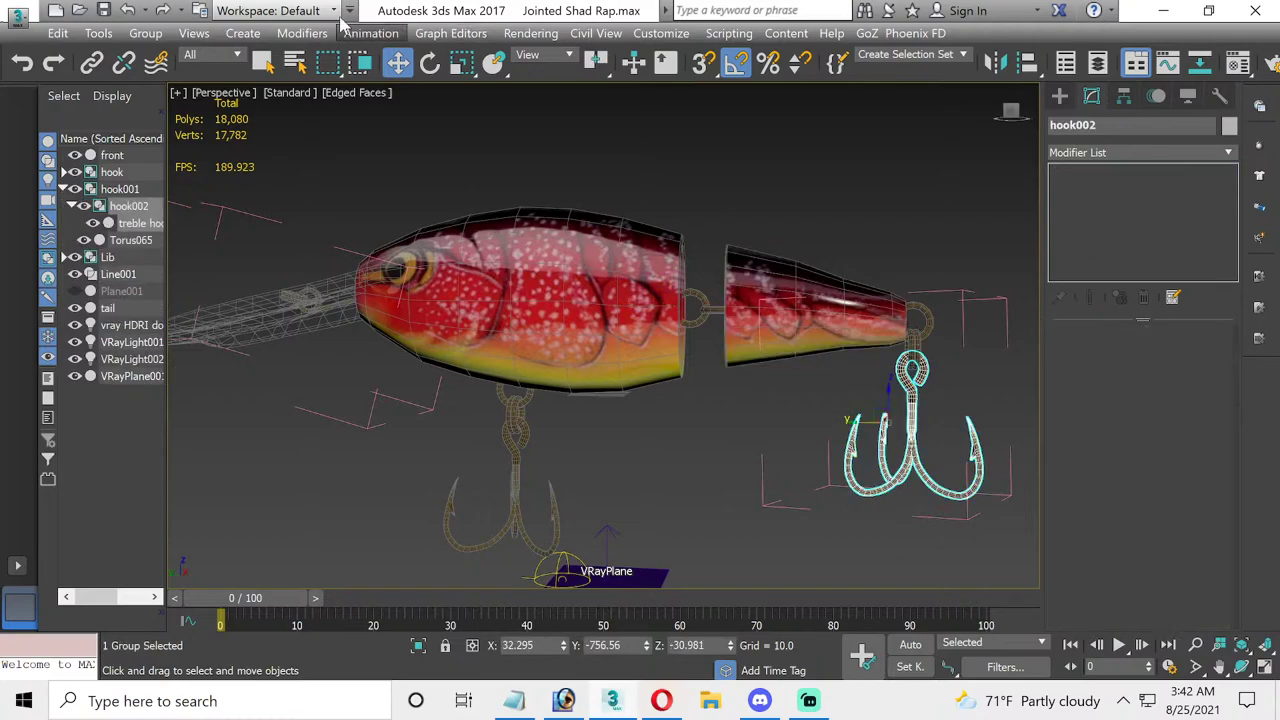
- Open the hook group and delete the treble hook's OpenSubdiv modifier
{"action": "left_click", "coordinate": [145, 33]}
{"action": "left_click", "coordinate": [161, 96]}
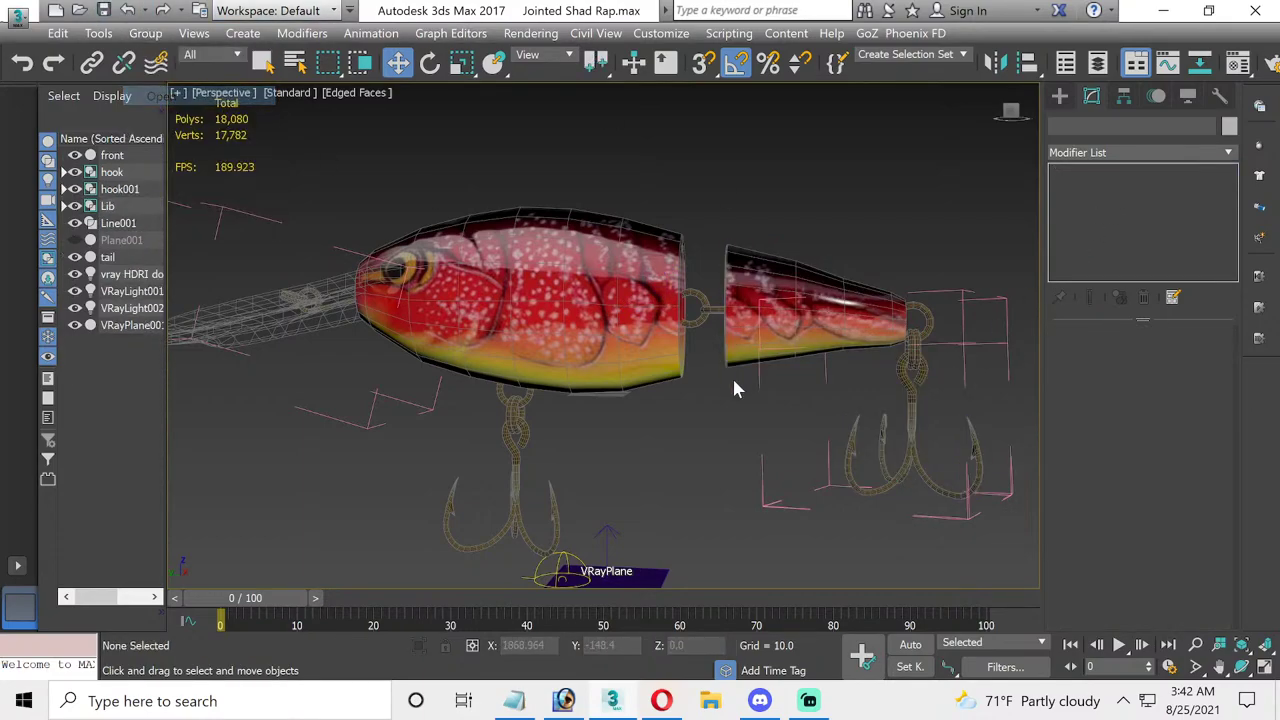
{"action": "left_click", "coordinate": [900, 420]}
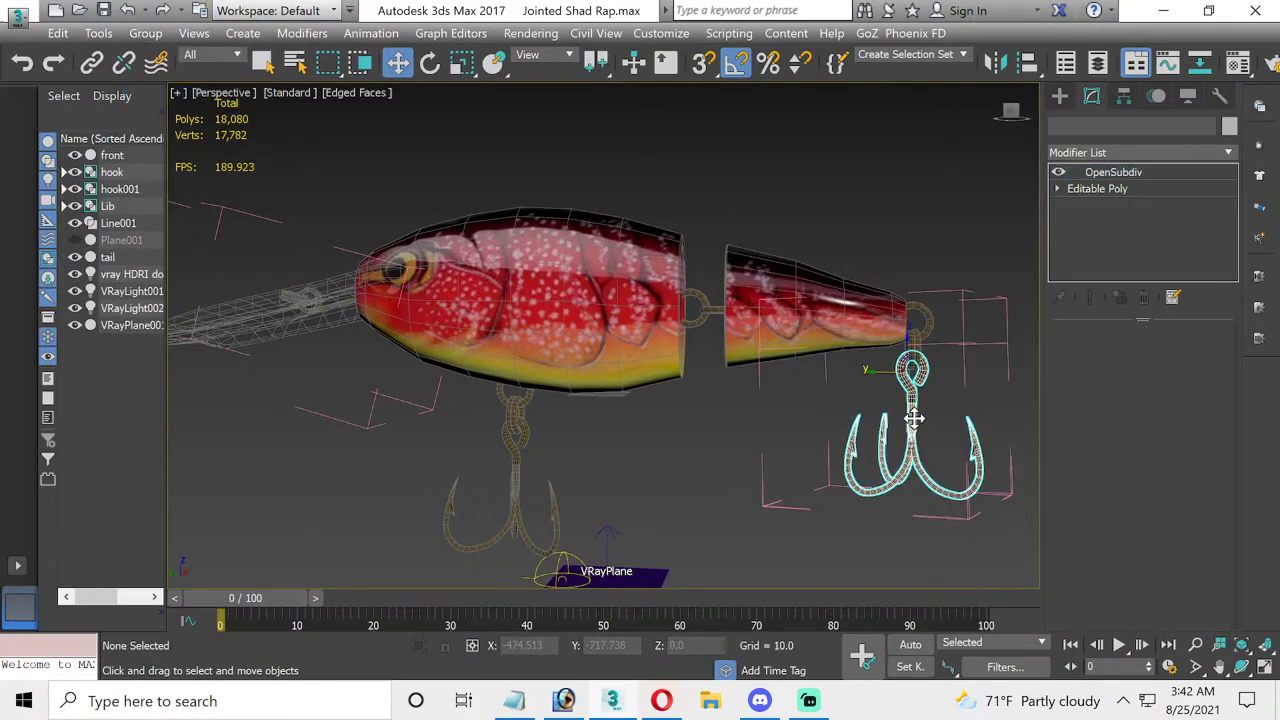
{"action": "right_click", "coordinate": [1120, 178]}
{"action": "left_click", "coordinate": [1069, 200]}
{"action": "left_click", "coordinate": [877, 191]}
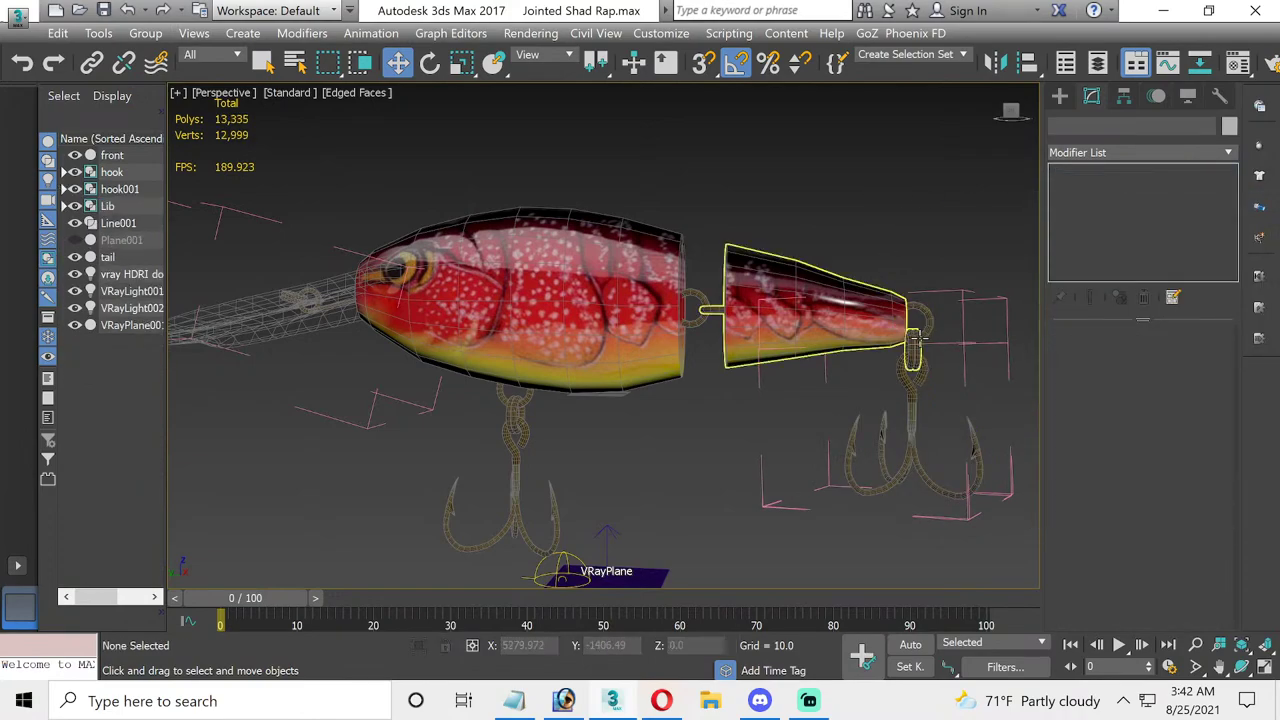
- Attach the hook ring and the treble hook to the tail's Editable Poly
{"action": "left_click", "coordinate": [913, 340]}
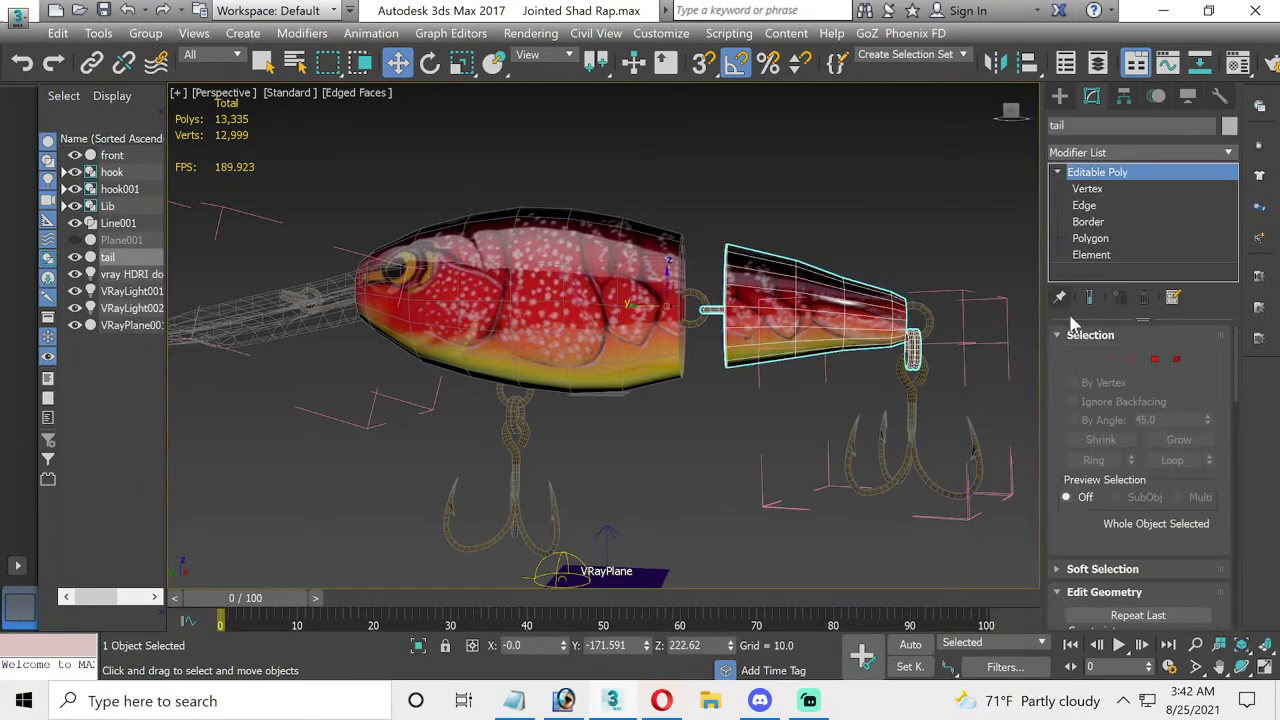
{"action": "left_click", "coordinate": [1177, 359]}
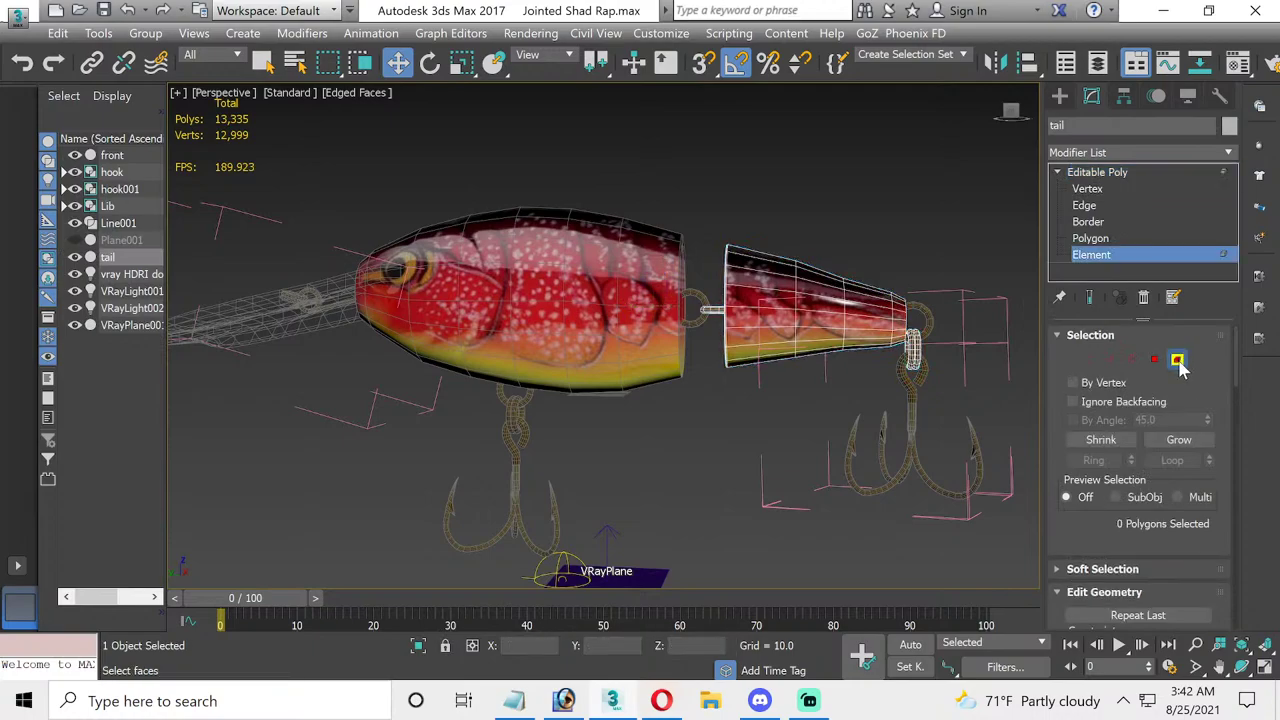
{"action": "scroll", "coordinate": [1152, 404], "scroll_direction": "down", "scroll_amount": 1}
{"action": "scroll", "coordinate": [1130, 480], "scroll_direction": "down", "scroll_amount": 1}
{"action": "scroll", "coordinate": [1110, 550], "scroll_direction": "down", "scroll_amount": 1}
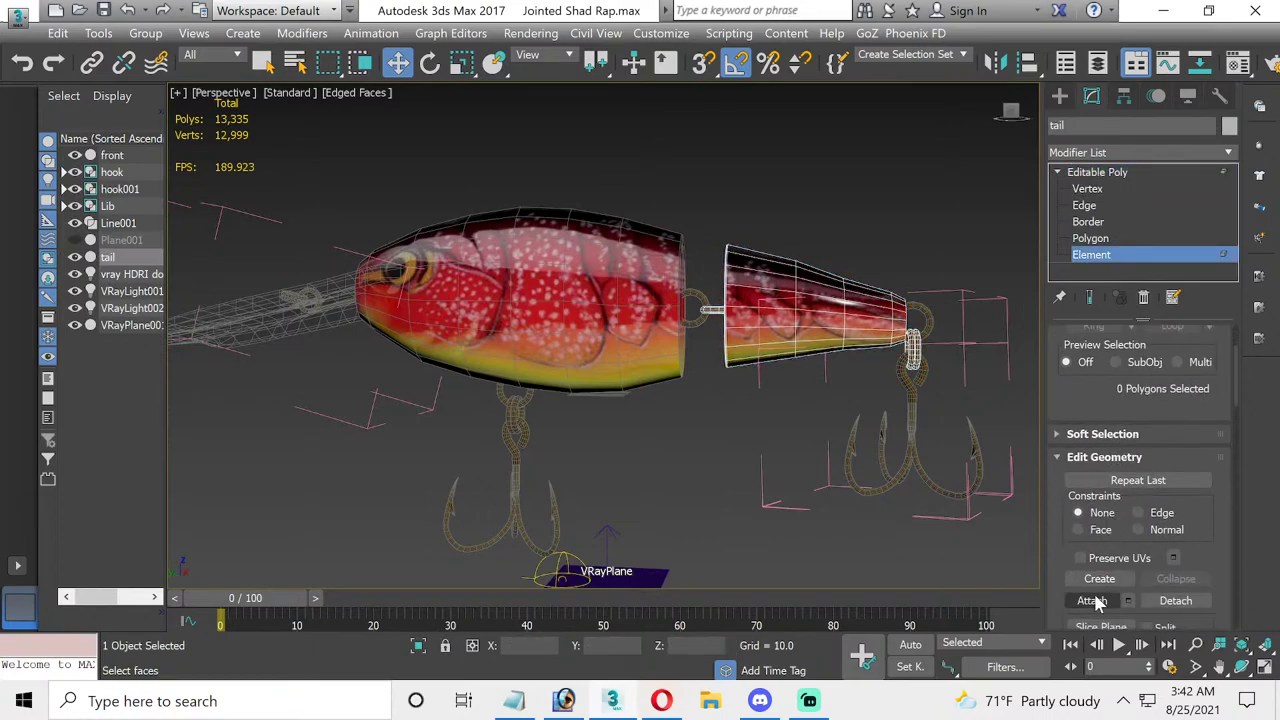
{"action": "left_click", "coordinate": [1097, 601]}
{"action": "left_click", "coordinate": [913, 330]}
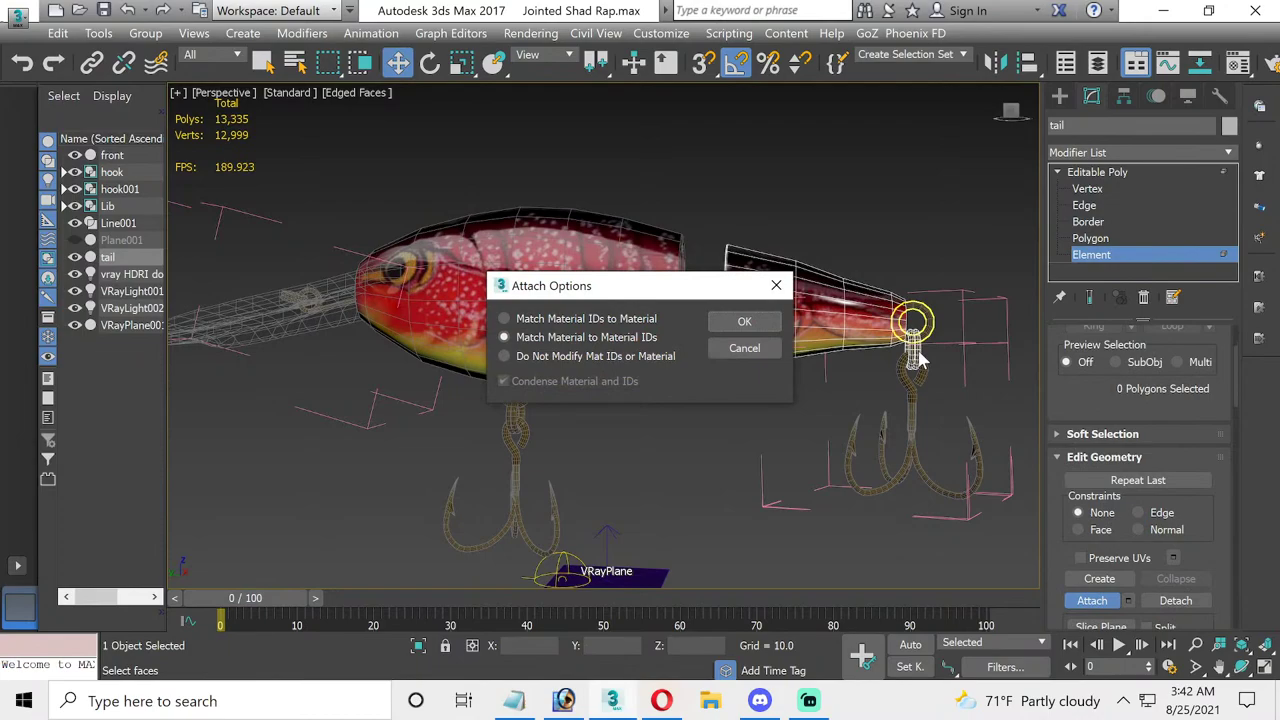
{"action": "left_click", "coordinate": [745, 322]}
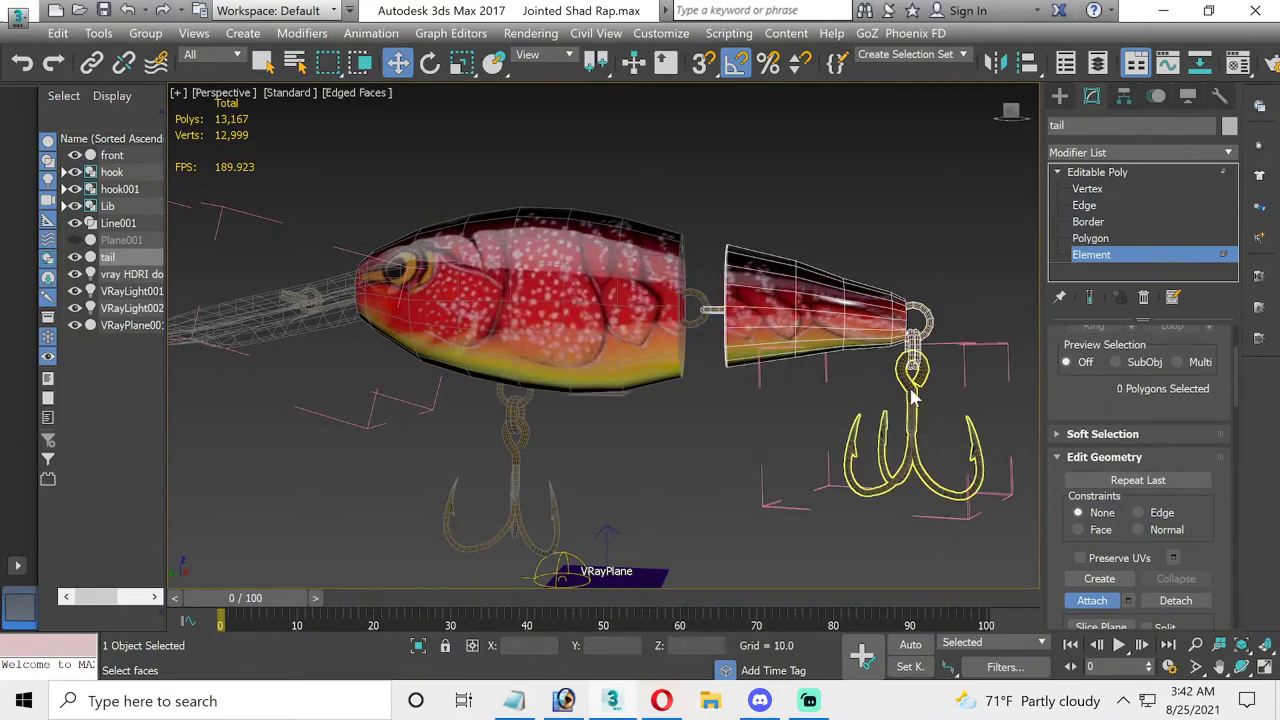
{"action": "left_click", "coordinate": [912, 397]}
{"action": "left_click", "coordinate": [752, 320]}
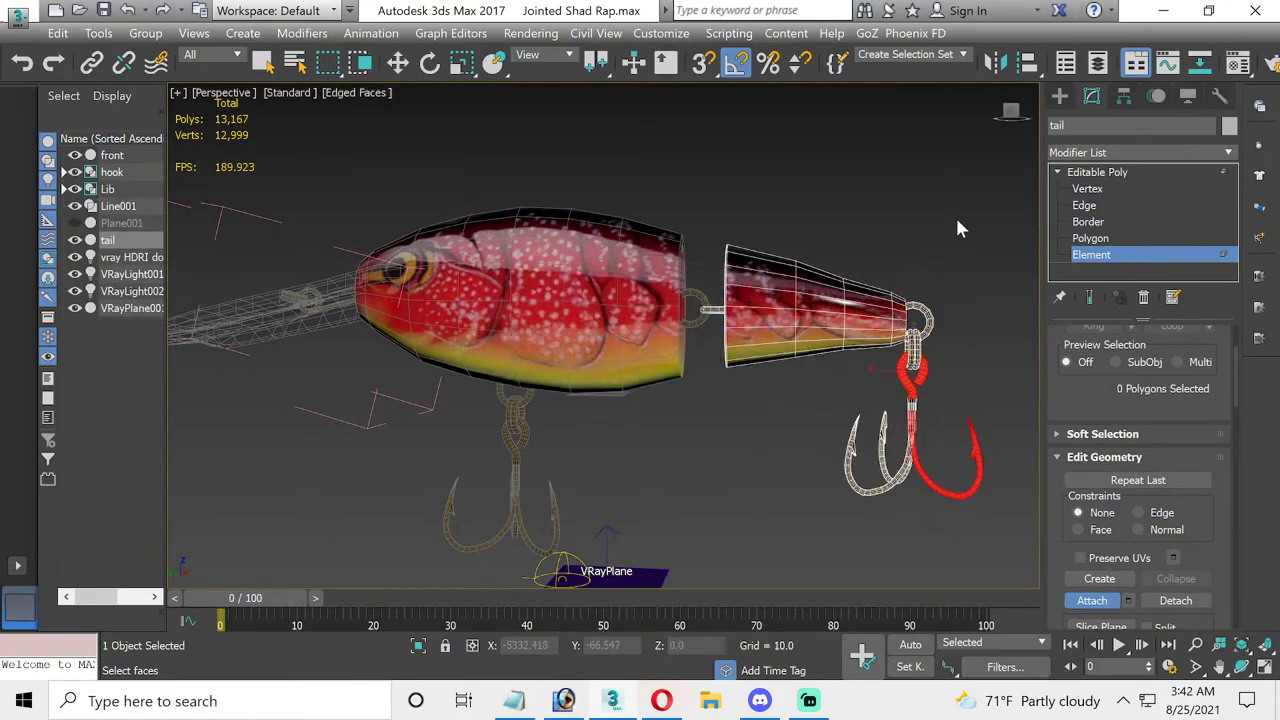
- Exit Element level and check the combined tail and hook selection
{"action": "key", "text": "6"}
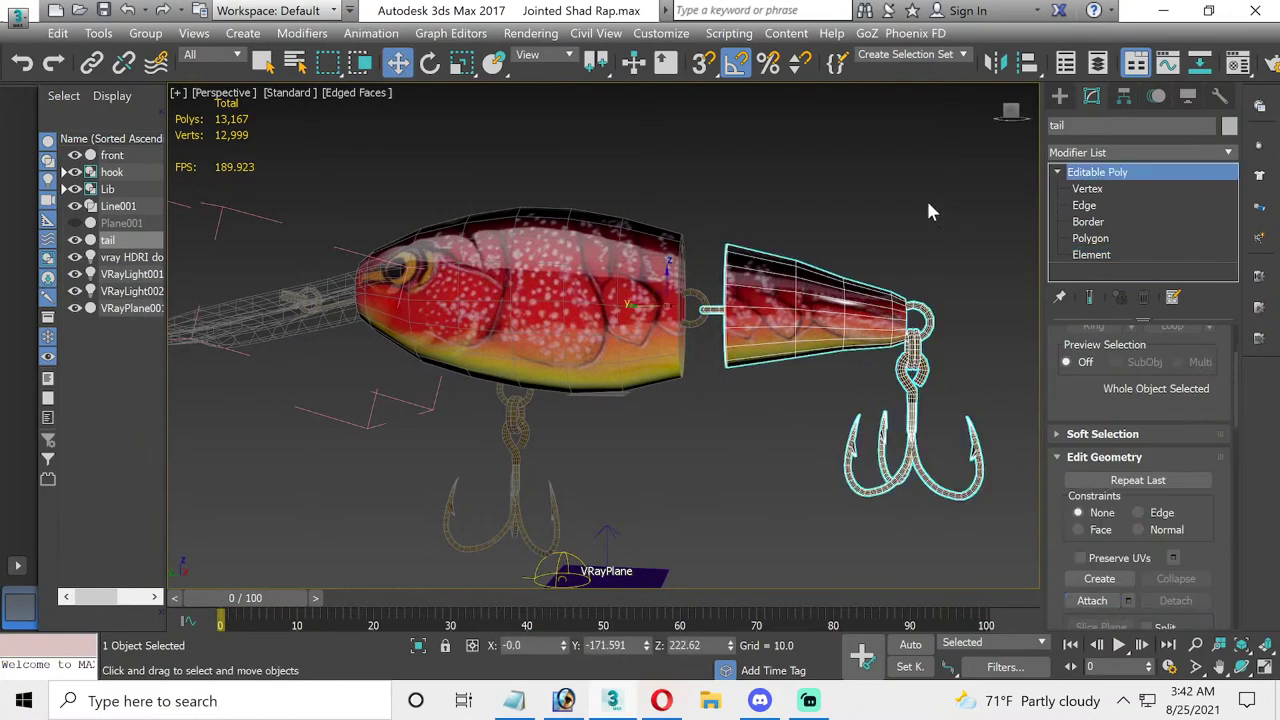
{"action": "left_click", "coordinate": [926, 198]}
{"action": "left_click", "coordinate": [912, 397]}
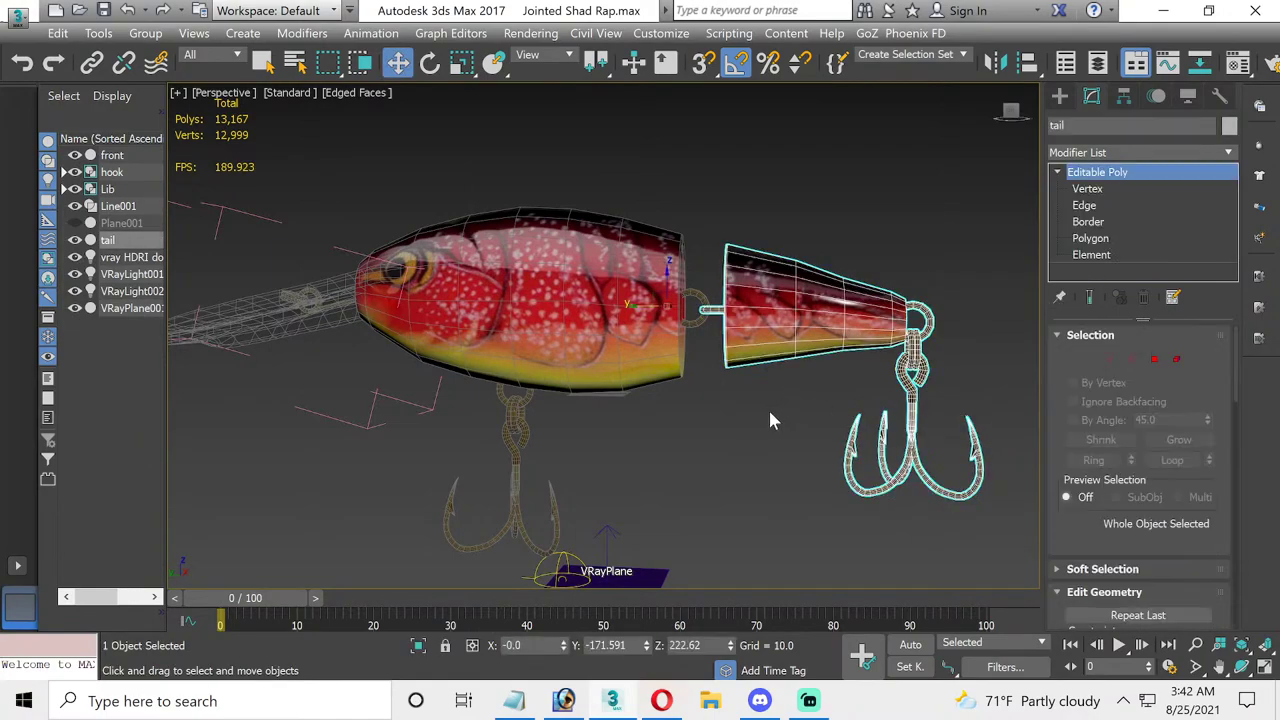
{"action": "left_click", "coordinate": [722, 425]}
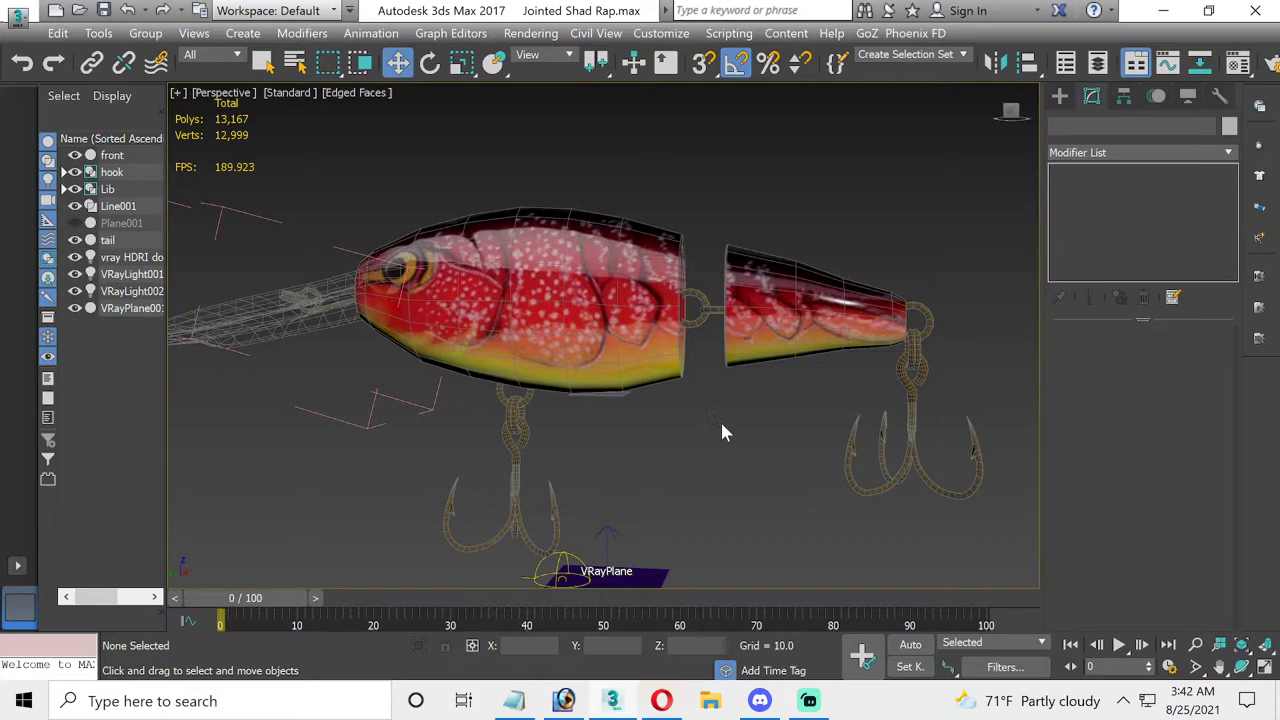
- Select the tail and maximize the Top view framed on it
{"action": "left_click", "coordinate": [610, 352]}
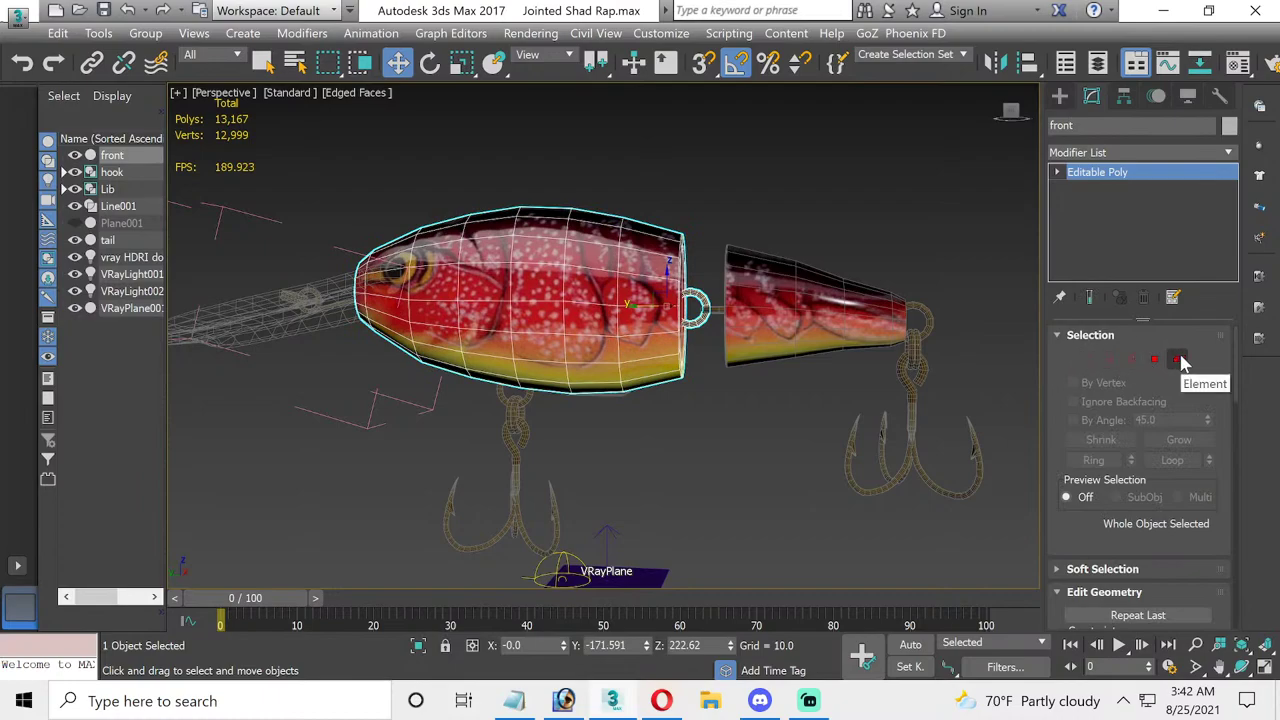
{"action": "mouse_move", "coordinate": [792, 324]}
{"action": "middle_mouse_down"}
{"action": "mouse_move", "coordinate": [694, 271]}
{"action": "mouse_move", "coordinate": [790, 283]}
{"action": "middle_mouse_up"}
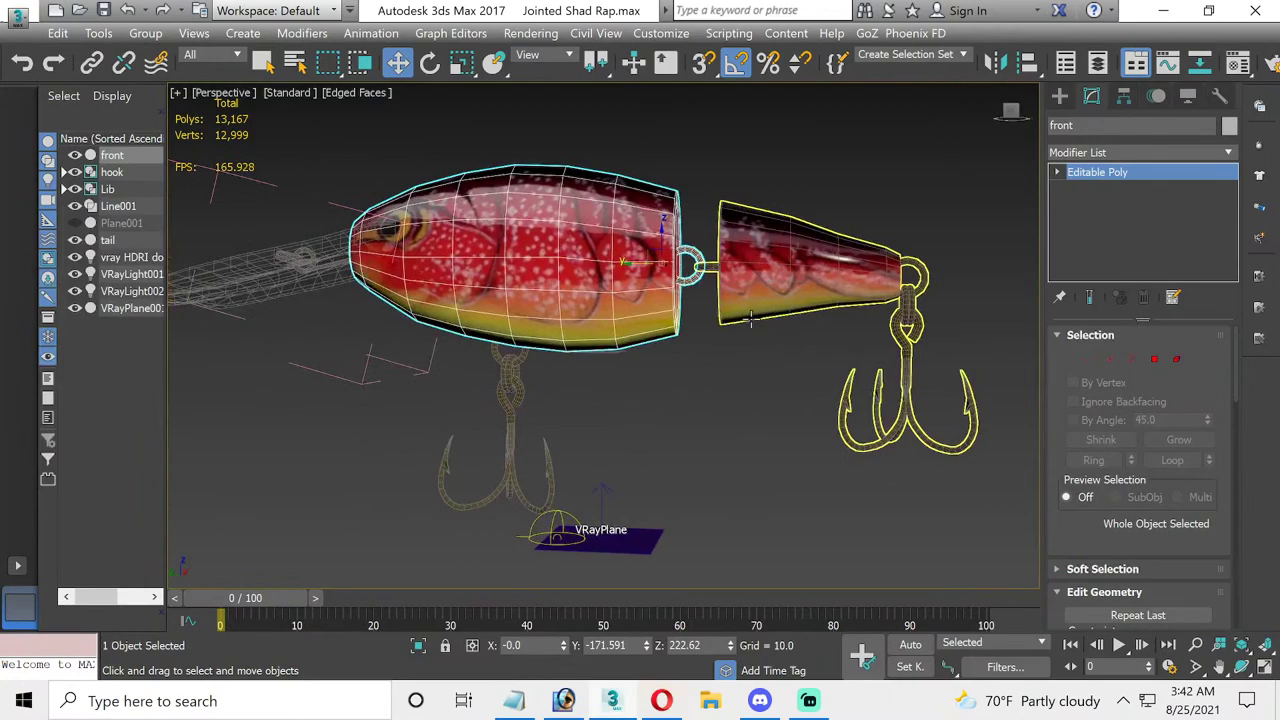
{"action": "left_click", "coordinate": [750, 320]}
{"action": "left_click", "coordinate": [740, 264]}
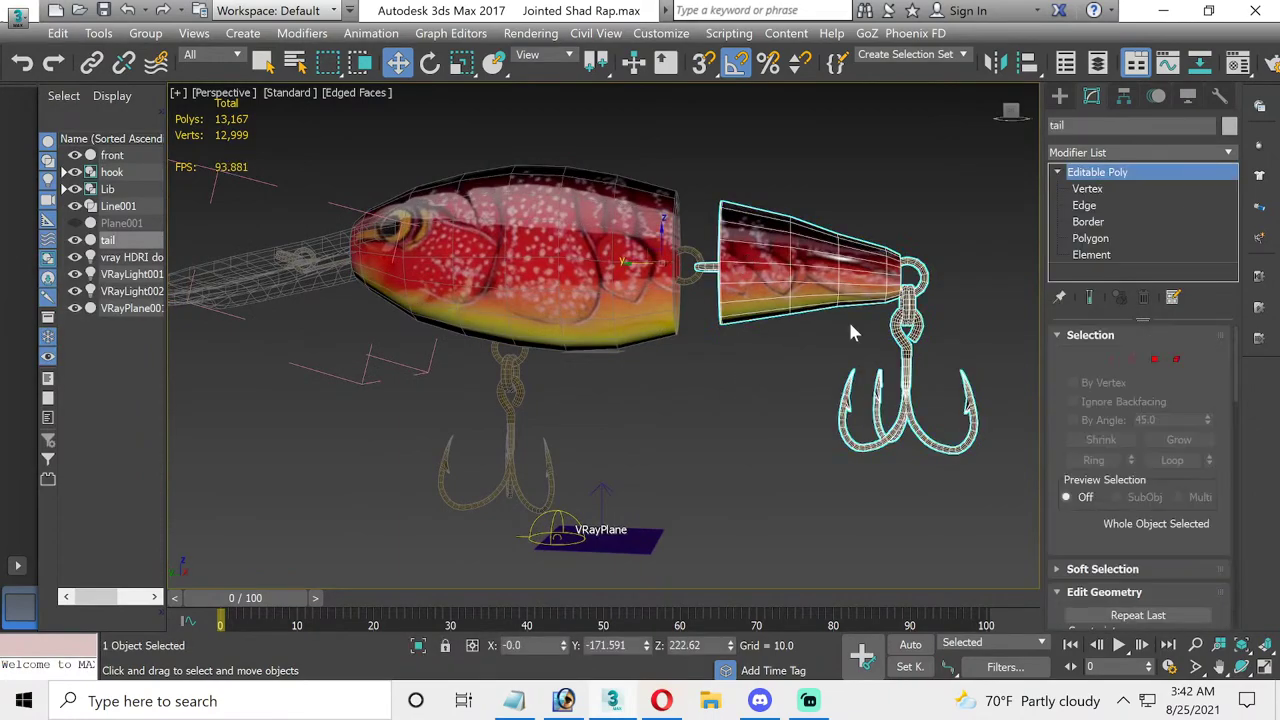
{"action": "left_click", "coordinate": [1264, 667]}
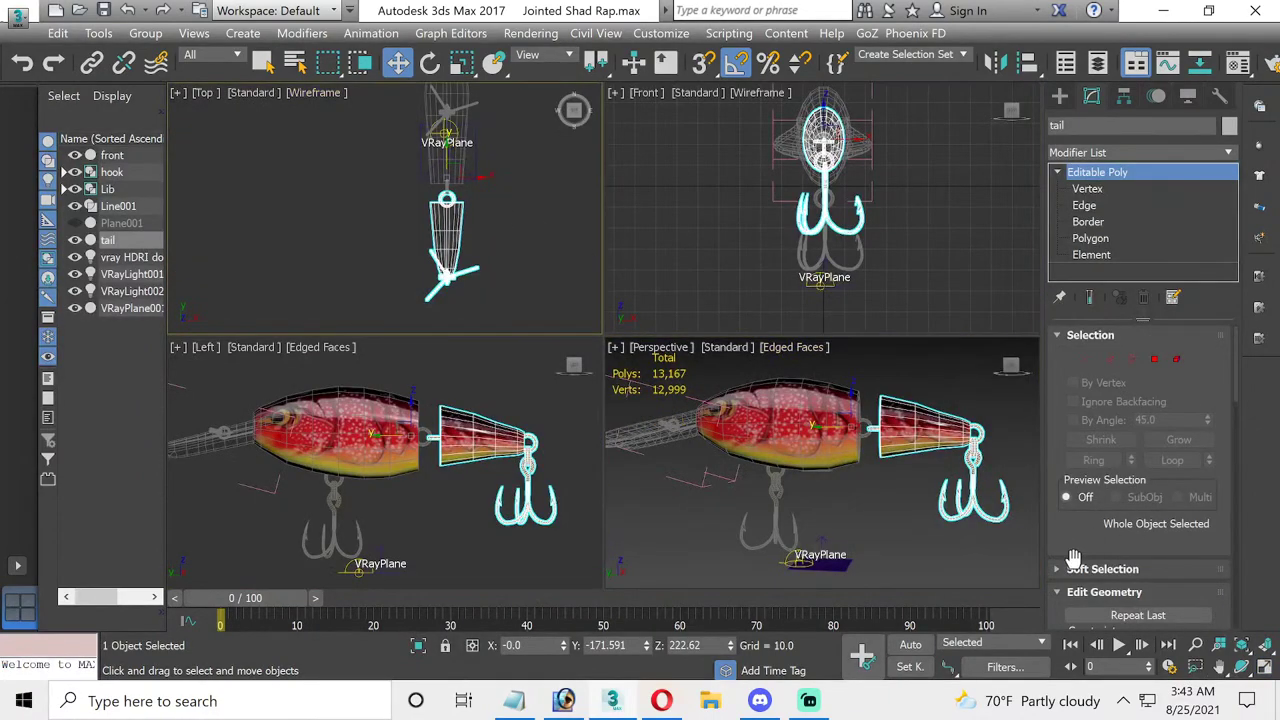
{"action": "left_click", "coordinate": [1263, 668]}
{"action": "middle_click_drag", "start_coordinate": [727, 217], "coordinate": [663, 243]}
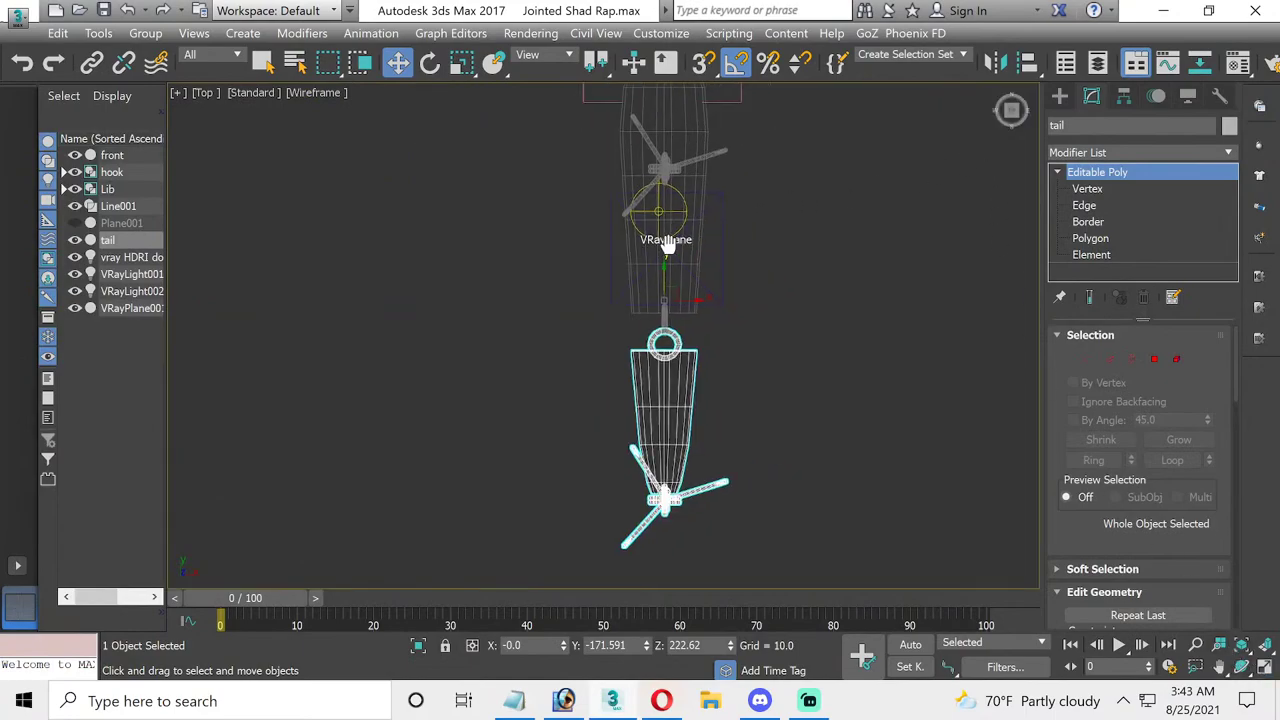
{"action": "scroll", "coordinate": [628, 255], "scroll_direction": "up", "scroll_amount": 2}
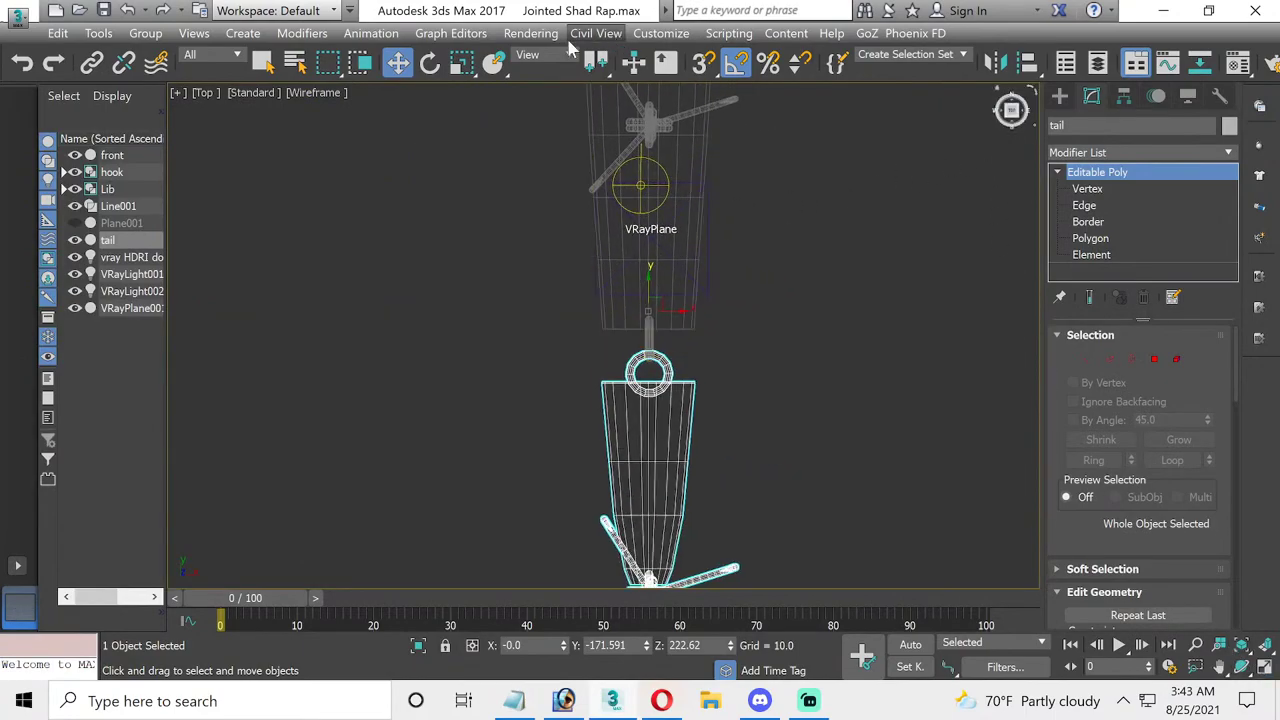
- With Affect Pivot Only, move the tail's pivot onto the top of its joint ring
{"action": "left_click", "coordinate": [1124, 96]}
{"action": "left_click", "coordinate": [1139, 219]}
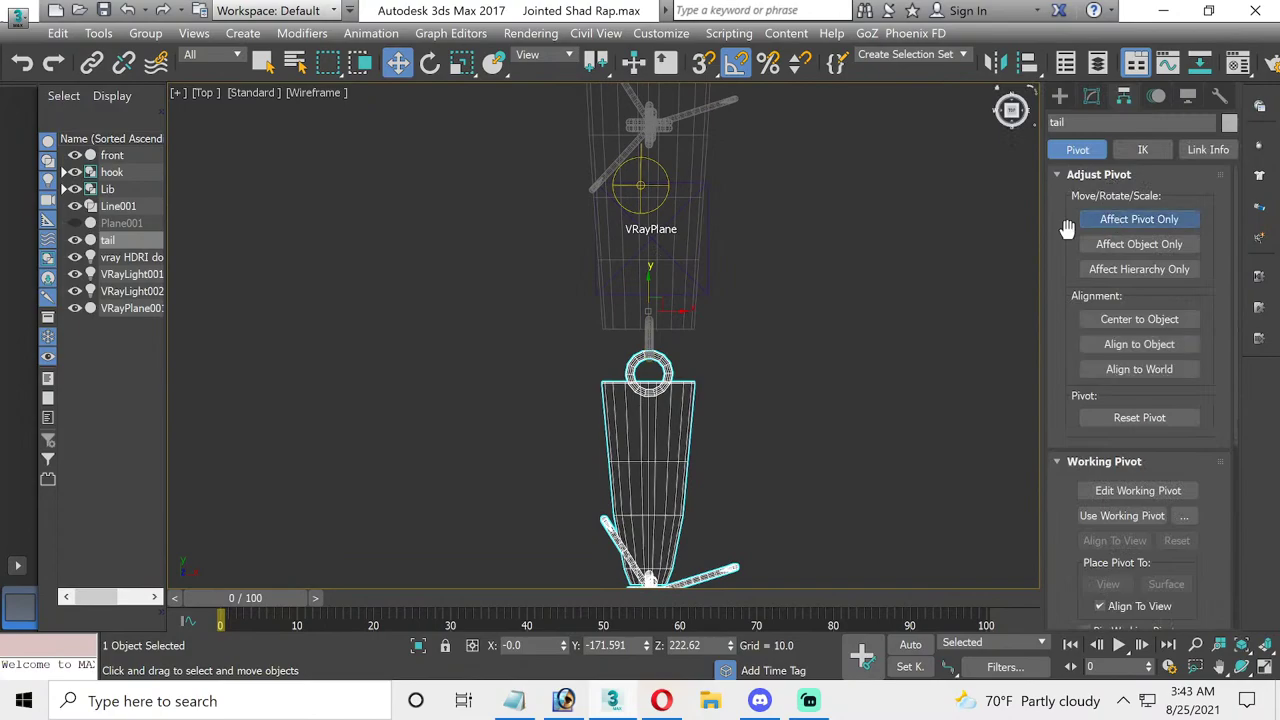
{"action": "scroll", "coordinate": [700, 399], "scroll_direction": "up", "scroll_amount": 2}
{"action": "scroll", "coordinate": [700, 399], "scroll_direction": "up", "scroll_amount": 1}
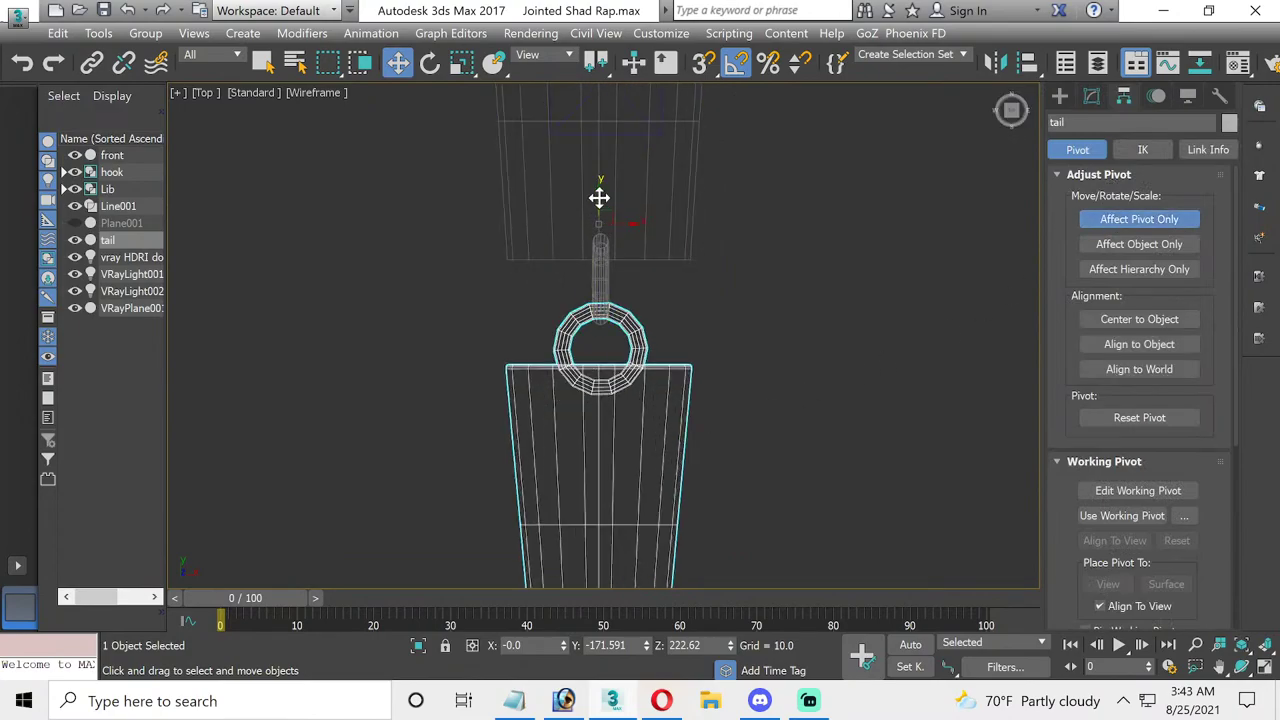
{"action": "left_click_drag", "start_coordinate": [599, 205], "coordinate": [588, 288]}
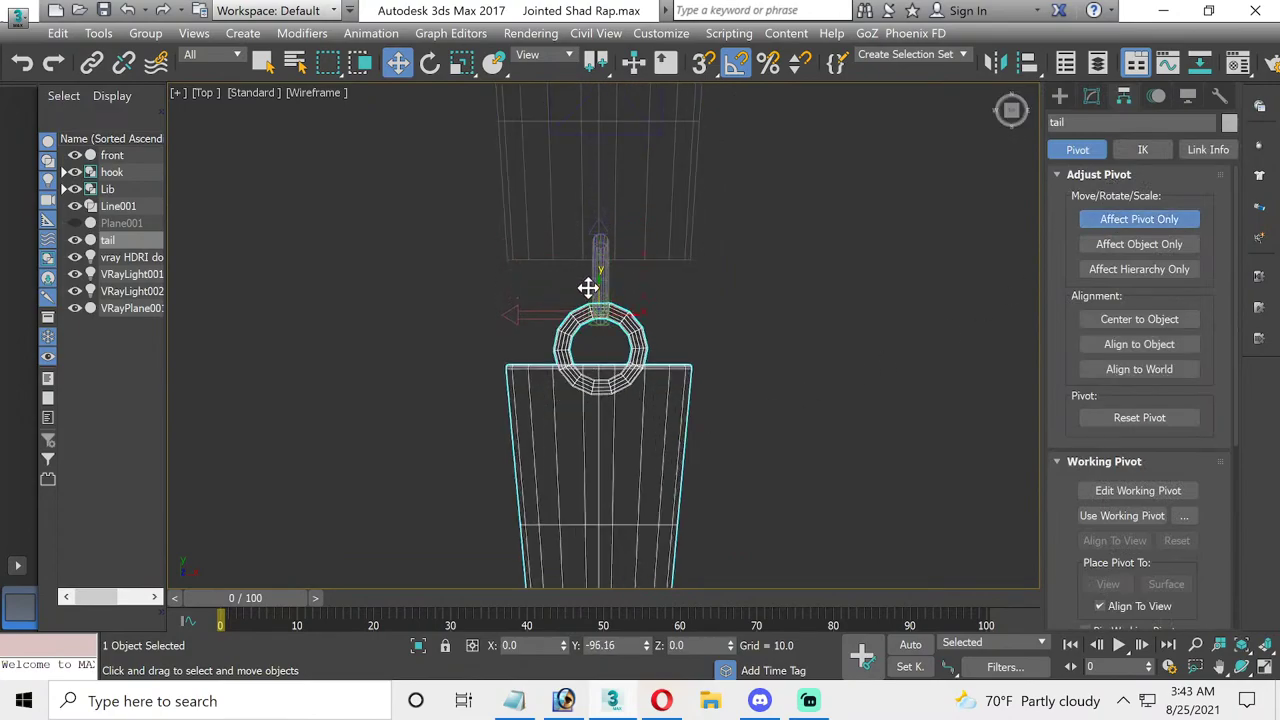
{"action": "scroll", "coordinate": [612, 304], "scroll_direction": "up", "scroll_amount": 2}
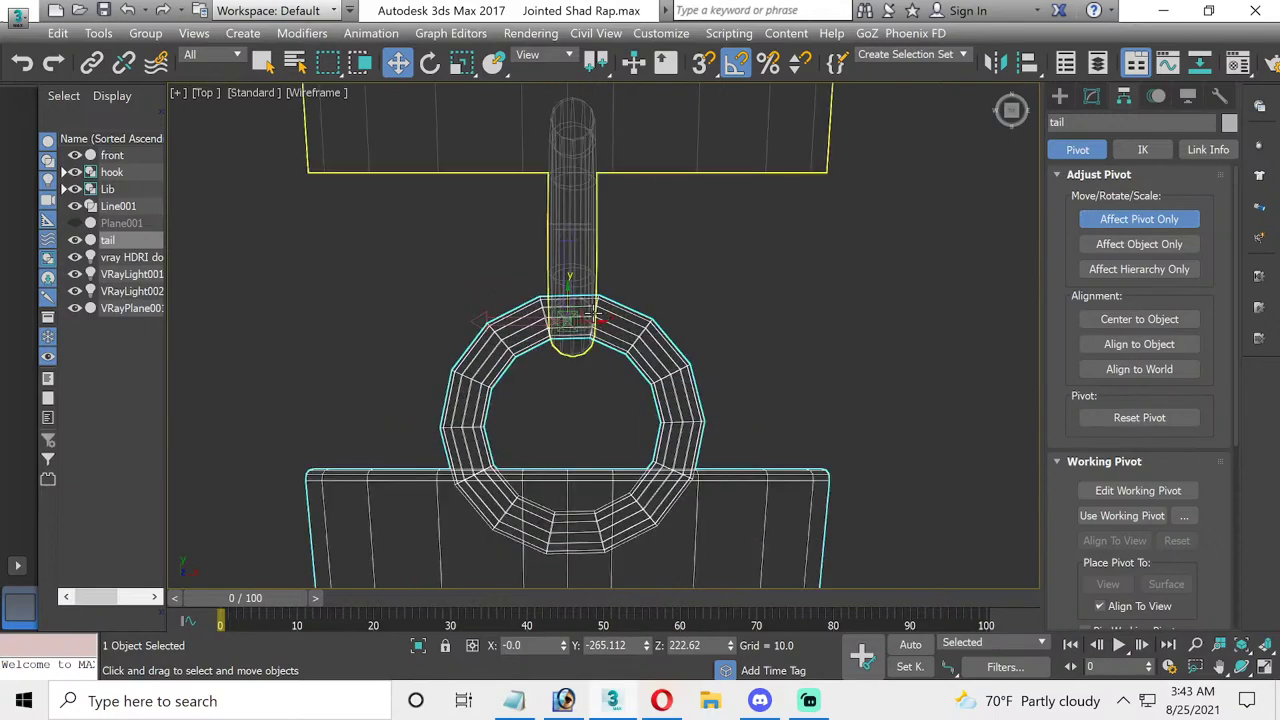
{"action": "left_click_drag", "start_coordinate": [594, 320], "coordinate": [599, 321]}
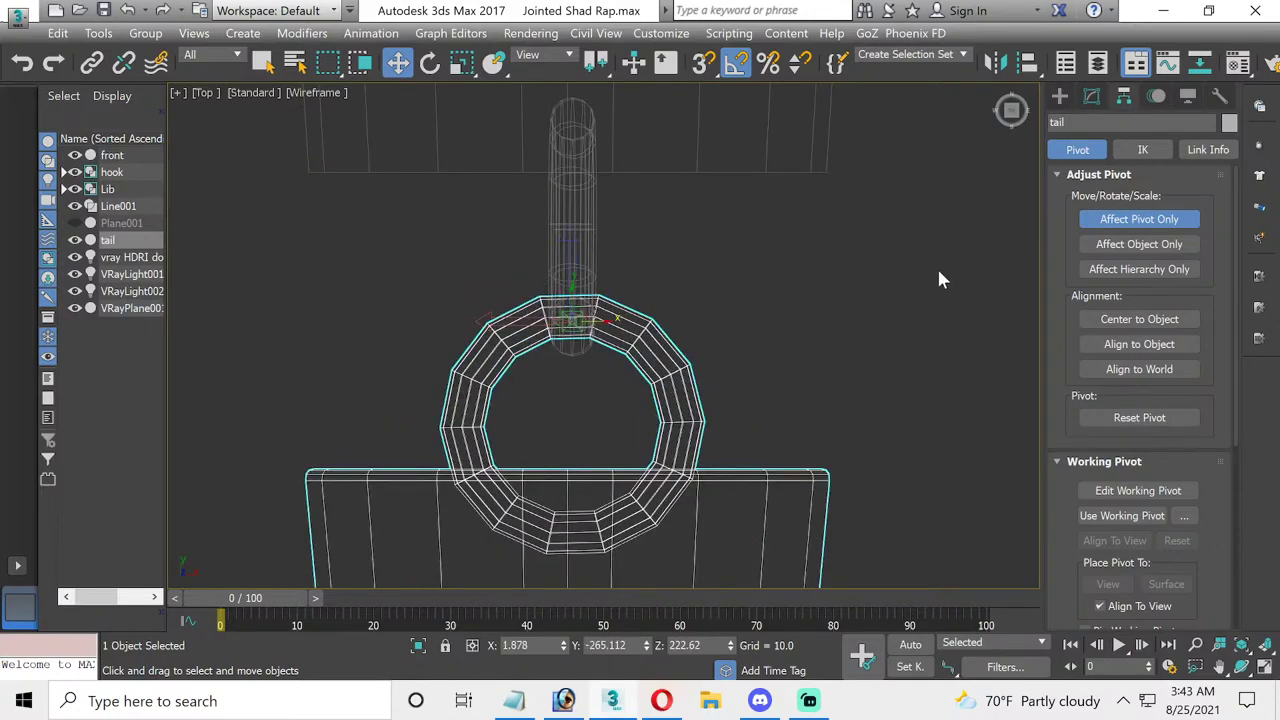
{"action": "left_click", "coordinate": [1096, 93]}
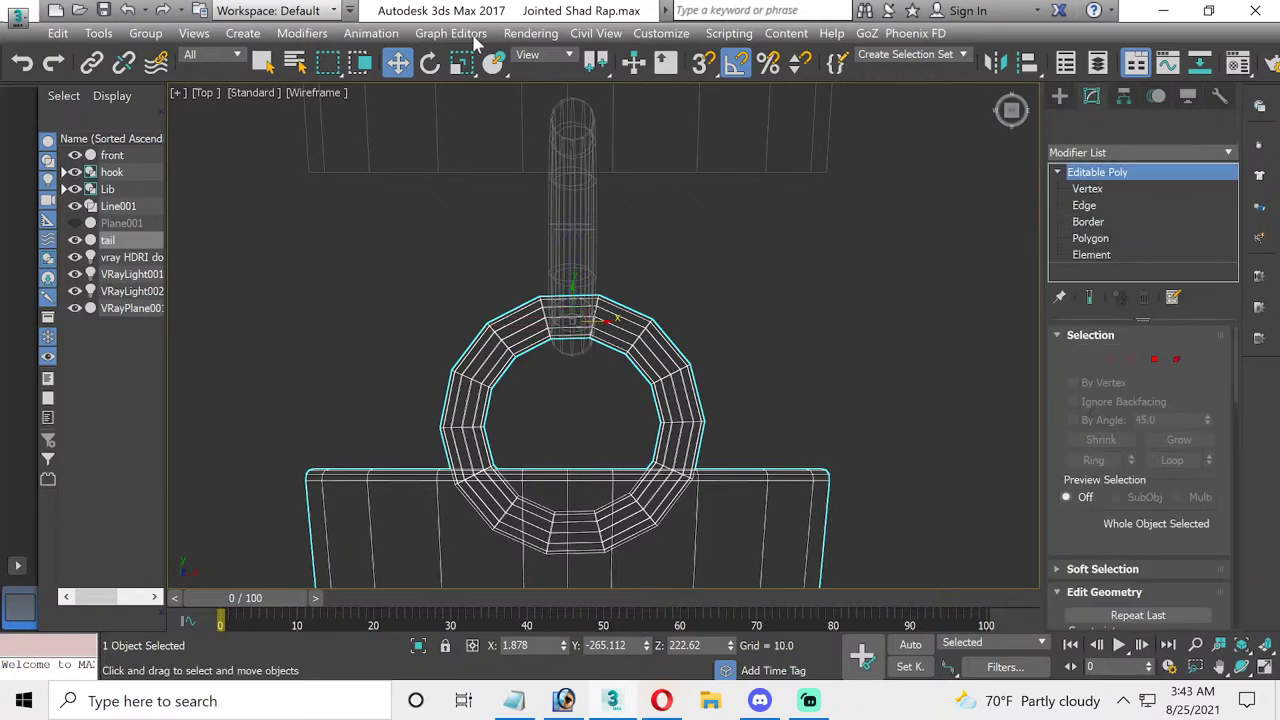
- Rotate the tail about Z at its joint, tilting it 35° and back straight
{"action": "left_click", "coordinate": [429, 62]}
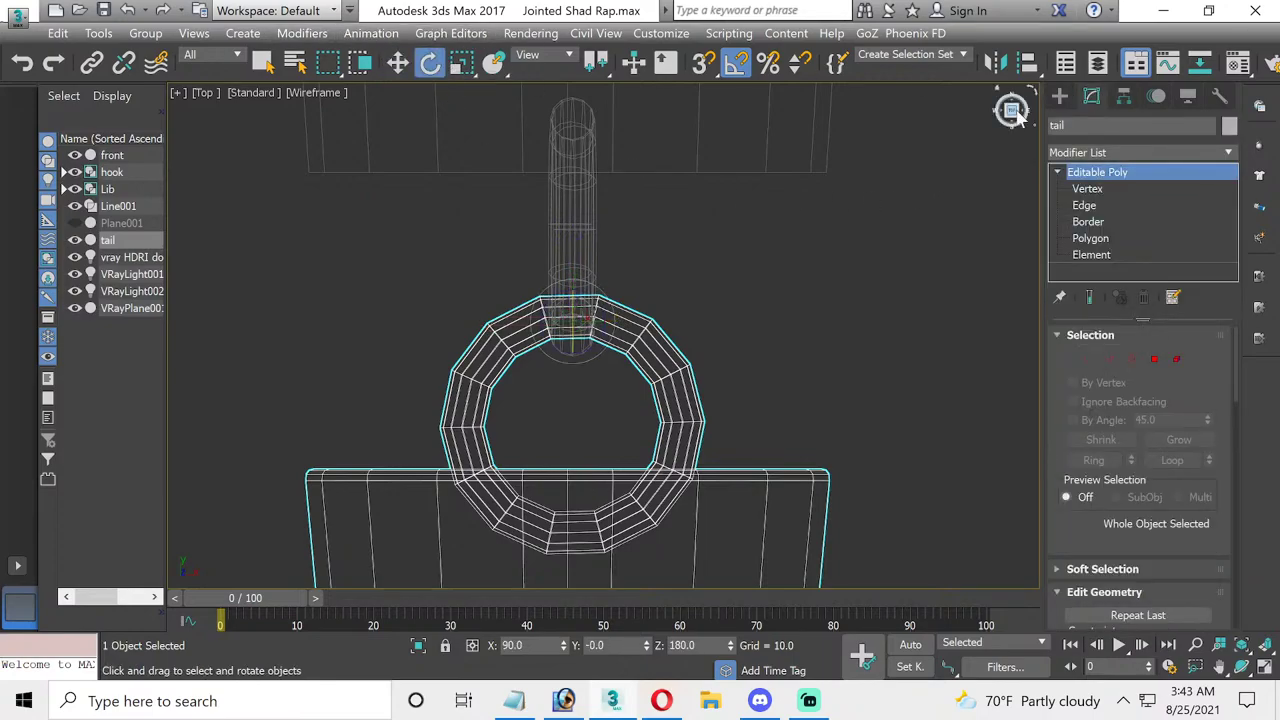
{"action": "scroll", "coordinate": [738, 323], "scroll_direction": "down", "scroll_amount": 3}
{"action": "scroll", "coordinate": [705, 314], "scroll_direction": "down", "scroll_amount": 2}
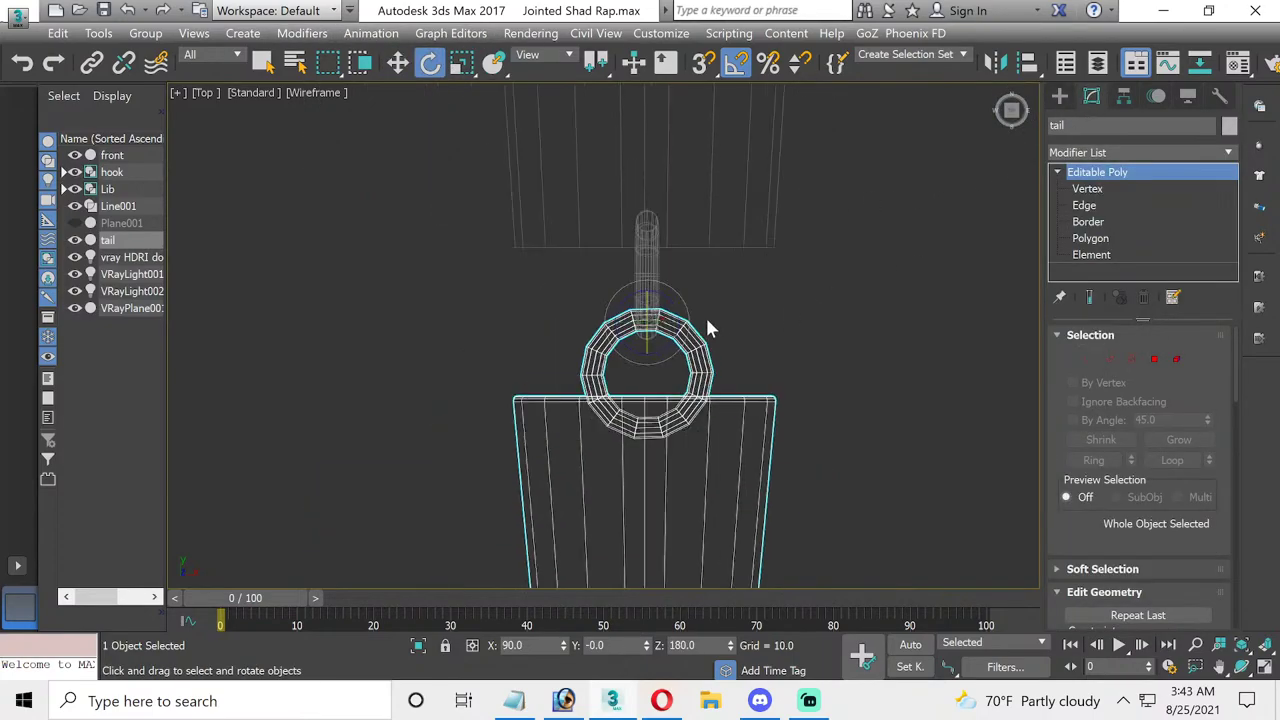
{"action": "middle_click_drag", "start_coordinate": [705, 314], "coordinate": [649, 272]}
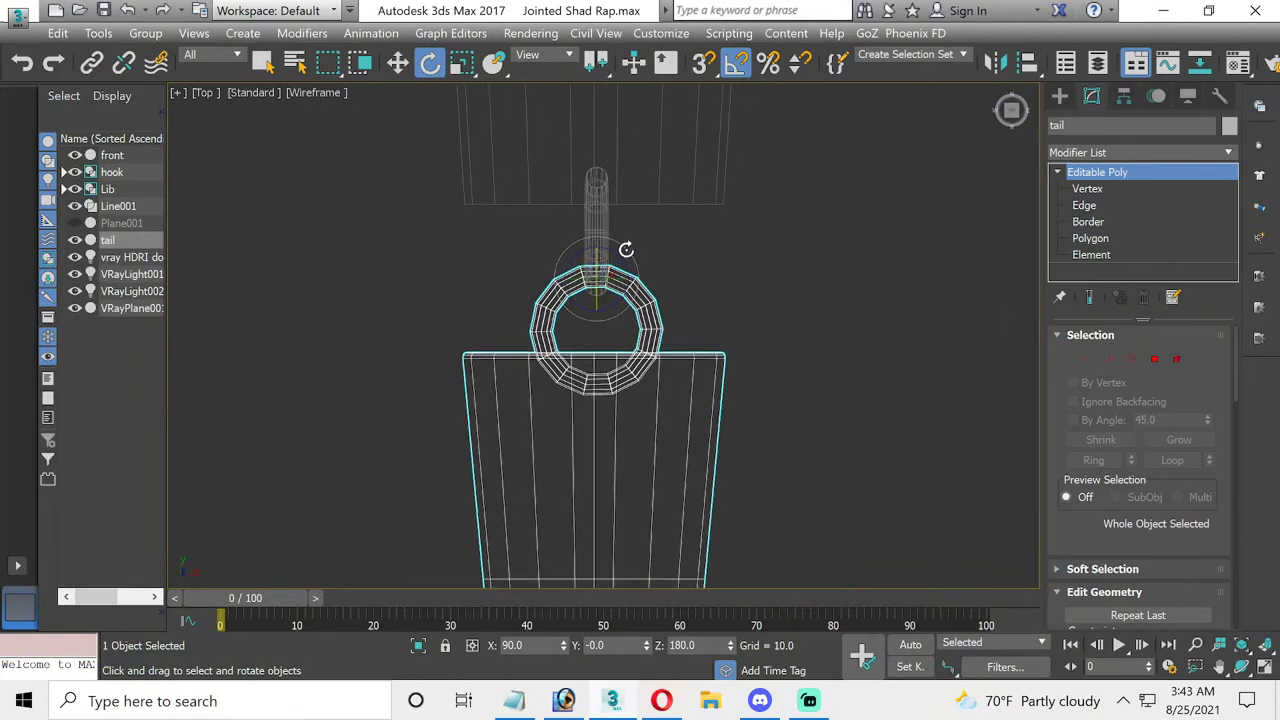
{"action": "left_click", "coordinate": [1264, 668]}
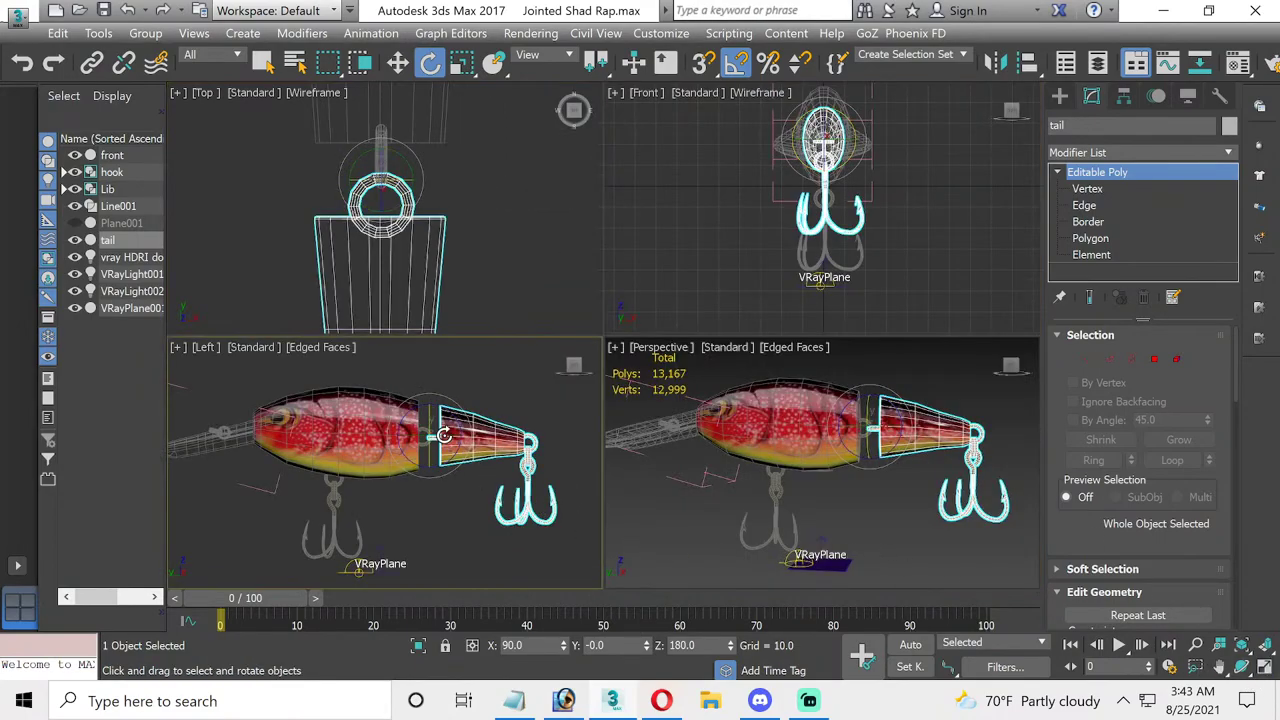
{"action": "mouse_move", "coordinate": [443, 439]}
{"action": "left_mouse_down"}
{"action": "mouse_move", "coordinate": [453, 435]}
{"action": "mouse_move", "coordinate": [438, 442]}
{"action": "left_mouse_up"}
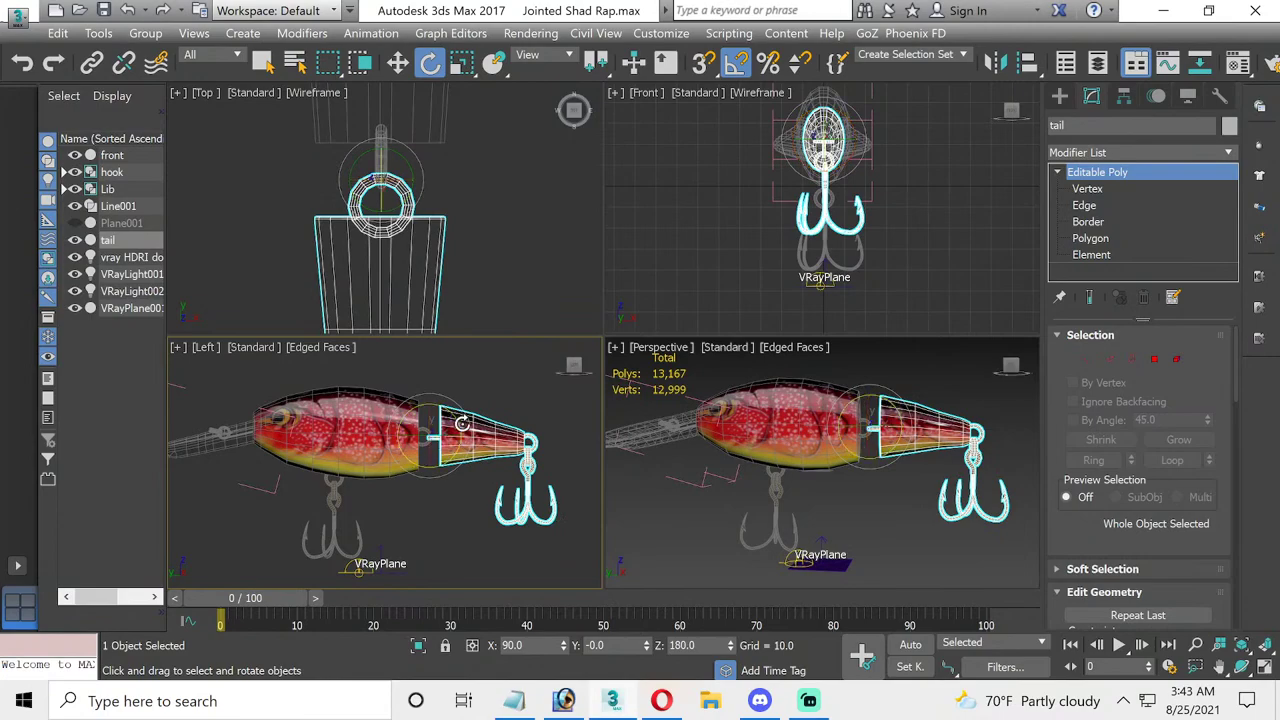
{"action": "left_click_drag", "start_coordinate": [462, 424], "coordinate": [467, 441]}
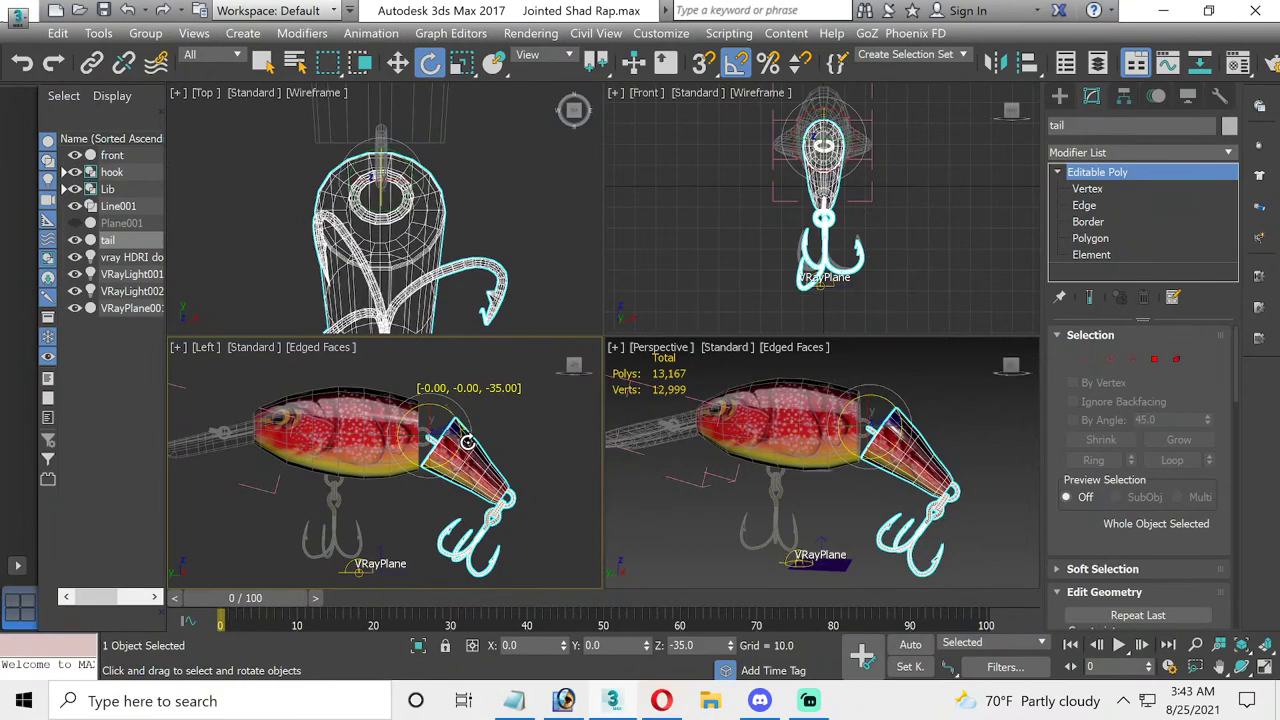
{"action": "mouse_move", "coordinate": [467, 441]}
{"action": "left_mouse_down"}
{"action": "mouse_move", "coordinate": [458, 402]}
{"action": "mouse_move", "coordinate": [453, 441]}
{"action": "left_mouse_up"}
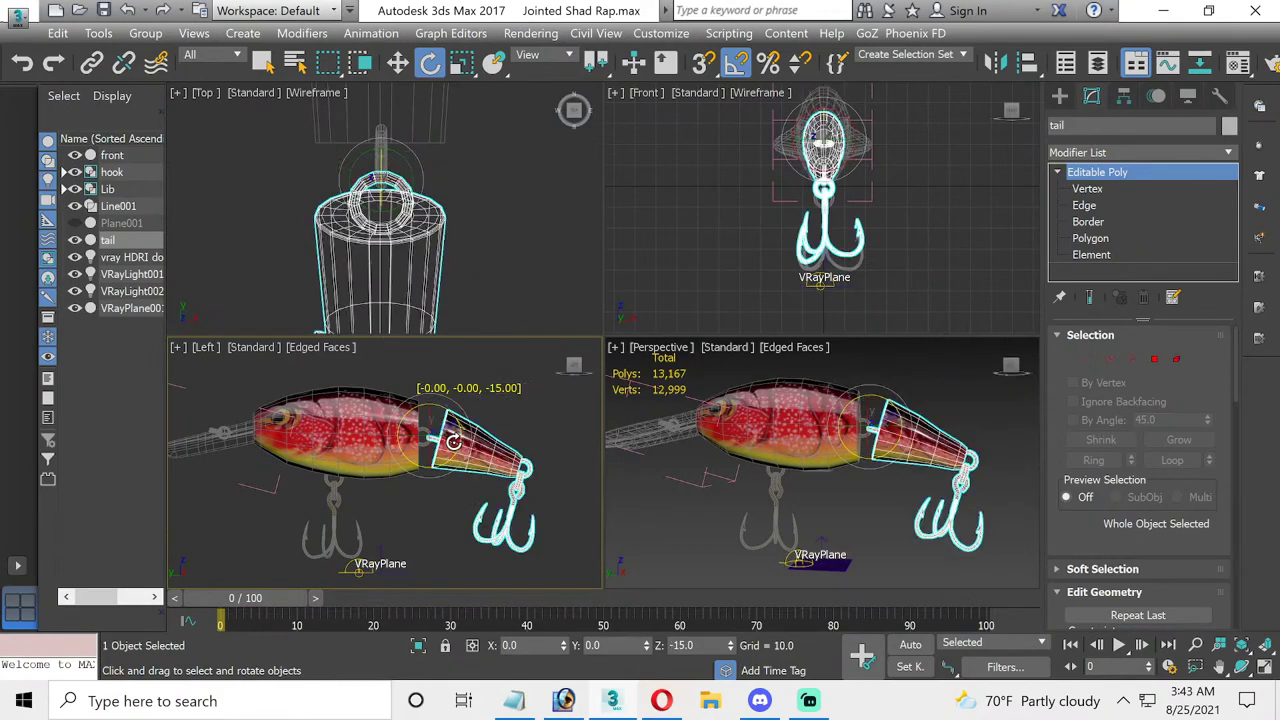
{"action": "left_click", "coordinate": [918, 354]}
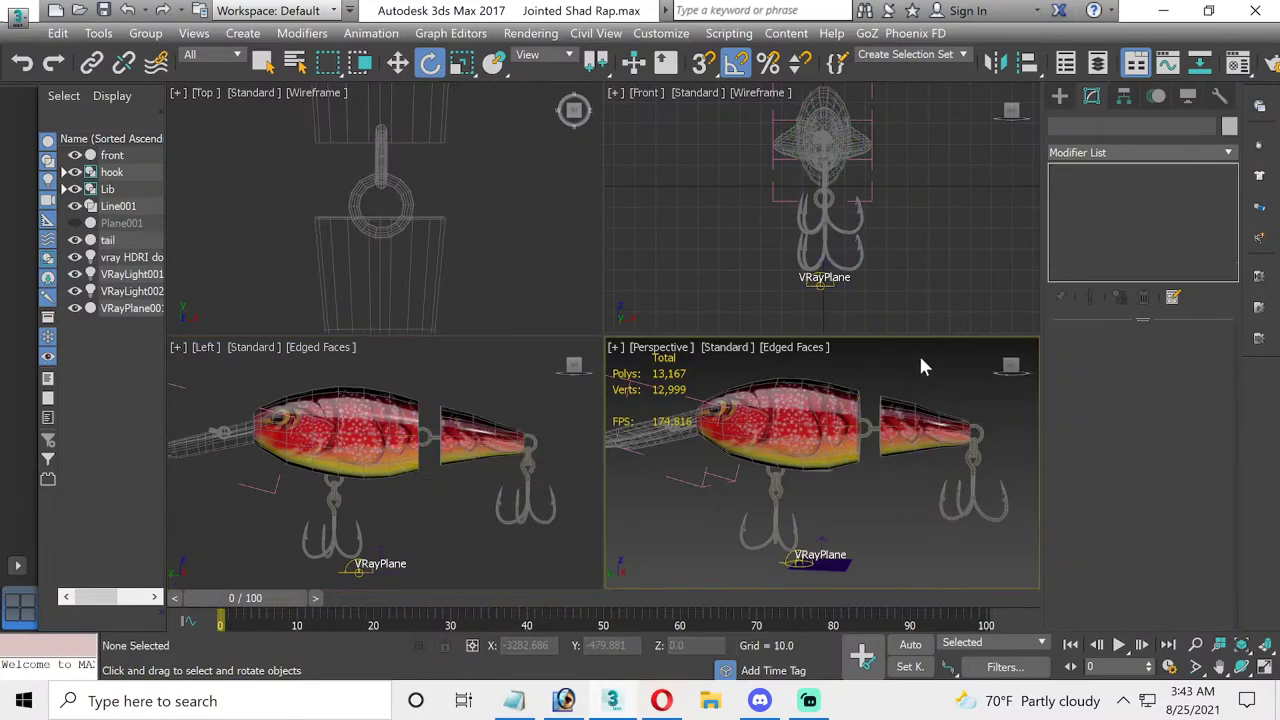
- Save the scene, select the lure parts, and hide lights and cameras by category
{"action": "left_click", "coordinate": [104, 11]}
{"action": "scroll", "coordinate": [713, 465], "scroll_direction": "down", "scroll_amount": 2}
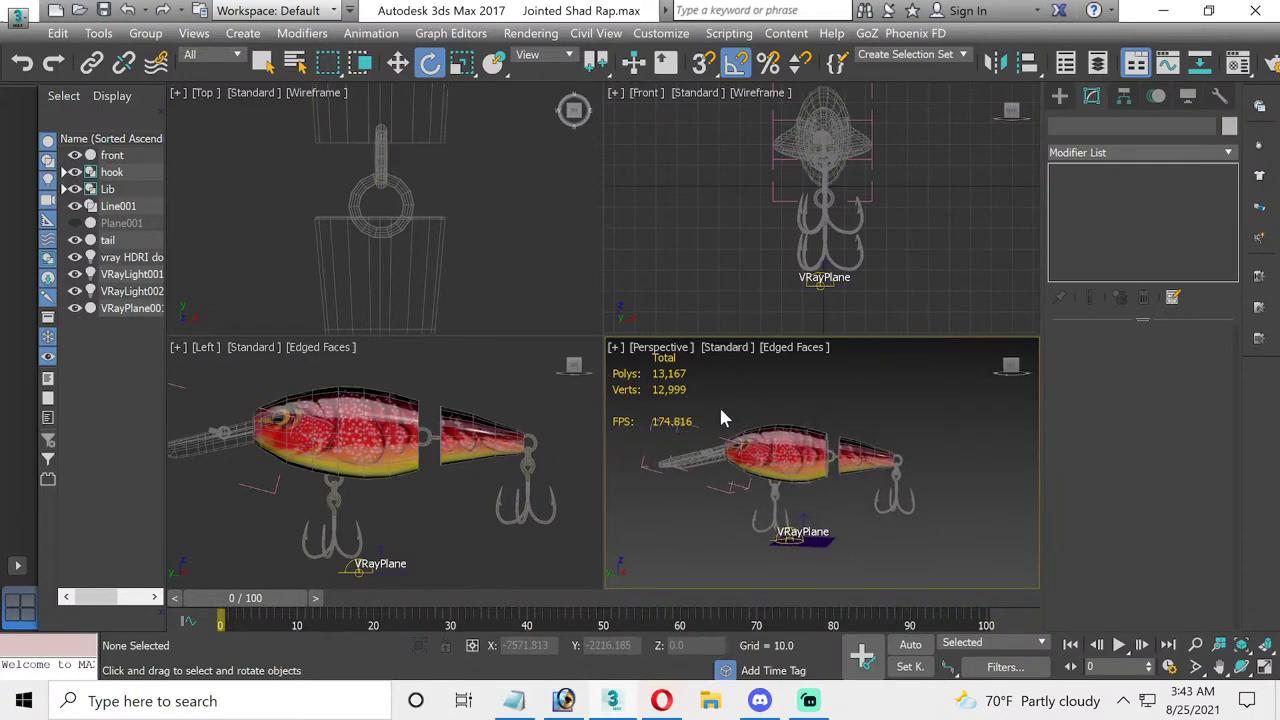
{"action": "left_click_drag", "start_coordinate": [940, 488], "coordinate": [760, 520]}
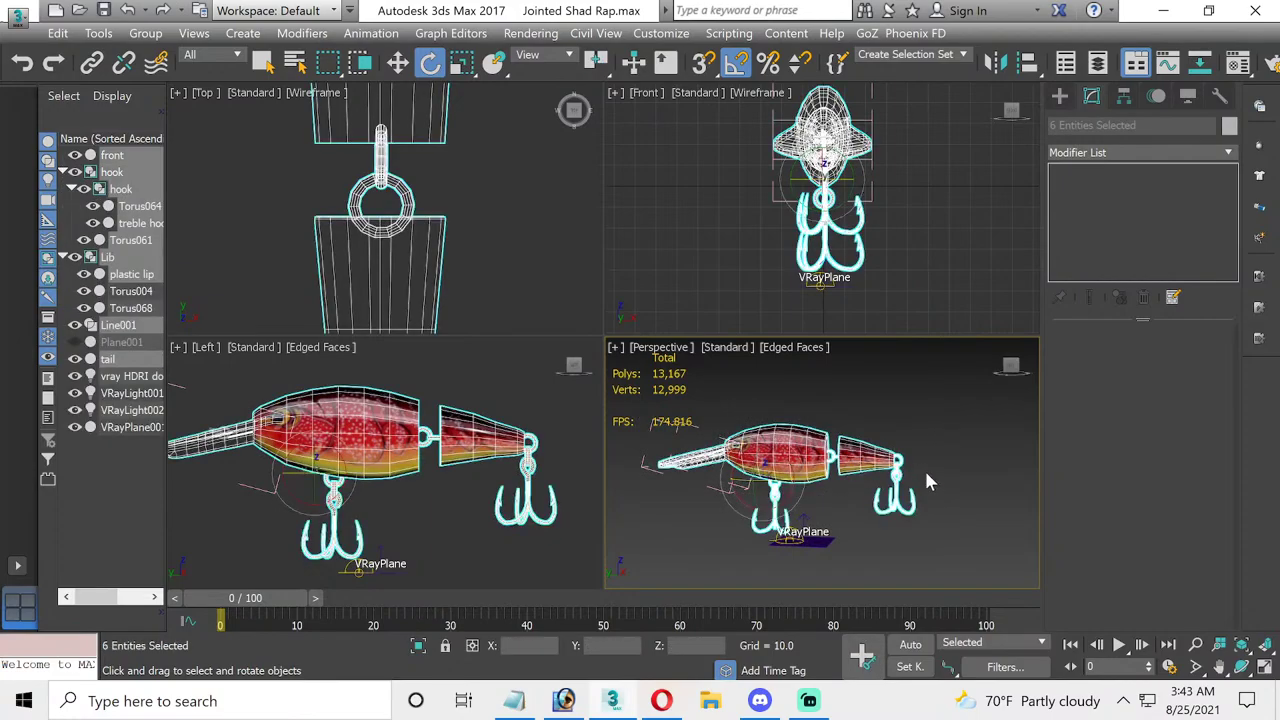
{"action": "left_click", "coordinate": [1188, 95]}
{"action": "left_click", "coordinate": [1097, 331]}
{"action": "left_click", "coordinate": [1078, 347]}
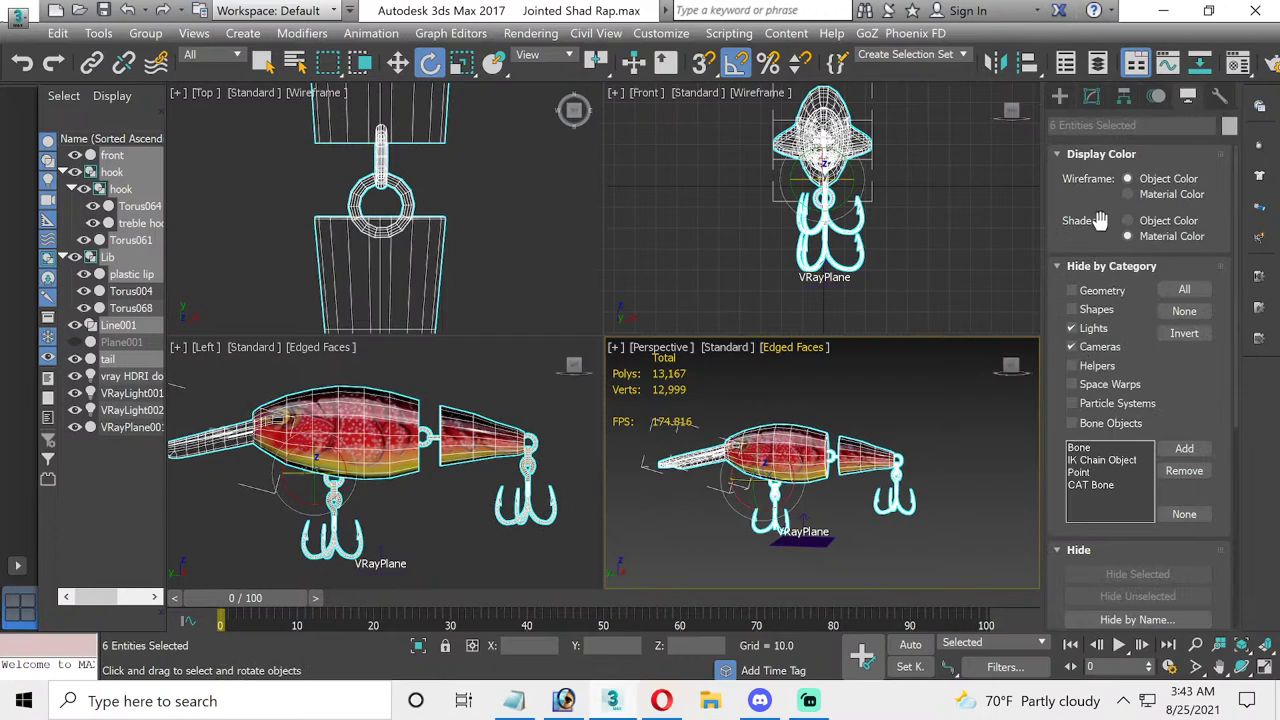
{"action": "left_click", "coordinate": [1155, 97]}
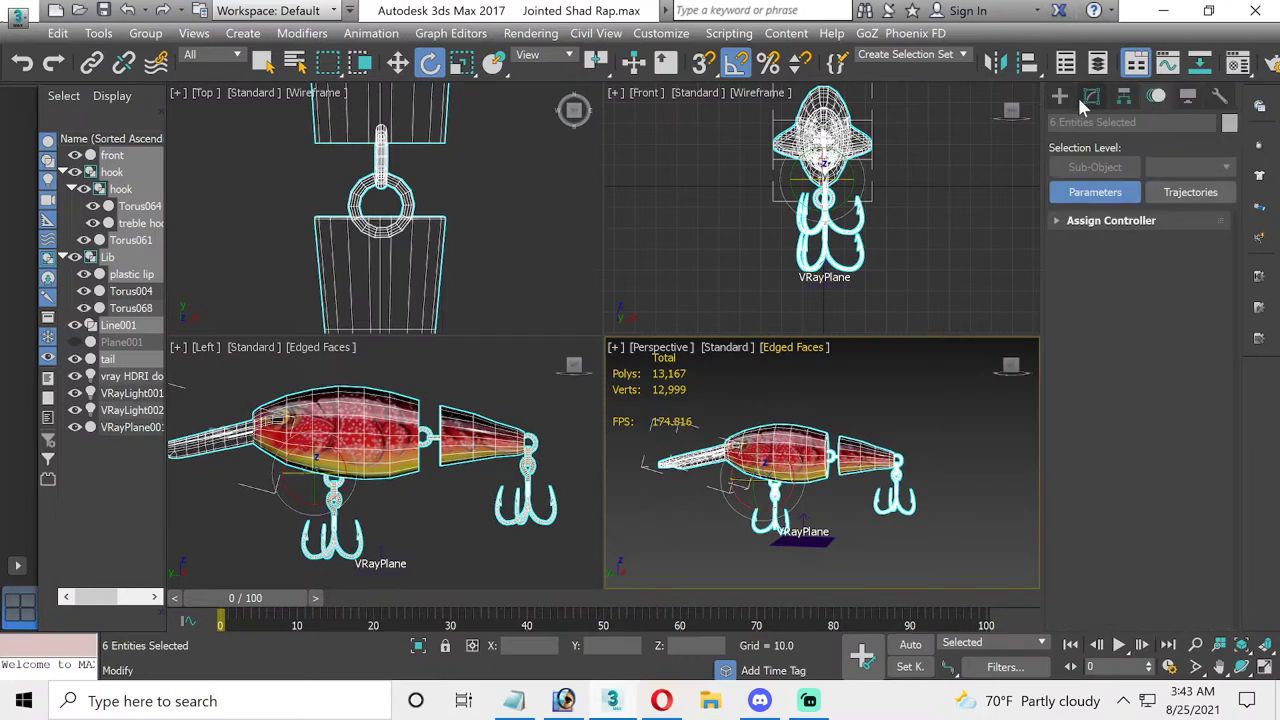
{"action": "left_click", "coordinate": [1092, 97]}
- Close the open hook group and group the five lure parts as 'Jointed Shad Rap'
{"action": "left_click", "coordinate": [145, 33]}
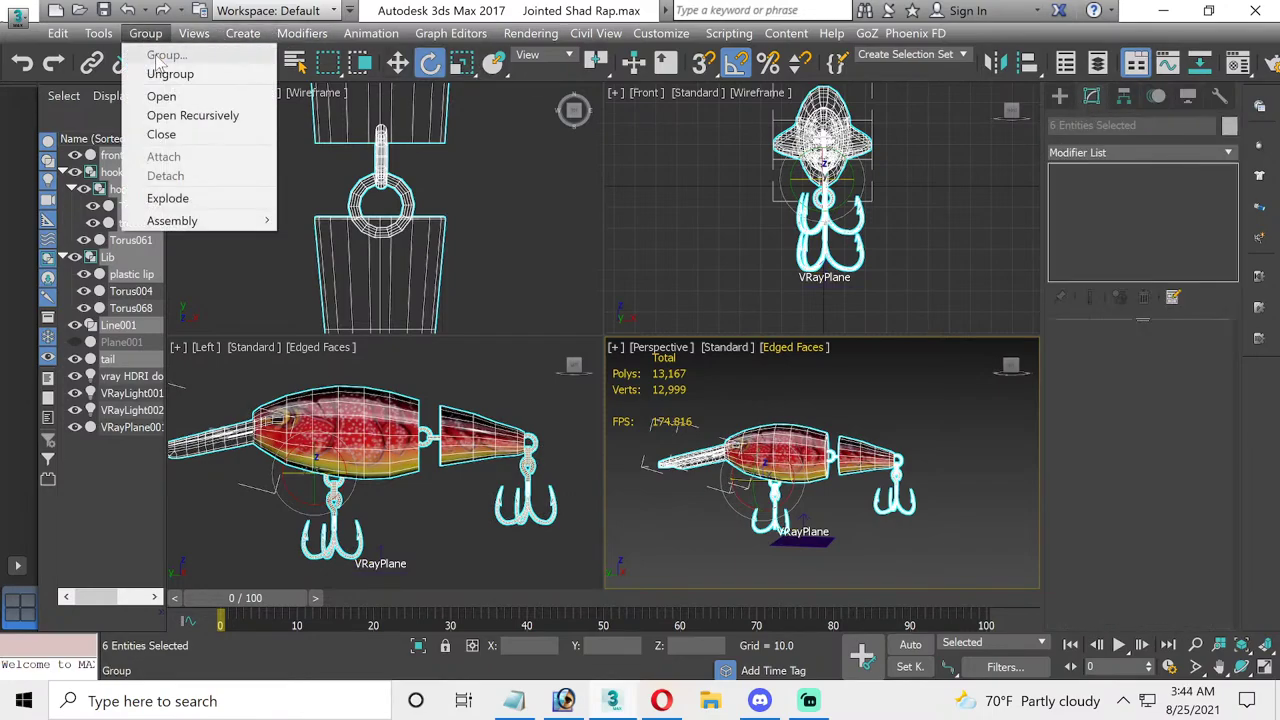
{"action": "left_click", "coordinate": [215, 134]}
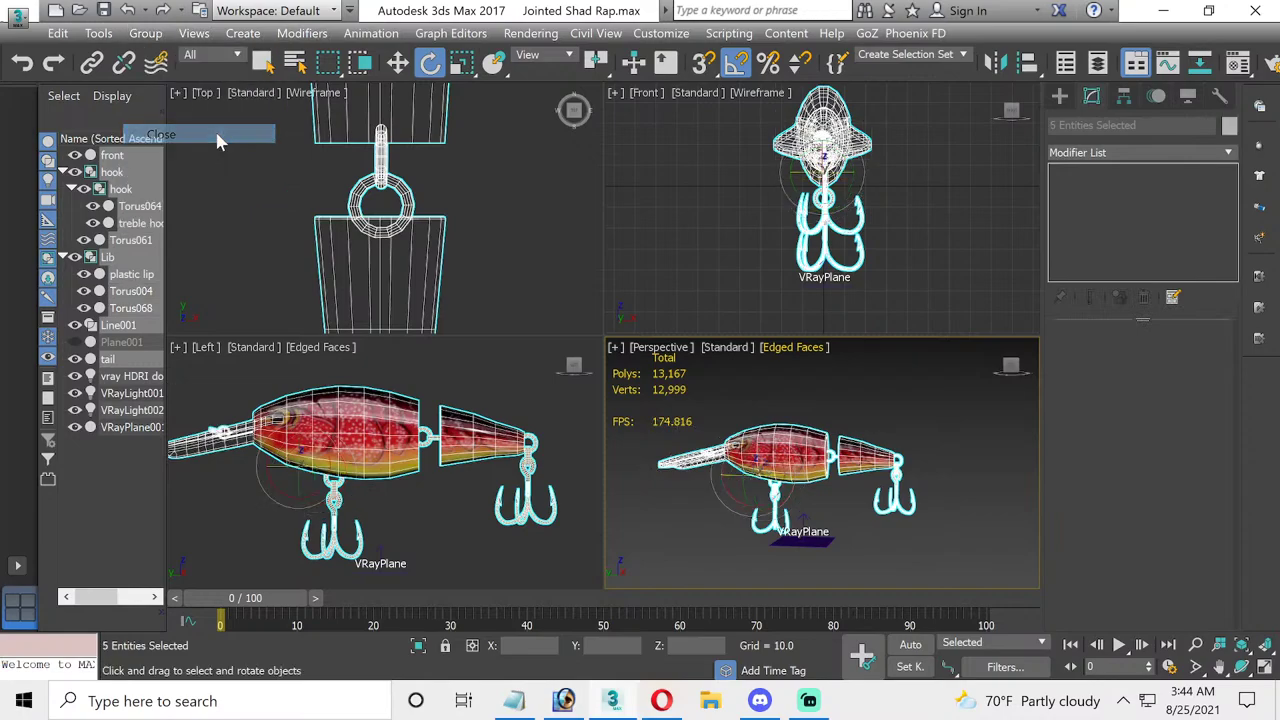
{"action": "left_click", "coordinate": [135, 35]}
{"action": "left_click", "coordinate": [160, 55]}
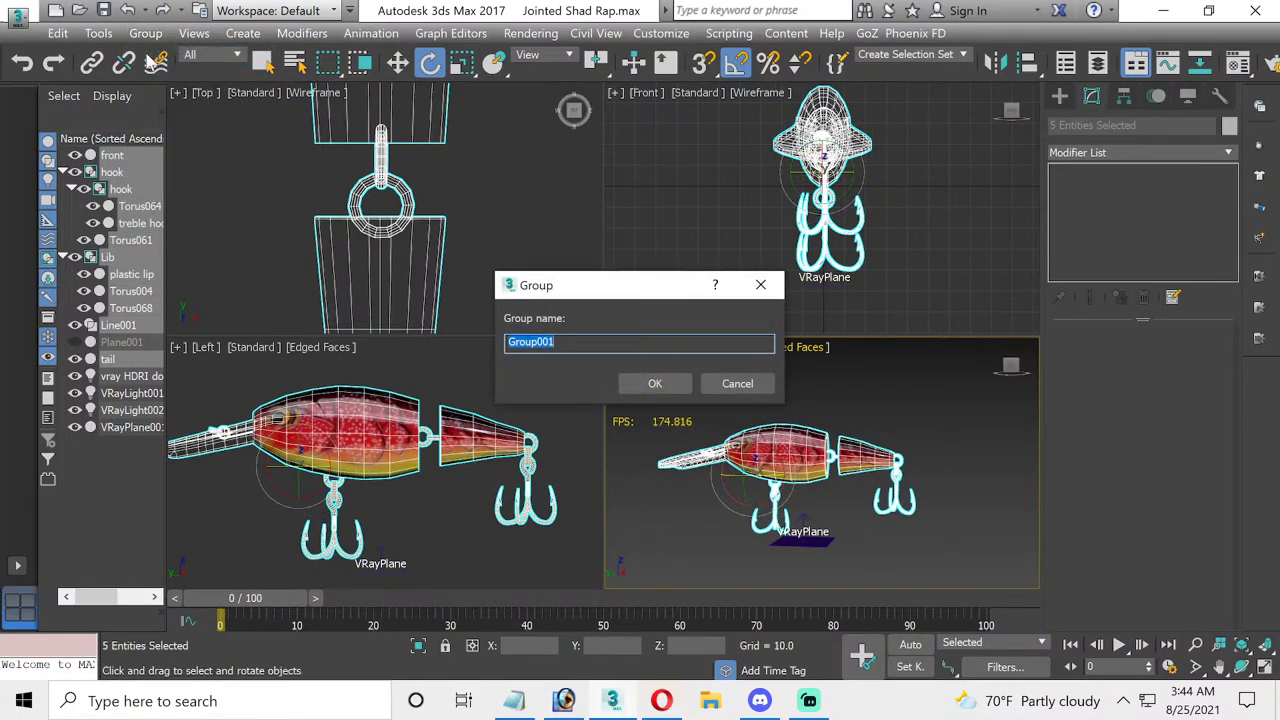
{"action": "type", "text": "Jointed Shad Rap_"}
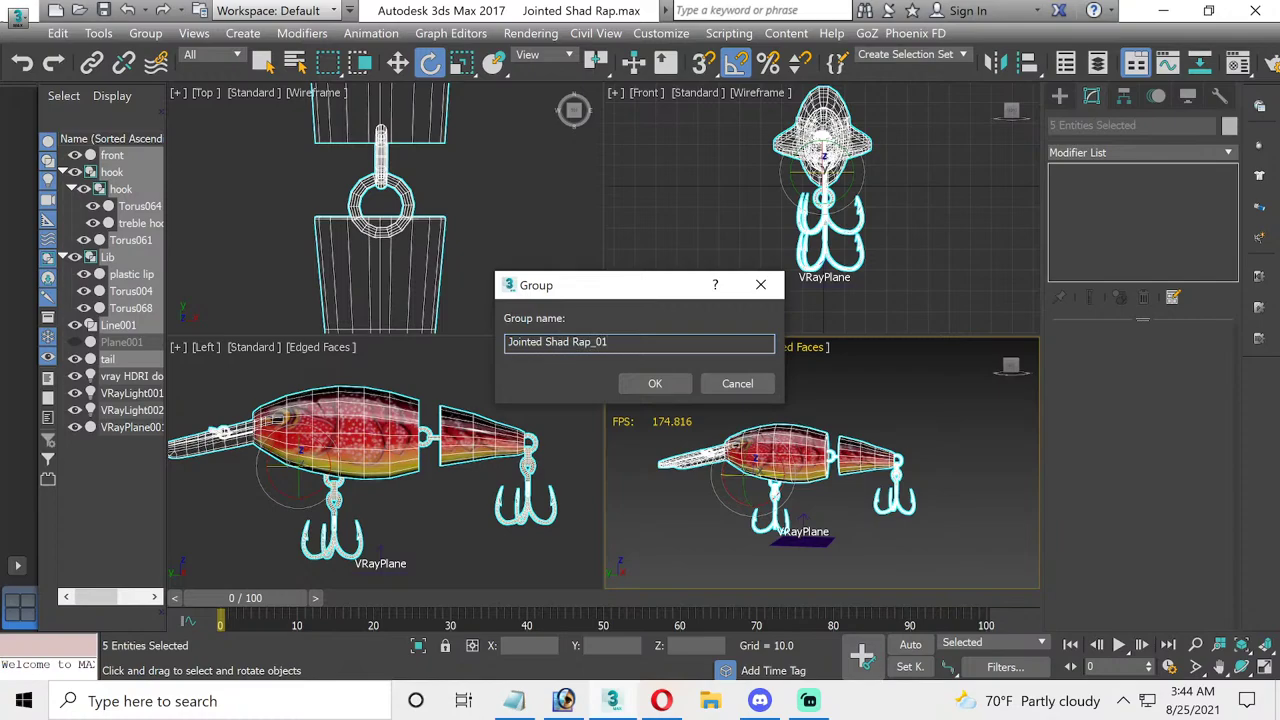
- Confirm the group and open render pose.jpg as a reference image beside the viewports
{"action": "key", "text": "Return"}
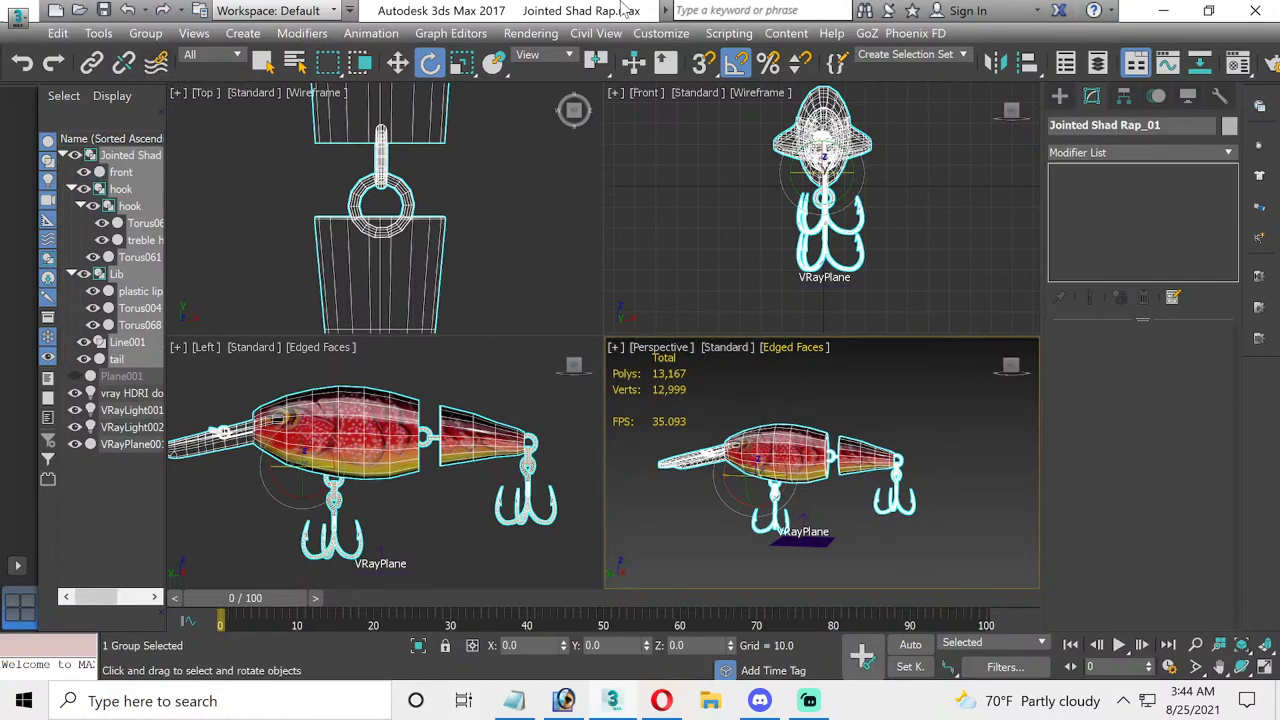
{"action": "left_click", "coordinate": [531, 33]}
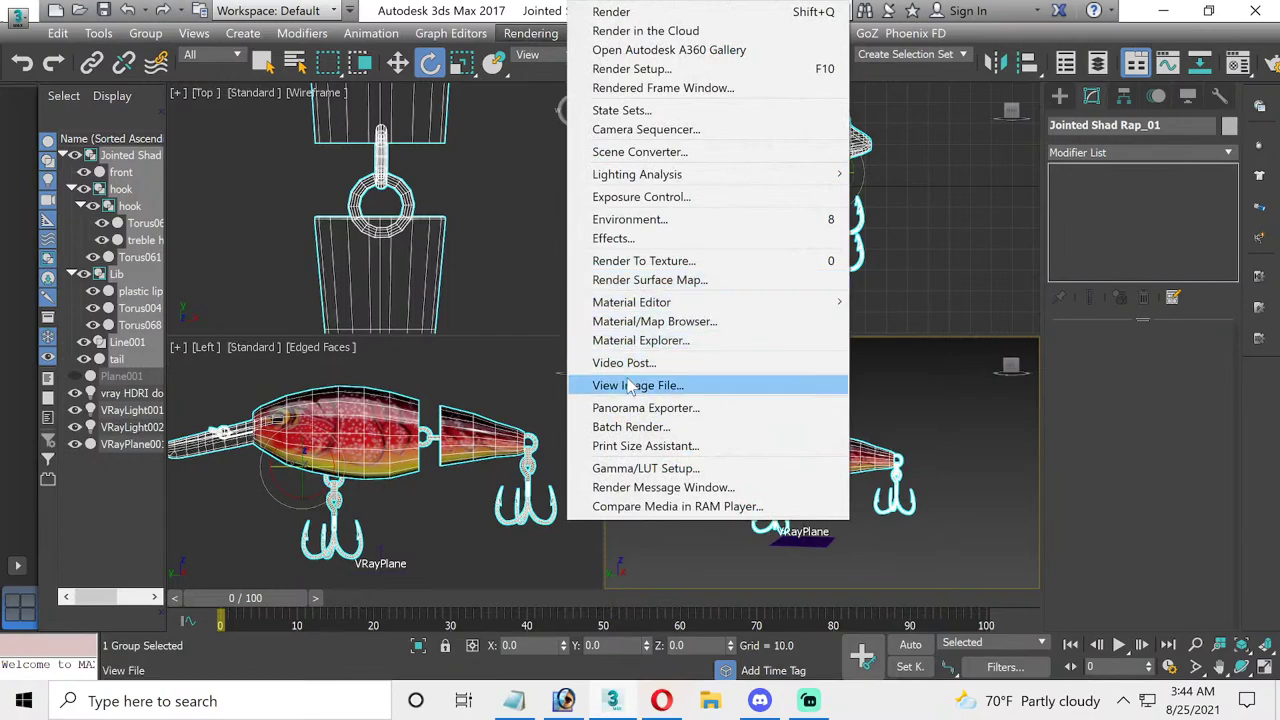
{"action": "left_click", "coordinate": [628, 387]}
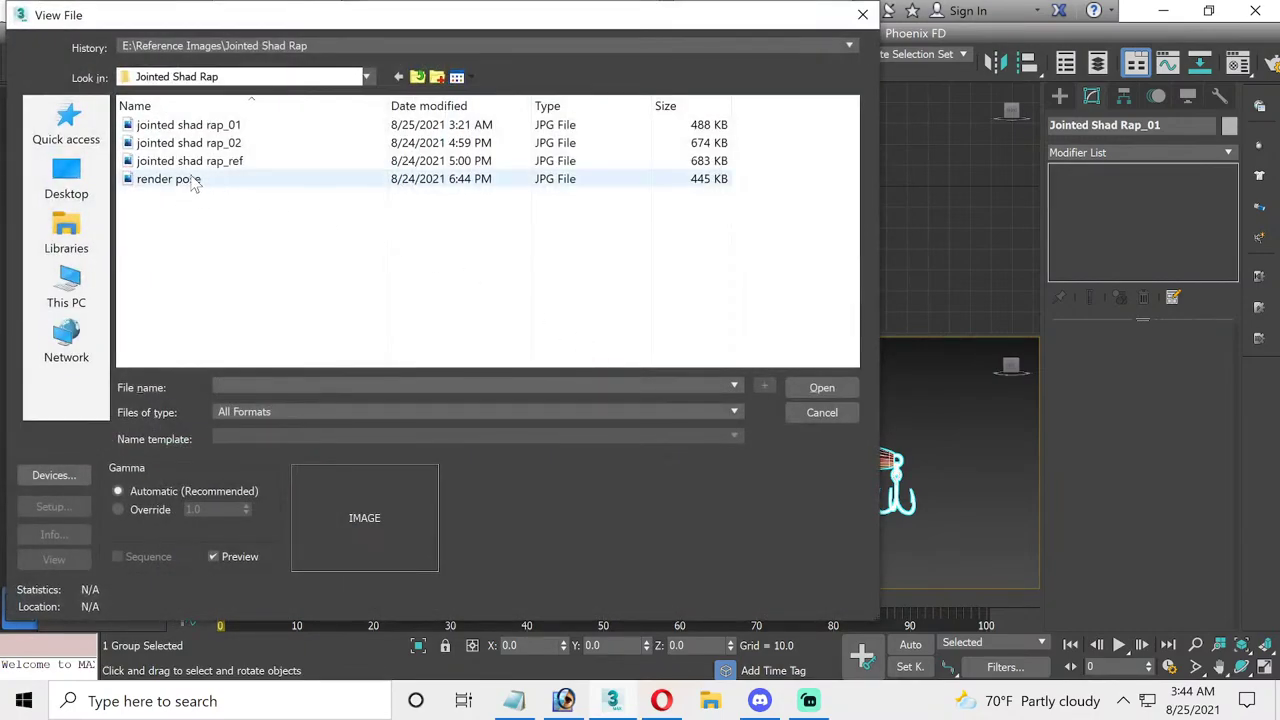
{"action": "left_click", "coordinate": [172, 179]}
{"action": "left_click", "coordinate": [820, 387]}
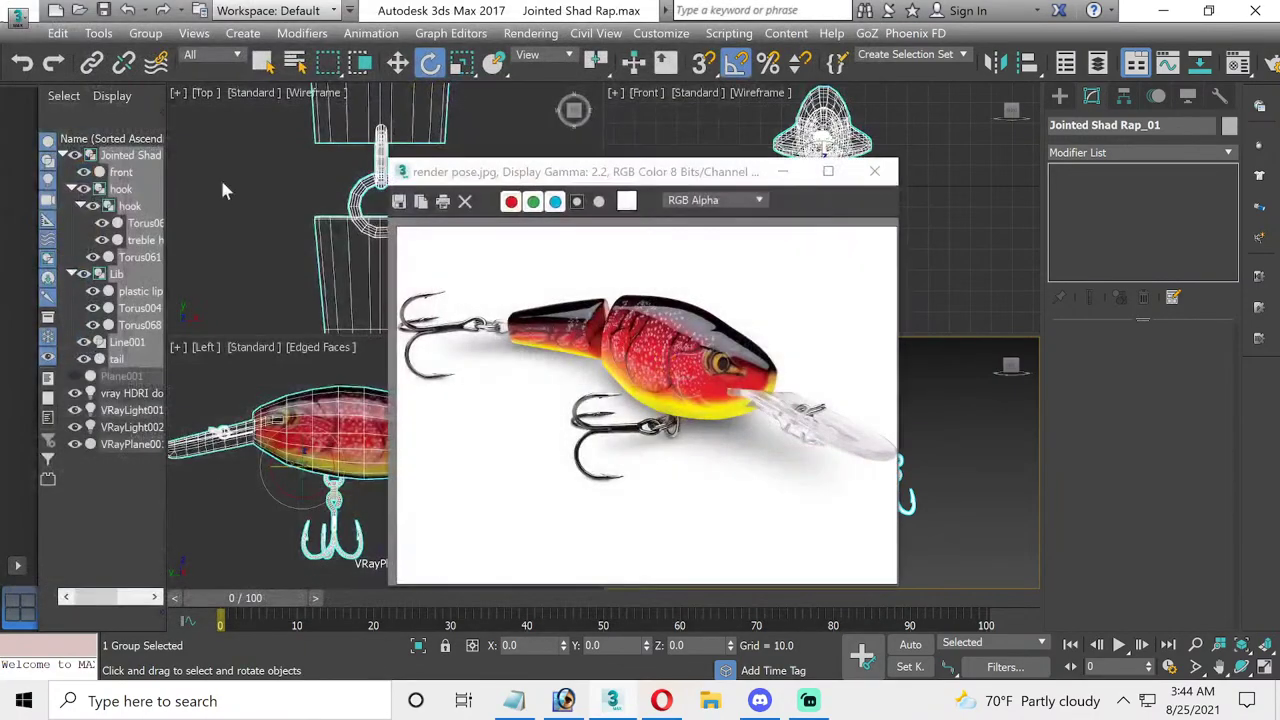
{"action": "left_click_drag", "start_coordinate": [684, 181], "coordinate": [336, 84]}
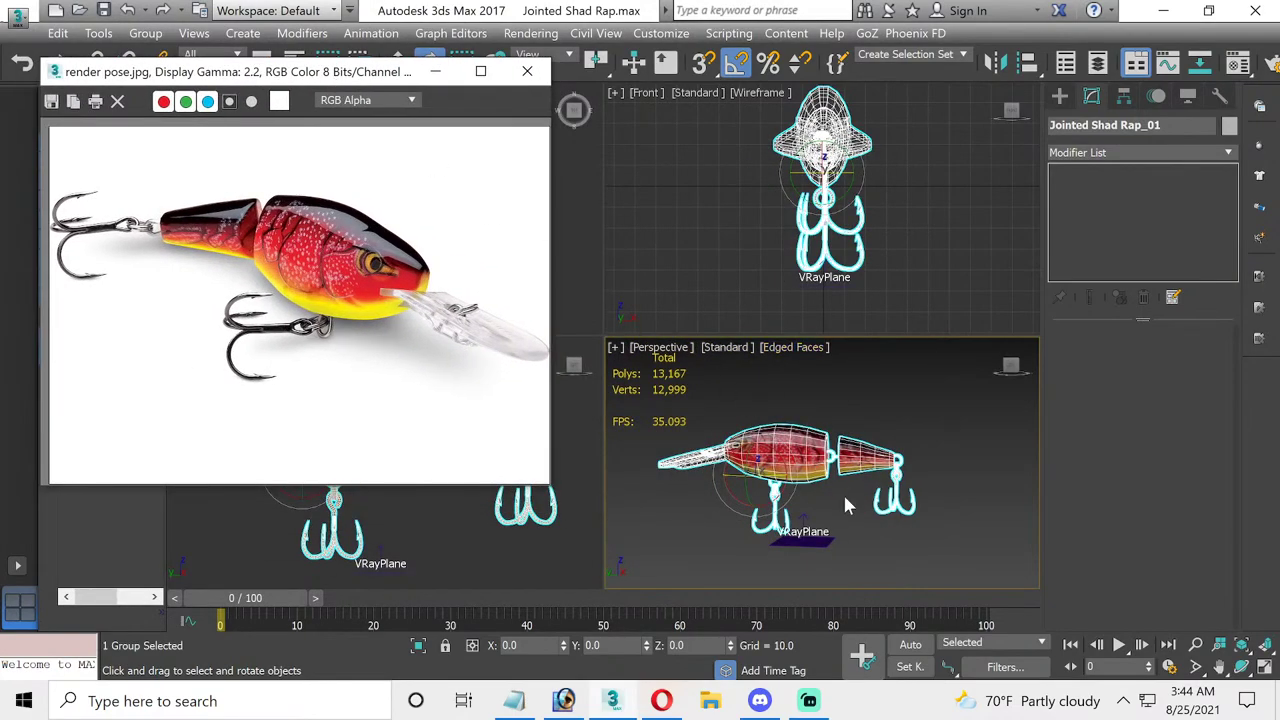
- Orbit the Perspective view to see the lure side-on like the reference
{"action": "left_click", "coordinate": [1243, 669]}
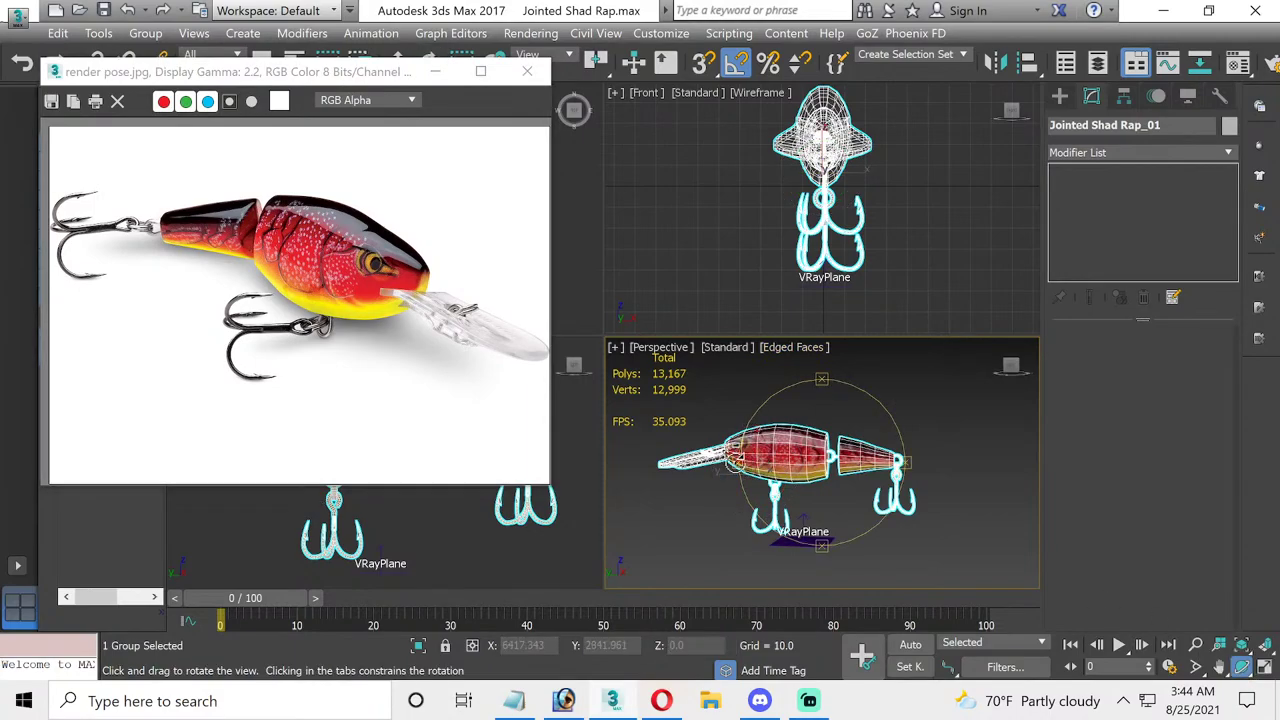
{"action": "left_click_drag", "start_coordinate": [738, 458], "coordinate": [768, 464]}
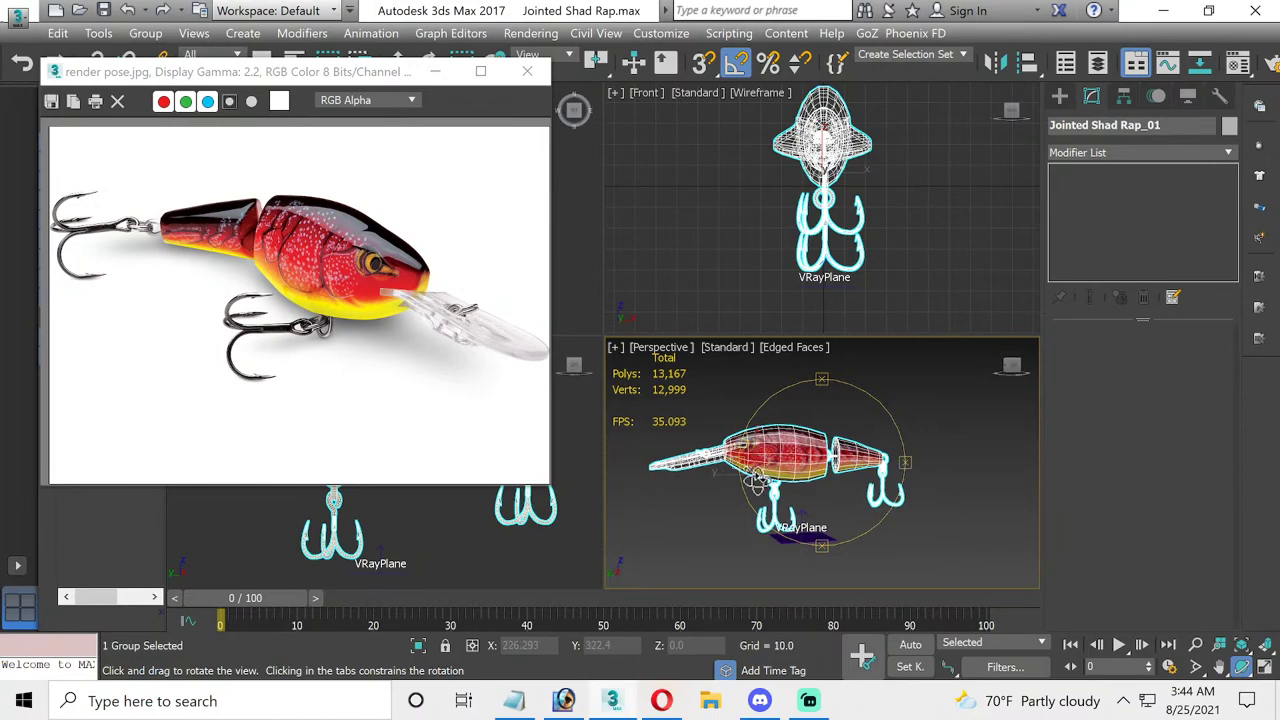
{"action": "left_click_drag", "start_coordinate": [758, 482], "coordinate": [980, 471]}
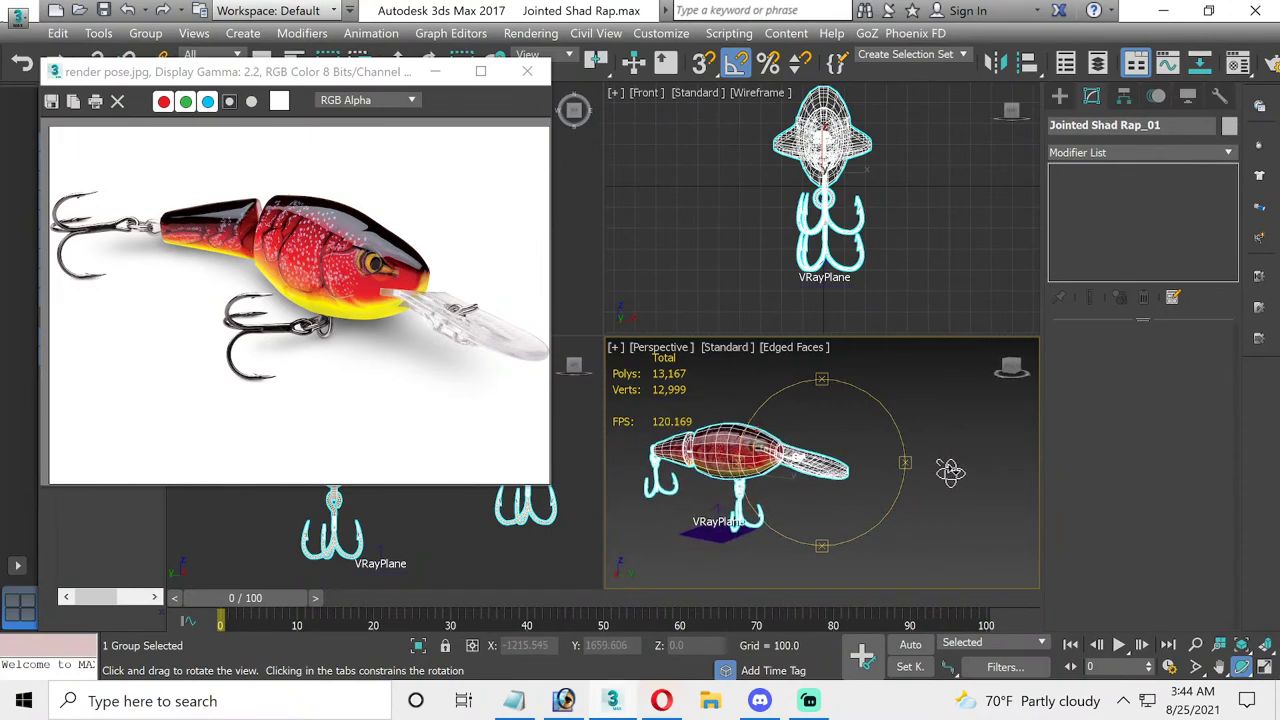
{"action": "left_click_drag", "start_coordinate": [824, 466], "coordinate": [852, 463]}
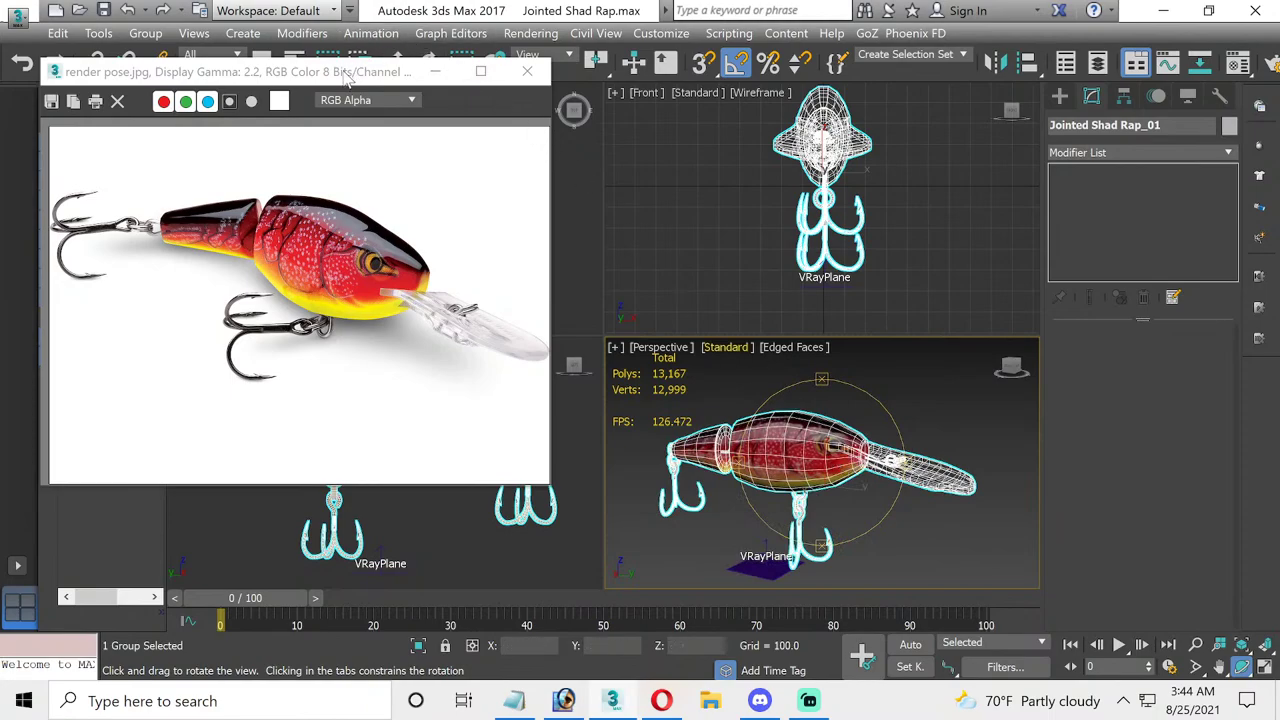
{"action": "left_click_drag", "start_coordinate": [345, 74], "coordinate": [345, 126]}
- Move the lure group down in the Front view and maximize that view
{"action": "left_click", "coordinate": [398, 62]}
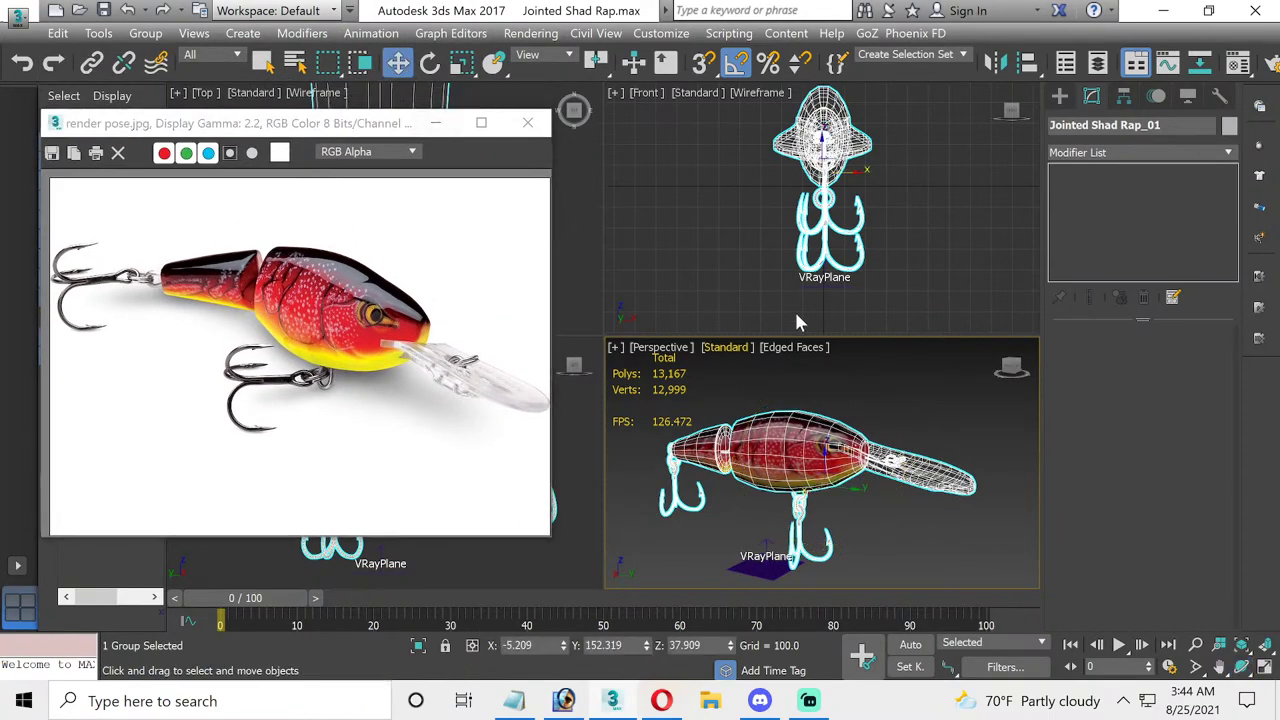
{"action": "scroll", "coordinate": [843, 222], "scroll_direction": "down", "scroll_amount": 2}
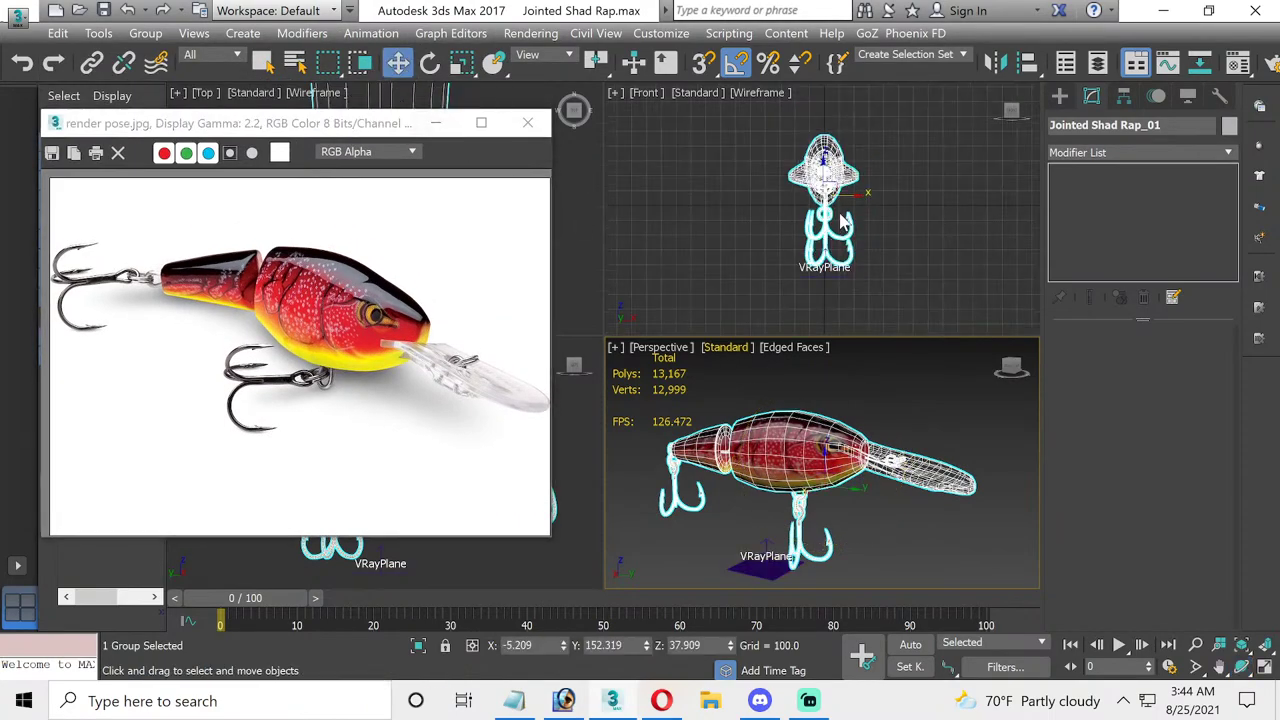
{"action": "left_click", "coordinate": [822, 172]}
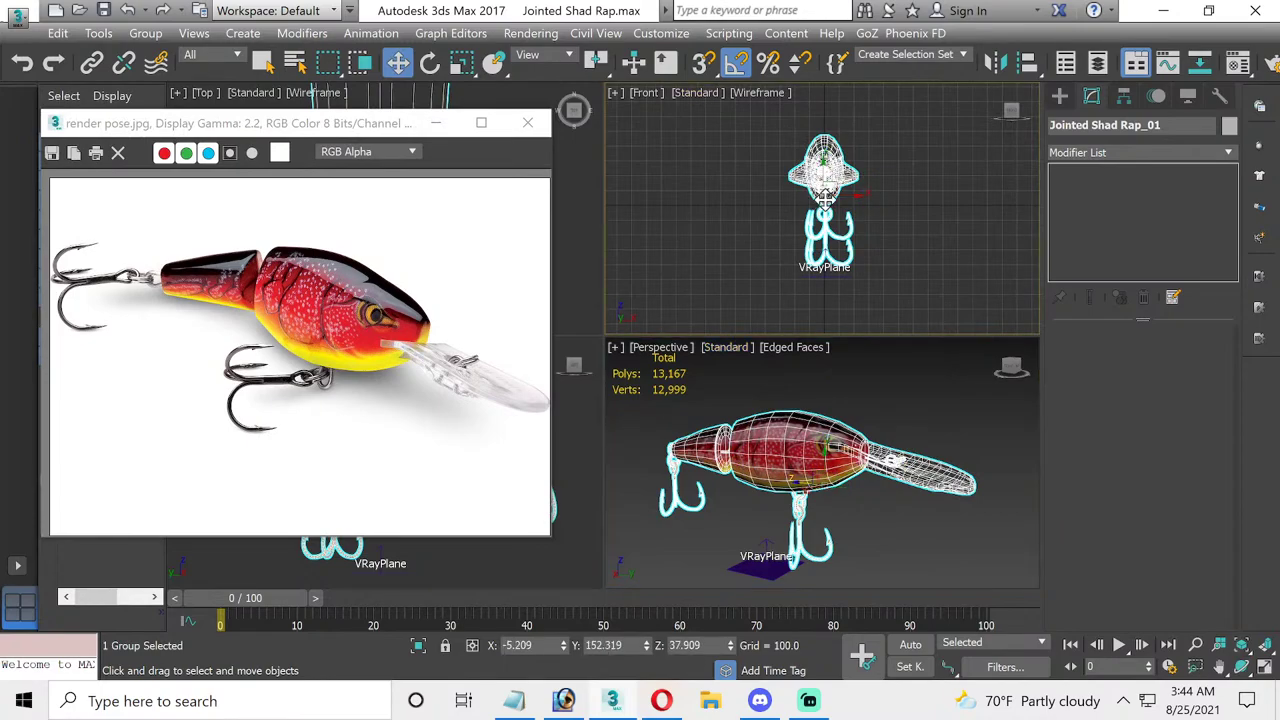
{"action": "left_click", "coordinate": [900, 205]}
{"action": "left_click", "coordinate": [824, 172]}
{"action": "left_click_drag", "start_coordinate": [824, 172], "coordinate": [823, 243]}
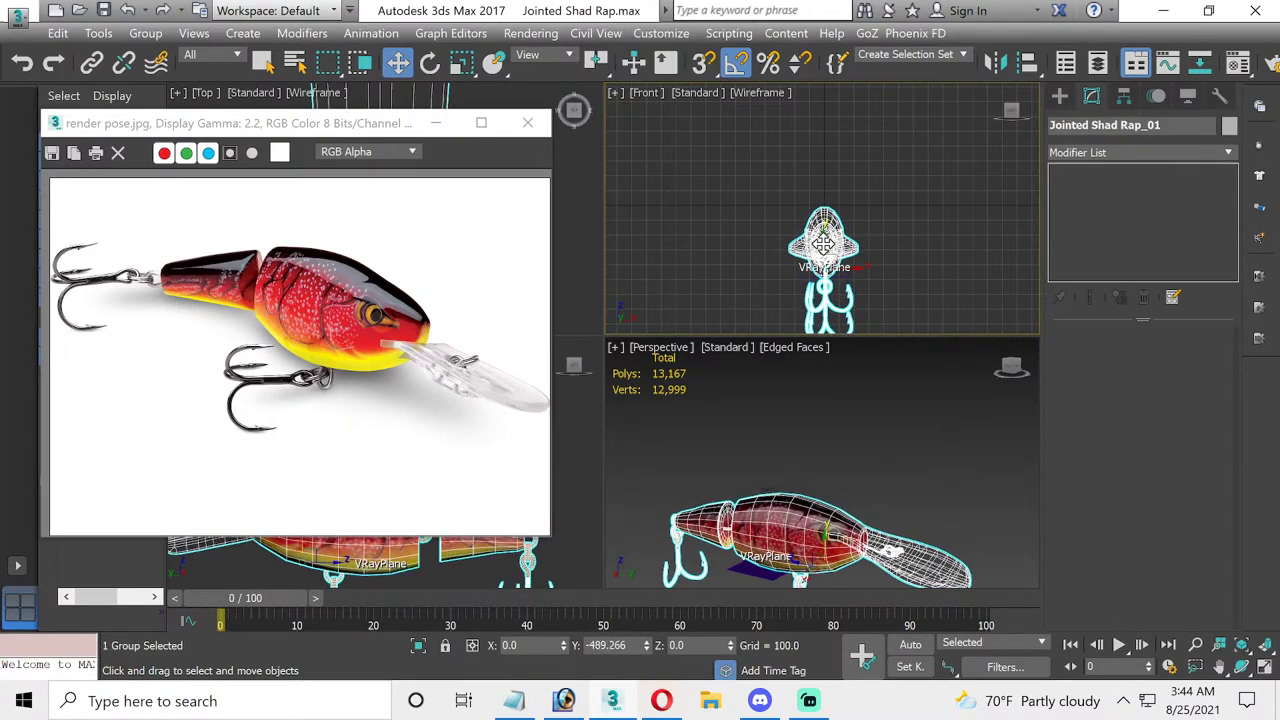
{"action": "right_click", "coordinate": [966, 307]}
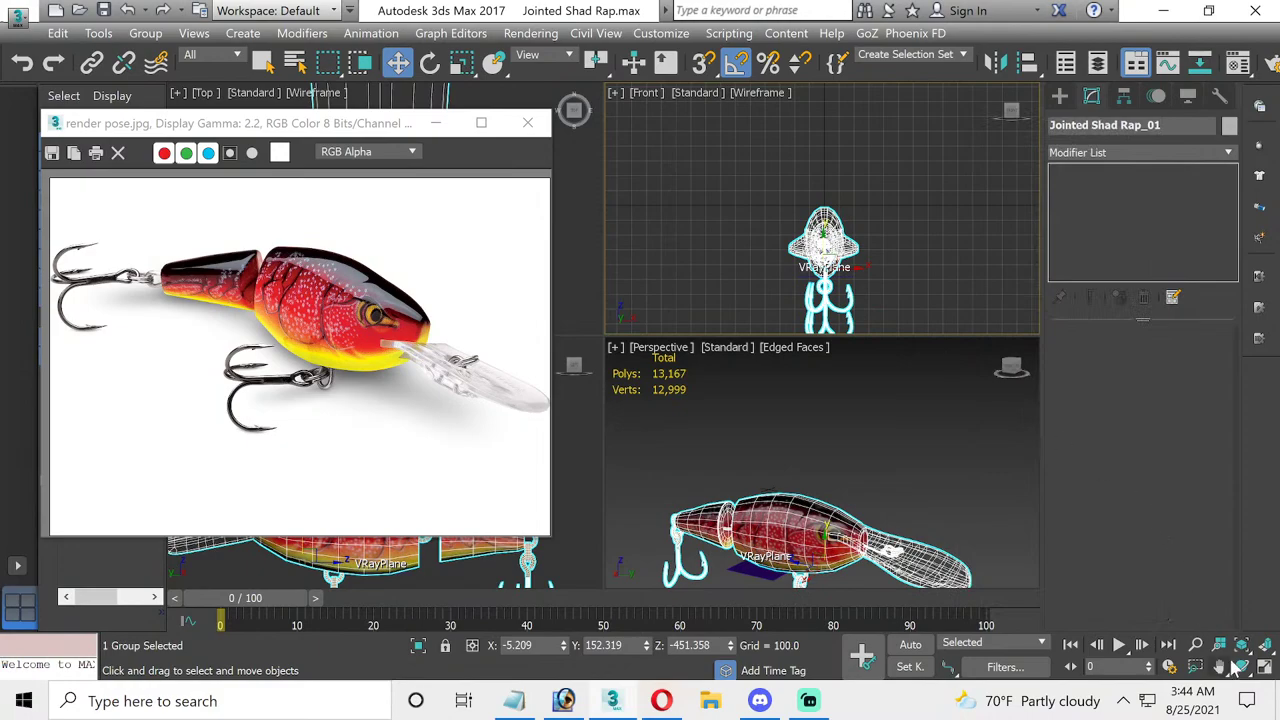
{"action": "left_click", "coordinate": [1266, 669]}
{"action": "scroll", "coordinate": [785, 420], "scroll_direction": "up", "scroll_amount": 2}
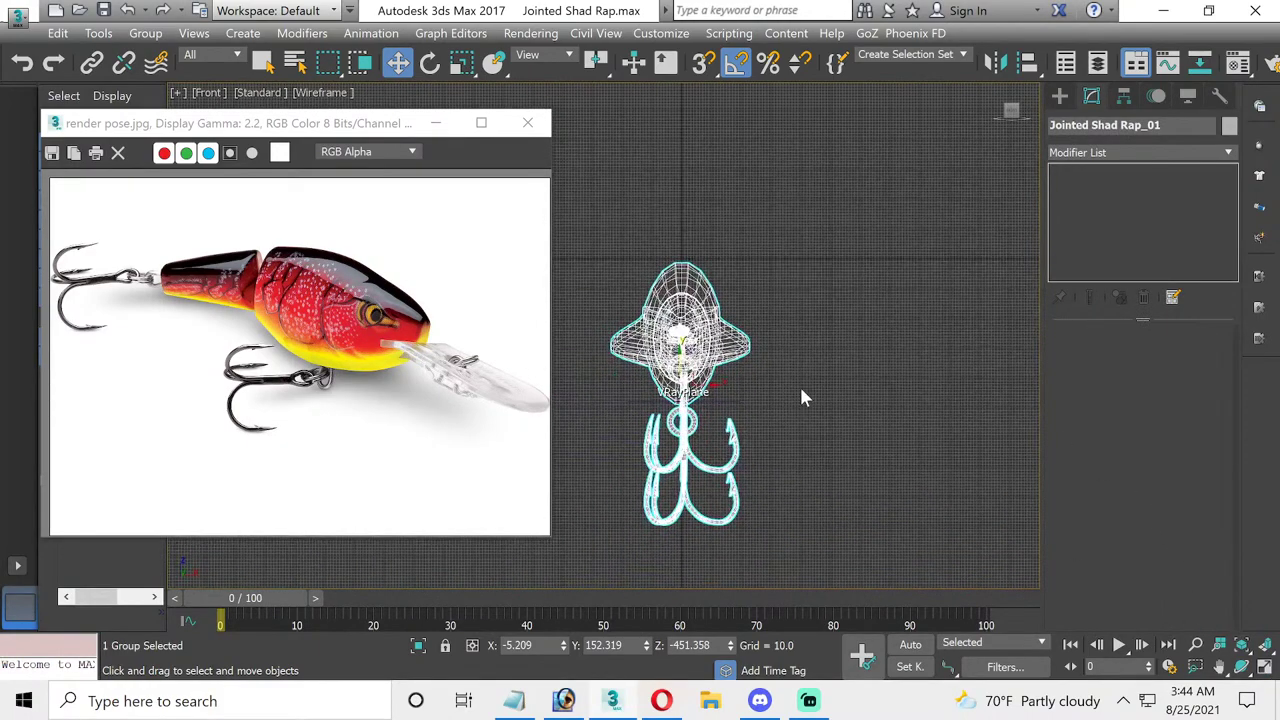
{"action": "key", "text": "g"}
{"action": "scroll", "coordinate": [655, 416], "scroll_direction": "up", "scroll_amount": 2}
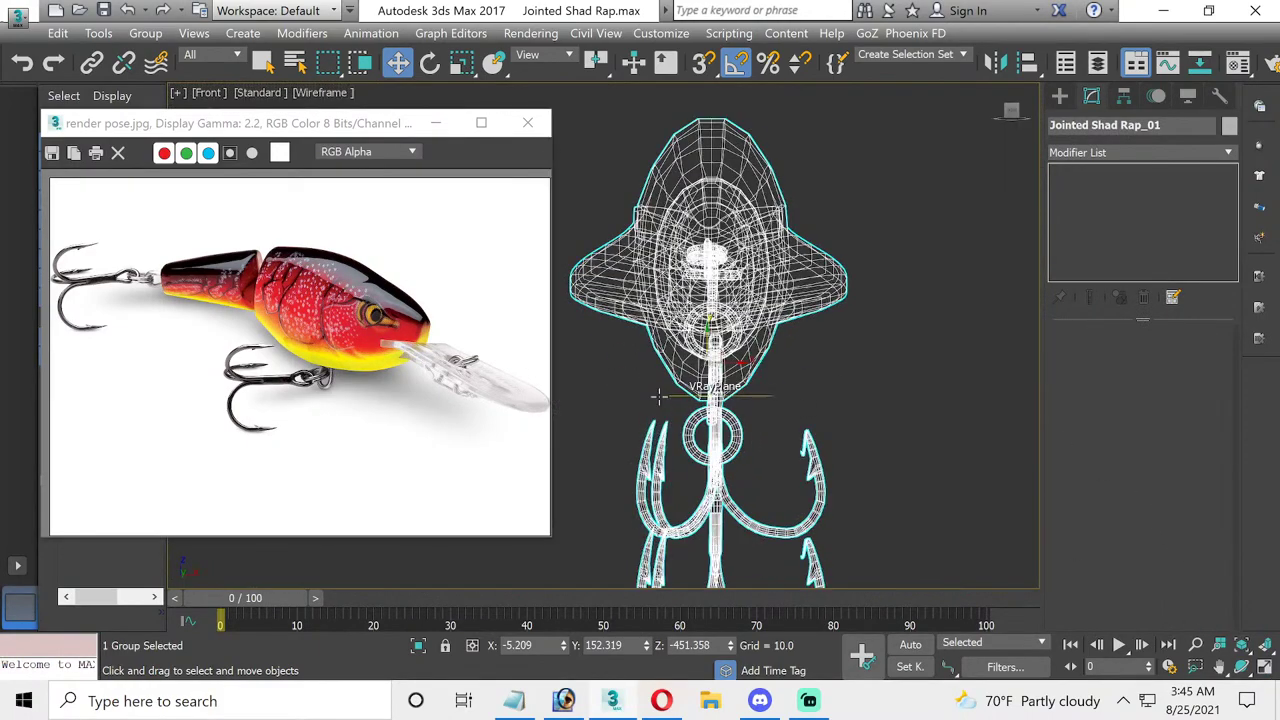
- Change VRayPlane001's object colour from yellow to light green, then select the lure group
{"action": "left_click", "coordinate": [658, 397]}
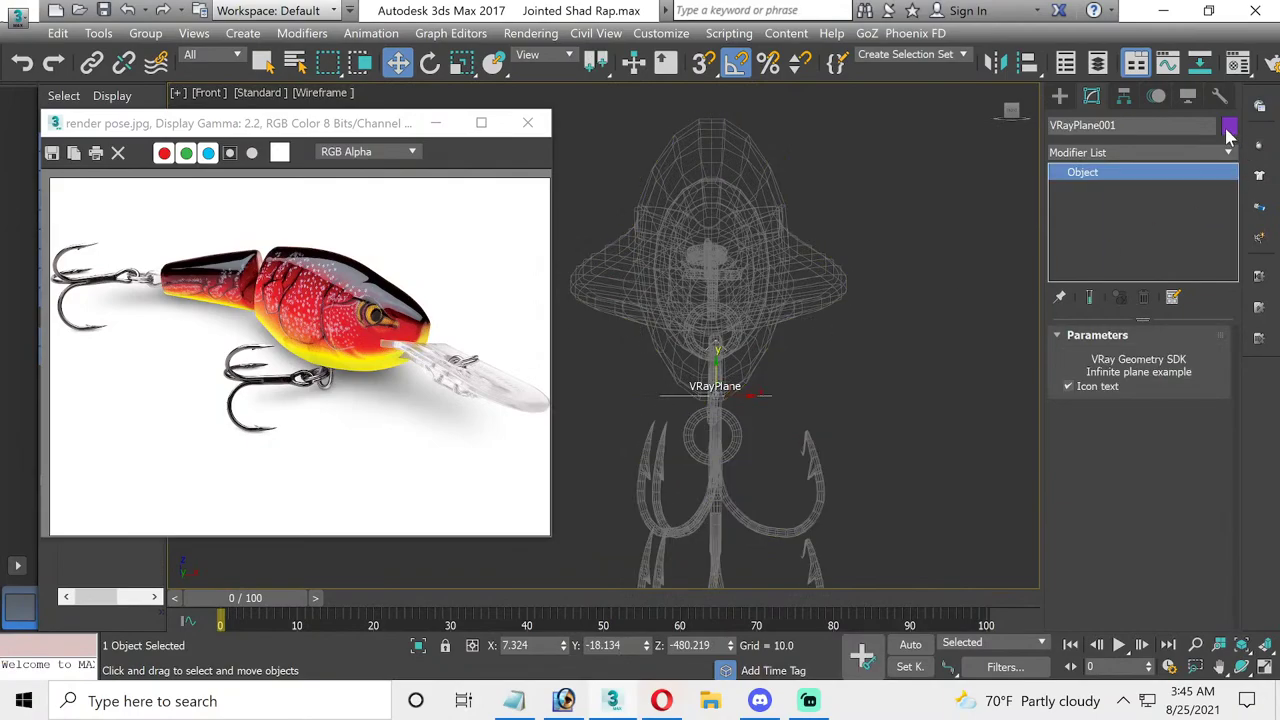
{"action": "left_click", "coordinate": [1229, 128]}
{"action": "left_click", "coordinate": [984, 308]}
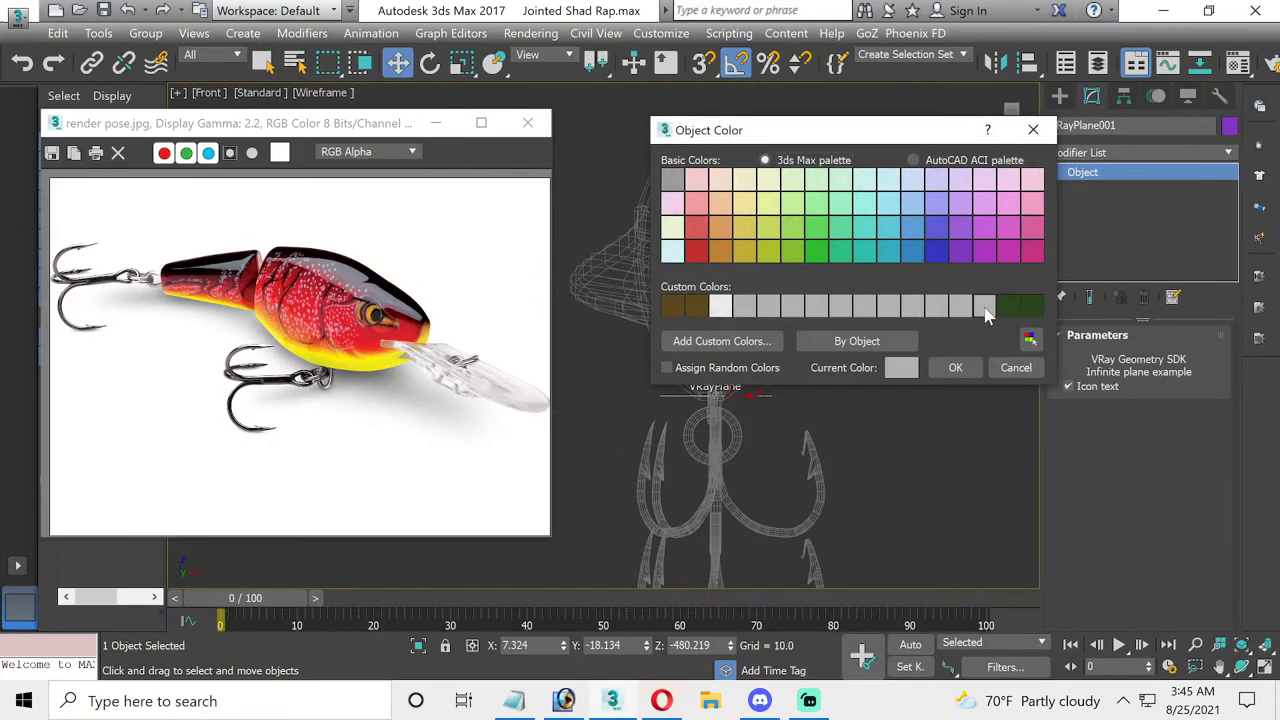
{"action": "left_click", "coordinate": [752, 232]}
{"action": "left_click", "coordinate": [955, 367]}
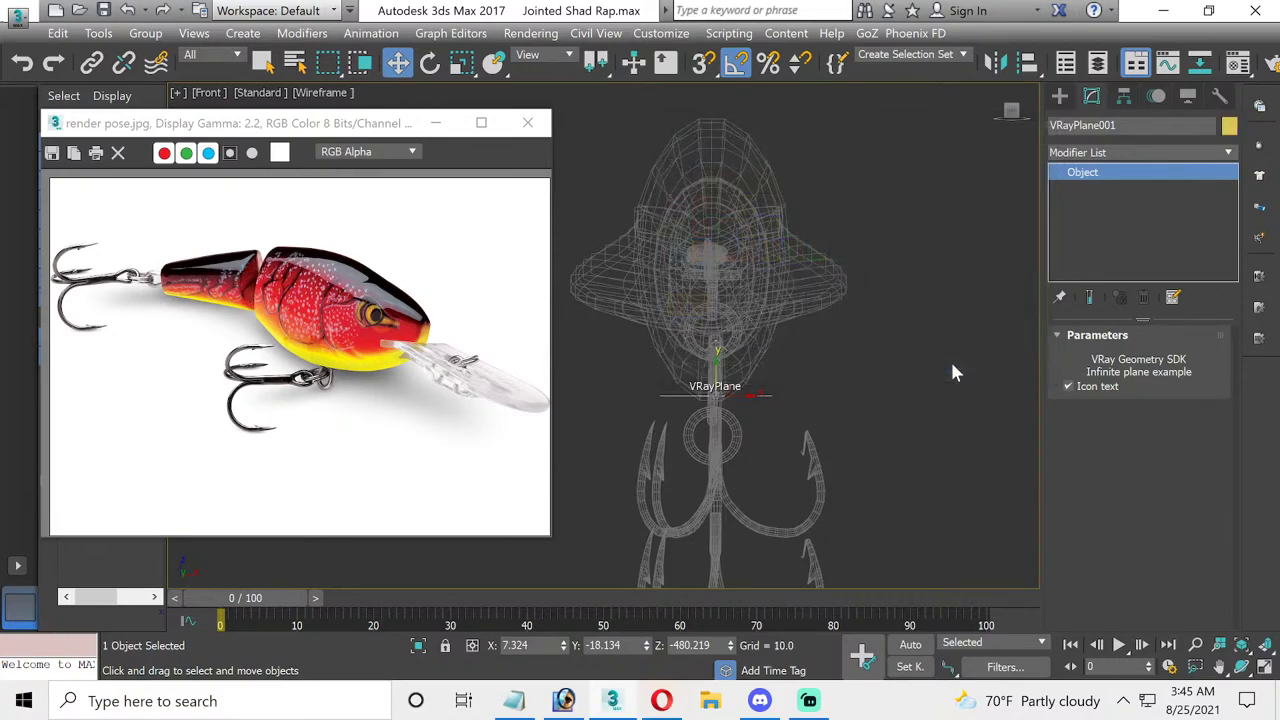
{"action": "left_click", "coordinate": [948, 370]}
{"action": "left_click", "coordinate": [751, 396]}
{"action": "left_click", "coordinate": [1228, 127]}
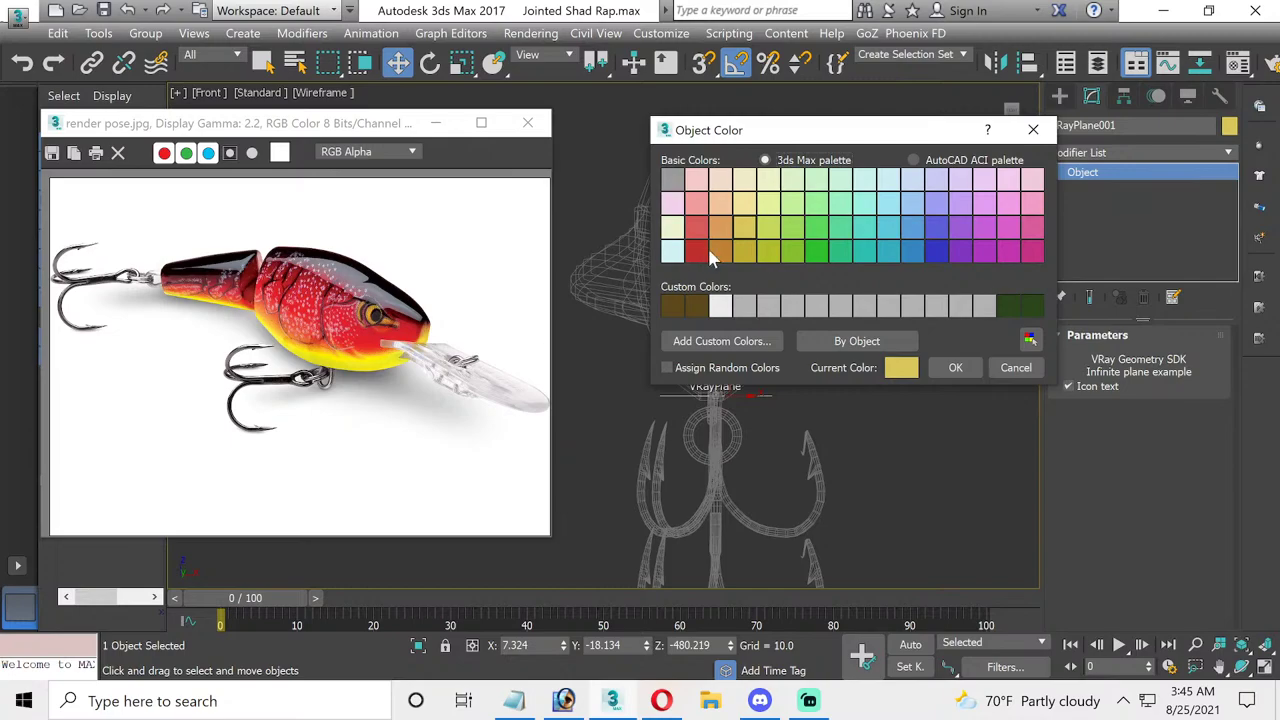
{"action": "left_click", "coordinate": [818, 206]}
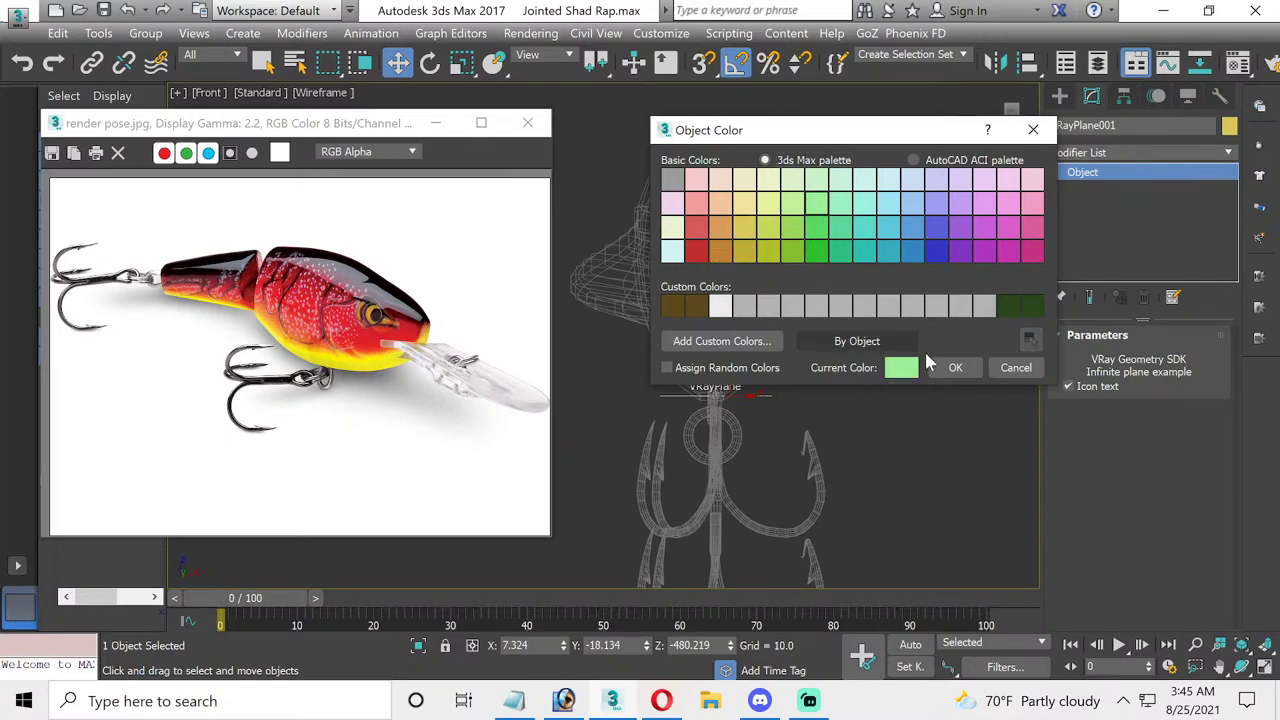
{"action": "left_click", "coordinate": [940, 362]}
{"action": "left_click", "coordinate": [912, 353]}
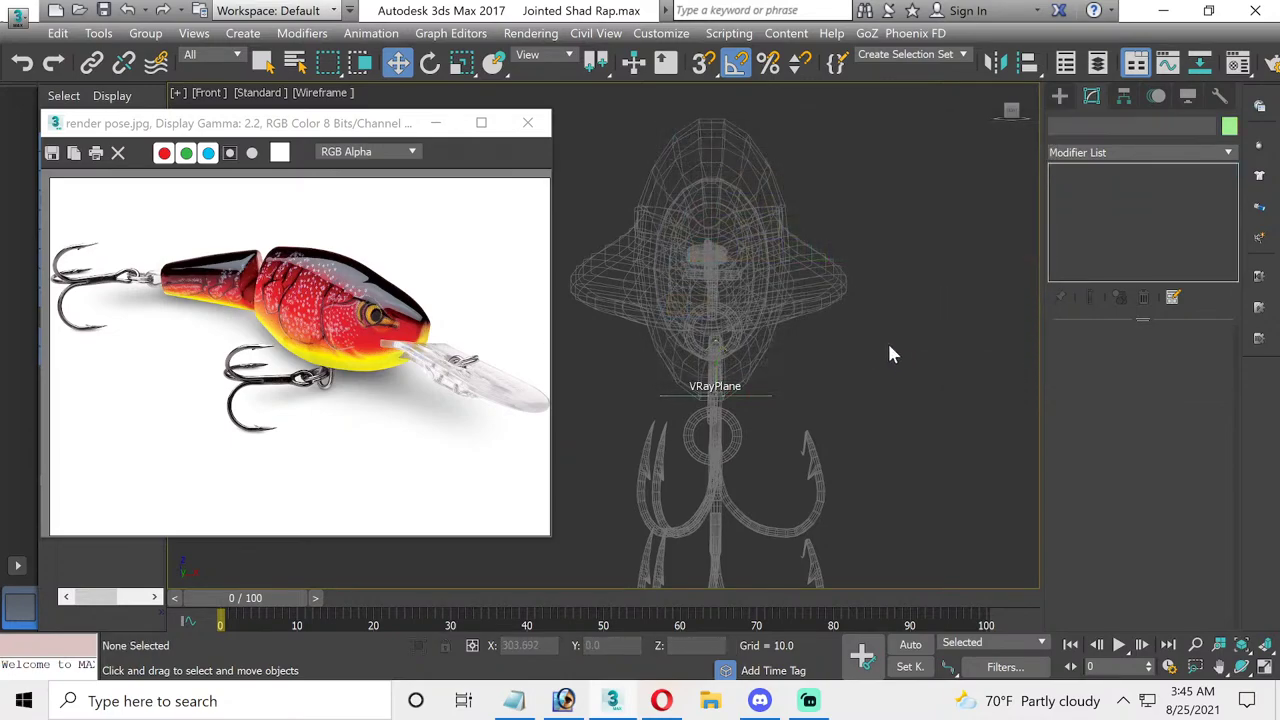
{"action": "left_click", "coordinate": [750, 286]}
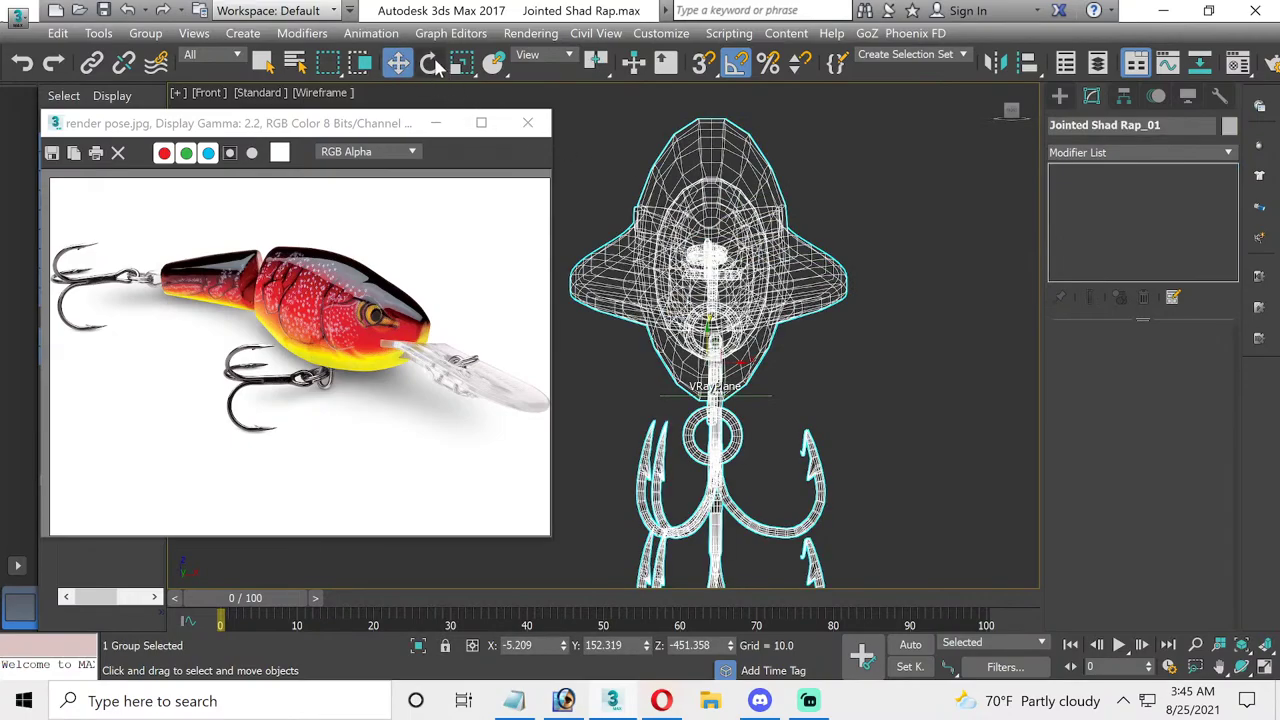
- Save, tilt the Jointed Shad Rap_01 group 25° in Front view, and minimize the reference window
{"action": "left_click", "coordinate": [432, 63]}
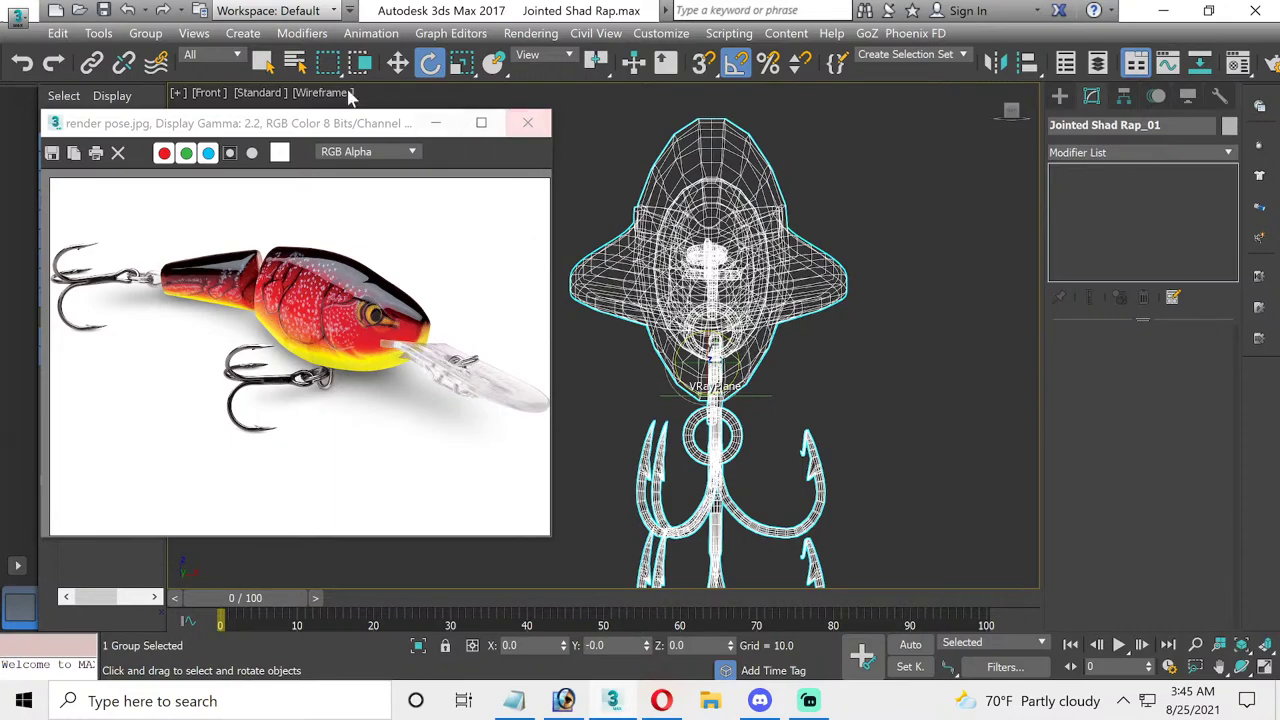
{"action": "left_click", "coordinate": [103, 10]}
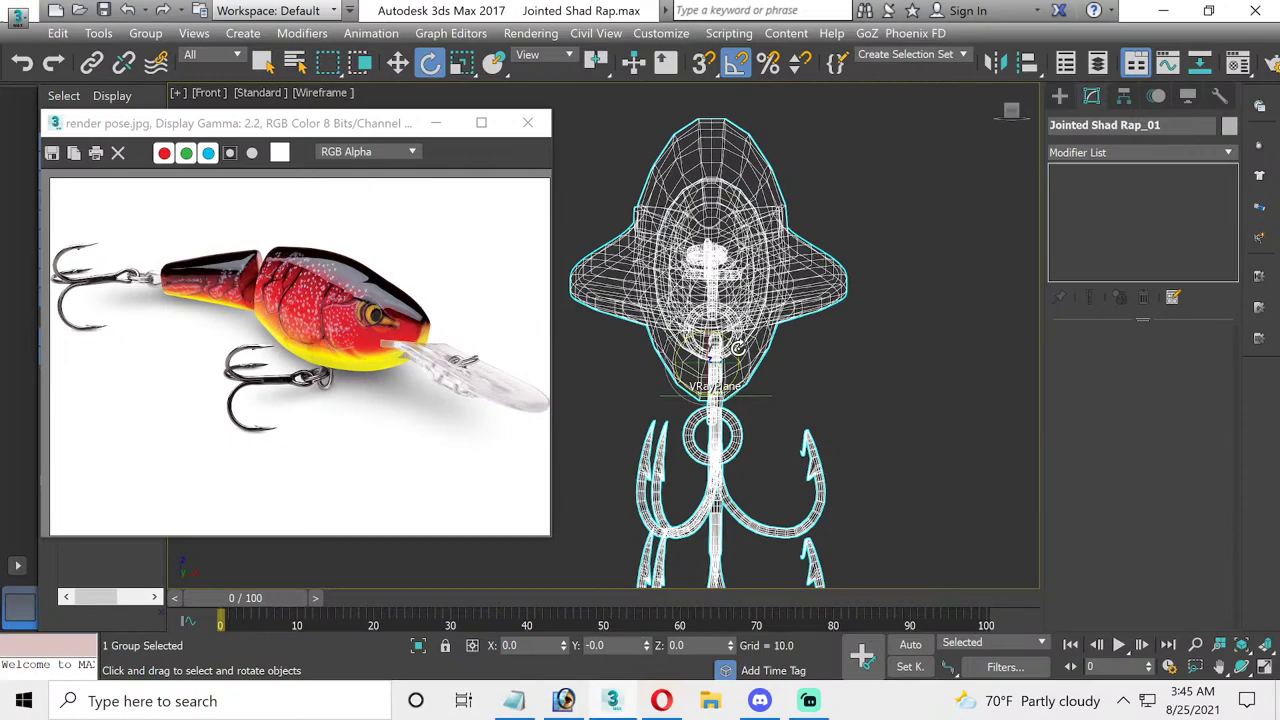
{"action": "left_click_drag", "start_coordinate": [735, 343], "coordinate": [741, 345]}
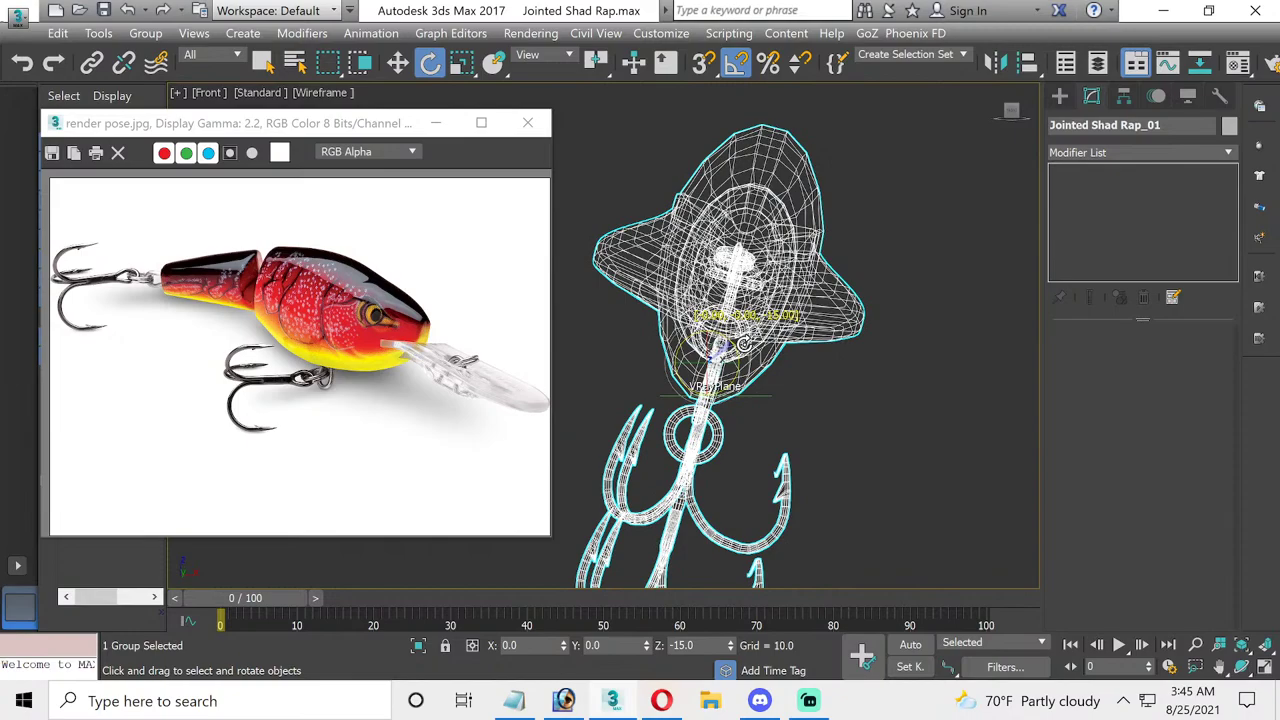
{"action": "left_click_drag", "start_coordinate": [743, 344], "coordinate": [747, 347]}
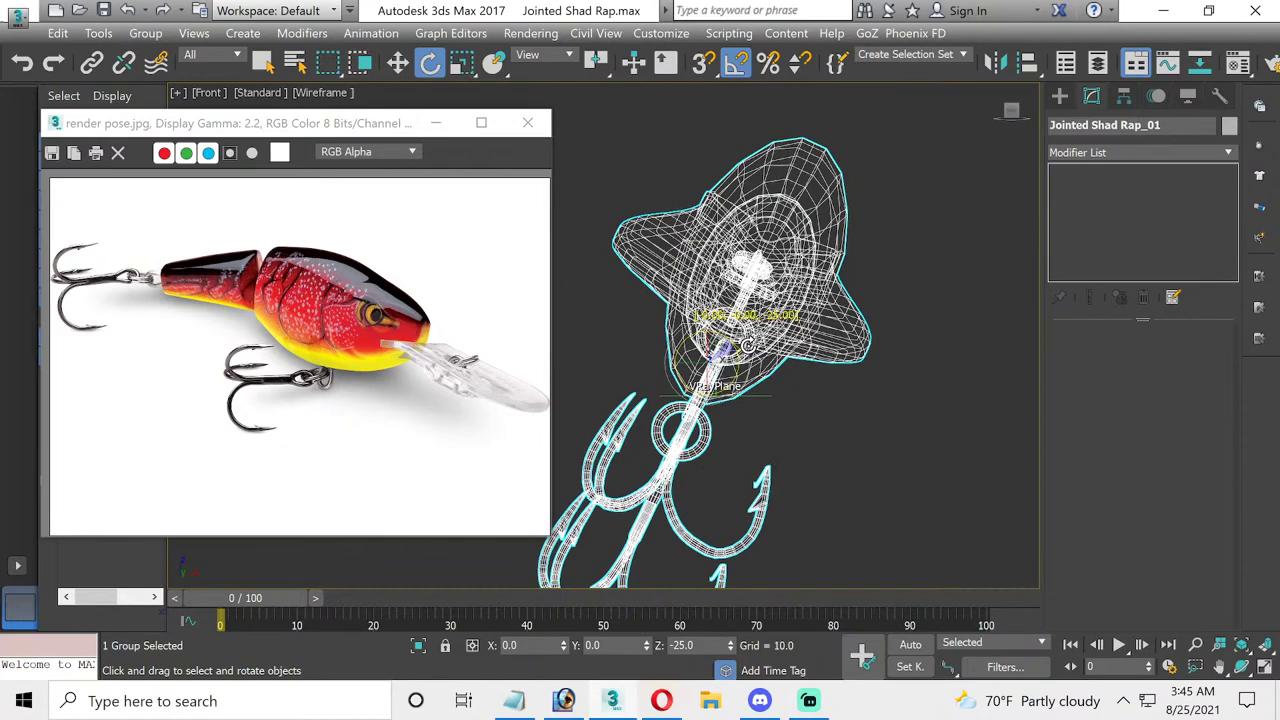
{"action": "left_click_drag", "start_coordinate": [746, 345], "coordinate": [747, 346]}
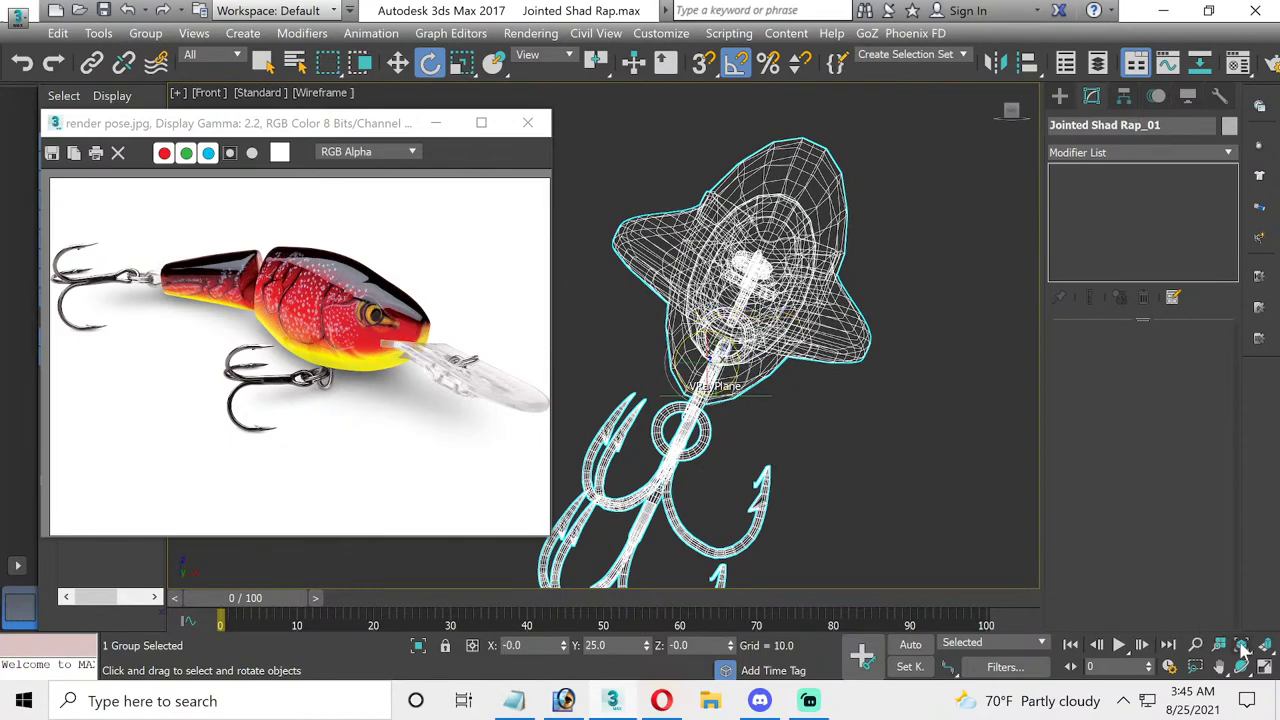
{"action": "left_click", "coordinate": [1264, 667]}
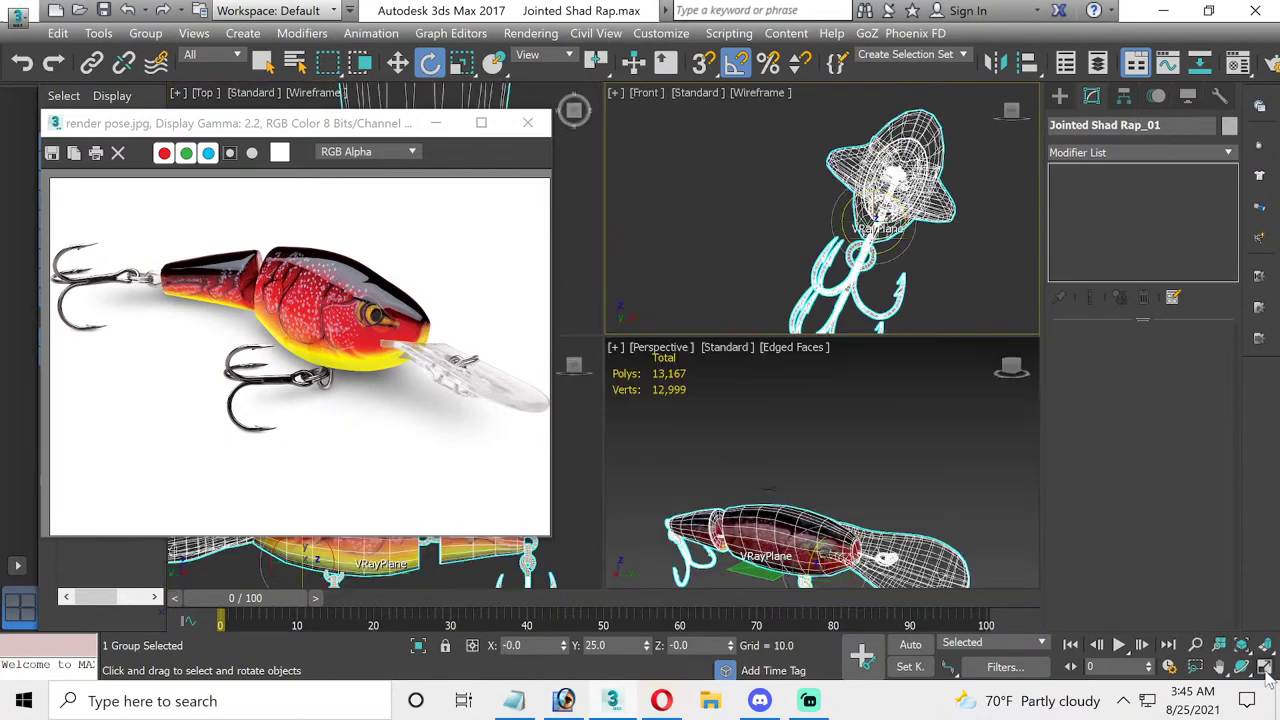
{"action": "left_click", "coordinate": [435, 122]}
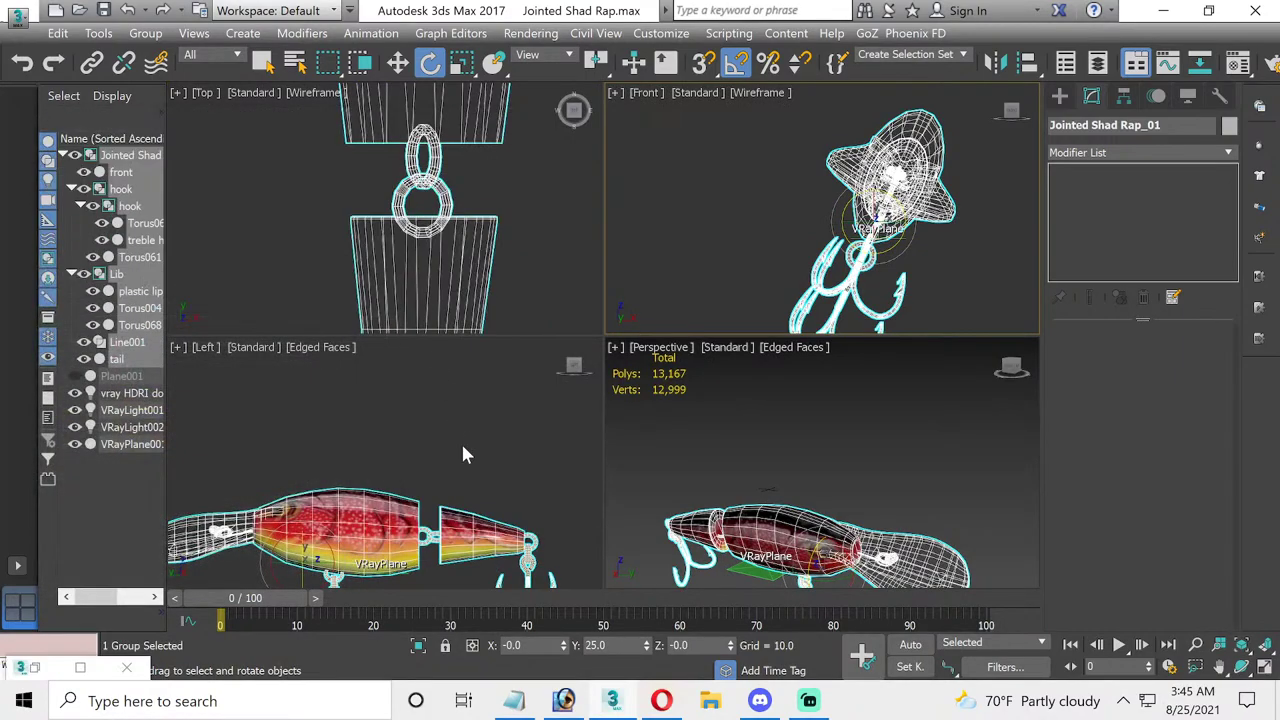
- Undo the group tilt, open the Jointed Shad Rap_01 group, and select the tail piece
{"action": "key", "text": "ctrl+z"}
{"action": "middle_click_drag", "start_coordinate": [425, 490], "coordinate": [412, 308]}
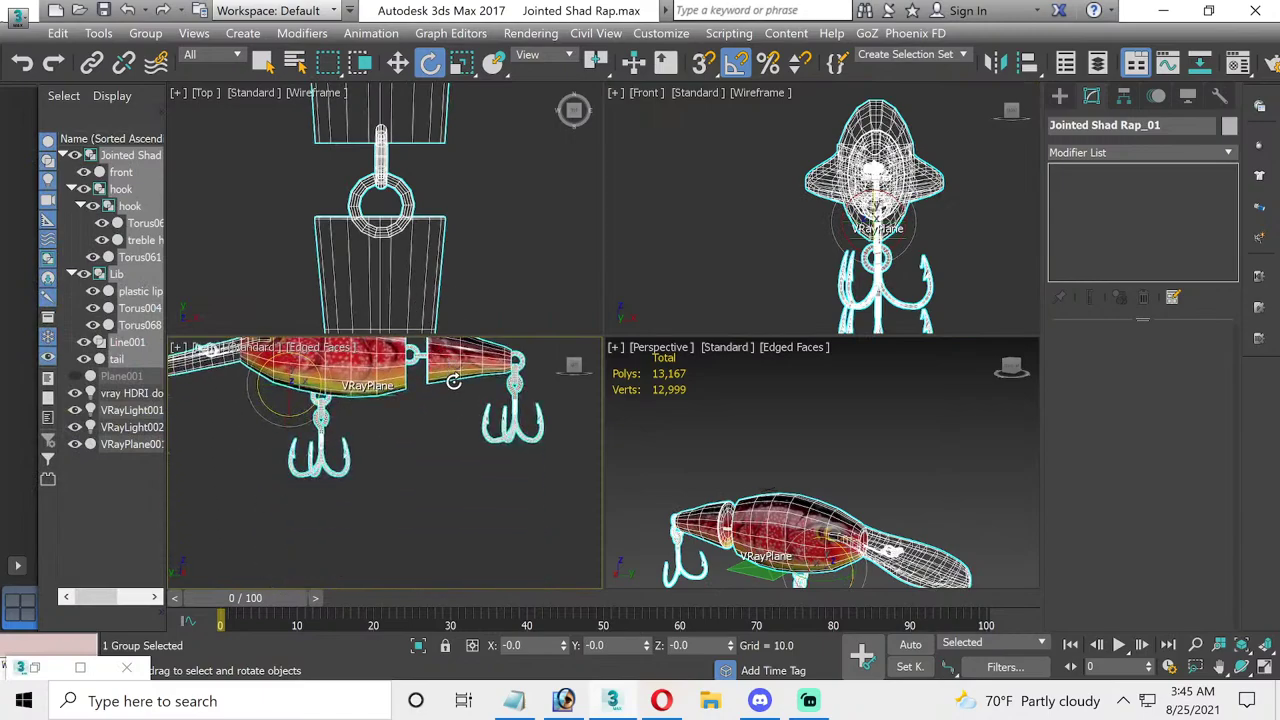
{"action": "left_click", "coordinate": [398, 62]}
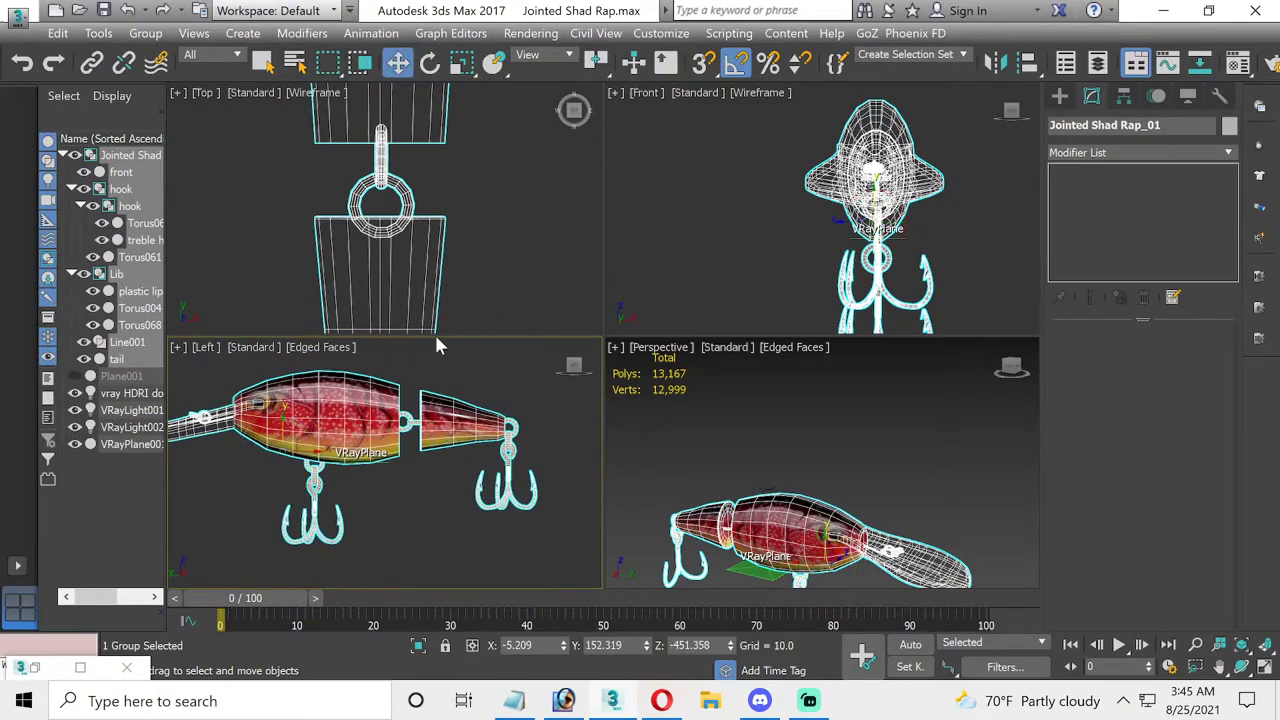
{"action": "left_click", "coordinate": [193, 34]}
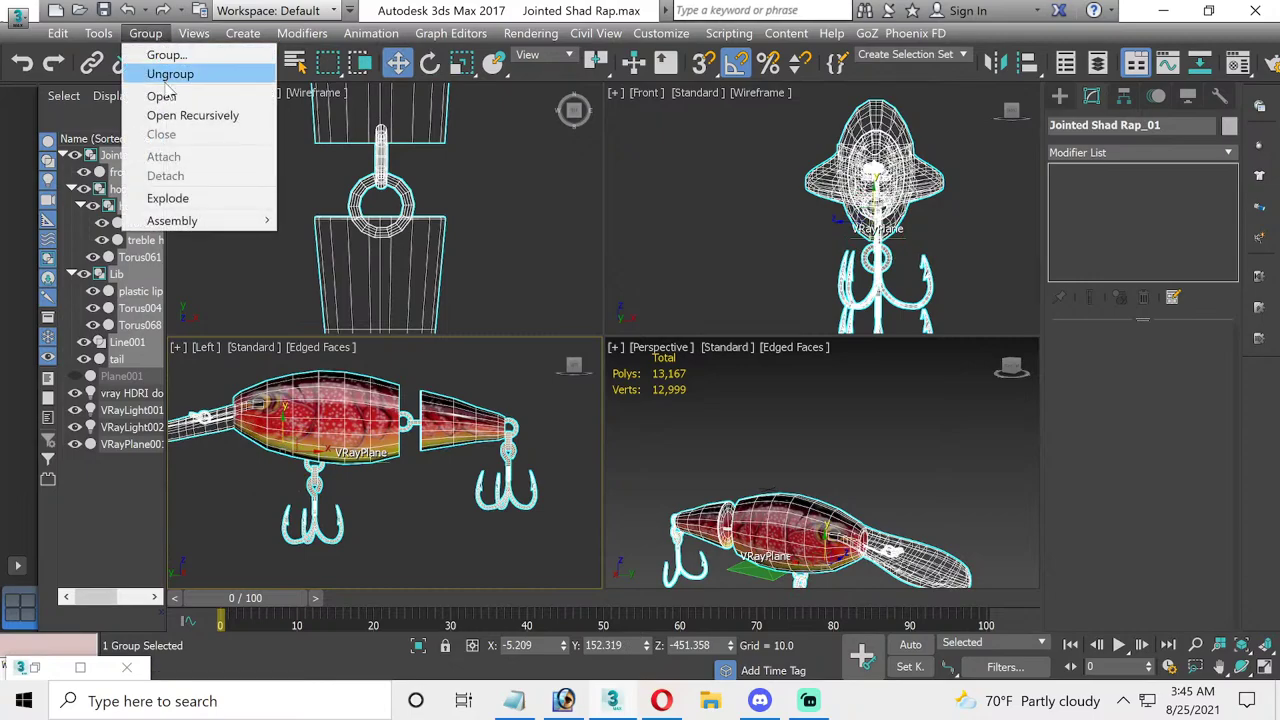
{"action": "left_click", "coordinate": [170, 88]}
{"action": "left_click", "coordinate": [445, 418]}
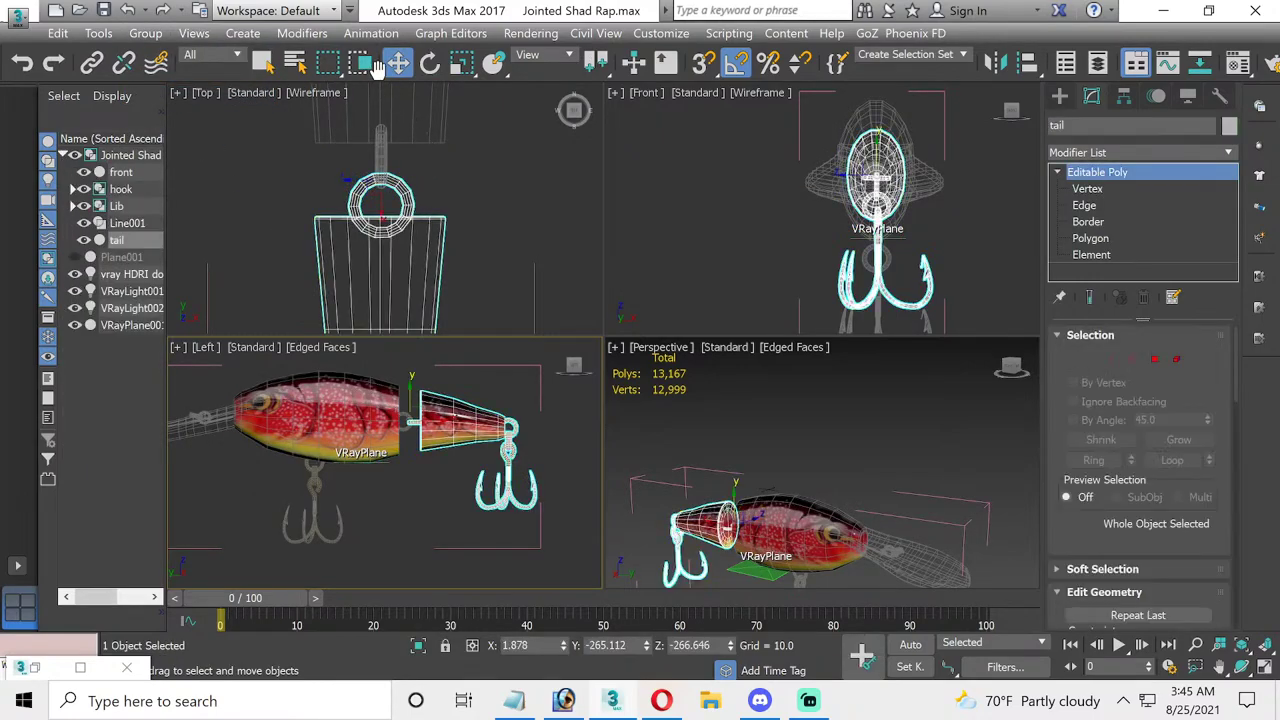
- Test-rotate the tail piece 5° at its joint and reselect it
{"action": "left_click", "coordinate": [430, 62]}
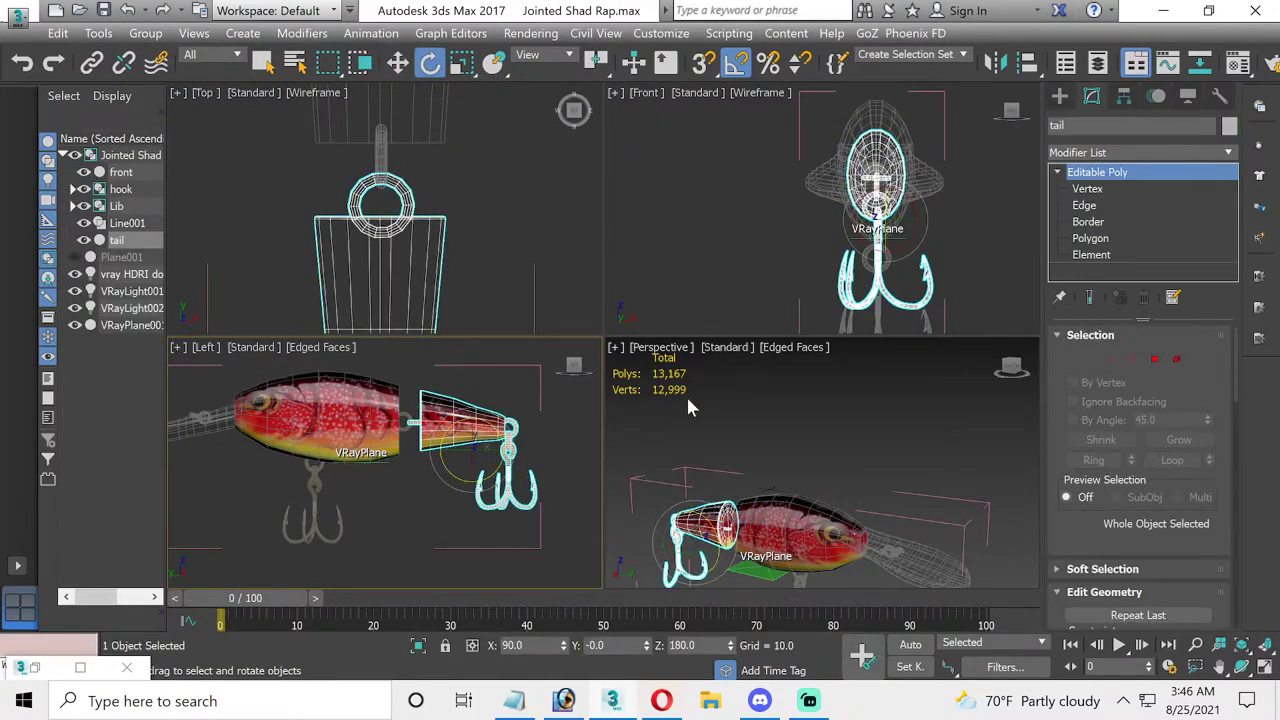
{"action": "middle_click_drag", "start_coordinate": [686, 394], "coordinate": [710, 538], "text": "alt"}
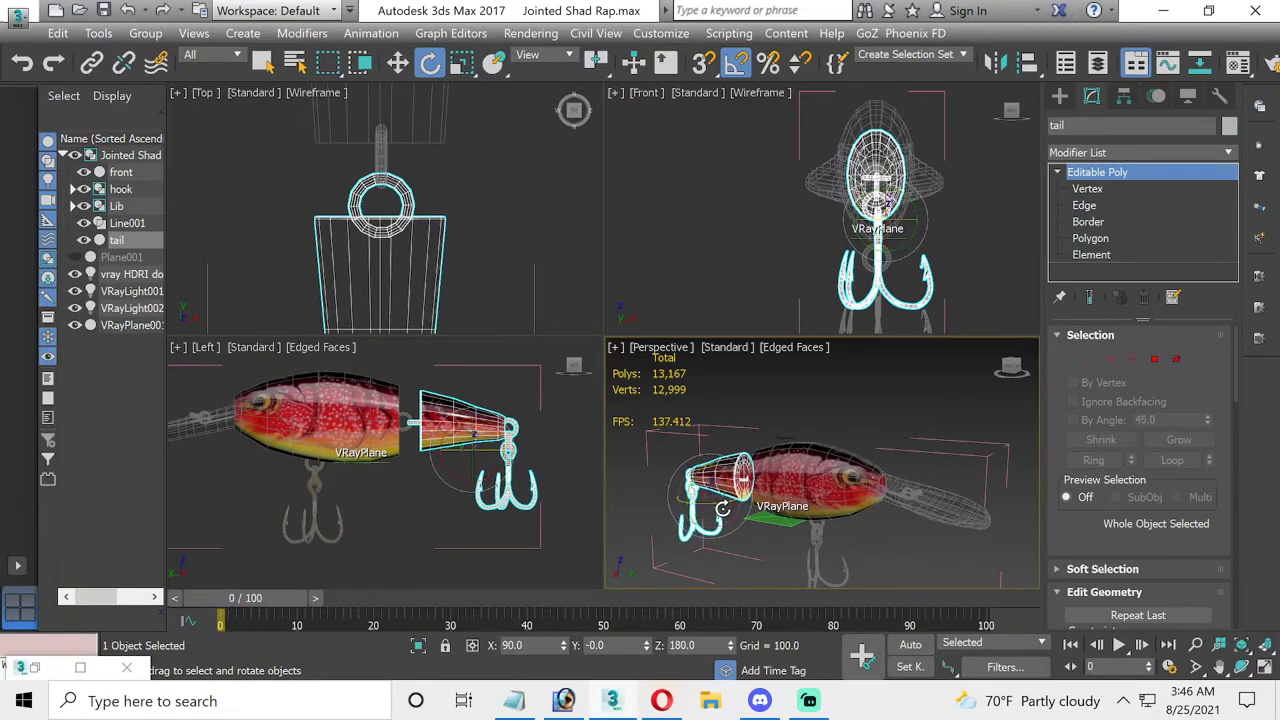
{"action": "left_click_drag", "start_coordinate": [722, 508], "coordinate": [728, 510]}
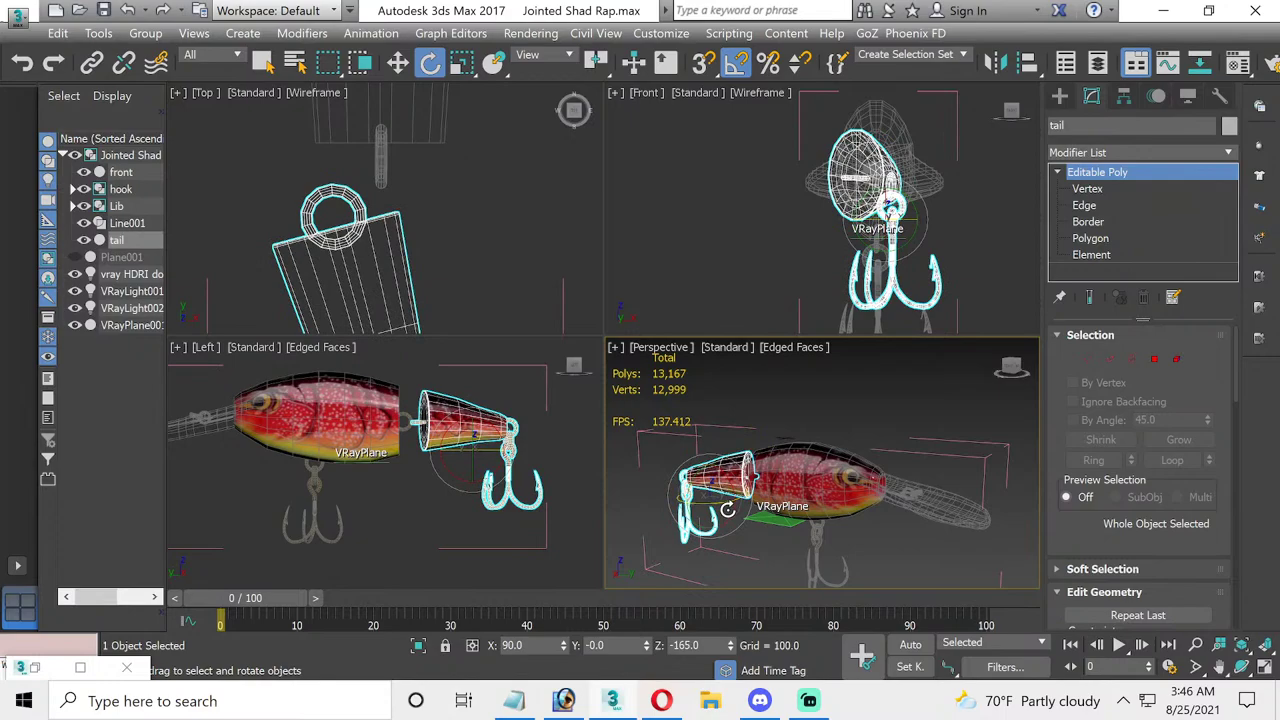
{"action": "left_click", "coordinate": [487, 235]}
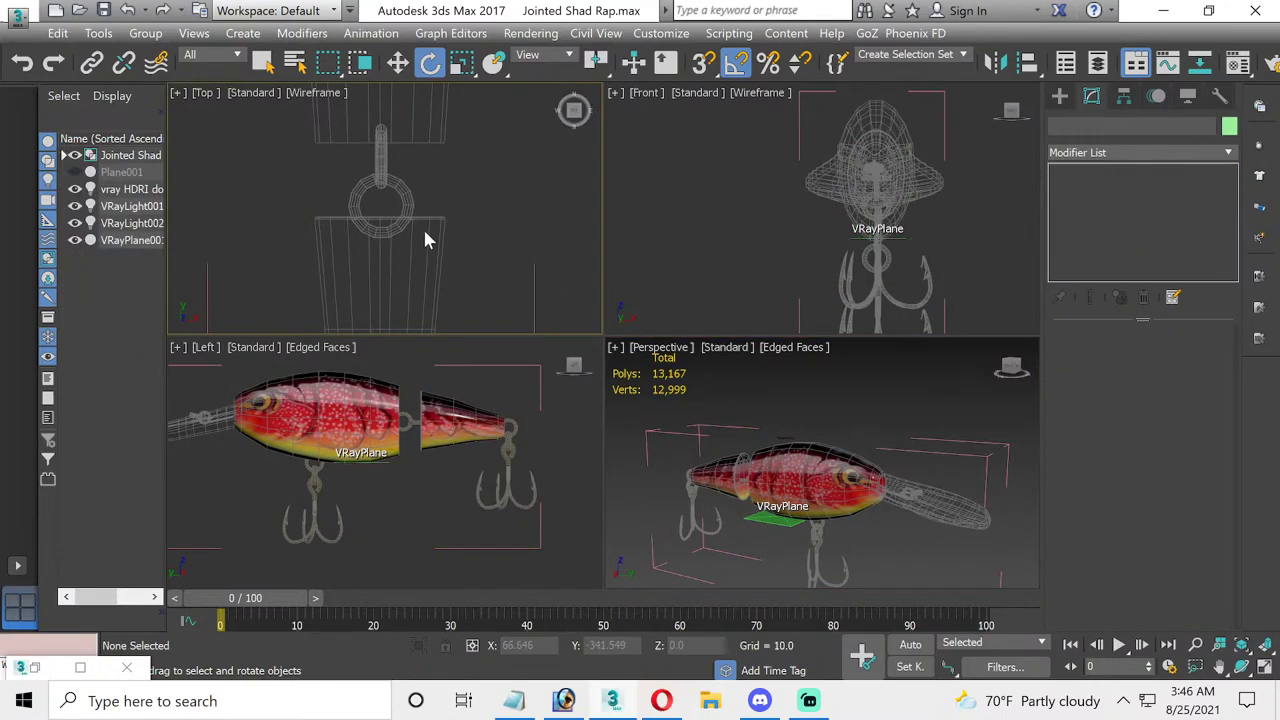
{"action": "left_click", "coordinate": [433, 220]}
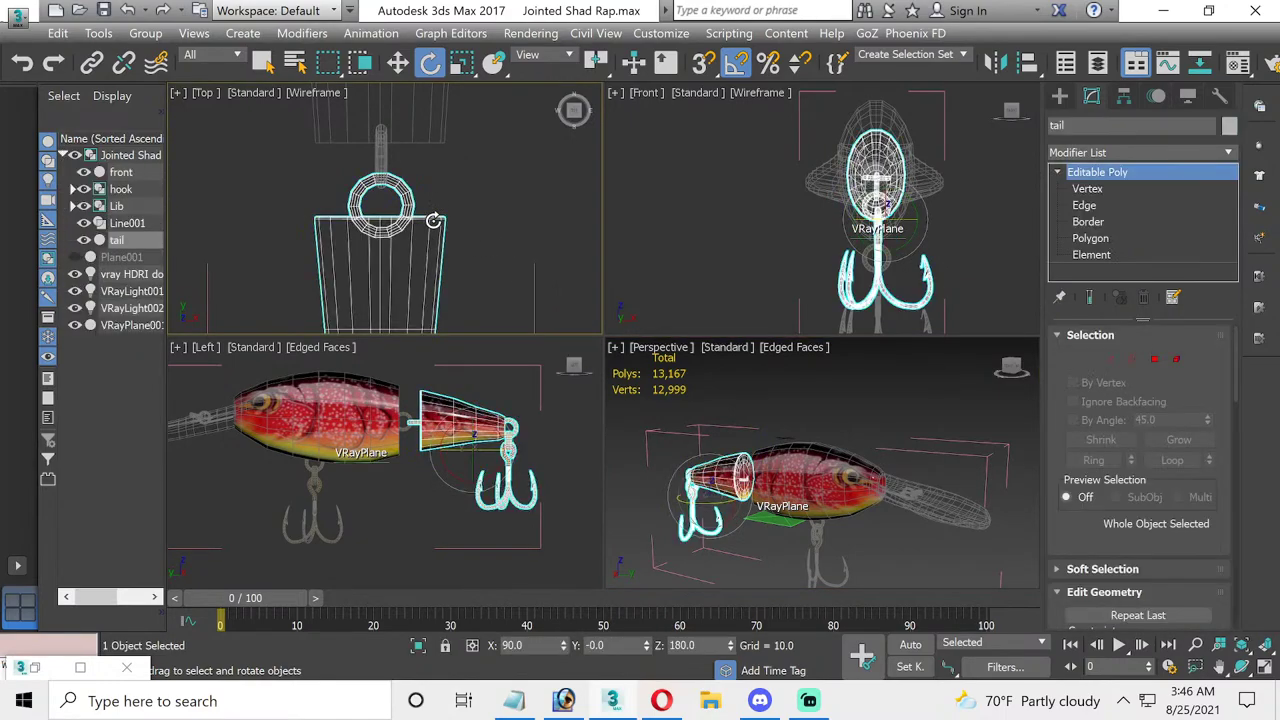
- Adjust the tail piece's pivot, then swing the tail down at its joint
{"action": "left_click", "coordinate": [1124, 96]}
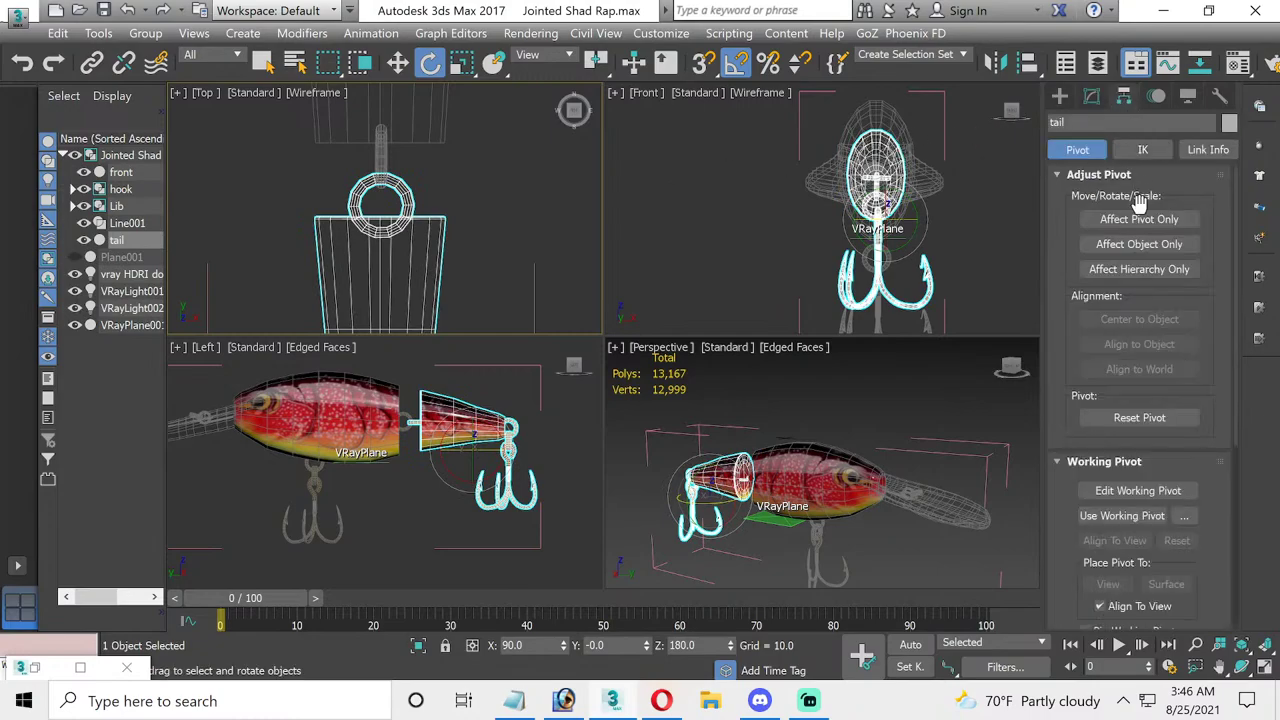
{"action": "left_click", "coordinate": [1139, 218]}
{"action": "left_click", "coordinate": [398, 63]}
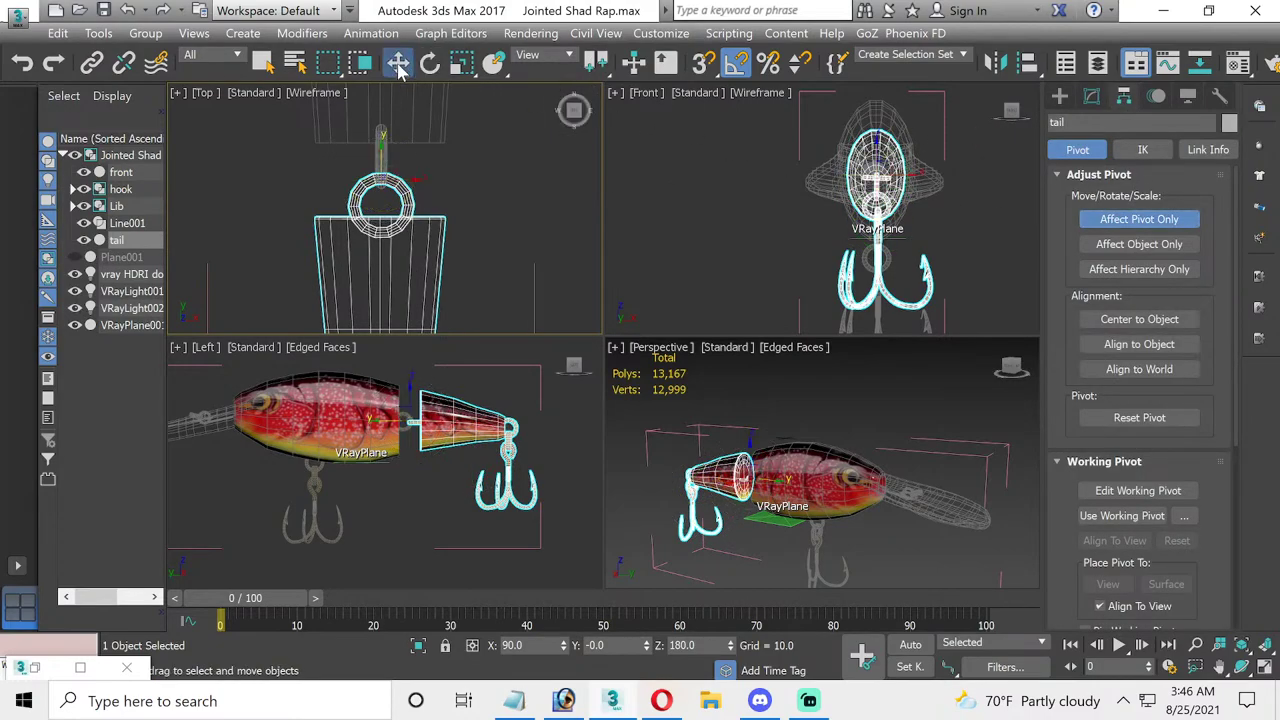
{"action": "left_click", "coordinate": [430, 63]}
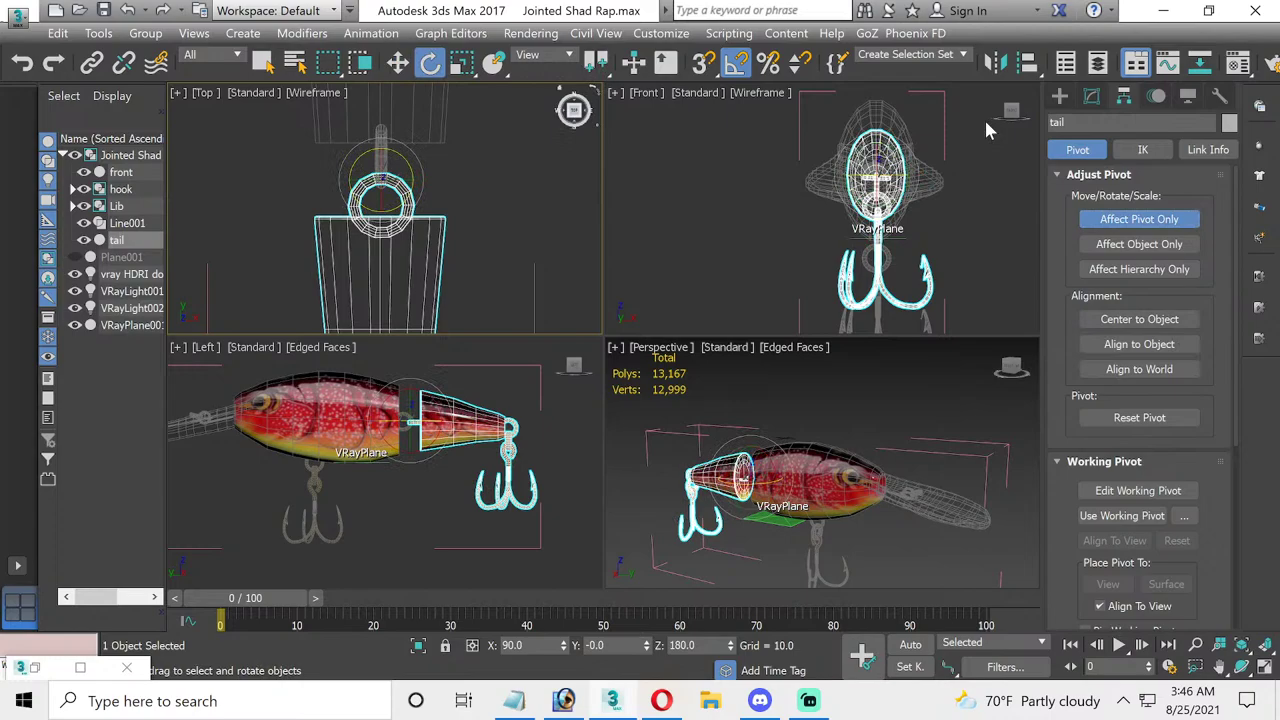
{"action": "left_click", "coordinate": [1092, 96]}
{"action": "right_click", "coordinate": [432, 220]}
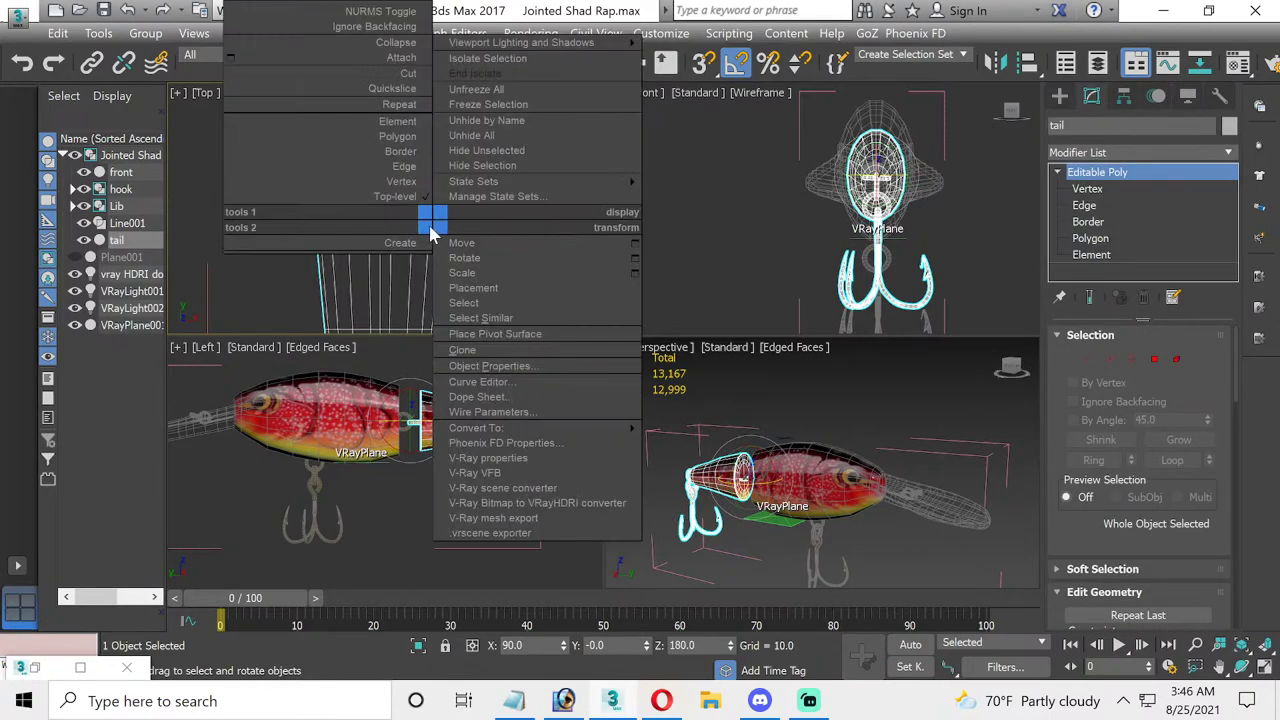
{"action": "left_click", "coordinate": [363, 336]}
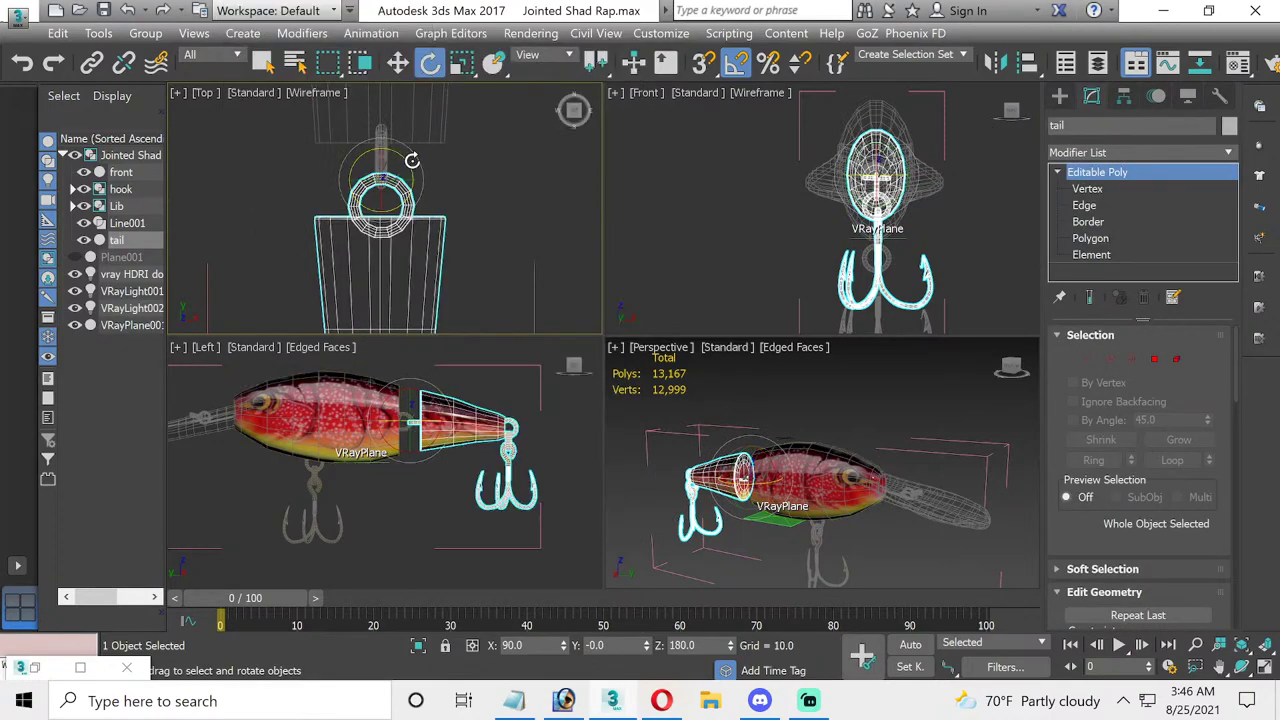
{"action": "left_click_drag", "start_coordinate": [413, 160], "coordinate": [394, 150]}
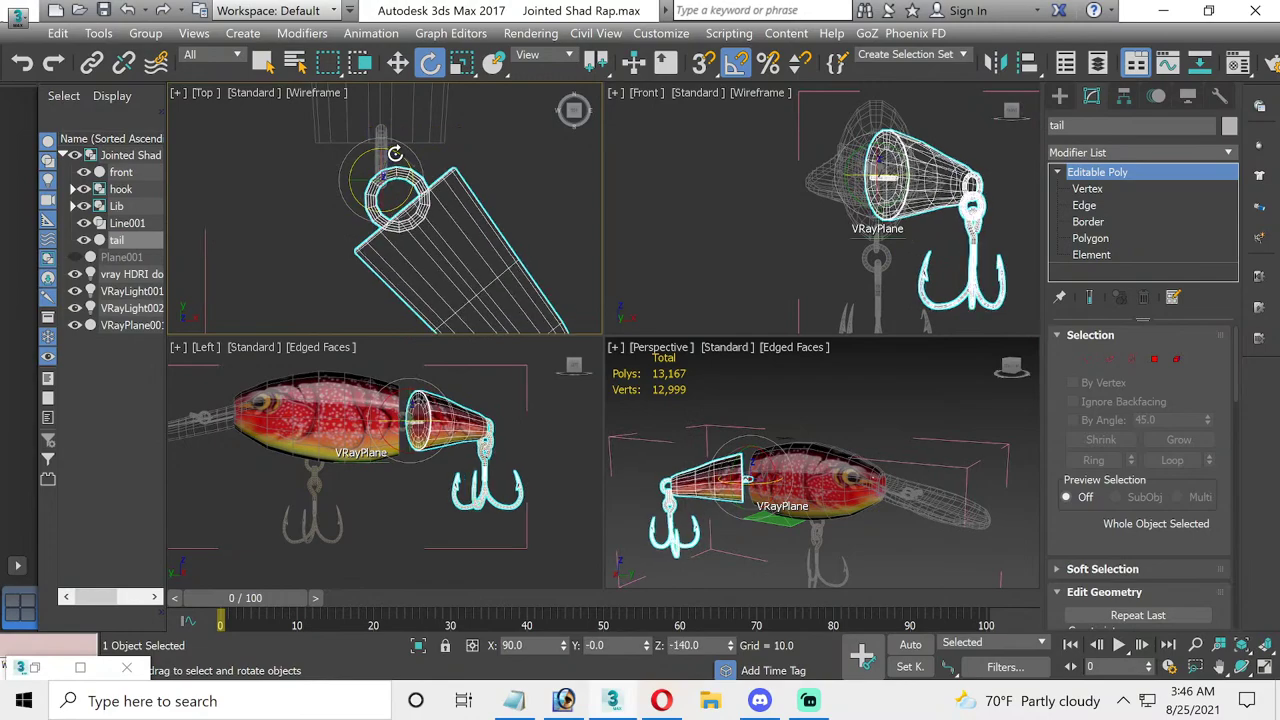
- Close the lure group, maximize the Front view, and tilt the whole group sideways
{"action": "left_click", "coordinate": [145, 33]}
{"action": "left_click", "coordinate": [163, 131]}
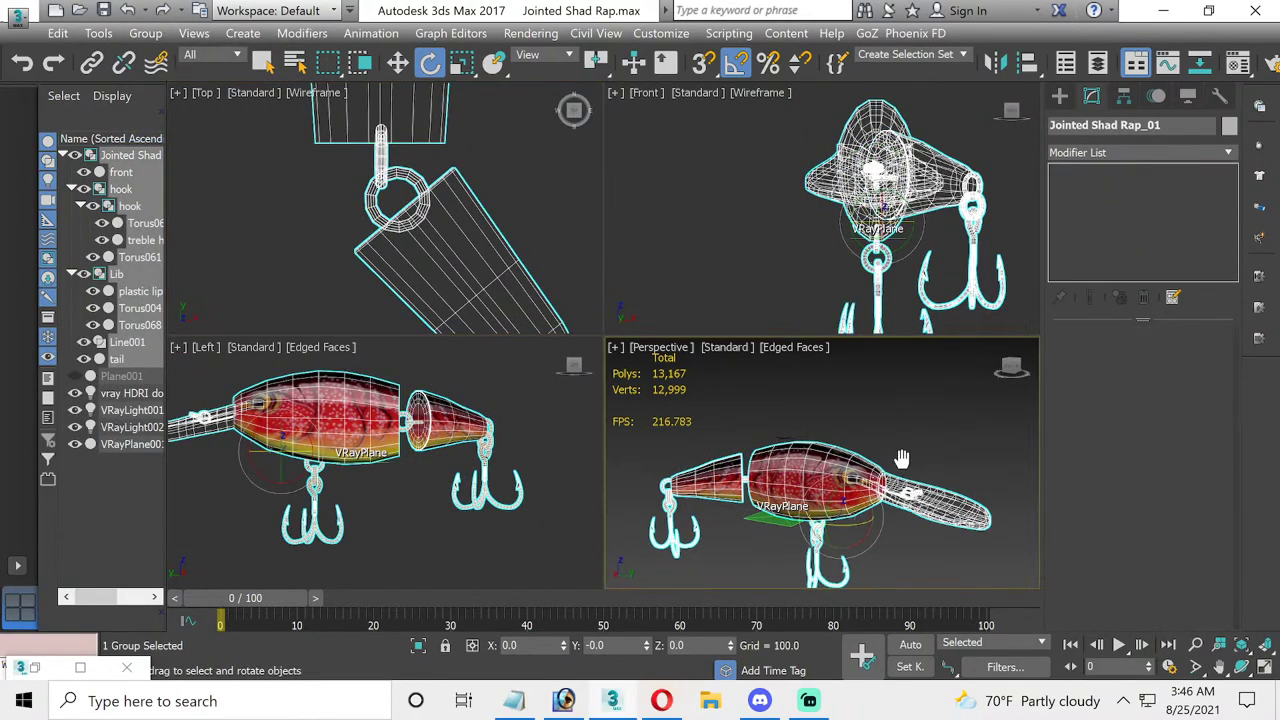
{"action": "middle_click_drag", "start_coordinate": [912, 490], "coordinate": [907, 447]}
{"action": "scroll", "coordinate": [853, 271], "scroll_direction": "up", "scroll_amount": 2}
{"action": "scroll", "coordinate": [853, 271], "scroll_direction": "up", "scroll_amount": 1}
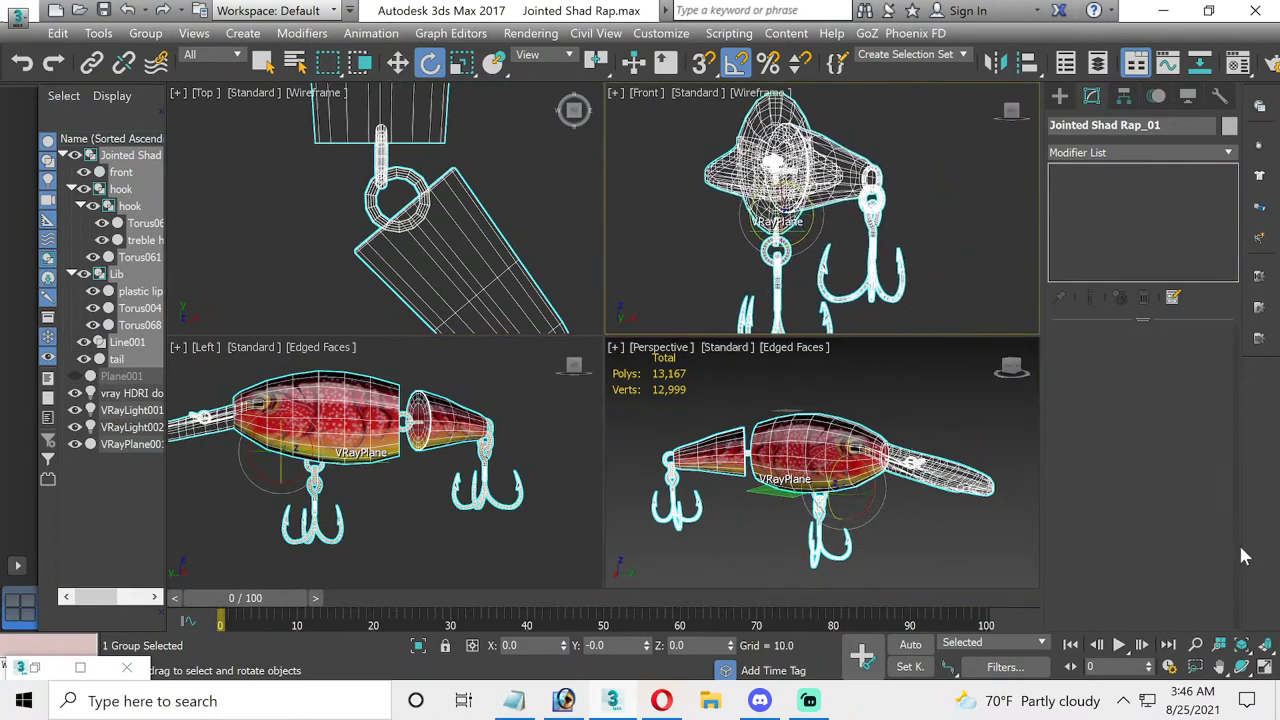
{"action": "key", "text": "alt+w"}
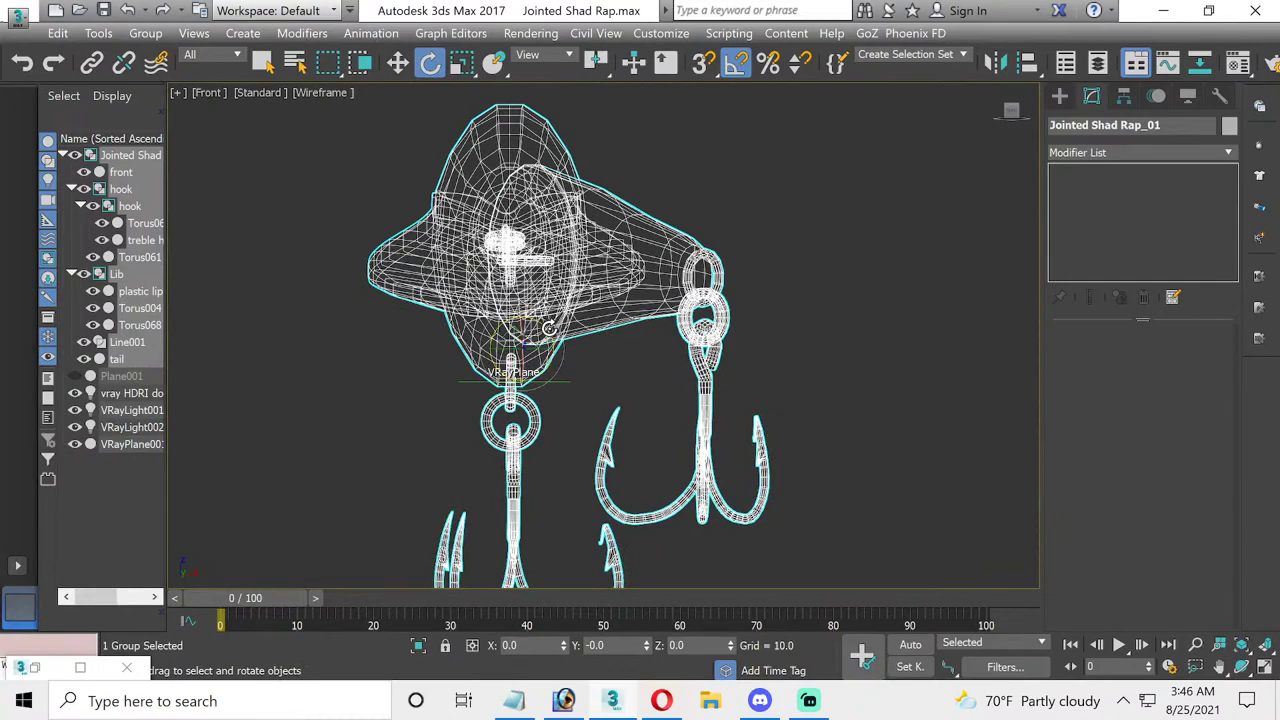
{"action": "mouse_move", "coordinate": [552, 330]}
{"action": "left_mouse_down"}
{"action": "mouse_move", "coordinate": [574, 337]}
{"action": "mouse_move", "coordinate": [563, 337]}
{"action": "left_mouse_up"}
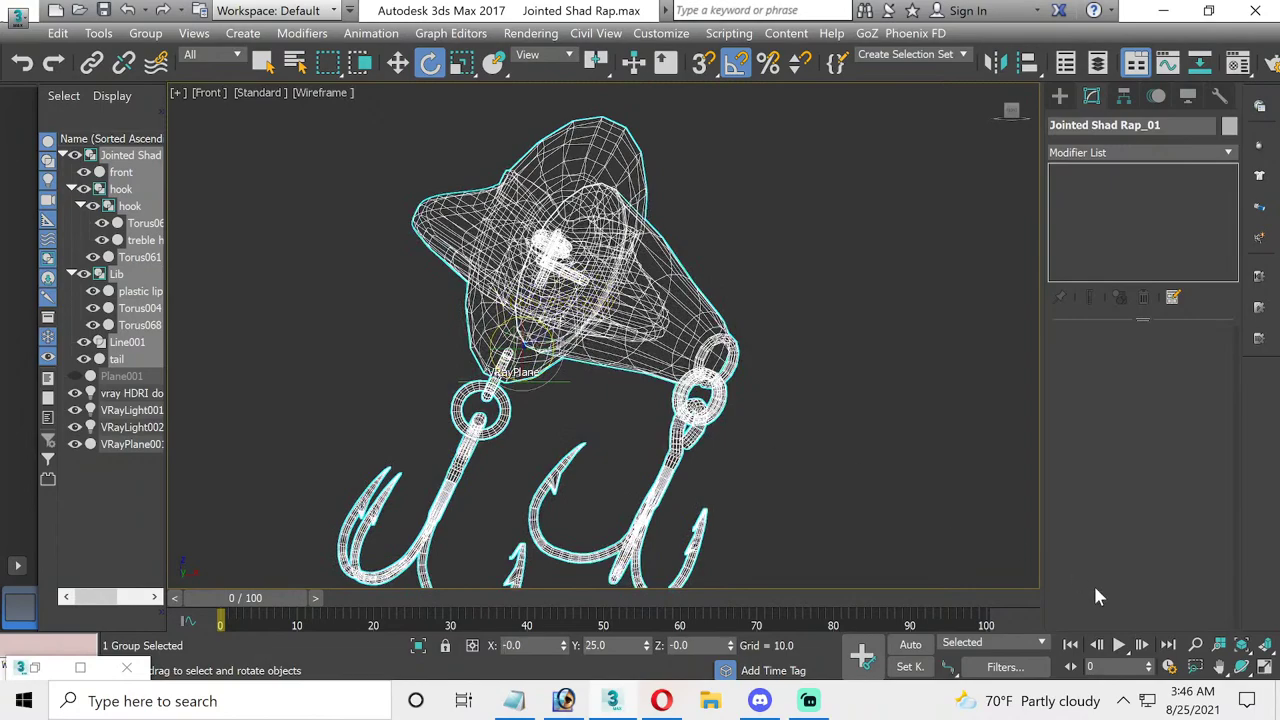
- Undo the previous tilt and re-rotate the lure group to about -30° on Y
{"action": "left_click", "coordinate": [1264, 666]}
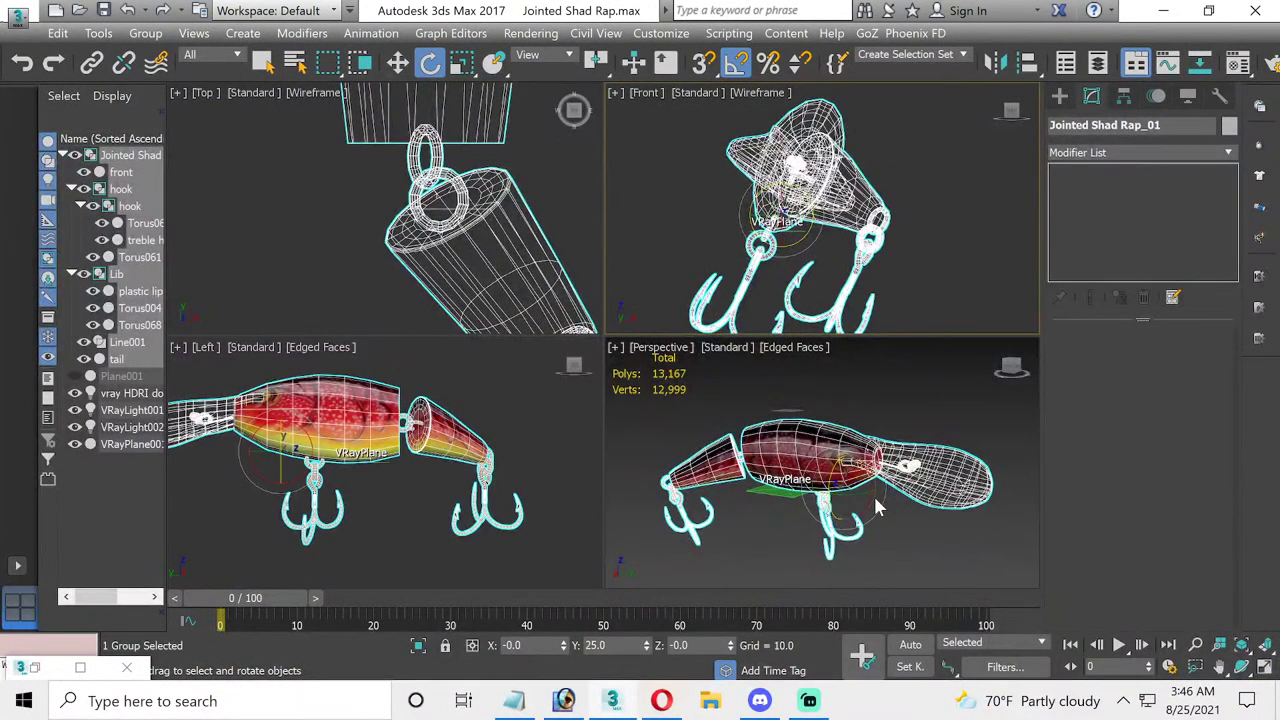
{"action": "key", "text": "ctrl+z"}
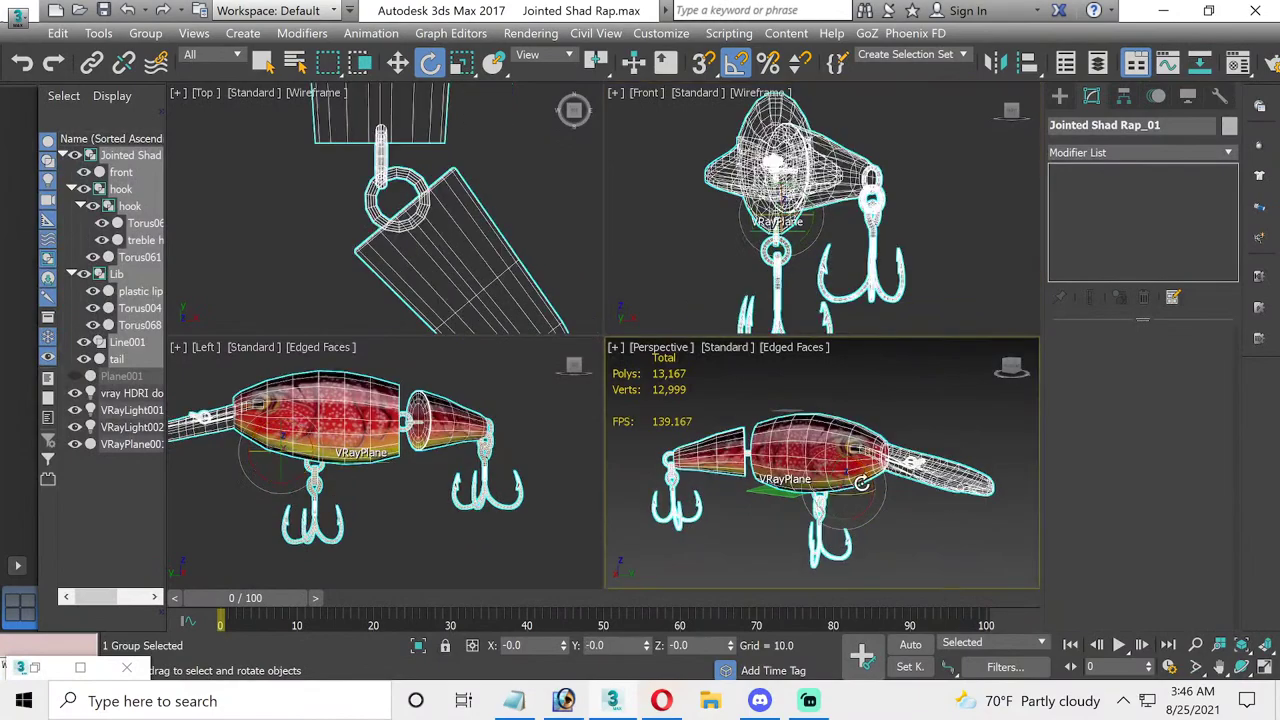
{"action": "left_click_drag", "start_coordinate": [843, 471], "coordinate": [872, 468]}
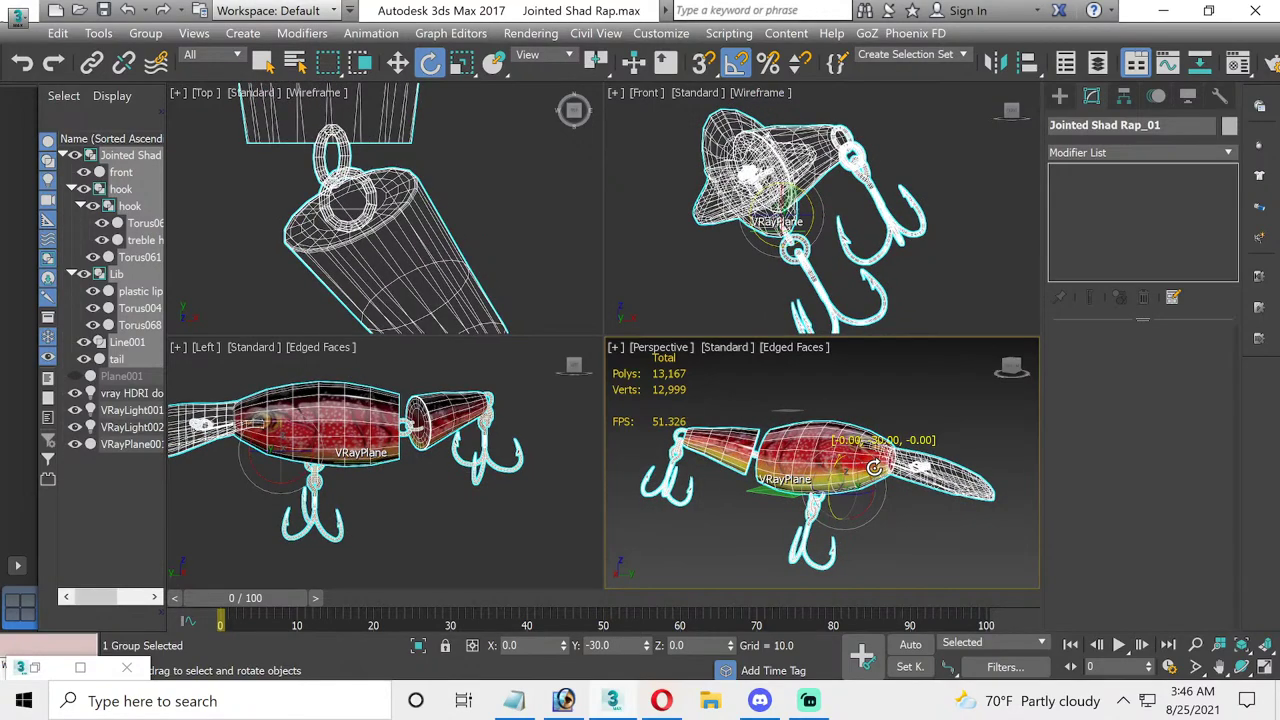
- Reframe the Front view and maximize it to fill the workspace
{"action": "middle_click_drag", "start_coordinate": [826, 268], "coordinate": [834, 286]}
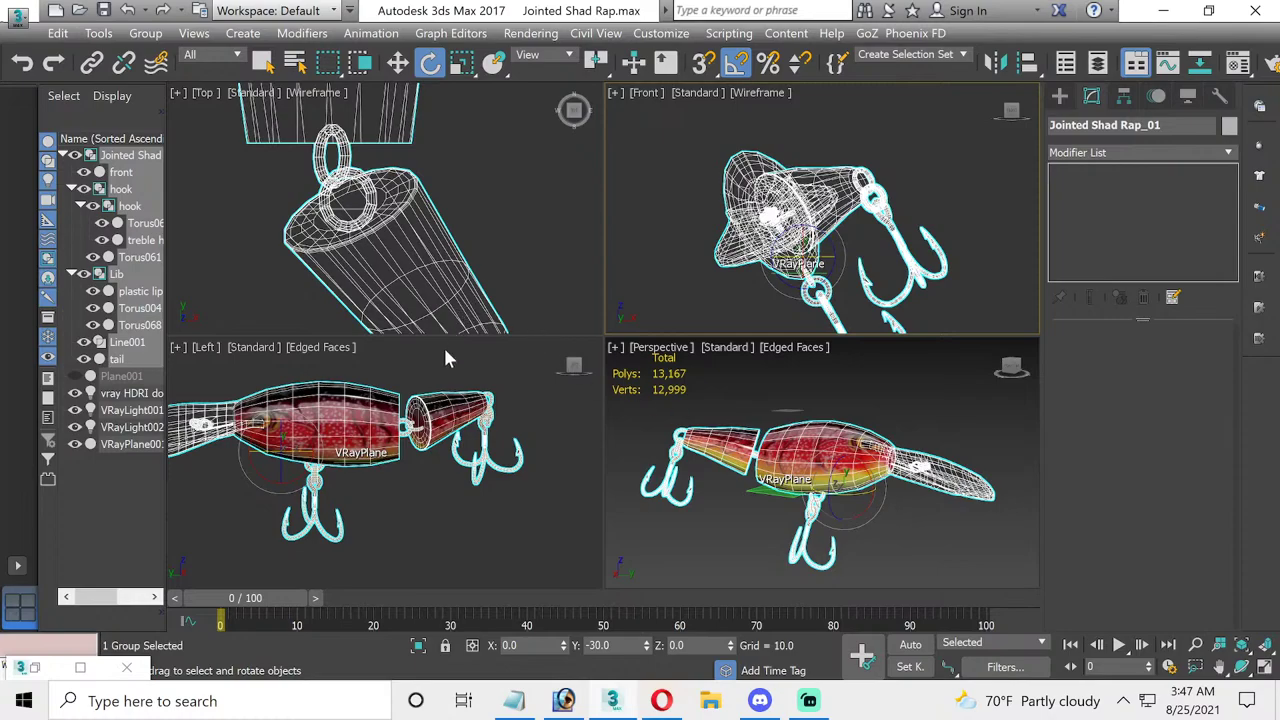
{"action": "right_click", "coordinate": [737, 258]}
{"action": "left_click", "coordinate": [673, 294]}
{"action": "left_click", "coordinate": [1264, 667]}
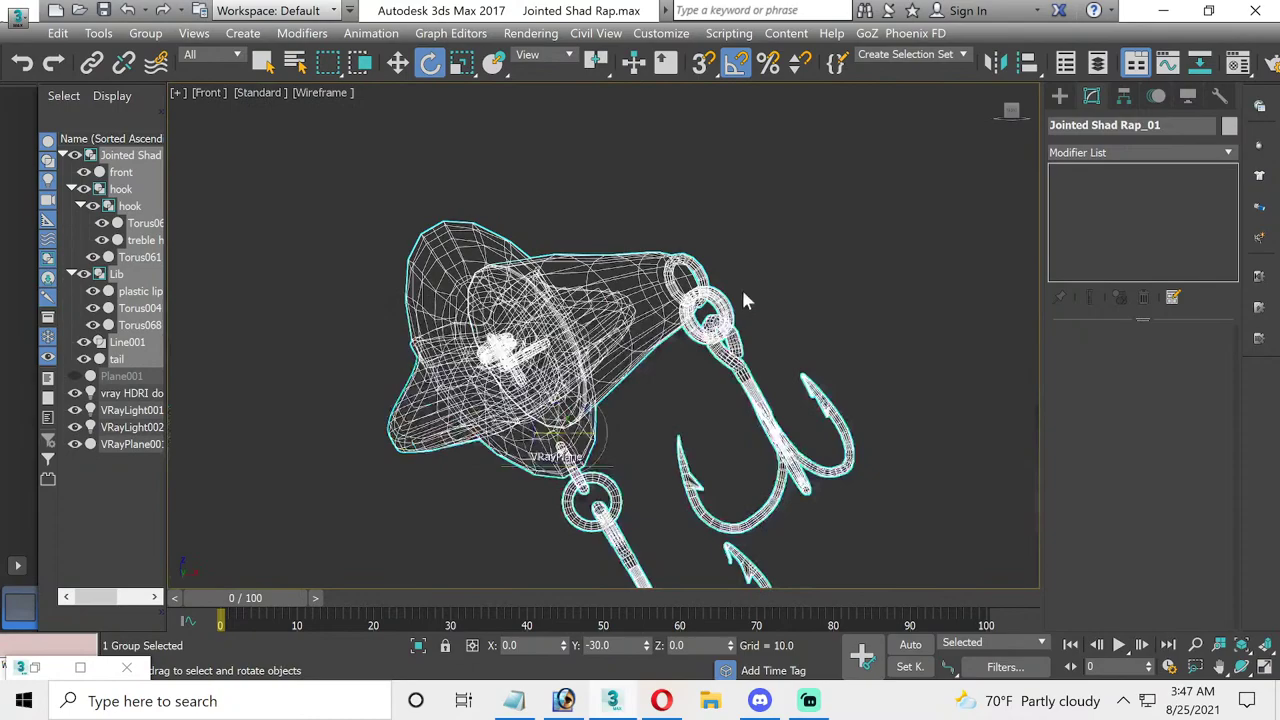
- Nudge the VRay plane down slightly
{"action": "left_click", "coordinate": [398, 62]}
{"action": "left_click", "coordinate": [604, 462]}
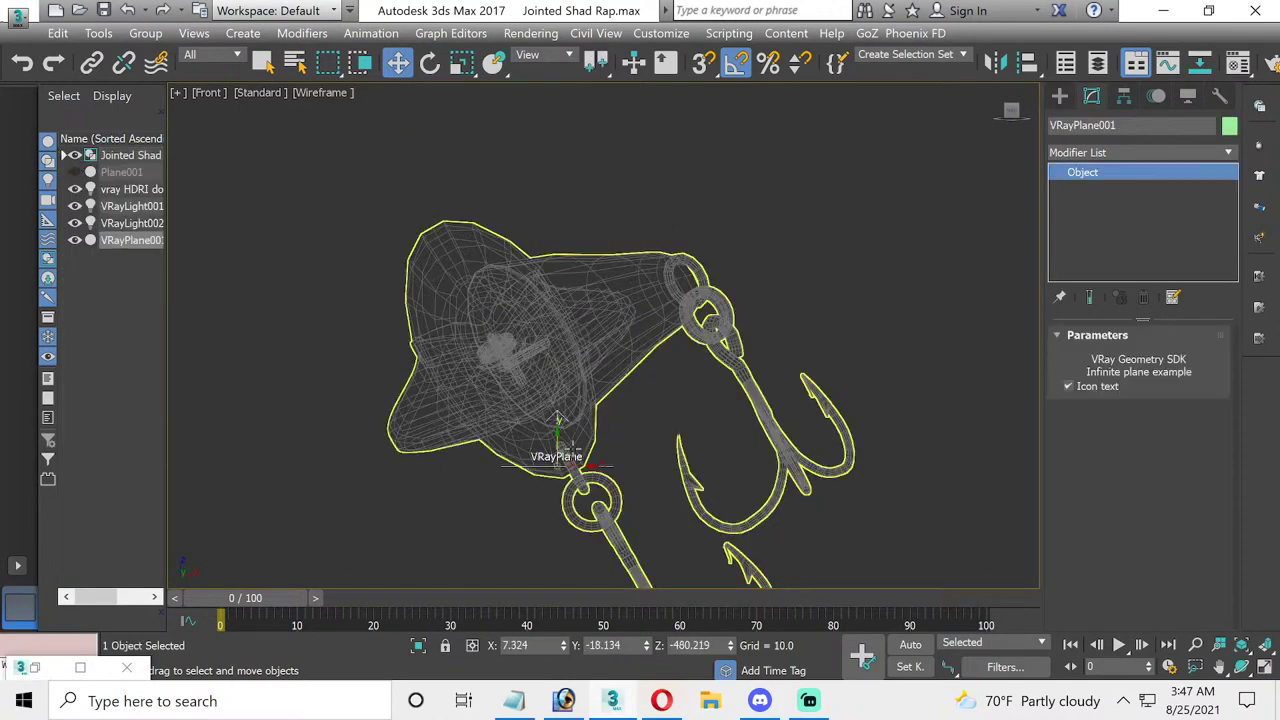
{"action": "mouse_move", "coordinate": [557, 434]}
{"action": "left_mouse_down"}
{"action": "mouse_move", "coordinate": [515, 469]}
{"action": "mouse_move", "coordinate": [450, 457]}
{"action": "left_mouse_up"}
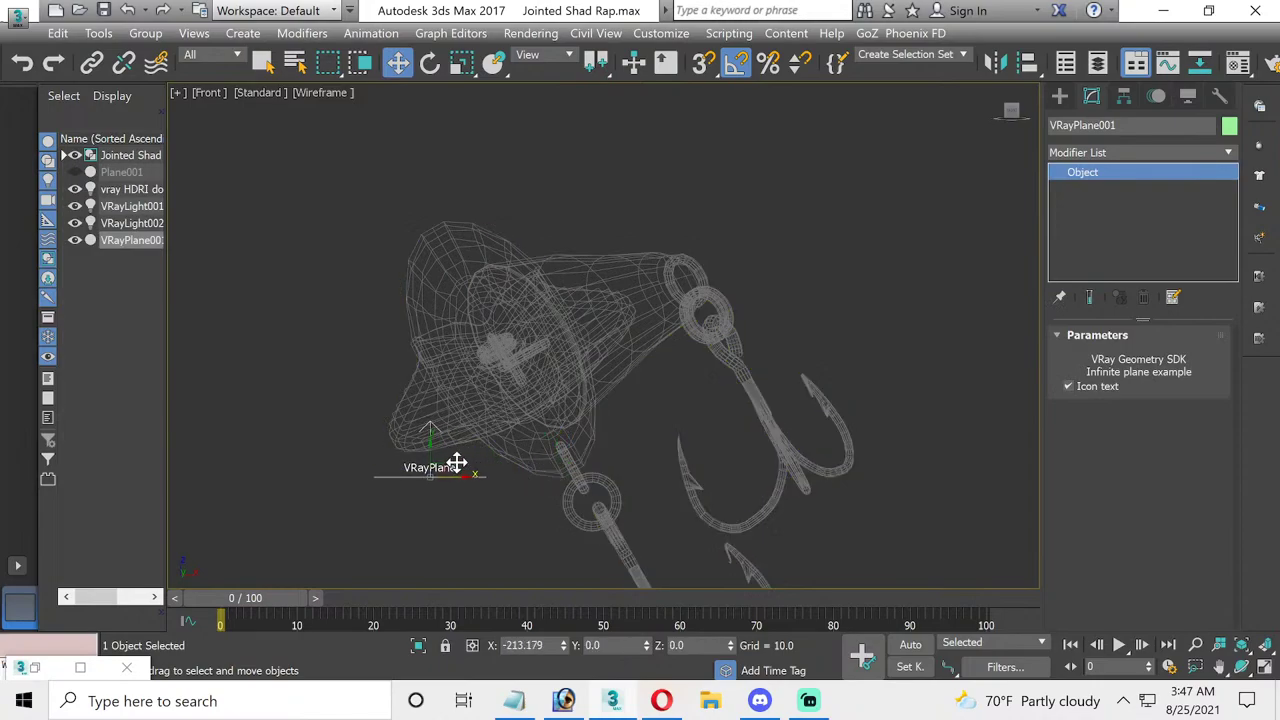
- Rotate the lure group to about -39° on Y with Angle Snap turned off
{"action": "left_click", "coordinate": [429, 62]}
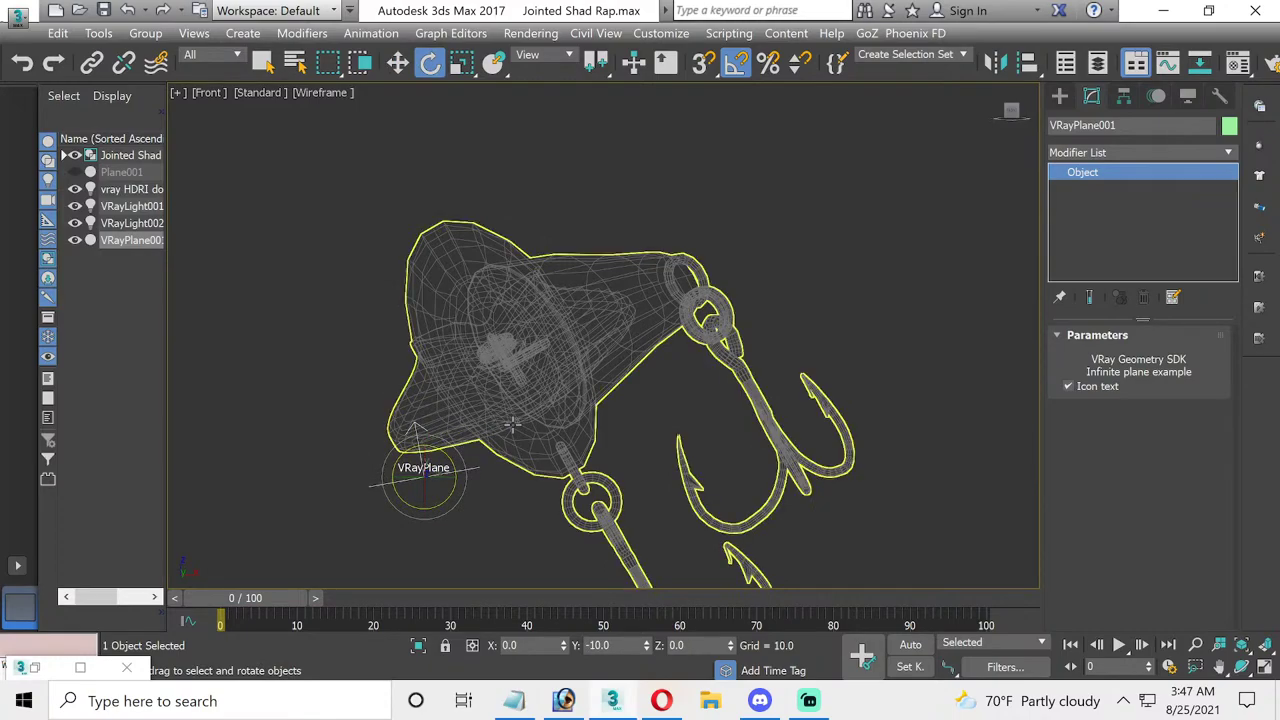
{"action": "left_click", "coordinate": [458, 423]}
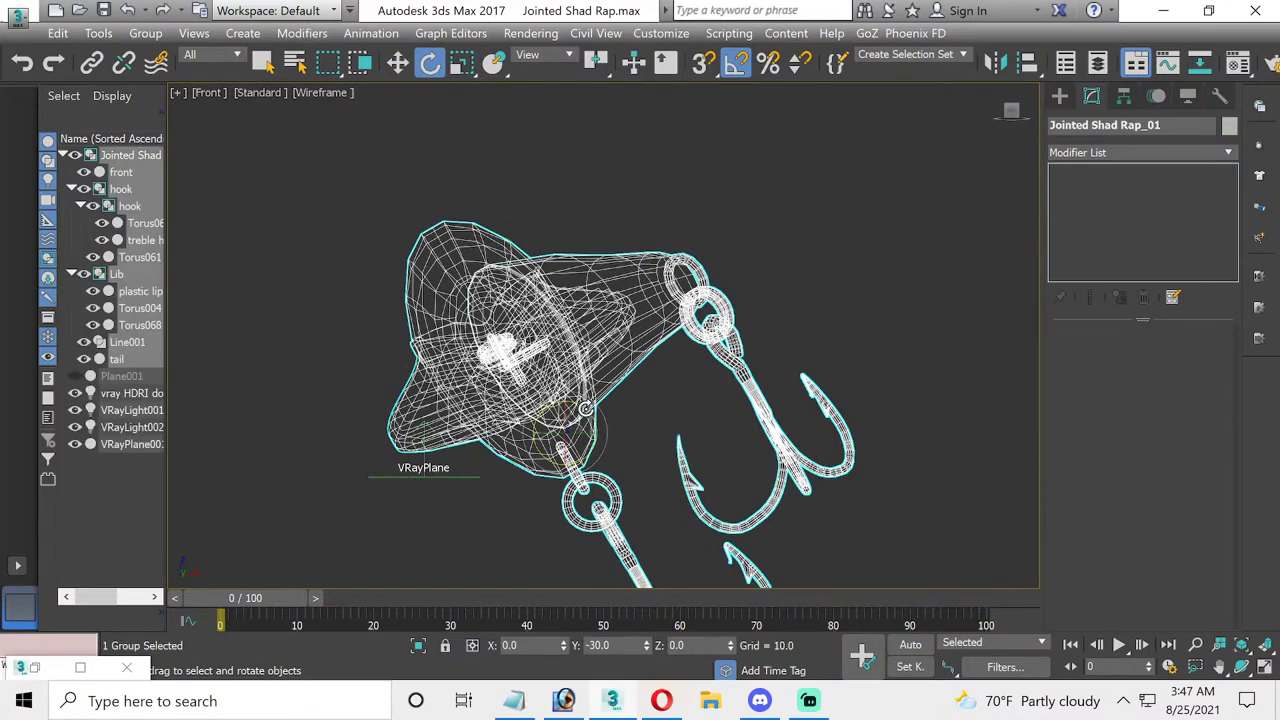
{"action": "left_click_drag", "start_coordinate": [591, 409], "coordinate": [578, 398]}
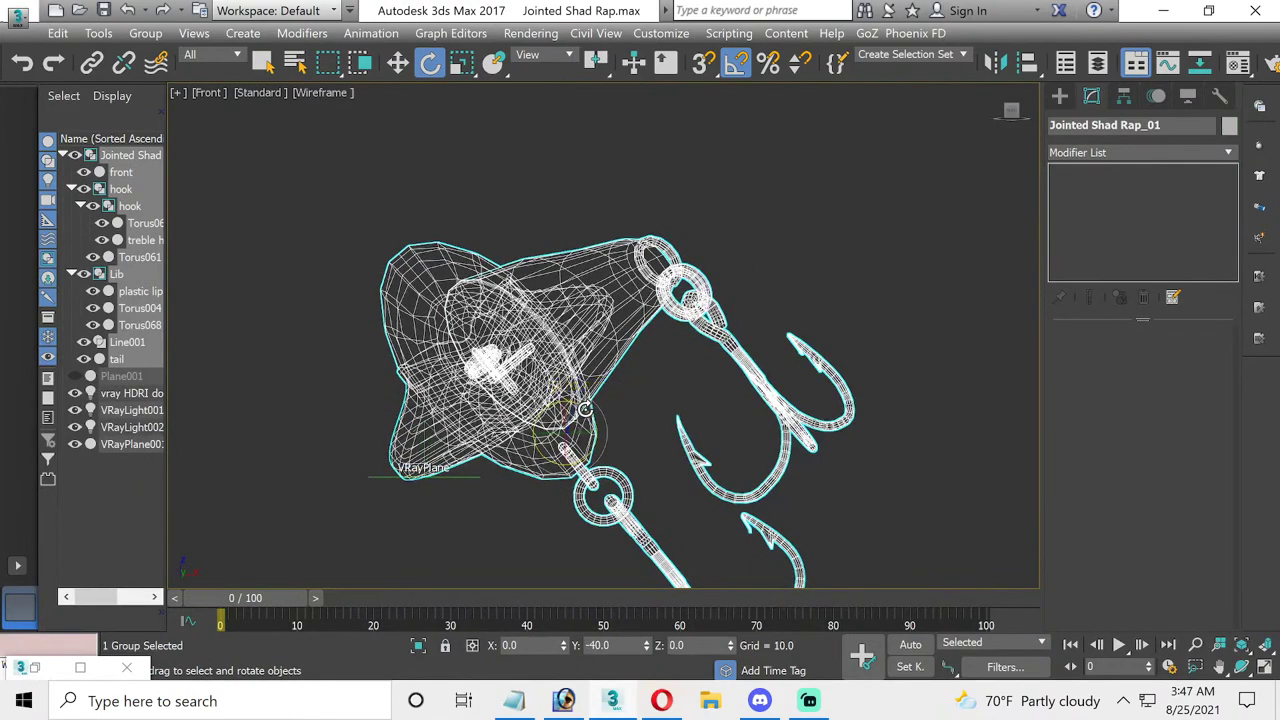
{"action": "left_click", "coordinate": [735, 62]}
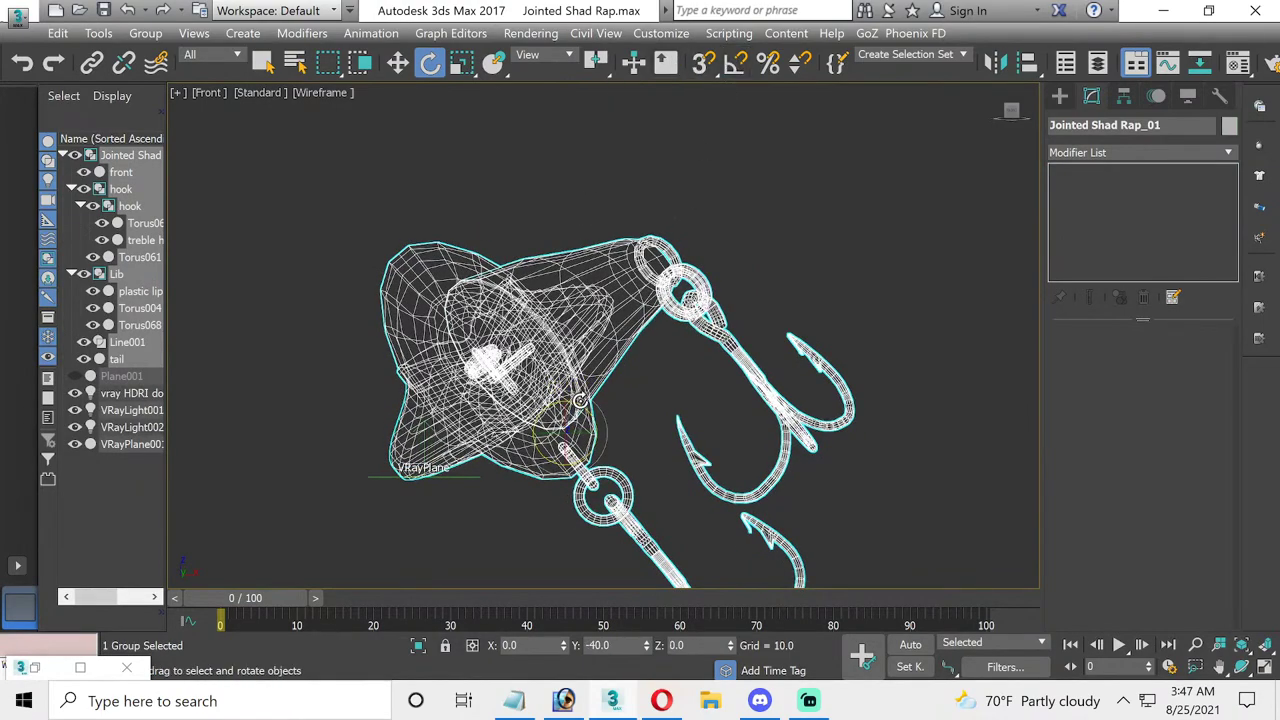
{"action": "left_click_drag", "start_coordinate": [597, 410], "coordinate": [592, 412]}
{"action": "middle_click_drag", "start_coordinate": [690, 395], "coordinate": [632, 352]}
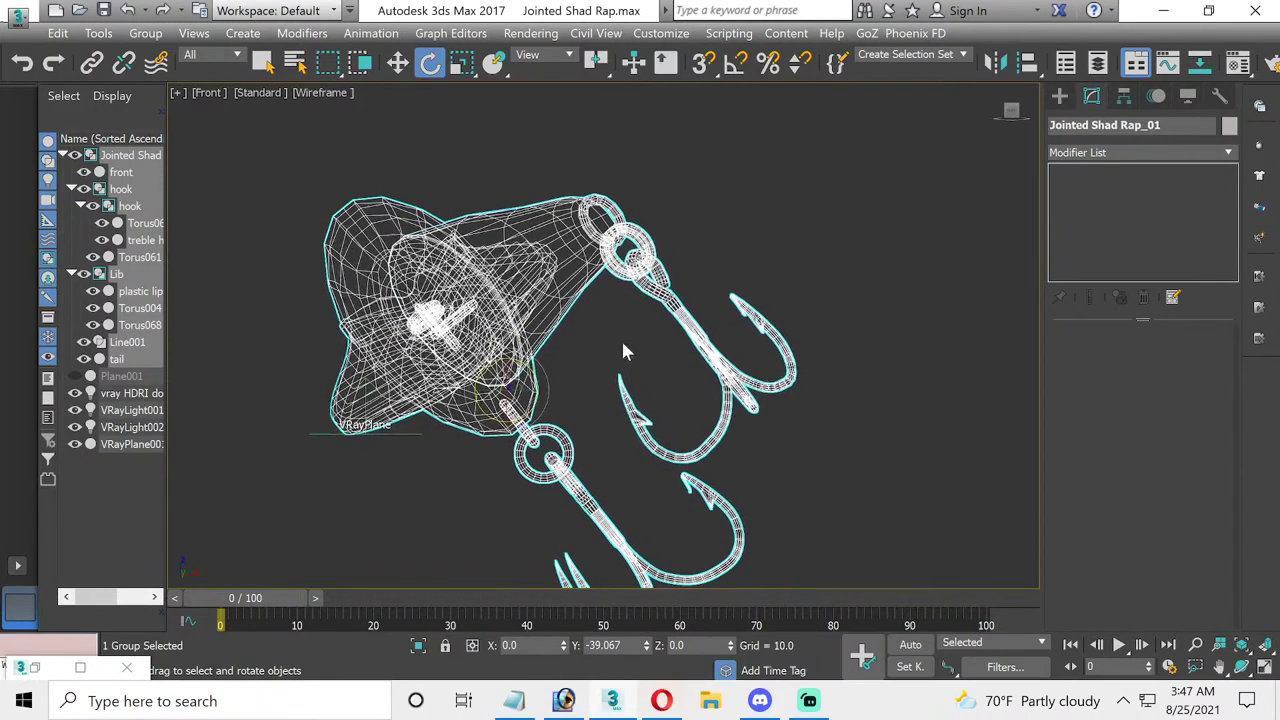
- Move VRayPlane001 to the right, away from the lure
{"action": "left_click", "coordinate": [398, 62]}
{"action": "left_click", "coordinate": [412, 434]}
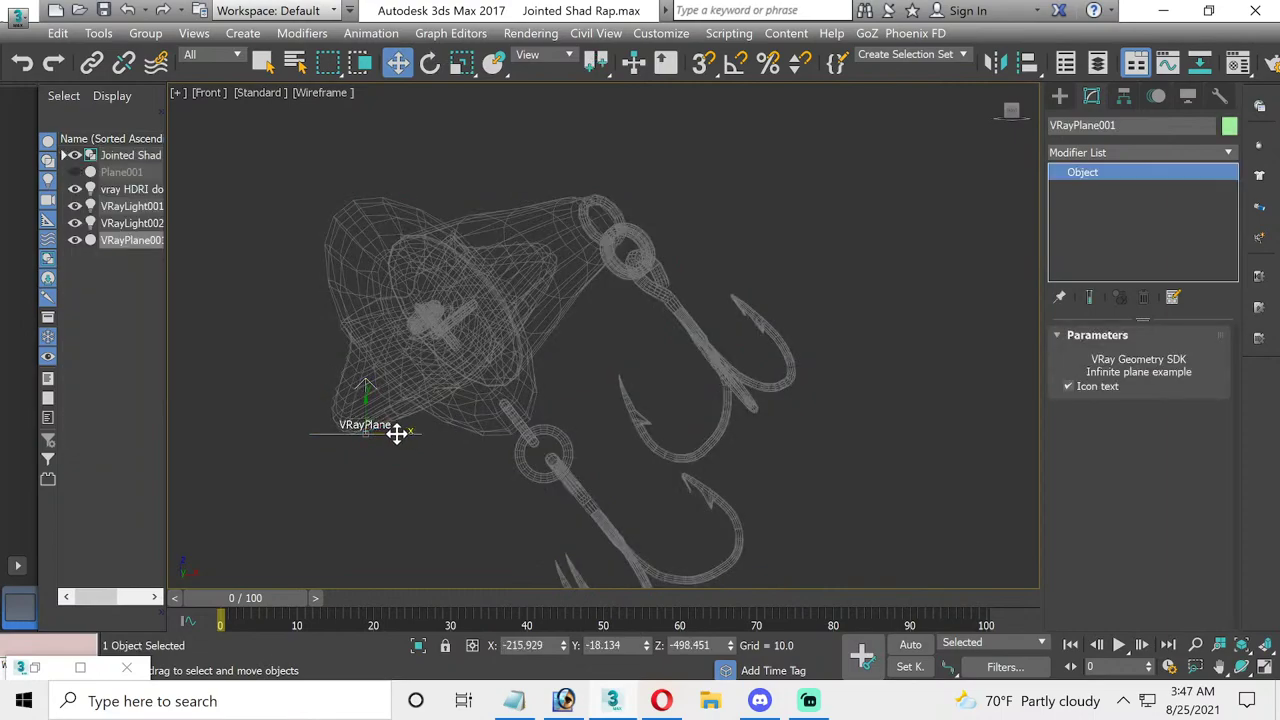
{"action": "left_click_drag", "start_coordinate": [392, 434], "coordinate": [567, 441]}
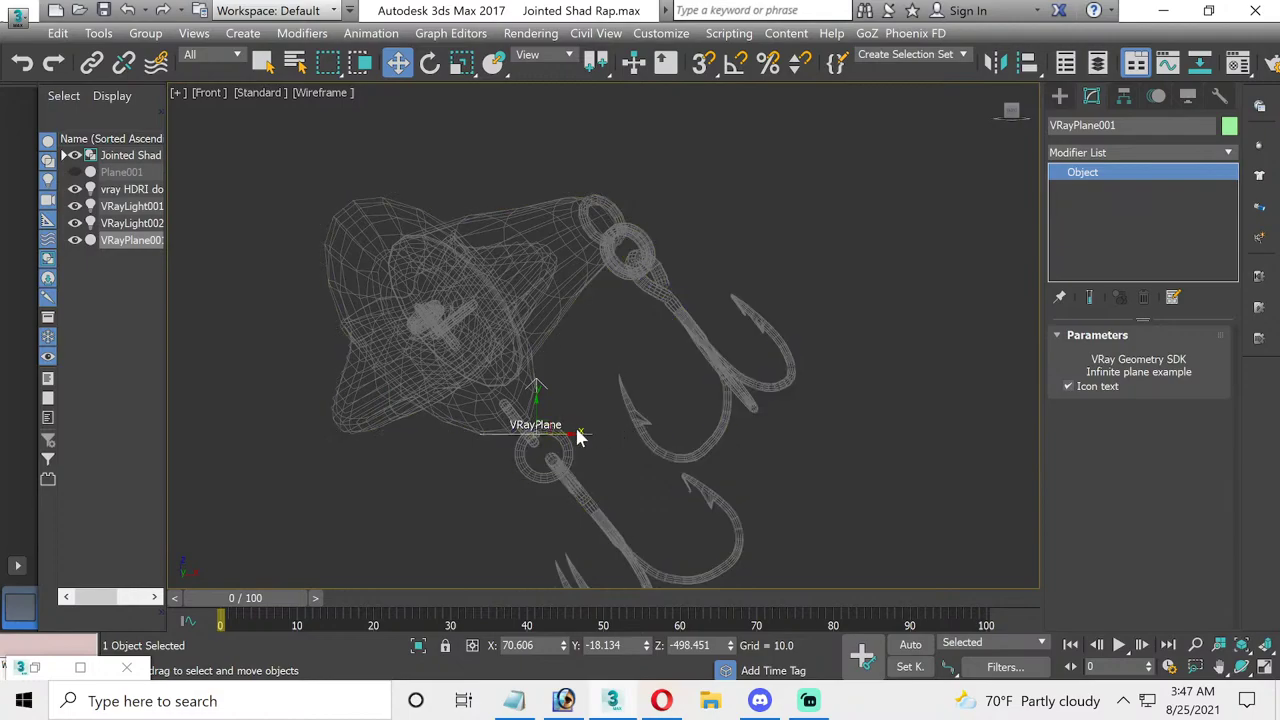
{"action": "left_click_drag", "start_coordinate": [566, 431], "coordinate": [785, 449]}
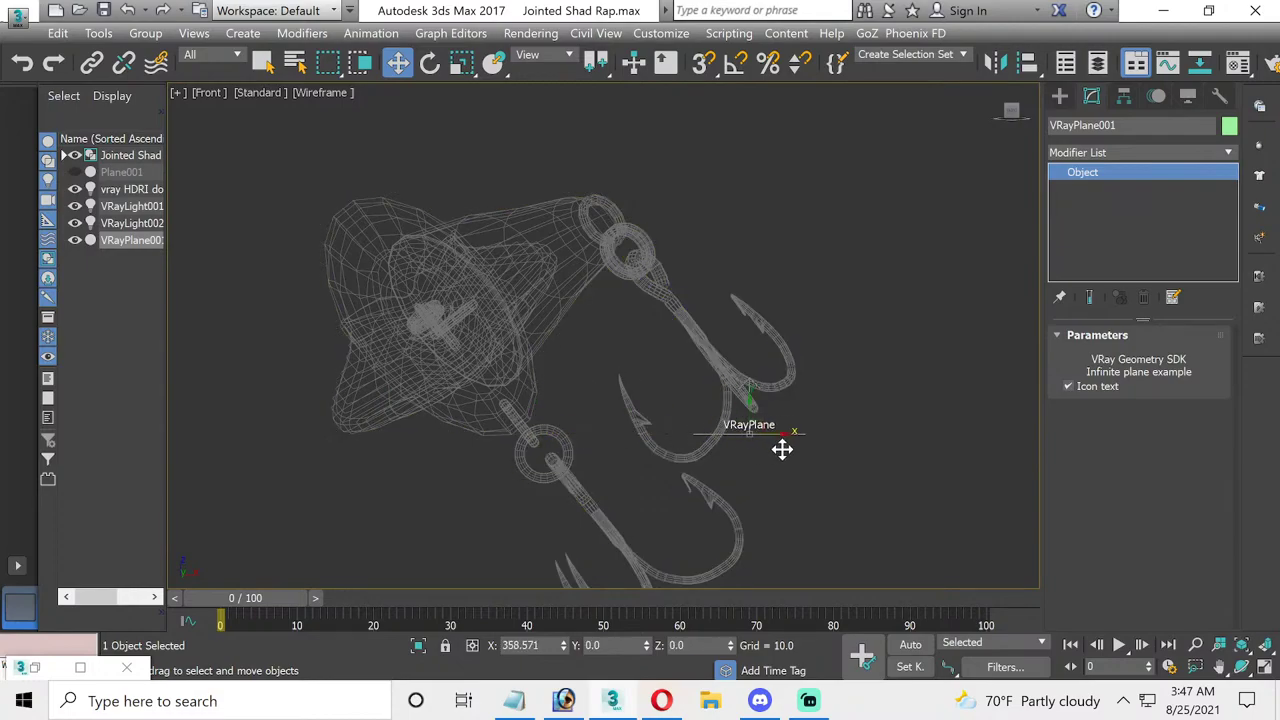
- Try extra X and Y rotations on the lure, undo them, and restore four viewports
{"action": "left_click", "coordinate": [430, 63]}
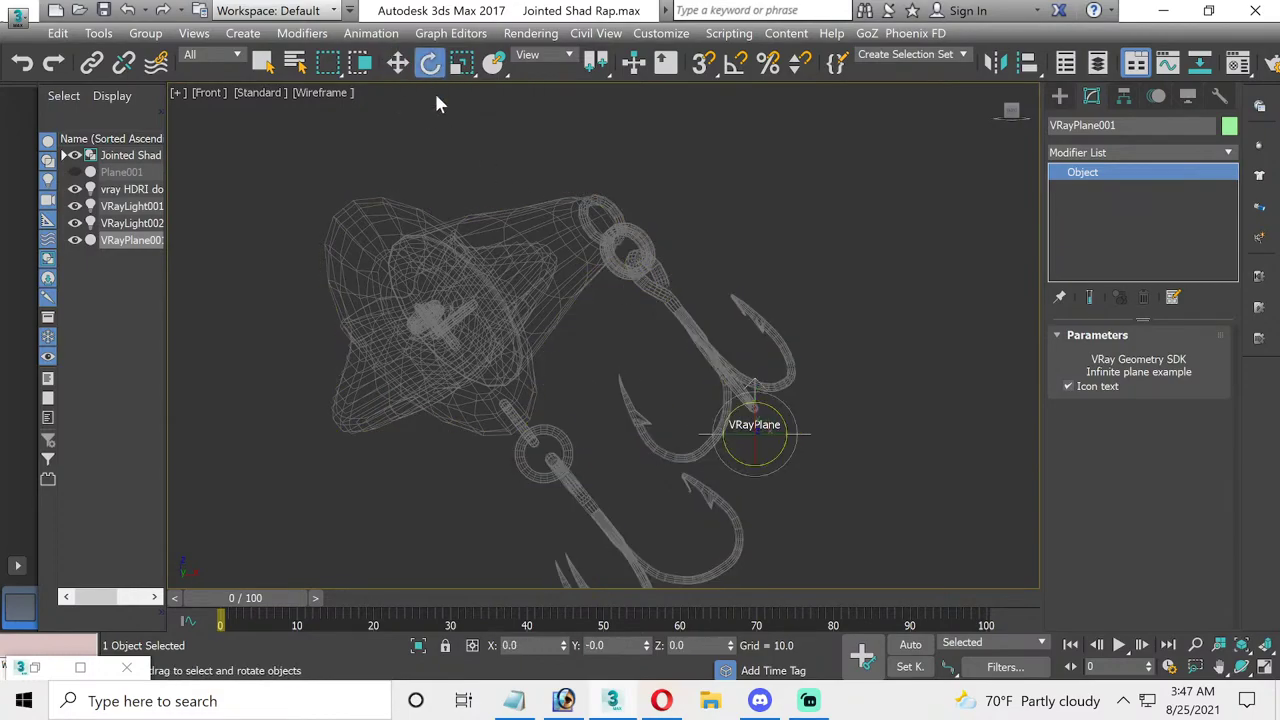
{"action": "left_click", "coordinate": [461, 325]}
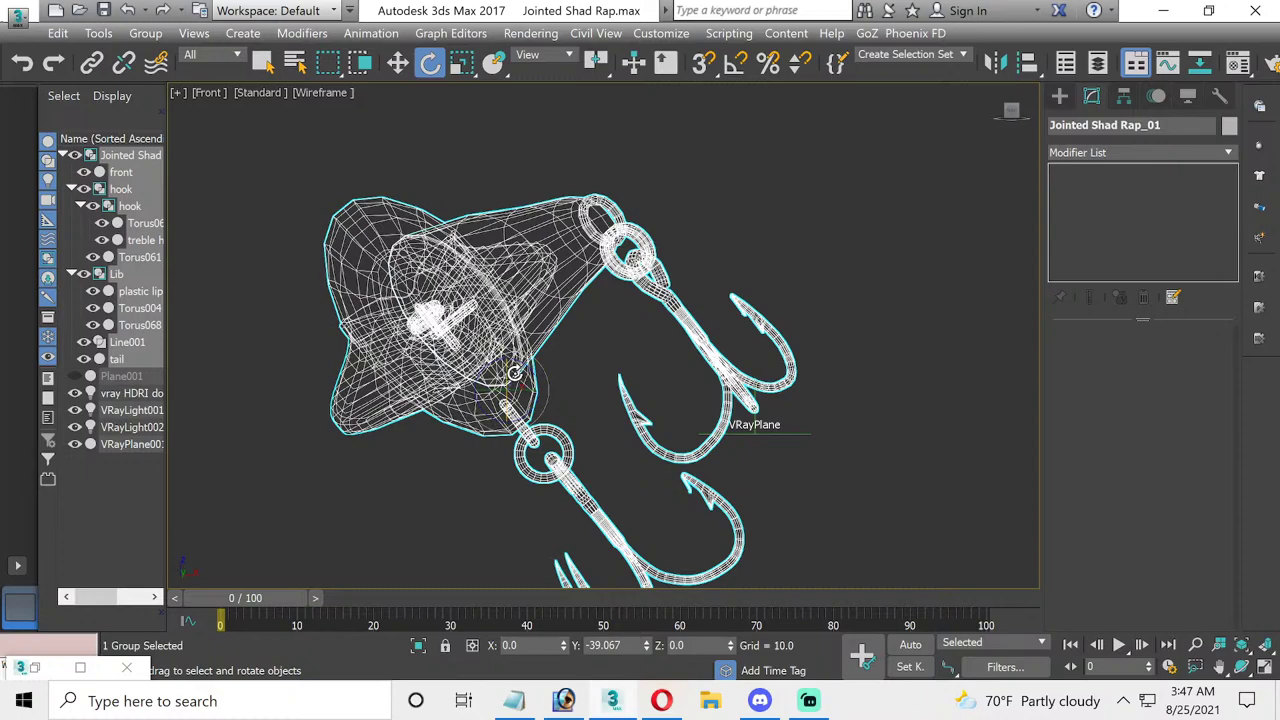
{"action": "left_click_drag", "start_coordinate": [514, 372], "coordinate": [515, 369]}
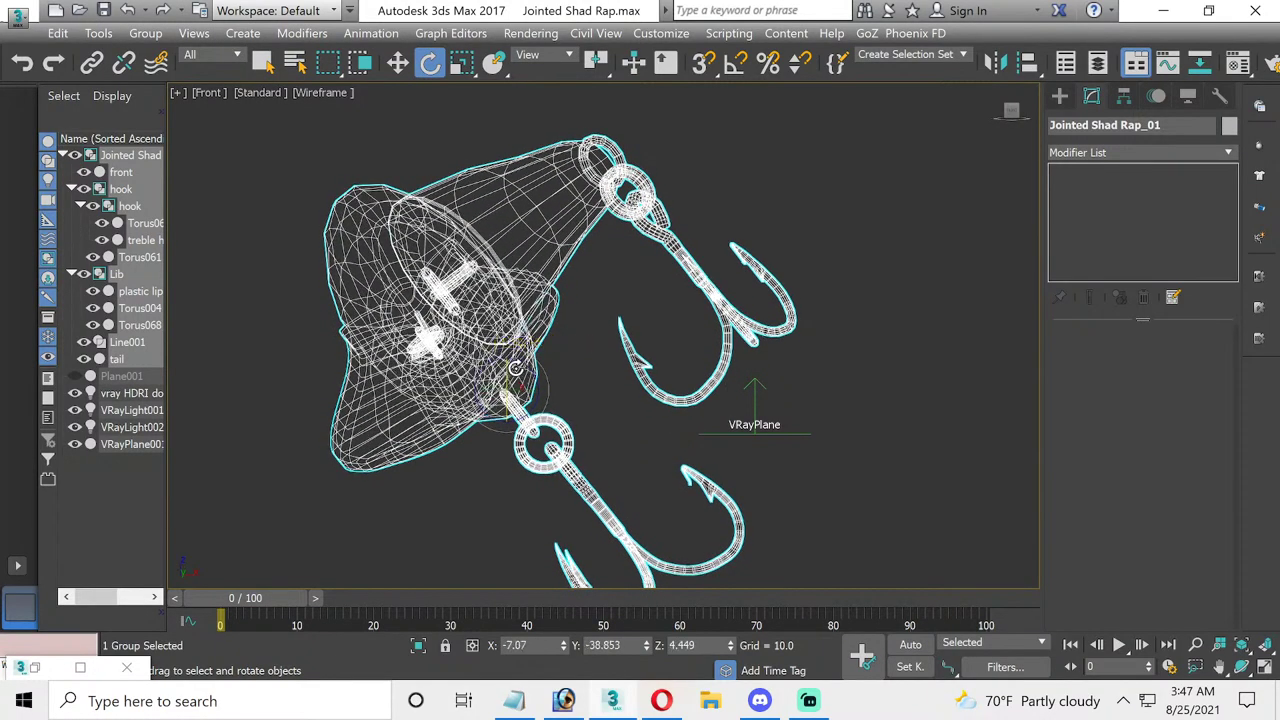
{"action": "key", "text": "ctrl+z"}
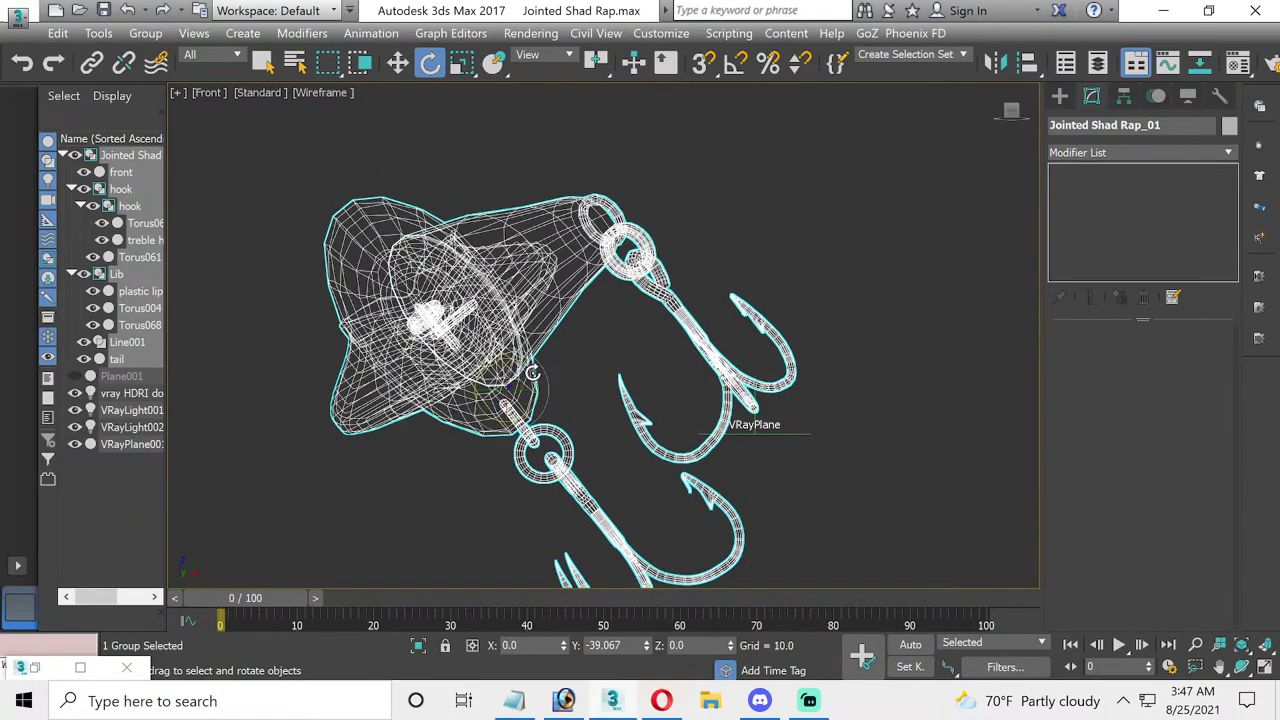
{"action": "left_click_drag", "start_coordinate": [534, 372], "coordinate": [540, 375]}
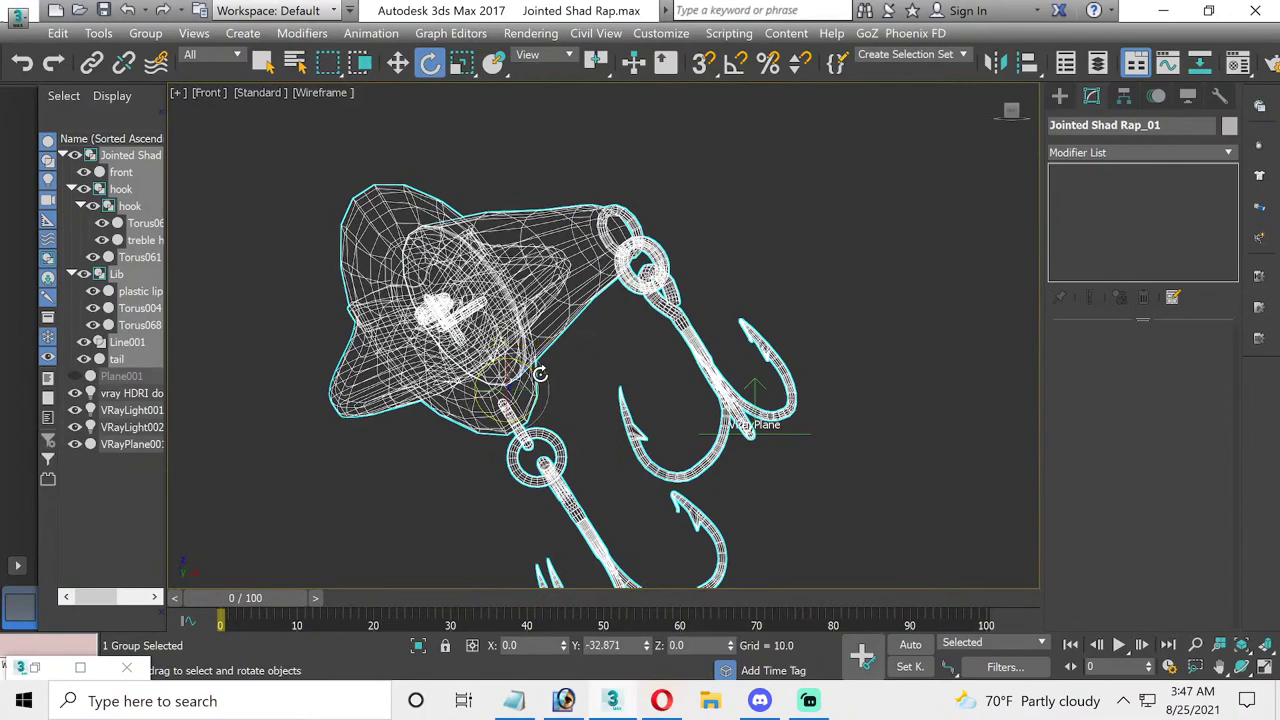
{"action": "key", "text": "ctrl+z"}
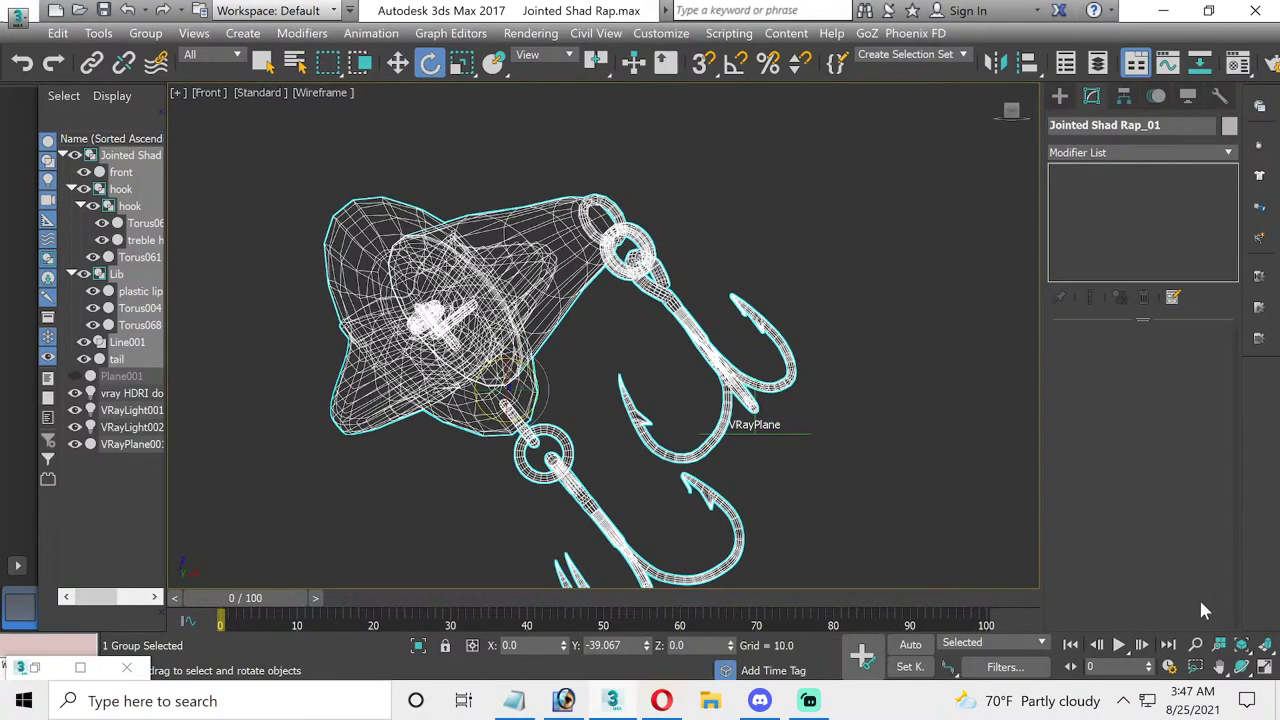
{"action": "left_click", "coordinate": [1264, 666]}
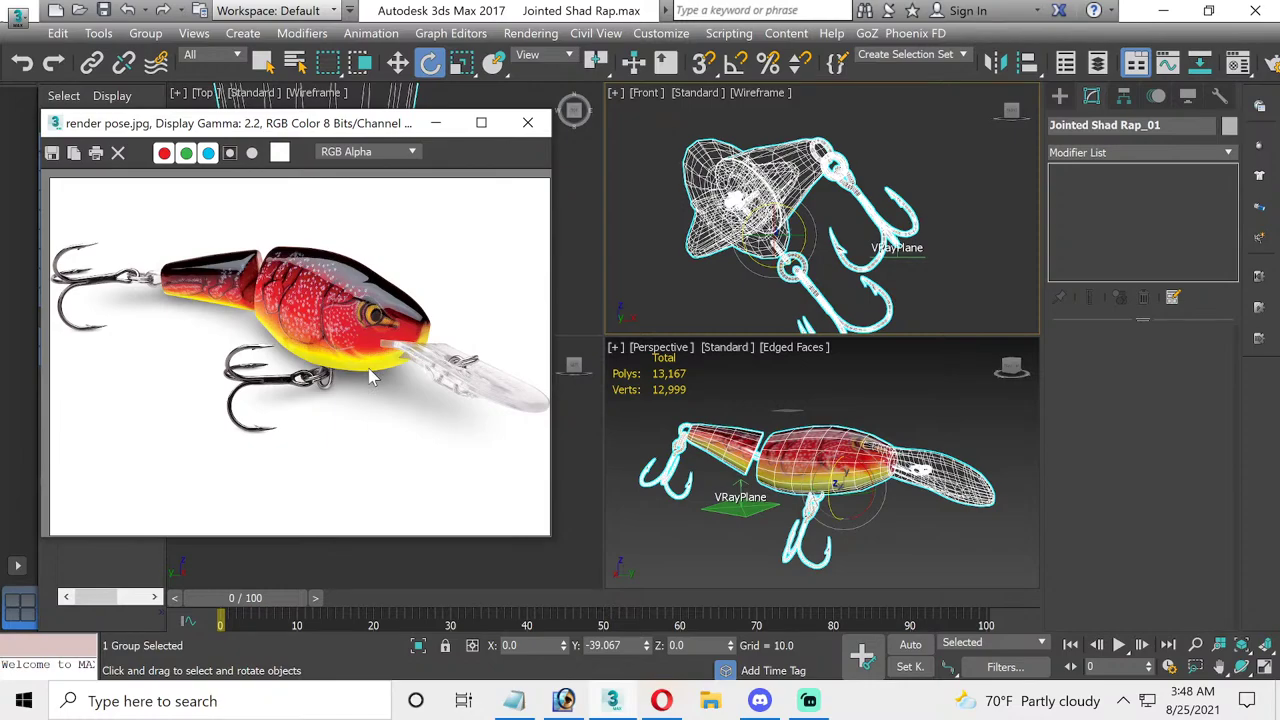
- Open the Jointed Shad Rap_01 group recursively and select the belly hook
{"action": "left_click", "coordinate": [398, 62]}
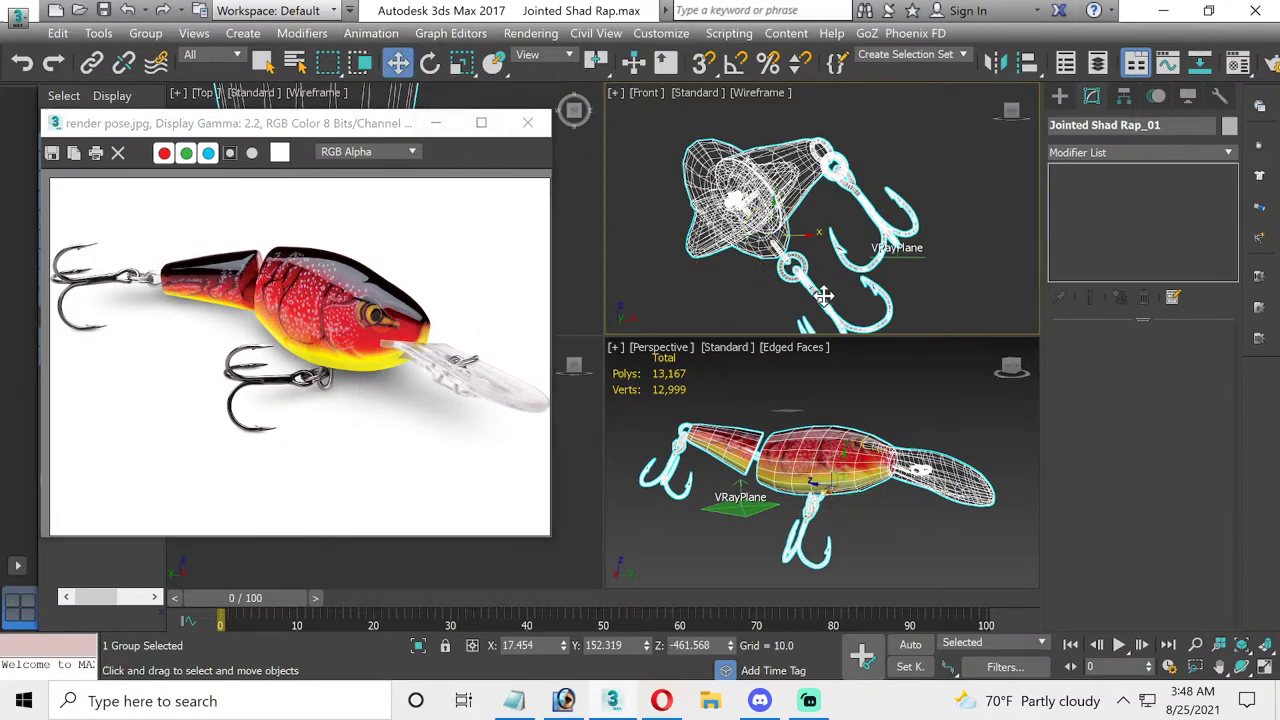
{"action": "left_click", "coordinate": [145, 33]}
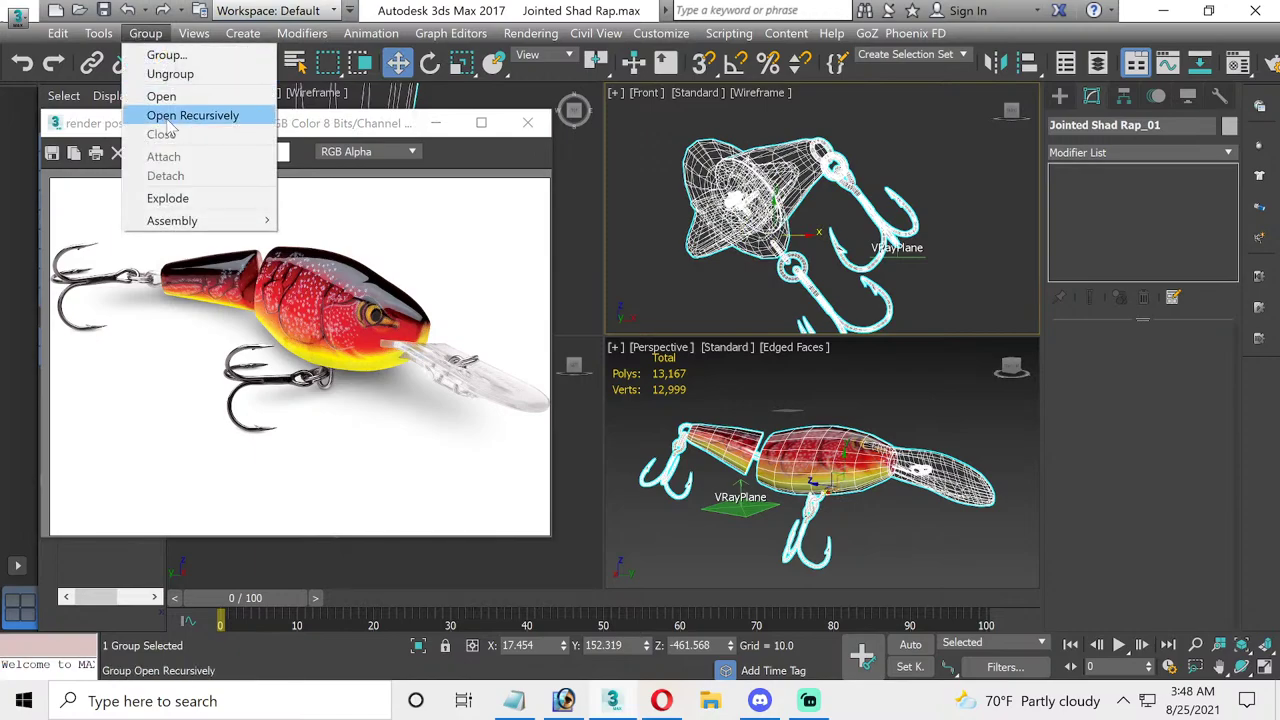
{"action": "left_click", "coordinate": [163, 96]}
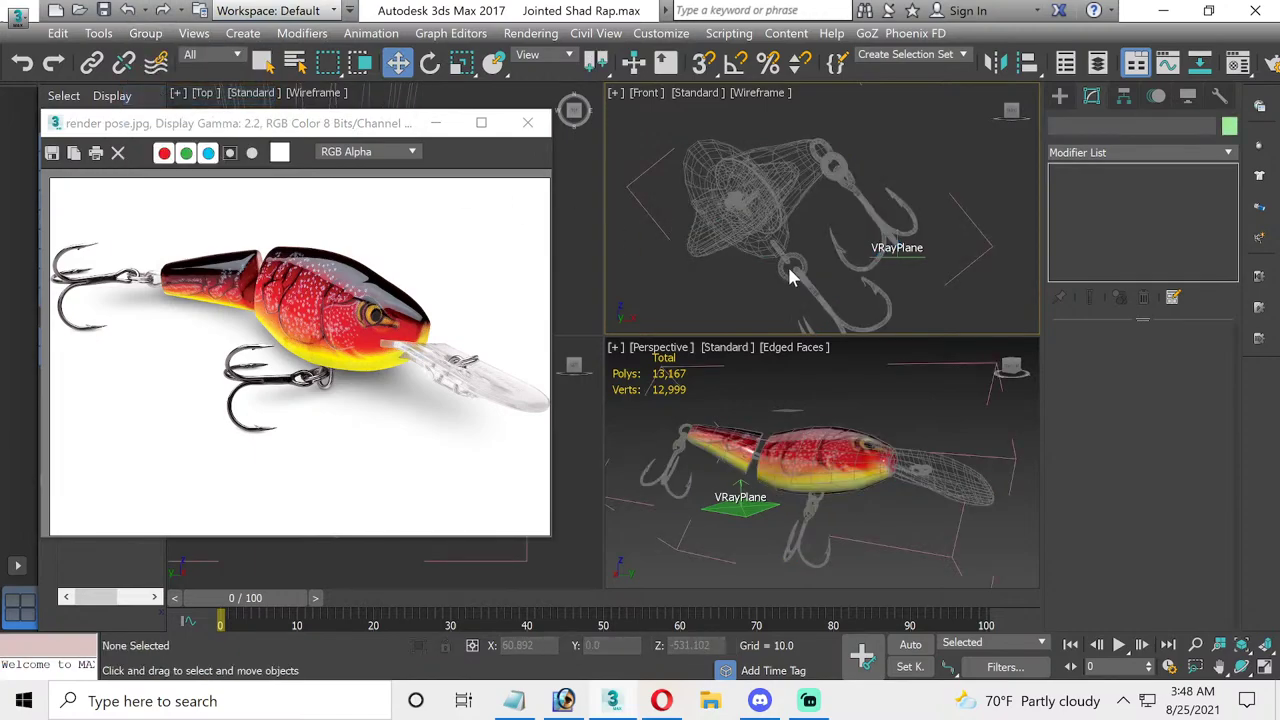
{"action": "left_click", "coordinate": [818, 292]}
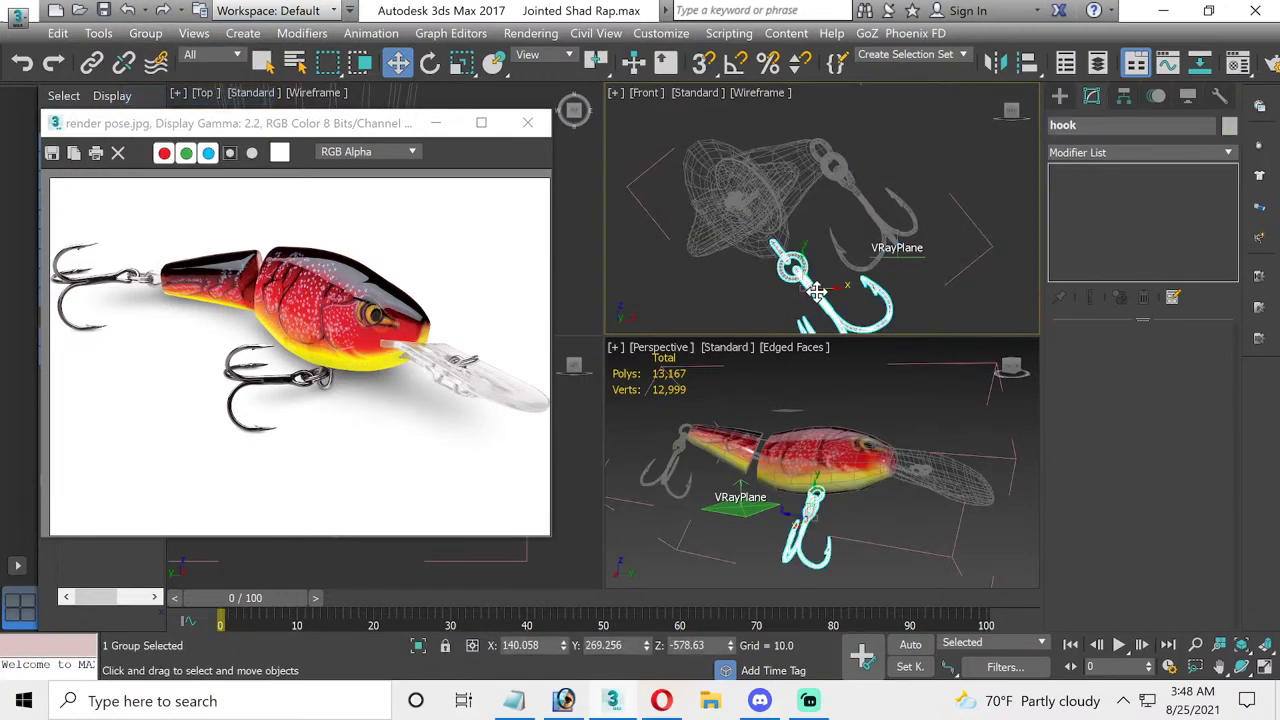
- Shift the hook's pivot toward its ring, then close the lure group and select the hook group
{"action": "left_click", "coordinate": [1124, 96]}
{"action": "left_click", "coordinate": [1130, 220]}
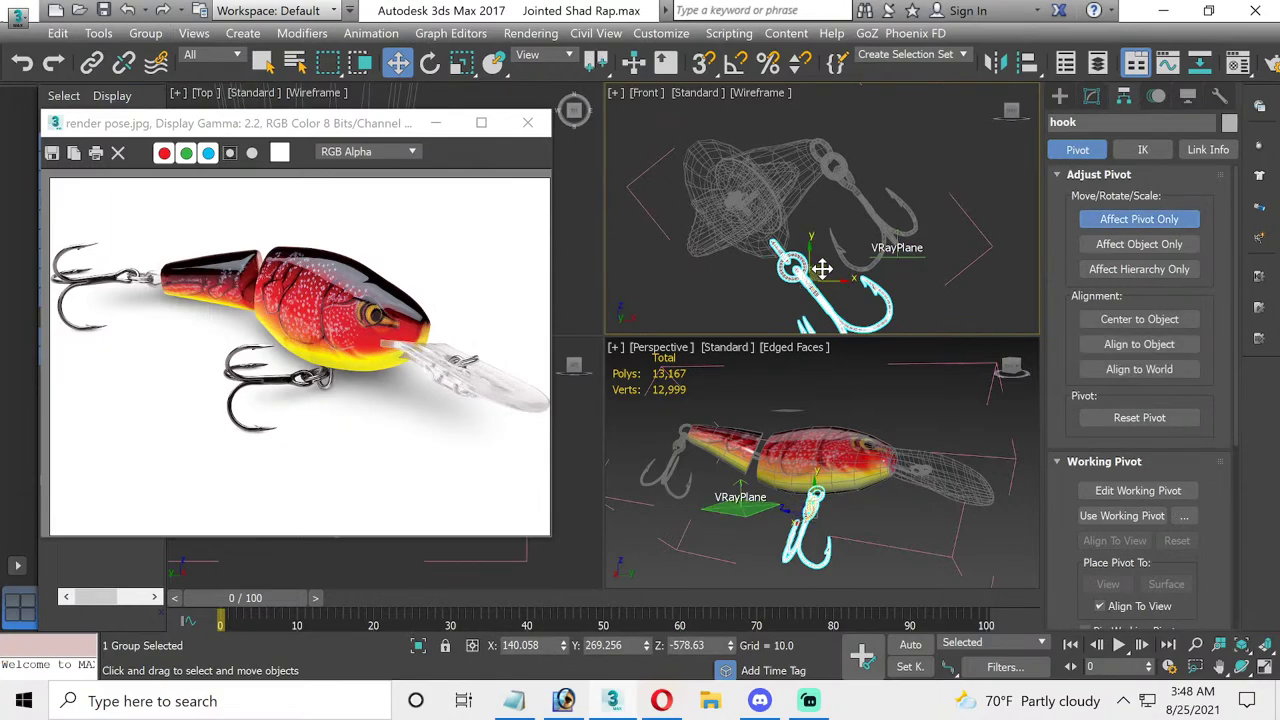
{"action": "left_click_drag", "start_coordinate": [822, 268], "coordinate": [796, 248]}
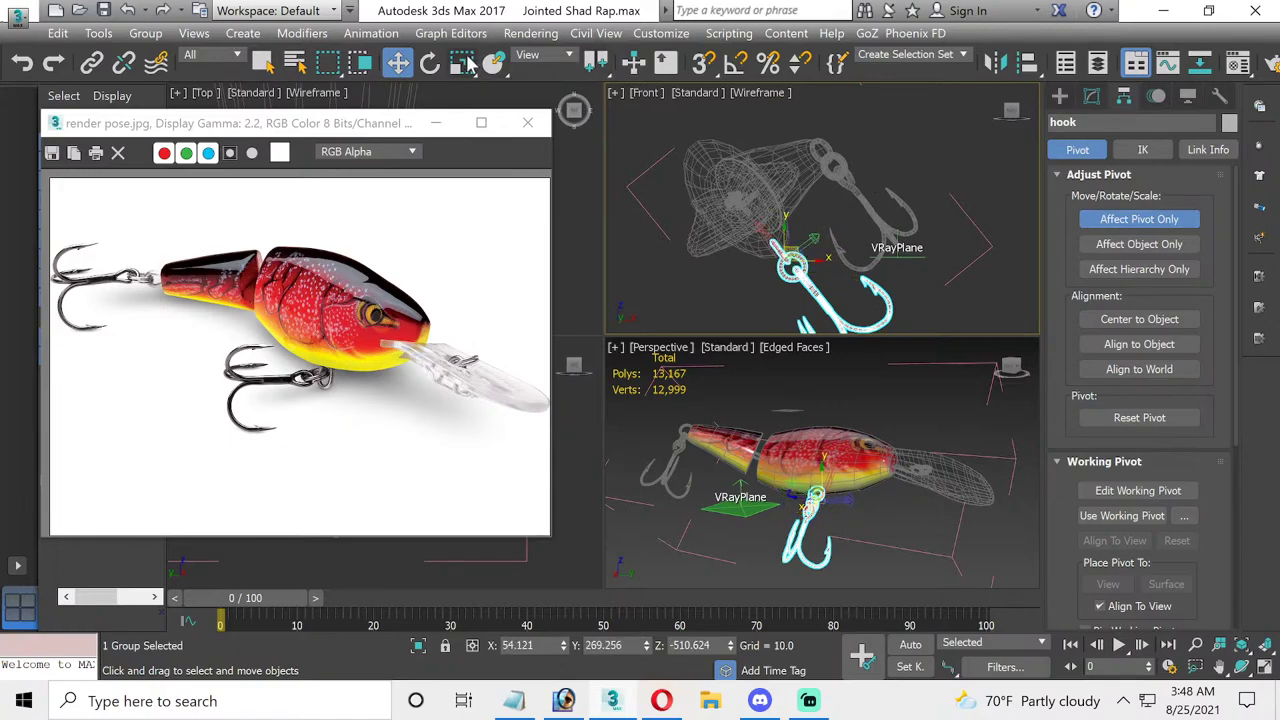
{"action": "left_click", "coordinate": [429, 62]}
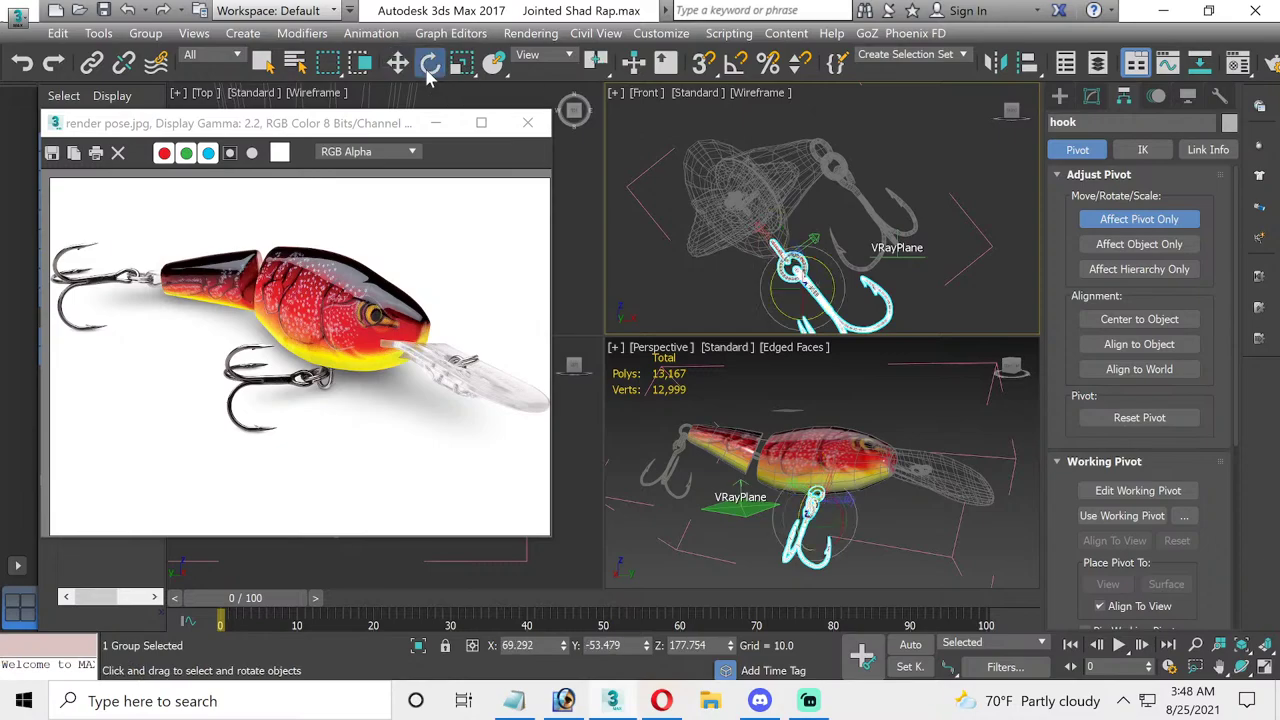
{"action": "left_click", "coordinate": [1097, 98]}
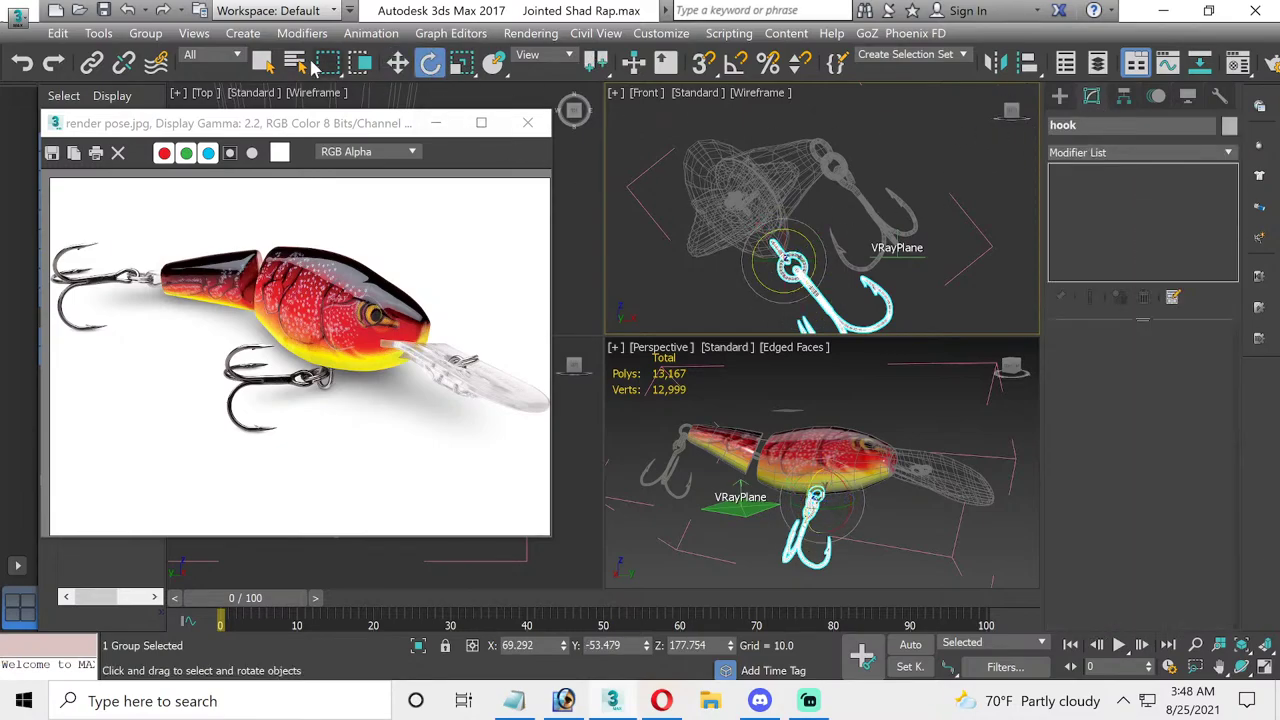
{"action": "left_click", "coordinate": [145, 33]}
{"action": "left_click", "coordinate": [162, 92]}
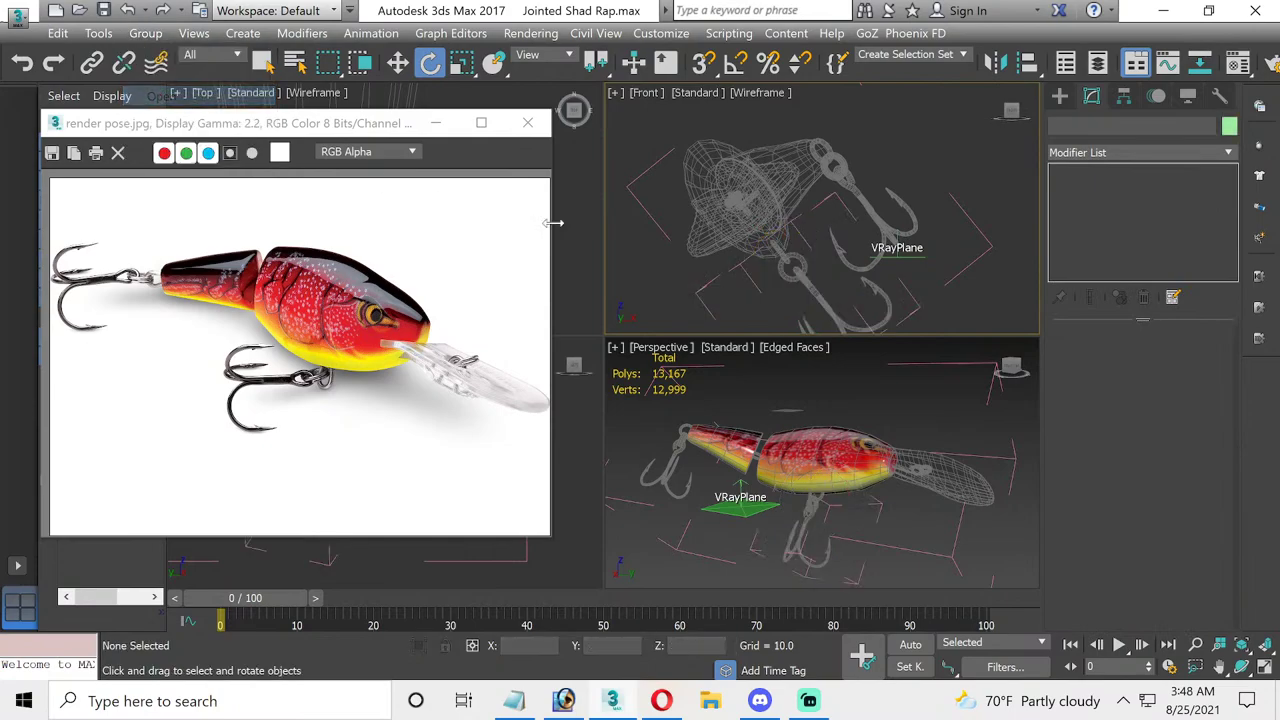
{"action": "left_click", "coordinate": [825, 300]}
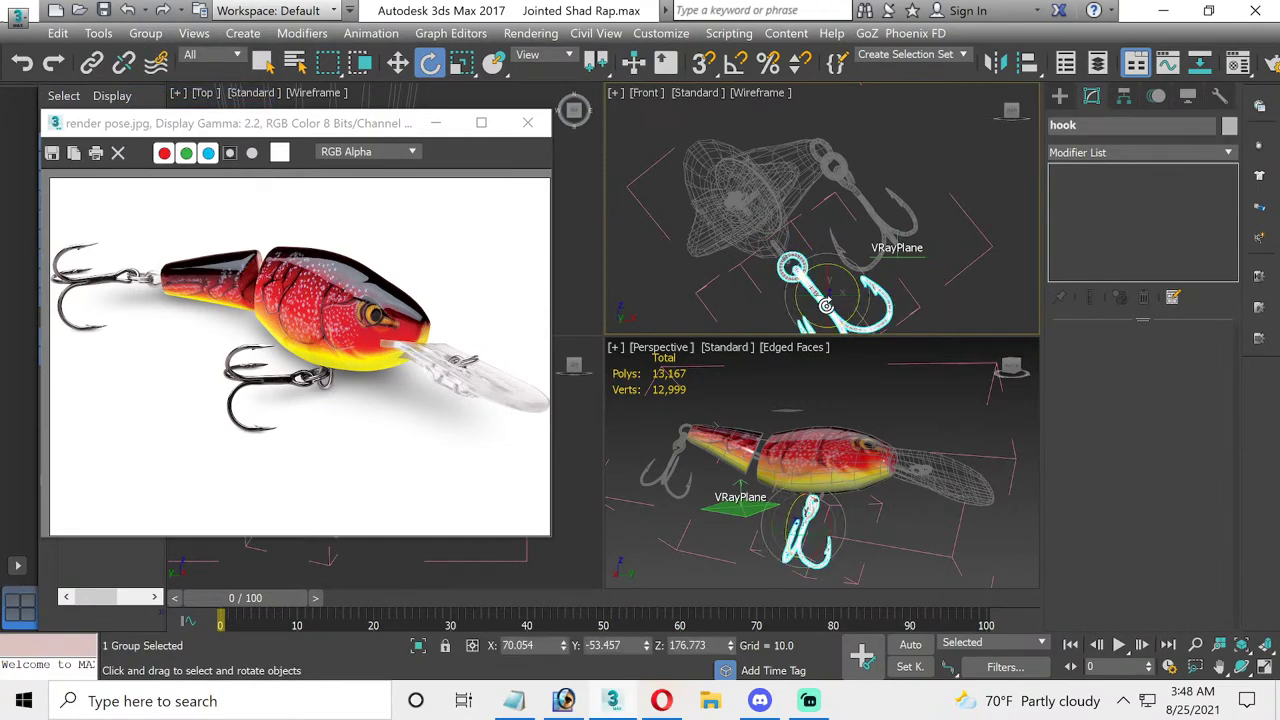
- Place the hook group's pivot at its eye and rotate the belly hook about 53° on Z
{"action": "left_click", "coordinate": [1124, 96]}
{"action": "left_click", "coordinate": [1139, 222]}
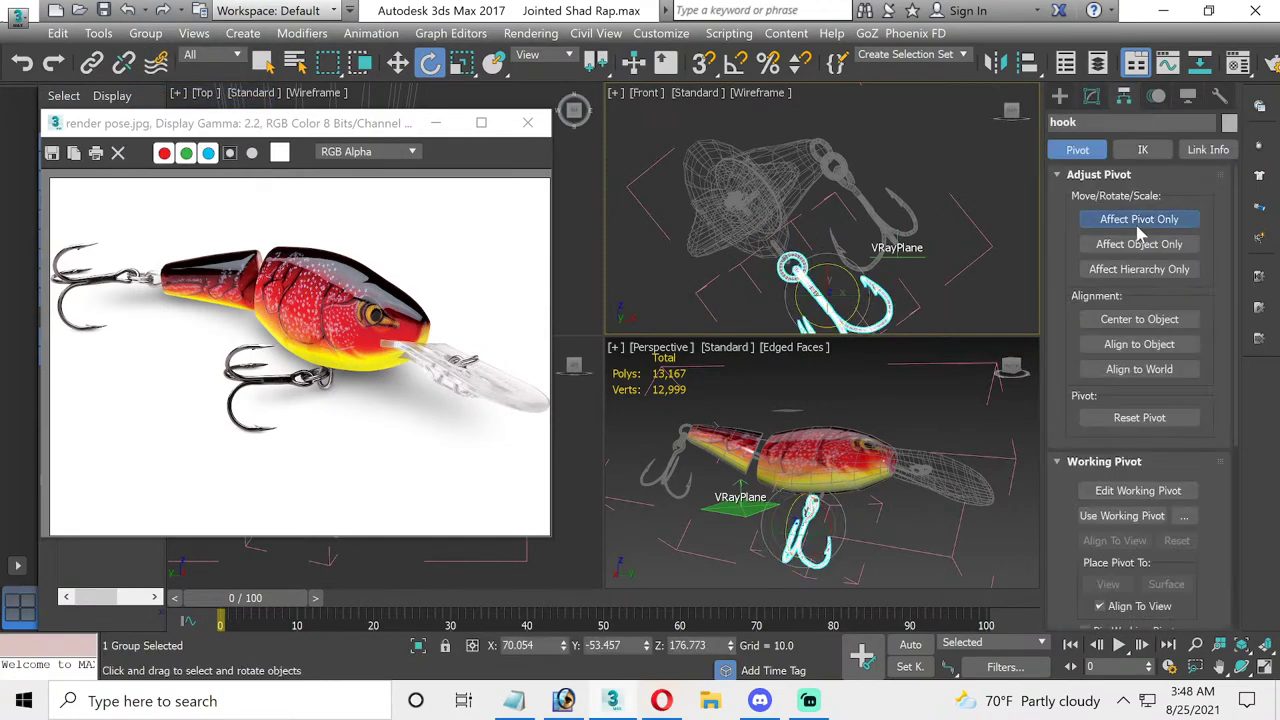
{"action": "left_click", "coordinate": [397, 62]}
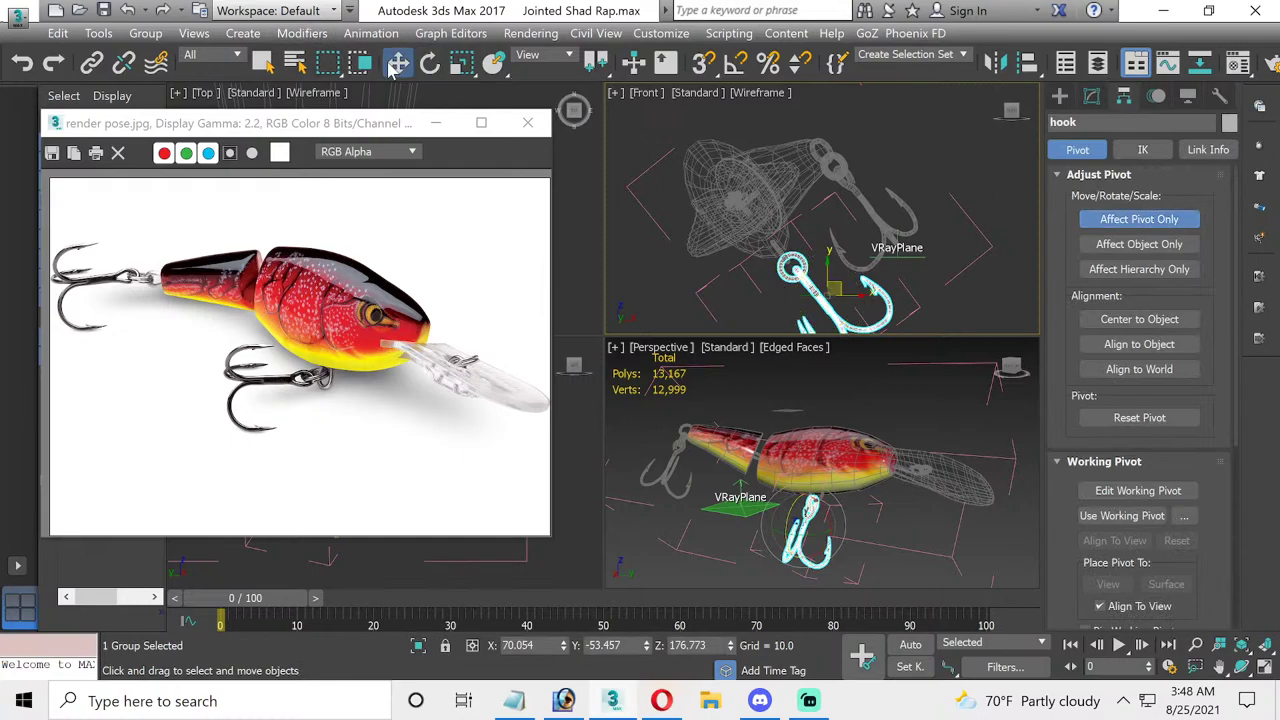
{"action": "scroll", "coordinate": [817, 297], "scroll_direction": "up", "scroll_amount": 2}
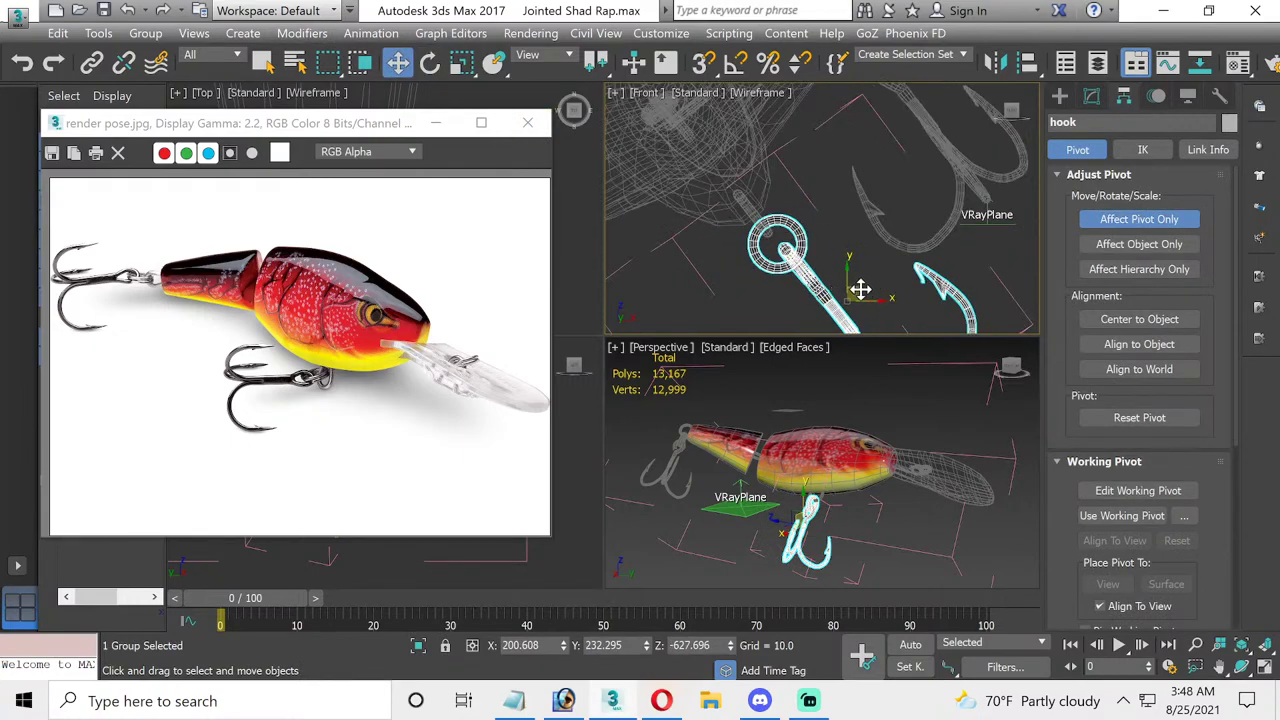
{"action": "left_click_drag", "start_coordinate": [860, 289], "coordinate": [781, 226]}
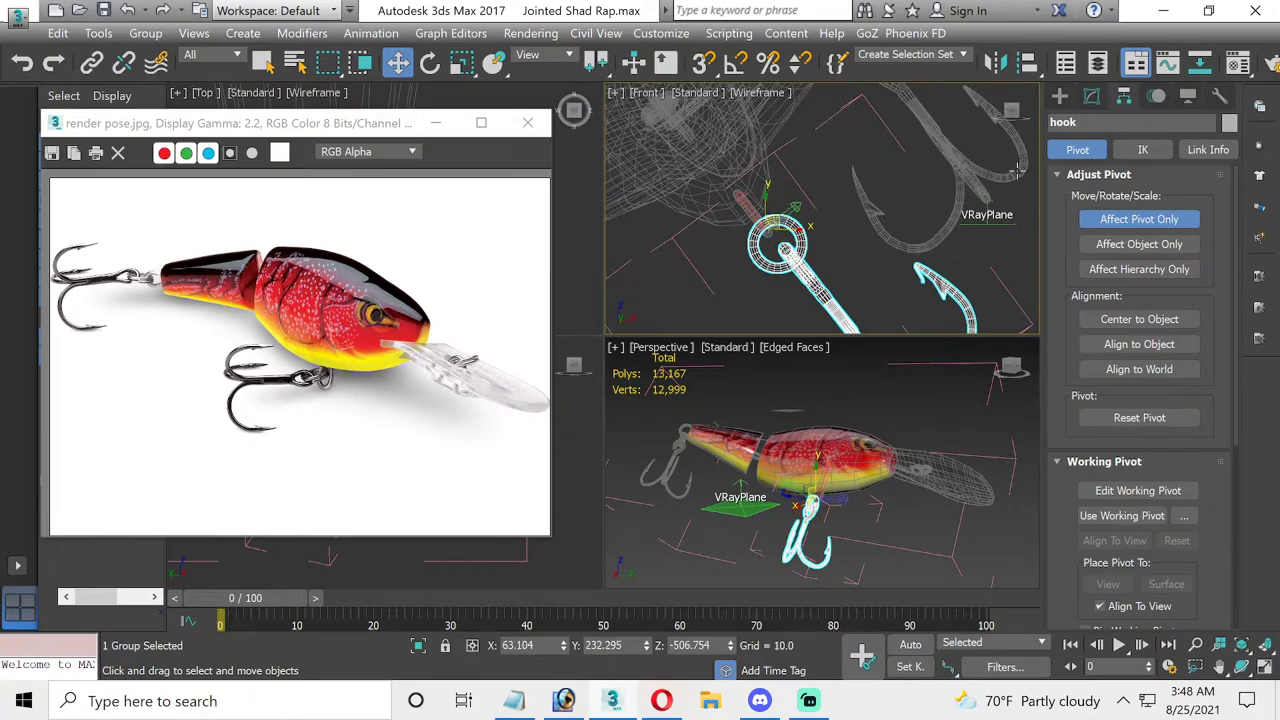
{"action": "left_click", "coordinate": [429, 63]}
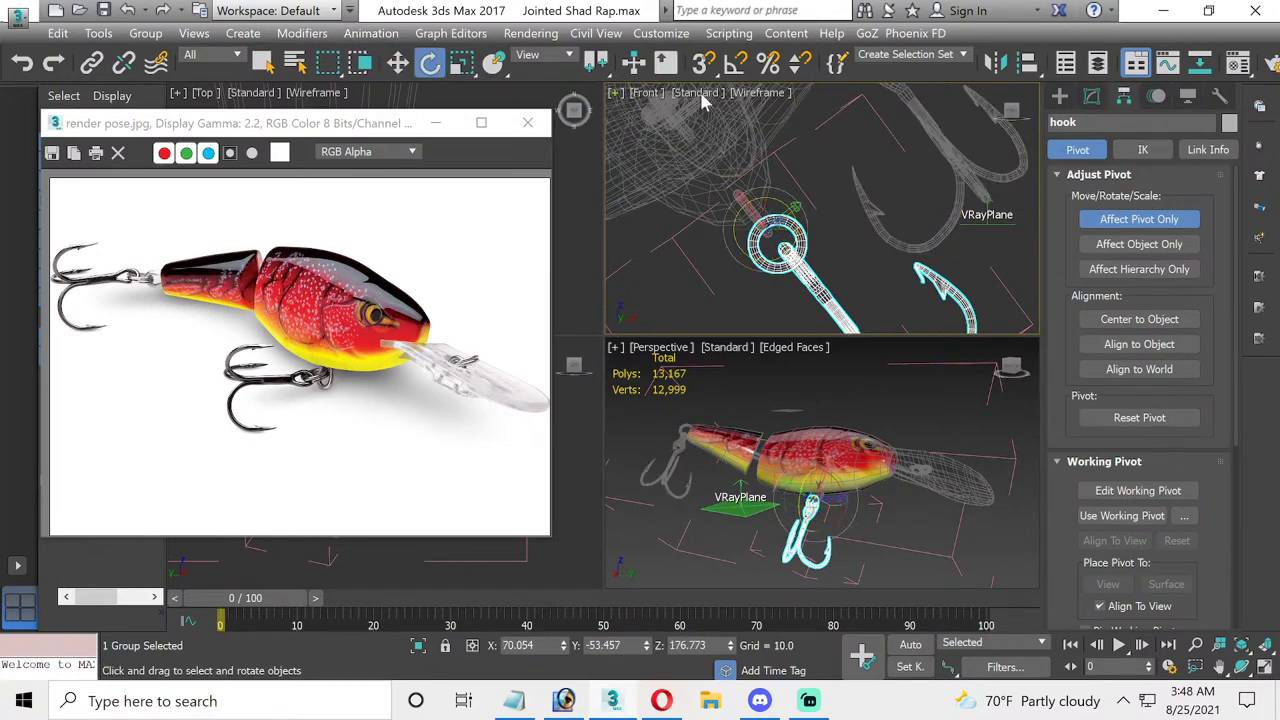
{"action": "left_click", "coordinate": [1094, 97]}
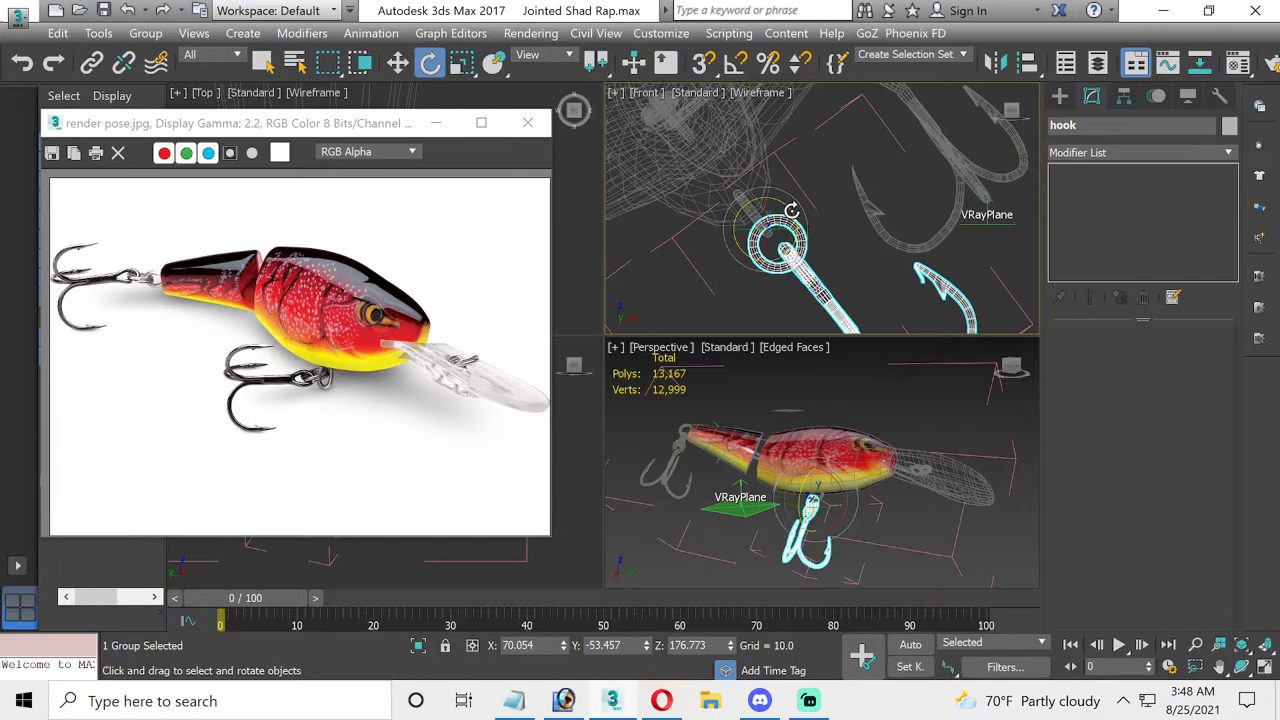
{"action": "left_click_drag", "start_coordinate": [793, 210], "coordinate": [759, 162]}
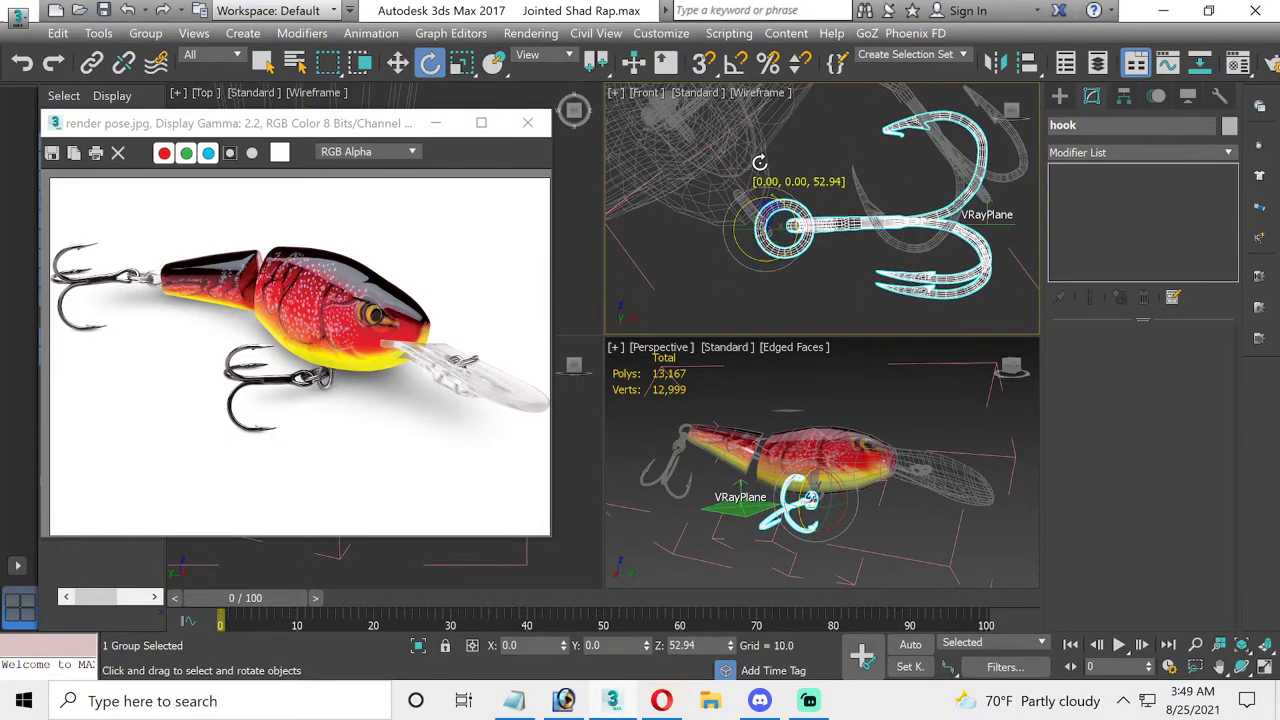
{"action": "scroll", "coordinate": [759, 162], "scroll_direction": "up", "scroll_amount": 3}
- Select the tail body and pick both tail hook mesh elements at Element level
{"action": "middle_click_drag", "start_coordinate": [740, 220], "coordinate": [683, 293]}
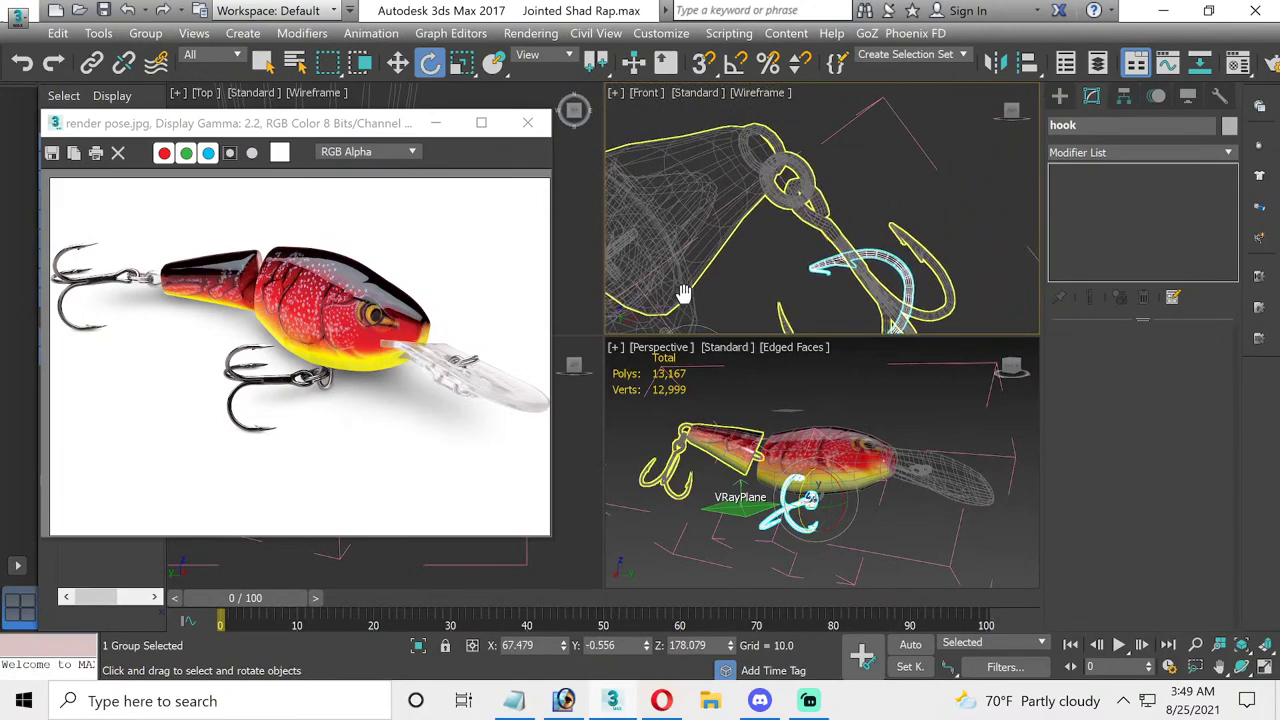
{"action": "left_click", "coordinate": [686, 290]}
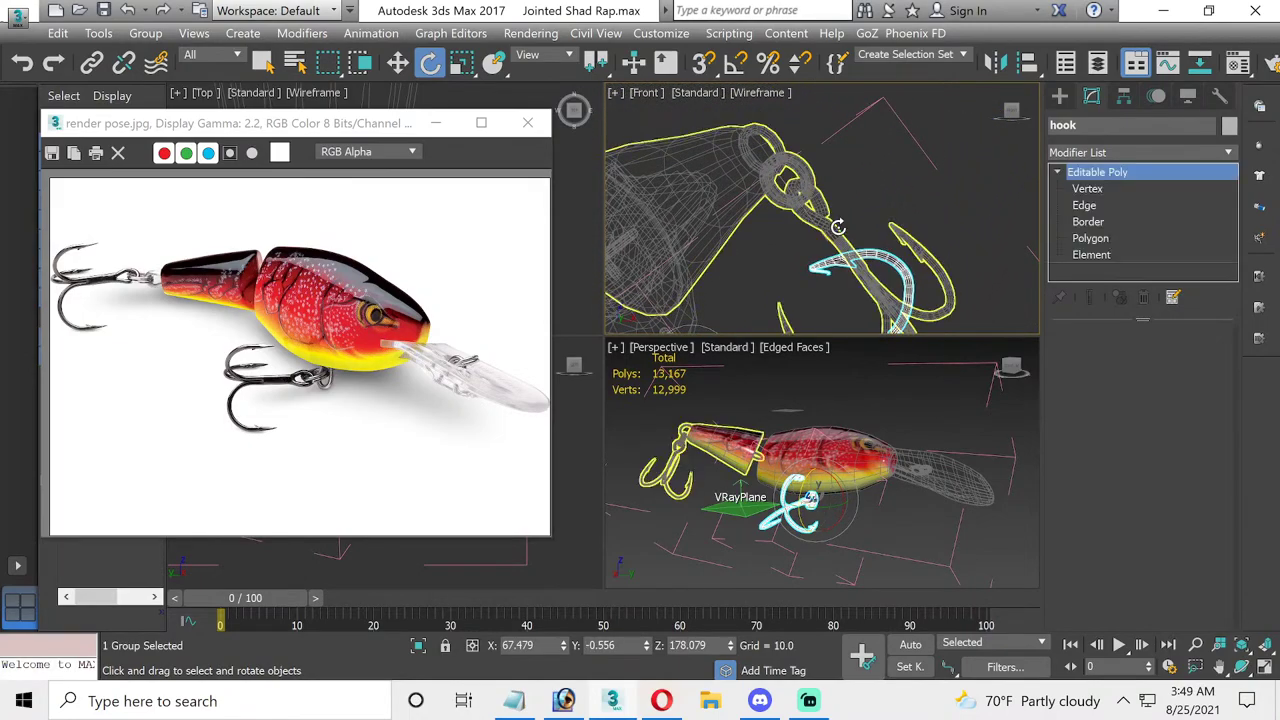
{"action": "left_click", "coordinate": [145, 33]}
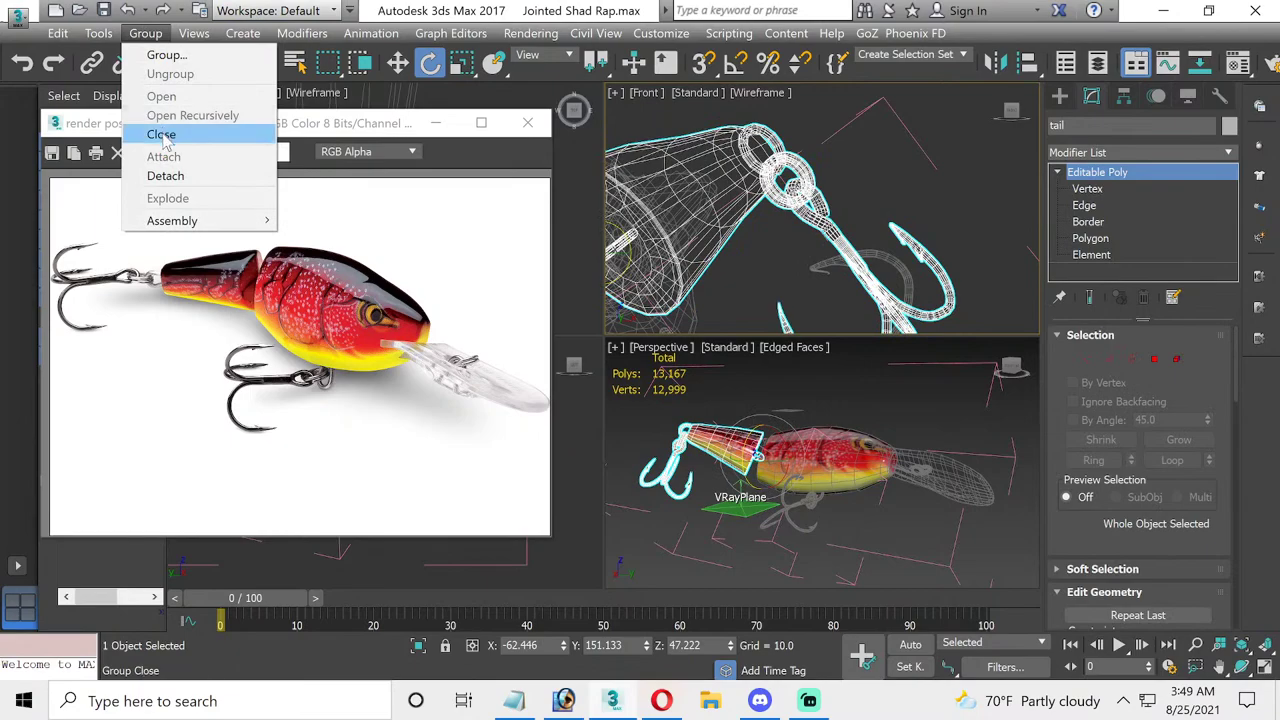
{"action": "left_click", "coordinate": [1091, 254]}
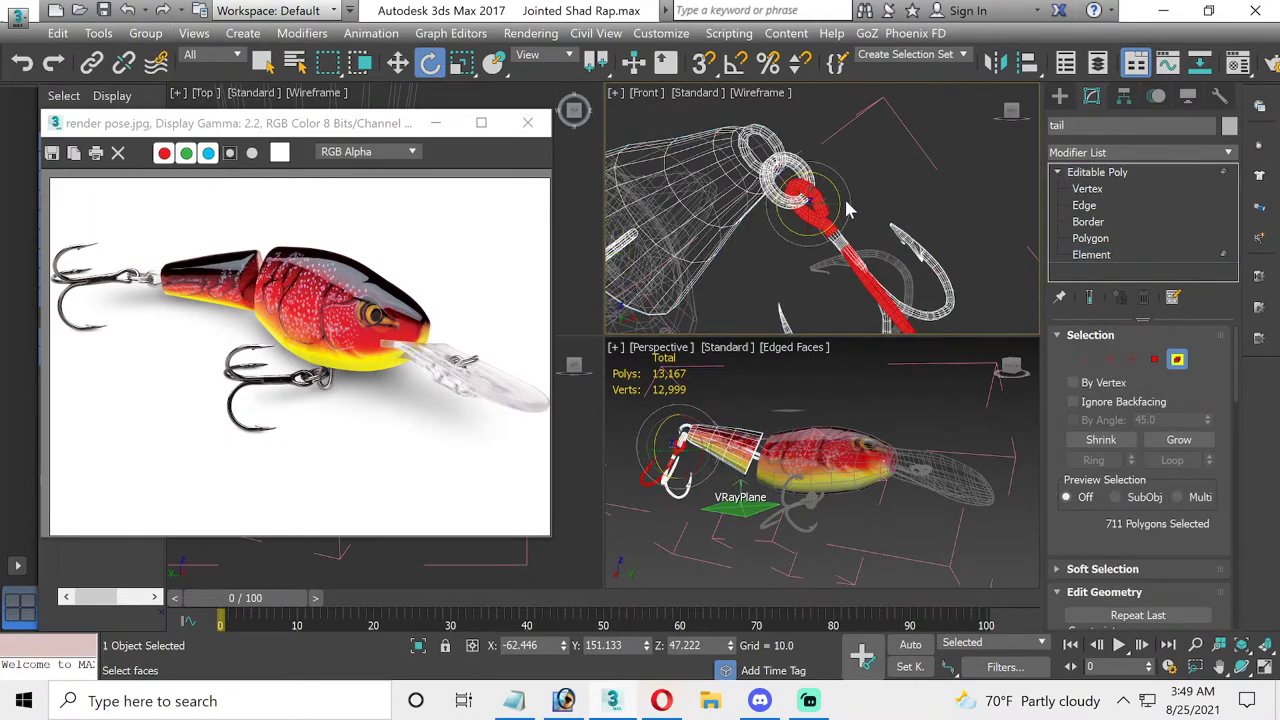
{"action": "left_click", "coordinate": [815, 200]}
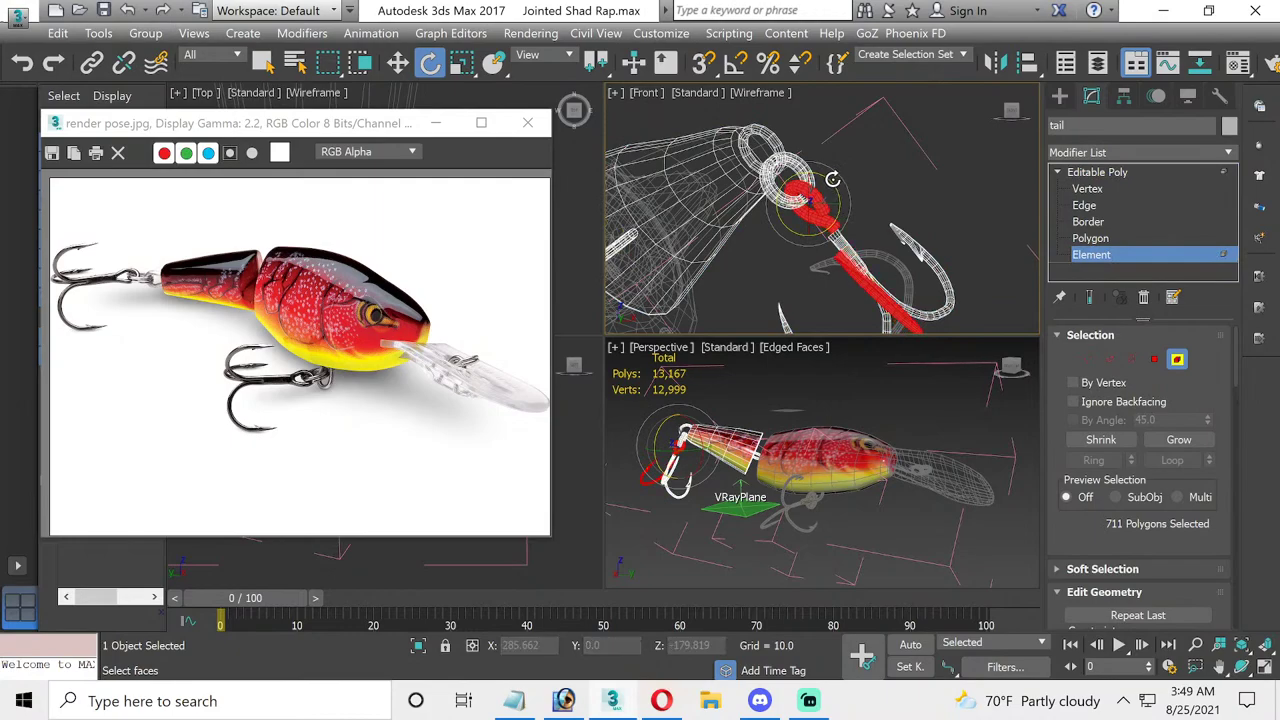
{"action": "left_click", "coordinate": [971, 266]}
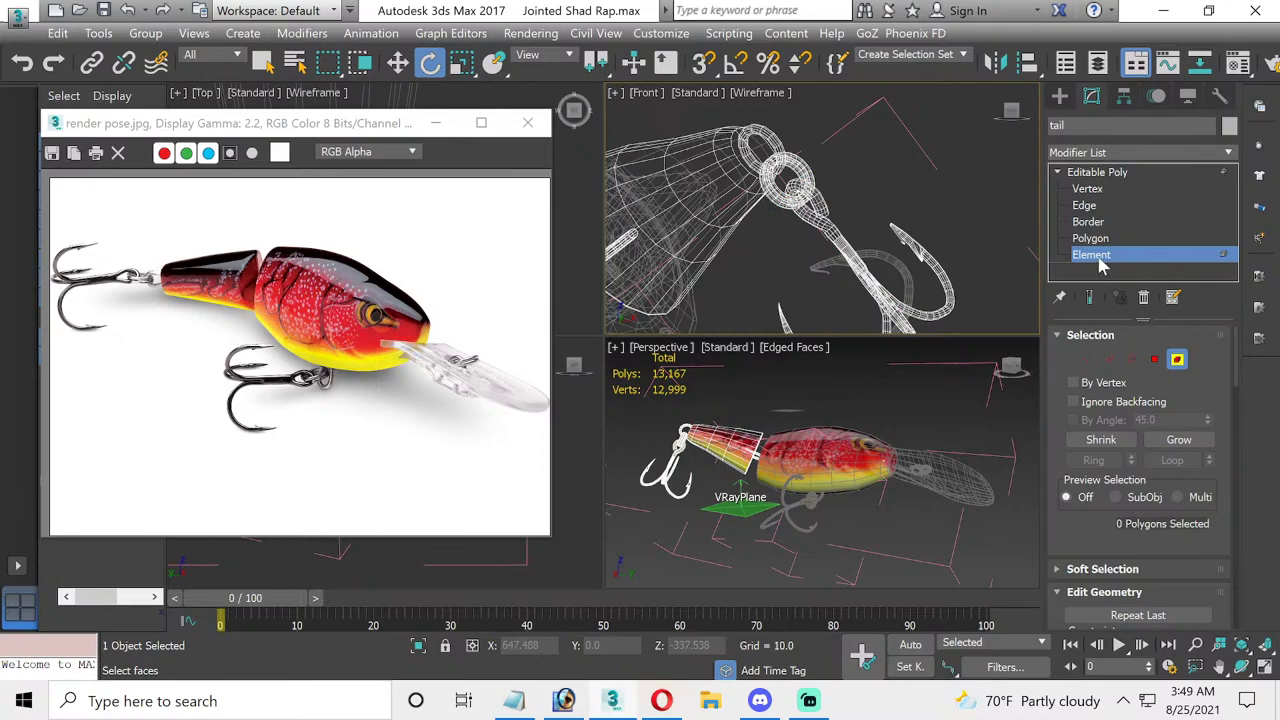
{"action": "left_click", "coordinate": [1097, 172]}
{"action": "left_click", "coordinate": [971, 300]}
{"action": "left_click", "coordinate": [960, 300]}
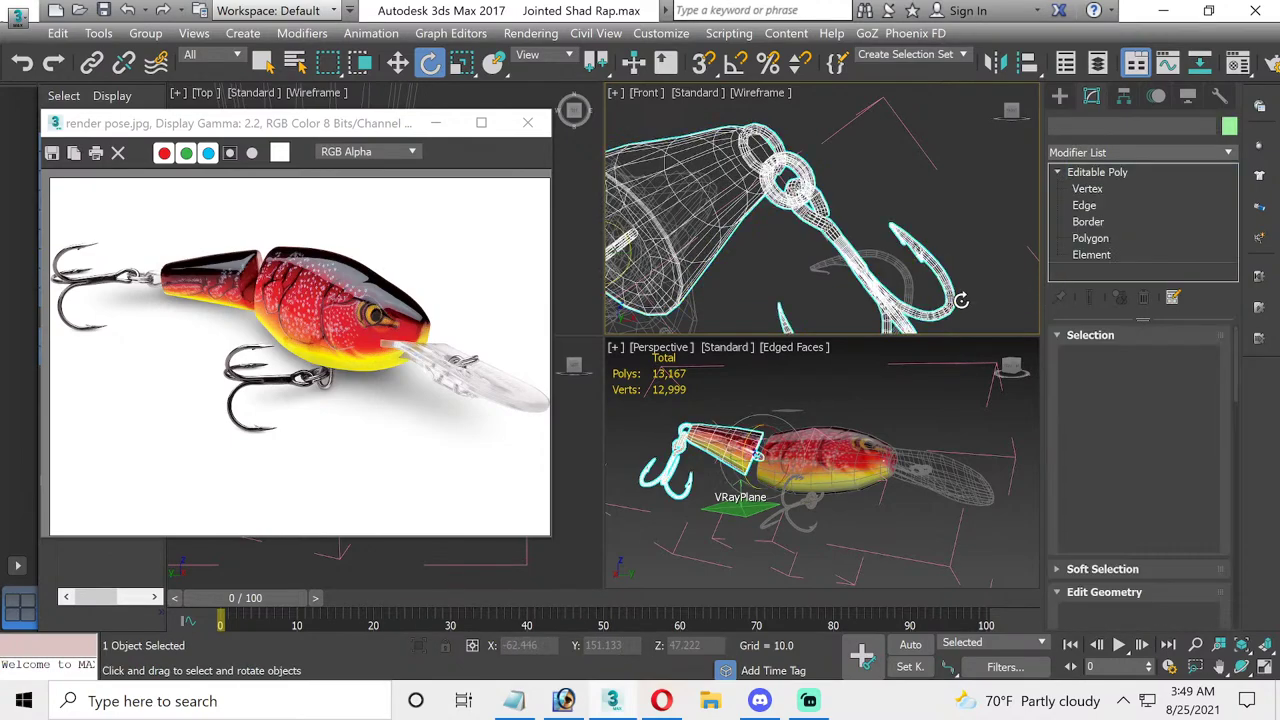
{"action": "left_click", "coordinate": [1093, 258]}
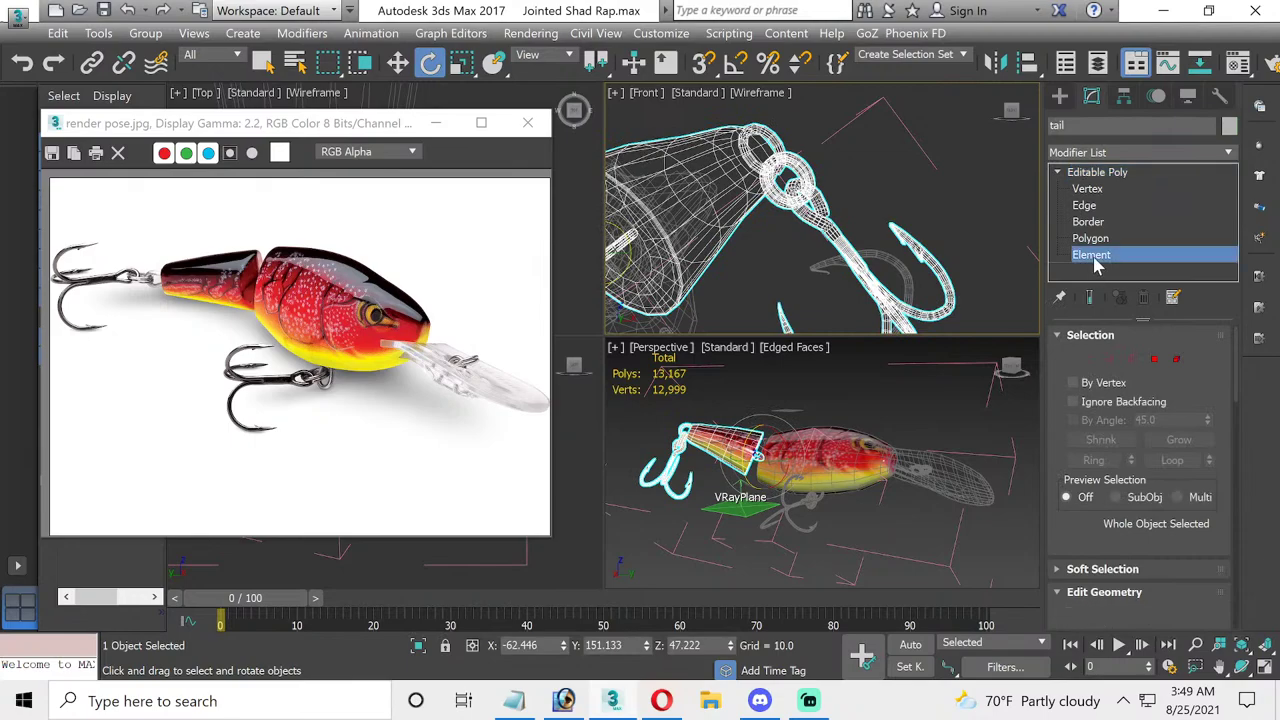
{"action": "left_click", "coordinate": [826, 249]}
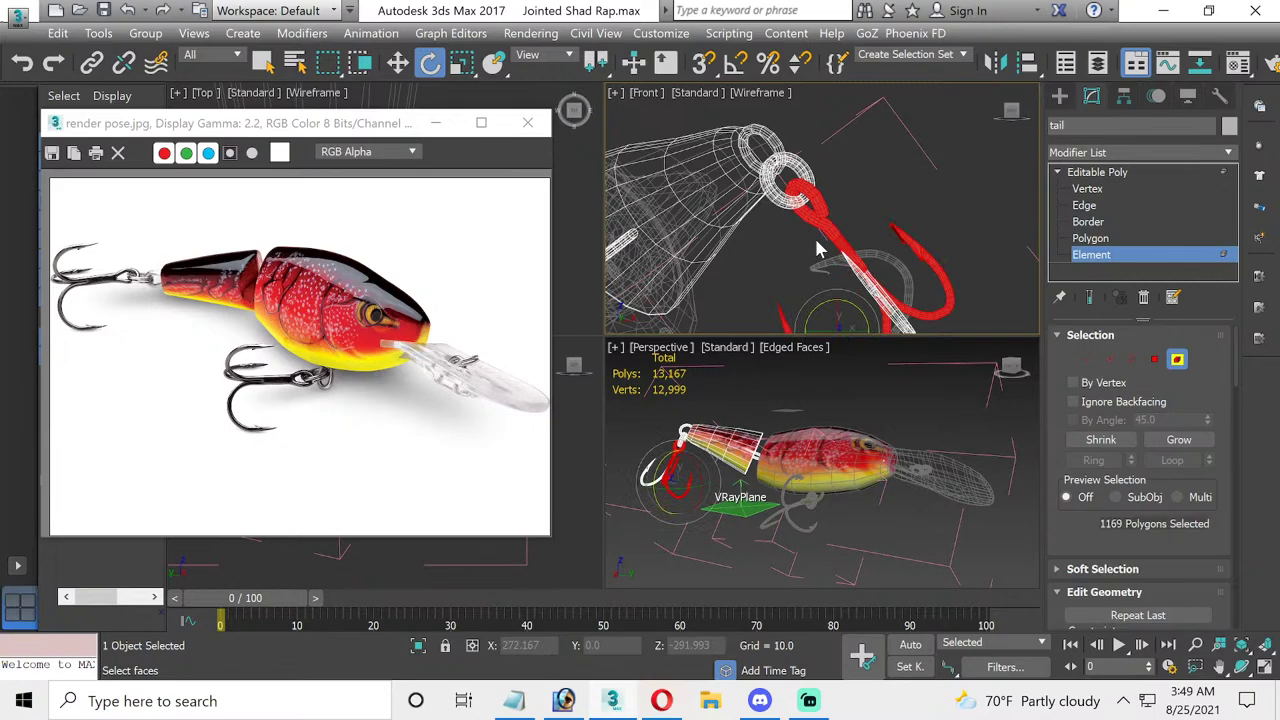
{"action": "middle_click_drag", "start_coordinate": [930, 320], "coordinate": [944, 240]}
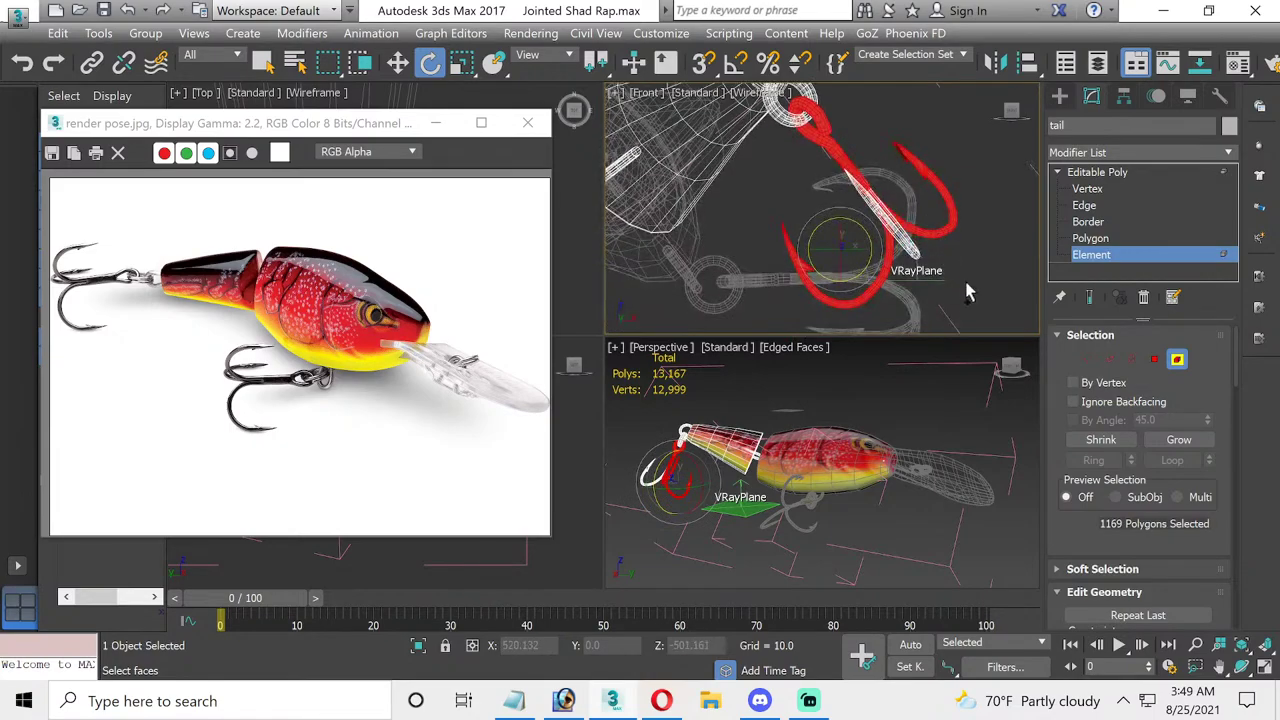
{"action": "left_click", "coordinate": [890, 234], "text": "ctrl"}
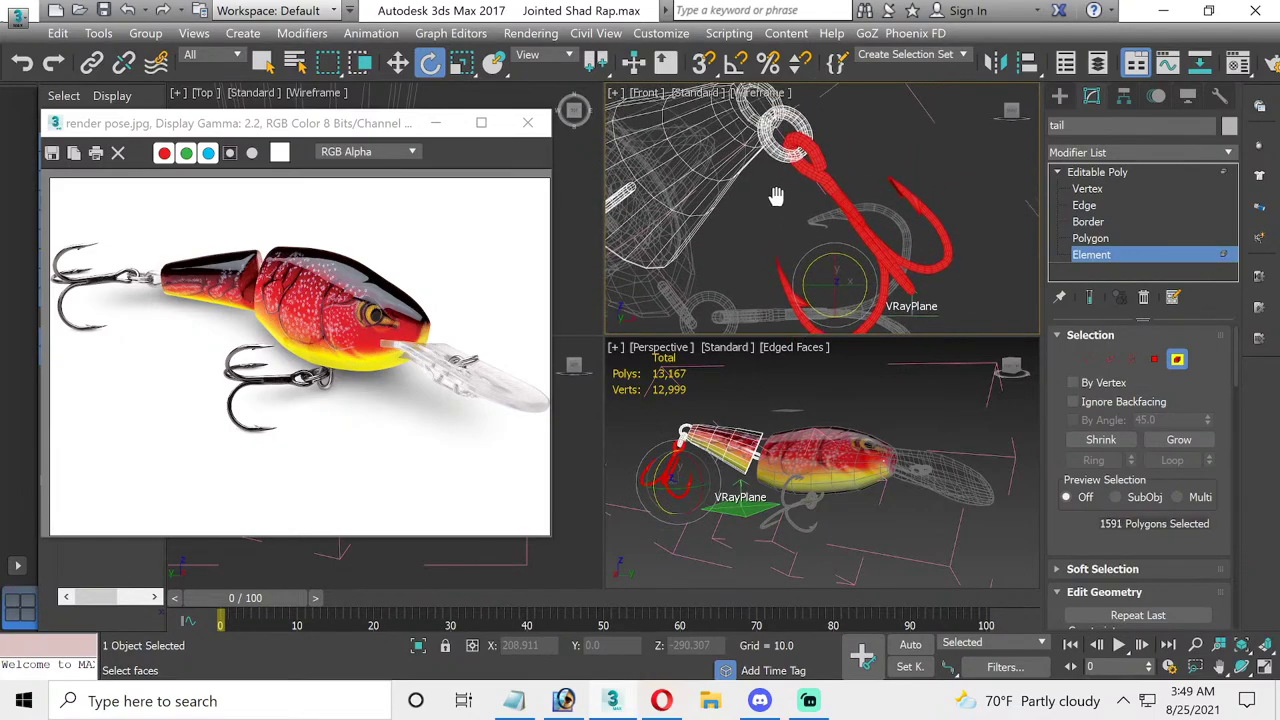
{"action": "middle_click_drag", "start_coordinate": [771, 196], "coordinate": [770, 245]}
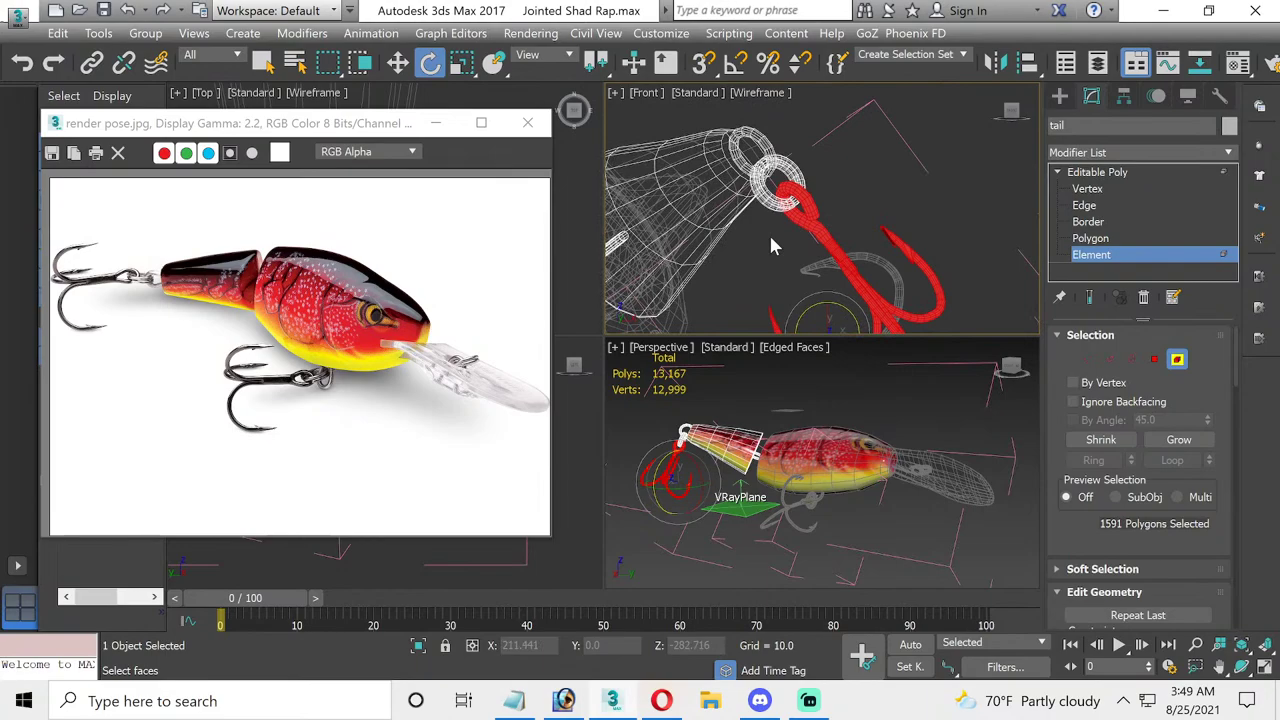
- Detach the selected hook elements as Object001 and select the new object
{"action": "left_click", "coordinate": [1125, 96]}
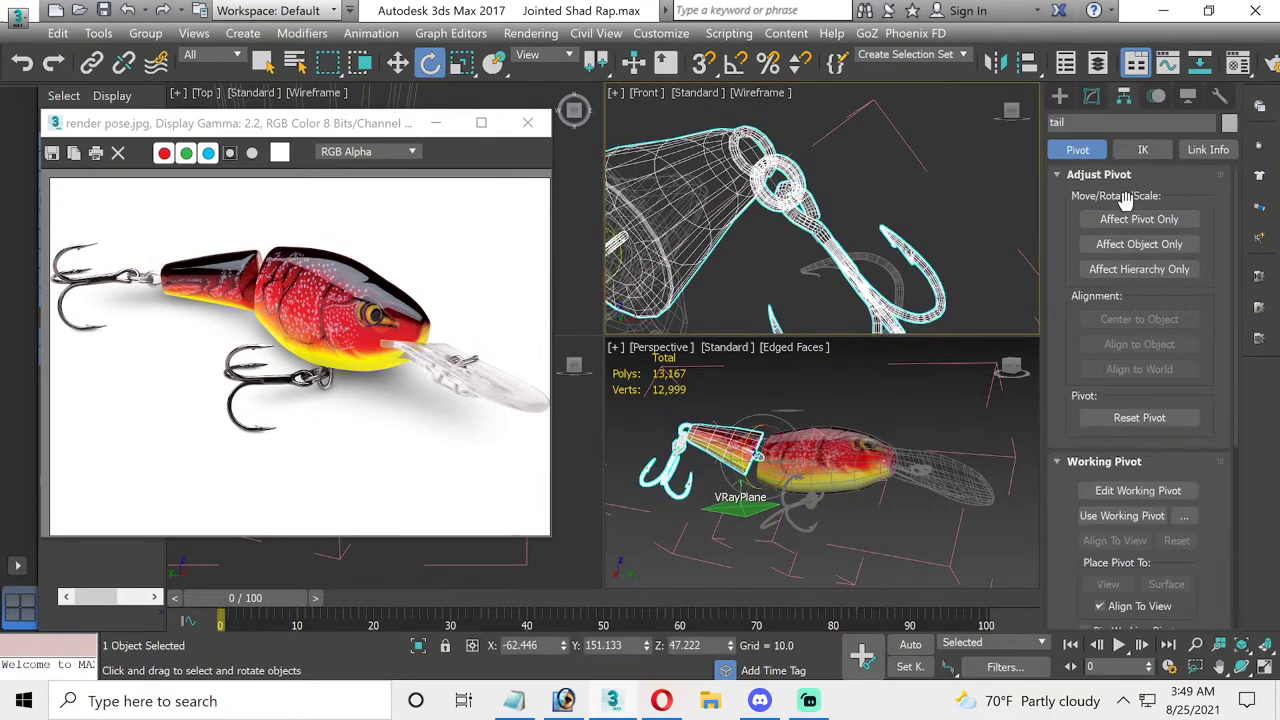
{"action": "left_click", "coordinate": [1092, 97]}
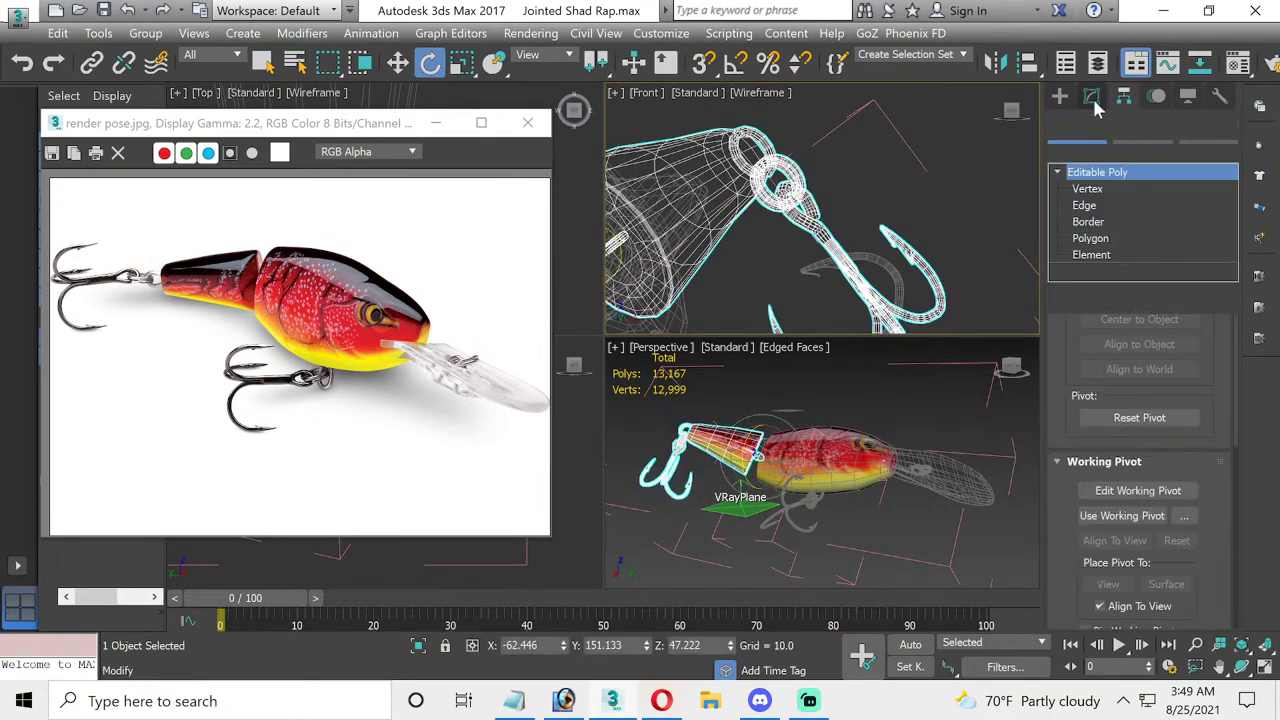
{"action": "left_click", "coordinate": [1092, 255]}
{"action": "scroll", "coordinate": [1176, 350], "scroll_direction": "down", "scroll_amount": 1}
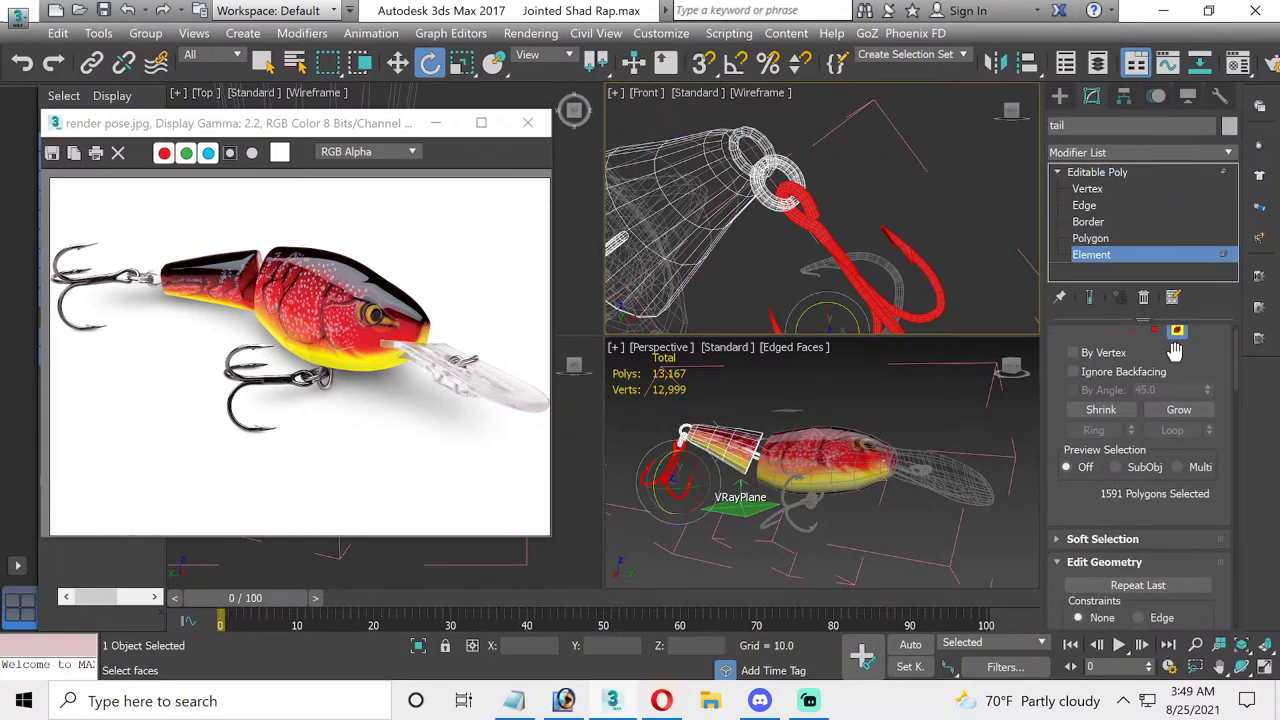
{"action": "scroll", "coordinate": [1176, 350], "scroll_direction": "down", "scroll_amount": 1}
{"action": "scroll", "coordinate": [1160, 450], "scroll_direction": "down", "scroll_amount": 1}
{"action": "scroll", "coordinate": [1145, 540], "scroll_direction": "down", "scroll_amount": 1}
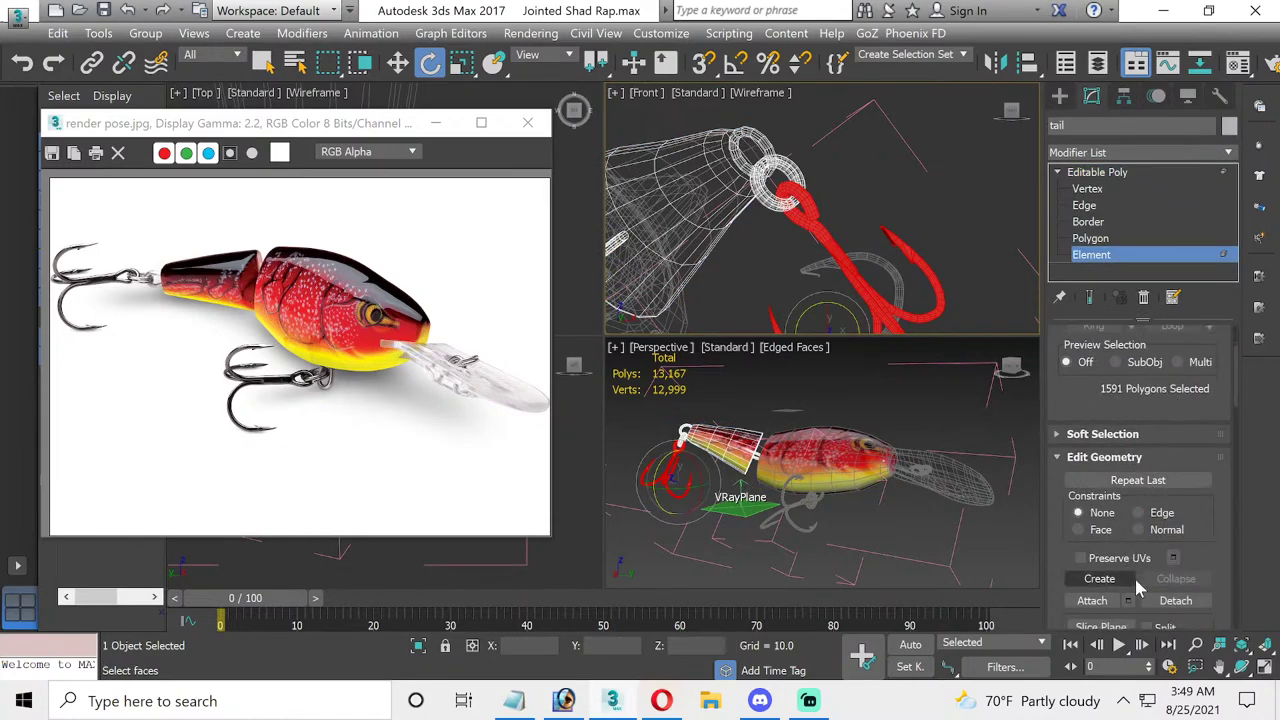
{"action": "left_click", "coordinate": [1175, 600]}
{"action": "left_click", "coordinate": [686, 372]}
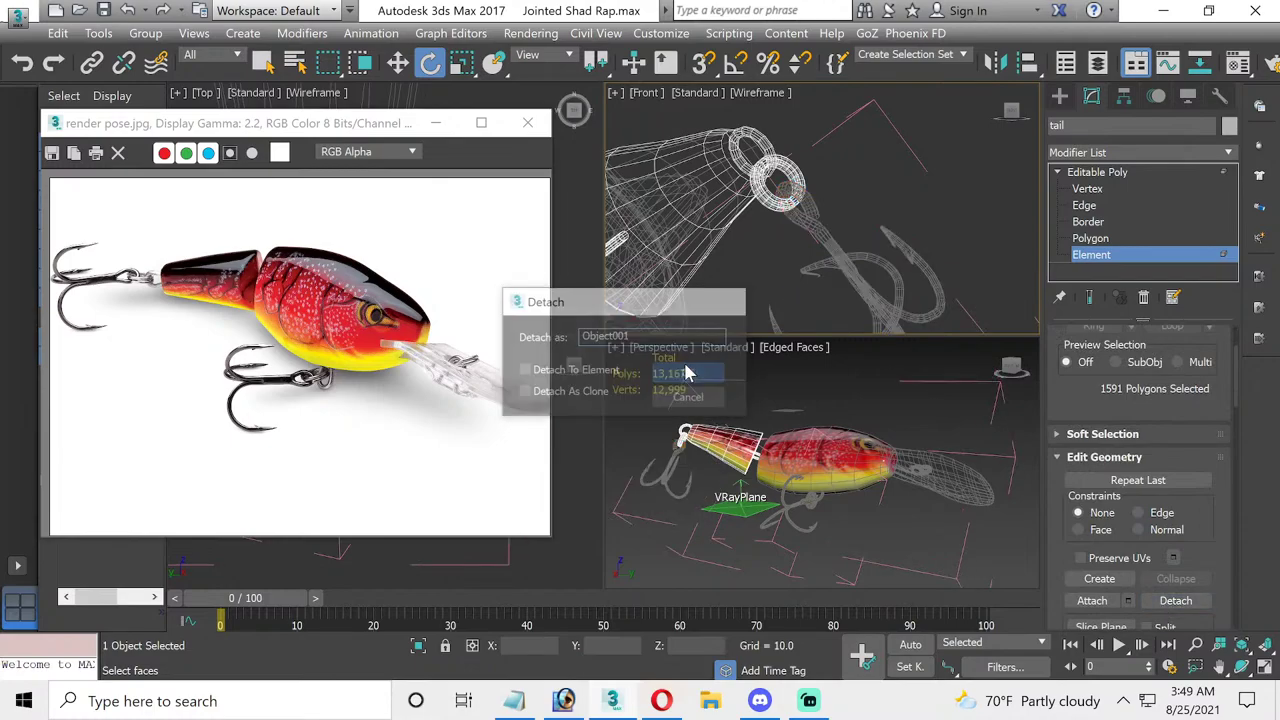
{"action": "left_click", "coordinate": [1098, 258]}
{"action": "left_click", "coordinate": [808, 228]}
{"action": "left_click", "coordinate": [818, 232]}
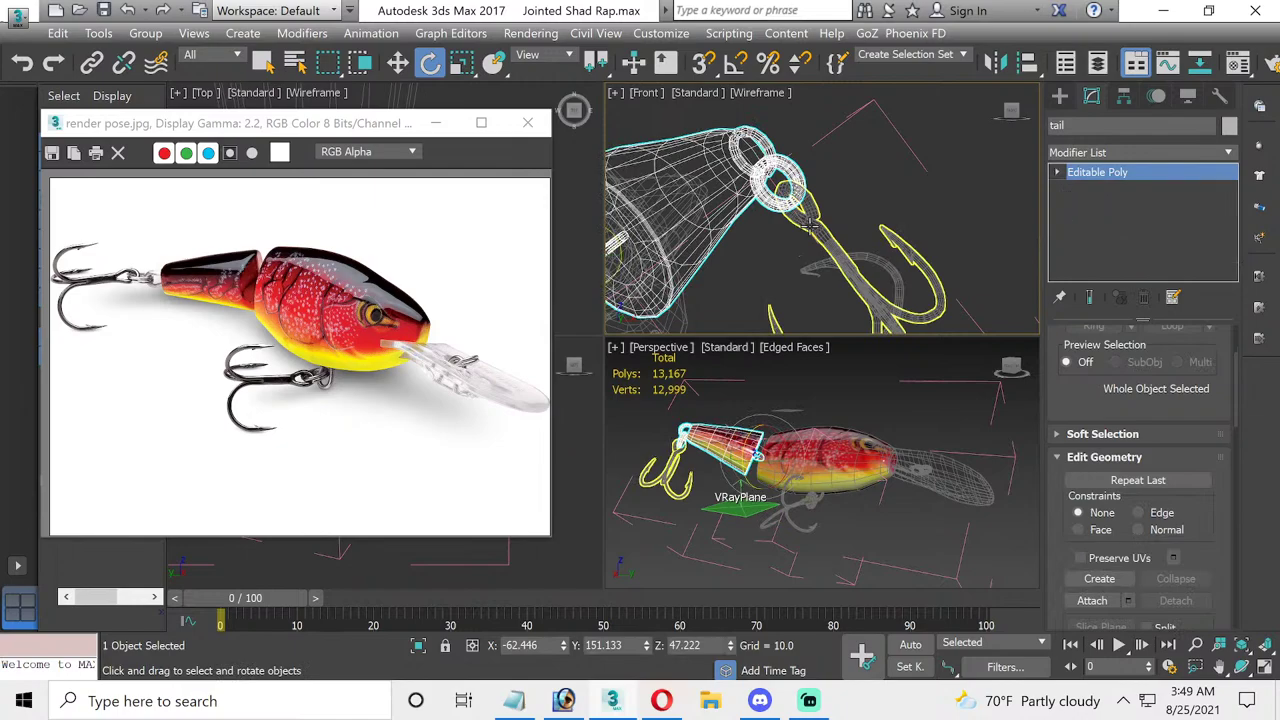
- Center Object001's pivot on the hook, then move it up onto the hook eye
{"action": "left_click", "coordinate": [1123, 96]}
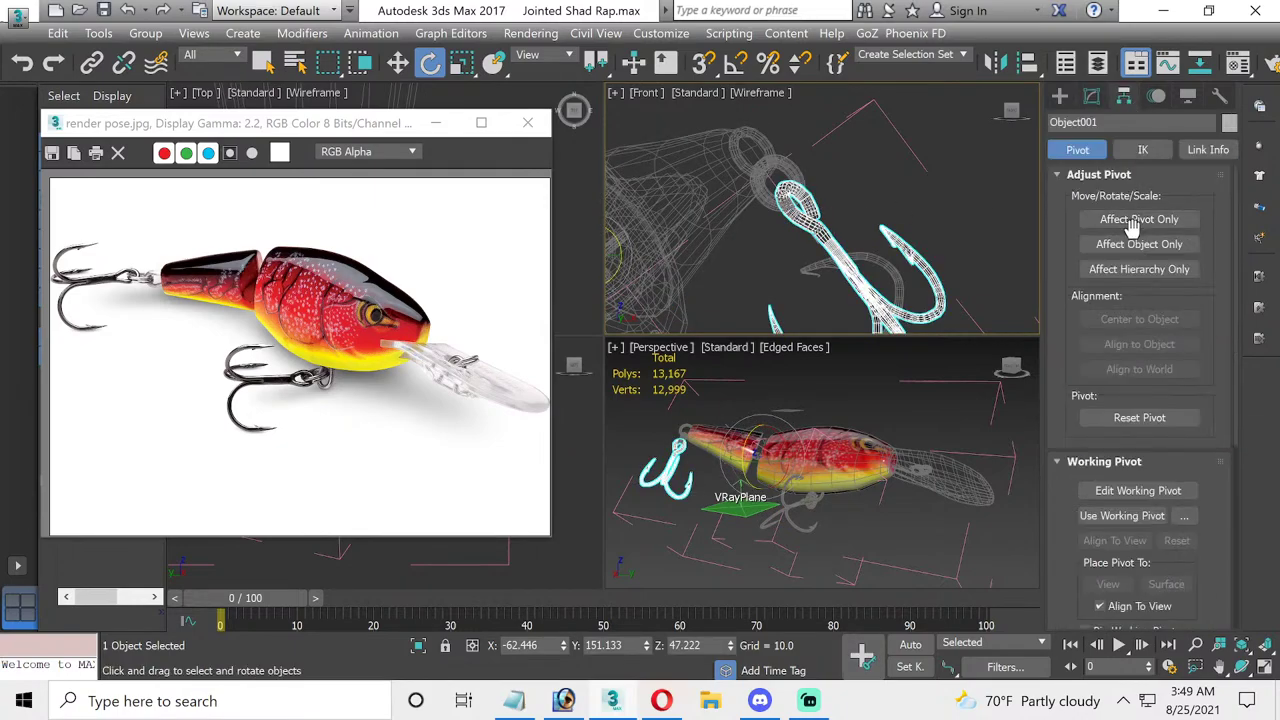
{"action": "left_click", "coordinate": [1136, 220]}
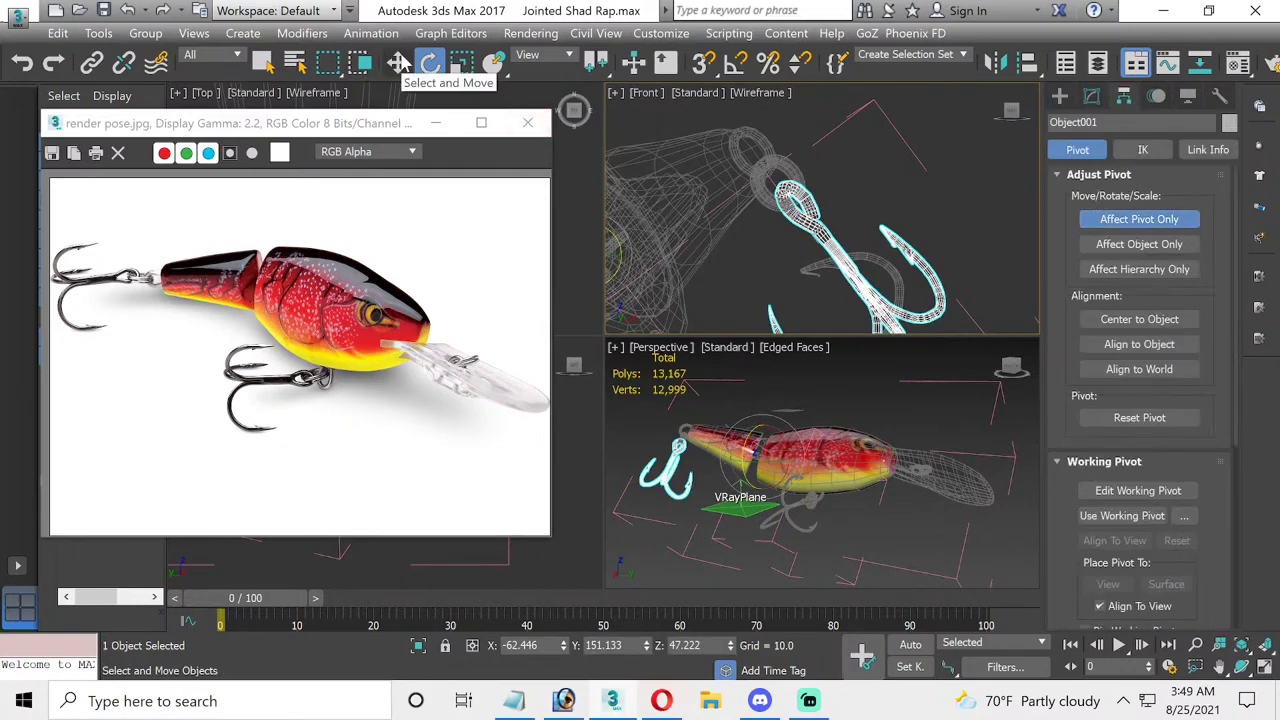
{"action": "left_click", "coordinate": [398, 62]}
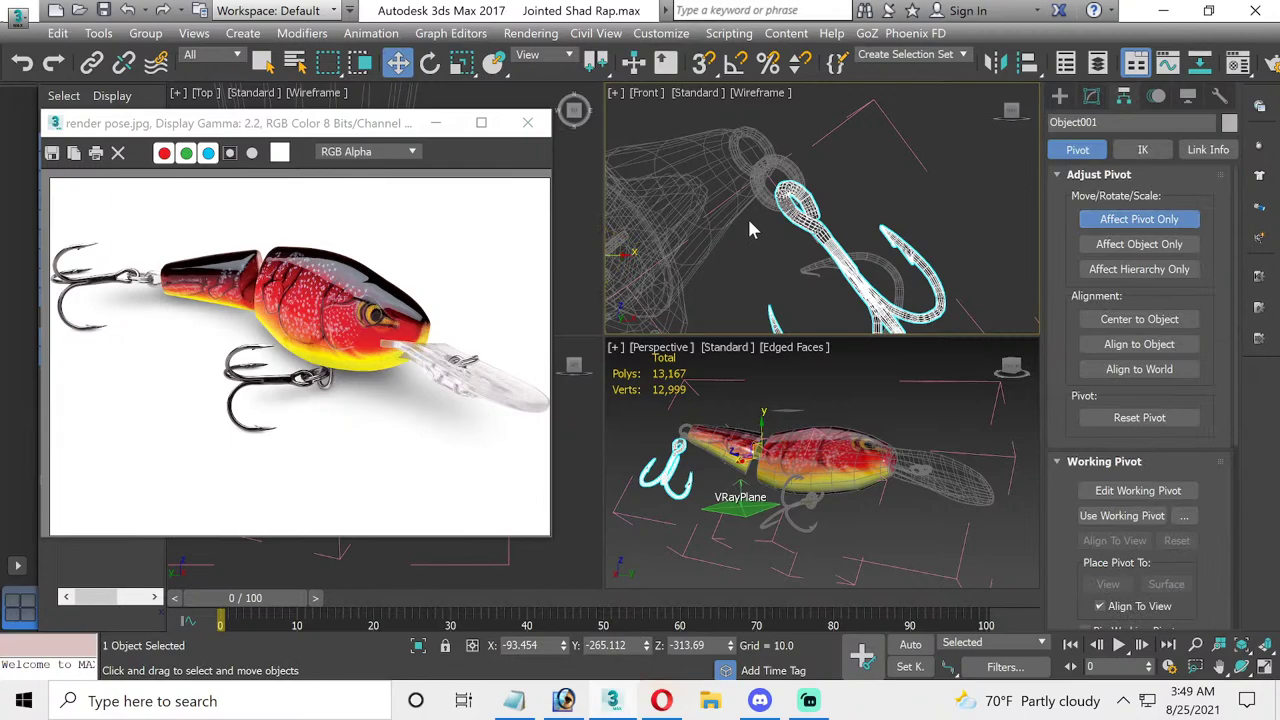
{"action": "left_click", "coordinate": [1139, 319]}
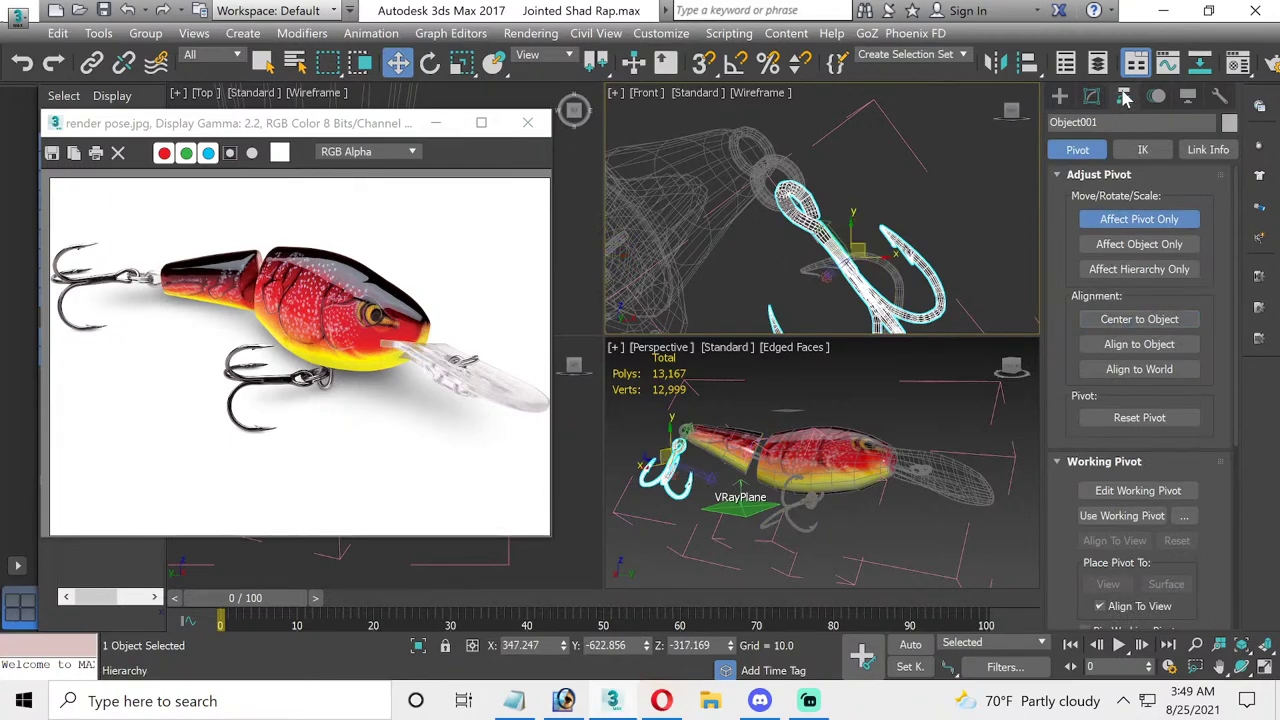
{"action": "left_click_drag", "start_coordinate": [864, 242], "coordinate": [806, 183]}
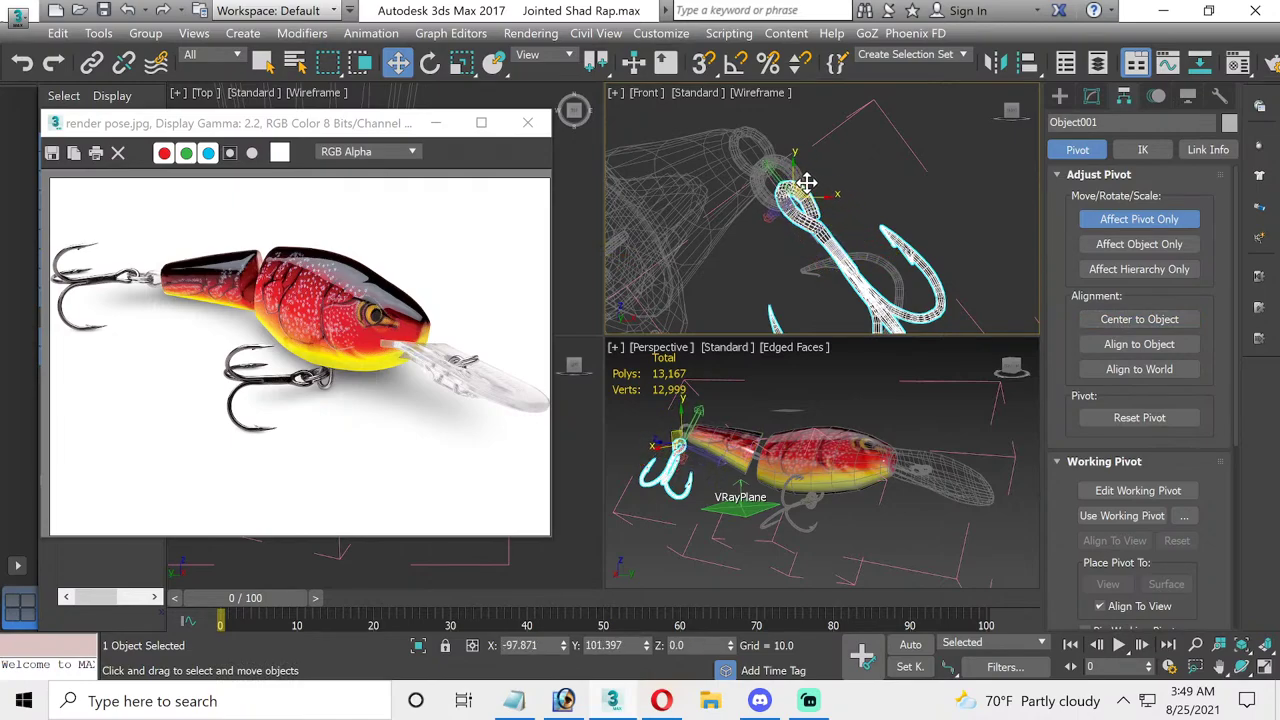
{"action": "left_click_drag", "start_coordinate": [806, 183], "coordinate": [815, 188]}
{"action": "left_click", "coordinate": [1110, 219]}
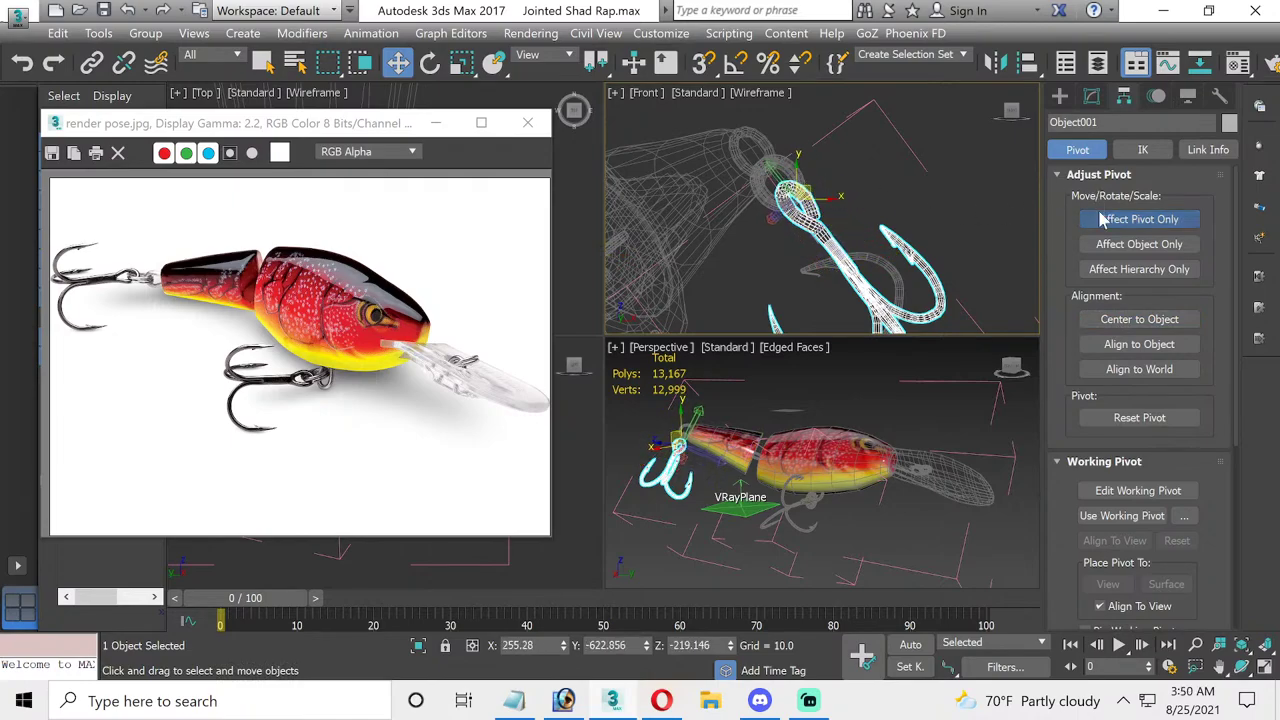
{"action": "left_click", "coordinate": [1091, 96]}
{"action": "left_click", "coordinate": [980, 150]}
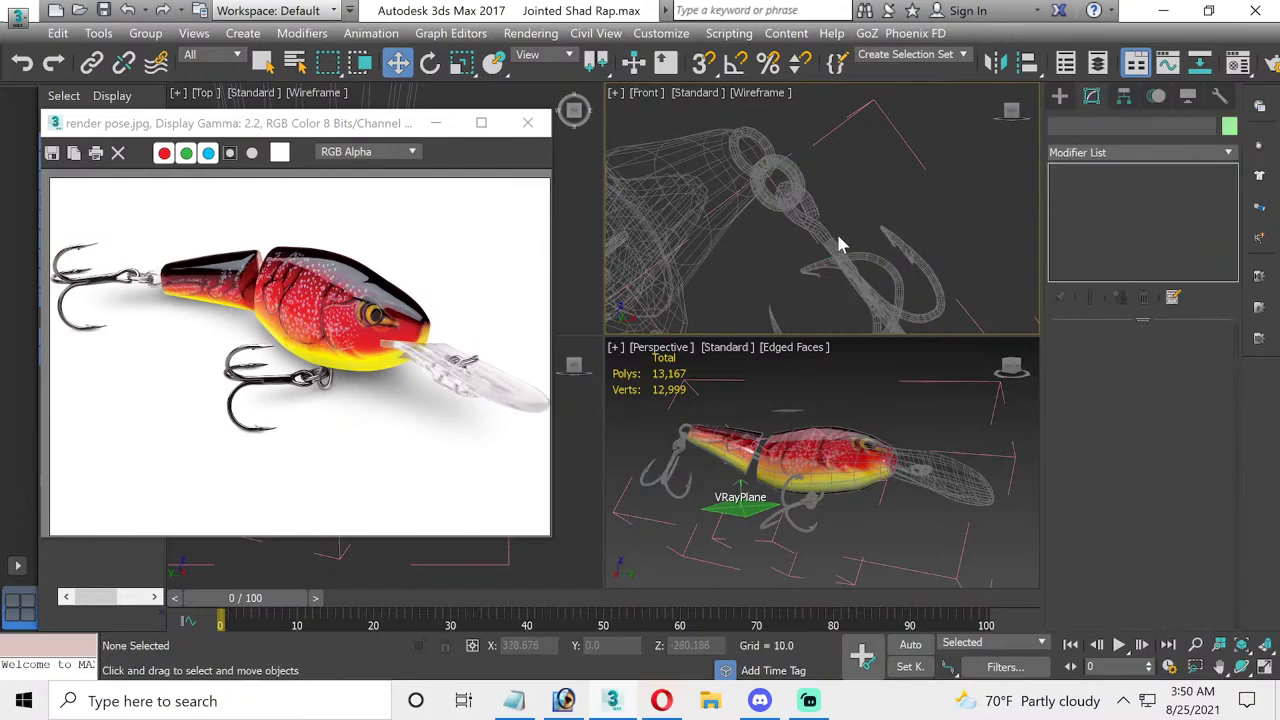
- Select the eye ring element at the tail's end and detach it as a separate object
{"action": "left_click", "coordinate": [770, 195]}
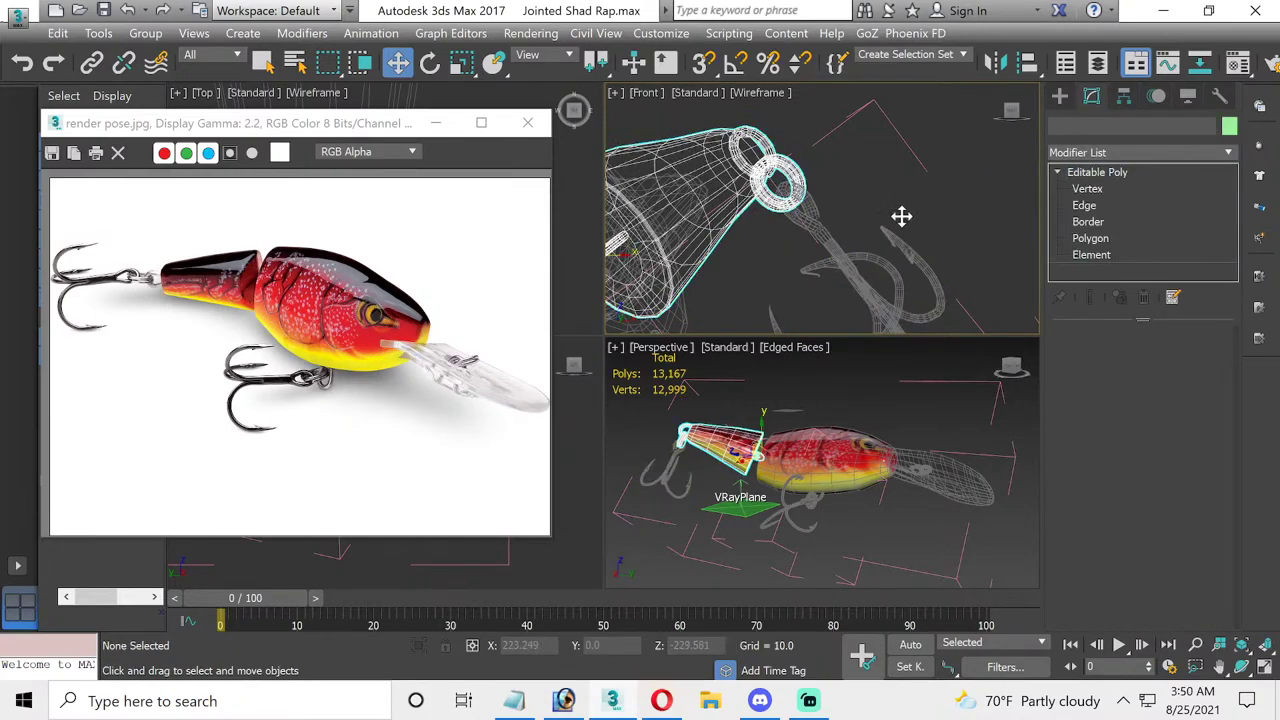
{"action": "left_click", "coordinate": [1090, 255]}
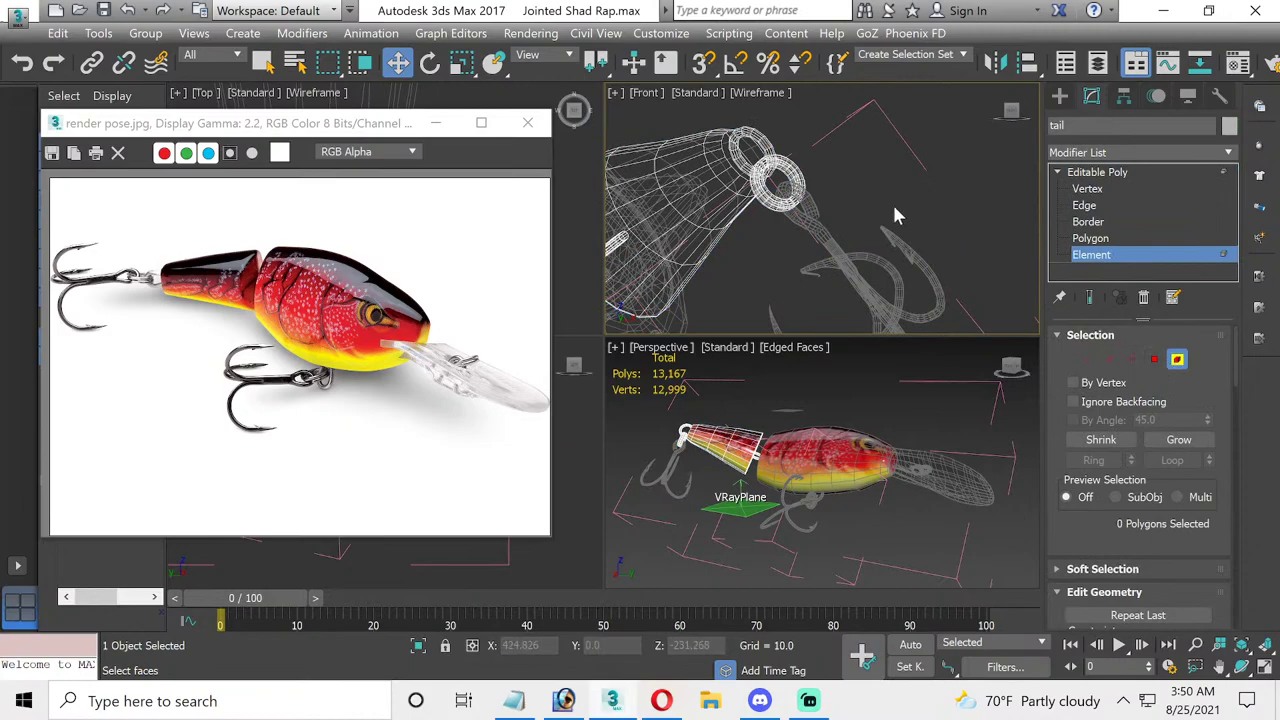
{"action": "scroll", "coordinate": [1168, 452], "scroll_direction": "down", "scroll_amount": 2}
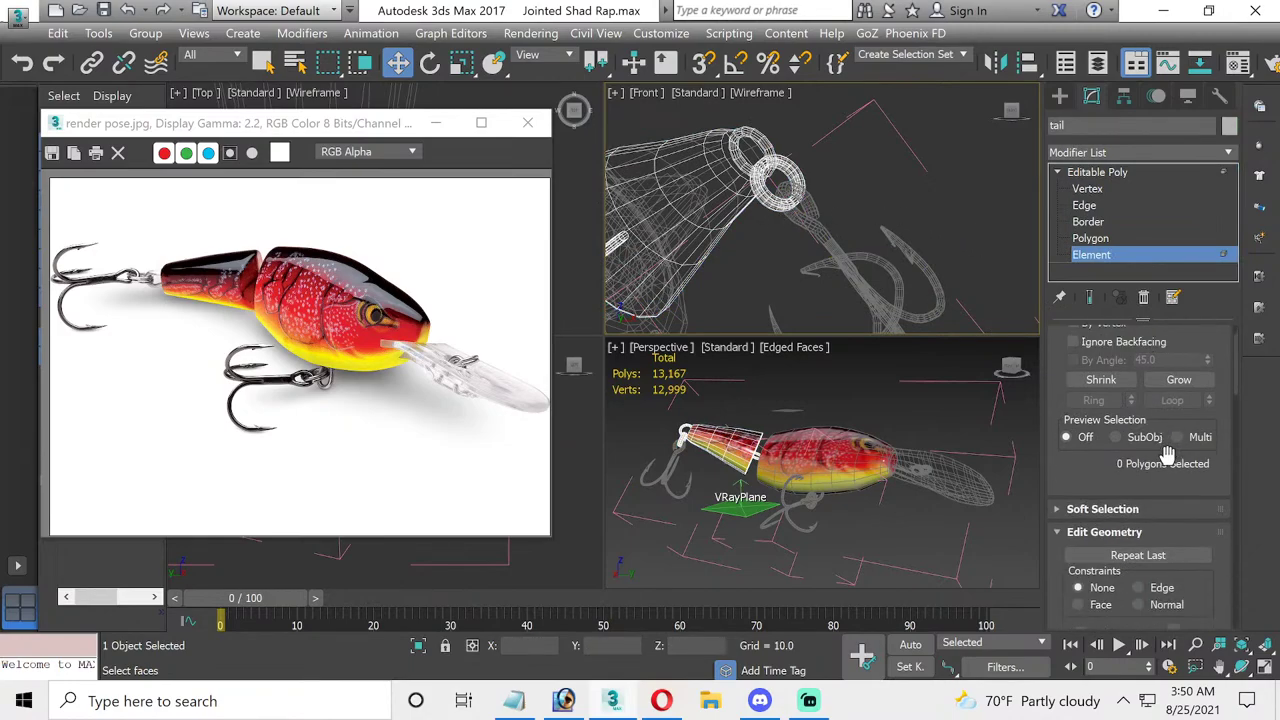
{"action": "scroll", "coordinate": [1168, 455], "scroll_direction": "down", "scroll_amount": 1}
{"action": "scroll", "coordinate": [1163, 412], "scroll_direction": "down", "scroll_amount": 1}
{"action": "scroll", "coordinate": [1145, 425], "scroll_direction": "down", "scroll_amount": 1}
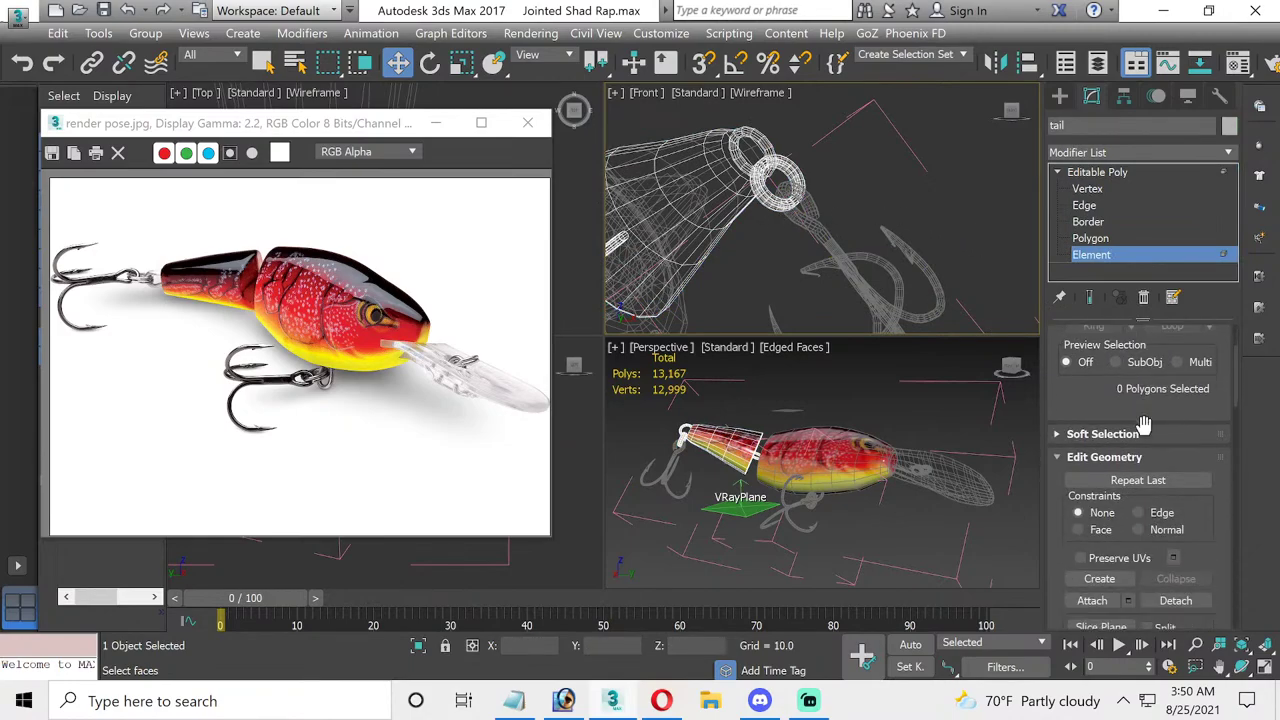
{"action": "left_click", "coordinate": [780, 178]}
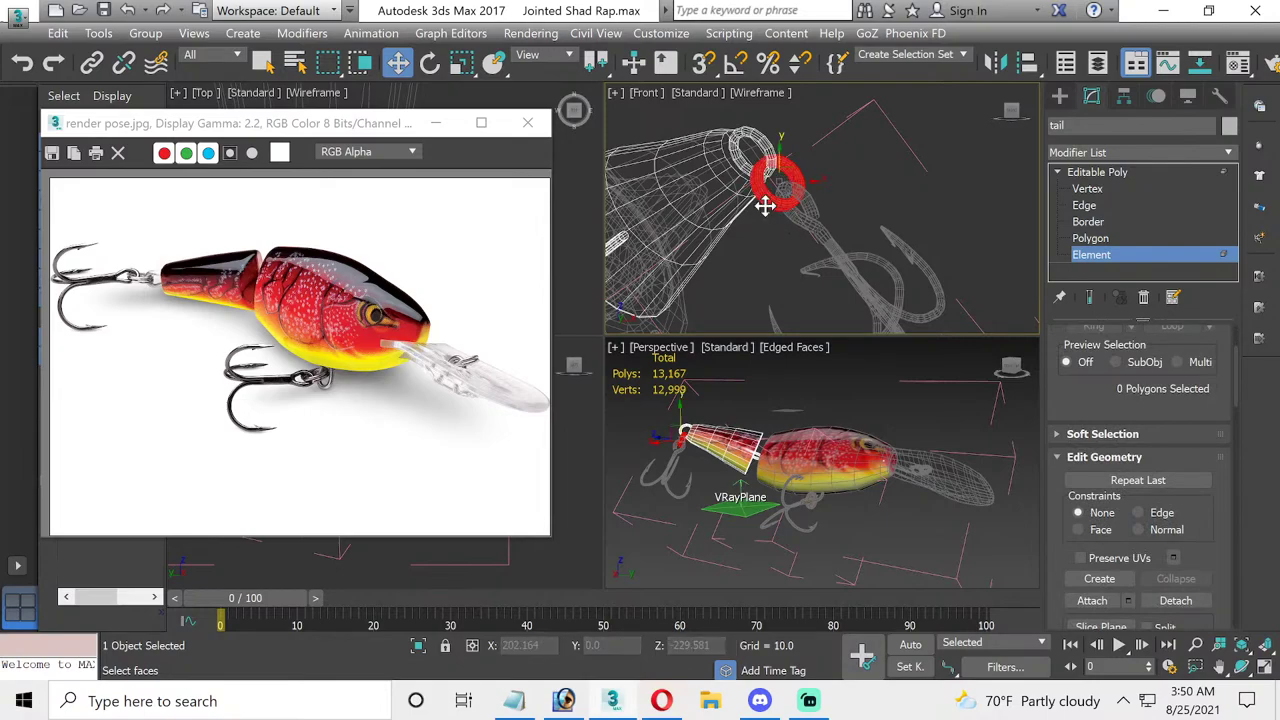
{"action": "scroll", "coordinate": [1138, 500], "scroll_direction": "down", "scroll_amount": 1}
{"action": "left_click", "coordinate": [1175, 570]}
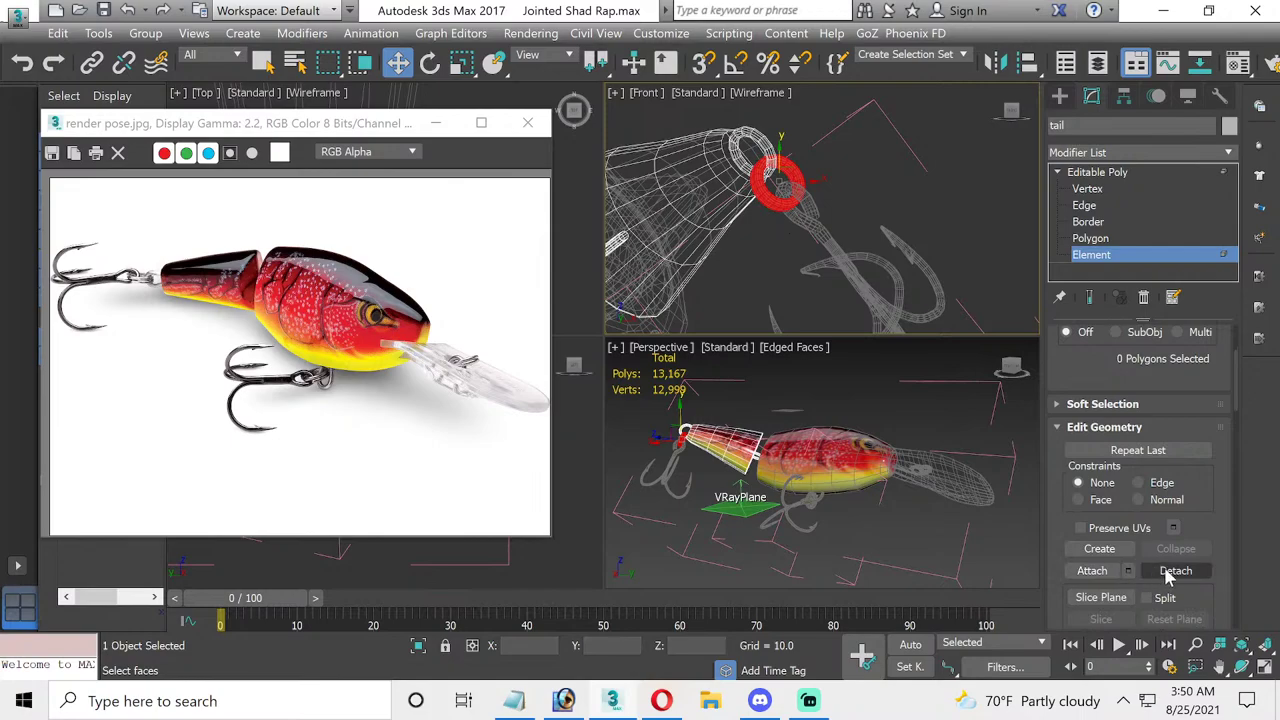
{"action": "left_click", "coordinate": [688, 371]}
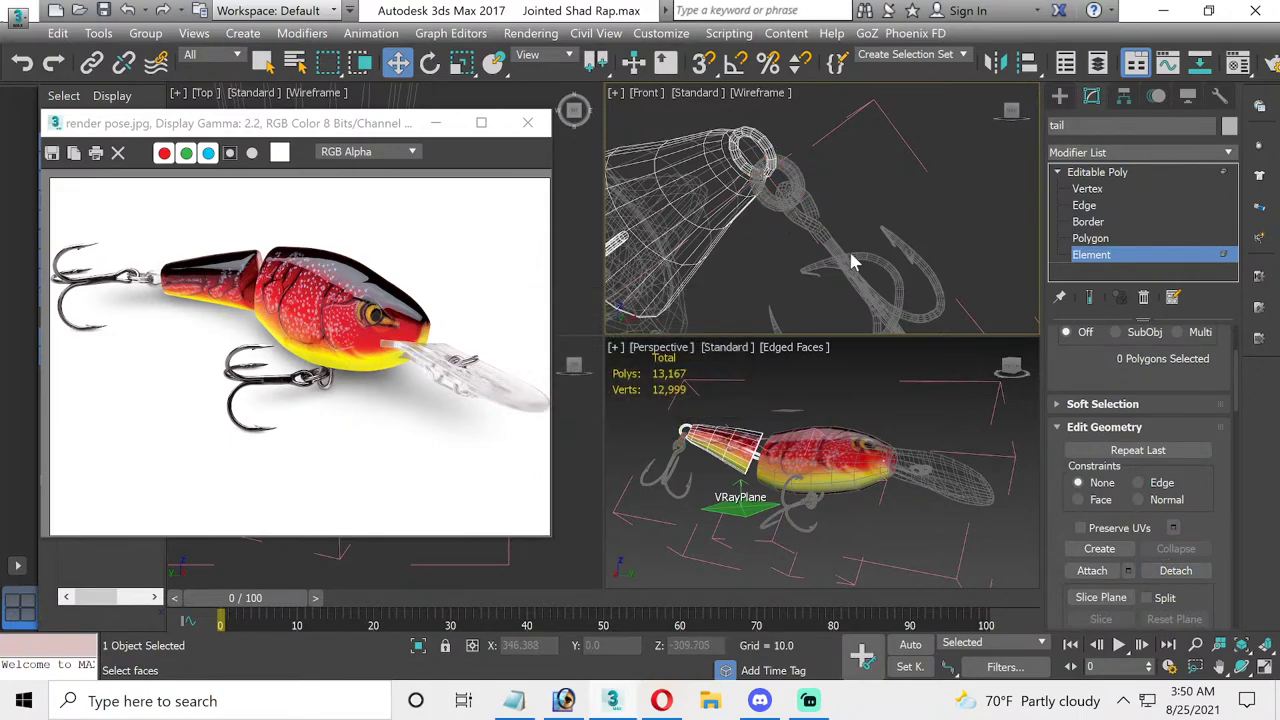
{"action": "left_click", "coordinate": [1090, 255]}
- Group the tail treble hook and its detached ring as Group001
{"action": "left_click", "coordinate": [948, 206]}
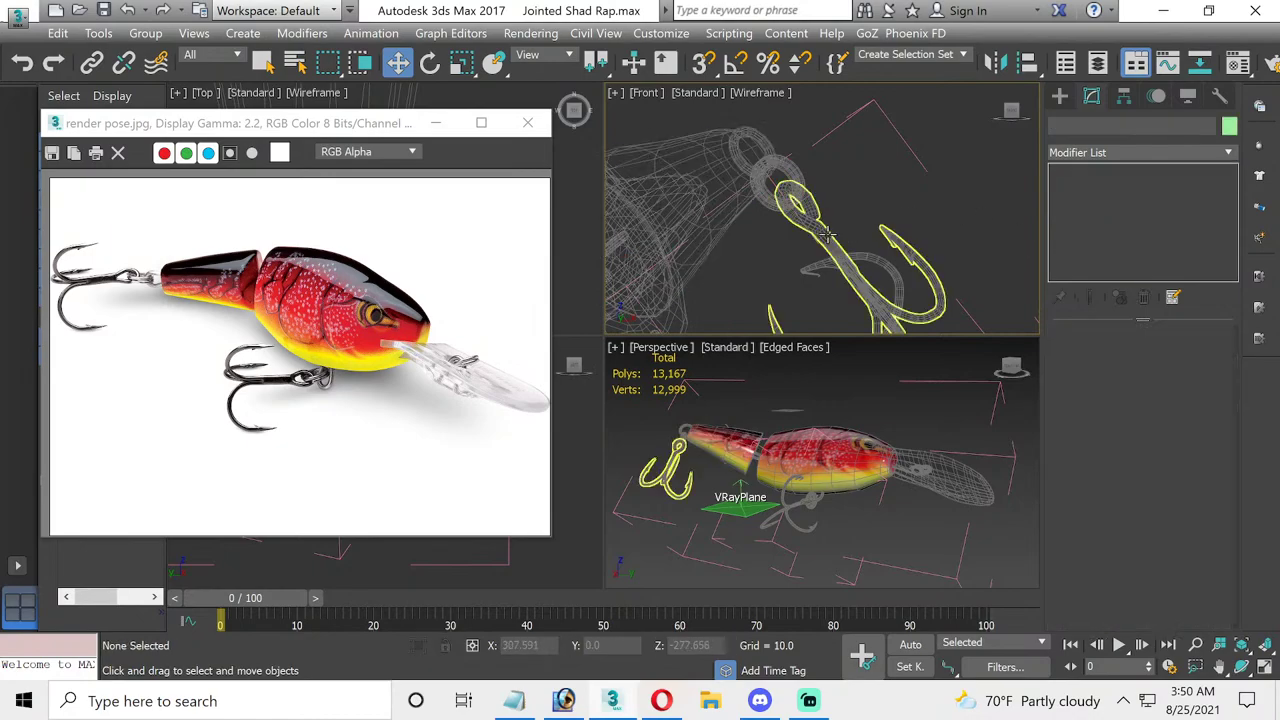
{"action": "left_click", "coordinate": [895, 240]}
{"action": "left_click", "coordinate": [778, 196], "text": "ctrl"}
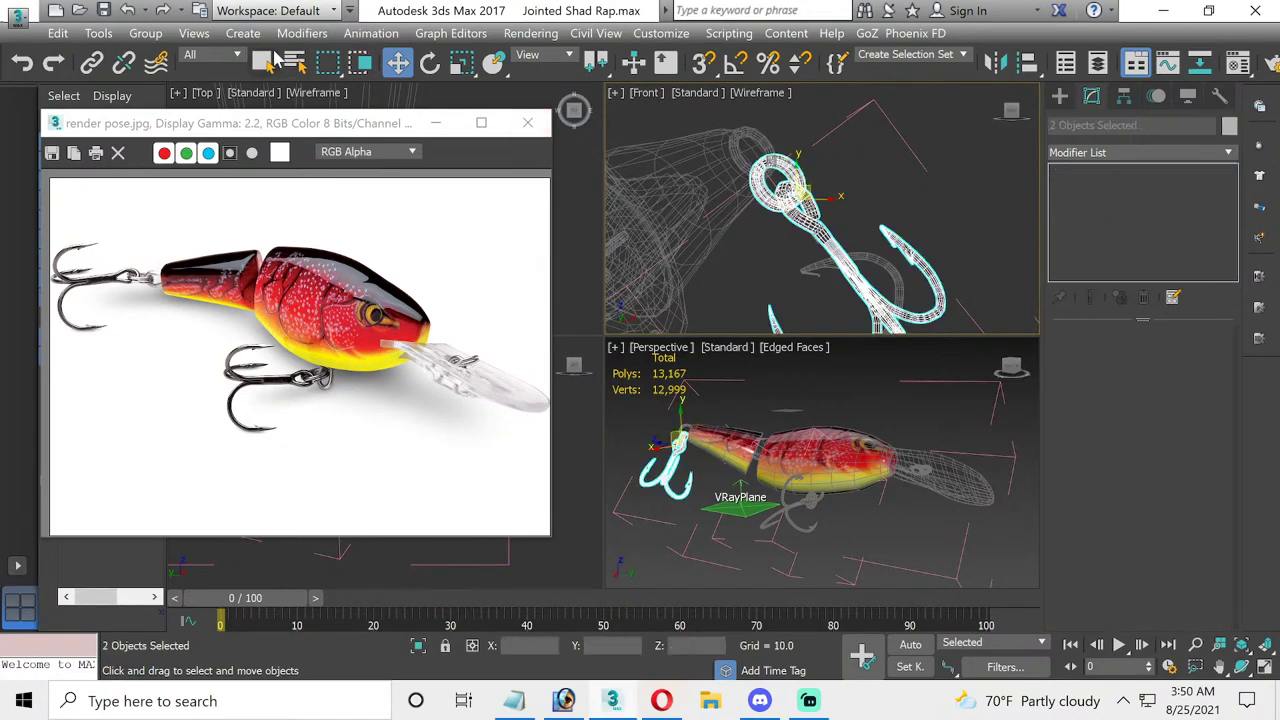
{"action": "left_click", "coordinate": [145, 33]}
{"action": "left_click", "coordinate": [175, 55]}
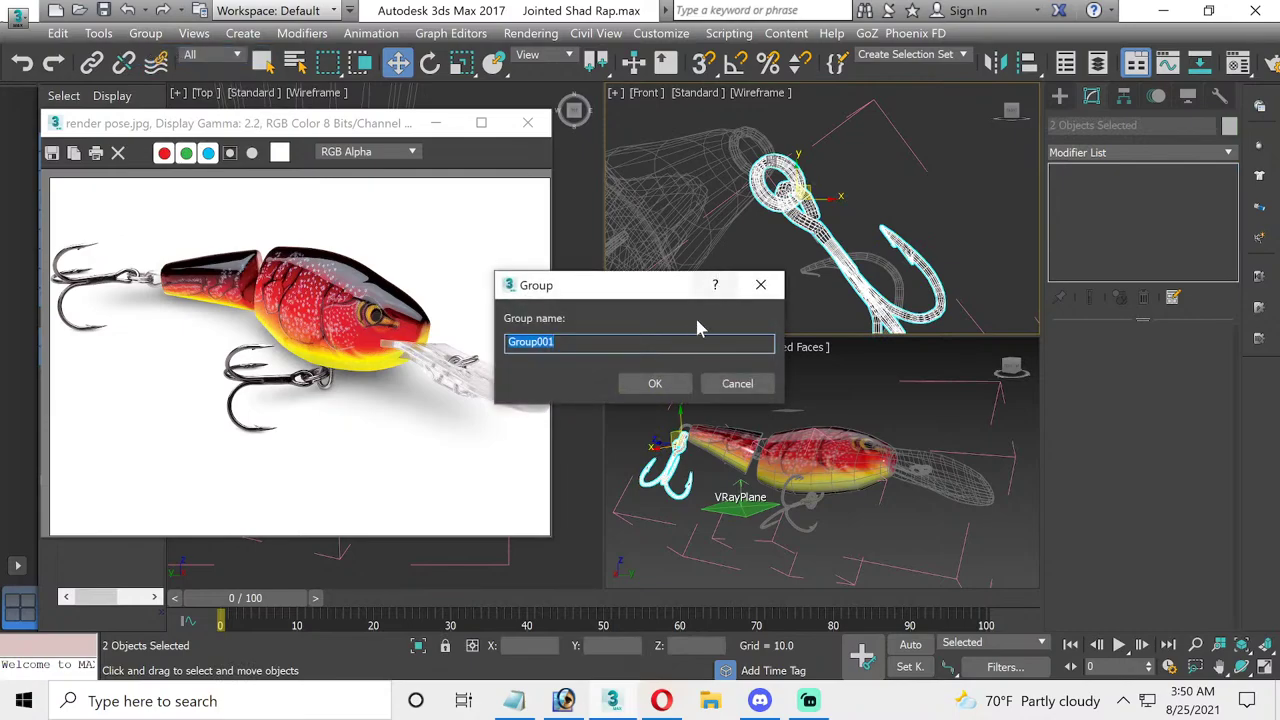
{"action": "left_click", "coordinate": [652, 380]}
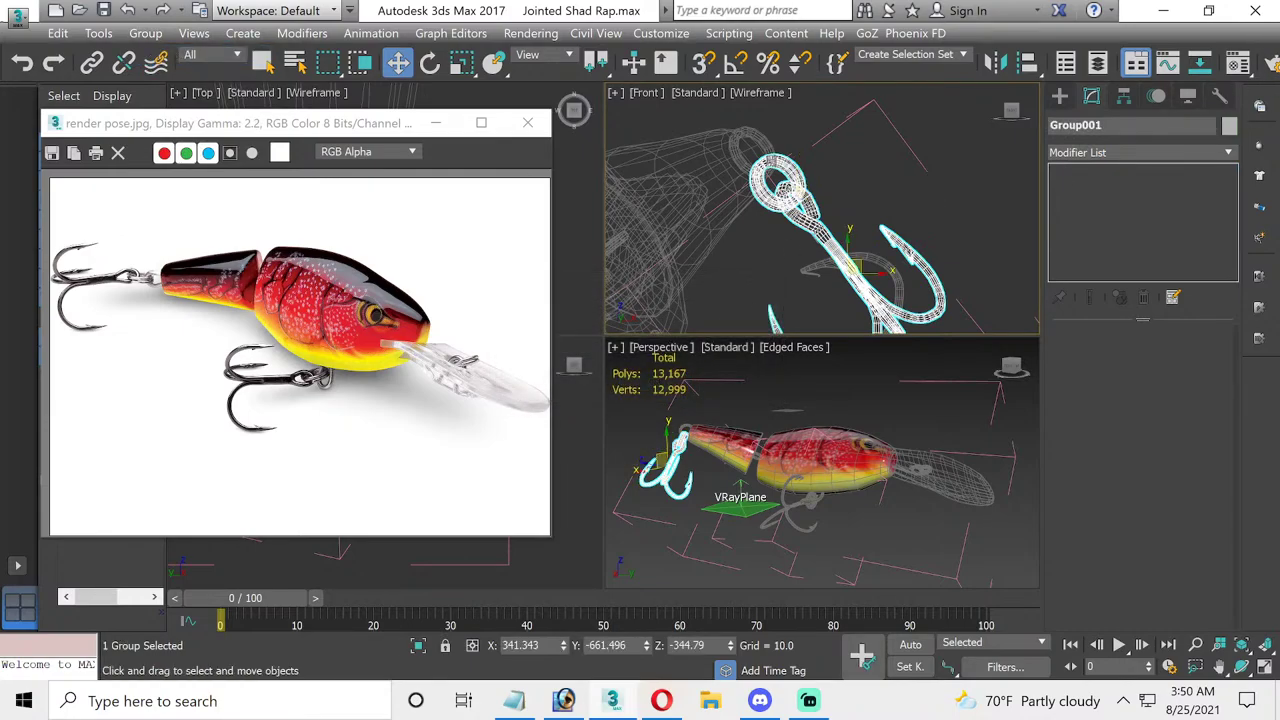
- Move Group001's pivot up onto the eye ring with Affect Pivot Only
{"action": "left_click", "coordinate": [1124, 95]}
{"action": "left_click", "coordinate": [1132, 218]}
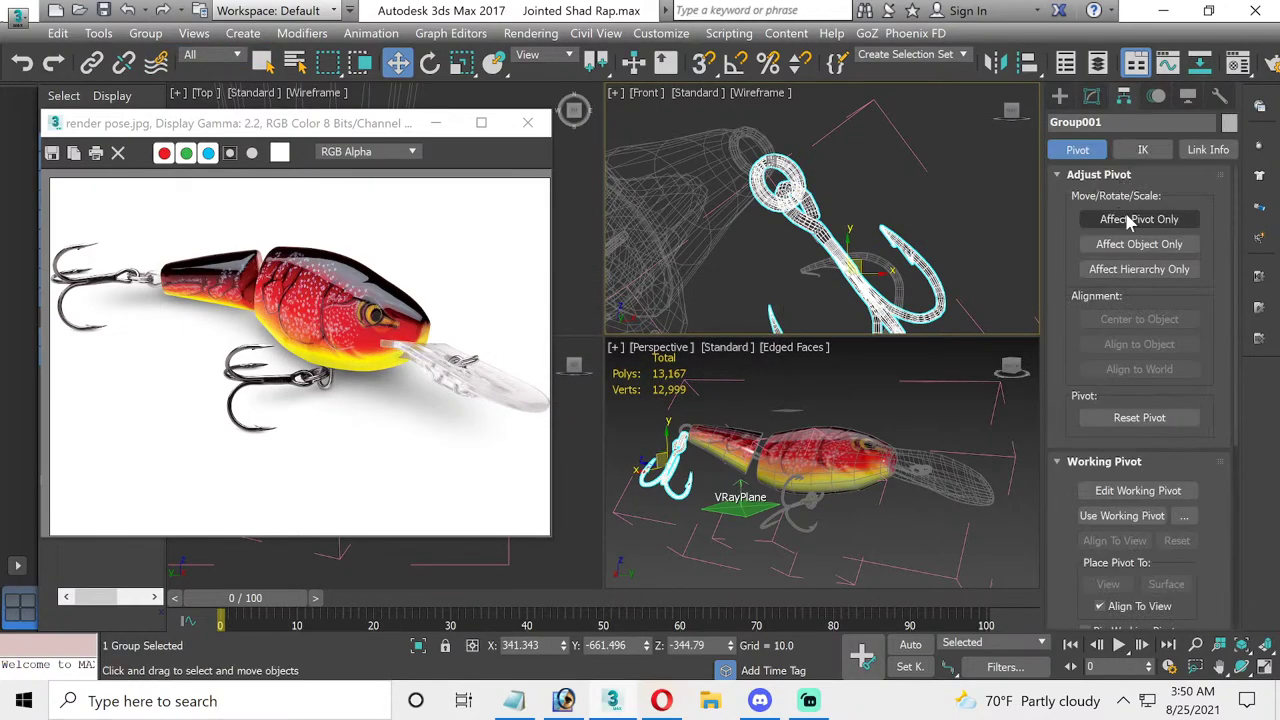
{"action": "left_click_drag", "start_coordinate": [862, 268], "coordinate": [781, 163]}
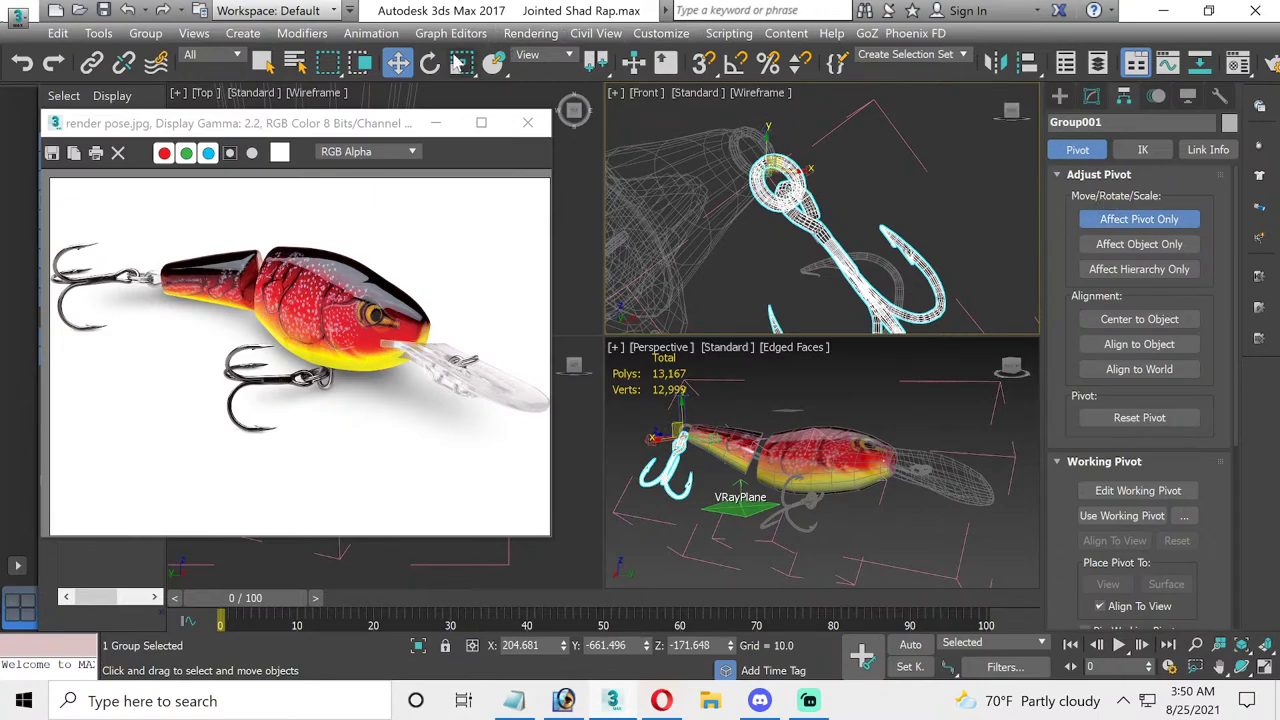
{"action": "left_click", "coordinate": [429, 62]}
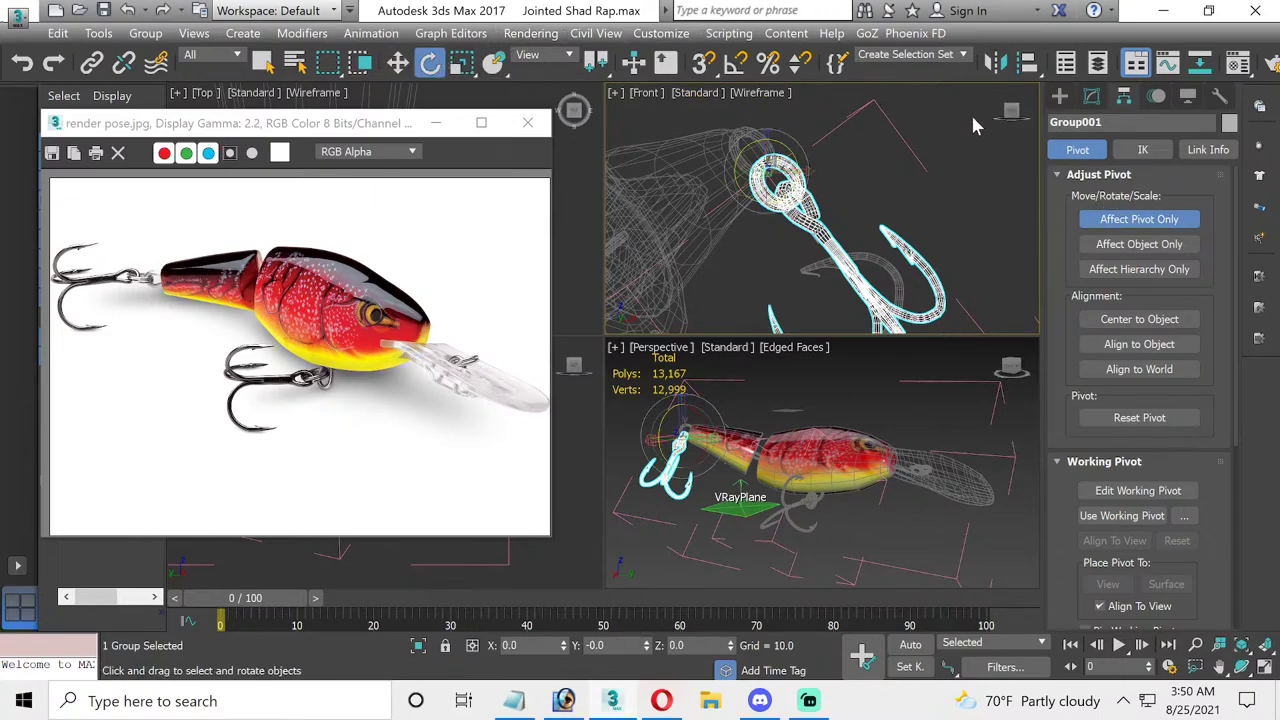
- Rotate Group001 about 54° around its ring, then move the reference render aside
{"action": "left_click", "coordinate": [1085, 97]}
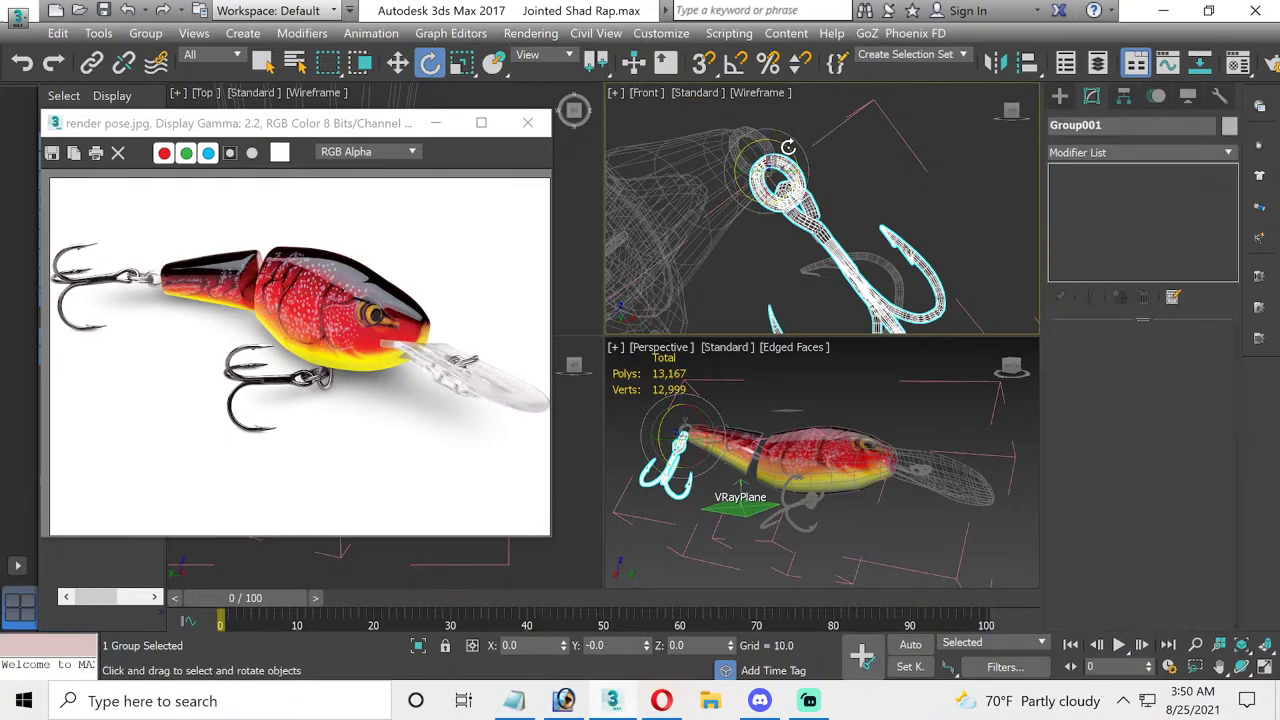
{"action": "left_click_drag", "start_coordinate": [788, 147], "coordinate": [738, 91]}
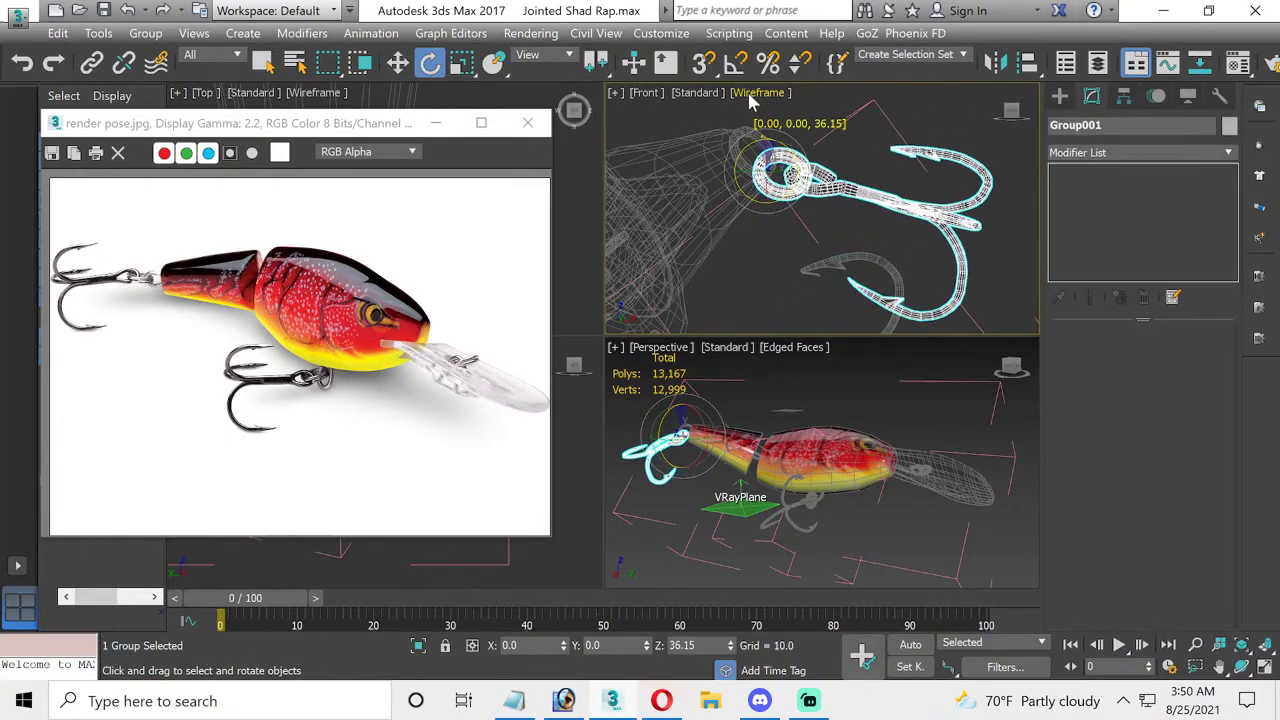
{"action": "scroll", "coordinate": [740, 100], "scroll_direction": "up", "scroll_amount": 2}
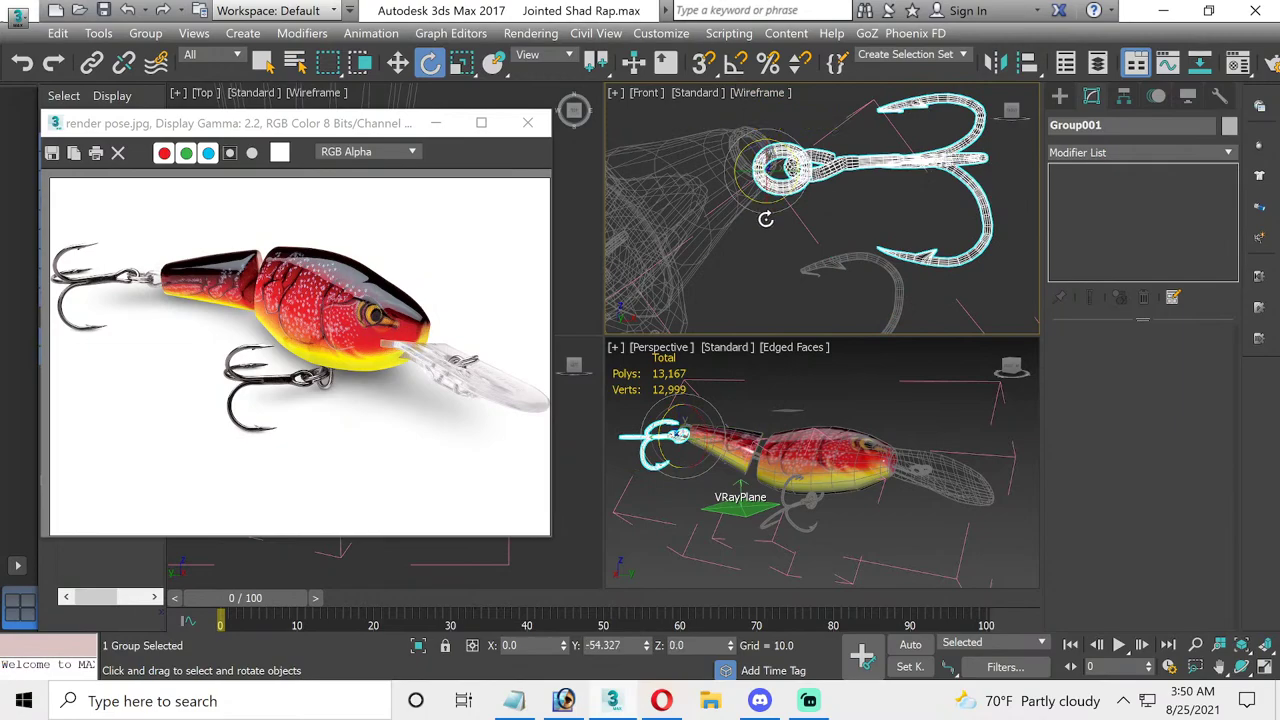
{"action": "scroll", "coordinate": [751, 237], "scroll_direction": "down", "scroll_amount": 4}
{"action": "middle_click_drag", "start_coordinate": [752, 232], "coordinate": [791, 226]}
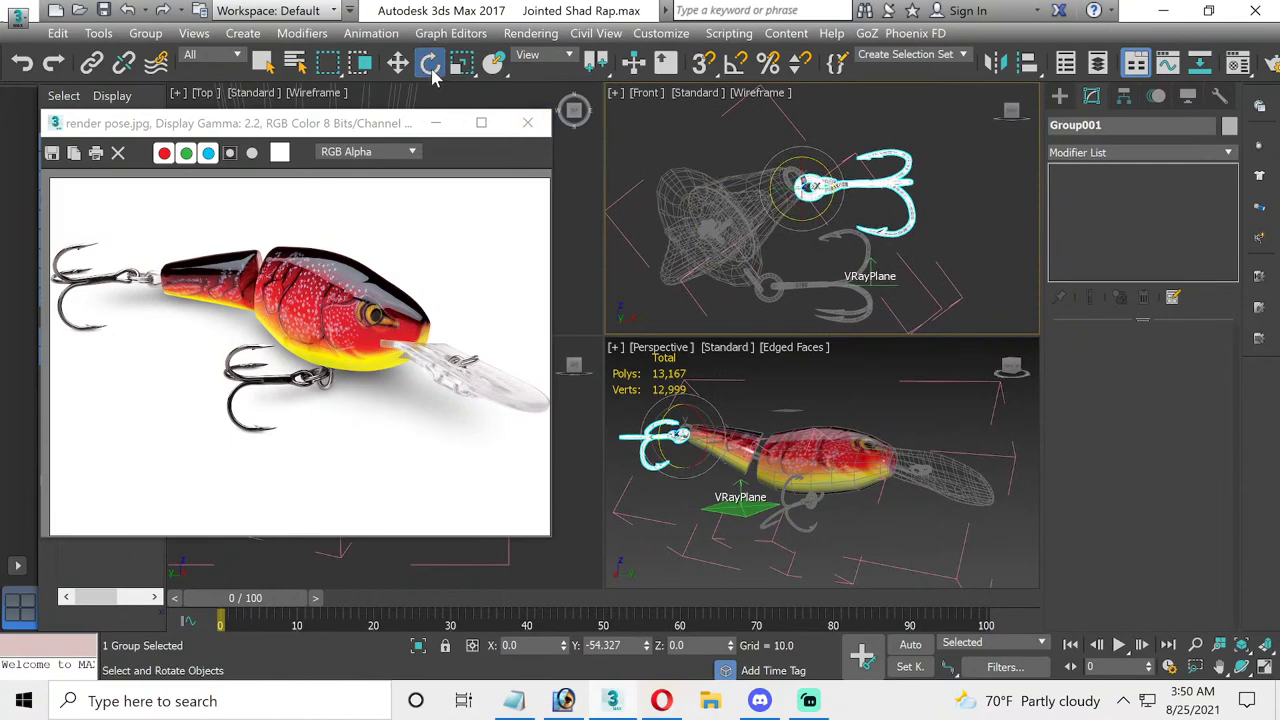
{"action": "mouse_move", "coordinate": [403, 128]}
{"action": "left_mouse_down"}
{"action": "mouse_move", "coordinate": [430, 343]}
{"action": "mouse_move", "coordinate": [412, 162]}
{"action": "left_mouse_up"}
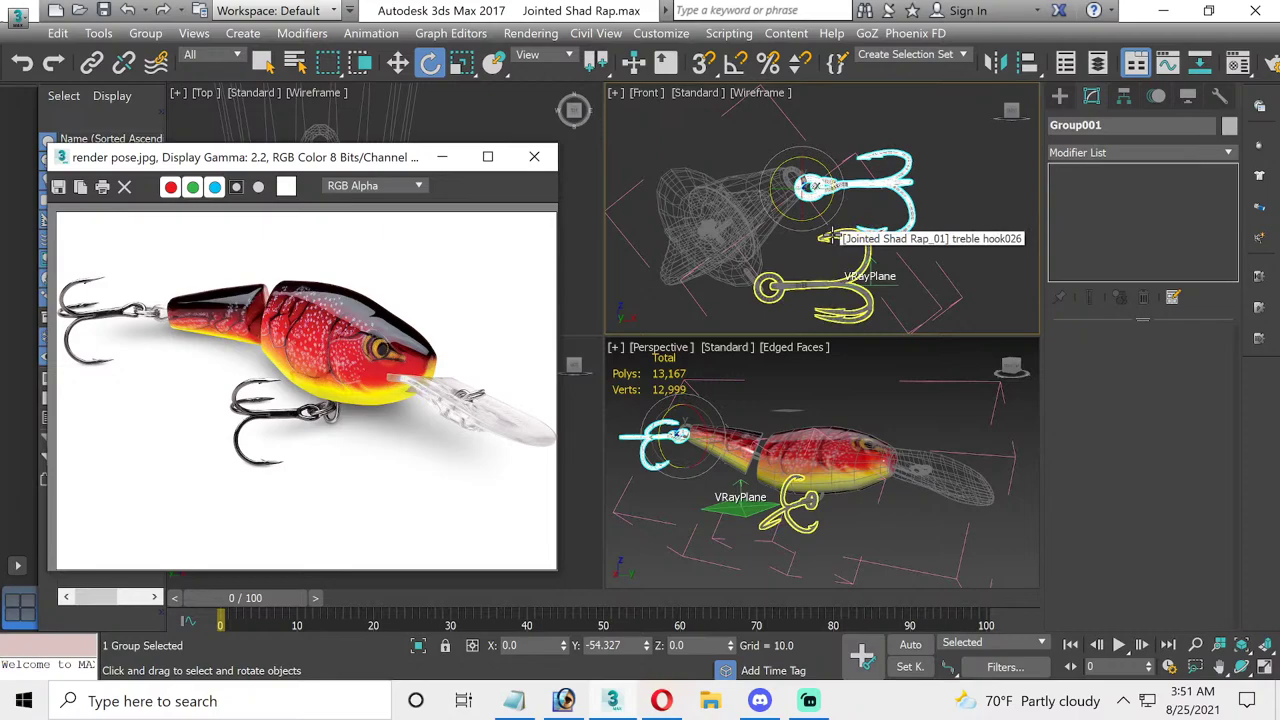
- Close the open Jointed Shad Rap_01 group on the lure's tail section
{"action": "left_click", "coordinate": [733, 228]}
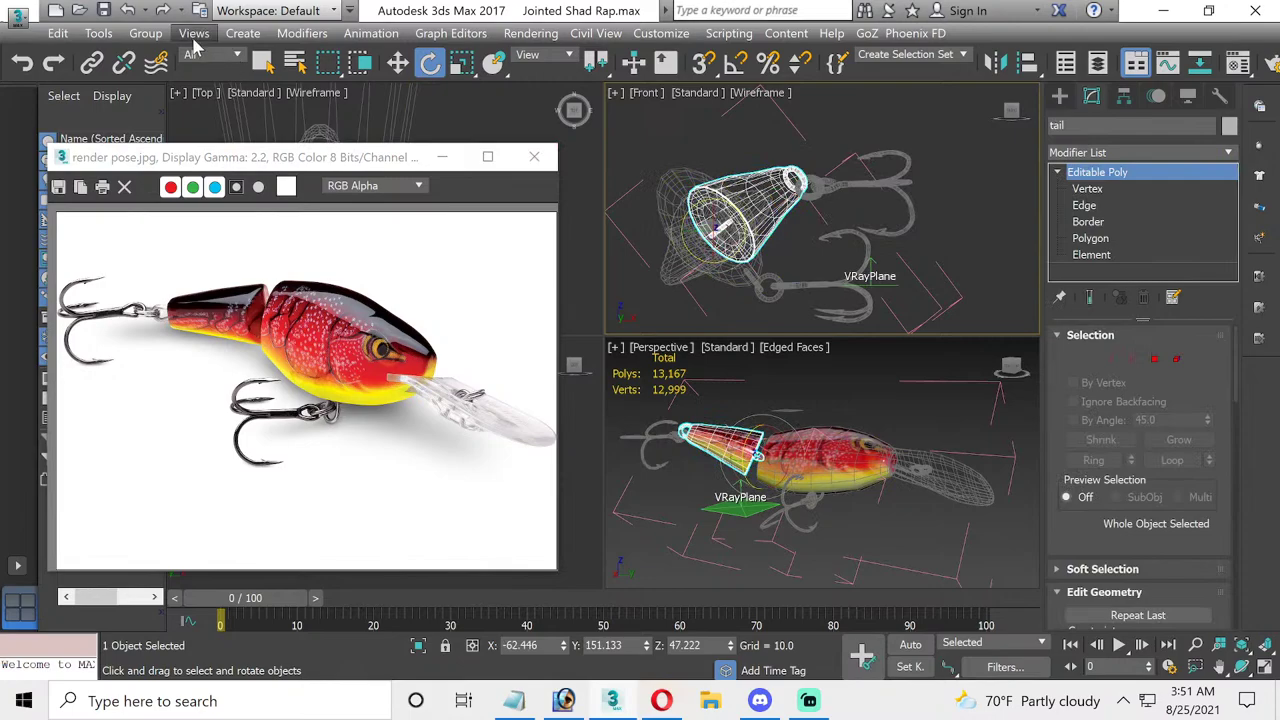
{"action": "left_click", "coordinate": [145, 33]}
{"action": "left_click", "coordinate": [160, 133]}
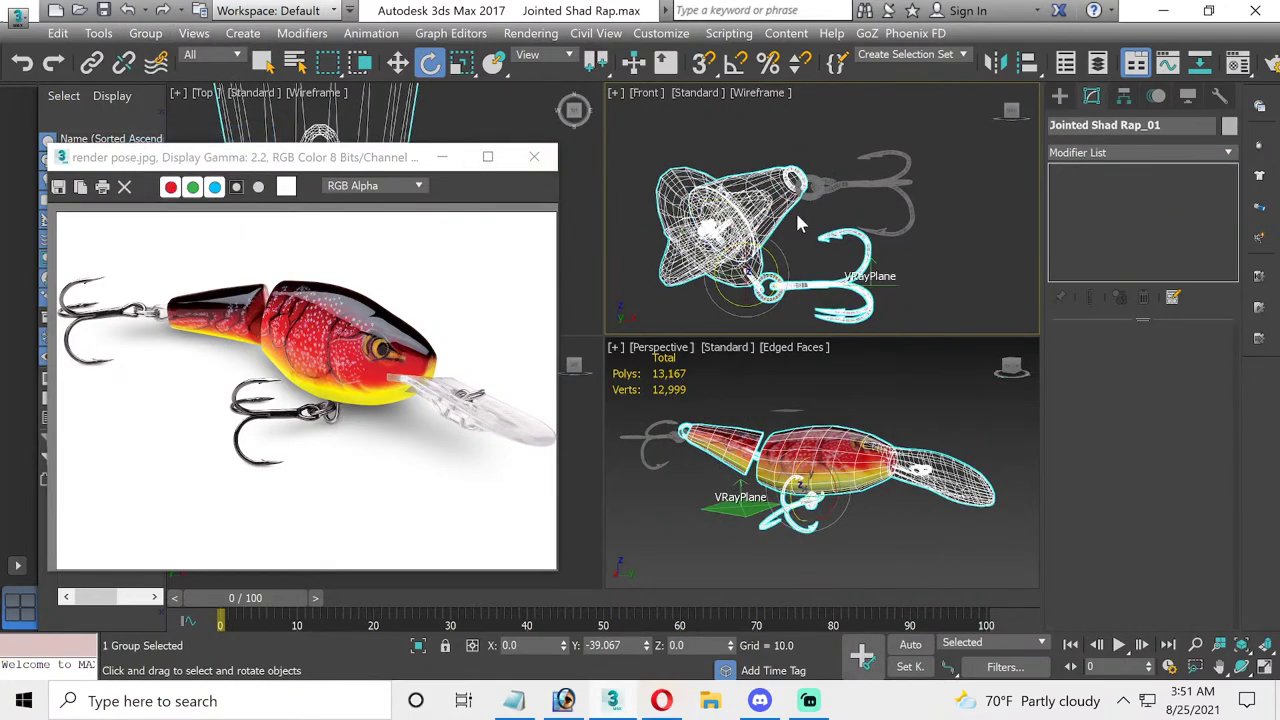
- Add the tail hook group to the selection and test-rotate both groups together, returning them to pose
{"action": "left_click", "coordinate": [836, 182], "text": "ctrl"}
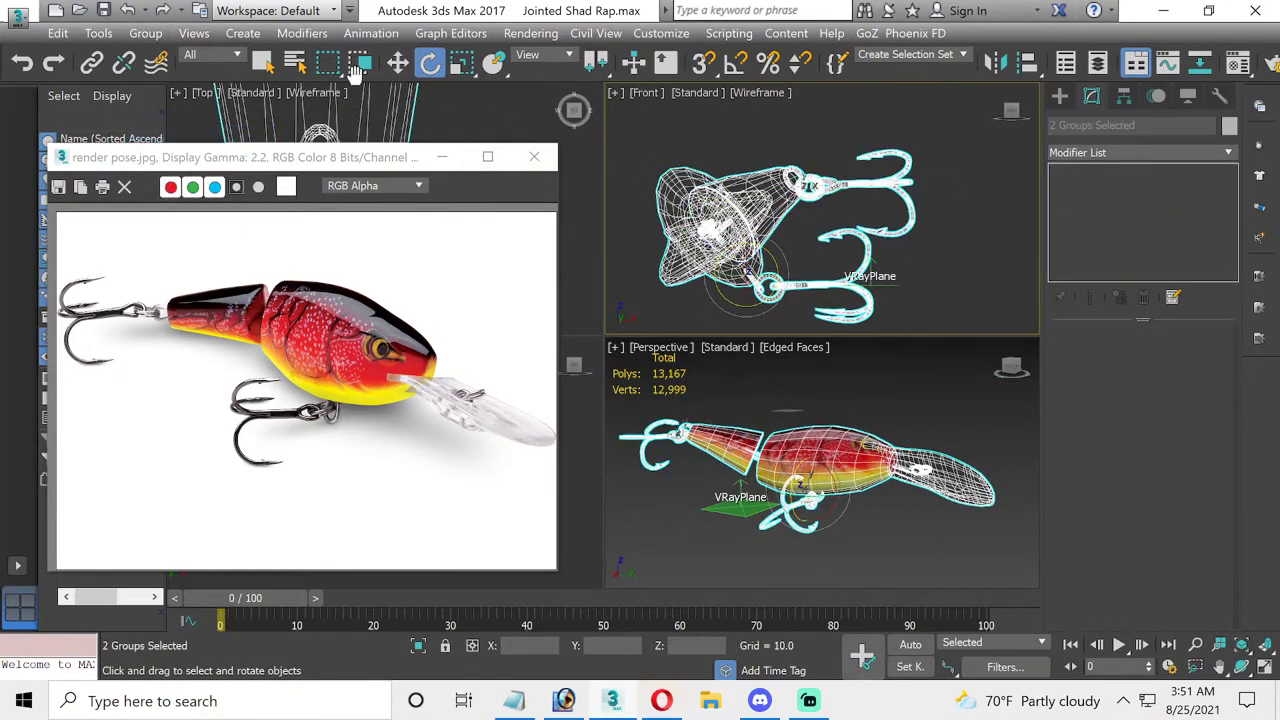
{"action": "left_click", "coordinate": [145, 33]}
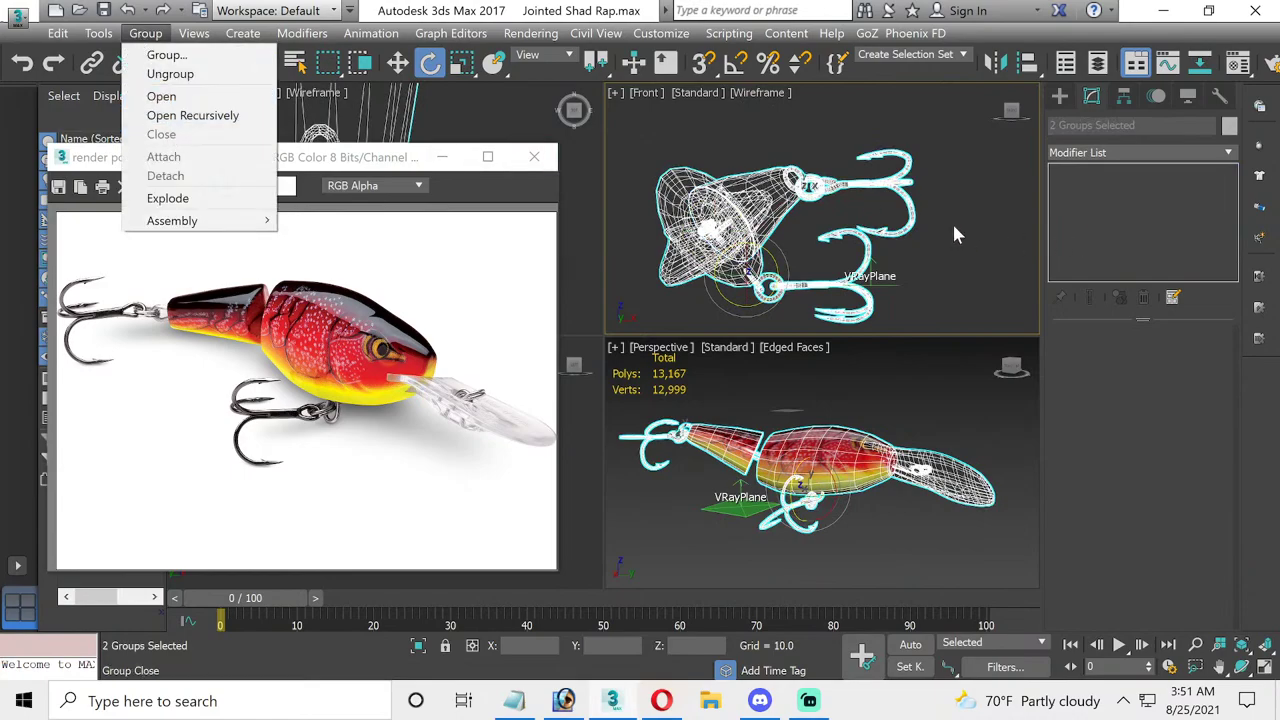
{"action": "left_click", "coordinate": [762, 258]}
{"action": "left_click_drag", "start_coordinate": [765, 258], "coordinate": [795, 261]}
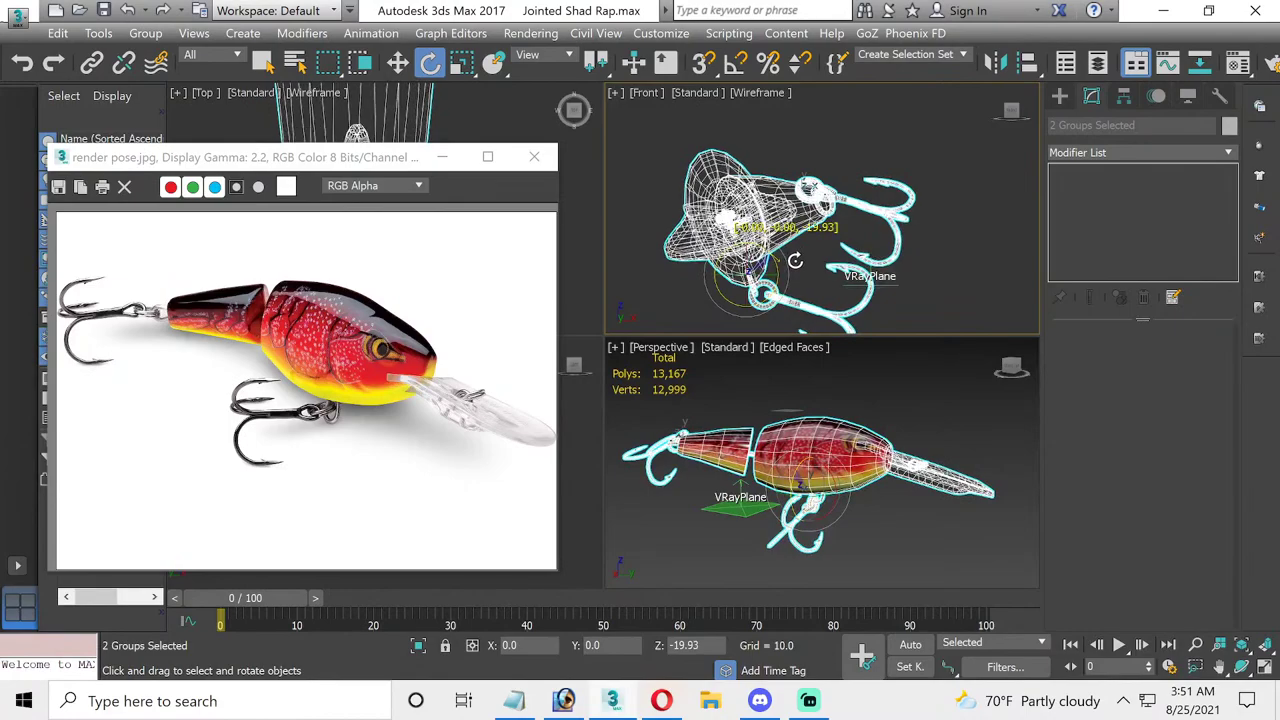
{"action": "left_click_drag", "start_coordinate": [795, 261], "coordinate": [830, 262]}
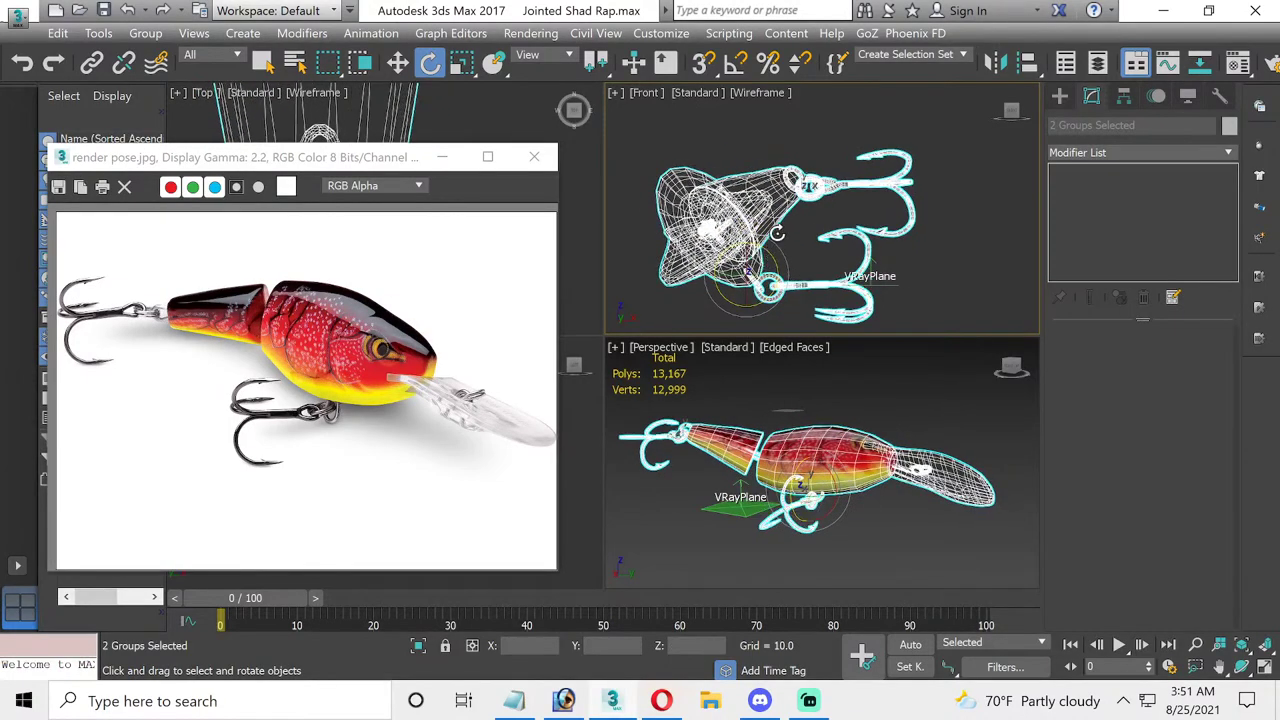
- Group the lure and tail hook as Group002 and tilt it roughly 26 degrees toward the reference
{"action": "left_click", "coordinate": [145, 33]}
{"action": "left_click", "coordinate": [158, 51]}
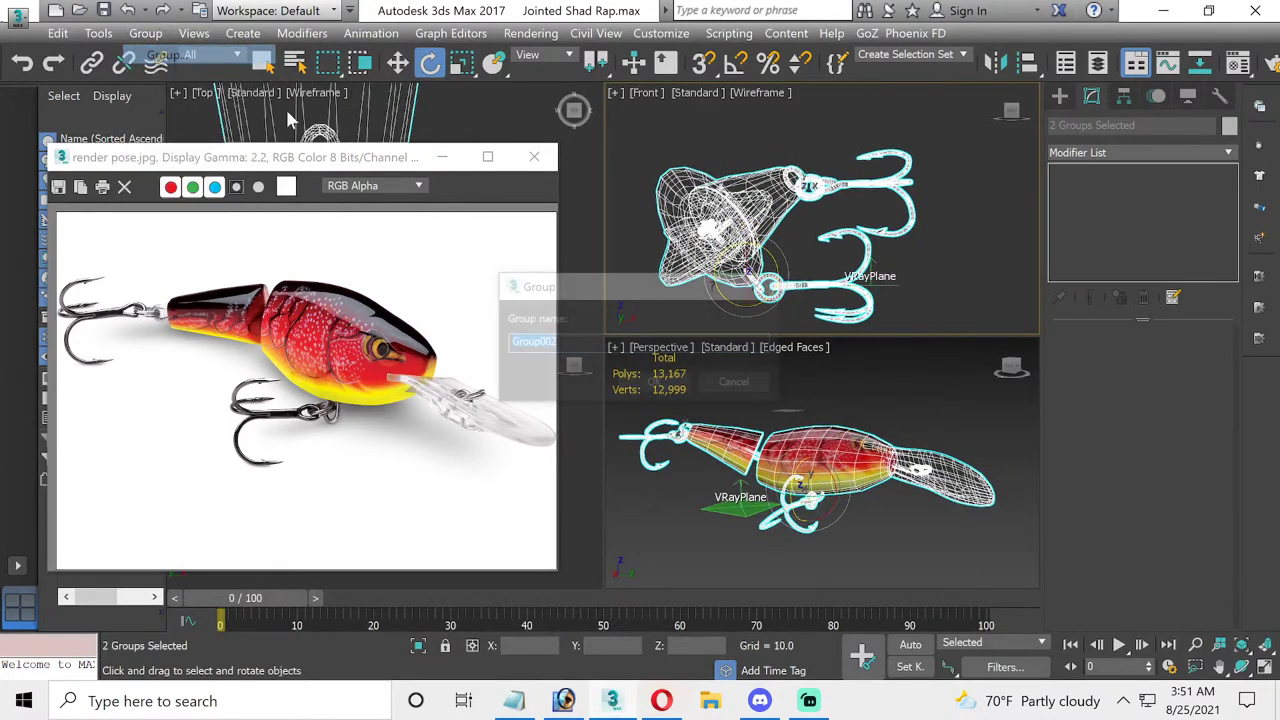
{"action": "left_click", "coordinate": [655, 383]}
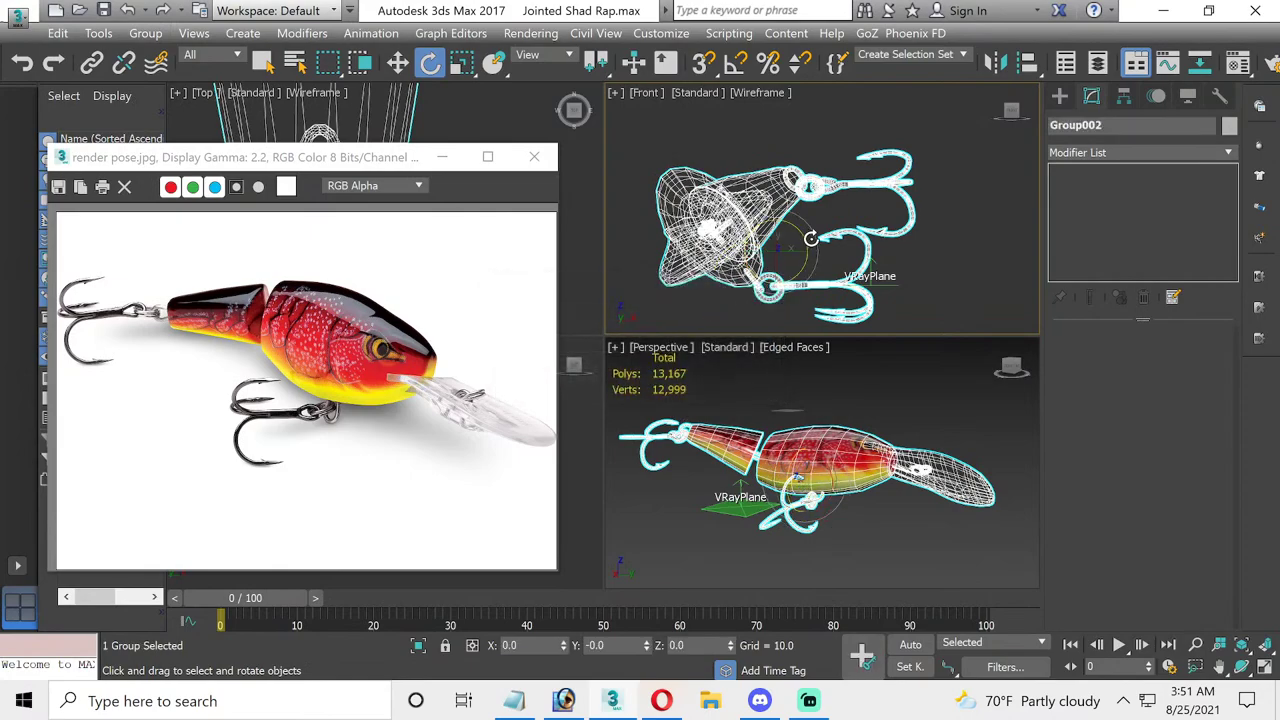
{"action": "left_click_drag", "start_coordinate": [808, 238], "coordinate": [835, 249]}
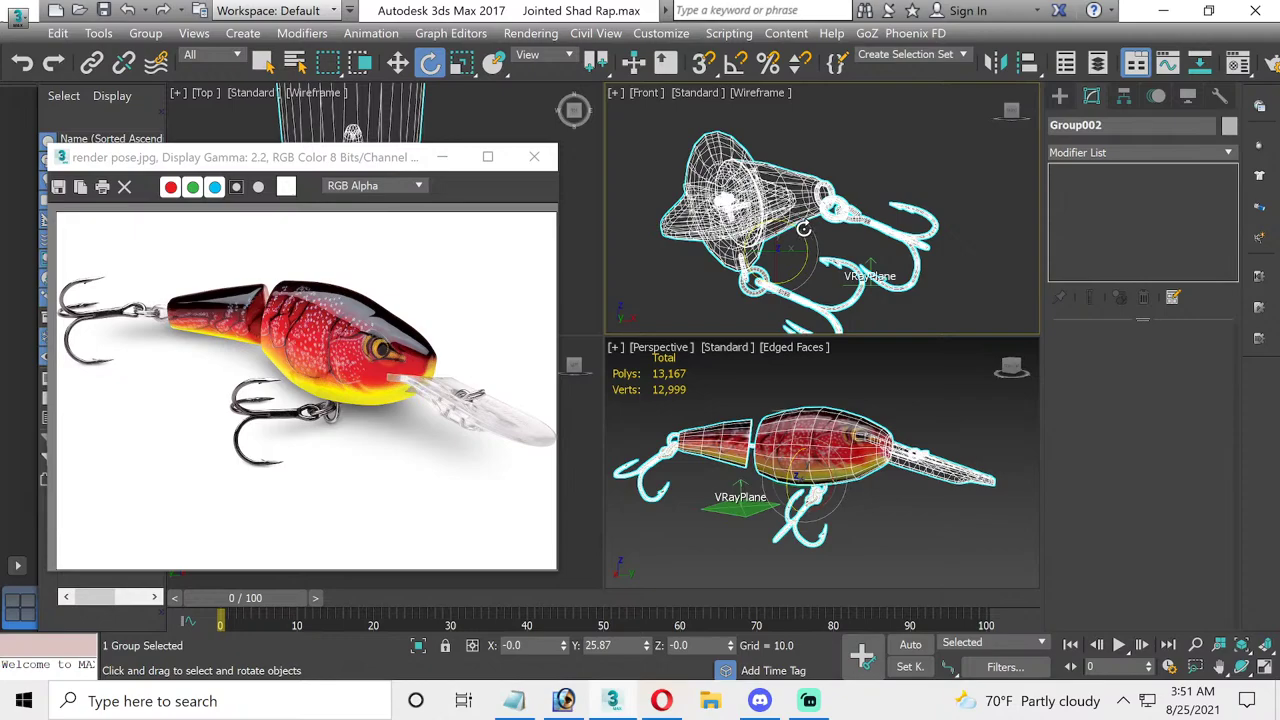
- Open the lure group and rotate the rear hook (Group001) about 19.16 degrees on Z
{"action": "left_click_drag", "start_coordinate": [803, 229], "coordinate": [813, 229]}
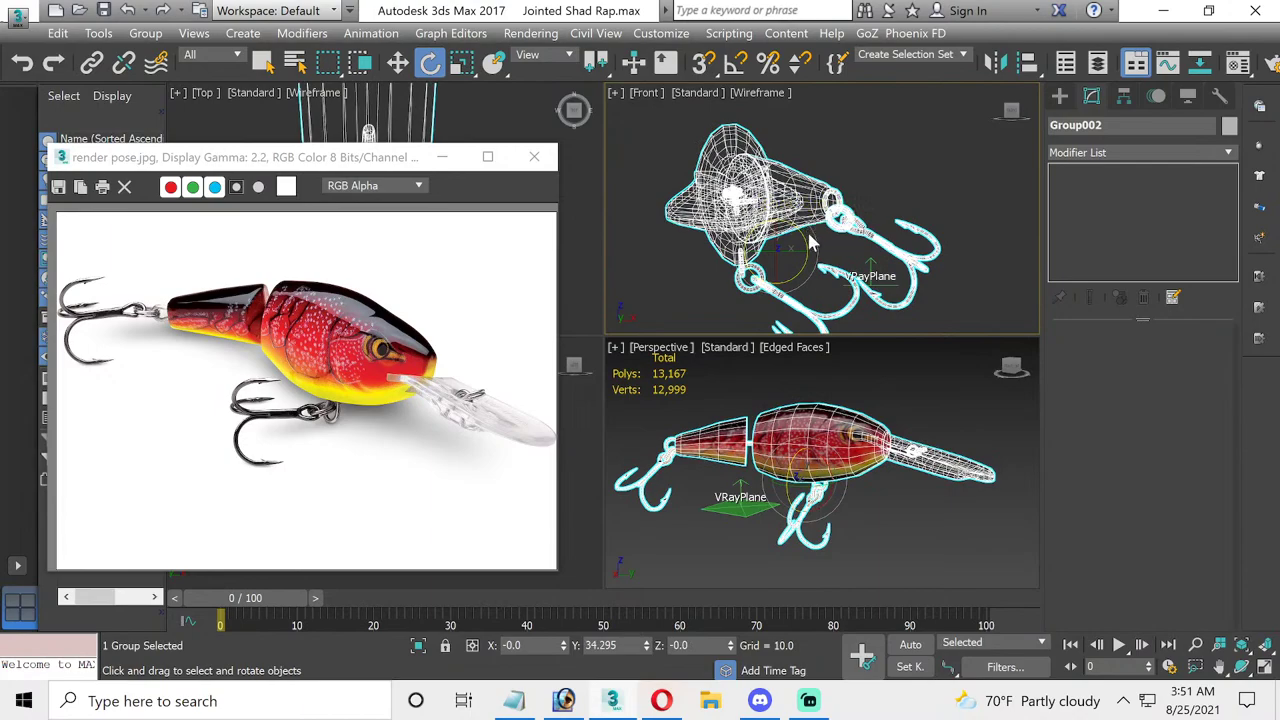
{"action": "left_click", "coordinate": [398, 64]}
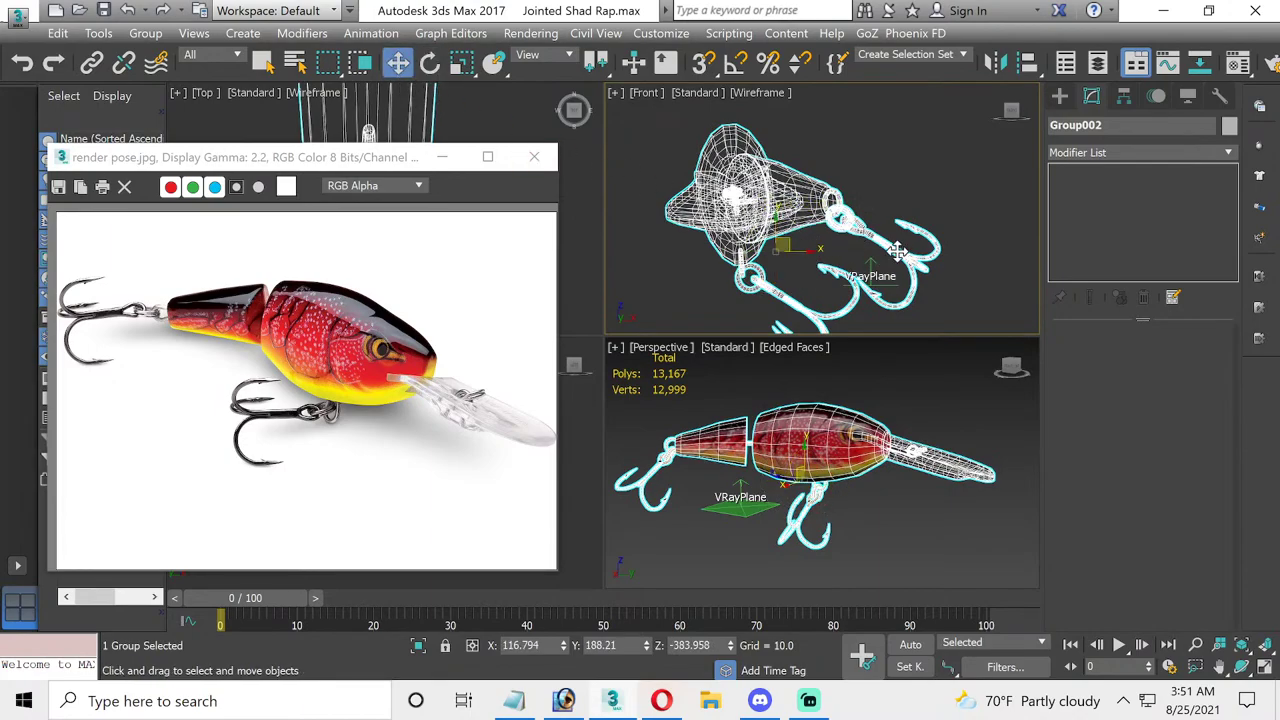
{"action": "left_click", "coordinate": [943, 271]}
{"action": "key", "text": "ctrl+z"}
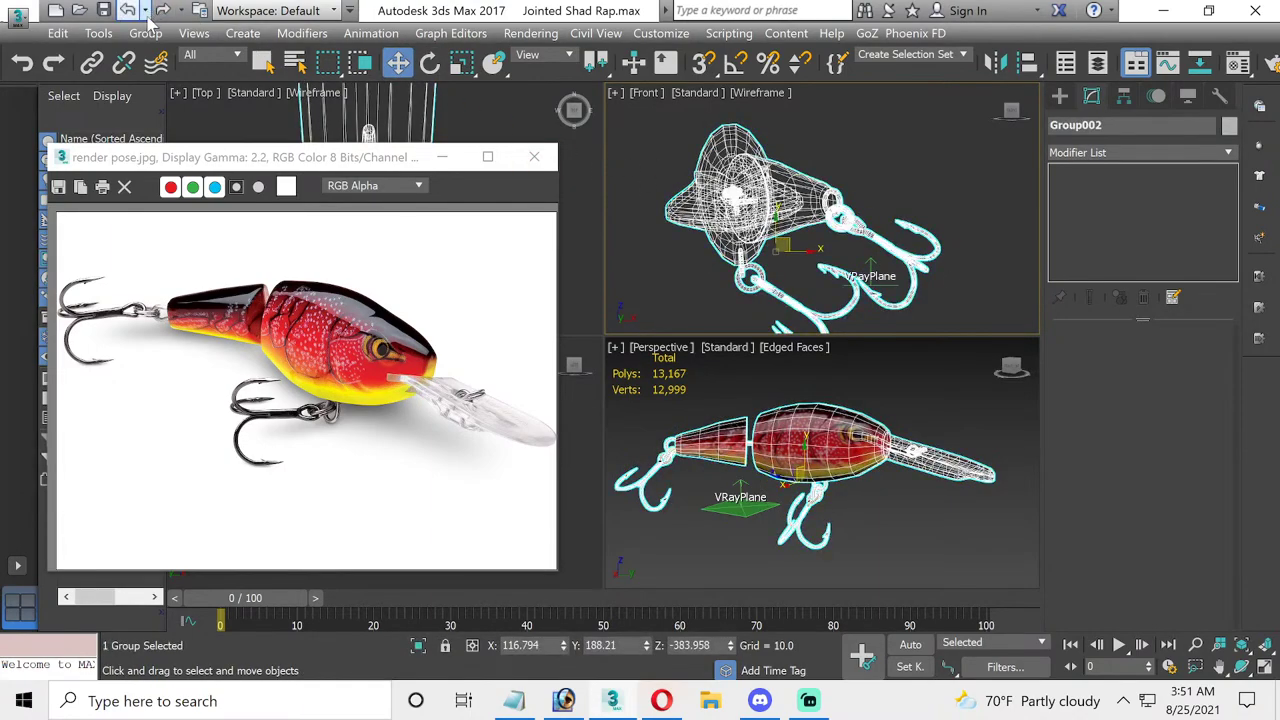
{"action": "left_click", "coordinate": [145, 33]}
{"action": "left_click", "coordinate": [140, 89]}
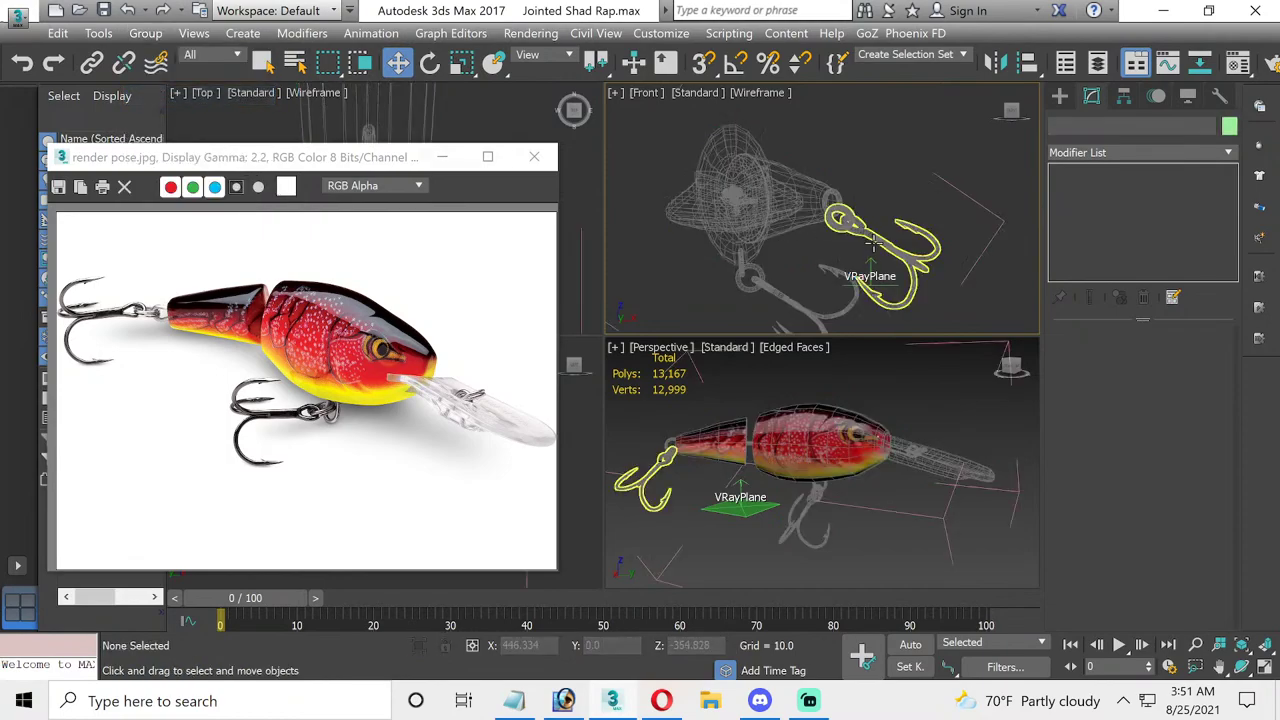
{"action": "left_click", "coordinate": [872, 241]}
{"action": "left_click", "coordinate": [430, 63]}
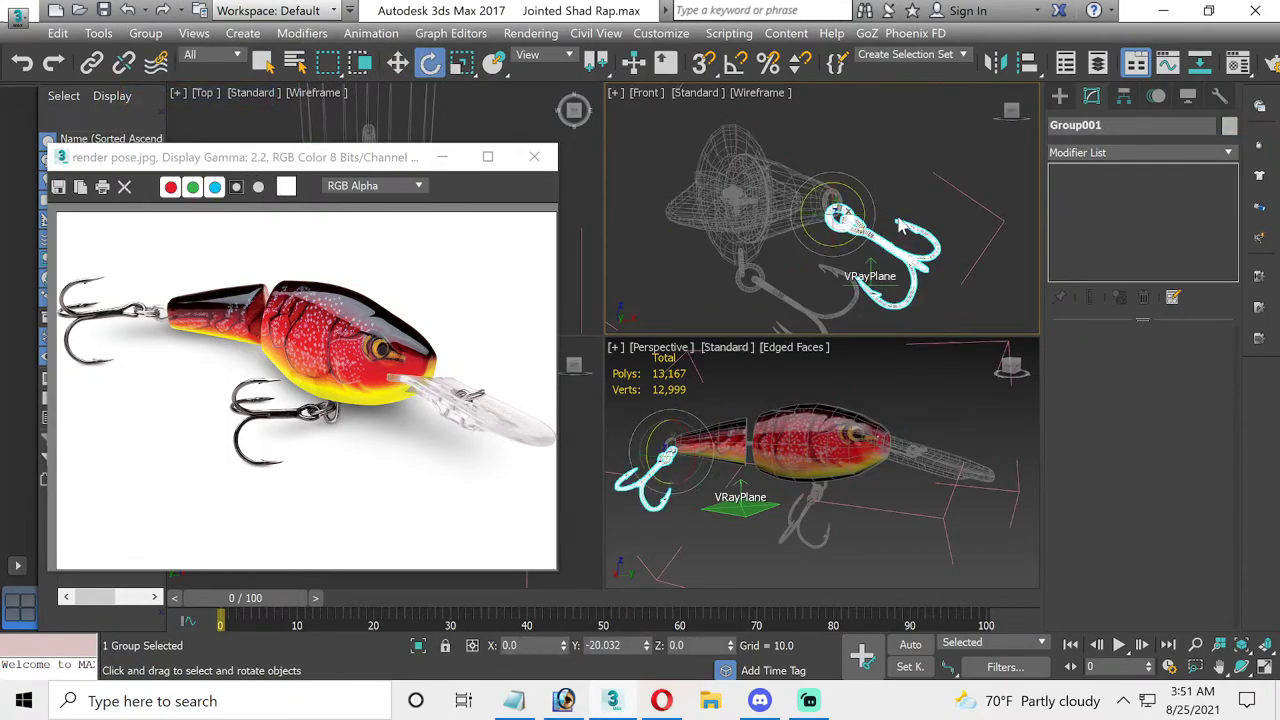
{"action": "left_click_drag", "start_coordinate": [860, 195], "coordinate": [843, 187]}
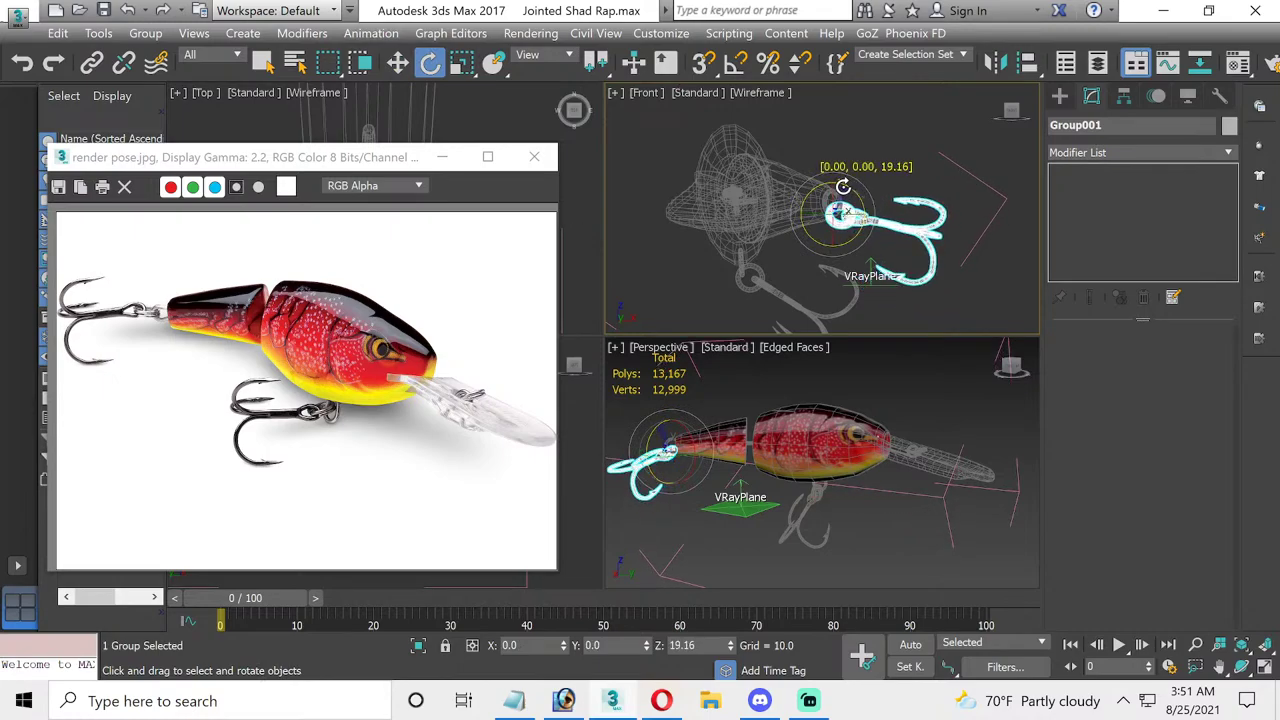
- Slide VRayPlane001 to the left beneath the lure
{"action": "left_click", "coordinate": [877, 288]}
{"action": "left_click", "coordinate": [398, 62]}
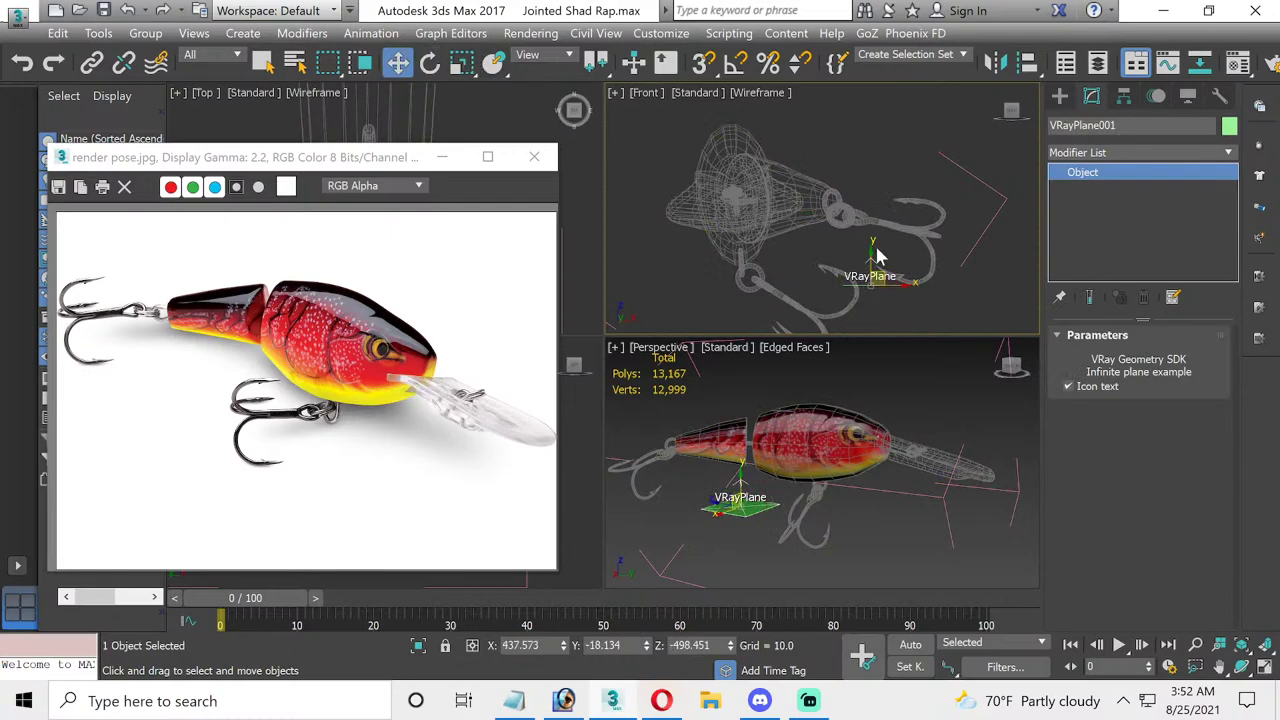
{"action": "left_click", "coordinate": [884, 300]}
{"action": "left_click", "coordinate": [883, 285]}
{"action": "left_click_drag", "start_coordinate": [890, 287], "coordinate": [789, 289]}
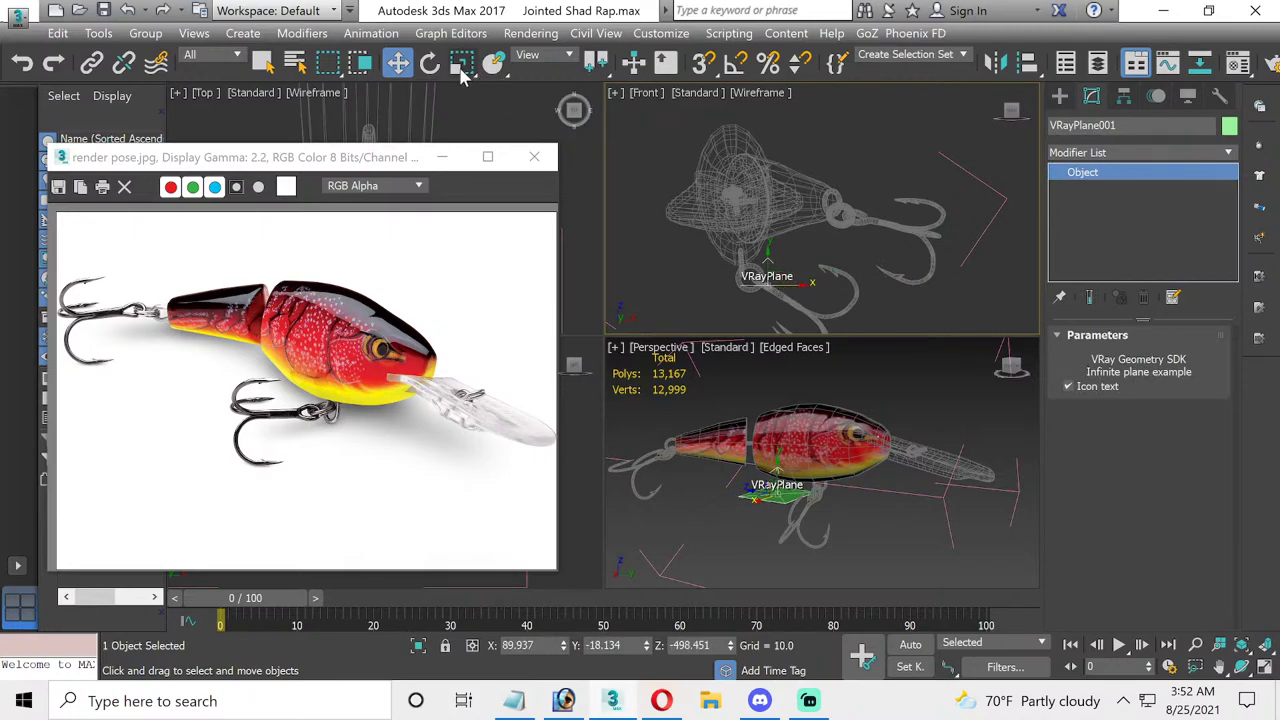
- Select the Jointed Shad Rap group with Select and Move and bring up the Group menu
{"action": "left_click", "coordinate": [430, 63]}
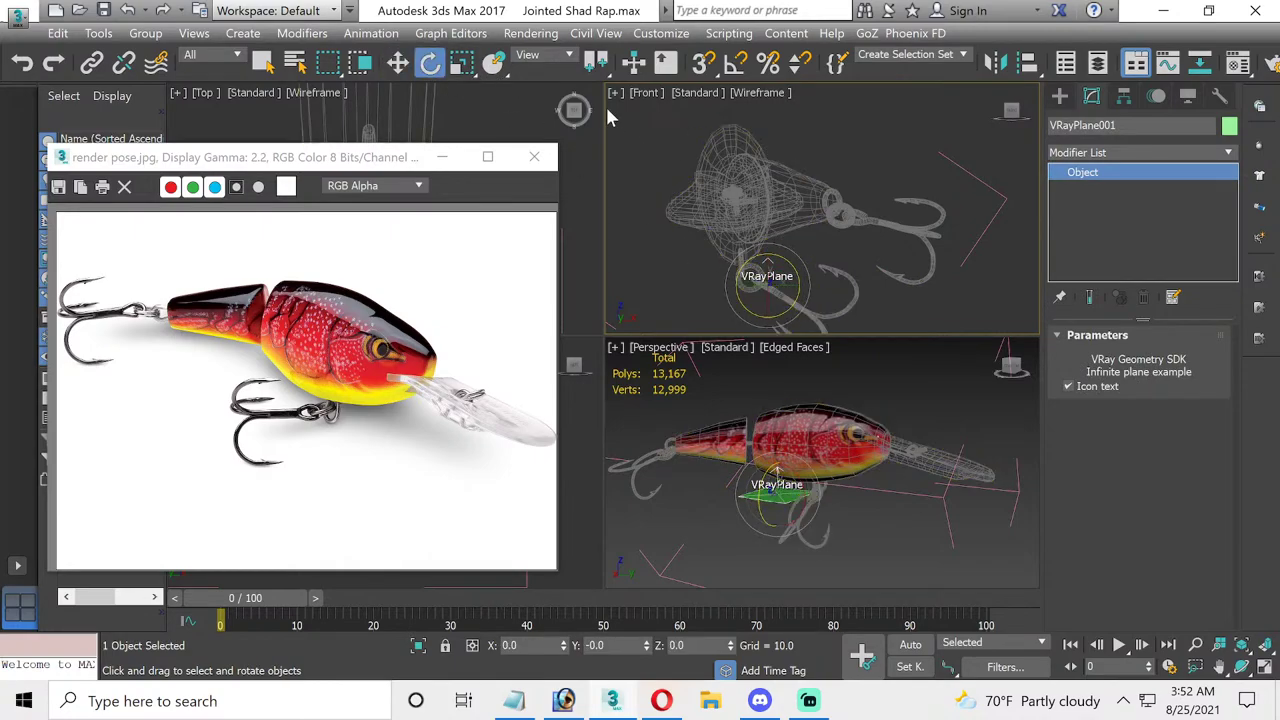
{"action": "left_click", "coordinate": [397, 63]}
{"action": "left_click", "coordinate": [810, 313]}
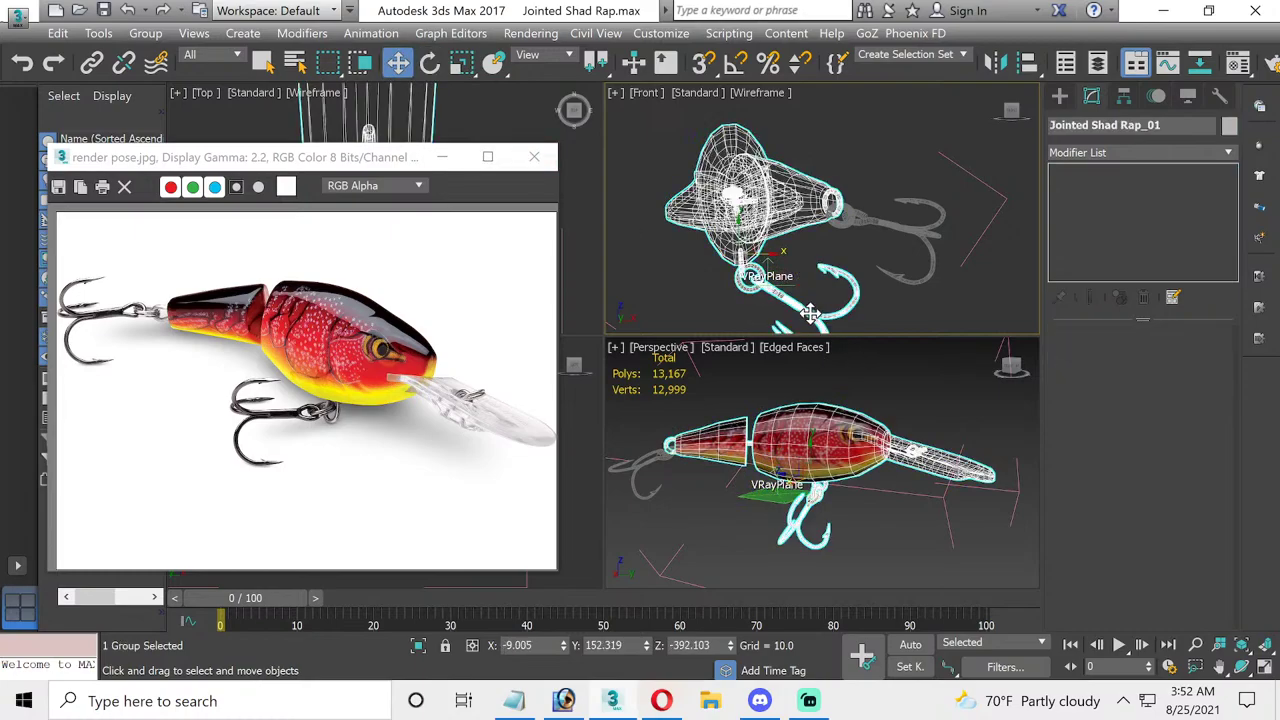
{"action": "left_click", "coordinate": [148, 38]}
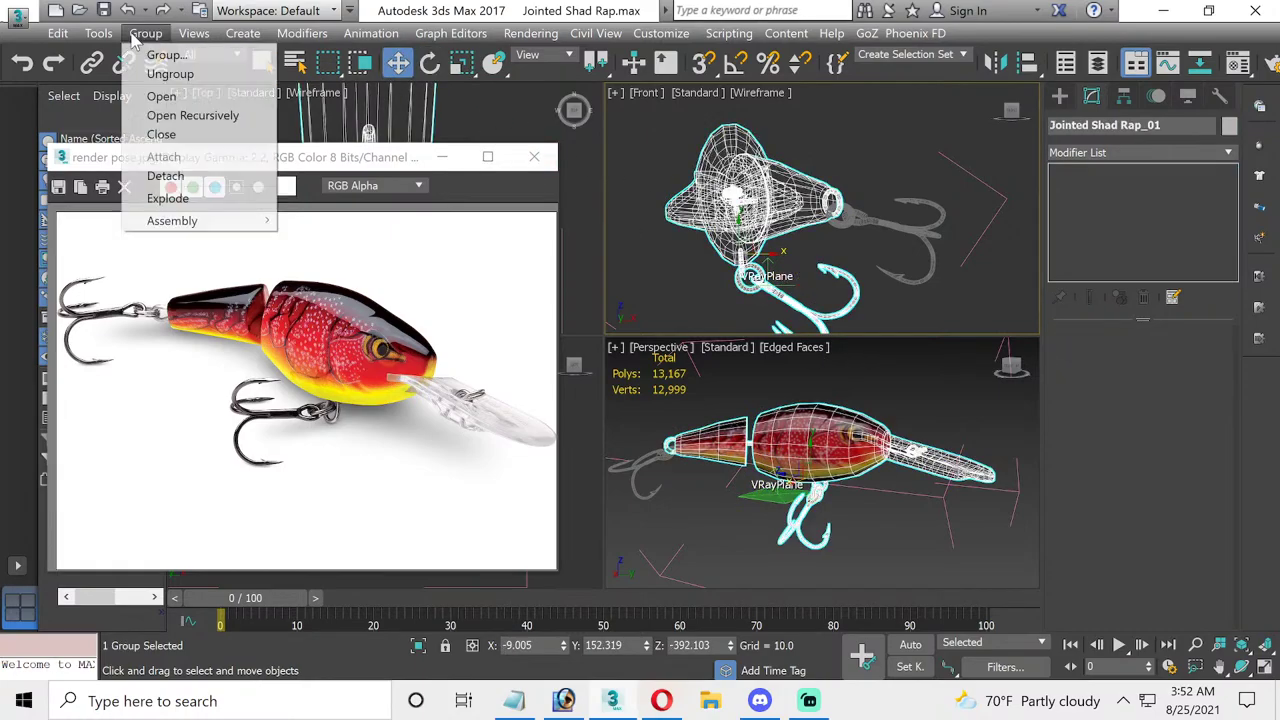
- Open the group and rotate the belly hook about 36 degrees on Z
{"action": "left_click", "coordinate": [160, 96]}
{"action": "left_click", "coordinate": [800, 307]}
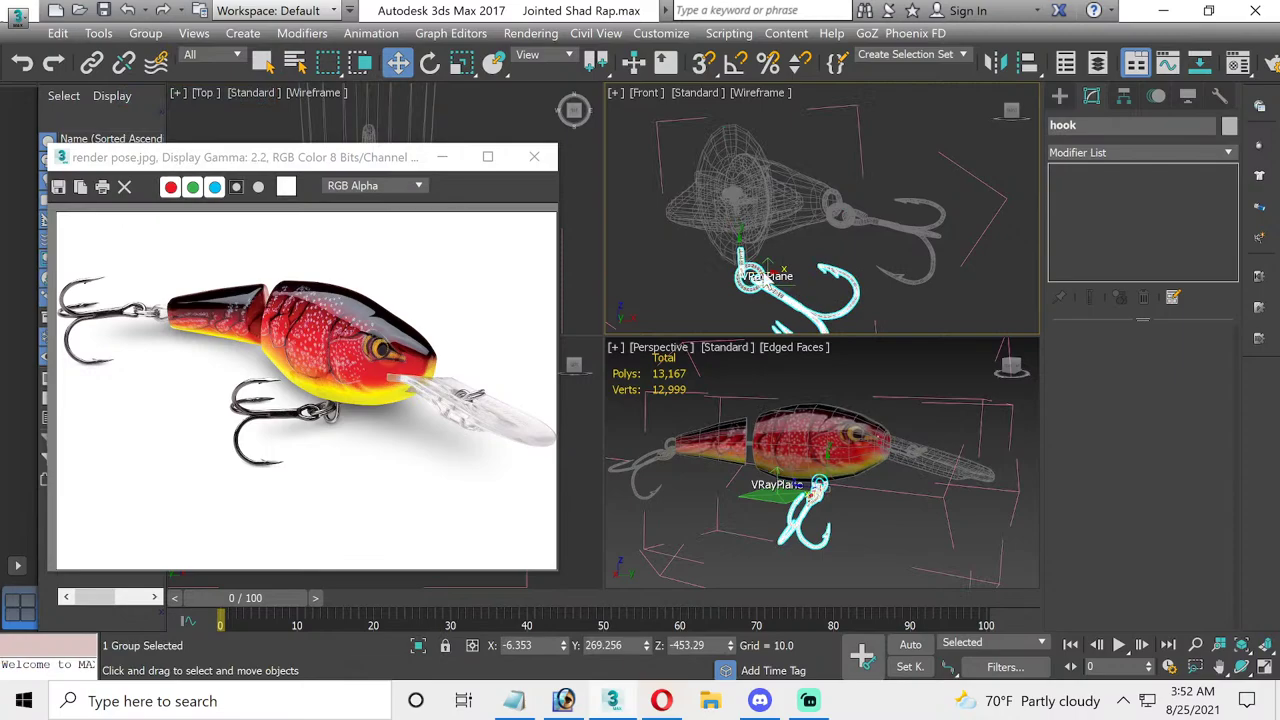
{"action": "left_click", "coordinate": [148, 33]}
{"action": "left_click", "coordinate": [160, 96]}
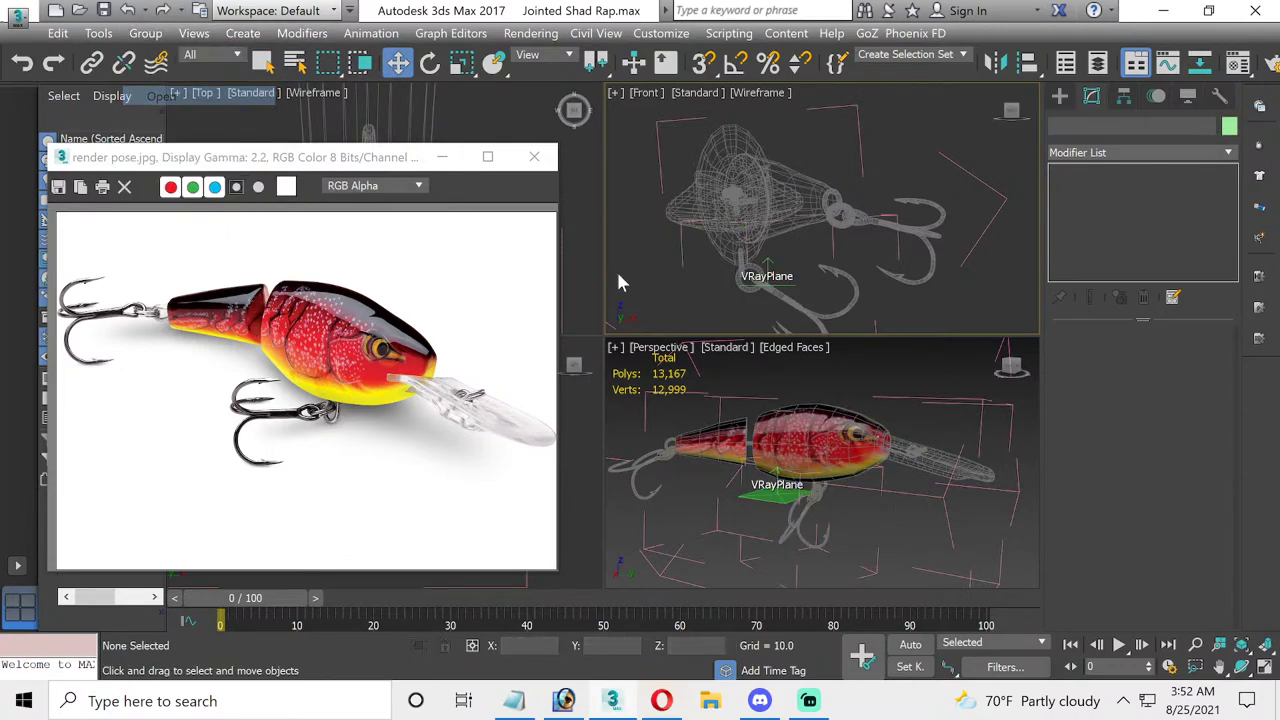
{"action": "left_click", "coordinate": [786, 300]}
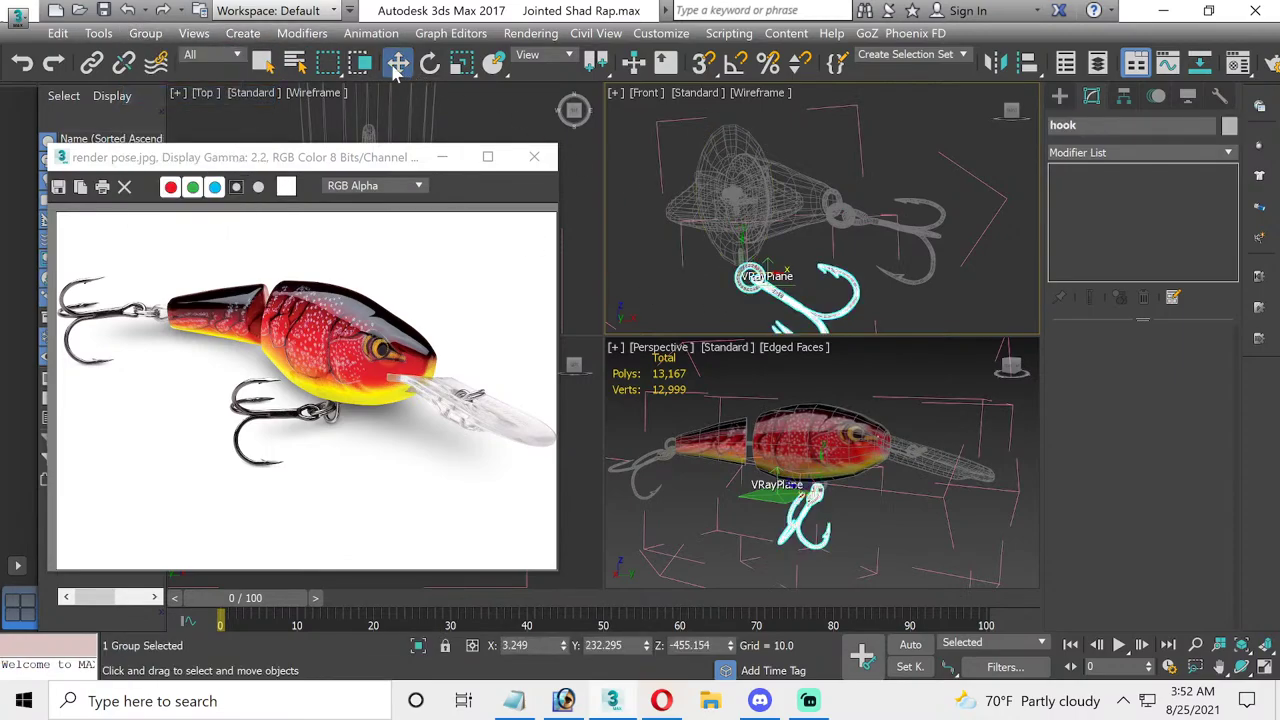
{"action": "left_click", "coordinate": [429, 62]}
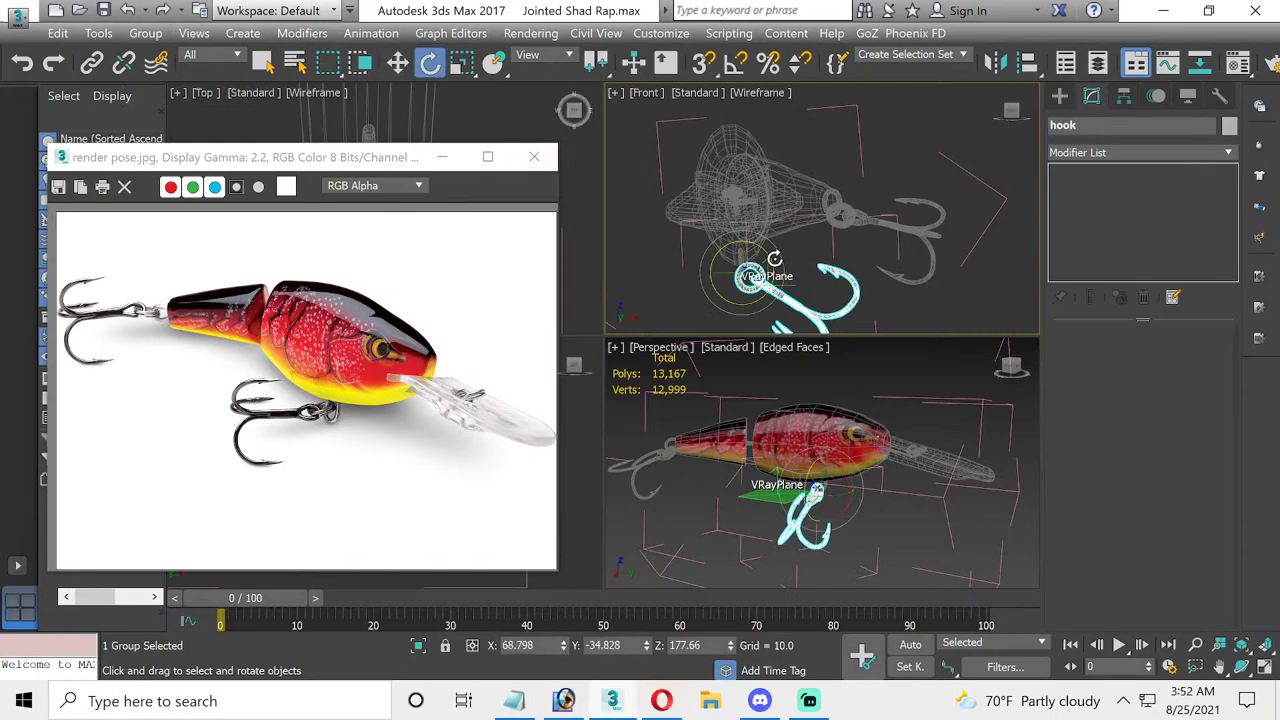
{"action": "left_click_drag", "start_coordinate": [774, 259], "coordinate": [757, 230]}
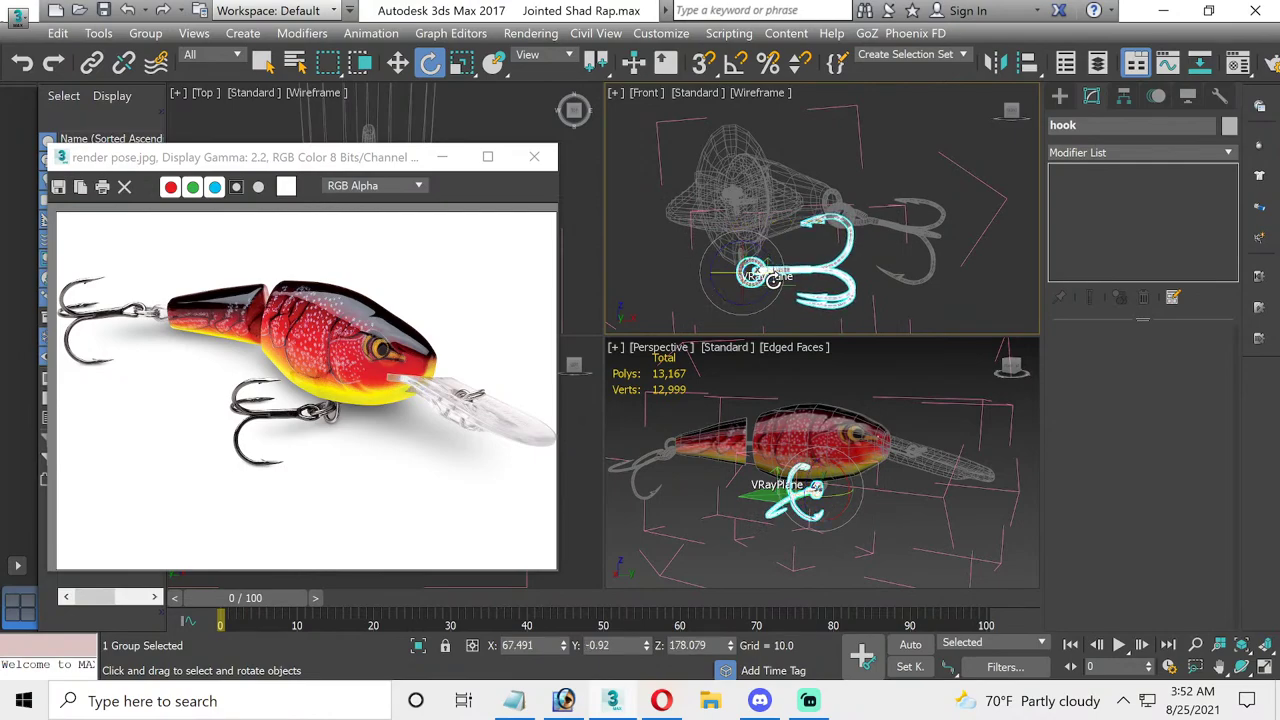
- Move the VRay plane right beneath the lure
{"action": "left_click", "coordinate": [397, 62]}
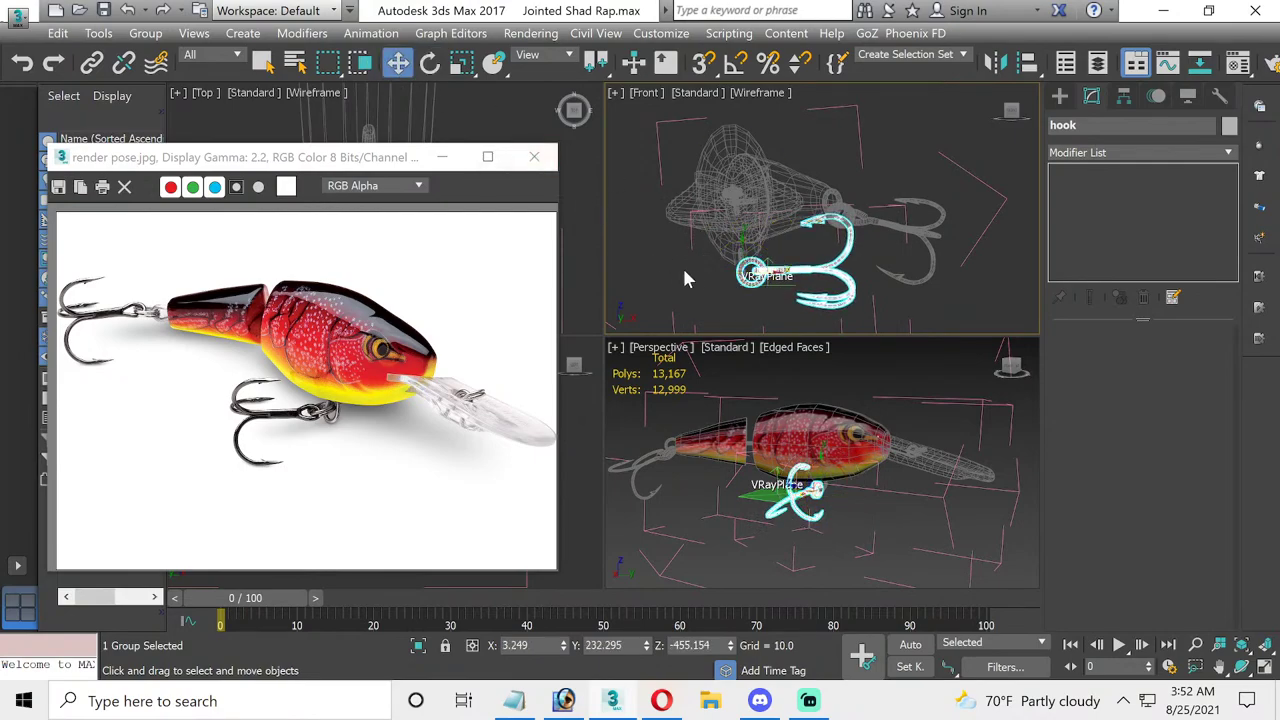
{"action": "left_click", "coordinate": [782, 287]}
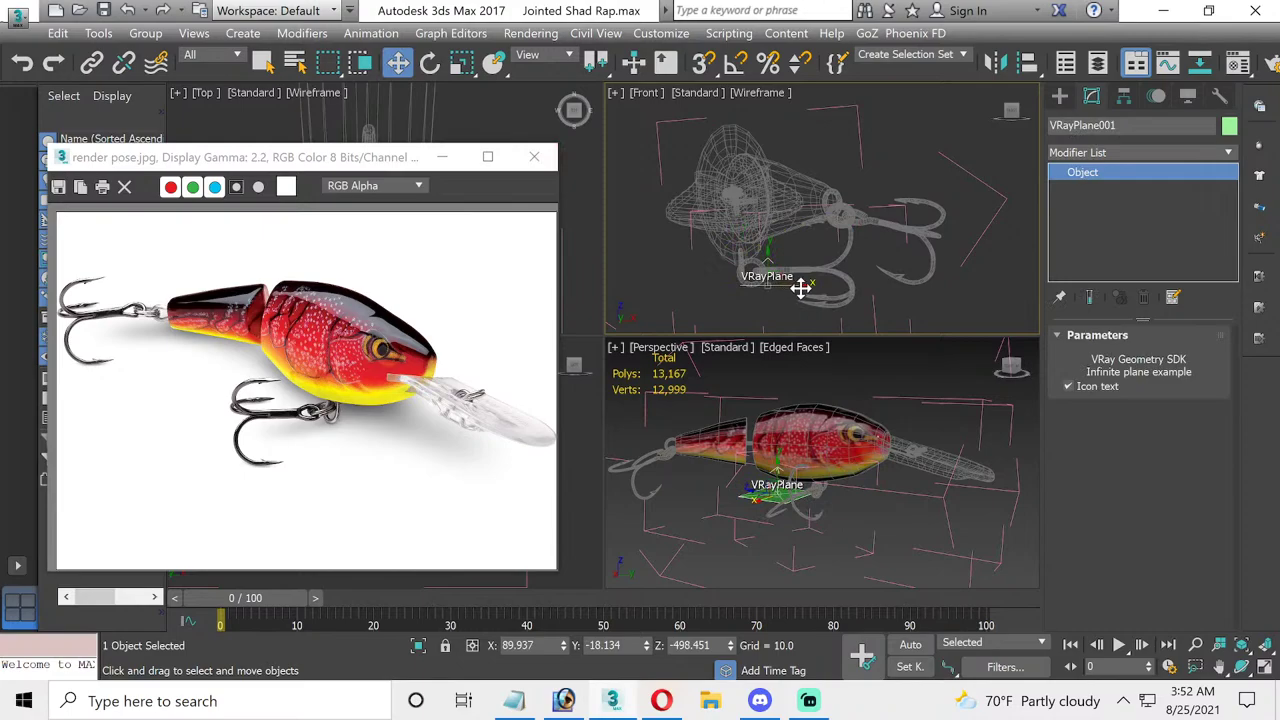
{"action": "left_click_drag", "start_coordinate": [800, 288], "coordinate": [864, 286]}
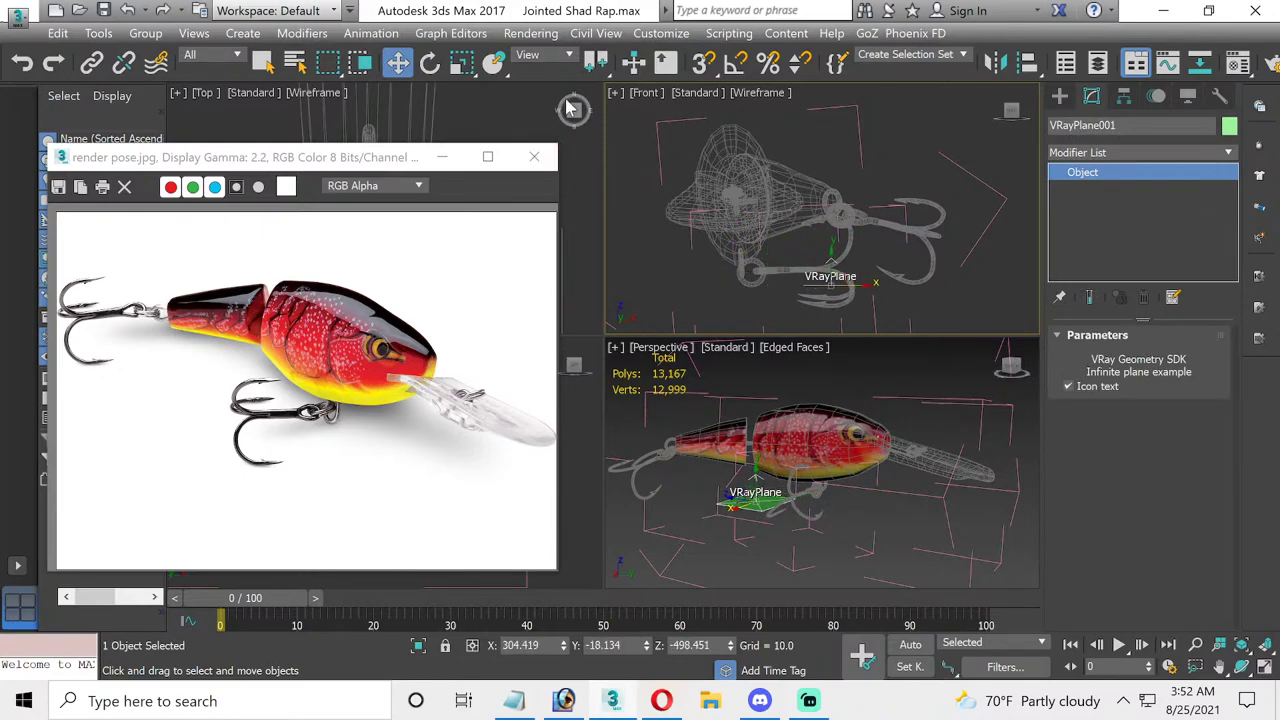
- Rotate the belly hook a little further to a new angle
{"action": "left_click", "coordinate": [429, 62]}
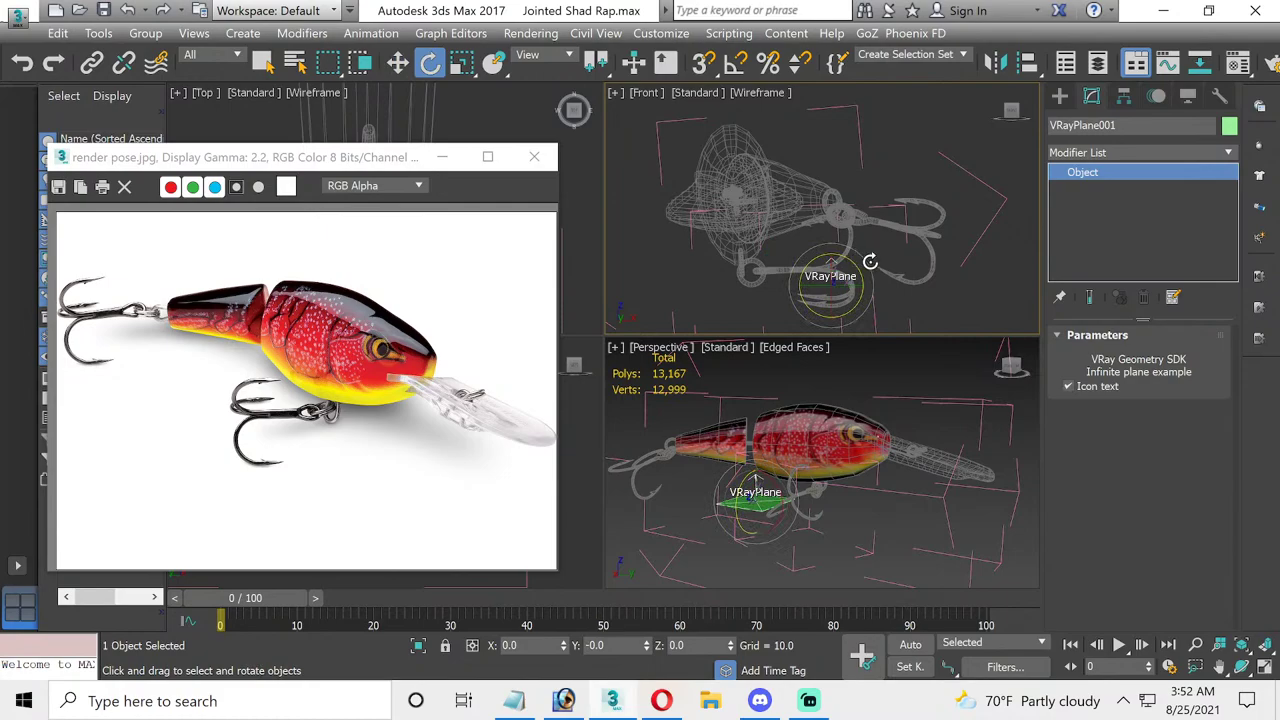
{"action": "left_click", "coordinate": [791, 276]}
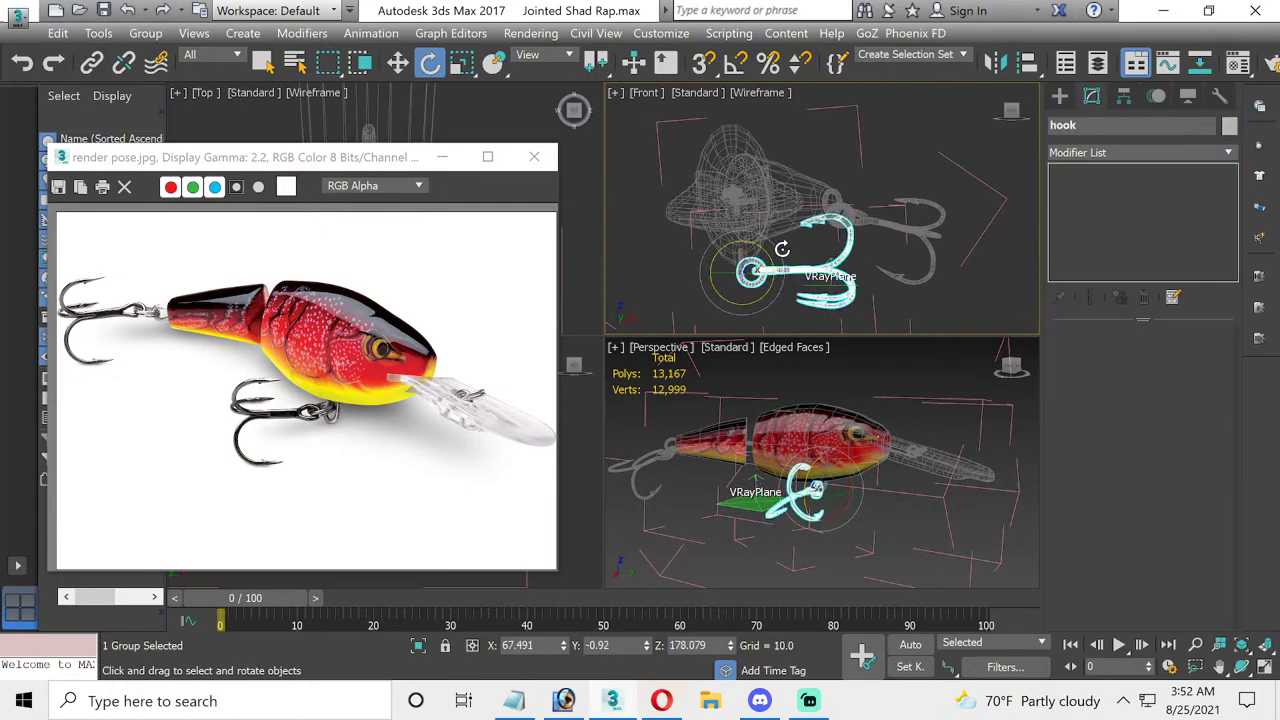
{"action": "left_click_drag", "start_coordinate": [773, 258], "coordinate": [761, 245]}
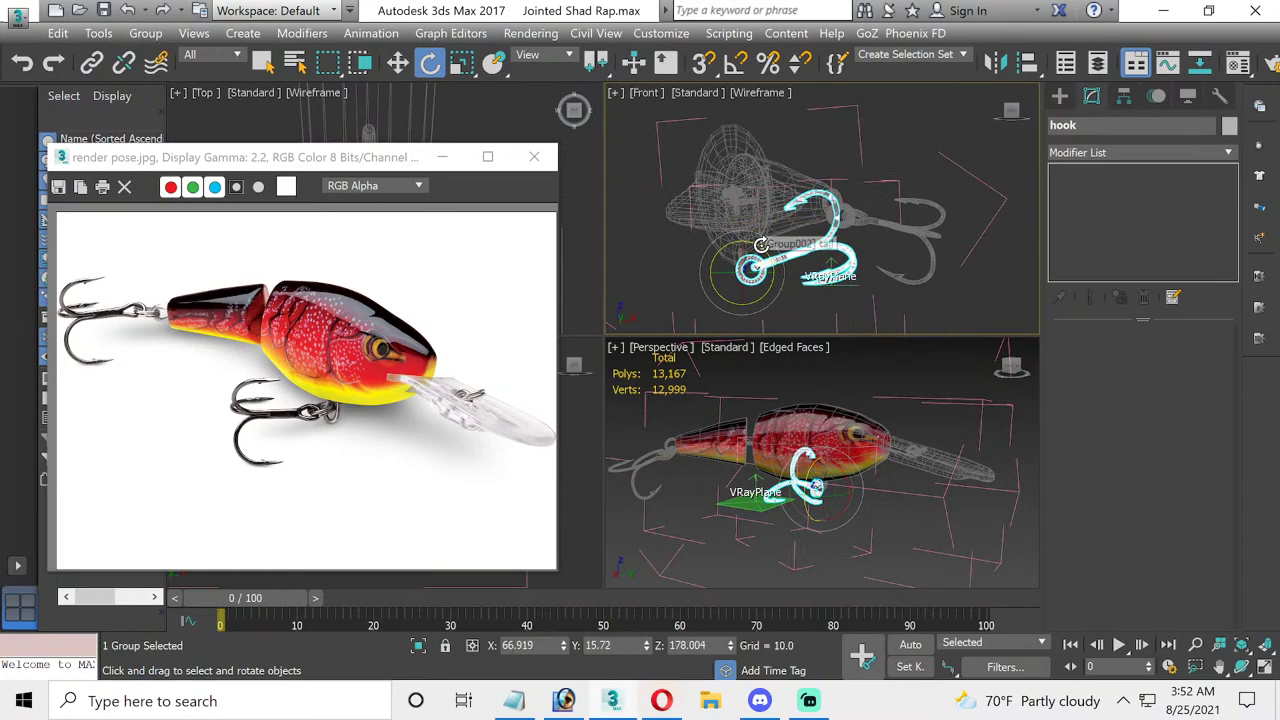
{"action": "left_click", "coordinate": [924, 413]}
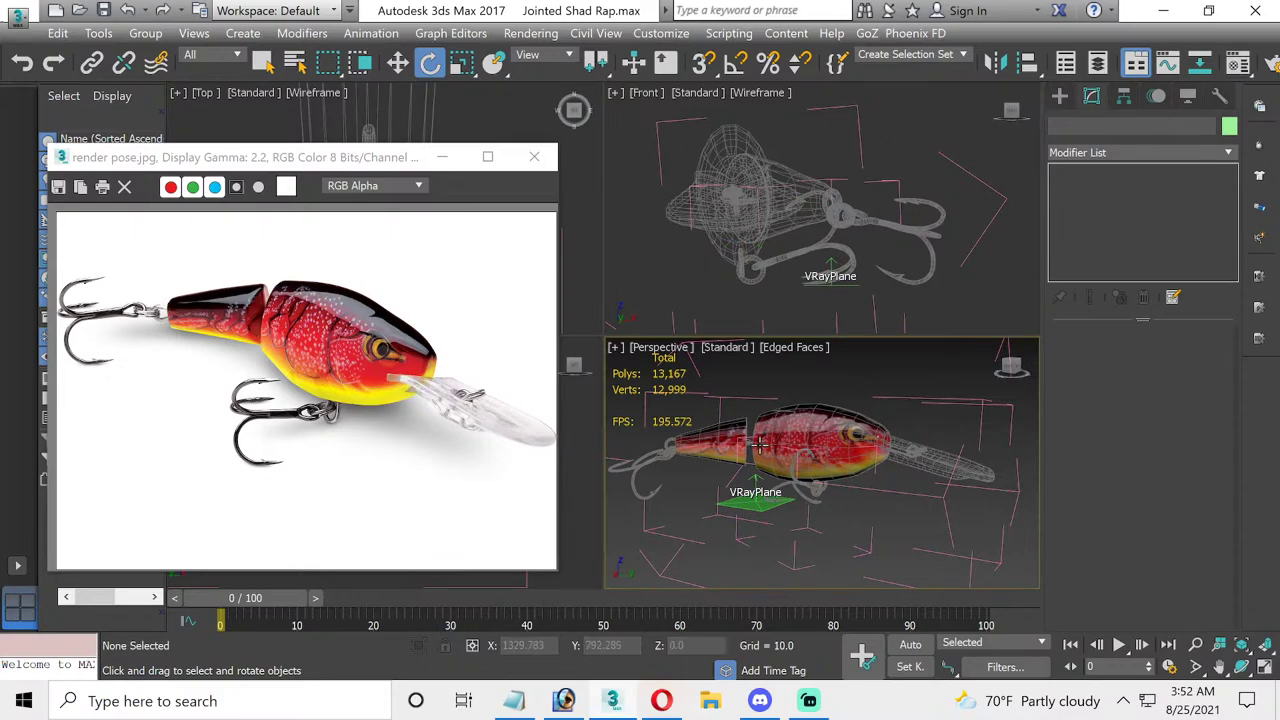
- Move VRayPlane001 further right to X 304.419 in the front view
{"action": "left_click", "coordinate": [650, 466]}
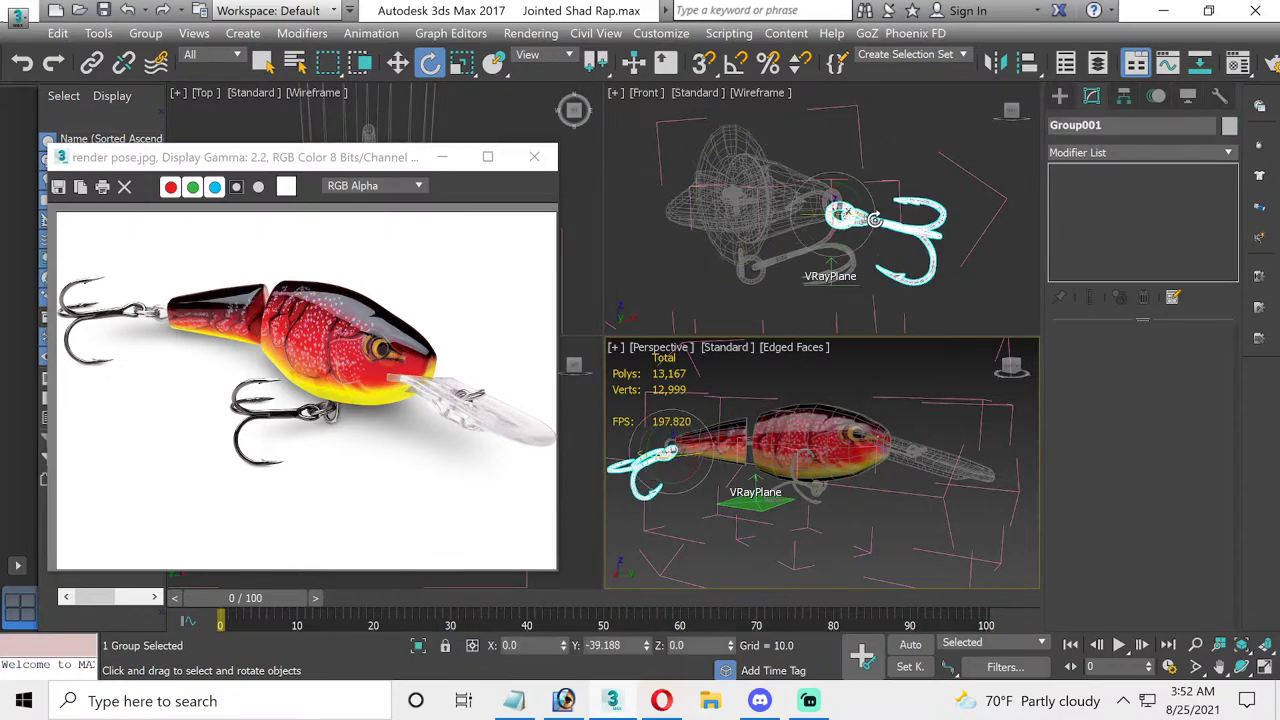
{"action": "left_click", "coordinate": [853, 207]}
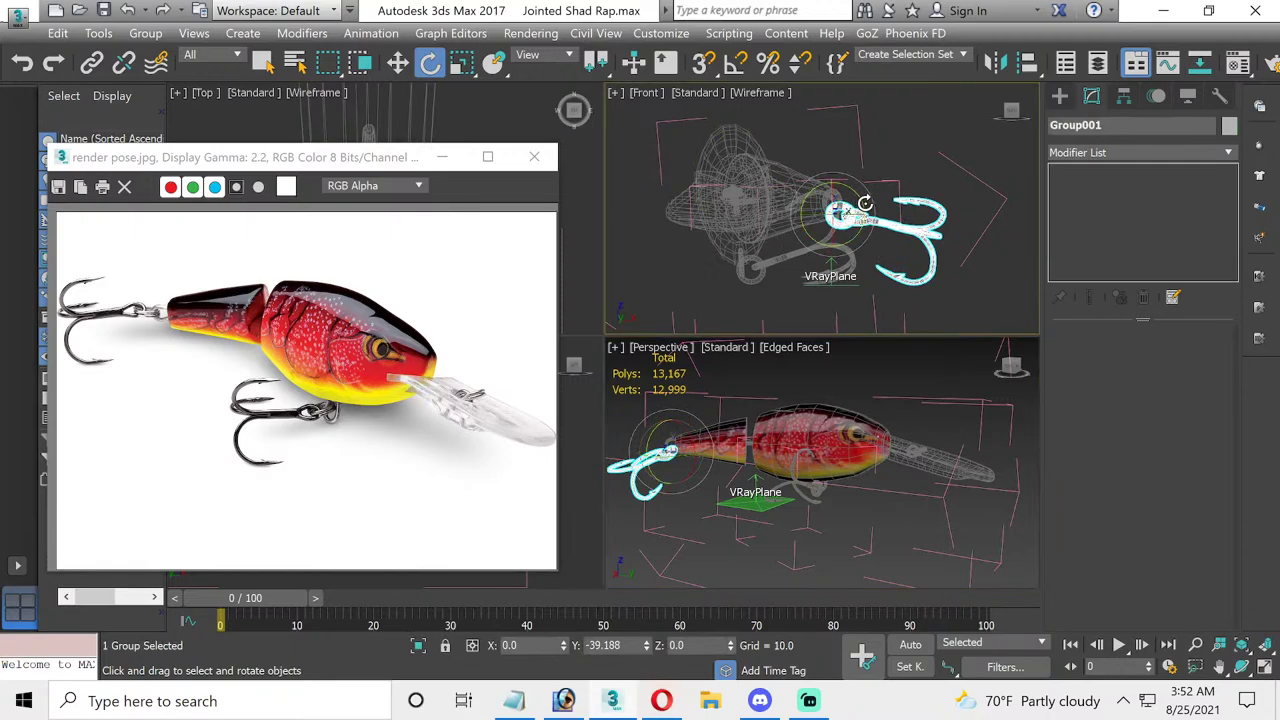
{"action": "left_click", "coordinate": [840, 289]}
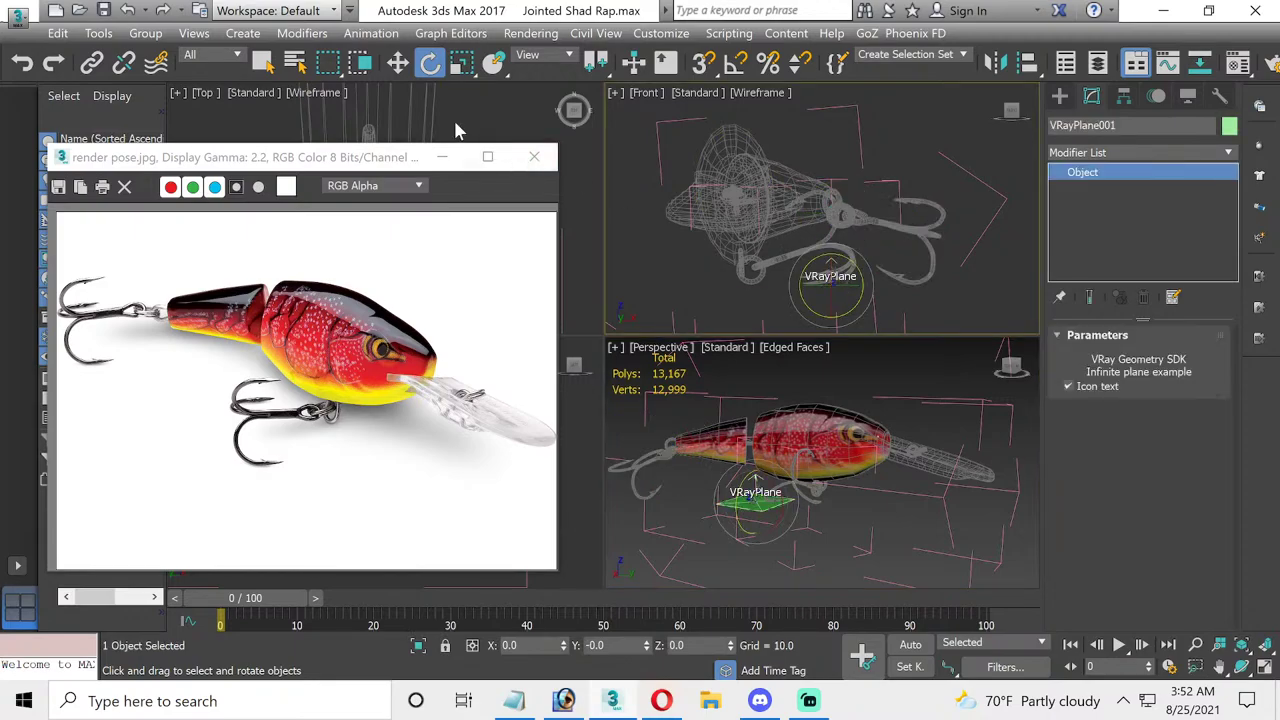
{"action": "left_click", "coordinate": [398, 64]}
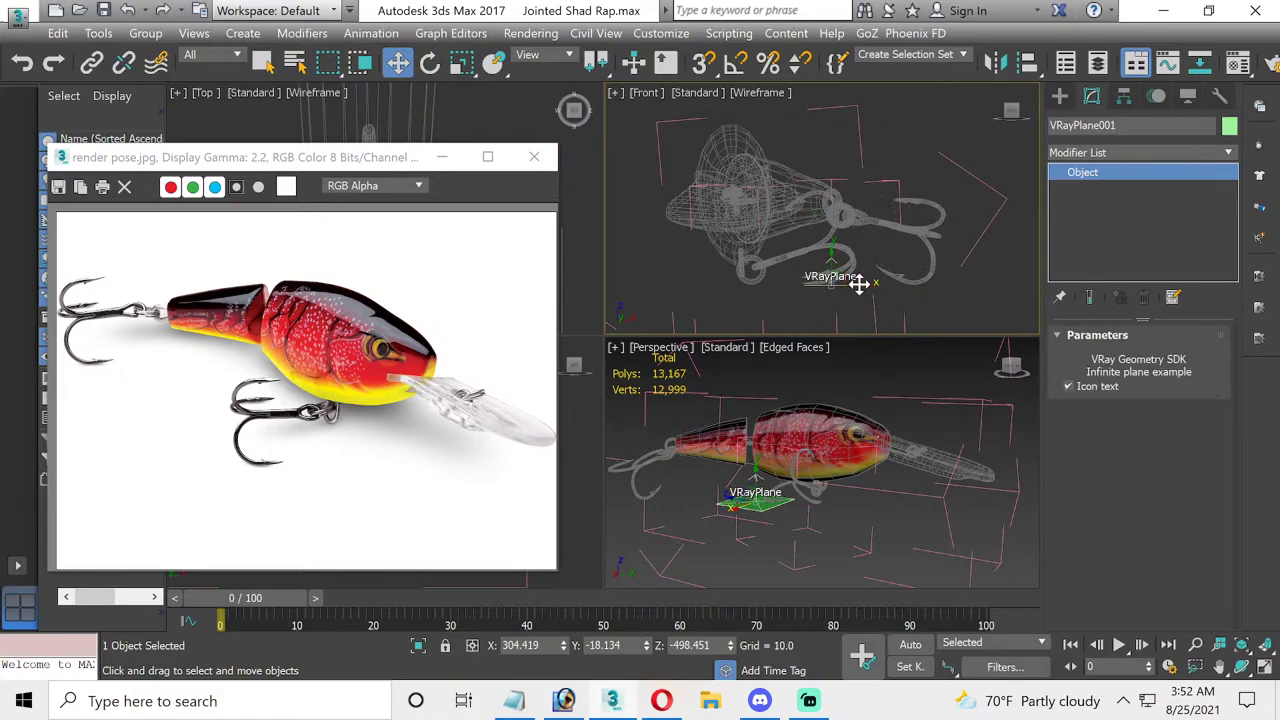
{"action": "left_click_drag", "start_coordinate": [859, 285], "coordinate": [943, 279]}
{"action": "left_click", "coordinate": [926, 360]}
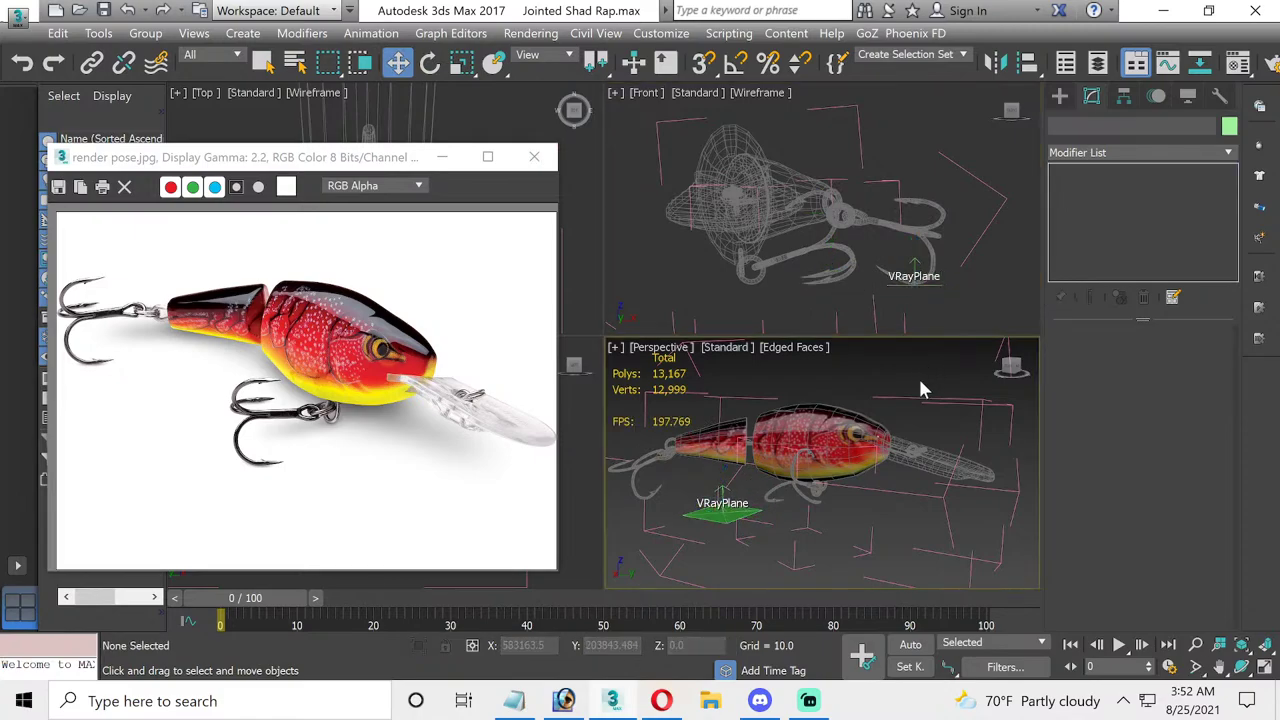
- Orbit and pan the maximized Perspective view, then restore the render pose.jpg reference window smaller
{"action": "left_click", "coordinate": [1266, 668]}
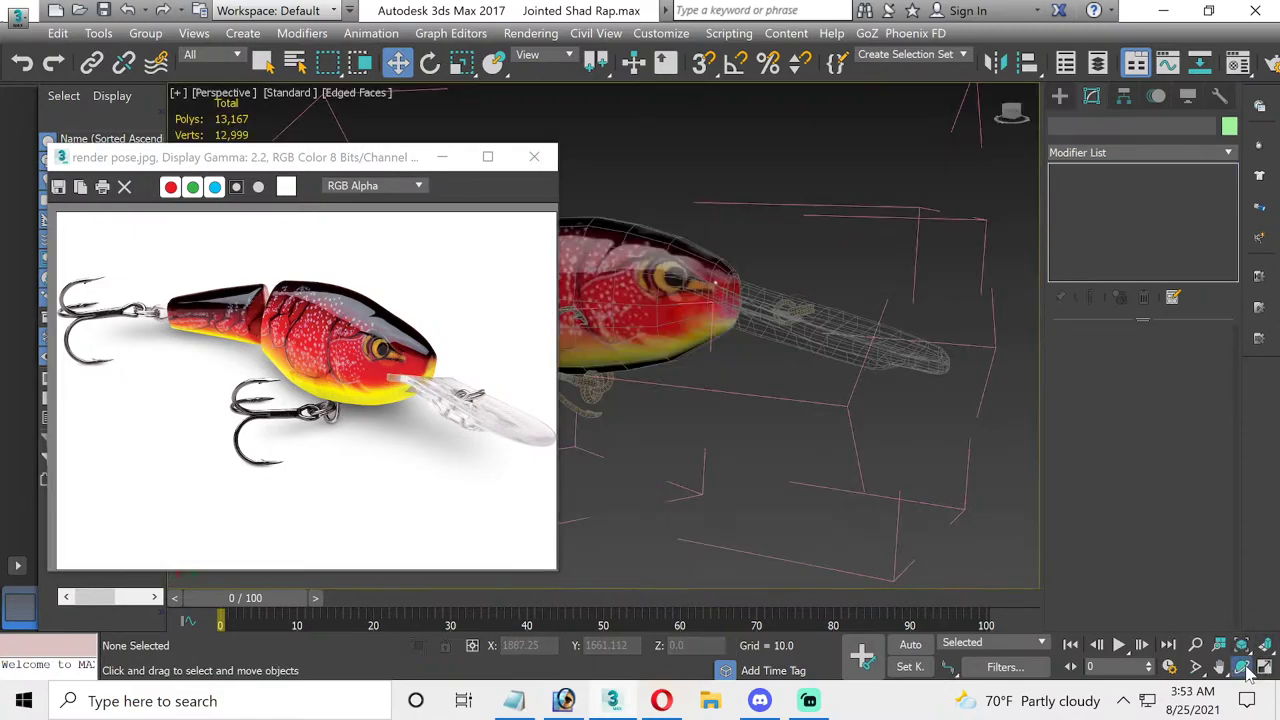
{"action": "left_click", "coordinate": [1241, 667]}
{"action": "left_click", "coordinate": [443, 157]}
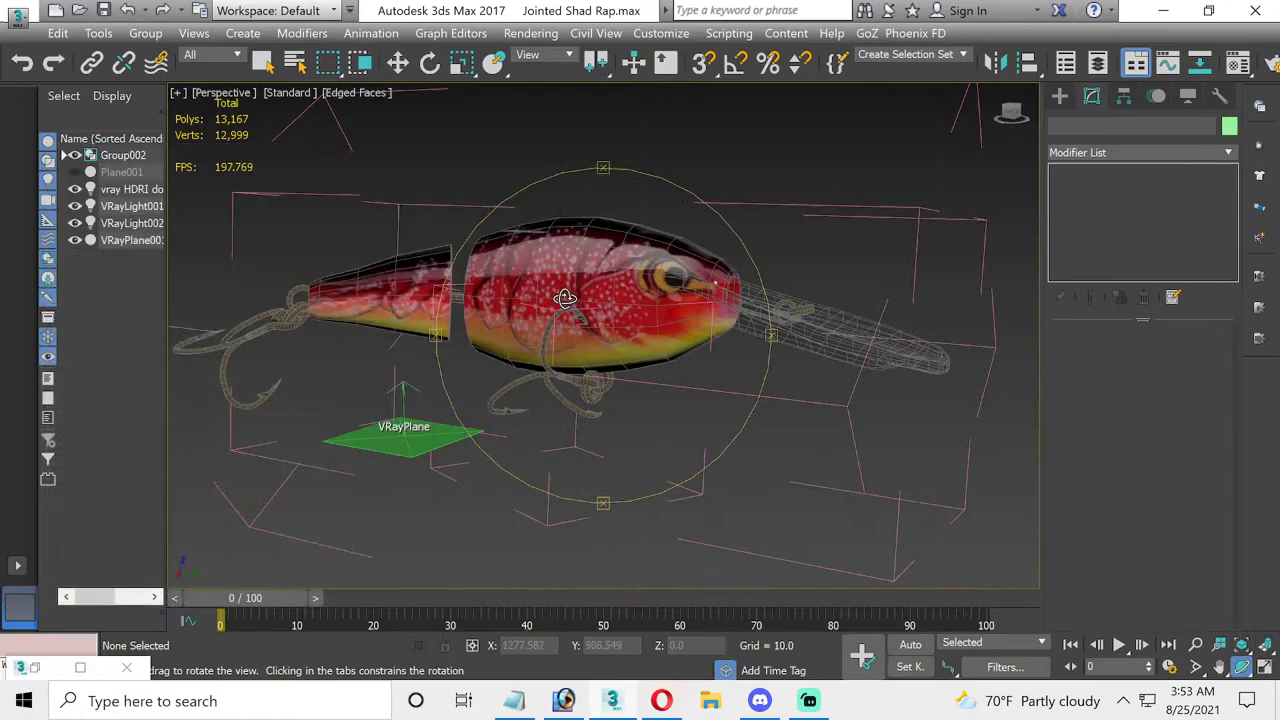
{"action": "left_click_drag", "start_coordinate": [500, 300], "coordinate": [552, 298]}
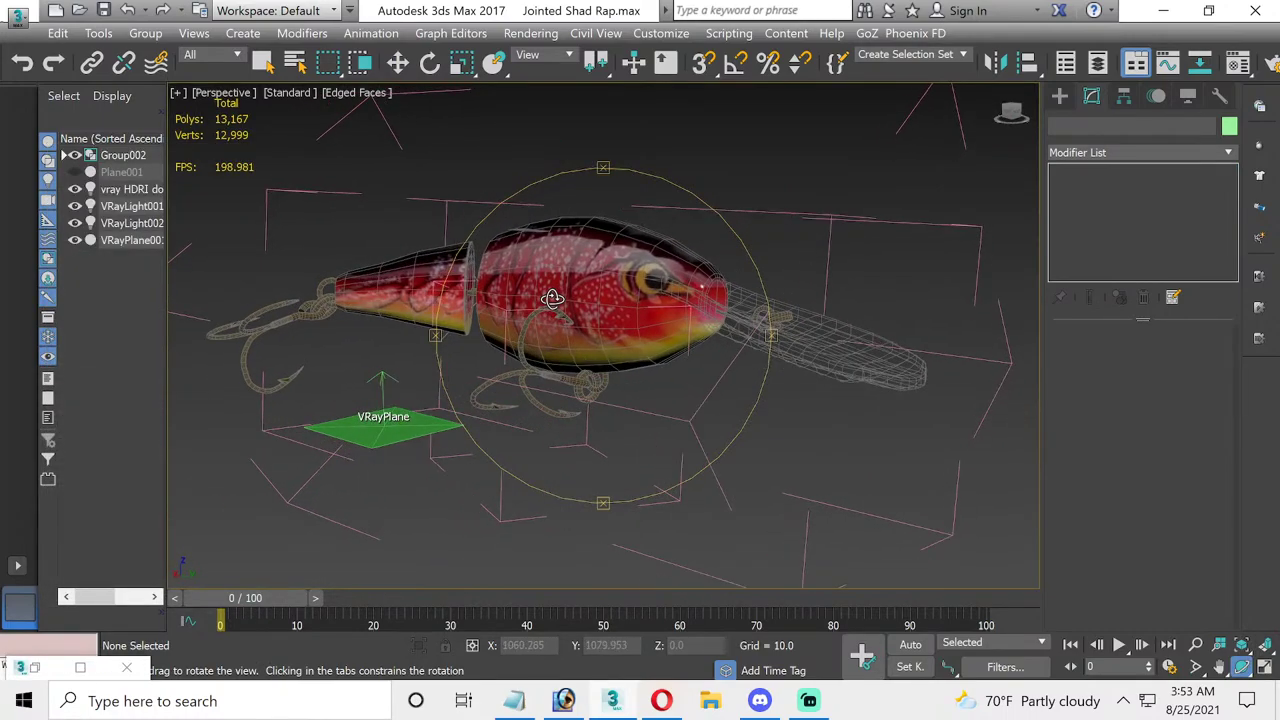
{"action": "middle_click_drag", "start_coordinate": [552, 298], "coordinate": [678, 314]}
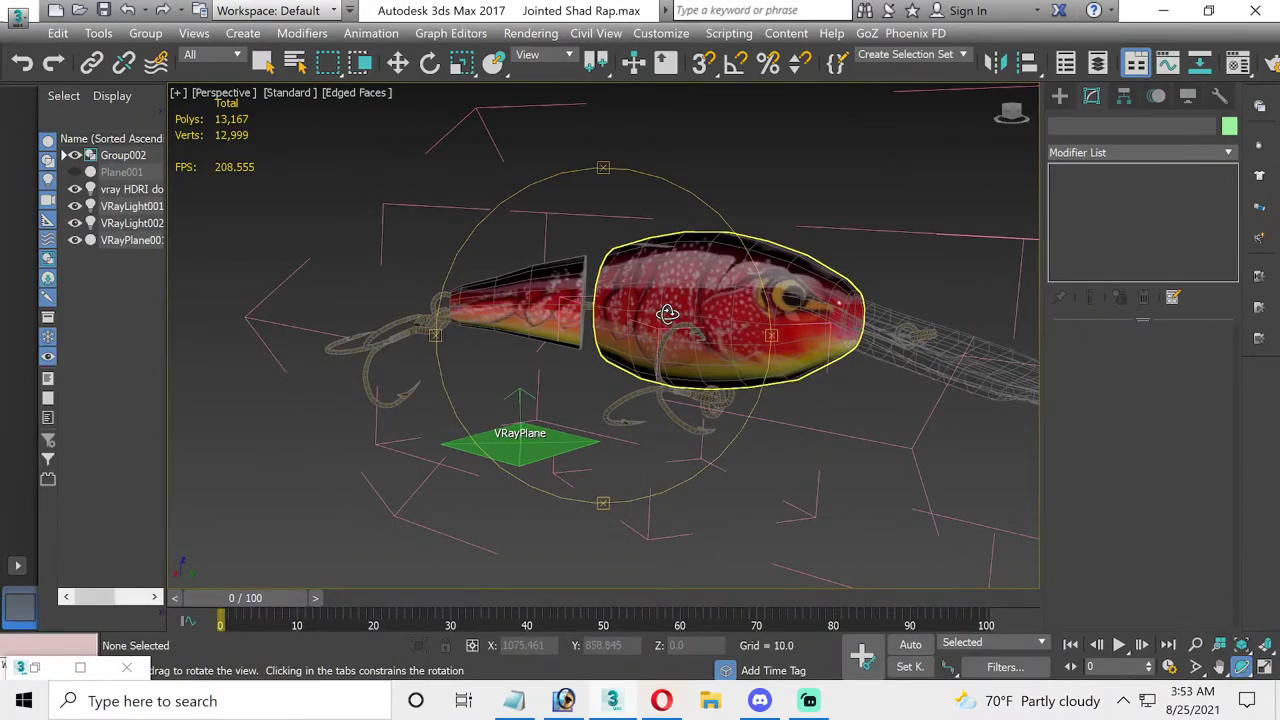
{"action": "left_click", "coordinate": [80, 667]}
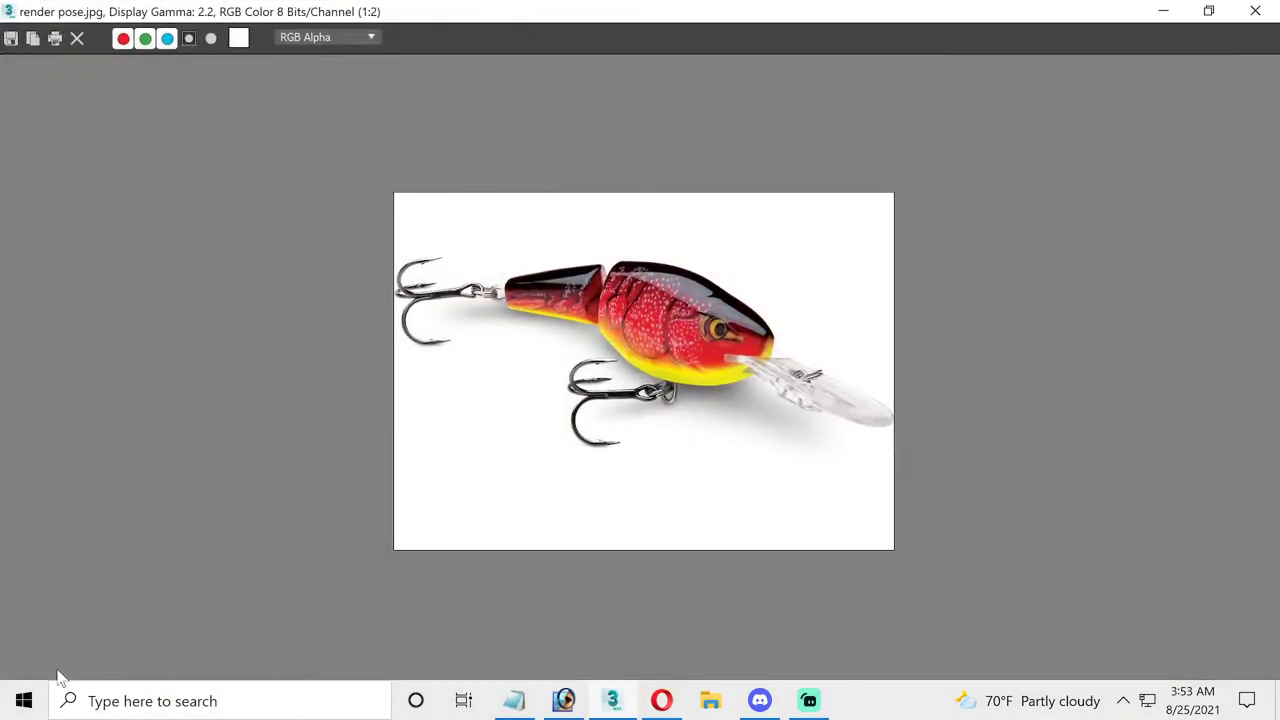
{"action": "left_click", "coordinate": [1208, 8]}
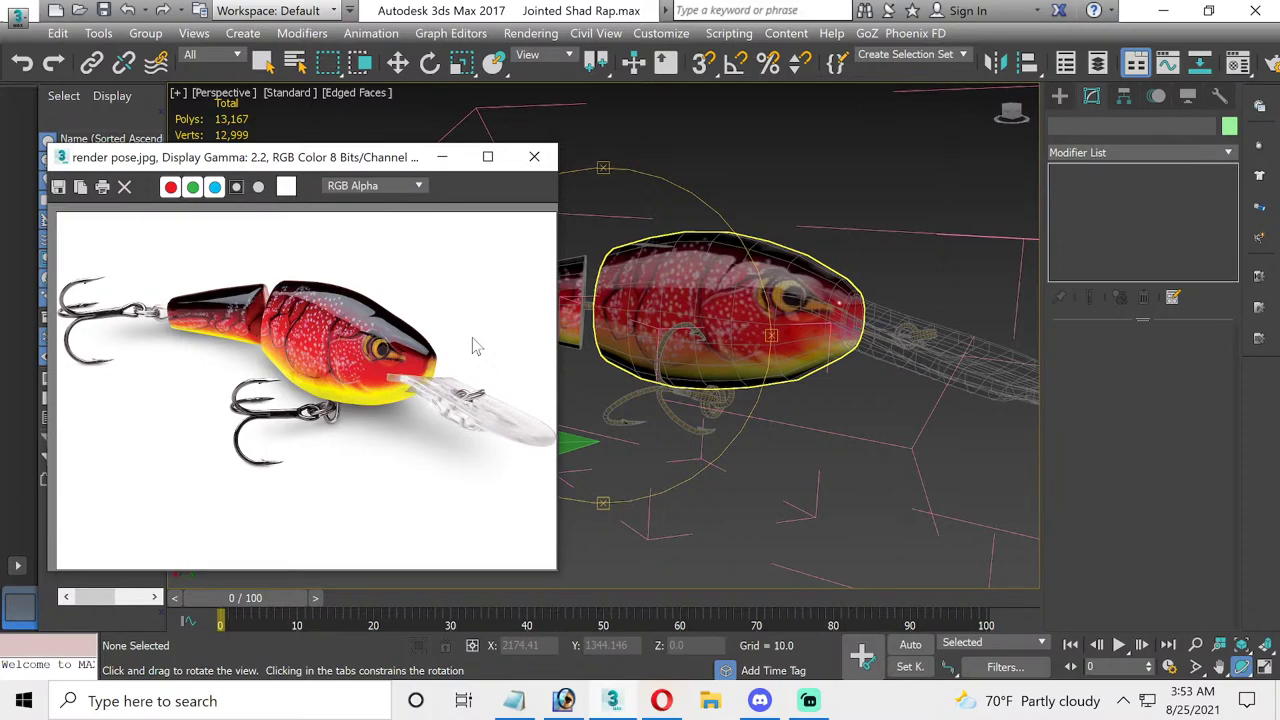
- Close the lure group and reopen it together with all nested groups
{"action": "left_click", "coordinate": [442, 157]}
{"action": "left_click", "coordinate": [398, 63]}
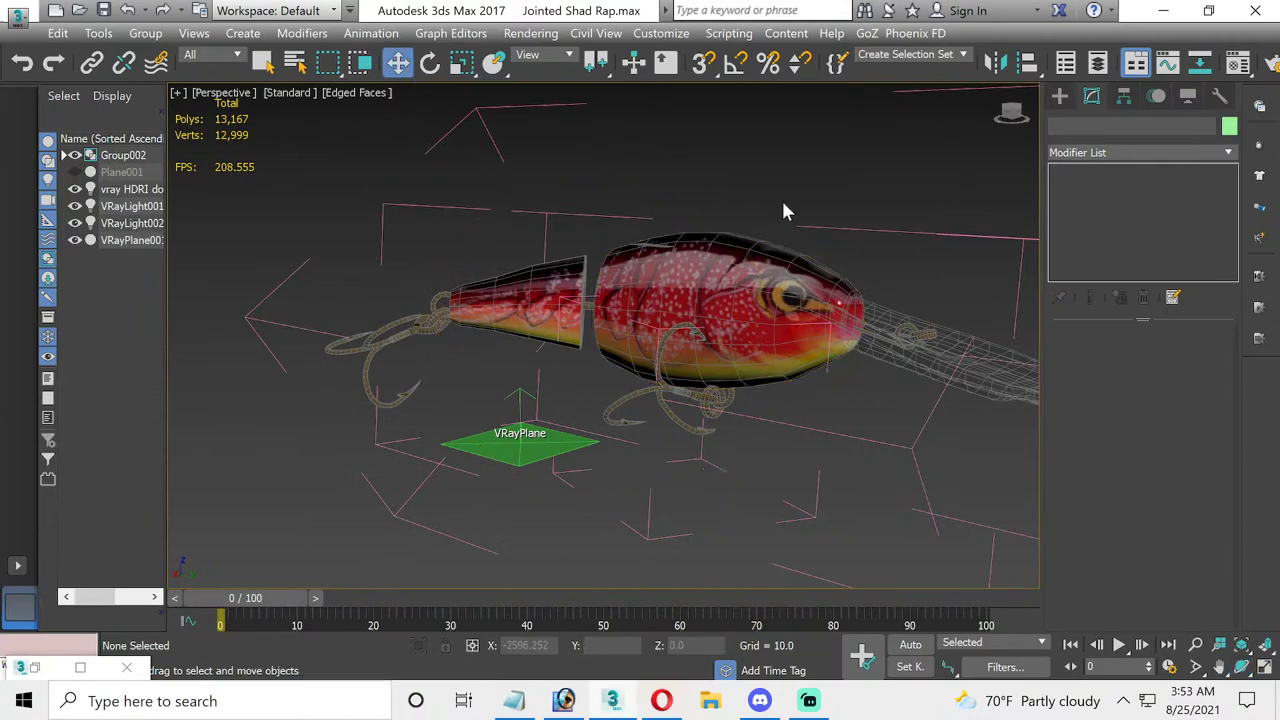
{"action": "left_click", "coordinate": [762, 268]}
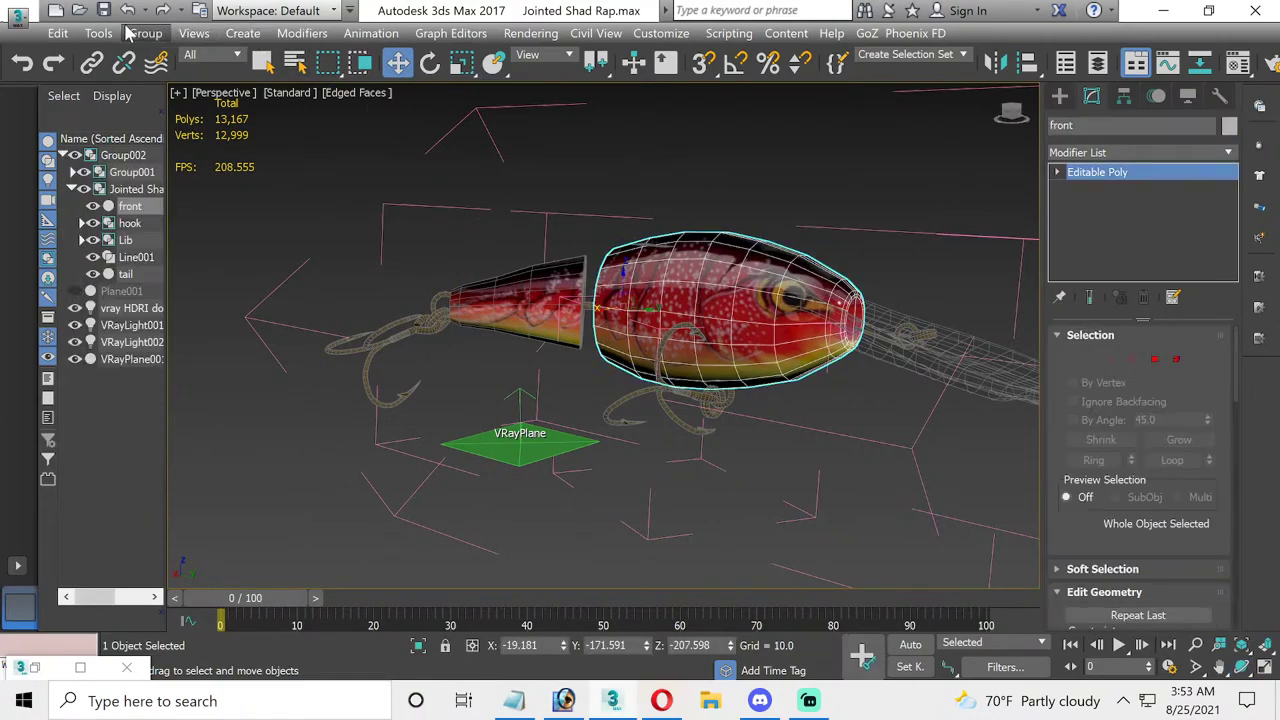
{"action": "left_click", "coordinate": [145, 33]}
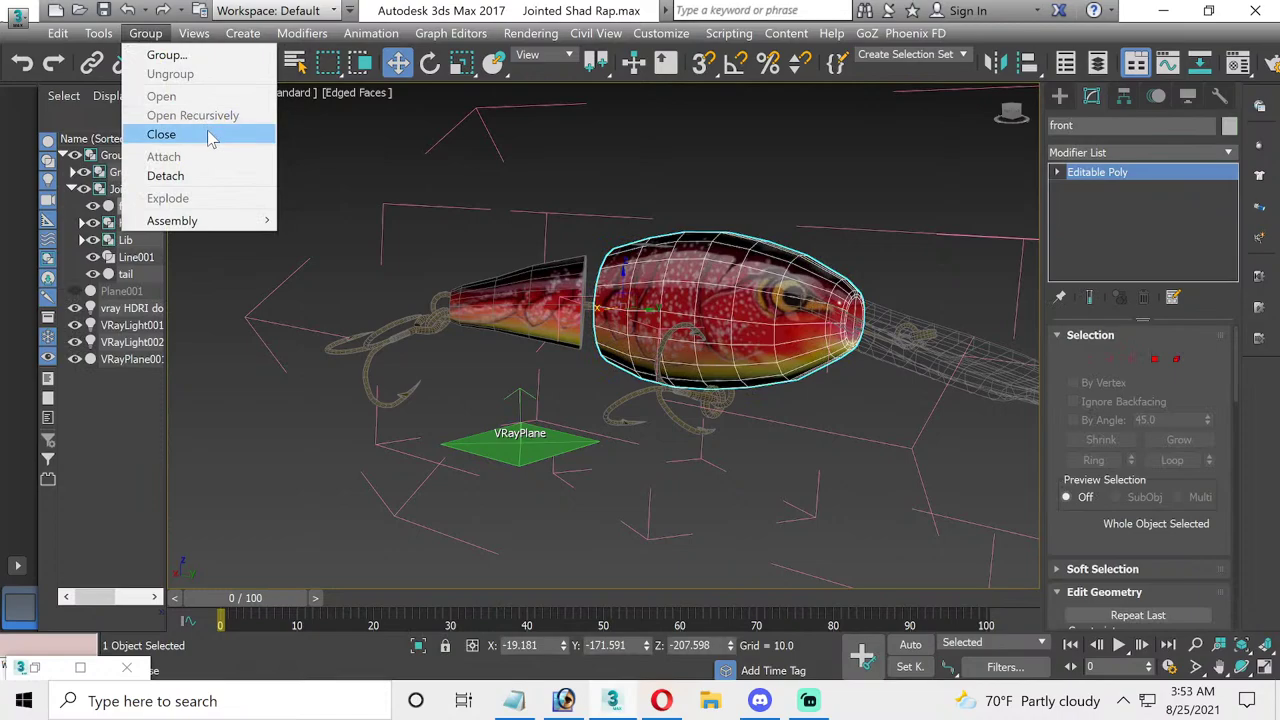
{"action": "left_click", "coordinate": [208, 134]}
{"action": "left_click", "coordinate": [145, 33]}
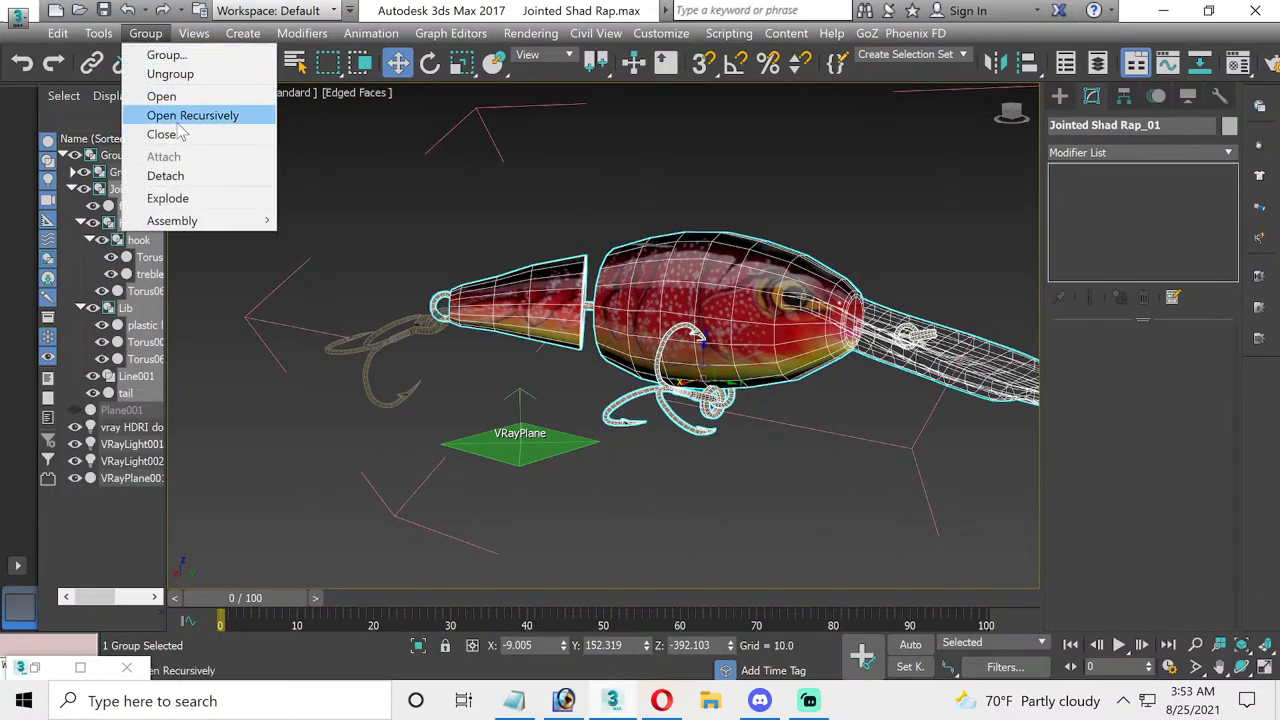
{"action": "left_click", "coordinate": [200, 114]}
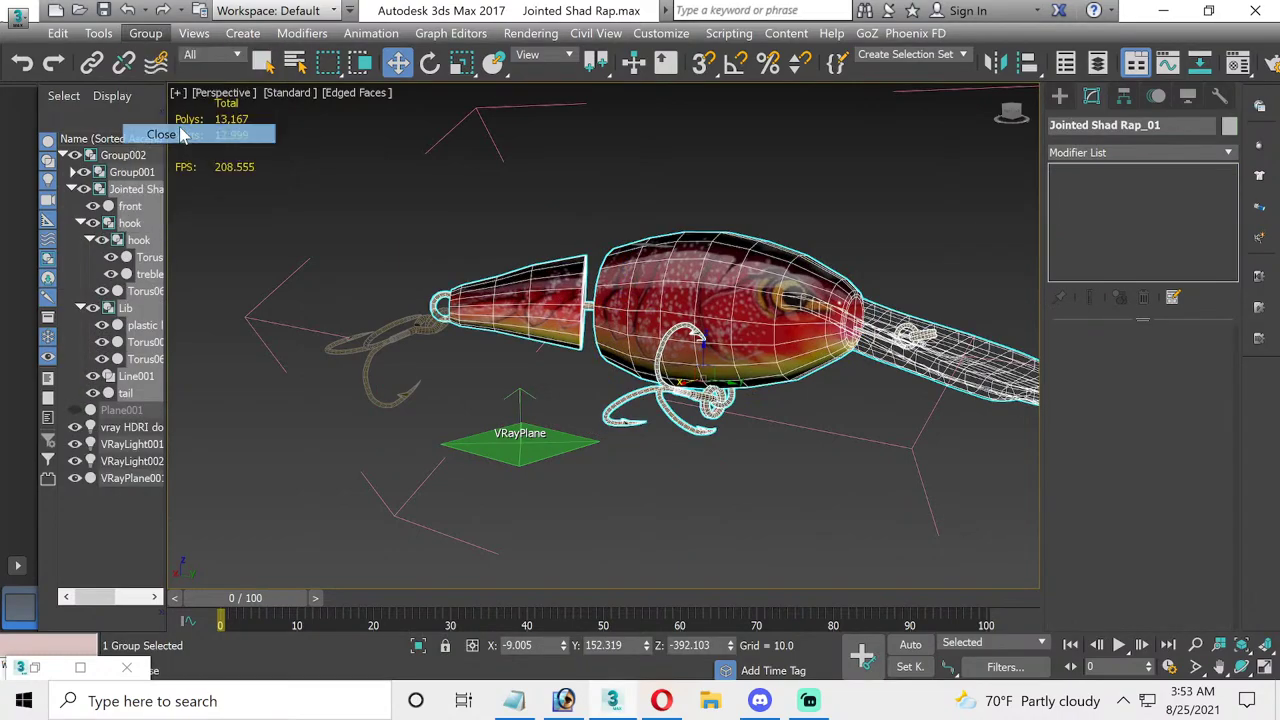
- Switch to the four-view layout and move the VRay plane left beneath the lure
{"action": "left_click", "coordinate": [1264, 667]}
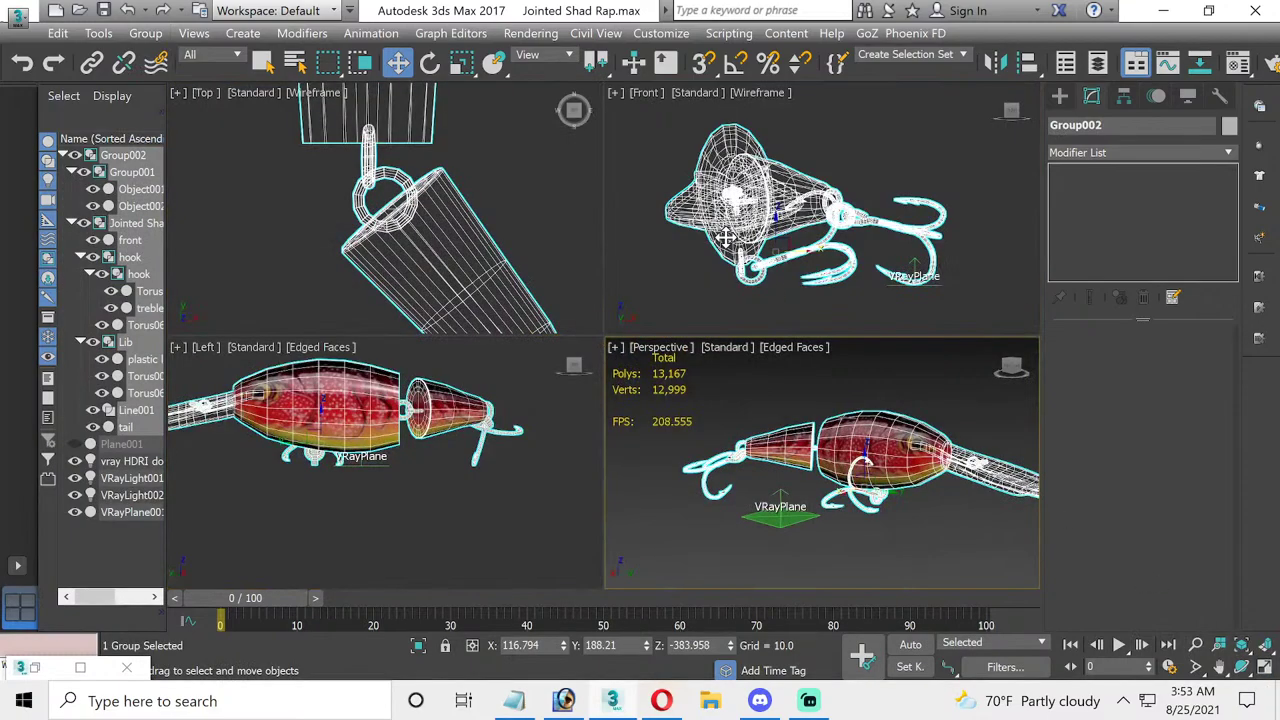
{"action": "left_click", "coordinate": [930, 288]}
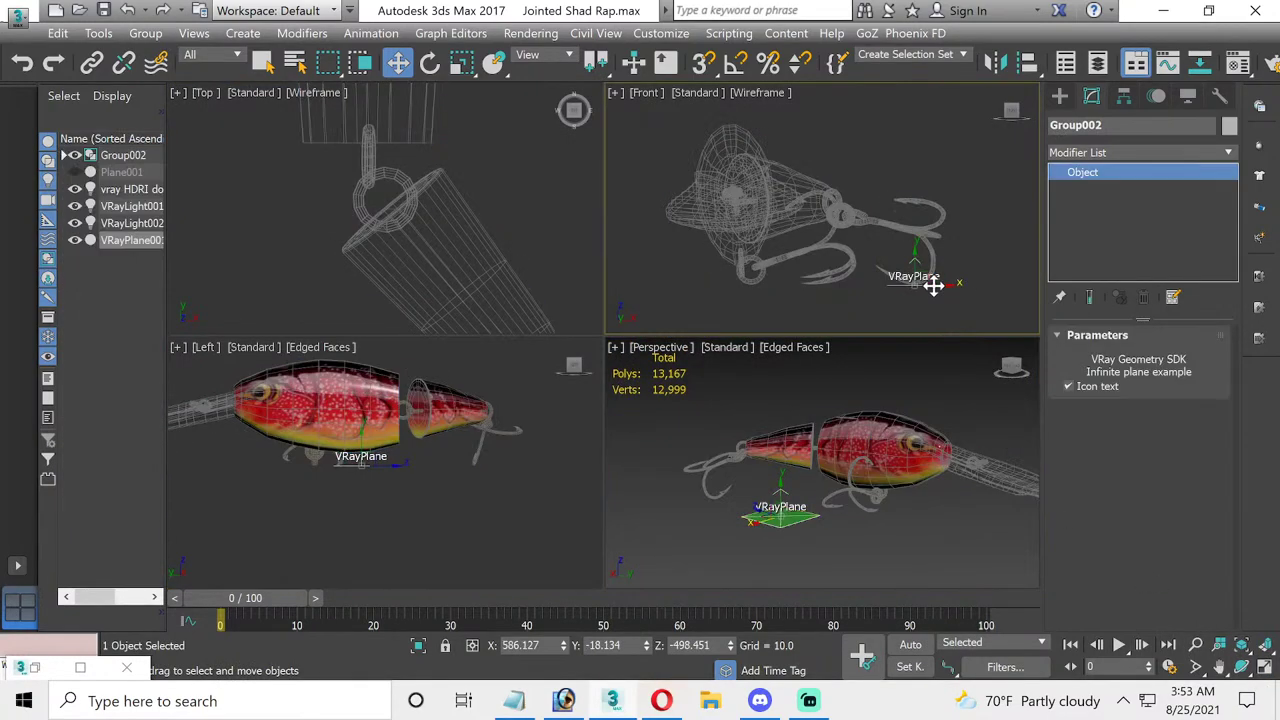
{"action": "left_click_drag", "start_coordinate": [943, 286], "coordinate": [748, 275]}
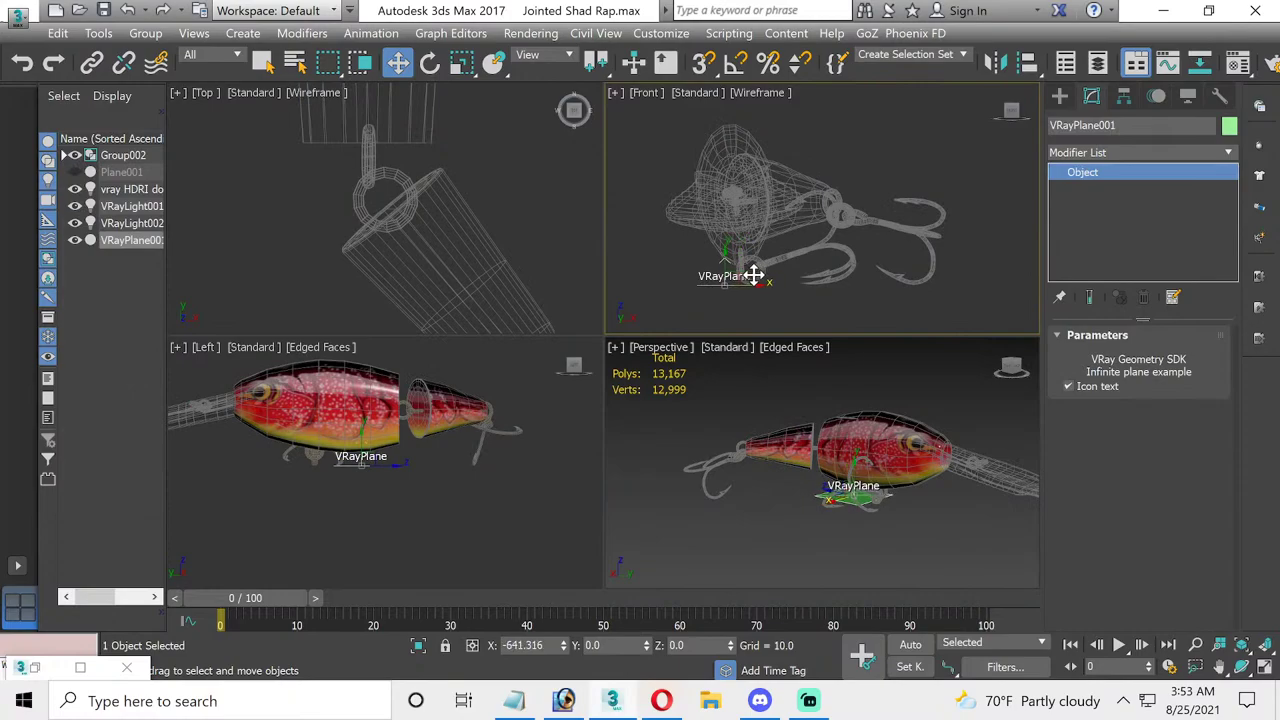
- Tilt the whole lure group about 19.7 degrees
{"action": "left_click", "coordinate": [429, 62]}
{"action": "left_click", "coordinate": [710, 230]}
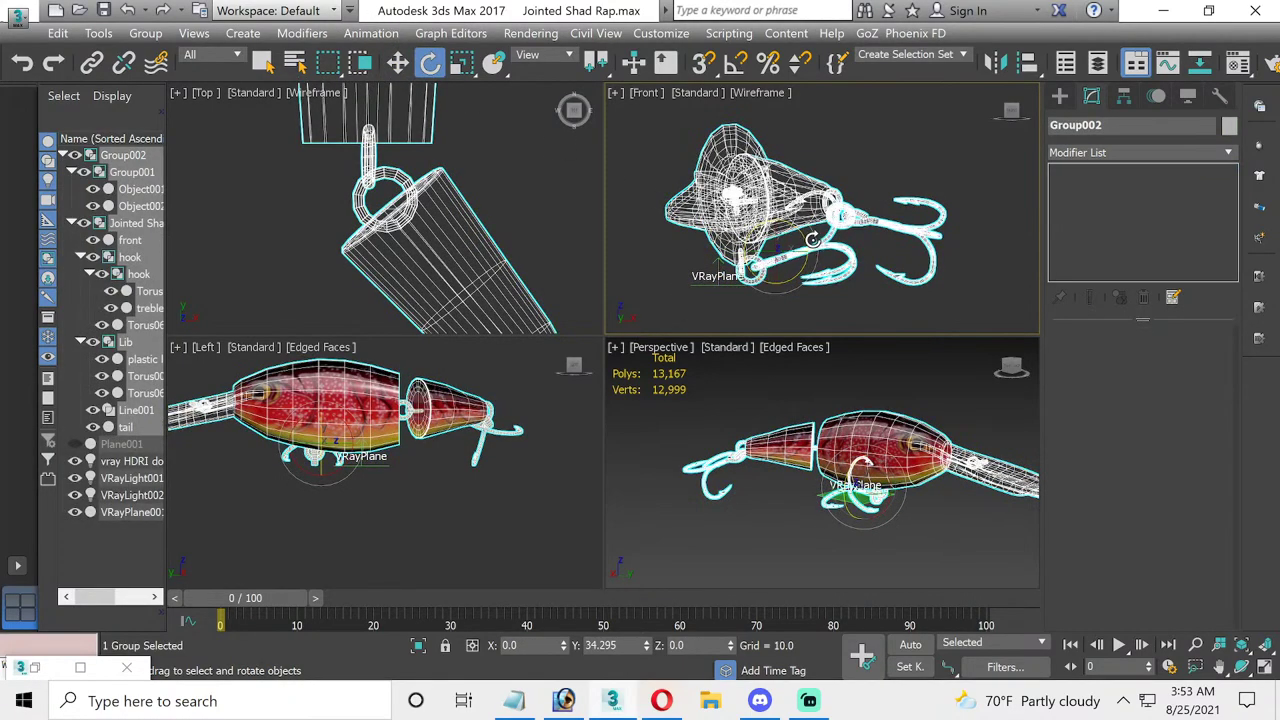
{"action": "left_click_drag", "start_coordinate": [805, 233], "coordinate": [782, 214]}
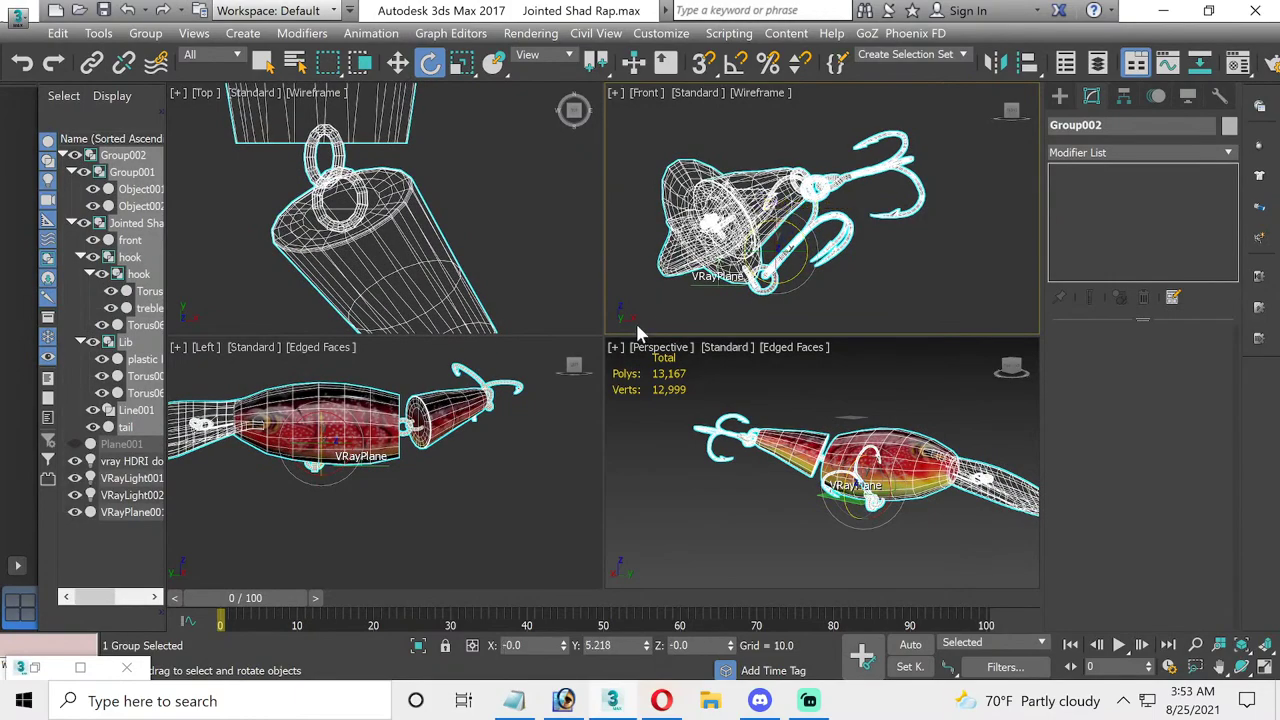
- Shift the VRay plane slightly left and tilt it about -4.2 degrees
{"action": "left_click", "coordinate": [398, 62]}
{"action": "left_click", "coordinate": [749, 283]}
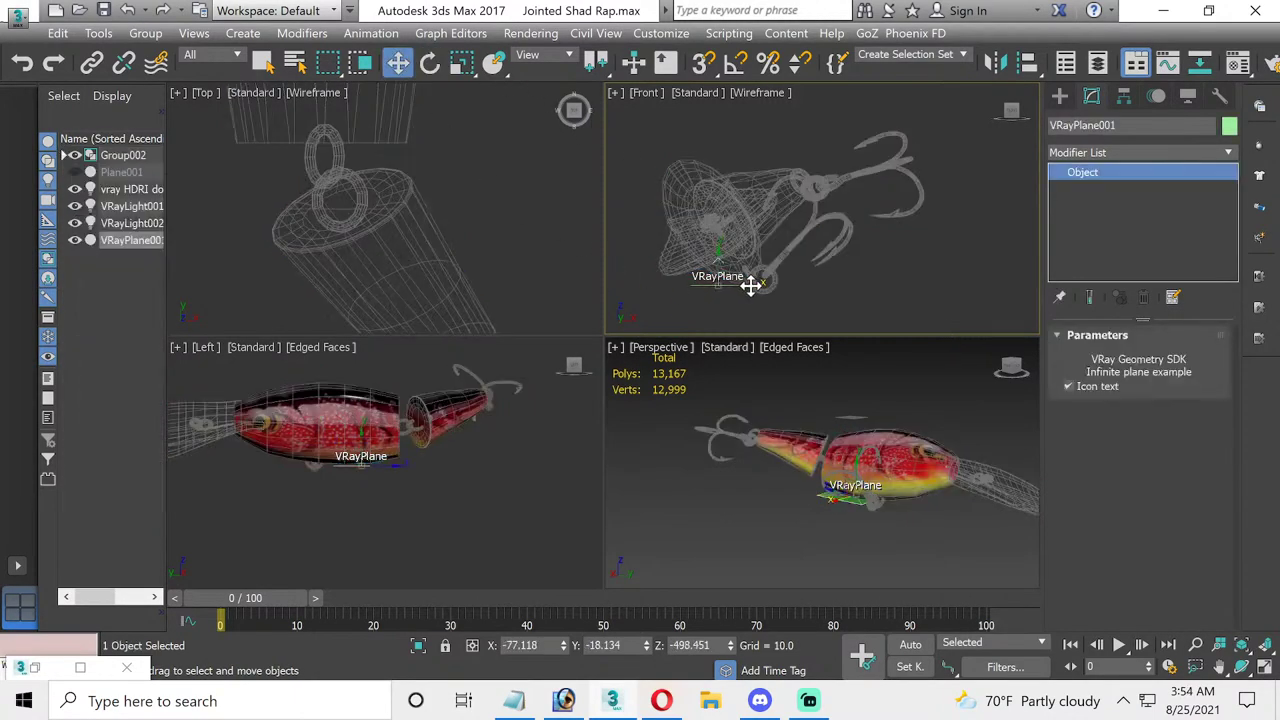
{"action": "left_click_drag", "start_coordinate": [749, 283], "coordinate": [731, 280]}
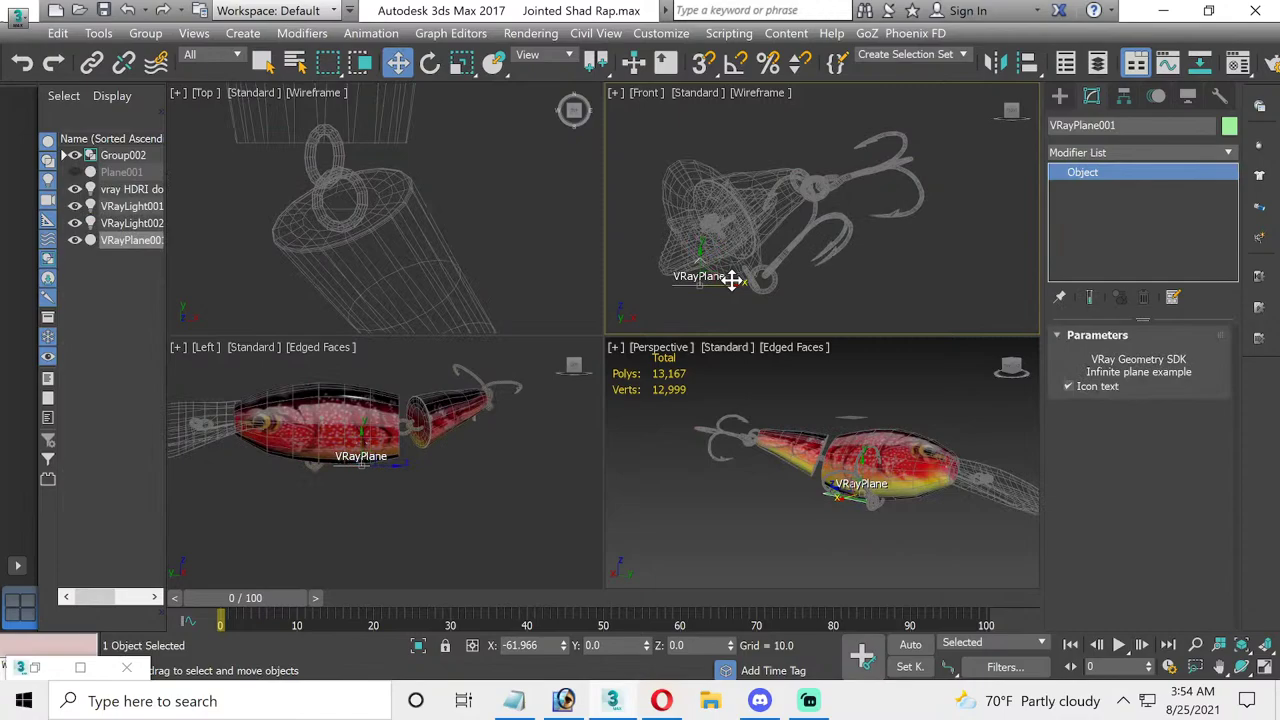
{"action": "left_click", "coordinate": [429, 62]}
{"action": "left_click_drag", "start_coordinate": [731, 272], "coordinate": [731, 268]}
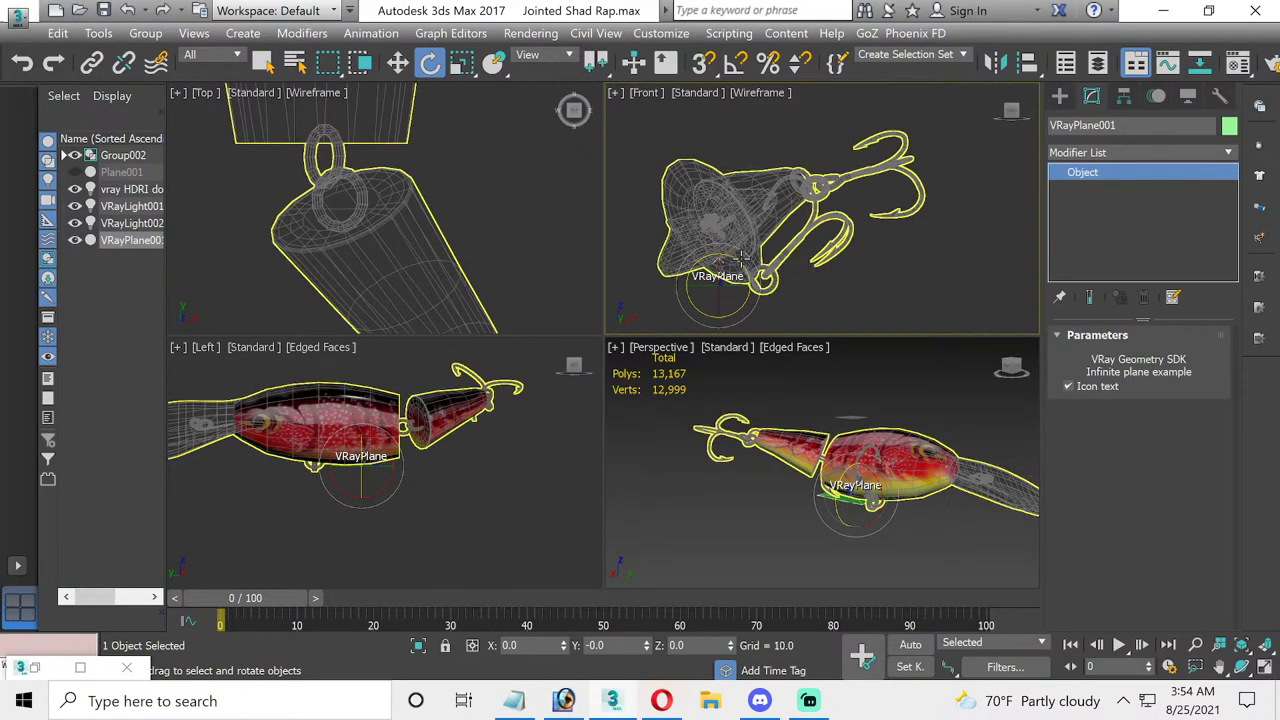
- Rotate the lure group another 3.28 degrees in the front view
{"action": "left_click", "coordinate": [731, 268]}
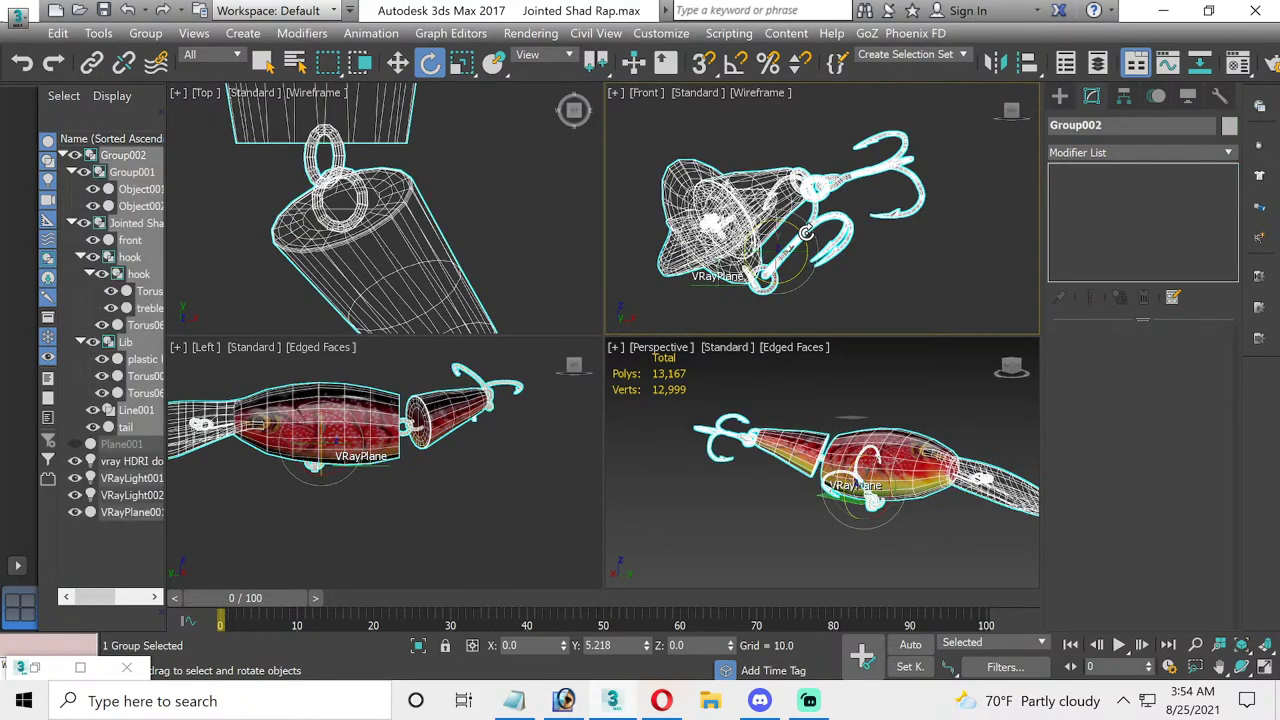
{"action": "left_click_drag", "start_coordinate": [806, 232], "coordinate": [802, 232]}
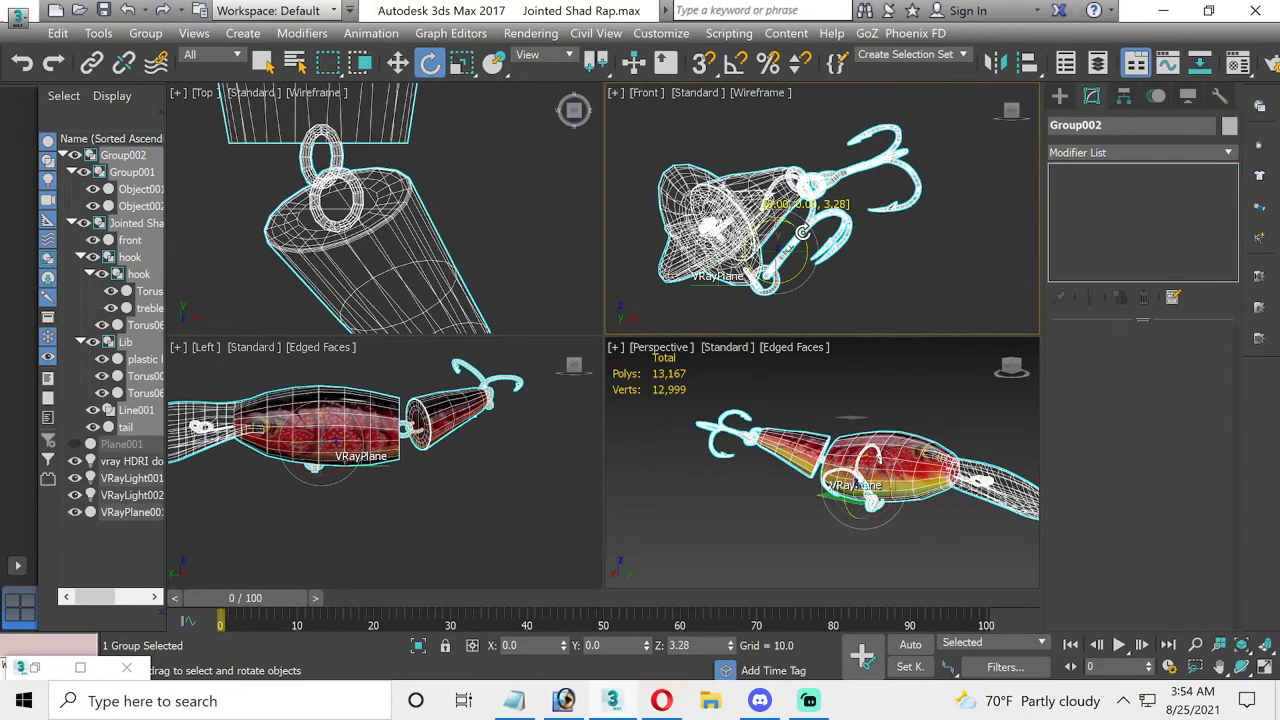
{"action": "left_click", "coordinate": [855, 295]}
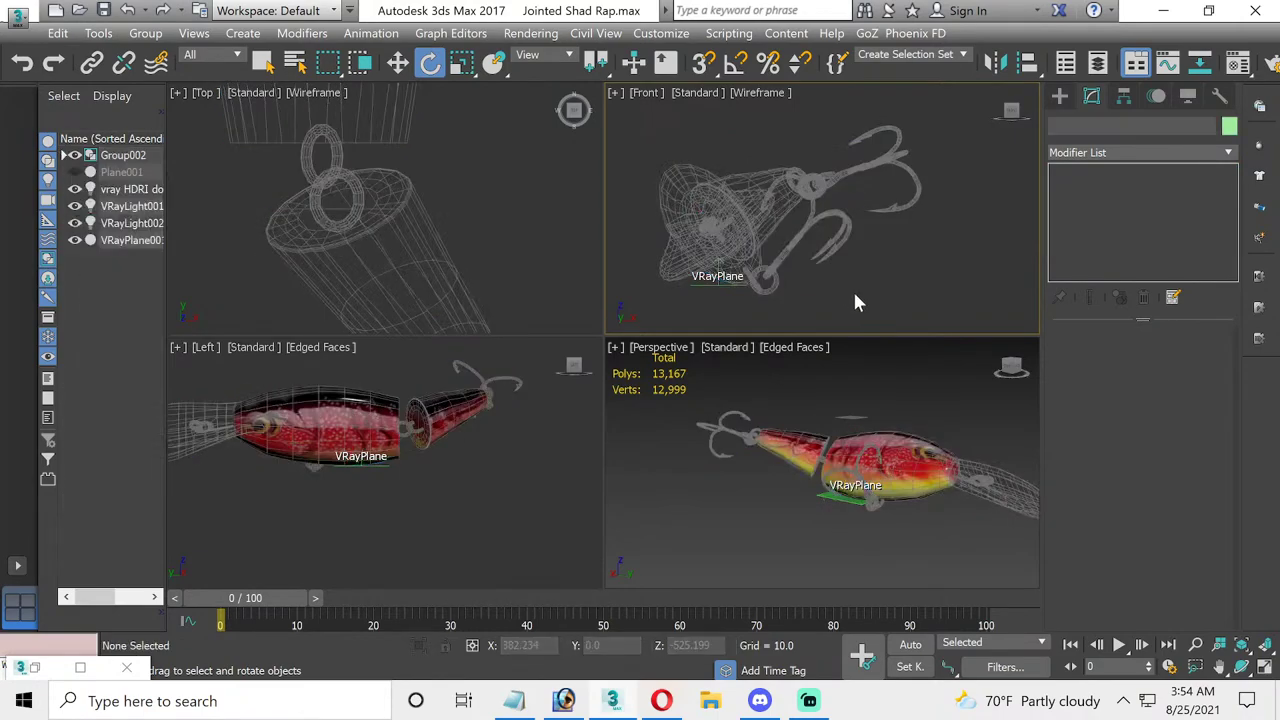
{"action": "left_click", "coordinate": [788, 256]}
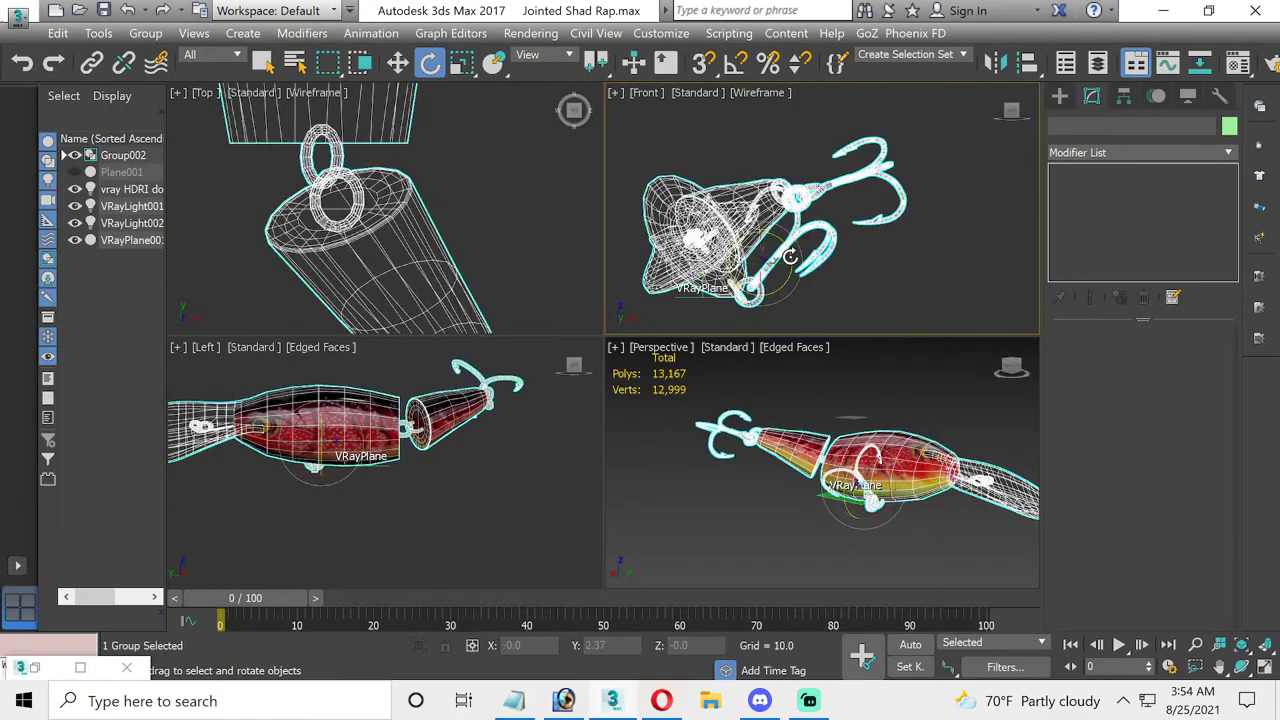
- Open the lure group and its nested group to reach the hook group
{"action": "left_click", "coordinate": [145, 33]}
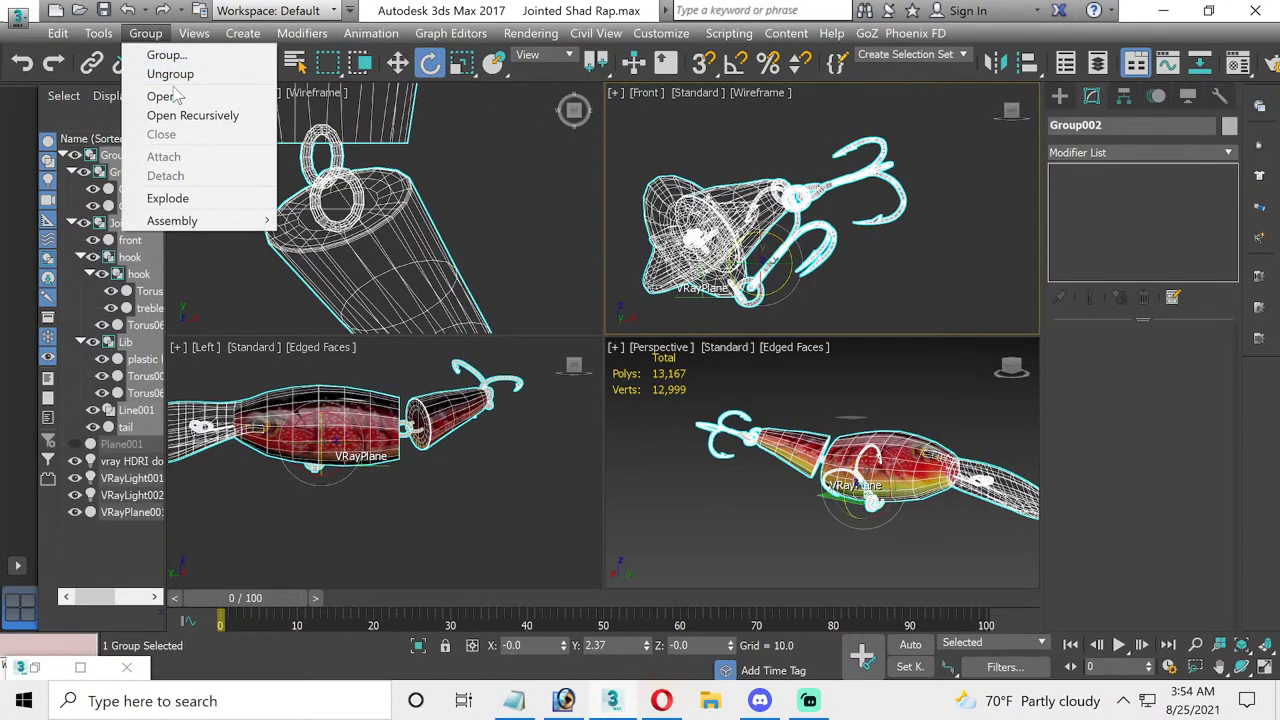
{"action": "left_click", "coordinate": [176, 96]}
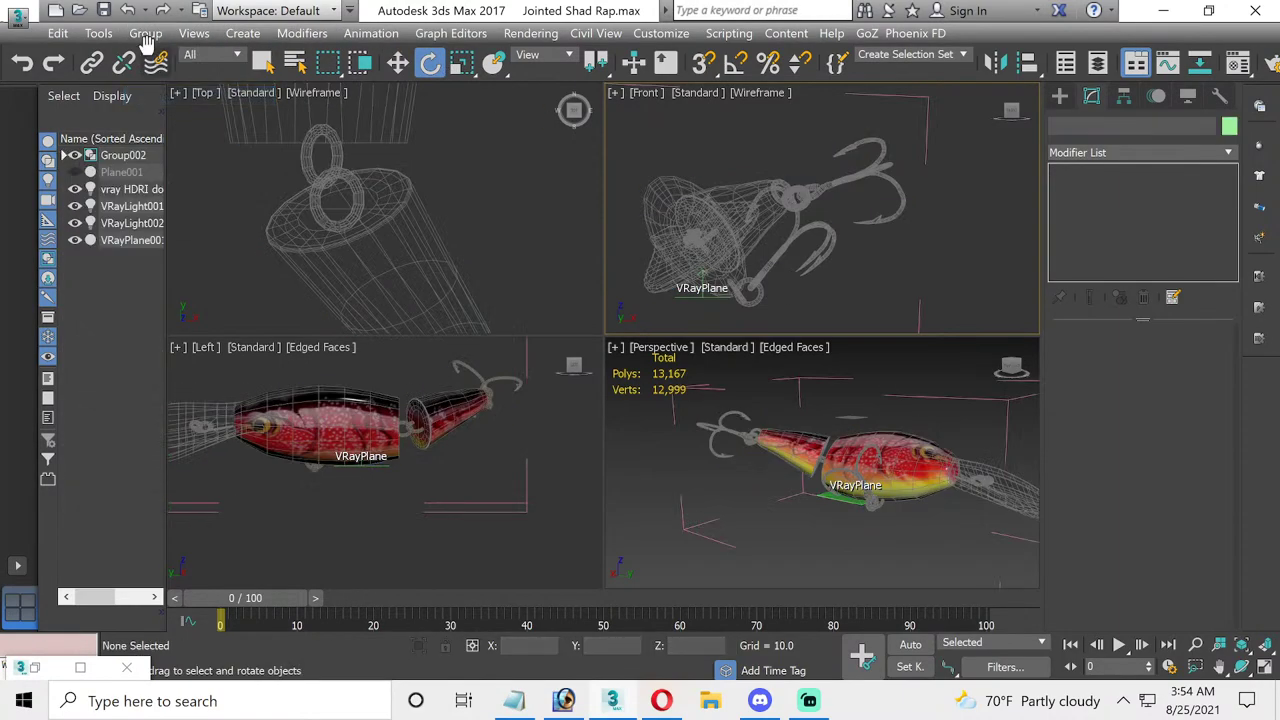
{"action": "left_click", "coordinate": [757, 281]}
{"action": "left_click", "coordinate": [145, 33]}
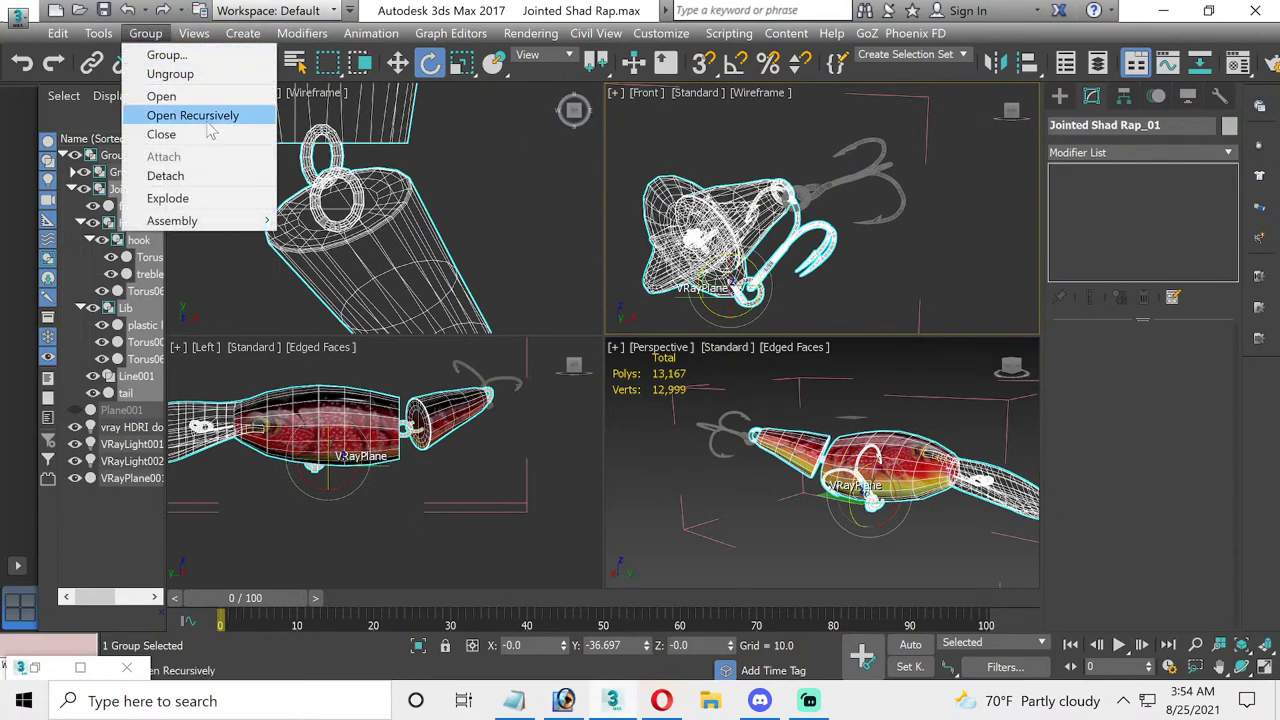
{"action": "left_click", "coordinate": [190, 97]}
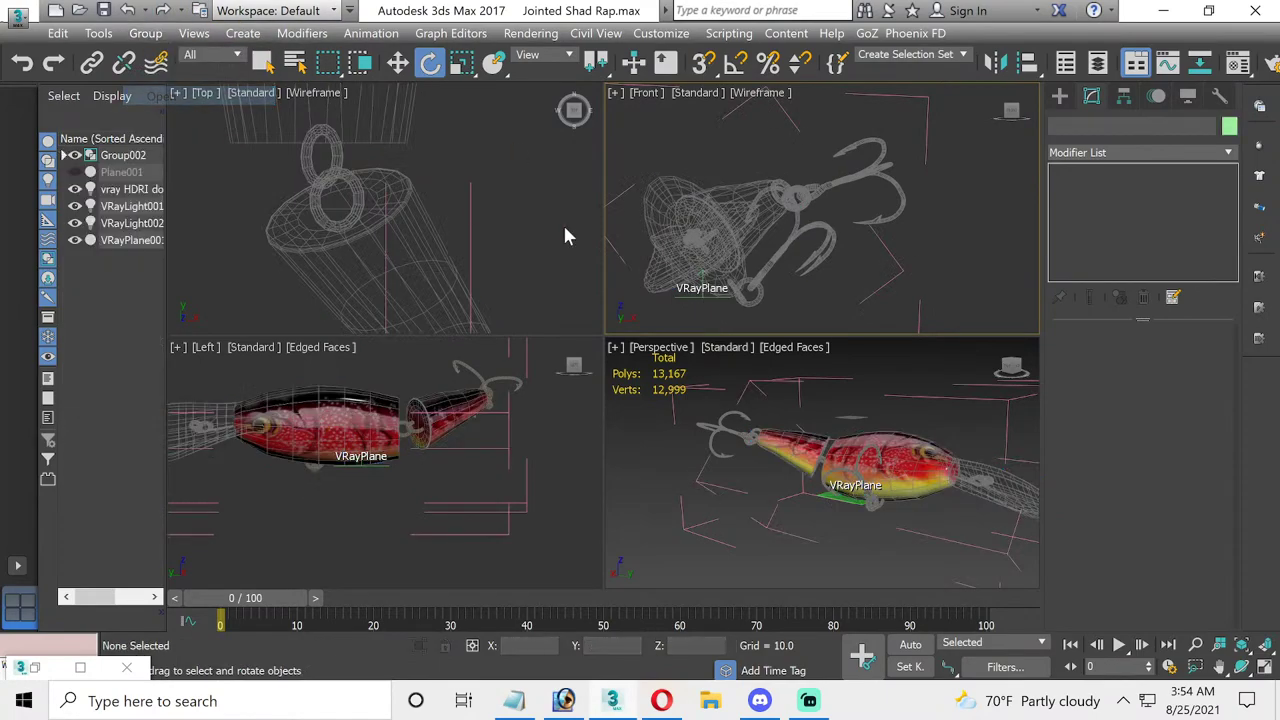
{"action": "left_click", "coordinate": [770, 263]}
{"action": "left_click", "coordinate": [145, 33]}
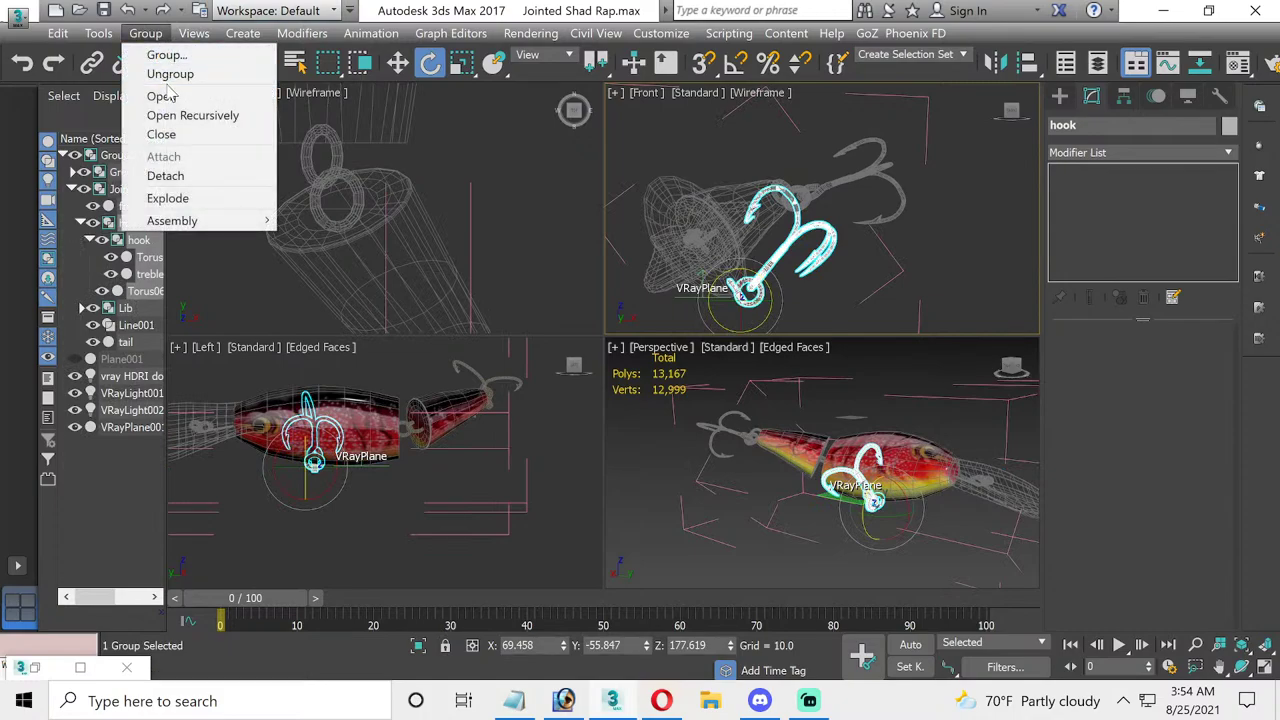
{"action": "left_click", "coordinate": [161, 134]}
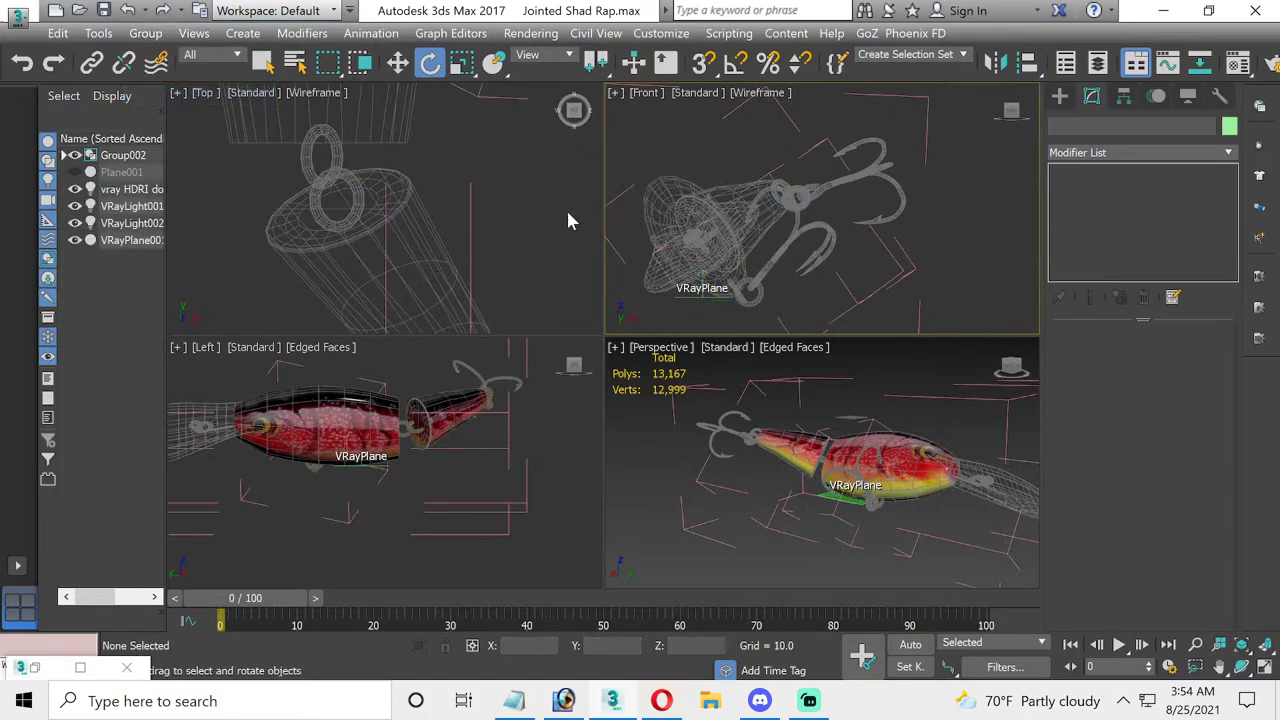
{"action": "left_click", "coordinate": [768, 262]}
- Slide VRayPlane001 to the right along X in the Front view
{"action": "left_click", "coordinate": [690, 300]}
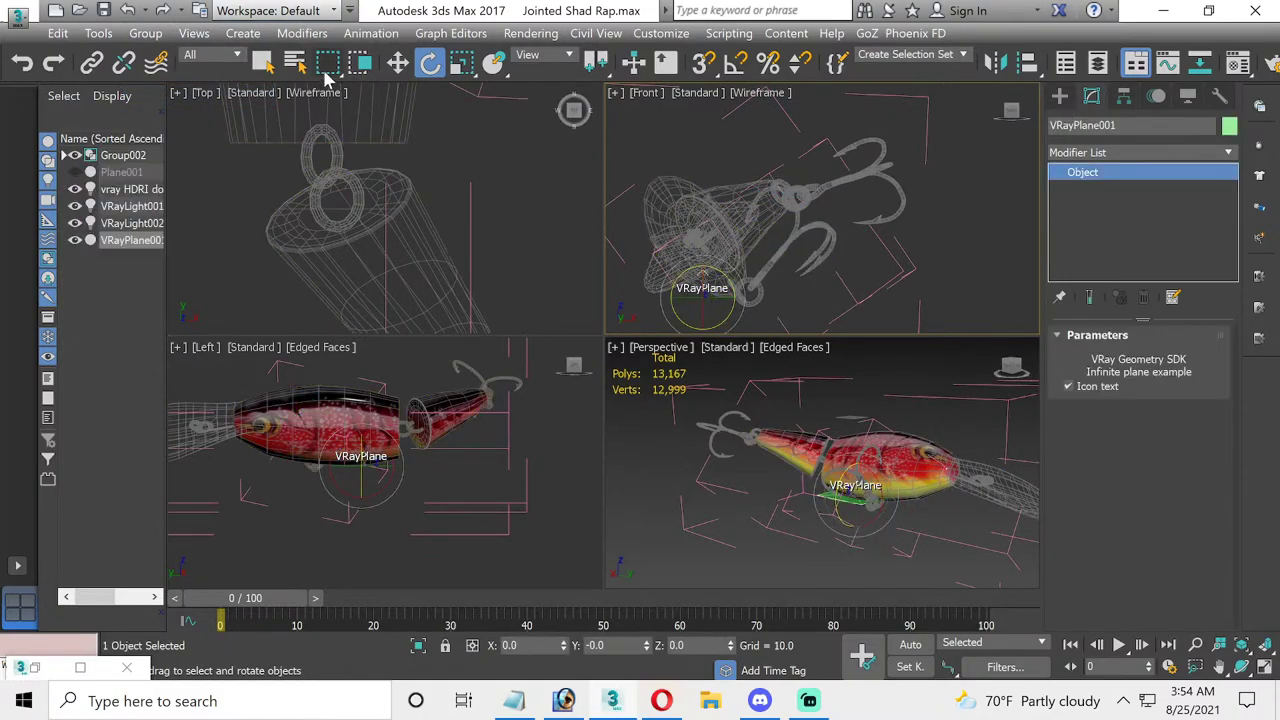
{"action": "left_click", "coordinate": [392, 68]}
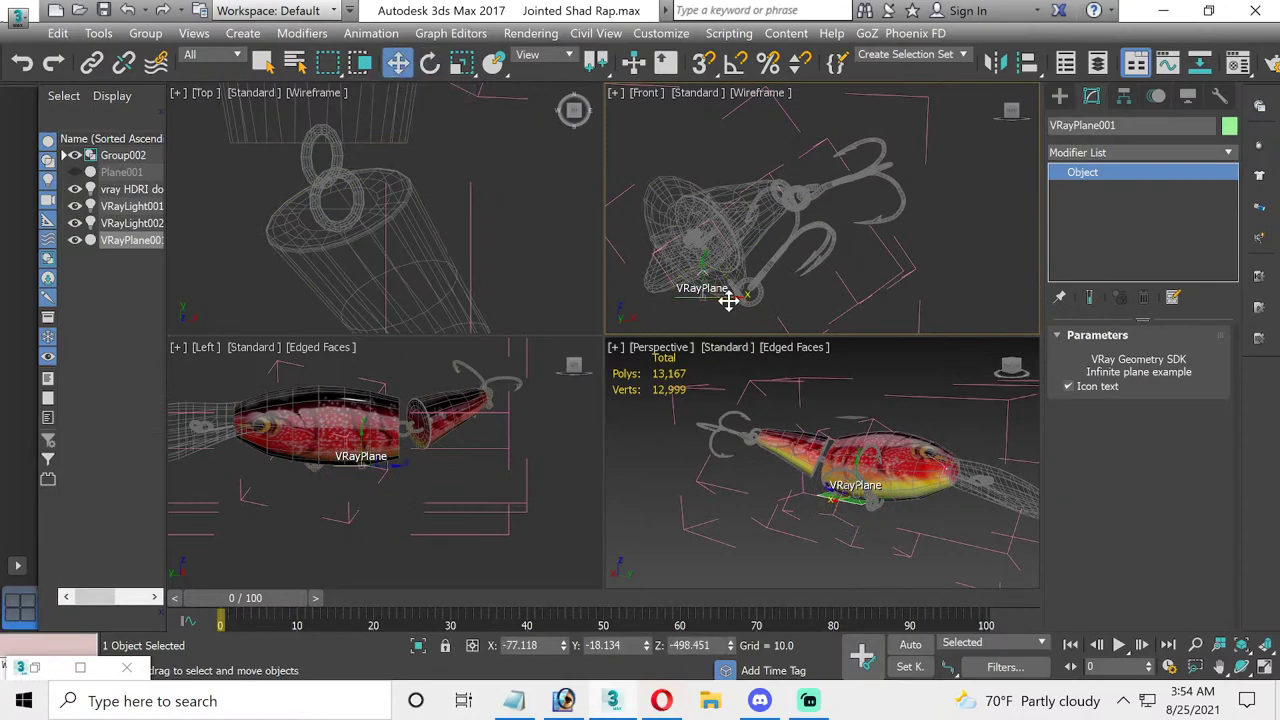
{"action": "left_click_drag", "start_coordinate": [728, 300], "coordinate": [834, 290]}
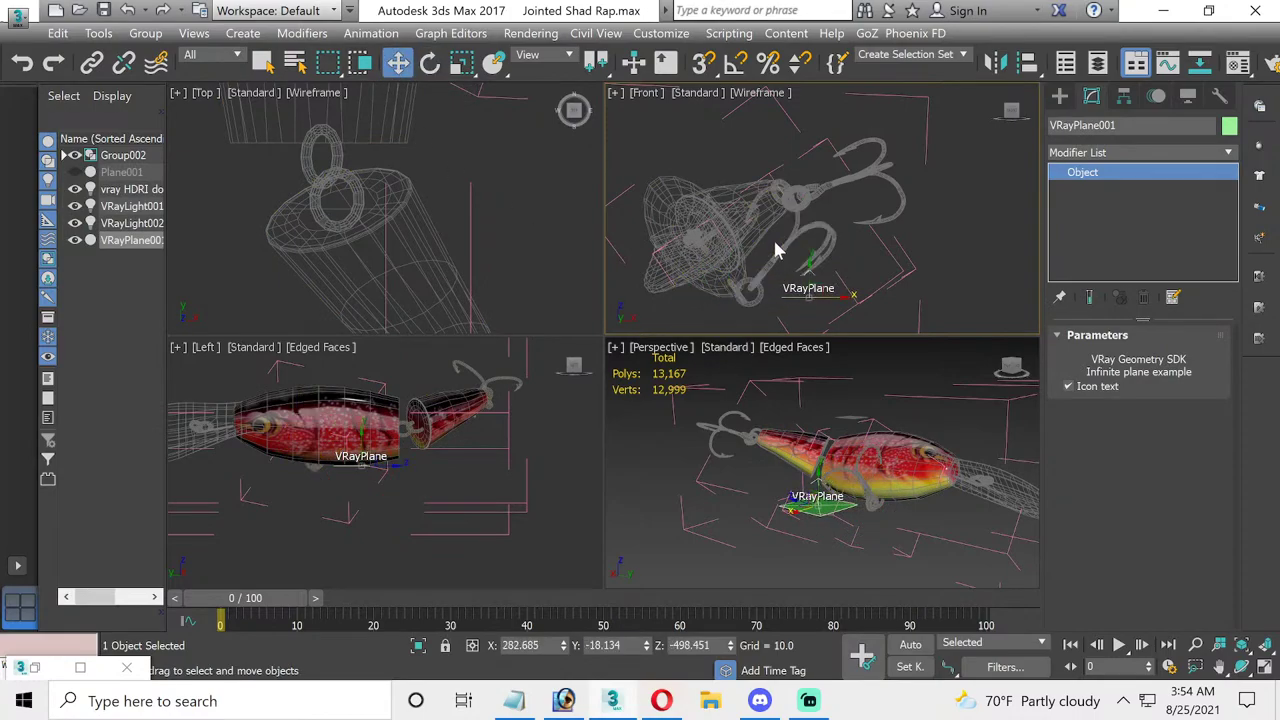
- Rotate the hook group about -21.5 degrees on Z
{"action": "left_click", "coordinate": [778, 250]}
{"action": "left_click", "coordinate": [436, 70]}
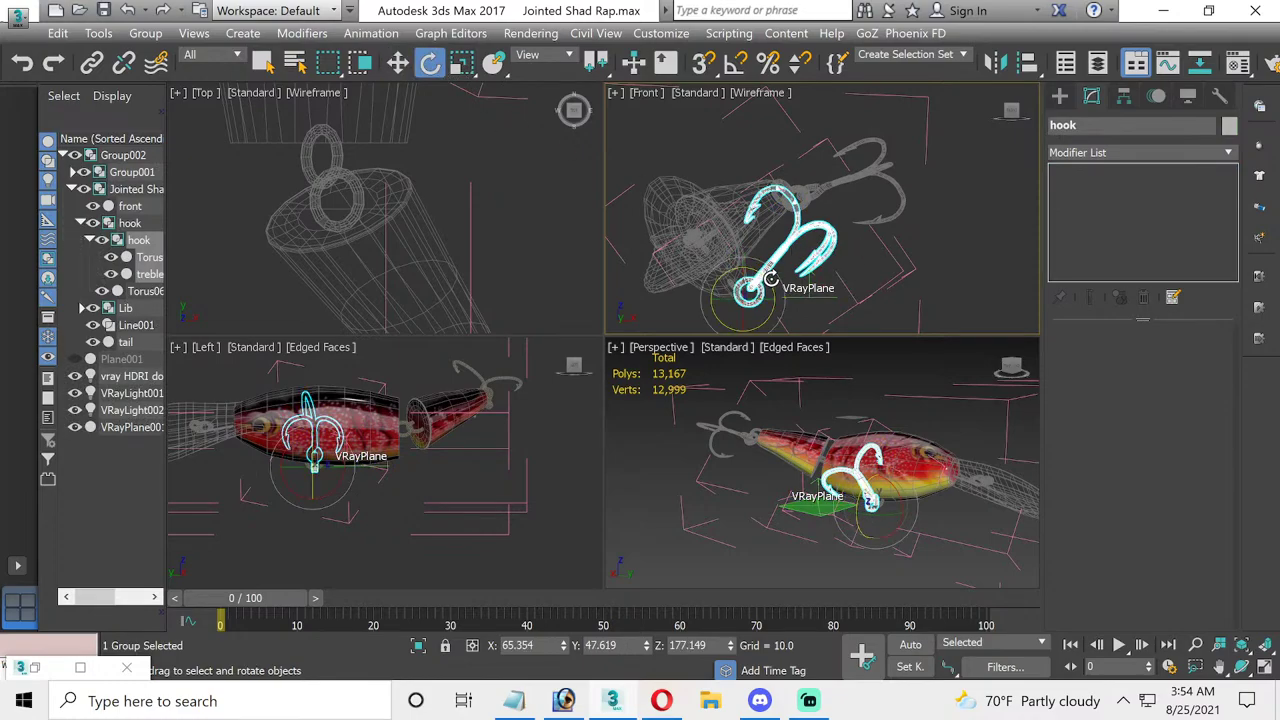
{"action": "left_click_drag", "start_coordinate": [771, 279], "coordinate": [793, 284]}
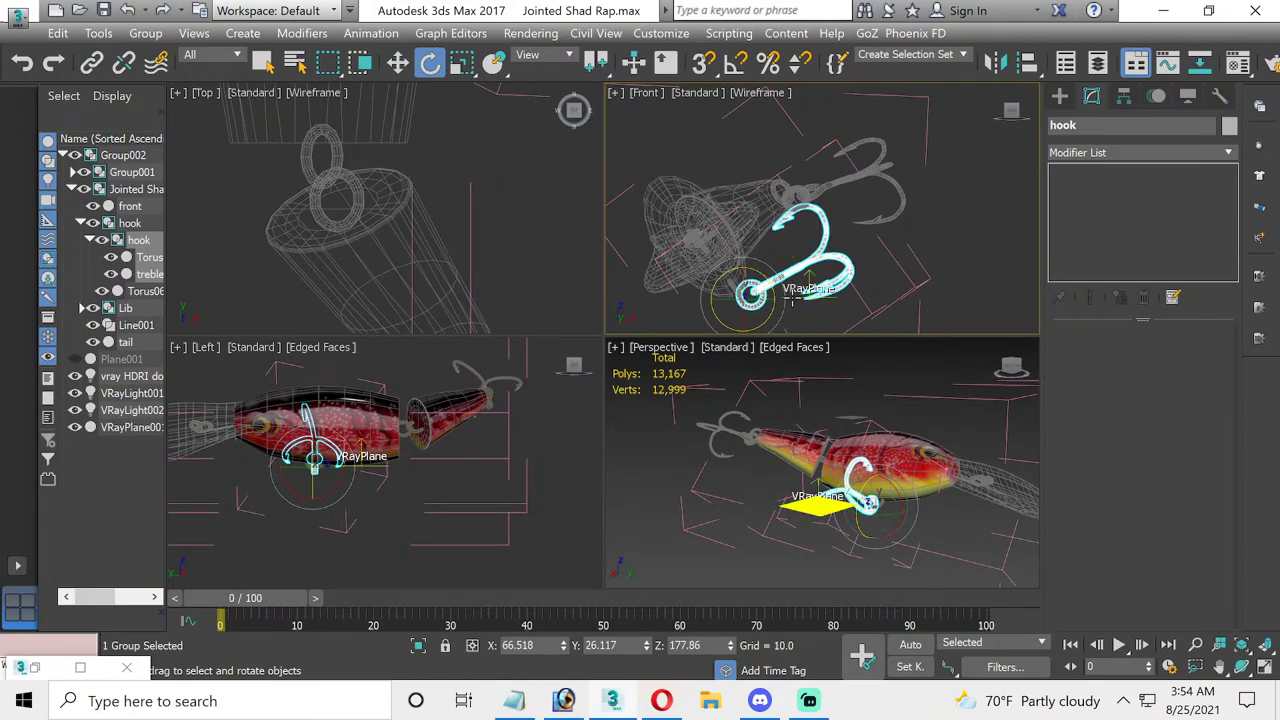
{"action": "left_click", "coordinate": [794, 296]}
- Move the VRay plane back left and close both the lure group and Group002
{"action": "left_click", "coordinate": [398, 63]}
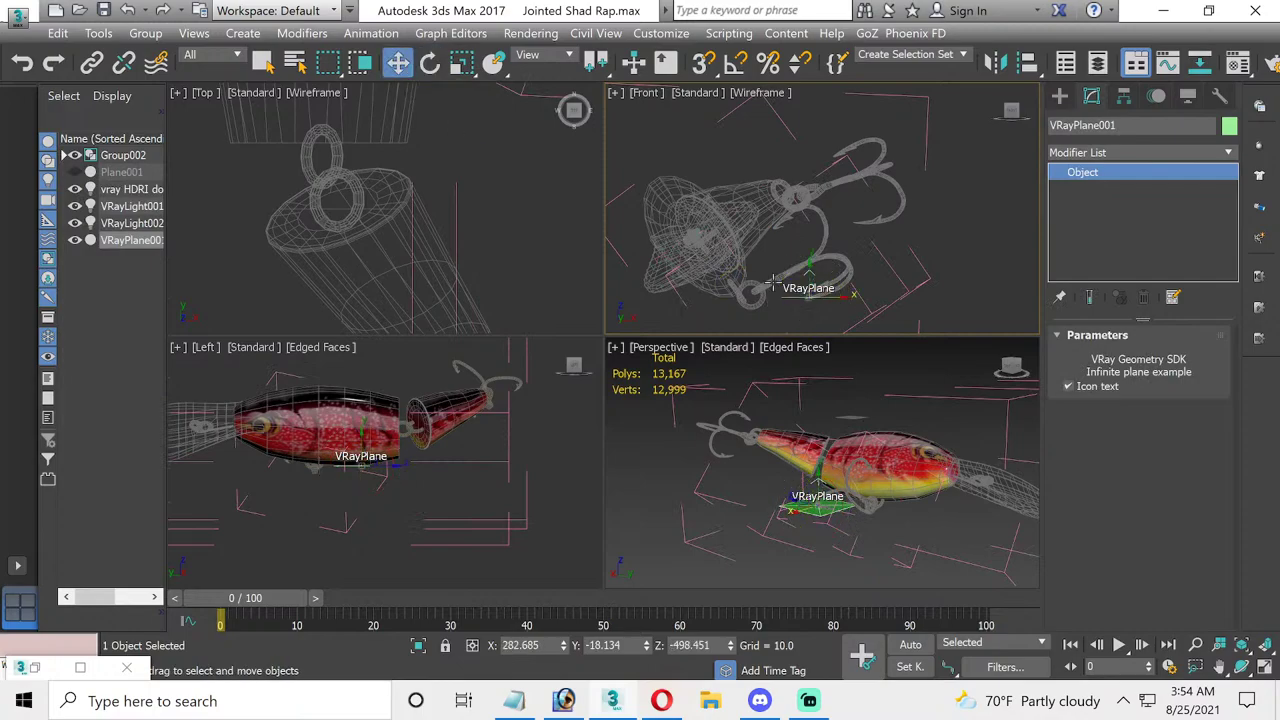
{"action": "left_click_drag", "start_coordinate": [838, 299], "coordinate": [772, 295]}
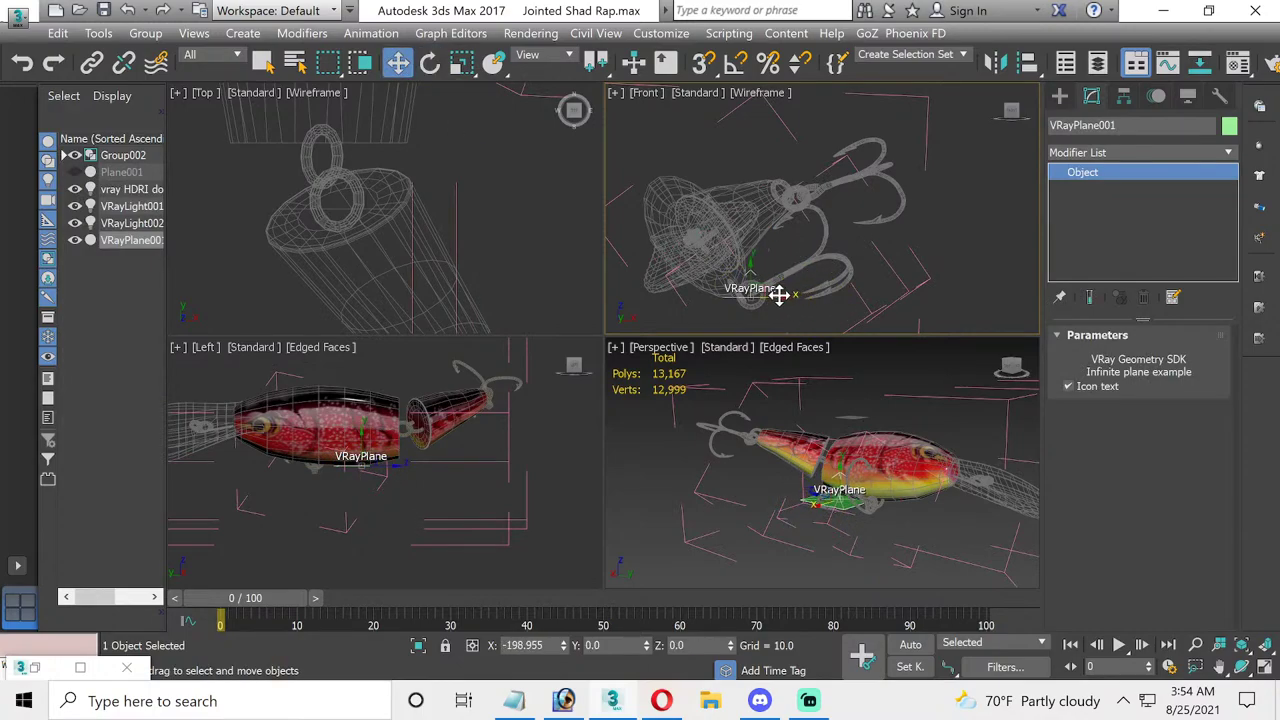
{"action": "left_click", "coordinate": [672, 200]}
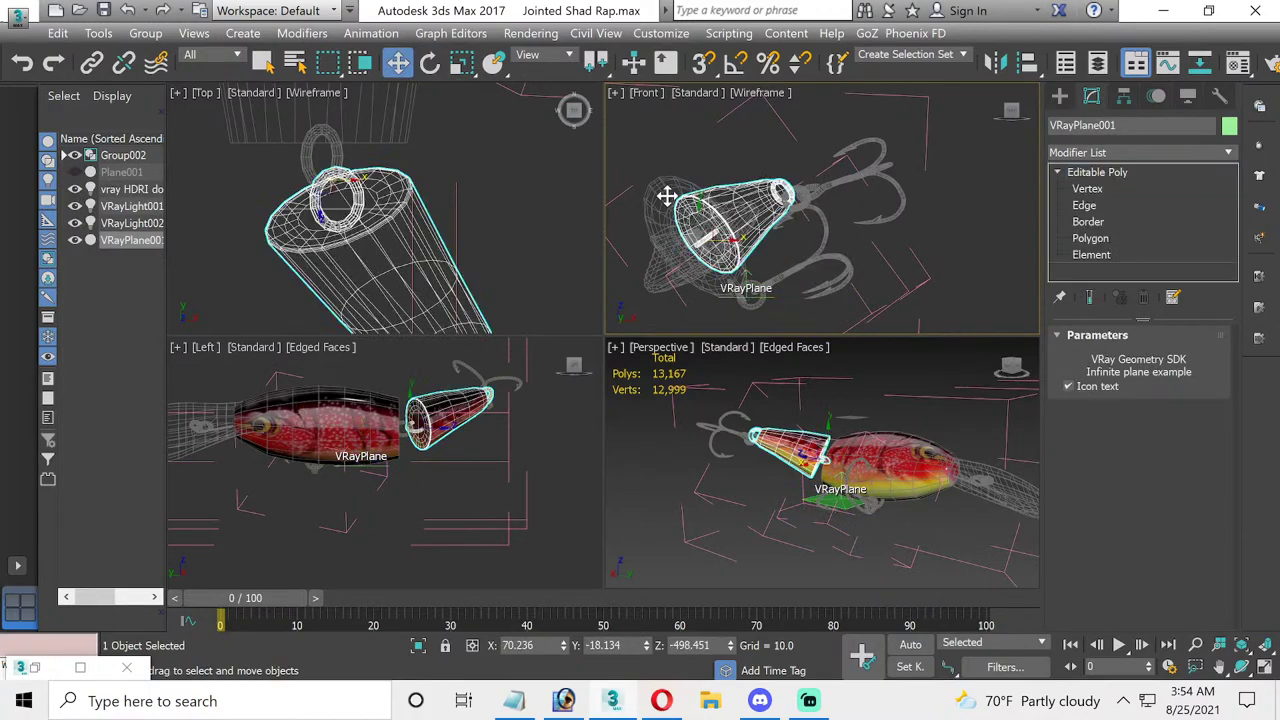
{"action": "left_click", "coordinate": [162, 35]}
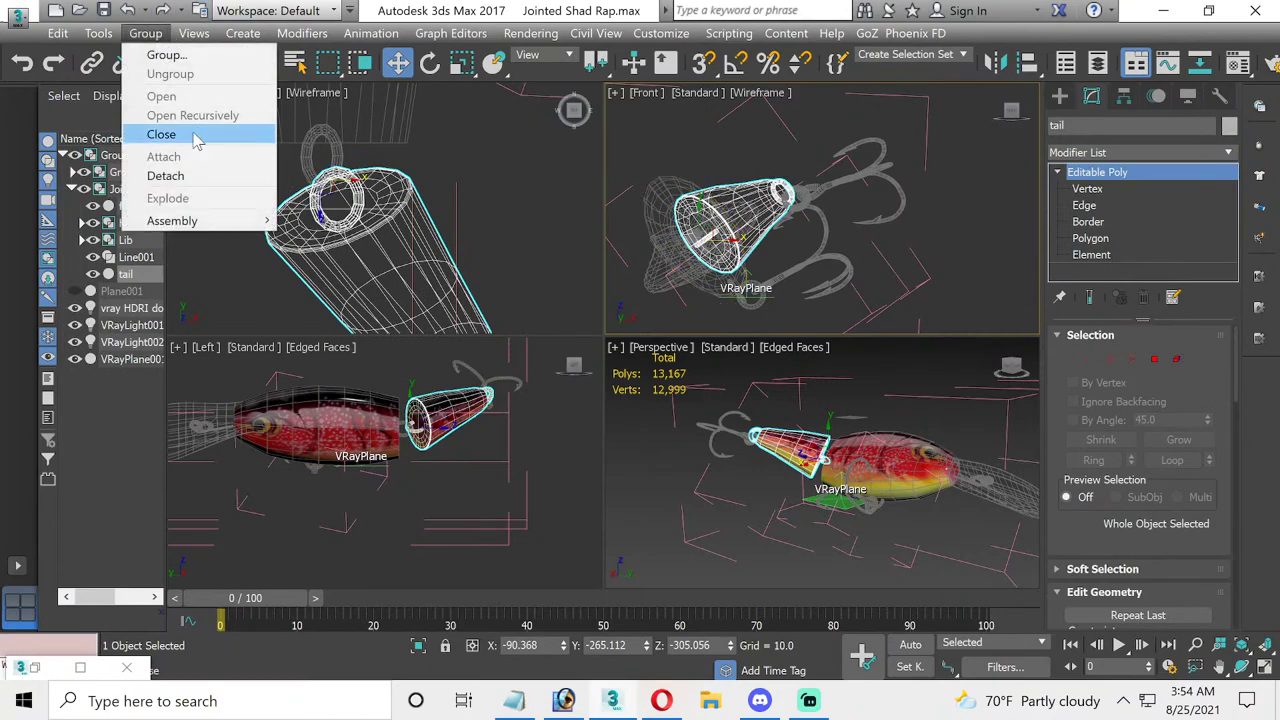
{"action": "left_click", "coordinate": [197, 132]}
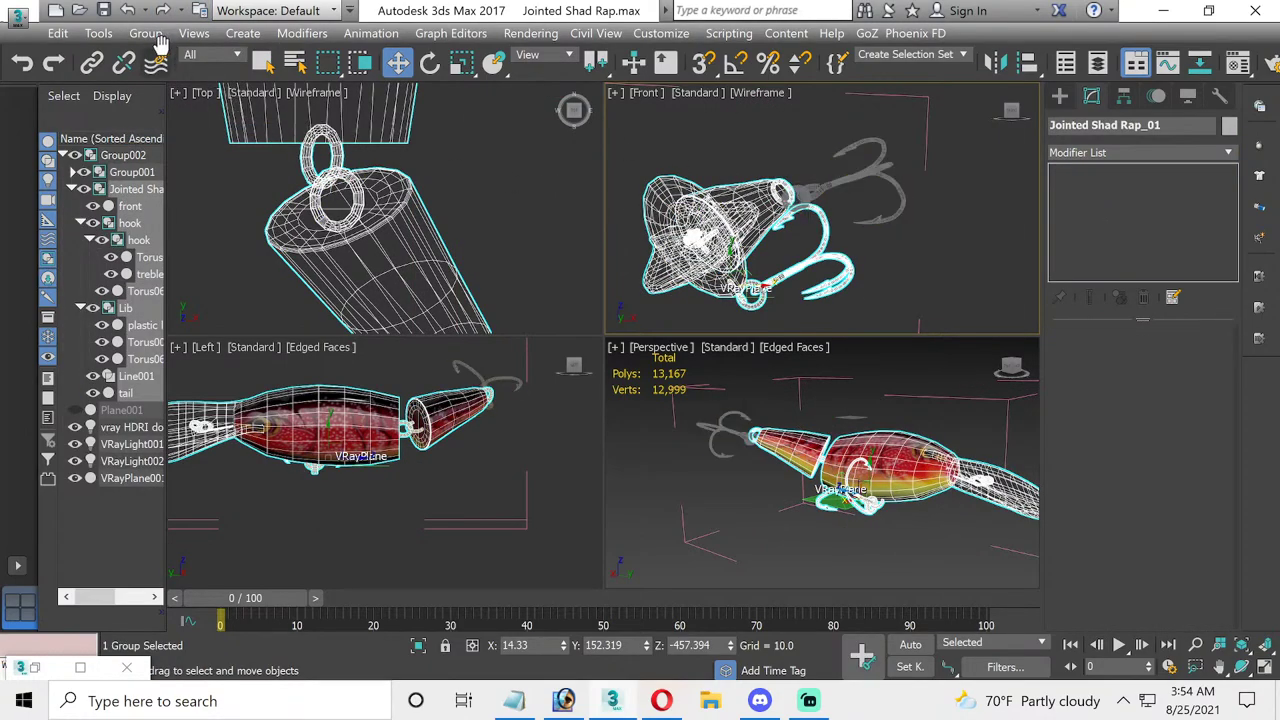
{"action": "left_click", "coordinate": [147, 34]}
{"action": "left_click", "coordinate": [162, 132]}
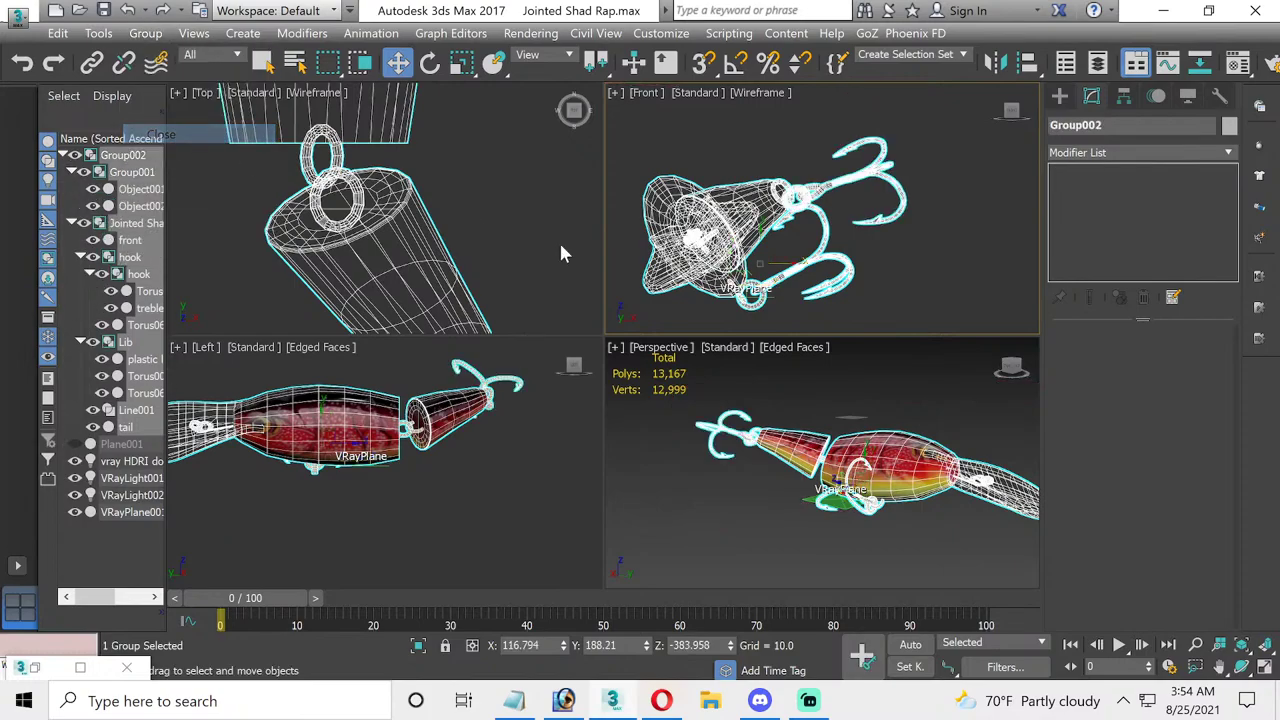
- Raise the whole lure assembly about 47.6 units along Y
{"action": "left_click_drag", "start_coordinate": [758, 240], "coordinate": [751, 230]}
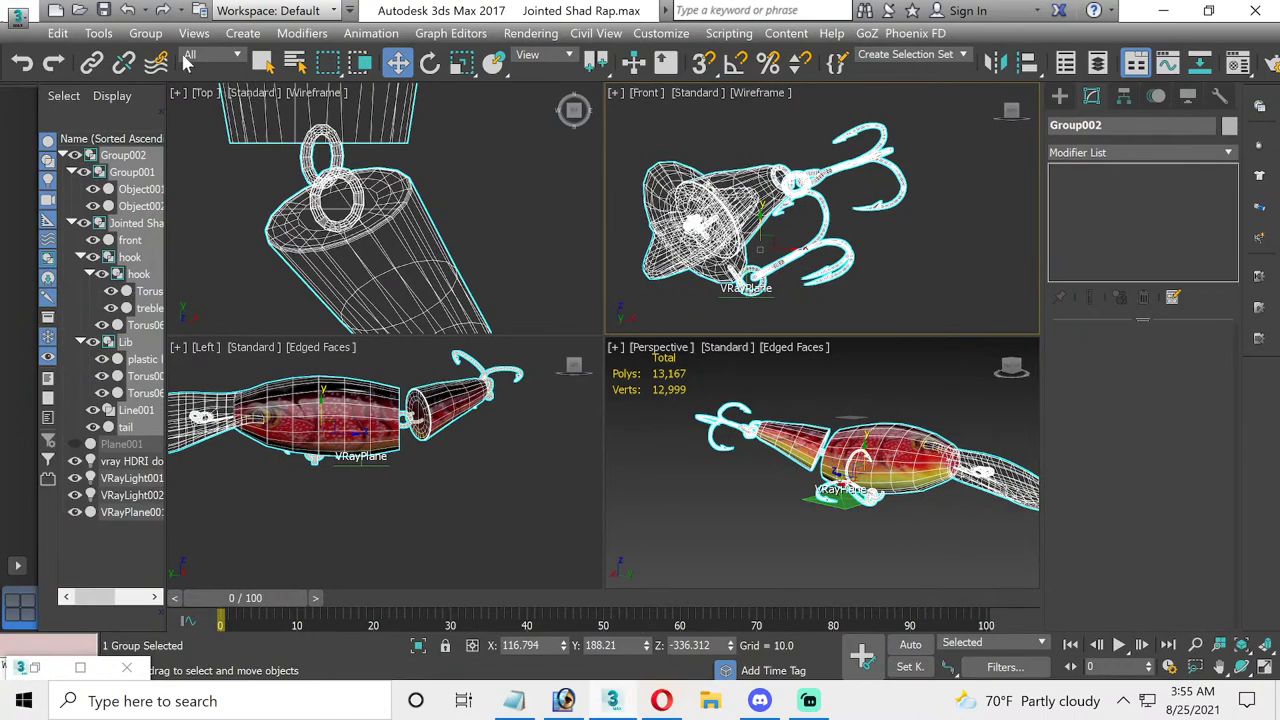
{"action": "left_click", "coordinate": [145, 33]}
{"action": "left_click", "coordinate": [145, 33]}
- Dismiss the Views menu and tilt the whole lure group a few degrees
{"action": "left_click", "coordinate": [194, 33]}
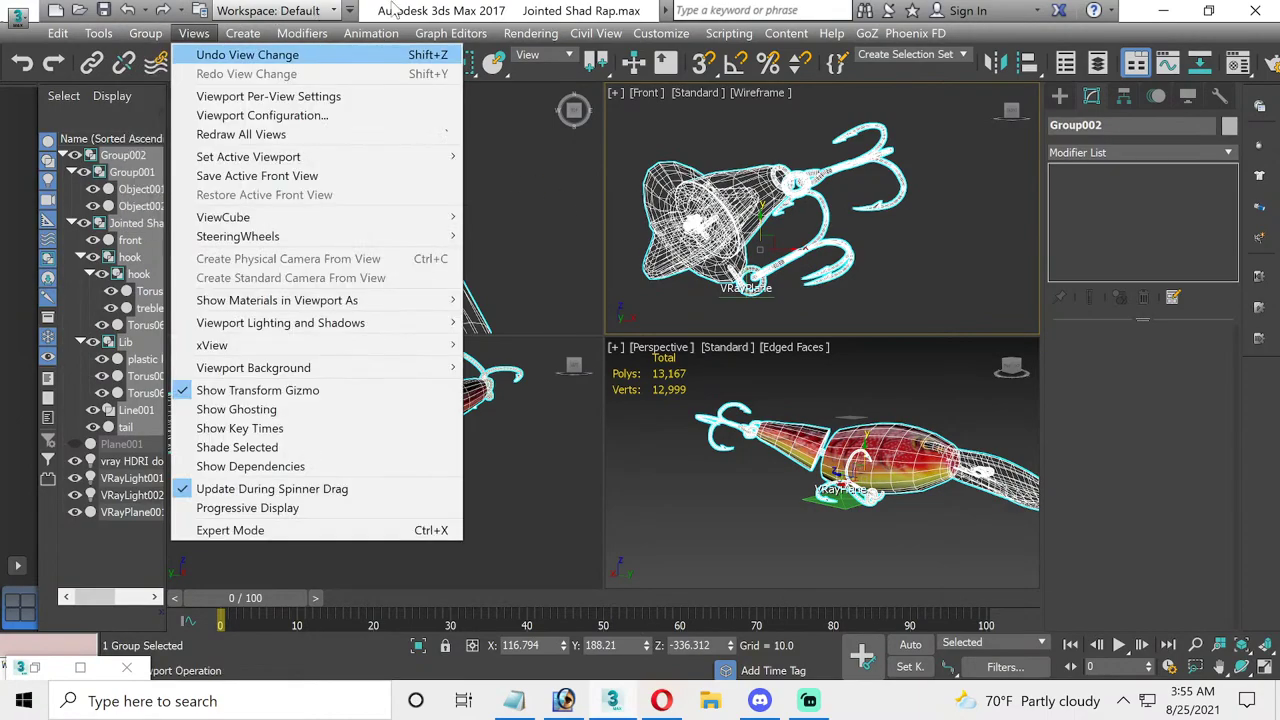
{"action": "left_click", "coordinate": [395, 8]}
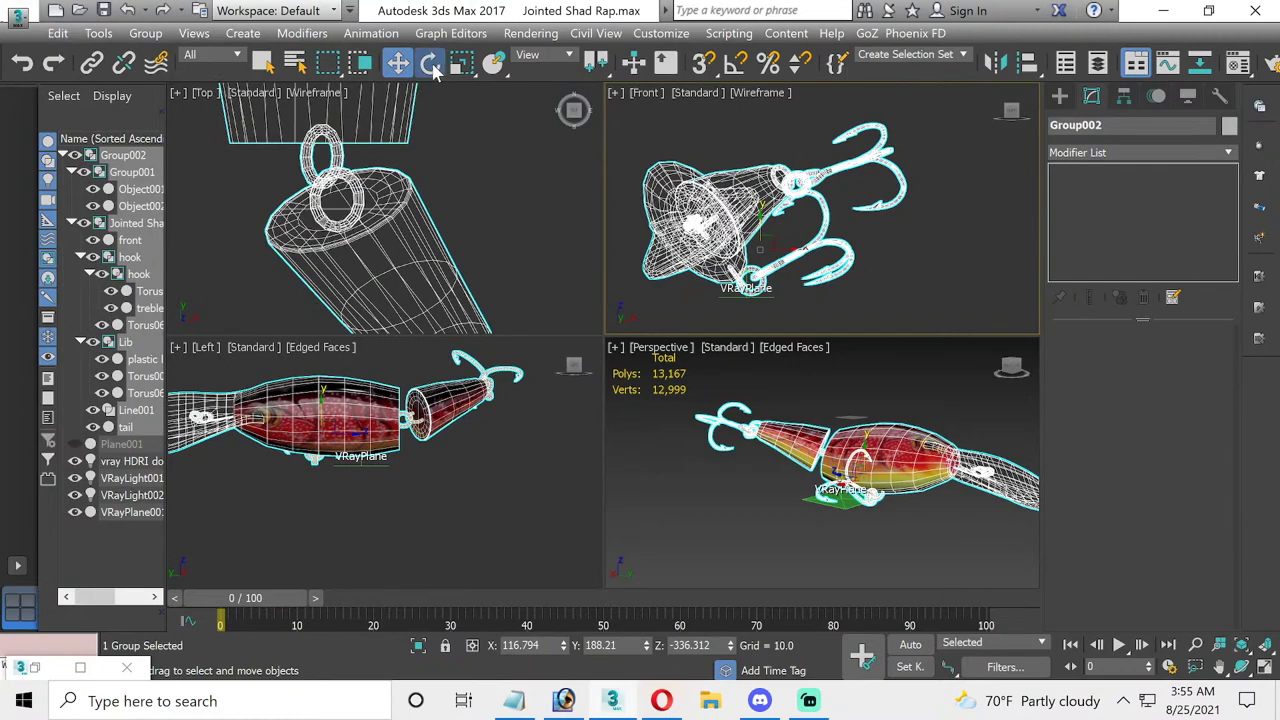
{"action": "left_click", "coordinate": [429, 62]}
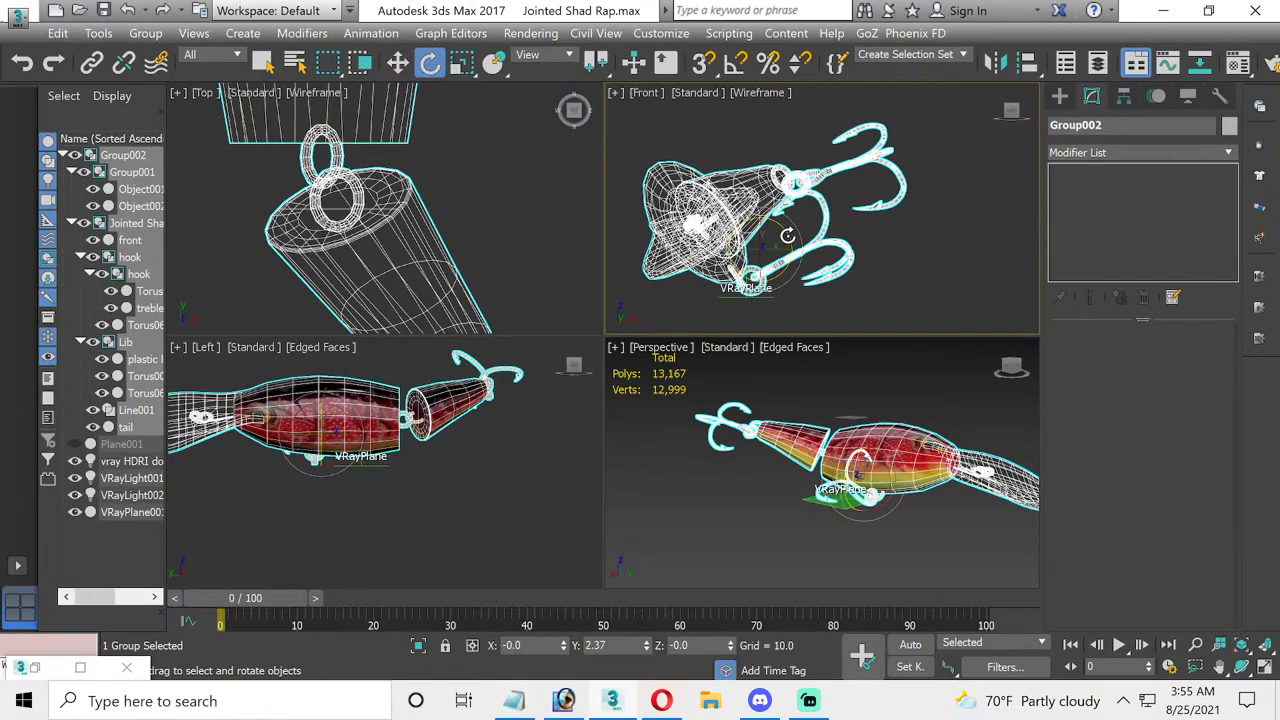
{"action": "left_click_drag", "start_coordinate": [793, 235], "coordinate": [784, 222]}
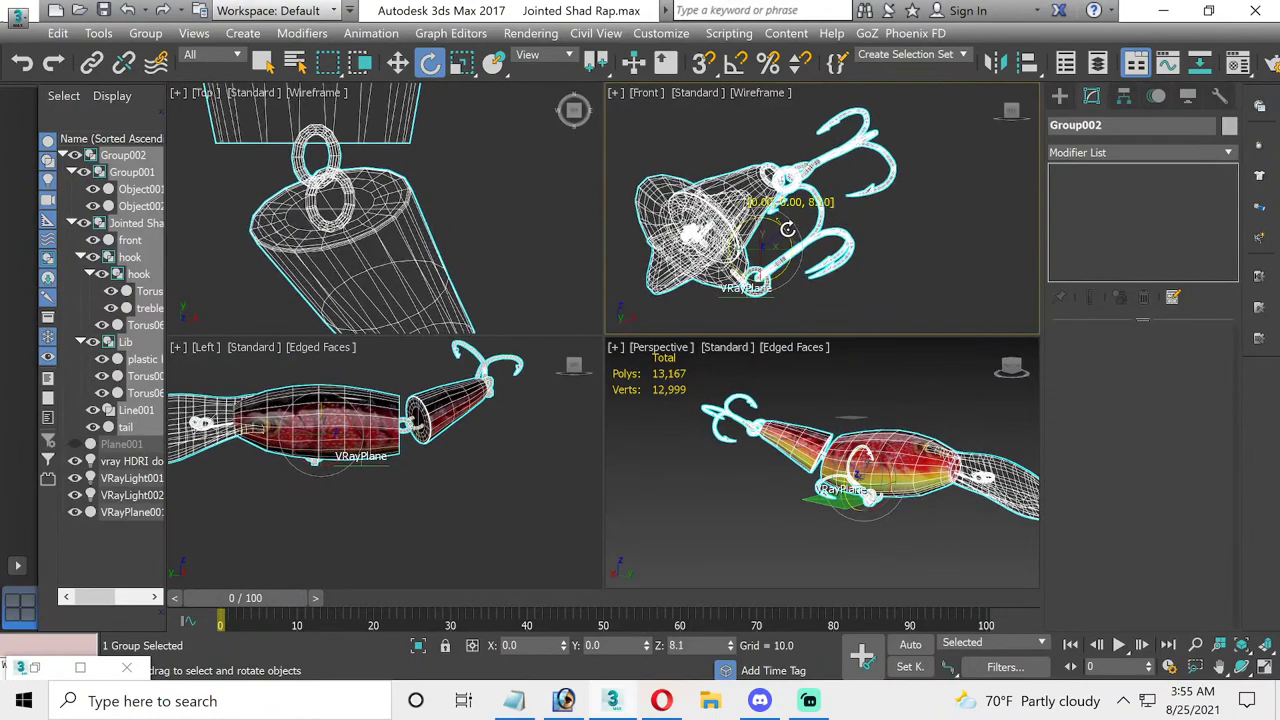
- Move VRayPlane001 further left beneath the lure's front body
{"action": "left_click", "coordinate": [398, 64]}
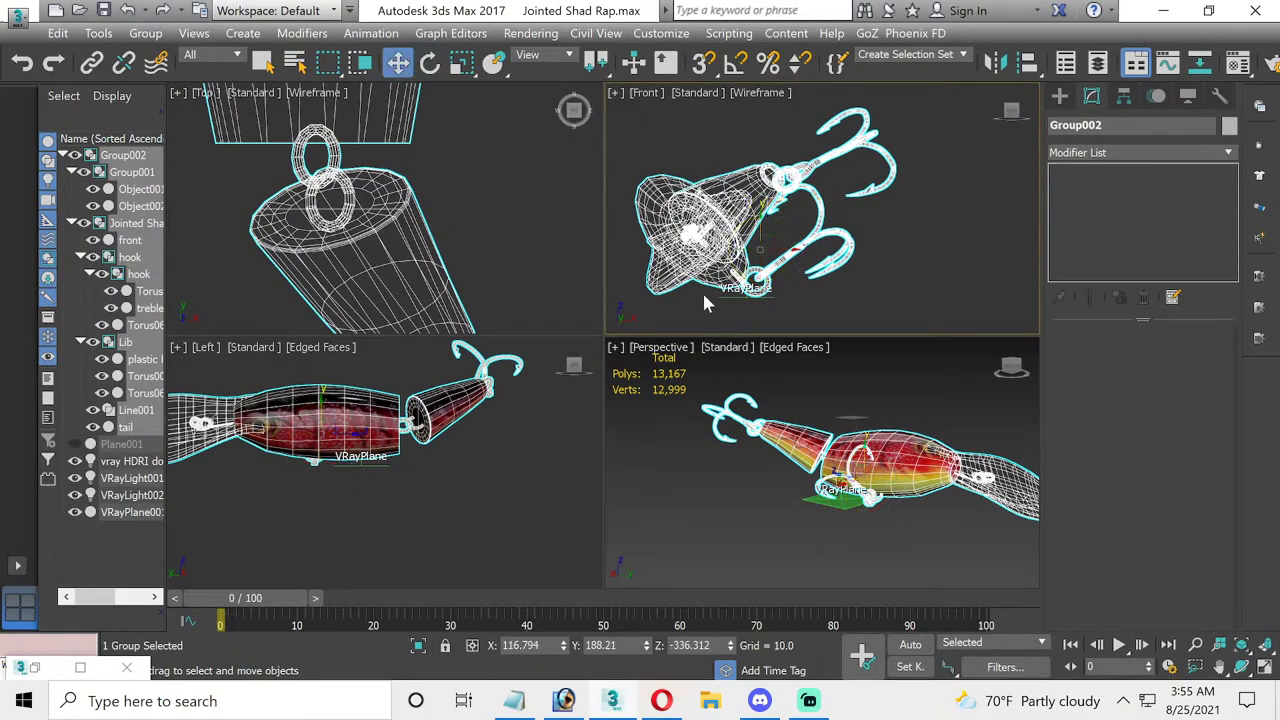
{"action": "left_click", "coordinate": [727, 312]}
{"action": "left_click", "coordinate": [731, 298]}
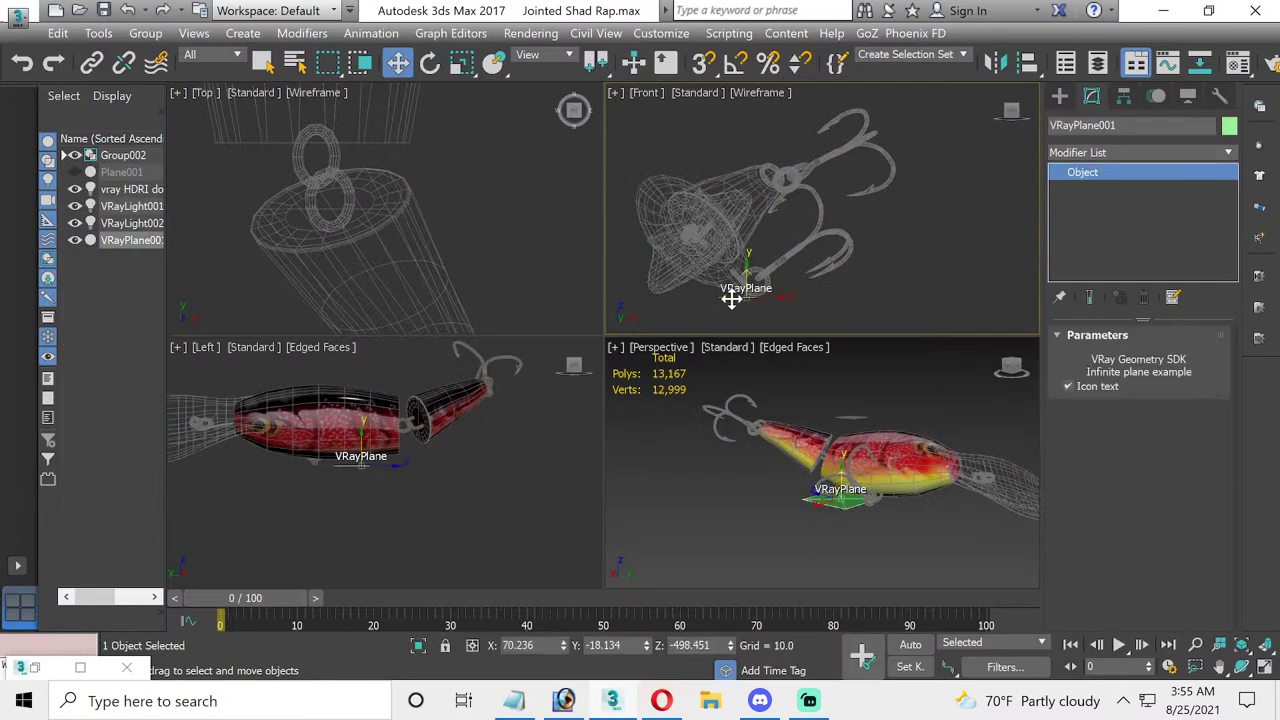
{"action": "left_click_drag", "start_coordinate": [775, 297], "coordinate": [711, 290]}
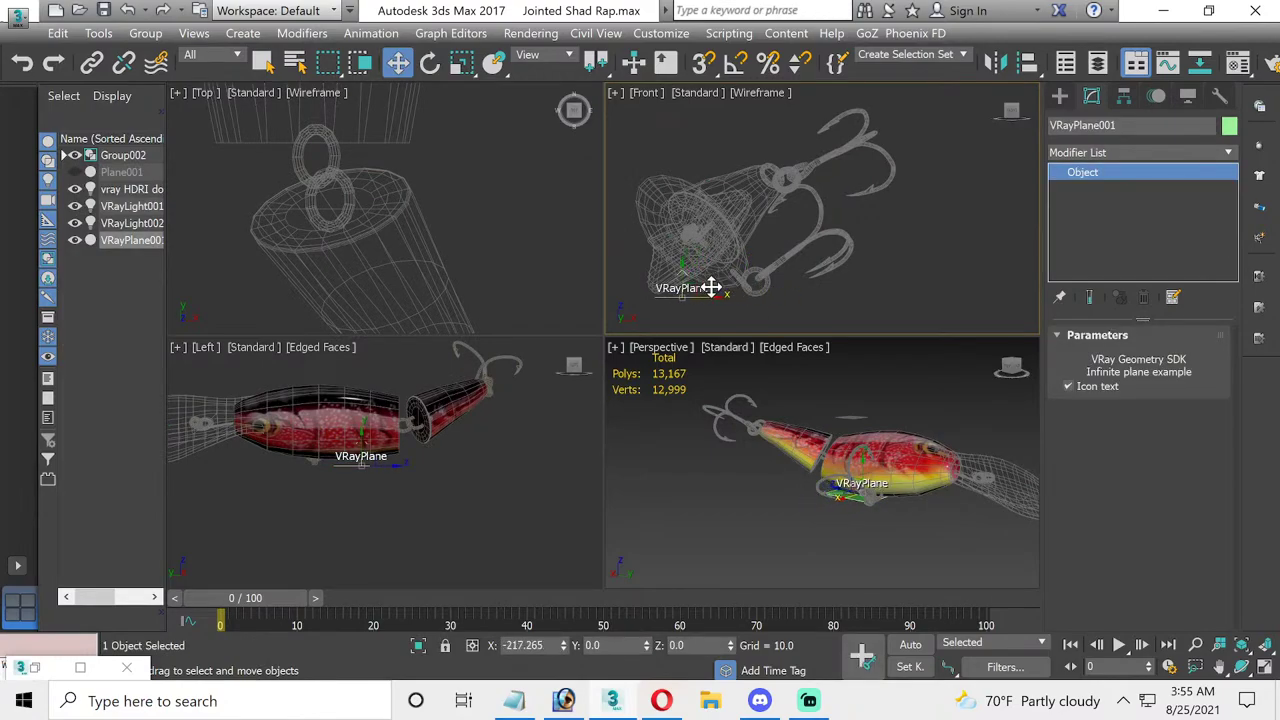
- Open Group002 and then the Jointed Shad Rap_01 group for editing
{"action": "left_click", "coordinate": [777, 441]}
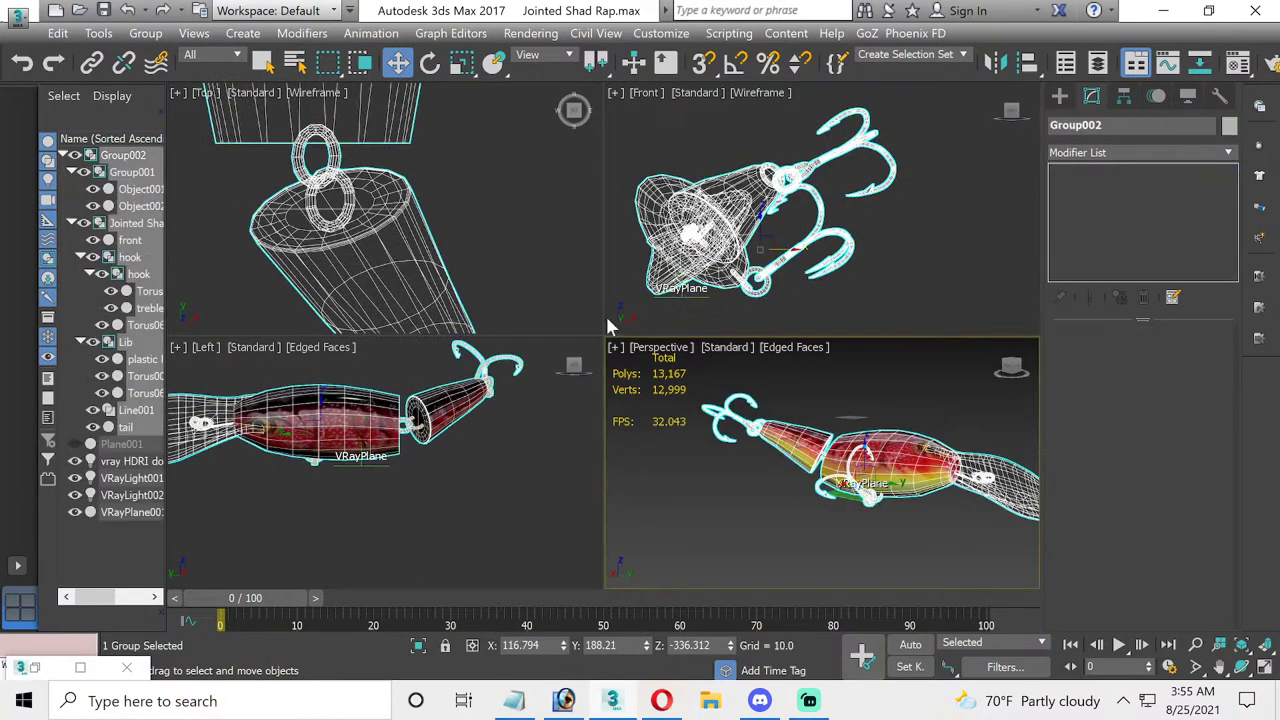
{"action": "left_click", "coordinate": [145, 33]}
{"action": "left_click", "coordinate": [163, 97]}
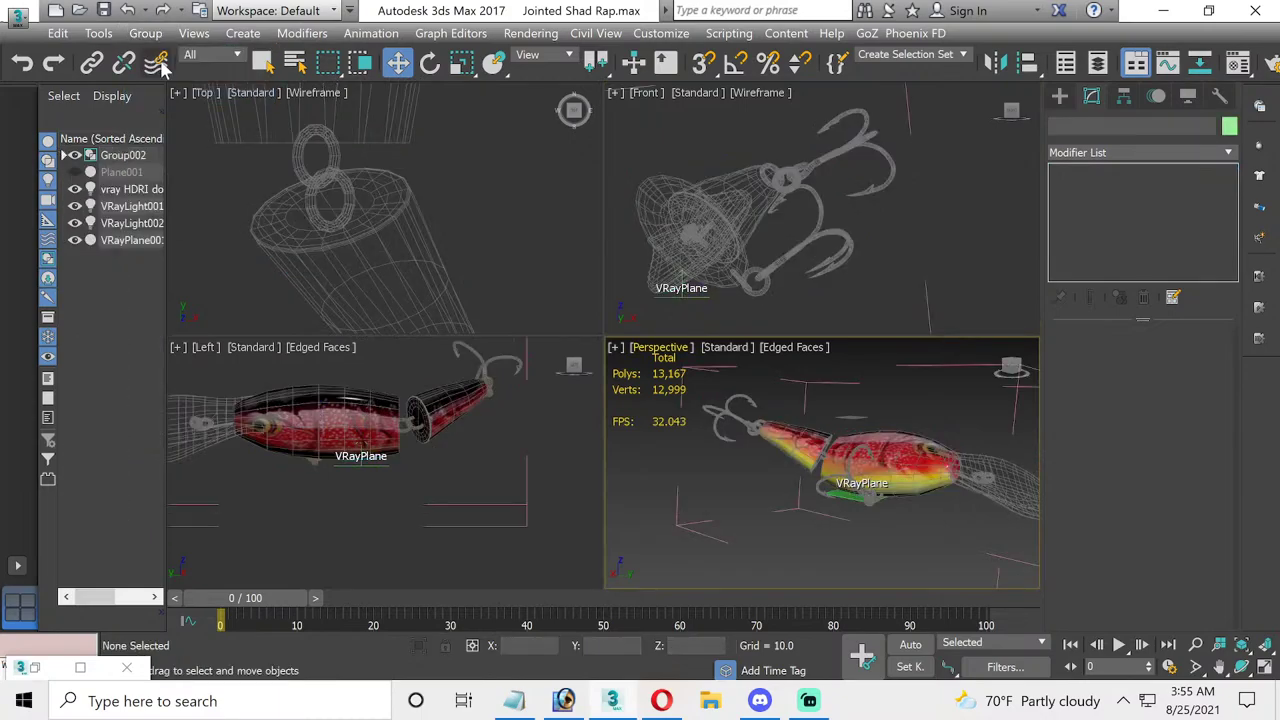
{"action": "left_click", "coordinate": [778, 446]}
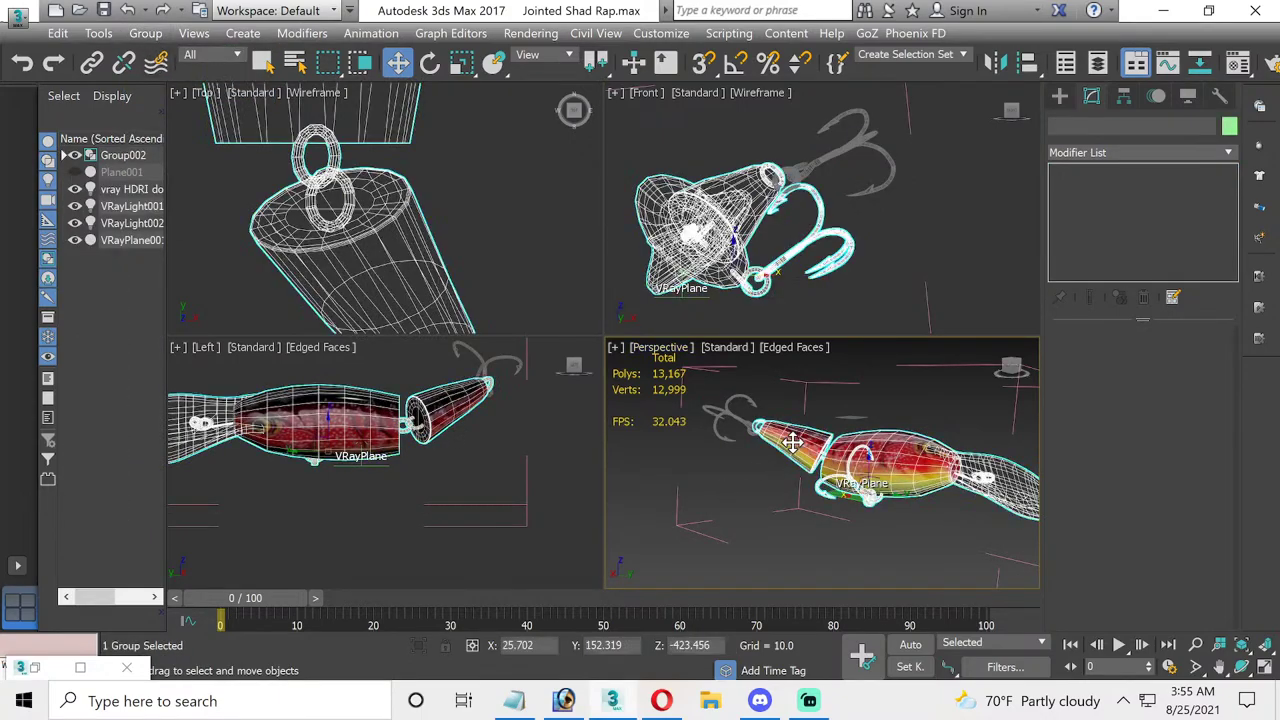
{"action": "left_click", "coordinate": [145, 33]}
{"action": "left_click", "coordinate": [200, 100]}
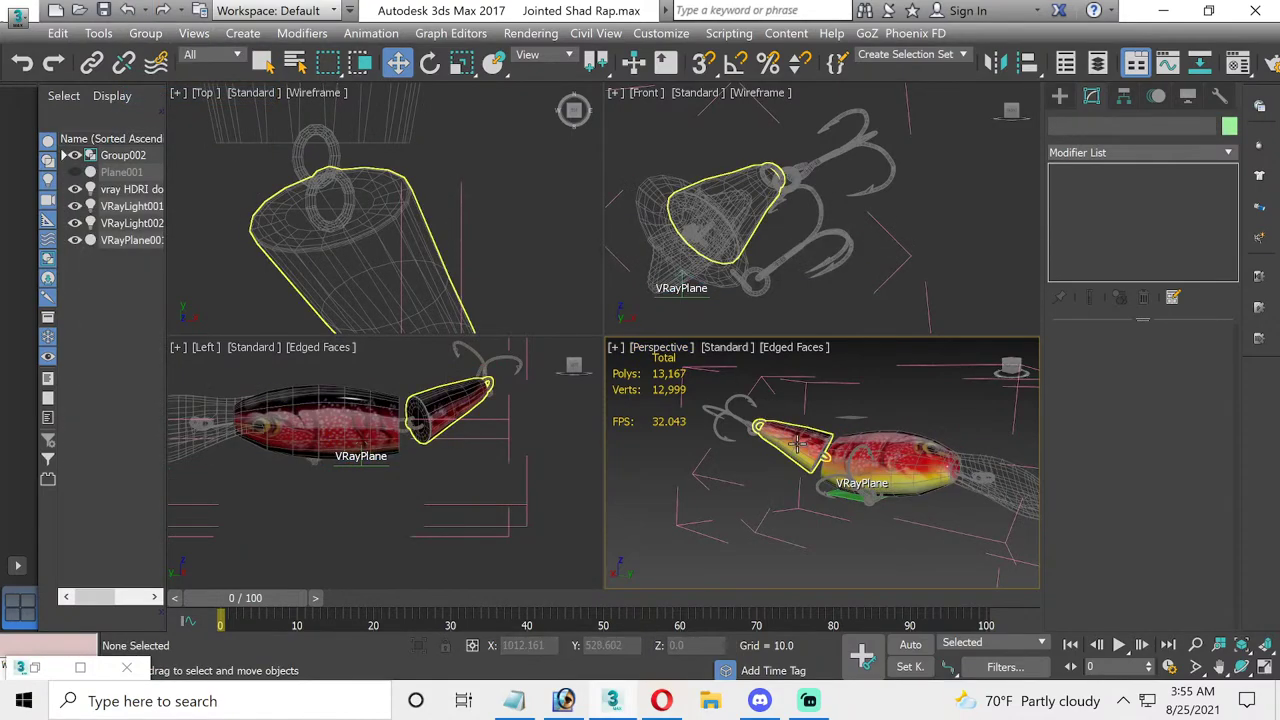
- Rotate the tail section 45.5 degrees about its Y axis in the Top view
{"action": "left_click", "coordinate": [420, 230]}
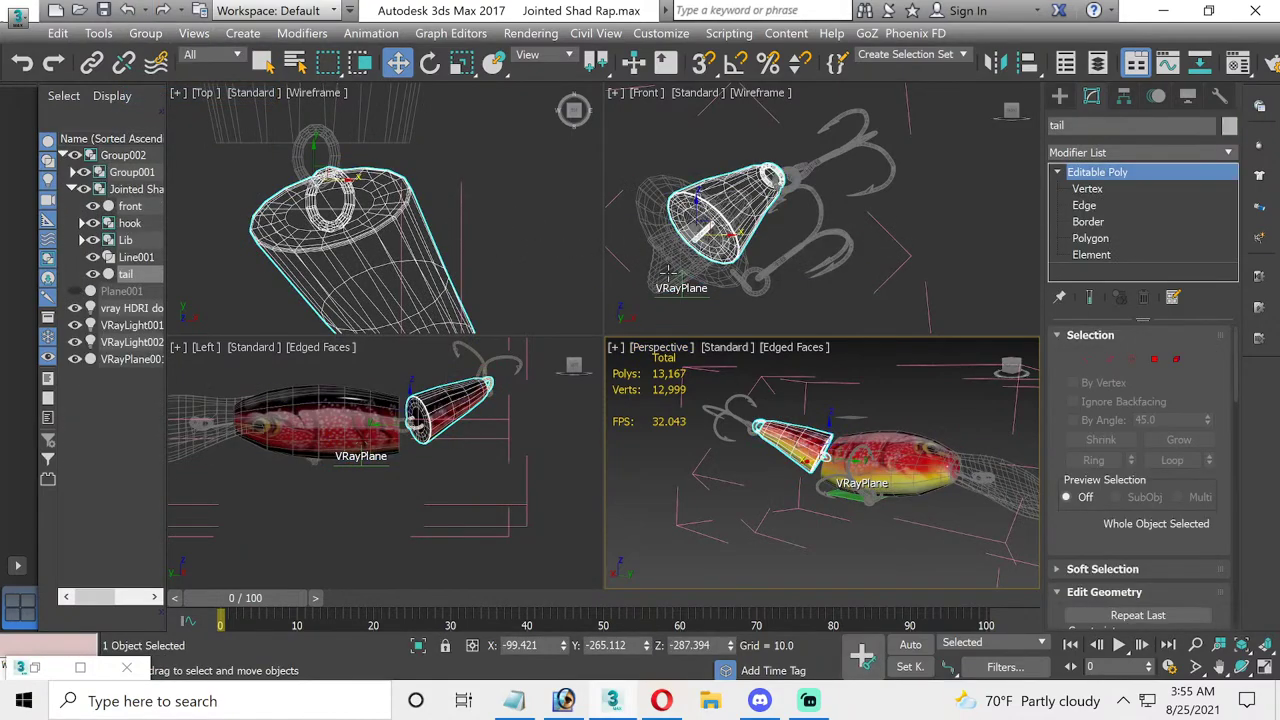
{"action": "left_click", "coordinate": [429, 62]}
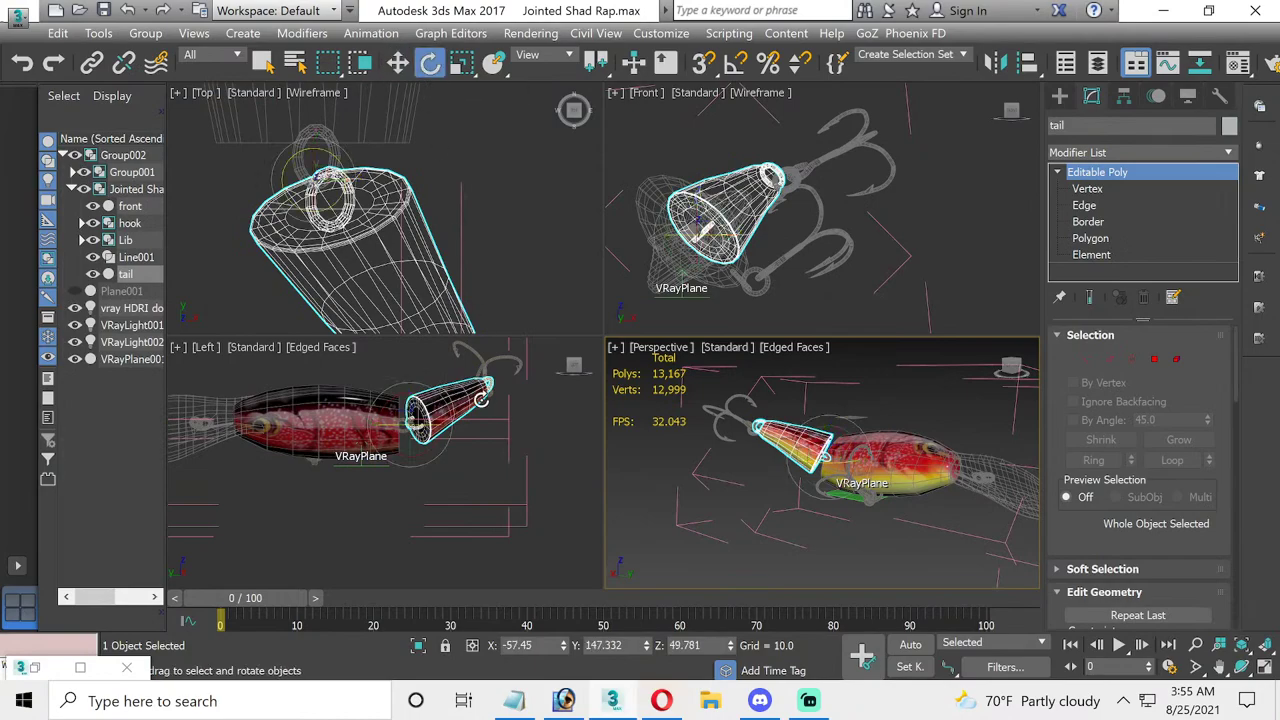
{"action": "scroll", "coordinate": [409, 297], "scroll_direction": "down", "scroll_amount": 3}
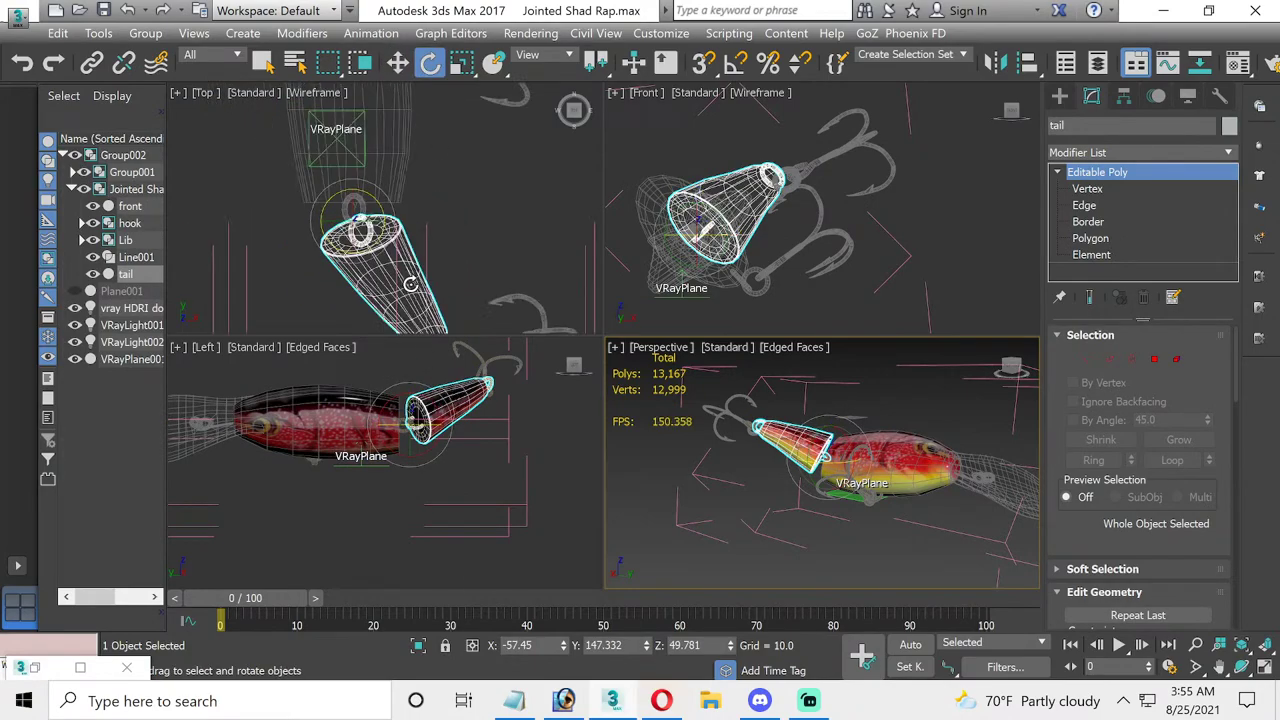
{"action": "middle_click_drag", "start_coordinate": [410, 284], "coordinate": [297, 173]}
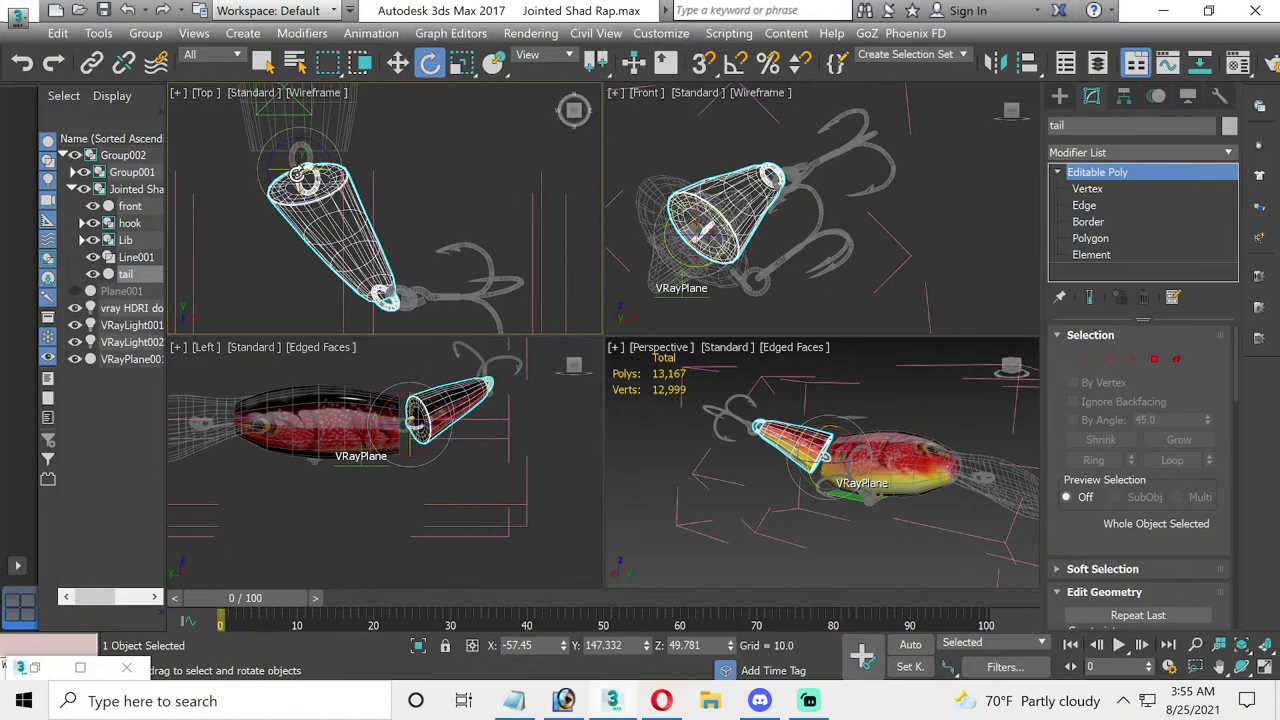
{"action": "left_click_drag", "start_coordinate": [295, 172], "coordinate": [338, 183]}
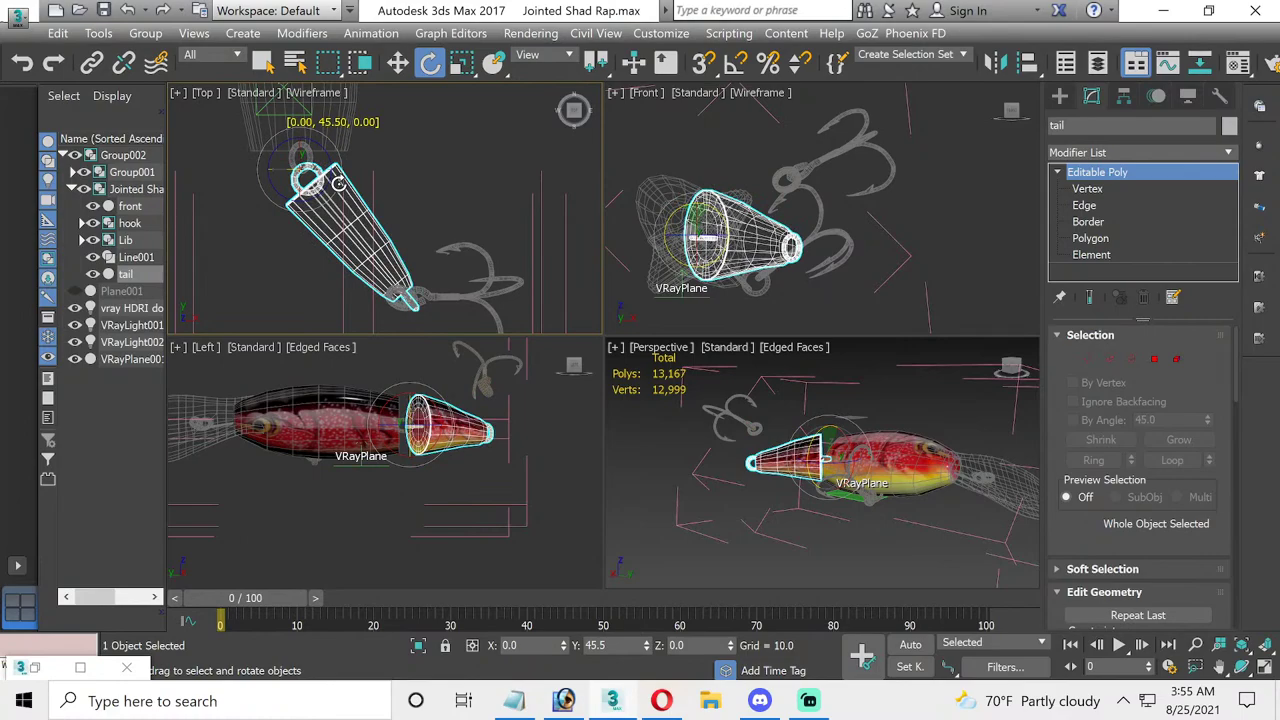
{"action": "left_click_drag", "start_coordinate": [338, 183], "coordinate": [338, 183]}
{"action": "left_click", "coordinate": [912, 384]}
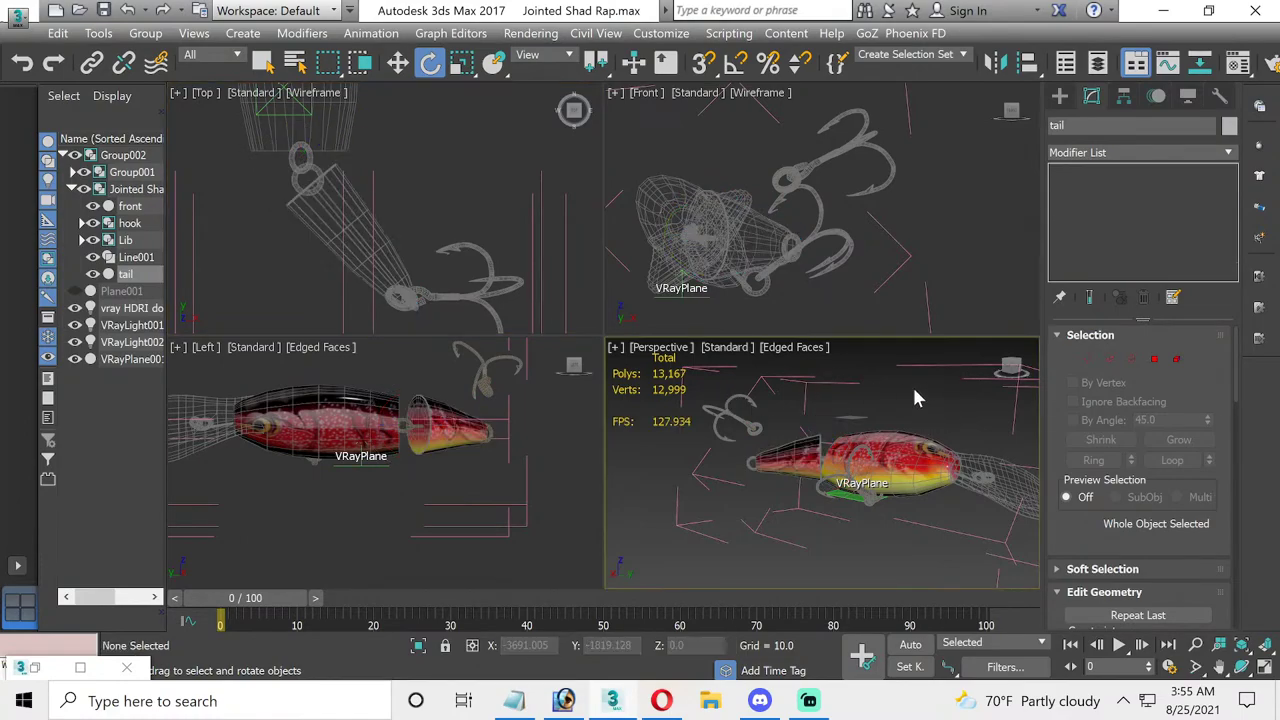
- Move the rear hook group down and across onto the tail eye
{"action": "left_click", "coordinate": [746, 418]}
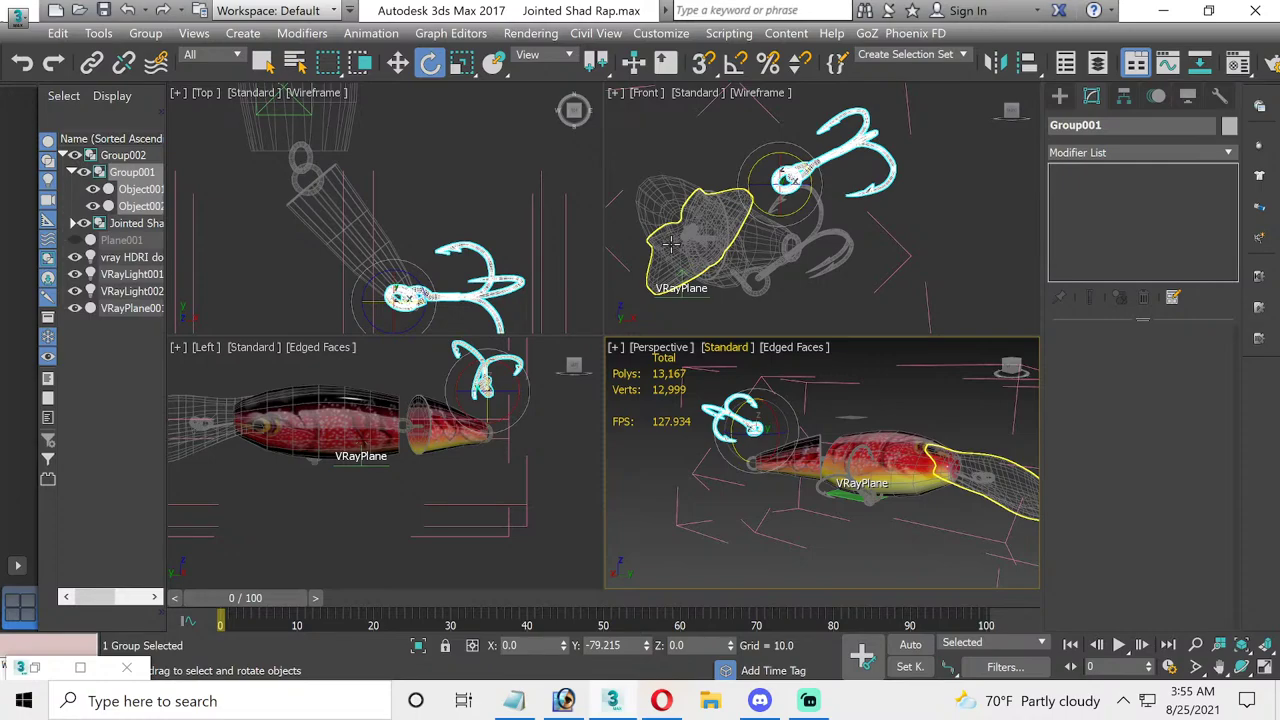
{"action": "left_click", "coordinate": [398, 62]}
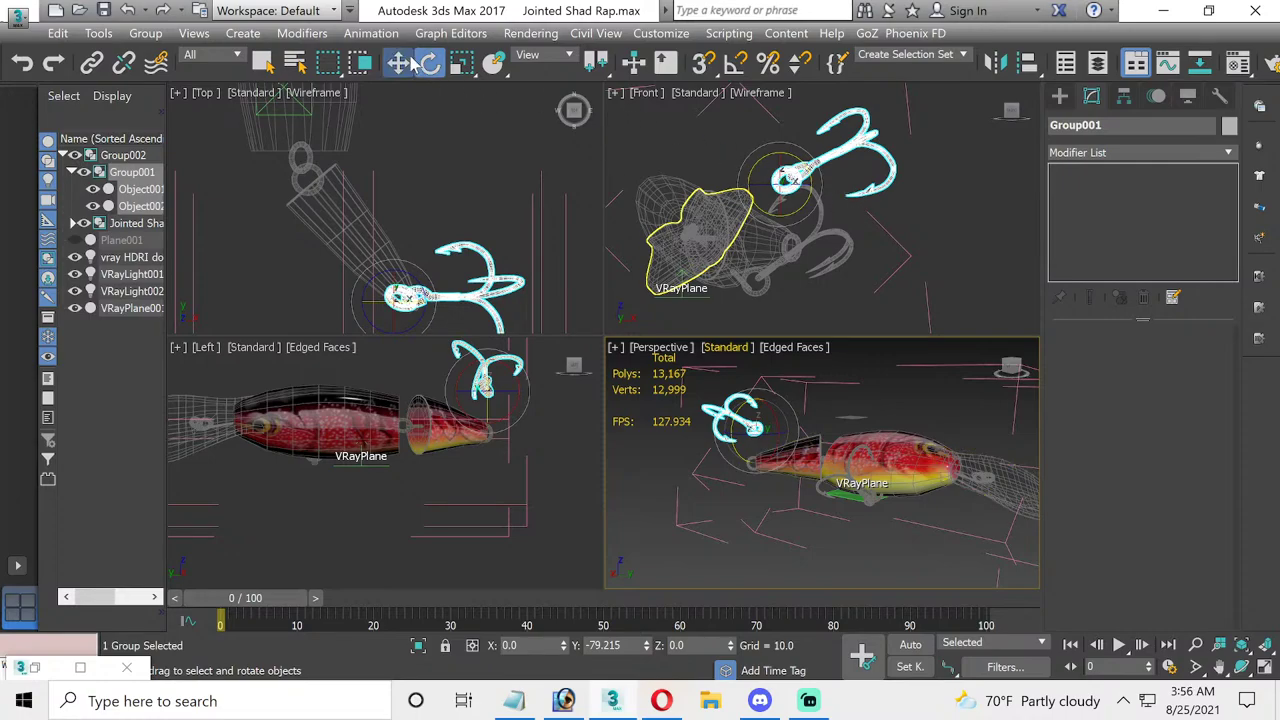
{"action": "left_click_drag", "start_coordinate": [785, 165], "coordinate": [788, 227]}
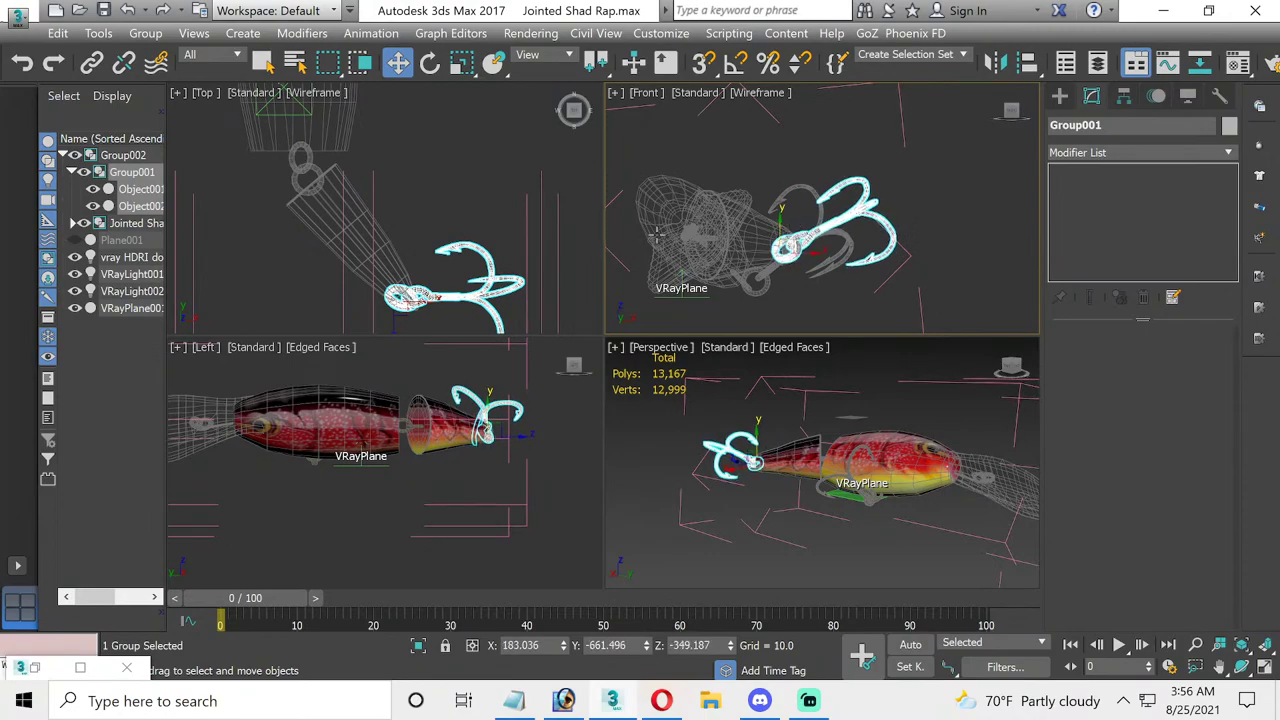
{"action": "scroll", "coordinate": [416, 319], "scroll_direction": "up", "scroll_amount": 2}
{"action": "scroll", "coordinate": [420, 333], "scroll_direction": "up", "scroll_amount": 2}
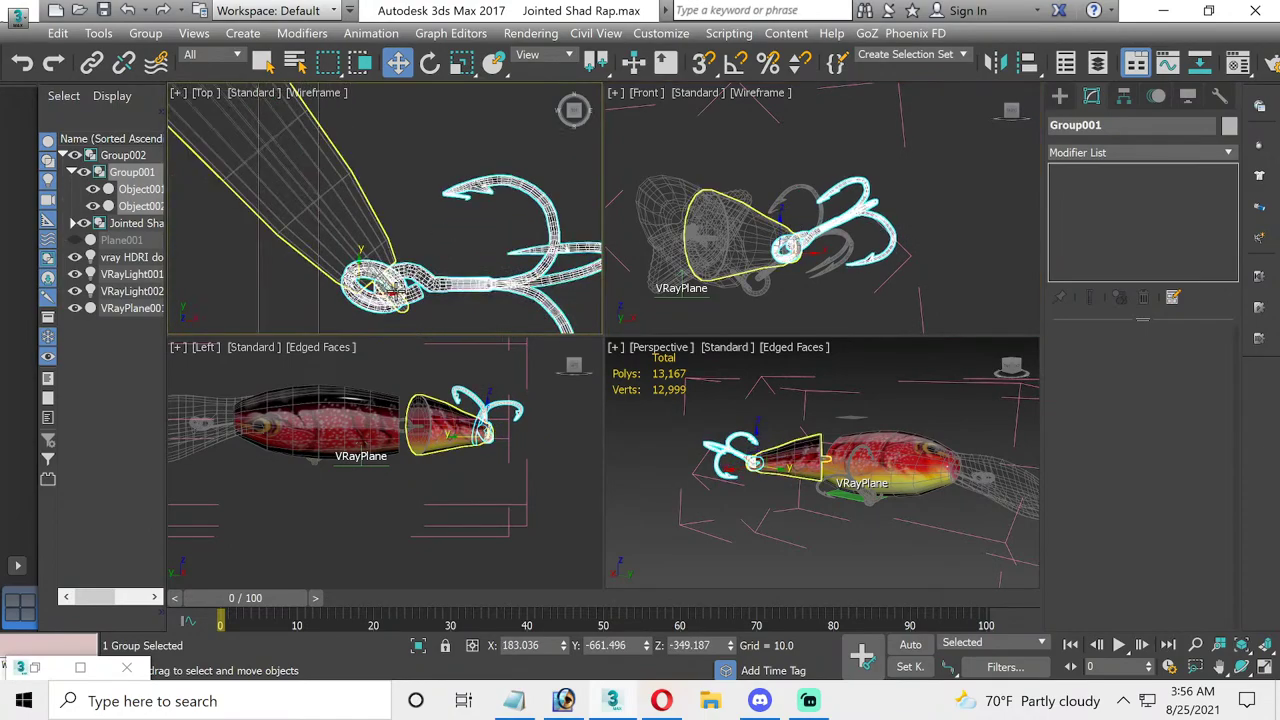
{"action": "mouse_move", "coordinate": [376, 288]}
{"action": "left_mouse_down"}
{"action": "mouse_move", "coordinate": [420, 278]}
{"action": "mouse_move", "coordinate": [406, 298]}
{"action": "left_mouse_up"}
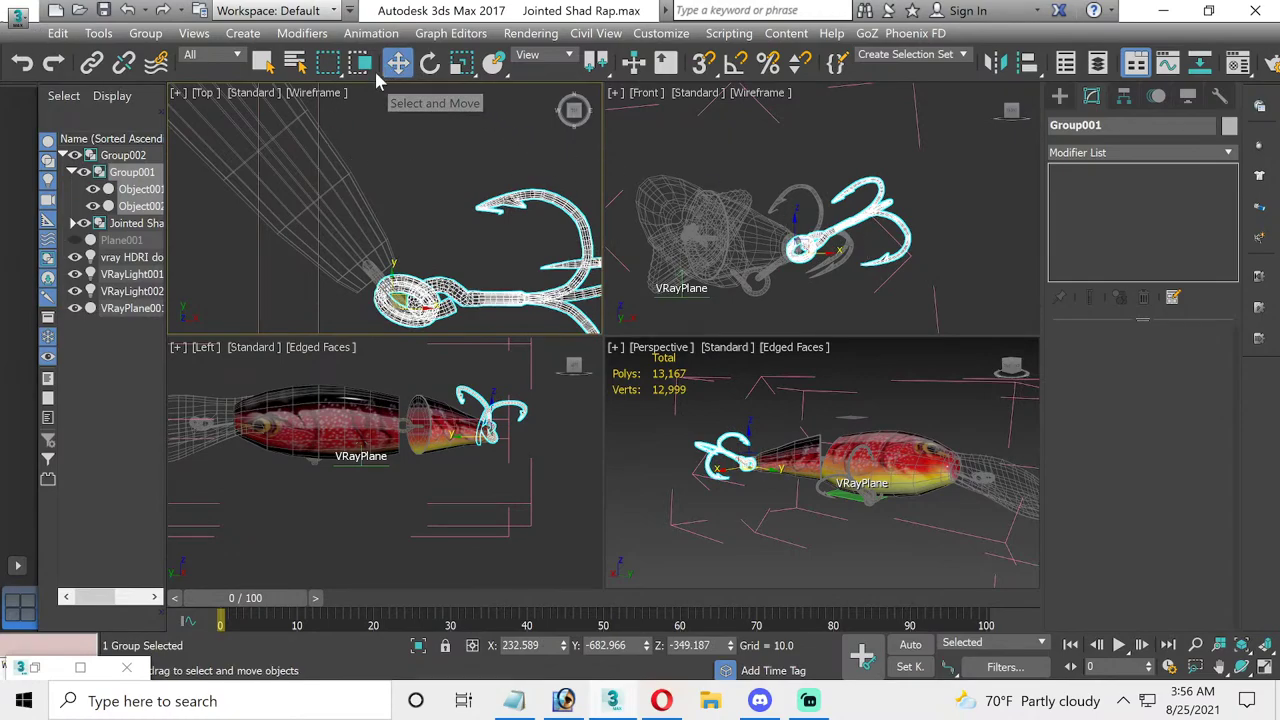
- Tilt the hook group about -1.8 degrees on Z, then select VRayPlane001
{"action": "left_click", "coordinate": [429, 64]}
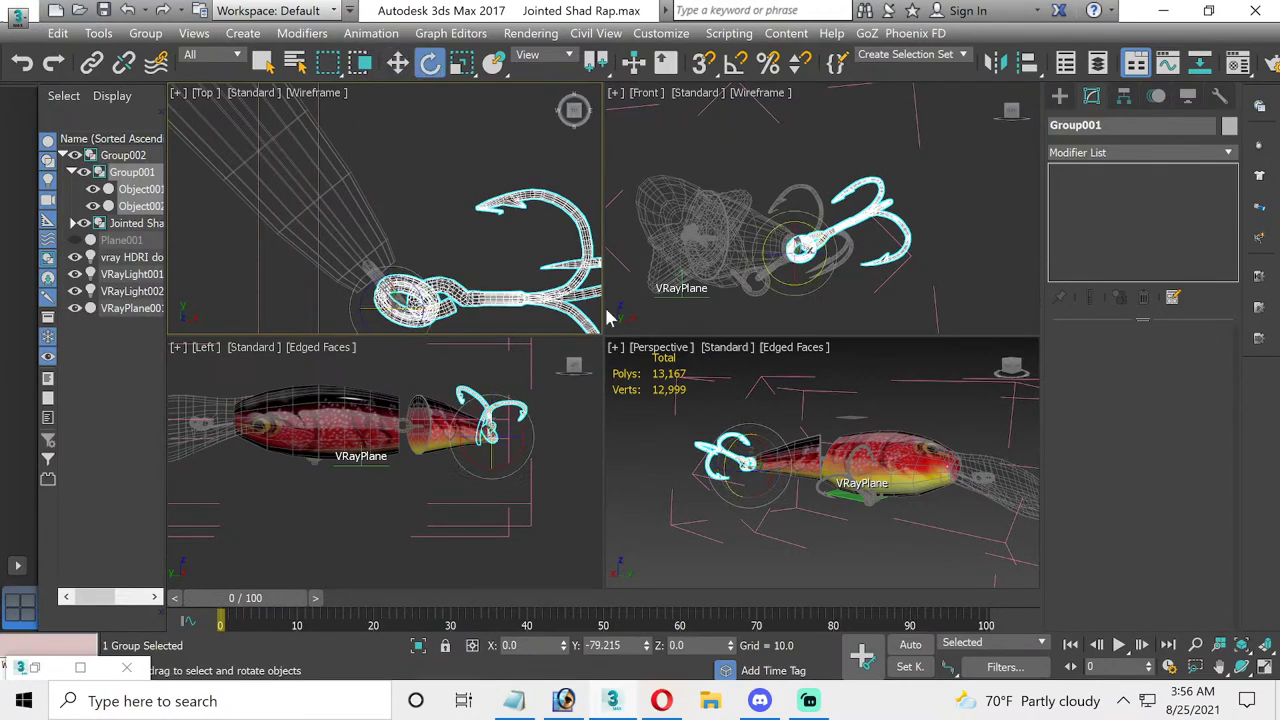
{"action": "left_click_drag", "start_coordinate": [818, 240], "coordinate": [840, 249]}
{"action": "left_click", "coordinate": [704, 299]}
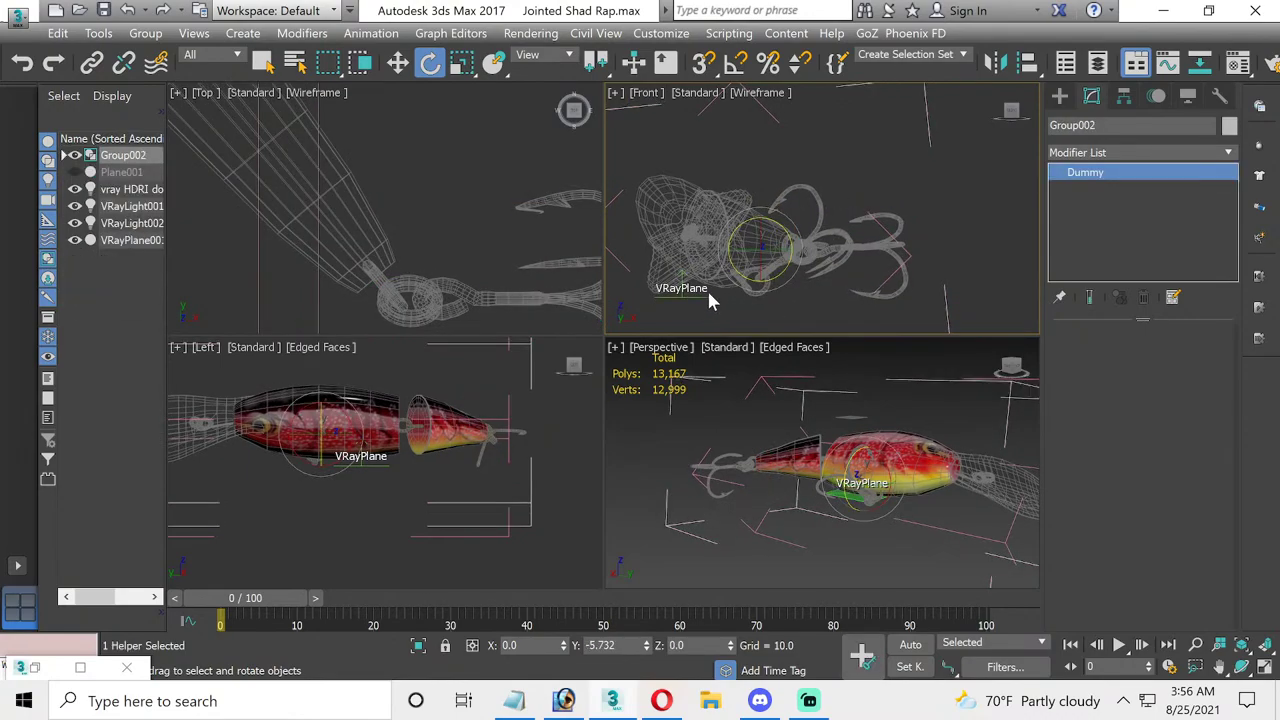
{"action": "left_click", "coordinate": [703, 301]}
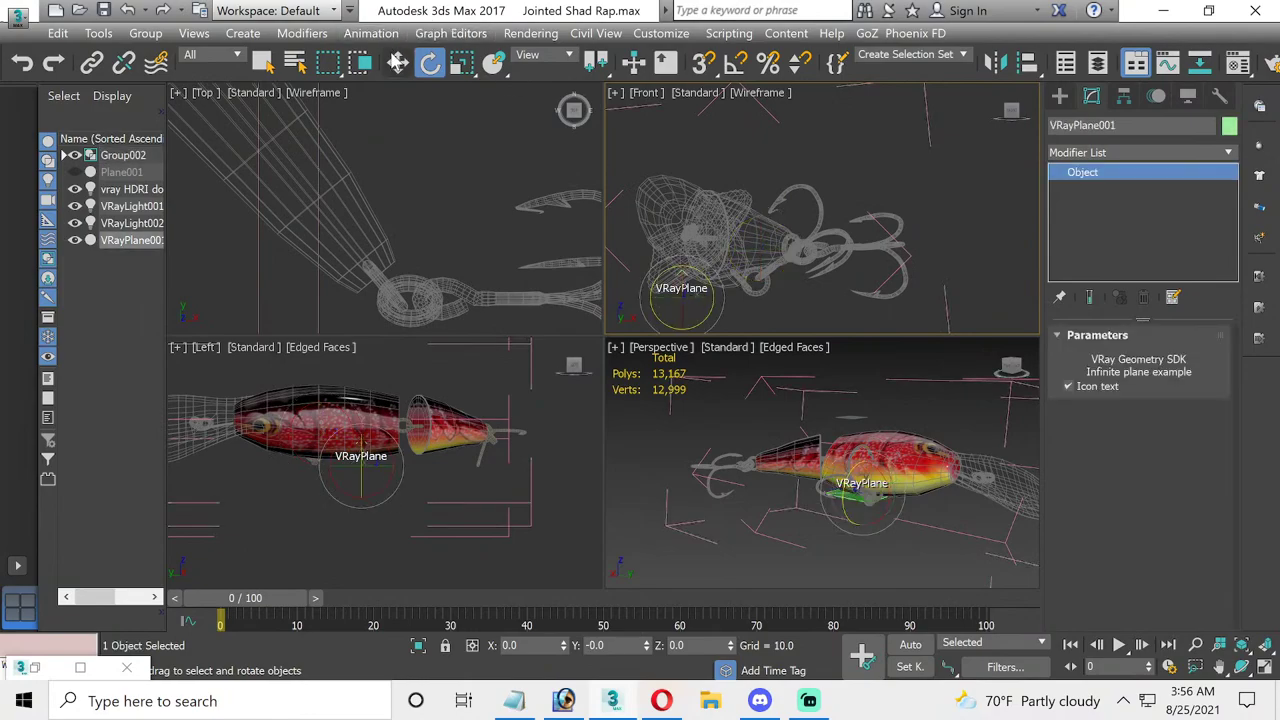
- Move VRayPlane001 right so it sits beneath the tail hook
{"action": "left_click", "coordinate": [397, 62]}
{"action": "left_click_drag", "start_coordinate": [700, 297], "coordinate": [684, 297]}
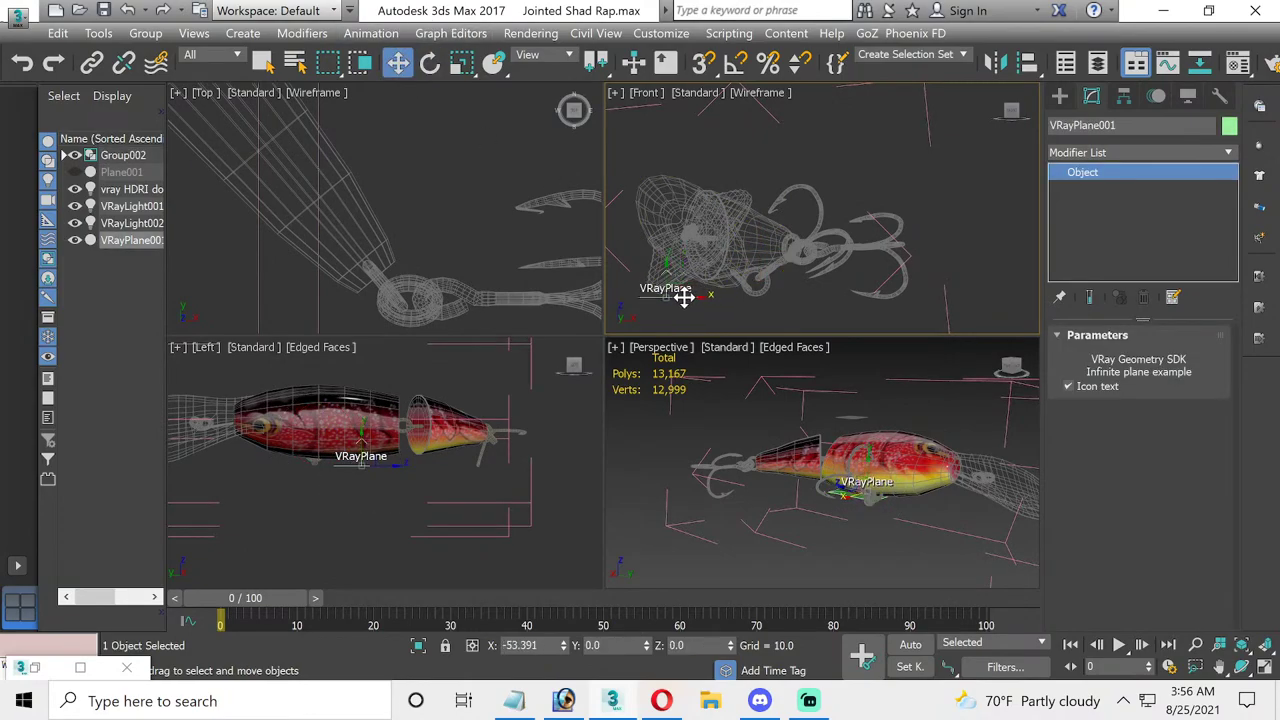
{"action": "left_click", "coordinate": [700, 245]}
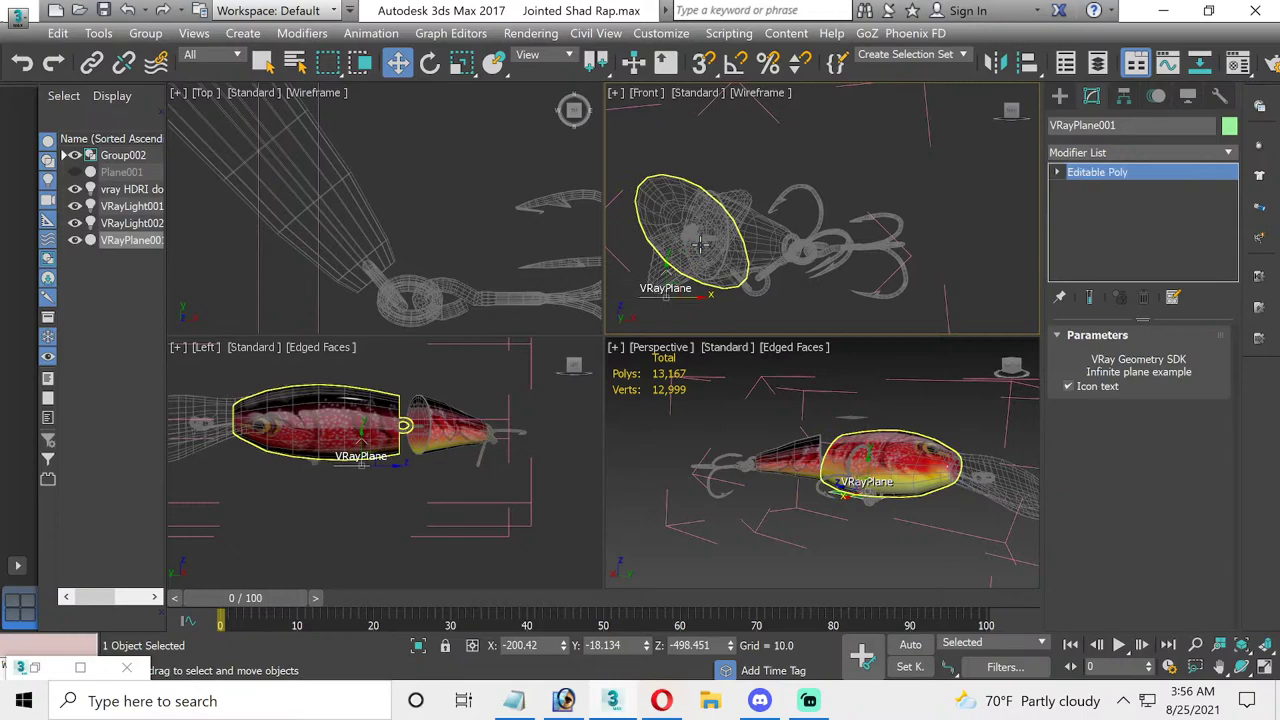
{"action": "left_click", "coordinate": [688, 316]}
{"action": "left_click", "coordinate": [665, 287]}
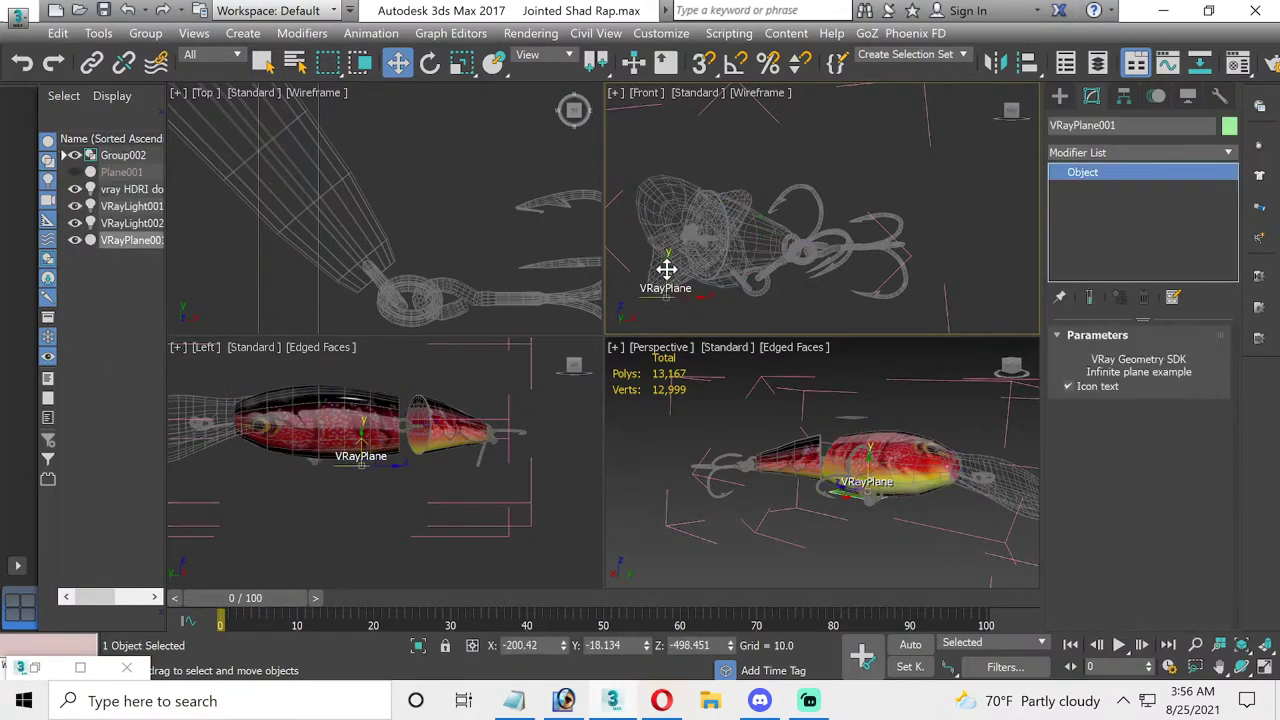
{"action": "mouse_move", "coordinate": [666, 269]}
{"action": "left_mouse_down"}
{"action": "mouse_move", "coordinate": [655, 280]}
{"action": "mouse_move", "coordinate": [861, 308]}
{"action": "left_mouse_up"}
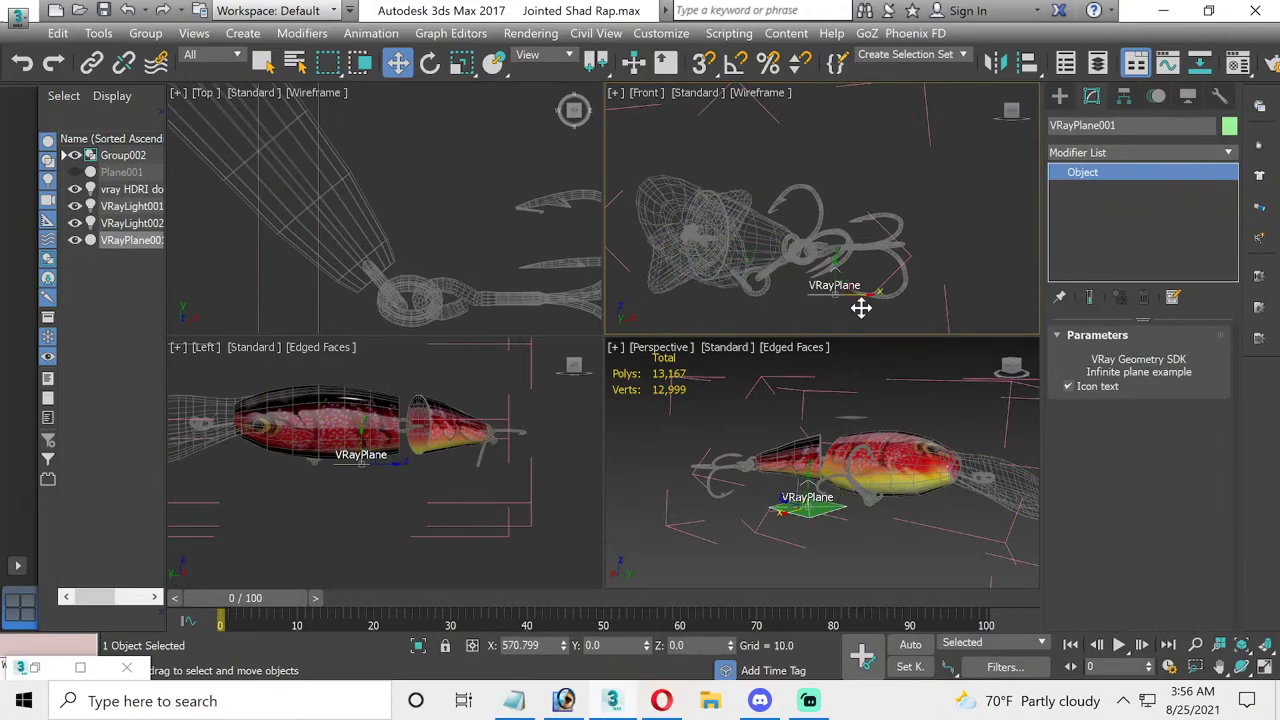
{"action": "left_click_drag", "start_coordinate": [861, 308], "coordinate": [905, 309]}
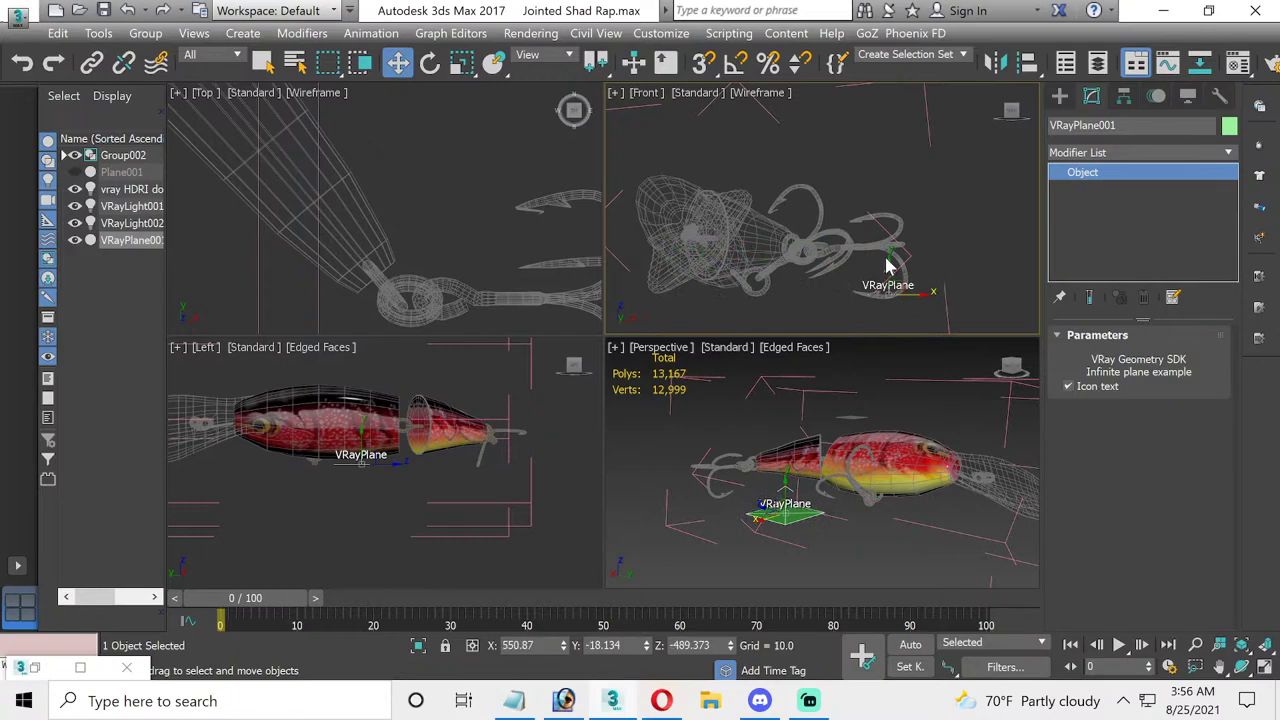
- Rotate the rear hook group (Group001) another 2.79 degrees on Z
{"action": "left_click", "coordinate": [876, 246]}
{"action": "left_click", "coordinate": [430, 64]}
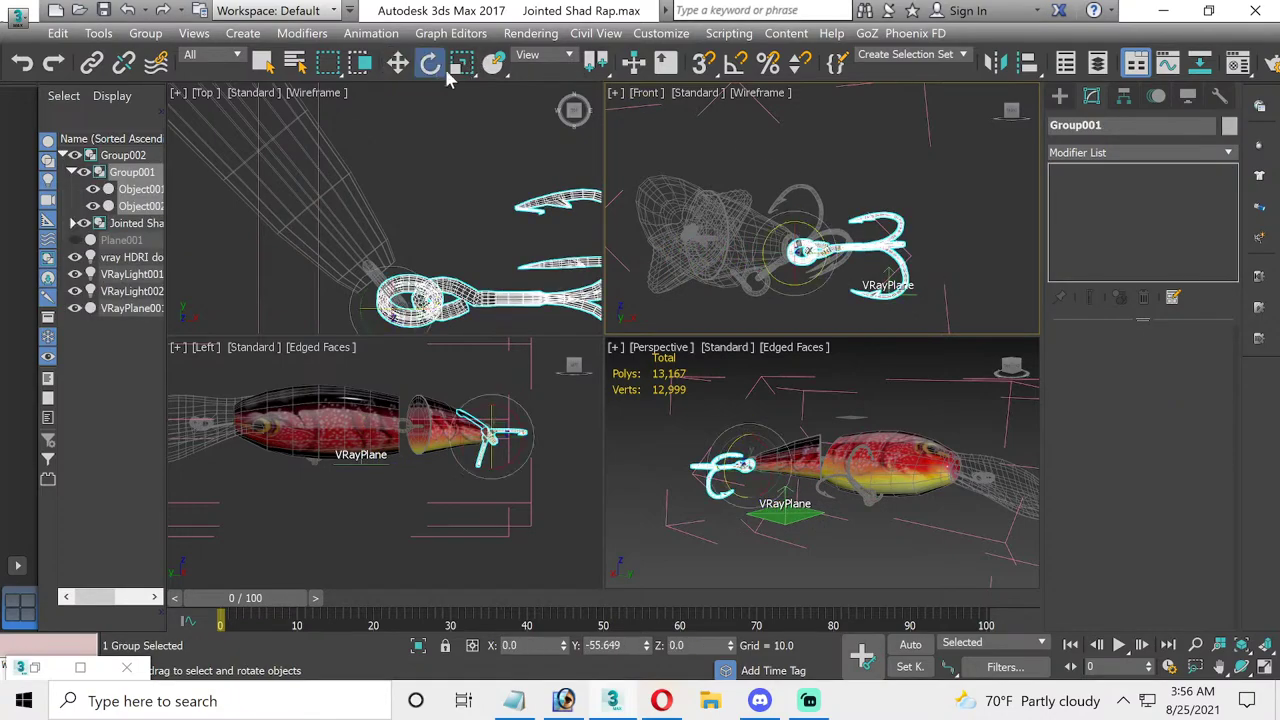
{"action": "left_click", "coordinate": [815, 232]}
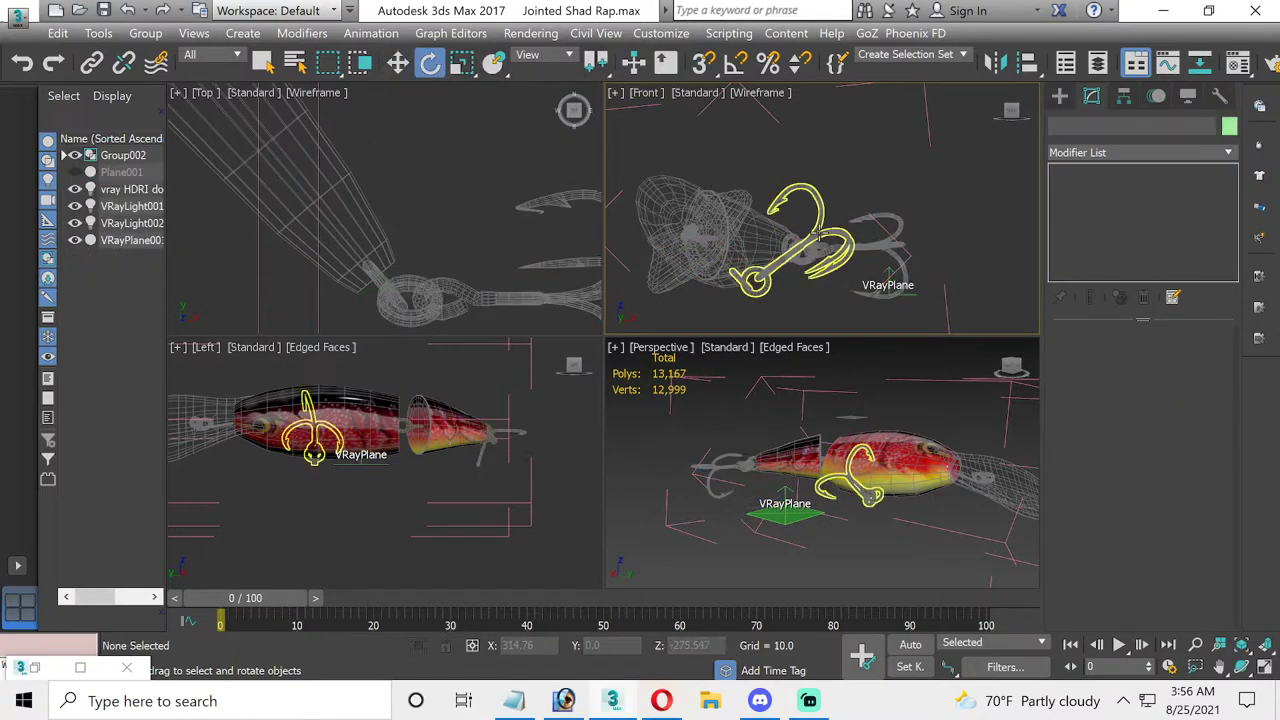
{"action": "left_click", "coordinate": [820, 234]}
{"action": "left_click_drag", "start_coordinate": [820, 234], "coordinate": [827, 237]}
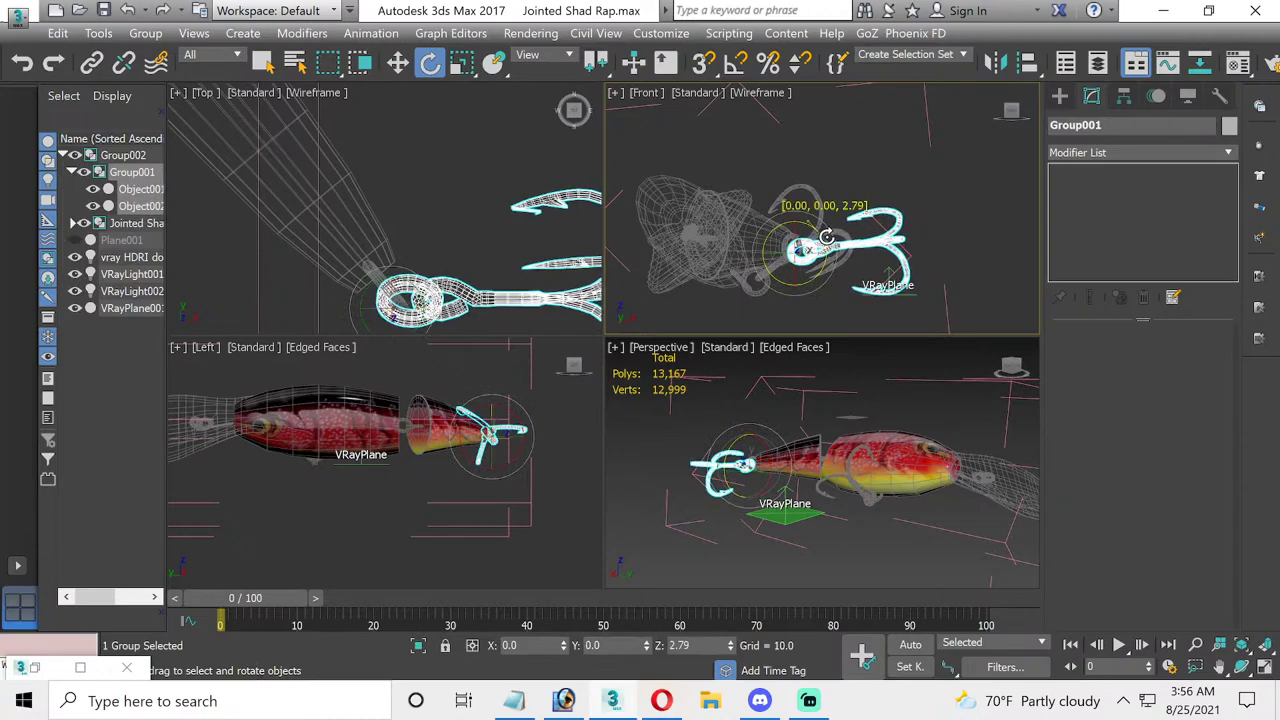
{"action": "middle_click_drag", "start_coordinate": [903, 400], "coordinate": [870, 418], "text": "alt"}
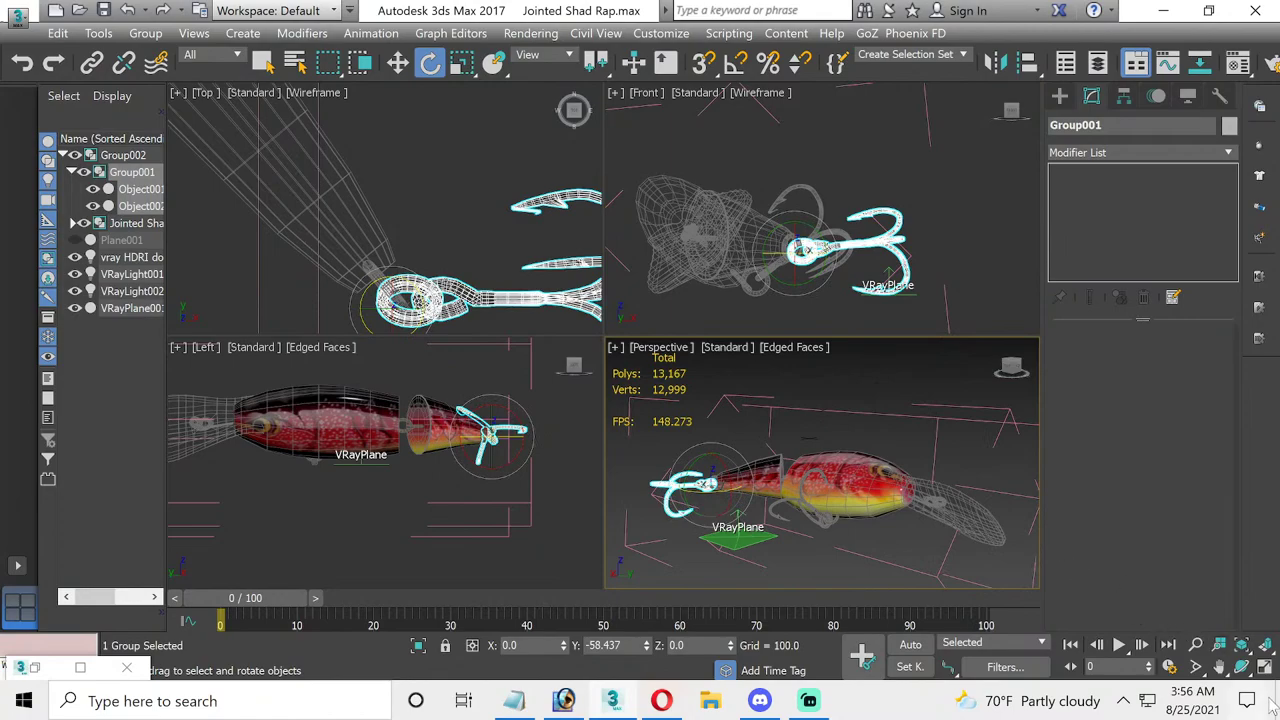
- Maximize the Perspective viewport and orbit around the lure
{"action": "left_click", "coordinate": [1264, 667]}
{"action": "left_click", "coordinate": [1241, 667]}
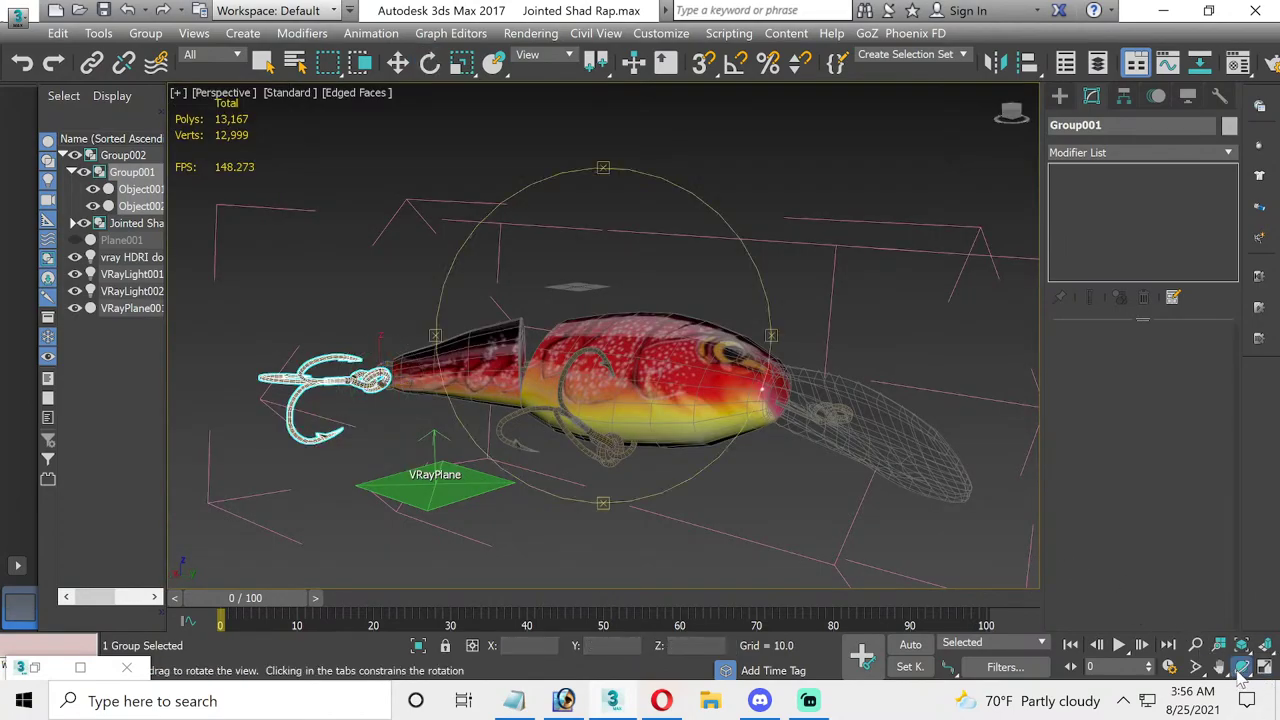
{"action": "mouse_move", "coordinate": [535, 352]}
{"action": "left_mouse_down"}
{"action": "mouse_move", "coordinate": [491, 342]}
{"action": "mouse_move", "coordinate": [548, 349]}
{"action": "mouse_move", "coordinate": [830, 460]}
{"action": "left_mouse_up"}
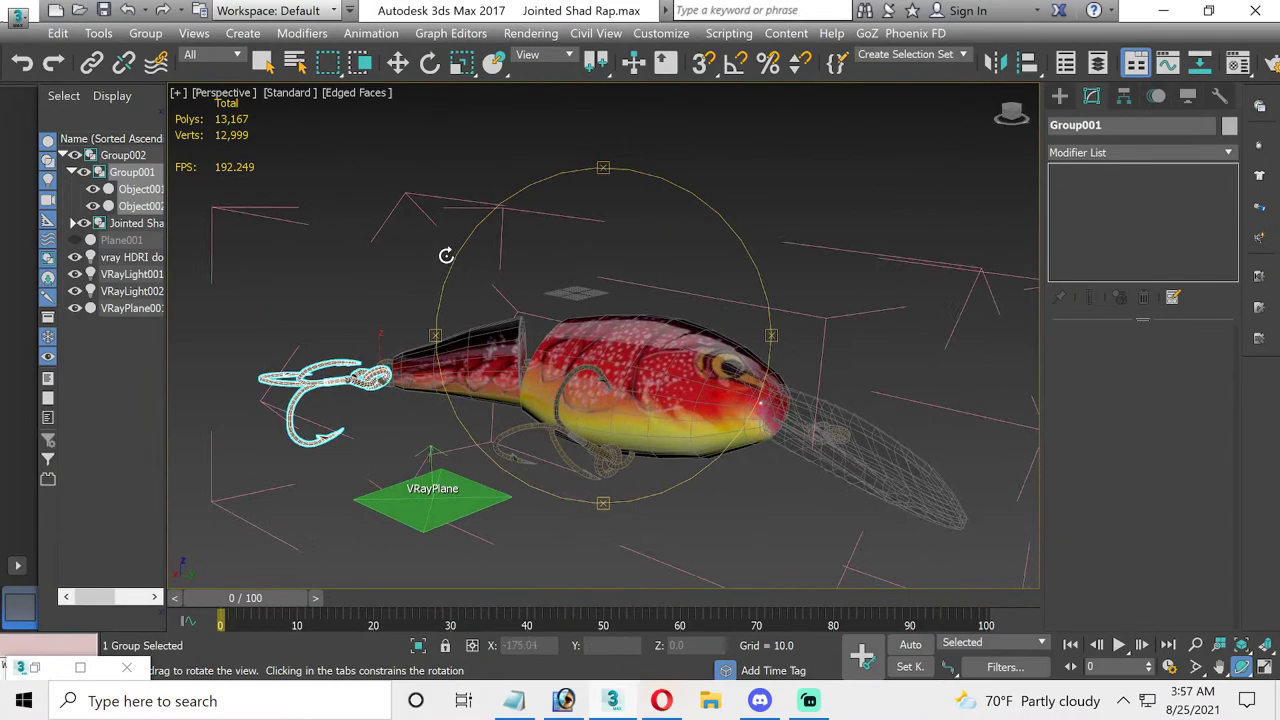
{"action": "left_click", "coordinate": [397, 62]}
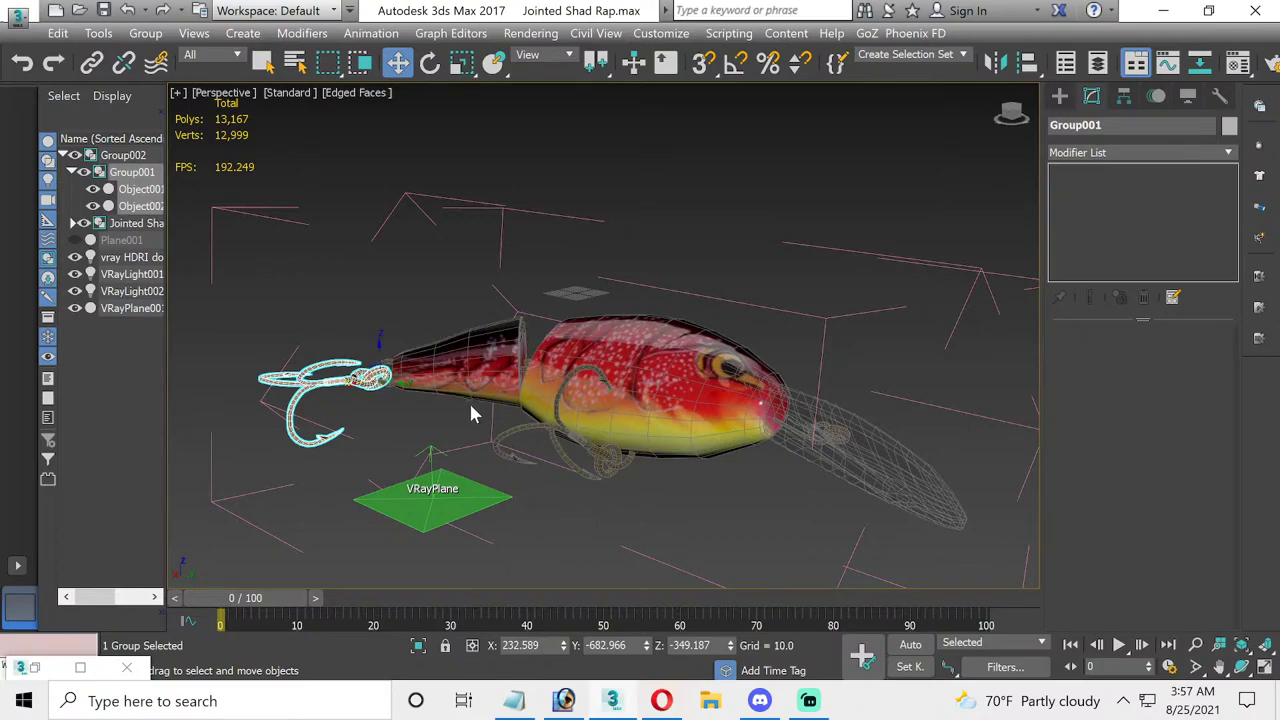
- Pan, zoom out and recentre the view on the lure, hooks and VRay plane, with nothing selected
{"action": "mouse_move", "coordinate": [471, 408]}
{"action": "middle_mouse_down"}
{"action": "mouse_move", "coordinate": [555, 465]}
{"action": "mouse_move", "coordinate": [411, 431]}
{"action": "middle_mouse_up"}
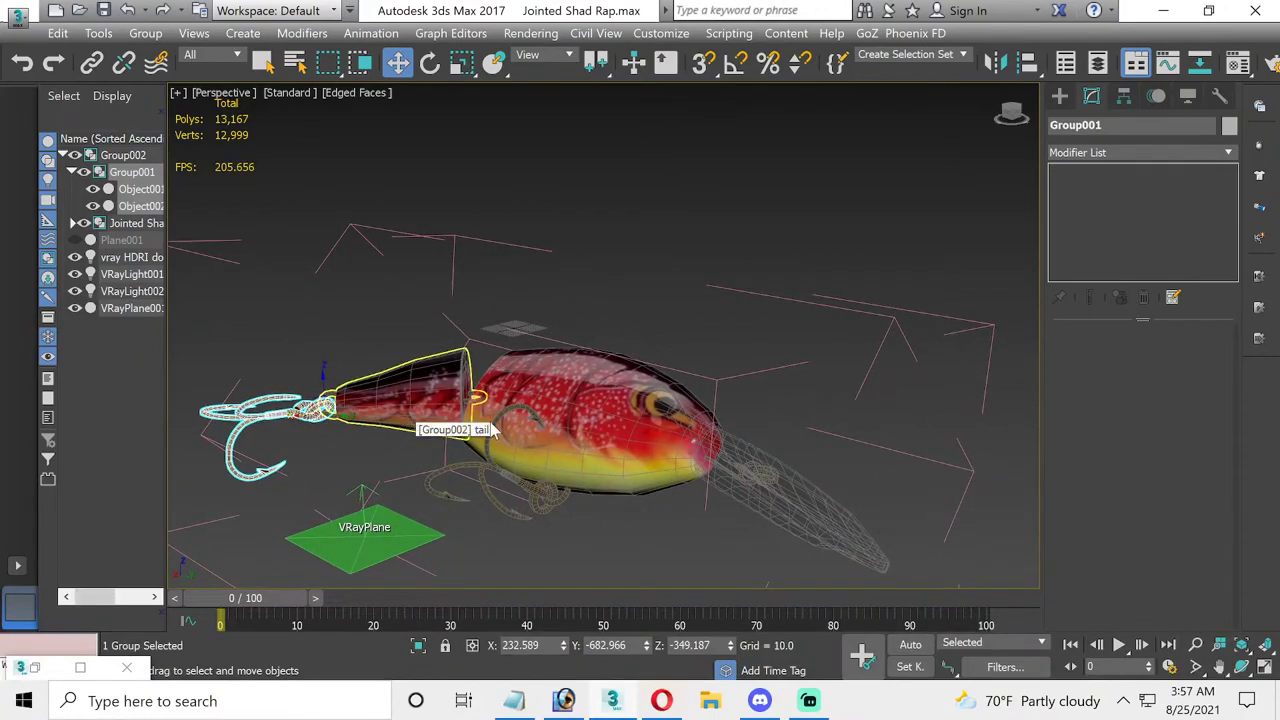
{"action": "middle_click_drag", "start_coordinate": [694, 494], "coordinate": [724, 449], "text": "alt"}
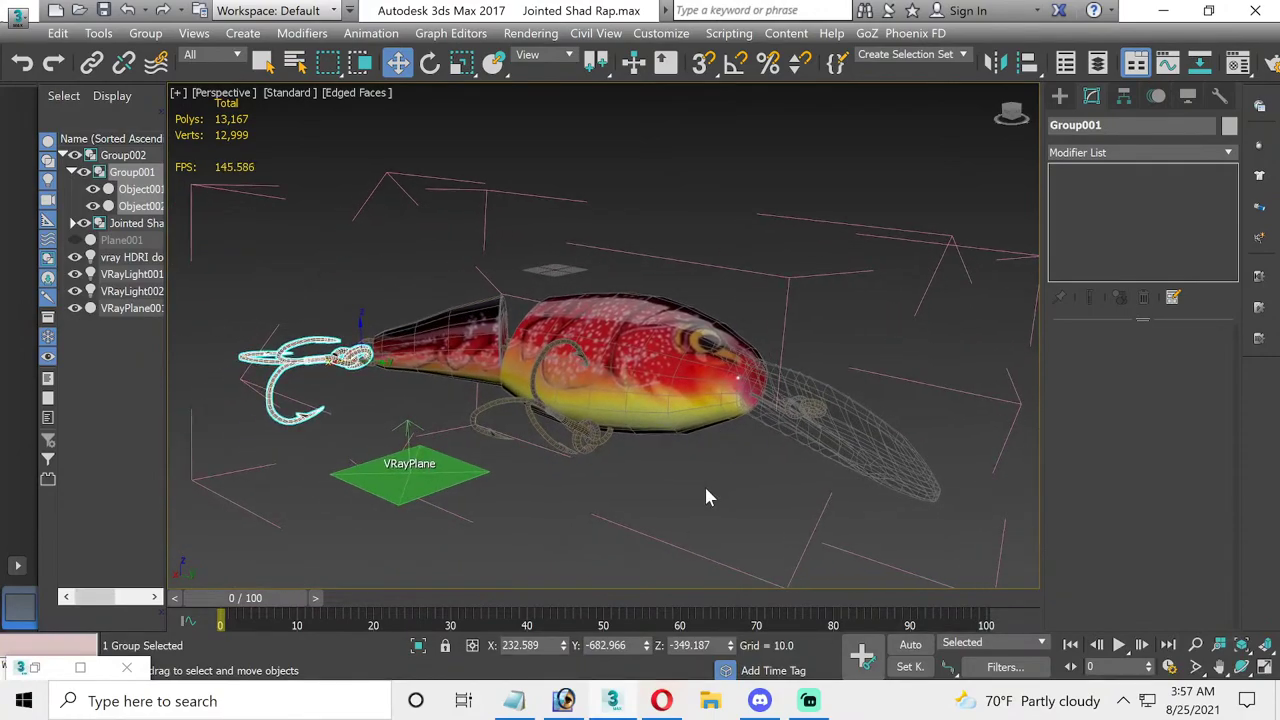
{"action": "left_click", "coordinate": [706, 491]}
{"action": "left_click", "coordinate": [1196, 644]}
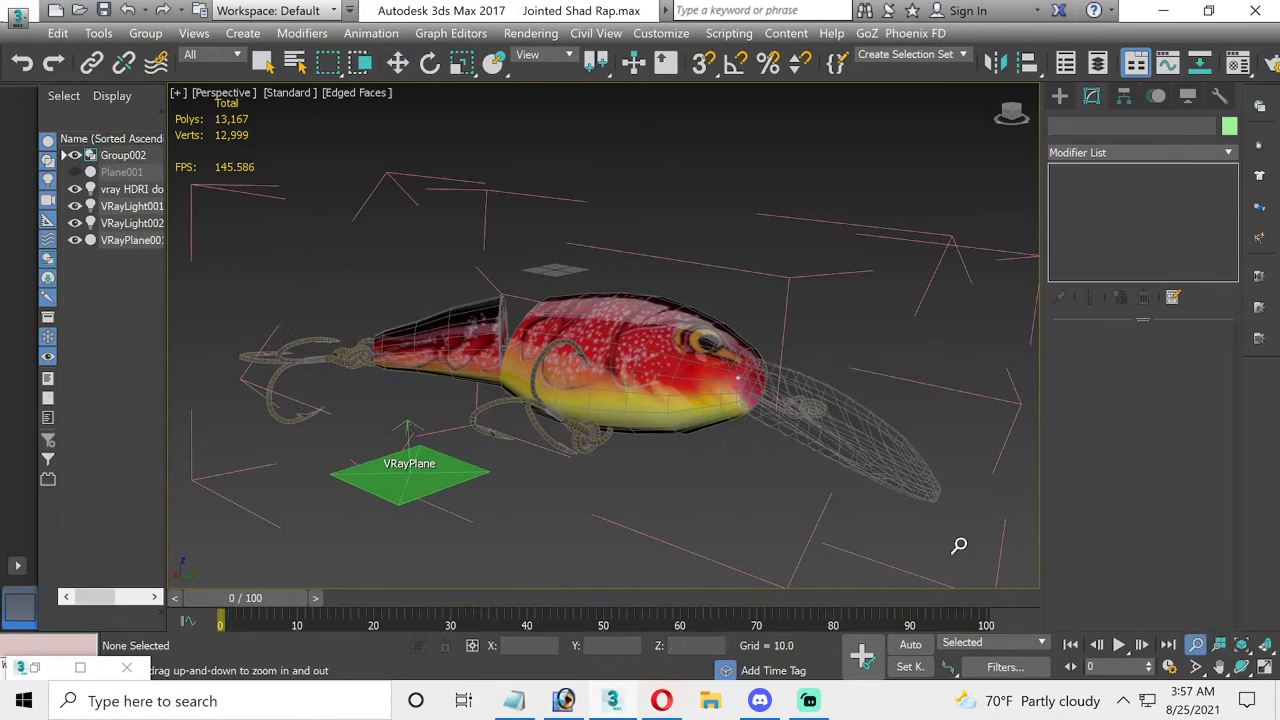
{"action": "left_click_drag", "start_coordinate": [575, 419], "coordinate": [586, 409]}
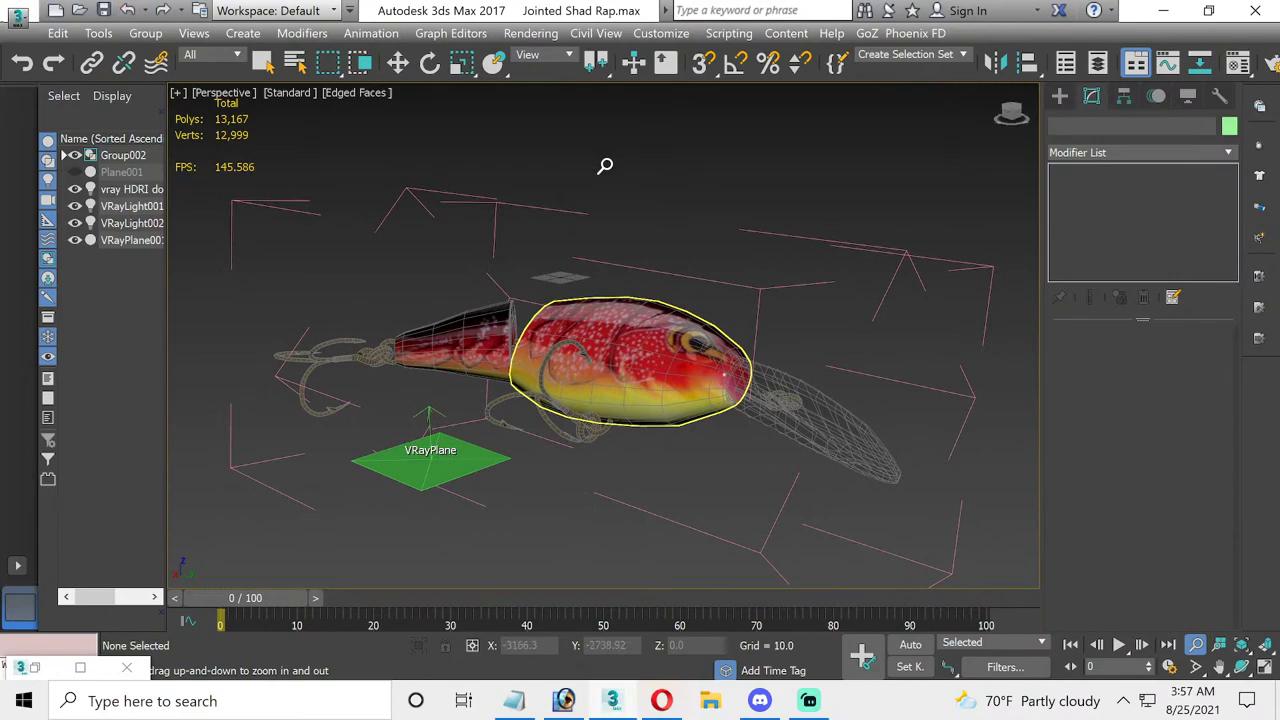
{"action": "left_click", "coordinate": [397, 62]}
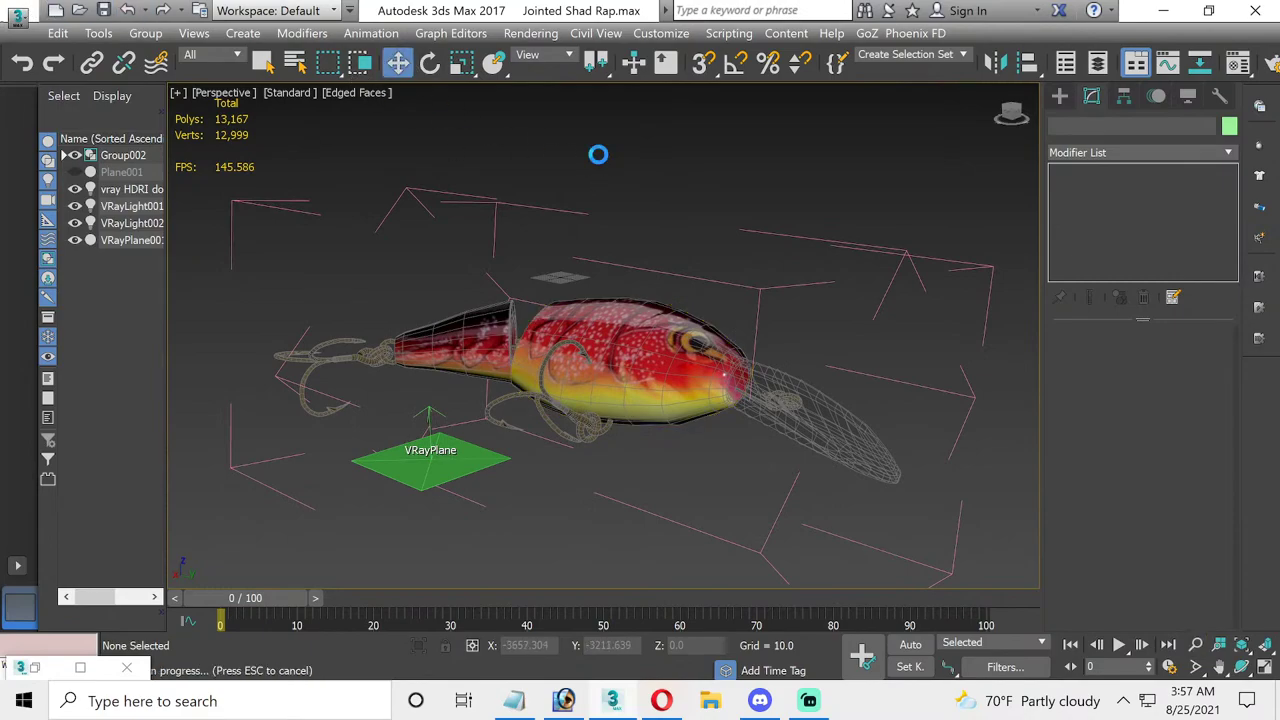
{"action": "middle_click_drag", "start_coordinate": [597, 163], "coordinate": [603, 153]}
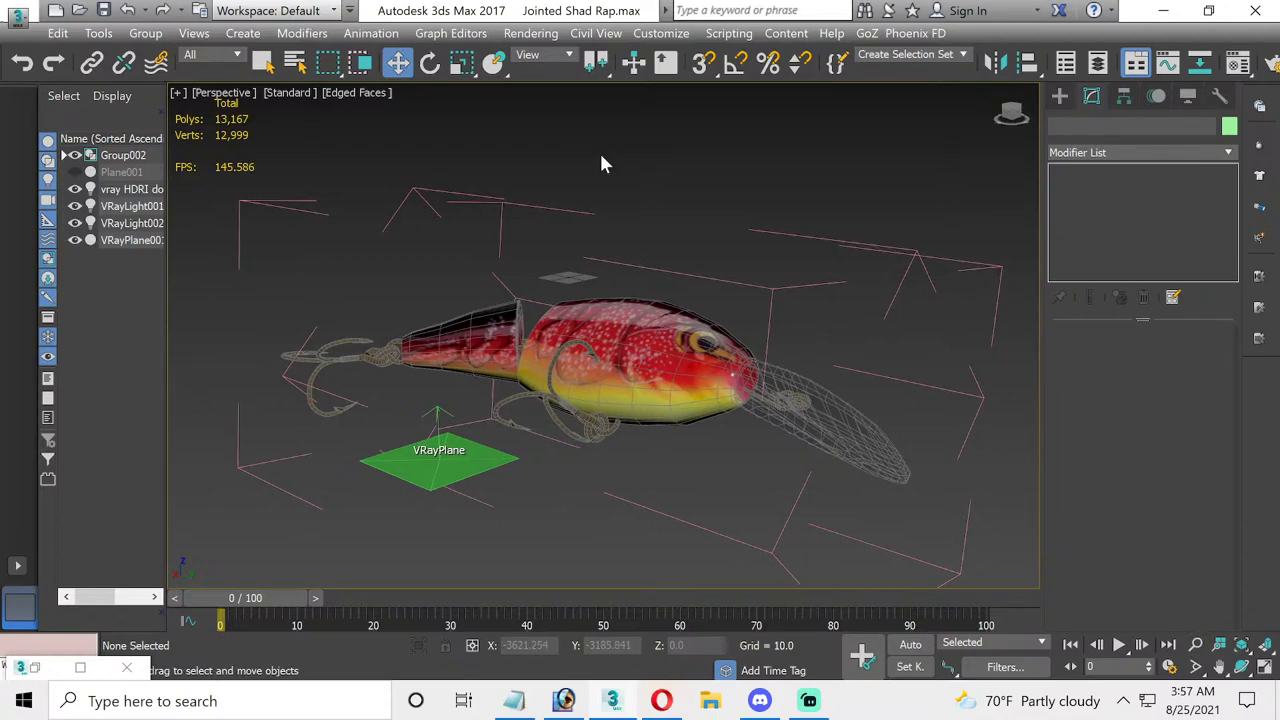
- Render the Perspective view with V-Ray (Shift+Q) and minimize the frame buffer window
{"action": "key", "text": "shift+q"}
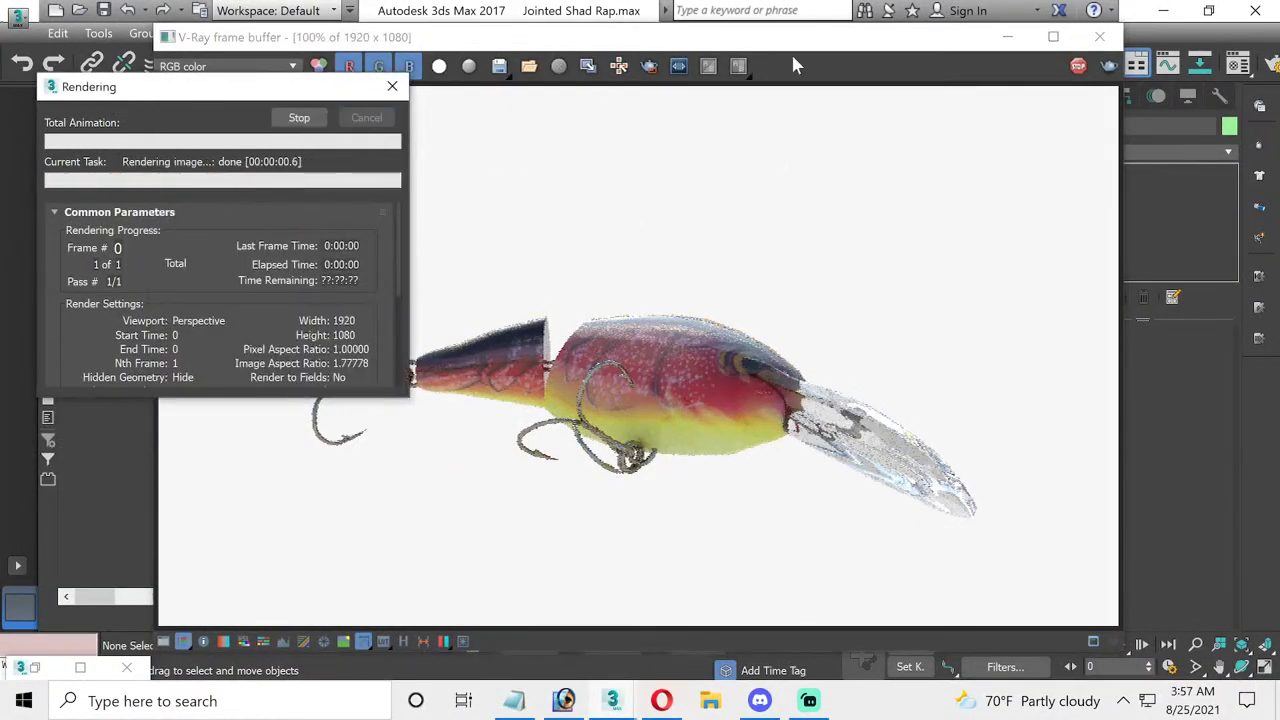
{"action": "left_click", "coordinate": [1007, 37]}
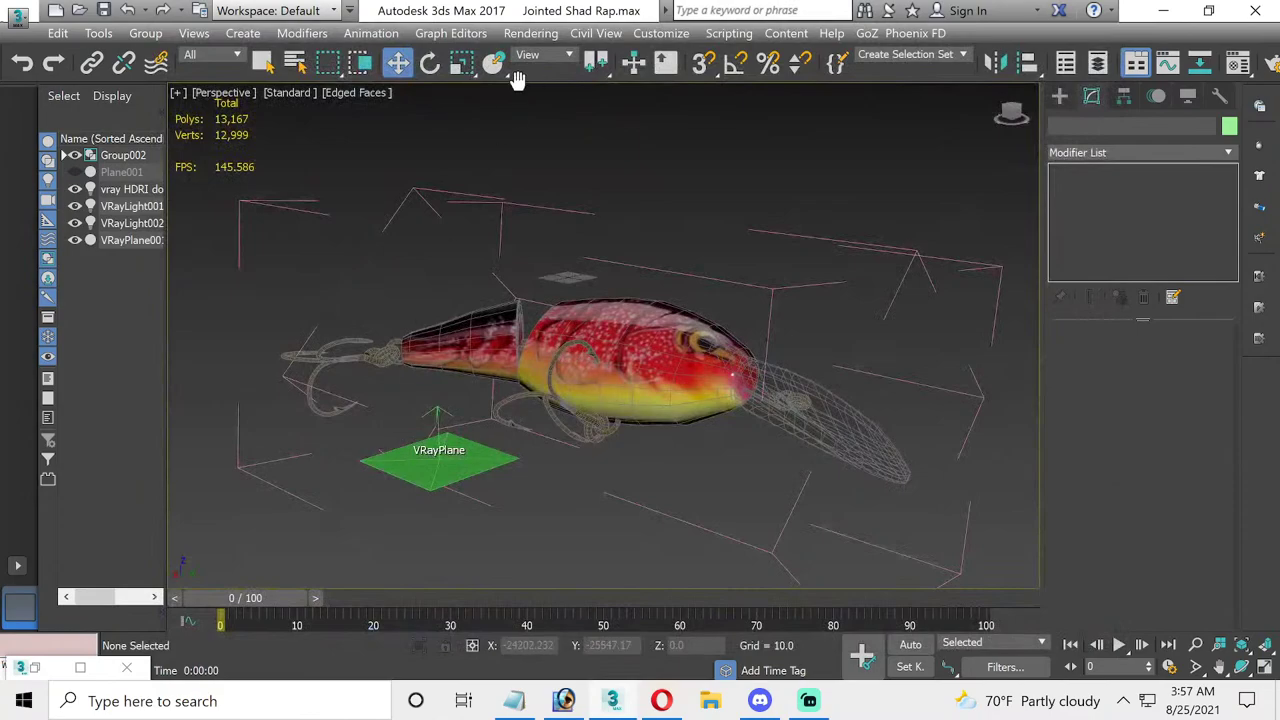
- Check the VRay ground plane's Object Properties and close them, keeping the single Perspective view
{"action": "left_click", "coordinate": [411, 463]}
{"action": "right_click", "coordinate": [411, 376]}
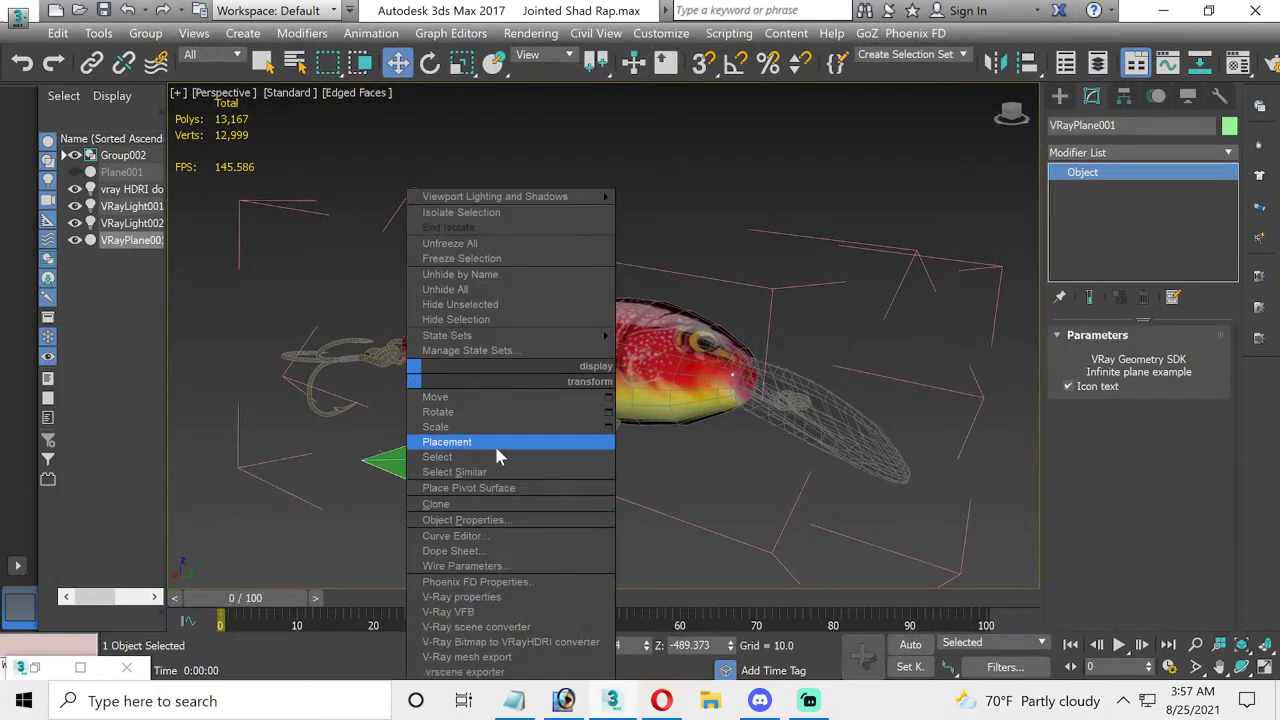
{"action": "left_click", "coordinate": [483, 522]}
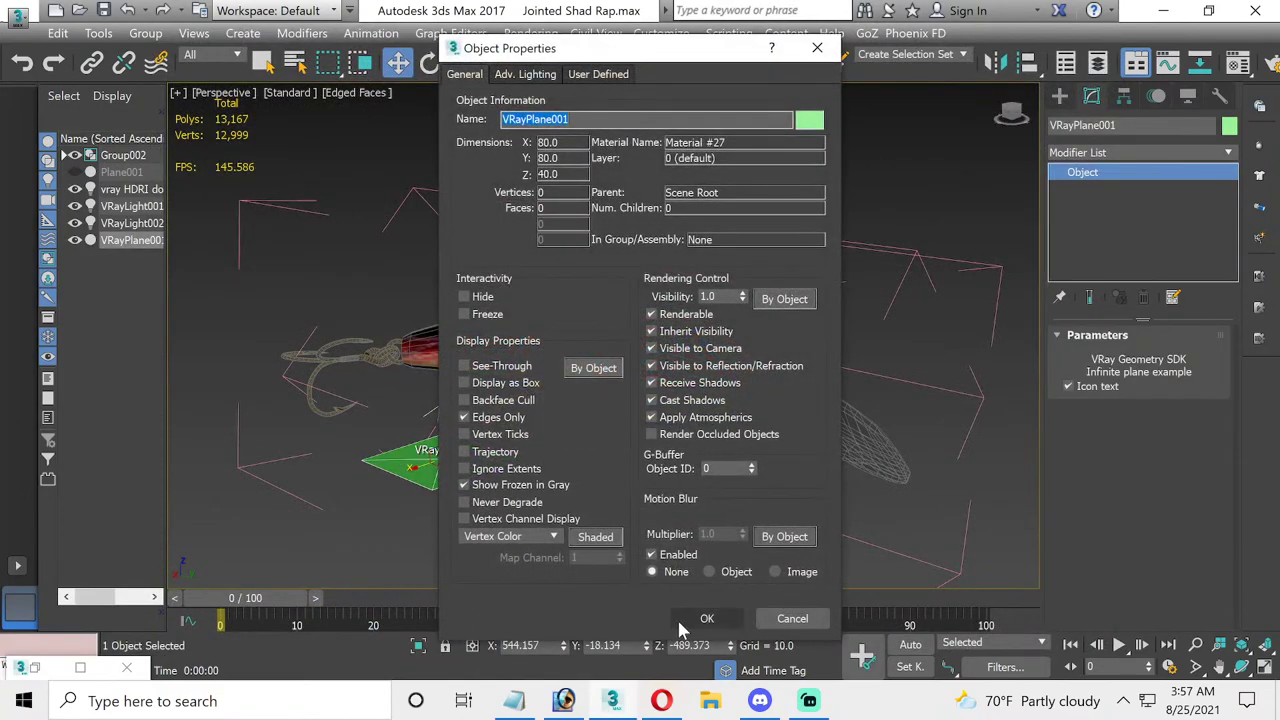
{"action": "left_click", "coordinate": [704, 619]}
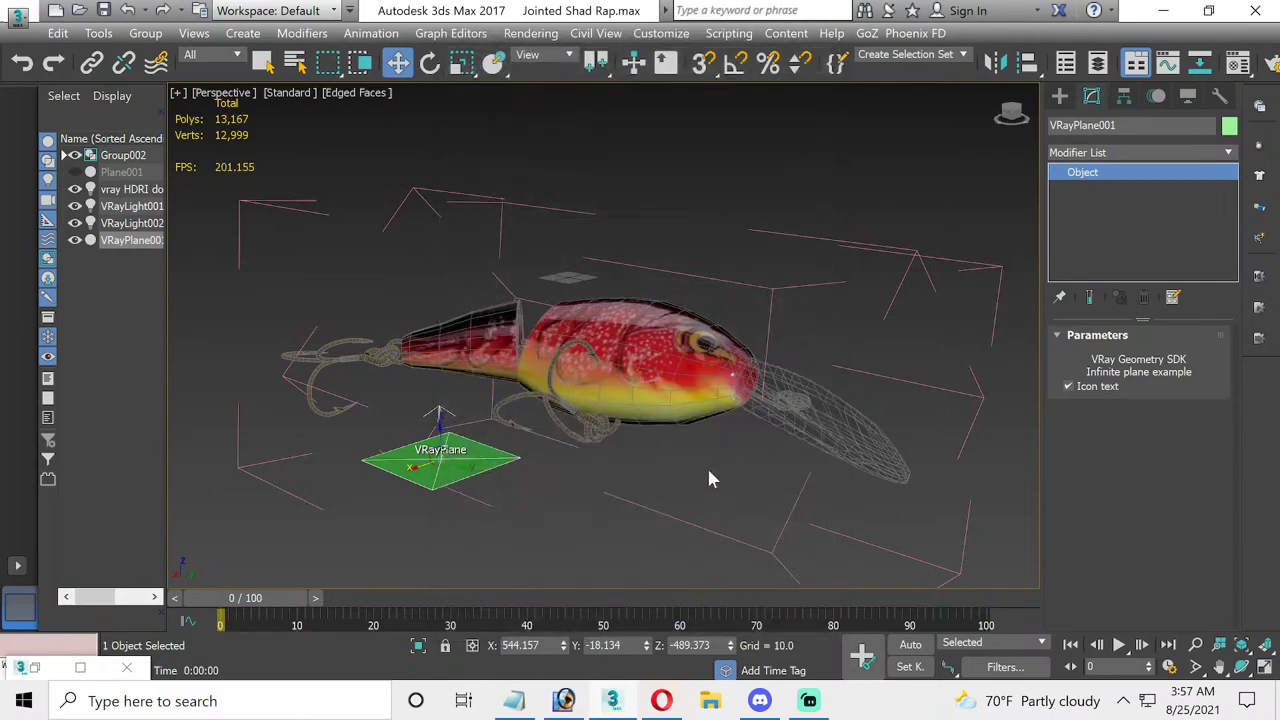
{"action": "left_click", "coordinate": [1262, 670]}
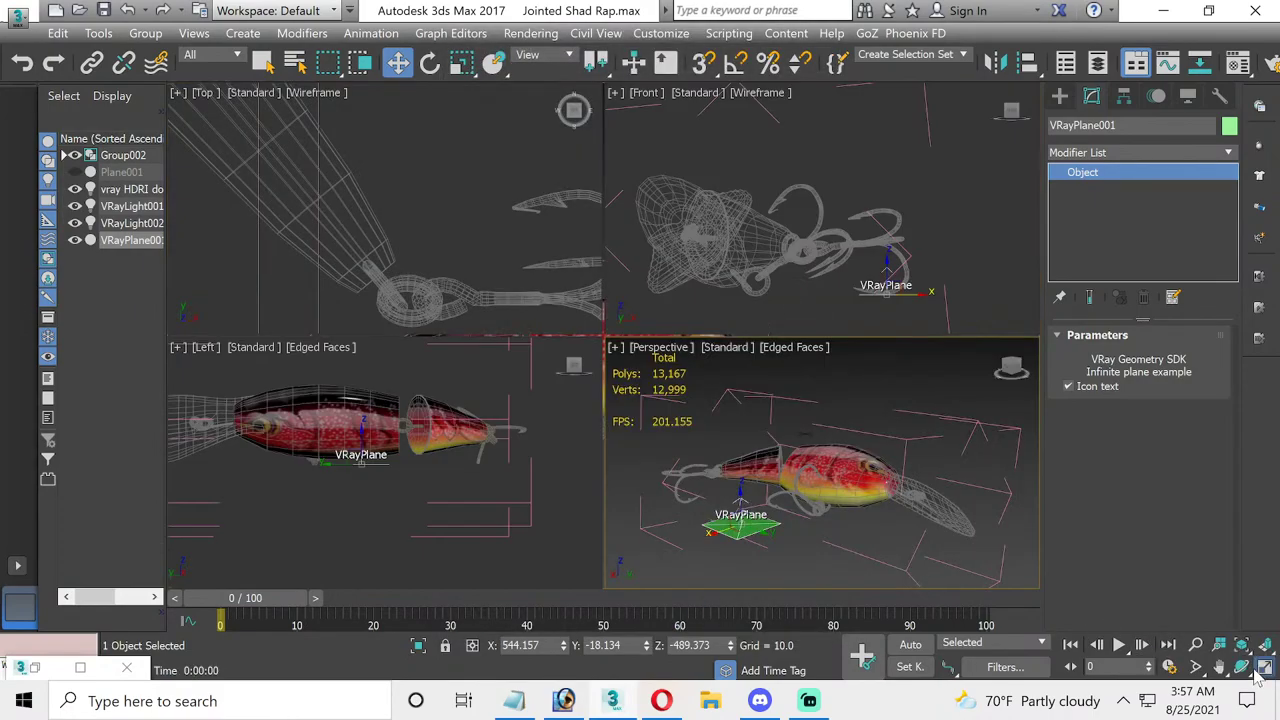
{"action": "left_click", "coordinate": [1262, 670]}
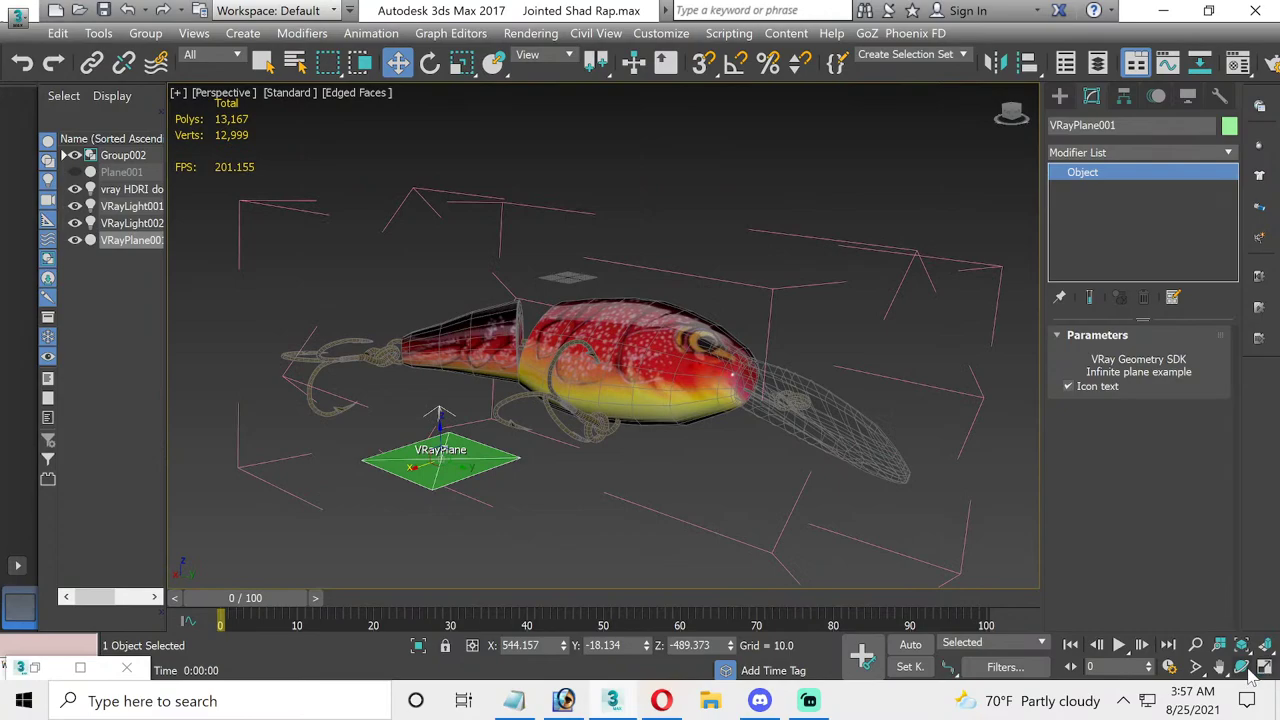
- Orbit to view the lure from above and behind, then zoom out to show the whole scene
{"action": "left_click", "coordinate": [1241, 667]}
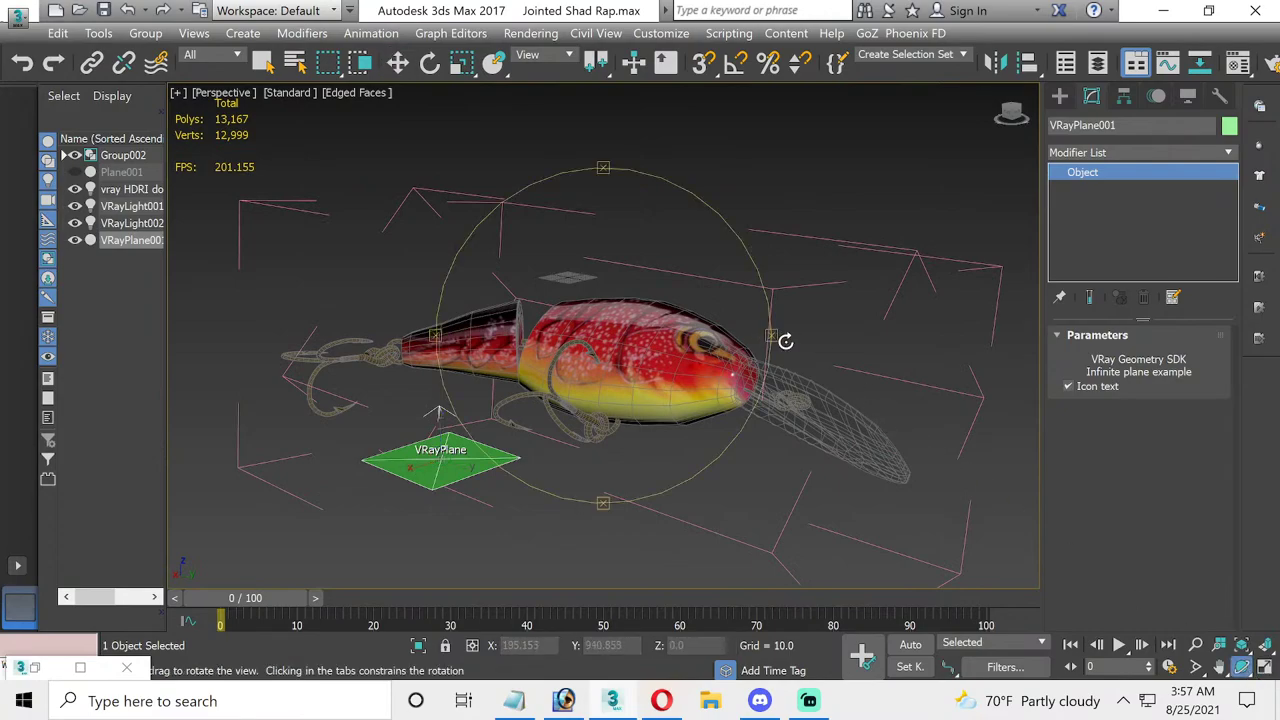
{"action": "left_click_drag", "start_coordinate": [785, 341], "coordinate": [538, 418]}
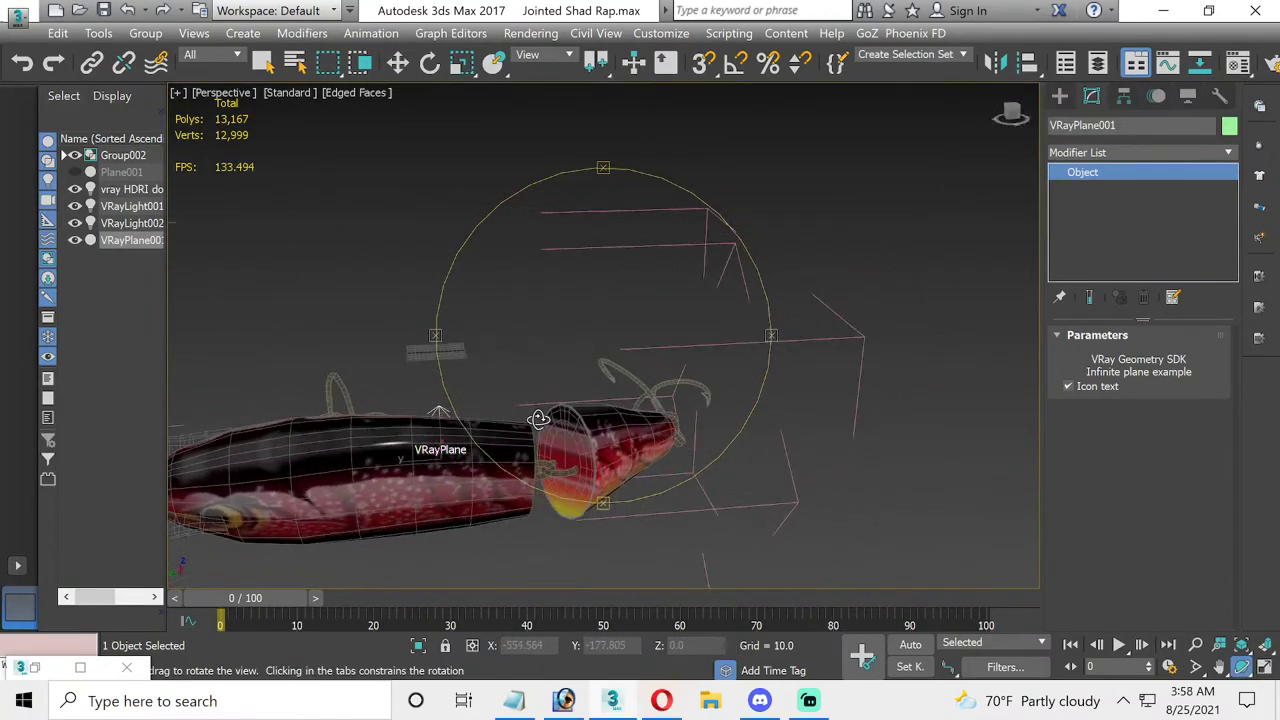
{"action": "mouse_move", "coordinate": [433, 336]}
{"action": "left_mouse_down"}
{"action": "mouse_move", "coordinate": [600, 309]}
{"action": "mouse_move", "coordinate": [593, 291]}
{"action": "left_mouse_up"}
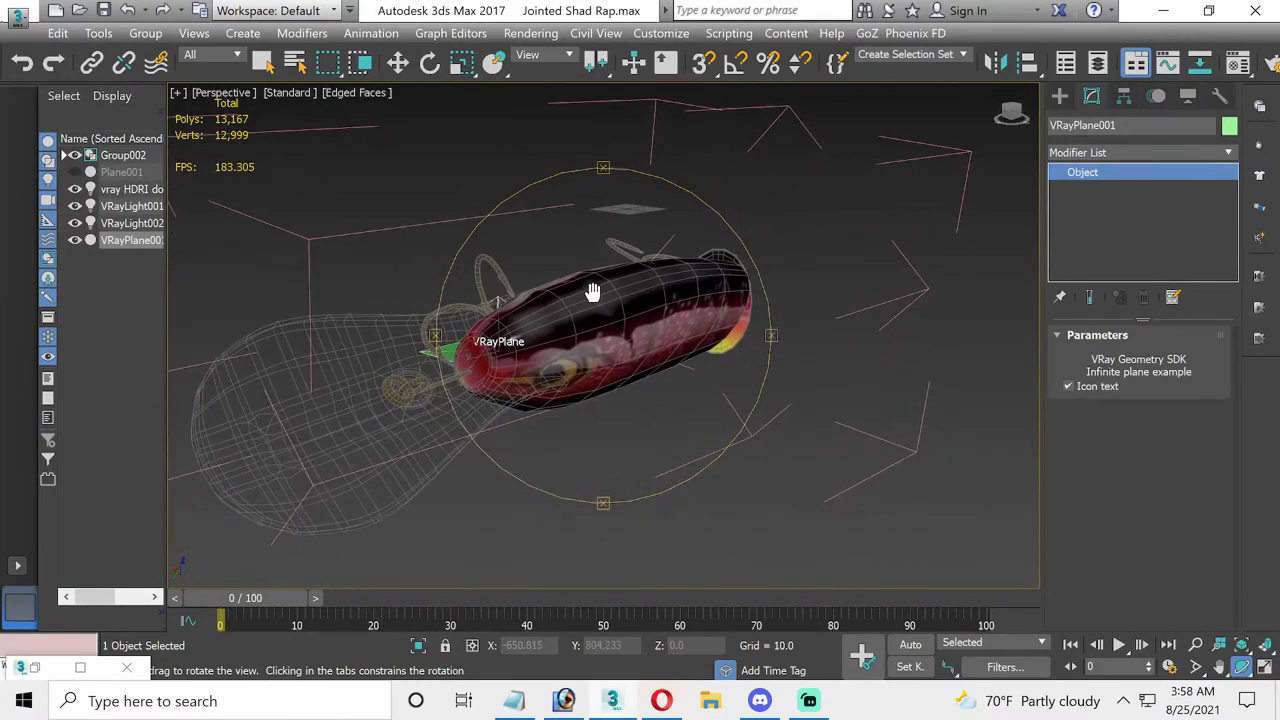
{"action": "left_click", "coordinate": [1195, 645]}
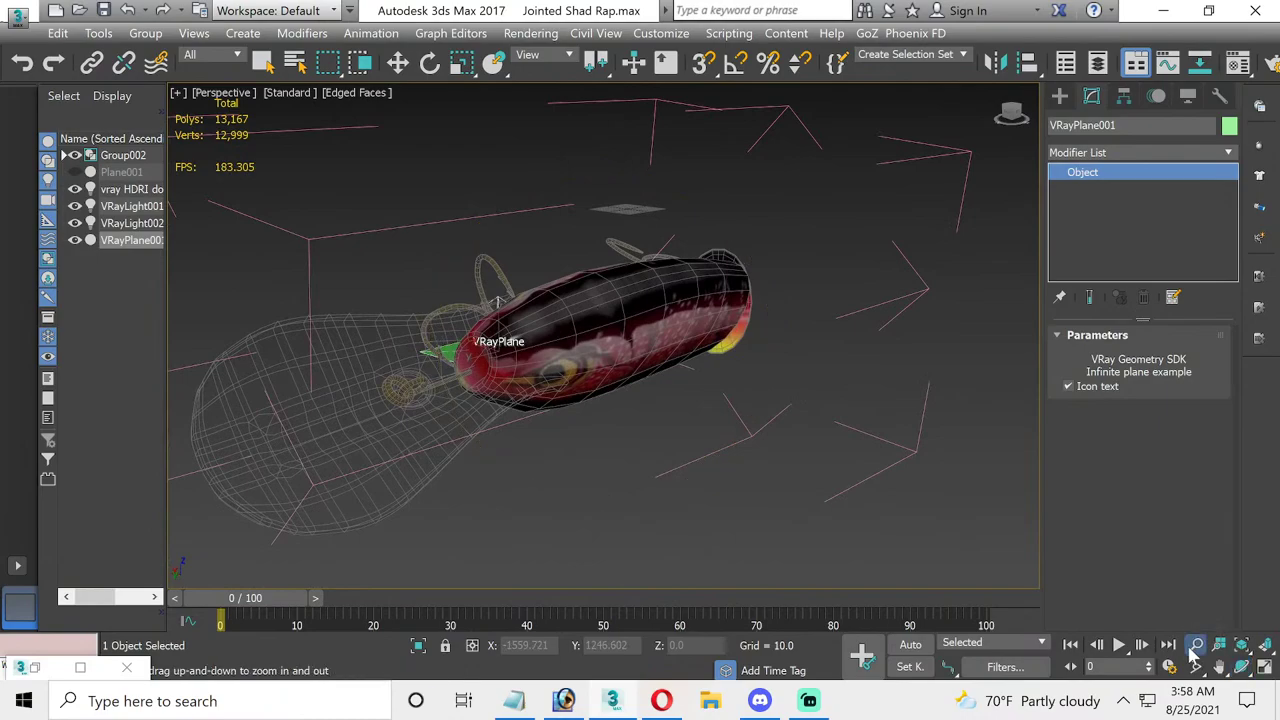
{"action": "mouse_move", "coordinate": [789, 449]}
{"action": "left_mouse_down"}
{"action": "mouse_move", "coordinate": [790, 460]}
{"action": "mouse_move", "coordinate": [766, 437]}
{"action": "left_mouse_up"}
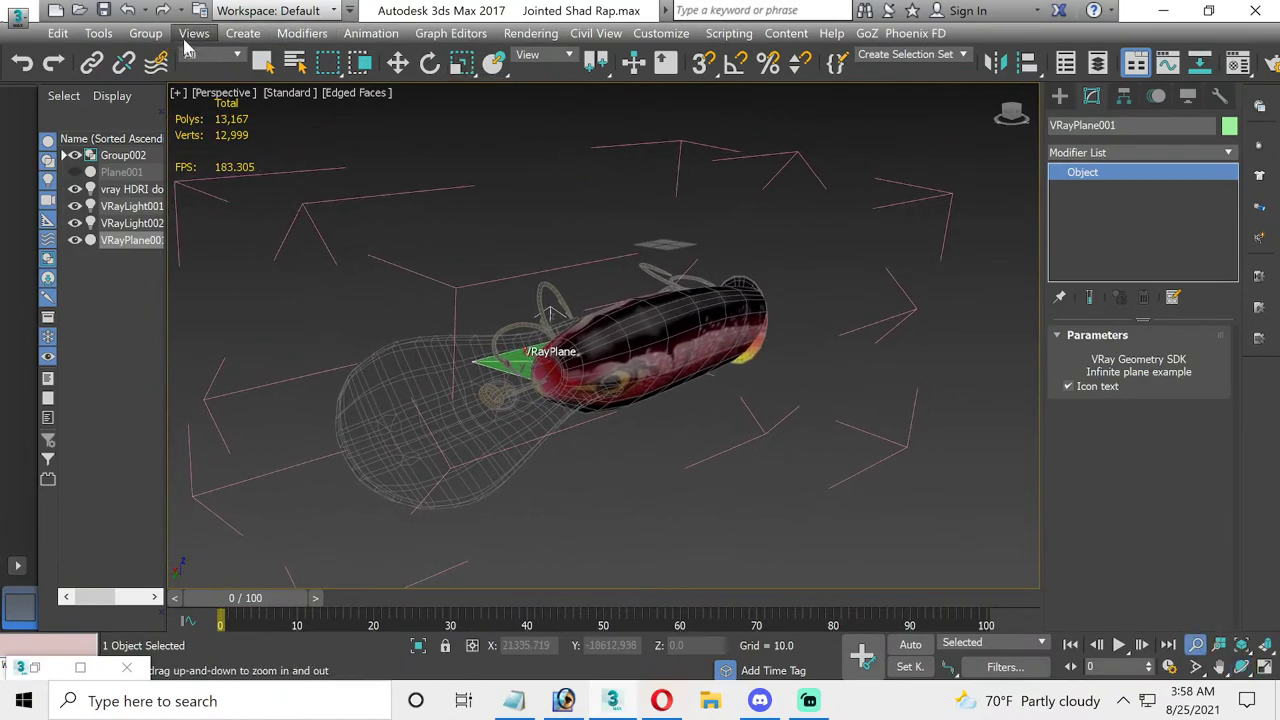
{"action": "left_click", "coordinate": [145, 33]}
{"action": "left_click", "coordinate": [661, 358]}
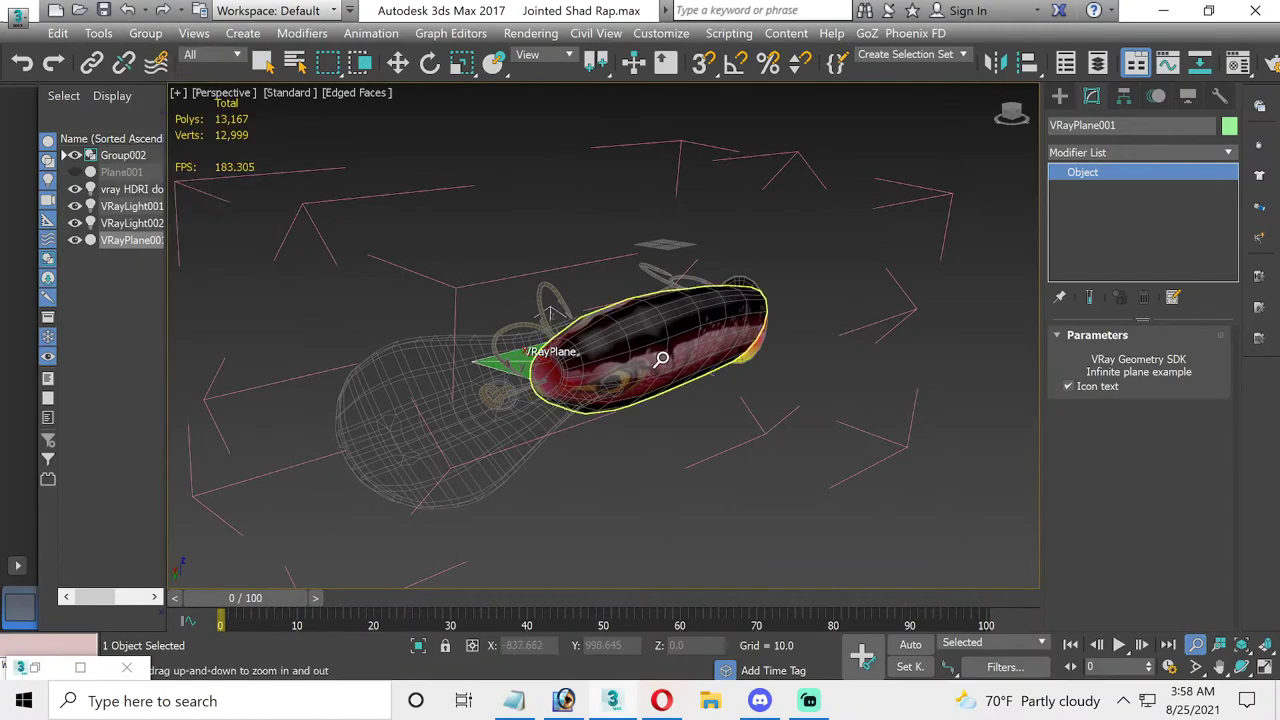
{"action": "left_click", "coordinate": [400, 62]}
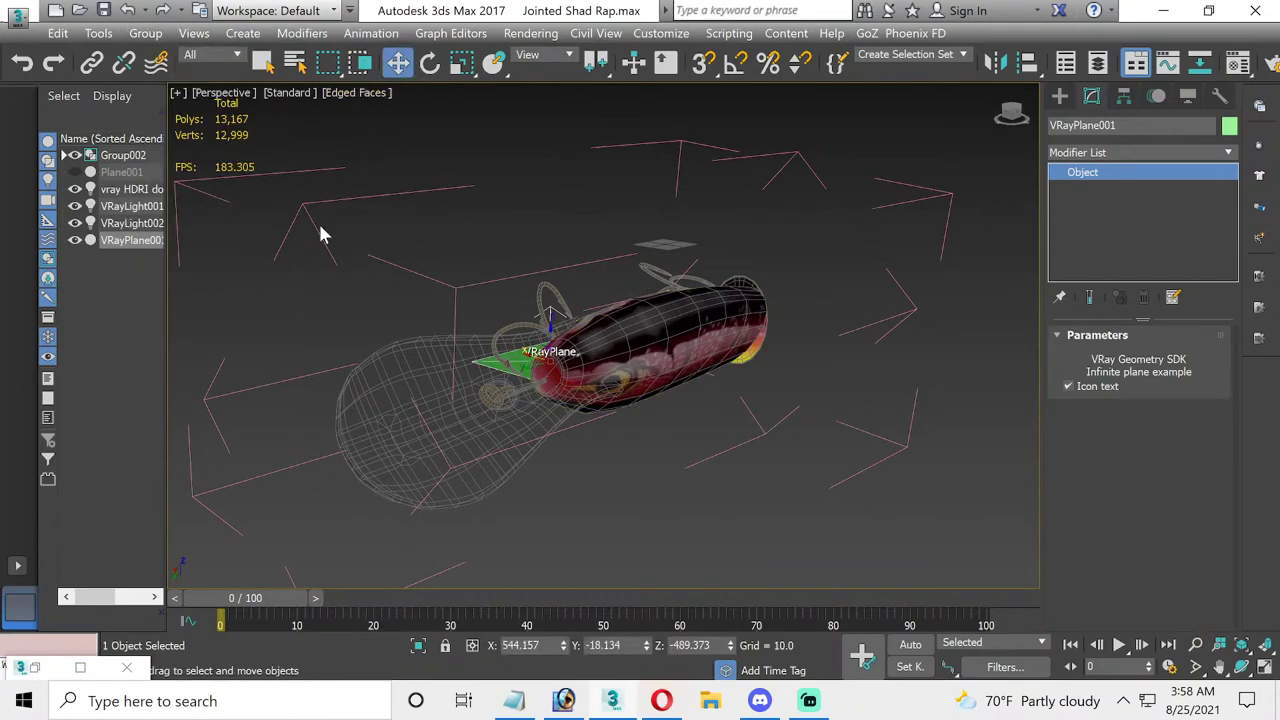
- Open the lure groups recursively and rotate Group002 about Z so it faces sideways
{"action": "left_click_drag", "start_coordinate": [322, 226], "coordinate": [800, 498]}
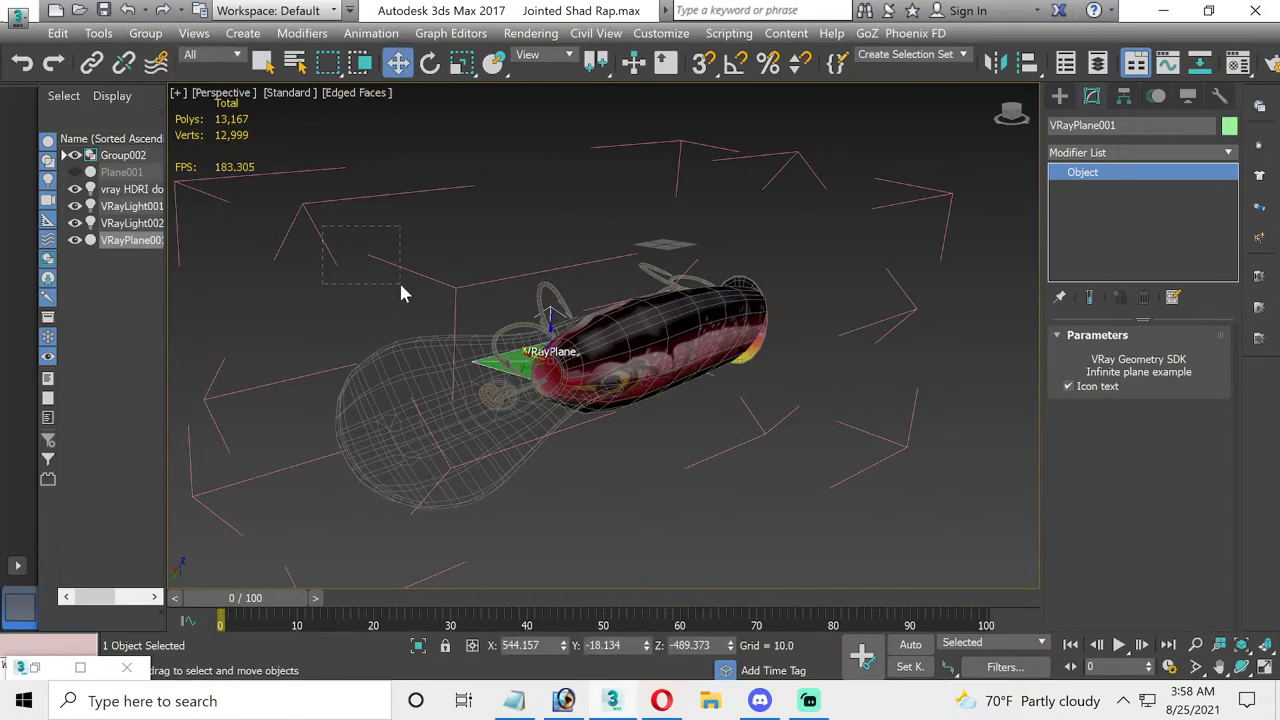
{"action": "left_click", "coordinate": [145, 33]}
{"action": "left_click", "coordinate": [178, 118]}
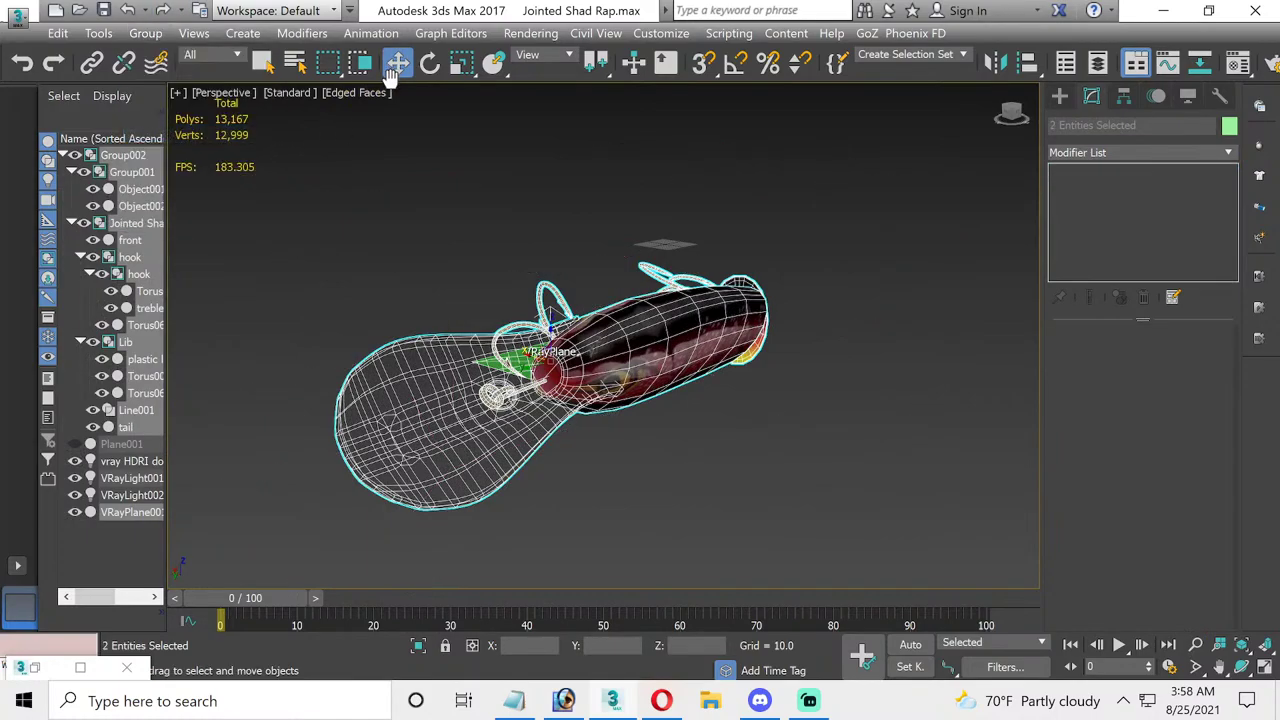
{"action": "left_click", "coordinate": [430, 62]}
{"action": "left_click", "coordinate": [606, 378]}
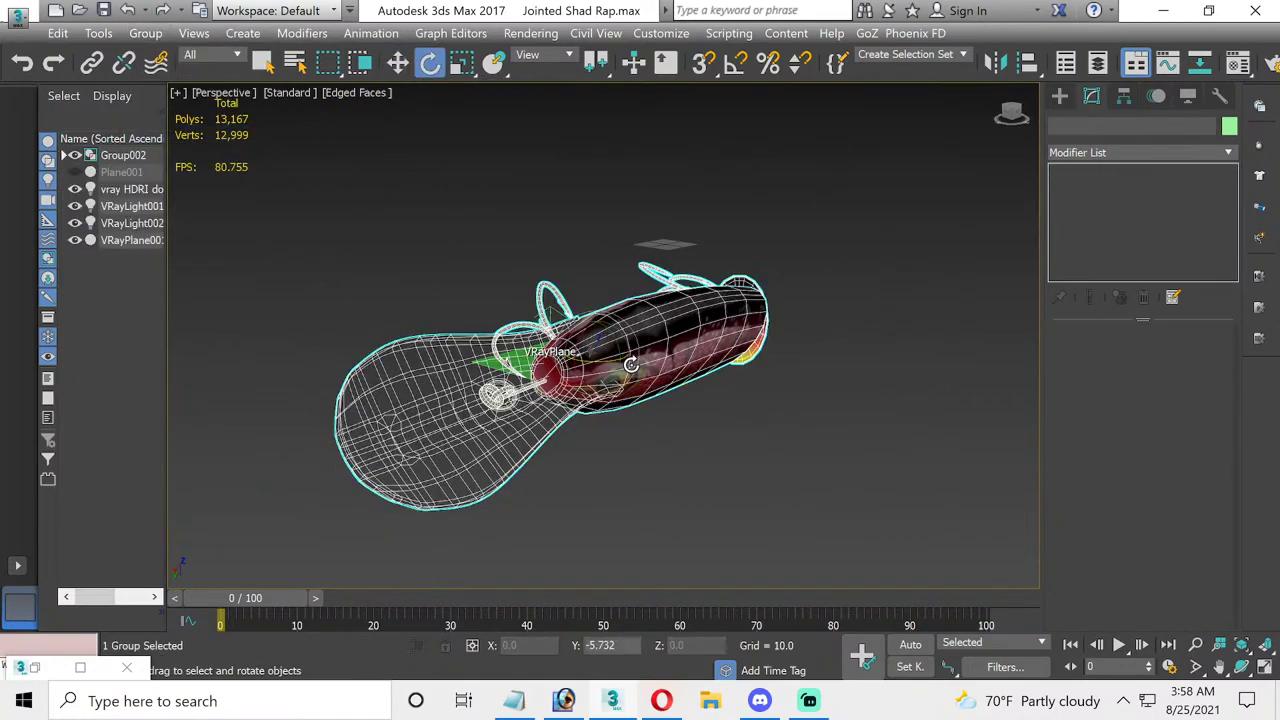
{"action": "left_click_drag", "start_coordinate": [611, 366], "coordinate": [708, 374]}
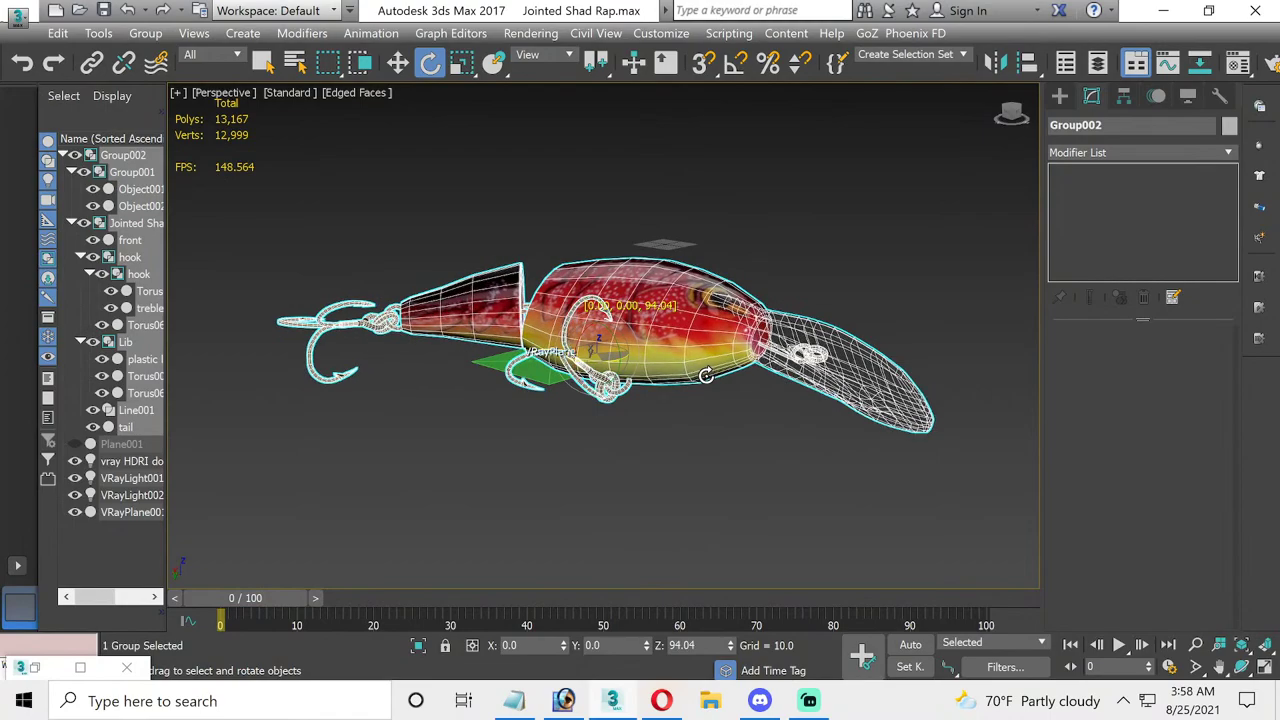
{"action": "left_click", "coordinate": [702, 423]}
- Recentre and orbit the view to frame the side-on lure
{"action": "middle_click_drag", "start_coordinate": [704, 430], "coordinate": [695, 472]}
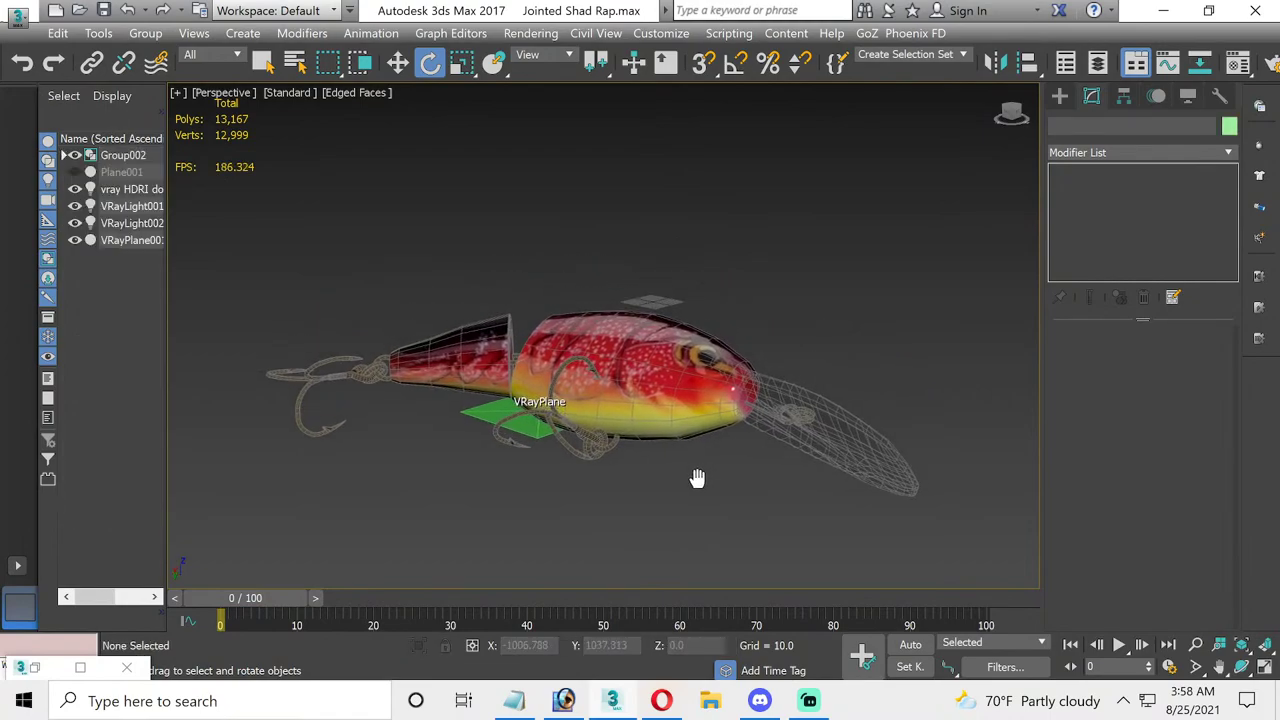
{"action": "left_click", "coordinate": [1241, 666]}
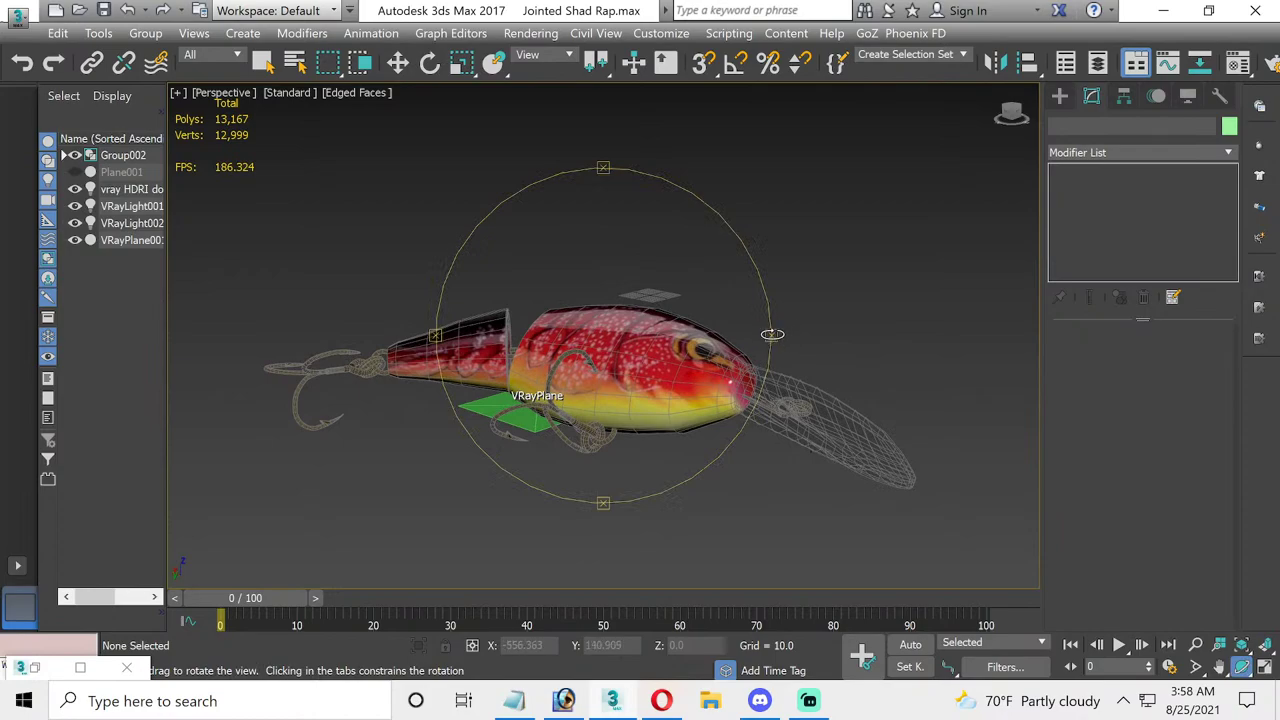
{"action": "left_click_drag", "start_coordinate": [772, 334], "coordinate": [763, 336]}
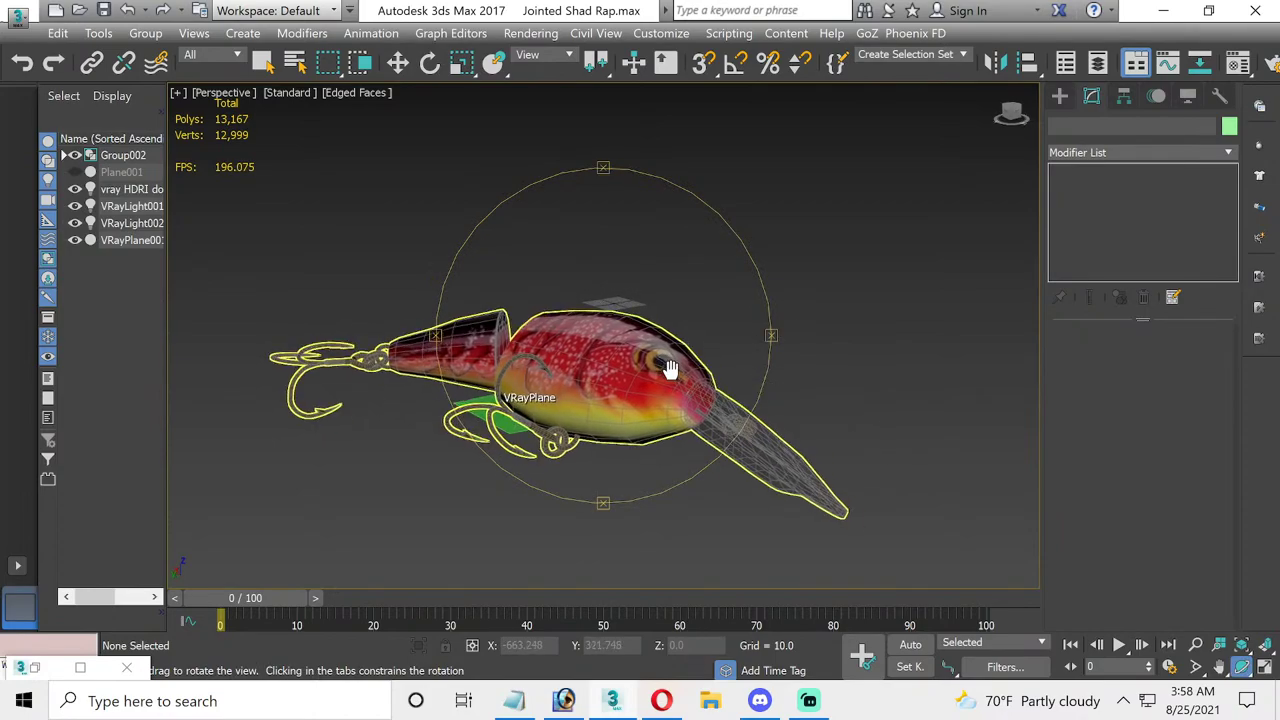
{"action": "left_click_drag", "start_coordinate": [670, 369], "coordinate": [745, 318]}
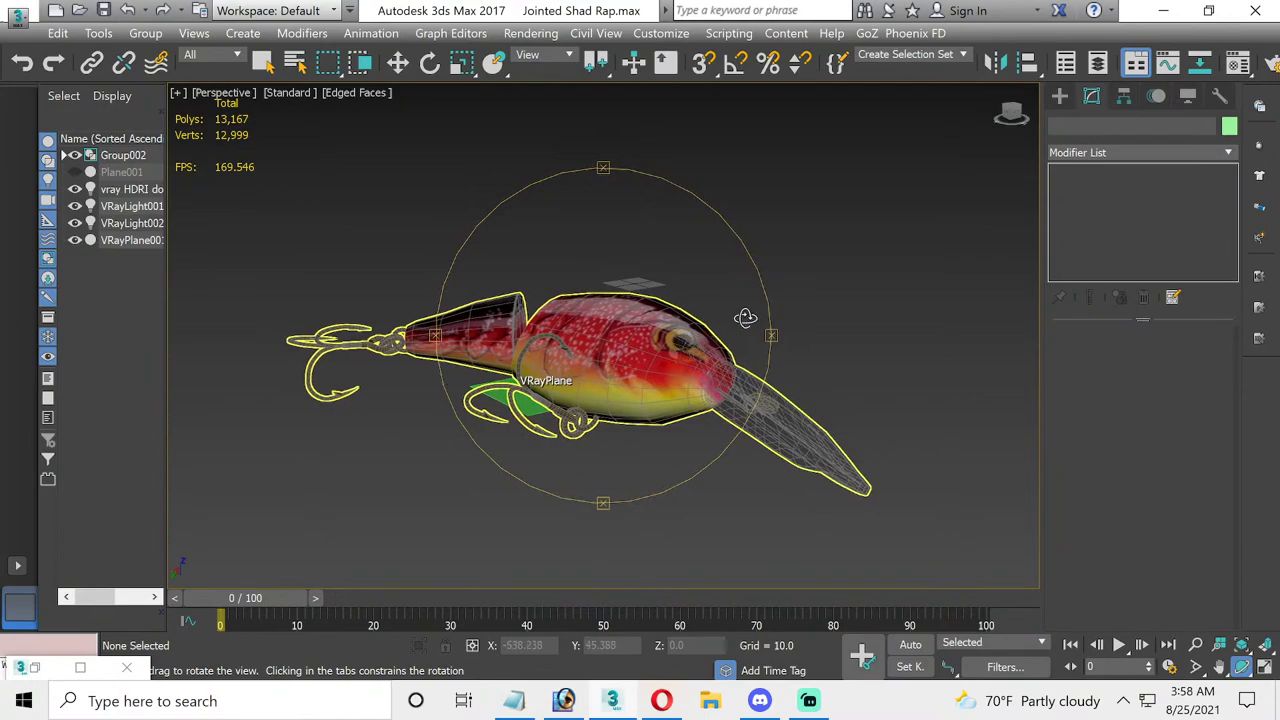
{"action": "left_click", "coordinate": [397, 65]}
{"action": "middle_click_drag", "start_coordinate": [441, 199], "coordinate": [449, 202]}
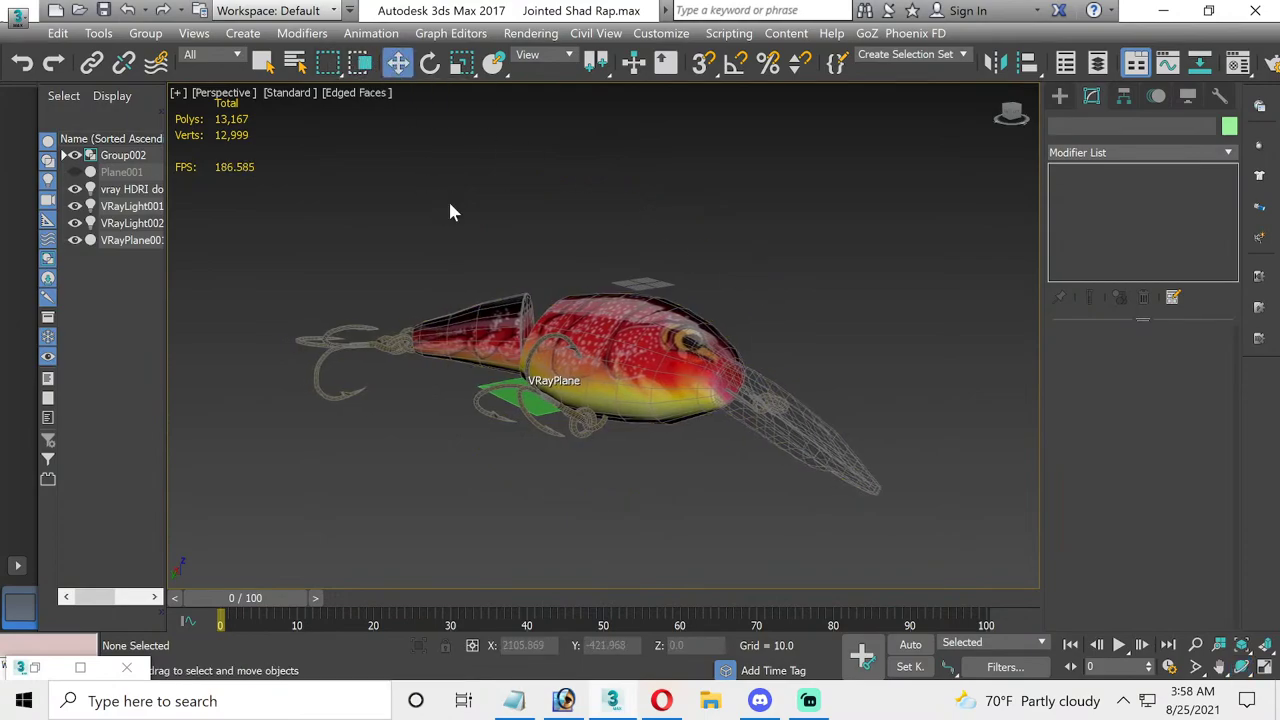
- Render the side-on lure with V-Ray, zoom in on hooks and body, then close the frame buffer
{"action": "key", "text": "shift+q"}
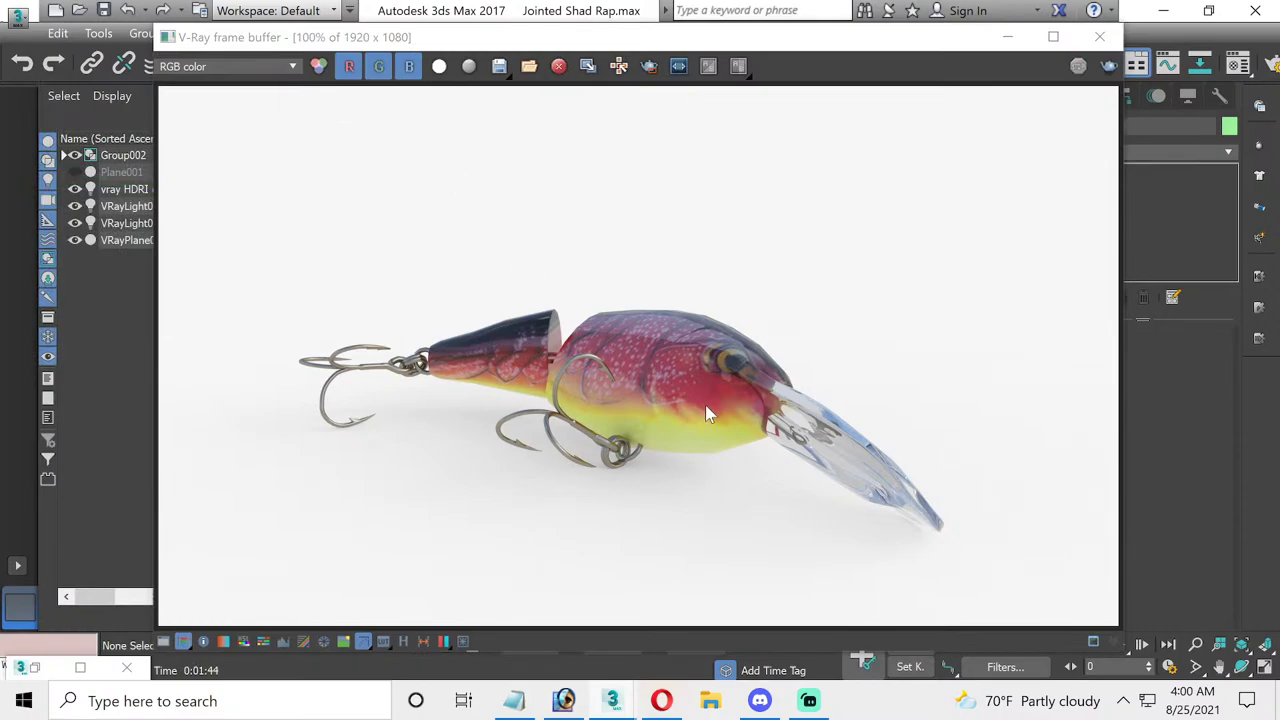
{"action": "scroll", "coordinate": [705, 415], "scroll_direction": "up", "scroll_amount": 2}
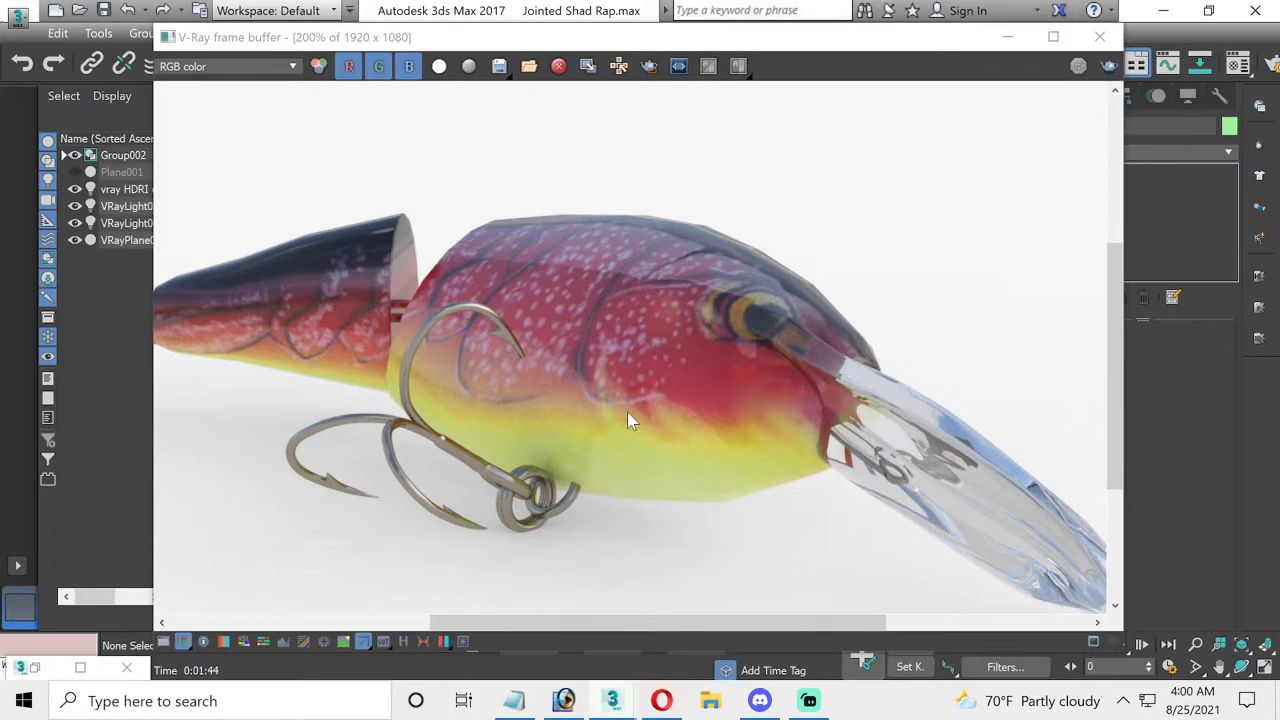
{"action": "scroll", "coordinate": [605, 500], "scroll_direction": "down", "scroll_amount": 2}
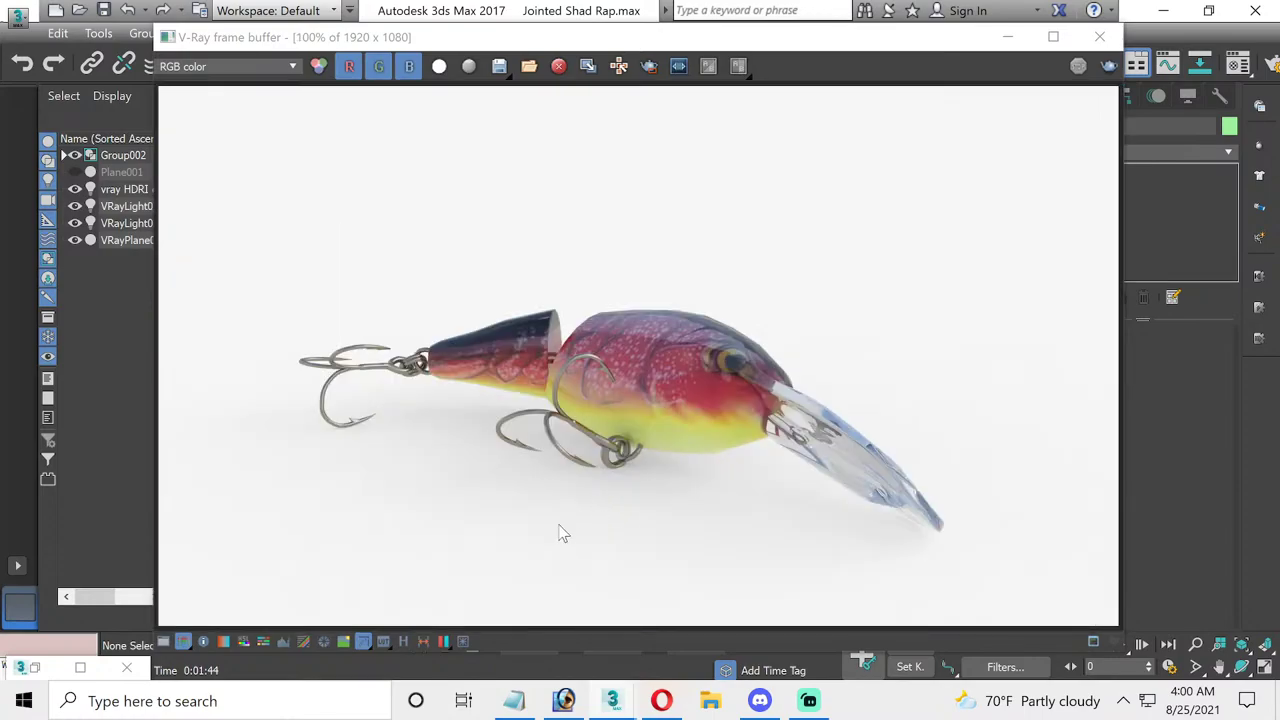
{"action": "scroll", "coordinate": [580, 492], "scroll_direction": "up", "scroll_amount": 2}
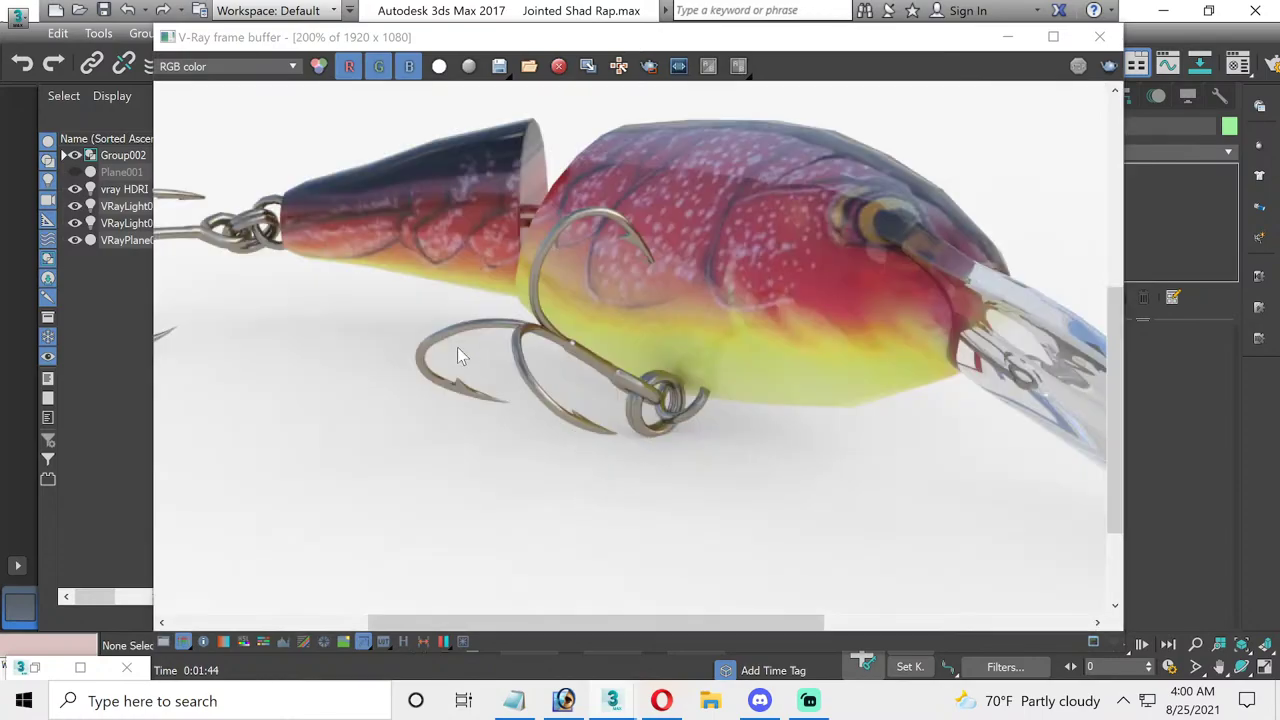
{"action": "scroll", "coordinate": [458, 354], "scroll_direction": "down", "scroll_amount": 1}
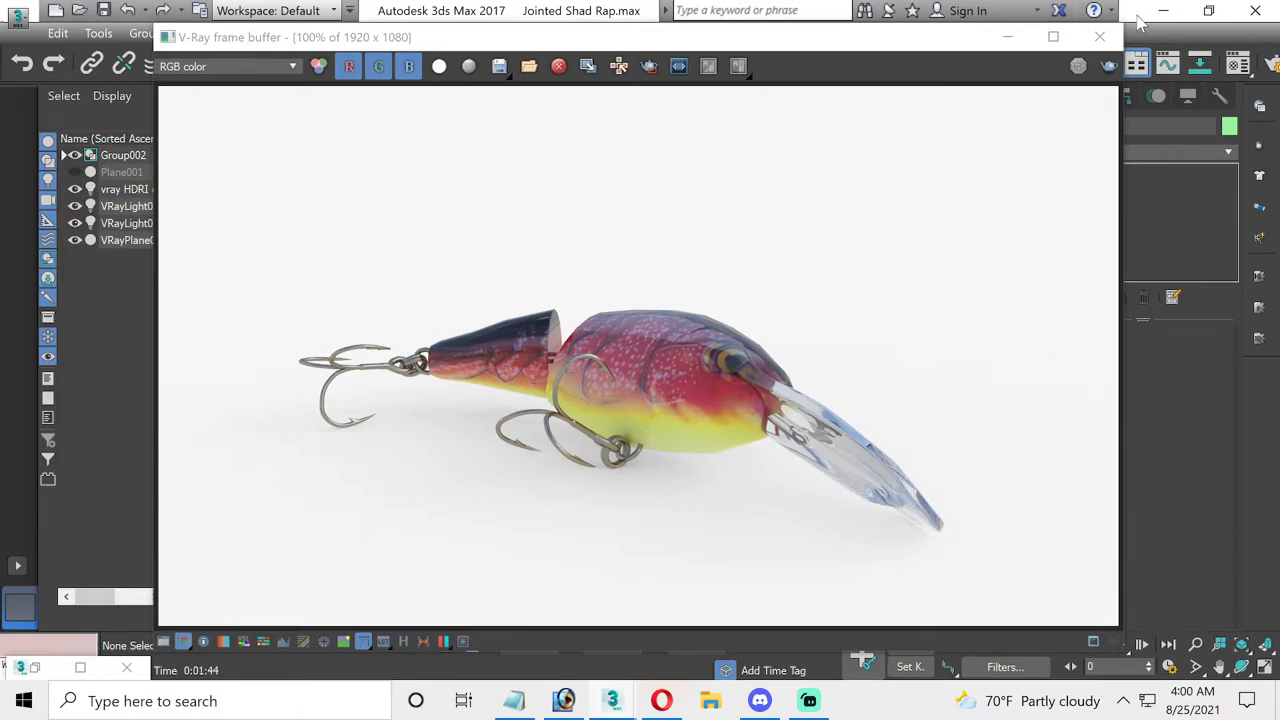
{"action": "left_click", "coordinate": [1099, 36]}
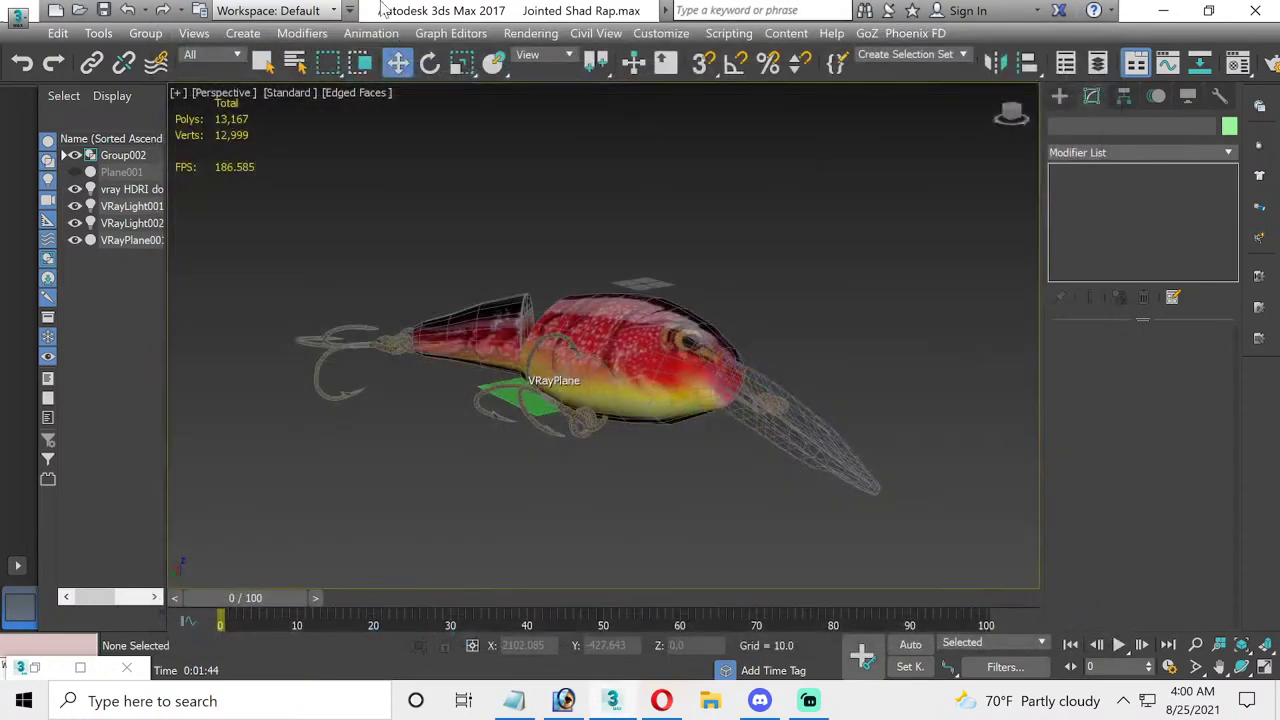
{"action": "left_click", "coordinate": [18, 12]}
{"action": "left_click", "coordinate": [225, 128]}
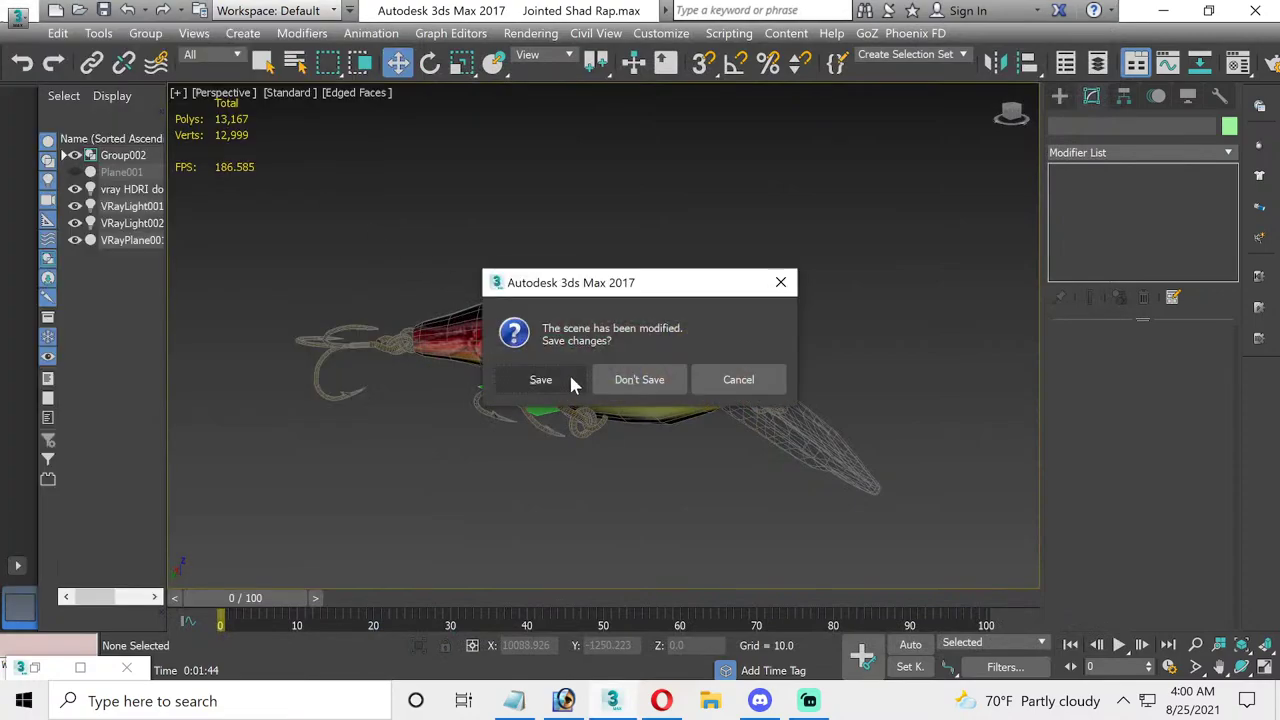
{"action": "left_click", "coordinate": [639, 379]}
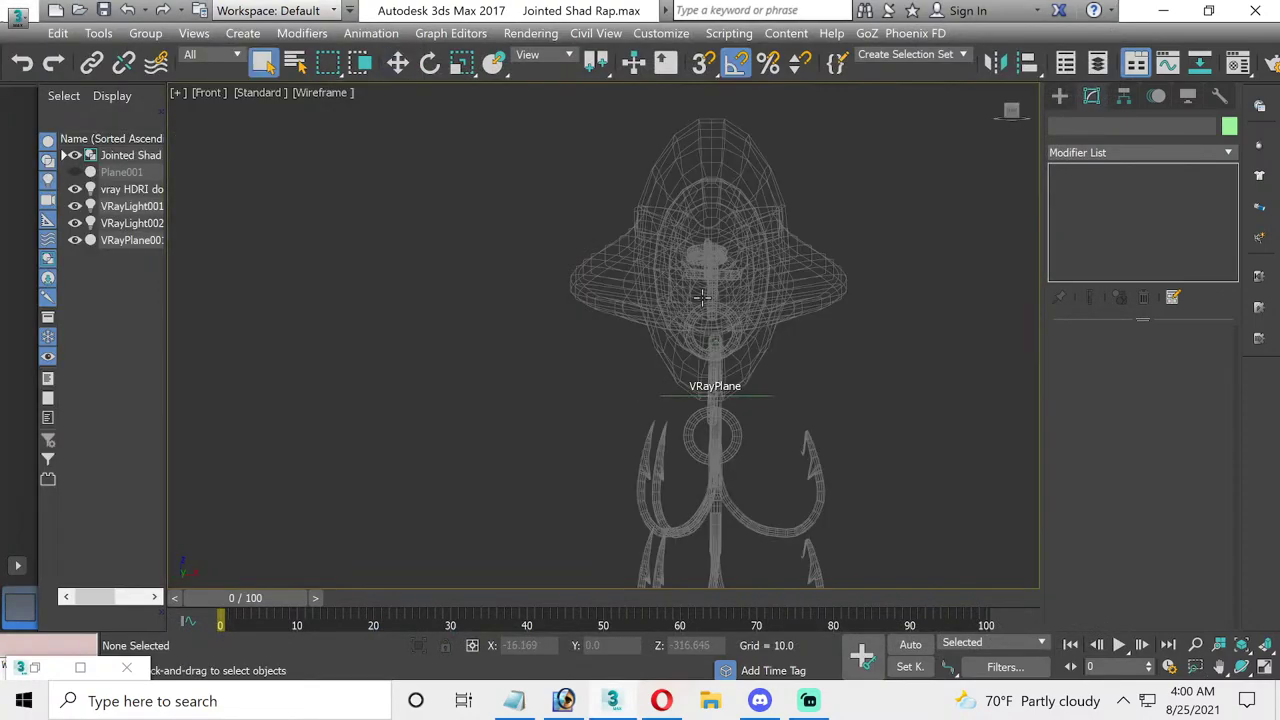
{"action": "left_click", "coordinate": [702, 297]}
{"action": "scroll", "coordinate": [562, 365], "scroll_direction": "down", "scroll_amount": 5}
{"action": "middle_click_drag", "start_coordinate": [550, 364], "coordinate": [473, 362]}
{"action": "left_click", "coordinate": [397, 62]}
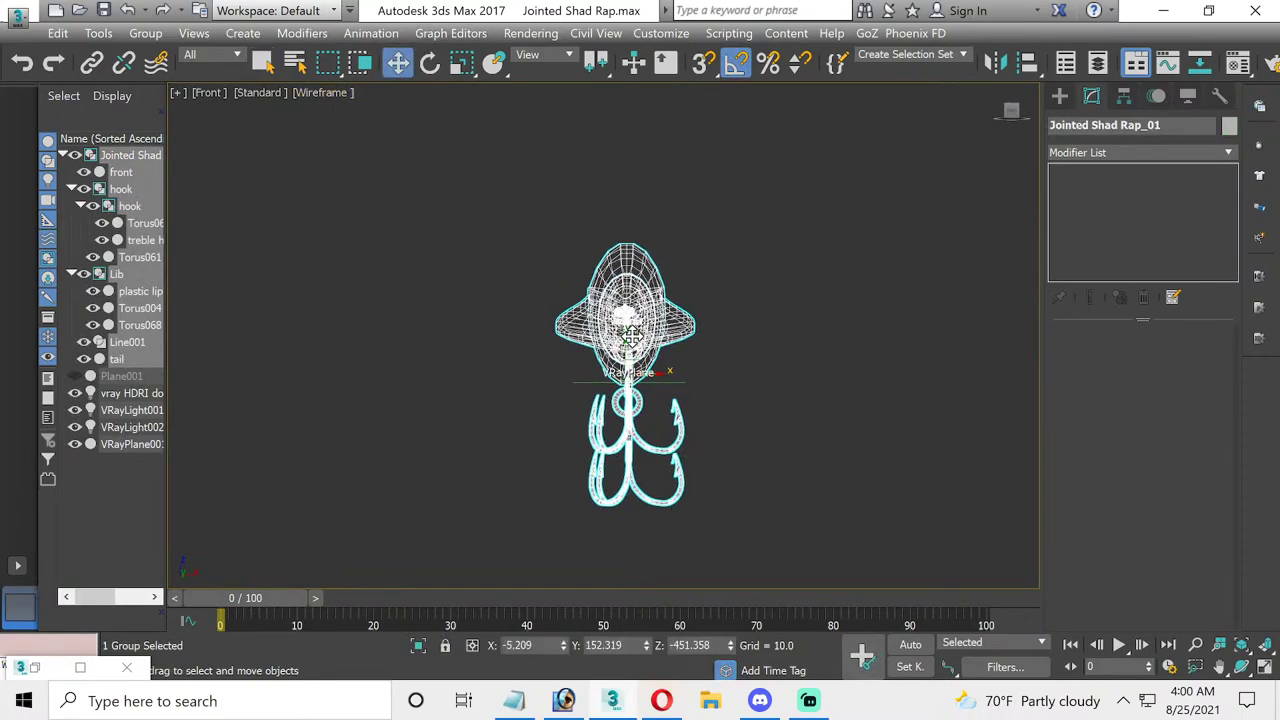
{"action": "left_click_drag", "start_coordinate": [628, 335], "coordinate": [628, 208]}
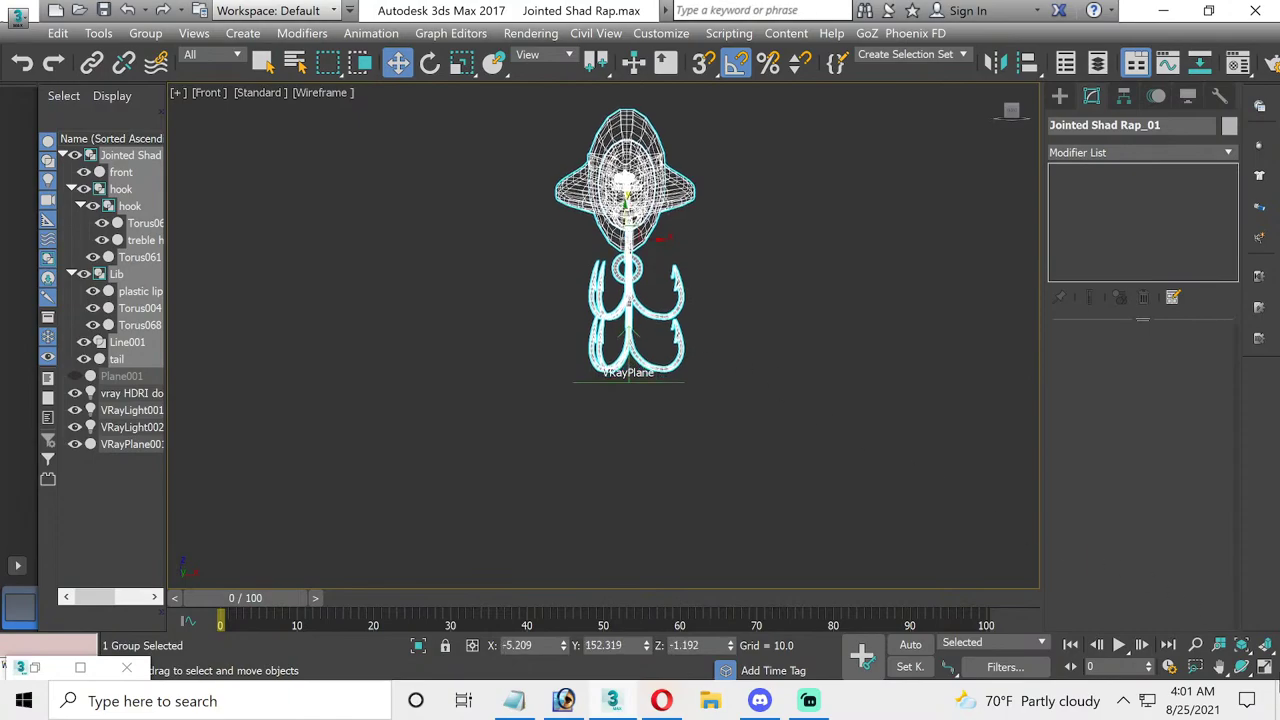
{"action": "left_click", "coordinate": [1264, 667]}
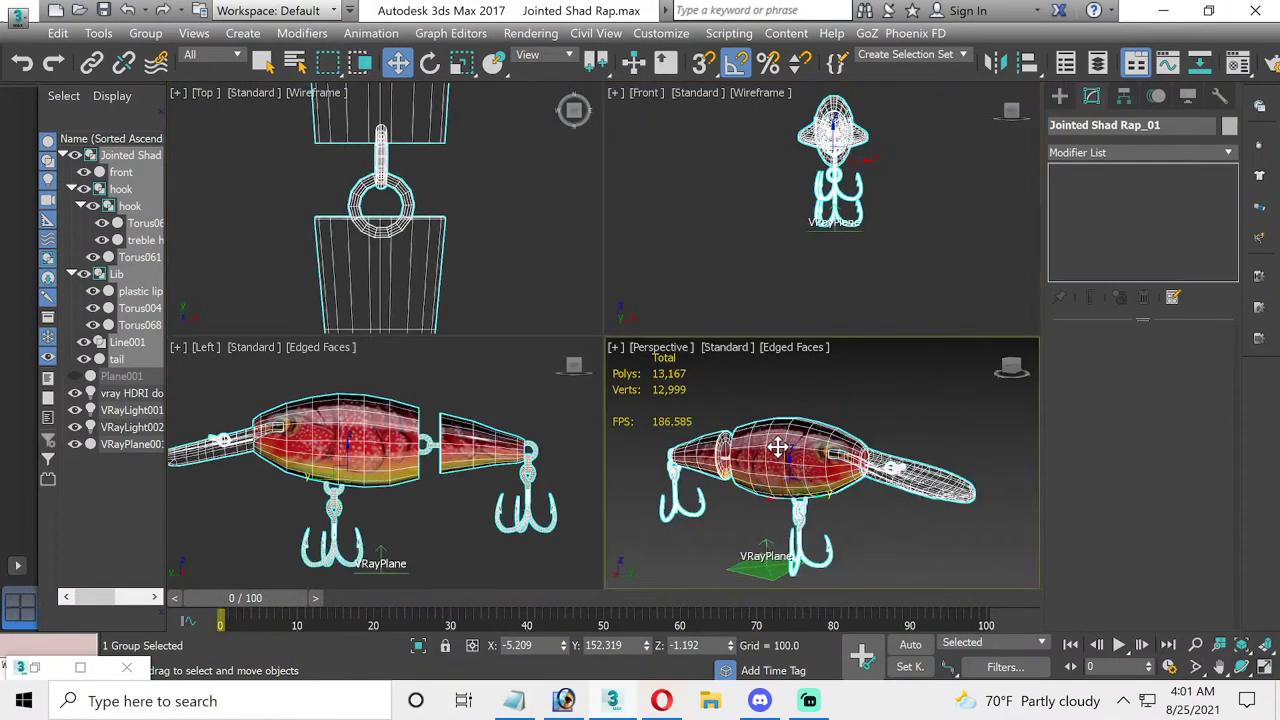
{"action": "left_click", "coordinate": [1242, 668]}
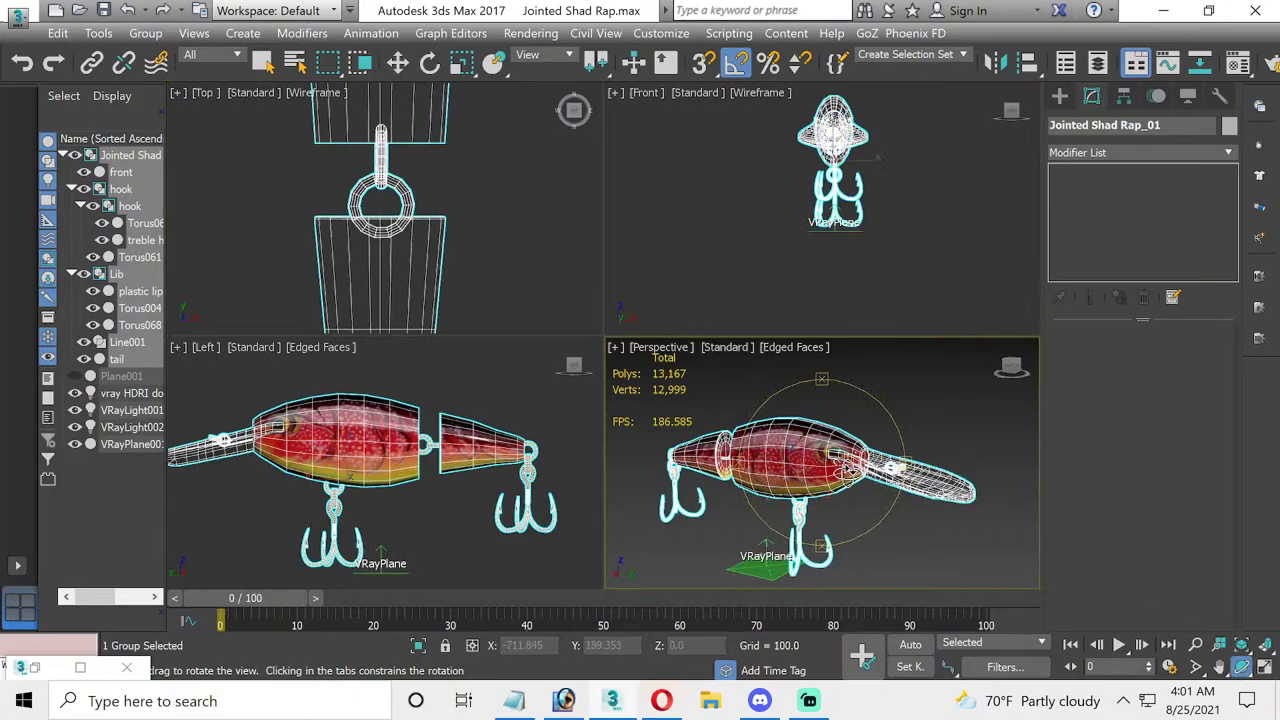
{"action": "mouse_move", "coordinate": [857, 478]}
{"action": "left_mouse_down"}
{"action": "mouse_move", "coordinate": [718, 462]}
{"action": "mouse_move", "coordinate": [728, 466]}
{"action": "left_mouse_up"}
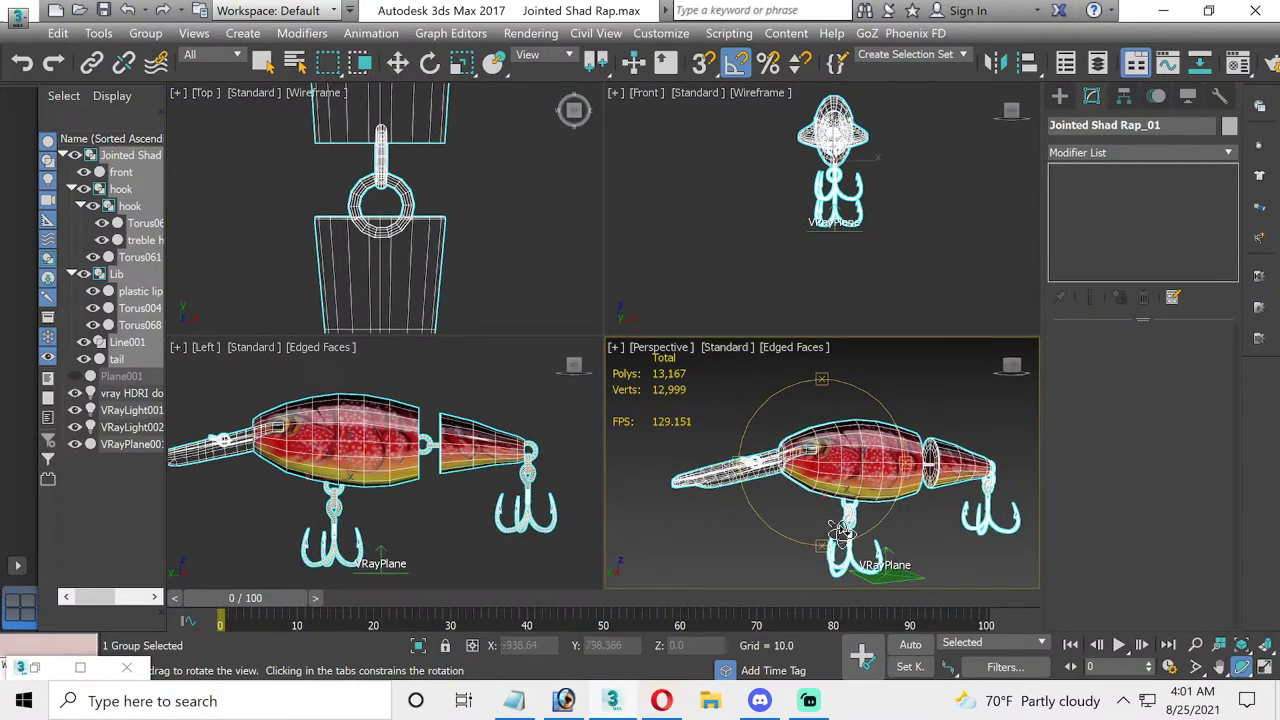
{"action": "left_click", "coordinate": [1264, 667]}
{"action": "left_click", "coordinate": [1196, 645]}
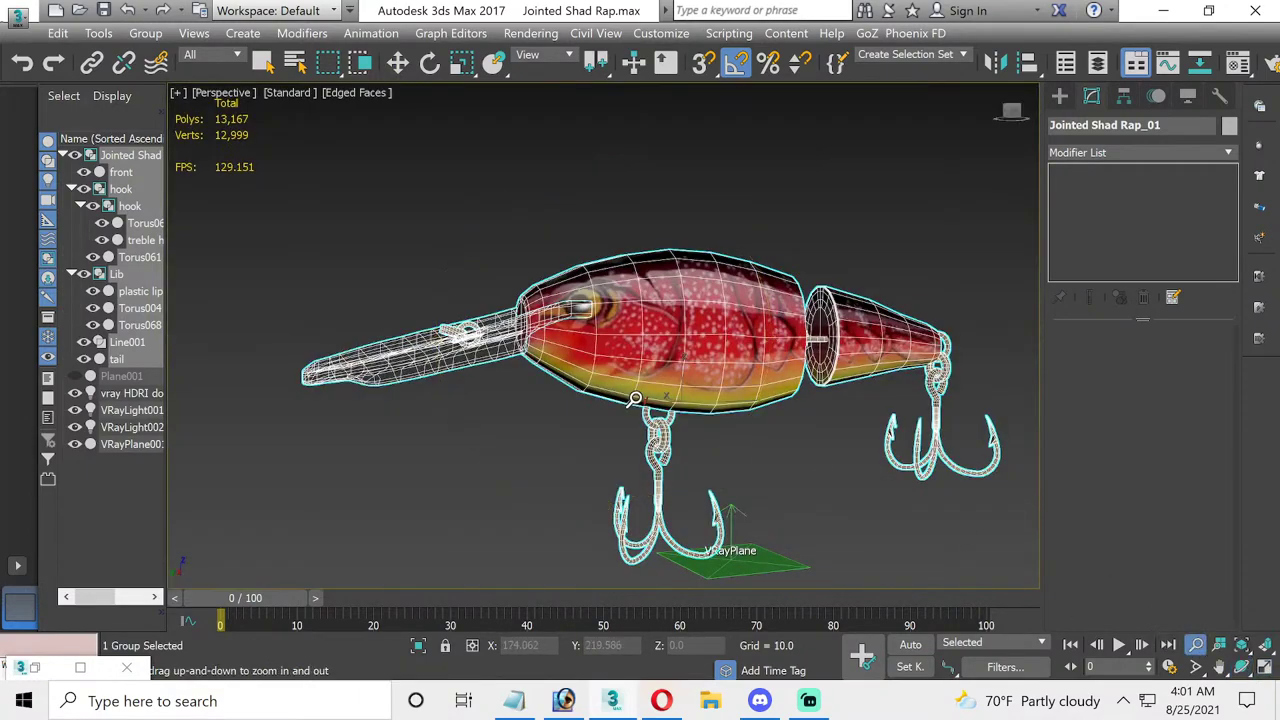
{"action": "middle_click_drag", "start_coordinate": [635, 398], "coordinate": [450, 376]}
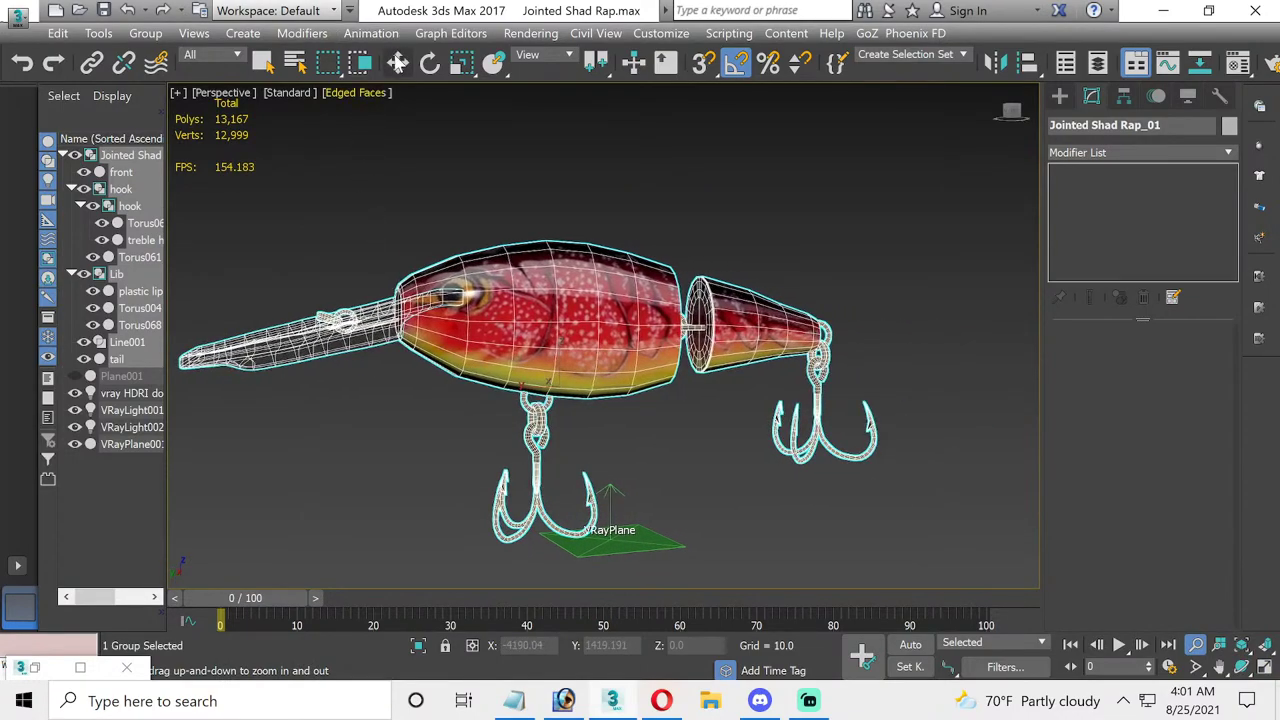
{"action": "left_click", "coordinate": [397, 62]}
{"action": "left_click", "coordinate": [506, 200]}
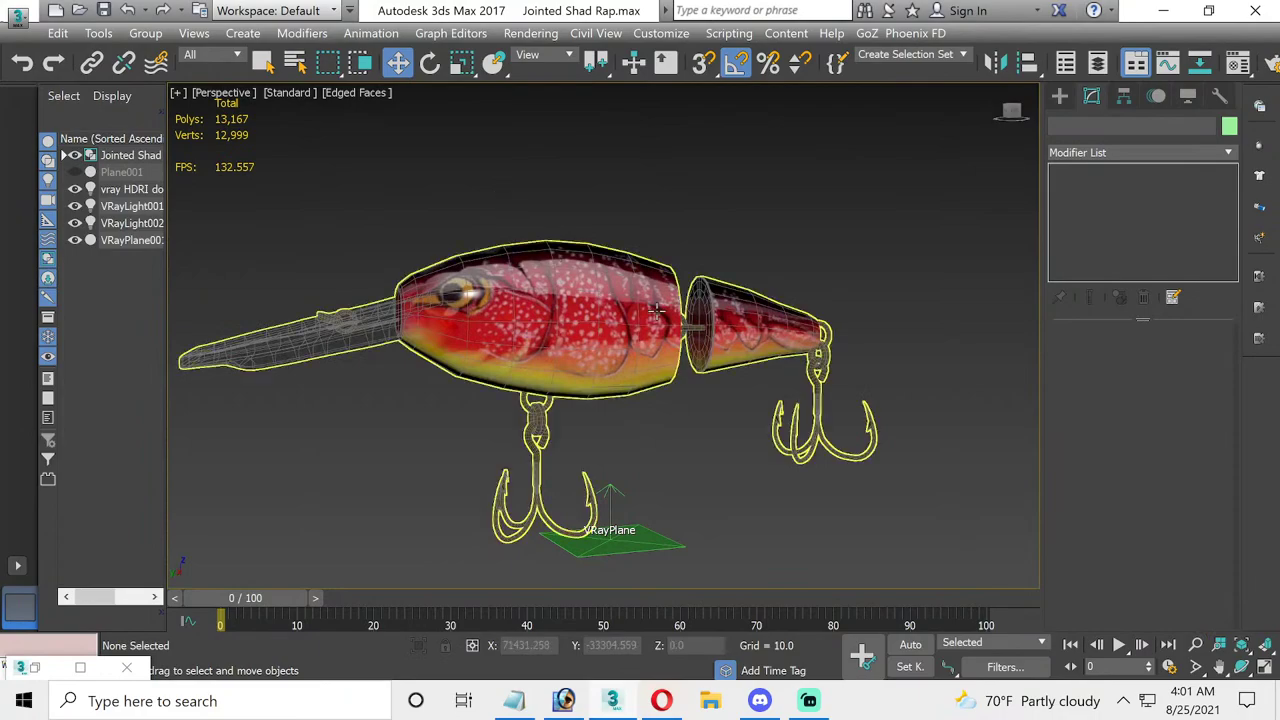
{"action": "scroll", "coordinate": [657, 311], "scroll_direction": "up", "scroll_amount": 3}
{"action": "scroll", "coordinate": [657, 311], "scroll_direction": "up", "scroll_amount": 2}
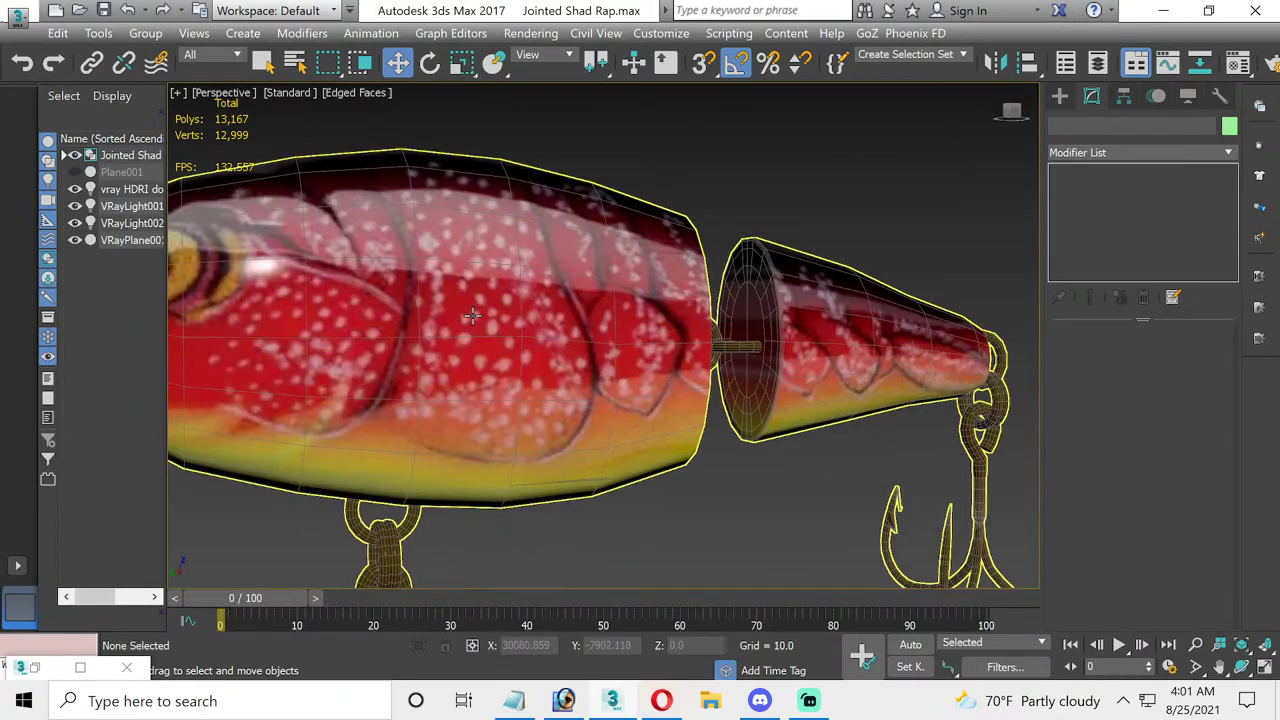
{"action": "scroll", "coordinate": [472, 318], "scroll_direction": "down", "scroll_amount": 2}
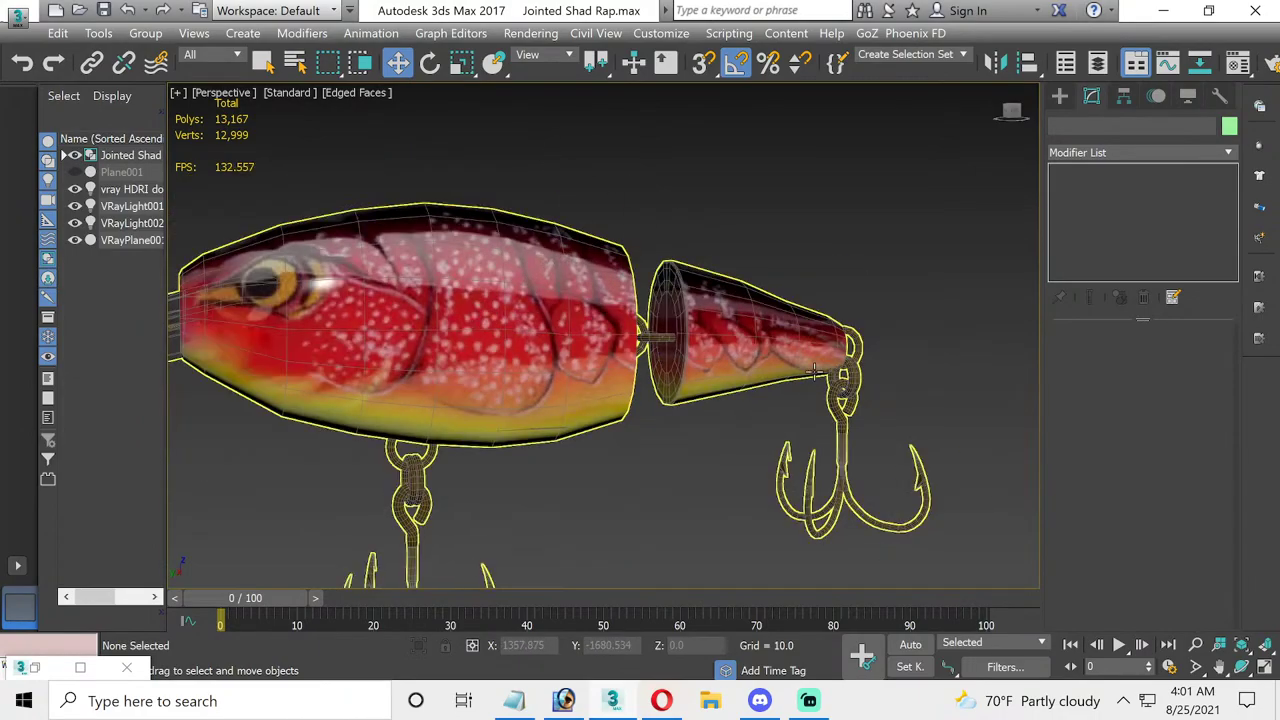
{"action": "left_click", "coordinate": [782, 370]}
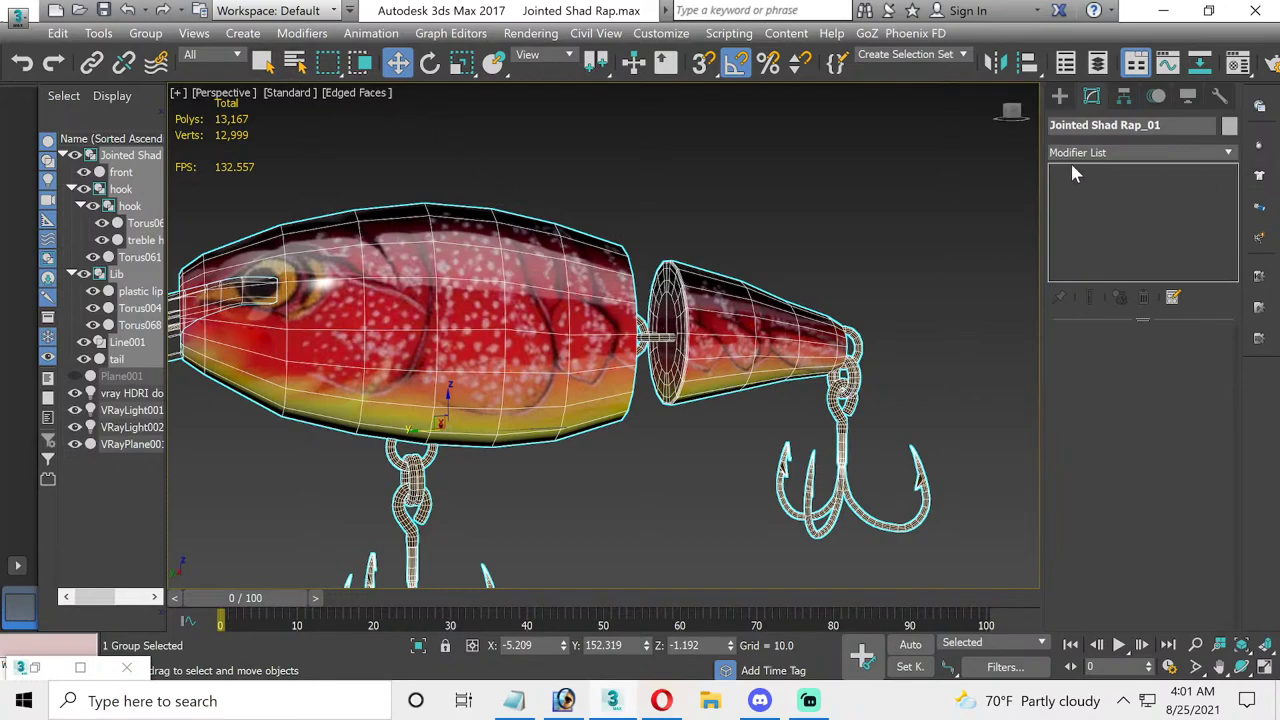
- Open the lure group, select the tail piece and enter Polygon level
{"action": "left_click", "coordinate": [146, 33]}
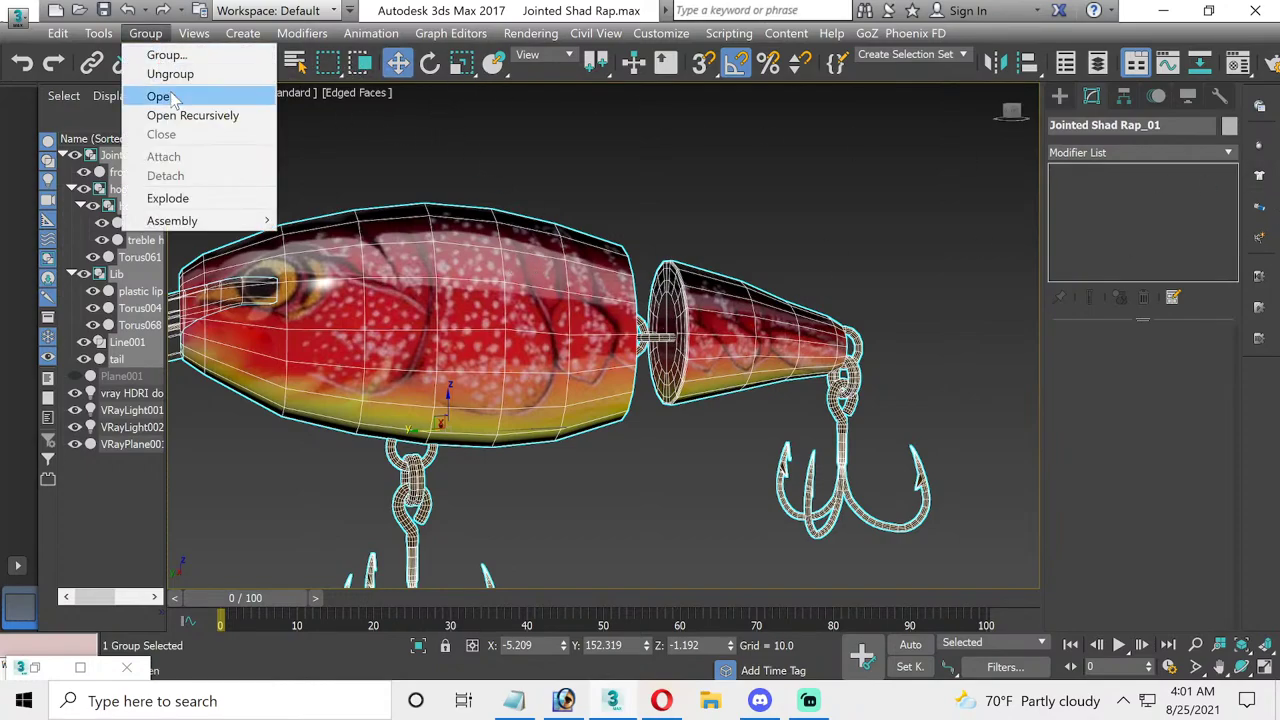
{"action": "left_click", "coordinate": [172, 97]}
{"action": "left_click", "coordinate": [737, 329]}
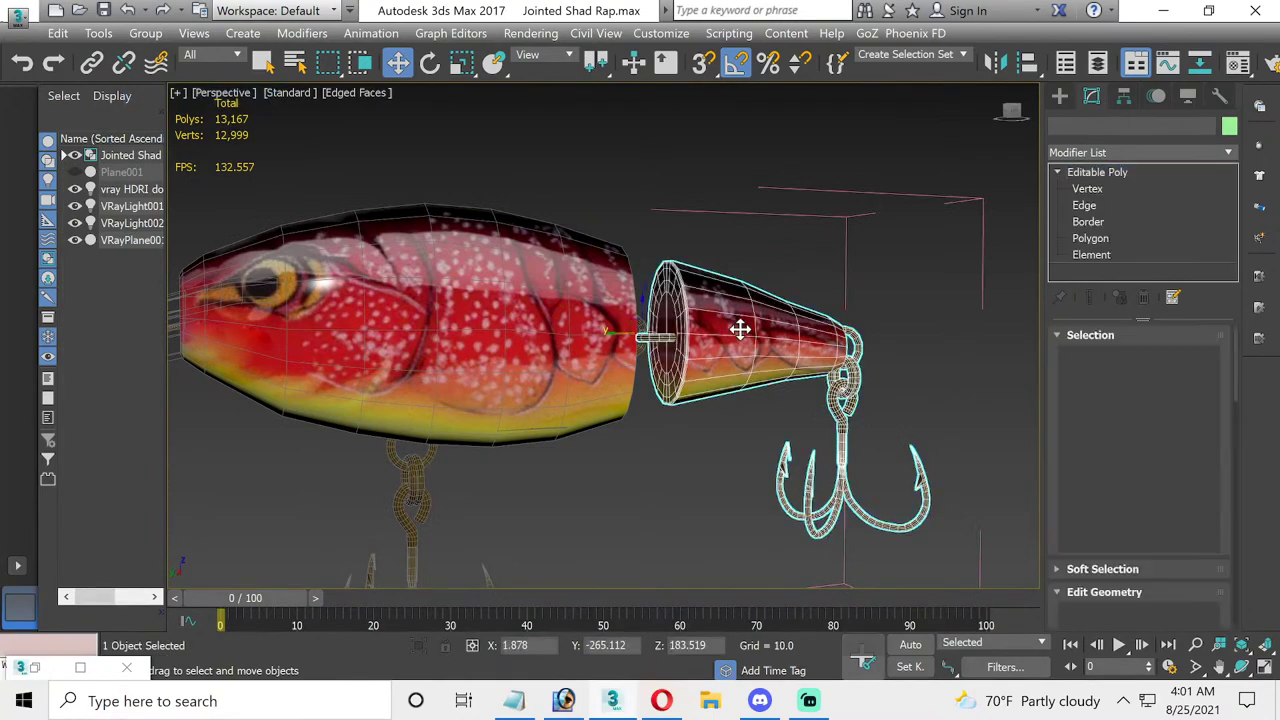
{"action": "left_click", "coordinate": [1098, 245]}
- Select the tail's front face centre and grow it four times to cover the end cap
{"action": "scroll", "coordinate": [686, 332], "scroll_direction": "up", "scroll_amount": 5}
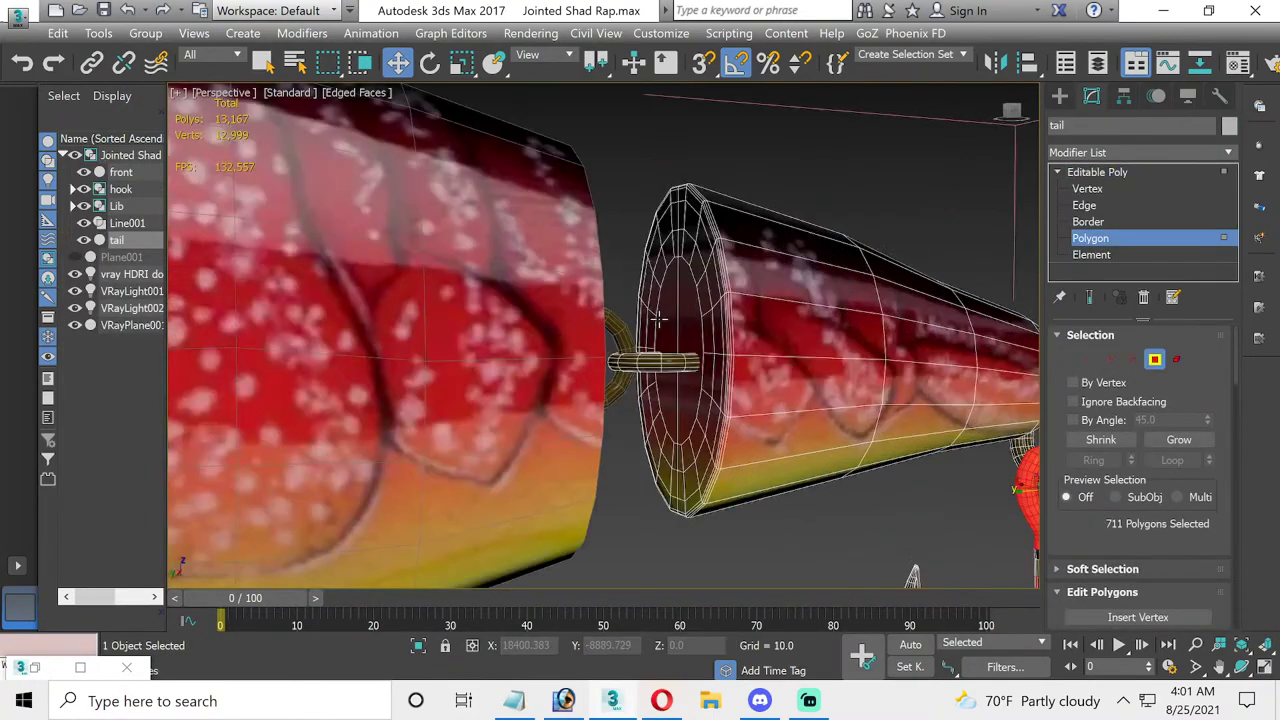
{"action": "left_click", "coordinate": [686, 332]}
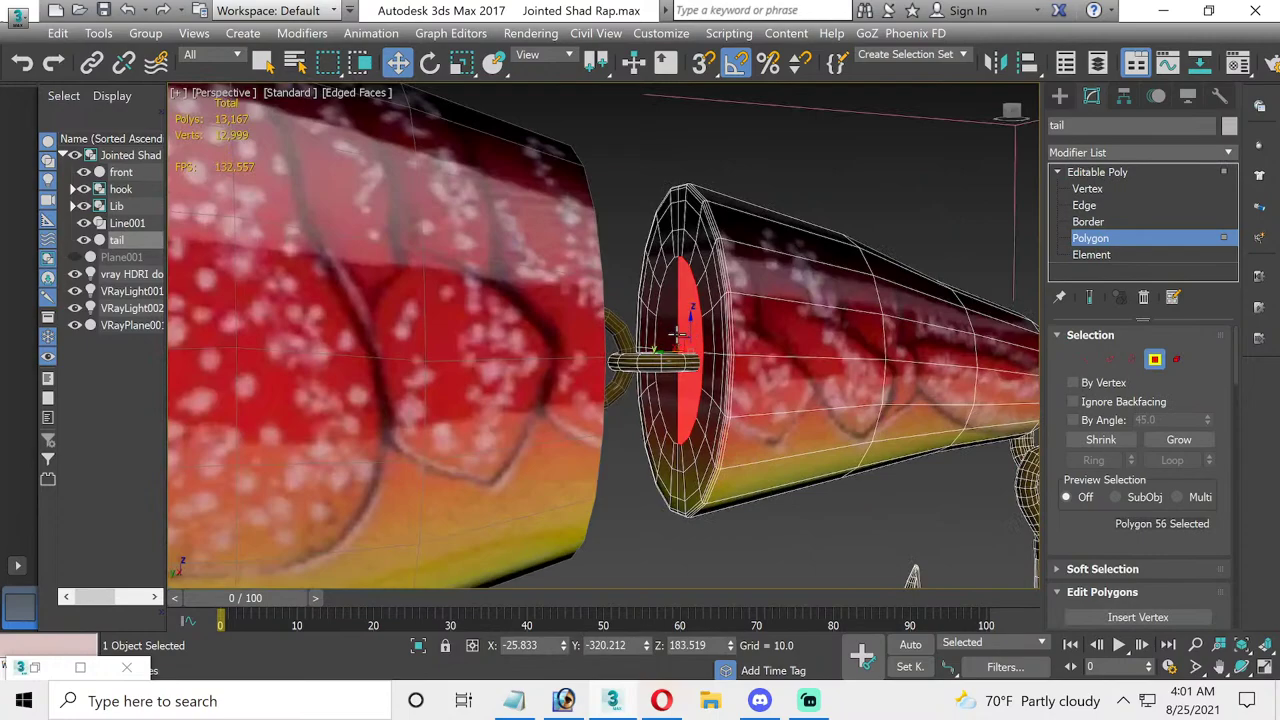
{"action": "left_click", "coordinate": [1186, 452]}
{"action": "left_click", "coordinate": [1184, 451]}
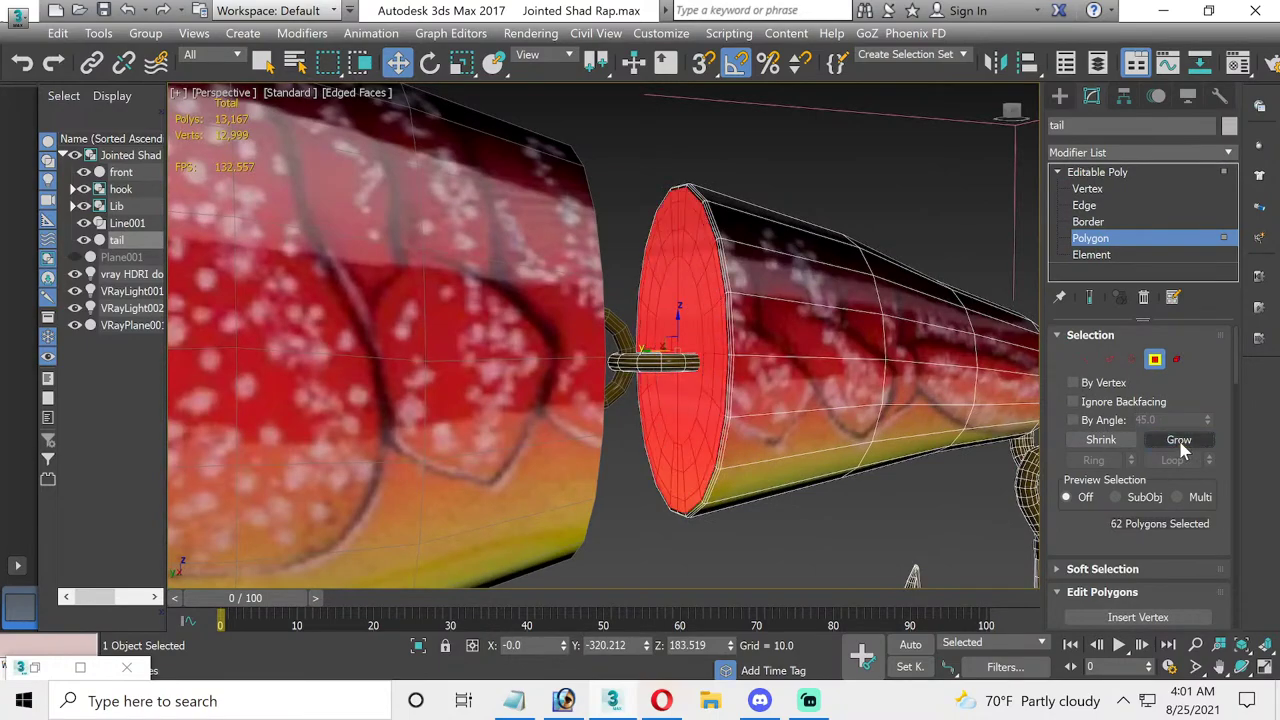
{"action": "left_click", "coordinate": [1183, 450]}
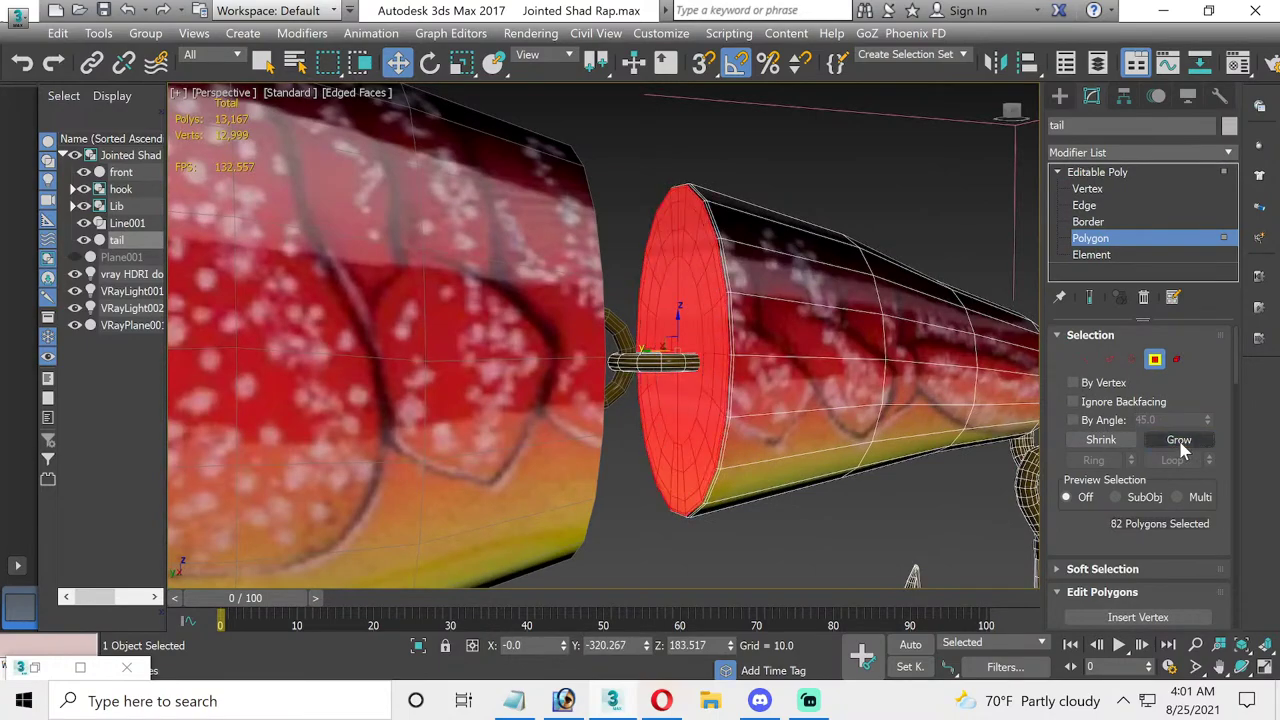
{"action": "left_click", "coordinate": [1183, 450]}
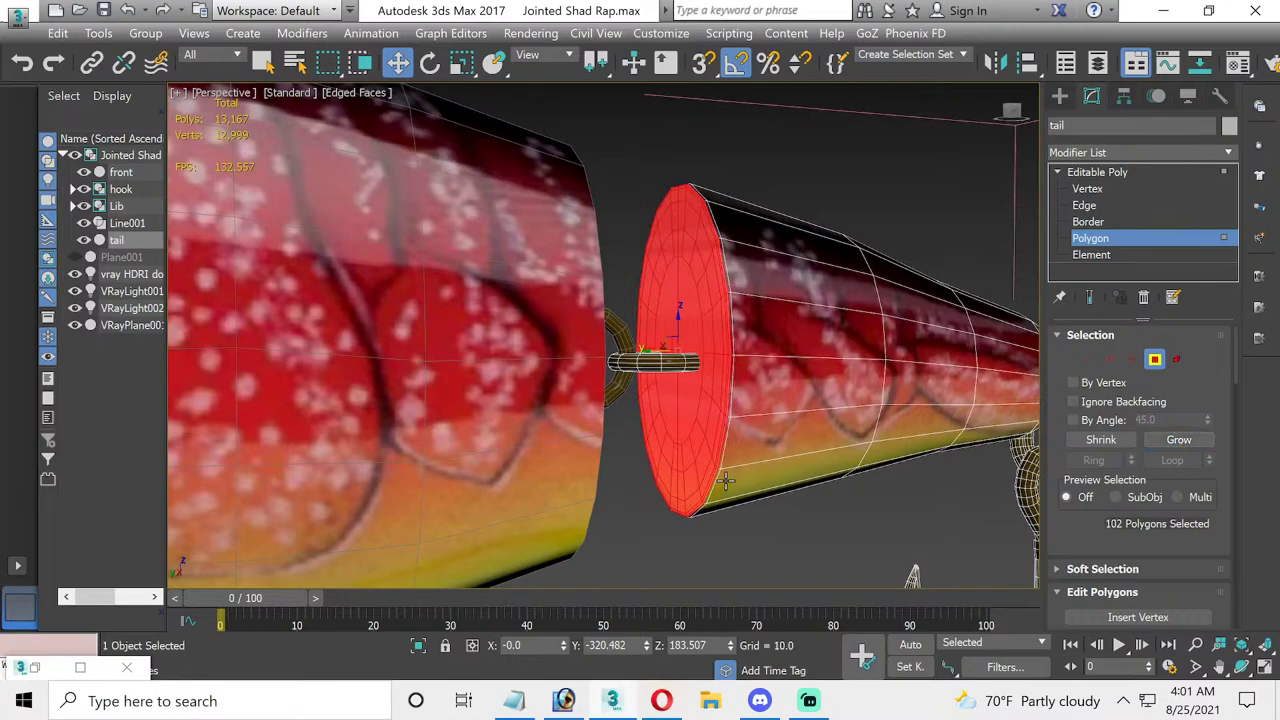
{"action": "scroll", "coordinate": [726, 482], "scroll_direction": "down", "scroll_amount": 2}
- Maximize the Front viewport and centre the tail end cap in it
{"action": "left_click", "coordinate": [1264, 667]}
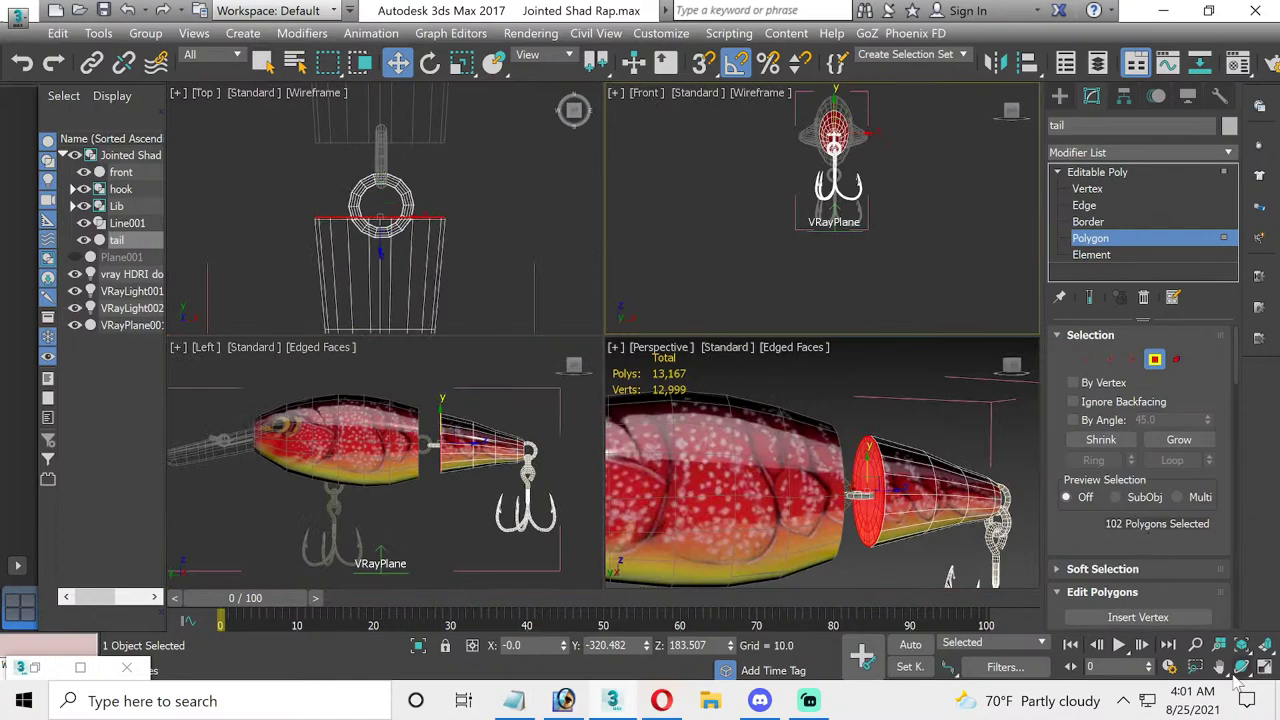
{"action": "left_click", "coordinate": [1266, 668]}
{"action": "scroll", "coordinate": [914, 240], "scroll_direction": "up", "scroll_amount": 5}
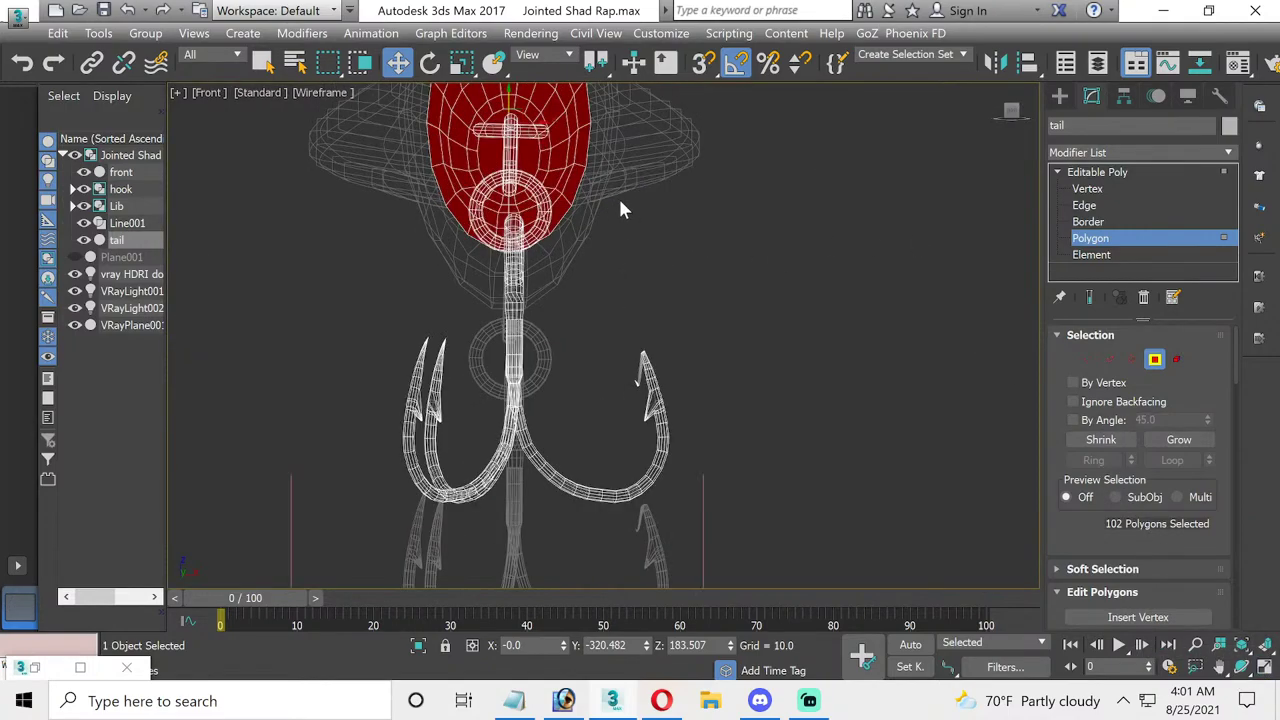
{"action": "mouse_move", "coordinate": [623, 206]}
{"action": "middle_mouse_down"}
{"action": "mouse_move", "coordinate": [640, 390]}
{"action": "mouse_move", "coordinate": [657, 453]}
{"action": "mouse_move", "coordinate": [684, 457]}
{"action": "middle_mouse_up"}
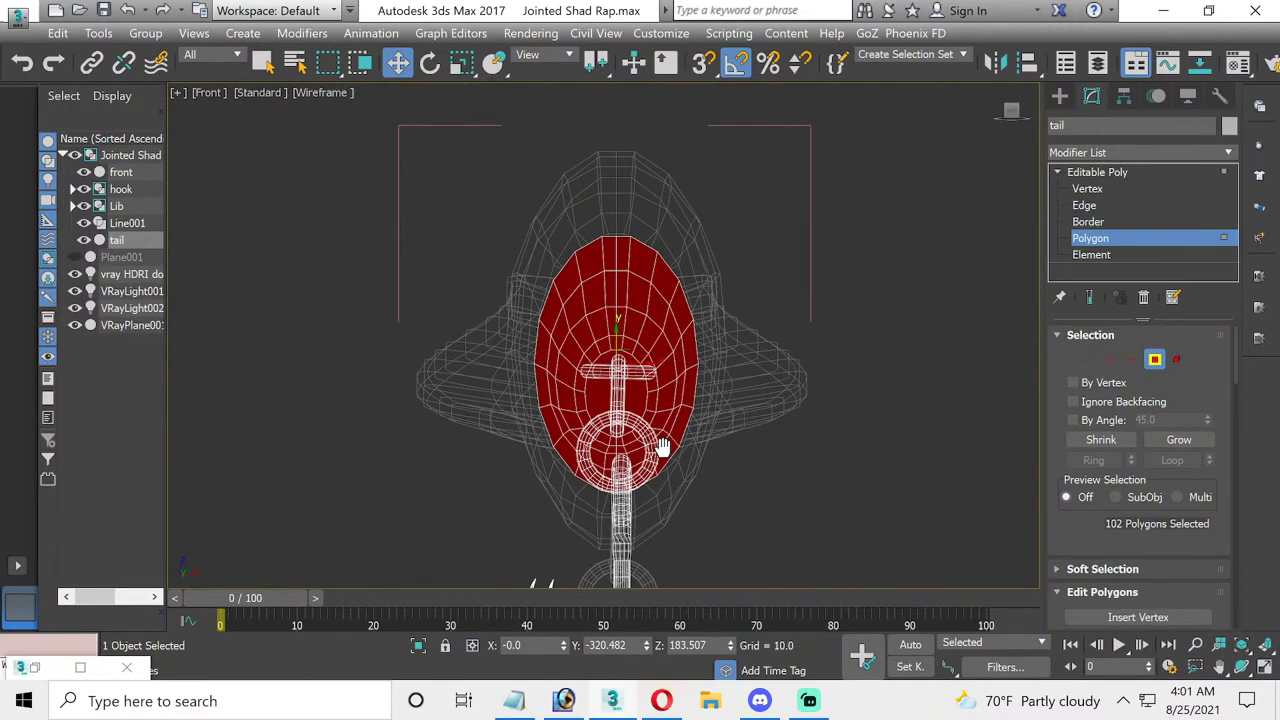
- Add an Unwrap UVW modifier to the tail from the Modifier List
{"action": "left_click", "coordinate": [1229, 153]}
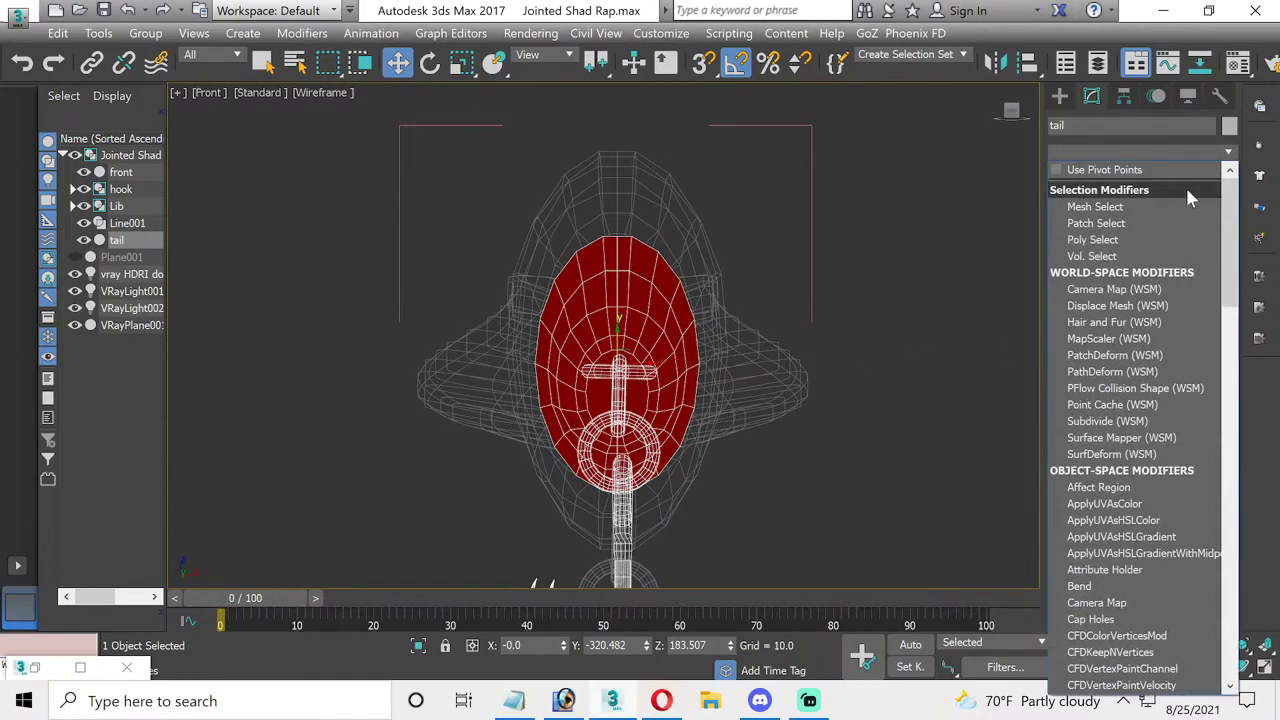
{"action": "scroll", "coordinate": [1170, 290], "scroll_direction": "down", "scroll_amount": 10}
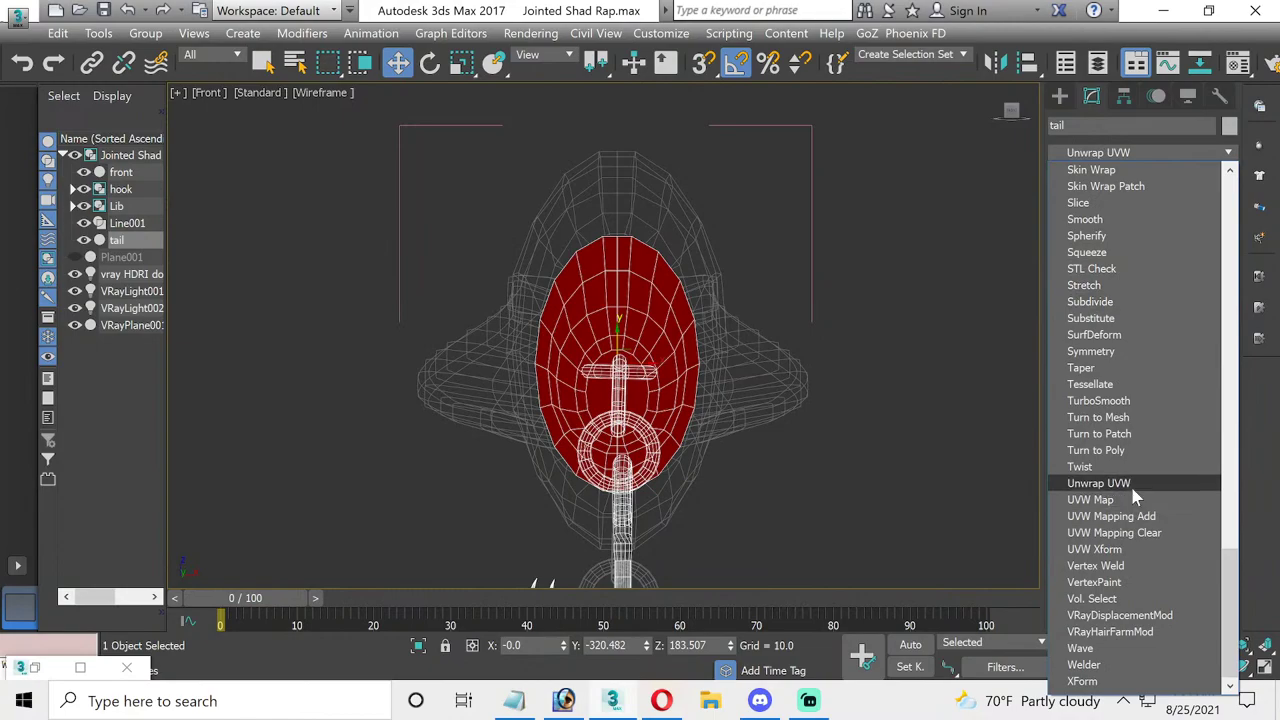
{"action": "key", "text": "Escape"}
{"action": "scroll", "coordinate": [1132, 490], "scroll_direction": "down", "scroll_amount": 2}
{"action": "scroll", "coordinate": [1130, 486], "scroll_direction": "down", "scroll_amount": 2}
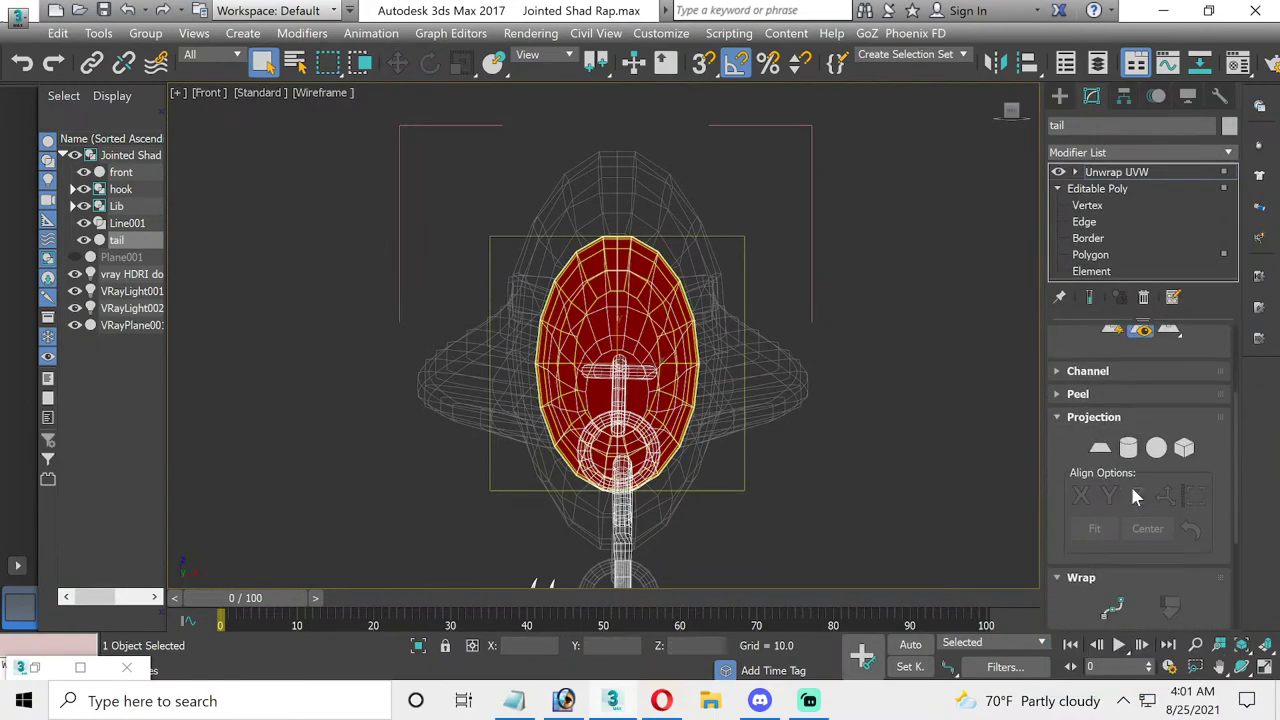
{"action": "scroll", "coordinate": [1130, 484], "scroll_direction": "down", "scroll_amount": 2}
{"action": "scroll", "coordinate": [1126, 490], "scroll_direction": "down", "scroll_amount": 1}
{"action": "scroll", "coordinate": [1122, 497], "scroll_direction": "up", "scroll_amount": 3}
- Apply a Planar projection fitted to the end-cap faces and open the UV Editor
{"action": "left_click", "coordinate": [1100, 448]}
{"action": "left_click", "coordinate": [1196, 496]}
{"action": "scroll", "coordinate": [1196, 492], "scroll_direction": "up", "scroll_amount": 1}
{"action": "scroll", "coordinate": [1160, 440], "scroll_direction": "up", "scroll_amount": 2}
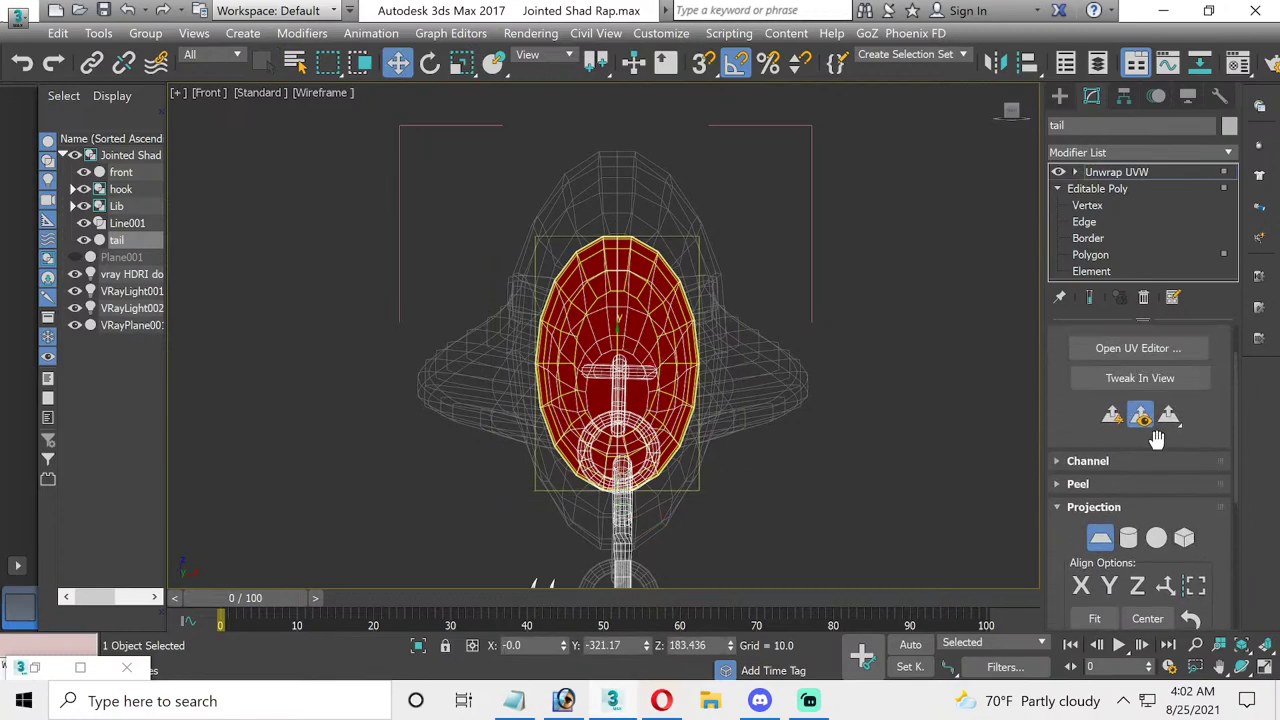
{"action": "left_click", "coordinate": [1142, 352]}
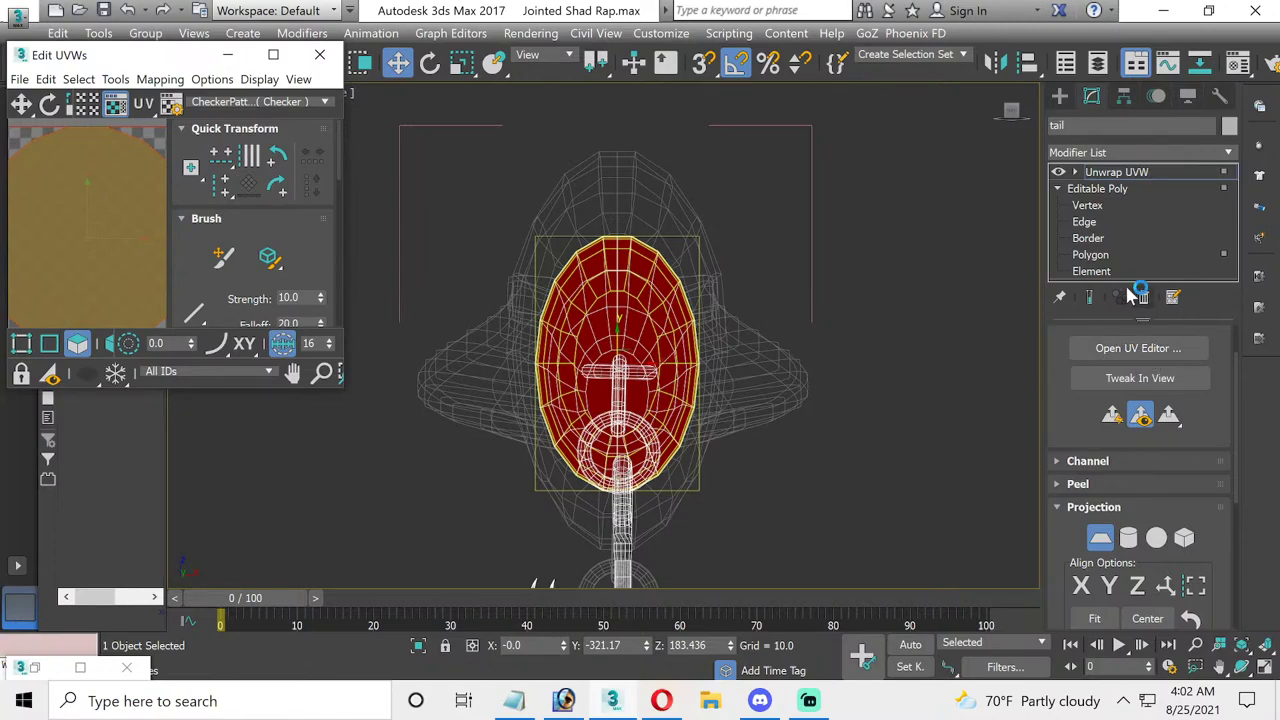
- Maximize Edit UVWs, show Map #2 as background, and select the end-cap UV face cluster
{"action": "left_click", "coordinate": [273, 54]}
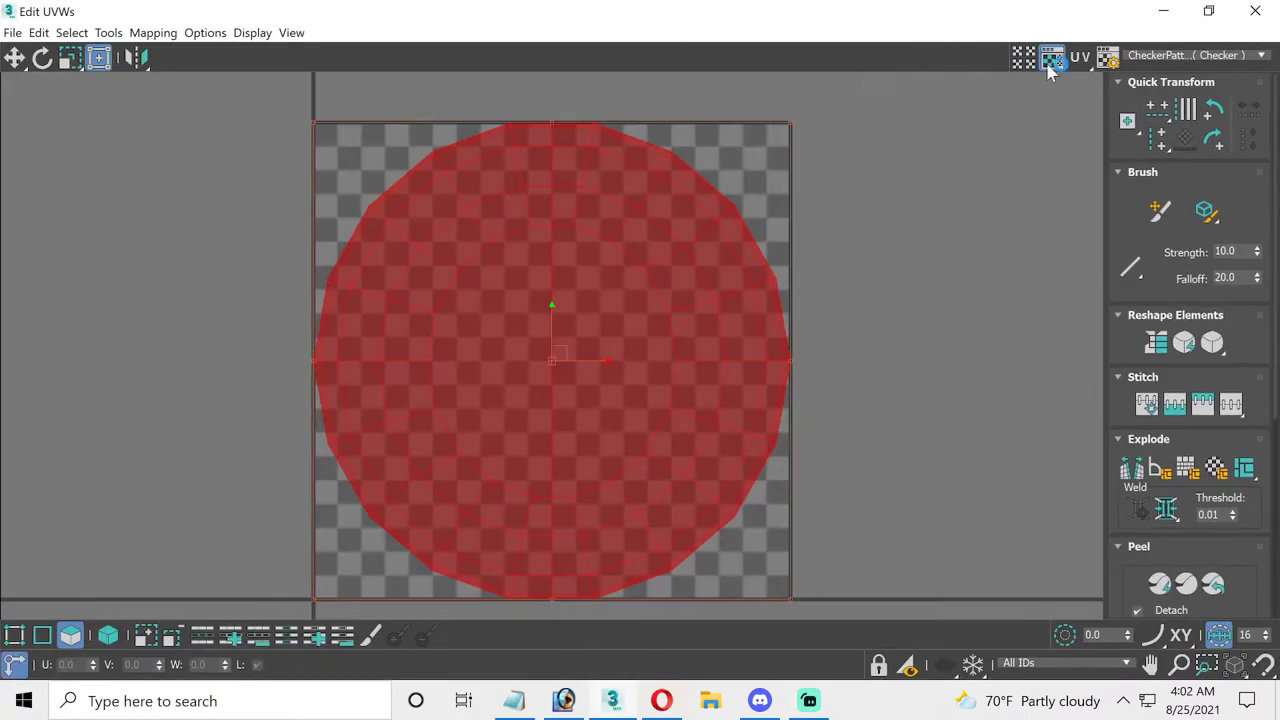
{"action": "left_click", "coordinate": [1160, 58]}
{"action": "left_click", "coordinate": [1150, 88]}
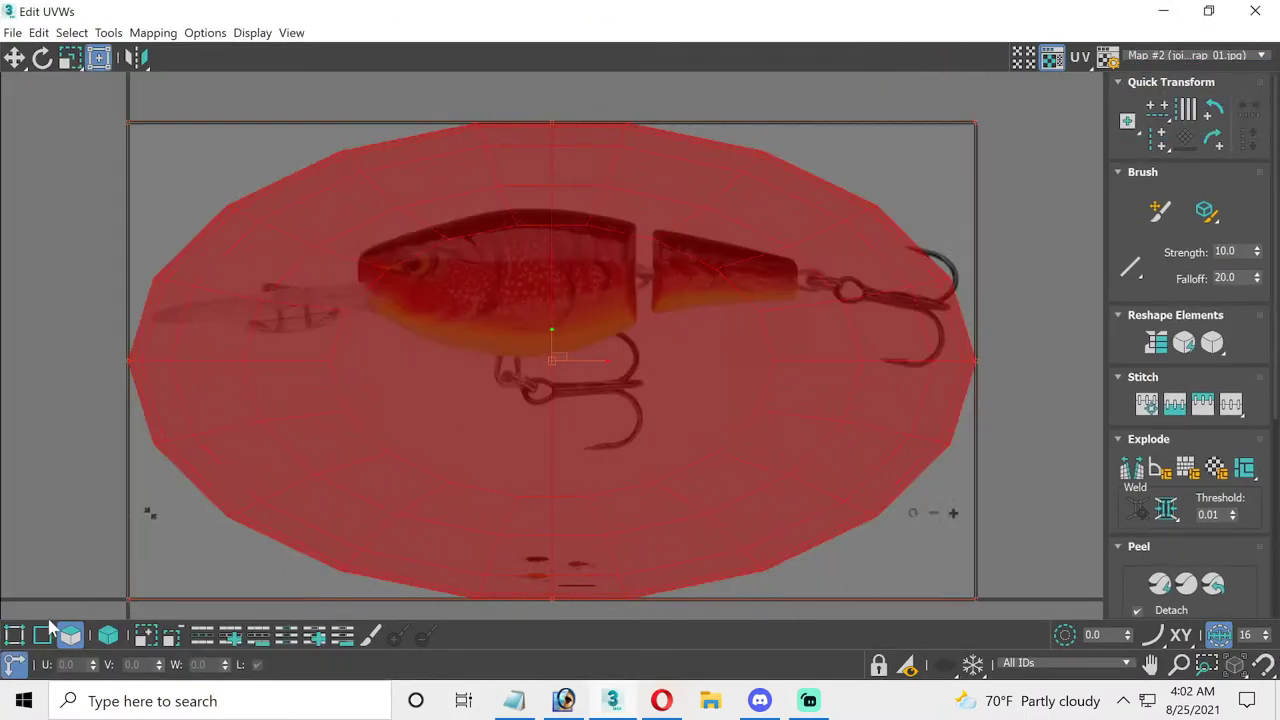
{"action": "left_click", "coordinate": [16, 638]}
{"action": "left_click", "coordinate": [70, 635]}
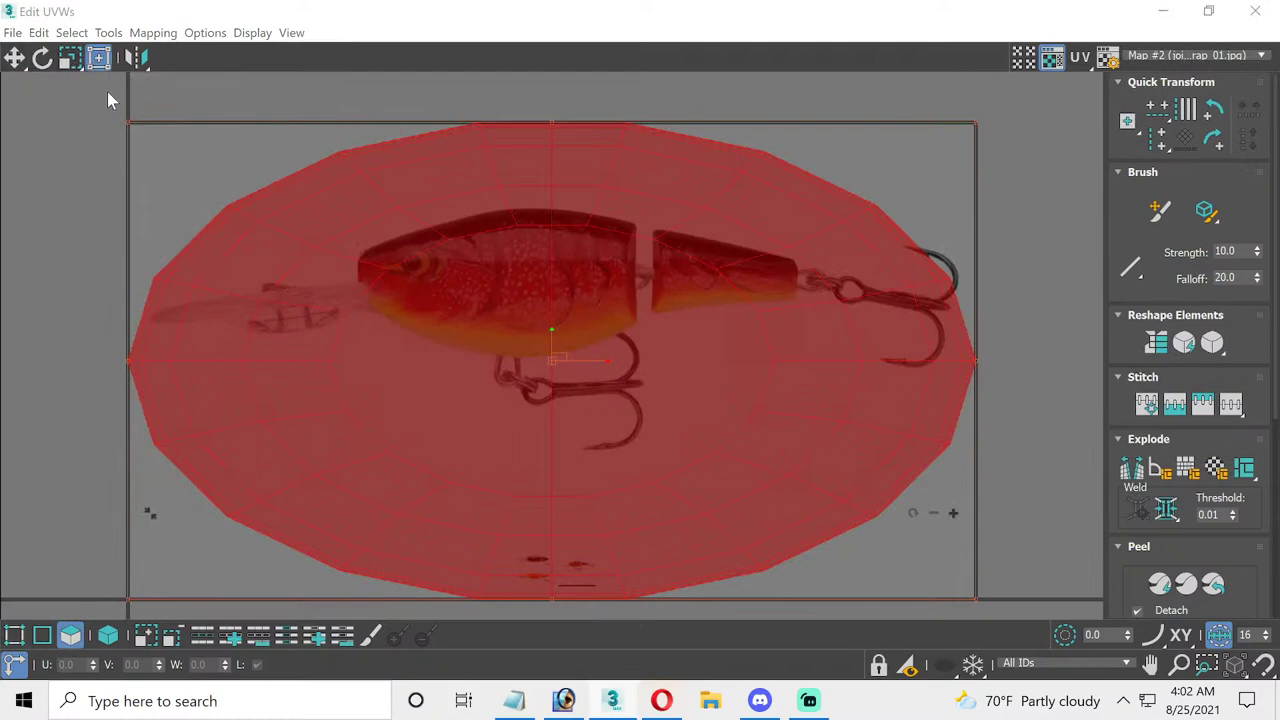
- Scale the end-cap UVs into a thin ellipse over the tail's red texture area, then close the editor
{"action": "mouse_move", "coordinate": [127, 122]}
{"action": "left_mouse_down"}
{"action": "mouse_move", "coordinate": [683, 262]}
{"action": "mouse_move", "coordinate": [857, 371]}
{"action": "mouse_move", "coordinate": [917, 510]}
{"action": "mouse_move", "coordinate": [766, 329]}
{"action": "mouse_move", "coordinate": [654, 249]}
{"action": "left_mouse_up"}
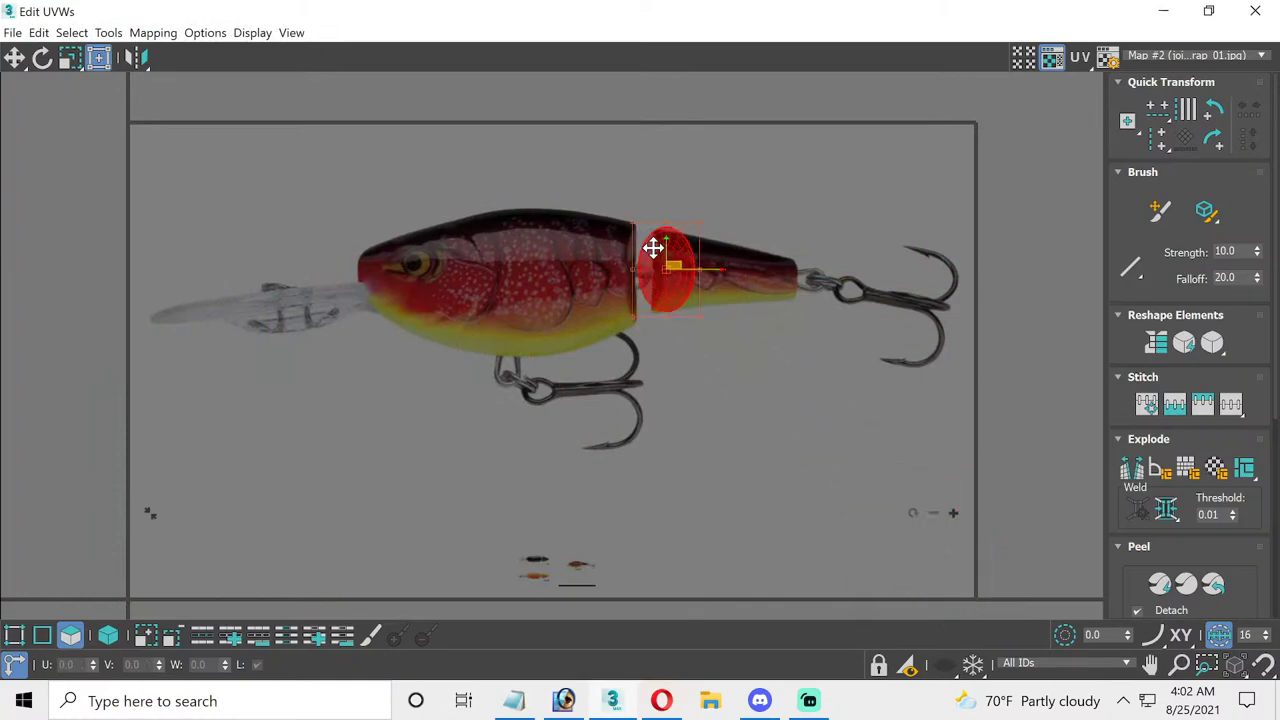
{"action": "scroll", "coordinate": [665, 262], "scroll_direction": "up", "scroll_amount": 5}
{"action": "scroll", "coordinate": [677, 272], "scroll_direction": "up", "scroll_amount": 2}
{"action": "scroll", "coordinate": [700, 320], "scroll_direction": "up", "scroll_amount": 1}
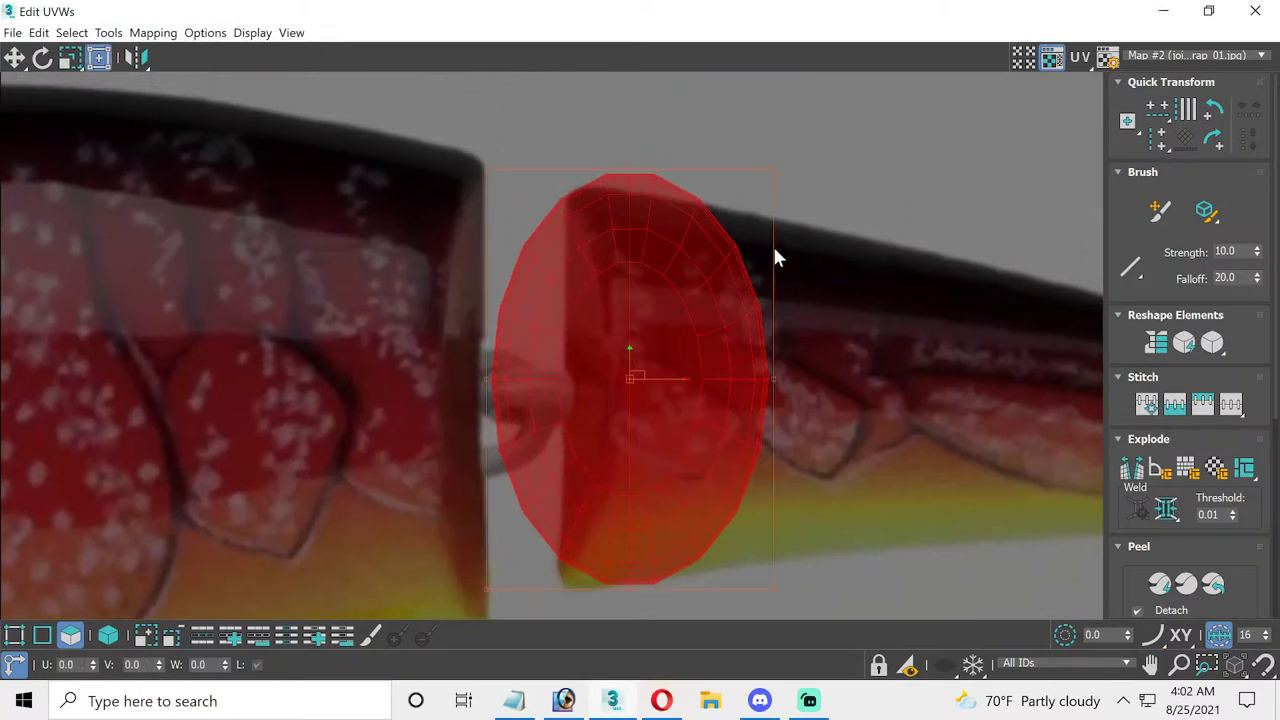
{"action": "mouse_move", "coordinate": [772, 169]}
{"action": "left_mouse_down"}
{"action": "mouse_move", "coordinate": [671, 229]}
{"action": "mouse_move", "coordinate": [547, 333]}
{"action": "left_mouse_up"}
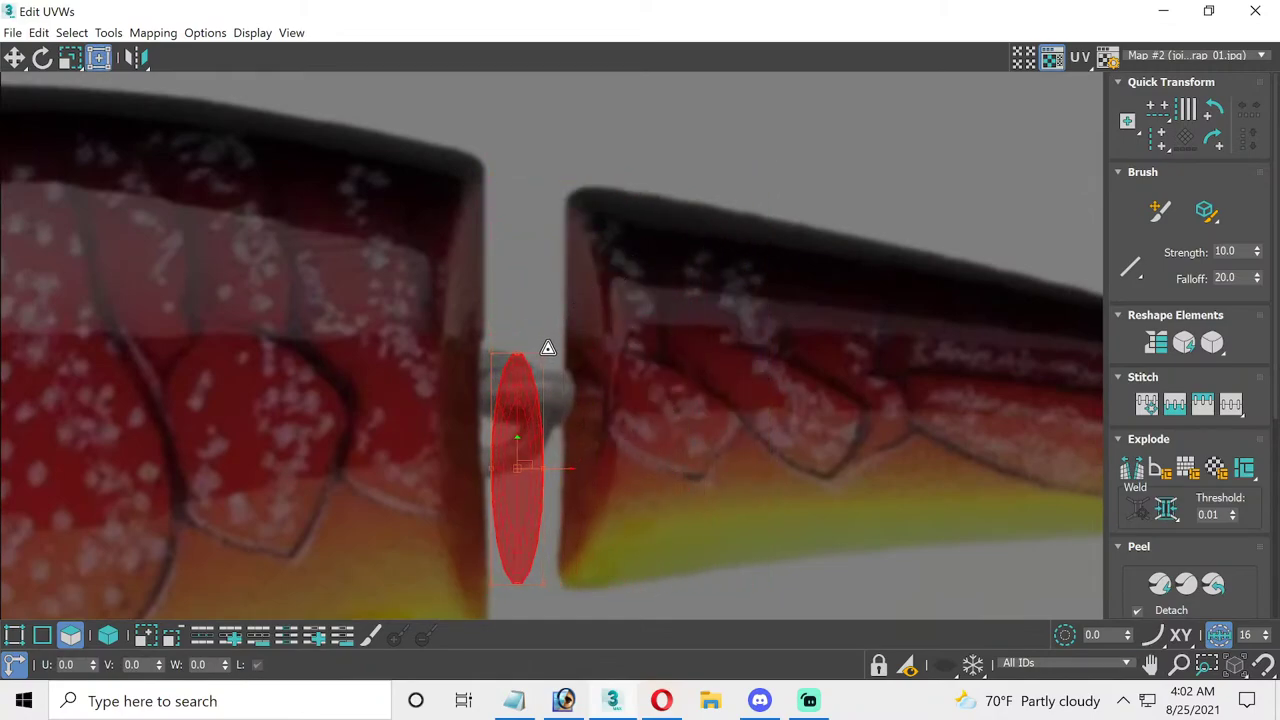
{"action": "mouse_move", "coordinate": [514, 406]}
{"action": "left_mouse_down"}
{"action": "mouse_move", "coordinate": [589, 351]}
{"action": "mouse_move", "coordinate": [643, 363]}
{"action": "mouse_move", "coordinate": [616, 362]}
{"action": "mouse_move", "coordinate": [653, 334]}
{"action": "mouse_move", "coordinate": [706, 223]}
{"action": "mouse_move", "coordinate": [743, 229]}
{"action": "mouse_move", "coordinate": [738, 248]}
{"action": "left_mouse_up"}
{"action": "left_click_drag", "start_coordinate": [686, 334], "coordinate": [703, 346]}
{"action": "left_click_drag", "start_coordinate": [755, 263], "coordinate": [783, 282]}
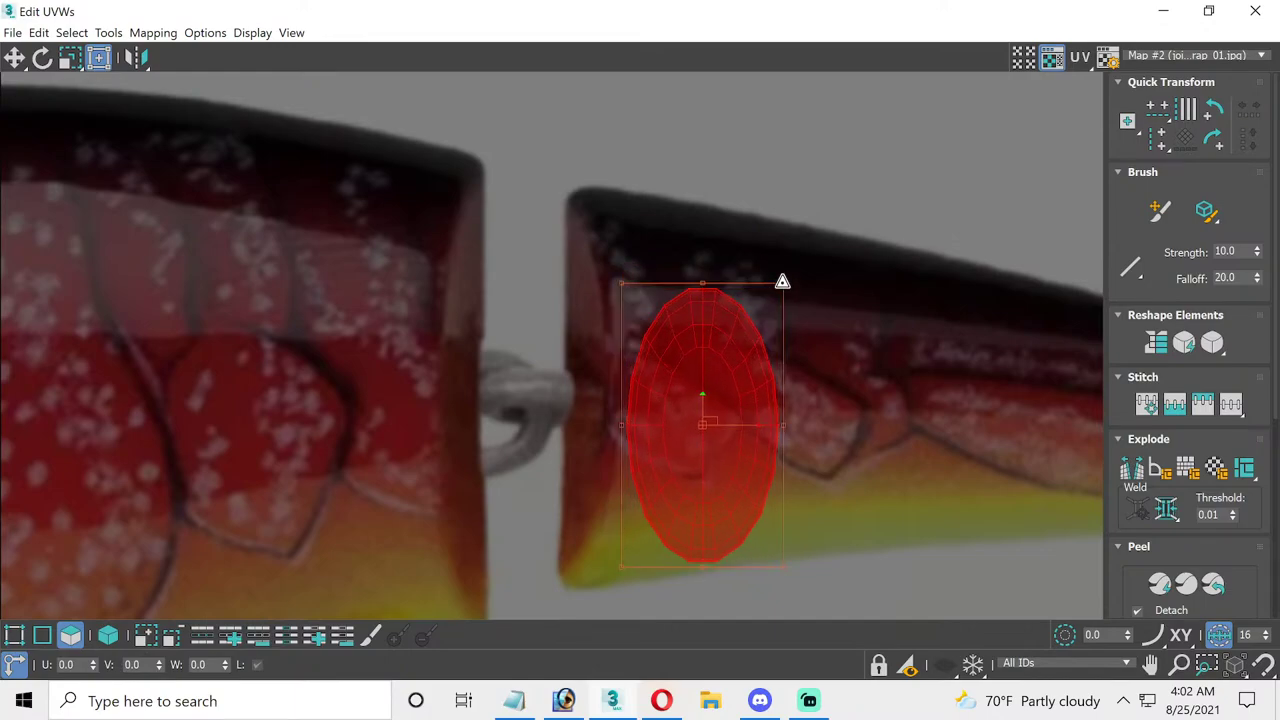
{"action": "left_click", "coordinate": [1255, 10]}
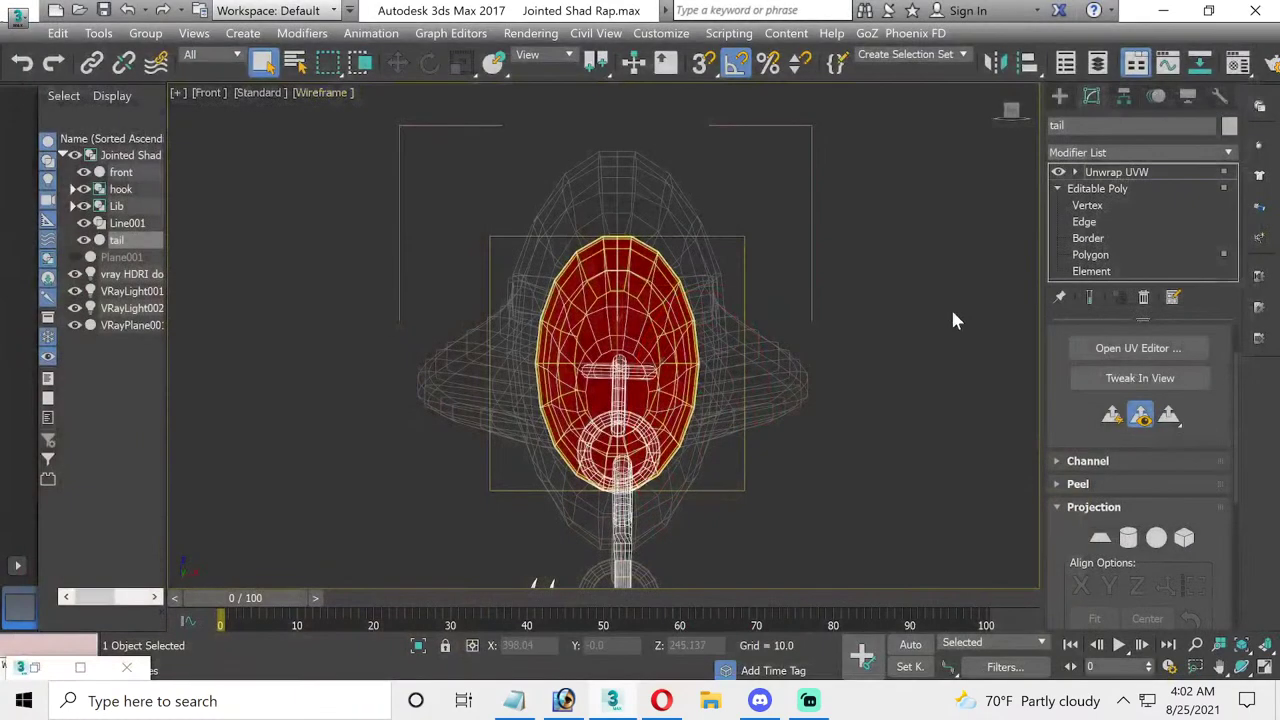
- Collapse All on the tail's stack, confirm Yes, then reframe the joint and reselect the tail
{"action": "left_click", "coordinate": [1262, 668]}
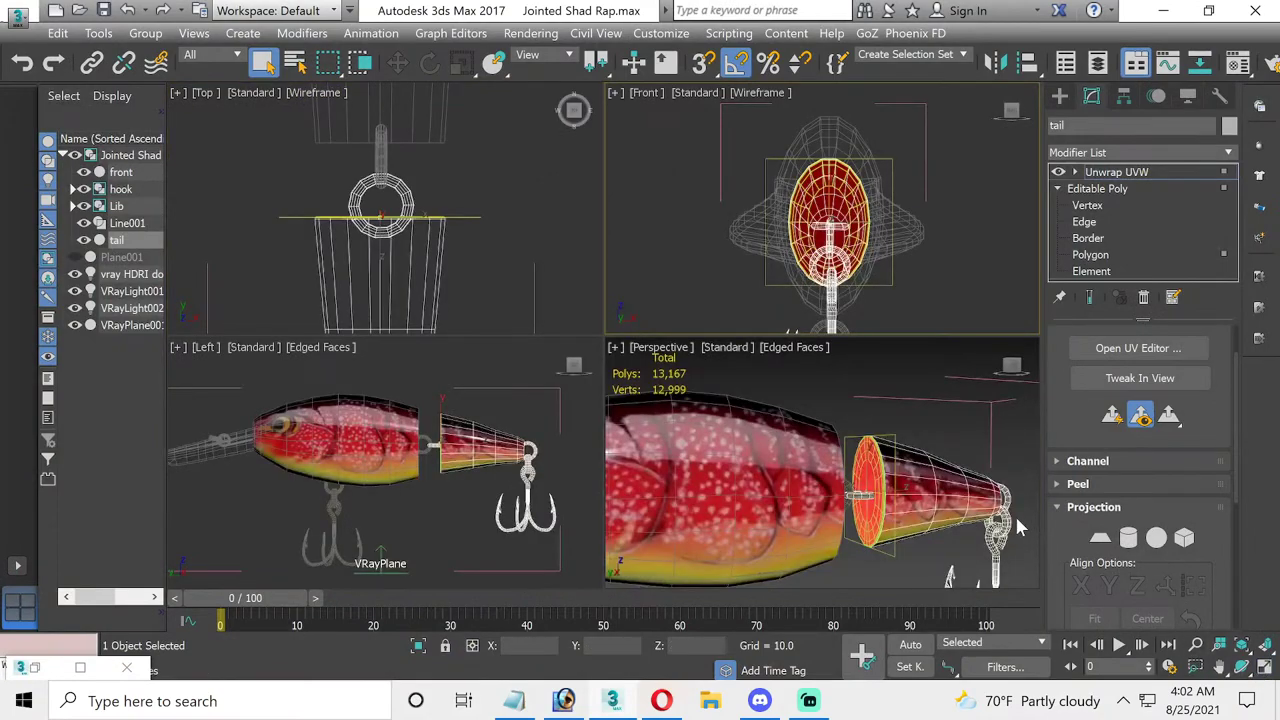
{"action": "left_click", "coordinate": [1262, 668]}
{"action": "right_click", "coordinate": [1110, 178]}
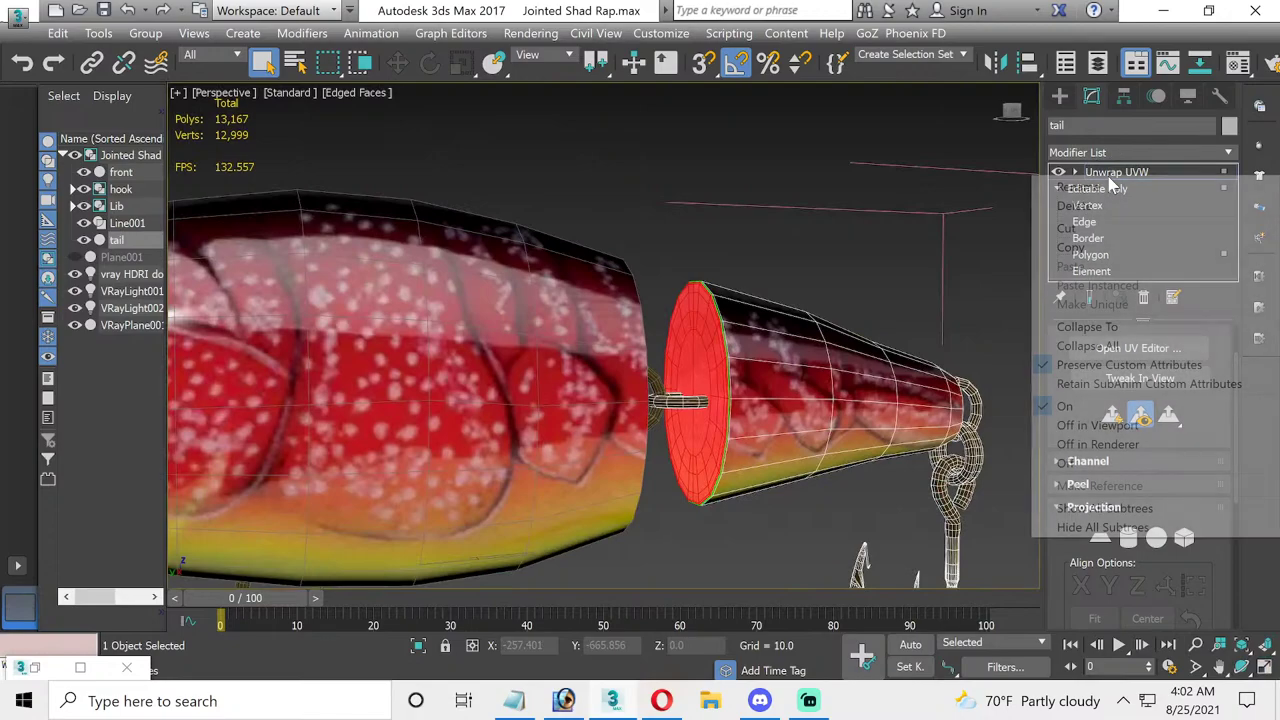
{"action": "left_click", "coordinate": [1117, 347]}
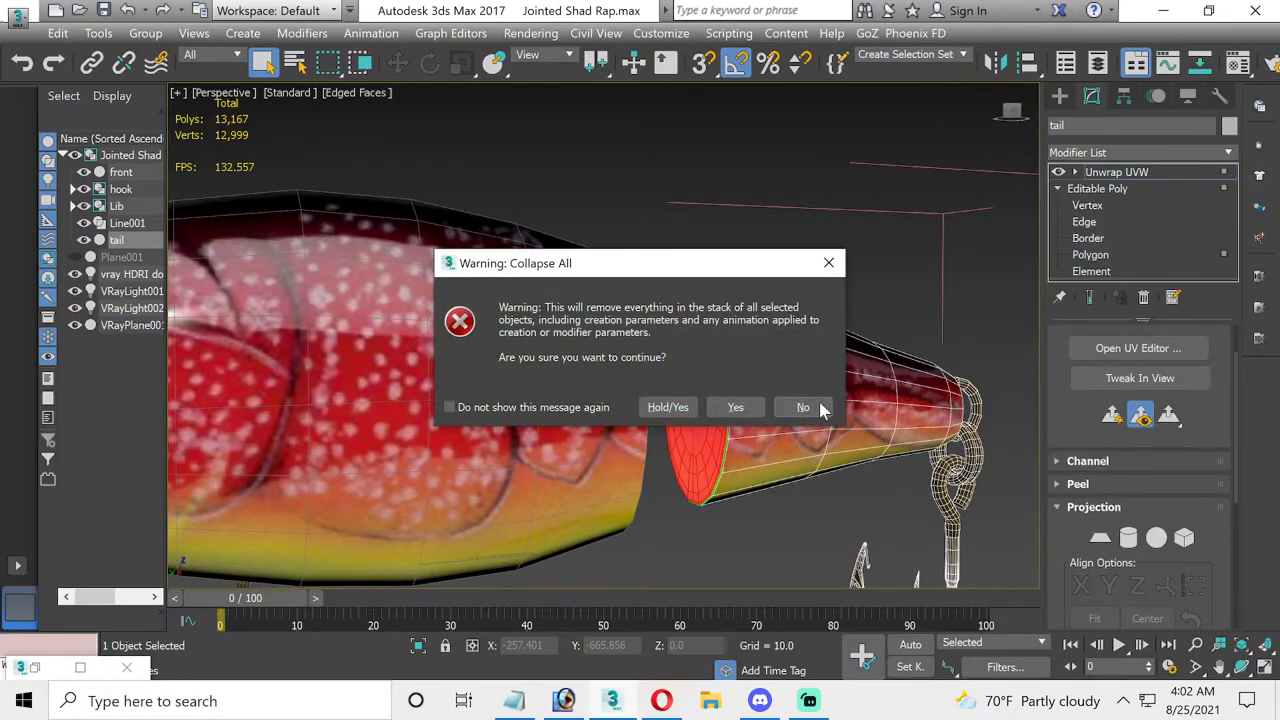
{"action": "left_click", "coordinate": [741, 399]}
{"action": "left_click", "coordinate": [782, 195]}
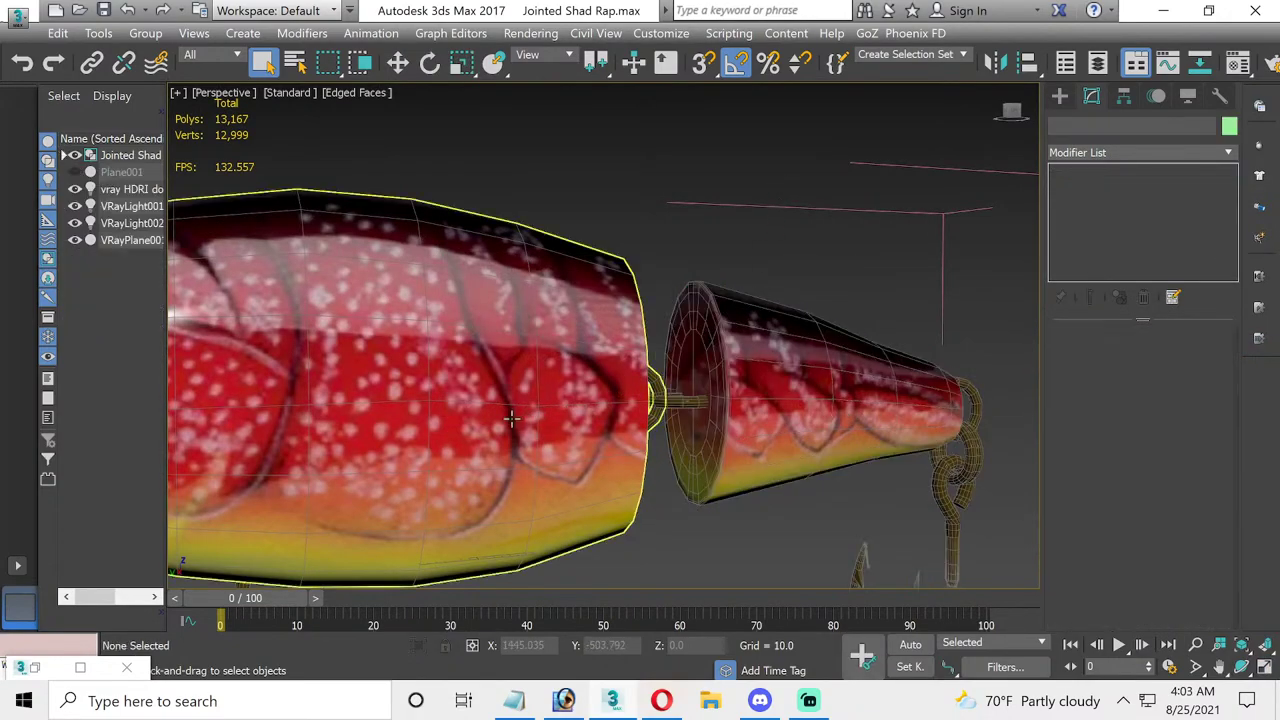
{"action": "scroll", "coordinate": [551, 423], "scroll_direction": "up", "scroll_amount": 2}
{"action": "mouse_move", "coordinate": [551, 423]}
{"action": "middle_mouse_down"}
{"action": "mouse_move", "coordinate": [748, 396]}
{"action": "mouse_move", "coordinate": [593, 410]}
{"action": "middle_mouse_up"}
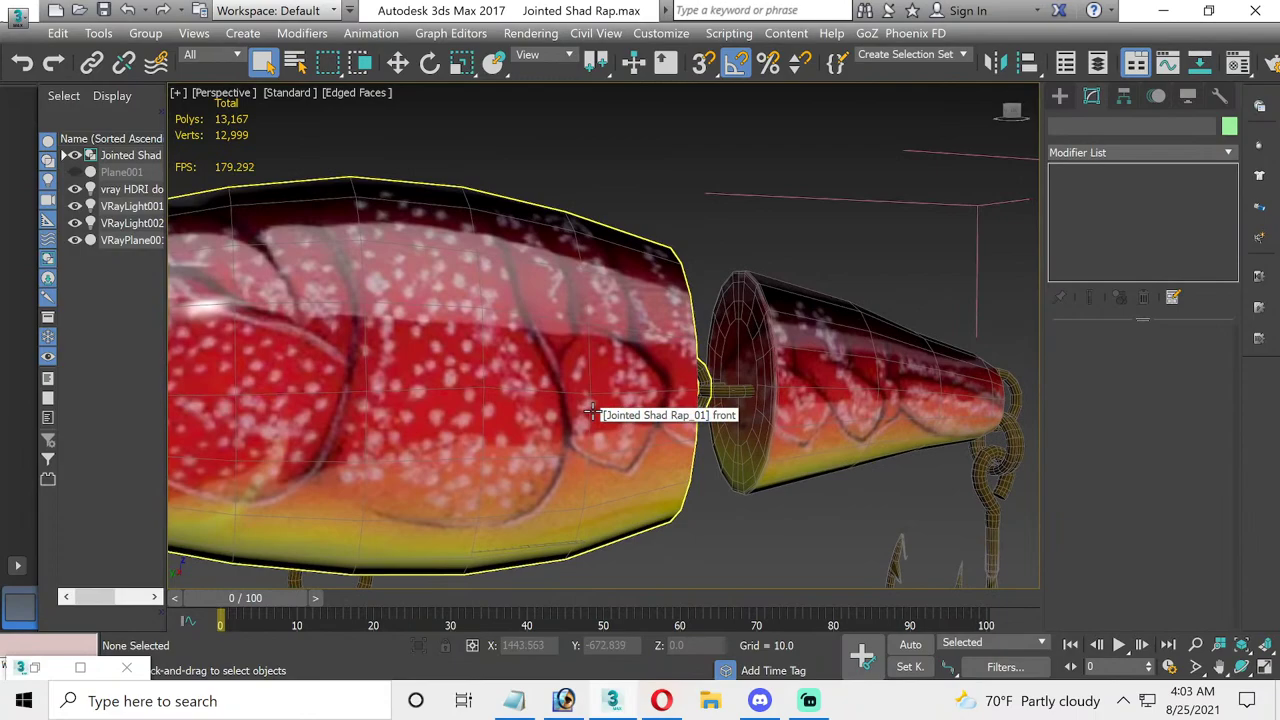
{"action": "left_click", "coordinate": [714, 352]}
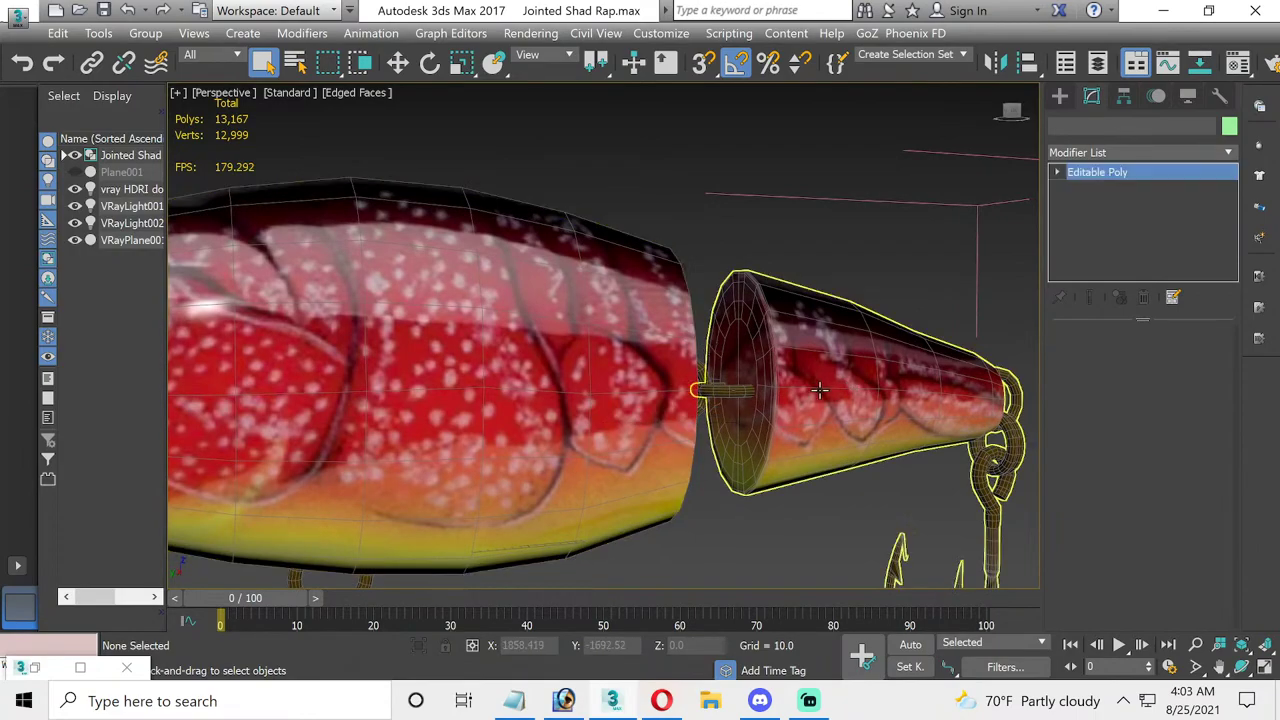
- Orbit to a side-on view and select the front body at Polygon level
{"action": "left_click", "coordinate": [1241, 667]}
{"action": "mouse_move", "coordinate": [727, 425]}
{"action": "left_mouse_down"}
{"action": "mouse_move", "coordinate": [628, 418]}
{"action": "mouse_move", "coordinate": [628, 397]}
{"action": "left_mouse_up"}
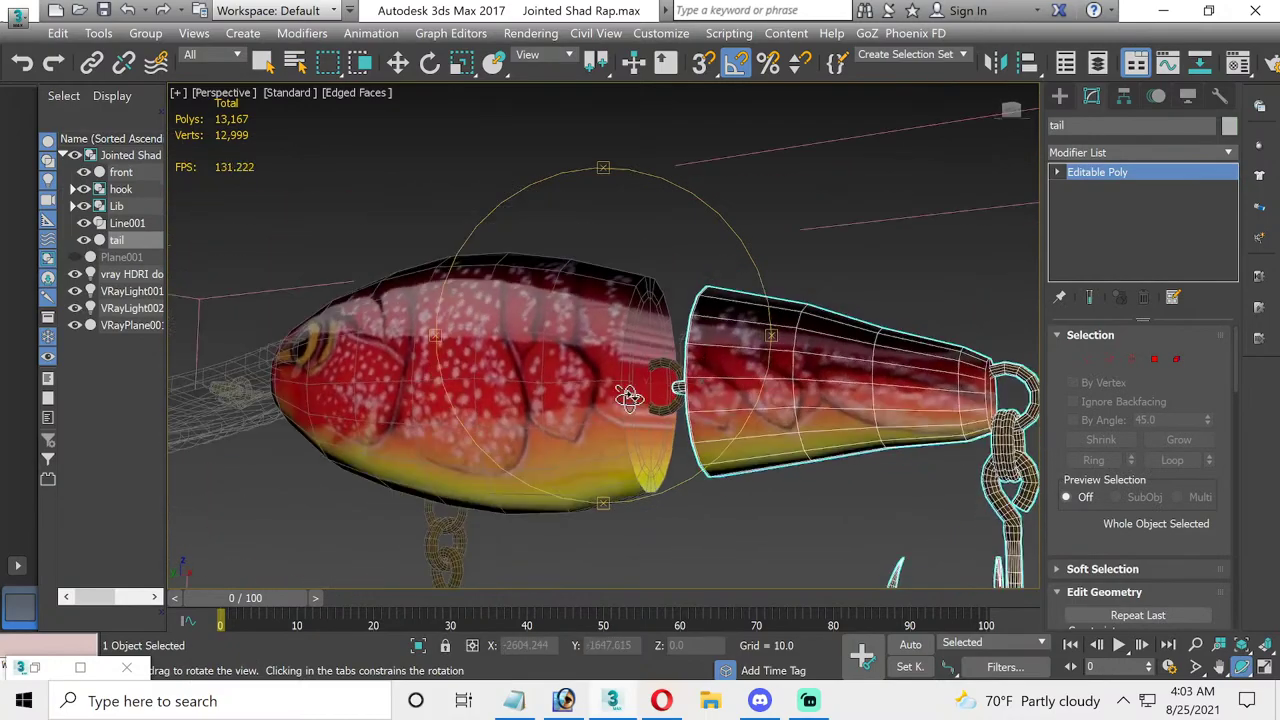
{"action": "key", "text": "w"}
{"action": "left_click", "coordinate": [628, 397]}
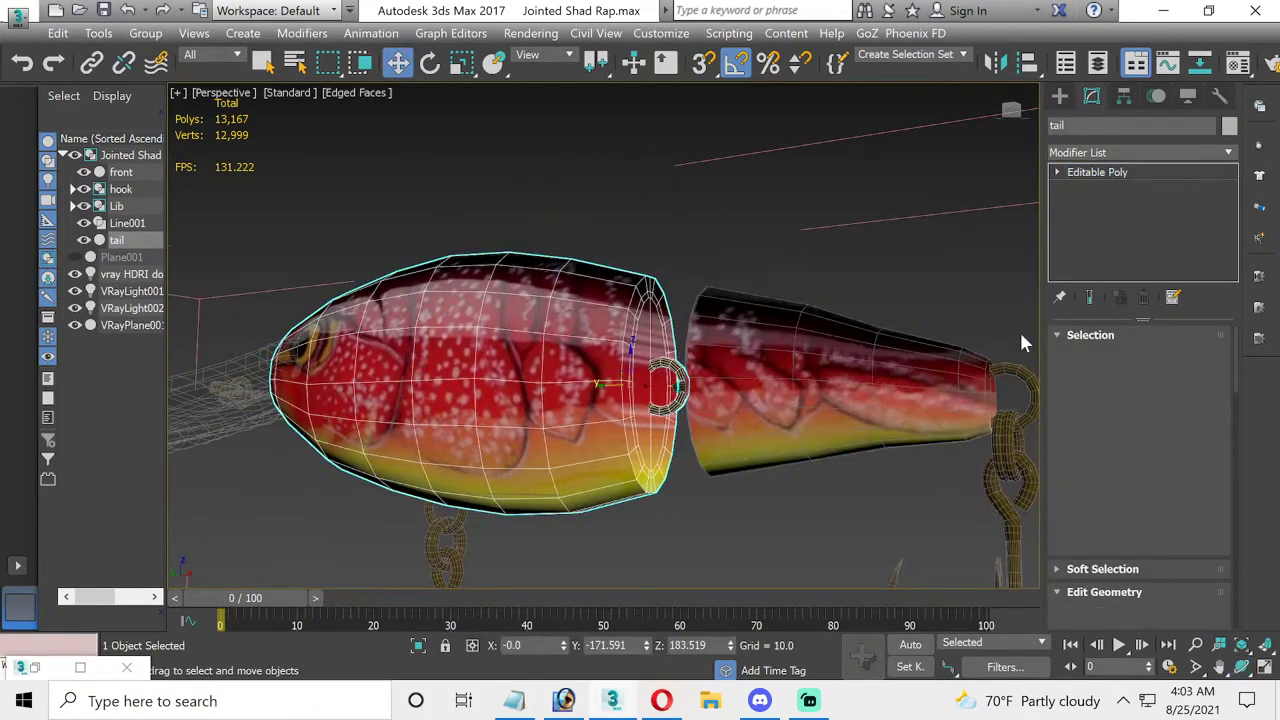
{"action": "left_click", "coordinate": [1155, 360]}
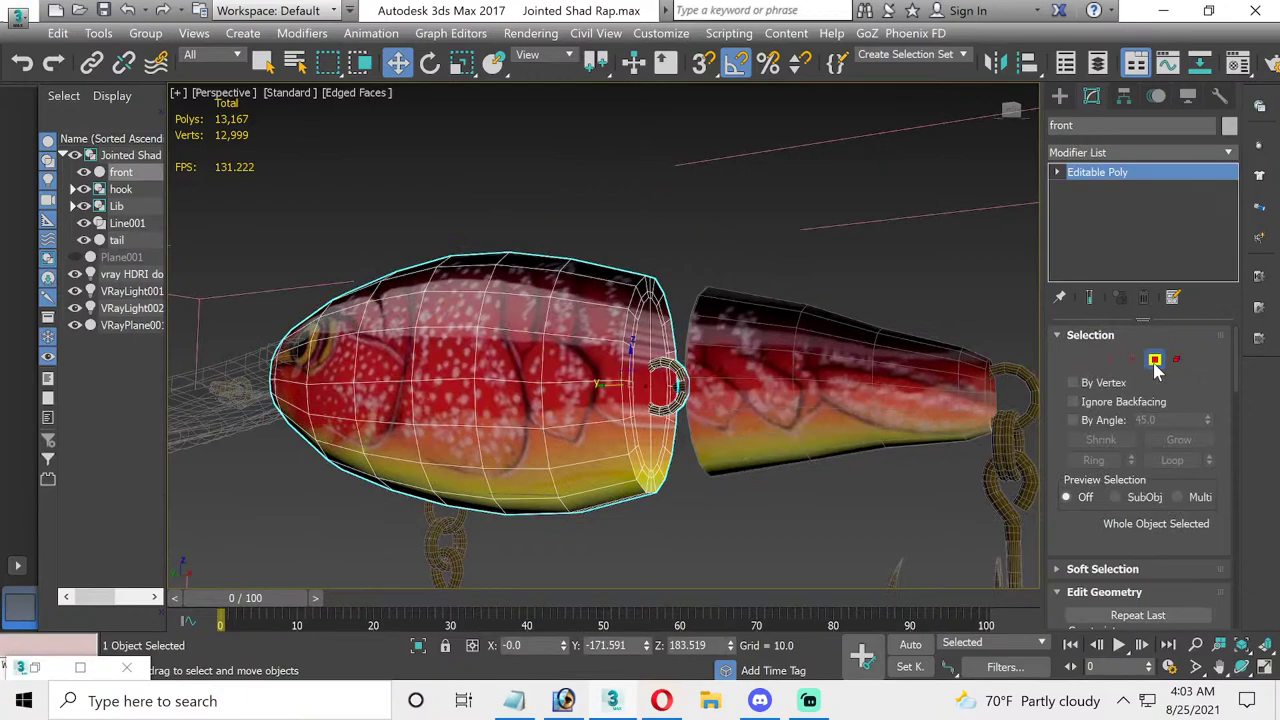
- Test-select the body's rear end-cap faces with Grow, zoom in, then clear the selection
{"action": "left_click", "coordinate": [654, 332]}
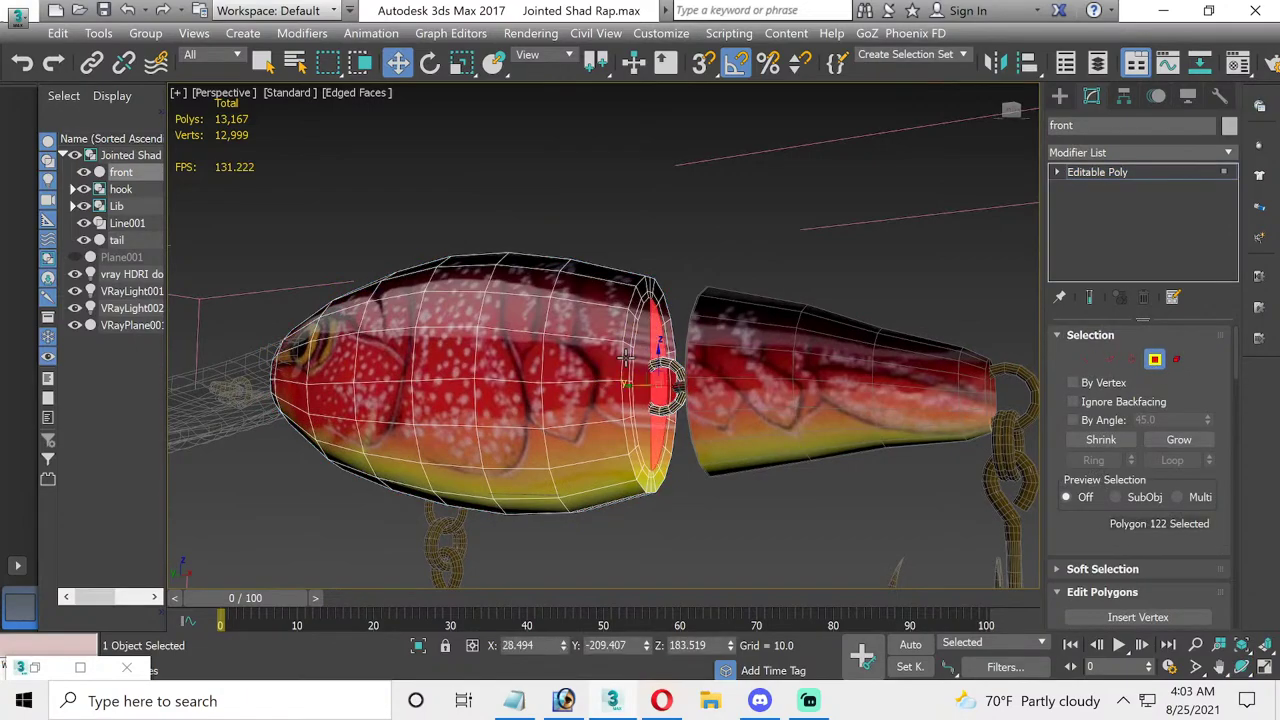
{"action": "left_click", "coordinate": [632, 358], "text": "ctrl"}
{"action": "left_click", "coordinate": [645, 357]}
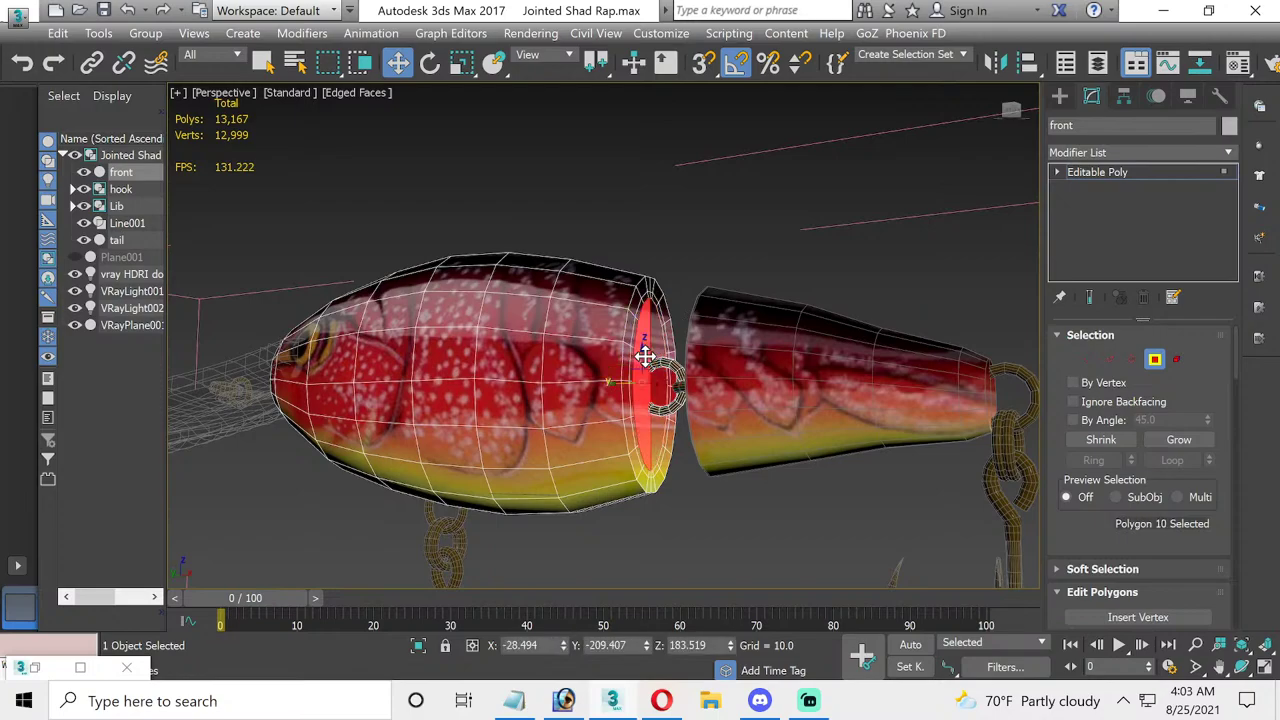
{"action": "left_click", "coordinate": [652, 354], "text": "ctrl"}
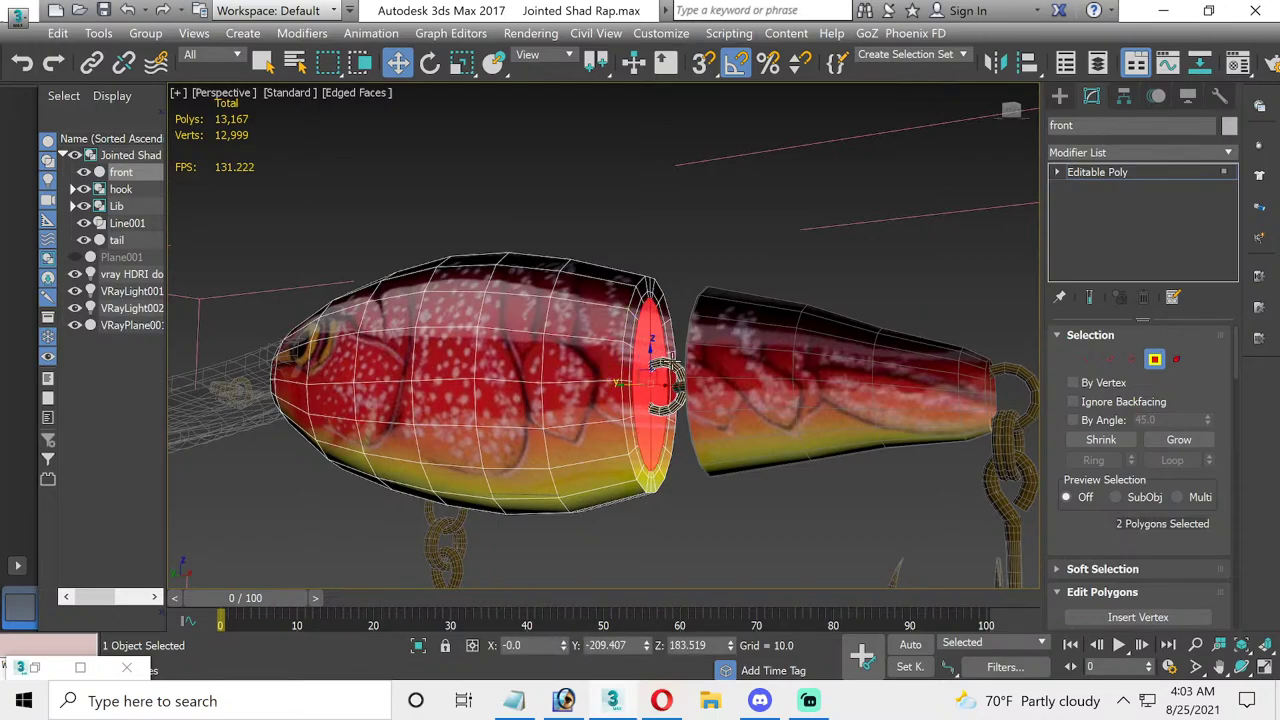
{"action": "left_click", "coordinate": [1180, 441]}
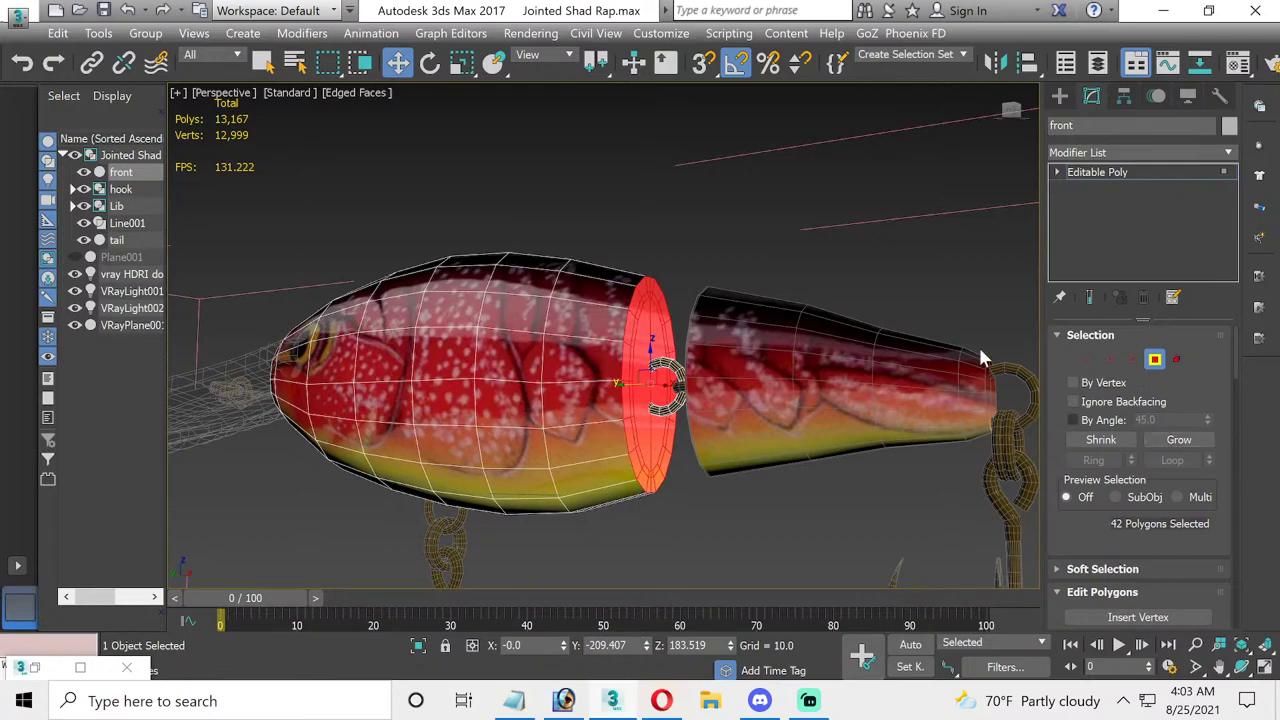
{"action": "scroll", "coordinate": [697, 246], "scroll_direction": "up", "scroll_amount": 2}
{"action": "left_click", "coordinate": [797, 286]}
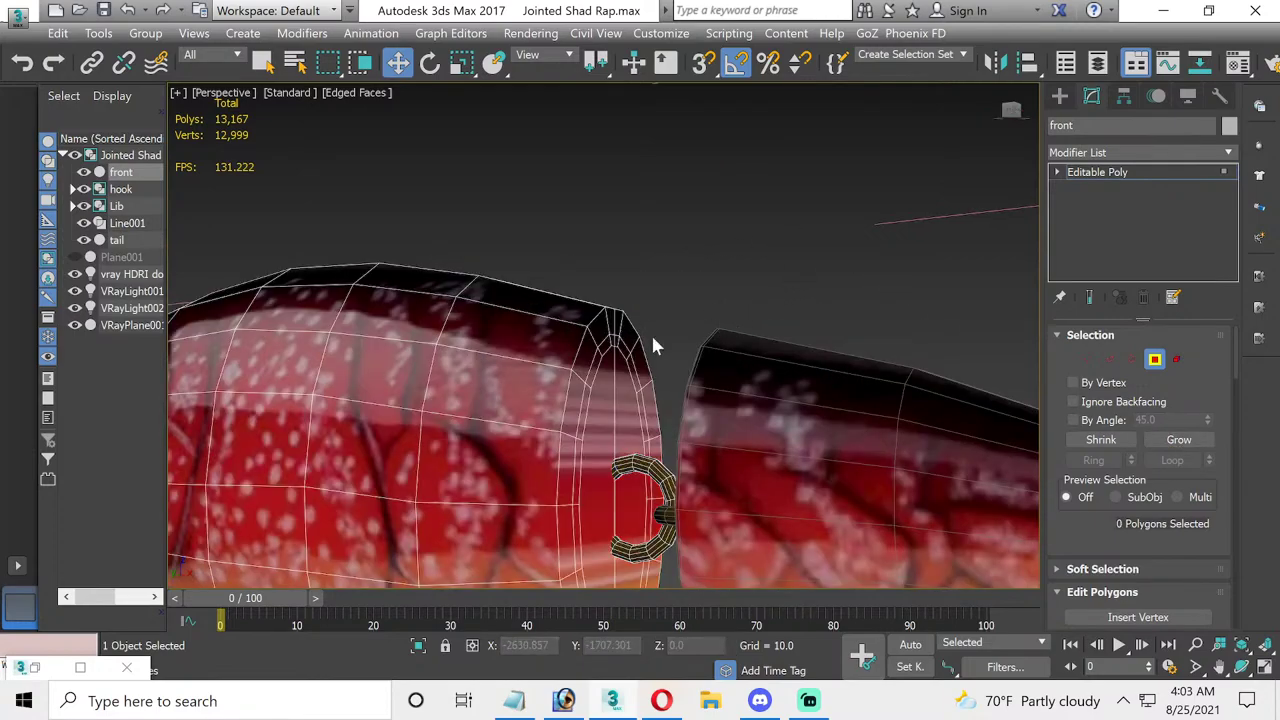
- Chamfer the front body's rear end-cap edge loop with amount 5.185 and 3 segments
{"action": "left_click", "coordinate": [1112, 360]}
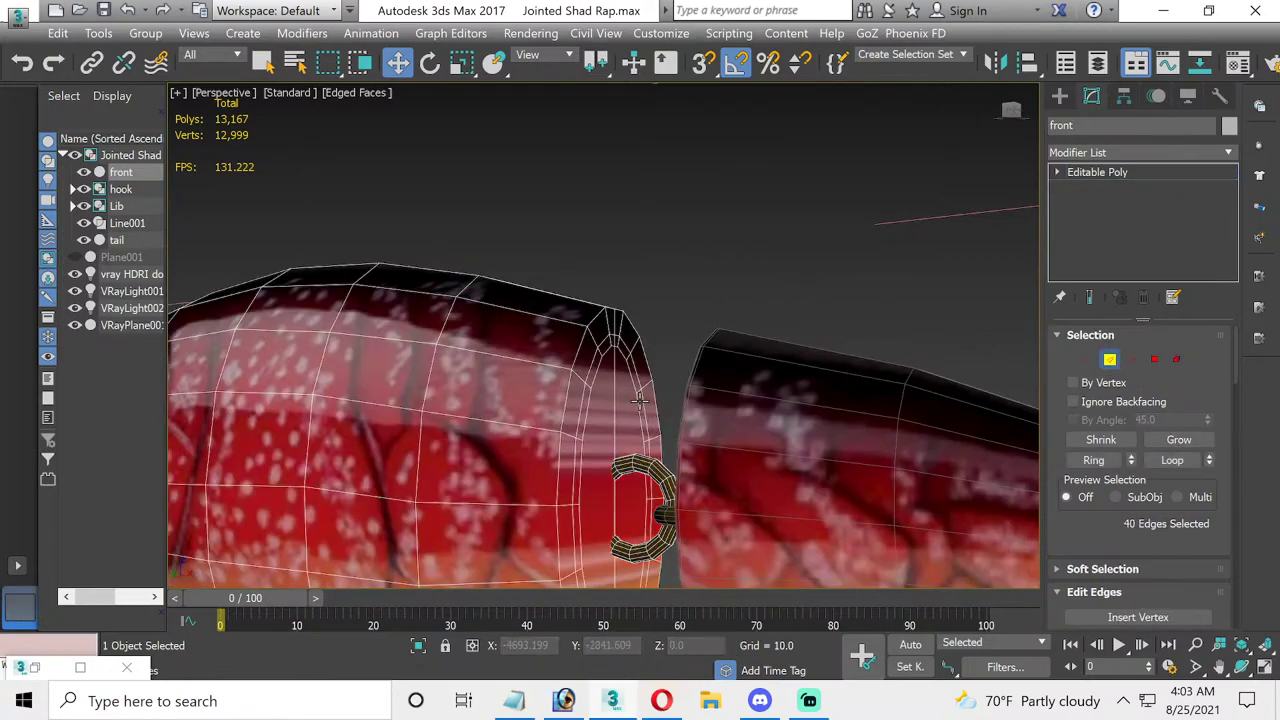
{"action": "double_click", "coordinate": [580, 340]}
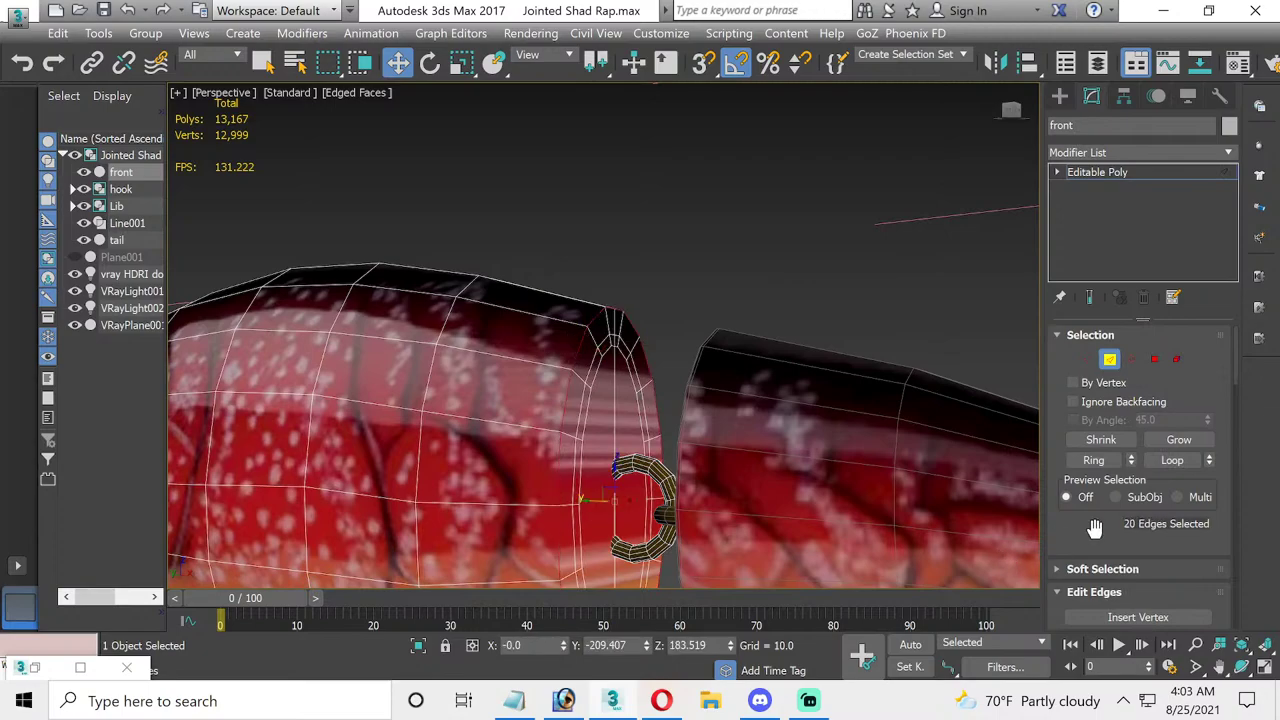
{"action": "scroll", "coordinate": [1095, 528], "scroll_direction": "down", "scroll_amount": 3}
{"action": "left_click", "coordinate": [1128, 592]}
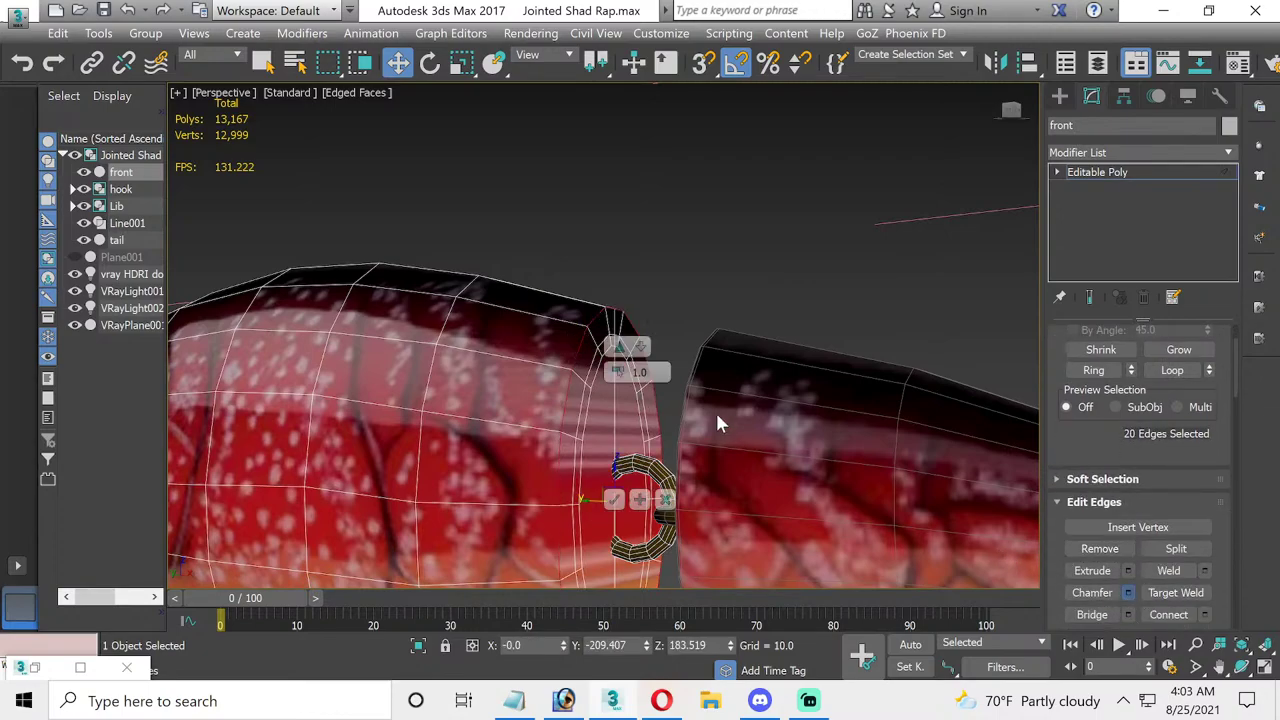
{"action": "mouse_move", "coordinate": [637, 372]}
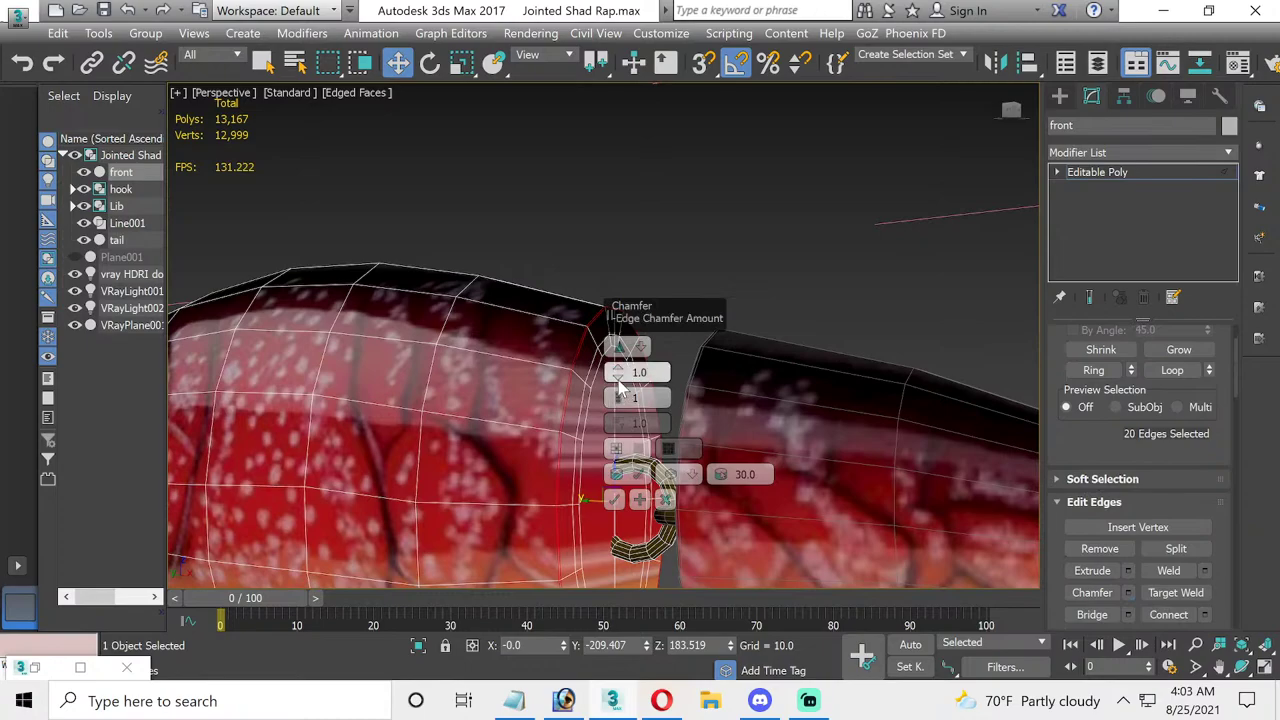
{"action": "left_click_drag", "start_coordinate": [615, 371], "coordinate": [616, 366]}
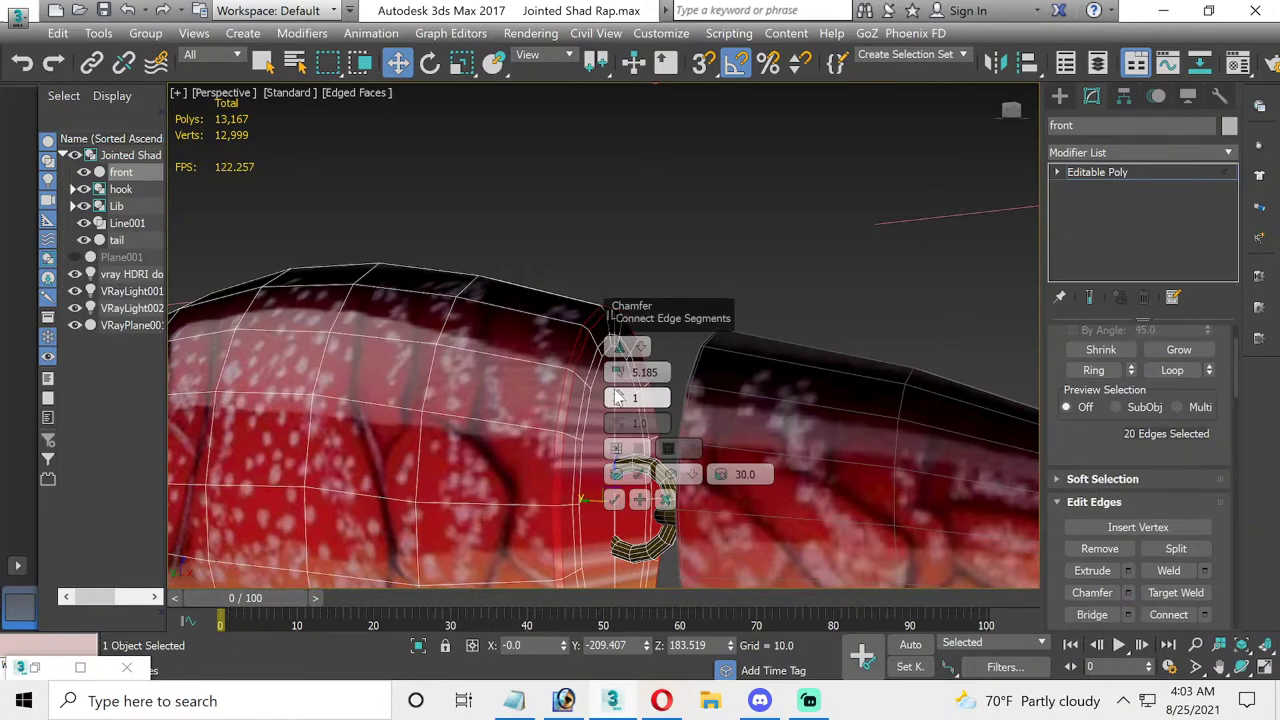
{"action": "left_click", "coordinate": [617, 396]}
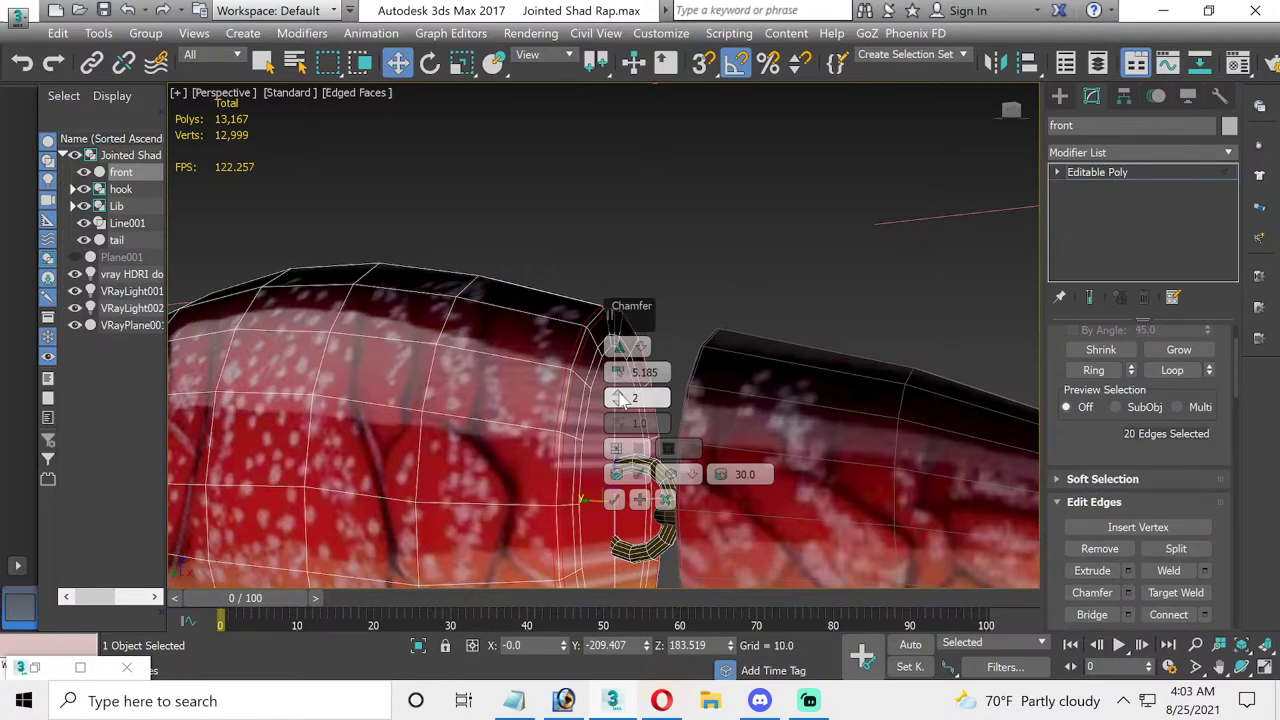
{"action": "left_click", "coordinate": [618, 397]}
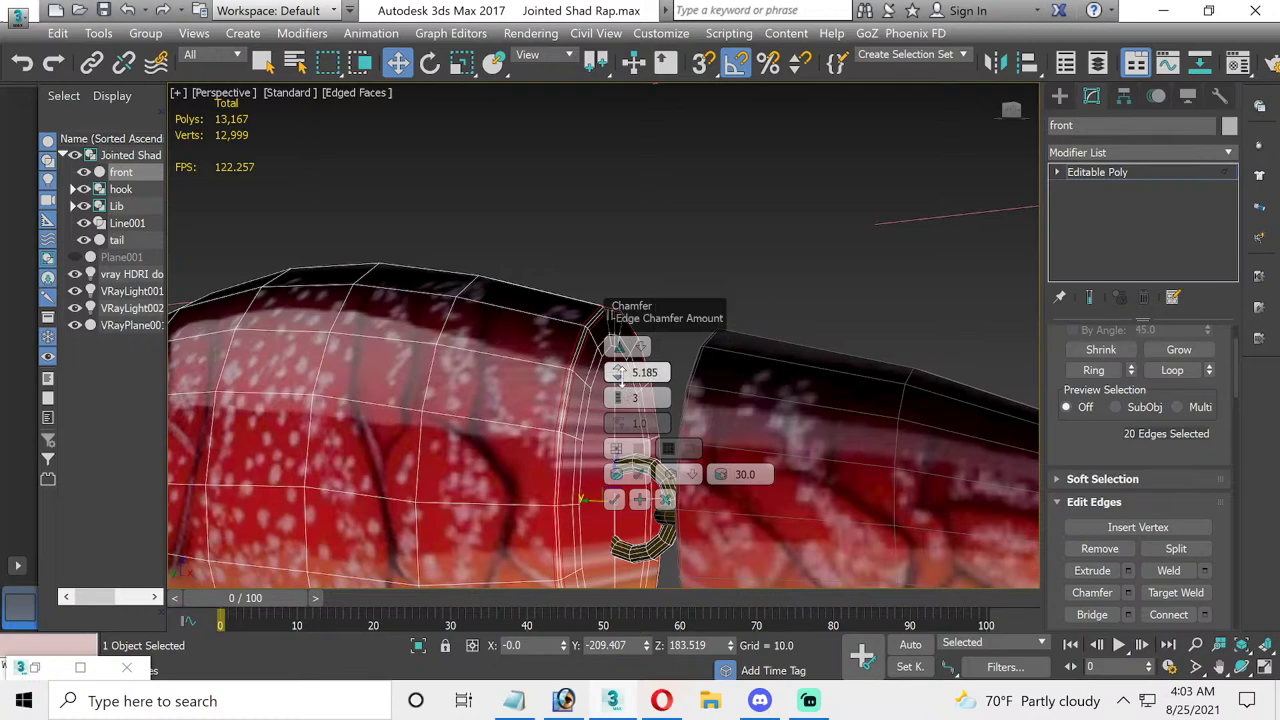
{"action": "left_click", "coordinate": [614, 498]}
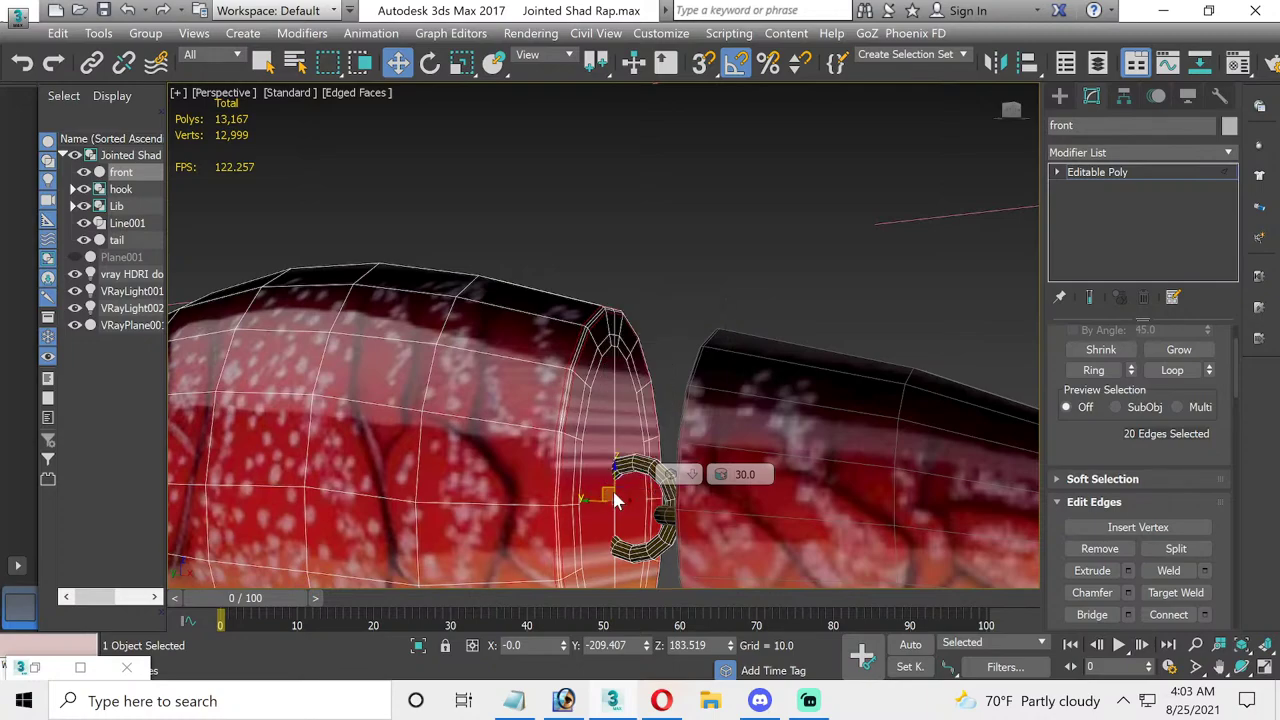
{"action": "left_click", "coordinate": [1057, 172]}
- Select the front body's rear end-cap face and grow the selection to its surrounding ring
{"action": "left_click", "coordinate": [1085, 238]}
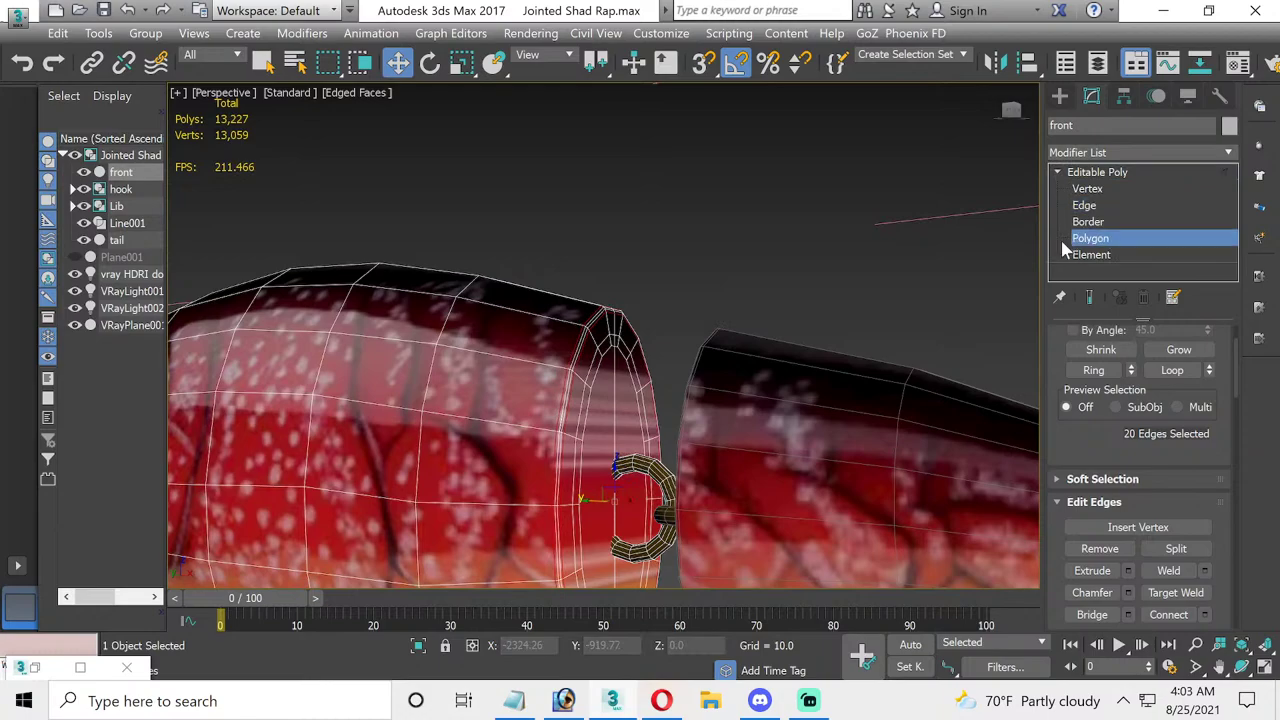
{"action": "left_click", "coordinate": [594, 457]}
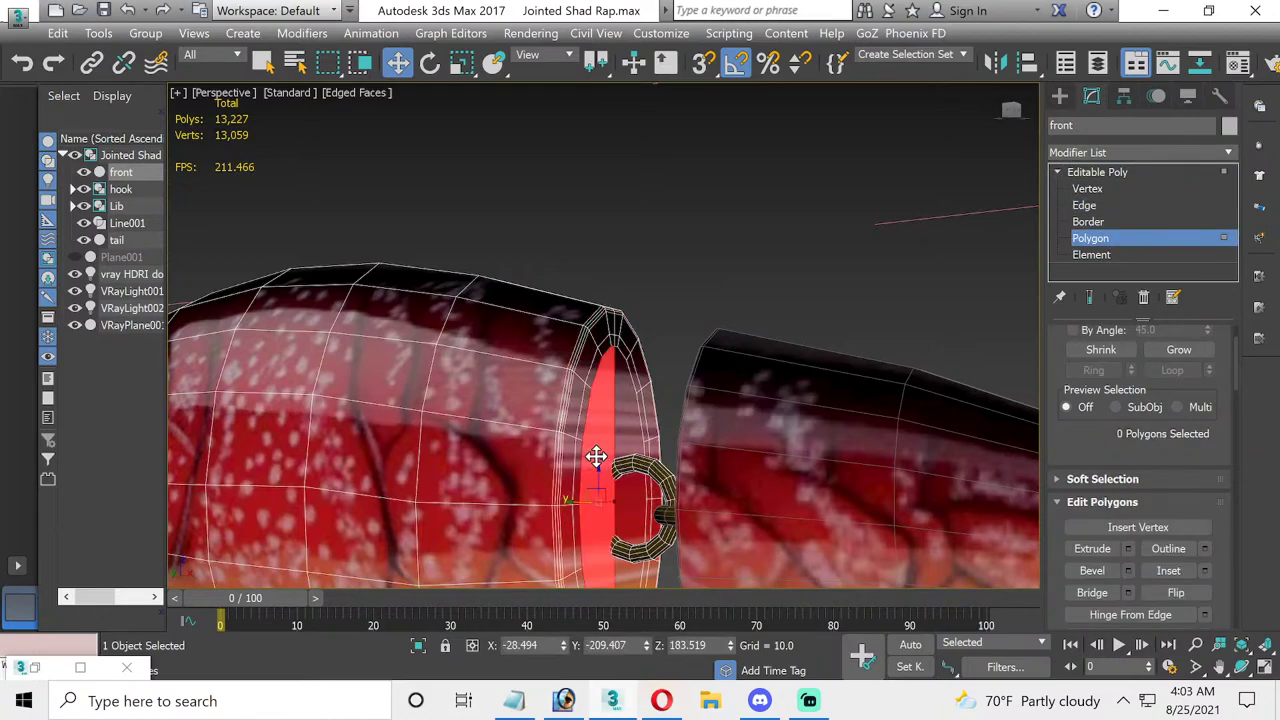
{"action": "left_click", "coordinate": [622, 448]}
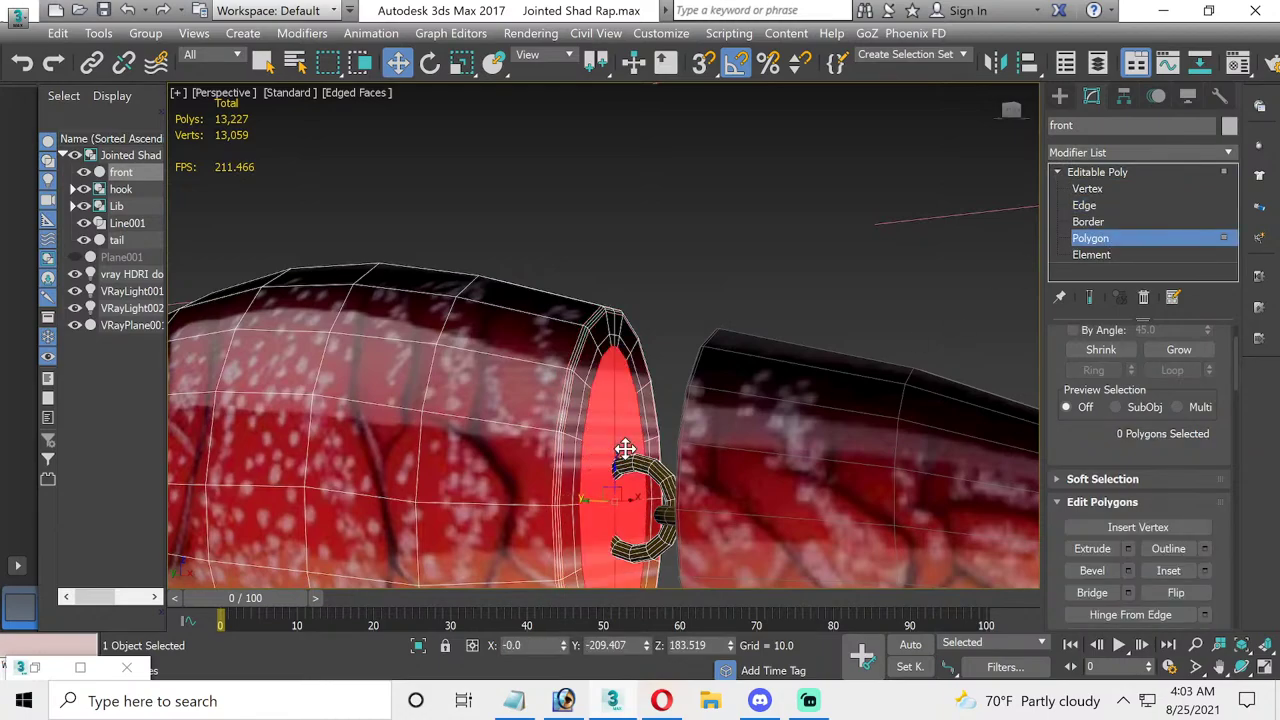
{"action": "left_click", "coordinate": [1180, 352]}
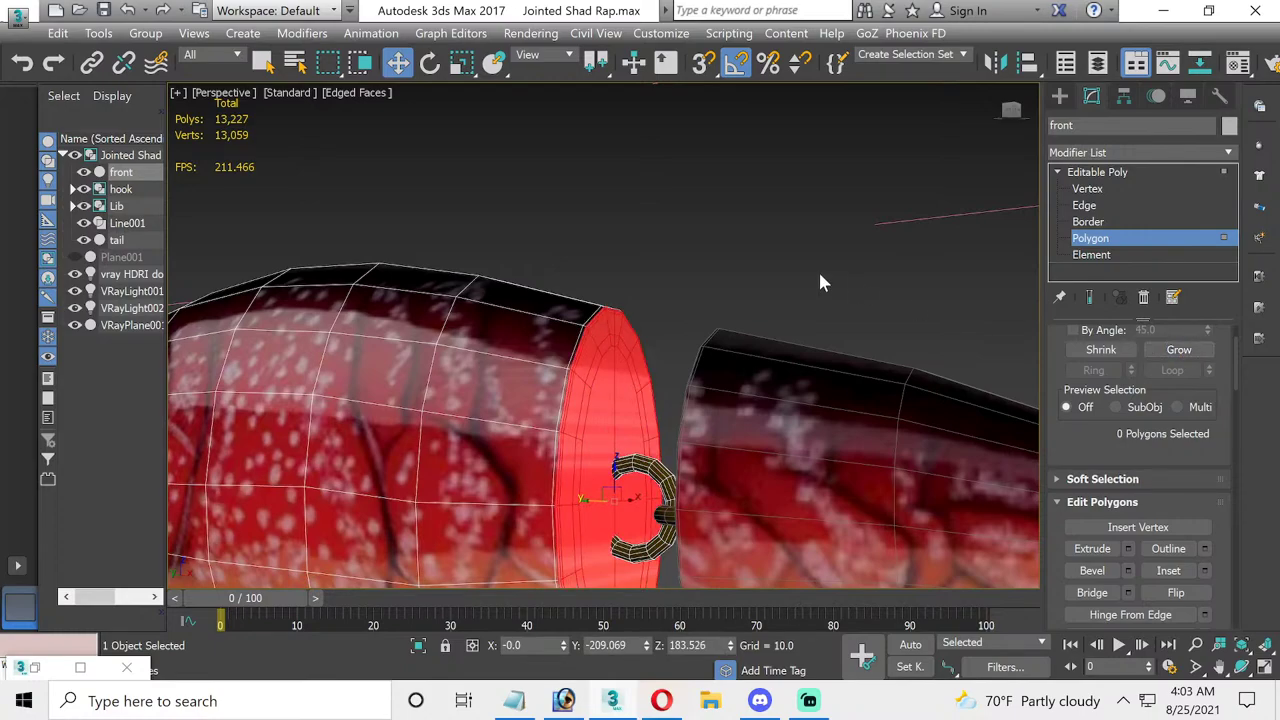
{"action": "key", "text": "m"}
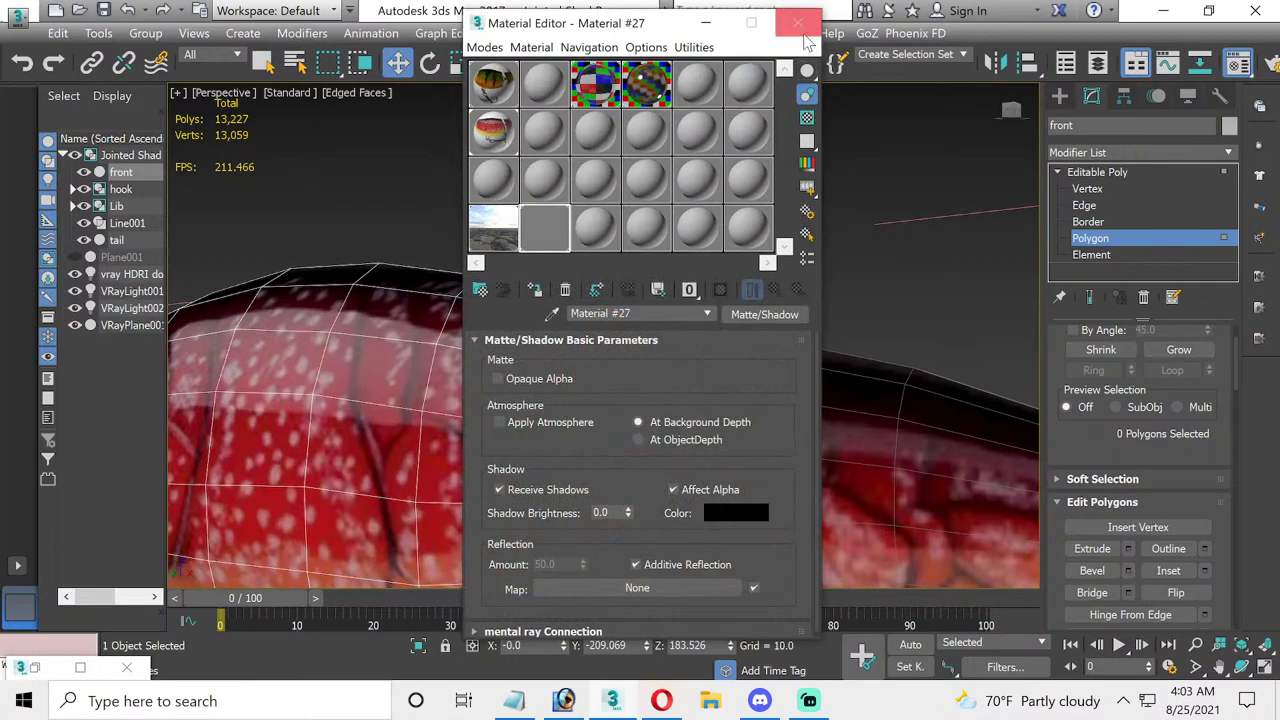
{"action": "left_click", "coordinate": [805, 30]}
{"action": "left_click", "coordinate": [1268, 668]}
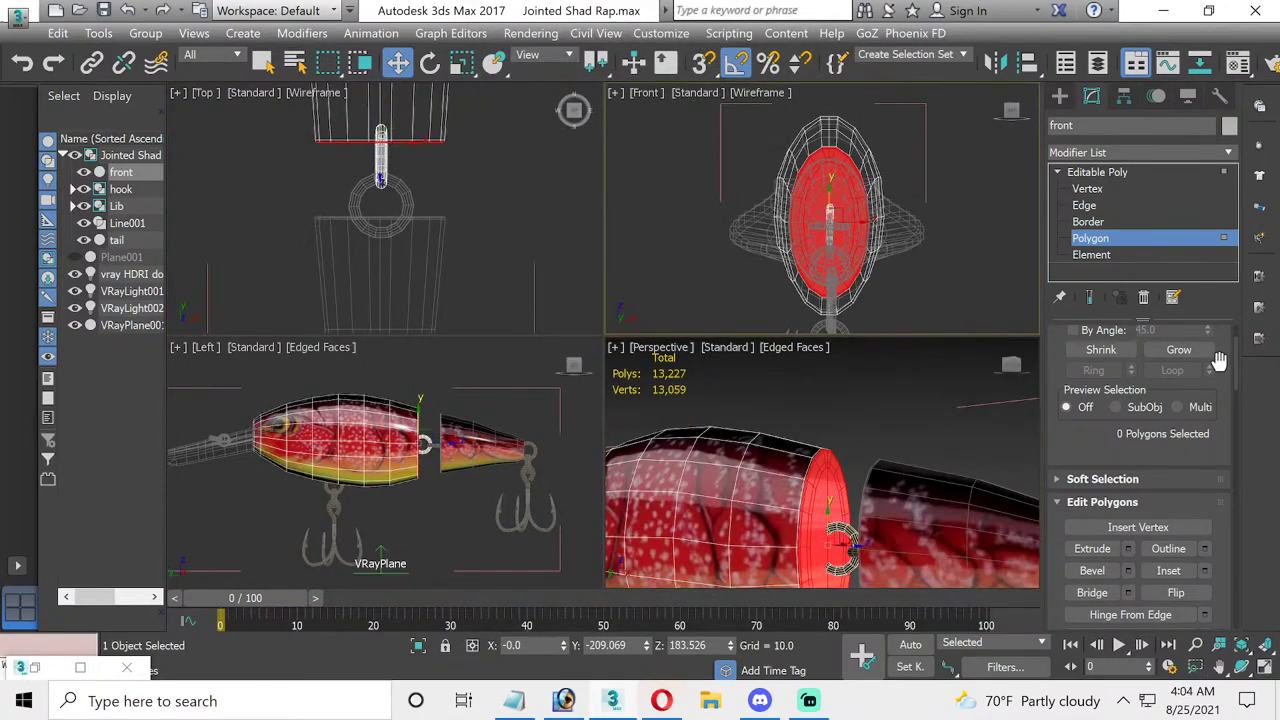
- Add an Unwrap UVW modifier with a planar projection on the cap faces and open the UV editor
{"action": "left_click", "coordinate": [1230, 153]}
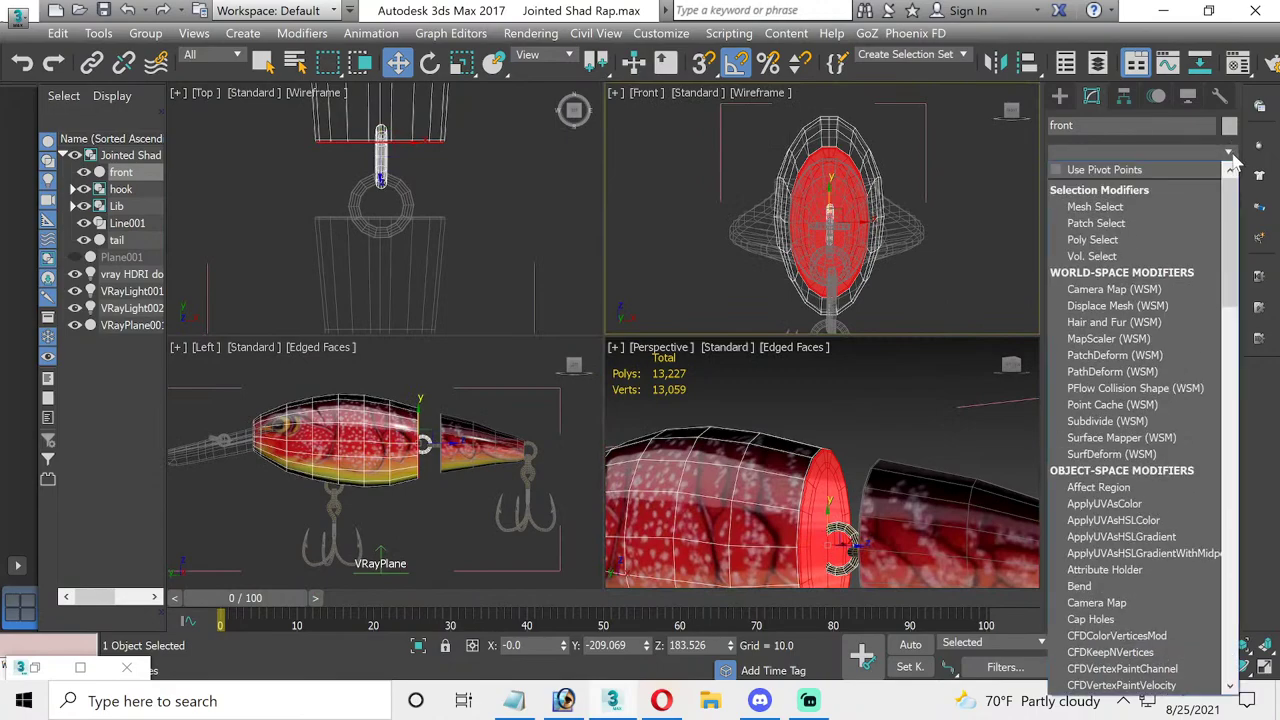
{"action": "left_click_drag", "start_coordinate": [1228, 170], "coordinate": [1228, 550]}
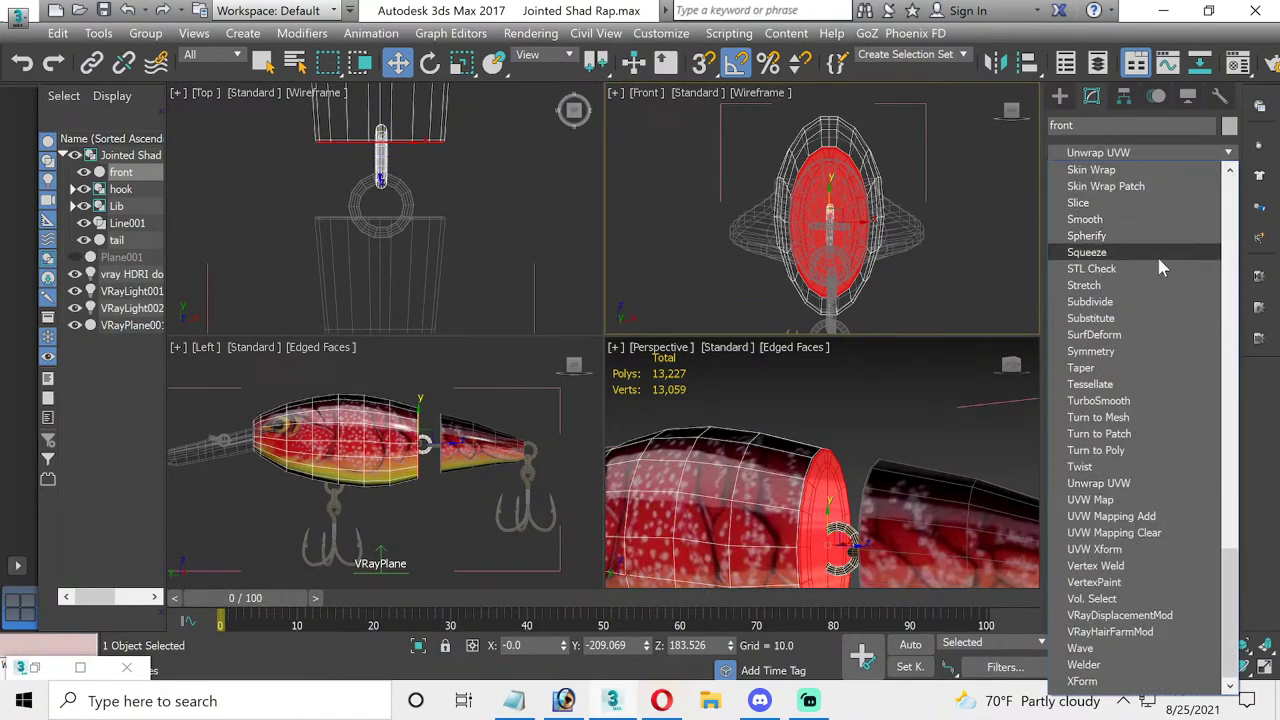
{"action": "left_click", "coordinate": [1110, 484]}
{"action": "scroll", "coordinate": [1135, 460], "scroll_direction": "down", "scroll_amount": 2}
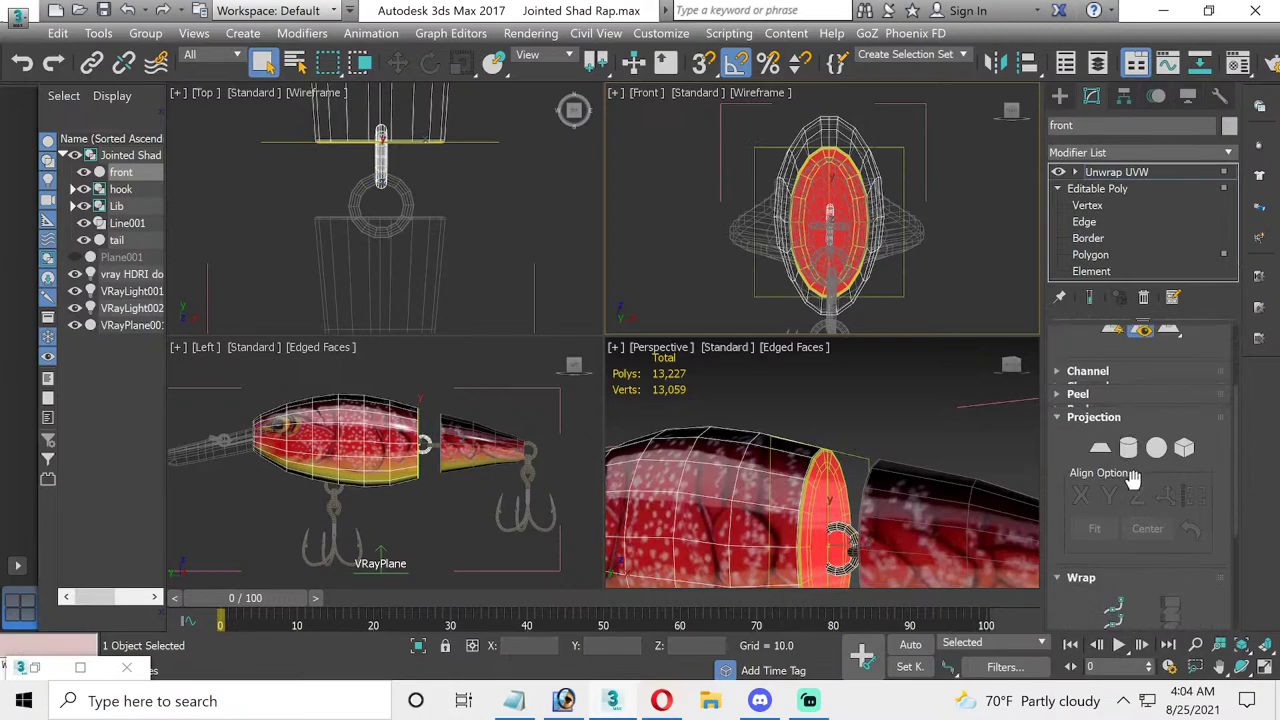
{"action": "scroll", "coordinate": [1130, 430], "scroll_direction": "down", "scroll_amount": 1}
{"action": "left_click", "coordinate": [1100, 418]}
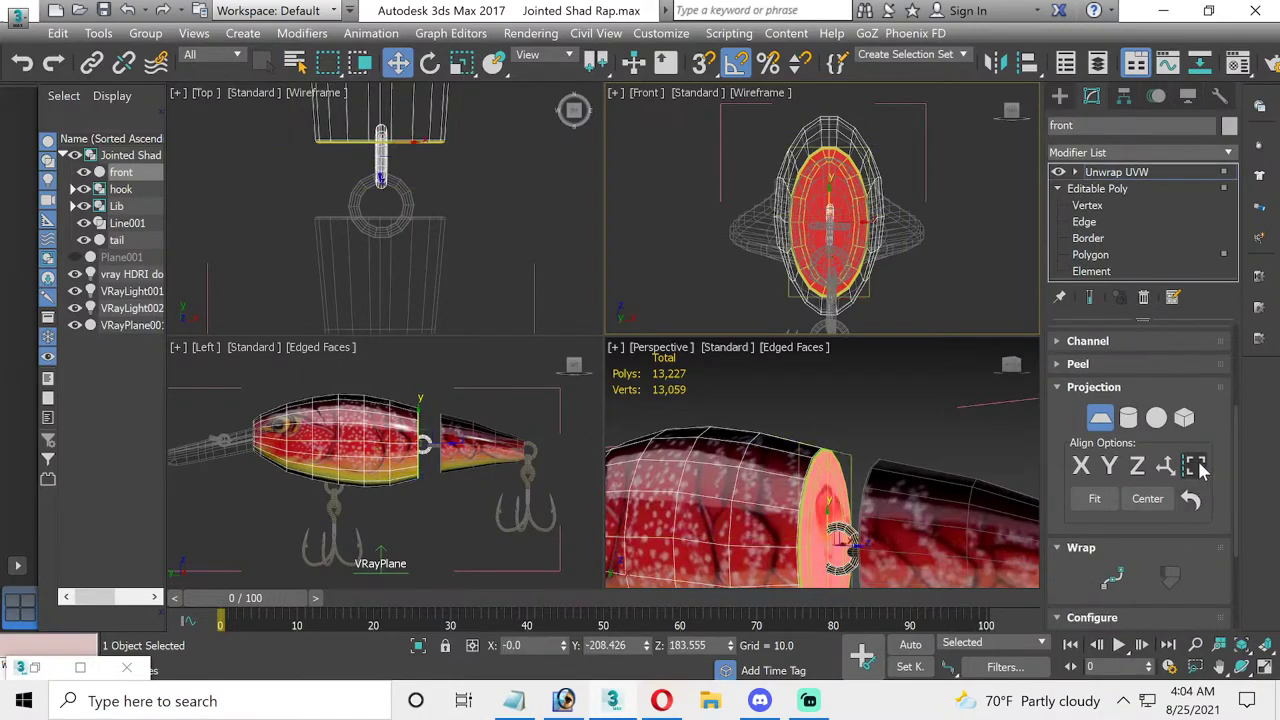
{"action": "scroll", "coordinate": [1198, 461], "scroll_direction": "up", "scroll_amount": 3}
{"action": "scroll", "coordinate": [1198, 461], "scroll_direction": "up", "scroll_amount": 1}
{"action": "left_click", "coordinate": [1156, 408]}
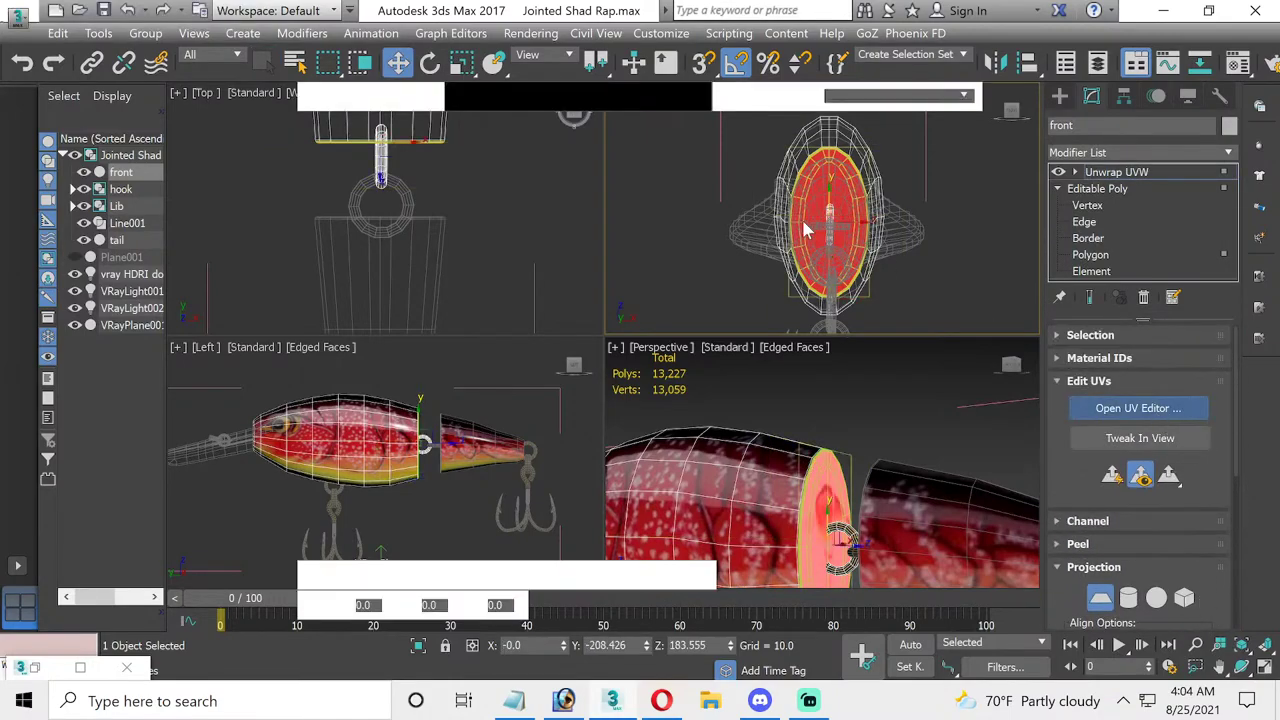
- Maximize the UV editor and show the Map #2 lure texture as its background
{"action": "left_click", "coordinate": [318, 48]}
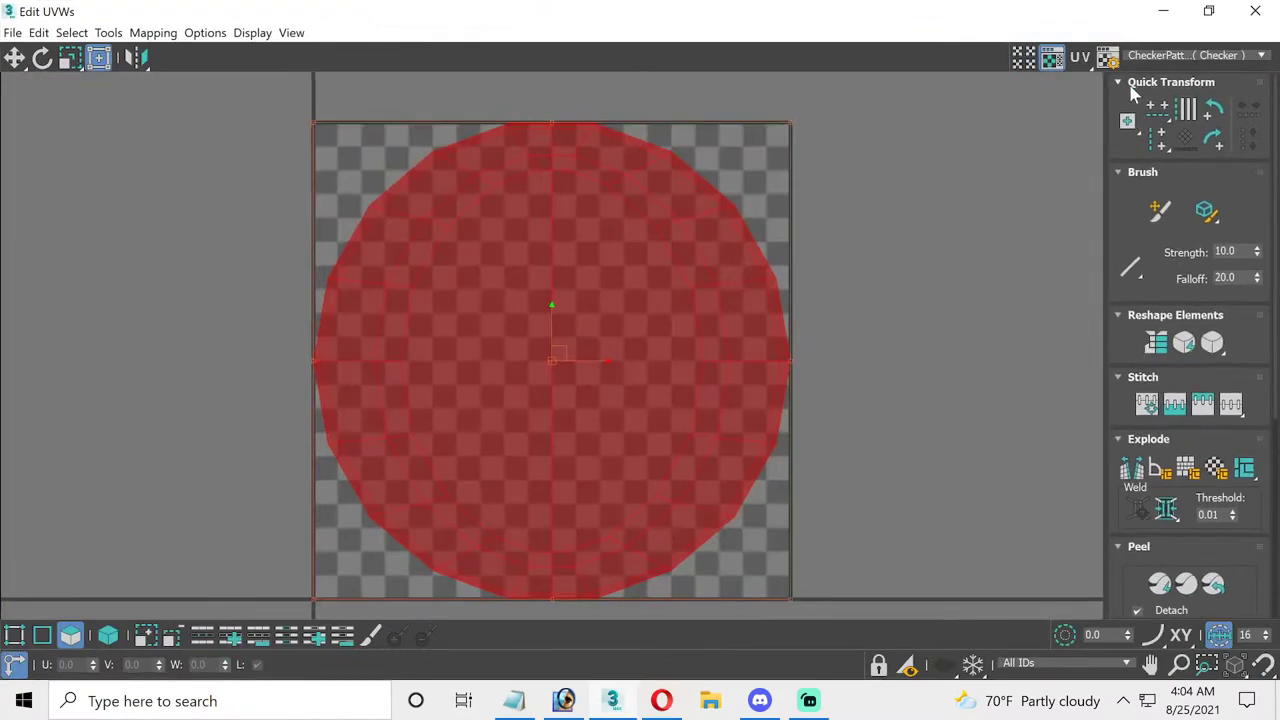
{"action": "left_click", "coordinate": [1188, 58]}
{"action": "left_click", "coordinate": [1186, 79]}
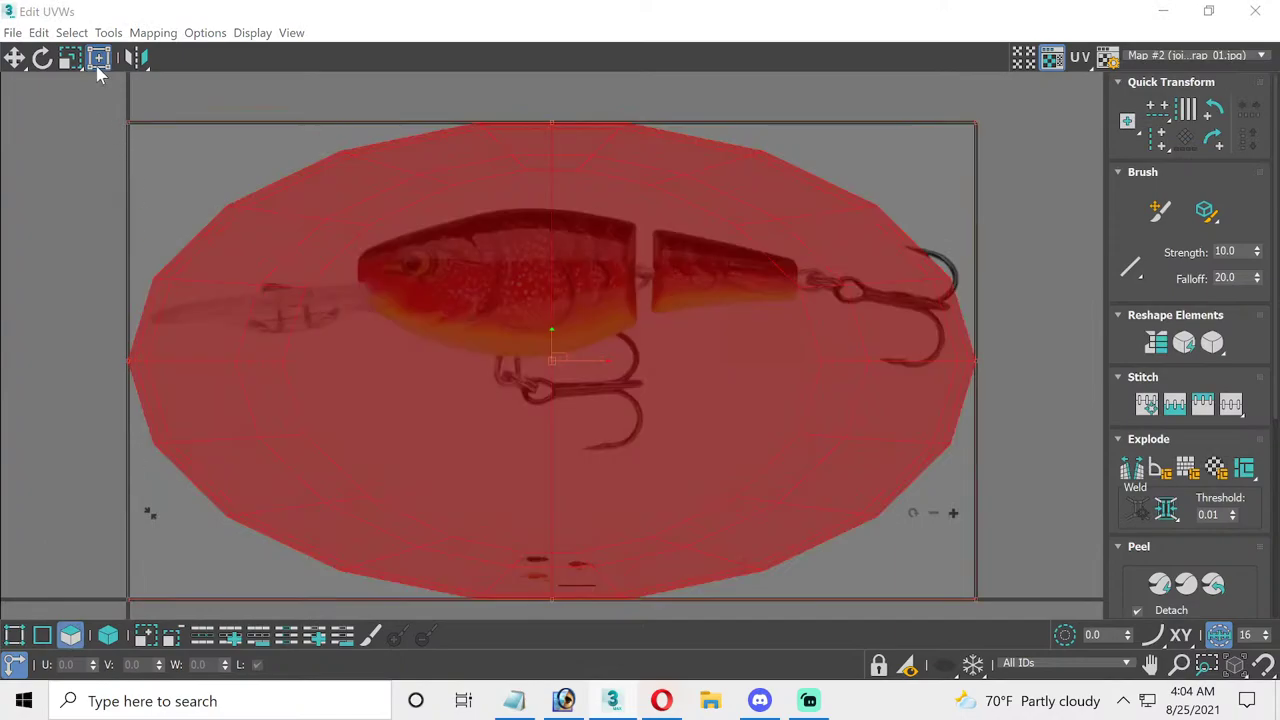
- Scale and move the joint-face UVs onto the red-and-yellow rear area of the body texture
{"action": "left_click_drag", "start_coordinate": [126, 117], "coordinate": [933, 505]}
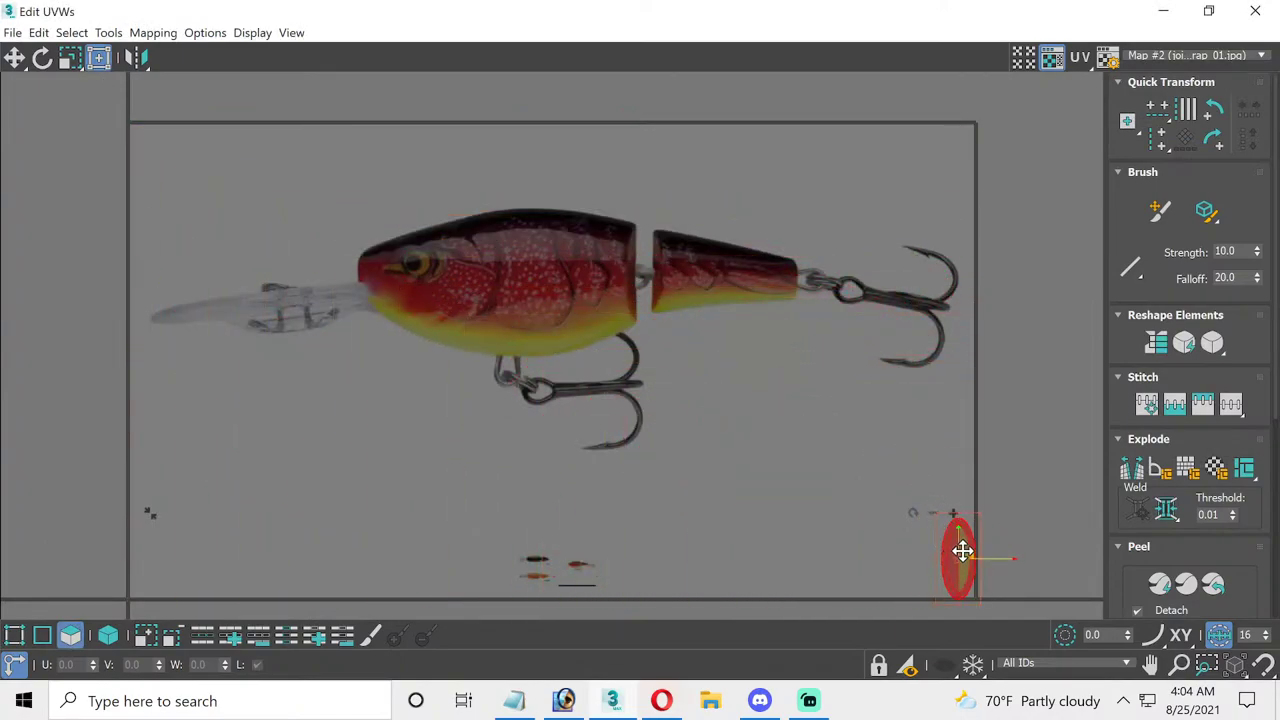
{"action": "mouse_move", "coordinate": [960, 550]}
{"action": "left_mouse_down"}
{"action": "mouse_move", "coordinate": [665, 293]}
{"action": "mouse_move", "coordinate": [612, 277]}
{"action": "left_mouse_up"}
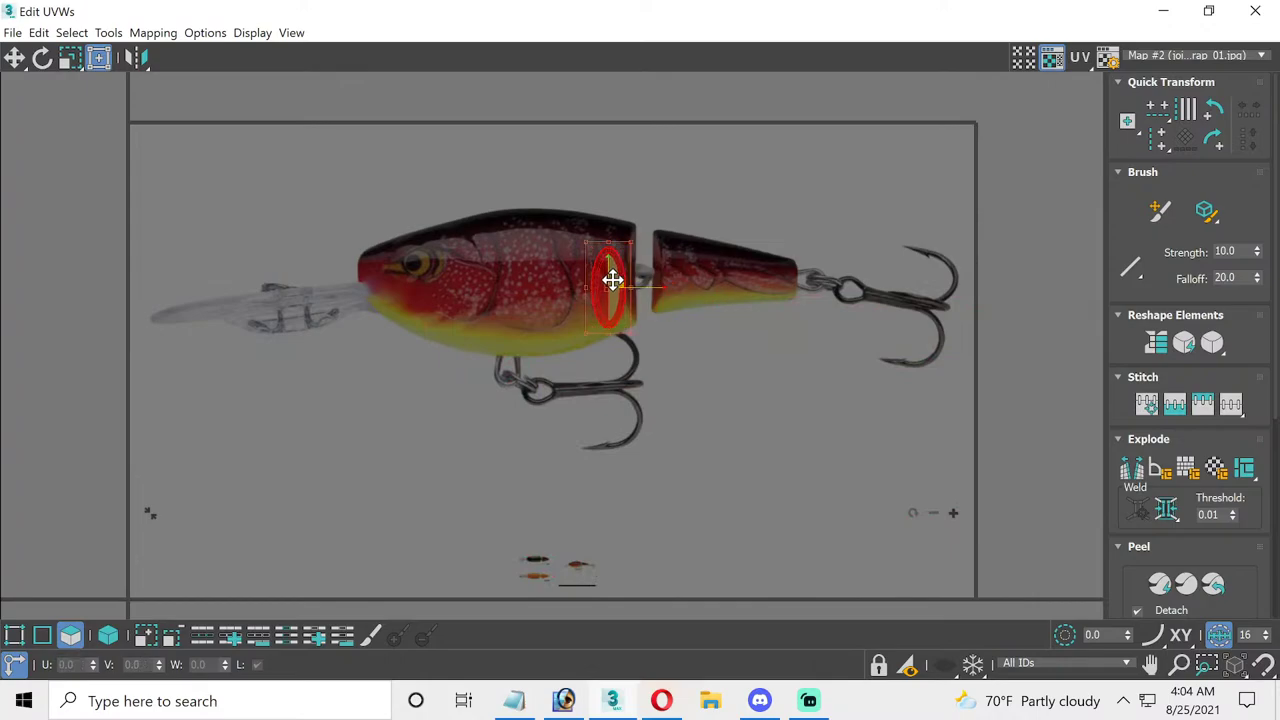
{"action": "scroll", "coordinate": [613, 279], "scroll_direction": "up", "scroll_amount": 2}
{"action": "scroll", "coordinate": [644, 243], "scroll_direction": "up", "scroll_amount": 1}
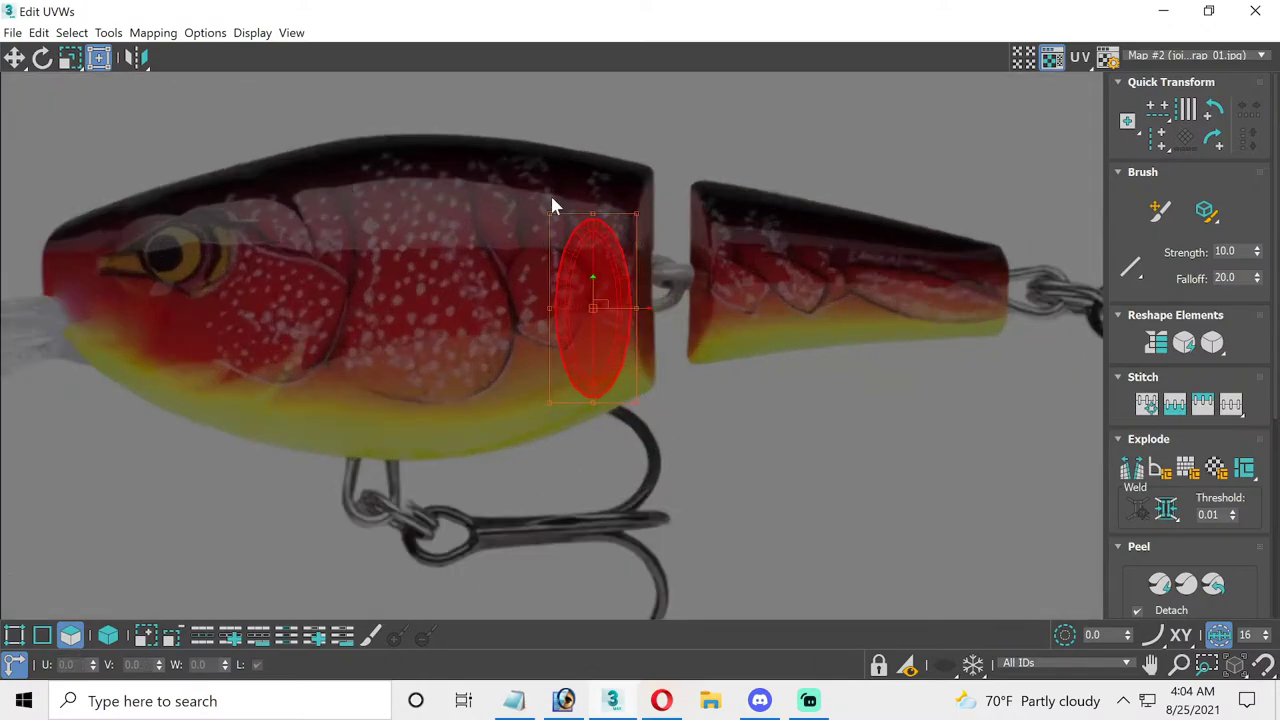
{"action": "left_click_drag", "start_coordinate": [551, 210], "coordinate": [517, 197]}
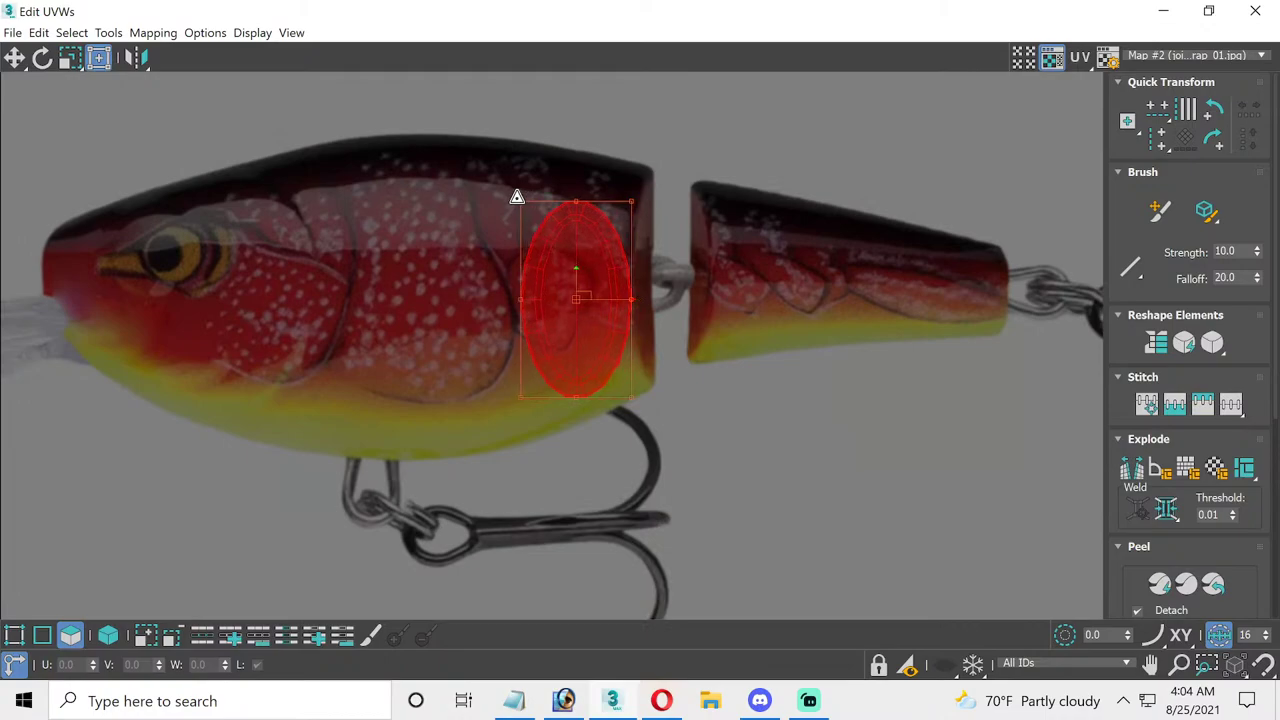
{"action": "left_click_drag", "start_coordinate": [580, 250], "coordinate": [577, 263]}
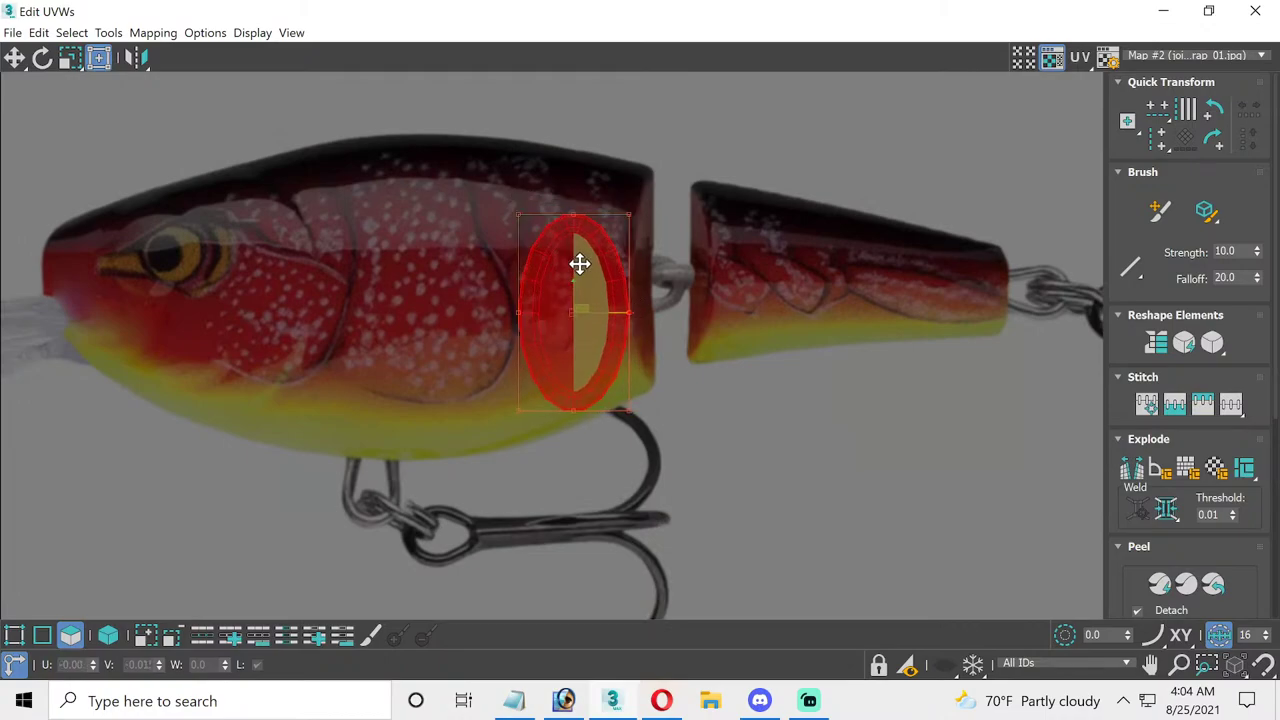
{"action": "left_click", "coordinate": [1255, 10]}
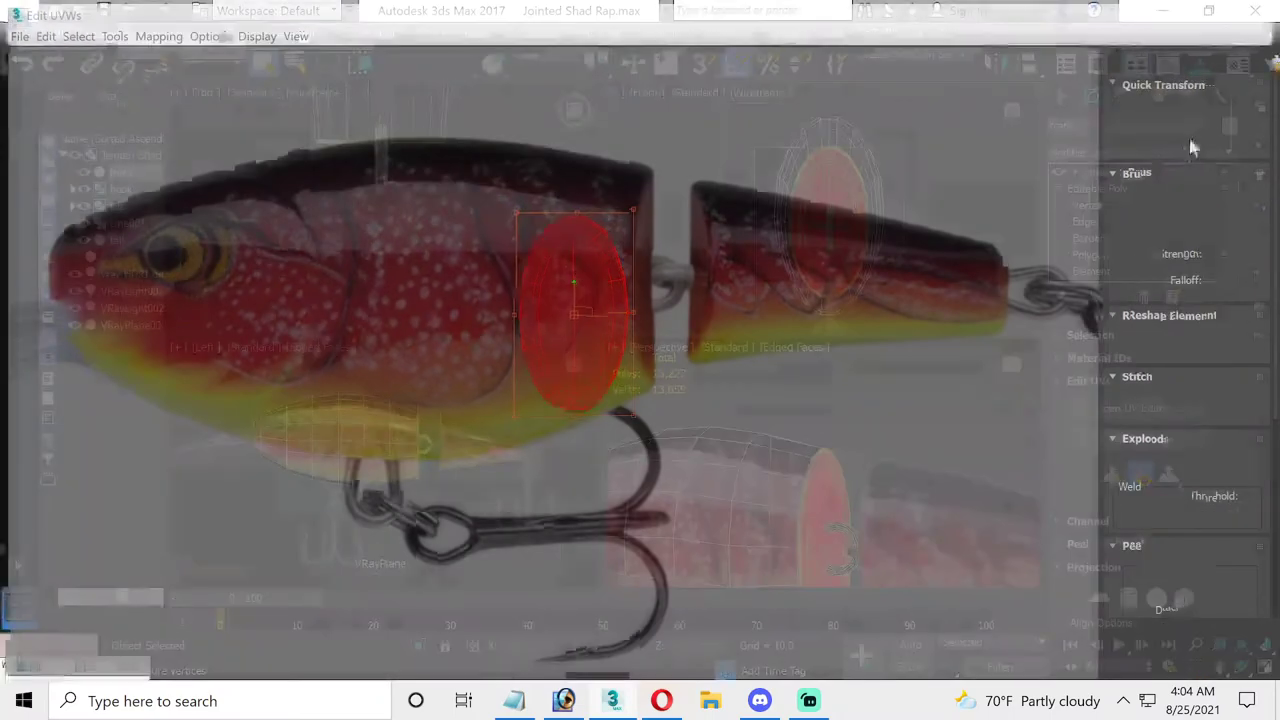
- Collapse the front body's whole modifier stack into an Editable Poly, confirming the warning
{"action": "right_click", "coordinate": [1134, 174]}
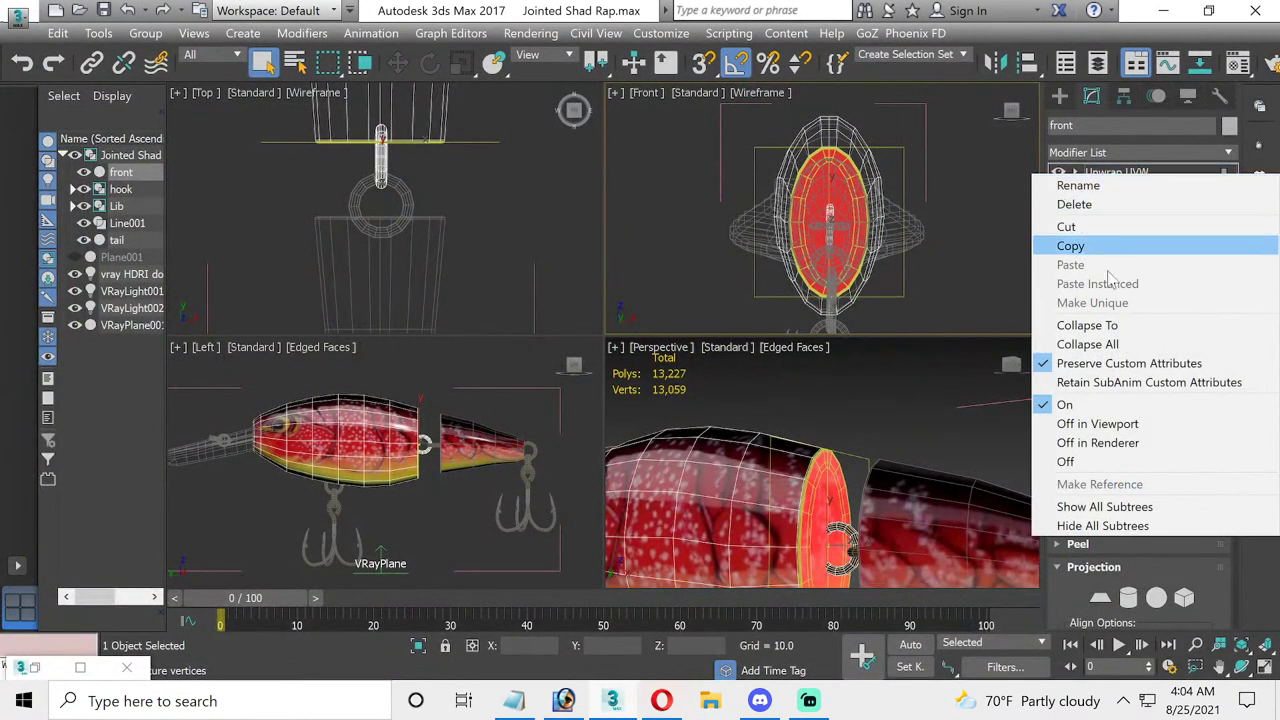
{"action": "left_click", "coordinate": [1088, 343]}
{"action": "left_click", "coordinate": [740, 407]}
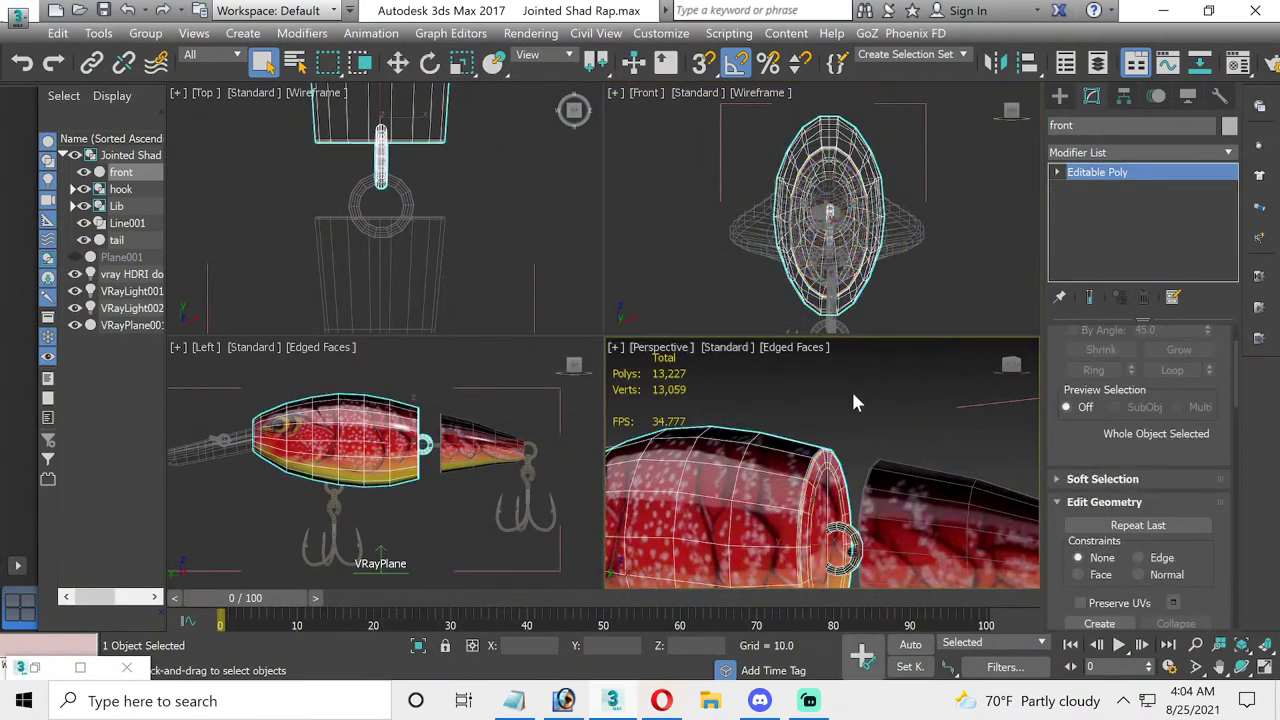
- Maximize the Perspective viewport, orbit to inspect the joint, and select the tail section
{"action": "left_click", "coordinate": [851, 389]}
{"action": "scroll", "coordinate": [800, 436], "scroll_direction": "down", "scroll_amount": 3}
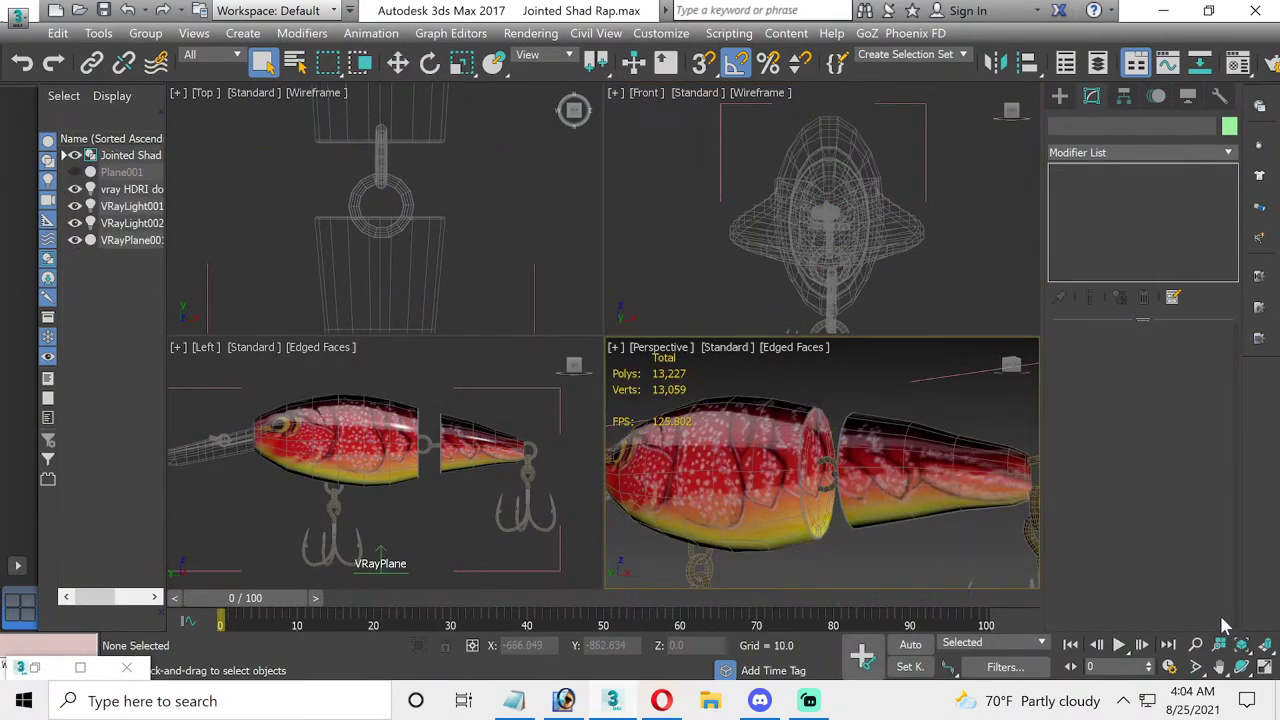
{"action": "left_click", "coordinate": [1257, 674]}
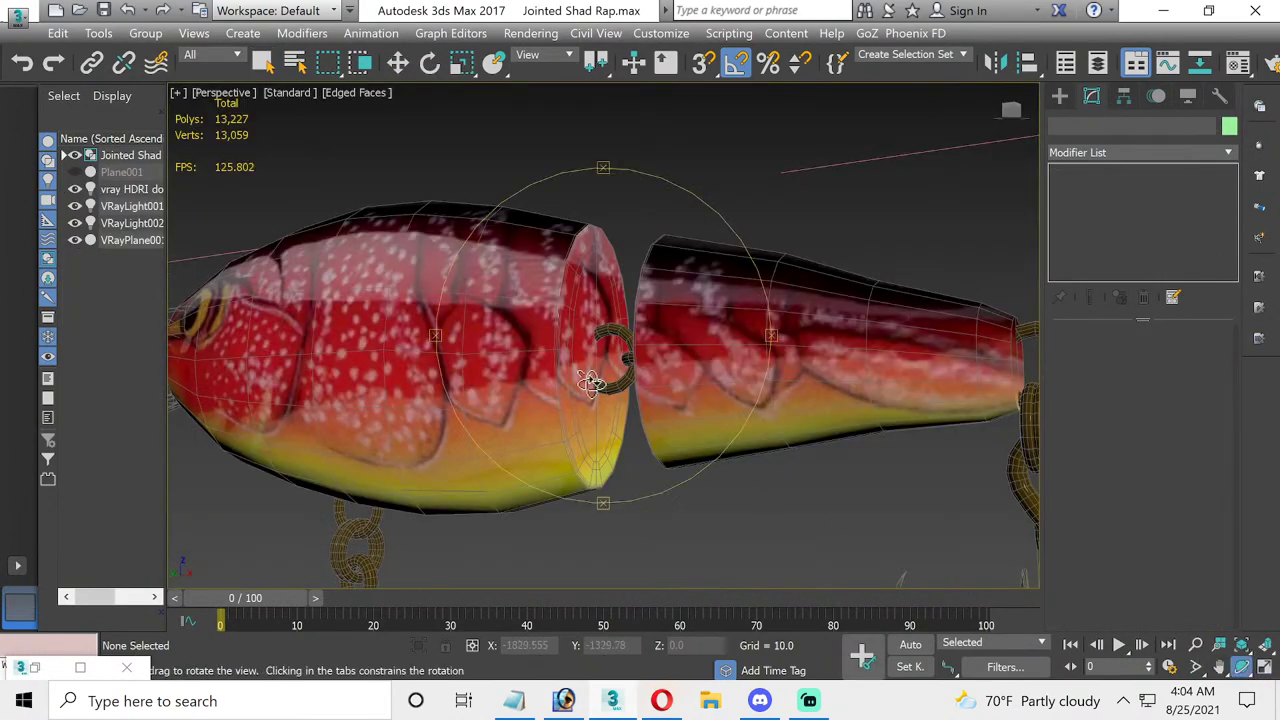
{"action": "mouse_move", "coordinate": [591, 371]}
{"action": "left_mouse_down"}
{"action": "mouse_move", "coordinate": [580, 377]}
{"action": "mouse_move", "coordinate": [683, 383]}
{"action": "mouse_move", "coordinate": [613, 389]}
{"action": "mouse_move", "coordinate": [551, 363]}
{"action": "mouse_move", "coordinate": [572, 362]}
{"action": "left_mouse_up"}
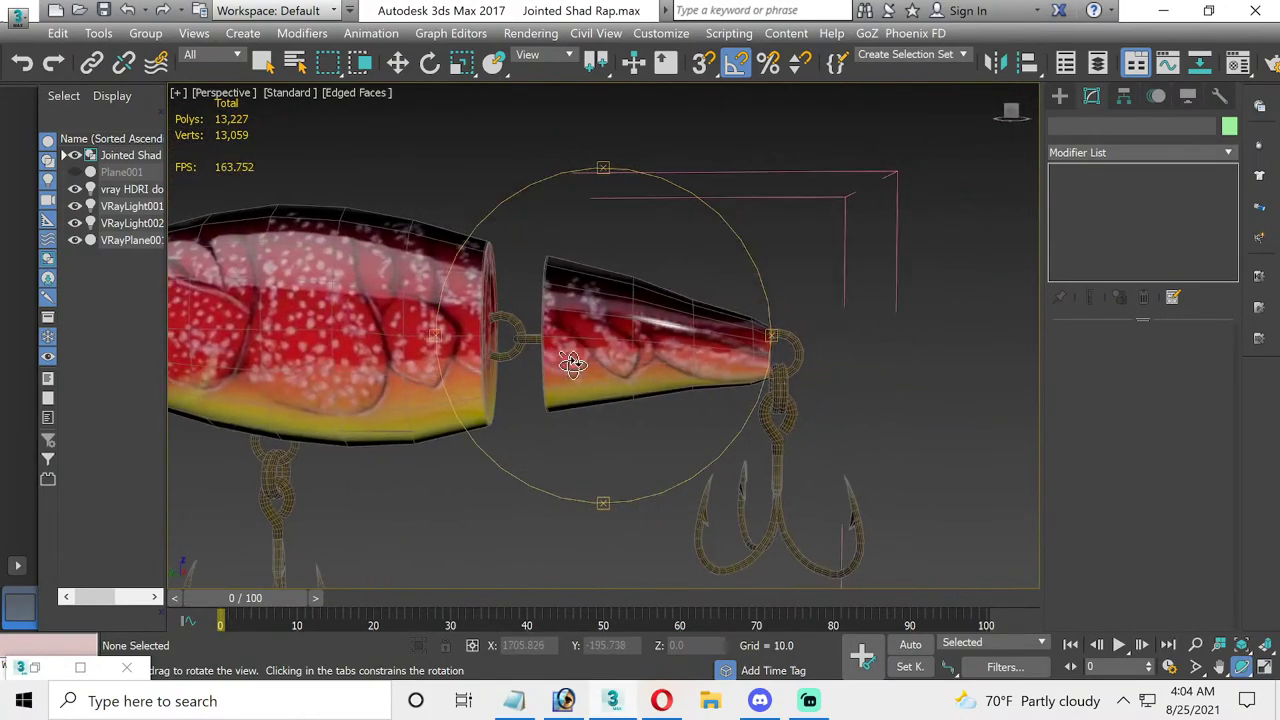
{"action": "left_click", "coordinate": [397, 64]}
{"action": "left_click", "coordinate": [548, 276]}
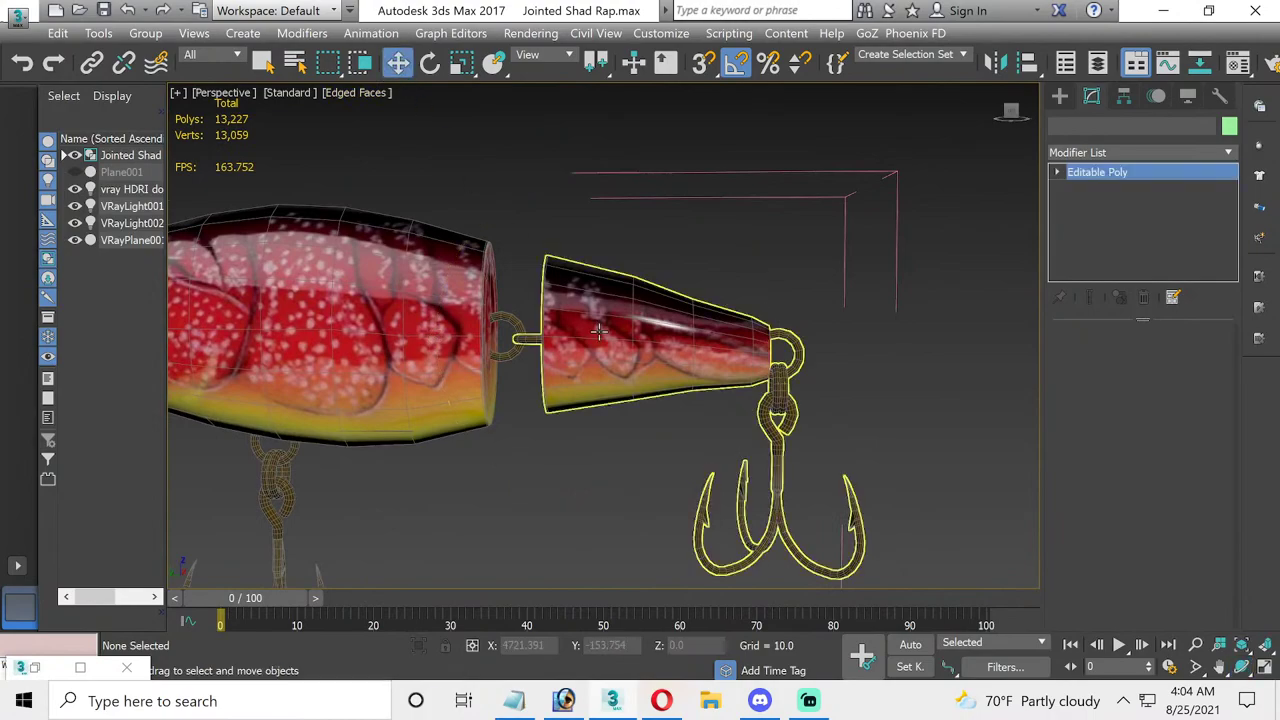
- Apply an OpenSubdiv modifier to the tail section
{"action": "left_click", "coordinate": [1230, 153]}
{"action": "type", "text": "o"}
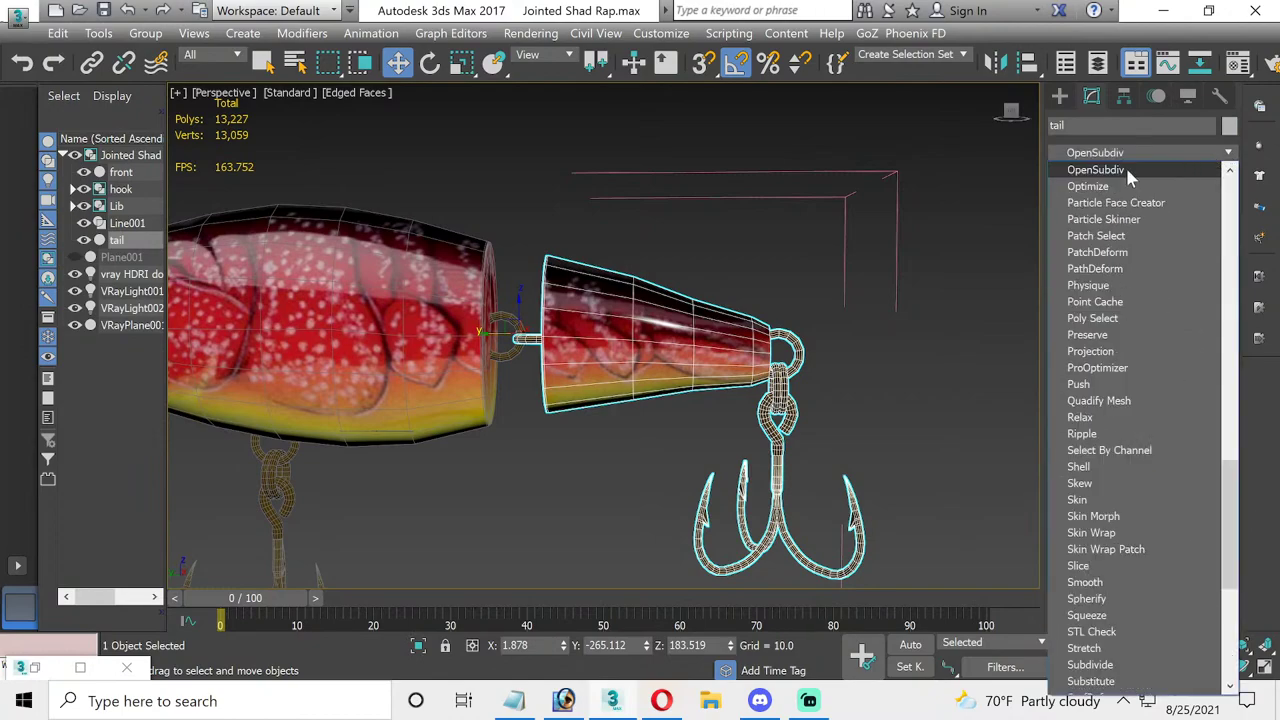
{"action": "left_click", "coordinate": [1125, 165]}
- Apply OpenSubdiv to the front body as well and orbit to inspect the smoothed lure
{"action": "left_click", "coordinate": [460, 293]}
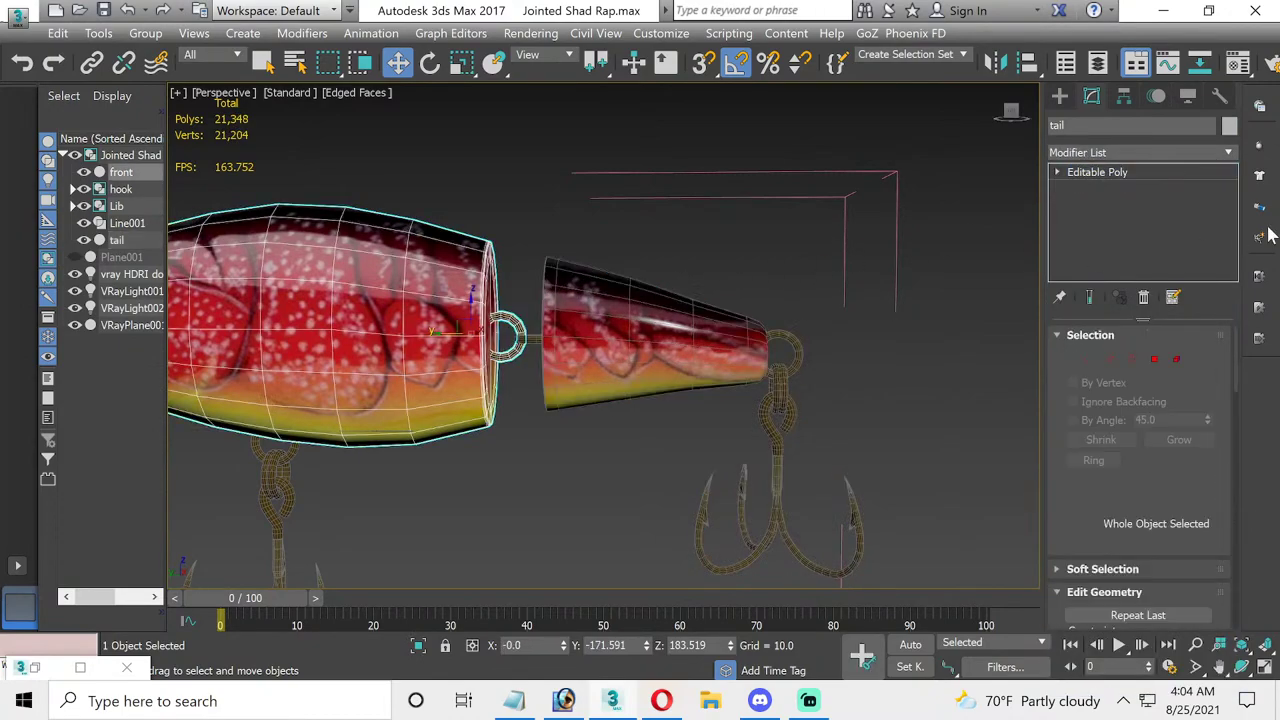
{"action": "left_click", "coordinate": [1228, 152]}
{"action": "key", "text": "o"}
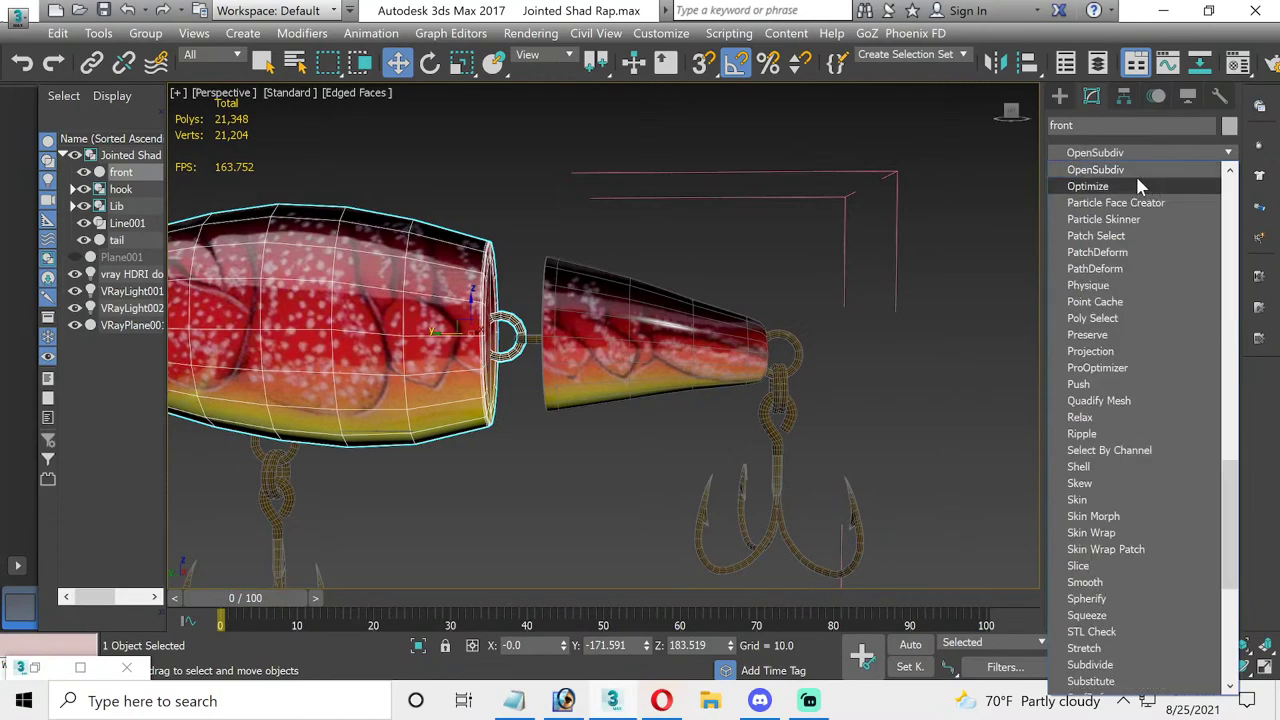
{"action": "left_click", "coordinate": [1131, 173]}
{"action": "mouse_move", "coordinate": [362, 158]}
{"action": "middle_mouse_down"}
{"action": "mouse_move", "coordinate": [380, 177]}
{"action": "mouse_move", "coordinate": [536, 197]}
{"action": "middle_mouse_up"}
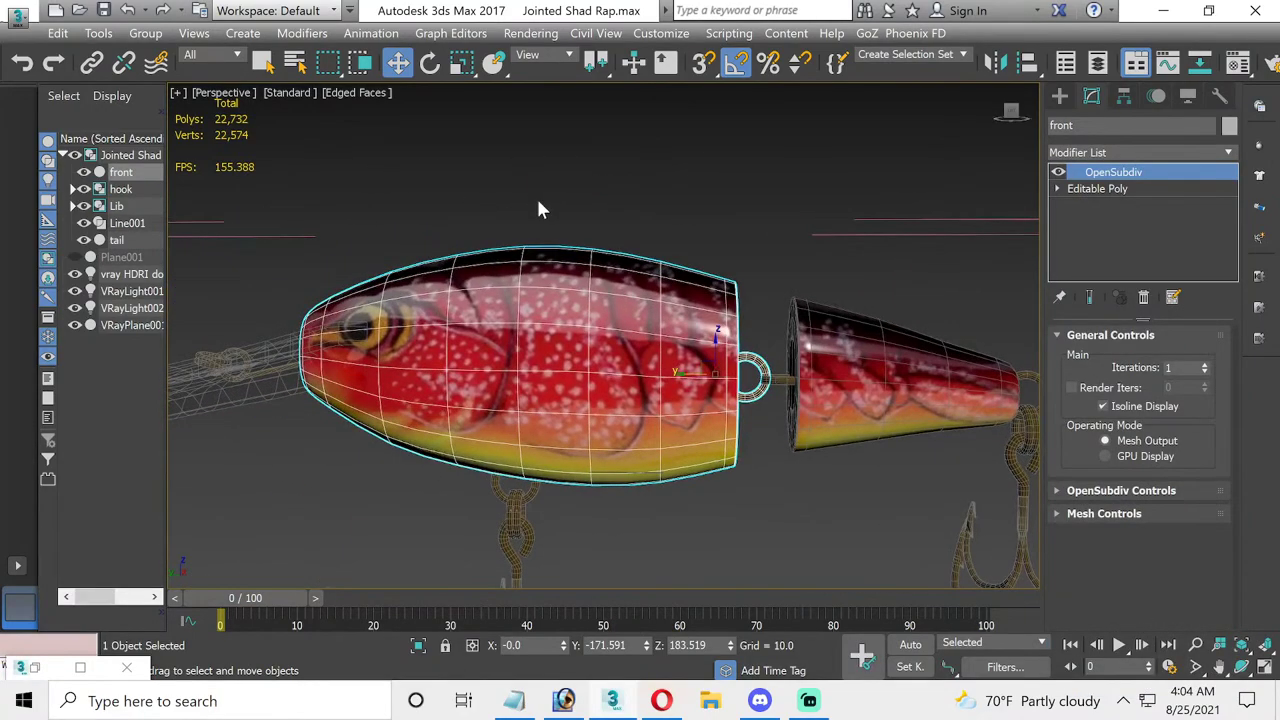
{"action": "scroll", "coordinate": [536, 197], "scroll_direction": "down", "scroll_amount": 2}
{"action": "left_click", "coordinate": [654, 410]}
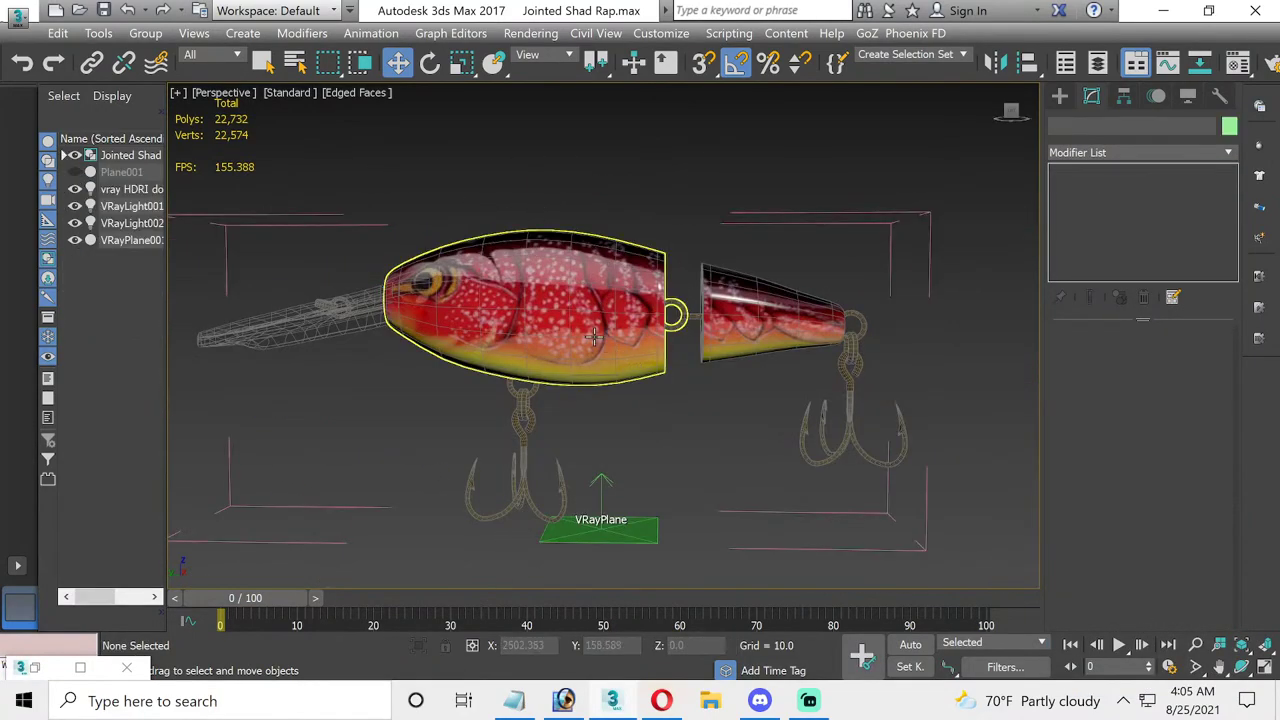
{"action": "left_click", "coordinate": [630, 367]}
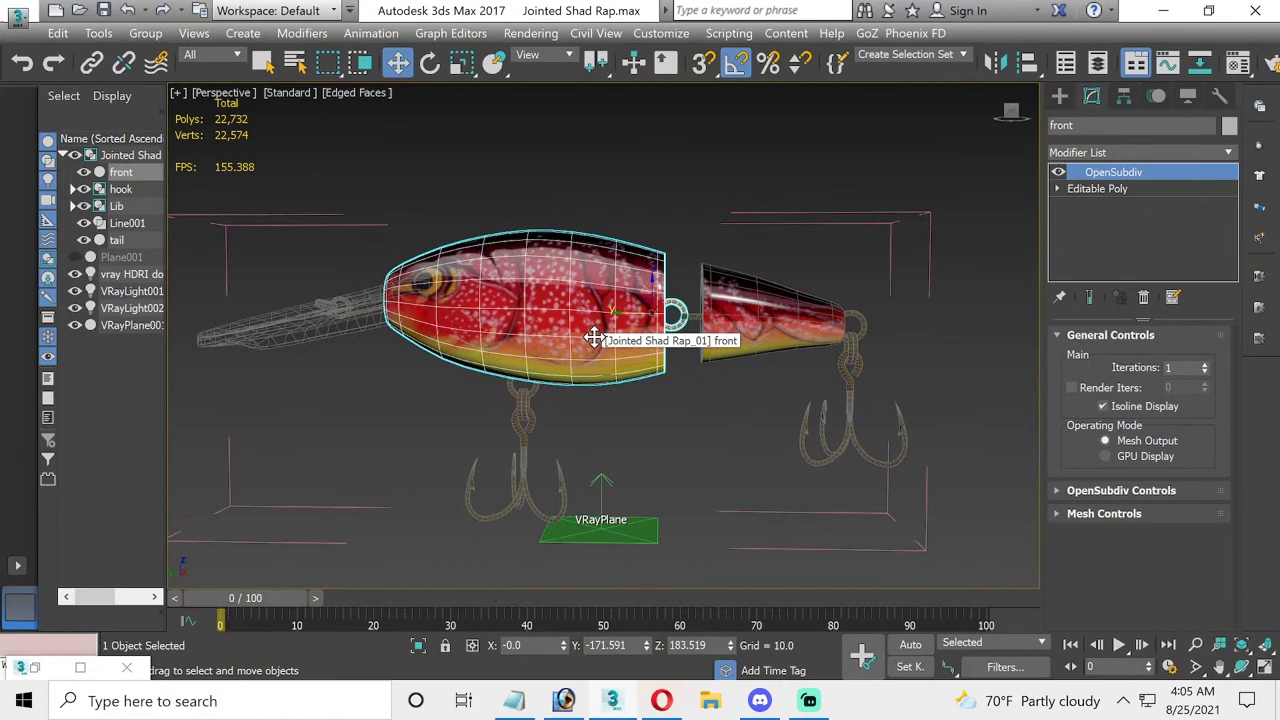
{"action": "left_click", "coordinate": [1241, 666]}
{"action": "left_click_drag", "start_coordinate": [433, 335], "coordinate": [465, 358]}
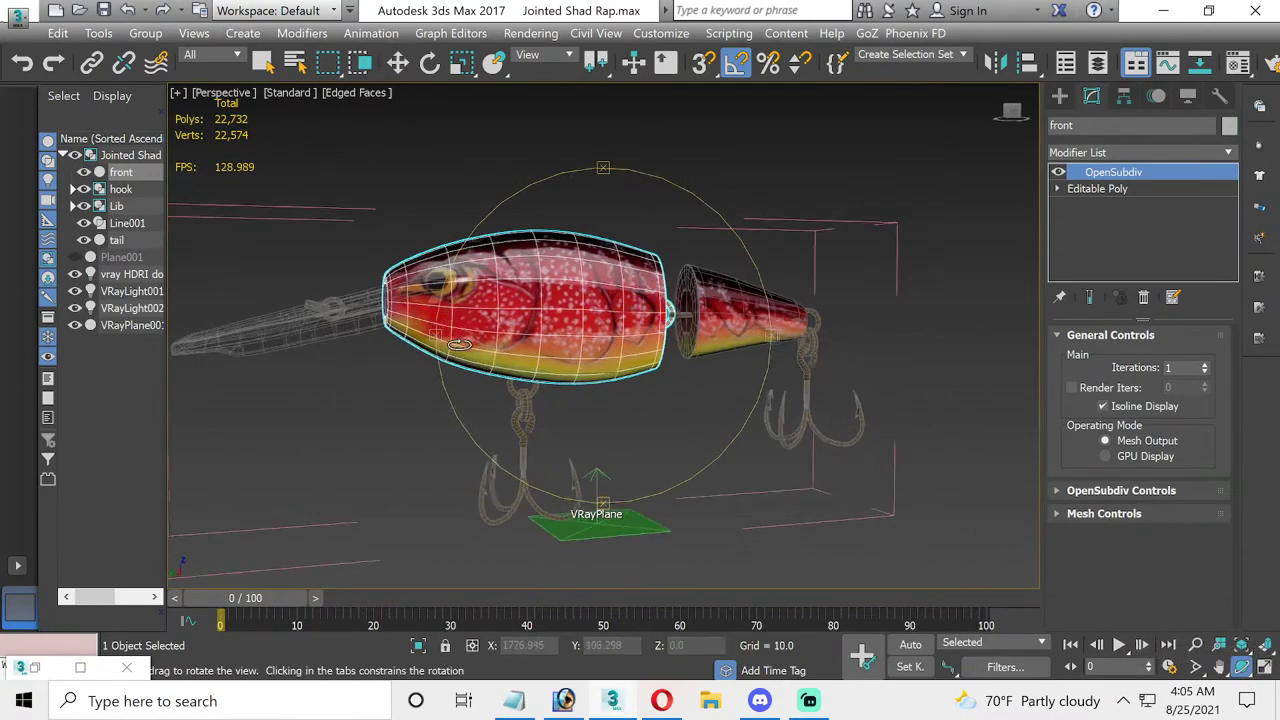
{"action": "left_click_drag", "start_coordinate": [530, 345], "coordinate": [574, 340]}
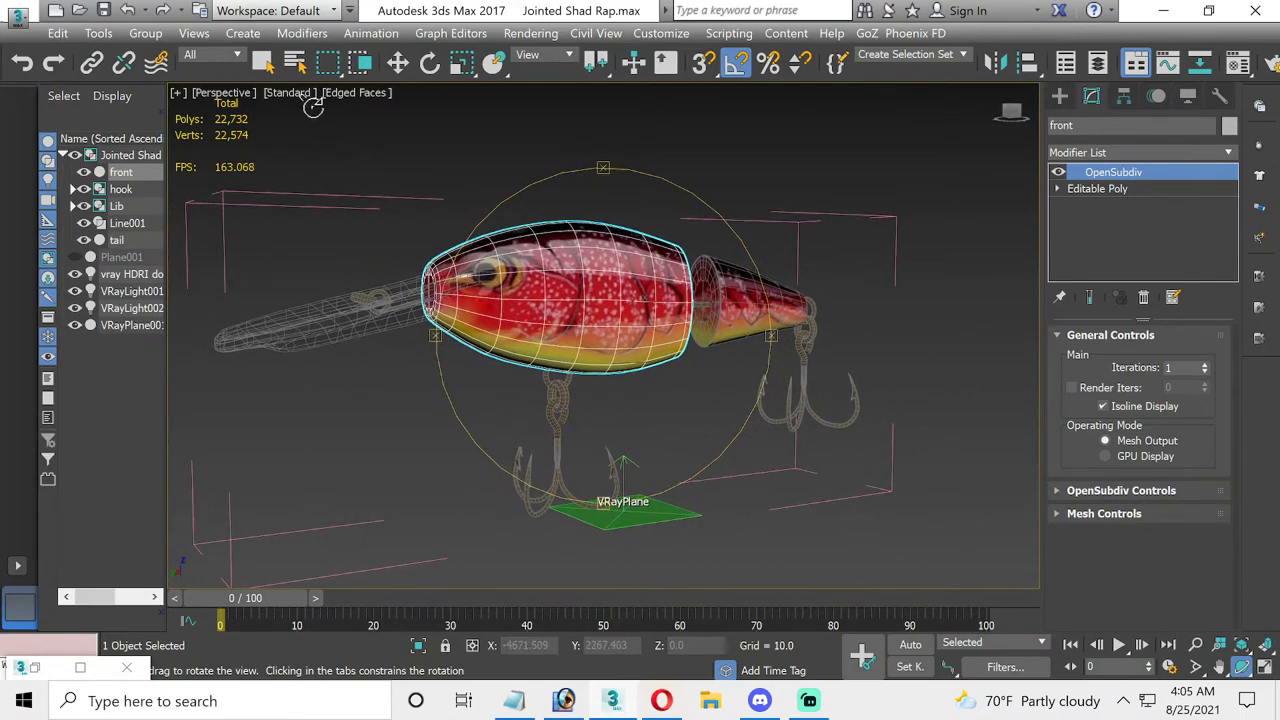
- Deselect everything and render the smoothed lure with hooks in V-Ray using Shift+Q
{"action": "left_click", "coordinate": [397, 62]}
{"action": "left_click", "coordinate": [512, 170]}
{"action": "mouse_move", "coordinate": [508, 183]}
{"action": "middle_mouse_down"}
{"action": "mouse_move", "coordinate": [519, 185]}
{"action": "mouse_move", "coordinate": [511, 178]}
{"action": "middle_mouse_up"}
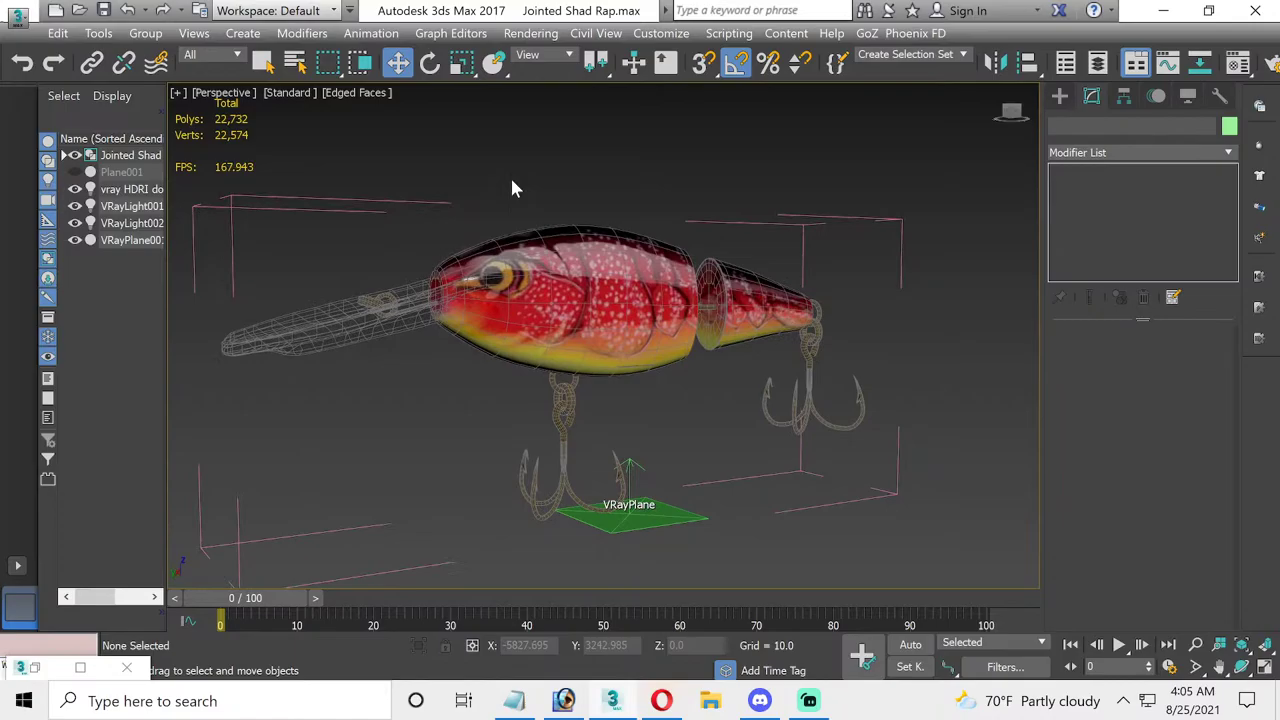
{"action": "key", "text": "shift+q"}
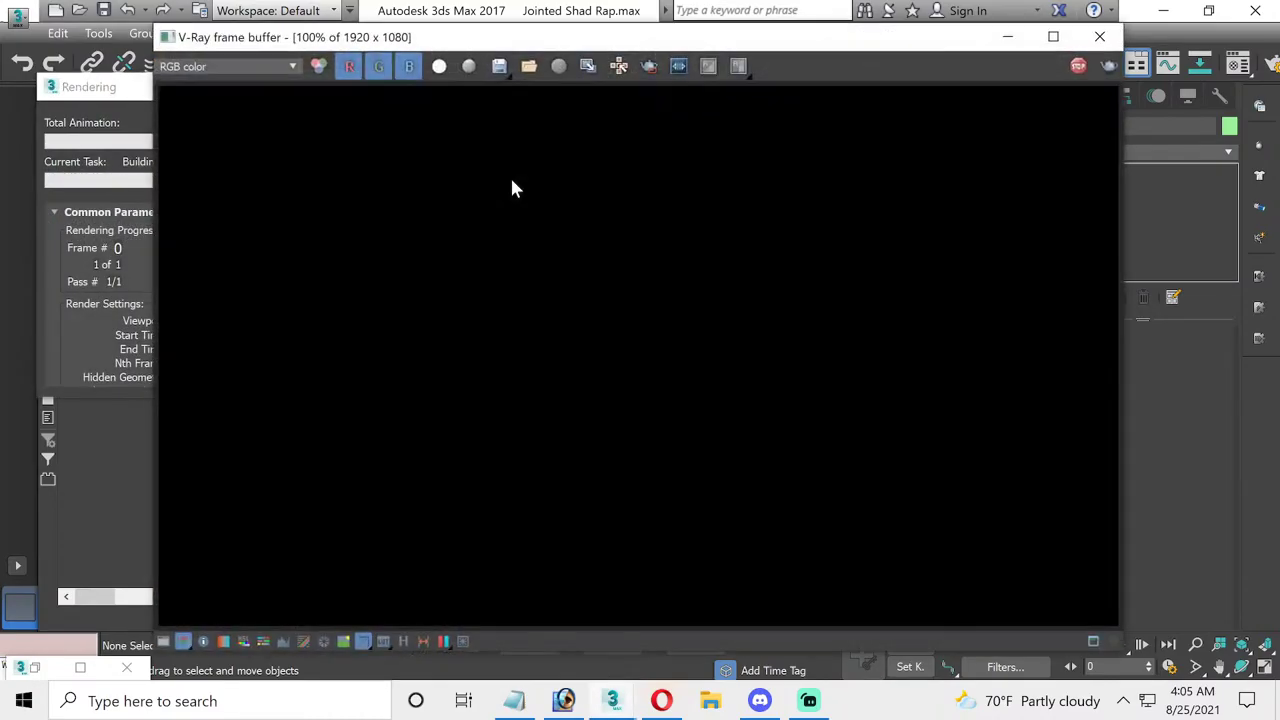